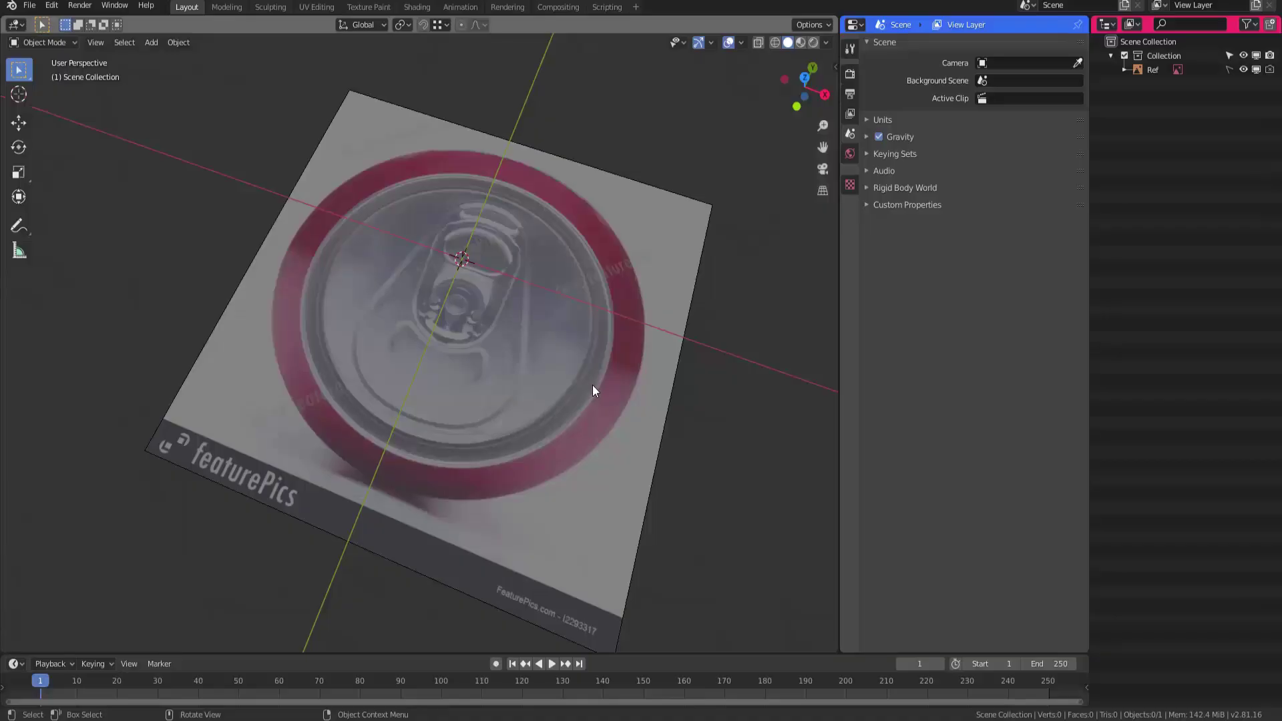
# Switch to the file explorer and open the REF folder on the desktop (Bureau)
pyautogui.keyDown('shift'); pyautogui.moveTo(577, 371); pyautogui.dragTo(538, 392, button='middle'); pyautogui.keyUp('shift')
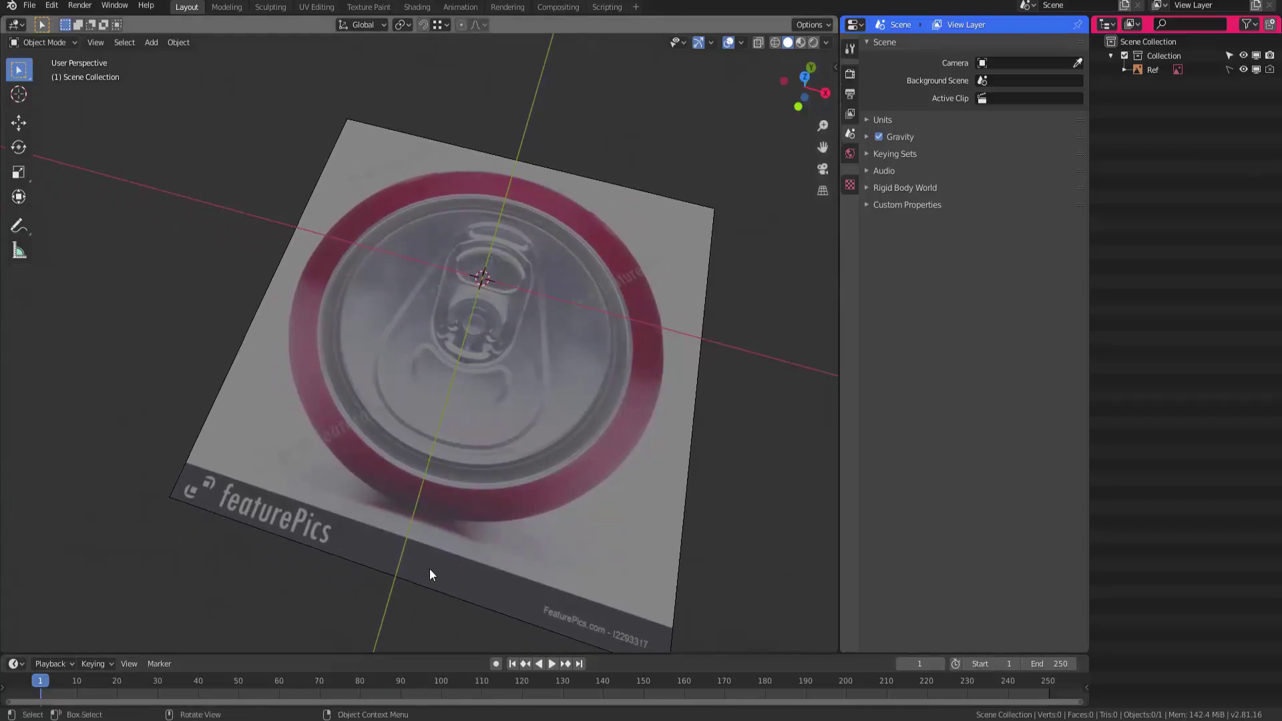
pyautogui.moveTo(107, 713)
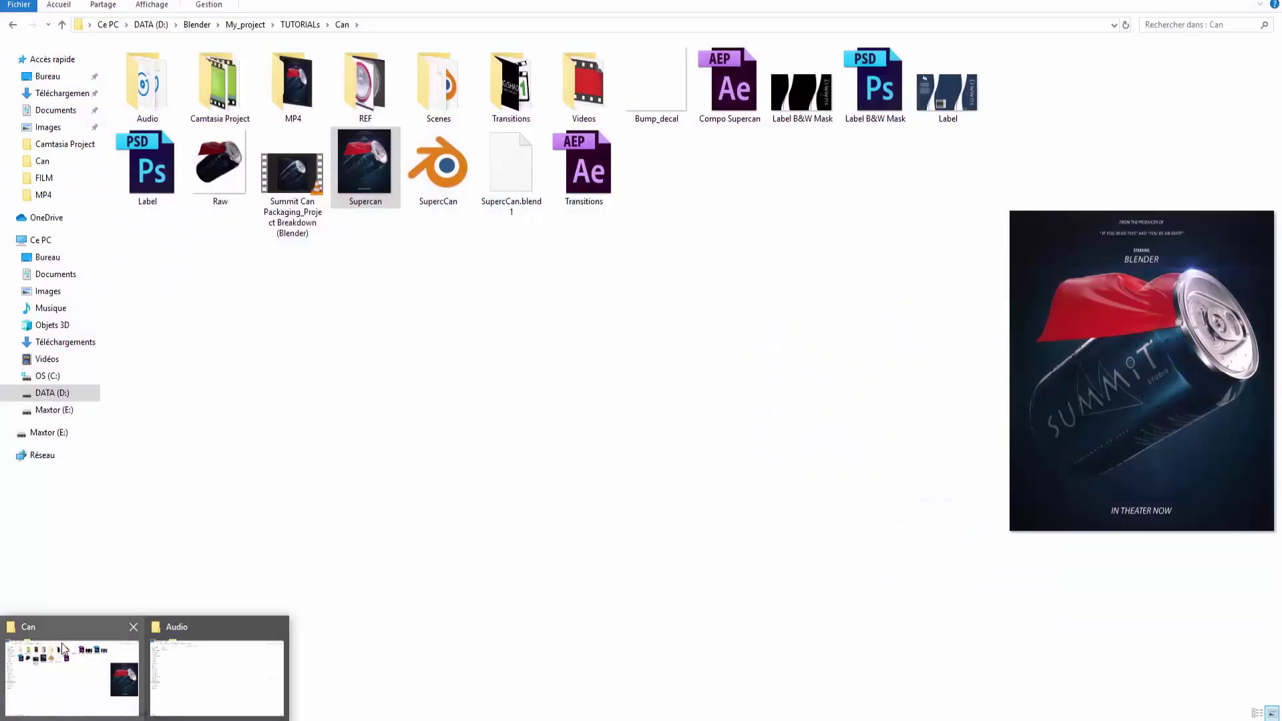
pyautogui.click(71, 660)
pyautogui.click(49, 259)
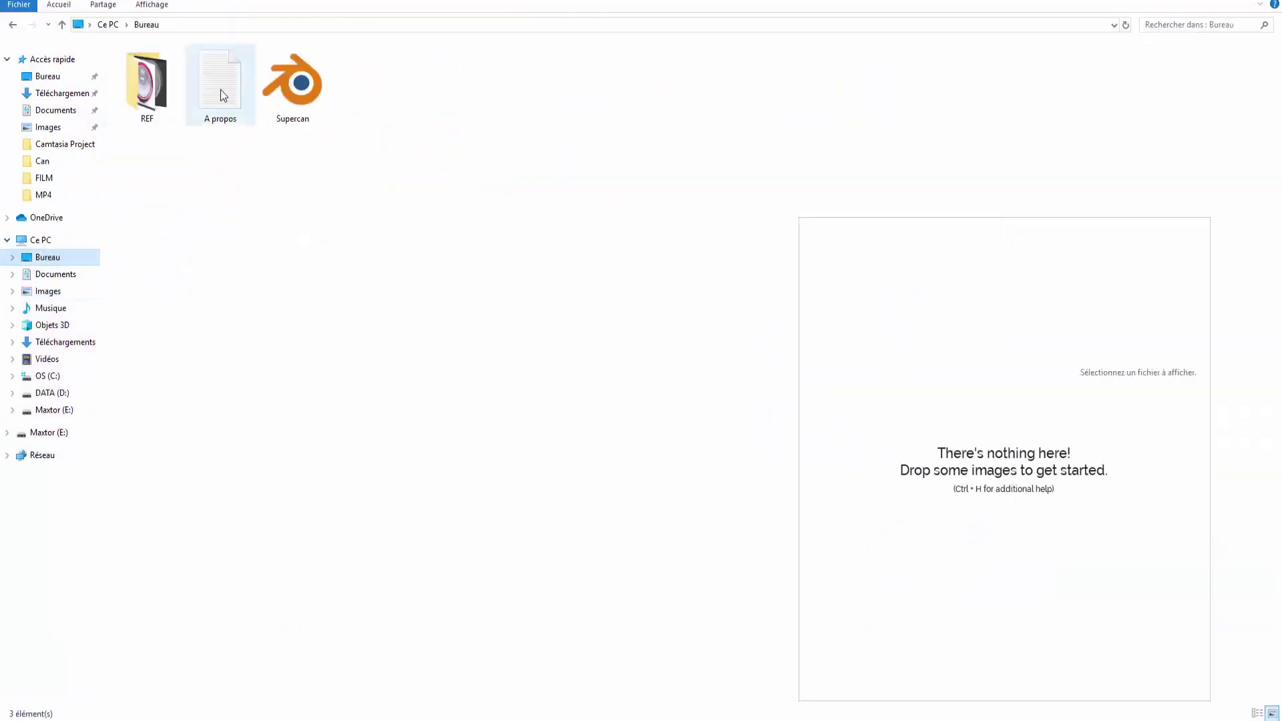
pyautogui.doubleClick(145, 83)
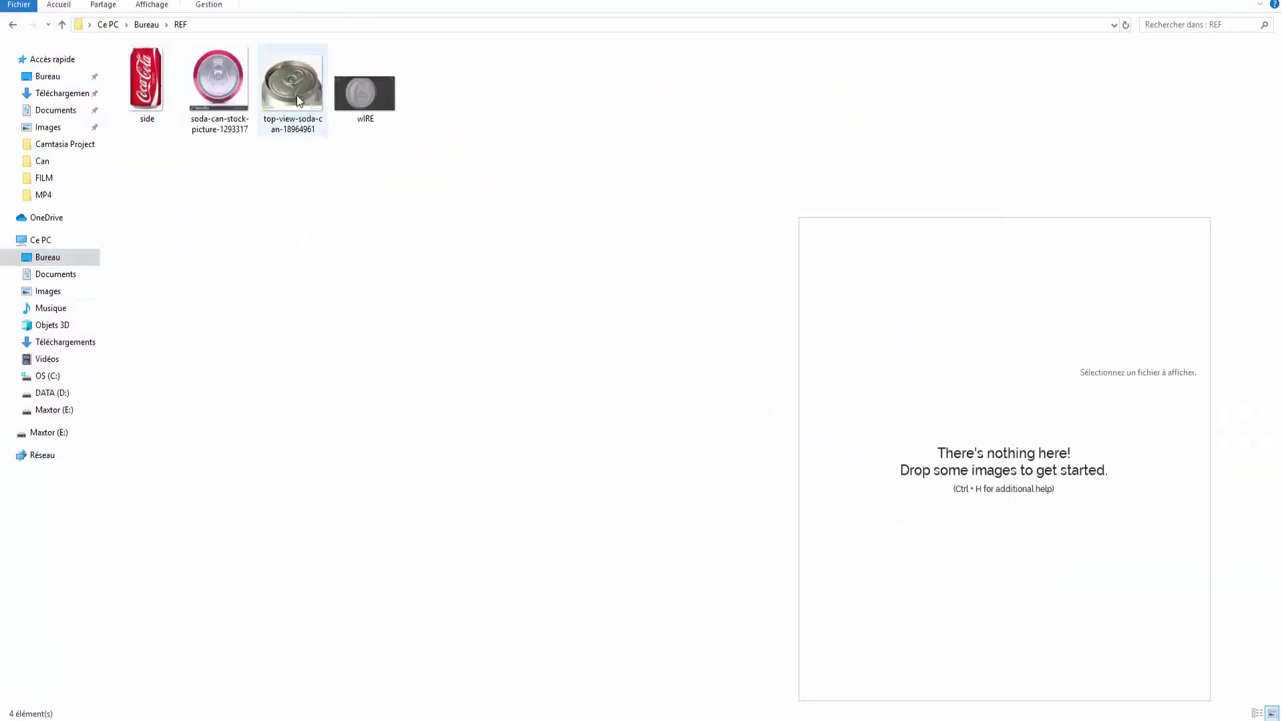
# Load the top-view soda can photo into PureRef, place it beside the modelling area, and return to Blender
pyautogui.moveTo(296, 95); pyautogui.dragTo(991, 465)
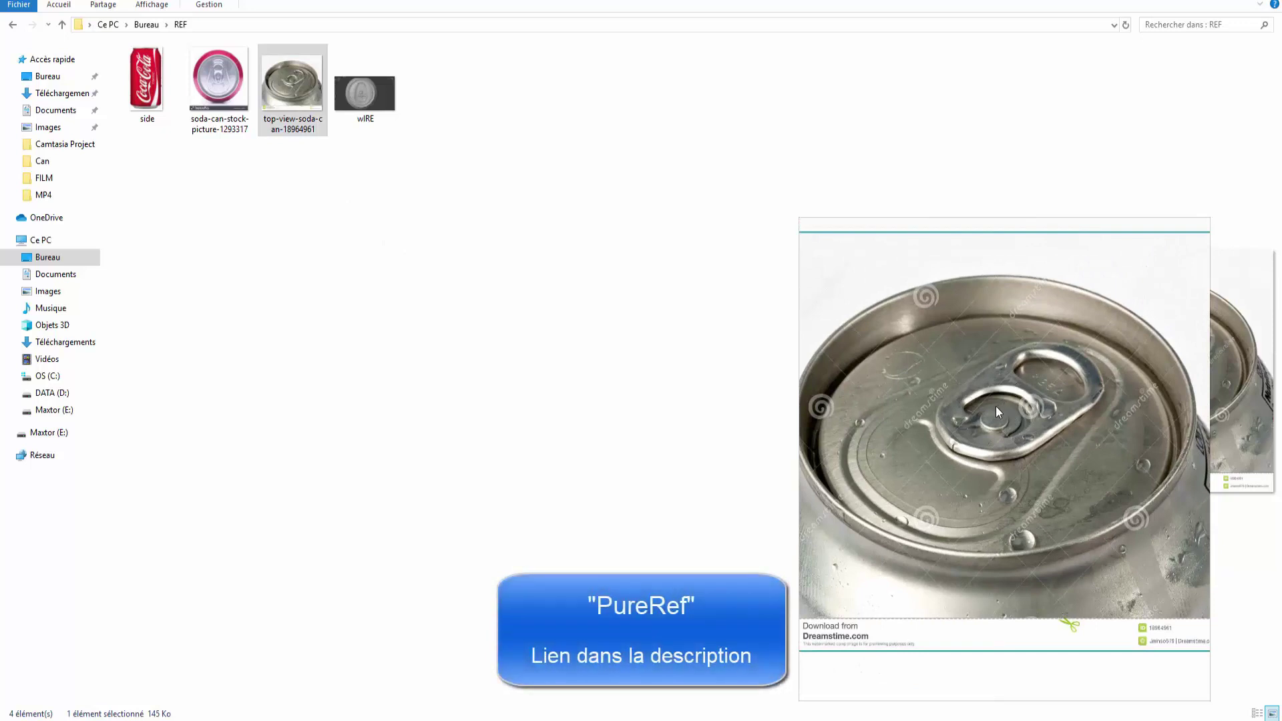
pyautogui.moveTo(1008, 395); pyautogui.dragTo(1077, 327)
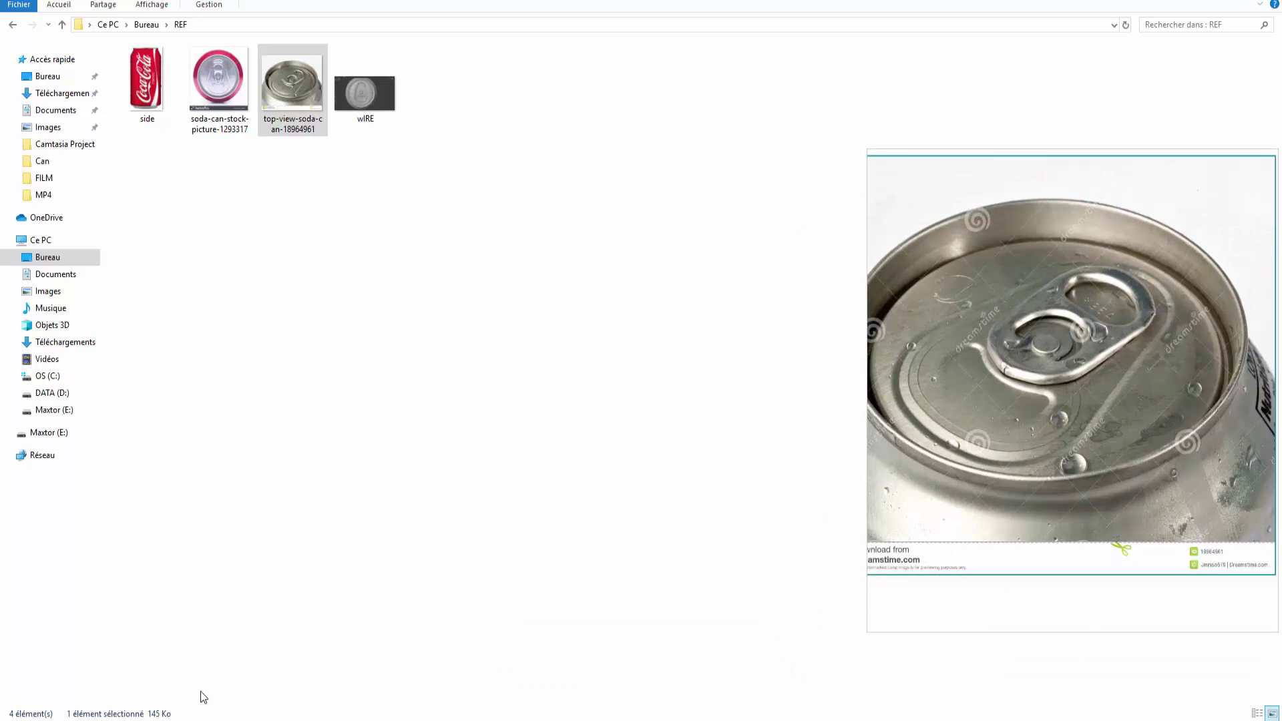
pyautogui.click(189, 717)
# In a maximized top view, add a mesh circle with 16 vertices at the centre of the can reference
pyautogui.keyDown('shift'); pyautogui.moveTo(491, 385); pyautogui.dragTo(480, 392, button='middle'); pyautogui.keyUp('shift')
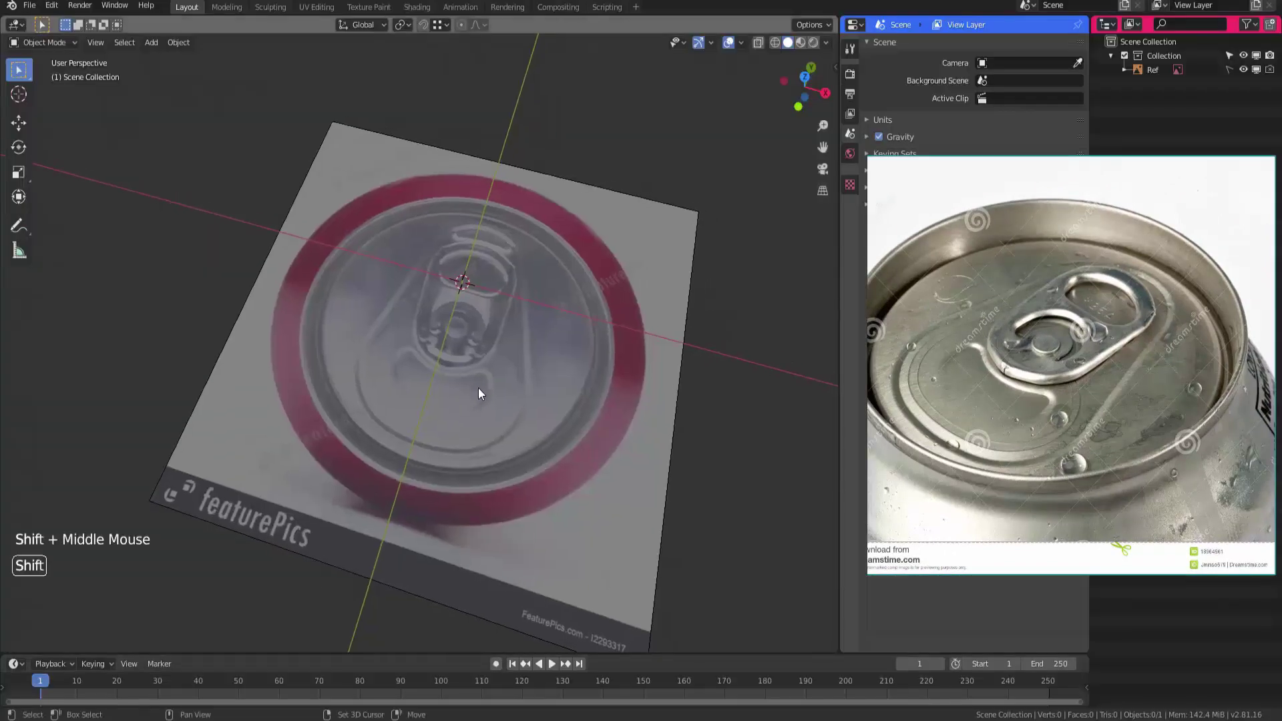
pyautogui.press('KP_7')
pyautogui.hotkey('ctrl', 'space')
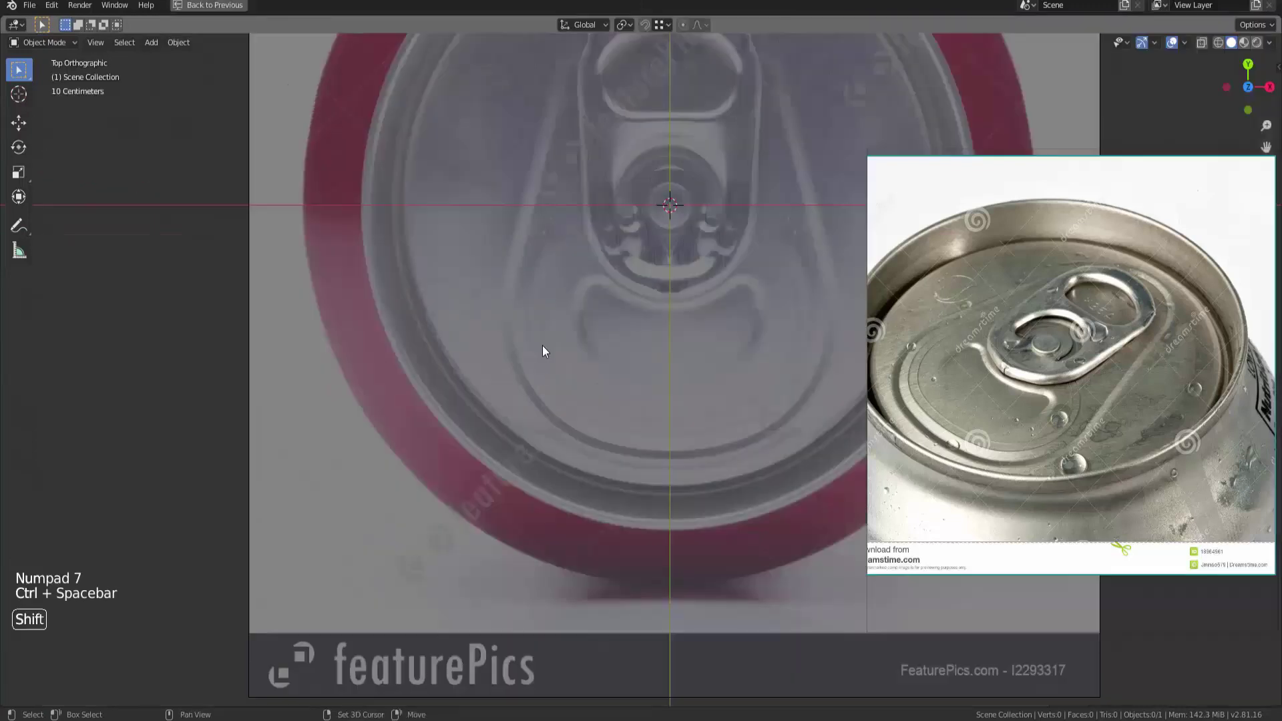
pyautogui.keyDown('shift'); pyautogui.moveTo(542, 345); pyautogui.dragTo(538, 287, button='middle'); pyautogui.keyUp('shift')
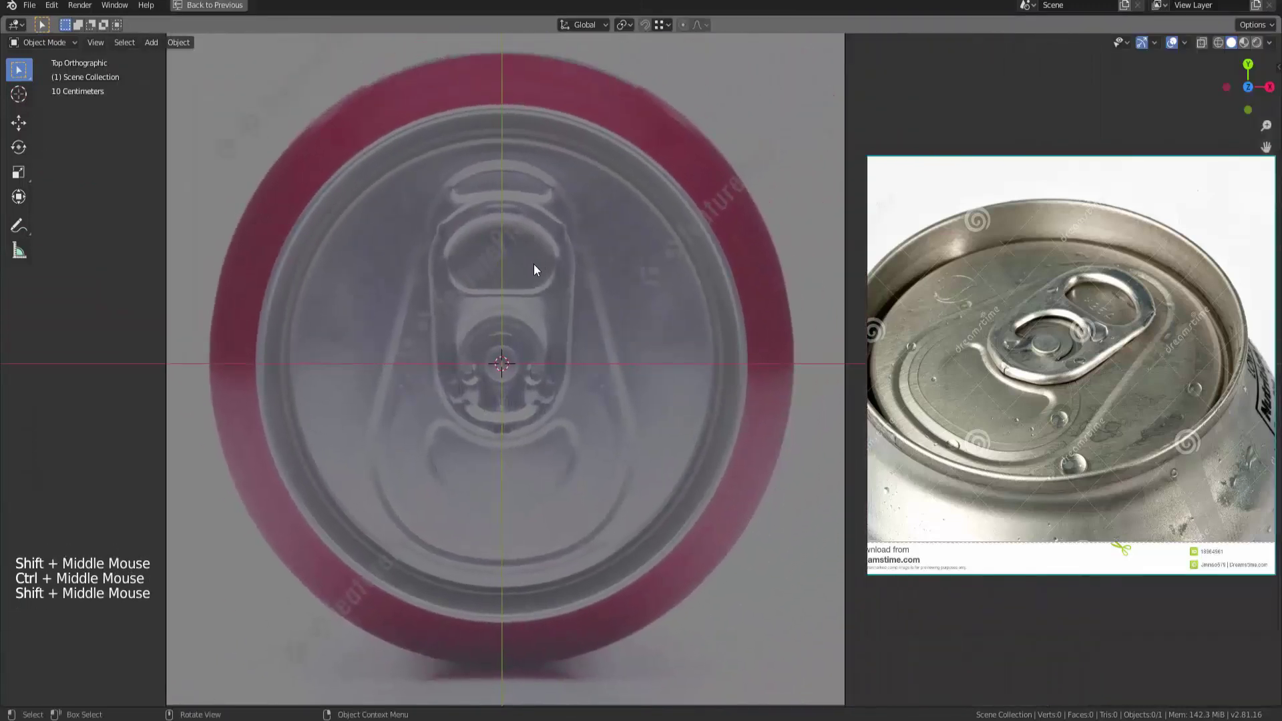
pyautogui.hotkey('shift', 'a')
pyautogui.moveTo(525, 129)
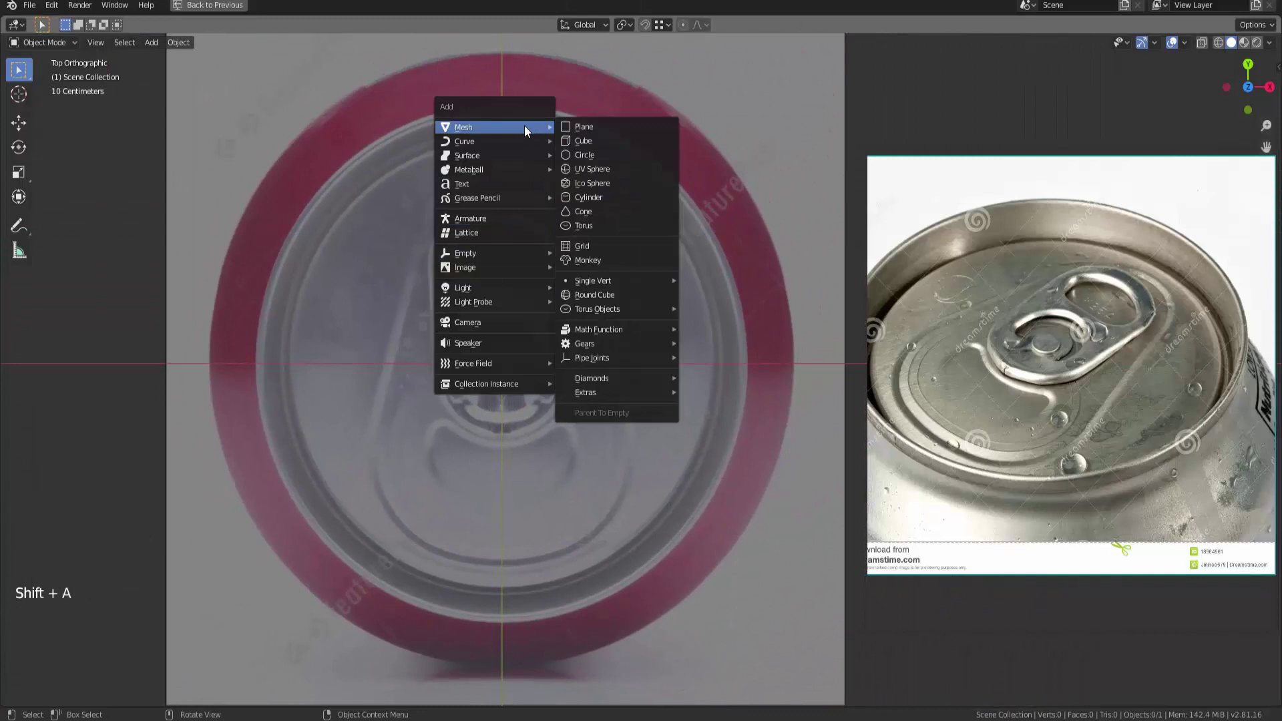
pyautogui.click(585, 155)
pyautogui.moveTo(200, 542)
pyautogui.mouseDown()
pyautogui.moveTo(182, 542)
pyautogui.moveTo(214, 537)
pyautogui.mouseUp()
# Scale the circle's vertices in Edit Mode by about 1.516 to match the lid's inner panel edge
pyautogui.press('s')
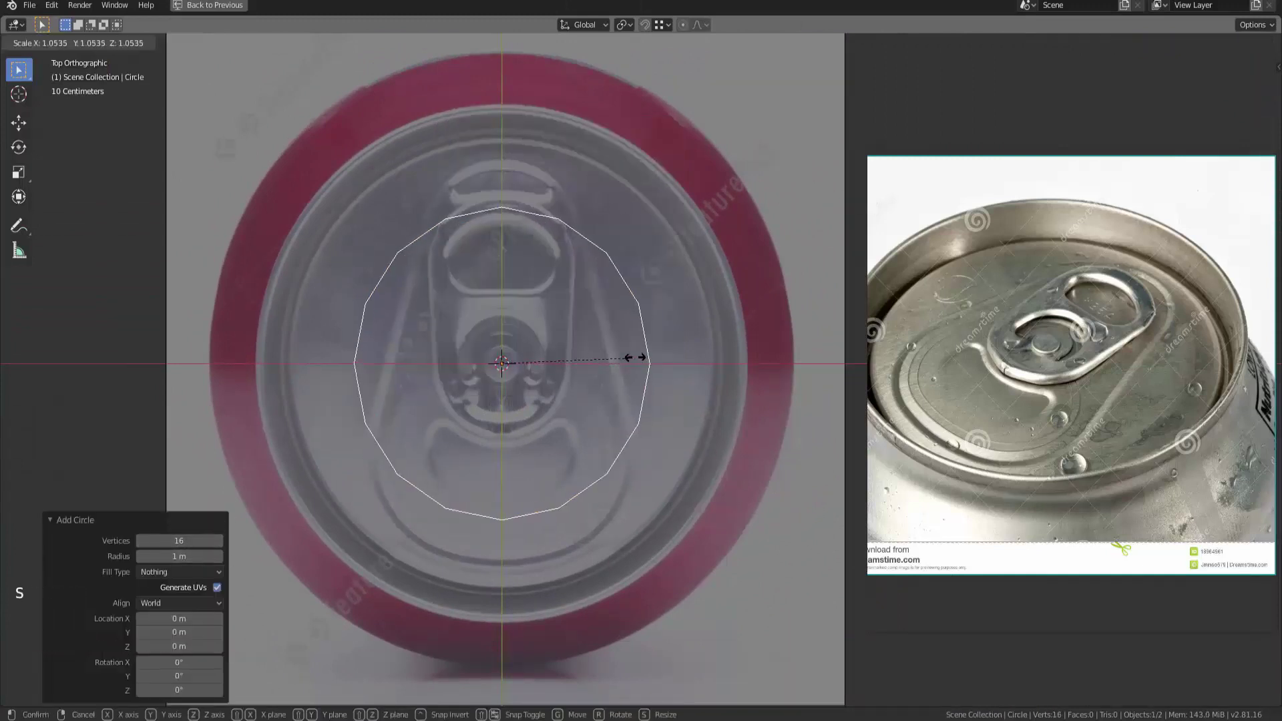
pyautogui.press('Tab')
pyautogui.press('s')
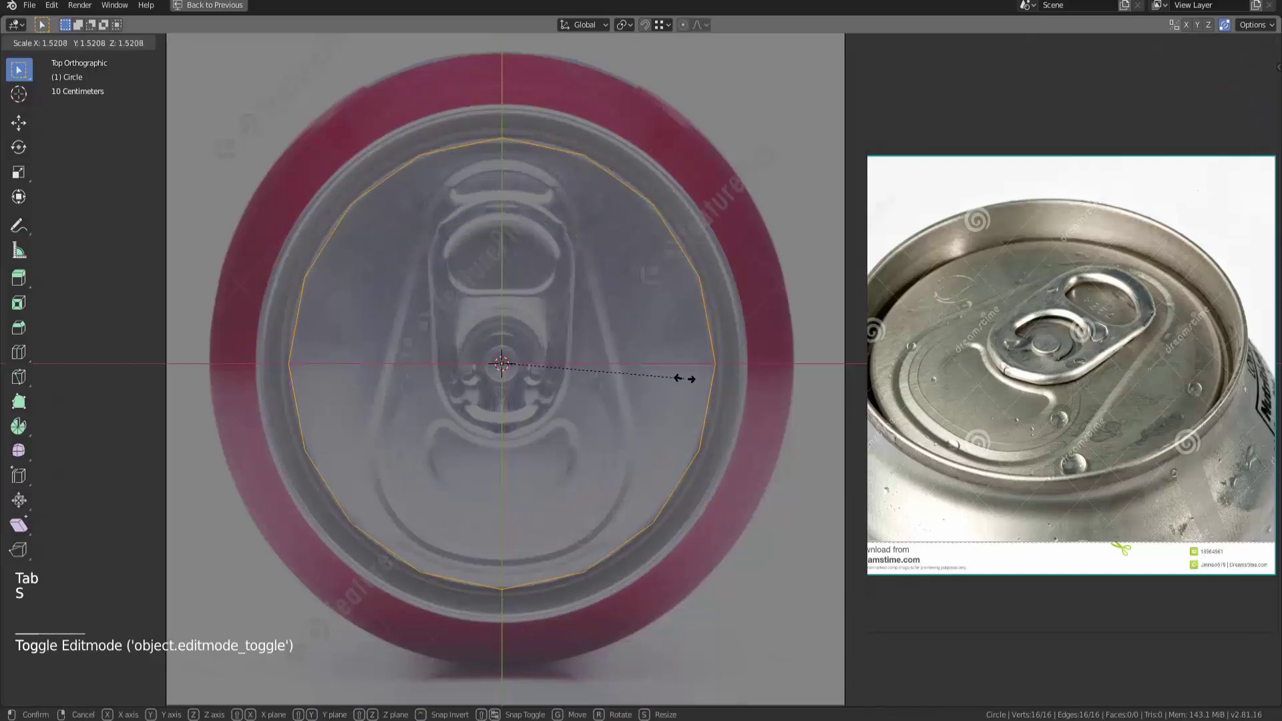
pyautogui.click(684, 379)
pyautogui.keyDown('shift'); pyautogui.moveTo(684, 379); pyautogui.dragTo(660, 367, button='middle'); pyautogui.keyUp('shift')
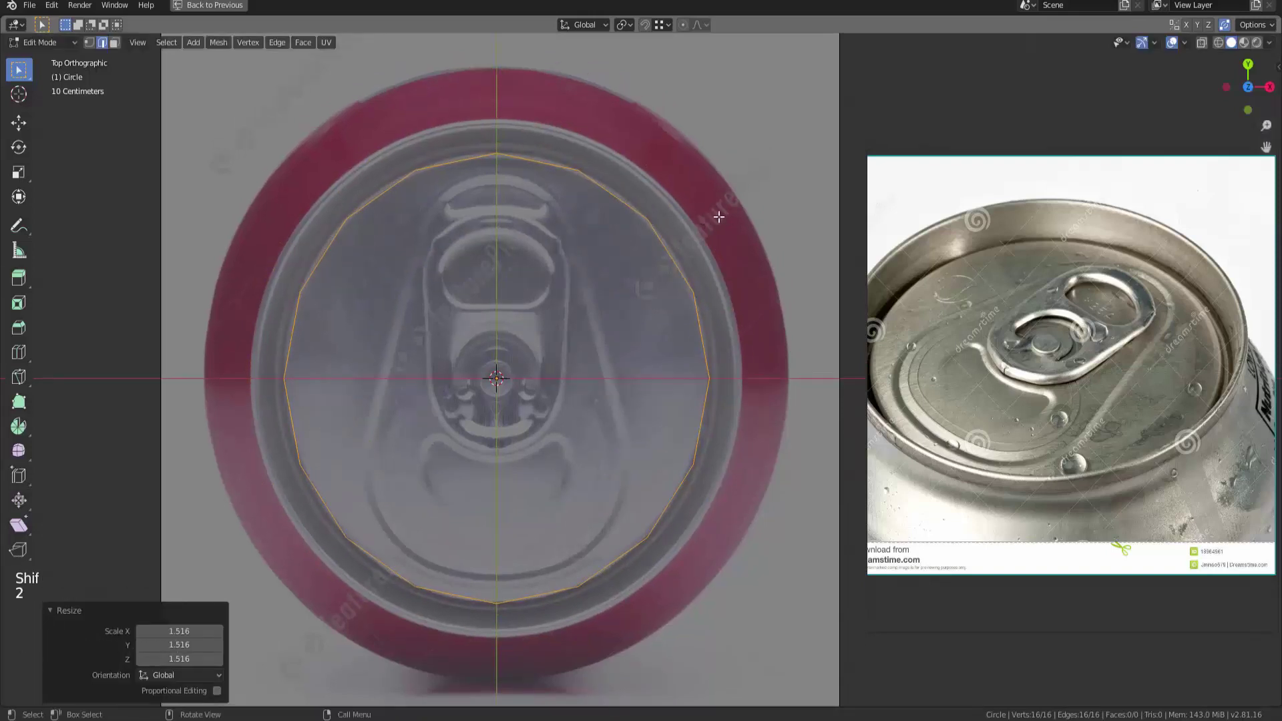
# Extrude the circle's edge loop inward with a scale of about 0.913 to form a ring of faces
pyautogui.press('e')
pyautogui.press('s')
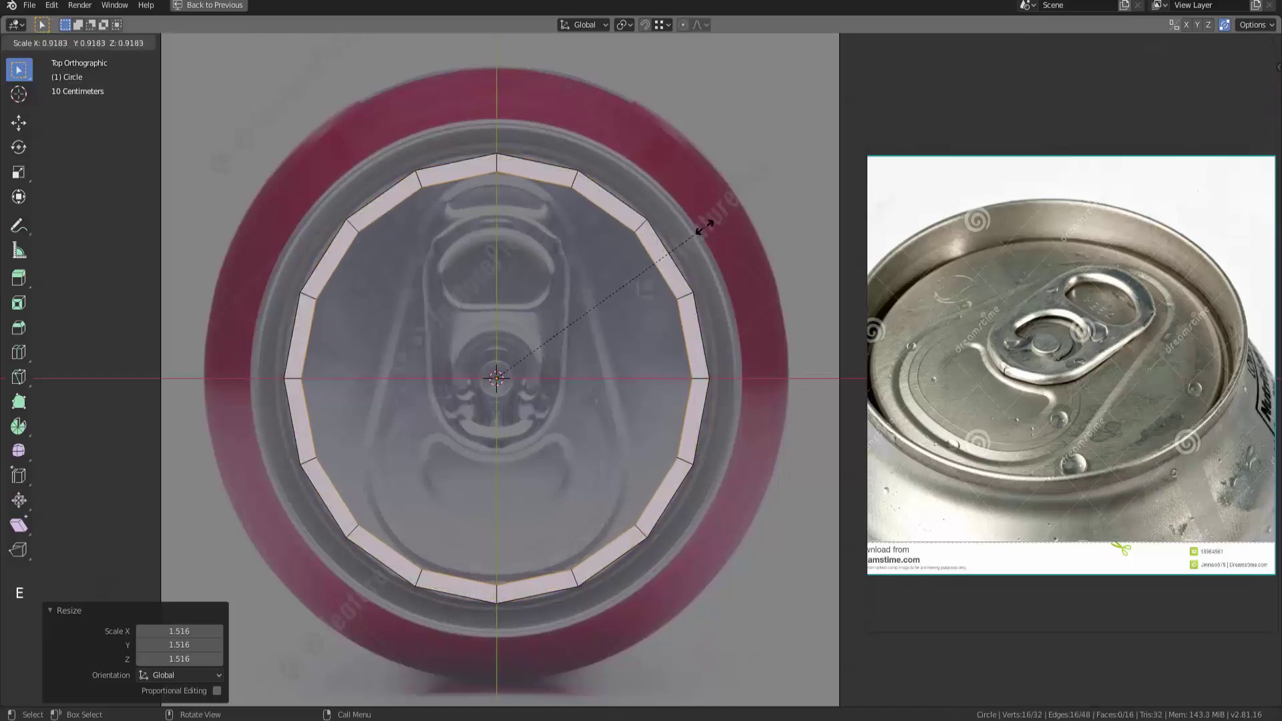
pyautogui.click(698, 227)
pyautogui.keyDown('shift'); pyautogui.moveTo(698, 227); pyautogui.dragTo(633, 236, button='middle'); pyautogui.keyUp('shift')
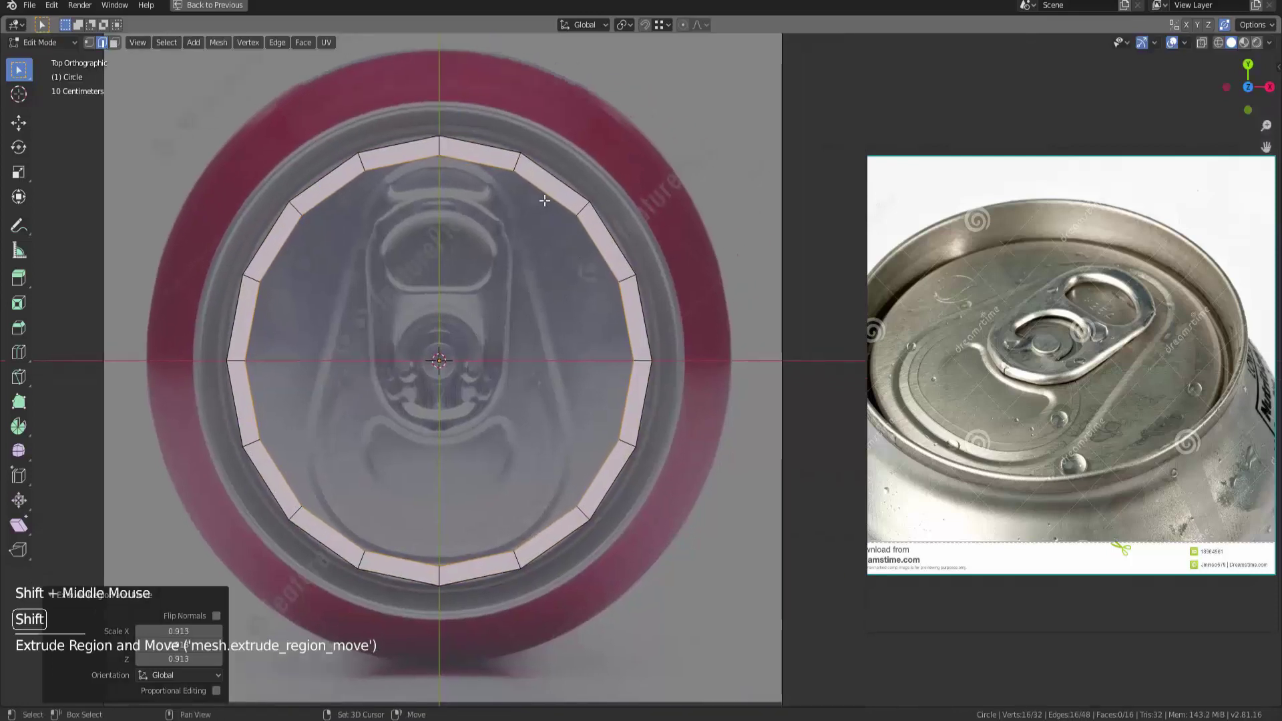
# Show the mesh in wireframe and delete the ring's vertices on the positive X side, keeping those on the centre line
pyautogui.hotkey('shift', 'z')
pyautogui.press('1')
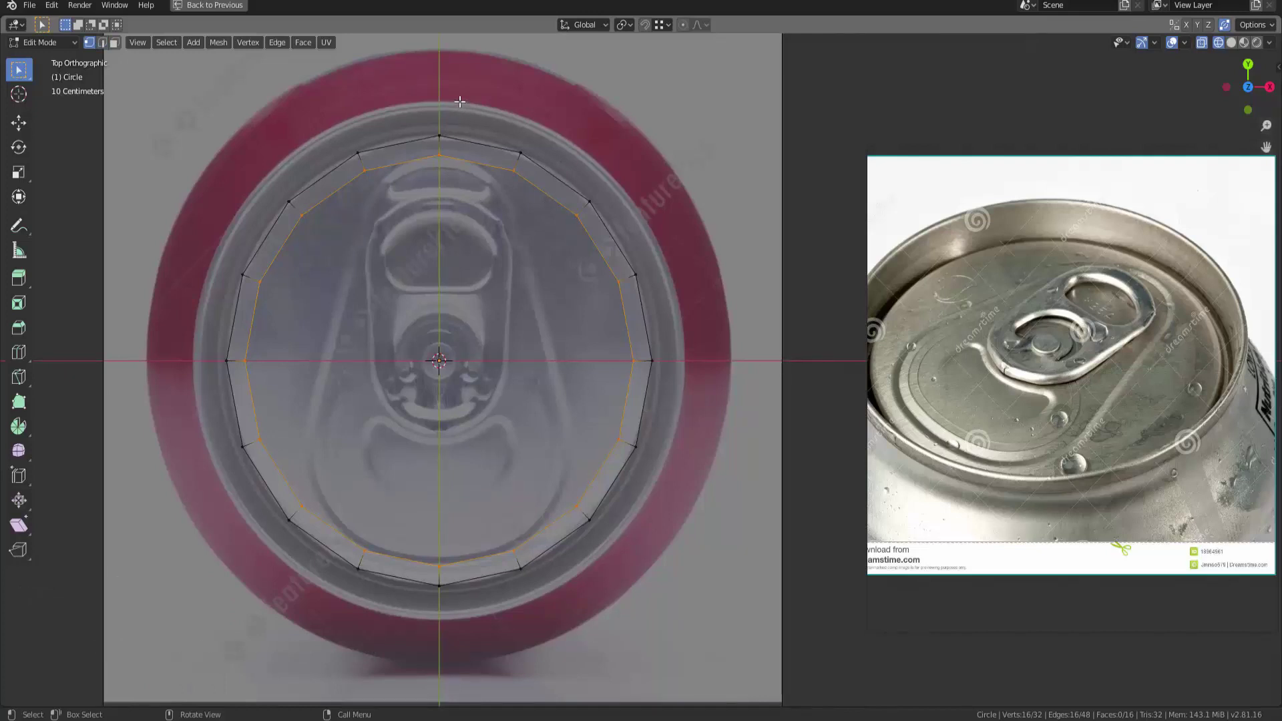
pyautogui.moveTo(461, 98); pyautogui.dragTo(728, 611)
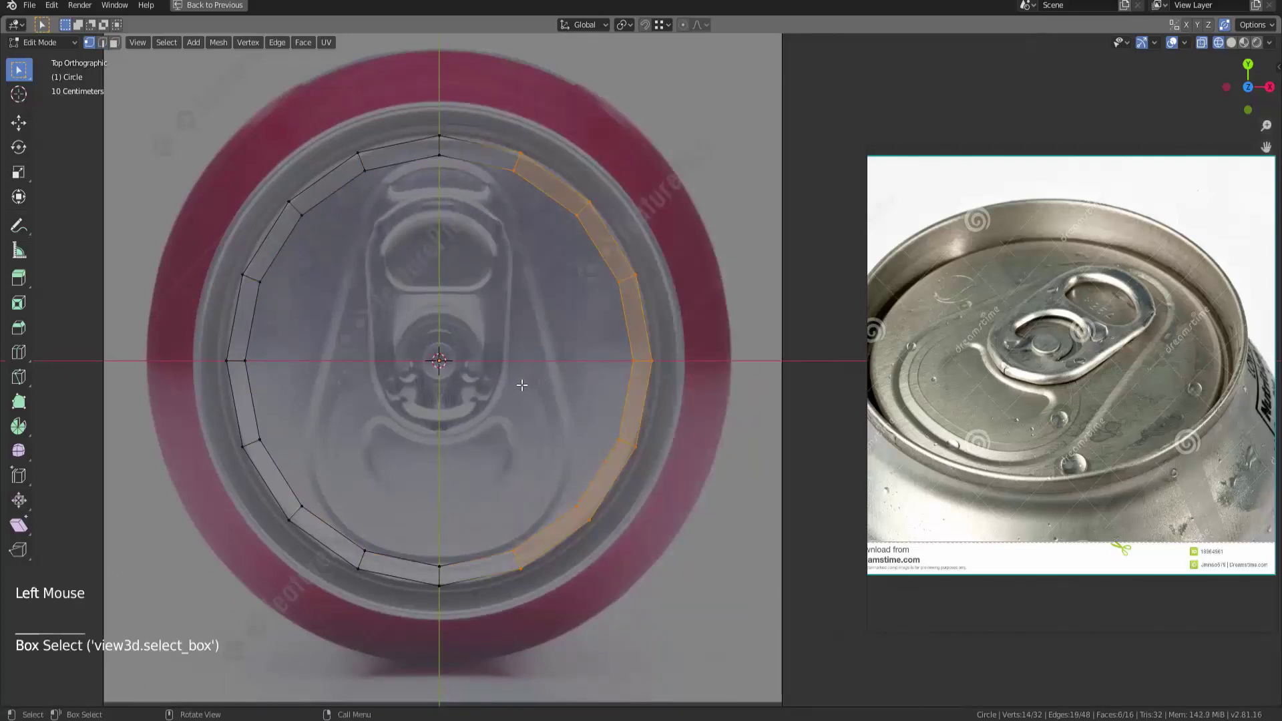
pyautogui.press('x')
pyautogui.click(457, 339)
# Add a Mirror modifier on the X axis to the half ring and enable Clipping
pyautogui.press('space')
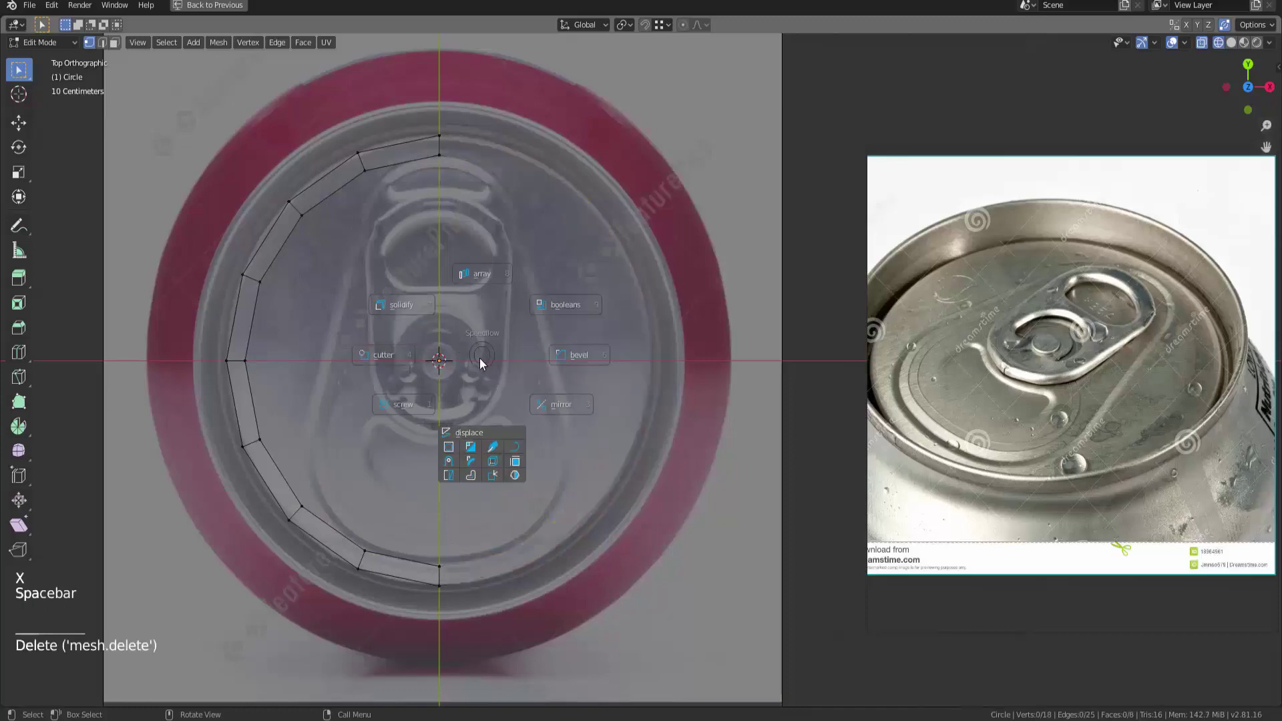
pyautogui.press('Tab')
pyautogui.hotkey('ctrl', 'space')
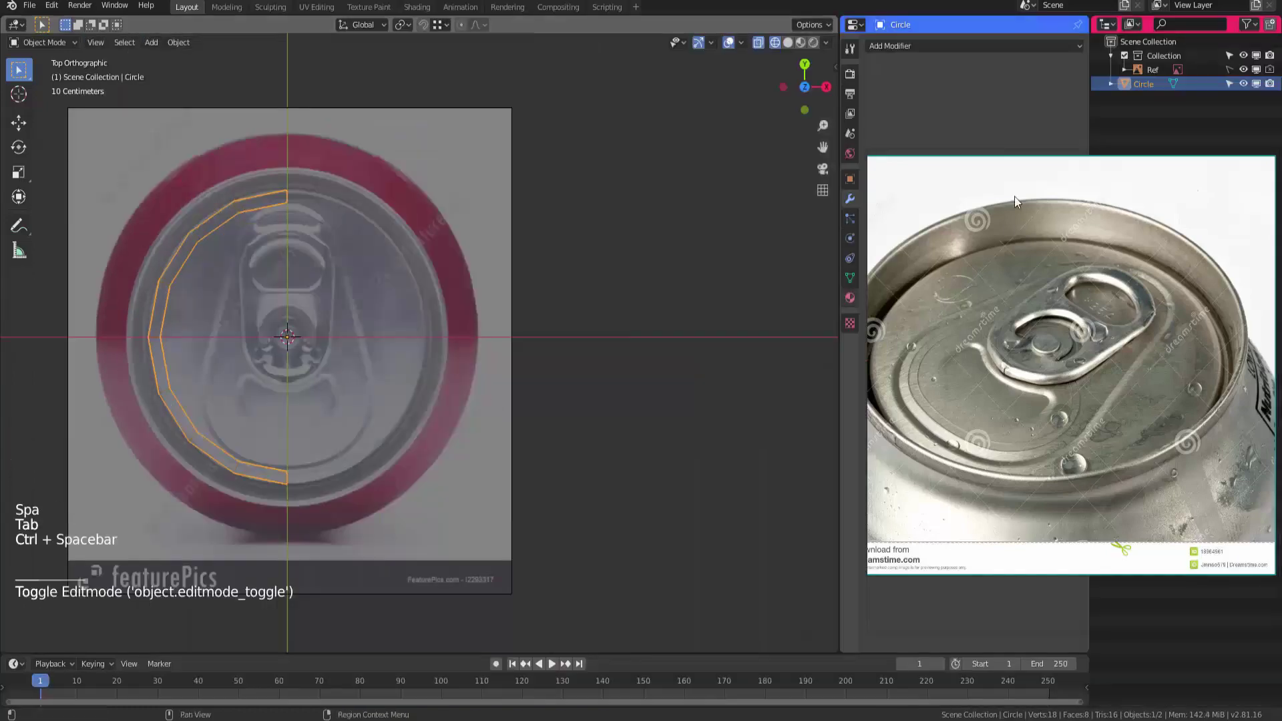
pyautogui.moveTo(1015, 197); pyautogui.dragTo(1055, 298)
pyautogui.click(924, 44)
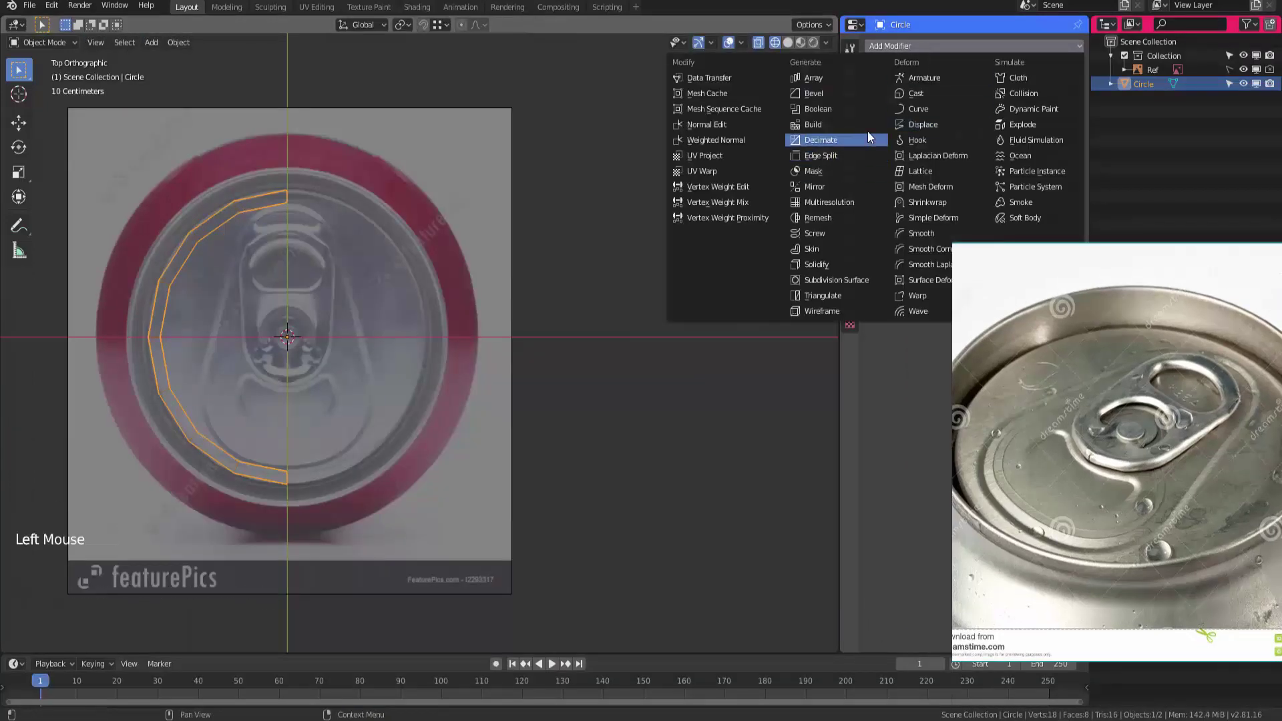
pyautogui.click(828, 188)
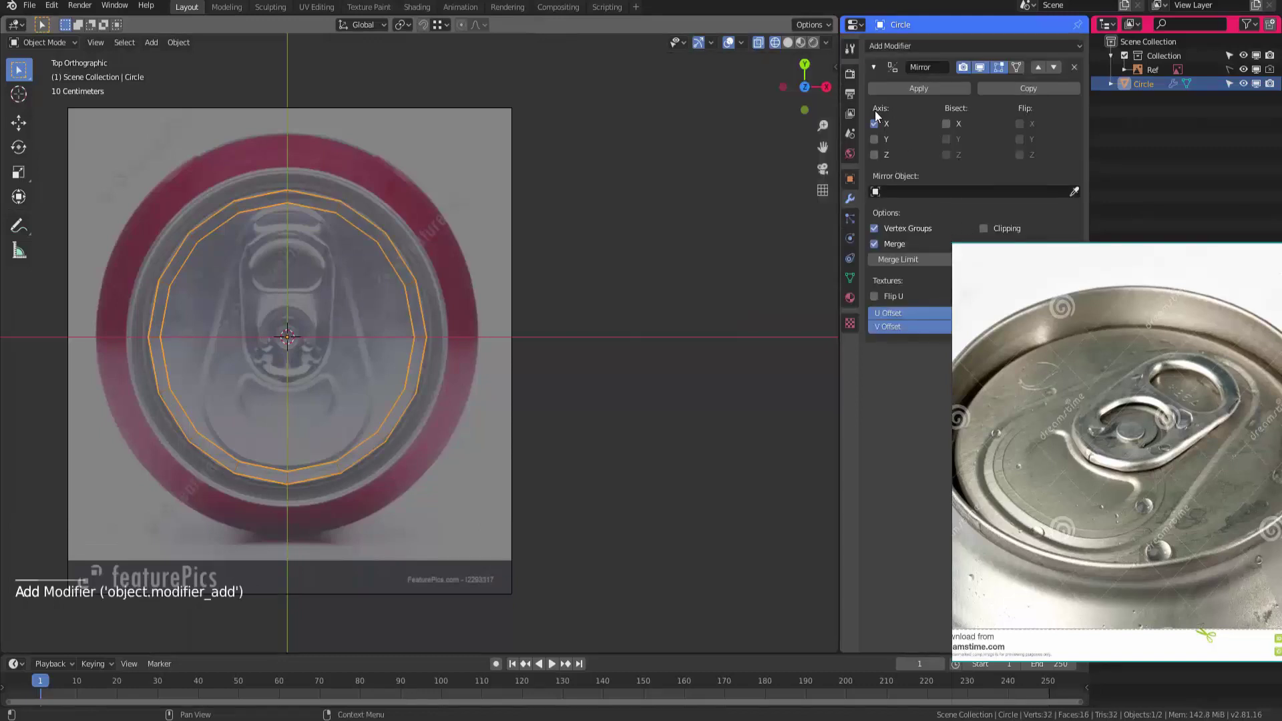
pyautogui.click(985, 228)
pyautogui.click(635, 294)
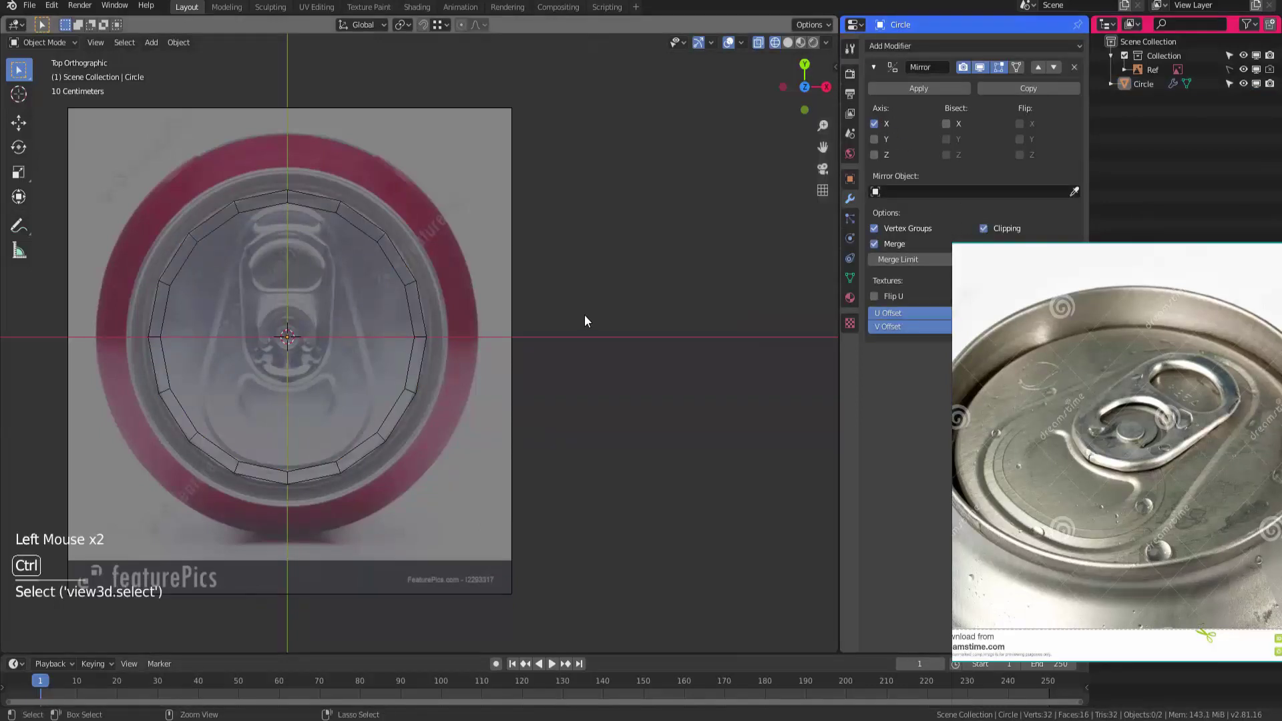
# Edit the half ring and move its inner vertex beside the top centre onto the upper corner of the recess outline
pyautogui.hotkey('ctrl', 'space')
pyautogui.click(638, 267)
pyautogui.keyDown('shift'); pyautogui.moveTo(637, 267); pyautogui.dragTo(601, 294, button='middle'); pyautogui.keyUp('shift')
pyautogui.press('Tab')
pyautogui.moveTo(370, 154); pyautogui.dragTo(401, 182)
pyautogui.press('g')
pyautogui.click(409, 195)
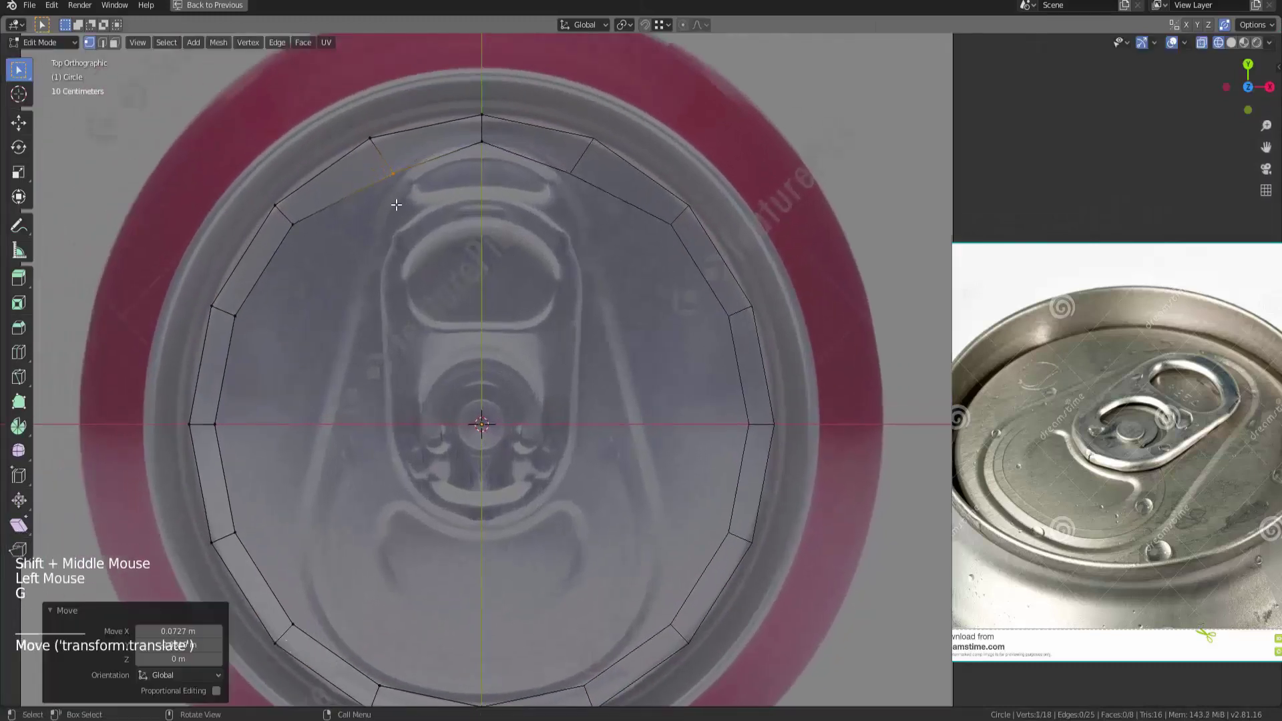
# Move the following two inner vertices down the ring inward onto the upper slanted side of the recess outline
pyautogui.moveTo(277, 211); pyautogui.dragTo(307, 237)
pyautogui.press('g')
pyautogui.click(362, 277)
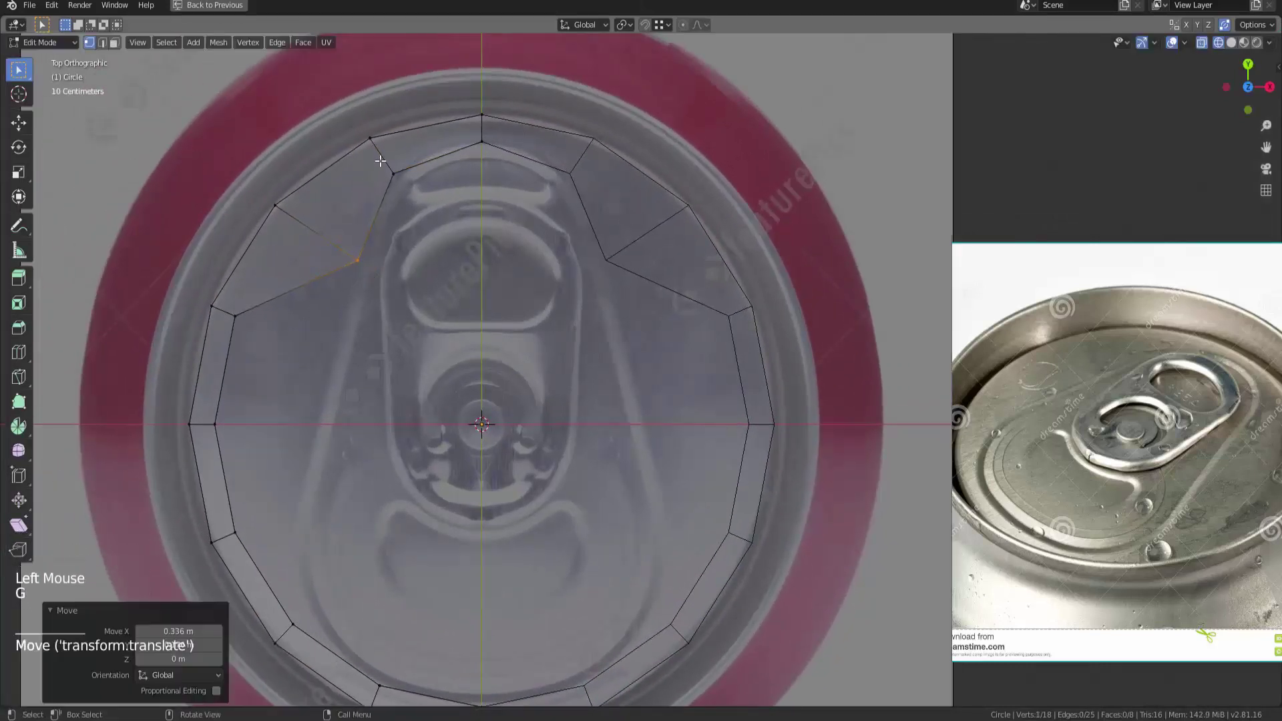
pyautogui.moveTo(220, 299); pyautogui.dragTo(248, 329)
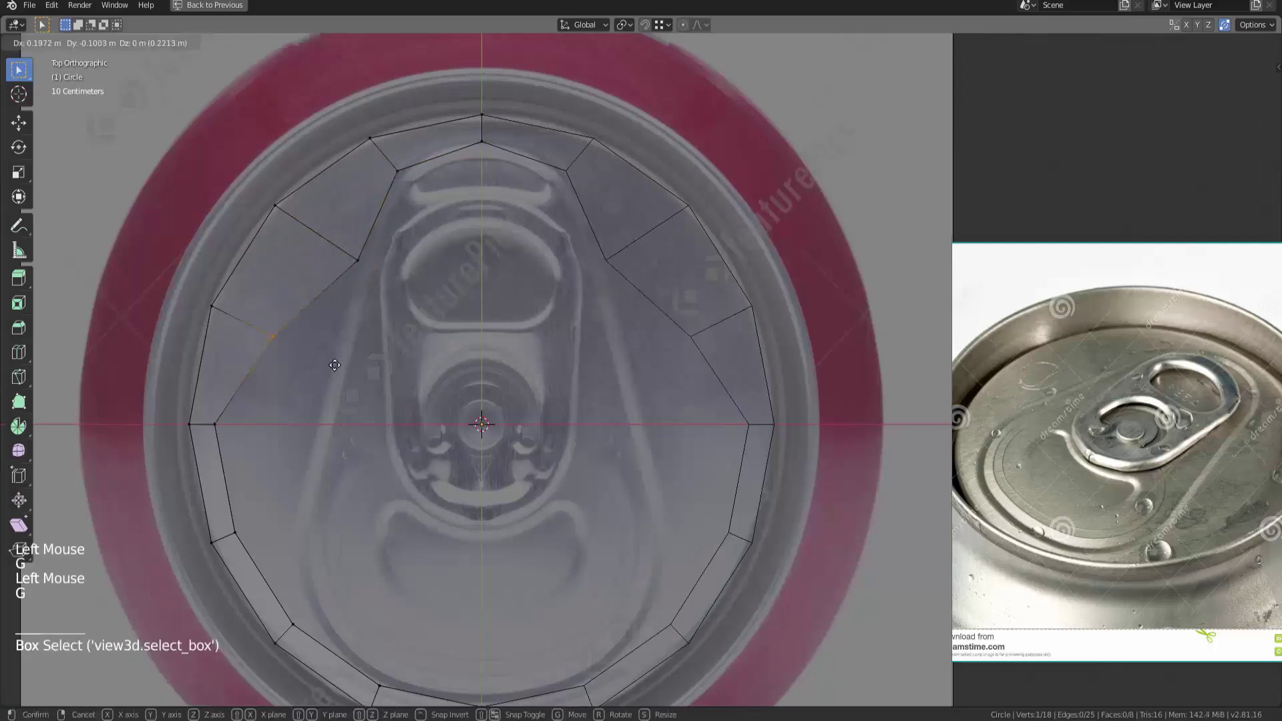
pyautogui.press('g')
pyautogui.click(356, 359)
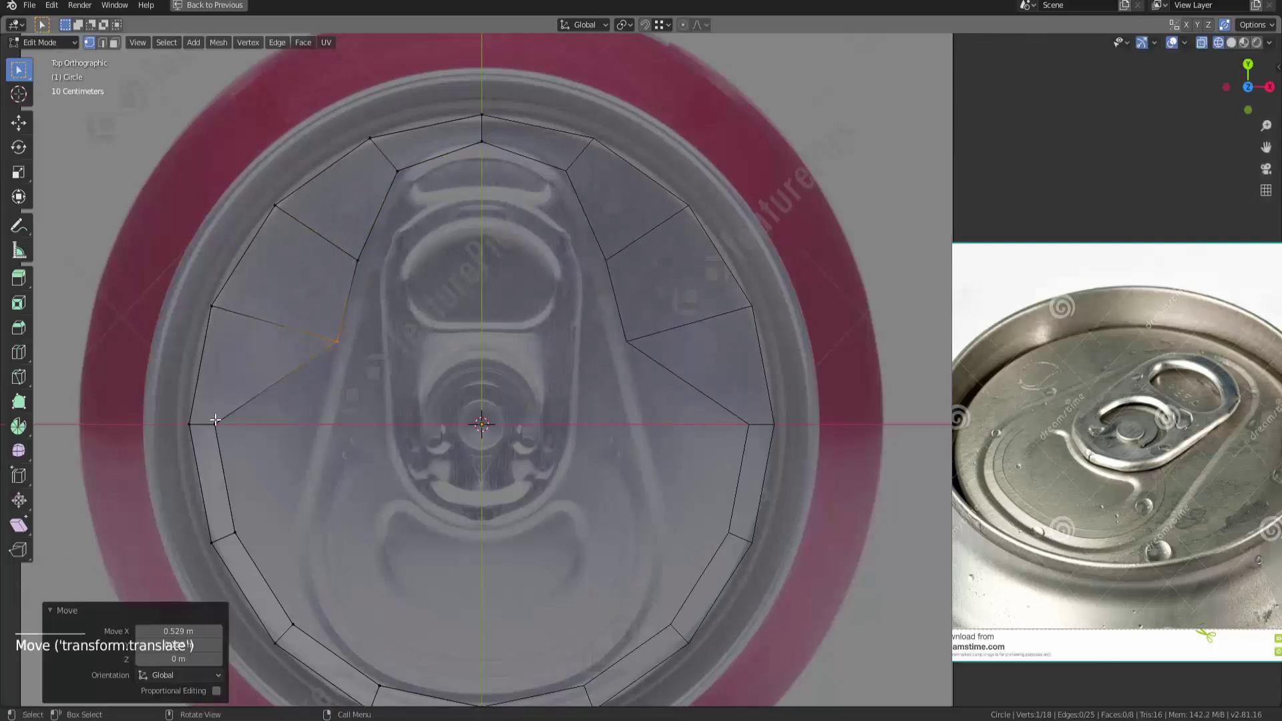
# Move the inner vertex on the X axis and the one below it onto the recess outline's lower side
pyautogui.moveTo(201, 410); pyautogui.dragTo(230, 438)
pyautogui.press('g')
pyautogui.click(304, 414)
pyautogui.click(321, 427)
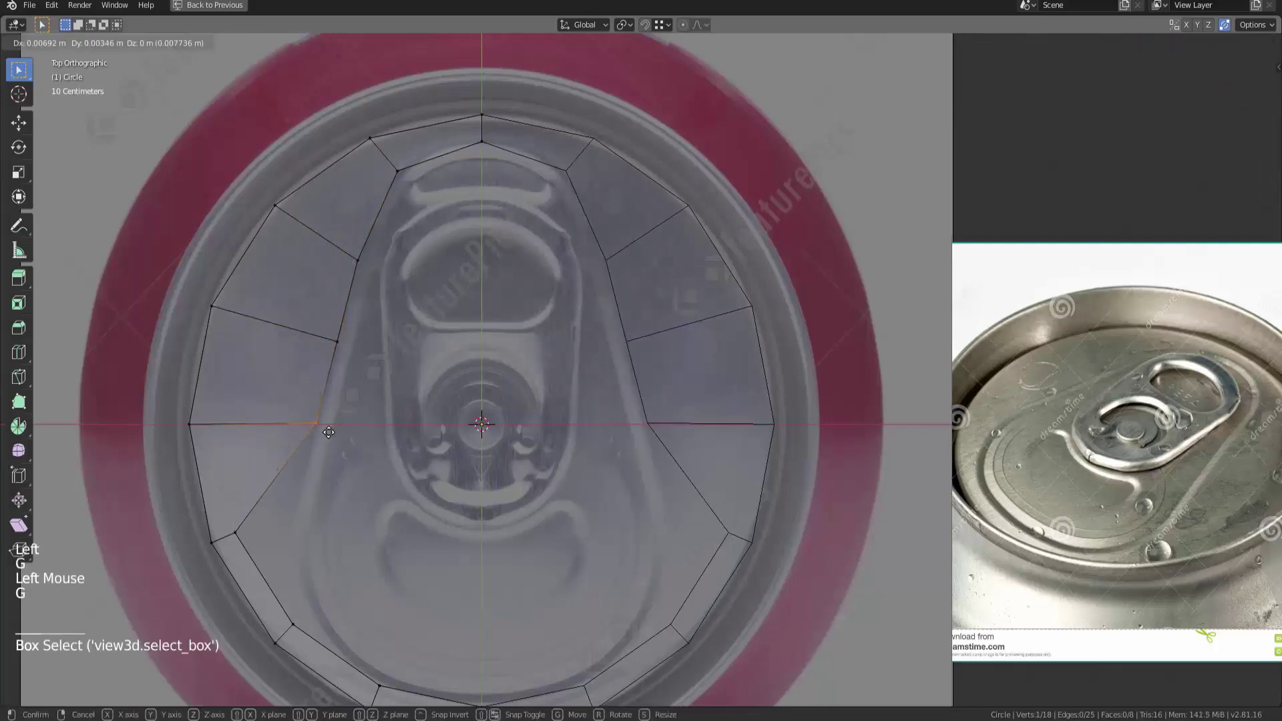
pyautogui.click(301, 514)
pyautogui.moveTo(220, 517); pyautogui.dragTo(250, 547)
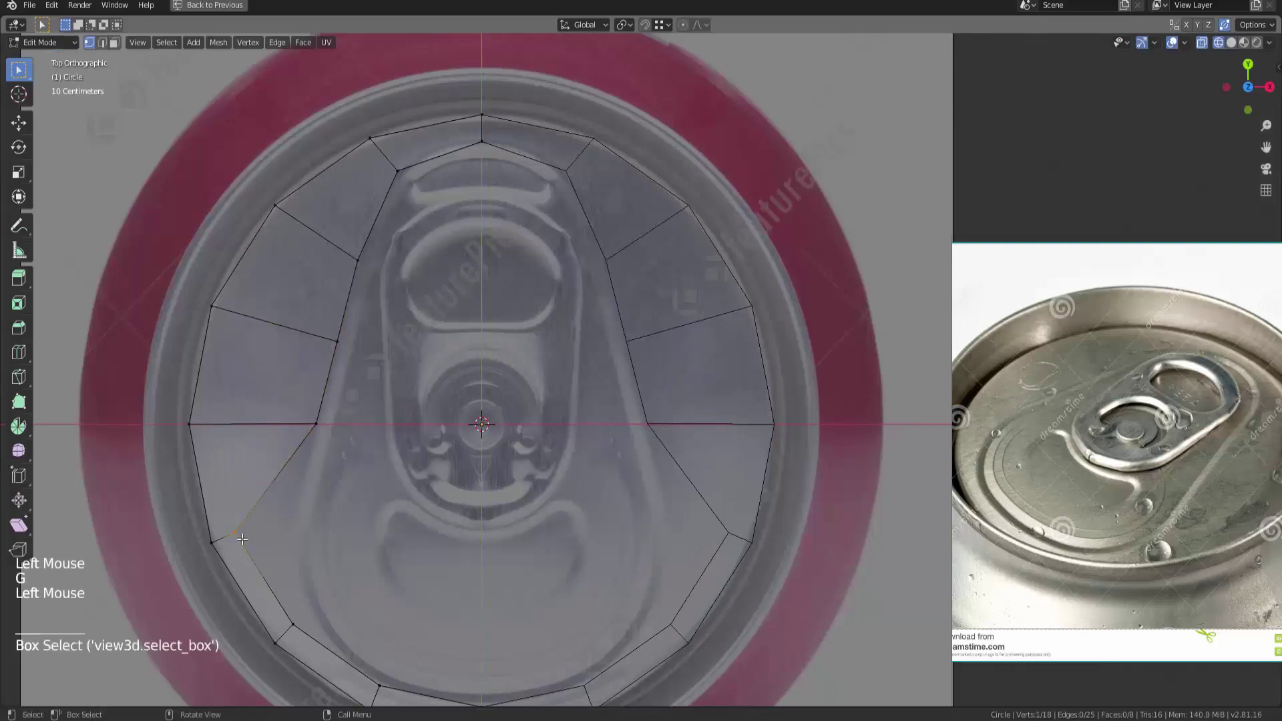
pyautogui.press('g')
pyautogui.click(352, 502)
pyautogui.keyDown('shift'); pyautogui.moveTo(352, 502); pyautogui.dragTo(352, 437, button='middle'); pyautogui.keyUp('shift')
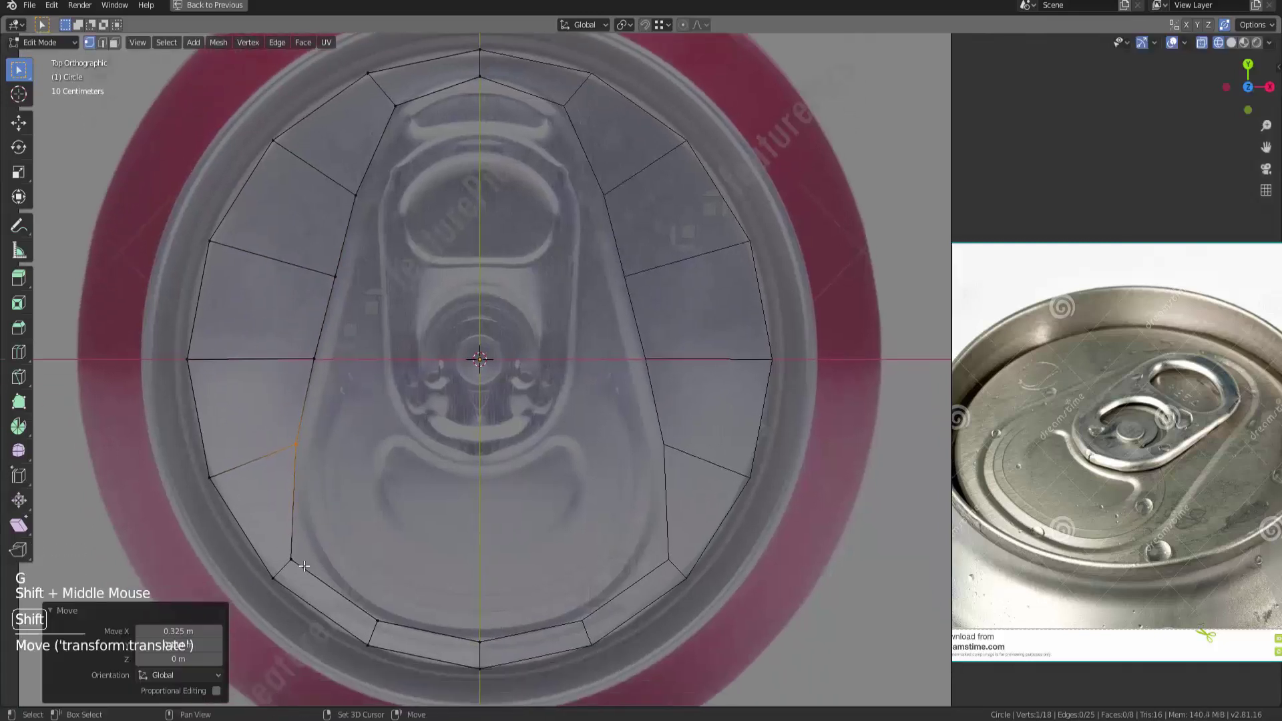
# Fit the two lowest off-centre inner vertices to the rounded lower end of the recess outline
pyautogui.moveTo(274, 534); pyautogui.dragTo(394, 634)
pyautogui.press('g')
pyautogui.click(347, 587)
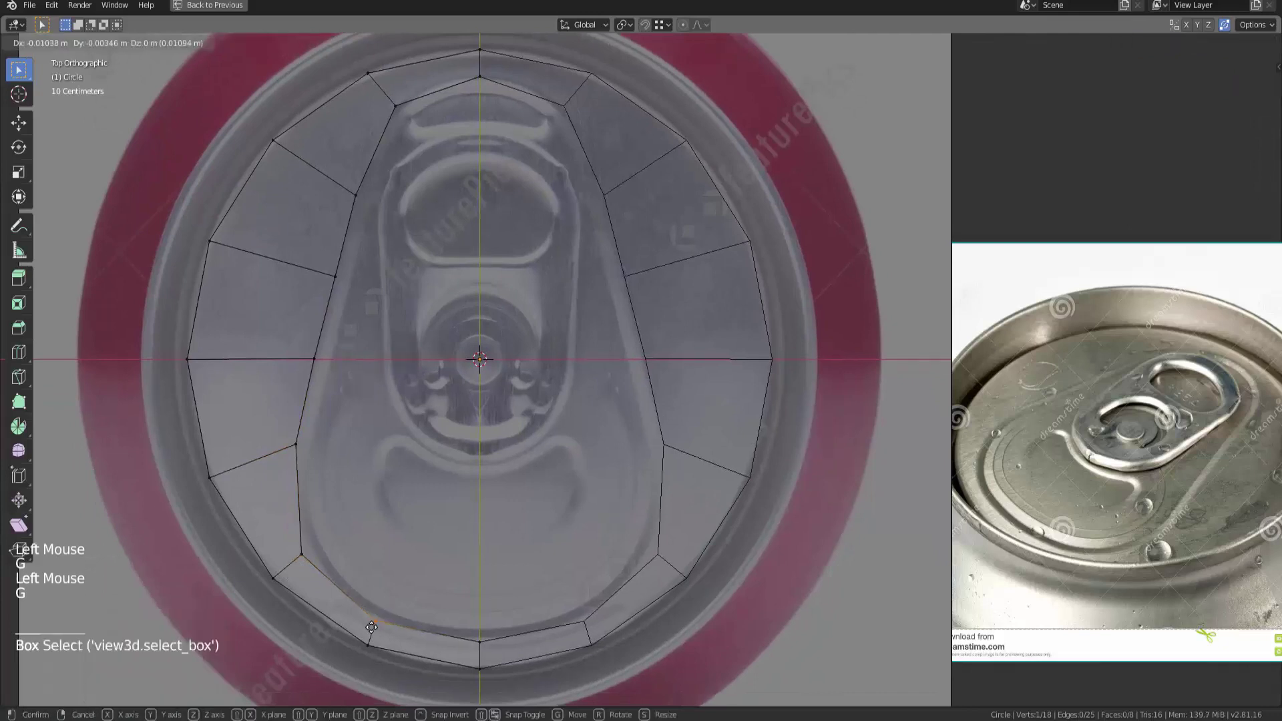
pyautogui.press('g')
pyautogui.click(384, 611)
pyautogui.keyDown('shift'); pyautogui.moveTo(389, 519); pyautogui.dragTo(388, 567, button='middle'); pyautogui.keyUp('shift')
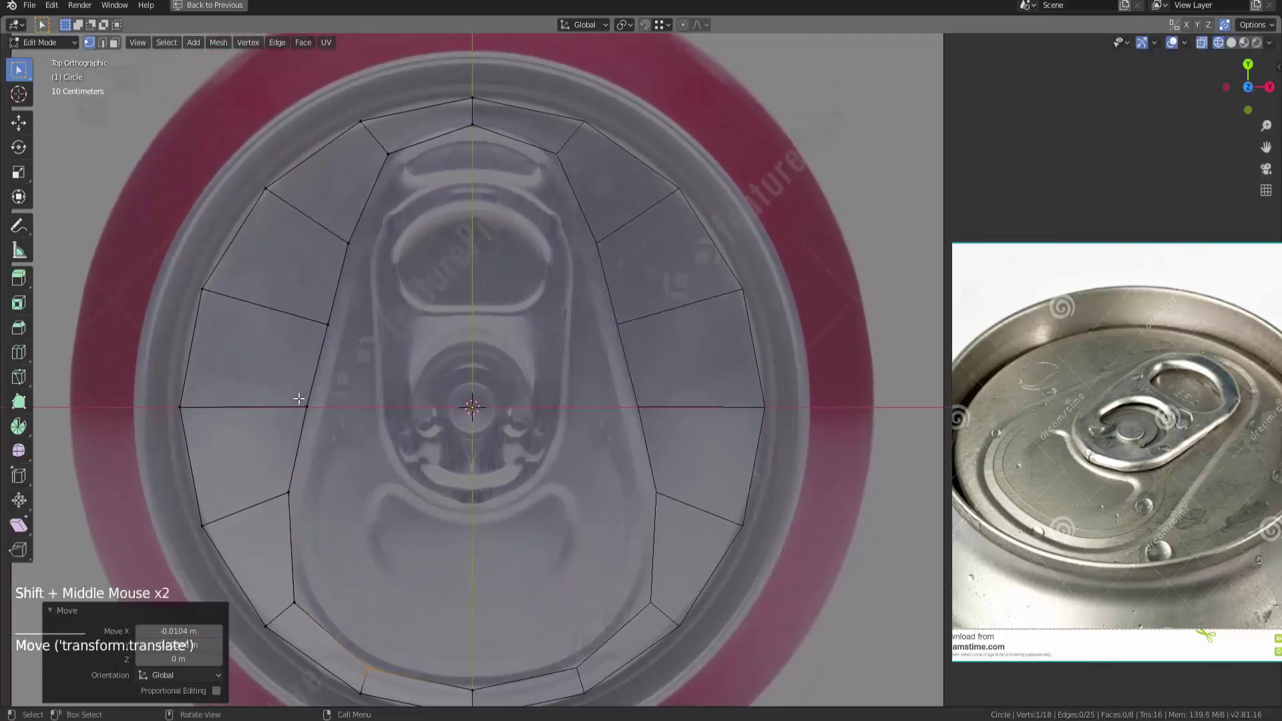
# Fine-tune the inner vertices from the X axis upward so they follow the slanted side of the recess outline
pyautogui.moveTo(291, 418)
pyautogui.mouseDown()
pyautogui.moveTo(321, 397)
pyautogui.moveTo(302, 400)
pyautogui.mouseUp()
pyautogui.press('g')
pyautogui.click(314, 413)
pyautogui.press('g')
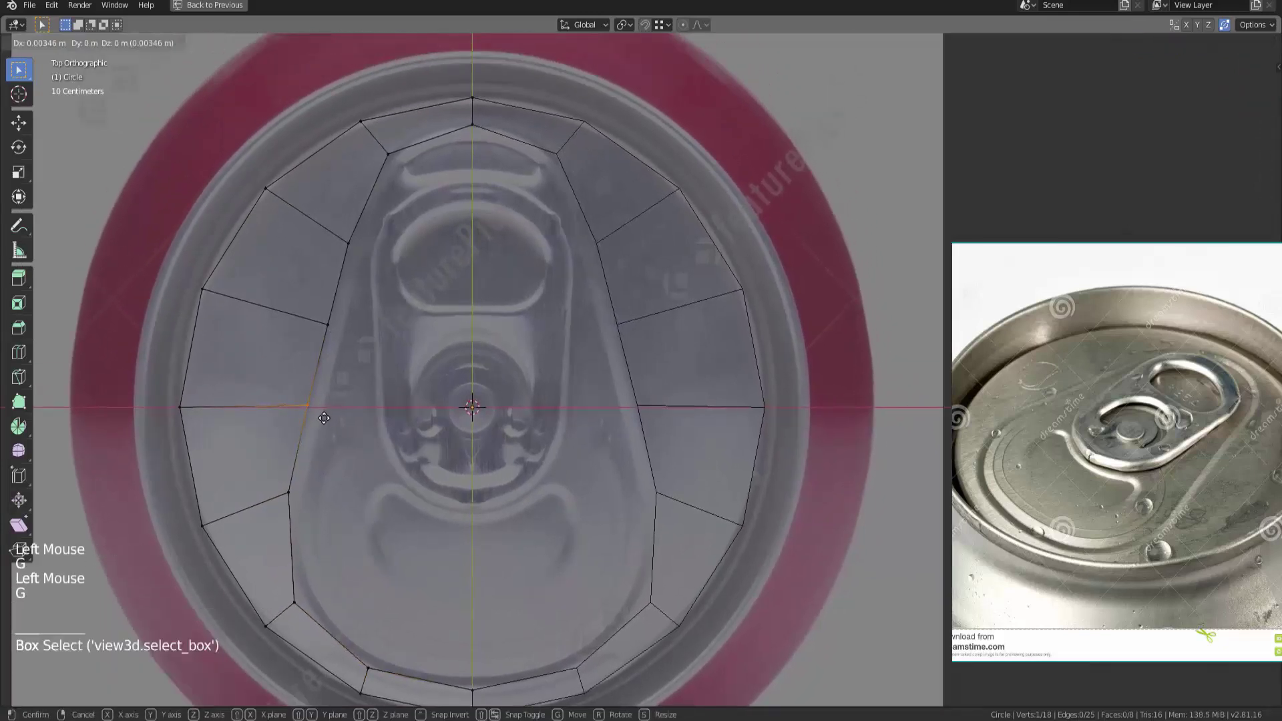
pyautogui.click(305, 403)
pyautogui.moveTo(322, 314); pyautogui.dragTo(337, 335)
pyautogui.press('g')
pyautogui.click(341, 335)
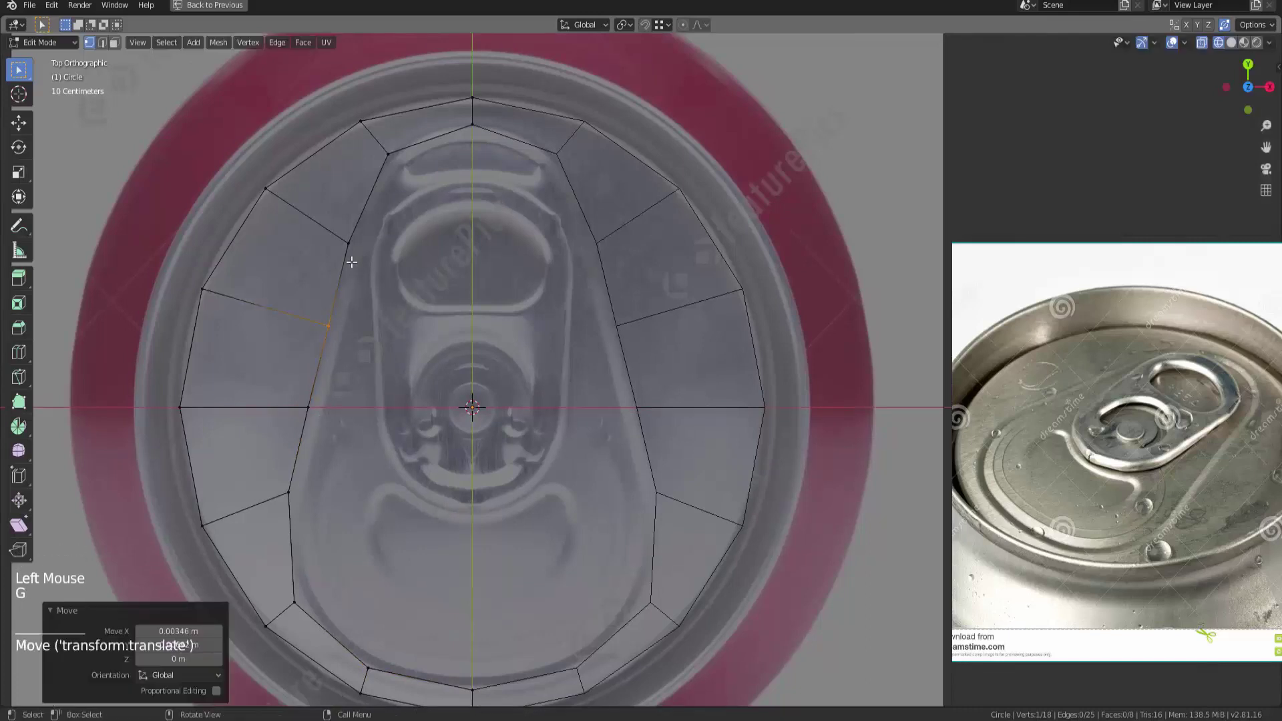
pyautogui.moveTo(341, 233); pyautogui.dragTo(355, 251)
pyautogui.press('g')
# Select the inner edge loop of the half ring and fill it with a single face up to the centre line
pyautogui.press('2')
pyautogui.keyDown('shift'); pyautogui.moveTo(386, 282); pyautogui.dragTo(476, 121, button='middle'); pyautogui.keyUp('shift')
pyautogui.keyDown('alt'); pyautogui.click(380, 285); pyautogui.keyUp('alt')
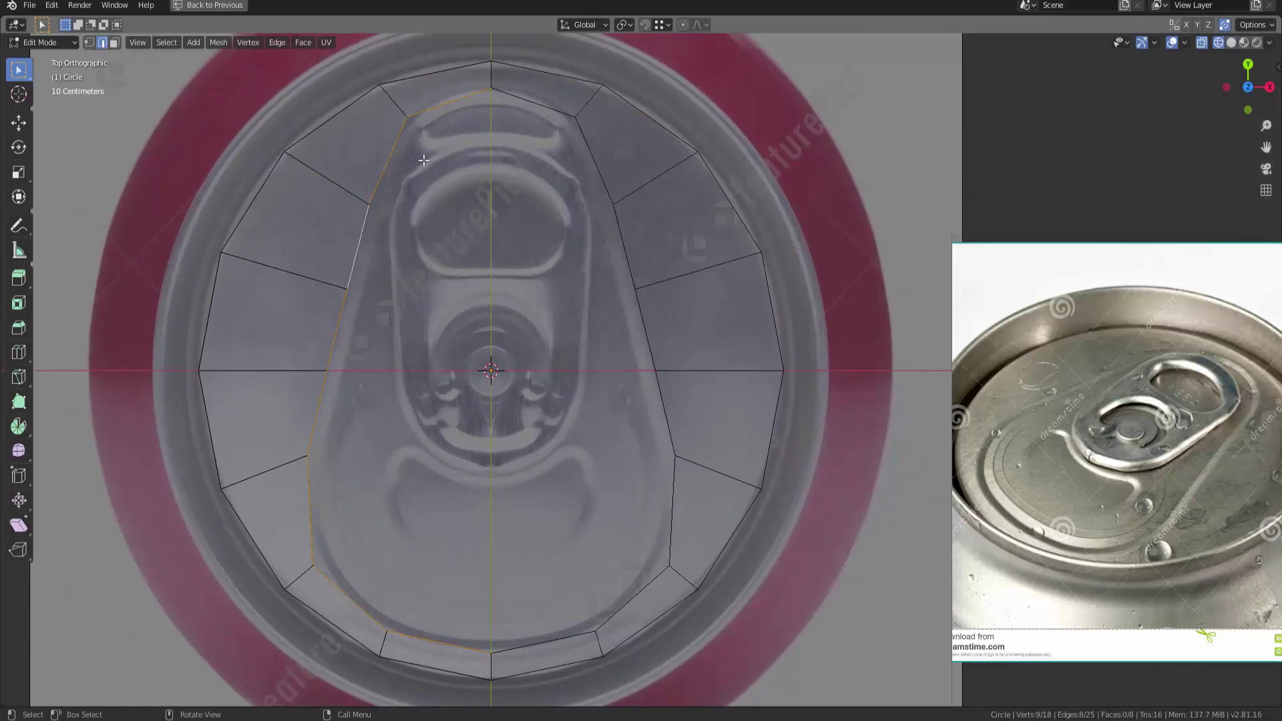
pyautogui.keyDown('alt'); pyautogui.click(450, 157); pyautogui.keyUp('alt')
pyautogui.keyDown('alt'); pyautogui.click(452, 101); pyautogui.keyUp('alt')
pyautogui.press('f')
pyautogui.keyDown('shift'); pyautogui.moveTo(442, 236); pyautogui.dragTo(440, 267, button='middle'); pyautogui.keyUp('shift')
pyautogui.keyDown('shift'); pyautogui.moveTo(441, 267); pyautogui.dragTo(376, 328, button='middle'); pyautogui.keyUp('shift')
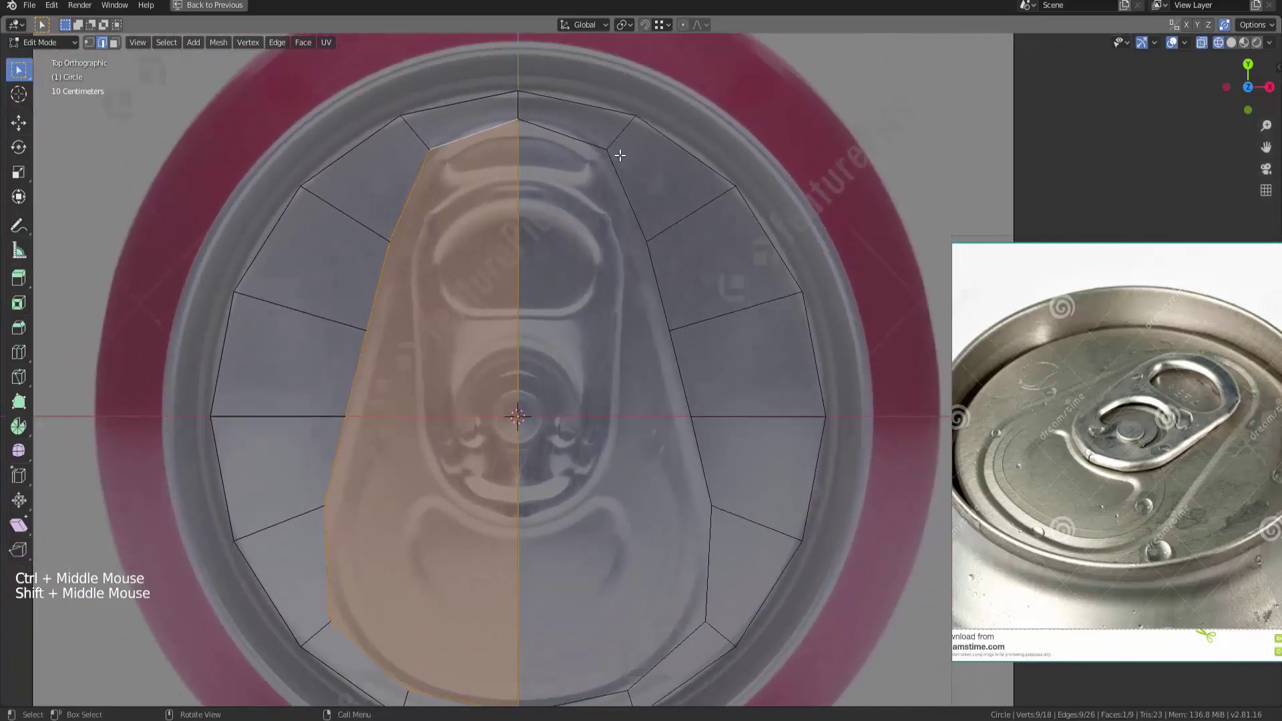
# Inset the filled face by about 0.07 m and knife-cut it from its corner beside the X axis to the centre line's midpoint
pyautogui.press('i')
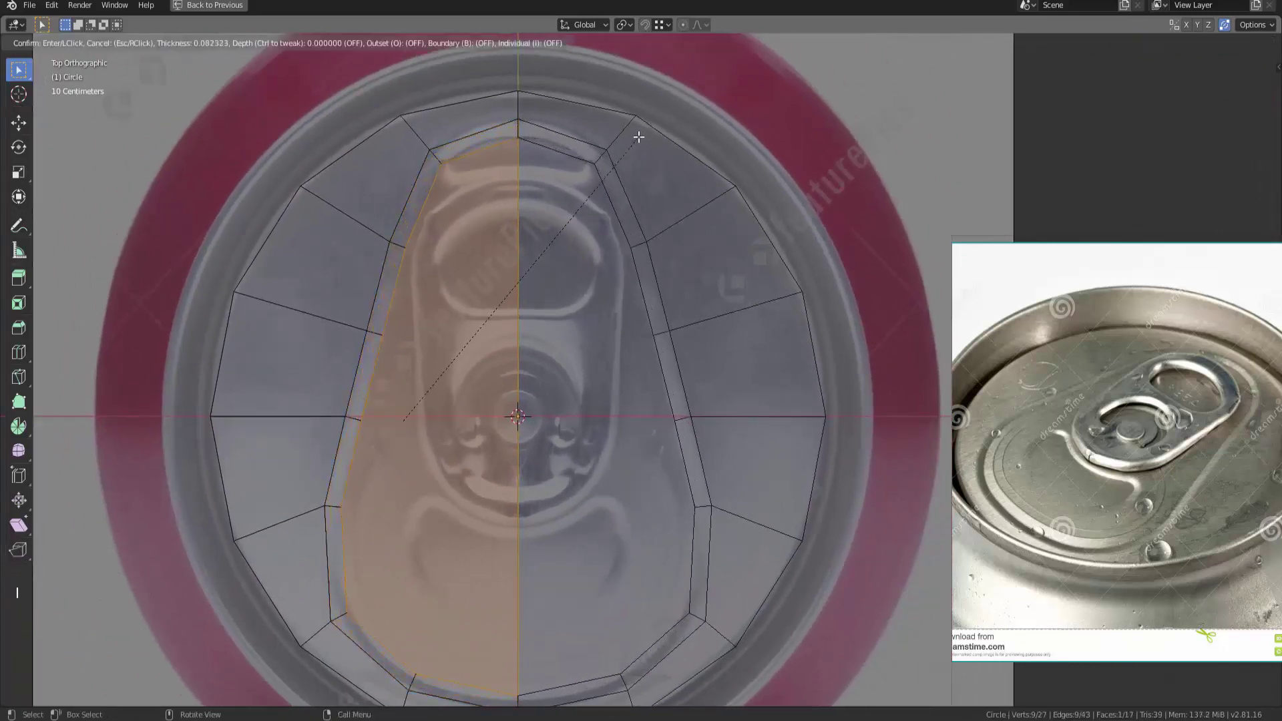
pyautogui.click(640, 135)
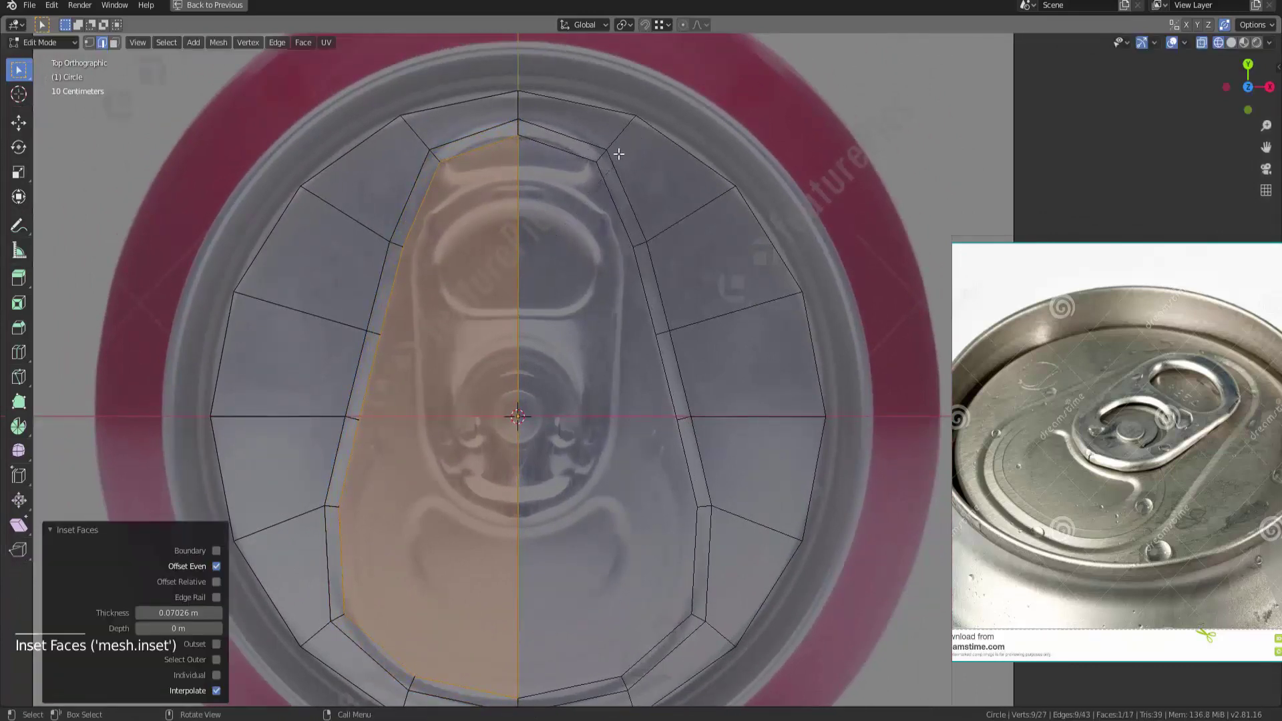
pyautogui.keyDown('shift'); pyautogui.moveTo(619, 154); pyautogui.dragTo(428, 357, button='middle'); pyautogui.keyUp('shift')
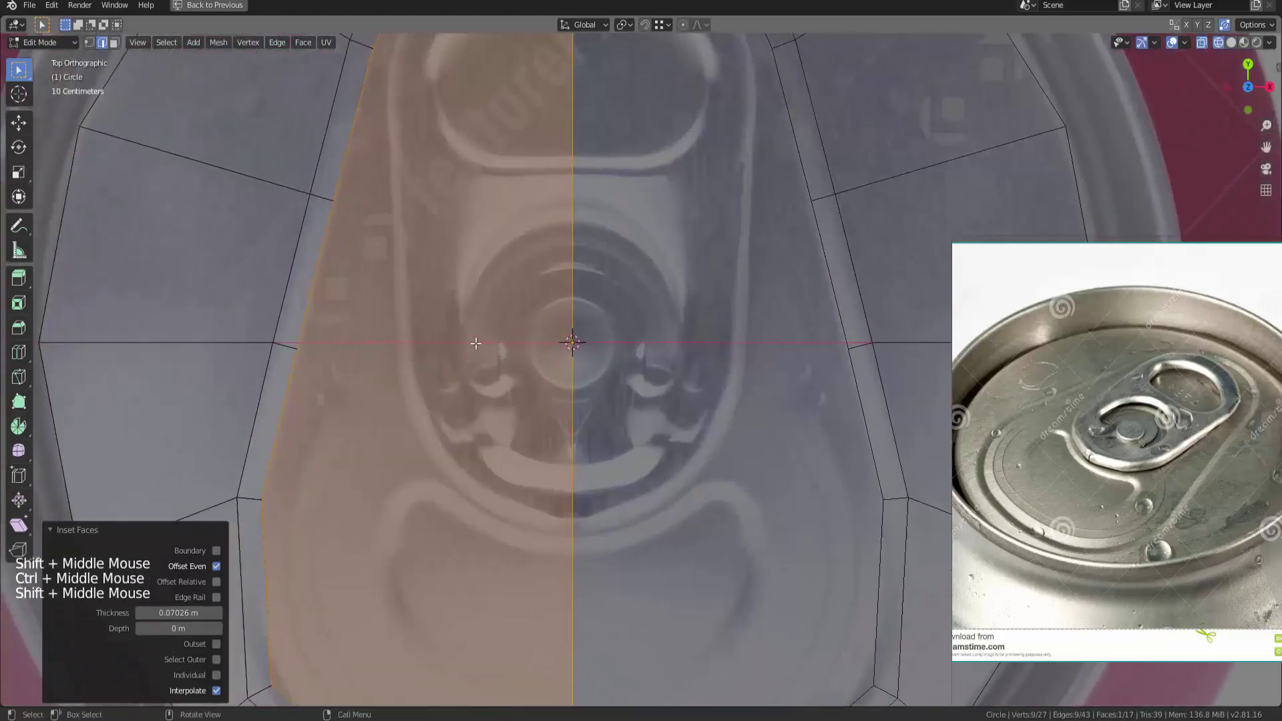
pyautogui.click(461, 312)
pyautogui.press('k')
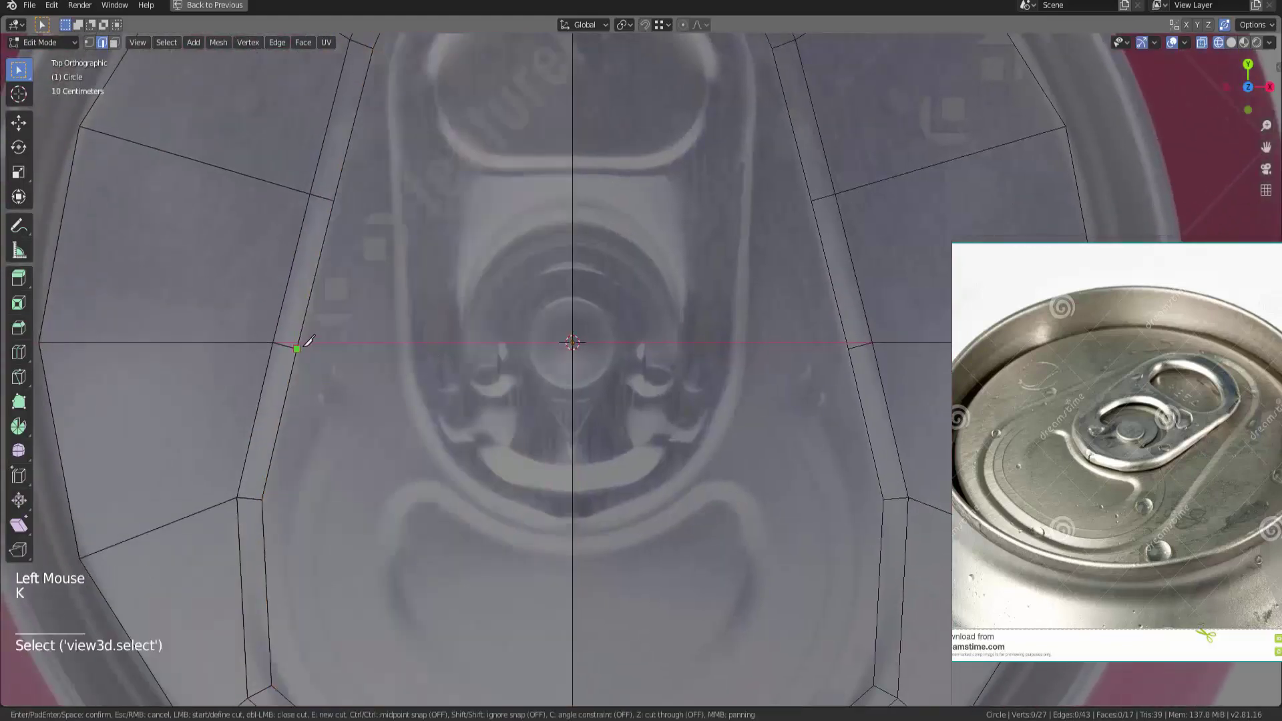
pyautogui.click(299, 347)
pyautogui.press('ctrl')
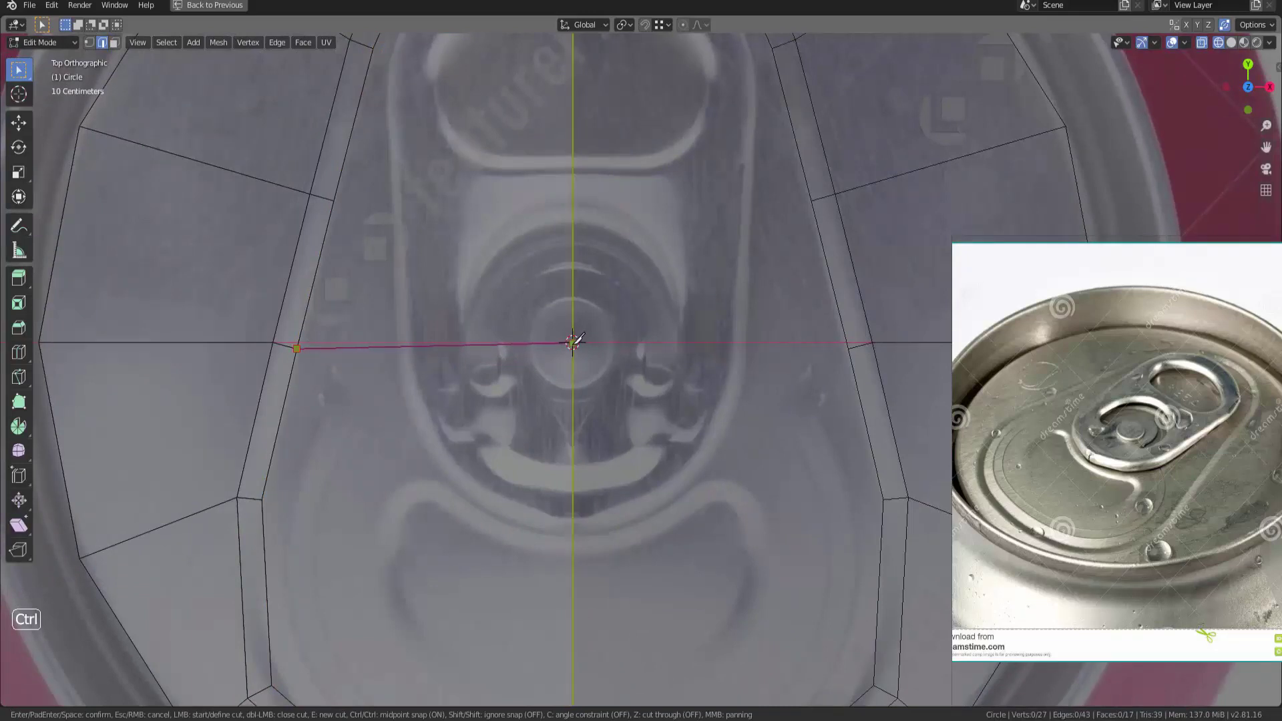
pyautogui.click(573, 342)
pyautogui.press('Return')
# Knife-cut a diagonal from the horizontal cut to the lower centre line, with three spokes joining it to the lower recess corners
pyautogui.keyDown('shift'); pyautogui.moveTo(535, 374); pyautogui.dragTo(550, 458, button='middle'); pyautogui.keyUp('shift')
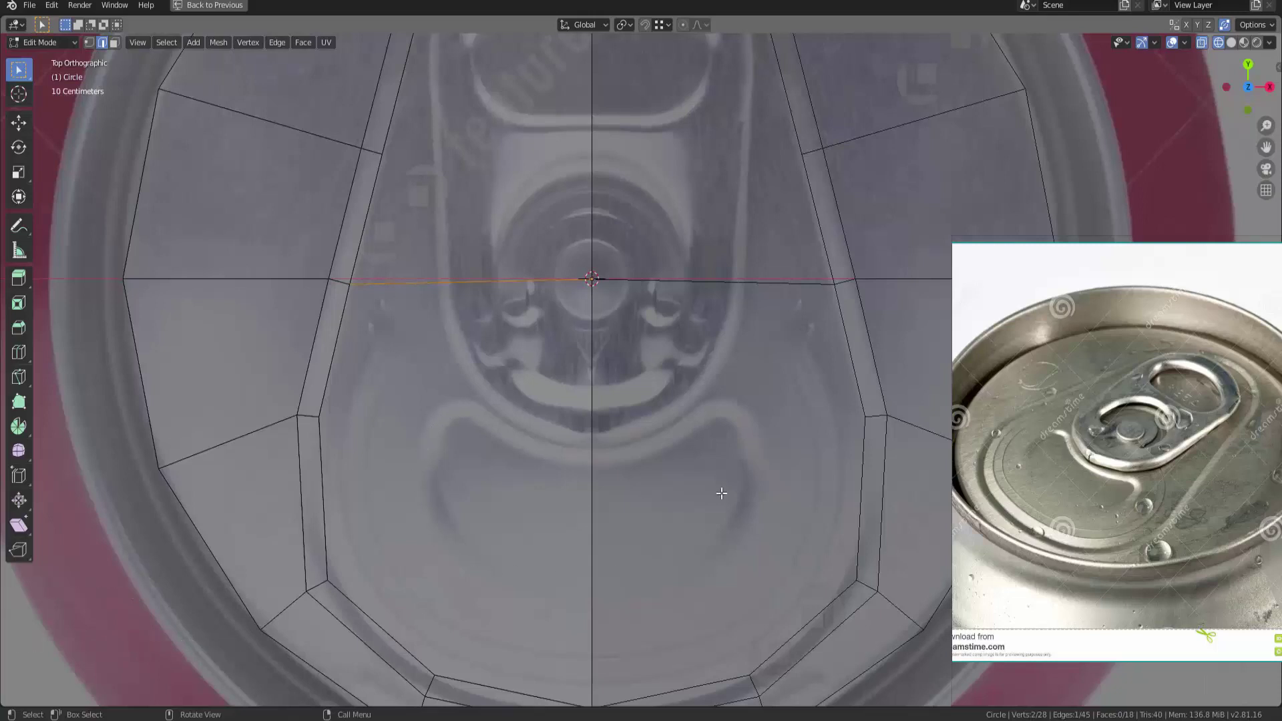
pyautogui.keyDown('shift'); pyautogui.moveTo(550, 446); pyautogui.dragTo(541, 465, button='middle'); pyautogui.keyUp('shift')
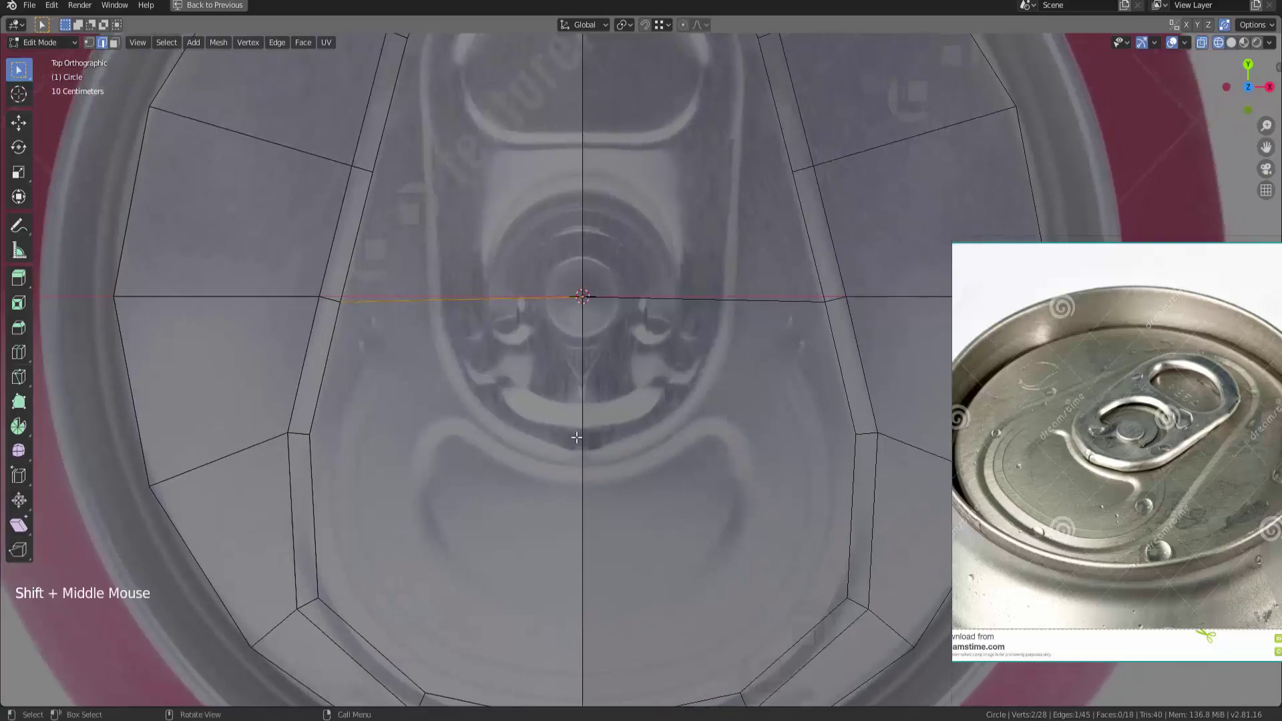
pyautogui.press('k')
pyautogui.click(583, 597)
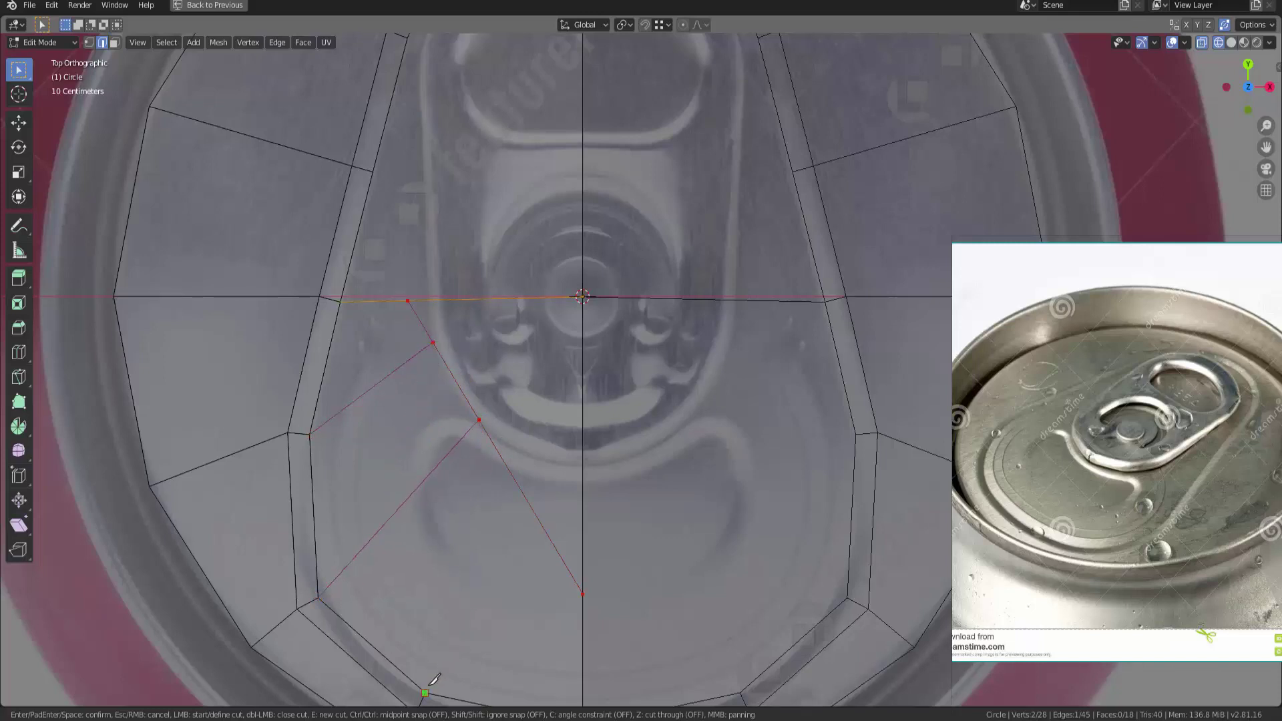
pyautogui.press('Return')
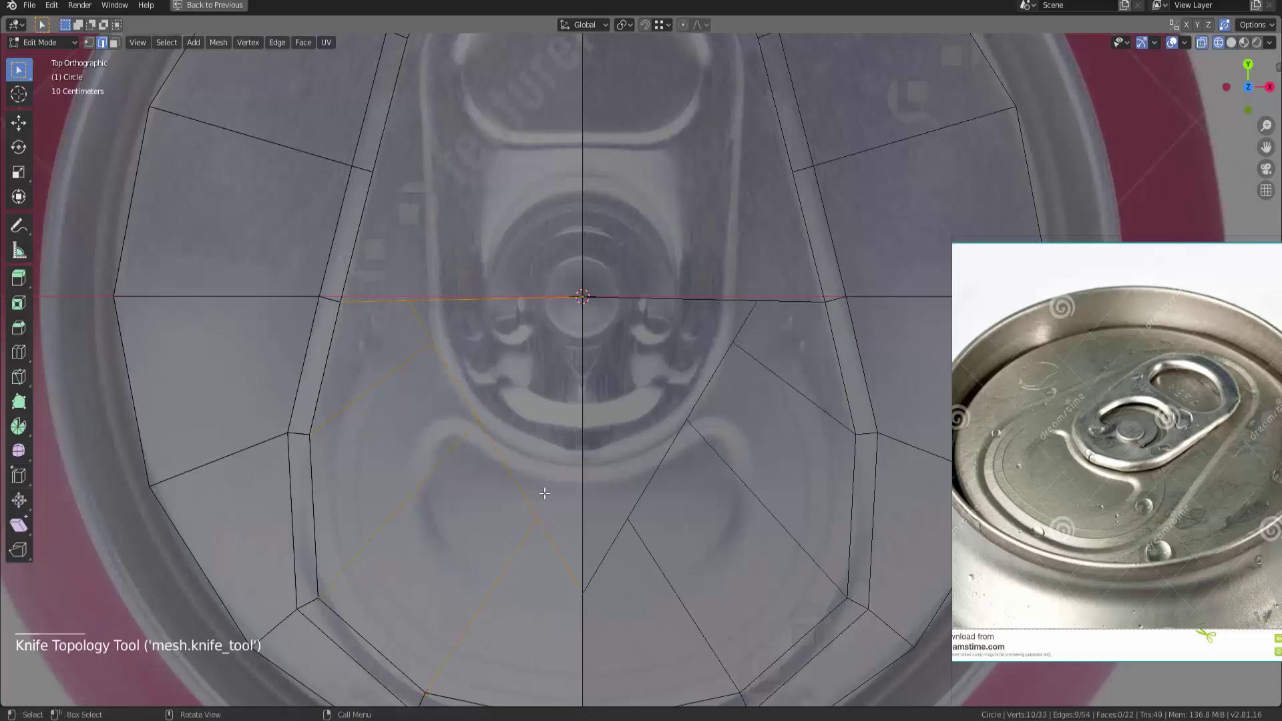
# Move the diagonal's three spoke vertices into a rough outline of the drinking opening, from below the tab to its lower edge
pyautogui.click(544, 495)
pyautogui.press('1')
pyautogui.moveTo(439, 379); pyautogui.dragTo(462, 394)
pyautogui.press('g')
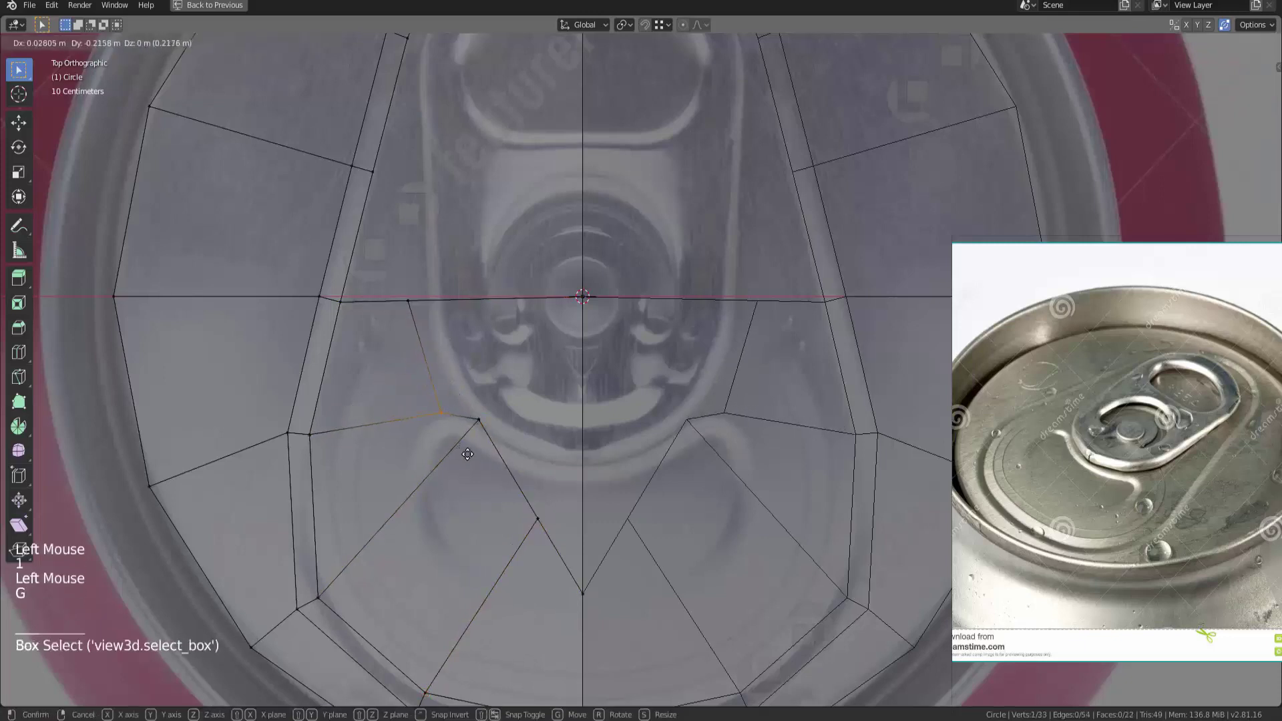
pyautogui.click(468, 465)
pyautogui.click(478, 420)
pyautogui.press('g')
pyautogui.click(563, 531)
pyautogui.click(539, 520)
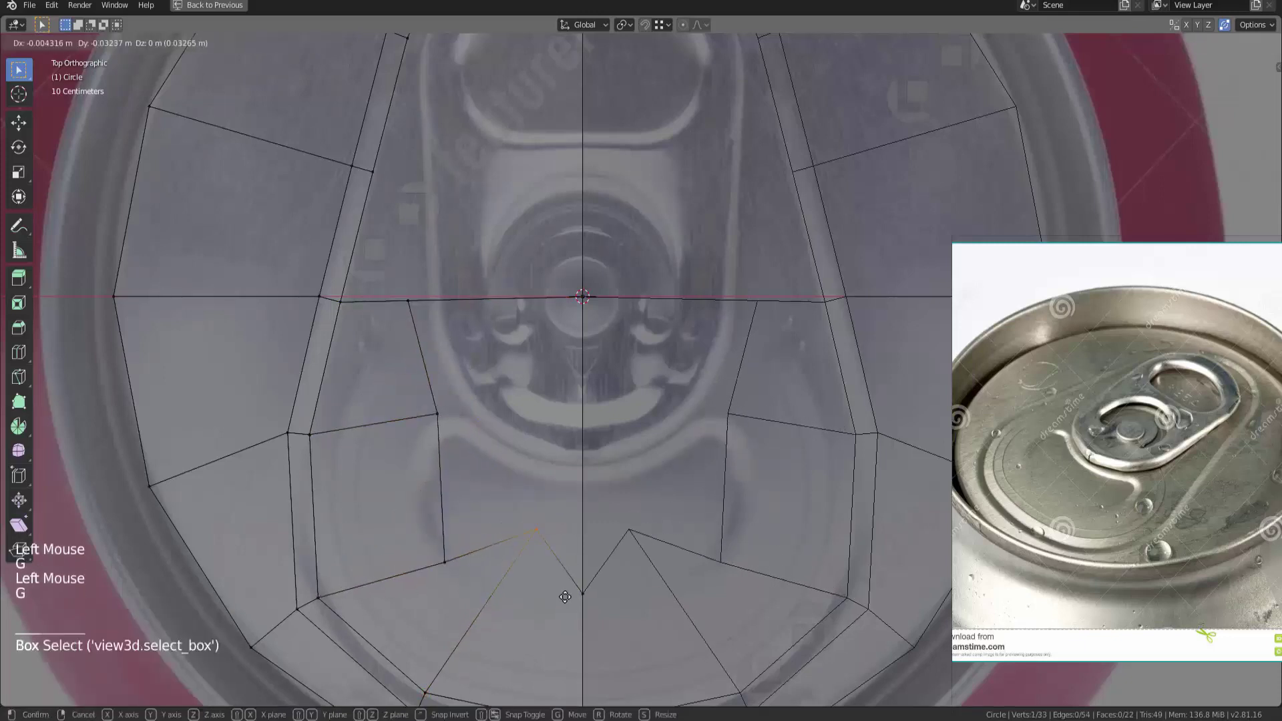
pyautogui.press('g')
pyautogui.click(530, 599)
# Shift the opening outline's lower corner inward and its upper corner slightly down and inward to even out the side
pyautogui.click(444, 573)
pyautogui.press('g')
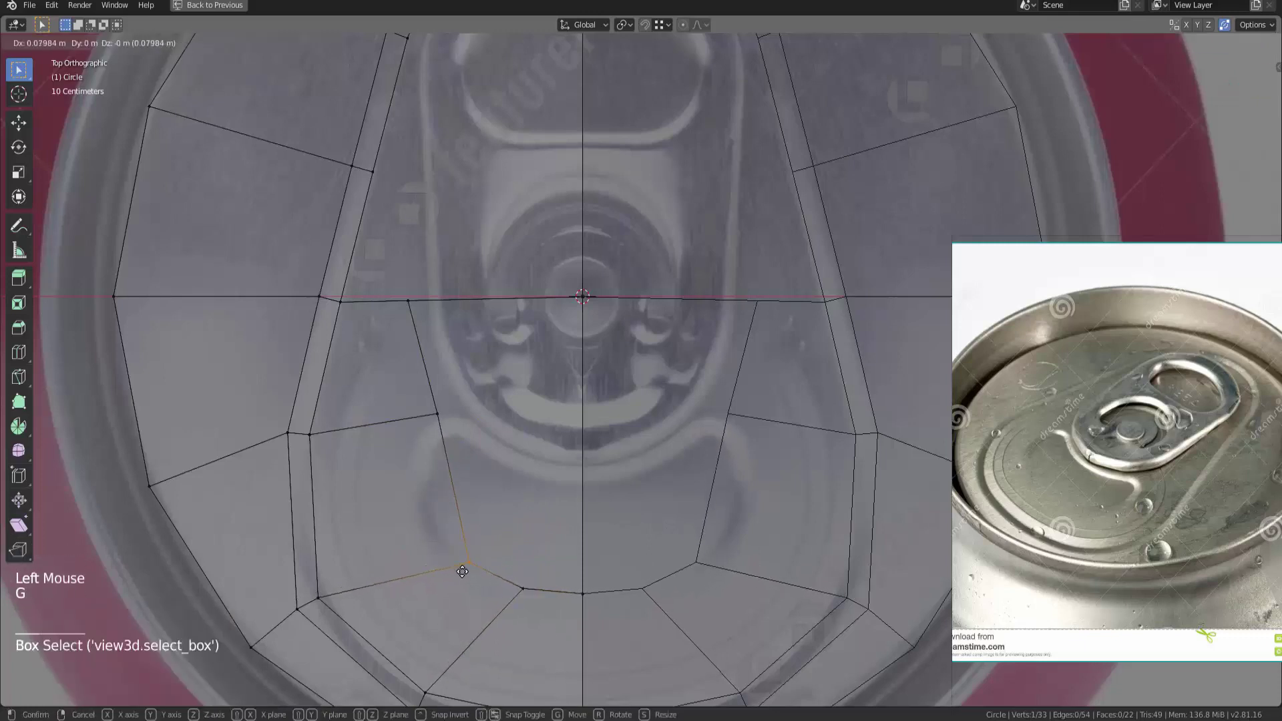
pyautogui.click(472, 573)
pyautogui.click(437, 415)
pyautogui.press('g')
pyautogui.click(449, 441)
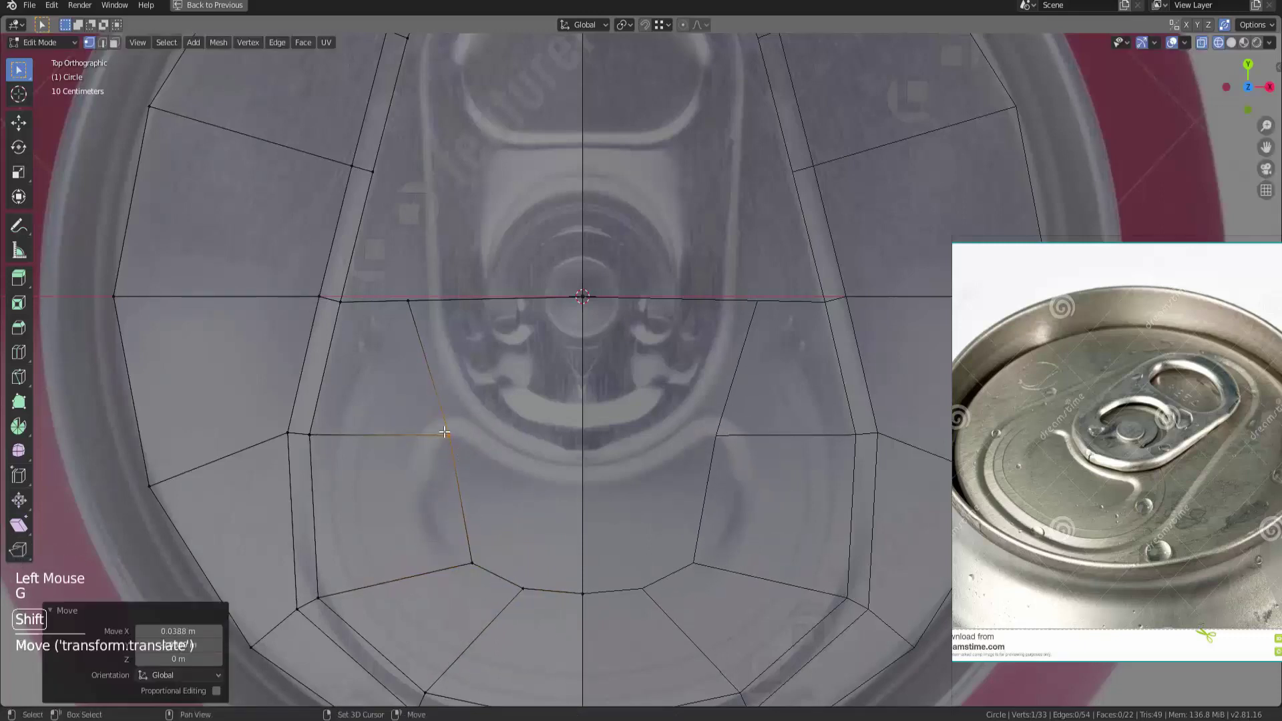
# Knife-cut an edge from the opening outline's upper corner to the centre line just below the pull tab
pyautogui.press('k')
pyautogui.click(449, 436)
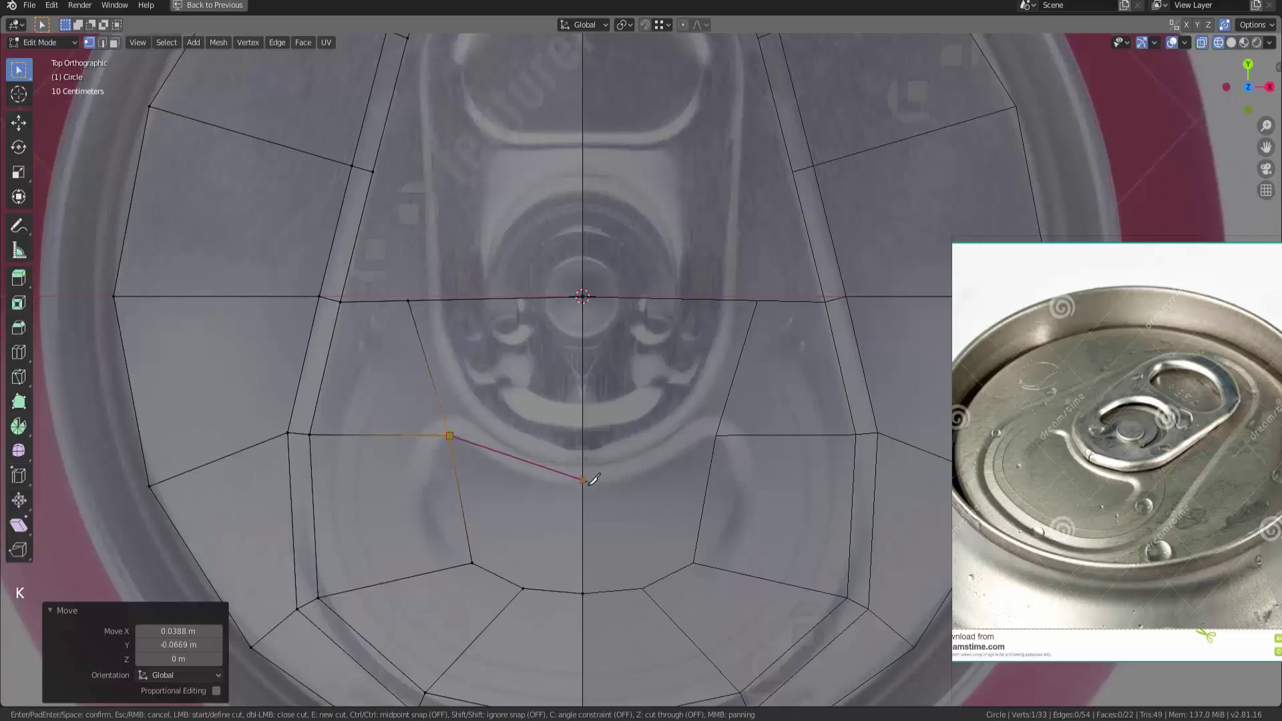
pyautogui.click(584, 481)
pyautogui.press('Return')
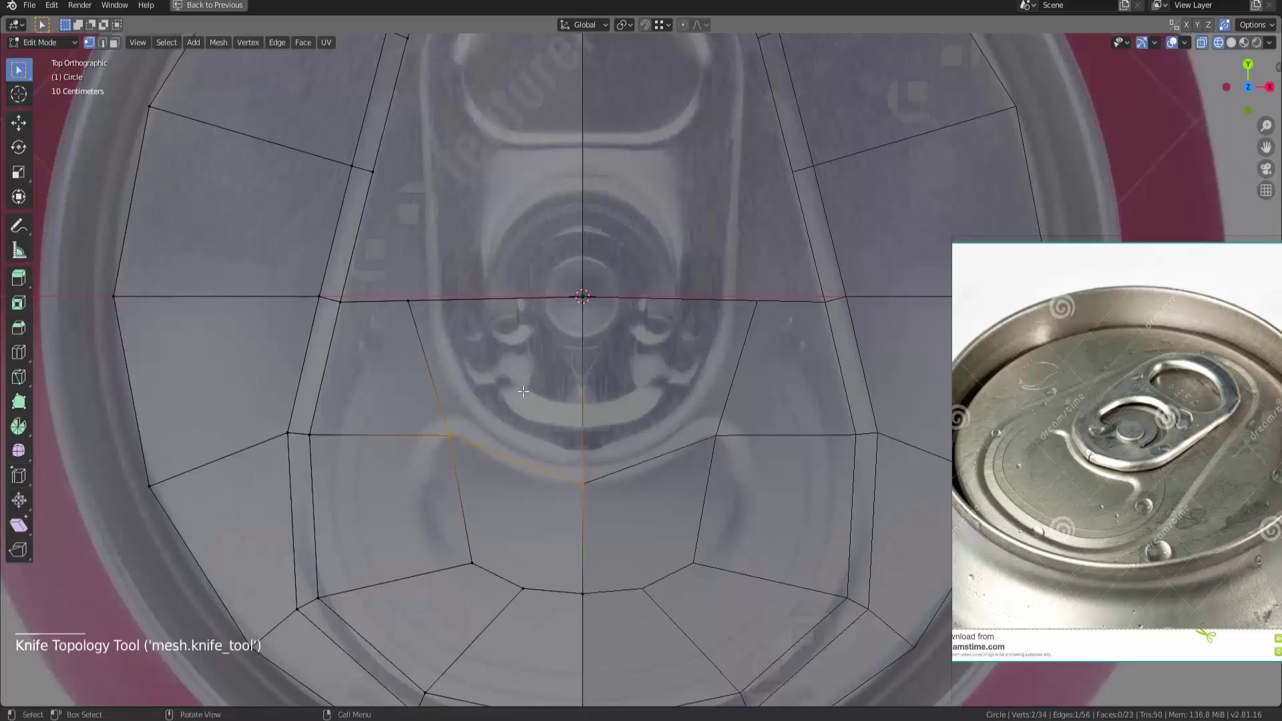
# Knife-cut a half diamond around the rivet, from the centre line below it through the horizontal cut to the centre line above
pyautogui.keyDown('shift'); pyautogui.moveTo(523, 391); pyautogui.dragTo(458, 441, button='middle'); pyautogui.keyUp('shift')
pyautogui.scroll(3, 1125, 479)
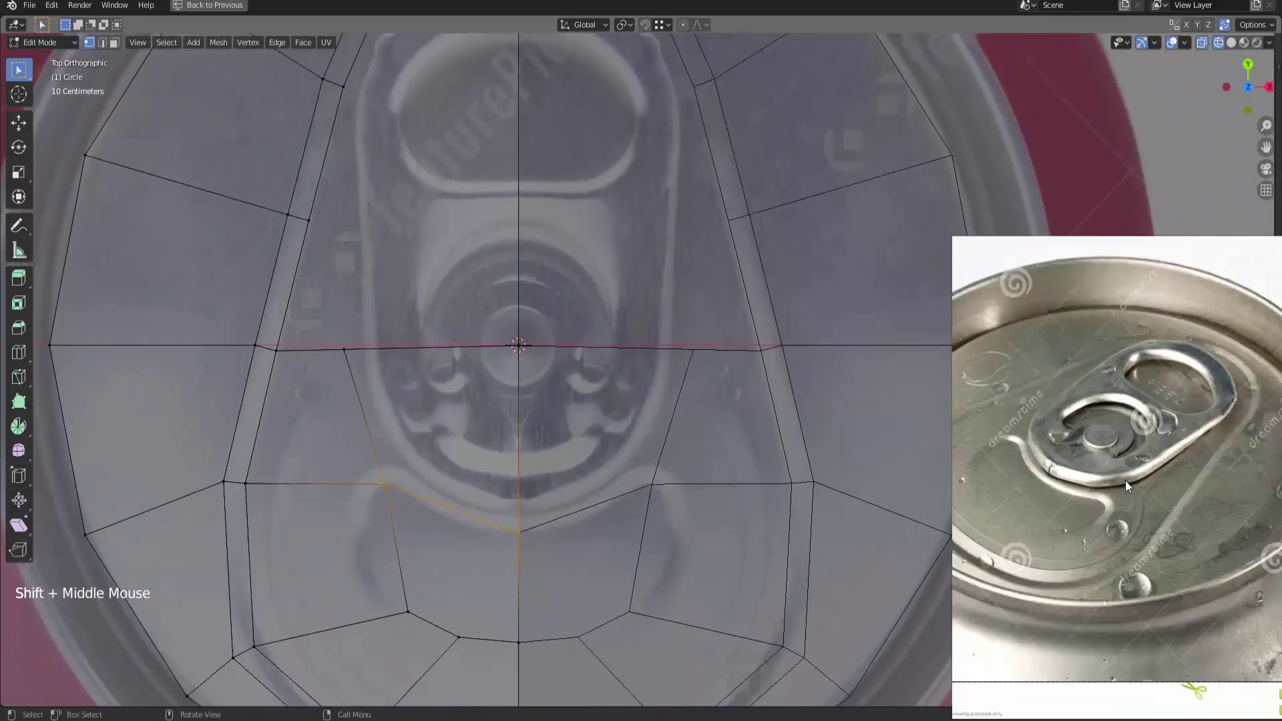
pyautogui.scroll(2, 1124, 480)
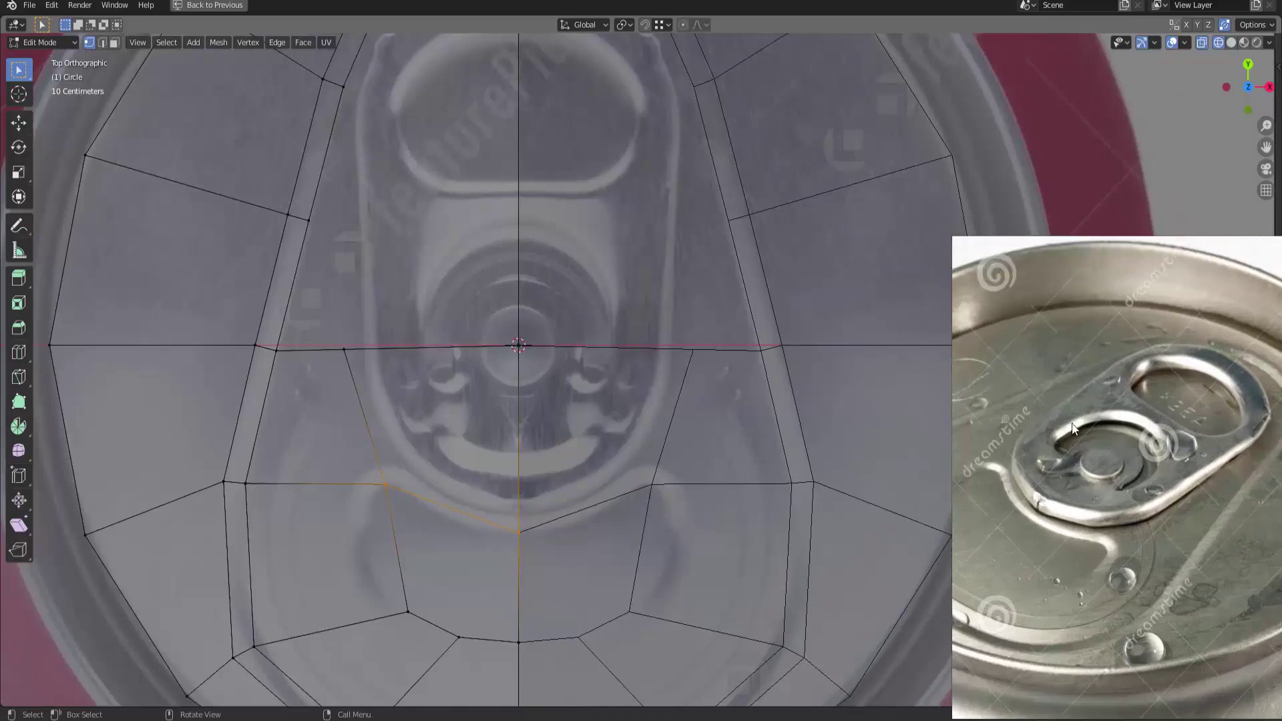
pyautogui.click(484, 402)
pyautogui.press('k')
pyautogui.click(519, 447)
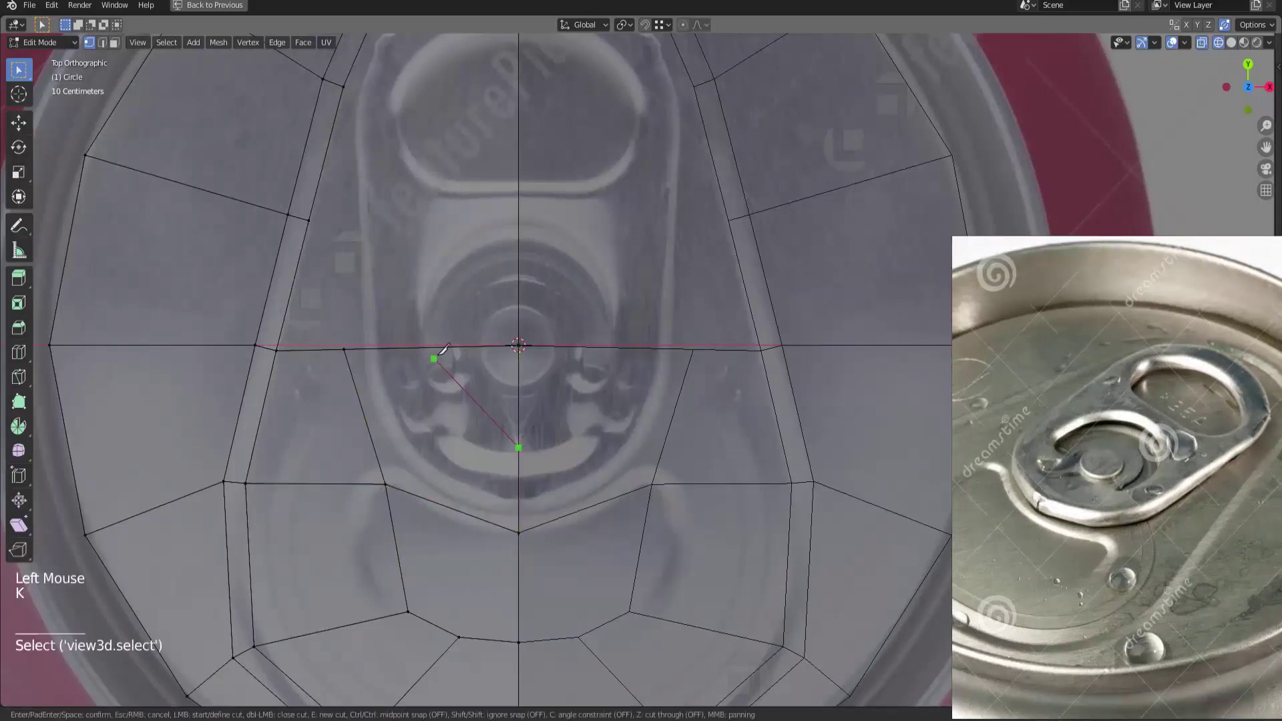
pyautogui.click(434, 347)
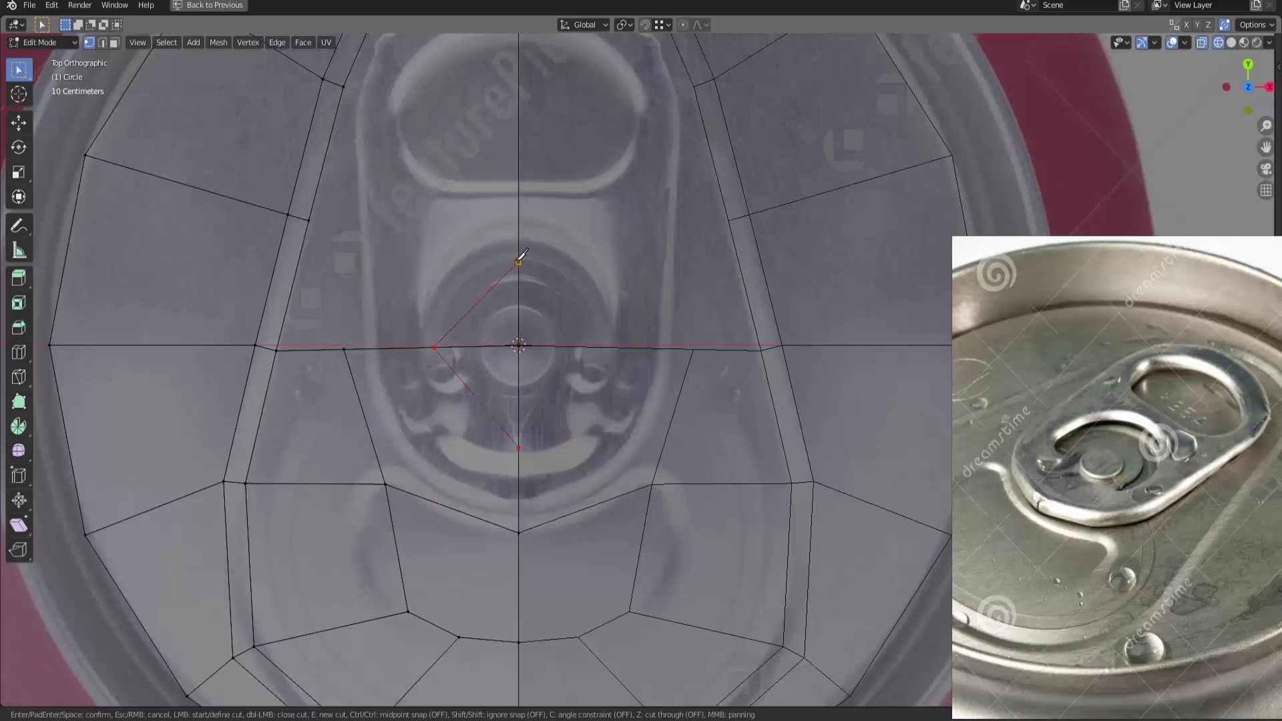
pyautogui.keyDown('shift'); pyautogui.moveTo(481, 297); pyautogui.dragTo(483, 378, button='middle'); pyautogui.keyUp('shift')
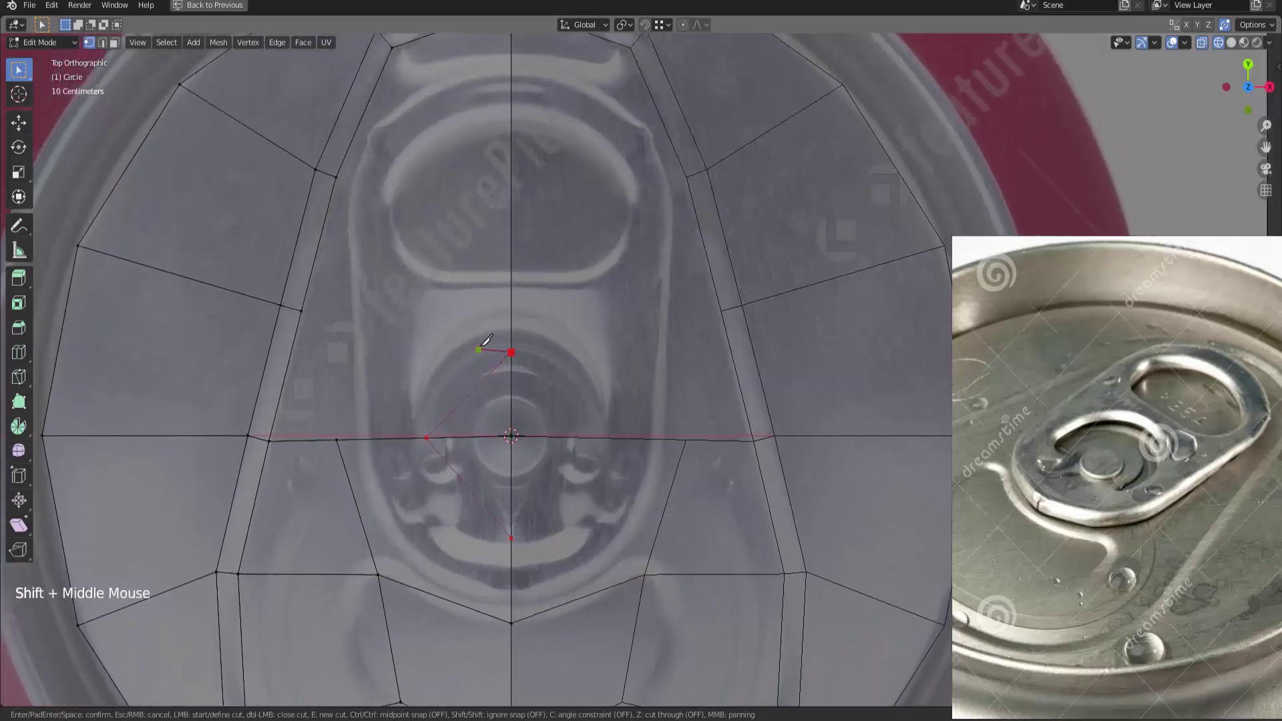
pyautogui.press('Return')
# Knife-cut three spokes from the upper recess corners to the upper side of the diamond around the rivet
pyautogui.keyDown('shift'); pyautogui.moveTo(471, 287); pyautogui.dragTo(470, 377, button='middle'); pyautogui.keyUp('shift')
pyautogui.press('k')
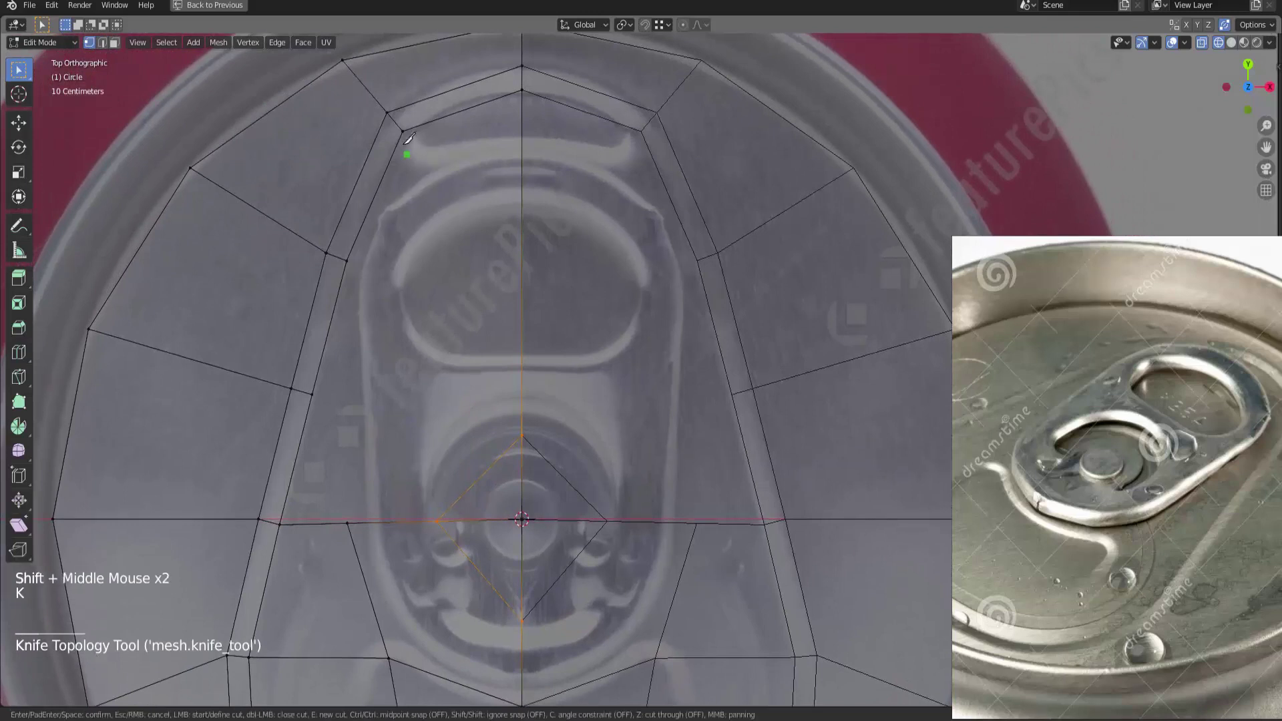
pyautogui.moveTo(402, 131); pyautogui.dragTo(509, 447)
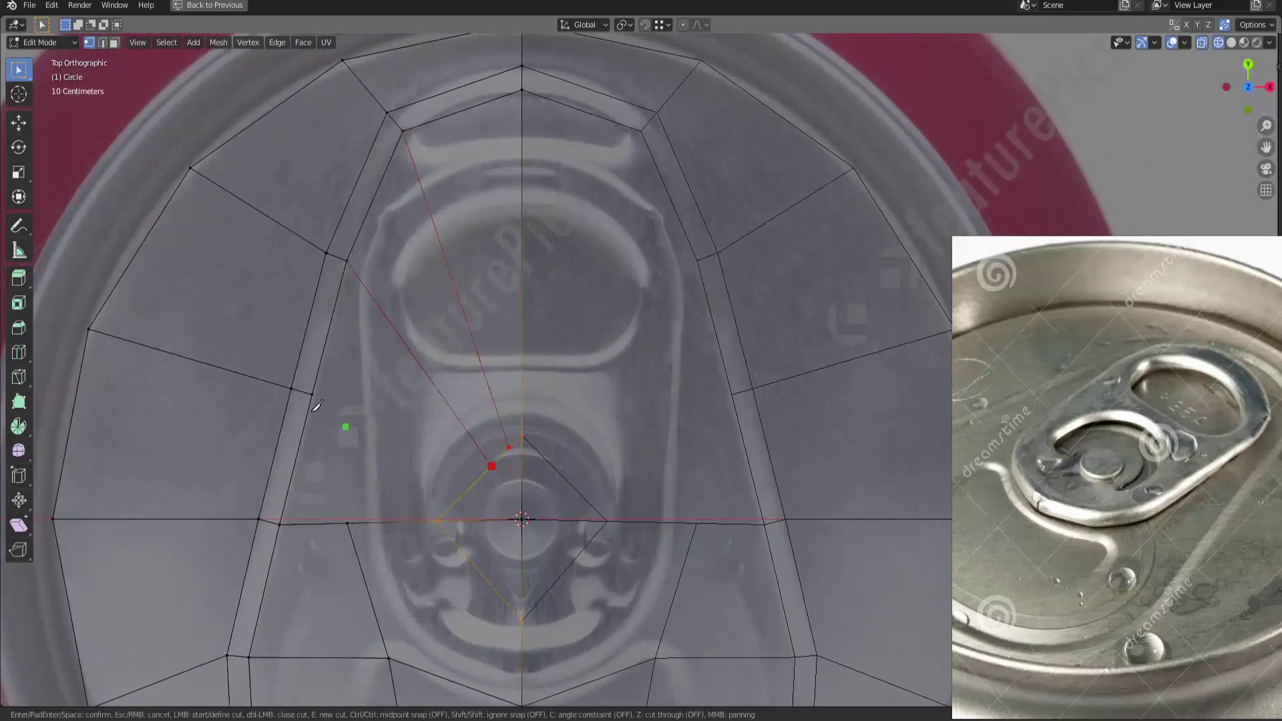
pyautogui.click(475, 482)
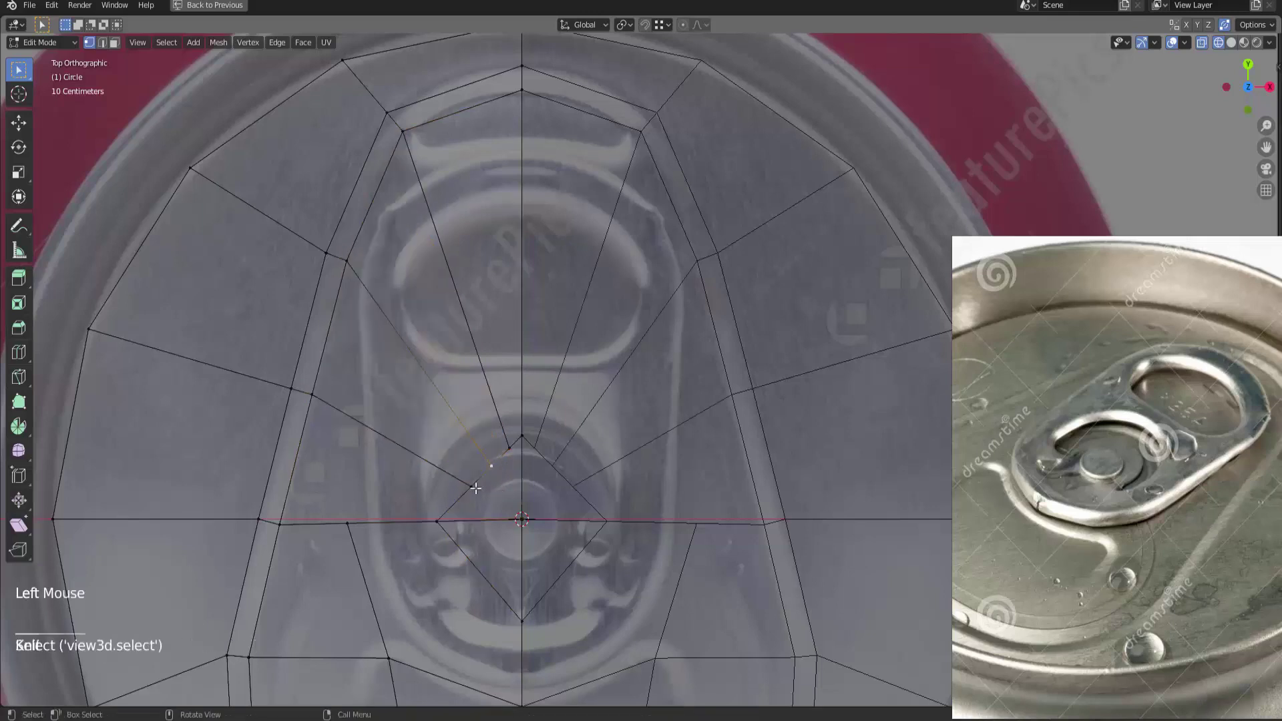
# Move the three upper spoke vertices into an arc around the rivet and slide the centre-line vertex to complete it
pyautogui.moveTo(461, 495); pyautogui.dragTo(485, 475)
pyautogui.press('g')
pyautogui.click(495, 476)
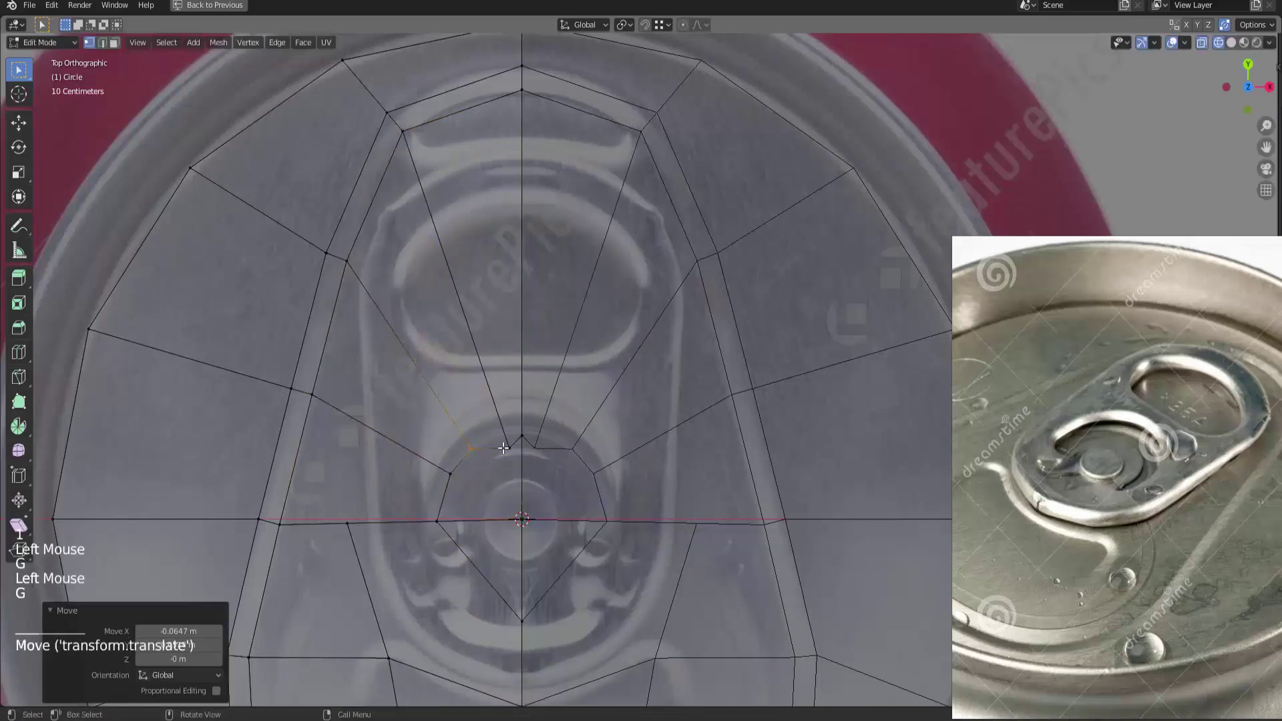
pyautogui.click(467, 486)
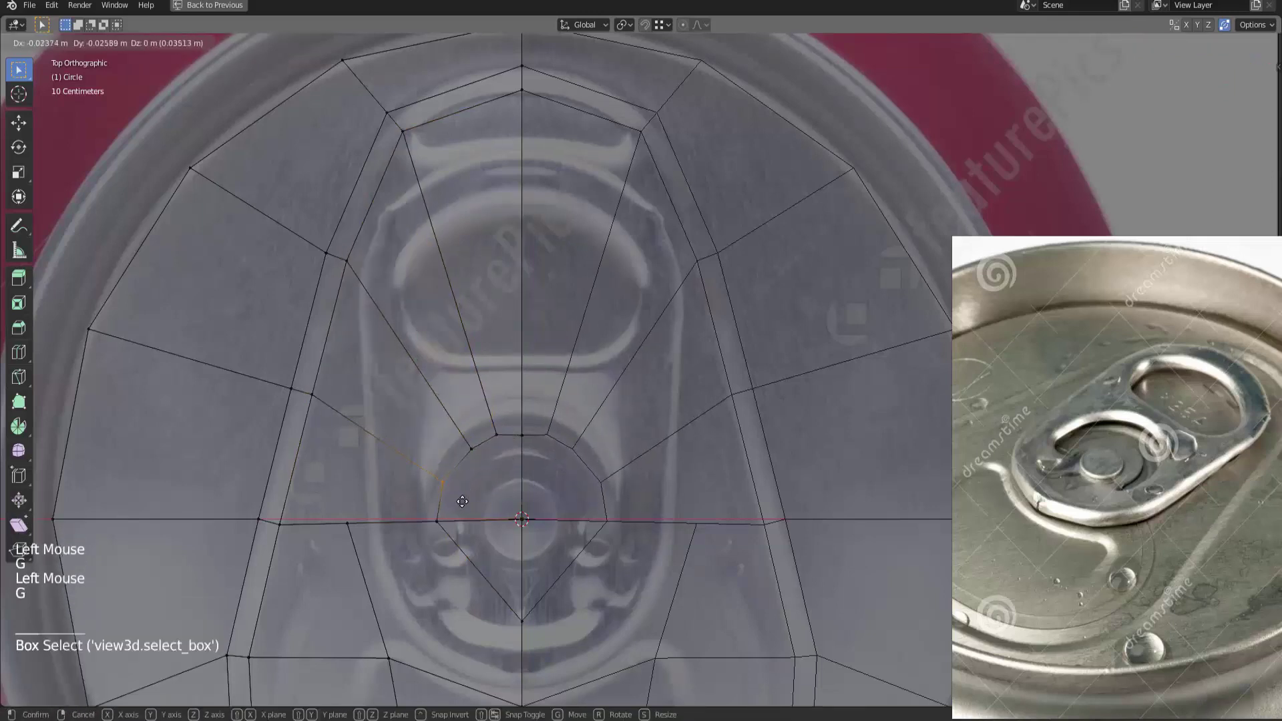
pyautogui.press('g')
pyautogui.click(459, 496)
pyautogui.keyDown('shift'); pyautogui.moveTo(542, 454); pyautogui.dragTo(549, 383, button='middle'); pyautogui.keyUp('shift')
pyautogui.click(549, 383)
pyautogui.press('g')
pyautogui.press('g')
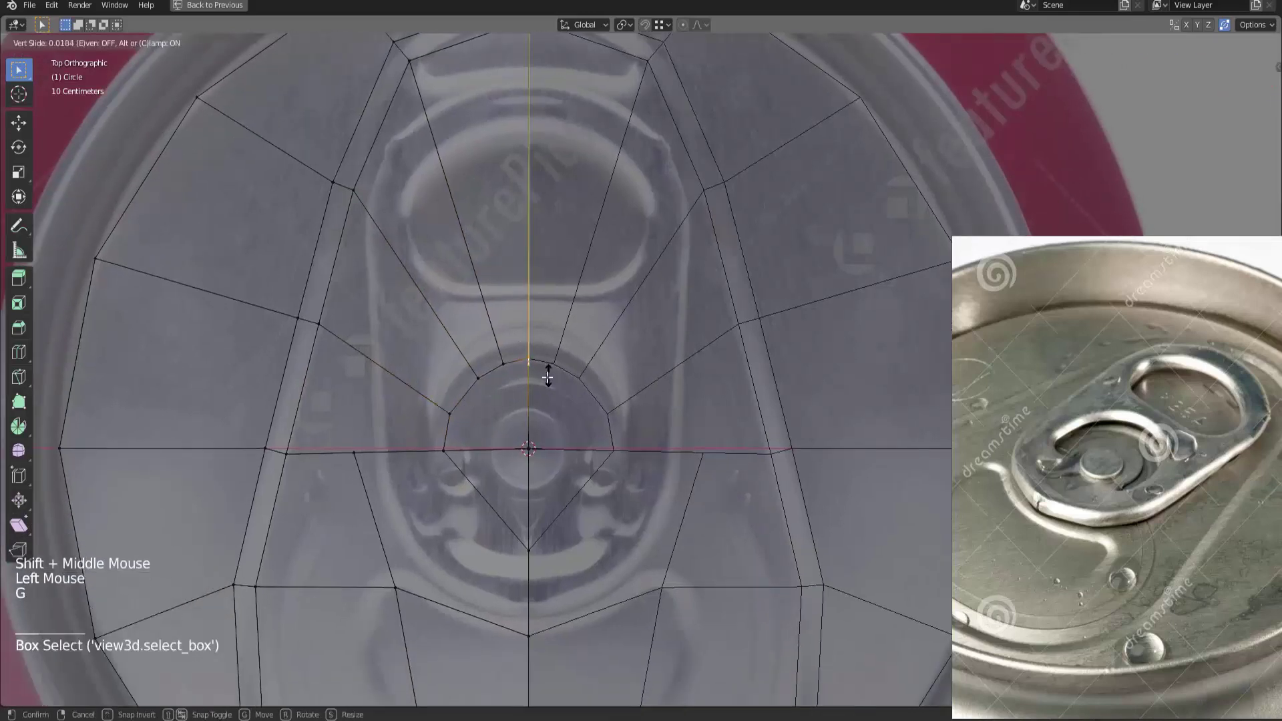
pyautogui.click(546, 378)
# Knife-cut three short edges between the slanted edge below the tab and the diamond's lower side
pyautogui.keyDown('shift'); pyautogui.moveTo(481, 431); pyautogui.dragTo(497, 355, button='middle'); pyautogui.keyUp('shift')
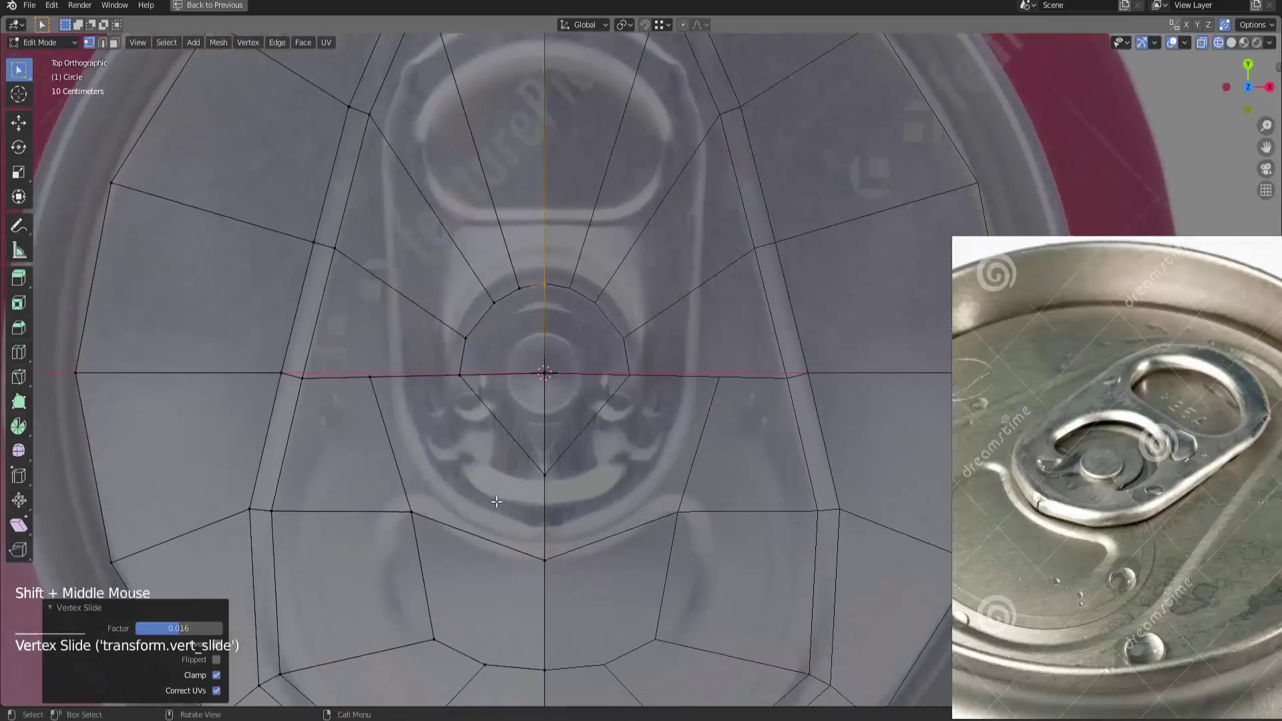
pyautogui.press('k')
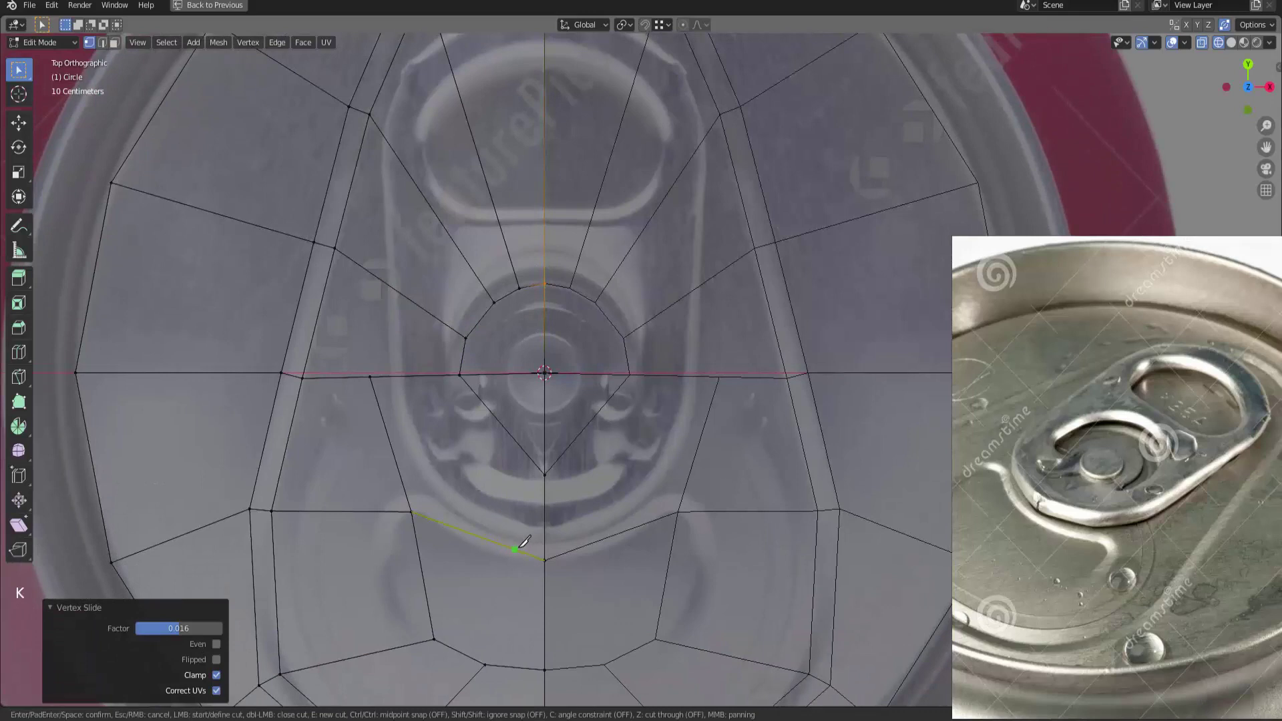
pyautogui.click(495, 542)
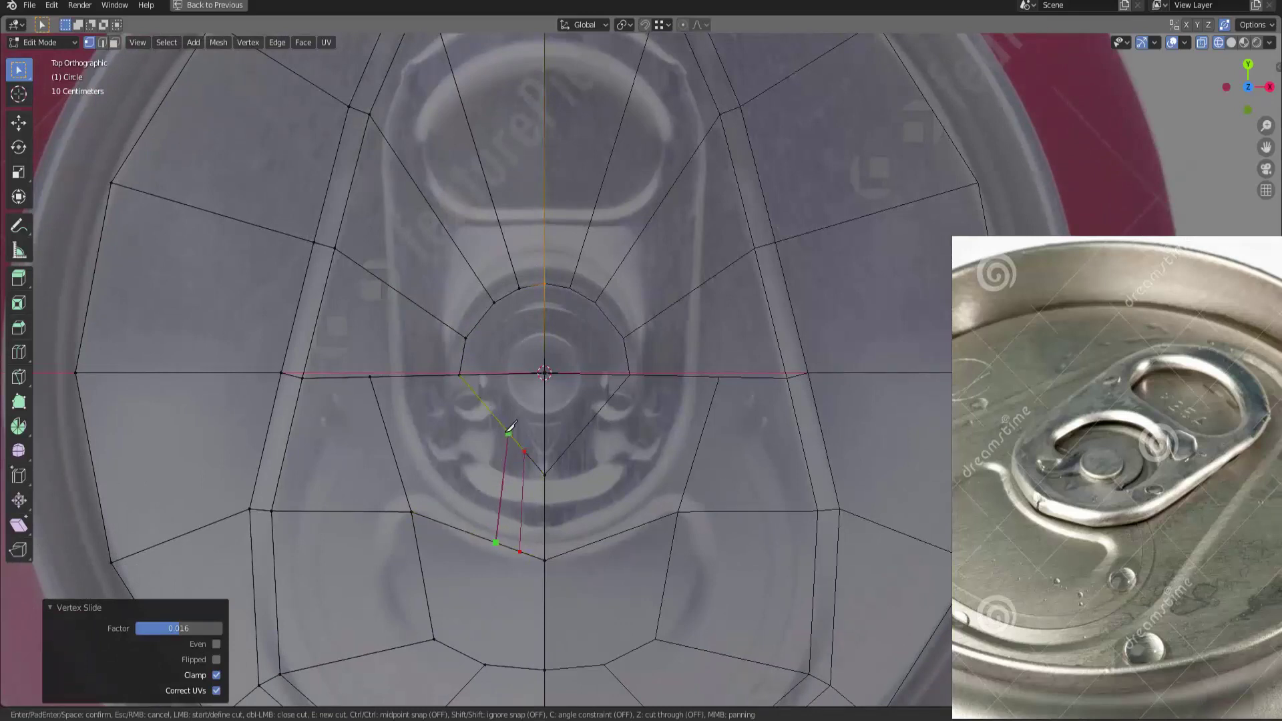
pyautogui.press('Return')
# Move the upper ends of the three short cuts to round the ring's lower half and slide its bottom centre-line vertex into line
pyautogui.click(480, 399)
pyautogui.press('g')
pyautogui.click(470, 414)
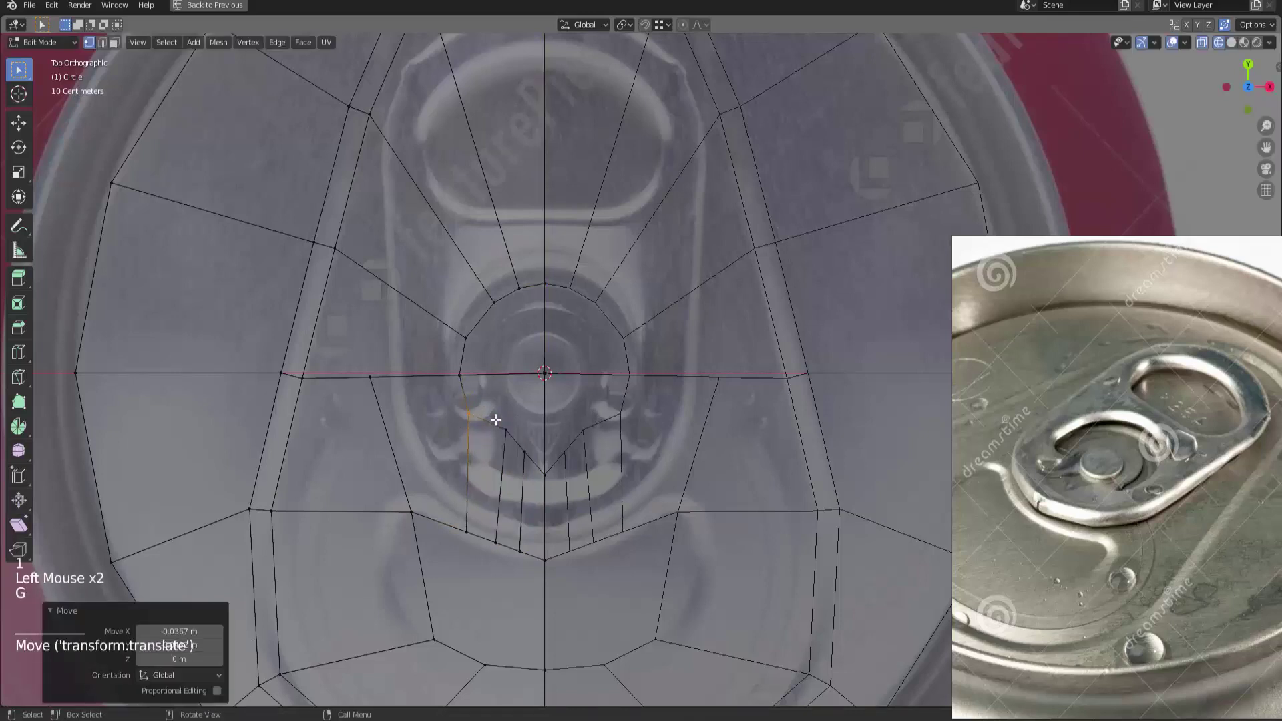
pyautogui.click(505, 430)
pyautogui.press('g')
pyautogui.click(533, 469)
pyautogui.click(525, 483)
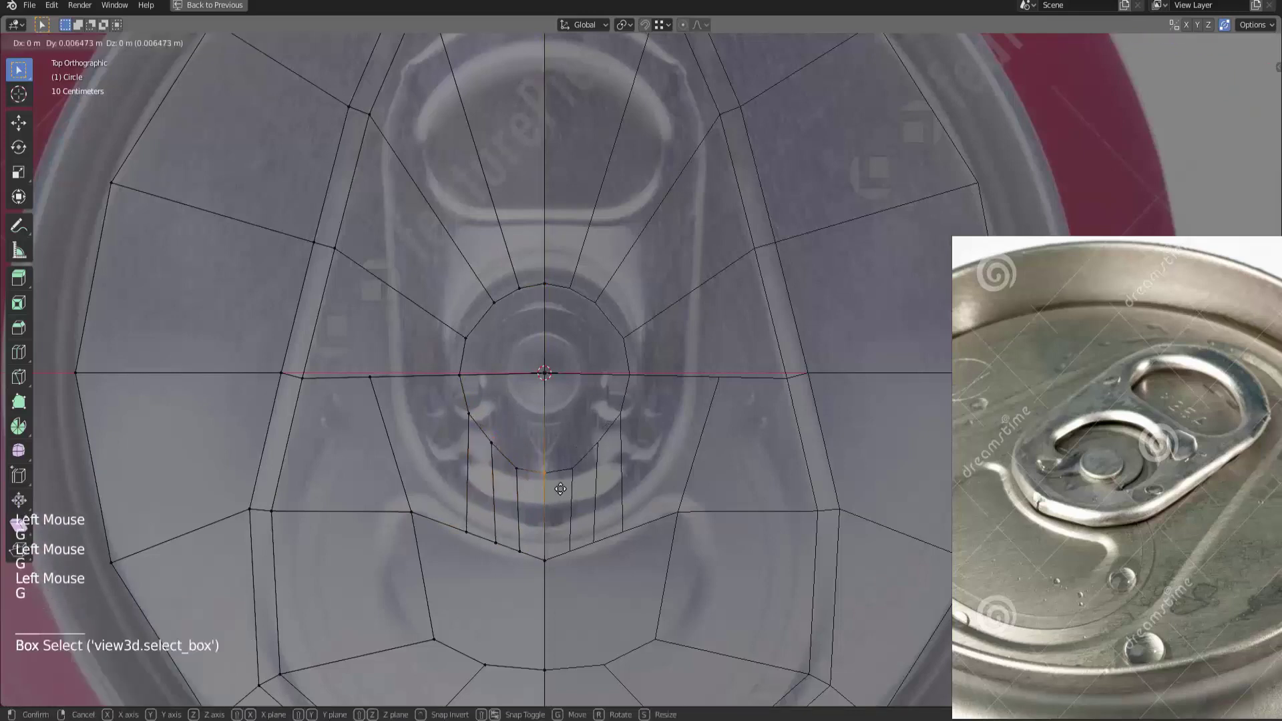
pyautogui.press('g')
pyautogui.press('g')
pyautogui.click(515, 500)
# Move the lower ends of the three short cuts onto the curve below the tab and slide the centre-line vertex to match
pyautogui.keyDown('shift'); pyautogui.moveTo(514, 500); pyautogui.dragTo(508, 427, button='middle'); pyautogui.keyUp('shift')
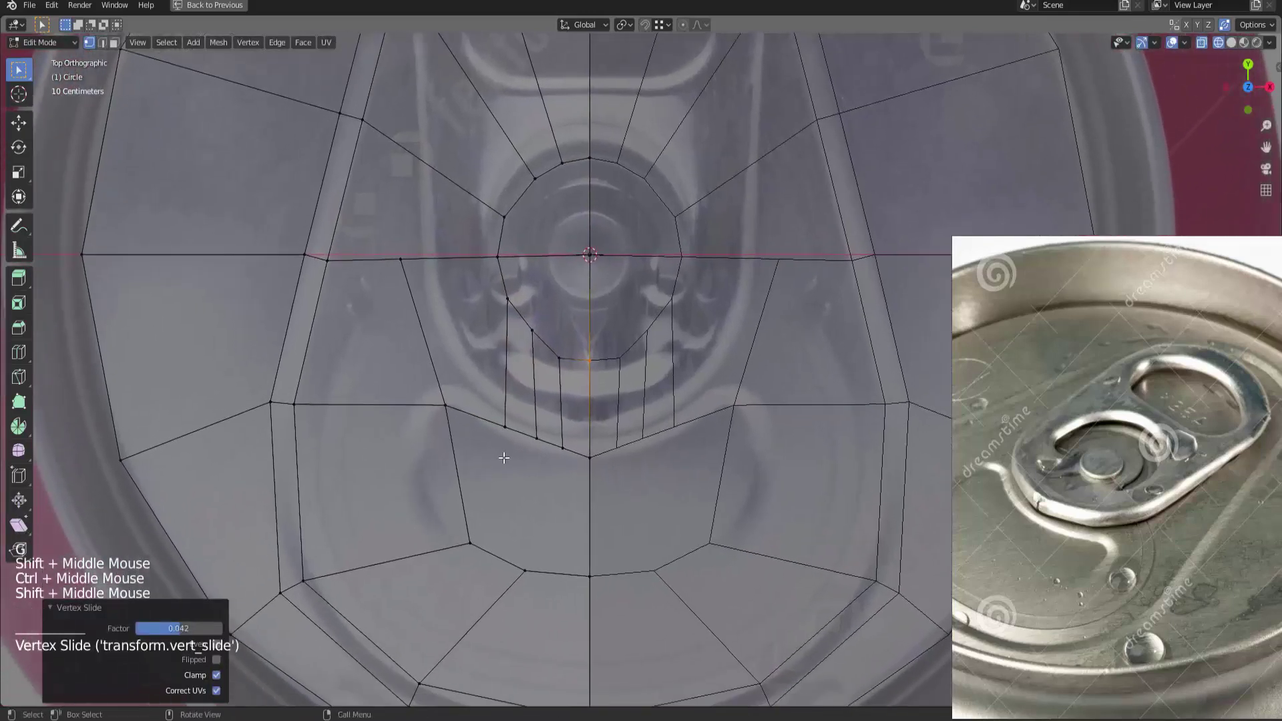
pyautogui.click(505, 431)
pyautogui.press('g')
pyautogui.click(516, 452)
pyautogui.click(563, 448)
pyautogui.press('g')
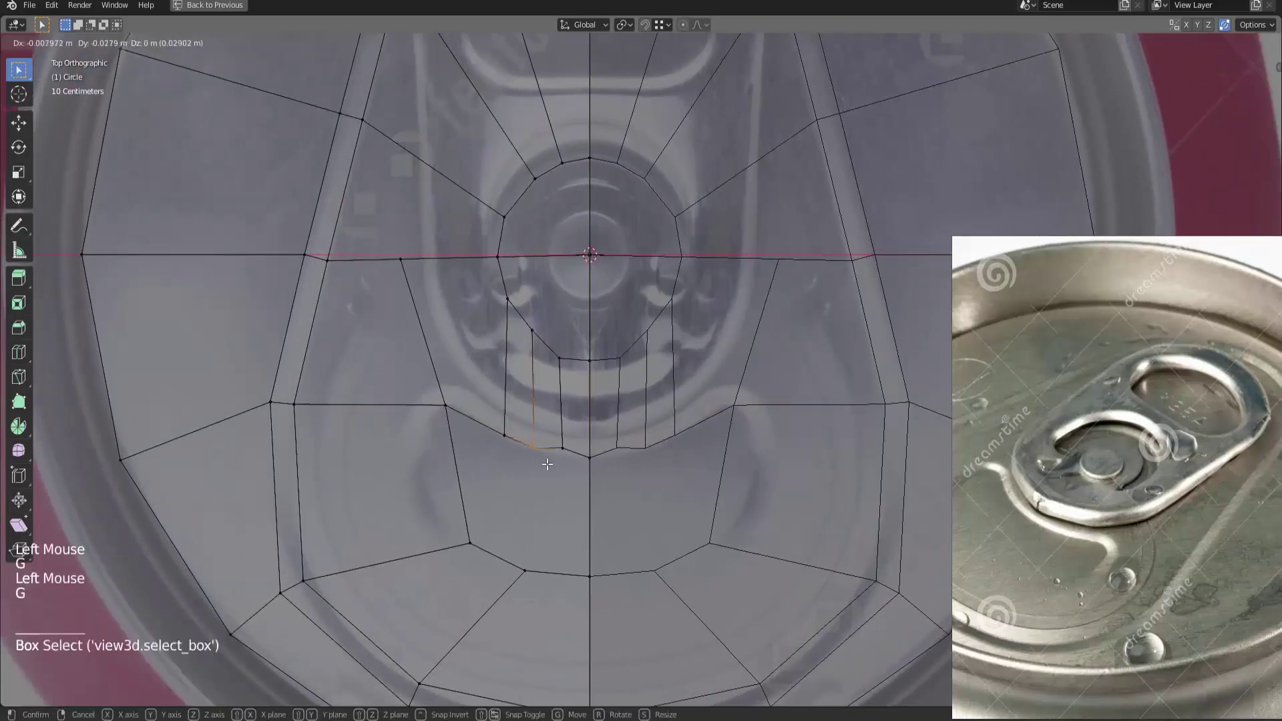
pyautogui.click(558, 444)
pyautogui.press('g')
pyautogui.click(578, 464)
pyautogui.click(587, 460)
pyautogui.press('g')
pyautogui.press('g')
pyautogui.click(594, 466)
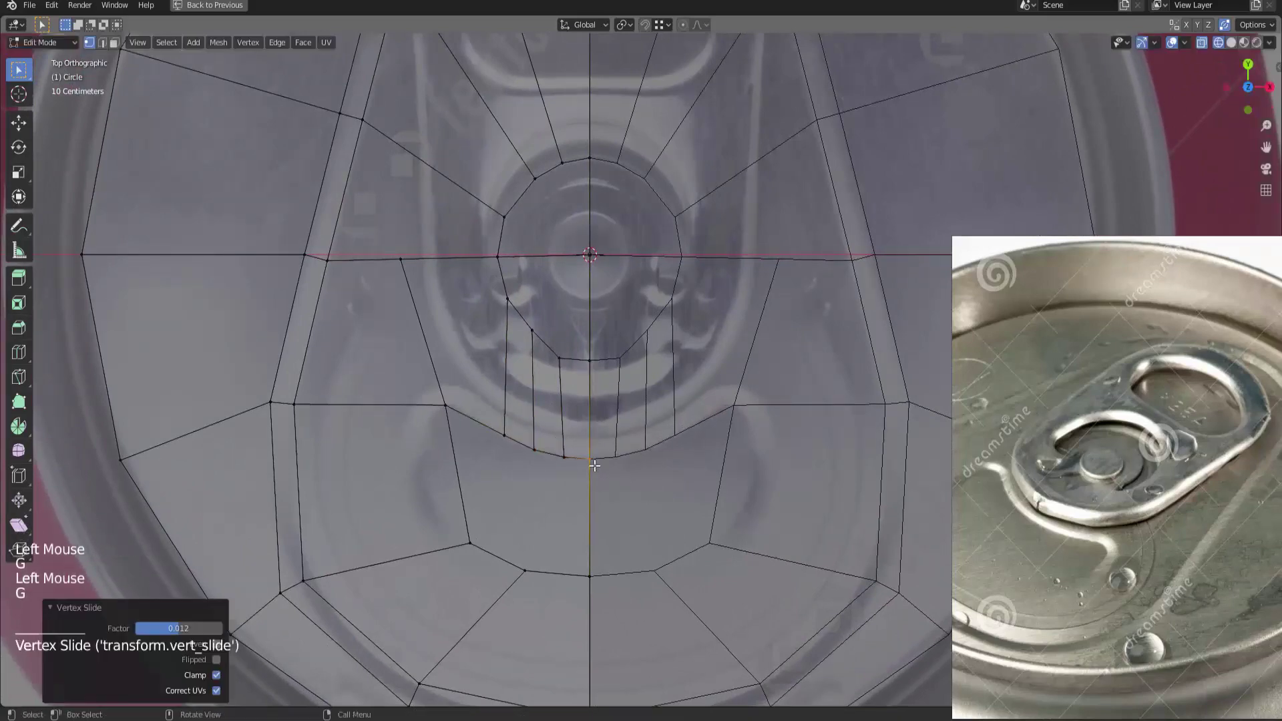
# Move the lower end of the outermost short cut outward along the curve, closer to the opening outline's upper corner
pyautogui.click(507, 432)
pyautogui.press('g')
pyautogui.click(477, 419)
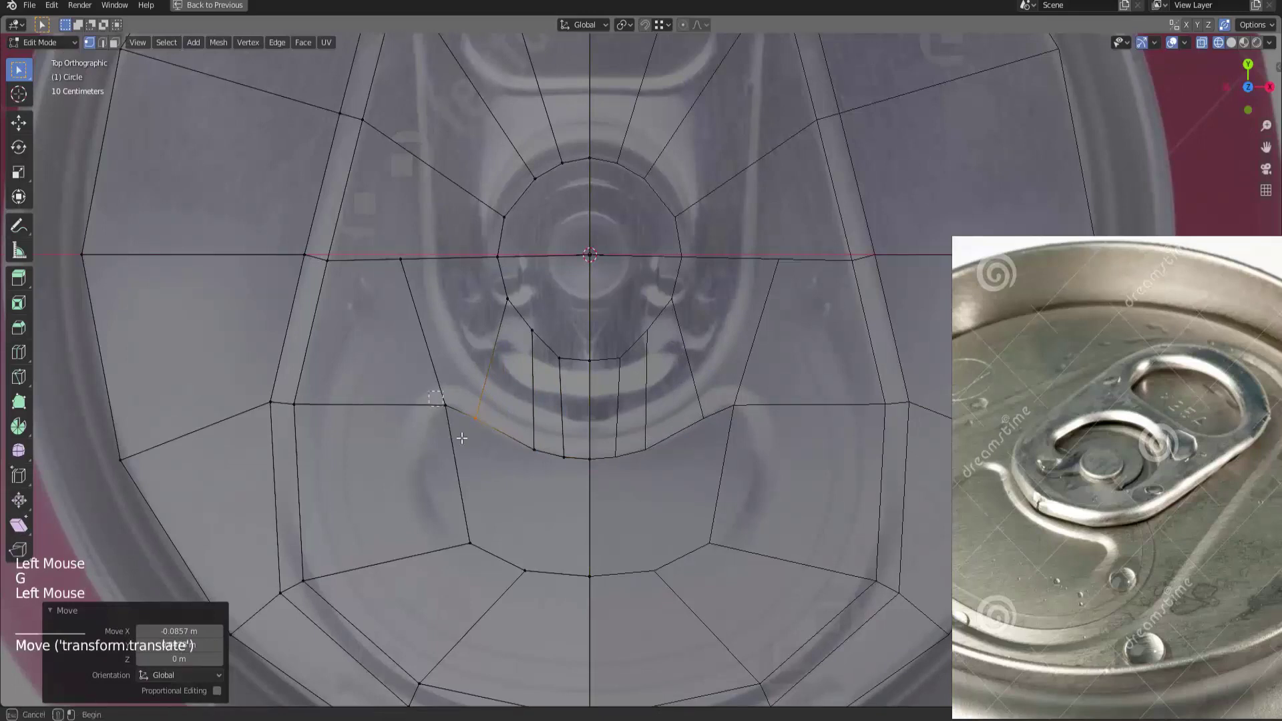
# Move the opening outline's corner vertex down and outward, and place the slanted cut's lower end on the opening's upper corner
pyautogui.click(451, 419)
pyautogui.press('g')
pyautogui.click(422, 480)
pyautogui.click(476, 417)
pyautogui.press('g')
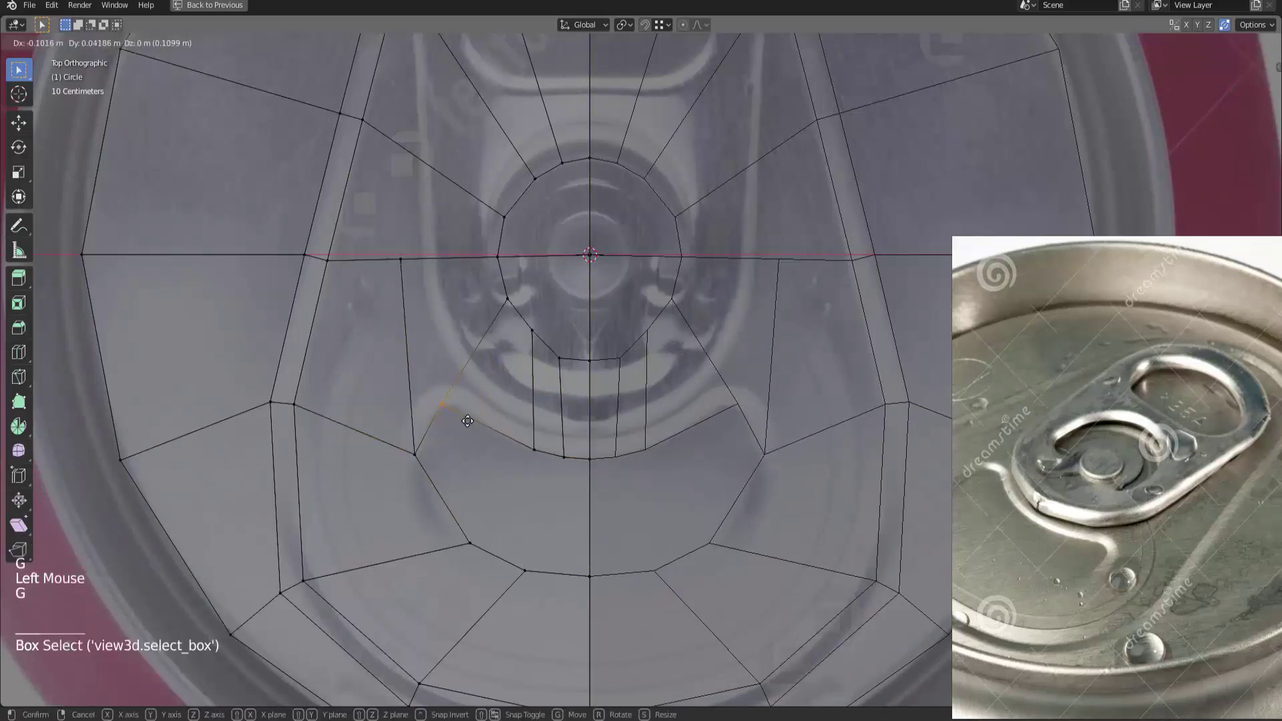
pyautogui.click(446, 404)
# Spread the lower ends of the two inner cuts evenly along the curve between the opening's upper corner and the centre line
pyautogui.press('g')
pyautogui.click(528, 435)
pyautogui.click(534, 450)
pyautogui.press('g')
pyautogui.click(489, 429)
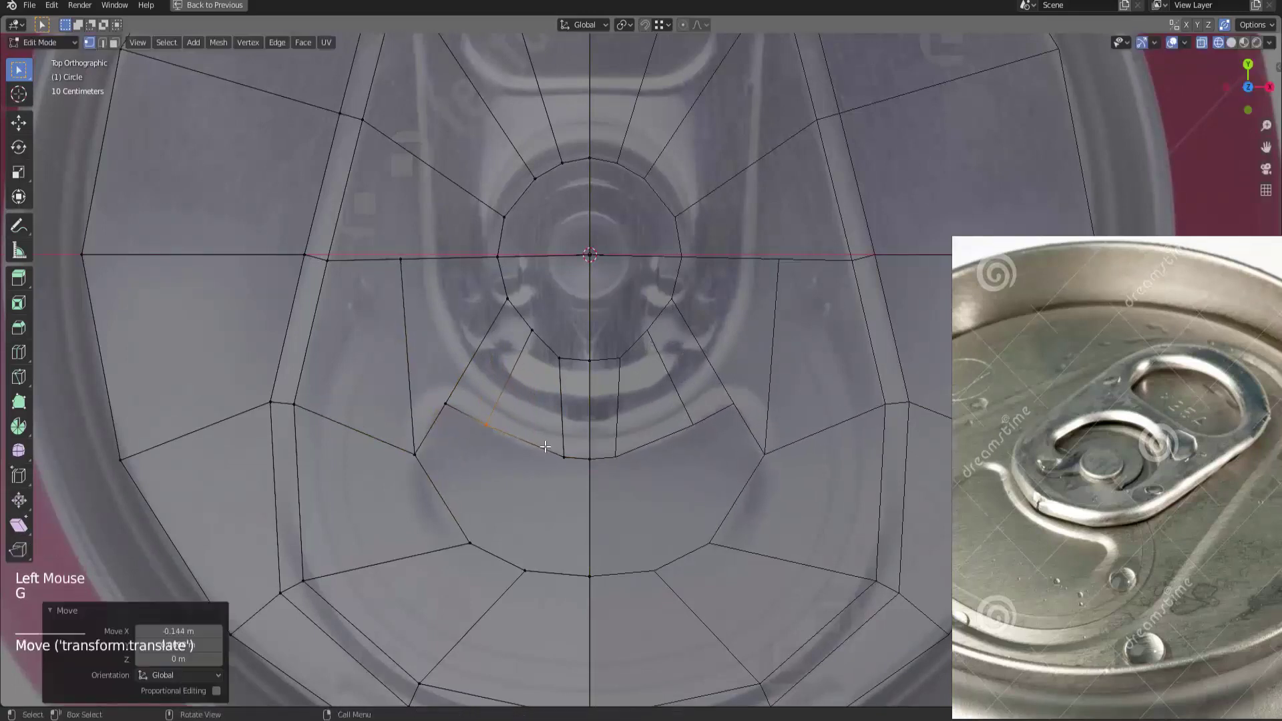
pyautogui.click(564, 457)
pyautogui.press('g')
pyautogui.click(546, 461)
pyautogui.click(479, 427)
pyautogui.press('g')
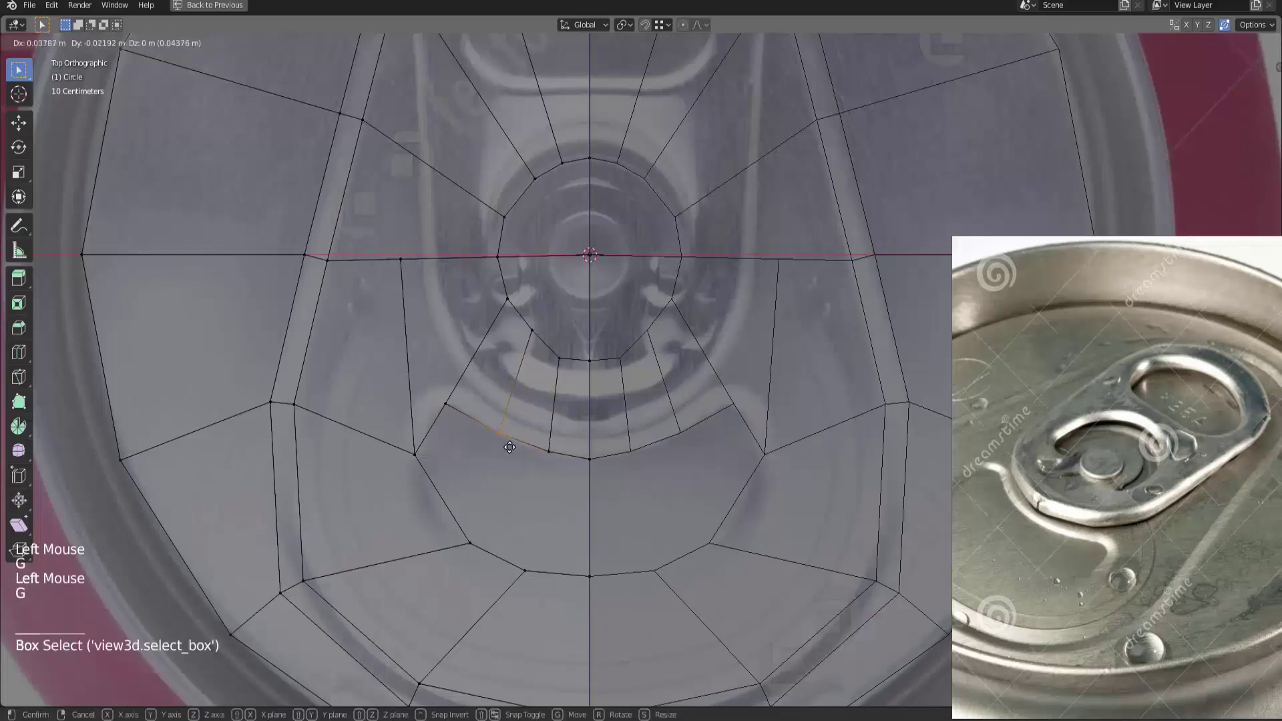
pyautogui.click(491, 434)
# Subdivide the opening outline's side edge between its side vertex and the vertex below it
pyautogui.keyDown('shift'); pyautogui.moveTo(491, 434); pyautogui.dragTo(511, 381, button='middle'); pyautogui.keyUp('shift')
pyautogui.click(436, 399)
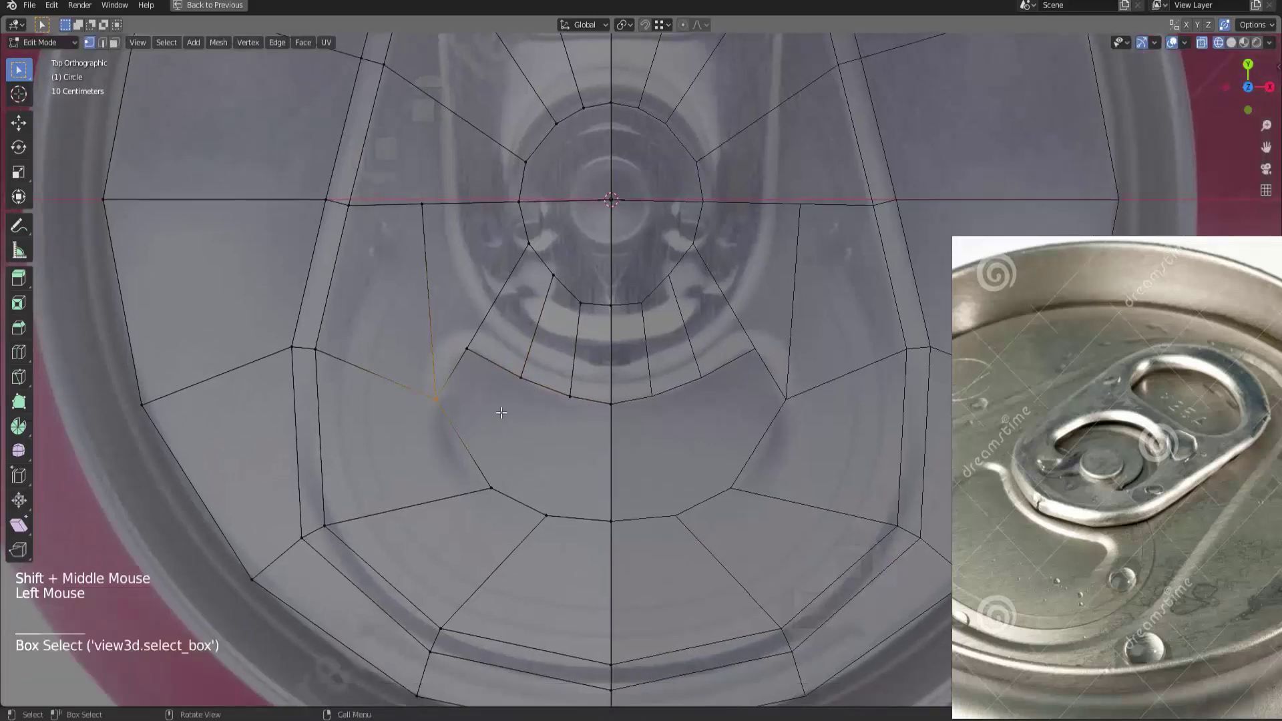
pyautogui.keyDown('shift'); pyautogui.click(492, 487); pyautogui.keyUp('shift')
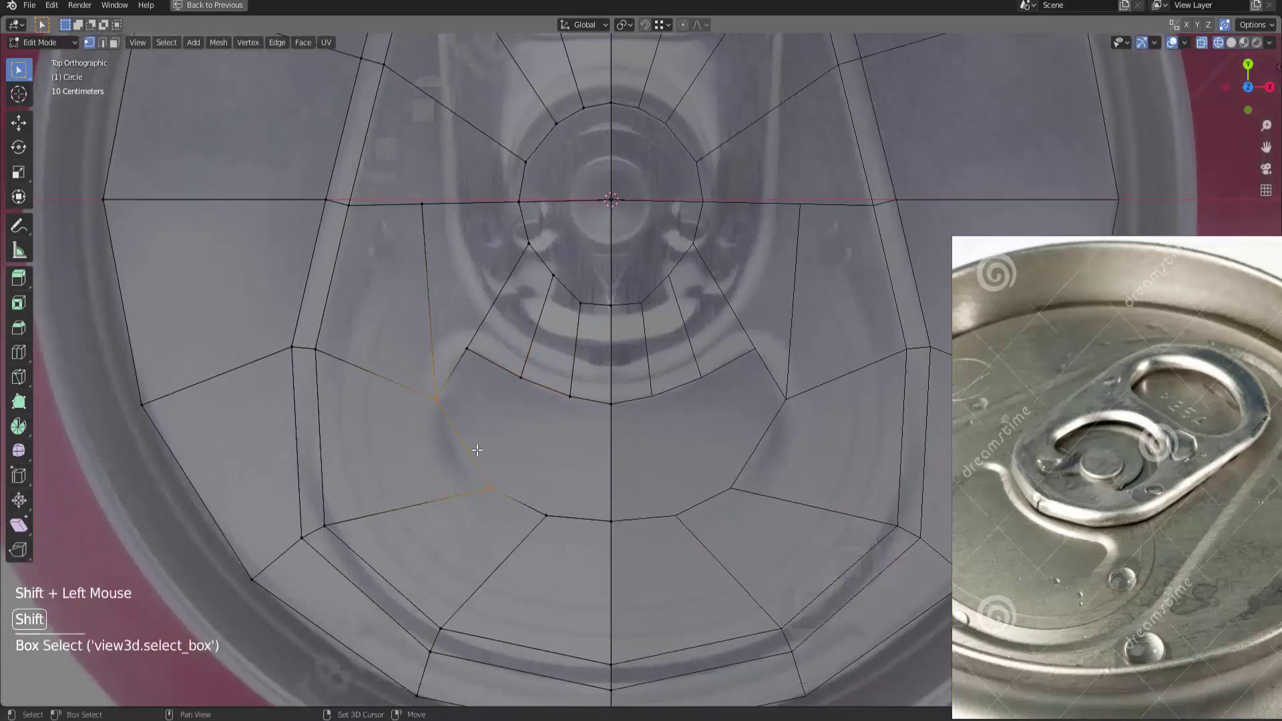
pyautogui.click(435, 400)
pyautogui.keyDown('shift'); pyautogui.click(492, 488); pyautogui.keyUp('shift')
pyautogui.rightClick(463, 407)
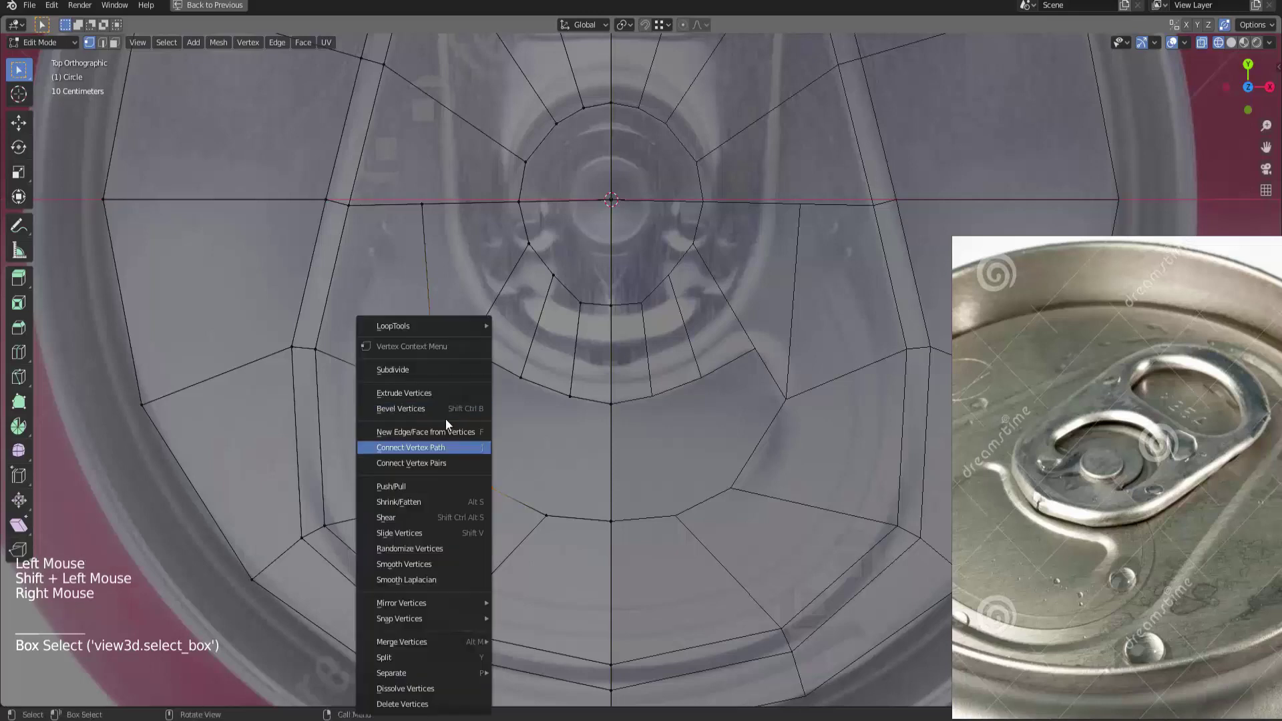
pyautogui.click(432, 370)
# Move the new midpoint outward onto the opening's rounded side, and raise the outline's side vertex above it slightly
pyautogui.click(466, 442)
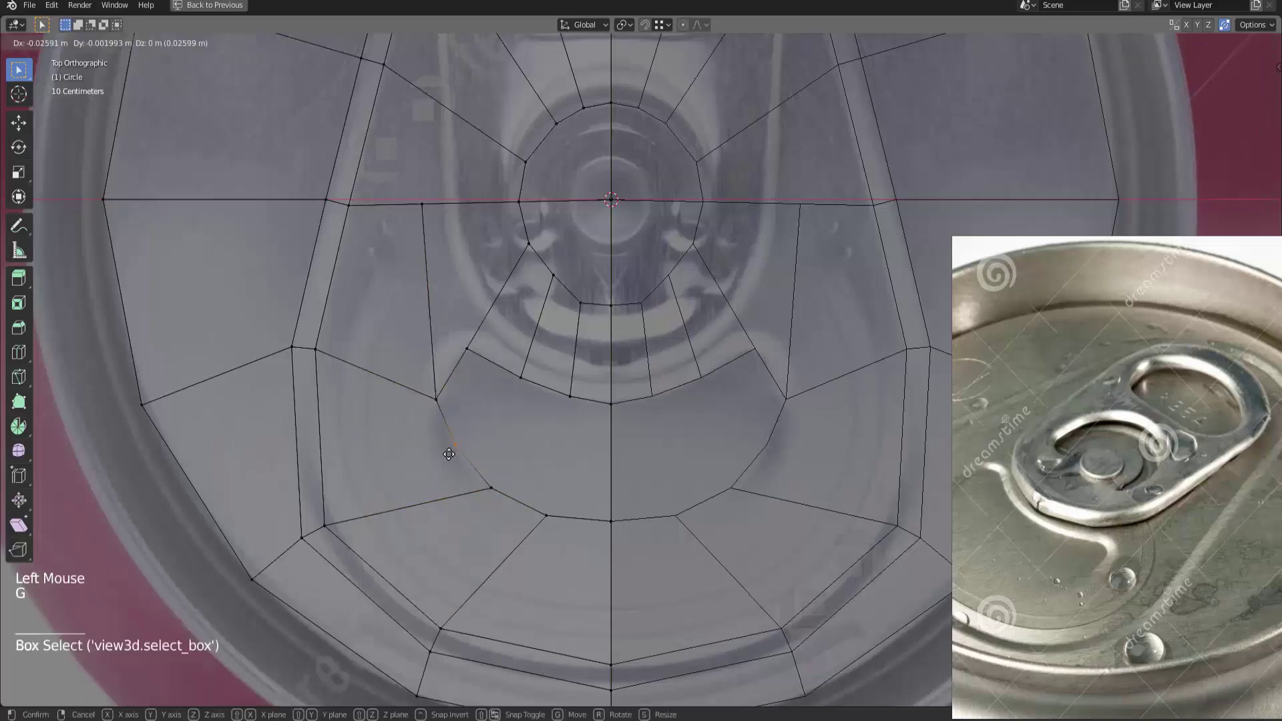
pyautogui.press('g')
pyautogui.click(448, 445)
pyautogui.click(434, 395)
pyautogui.press('g')
pyautogui.click(459, 401)
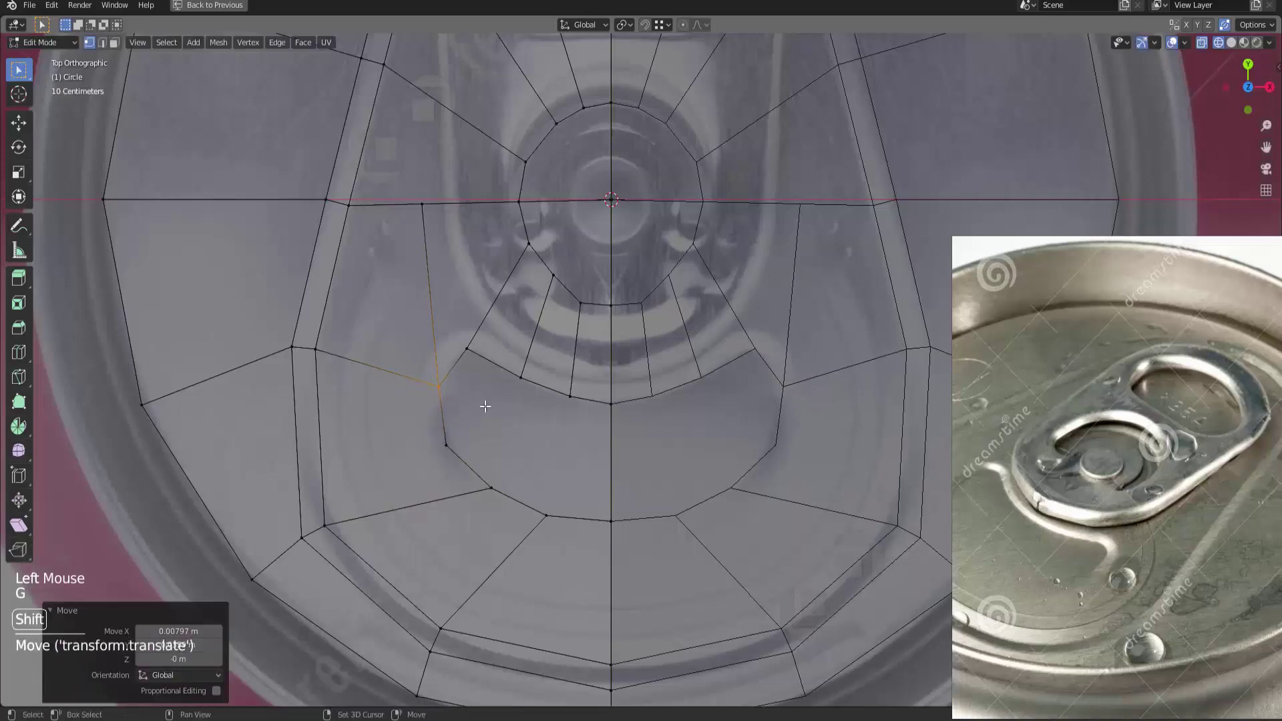
# Knife-cut an edge from the outline's new side vertex to the inner rim band's vertex, and dissolve the edge above it
pyautogui.keyDown('shift'); pyautogui.moveTo(437, 451); pyautogui.dragTo(460, 442, button='middle'); pyautogui.keyUp('shift')
pyautogui.click(461, 441)
pyautogui.press('k')
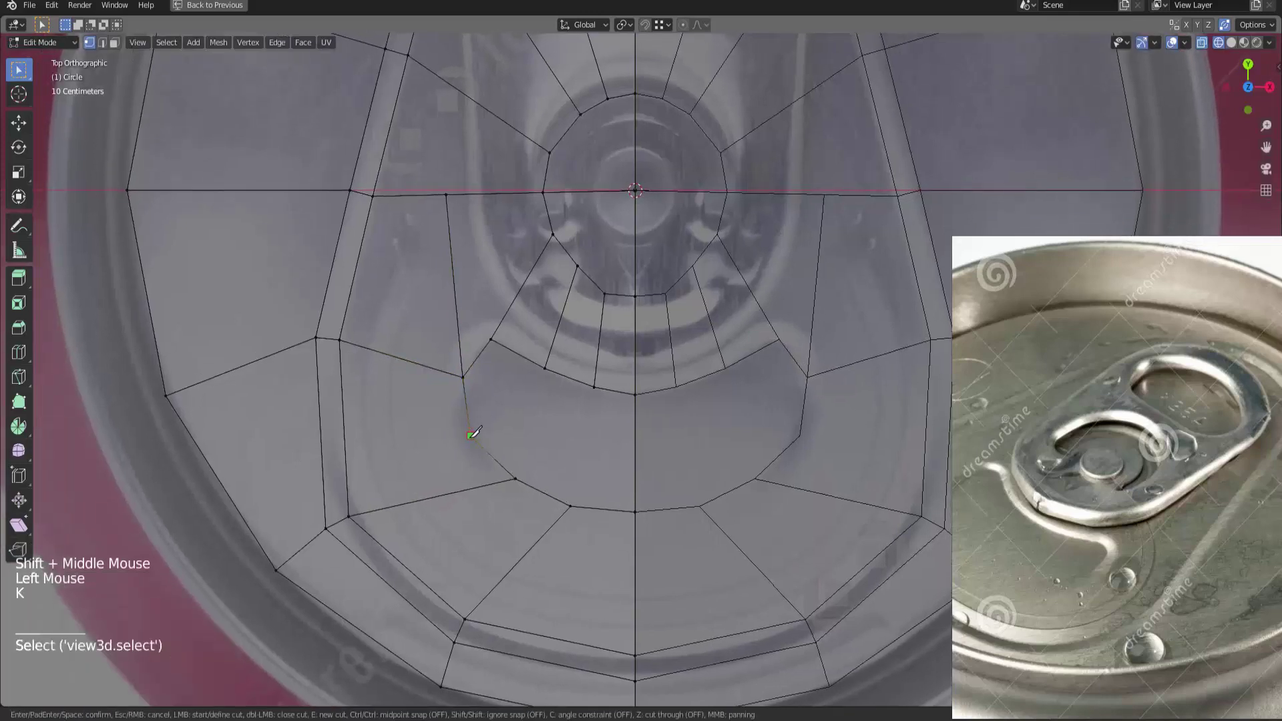
pyautogui.click(470, 435)
pyautogui.click(339, 339)
pyautogui.press('Return')
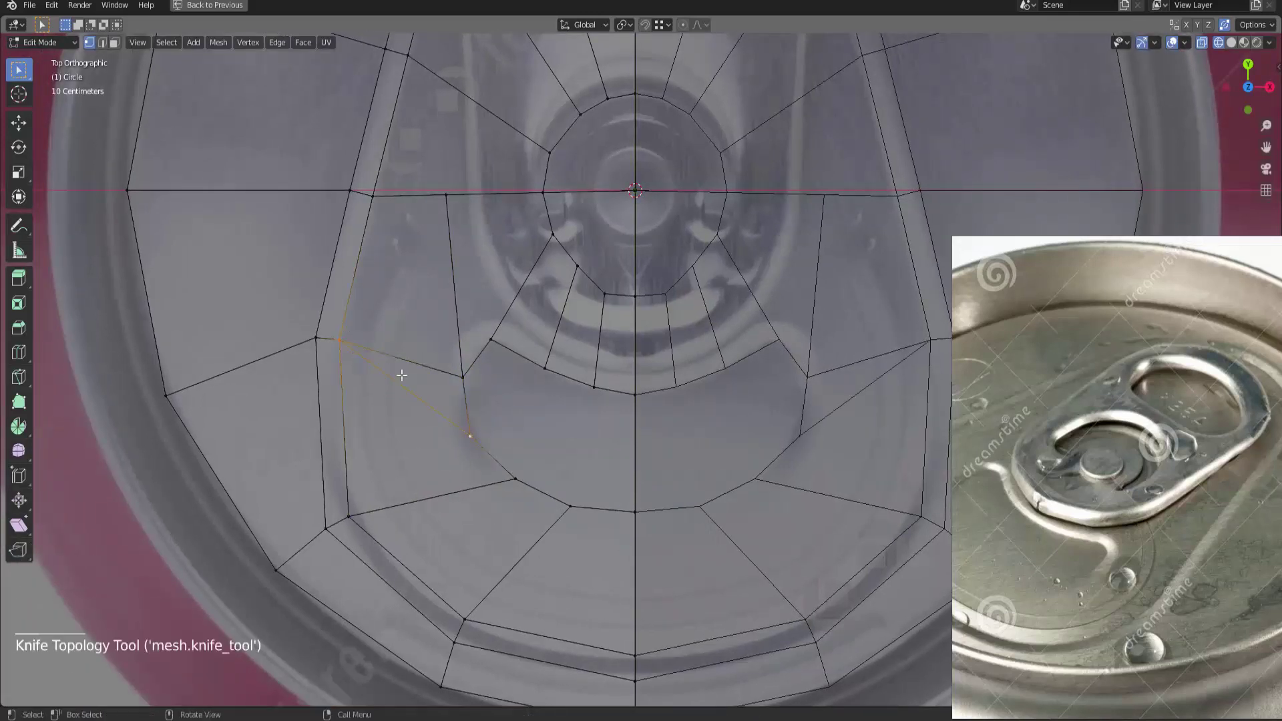
pyautogui.press('2')
pyautogui.click(428, 346)
pyautogui.hotkey('ctrl', 'x')
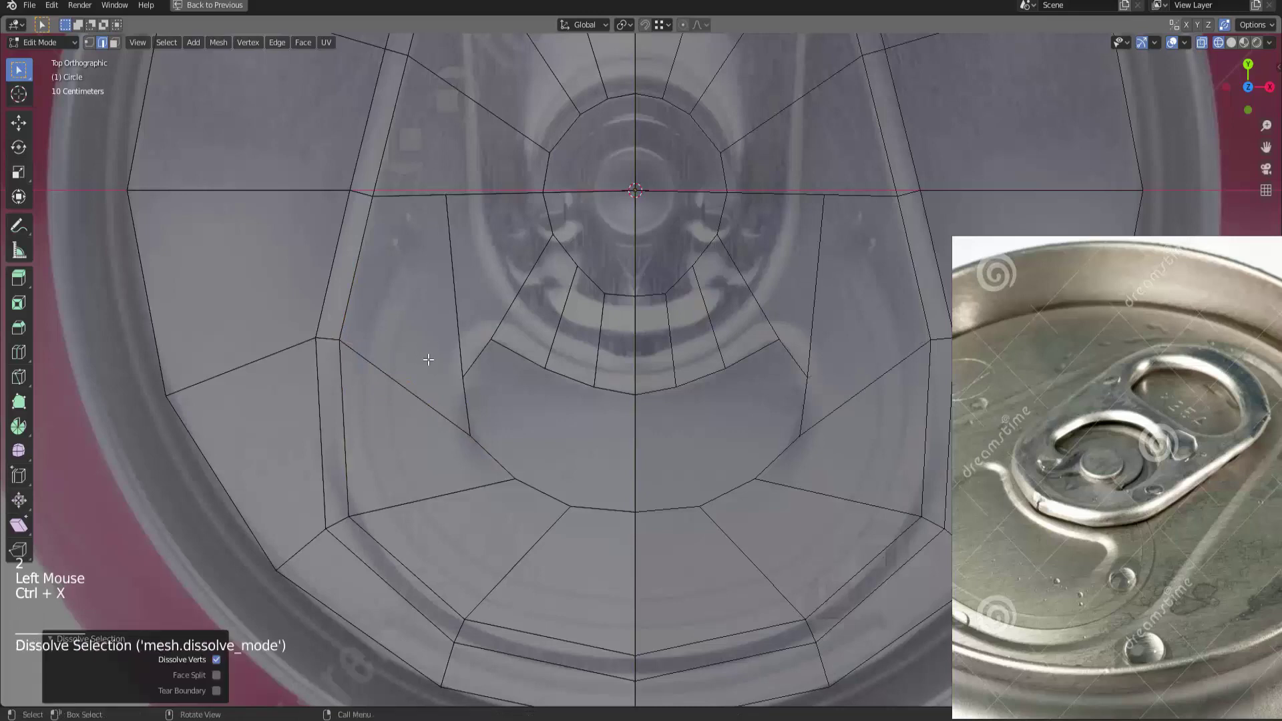
# Slide the upper end of the long side edge outward along the horizontal centre edge toward the rim band
pyautogui.press('1')
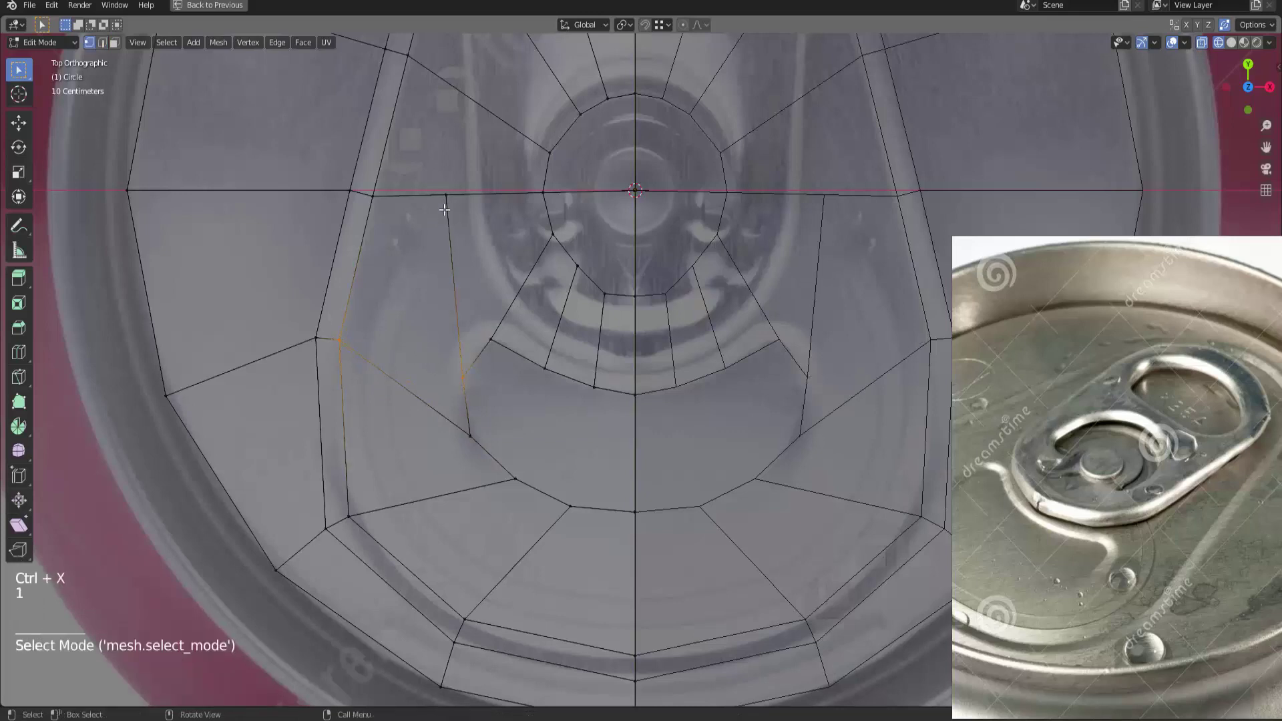
pyautogui.click(445, 208)
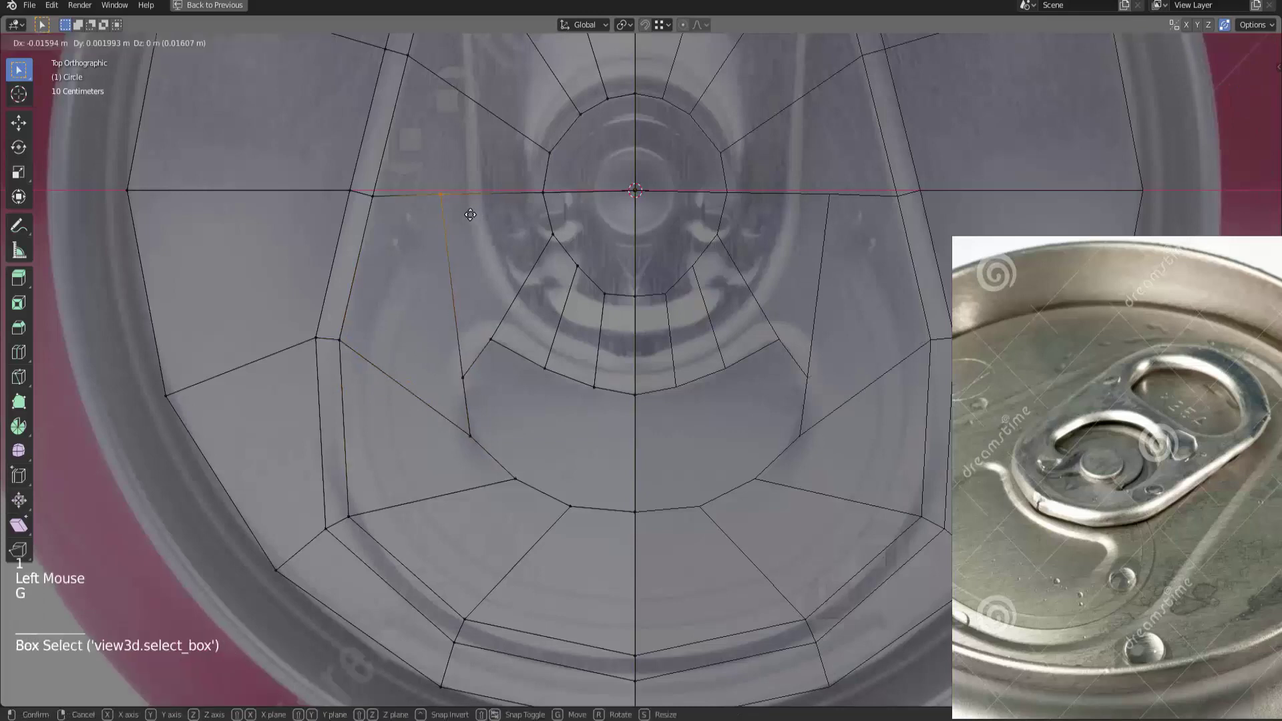
pyautogui.press('g')
pyautogui.press('g')
pyautogui.click(434, 214)
pyautogui.keyDown('shift'); pyautogui.moveTo(462, 266); pyautogui.dragTo(435, 254, button='middle'); pyautogui.keyUp('shift')
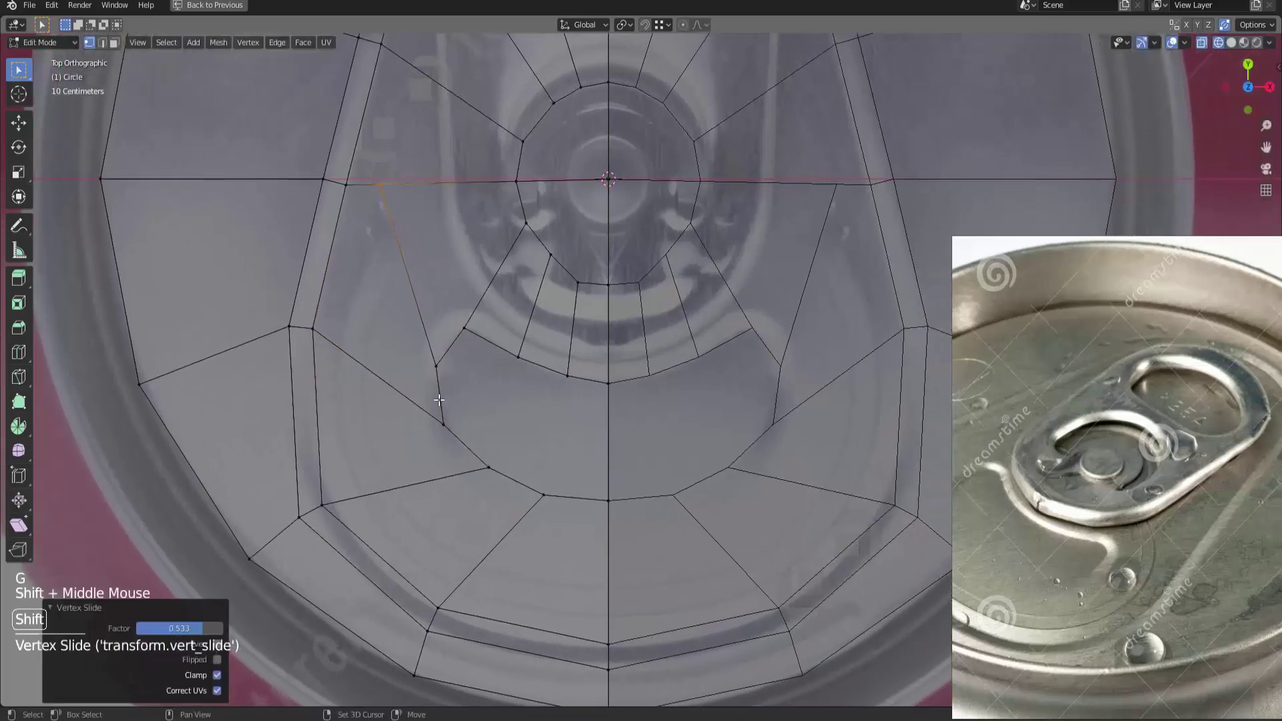
# Knife-cut an edge across the opening from the outline's upper side vertex to the vertical centre line
pyautogui.press('k')
pyautogui.click(436, 366)
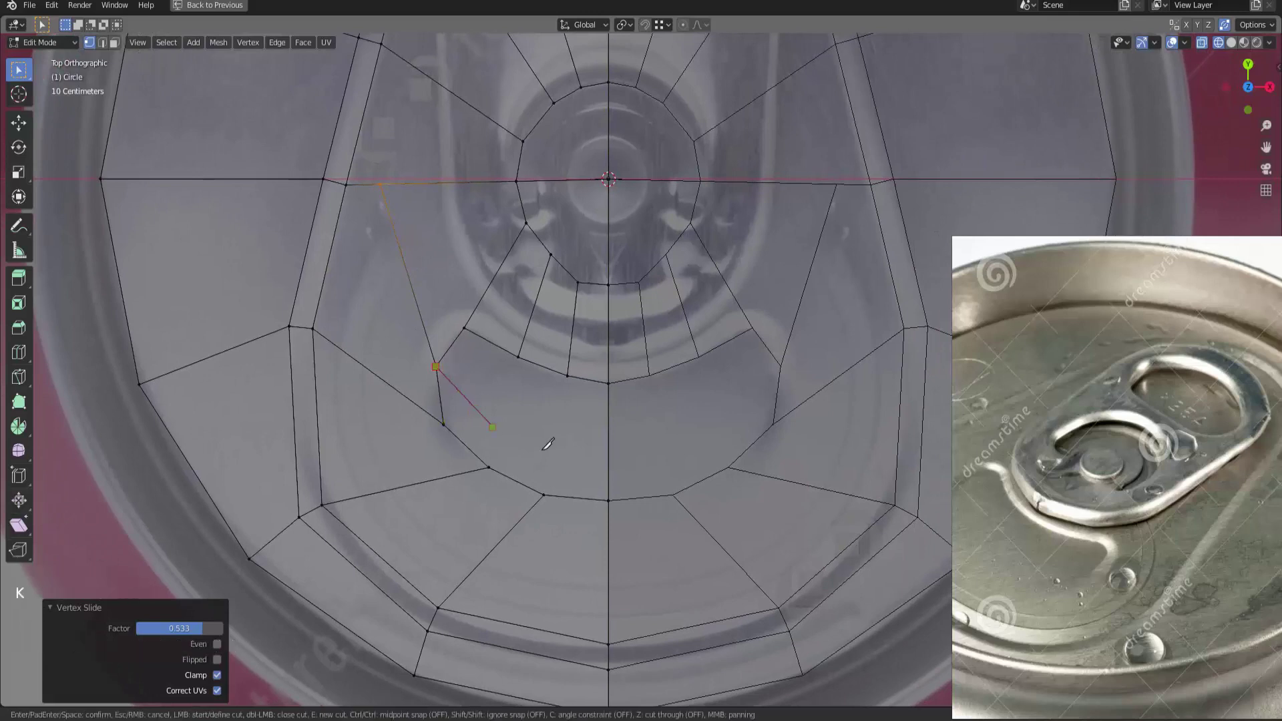
pyautogui.click(609, 449)
pyautogui.press('Return')
# Knife-cut two edges through the opening, joining the two upper curve vertices to the outline's two lower vertices
pyautogui.press('k')
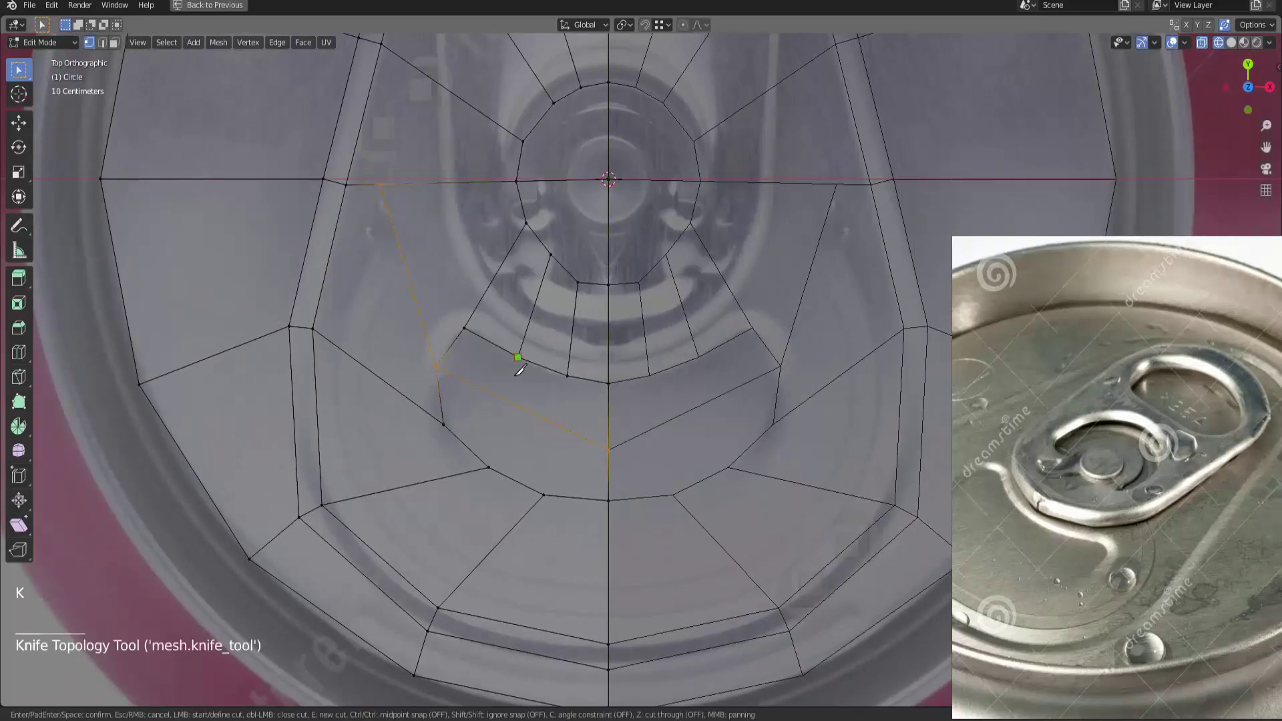
pyautogui.click(518, 359)
pyautogui.click(489, 468)
pyautogui.press('e')
pyautogui.click(567, 376)
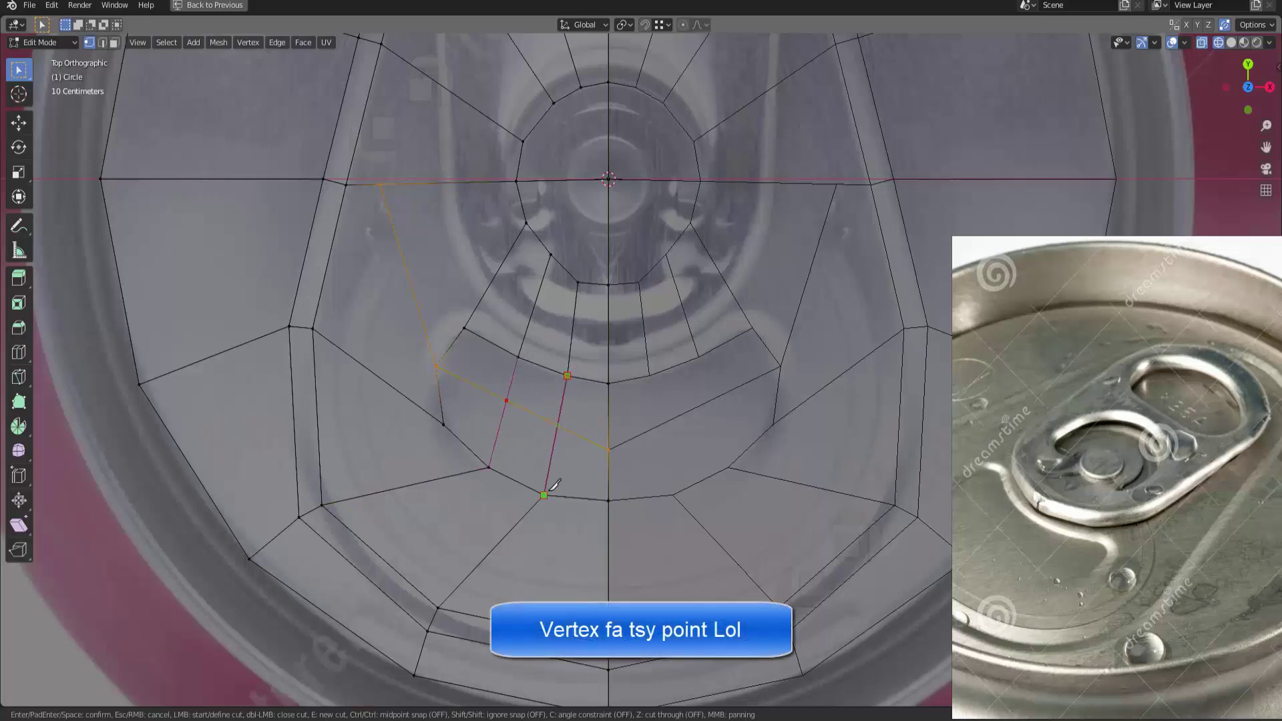
pyautogui.click(545, 494)
pyautogui.press('Return')
# Move the two crossing vertices on the opening's middle row into a smooth arc, and slide its centre-line vertex to match
pyautogui.click(507, 400)
pyautogui.press('g')
pyautogui.click(505, 409)
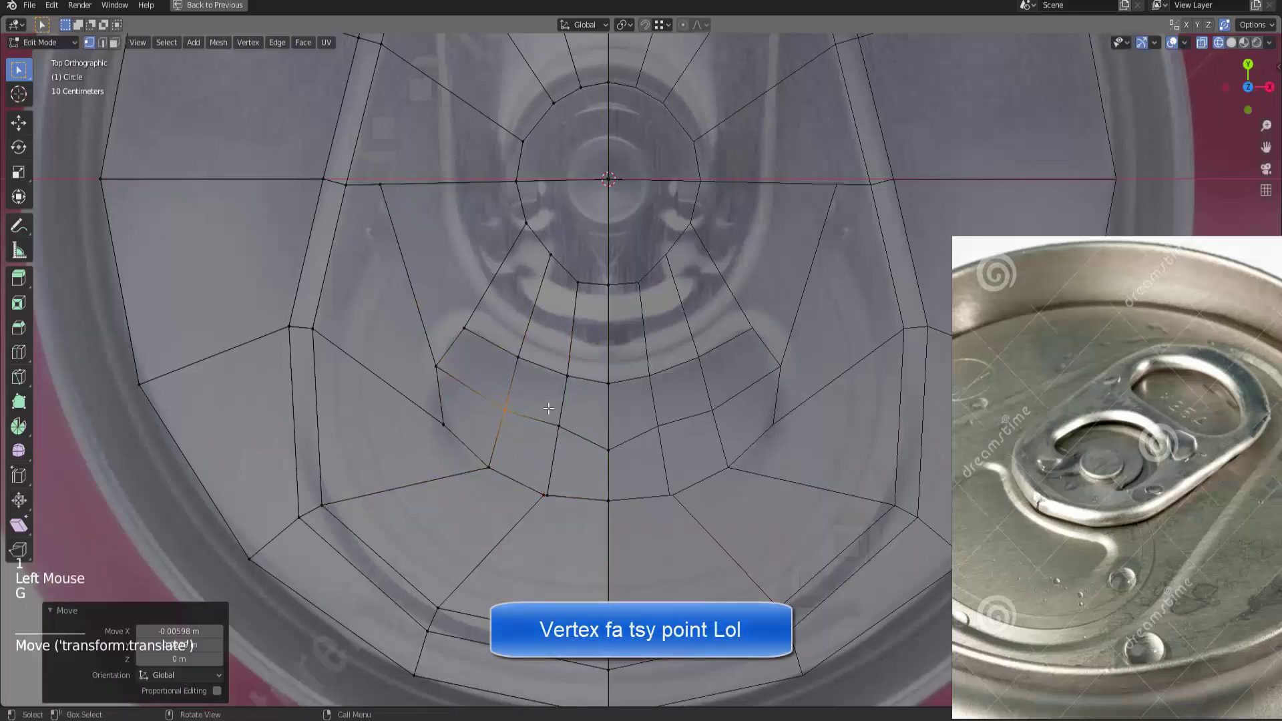
pyautogui.click(559, 425)
pyautogui.press('g')
pyautogui.click(601, 437)
pyautogui.moveTo(600, 438); pyautogui.dragTo(617, 457)
pyautogui.press('g')
pyautogui.press('g')
pyautogui.click(611, 455)
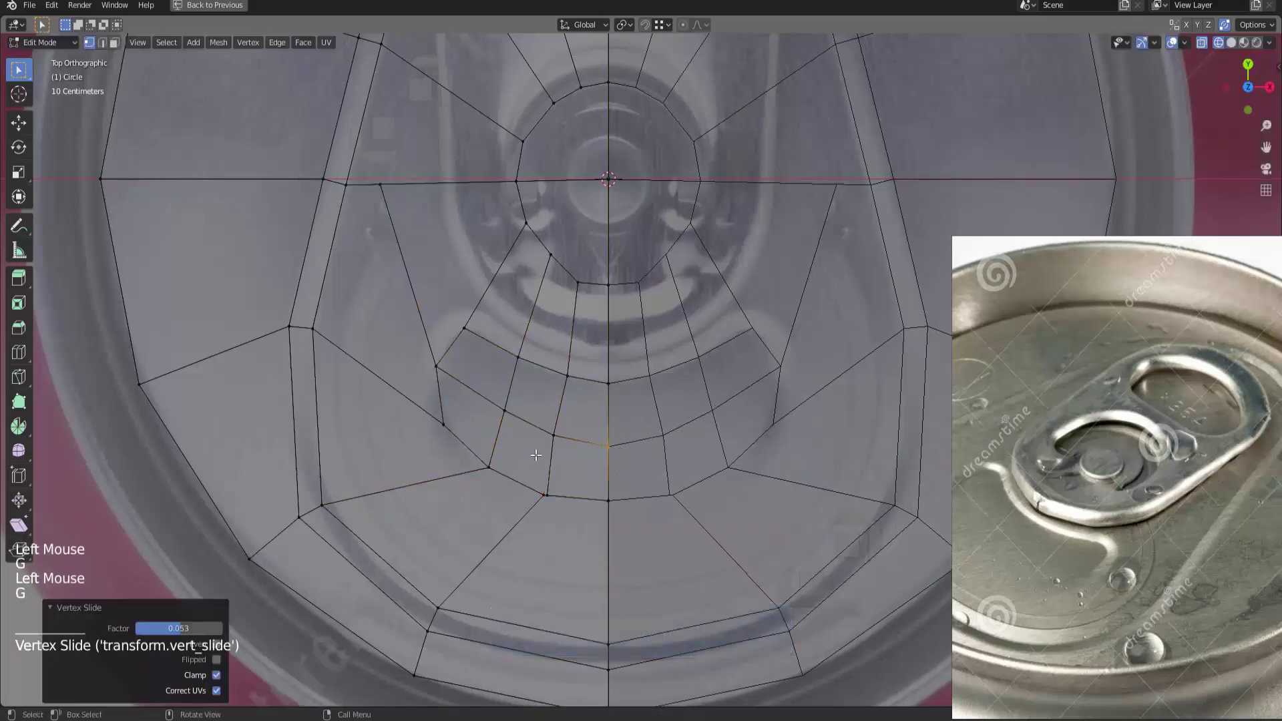
# Move the vertex beside the centre line on the opening's upper curve slightly down and outward
pyautogui.keyDown('ctrl'); pyautogui.moveTo(611, 455); pyautogui.dragTo(579, 372, button='middle'); pyautogui.keyUp('ctrl')
pyautogui.moveTo(567, 366); pyautogui.dragTo(544, 389)
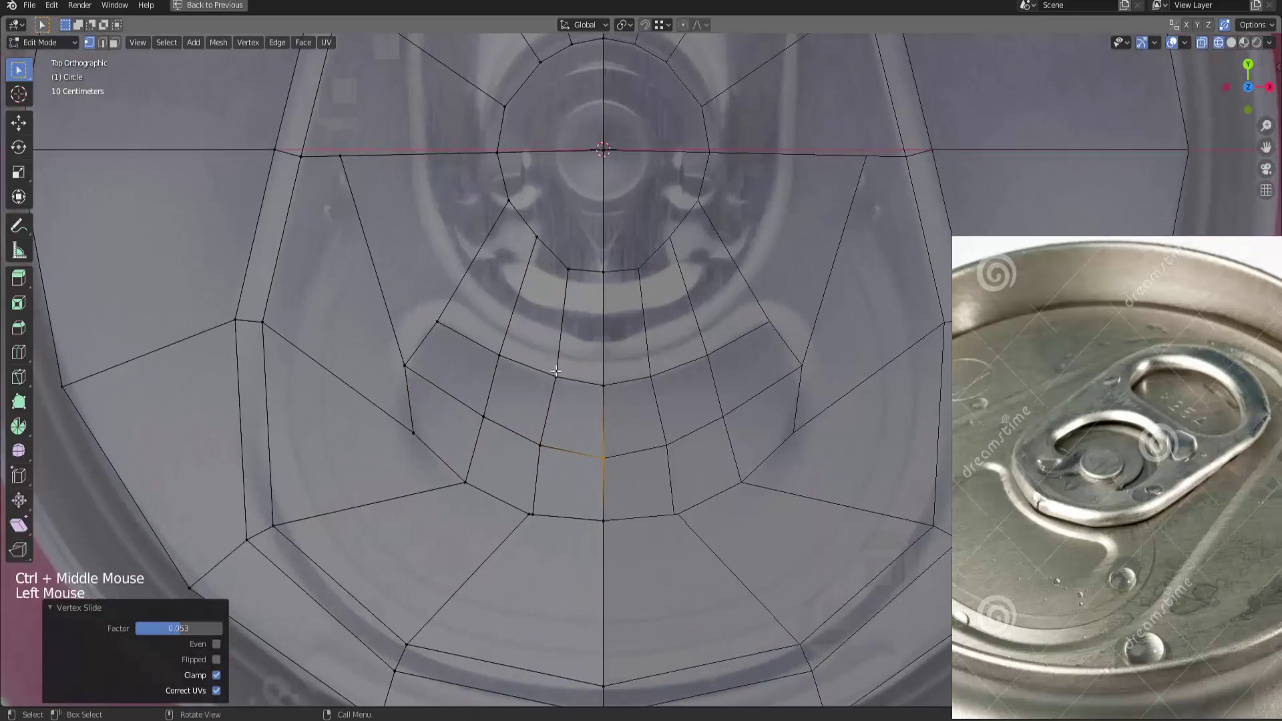
pyautogui.press('g')
pyautogui.click(609, 362)
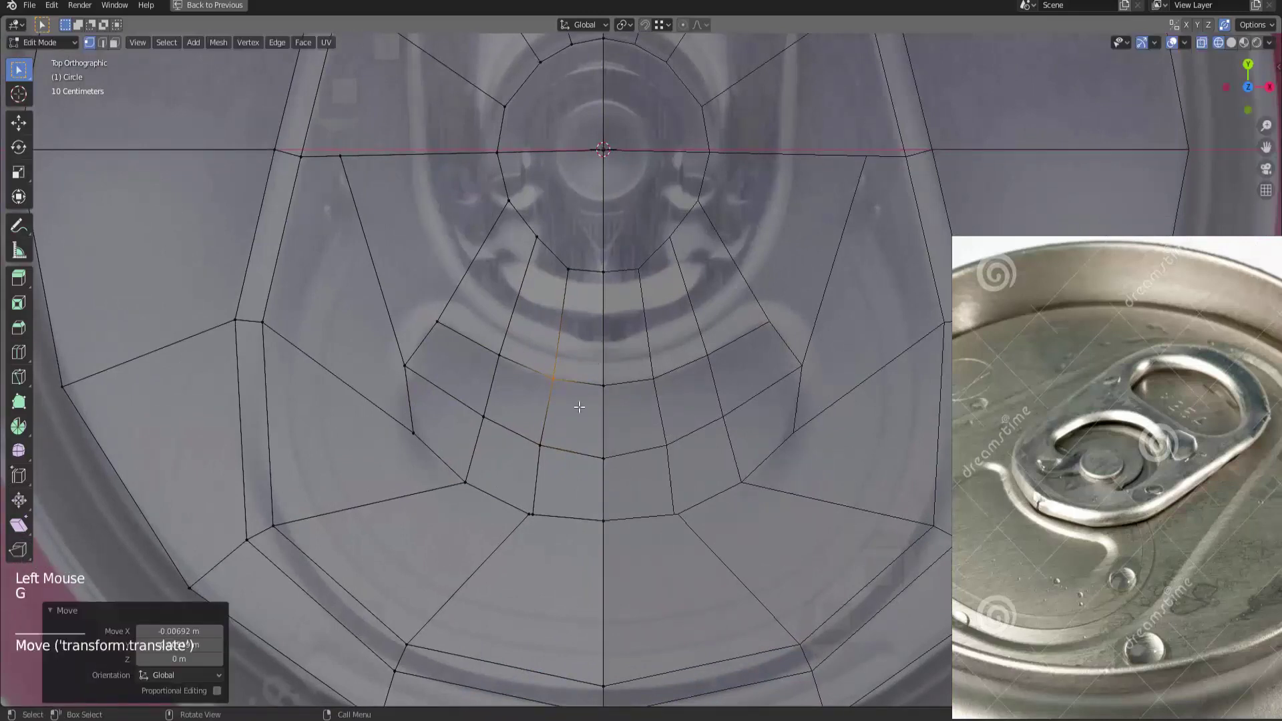
# Knife-cut an outer loop around the opening outline, from the centre line above the opening to the centre line below it
pyautogui.press('k')
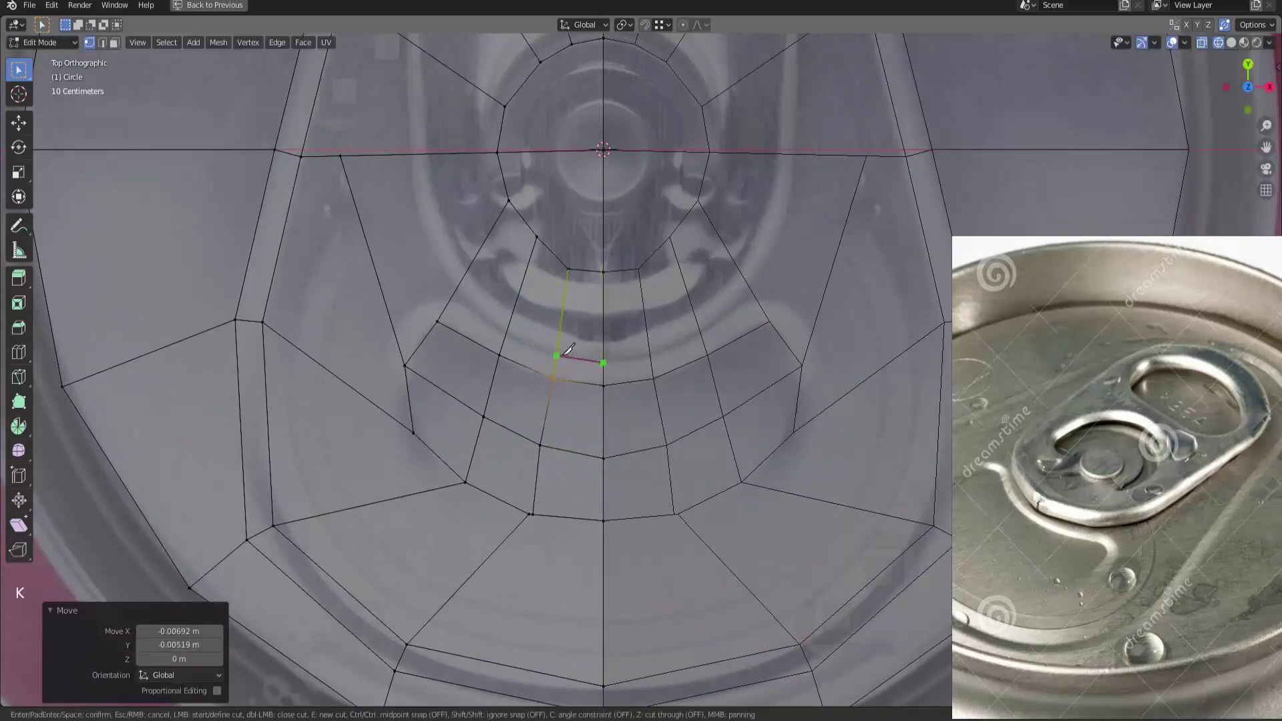
pyautogui.click(452, 299)
pyautogui.click(384, 410)
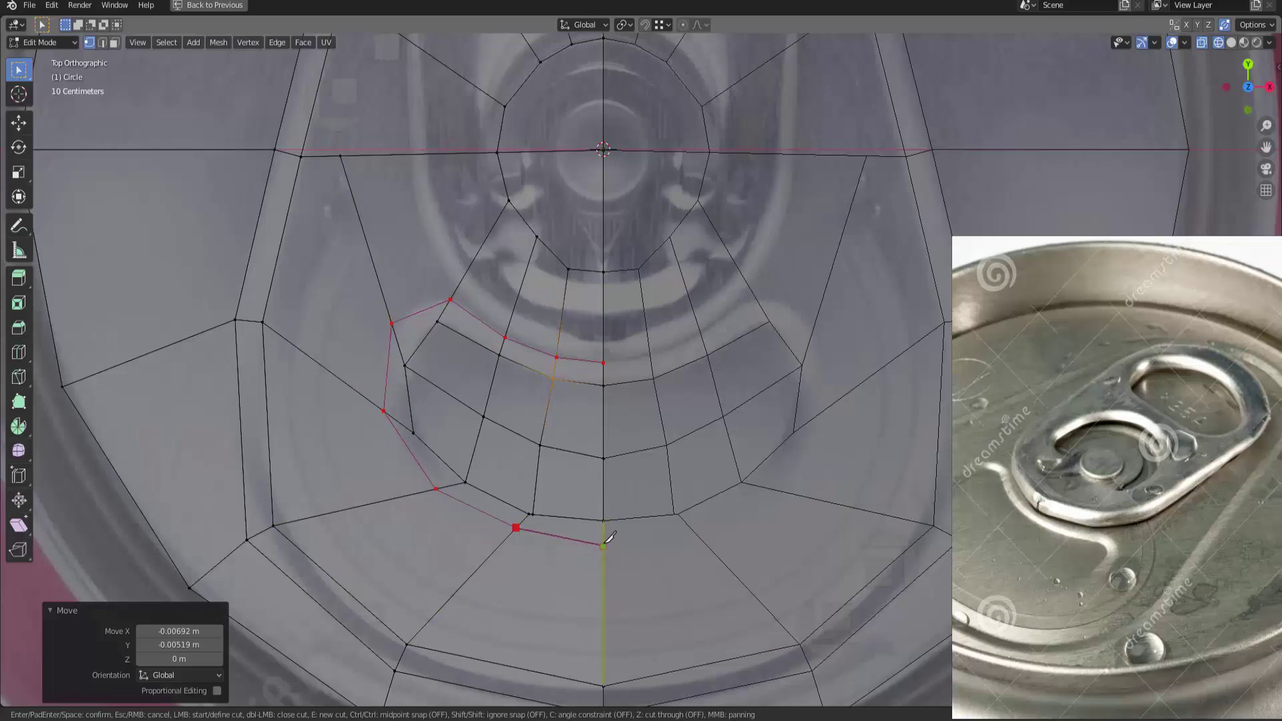
pyautogui.press('Return')
# Slide the duplicate vertex at the outline's lower corner fully onto its neighbour so that the two merge
pyautogui.keyDown('ctrl'); pyautogui.moveTo(617, 525); pyautogui.dragTo(511, 549, button='middle'); pyautogui.keyUp('ctrl')
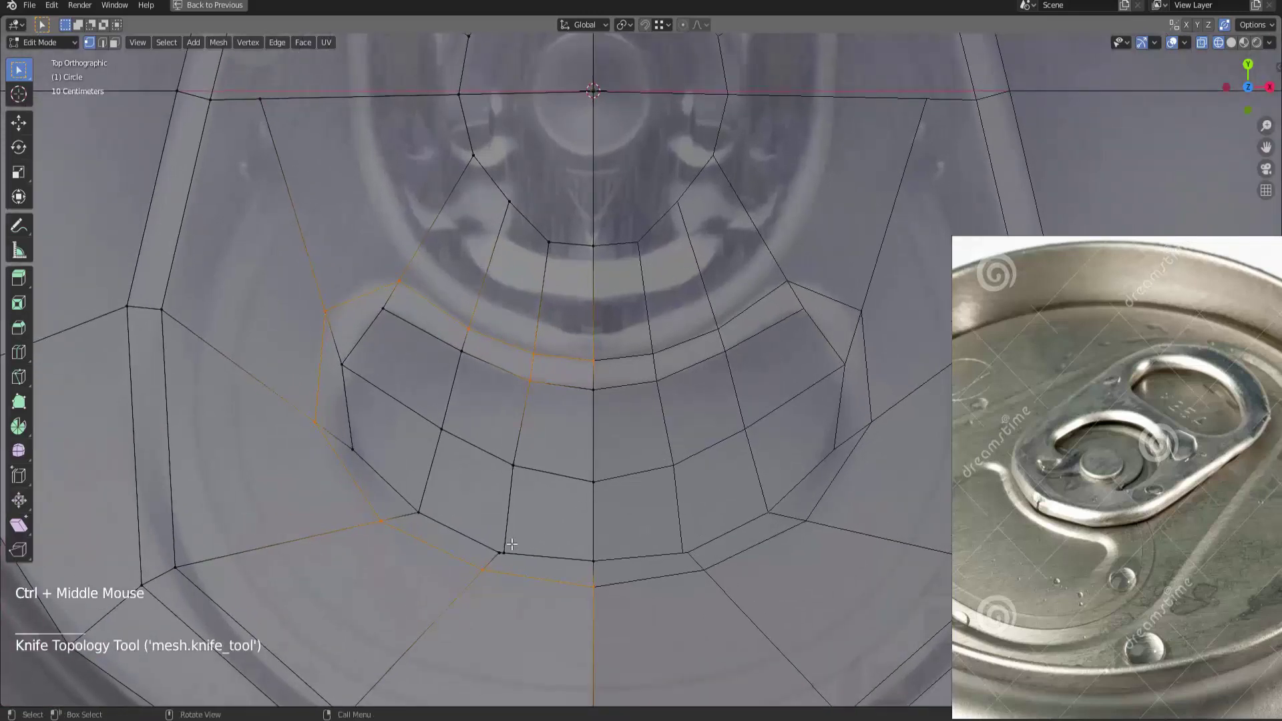
pyautogui.click(504, 553)
pyautogui.press('g')
pyautogui.press('g')
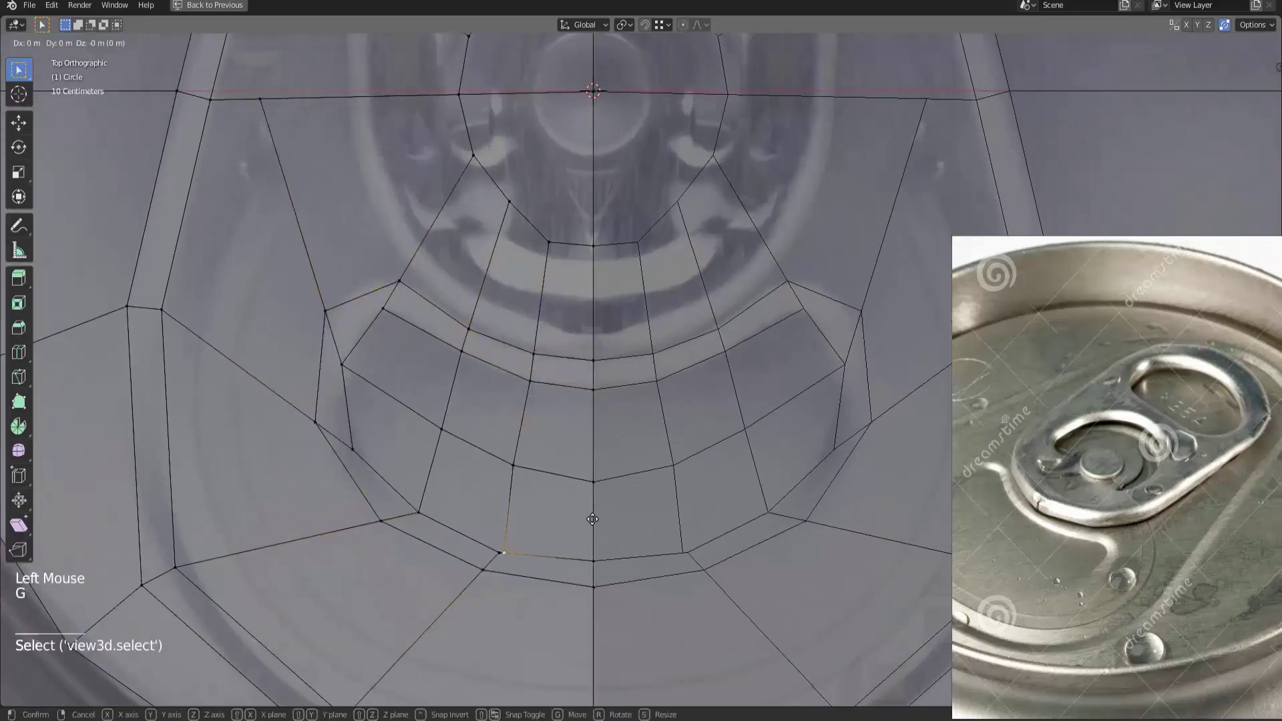
pyautogui.click(544, 518)
# Move the outer loop's upper corner vertex outward to follow the raised border at the opening's corner
pyautogui.keyDown('shift'); pyautogui.moveTo(468, 422); pyautogui.dragTo(499, 410, button='middle'); pyautogui.keyUp('shift')
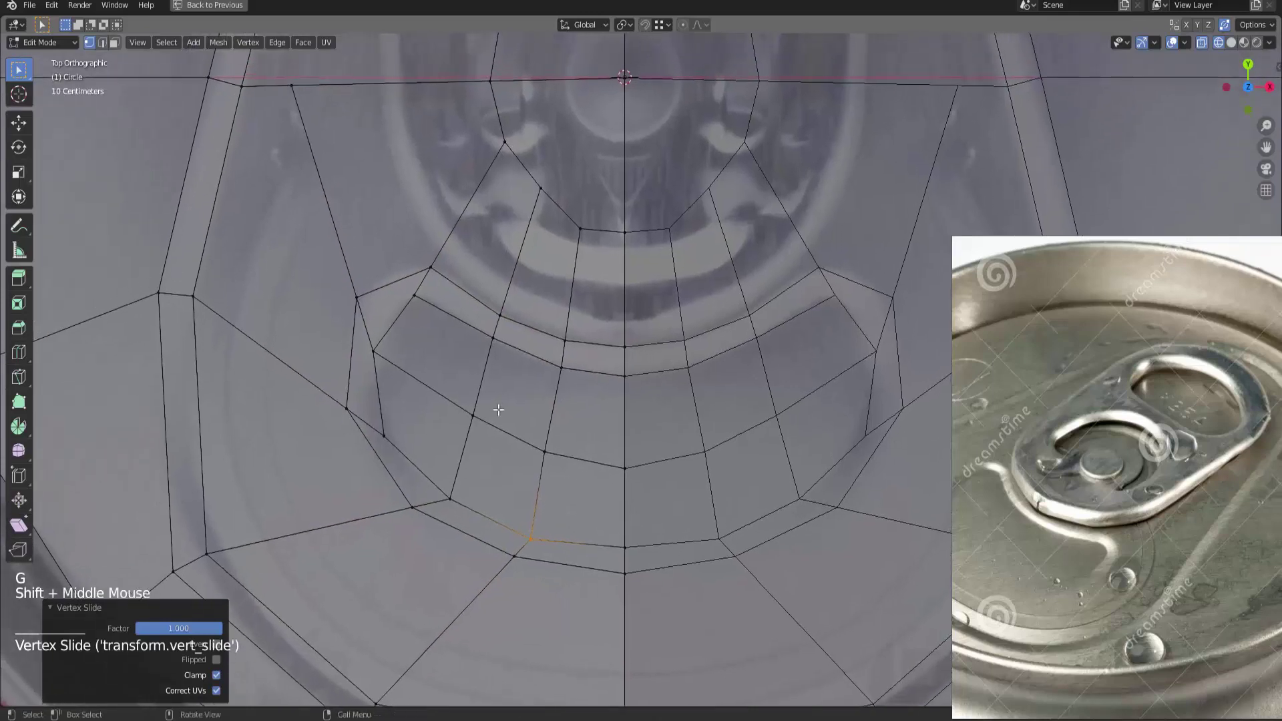
pyautogui.click(357, 296)
pyautogui.click(431, 267)
pyautogui.press('g')
pyautogui.click(493, 330)
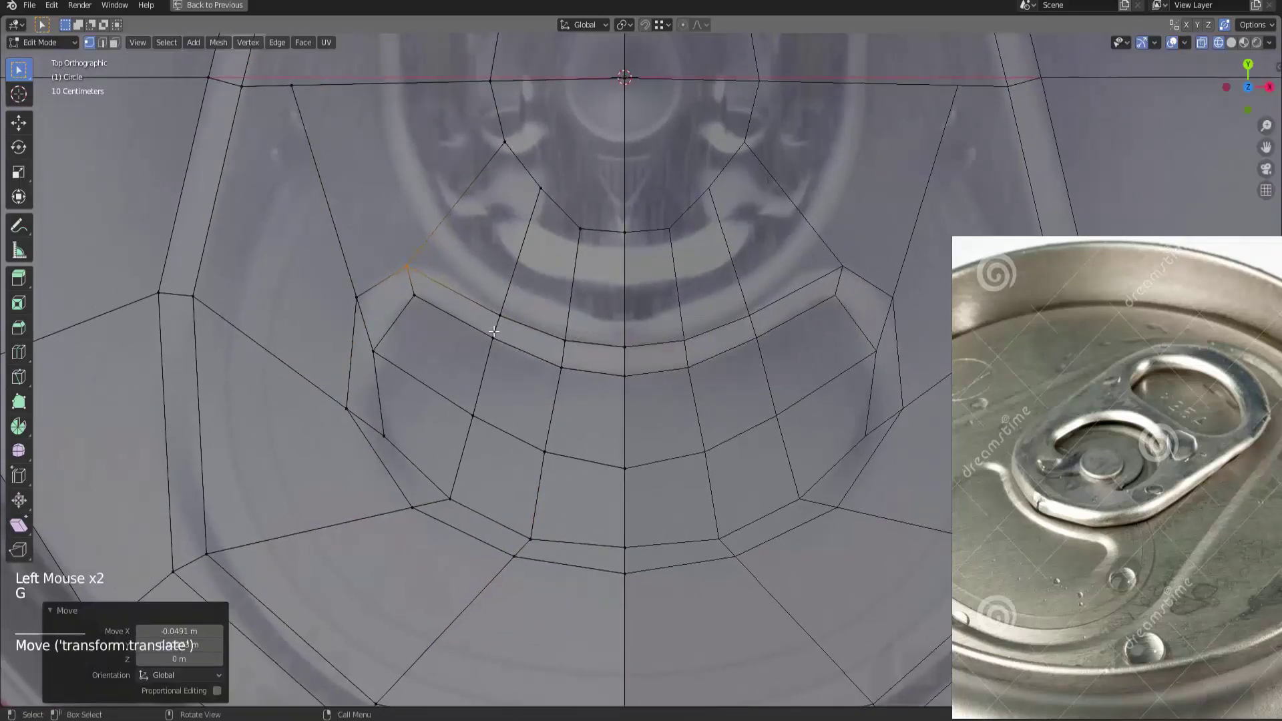
pyautogui.keyDown('shift'); pyautogui.moveTo(444, 349); pyautogui.dragTo(463, 313, button='middle'); pyautogui.keyUp('shift')
pyautogui.moveTo(476, 361); pyautogui.dragTo(552, 387)
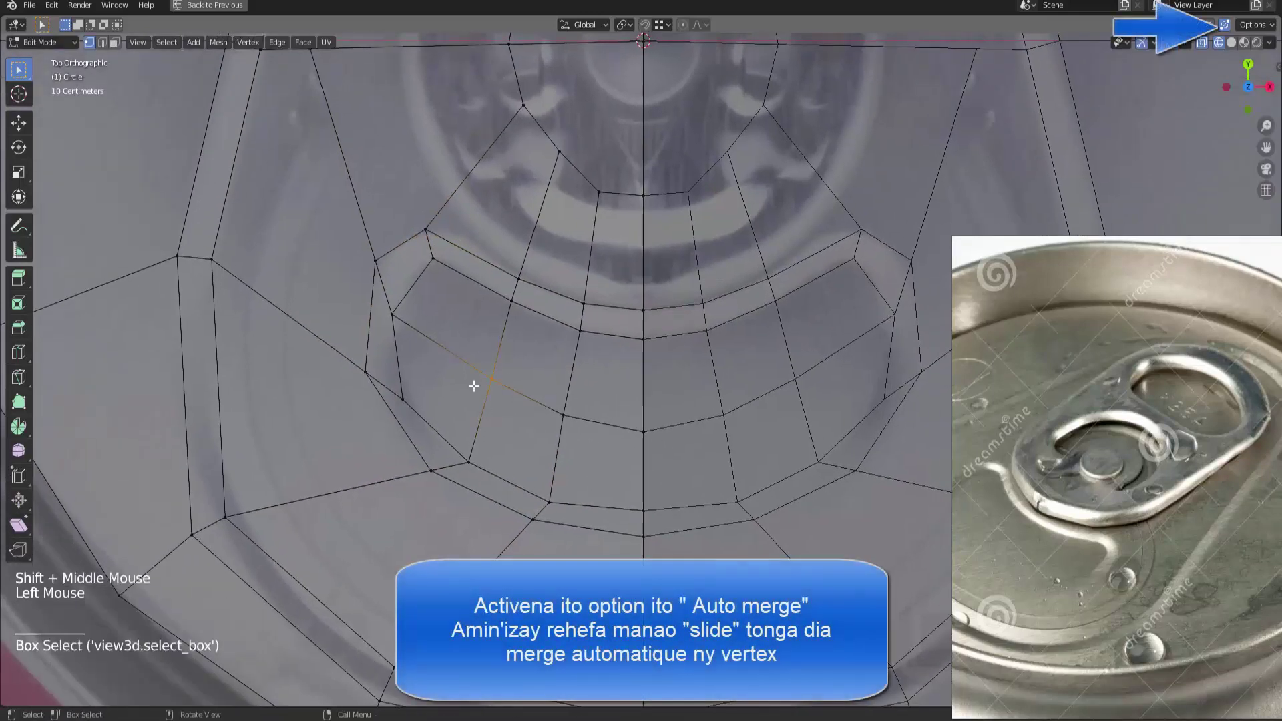
pyautogui.press('g')
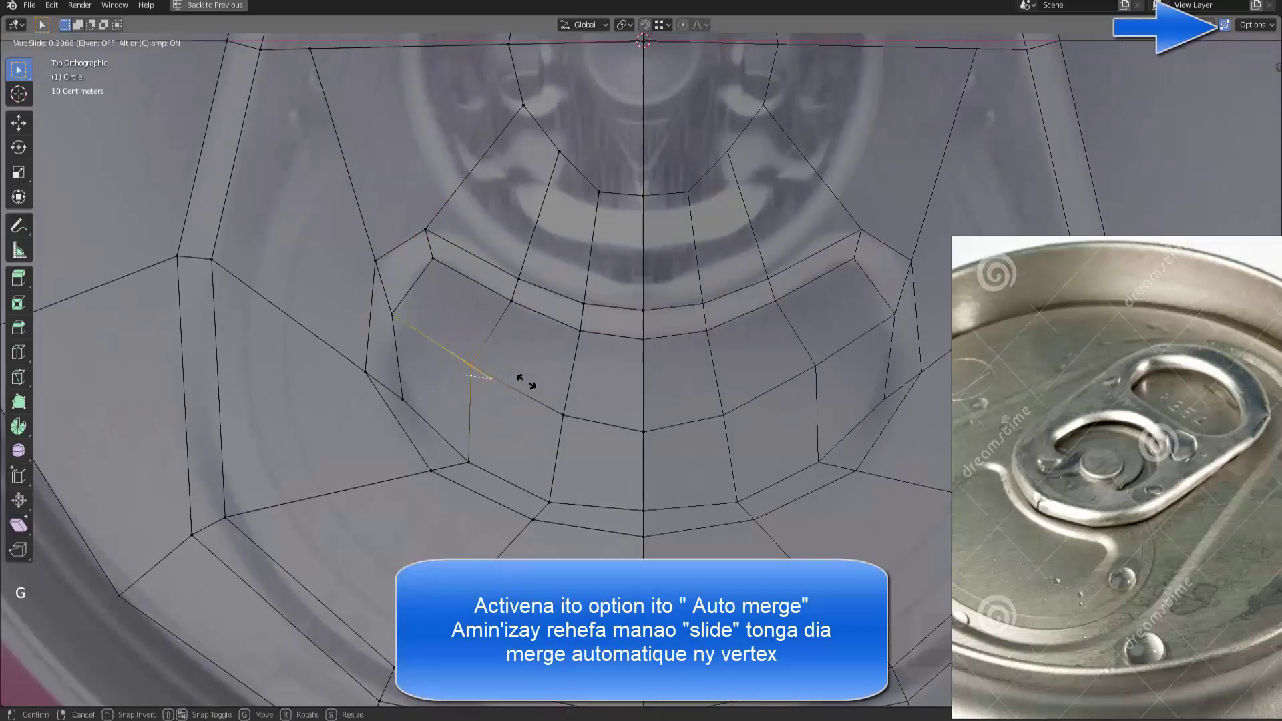
pyautogui.keyDown('shift'); pyautogui.click(483, 377); pyautogui.keyUp('shift')
# Move the opening outline's lower side vertex up and outward, and lower the outer loop's upper side vertex
pyautogui.keyDown('shift'); pyautogui.moveTo(482, 376); pyautogui.dragTo(506, 364, button='middle'); pyautogui.keyUp('shift')
pyautogui.moveTo(413, 374); pyautogui.dragTo(439, 398)
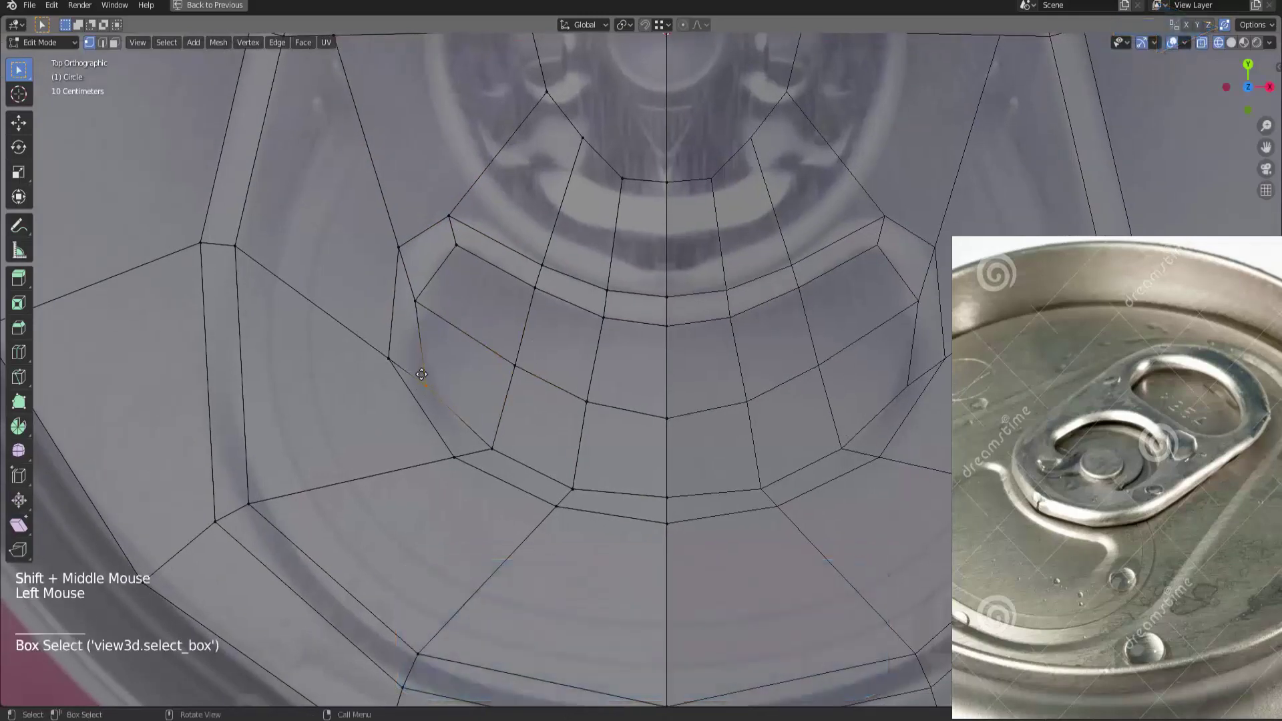
pyautogui.press('g')
pyautogui.click(419, 366)
pyautogui.moveTo(411, 281); pyautogui.dragTo(455, 274)
pyautogui.press('g')
pyautogui.click(440, 245)
# Nudge the vertex midway along the opening's upper edge, and shift the outline's lower corner vertex slightly outward
pyautogui.keyDown('shift'); pyautogui.moveTo(455, 274); pyautogui.dragTo(452, 238, button='middle'); pyautogui.keyUp('shift')
pyautogui.click(531, 257)
pyautogui.press('g')
pyautogui.click(532, 262)
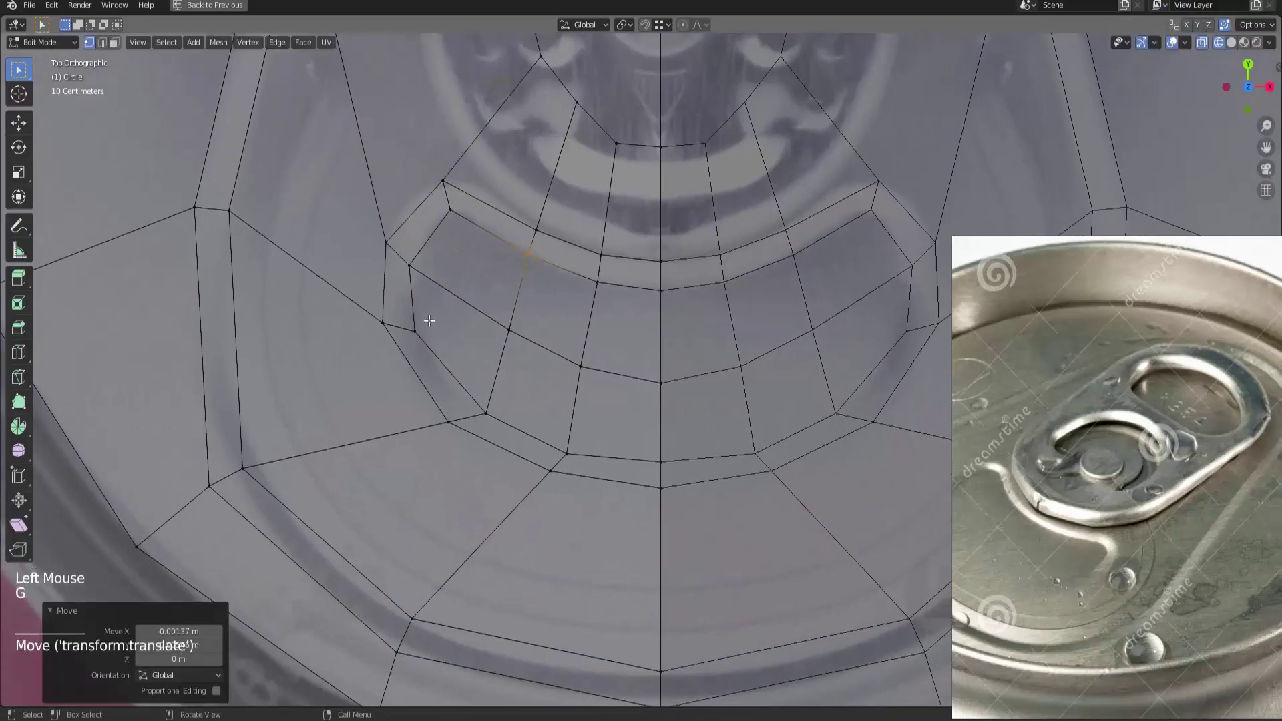
pyautogui.keyDown('shift'); pyautogui.moveTo(452, 298); pyautogui.dragTo(456, 255, button='middle'); pyautogui.keyUp('shift')
pyautogui.moveTo(476, 357); pyautogui.dragTo(492, 379)
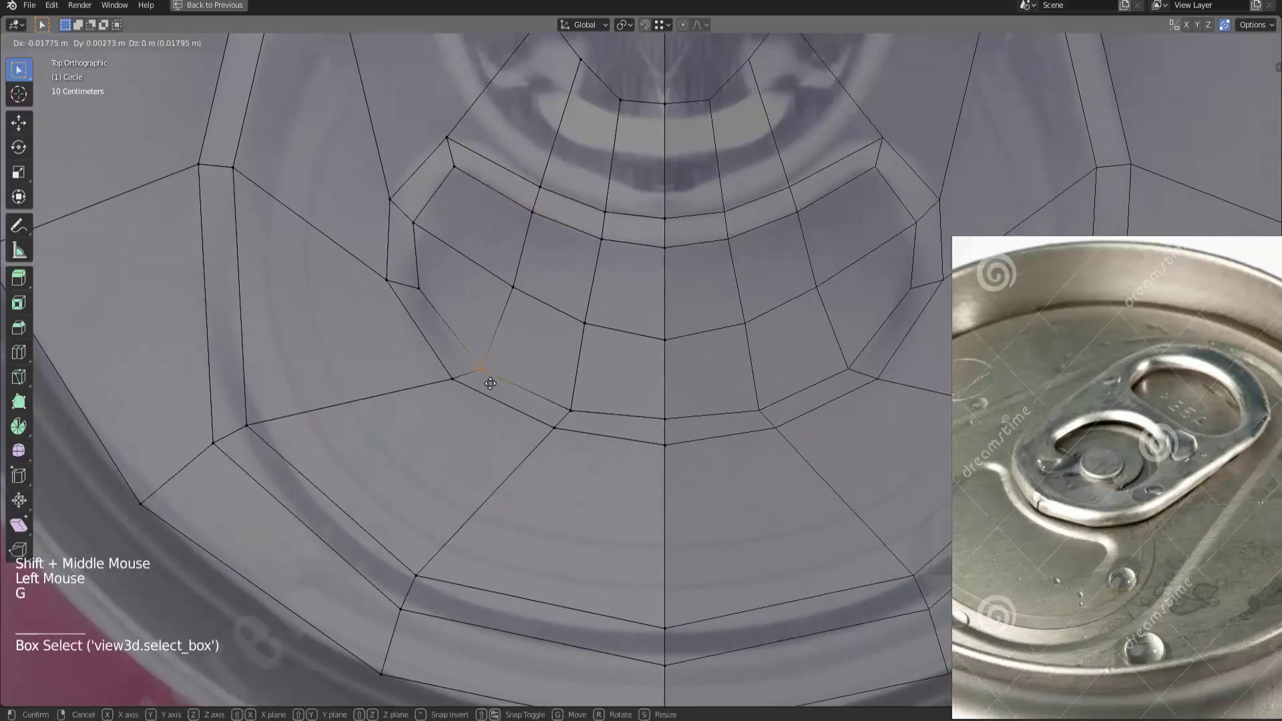
pyautogui.press('g')
pyautogui.click(568, 408)
# Slide the opening outline's lowest centre-line vertex along the centre line to round the bottom edge
pyautogui.keyDown('ctrl'); pyautogui.moveTo(590, 397); pyautogui.dragTo(526, 187, button='middle'); pyautogui.keyUp('ctrl')
pyautogui.click(660, 410)
pyautogui.press('g')
pyautogui.press('g')
pyautogui.click(588, 408)
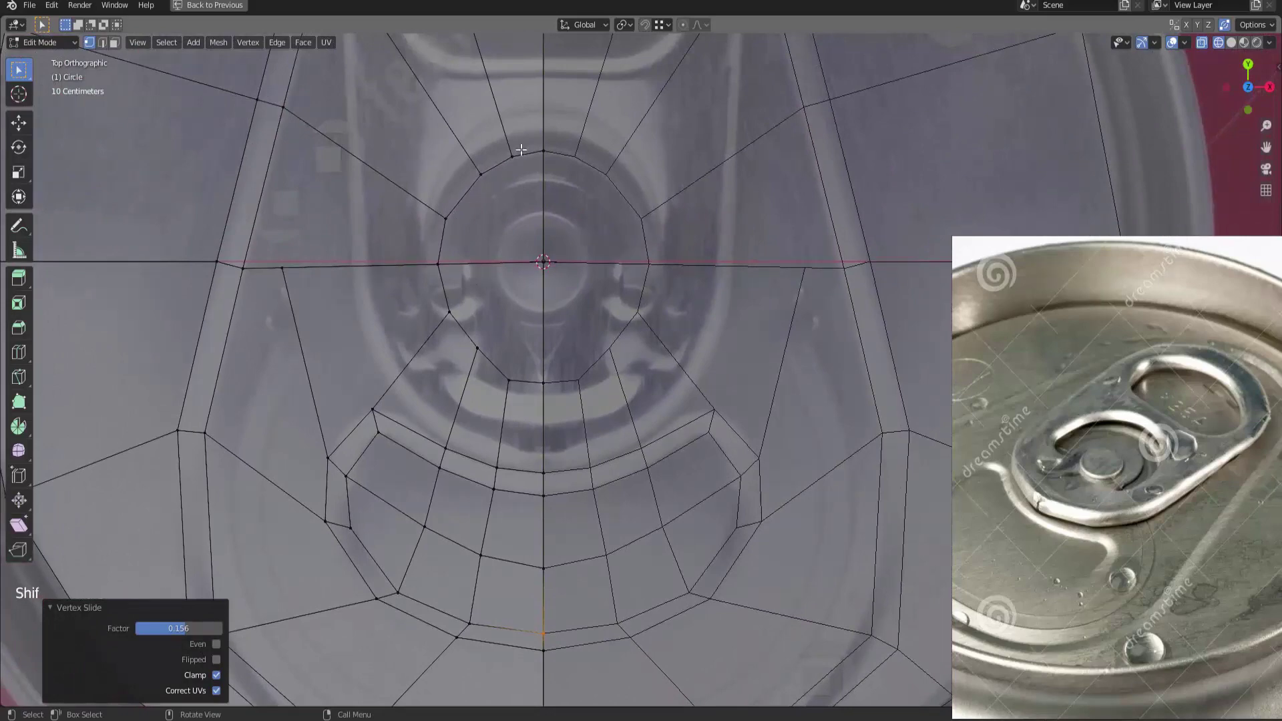
# Leave Edit Mode on the lid mesh and add a mesh circle at the centre of the rivet
pyautogui.press('Tab')
pyautogui.hotkey('shift', 'a')
pyautogui.moveTo(505, 185)
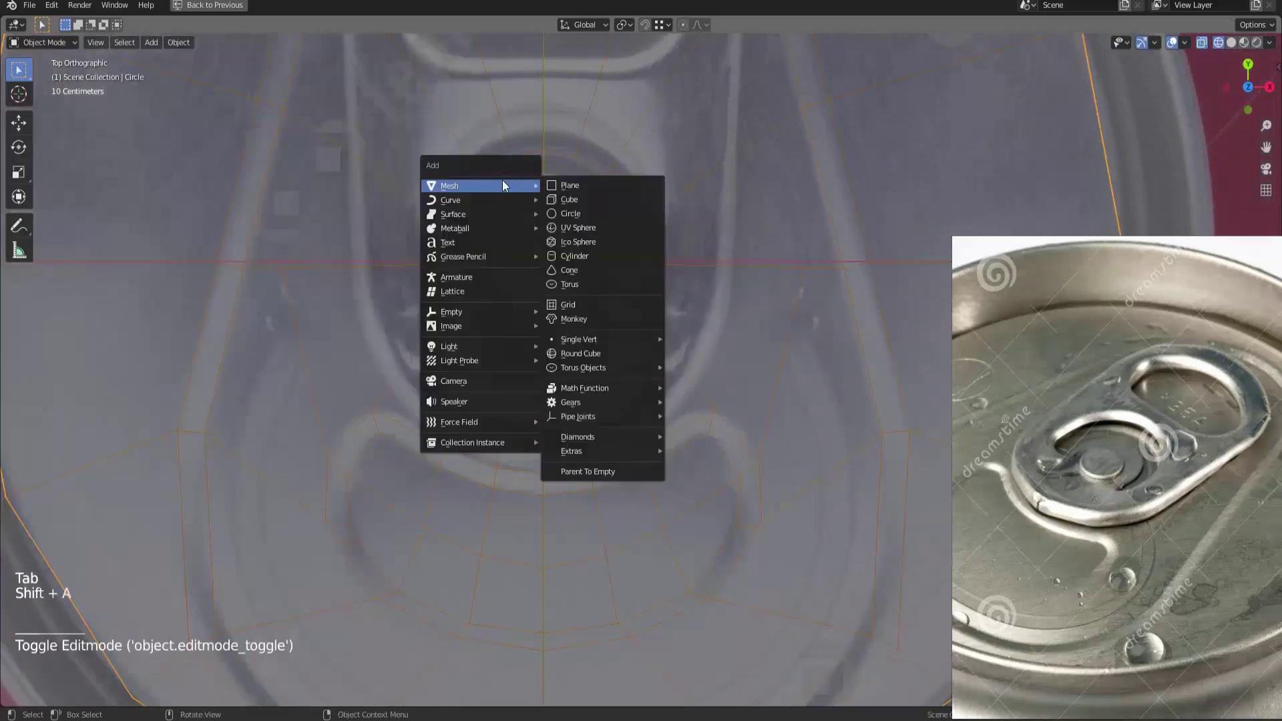
pyautogui.click(569, 213)
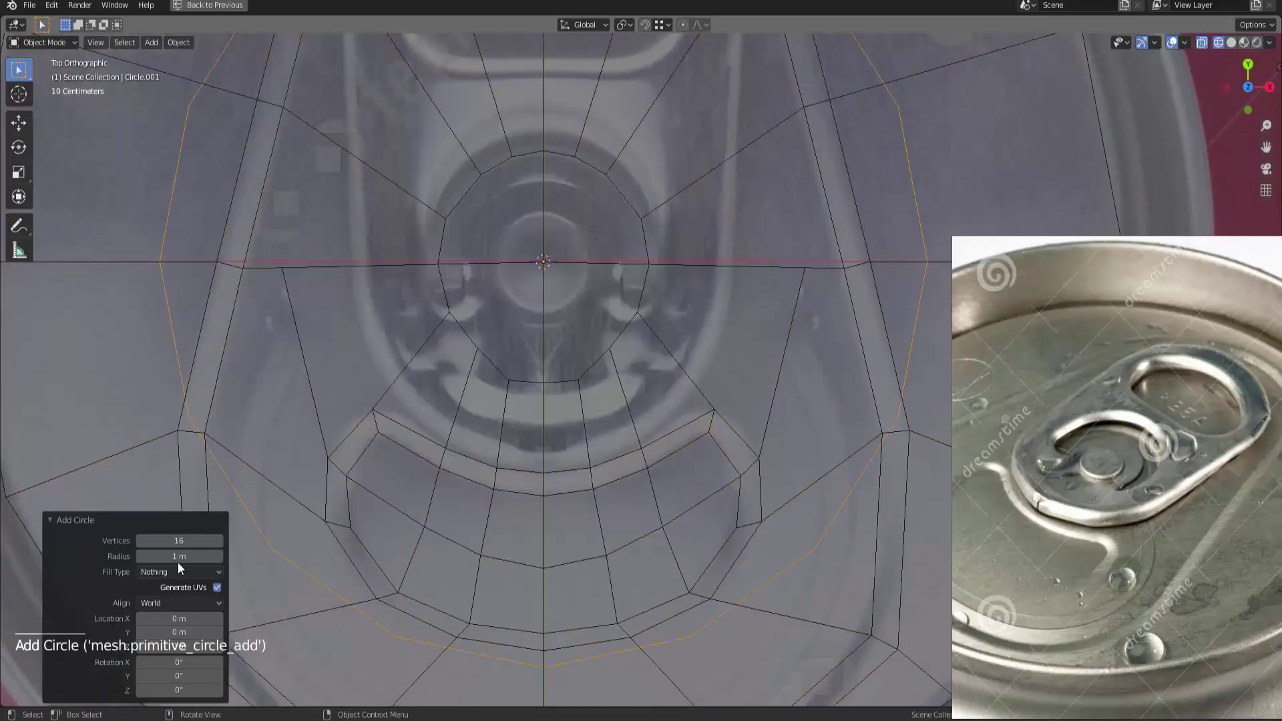
# Scale the new circle down to about 0.26 to fit the lid's rivet loop, then select the lid mesh
pyautogui.press('s')
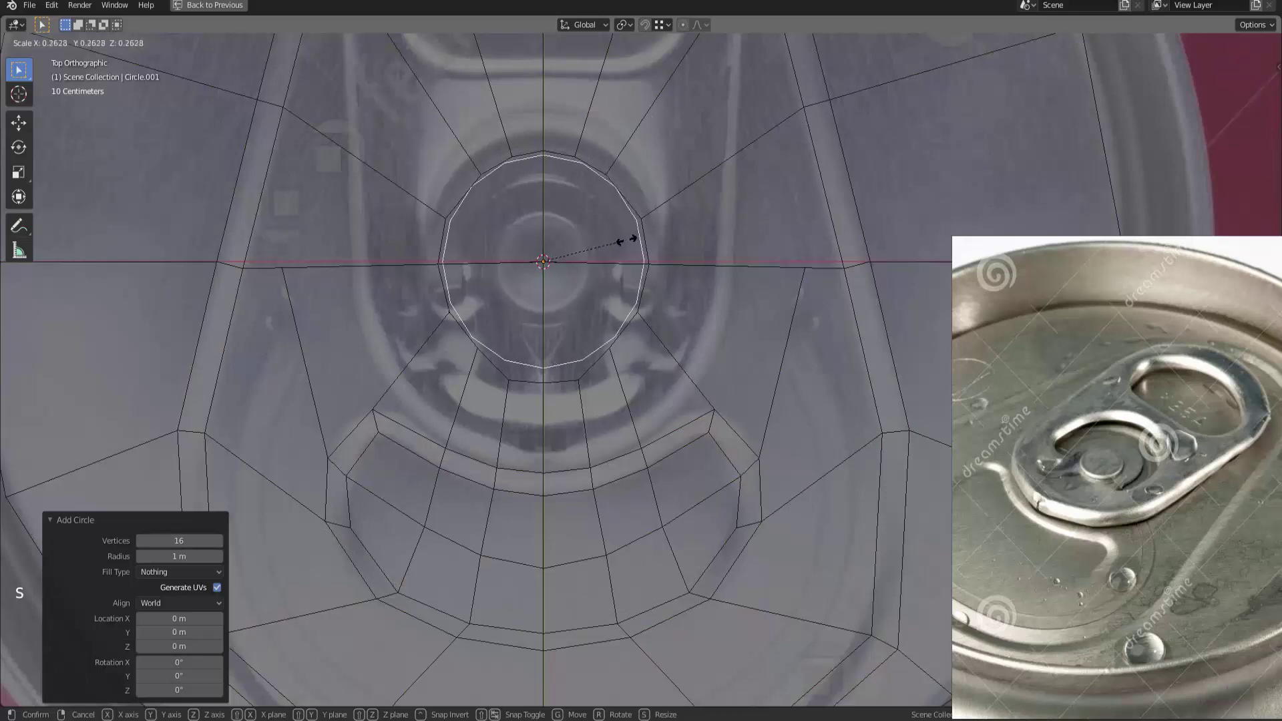
pyautogui.click(648, 233)
pyautogui.click(644, 222)
pyautogui.keyDown('ctrl'); pyautogui.moveTo(643, 222); pyautogui.dragTo(641, 228, button='middle'); pyautogui.keyUp('ctrl')
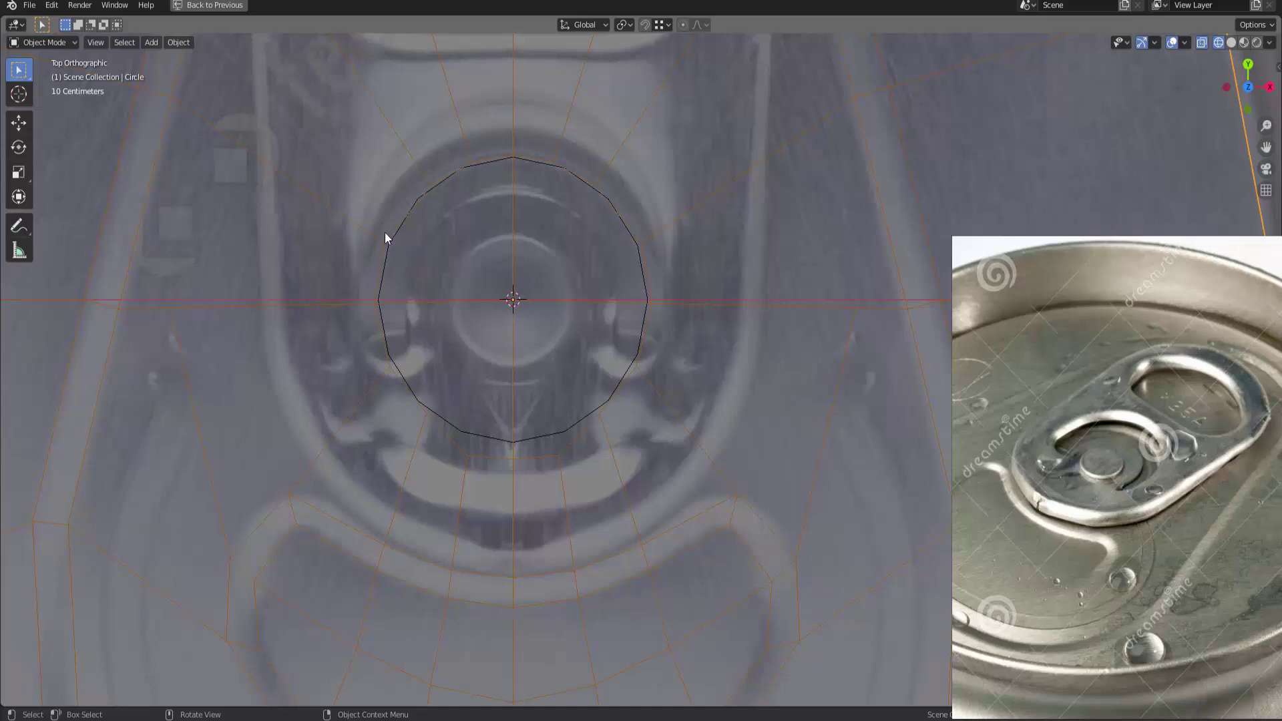
# Turn on snapping with Vertex as the snap target
pyautogui.click(642, 26)
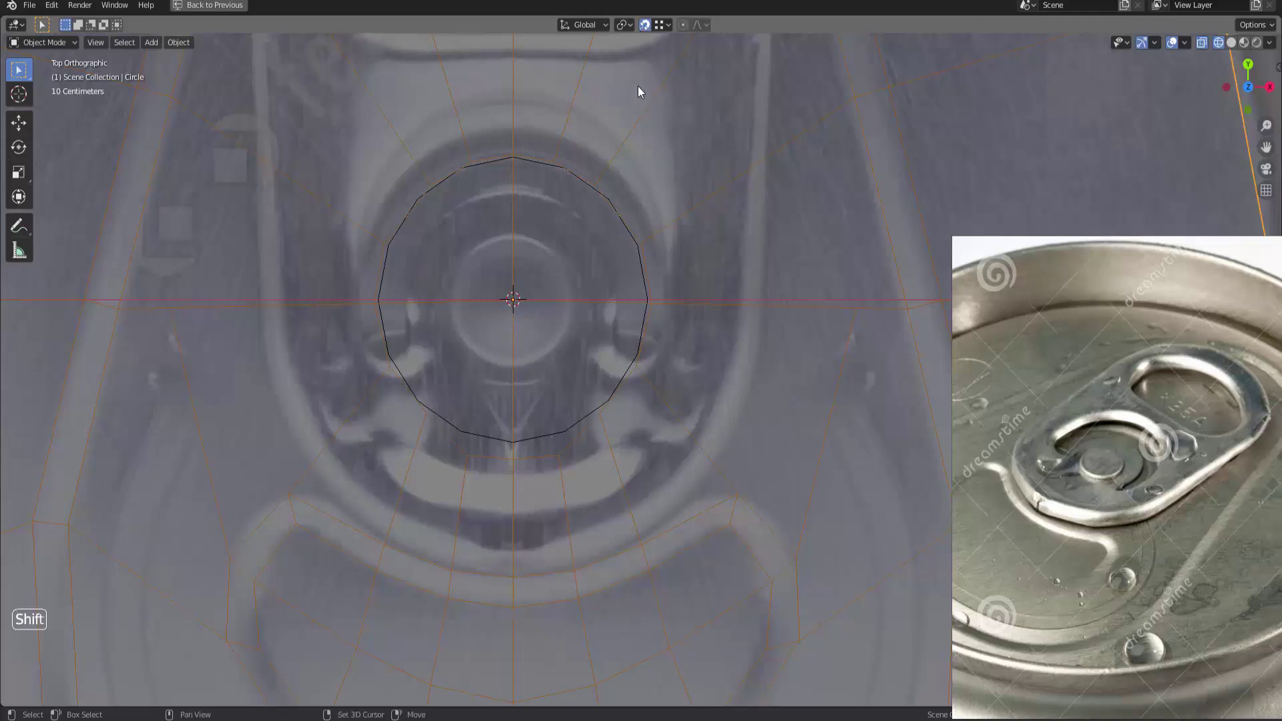
pyautogui.hotkey('shift', 'Tab')
pyautogui.hotkey('shift', 'Tab')
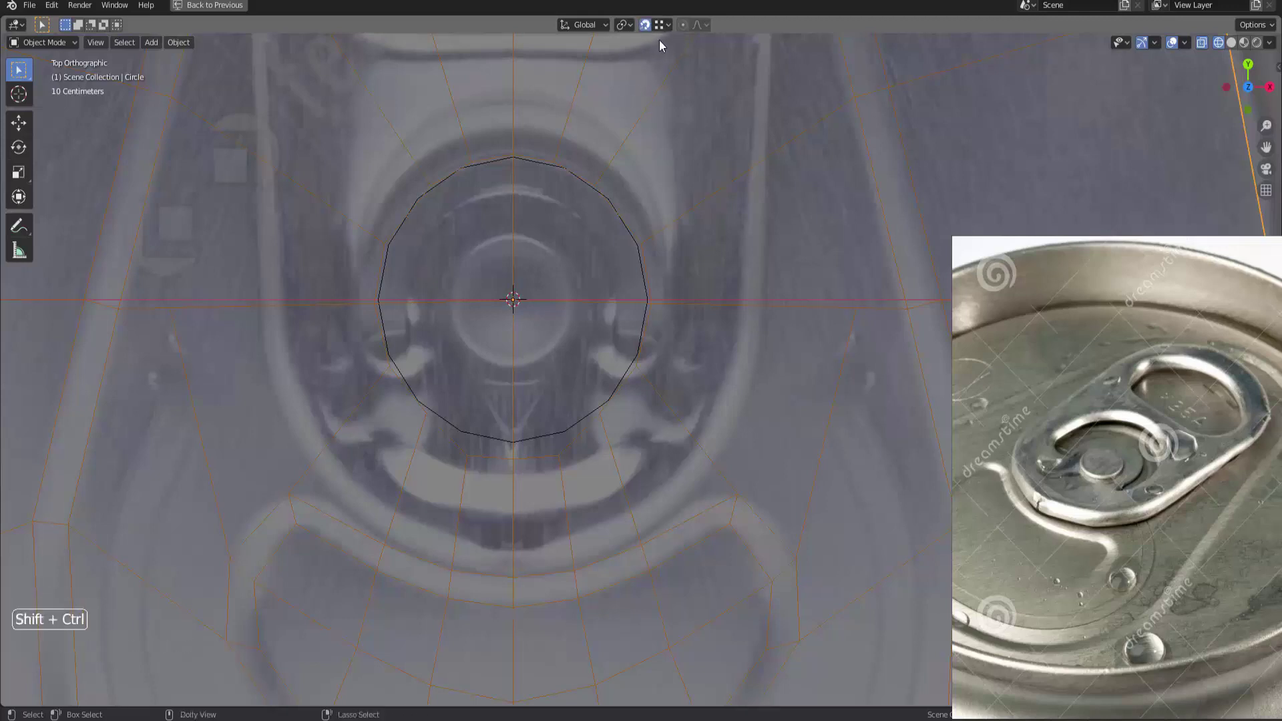
pyautogui.hotkey('shift', 'ctrl', 'Tab')
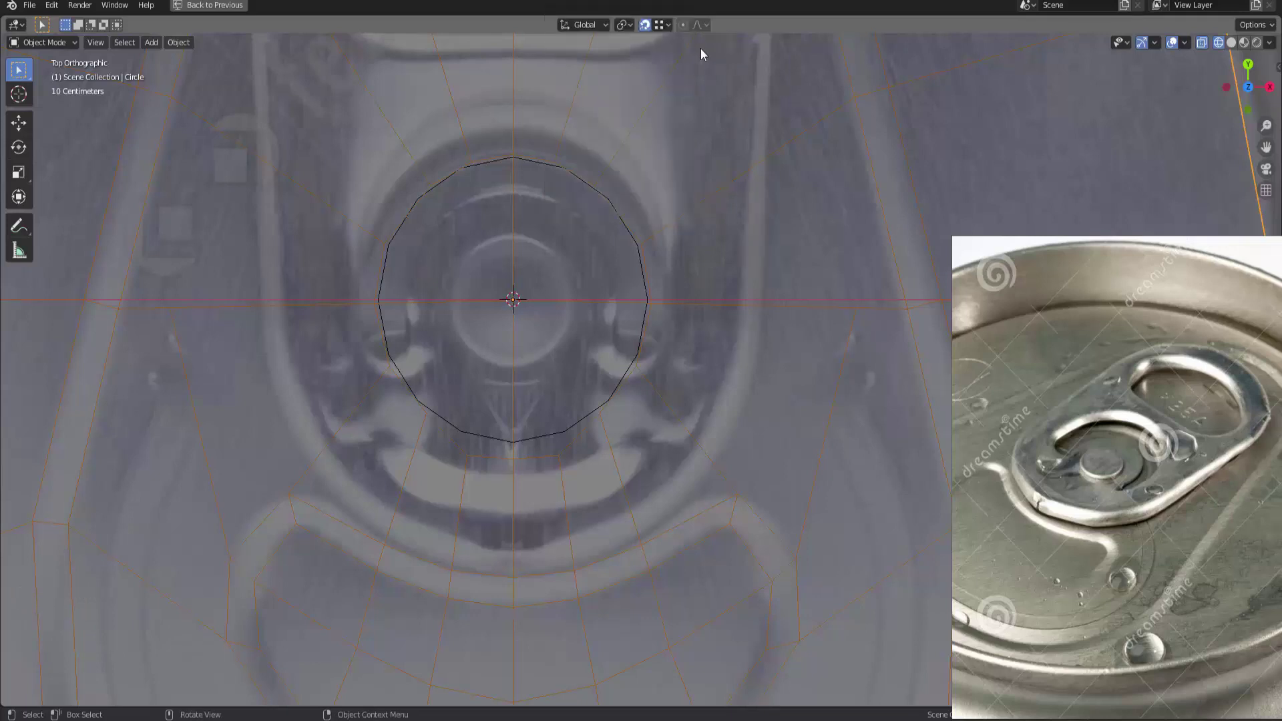
pyautogui.click(668, 27)
pyautogui.hotkey('shift', 'ctrl', 'Tab')
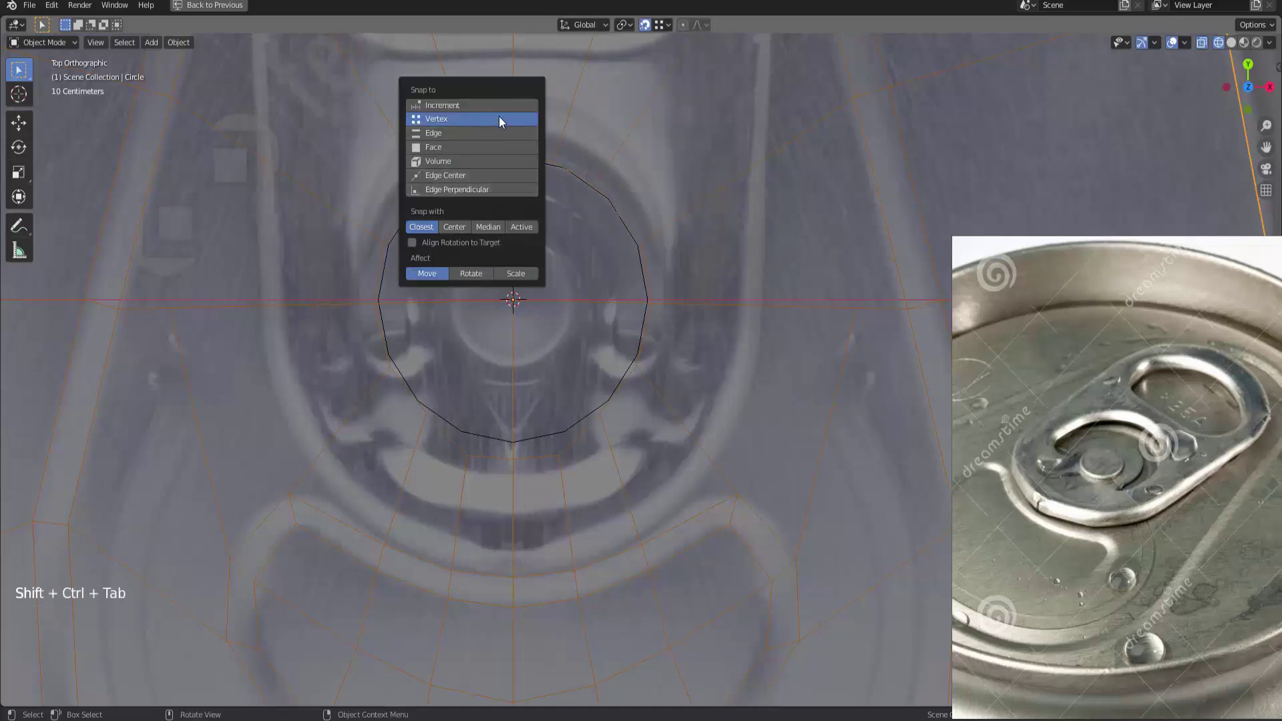
pyautogui.click(622, 129)
# Enter Edit Mode on the lid and snap the rivet loop's top centre vertex and the next two vertices onto the guide circle
pyautogui.press('Tab')
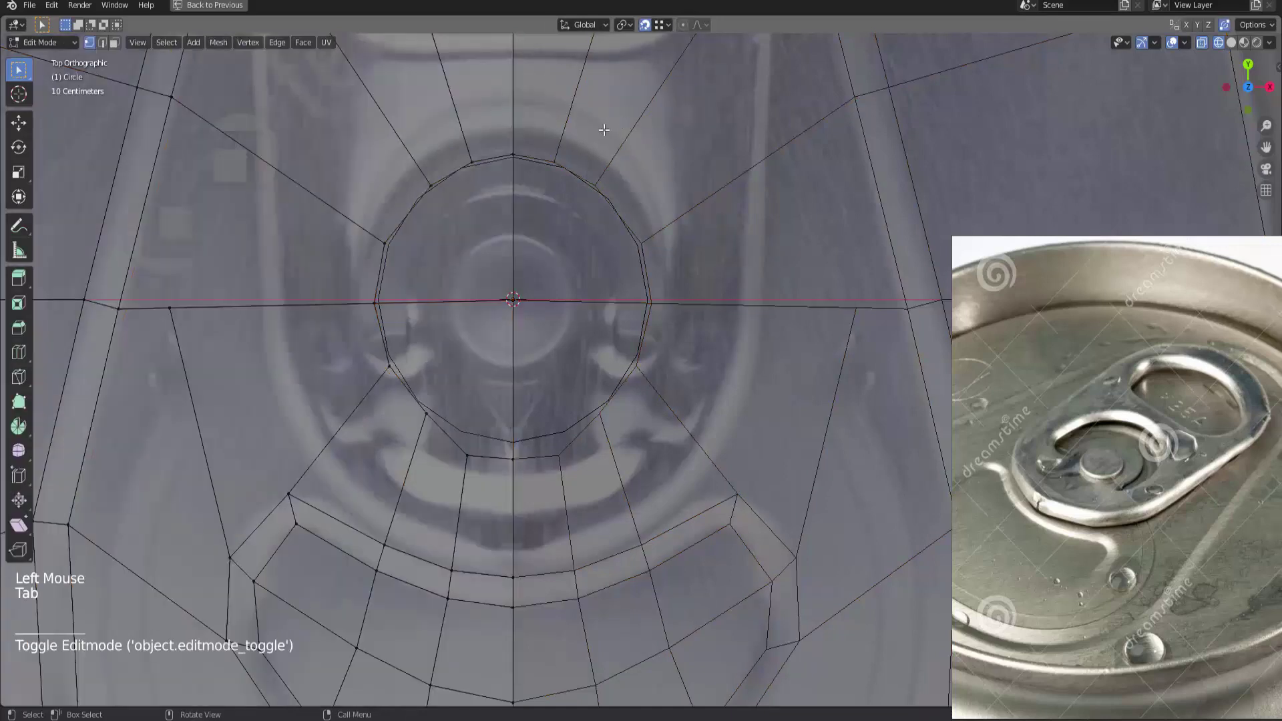
pyautogui.press('1')
pyautogui.click(537, 155)
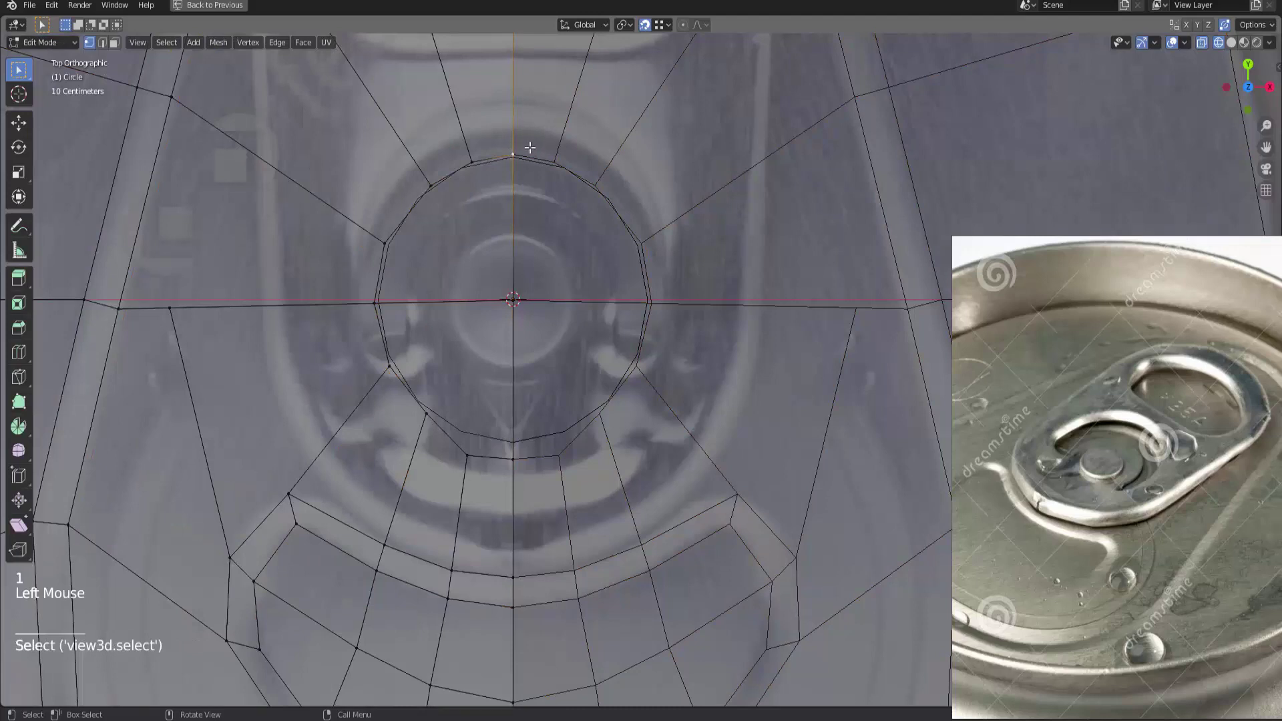
pyautogui.press('g')
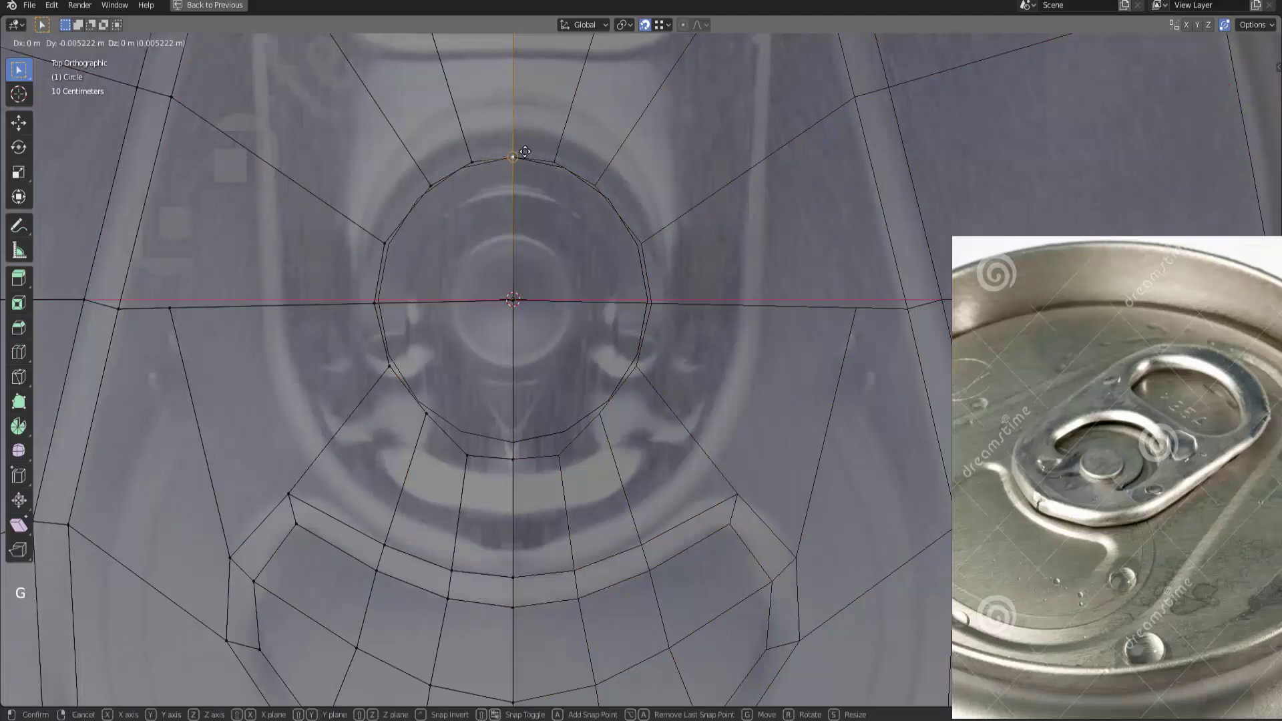
pyautogui.click(526, 151)
pyautogui.click(471, 162)
pyautogui.press('g')
pyautogui.click(461, 168)
pyautogui.click(427, 189)
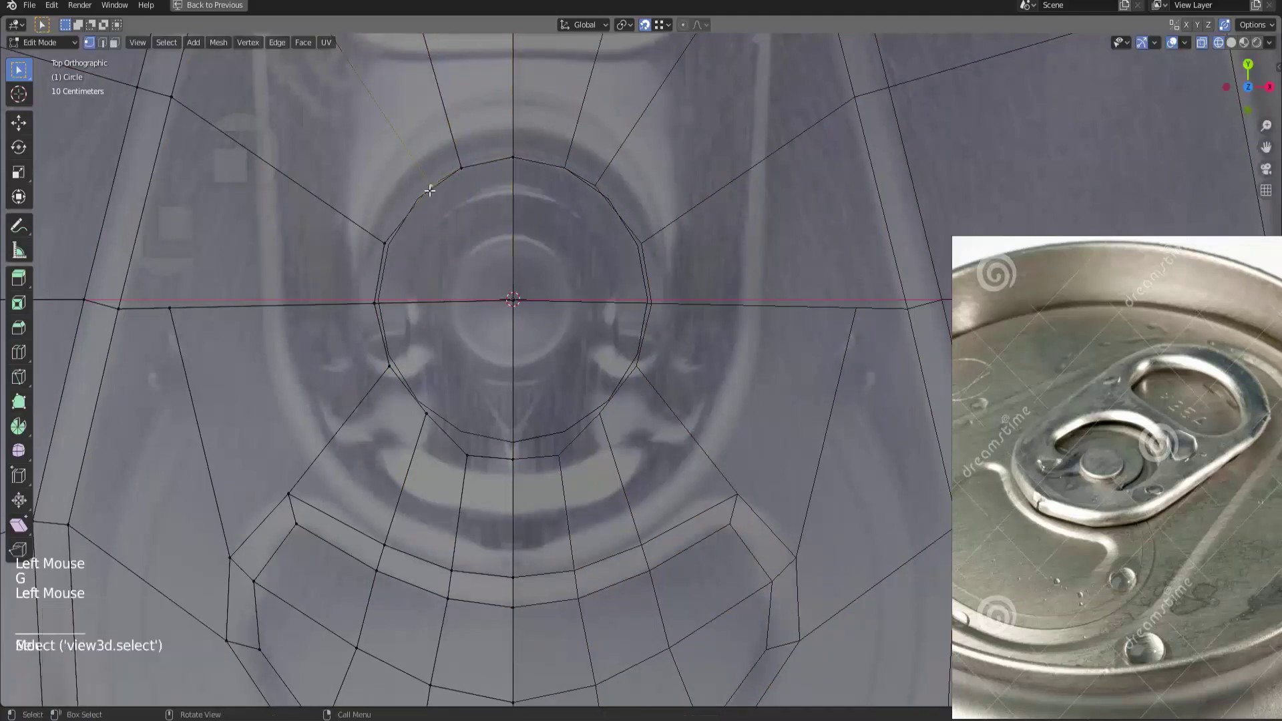
pyautogui.press('g')
pyautogui.click(415, 203)
# Snap the rivet loop's side vertices above, on and just below the horizontal axis onto the matching guide circle vertices
pyautogui.moveTo(374, 237); pyautogui.dragTo(394, 252)
pyautogui.press('g')
pyautogui.click(379, 320)
pyautogui.click(389, 366)
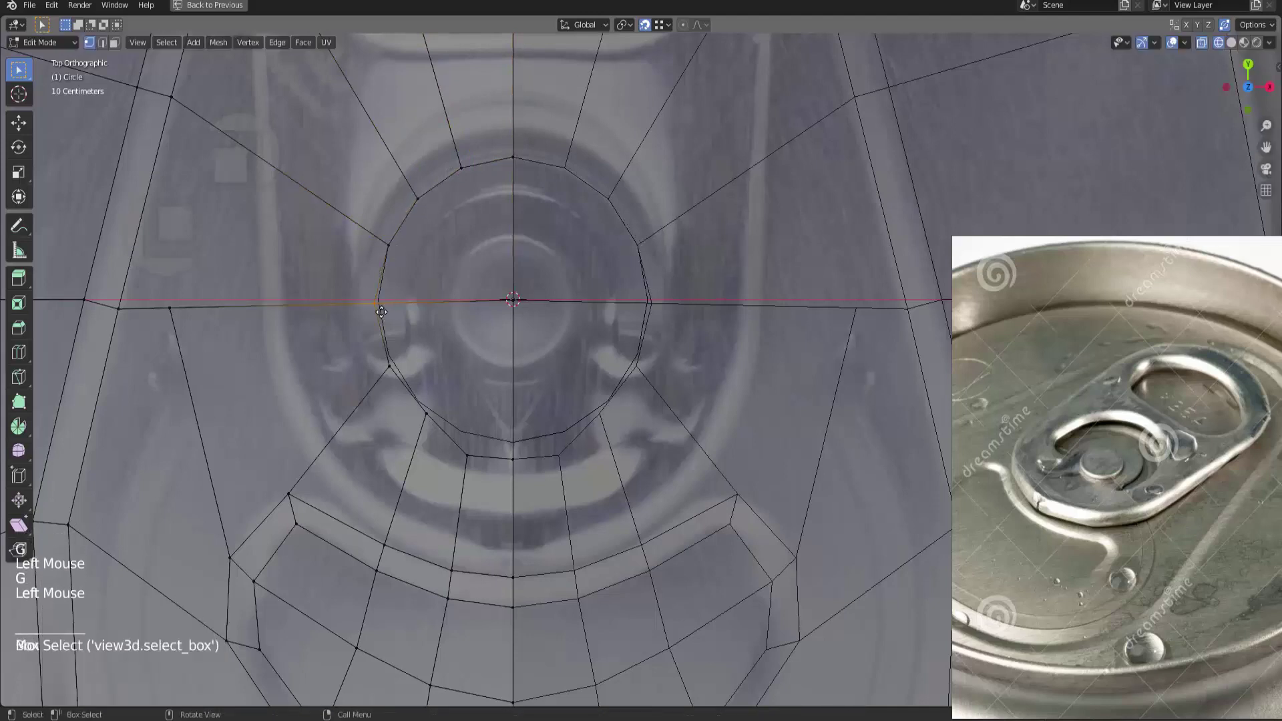
pyautogui.press('g')
pyautogui.click(400, 381)
pyautogui.press('g')
pyautogui.click(429, 409)
# Snap the rivet loop's remaining lower vertices, including the bottom centre-line one, onto the guide circle
pyautogui.click(429, 410)
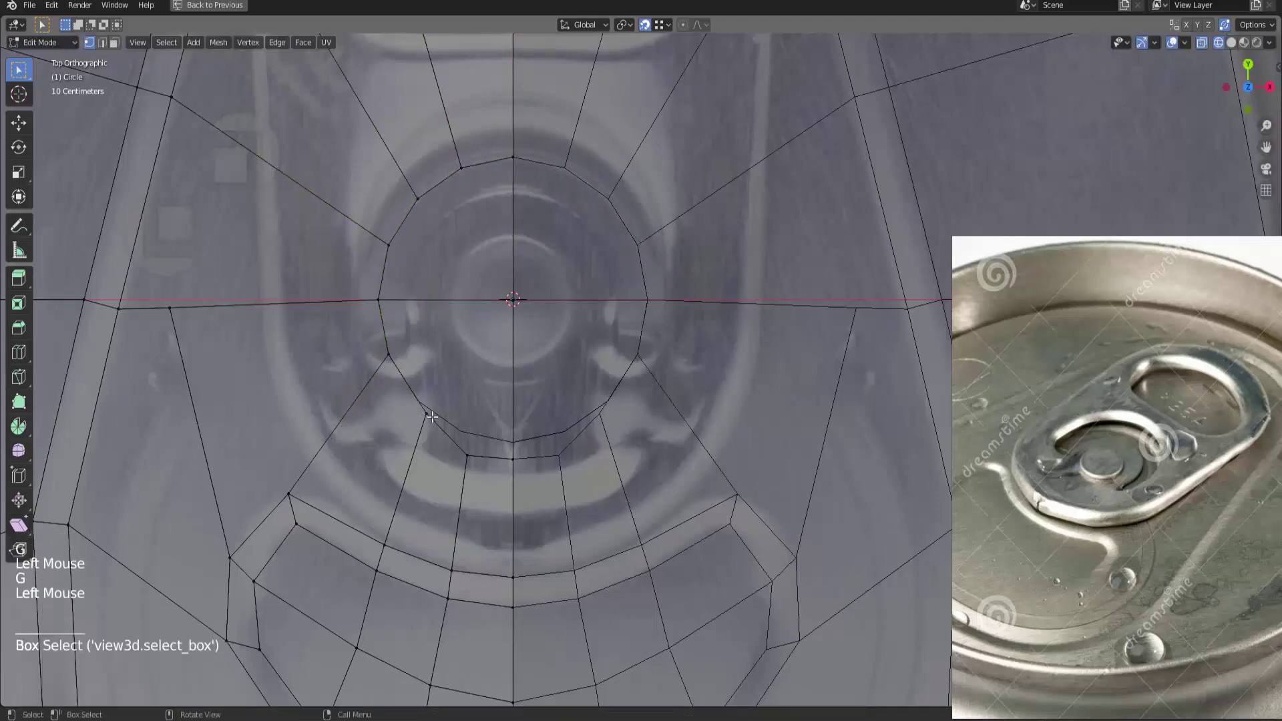
pyautogui.press('g')
pyautogui.click(455, 439)
pyautogui.click(465, 456)
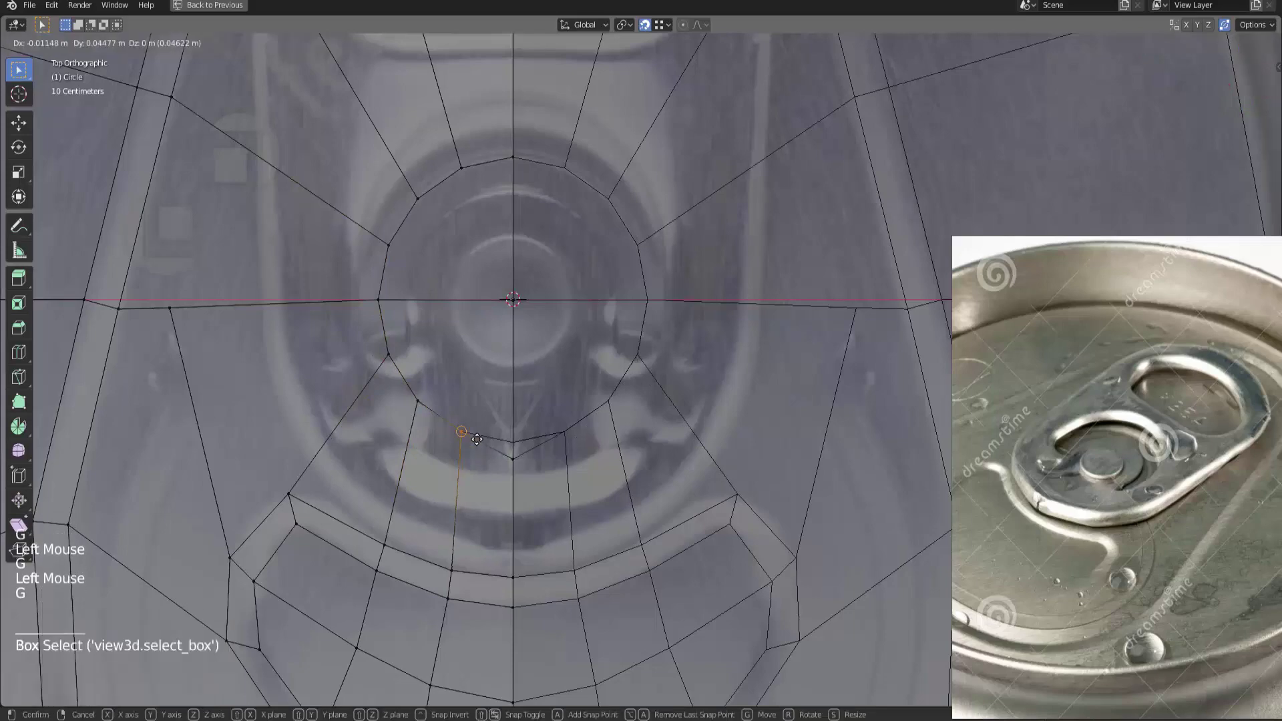
pyautogui.press('g')
pyautogui.click(503, 453)
pyautogui.click(515, 452)
# Leave Edit Mode, restore the full workspace layout and scale the guide circle down slightly inside the rivet loop
pyautogui.press('Tab')
pyautogui.hotkey('ctrl', 'space')
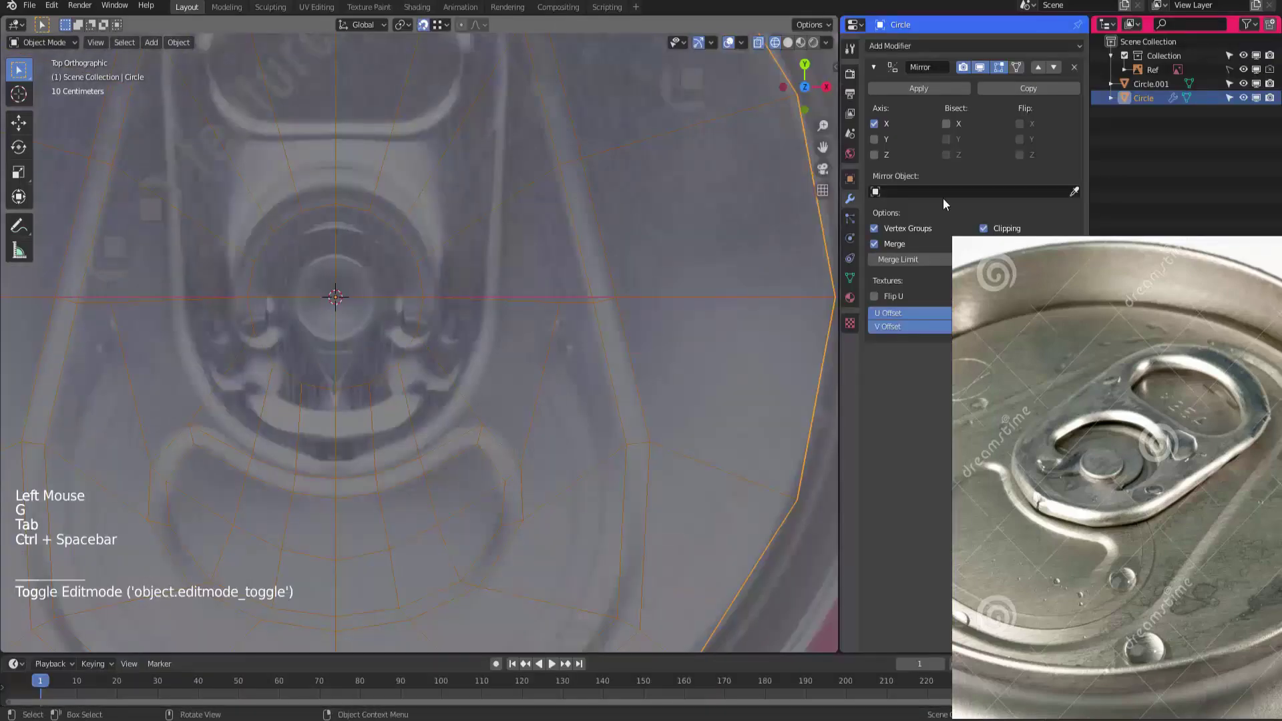
pyautogui.click(1151, 83)
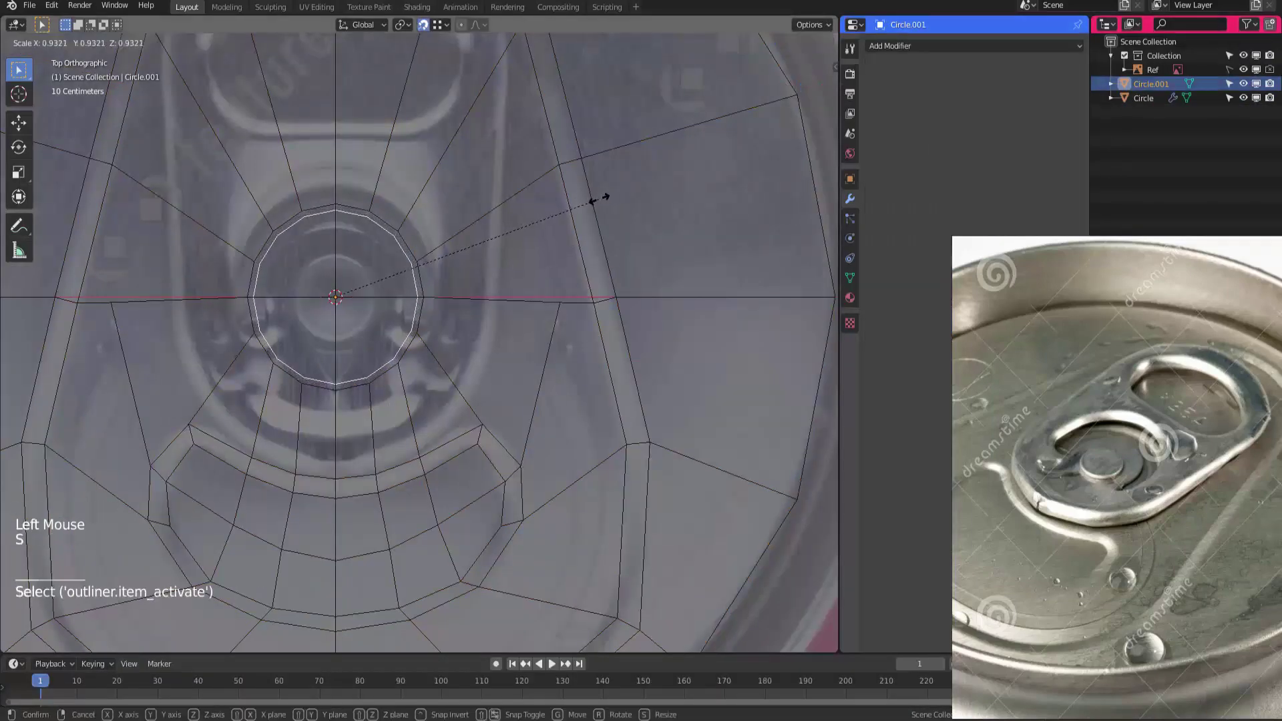
pyautogui.press('s')
pyautogui.click(528, 265)
pyautogui.keyDown('shift'); pyautogui.moveTo(527, 266); pyautogui.dragTo(558, 284, button='middle'); pyautogui.keyUp('shift')
# Knife-cut an inner rivet ring into the lid's editable half along the guide circle, from the bottom to the top centre line
pyautogui.click(546, 302)
pyautogui.press('Tab')
pyautogui.keyDown('ctrl'); pyautogui.moveTo(513, 326); pyautogui.dragTo(423, 329, button='middle'); pyautogui.keyUp('ctrl')
pyautogui.press('k')
pyautogui.click(460, 418)
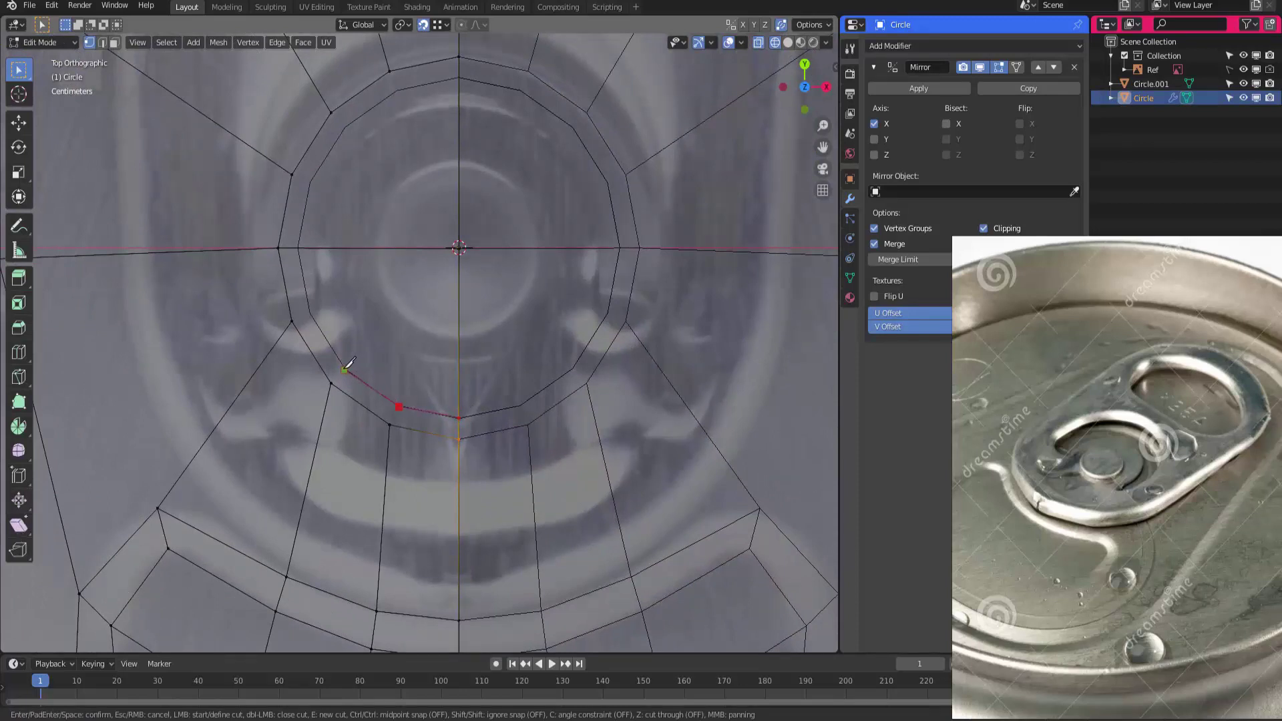
pyautogui.click(311, 314)
pyautogui.press('Return')
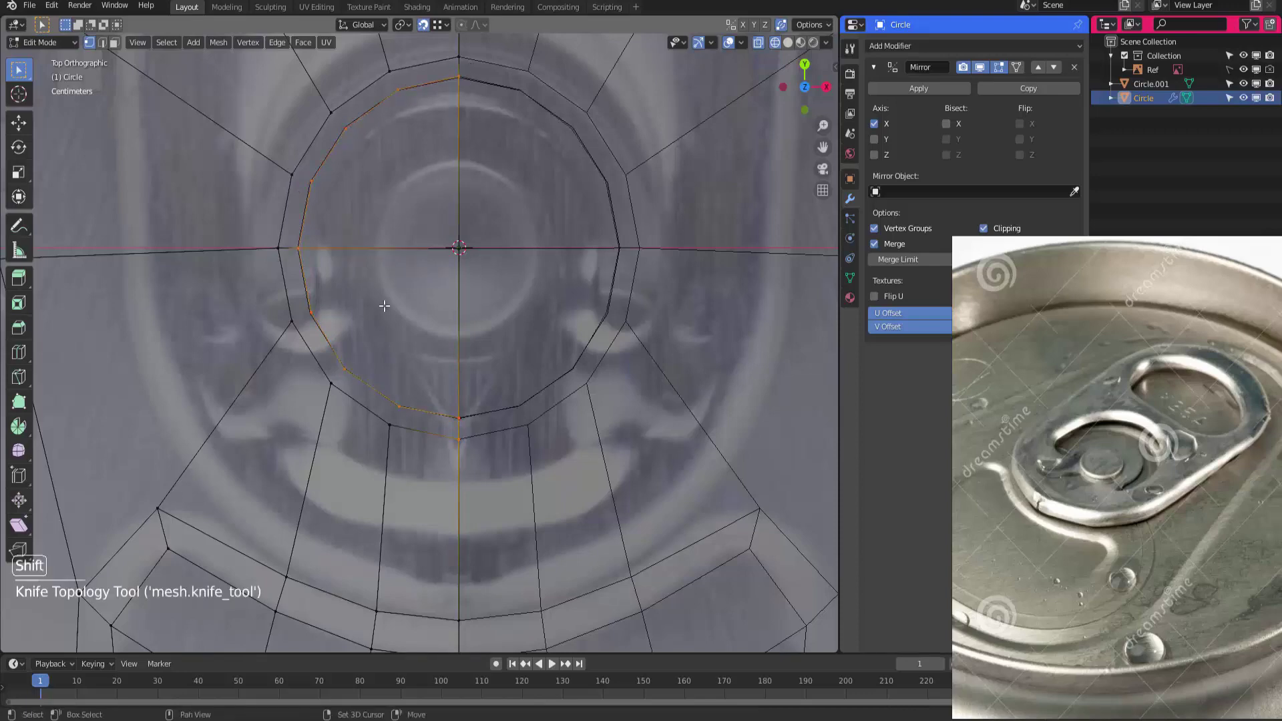
# Snap the inner ring's bottom centre-line vertex and its neighbour exactly onto the guide circle vertices
pyautogui.keyDown('ctrl'); pyautogui.moveTo(481, 428); pyautogui.dragTo(481, 400, button='middle'); pyautogui.keyUp('ctrl')
pyautogui.click(509, 452)
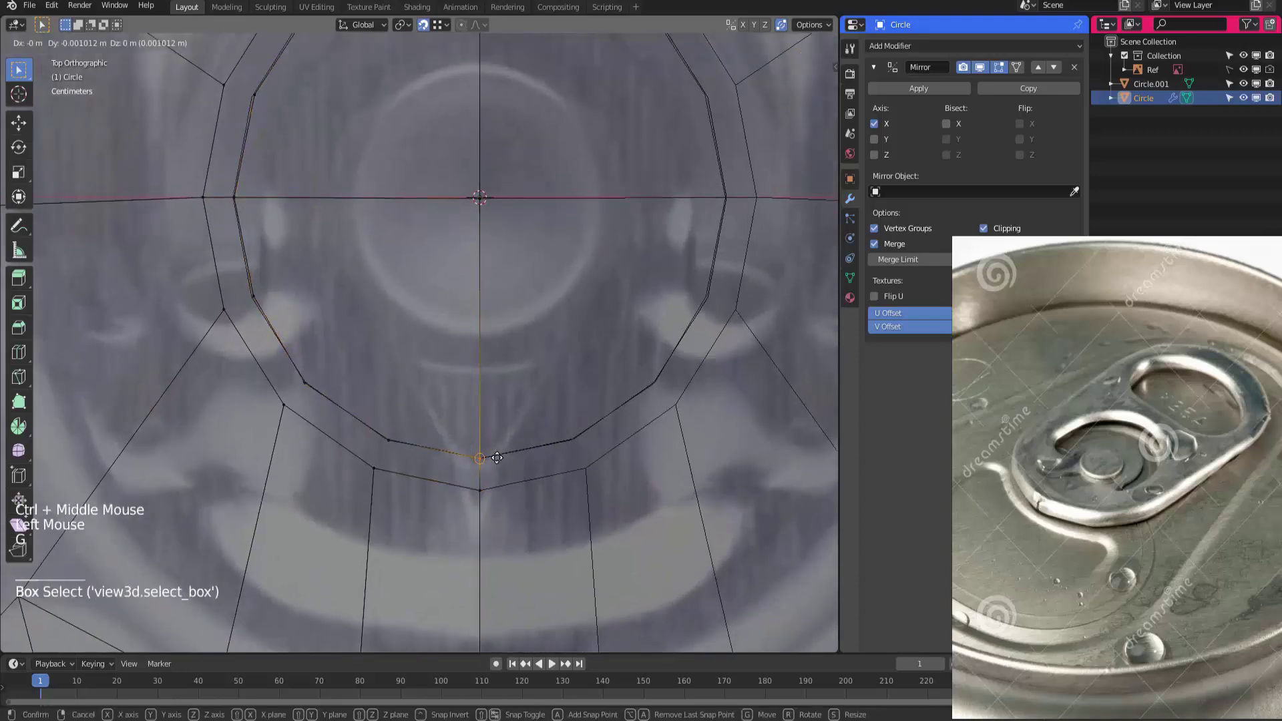
pyautogui.press('g')
pyautogui.click(507, 453)
pyautogui.click(389, 440)
pyautogui.press('g')
pyautogui.click(385, 439)
# Snap the inner ring's next two lower side vertices onto the guide circle
pyautogui.click(316, 377)
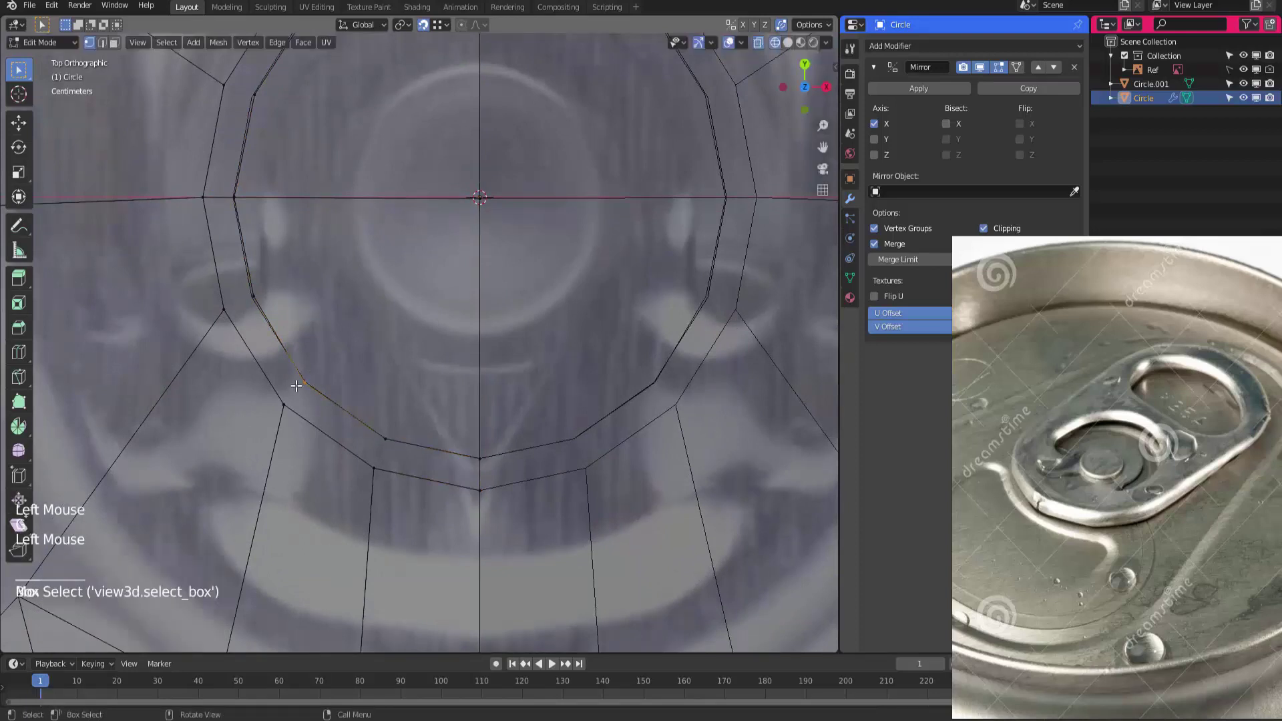
pyautogui.press('g')
pyautogui.click(280, 346)
pyautogui.press('g')
pyautogui.click(244, 298)
pyautogui.keyDown('shift'); pyautogui.moveTo(243, 297); pyautogui.dragTo(277, 361, button='middle'); pyautogui.keyUp('shift')
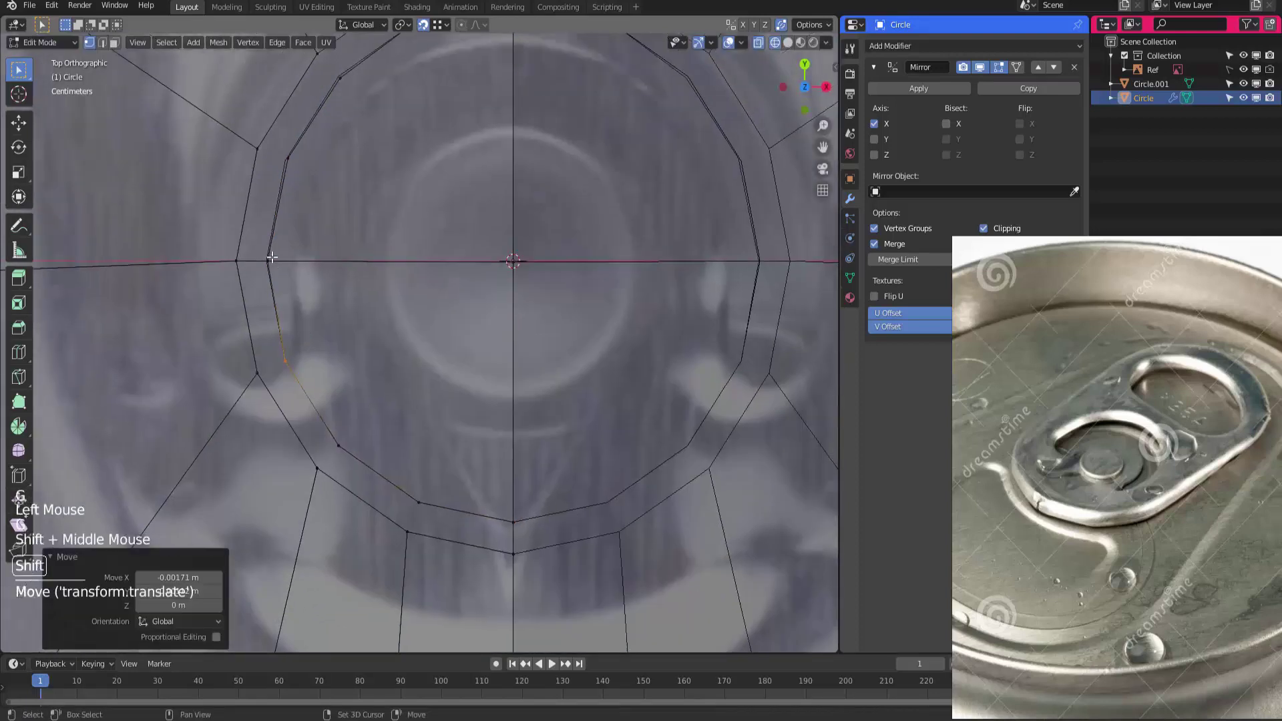
# Snap the inner ring's vertex on the horizontal axis and the upper side vertices onto the guide circle
pyautogui.click(266, 262)
pyautogui.press('g')
pyautogui.click(300, 159)
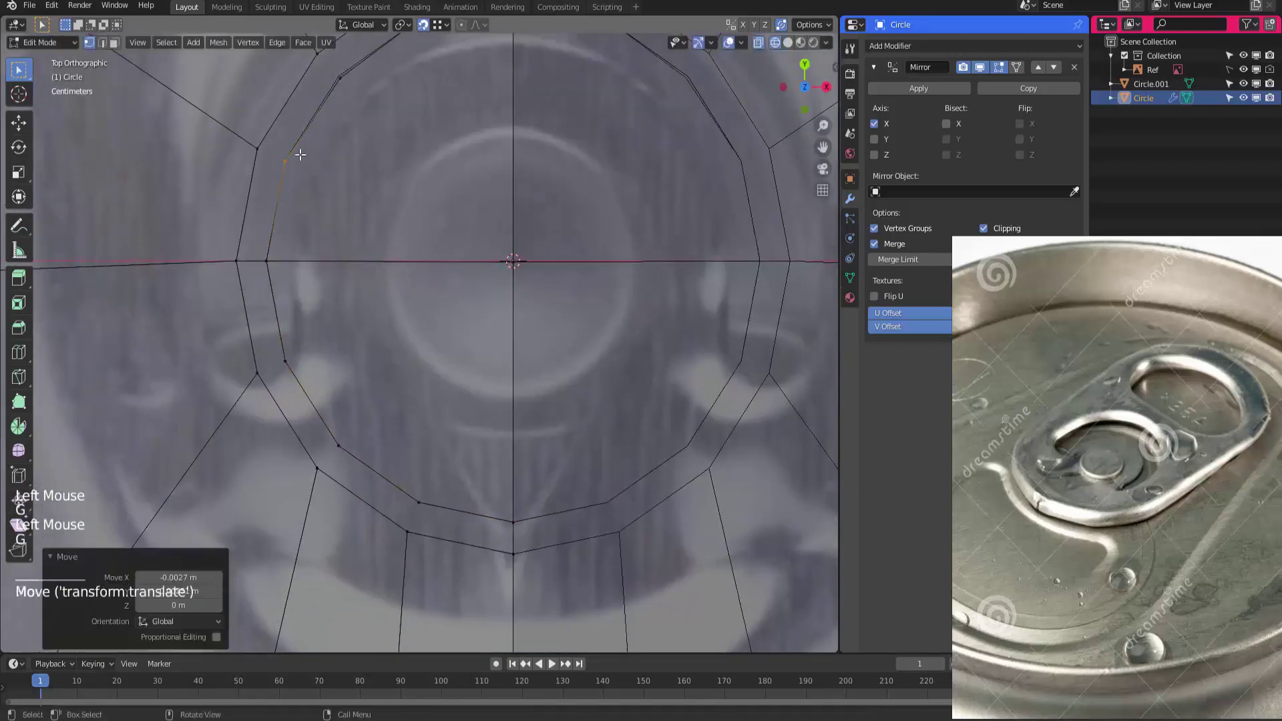
pyautogui.keyDown('shift'); pyautogui.moveTo(334, 68); pyautogui.dragTo(343, 151, button='middle'); pyautogui.keyUp('shift')
pyautogui.click(348, 155)
pyautogui.press('g')
pyautogui.click(420, 98)
# Snap the inner ring's top centre-line vertex and the one beside it onto the guide circle
pyautogui.click(420, 98)
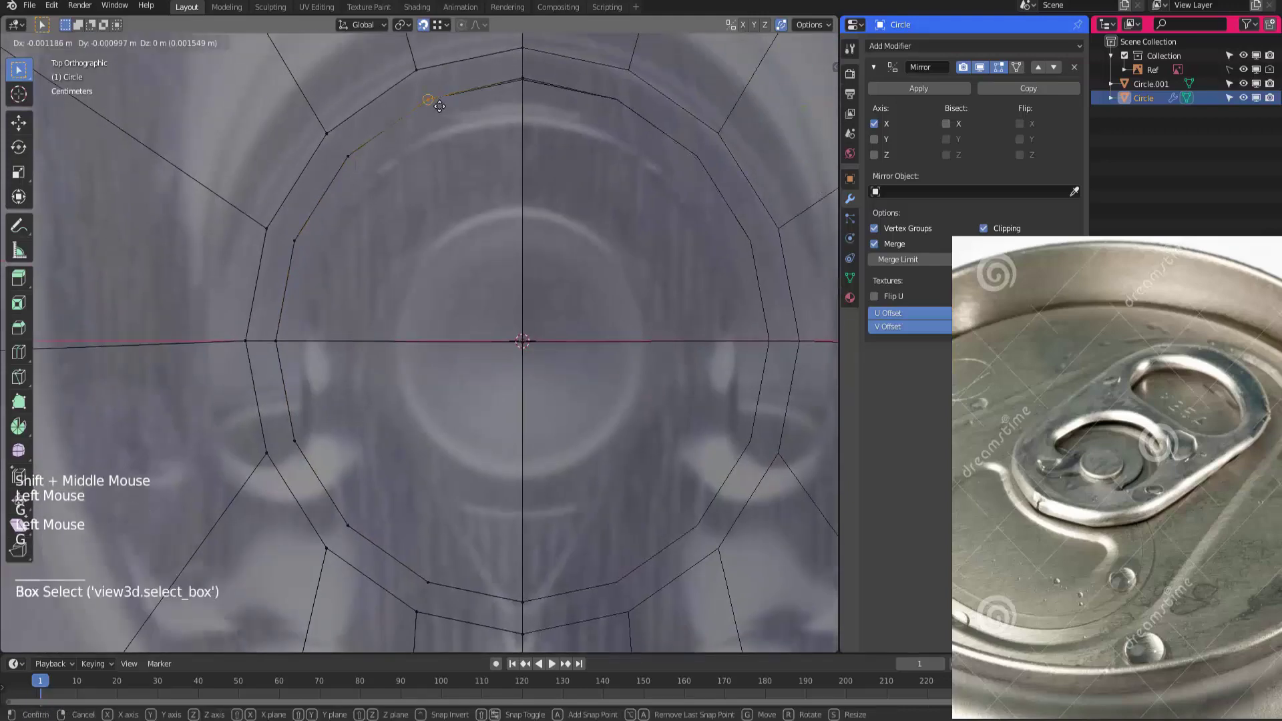
pyautogui.press('g')
pyautogui.click(422, 100)
pyautogui.click(523, 79)
pyautogui.press('g')
pyautogui.click(522, 77)
pyautogui.keyDown('shift'); pyautogui.moveTo(429, 173); pyautogui.dragTo(407, 191, button='middle'); pyautogui.keyUp('shift')
# Leave Edit Mode and delete the guide circle object
pyautogui.press('Tab')
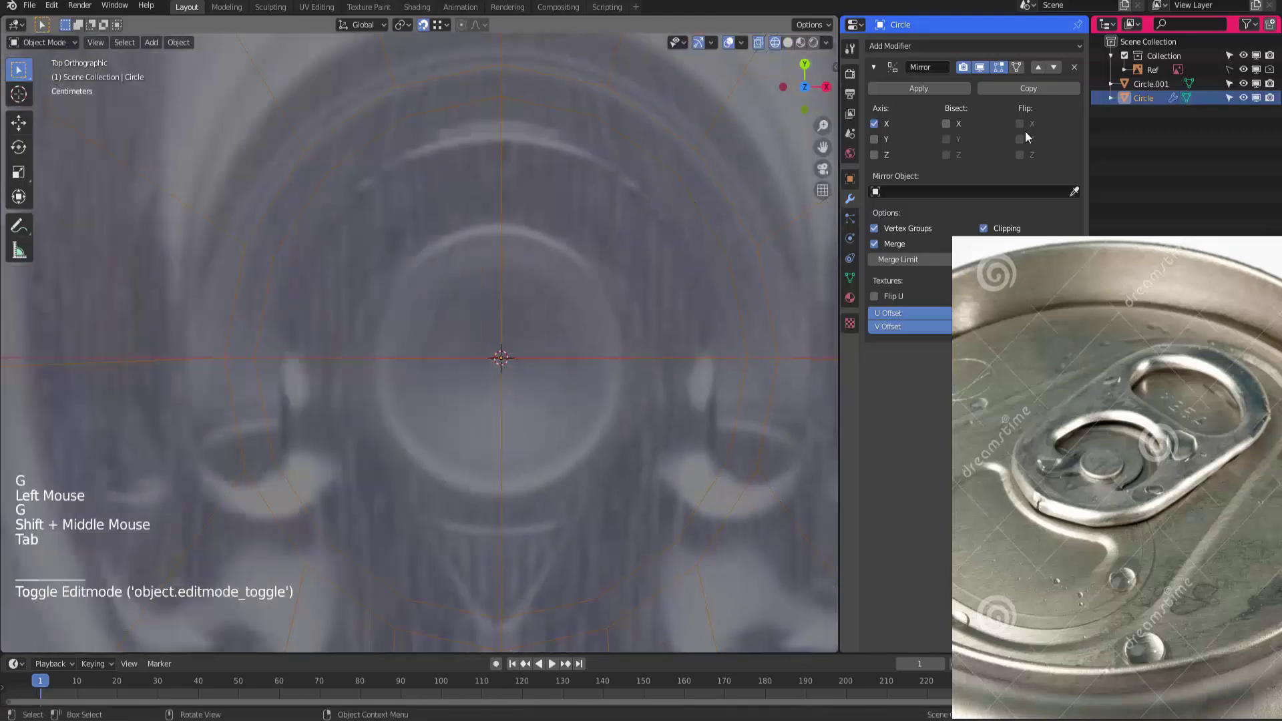
pyautogui.click(1151, 84)
pyautogui.press('x')
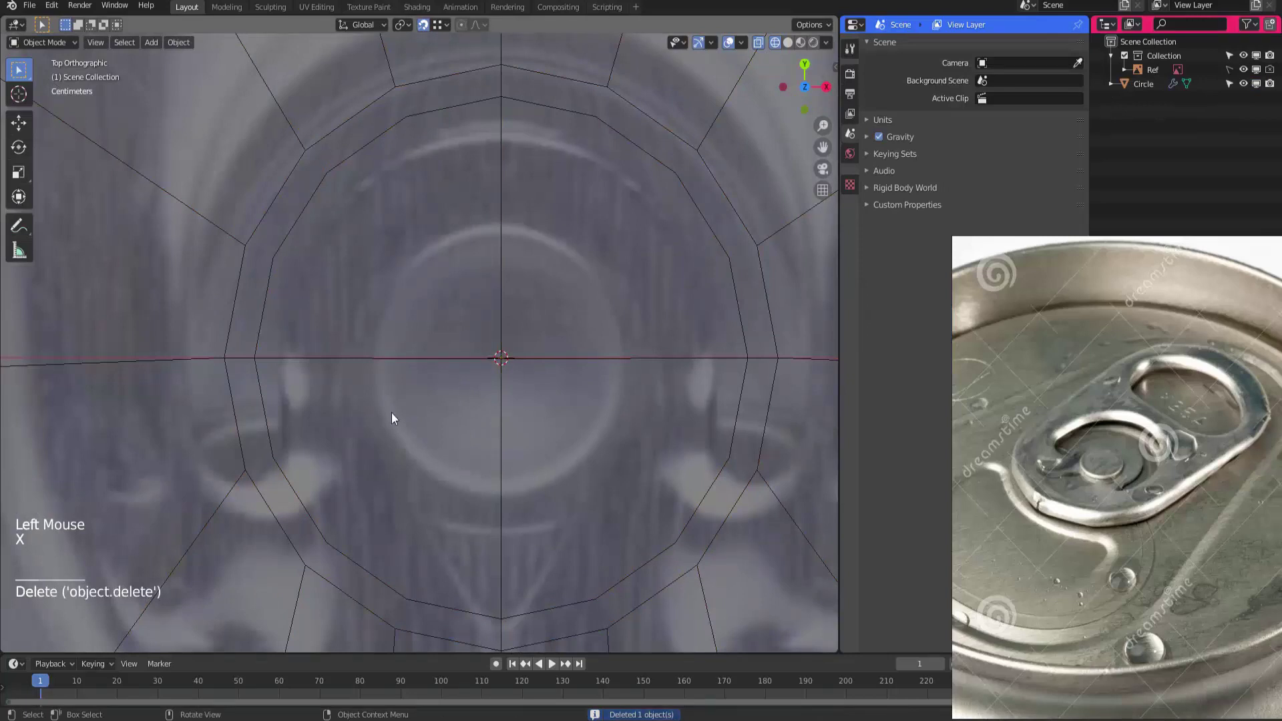
# Reselect the lid mesh, enter Edit Mode and turn off snapping
pyautogui.keyDown('shift'); pyautogui.moveTo(392, 413); pyautogui.dragTo(401, 336, button='middle'); pyautogui.keyUp('shift')
pyautogui.click(366, 478)
pyautogui.press('Tab')
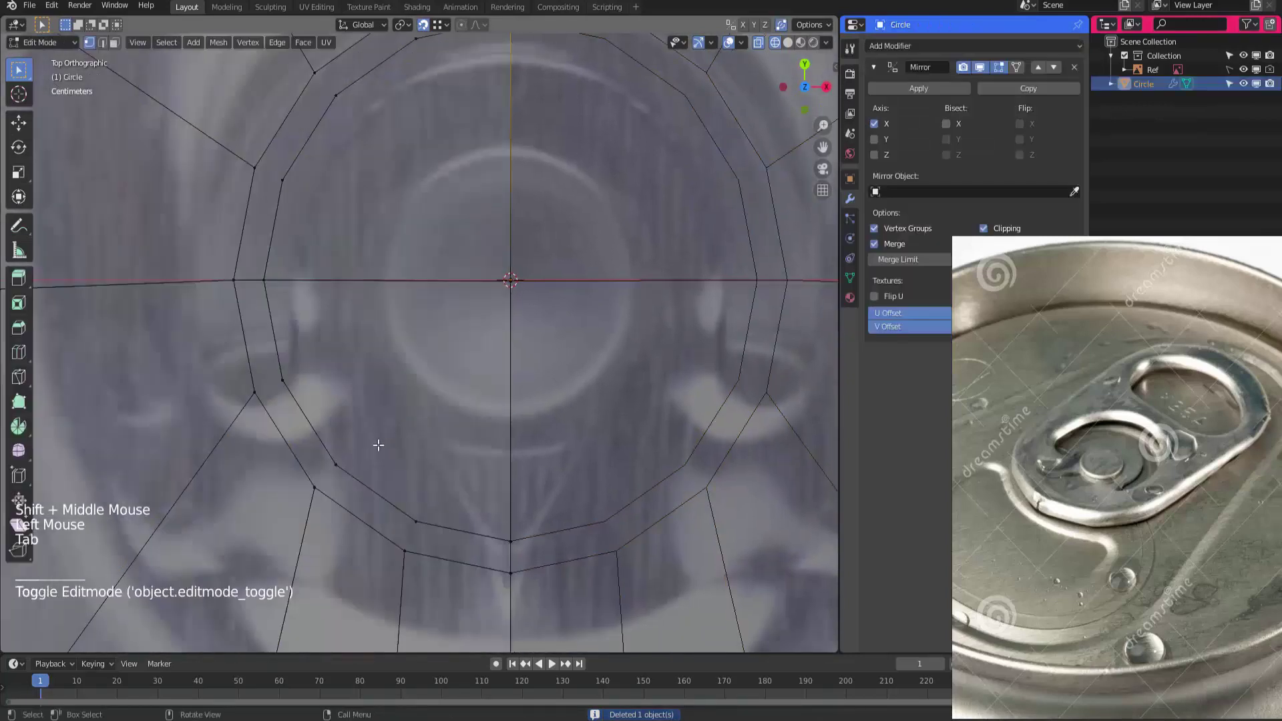
pyautogui.keyDown('shift'); pyautogui.moveTo(378, 445); pyautogui.dragTo(383, 423, button='middle'); pyautogui.keyUp('shift')
pyautogui.hotkey('shift', 'Tab')
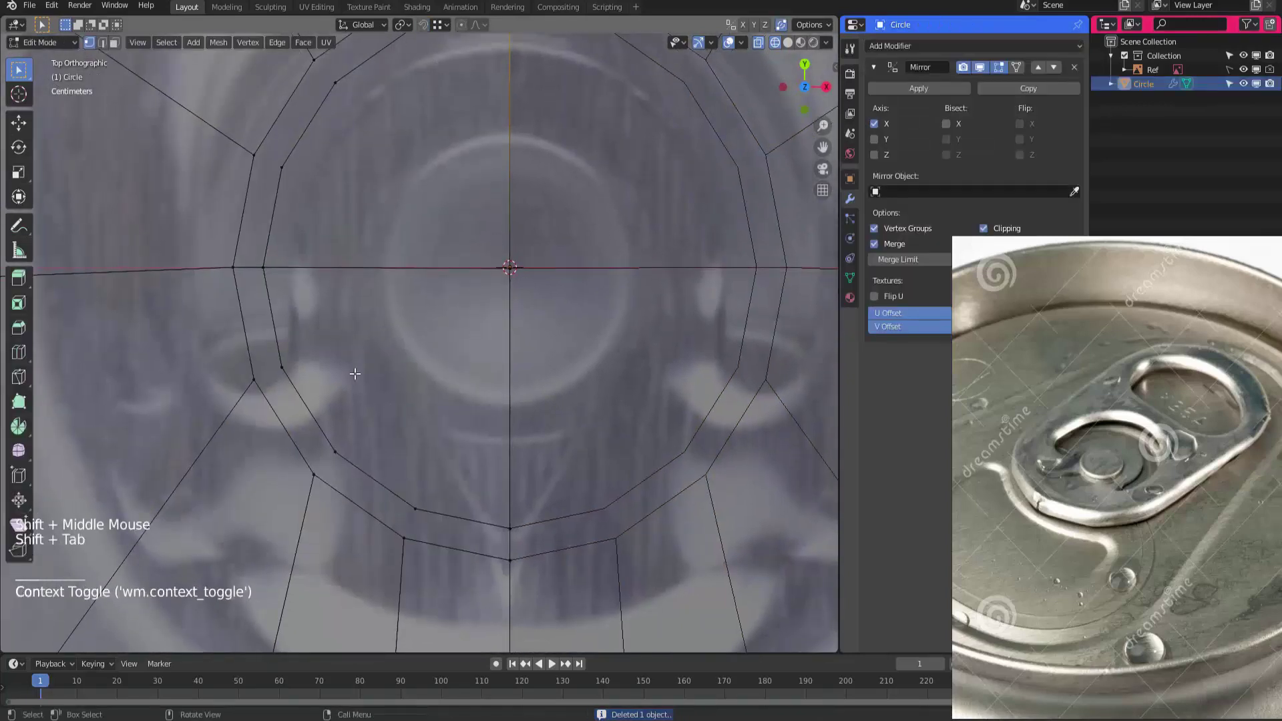
# Connect the inner and outer rivet ring vertices beside the bottom centre line with an edge
pyautogui.keyDown('shift'); pyautogui.moveTo(429, 524); pyautogui.dragTo(429, 452, button='middle'); pyautogui.keyUp('shift')
pyautogui.moveTo(388, 484); pyautogui.dragTo(427, 406)
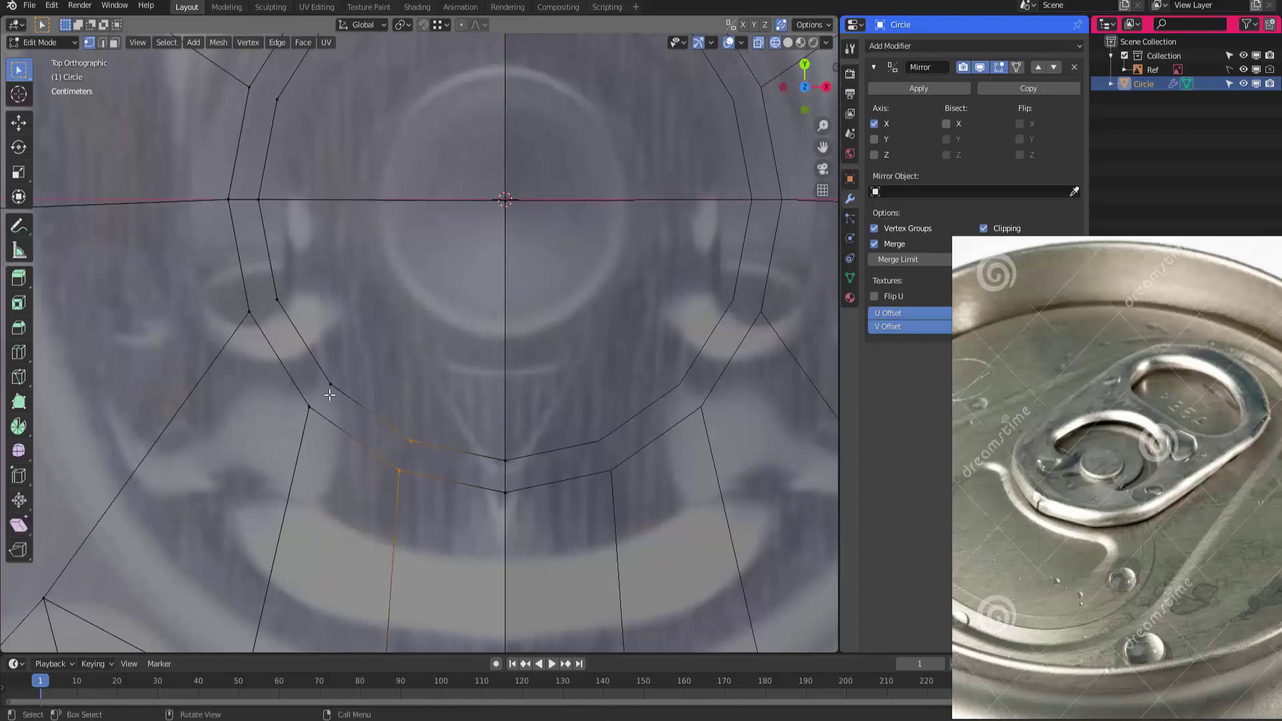
pyautogui.click(421, 409)
pyautogui.moveTo(428, 402); pyautogui.dragTo(366, 529)
pyautogui.keyDown('shift'); pyautogui.moveTo(384, 440); pyautogui.dragTo(471, 410, button='middle'); pyautogui.keyUp('shift')
pyautogui.press('j')
# Connect the next two lower side vertex pairs between the inner and outer rivet rings
pyautogui.moveTo(386, 389); pyautogui.dragTo(334, 434)
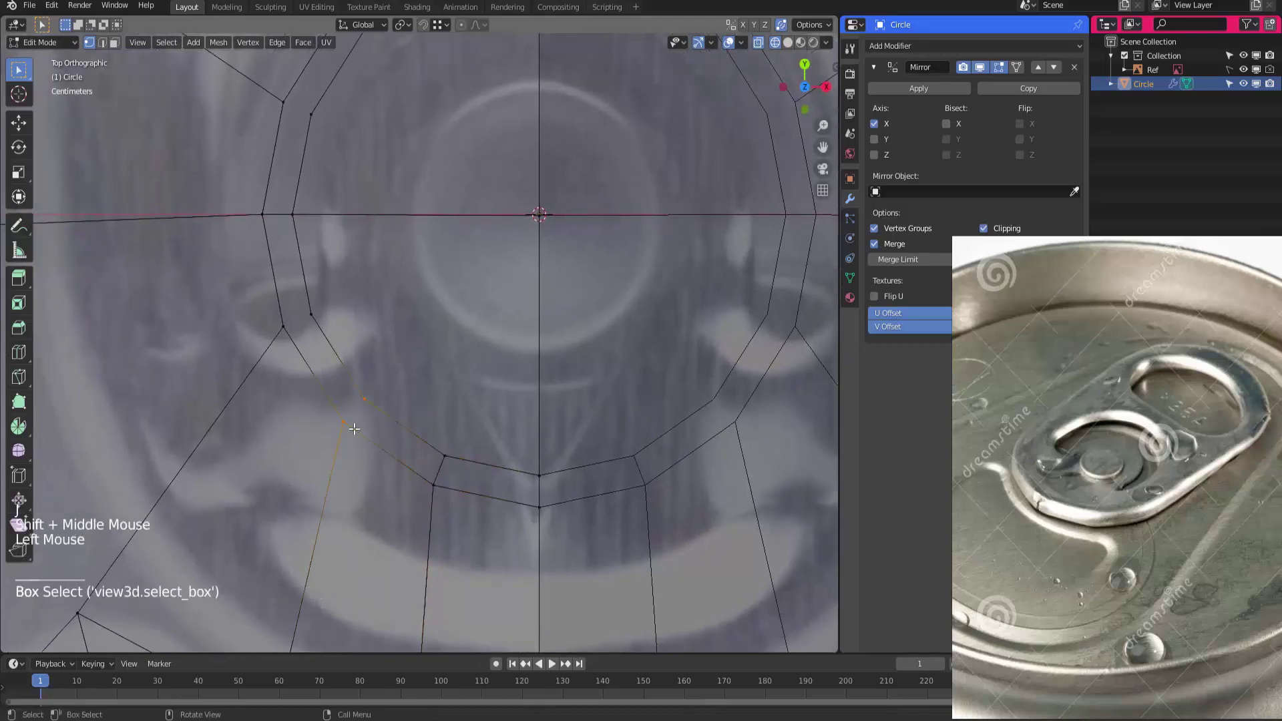
pyautogui.keyDown('shift'); pyautogui.moveTo(394, 373); pyautogui.dragTo(402, 401, button='middle'); pyautogui.keyUp('shift')
pyautogui.press('j')
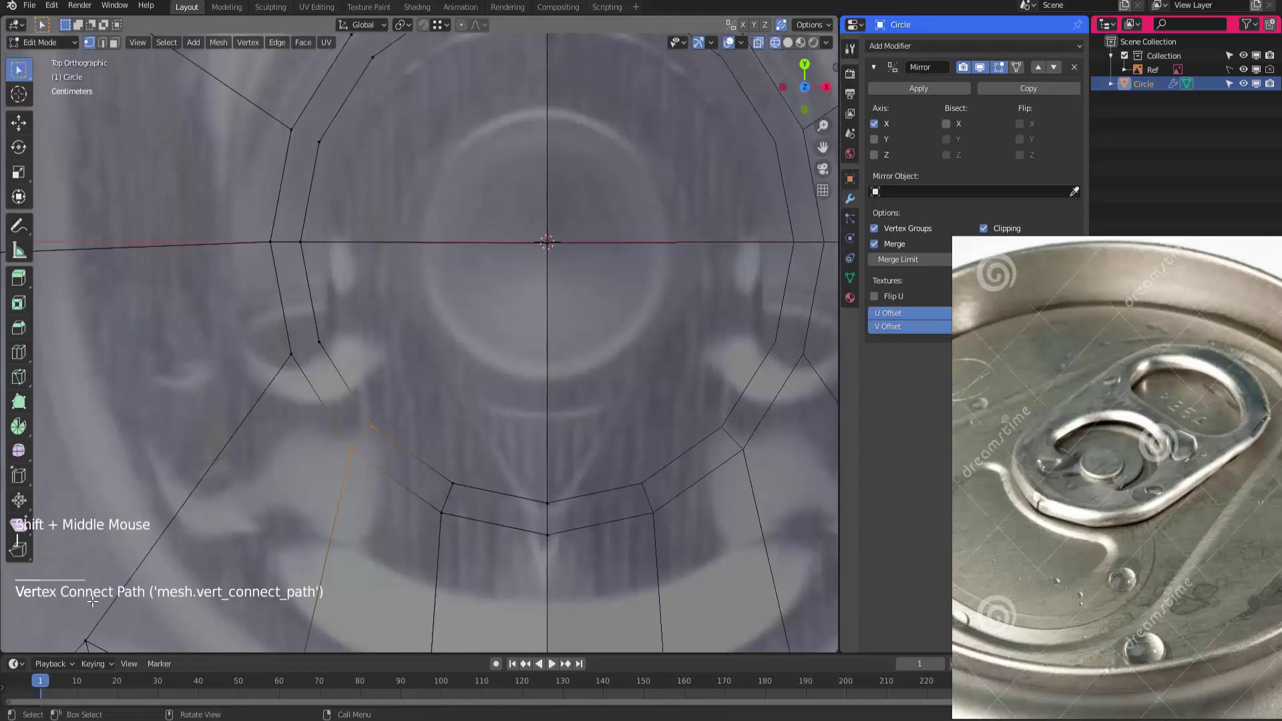
pyautogui.moveTo(279, 330); pyautogui.dragTo(331, 364)
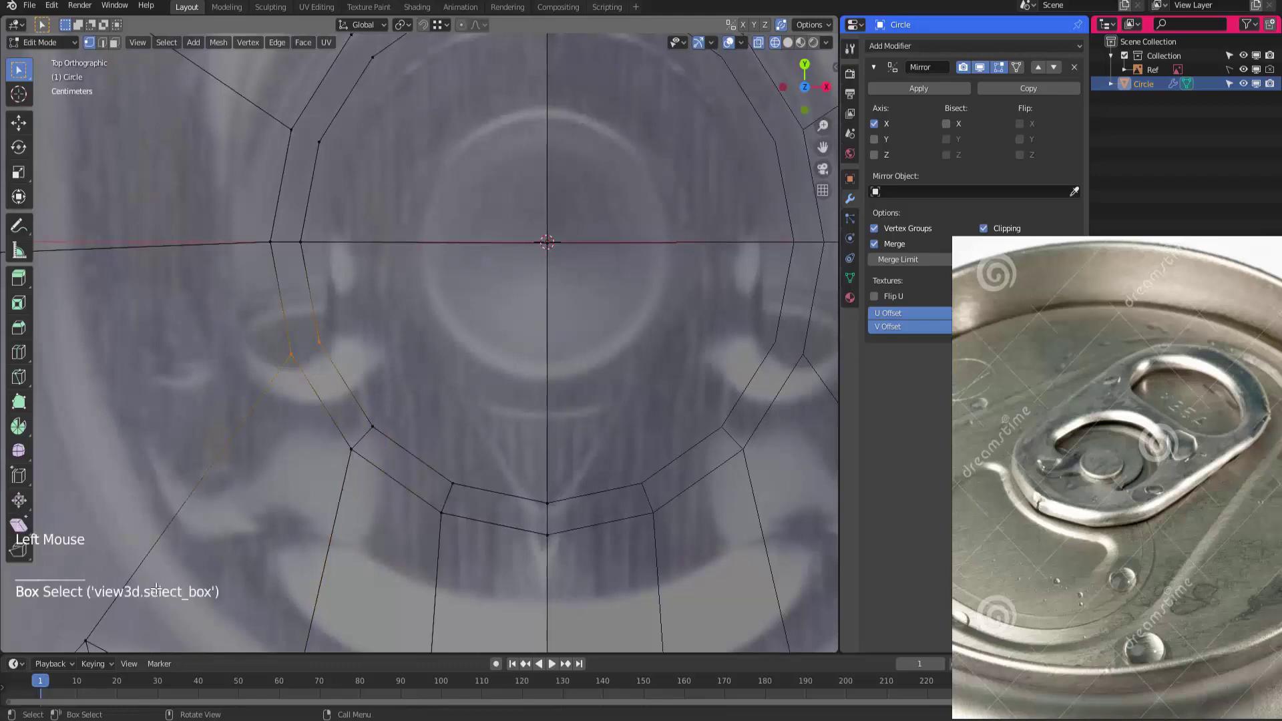
pyautogui.press('j')
# Connect the upper vertex pairs between the inner and outer rivet rings
pyautogui.keyDown('shift'); pyautogui.moveTo(332, 365); pyautogui.dragTo(334, 464, button='middle'); pyautogui.keyUp('shift')
pyautogui.moveTo(281, 220); pyautogui.dragTo(333, 251)
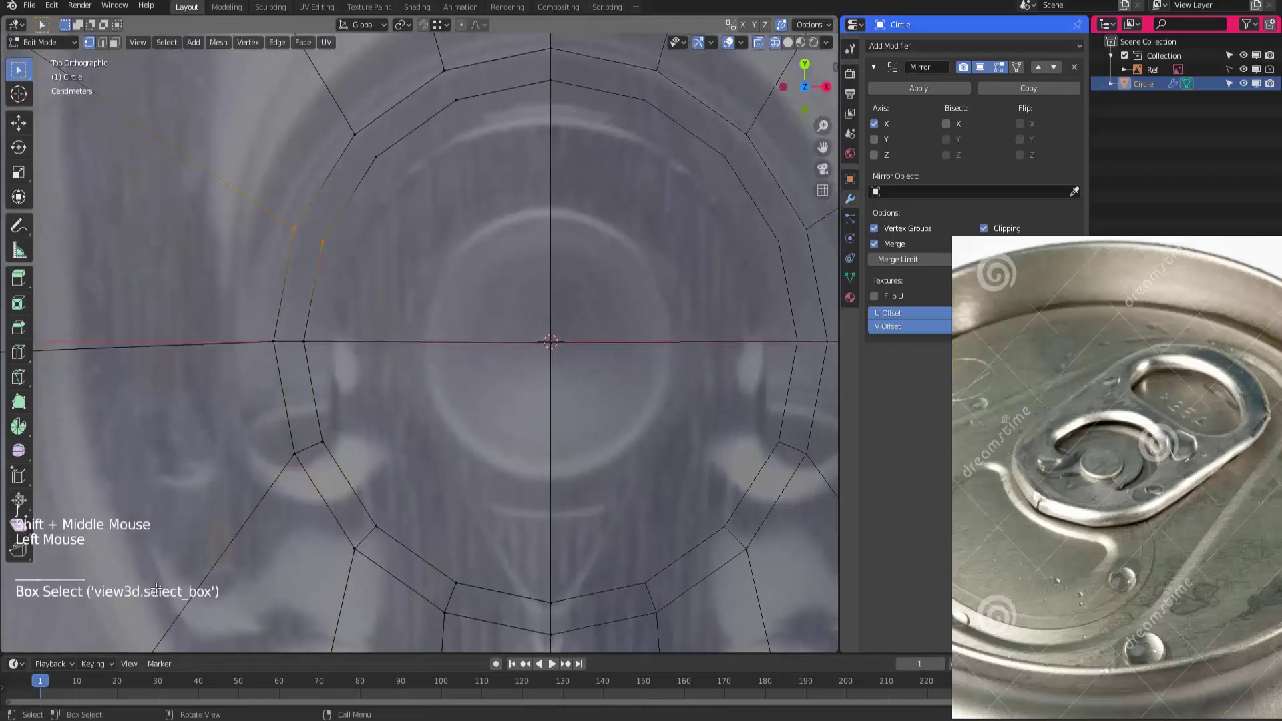
pyautogui.press('j')
pyautogui.keyDown('ctrl'); pyautogui.moveTo(156, 589); pyautogui.dragTo(184, 484, button='middle'); pyautogui.keyUp('ctrl')
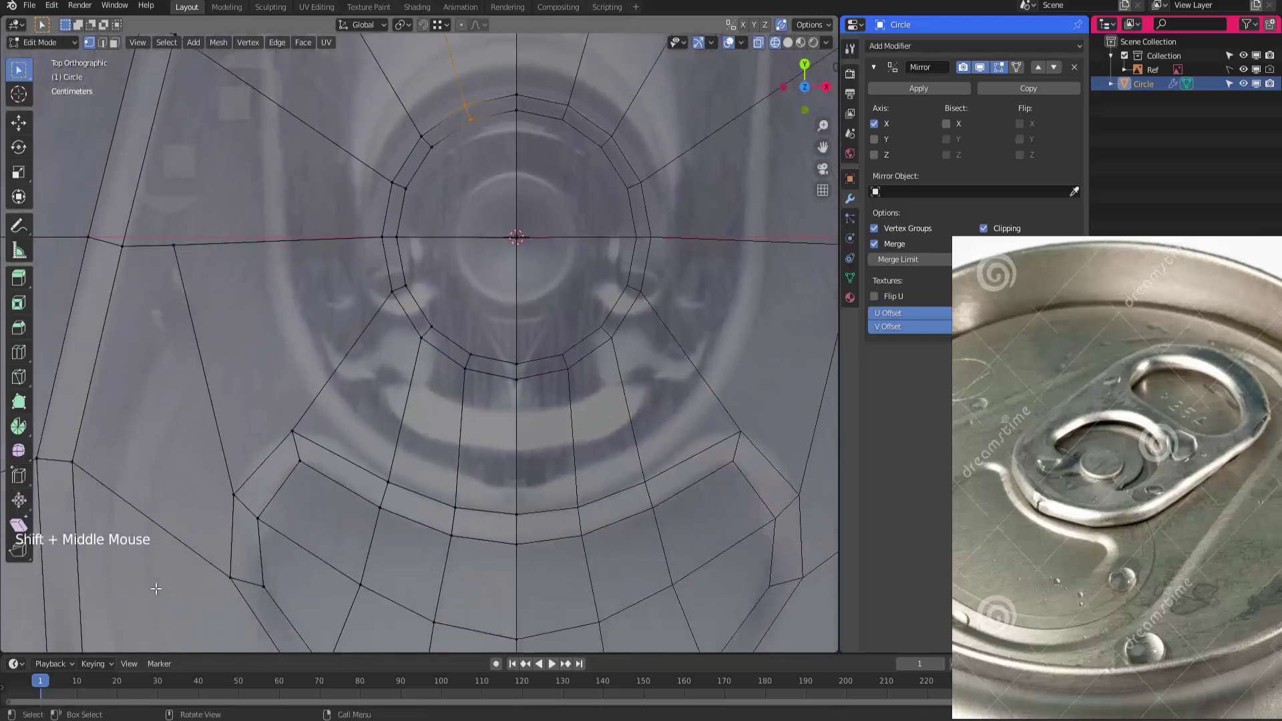
pyautogui.keyDown('shift'); pyautogui.moveTo(157, 589); pyautogui.dragTo(185, 568, button='middle'); pyautogui.keyUp('shift')
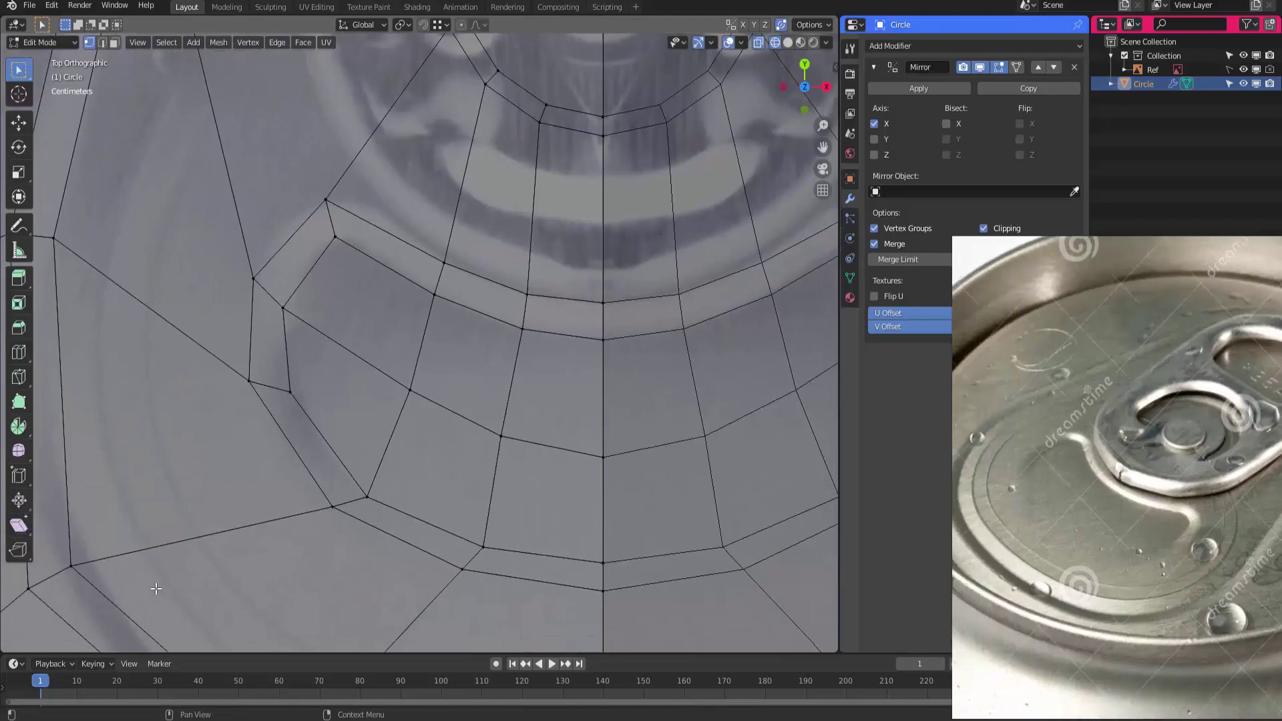
pyautogui.moveTo(156, 589); pyautogui.dragTo(133, 422, button='middle')
pyautogui.press('KP_7')
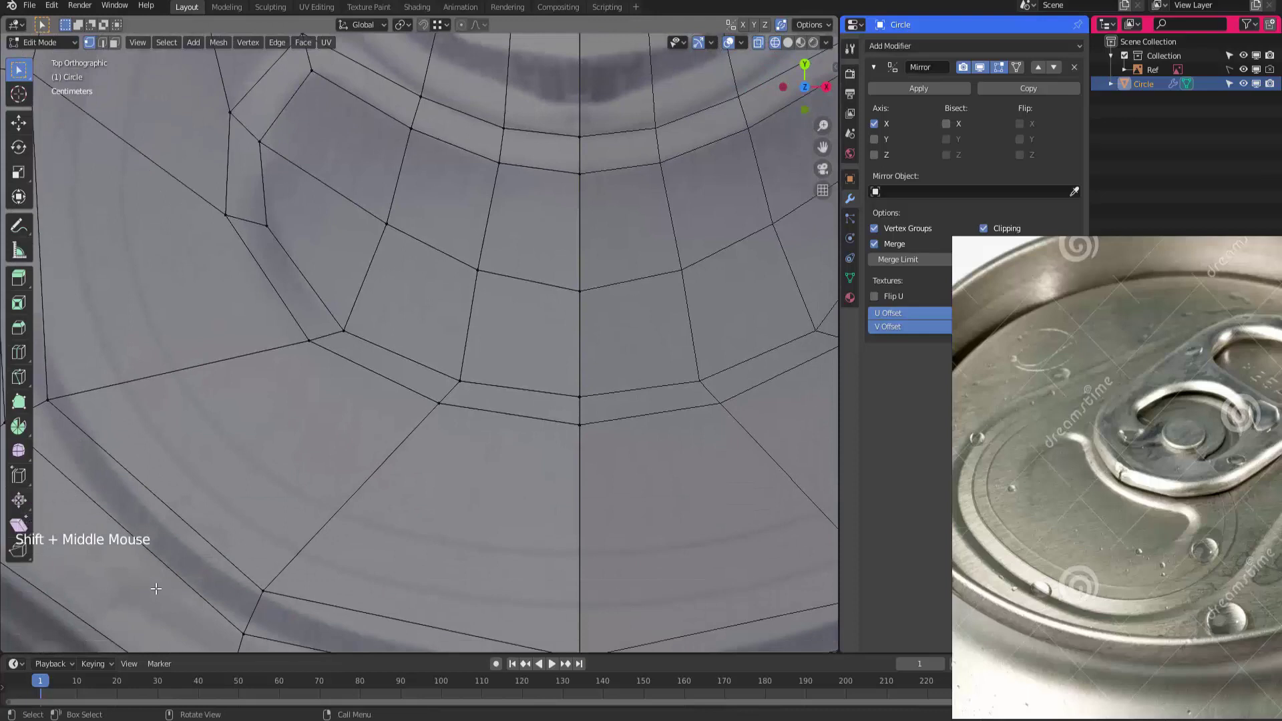
pyautogui.keyDown('shift'); pyautogui.moveTo(156, 589); pyautogui.dragTo(163, 584, button='middle'); pyautogui.keyUp('shift')
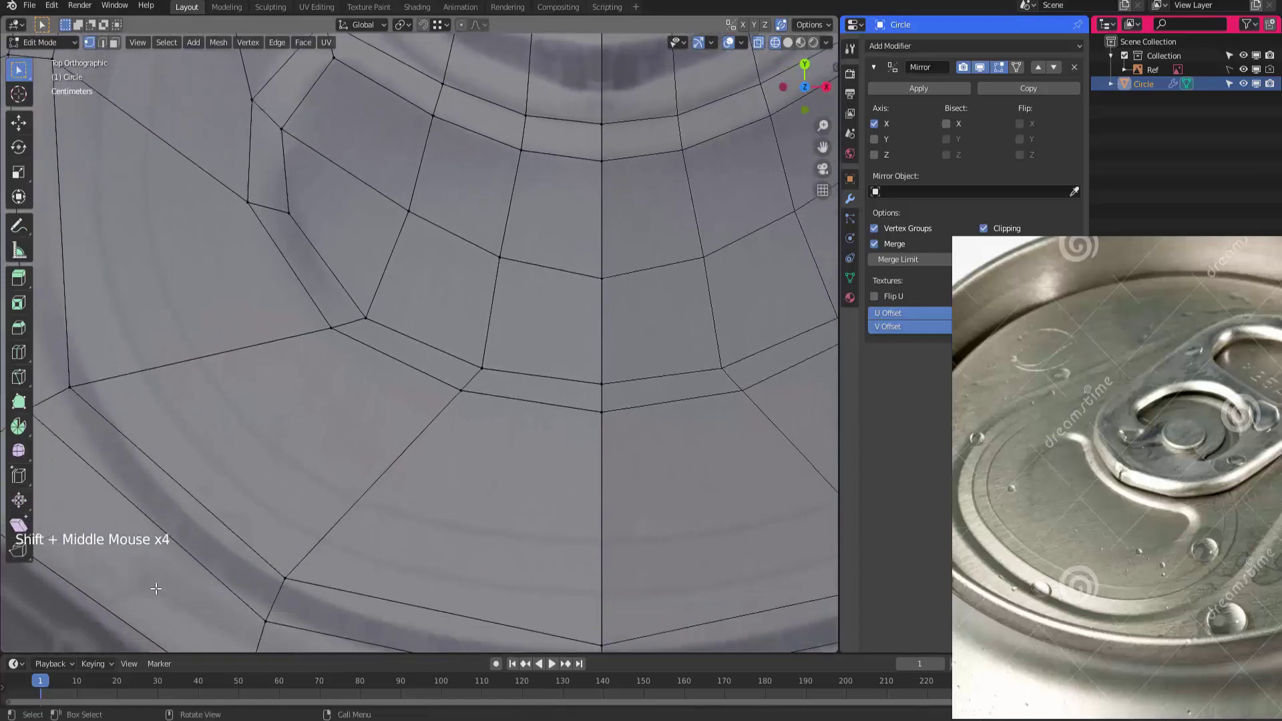
pyautogui.press('k')
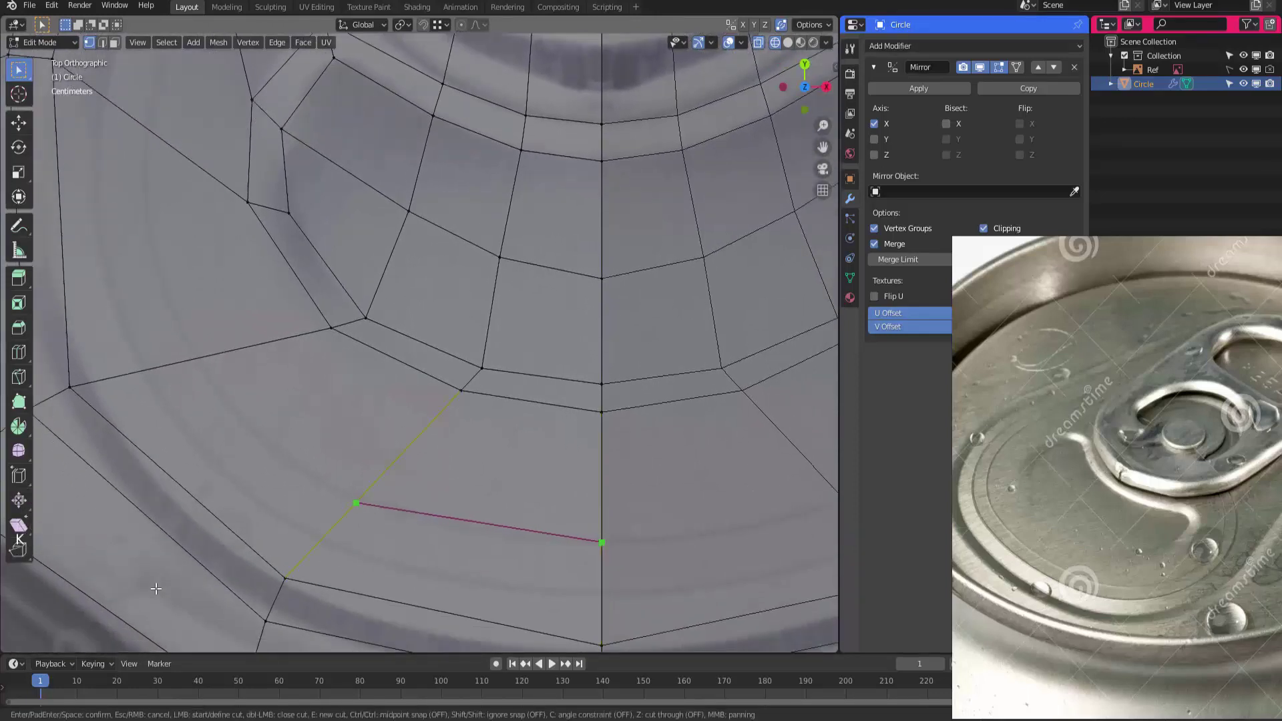
pyautogui.click(200, 357)
pyautogui.keyDown('shift'); pyautogui.moveTo(200, 357); pyautogui.dragTo(244, 507, button='middle'); pyautogui.keyUp('shift')
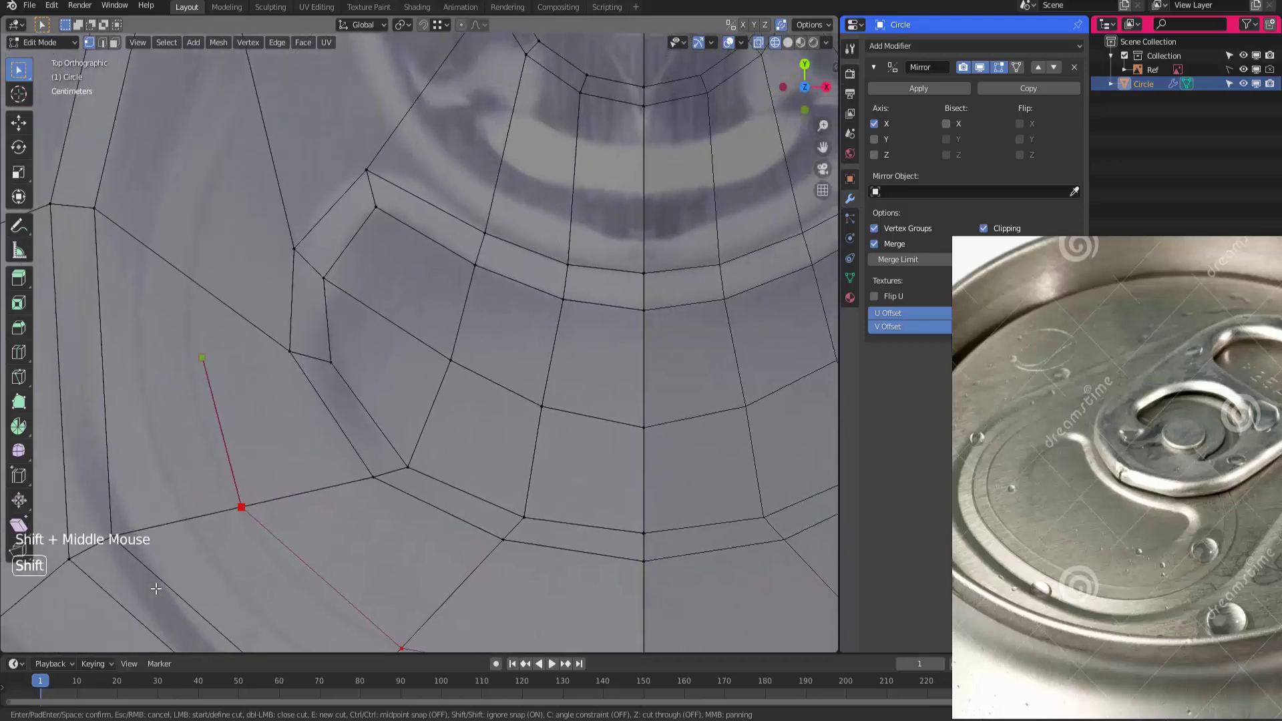
pyautogui.keyDown('shift'); pyautogui.moveTo(189, 278); pyautogui.dragTo(223, 434, button='middle'); pyautogui.keyUp('shift')
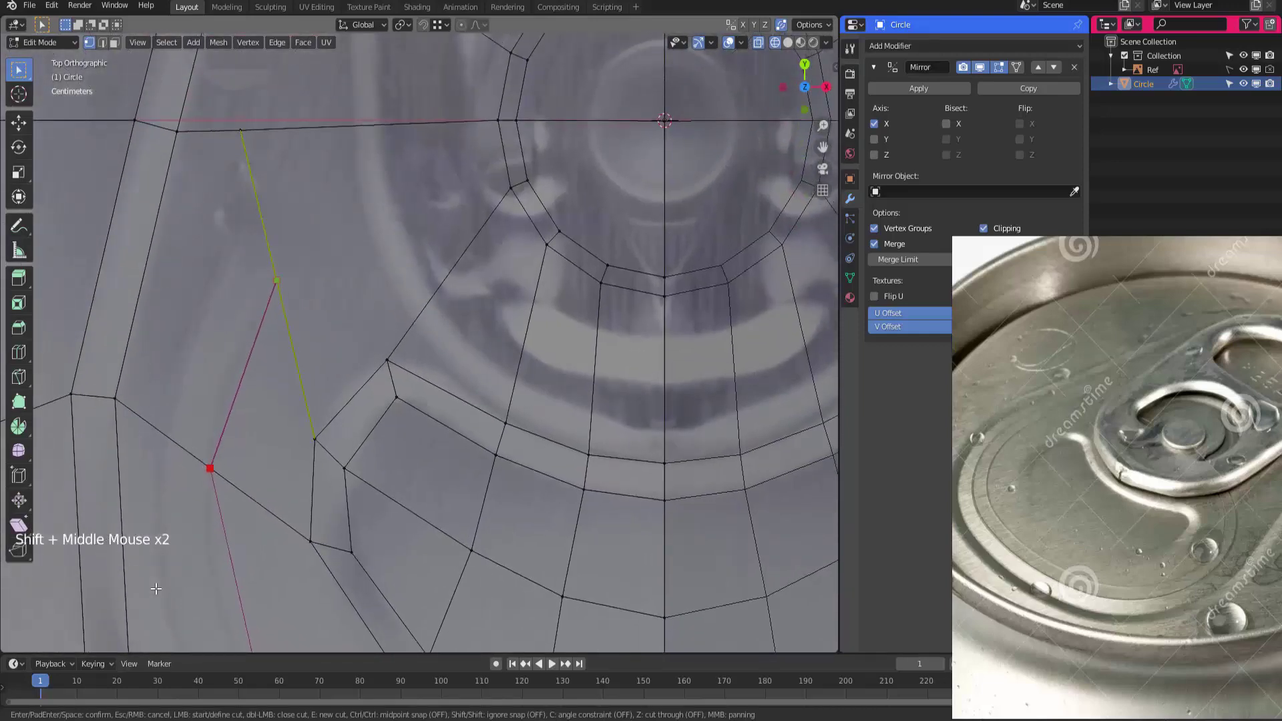
pyautogui.click(278, 278)
pyautogui.keyDown('shift'); pyautogui.moveTo(278, 278); pyautogui.dragTo(223, 102, button='middle'); pyautogui.keyUp('shift')
pyautogui.keyDown('ctrl'); pyautogui.moveTo(223, 102); pyautogui.dragTo(223, 120, button='middle'); pyautogui.keyUp('ctrl')
pyautogui.moveTo(156, 588)
pyautogui.keyDown('ctrl'); pyautogui.mouseDown(button='middle')
pyautogui.moveTo(155, 628)
pyautogui.moveTo(153, 576)
pyautogui.mouseUp(button='middle'); pyautogui.keyUp('ctrl')
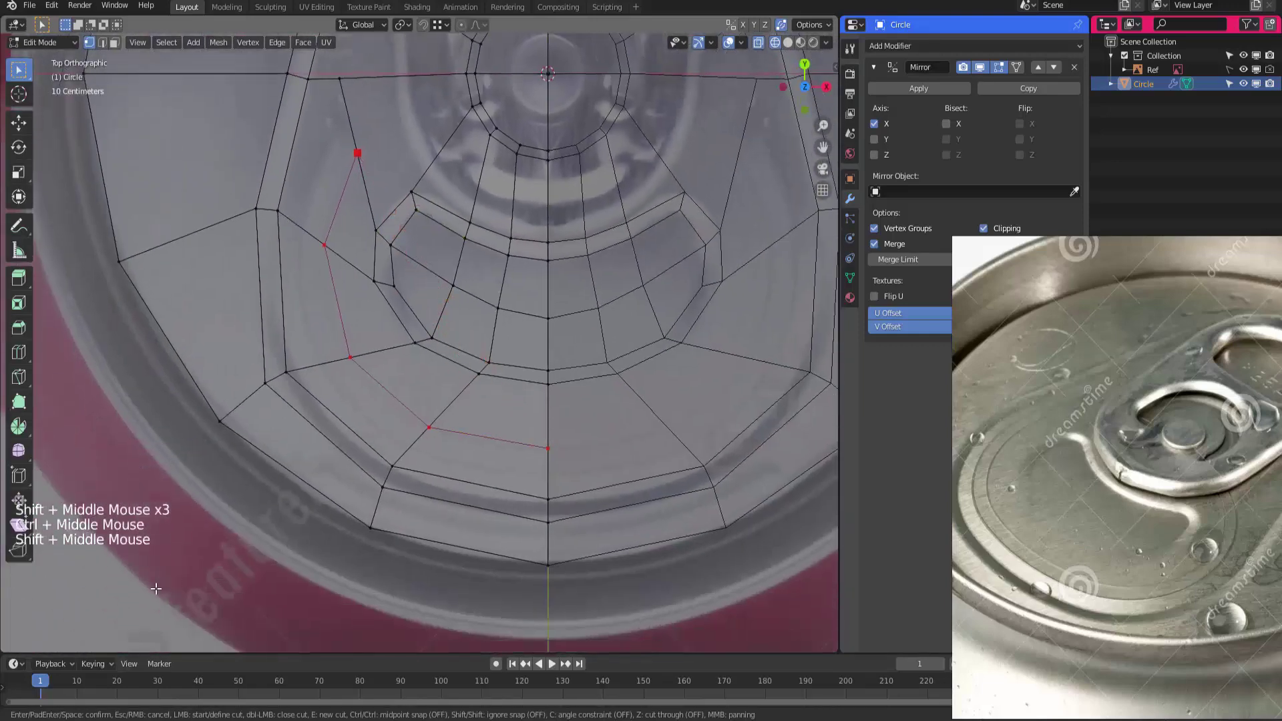
pyautogui.click(547, 475)
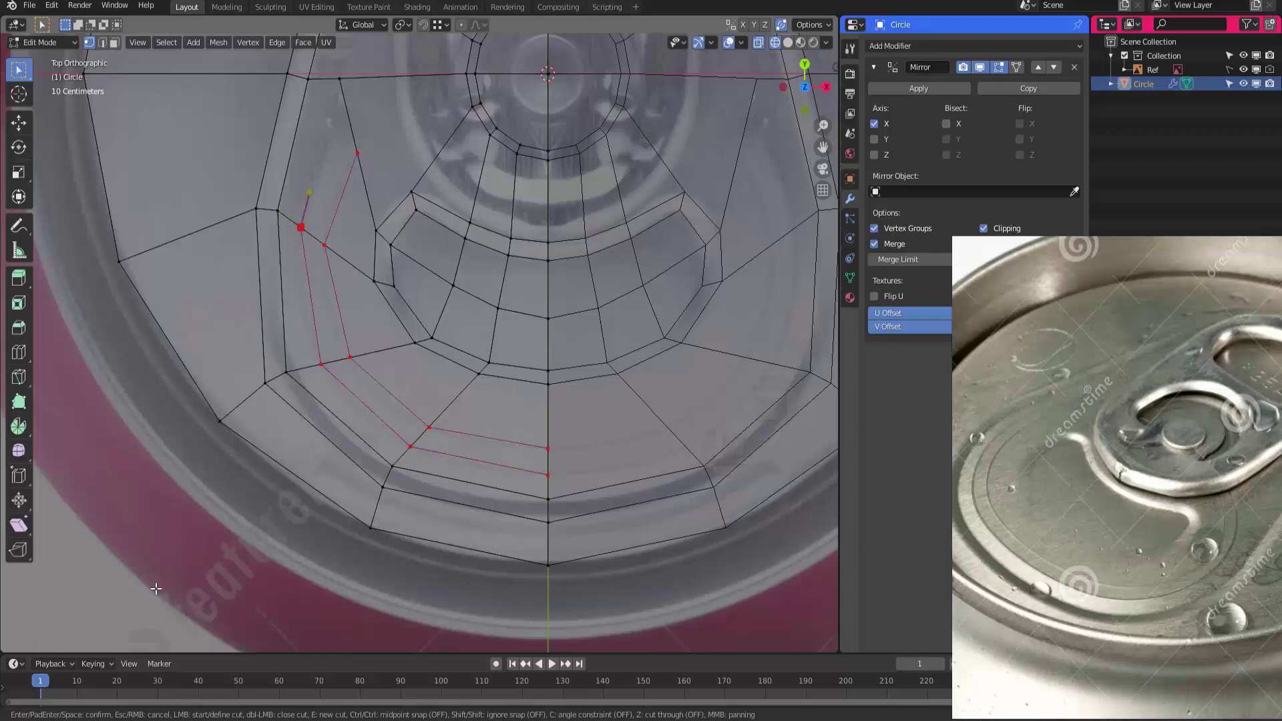
pyautogui.moveTo(155, 589)
pyautogui.keyDown('shift'); pyautogui.mouseDown(button='middle')
pyautogui.moveTo(156, 630)
pyautogui.moveTo(156, 566)
pyautogui.mouseUp(button='middle'); pyautogui.keyUp('shift')
pyautogui.press('Escape')
# Knife two parallel edge paths around the opening, starting from the lower centre line, and end both on the diagonal side edge
pyautogui.press('k')
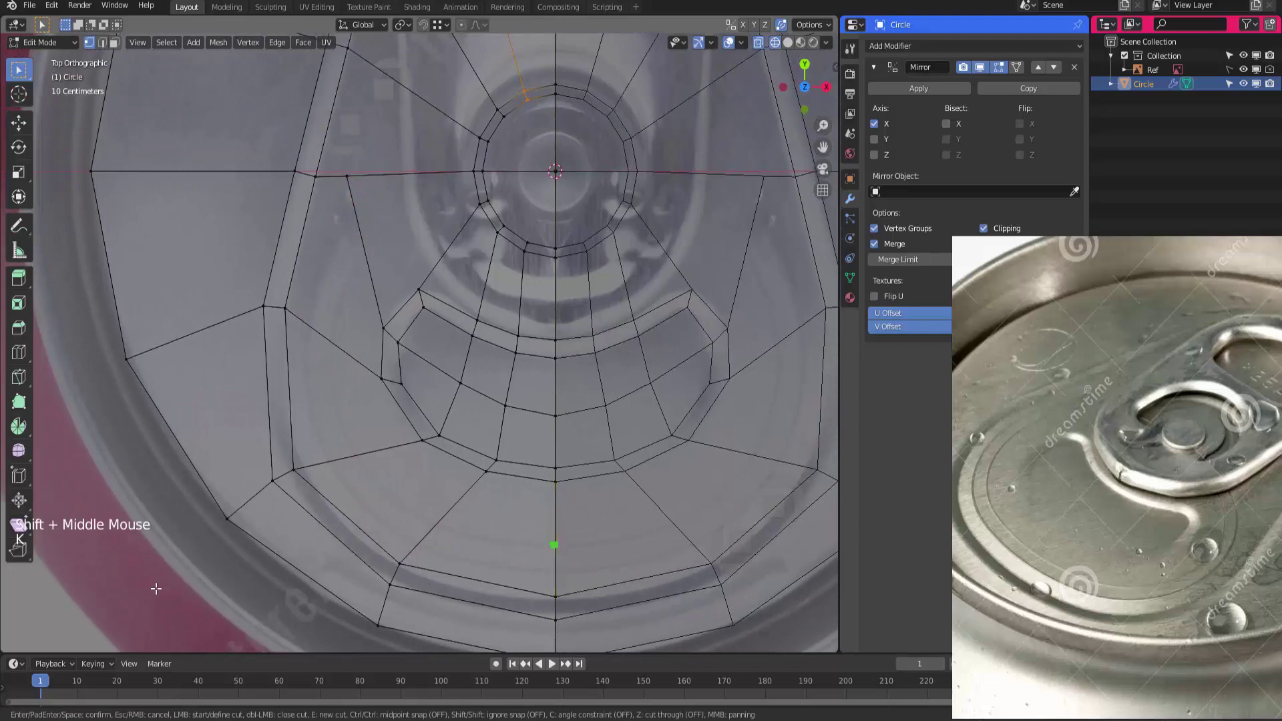
pyautogui.click(554, 545)
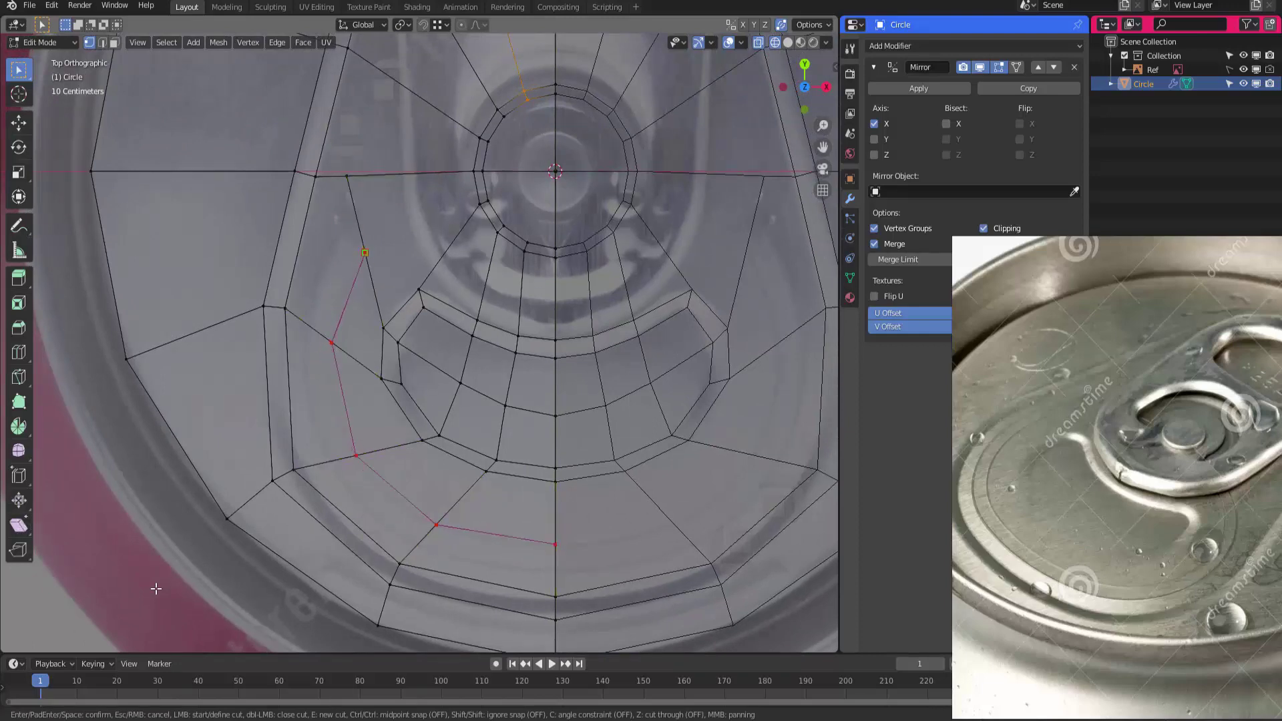
pyautogui.press('Return')
pyautogui.press('k')
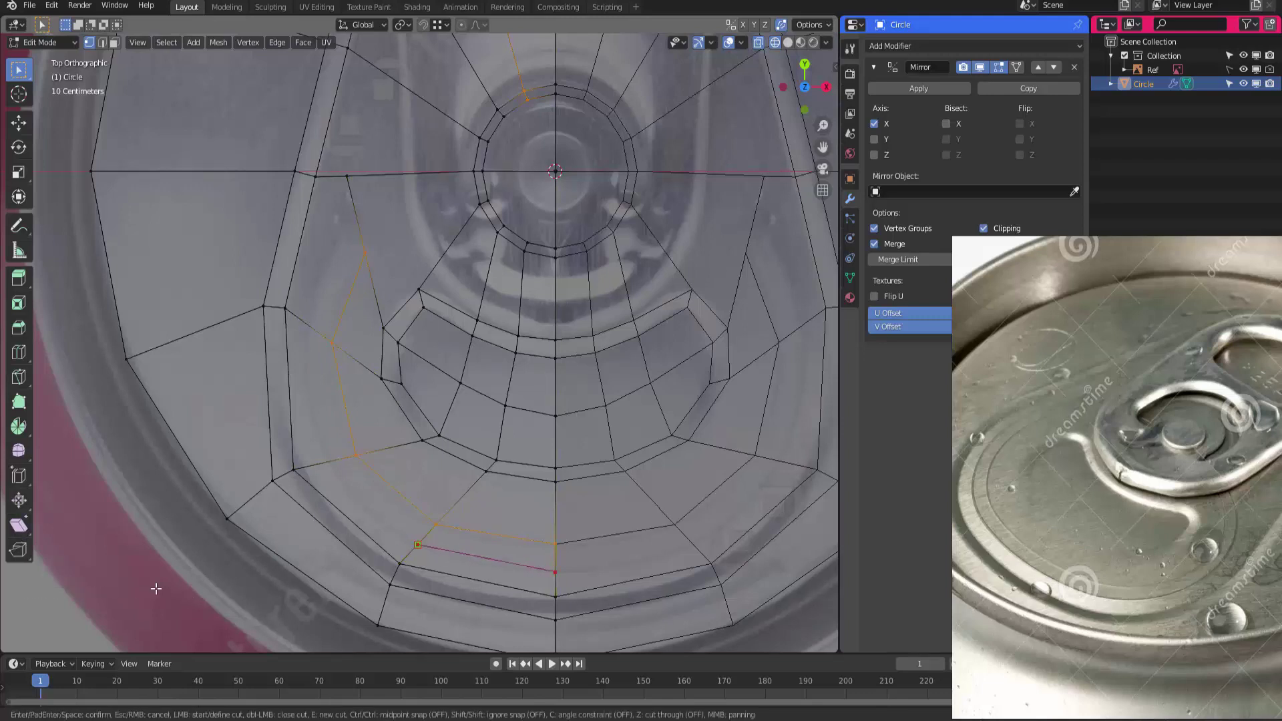
pyautogui.click(330, 461)
pyautogui.press('Return')
# Vertex-slide the side edge's upper vertex down to the outer path's end vertex, using factor 1
pyautogui.click(157, 588)
pyautogui.keyDown('ctrl'); pyautogui.moveTo(156, 588); pyautogui.dragTo(156, 554, button='middle'); pyautogui.keyUp('ctrl')
pyautogui.moveTo(156, 588)
pyautogui.keyDown('shift'); pyautogui.mouseDown(button='middle')
pyautogui.moveTo(201, 574)
pyautogui.moveTo(156, 591)
pyautogui.mouseUp(button='middle'); pyautogui.keyUp('shift')
pyautogui.click(322, 141)
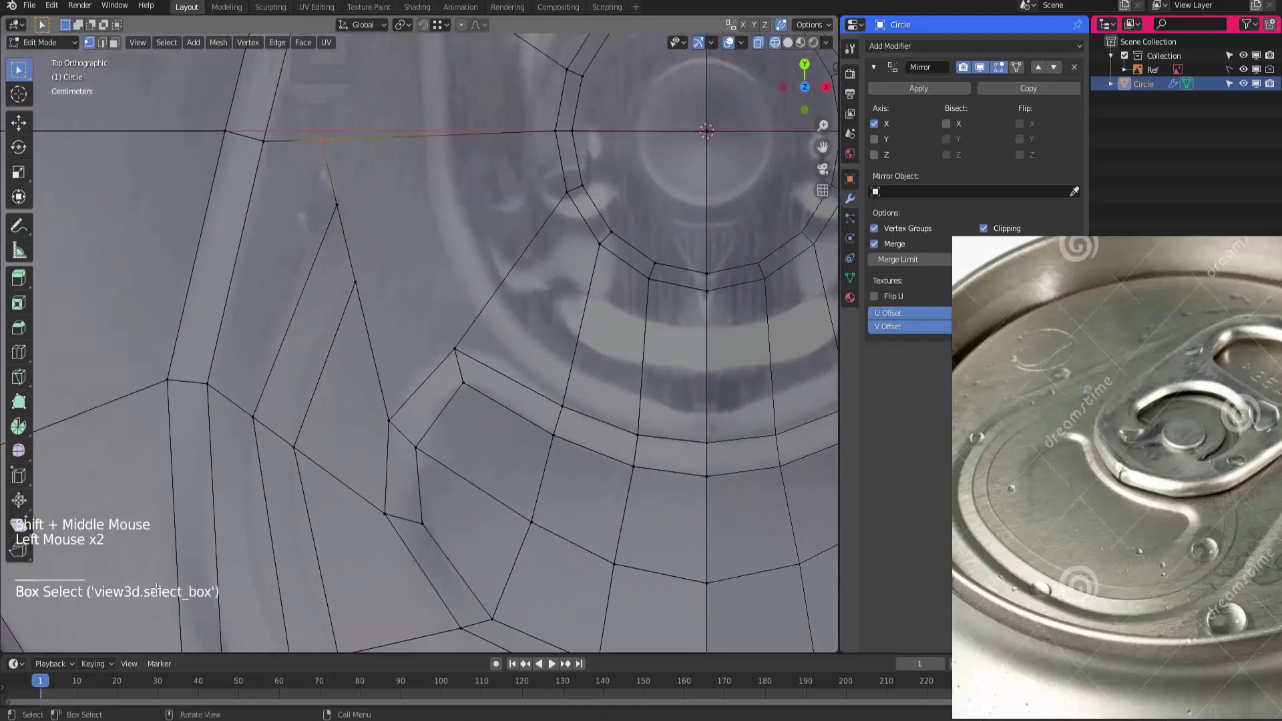
pyautogui.click(322, 140)
pyautogui.click(321, 140)
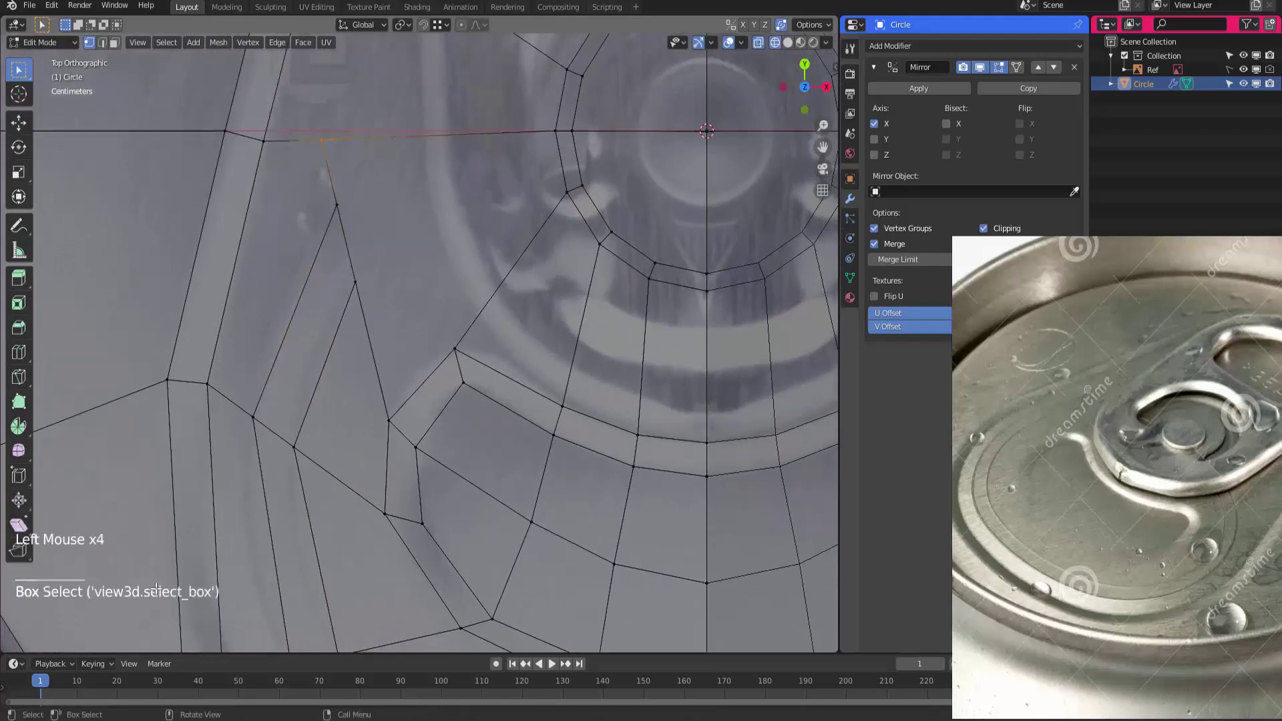
pyautogui.press('g')
pyautogui.press('g')
pyautogui.click(156, 588)
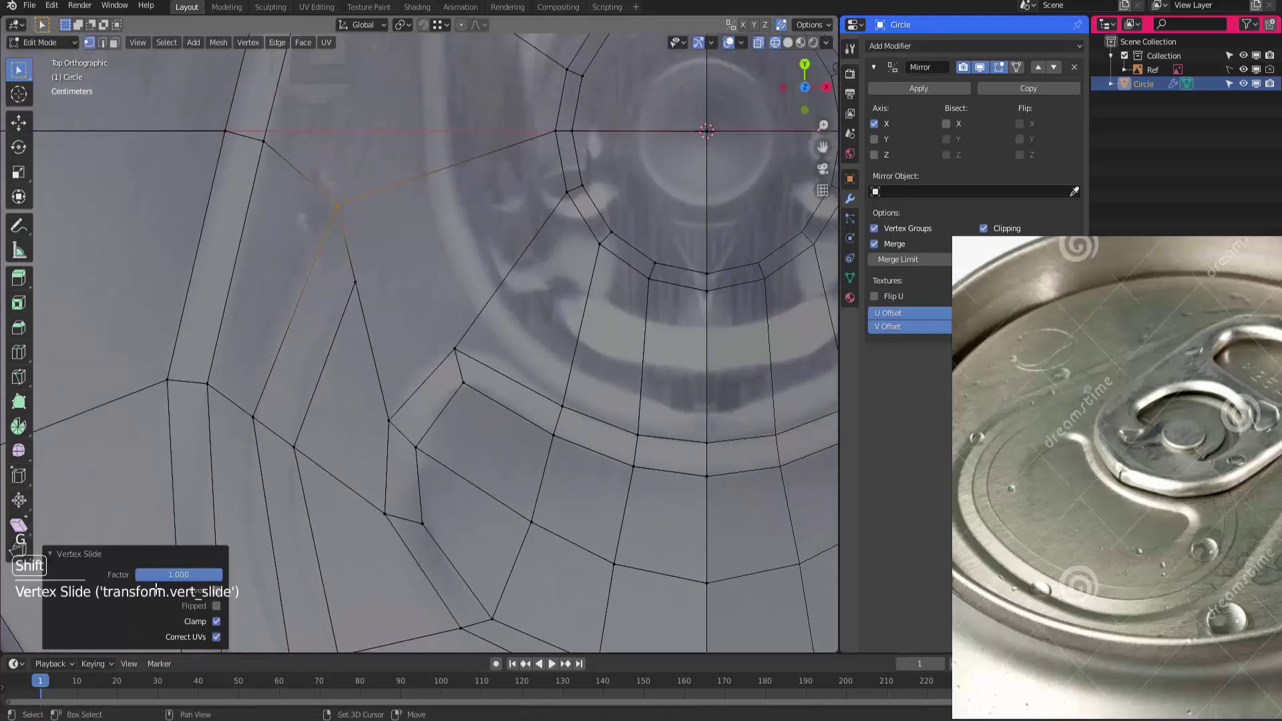
pyautogui.keyDown('shift'); pyautogui.moveTo(156, 588); pyautogui.dragTo(168, 548, button='middle'); pyautogui.keyUp('shift')
pyautogui.click(156, 589)
# Knife an edge from the inner path's upper end to the nearest lower side vertex of the outer rivet ring
pyautogui.press('k')
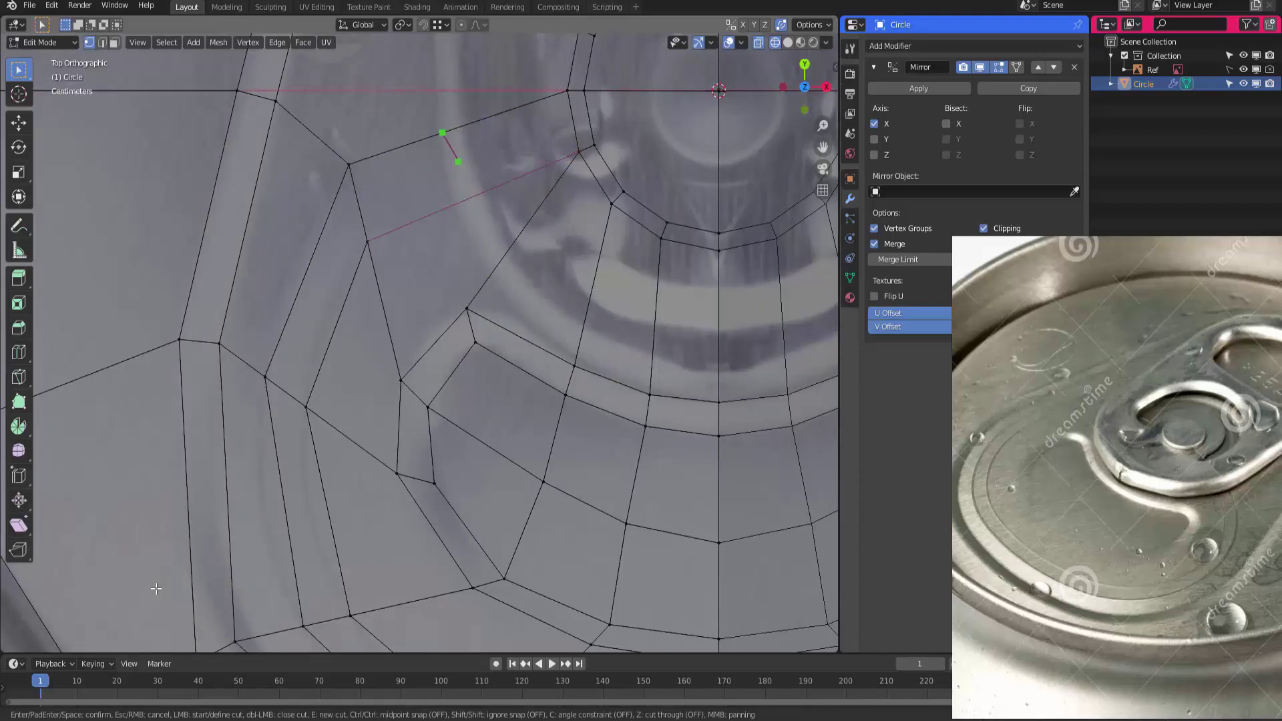
pyautogui.press('Escape')
pyautogui.press('k')
pyautogui.click(367, 241)
pyautogui.click(579, 152)
pyautogui.press('Return')
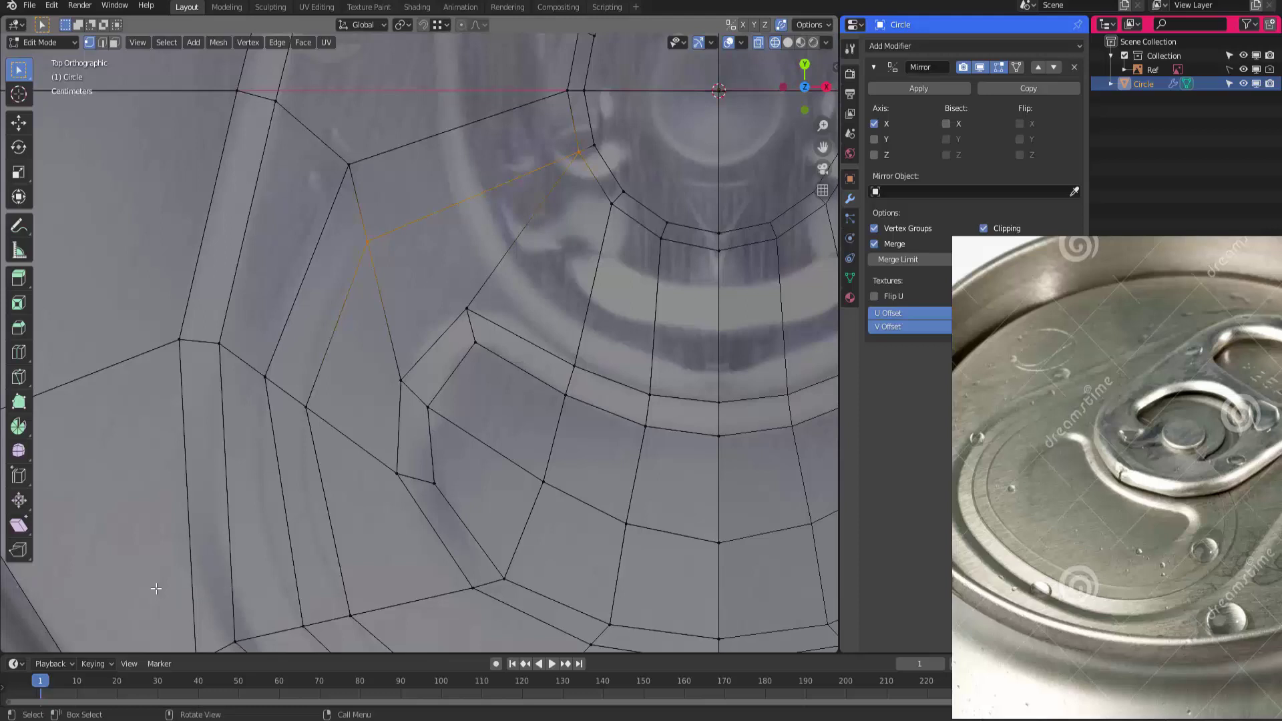
# Bevel the two edge paths around the opening, leaving out their branches to the rivet ring
pyautogui.press('2')
pyautogui.keyDown('alt'); pyautogui.click(286, 508); pyautogui.keyUp('alt')
pyautogui.keyDown('alt'); pyautogui.keyDown('shift'); pyautogui.click(336, 326); pyautogui.keyUp('shift'); pyautogui.keyUp('alt')
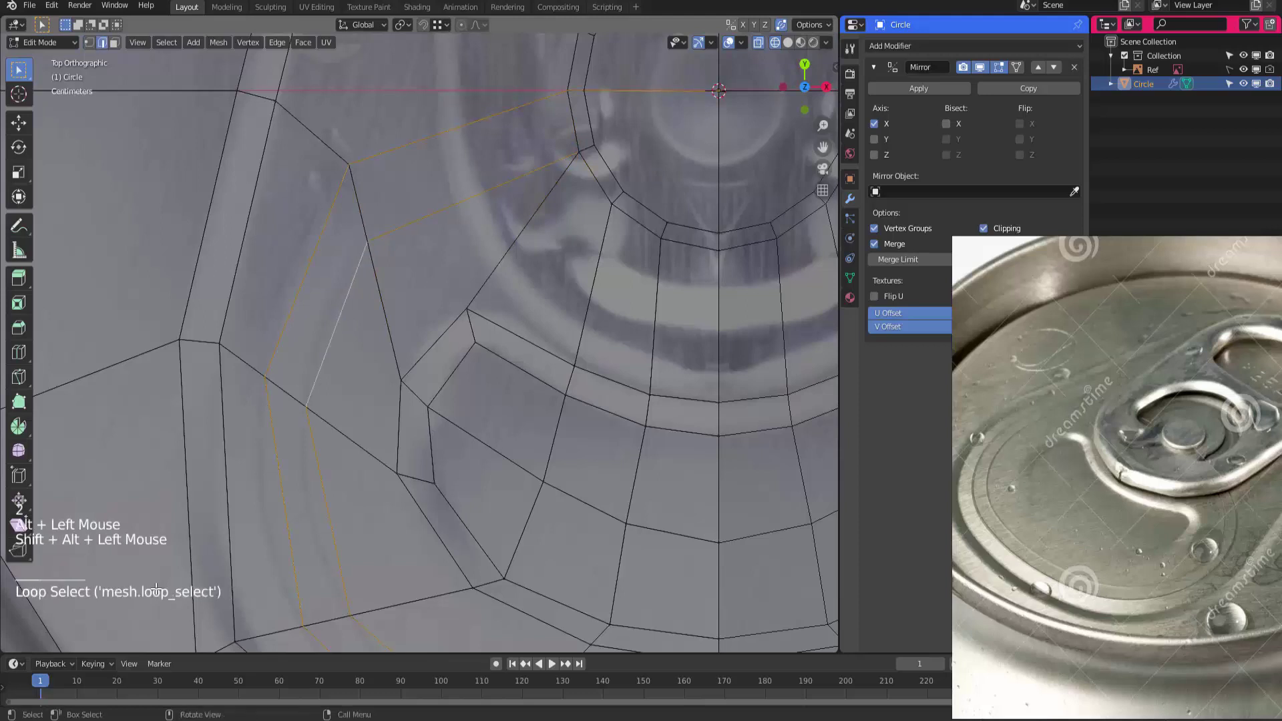
pyautogui.keyDown('ctrl'); pyautogui.click(638, 90); pyautogui.keyUp('ctrl')
pyautogui.keyDown('ctrl'); pyautogui.click(637, 90); pyautogui.keyUp('ctrl')
pyautogui.keyDown('ctrl'); pyautogui.click(637, 90); pyautogui.keyUp('ctrl')
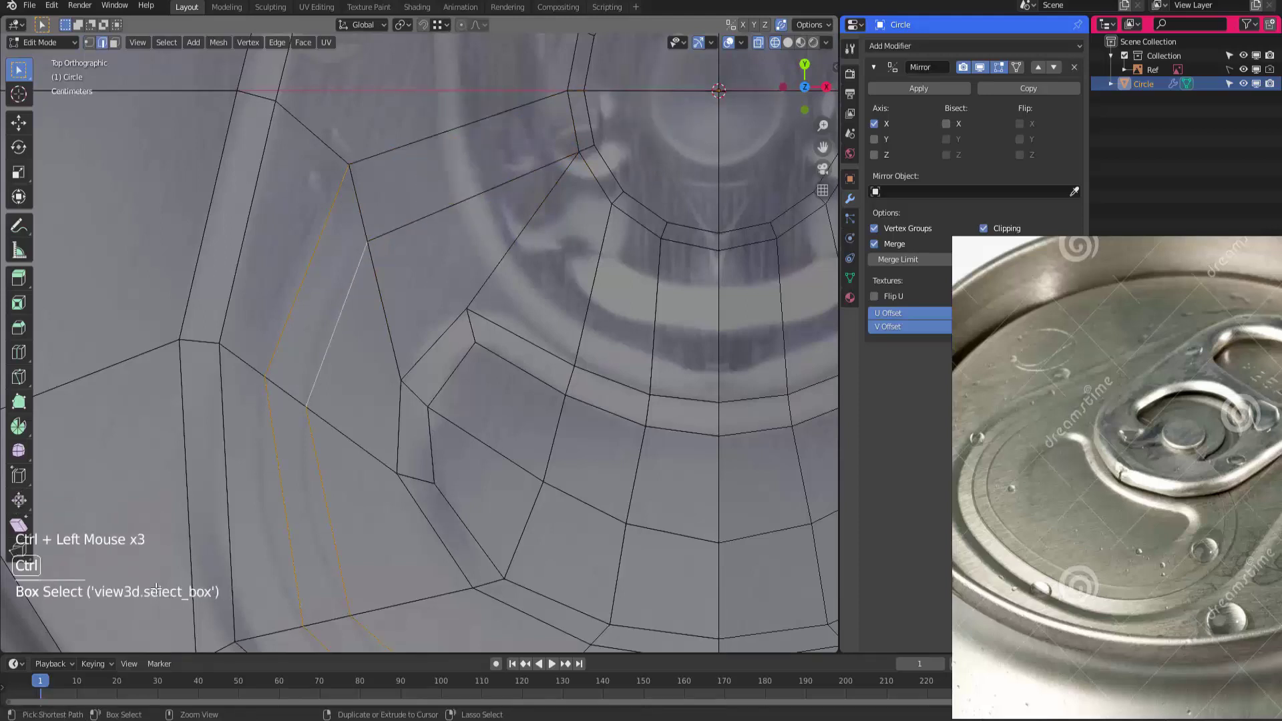
pyautogui.hotkey('ctrl', 'b')
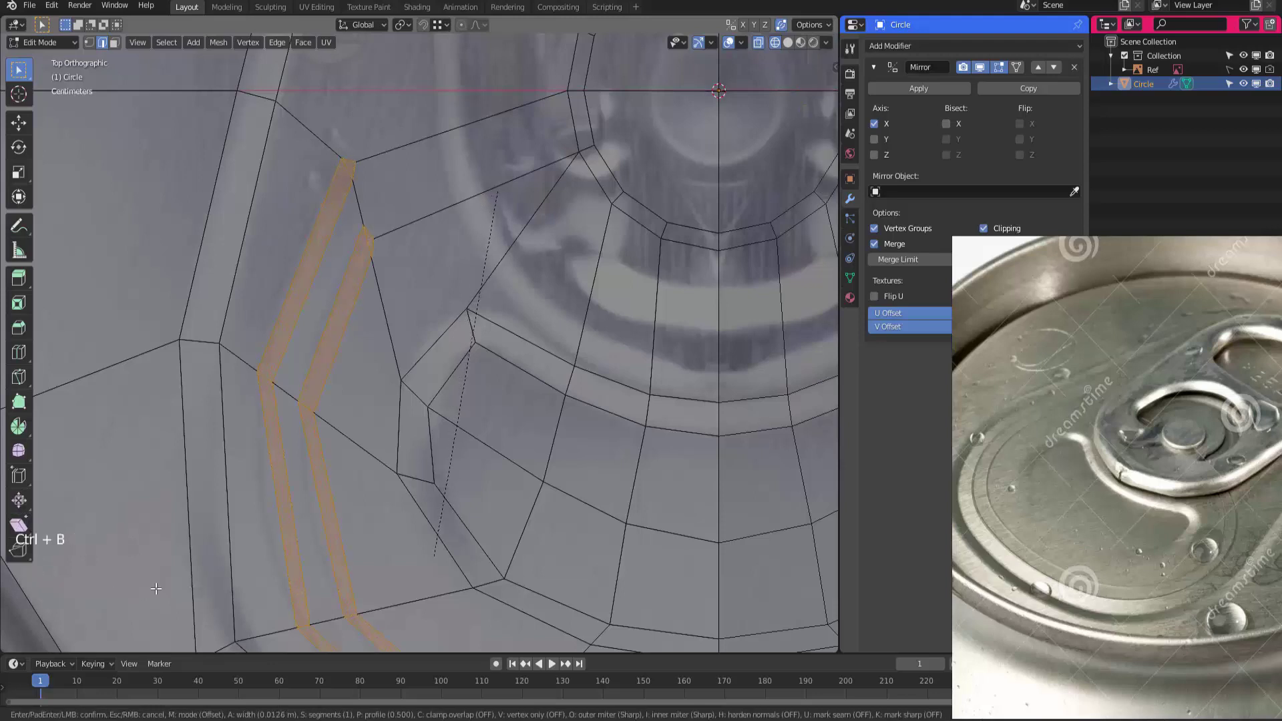
pyautogui.click(155, 588)
pyautogui.moveTo(156, 588)
pyautogui.keyDown('ctrl'); pyautogui.mouseDown(button='middle')
pyautogui.moveTo(156, 574)
pyautogui.moveTo(155, 591)
pyautogui.mouseUp(button='middle'); pyautogui.keyUp('ctrl')
# Vertex-slide the extra bevel vertices at the upper ends of both paths onto their neighbouring corner vertices, using factor 1
pyautogui.press('1')
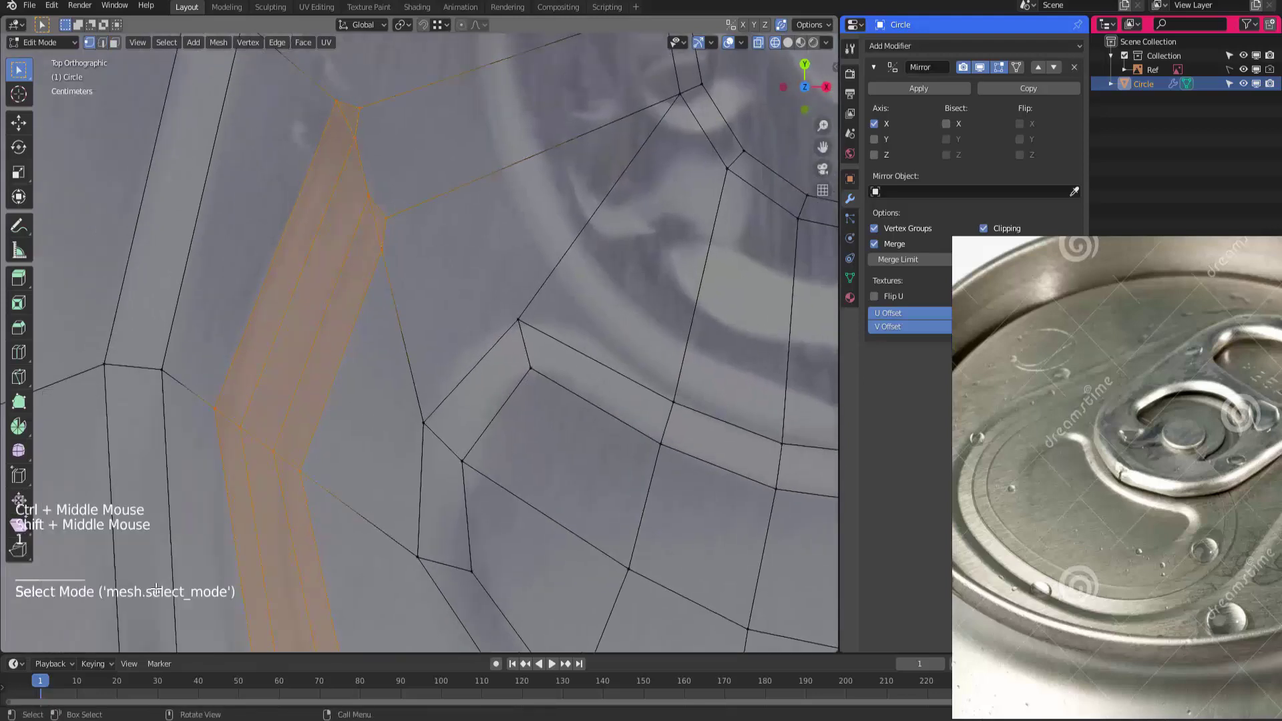
pyautogui.click(156, 591)
pyautogui.press('g')
pyautogui.press('g')
pyautogui.click(156, 588)
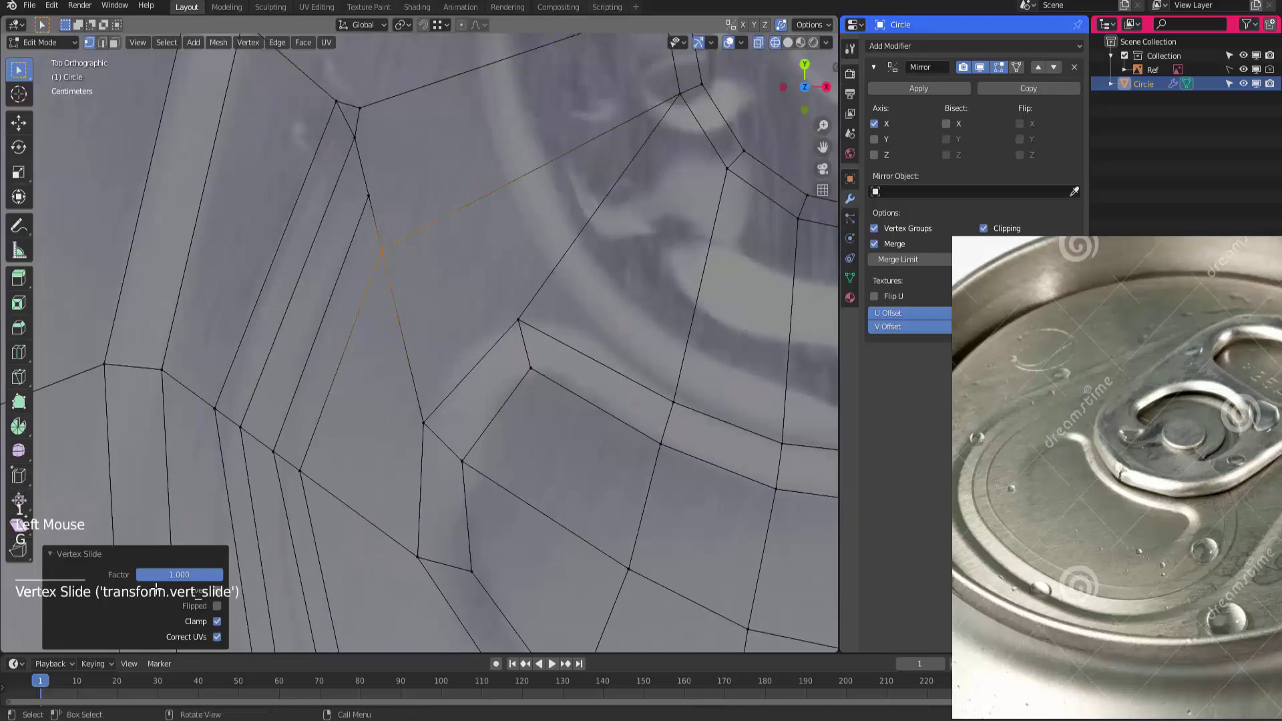
pyautogui.keyDown('shift'); pyautogui.moveTo(156, 588); pyautogui.dragTo(156, 588, button='middle'); pyautogui.keyUp('shift')
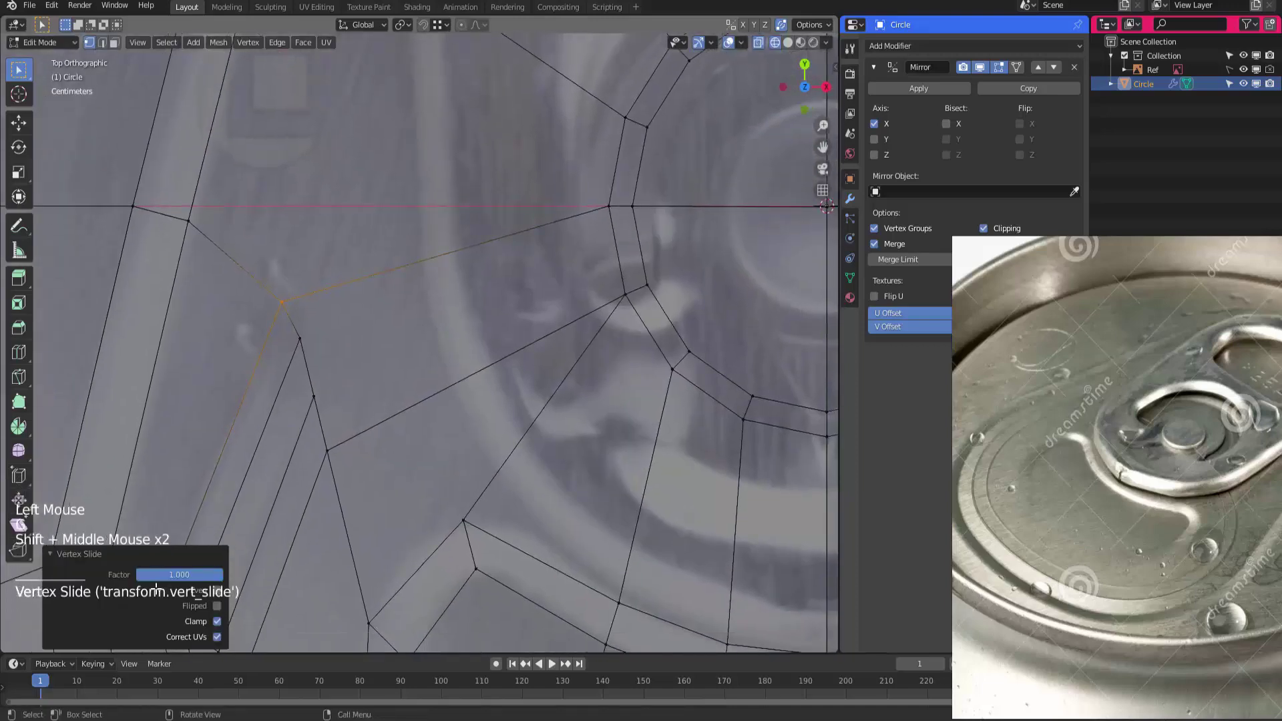
# Knife edges from the two inner bevel end vertices to the adjacent vertices on the outer rivet ring
pyautogui.press('k')
pyautogui.click(300, 339)
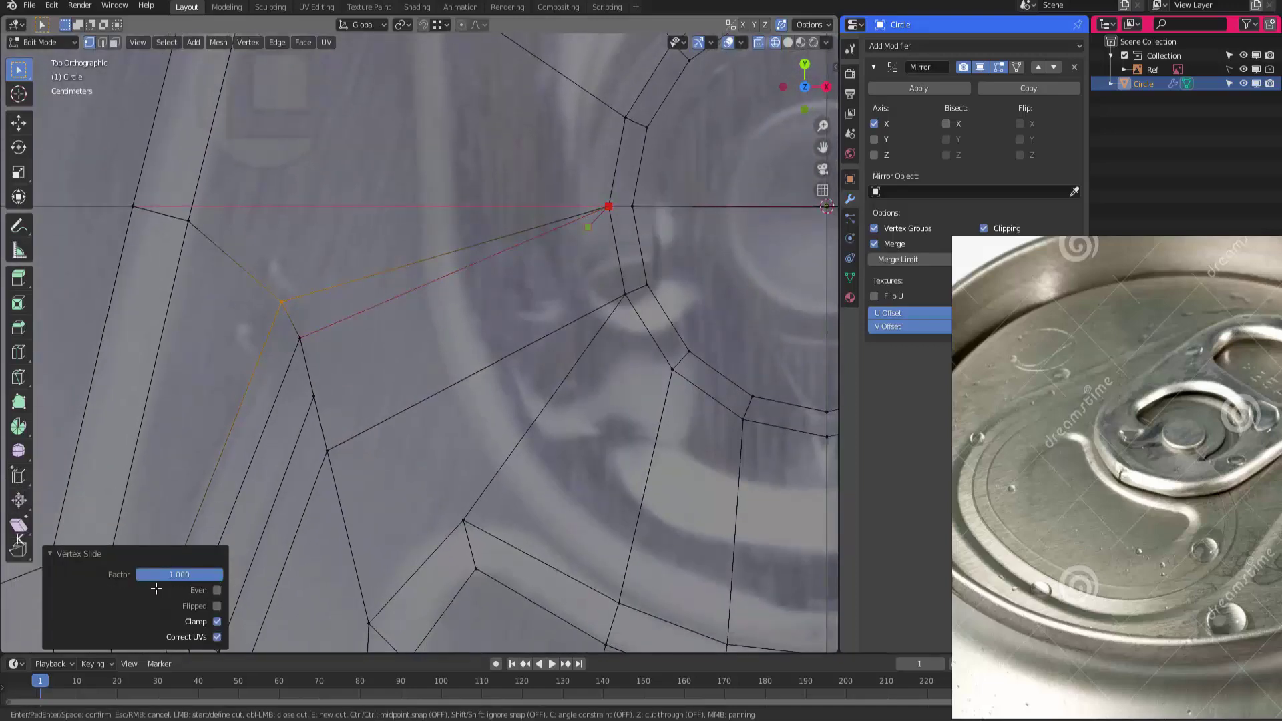
pyautogui.click(608, 207)
pyautogui.click(625, 295)
pyautogui.press('Return')
pyautogui.click(155, 589)
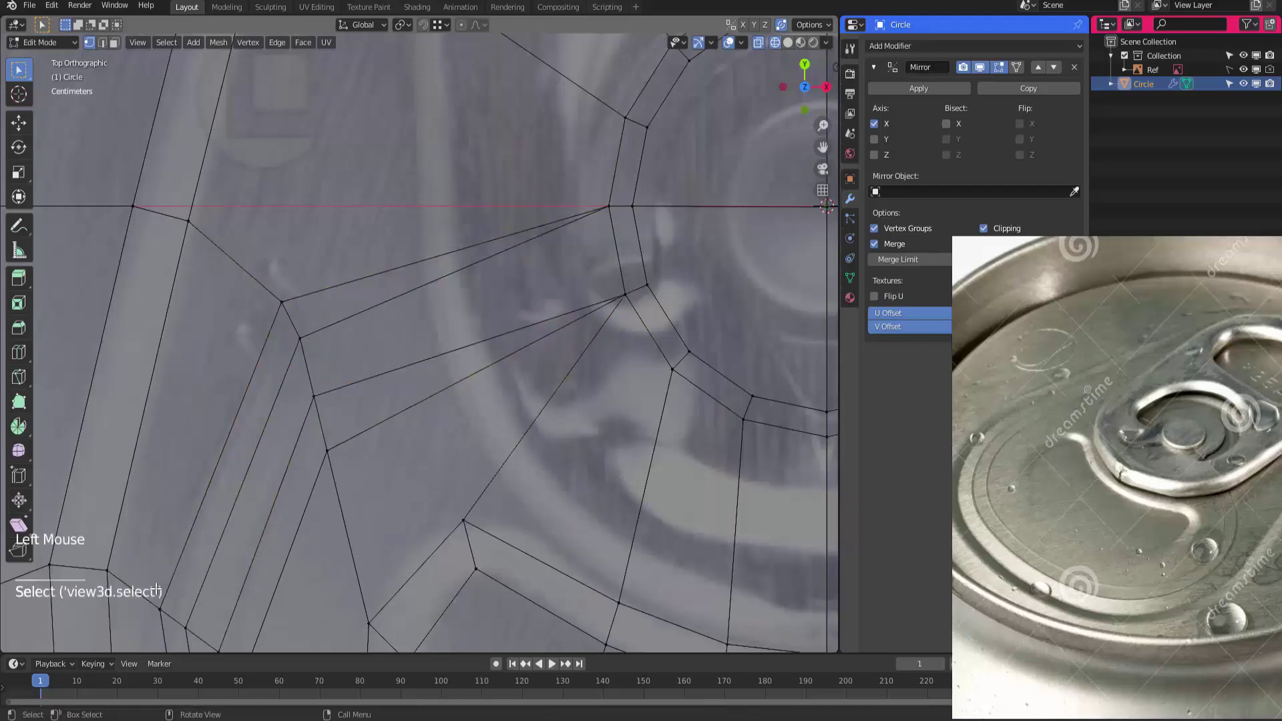
# Knife a cross edge between the two new spokes and scale its end vertices together to 0.28
pyautogui.press('k')
pyautogui.click(431, 282)
pyautogui.click(447, 351)
pyautogui.press('Return')
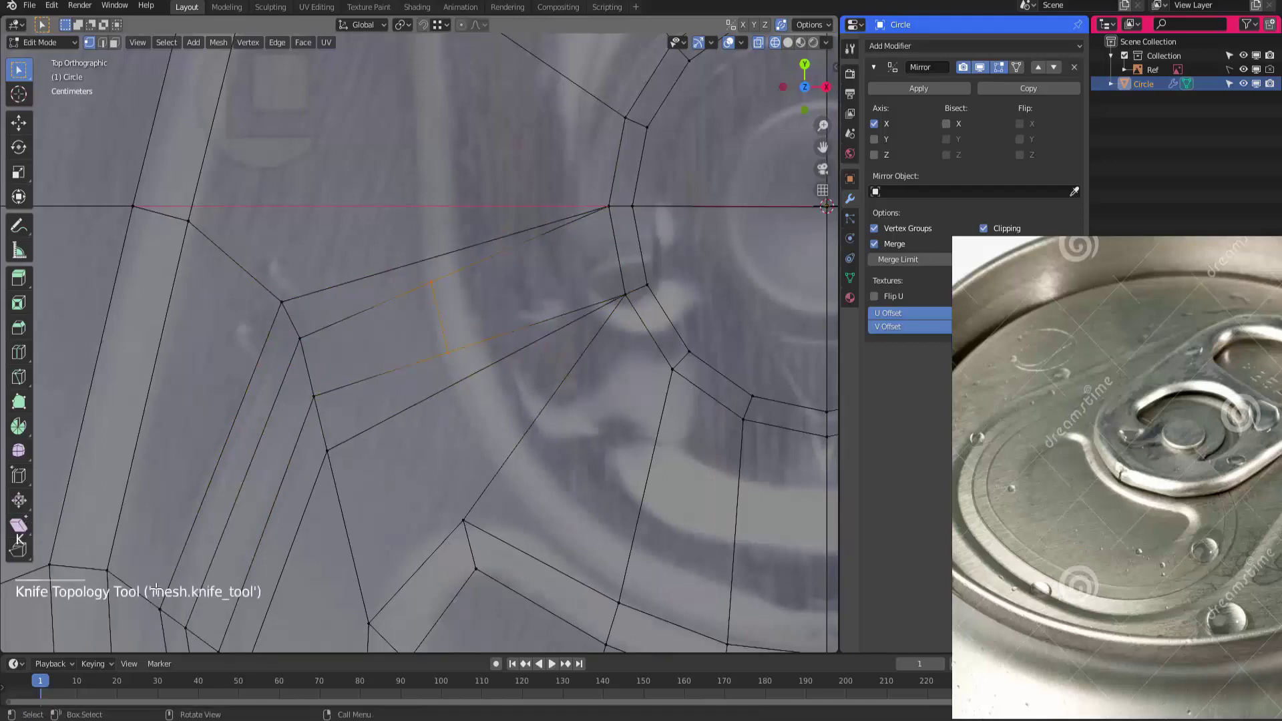
pyautogui.click(431, 282)
pyautogui.keyDown('shift'); pyautogui.click(448, 352); pyautogui.keyUp('shift')
pyautogui.press('s')
pyautogui.click(499, 279)
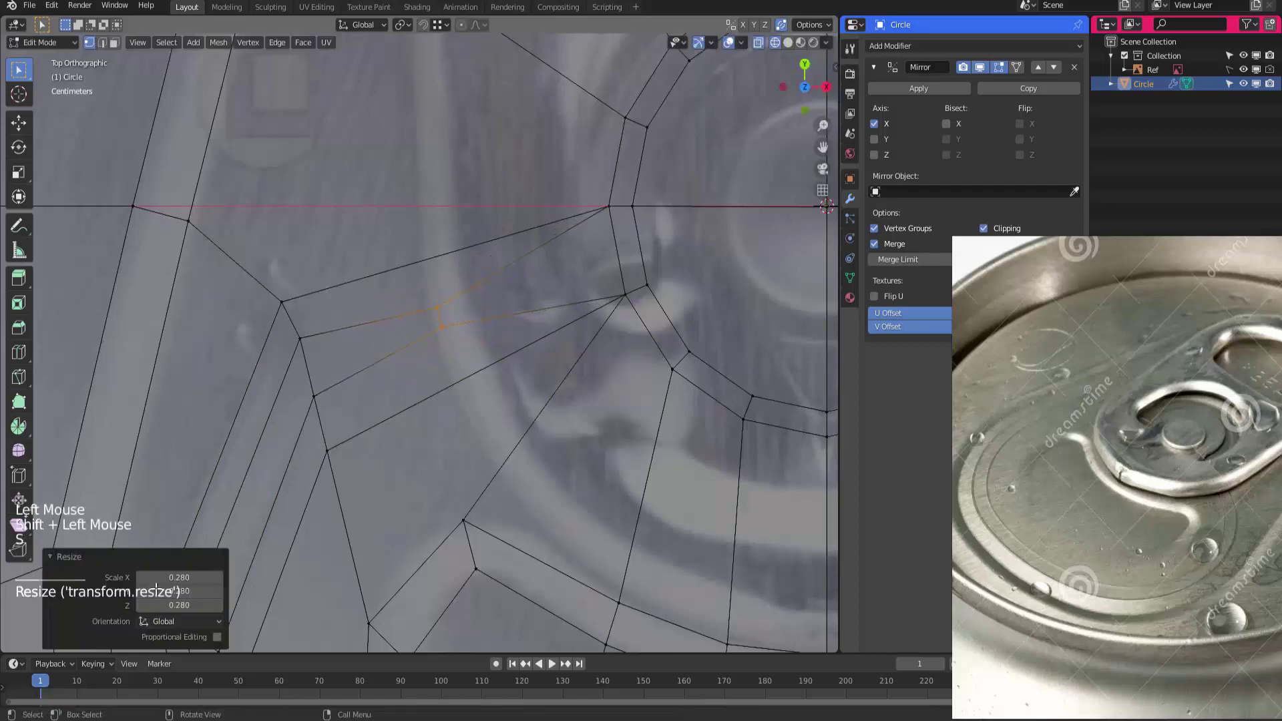
# Add one centred loop cut through the bevelled strips and around the groove's narrowed end
pyautogui.hotkey('ctrl', 'r')
pyautogui.click(294, 320)
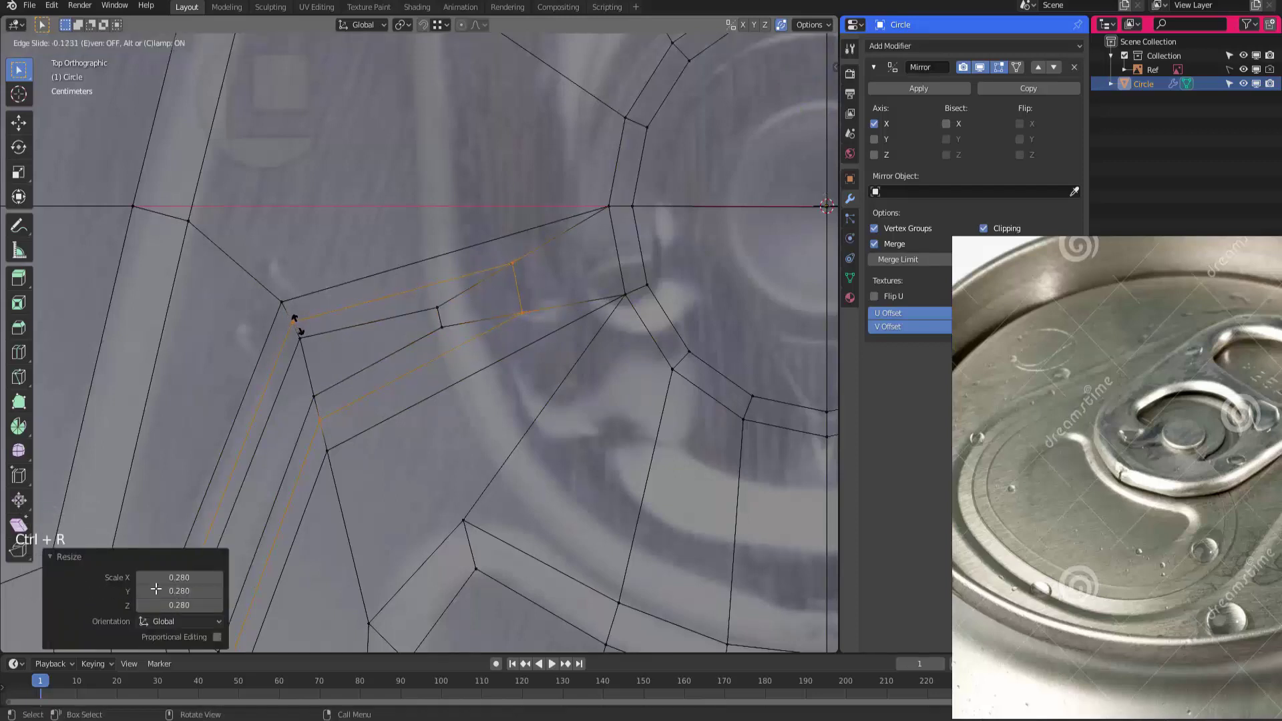
pyautogui.rightClick(297, 322)
# Knife an edge path from the loop cut's corner up across the upper spokes to the upper centre line
pyautogui.keyDown('shift'); pyautogui.moveTo(298, 322); pyautogui.dragTo(342, 354, button='middle'); pyautogui.keyUp('shift')
pyautogui.moveTo(155, 589)
pyautogui.keyDown('shift'); pyautogui.mouseDown(button='middle')
pyautogui.moveTo(142, 523)
pyautogui.moveTo(96, 486)
pyautogui.moveTo(36, 577)
pyautogui.moveTo(156, 646)
pyautogui.moveTo(156, 555)
pyautogui.moveTo(194, 651)
pyautogui.moveTo(155, 568)
pyautogui.moveTo(167, 605)
pyautogui.moveTo(155, 651)
pyautogui.mouseUp(button='middle'); pyautogui.keyUp('shift')
pyautogui.press('k')
pyautogui.click(318, 444)
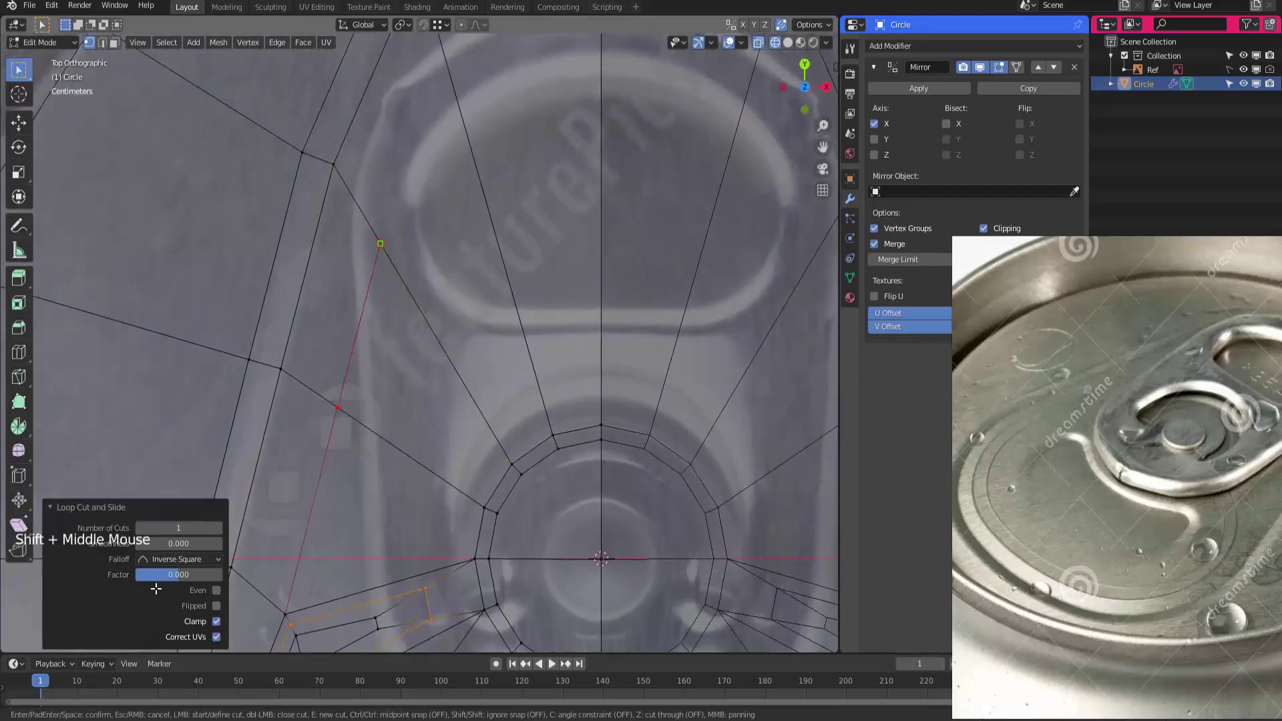
pyautogui.moveTo(155, 589)
pyautogui.keyDown('shift'); pyautogui.mouseDown(button='middle')
pyautogui.moveTo(141, 581)
pyautogui.moveTo(155, 574)
pyautogui.moveTo(160, 601)
pyautogui.moveTo(160, 581)
pyautogui.mouseUp(button='middle'); pyautogui.keyUp('shift')
pyautogui.click(440, 187)
pyautogui.press('Return')
# Turn off X-ray, leave Edit Mode, collapse the Mirror modifier and add a level 2 Subdivision Surface to the lid
pyautogui.hotkey('shift', 'z')
pyautogui.moveTo(155, 589)
pyautogui.keyDown('ctrl'); pyautogui.mouseDown(button='middle')
pyautogui.moveTo(156, 568)
pyautogui.moveTo(156, 601)
pyautogui.moveTo(155, 589)
pyautogui.mouseUp(button='middle'); pyautogui.keyUp('ctrl')
pyautogui.press('Tab')
pyautogui.click(874, 67)
pyautogui.hotkey('ctrl', '2')
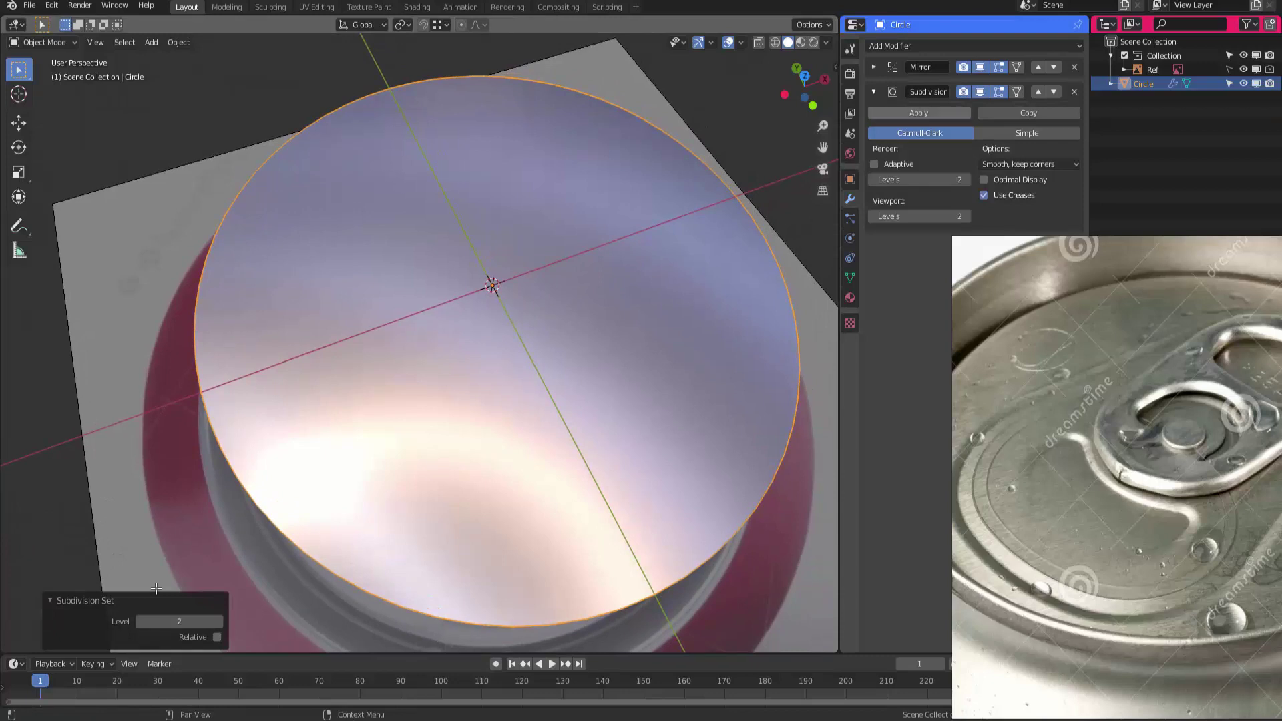
pyautogui.click(935, 45)
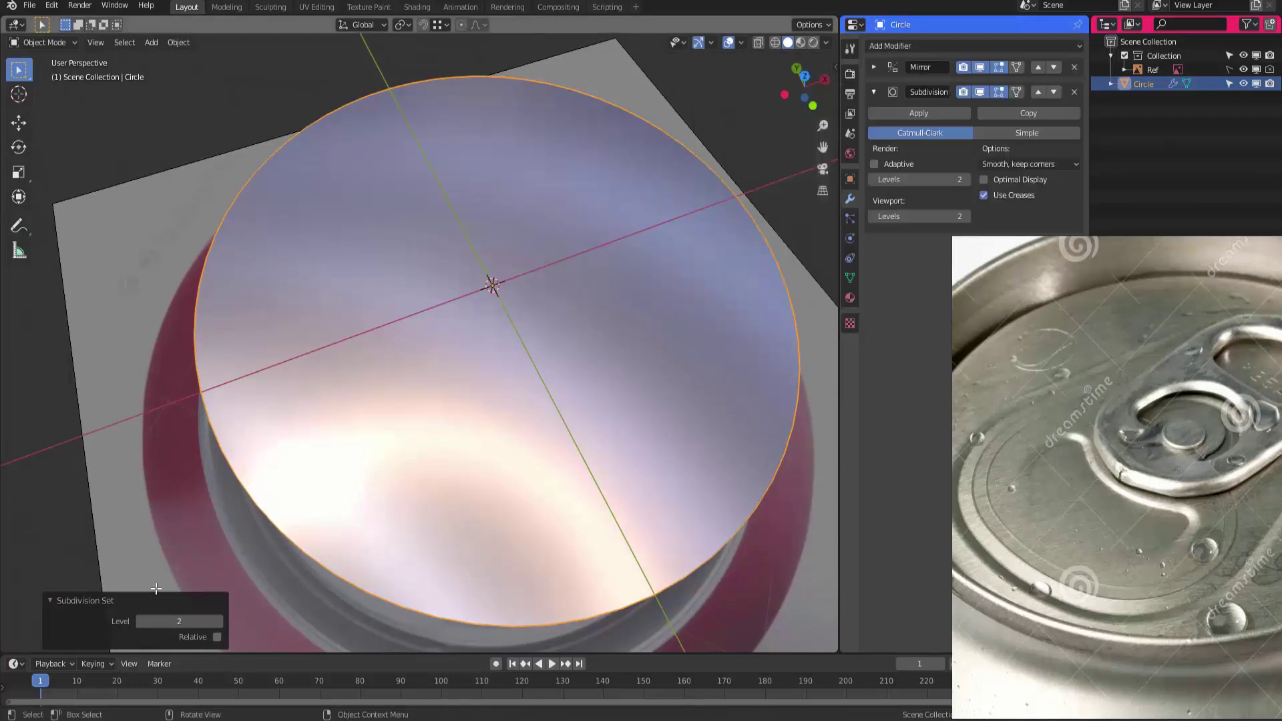
pyautogui.moveTo(156, 588); pyautogui.dragTo(156, 588, button='middle')
pyautogui.keyDown('shift'); pyautogui.moveTo(156, 588); pyautogui.dragTo(155, 588, button='middle'); pyautogui.keyUp('shift')
pyautogui.click(155, 588)
pyautogui.click(156, 588)
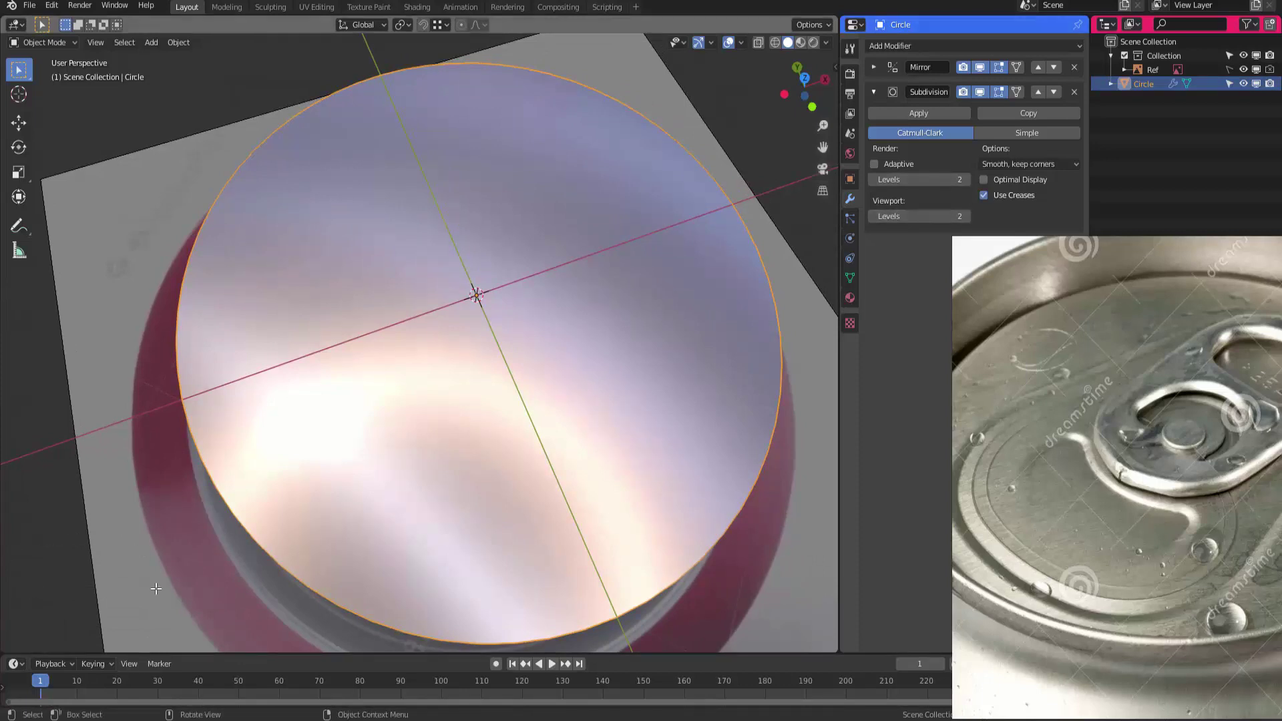
# Try higher subdivision levels up to 4 on the lid and set the viewport level back to 2
pyautogui.hotkey('ctrl', '3')
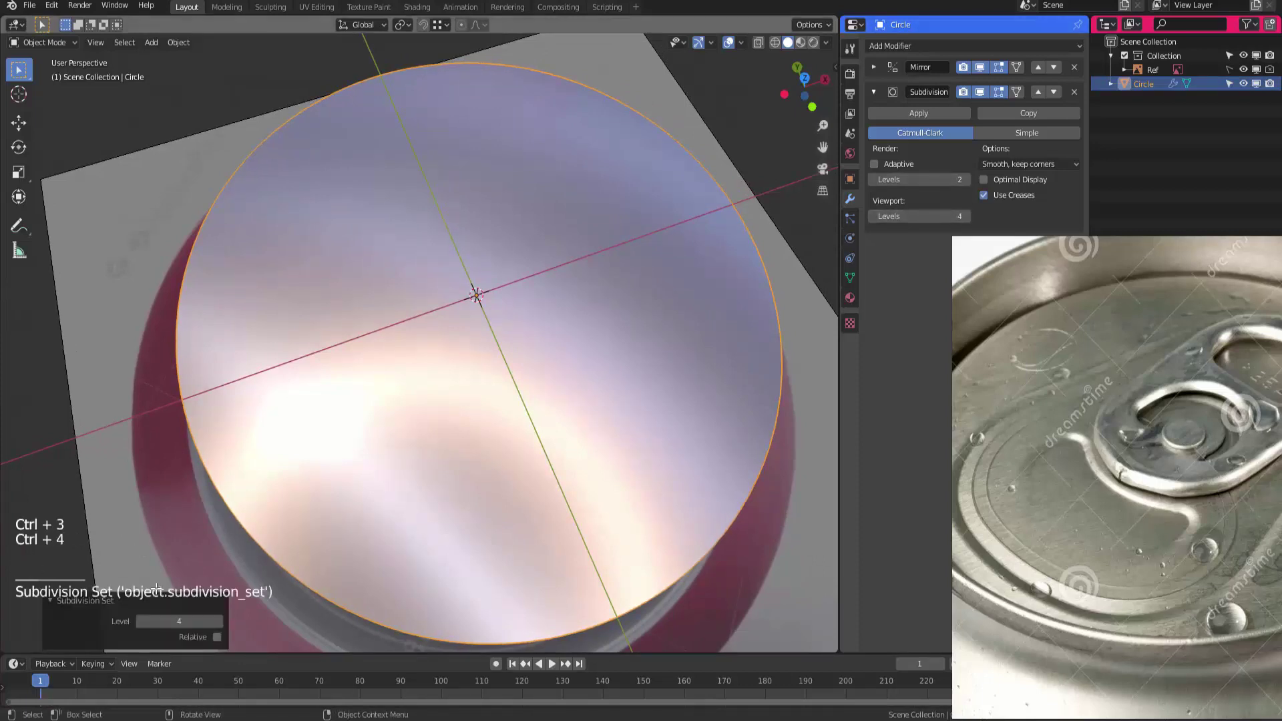
pyautogui.click(919, 216)
pyautogui.click(156, 587)
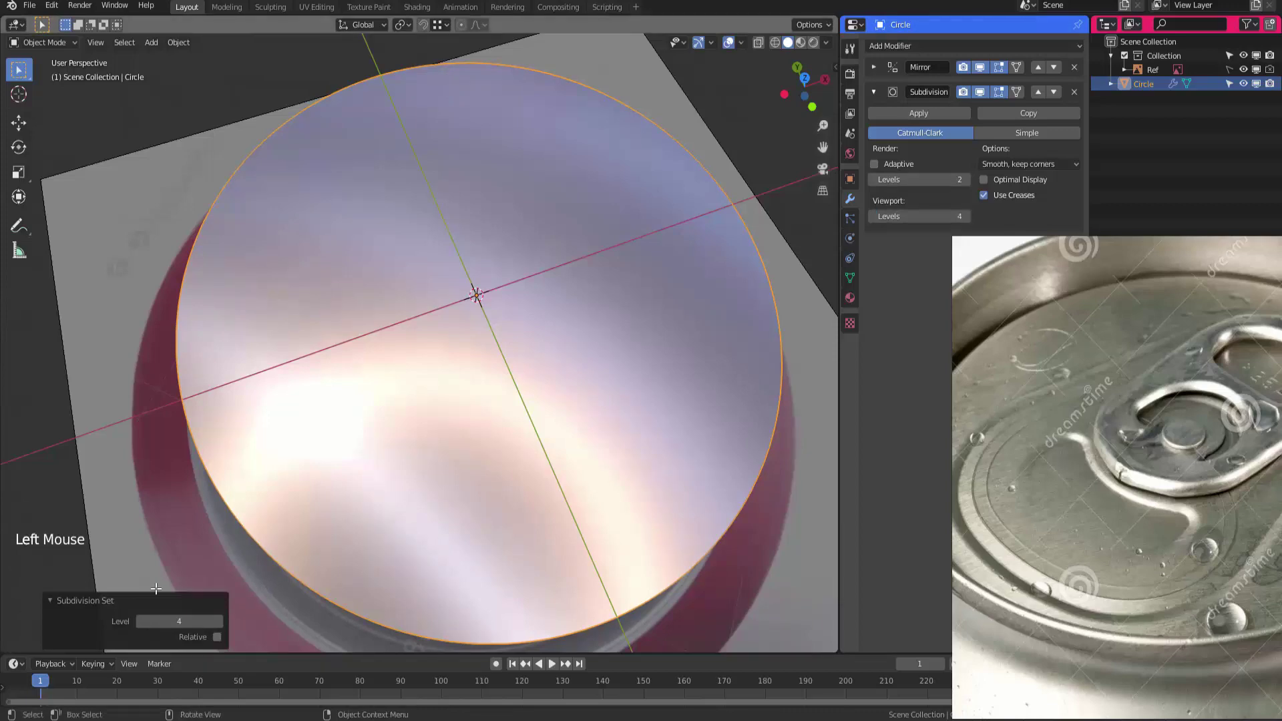
pyautogui.click(155, 588)
pyautogui.hotkey('ctrl', '2')
# Enter Edit Mode, show the Subdivision modifier's result on the cage and switch to face selection
pyautogui.moveTo(156, 588)
pyautogui.keyDown('shift'); pyautogui.mouseDown(button='middle')
pyautogui.moveTo(174, 574)
pyautogui.moveTo(155, 588)
pyautogui.mouseUp(button='middle'); pyautogui.keyUp('shift')
pyautogui.press('Tab')
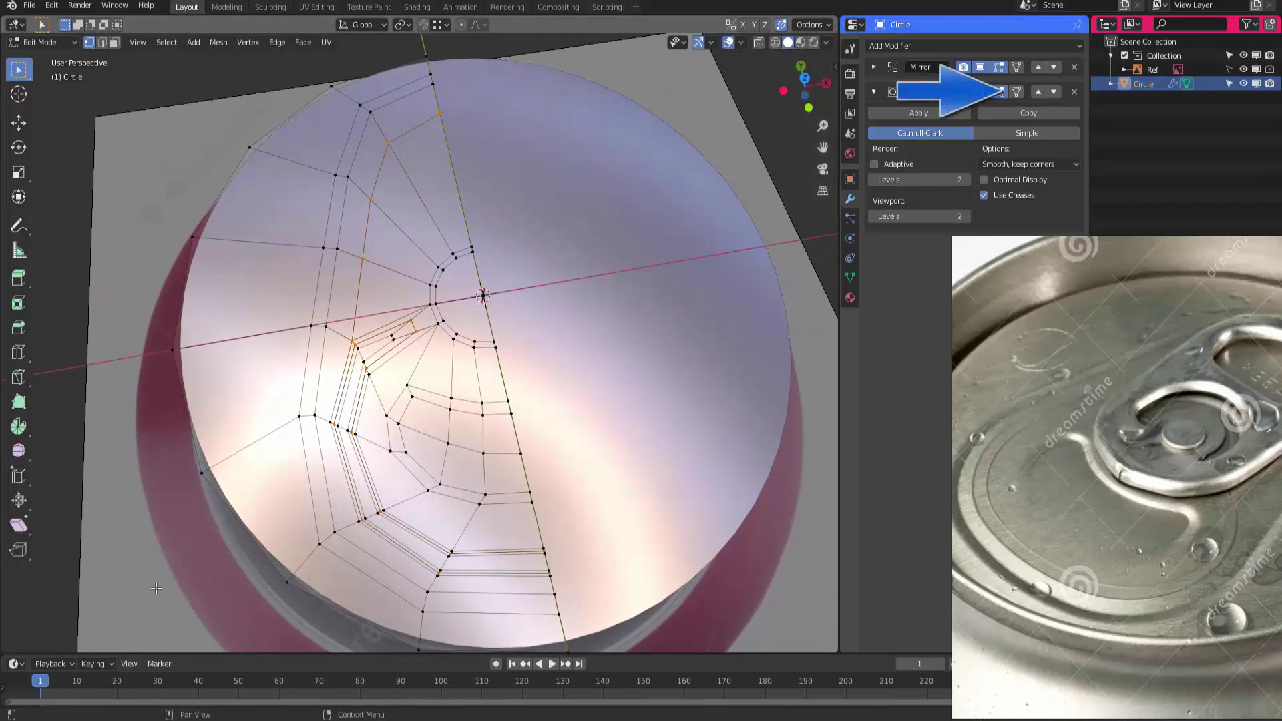
pyautogui.click(155, 588)
pyautogui.keyDown('shift'); pyautogui.moveTo(155, 588); pyautogui.dragTo(156, 589, button='middle'); pyautogui.keyUp('shift')
pyautogui.press('3')
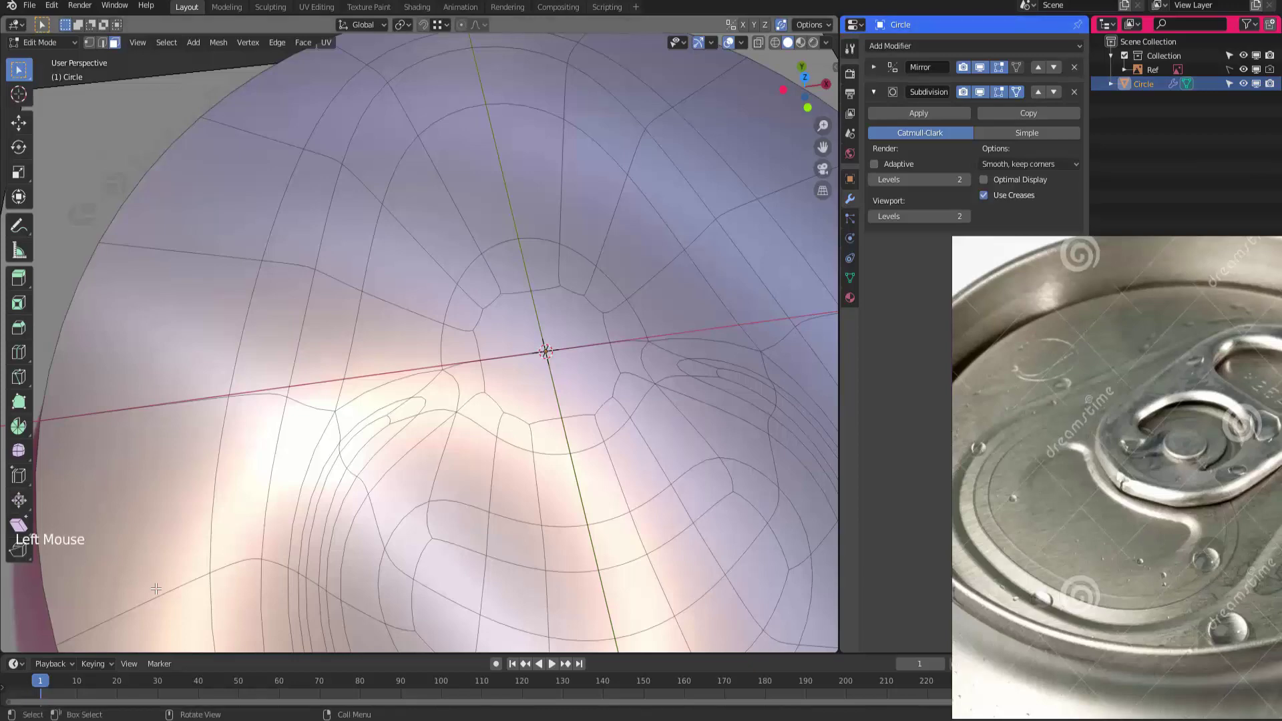
# Change the active selection tool to Circle Select with a radius of 25
pyautogui.moveTo(19, 69); pyautogui.dragTo(67, 130)
pyautogui.keyDown('shift'); pyautogui.moveTo(315, 263); pyautogui.dragTo(478, 331, button='middle'); pyautogui.keyUp('shift')
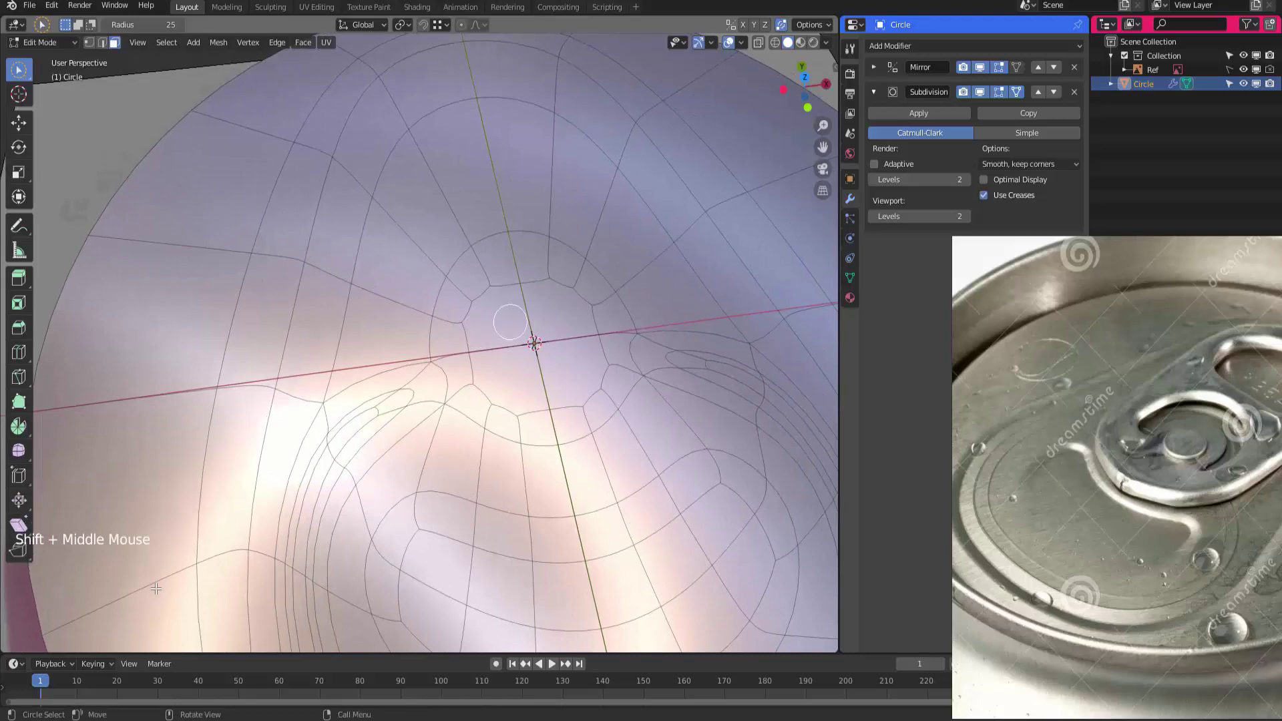
pyautogui.press('w')
pyautogui.press('w')
pyautogui.press('w')
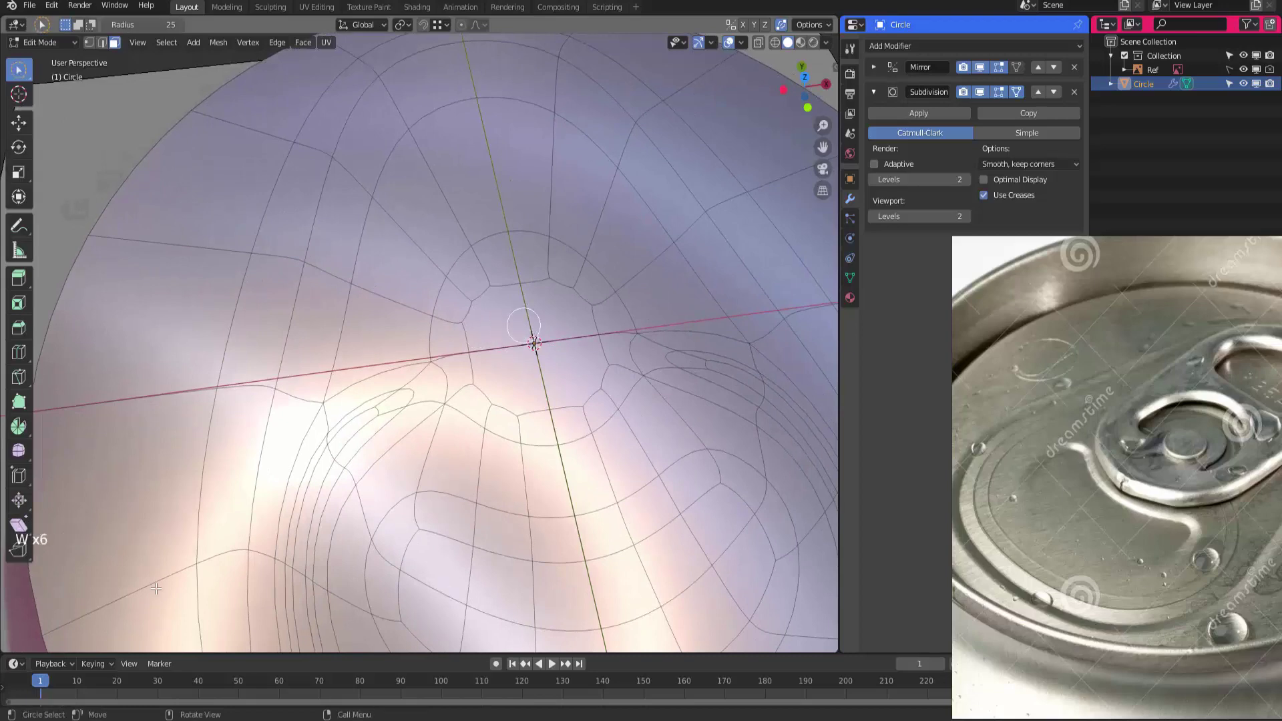
pyautogui.keyDown('shift'); pyautogui.moveTo(506, 327); pyautogui.dragTo(447, 347, button='middle'); pyautogui.keyUp('shift')
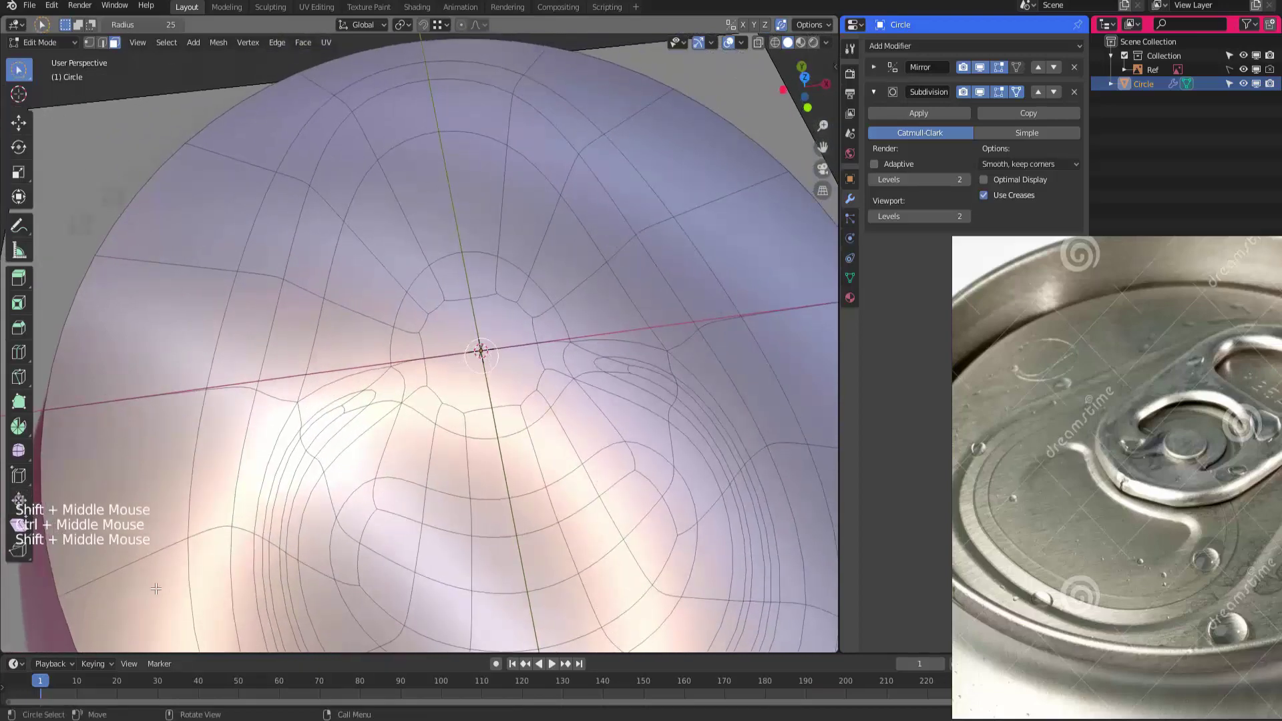
# Circle-select all faces inside the lid's teardrop outline and lower them about 0.06 m along Z
pyautogui.press('KP_7')
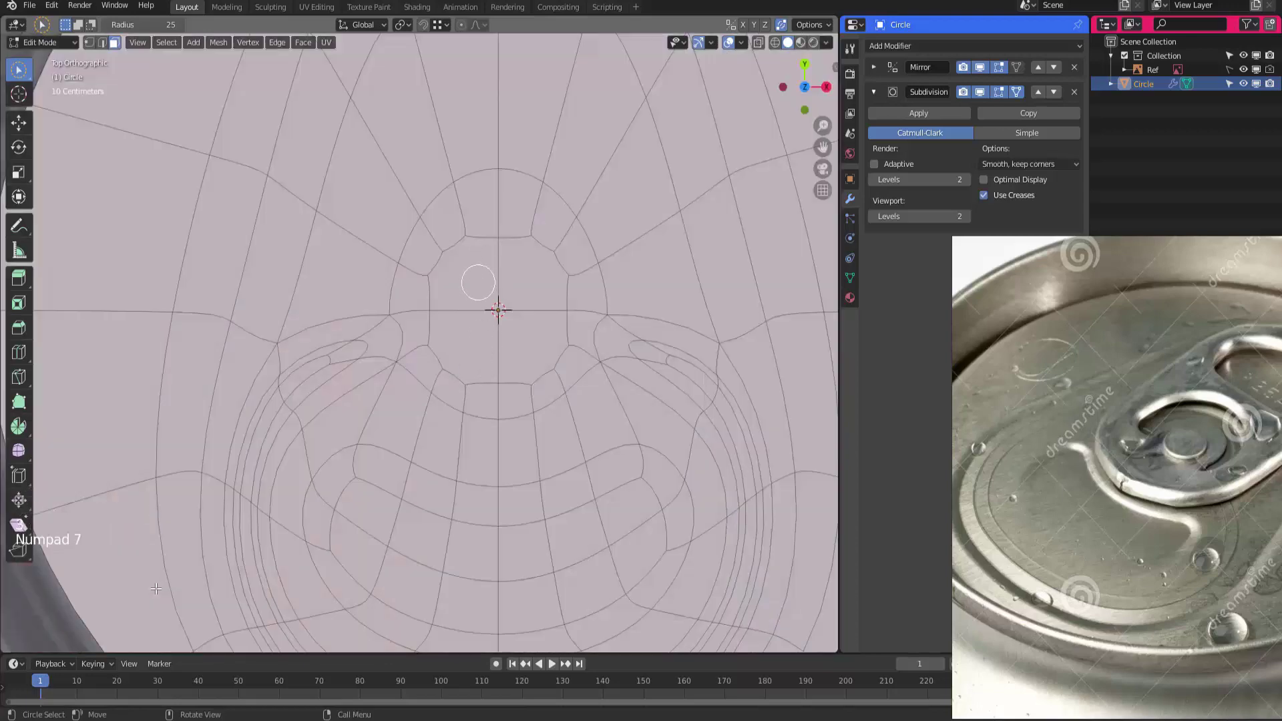
pyautogui.moveTo(464, 299); pyautogui.dragTo(468, 219)
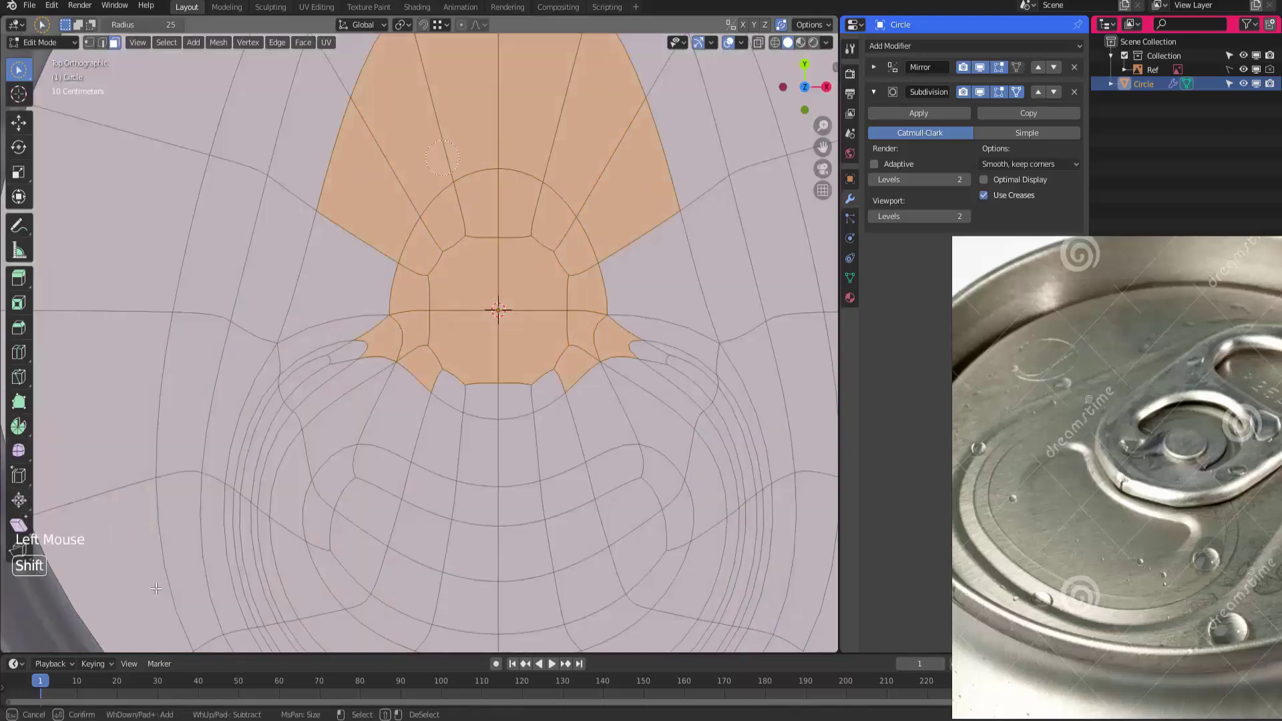
pyautogui.moveTo(442, 159); pyautogui.dragTo(374, 361)
pyautogui.keyDown('ctrl'); pyautogui.moveTo(374, 361); pyautogui.dragTo(385, 372, button='middle'); pyautogui.keyUp('ctrl')
pyautogui.keyDown('shift'); pyautogui.moveTo(398, 322); pyautogui.dragTo(342, 398); pyautogui.keyUp('shift')
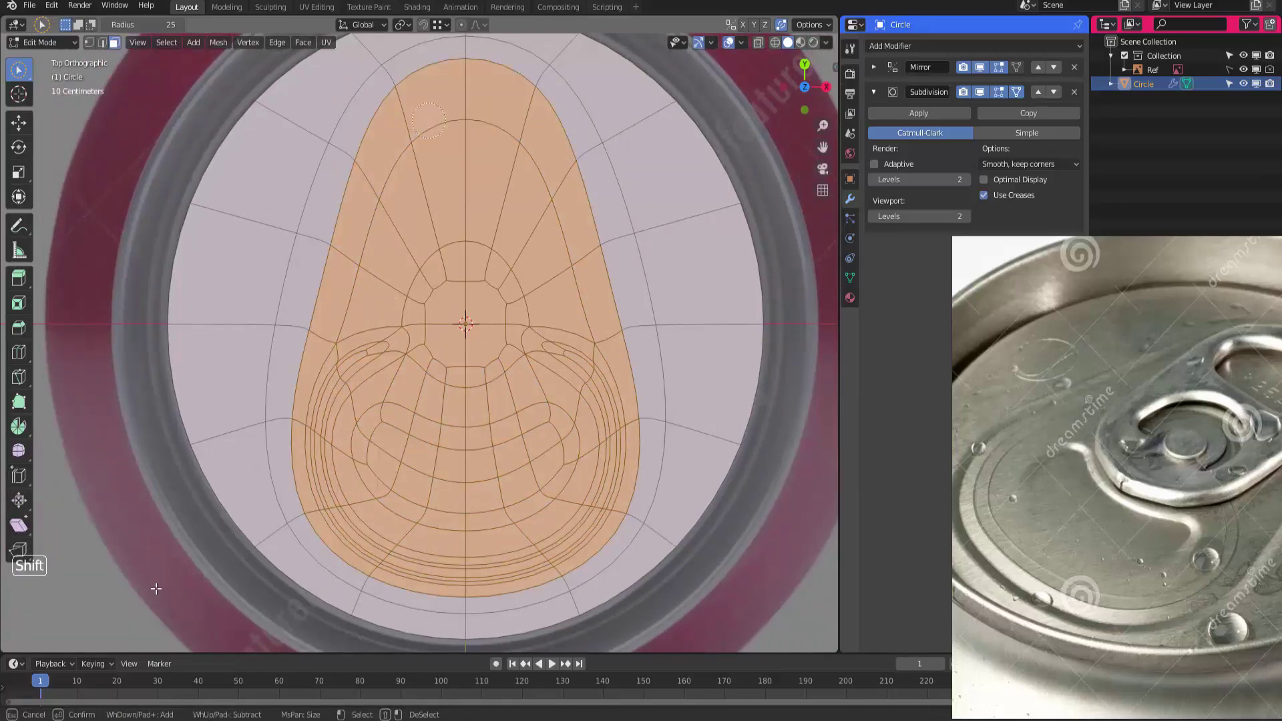
pyautogui.keyDown('ctrl'); pyautogui.moveTo(155, 588); pyautogui.dragTo(156, 574, button='middle'); pyautogui.keyUp('ctrl')
pyautogui.moveTo(156, 575)
pyautogui.mouseDown(button='middle')
pyautogui.moveTo(177, 547)
pyautogui.moveTo(155, 589)
pyautogui.mouseUp(button='middle')
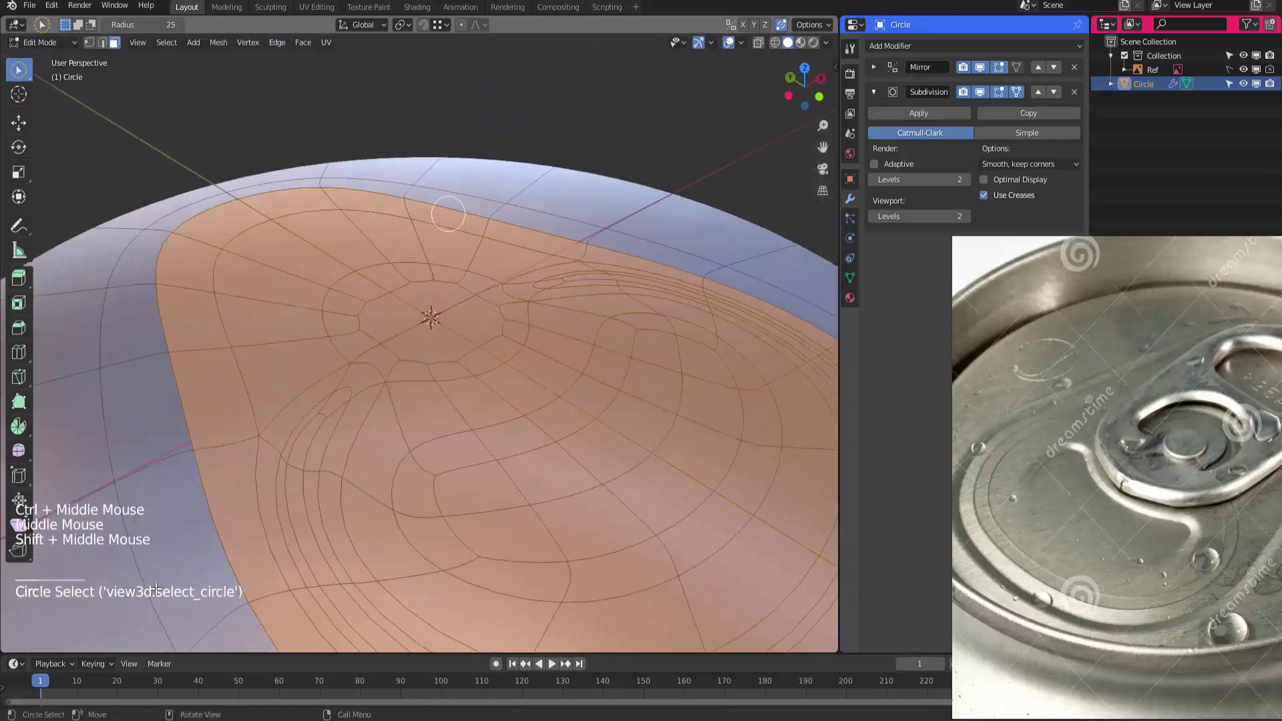
pyautogui.press('g')
pyautogui.press('z')
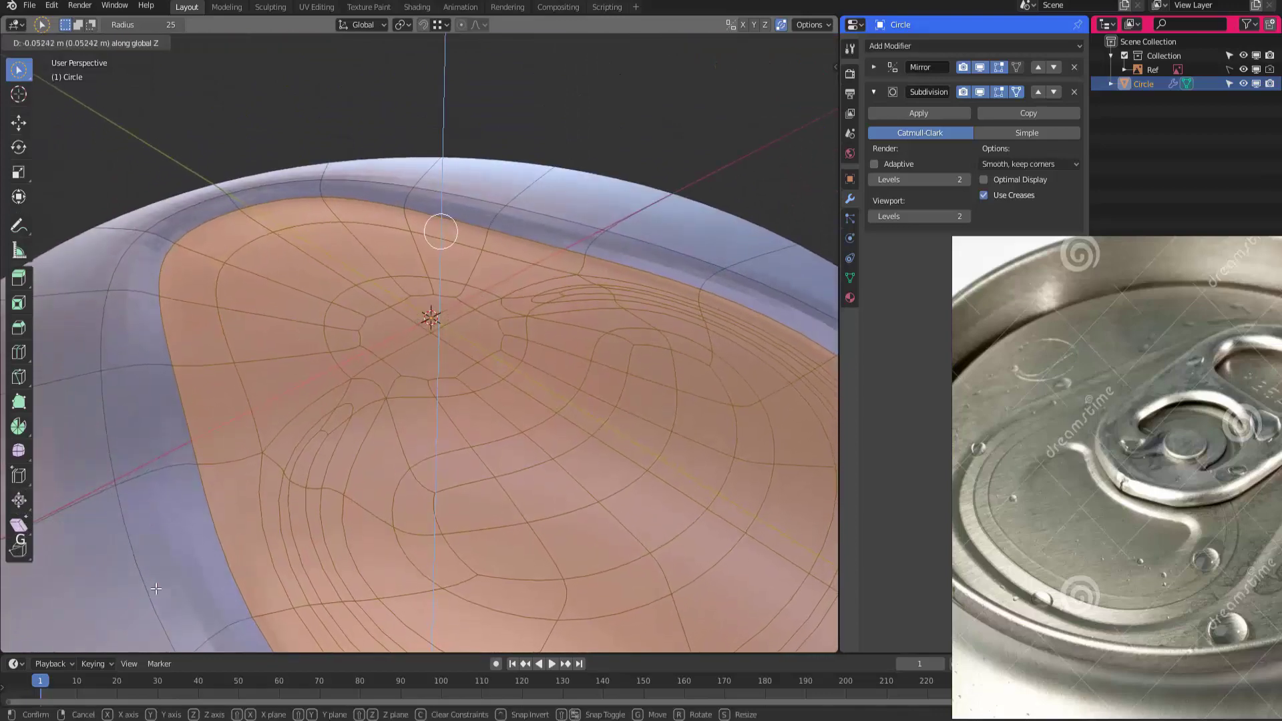
pyautogui.click(155, 588)
pyautogui.moveTo(155, 588); pyautogui.dragTo(156, 588, button='middle')
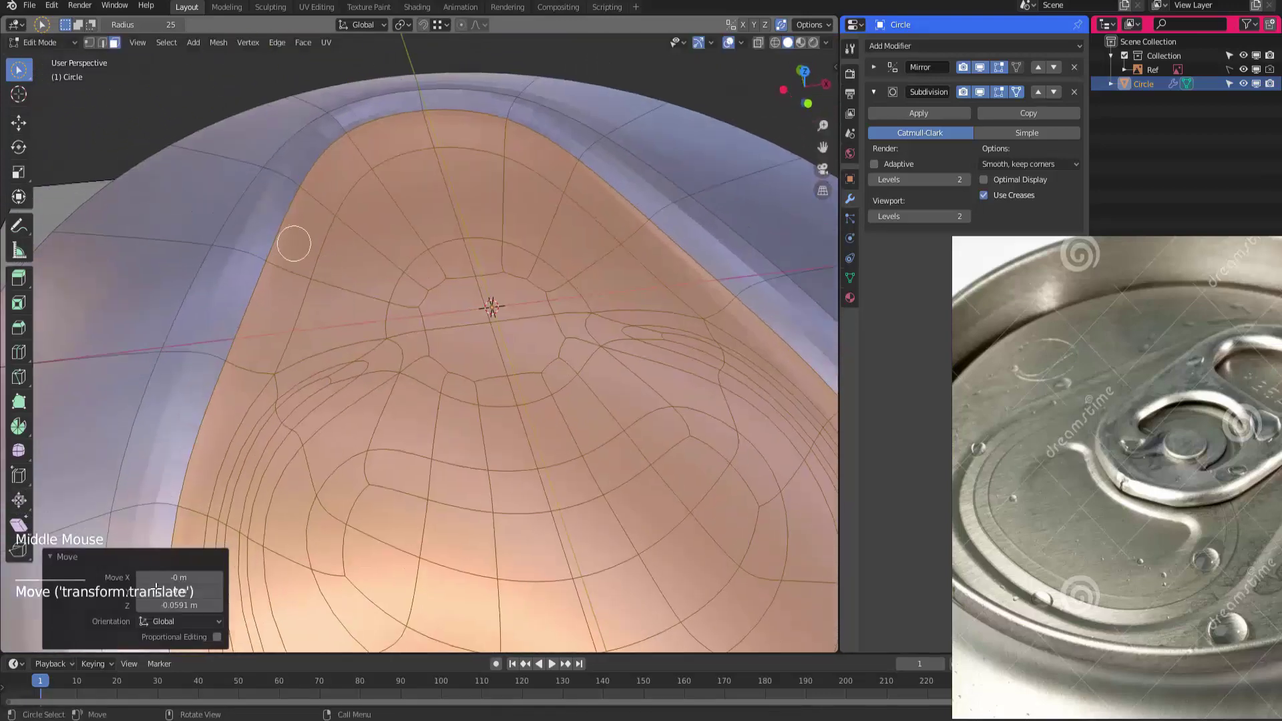
# Bevel the two edge loops that bound the slope of the lid's teardrop recess
pyautogui.press('2')
pyautogui.keyDown('alt'); pyautogui.click(244, 206); pyautogui.keyUp('alt')
pyautogui.keyDown('alt'); pyautogui.keyDown('shift'); pyautogui.click(301, 215); pyautogui.keyUp('shift'); pyautogui.keyUp('alt')
pyautogui.moveTo(324, 203); pyautogui.dragTo(373, 217, button='middle')
pyautogui.hotkey('ctrl', 'b')
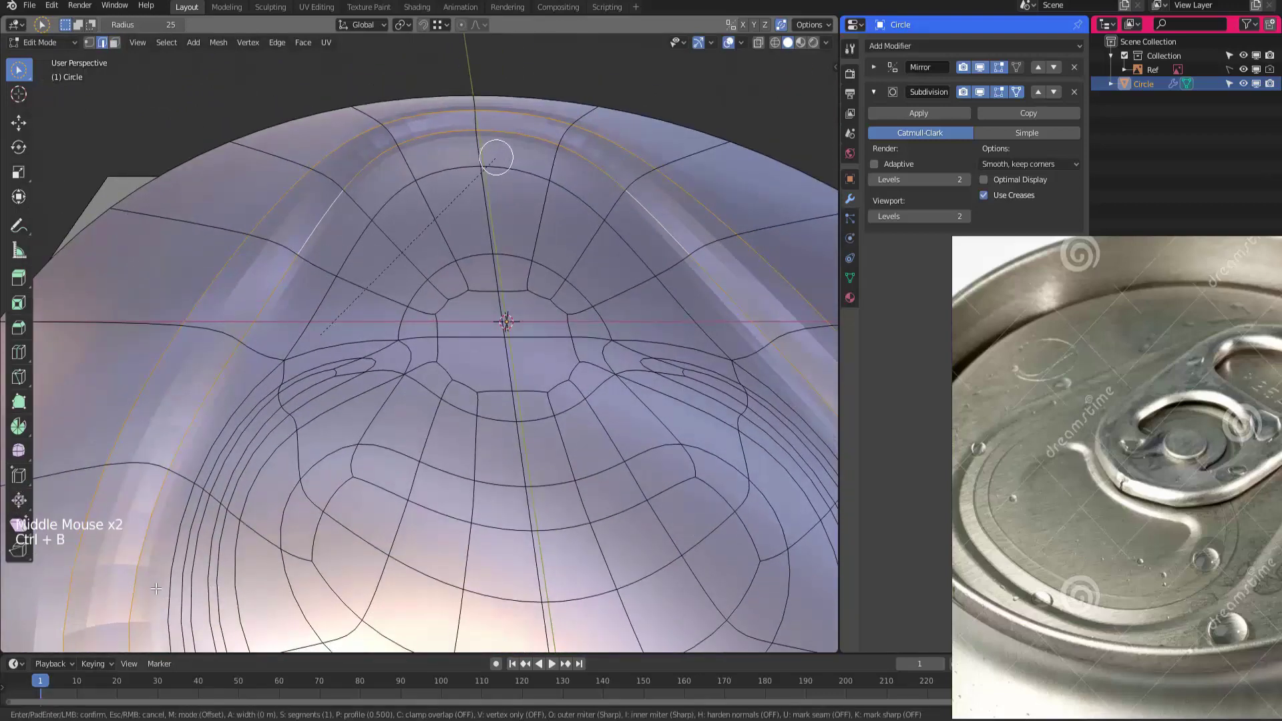
pyautogui.click(496, 159)
# Leave Edit Mode, shade the lid smooth and set its viewport subdivision level to 3
pyautogui.press('Tab')
pyautogui.keyDown('ctrl'); pyautogui.moveTo(497, 159); pyautogui.dragTo(427, 220, button='middle'); pyautogui.keyUp('ctrl')
pyautogui.rightClick(414, 203)
pyautogui.click(414, 215)
pyautogui.keyDown('shift'); pyautogui.moveTo(427, 221); pyautogui.dragTo(441, 227, button='middle'); pyautogui.keyUp('shift')
pyautogui.moveTo(157, 589); pyautogui.dragTo(155, 589, button='middle')
pyautogui.hotkey('ctrl', '3')
pyautogui.click(156, 589)
# In Edit Mode, circle-select the crescent-shaped group of faces below the centre and lower them slightly
pyautogui.press('Tab')
pyautogui.click(427, 400)
pyautogui.press('c')
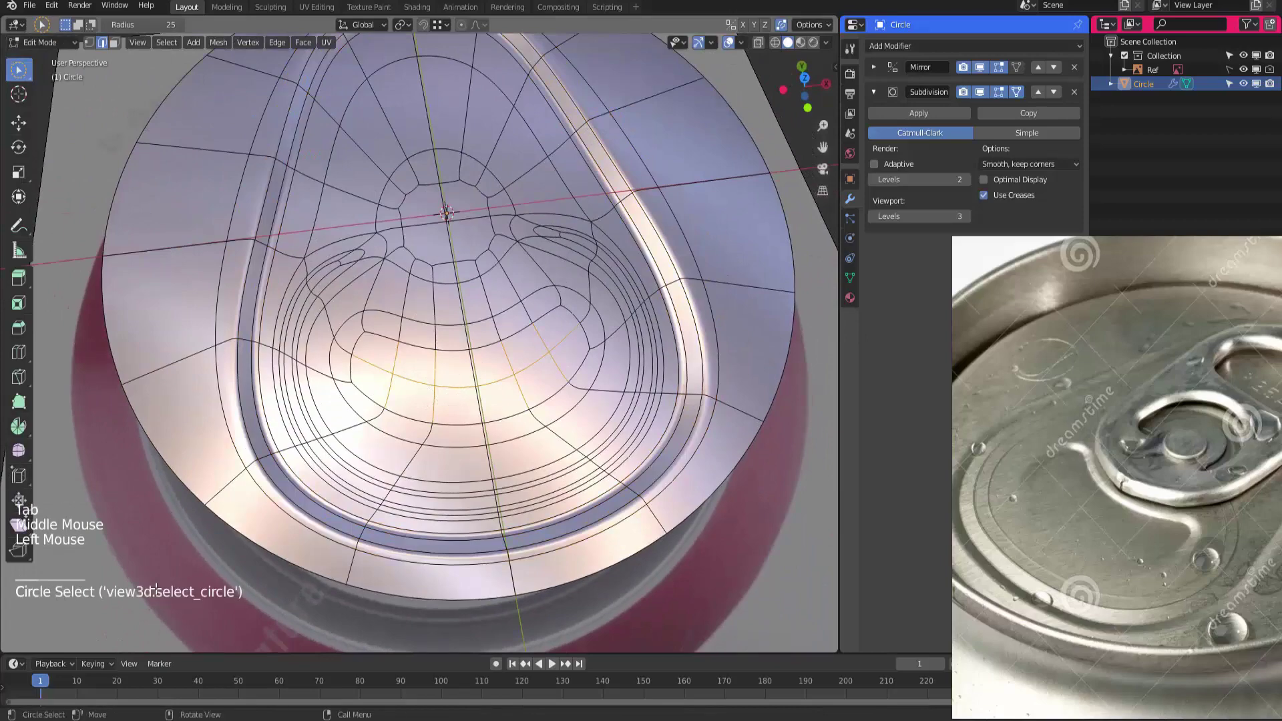
pyautogui.press('3')
pyautogui.moveTo(388, 374)
pyautogui.mouseDown()
pyautogui.moveTo(548, 361)
pyautogui.moveTo(427, 401)
pyautogui.mouseUp()
pyautogui.moveTo(428, 400); pyautogui.dragTo(508, 348, button='middle')
pyautogui.keyDown('ctrl'); pyautogui.moveTo(507, 347); pyautogui.dragTo(597, 281, button='middle'); pyautogui.keyUp('ctrl')
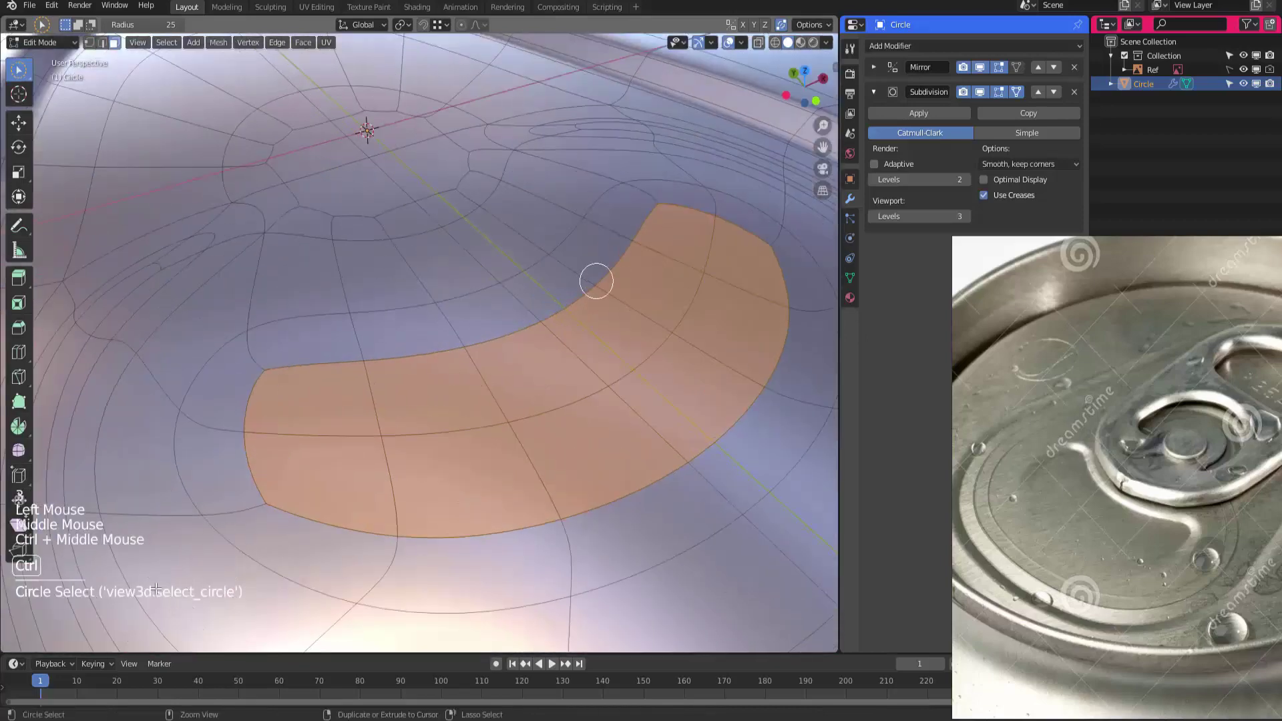
pyautogui.press('g')
pyautogui.keyDown('alt'); pyautogui.click(601, 220); pyautogui.keyUp('alt')
# Bevel the inner and outer edge loops around the crescent recess and preview the result in Object Mode
pyautogui.press('2')
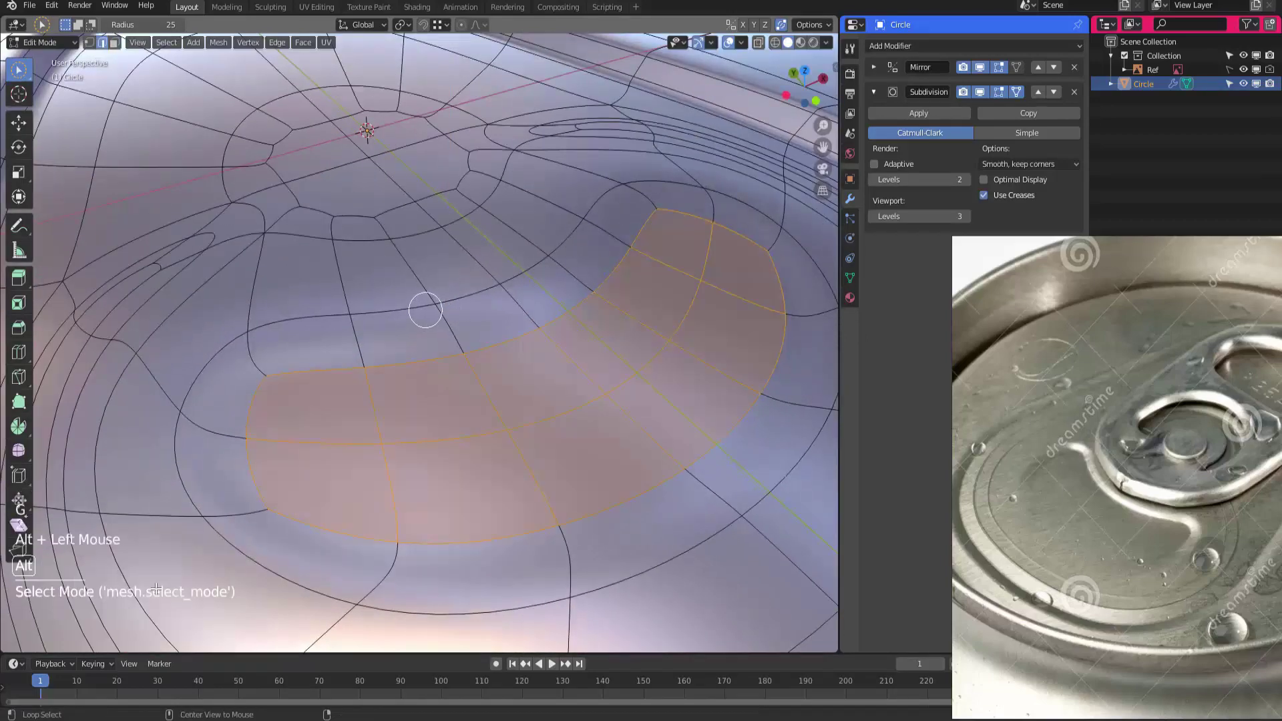
pyautogui.keyDown('alt'); pyautogui.keyDown('shift'); pyautogui.click(434, 349); pyautogui.keyUp('shift'); pyautogui.keyUp('alt')
pyautogui.keyDown('alt'); pyautogui.keyDown('shift'); pyautogui.click(301, 518); pyautogui.keyUp('shift'); pyautogui.keyUp('alt')
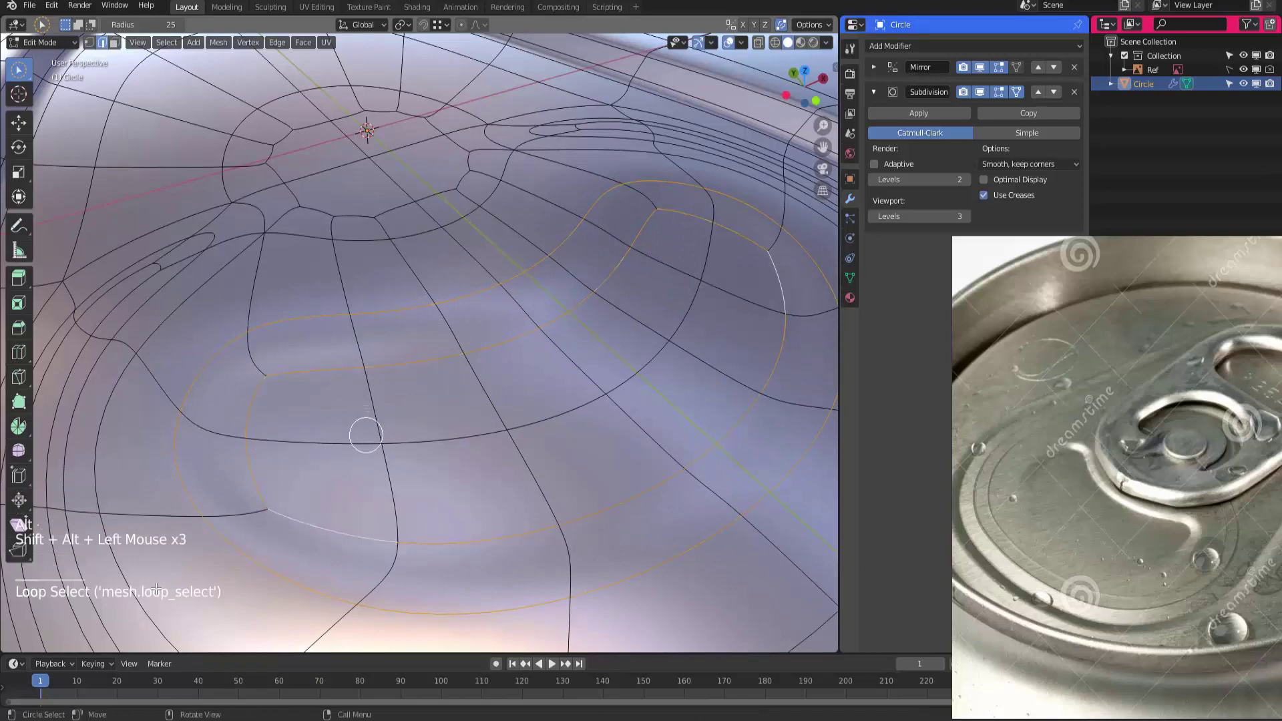
pyautogui.moveTo(363, 429); pyautogui.dragTo(444, 306, button='middle')
pyautogui.hotkey('ctrl', 'b')
pyautogui.click(524, 297)
pyautogui.press('Tab')
pyautogui.click(430, 333)
# Hide the Subdivision in the viewport and knife-cut two diagonal edges from the inner half-circle's vertices to the lid's centre
pyautogui.press('Tab')
pyautogui.press('3')
pyautogui.press('KP_7')
pyautogui.click(980, 91)
pyautogui.keyDown('shift'); pyautogui.moveTo(529, 298); pyautogui.dragTo(409, 264, button='middle'); pyautogui.keyUp('shift')
pyautogui.press('1')
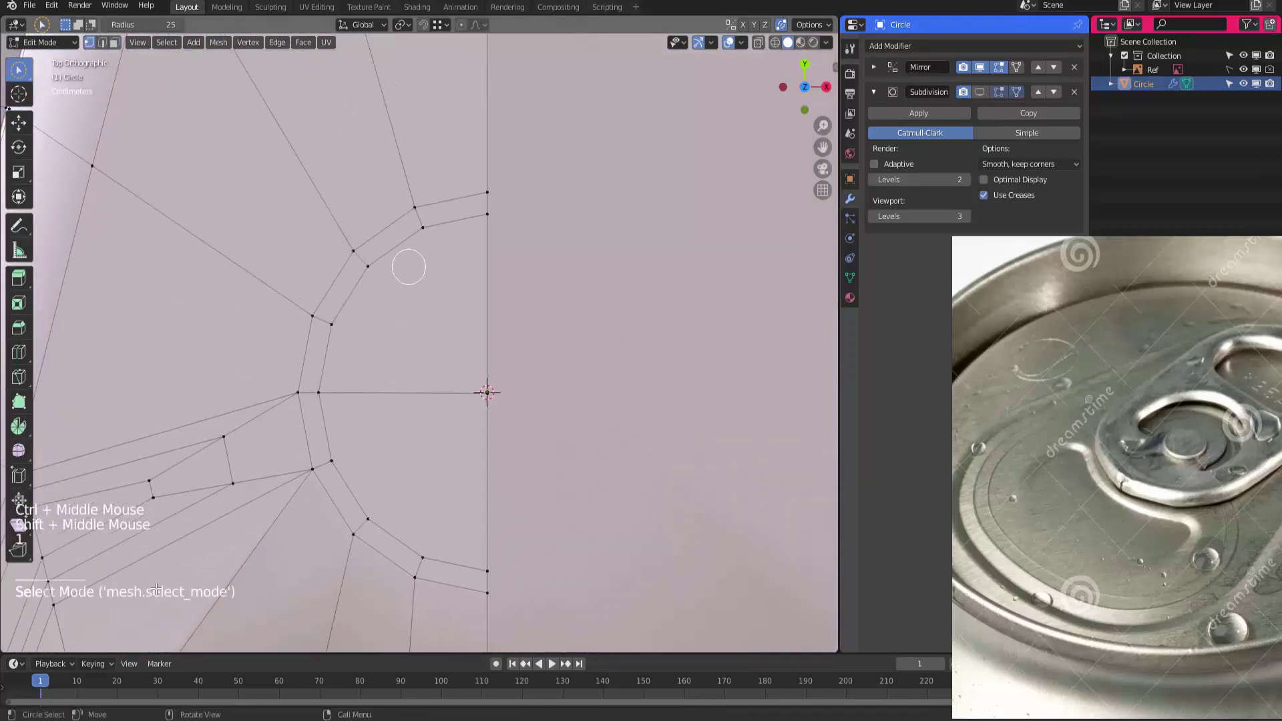
pyautogui.press('k')
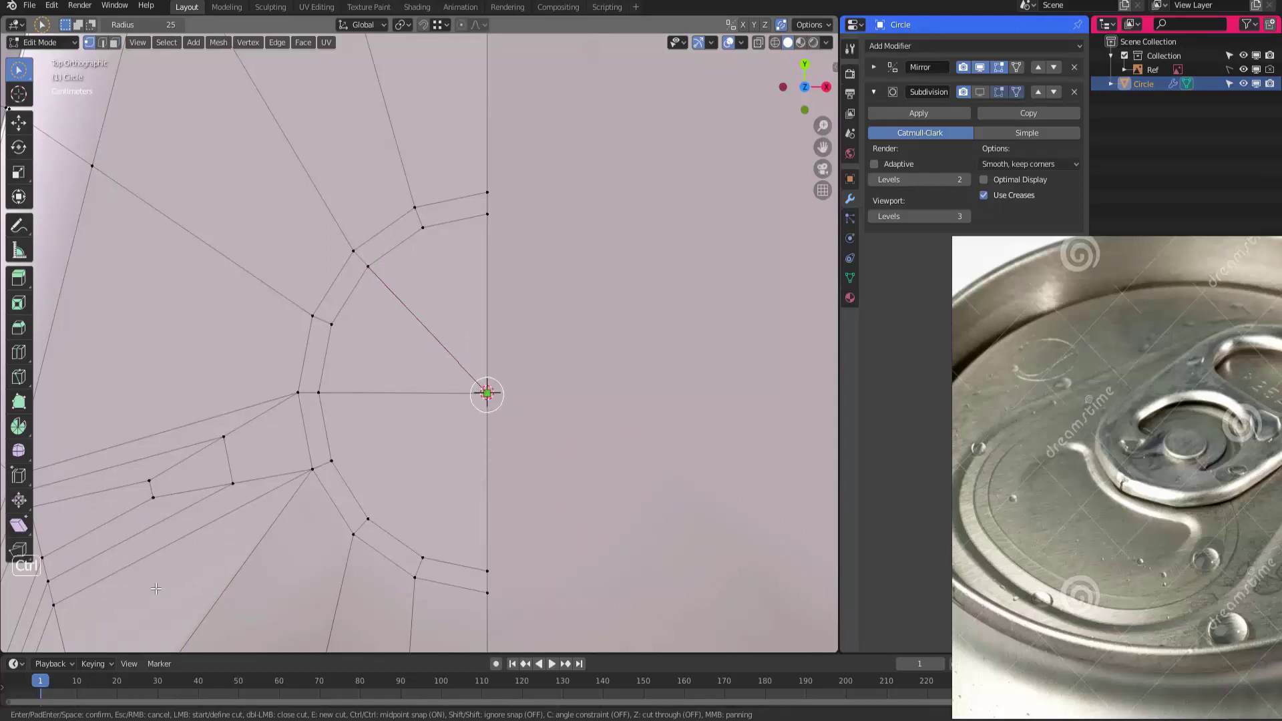
pyautogui.press('Return')
pyautogui.press('k')
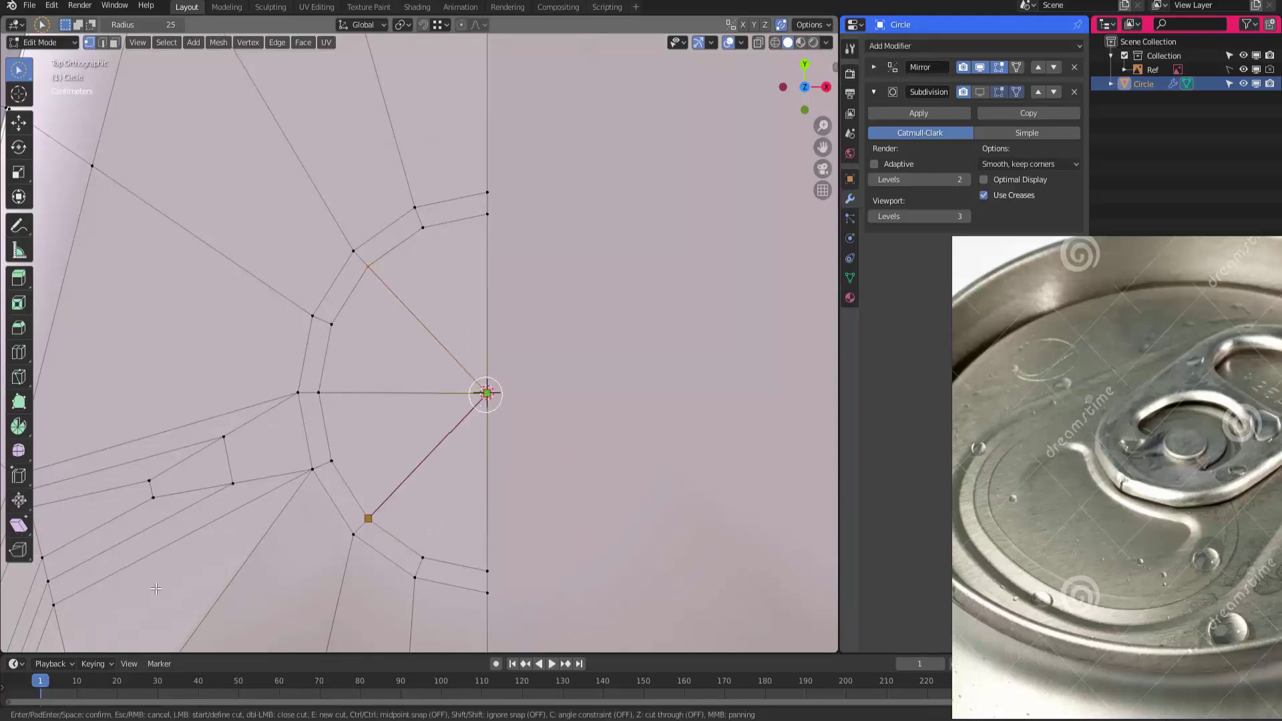
pyautogui.press('Return')
pyautogui.press('c')
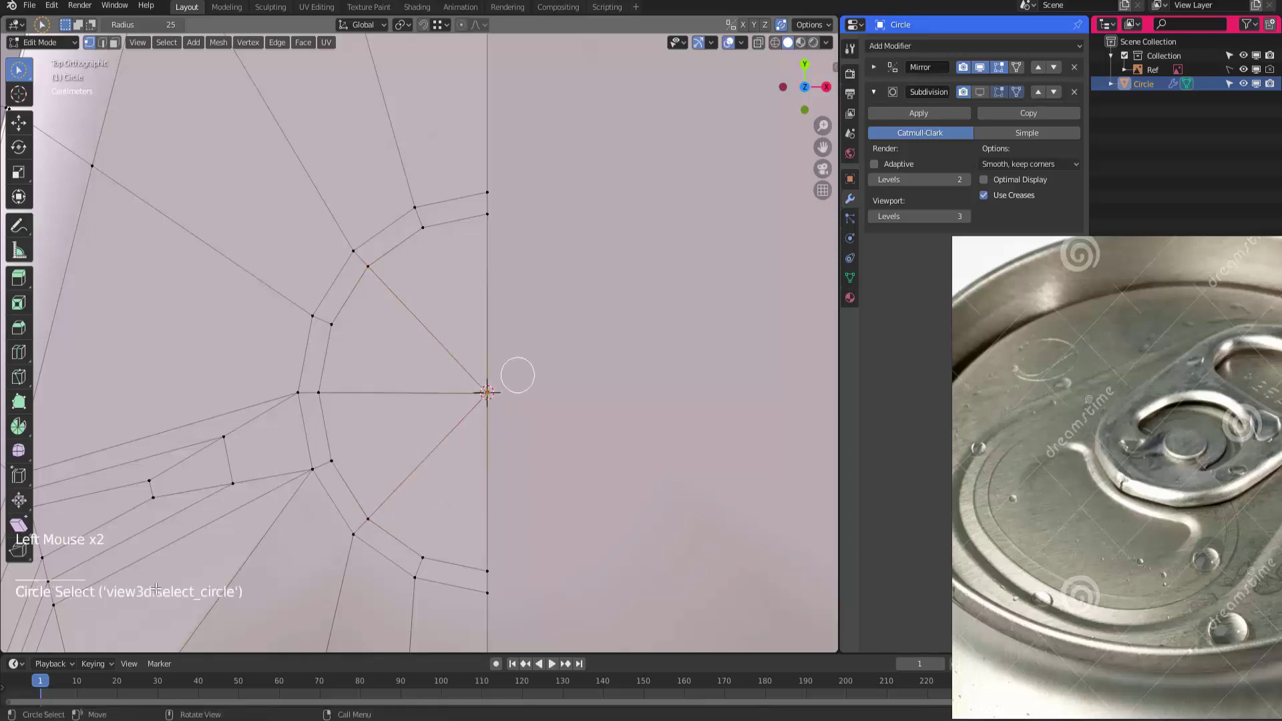
pyautogui.press('g')
pyautogui.rightClick(511, 351)
pyautogui.press('Escape')
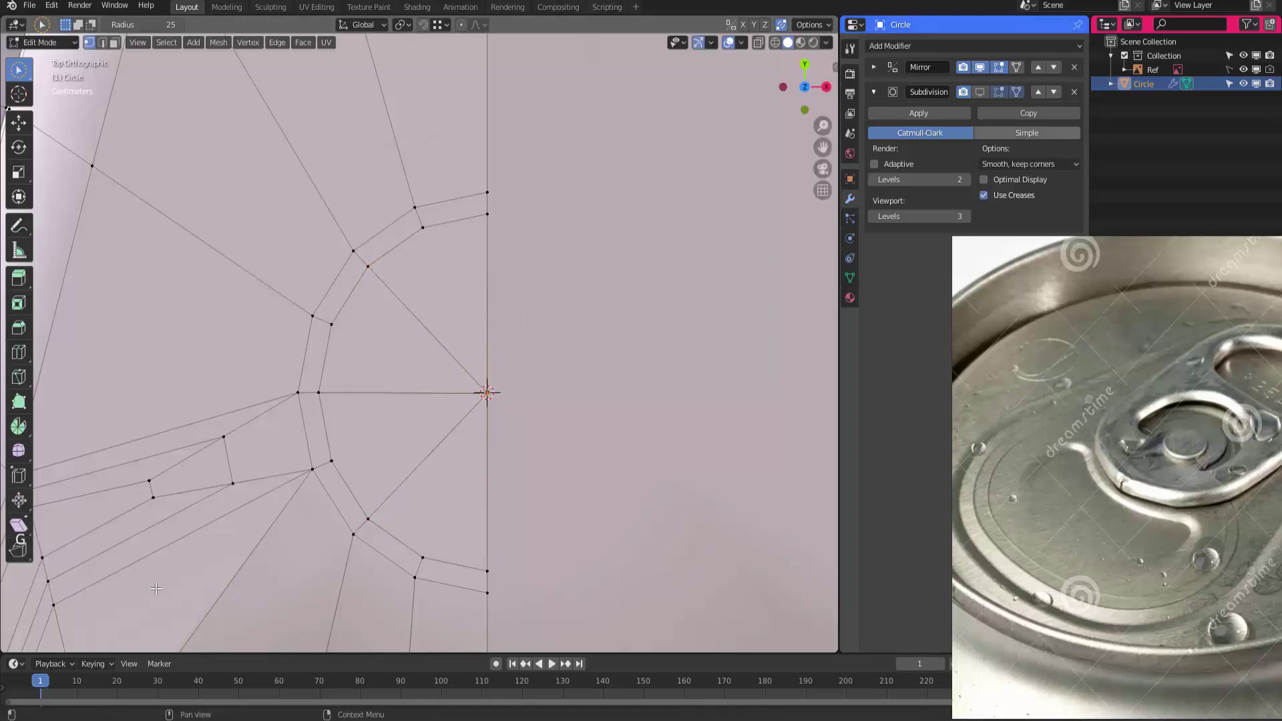
# With the Subdivision shown again, circle-select the faces around the lid's centre and inset them about 0.07 m
pyautogui.press('Tab')
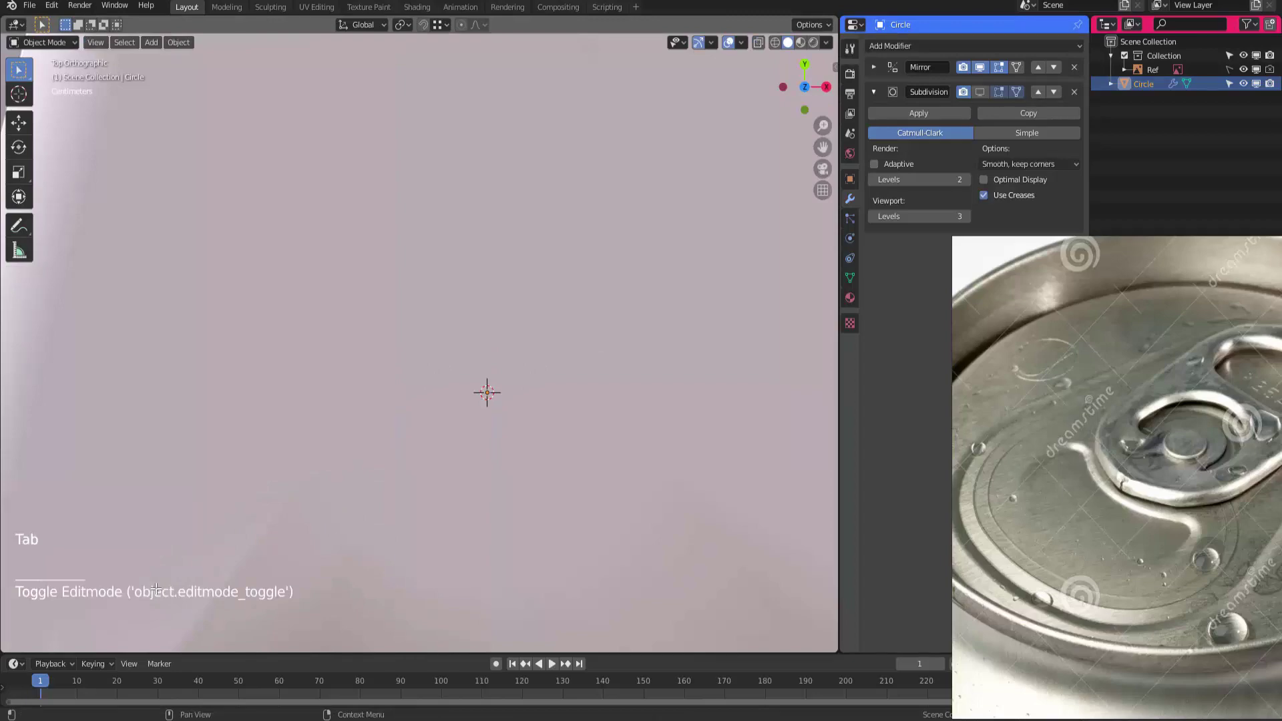
pyautogui.press('Tab')
pyautogui.moveTo(492, 364)
pyautogui.keyDown('ctrl'); pyautogui.mouseDown(button='middle')
pyautogui.moveTo(492, 347)
pyautogui.moveTo(481, 358)
pyautogui.moveTo(491, 352)
pyautogui.mouseUp(button='middle'); pyautogui.keyUp('ctrl')
pyautogui.press('3')
pyautogui.moveTo(492, 352)
pyautogui.mouseDown()
pyautogui.moveTo(434, 361)
pyautogui.moveTo(507, 428)
pyautogui.mouseUp()
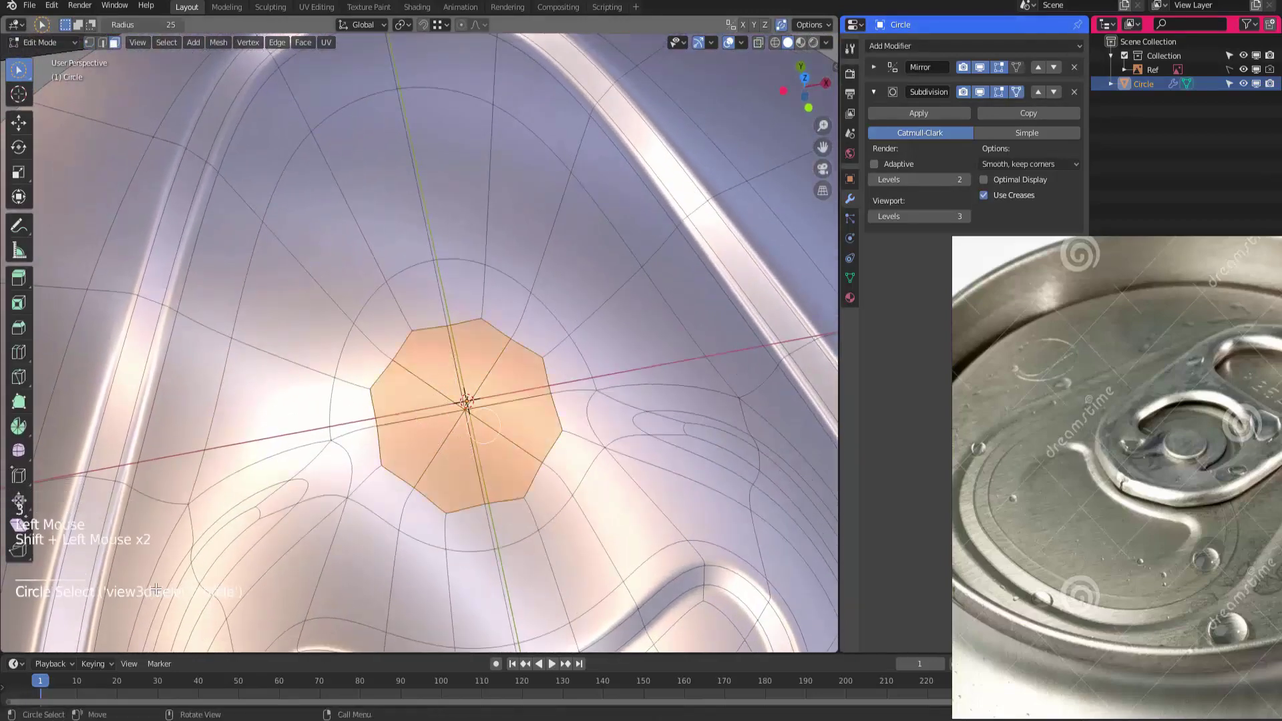
pyautogui.moveTo(507, 427)
pyautogui.keyDown('ctrl'); pyautogui.mouseDown(button='middle')
pyautogui.moveTo(547, 365)
pyautogui.moveTo(635, 292)
pyautogui.mouseUp(button='middle'); pyautogui.keyUp('ctrl')
pyautogui.press('i')
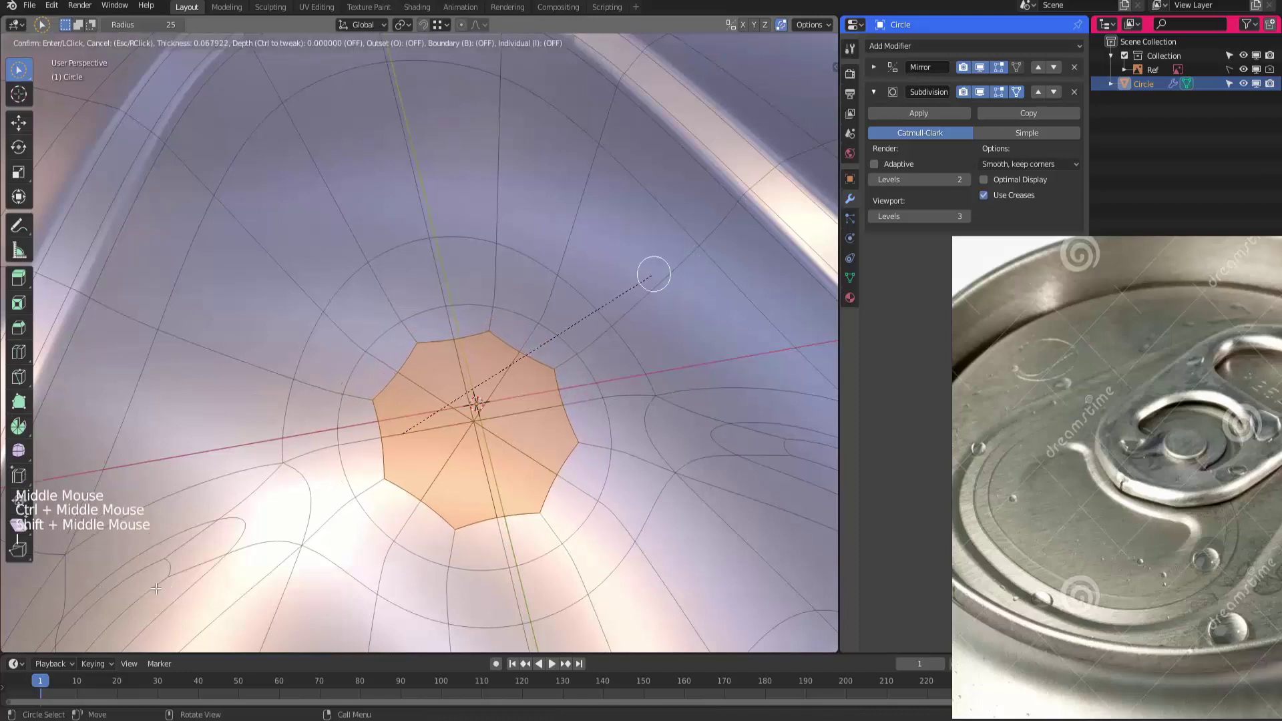
pyautogui.click(648, 273)
# Select the ring of faces around the centre, inset it about 0.042 m and lower it about 0.01 m along Z
pyautogui.keyDown('alt'); pyautogui.click(489, 321); pyautogui.keyUp('alt')
pyautogui.moveTo(489, 321); pyautogui.dragTo(502, 342, button='middle')
pyautogui.keyDown('shift'); pyautogui.moveTo(502, 342); pyautogui.dragTo(506, 348, button='middle'); pyautogui.keyUp('shift')
pyautogui.press('i')
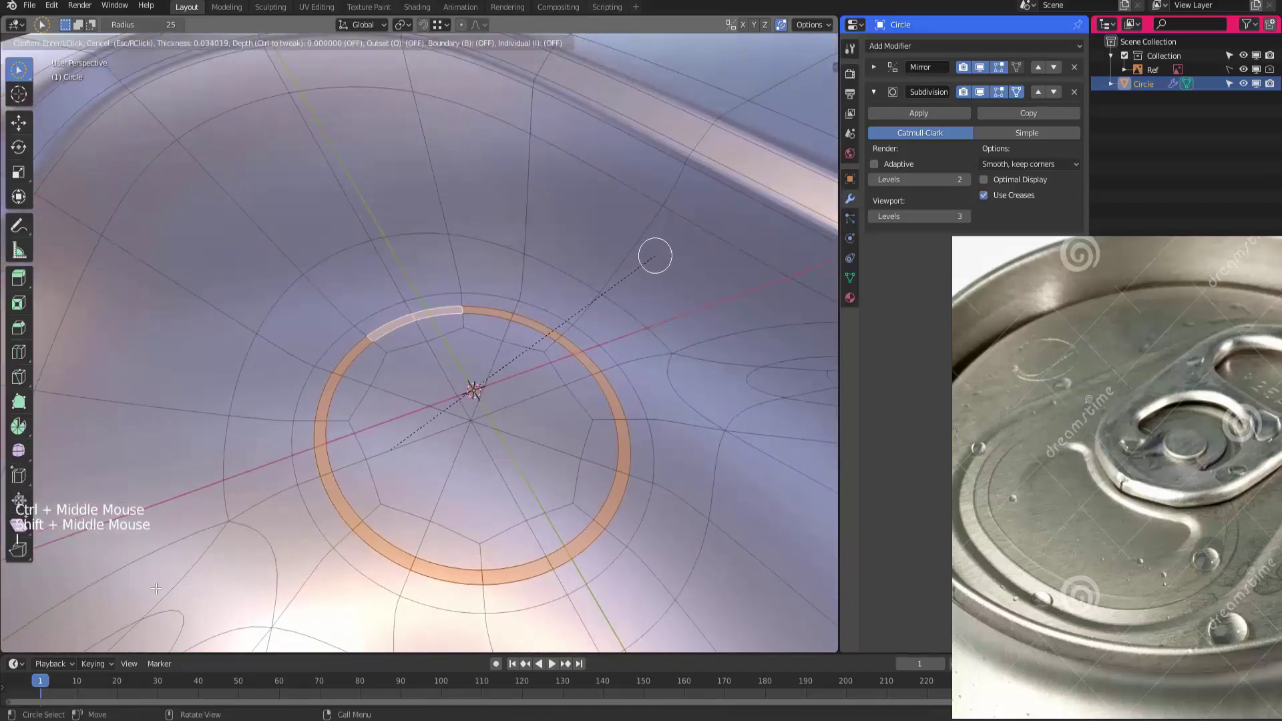
pyautogui.click(647, 258)
pyautogui.moveTo(647, 258); pyautogui.dragTo(633, 289, button='middle')
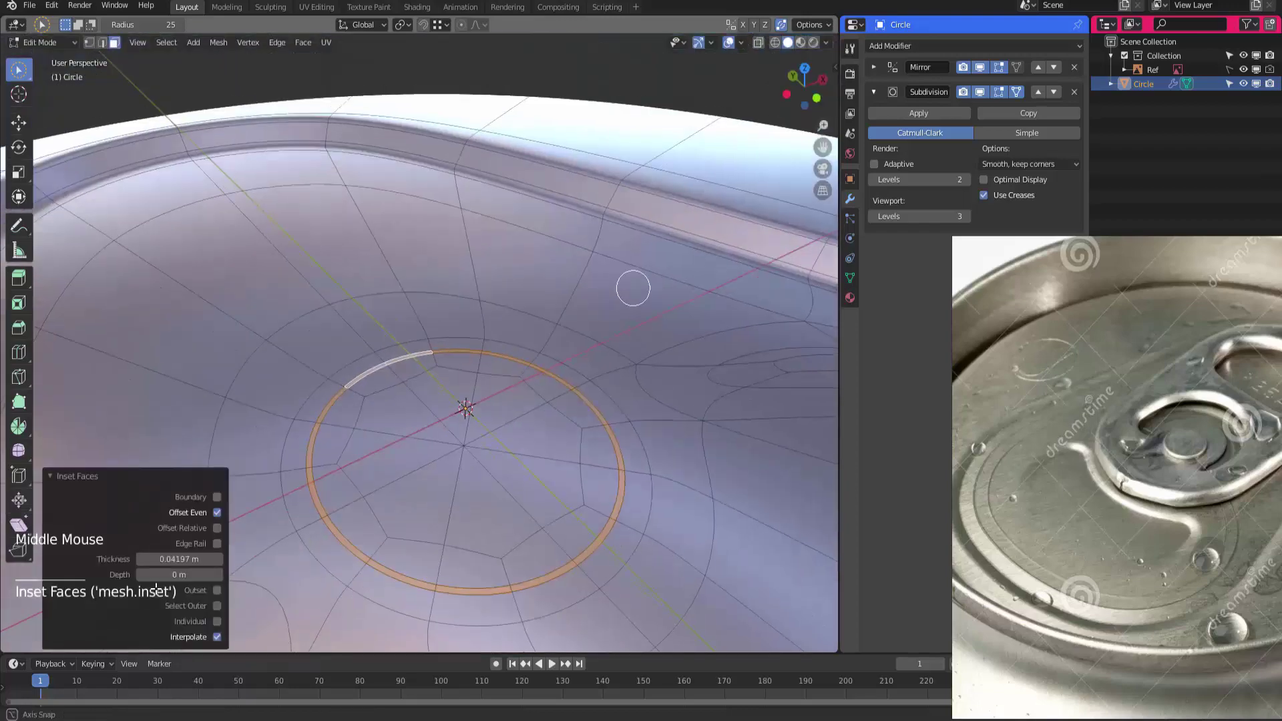
pyautogui.press('g')
pyautogui.click(629, 295)
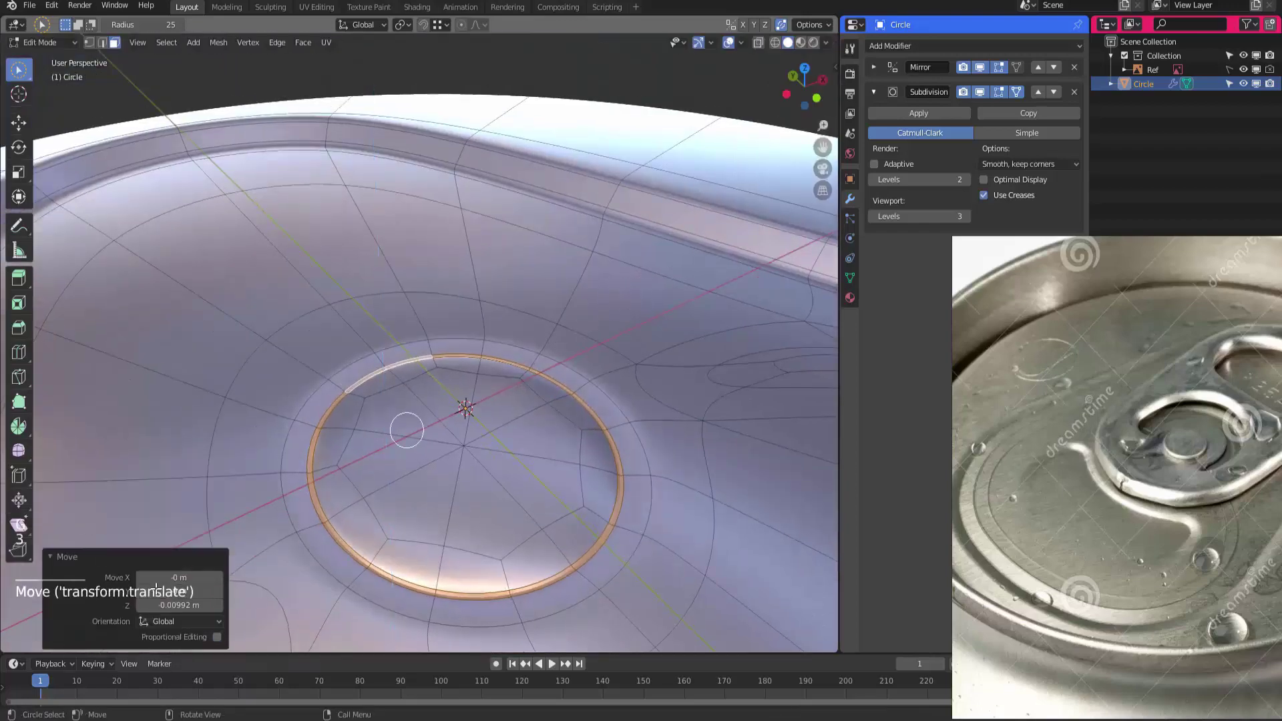
# Circle-select the faces inside the centre groove and inset them twice, the second time by about 0.068 m
pyautogui.moveTo(407, 430); pyautogui.dragTo(475, 463)
pyautogui.press('i')
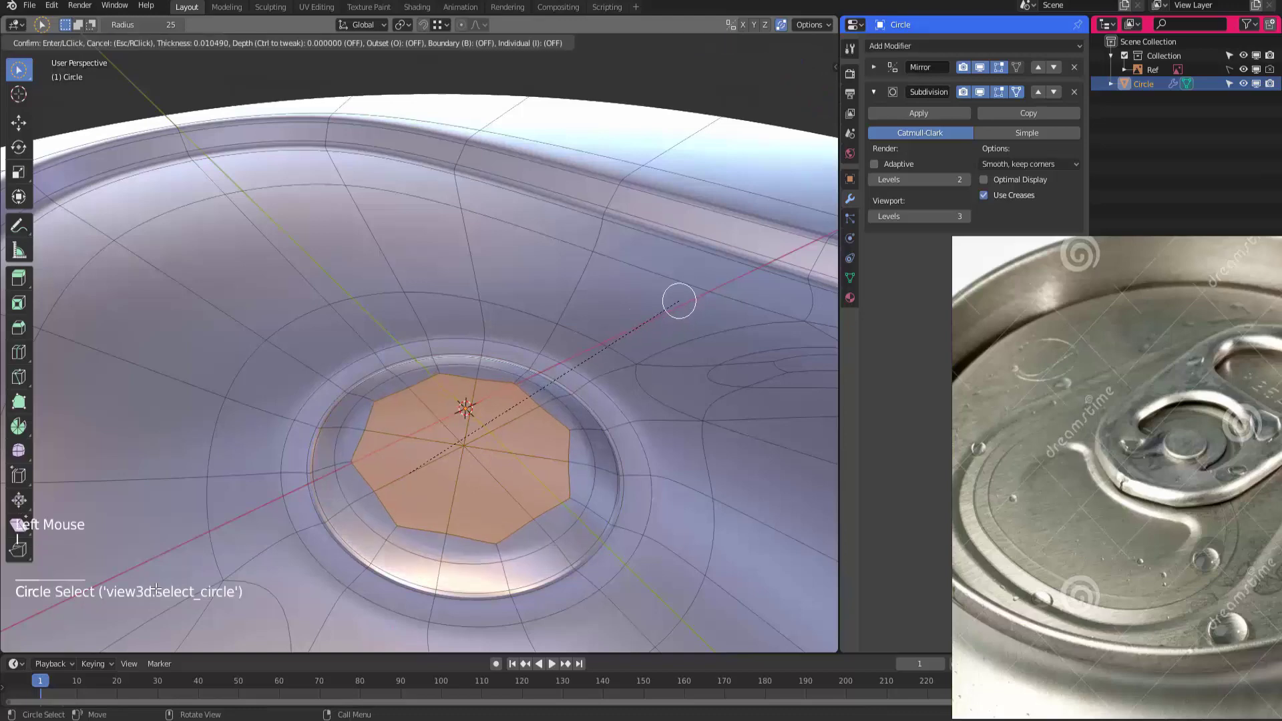
pyautogui.click(678, 301)
pyautogui.press('i')
pyautogui.click(627, 333)
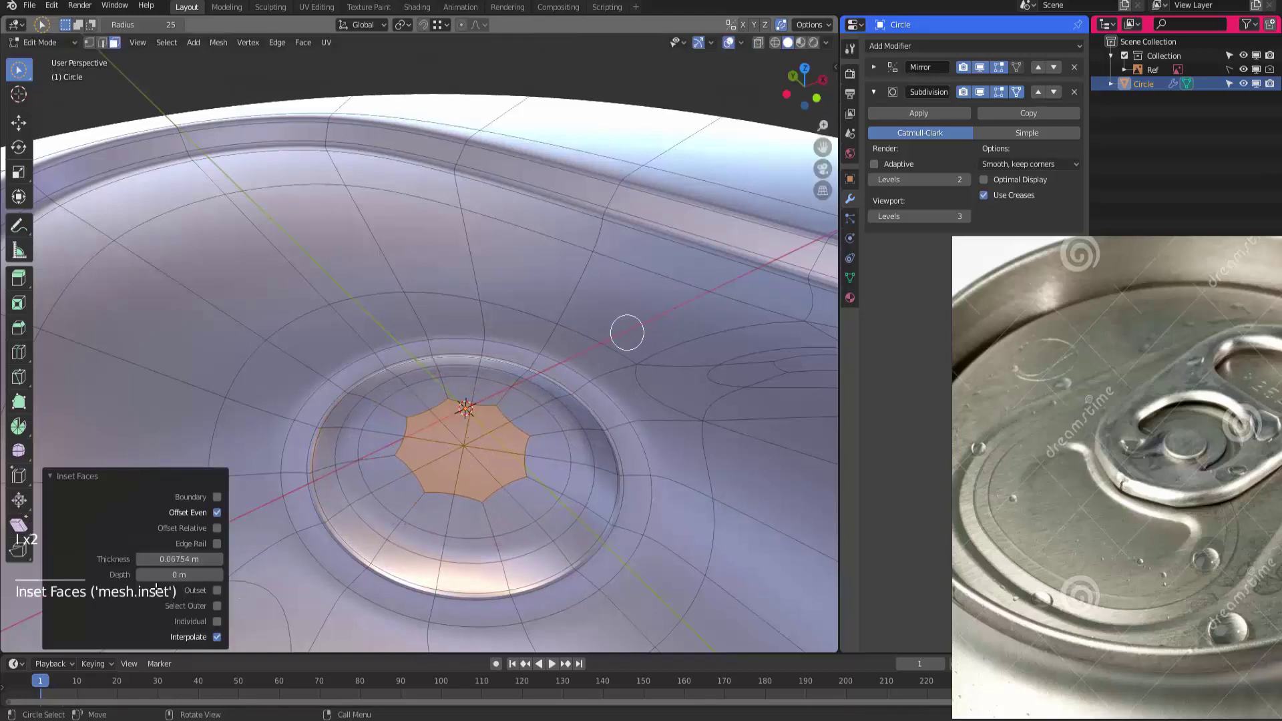
# Inset the inner ring of faces about 0.037 m, extrude it slightly down as a second circular groove and preview the lid
pyautogui.keyDown('alt'); pyautogui.click(402, 407); pyautogui.keyUp('alt')
pyautogui.moveTo(402, 407); pyautogui.dragTo(648, 347, button='middle')
pyautogui.press('i')
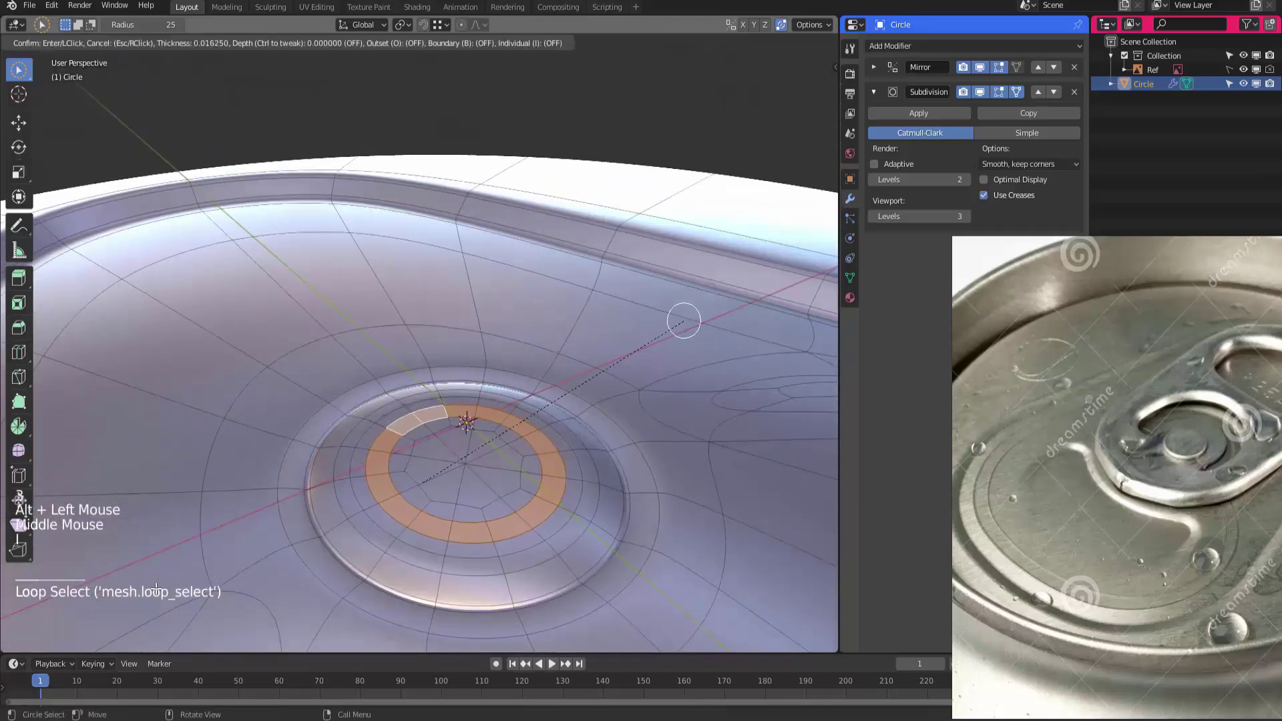
pyautogui.click(668, 332)
pyautogui.press('e')
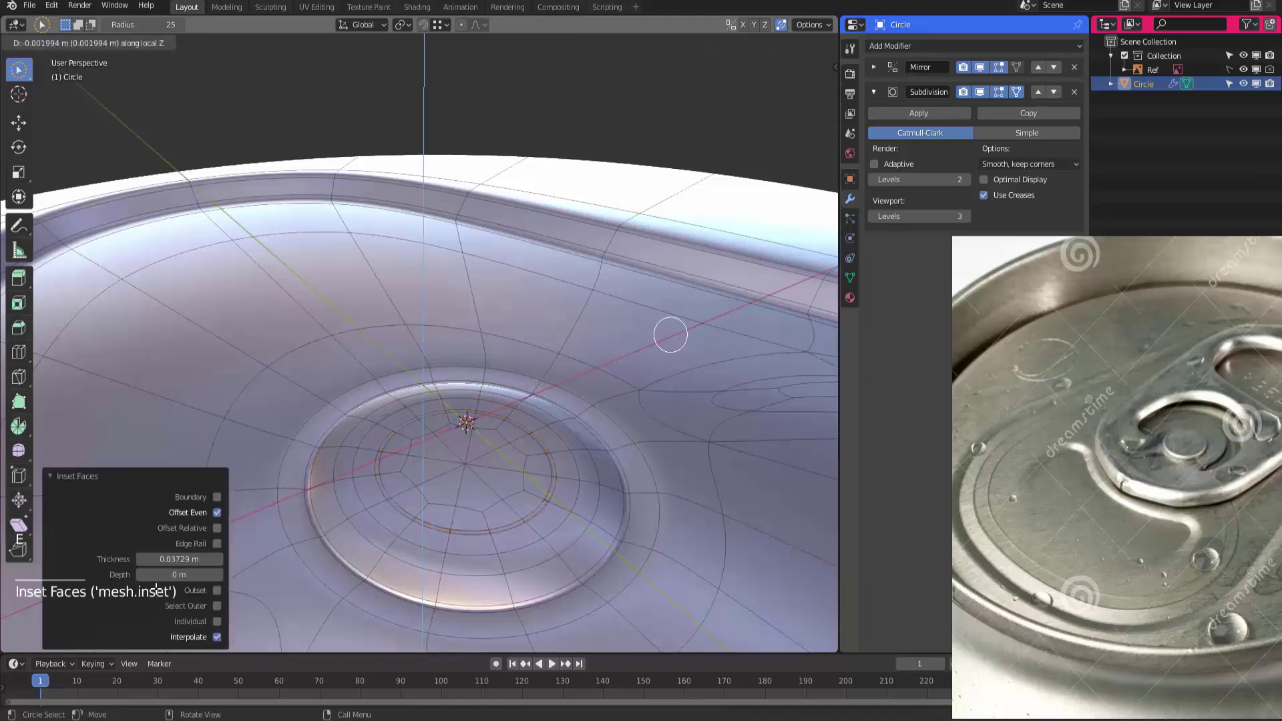
pyautogui.press('Tab')
pyautogui.keyDown('ctrl'); pyautogui.moveTo(670, 341); pyautogui.dragTo(156, 589, button='middle'); pyautogui.keyUp('ctrl')
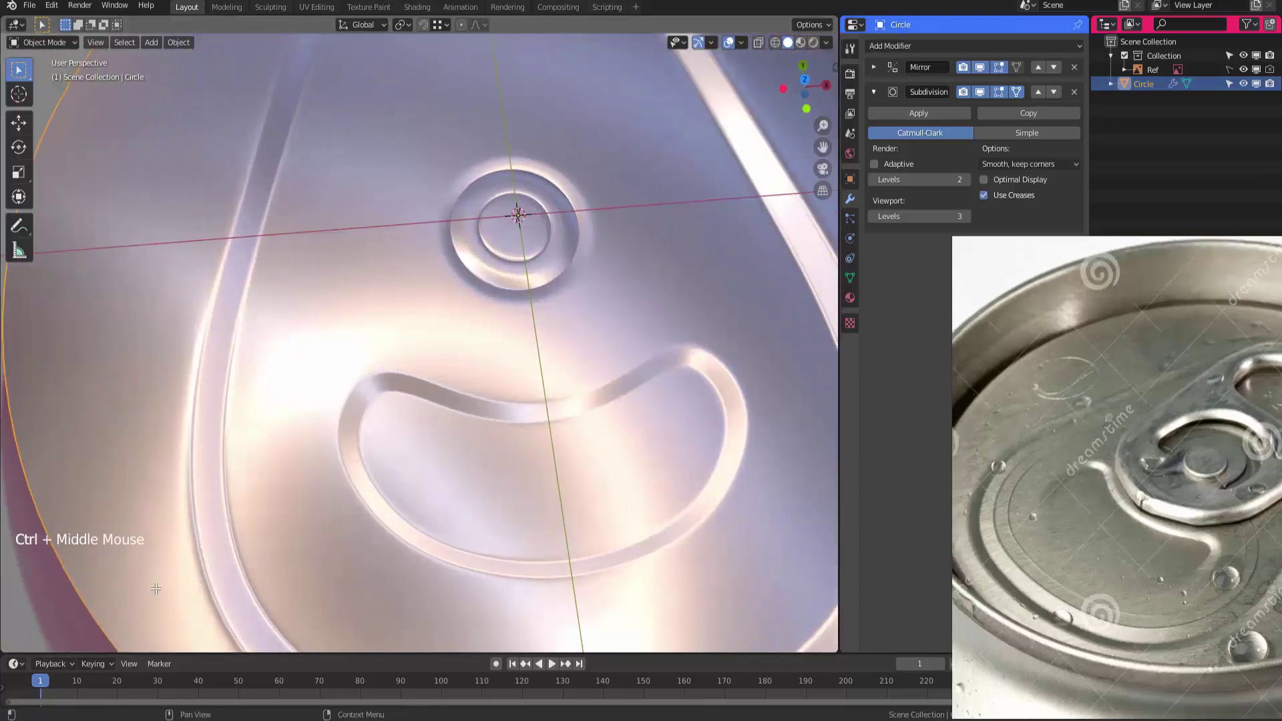
# Return to Edit Mode on the lid with edge selection and the Box Select tool active
pyautogui.click(155, 589)
pyautogui.press('Tab')
pyautogui.keyDown('shift'); pyautogui.moveTo(156, 589); pyautogui.dragTo(156, 589, button='middle'); pyautogui.keyUp('shift')
pyautogui.press('2')
pyautogui.press('w')
pyautogui.press('w')
pyautogui.press('w')
pyautogui.press('w')
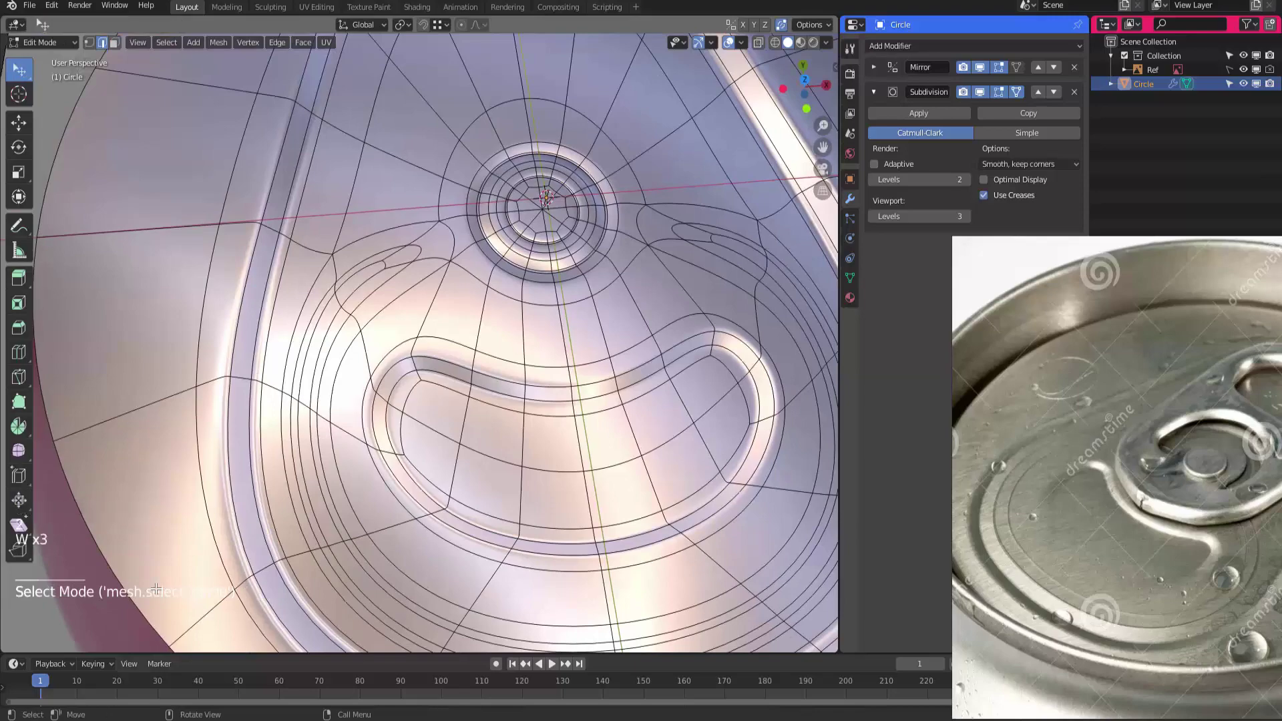
# Select the groove loop around the crescent, deselect its upper end in wireframe view and lower the rest 0.0057 m along Z
pyautogui.keyDown('alt'); pyautogui.click(334, 360); pyautogui.keyUp('alt')
pyautogui.hotkey('shift', 'z')
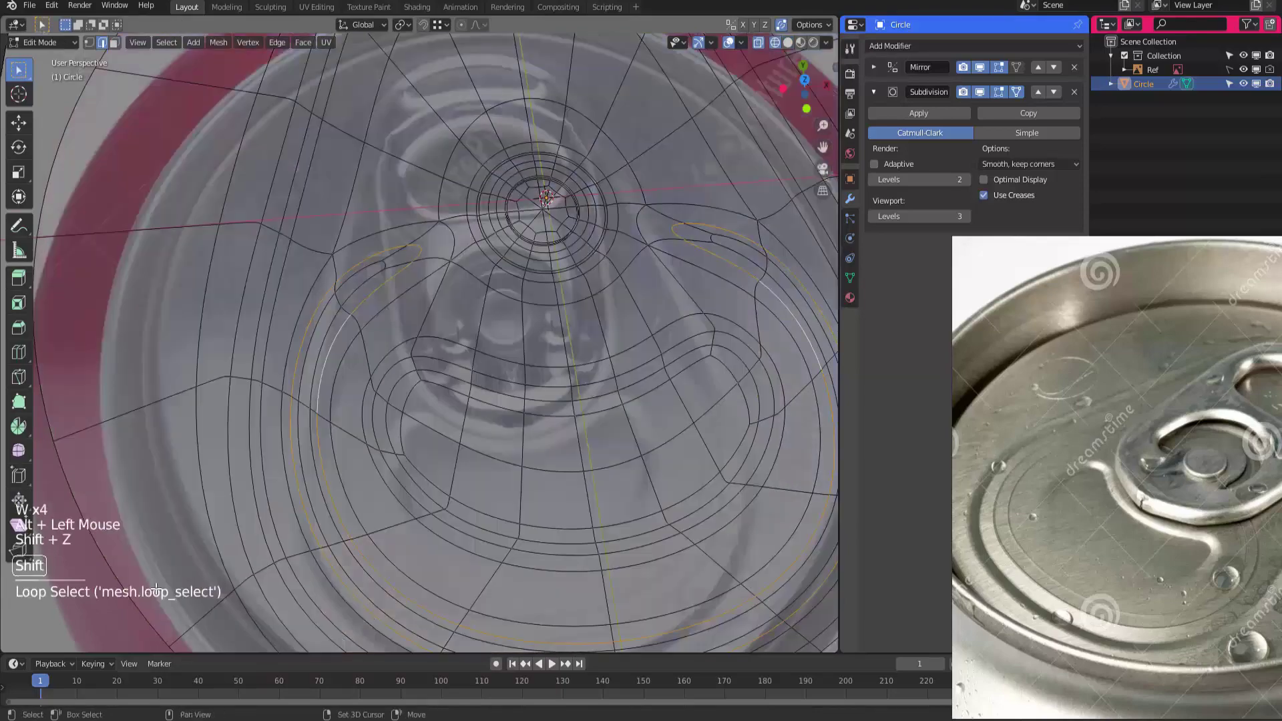
pyautogui.keyDown('ctrl'); pyautogui.moveTo(314, 253); pyautogui.dragTo(424, 417); pyautogui.keyUp('ctrl')
pyautogui.keyDown('ctrl'); pyautogui.moveTo(368, 204); pyautogui.dragTo(448, 316); pyautogui.keyUp('ctrl')
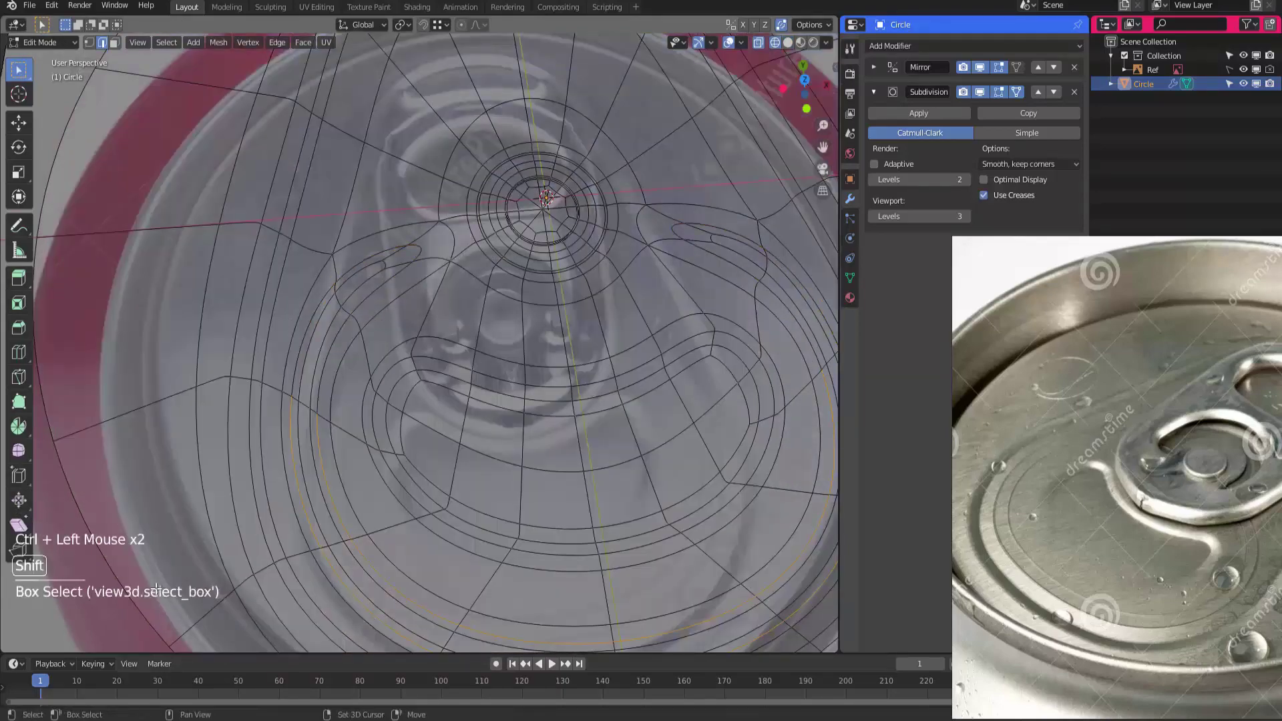
pyautogui.hotkey('shift', 'z')
pyautogui.moveTo(156, 589)
pyautogui.mouseDown(button='middle')
pyautogui.moveTo(160, 548)
pyautogui.moveTo(173, 567)
pyautogui.moveTo(156, 554)
pyautogui.mouseUp(button='middle')
pyautogui.press('g')
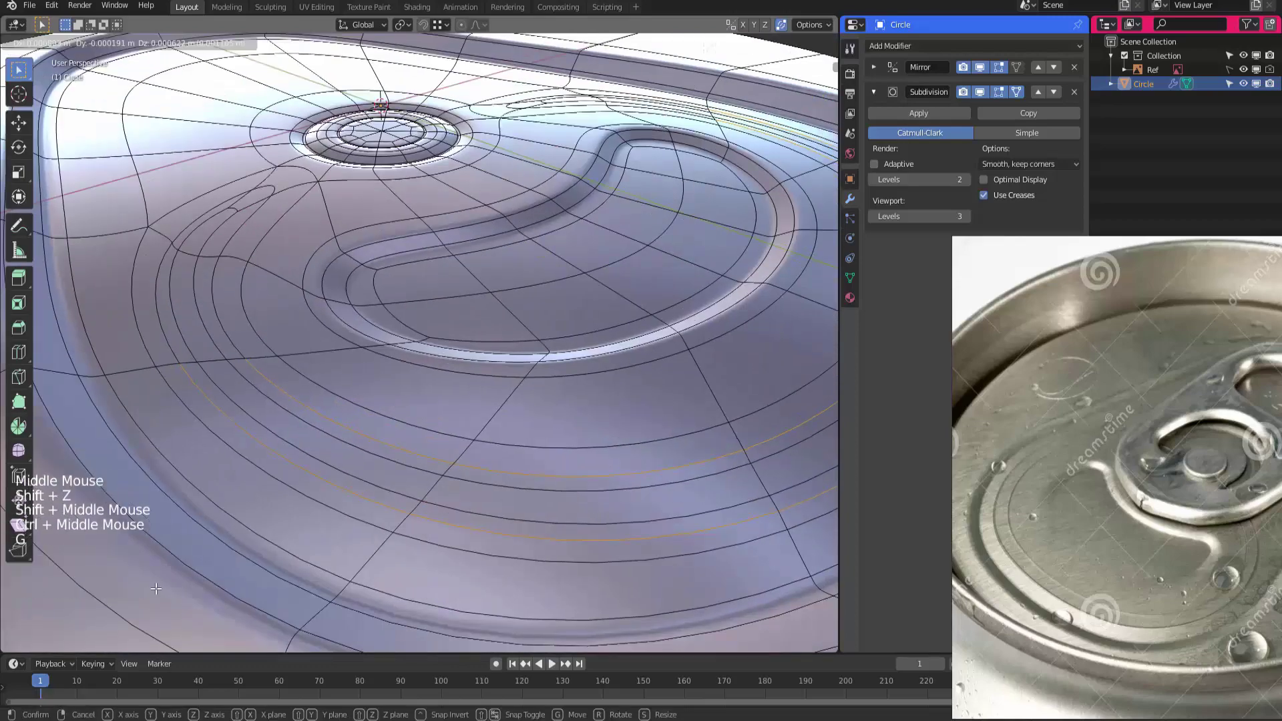
pyautogui.click(155, 589)
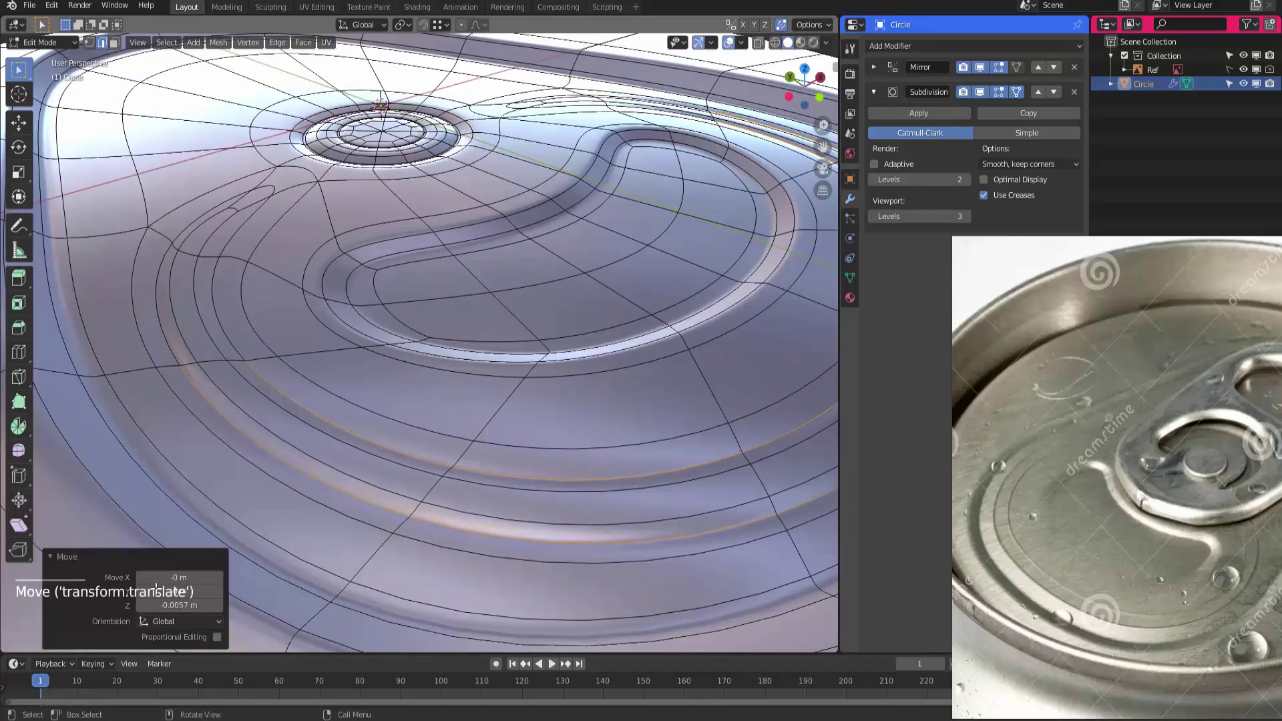
# Leave Edit Mode, inspect the grooves and hide the lid to show the reference photo from the top
pyautogui.press('Tab')
pyautogui.moveTo(156, 589)
pyautogui.keyDown('ctrl'); pyautogui.mouseDown(button='middle')
pyautogui.moveTo(161, 574)
pyautogui.moveTo(156, 601)
pyautogui.mouseUp(button='middle'); pyautogui.keyUp('ctrl')
pyautogui.moveTo(155, 589)
pyautogui.mouseDown(button='middle')
pyautogui.moveTo(156, 574)
pyautogui.moveTo(166, 581)
pyautogui.moveTo(156, 598)
pyautogui.mouseUp(button='middle')
pyautogui.moveTo(156, 589); pyautogui.dragTo(155, 589, button='middle')
pyautogui.press('KP_7')
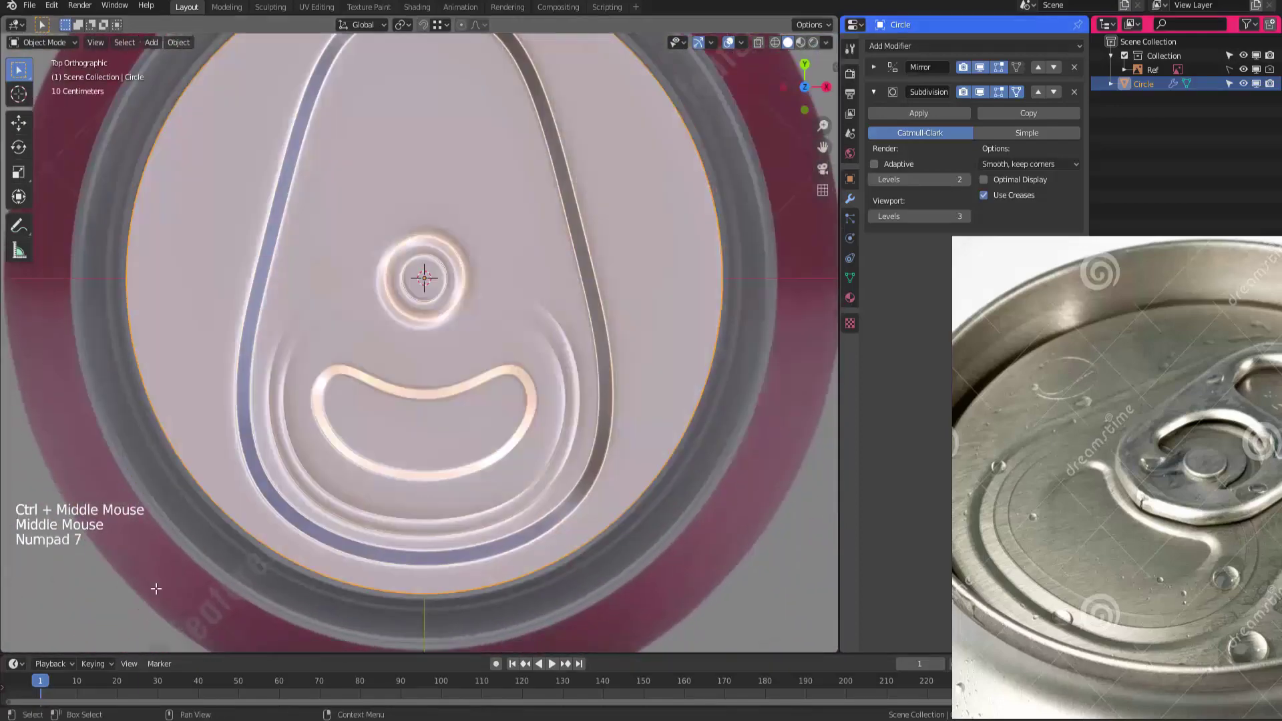
pyautogui.click(1244, 84)
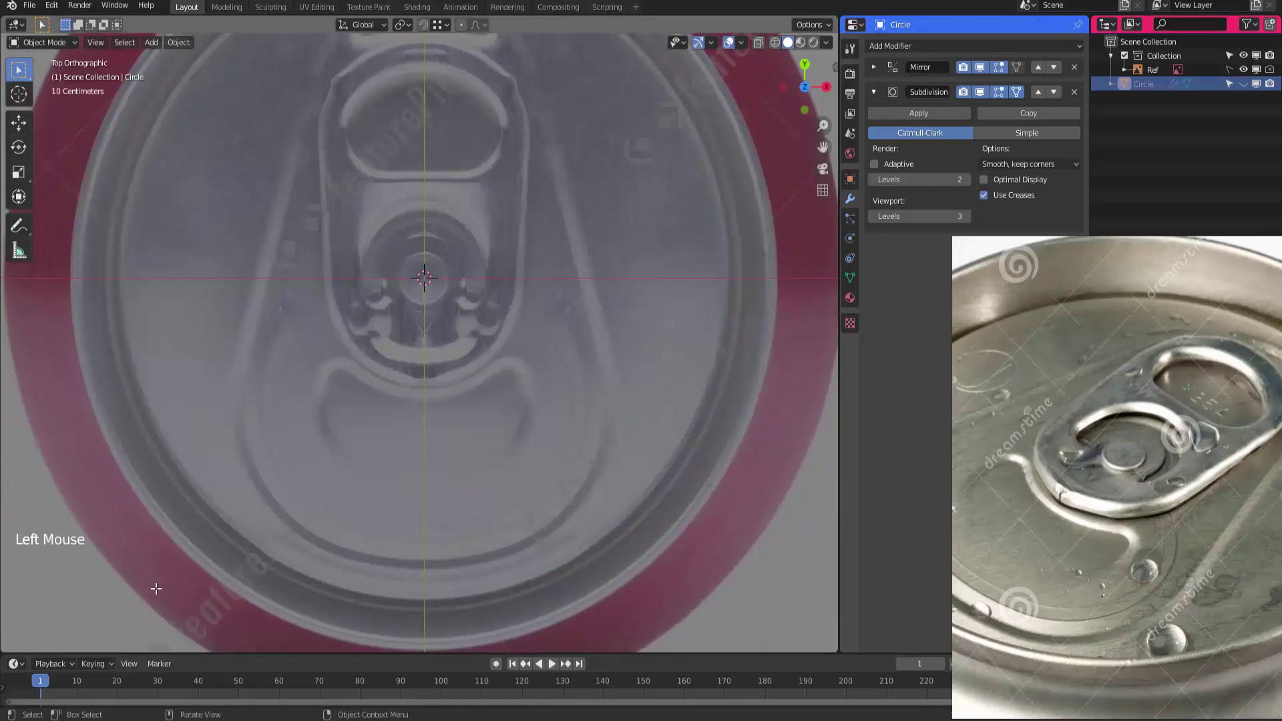
pyautogui.moveTo(156, 589)
pyautogui.mouseDown(button='middle')
pyautogui.moveTo(156, 574)
pyautogui.moveTo(160, 585)
pyautogui.mouseUp(button='middle')
pyautogui.press('KP_7')
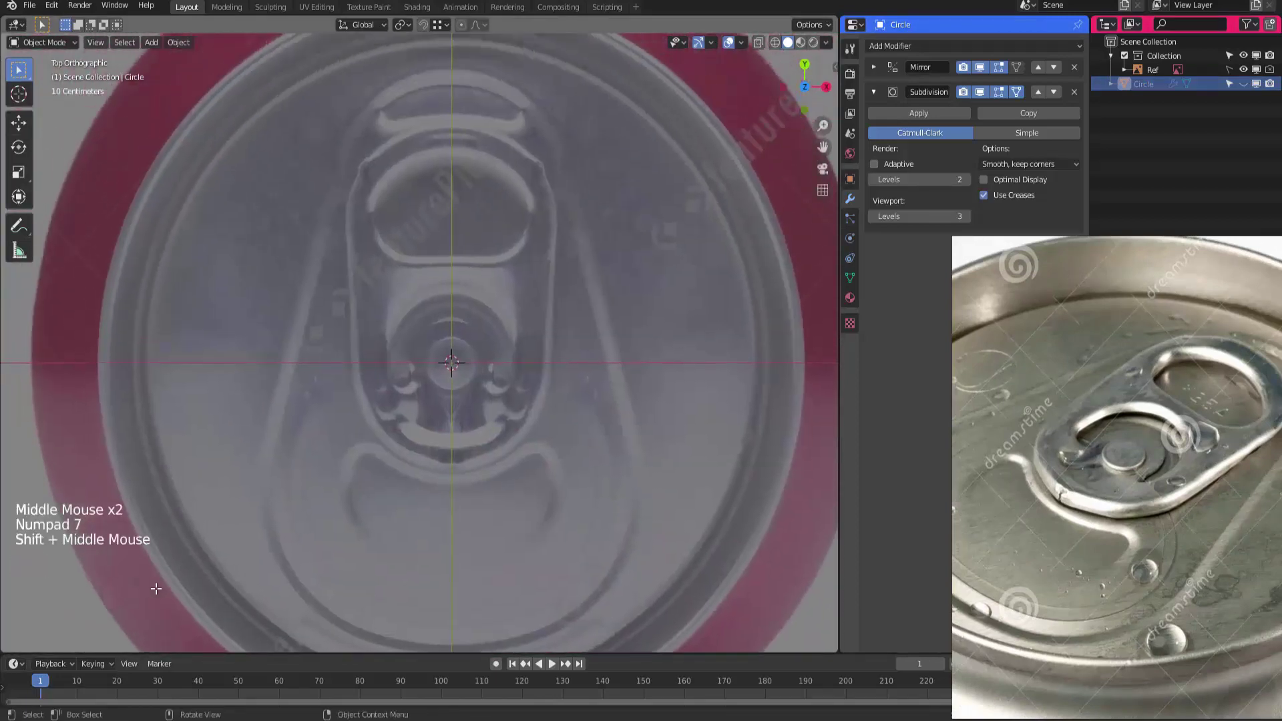
# Add a plane, then shrink it in Edit Mode and place it just under the pull tab's finger hole, beside the centre line
pyautogui.hotkey('shift', 'a')
pyautogui.click(482, 207)
pyautogui.keyDown('shift'); pyautogui.moveTo(716, 143); pyautogui.dragTo(699, 151, button='middle'); pyautogui.keyUp('shift')
pyautogui.press('Tab')
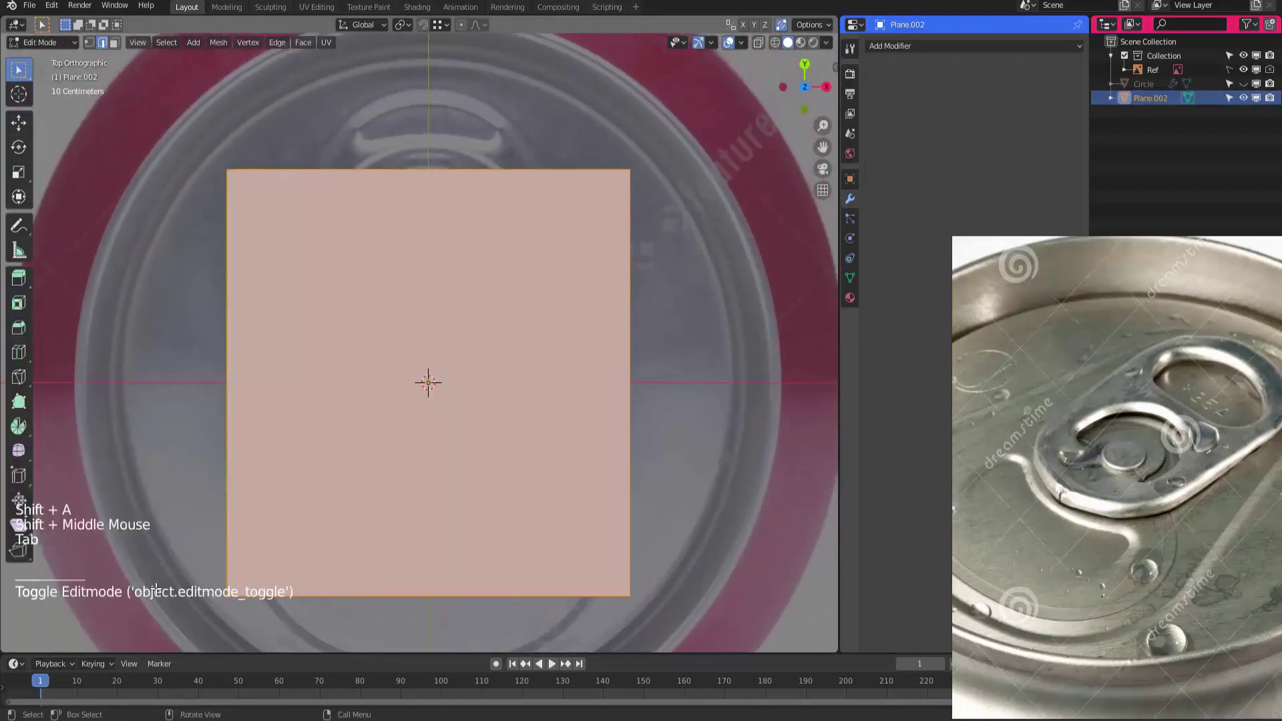
pyautogui.press('s')
pyautogui.click(491, 327)
pyautogui.press('g')
pyautogui.click(449, 240)
pyautogui.press('s')
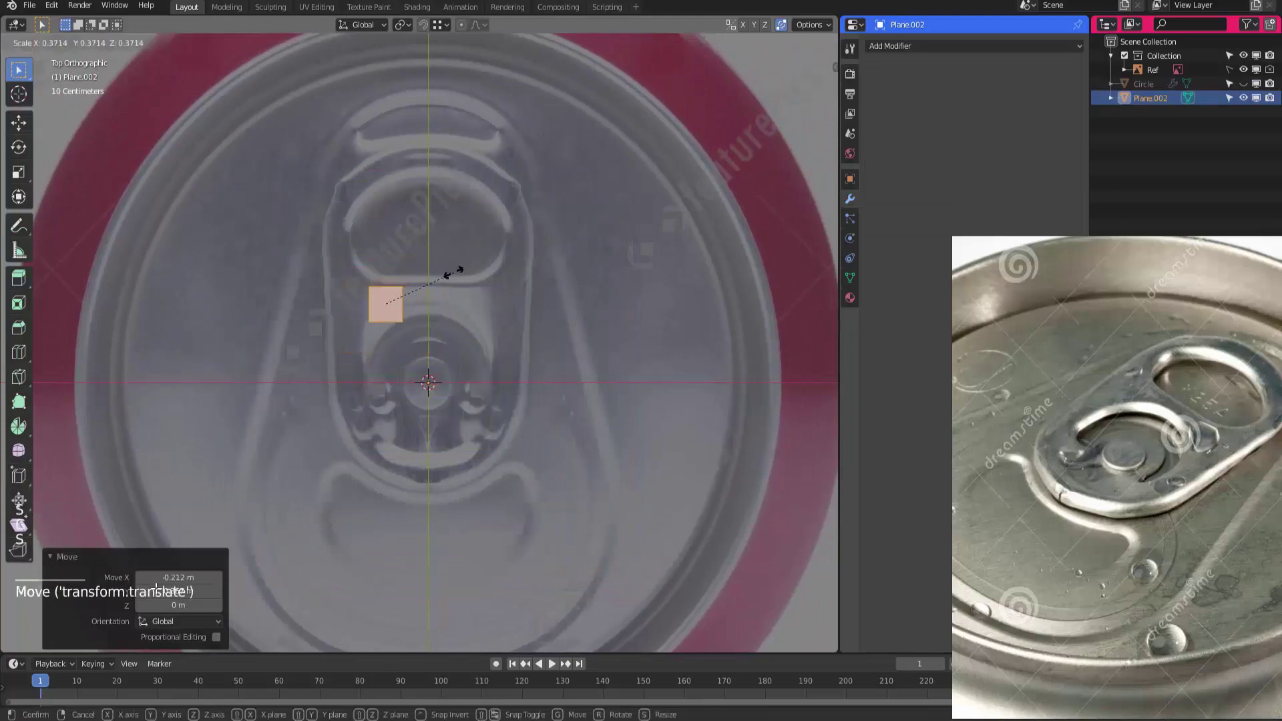
pyautogui.click(441, 277)
pyautogui.keyDown('ctrl'); pyautogui.moveTo(156, 590); pyautogui.dragTo(155, 590, button='middle'); pyautogui.keyUp('ctrl')
pyautogui.press('g')
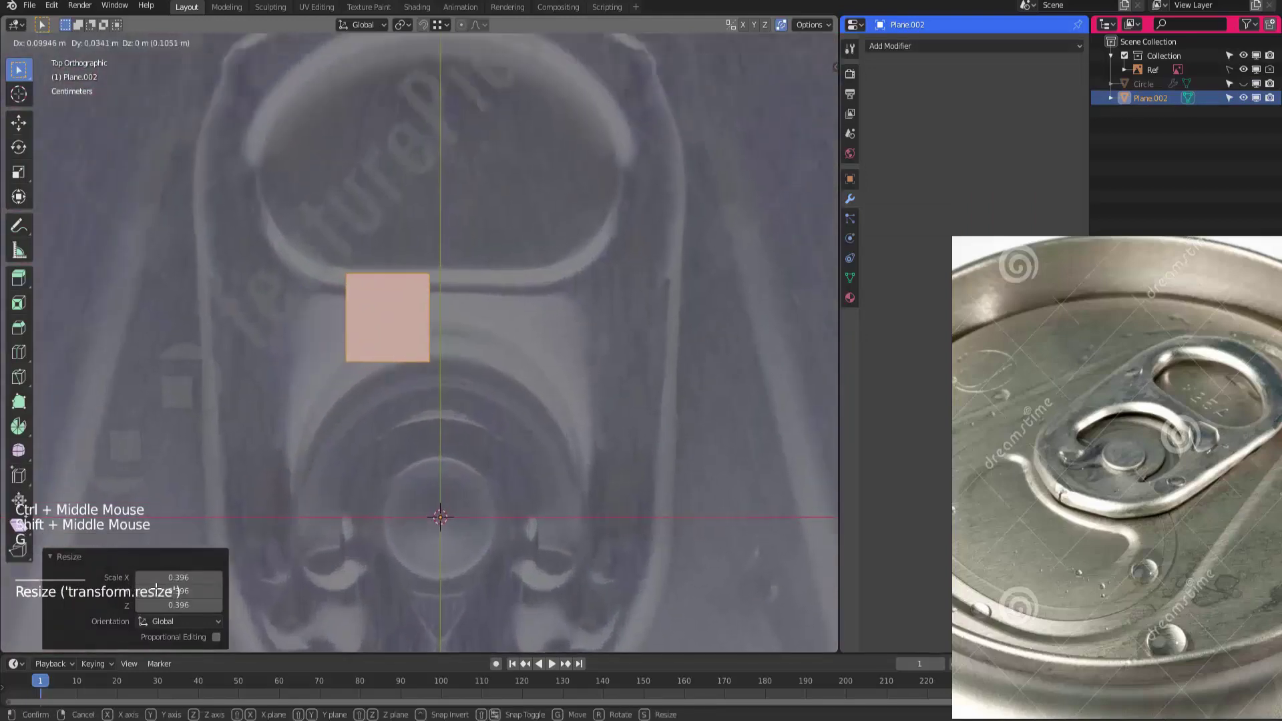
# Add a Mirror modifier on the X axis with Clipping enabled to the plane and return to Edit Mode
pyautogui.press('Tab')
pyautogui.click(935, 45)
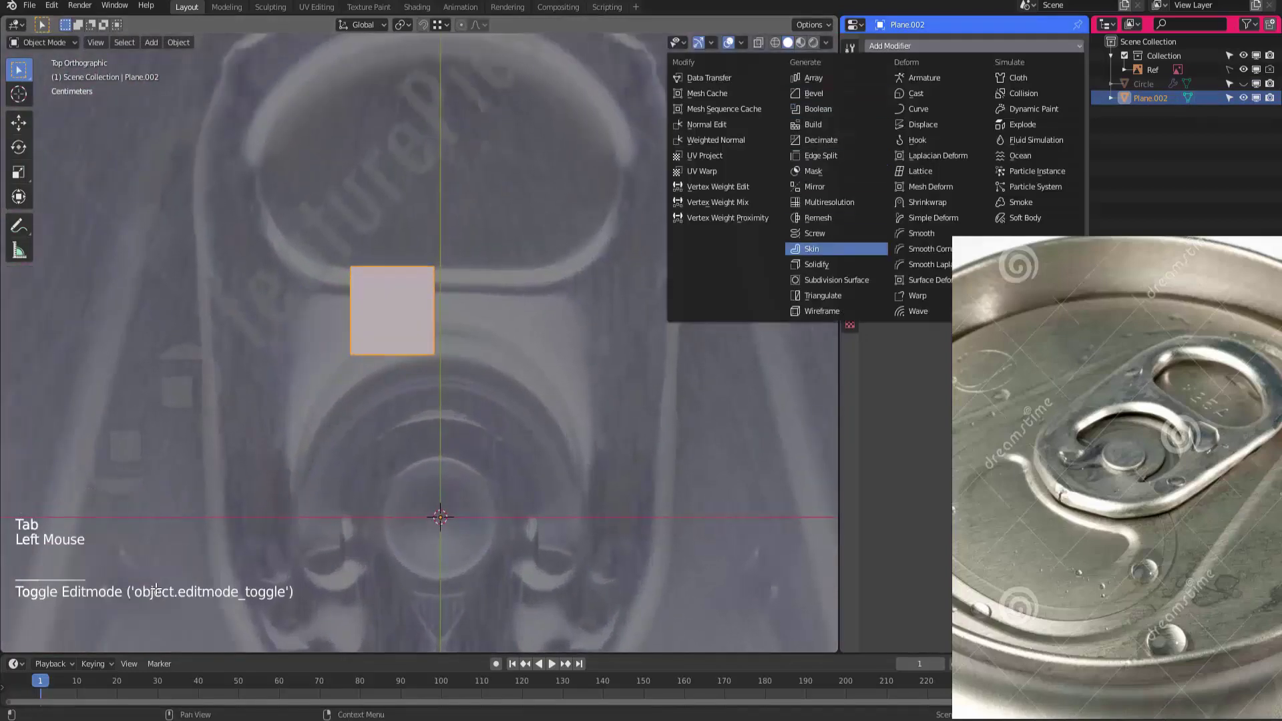
pyautogui.click(815, 187)
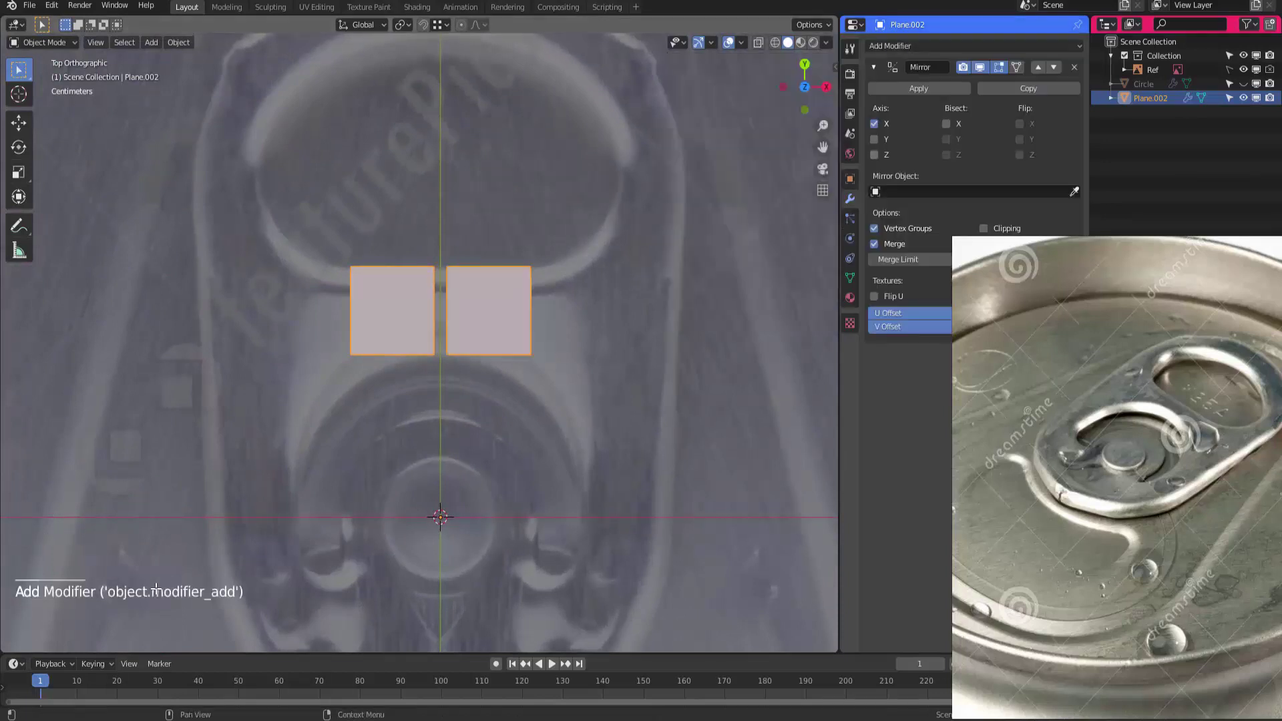
pyautogui.keyDown('shift'); pyautogui.moveTo(156, 588); pyautogui.dragTo(155, 588, button='middle'); pyautogui.keyUp('shift')
pyautogui.press('Tab')
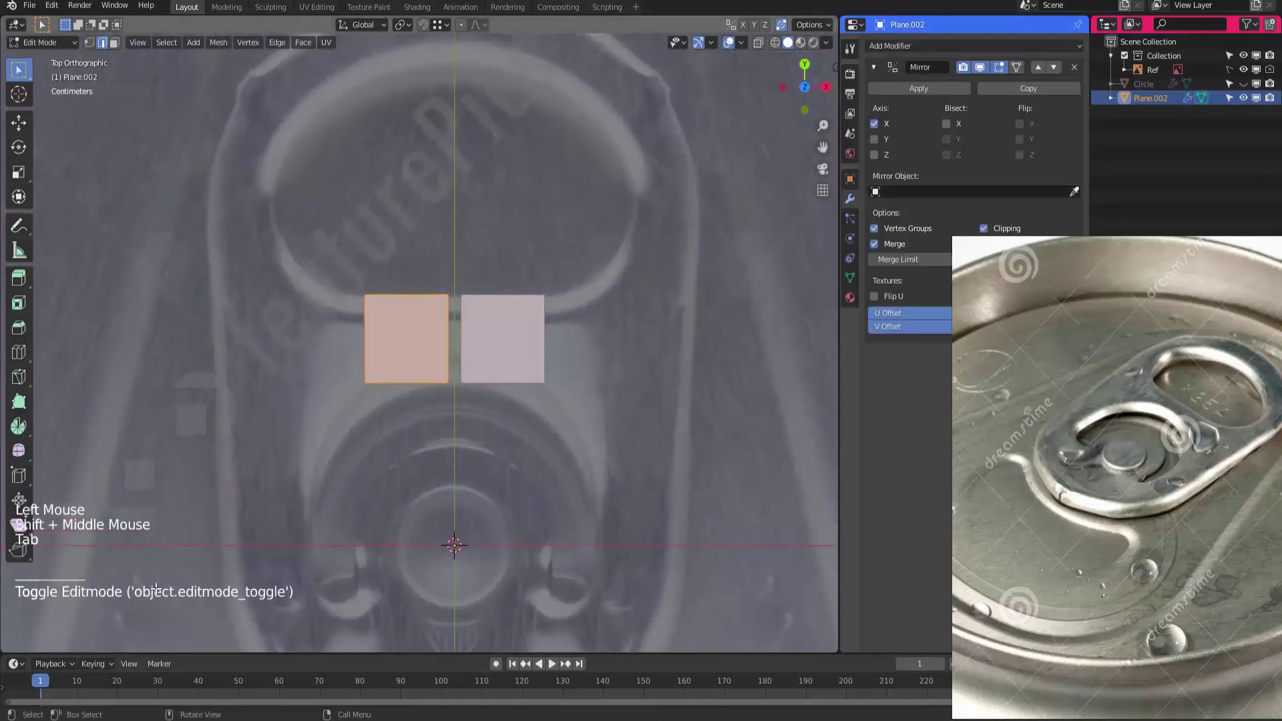
# Move the plane's inner vertices onto the centre line to join the mirrored halves, then adjust its lower outer corner
pyautogui.press('1')
pyautogui.click(155, 588)
pyautogui.press('g')
pyautogui.click(155, 588)
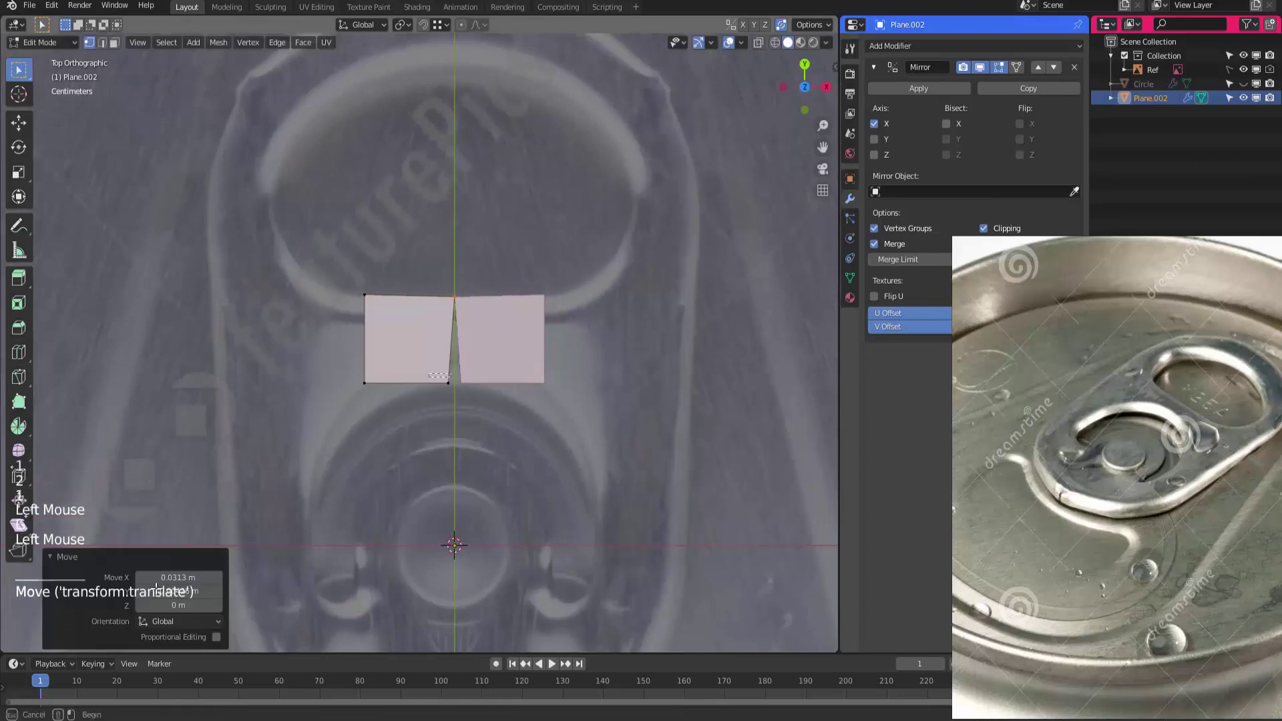
pyautogui.moveTo(351, 369); pyautogui.dragTo(375, 395)
pyautogui.press('g')
pyautogui.click(378, 384)
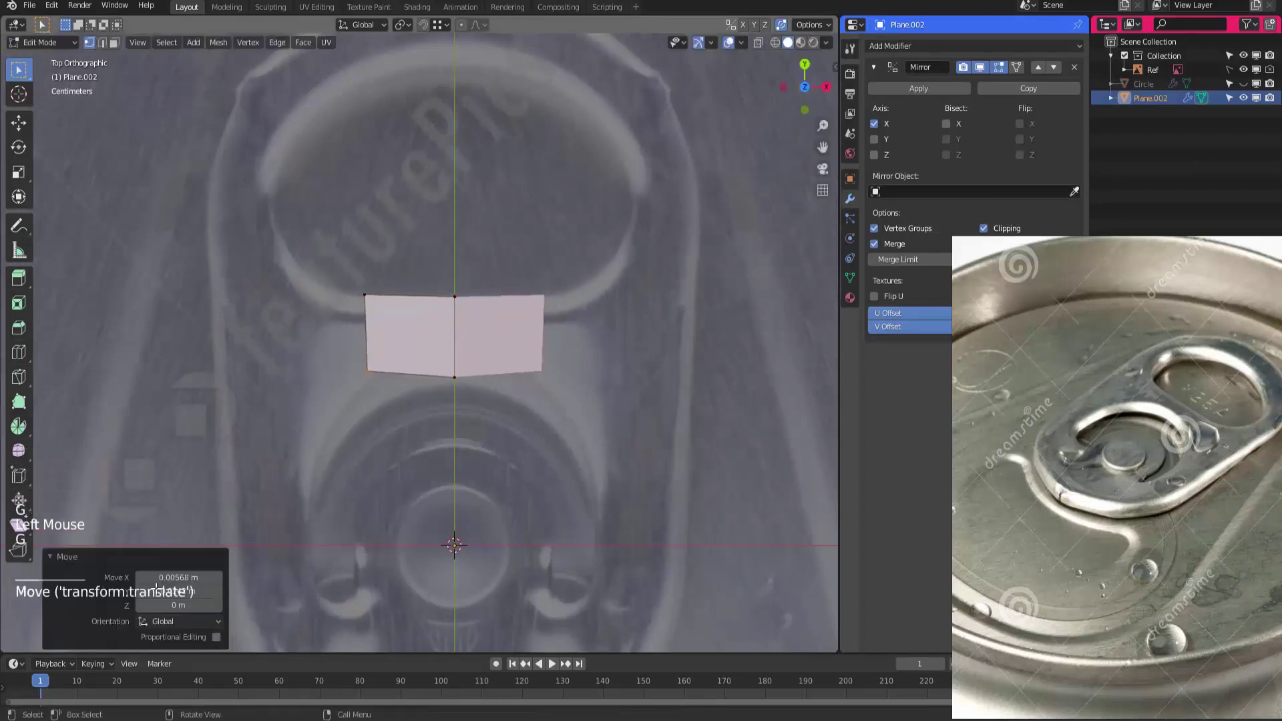
# Extrude the plane's outer edge twice toward the tab's side, about 0.124 m and 0.196 m along X, in see-through view
pyautogui.press('2')
pyautogui.click(365, 333)
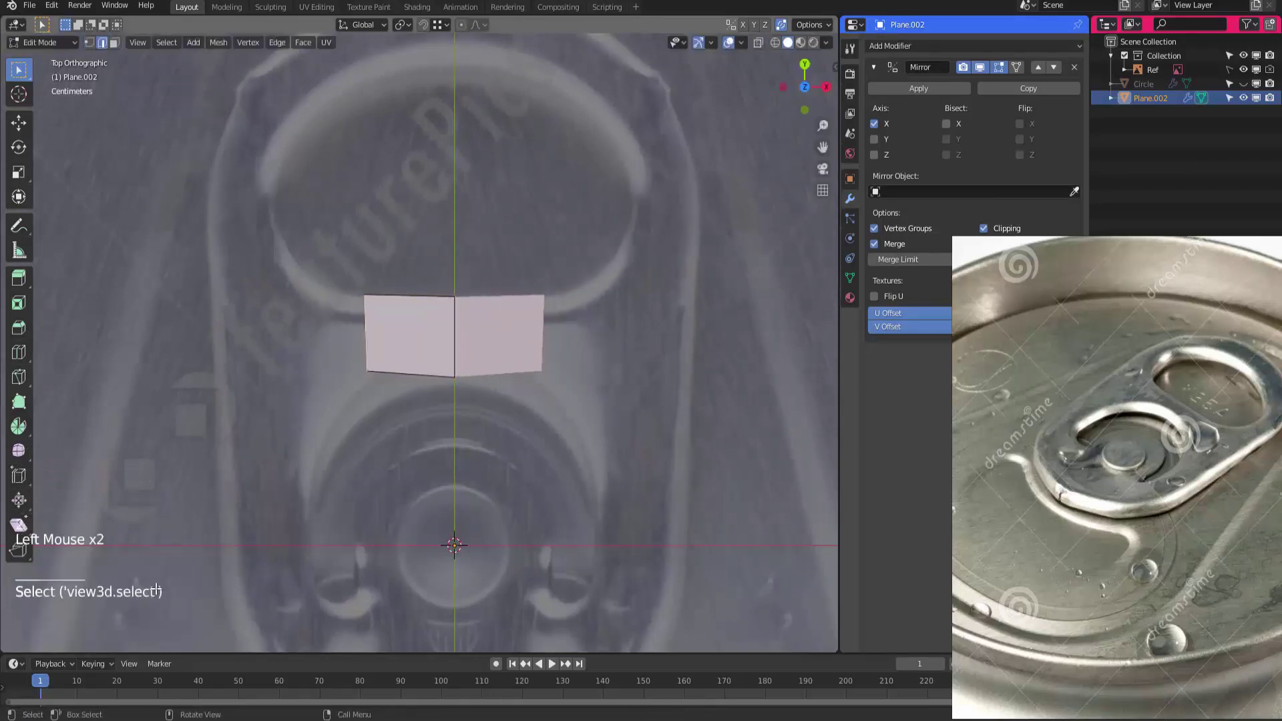
pyautogui.press('e')
pyautogui.hotkey('shift', 'z')
pyautogui.click(155, 589)
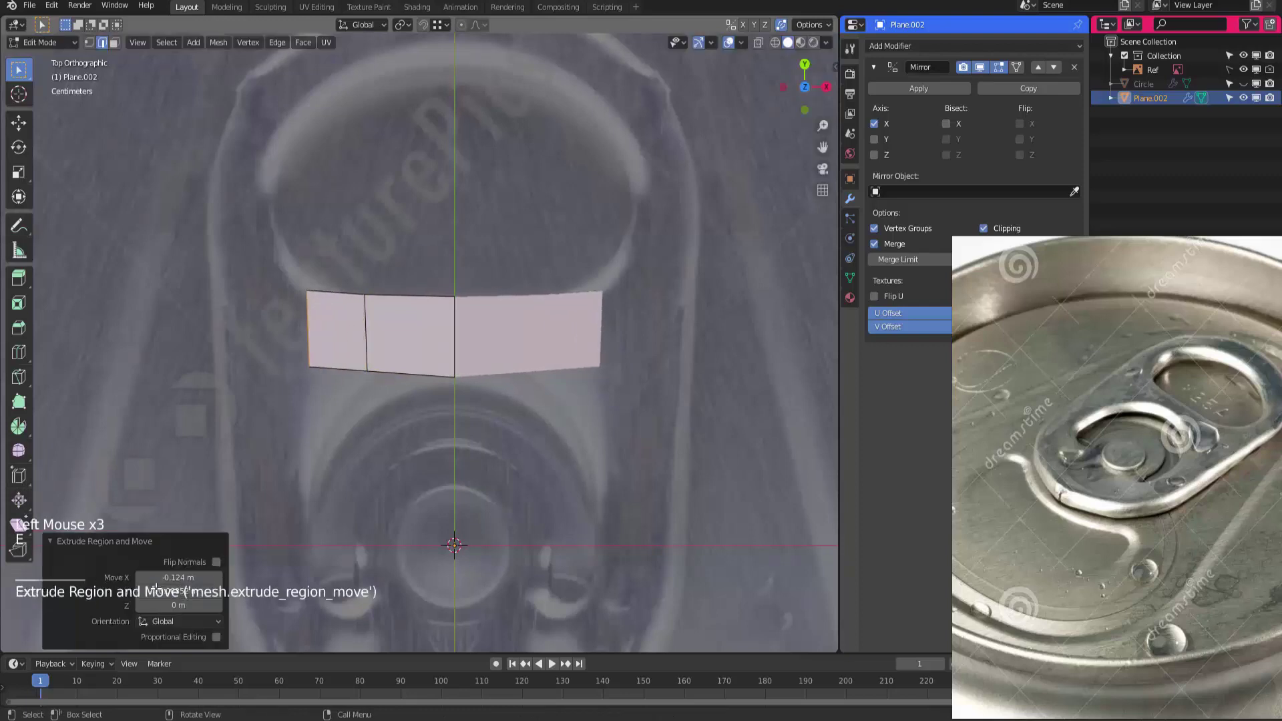
pyautogui.press('e')
pyautogui.click(155, 589)
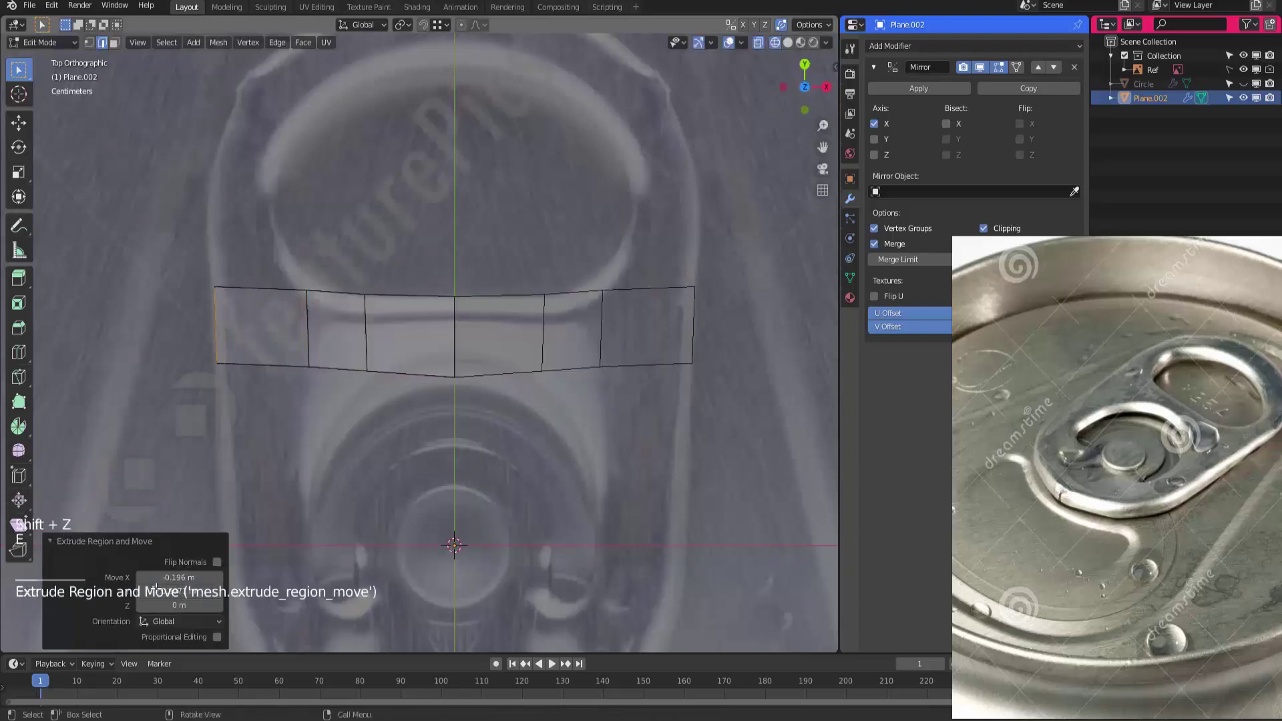
# Extrude the outermost face's upper edge upward and fit the two neighbouring inner vertices to the finger hole's lower rim
pyautogui.press('1')
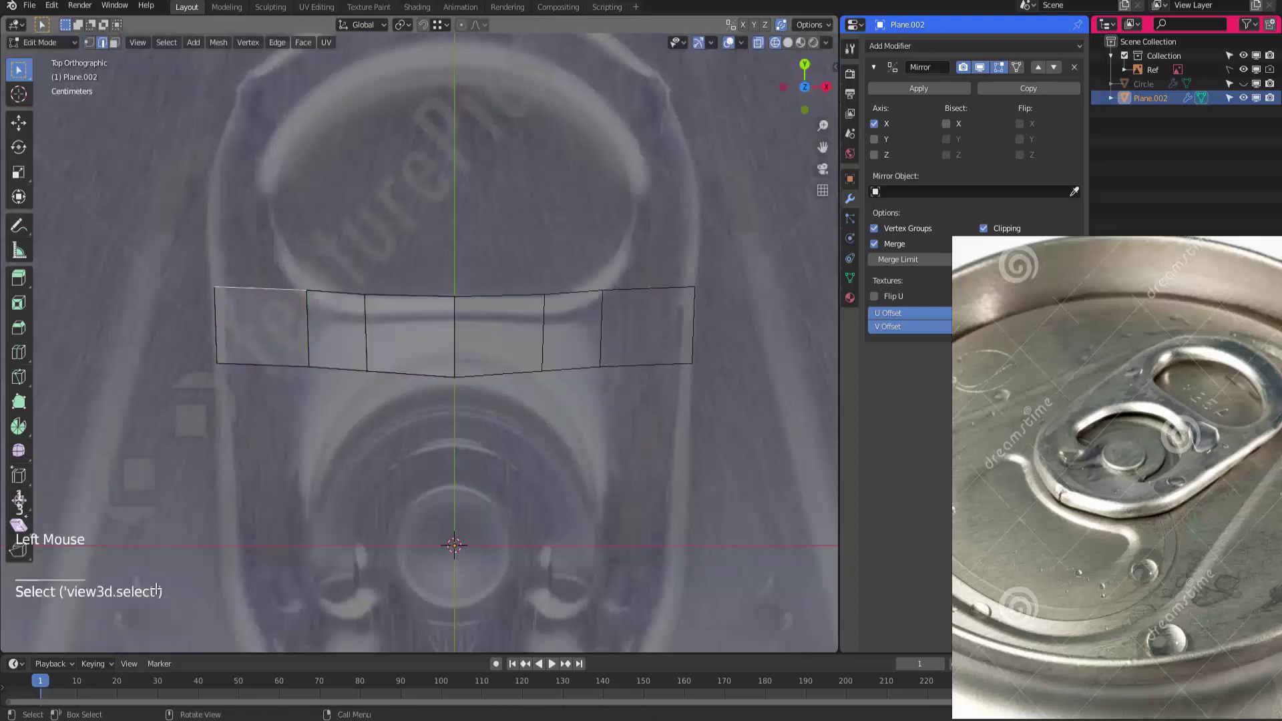
pyautogui.press('e')
pyautogui.click(155, 589)
pyautogui.press('1')
pyautogui.click(307, 290)
pyautogui.press('g')
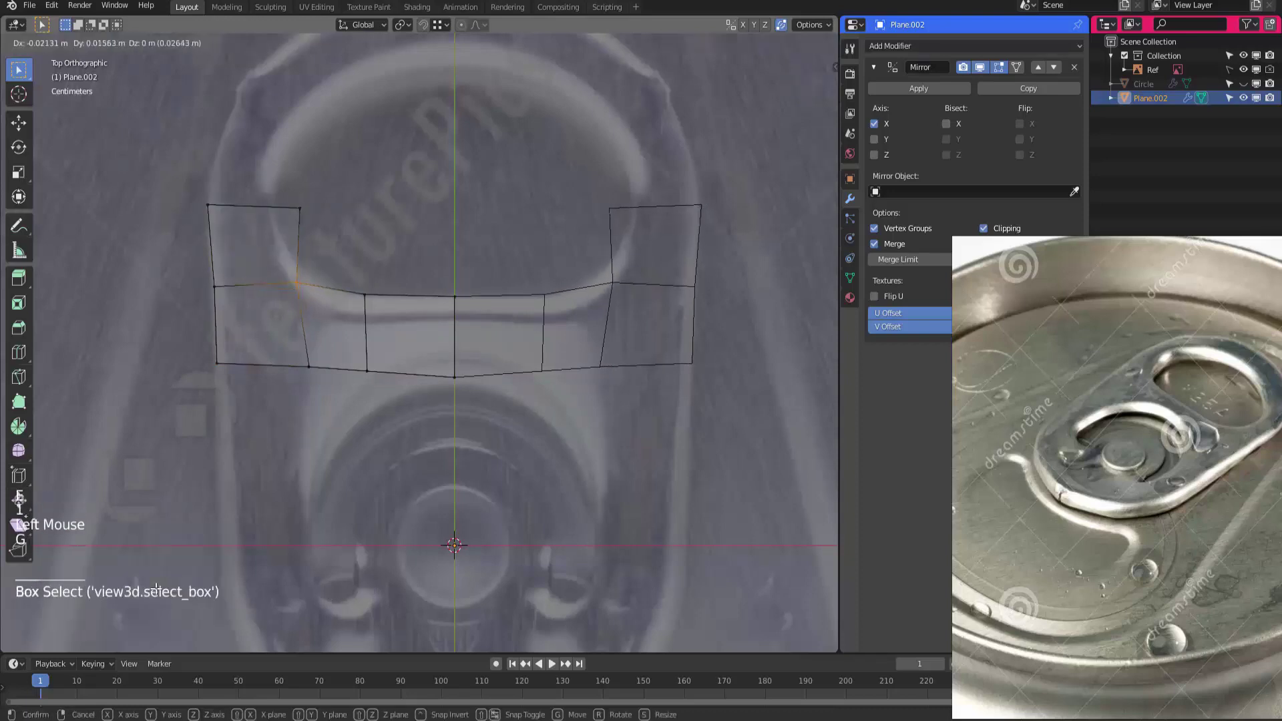
pyautogui.click(156, 589)
pyautogui.click(365, 294)
pyautogui.press('g')
pyautogui.click(357, 297)
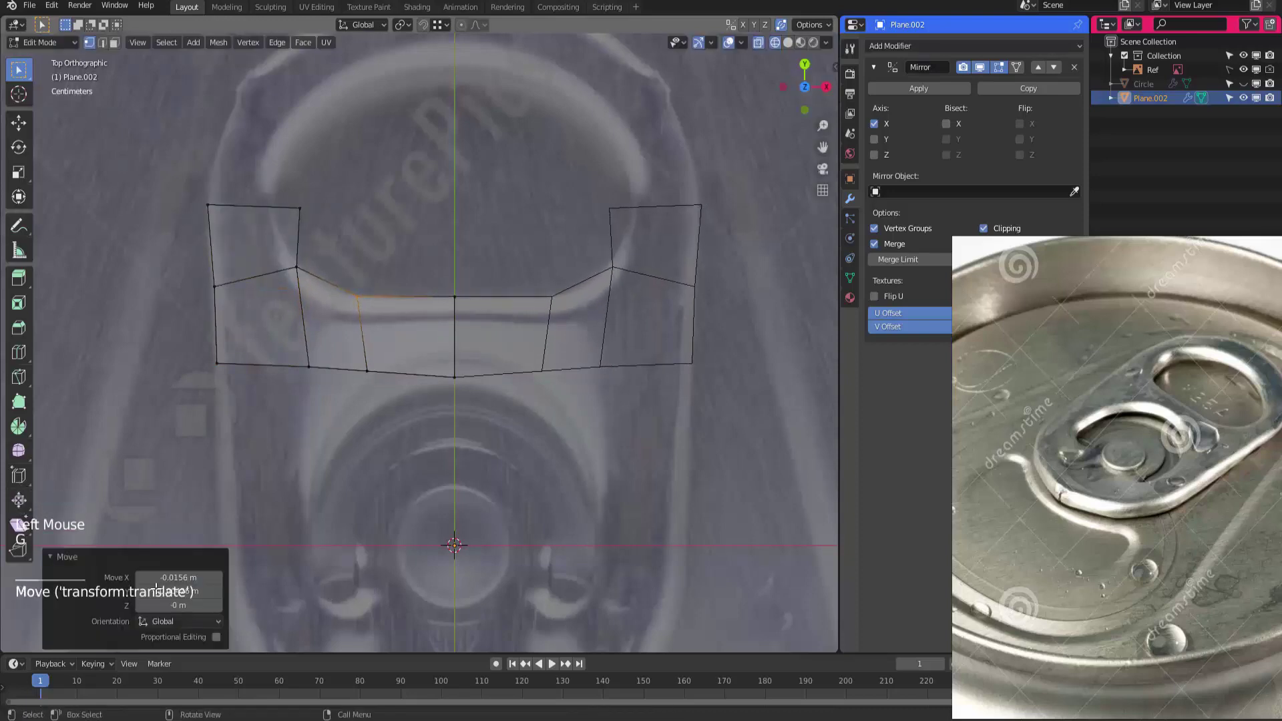
# Slide the two intermediate vertices of the strip's lower edge outward and raise its centre vertex
pyautogui.click(315, 373)
pyautogui.press('g')
pyautogui.press('g')
pyautogui.click(303, 375)
pyautogui.click(367, 370)
pyautogui.press('g')
pyautogui.press('g')
pyautogui.click(344, 371)
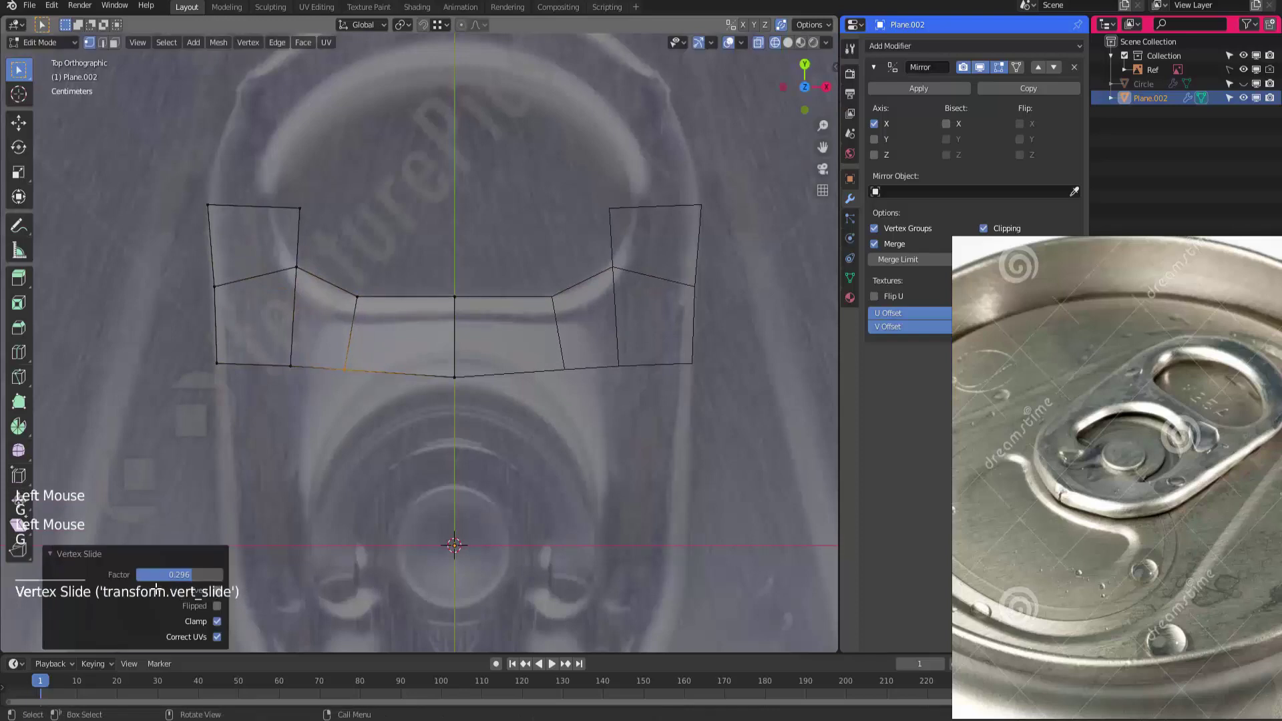
pyautogui.click(455, 377)
pyautogui.press('g')
pyautogui.click(455, 361)
pyautogui.keyDown('shift'); pyautogui.moveTo(455, 360); pyautogui.dragTo(482, 443, button='middle'); pyautogui.keyUp('shift')
# Move the inner vertex at the strip's upper end outward onto the side rim of the finger hole
pyautogui.click(327, 289)
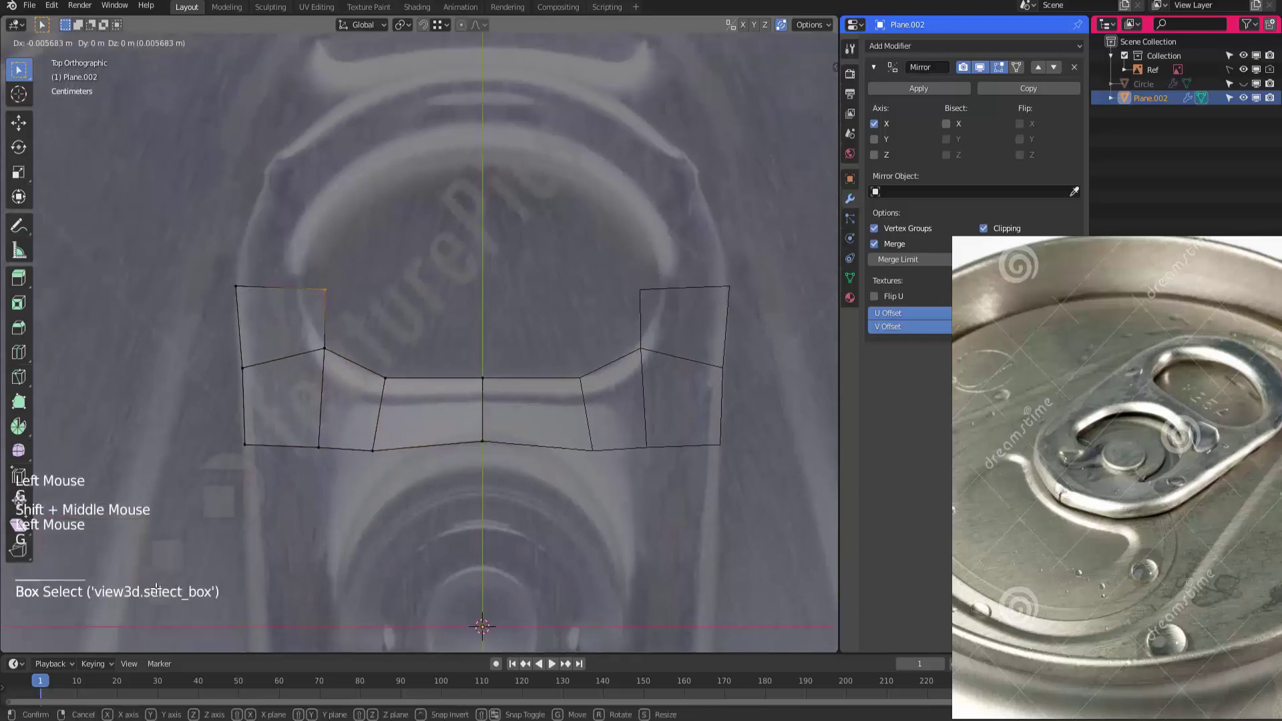
pyautogui.press('g')
pyautogui.click(307, 292)
pyautogui.moveTo(302, 287); pyautogui.dragTo(313, 298)
pyautogui.press('g')
pyautogui.click(304, 293)
# Extrude the strip's upper end edge three times around the top of the finger hole up to the centre line
pyautogui.keyDown('shift'); pyautogui.moveTo(304, 292); pyautogui.dragTo(301, 345, button='middle'); pyautogui.keyUp('shift')
pyautogui.press('2')
pyautogui.click(267, 341)
pyautogui.press('e')
pyautogui.click(286, 244)
pyautogui.press('e')
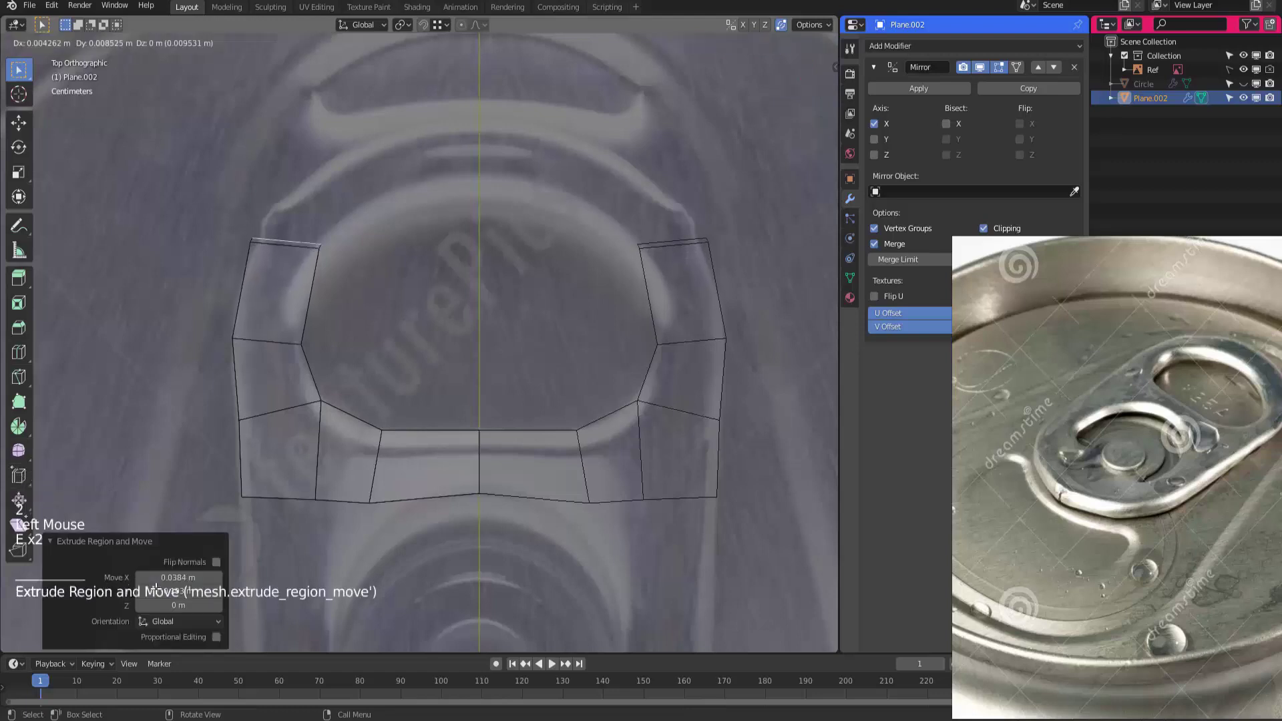
pyautogui.click(356, 171)
pyautogui.press('e')
pyautogui.click(515, 134)
# Position the inner and outer centre-line vertices above the finger hole to match the tab's rim
pyautogui.press('1')
pyautogui.click(479, 130)
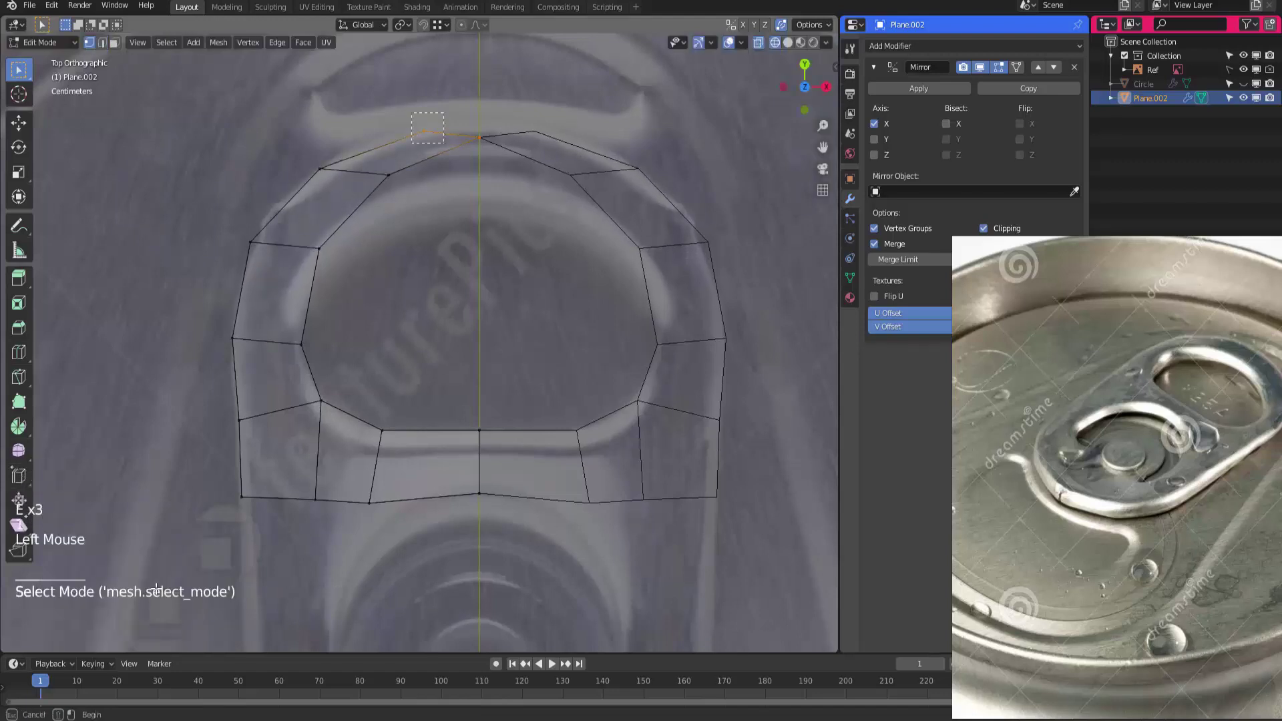
pyautogui.press('g')
pyautogui.click(480, 98)
pyautogui.moveTo(470, 130); pyautogui.dragTo(488, 146)
pyautogui.press('g')
pyautogui.click(484, 187)
pyautogui.moveTo(468, 88); pyautogui.dragTo(490, 109)
pyautogui.press('g')
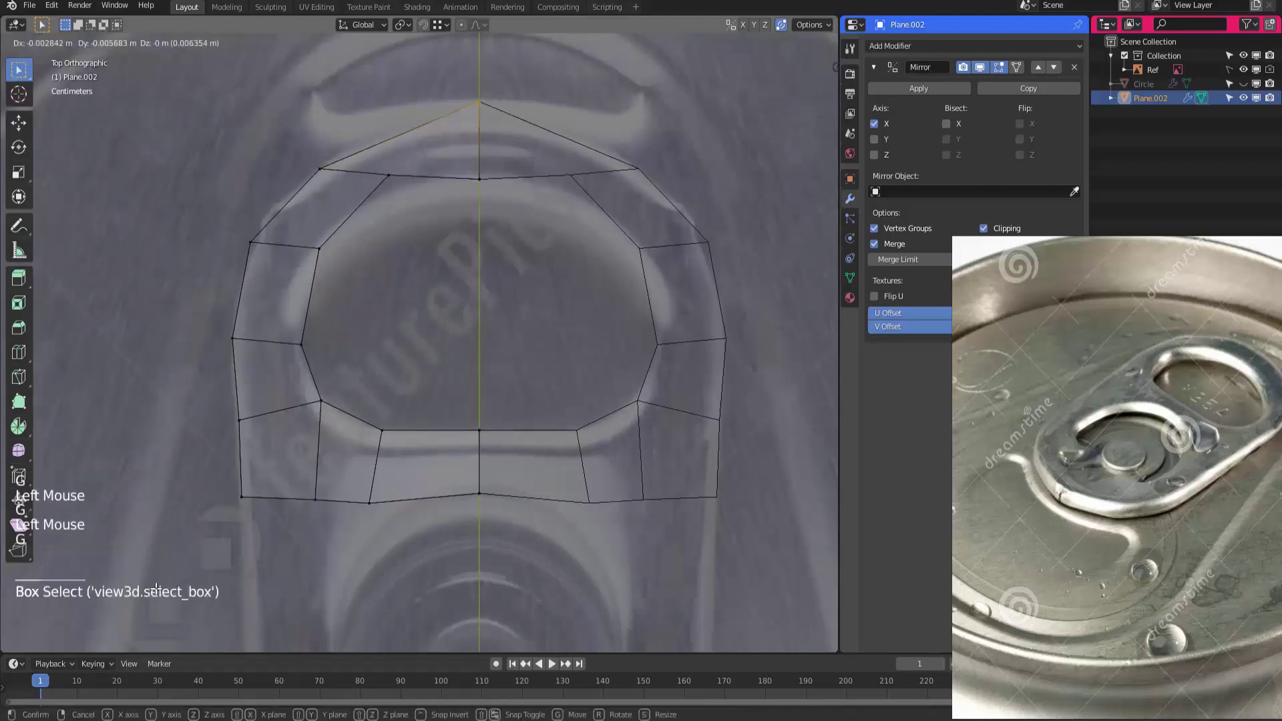
pyautogui.click(482, 124)
# Fit the upper corner vertices and the inner side vertices of the ring to the finger hole's outline
pyautogui.moveTo(309, 157); pyautogui.dragTo(400, 187)
pyautogui.press('g')
pyautogui.click(348, 144)
pyautogui.press('g')
pyautogui.click(391, 188)
pyautogui.moveTo(290, 333); pyautogui.dragTo(312, 355)
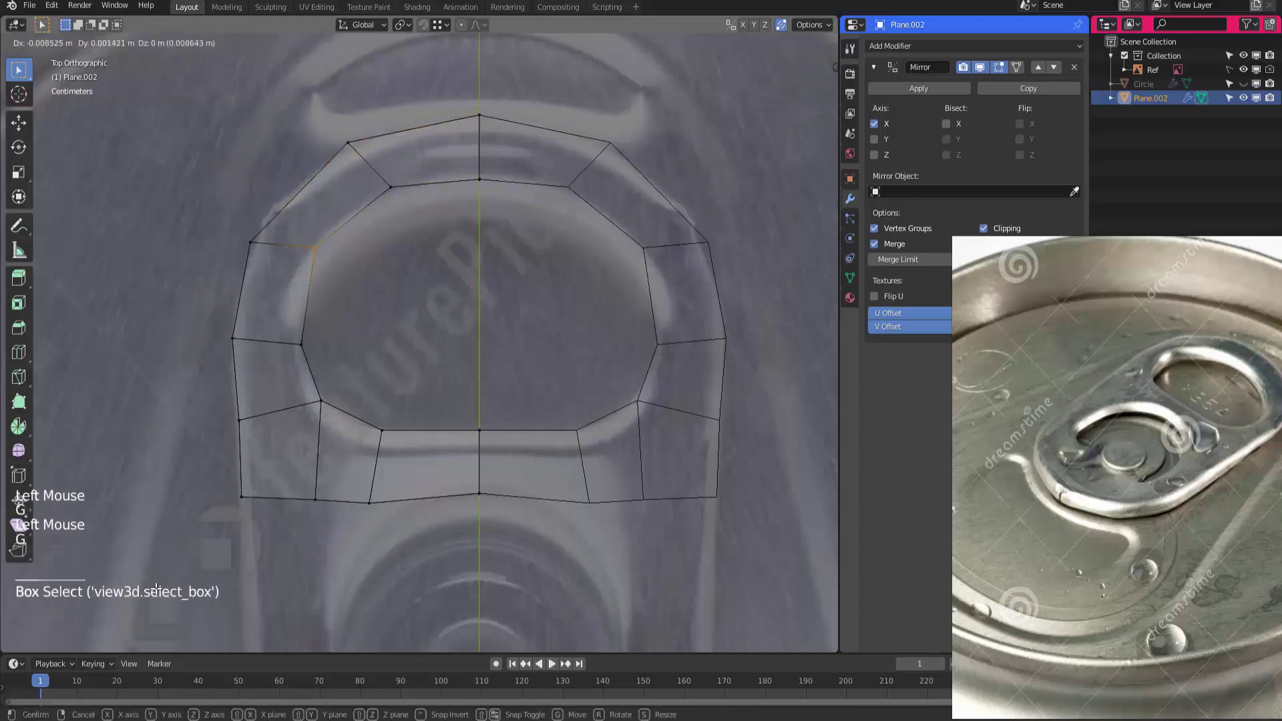
pyautogui.press('g')
pyautogui.keyDown('shift'); pyautogui.moveTo(468, 333); pyautogui.dragTo(474, 320, button='middle'); pyautogui.keyUp('shift')
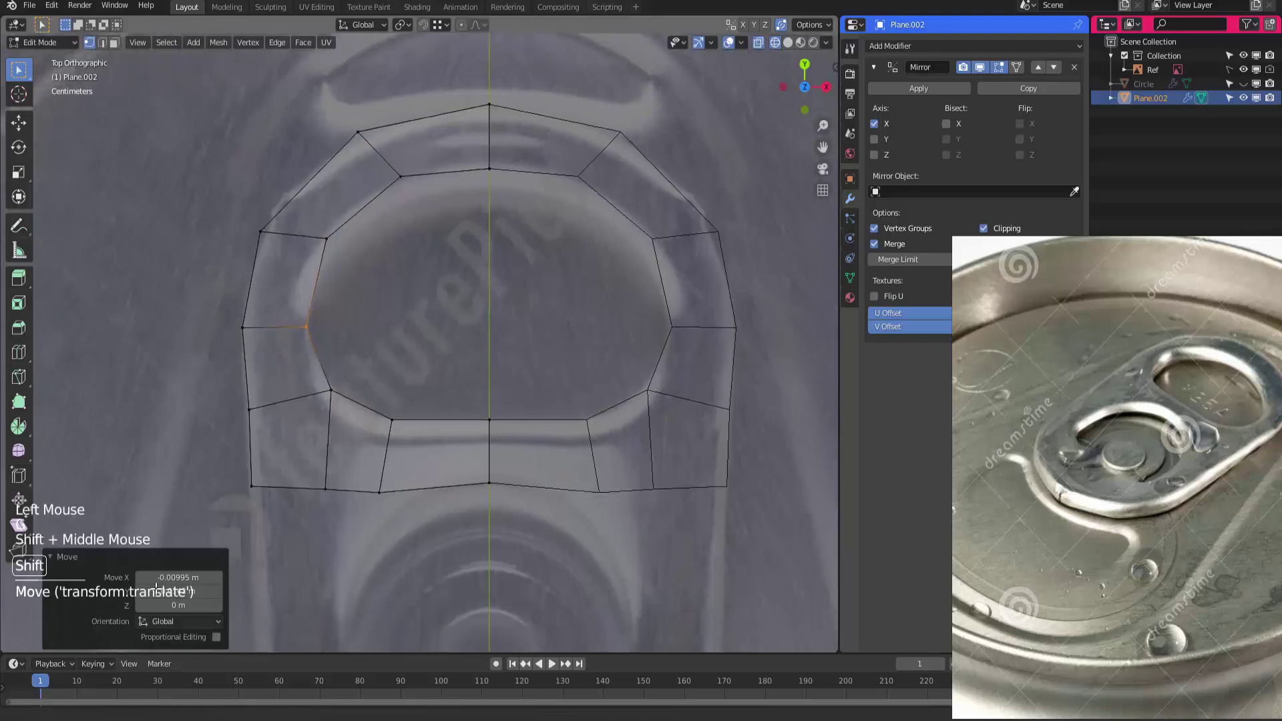
# Slide the short edge below the hole toward the centre and adjust the hole's lower corner vertex
pyautogui.press('2')
pyautogui.click(382, 453)
pyautogui.press('g')
pyautogui.press('g')
pyautogui.click(405, 445)
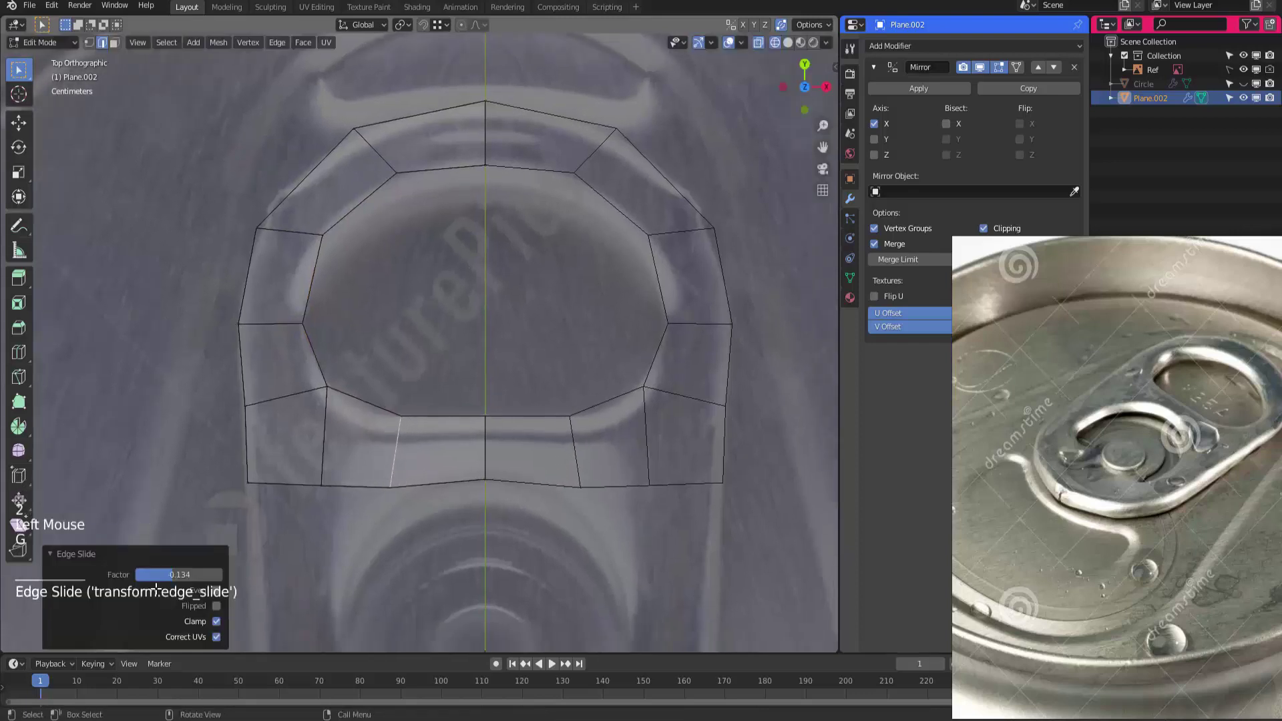
pyautogui.press('1')
pyautogui.moveTo(310, 373); pyautogui.dragTo(344, 404)
pyautogui.press('g')
pyautogui.click(332, 395)
pyautogui.keyDown('shift'); pyautogui.moveTo(467, 334); pyautogui.dragTo(469, 288, button='middle'); pyautogui.keyUp('shift')
pyautogui.click(304, 310)
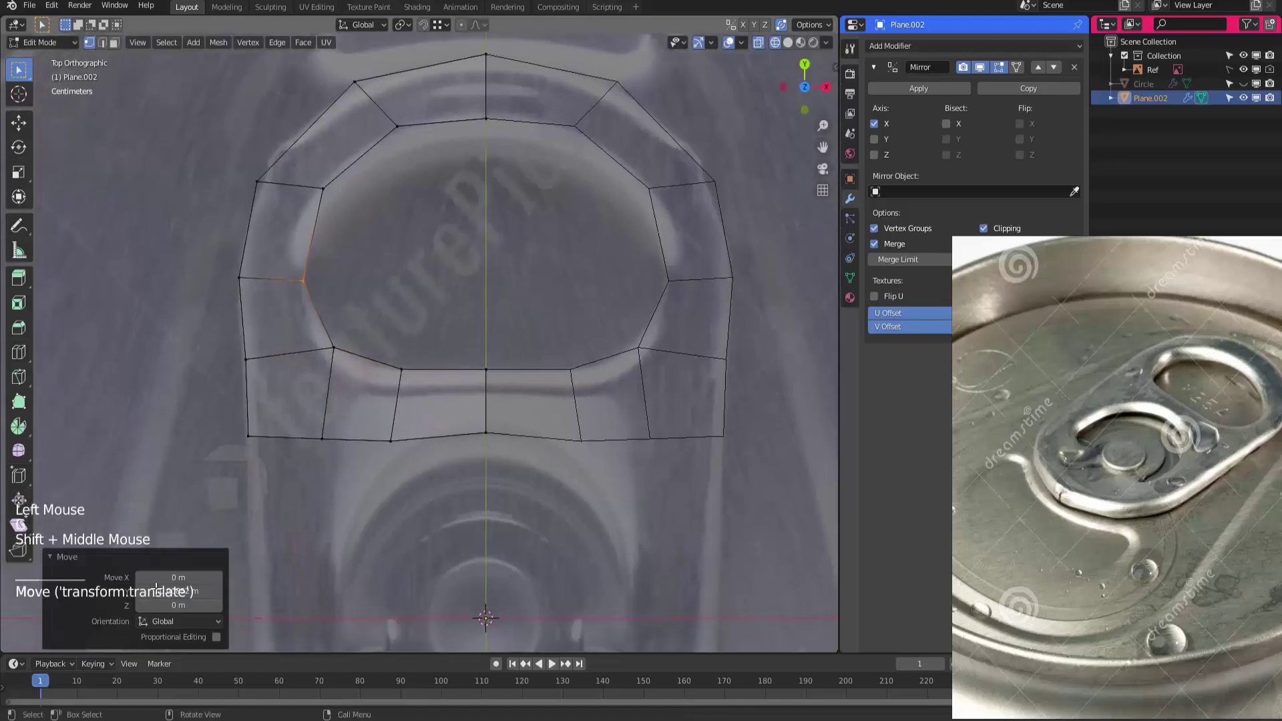
# Straighten the row of edges below the finger hole by scaling it to 0 along Y
pyautogui.press('2')
pyautogui.click(285, 438)
pyautogui.keyDown('shift'); pyautogui.click(357, 440); pyautogui.keyUp('shift')
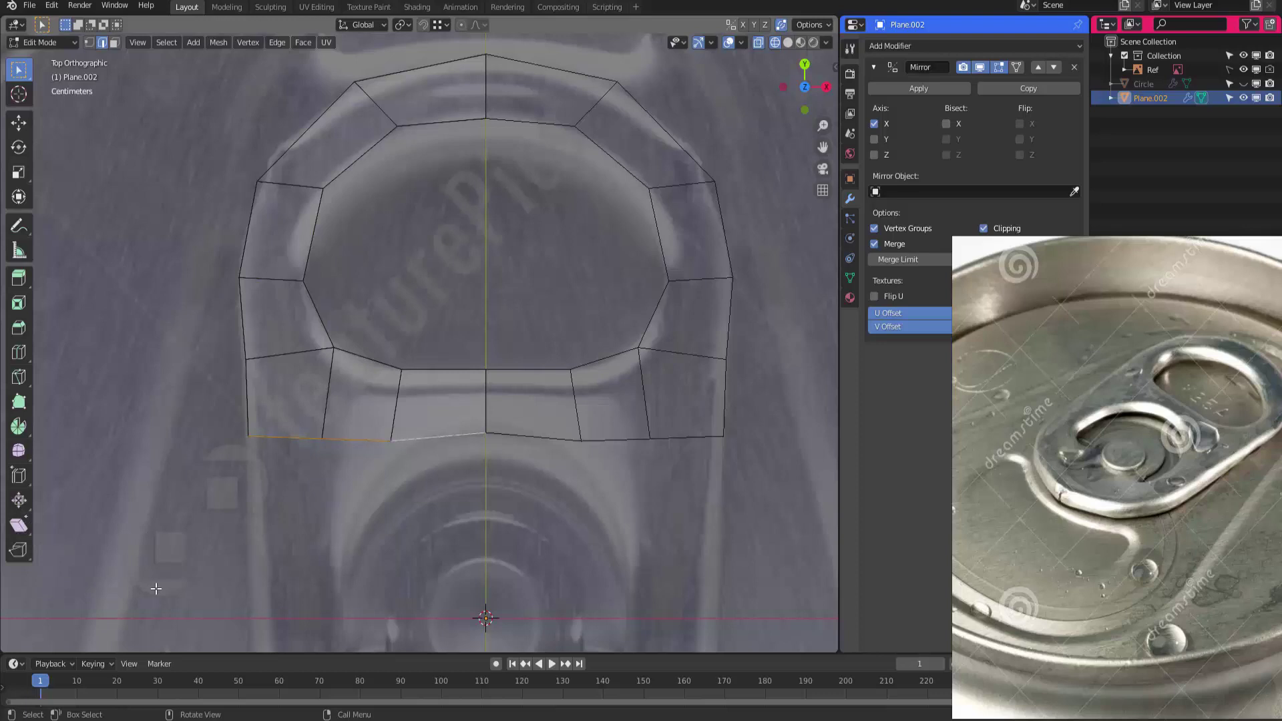
pyautogui.press('s')
pyautogui.press('y')
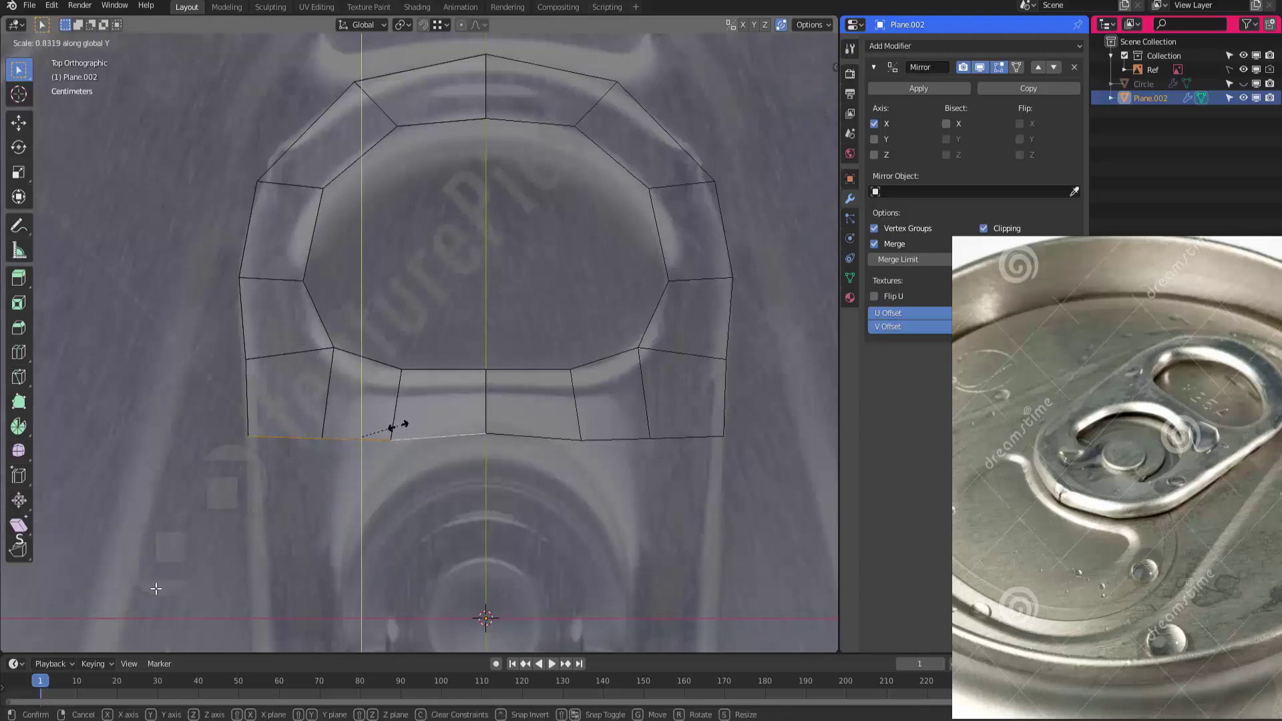
pyautogui.press('0')
pyautogui.press('Return')
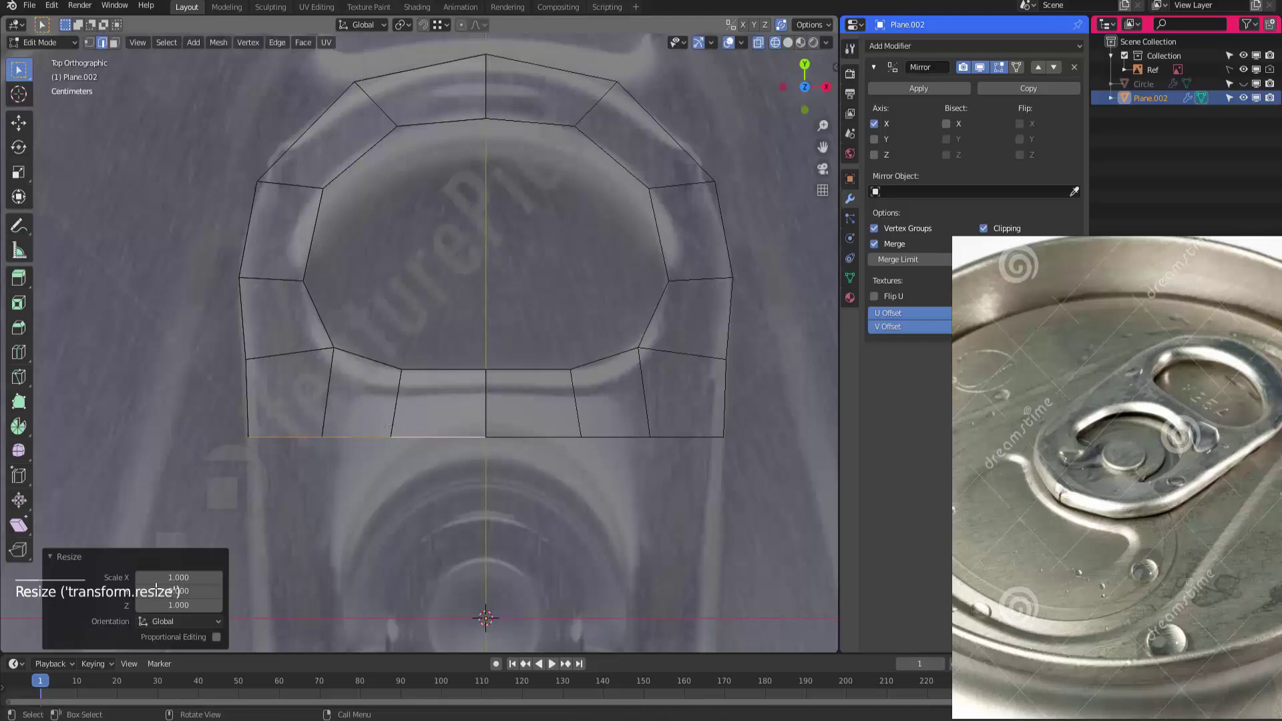
# Slide the intermediate vertices of the straightened row so the cross edges below the hole run vertically
pyautogui.keyDown('shift'); pyautogui.moveTo(388, 426); pyautogui.dragTo(395, 426, button='middle'); pyautogui.keyUp('shift')
pyautogui.press('1')
pyautogui.moveTo(312, 422); pyautogui.dragTo(421, 449)
pyautogui.press('g')
pyautogui.press('g')
pyautogui.click(334, 441)
pyautogui.press('g')
pyautogui.press('g')
pyautogui.click(421, 444)
pyautogui.press('g')
pyautogui.press('g')
pyautogui.click(421, 448)
pyautogui.moveTo(327, 424); pyautogui.dragTo(349, 447)
pyautogui.press('g')
pyautogui.press('g')
pyautogui.click(347, 441)
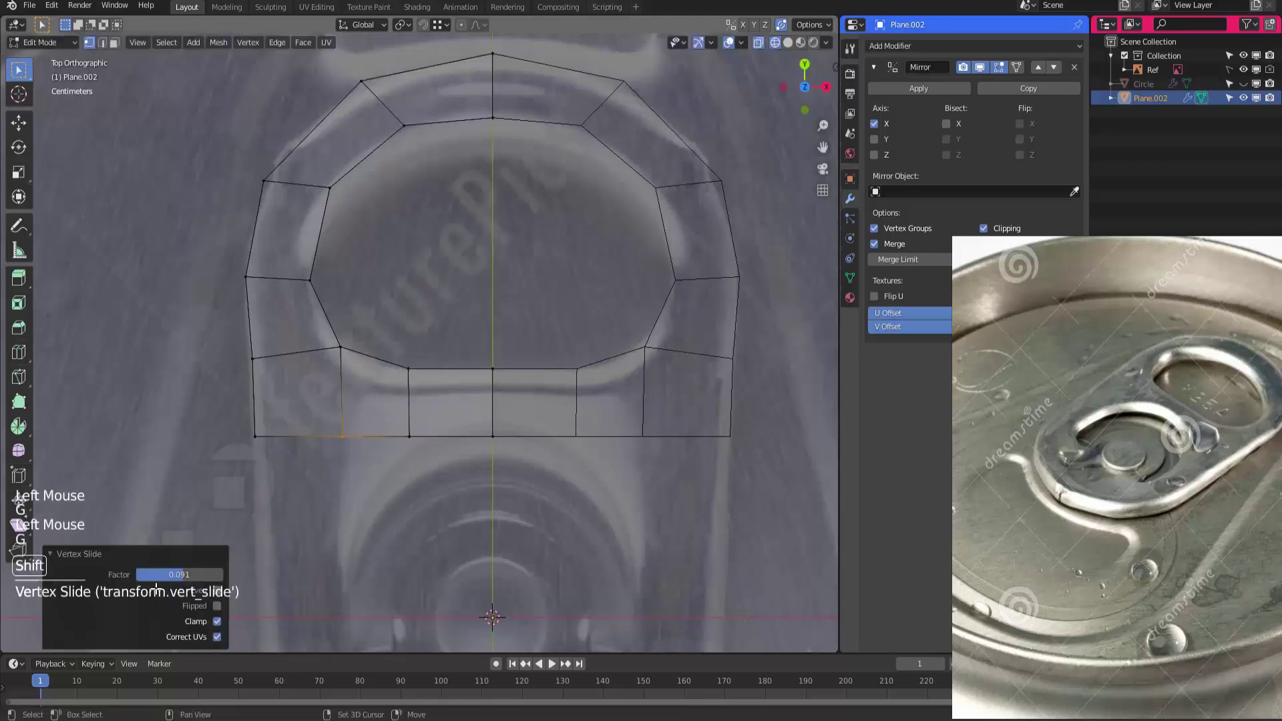
# Extrude the outer edge of the straightened row three times down the side of the tab toward its rounded lower end
pyautogui.press('2')
pyautogui.click(298, 437)
pyautogui.keyDown('shift'); pyautogui.moveTo(299, 437); pyautogui.dragTo(335, 249, button='middle'); pyautogui.keyUp('shift')
pyautogui.press('e')
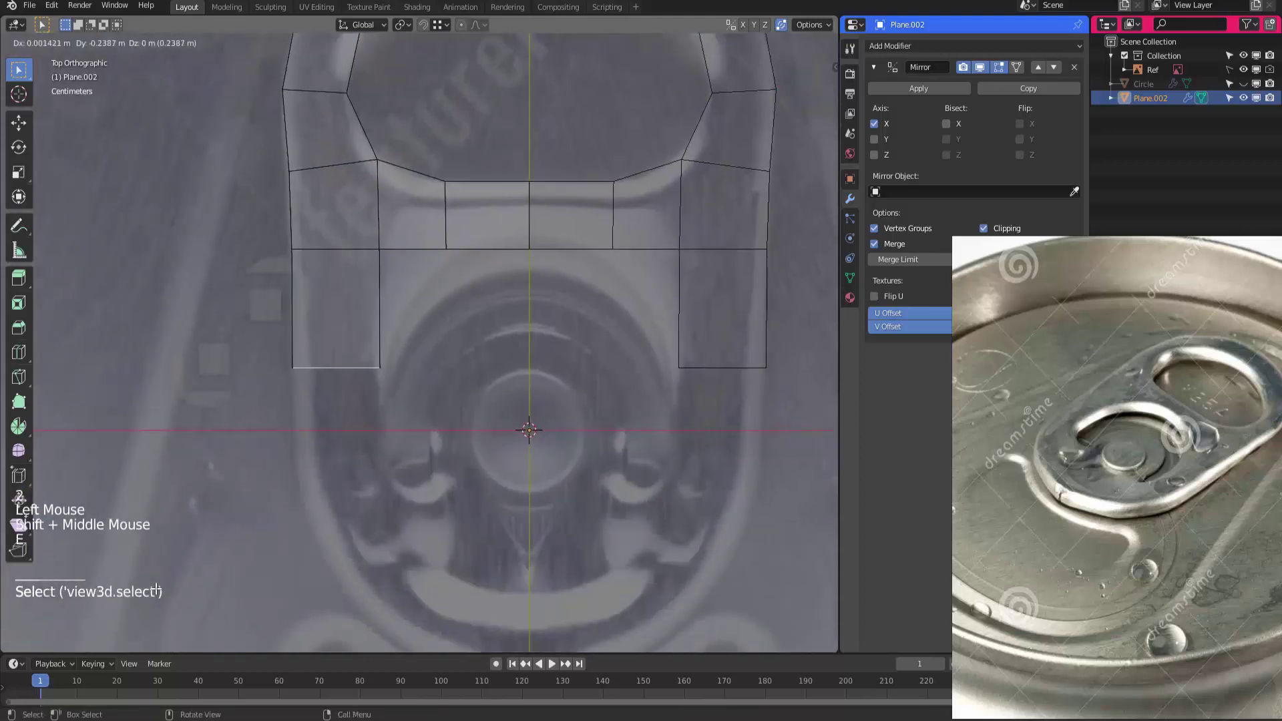
pyautogui.click(336, 368)
pyautogui.press('e')
pyautogui.click(348, 496)
pyautogui.keyDown('shift'); pyautogui.moveTo(347, 496); pyautogui.dragTo(326, 413, button='middle'); pyautogui.keyUp('shift')
pyautogui.press('e')
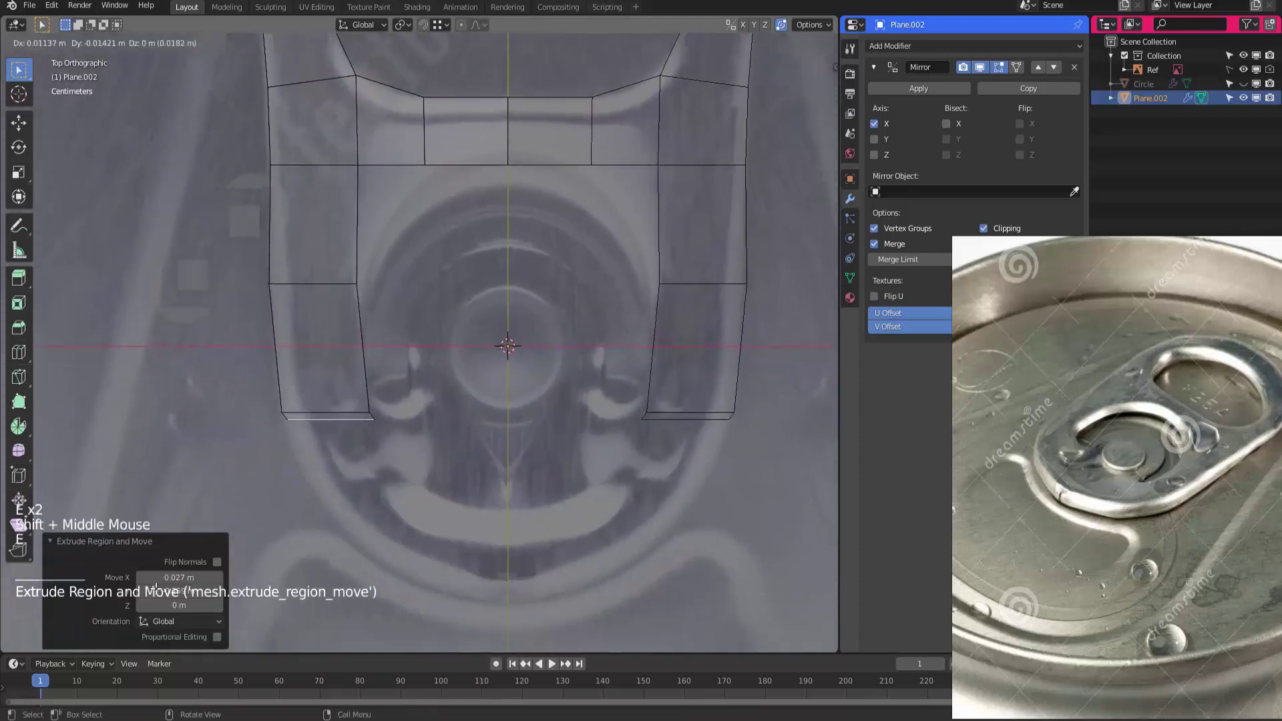
pyautogui.click(390, 528)
# Move the inner and outer end vertices of the side strip to follow the curve of the tab's lower end
pyautogui.press('1')
pyautogui.moveTo(424, 514); pyautogui.dragTo(461, 544)
pyautogui.press('g')
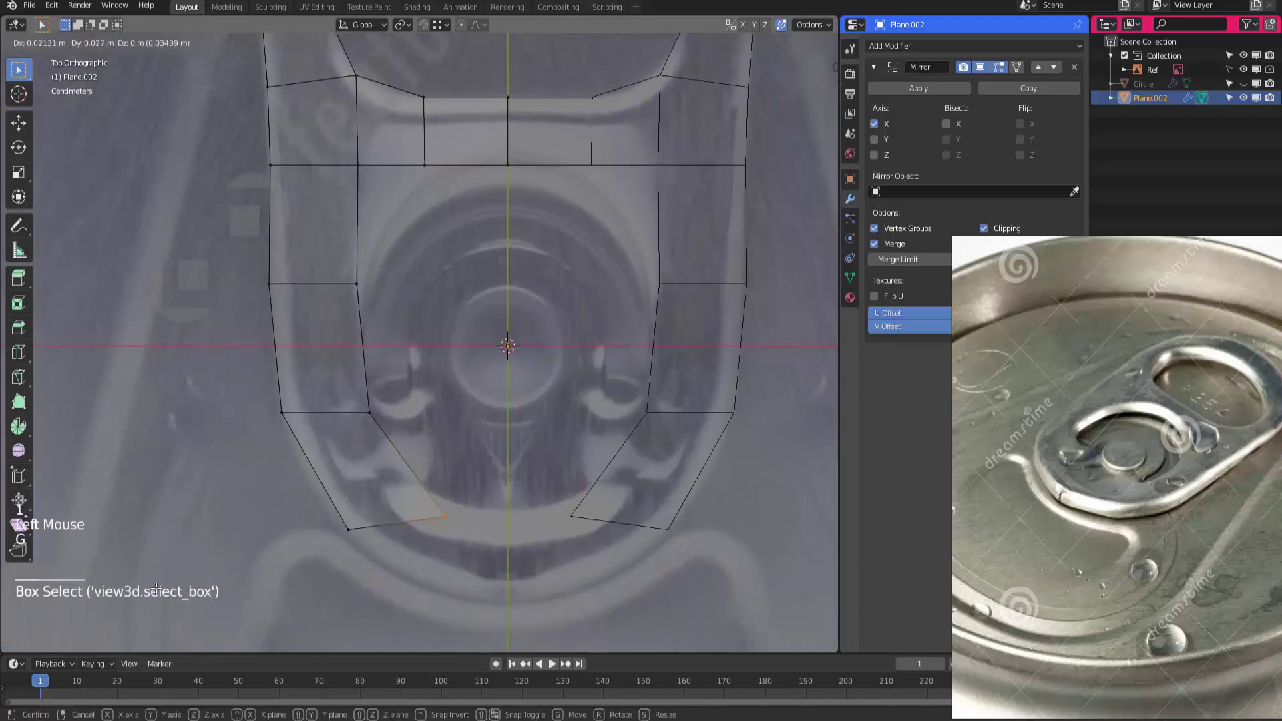
pyautogui.click(454, 509)
pyautogui.moveTo(336, 517); pyautogui.dragTo(365, 542)
pyautogui.press('g')
pyautogui.click(390, 572)
# Extrude the strip's end edge toward the middle and move both new vertices onto the centre line to close the lower end
pyautogui.press('2')
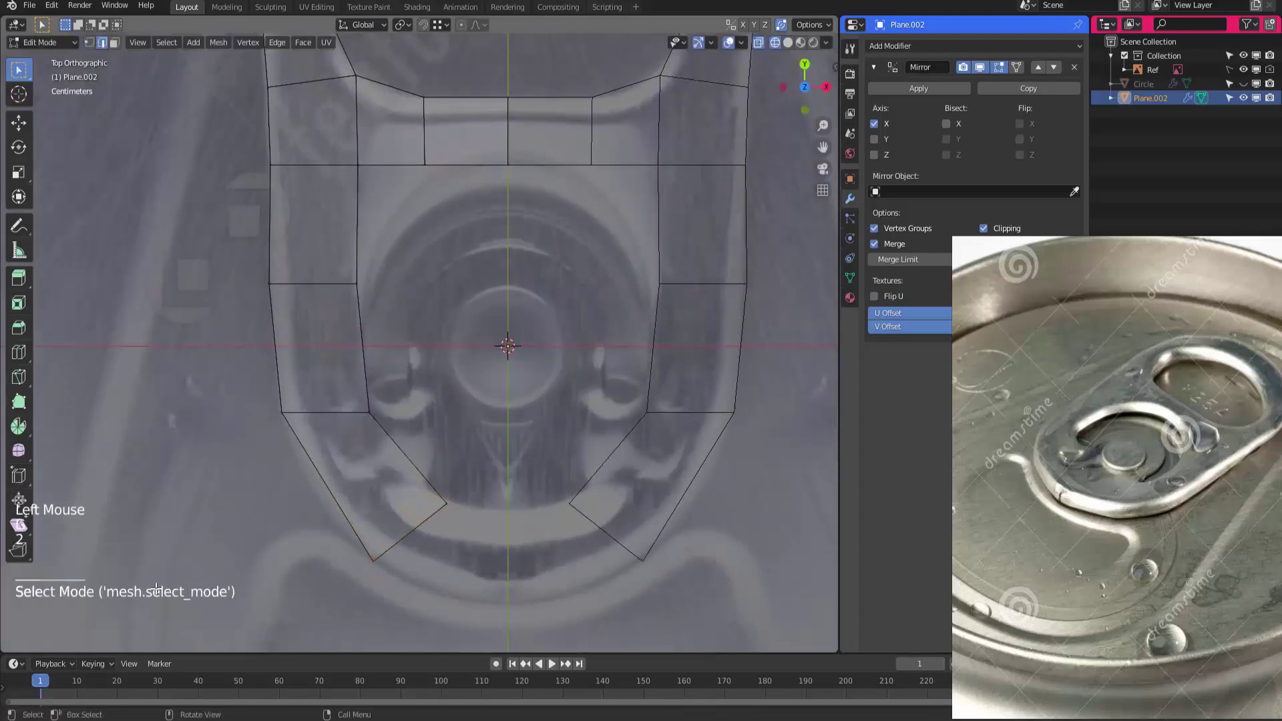
pyautogui.click(409, 533)
pyautogui.press('e')
pyautogui.click(481, 552)
pyautogui.press('1')
pyautogui.moveTo(490, 498); pyautogui.dragTo(524, 527)
pyautogui.press('g')
pyautogui.click(507, 511)
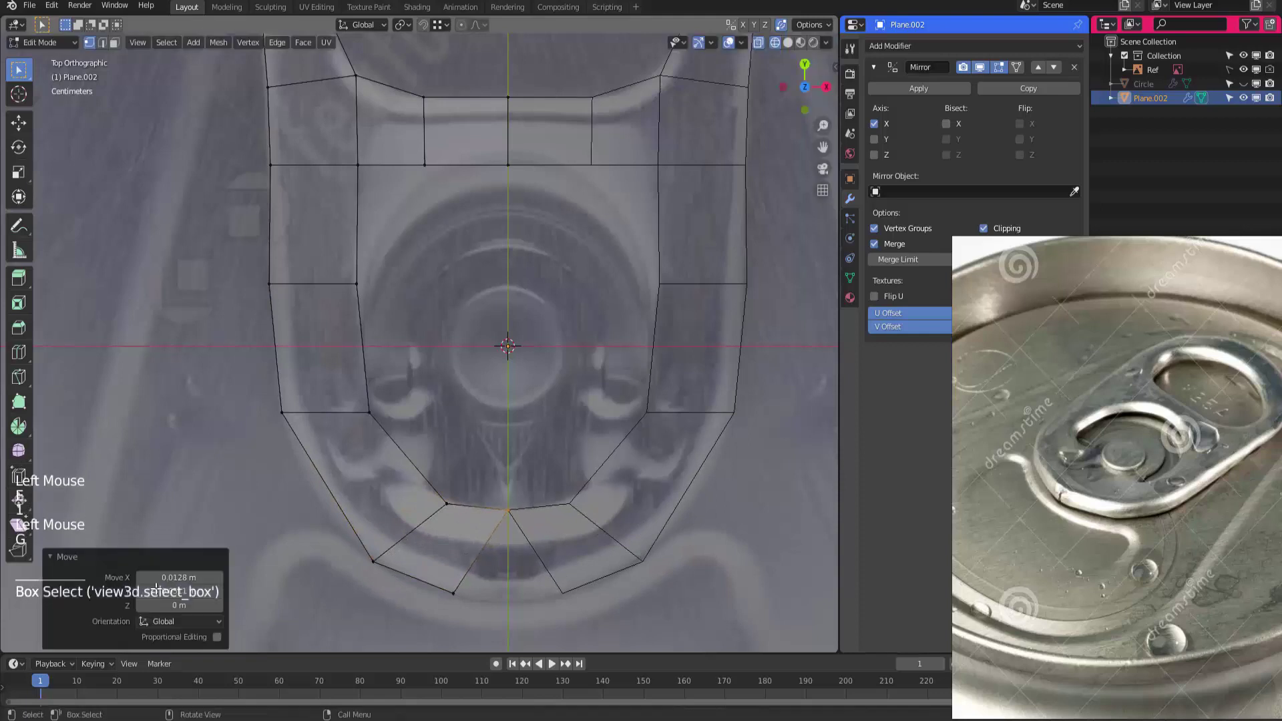
pyautogui.moveTo(434, 575); pyautogui.dragTo(471, 611)
pyautogui.press('g')
pyautogui.click(526, 621)
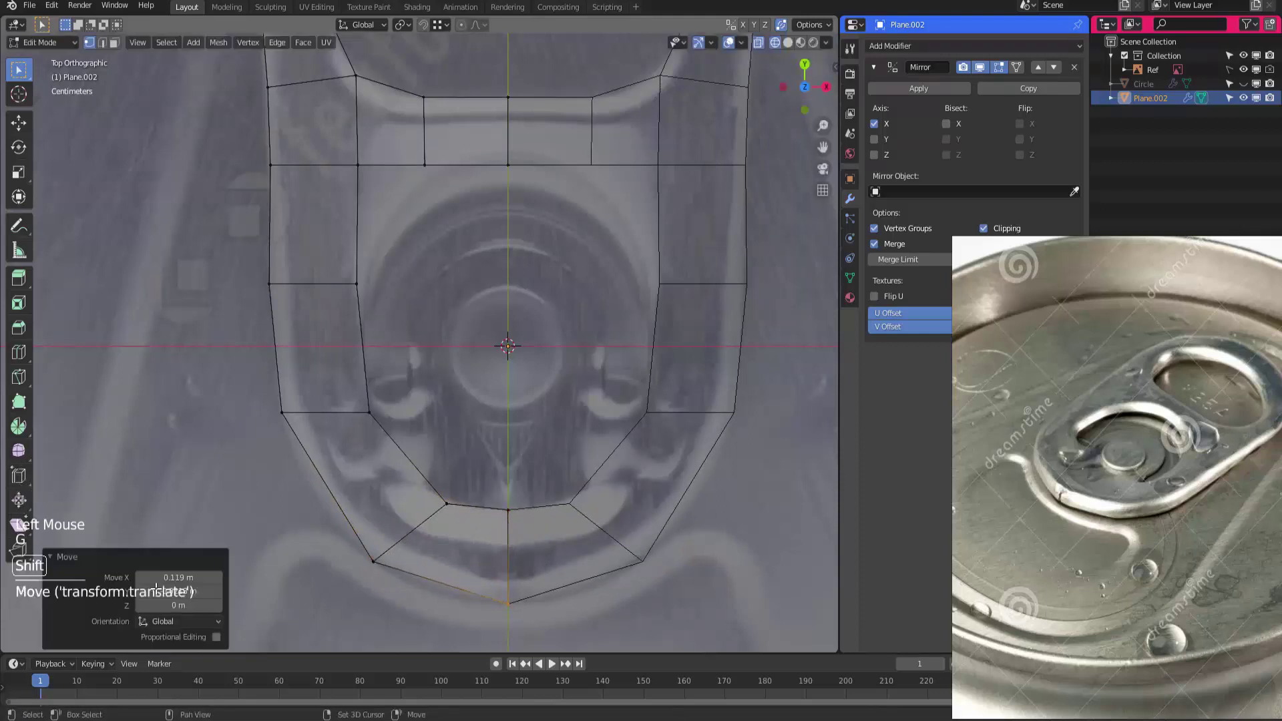
# Adjust the inner and outer vertices along the tab's lower curve to even out the faces
pyautogui.moveTo(430, 486); pyautogui.dragTo(464, 521)
pyautogui.press('g')
pyautogui.click(446, 503)
pyautogui.moveTo(352, 395); pyautogui.dragTo(387, 431)
pyautogui.press('g')
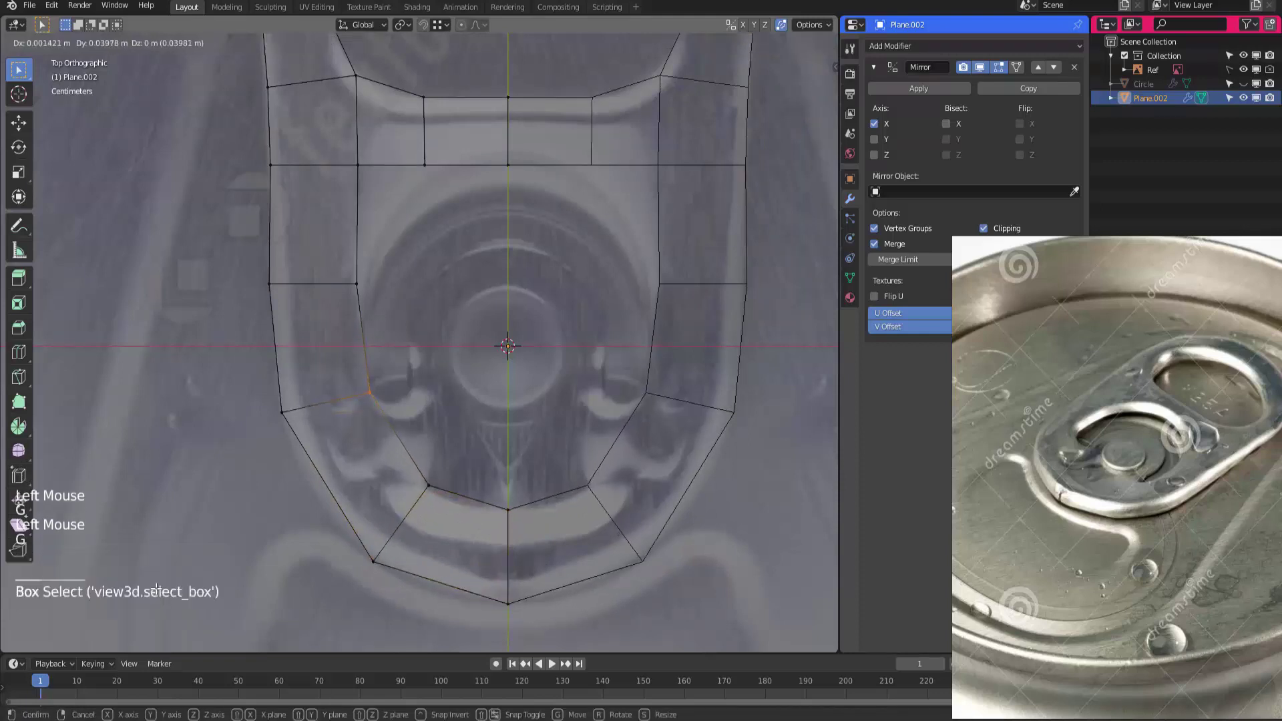
pyautogui.click(388, 412)
pyautogui.press('g')
pyautogui.moveTo(265, 395); pyautogui.dragTo(315, 438)
pyautogui.click(300, 423)
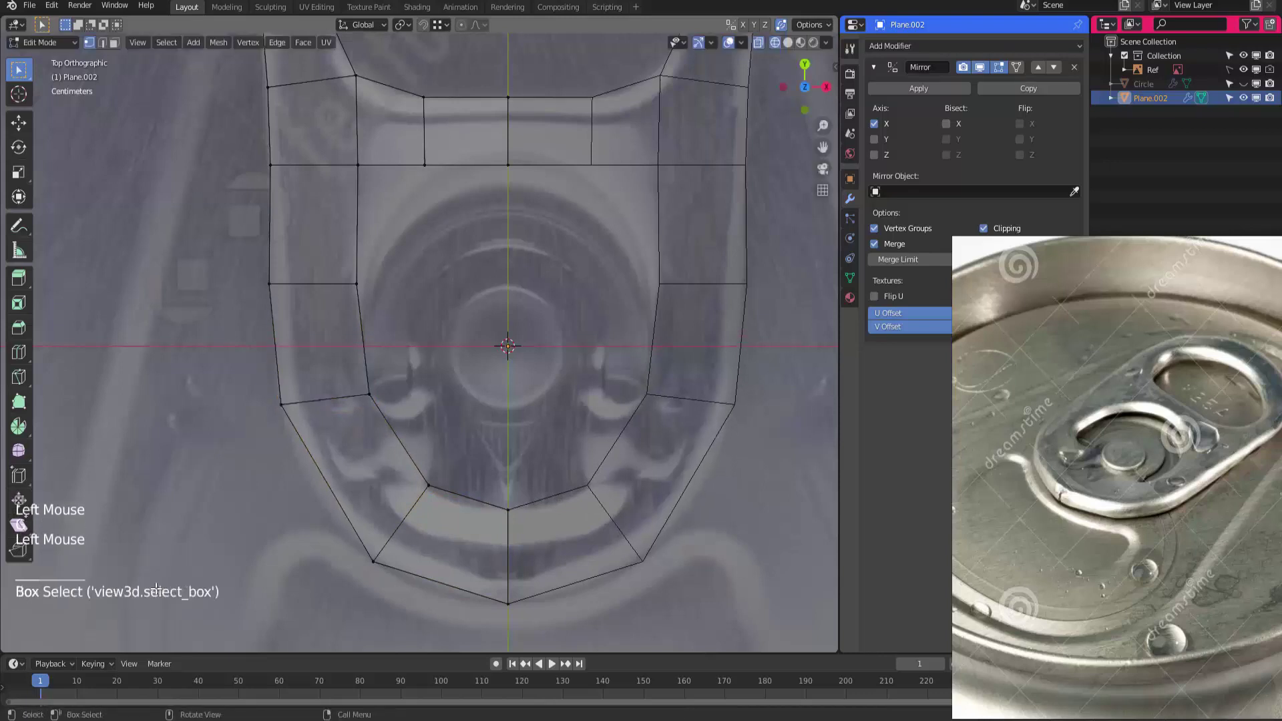
# Move the crossbar's lower vertices and the inner corner vertex to follow the round upper edge of the rivet opening, sliding the centre vertex to match
pyautogui.press('g')
pyautogui.click(376, 221)
pyautogui.moveTo(409, 149); pyautogui.dragTo(442, 182)
pyautogui.press('g')
pyautogui.click(425, 174)
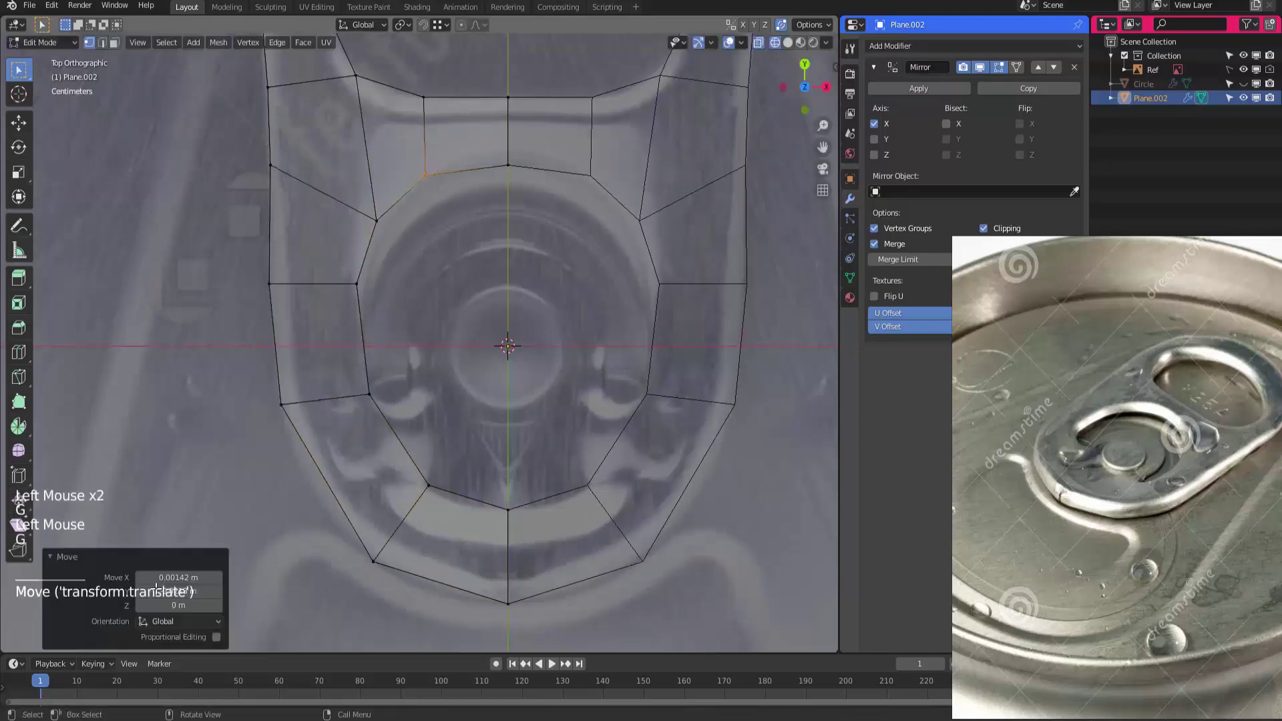
pyautogui.press('g')
pyautogui.press('g')
pyautogui.click(157, 589)
# Slide the outer side vertex beside the crossbar down along its edge to even out the side faces
pyautogui.keyDown('shift'); pyautogui.moveTo(156, 588); pyautogui.dragTo(155, 598, button='middle'); pyautogui.keyUp('shift')
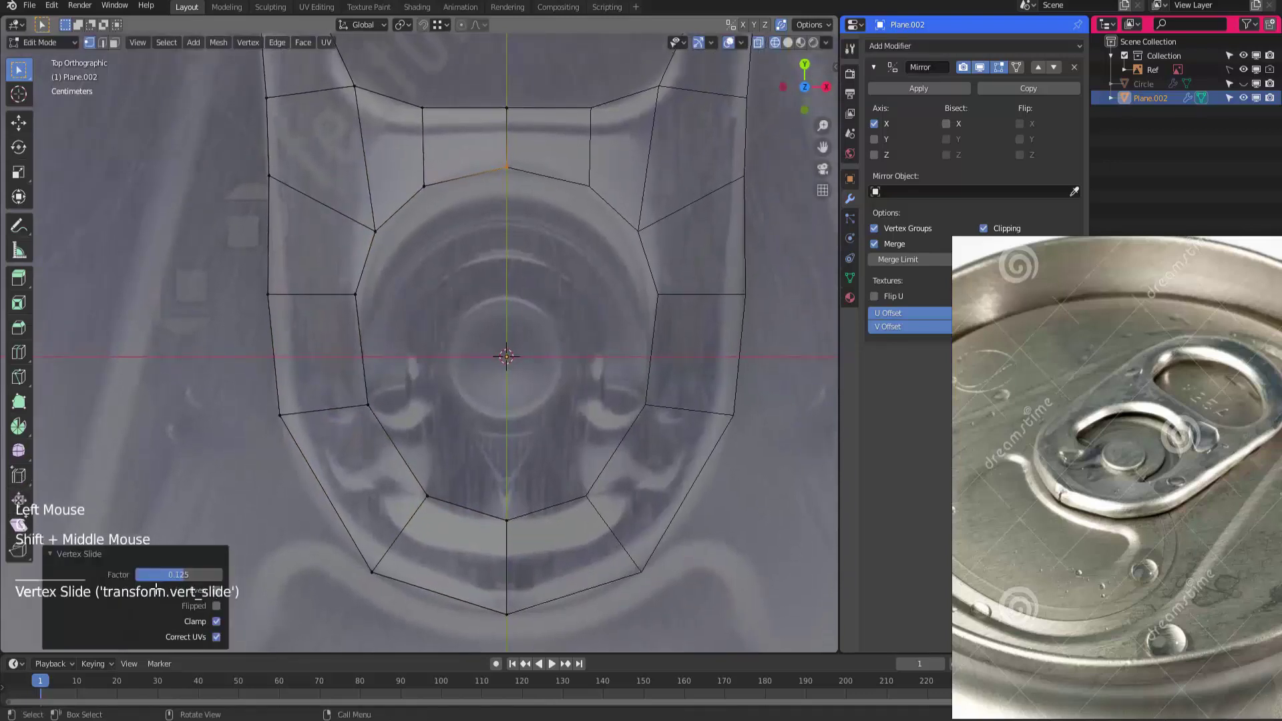
pyautogui.moveTo(255, 162); pyautogui.dragTo(285, 192)
pyautogui.press('g')
pyautogui.press('g')
pyautogui.click(274, 195)
pyautogui.keyDown('ctrl'); pyautogui.moveTo(273, 195); pyautogui.dragTo(240, 221, button='middle'); pyautogui.keyUp('ctrl')
pyautogui.keyDown('ctrl'); pyautogui.moveTo(156, 588); pyautogui.dragTo(156, 588, button='middle'); pyautogui.keyUp('ctrl')
# Add a 12-vertex mesh circle at the rivet's centre and scale it to 0.217
pyautogui.press('Tab')
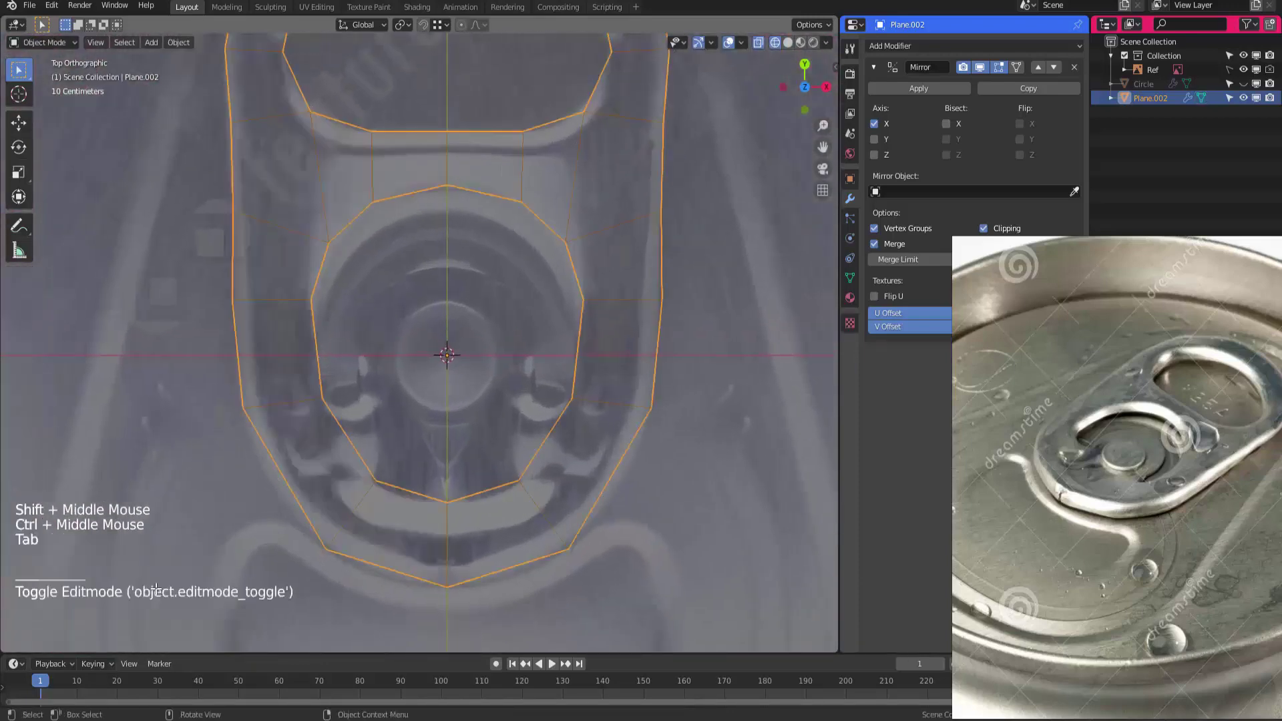
pyautogui.hotkey('shift', 'a')
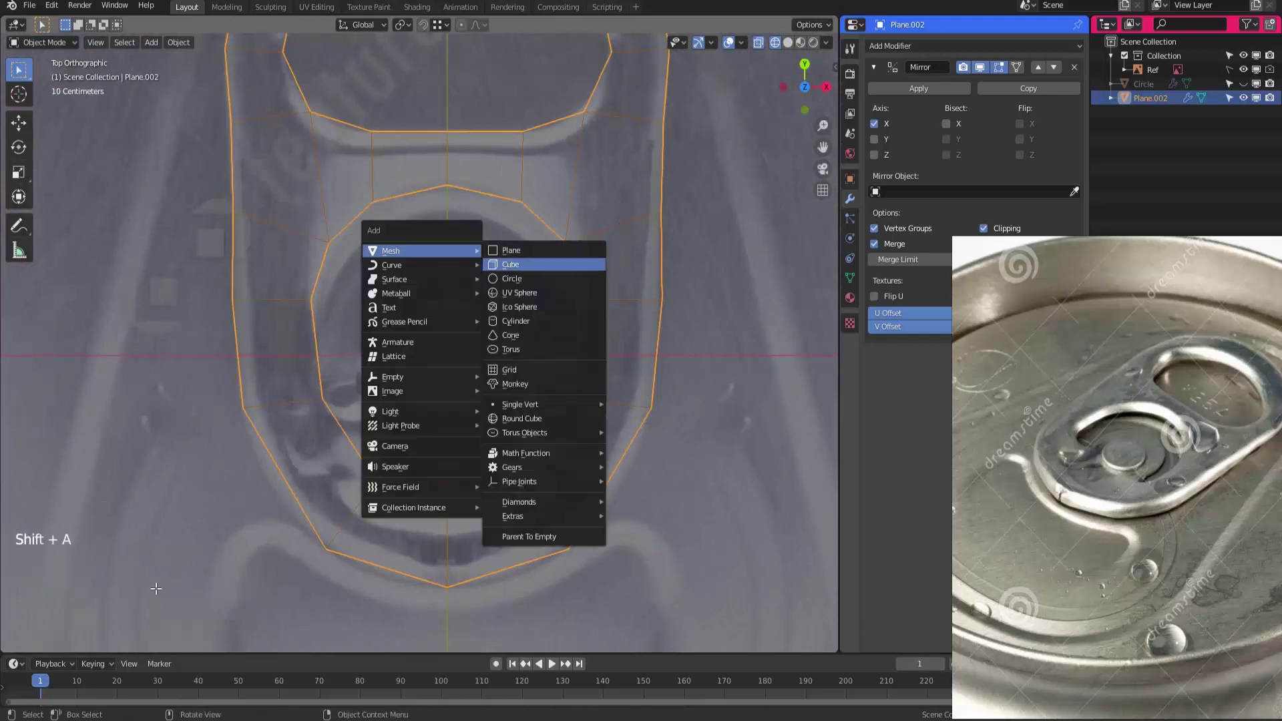
pyautogui.click(534, 276)
pyautogui.moveTo(179, 487); pyautogui.dragTo(190, 486)
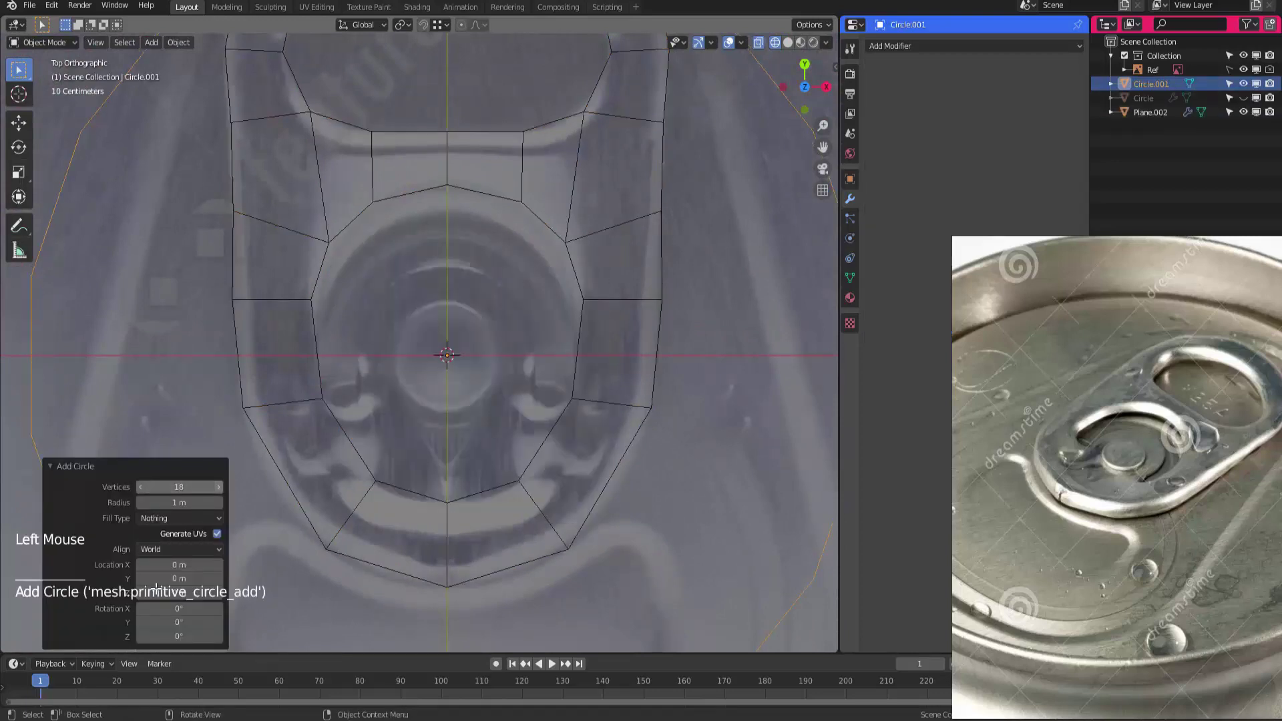
pyautogui.doubleClick(179, 487)
pyautogui.write('12')
pyautogui.press('Return')
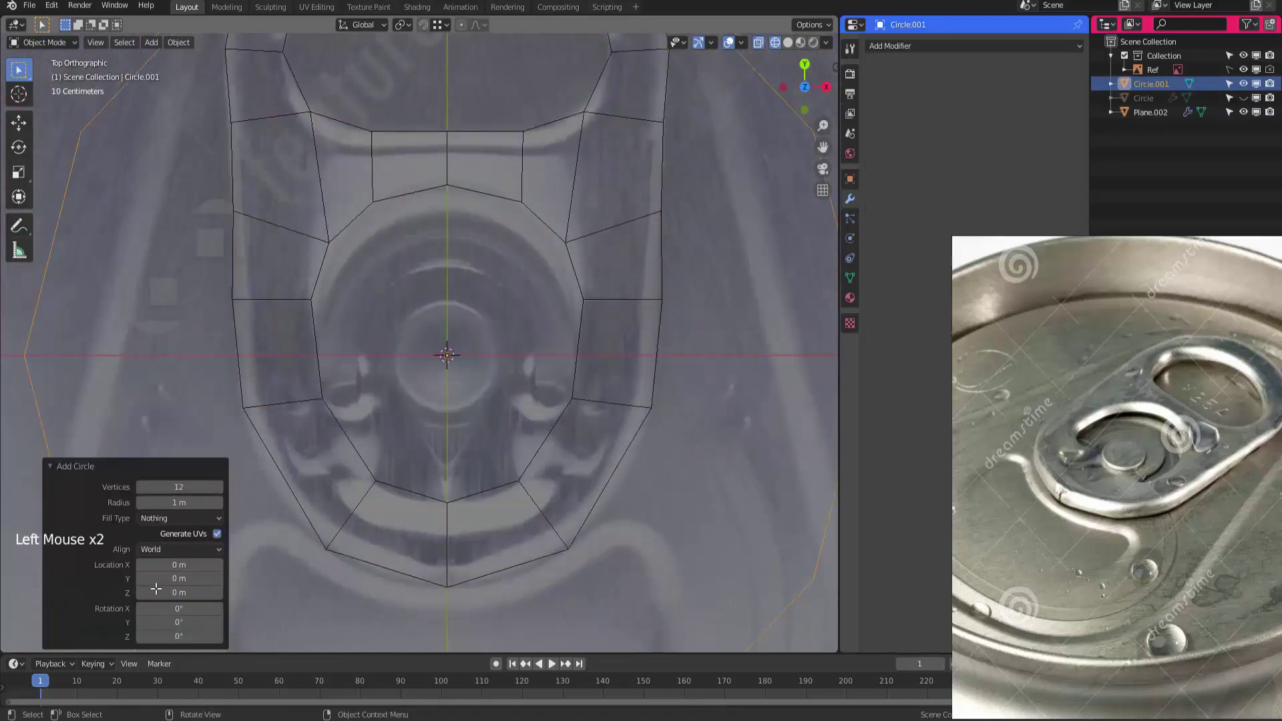
pyautogui.press('s')
pyautogui.click(510, 344)
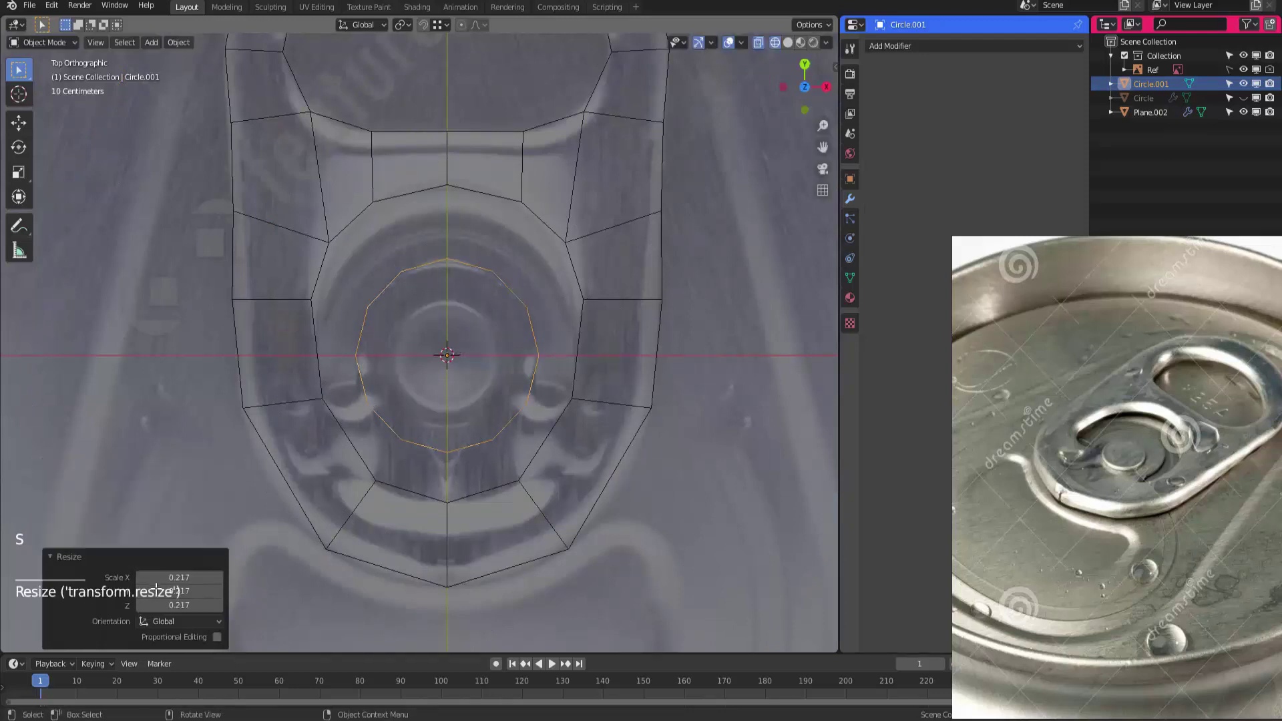
pyautogui.keyDown('ctrl'); pyautogui.moveTo(157, 589); pyautogui.dragTo(157, 574, button='middle'); pyautogui.keyUp('ctrl')
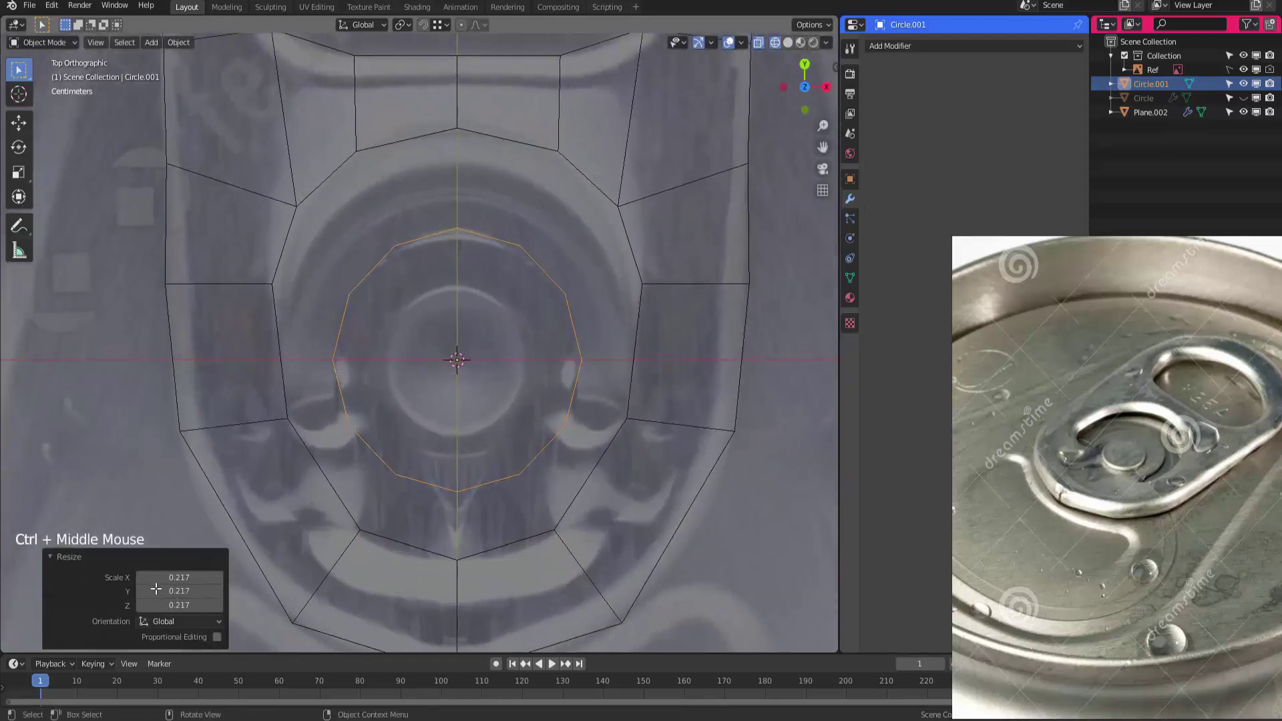
# Join the new circle into the mirrored pull tab object
pyautogui.doubleClick(156, 588)
pyautogui.keyDown('shift'); pyautogui.click(156, 589); pyautogui.keyUp('shift')
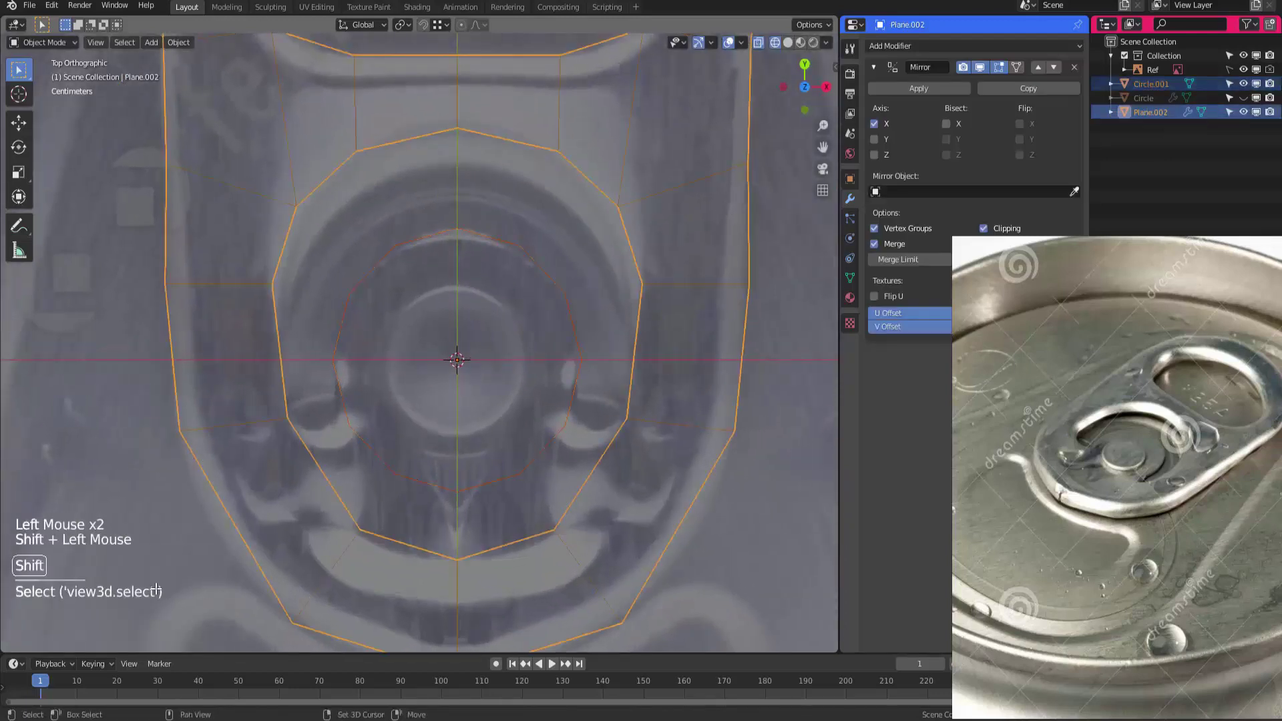
pyautogui.hotkey('ctrl', 'j')
pyautogui.click(156, 589)
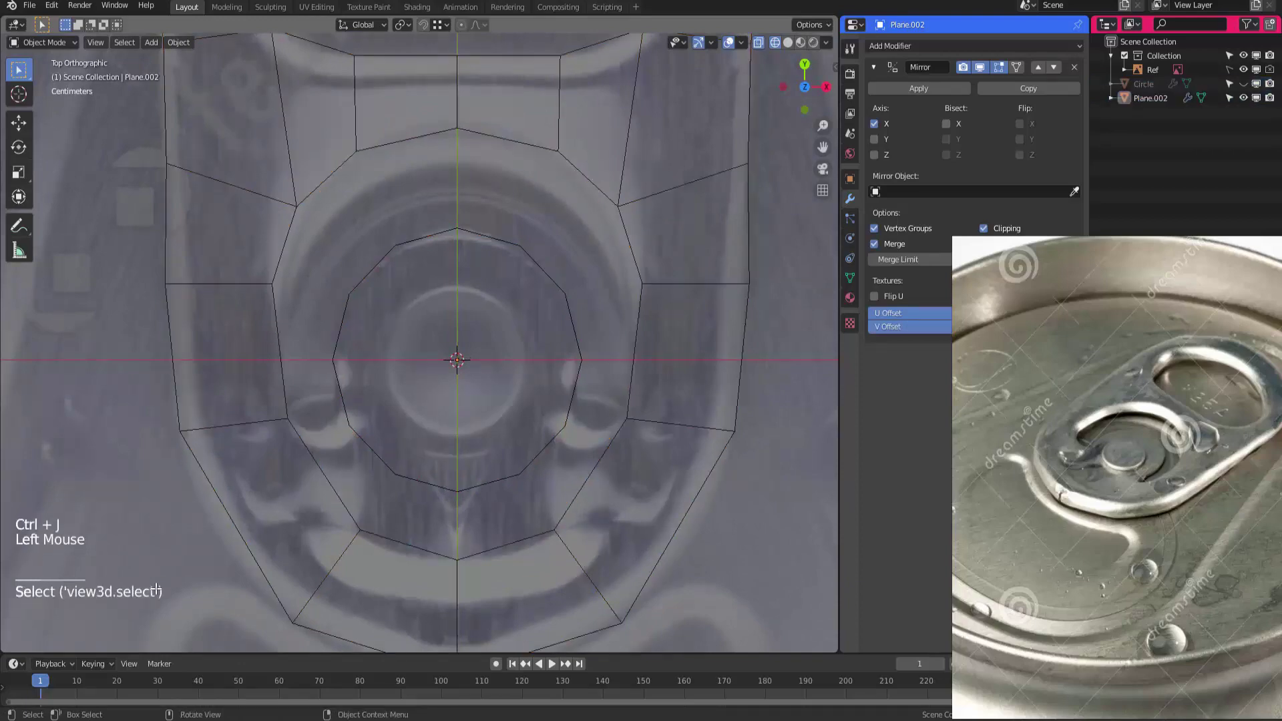
pyautogui.click(156, 589)
pyautogui.press('g')
pyautogui.press('Escape')
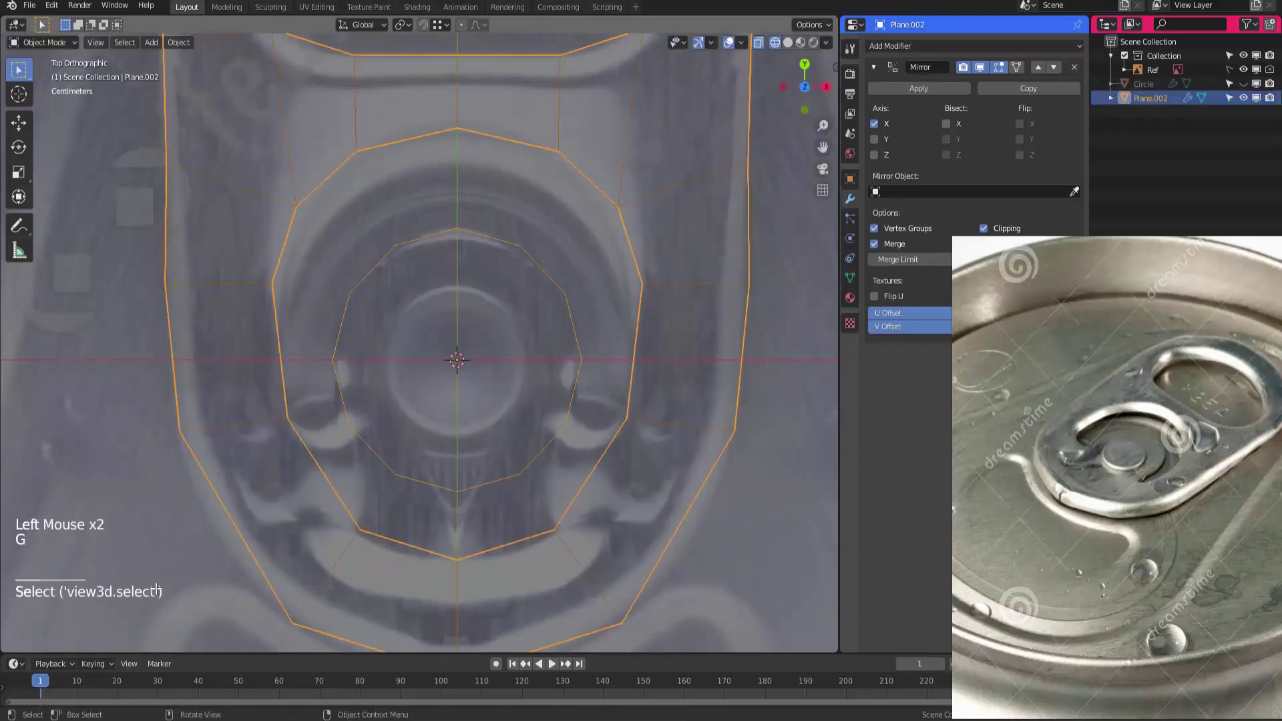
# Delete the circle's five vertices on the positive X side, leaving the half that the Mirror modifier duplicates
pyautogui.press('Tab')
pyautogui.click(520, 246)
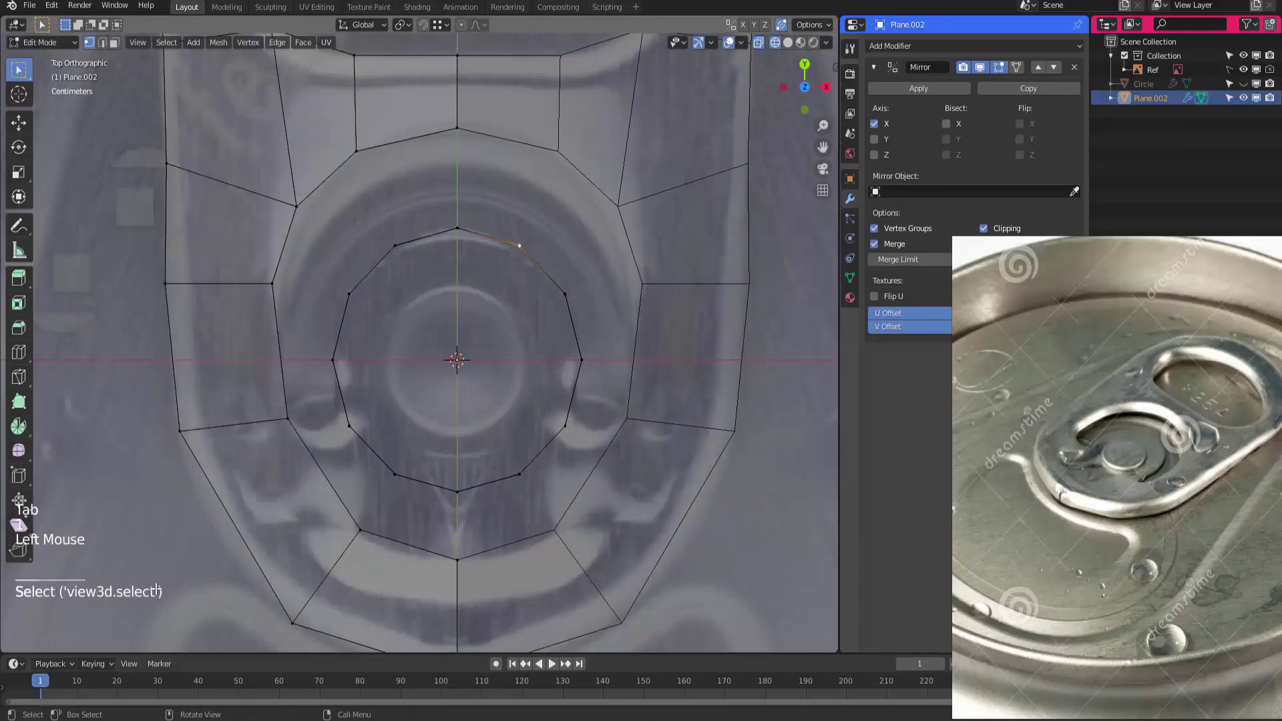
pyautogui.moveTo(471, 199); pyautogui.dragTo(617, 502)
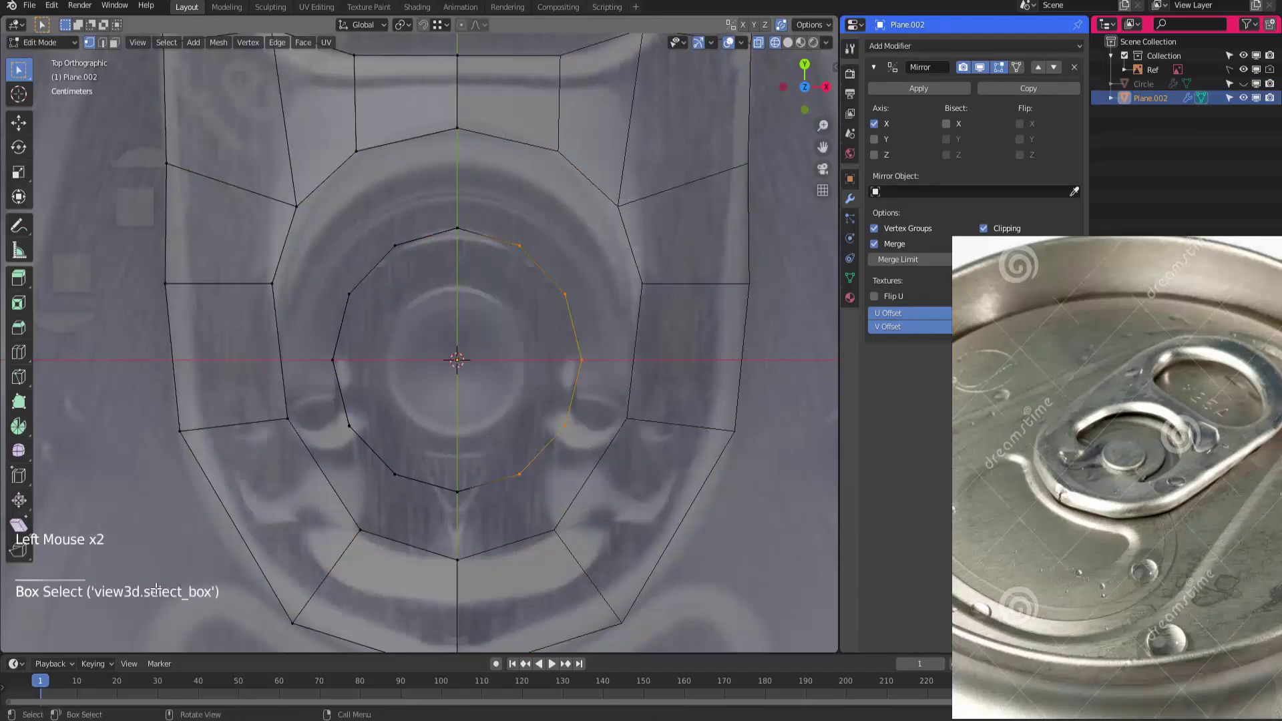
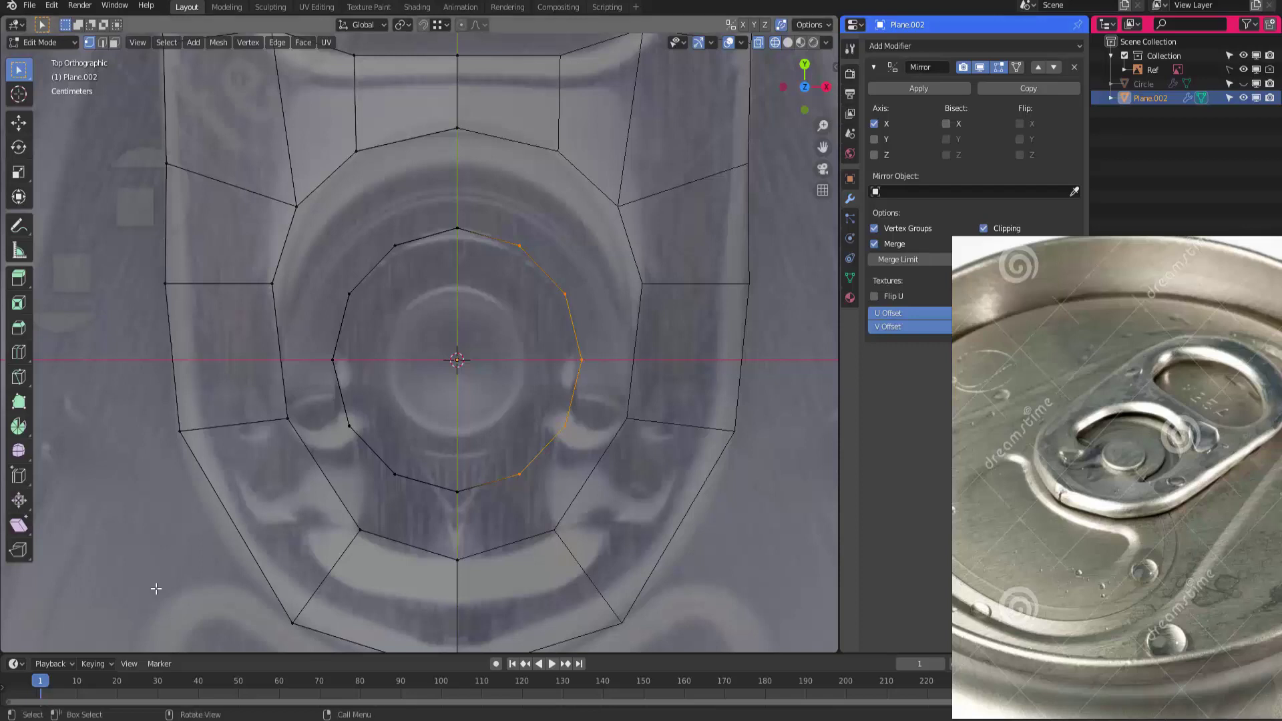
pyautogui.moveTo(487, 217); pyautogui.dragTo(659, 434)
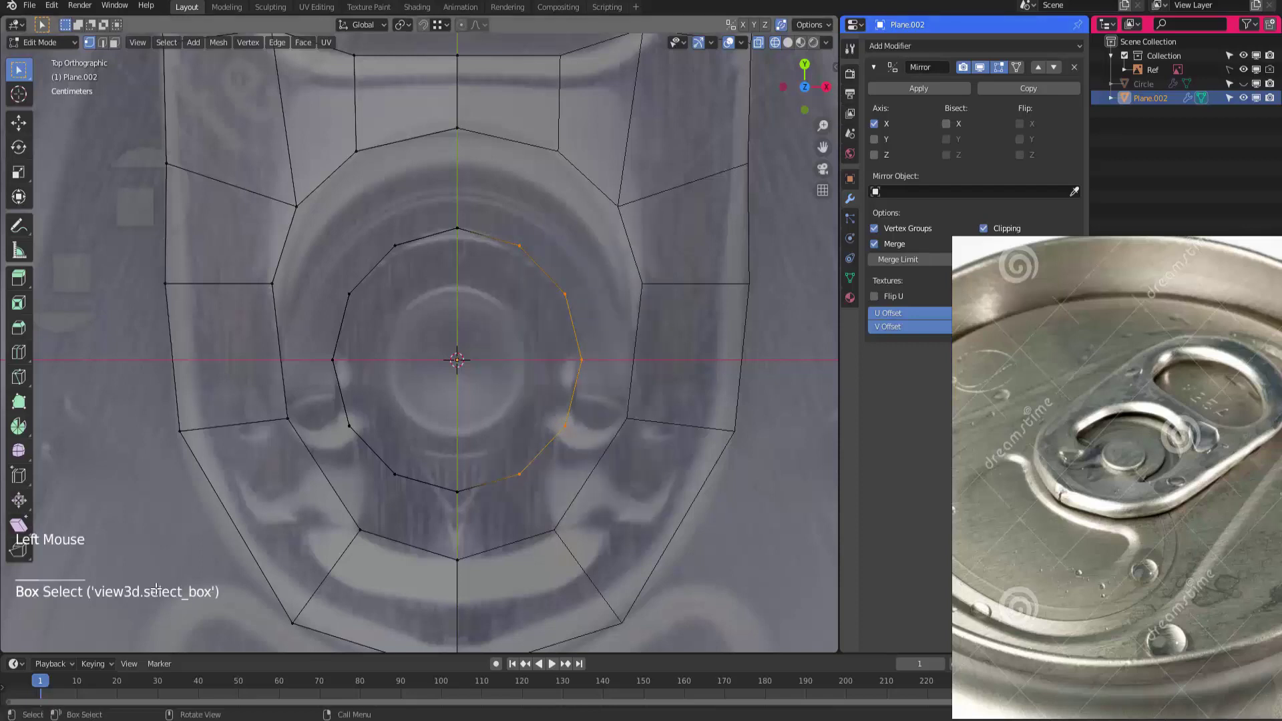
pyautogui.press('x')
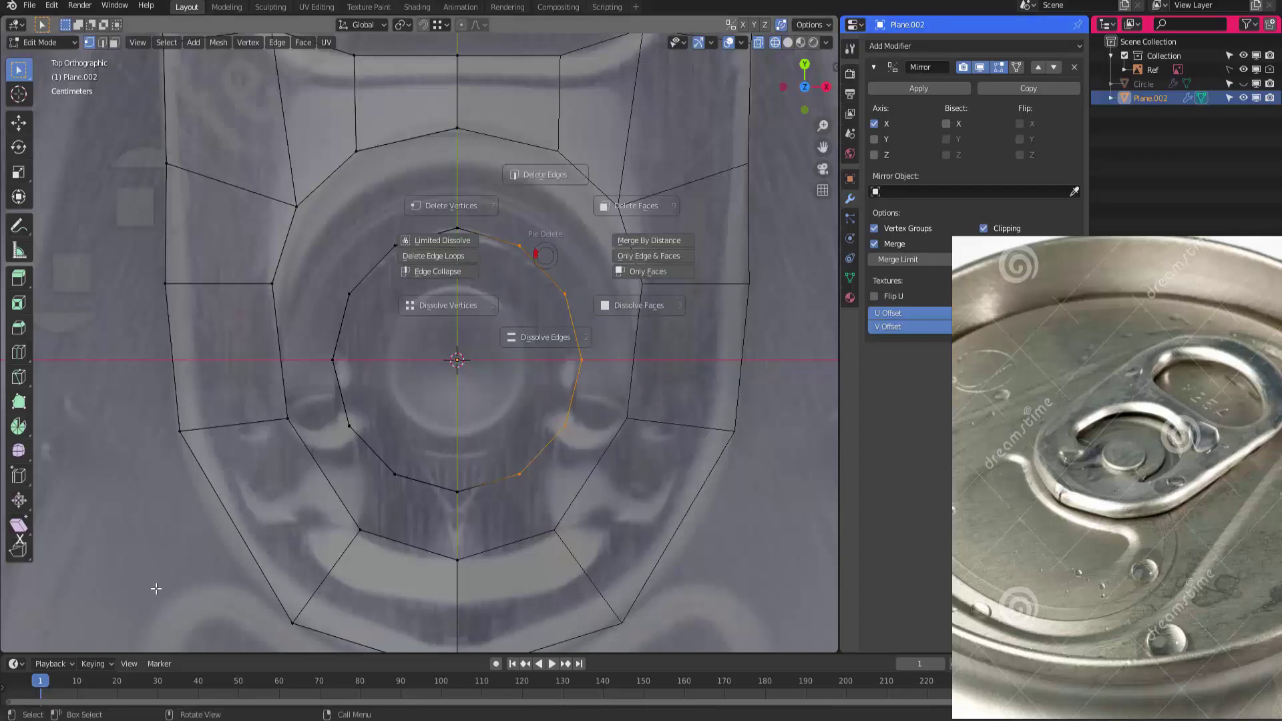
pyautogui.click(451, 205)
pyautogui.press('Tab')
pyautogui.keyDown('shift'); pyautogui.moveTo(140, 595); pyautogui.dragTo(155, 467, button='middle'); pyautogui.keyUp('shift')
# Fill faces between the half circle's lower edges and the tab's inner edge, from the centre line outward
pyautogui.press('Tab')
pyautogui.click(445, 437)
pyautogui.keyDown('shift'); pyautogui.click(422, 518); pyautogui.keyUp('shift')
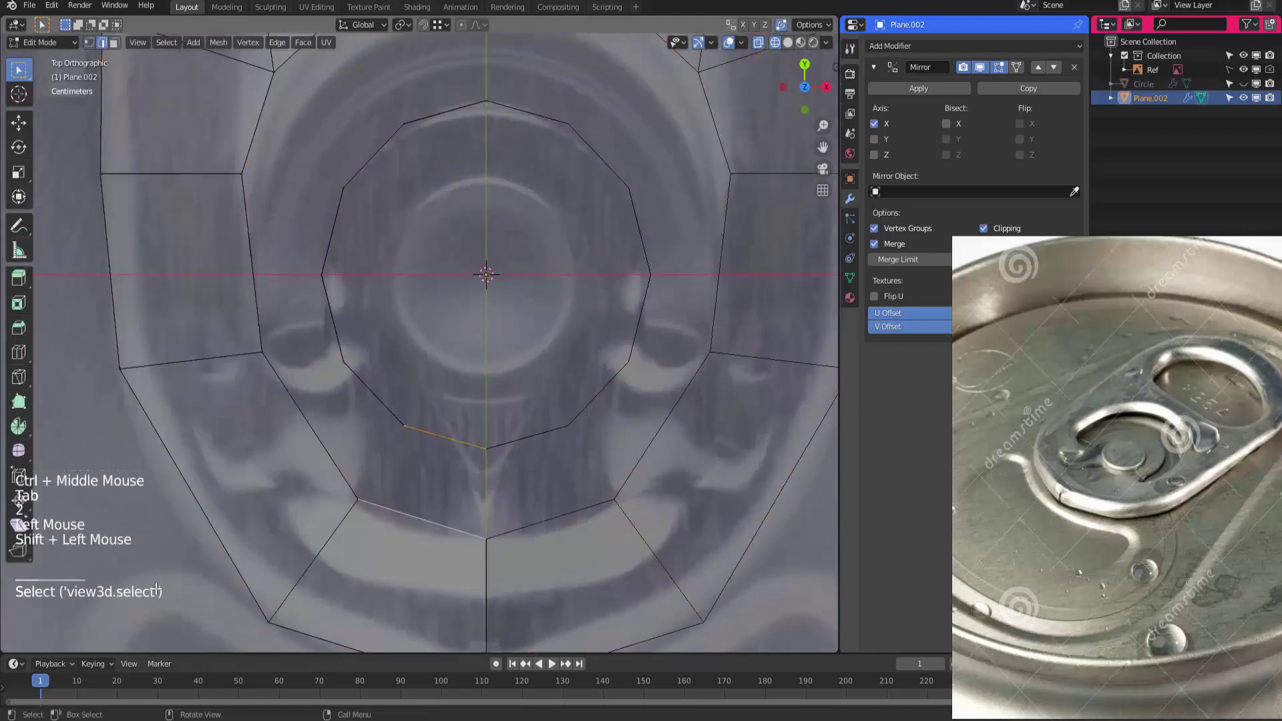
pyautogui.press('f')
pyautogui.click(381, 463)
pyautogui.press('f')
# Move the circle vertex at the end of the new faces outward by -0.0211 m in X and slightly upward
pyautogui.press('1')
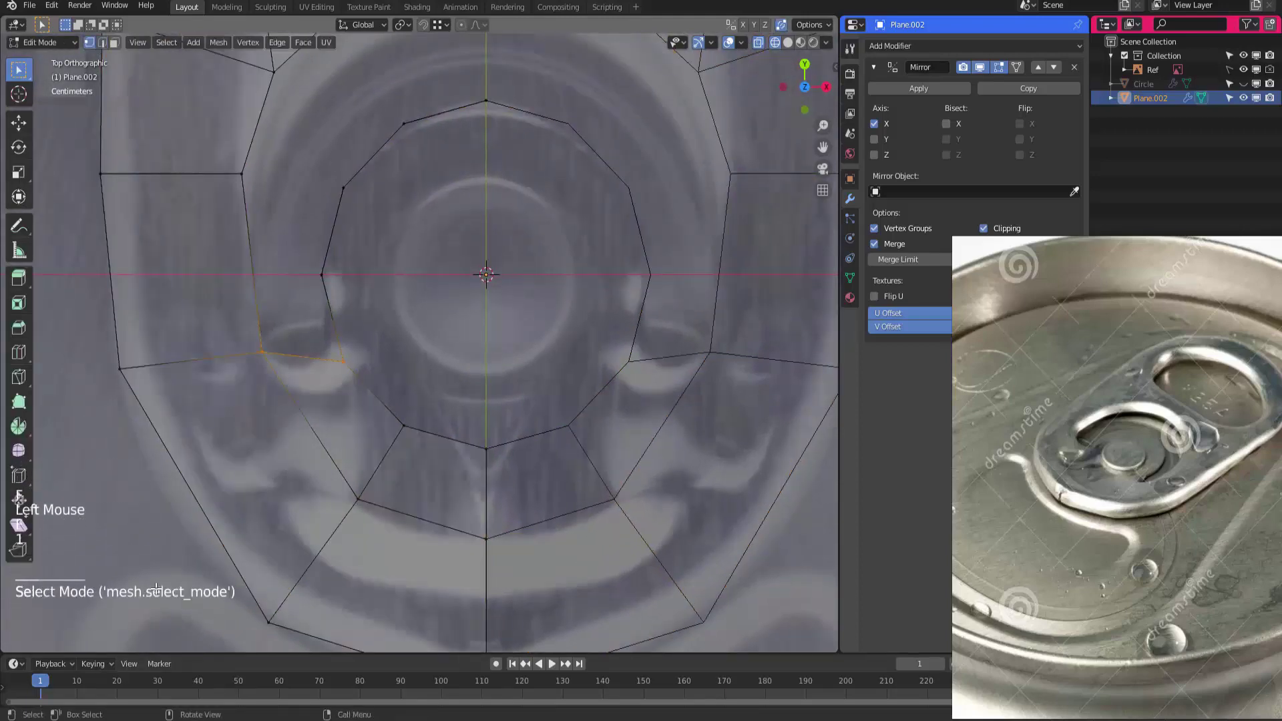
pyautogui.click(342, 361)
pyautogui.press('g')
pyautogui.click(328, 361)
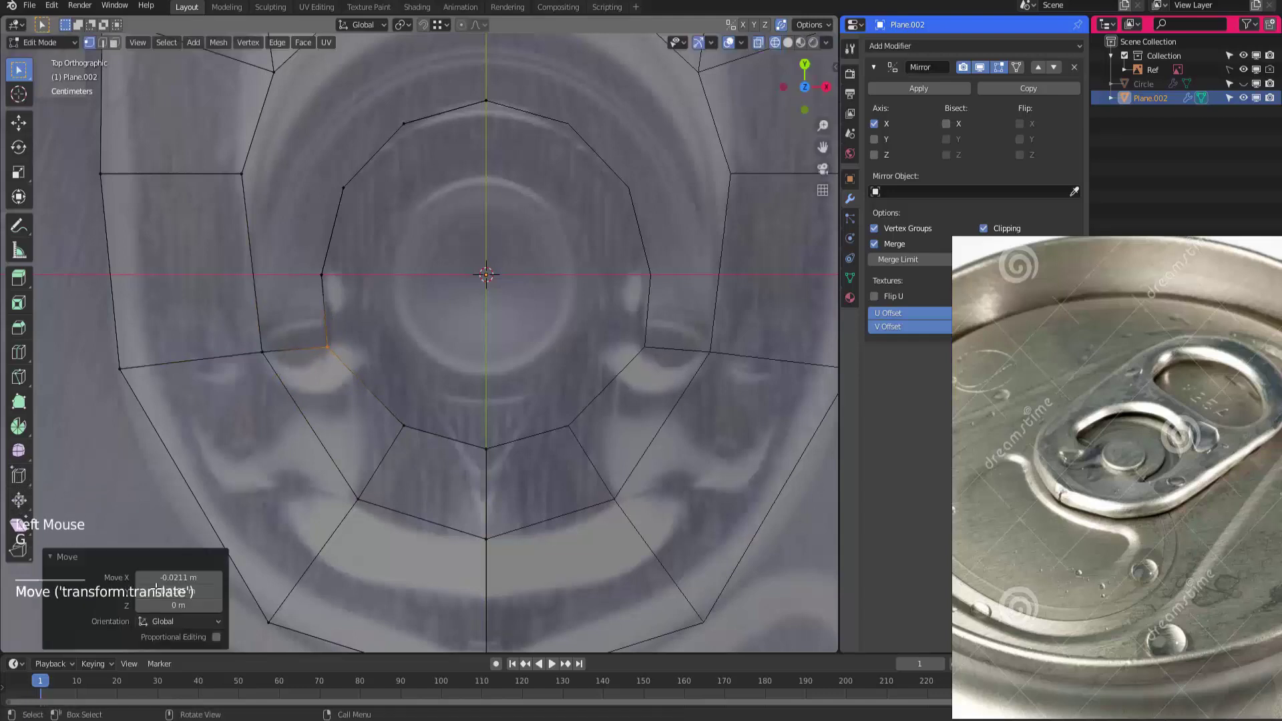
pyautogui.keyDown('ctrl'); pyautogui.moveTo(328, 361); pyautogui.dragTo(328, 378, button='middle'); pyautogui.keyUp('ctrl')
# Fill the half circle's border with a single face
pyautogui.keyDown('shift'); pyautogui.moveTo(156, 588); pyautogui.dragTo(156, 588, button='middle'); pyautogui.keyUp('shift')
pyautogui.press('2')
pyautogui.keyDown('alt'); pyautogui.click(319, 470); pyautogui.keyUp('alt')
pyautogui.keyDown('alt'); pyautogui.keyDown('shift'); pyautogui.click(319, 471); pyautogui.keyUp('shift'); pyautogui.keyUp('alt')
pyautogui.press('f')
# Knife-cut the half-circle face from its side vertex and from the vertex beside the upper centre vertex to the midpoint of the centre line
pyautogui.press('k')
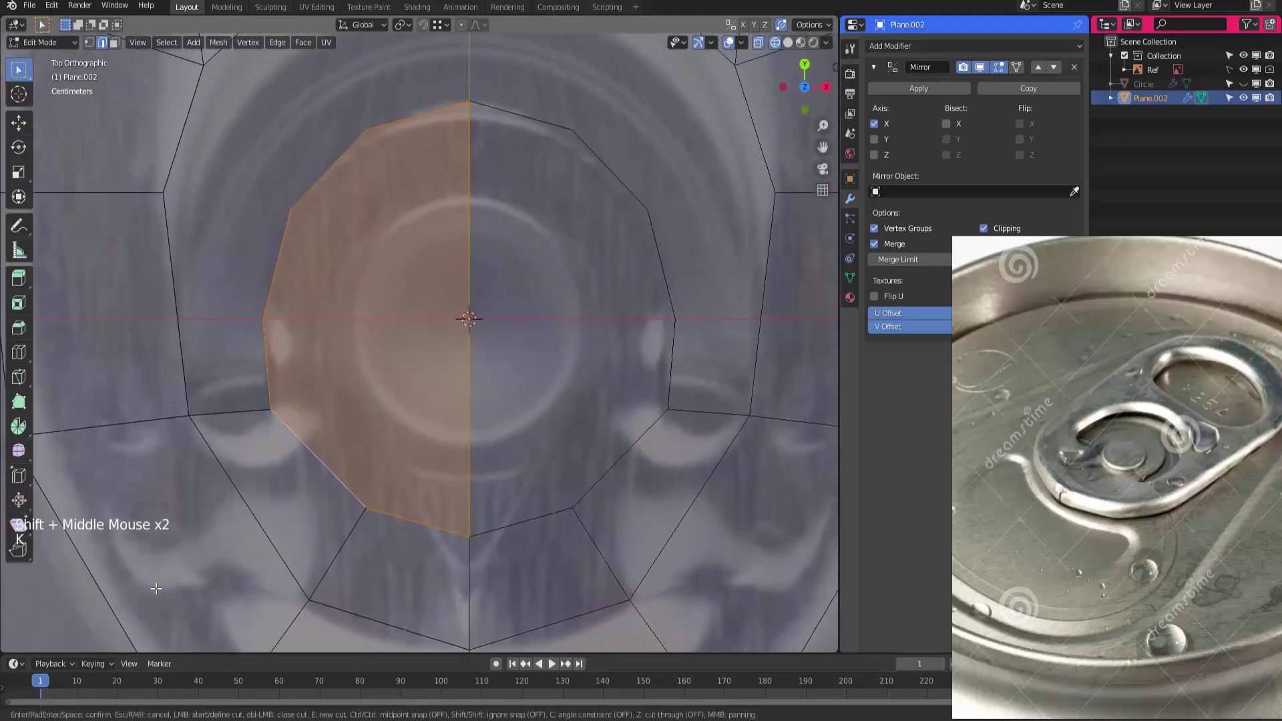
pyautogui.press('ctrl')
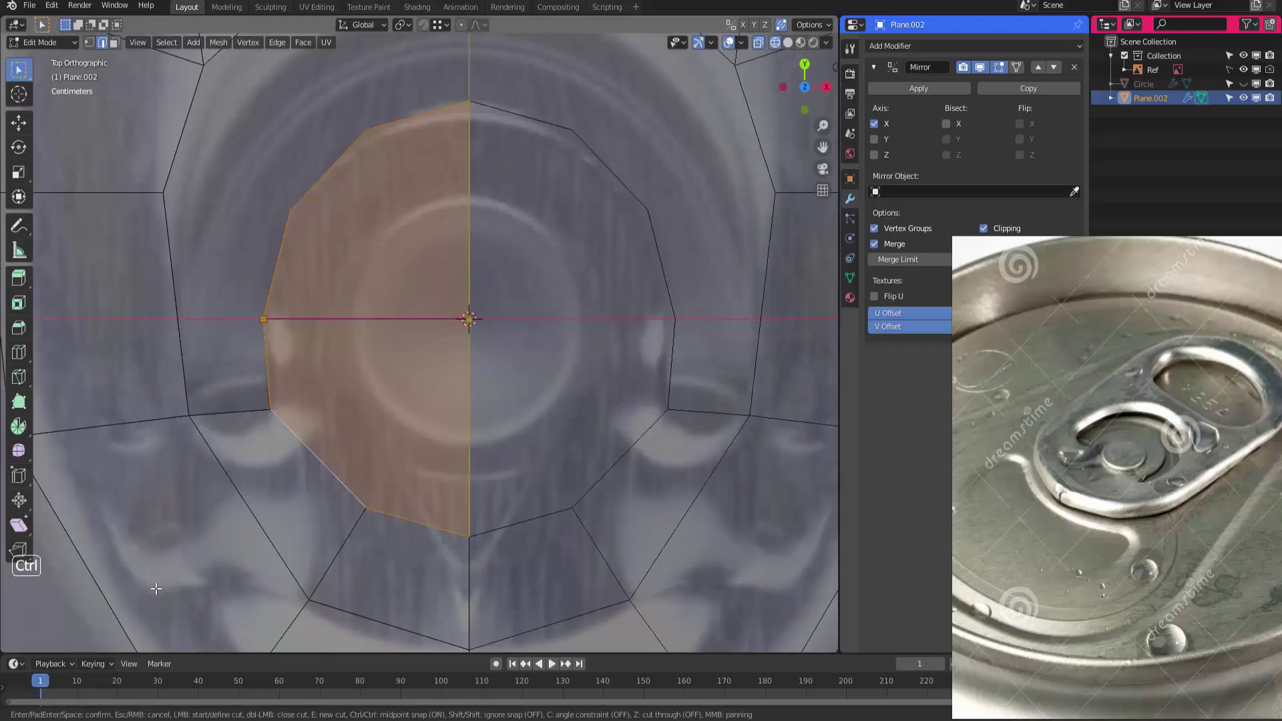
pyautogui.press('Return')
pyautogui.click(155, 589)
pyautogui.press('k')
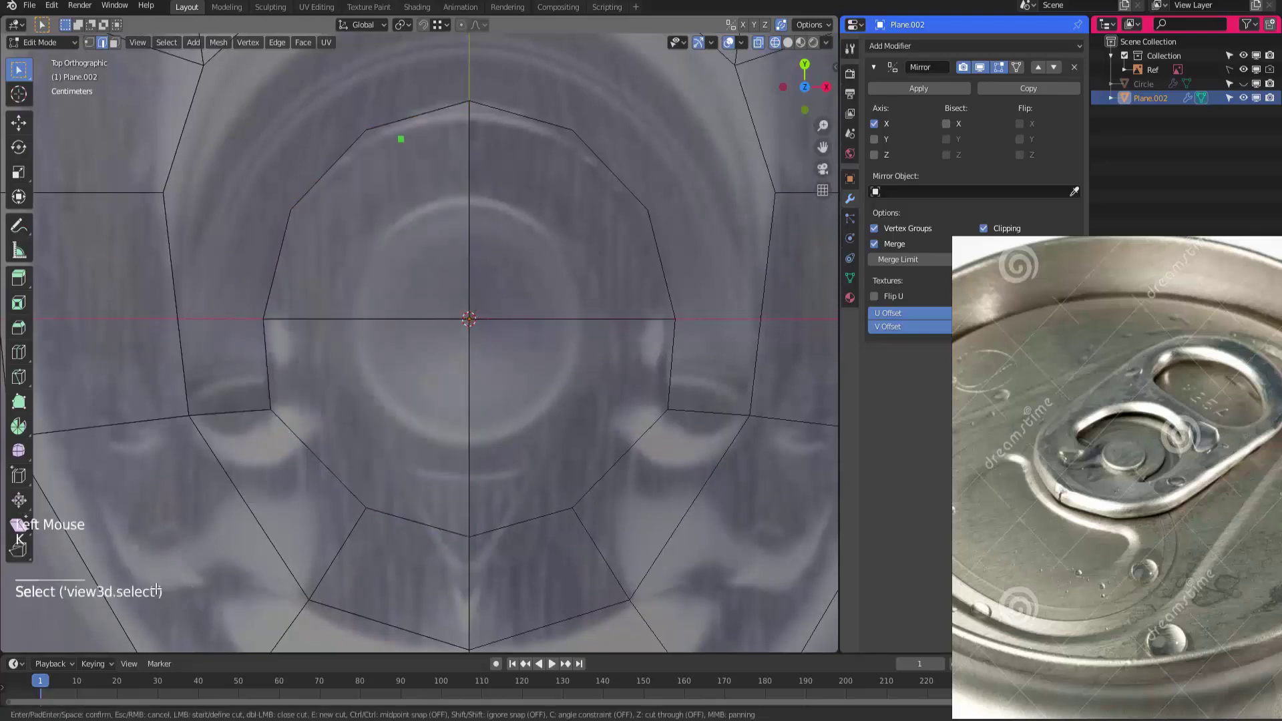
pyautogui.press('ctrl')
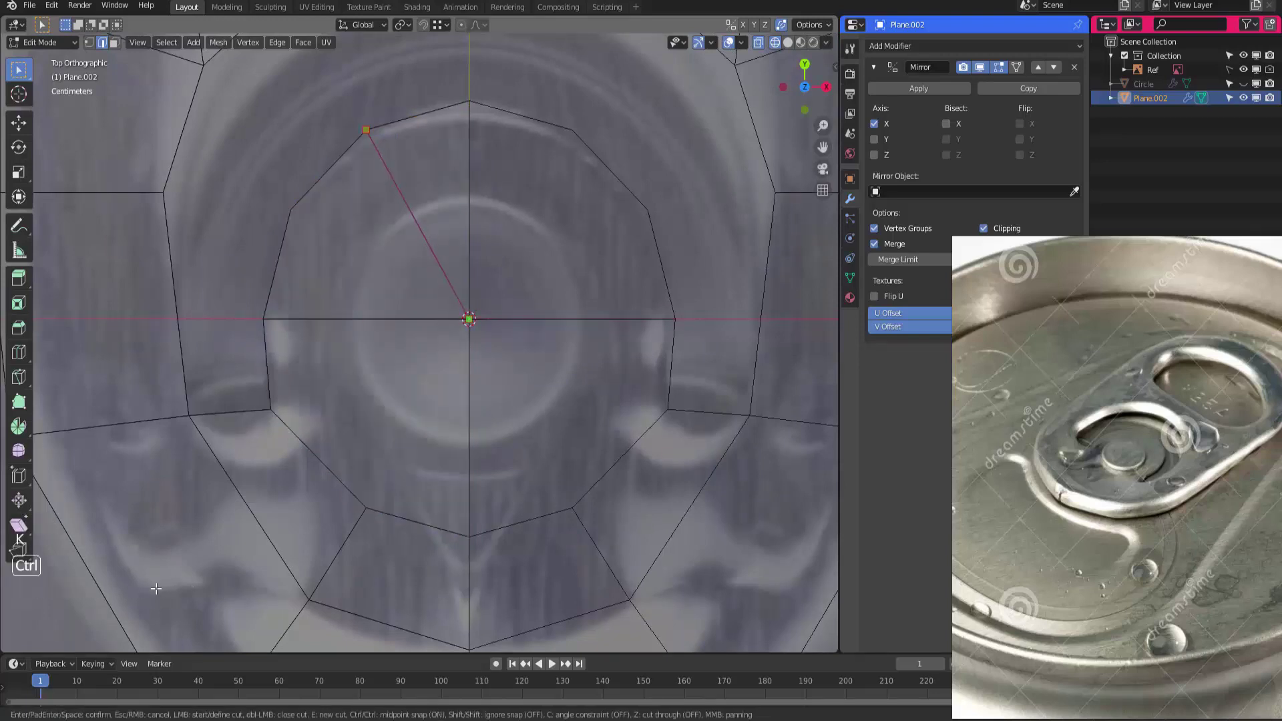
pyautogui.click(156, 589)
pyautogui.press('Return')
# Knife-cut from the two lower circle vertices and the remaining upper side vertex to the centre point
pyautogui.press('k')
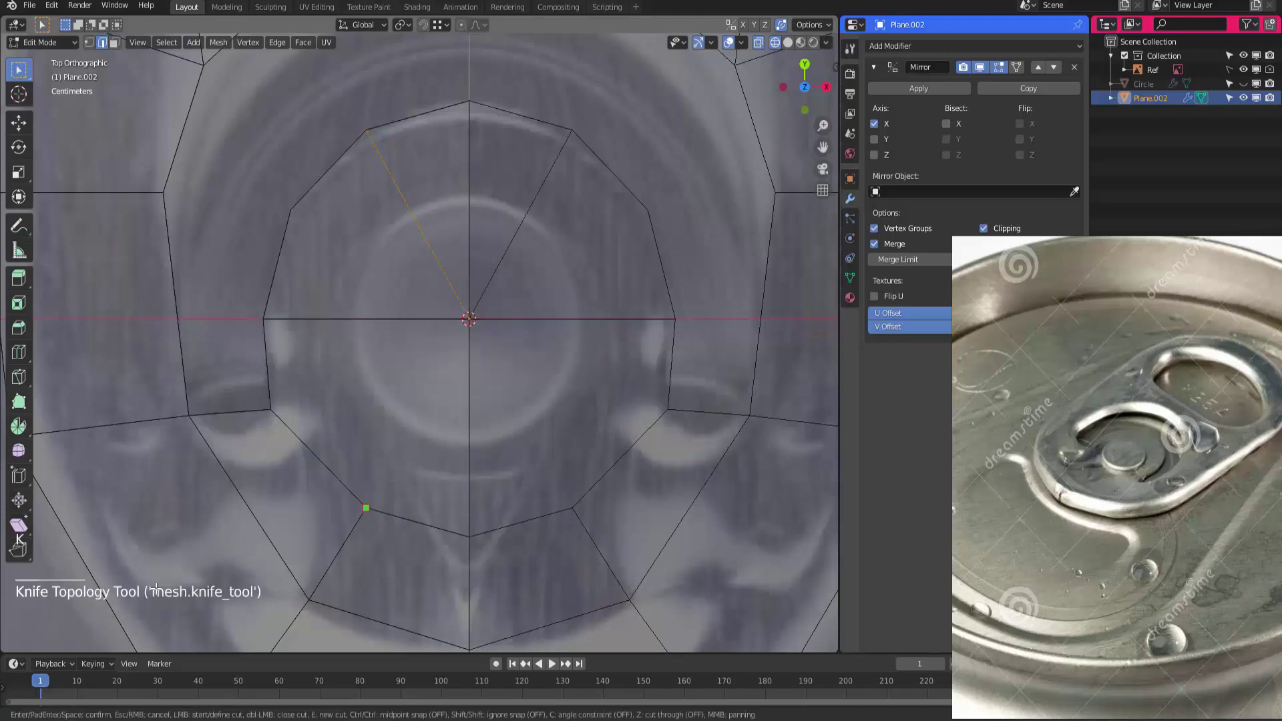
pyautogui.press('ctrl')
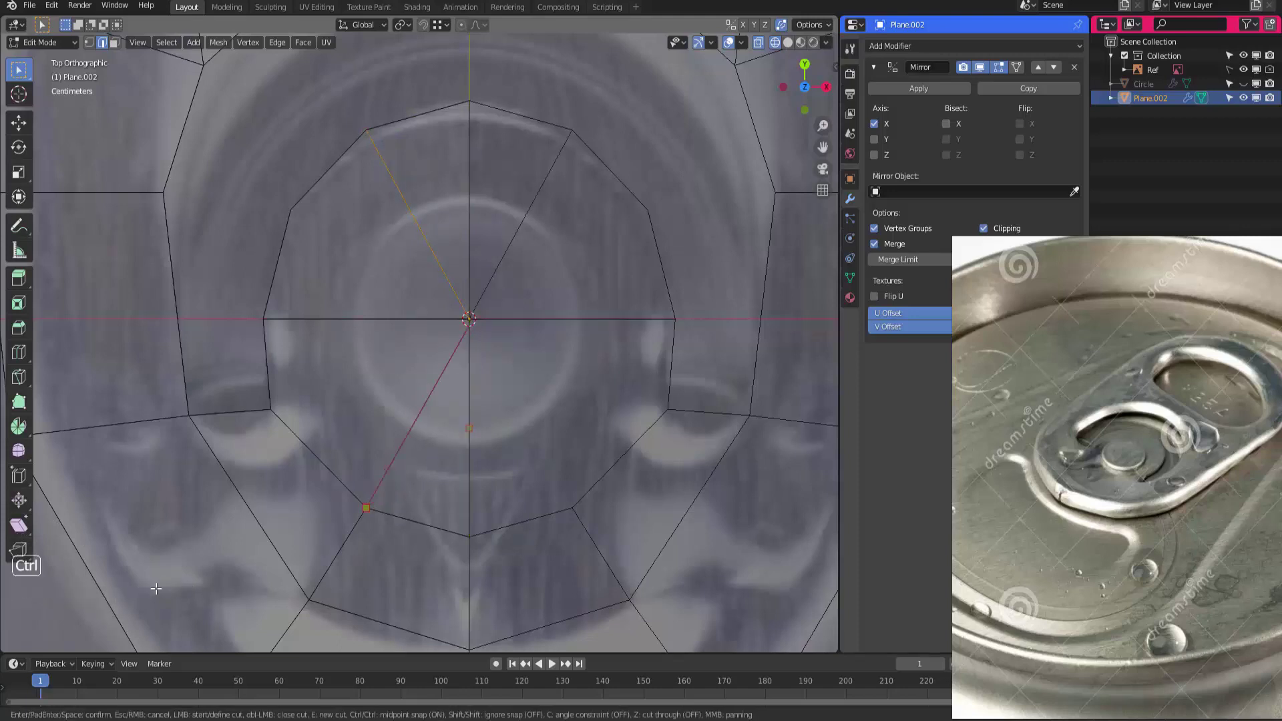
pyautogui.press('Return')
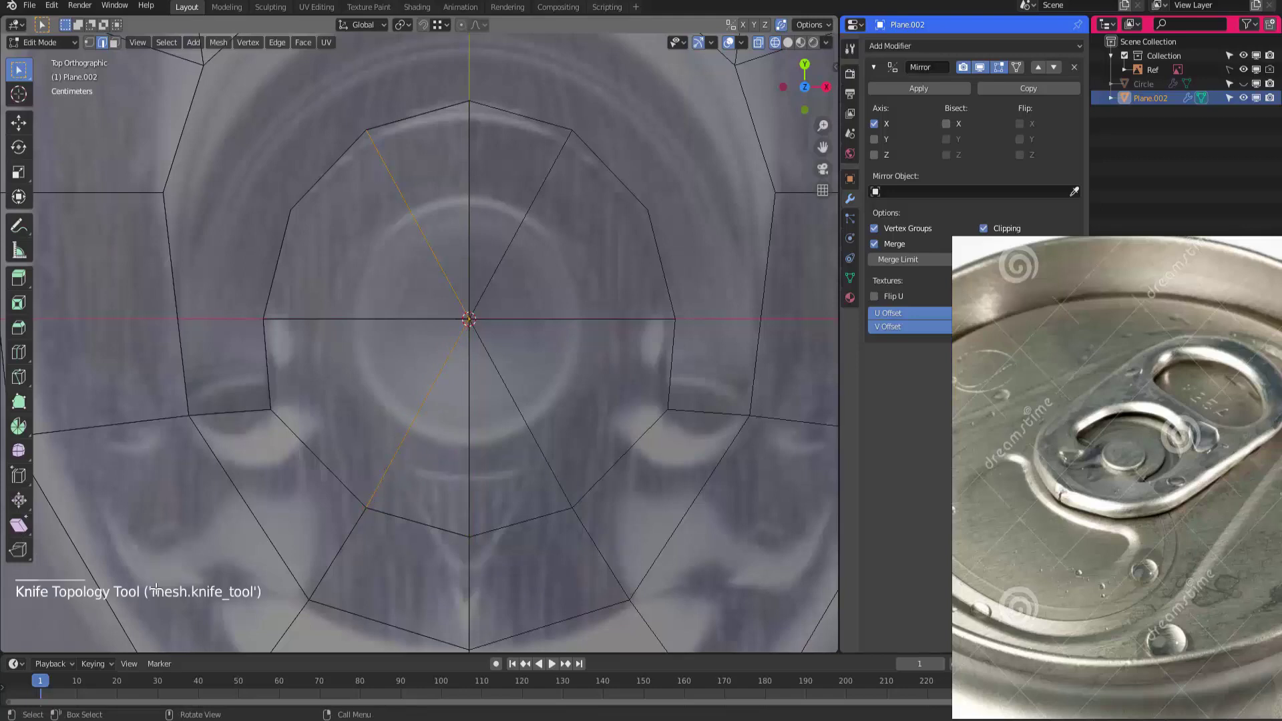
pyautogui.press('k')
pyautogui.click(270, 410)
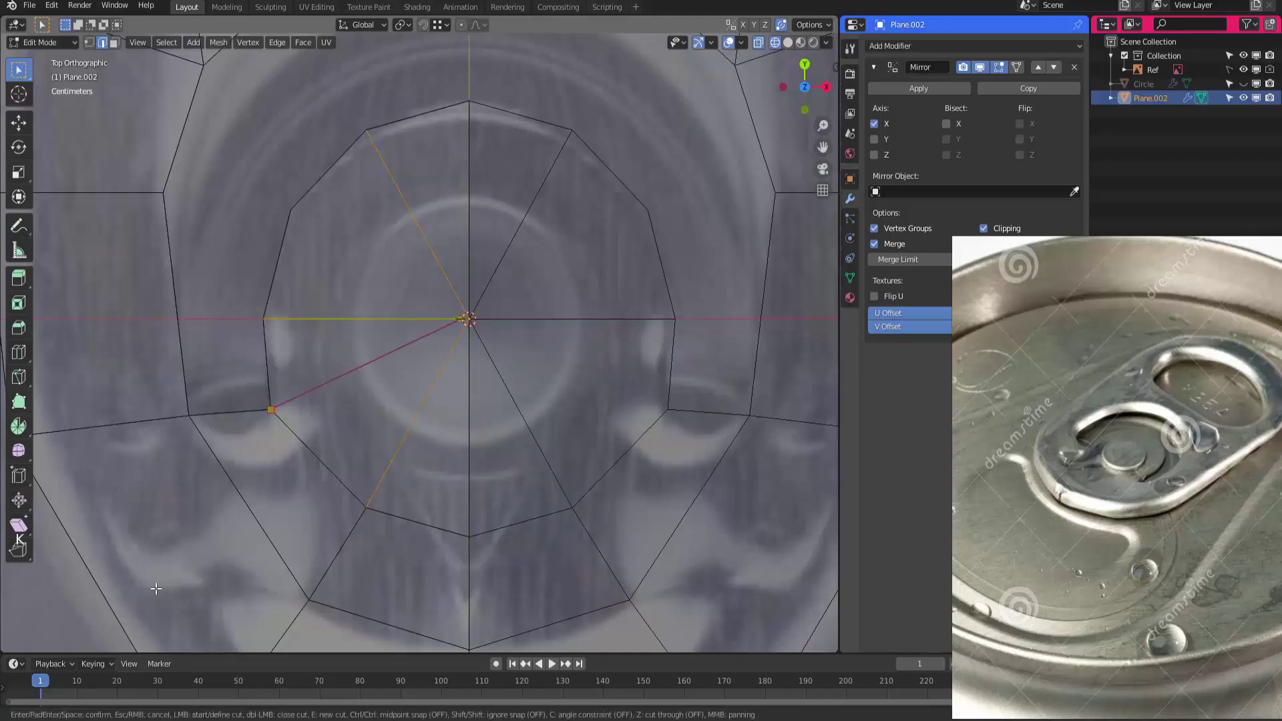
pyautogui.press('Return')
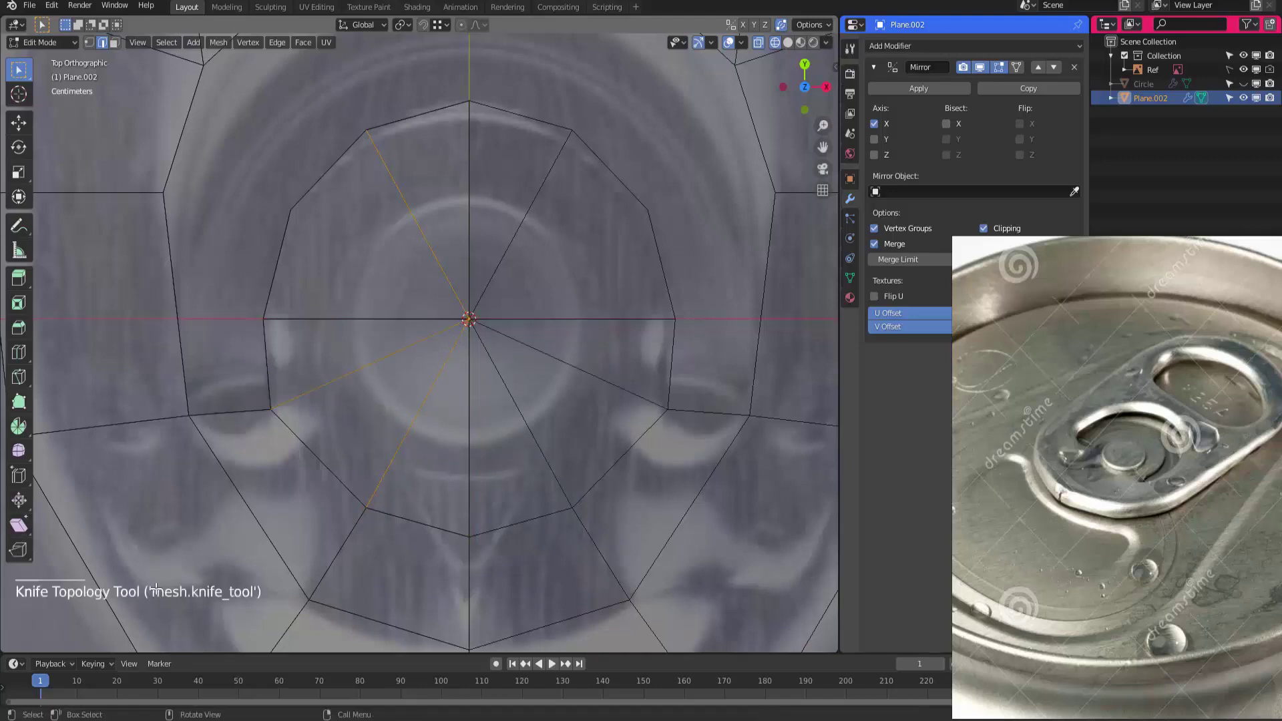
pyautogui.click(155, 589)
pyautogui.press('k')
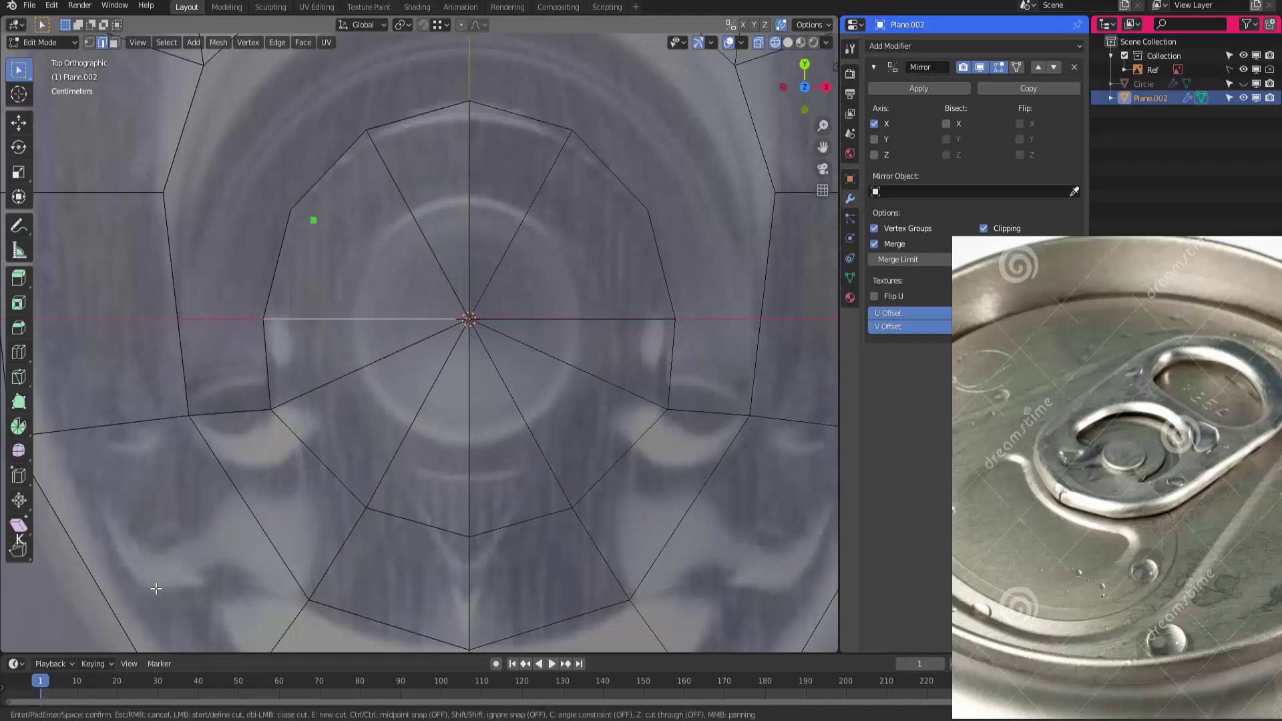
pyautogui.press('ctrl')
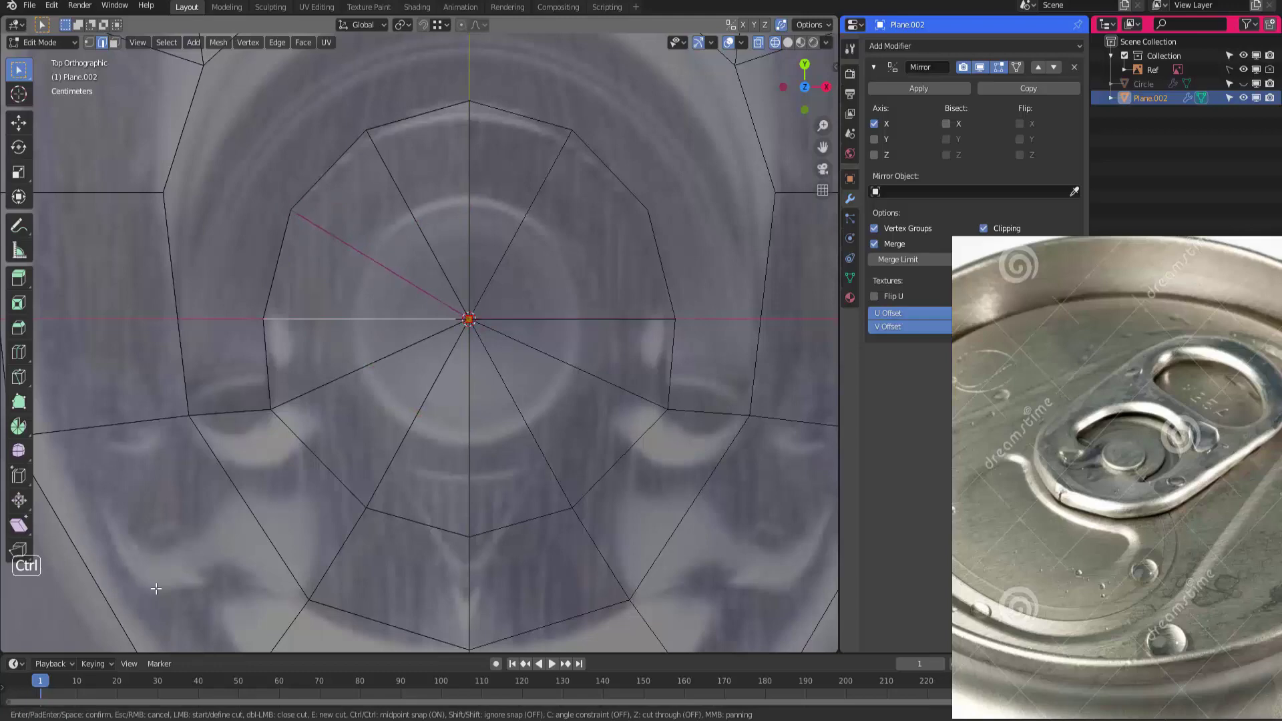
pyautogui.press('Return')
# Zoom in on the centre point and test-move the lower centre edge to check that the cuts are joined
pyautogui.keyDown('ctrl'); pyautogui.click(156, 589); pyautogui.keyUp('ctrl')
pyautogui.keyDown('ctrl'); pyautogui.moveTo(427, 348); pyautogui.dragTo(428, 280, button='middle'); pyautogui.keyUp('ctrl')
pyautogui.click(618, 454)
pyautogui.press('g')
pyautogui.click(156, 589)
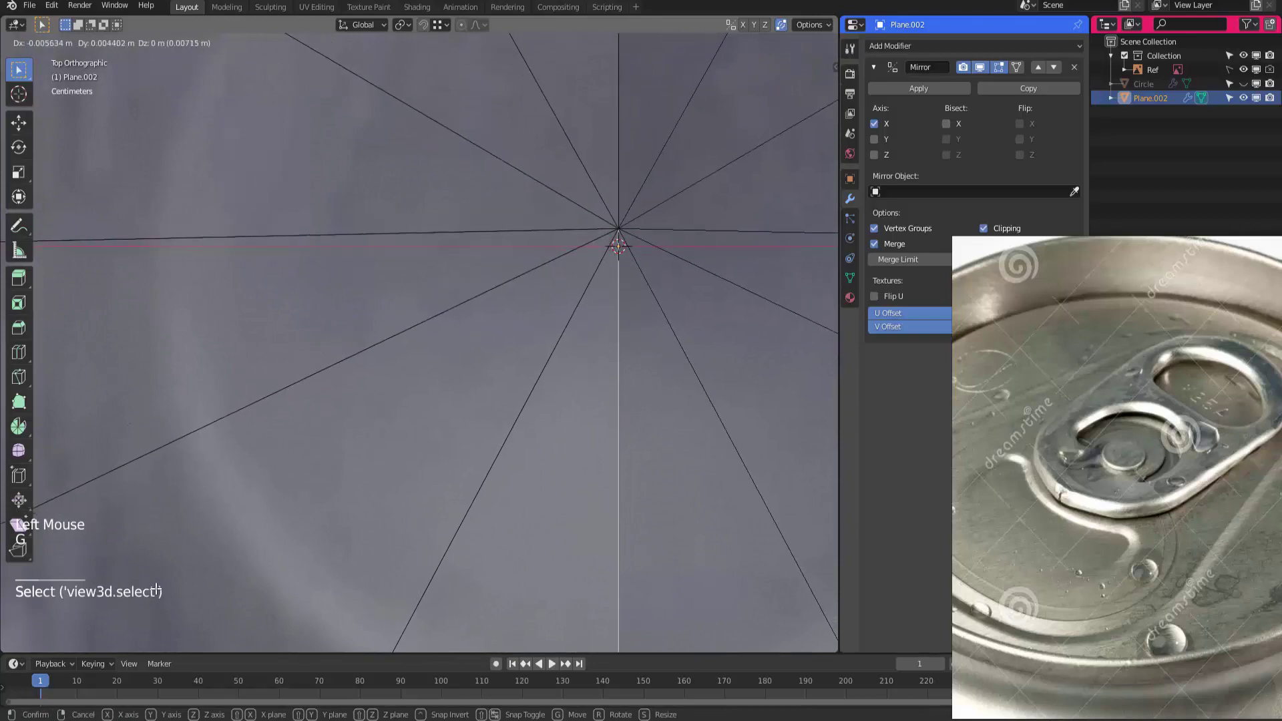
# Add a level 2 Subdivision modifier to the tab and check the smoothed shape in solid shading
pyautogui.keyDown('ctrl'); pyautogui.moveTo(156, 589); pyautogui.dragTo(155, 589, button='middle'); pyautogui.keyUp('ctrl')
pyautogui.press('Tab')
pyautogui.hotkey('shift', 'z')
pyautogui.hotkey('ctrl', '2')
pyautogui.moveTo(156, 589); pyautogui.dragTo(155, 589, button='middle')
pyautogui.press('KP_1')
pyautogui.press('KP_7')
# Return to vertex editing and enable the Subdivision modifier's on-cage display
pyautogui.click(155, 589)
pyautogui.press('Tab')
pyautogui.press('1')
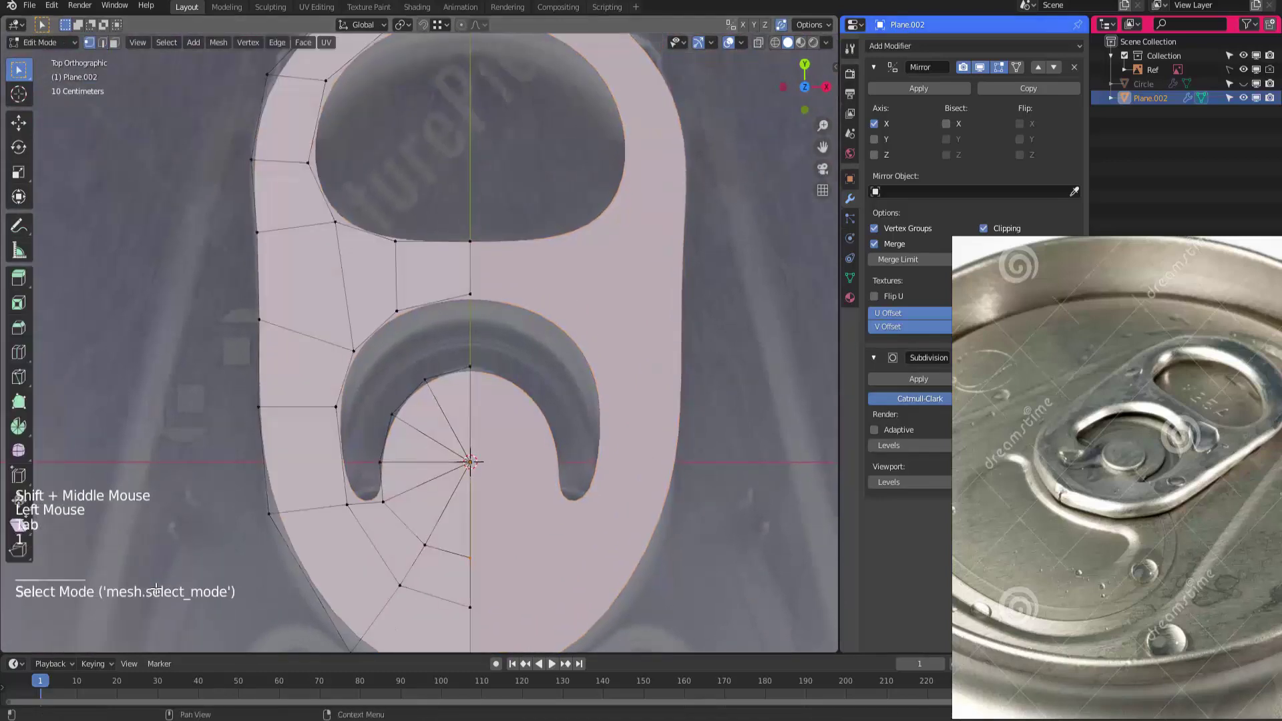
pyautogui.click(1016, 357)
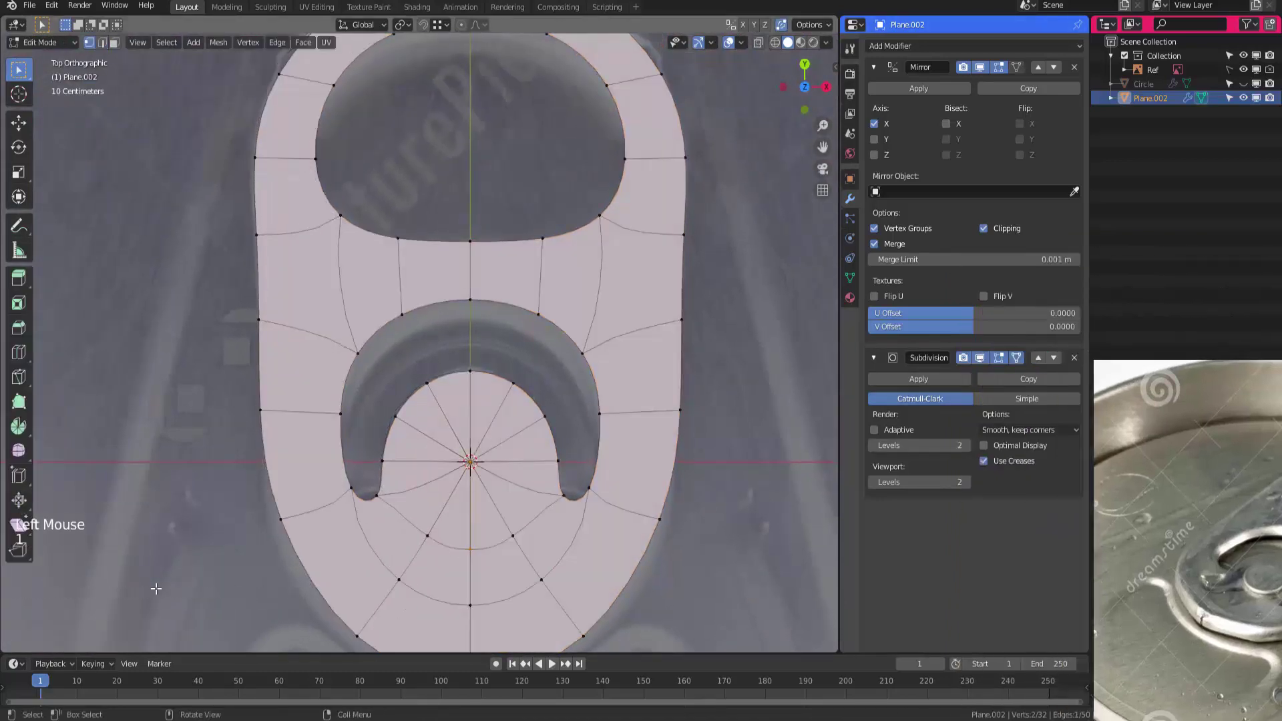
# Move the outer side vertex beside the rivet opening's top inward by 0.0176 m in X to match the reference outline
pyautogui.moveTo(241, 301); pyautogui.dragTo(280, 341)
pyautogui.press('g')
pyautogui.click(156, 589)
pyautogui.hotkey('shift', 'z')
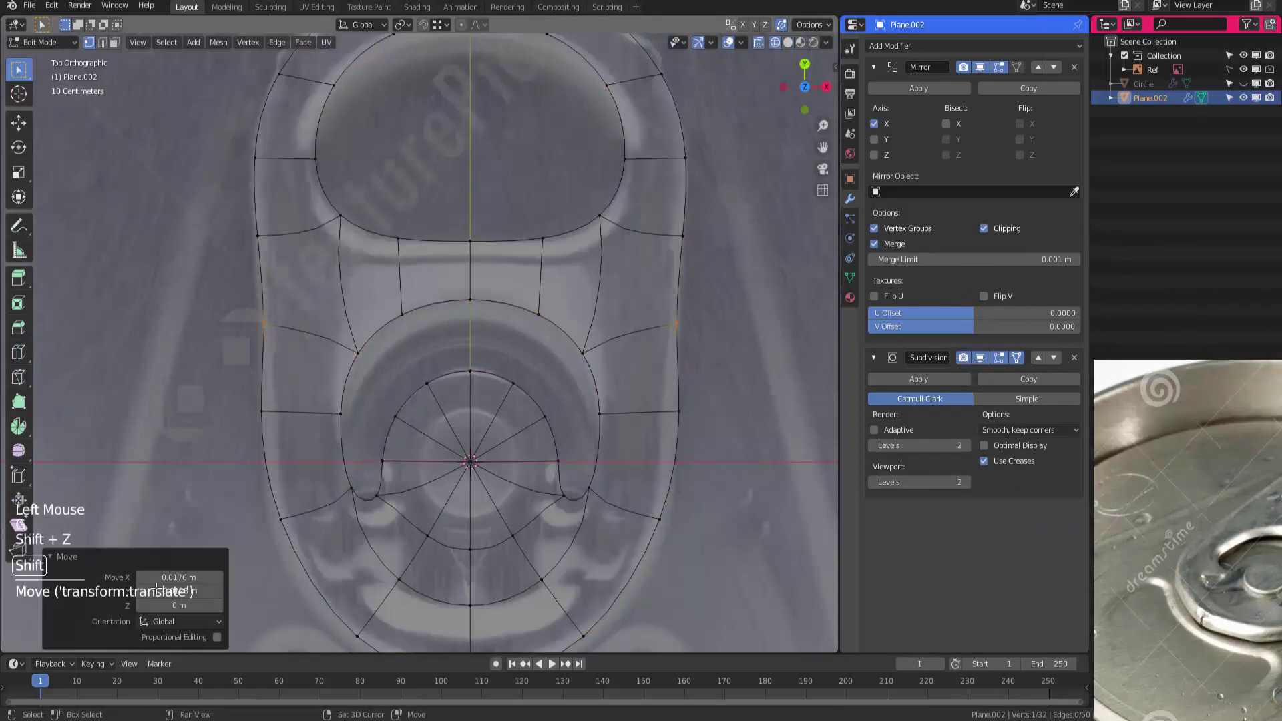
# Return to solid shading and move the vertex on the finger hole's upper inner edge inward by 0.00576 m in X to match the reference
pyautogui.hotkey('shift', 'z')
pyautogui.keyDown('ctrl'); pyautogui.moveTo(155, 589); pyautogui.dragTo(155, 621, button='middle'); pyautogui.keyUp('ctrl')
pyautogui.click(461, 74)
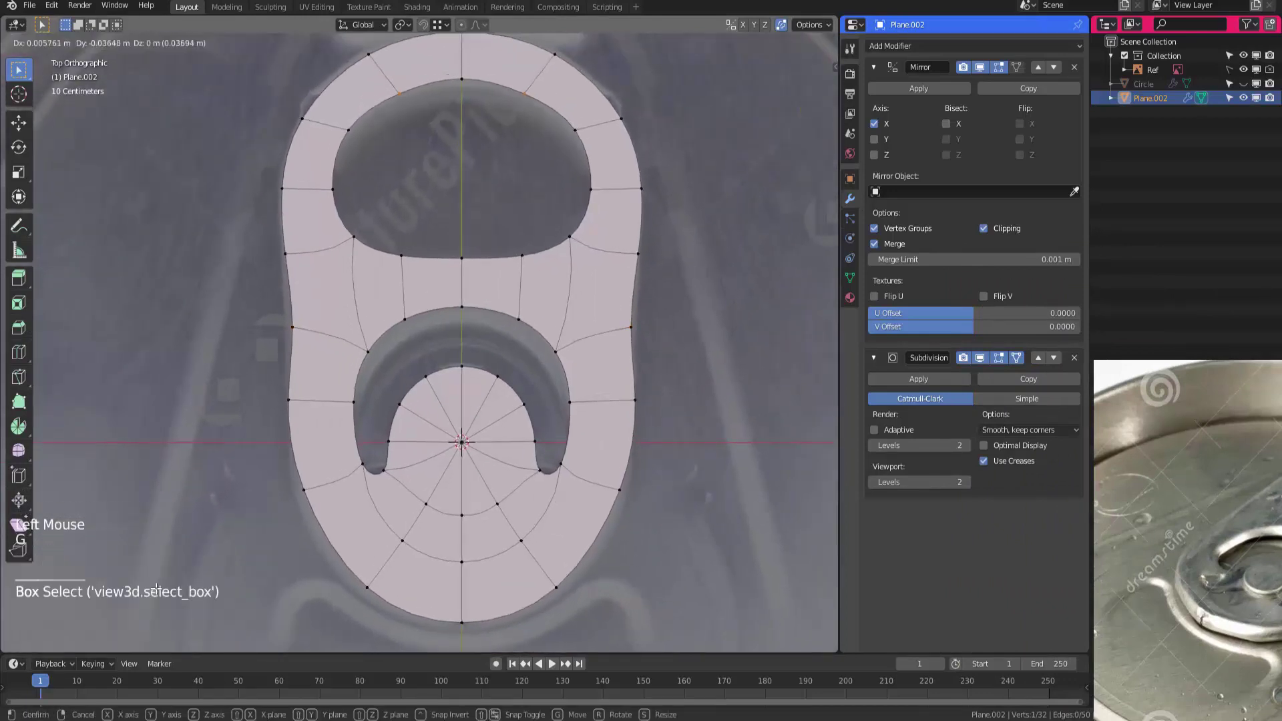
pyautogui.press('g')
pyautogui.click(155, 589)
pyautogui.press('g')
pyautogui.click(155, 589)
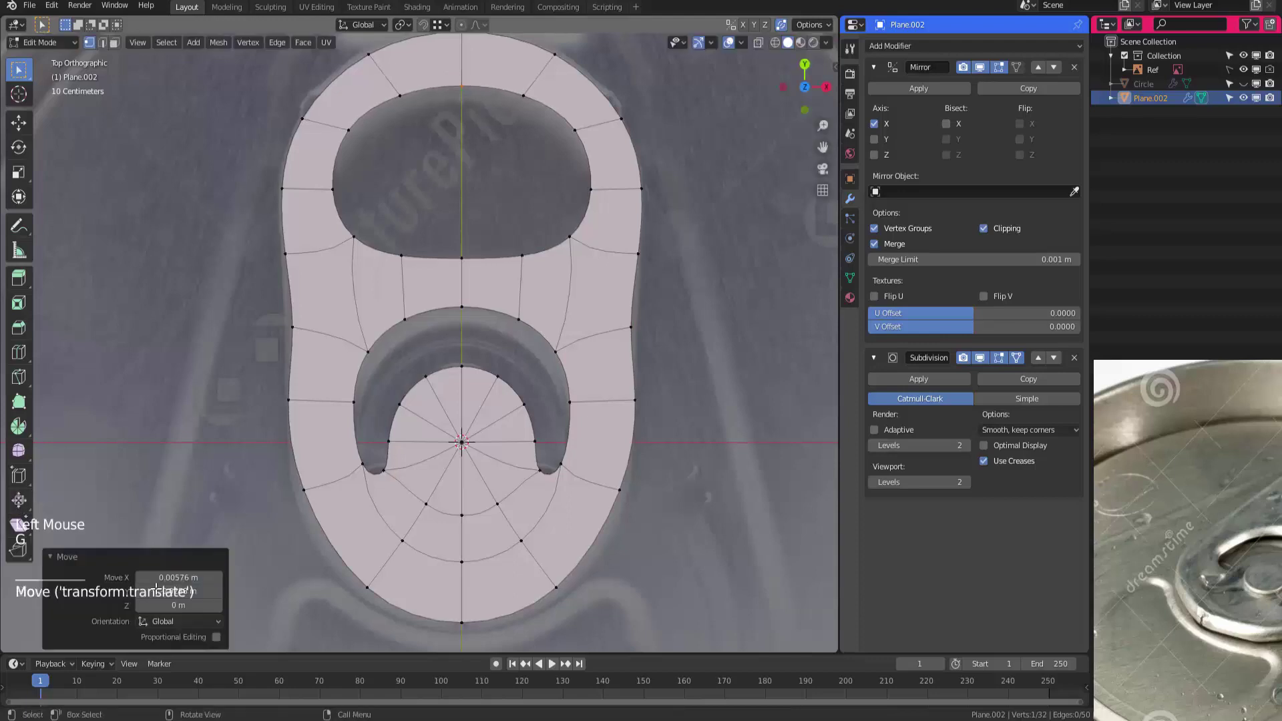
# Nudge the upper corner and side vertices of the finger hole's inner edge outward to follow the reference outline
pyautogui.click(348, 131)
pyautogui.press('g')
pyautogui.click(332, 182)
pyautogui.click(332, 182)
pyautogui.press('g')
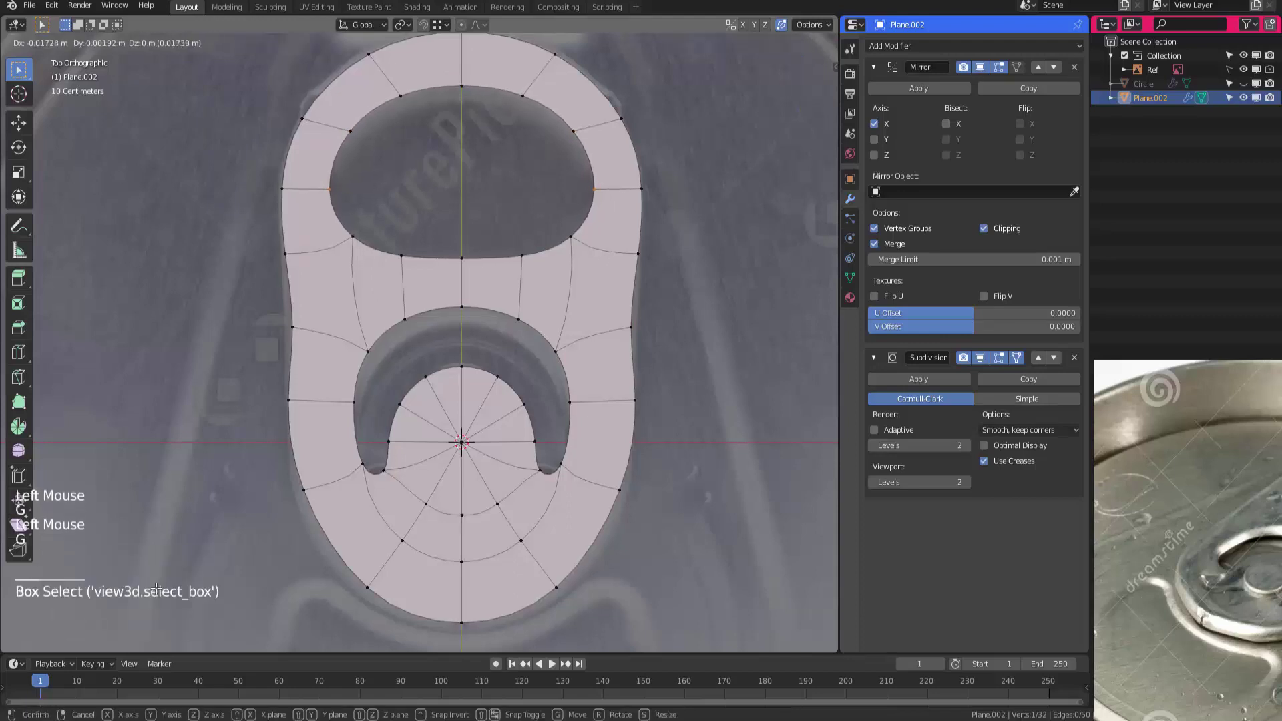
pyautogui.click(328, 190)
# Adjust the lower corner vertex and the neighbouring lower edge vertex of the finger hole to match the reference
pyautogui.click(354, 236)
pyautogui.press('g')
pyautogui.click(351, 241)
pyautogui.click(401, 256)
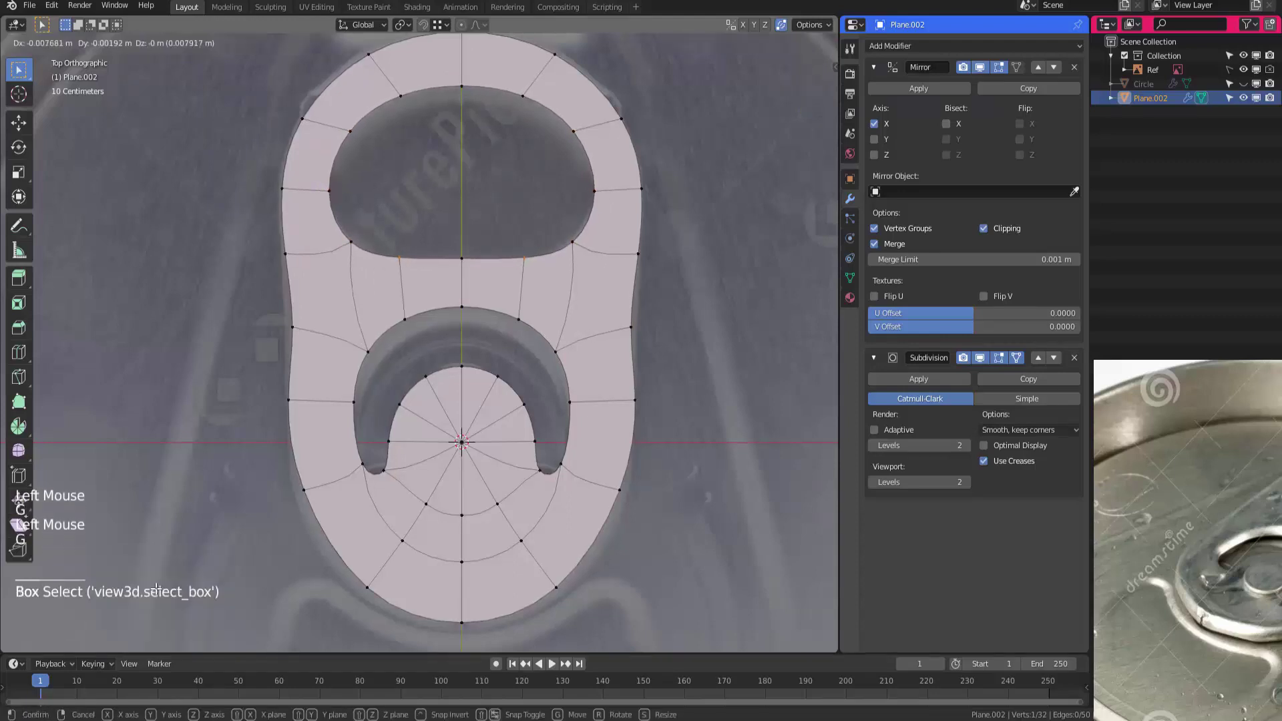
pyautogui.press('g')
pyautogui.click(400, 262)
# Return to object mode, check the smoothed tab in perspective and collapse the Mirror and Subdivision modifier settings
pyautogui.moveTo(156, 589)
pyautogui.keyDown('shift'); pyautogui.mouseDown(button='middle')
pyautogui.moveTo(144, 589)
pyautogui.moveTo(156, 588)
pyautogui.mouseUp(button='middle'); pyautogui.keyUp('shift')
pyautogui.press('Tab')
pyautogui.hotkey('shift', 'z')
pyautogui.hotkey('shift', 'z')
pyautogui.click(155, 590)
pyautogui.click(155, 591)
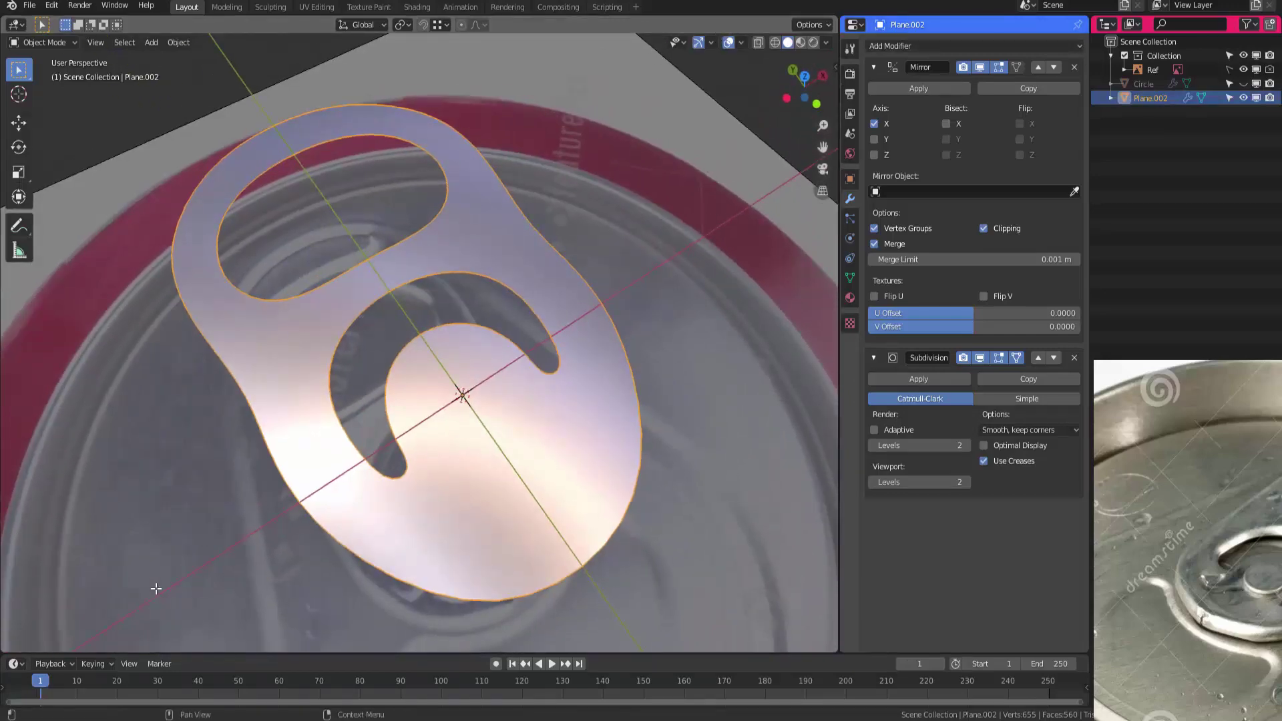
pyautogui.click(874, 358)
pyautogui.click(873, 66)
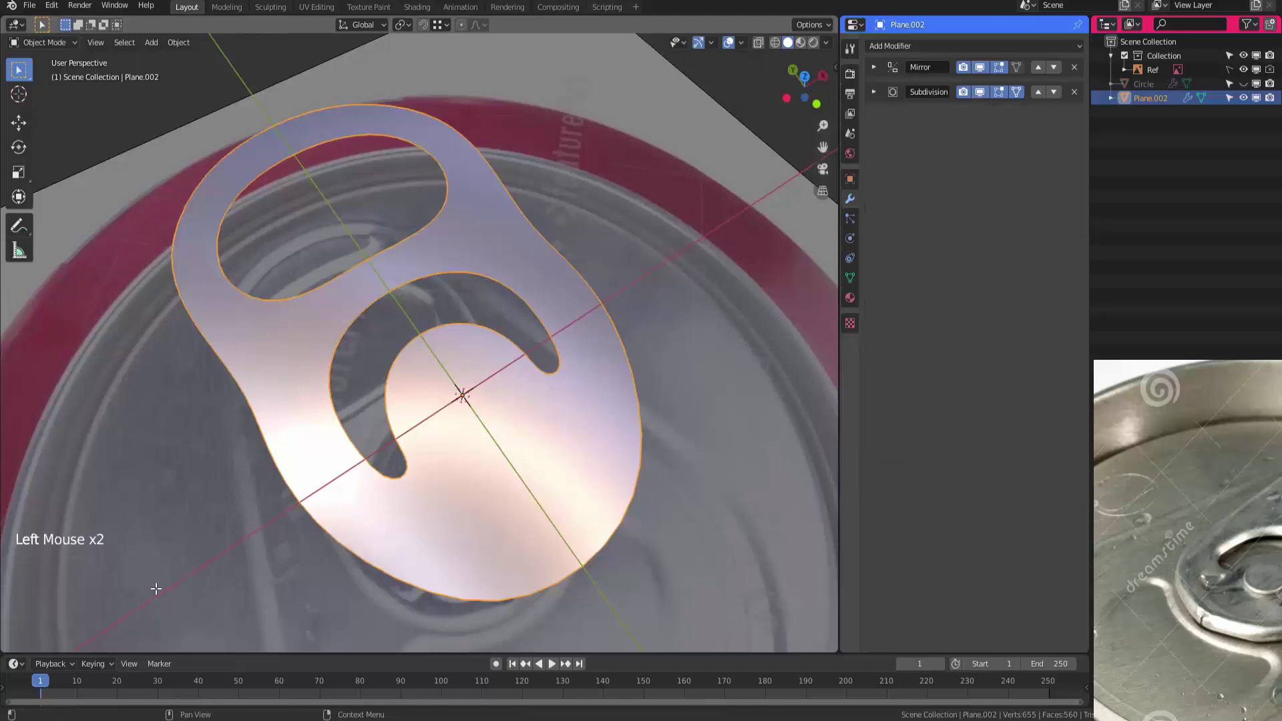
pyautogui.keyDown('ctrl'); pyautogui.moveTo(156, 589); pyautogui.dragTo(155, 588, button='middle'); pyautogui.keyUp('ctrl')
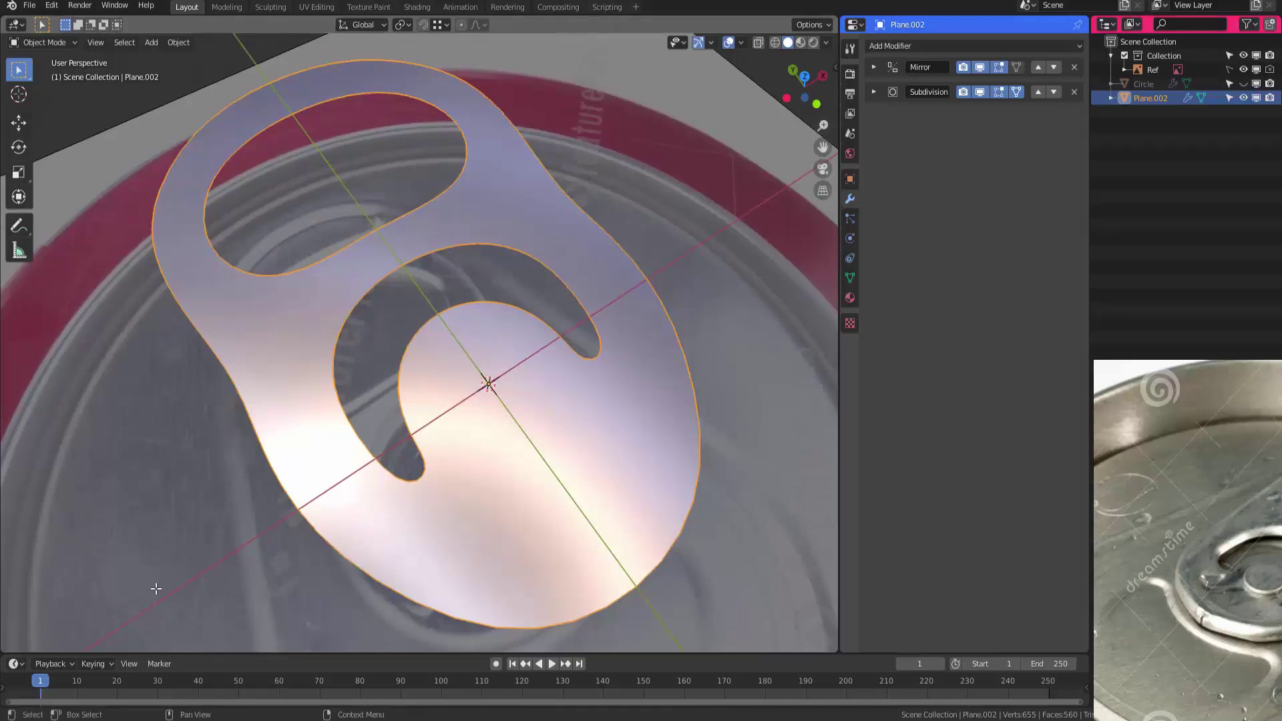
# Duplicate the pull tab in place, without offset, as a backup copy
pyautogui.click(1186, 201)
pyautogui.moveTo(652, 164); pyautogui.dragTo(568, 224)
pyautogui.hotkey('shift', 'd')
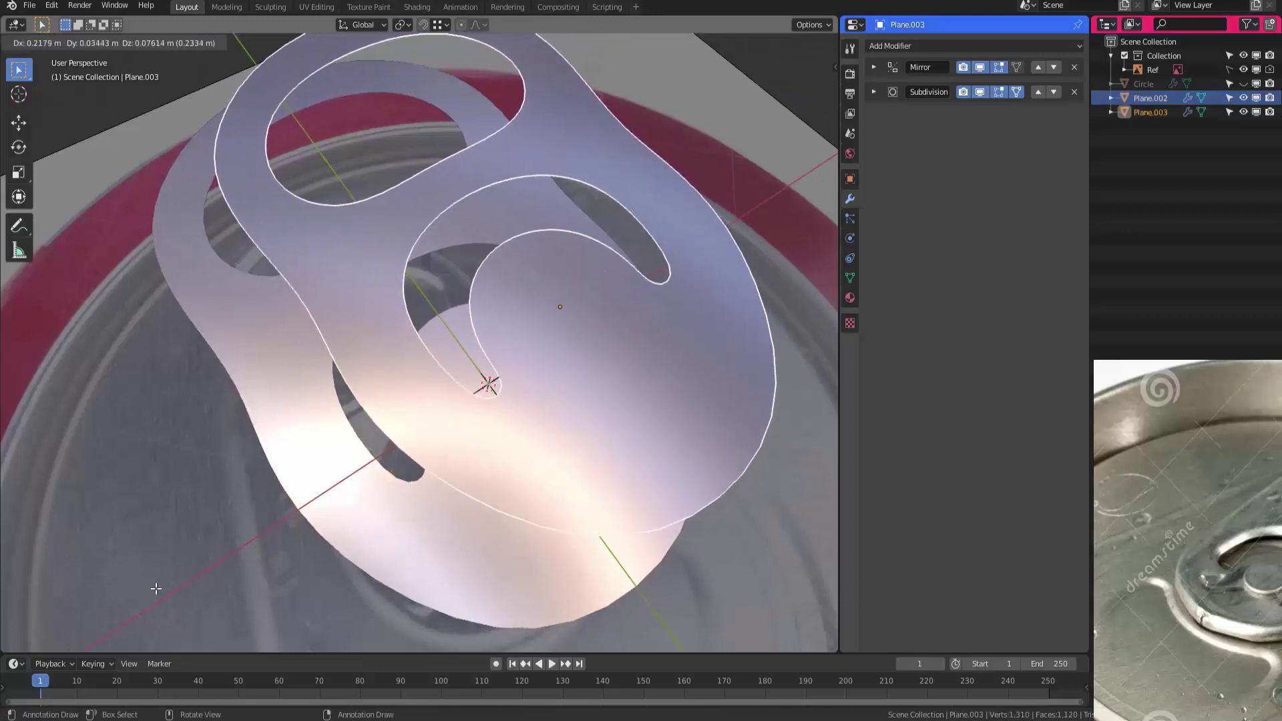
pyautogui.rightClick(155, 589)
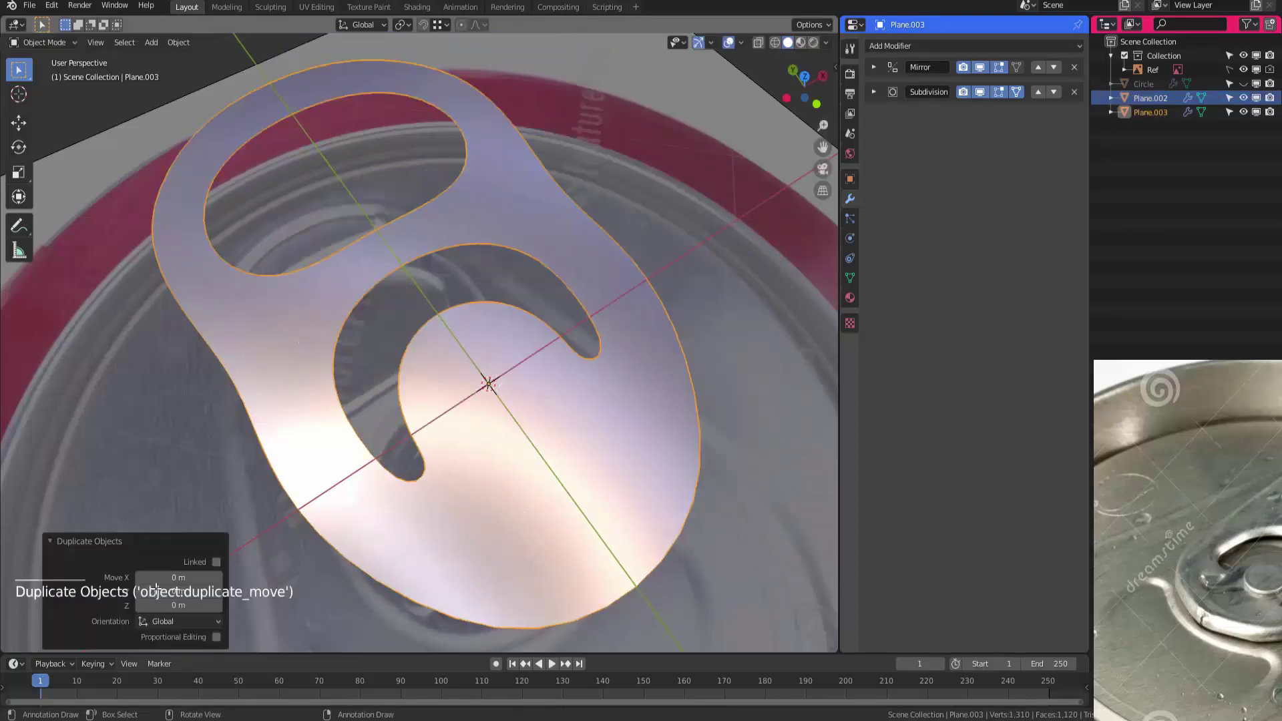
# Move the duplicated tab into a new collection named Backups and exclude that collection from the view layer
pyautogui.press('m')
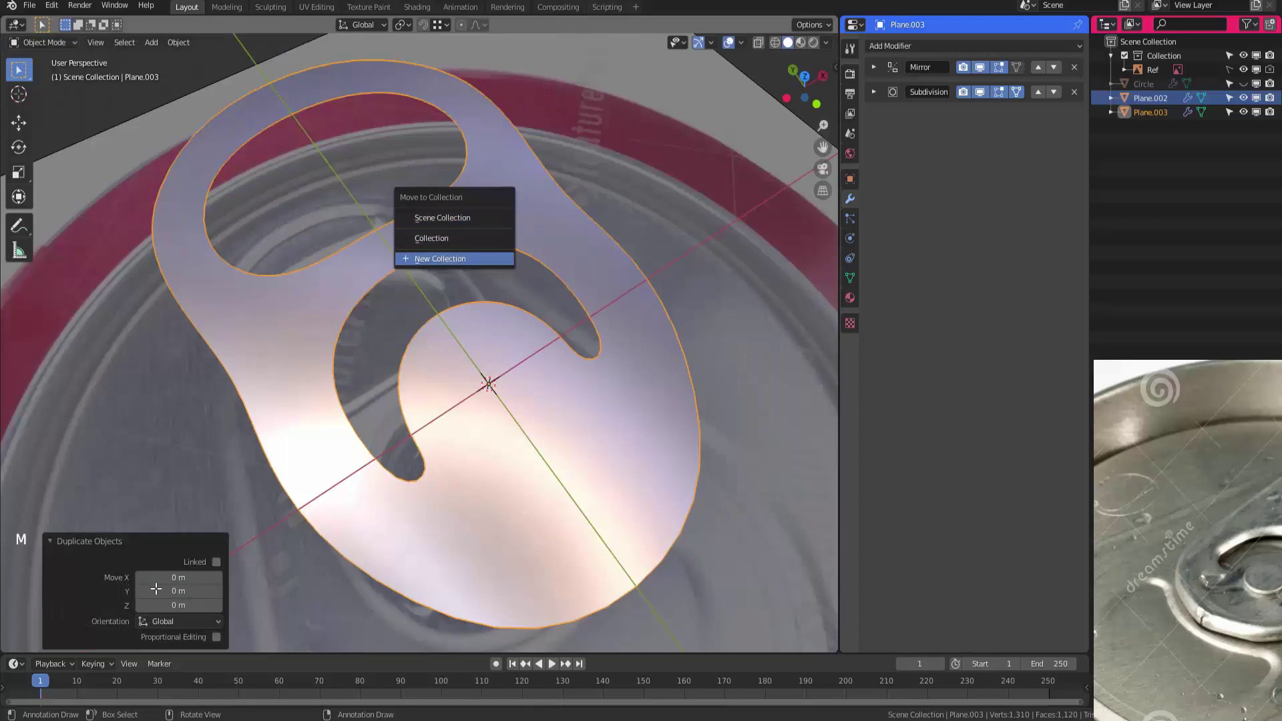
pyautogui.press('Return')
pyautogui.write('Backups')
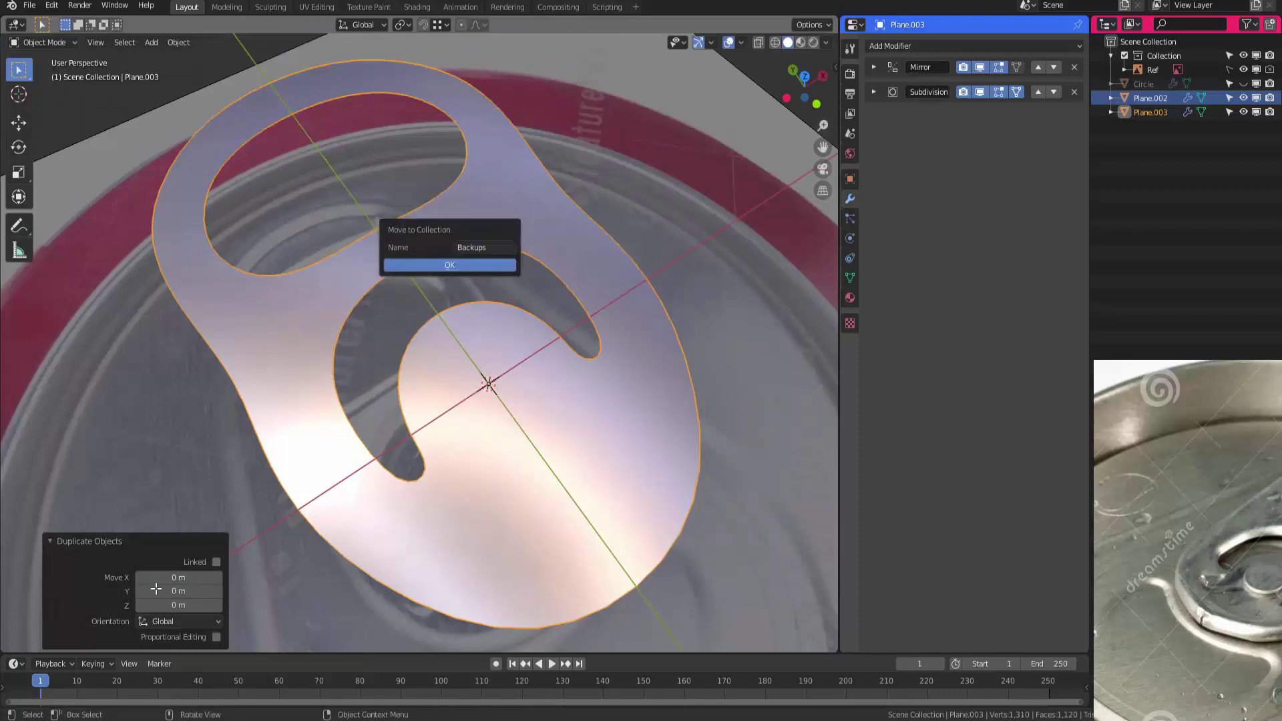
pyautogui.press('Return')
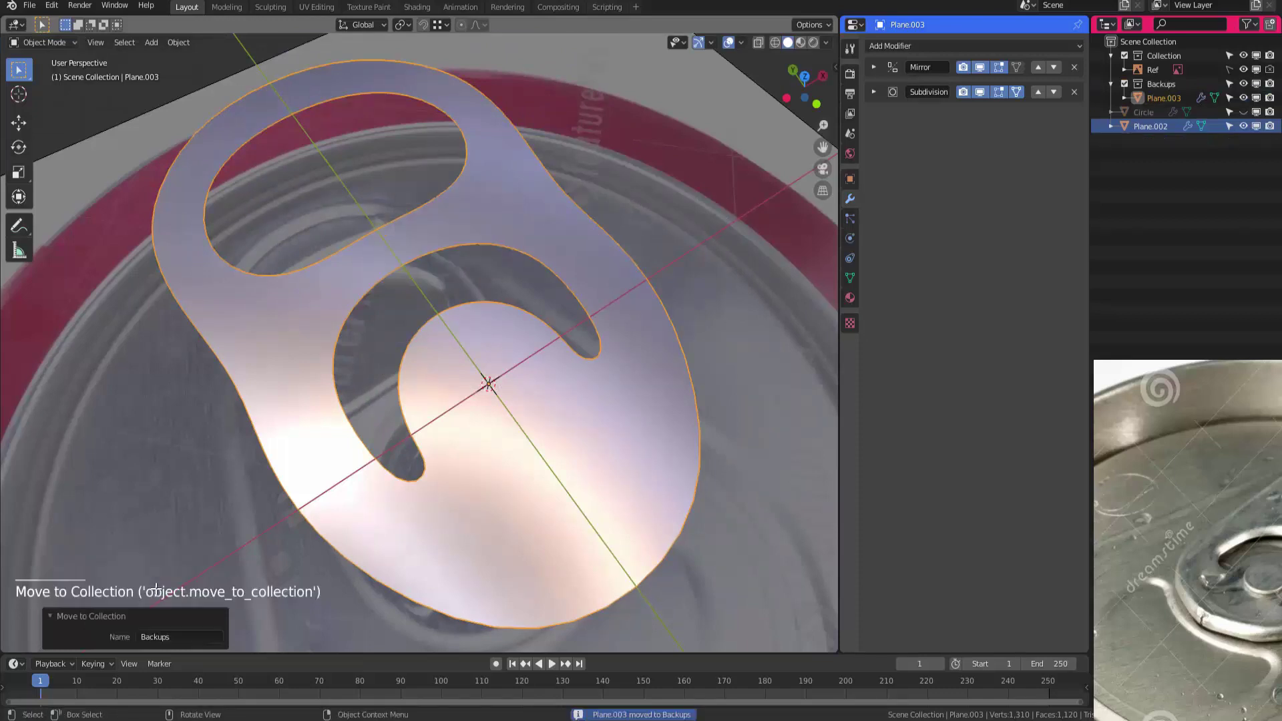
pyautogui.click(155, 591)
pyautogui.click(1125, 83)
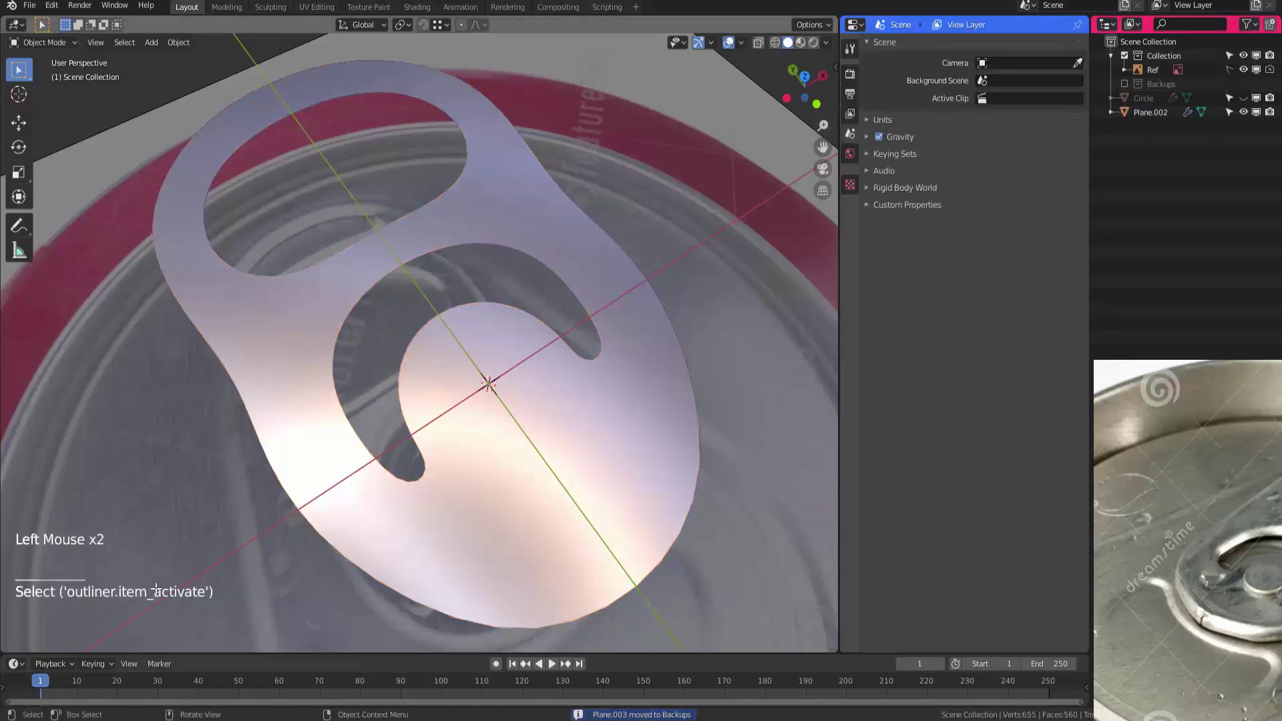
# Select the original pull tab and apply its Mirror modifier
pyautogui.keyDown('shift'); pyautogui.moveTo(467, 441); pyautogui.dragTo(471, 437, button='middle'); pyautogui.keyUp('shift')
pyautogui.click(472, 437)
pyautogui.click(873, 67)
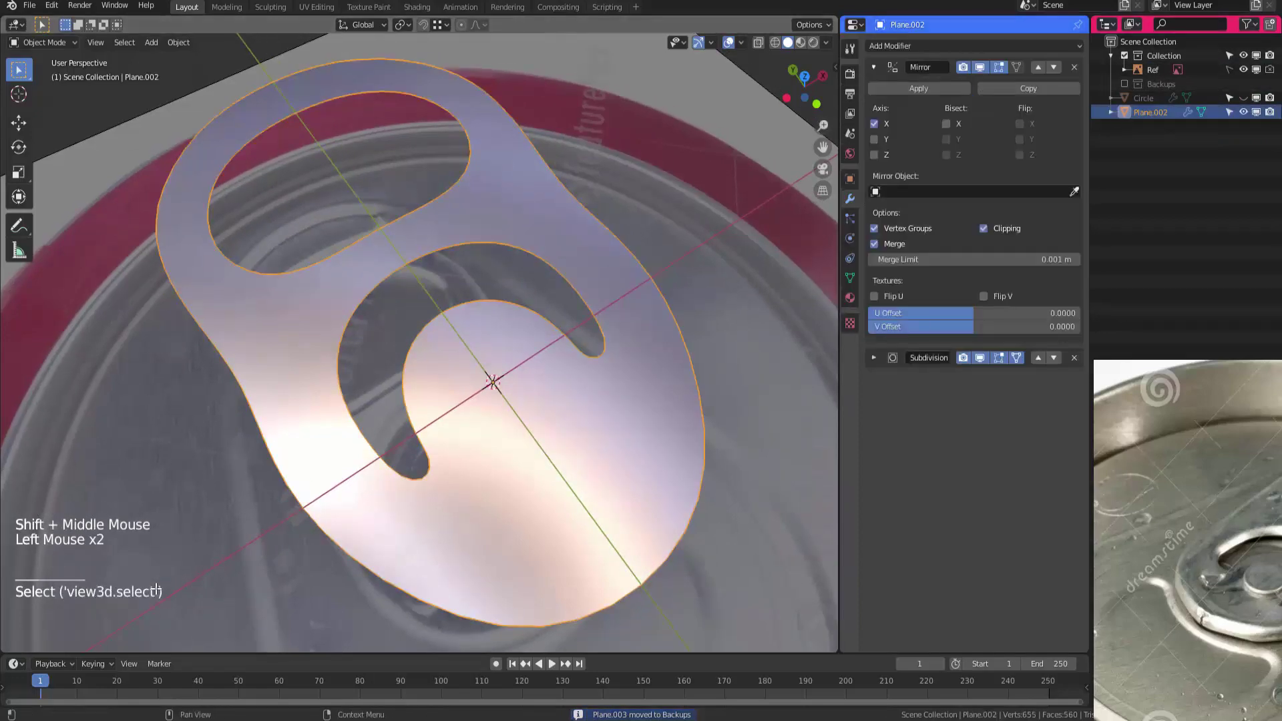
pyautogui.click(920, 88)
pyautogui.moveTo(280, 507); pyautogui.dragTo(155, 589, button='middle')
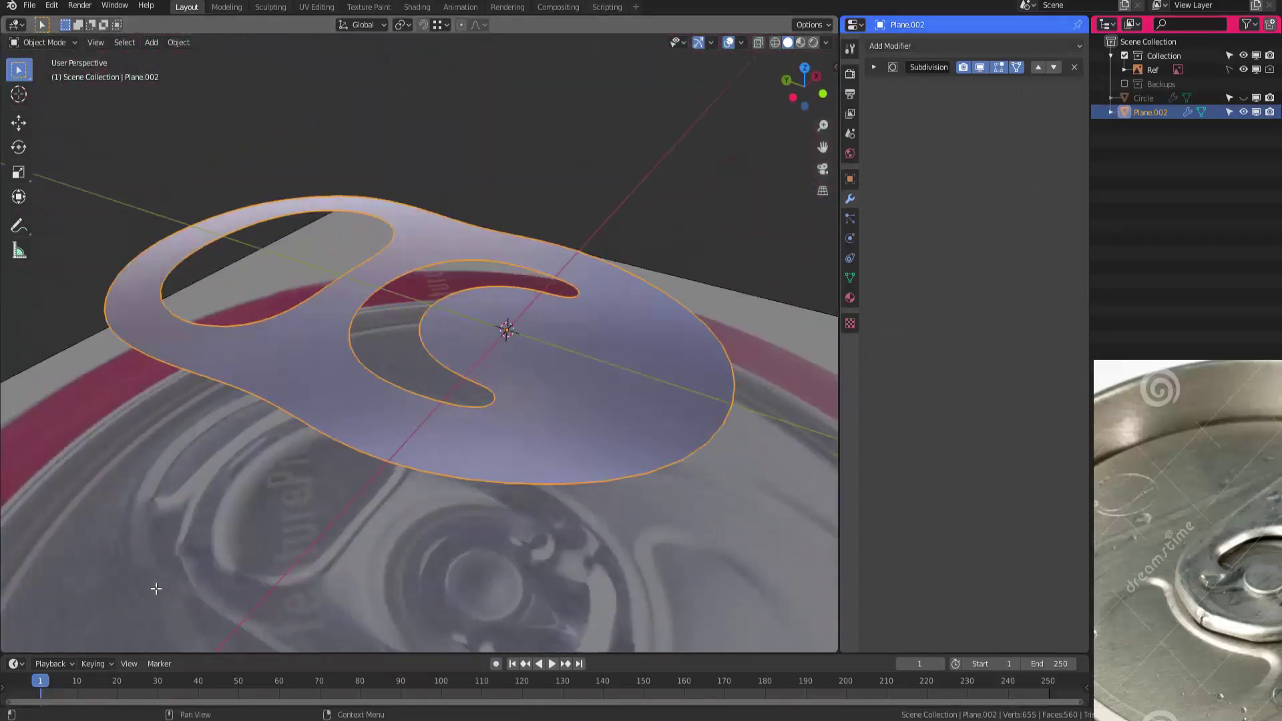
# Add a Solidify modifier to the tab with a thickness of 0.032 m and an offset of 0
pyautogui.click(885, 46)
pyautogui.moveTo(568, 287); pyautogui.dragTo(566, 256, button='middle')
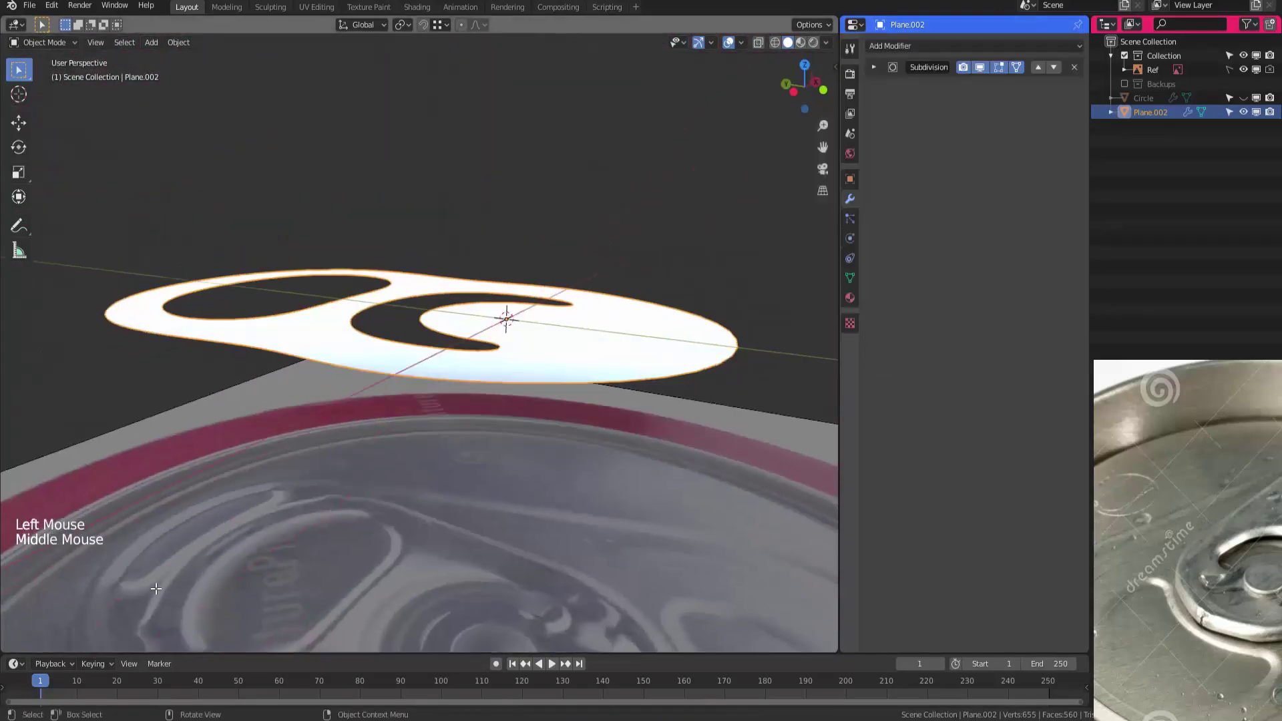
pyautogui.moveTo(155, 589); pyautogui.dragTo(156, 567, button='middle')
pyautogui.moveTo(155, 588)
pyautogui.keyDown('shift'); pyautogui.mouseDown(button='middle')
pyautogui.moveTo(167, 585)
pyautogui.moveTo(156, 588)
pyautogui.mouseUp(button='middle'); pyautogui.keyUp('shift')
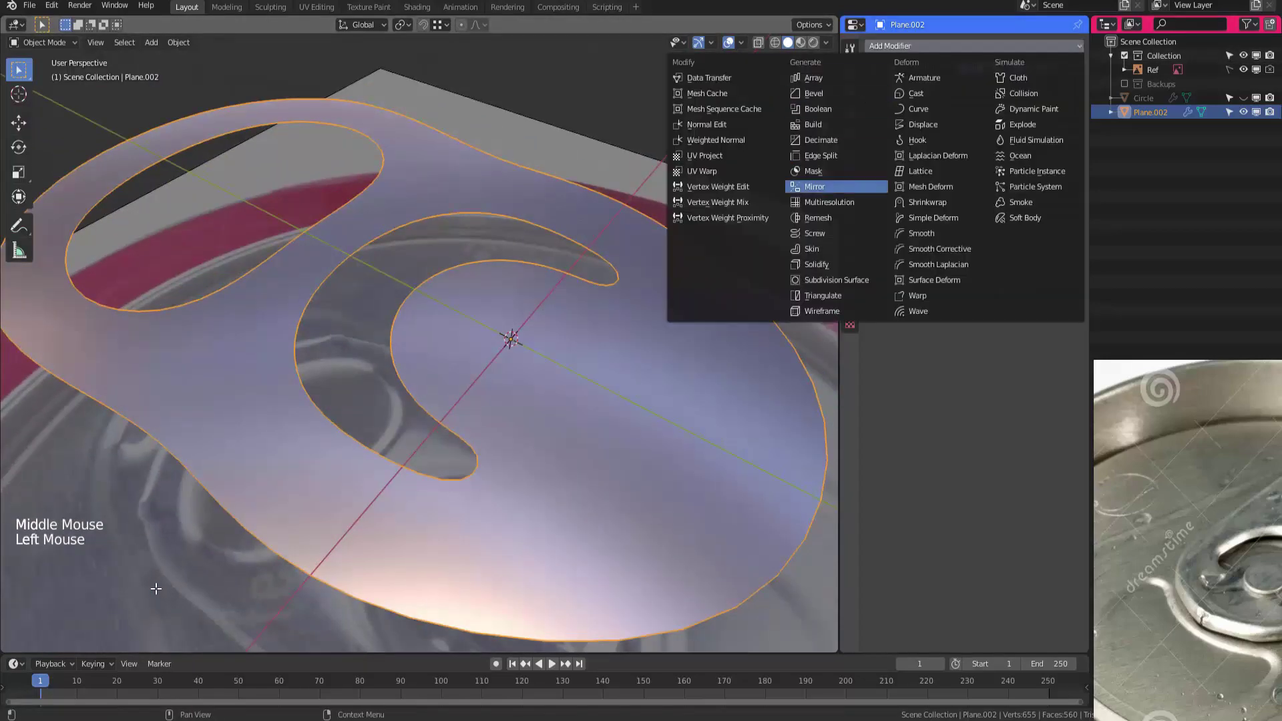
pyautogui.click(816, 265)
pyautogui.moveTo(156, 589); pyautogui.dragTo(156, 588, button='middle')
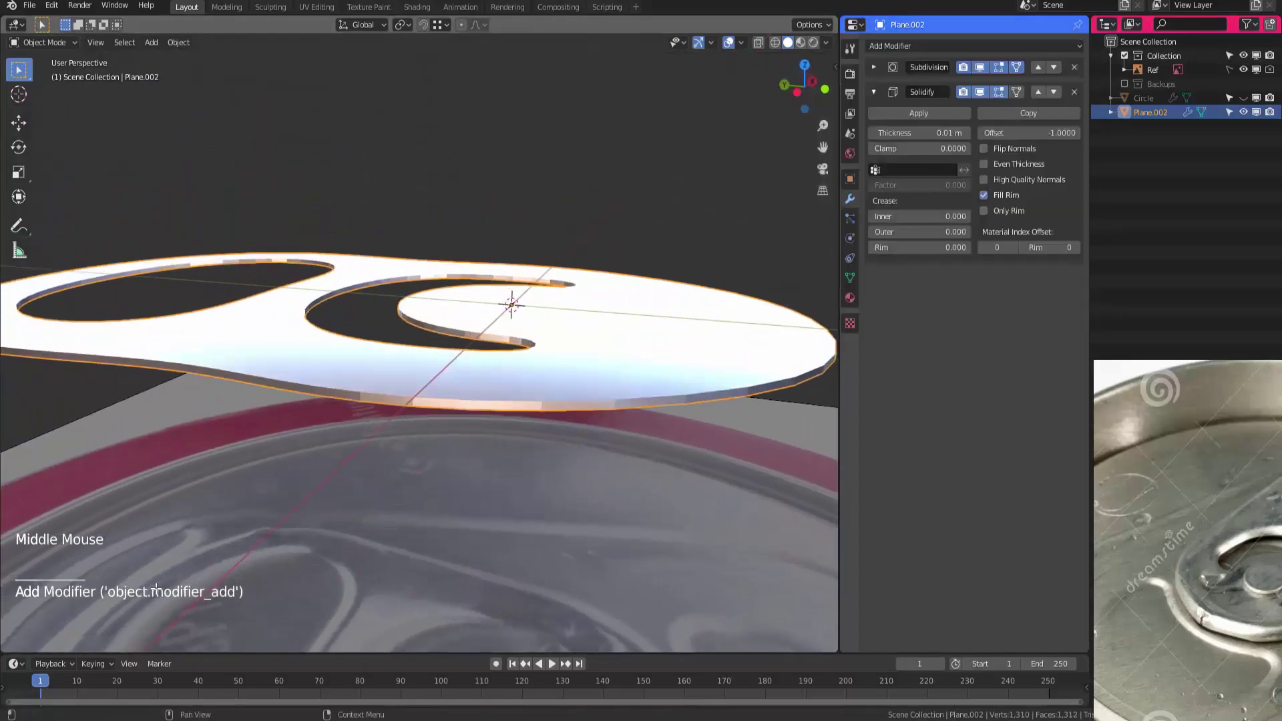
pyautogui.moveTo(988, 133); pyautogui.dragTo(1029, 133)
pyautogui.moveTo(155, 588); pyautogui.dragTo(155, 588, button='middle')
pyautogui.click(918, 133)
pyautogui.press('Return')
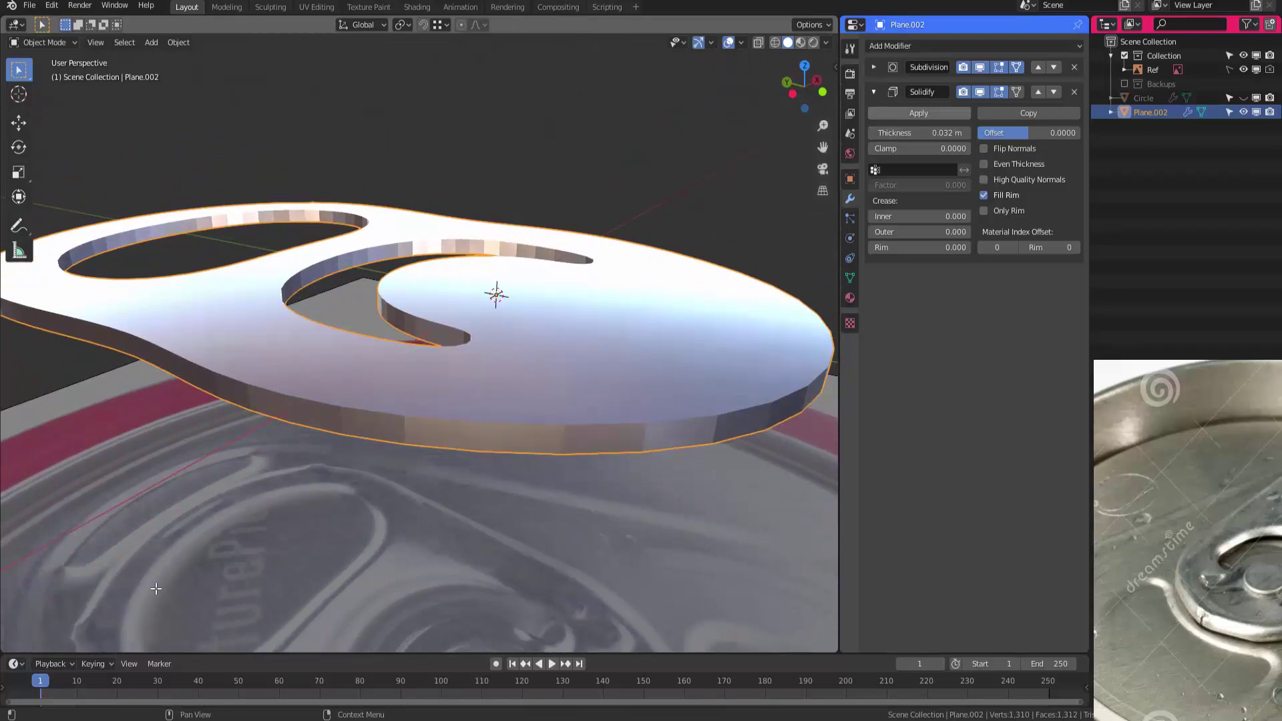
# Undo a trial apply of the Solidify modifier, move it above Subdivision and apply it there
pyautogui.click(919, 113)
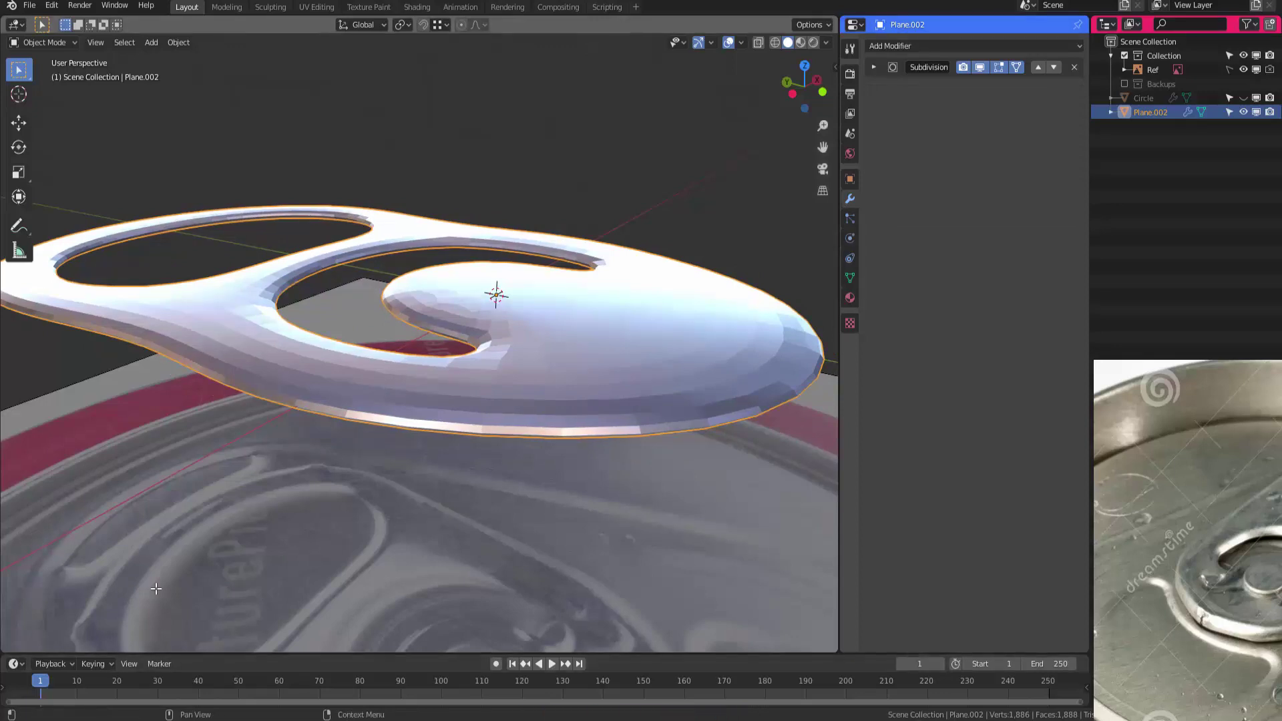
pyautogui.hotkey('ctrl', 'z')
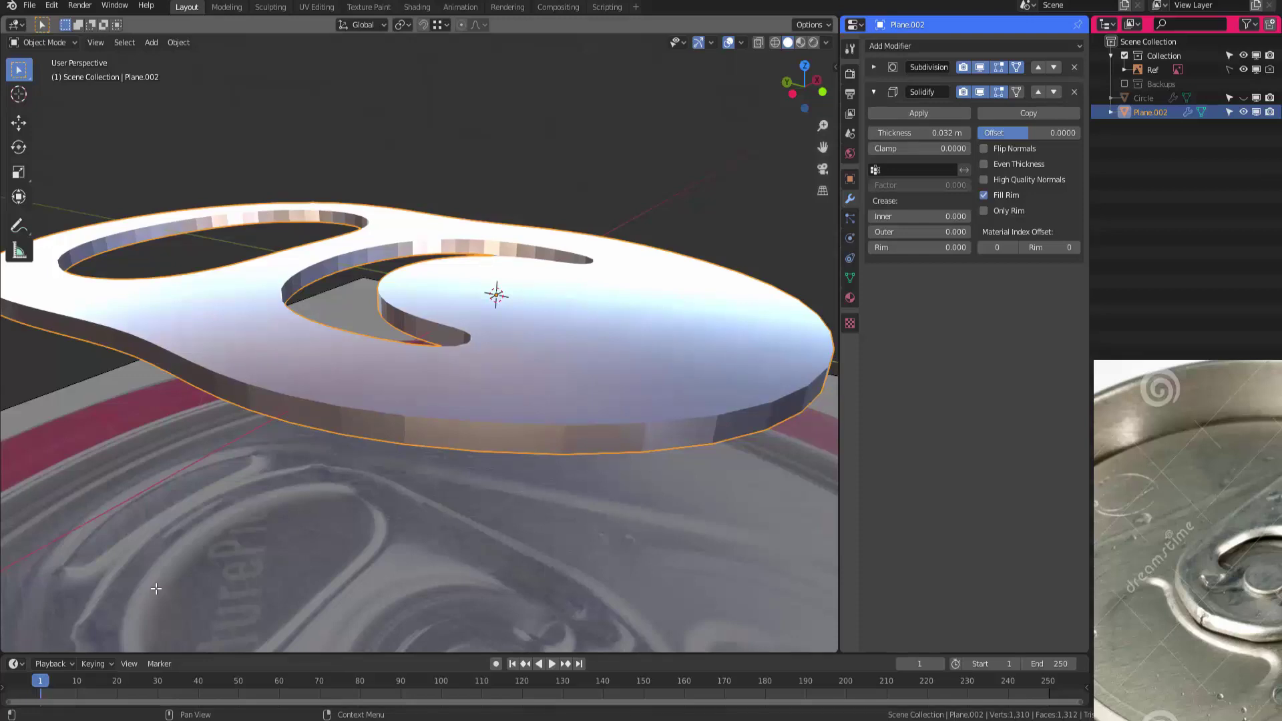
pyautogui.click(1038, 92)
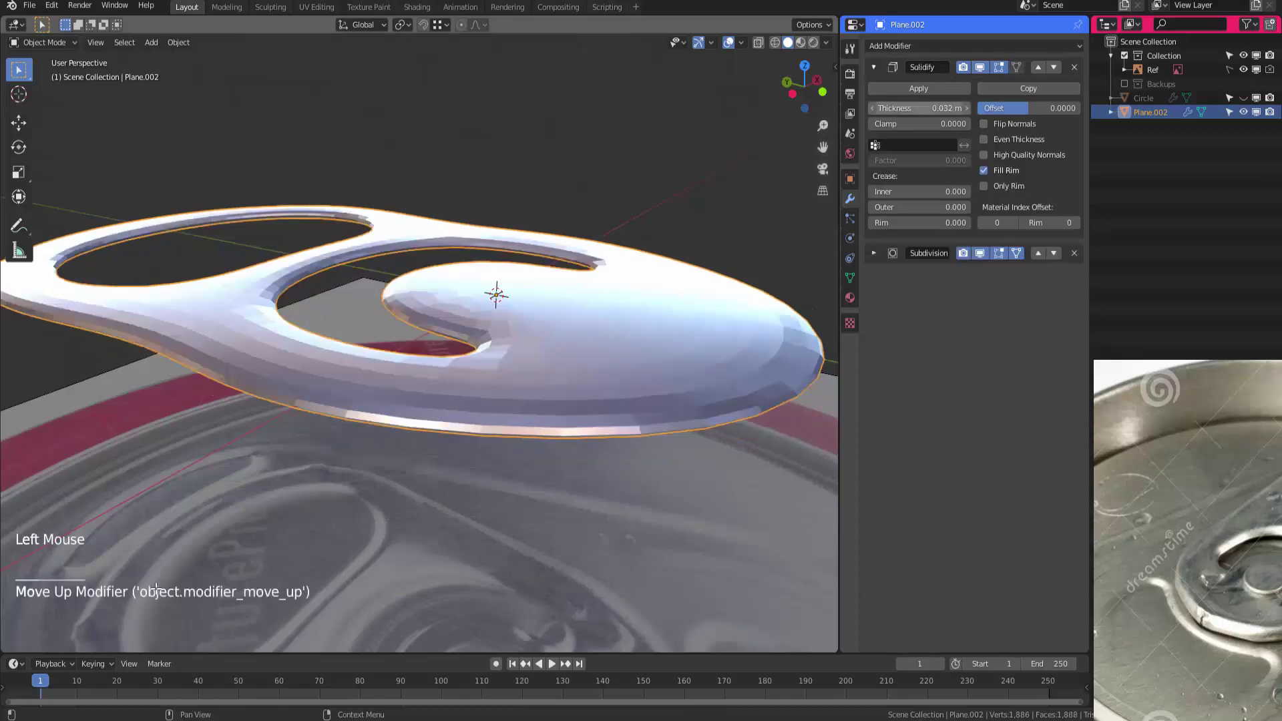
pyautogui.click(919, 88)
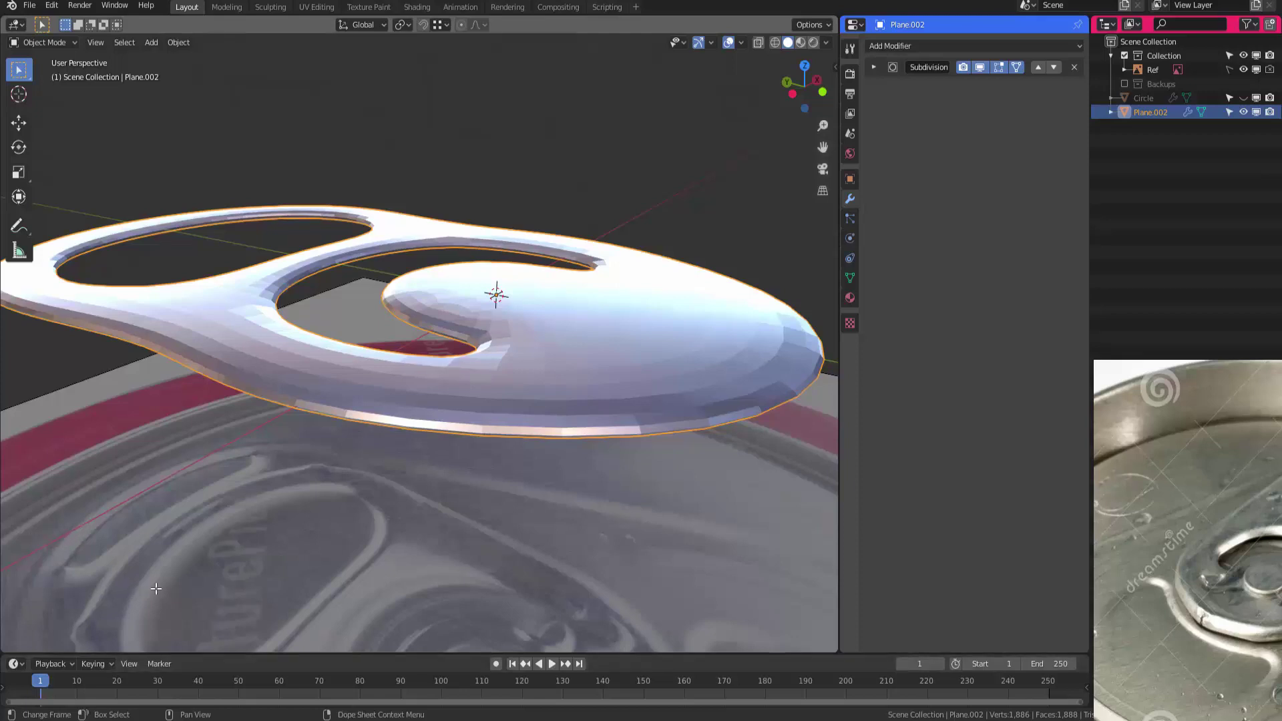
# Expand the Subdivision modifier, disable its viewport display and enter edge editing on the tab
pyautogui.click(873, 67)
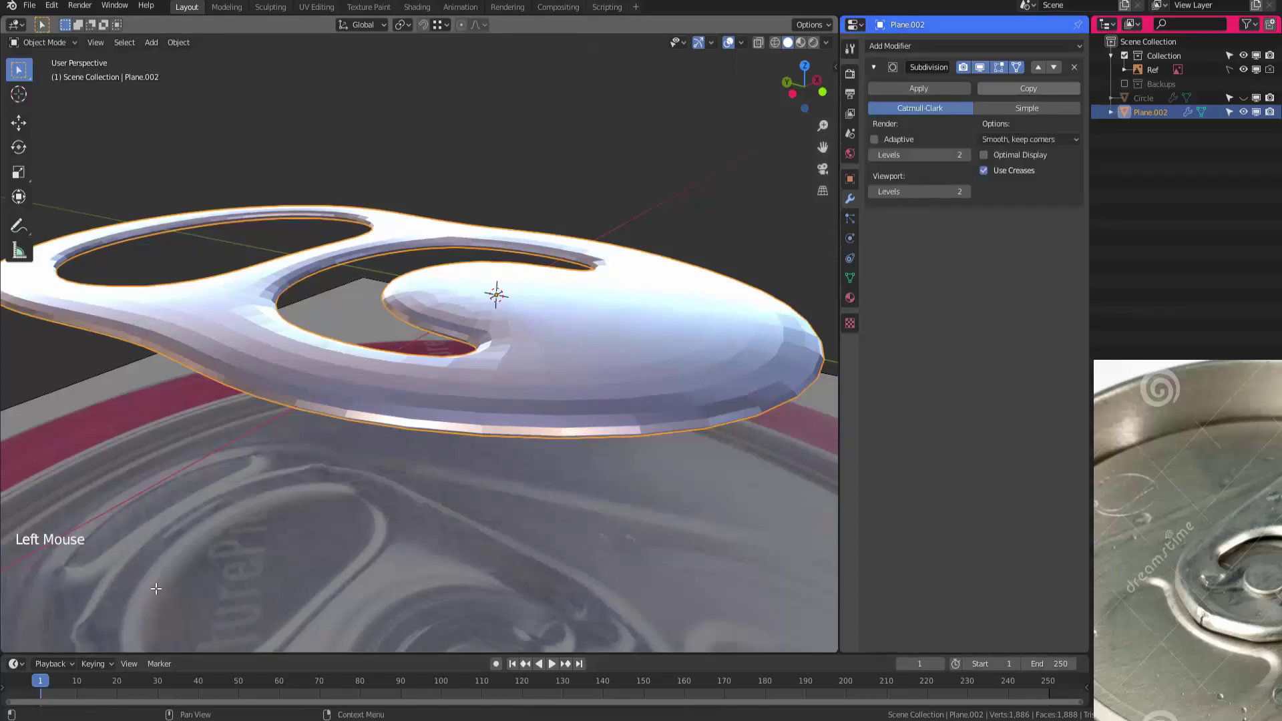
pyautogui.click(980, 67)
pyautogui.press('Tab')
pyautogui.keyDown('shift'); pyautogui.moveTo(155, 588); pyautogui.dragTo(155, 561, button='middle'); pyautogui.keyUp('shift')
pyautogui.press('2')
# Add a centred loop cut around the tab's outer side wall and bevel it into two loops 0.0134 m wide
pyautogui.moveTo(155, 588)
pyautogui.keyDown('ctrl'); pyautogui.mouseDown(button='middle')
pyautogui.moveTo(156, 561)
pyautogui.moveTo(155, 601)
pyautogui.moveTo(156, 588)
pyautogui.mouseUp(button='middle'); pyautogui.keyUp('ctrl')
pyautogui.hotkey('ctrl', 'r')
pyautogui.click(155, 588)
pyautogui.rightClick(156, 588)
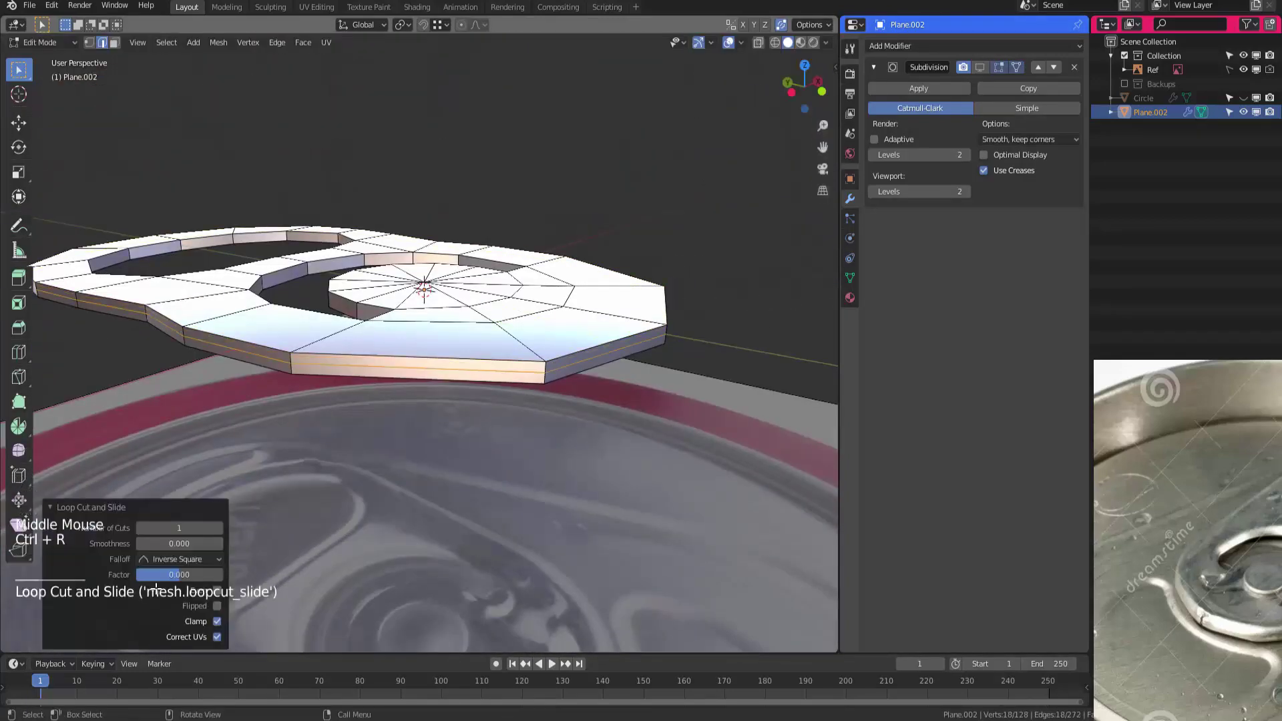
pyautogui.hotkey('ctrl', 'b')
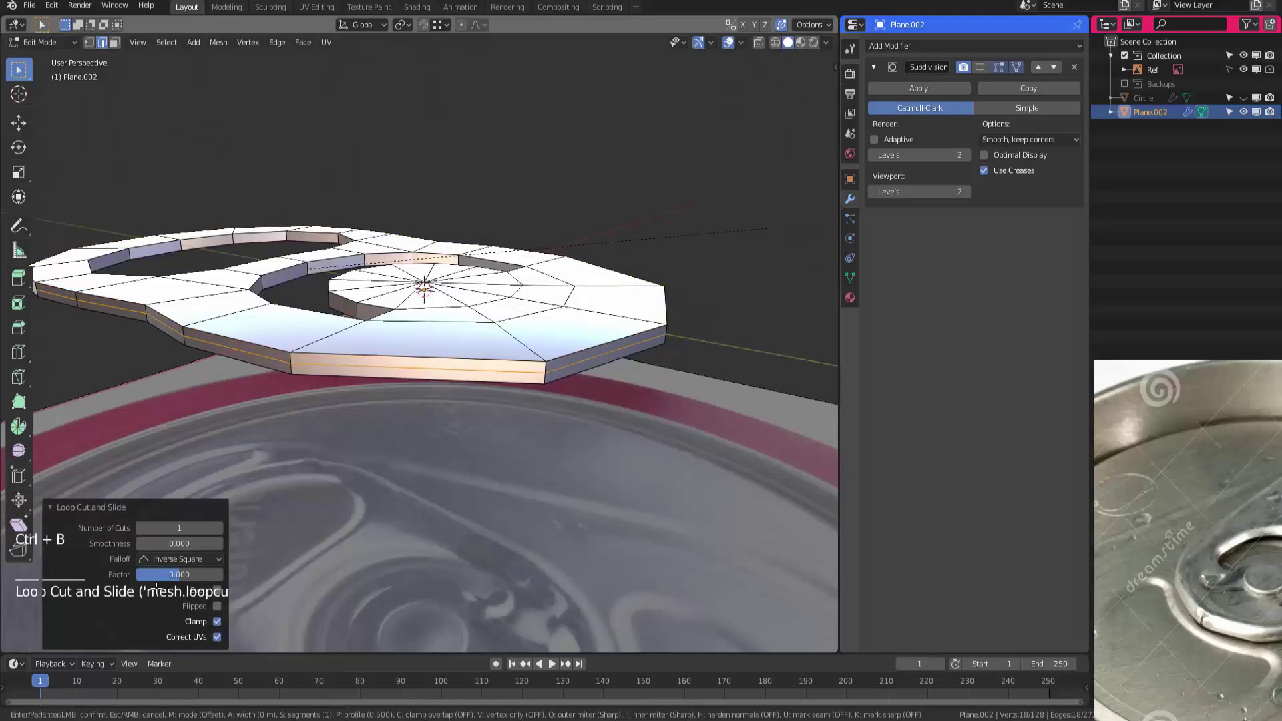
pyautogui.click(155, 589)
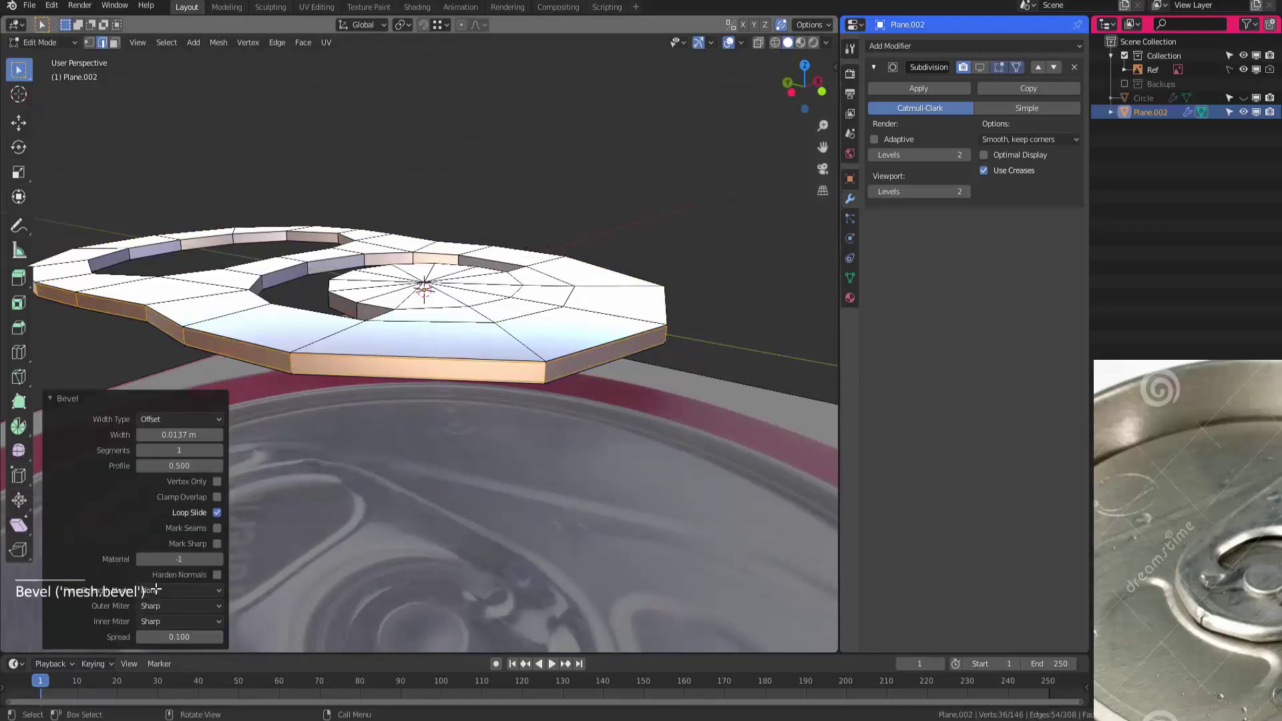
pyautogui.press('shift')
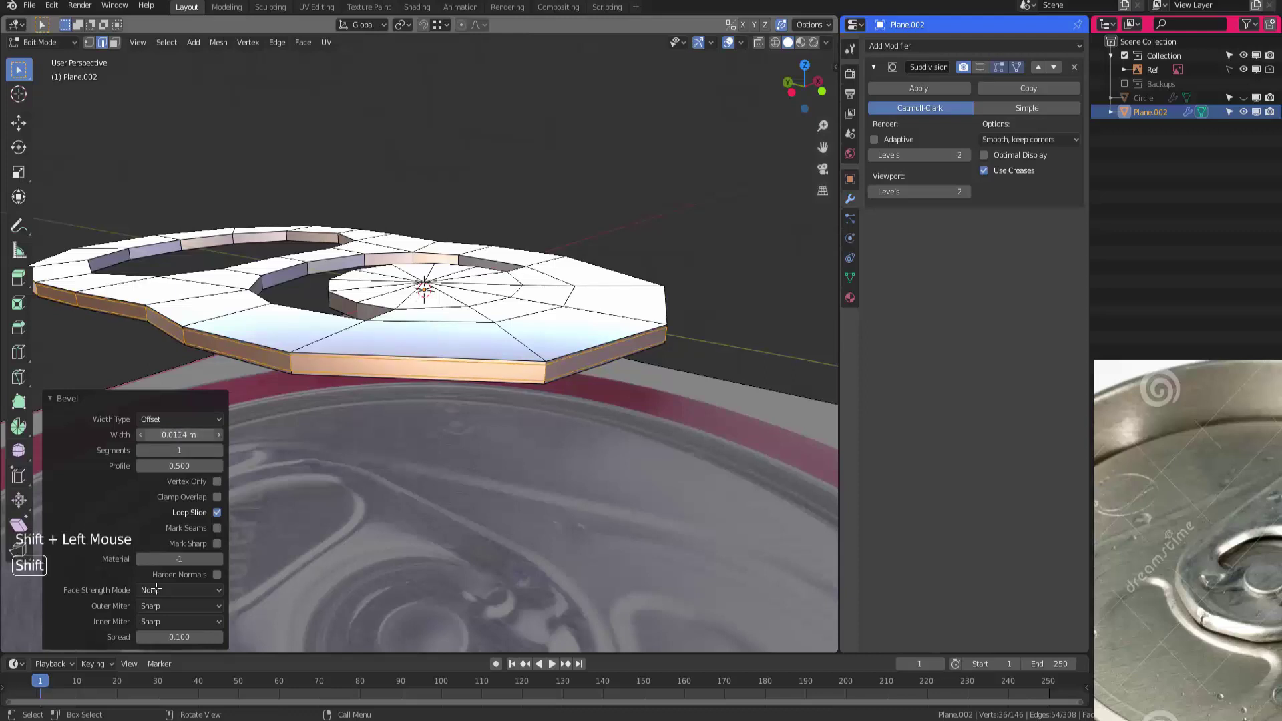
# Add a centred loop cut around the finger hole's inner wall and bevel it into two support loops
pyautogui.keyDown('shift'); pyautogui.moveTo(155, 589); pyautogui.dragTo(155, 589, button='middle'); pyautogui.keyUp('shift')
pyautogui.keyDown('ctrl'); pyautogui.moveTo(156, 589); pyautogui.dragTo(155, 589, button='middle'); pyautogui.keyUp('ctrl')
pyautogui.hotkey('ctrl', 'r')
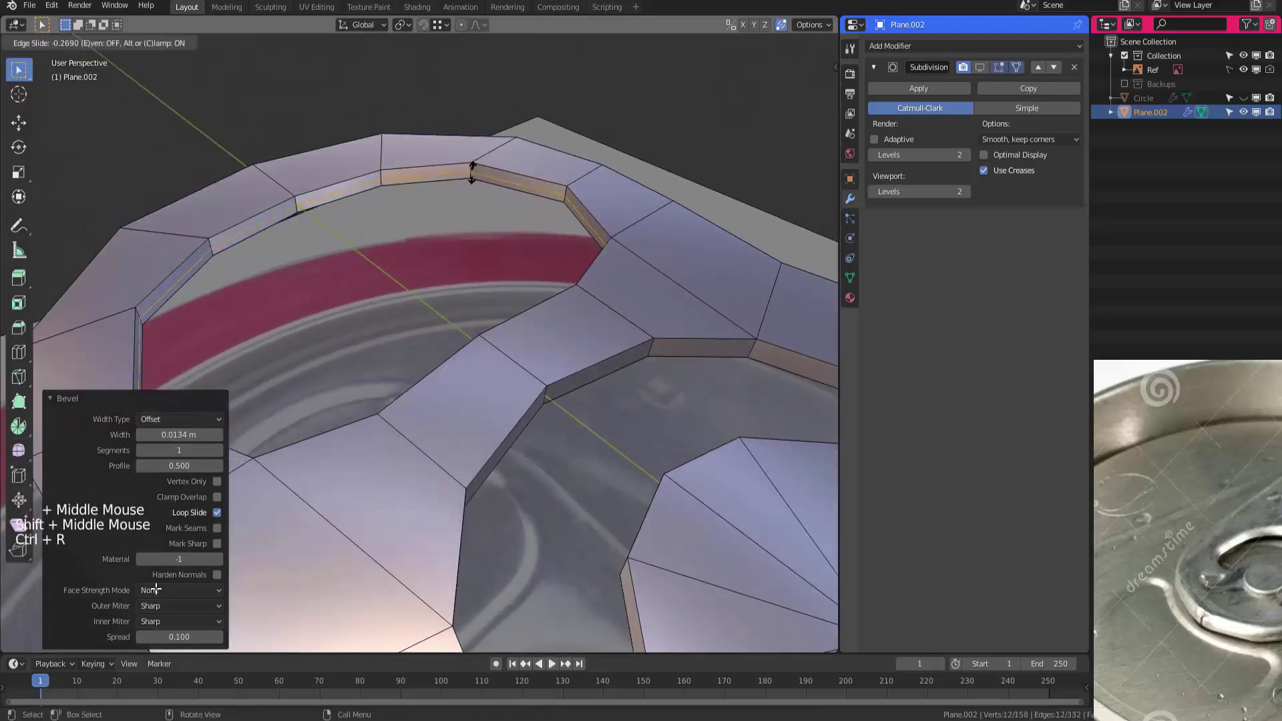
pyautogui.click(472, 166)
pyautogui.rightClick(472, 166)
pyautogui.hotkey('ctrl', 'b')
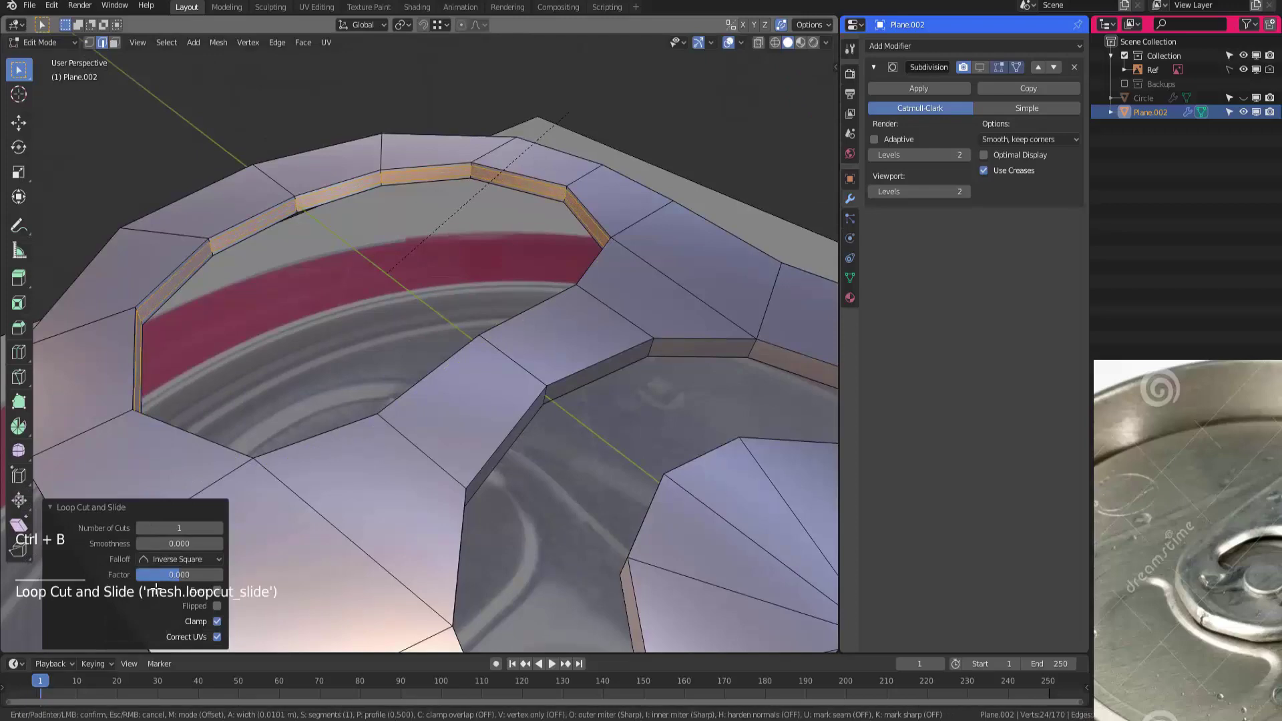
pyautogui.click(156, 589)
pyautogui.keyDown('shift'); pyautogui.moveTo(156, 589); pyautogui.dragTo(529, 392, button='middle'); pyautogui.keyUp('shift')
pyautogui.hotkey('ctrl', 'r')
pyautogui.click(521, 359)
pyautogui.click(521, 359)
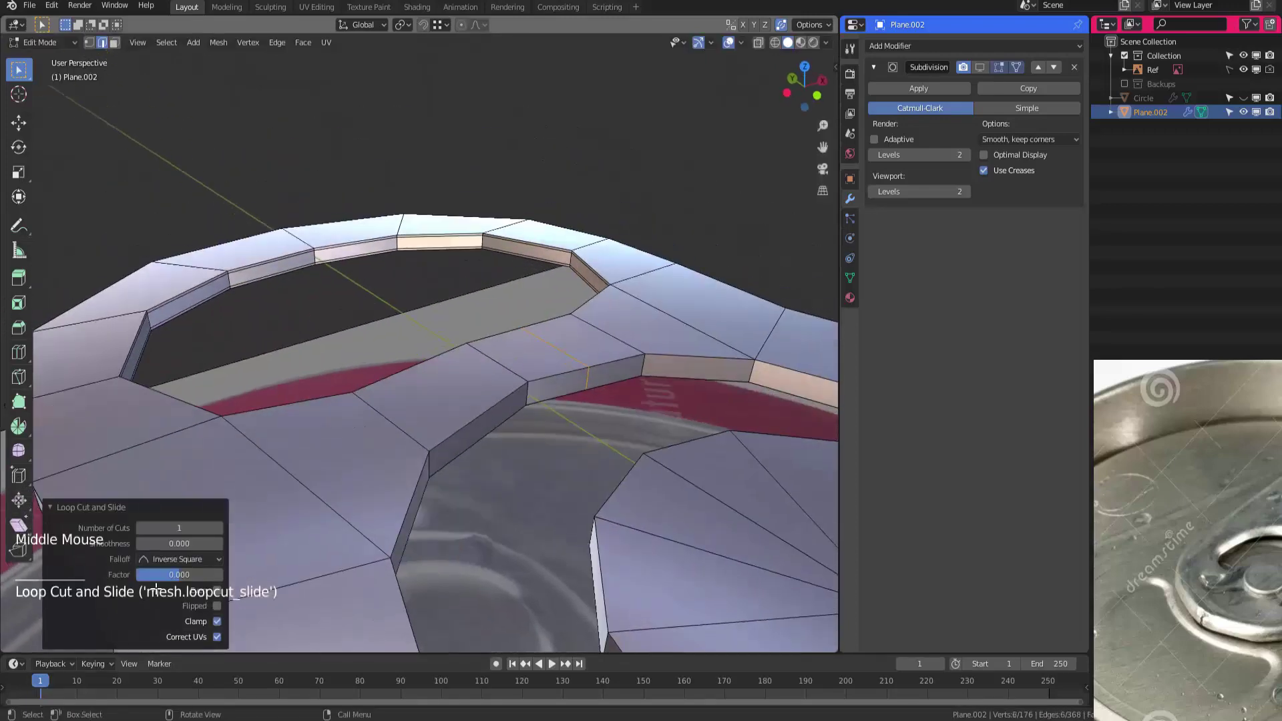
pyautogui.hotkey('ctrl', 'z')
# Add a centred loop cut along the inner wall of the rivet opening and bevel it into two support loops
pyautogui.hotkey('ctrl', 'r')
pyautogui.click(529, 392)
pyautogui.rightClick(529, 392)
pyautogui.hotkey('ctrl', 'b')
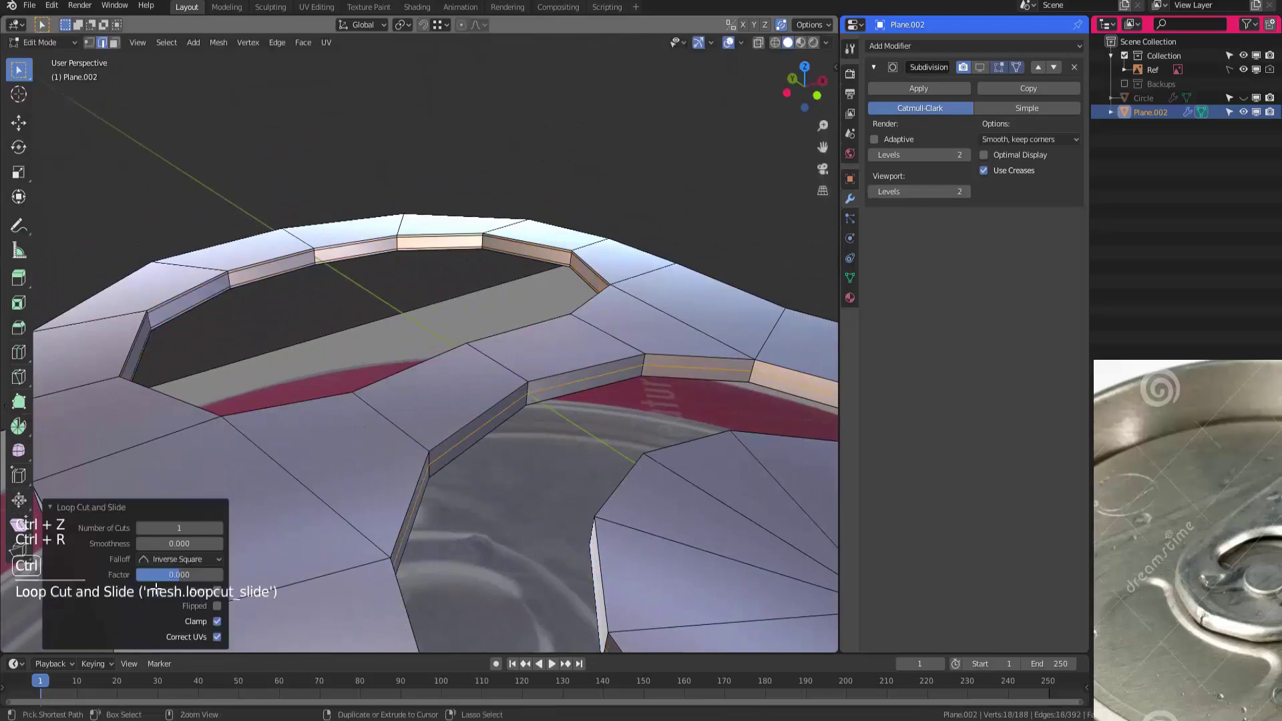
pyautogui.click(155, 588)
# Return to object mode and re-enable the Subdivision modifier's viewport display
pyautogui.keyDown('ctrl'); pyautogui.moveTo(156, 588); pyautogui.dragTo(155, 574, button='middle'); pyautogui.keyUp('ctrl')
pyautogui.press('Tab')
pyautogui.moveTo(156, 588); pyautogui.dragTo(200, 561, button='middle')
pyautogui.click(155, 589)
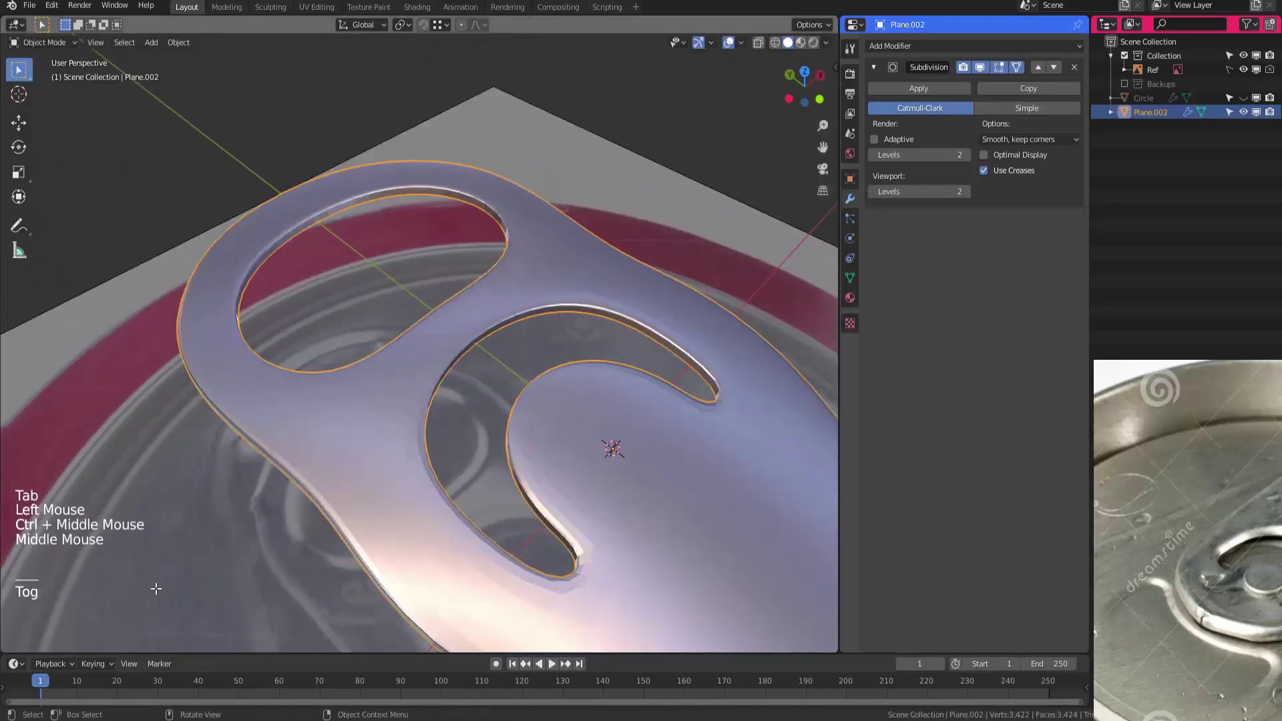
# Shade the tab smooth and set its viewport subdivision level to 3
pyautogui.rightClick(587, 290)
pyautogui.click(588, 290)
pyautogui.keyDown('shift'); pyautogui.moveTo(588, 289); pyautogui.dragTo(551, 270, button='middle'); pyautogui.keyUp('shift')
pyautogui.moveTo(156, 589); pyautogui.dragTo(155, 588, button='middle')
pyautogui.hotkey('ctrl', '3')
pyautogui.keyDown('shift'); pyautogui.moveTo(156, 588); pyautogui.dragTo(156, 588, button='middle'); pyautogui.keyUp('shift')
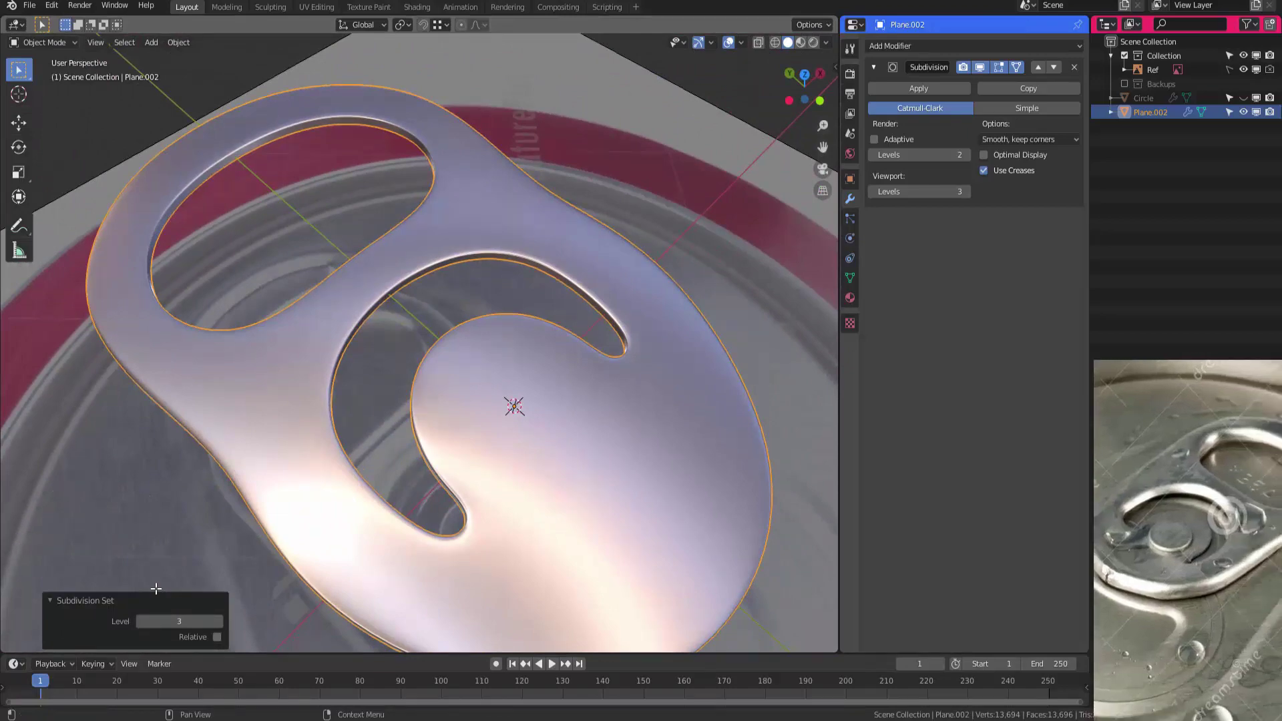
# Select a face of the tab's round central tongue and grow the selection across the tongue's top
pyautogui.click(156, 589)
pyautogui.press('Tab')
pyautogui.click(114, 42)
pyautogui.click(464, 377)
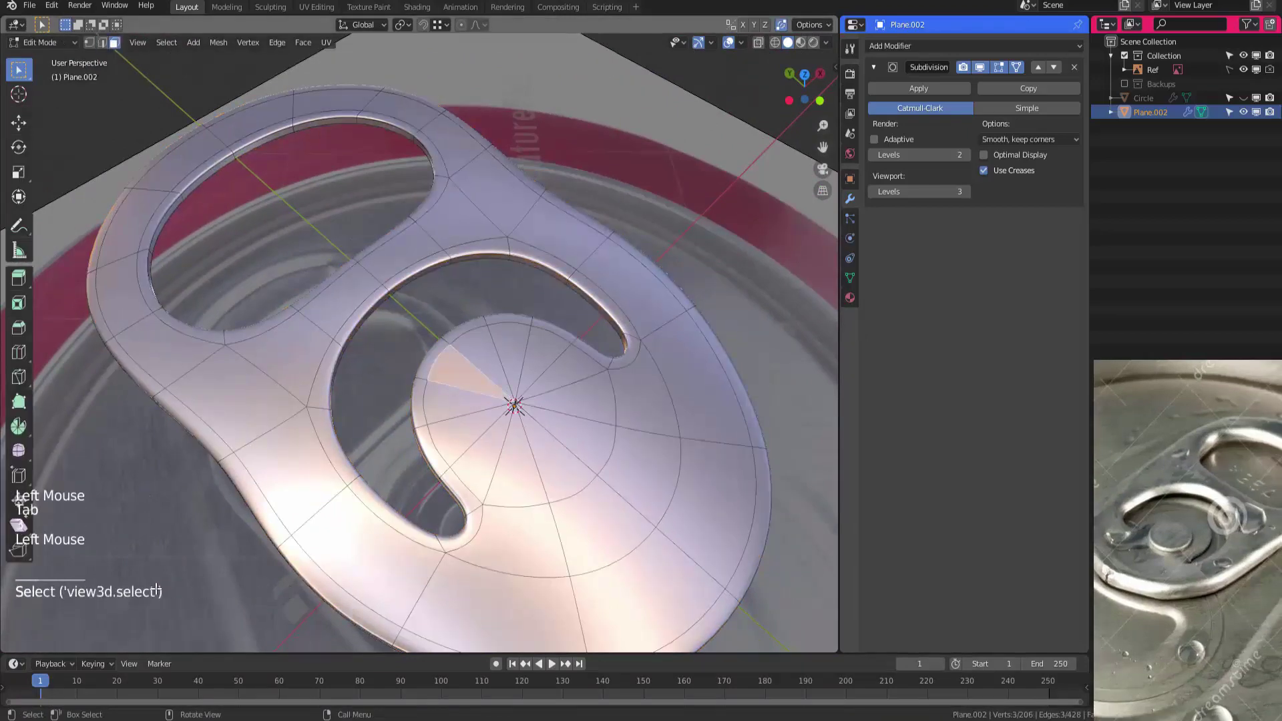
pyautogui.moveTo(156, 588); pyautogui.dragTo(156, 588, button='middle')
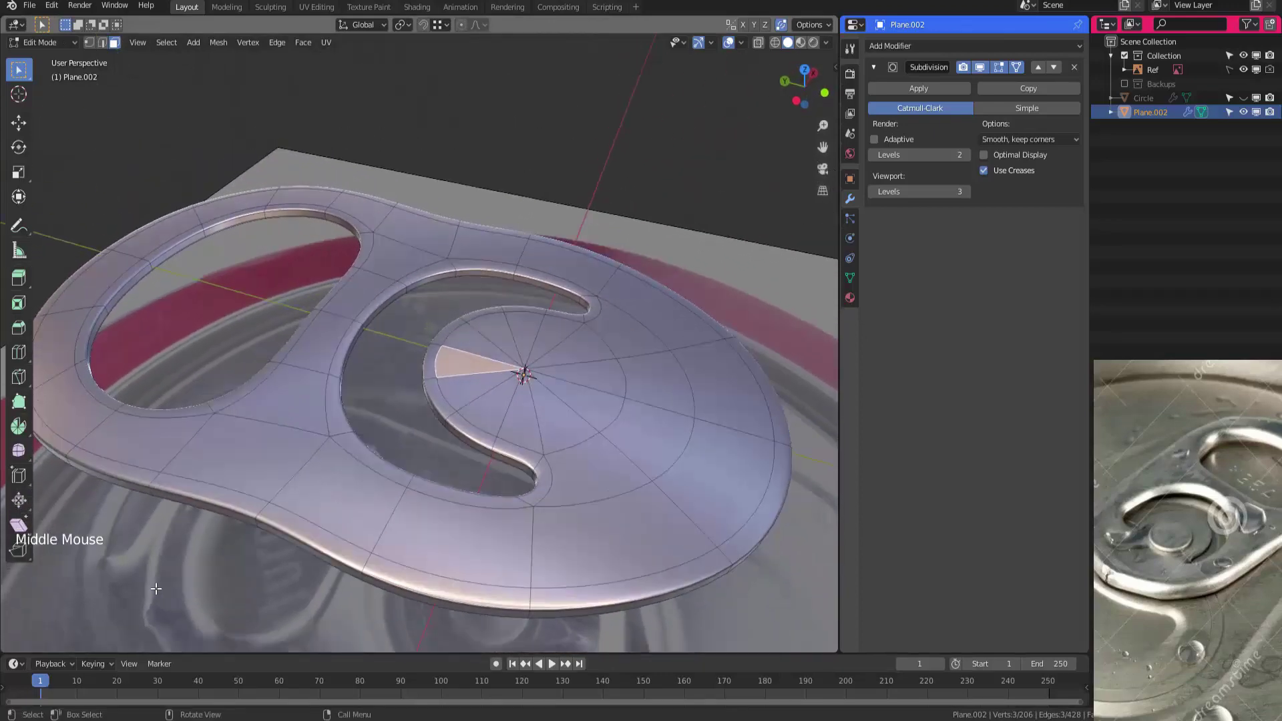
pyautogui.press('x')
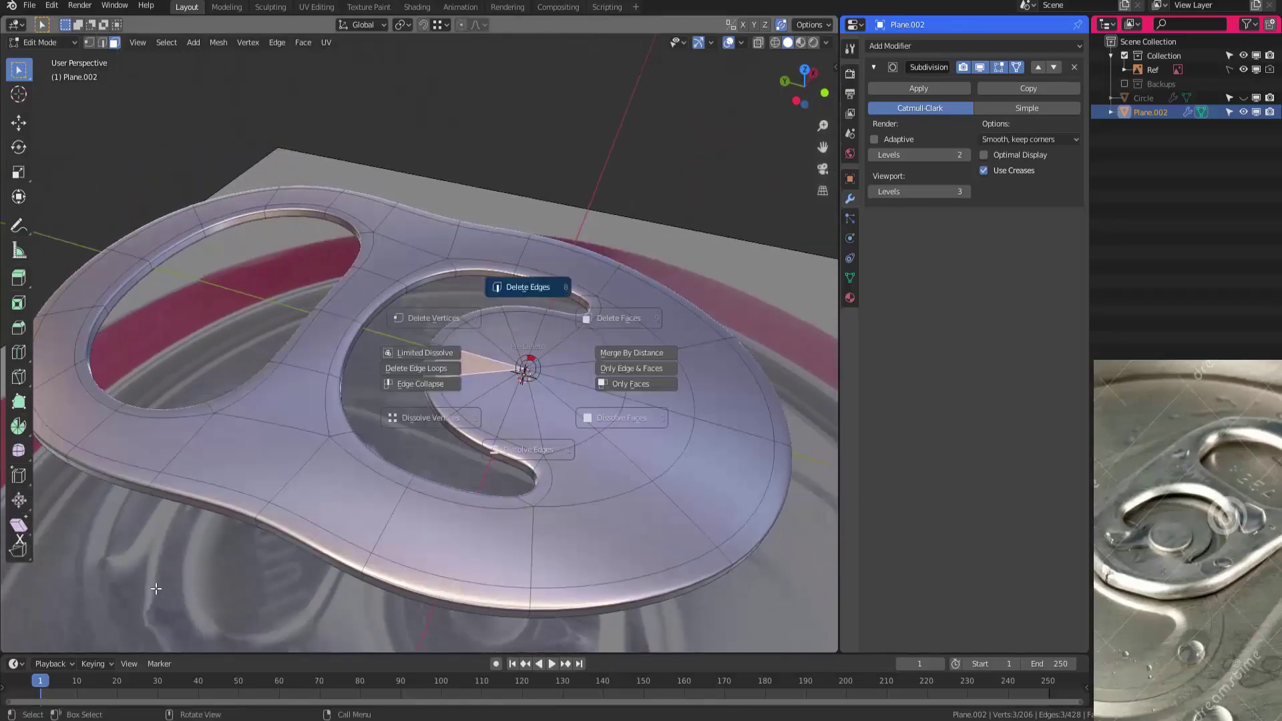
pyautogui.press('Escape')
pyautogui.press('ctrl+KP_Add')
pyautogui.keyDown('ctrl'); pyautogui.moveTo(155, 589); pyautogui.dragTo(156, 588, button='middle'); pyautogui.keyUp('ctrl')
pyautogui.moveTo(156, 588); pyautogui.dragTo(155, 588, button='middle')
pyautogui.press('ctrl+KP_Add')
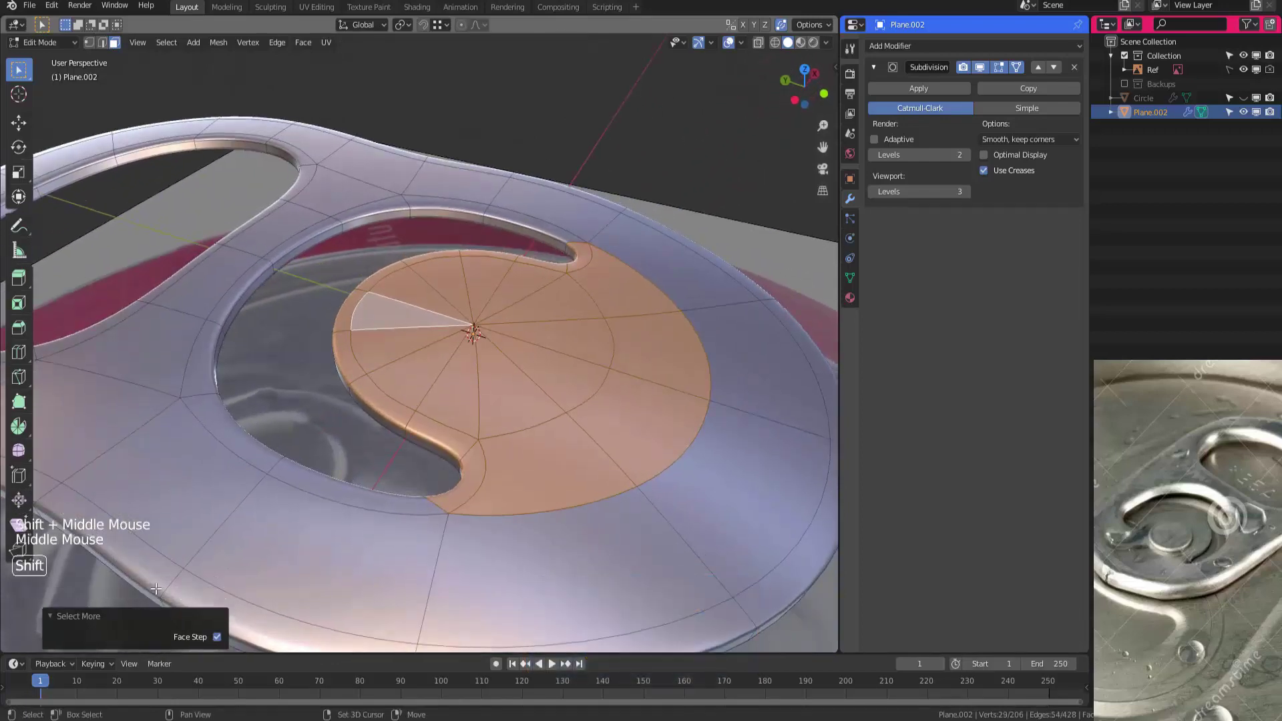
# Deselect the faces lying beyond the tongue so only its round top area stays selected
pyautogui.keyDown('ctrl'); pyautogui.moveTo(480, 425); pyautogui.dragTo(633, 509); pyautogui.keyUp('ctrl')
pyautogui.keyDown('ctrl'); pyautogui.moveTo(577, 310); pyautogui.dragTo(711, 450); pyautogui.keyUp('ctrl')
pyautogui.moveTo(155, 588); pyautogui.dragTo(156, 589, button='middle')
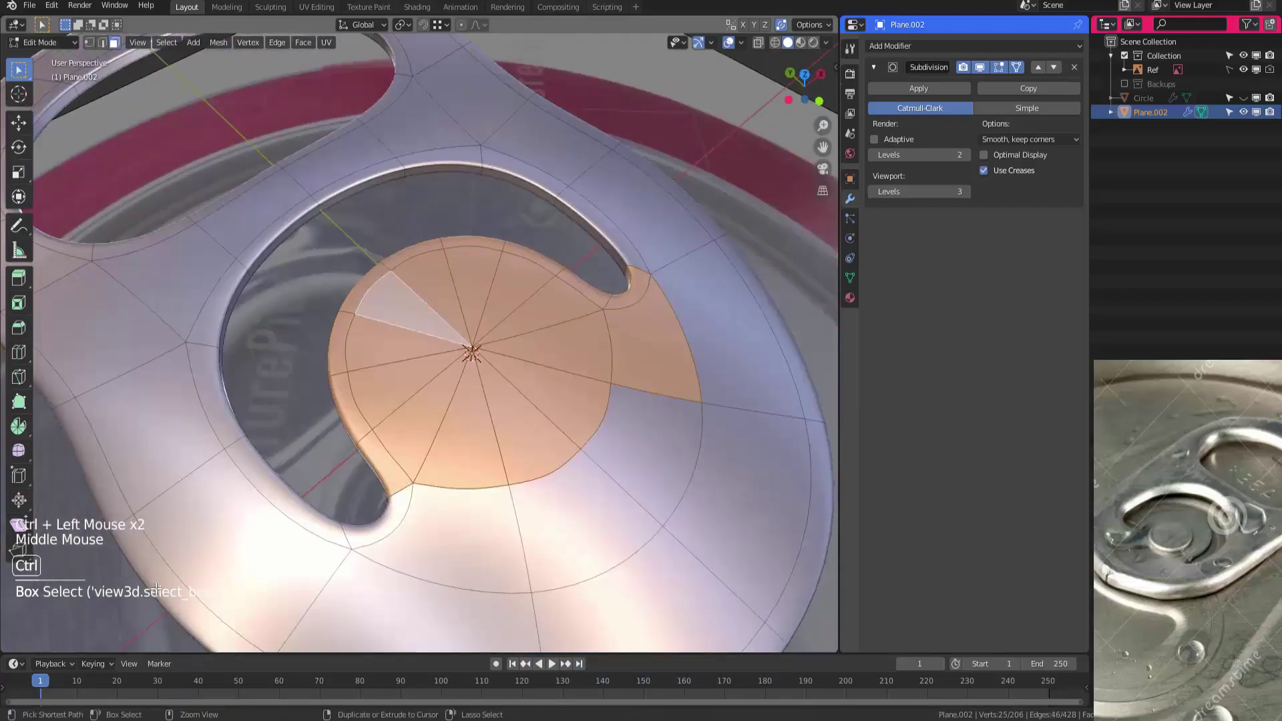
pyautogui.keyDown('ctrl'); pyautogui.moveTo(638, 314); pyautogui.dragTo(708, 390); pyautogui.keyUp('ctrl')
pyautogui.keyDown('ctrl'); pyautogui.moveTo(601, 264); pyautogui.dragTo(658, 308); pyautogui.keyUp('ctrl')
# Try lowering the selected tongue faces about 0.0175 m along Z and undo the move
pyautogui.moveTo(156, 588); pyautogui.dragTo(156, 588, button='middle')
pyautogui.press('g')
pyautogui.press('z')
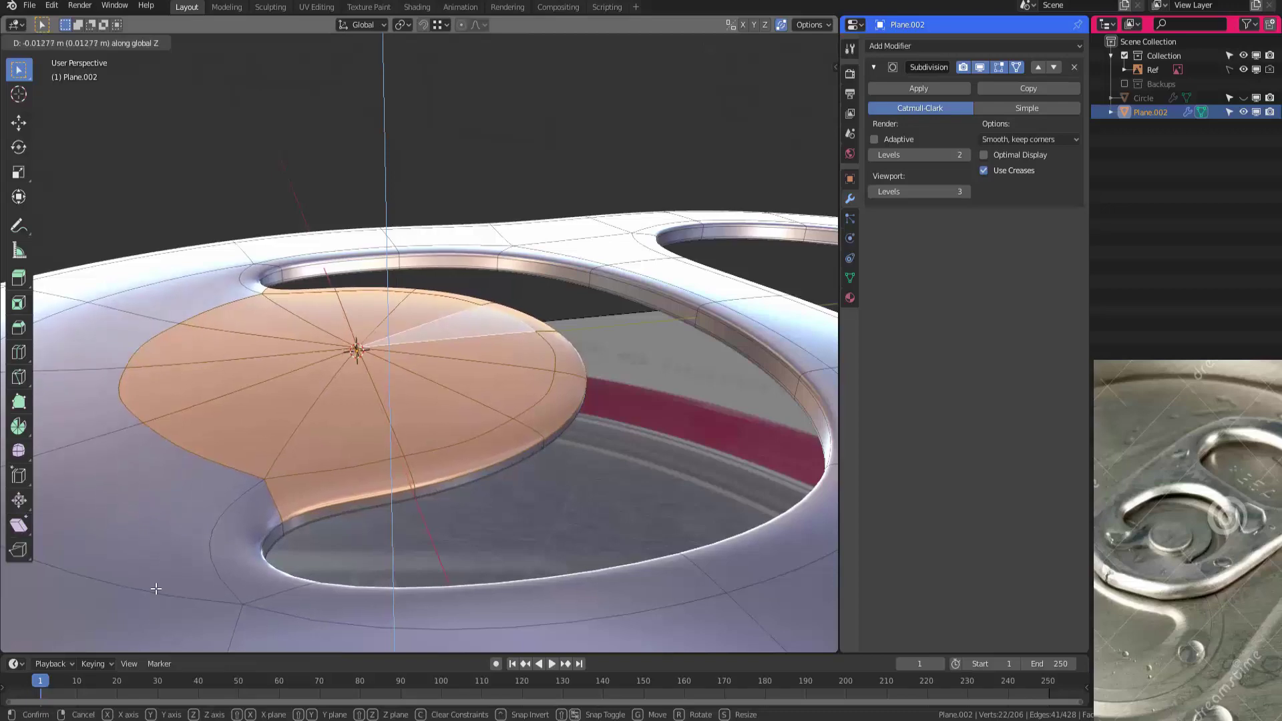
pyautogui.click(156, 588)
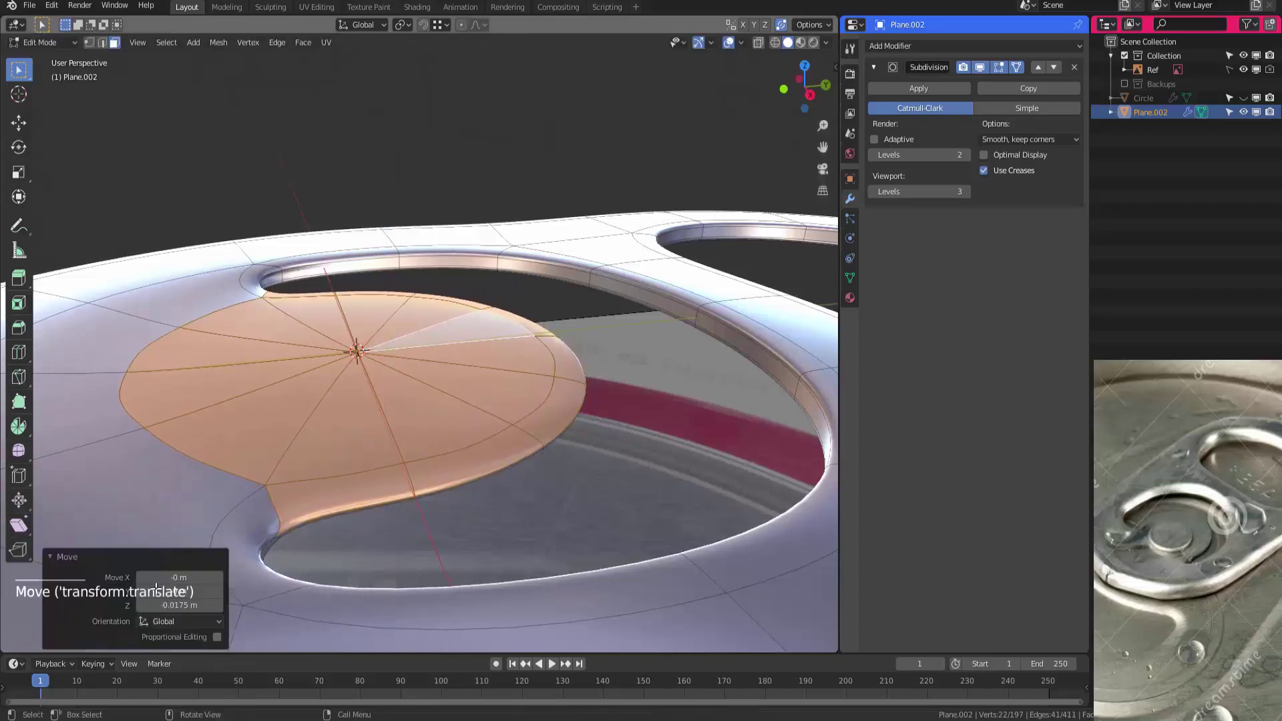
pyautogui.moveTo(156, 588); pyautogui.dragTo(156, 589, button='middle')
pyautogui.hotkey('ctrl', 'z')
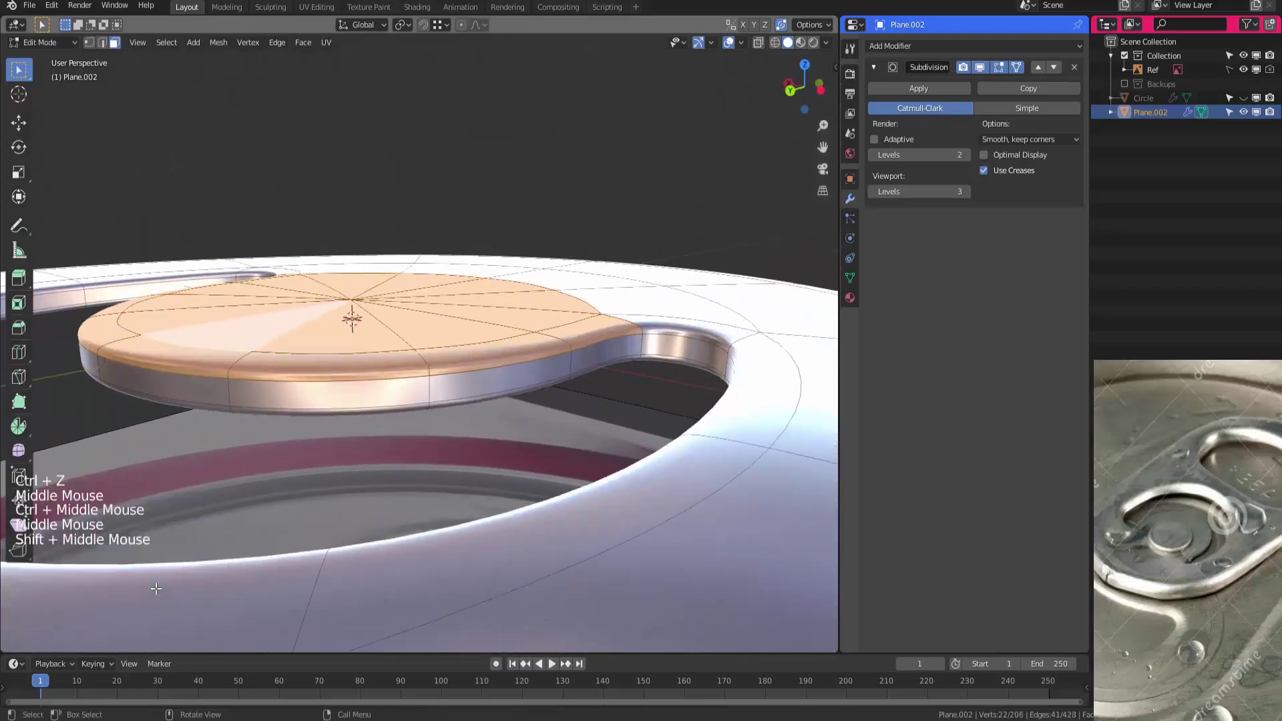
# Lower the tongue's top faces about 0.012 m along Z and return to object mode
pyautogui.press('g')
pyautogui.press('z')
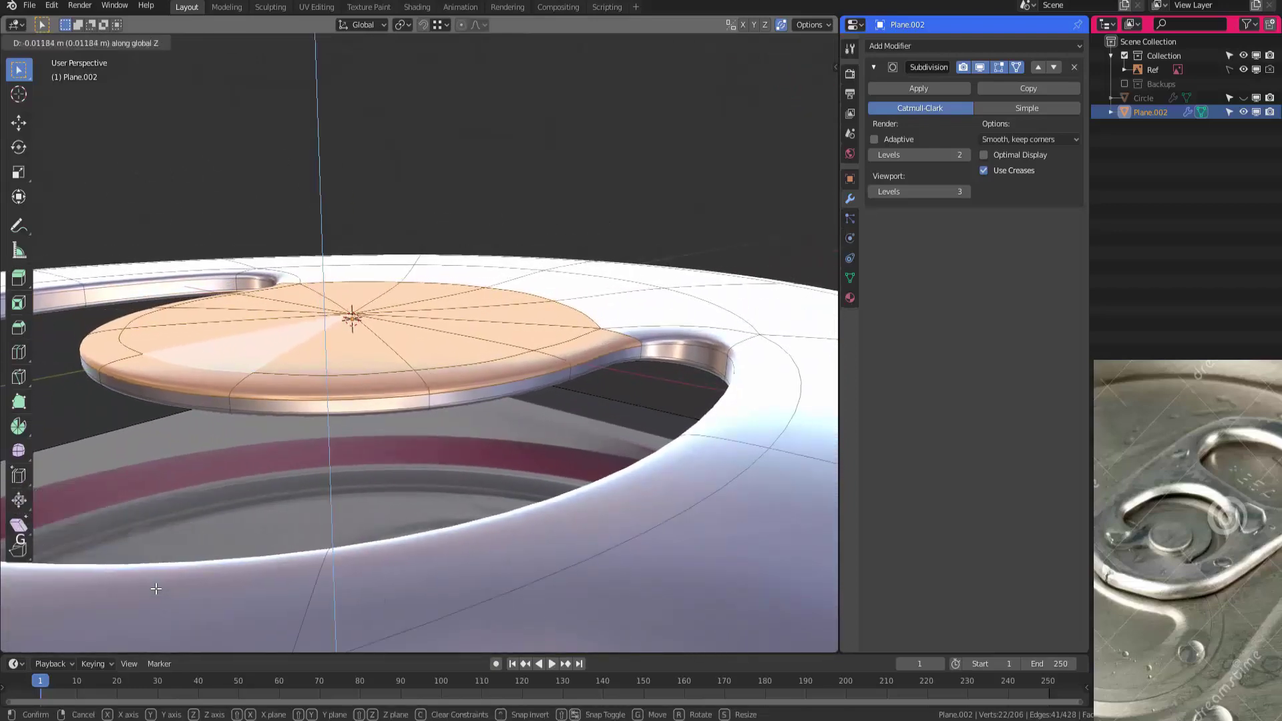
pyautogui.click(155, 589)
pyautogui.moveTo(156, 588); pyautogui.dragTo(155, 588, button='middle')
pyautogui.press('Tab')
# Unhide the can-top disc beneath the tab and clear the selection
pyautogui.keyDown('ctrl'); pyautogui.moveTo(155, 589); pyautogui.dragTo(155, 589, button='middle'); pyautogui.keyUp('ctrl')
pyautogui.keyDown('ctrl'); pyautogui.moveTo(156, 589); pyautogui.dragTo(156, 588, button='middle'); pyautogui.keyUp('ctrl')
pyautogui.click(156, 588)
pyautogui.hotkey('alt', 'h')
pyautogui.keyDown('ctrl'); pyautogui.moveTo(155, 588); pyautogui.dragTo(156, 589, button='middle'); pyautogui.keyUp('ctrl')
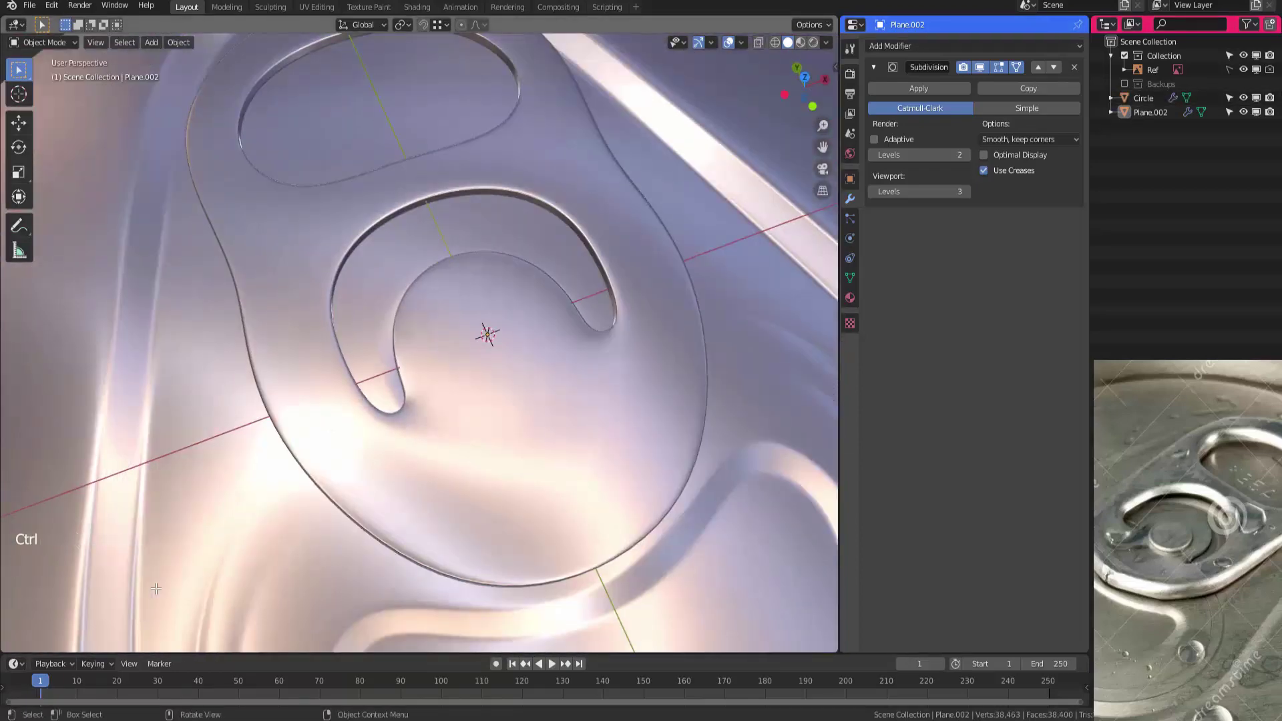
# Add a cylinder with 16 vertices at the centre of the tab
pyautogui.hotkey('shift', 'a')
pyautogui.press('Down')
pyautogui.press('Down')
pyautogui.press('Down')
pyautogui.press('Down')
pyautogui.press('Down')
pyautogui.press('Down')
pyautogui.press('Down')
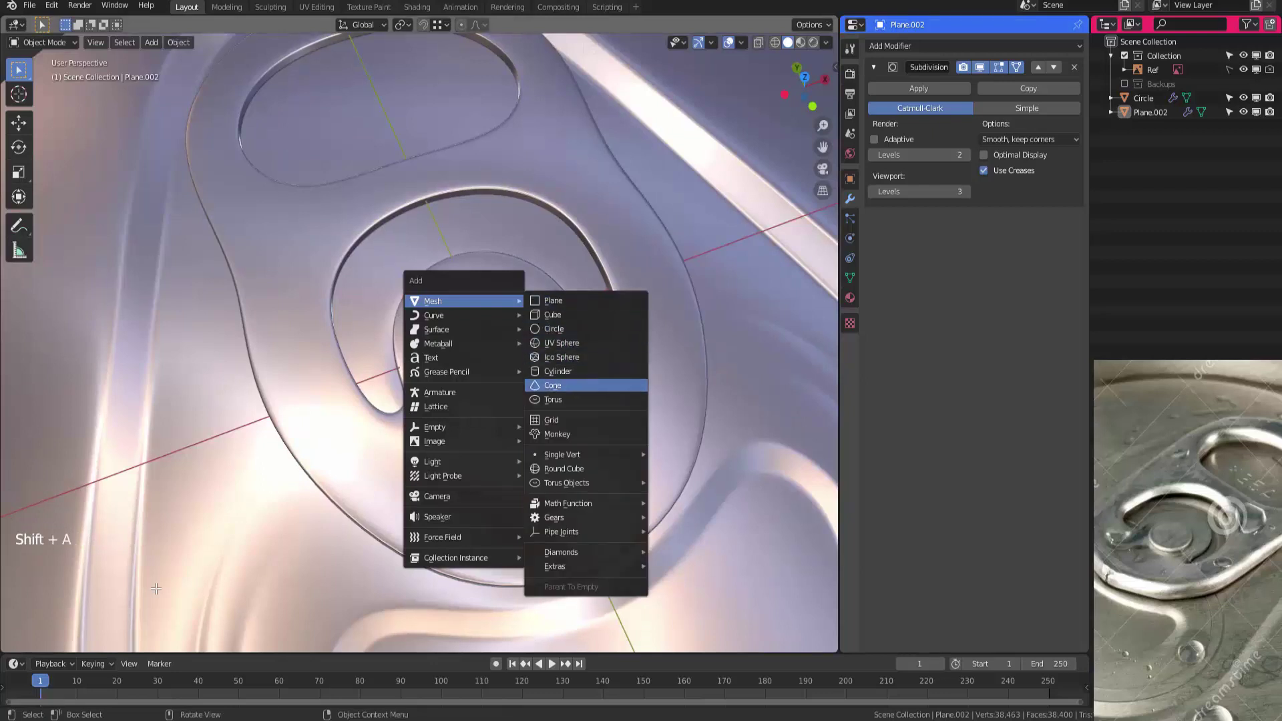
pyautogui.press('Up')
pyautogui.press('Return')
pyautogui.click(178, 471)
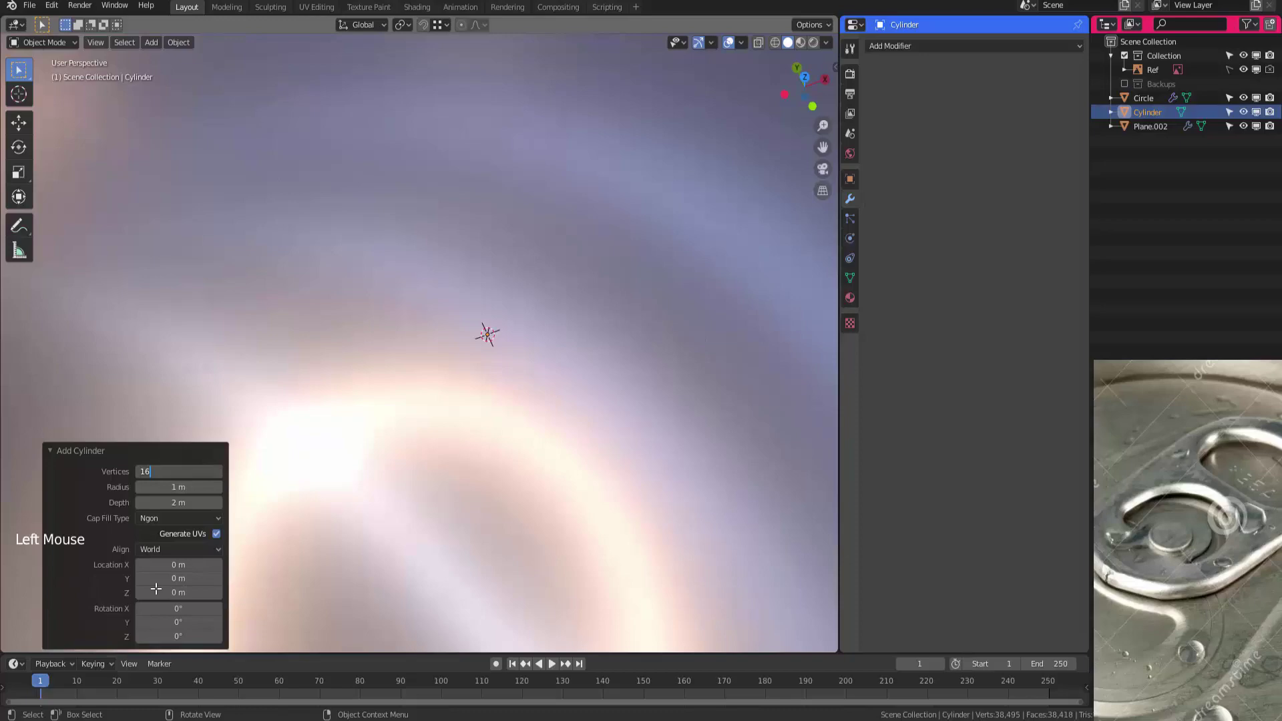
# Scale the cylinder's mesh down to a small rivet centred on the tab's tongue
pyautogui.press('Tab')
pyautogui.press('s')
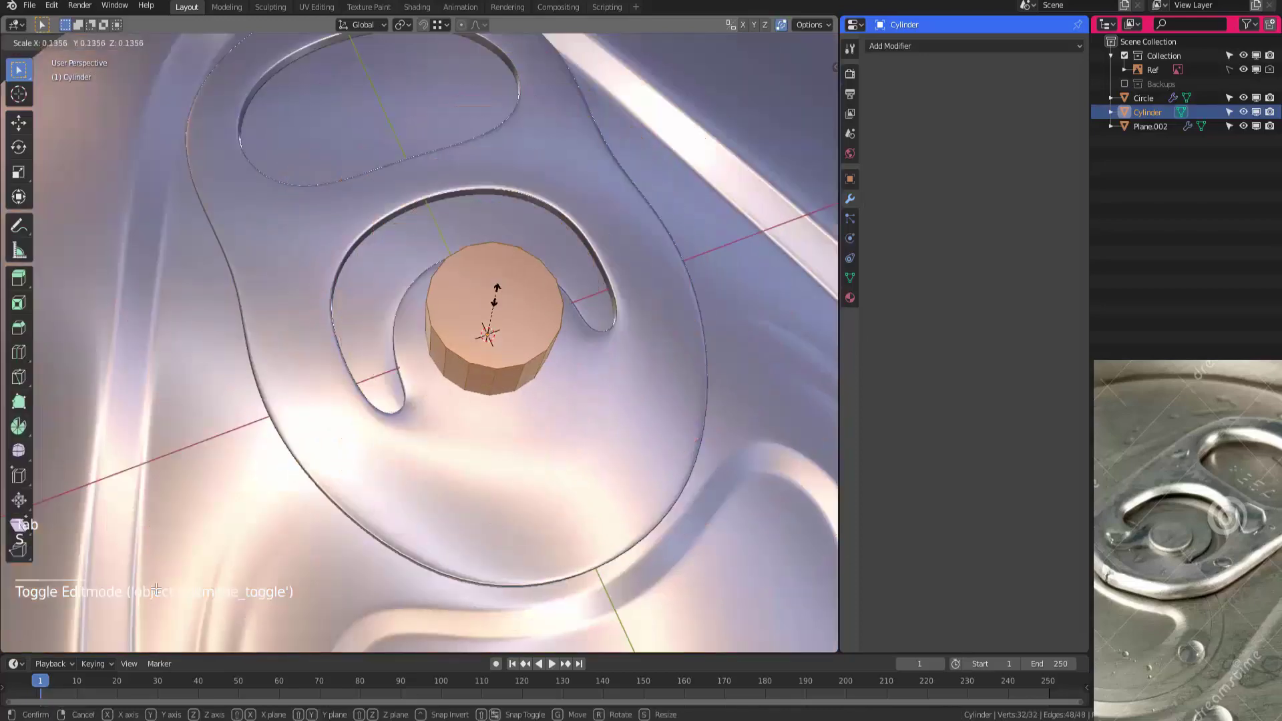
pyautogui.click(486, 329)
pyautogui.moveTo(486, 328); pyautogui.dragTo(598, 200, button='middle')
pyautogui.press('s')
pyautogui.click(599, 296)
pyautogui.keyDown('ctrl'); pyautogui.moveTo(468, 373); pyautogui.dragTo(467, 347, button='middle'); pyautogui.keyUp('ctrl')
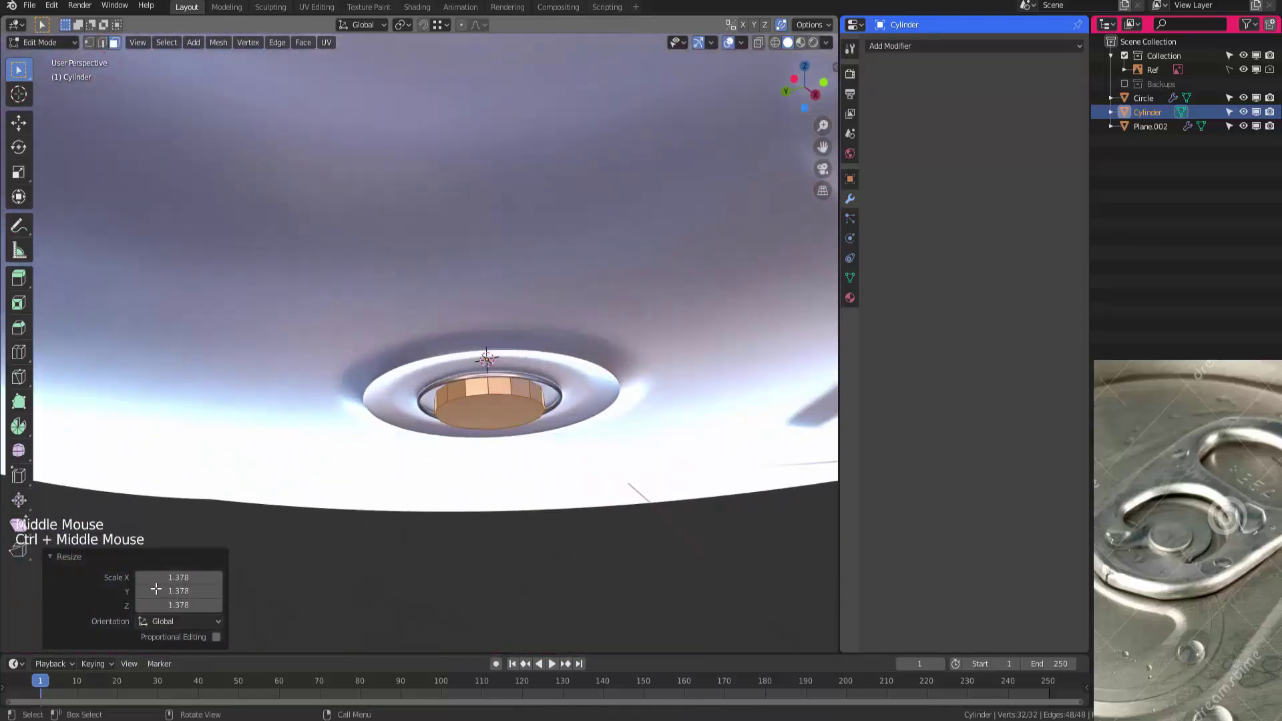
# Select the whole rivet mesh and widen it horizontally while keeping its height
pyautogui.click(471, 391)
pyautogui.moveTo(471, 390); pyautogui.dragTo(470, 414)
pyautogui.moveTo(470, 414); pyautogui.dragTo(471, 300, button='middle')
pyautogui.click(156, 587)
pyautogui.moveTo(155, 587)
pyautogui.mouseDown(button='middle')
pyautogui.moveTo(155, 561)
pyautogui.moveTo(156, 590)
pyautogui.mouseUp(button='middle')
pyautogui.press('a')
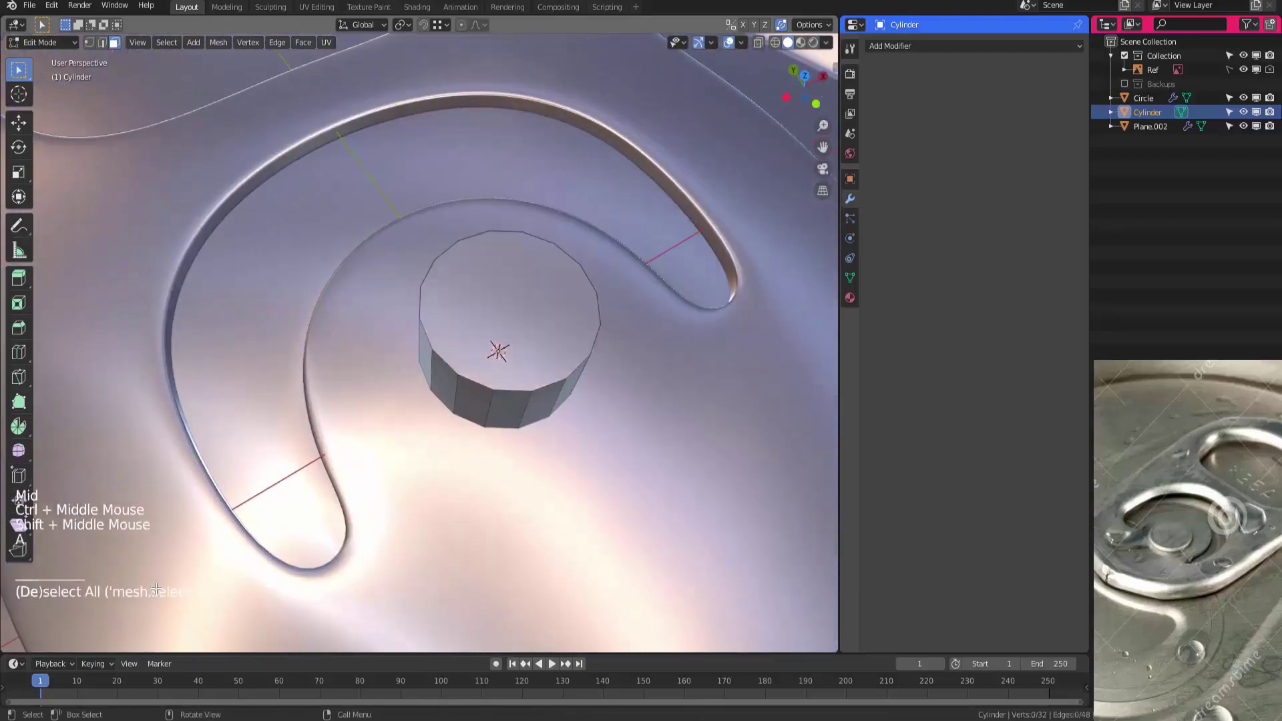
pyautogui.press('a')
pyautogui.press('s')
pyautogui.hotkey('shift', 'z')
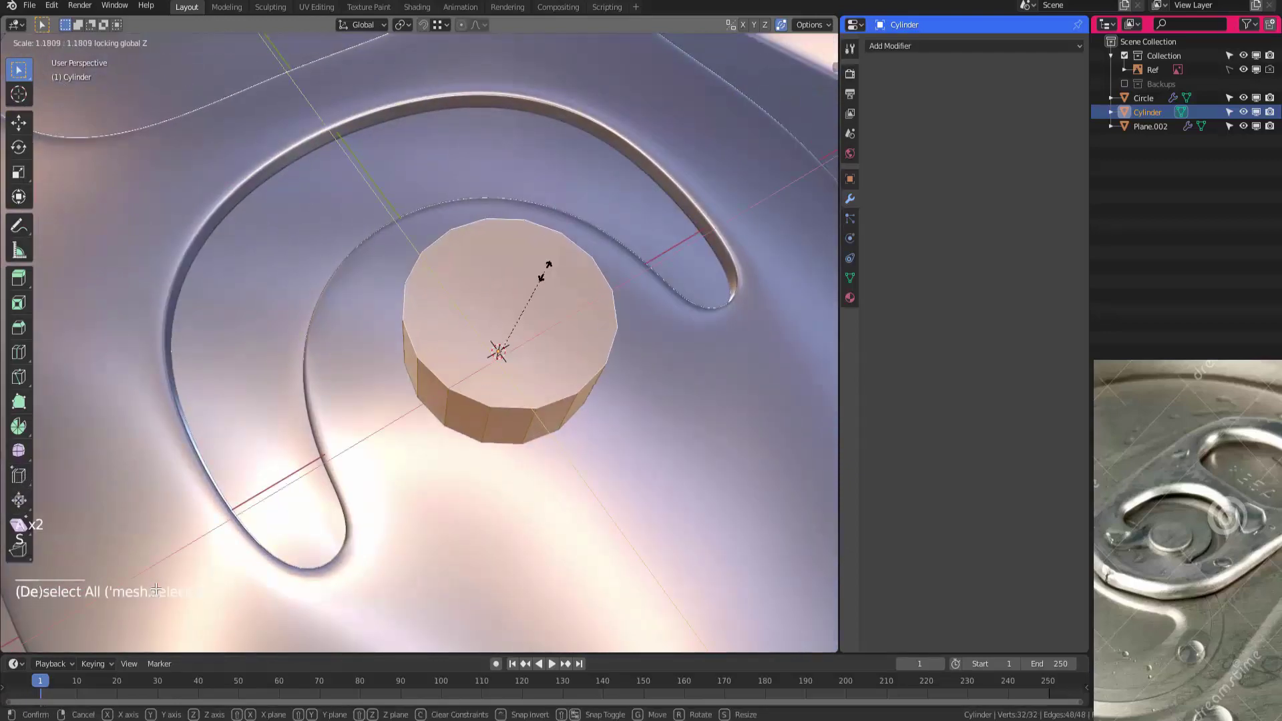
pyautogui.click(580, 251)
# Select the rivet's top and bottom caps and bevel their rims about 0.006 m
pyautogui.moveTo(579, 252); pyautogui.dragTo(155, 590, button='middle')
pyautogui.click(497, 281)
pyautogui.moveTo(498, 280); pyautogui.dragTo(498, 167, button='middle')
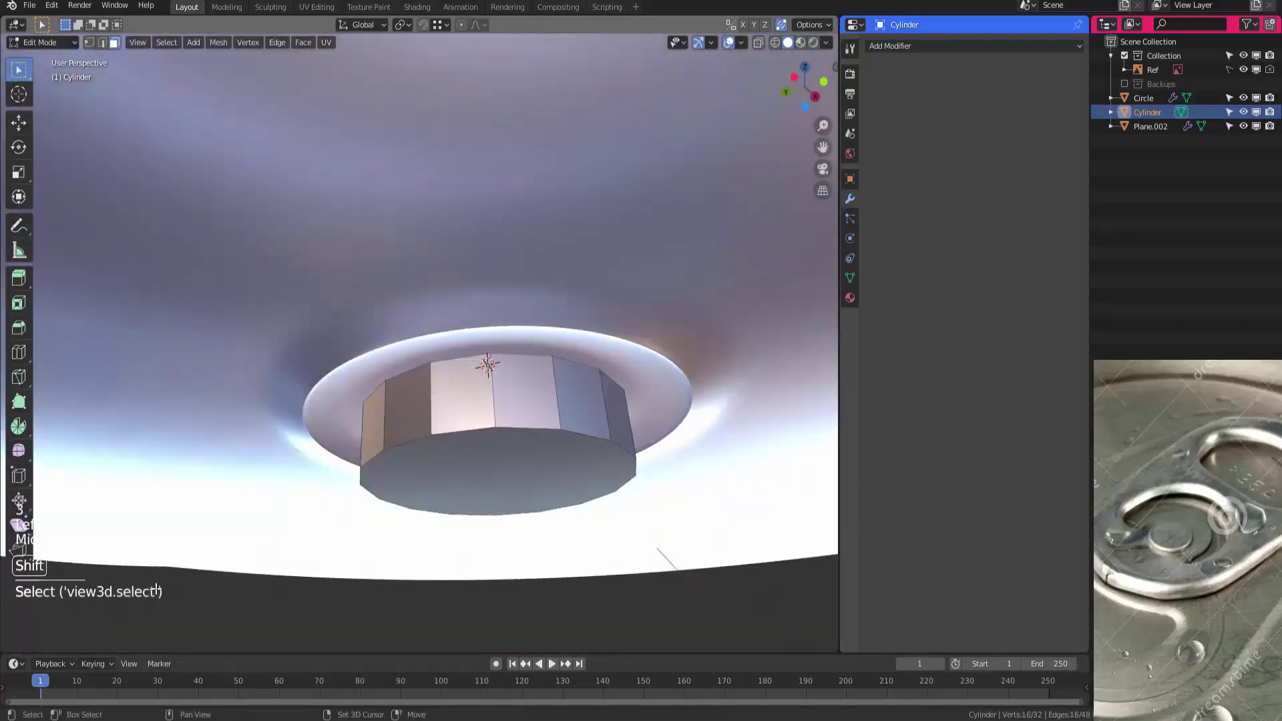
pyautogui.keyDown('shift'); pyautogui.click(501, 461); pyautogui.keyUp('shift')
pyautogui.moveTo(501, 460); pyautogui.dragTo(508, 434, button='middle')
pyautogui.hotkey('ctrl', 'b')
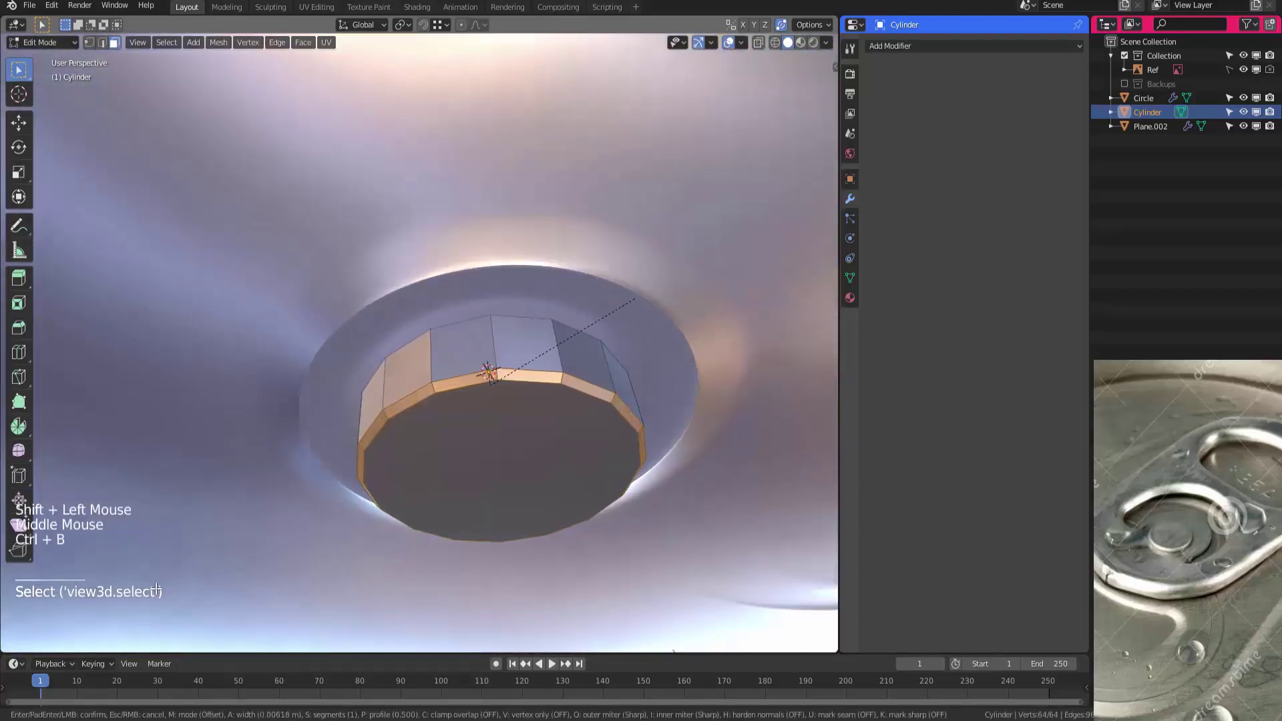
pyautogui.click(635, 299)
# Recess the rivet's top face with a 0.031 m inset, an extrusion about 0.011 m down and another inset
pyautogui.moveTo(634, 298); pyautogui.dragTo(575, 200, button='middle')
pyautogui.press('3')
pyautogui.click(501, 307)
pyautogui.moveTo(501, 307); pyautogui.dragTo(495, 287, button='middle')
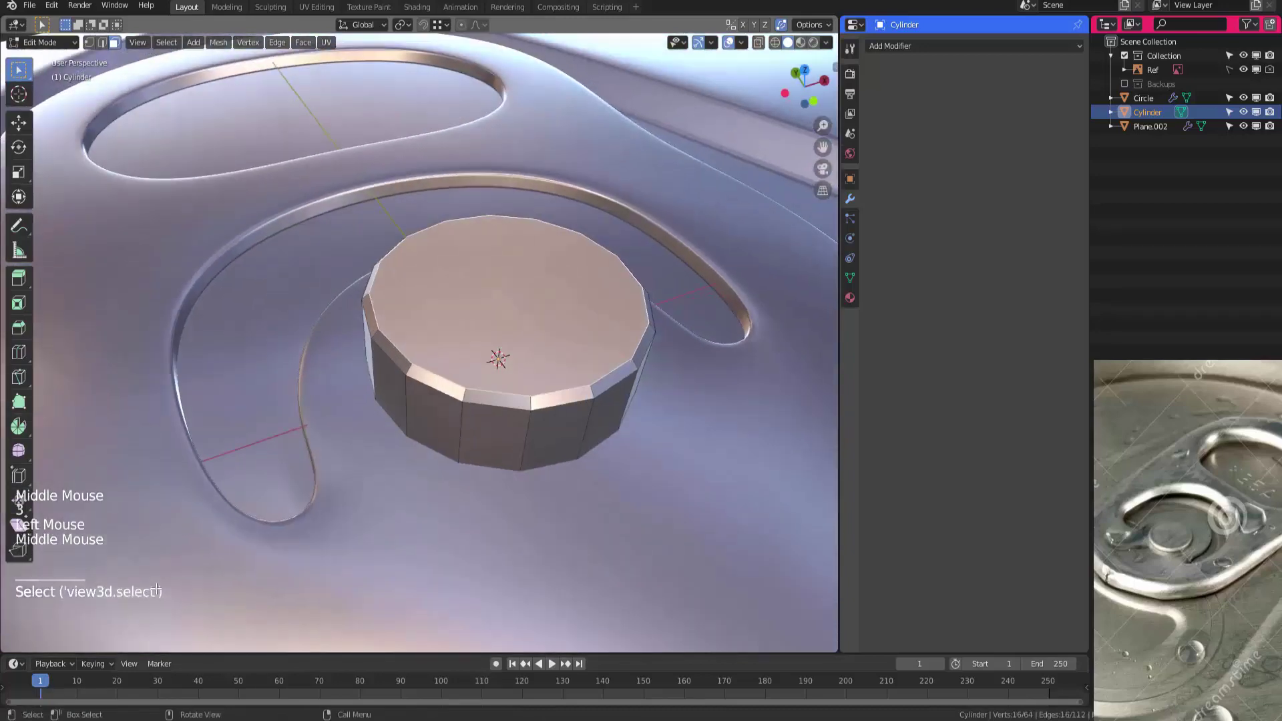
pyautogui.press('i')
pyautogui.click(157, 589)
pyautogui.press('e')
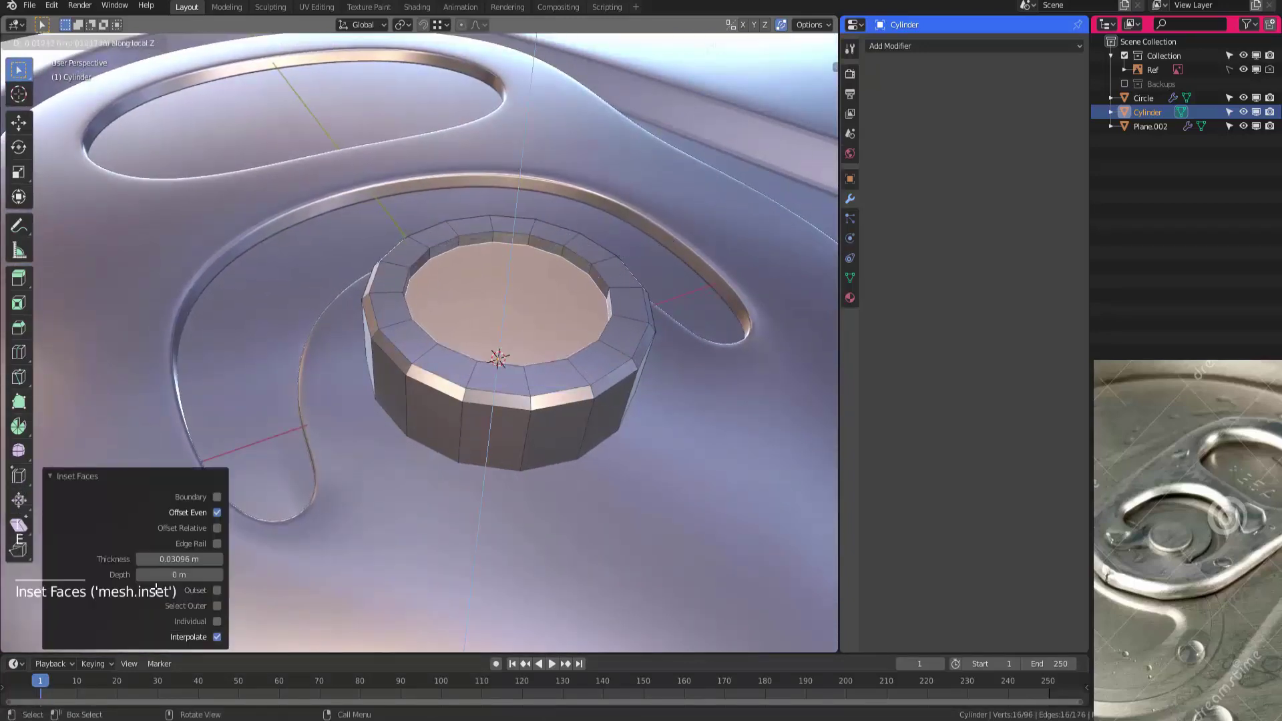
pyautogui.click(156, 590)
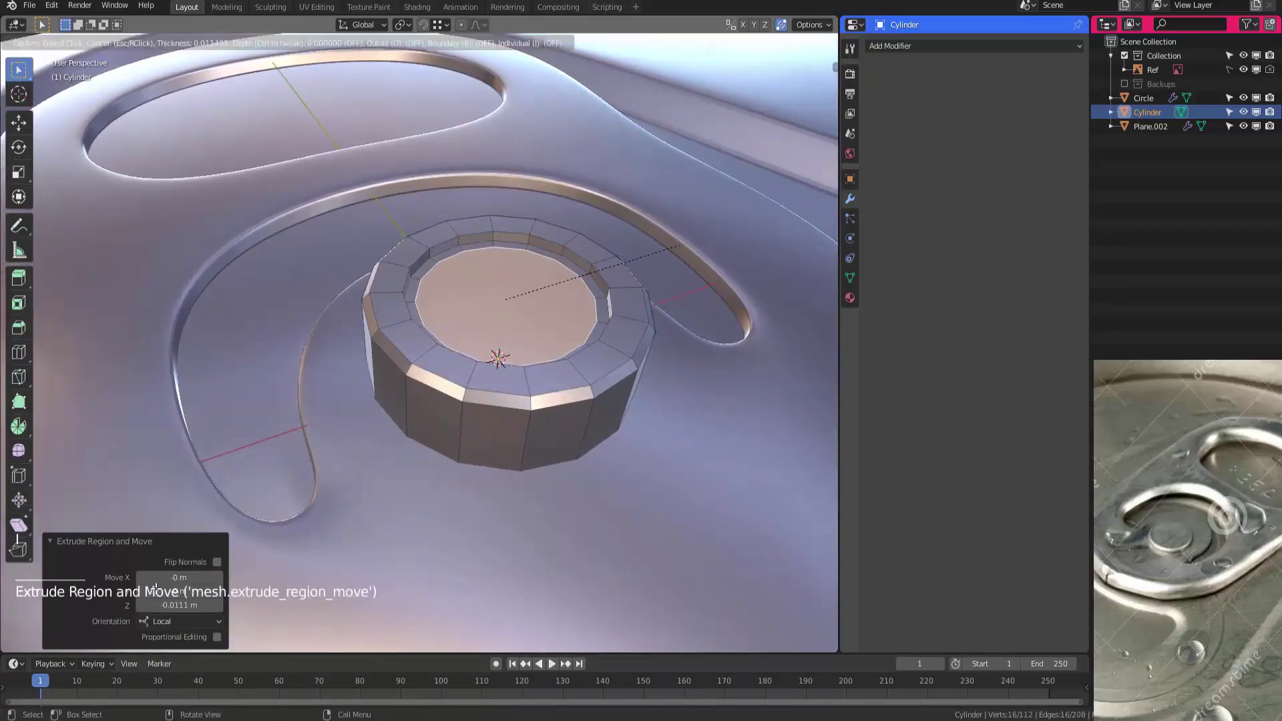
# Add a level 2 Subdivision modifier to the rivet and shade it smooth
pyautogui.press('Tab')
pyautogui.hotkey('ctrl', '2')
pyautogui.moveTo(157, 590)
pyautogui.mouseDown(button='middle')
pyautogui.moveTo(521, 314)
pyautogui.moveTo(156, 590)
pyautogui.mouseUp(button='middle')
pyautogui.rightClick(544, 332)
pyautogui.click(545, 333)
pyautogui.click(156, 590)
# Add support loops near the top and bottom rims of the rivet's side wall
pyautogui.press('Tab')
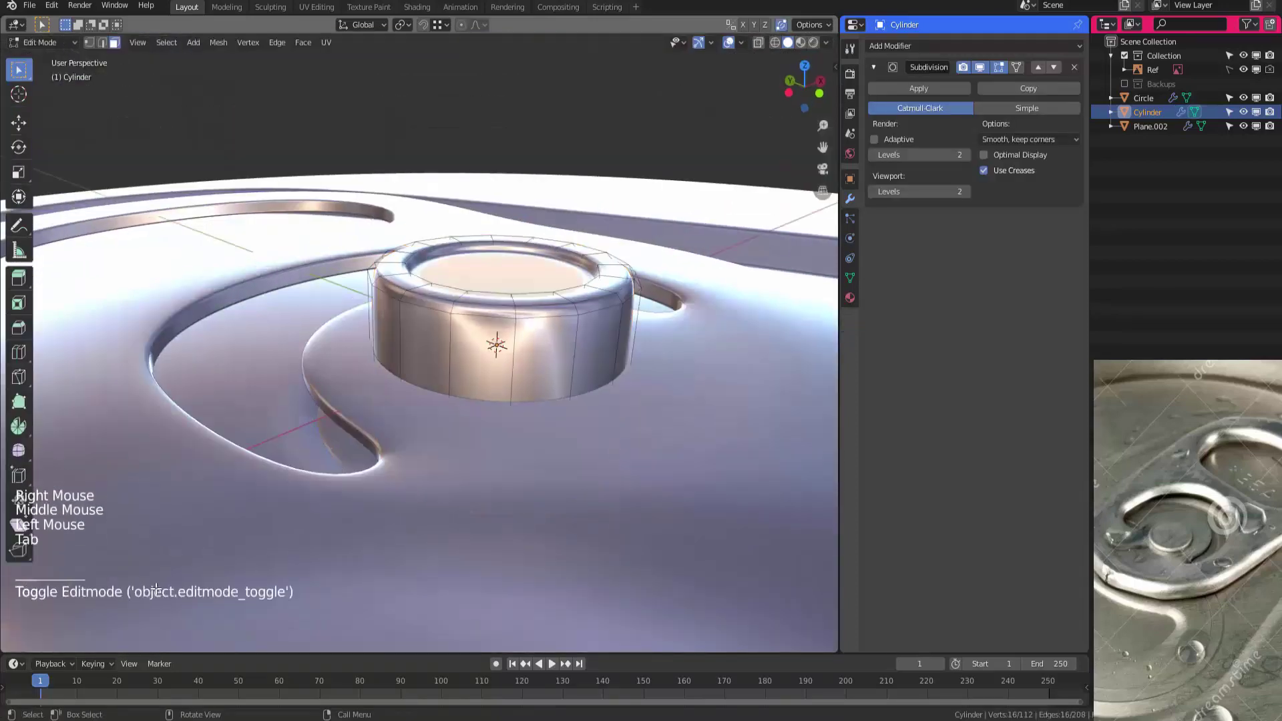
pyautogui.hotkey('ctrl', 'r')
pyautogui.click(156, 590)
pyautogui.moveTo(157, 589); pyautogui.dragTo(156, 467, button='middle')
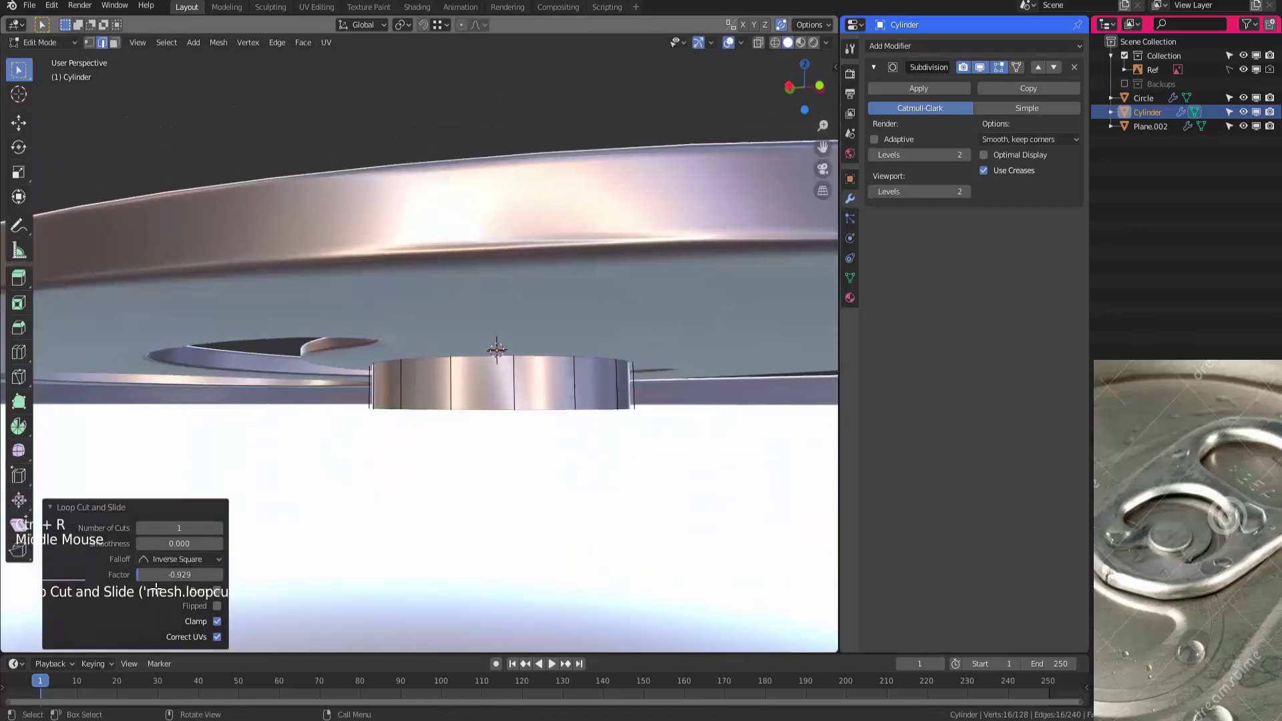
pyautogui.moveTo(156, 590); pyautogui.dragTo(156, 468, button='middle')
pyautogui.hotkey('ctrl', 'r')
pyautogui.click(588, 467)
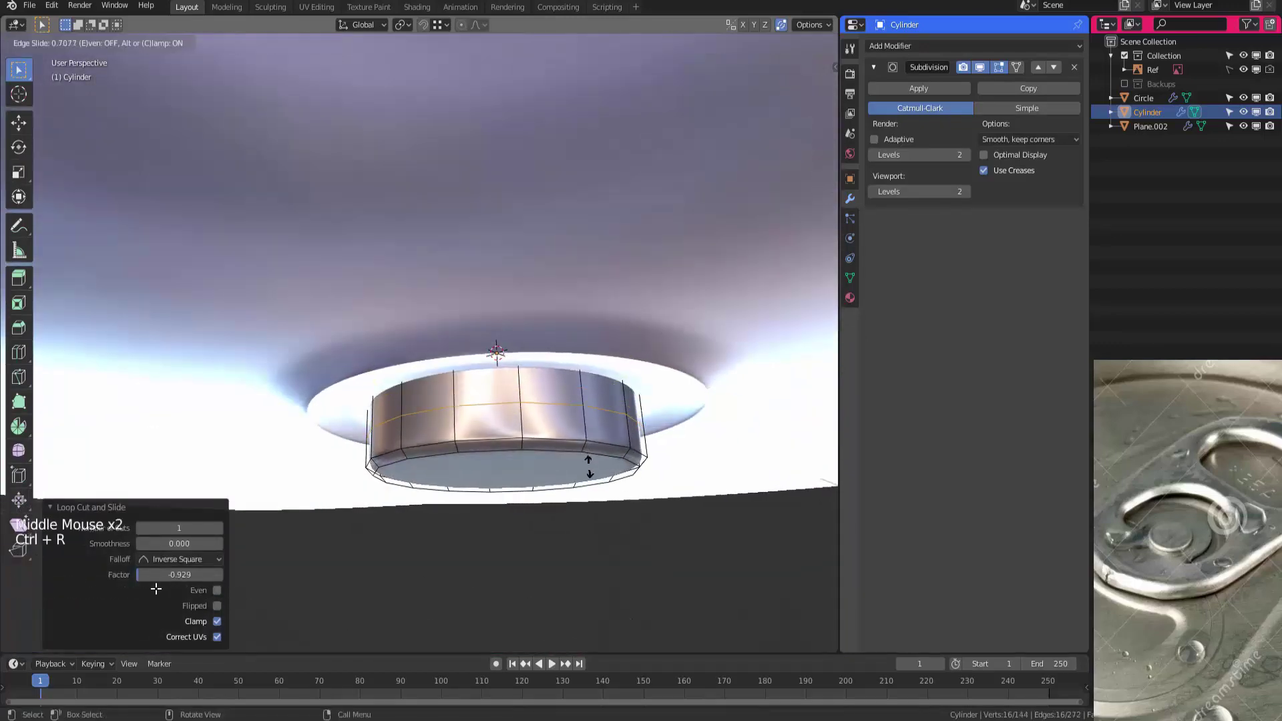
pyautogui.click(589, 486)
pyautogui.moveTo(156, 589)
pyautogui.mouseDown(button='middle')
pyautogui.moveTo(155, 508)
pyautogui.moveTo(155, 589)
pyautogui.mouseUp(button='middle')
pyautogui.press('Tab')
# Add a loop cut around the rivet's side wall and bevel it about 0.0057 m into a narrow band
pyautogui.press('Tab')
pyautogui.hotkey('ctrl', 'r')
pyautogui.click(561, 399)
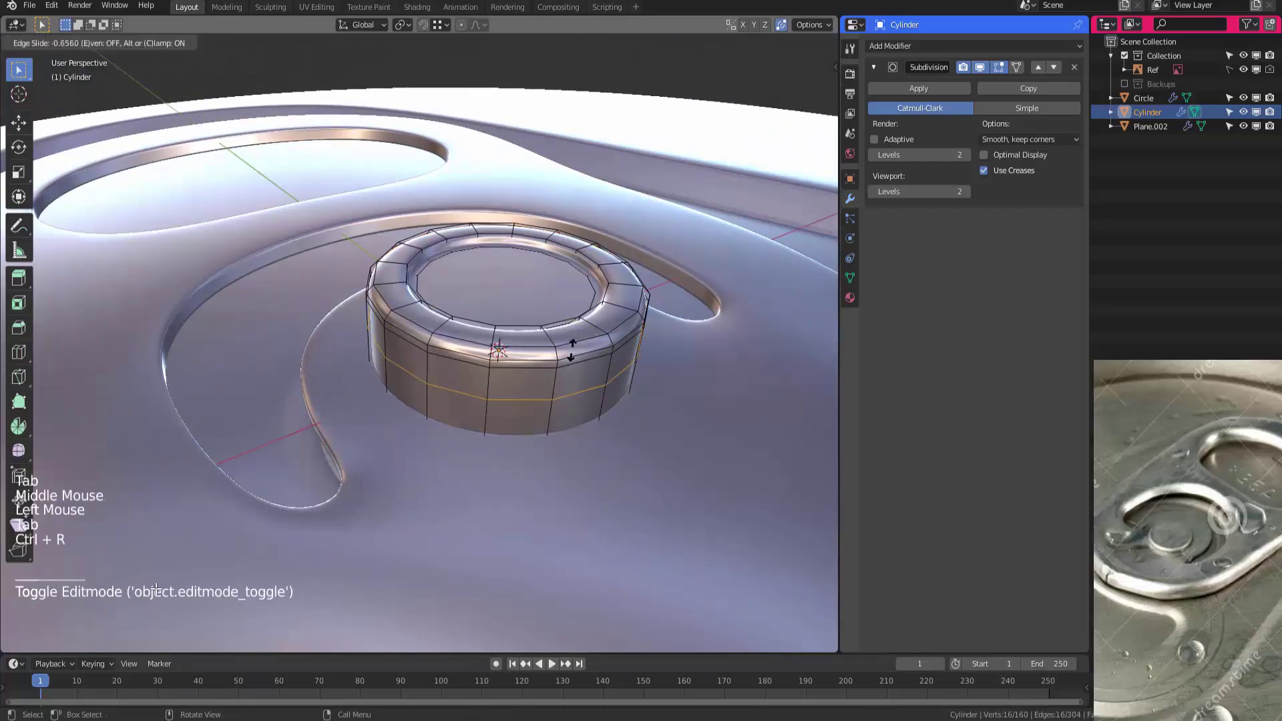
pyautogui.click(571, 349)
pyautogui.moveTo(572, 350); pyautogui.dragTo(574, 374, button='middle')
pyautogui.hotkey('ctrl', 'b')
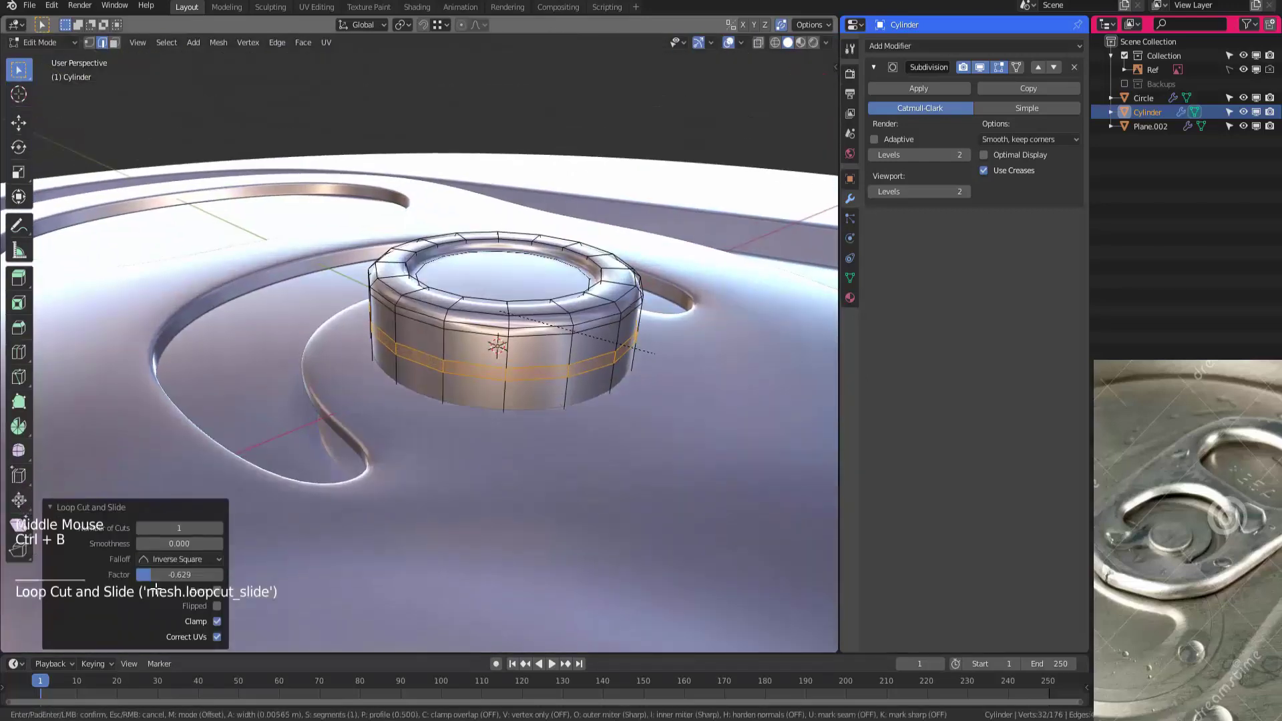
pyautogui.click(155, 589)
# Extrude the narrow band's faces inward along their normals about 0.008 m to form a groove
pyautogui.moveTo(156, 589)
pyautogui.mouseDown(button='middle')
pyautogui.moveTo(156, 561)
pyautogui.moveTo(155, 589)
pyautogui.mouseUp(button='middle')
pyautogui.hotkey('alt', 'e')
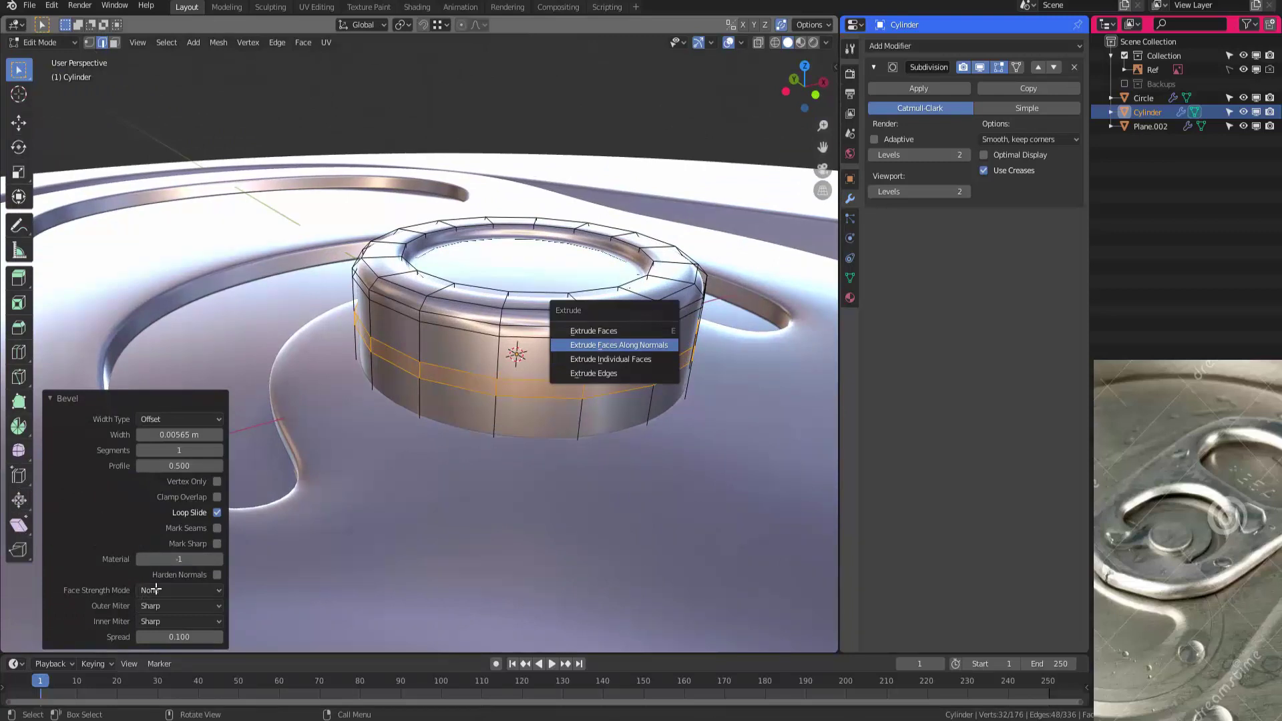
pyautogui.click(619, 345)
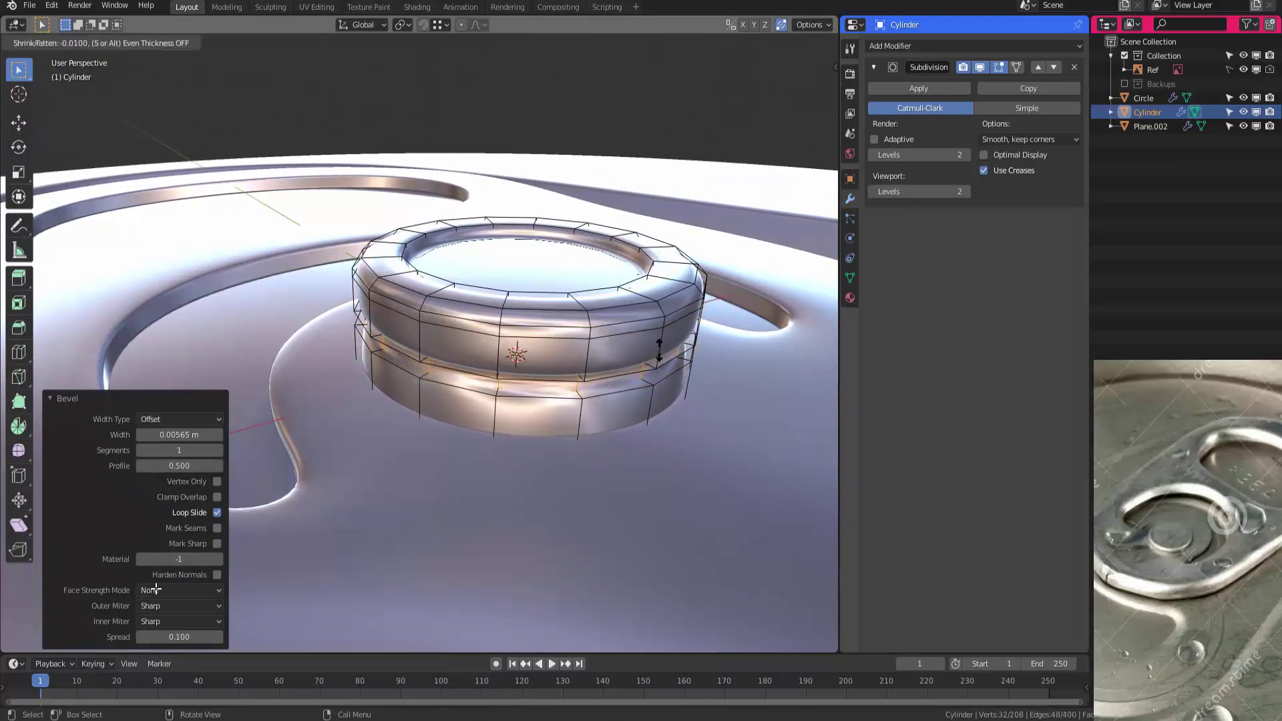
pyautogui.click(660, 346)
# Add two more loop cuts around the rivet to tighten the groove, and return to object mode
pyautogui.hotkey('ctrl', 'r')
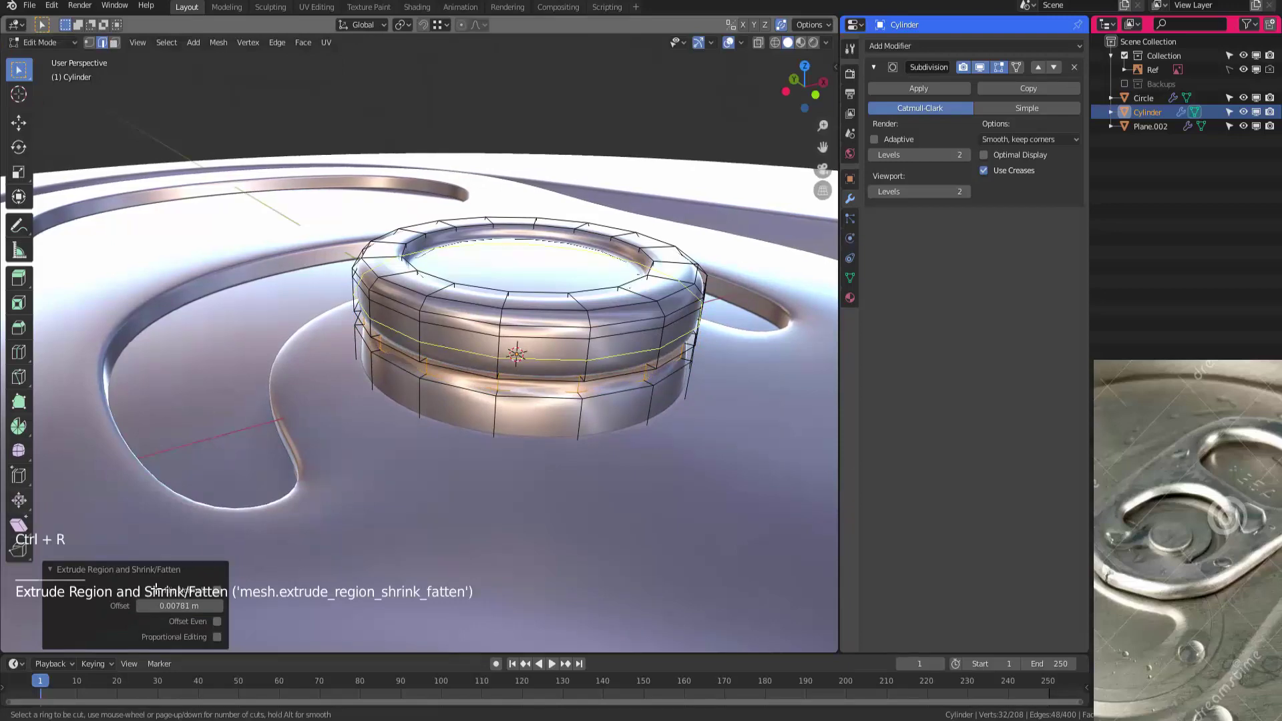
pyautogui.click(668, 344)
pyautogui.hotkey('ctrl', 'r')
pyautogui.click(606, 366)
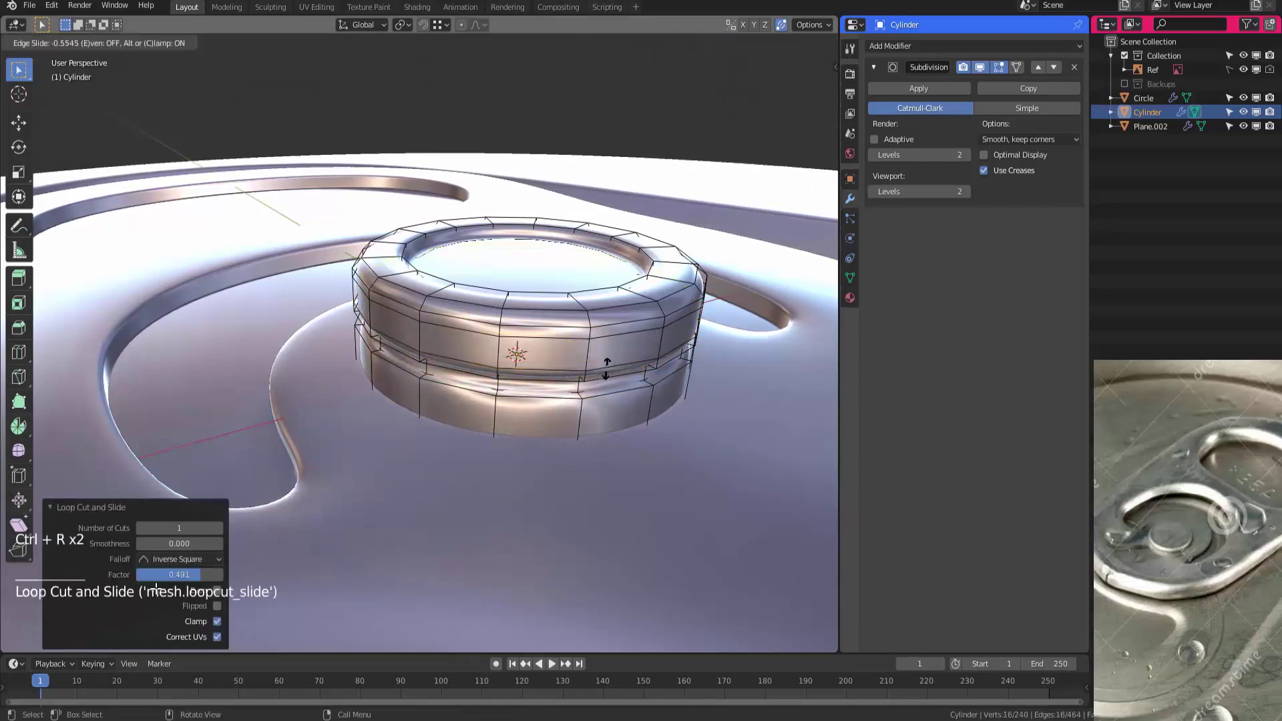
pyautogui.click(619, 341)
pyautogui.press('Tab')
# Clear the selection and hide the Ref image to show the whole can top by itself
pyautogui.keyDown('ctrl'); pyautogui.moveTo(468, 334); pyautogui.dragTo(468, 374, button='middle'); pyautogui.keyUp('ctrl')
pyautogui.hotkey('alt', 'a')
pyautogui.moveTo(156, 589); pyautogui.dragTo(155, 628, button='middle')
pyautogui.moveTo(156, 589)
pyautogui.mouseDown(button='middle')
pyautogui.moveTo(174, 581)
pyautogui.moveTo(167, 601)
pyautogui.moveTo(155, 589)
pyautogui.moveTo(155, 628)
pyautogui.moveTo(156, 535)
pyautogui.moveTo(156, 628)
pyautogui.moveTo(160, 581)
pyautogui.mouseUp(button='middle')
pyautogui.click(156, 589)
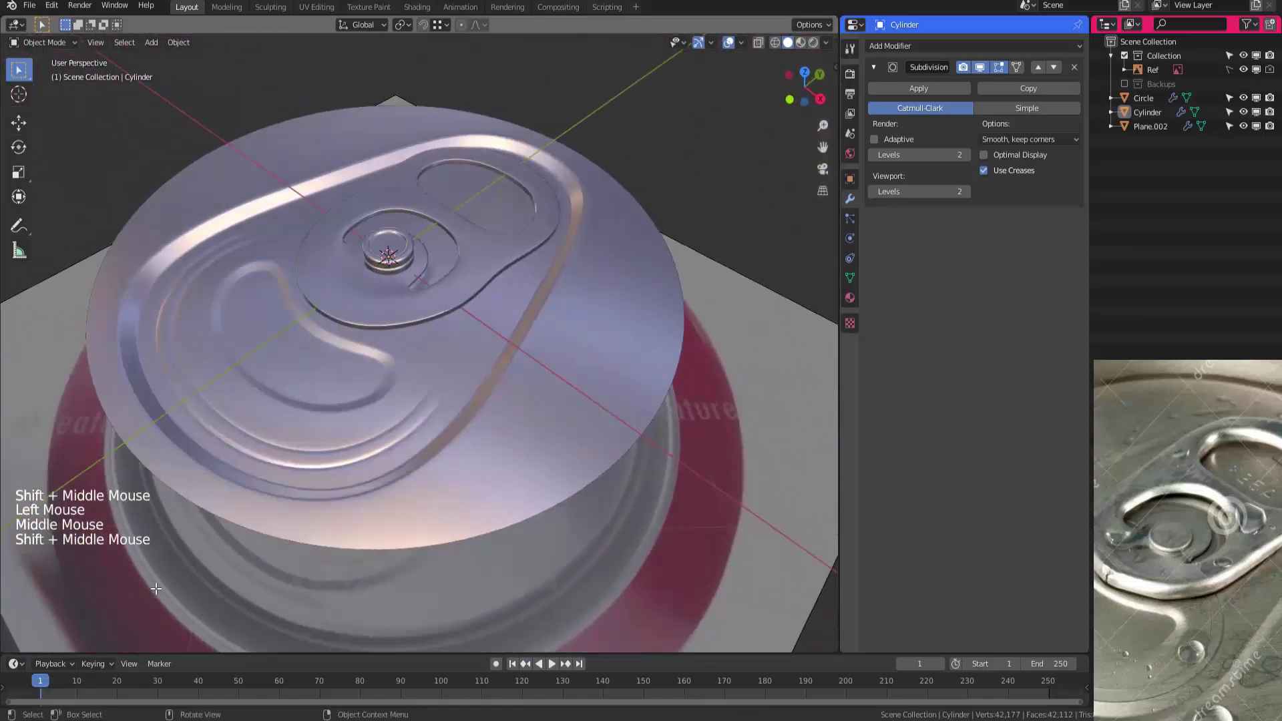
pyautogui.click(155, 589)
pyautogui.click(1243, 69)
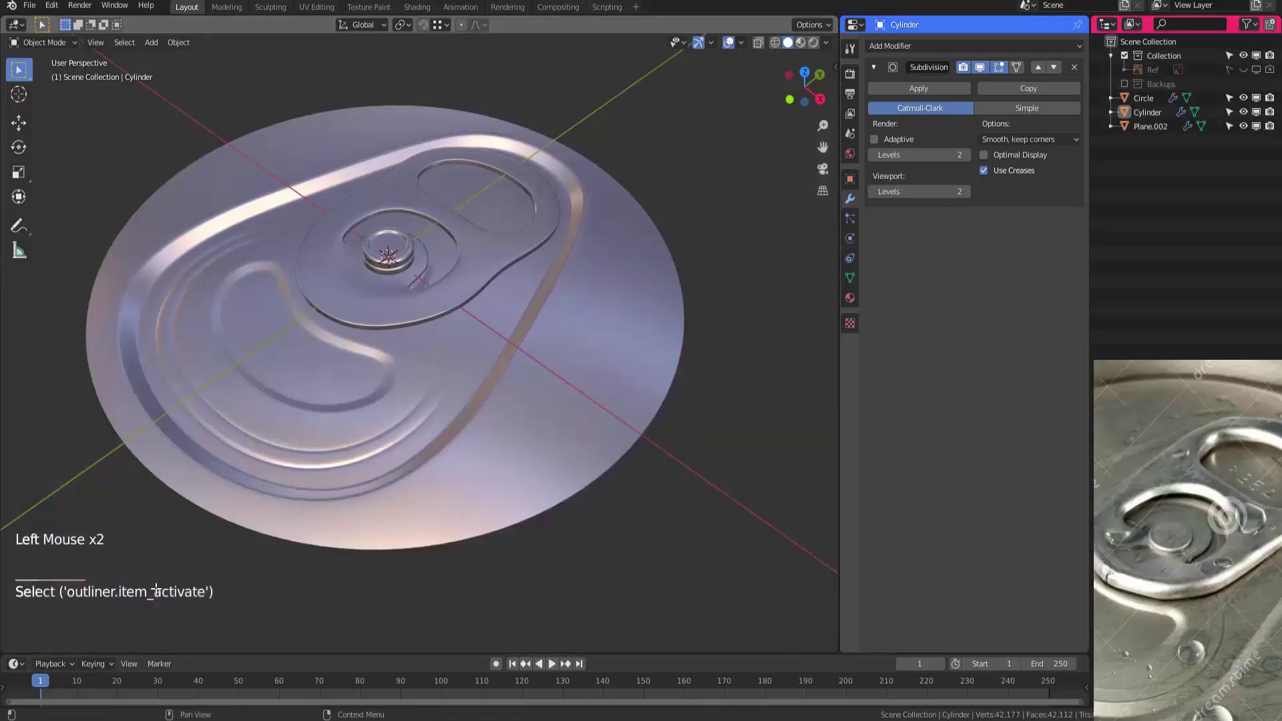
pyautogui.click(588, 348)
pyautogui.hotkey('ctrl', 'space')
pyautogui.moveTo(155, 589)
pyautogui.keyDown('shift'); pyautogui.mouseDown(button='middle')
pyautogui.moveTo(156, 627)
pyautogui.moveTo(160, 581)
pyautogui.mouseUp(button='middle'); pyautogui.keyUp('shift')
pyautogui.hotkey('ctrl', 'space')
pyautogui.press('shift')
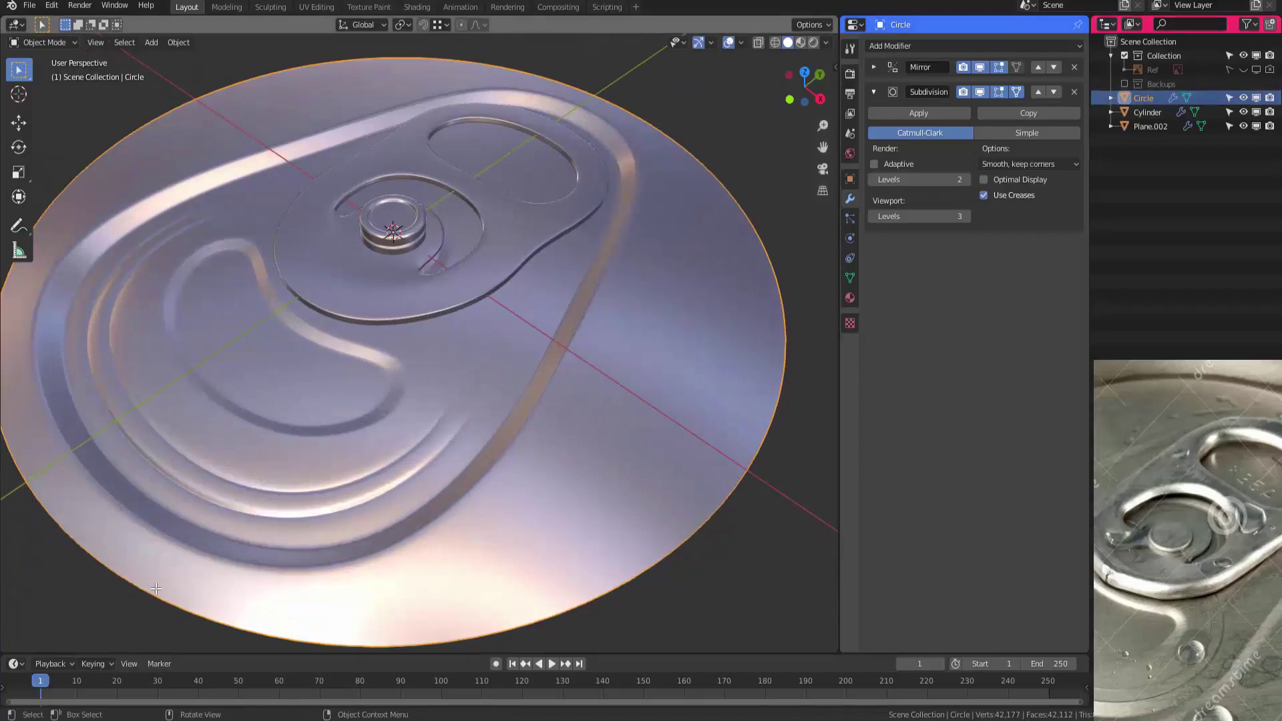
pyautogui.click(156, 588)
pyautogui.press('g')
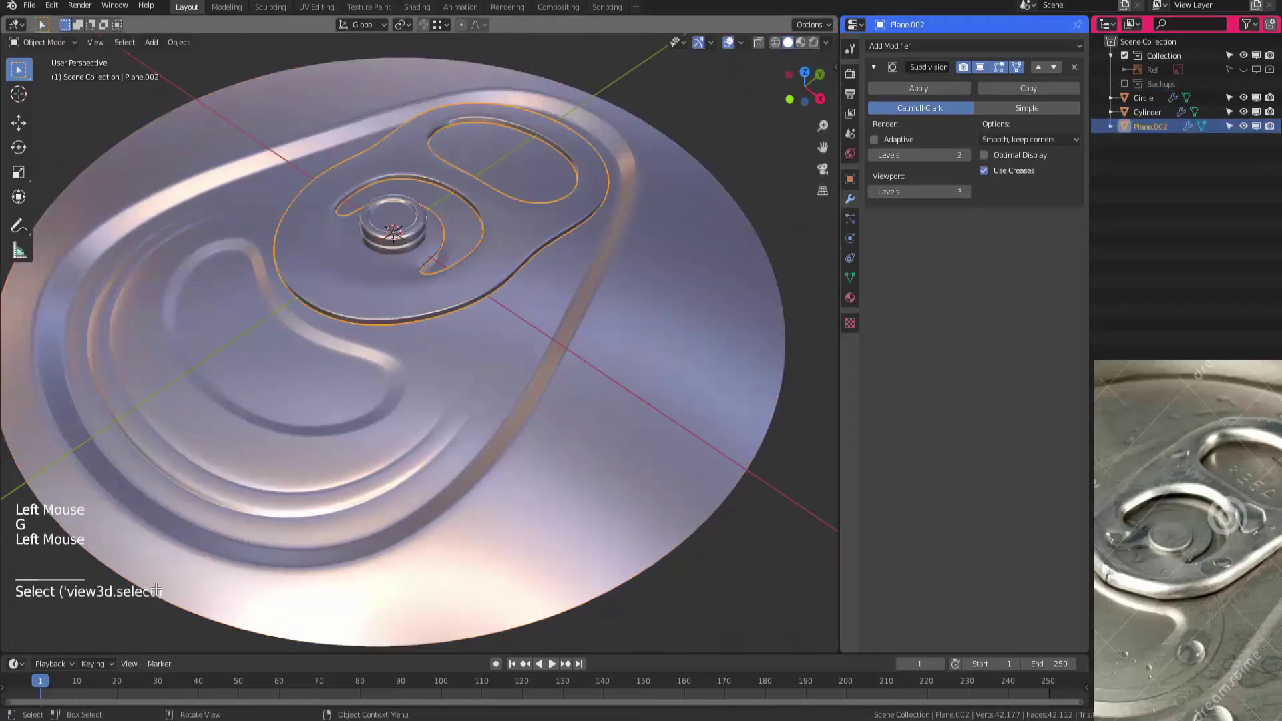
# Duplicate the can top in place and move the copy to the Backups collection
pyautogui.click(155, 588)
pyautogui.hotkey('shift', 'd')
pyautogui.rightClick(155, 588)
pyautogui.press('m')
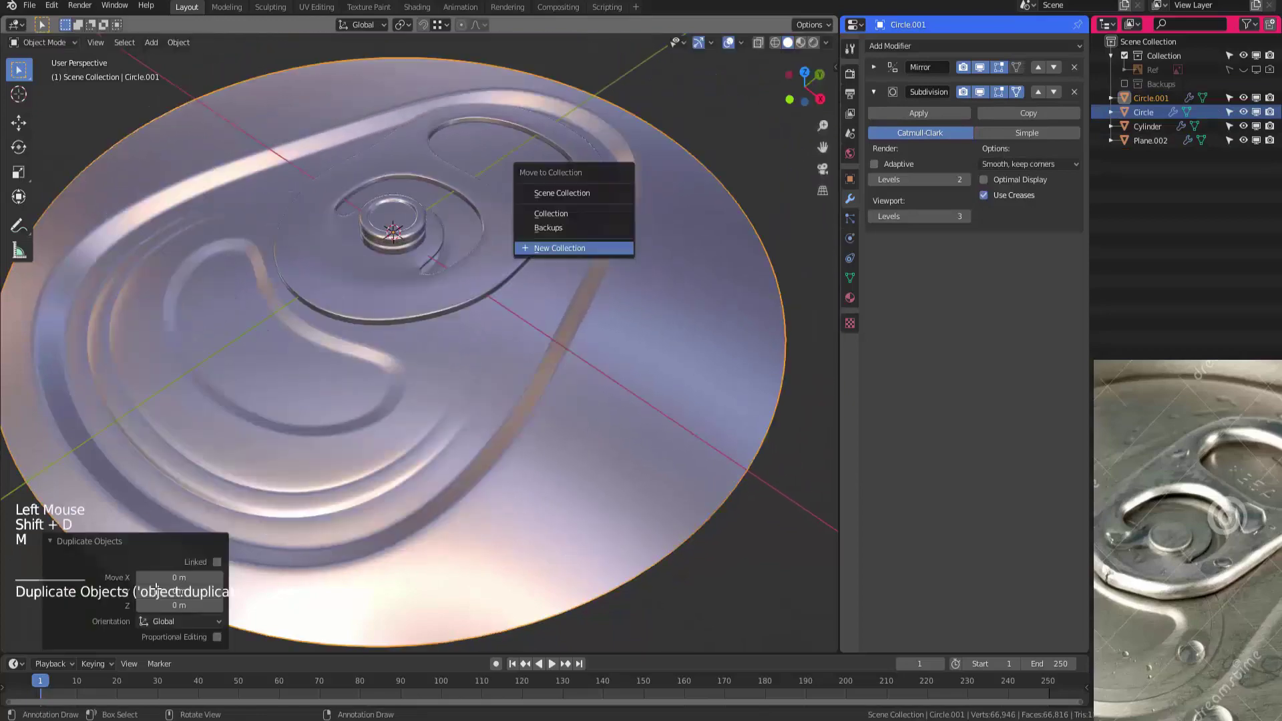
pyautogui.press('Up')
pyautogui.press('Return')
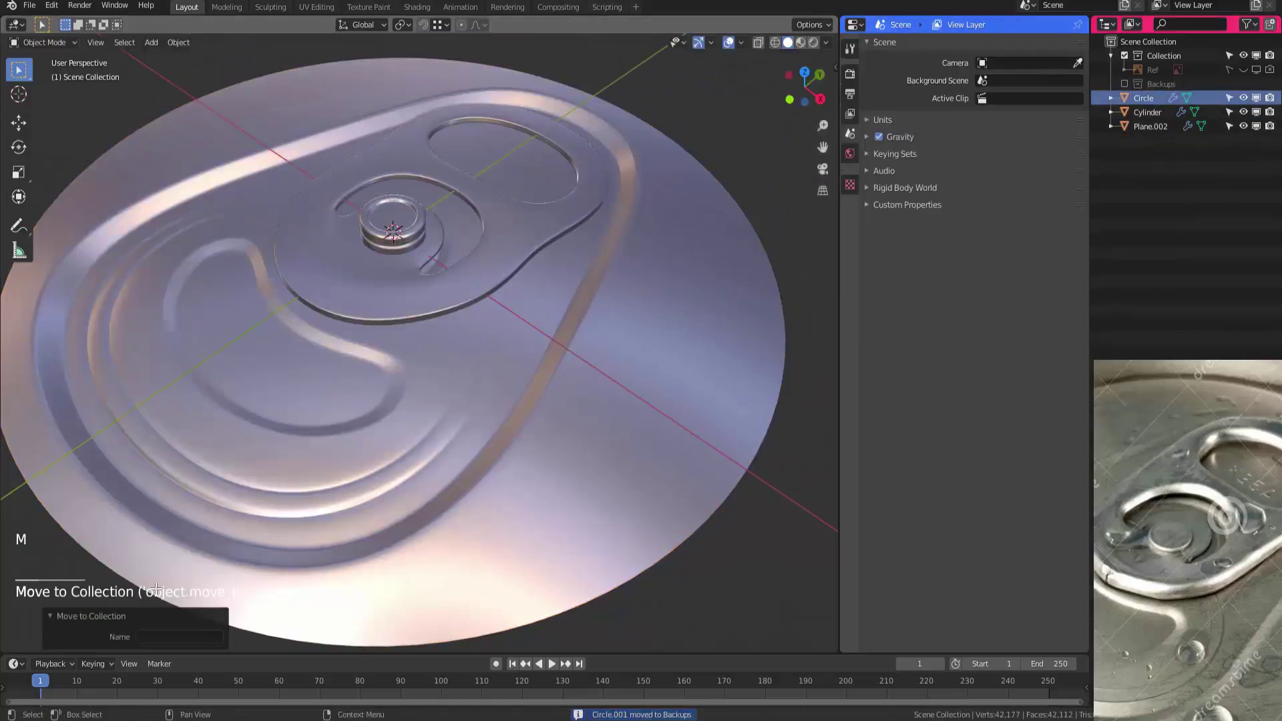
# Apply the Mirror modifier on the original can top, keeping its Subdivision modifier live
pyautogui.click(155, 589)
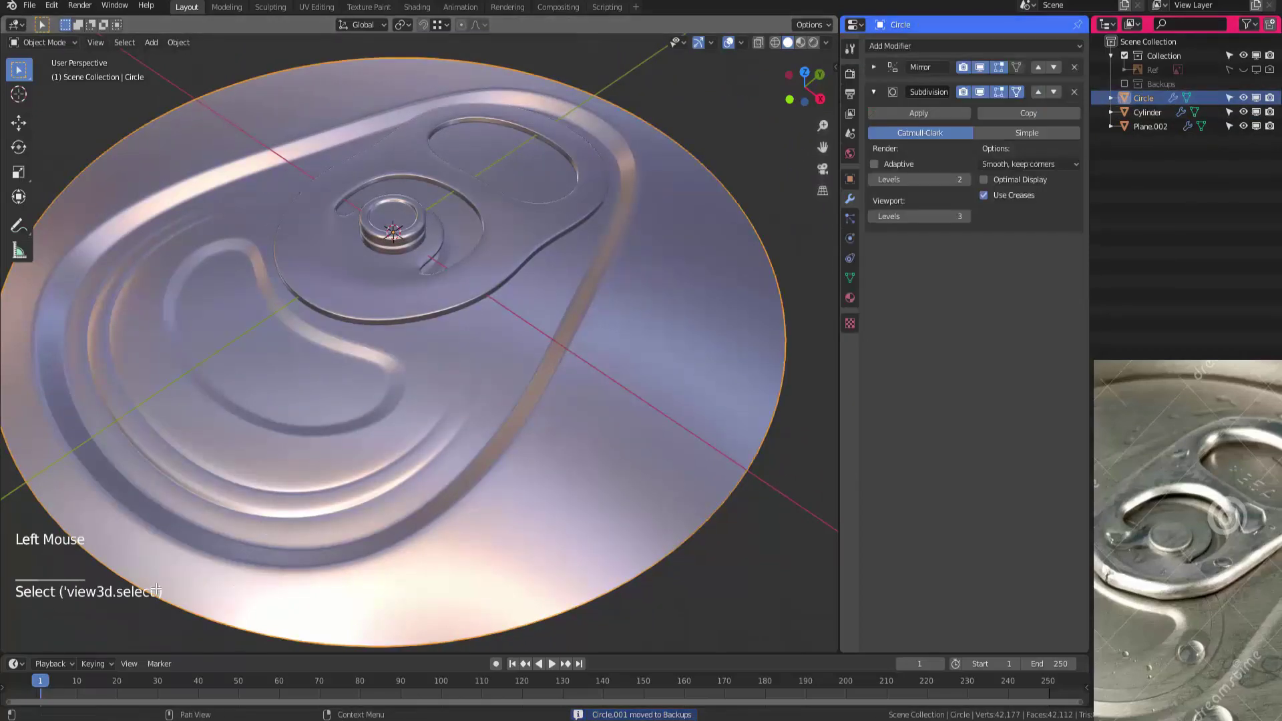
pyautogui.click(874, 66)
pyautogui.click(919, 88)
# Select the can top's outer boundary edge loop in edit mode and extrude it straight down about 0.11 m
pyautogui.keyDown('shift'); pyautogui.moveTo(401, 401); pyautogui.dragTo(347, 401, button='middle'); pyautogui.keyUp('shift')
pyautogui.press('Tab')
pyautogui.press('2')
pyautogui.keyDown('alt'); pyautogui.click(156, 589); pyautogui.keyUp('alt')
pyautogui.moveTo(156, 588); pyautogui.dragTo(157, 588, button='middle')
pyautogui.moveTo(157, 587); pyautogui.dragTo(156, 588, button='middle')
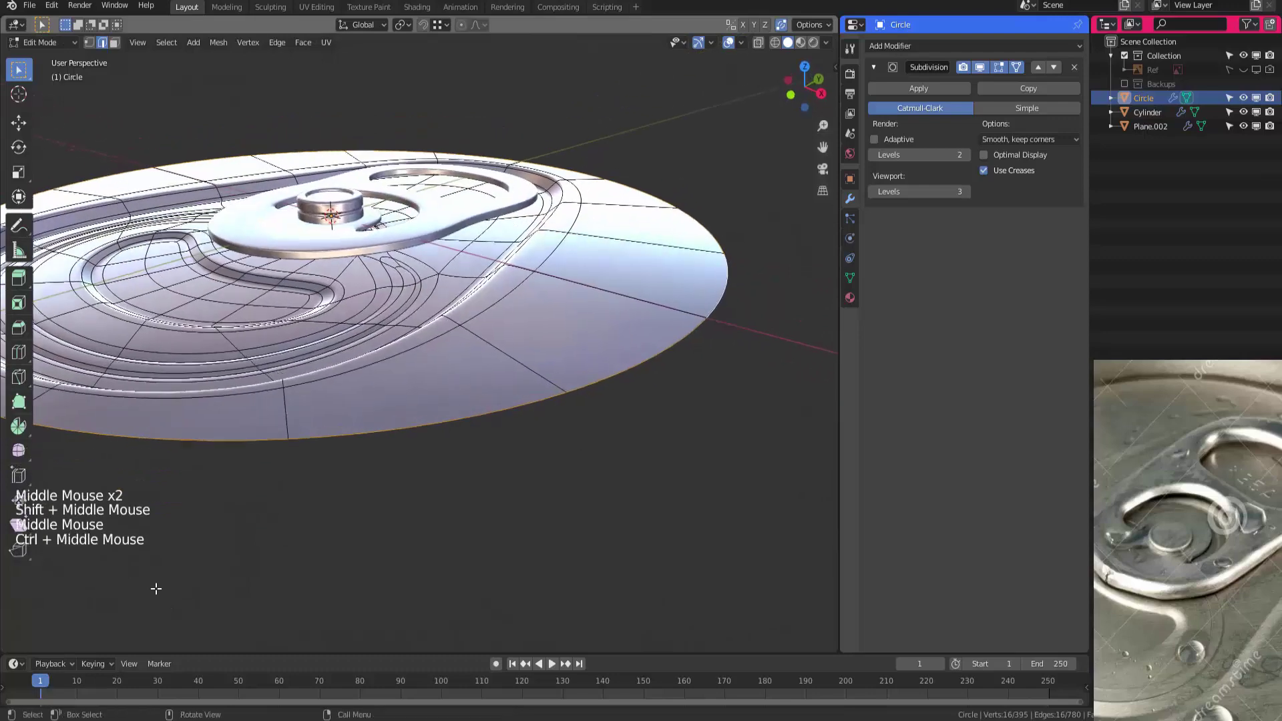
pyautogui.press('e')
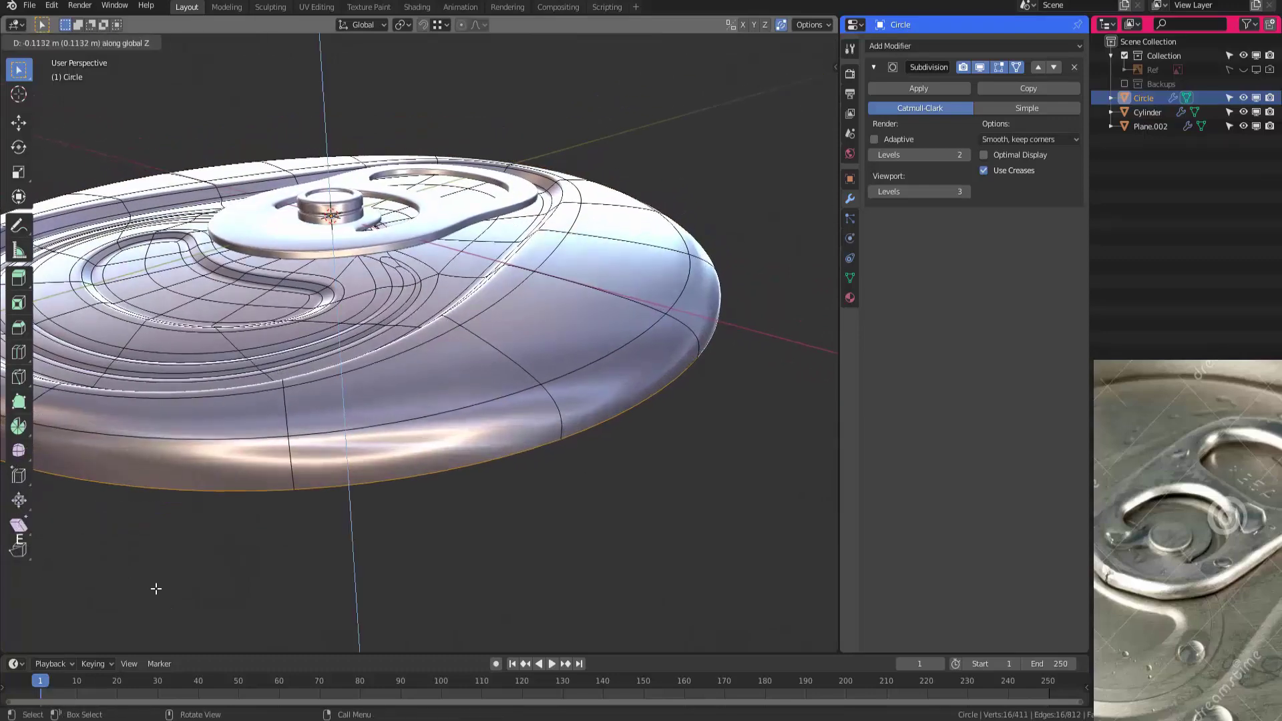
pyautogui.click(156, 588)
# Extrude the lower boundary loop again and scale it outward by about 1.04 to form a flared rim
pyautogui.press('e')
pyautogui.press('s')
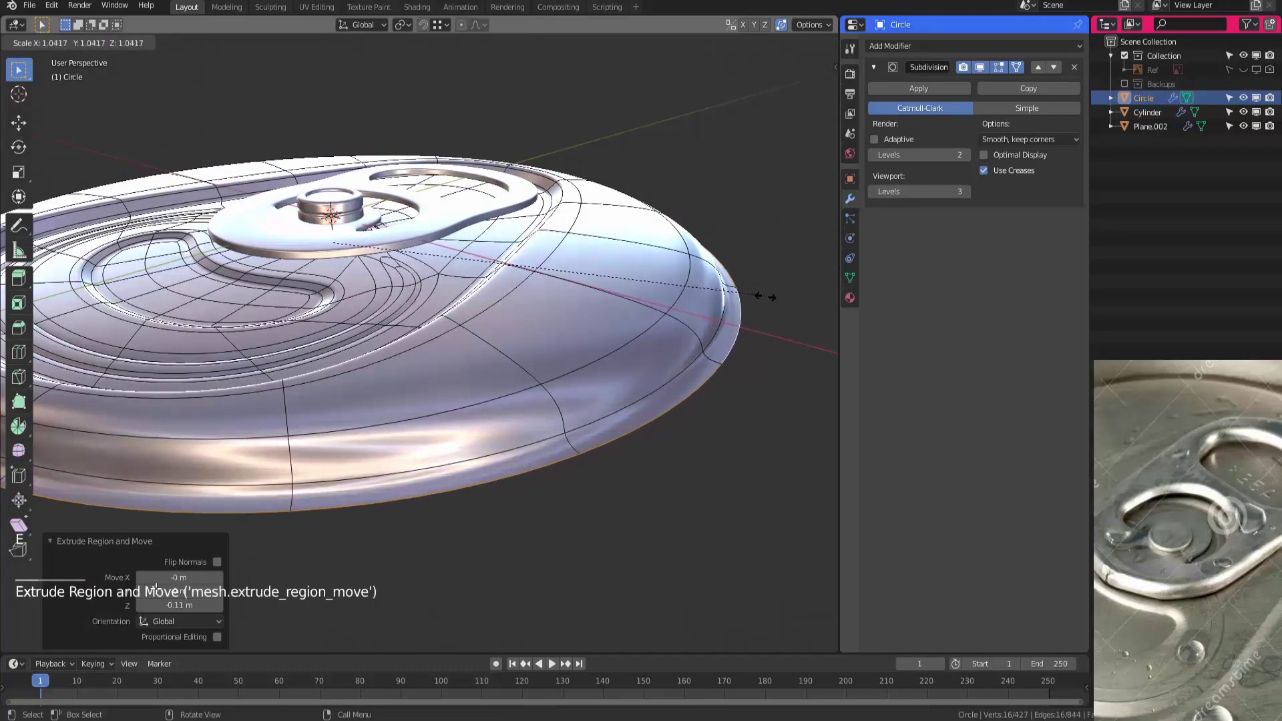
pyautogui.click(156, 589)
# Select the newly extruded loops around the can top's outer wall and rim
pyautogui.keyDown('alt'); pyautogui.click(155, 589); pyautogui.keyUp('alt')
pyautogui.keyDown('alt'); pyautogui.keyDown('shift'); pyautogui.click(156, 589); pyautogui.keyUp('shift'); pyautogui.keyUp('alt')
pyautogui.keyDown('alt'); pyautogui.click(156, 590); pyautogui.keyUp('alt')
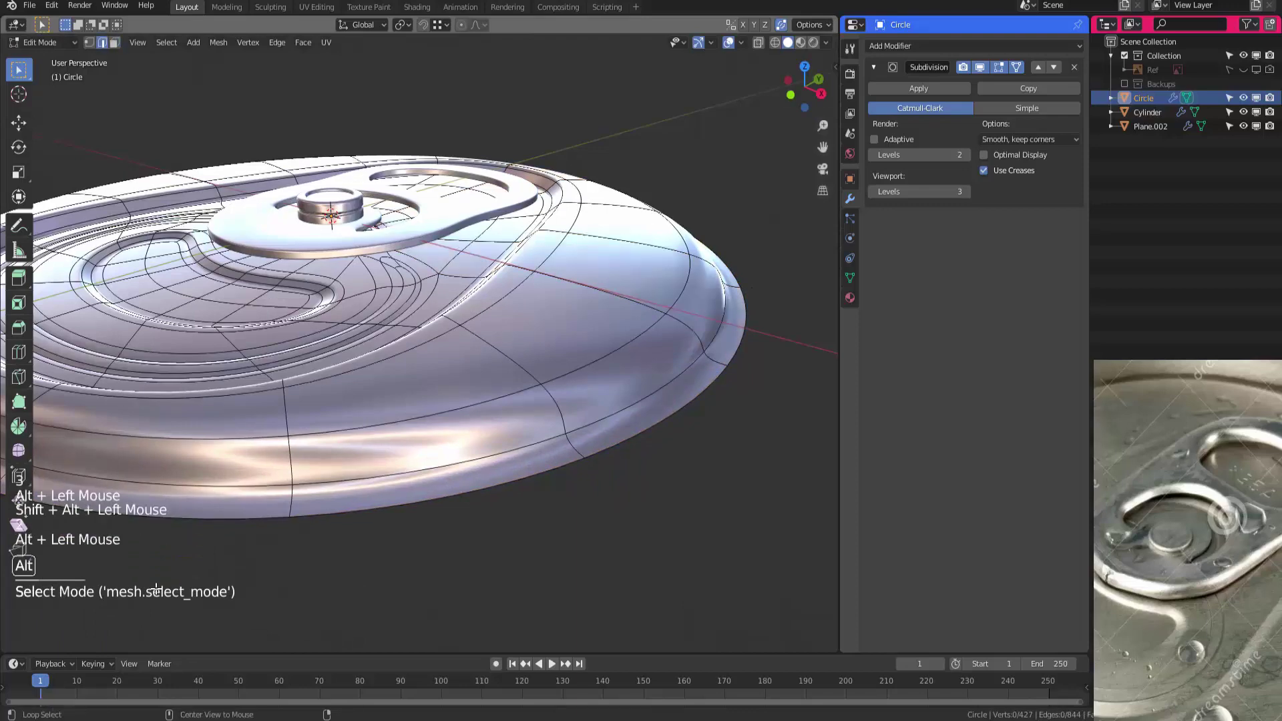
# Extend the lid's outer edge loop outward into a flat flange, scaling it to about 1.045
pyautogui.moveTo(155, 590); pyautogui.dragTo(155, 590, button='middle')
pyautogui.press('Tab')
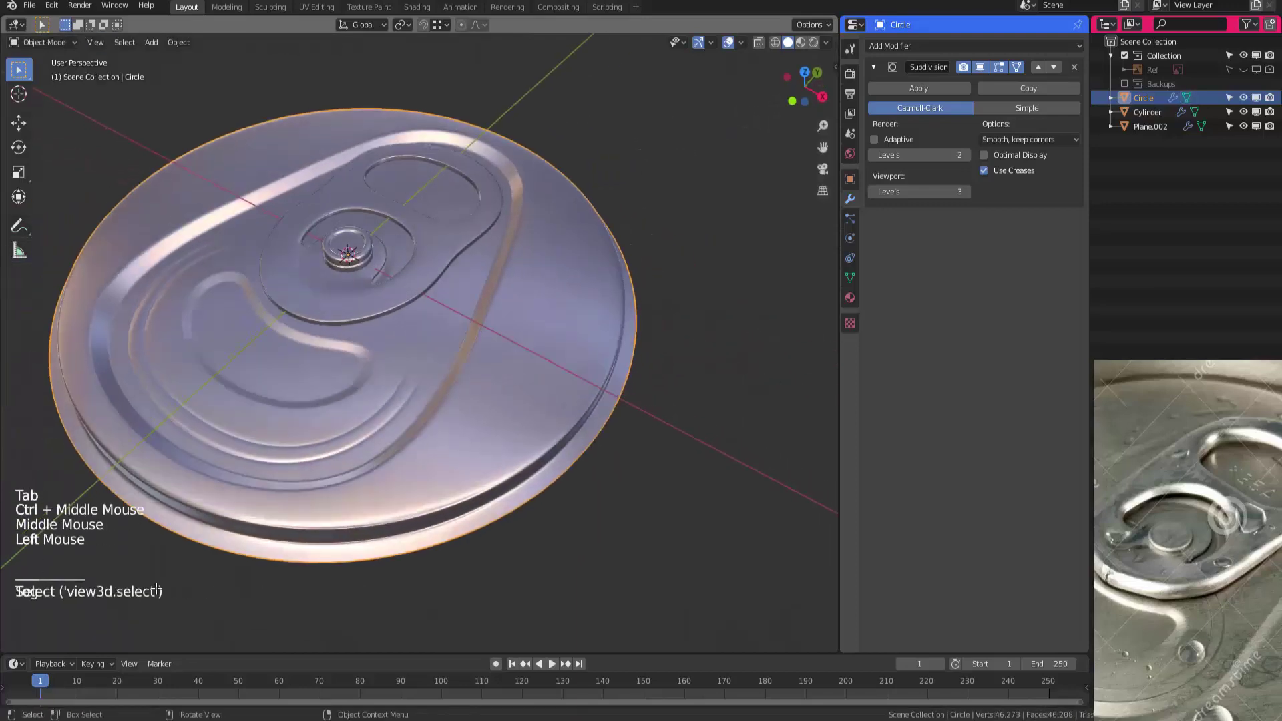
pyautogui.press('Tab')
pyautogui.press('2')
pyautogui.keyDown('alt'); pyautogui.click(157, 589); pyautogui.keyUp('alt')
pyautogui.press('s')
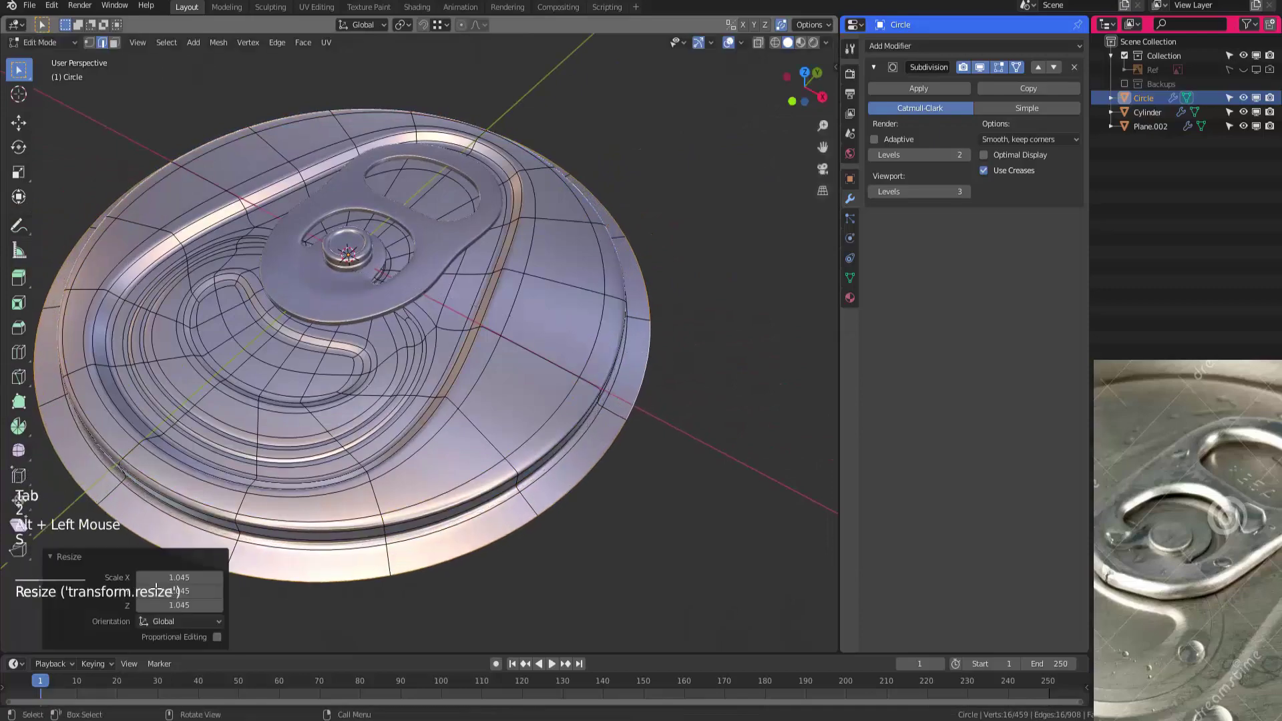
pyautogui.moveTo(156, 589); pyautogui.dragTo(155, 589, button='middle')
pyautogui.keyDown('ctrl'); pyautogui.moveTo(155, 589); pyautogui.dragTo(156, 589, button='middle'); pyautogui.keyUp('ctrl')
# Extrude the flange's outer edge loop into an upright rim wall and raise it about 0.0252 m in front view
pyautogui.press('e')
pyautogui.click(155, 589)
pyautogui.press('KP_1')
pyautogui.hotkey('shift', 'z')
pyautogui.press('g')
pyautogui.click(155, 589)
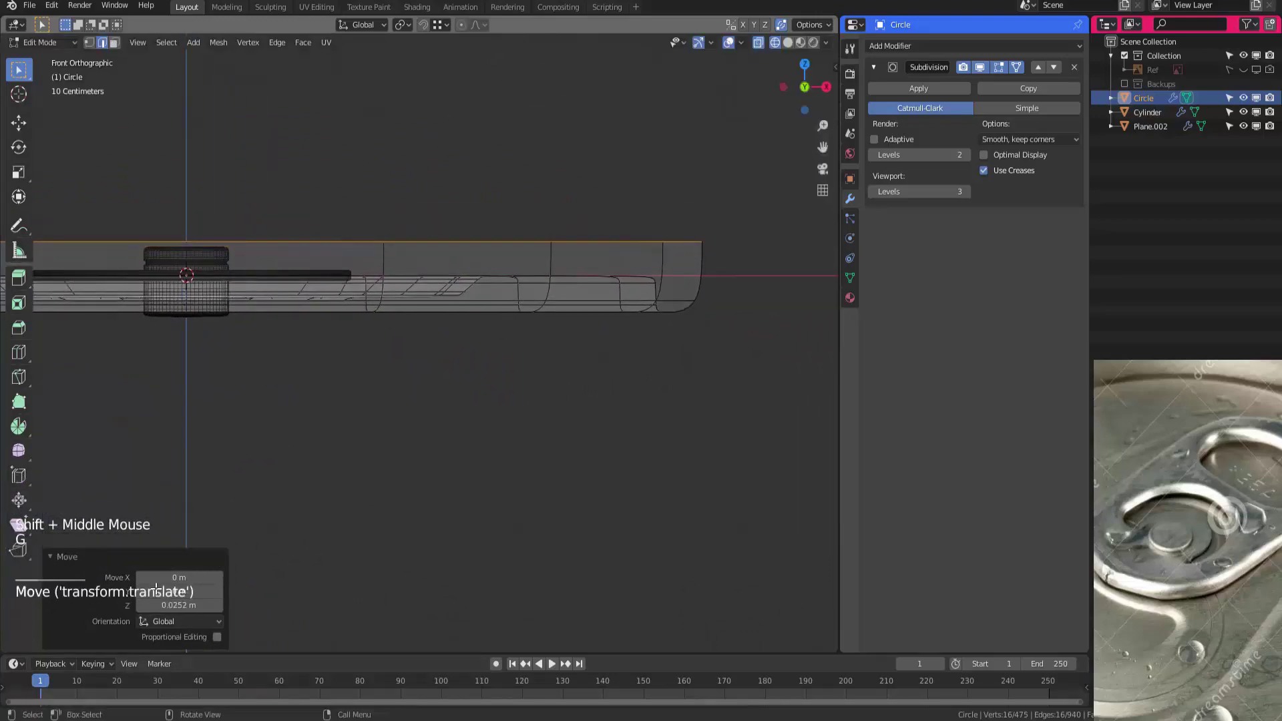
# Extrude the raised edge outward by scaling, extrude it down as the rim's outer wall, and adjust its height along Z
pyautogui.moveTo(156, 589); pyautogui.dragTo(156, 590, button='middle')
pyautogui.hotkey('shift', 'z')
pyautogui.press('e')
pyautogui.press('s')
pyautogui.click(156, 589)
pyautogui.press('e')
pyautogui.click(155, 589)
pyautogui.press('g')
pyautogui.press('z')
pyautogui.click(156, 589)
# Select the rim's edge loops and bevel them to round the rim
pyautogui.keyDown('alt'); pyautogui.click(156, 589); pyautogui.keyUp('alt')
pyautogui.keyDown('alt'); pyautogui.keyDown('shift'); pyautogui.click(156, 589); pyautogui.keyUp('shift'); pyautogui.keyUp('alt')
pyautogui.keyDown('alt'); pyautogui.keyDown('shift'); pyautogui.click(156, 589); pyautogui.keyUp('shift'); pyautogui.keyUp('alt')
pyautogui.hotkey('shift', 'z')
pyautogui.hotkey('shift', 'z')
pyautogui.click(156, 589)
pyautogui.press('Tab')
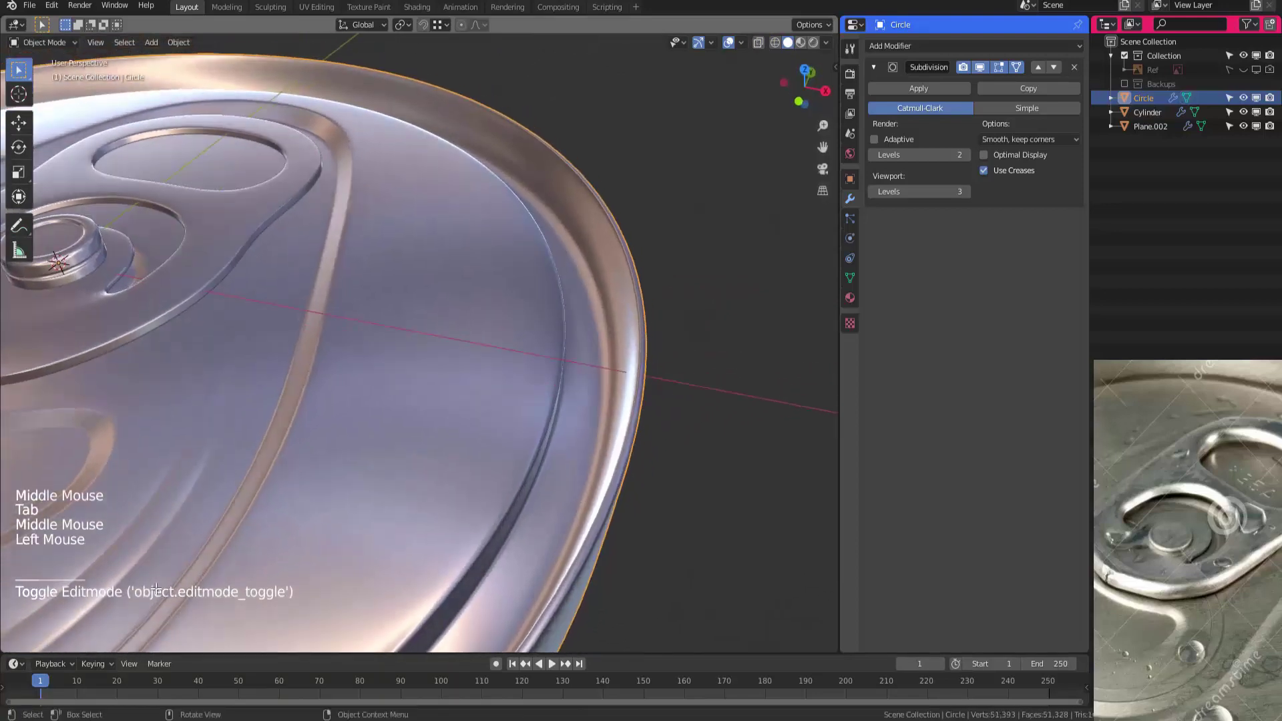
# Cut a loop around the channel inside the rim, bevel it 0.0209 m, and bevel a second centred loop cut
pyautogui.press('Tab')
pyautogui.hotkey('ctrl', 'r')
pyautogui.click(584, 382)
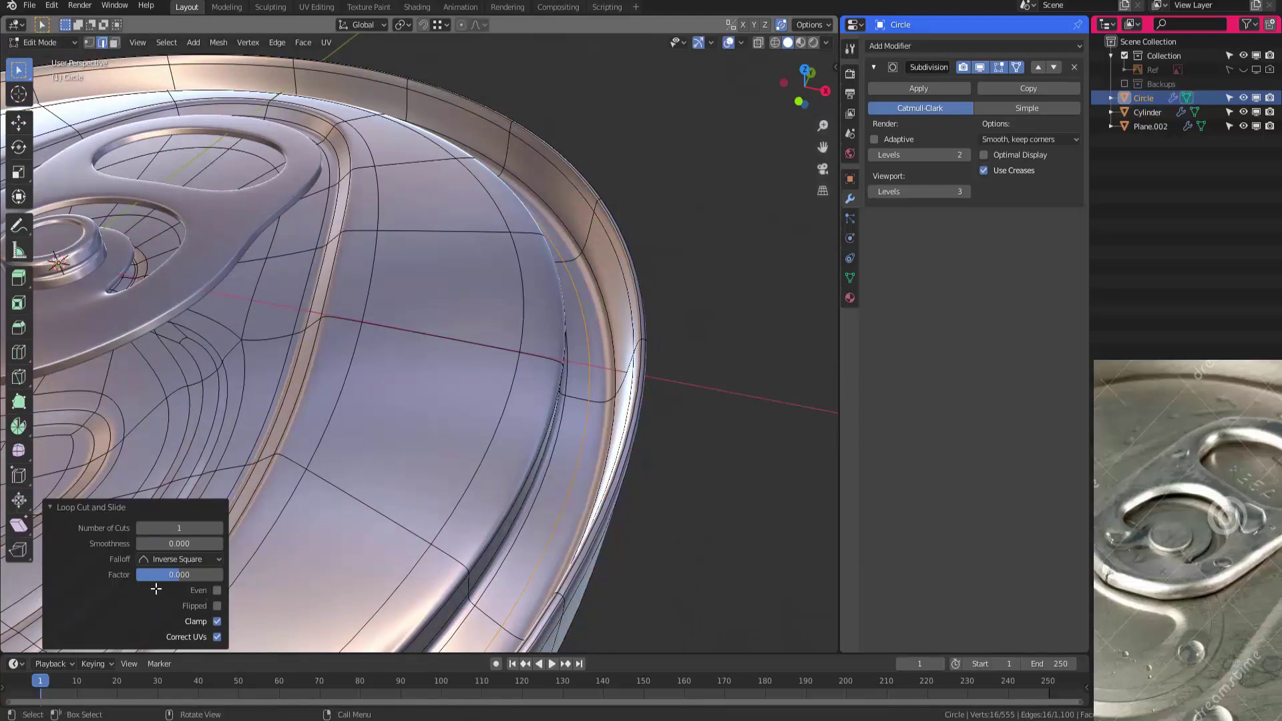
pyautogui.click(156, 589)
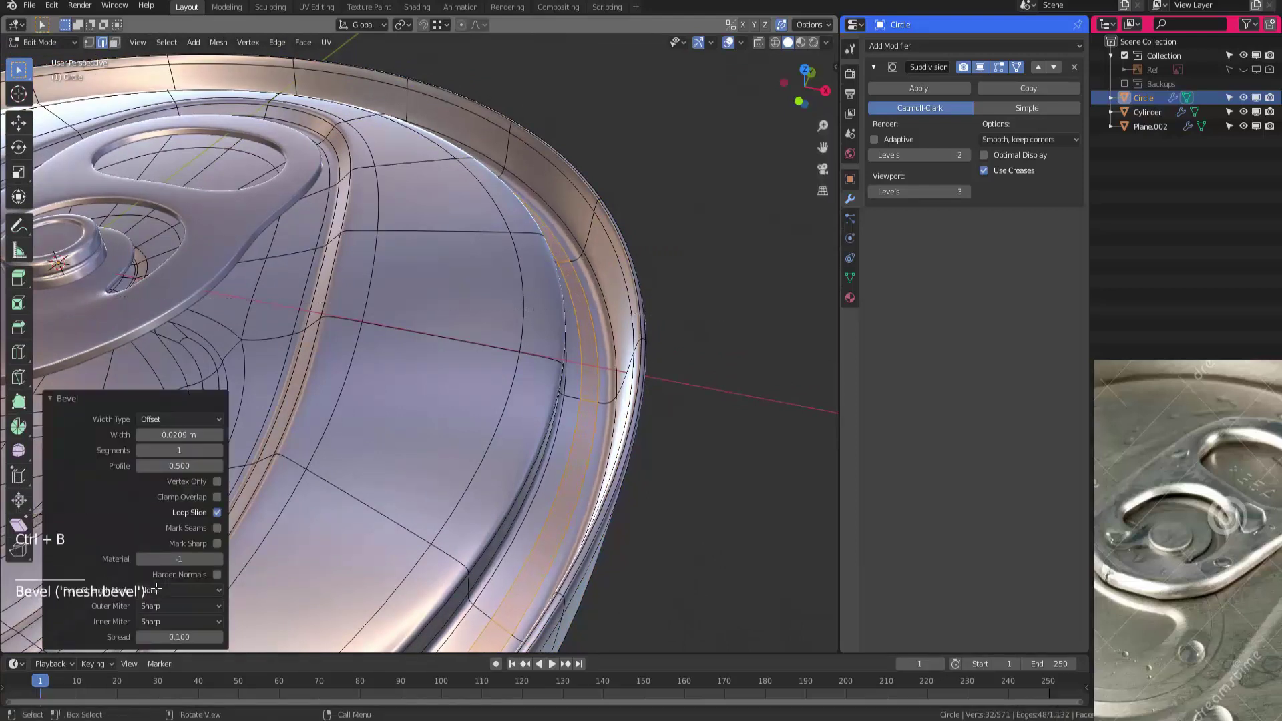
pyautogui.click(156, 589)
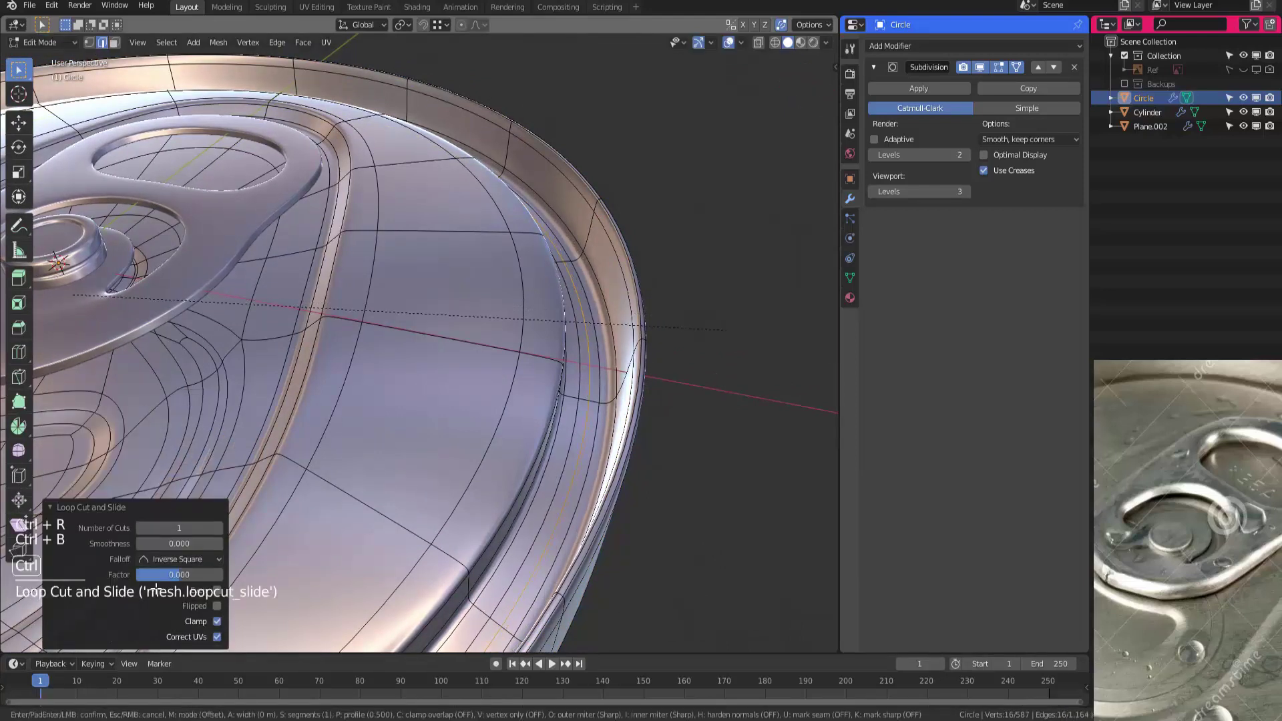
pyautogui.click(156, 589)
# Extrude the narrow face ring in the channel downward to form a groove
pyautogui.moveTo(156, 589); pyautogui.dragTo(156, 589, button='middle')
pyautogui.press('e')
pyautogui.press('Tab')
pyautogui.hotkey('alt', 'a')
pyautogui.click(156, 589)
pyautogui.press('Tab')
# Move the outer wall's bottom edge loop up along Z by about 0.0488 m and by a further 0.0058 m
pyautogui.press('2')
pyautogui.keyDown('alt'); pyautogui.click(156, 589); pyautogui.keyUp('alt')
pyautogui.press('g')
pyautogui.press('z')
pyautogui.click(155, 589)
pyautogui.press('KP_1')
pyautogui.hotkey('shift', 'z')
pyautogui.press('g')
pyautogui.press('z')
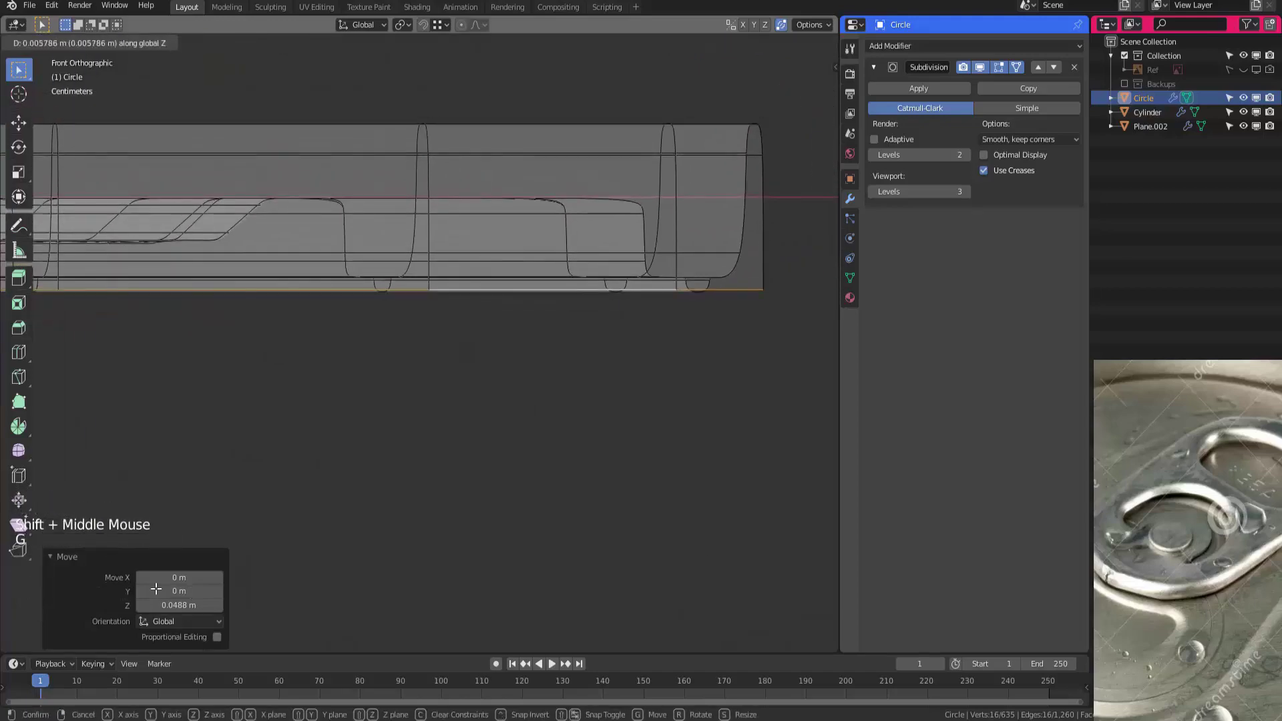
pyautogui.click(156, 589)
# Duplicate the outer wall's bottom edge loop in place and separate it into its own object
pyautogui.hotkey('shift', 'z')
pyautogui.moveTo(156, 589); pyautogui.dragTo(155, 589, button='middle')
pyautogui.keyDown('ctrl'); pyautogui.moveTo(155, 589); pyautogui.dragTo(156, 589, button='middle'); pyautogui.keyUp('ctrl')
pyautogui.hotkey('shift', 'z')
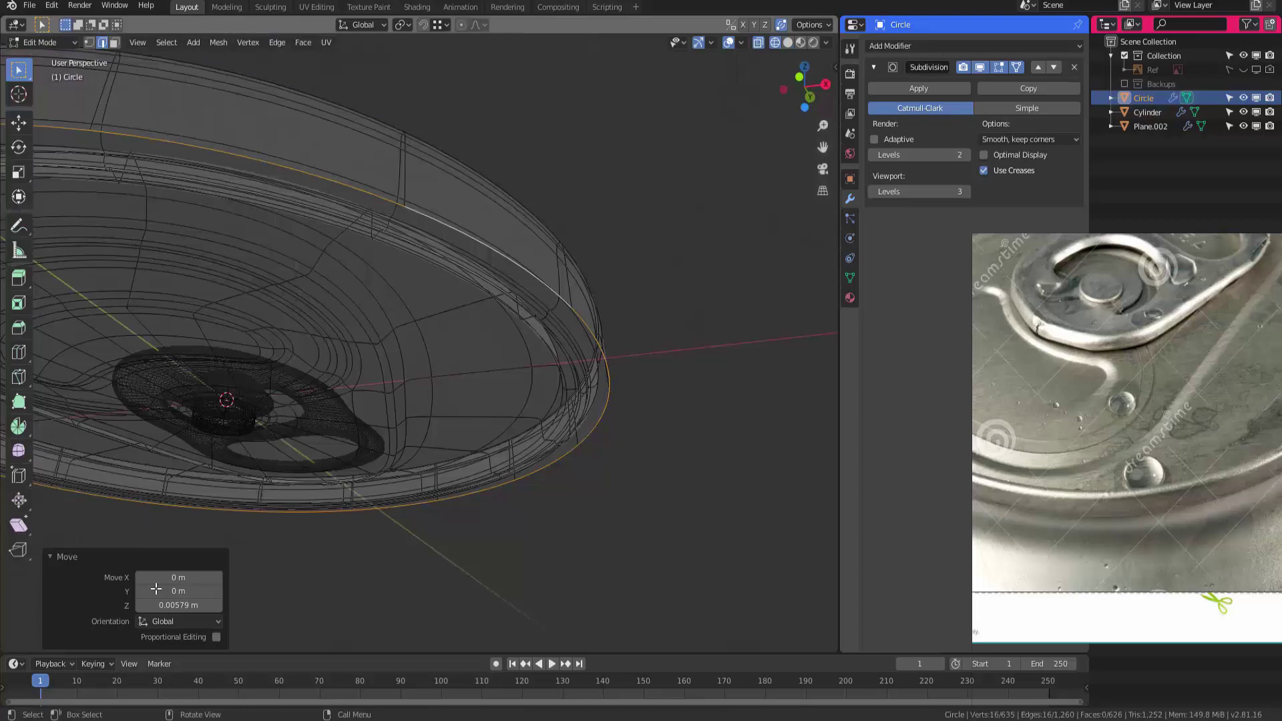
pyautogui.moveTo(156, 589); pyautogui.dragTo(155, 589, button='middle')
pyautogui.hotkey('shift', 'z')
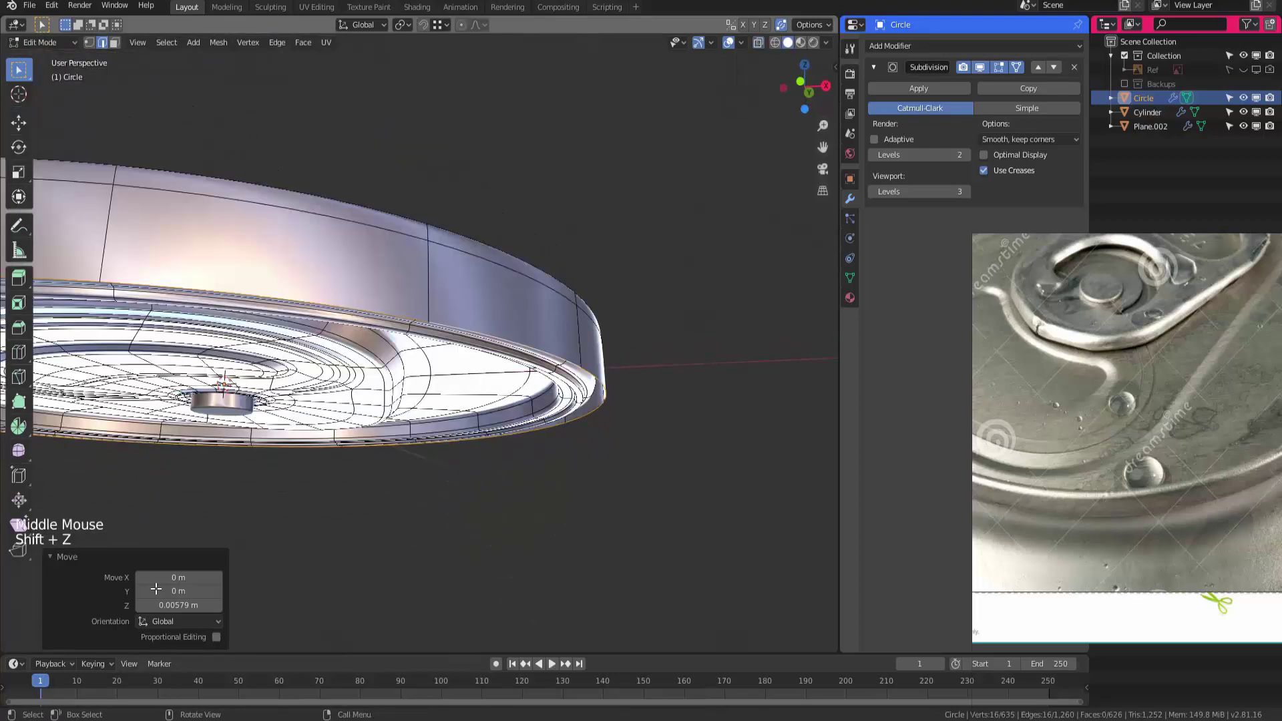
pyautogui.hotkey('shift', 'd')
pyautogui.press('Escape')
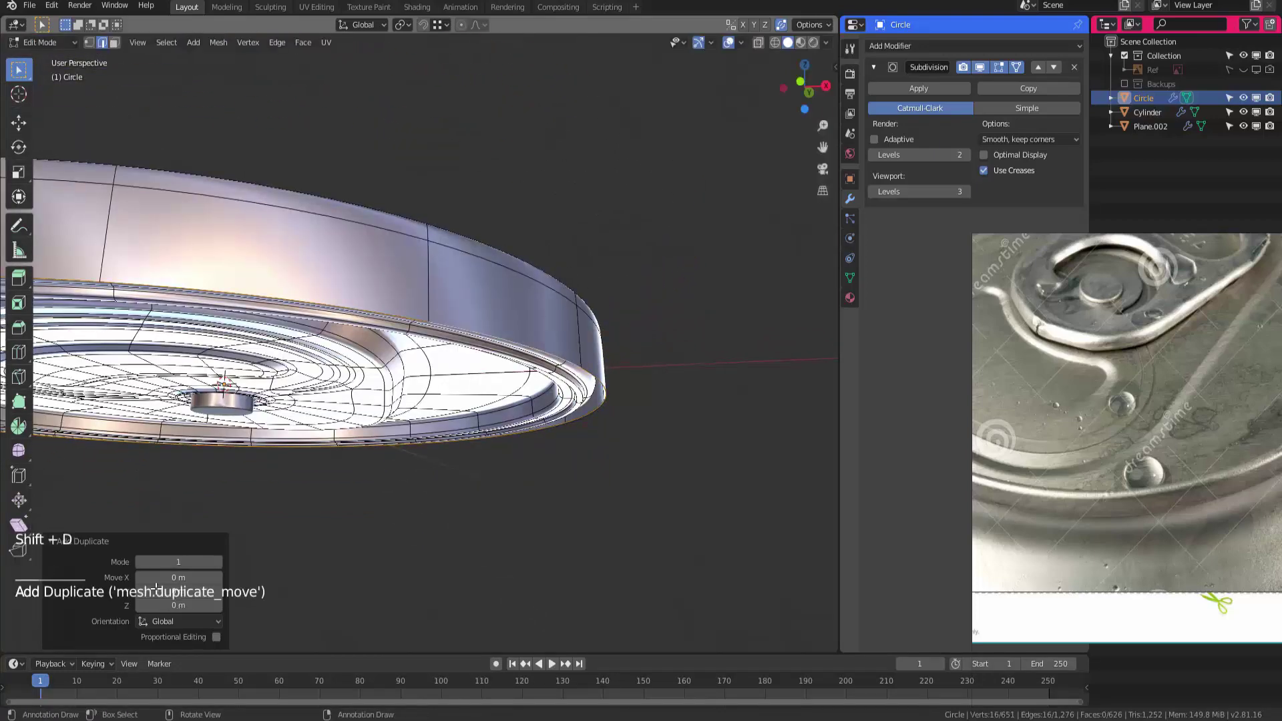
pyautogui.press('p')
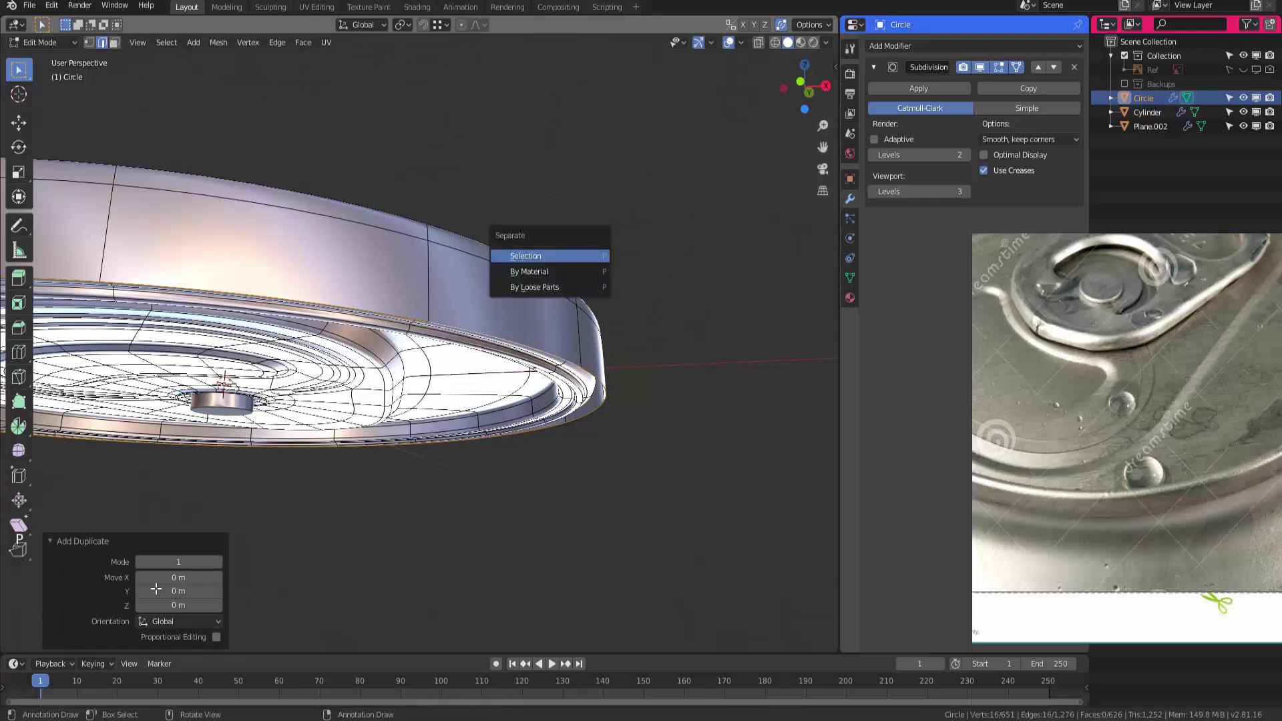
pyautogui.press('Return')
# Delete the separated edge loop object and return to the lid
pyautogui.keyDown('shift'); pyautogui.moveTo(401, 334); pyautogui.dragTo(410, 334, button='middle'); pyautogui.keyUp('shift')
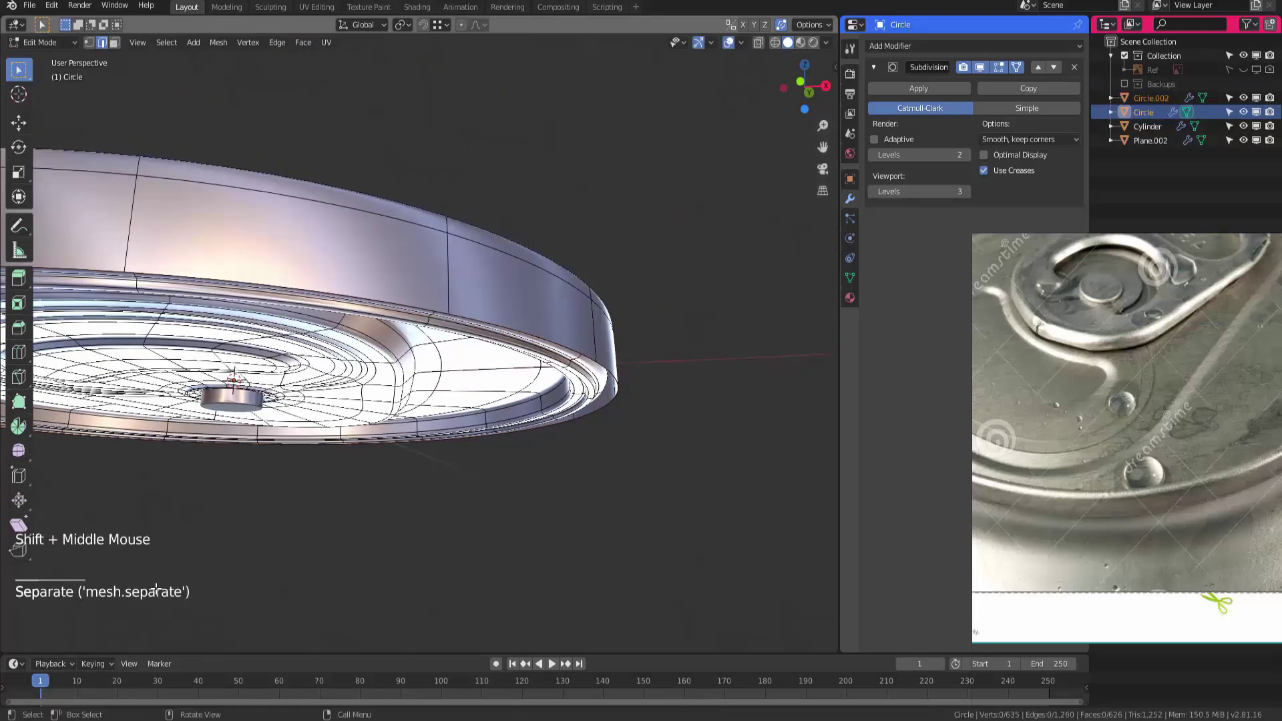
pyautogui.press('Tab')
pyautogui.click(1151, 97)
pyautogui.click(1151, 97)
pyautogui.press('g')
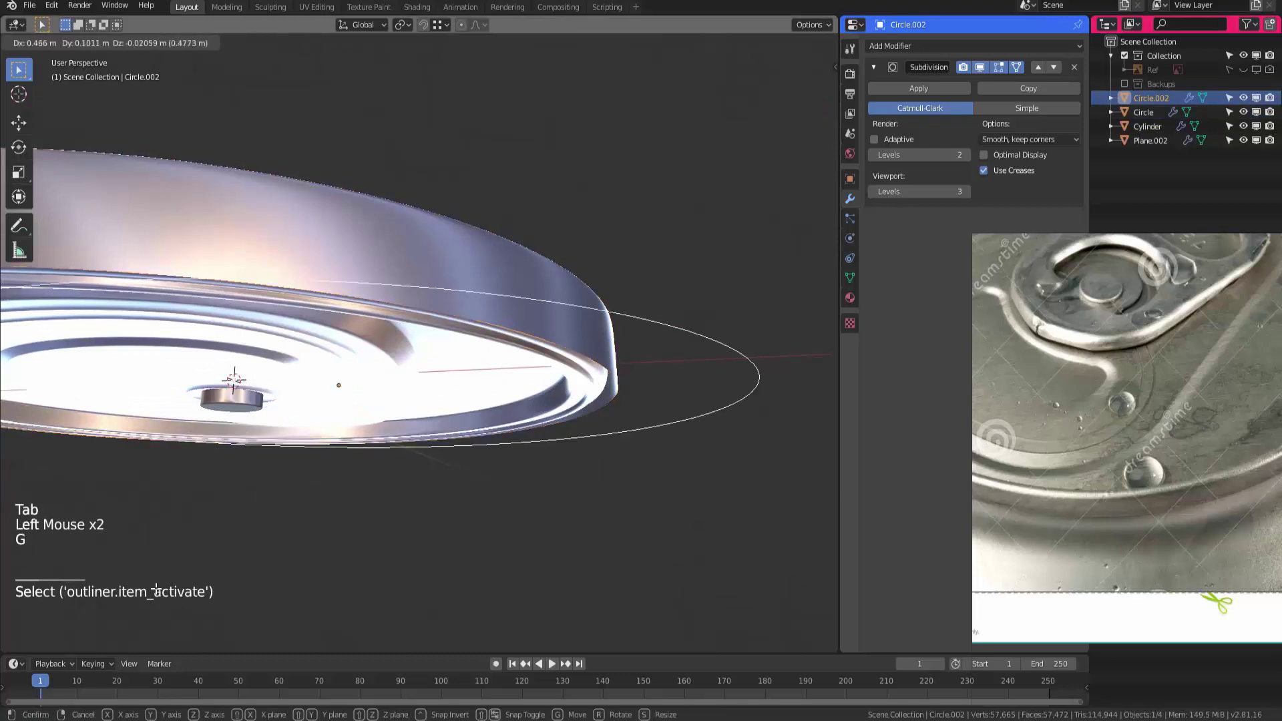
pyautogui.press('Escape')
pyautogui.keyDown('shift'); pyautogui.moveTo(156, 589); pyautogui.dragTo(156, 588, button='middle'); pyautogui.keyUp('shift')
pyautogui.keyDown('ctrl'); pyautogui.moveTo(156, 589); pyautogui.dragTo(156, 588, button='middle'); pyautogui.keyUp('ctrl')
pyautogui.press('Tab')
pyautogui.press('Tab')
pyautogui.press('x')
pyautogui.keyDown('shift'); pyautogui.moveTo(156, 588); pyautogui.dragTo(156, 588, button='middle'); pyautogui.keyUp('shift')
pyautogui.click(156, 588)
# Raise the outer wall's bottom edge loop along Z by about 0.0545 m
pyautogui.press('Tab')
pyautogui.press('2')
pyautogui.press('g')
pyautogui.press('z')
pyautogui.click(156, 588)
pyautogui.keyDown('ctrl'); pyautogui.moveTo(156, 588); pyautogui.dragTo(157, 589, button='middle'); pyautogui.keyUp('ctrl')
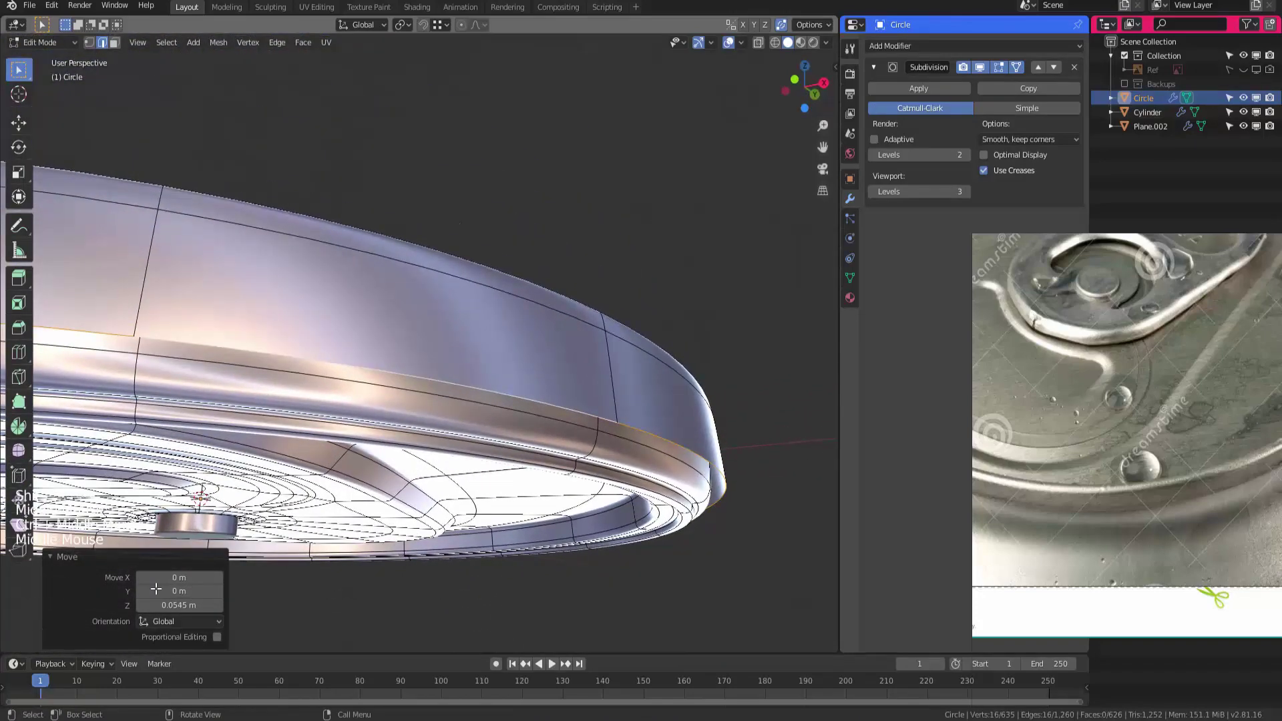
# Extrude the outer wall's bottom edge inward at about 0.982 scale and slide a supporting loop cut close to that edge
pyautogui.click(156, 589)
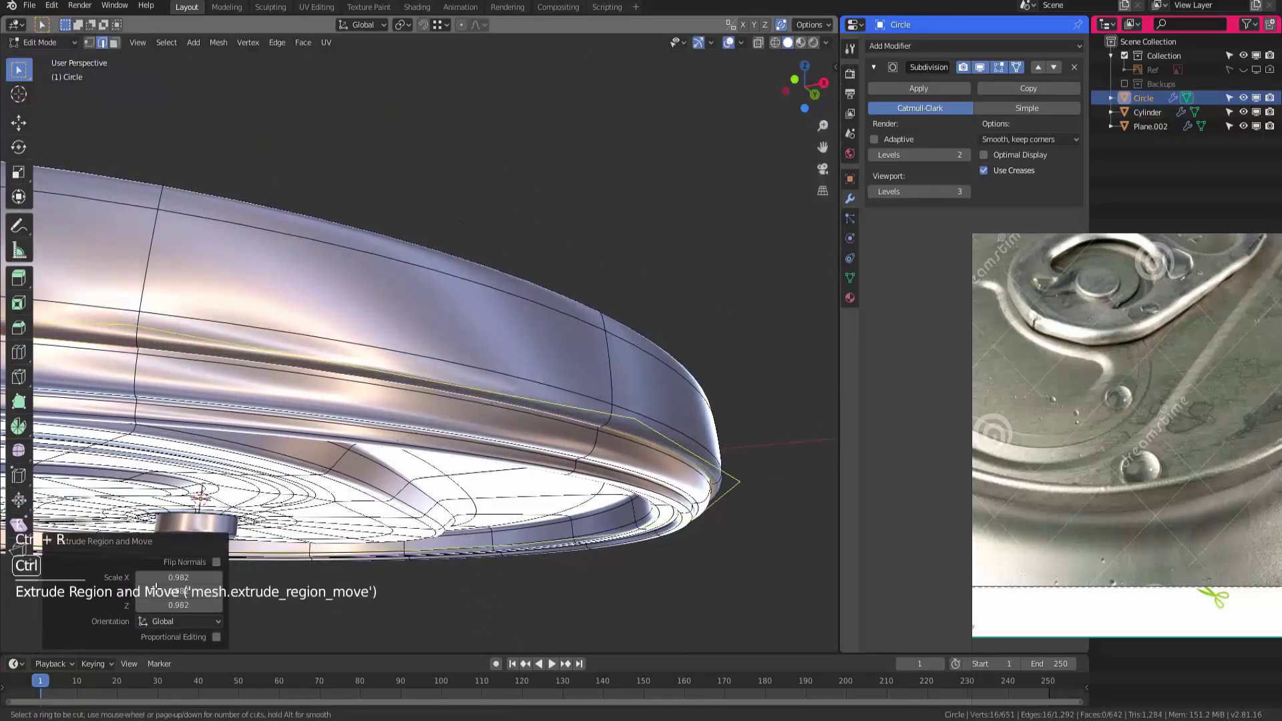
pyautogui.click(609, 415)
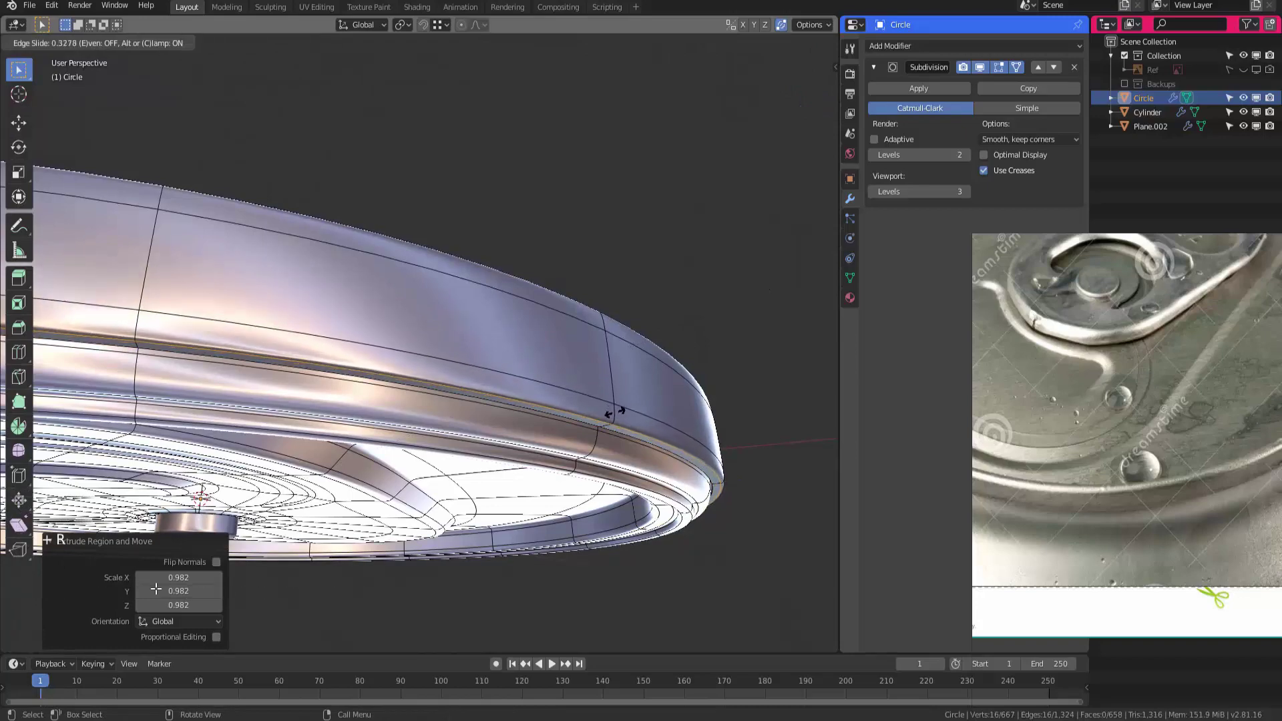
pyautogui.click(614, 412)
pyautogui.press('Tab')
pyautogui.moveTo(614, 412); pyautogui.dragTo(156, 589, button='middle')
pyautogui.press('Tab')
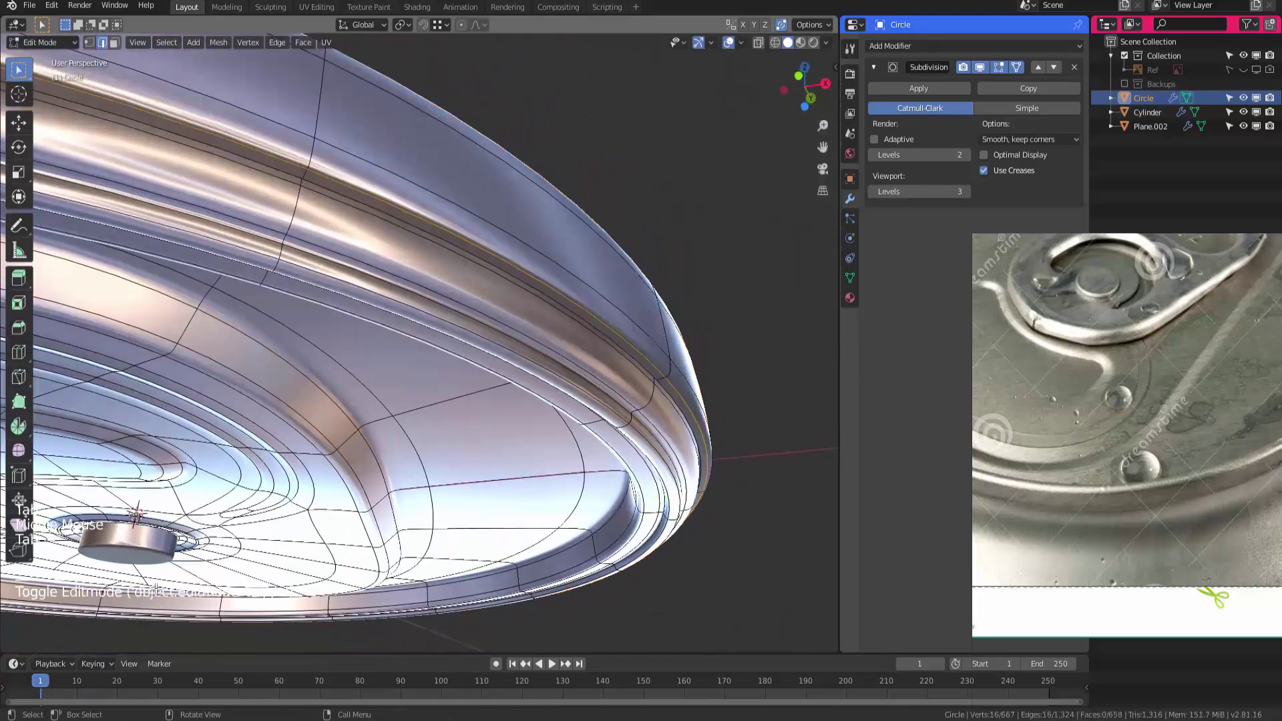
# Duplicate the inward-extruded edge loop under the rim and separate it into a new object for the can body
pyautogui.keyDown('alt'); pyautogui.click(156, 589); pyautogui.keyUp('alt')
pyautogui.middleClick(156, 589)
pyautogui.hotkey('shift', 'z')
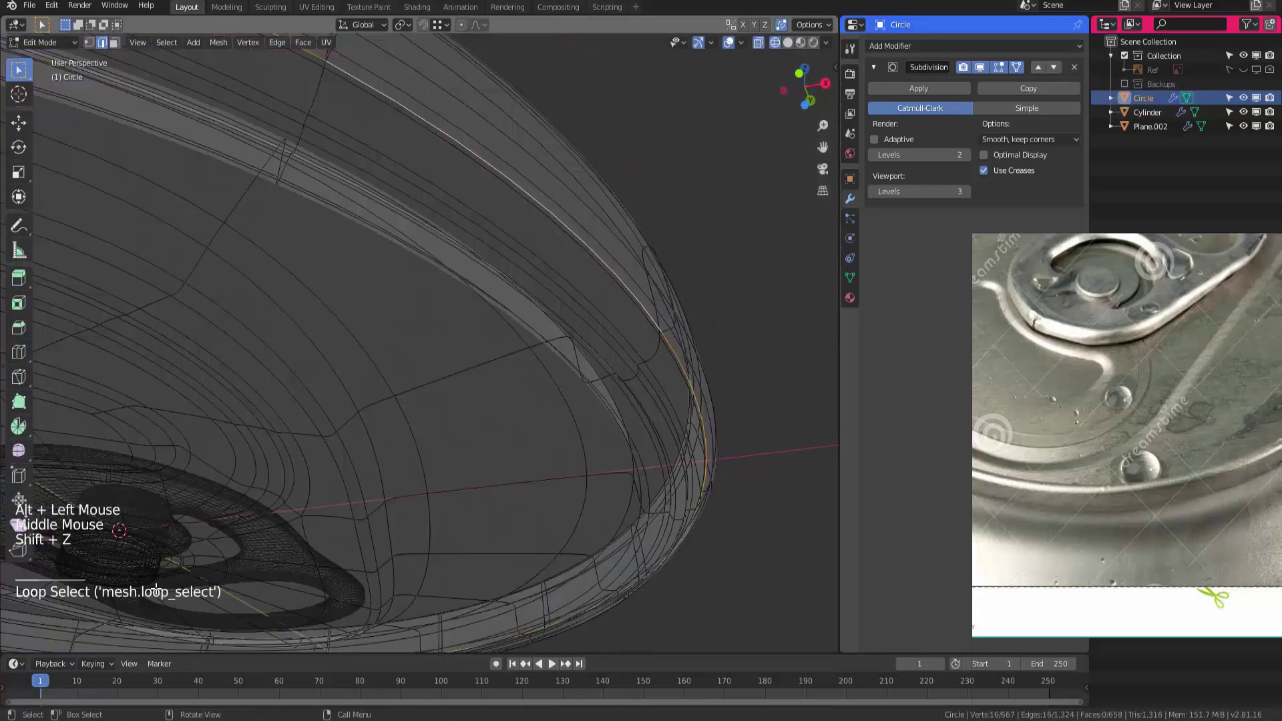
pyautogui.hotkey('shift', 'd')
pyautogui.rightClick(155, 589)
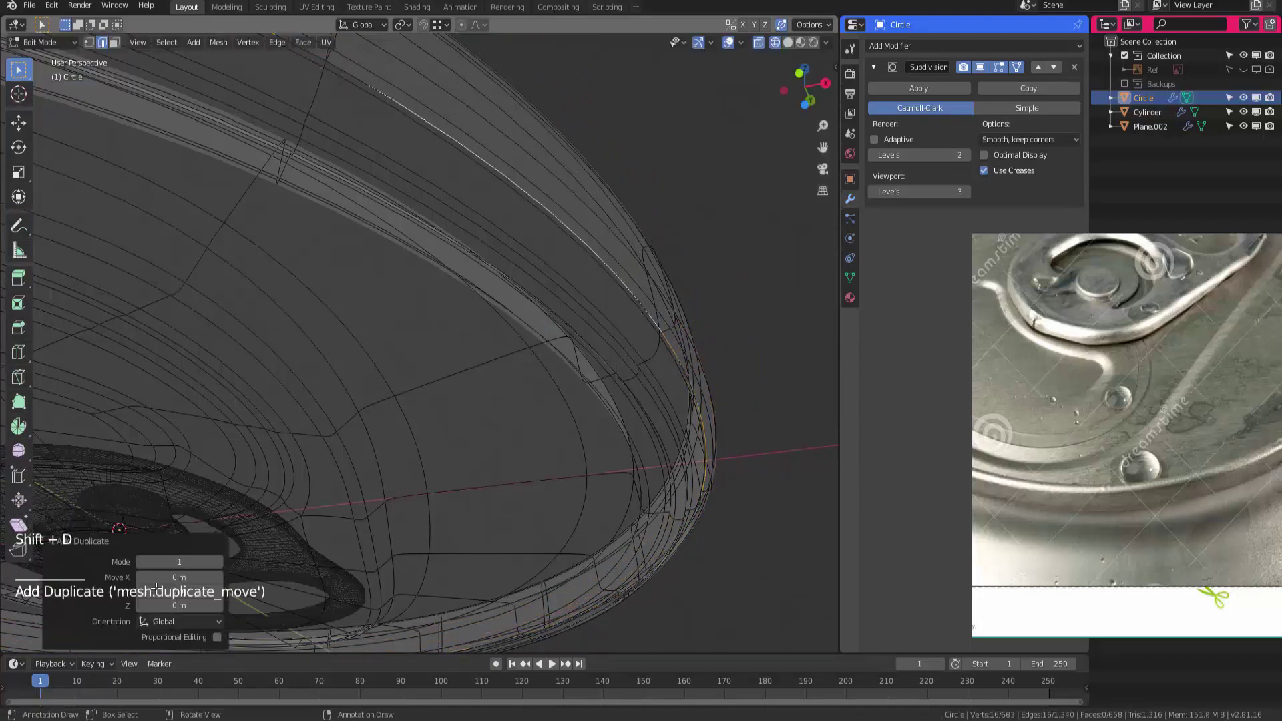
pyautogui.press('Return')
pyautogui.press('Tab')
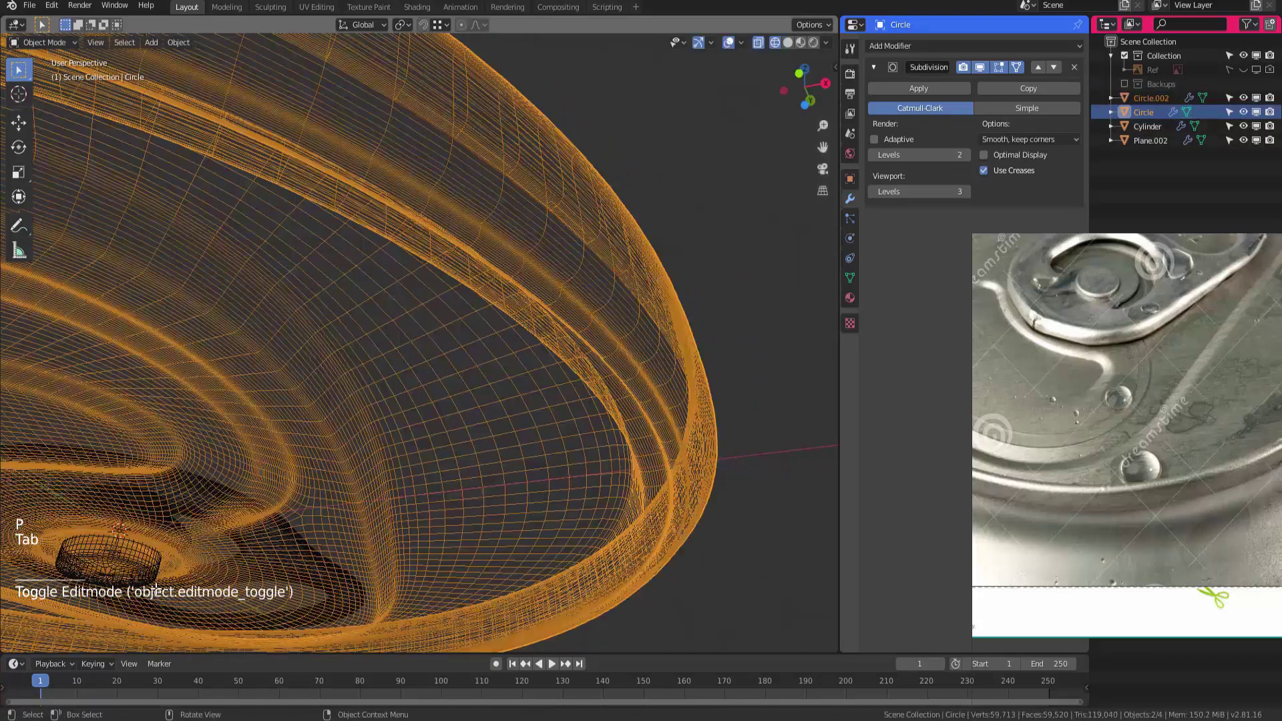
# Extrude the separated edge loop Circle.002 downward to start the can's neck and shade it smooth
pyautogui.doubleClick(1151, 97)
pyautogui.keyDown('ctrl'); pyautogui.moveTo(400, 334); pyautogui.dragTo(401, 307, button='middle'); pyautogui.keyUp('ctrl')
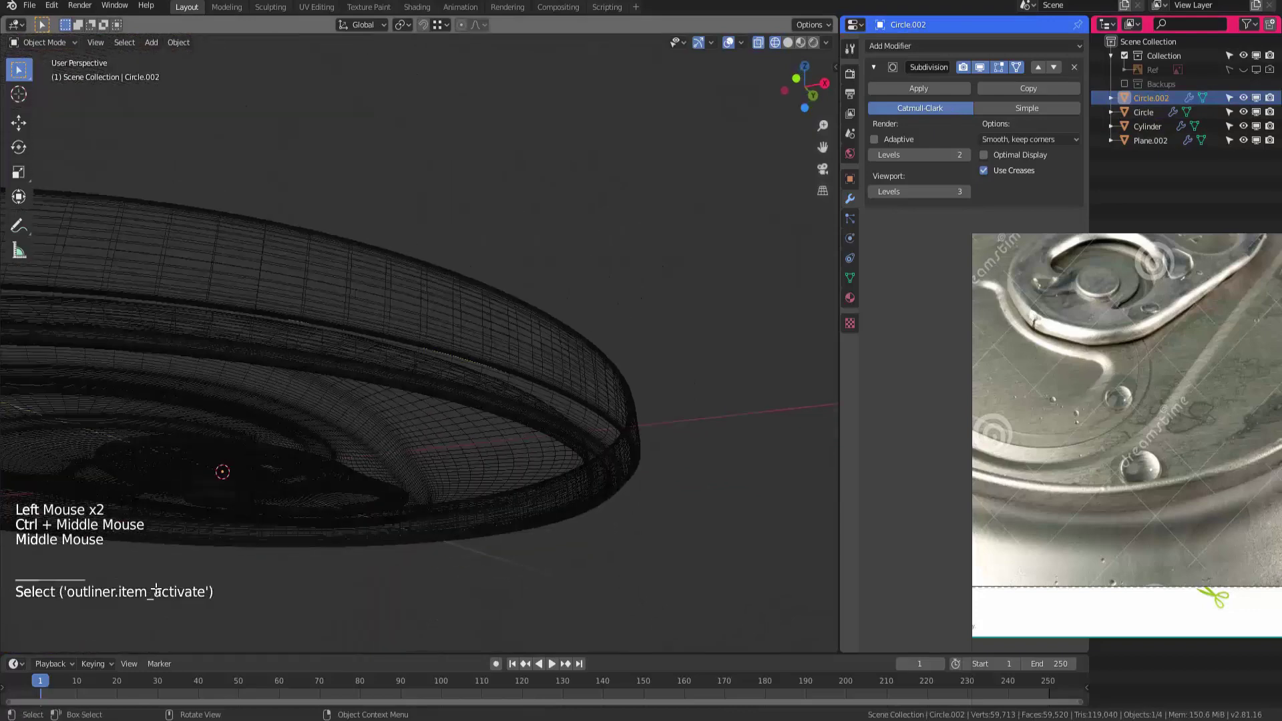
pyautogui.press('Tab')
pyautogui.moveTo(156, 589); pyautogui.dragTo(155, 590, button='middle')
pyautogui.hotkey('shift', 'z')
pyautogui.press('e')
pyautogui.click(155, 591)
pyautogui.press('Tab')
pyautogui.rightClick(528, 366)
pyautogui.click(527, 366)
# Extrude the neck's bottom edge loop further down along Z by about 0.3 m
pyautogui.keyDown('ctrl'); pyautogui.moveTo(156, 590); pyautogui.dragTo(155, 589, button='middle'); pyautogui.keyUp('ctrl')
pyautogui.hotkey('alt', 'a')
pyautogui.click(157, 589)
pyautogui.press('Tab')
pyautogui.moveTo(156, 589); pyautogui.dragTo(156, 588, button='middle')
pyautogui.press('e')
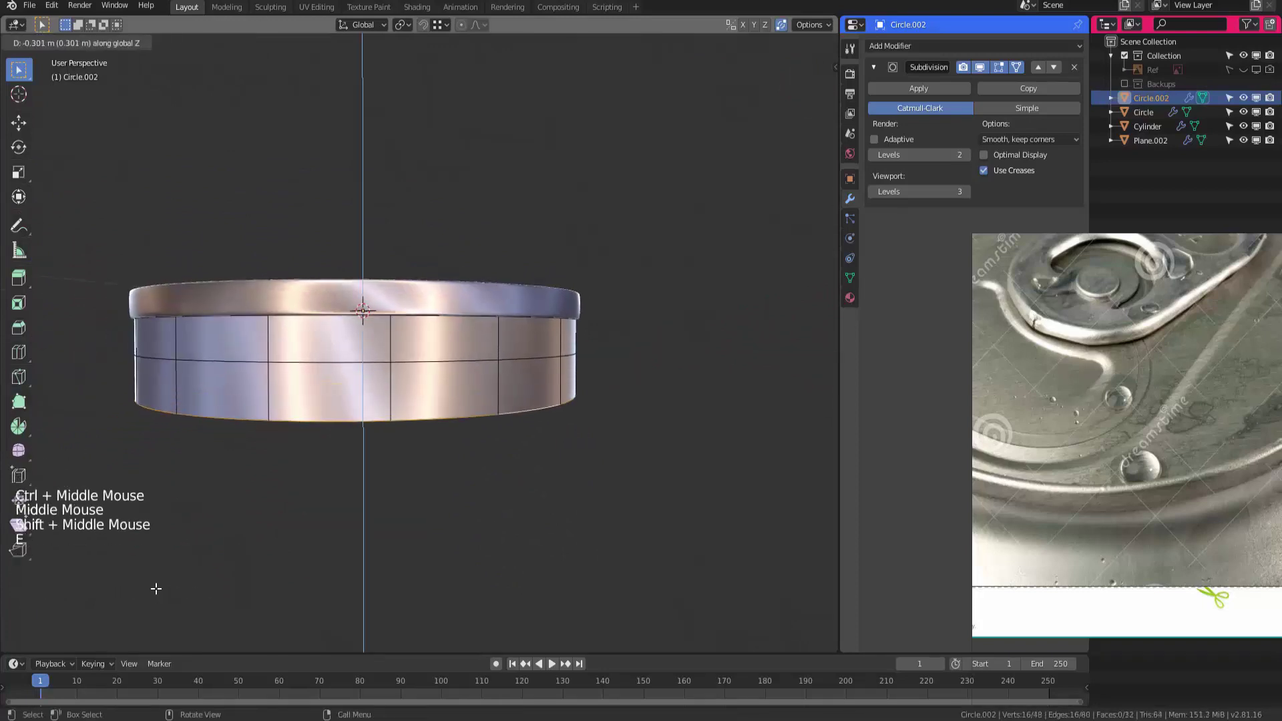
pyautogui.click(156, 588)
# Scale the neck's bottom edge loop outward by about 1.138 and refine its width to flare the can's shoulder
pyautogui.press('s')
pyautogui.click(156, 589)
pyautogui.press('KP_1')
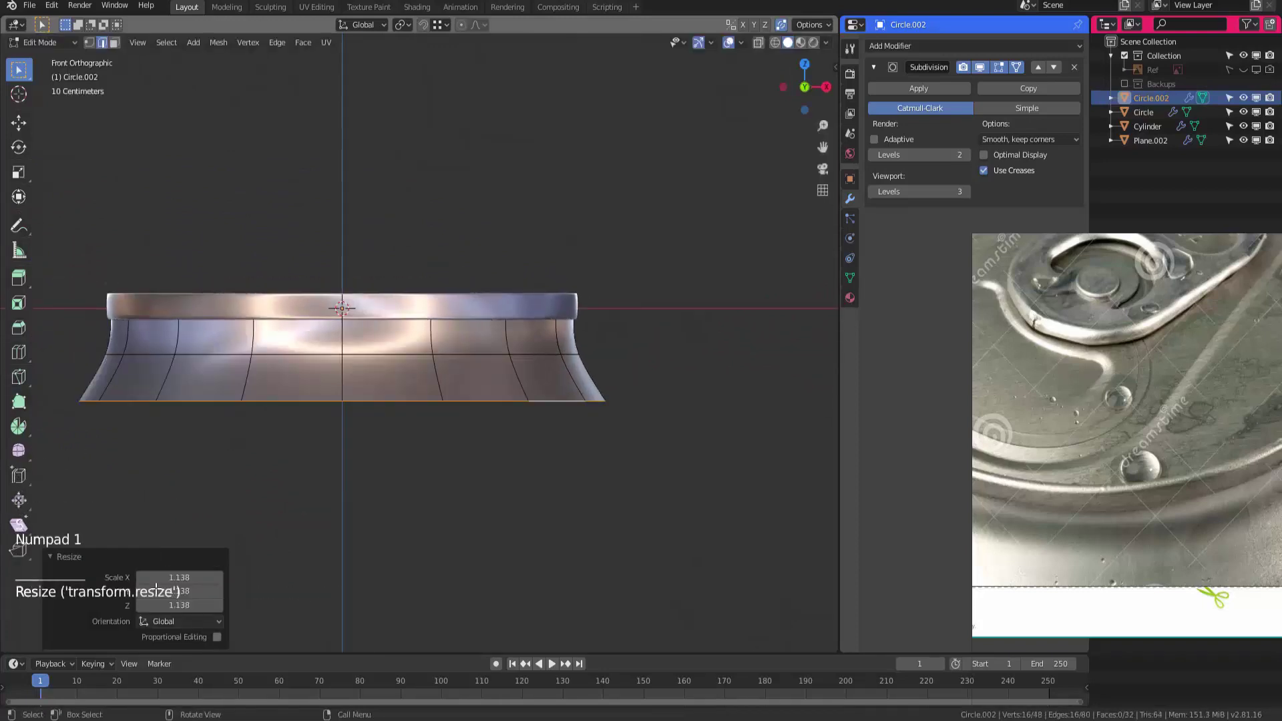
pyautogui.keyDown('shift'); pyautogui.moveTo(156, 589); pyautogui.dragTo(156, 589, button='middle'); pyautogui.keyUp('shift')
pyautogui.press('s')
pyautogui.click(156, 589)
# Extrude the flared shoulder edge downward to form the can's straight body, moving it down about 2.05 m
pyautogui.press('e')
pyautogui.click(156, 589)
pyautogui.press('g')
pyautogui.click(156, 589)
# Lower the body's bottom edge loop along Z in front view to give the can its full height
pyautogui.press('KP_1')
pyautogui.press('g')
pyautogui.press('z')
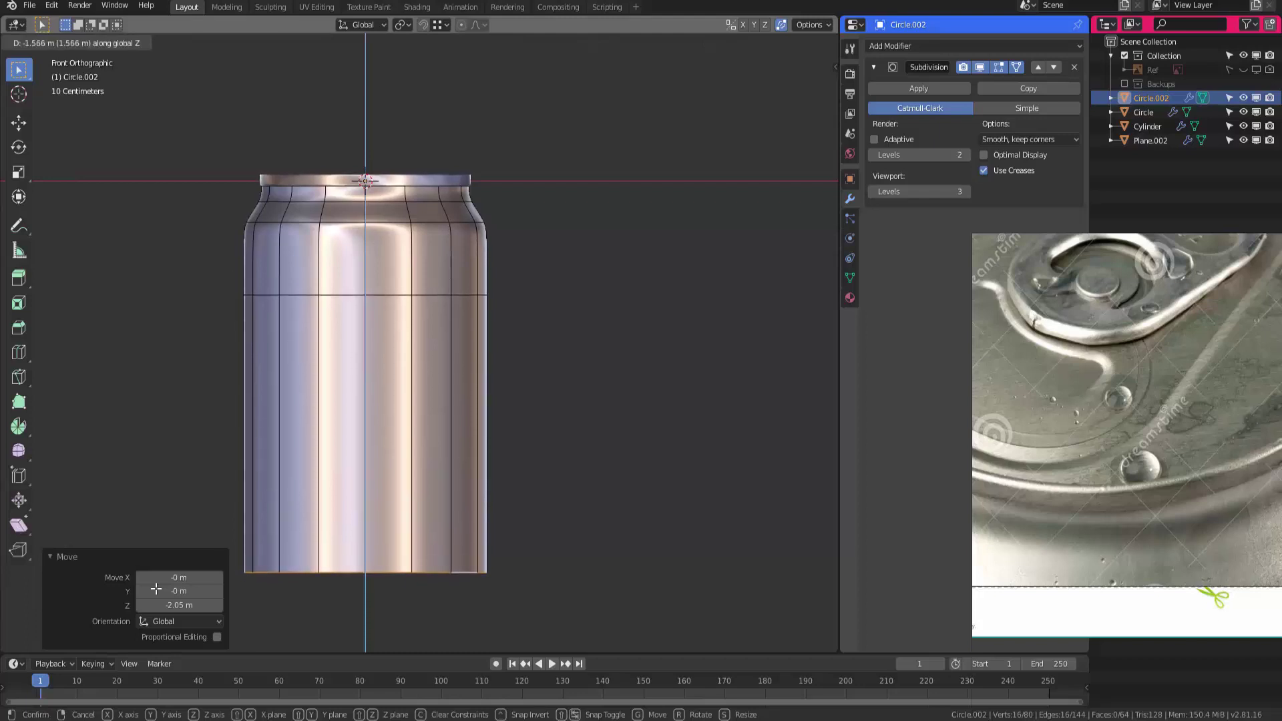
pyautogui.click(156, 589)
pyautogui.press('g')
pyautogui.press('z')
pyautogui.keyDown('shift'); pyautogui.moveTo(156, 589); pyautogui.dragTo(155, 589, button='middle'); pyautogui.keyUp('shift')
pyautogui.click(155, 589)
# Extrude the body's bottom edge down twice, the second time about 0.206 m, and scale it to about 0.896 to taper the base
pyautogui.moveTo(156, 588); pyautogui.dragTo(155, 589, button='middle')
pyautogui.press('e')
pyautogui.click(156, 589)
pyautogui.press('e')
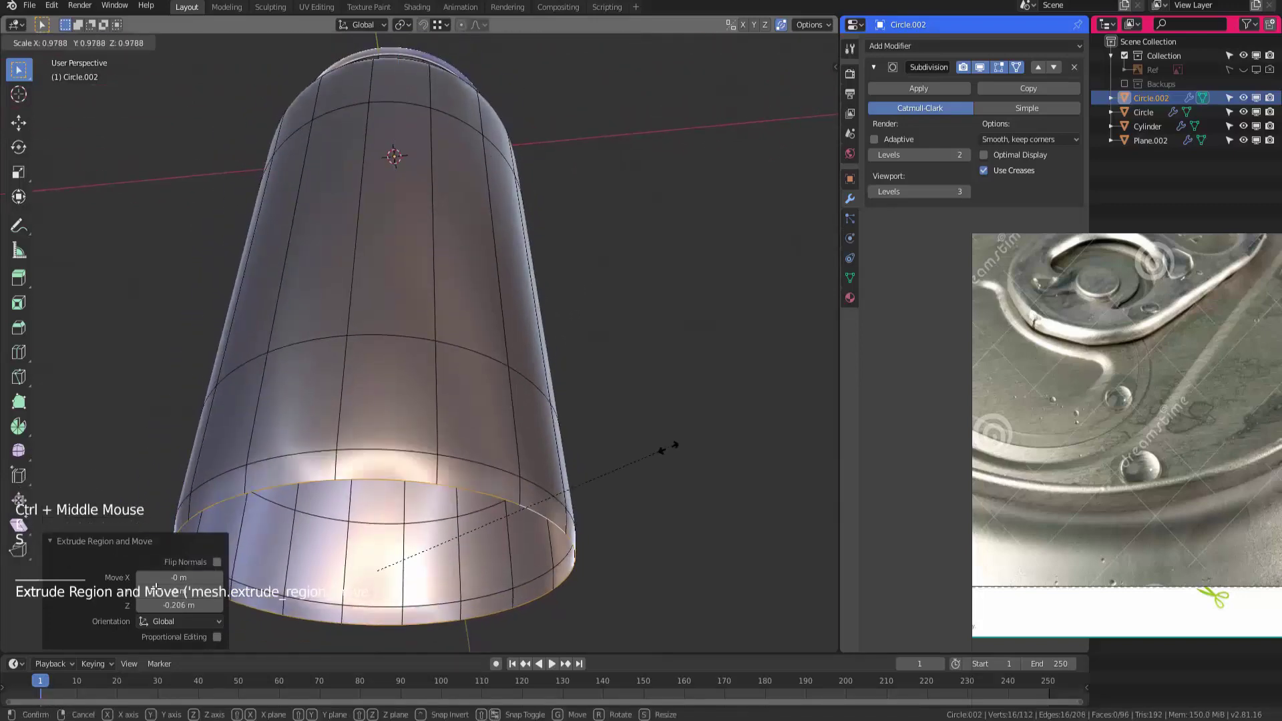
pyautogui.click(155, 588)
pyautogui.press('s')
pyautogui.click(156, 588)
pyautogui.moveTo(156, 588); pyautogui.dragTo(156, 589, button='middle')
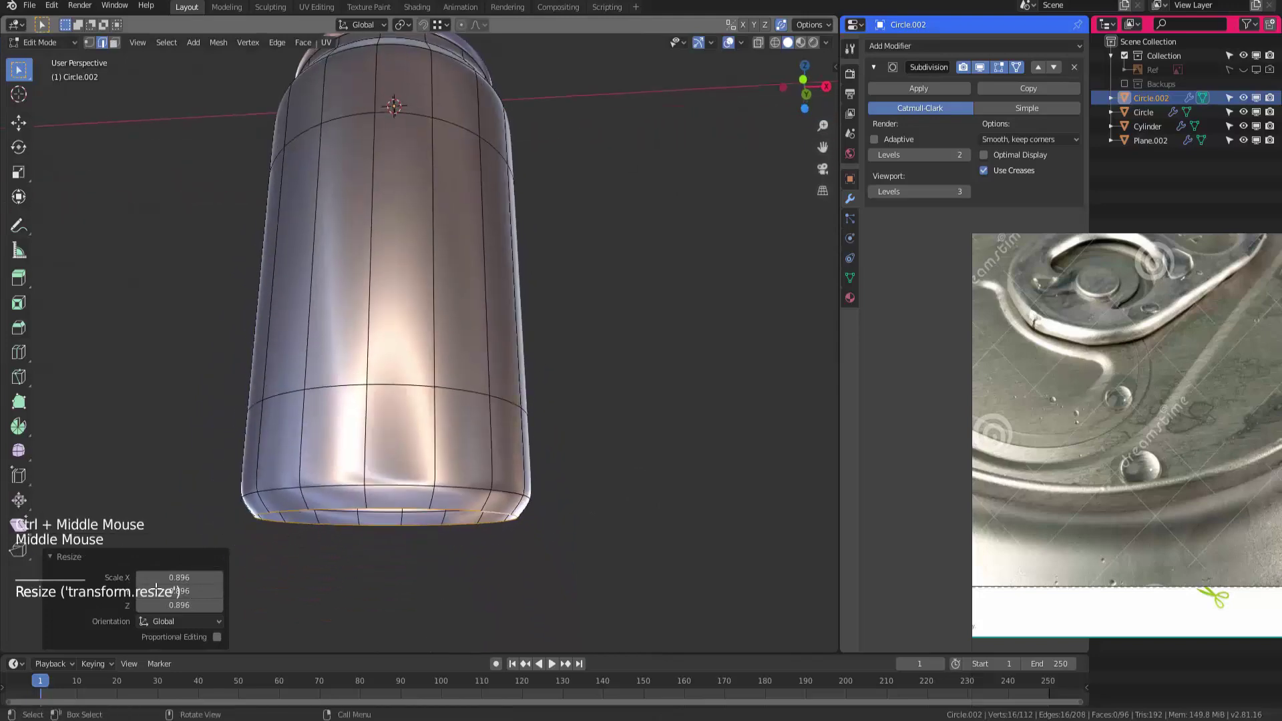
pyautogui.press('KP_1')
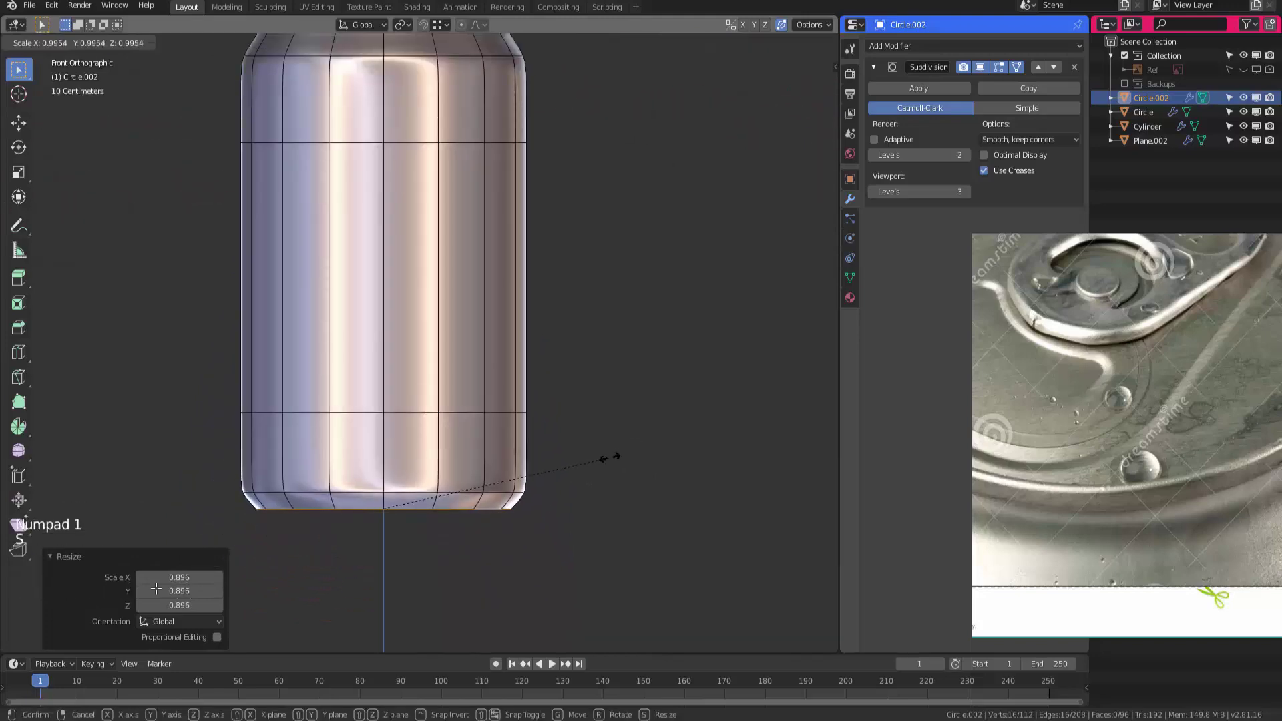
pyautogui.click(155, 589)
# Extrude a short band down from the tapered base edge and lower it along Z by about 0.0109 m
pyautogui.moveTo(156, 589); pyautogui.dragTo(156, 589, button='middle')
pyautogui.keyDown('ctrl'); pyautogui.moveTo(155, 589); pyautogui.dragTo(156, 589, button='middle'); pyautogui.keyUp('ctrl')
pyautogui.keyDown('ctrl'); pyautogui.moveTo(156, 589); pyautogui.dragTo(156, 589, button='middle'); pyautogui.keyUp('ctrl')
pyautogui.press('e')
pyautogui.click(155, 589)
pyautogui.press('g')
pyautogui.click(156, 589)
pyautogui.press('g')
pyautogui.press('z')
pyautogui.click(674, 442)
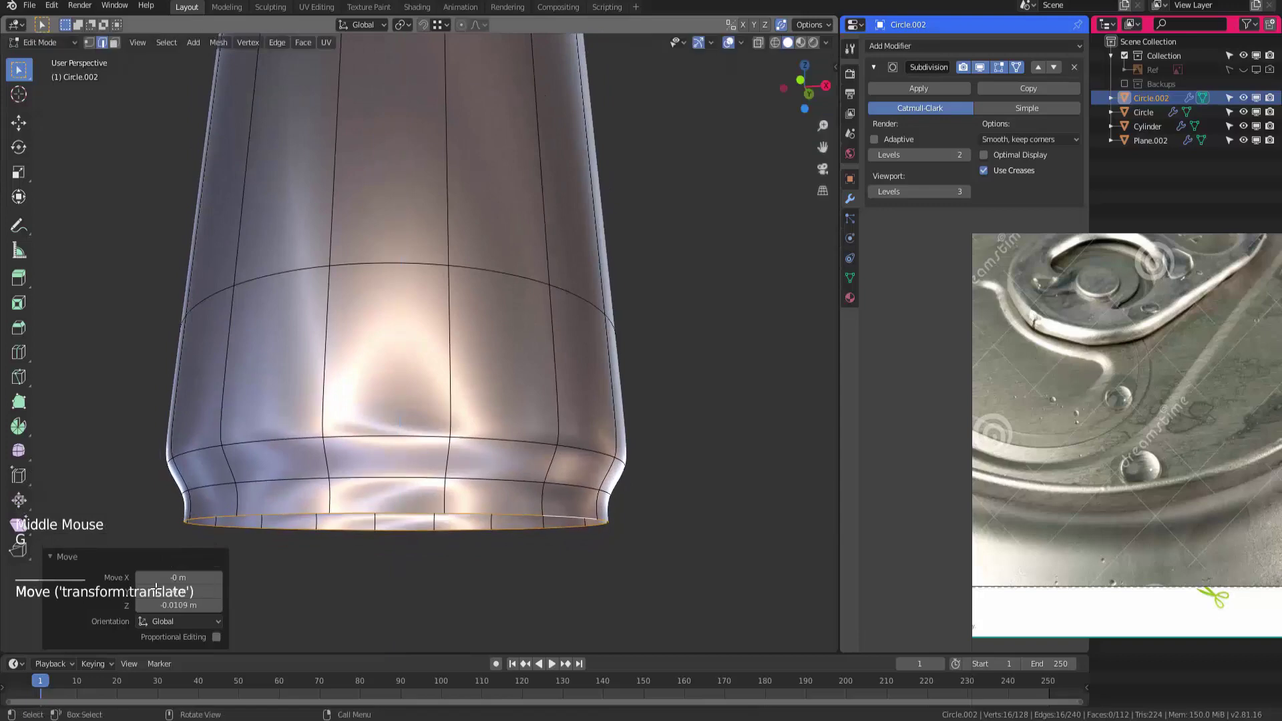
# Extrude the can's bottom edge loop inward as a thin lip and scale it by about 0.990
pyautogui.moveTo(674, 442); pyautogui.dragTo(670, 417, button='middle')
pyautogui.press('e')
pyautogui.press('s')
pyautogui.click(670, 425)
pyautogui.press('s')
pyautogui.click(670, 417)
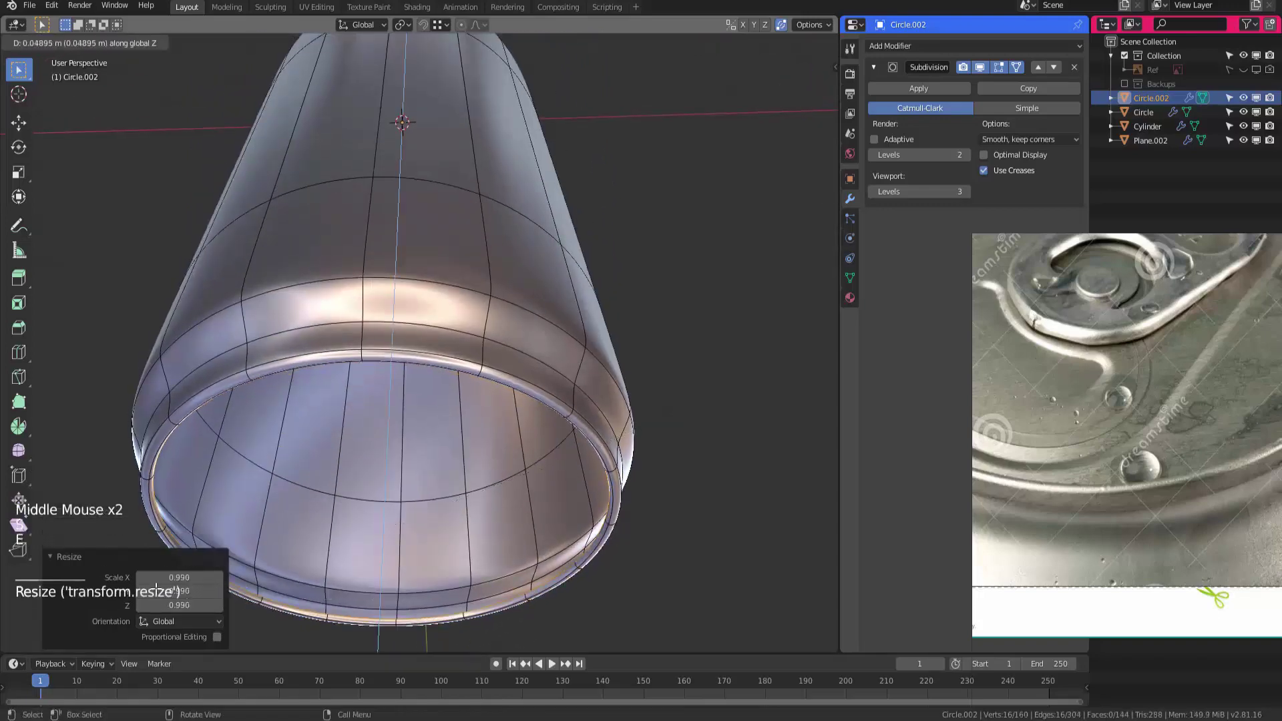
# Extrude the lip's inner edge upward inside the can and scale it by about 0.989
pyautogui.press('e')
pyautogui.rightClick(670, 411)
pyautogui.press('s')
pyautogui.click(673, 396)
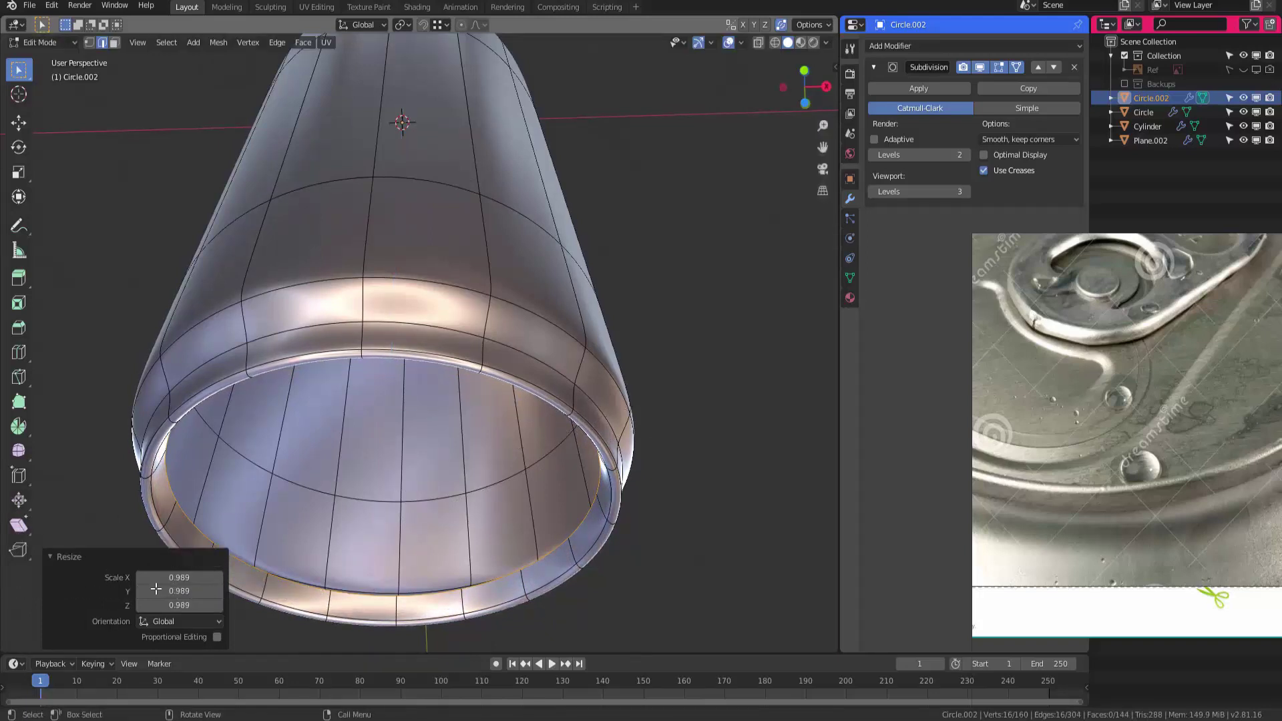
# Extrude the inner edge inside the can's base inward to a scale of about 0.842 and raise it along Z
pyautogui.press('e')
pyautogui.click(156, 588)
pyautogui.press('g')
pyautogui.press('z')
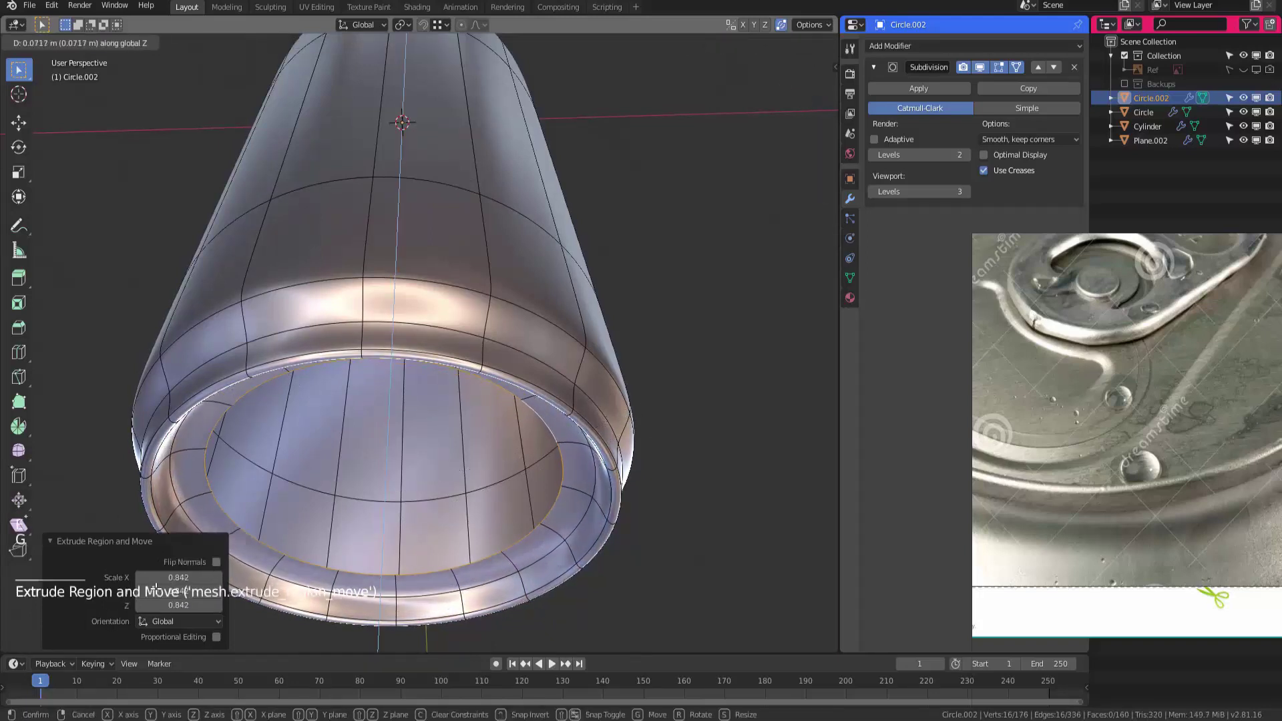
pyautogui.click(156, 589)
# Extrude the raised inner edge again toward the centre of the base, scaled to about 0.582
pyautogui.press('e')
pyautogui.press('s')
pyautogui.click(528, 454)
pyautogui.keyDown('shift'); pyautogui.moveTo(527, 454); pyautogui.dragTo(561, 438, button='middle'); pyautogui.keyUp('shift')
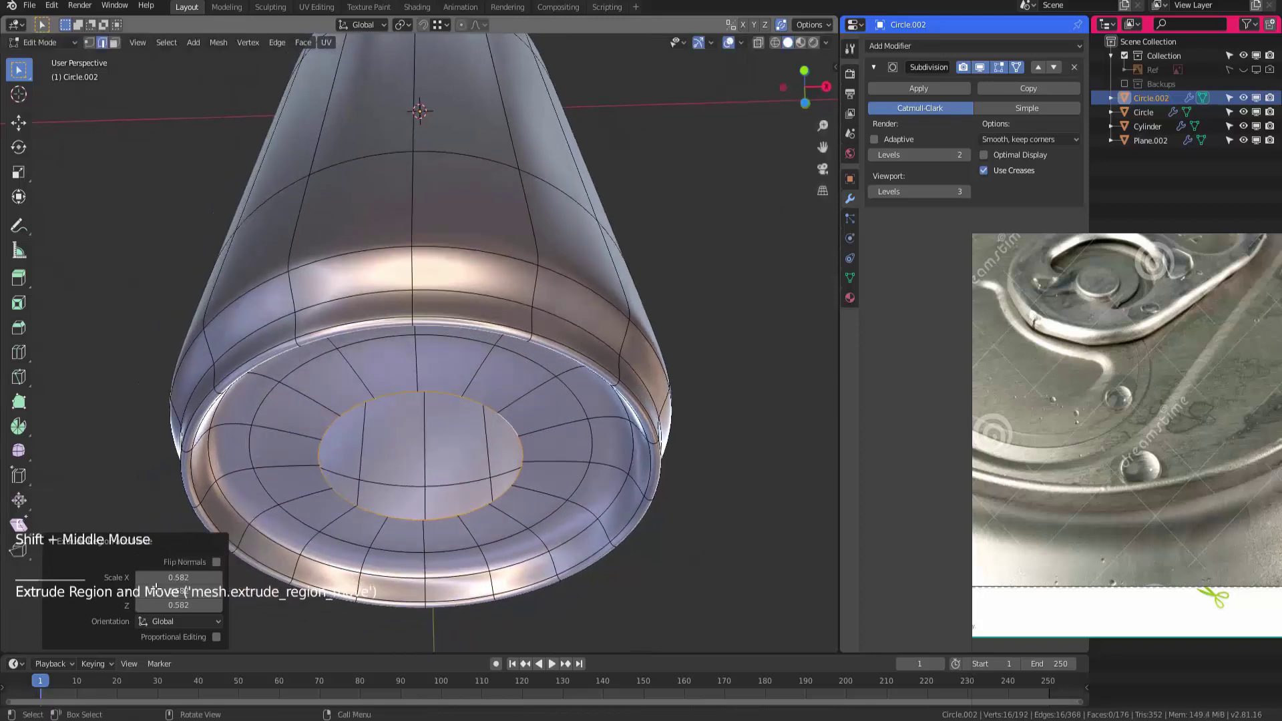
# Close the central hole in the can's underside with Grid Fill, using a span of 4
pyautogui.press('F3')
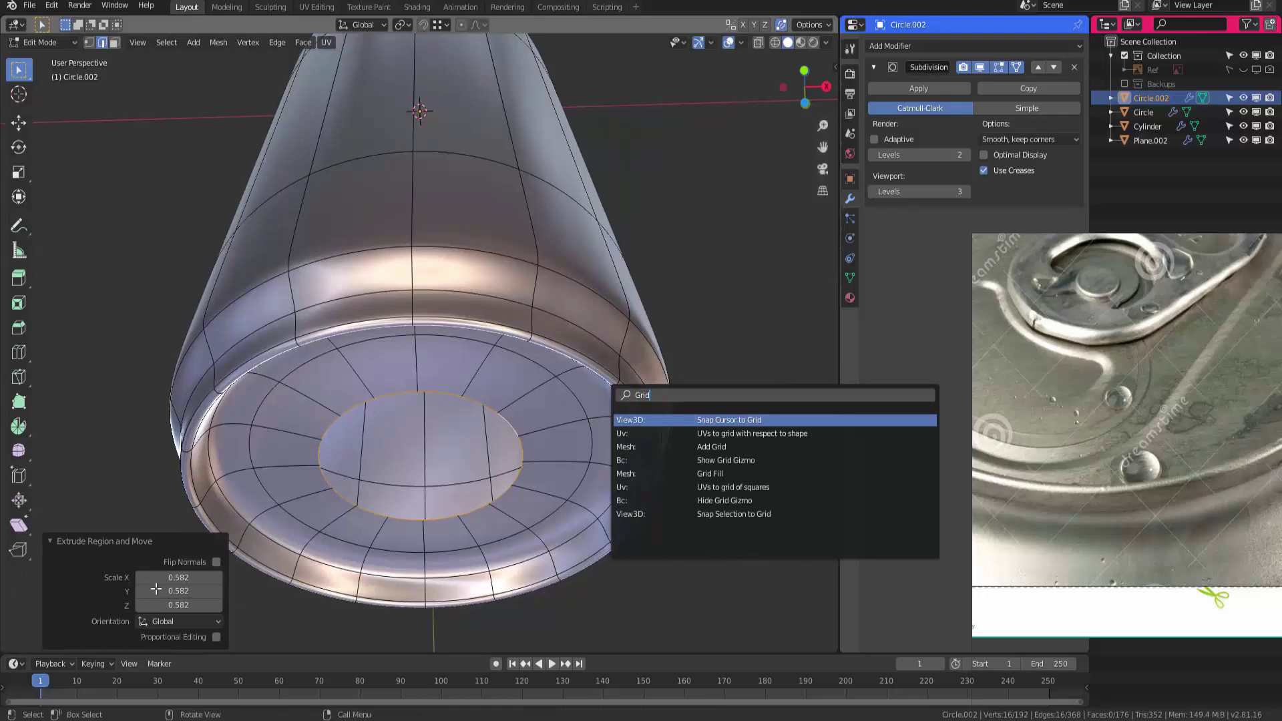
pyautogui.press('Down')
pyautogui.press('Down')
pyautogui.press('Down')
pyautogui.press('Down')
pyautogui.press('Return')
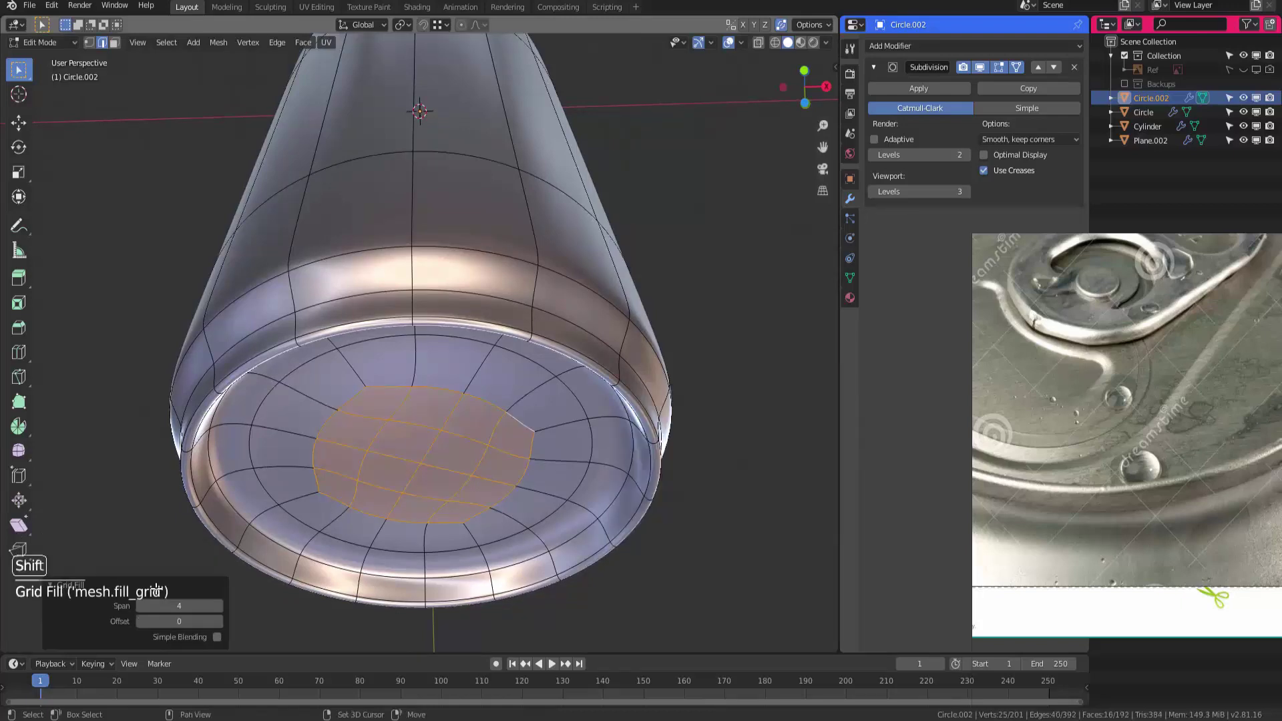
pyautogui.keyDown('shift'); pyautogui.moveTo(156, 588); pyautogui.dragTo(156, 590, button='middle'); pyautogui.keyUp('shift')
pyautogui.press('Tab')
pyautogui.press('Tab')
# Add two loop cuts around the base: one centred in the taper and one in the narrow band below it
pyautogui.hotkey('ctrl', 'r')
pyautogui.click(156, 590)
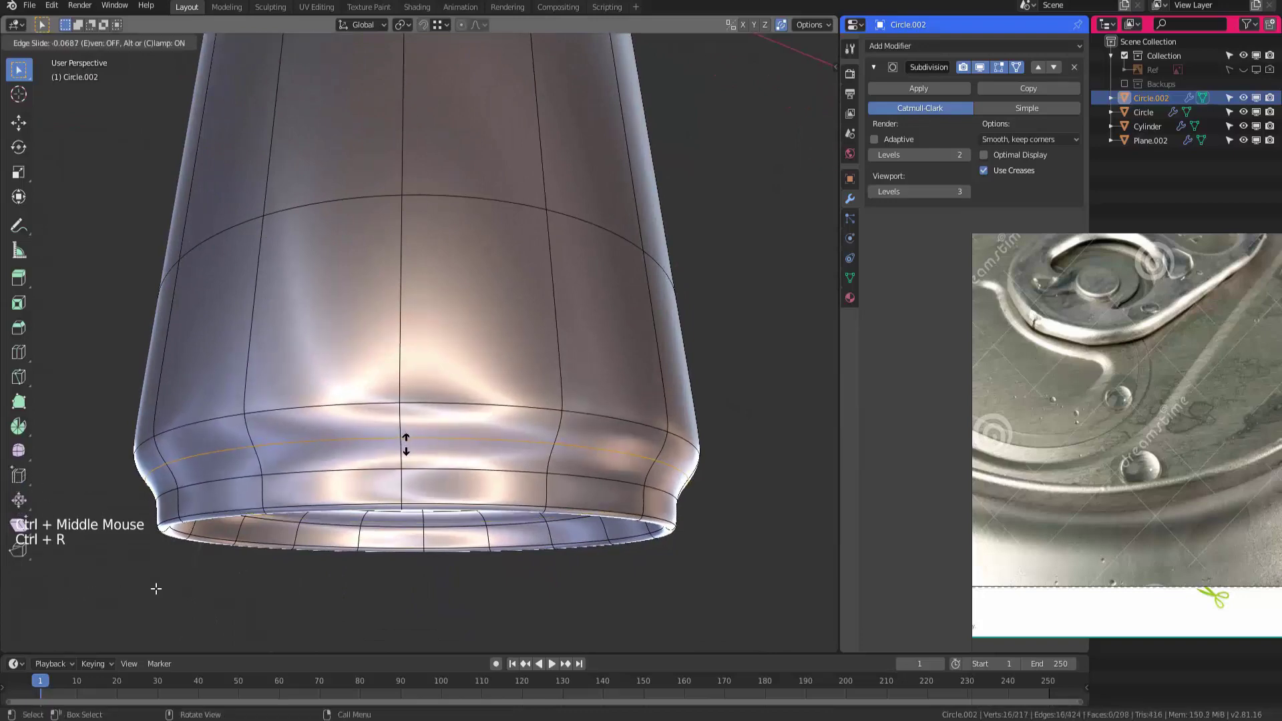
pyautogui.rightClick(156, 588)
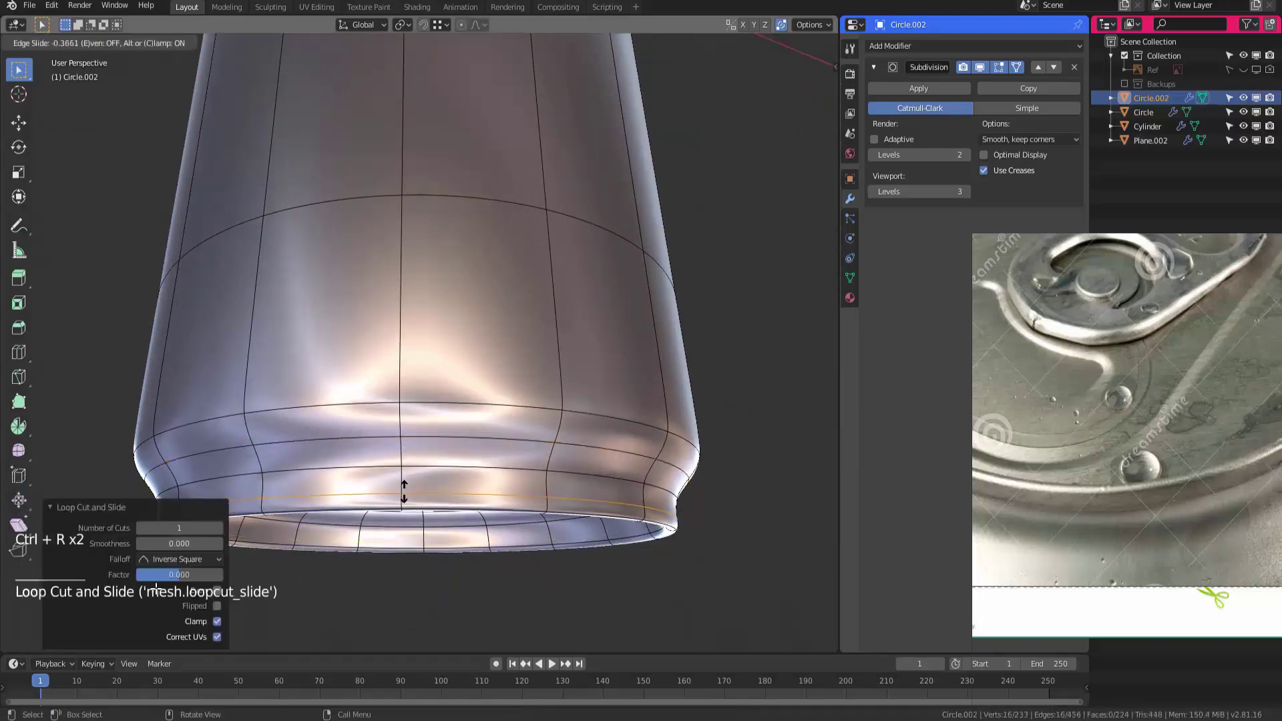
pyautogui.moveTo(404, 491); pyautogui.dragTo(400, 461, button='middle')
# Raise the outer edge loop of the can's recessed underside 0.114 m along Z, leave Edit Mode and deselect everything
pyautogui.keyDown('alt'); pyautogui.click(229, 430); pyautogui.keyUp('alt')
pyautogui.moveTo(229, 429); pyautogui.dragTo(241, 414, button='middle')
pyautogui.press('g')
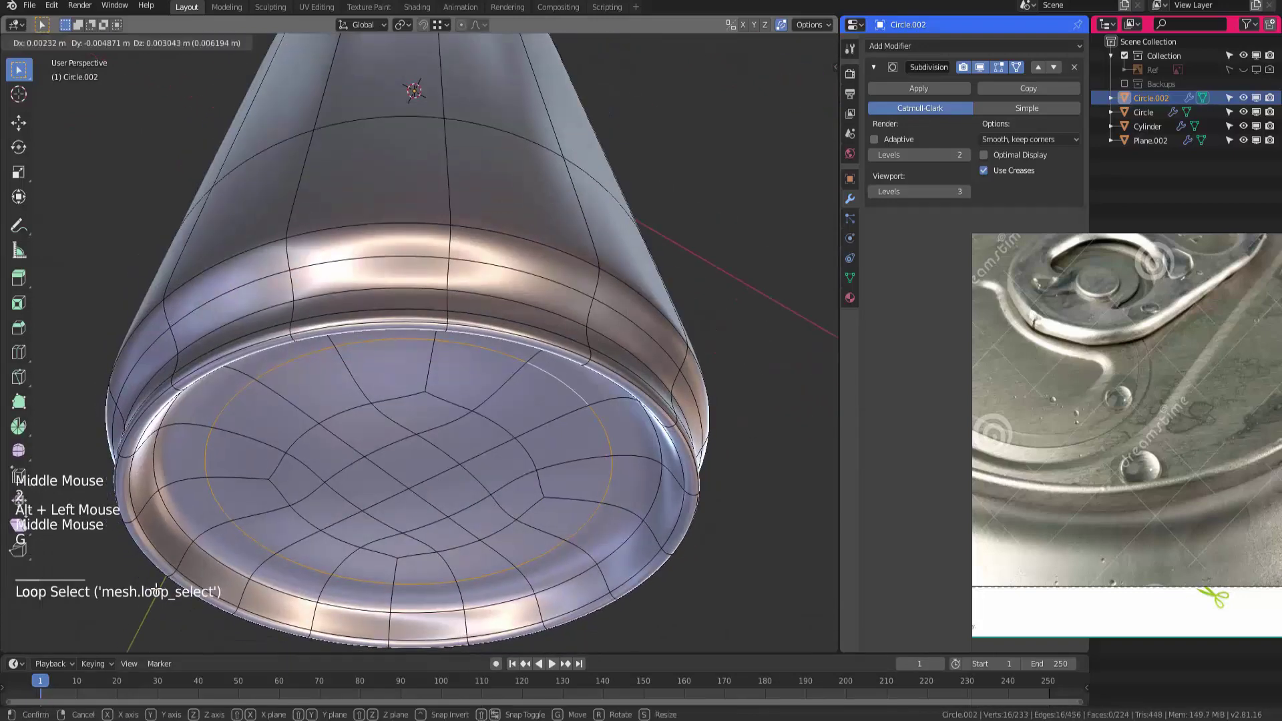
pyautogui.middleClick(156, 589)
pyautogui.click(157, 589)
pyautogui.moveTo(157, 589); pyautogui.dragTo(157, 589, button='middle')
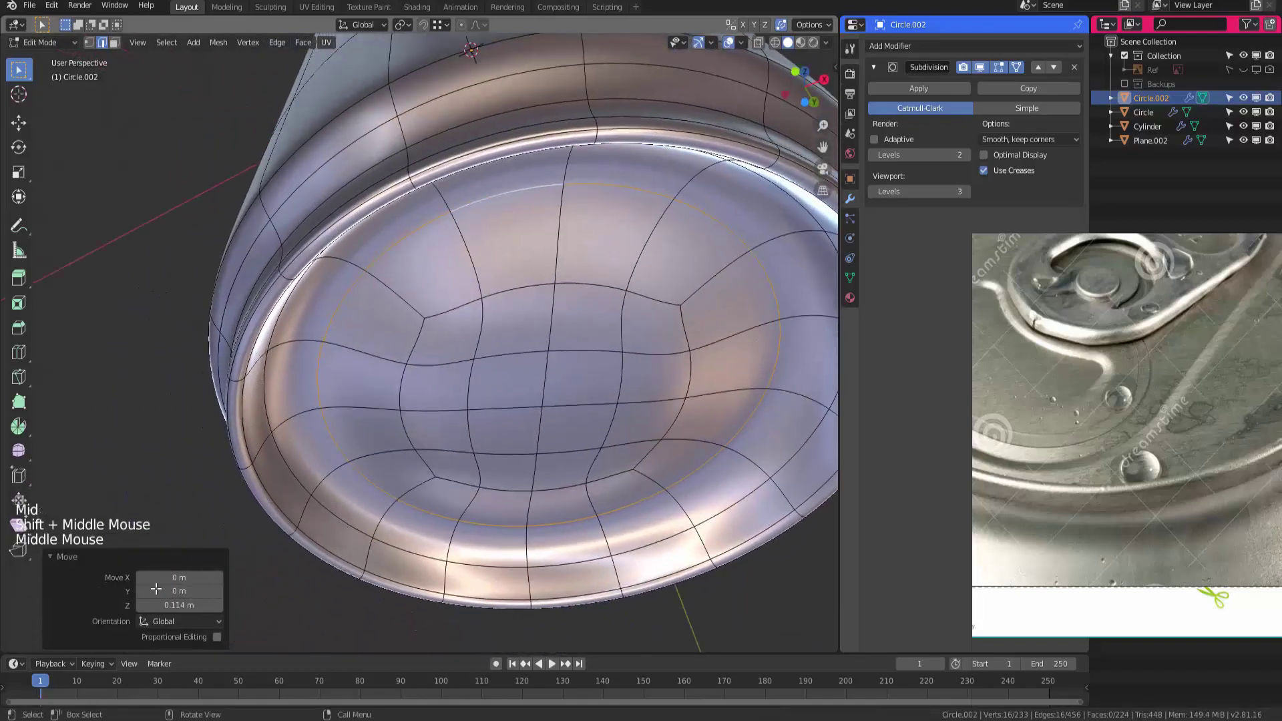
pyautogui.click(254, 449)
pyautogui.press('Tab')
pyautogui.keyDown('ctrl'); pyautogui.moveTo(255, 450); pyautogui.dragTo(254, 427, button='middle'); pyautogui.keyUp('ctrl')
pyautogui.moveTo(156, 589); pyautogui.dragTo(156, 589, button='middle')
pyautogui.hotkey('alt', 'a')
# Tilt the pull tab 1.5° about the global X axis
pyautogui.hotkey('ctrl', 'space')
pyautogui.keyDown('ctrl'); pyautogui.moveTo(156, 589); pyautogui.dragTo(156, 589, button='middle'); pyautogui.keyUp('ctrl')
pyautogui.moveTo(157, 589); pyautogui.dragTo(156, 589, button='middle')
pyautogui.keyDown('shift'); pyautogui.moveTo(156, 589); pyautogui.dragTo(156, 589, button='middle'); pyautogui.keyUp('shift')
pyautogui.click(157, 589)
pyautogui.keyDown('shift'); pyautogui.moveTo(157, 589); pyautogui.dragTo(156, 589, button='middle'); pyautogui.keyUp('shift')
pyautogui.press('KP_Decimal')
pyautogui.keyDown('ctrl'); pyautogui.moveTo(157, 589); pyautogui.dragTo(157, 589, button='middle'); pyautogui.keyUp('ctrl')
pyautogui.press('r')
pyautogui.press('x')
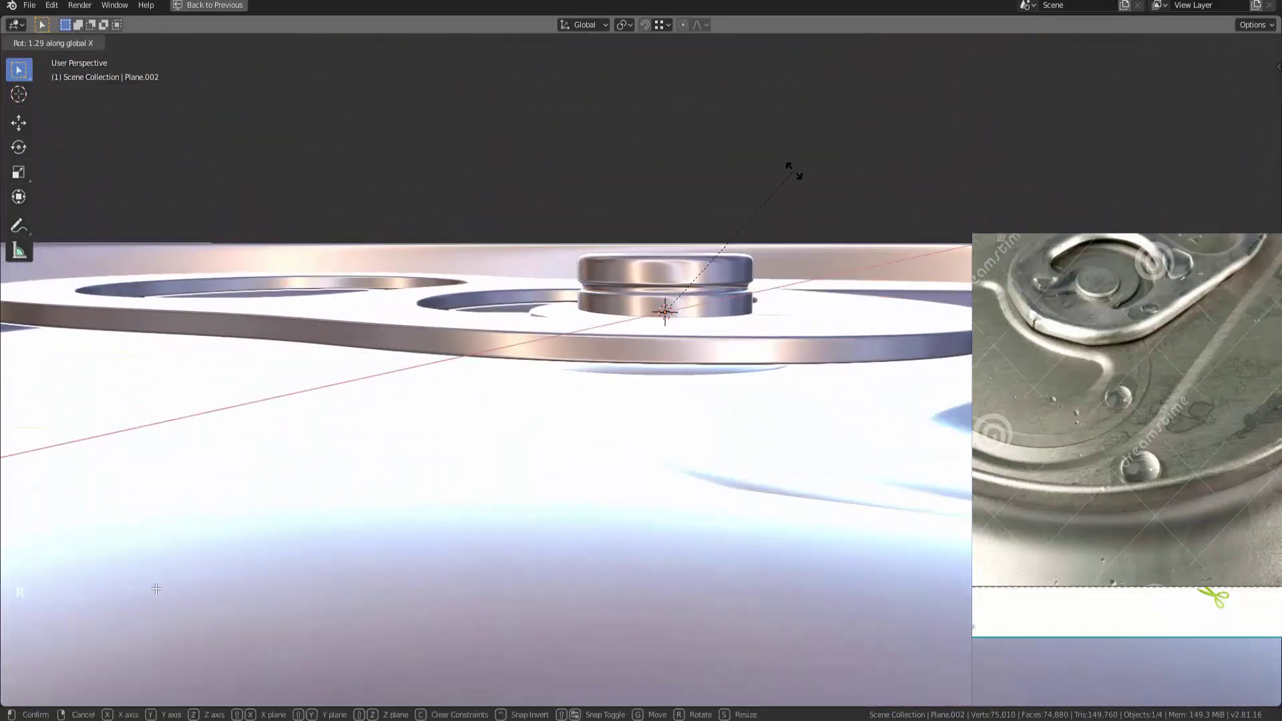
pyautogui.press('Return')
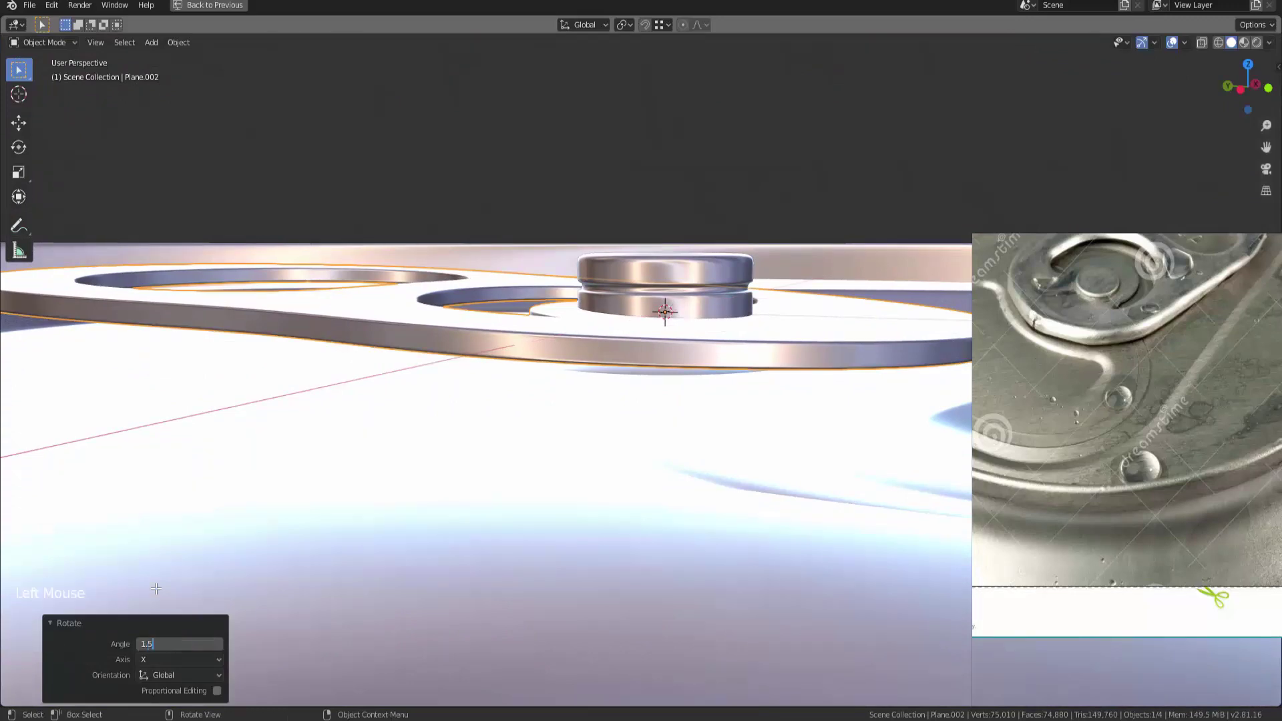
pyautogui.press('Return')
# Adjust the pull tab's height on the lid with small moves along Z, and deselect it
pyautogui.click(156, 589)
pyautogui.keyDown('shift'); pyautogui.moveTo(156, 589); pyautogui.dragTo(156, 589, button='middle'); pyautogui.keyUp('shift')
pyautogui.press('g')
pyautogui.press('z')
pyautogui.click(157, 589)
pyautogui.press('g')
pyautogui.press('z')
pyautogui.click(156, 589)
pyautogui.hotkey('alt', 'a')
# Move all four can objects into a new collection named Can
pyautogui.moveTo(156, 589); pyautogui.dragTo(156, 589, button='middle')
pyautogui.scroll(-3, 156, 589)
pyautogui.keyDown('ctrl'); pyautogui.moveTo(156, 589); pyautogui.dragTo(156, 589, button='middle'); pyautogui.keyUp('ctrl')
pyautogui.hotkey('ctrl', 'space')
pyautogui.moveTo(157, 589); pyautogui.dragTo(157, 589, button='middle')
pyautogui.keyDown('shift'); pyautogui.moveTo(157, 589); pyautogui.dragTo(157, 589, button='middle'); pyautogui.keyUp('shift')
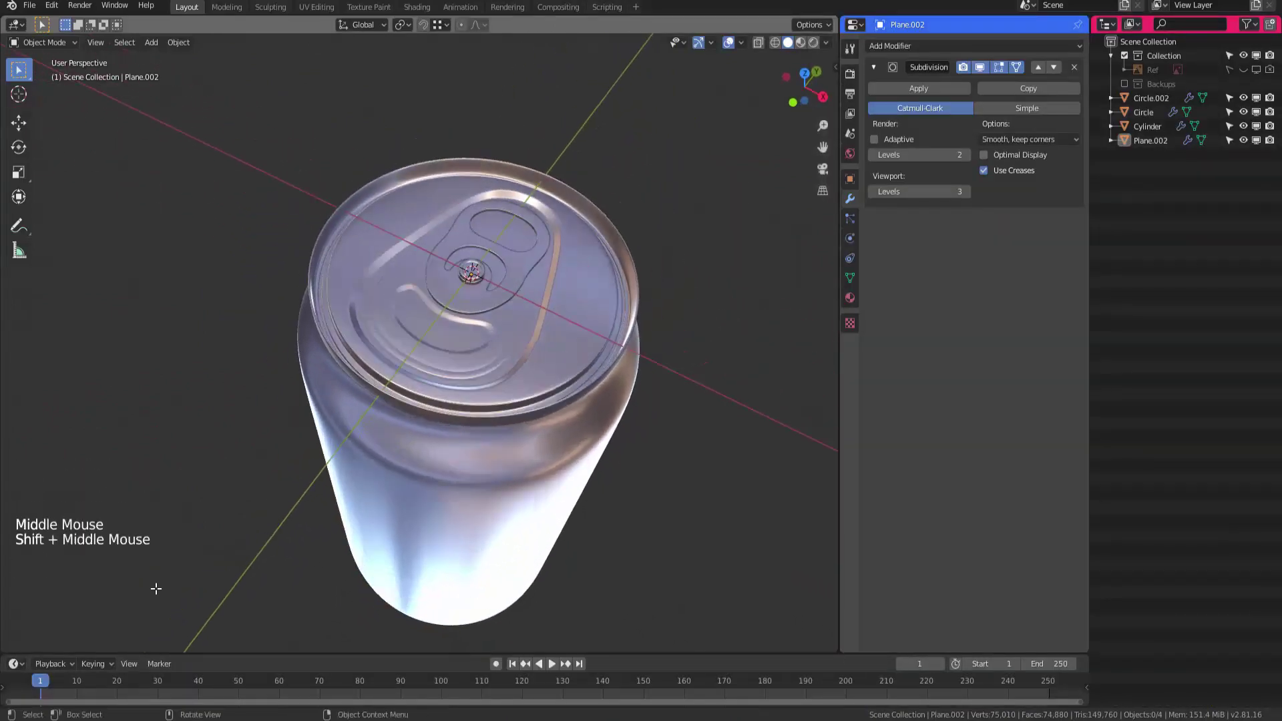
pyautogui.moveTo(156, 589); pyautogui.dragTo(505, 294)
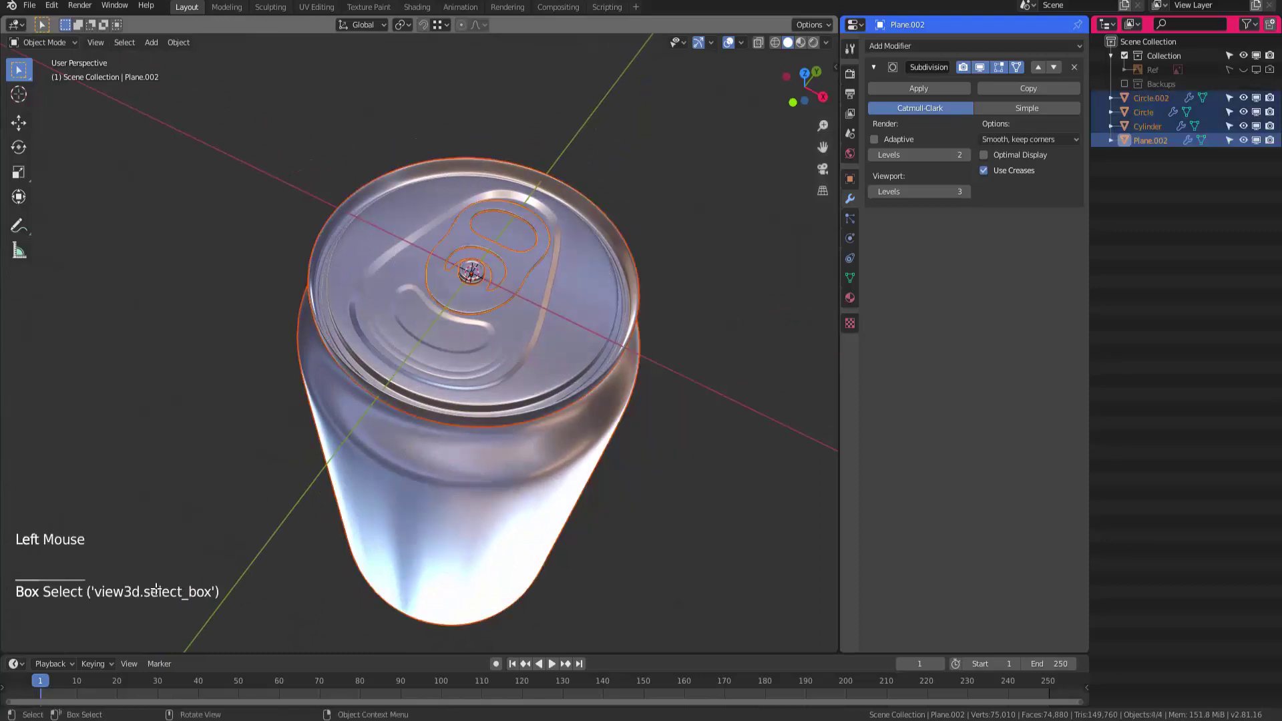
pyautogui.keyDown('shift'); pyautogui.moveTo(157, 589); pyautogui.dragTo(156, 589, button='middle'); pyautogui.keyUp('shift')
pyautogui.press('m')
pyautogui.press('Return')
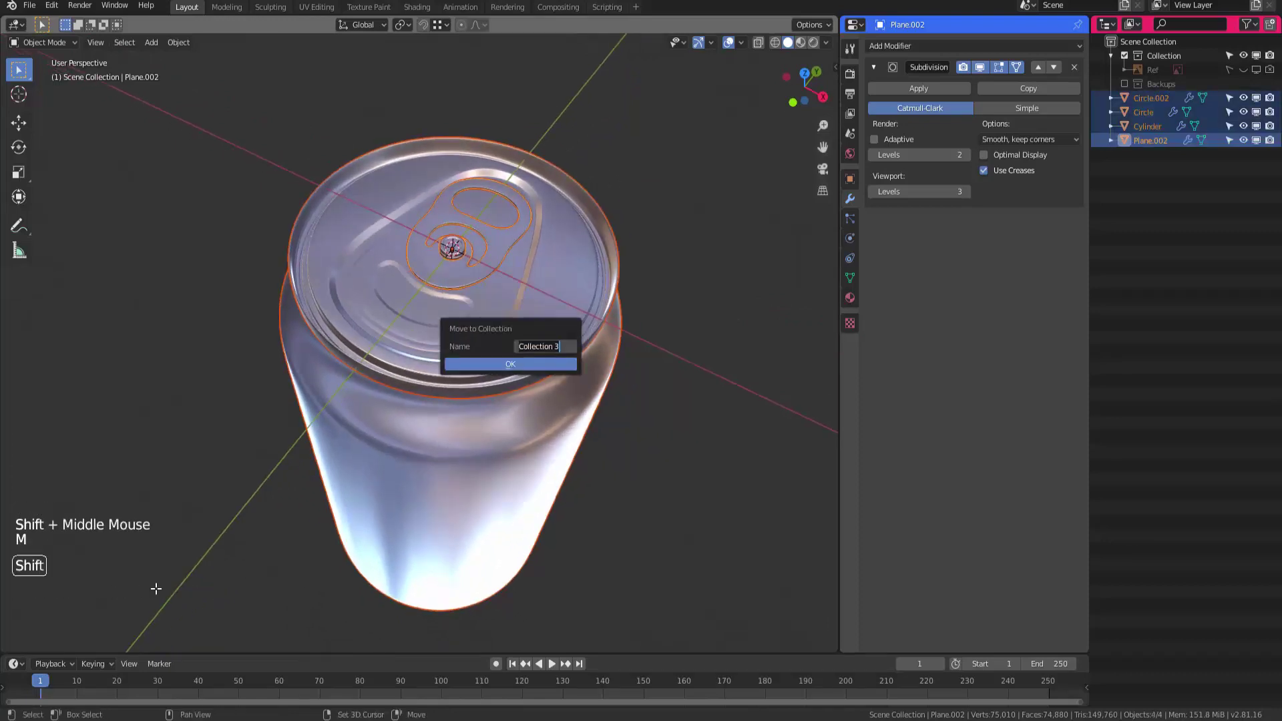
pyautogui.press('Return')
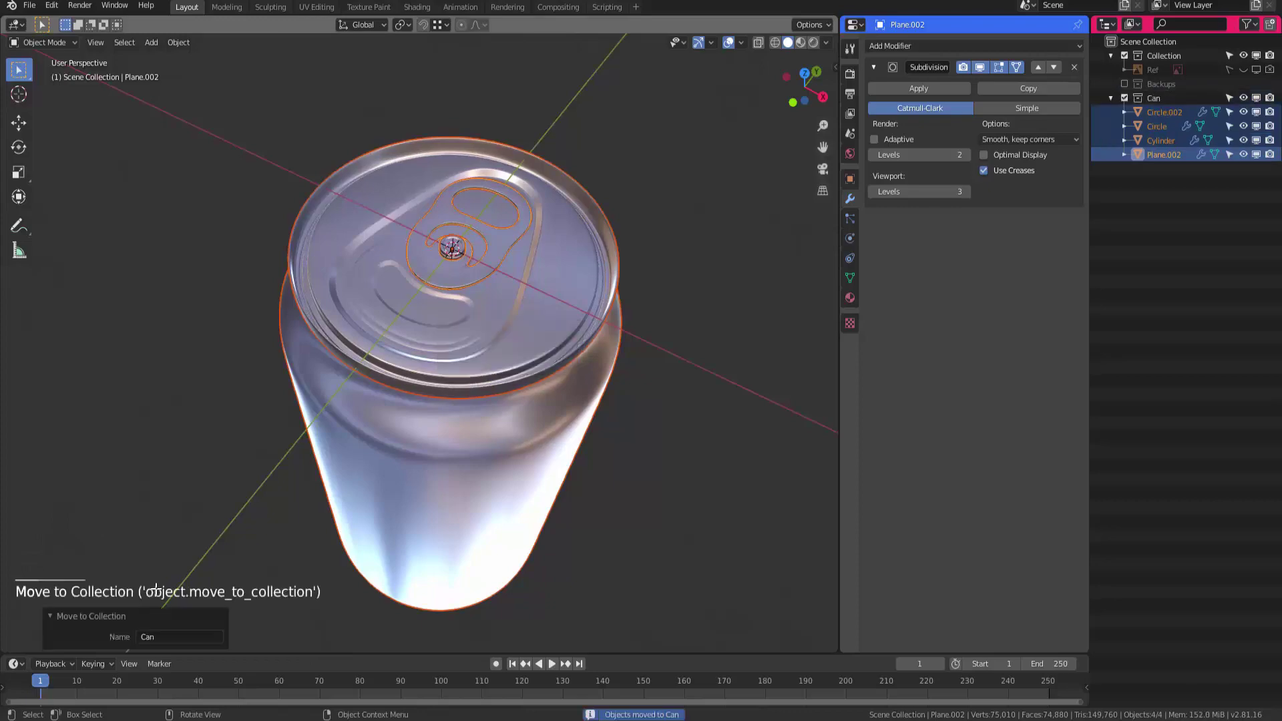
pyautogui.moveTo(156, 589); pyautogui.dragTo(156, 589, button='middle')
pyautogui.click(156, 589)
pyautogui.hotkey('shift', 'a')
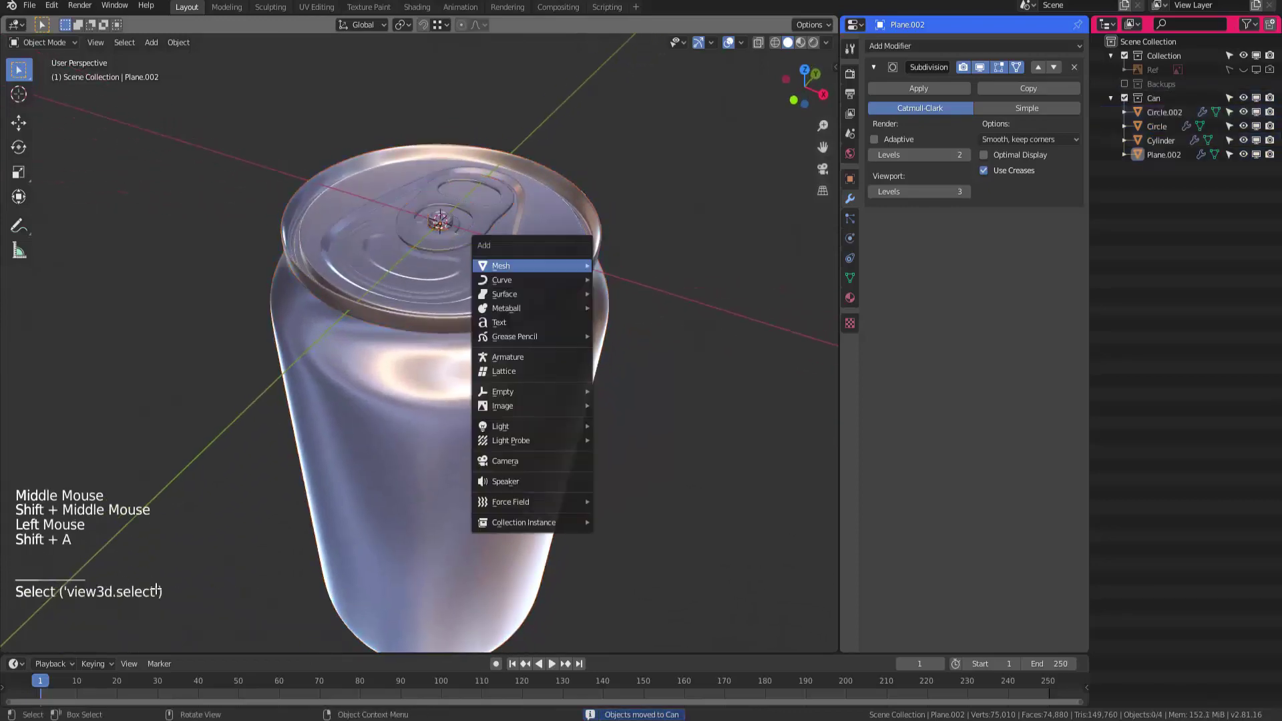
pyautogui.click(156, 589)
pyautogui.moveTo(157, 589); pyautogui.dragTo(156, 589, button='middle')
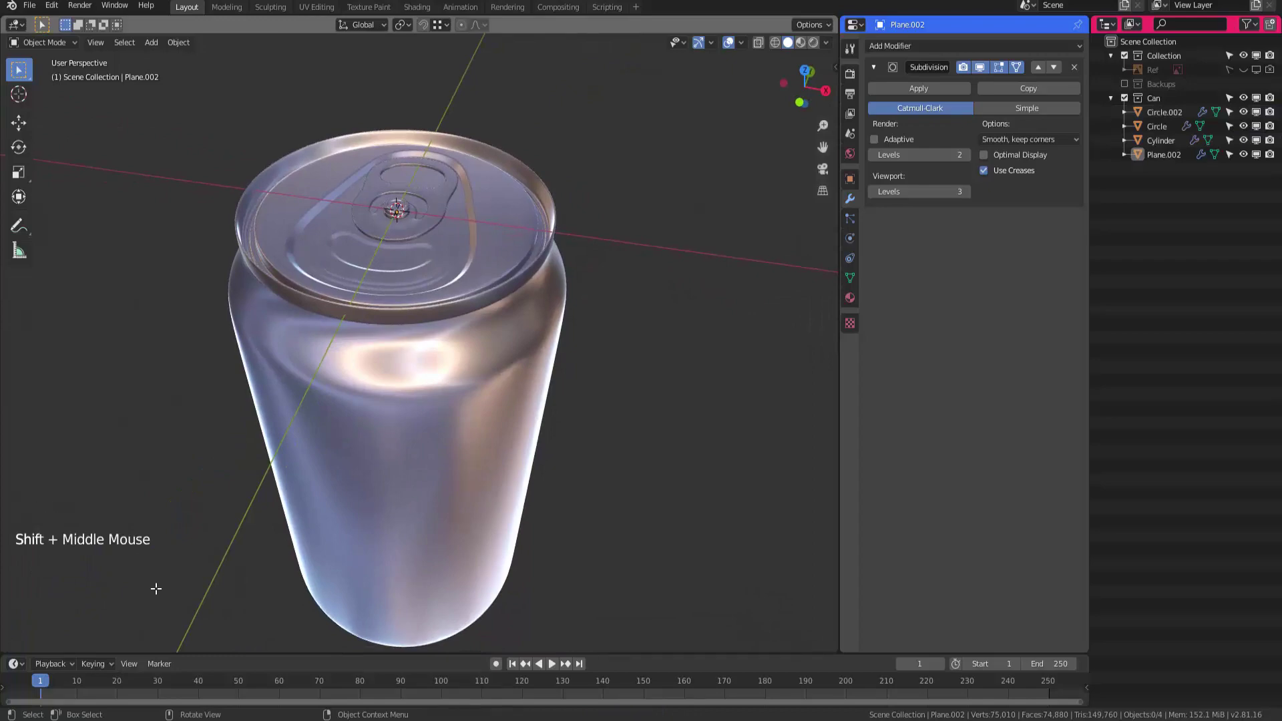
pyautogui.moveTo(156, 589); pyautogui.dragTo(156, 589)
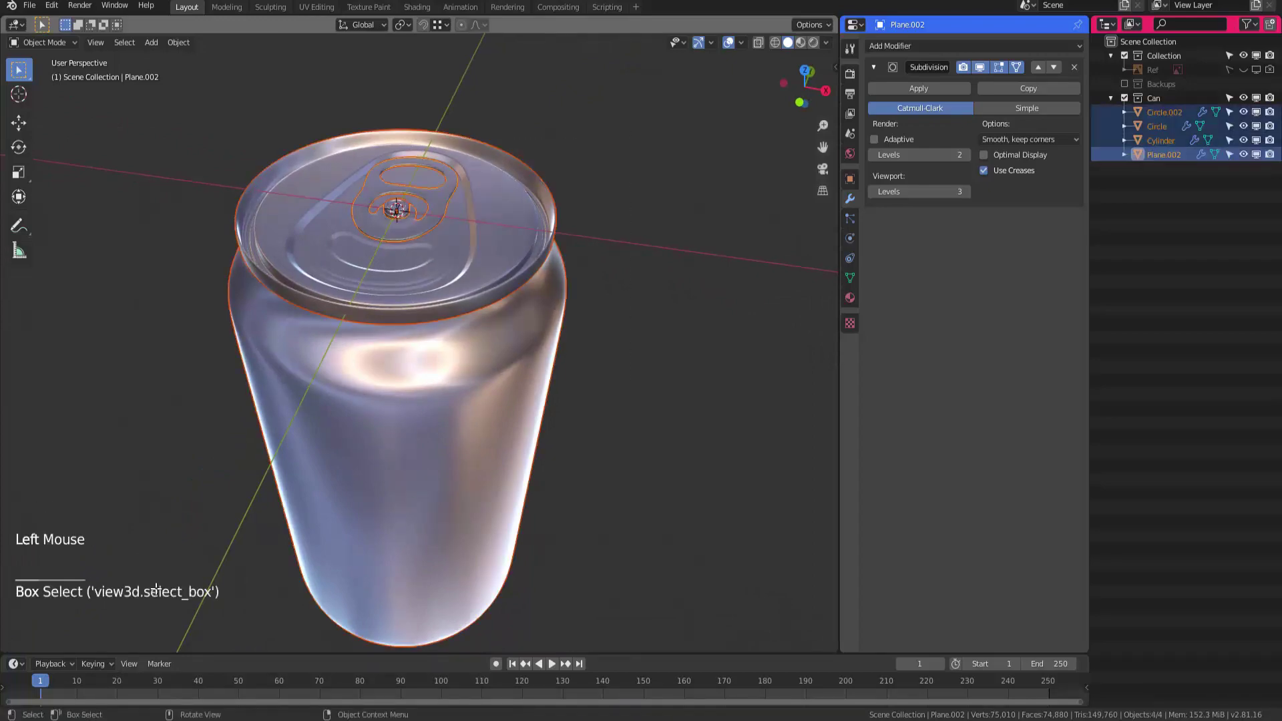
pyautogui.keyDown('shift'); pyautogui.moveTo(156, 589); pyautogui.dragTo(156, 589, button='middle'); pyautogui.keyUp('shift')
pyautogui.press('r')
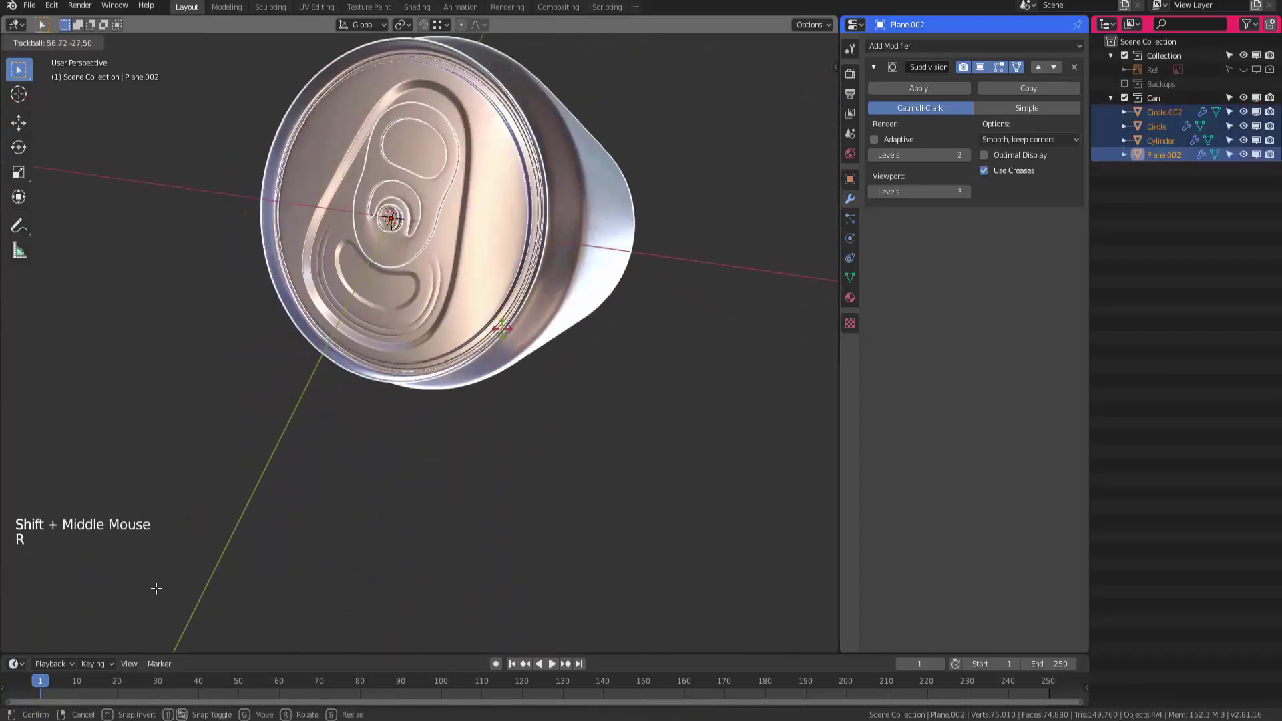
pyautogui.press('Escape')
# Add a Plain Axes empty at the world origin and move it into the Can collection
pyautogui.keyDown('shift'); pyautogui.moveTo(156, 589); pyautogui.dragTo(156, 589, button='middle'); pyautogui.keyUp('shift')
pyautogui.hotkey('shift', 'a')
pyautogui.moveTo(447, 350)
pyautogui.click(573, 349)
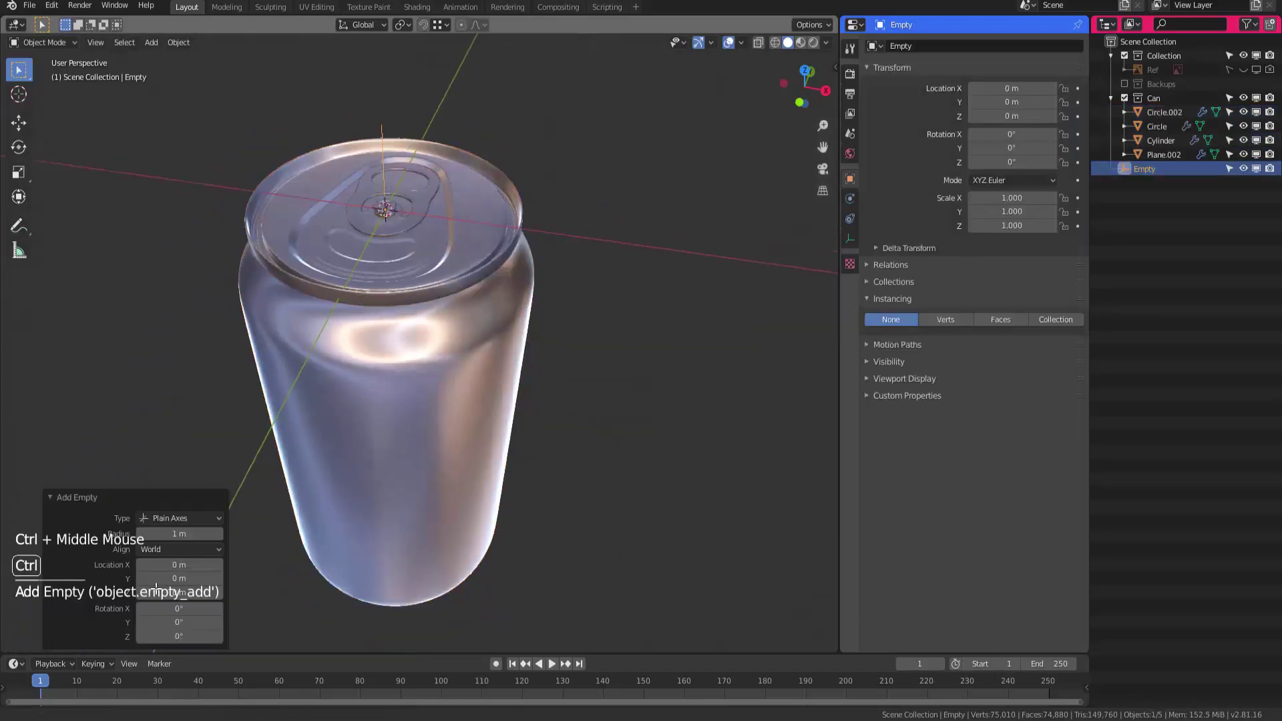
pyautogui.press('m')
pyautogui.click(554, 254)
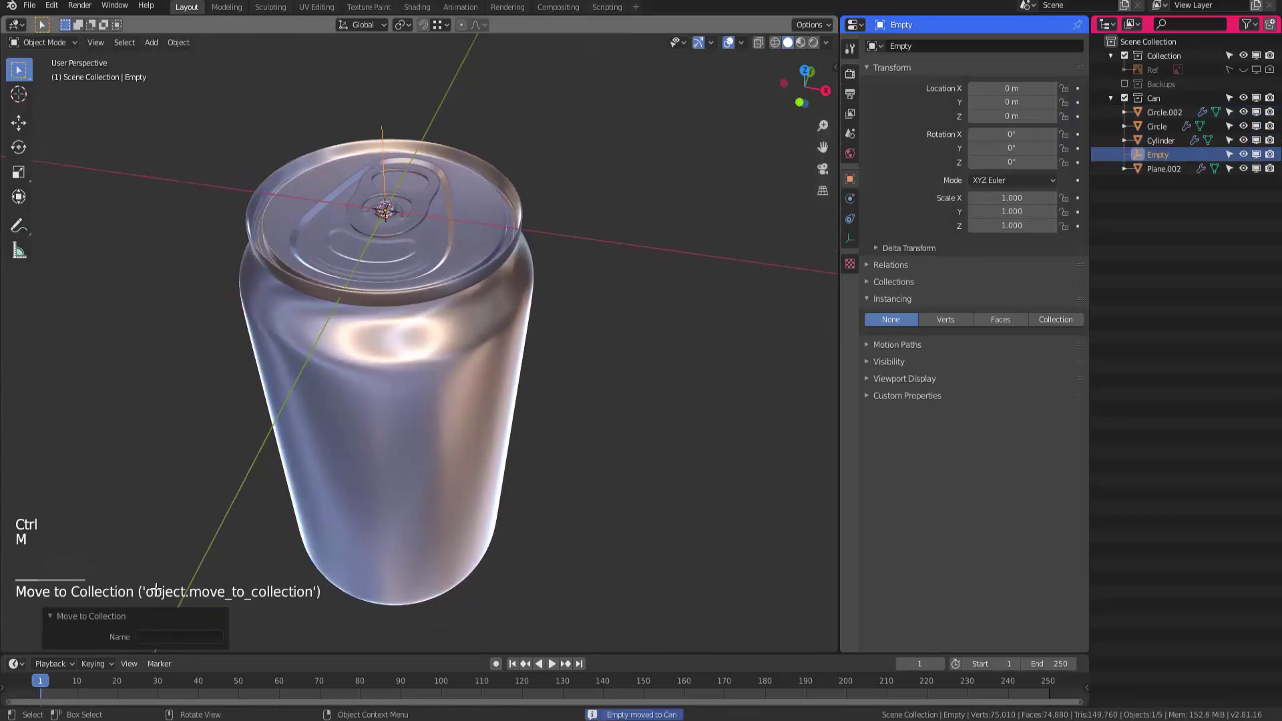
# Scale the empty to 2.469 and lower it about 6.49 m along Z, snapped to the can's bottom edge
pyautogui.press('s')
pyautogui.click(725, 265)
pyautogui.moveTo(156, 589); pyautogui.dragTo(156, 589, button='middle')
pyautogui.press('KP_1')
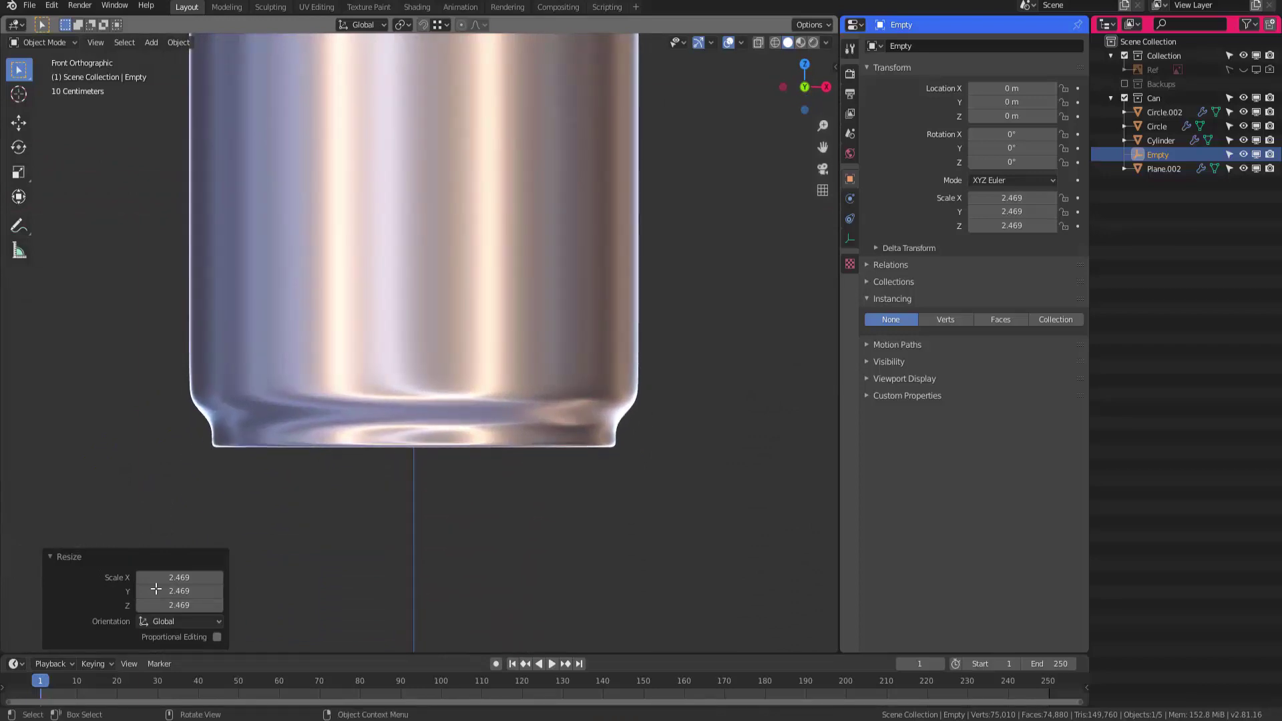
pyautogui.press('g')
pyautogui.press('z')
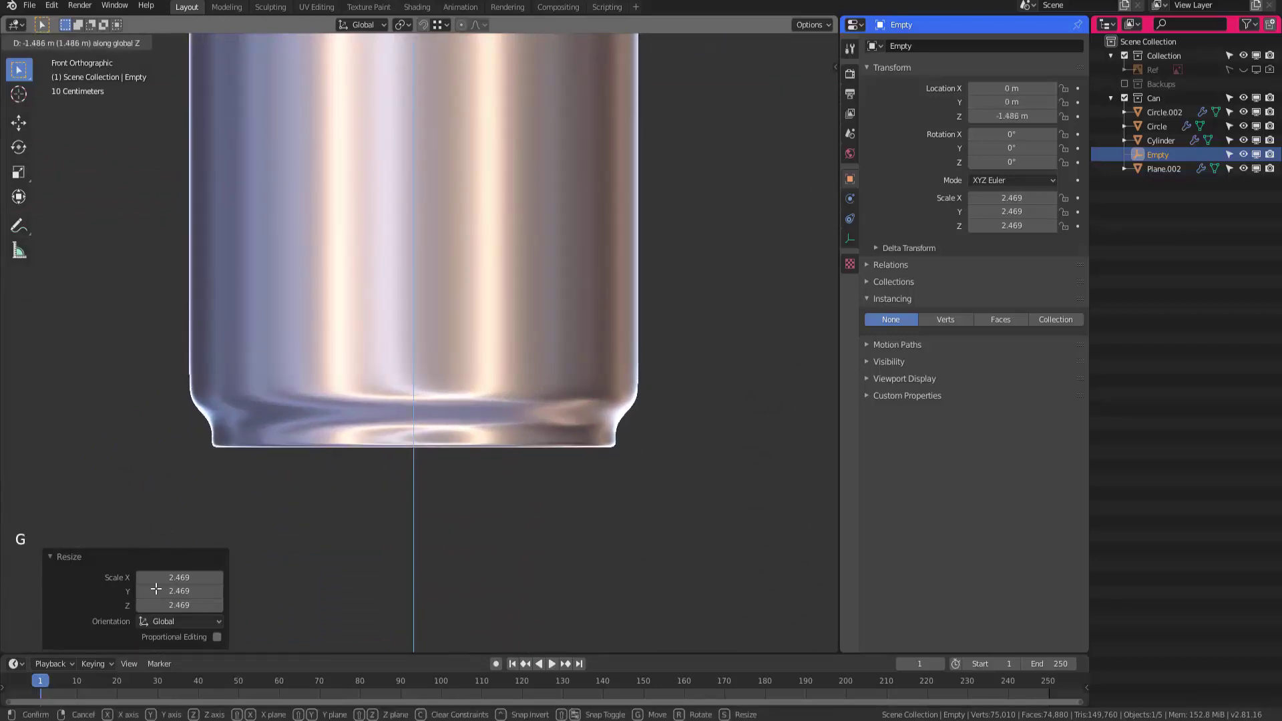
pyautogui.press('ctrl')
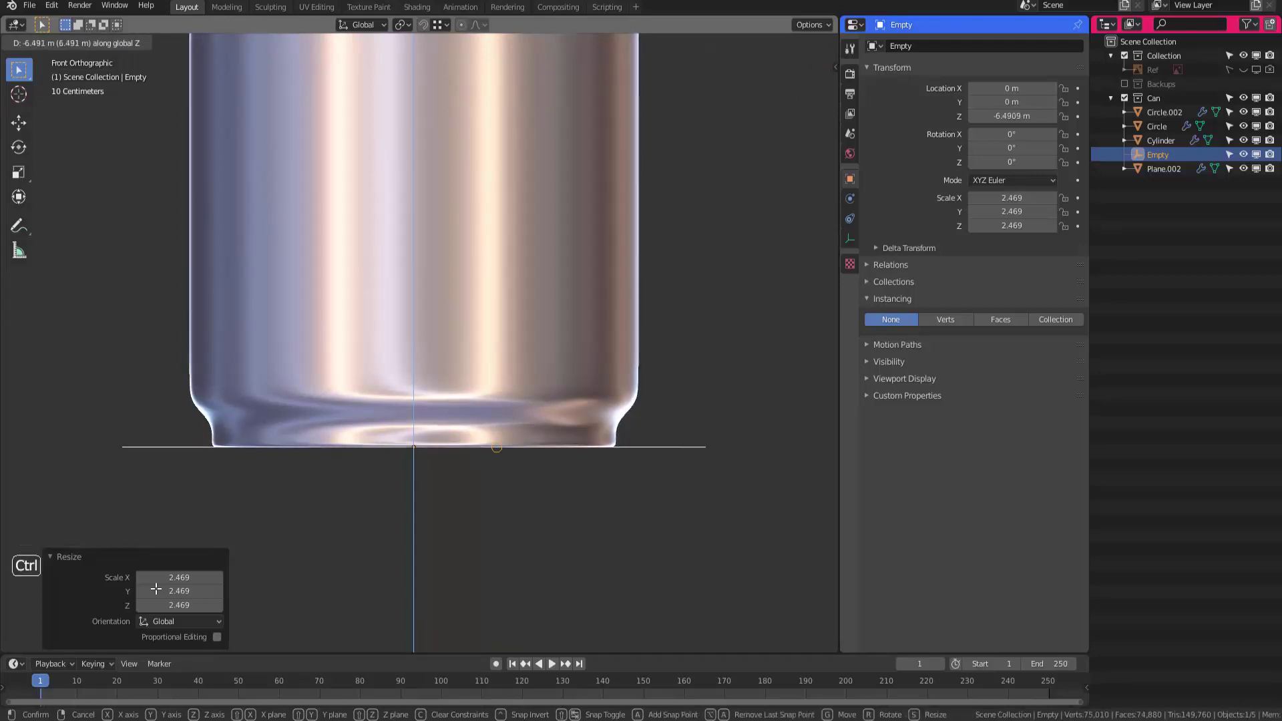
pyautogui.click(156, 588)
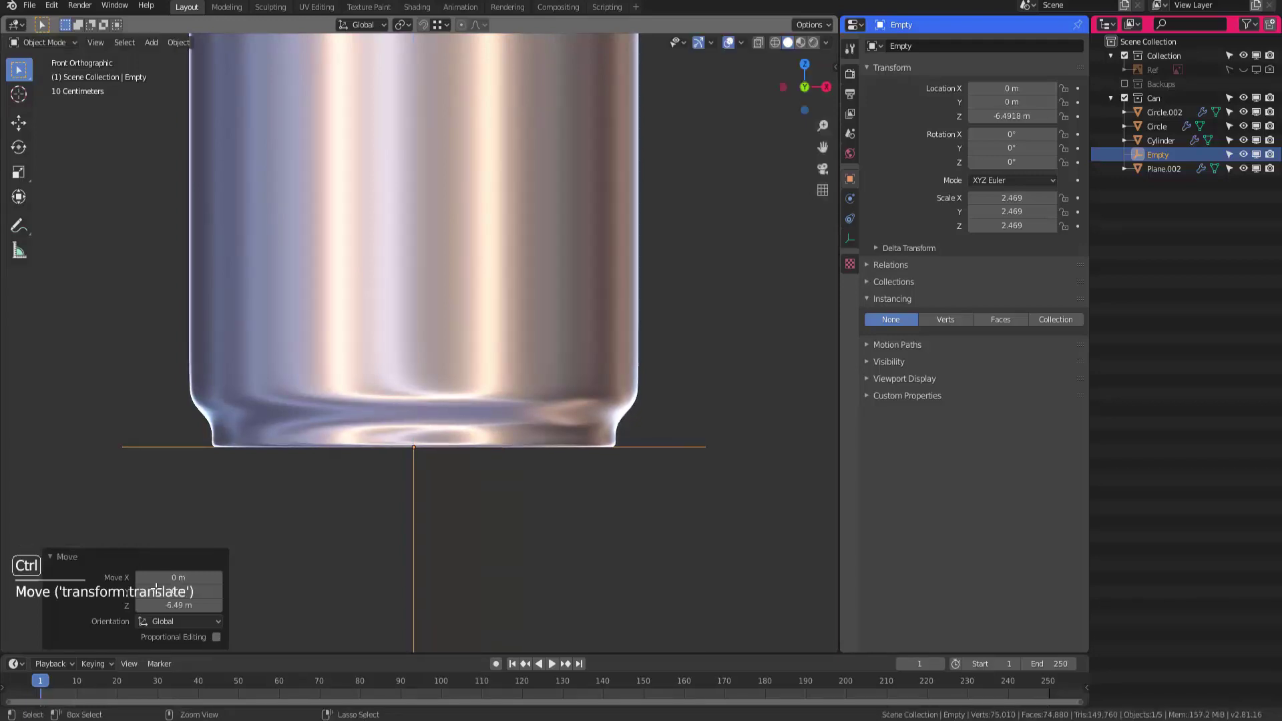
pyautogui.moveTo(155, 588)
pyautogui.keyDown('ctrl'); pyautogui.mouseDown(button='middle')
pyautogui.moveTo(156, 601)
pyautogui.moveTo(160, 580)
pyautogui.mouseUp(button='middle'); pyautogui.keyUp('ctrl')
# Parent the four can objects to the empty with Object (Keep Transform) and leave only the empty selected
pyautogui.click(156, 588)
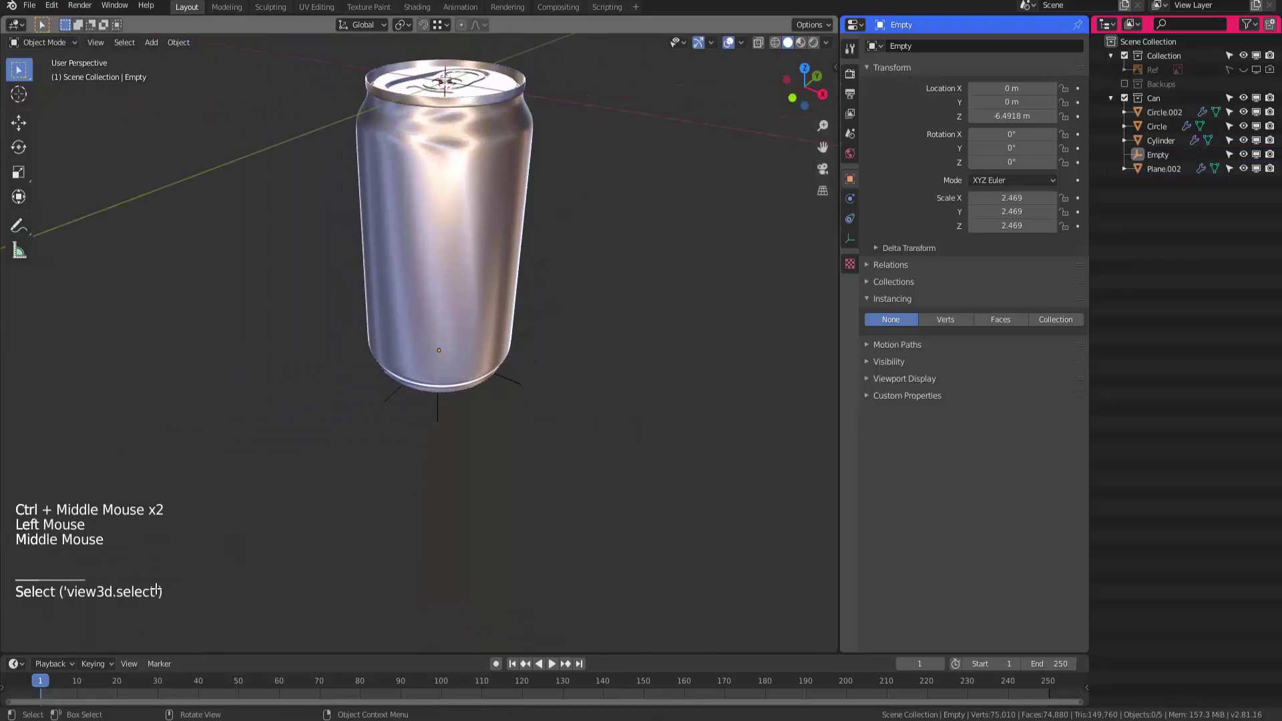
pyautogui.moveTo(308, 50); pyautogui.dragTo(574, 174)
pyautogui.moveTo(156, 588); pyautogui.dragTo(170, 534, button='middle')
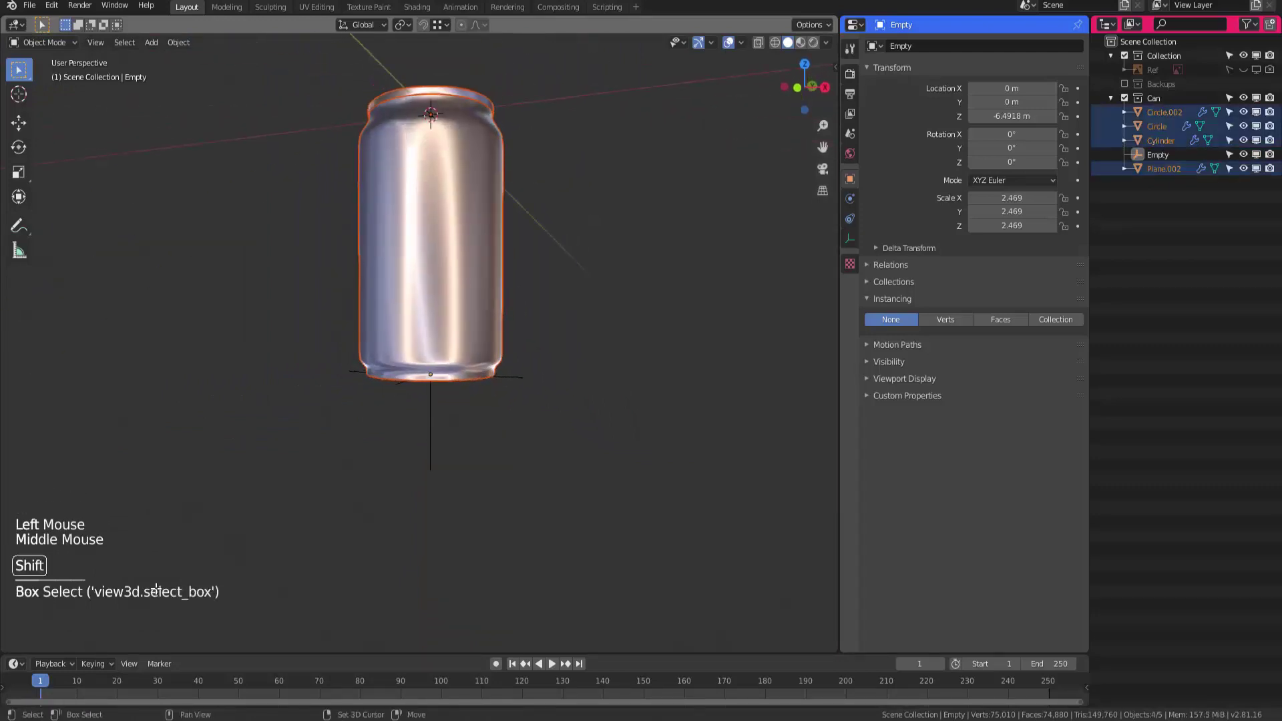
pyautogui.keyDown('shift'); pyautogui.click(155, 590); pyautogui.keyUp('shift')
pyautogui.moveTo(155, 589); pyautogui.dragTo(157, 589, button='middle')
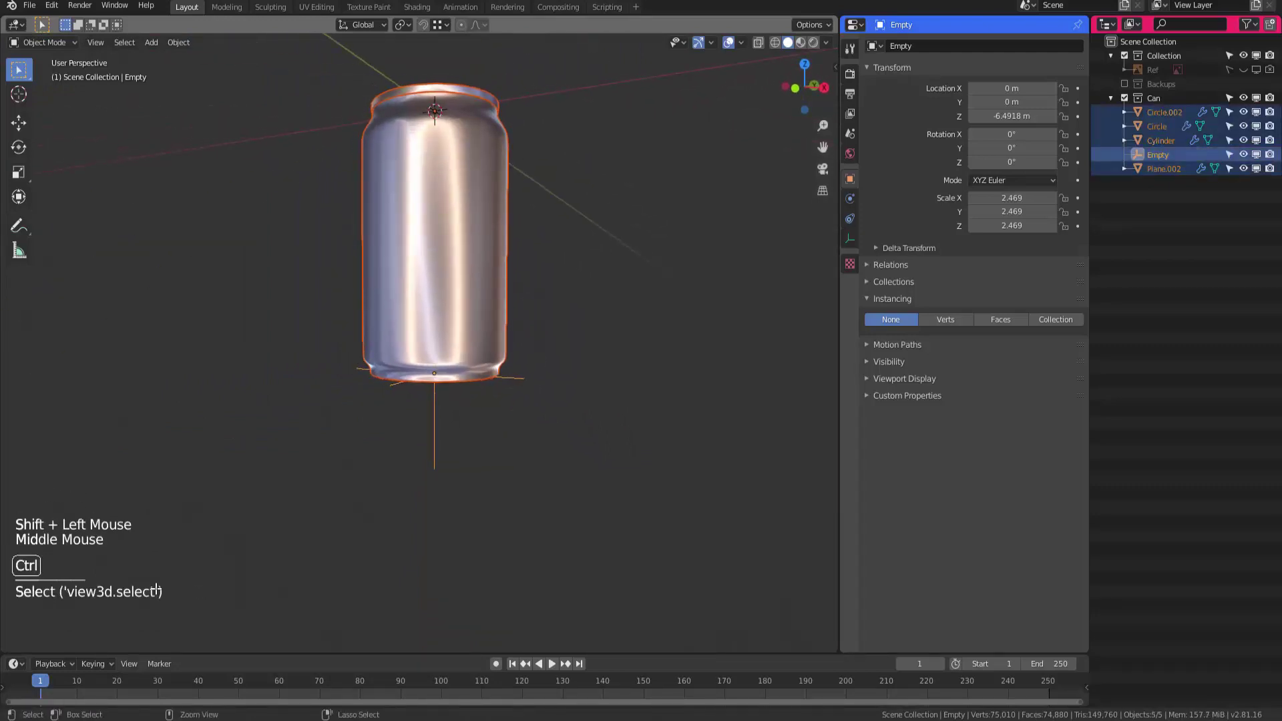
pyautogui.hotkey('ctrl', 'p')
pyautogui.press('Up')
pyautogui.press('Down')
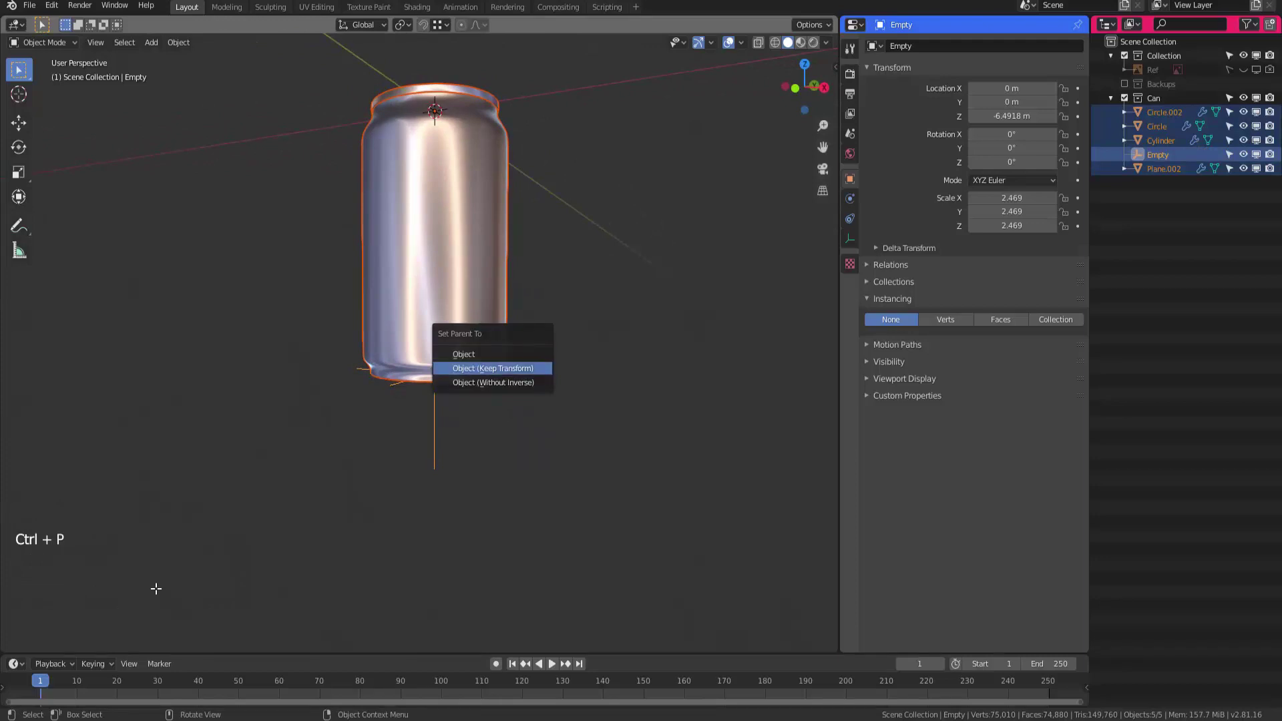
pyautogui.press('Return')
pyautogui.moveTo(155, 589); pyautogui.dragTo(156, 590, button='middle')
pyautogui.click(157, 590)
# Try moving and trackball-rotating the empty to test that the whole can follows it
pyautogui.press('g')
pyautogui.press('Escape')
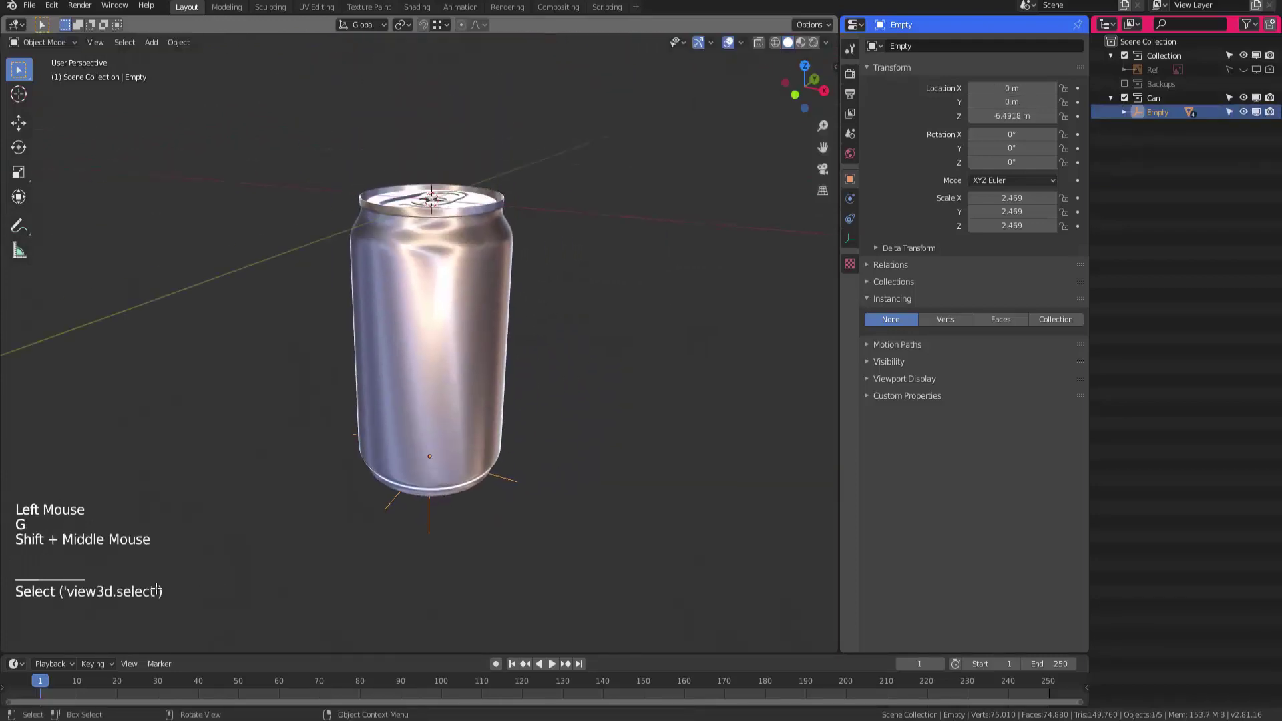
pyautogui.press('r')
pyautogui.press('r')
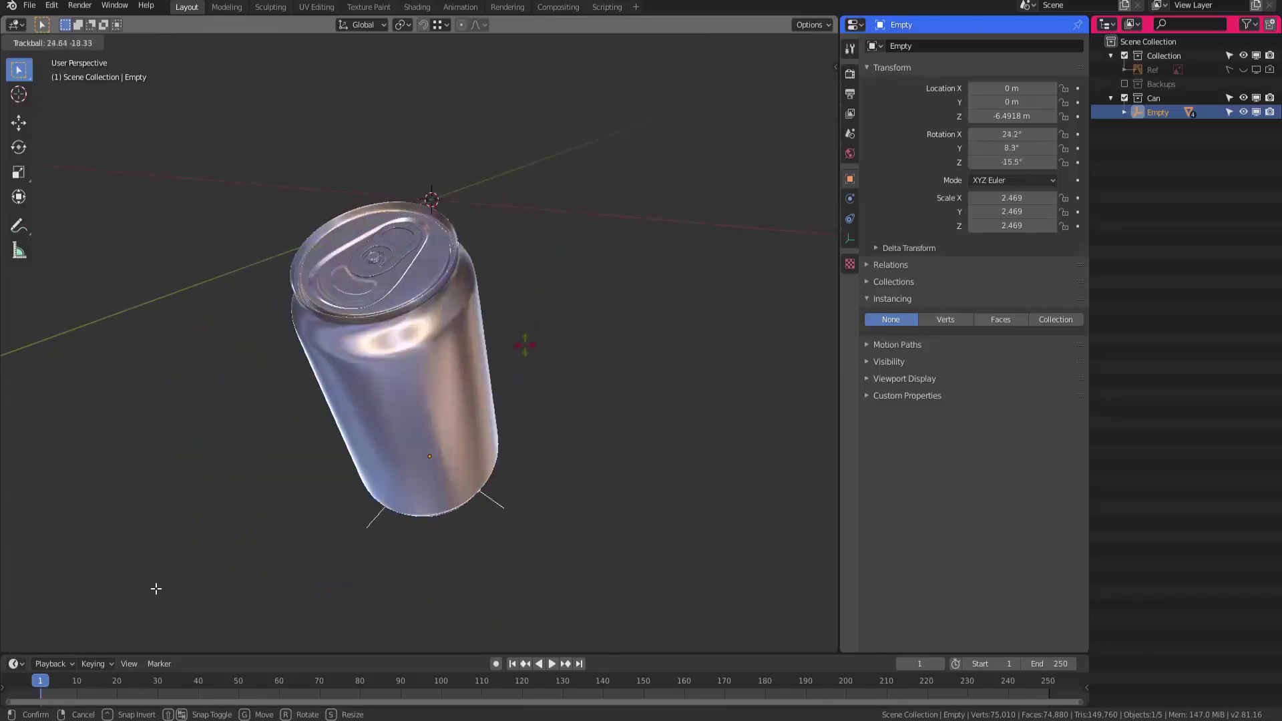
pyautogui.press('Escape')
# Clear the empty's location to stand the can on the world origin, and select the can body
pyautogui.keyDown('shift'); pyautogui.moveTo(156, 588); pyautogui.dragTo(156, 621, button='middle'); pyautogui.keyUp('shift')
pyautogui.hotkey('alt', 'g')
pyautogui.keyDown('shift'); pyautogui.moveTo(156, 460); pyautogui.dragTo(156, 581, button='middle'); pyautogui.keyUp('shift')
pyautogui.click(156, 589)
# Examine the assembled can from several angles in a maximized view and in wireframe shading
pyautogui.hotkey('ctrl', 'space')
pyautogui.moveTo(156, 589); pyautogui.dragTo(155, 581, button='middle')
pyautogui.keyDown('shift'); pyautogui.moveTo(155, 589); pyautogui.dragTo(155, 591, button='middle'); pyautogui.keyUp('shift')
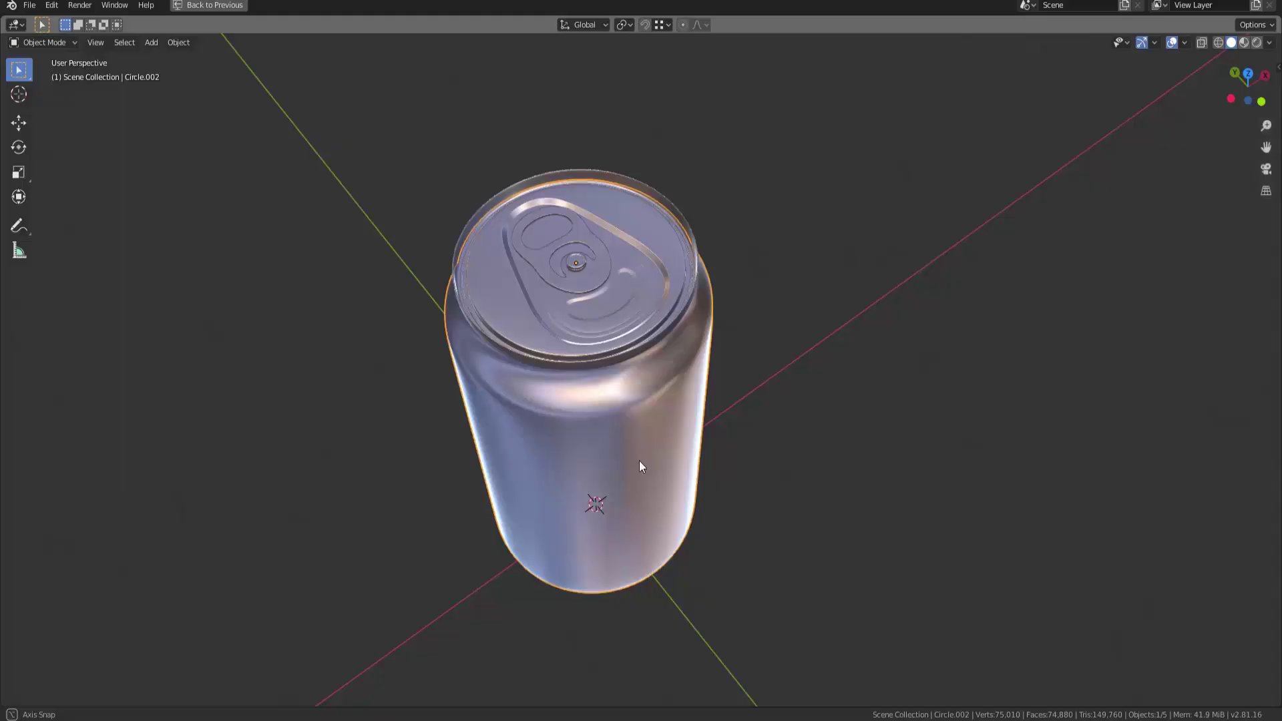
pyautogui.moveTo(639, 461)
pyautogui.mouseDown(button='middle')
pyautogui.moveTo(438, 419)
pyautogui.moveTo(464, 402)
pyautogui.moveTo(407, 380)
pyautogui.moveTo(437, 390)
pyautogui.moveTo(429, 417)
pyautogui.mouseUp(button='middle')
pyautogui.hotkey('ctrl', 'space')
pyautogui.scroll(3, 463, 402)
pyautogui.hotkey('shift', 'z')
pyautogui.hotkey('shift', 'z')
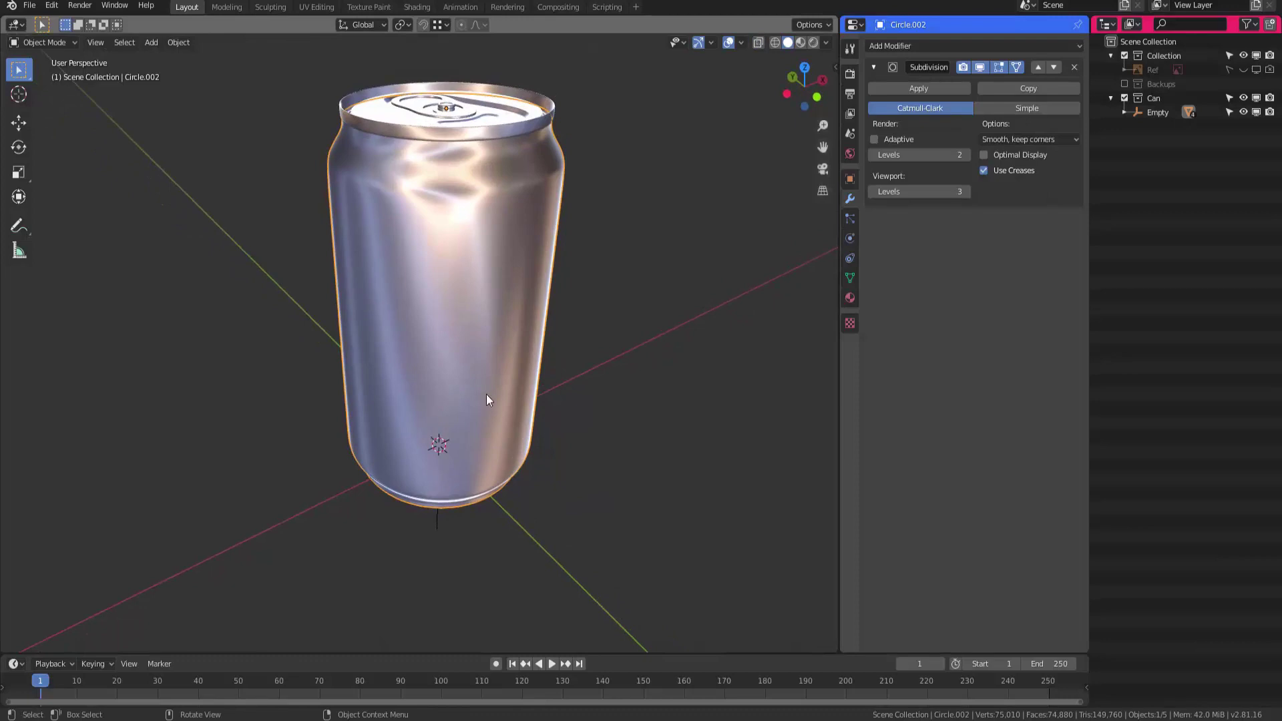
# Collapse the Can collection and create a new scene collection named Cloth Sim
pyautogui.click(1158, 181)
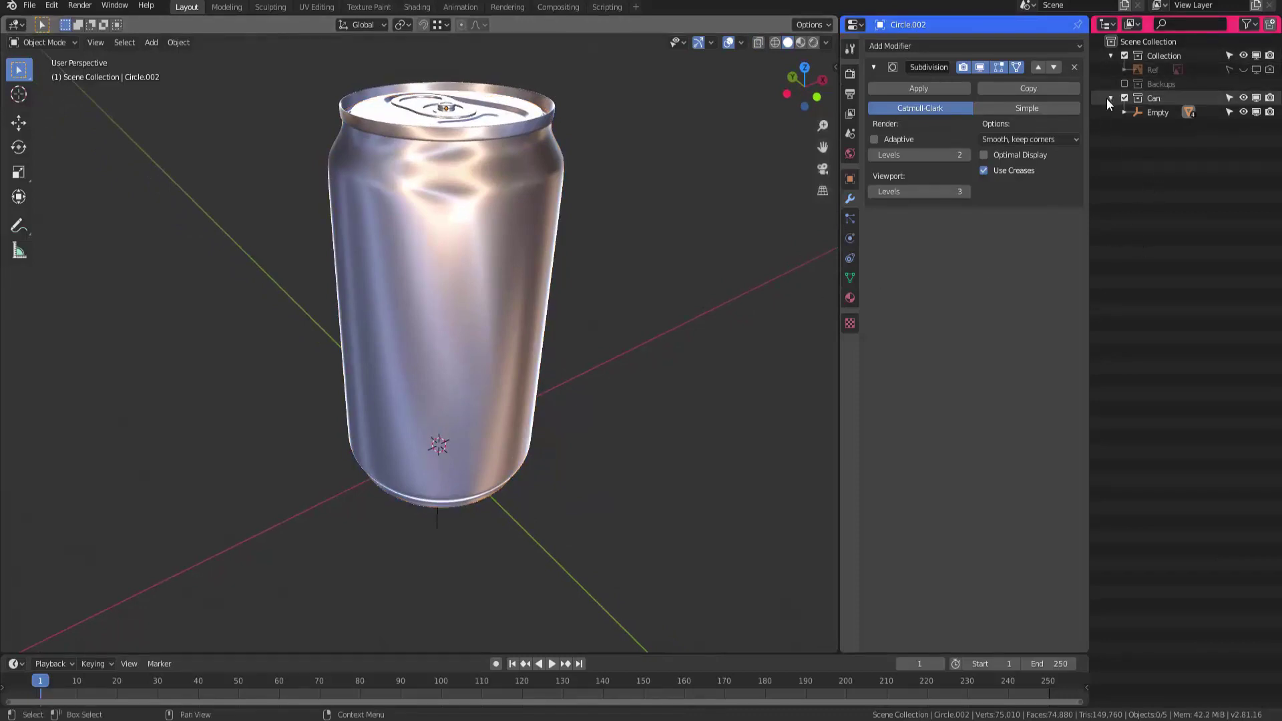
pyautogui.click(1111, 98)
pyautogui.press('c')
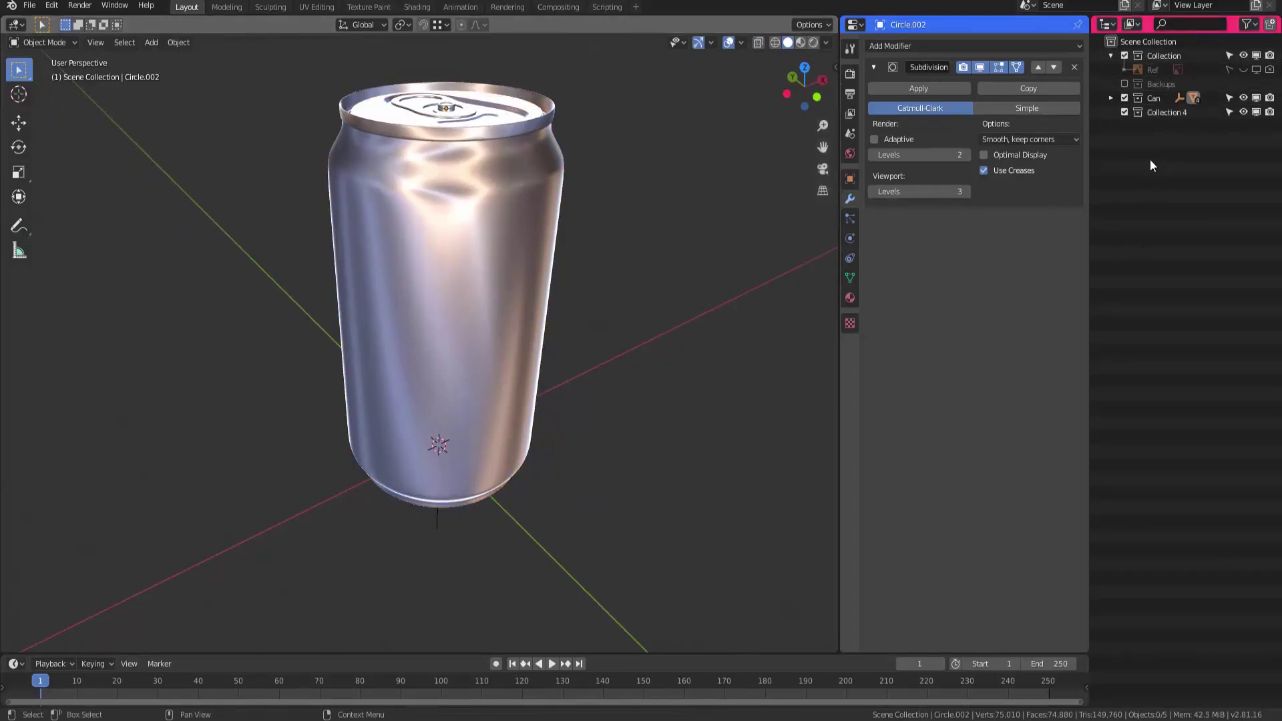
pyautogui.doubleClick(1164, 112)
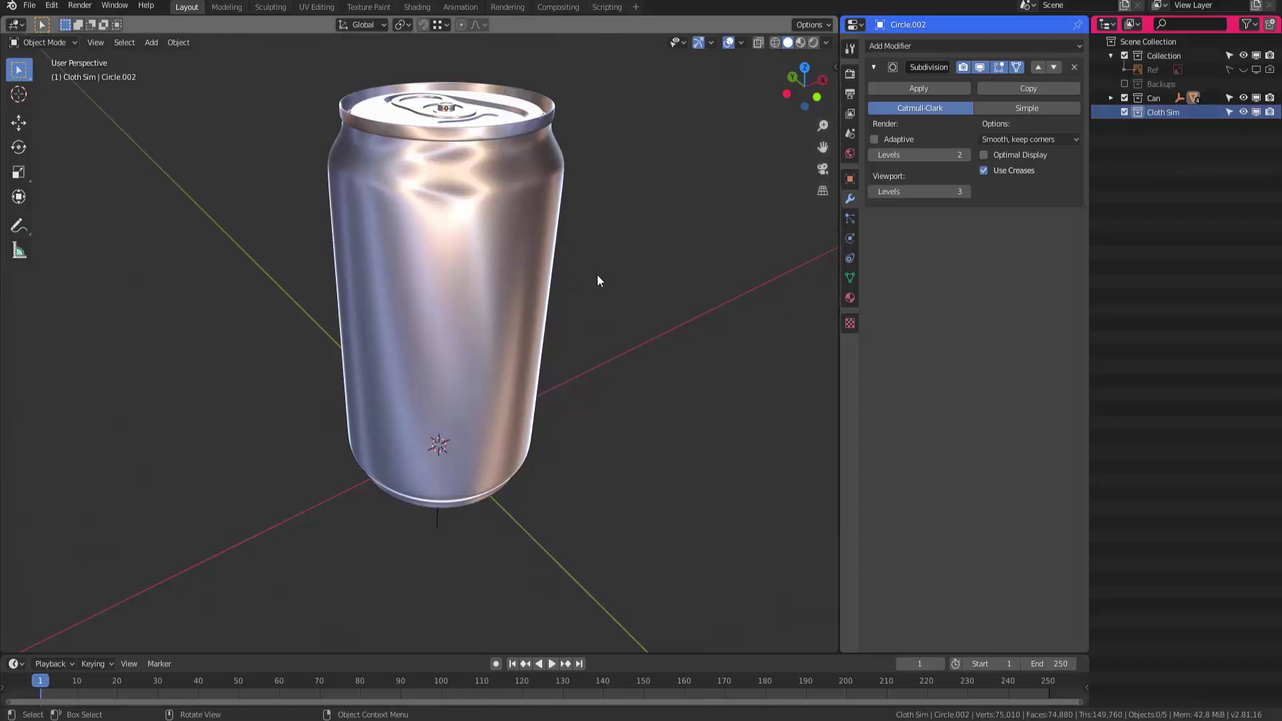
# Duplicate the can body in place without offsetting the copy
pyautogui.click(500, 292)
pyautogui.moveTo(500, 292); pyautogui.dragTo(447, 330, button='middle')
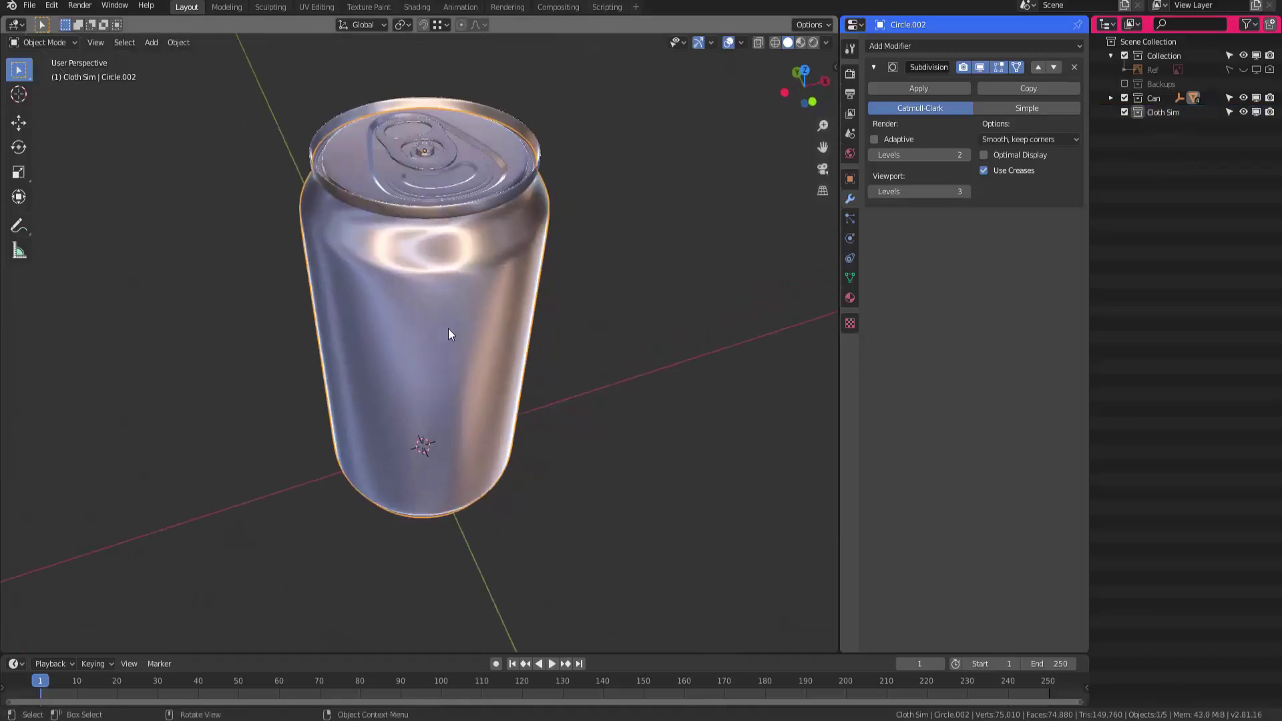
pyautogui.hotkey('shift', 'd')
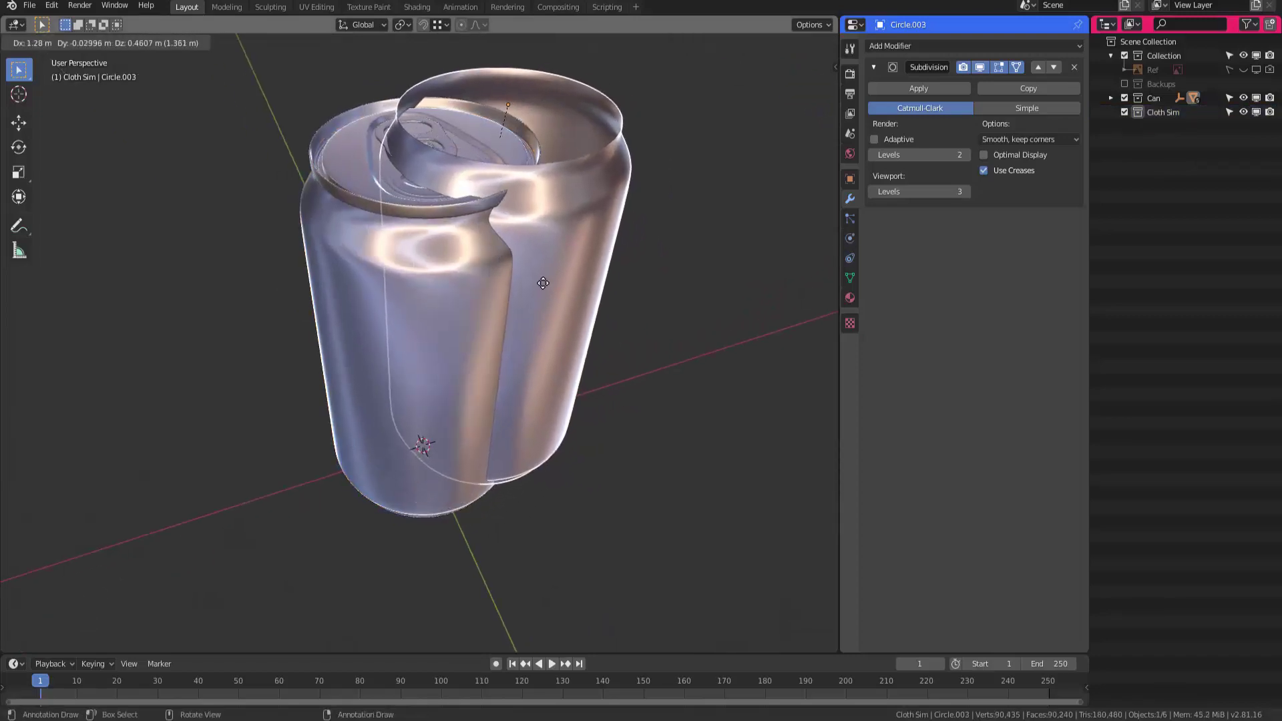
pyautogui.rightClick(540, 282)
# Detach the duplicated can body from the empty using Clear and Keep Transformation
pyautogui.moveTo(539, 281); pyautogui.dragTo(492, 258, button='middle')
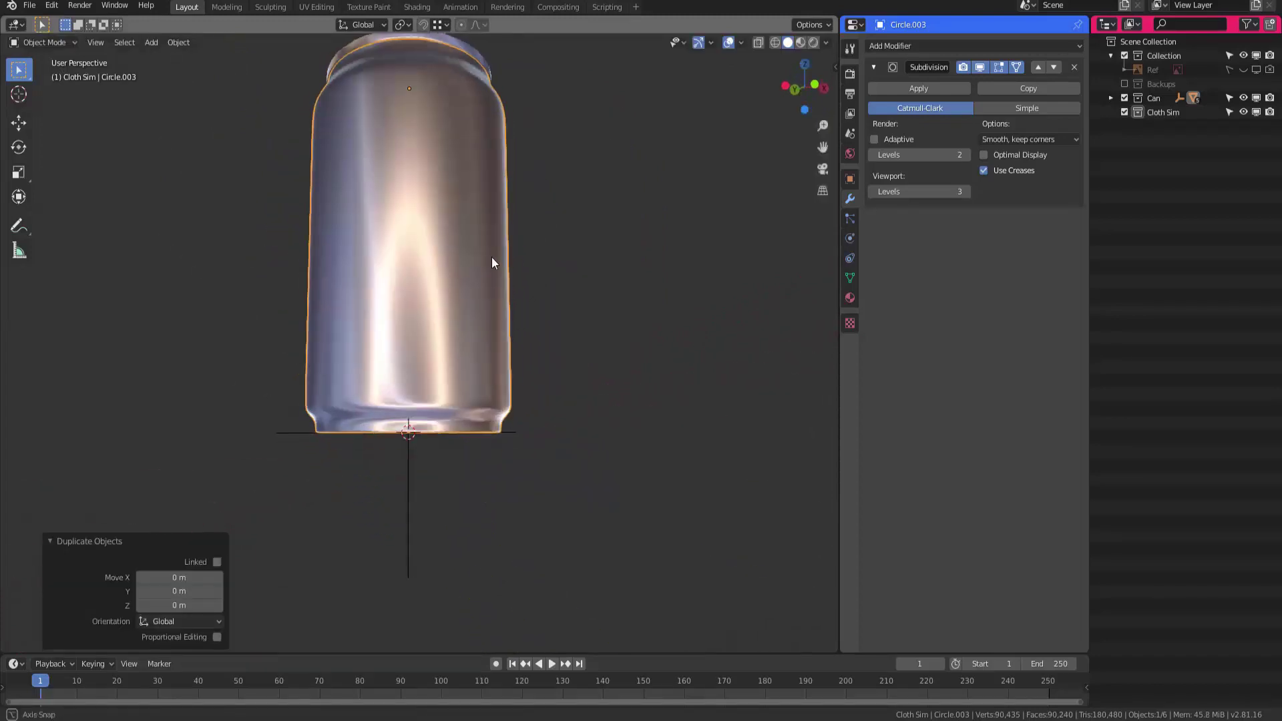
pyautogui.keyDown('shift'); pyautogui.click(407, 478); pyautogui.keyUp('shift')
pyautogui.moveTo(430, 446); pyautogui.dragTo(404, 446, button='middle')
pyautogui.hotkey('alt', 'p')
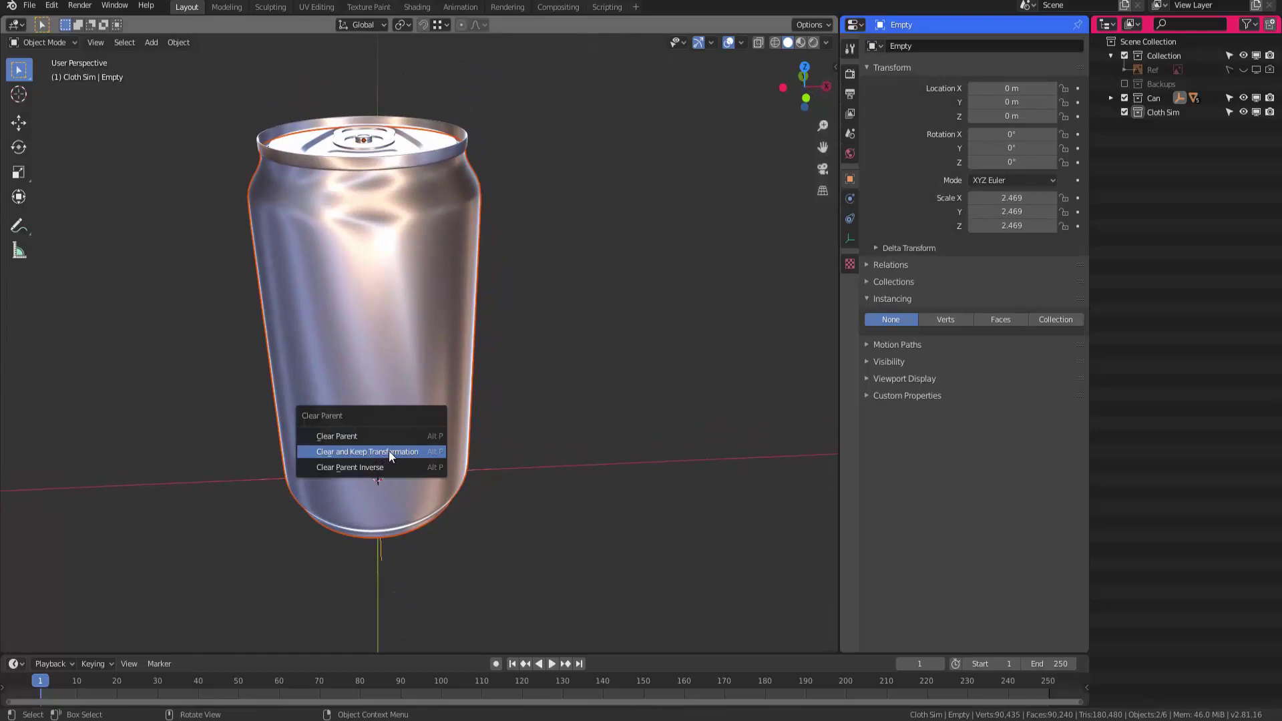
pyautogui.click(389, 451)
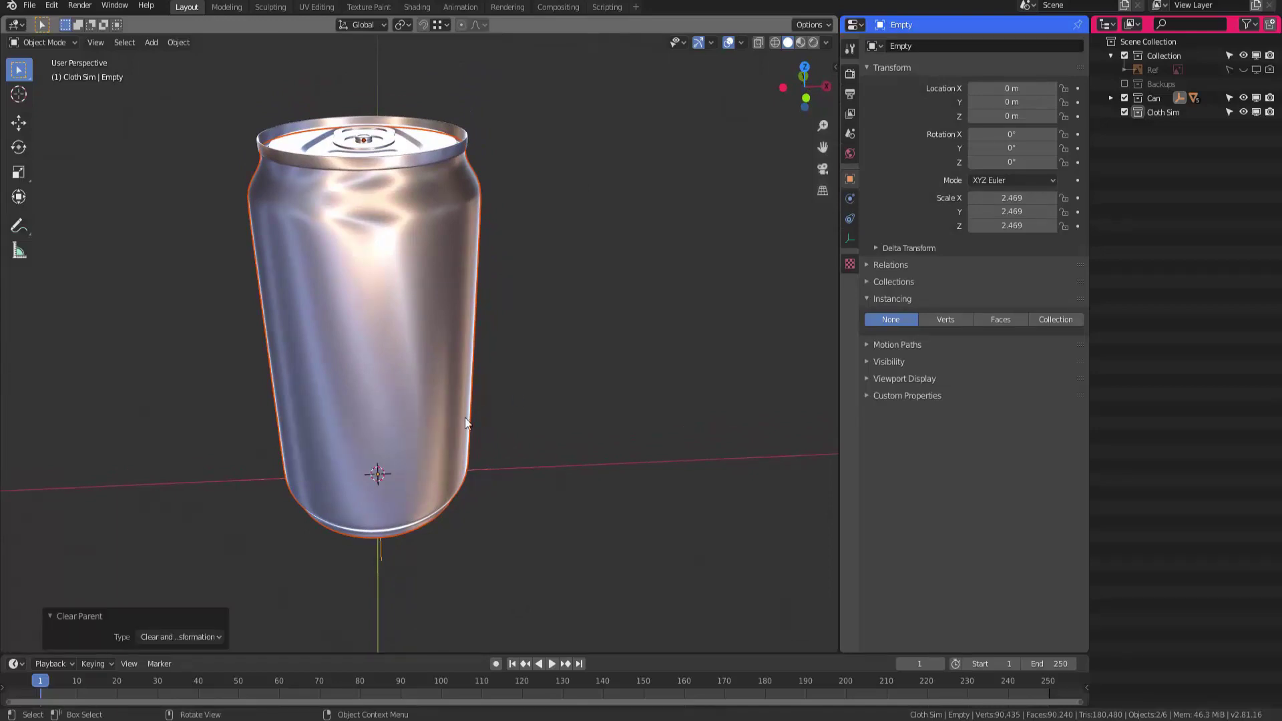
# Move one of the two overlapping can bodies into the Cloth Sim collection and exclude that collection from the view layer
pyautogui.click(568, 403)
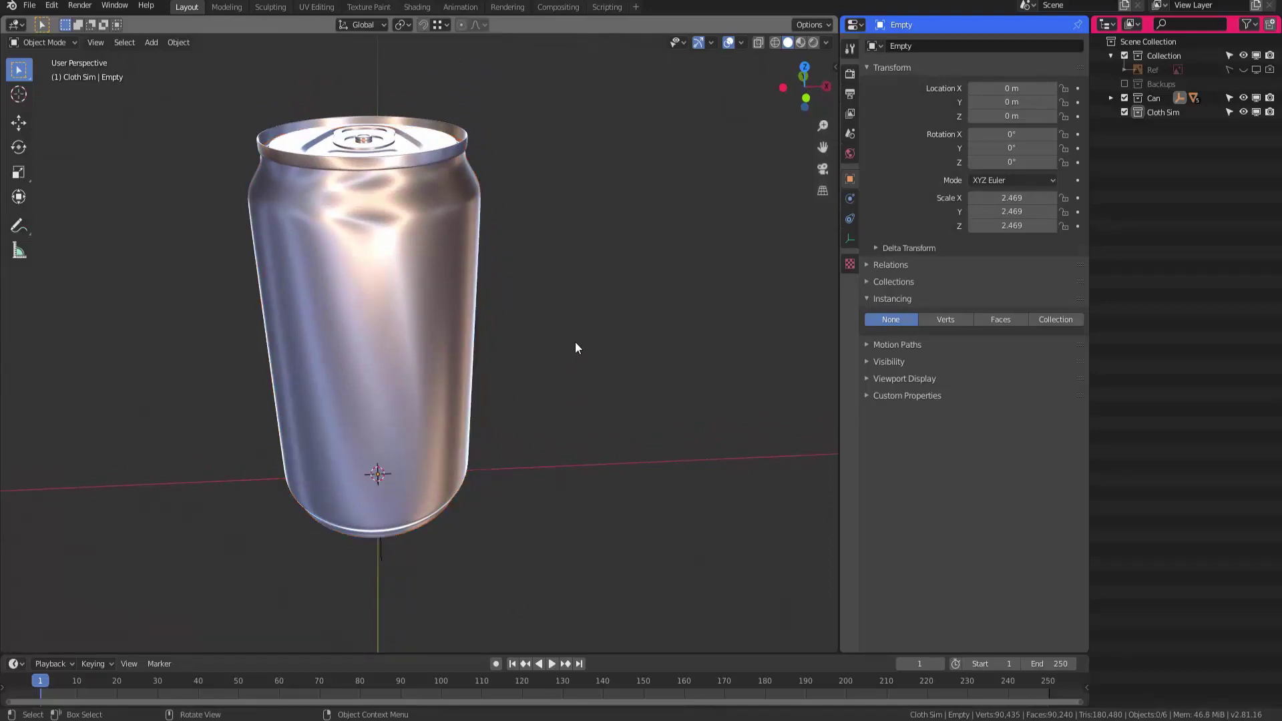
pyautogui.click(416, 338)
pyautogui.moveTo(418, 338)
pyautogui.mouseDown(button='middle')
pyautogui.moveTo(444, 338)
pyautogui.moveTo(468, 314)
pyautogui.moveTo(424, 342)
pyautogui.mouseUp(button='middle')
pyautogui.hotkey('shift', 'd')
pyautogui.rightClick(639, 227)
pyautogui.press('m')
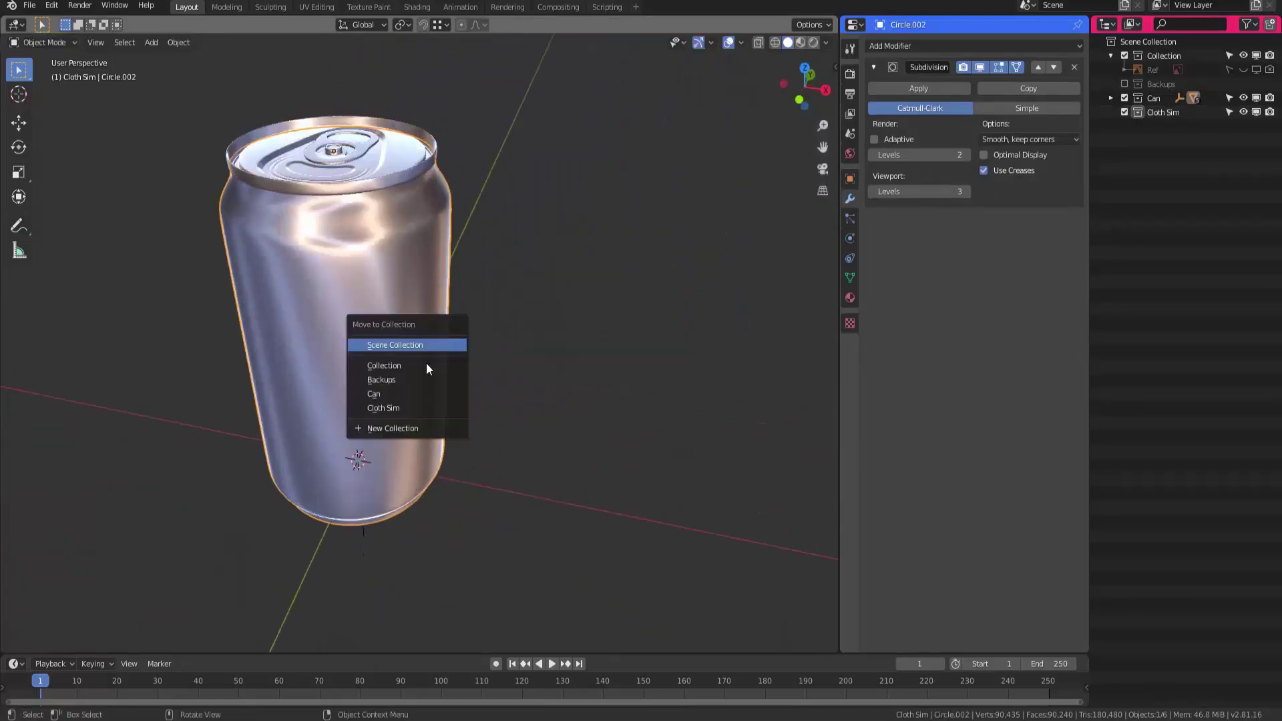
pyautogui.click(395, 408)
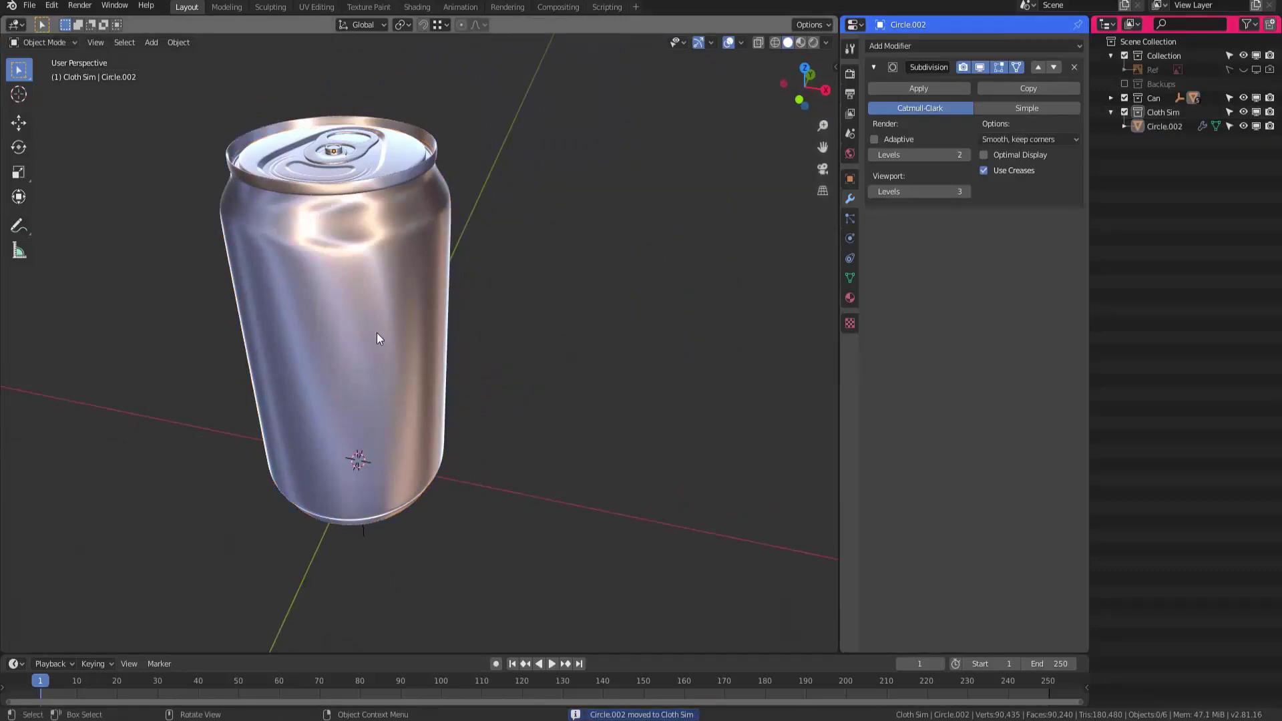
pyautogui.click(1125, 112)
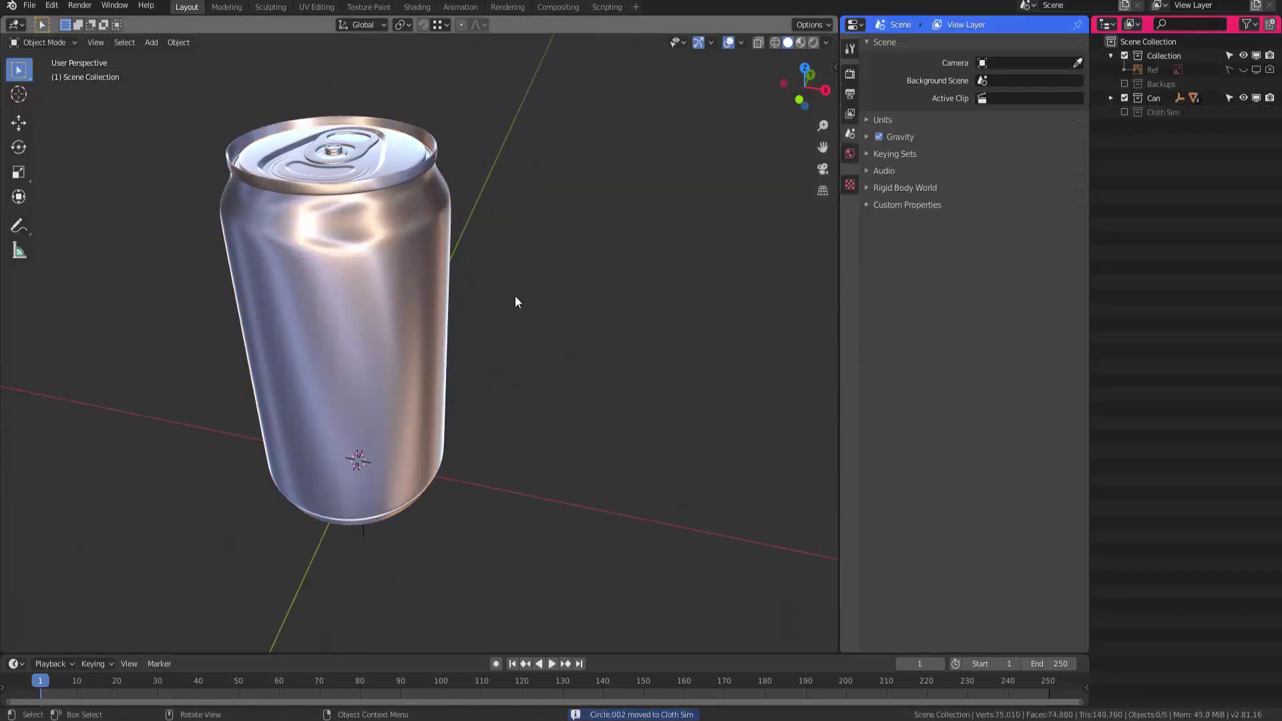
# Try moving the remaining can body and the empty to test whether the body is still parented
pyautogui.click(403, 344)
pyautogui.press('g')
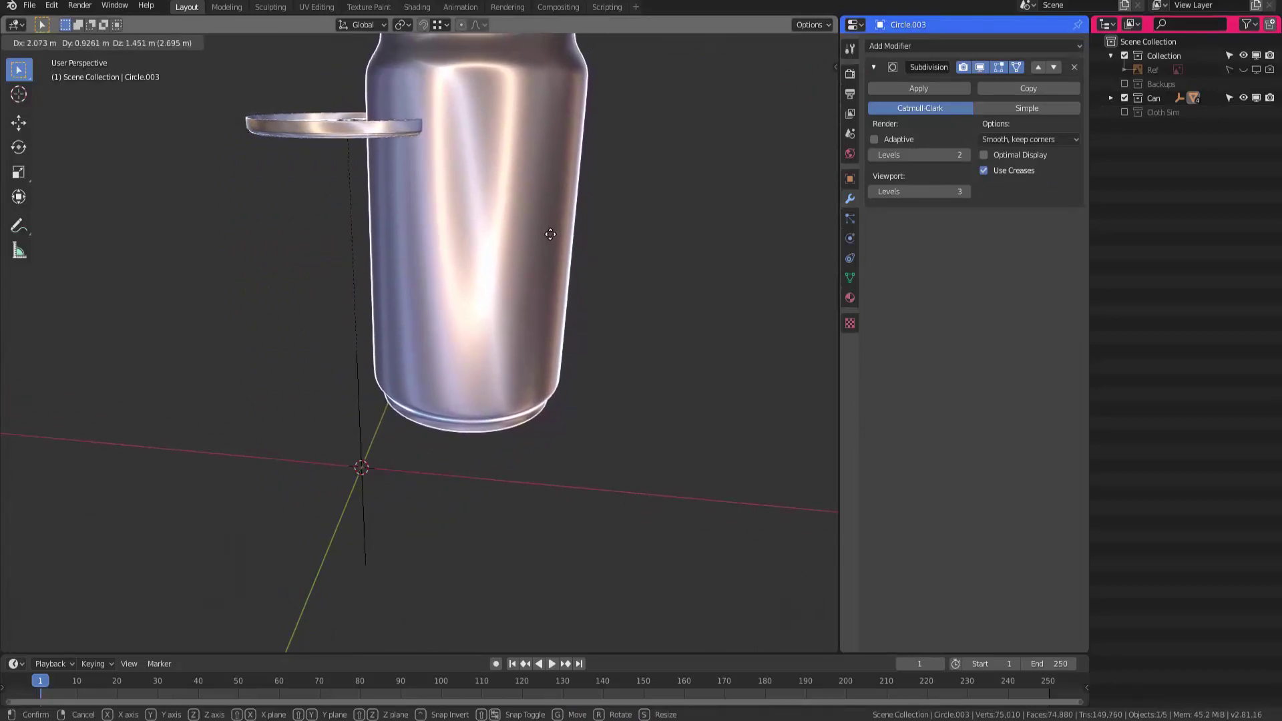
pyautogui.rightClick(549, 233)
pyautogui.moveTo(549, 233); pyautogui.dragTo(387, 488, button='middle')
pyautogui.click(387, 487)
pyautogui.press('g')
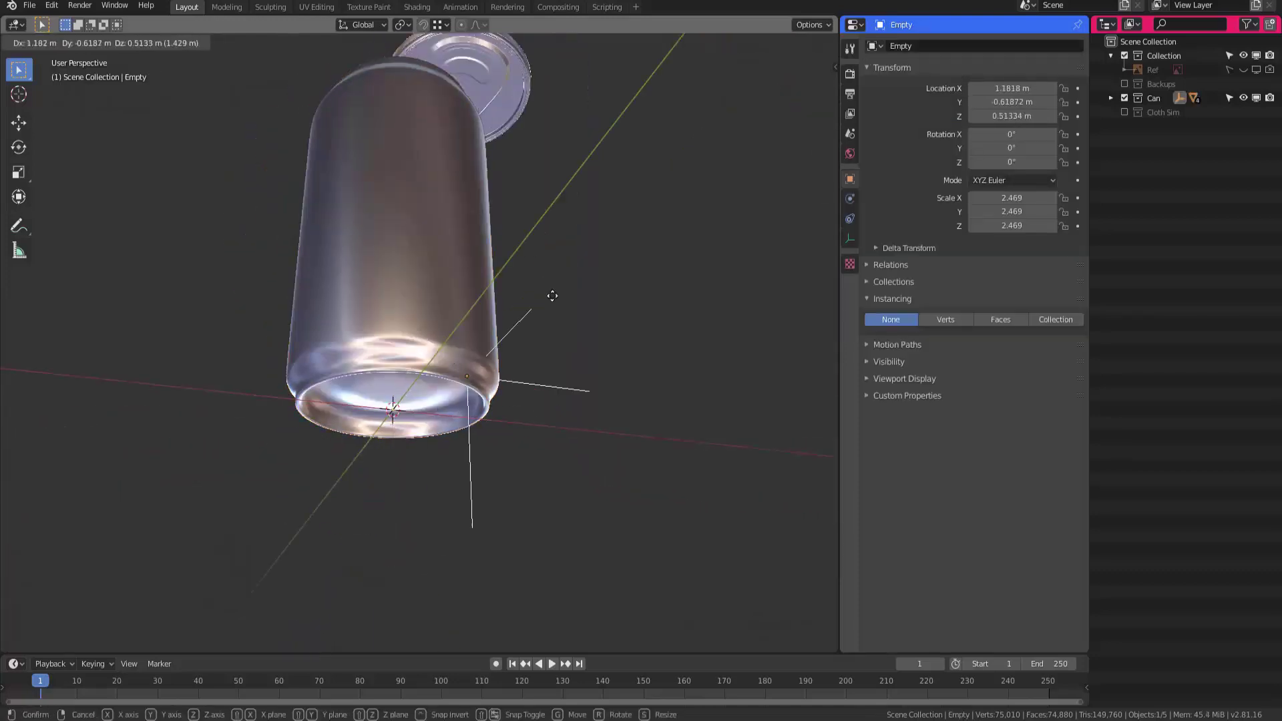
pyautogui.rightClick(511, 288)
# Parent the remaining can body to the empty with Object (Keep Transform)
pyautogui.moveTo(466, 351); pyautogui.dragTo(431, 346, button='middle')
pyautogui.click(427, 395)
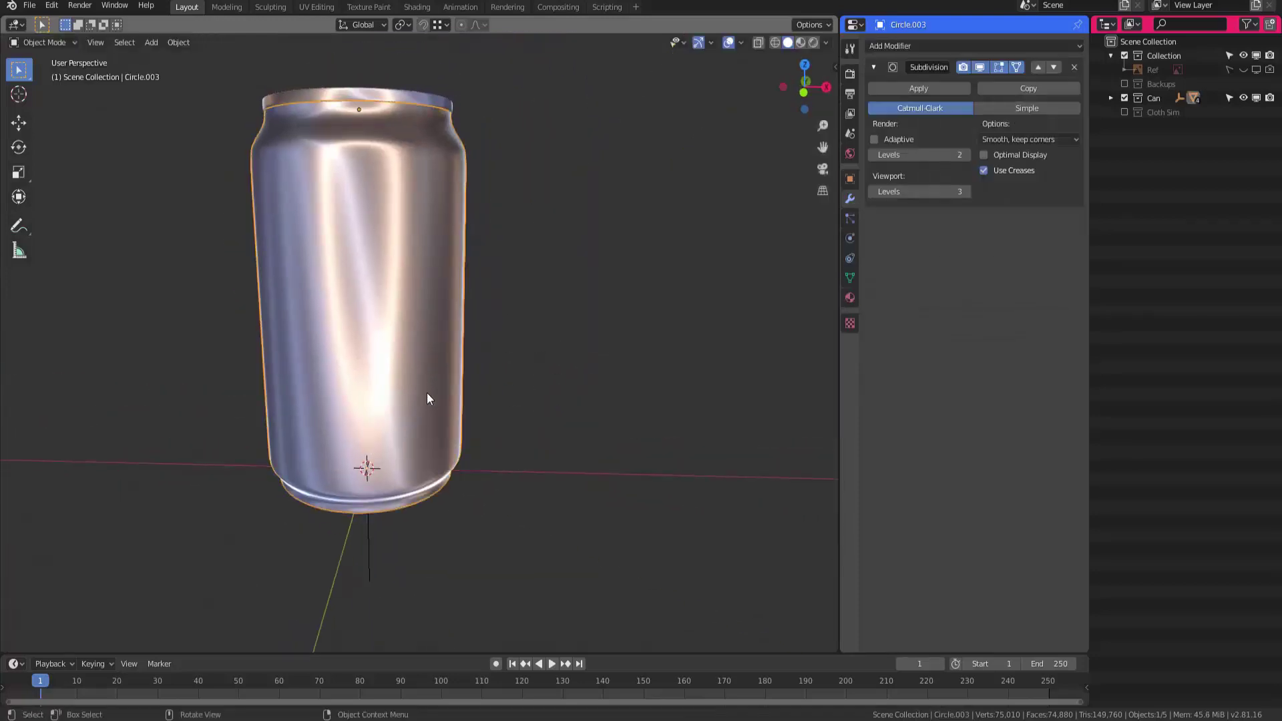
pyautogui.moveTo(427, 396)
pyautogui.mouseDown(button='middle')
pyautogui.moveTo(368, 503)
pyautogui.moveTo(410, 391)
pyautogui.mouseUp(button='middle')
pyautogui.keyDown('shift'); pyautogui.click(368, 504); pyautogui.keyUp('shift')
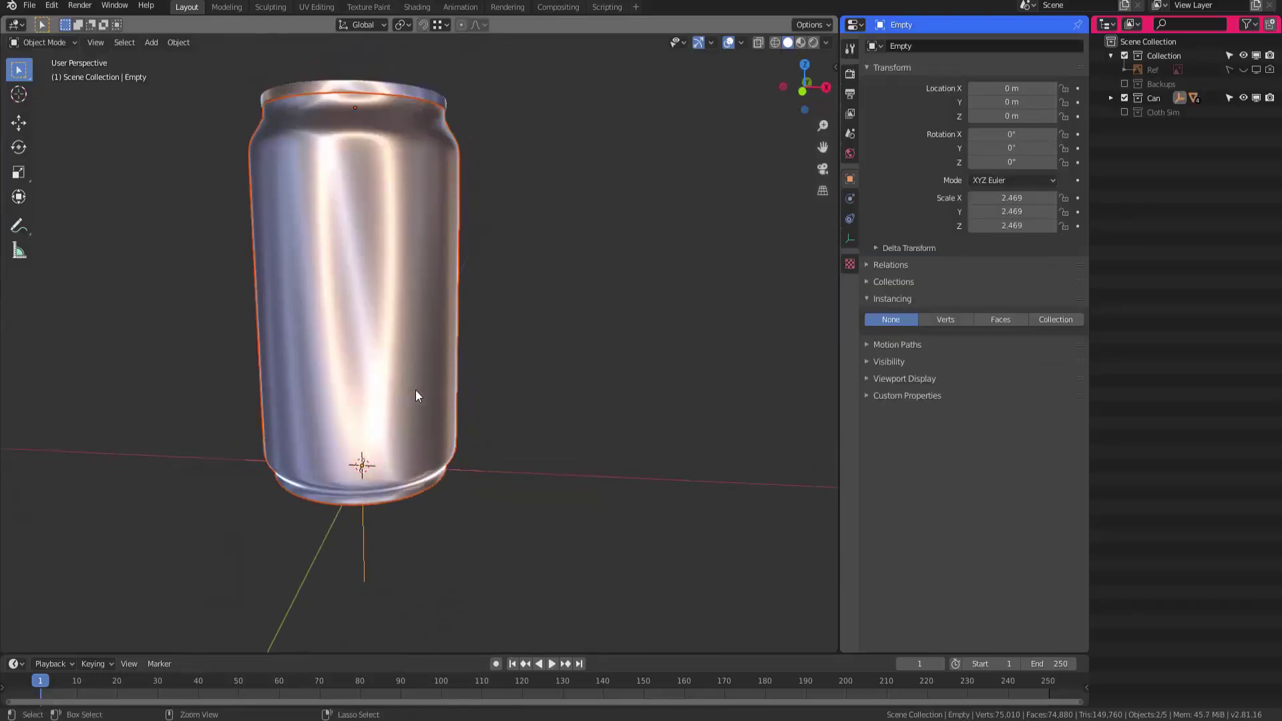
pyautogui.hotkey('ctrl', 'p')
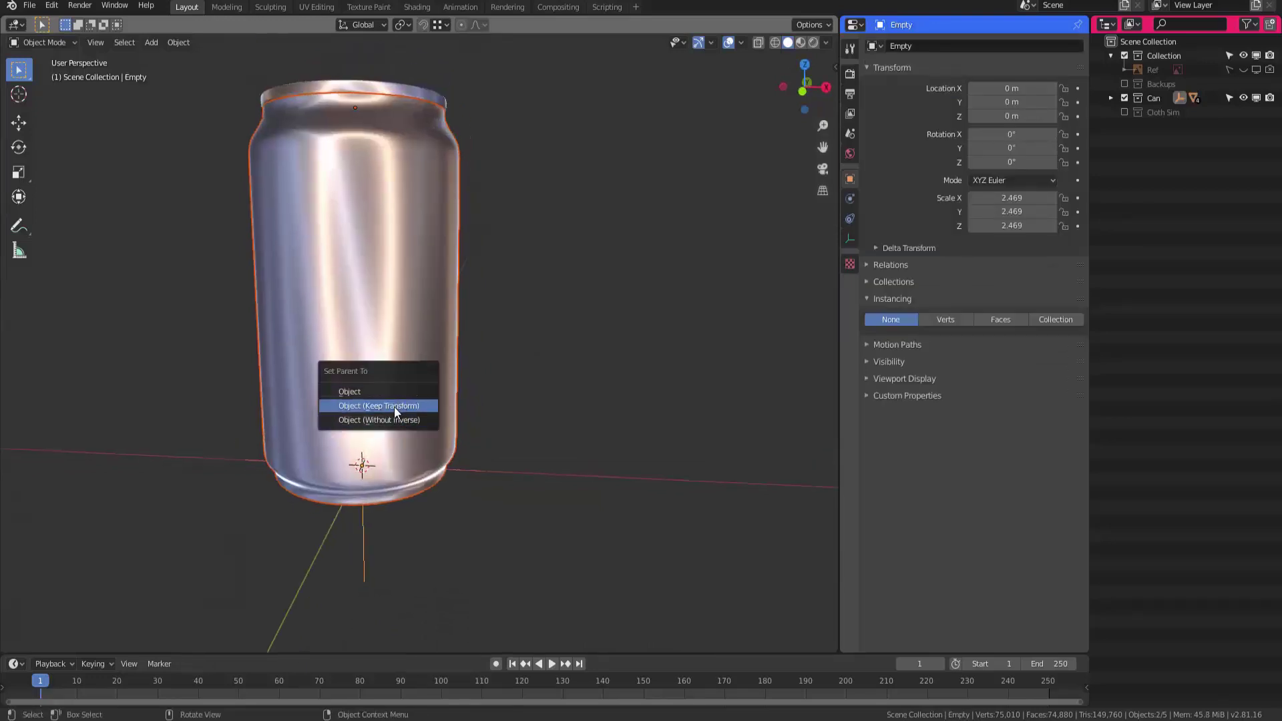
pyautogui.click(395, 404)
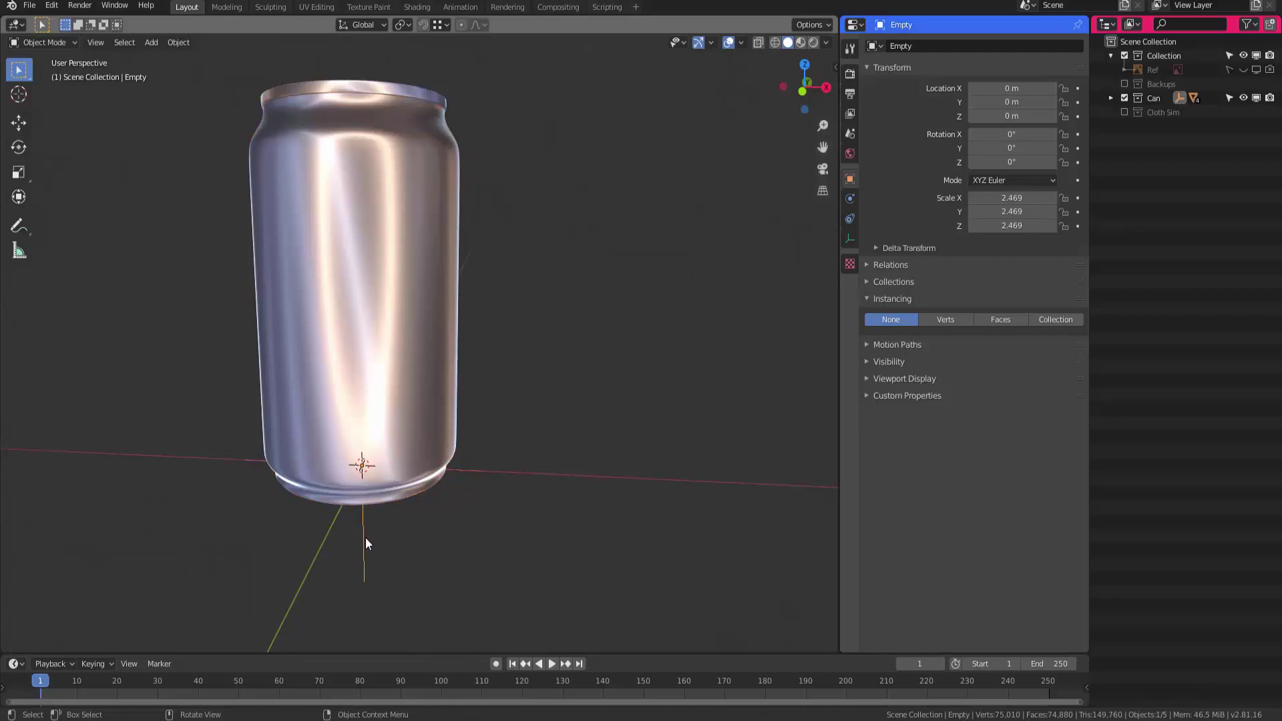
pyautogui.click(366, 538)
pyautogui.press('g')
pyautogui.press('Escape')
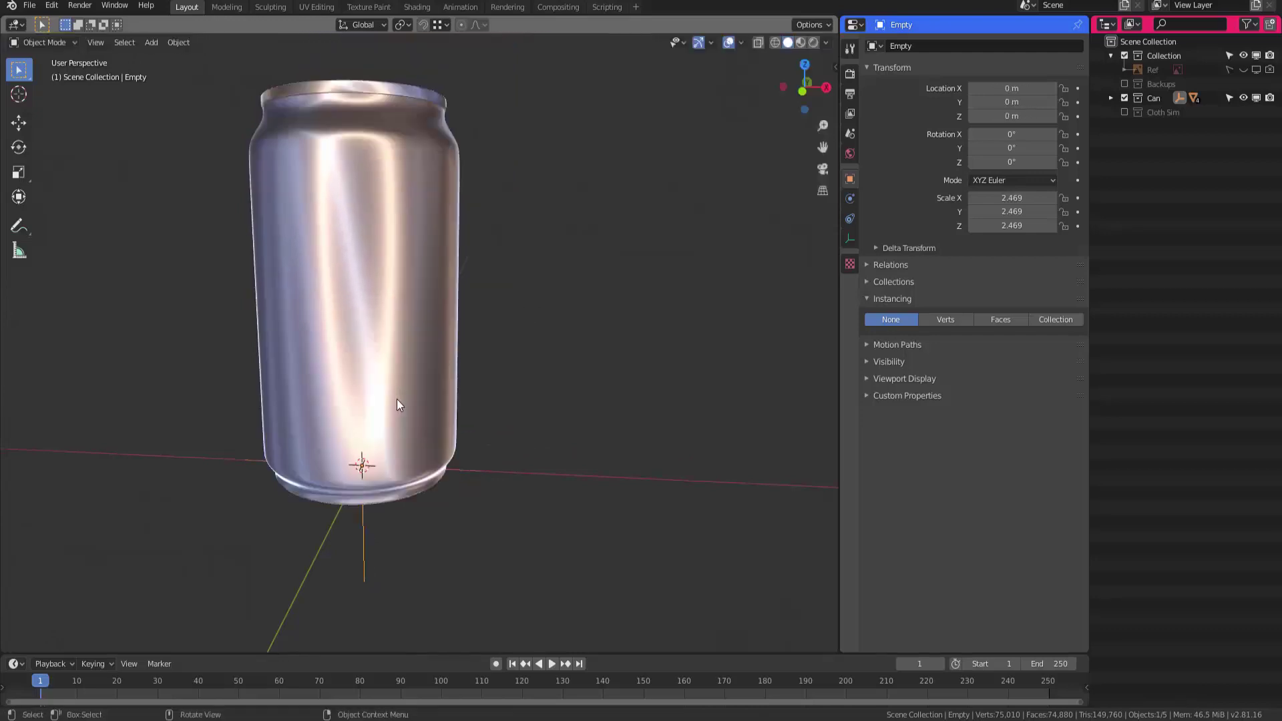
# Exclude the Can collection, enable the Cloth Sim collection, and view its selected can body in wireframe
pyautogui.click(1124, 97)
pyautogui.click(1125, 111)
pyautogui.moveTo(425, 394); pyautogui.dragTo(394, 401, button='middle')
pyautogui.click(446, 349)
pyautogui.hotkey('shift', 'z')
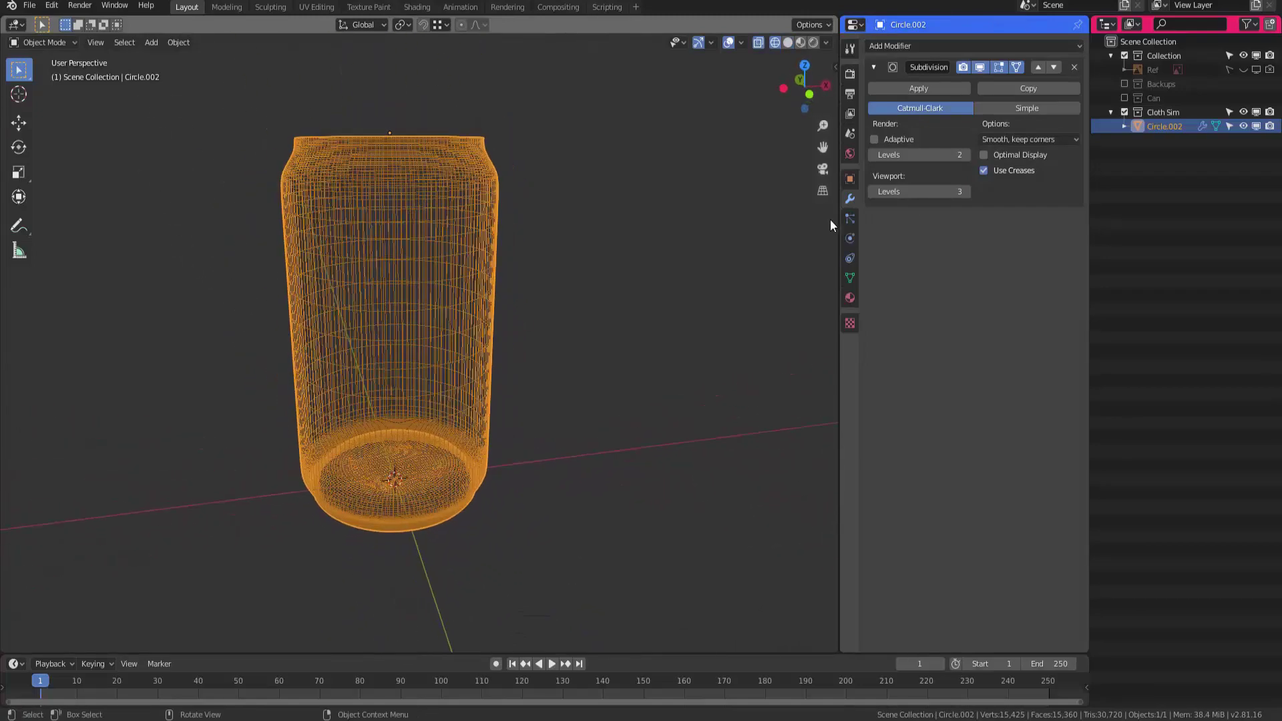
# Set the body's Subdivision modifier to level 1 for both viewport and render, and restore solid shading
pyautogui.click(872, 192)
pyautogui.click(873, 192)
pyautogui.moveTo(564, 306)
pyautogui.mouseDown(button='middle')
pyautogui.moveTo(537, 339)
pyautogui.moveTo(490, 347)
pyautogui.moveTo(535, 325)
pyautogui.mouseUp(button='middle')
pyautogui.hotkey('shift', 'z')
pyautogui.click(535, 325)
pyautogui.click(456, 354)
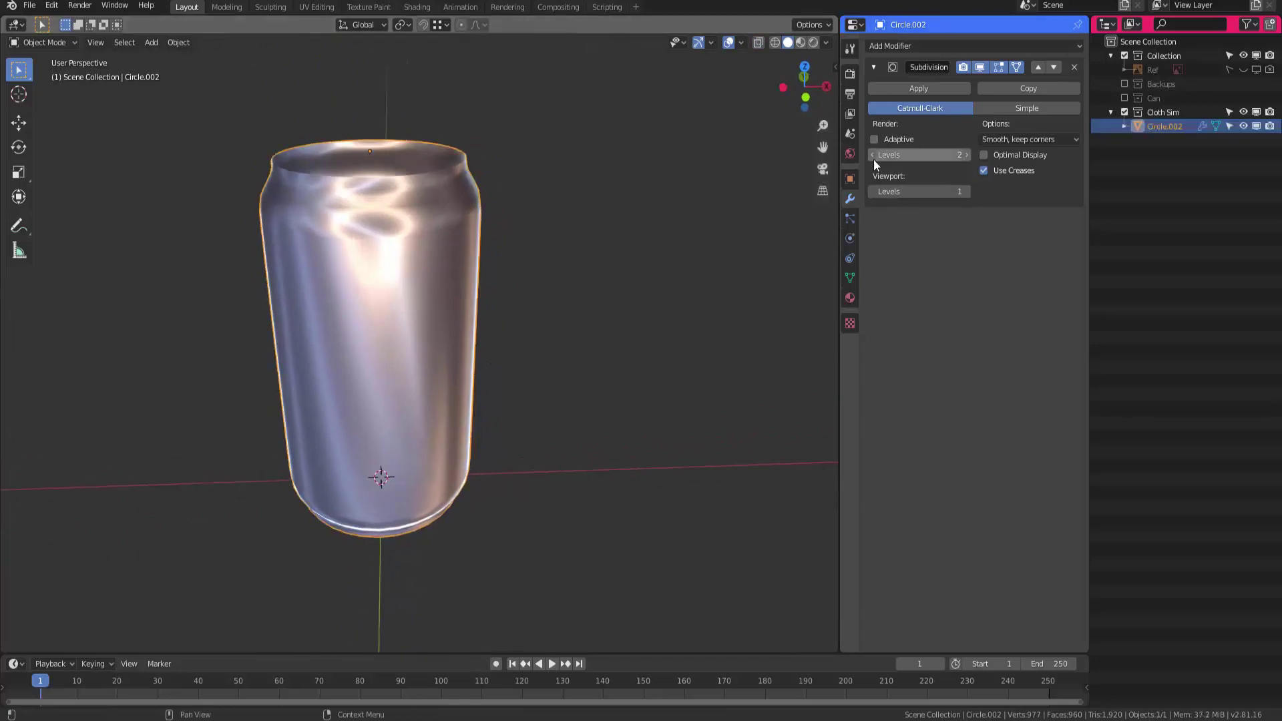
pyautogui.moveTo(547, 281); pyautogui.dragTo(507, 314, button='middle')
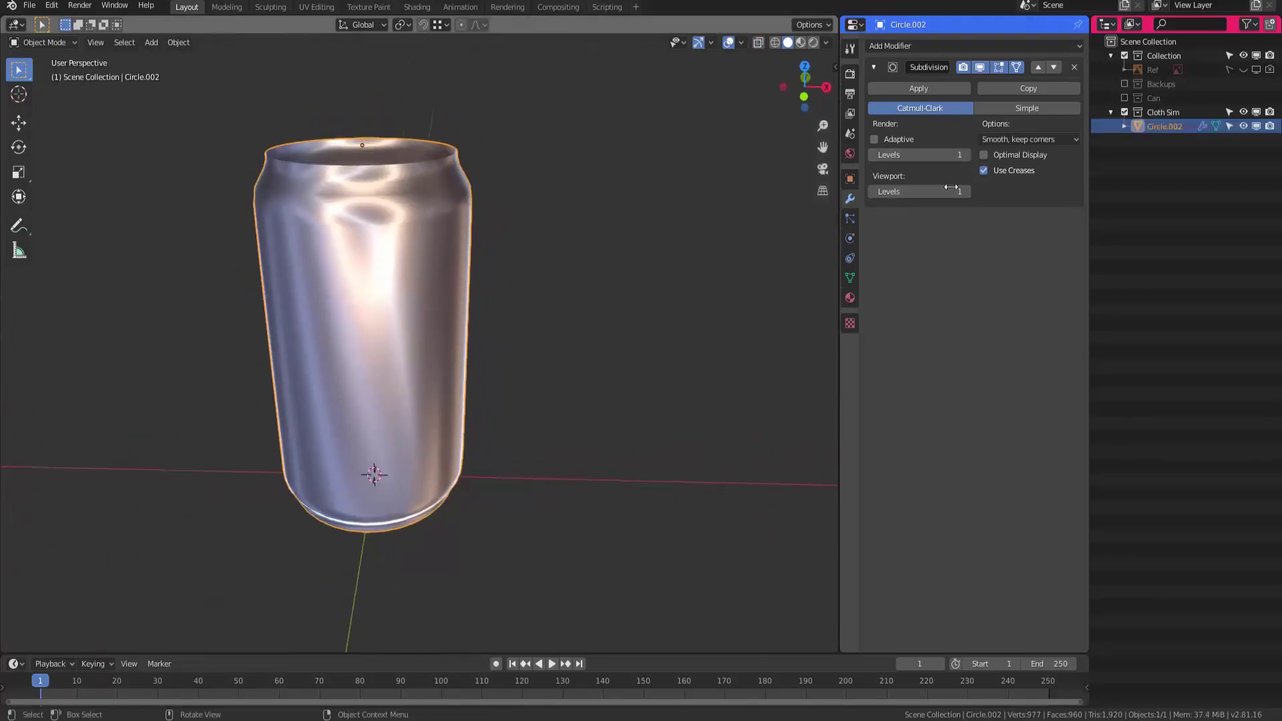
# Rename the can body in the Cloth Sim collection as Collider
pyautogui.click(1169, 146)
pyautogui.doubleClick(1167, 127)
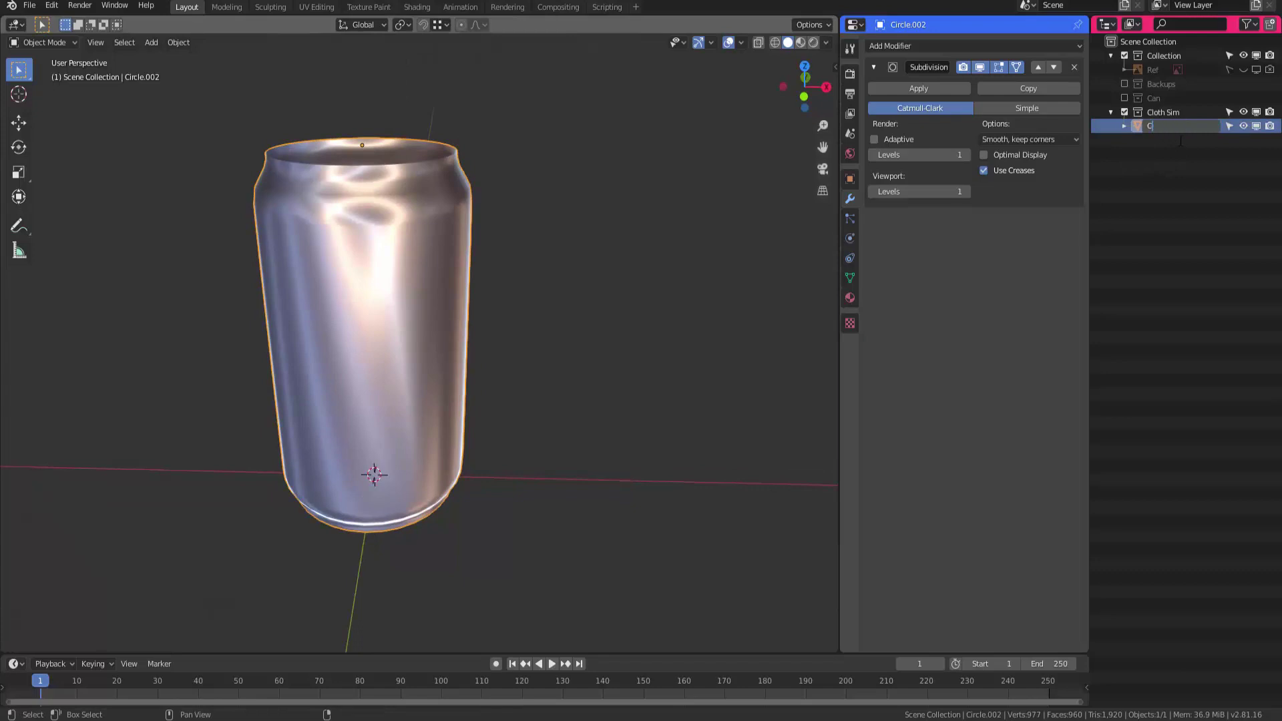
pyautogui.write('Collider')
pyautogui.press('Return')
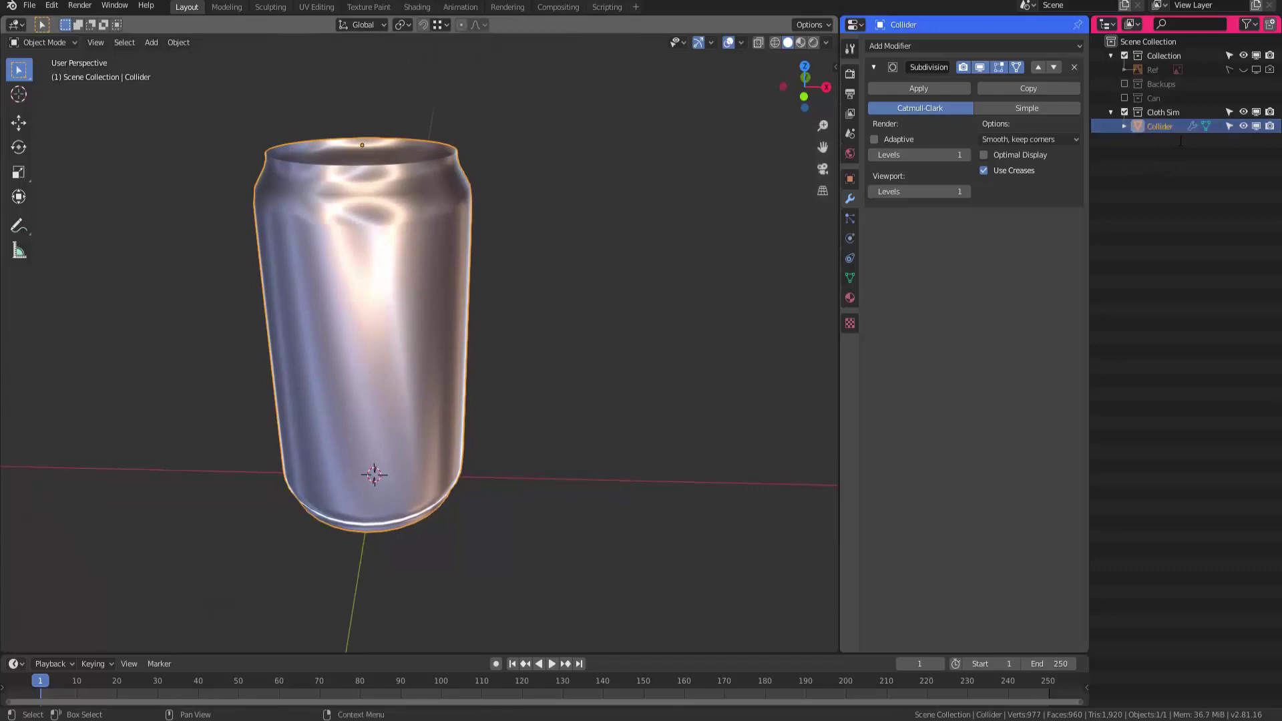
# Duplicate the Collider in place and rename the copy as Cloth
pyautogui.moveTo(246, 347); pyautogui.dragTo(362, 306, button='middle')
pyautogui.hotkey('shift', 'd')
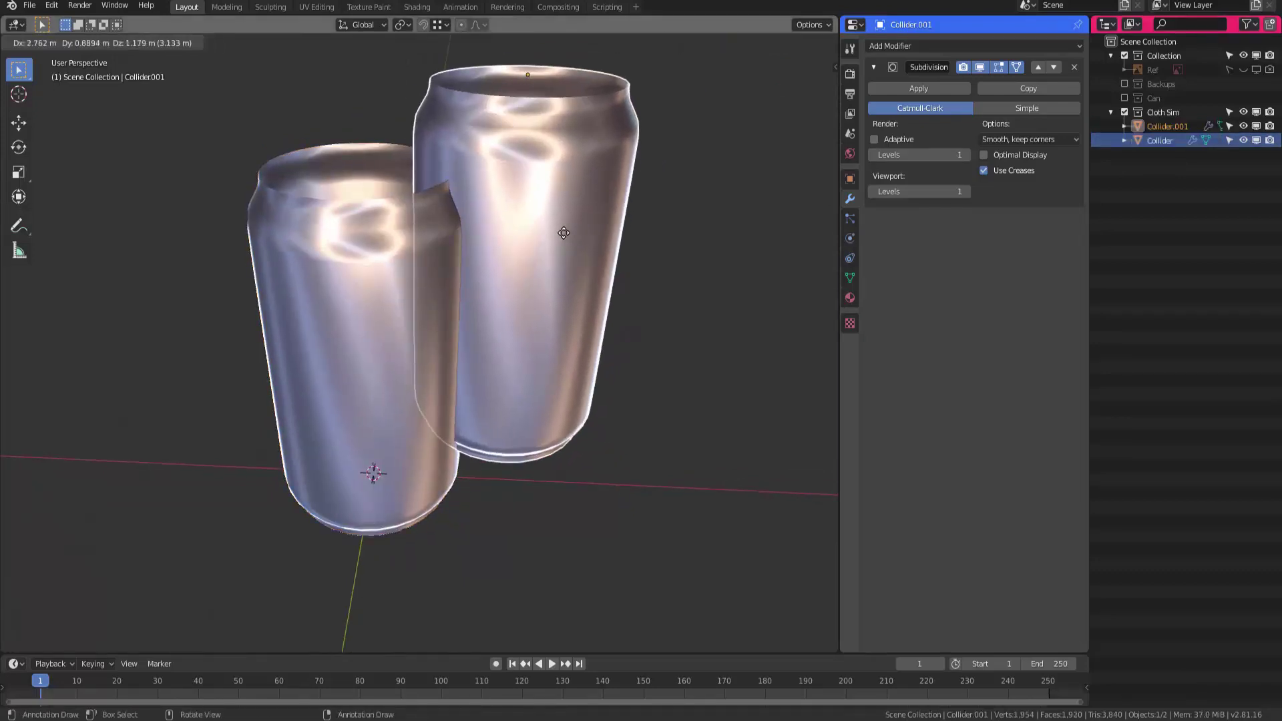
pyautogui.rightClick(573, 229)
pyautogui.doubleClick(1167, 126)
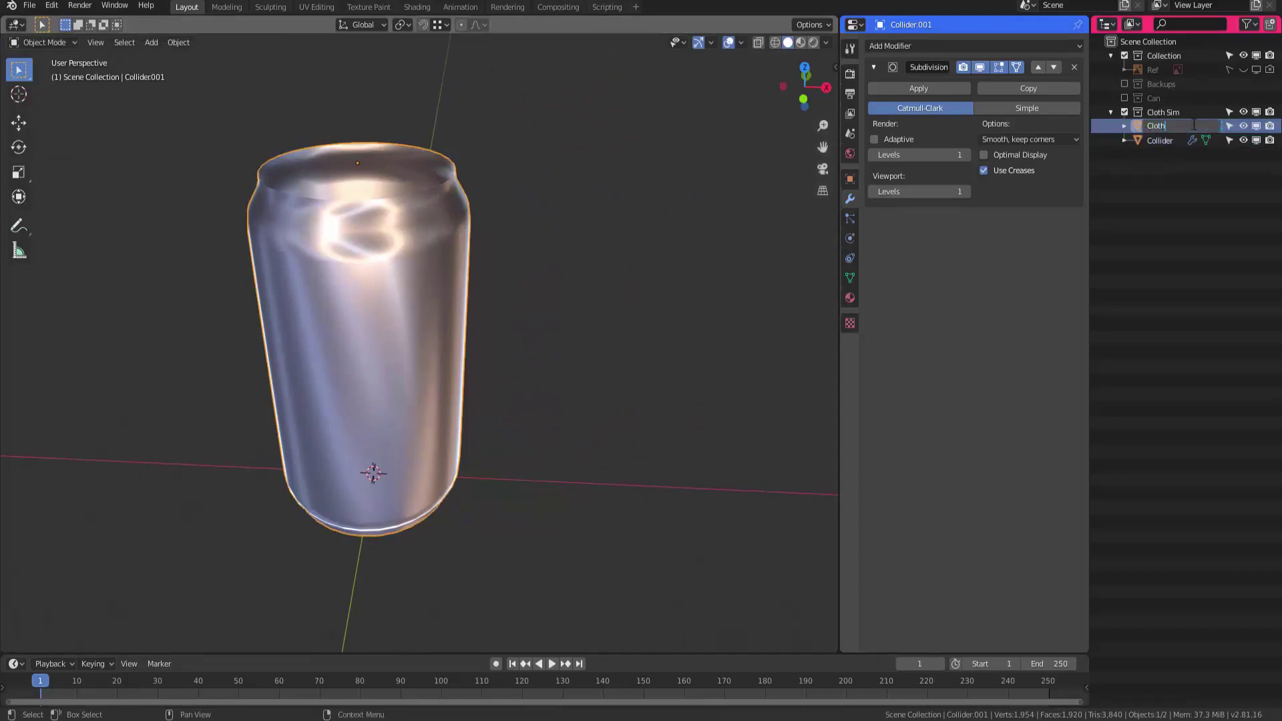
pyautogui.press('Return')
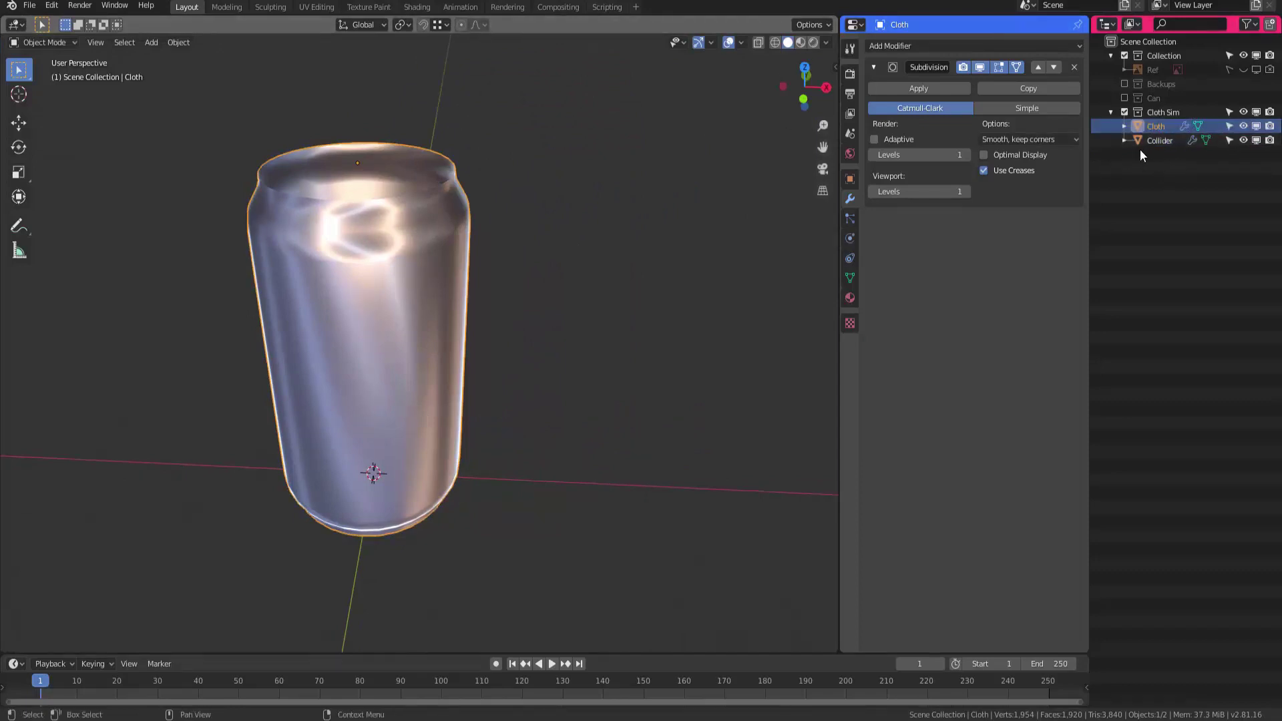
# Hide the Collider and set the Cloth object's viewport subdivision level to 2, checking its mesh density in wireframe
pyautogui.click(1244, 141)
pyautogui.moveTo(810, 210); pyautogui.dragTo(671, 248, button='middle')
pyautogui.press('Tab')
pyautogui.click(969, 191)
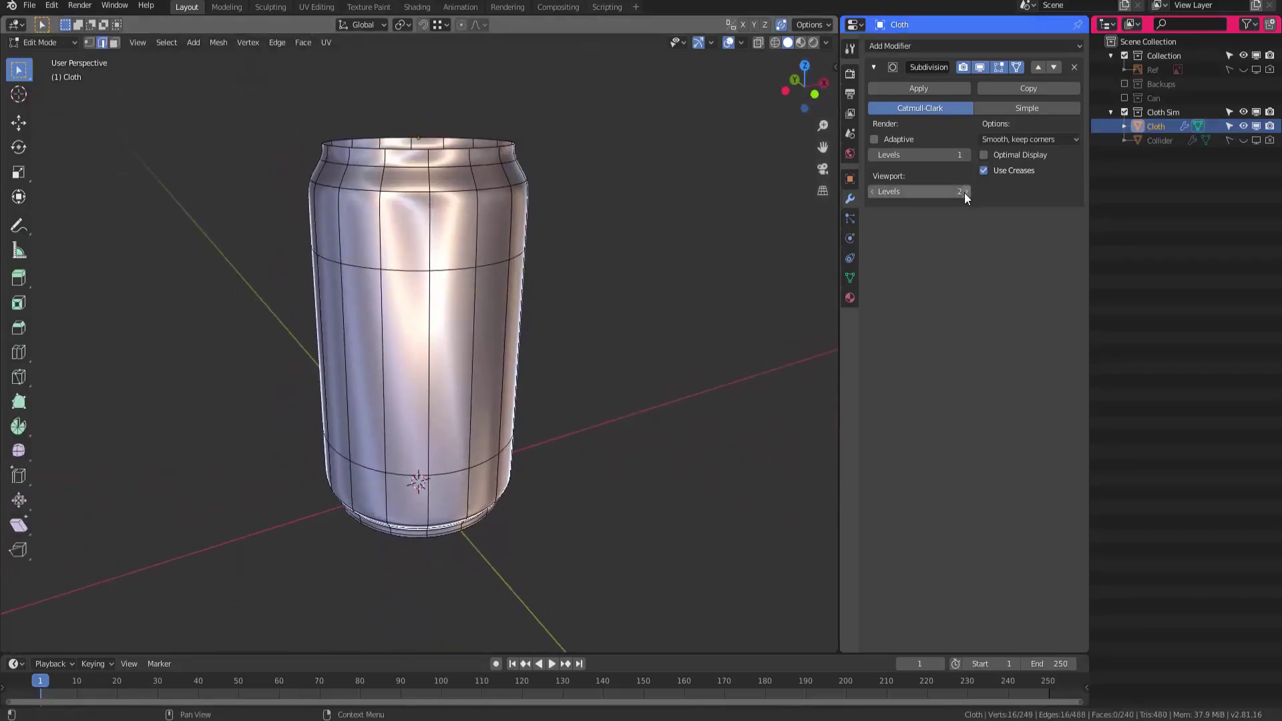
pyautogui.moveTo(755, 274)
pyautogui.mouseDown(button='middle')
pyautogui.moveTo(472, 353)
pyautogui.moveTo(492, 359)
pyautogui.moveTo(456, 311)
pyautogui.moveTo(474, 302)
pyautogui.moveTo(506, 304)
pyautogui.moveTo(502, 326)
pyautogui.moveTo(429, 375)
pyautogui.mouseUp(button='middle')
pyautogui.press('Tab')
pyautogui.hotkey('shift', 'z')
pyautogui.click(873, 192)
pyautogui.click(969, 191)
# Keep a hidden in-place duplicate of the Cloth object and apply the Subdivision modifier on the original
pyautogui.hotkey('shift', 'd')
pyautogui.press('Escape')
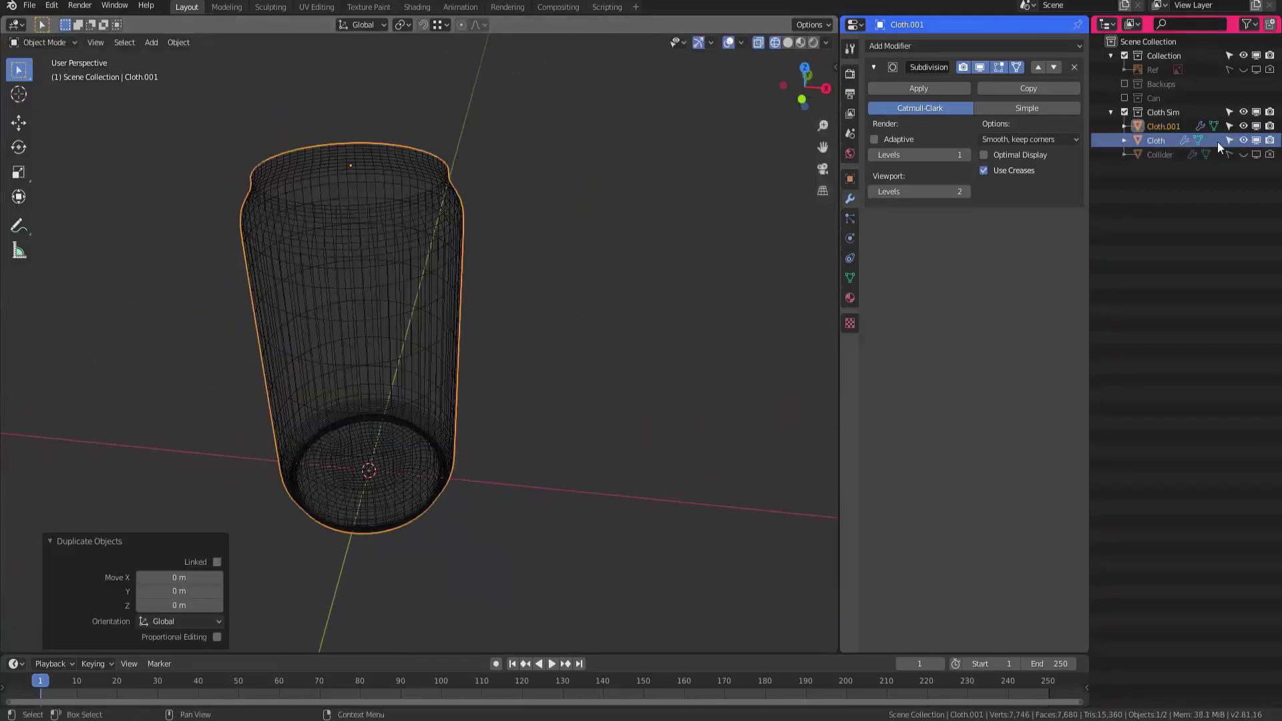
pyautogui.click(1243, 127)
pyautogui.click(1164, 141)
pyautogui.moveTo(428, 360); pyautogui.dragTo(400, 351, button='middle')
pyautogui.click(918, 88)
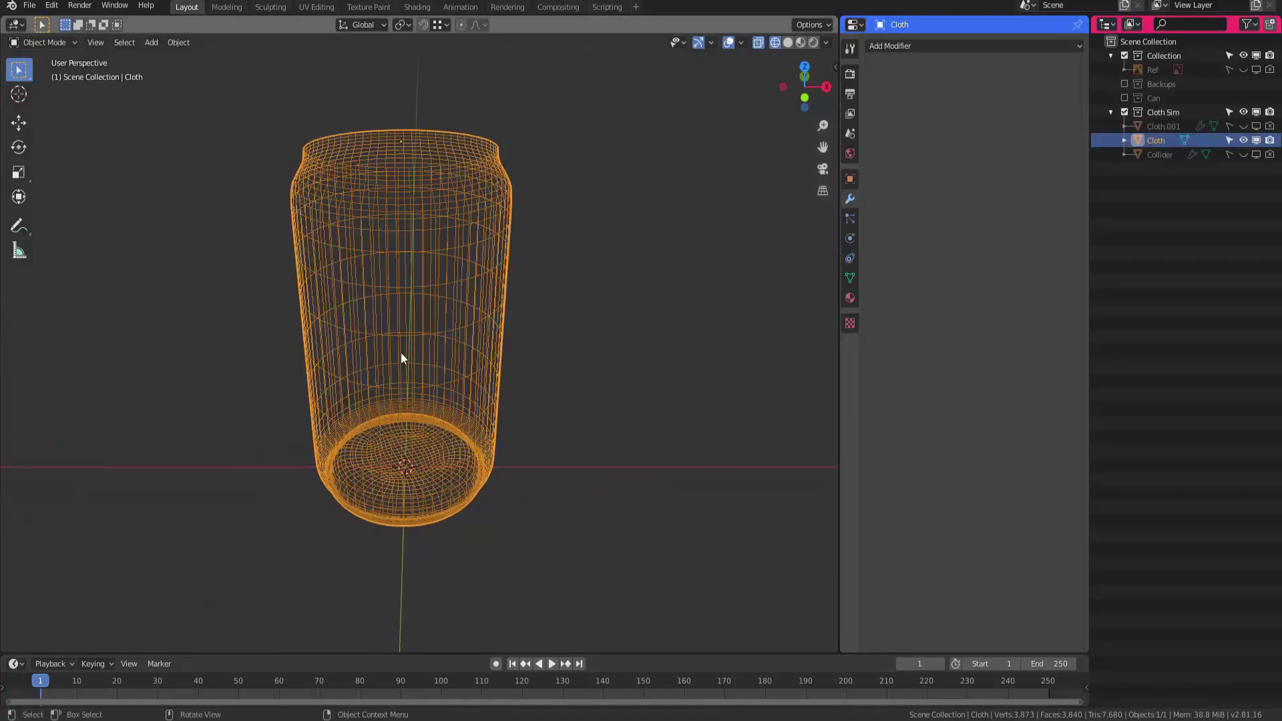
# Delete the Cloth mesh's lower section, up to just above the can's base, in front view
pyautogui.press('KP_1')
pyautogui.press('Tab')
pyautogui.scroll(1, 467, 404)
pyautogui.press('1')
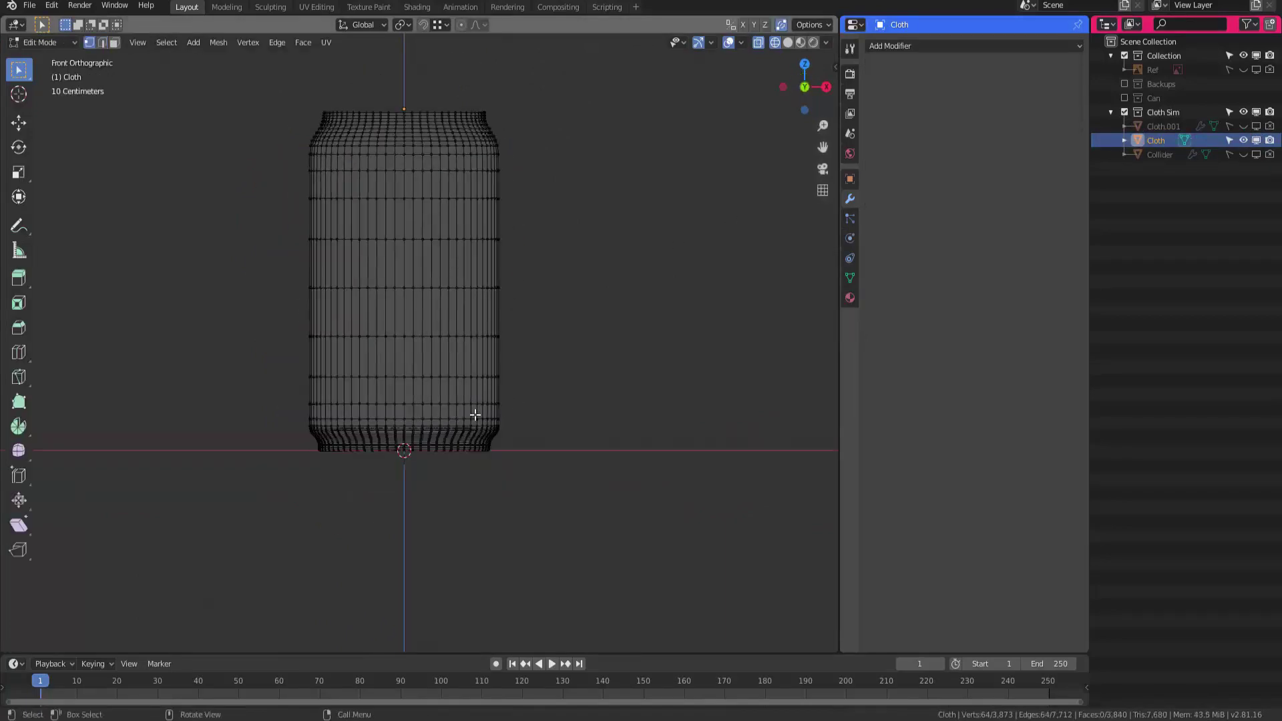
pyautogui.hotkey('shift', 'z')
pyautogui.hotkey('shift', 'z')
pyautogui.moveTo(599, 521)
pyautogui.mouseDown()
pyautogui.moveTo(229, 376)
pyautogui.moveTo(235, 394)
pyautogui.mouseUp()
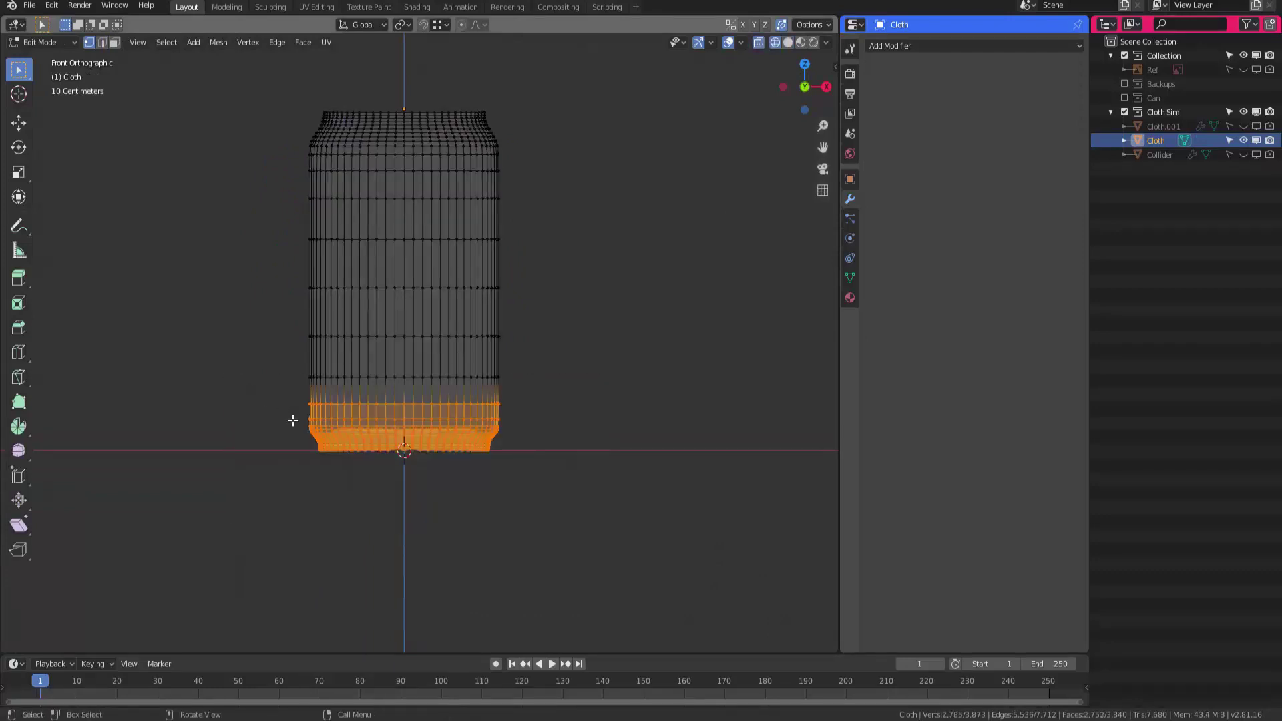
pyautogui.press('x')
pyautogui.click(292, 349)
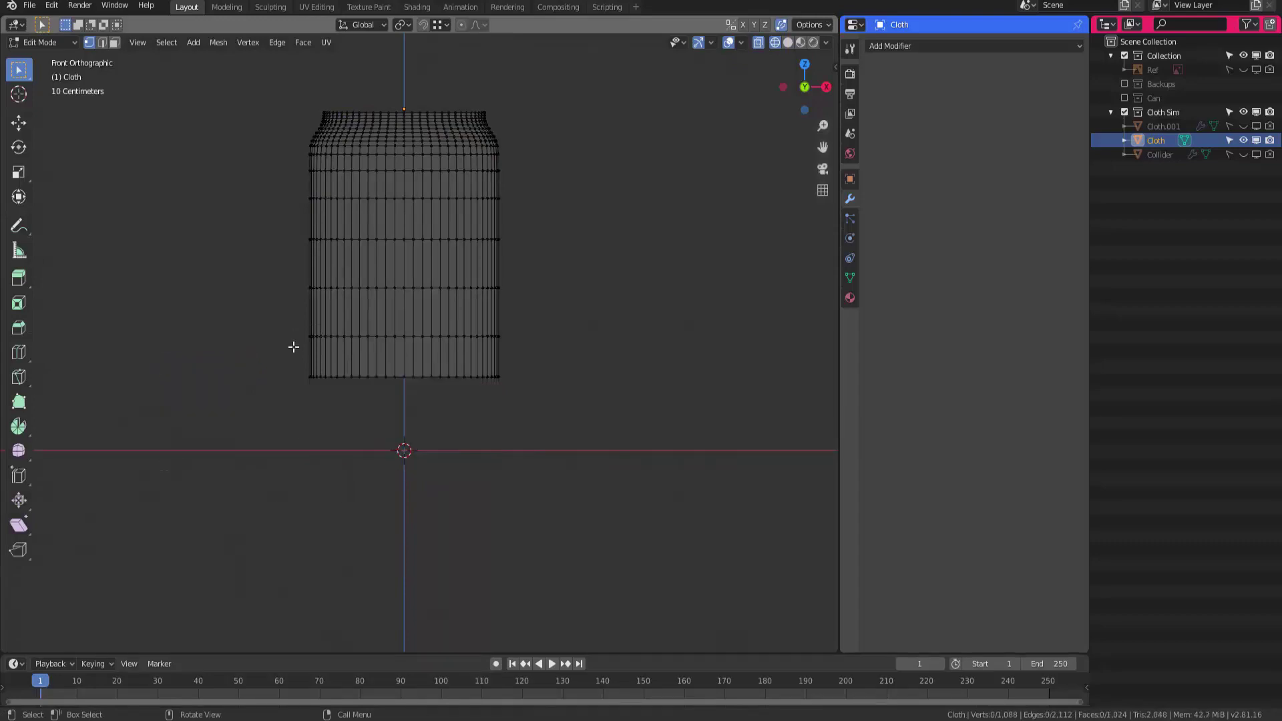
# Delete the right half of the Cloth mesh in front view and return to Object Mode
pyautogui.keyDown('shift'); pyautogui.moveTo(642, 123); pyautogui.dragTo(581, 166, button='middle'); pyautogui.keyUp('shift')
pyautogui.moveTo(617, 100); pyautogui.dragTo(343, 510)
pyautogui.press('x')
pyautogui.click(271, 398)
pyautogui.moveTo(341, 398); pyautogui.dragTo(355, 451, button='middle')
pyautogui.press('Tab')
pyautogui.click(550, 311)
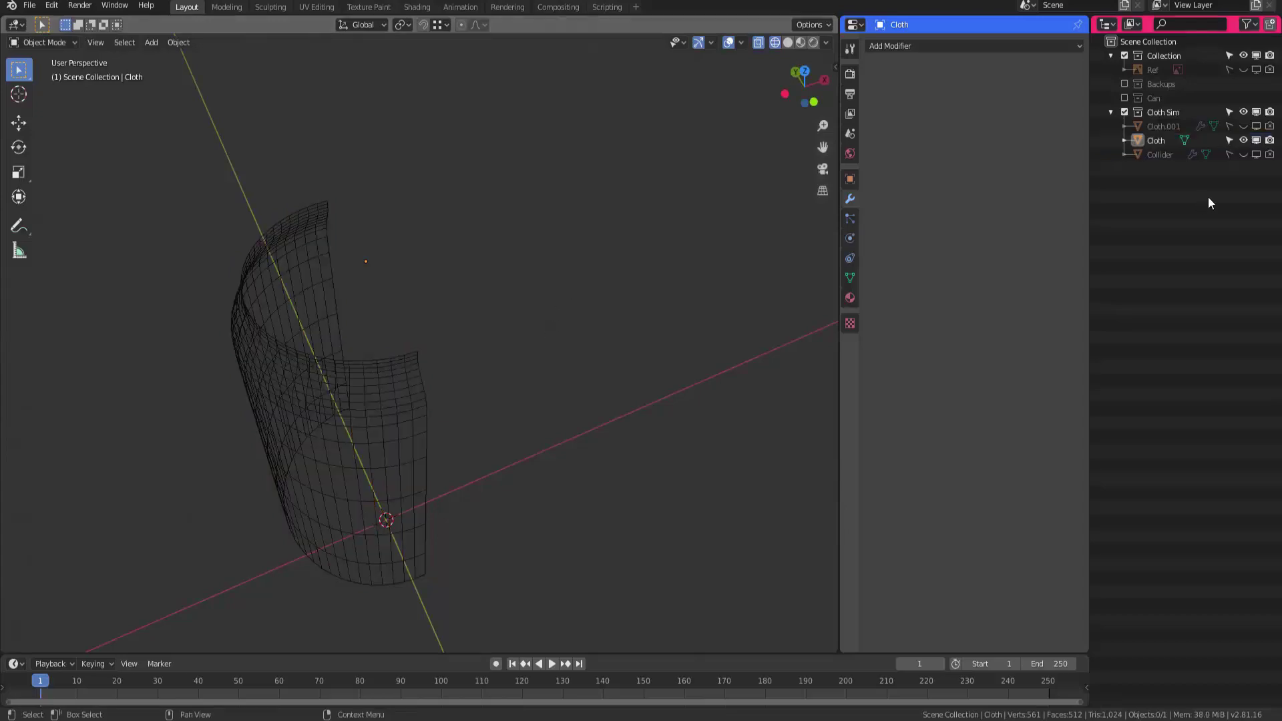
# Show the Collider and examine in solid shading how the half-cylinder Cloth piece overlaps it
pyautogui.click(1243, 154)
pyautogui.moveTo(467, 404)
pyautogui.mouseDown(button='middle')
pyautogui.moveTo(440, 411)
pyautogui.moveTo(445, 353)
pyautogui.moveTo(501, 347)
pyautogui.moveTo(416, 387)
pyautogui.moveTo(613, 341)
pyautogui.mouseUp(button='middle')
pyautogui.hotkey('shift', 'z')
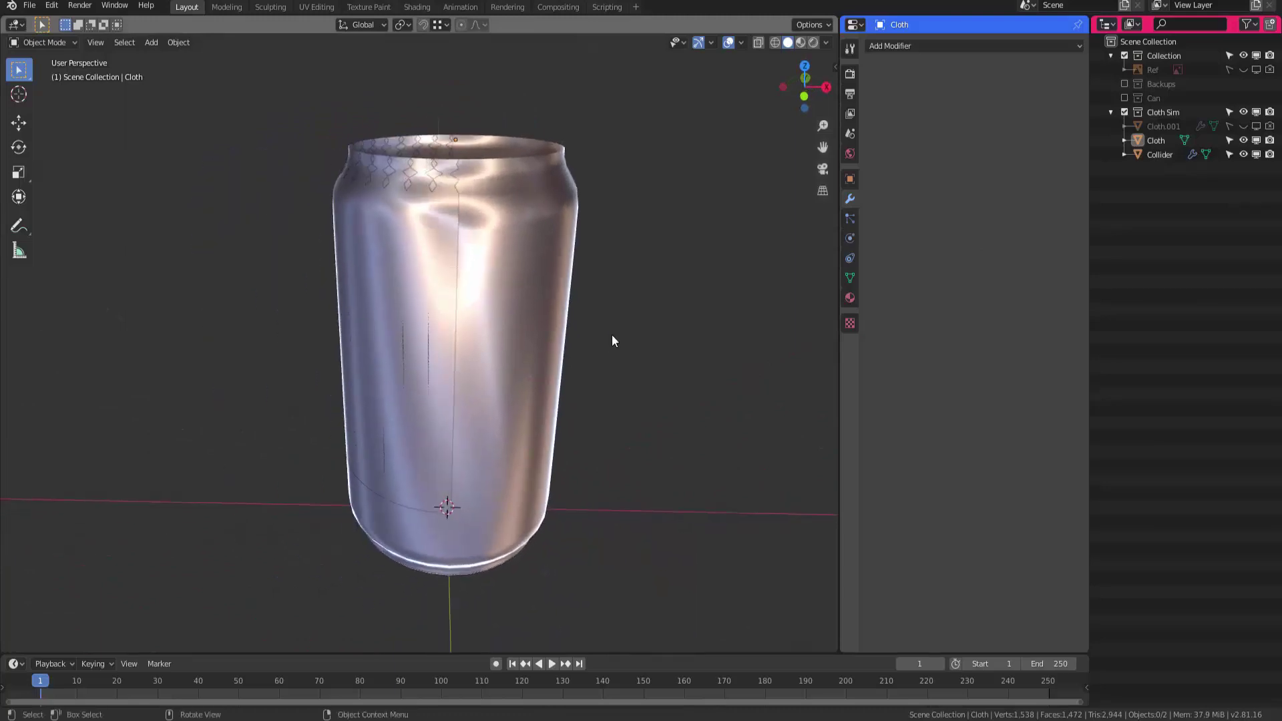
pyautogui.click(422, 382)
pyautogui.moveTo(422, 383); pyautogui.dragTo(467, 304, button='middle')
pyautogui.moveTo(609, 223); pyautogui.dragTo(374, 380, button='middle')
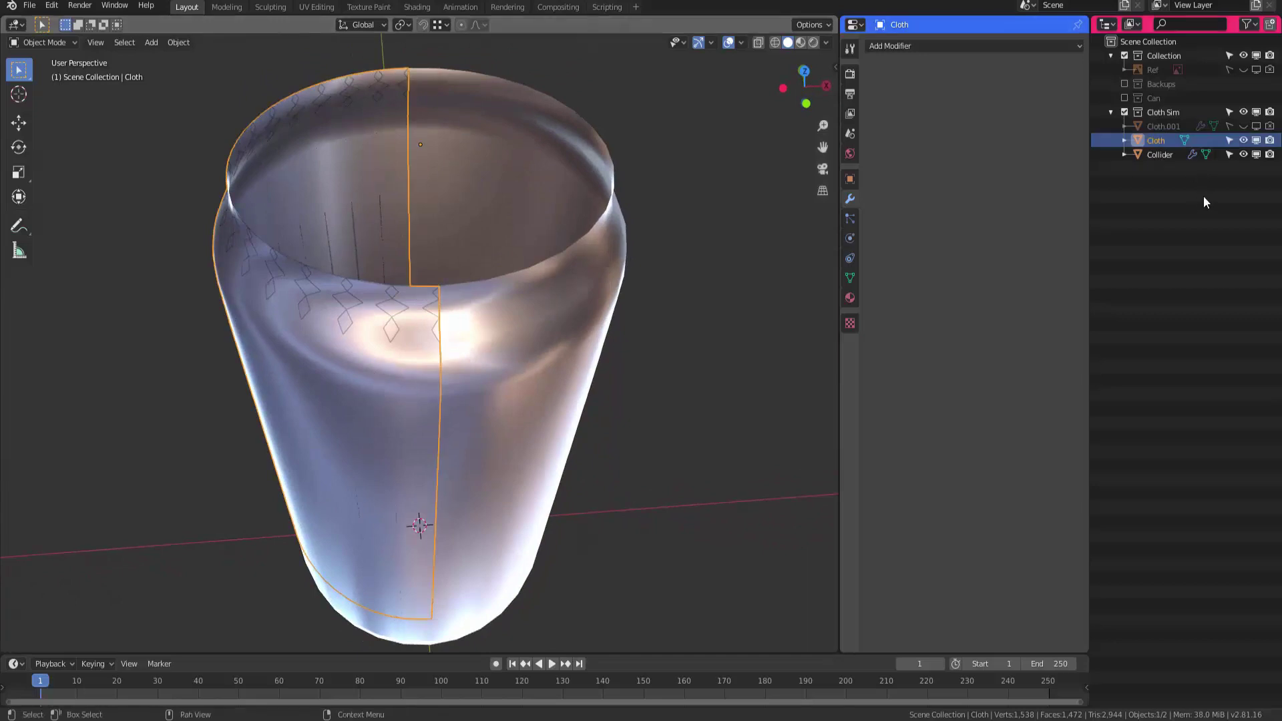
# Hide the Collider, save the file, and keep the Cloth piece selected
pyautogui.click(1243, 154)
pyautogui.moveTo(441, 314); pyautogui.dragTo(400, 278, button='middle')
pyautogui.hotkey('ctrl', 's')
pyautogui.click(336, 298)
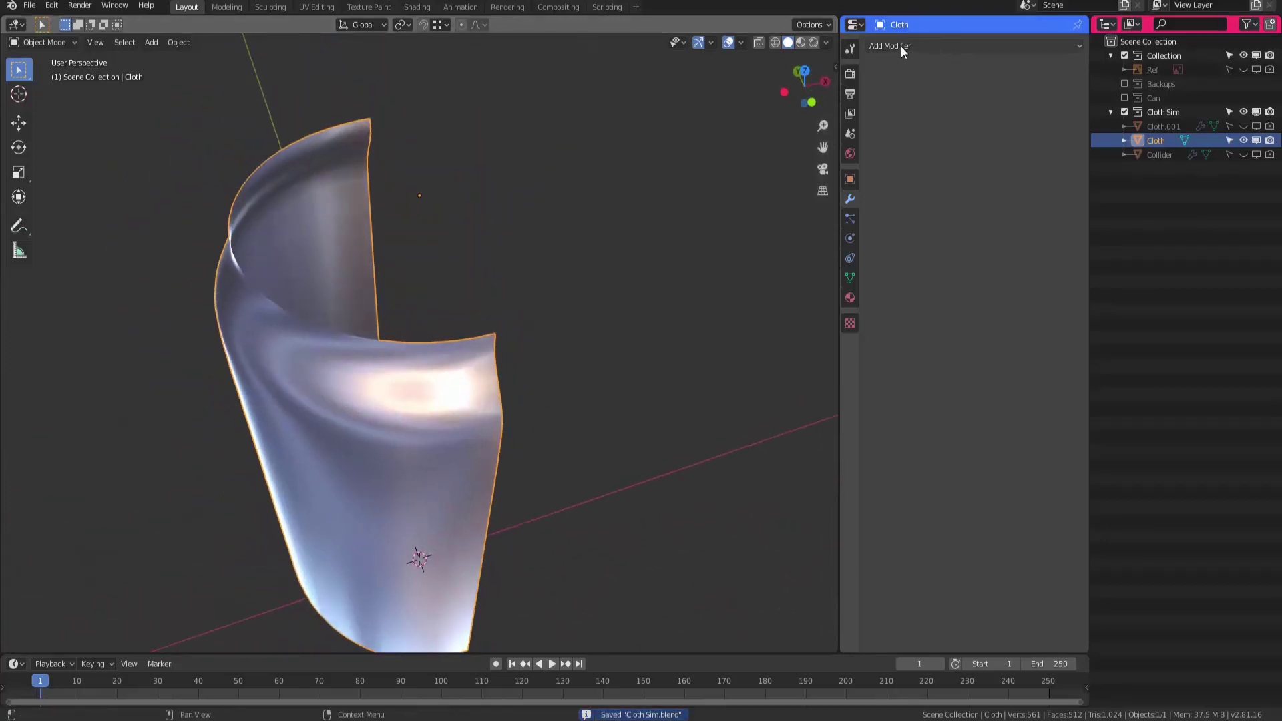
# Examine the Cloth mesh's open top edge loop in wireframe and return to Object Mode
pyautogui.press('Tab')
pyautogui.press('2')
pyautogui.moveTo(387, 350)
pyautogui.mouseDown(button='middle')
pyautogui.moveTo(393, 332)
pyautogui.moveTo(386, 353)
pyautogui.mouseUp(button='middle')
pyautogui.keyDown('alt'); pyautogui.click(393, 331); pyautogui.keyUp('alt')
pyautogui.hotkey('shift', 'z')
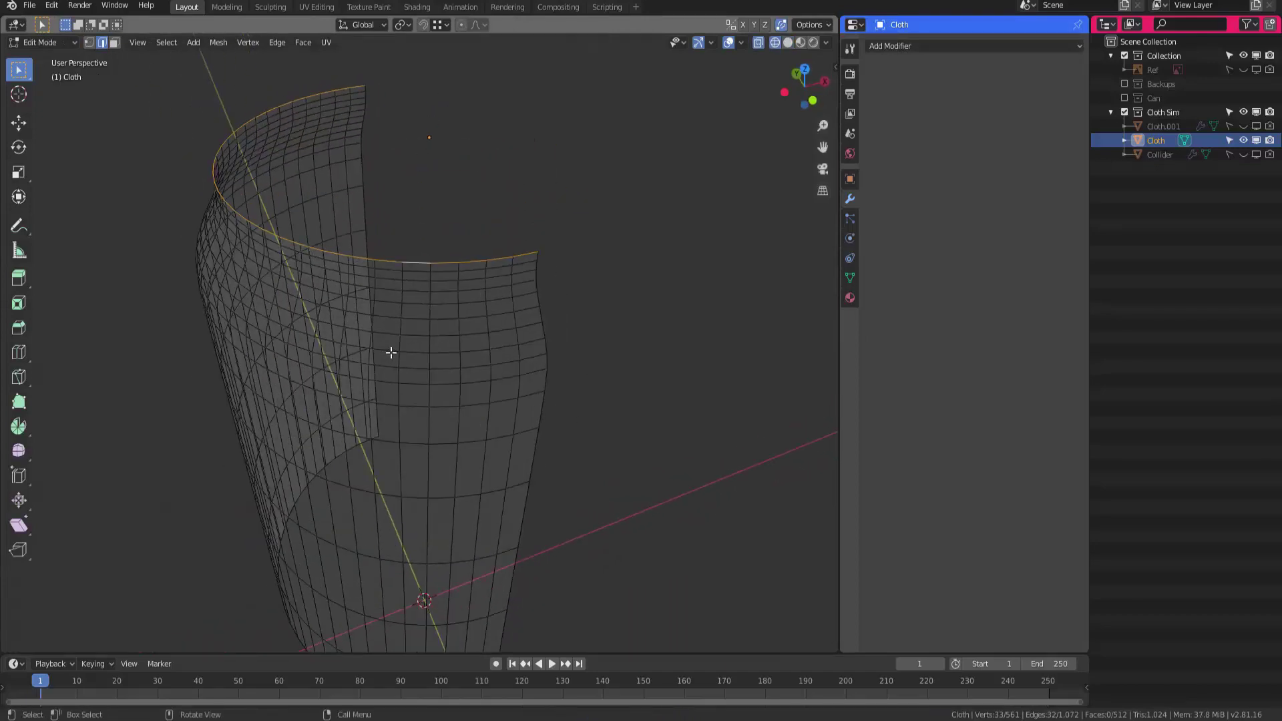
pyautogui.press('Tab')
pyautogui.click(515, 212)
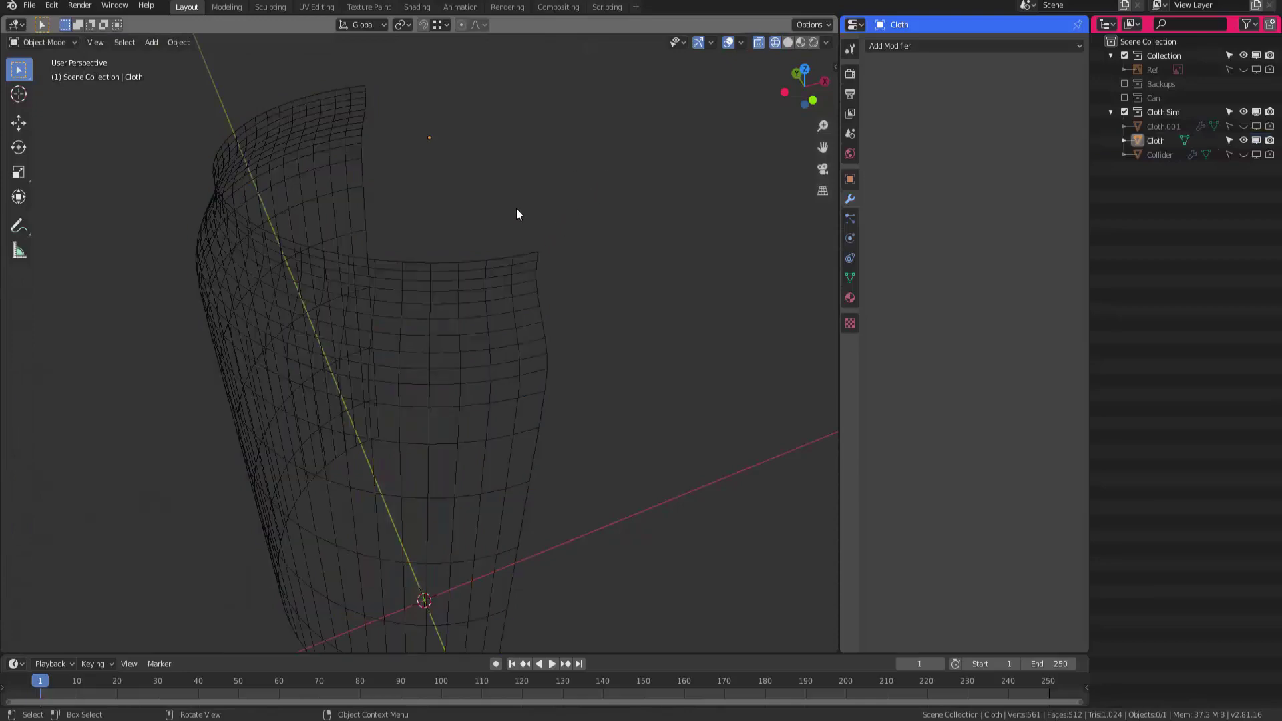
# Return to solid shading and add a Displace modifier to the Cloth piece
pyautogui.click(470, 259)
pyautogui.hotkey('shift', 'z')
pyautogui.moveTo(447, 284); pyautogui.dragTo(467, 270, button='middle')
pyautogui.click(941, 46)
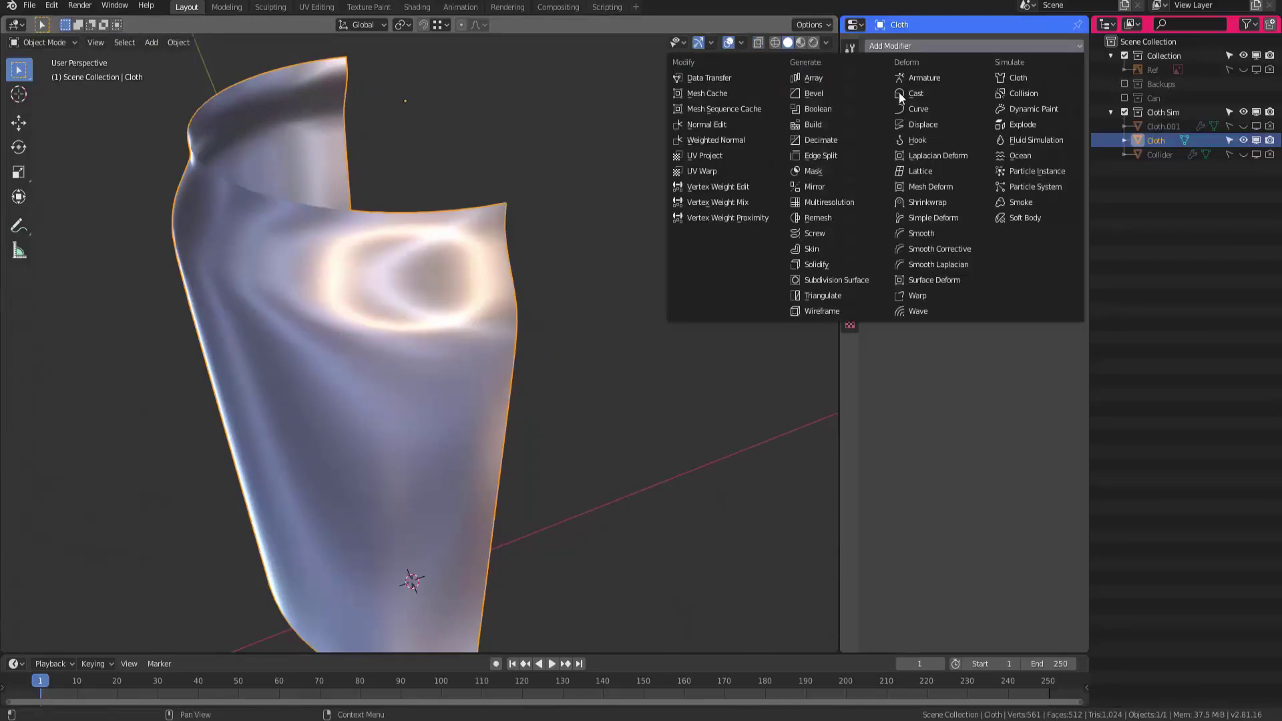
pyautogui.click(924, 125)
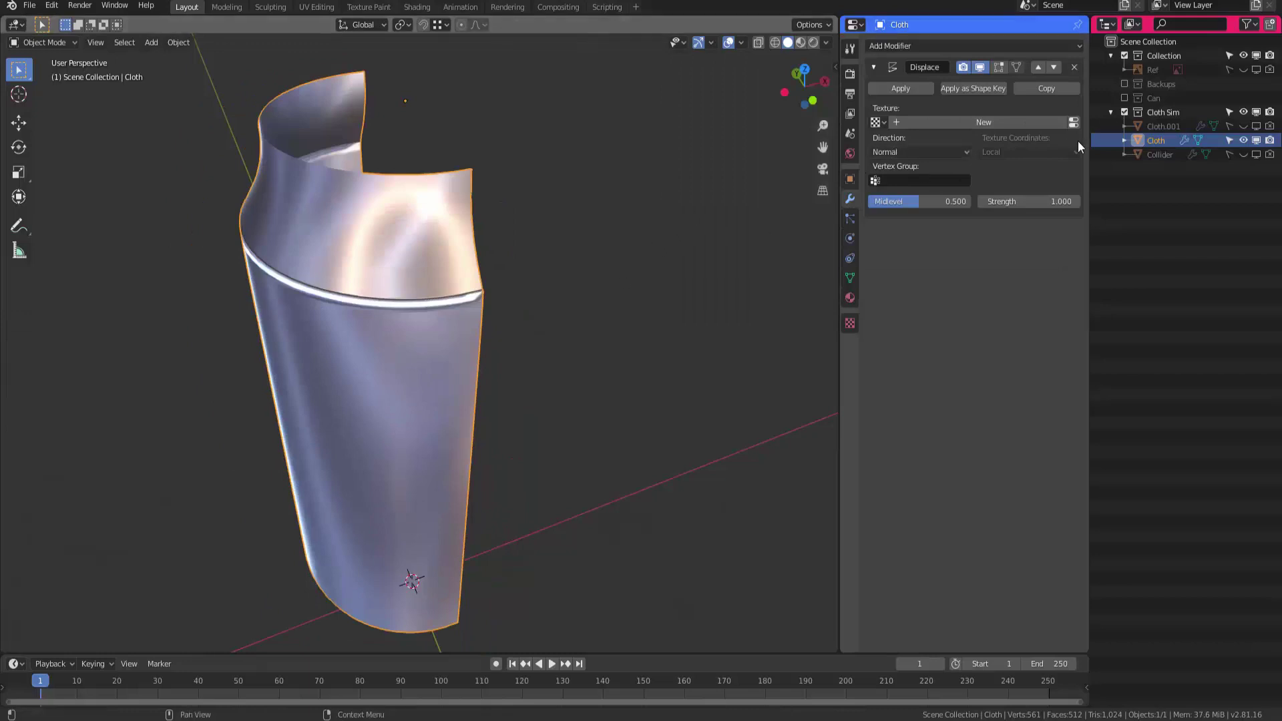
# Show the Collider and examine from above how the displaced Cloth piece sits relative to it
pyautogui.click(1159, 155)
pyautogui.click(1244, 154)
pyautogui.moveTo(568, 294); pyautogui.dragTo(282, 311, button='middle')
pyautogui.scroll(3, 291, 296)
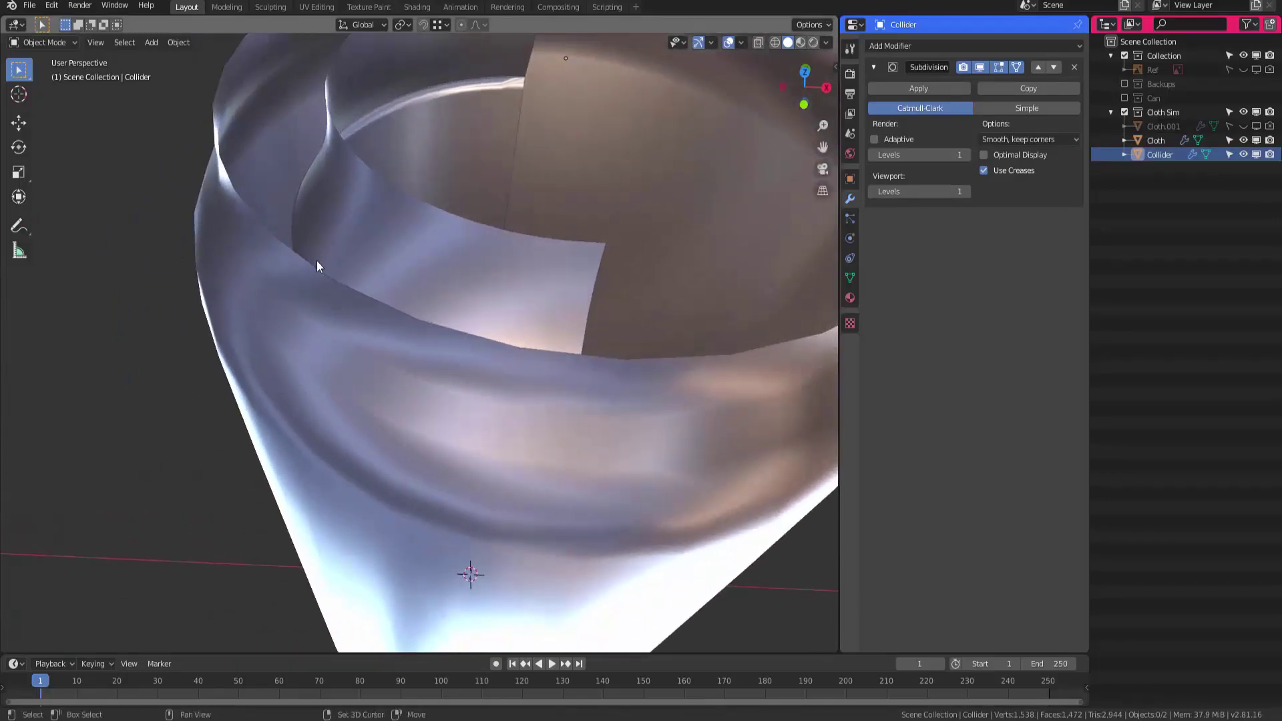
pyautogui.scroll(-3, 280, 292)
pyautogui.moveTo(330, 247); pyautogui.dragTo(295, 324, button='middle')
pyautogui.scroll(2, 295, 324)
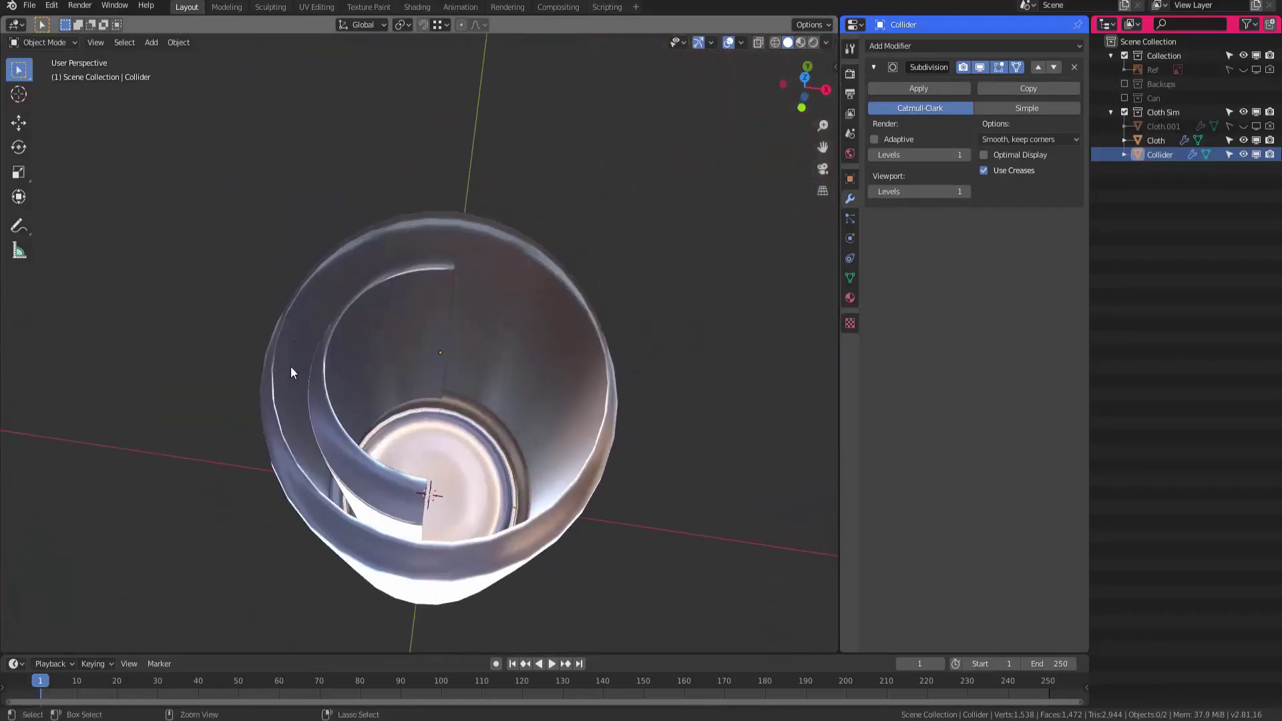
pyautogui.moveTo(291, 373)
pyautogui.mouseDown(button='middle')
pyautogui.moveTo(324, 269)
pyautogui.moveTo(266, 369)
pyautogui.moveTo(278, 346)
pyautogui.moveTo(284, 394)
pyautogui.mouseUp(button='middle')
# Compare the Cloth piece with the Collider by switching its Displace modifier off and back on in the viewport
pyautogui.click(275, 351)
pyautogui.click(980, 67)
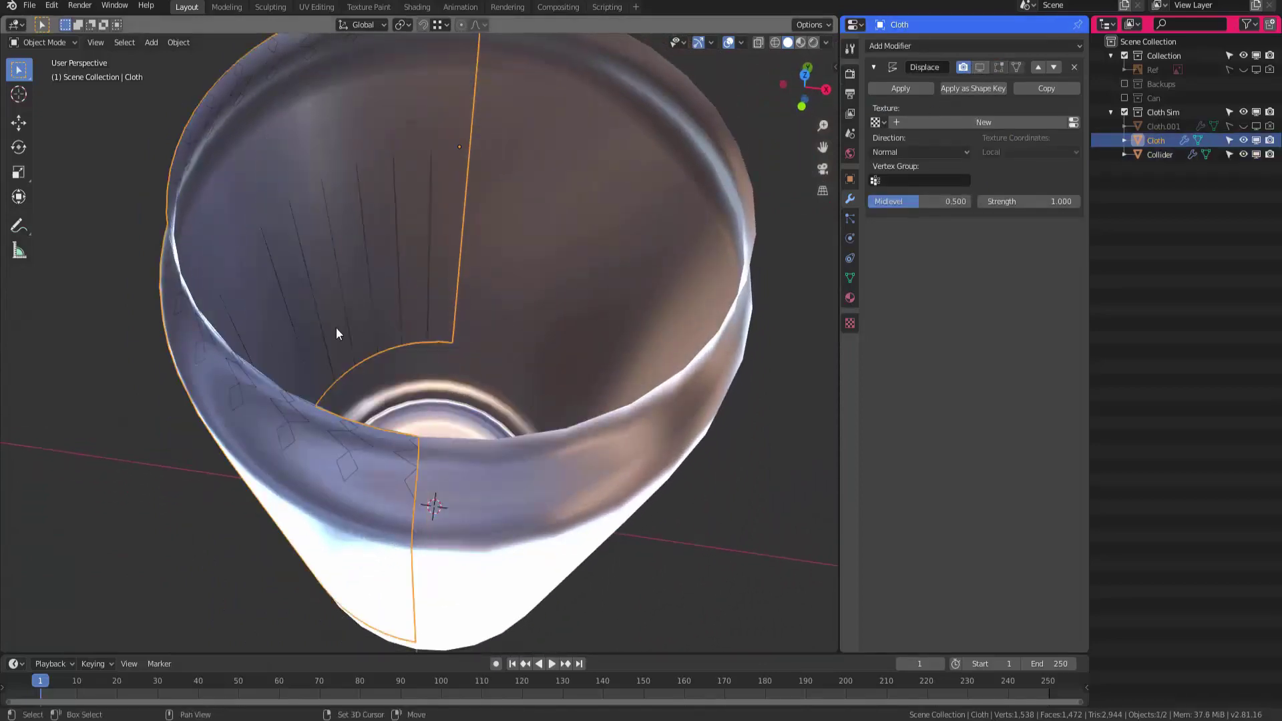
pyautogui.moveTo(337, 334)
pyautogui.mouseDown(button='middle')
pyautogui.moveTo(327, 350)
pyautogui.moveTo(371, 317)
pyautogui.moveTo(333, 339)
pyautogui.mouseUp(button='middle')
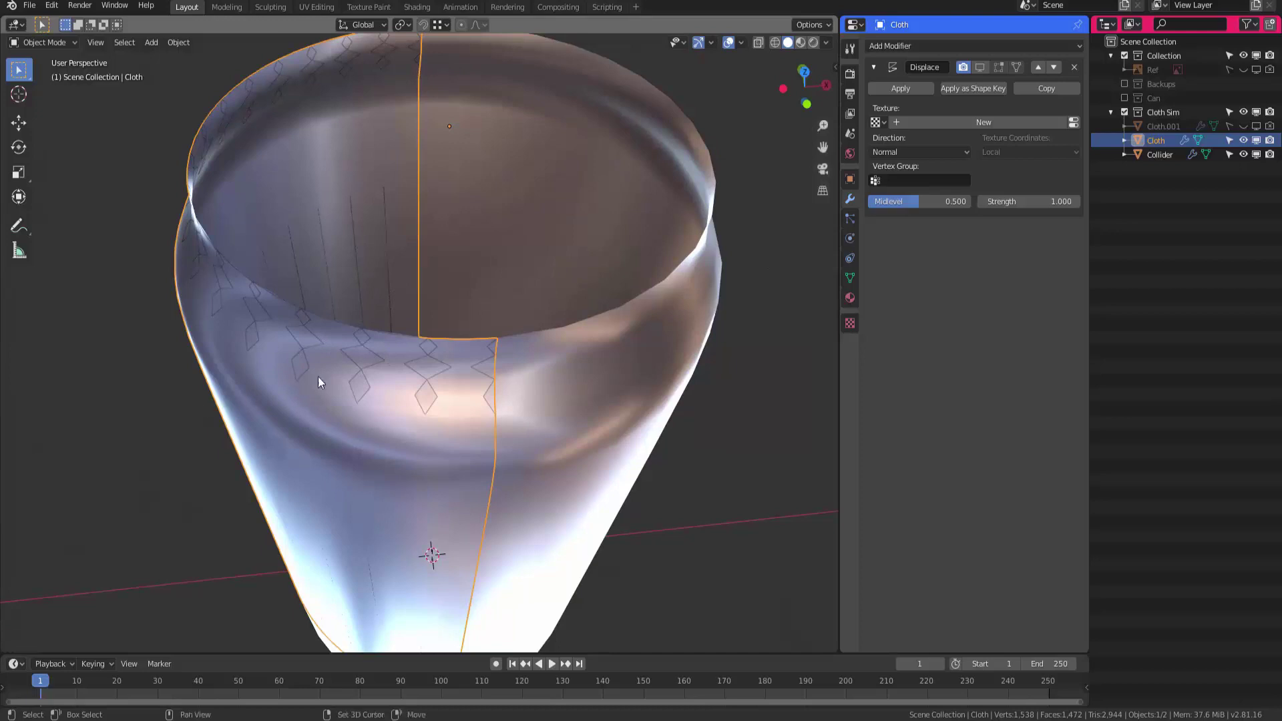
pyautogui.moveTo(318, 377); pyautogui.dragTo(392, 328, button='middle')
pyautogui.keyDown('ctrl'); pyautogui.moveTo(326, 390); pyautogui.dragTo(687, 195, button='middle'); pyautogui.keyUp('ctrl')
pyautogui.click(979, 66)
# Turn on the Face Orientation overlay and check the normals of the Cloth and Collider
pyautogui.moveTo(441, 280); pyautogui.dragTo(499, 239, button='middle')
pyautogui.click(742, 38)
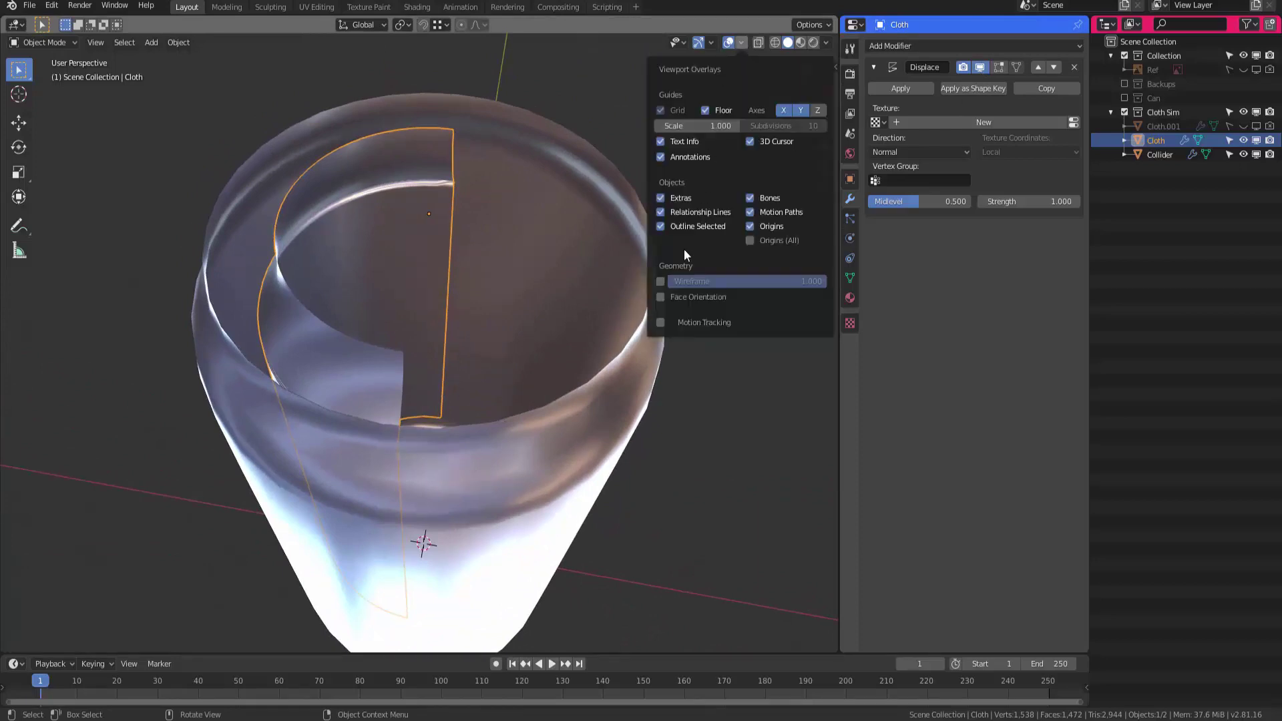
pyautogui.click(661, 294)
pyautogui.moveTo(568, 334); pyautogui.dragTo(402, 267, button='middle')
# Recalculate the normals of all the Collider's faces to point outside
pyautogui.click(558, 294)
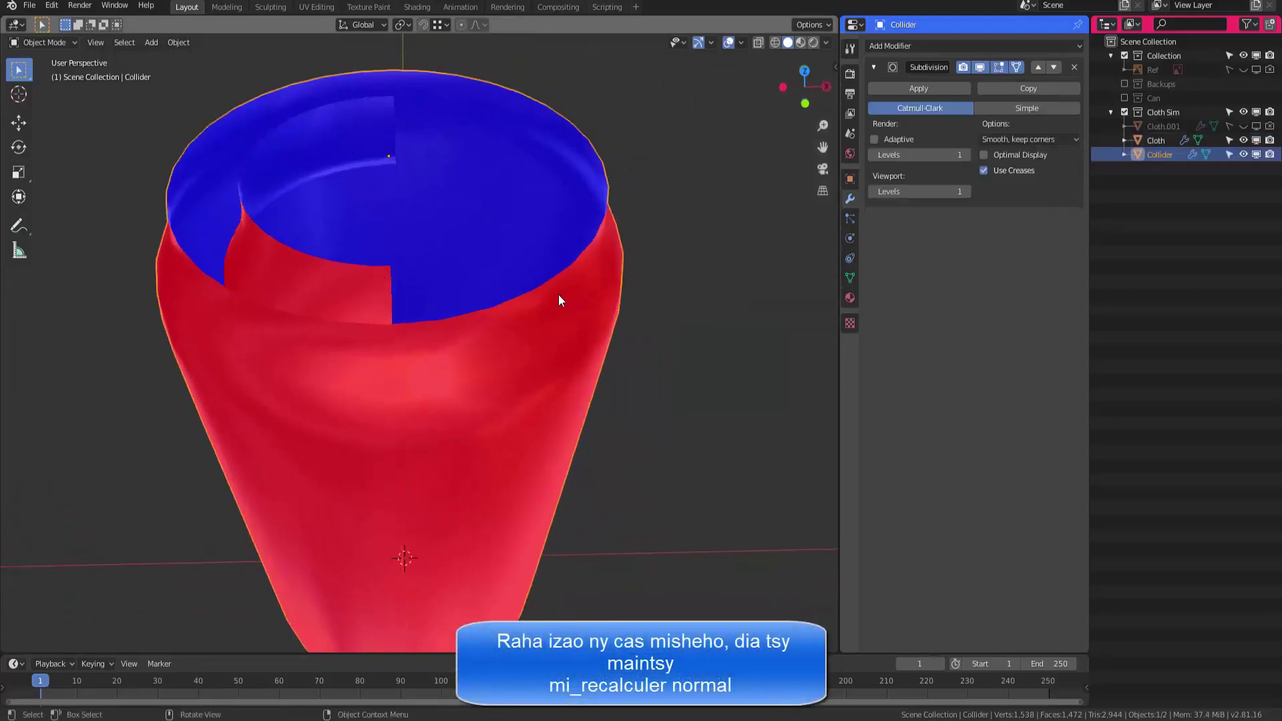
pyautogui.press('Tab')
pyautogui.press('a')
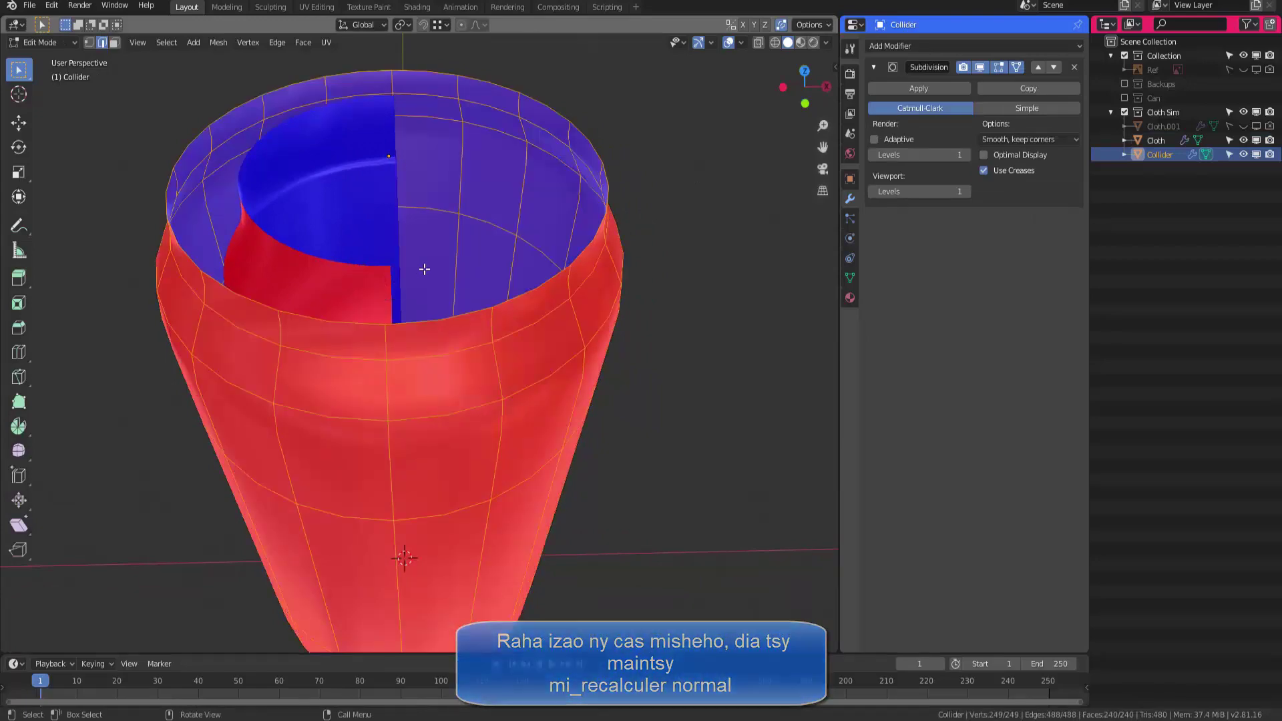
pyautogui.hotkey('shift', 'n')
pyautogui.press('Tab')
# Recalculate the normals of all the Cloth mesh's faces to point outside
pyautogui.click(369, 288)
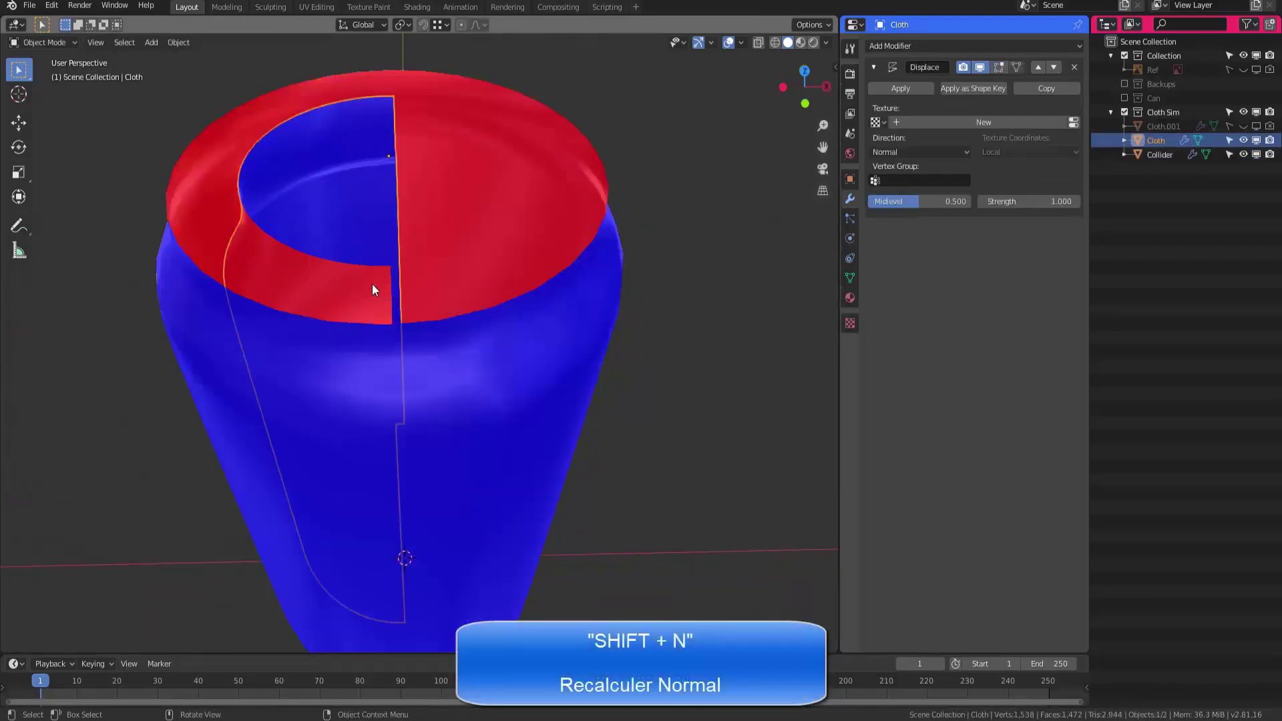
pyautogui.press('Tab')
pyautogui.press('a')
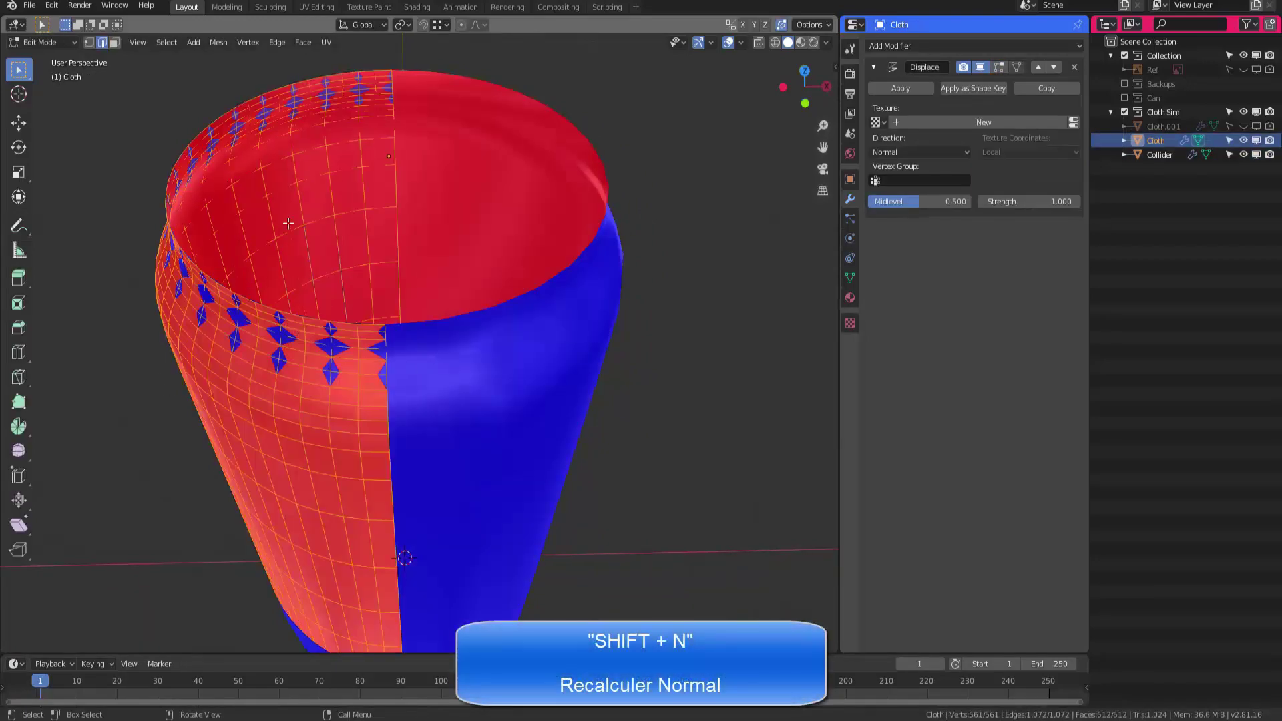
pyautogui.hotkey('shift', 'n')
pyautogui.press('Tab')
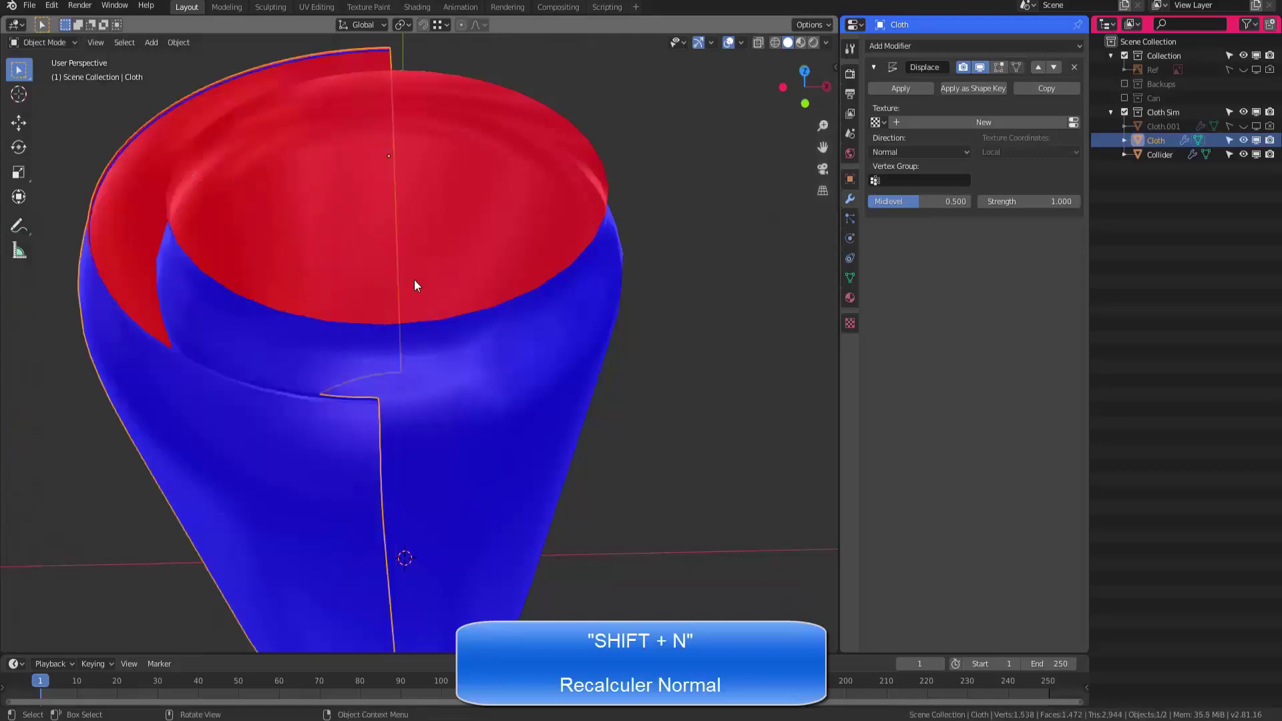
# Set the Cloth's Displace modifier strength to 0.1
pyautogui.click(680, 165)
pyautogui.scroll(-3, 438, 279)
pyautogui.scroll(4, 439, 282)
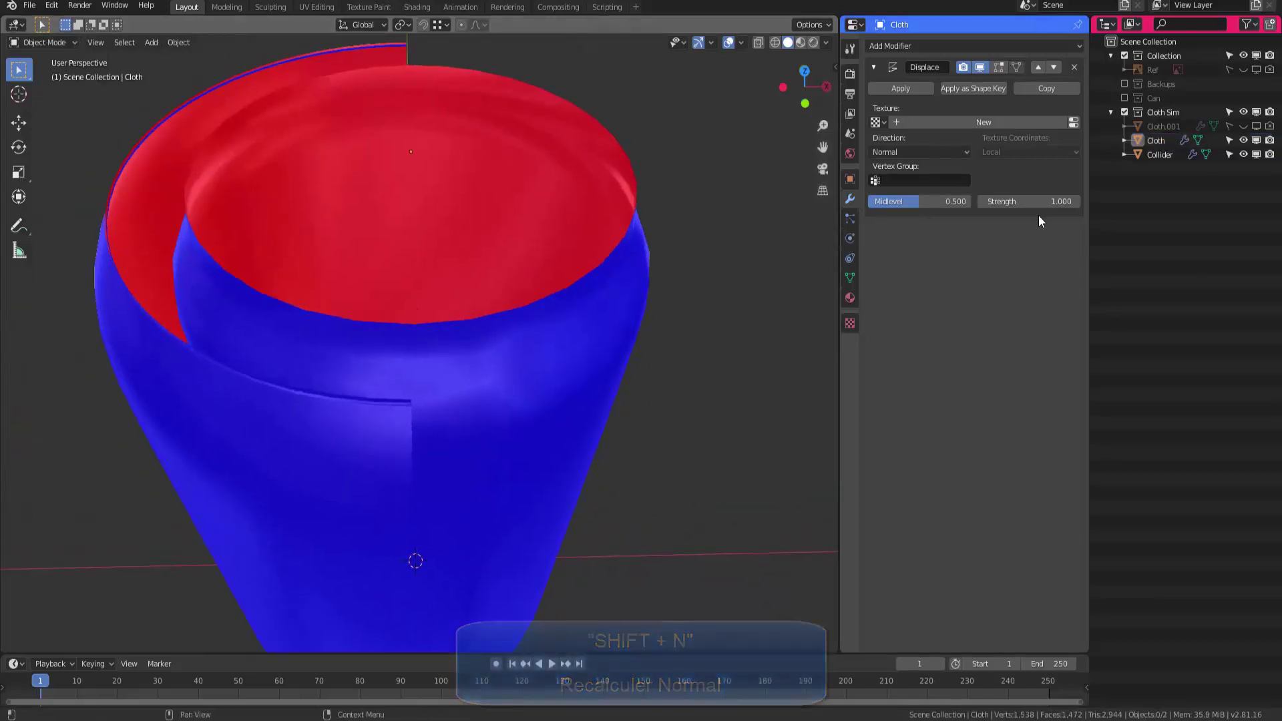
pyautogui.click(1034, 202)
pyautogui.press('Return')
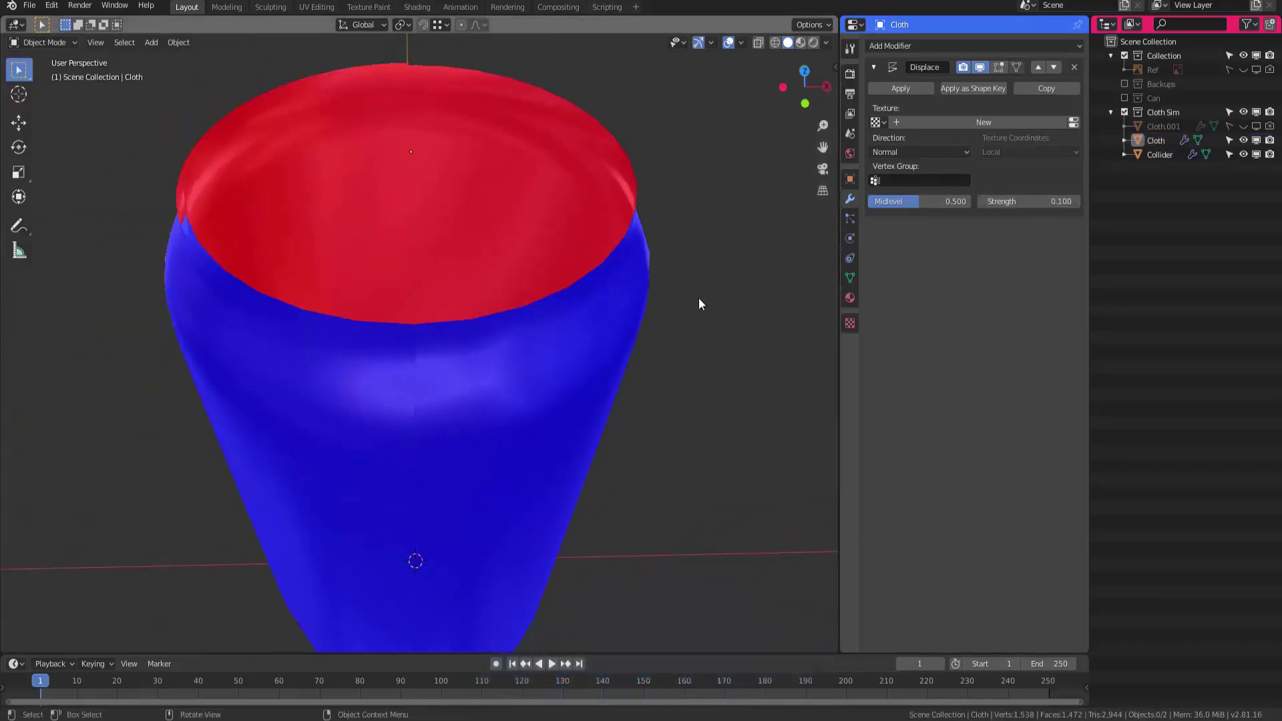
# Turn off the Face Orientation overlay and switch the viewport MatCap to a plain grey one
pyautogui.scroll(5, 299, 367)
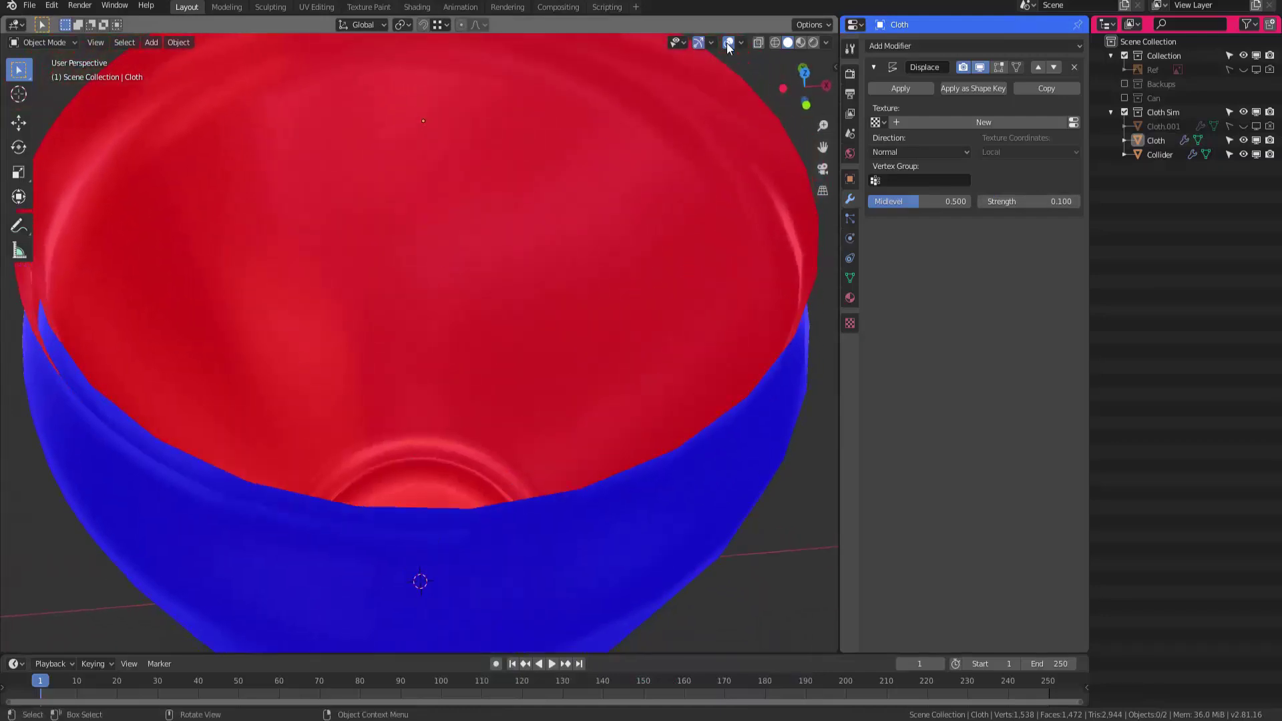
pyautogui.click(739, 43)
pyautogui.click(662, 298)
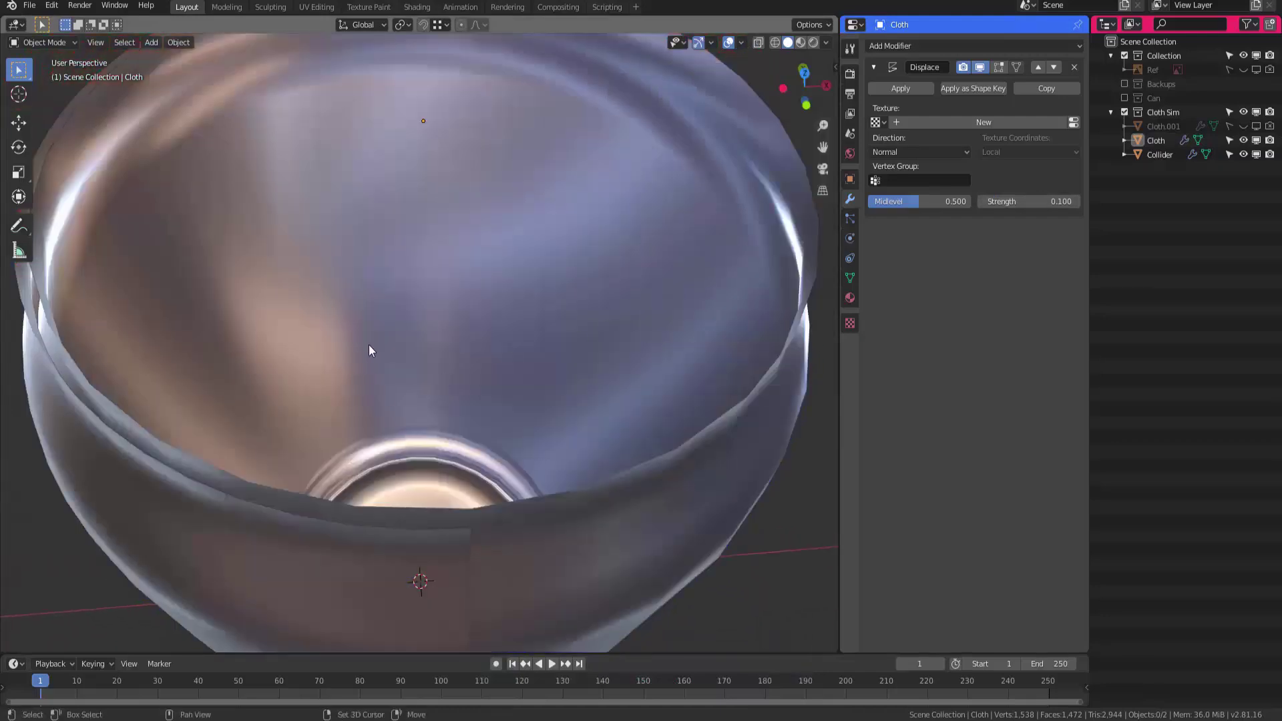
pyautogui.click(827, 42)
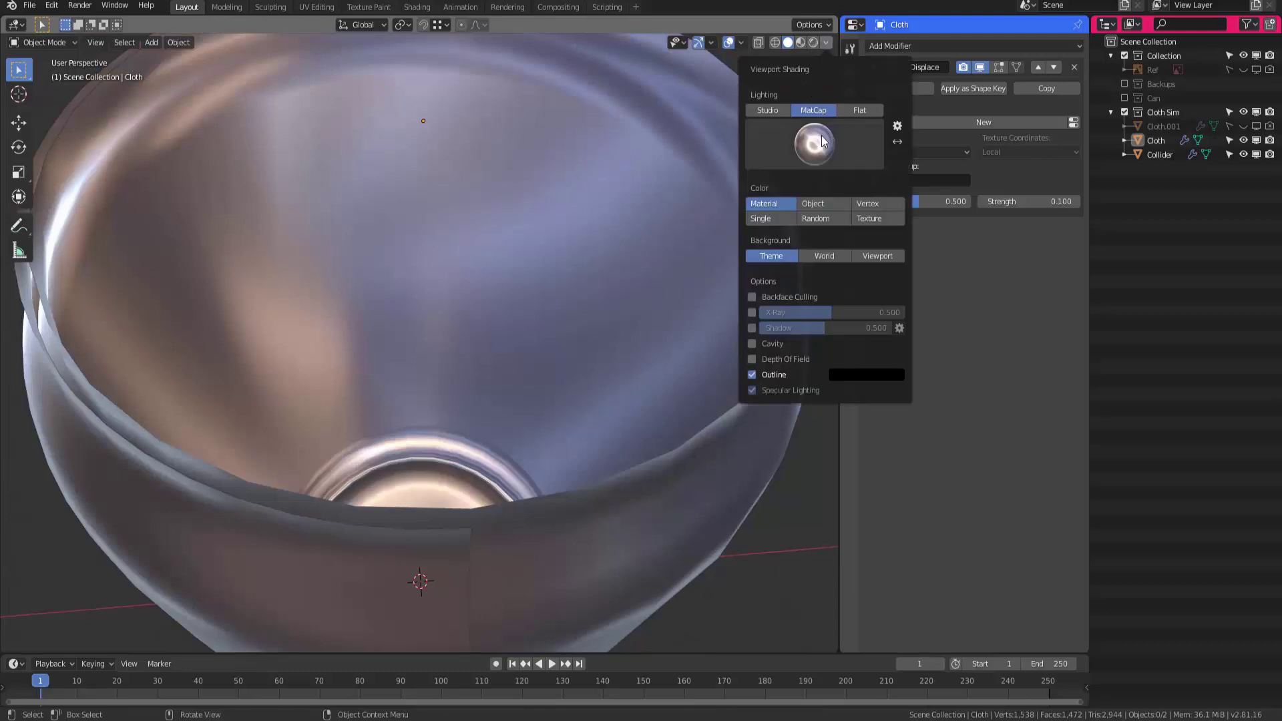
pyautogui.click(811, 140)
pyautogui.click(780, 190)
pyautogui.moveTo(335, 350); pyautogui.dragTo(371, 343, button='middle')
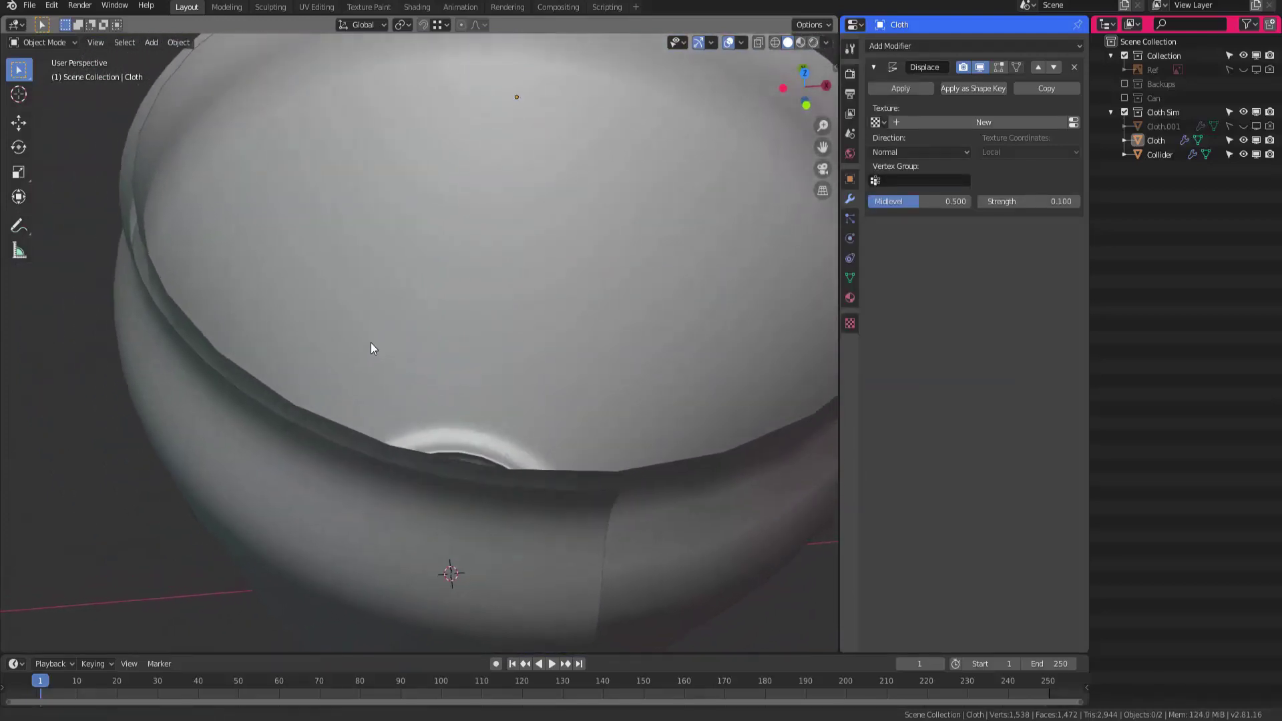
# Try a Displace strength of 0.05 on the Cloth piece and settle on 0.02
pyautogui.click(278, 432)
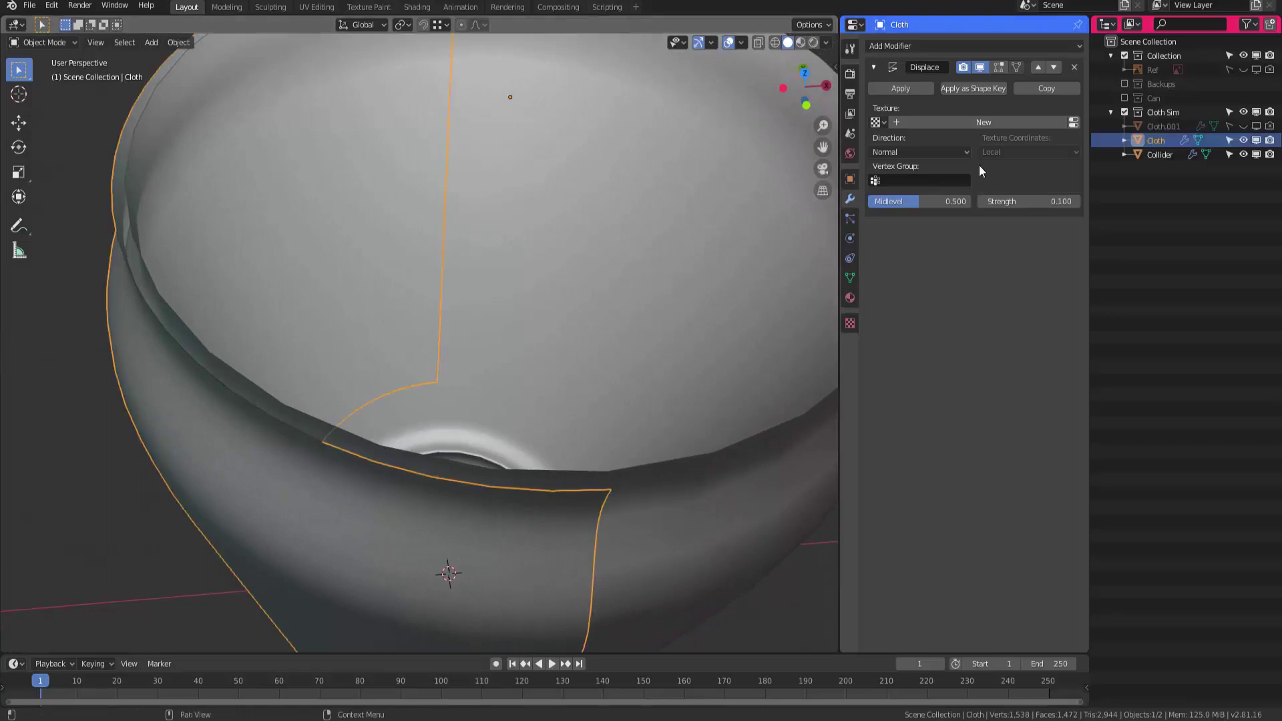
pyautogui.click(1058, 206)
pyautogui.write('0.05')
pyautogui.press('Return')
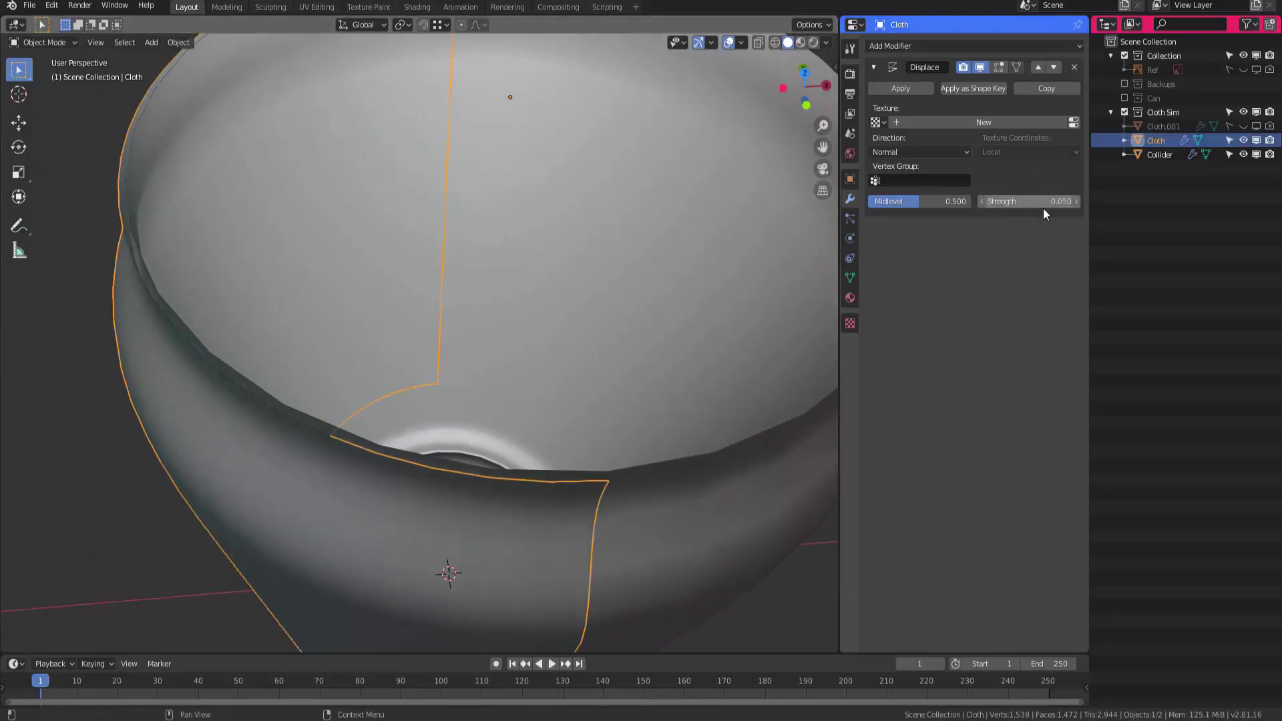
pyautogui.click(1051, 203)
pyautogui.write('0.02')
pyautogui.press('Return')
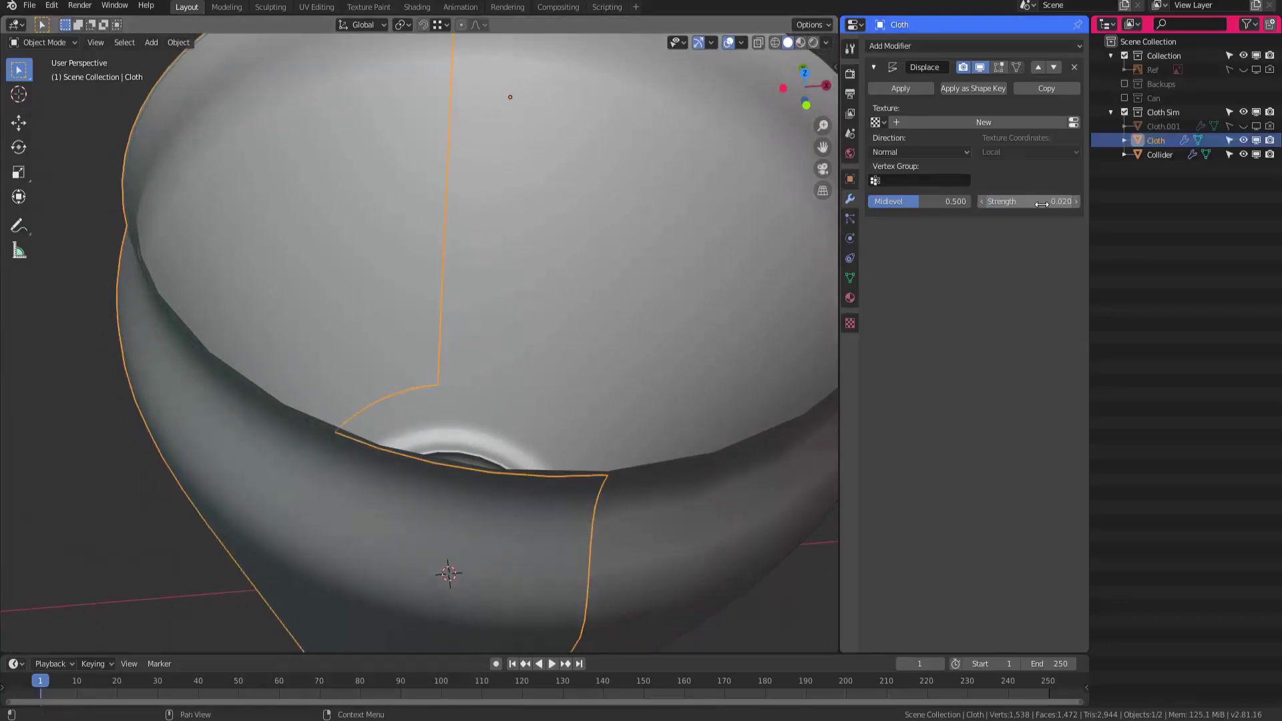
# Examine the gap between the Cloth piece and the Collider in top wireframe view and in solid shading
pyautogui.moveTo(438, 366); pyautogui.dragTo(378, 427, button='middle')
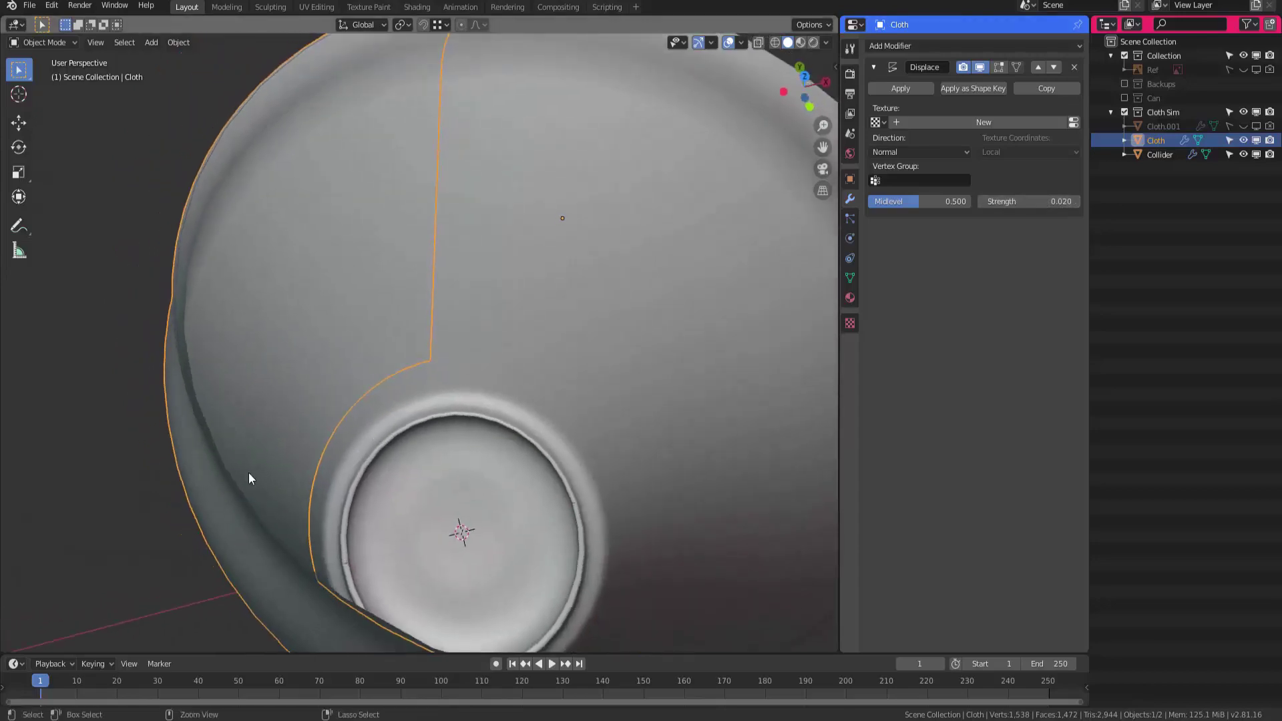
pyautogui.press('KP_7')
pyautogui.scroll(3, 353, 386)
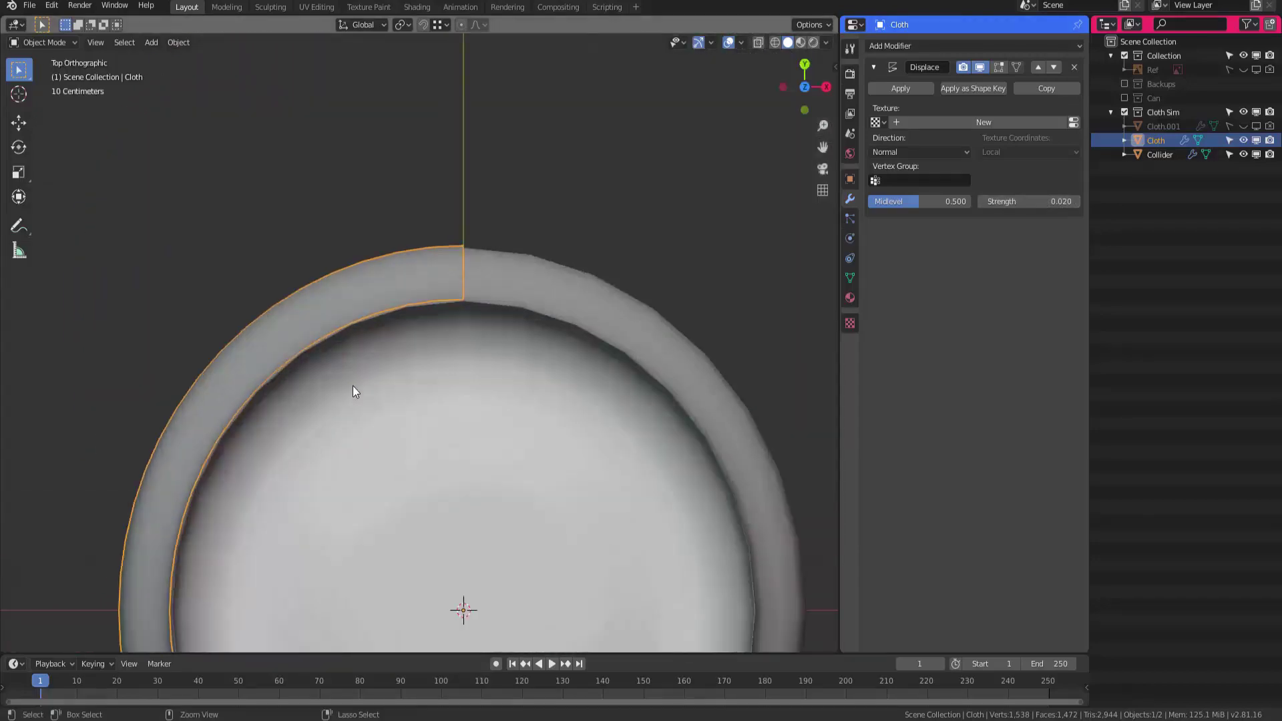
pyautogui.scroll(2, 374, 368)
pyautogui.hotkey('shift', 'z')
pyautogui.scroll(5, 284, 397)
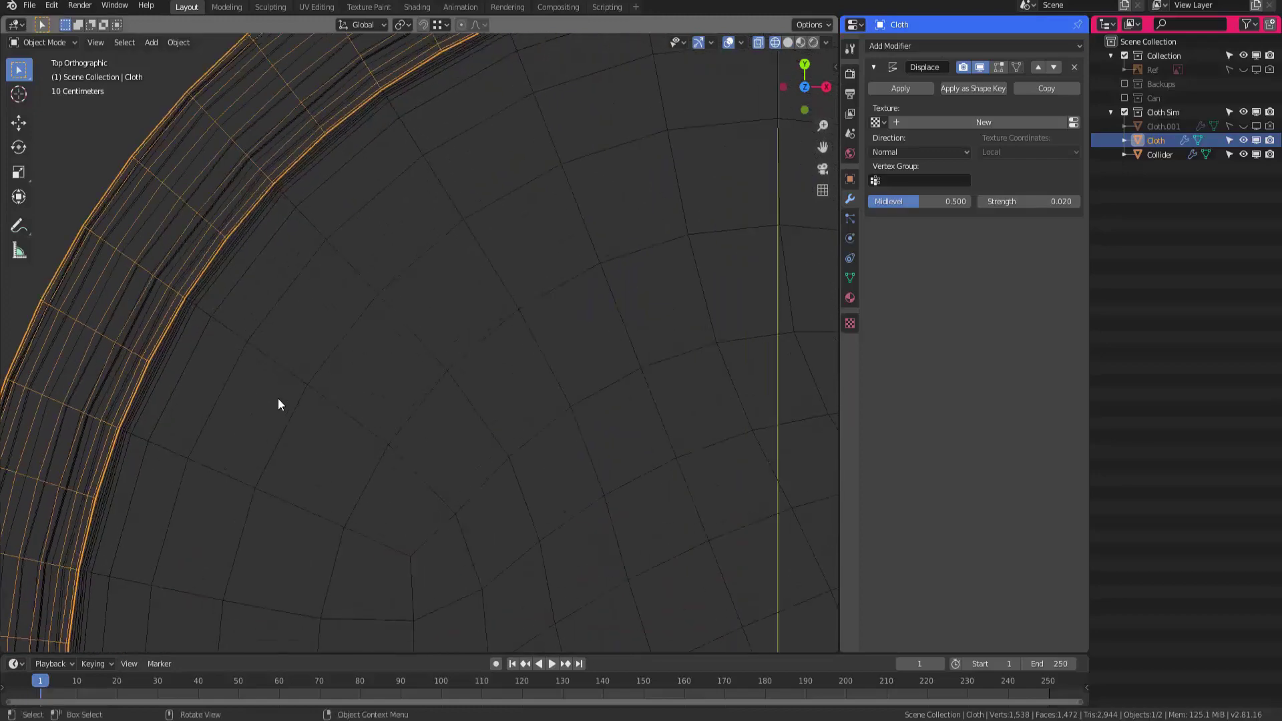
pyautogui.scroll(3, 302, 390)
pyautogui.scroll(-2, 274, 419)
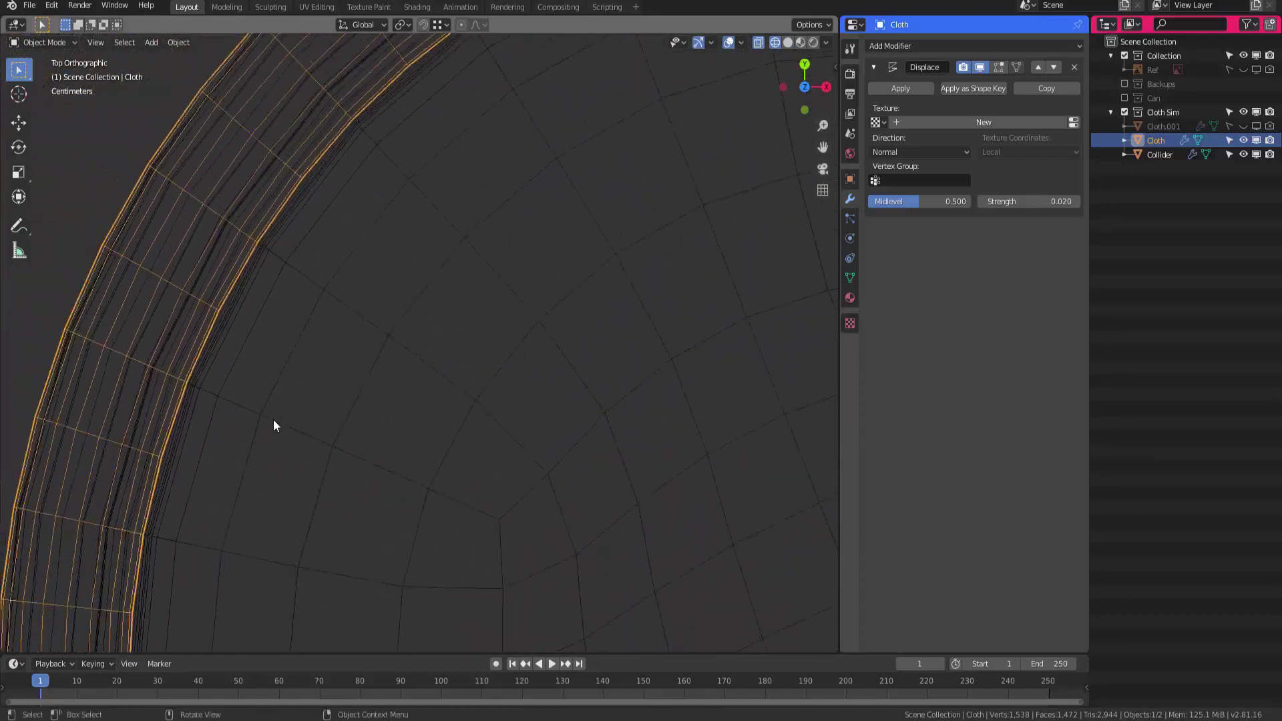
pyautogui.hotkey('shift', 'z')
pyautogui.moveTo(400, 329)
pyautogui.mouseDown(button='middle')
pyautogui.moveTo(295, 392)
pyautogui.moveTo(301, 404)
pyautogui.moveTo(314, 381)
pyautogui.moveTo(301, 431)
pyautogui.moveTo(390, 341)
pyautogui.moveTo(622, 234)
pyautogui.moveTo(458, 315)
pyautogui.moveTo(498, 306)
pyautogui.mouseUp(button='middle')
pyautogui.scroll(3, 252, 436)
pyautogui.scroll(-5, 252, 436)
pyautogui.scroll(6, 315, 381)
pyautogui.scroll(-6, 298, 398)
# Collapse the Displace modifier's settings and save the file
pyautogui.click(623, 234)
pyautogui.scroll(3, 446, 334)
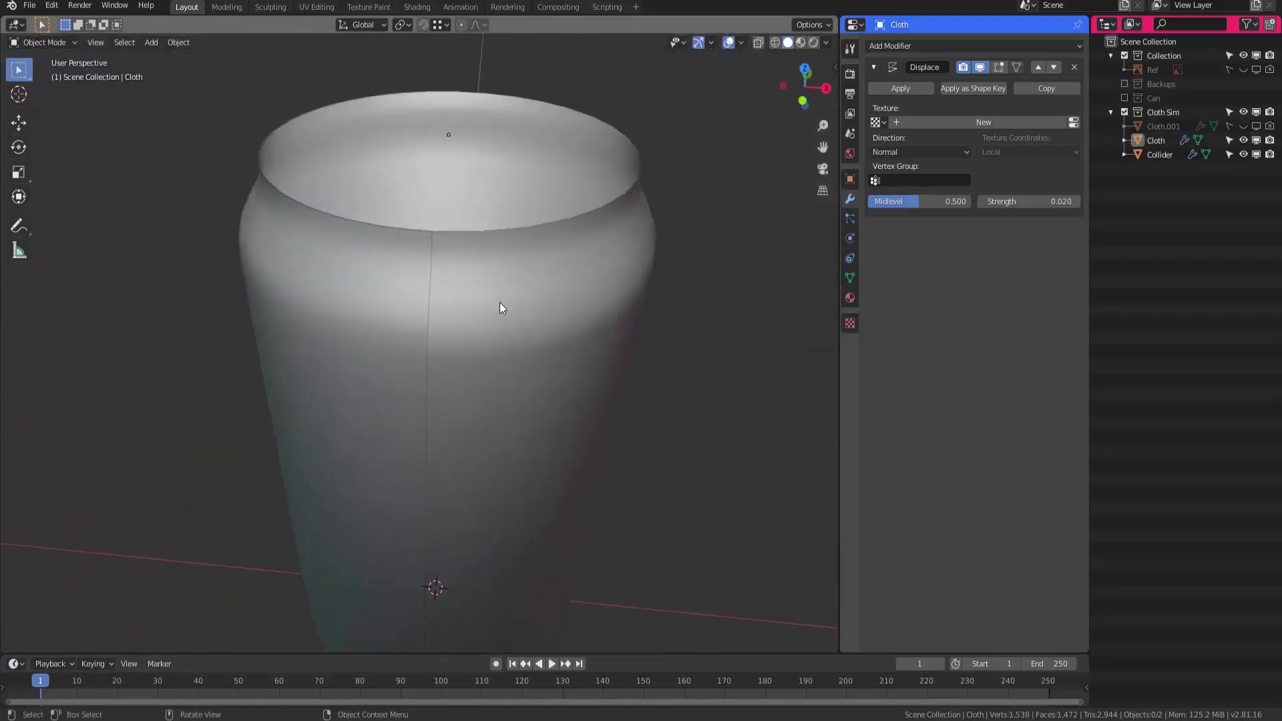
pyautogui.click(873, 67)
pyautogui.hotkey('ctrl', 's')
pyautogui.press('7')
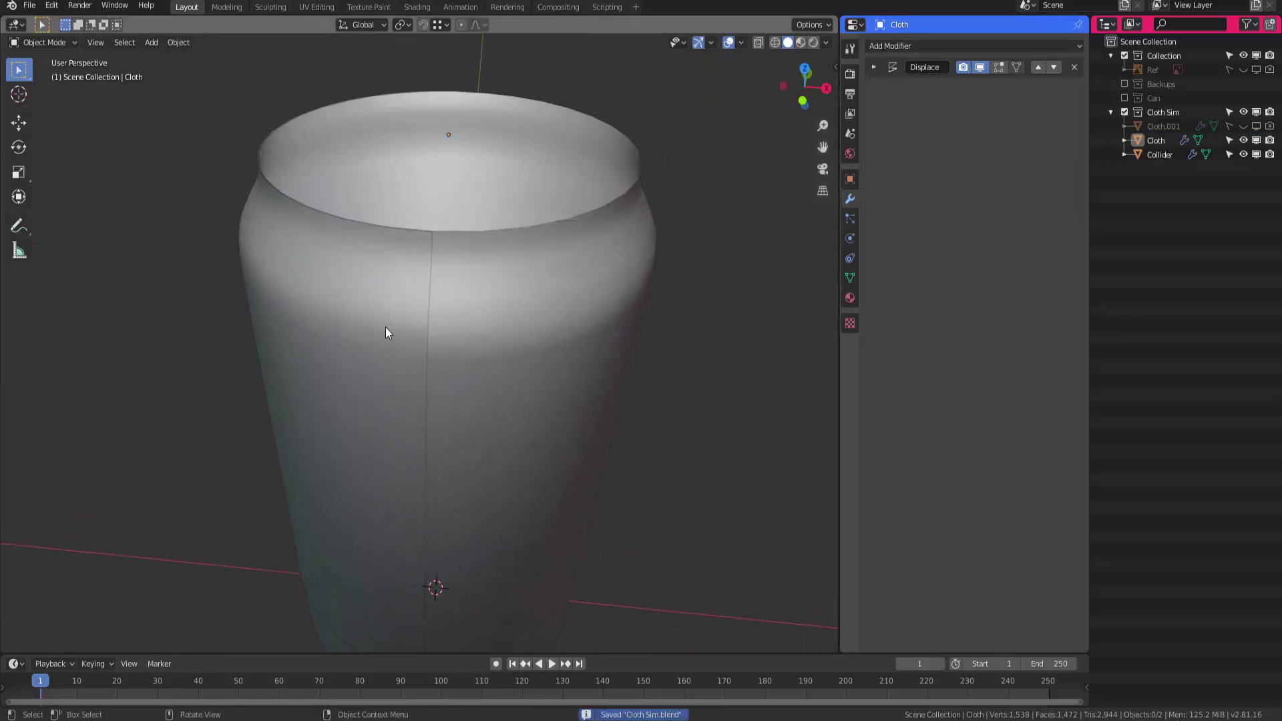
# Select the Cloth piece and switch the solid viewport lighting to Studio
pyautogui.click(386, 331)
pyautogui.moveTo(386, 331); pyautogui.dragTo(340, 267, button='middle')
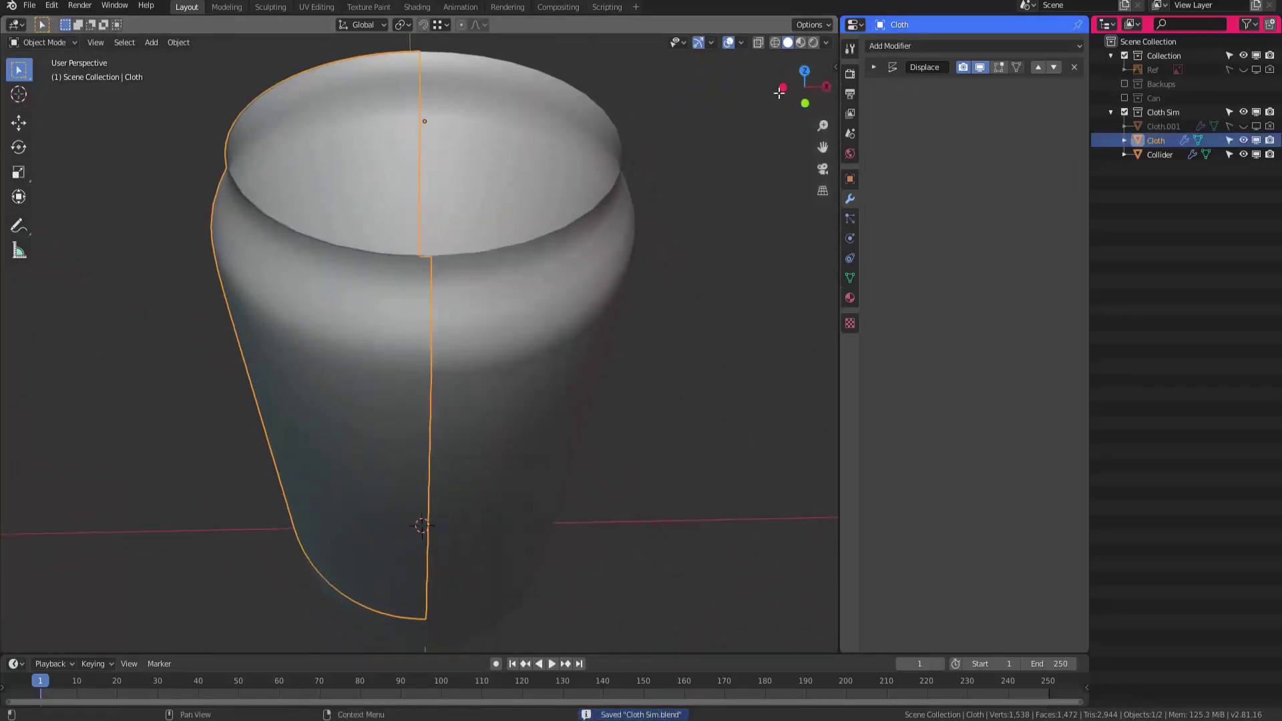
pyautogui.click(824, 44)
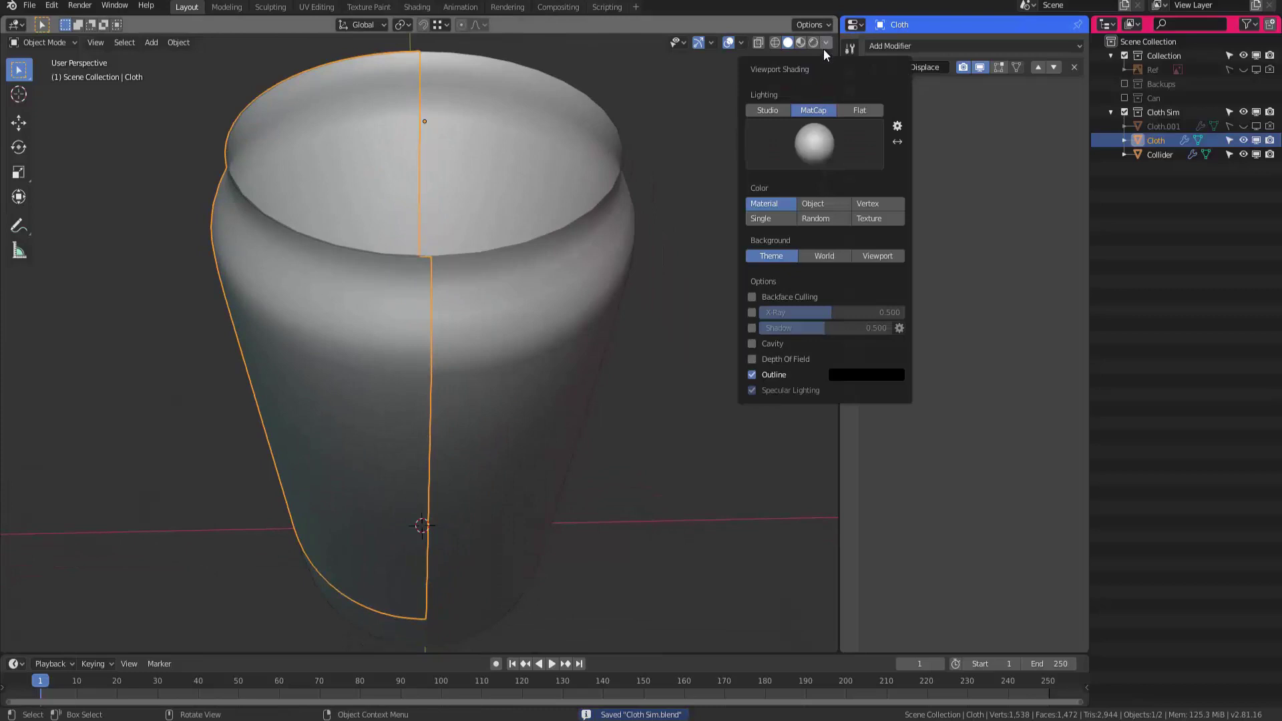
pyautogui.click(775, 107)
pyautogui.moveTo(695, 346); pyautogui.dragTo(432, 341, button='middle')
# Enable Cloth physics on the selected Cloth piece
pyautogui.click(850, 239)
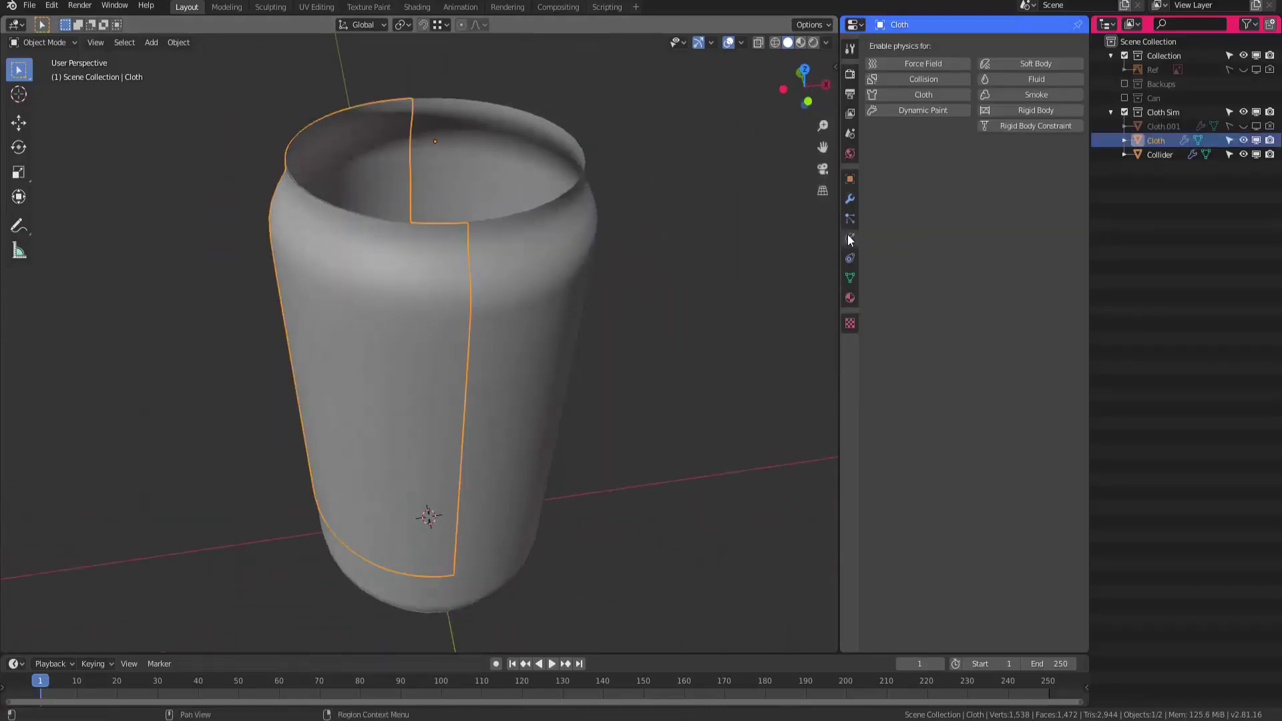
pyautogui.click(922, 97)
pyautogui.moveTo(514, 298); pyautogui.dragTo(578, 290, button='middle')
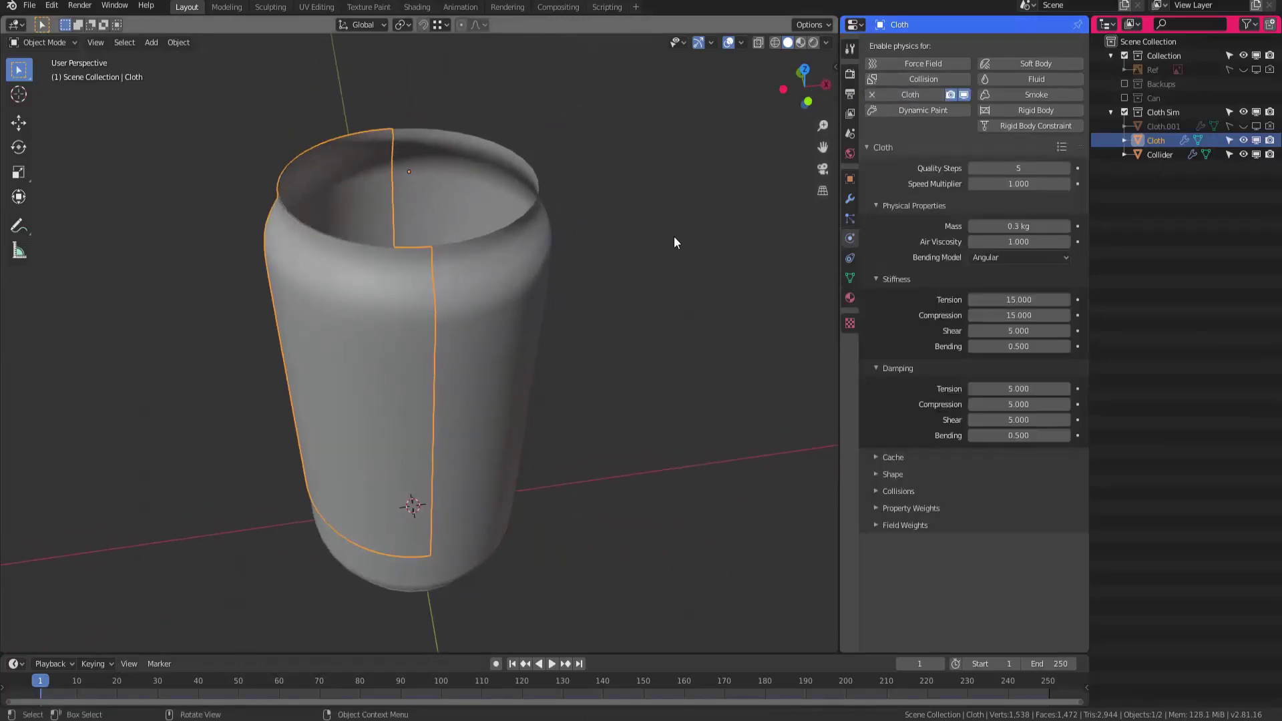
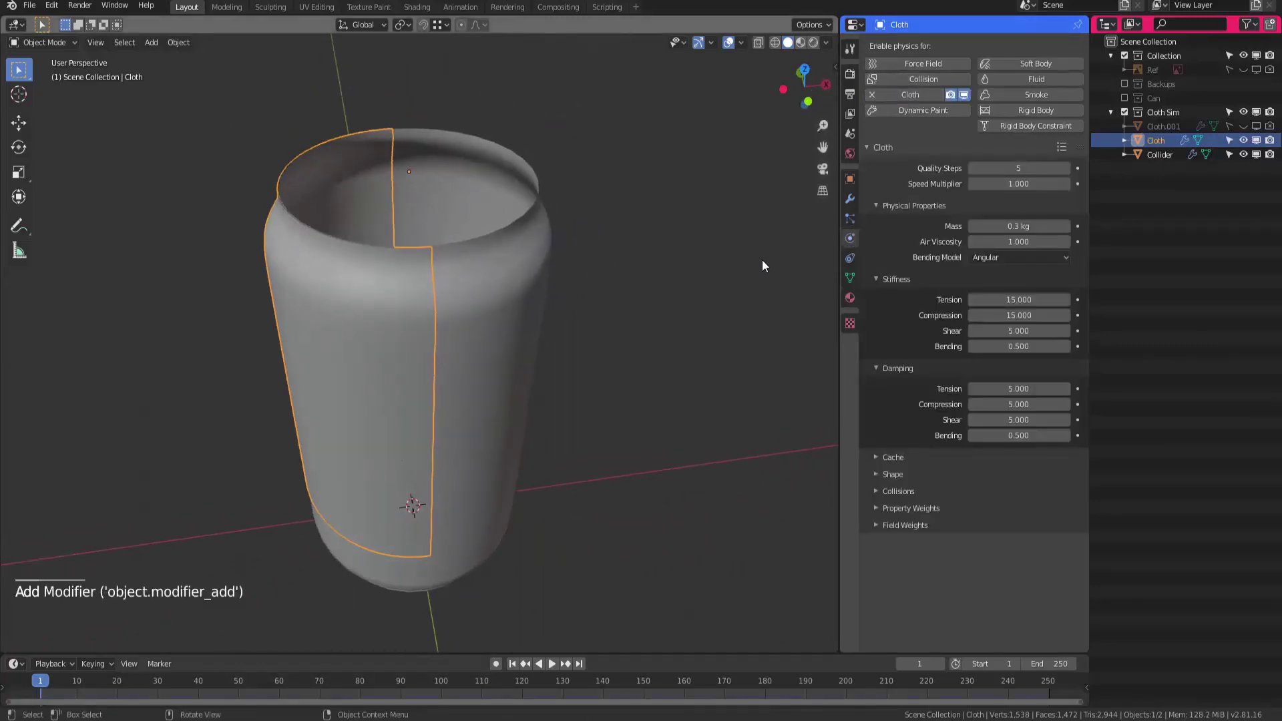
pyautogui.keyDown('shift'); pyautogui.moveTo(515, 400); pyautogui.dragTo(520, 335, button='middle'); pyautogui.keyUp('shift')
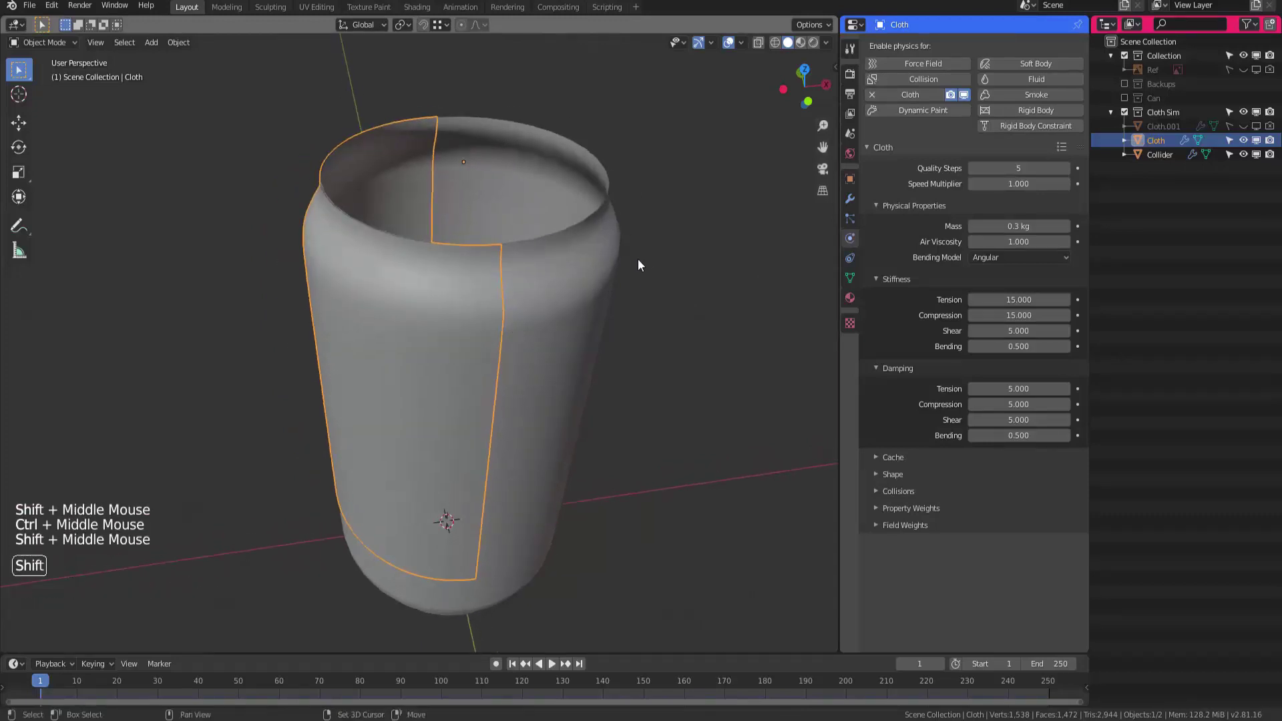
# Play the cloth simulation to check how the unpinned Cloth piece moves, and return to the first frame
pyautogui.hotkey('shift', 'space')
pyautogui.hotkey('shift', 'space')
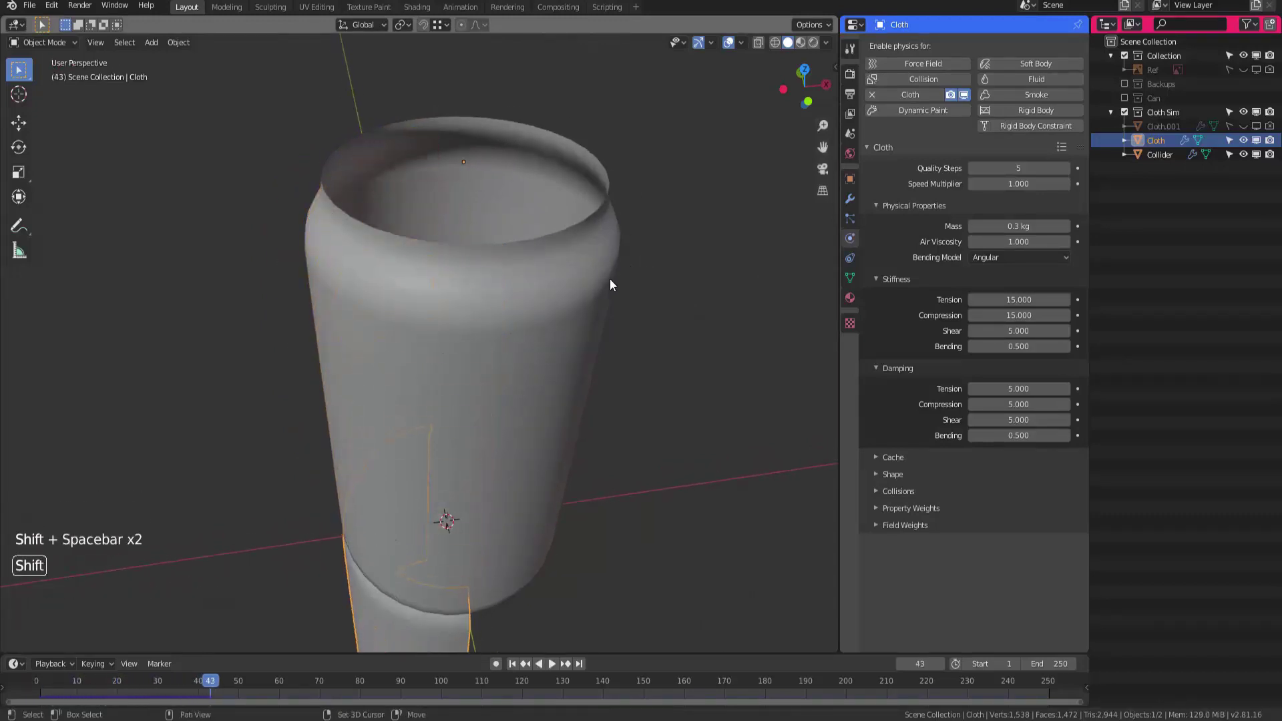
pyautogui.keyDown('shift'); pyautogui.moveTo(611, 278); pyautogui.dragTo(562, 275, button='middle'); pyautogui.keyUp('shift')
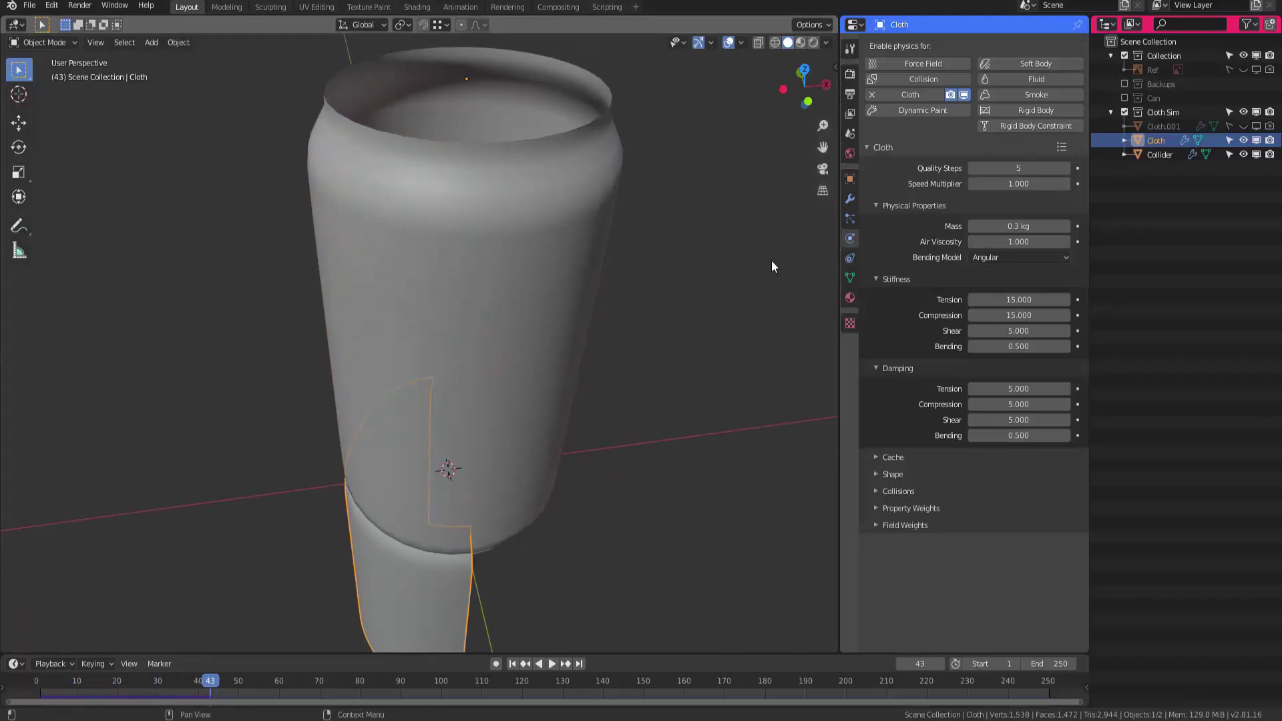
pyautogui.keyDown('shift'); pyautogui.moveTo(552, 321); pyautogui.dragTo(512, 326, button='middle'); pyautogui.keyUp('shift')
pyautogui.hotkey('shift', 'Left')
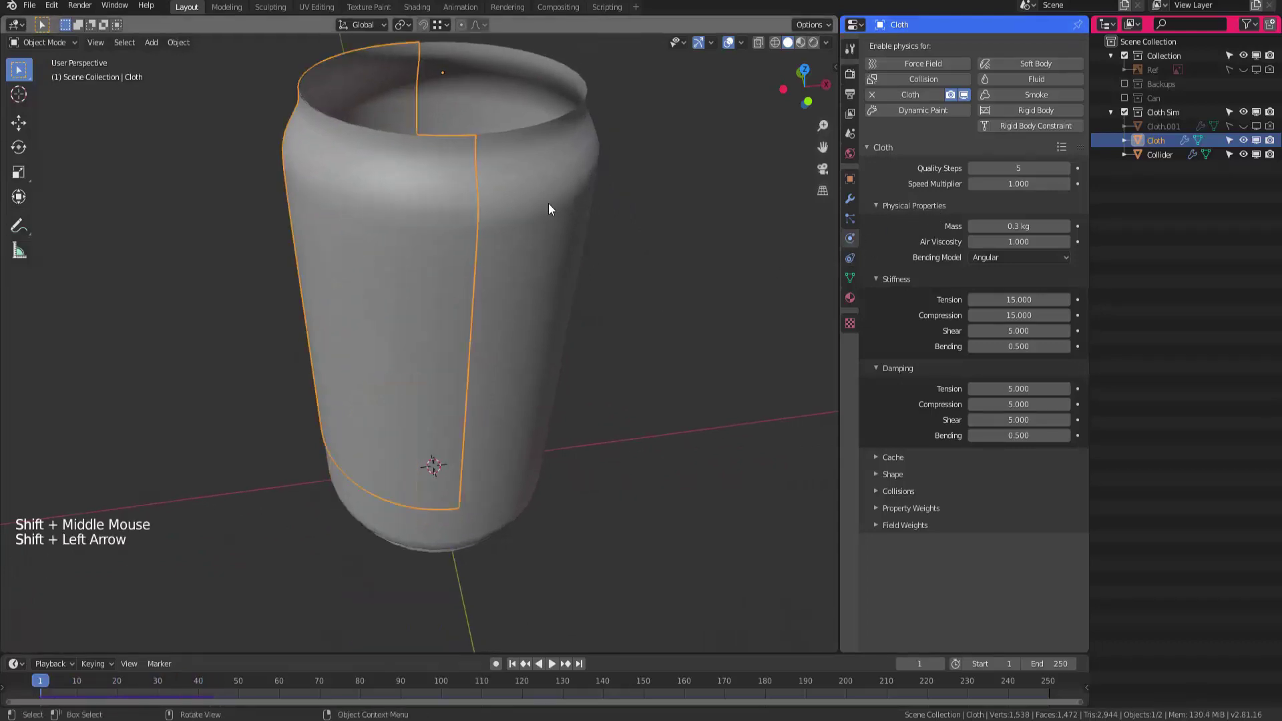
pyautogui.keyDown('shift'); pyautogui.moveTo(549, 209); pyautogui.dragTo(489, 314, button='middle'); pyautogui.keyUp('shift')
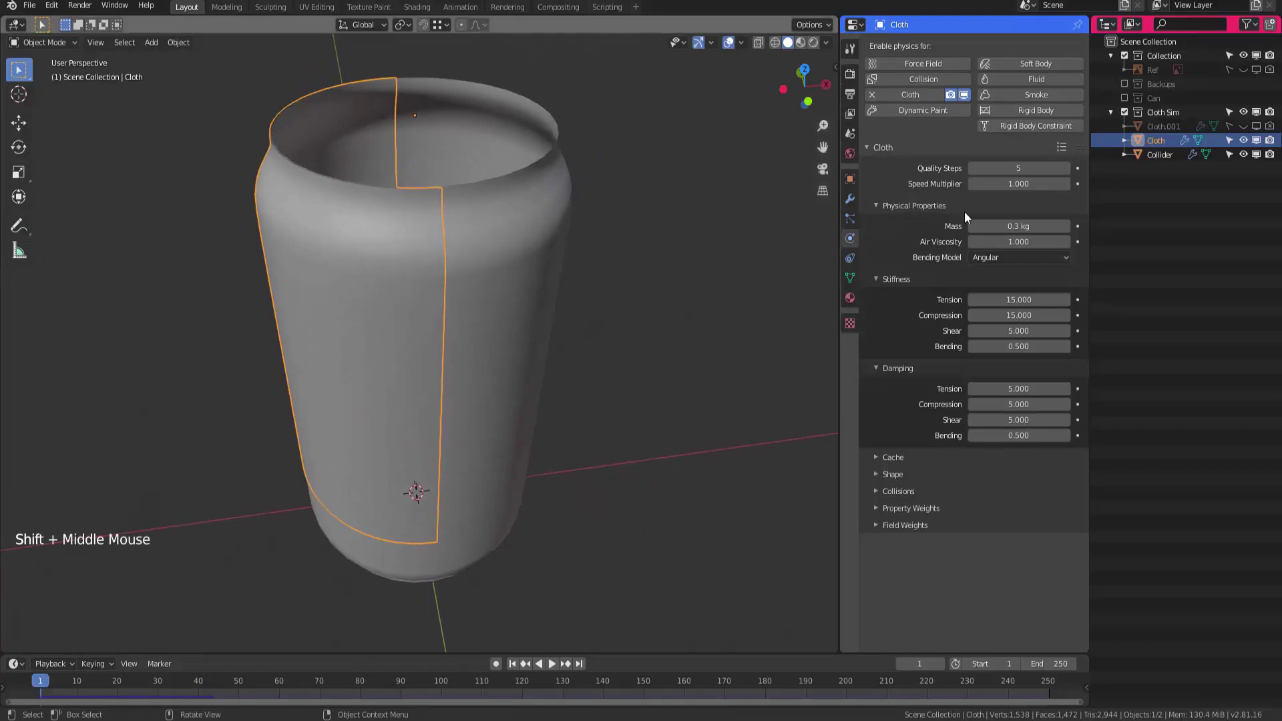
# Turn off the scene's gravity and play the cloth simulation without it from the first frame
pyautogui.click(850, 114)
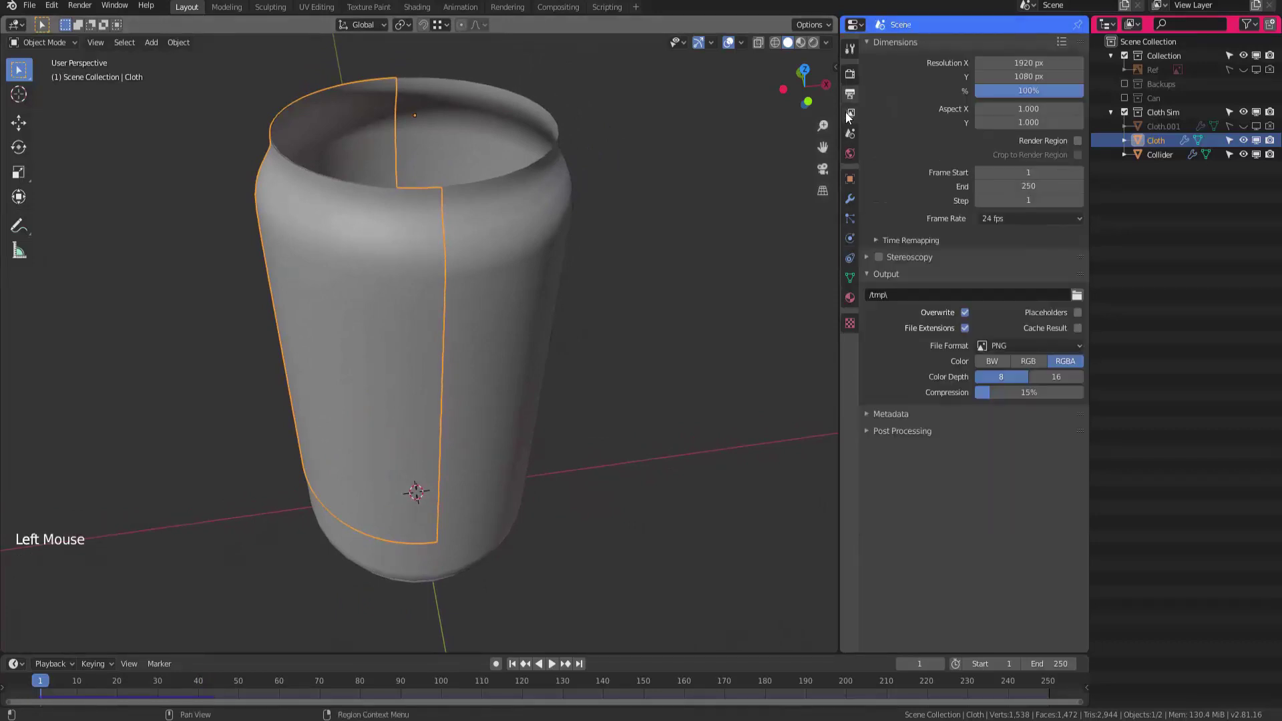
pyautogui.click(849, 114)
pyautogui.click(850, 94)
pyautogui.click(850, 75)
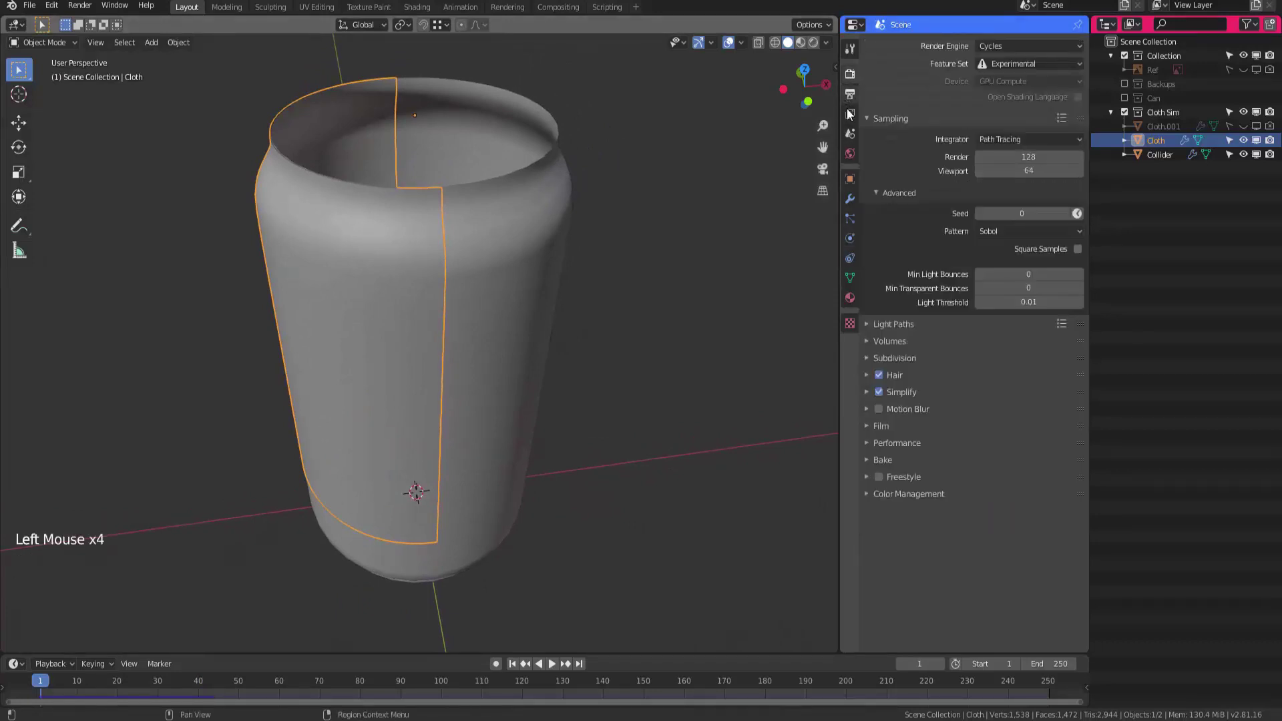
pyautogui.click(849, 133)
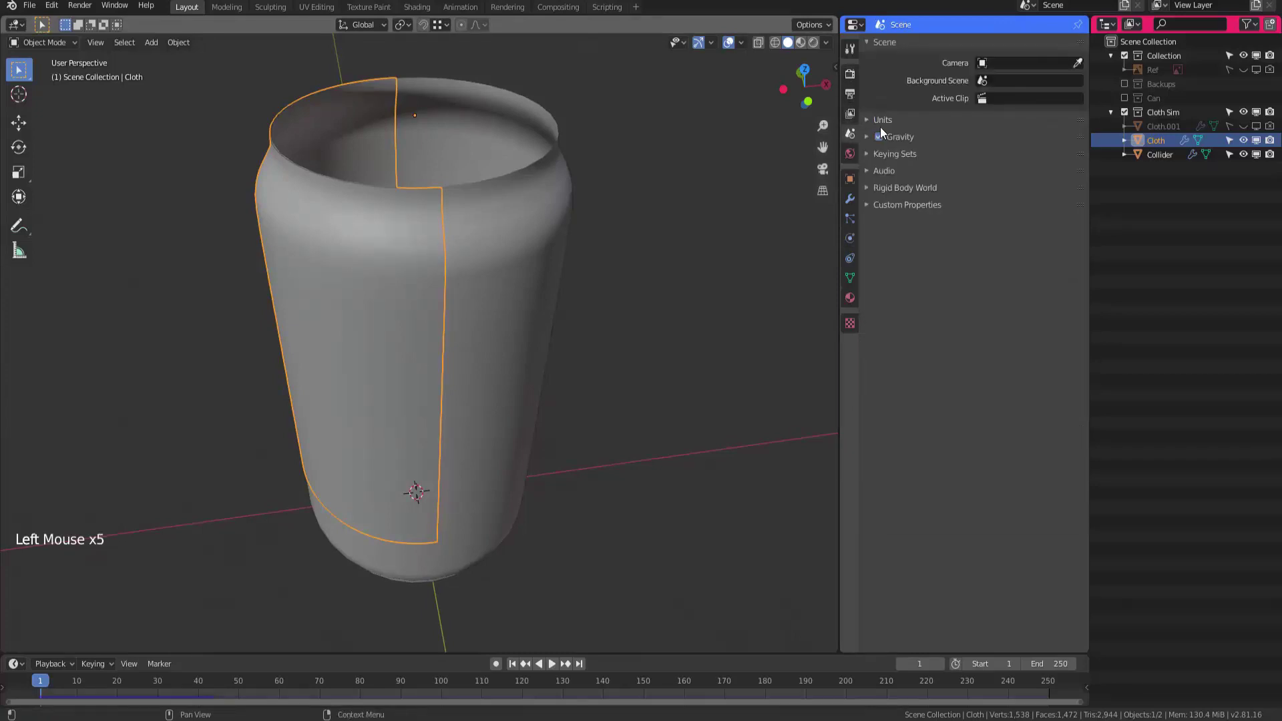
pyautogui.click(865, 136)
pyautogui.click(878, 136)
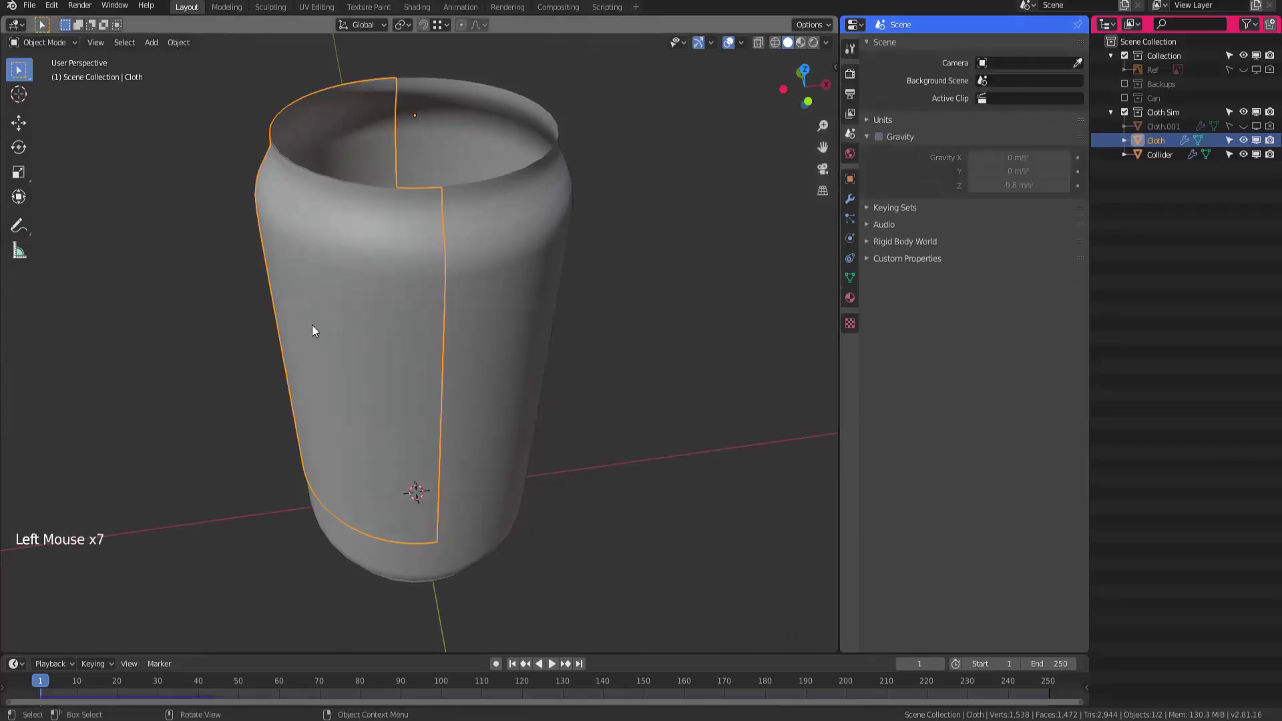
pyautogui.hotkey('shift', 'Left')
pyautogui.hotkey('shift', 'space')
pyautogui.hotkey('shift', 'space')
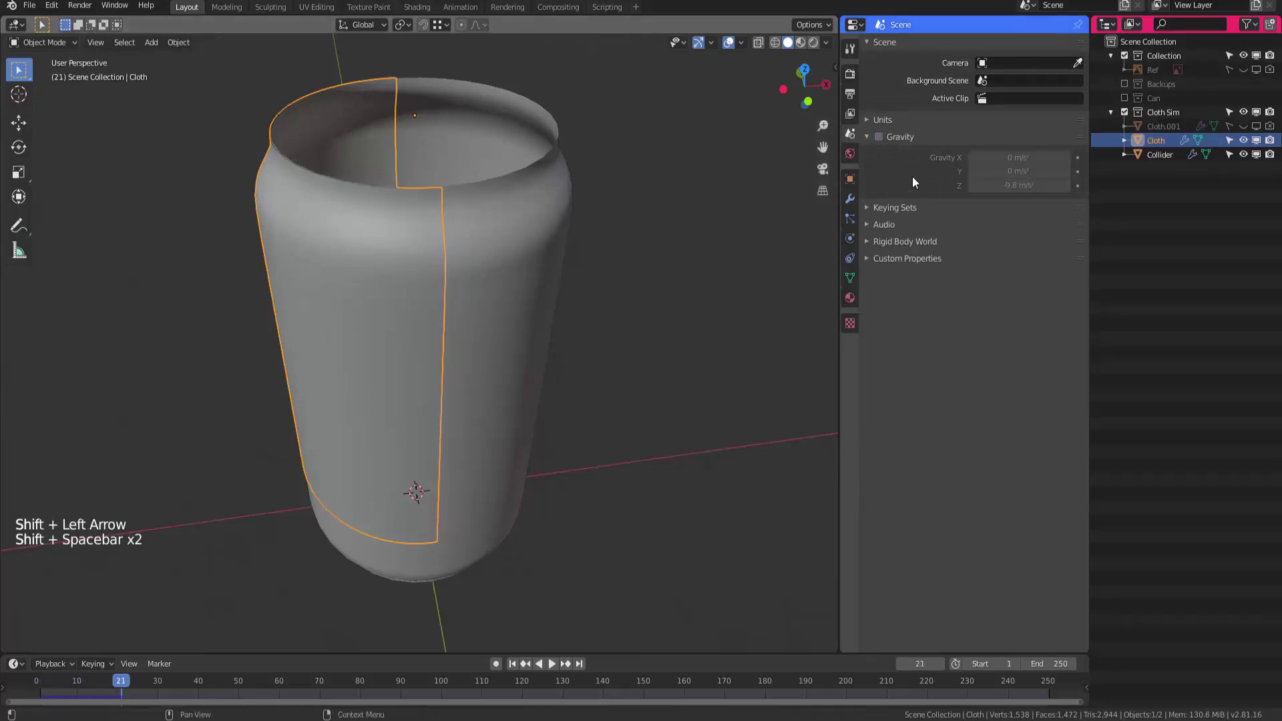
# Turn the scene's gravity back on and collapse the Gravity settings
pyautogui.click(879, 136)
pyautogui.click(907, 135)
pyautogui.moveTo(403, 323); pyautogui.dragTo(462, 340, button='middle')
# Expand the Shape settings of the Cloth piece's physics to reach the Pin Group option
pyautogui.click(851, 199)
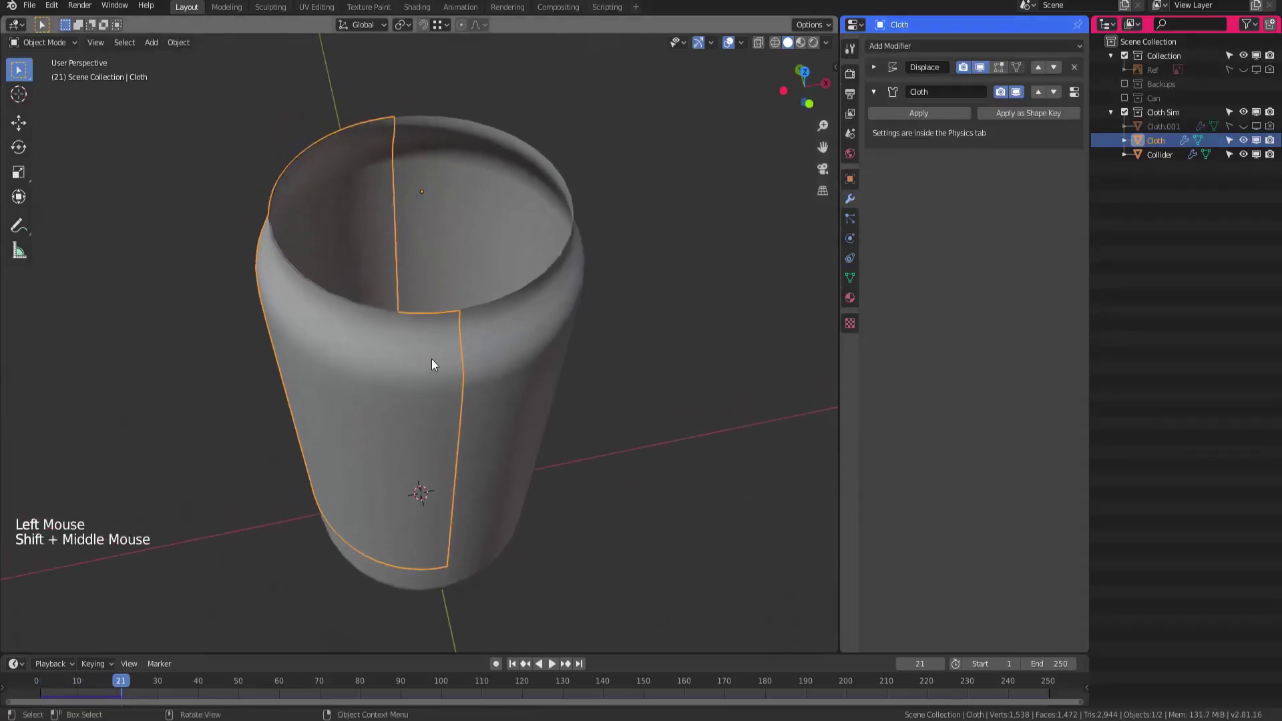
pyautogui.keyDown('ctrl'); pyautogui.moveTo(395, 362); pyautogui.dragTo(398, 354, button='middle'); pyautogui.keyUp('ctrl')
pyautogui.keyDown('shift'); pyautogui.moveTo(398, 354); pyautogui.dragTo(402, 362, button='middle'); pyautogui.keyUp('shift')
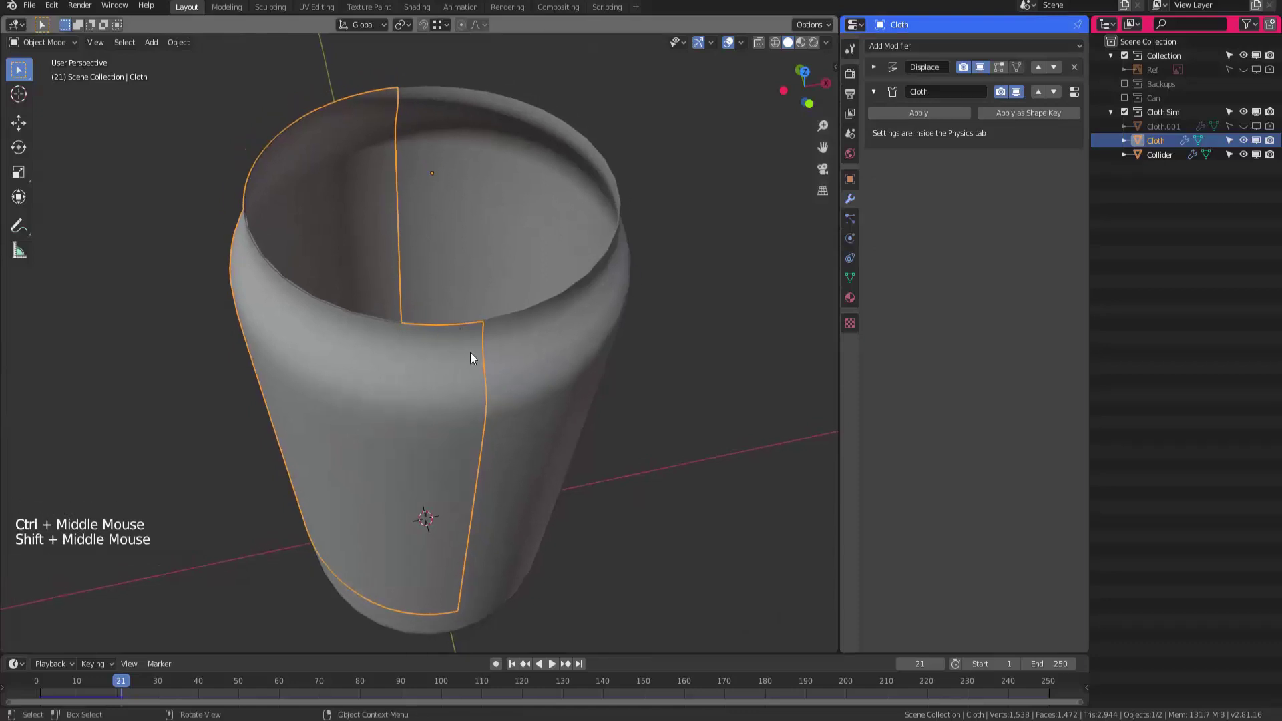
pyautogui.click(849, 238)
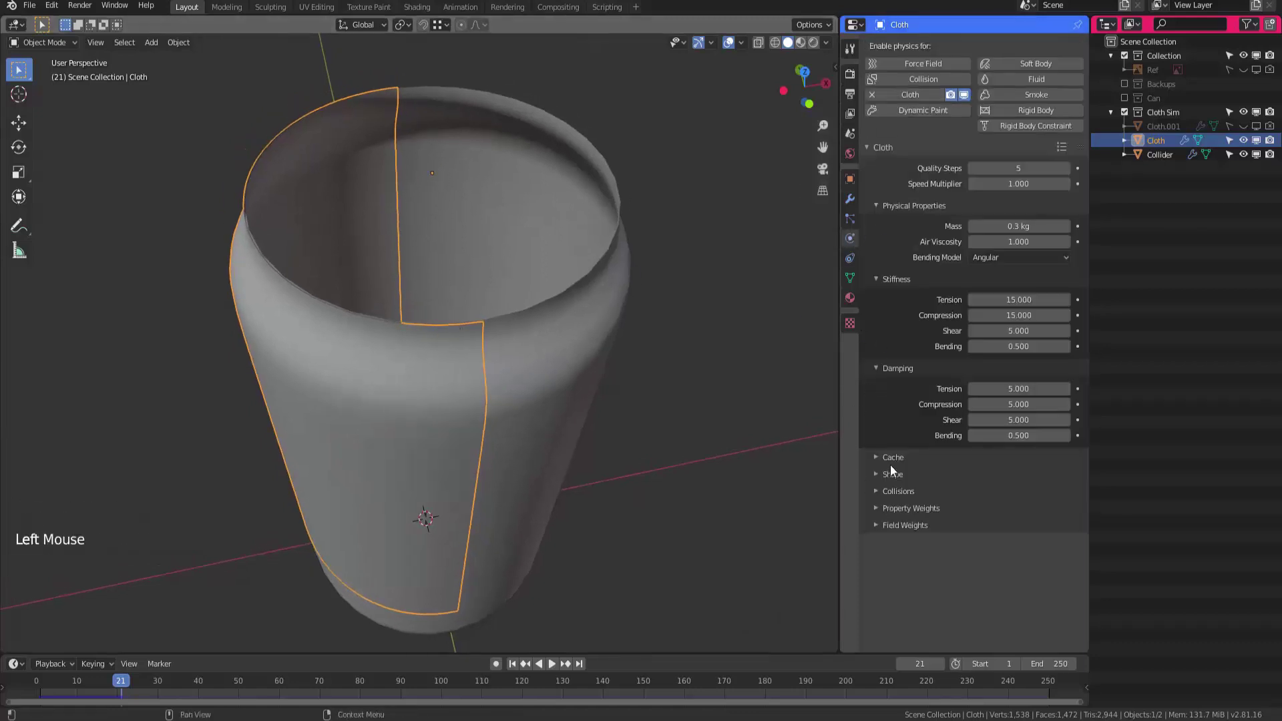
pyautogui.click(892, 474)
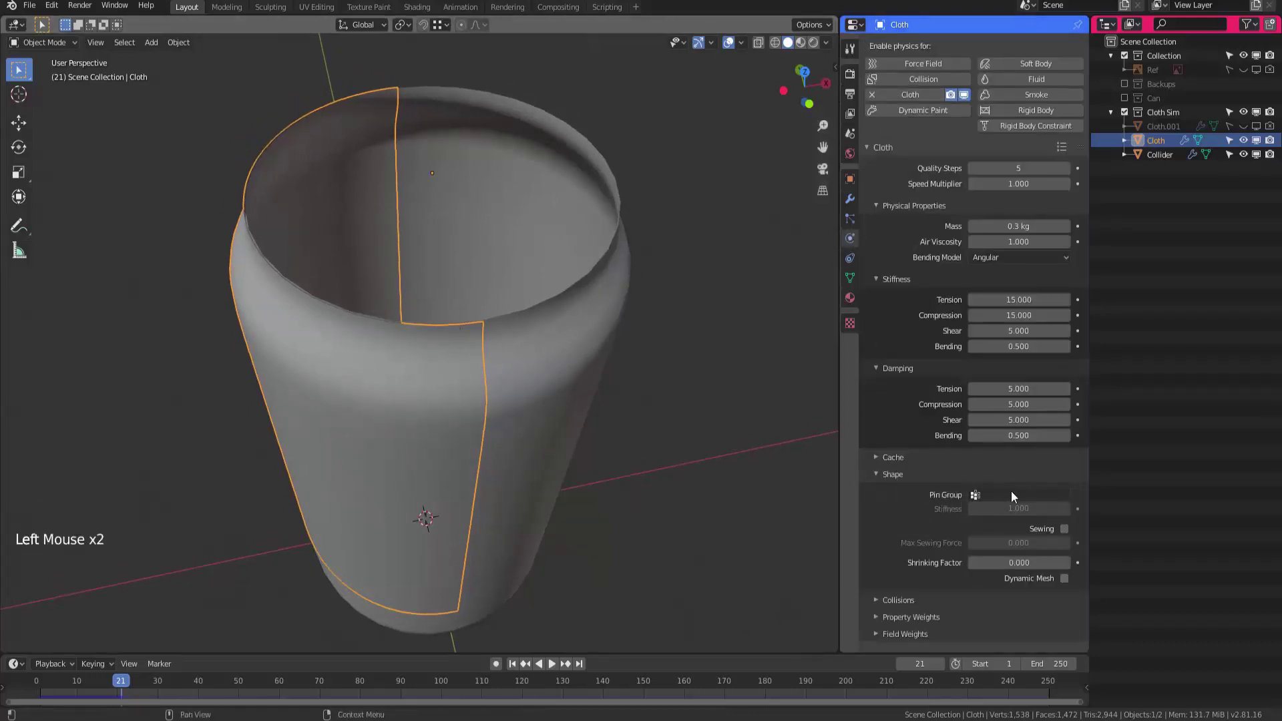
# Select the edge loop along the Cloth piece's top rim and keep it in Edit Mode at frame 1
pyautogui.keyDown('shift'); pyautogui.moveTo(586, 400); pyautogui.dragTo(457, 334, button='middle'); pyautogui.keyUp('shift')
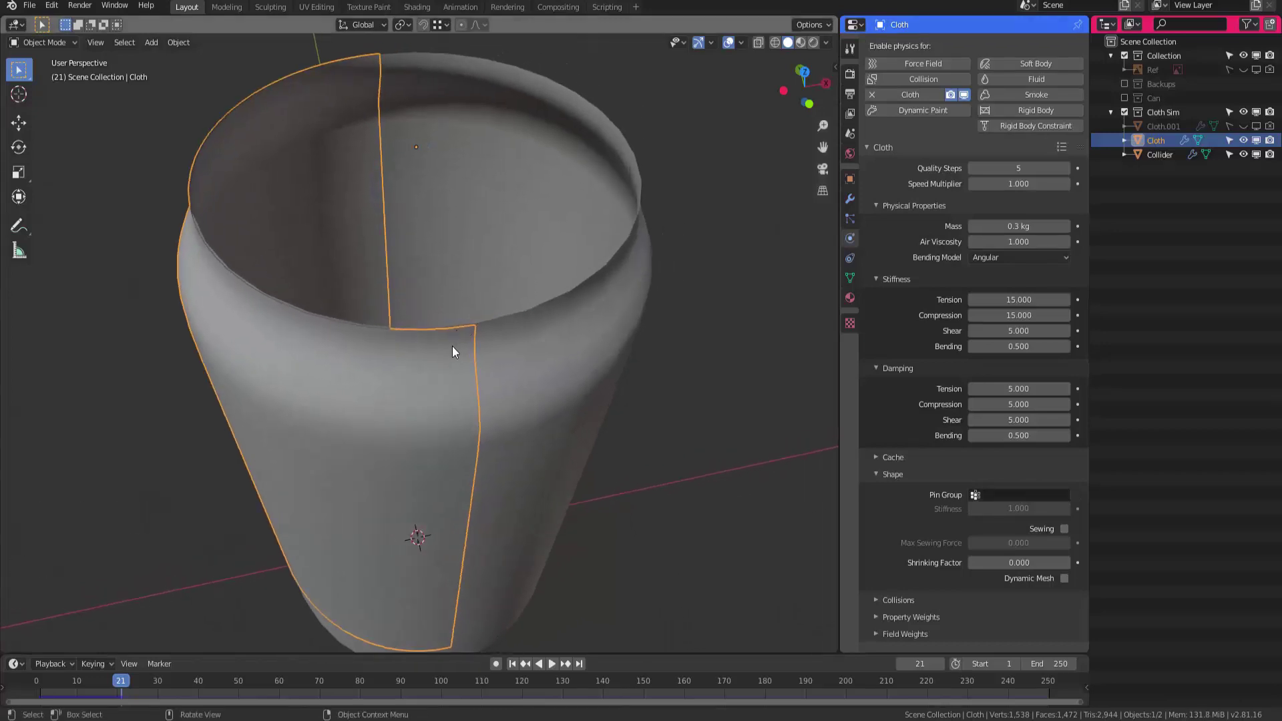
pyautogui.press('Tab')
pyautogui.press('2')
pyautogui.keyDown('alt'); pyautogui.click(449, 348); pyautogui.keyUp('alt')
pyautogui.moveTo(449, 348)
pyautogui.mouseDown(button='middle')
pyautogui.moveTo(474, 341)
pyautogui.moveTo(410, 354)
pyautogui.moveTo(447, 342)
pyautogui.mouseUp(button='middle')
pyautogui.press('Tab')
pyautogui.click(513, 664)
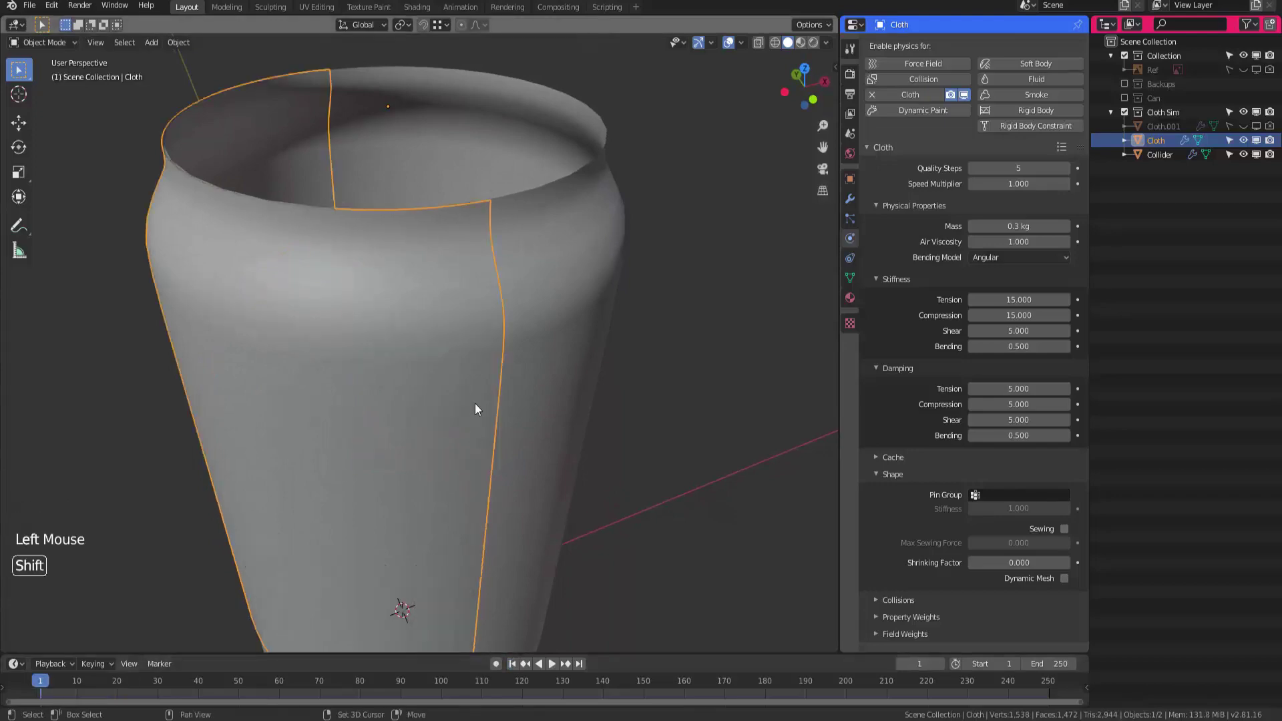
pyautogui.keyDown('shift'); pyautogui.moveTo(475, 403); pyautogui.dragTo(528, 400, button='middle'); pyautogui.keyUp('shift')
pyautogui.press('Tab')
pyautogui.moveTo(453, 230); pyautogui.dragTo(432, 320, button='middle')
pyautogui.keyDown('shift'); pyautogui.moveTo(432, 319); pyautogui.dragTo(429, 329, button='middle'); pyautogui.keyUp('shift')
# Create a vertex group named Pin on the Cloth mesh and assign the selected rim edges to it
pyautogui.click(850, 277)
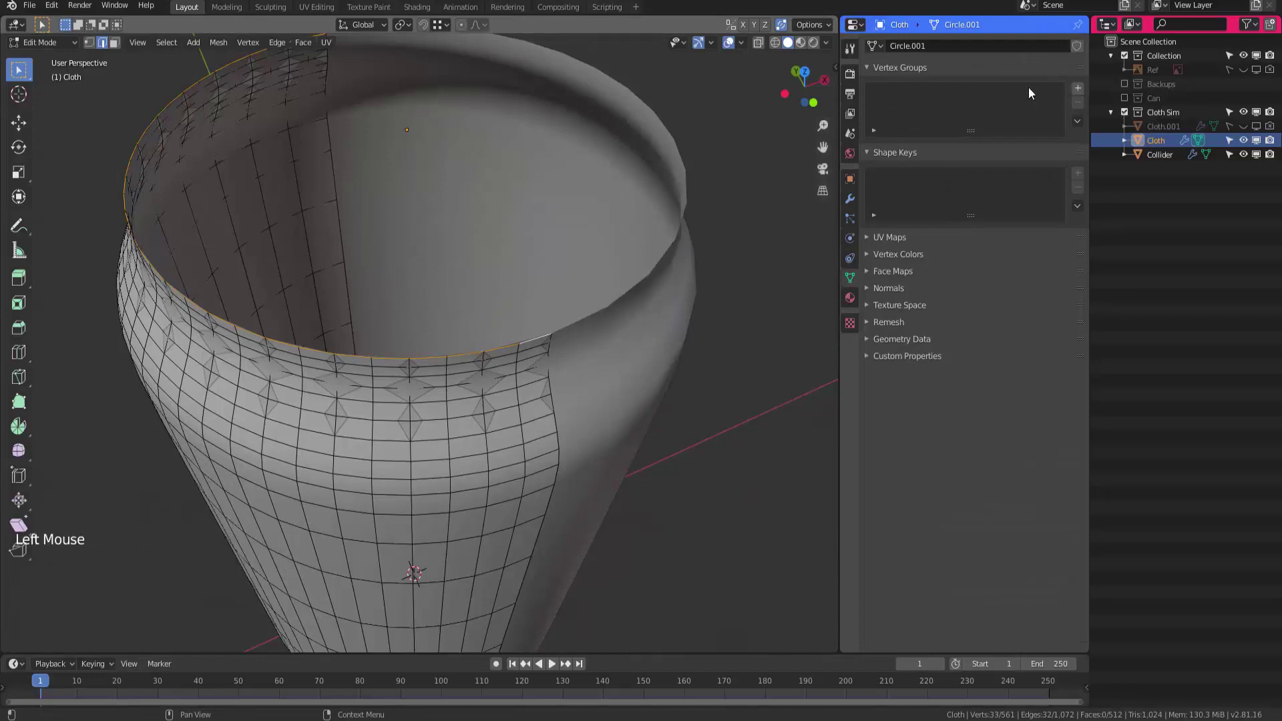
pyautogui.click(1078, 88)
pyautogui.doubleClick(915, 94)
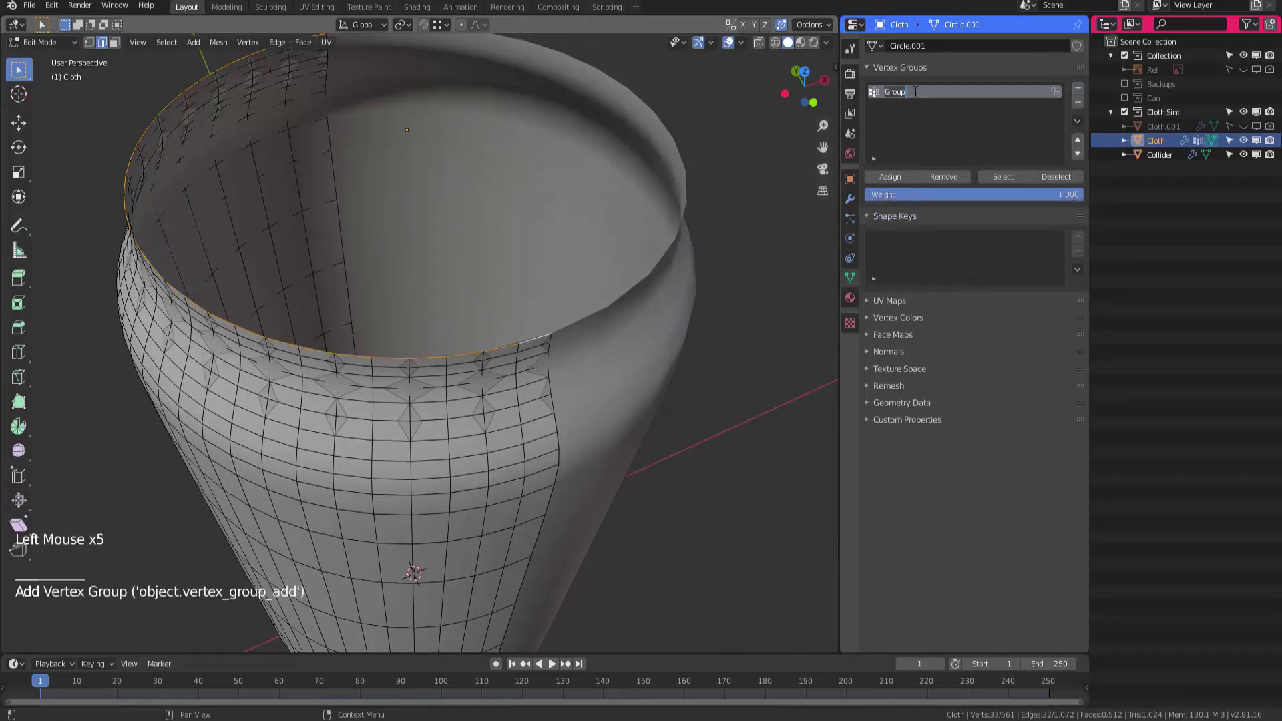
pyautogui.write('Pin')
pyautogui.press('Return')
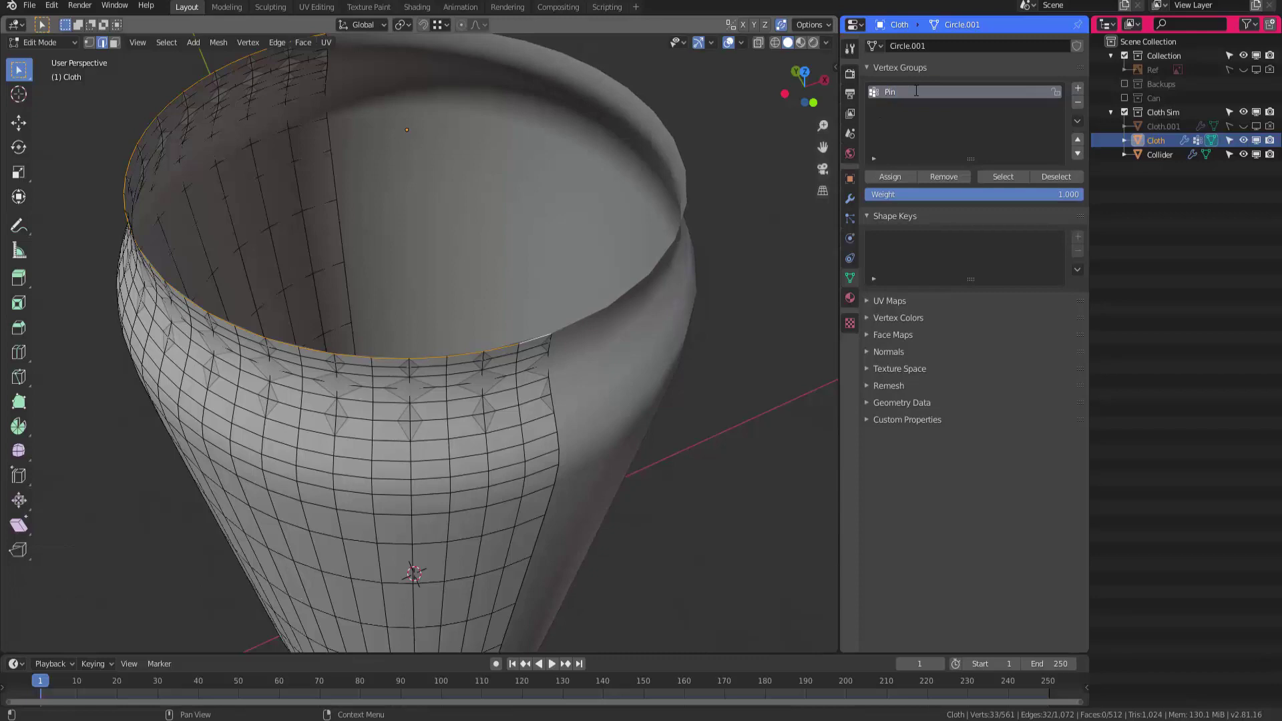
pyautogui.click(892, 178)
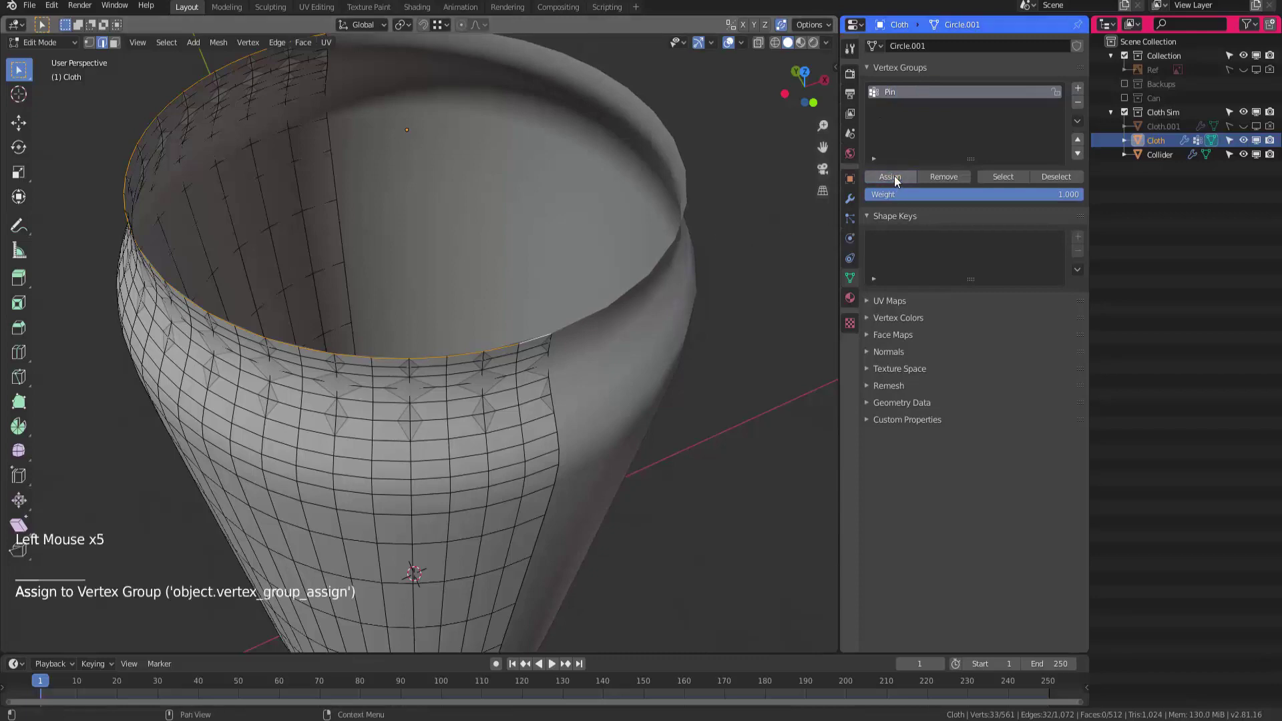
pyautogui.click(895, 175)
# Check the Pin group by clearing the selection and selecting the group's vertices, and return to Object Mode
pyautogui.keyDown('ctrl'); pyautogui.moveTo(727, 246); pyautogui.dragTo(719, 323, button='middle'); pyautogui.keyUp('ctrl')
pyautogui.click(718, 323)
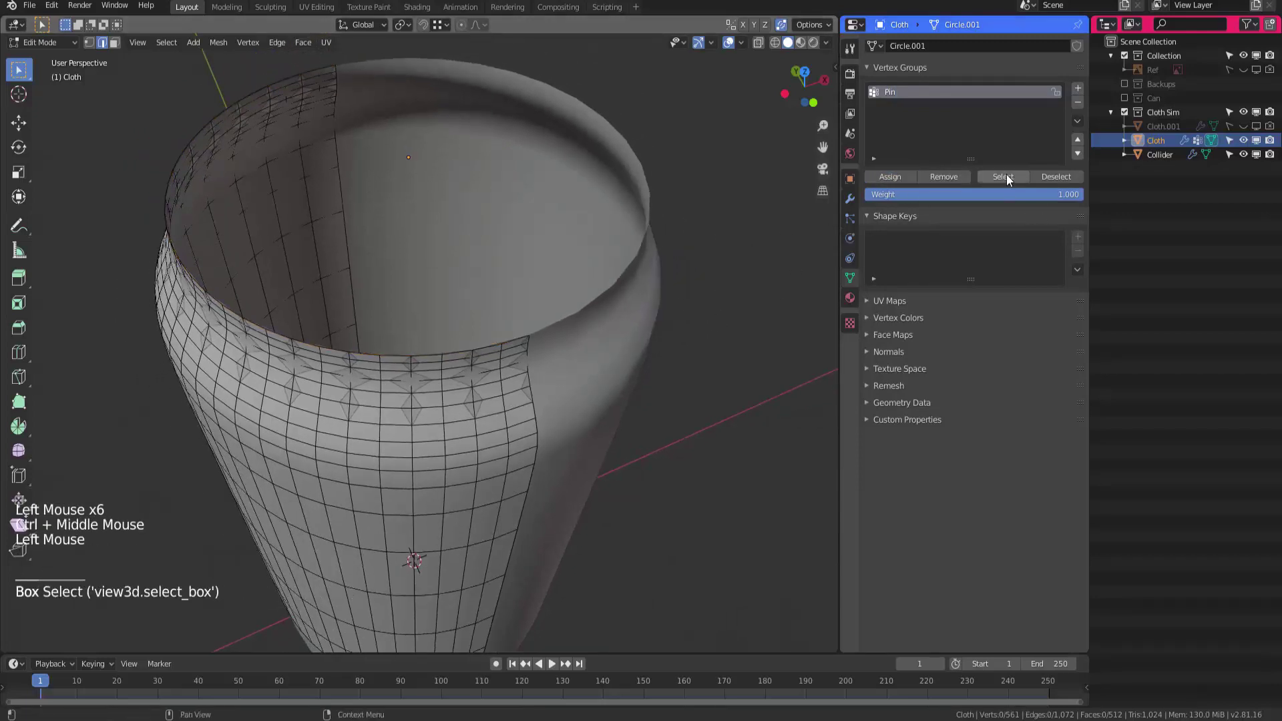
pyautogui.click(1007, 177)
pyautogui.click(1007, 176)
pyautogui.press('Tab')
# Set the Cloth physics Pin Group to the Pin vertex group
pyautogui.keyDown('shift'); pyautogui.moveTo(508, 361); pyautogui.dragTo(505, 341, button='middle'); pyautogui.keyUp('shift')
pyautogui.click(850, 258)
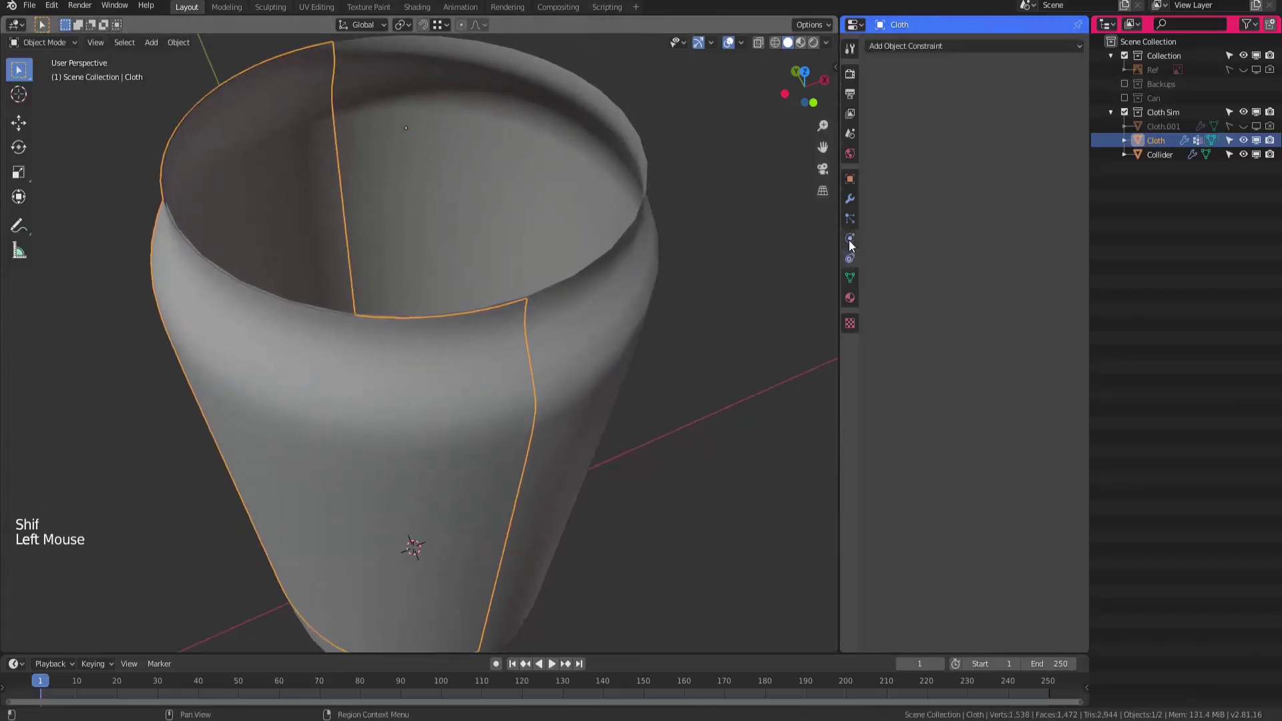
pyautogui.click(850, 239)
pyautogui.click(1015, 495)
pyautogui.click(1008, 515)
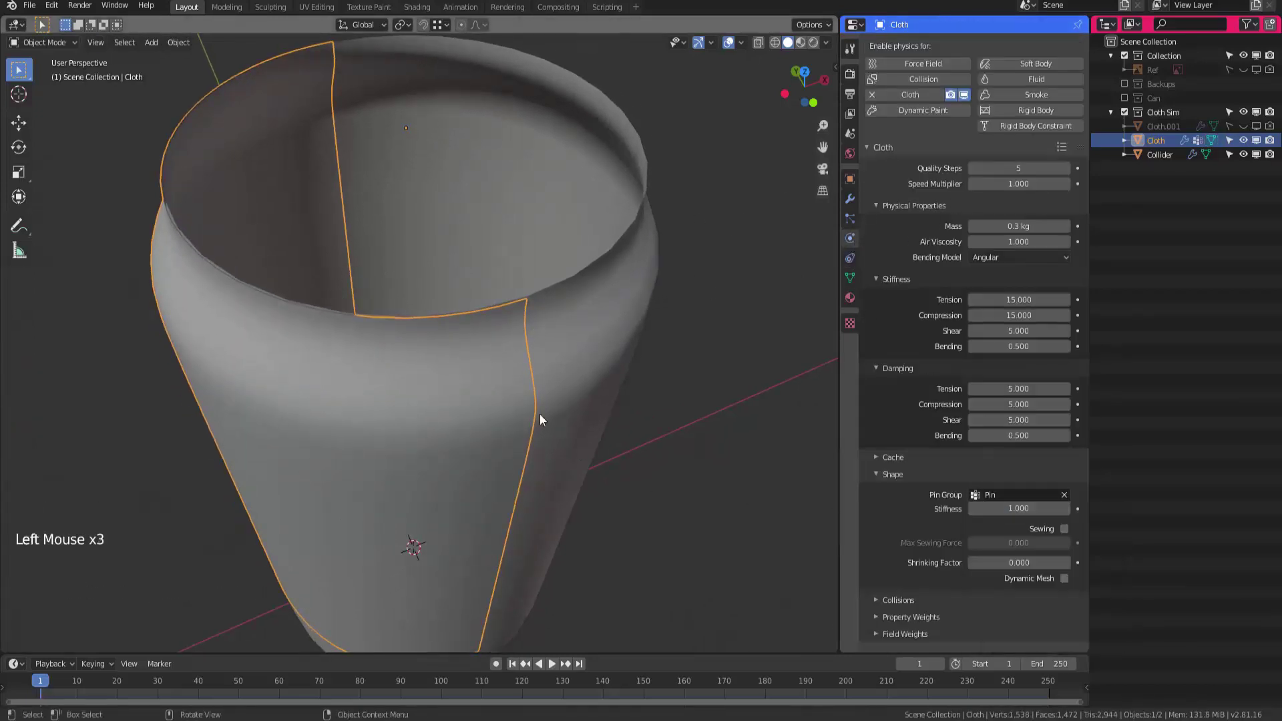
# Play the simulation with the pinned rim while viewing the can from several sides, and save the file
pyautogui.keyDown('ctrl'); pyautogui.moveTo(540, 414); pyautogui.dragTo(639, 248, button='middle'); pyautogui.keyUp('ctrl')
pyautogui.hotkey('shift', 'space')
pyautogui.click(538, 291)
pyautogui.keyDown('ctrl'); pyautogui.moveTo(538, 291); pyautogui.dragTo(501, 320, button='middle'); pyautogui.keyUp('ctrl')
pyautogui.moveTo(500, 320); pyautogui.dragTo(461, 351, button='middle')
pyautogui.keyDown('shift'); pyautogui.moveTo(460, 350); pyautogui.dragTo(615, 302, button='middle'); pyautogui.keyUp('shift')
pyautogui.hotkey('shift', 'space')
pyautogui.hotkey('ctrl', 's')
pyautogui.click(446, 272)
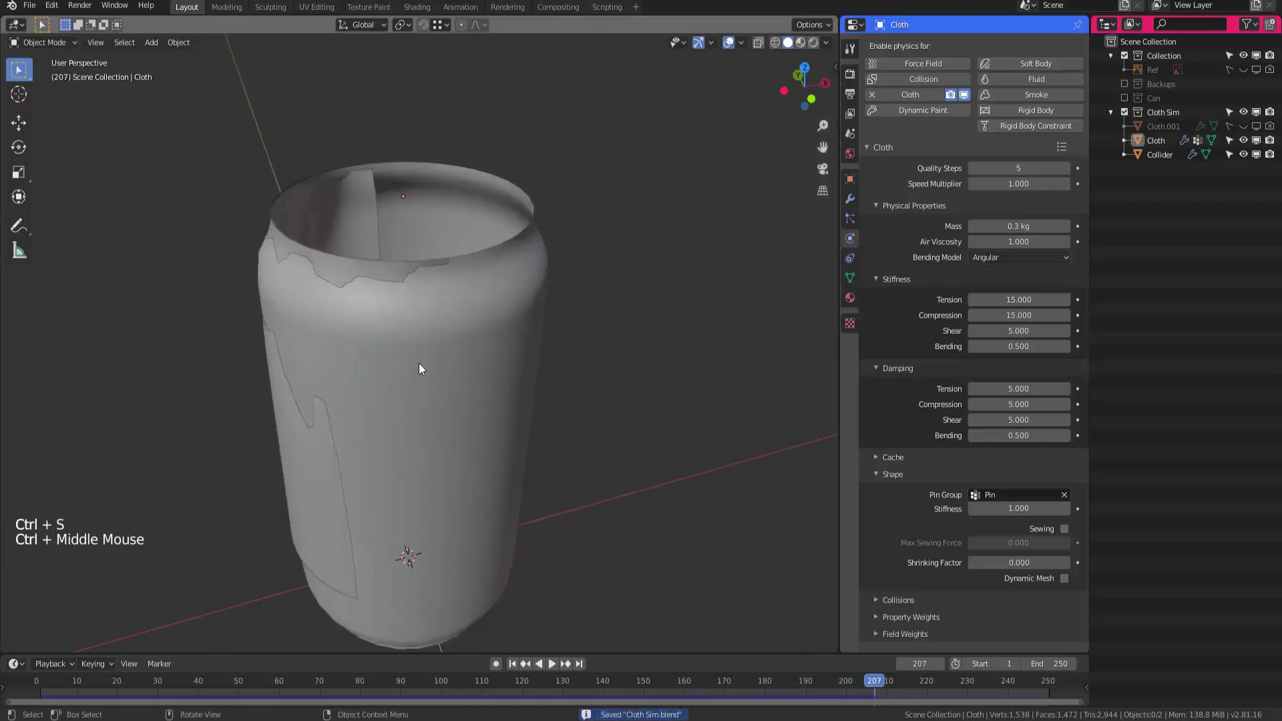
# Replay the first frames of the pinned cloth simulation around the can's rim and return to frame 1
pyautogui.hotkey('shift', 'Left')
pyautogui.keyDown('ctrl'); pyautogui.moveTo(450, 301); pyautogui.dragTo(442, 305, button='middle'); pyautogui.keyUp('ctrl')
pyautogui.moveTo(634, 231); pyautogui.dragTo(515, 320, button='middle')
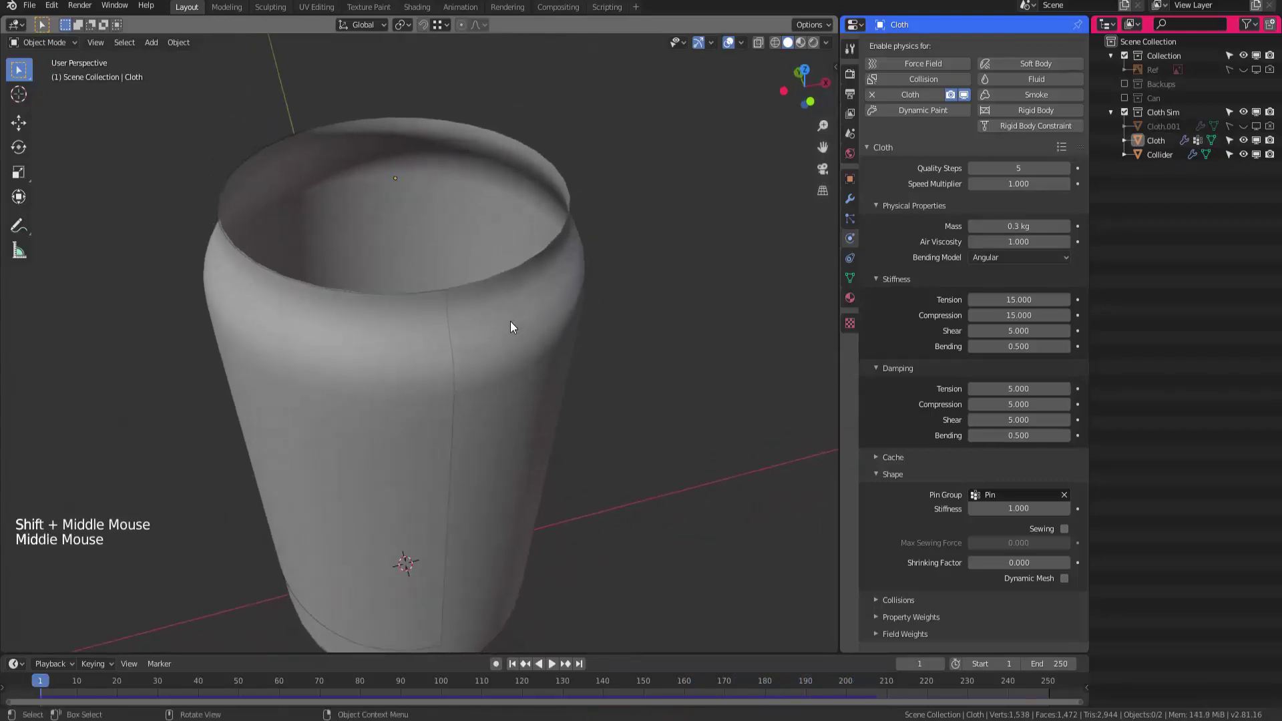
pyautogui.hotkey('shift', 'space')
pyautogui.hotkey('shift', 'space')
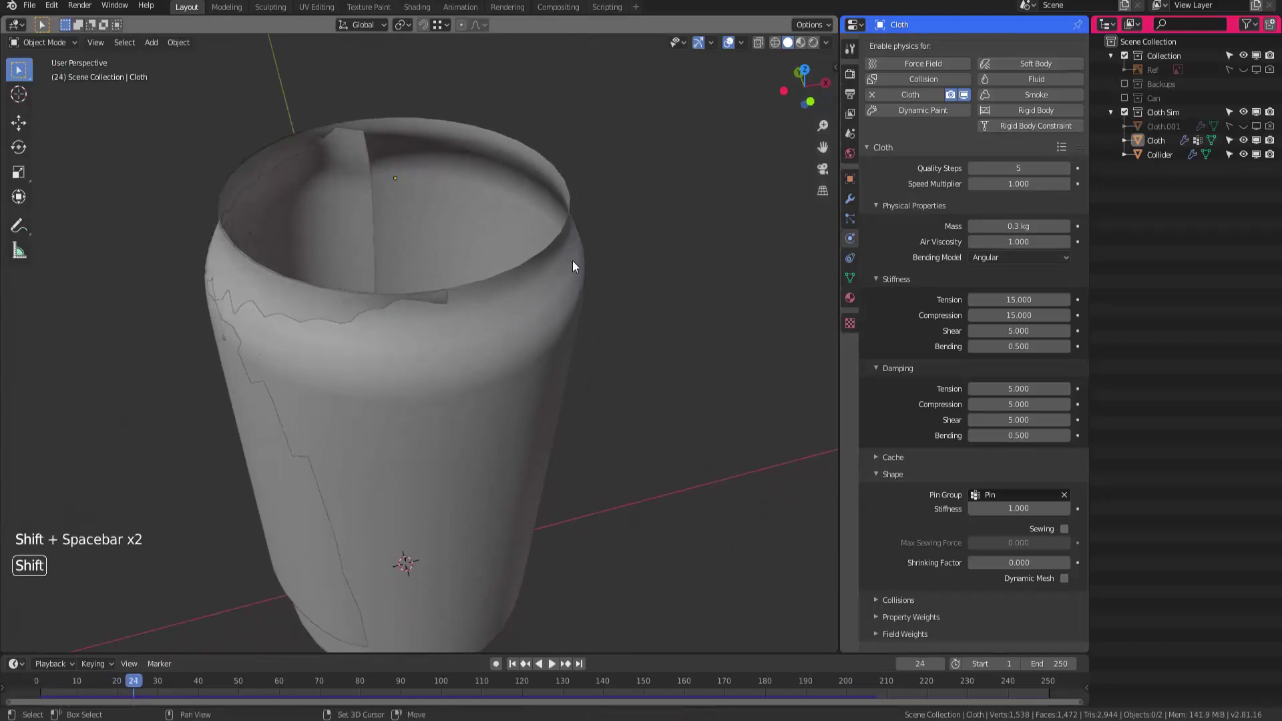
pyautogui.hotkey('shift', 'Left')
# Review the Cloth piece's modifier stack, collapse its Cloth modifier, and inspect the meshes in wireframe
pyautogui.click(575, 298)
pyautogui.moveTo(574, 298)
pyautogui.mouseDown(button='middle')
pyautogui.moveTo(553, 295)
pyautogui.moveTo(534, 246)
pyautogui.moveTo(558, 294)
pyautogui.mouseUp(button='middle')
pyautogui.click(850, 199)
pyautogui.click(874, 67)
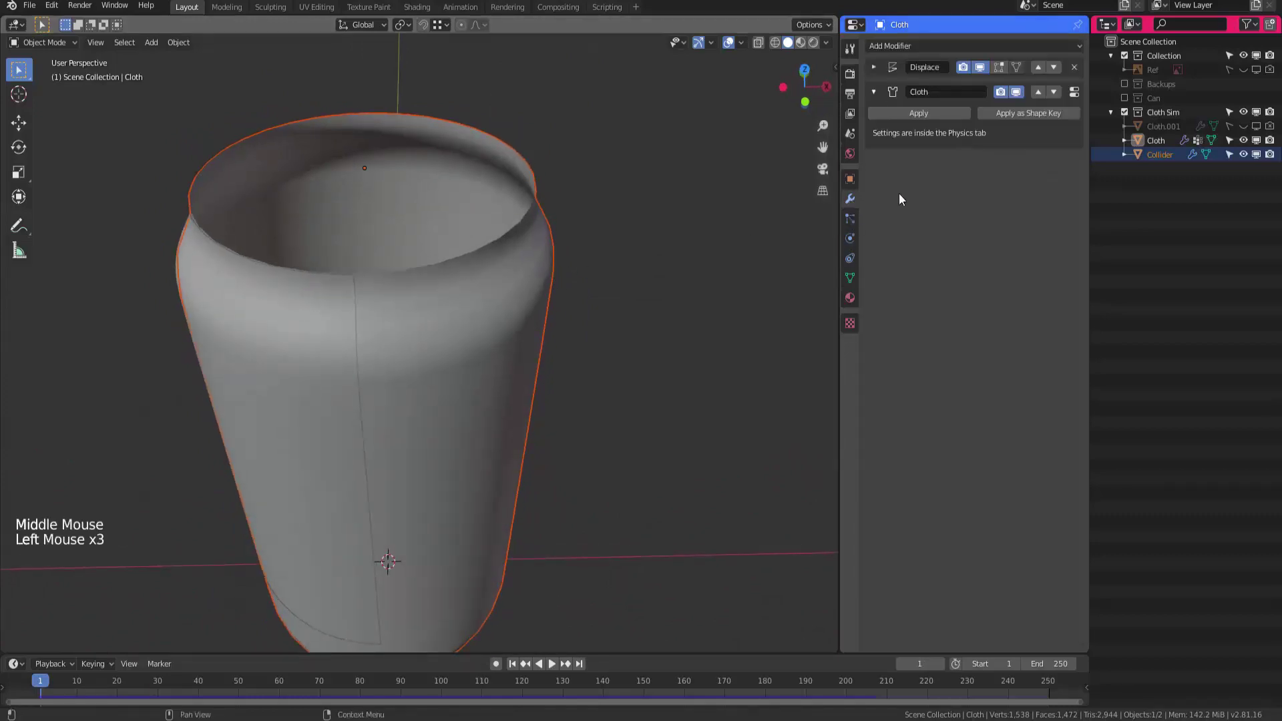
pyautogui.click(874, 91)
pyautogui.moveTo(404, 361)
pyautogui.mouseDown(button='middle')
pyautogui.moveTo(404, 338)
pyautogui.moveTo(421, 347)
pyautogui.moveTo(432, 309)
pyautogui.moveTo(511, 322)
pyautogui.moveTo(485, 343)
pyautogui.moveTo(501, 359)
pyautogui.moveTo(538, 314)
pyautogui.moveTo(518, 307)
pyautogui.moveTo(474, 324)
pyautogui.moveTo(492, 337)
pyautogui.mouseUp(button='middle')
pyautogui.hotkey('shift', 'z')
# Try a viewport subdivision level of 2 on the Collider in wireframe, and restore level 1 and solid shading
pyautogui.click(1159, 146)
pyautogui.click(1160, 153)
pyautogui.click(969, 192)
pyautogui.hotkey('shift', 'z')
pyautogui.hotkey('shift', 'z')
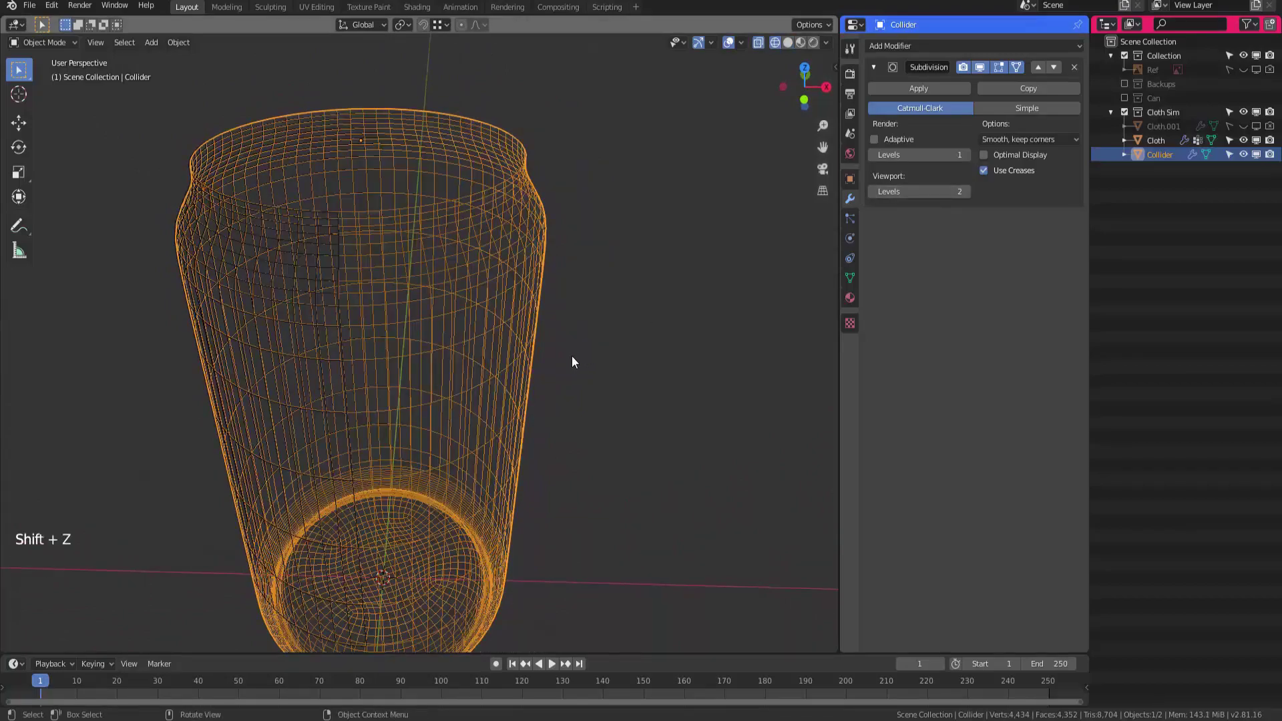
pyautogui.moveTo(572, 358)
pyautogui.mouseDown(button='middle')
pyautogui.moveTo(601, 301)
pyautogui.moveTo(504, 315)
pyautogui.moveTo(591, 275)
pyautogui.mouseUp(button='middle')
pyautogui.click(871, 194)
pyautogui.hotkey('shift', 'z')
# Duplicate the Collider in place and hide the copy as a backup
pyautogui.hotkey('shift', 'd')
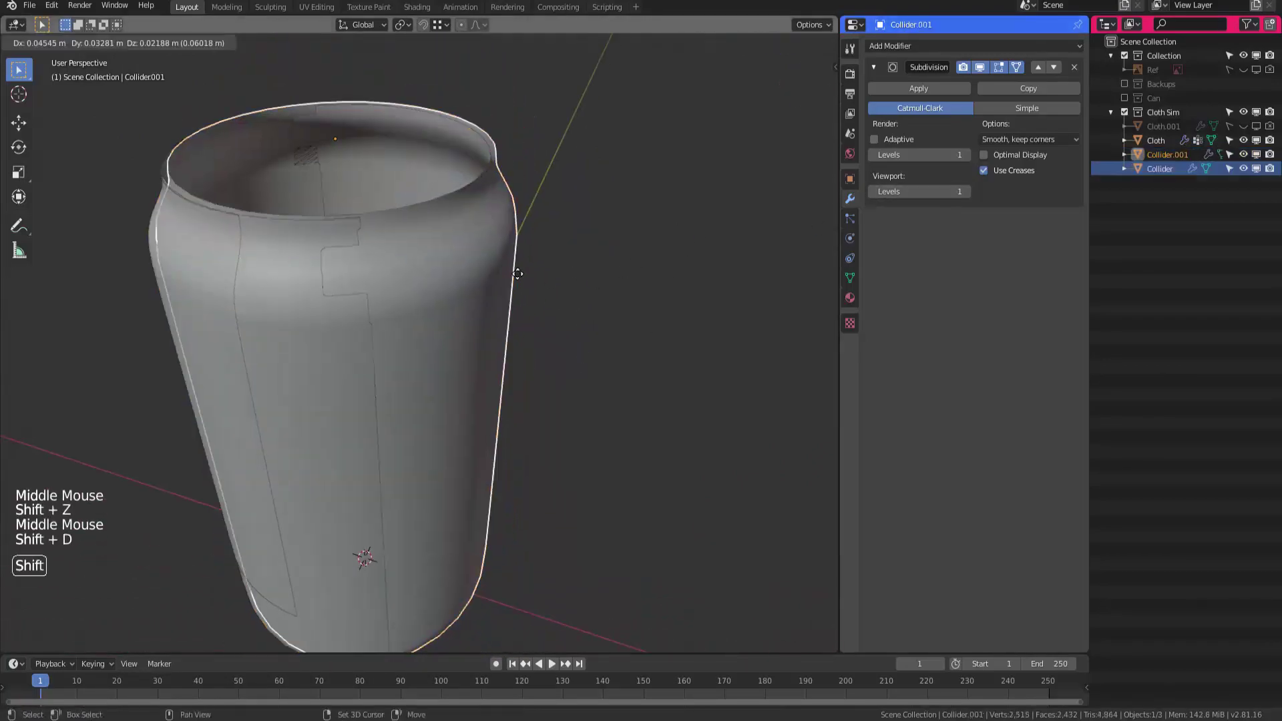
pyautogui.press('Escape')
pyautogui.keyDown('shift'); pyautogui.click(1243, 155); pyautogui.keyUp('shift')
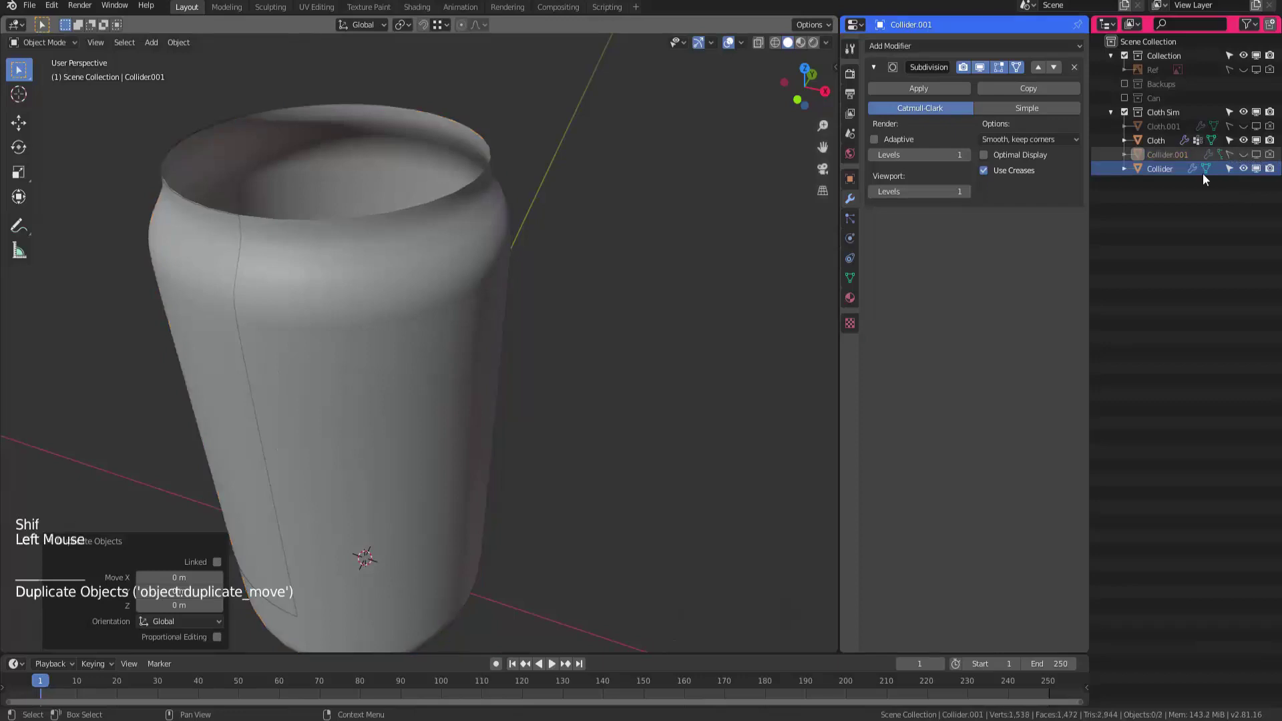
# Apply the Subdivision modifier on the original Collider
pyautogui.click(1167, 168)
pyautogui.click(929, 90)
pyautogui.keyDown('shift'); pyautogui.moveTo(651, 205); pyautogui.dragTo(687, 199, button='middle'); pyautogui.keyUp('shift')
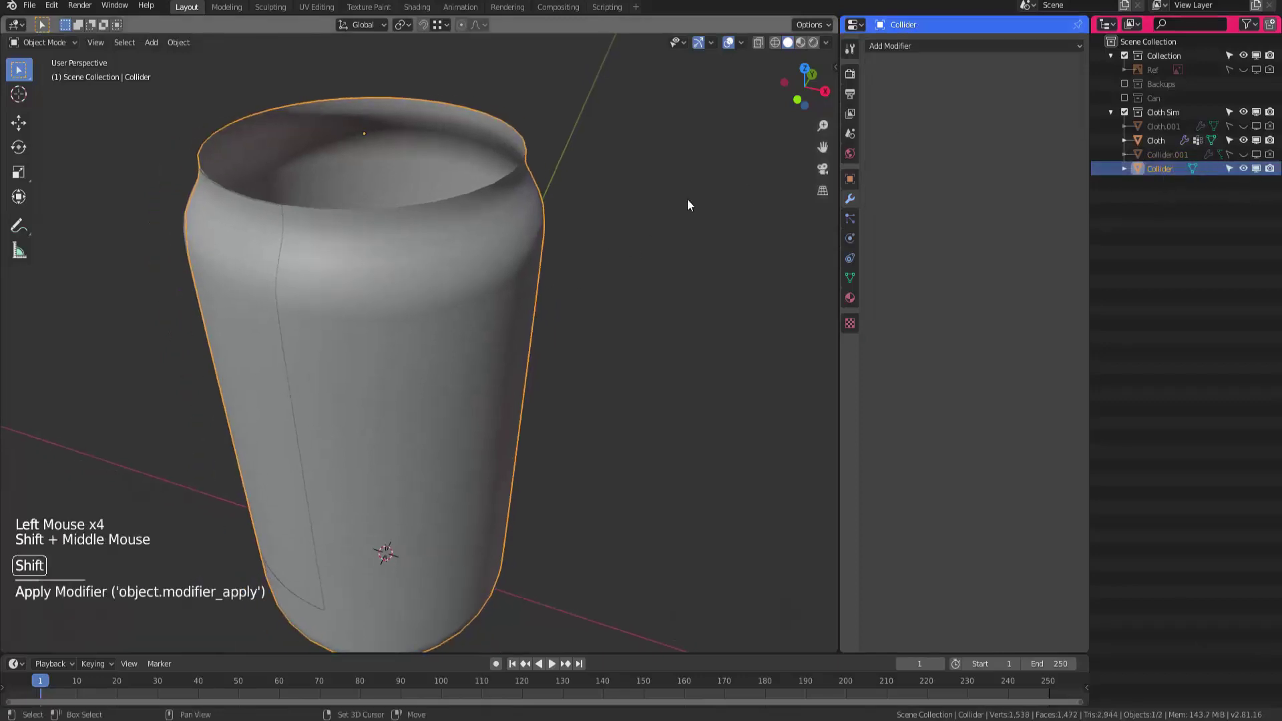
# Enable Collision physics on the Collider
pyautogui.click(596, 204)
pyautogui.moveTo(595, 203); pyautogui.dragTo(518, 258)
pyautogui.click(848, 240)
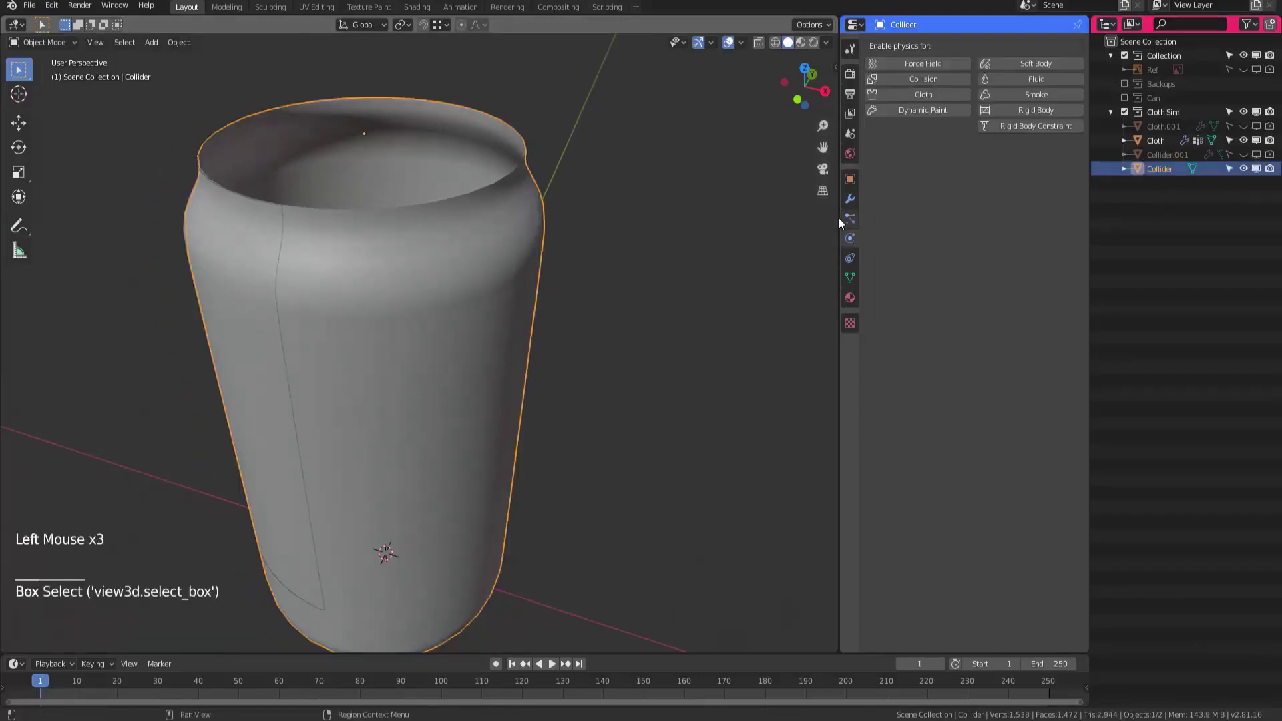
pyautogui.click(913, 79)
# Play the cloth simulation against the Collider from the first frame, stop it, and save the file
pyautogui.keyDown('shift'); pyautogui.moveTo(496, 319); pyautogui.dragTo(545, 275, button='middle'); pyautogui.keyUp('shift')
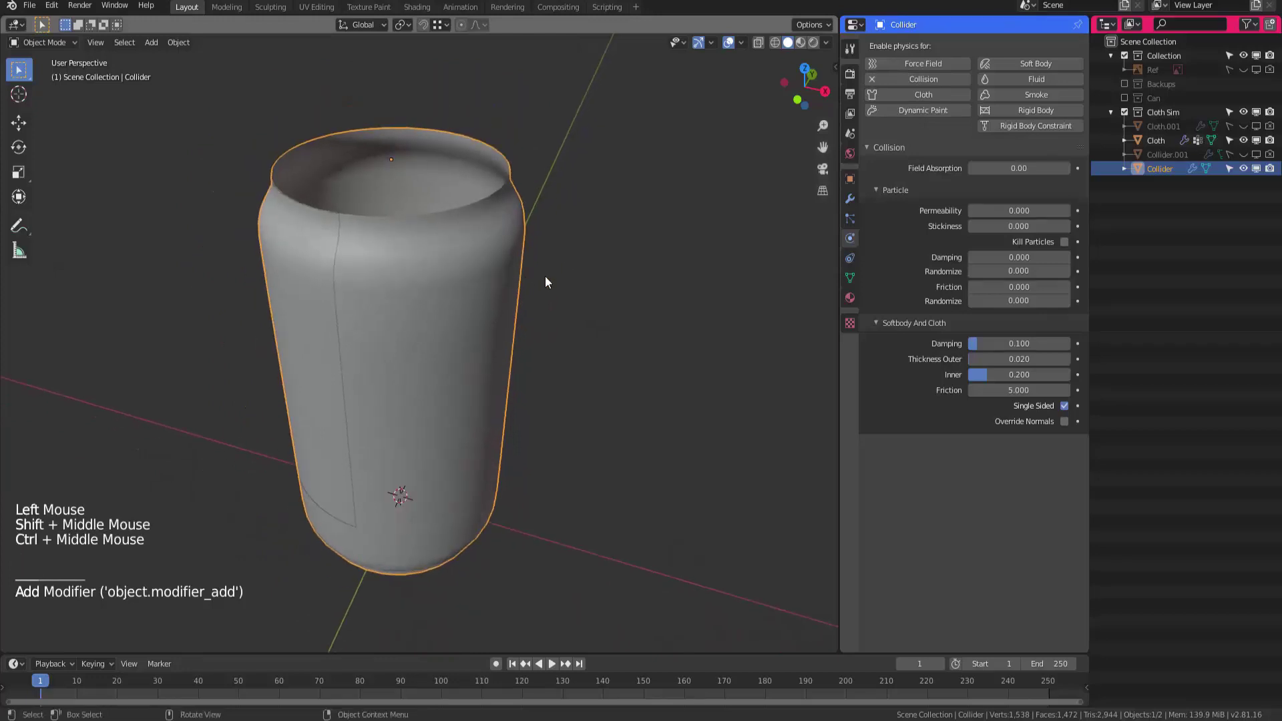
pyautogui.hotkey('shift', 'Left')
pyautogui.hotkey('shift', 'space')
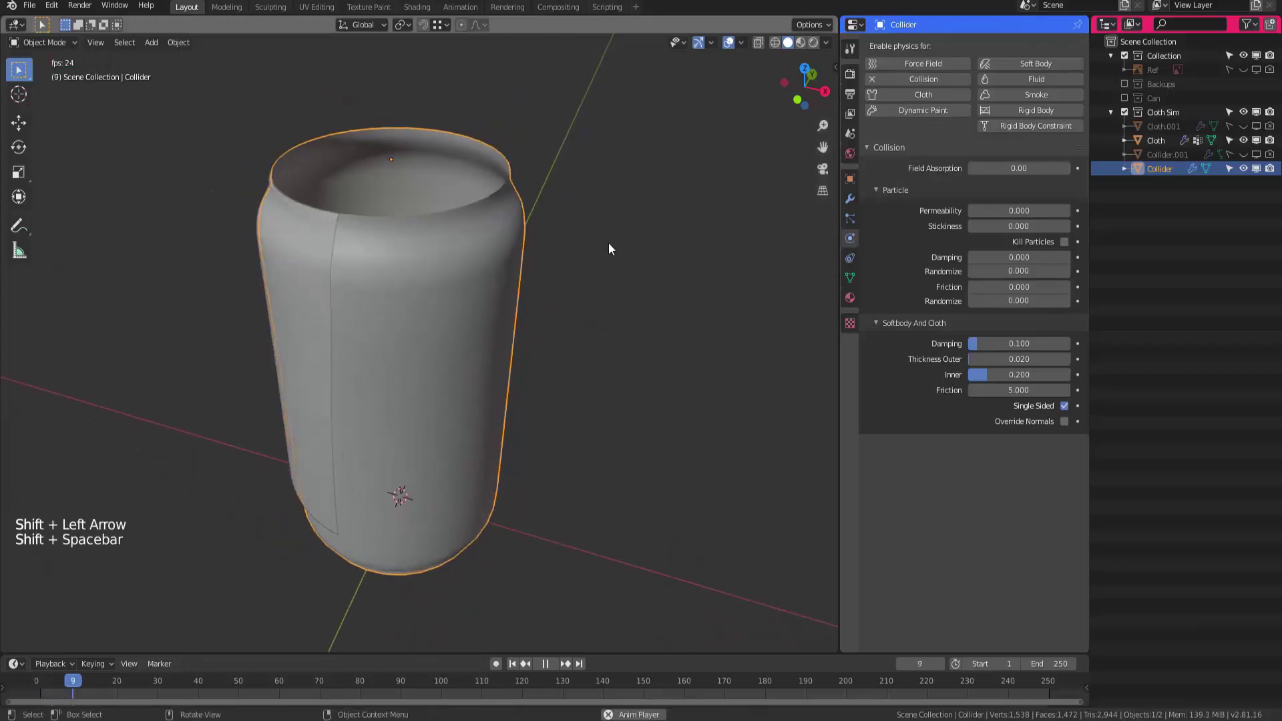
pyautogui.moveTo(350, 330); pyautogui.dragTo(381, 309, button='middle')
pyautogui.moveTo(380, 308); pyautogui.dragTo(334, 246, button='middle')
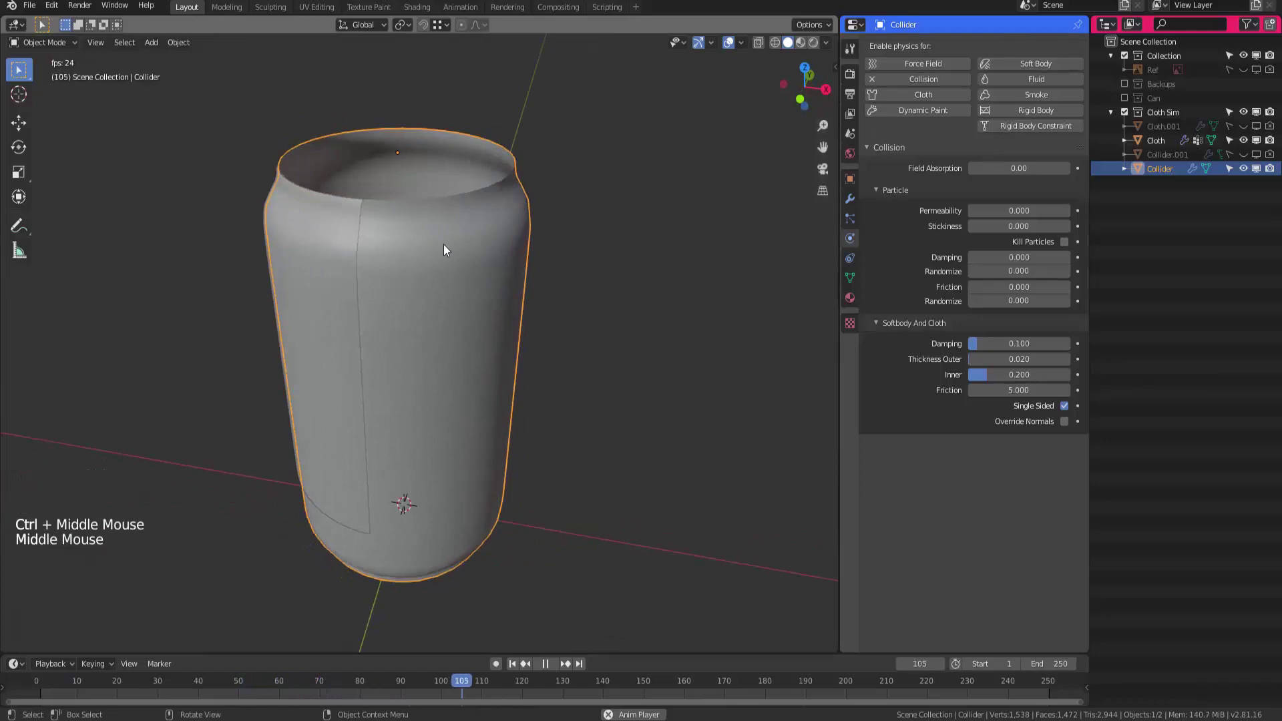
pyautogui.hotkey('shift', 'space')
pyautogui.hotkey('ctrl', 's')
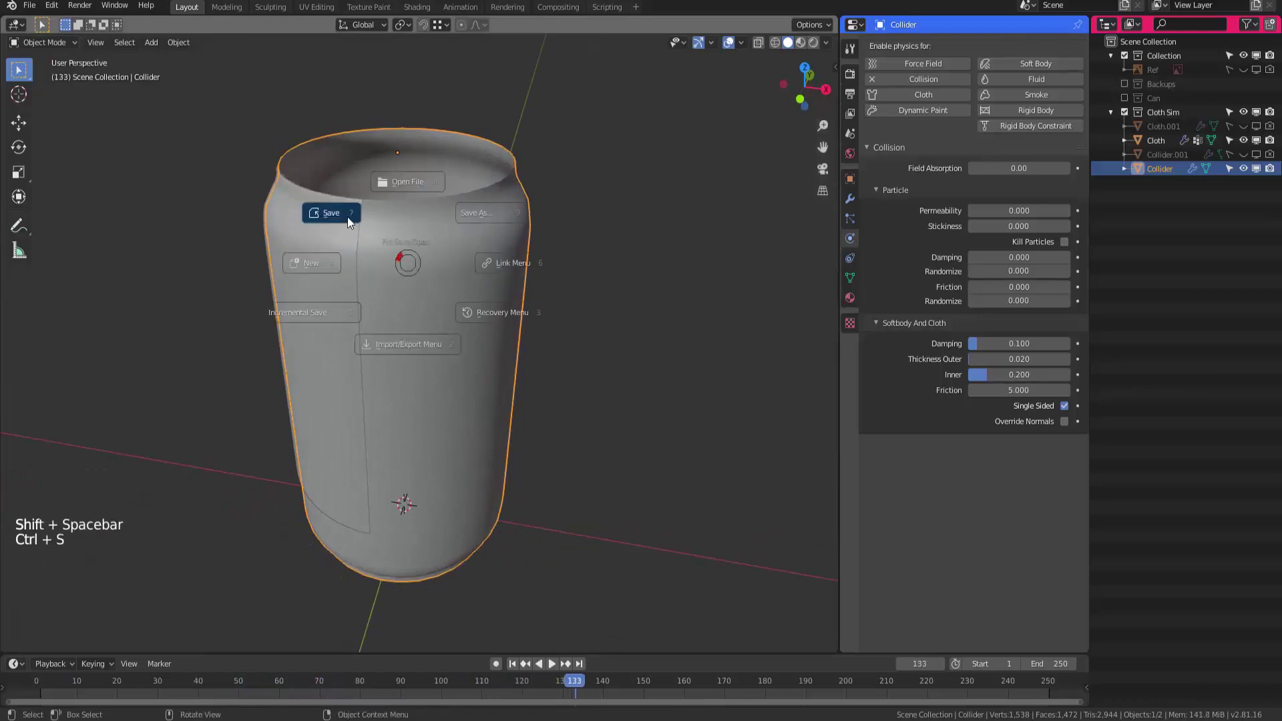
# Save the file and collapse the Cloth Sim collection in the outliner
pyautogui.click(347, 216)
pyautogui.keyDown('ctrl'); pyautogui.moveTo(347, 216); pyautogui.dragTo(377, 259, button='middle'); pyautogui.keyUp('ctrl')
pyautogui.click(1111, 112)
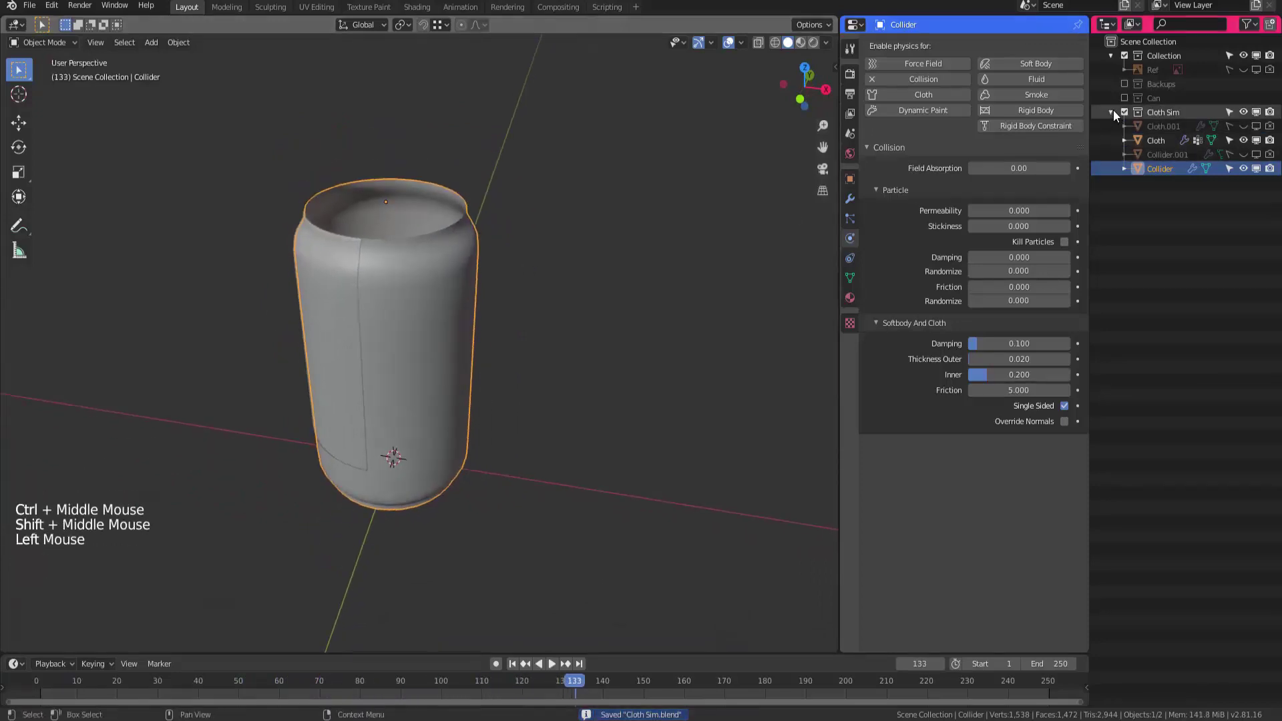
pyautogui.moveTo(355, 327); pyautogui.dragTo(367, 326, button='middle')
pyautogui.keyDown('ctrl'); pyautogui.moveTo(368, 326); pyautogui.dragTo(494, 254, button='middle'); pyautogui.keyUp('ctrl')
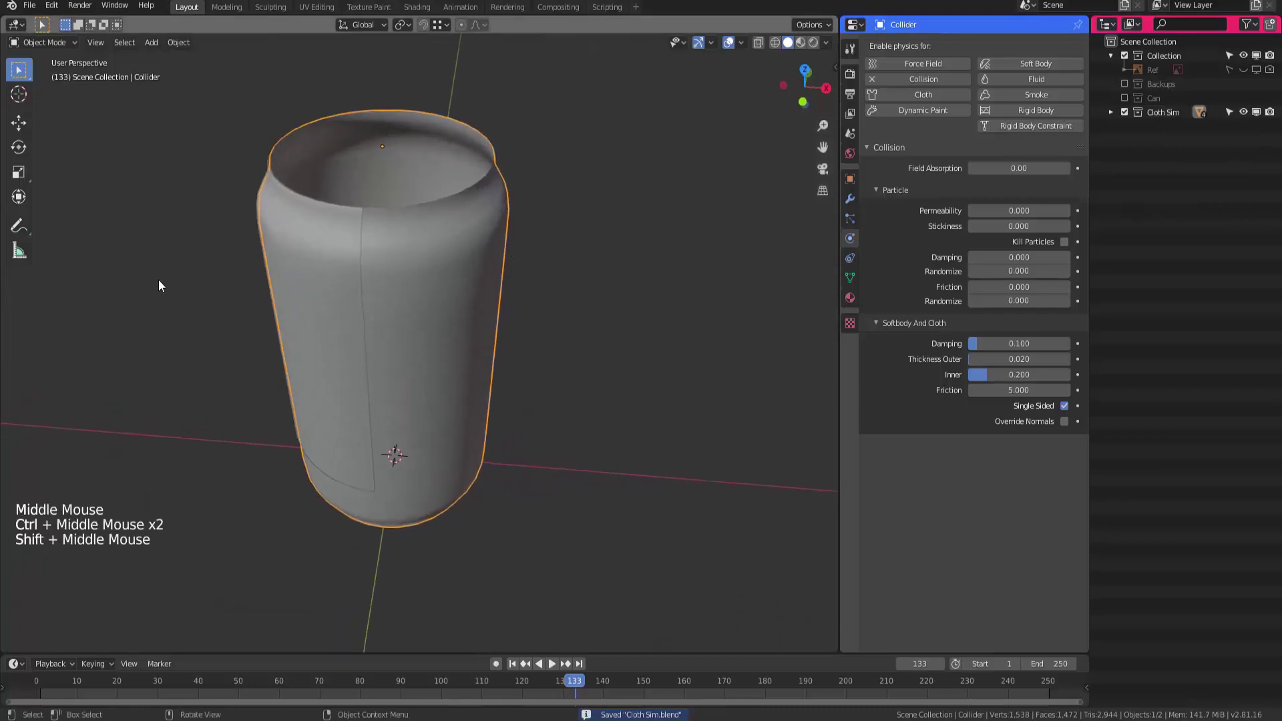
pyautogui.moveTo(190, 315); pyautogui.dragTo(313, 300, button='middle')
pyautogui.keyDown('ctrl'); pyautogui.moveTo(313, 300); pyautogui.dragTo(363, 272, button='middle'); pyautogui.keyUp('ctrl')
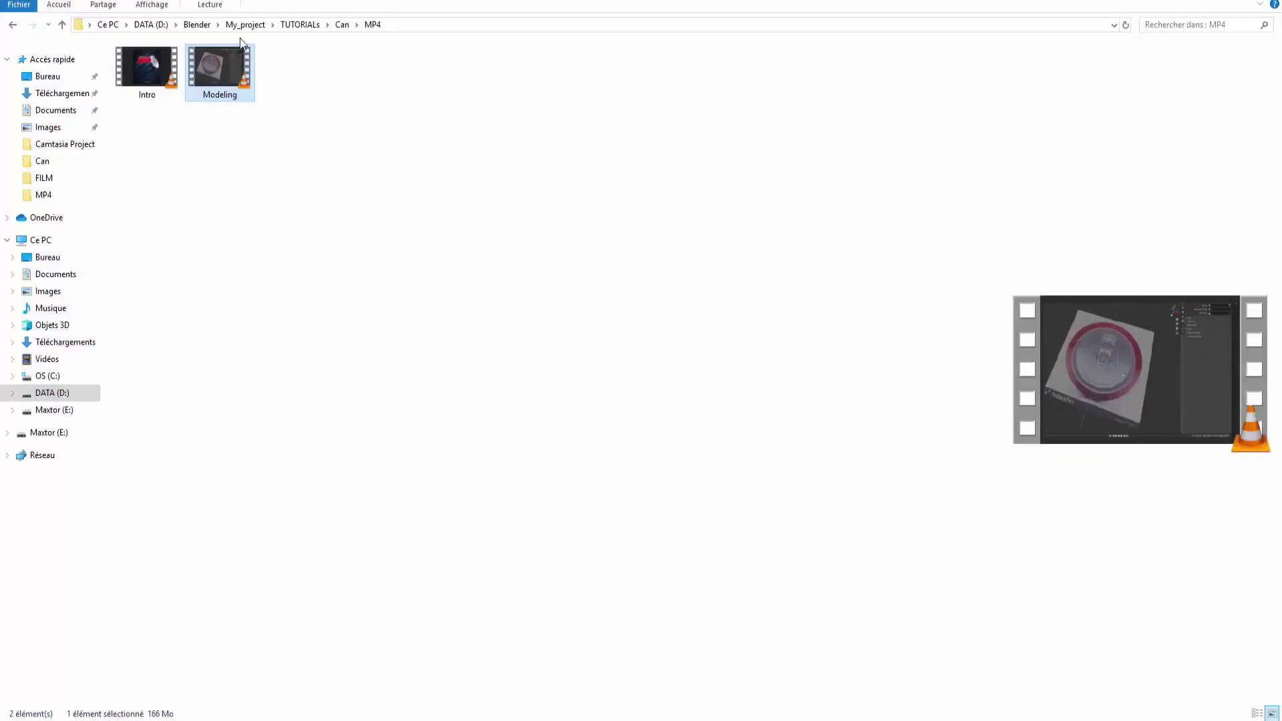
# Open the Supercan poster image from the Can project folder, examine the cape's shape, and return to the Cloth Sim scene in Blender
pyautogui.click(343, 24)
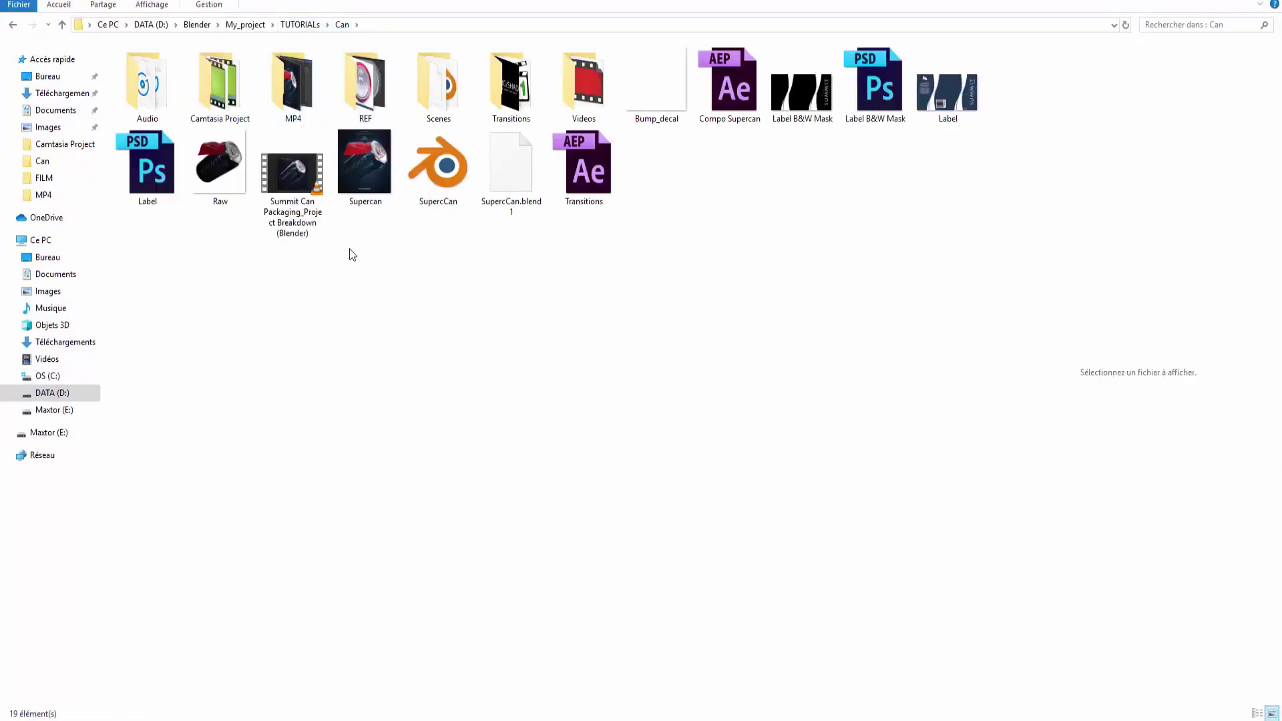
pyautogui.doubleClick(365, 164)
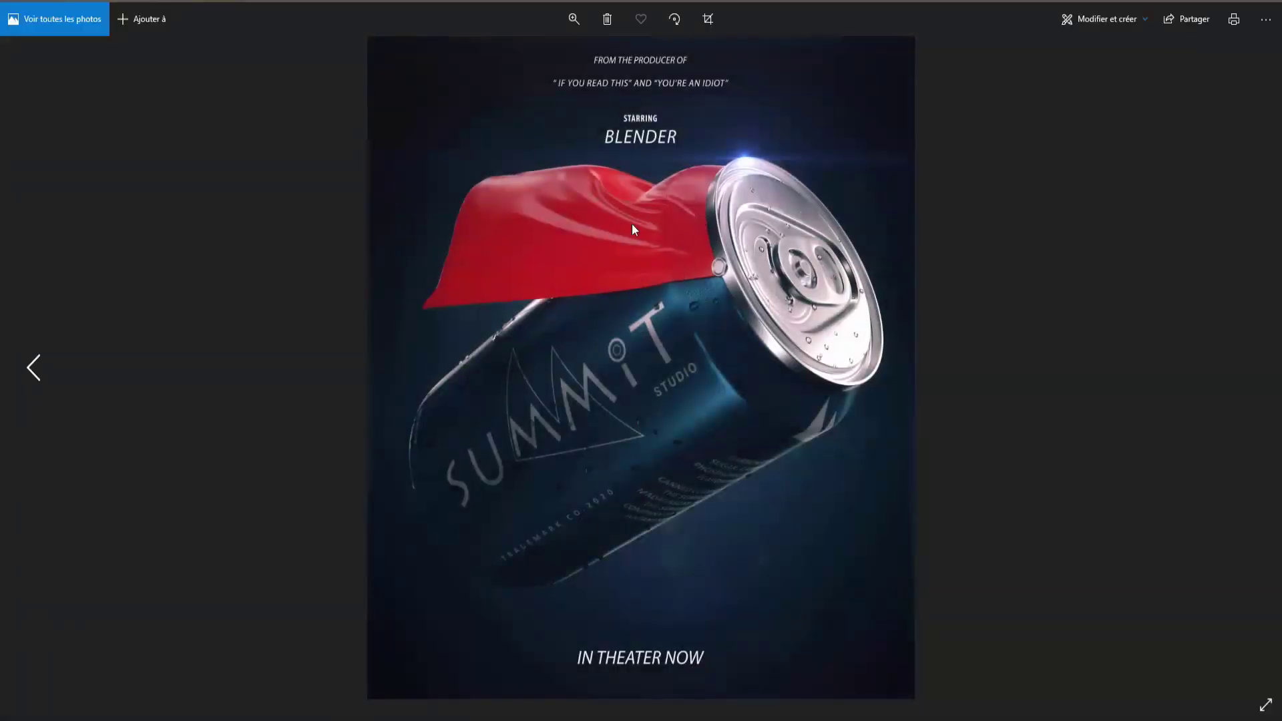
pyautogui.moveTo(185, 713)
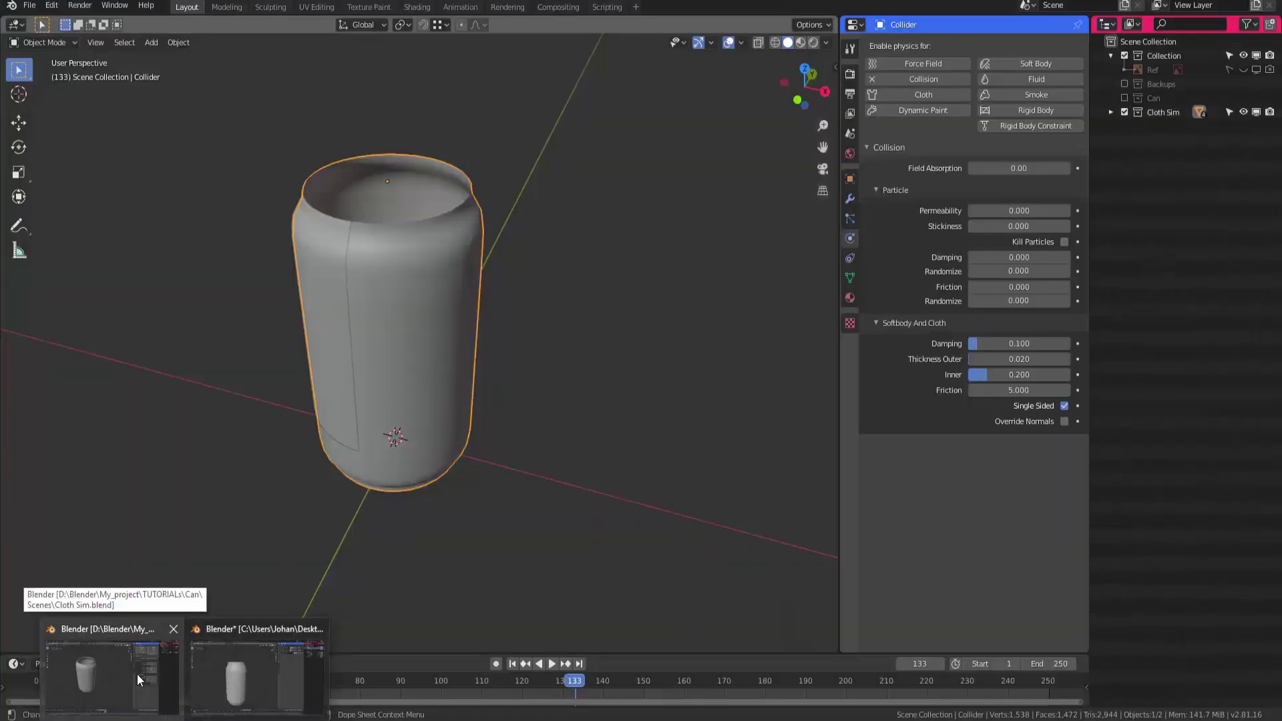
pyautogui.moveTo(246, 672)
pyautogui.click(135, 674)
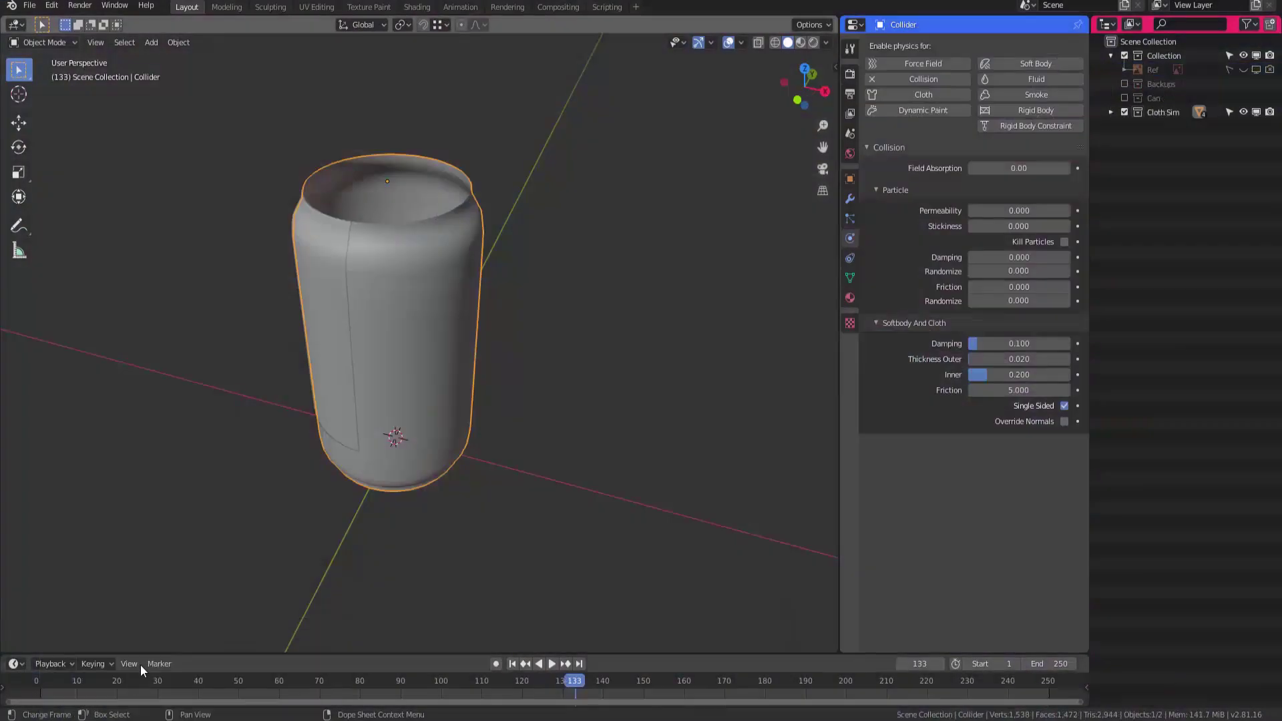
pyautogui.moveTo(447, 347); pyautogui.dragTo(445, 320, button='middle')
pyautogui.keyDown('ctrl'); pyautogui.moveTo(445, 321); pyautogui.dragTo(531, 286, button='middle'); pyautogui.keyUp('ctrl')
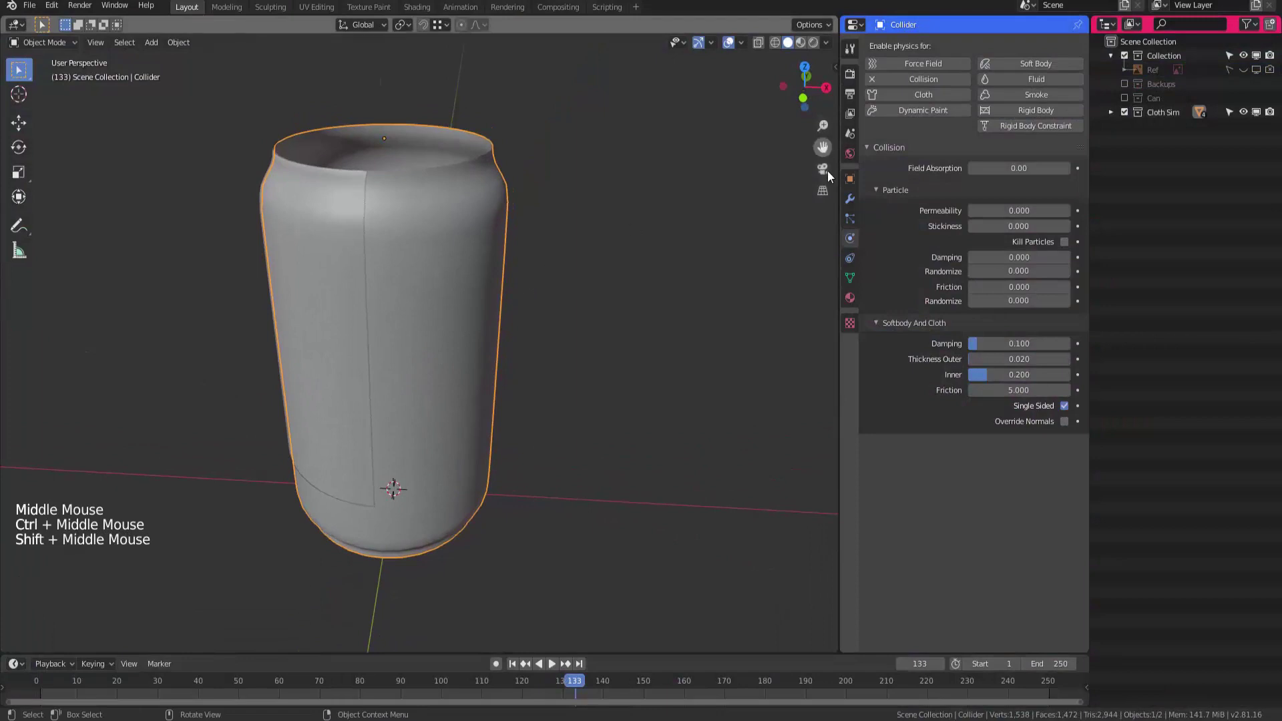
pyautogui.keyDown('shift'); pyautogui.moveTo(534, 335); pyautogui.dragTo(589, 301, button='middle'); pyautogui.keyUp('shift')
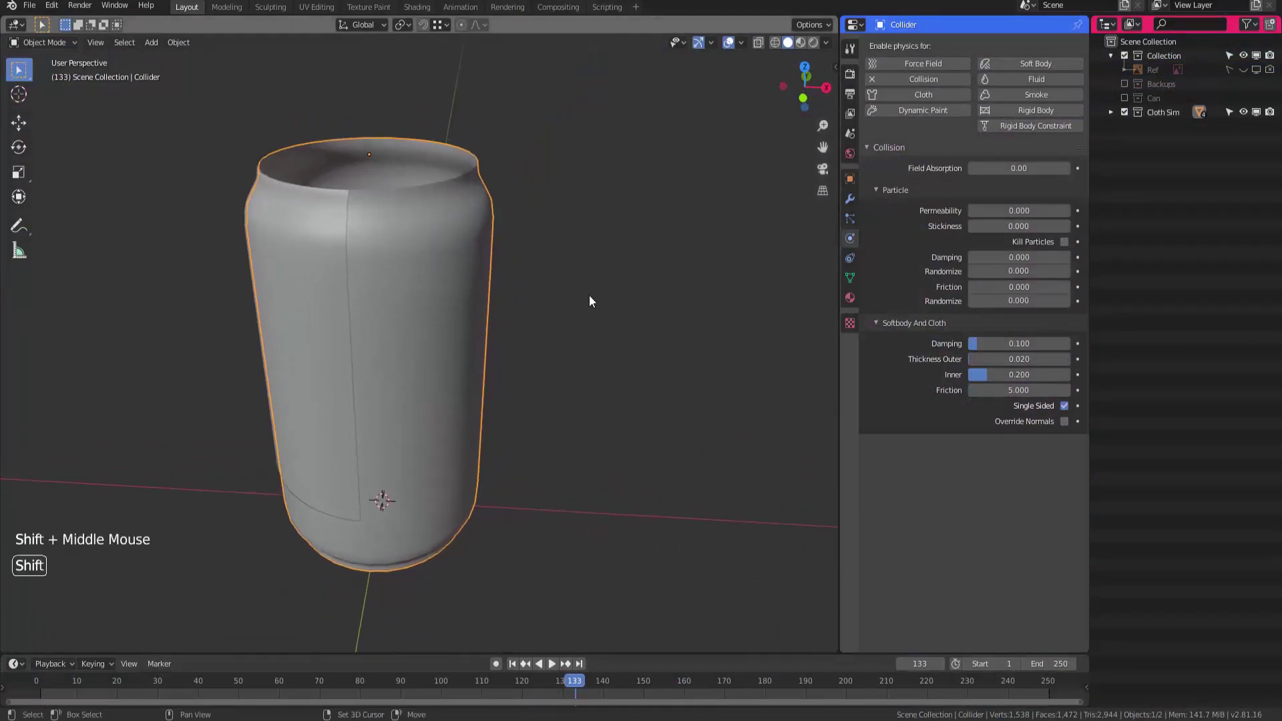
# Create a new collection under the Scene Collection and name it Force Field
pyautogui.click(1178, 203)
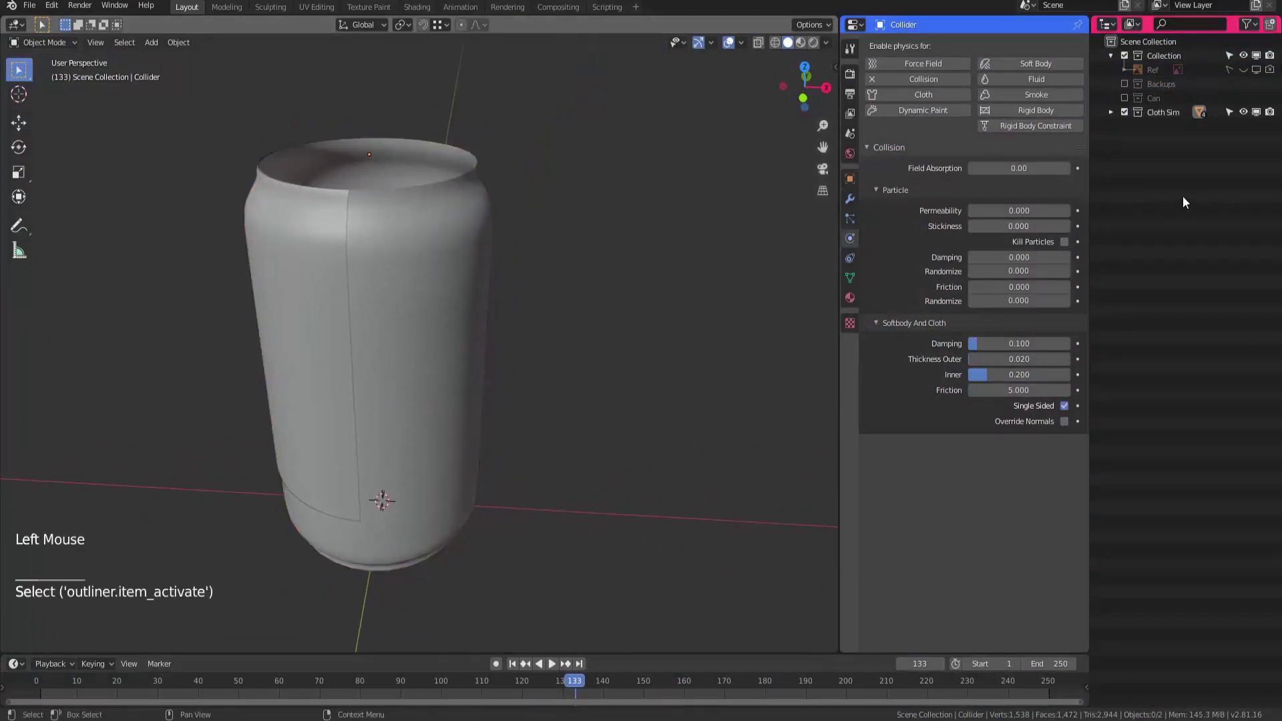
pyautogui.click(1188, 195)
pyautogui.press('c')
pyautogui.click(1173, 125)
pyautogui.click(1174, 124)
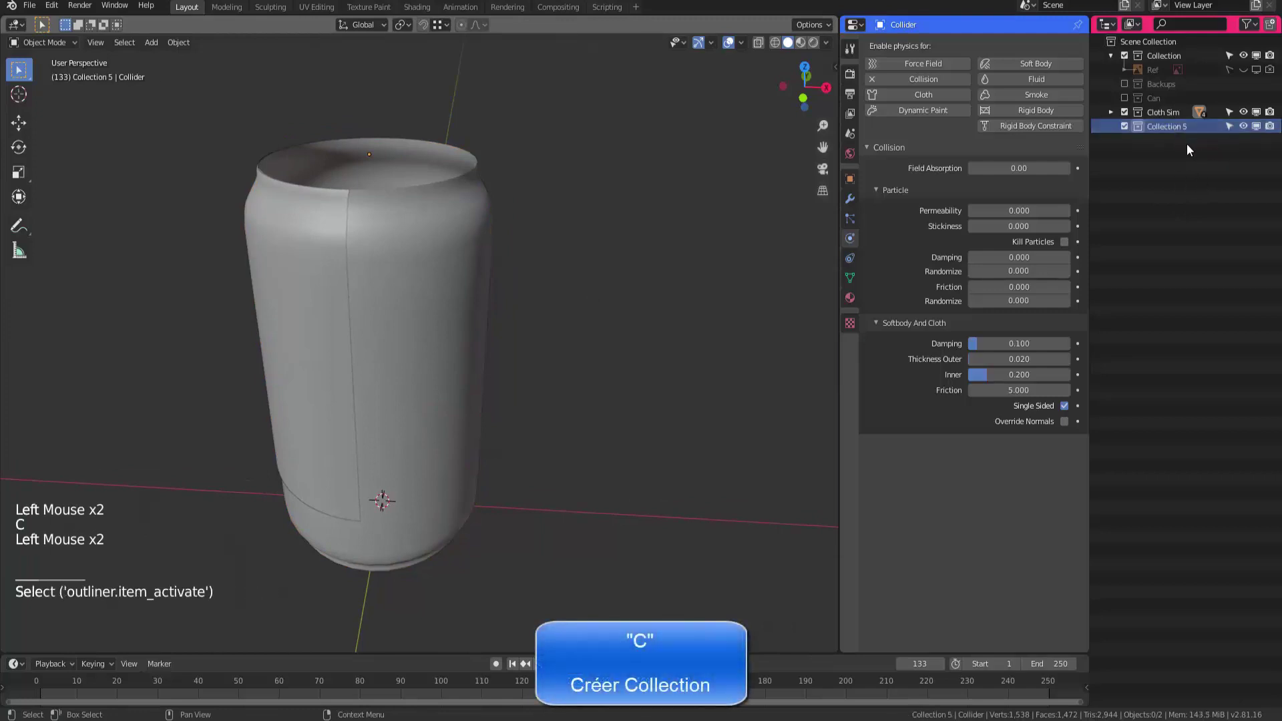
pyautogui.click(1182, 126)
pyautogui.doubleClick(1196, 126)
pyautogui.write('Force Field')
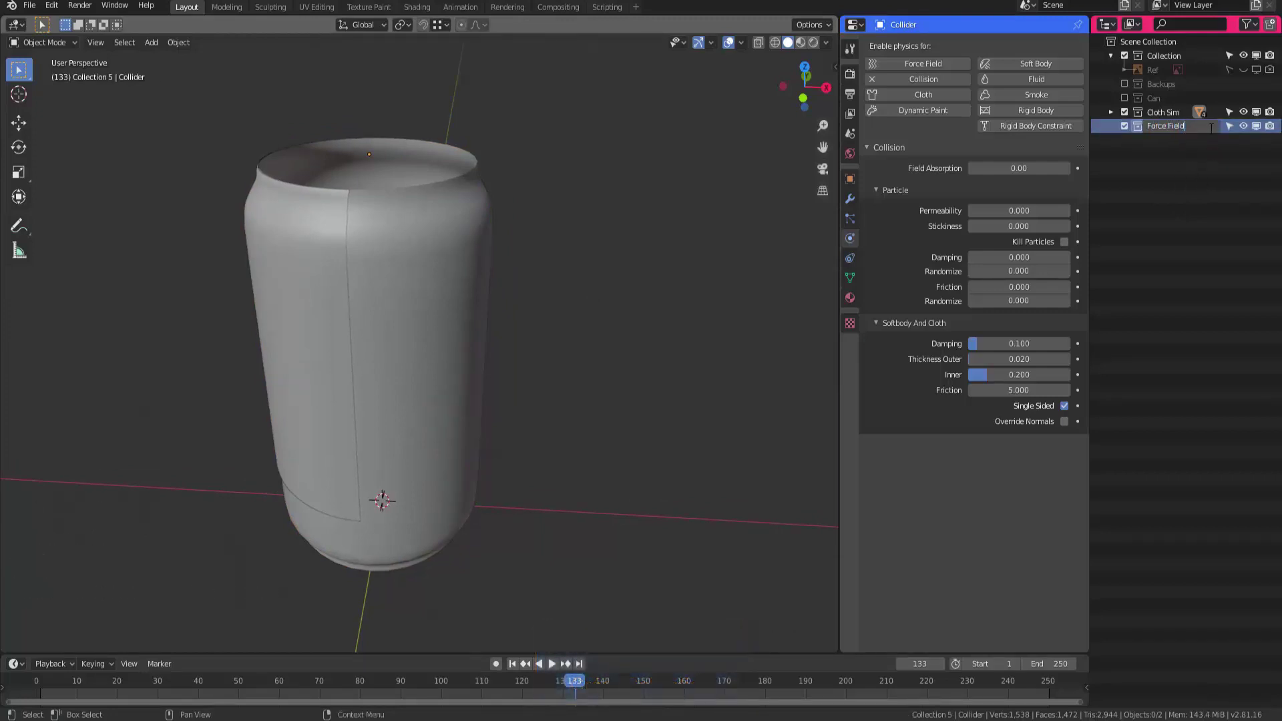
pyautogui.press('Return')
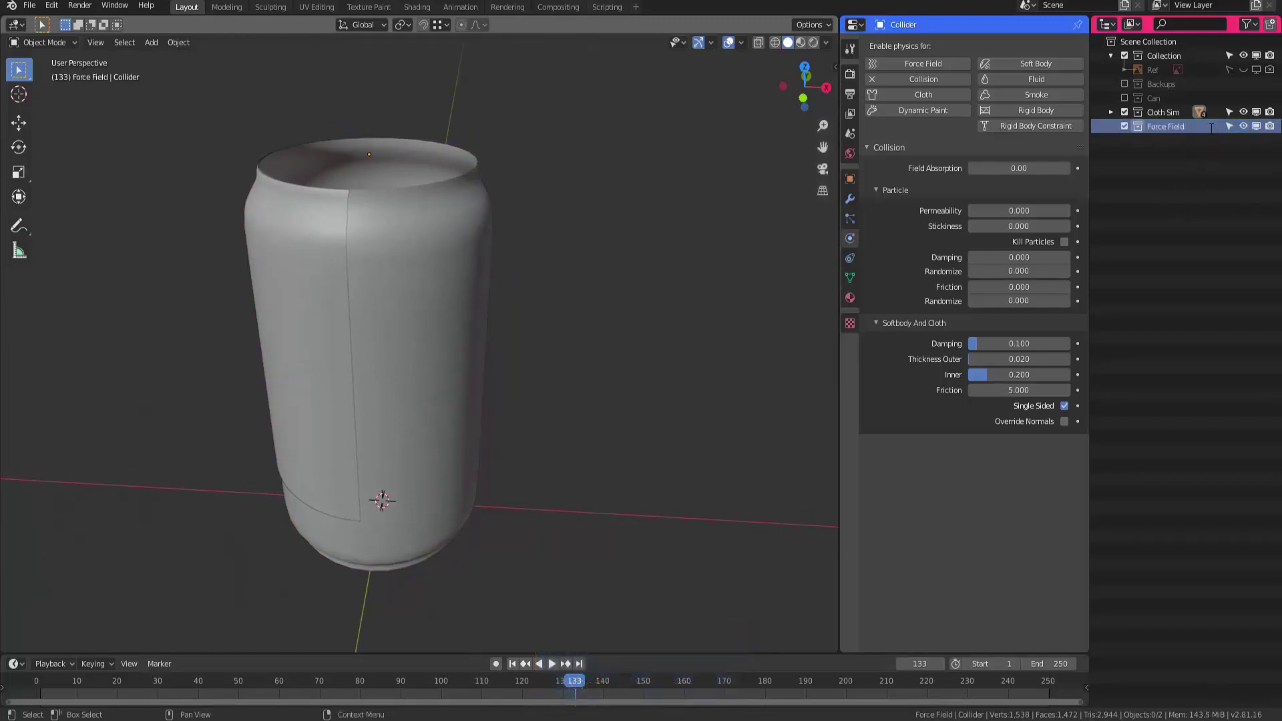
# Add a Wind force field to the Force Field collection and move it about 5.29 m along X, beside the can
pyautogui.hotkey('shift', 'a')
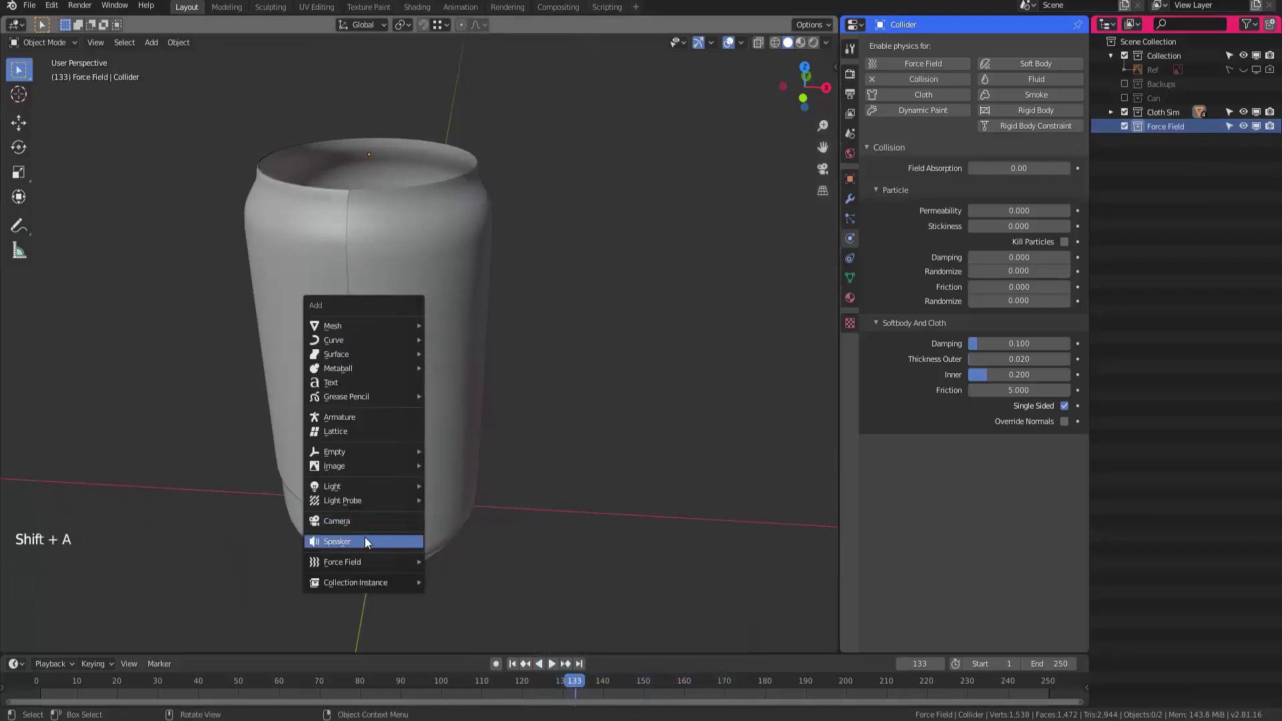
pyautogui.moveTo(371, 558)
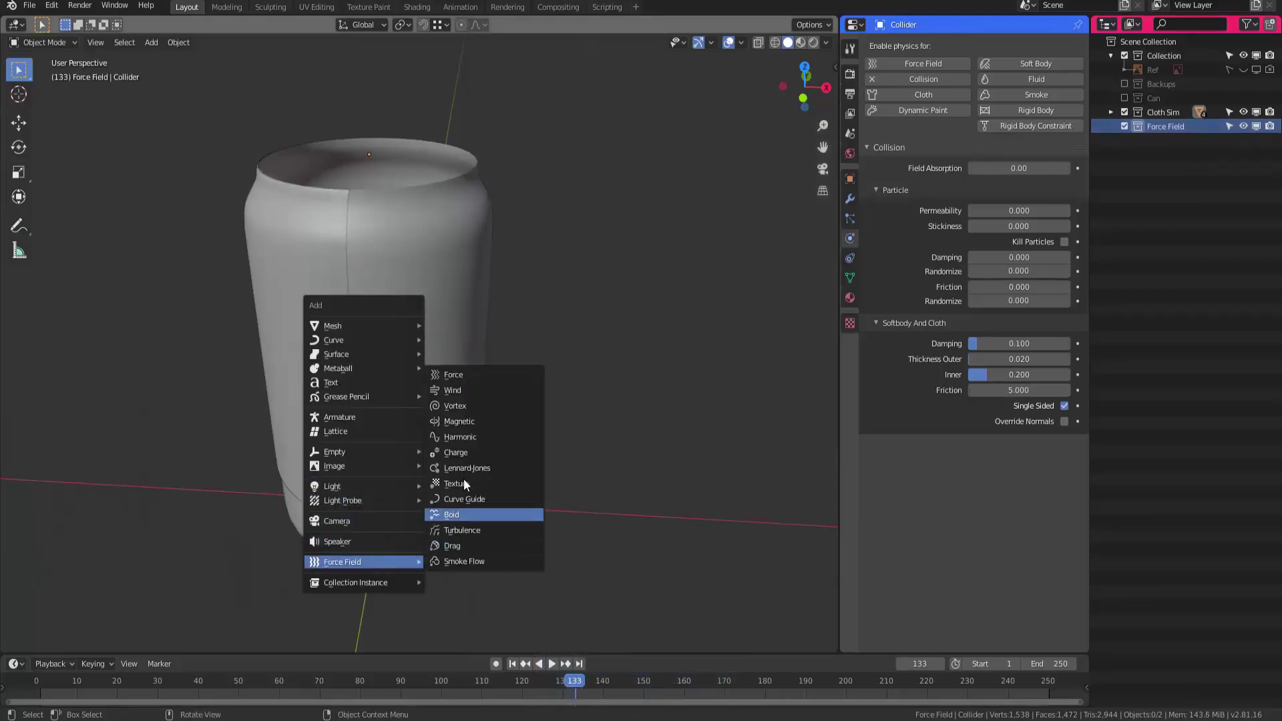
pyautogui.click(465, 390)
pyautogui.keyDown('ctrl'); pyautogui.moveTo(474, 416); pyautogui.dragTo(434, 450, button='middle'); pyautogui.keyUp('ctrl')
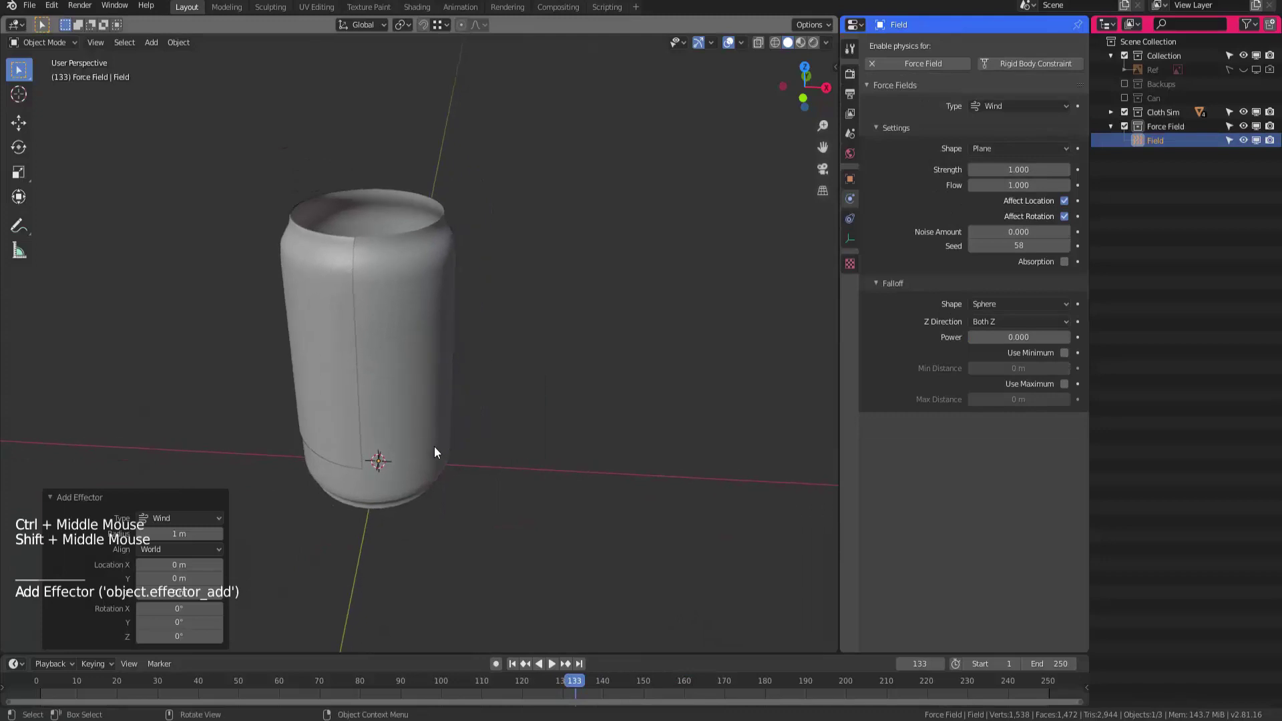
pyautogui.press('g')
pyautogui.press('x')
pyautogui.click(631, 458)
pyautogui.keyDown('shift'); pyautogui.moveTo(631, 458); pyautogui.dragTo(775, 358, button='middle'); pyautogui.keyUp('shift')
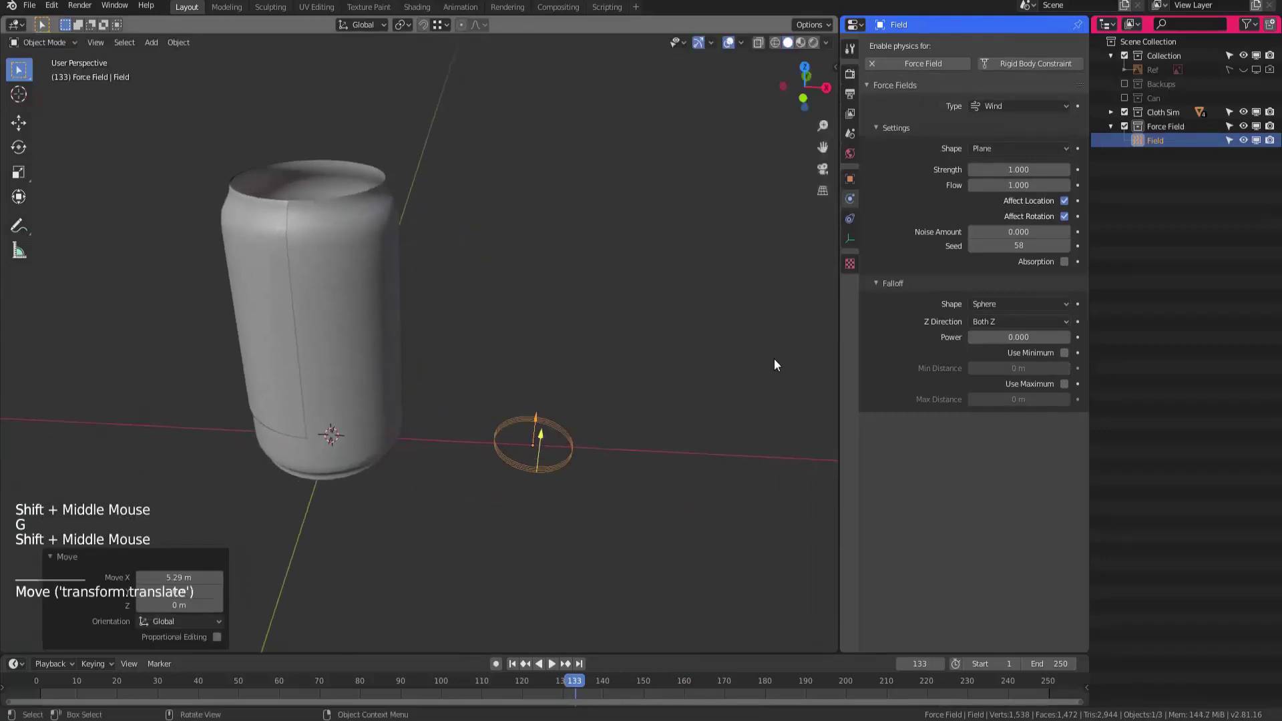
# Rename the force field object as Wind
pyautogui.doubleClick(1177, 140)
pyautogui.write('Wind')
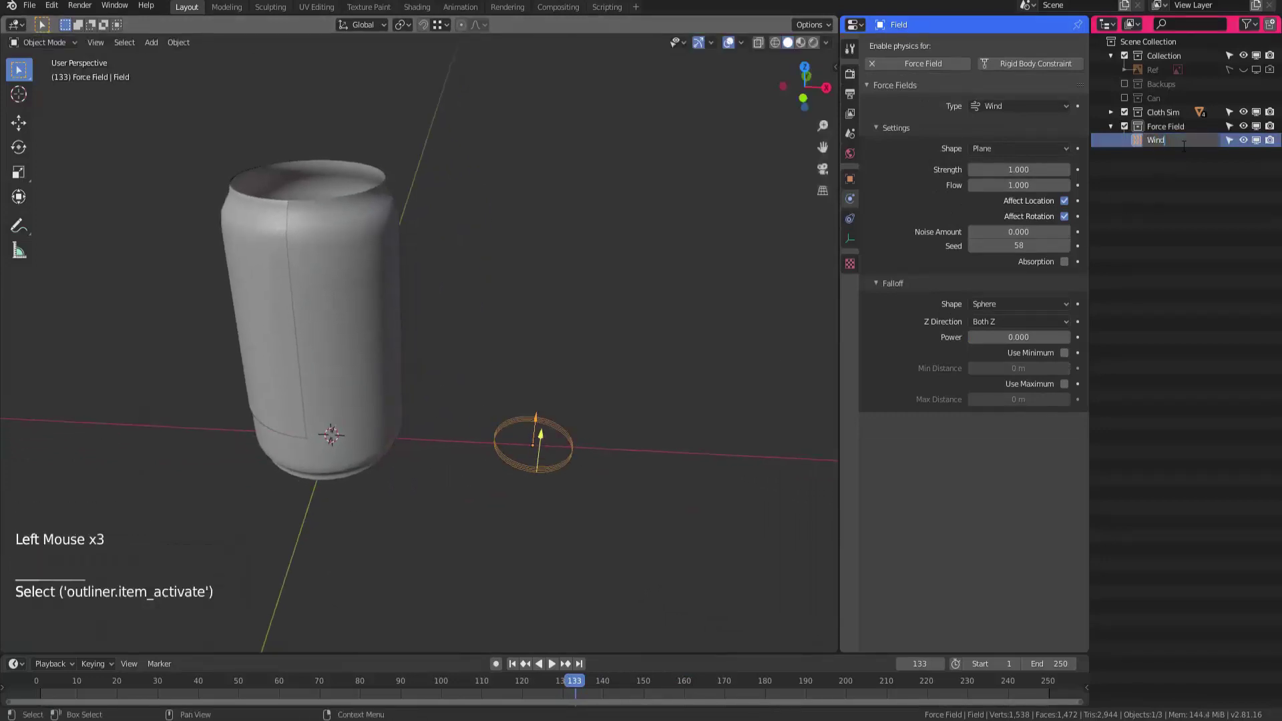
pyautogui.press('Return')
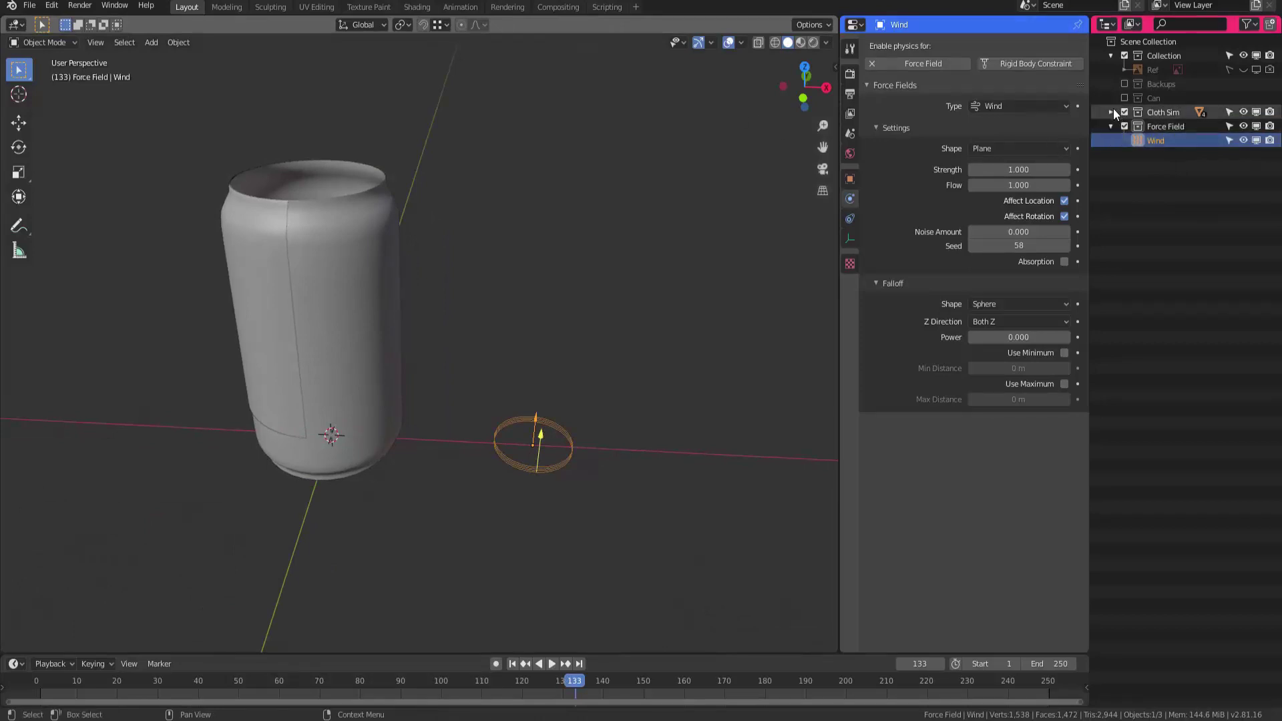
pyautogui.doubleClick(1112, 112)
pyautogui.click(1112, 112)
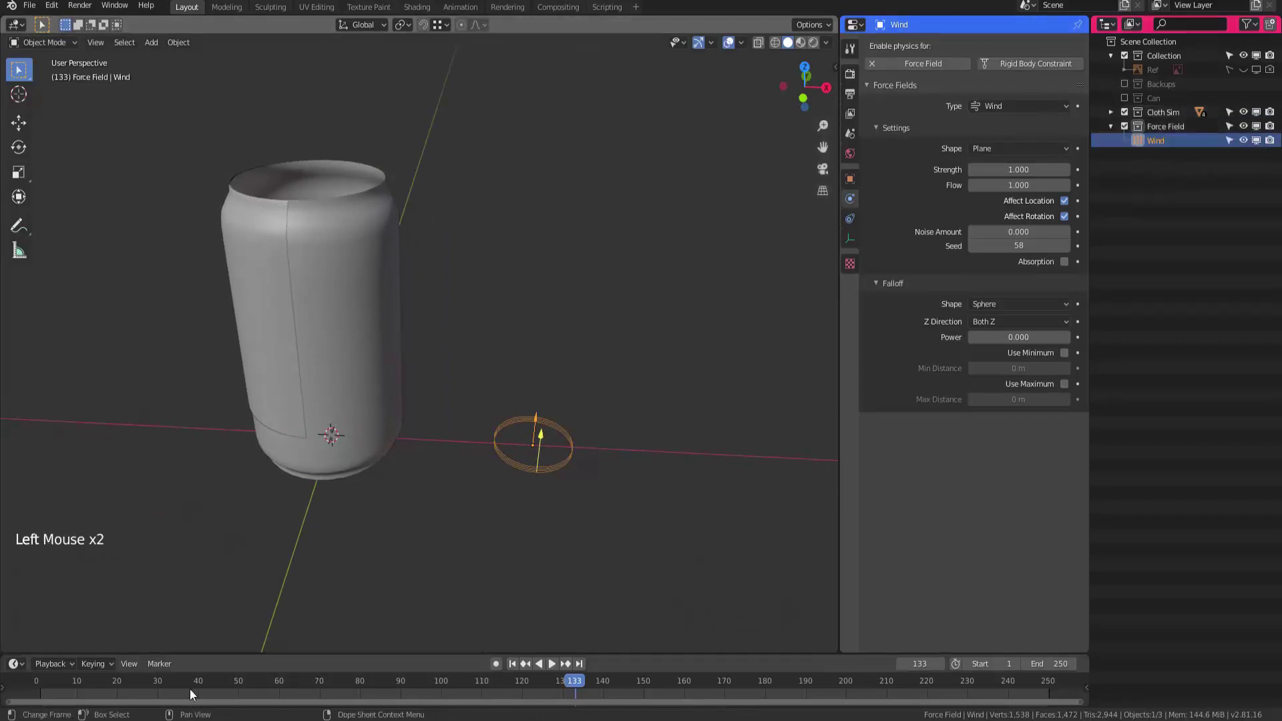
# Rotate the Wind field about -76.8° around the global Y axis so it points towards the can
pyautogui.keyDown('shift'); pyautogui.moveTo(484, 411); pyautogui.dragTo(472, 336, button='middle'); pyautogui.keyUp('shift')
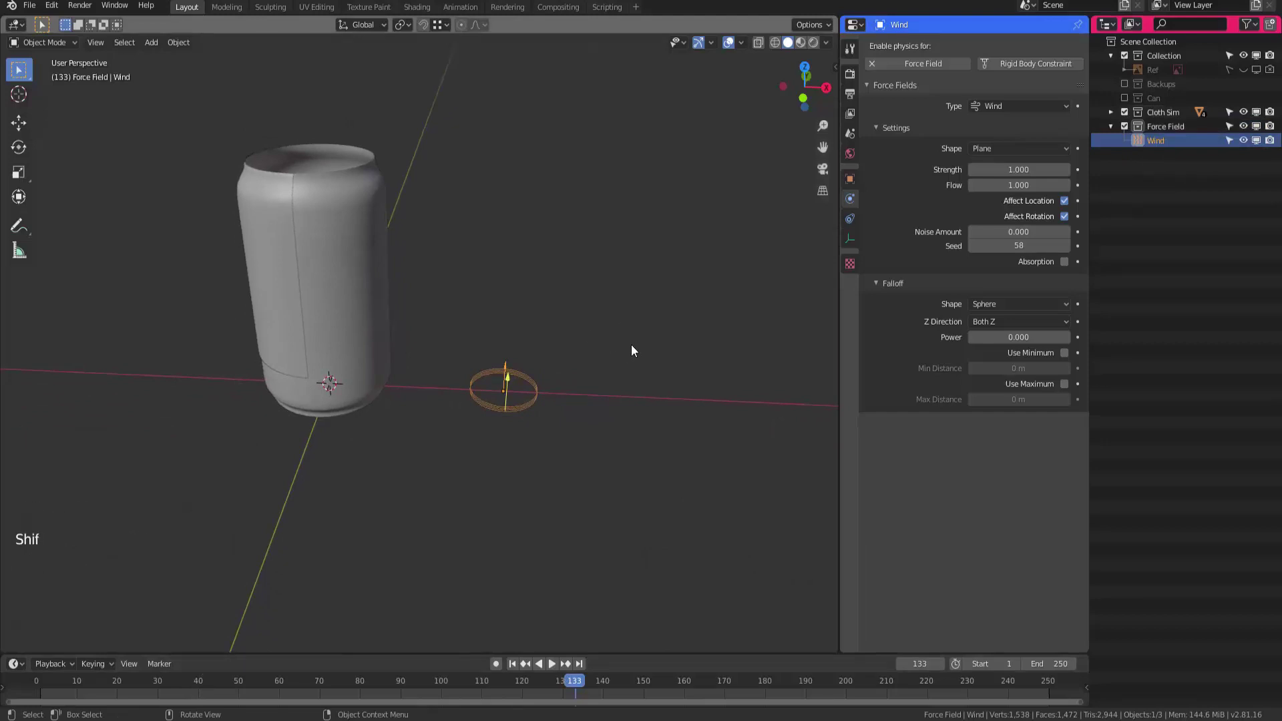
pyautogui.press('r')
pyautogui.press('y')
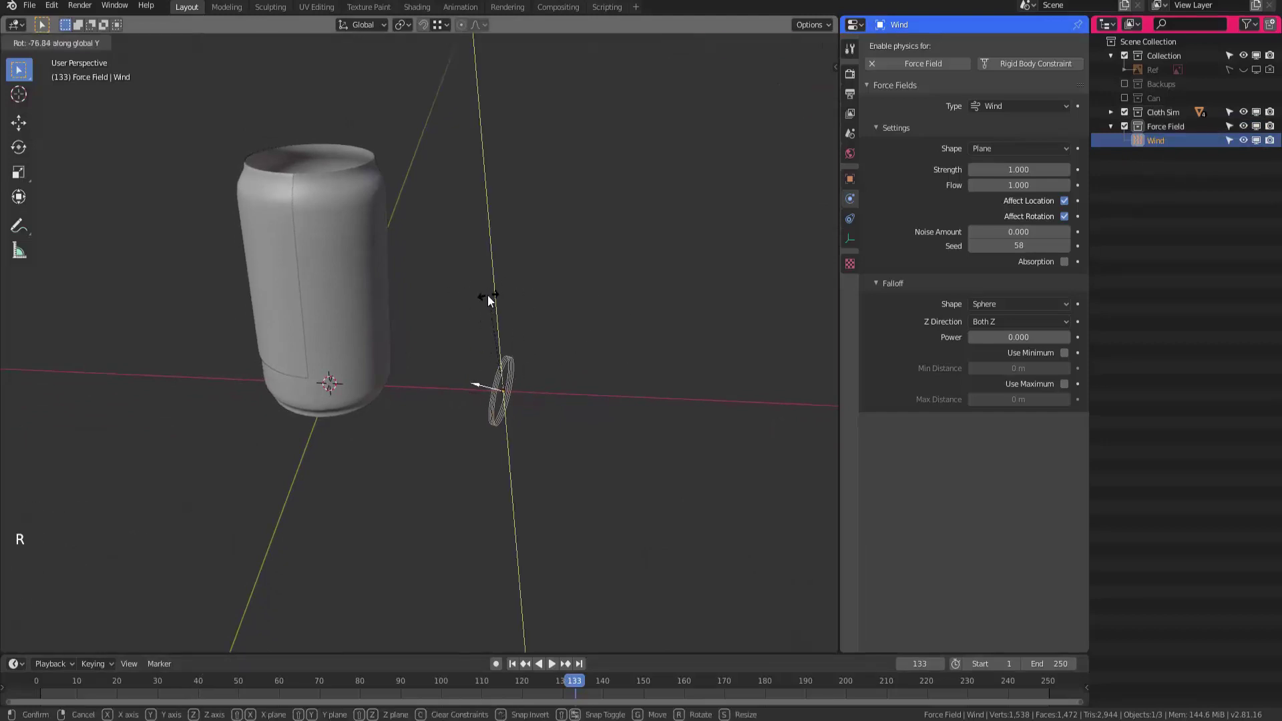
pyautogui.click(488, 297)
pyautogui.moveTo(525, 337)
pyautogui.keyDown('shift'); pyautogui.mouseDown(button='middle')
pyautogui.moveTo(515, 321)
pyautogui.moveTo(503, 334)
pyautogui.moveTo(530, 327)
pyautogui.mouseUp(button='middle'); pyautogui.keyUp('shift')
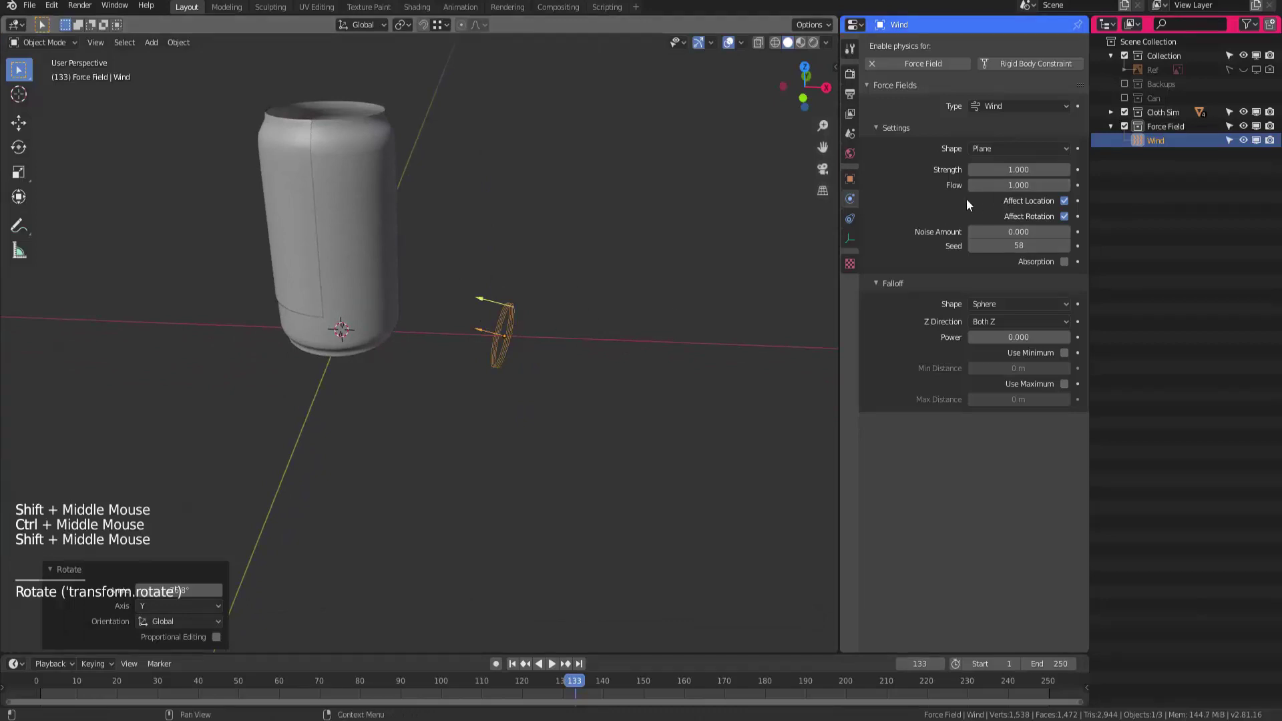
# Set the Wind field's strength to 200 and play the cloth simulation from the first frame
pyautogui.doubleClick(1013, 170)
pyautogui.write('7.4')
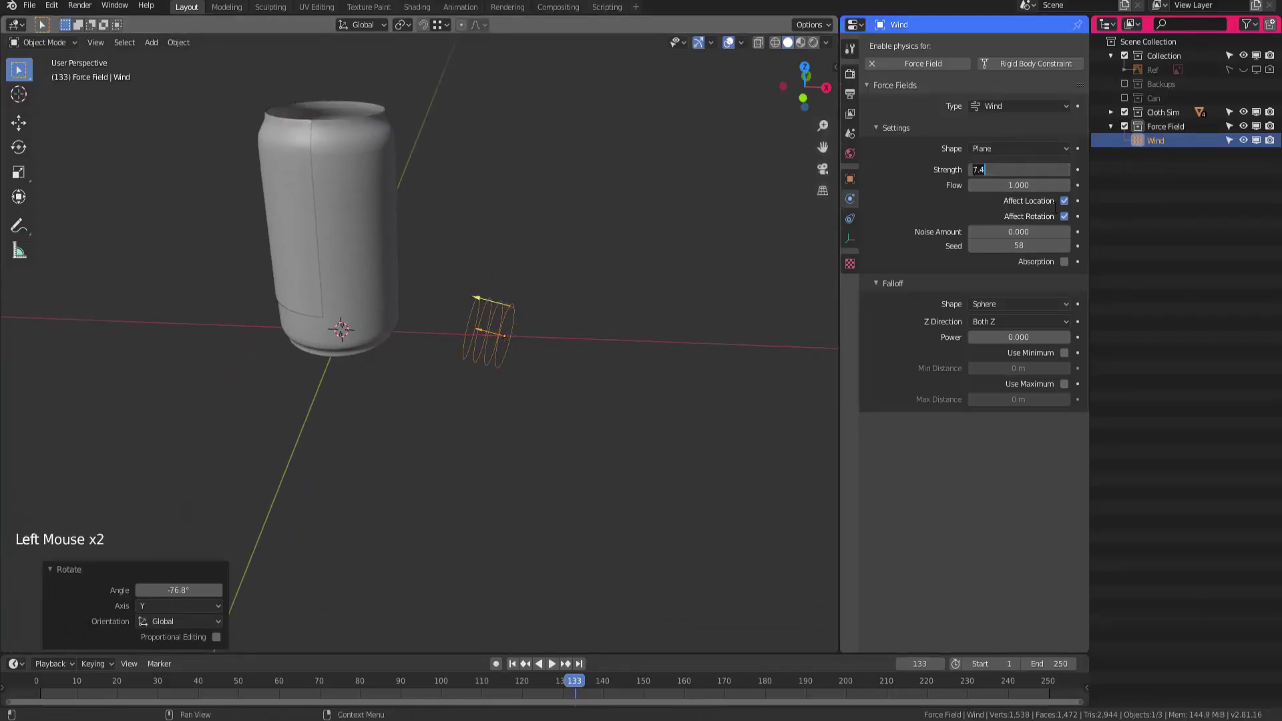
pyautogui.write('0')
pyautogui.press('Return')
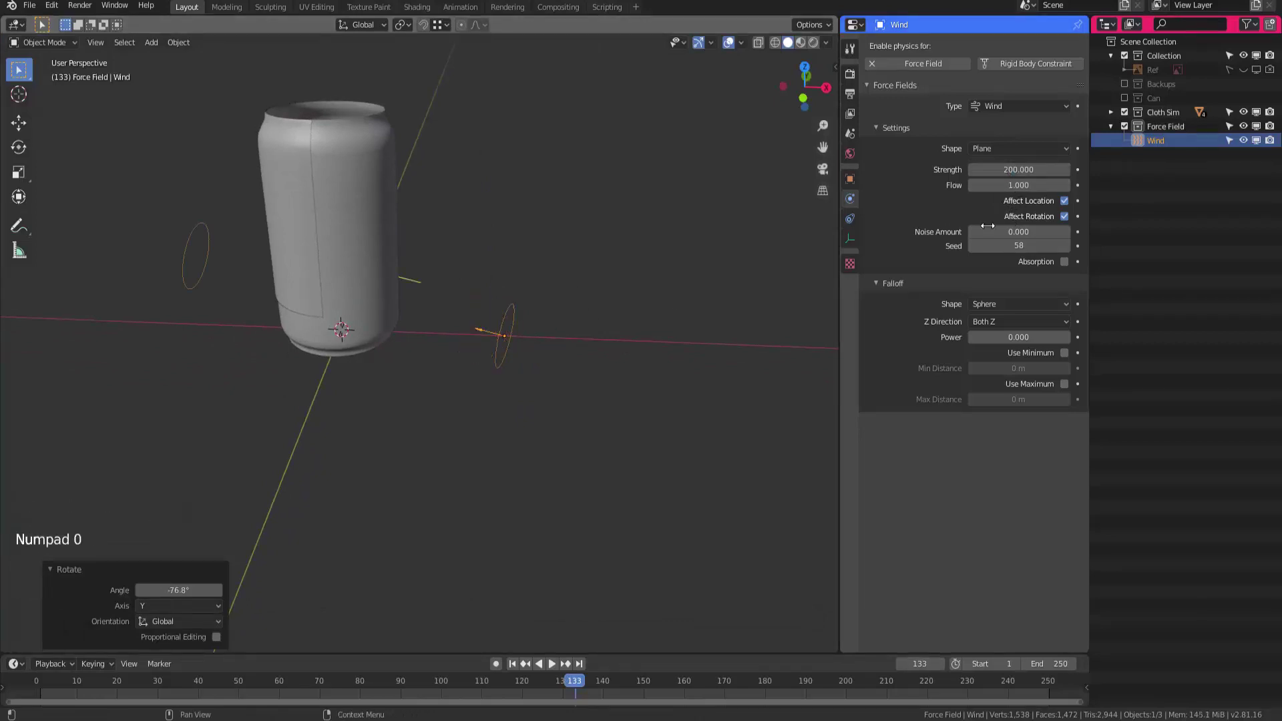
pyautogui.keyDown('shift'); pyautogui.moveTo(559, 322); pyautogui.dragTo(558, 334, button='middle'); pyautogui.keyUp('shift')
pyautogui.keyDown('ctrl'); pyautogui.moveTo(558, 334); pyautogui.dragTo(607, 326, button='middle'); pyautogui.keyUp('ctrl')
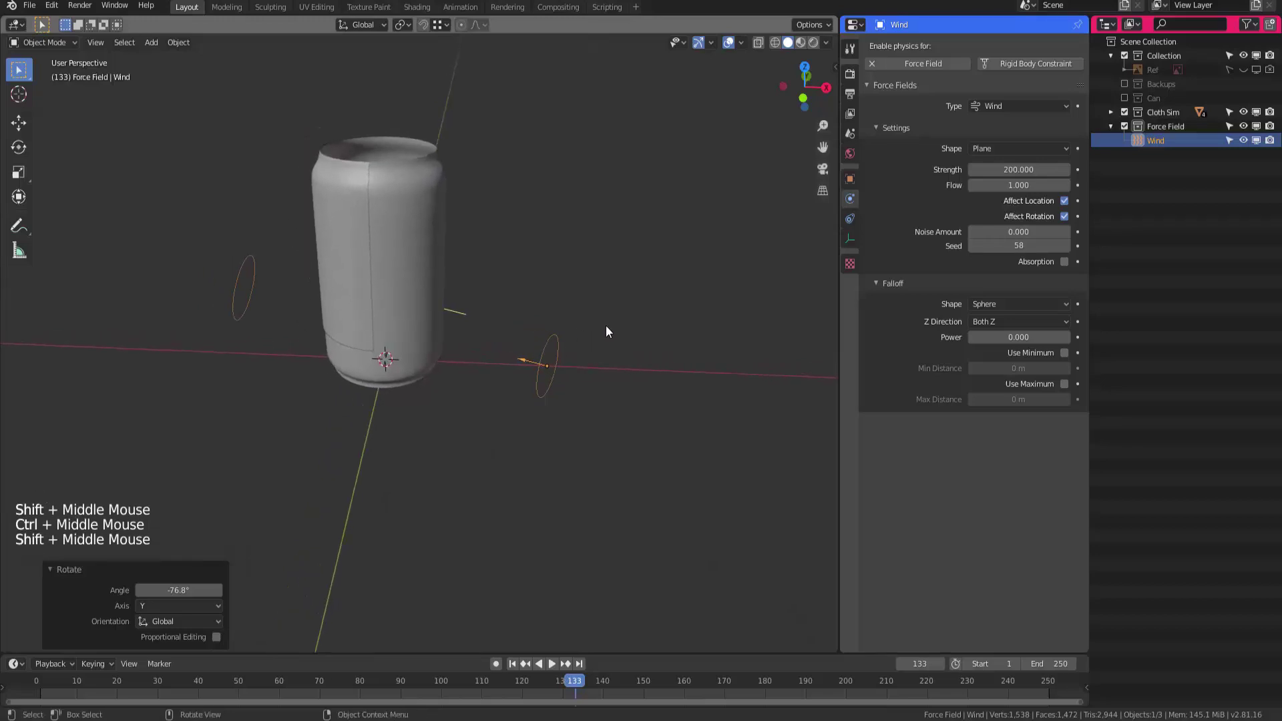
pyautogui.click(512, 664)
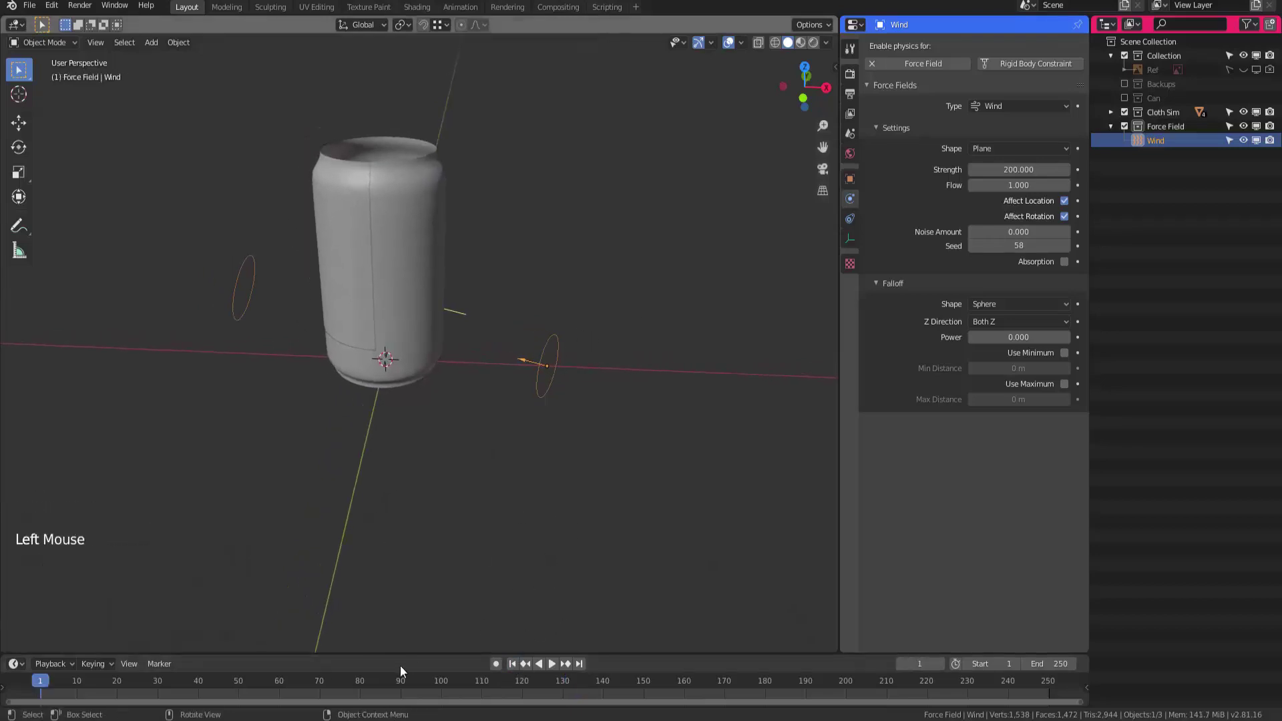
pyautogui.hotkey('shift', 'space')
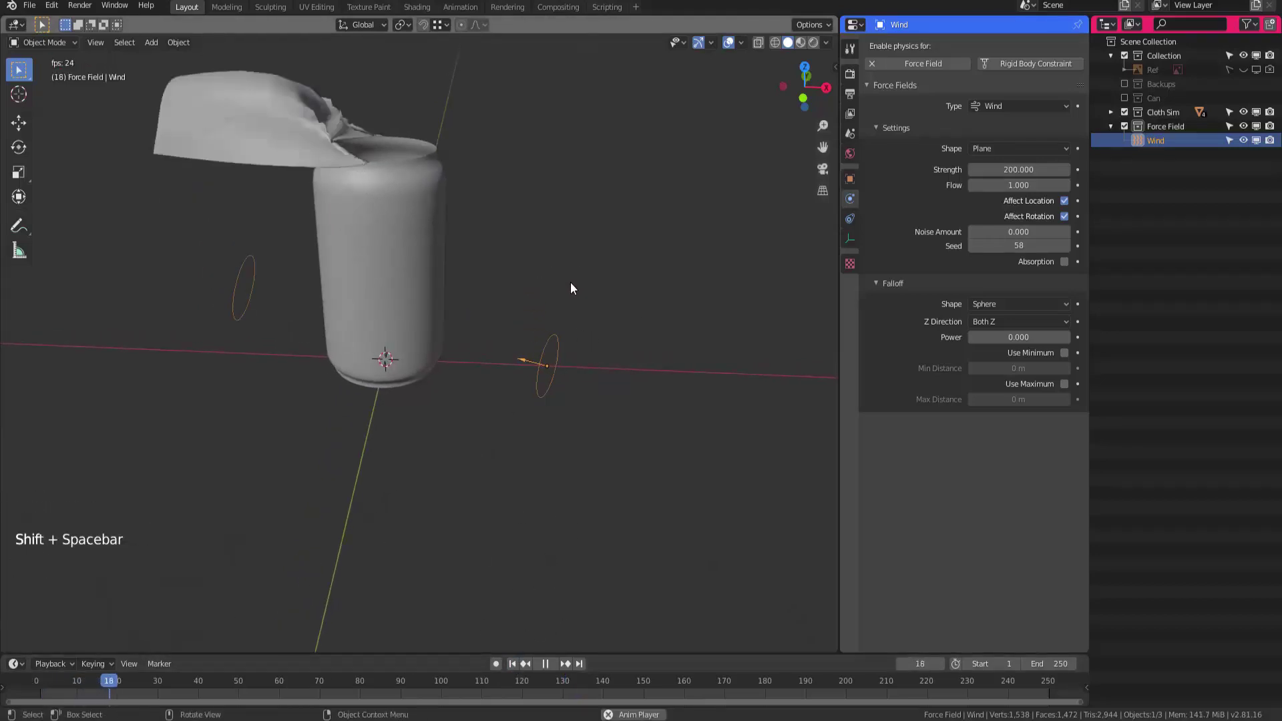
# Try to set the Wind field's strength to 100, replay the simulation from the first frame, and stop it
pyautogui.click(1009, 170)
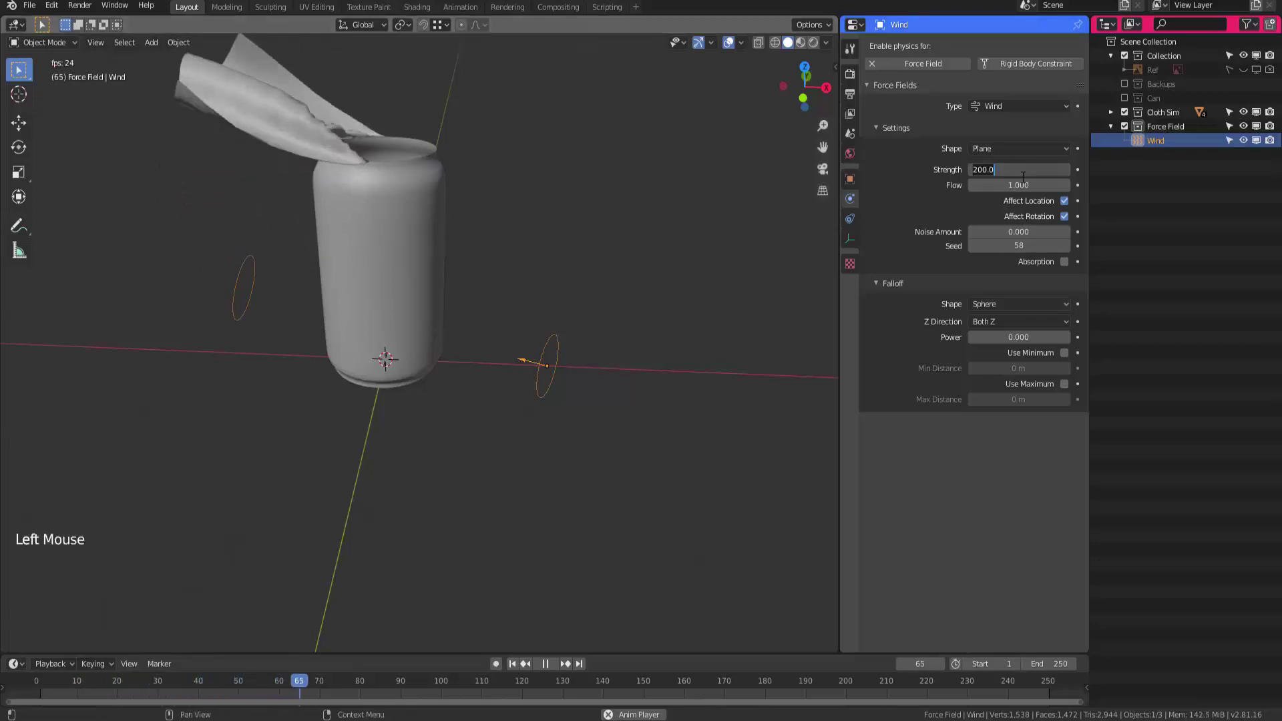
pyautogui.write('100')
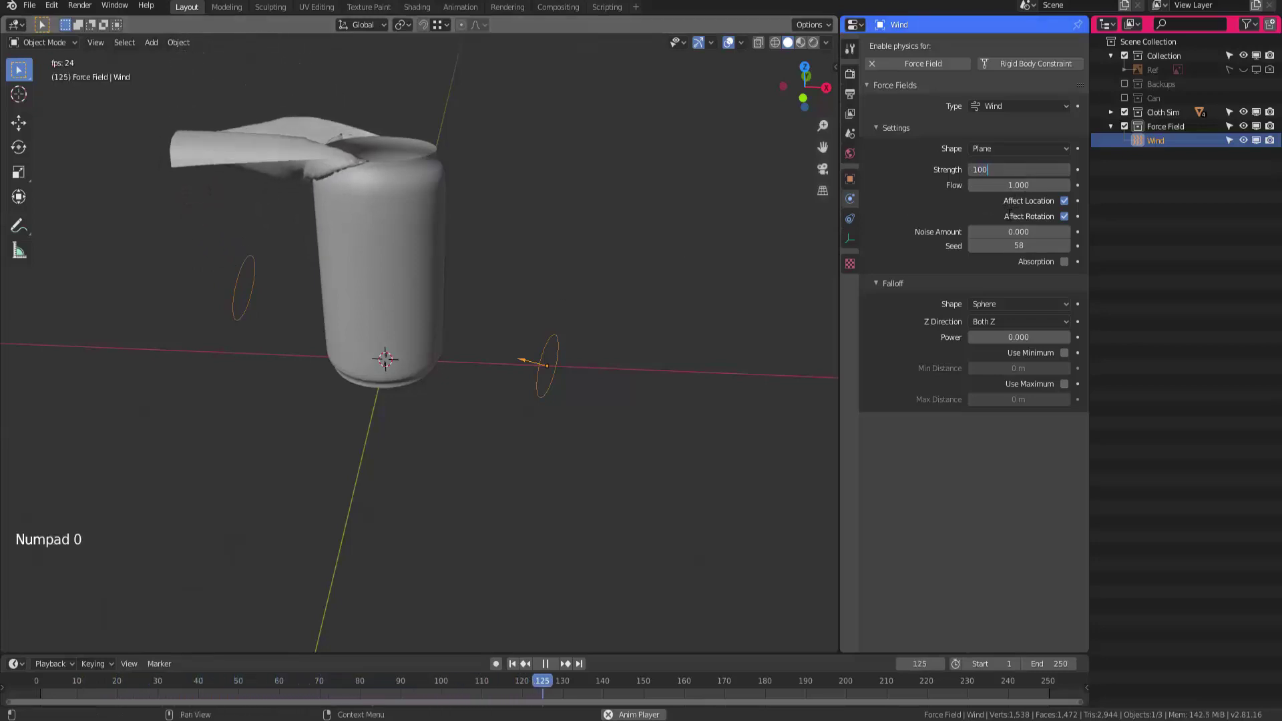
pyautogui.press('Return')
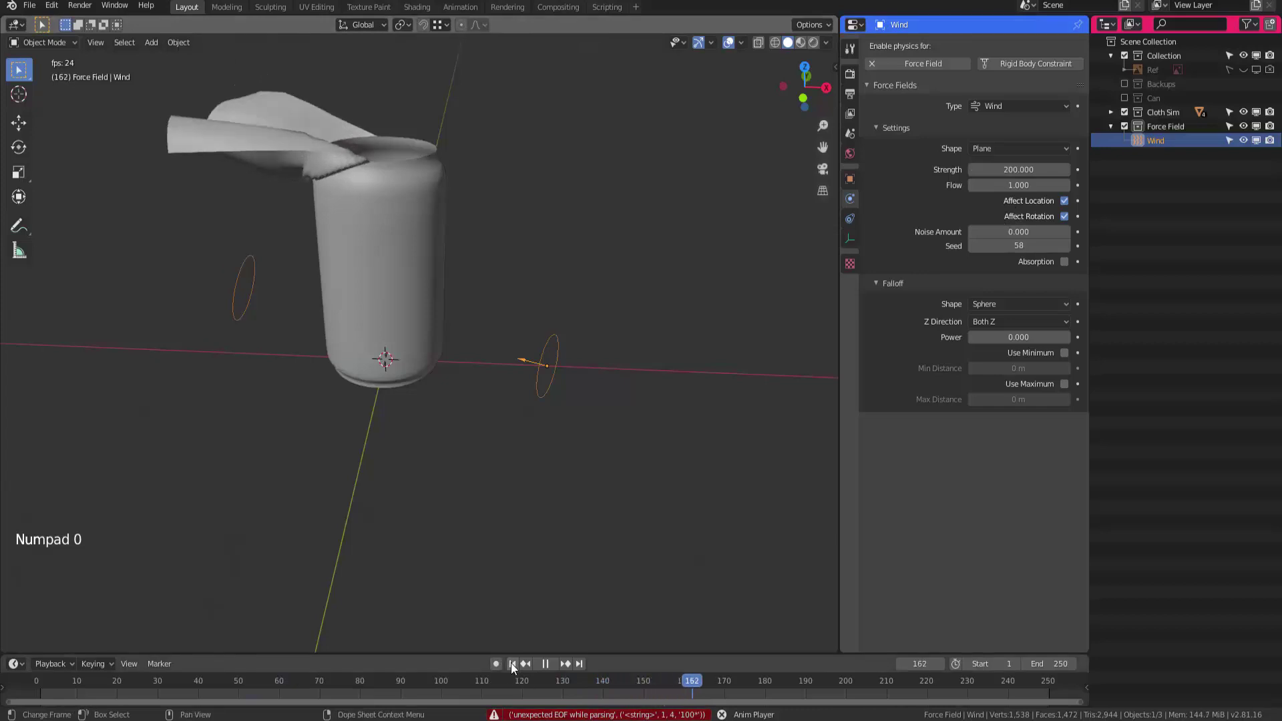
pyautogui.click(513, 664)
pyautogui.hotkey('shift', 'space')
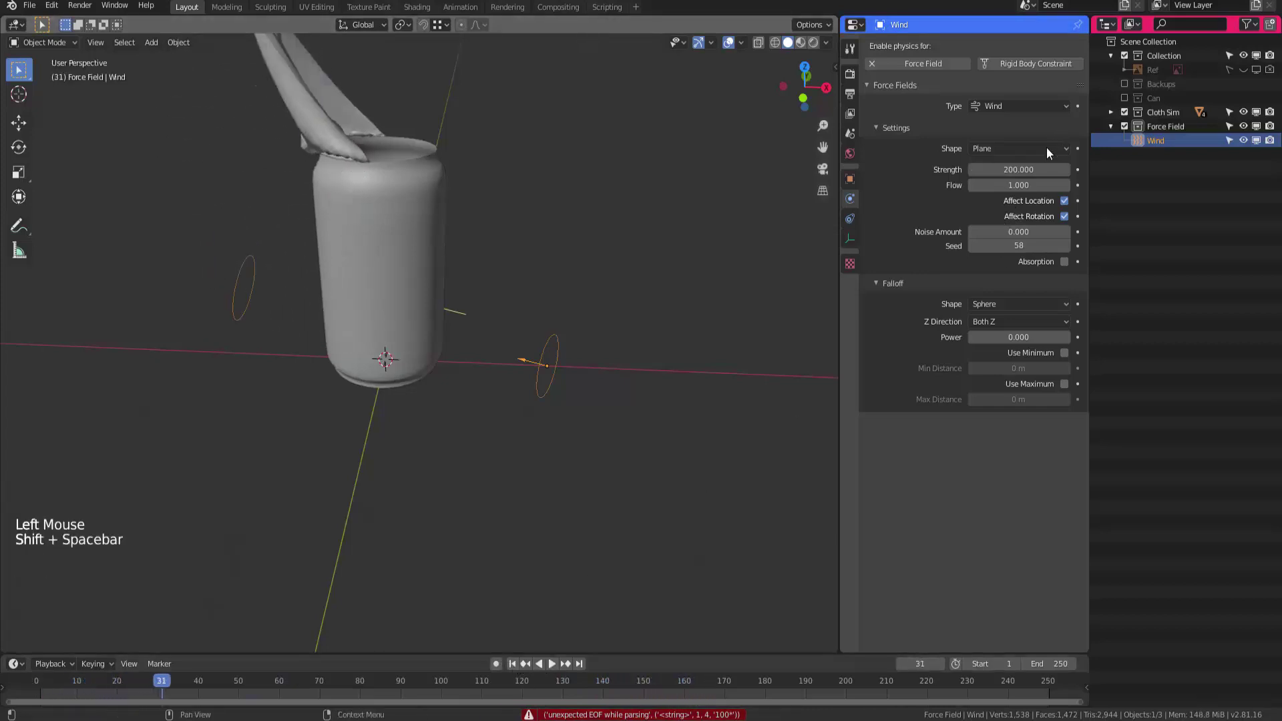
# Set the Wind field's strength to 50, replay the cloth simulation from the first frame, and stop it
pyautogui.click(1028, 171)
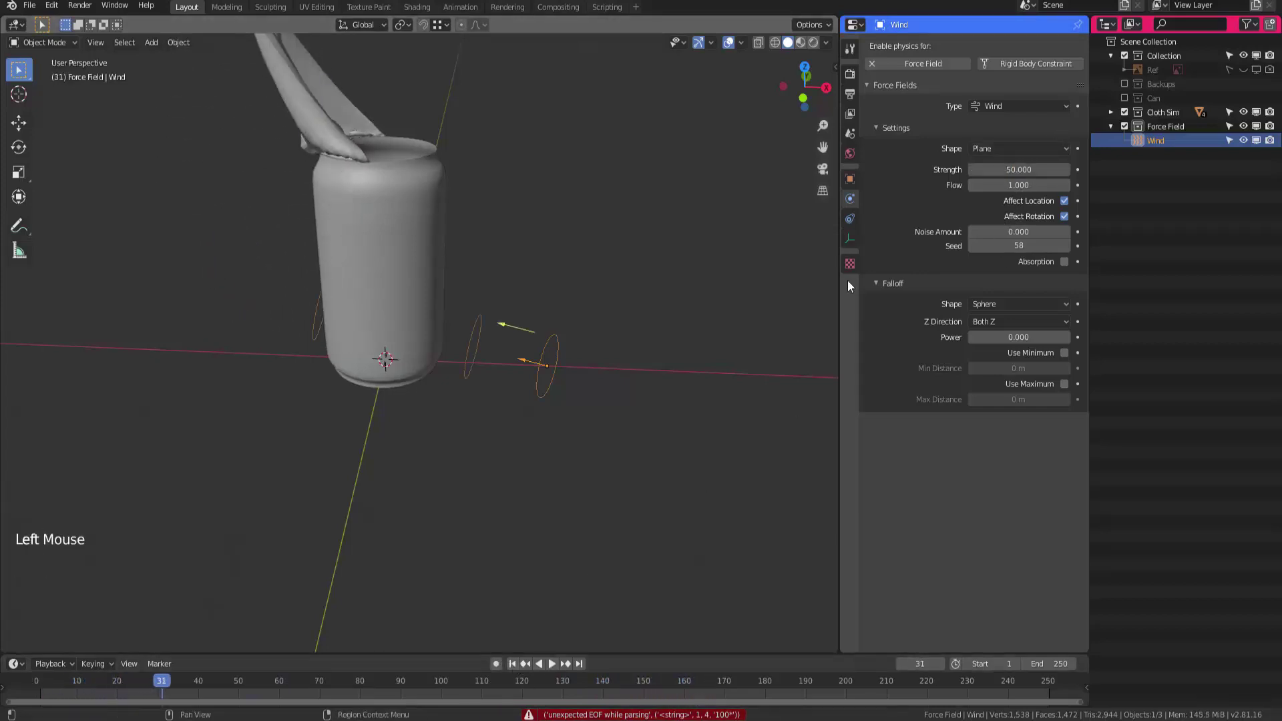
pyautogui.hotkey('shift', 'Left')
pyautogui.hotkey('shift', 'space')
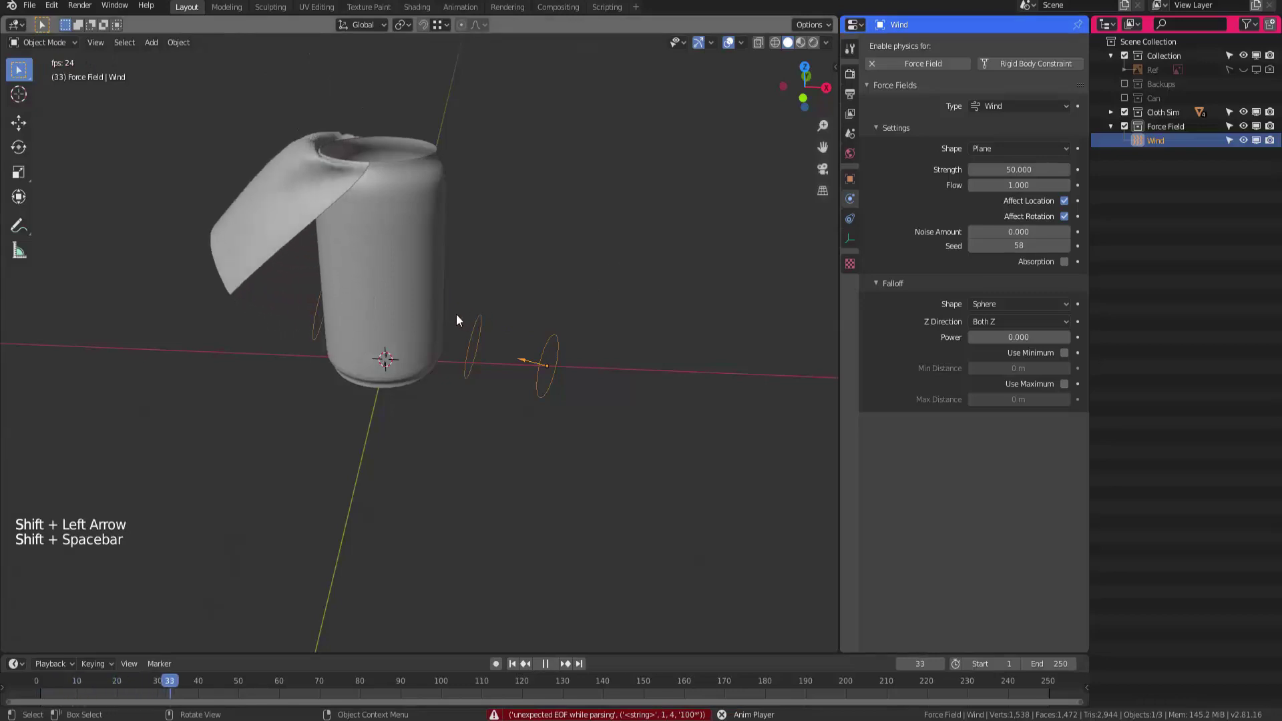
pyautogui.hotkey('shift', 'space')
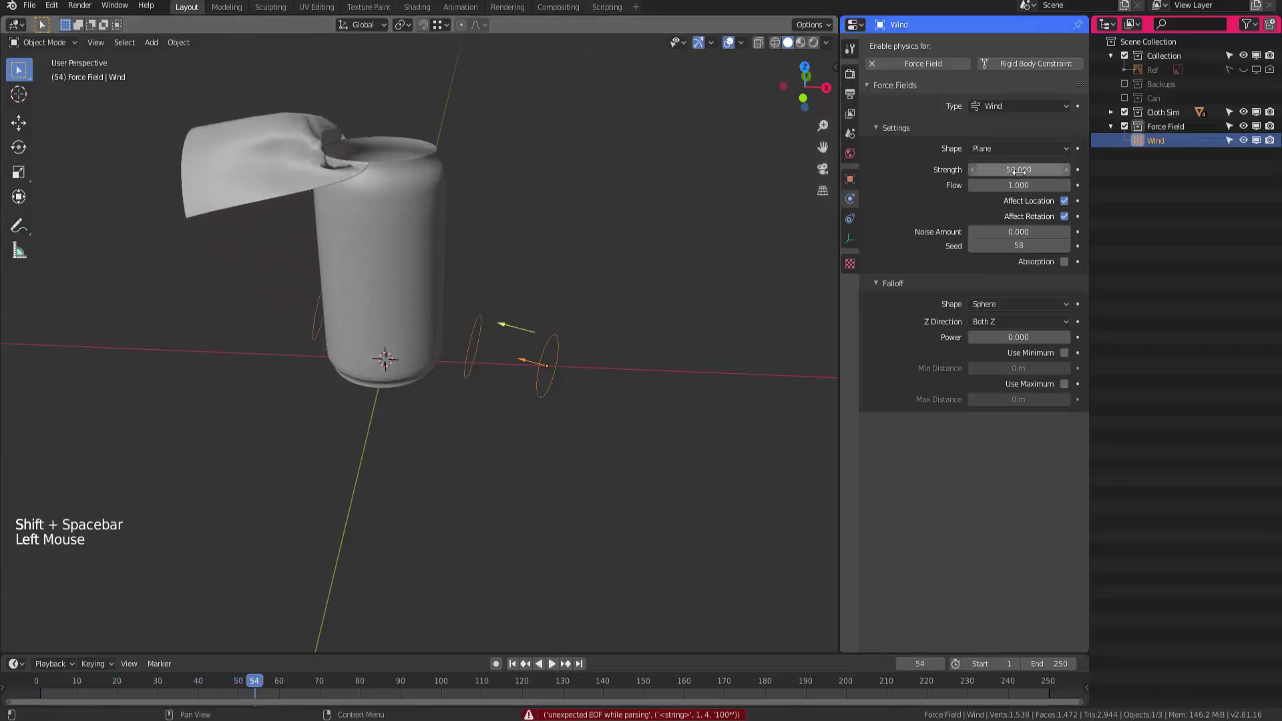
# Set the Wind field's strength to 20 and flow to 1.5, and replay the cloth simulation from the first frame
pyautogui.write('20')
pyautogui.press('Return')
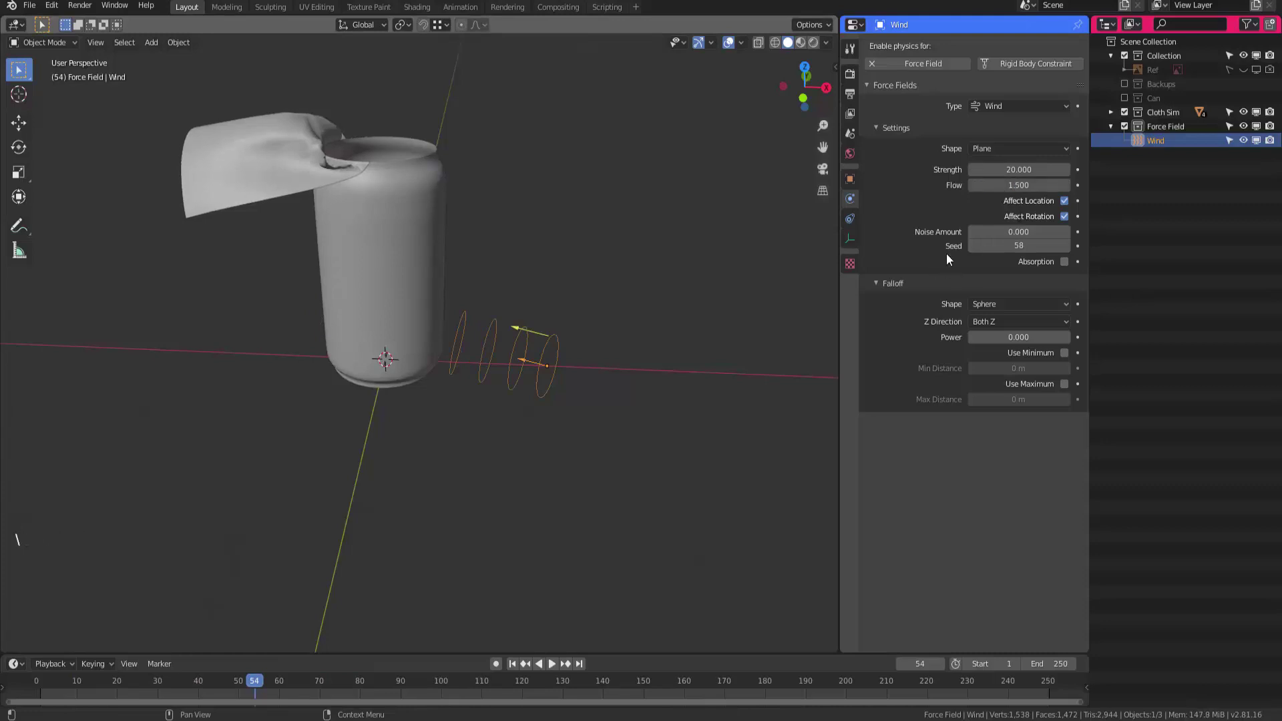
pyautogui.hotkey('shift', 'Left')
pyautogui.hotkey('shift', 'space')
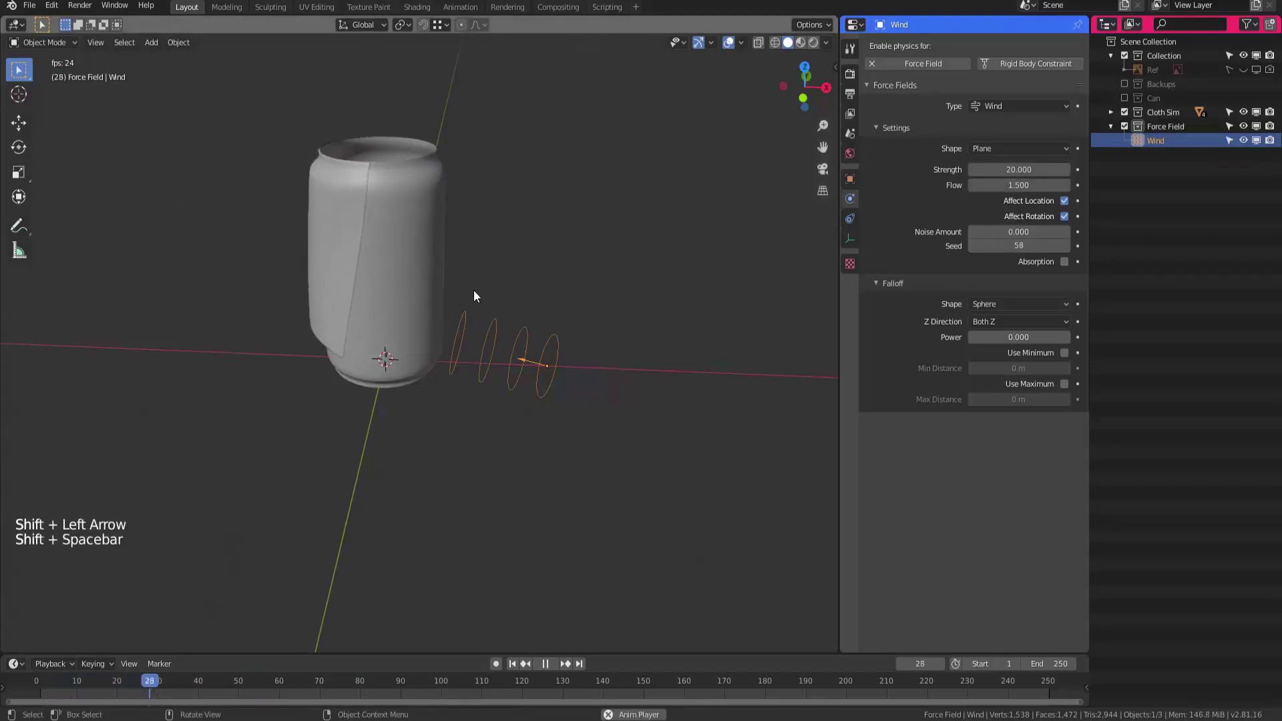
# Set the Wind field's strength to 30 during playback, stop the simulation, and save the file
pyautogui.click(1018, 170)
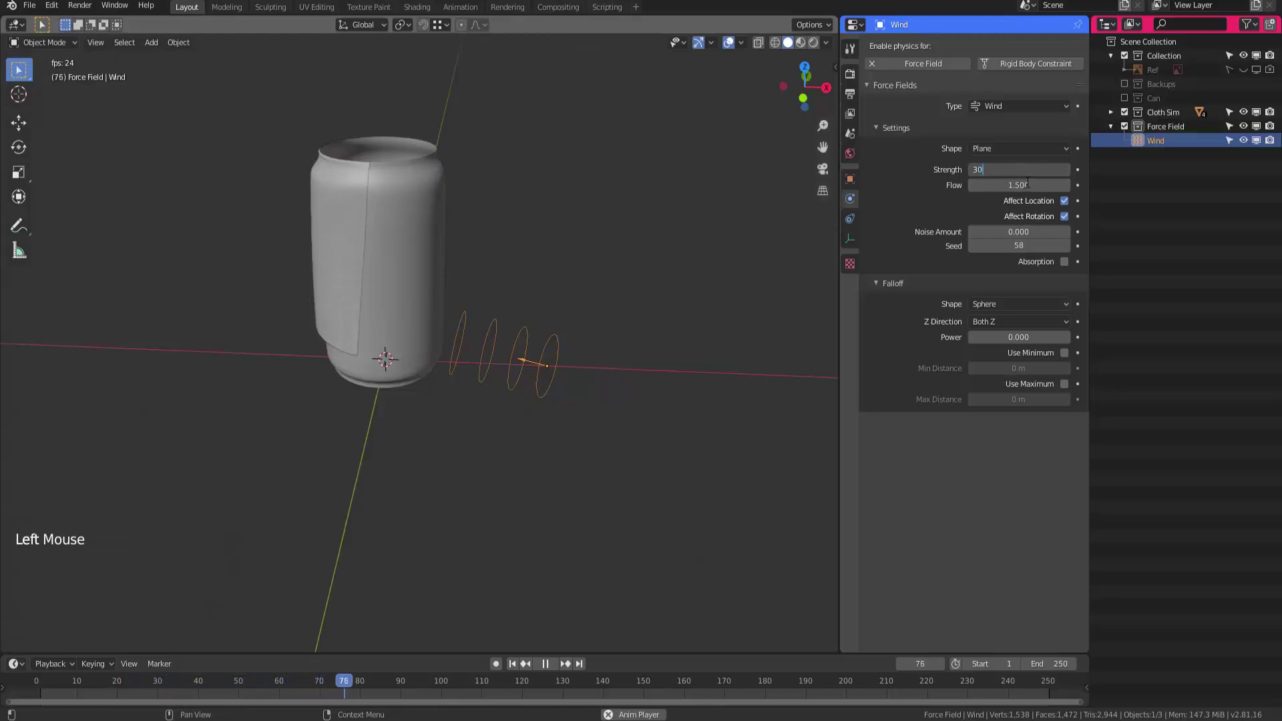
pyautogui.write('30')
pyautogui.press('Return')
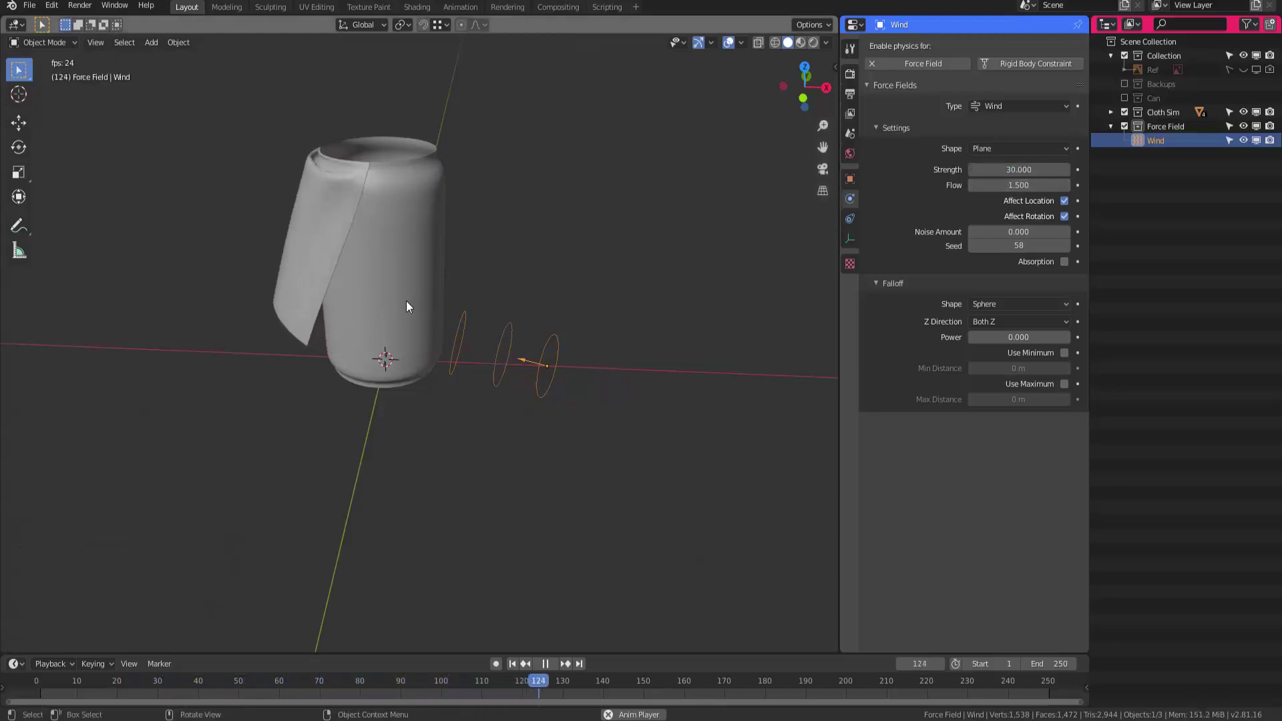
pyautogui.moveTo(425, 299); pyautogui.dragTo(414, 334, button='middle')
pyautogui.moveTo(414, 334); pyautogui.dragTo(374, 323, button='middle')
pyautogui.hotkey('shift', 'space')
pyautogui.hotkey('ctrl', 's')
# Add a Subdivision Surface modifier to the cloth and place it above the Cloth modifier in the stack
pyautogui.moveTo(374, 324)
pyautogui.keyDown('shift'); pyautogui.mouseDown(button='middle')
pyautogui.moveTo(385, 319)
pyautogui.moveTo(350, 287)
pyautogui.moveTo(386, 318)
pyautogui.moveTo(399, 354)
pyautogui.moveTo(341, 362)
pyautogui.moveTo(359, 393)
pyautogui.moveTo(367, 347)
pyautogui.mouseUp(button='middle'); pyautogui.keyUp('shift')
pyautogui.click(341, 348)
pyautogui.click(851, 200)
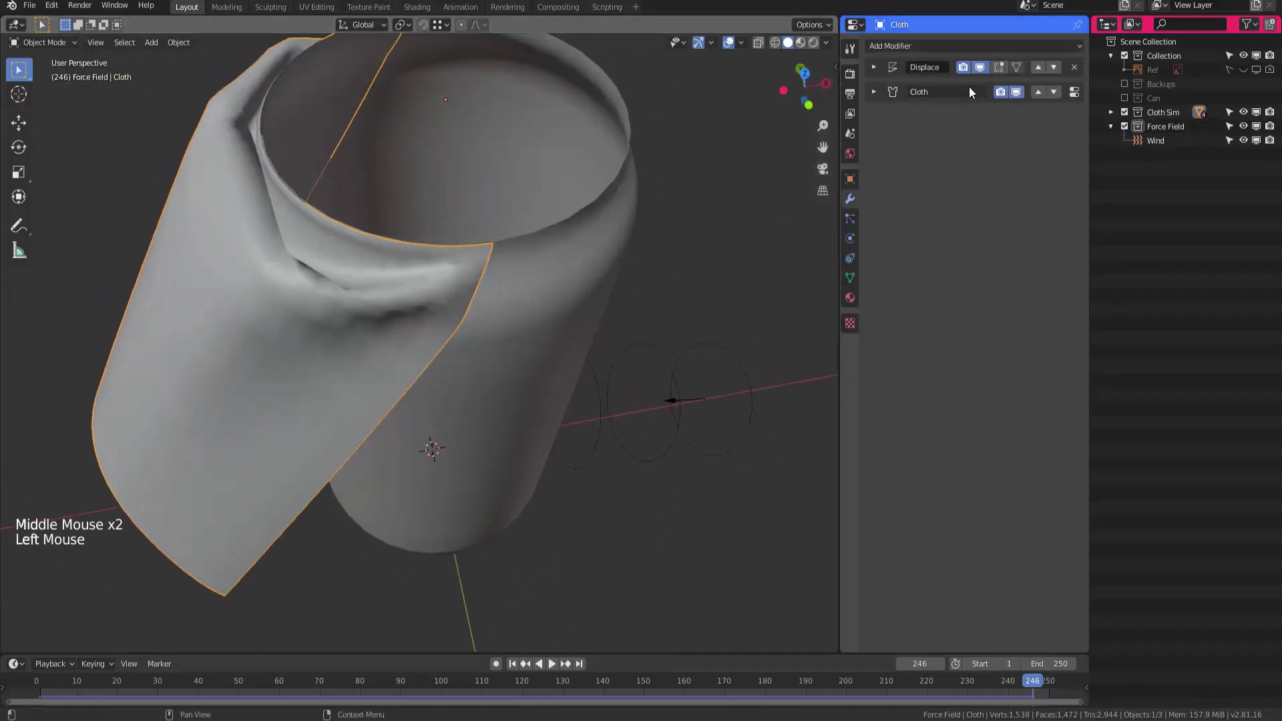
pyautogui.click(908, 44)
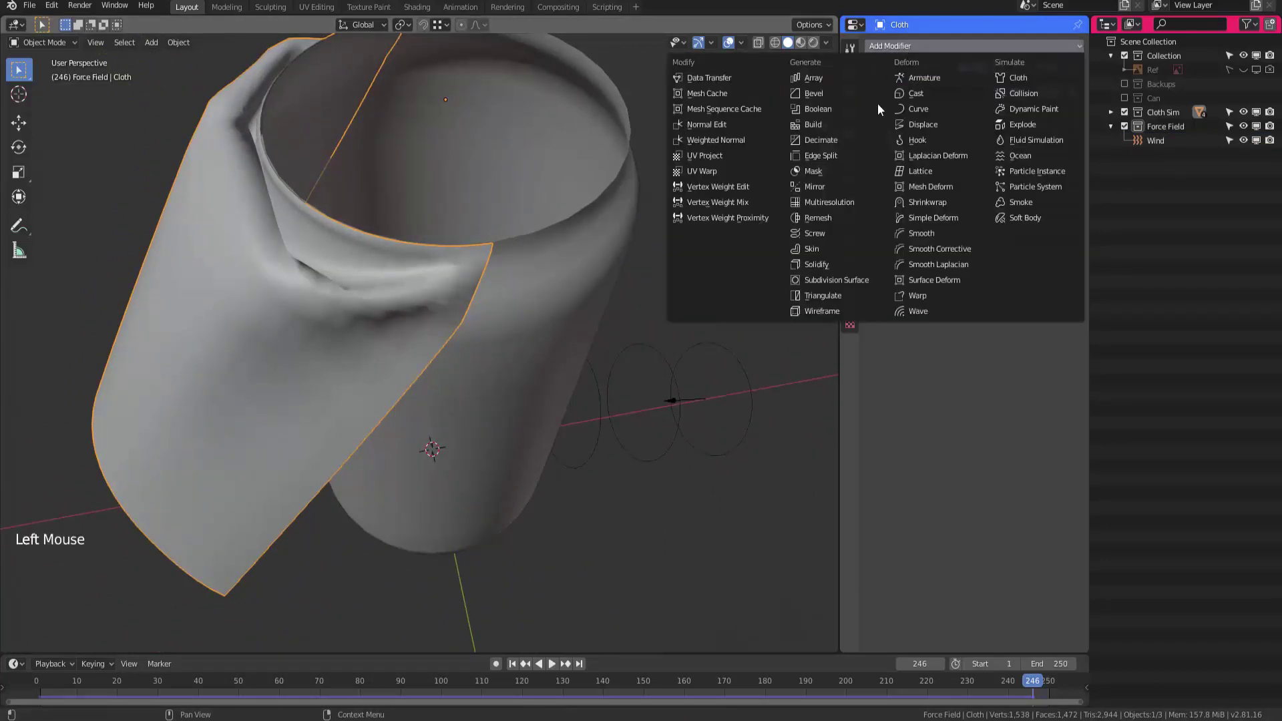
pyautogui.click(836, 279)
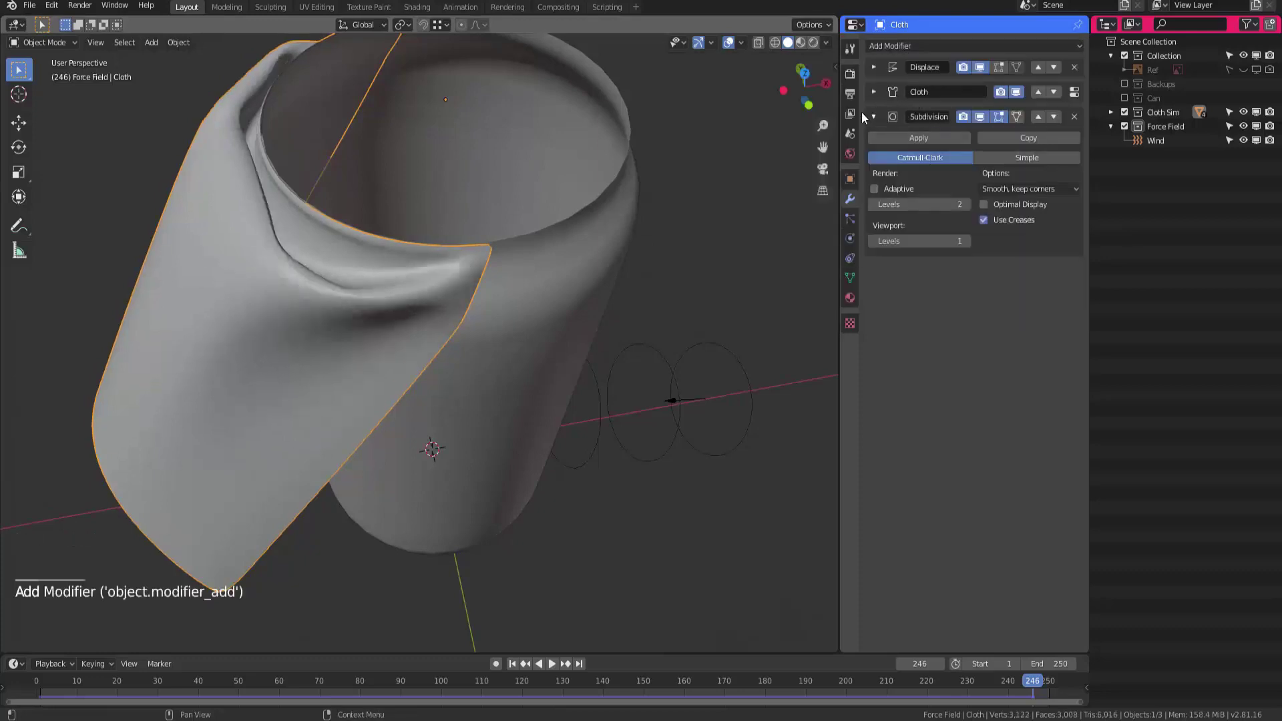
pyautogui.click(1039, 117)
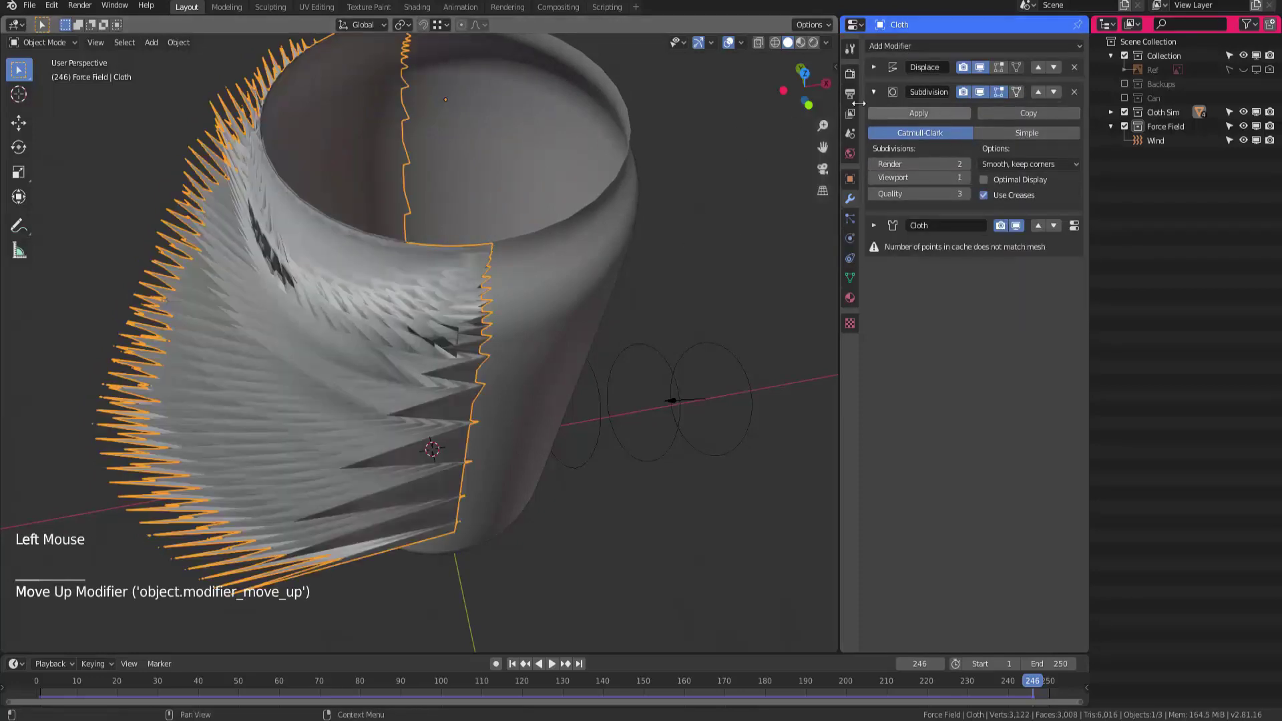
# Play the subdivided cloth's simulation from the first frame and view the whole can
pyautogui.hotkey('shift', 'Left')
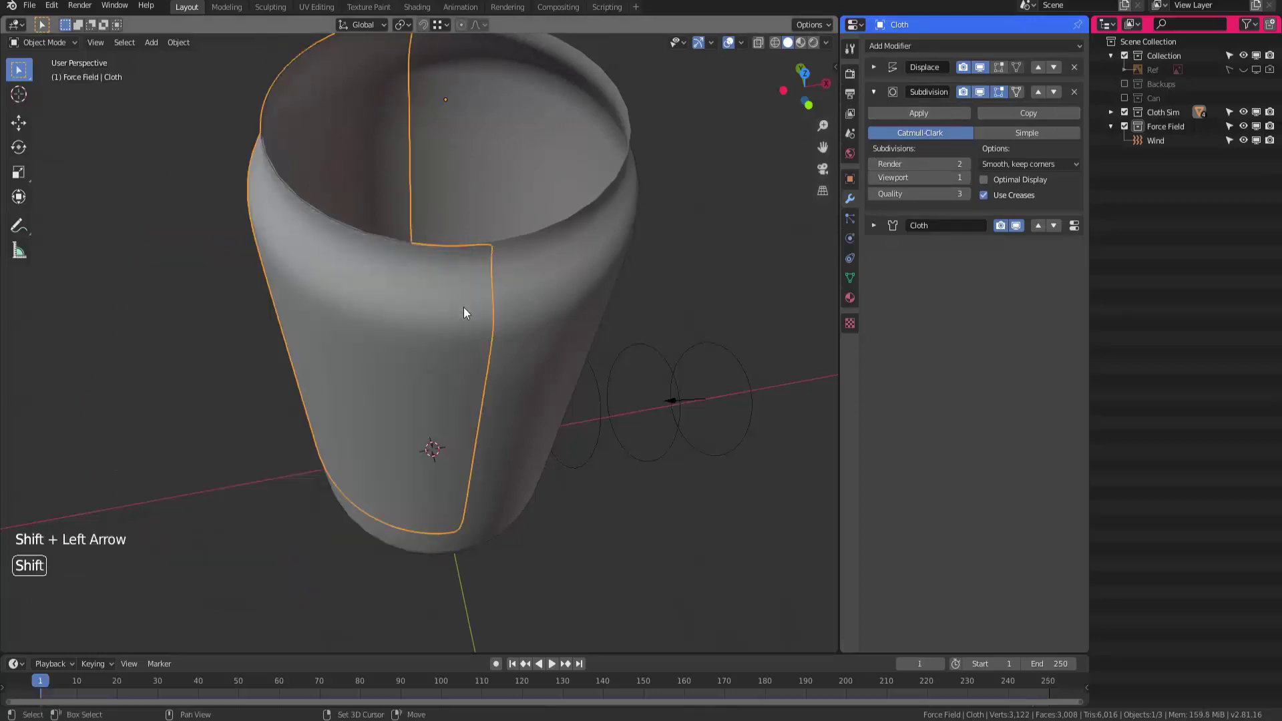
pyautogui.hotkey('shift', 'space')
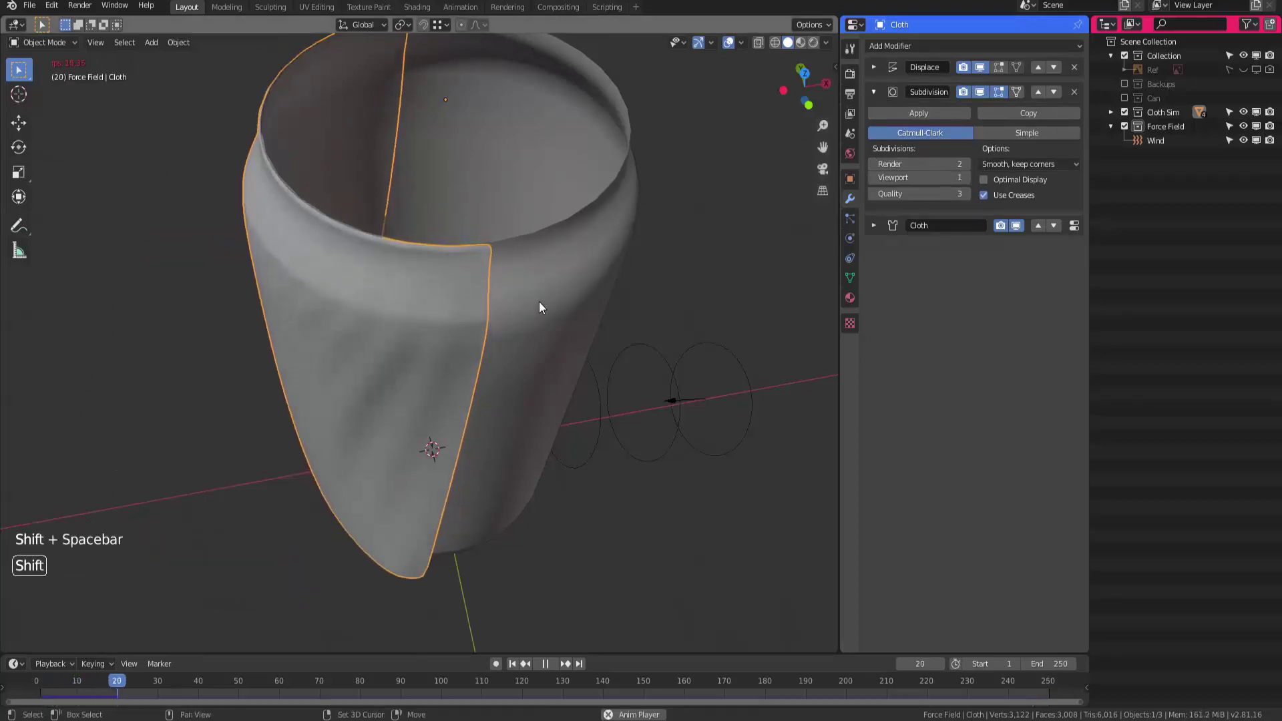
pyautogui.keyDown('shift'); pyautogui.moveTo(539, 302); pyautogui.dragTo(527, 297, button='middle'); pyautogui.keyUp('shift')
pyautogui.keyDown('ctrl'); pyautogui.moveTo(527, 297); pyautogui.dragTo(613, 323, button='middle'); pyautogui.keyUp('ctrl')
# Set the Wind field's strength to 100 during playback and stop the simulation
pyautogui.click(611, 390)
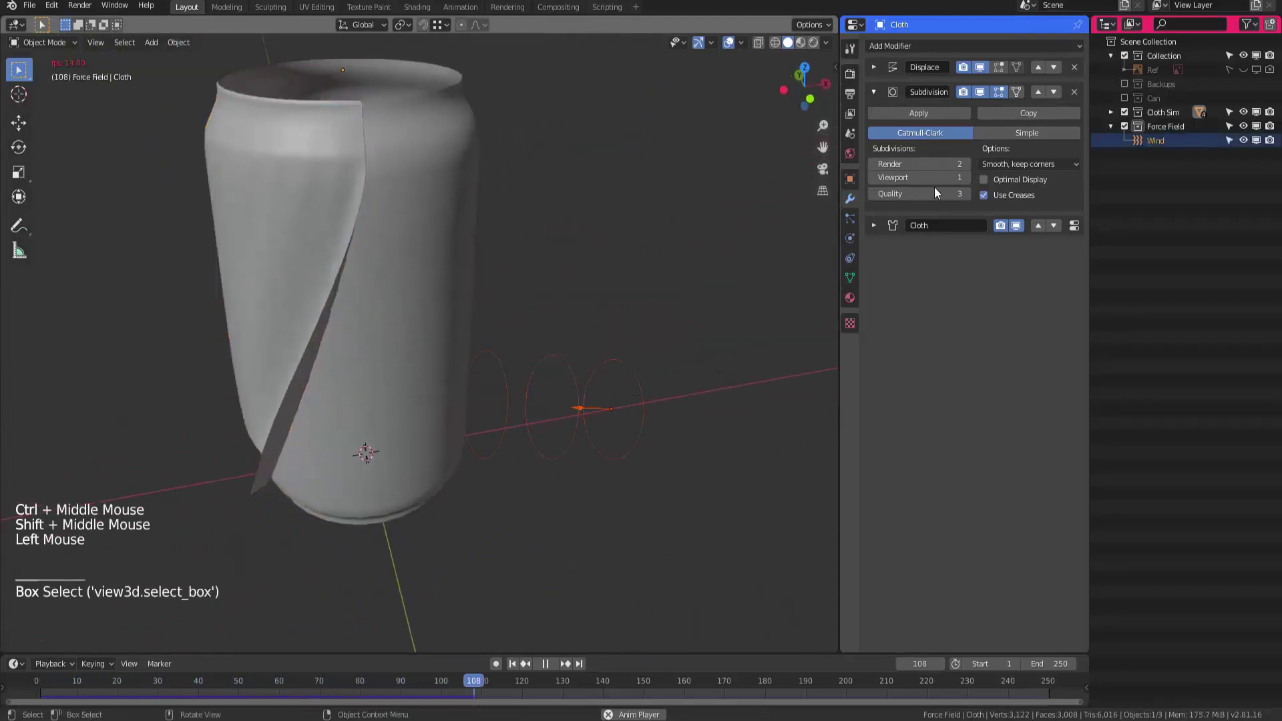
pyautogui.click(850, 239)
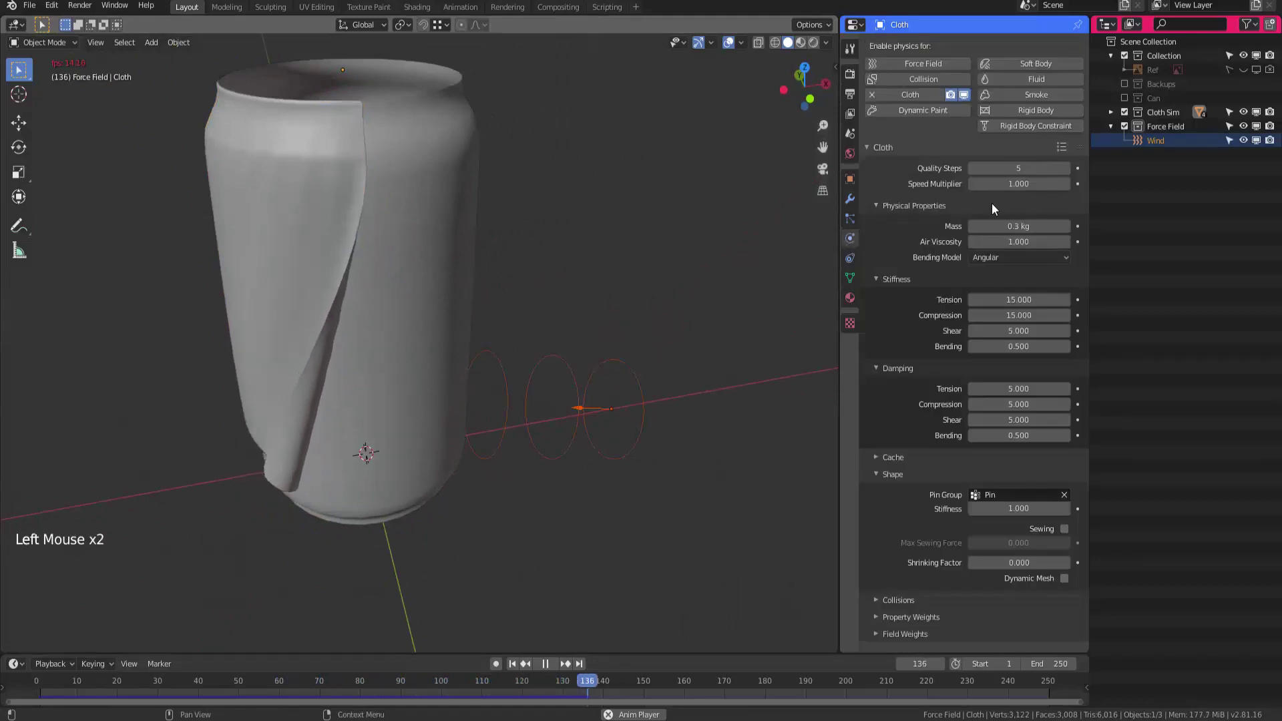
pyautogui.click(585, 413)
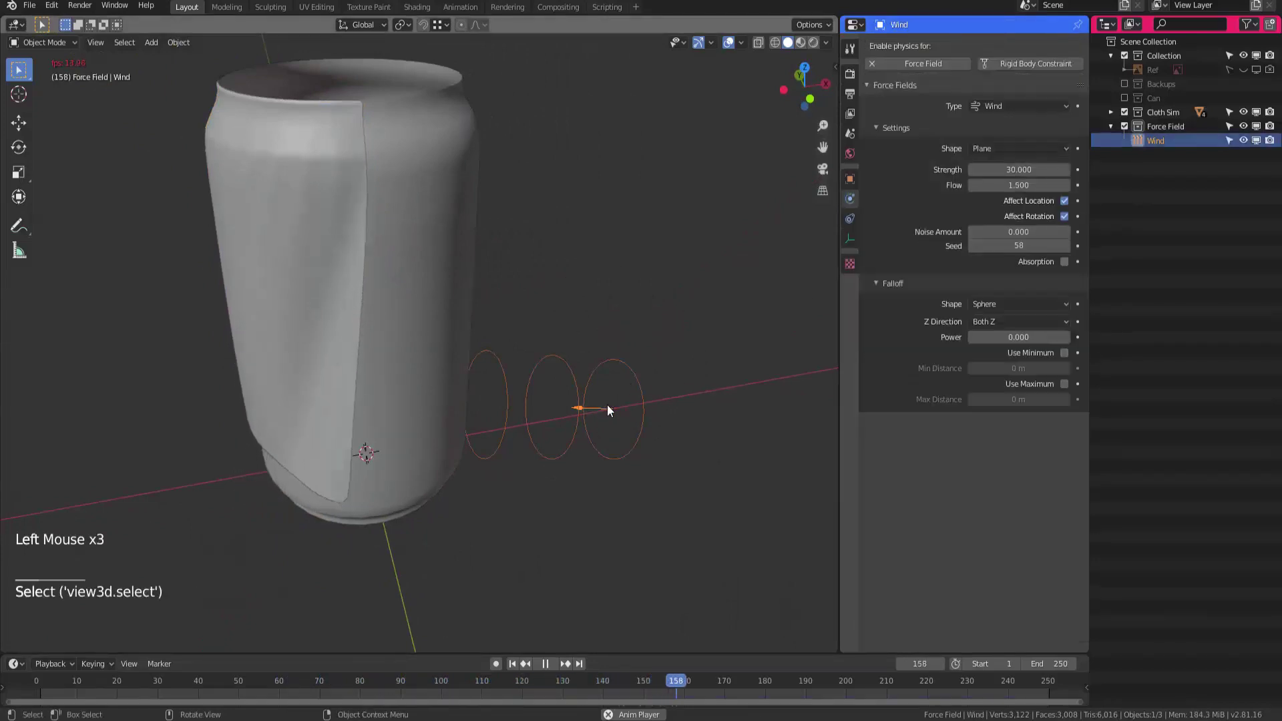
pyautogui.click(1027, 171)
pyautogui.write('100')
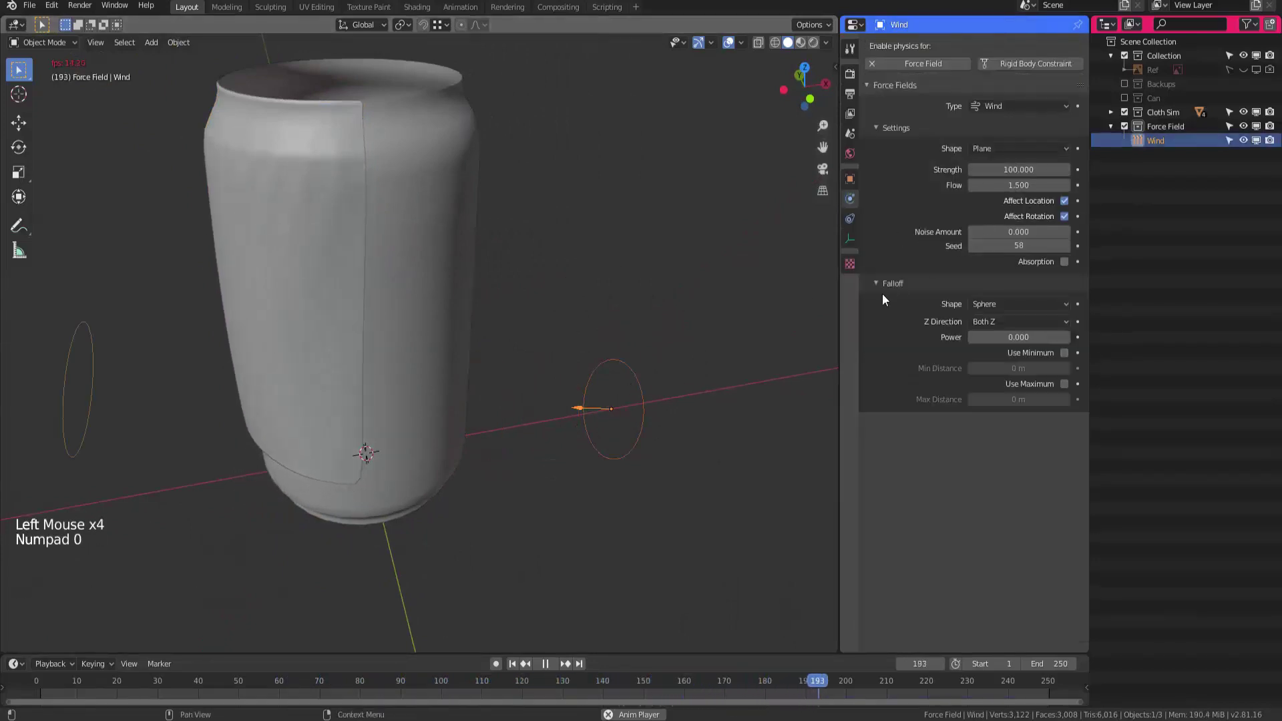
pyautogui.moveTo(540, 359); pyautogui.dragTo(533, 361, button='middle')
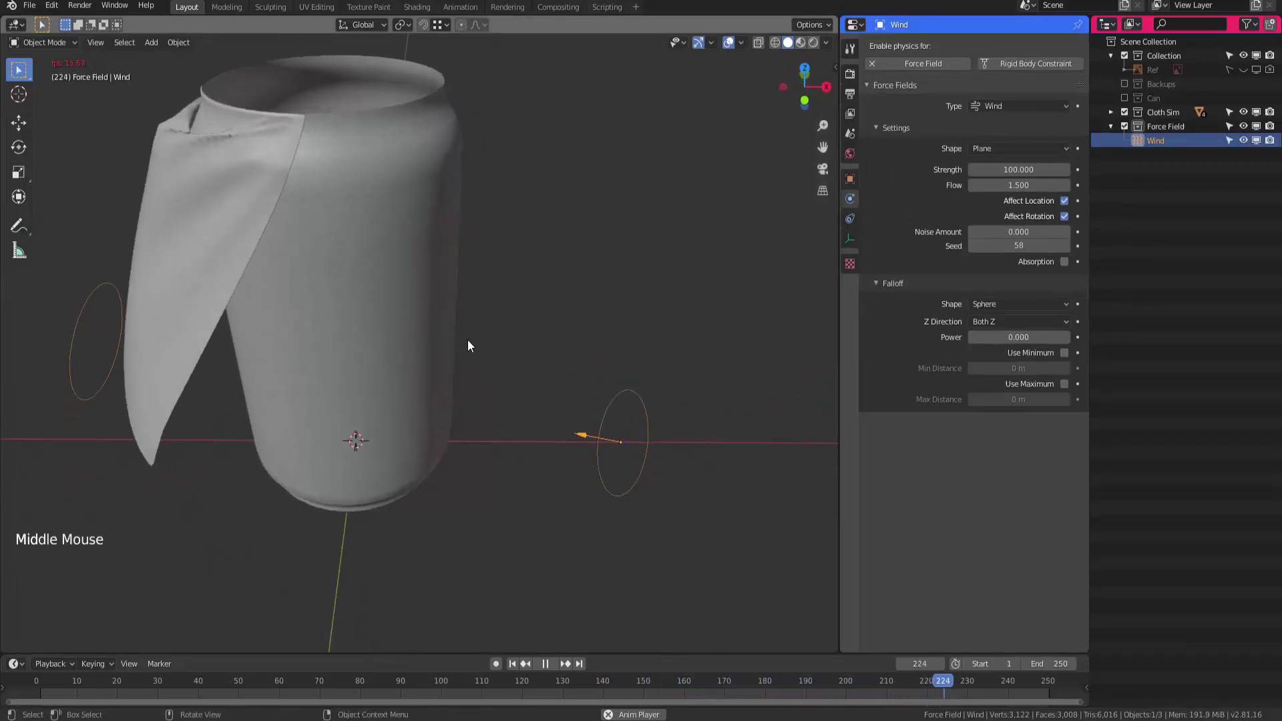
pyautogui.hotkey('shift', 'space')
# Set the cloth's Subdivision viewport level to 2, replay the simulation from the first frame, and stop it
pyautogui.moveTo(452, 353); pyautogui.dragTo(424, 358, button='middle')
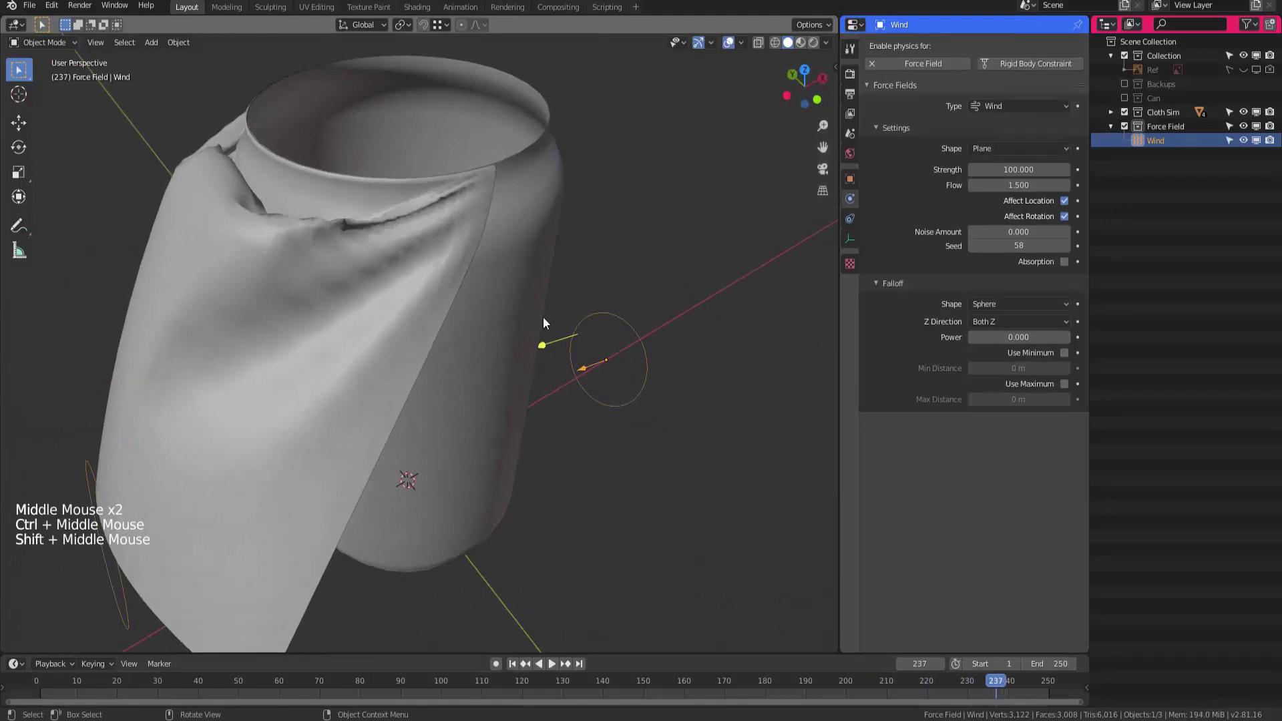
pyautogui.moveTo(543, 323); pyautogui.dragTo(320, 342, button='middle')
pyautogui.hotkey('shift', 'z')
pyautogui.hotkey('shift', 'z')
pyautogui.click(344, 309)
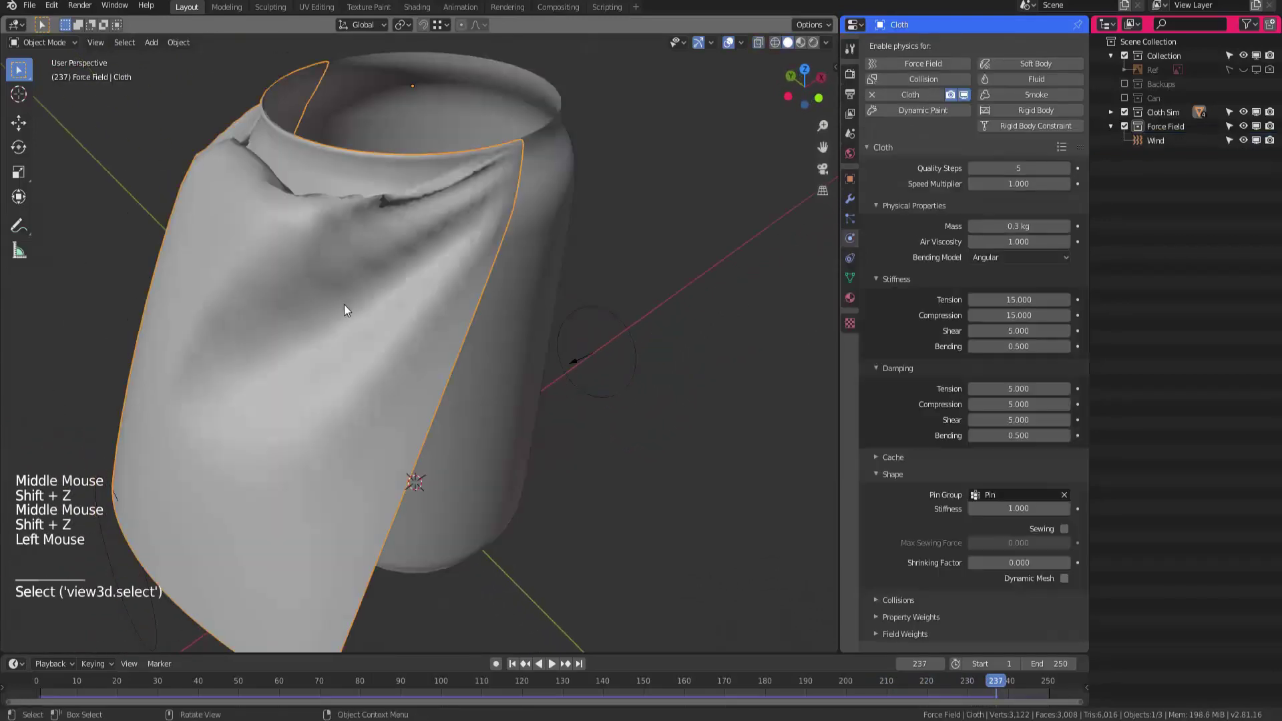
pyautogui.moveTo(768, 254); pyautogui.dragTo(629, 325, button='middle')
pyautogui.doubleClick(850, 199)
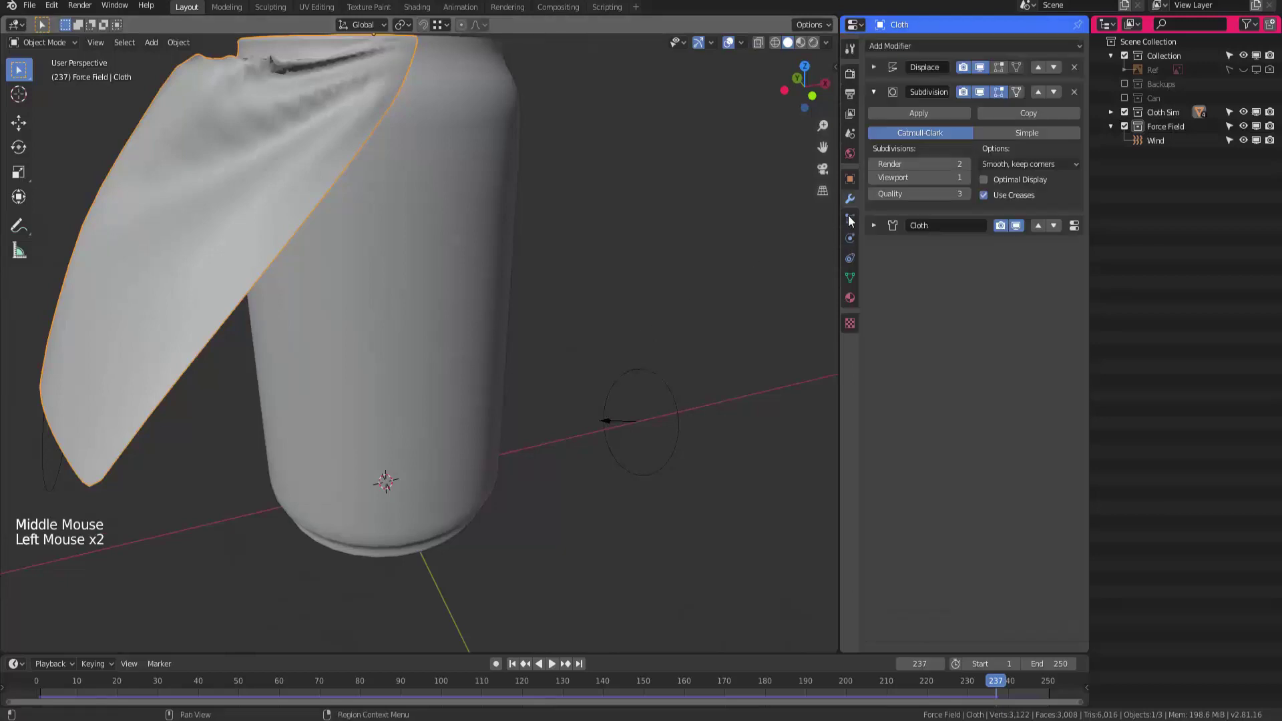
pyautogui.click(965, 177)
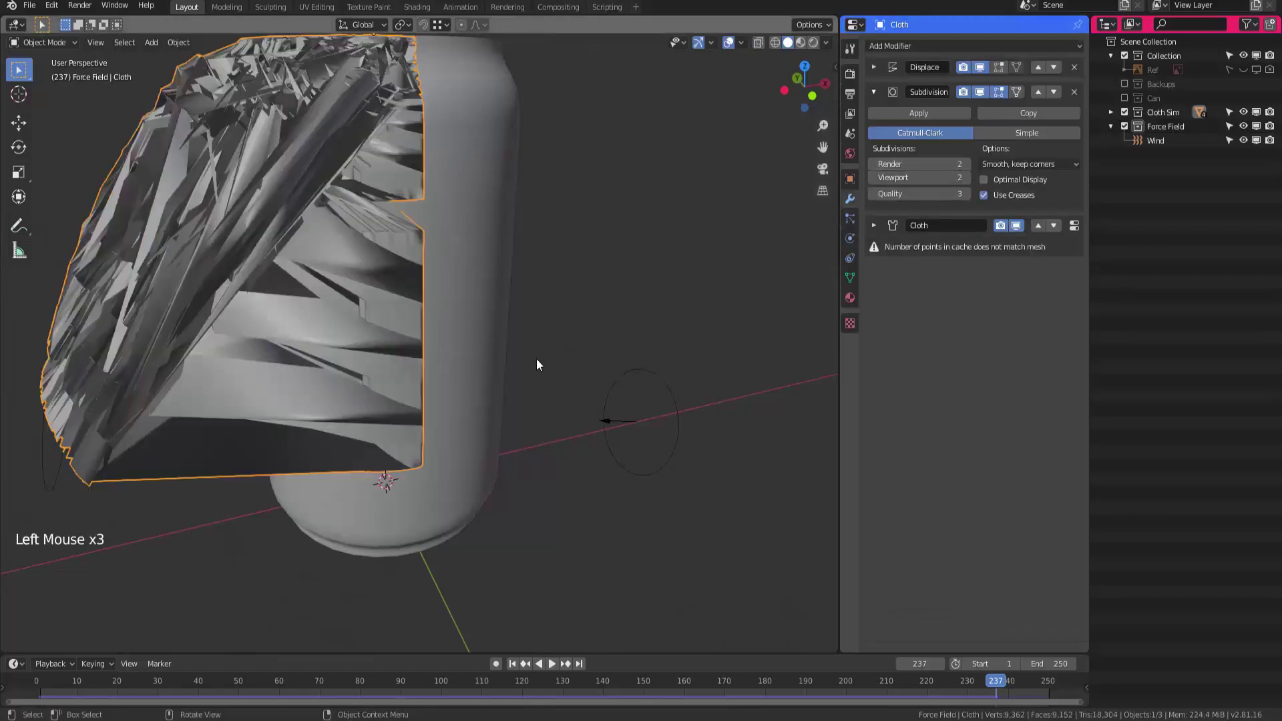
pyautogui.hotkey('shift', 'Left')
pyautogui.hotkey('shift', 'space')
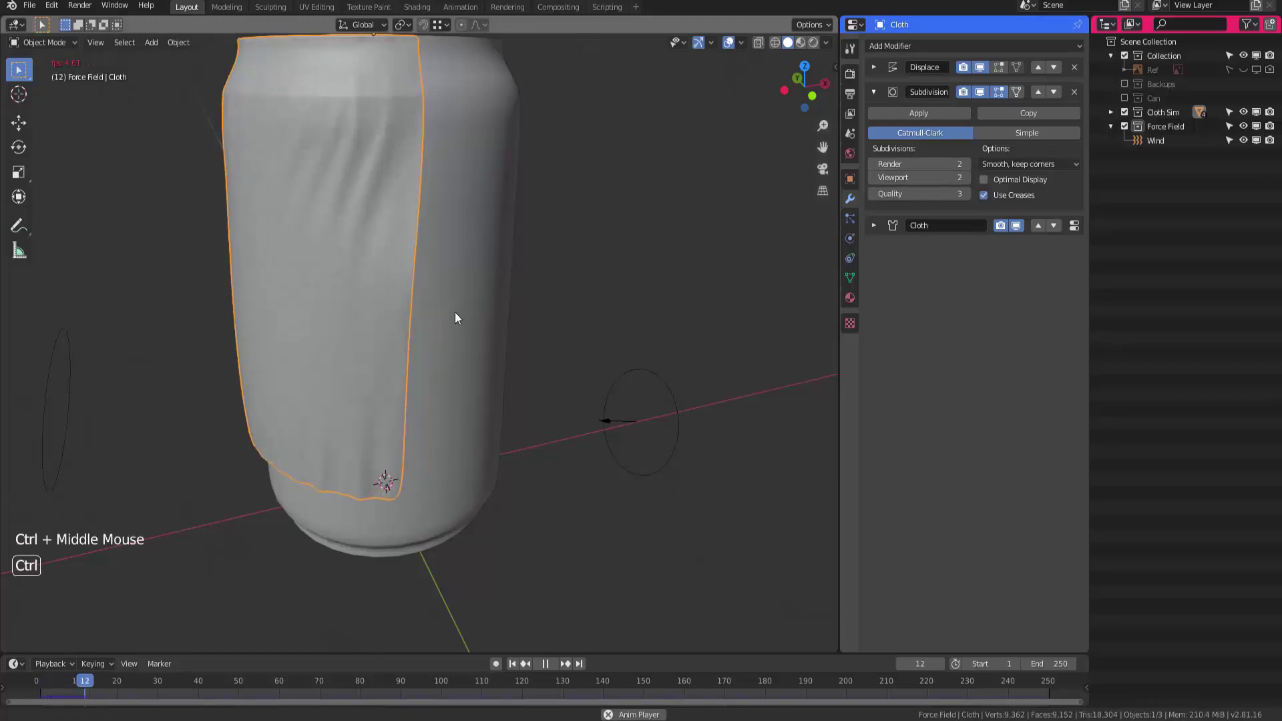
pyautogui.keyDown('ctrl'); pyautogui.moveTo(455, 312); pyautogui.dragTo(427, 245, button='middle'); pyautogui.keyUp('ctrl')
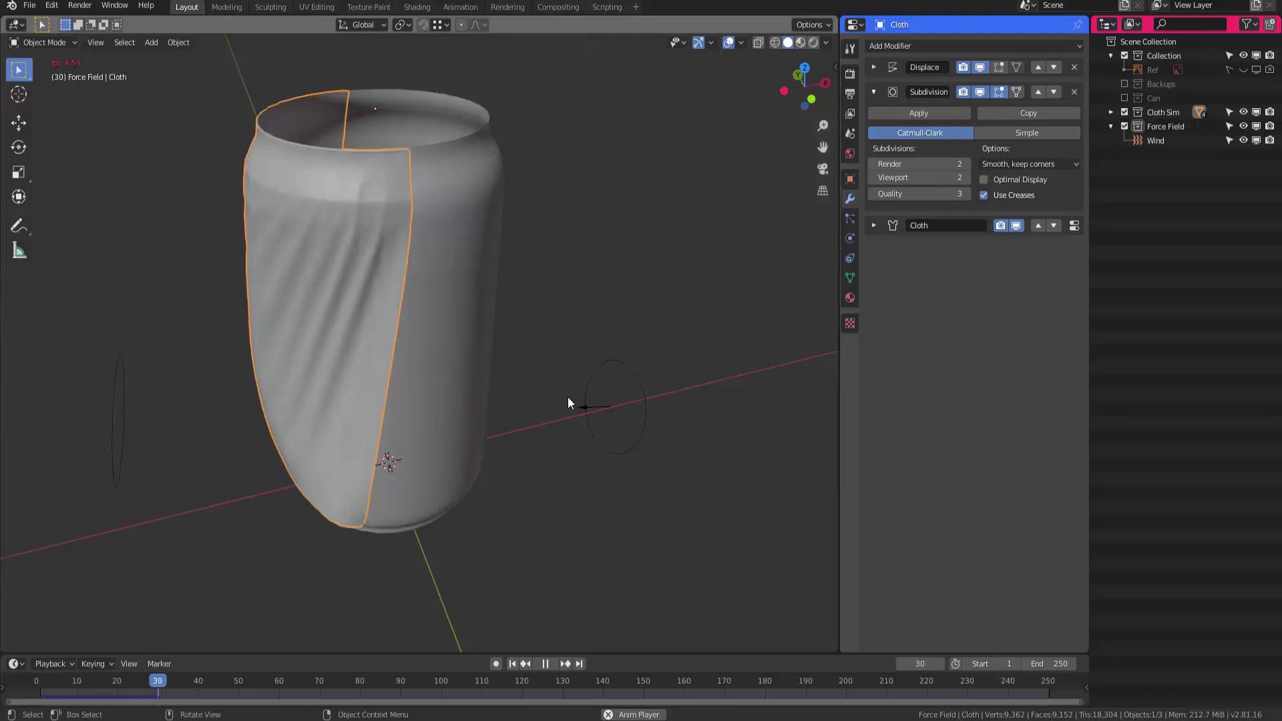
pyautogui.hotkey('shift', 'space')
# Set the Wind field's strength to 200, replay the cloth simulation from the first frame, stop it, and save the file
pyautogui.click(609, 406)
pyautogui.click(610, 404)
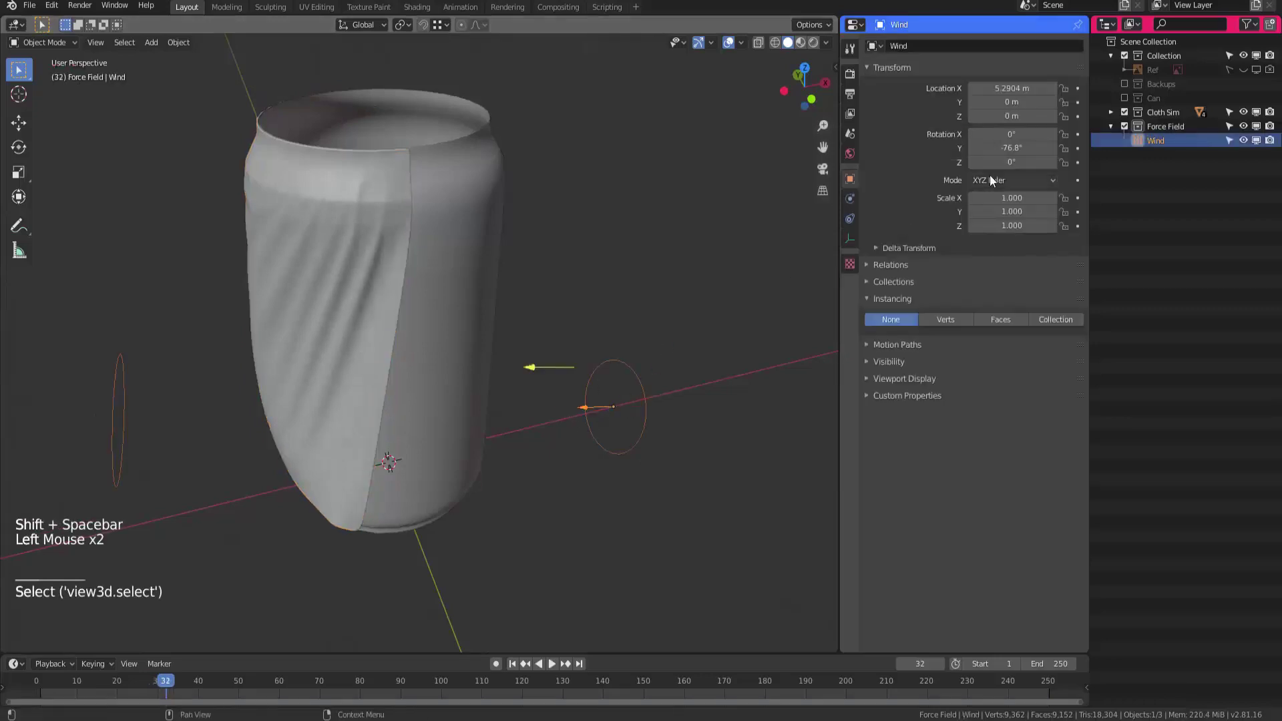
pyautogui.click(850, 198)
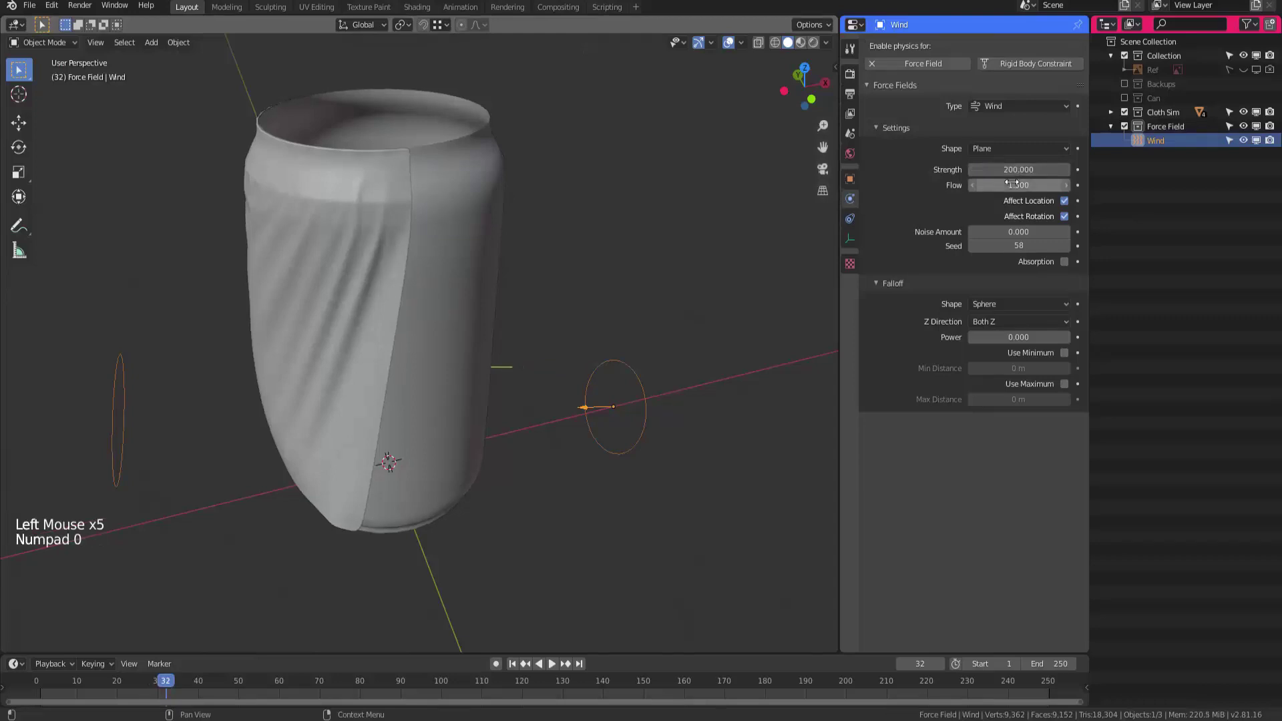
pyautogui.hotkey('shift', 'Left')
pyautogui.hotkey('shift', 'space')
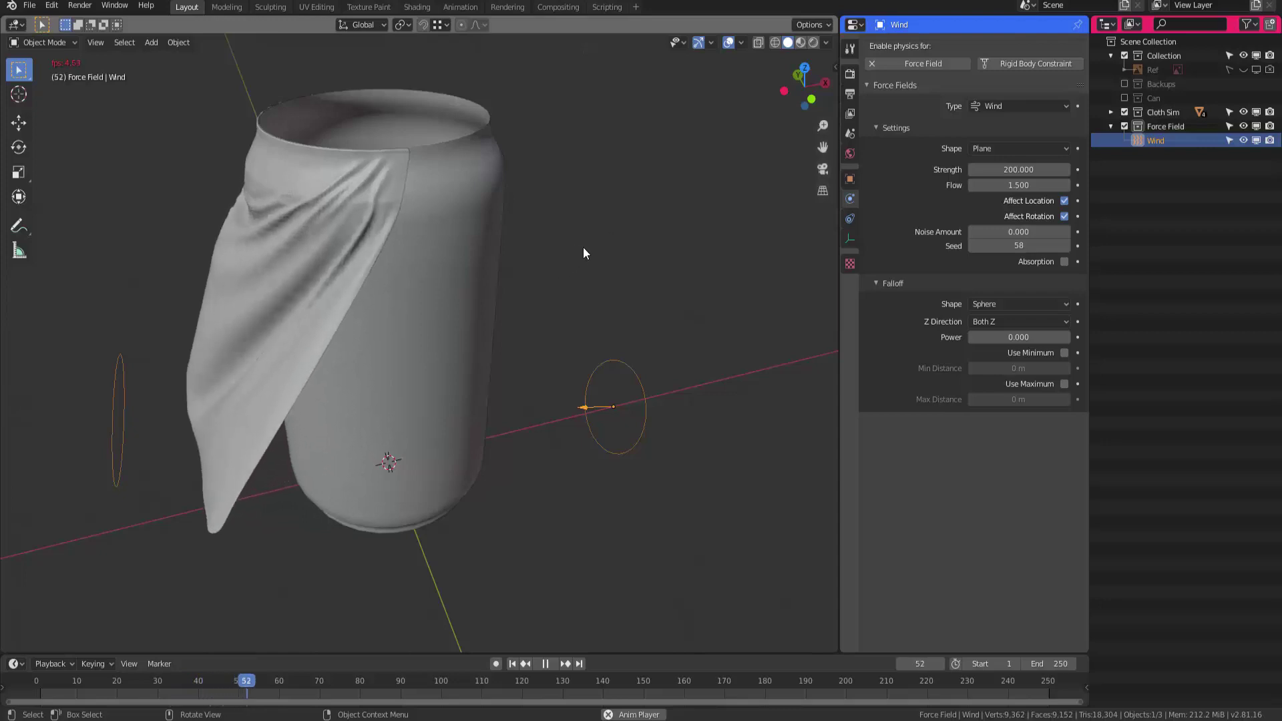
pyautogui.hotkey('shift', 'space')
pyautogui.moveTo(561, 278)
pyautogui.mouseDown(button='middle')
pyautogui.moveTo(510, 252)
pyautogui.moveTo(567, 223)
pyautogui.moveTo(585, 239)
pyautogui.moveTo(515, 286)
pyautogui.moveTo(541, 286)
pyautogui.mouseUp(button='middle')
pyautogui.moveTo(541, 286)
pyautogui.mouseDown(button='middle')
pyautogui.moveTo(552, 294)
pyautogui.moveTo(555, 277)
pyautogui.moveTo(533, 283)
pyautogui.mouseUp(button='middle')
pyautogui.hotkey('ctrl', 's')
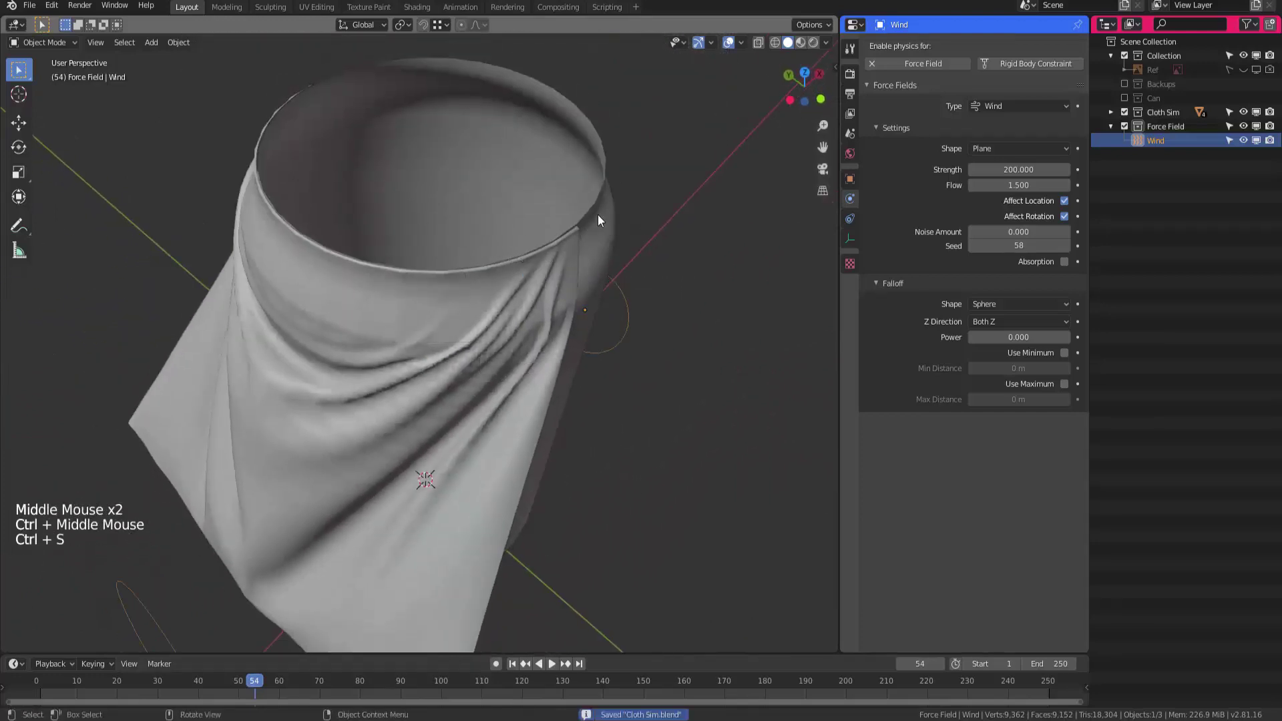
# Set the cloth's Subdivision viewport level to 1 and return to the first frame
pyautogui.moveTo(598, 214); pyautogui.dragTo(828, 167, button='middle')
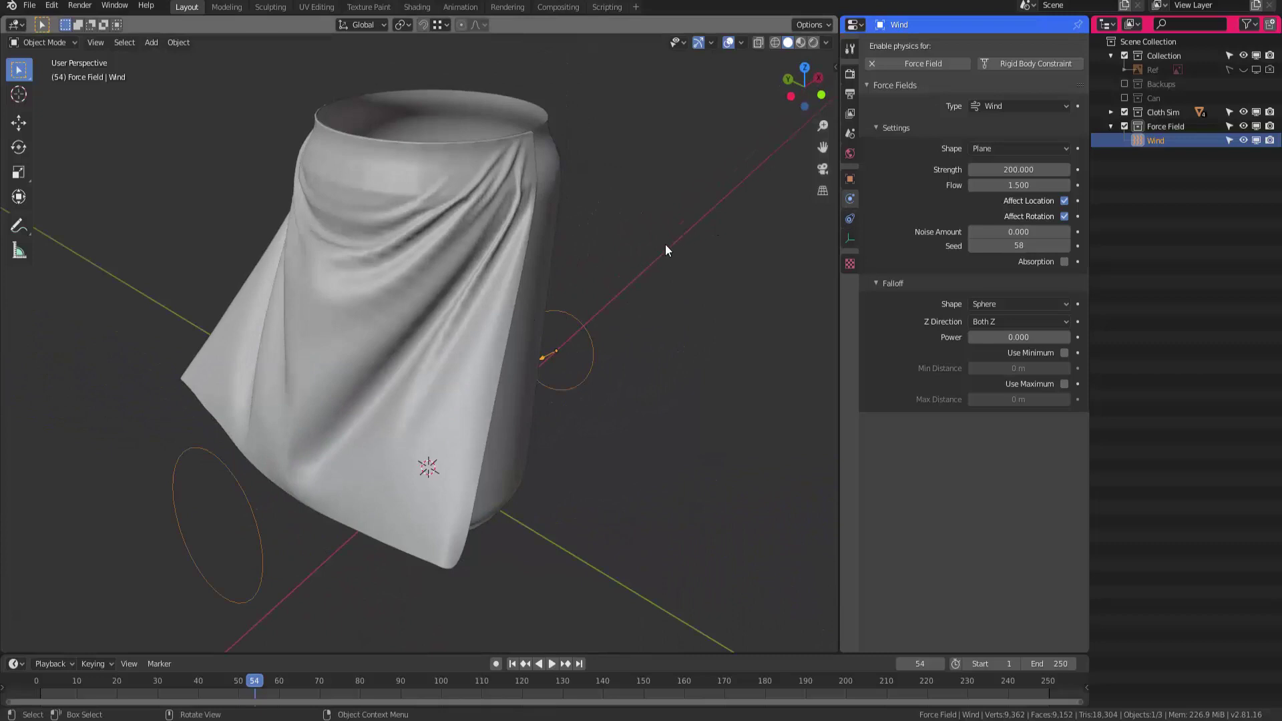
pyautogui.click(416, 297)
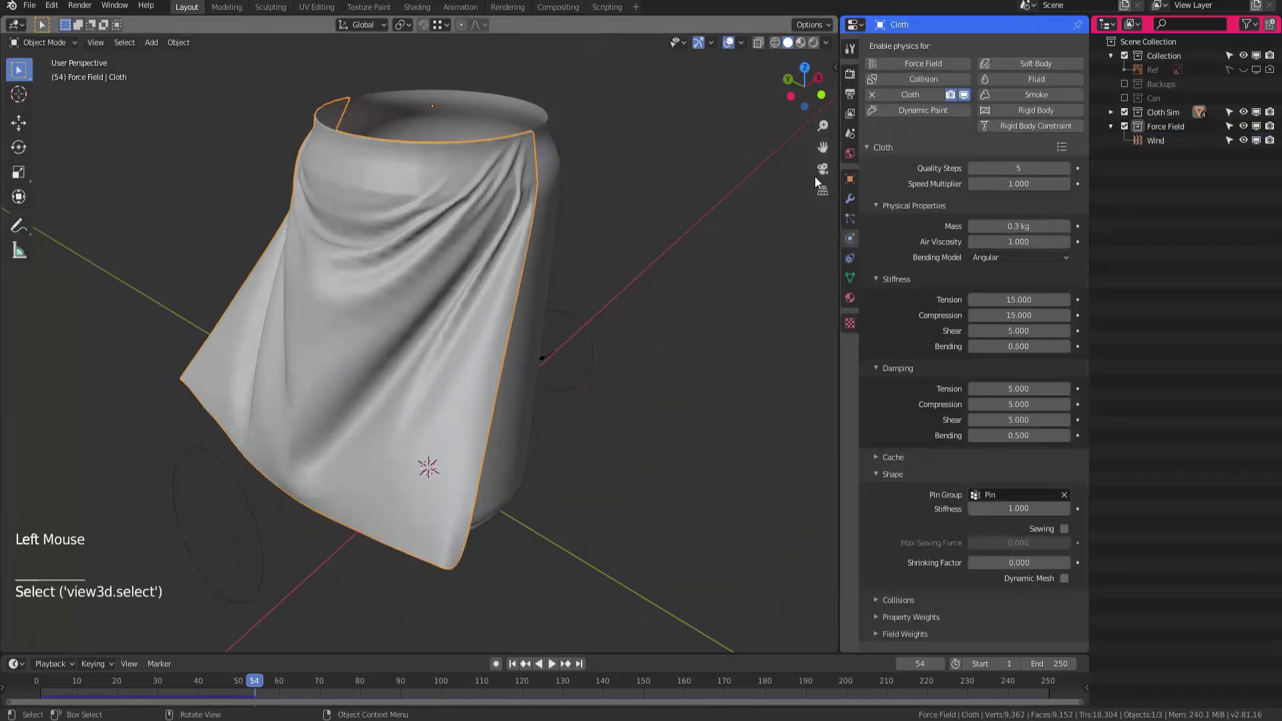
pyautogui.click(850, 198)
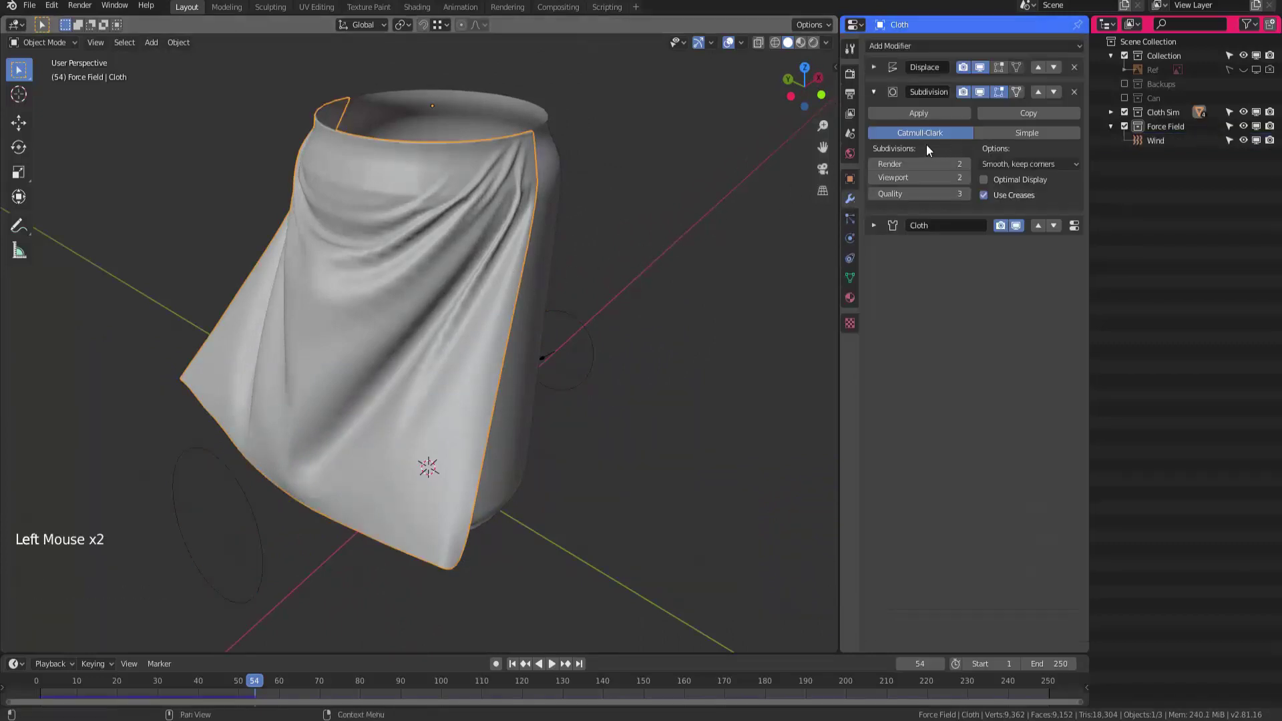
pyautogui.click(939, 178)
pyautogui.write('1')
pyautogui.press('Return')
pyautogui.hotkey('shift', 'Left')
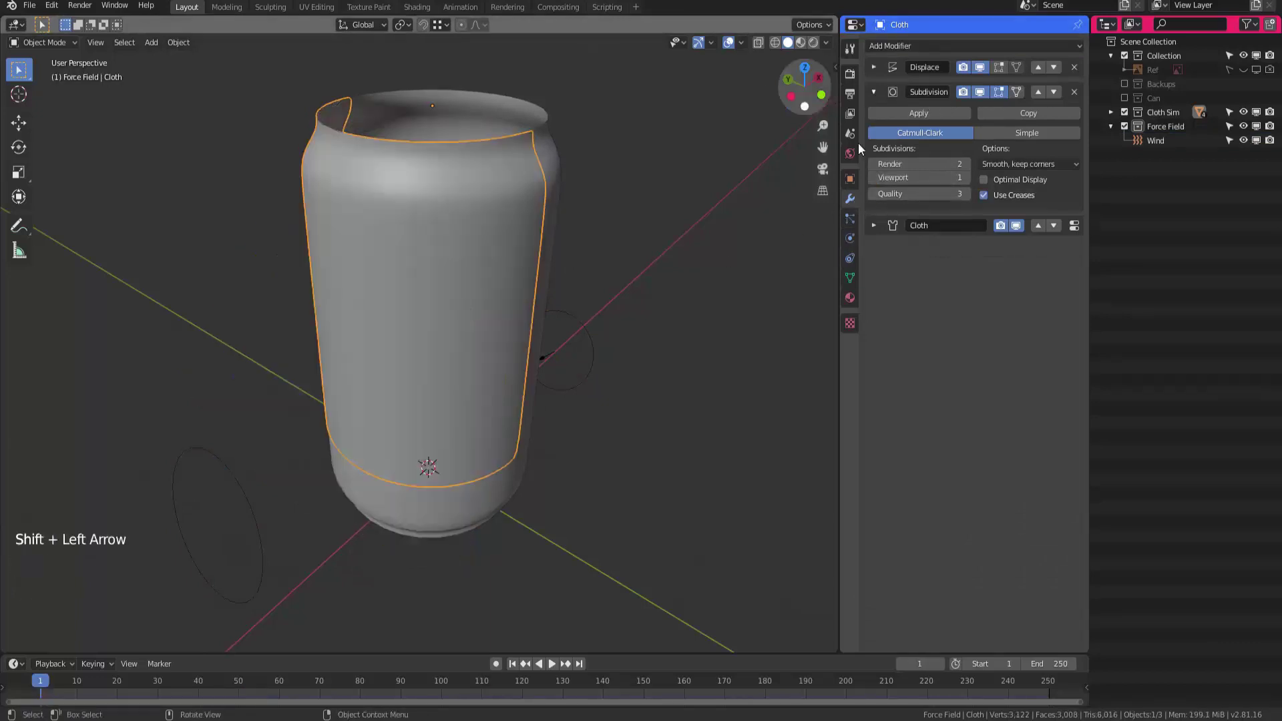
# Apply the Silk preset to the cloth physics, with bending damping at 0.1 and bending stiffness at 0.02
pyautogui.click(850, 238)
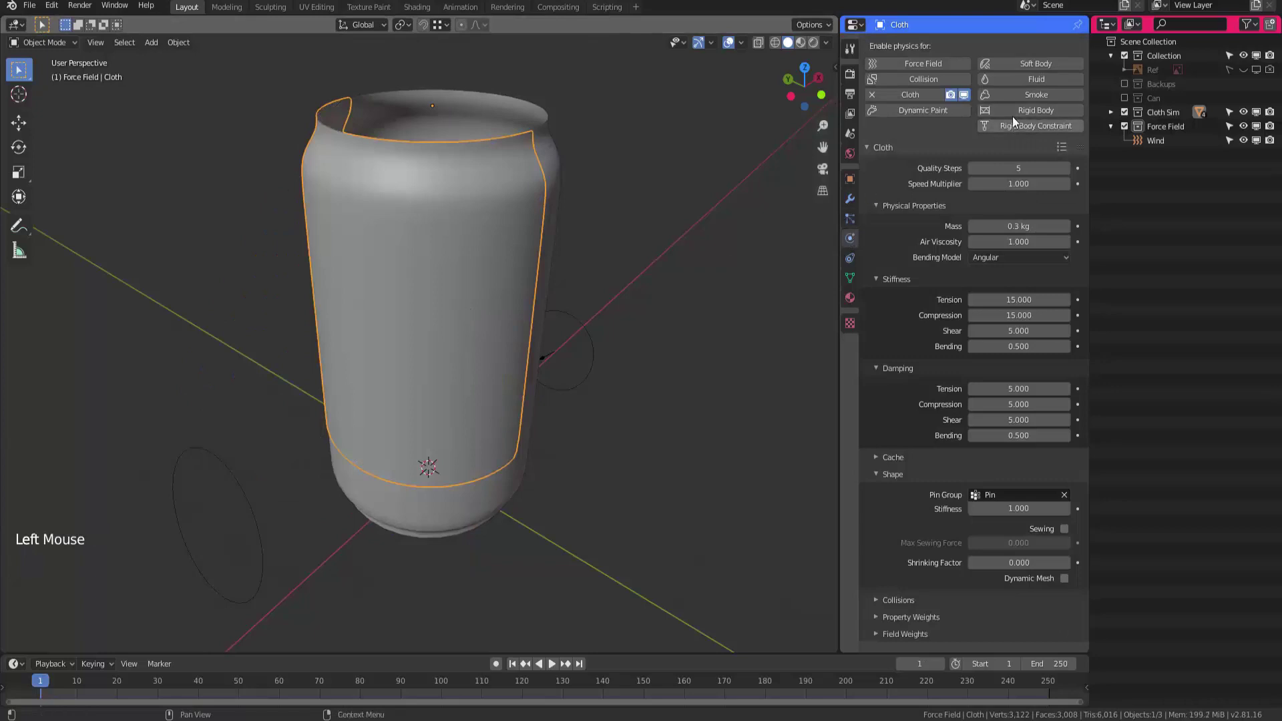
pyautogui.click(1061, 148)
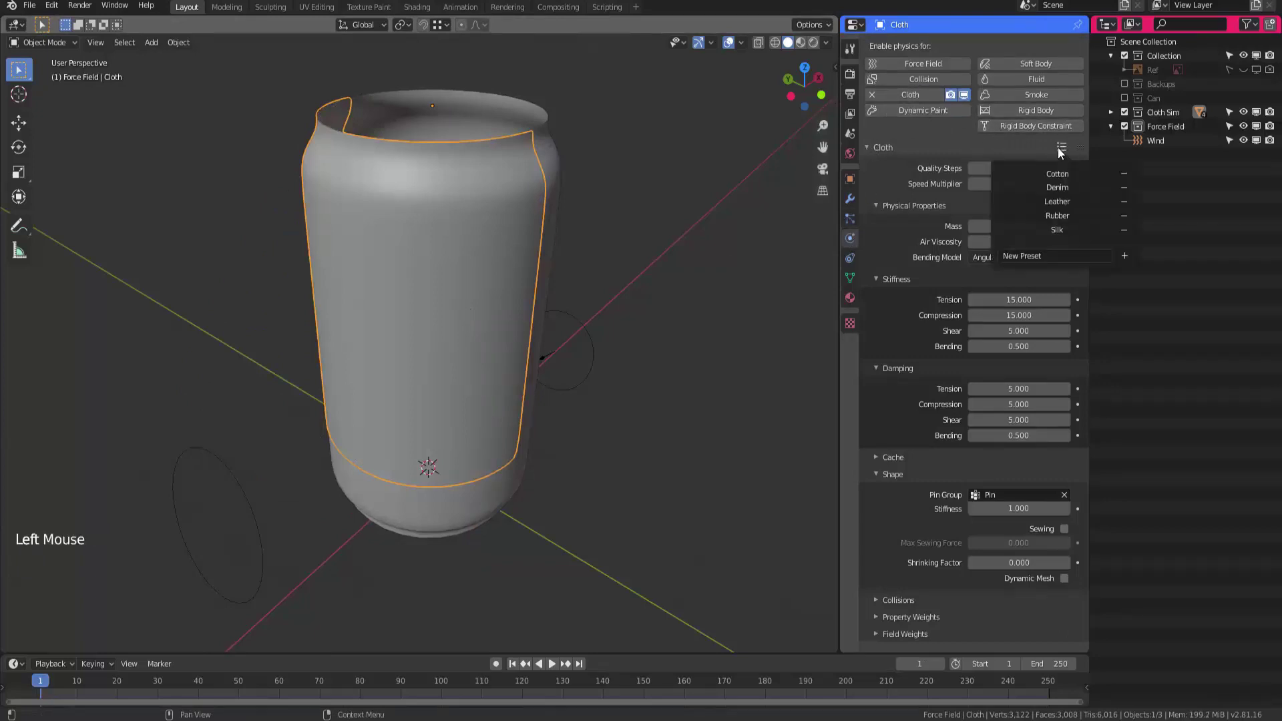
pyautogui.click(1064, 230)
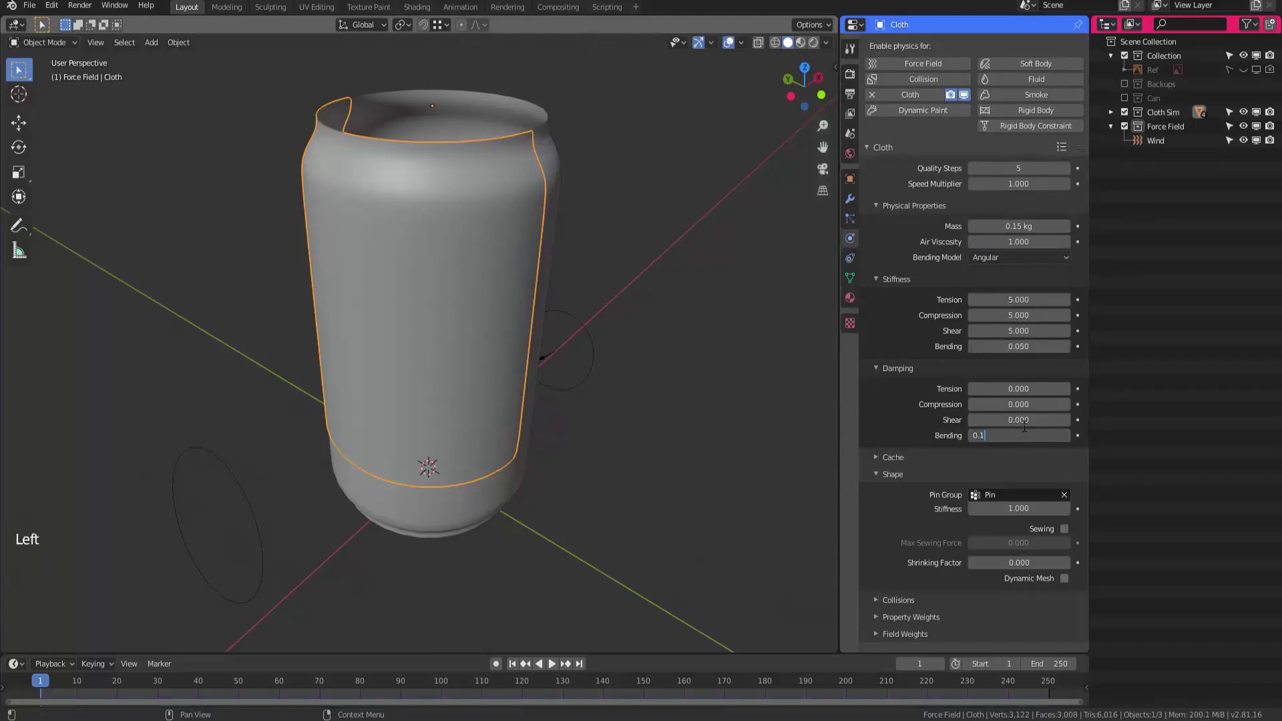
pyautogui.press('Return')
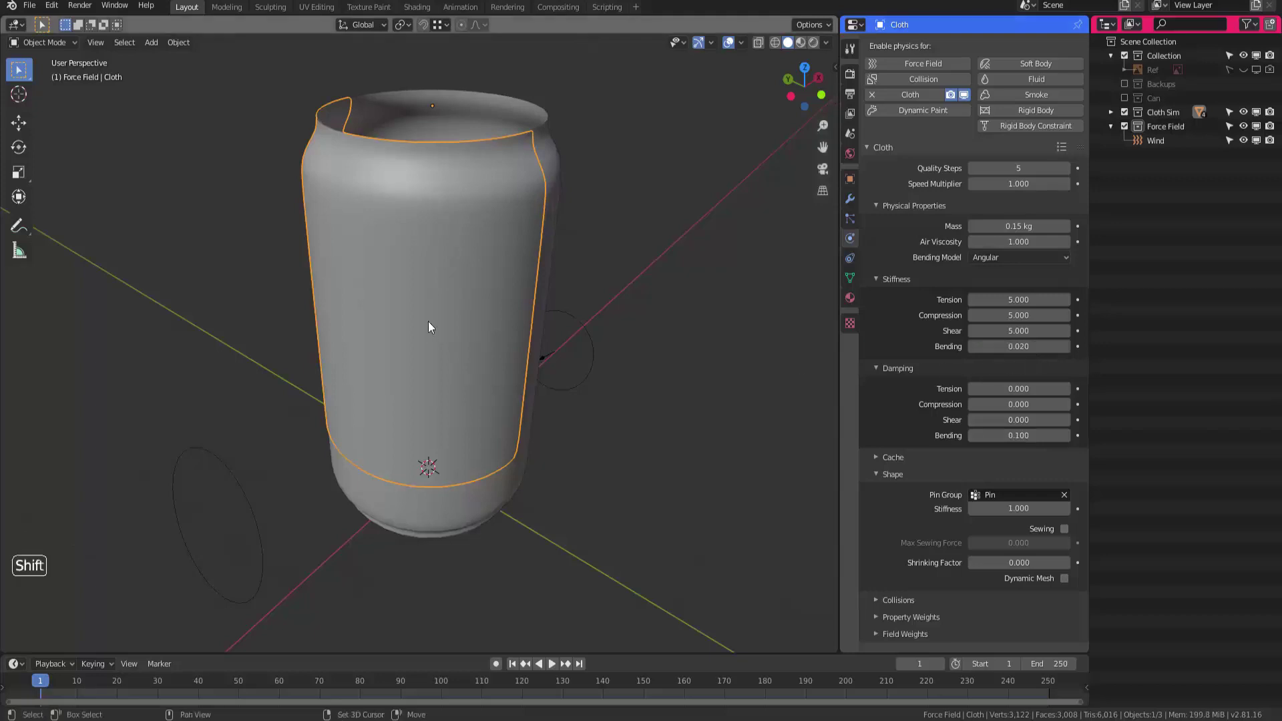
# Play the silk cloth simulation from the first frame, view it from the side, and stop it
pyautogui.hotkey('shift', 'Left')
pyautogui.hotkey('shift', 'space')
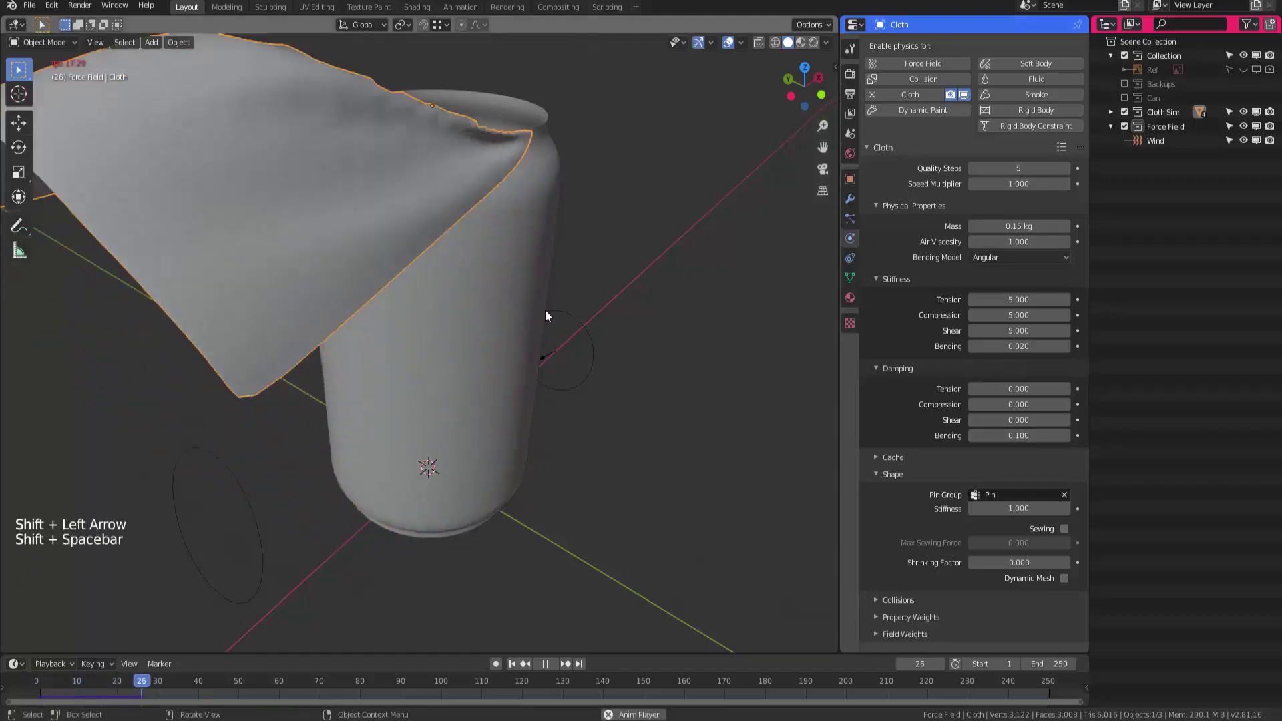
pyautogui.moveTo(535, 310); pyautogui.dragTo(500, 374, button='middle')
pyautogui.click(545, 663)
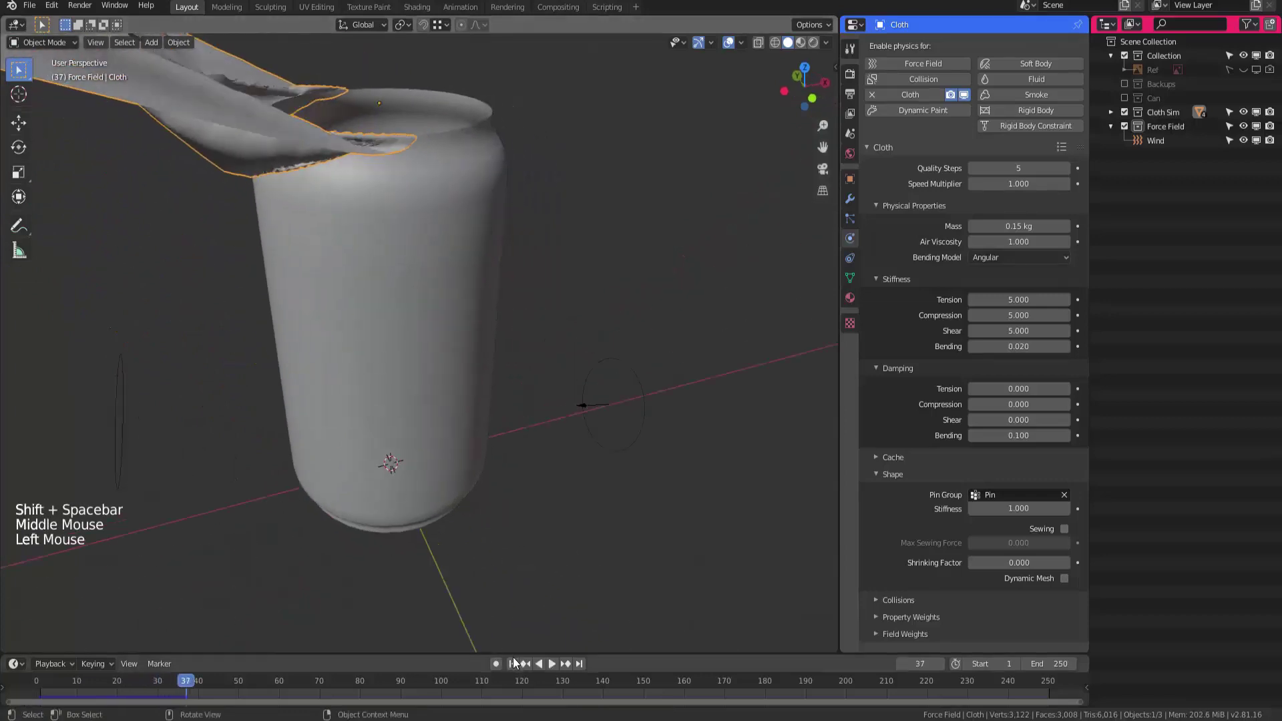
# Return to the first frame, rotate the Wind force field about -4.5° around the Z axis, and save the file
pyautogui.click(512, 664)
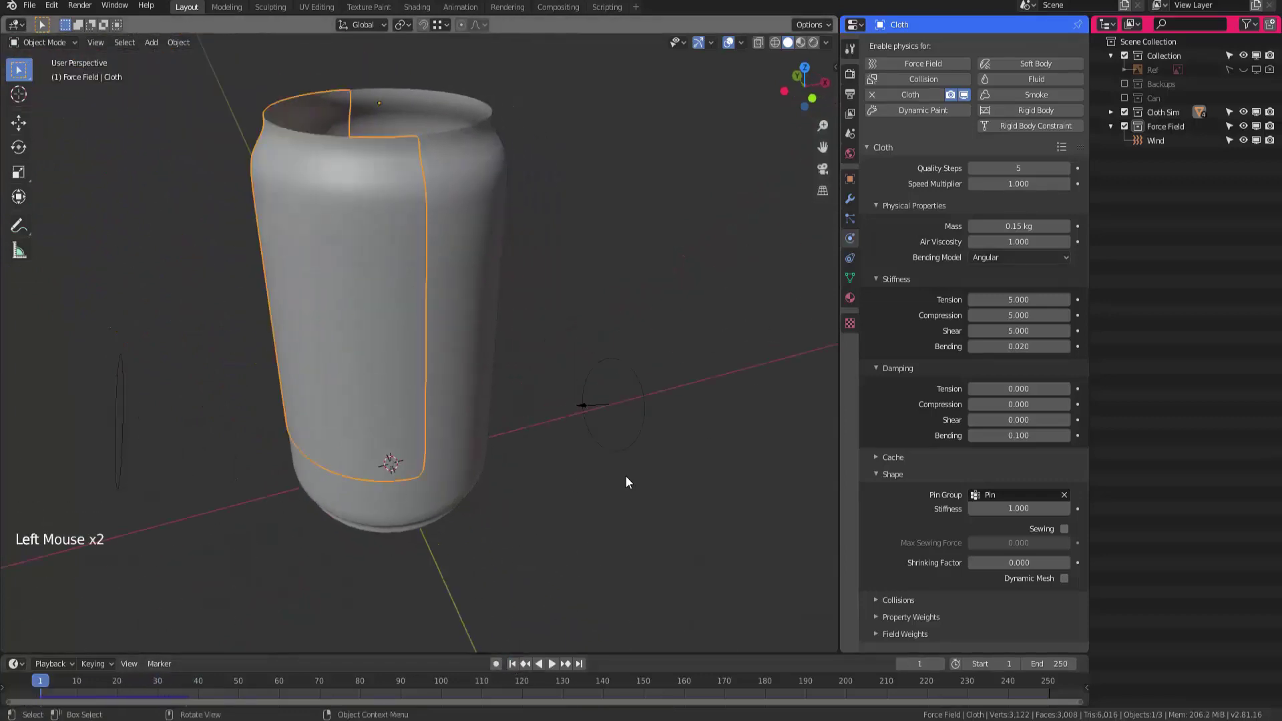
pyautogui.click(855, 215)
pyautogui.moveTo(521, 361); pyautogui.dragTo(493, 394, button='middle')
pyautogui.click(652, 454)
pyautogui.moveTo(652, 455); pyautogui.dragTo(671, 392, button='middle')
pyautogui.press('r')
pyautogui.press('z')
pyautogui.click(722, 323)
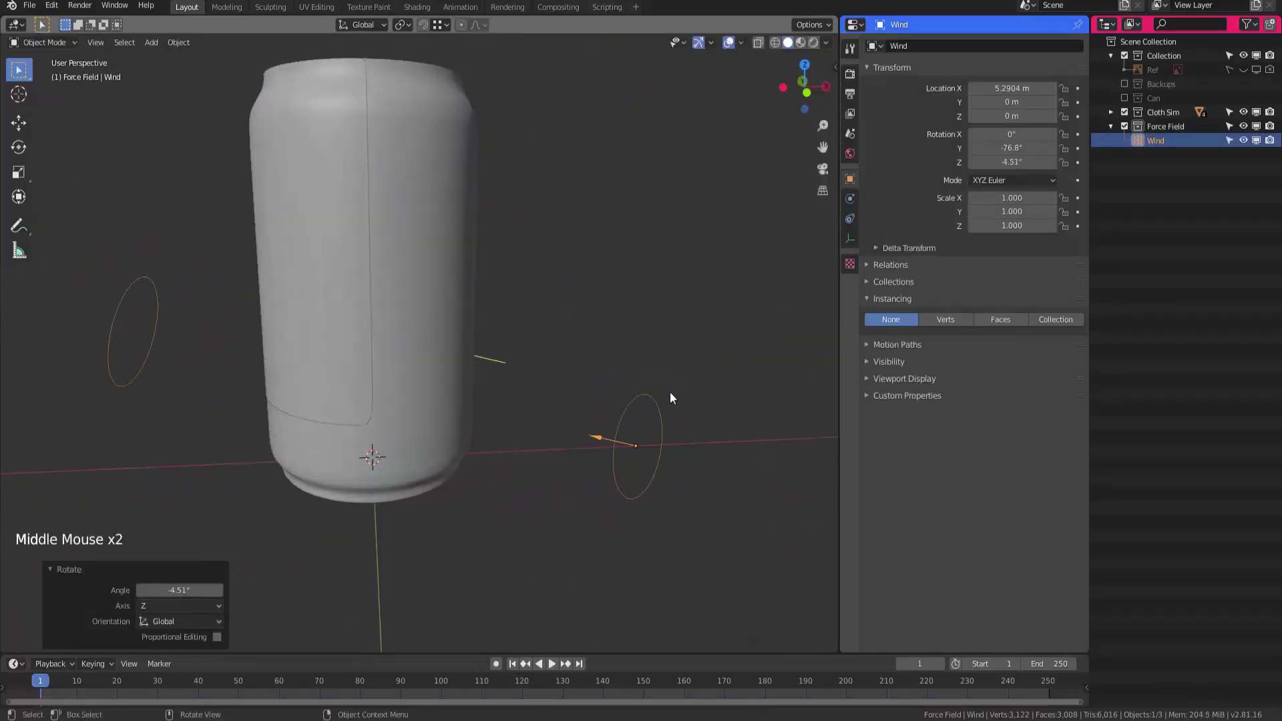
pyautogui.hotkey('ctrl', 's')
# Move the Wind force field about -0.81 m along the Y axis and save the file
pyautogui.keyDown('ctrl'); pyautogui.moveTo(609, 343); pyautogui.dragTo(663, 355, button='middle'); pyautogui.keyUp('ctrl')
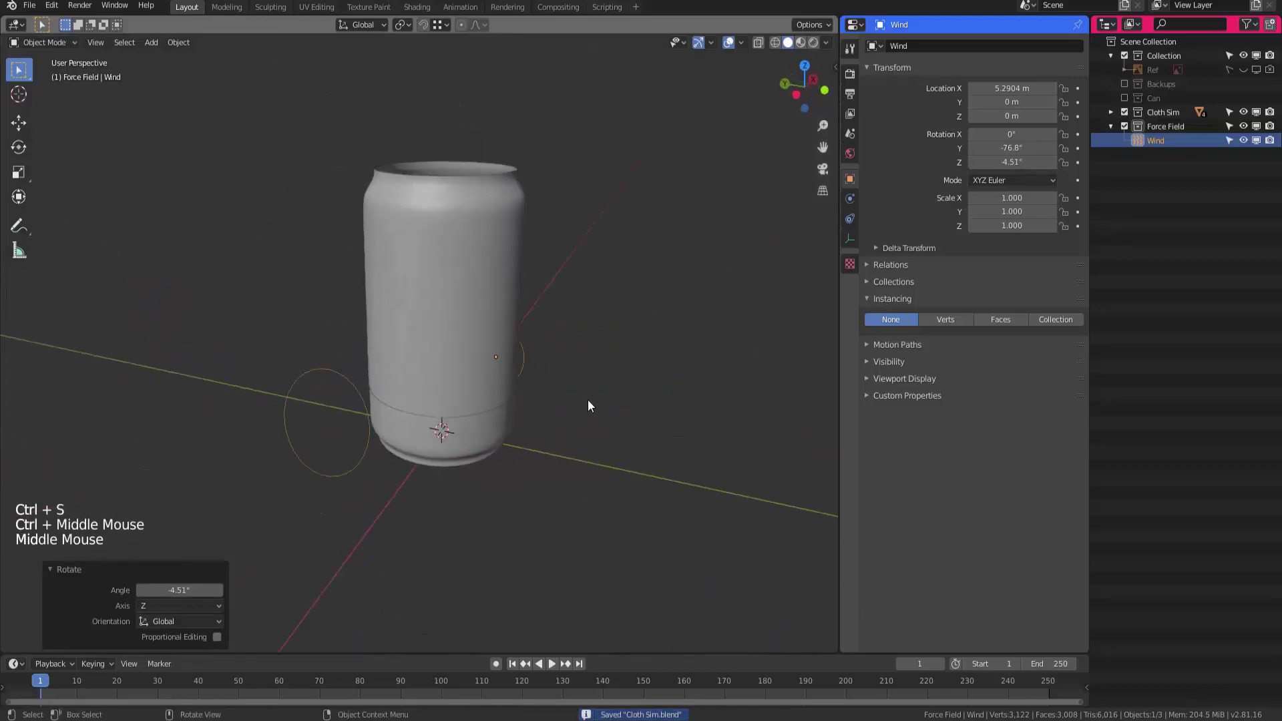
pyautogui.moveTo(588, 405); pyautogui.dragTo(530, 354, button='middle')
pyautogui.press('g')
pyautogui.press('y')
pyautogui.click(628, 381)
pyautogui.hotkey('ctrl', 's')
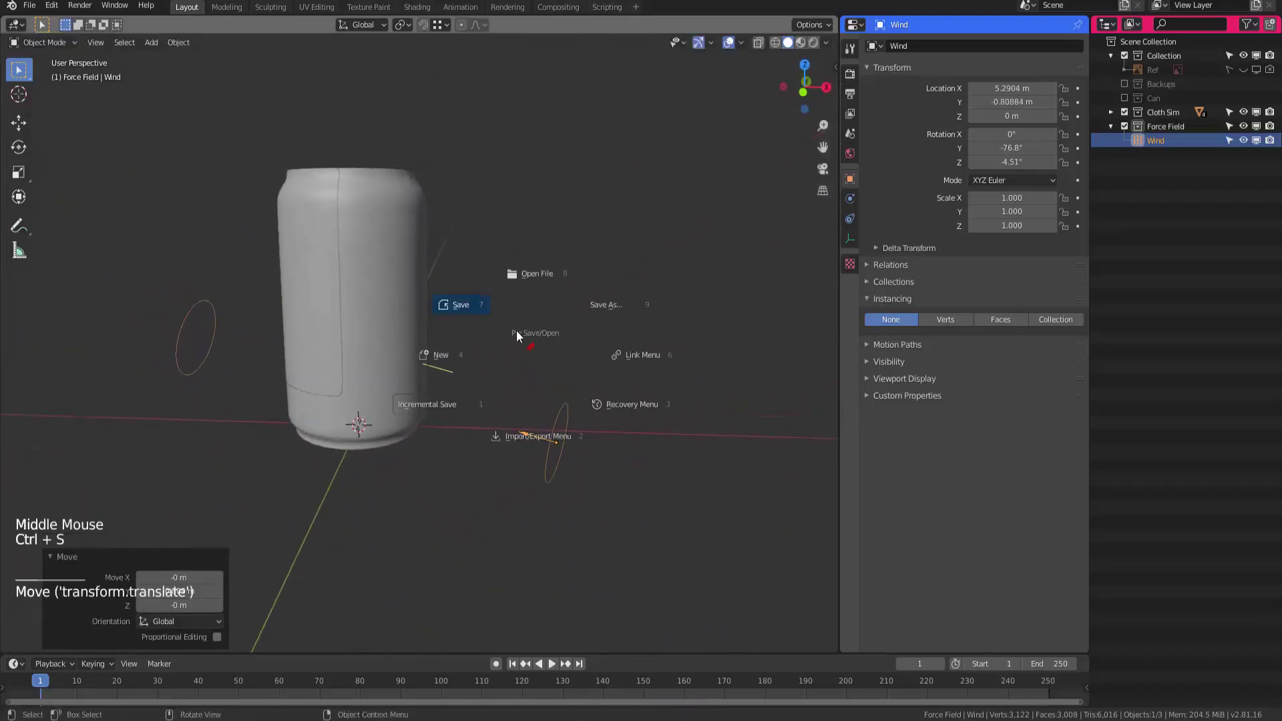
pyautogui.click(490, 305)
# Set the viewport level of the cloth's Subdivision modifier to 2
pyautogui.click(849, 219)
pyautogui.click(849, 198)
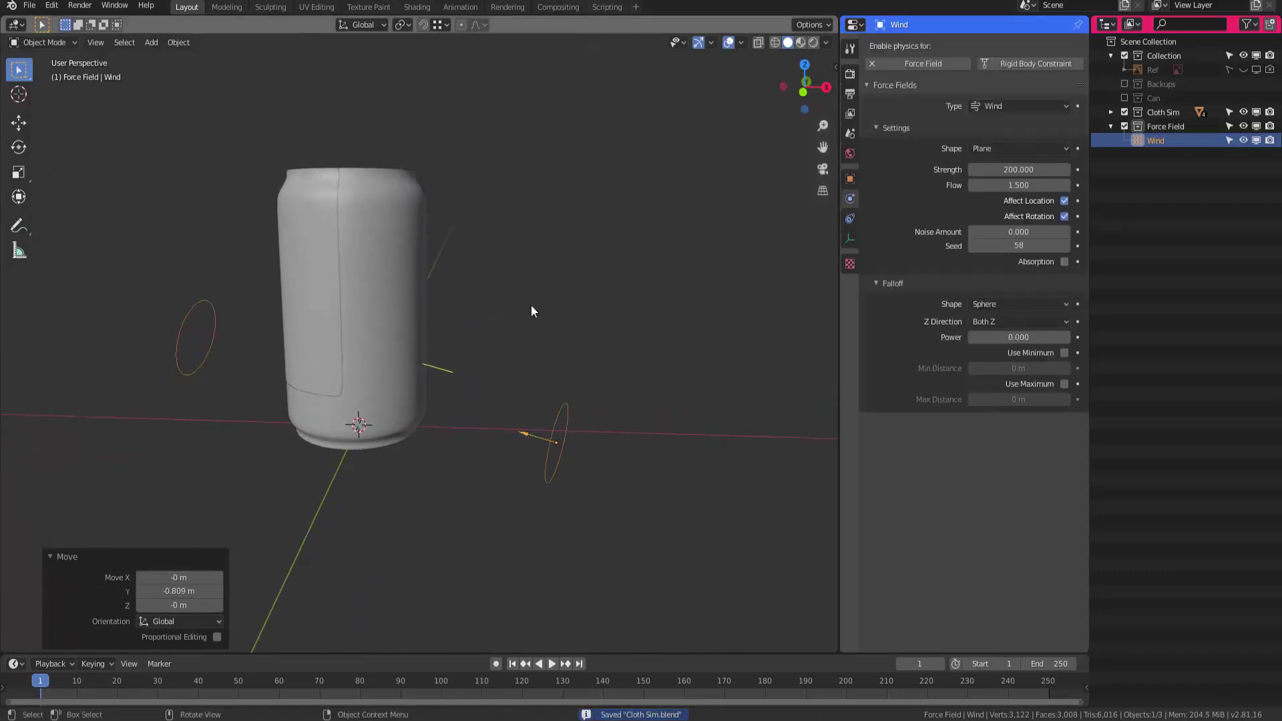
pyautogui.click(303, 329)
pyautogui.click(850, 219)
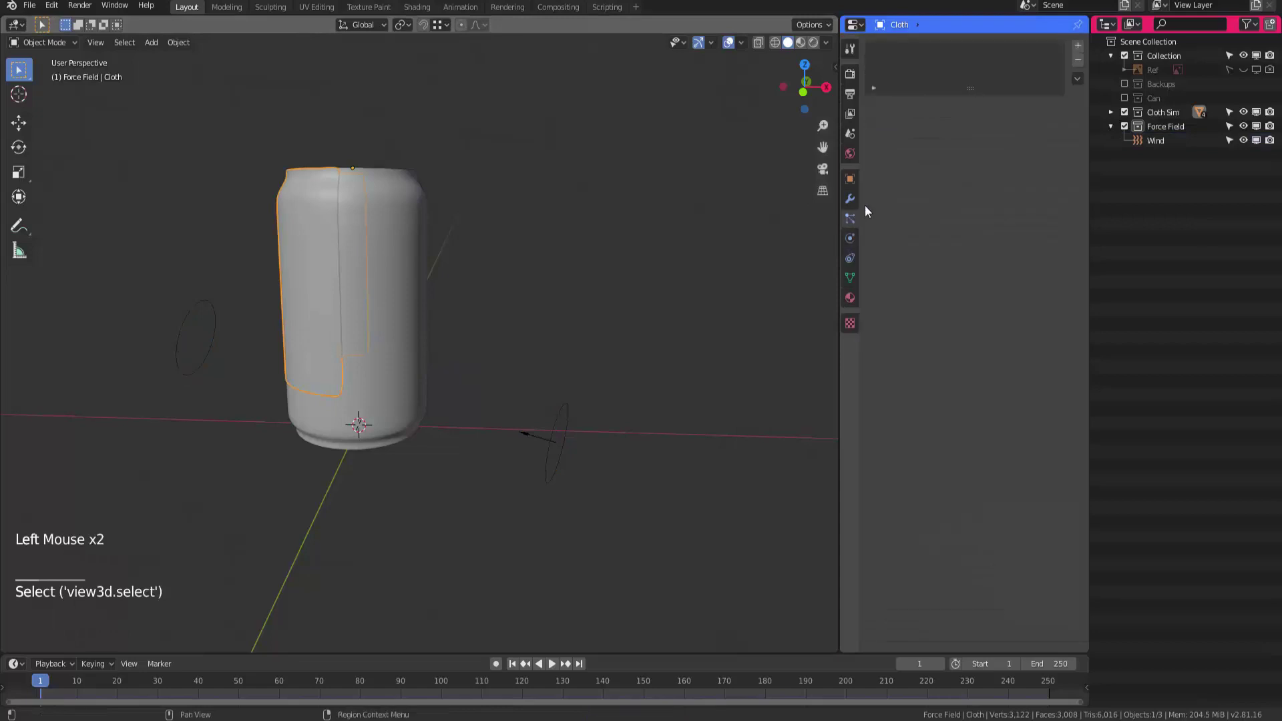
pyautogui.click(852, 198)
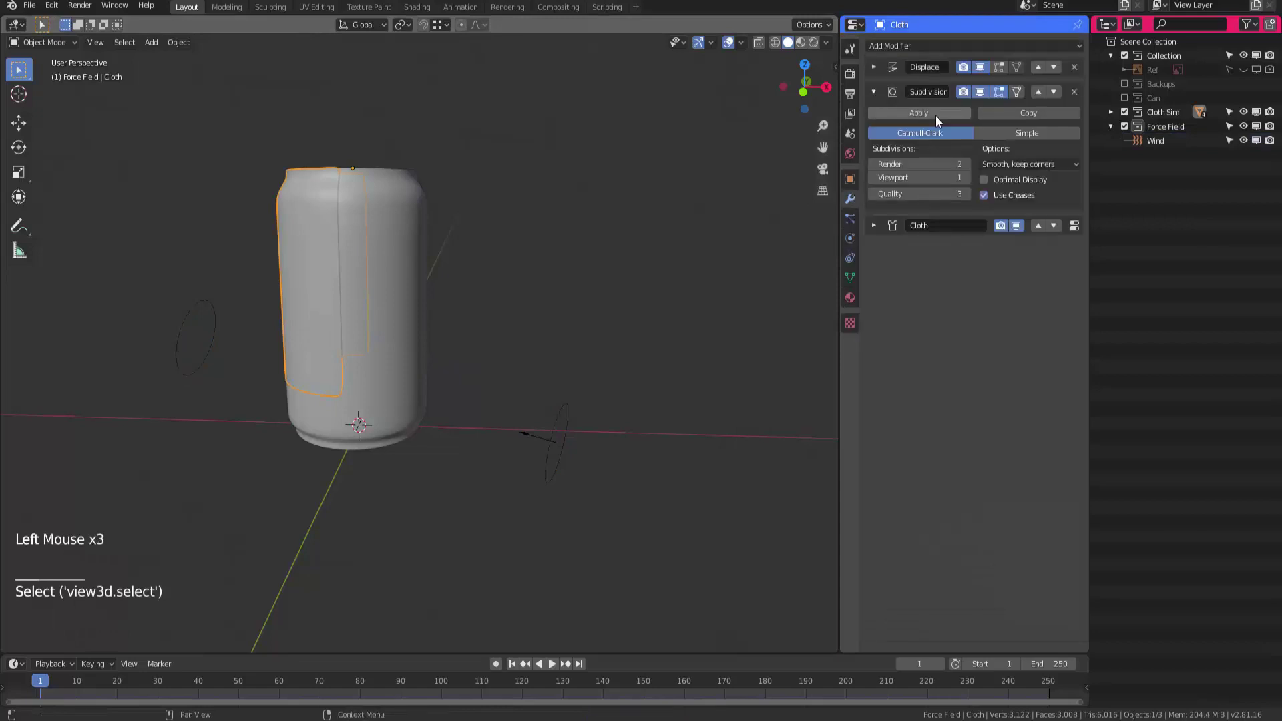
pyautogui.click(965, 178)
# Play the cloth simulation from the first frame, watch the cape from several angles, and stop around frame 60
pyautogui.hotkey('shift', 'space')
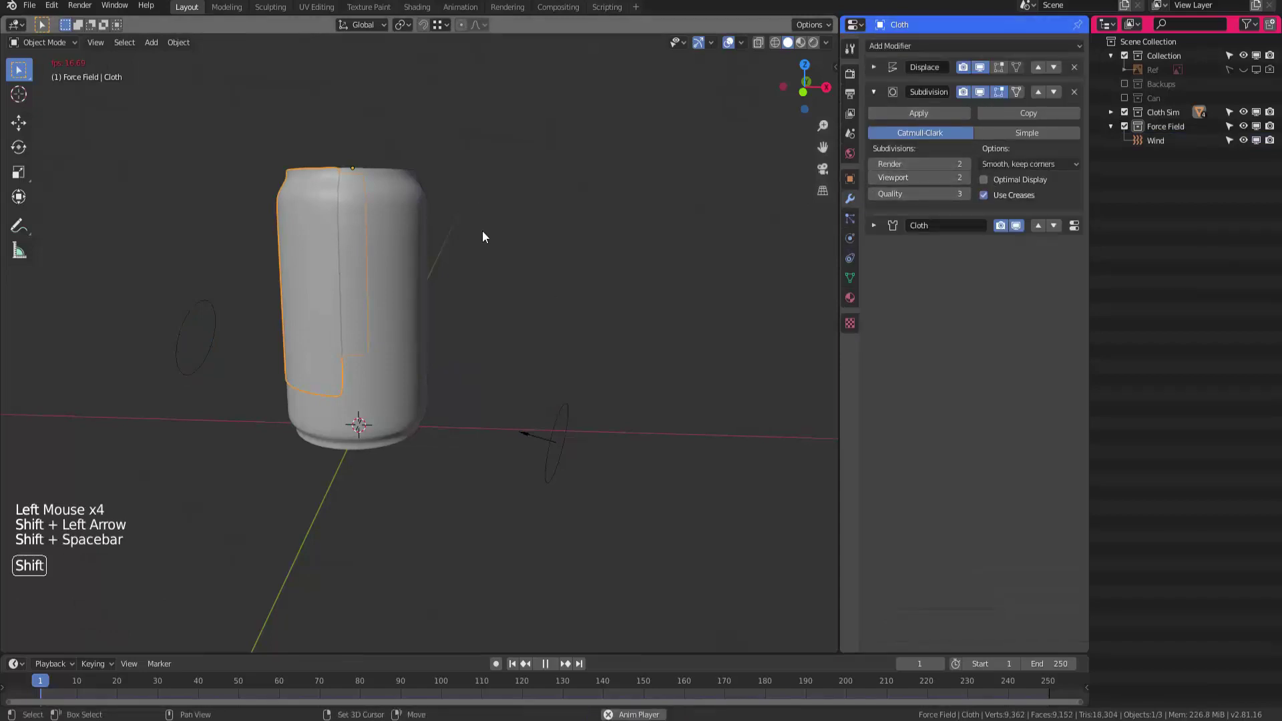
pyautogui.moveTo(421, 312); pyautogui.dragTo(562, 303, button='middle')
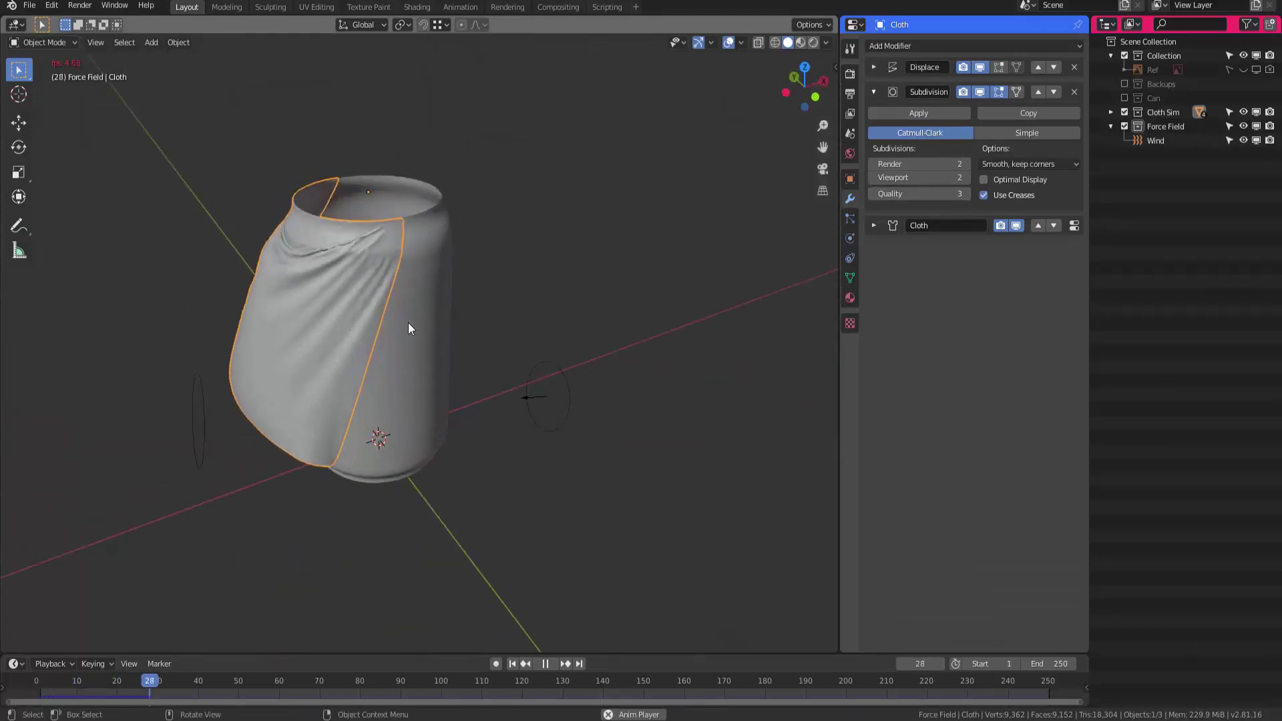
pyautogui.moveTo(411, 326); pyautogui.dragTo(422, 325, button='middle')
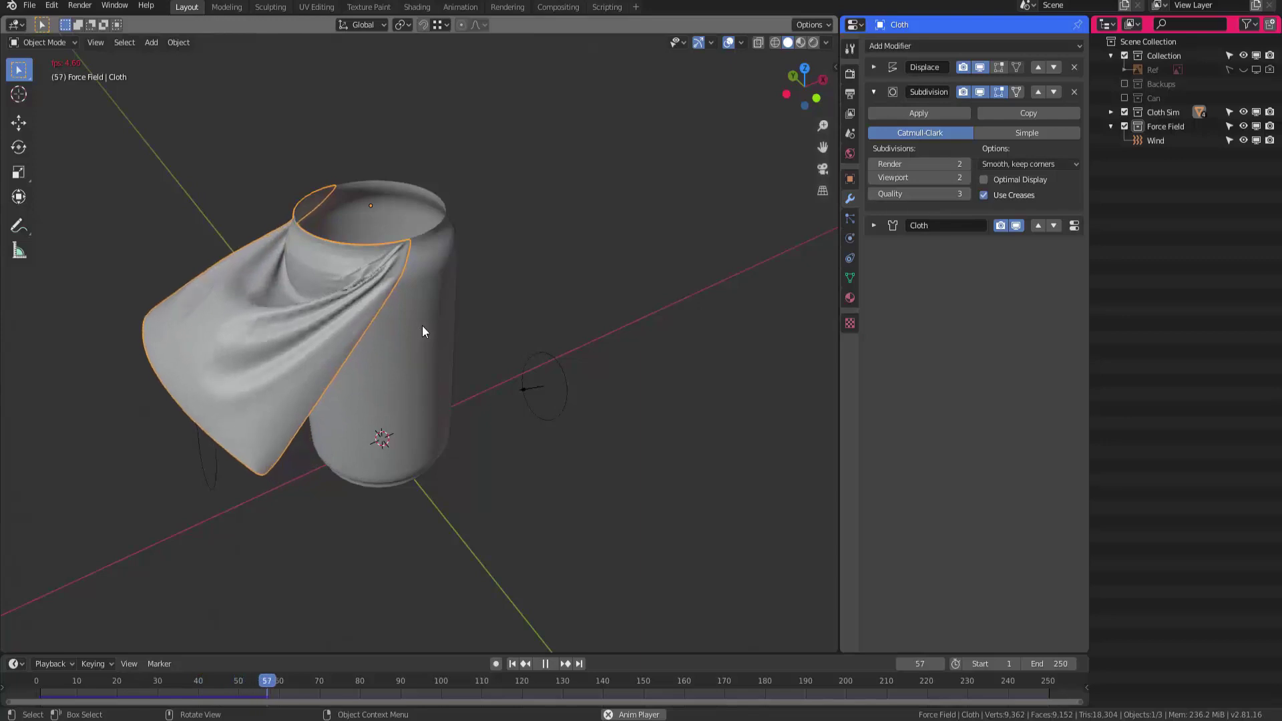
pyautogui.hotkey('shift', 'space')
pyautogui.moveTo(423, 327); pyautogui.dragTo(403, 269, button='middle')
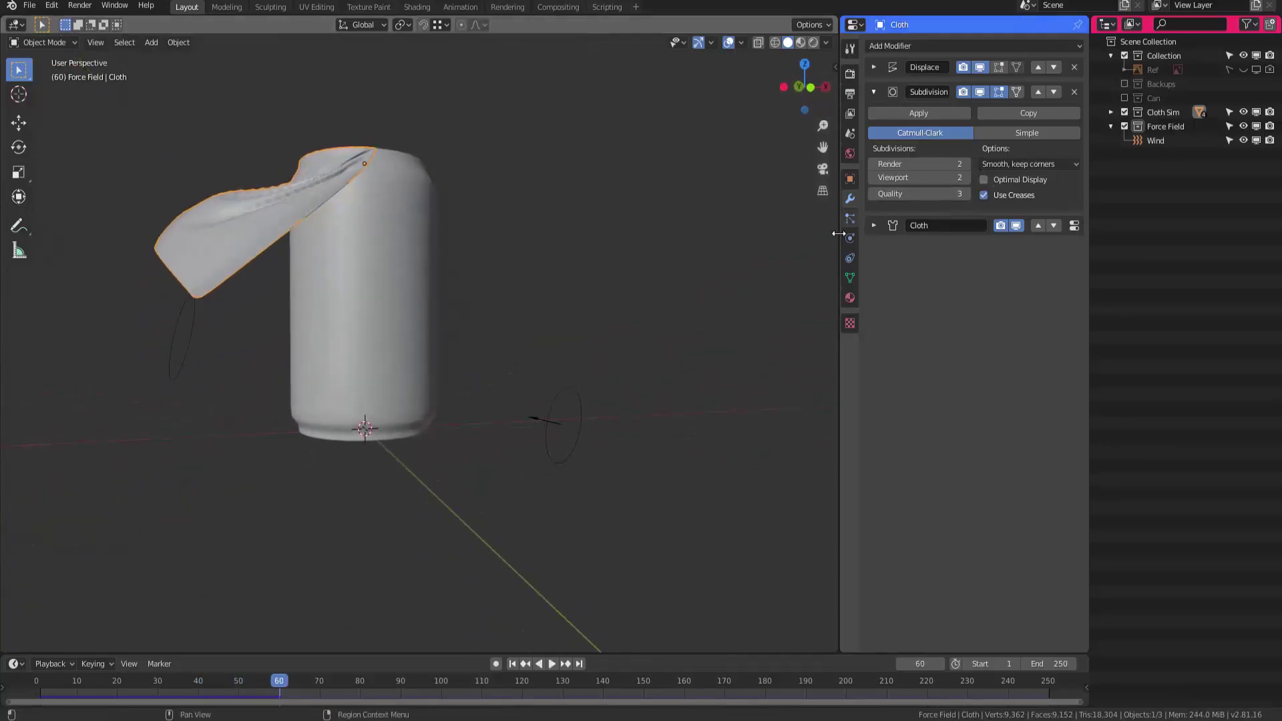
# Set the Wind field's strength to 150, replay the simulation from the first frame, stop it, and save the file
pyautogui.click(571, 389)
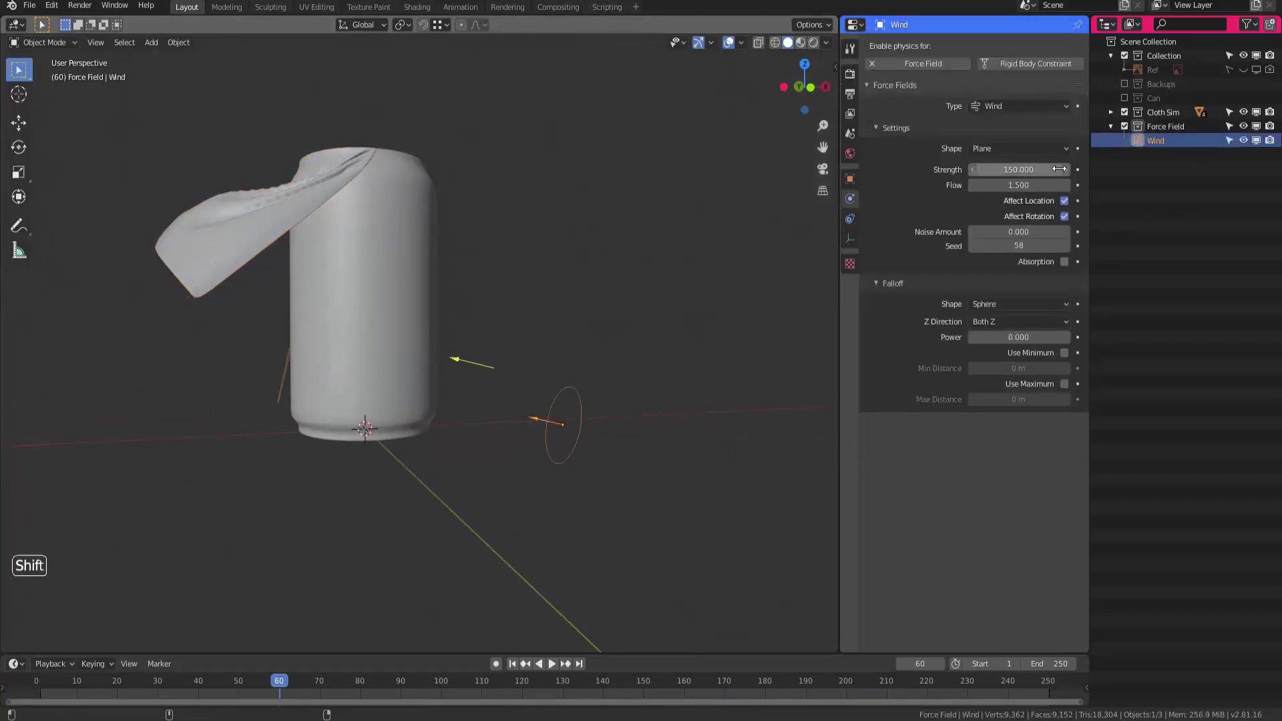
pyautogui.hotkey('shift', 'Left')
pyautogui.hotkey('shift', 'space')
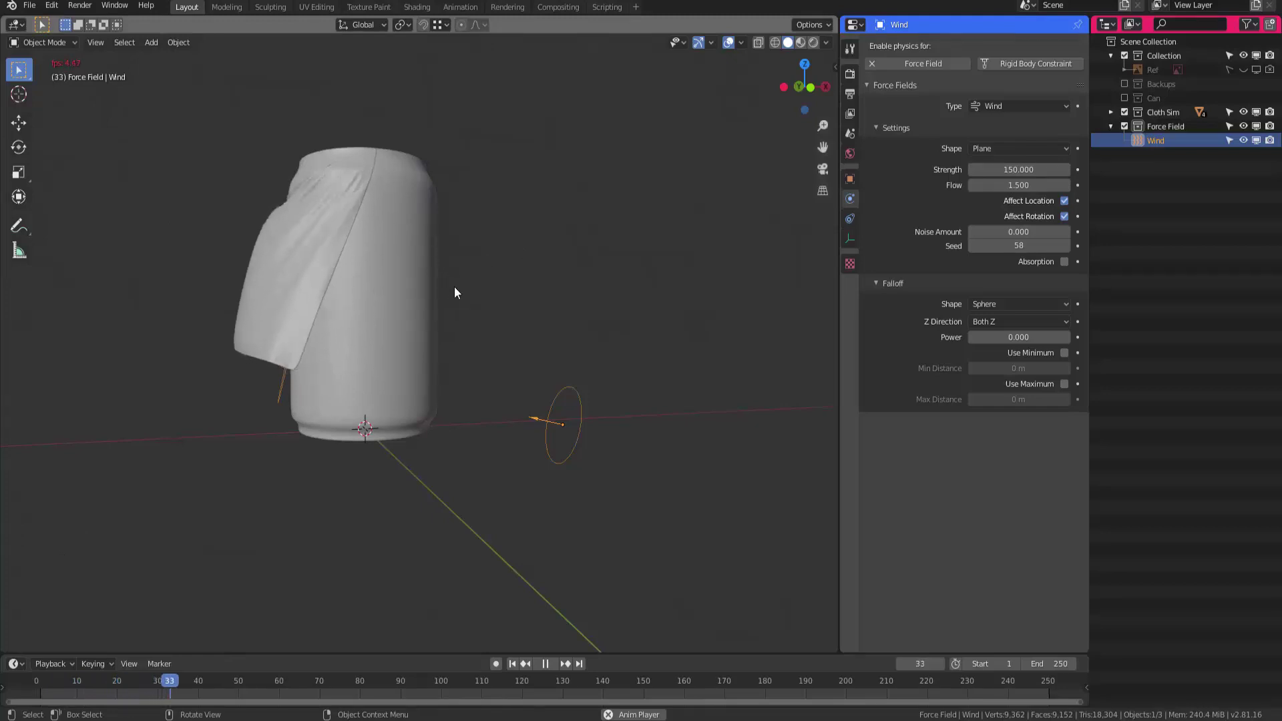
pyautogui.moveTo(455, 293); pyautogui.dragTo(451, 258, button='middle')
pyautogui.hotkey('shift', 'space')
pyautogui.hotkey('ctrl', 's')
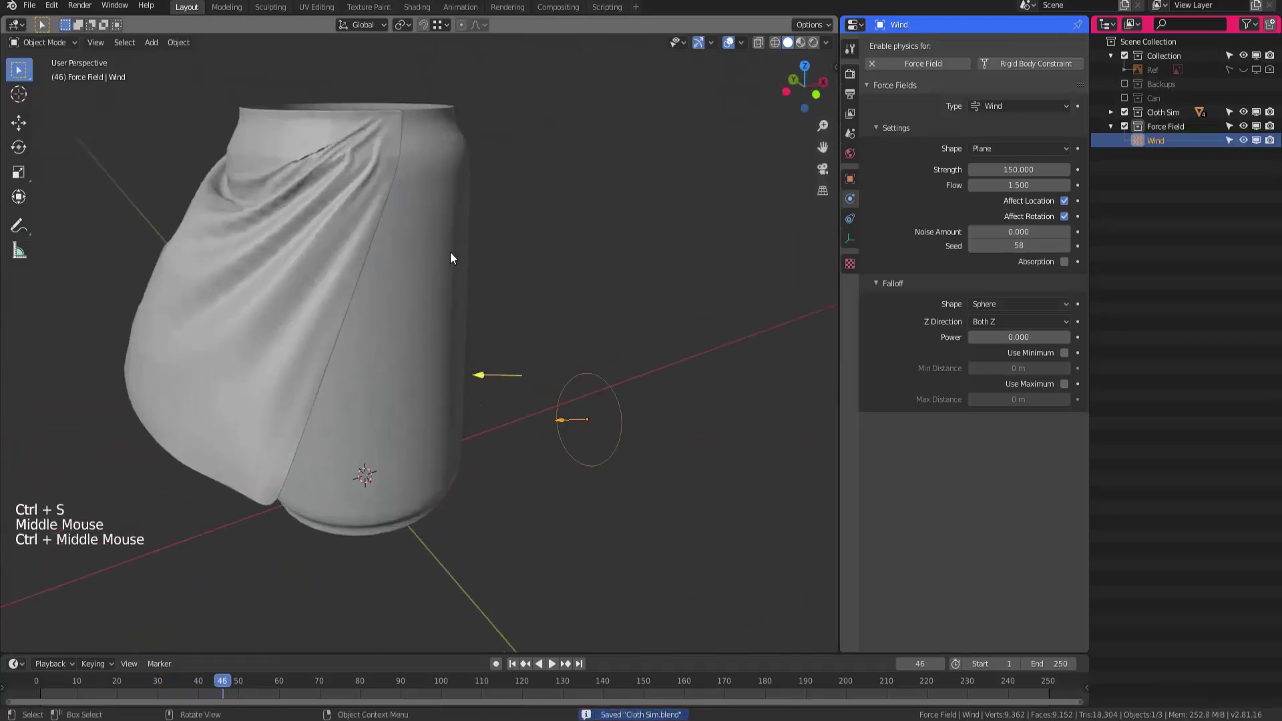
# Select the cape, expand its cloth cache settings, and set the scene's end frame to 90
pyautogui.click(344, 270)
pyautogui.moveTo(378, 239); pyautogui.dragTo(415, 266, button='middle')
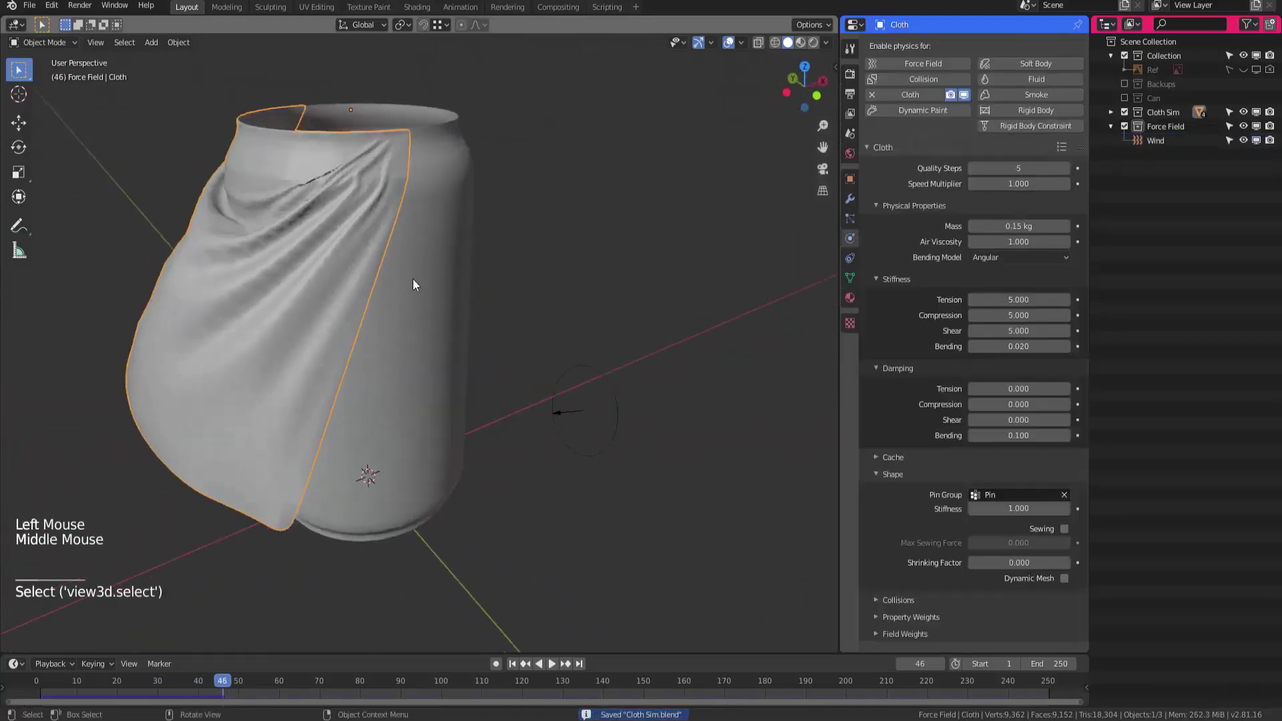
pyautogui.moveTo(477, 231); pyautogui.dragTo(423, 281, button='middle')
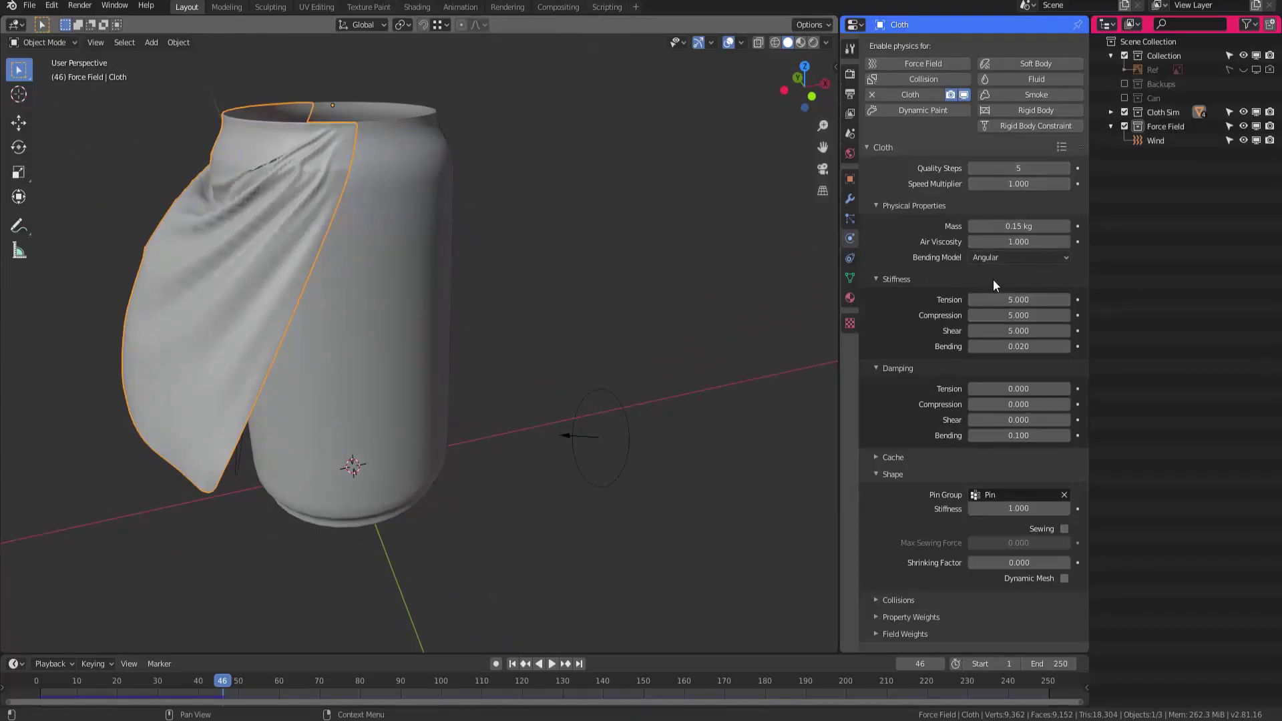
pyautogui.moveTo(655, 340); pyautogui.dragTo(430, 385, button='middle')
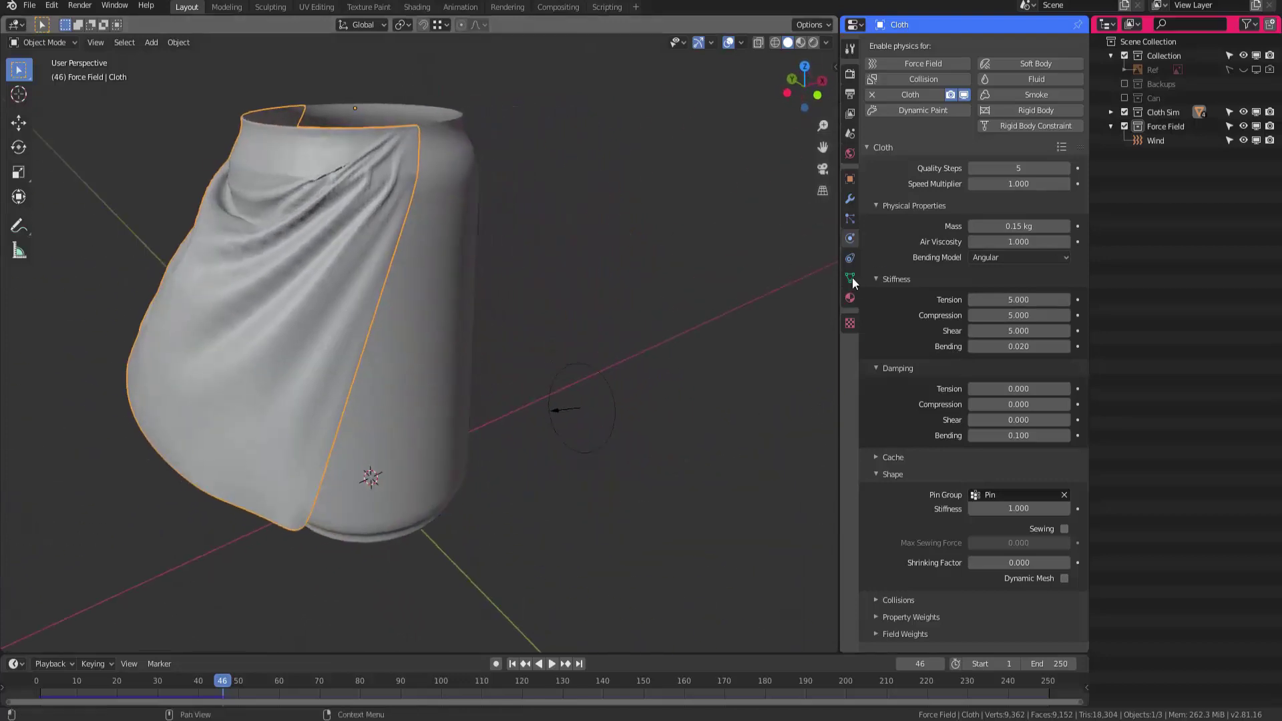
pyautogui.click(850, 218)
pyautogui.click(851, 252)
pyautogui.click(851, 238)
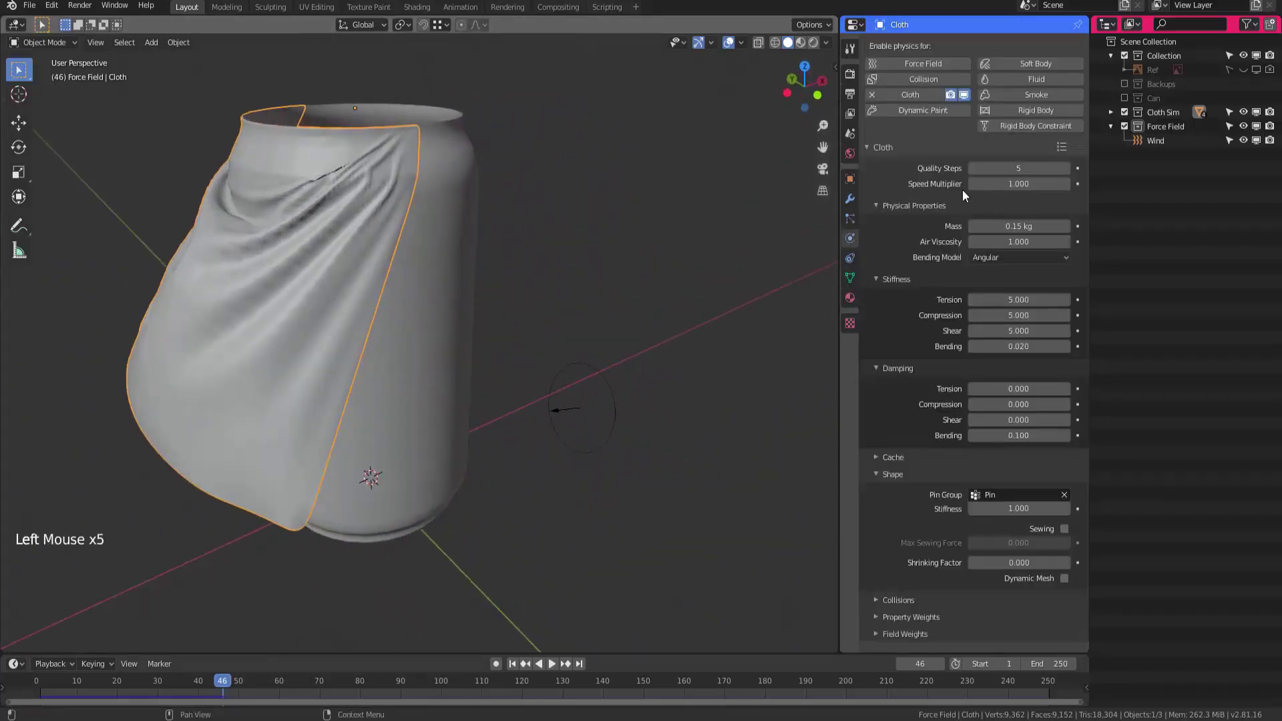
pyautogui.click(890, 458)
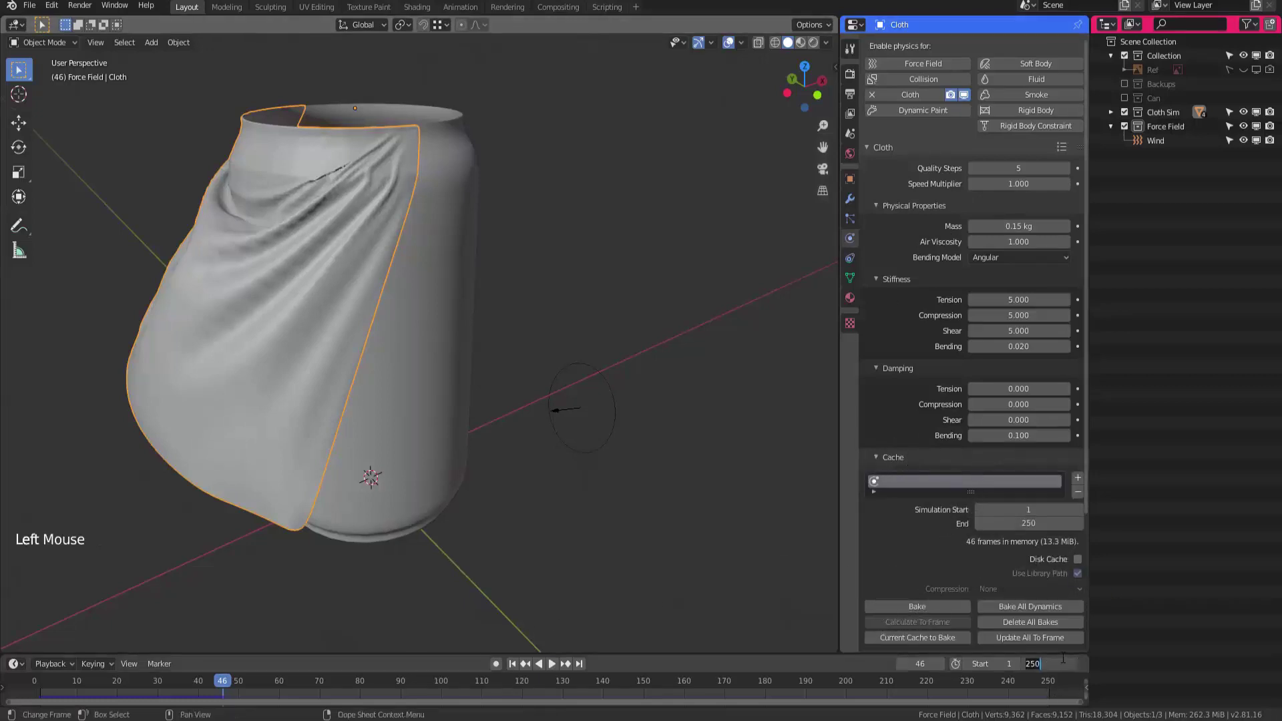
pyautogui.press('Return')
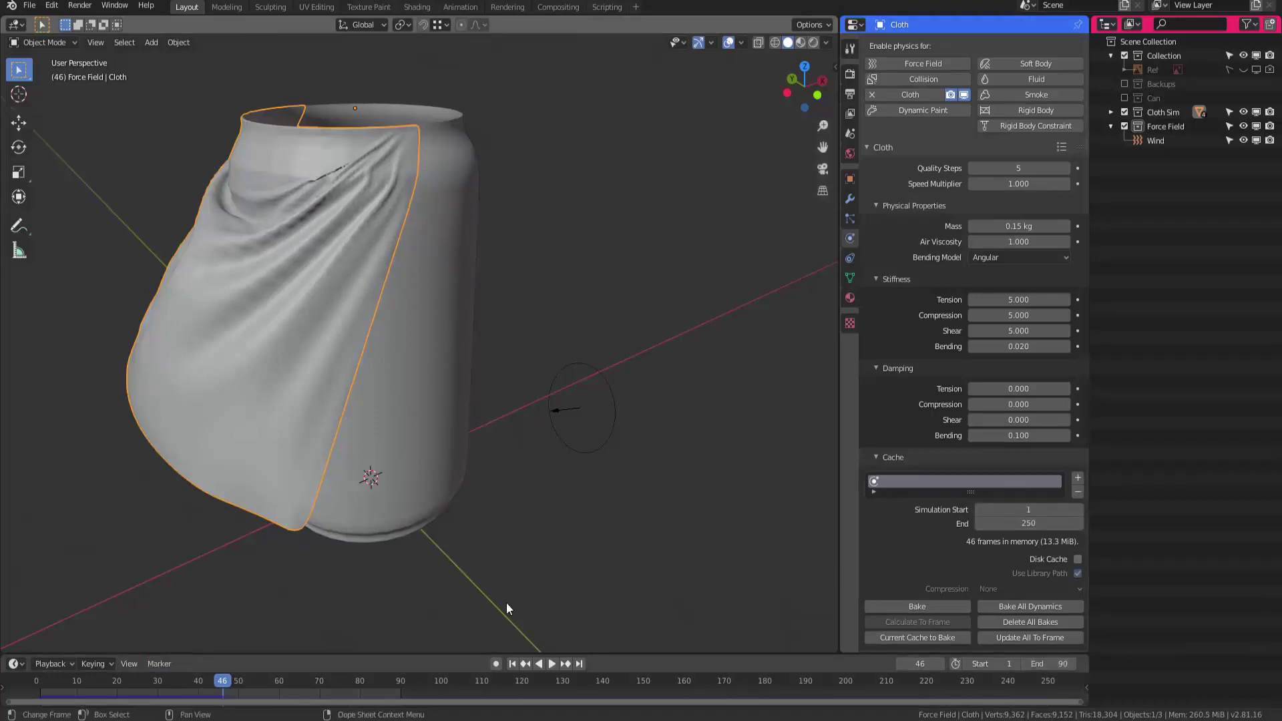
# Set the cloth cache's simulation end to 90, return to the first frame, and save the file
pyautogui.click(1029, 523)
pyautogui.write('90')
pyautogui.press('Return')
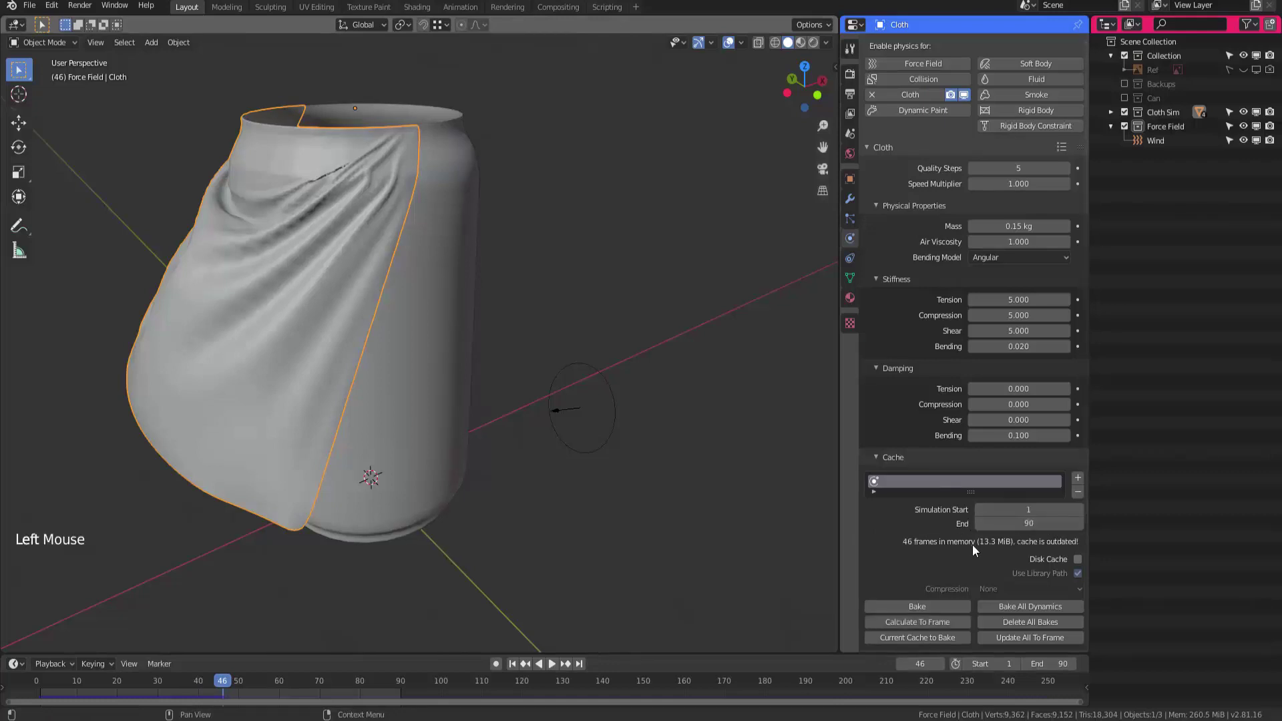
pyautogui.hotkey('shift', 'Left')
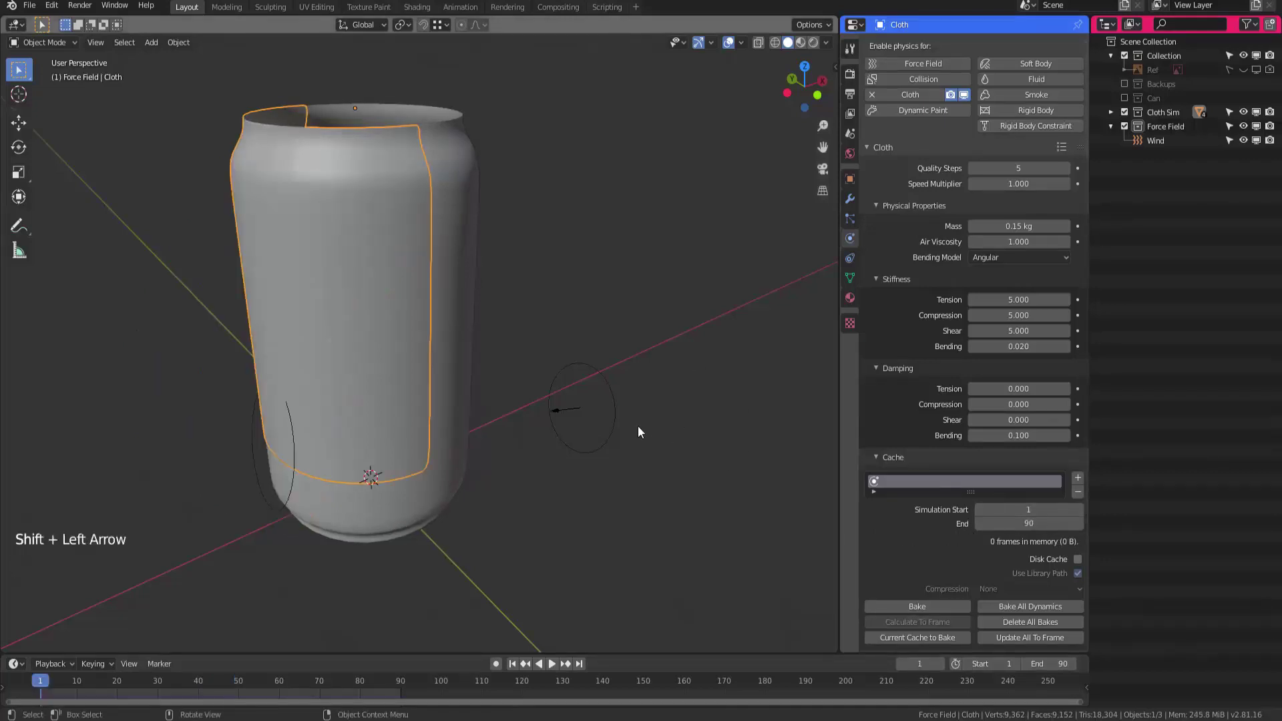
pyautogui.hotkey('ctrl', 's')
pyautogui.click(567, 375)
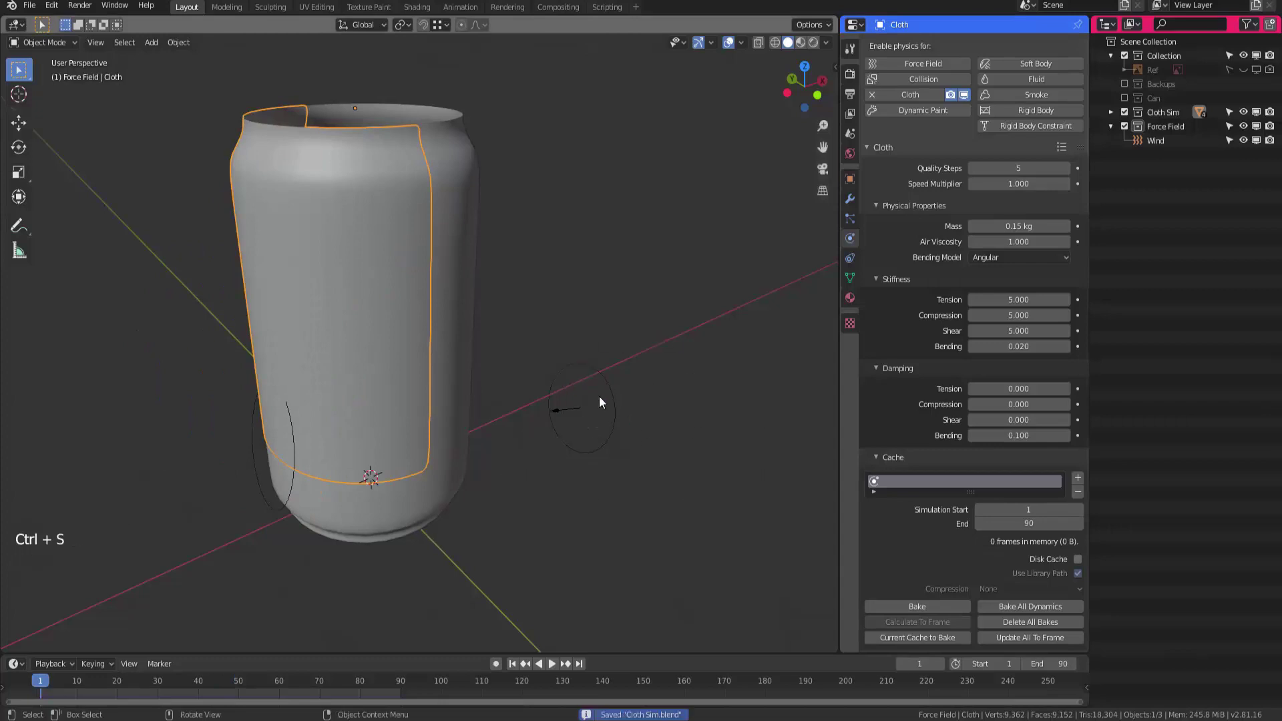
# Bake the cloth simulation and play back the baked cape, stopping at frame 66
pyautogui.click(914, 606)
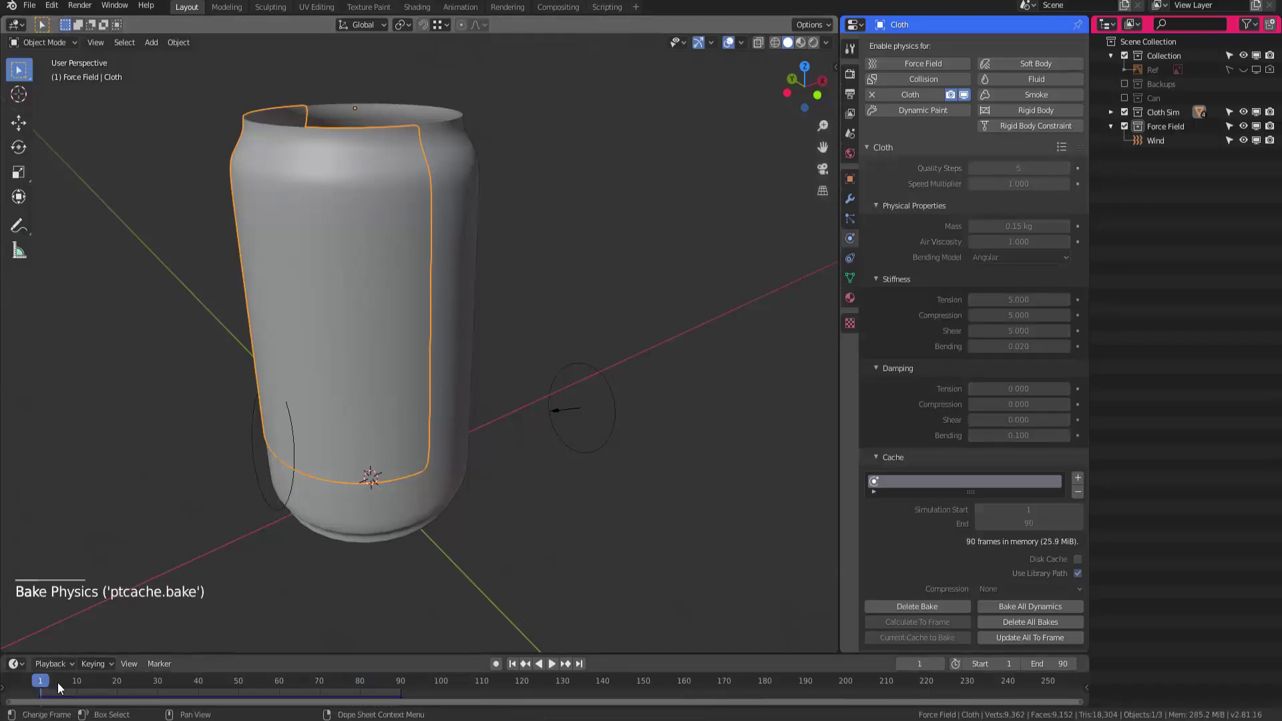
pyautogui.moveTo(45, 685); pyautogui.dragTo(174, 688)
pyautogui.hotkey('shift', 'space')
pyautogui.hotkey('shift', 'space')
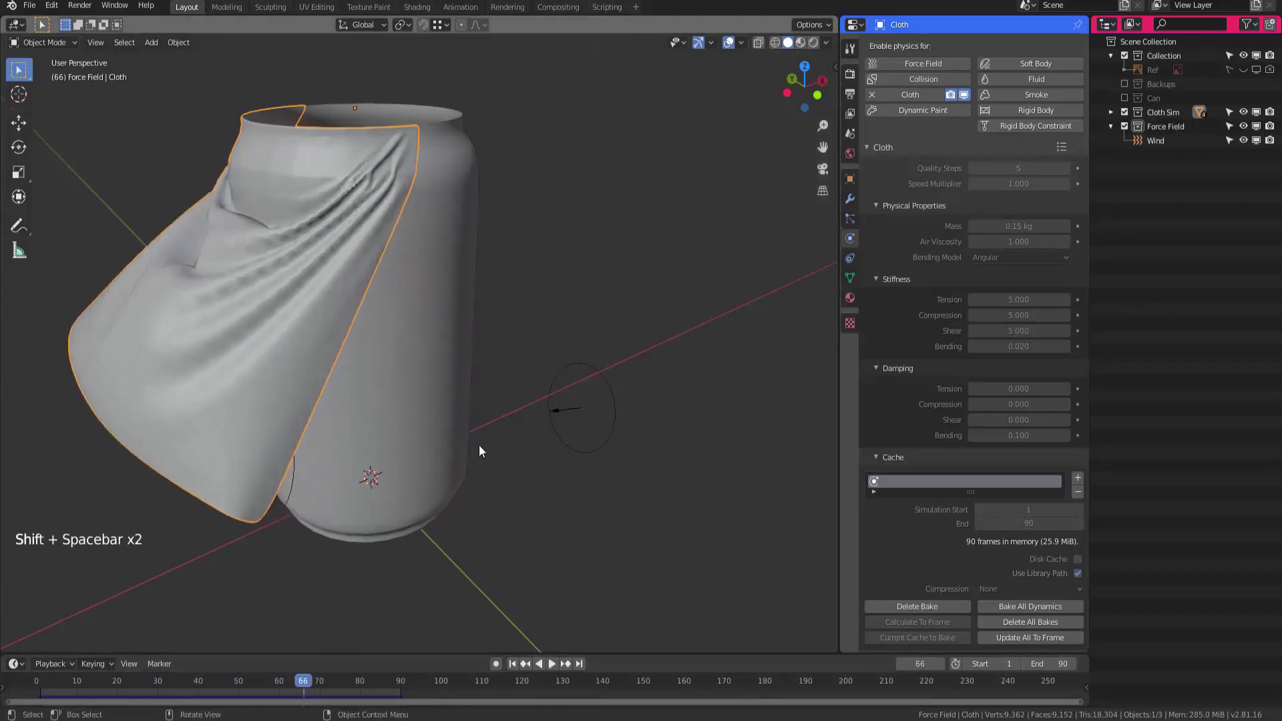
pyautogui.moveTo(478, 449); pyautogui.dragTo(369, 331, button='middle')
pyautogui.keyDown('ctrl'); pyautogui.moveTo(369, 331); pyautogui.dragTo(444, 285, button='middle'); pyautogui.keyUp('ctrl')
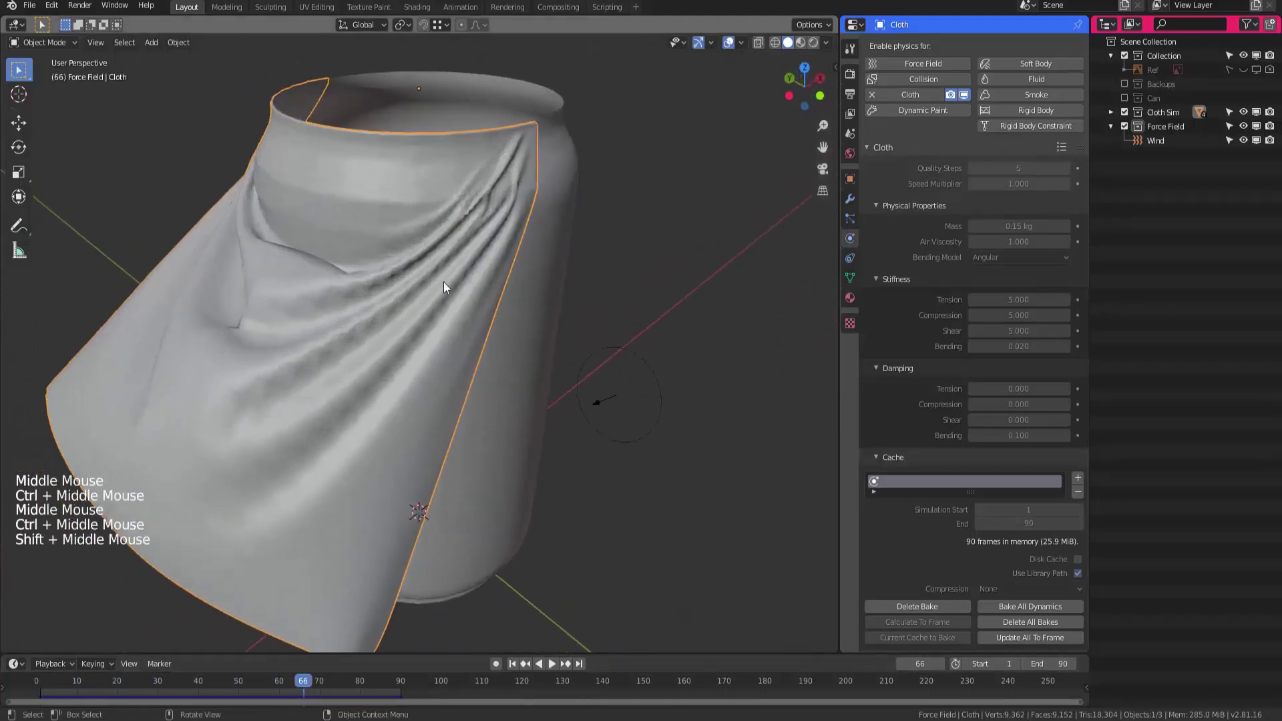
# Add a second Subdivision Surface modifier below the Cloth modifier on the cape
pyautogui.click(850, 199)
pyautogui.click(880, 91)
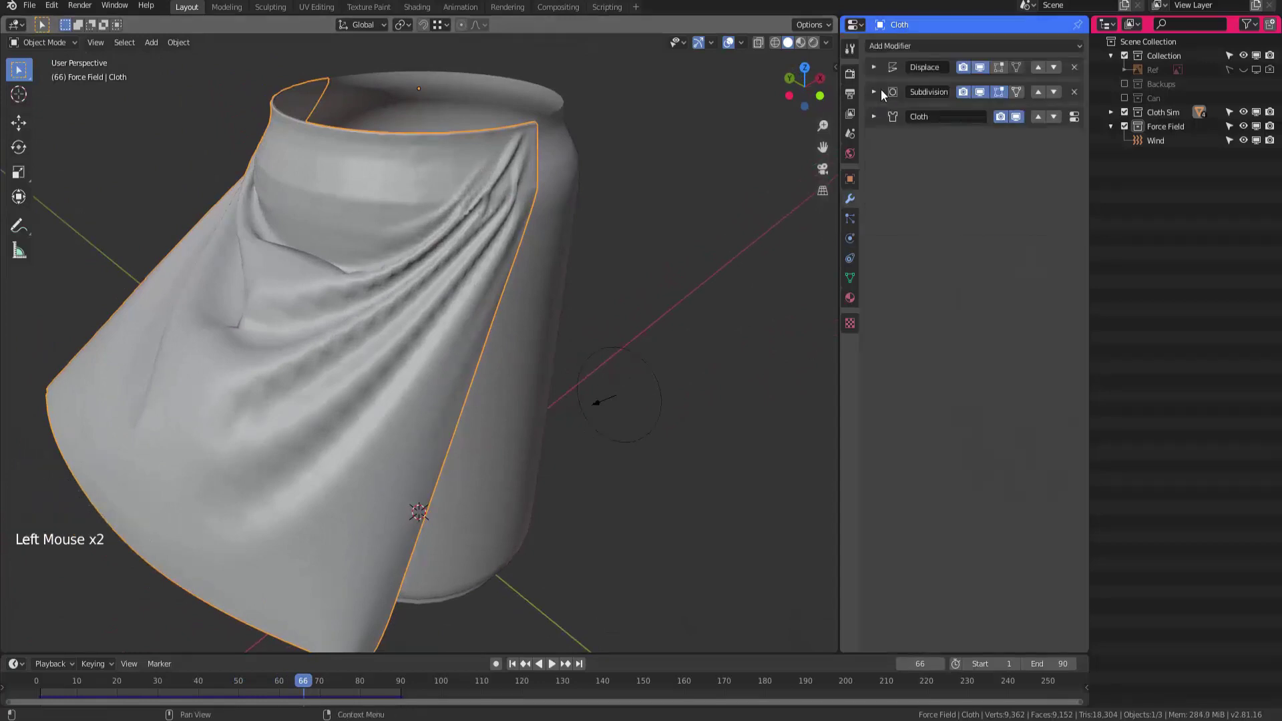
pyautogui.click(915, 46)
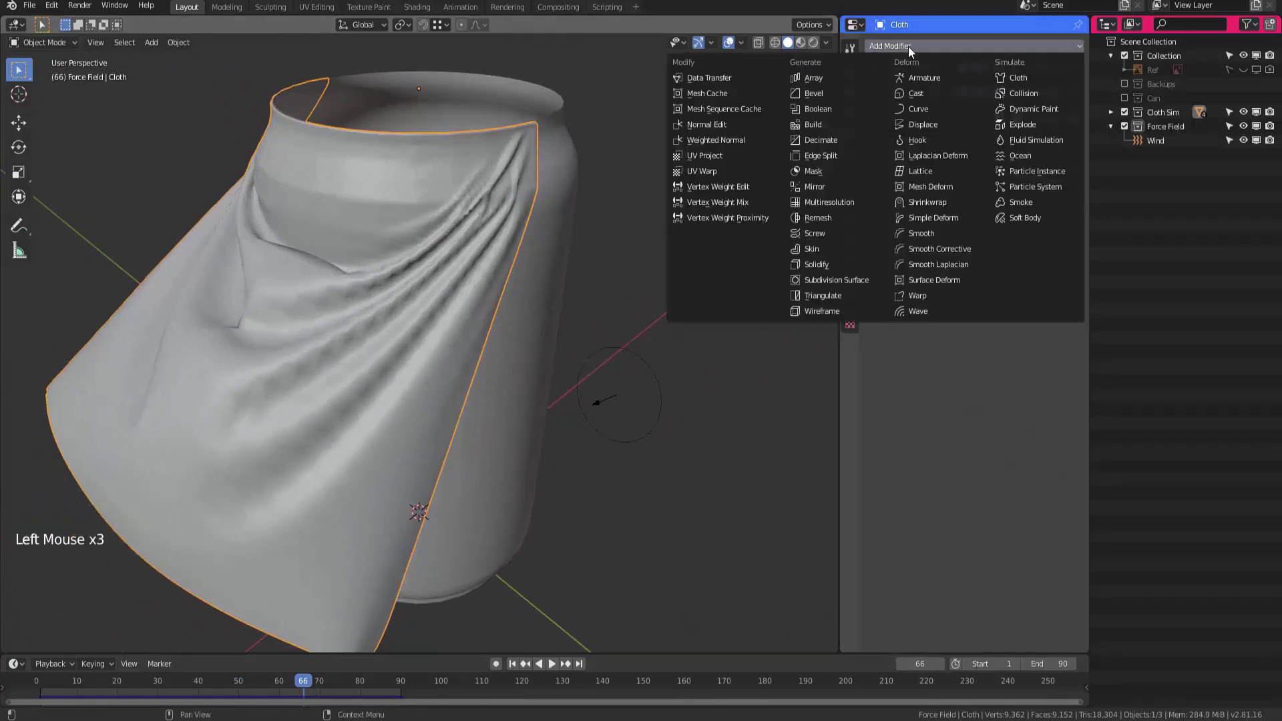
pyautogui.click(850, 281)
pyautogui.moveTo(588, 294); pyautogui.dragTo(519, 306, button='middle')
pyautogui.keyDown('shift'); pyautogui.moveTo(518, 306); pyautogui.dragTo(488, 332, button='middle'); pyautogui.keyUp('shift')
# Advance the baked simulation to frame 88 and examine the smoothed cape's folds from several angles
pyautogui.moveTo(294, 694); pyautogui.dragTo(386, 685)
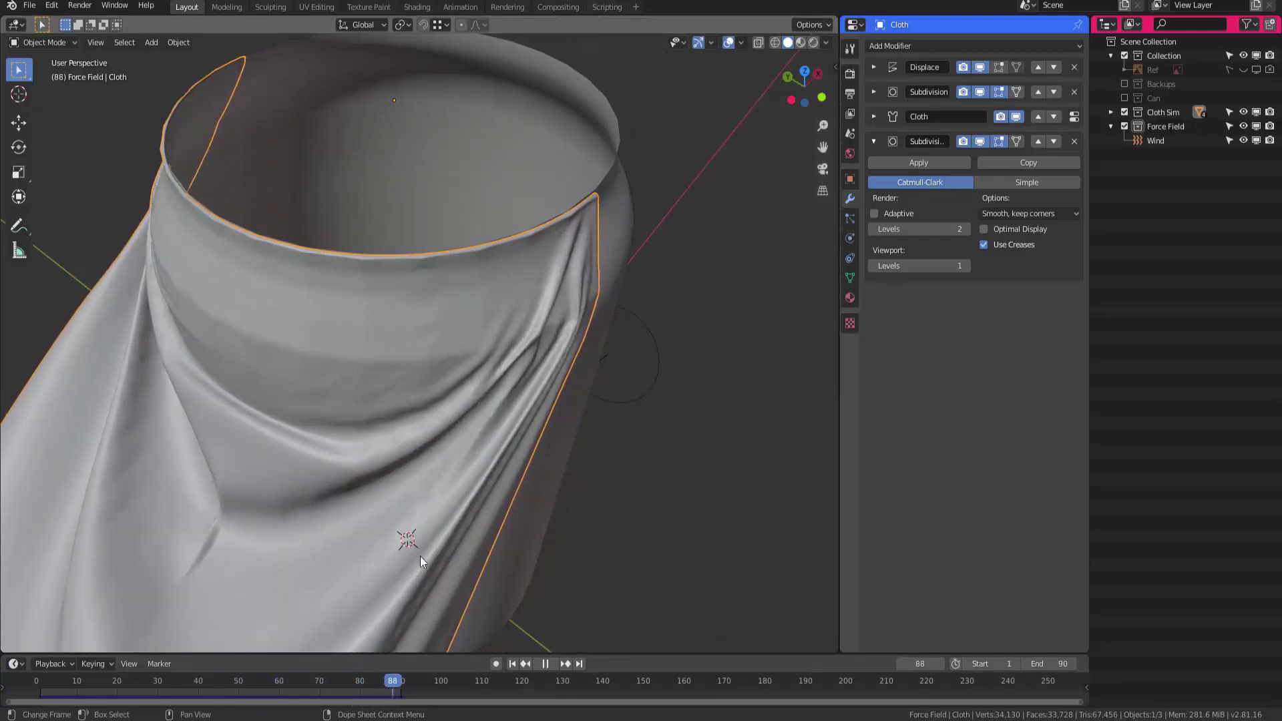
pyautogui.moveTo(420, 555); pyautogui.dragTo(394, 337, button='middle')
pyautogui.moveTo(394, 338); pyautogui.dragTo(425, 336, button='middle')
pyautogui.moveTo(425, 335); pyautogui.dragTo(367, 333, button='middle')
pyautogui.moveTo(368, 334)
pyautogui.mouseDown(button='middle')
pyautogui.moveTo(338, 358)
pyautogui.moveTo(354, 339)
pyautogui.mouseUp(button='middle')
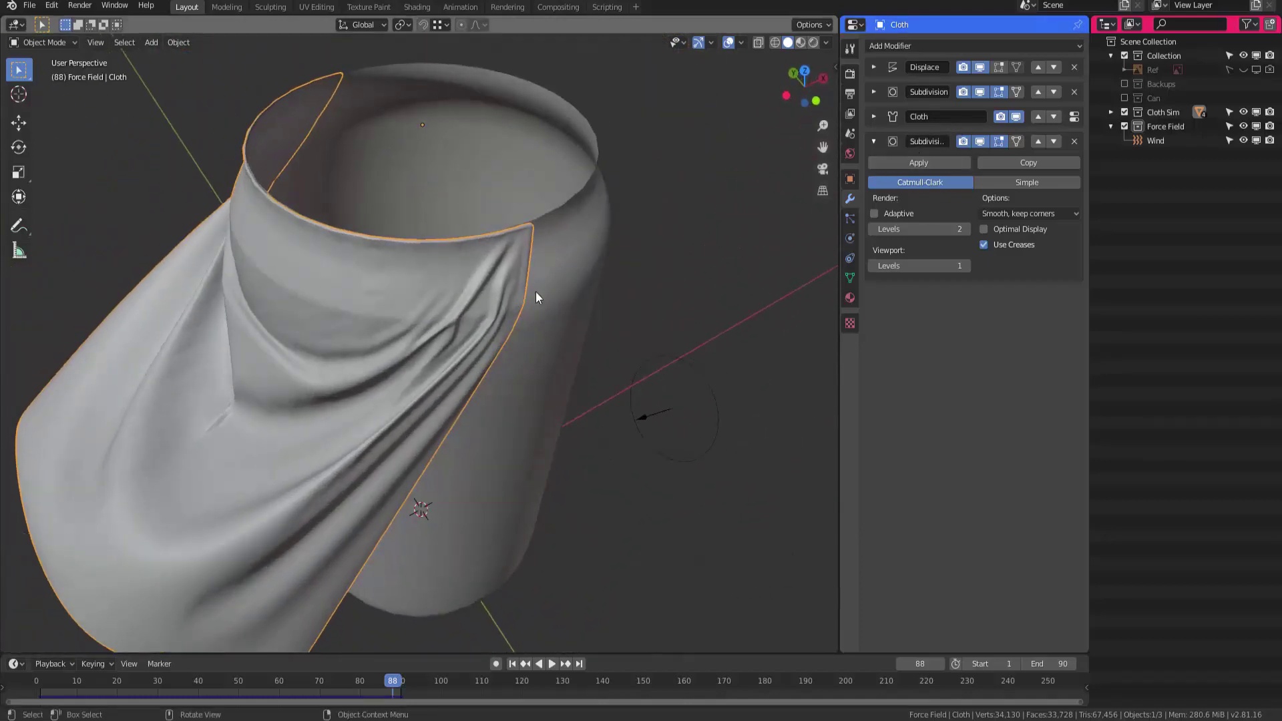
pyautogui.moveTo(535, 291); pyautogui.dragTo(533, 294, button='middle')
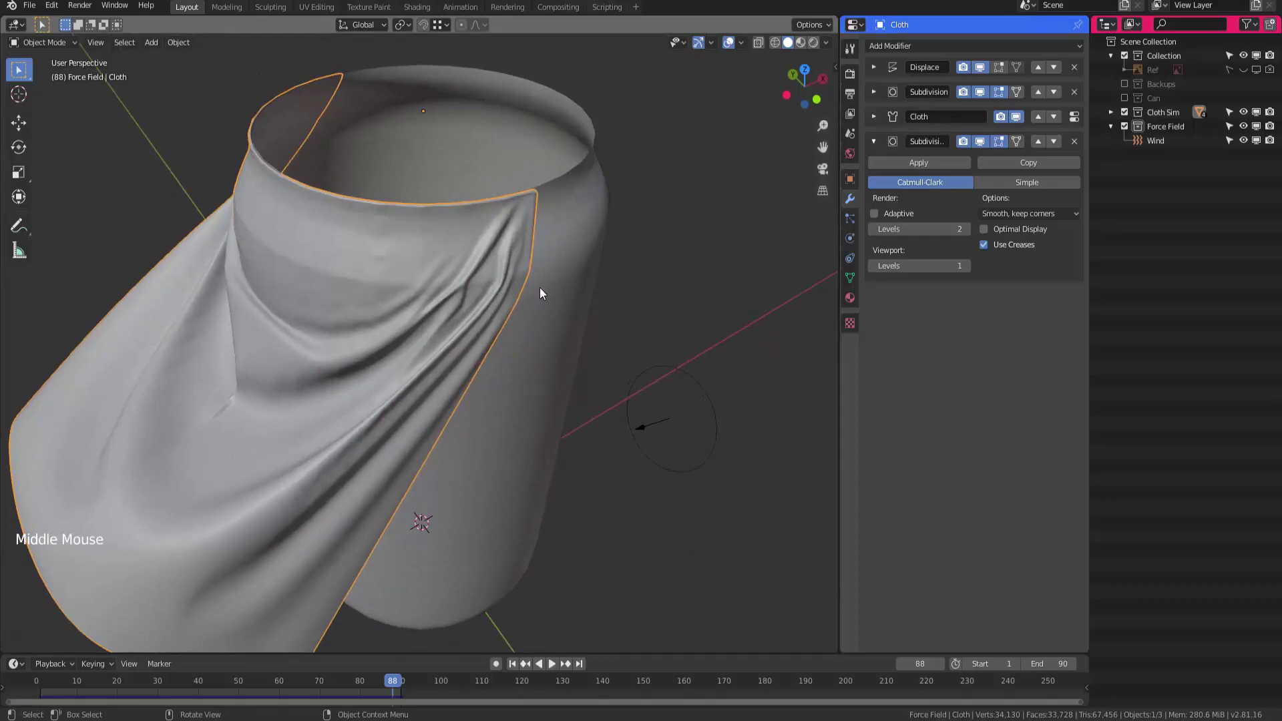
pyautogui.moveTo(525, 301); pyautogui.dragTo(487, 299, button='middle')
# Scrub back to frames 41 and 23 and examine the cape's creases up close for intersecting folds
pyautogui.moveTo(395, 681); pyautogui.dragTo(202, 699)
pyautogui.moveTo(387, 461); pyautogui.dragTo(461, 400, button='middle')
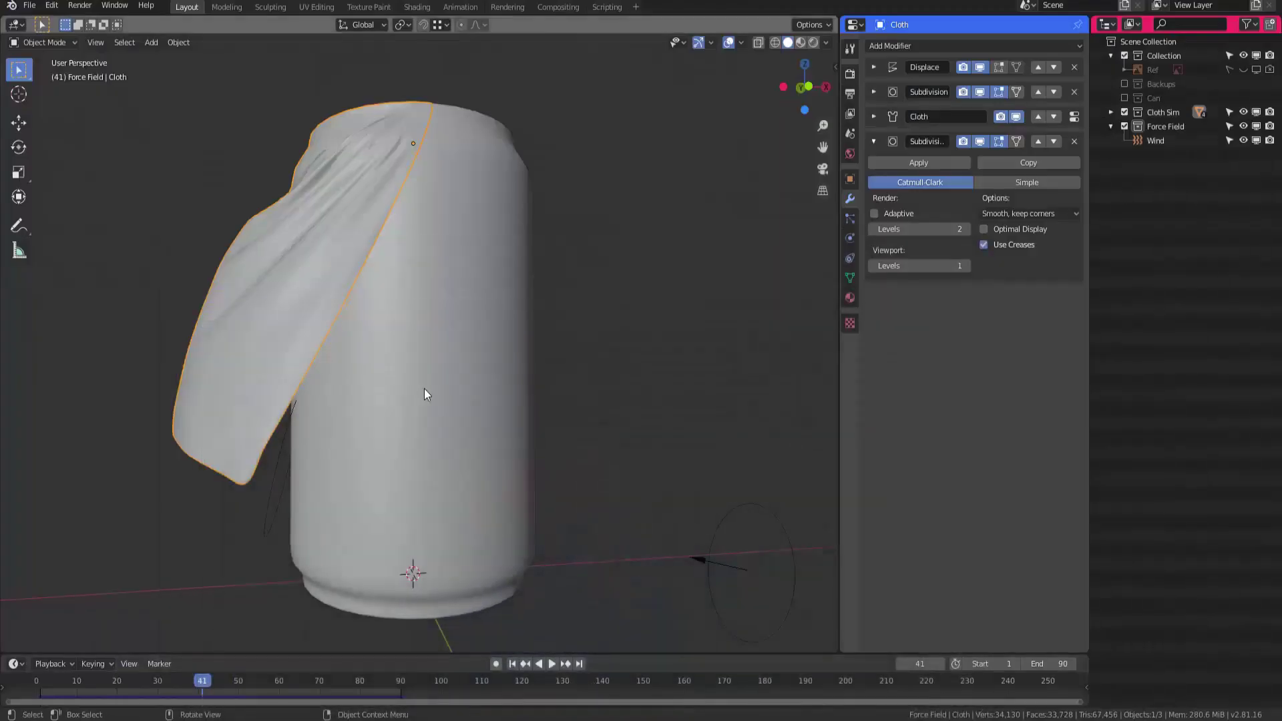
pyautogui.moveTo(424, 394); pyautogui.dragTo(398, 383, button='middle')
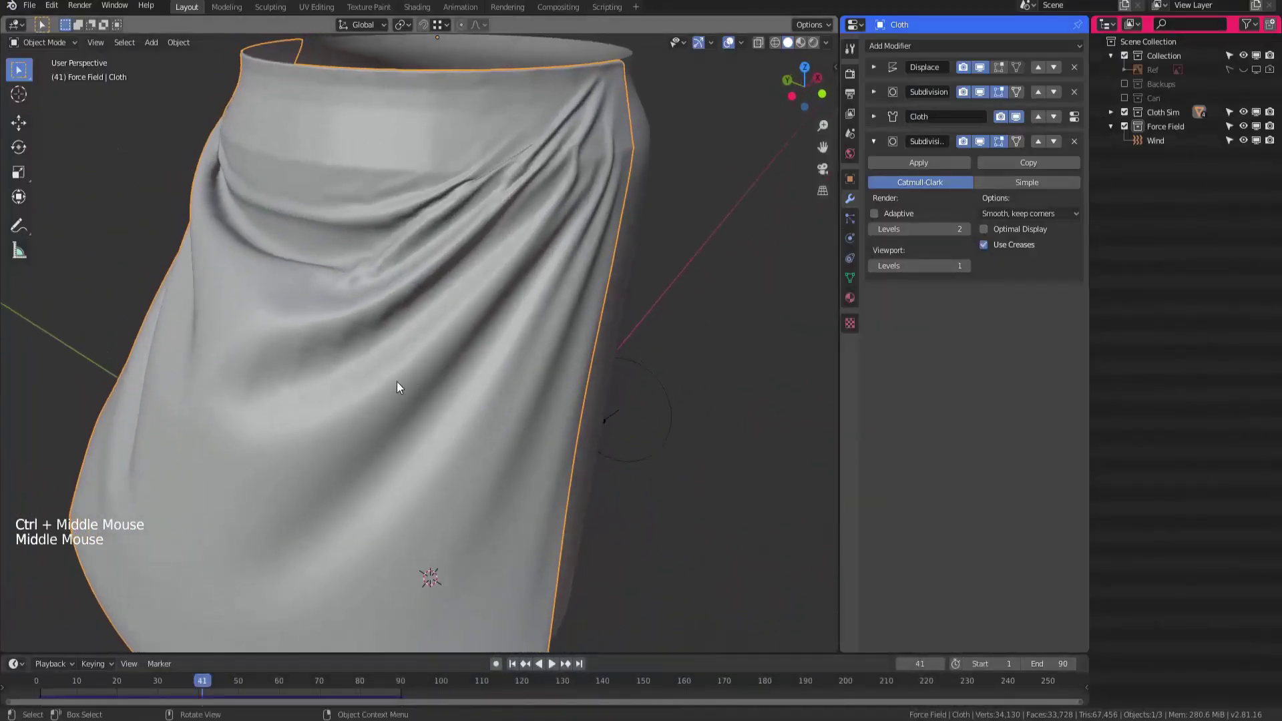
pyautogui.moveTo(492, 181)
pyautogui.keyDown('shift'); pyautogui.mouseDown(button='middle')
pyautogui.moveTo(493, 167)
pyautogui.moveTo(491, 190)
pyautogui.mouseUp(button='middle'); pyautogui.keyUp('shift')
pyautogui.keyDown('shift'); pyautogui.moveTo(491, 190); pyautogui.dragTo(515, 211, button='middle'); pyautogui.keyUp('shift')
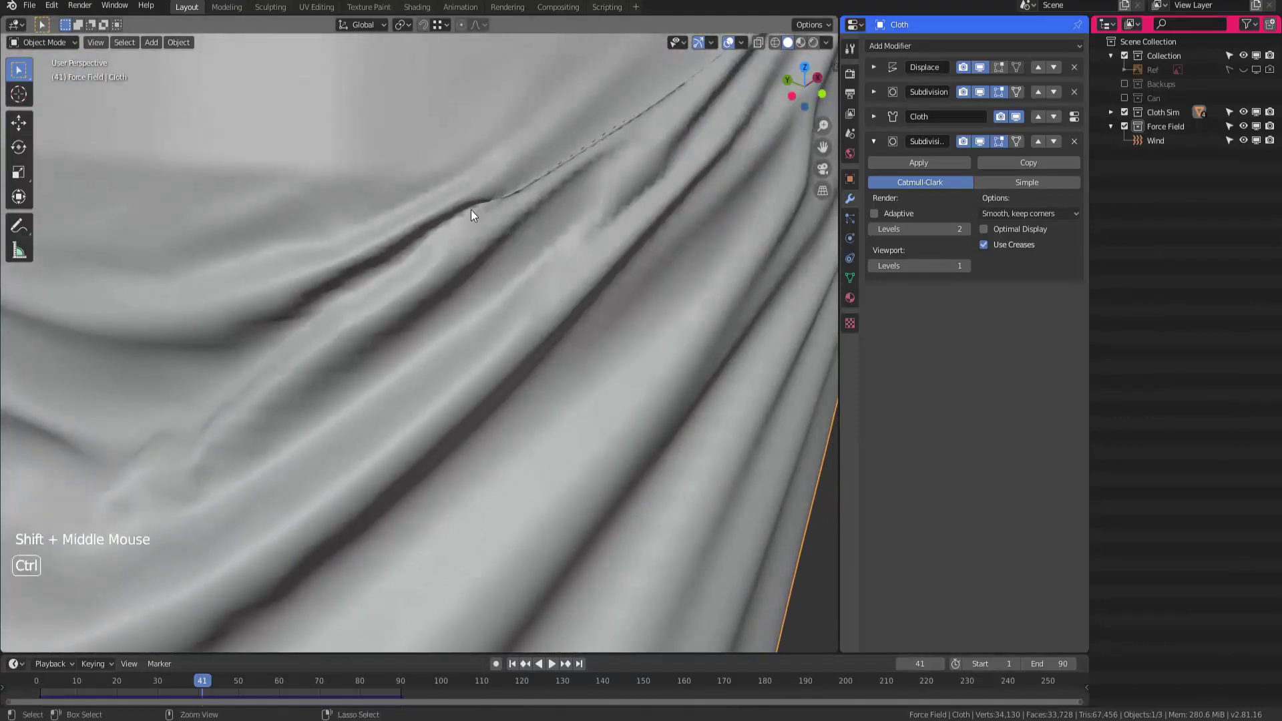
pyautogui.moveTo(199, 681); pyautogui.dragTo(127, 688)
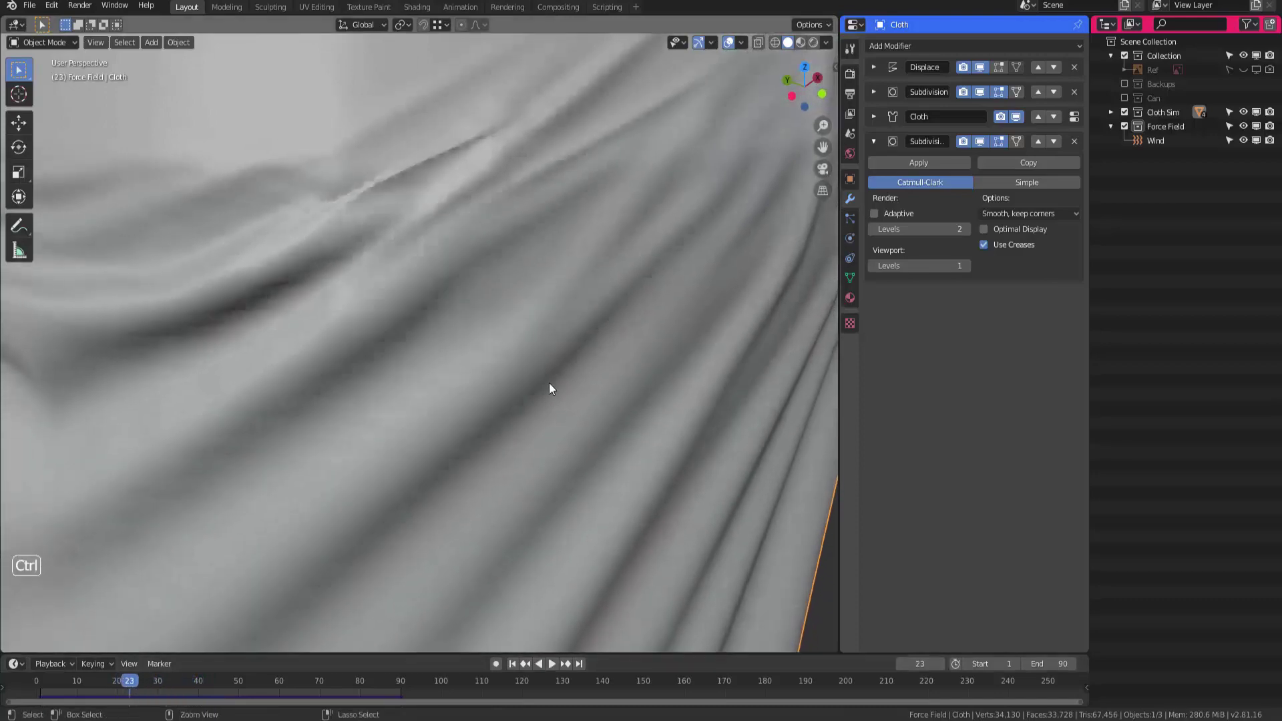
# Scrub the baked simulation to frame 56 and inspect the cape's folds up close
pyautogui.keyDown('ctrl'); pyautogui.moveTo(549, 383); pyautogui.dragTo(467, 414, button='middle'); pyautogui.keyUp('ctrl')
pyautogui.moveTo(467, 414); pyautogui.dragTo(364, 394, button='middle')
pyautogui.keyDown('shift'); pyautogui.moveTo(364, 394); pyautogui.dragTo(392, 366, button='middle'); pyautogui.keyUp('shift')
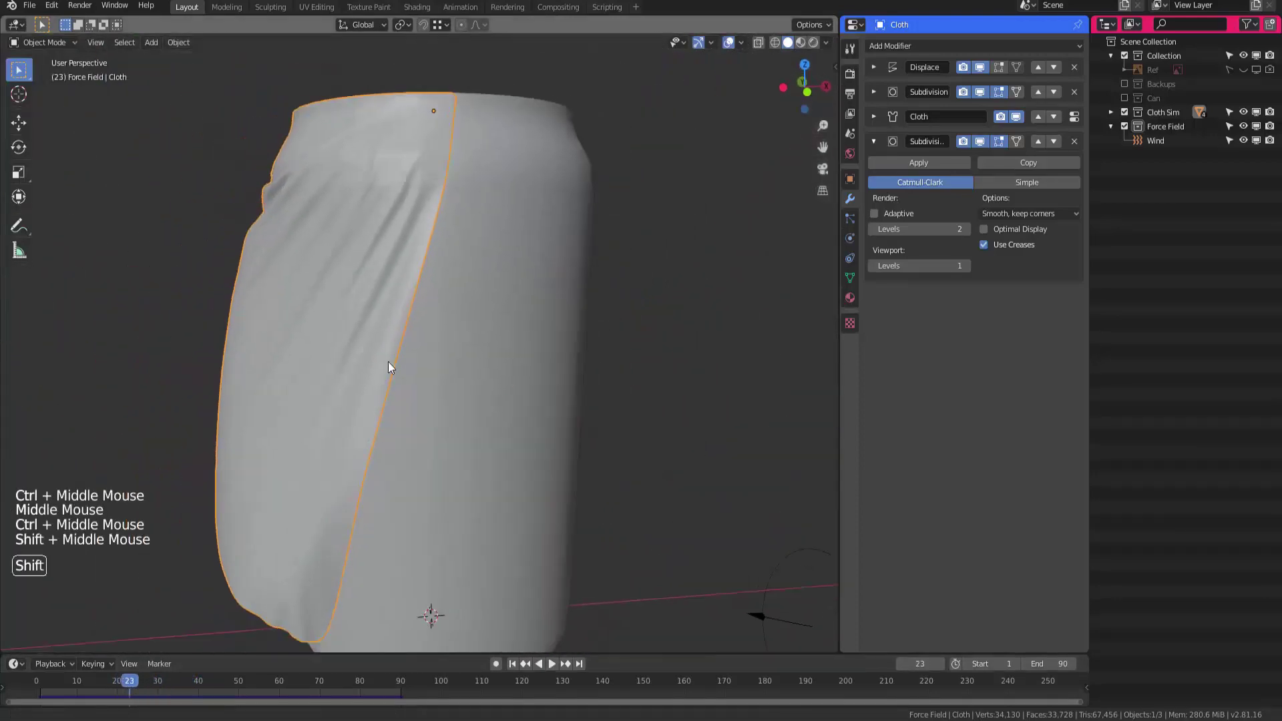
pyautogui.click(154, 678)
pyautogui.moveTo(394, 415); pyautogui.dragTo(408, 401, button='middle')
pyautogui.keyDown('ctrl'); pyautogui.moveTo(408, 401); pyautogui.dragTo(435, 385, button='middle'); pyautogui.keyUp('ctrl')
pyautogui.keyDown('ctrl'); pyautogui.moveTo(435, 385); pyautogui.dragTo(541, 246, button='middle'); pyautogui.keyUp('ctrl')
pyautogui.moveTo(215, 676); pyautogui.dragTo(266, 676)
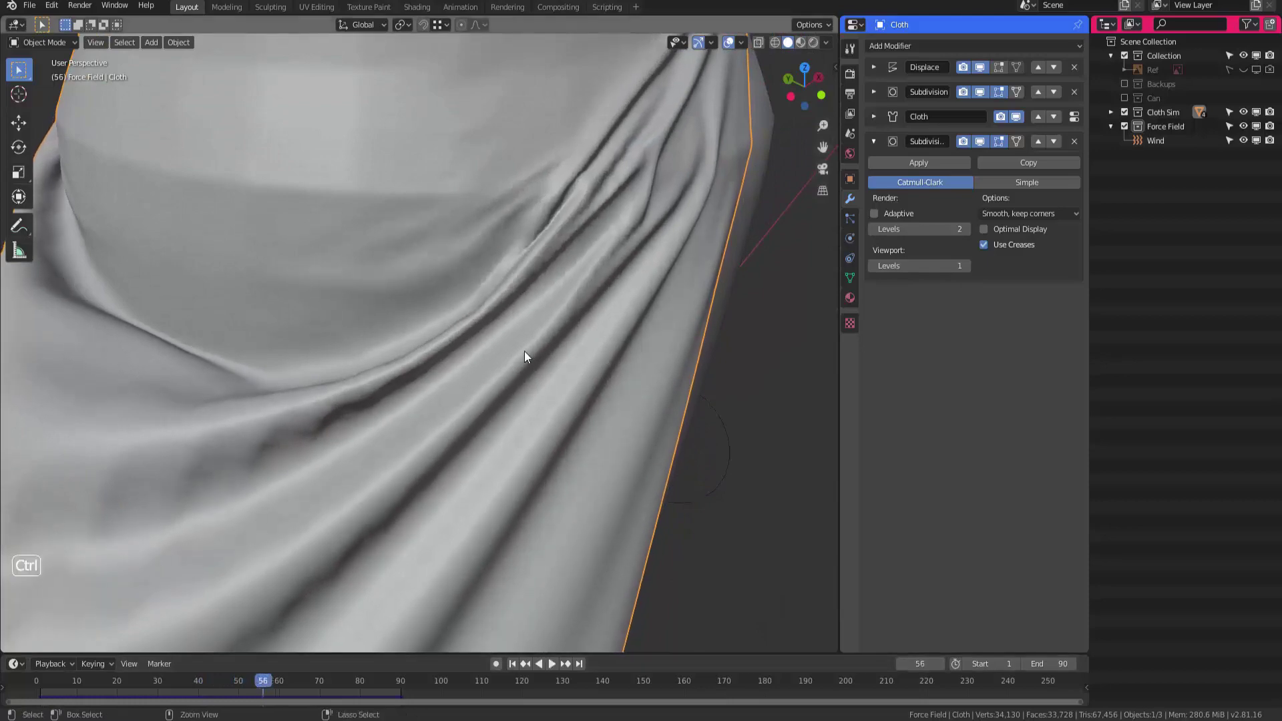
pyautogui.keyDown('ctrl'); pyautogui.moveTo(524, 353); pyautogui.dragTo(468, 380, button='middle'); pyautogui.keyUp('ctrl')
pyautogui.moveTo(467, 380); pyautogui.dragTo(468, 348, button='middle')
# Apply the Displace, first Subdivision and Cloth modifiers on the cape, leaving only the final Subdivision modifier
pyautogui.click(873, 68)
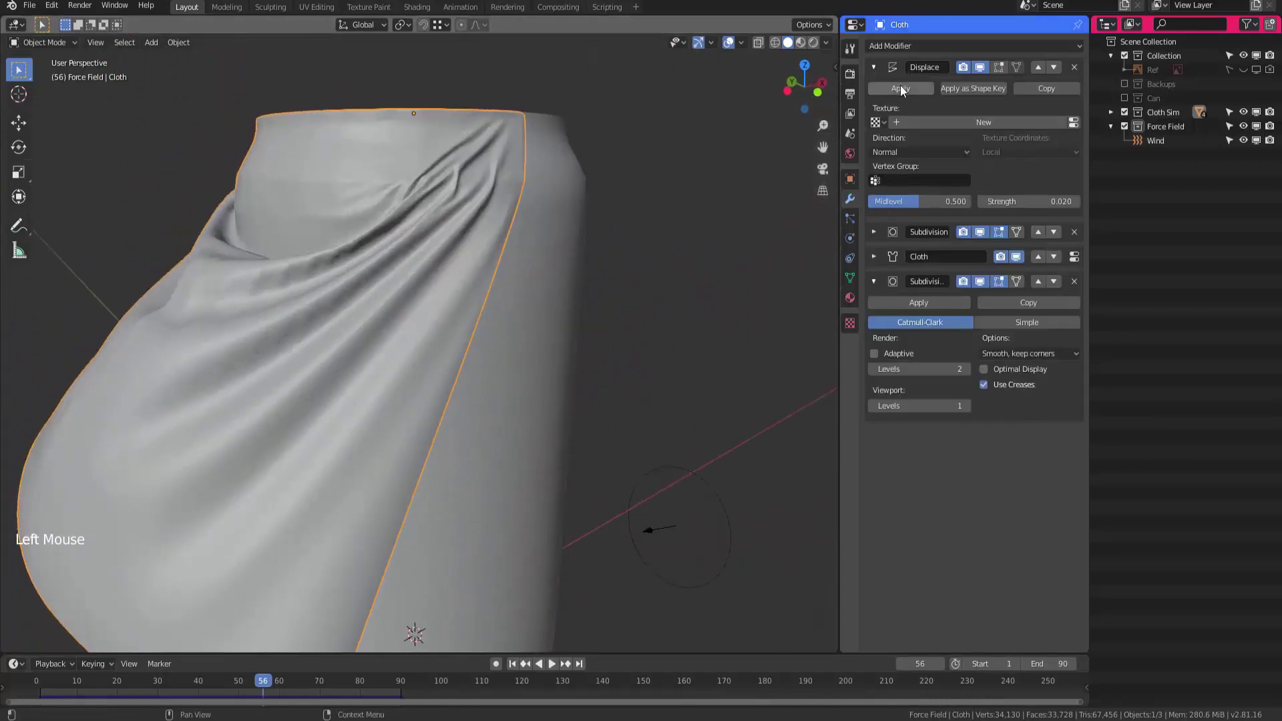
pyautogui.click(904, 88)
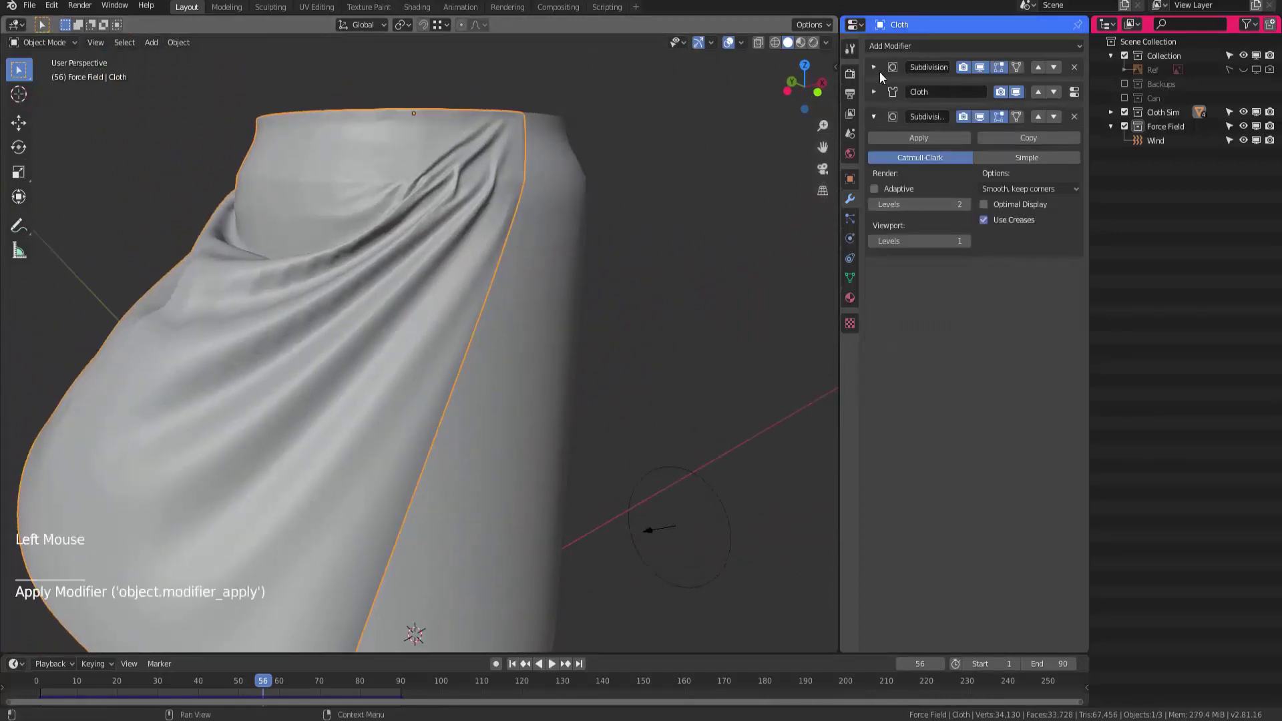
pyautogui.click(876, 69)
pyautogui.click(900, 87)
pyautogui.click(874, 70)
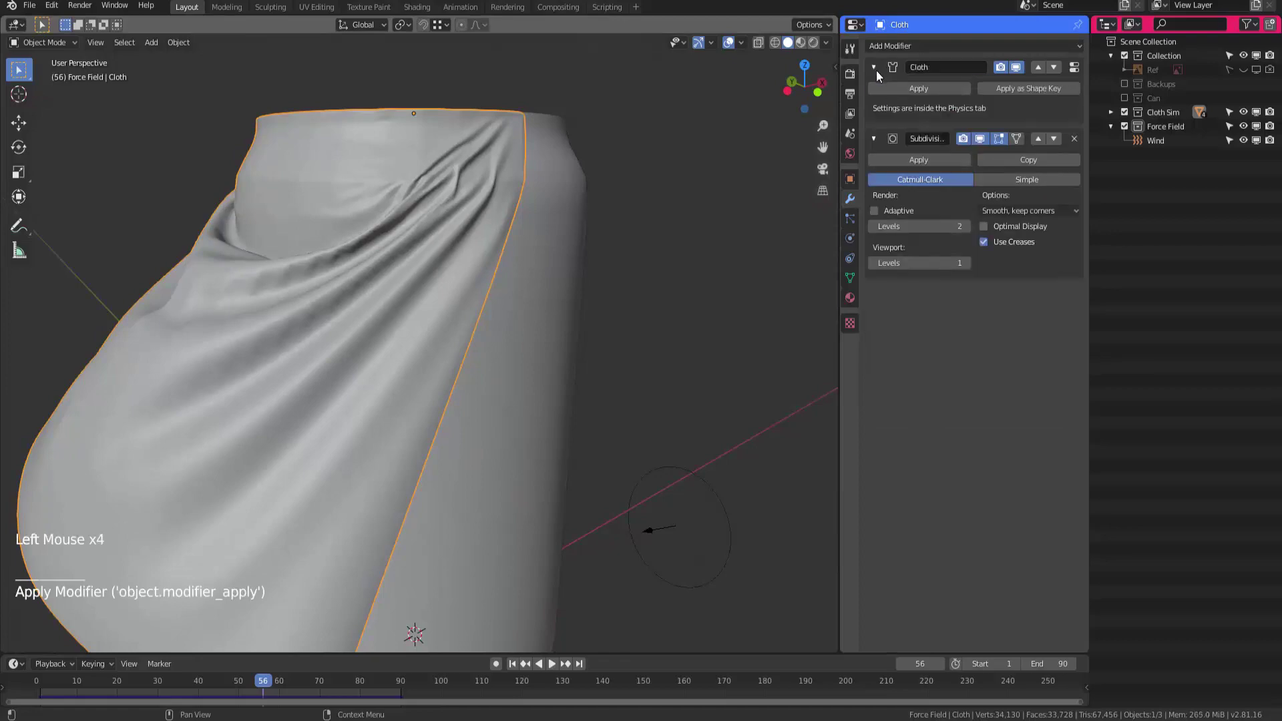
pyautogui.click(907, 88)
# Check the applied cape mesh in wireframe, deselect everything and save the file
pyautogui.moveTo(467, 320); pyautogui.dragTo(434, 274, button='middle')
pyautogui.click(415, 314)
pyautogui.press('g')
pyautogui.press('Escape')
pyautogui.hotkey('shift', 'z')
pyautogui.hotkey('shift', 'z')
pyautogui.moveTo(434, 274)
pyautogui.mouseDown(button='middle')
pyautogui.moveTo(399, 291)
pyautogui.moveTo(415, 267)
pyautogui.mouseUp(button='middle')
pyautogui.hotkey('alt', 'a')
pyautogui.hotkey('ctrl', 's')
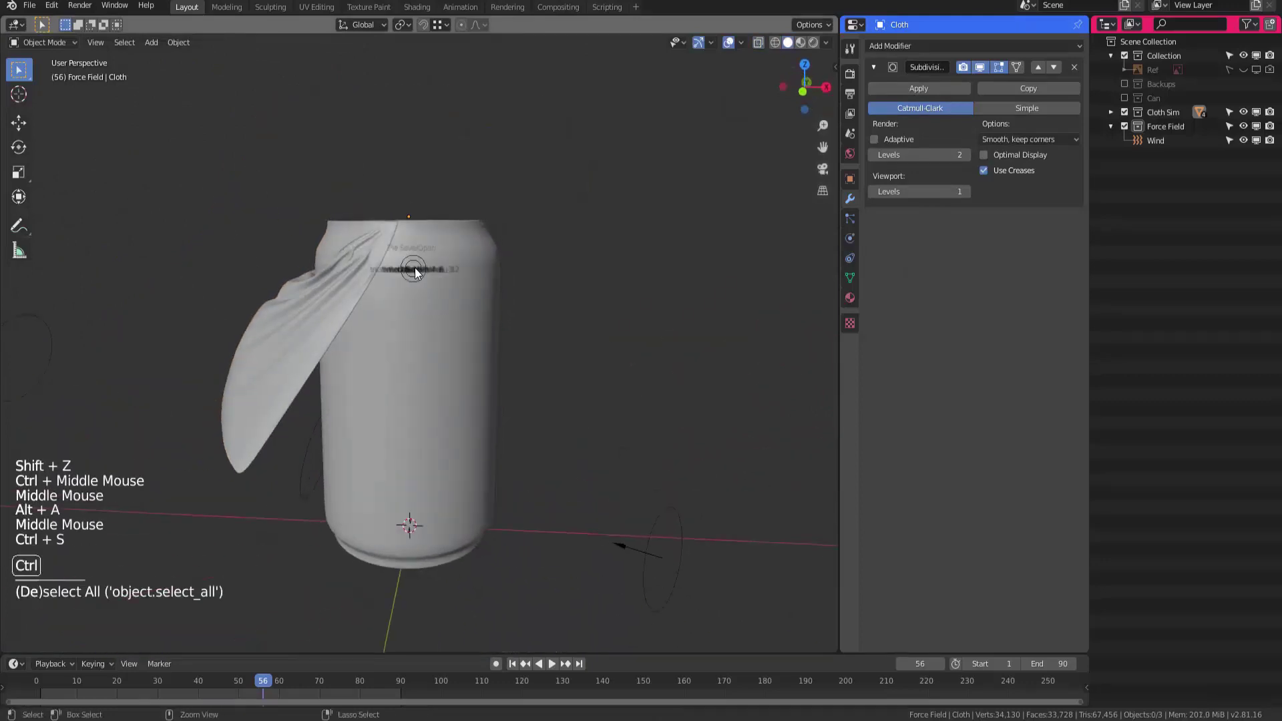
# Advance the timeline to frame 72 and inspect the applied cape from several angles
pyautogui.moveTo(346, 222); pyautogui.dragTo(374, 348, button='middle')
pyautogui.click(259, 683)
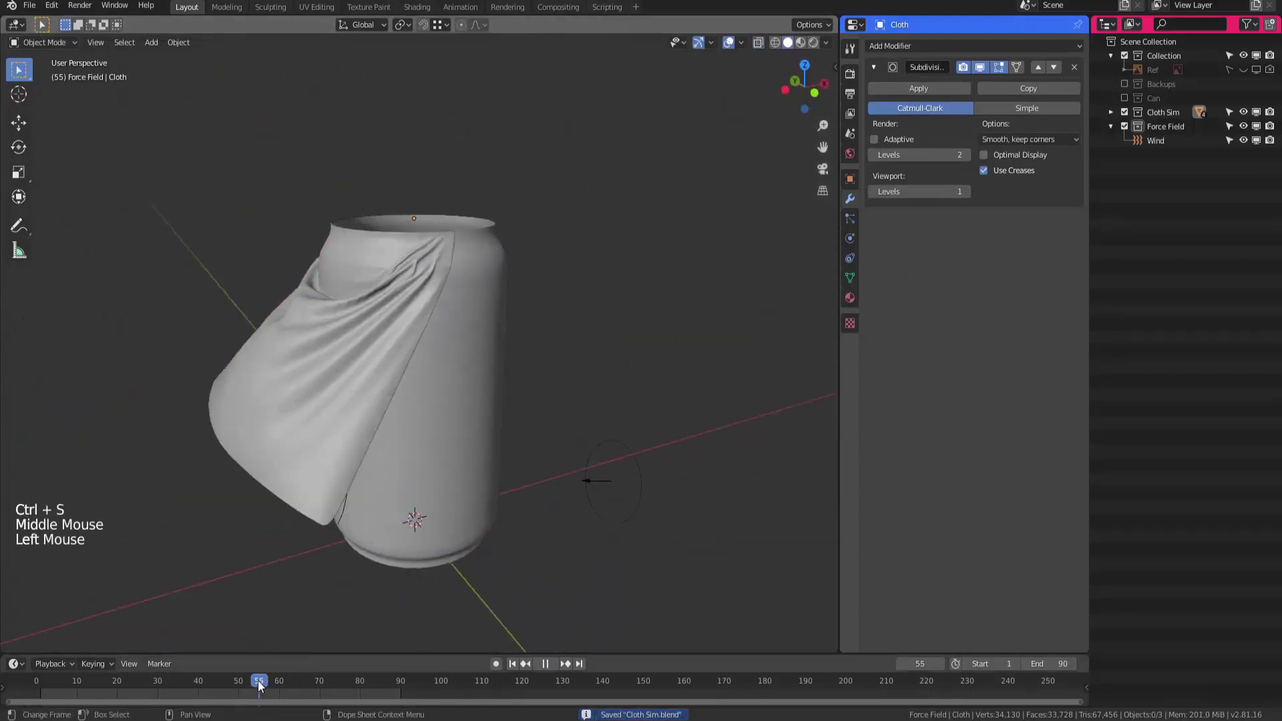
pyautogui.moveTo(344, 524); pyautogui.dragTo(374, 468, button='middle')
pyautogui.keyDown('shift'); pyautogui.moveTo(374, 468); pyautogui.dragTo(327, 553, button='middle'); pyautogui.keyUp('shift')
pyautogui.click(276, 691)
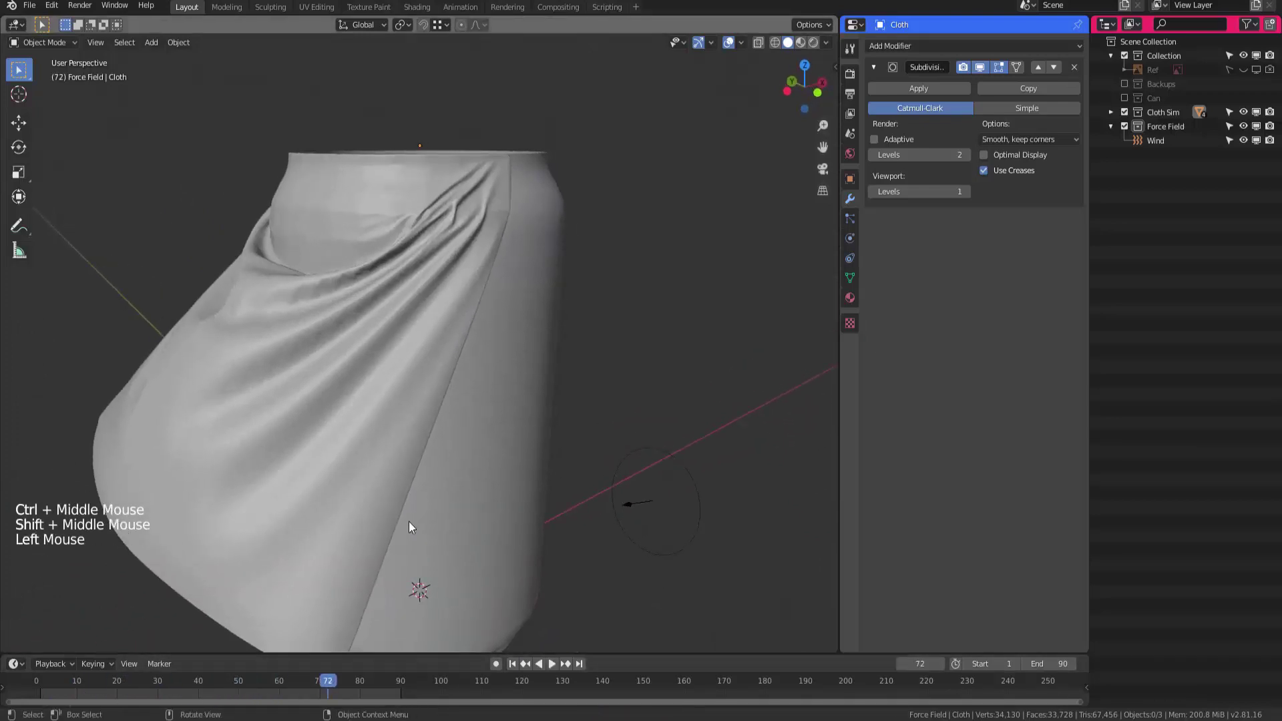
pyautogui.moveTo(409, 523); pyautogui.dragTo(521, 294, button='middle')
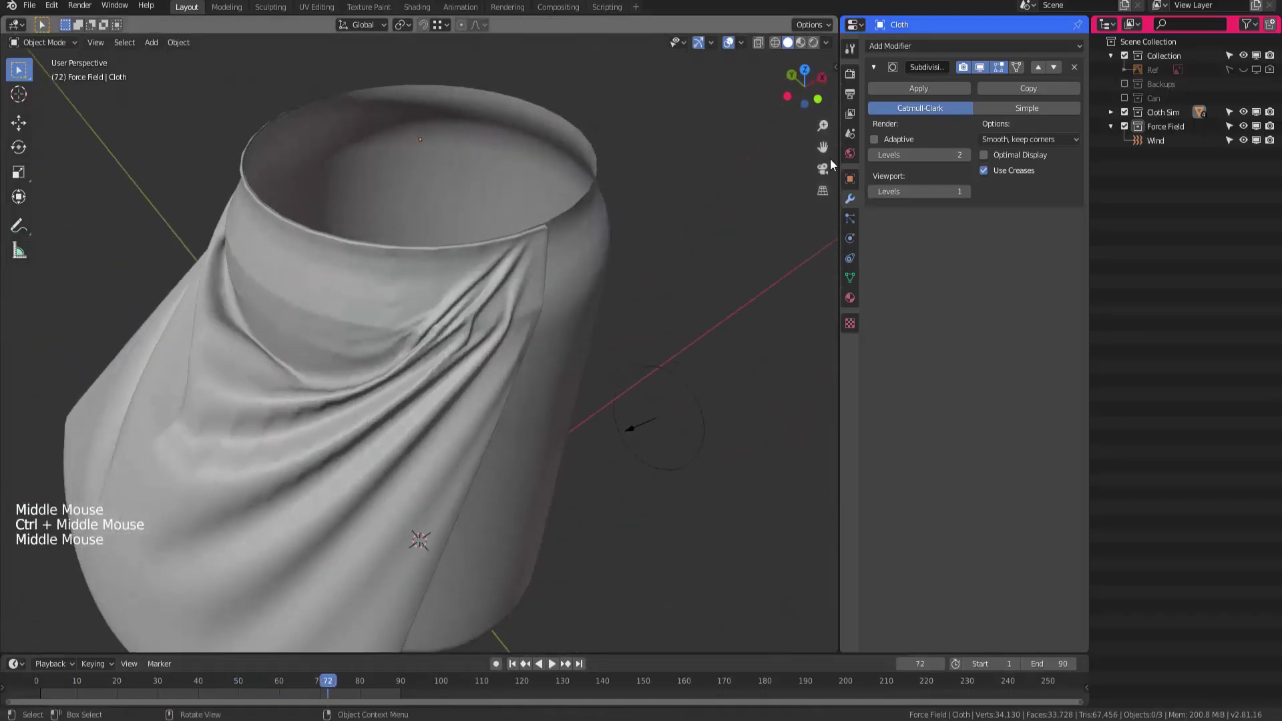
# Hide the Collider, enable the Can collection beside the cape and save the file
pyautogui.click(1152, 141)
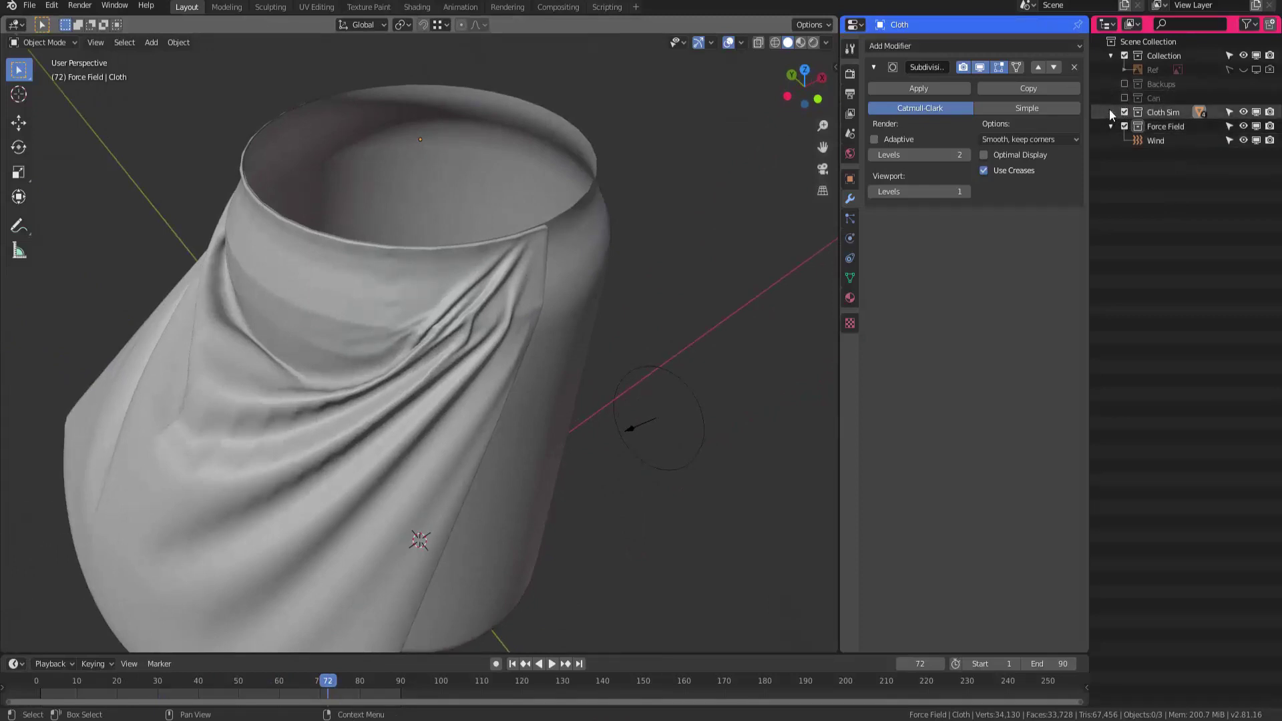
pyautogui.click(1111, 112)
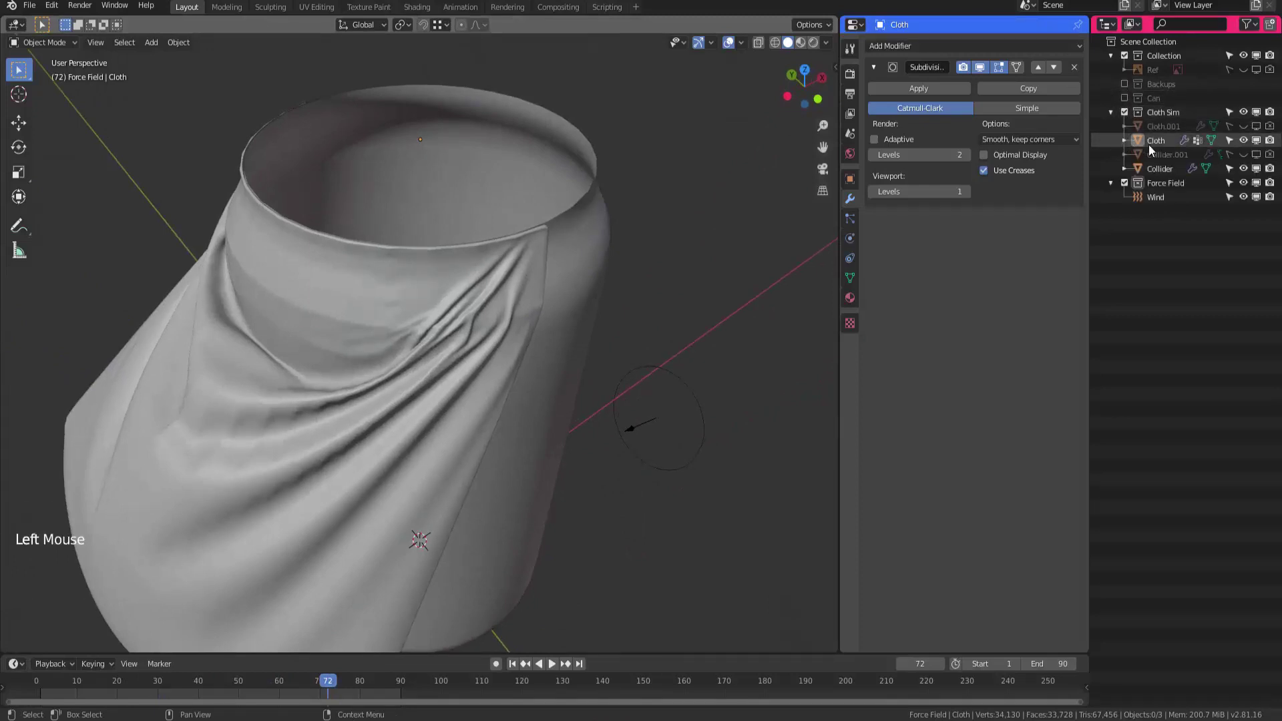
pyautogui.click(1241, 169)
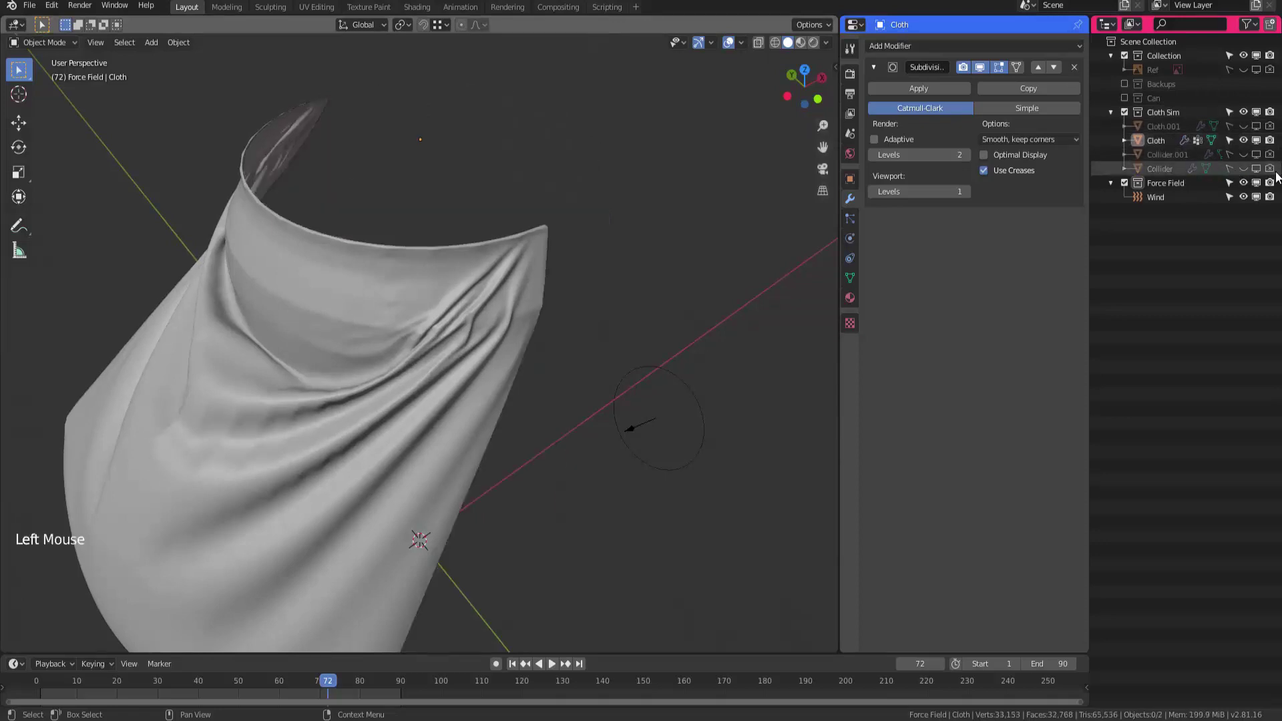
pyautogui.click(1158, 141)
pyautogui.click(1125, 98)
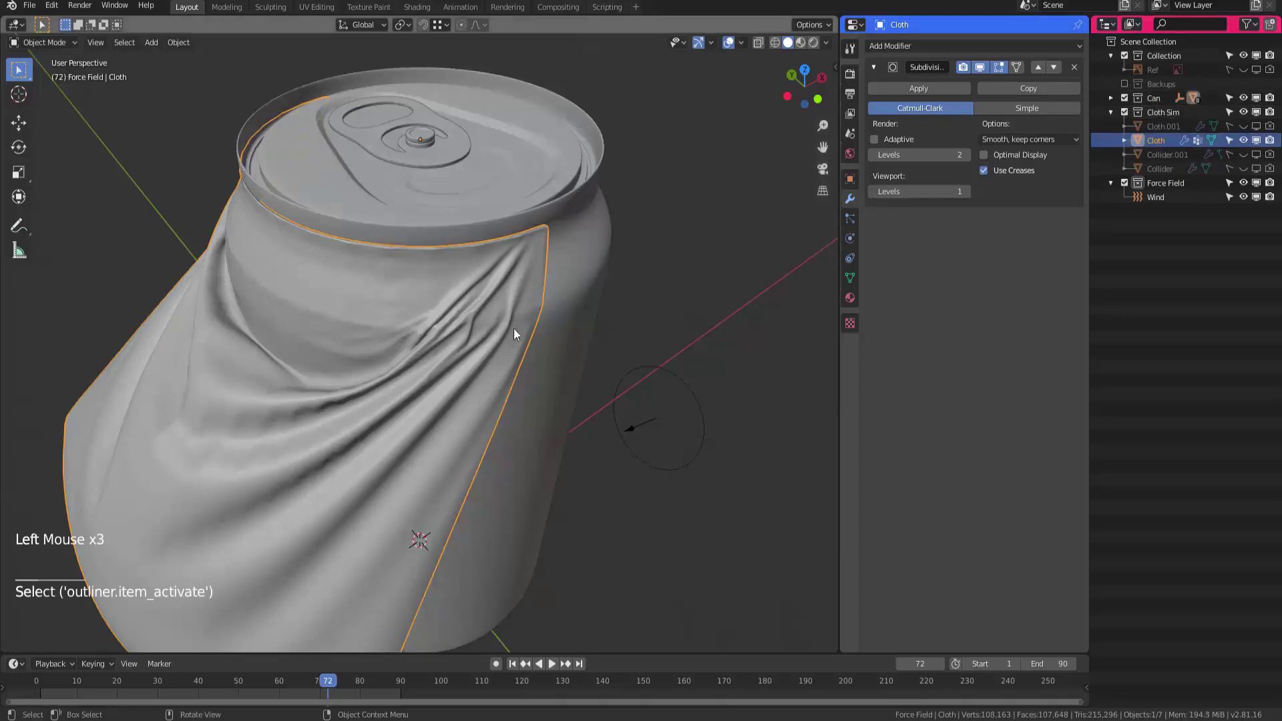
pyautogui.moveTo(515, 329); pyautogui.dragTo(451, 305, button='middle')
pyautogui.hotkey('alt', 'a')
pyautogui.keyDown('ctrl'); pyautogui.moveTo(451, 306); pyautogui.dragTo(418, 252, button='middle'); pyautogui.keyUp('ctrl')
pyautogui.hotkey('ctrl', 's')
# Exclude the Force Field collection from the view layer and save the file
pyautogui.click(717, 478)
pyautogui.moveTo(717, 478)
pyautogui.keyDown('shift'); pyautogui.mouseDown(button='middle')
pyautogui.moveTo(651, 485)
pyautogui.moveTo(705, 488)
pyautogui.mouseUp(button='middle'); pyautogui.keyUp('shift')
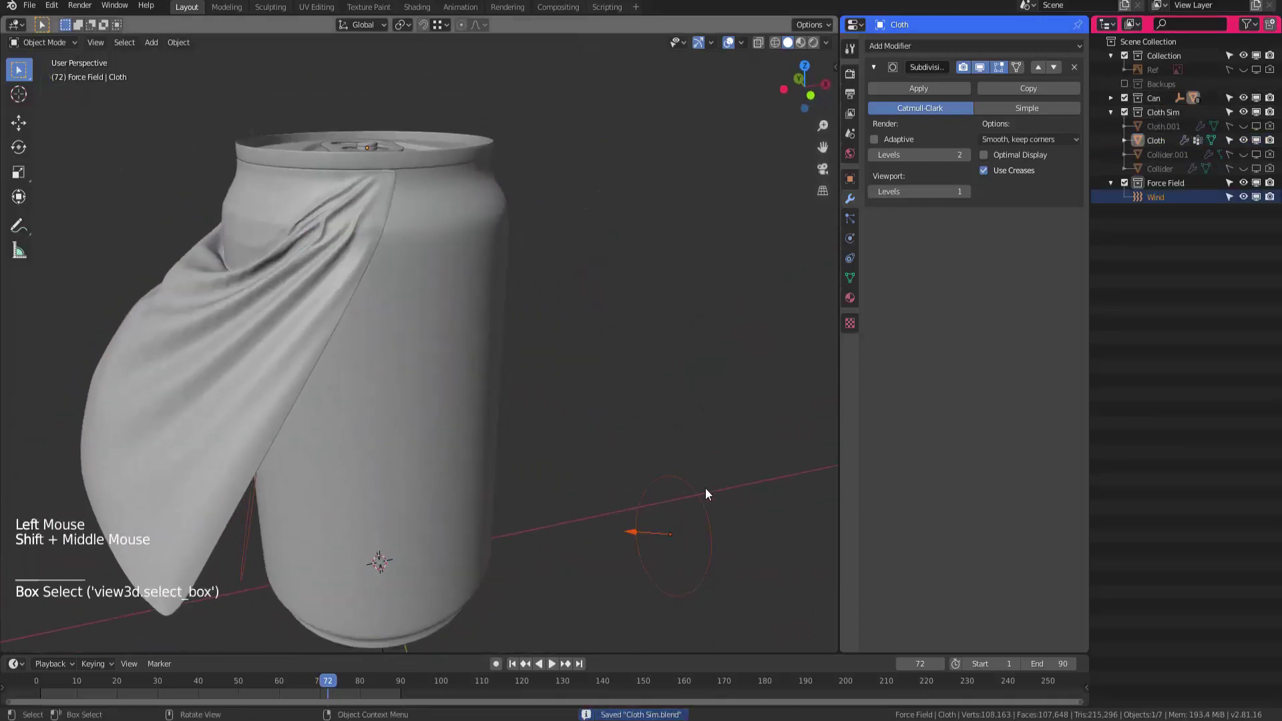
pyautogui.click(1124, 182)
pyautogui.moveTo(616, 389); pyautogui.dragTo(618, 371, button='middle')
pyautogui.keyDown('ctrl'); pyautogui.moveTo(619, 371); pyautogui.dragTo(621, 352, button='middle'); pyautogui.keyUp('ctrl')
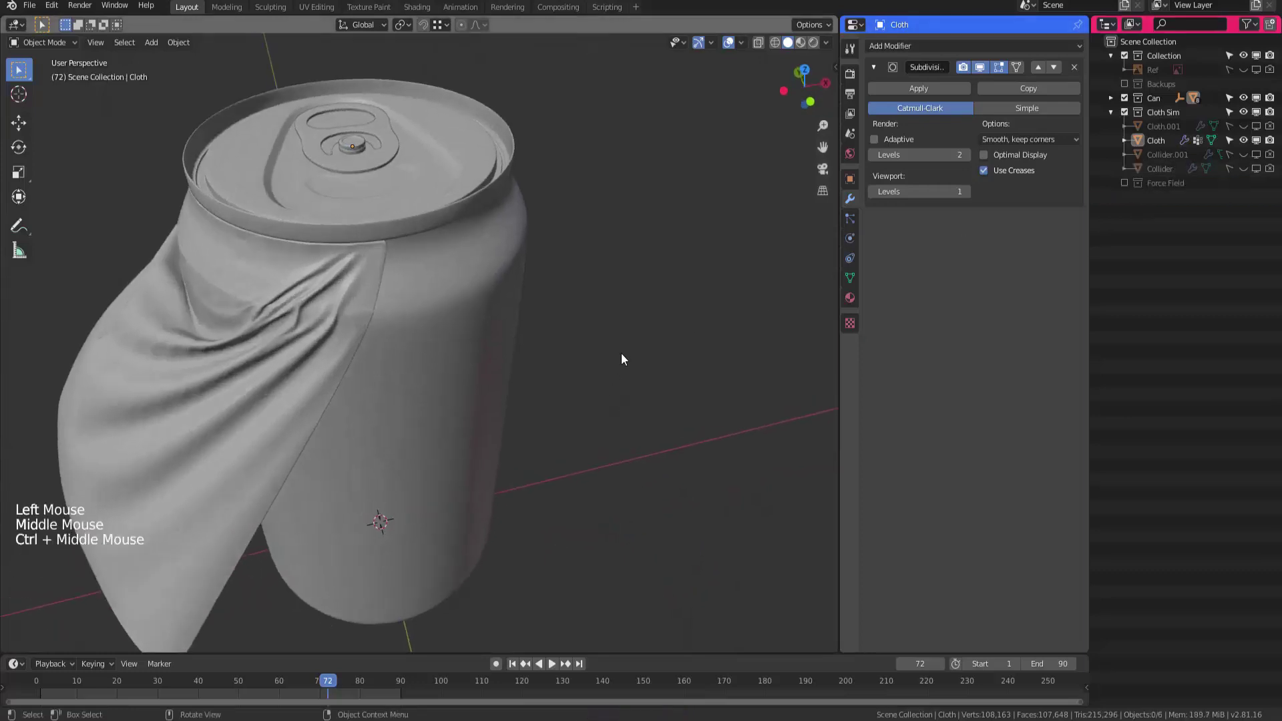
pyautogui.hotkey('ctrl', 's')
# Isolate the can's lid object and open it in Edit Mode
pyautogui.keyDown('shift'); pyautogui.moveTo(523, 292); pyautogui.dragTo(497, 292, button='middle'); pyautogui.keyUp('shift')
pyautogui.moveTo(497, 292)
pyautogui.mouseDown(button='middle')
pyautogui.moveTo(472, 292)
pyautogui.moveTo(501, 285)
pyautogui.mouseUp(button='middle')
pyautogui.keyDown('shift'); pyautogui.moveTo(501, 285); pyautogui.dragTo(560, 232, button='middle'); pyautogui.keyUp('shift')
pyautogui.click(579, 191)
pyautogui.press('Tab')
pyautogui.moveTo(550, 253)
pyautogui.mouseDown(button='middle')
pyautogui.moveTo(554, 267)
pyautogui.moveTo(570, 226)
pyautogui.moveTo(564, 240)
pyautogui.mouseUp(button='middle')
pyautogui.press('Tab')
pyautogui.hotkey('shift', 'z')
pyautogui.hotkey('shift', 'h')
pyautogui.press('Tab')
# Select the face loop along the lower edge of the lid's outer rim and grow the selection once
pyautogui.keyDown('shift'); pyautogui.moveTo(564, 240); pyautogui.dragTo(531, 264, button='middle'); pyautogui.keyUp('shift')
pyautogui.keyDown('shift'); pyautogui.moveTo(531, 263); pyautogui.dragTo(671, 334, button='middle'); pyautogui.keyUp('shift')
pyautogui.press('3')
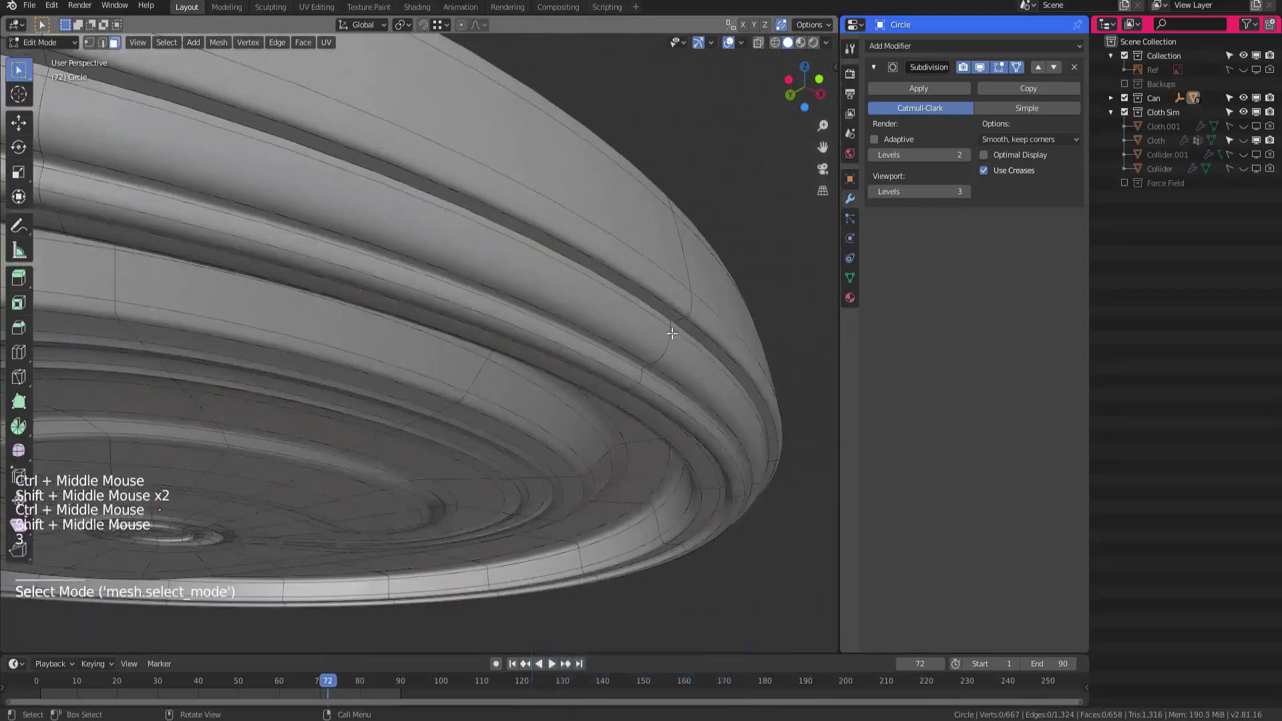
pyautogui.keyDown('alt'); pyautogui.click(670, 299); pyautogui.keyUp('alt')
pyautogui.keyDown('alt'); pyautogui.click(681, 324); pyautogui.keyUp('alt')
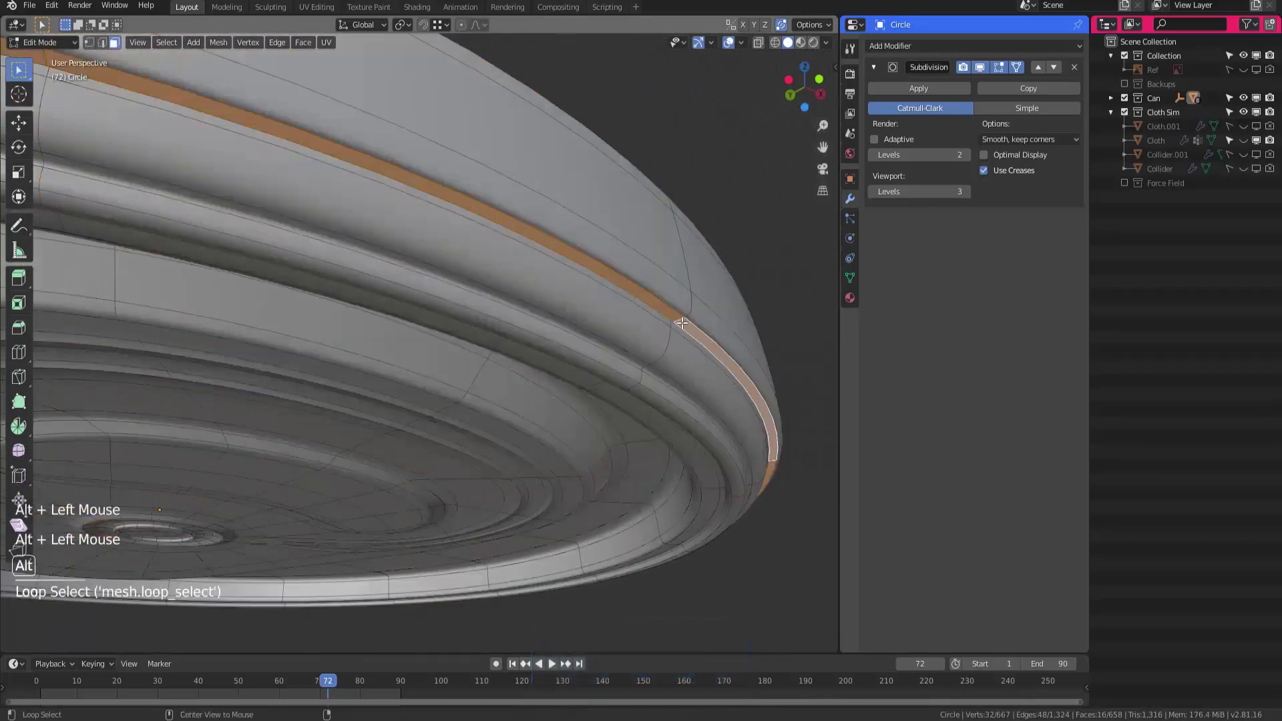
pyautogui.keyDown('ctrl'); pyautogui.moveTo(657, 292); pyautogui.dragTo(673, 208, button='middle'); pyautogui.keyUp('ctrl')
pyautogui.press('ctrl+KP_Add')
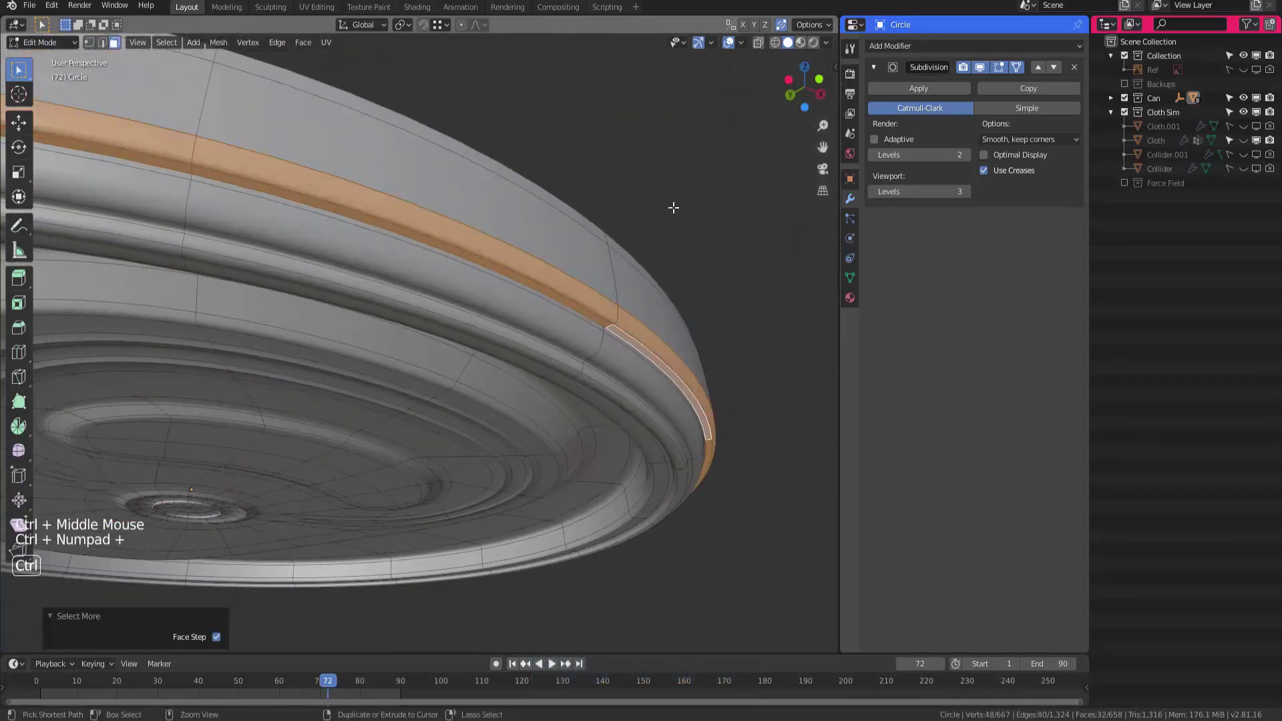
# Unhide all objects and move the lid's selected rim faces down about 0.04 m along Z
pyautogui.keyDown('ctrl'); pyautogui.moveTo(463, 306); pyautogui.dragTo(470, 348, button='middle'); pyautogui.keyUp('ctrl')
pyautogui.press('Tab')
pyautogui.hotkey('alt', 'h')
pyautogui.click(546, 511)
pyautogui.click(530, 525)
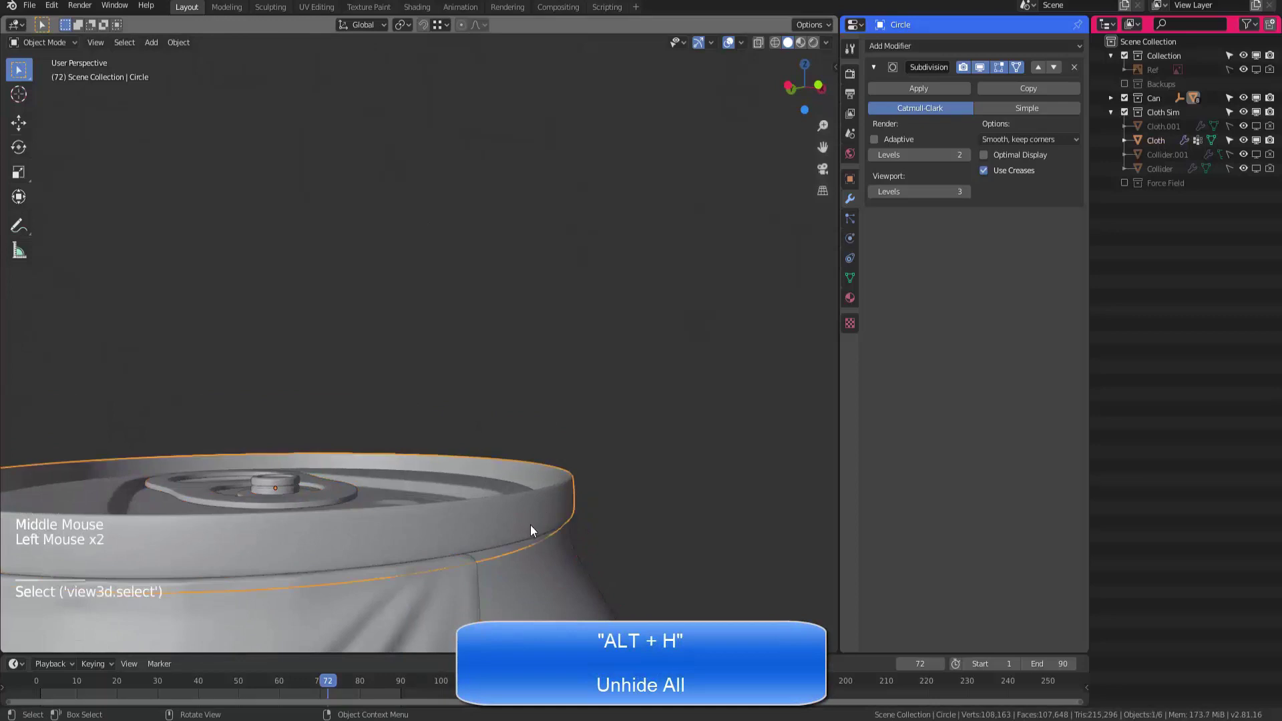
pyautogui.press('Tab')
pyautogui.moveTo(529, 501); pyautogui.dragTo(588, 441, button='middle')
pyautogui.keyDown('ctrl'); pyautogui.moveTo(588, 441); pyautogui.dragTo(703, 354, button='middle'); pyautogui.keyUp('ctrl')
pyautogui.press('g')
pyautogui.press('z')
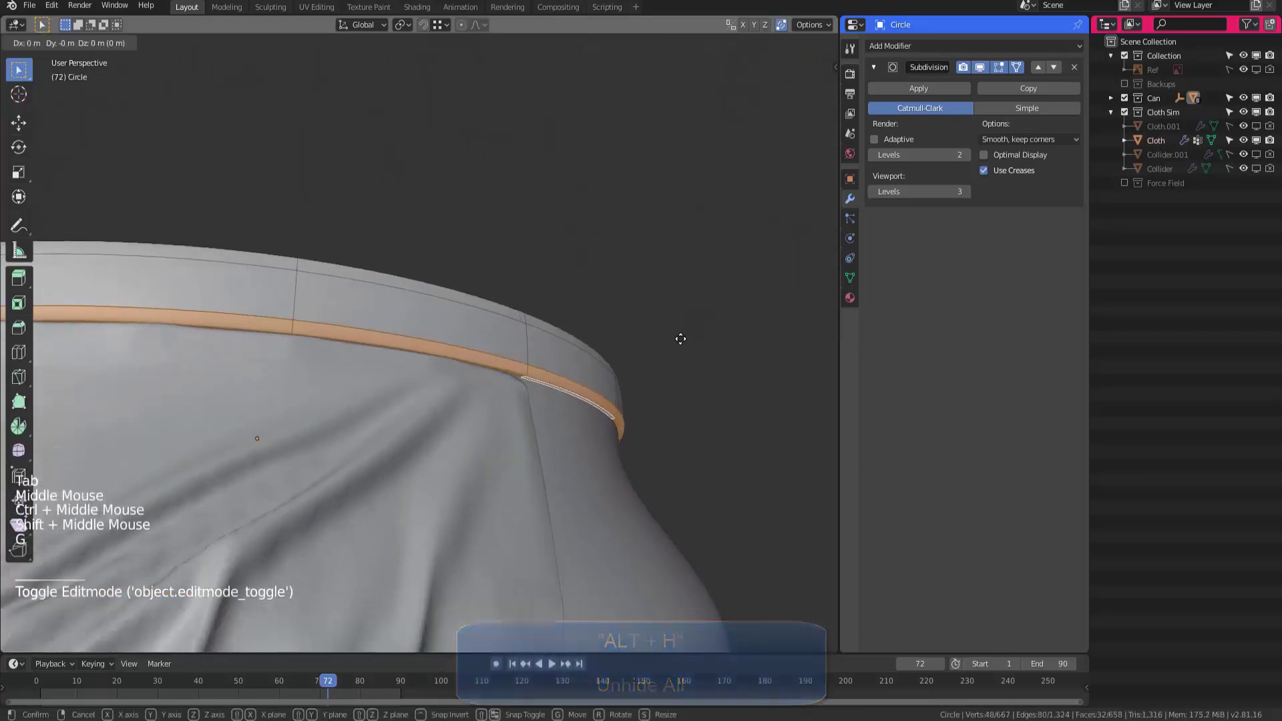
pyautogui.click(668, 361)
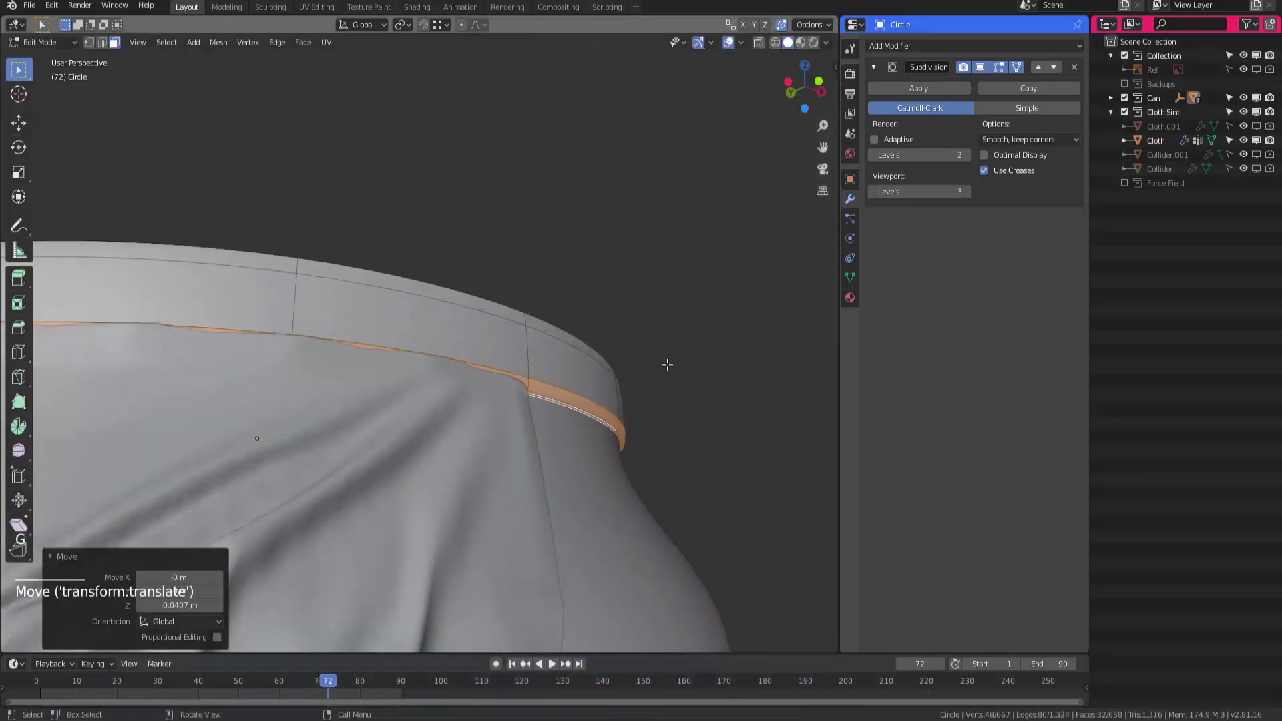
# Scale the lid together with its pull tab and rivet up to 1.010, and deselect everything
pyautogui.press('Tab')
pyautogui.moveTo(668, 363); pyautogui.dragTo(422, 339, button='middle')
pyautogui.click(381, 348)
pyautogui.keyDown('shift'); pyautogui.click(436, 394); pyautogui.keyUp('shift')
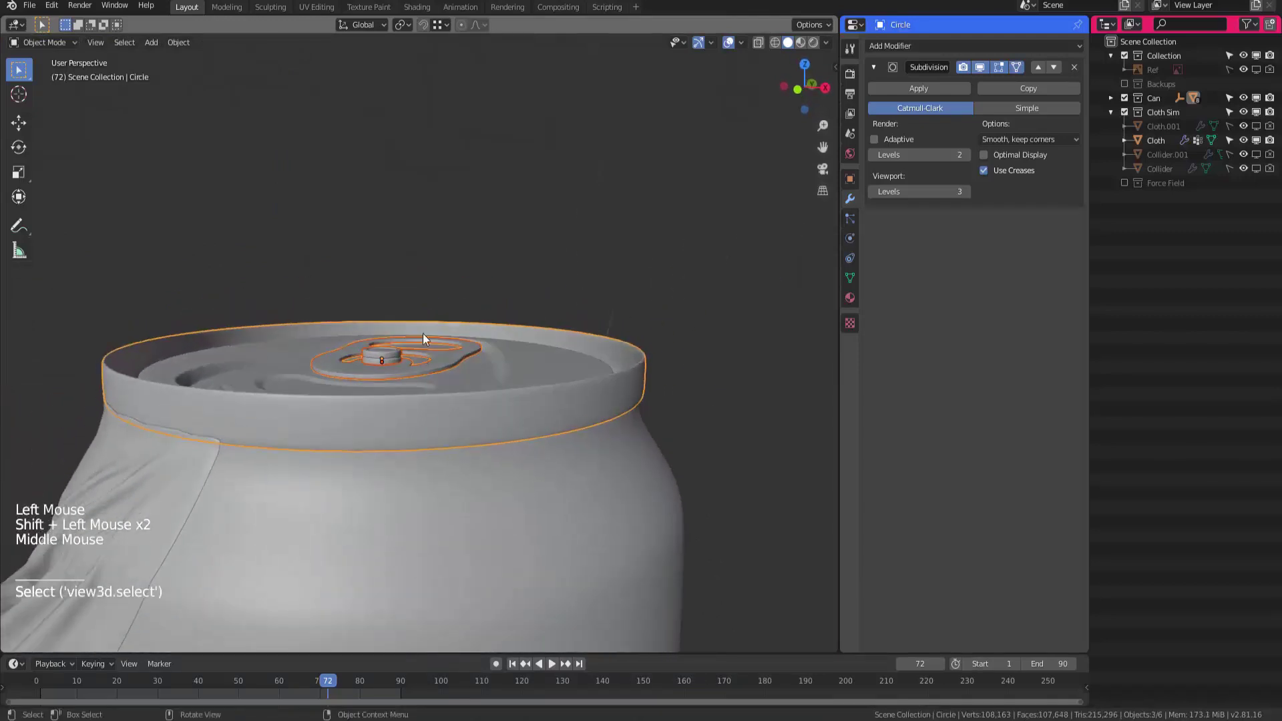
pyautogui.press('s')
pyautogui.click(727, 284)
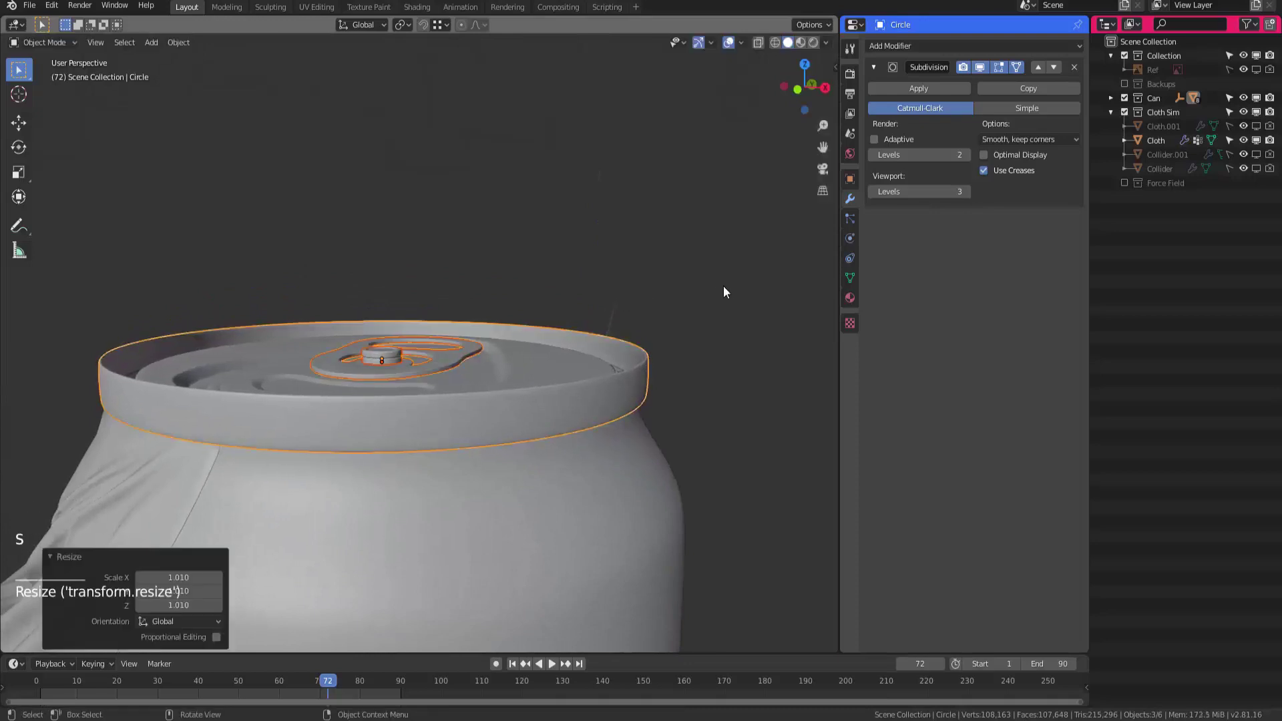
pyautogui.moveTo(724, 290); pyautogui.dragTo(601, 316, button='middle')
pyautogui.hotkey('alt', 'a')
# Scale the lowest edge loop of the lid's rim inward to about 0.987
pyautogui.moveTo(601, 316)
pyautogui.keyDown('shift'); pyautogui.mouseDown(button='middle')
pyautogui.moveTo(556, 314)
pyautogui.moveTo(588, 316)
pyautogui.mouseUp(button='middle'); pyautogui.keyUp('shift')
pyautogui.keyDown('shift'); pyautogui.moveTo(588, 316); pyautogui.dragTo(606, 342, button='middle'); pyautogui.keyUp('shift')
pyautogui.click(610, 330)
pyautogui.press('Tab')
pyautogui.press('2')
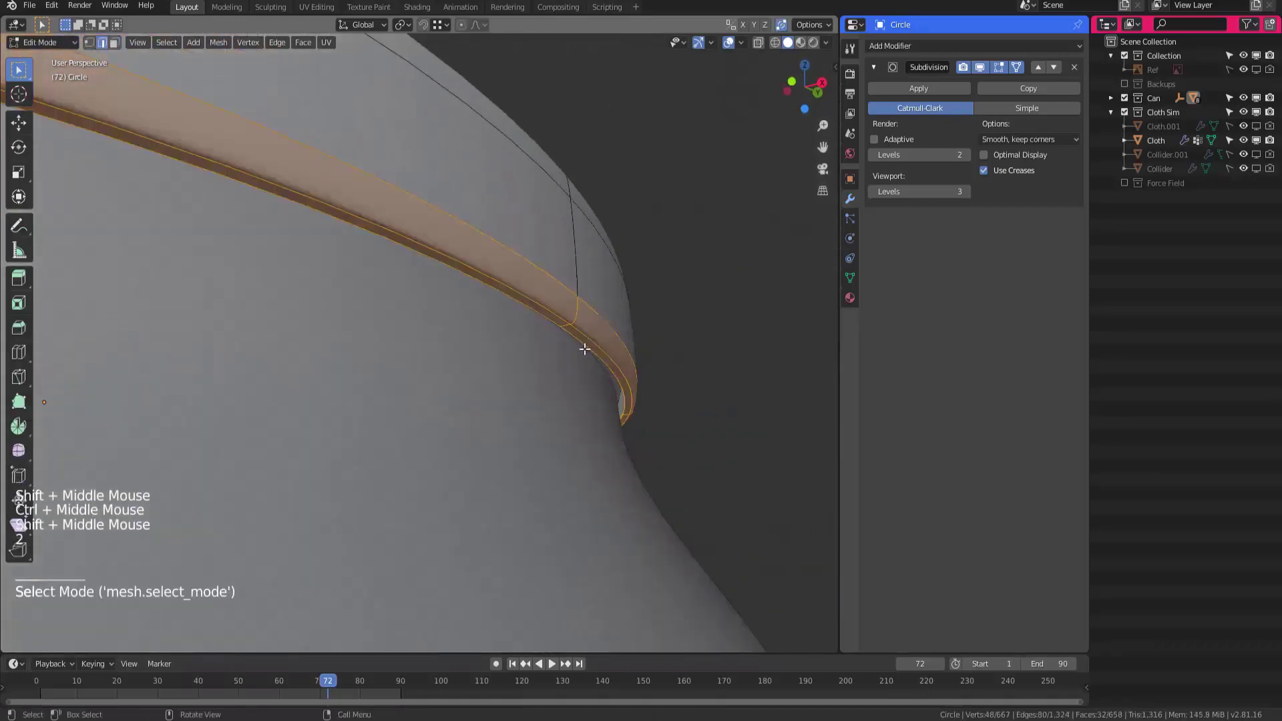
pyautogui.keyDown('alt'); pyautogui.click(583, 343); pyautogui.keyUp('alt')
pyautogui.press('s')
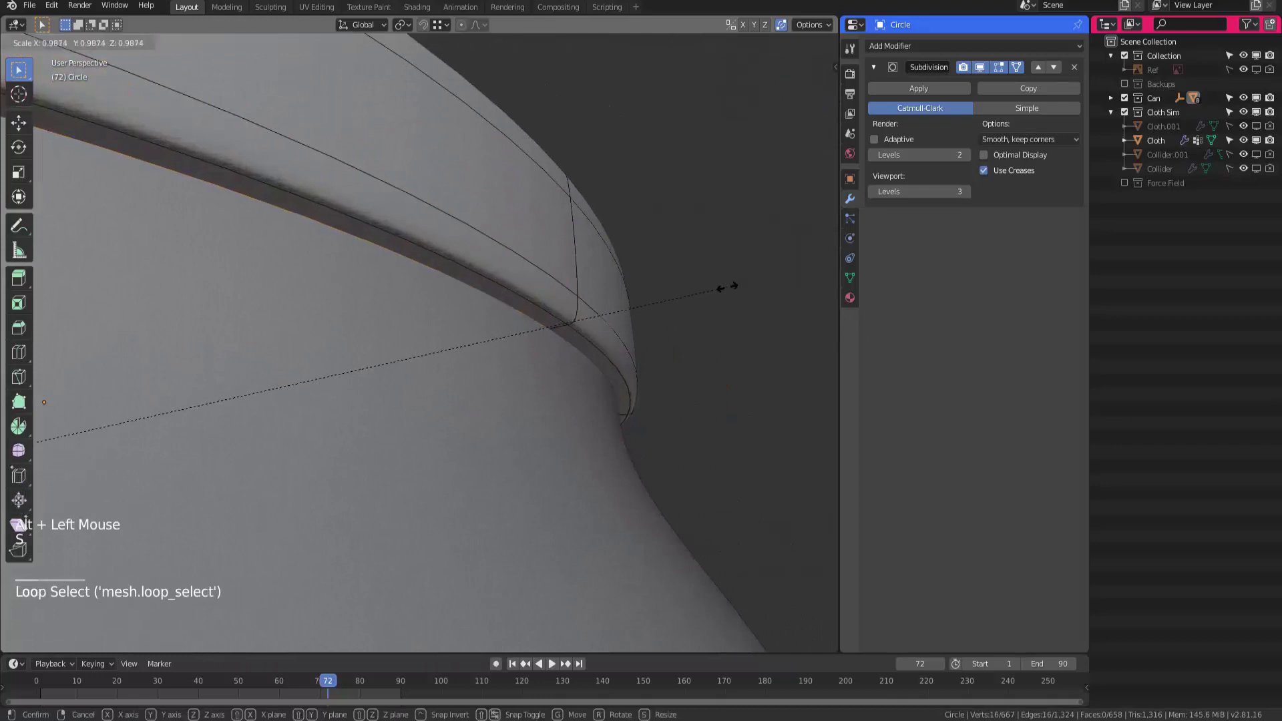
pyautogui.click(728, 287)
pyautogui.press('Tab')
# Deselect everything, save the file and select the cape
pyautogui.keyDown('ctrl'); pyautogui.keyDown('shift'); pyautogui.moveTo(724, 289); pyautogui.dragTo(471, 434, button='middle'); pyautogui.keyUp('shift'); pyautogui.keyUp('ctrl')
pyautogui.hotkey('alt', 'a')
pyautogui.moveTo(471, 434); pyautogui.dragTo(522, 371, button='middle')
pyautogui.hotkey('ctrl', 's')
pyautogui.moveTo(463, 322); pyautogui.dragTo(473, 355, button='middle')
pyautogui.keyDown('ctrl'); pyautogui.moveTo(473, 354); pyautogui.dragTo(442, 387, button='middle'); pyautogui.keyUp('ctrl')
pyautogui.click(503, 329)
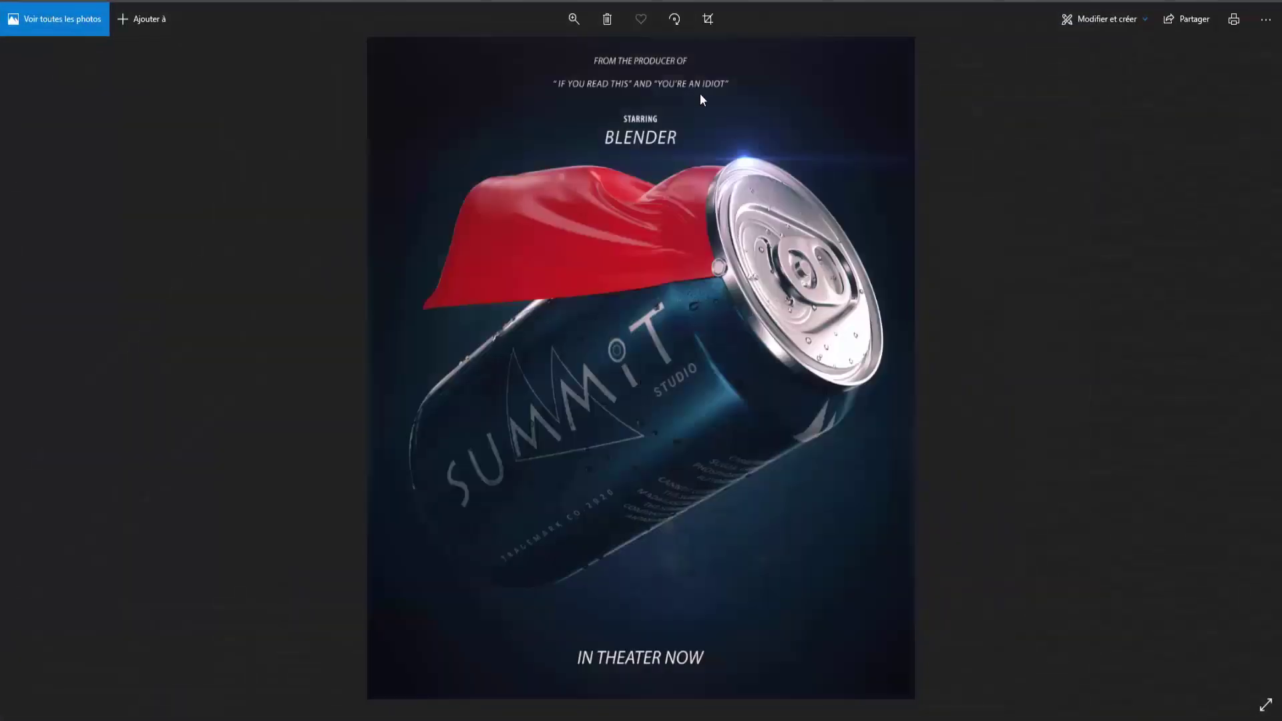
# Zoom in on the red cape and lid in the reference render, and fit the whole image back in view
pyautogui.click(565, 55)
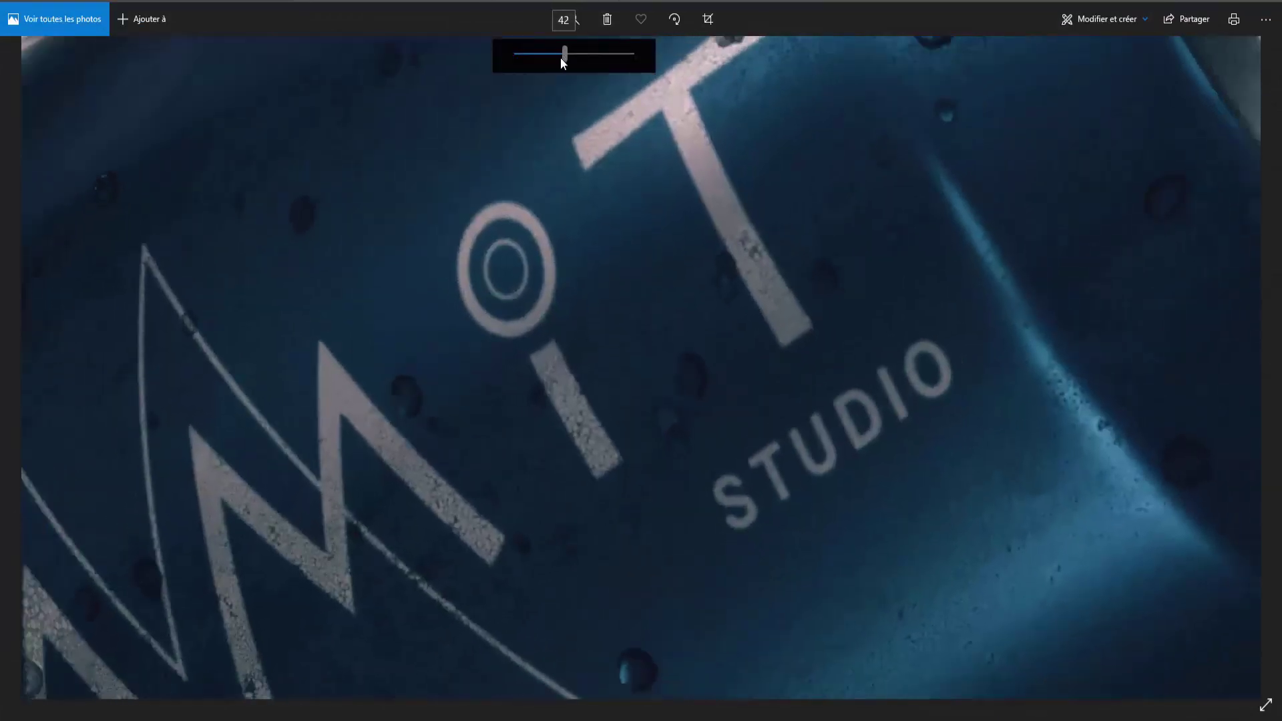
pyautogui.moveTo(560, 57); pyautogui.dragTo(612, 325)
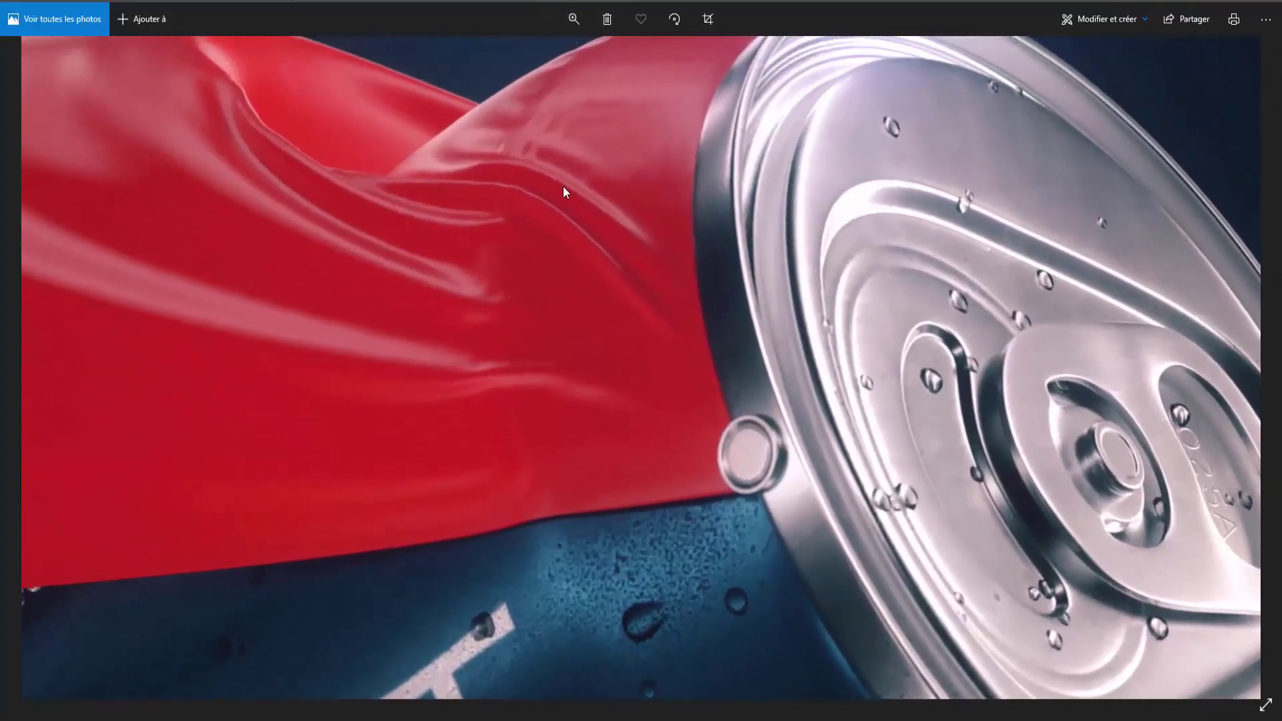
pyautogui.click(574, 19)
pyautogui.moveTo(565, 53); pyautogui.dragTo(518, 54)
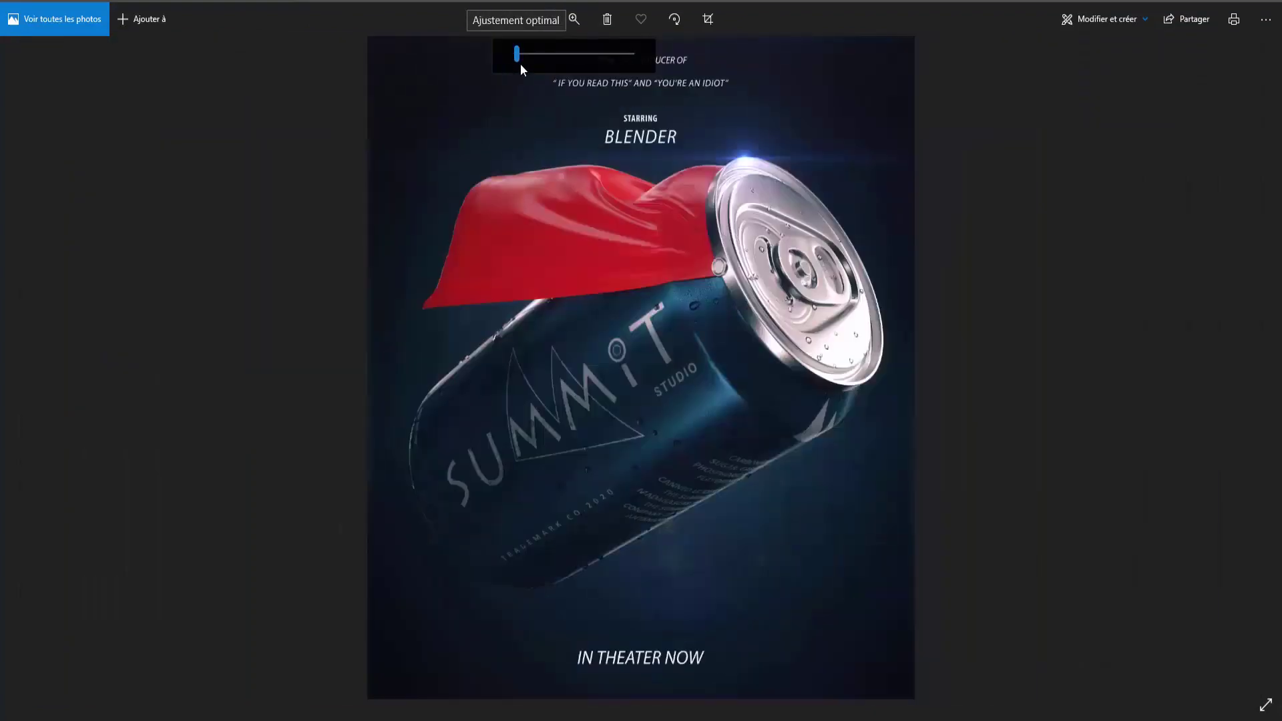
pyautogui.click(1093, 166)
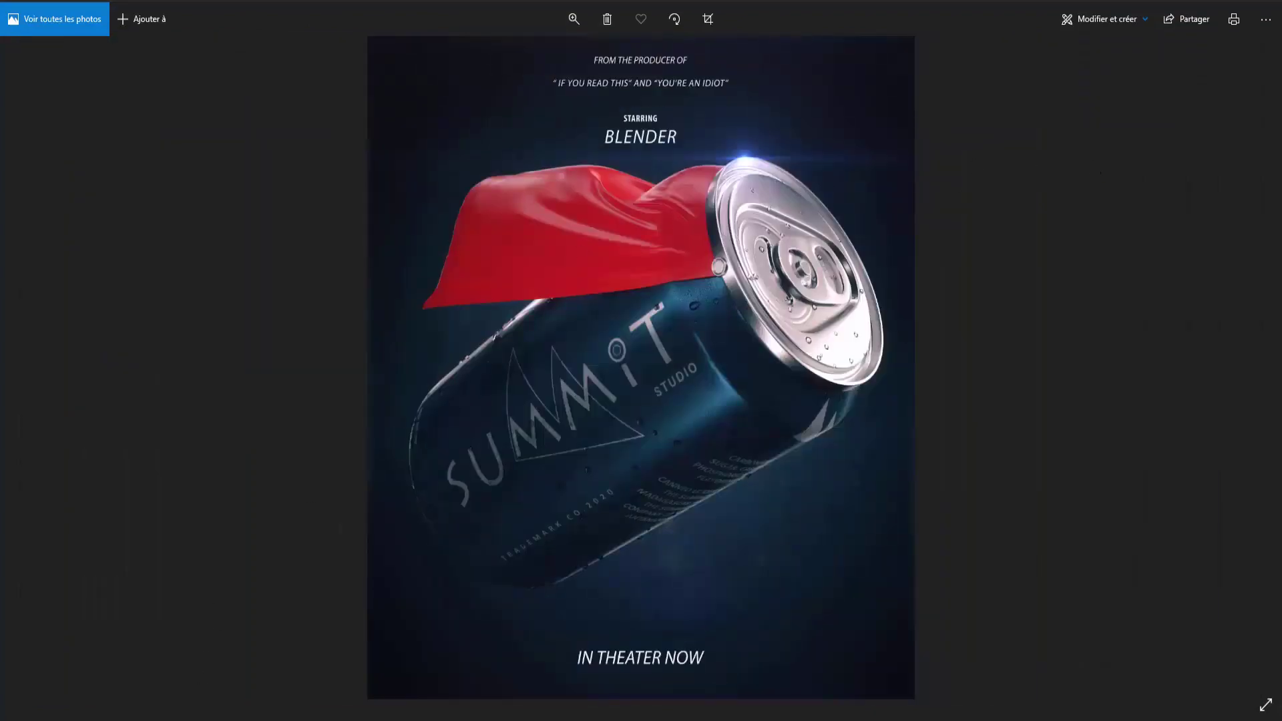
# Switch back to Blender and shade the cape smooth
pyautogui.moveTo(114, 711)
pyautogui.click(133, 667)
pyautogui.moveTo(493, 311)
pyautogui.keyDown('ctrl'); pyautogui.mouseDown(button='middle')
pyautogui.moveTo(478, 323)
pyautogui.moveTo(563, 275)
pyautogui.moveTo(449, 327)
pyautogui.moveTo(480, 314)
pyautogui.mouseUp(button='middle'); pyautogui.keyUp('ctrl')
pyautogui.hotkey('alt', 'a')
pyautogui.moveTo(481, 314); pyautogui.dragTo(505, 307, button='middle')
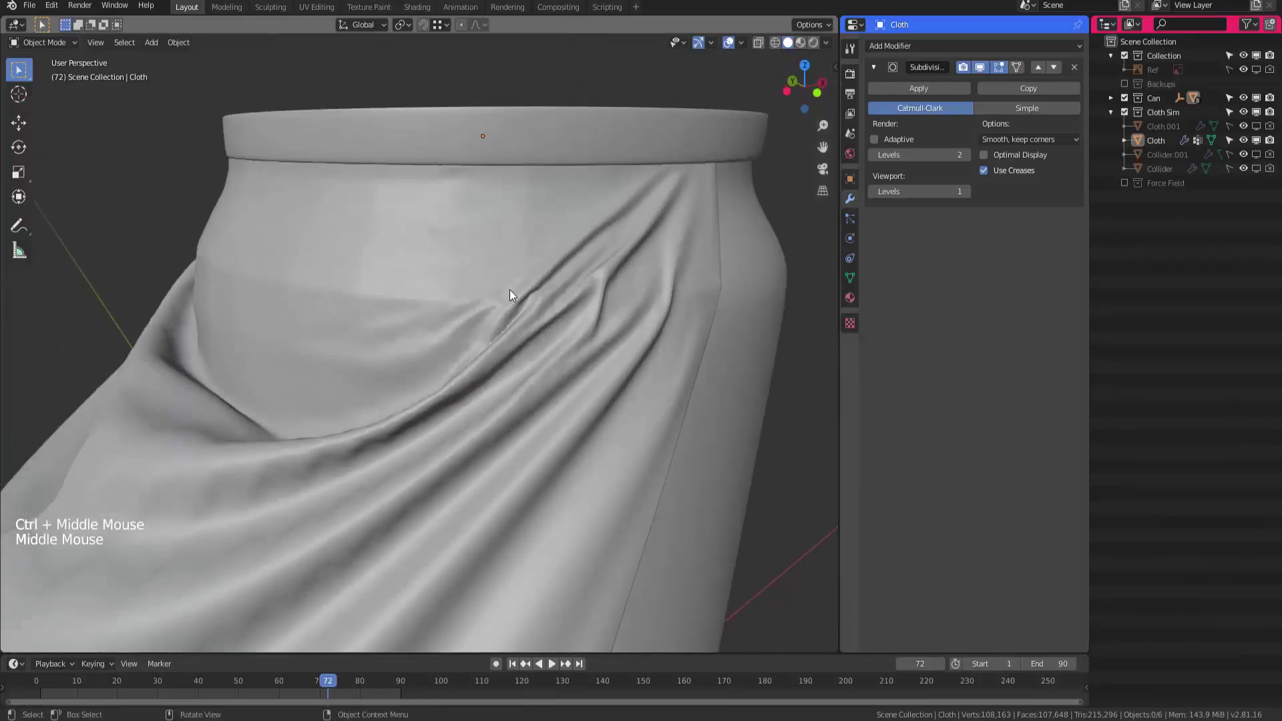
pyautogui.click(521, 296)
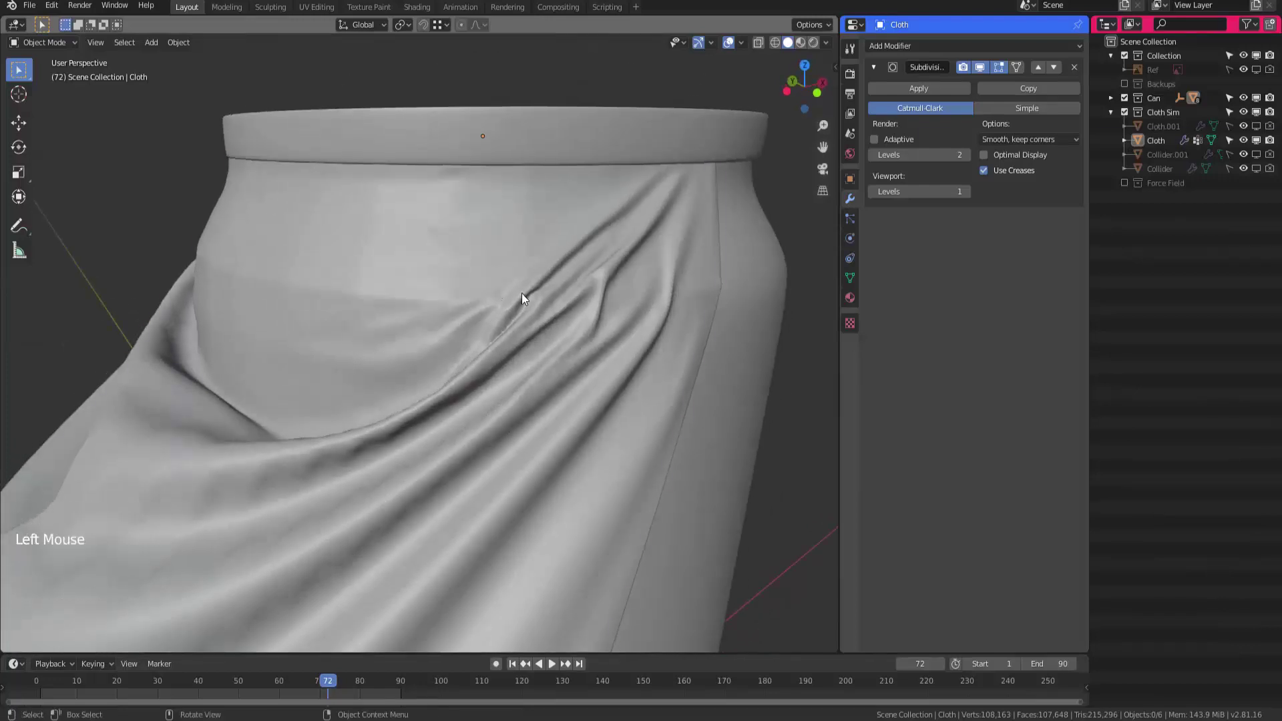
pyautogui.rightClick(517, 293)
pyautogui.click(517, 293)
pyautogui.moveTo(508, 319); pyautogui.dragTo(506, 292, button='middle')
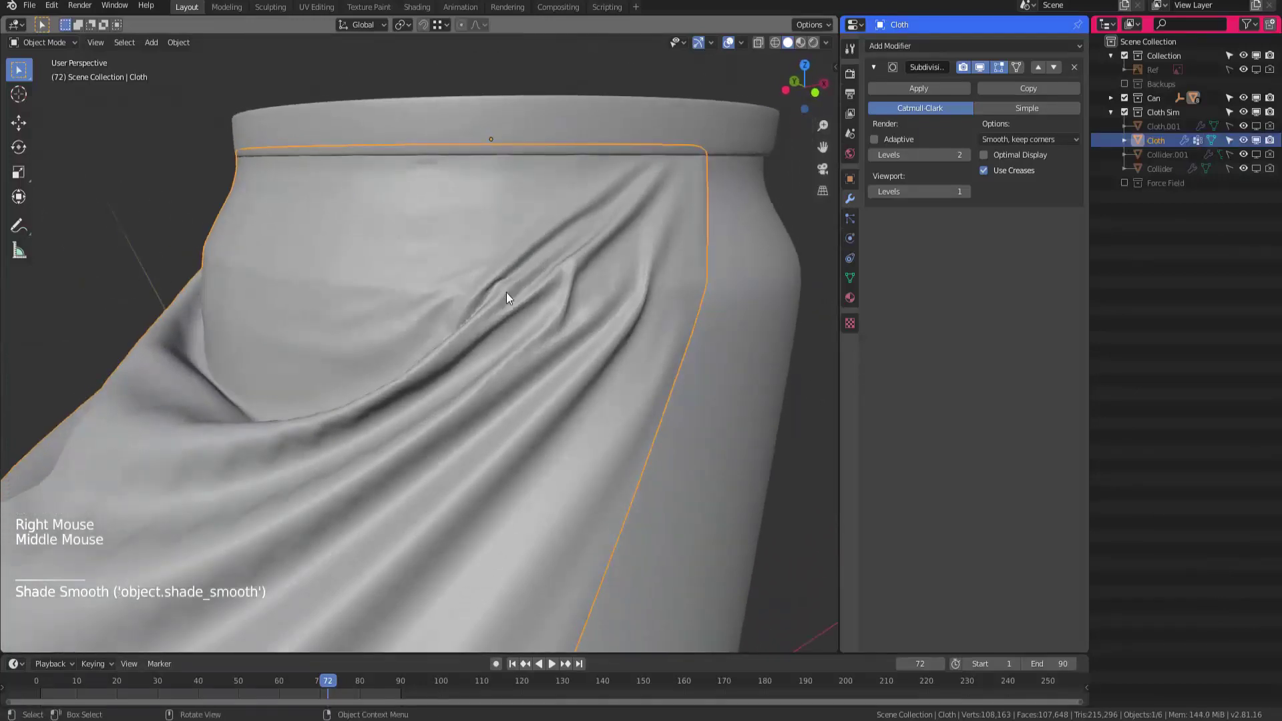
# Set the cape's Subdivision viewport level to 2 and check the result in wireframe and solid shading
pyautogui.click(965, 192)
pyautogui.moveTo(767, 298); pyautogui.dragTo(491, 341, button='middle')
pyautogui.hotkey('shift', 'z')
pyautogui.hotkey('shift', 'z')
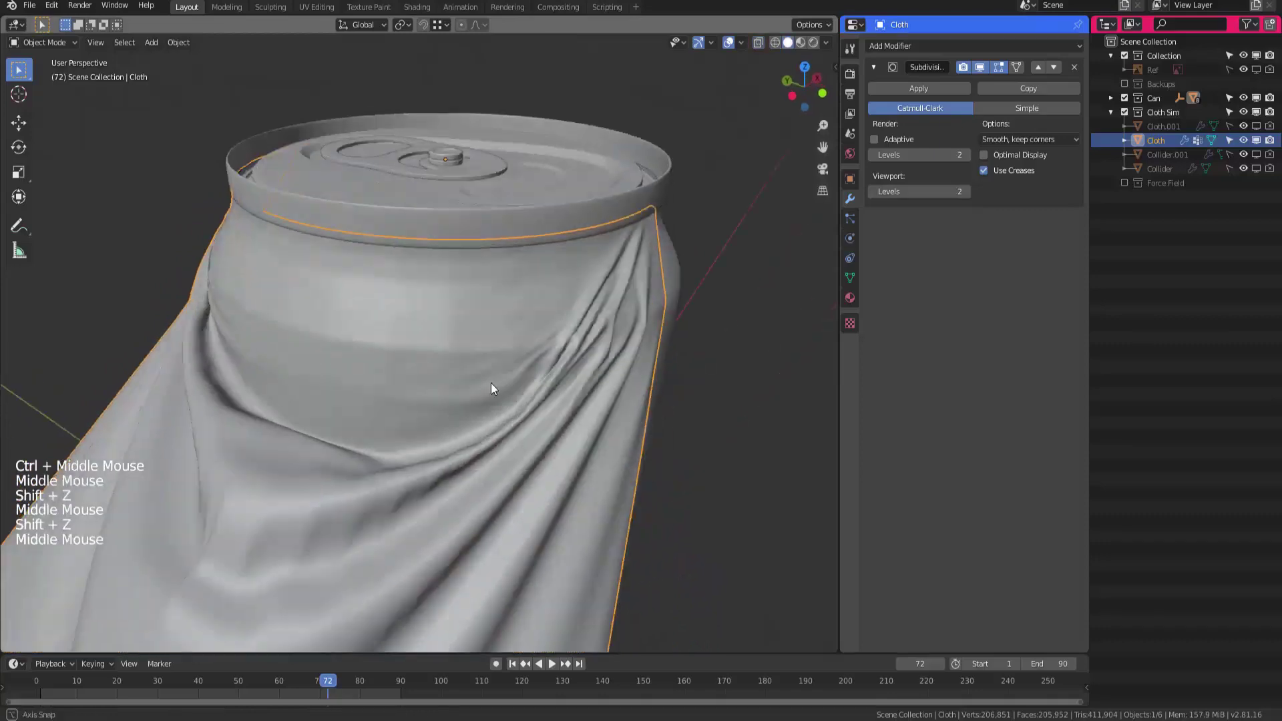
pyautogui.moveTo(490, 384)
pyautogui.mouseDown(button='middle')
pyautogui.moveTo(418, 355)
pyautogui.moveTo(473, 296)
pyautogui.moveTo(442, 345)
pyautogui.moveTo(467, 360)
pyautogui.mouseUp(button='middle')
pyautogui.hotkey('alt', 'a')
pyautogui.moveTo(468, 361)
pyautogui.mouseDown(button='middle')
pyautogui.moveTo(487, 380)
pyautogui.moveTo(475, 344)
pyautogui.mouseUp(button='middle')
pyautogui.keyDown('shift'); pyautogui.moveTo(474, 344); pyautogui.dragTo(466, 332, button='middle'); pyautogui.keyUp('shift')
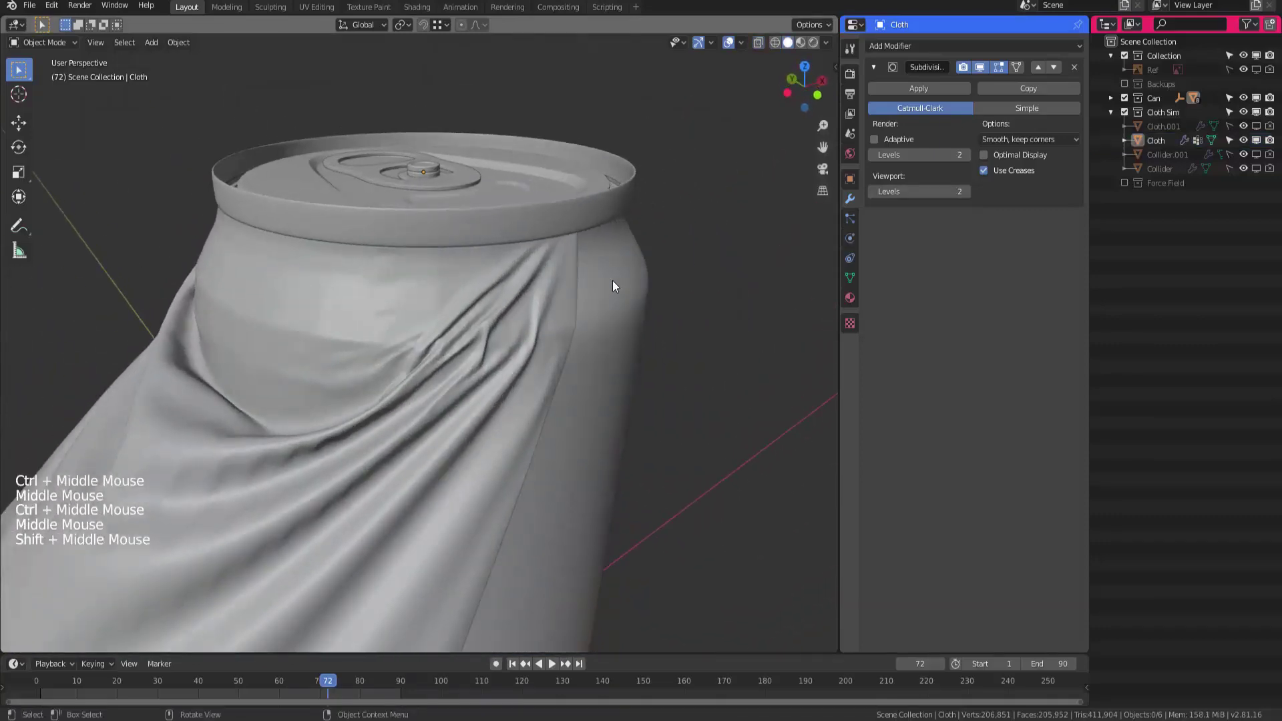
# Move the can's lid rim, rivet and pull tab together about 0.017 m up along Z
pyautogui.moveTo(613, 286); pyautogui.dragTo(578, 318, button='middle')
pyautogui.moveTo(578, 317); pyautogui.dragTo(562, 293, button='middle')
pyautogui.click(578, 254)
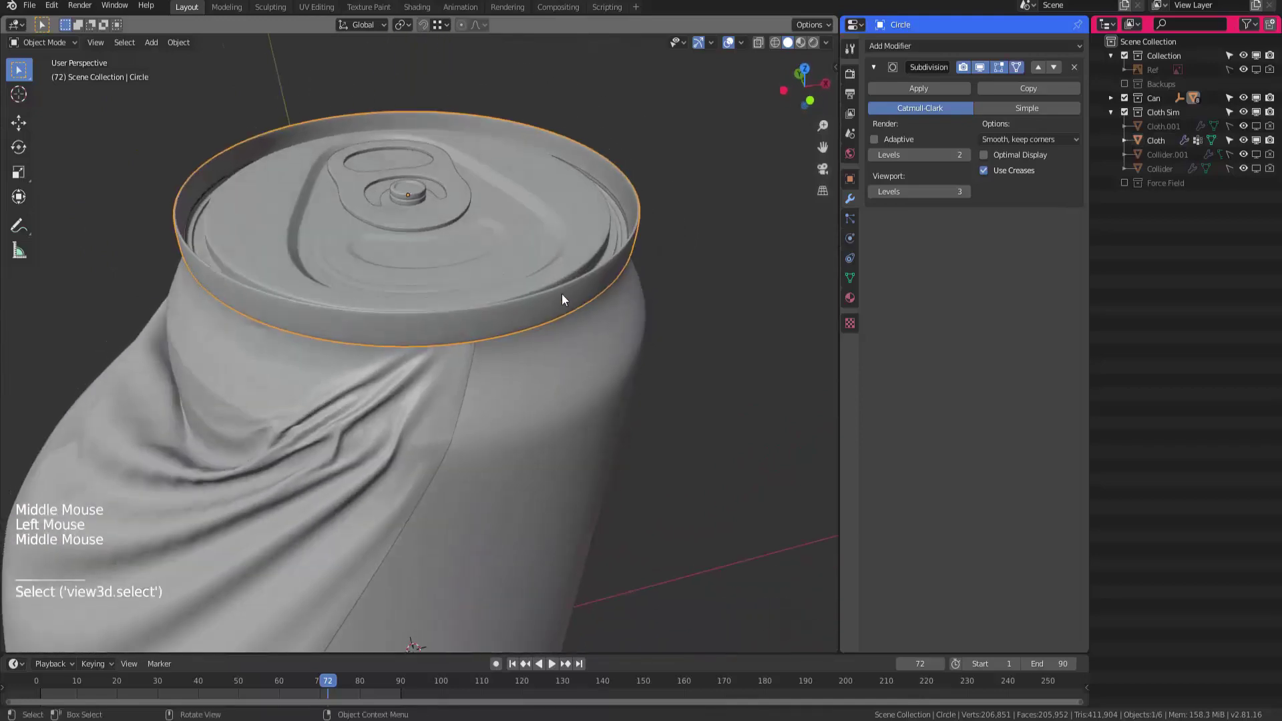
pyautogui.keyDown('shift'); pyautogui.click(412, 193); pyautogui.keyUp('shift')
pyautogui.keyDown('shift'); pyautogui.click(427, 214); pyautogui.keyUp('shift')
pyautogui.keyDown('ctrl'); pyautogui.moveTo(433, 218); pyautogui.dragTo(660, 151, button='middle'); pyautogui.keyUp('ctrl')
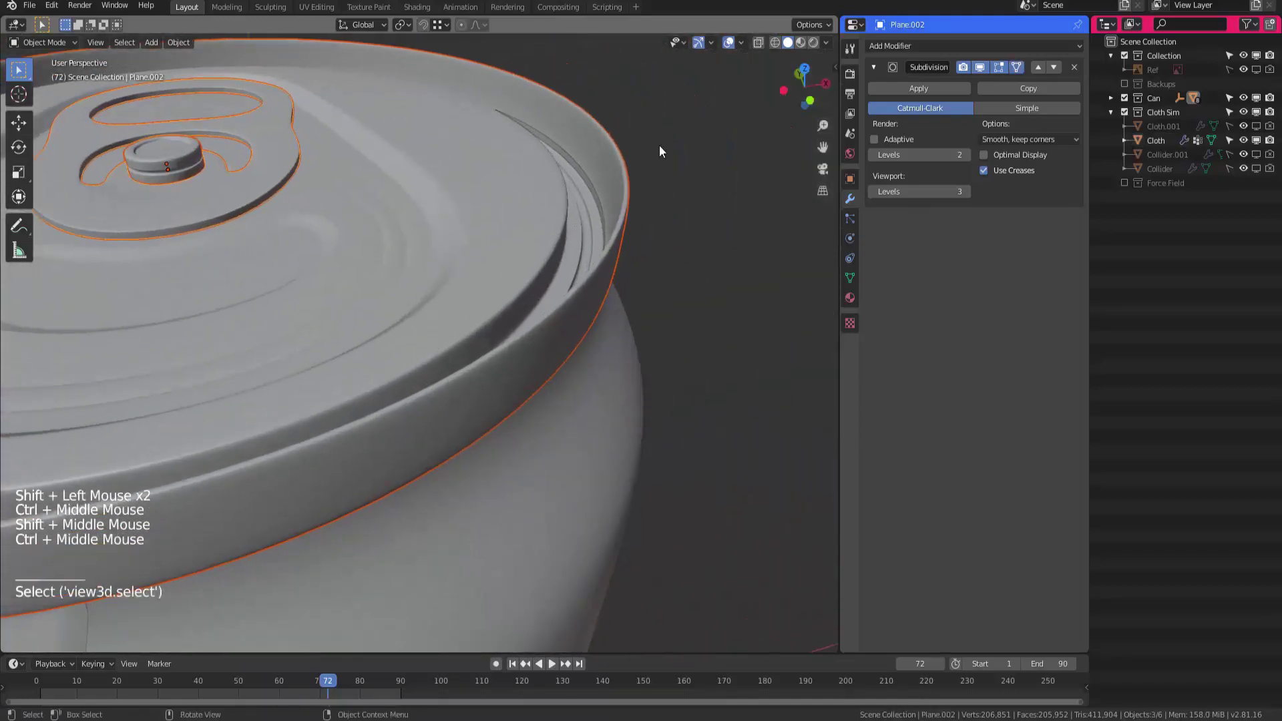
pyautogui.press('g')
pyautogui.press('z')
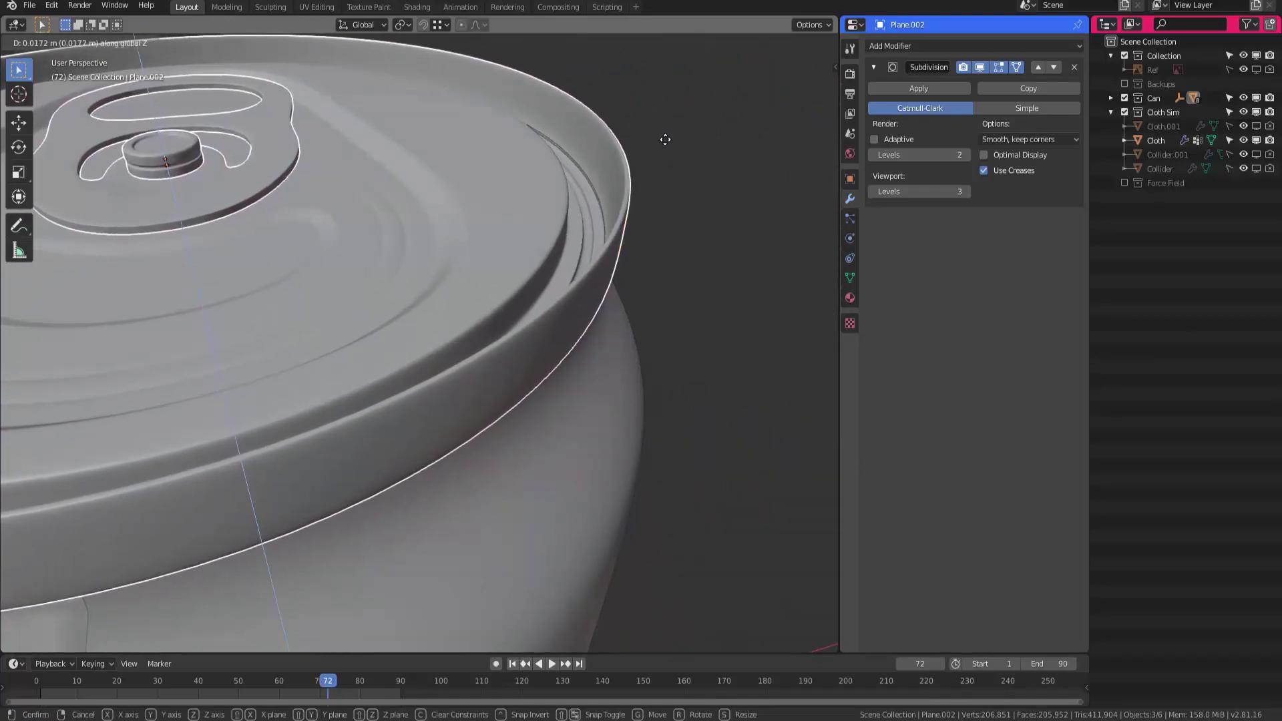
pyautogui.click(665, 139)
# Move the can body's selected edge loop along Z to meet the lid, deselect everything and save the file
pyautogui.moveTo(665, 139); pyautogui.dragTo(491, 271, button='middle')
pyautogui.click(572, 297)
pyautogui.press('Tab')
pyautogui.press('2')
pyautogui.press('g')
pyautogui.press('z')
pyautogui.click(627, 183)
pyautogui.press('Tab')
pyautogui.hotkey('alt', 'a')
pyautogui.hotkey('ctrl', 's')
# Examine how the lid and cape fit the can from several angles, and check Collider.001's Subdivision levels
pyautogui.moveTo(431, 225); pyautogui.dragTo(463, 255, button='middle')
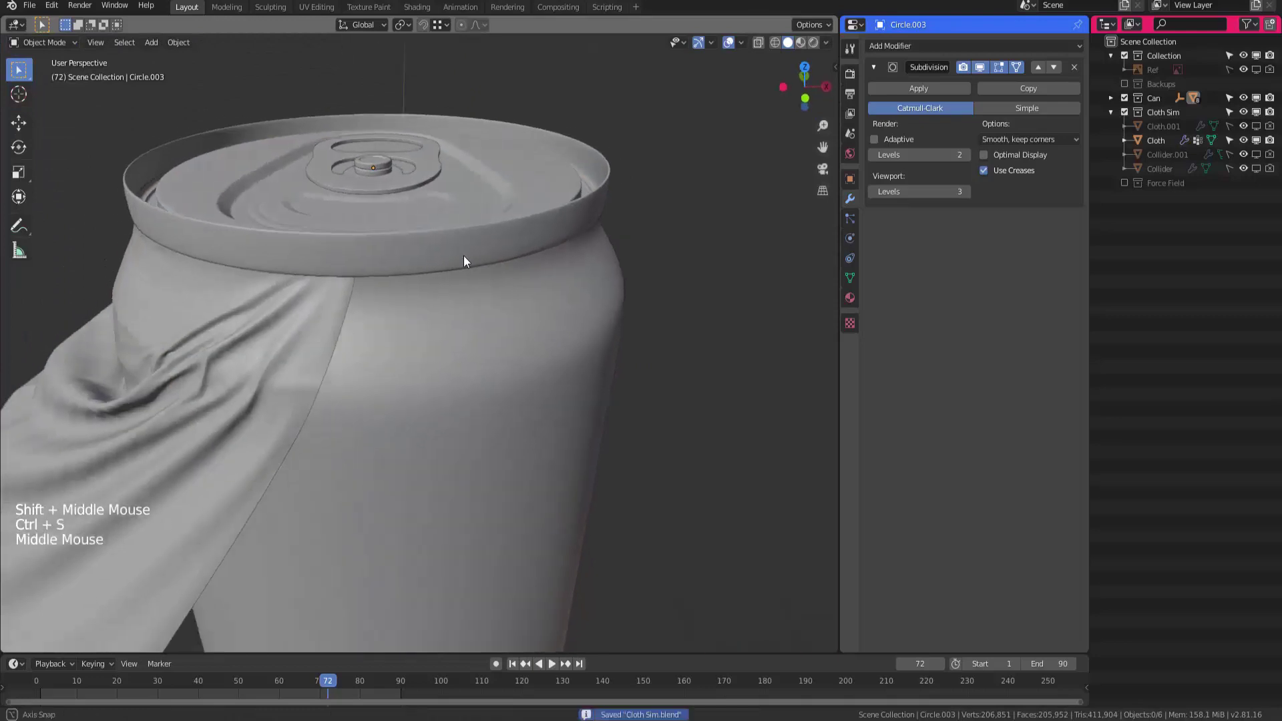
pyautogui.moveTo(547, 225); pyautogui.dragTo(583, 177, button='middle')
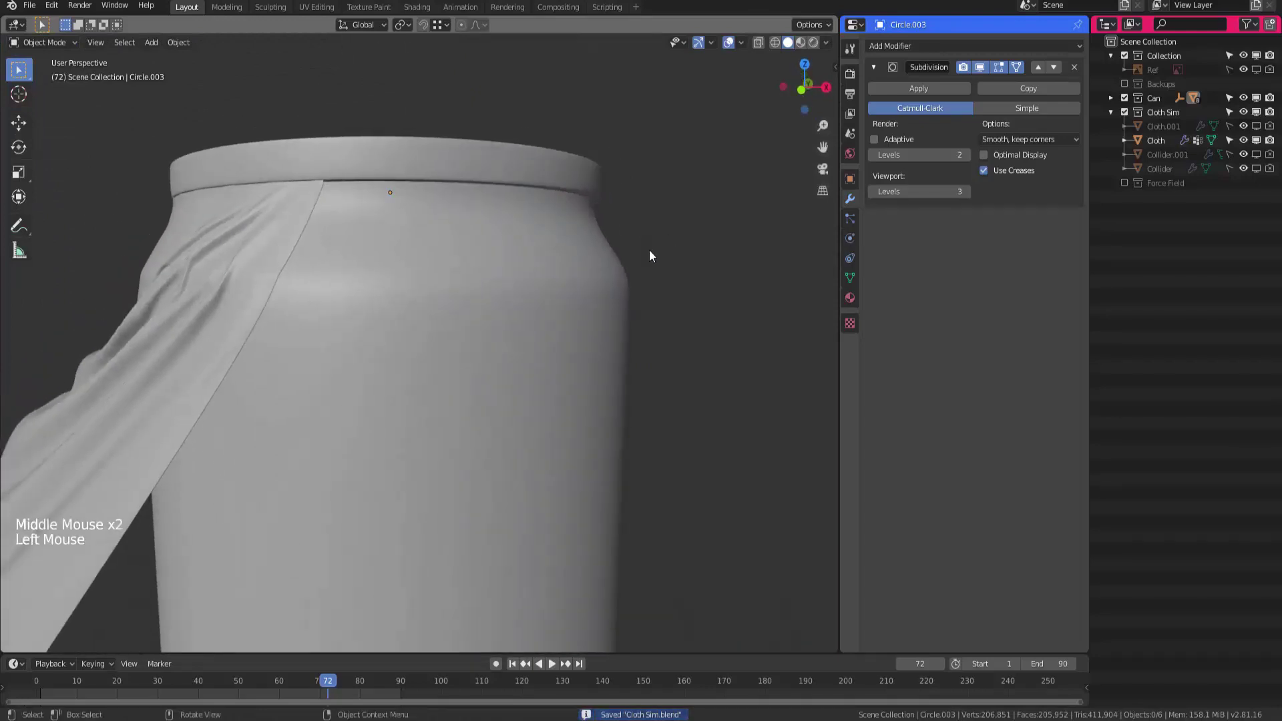
pyautogui.moveTo(650, 250); pyautogui.dragTo(601, 254)
pyautogui.moveTo(601, 254); pyautogui.dragTo(588, 256, button='middle')
pyautogui.click(1170, 158)
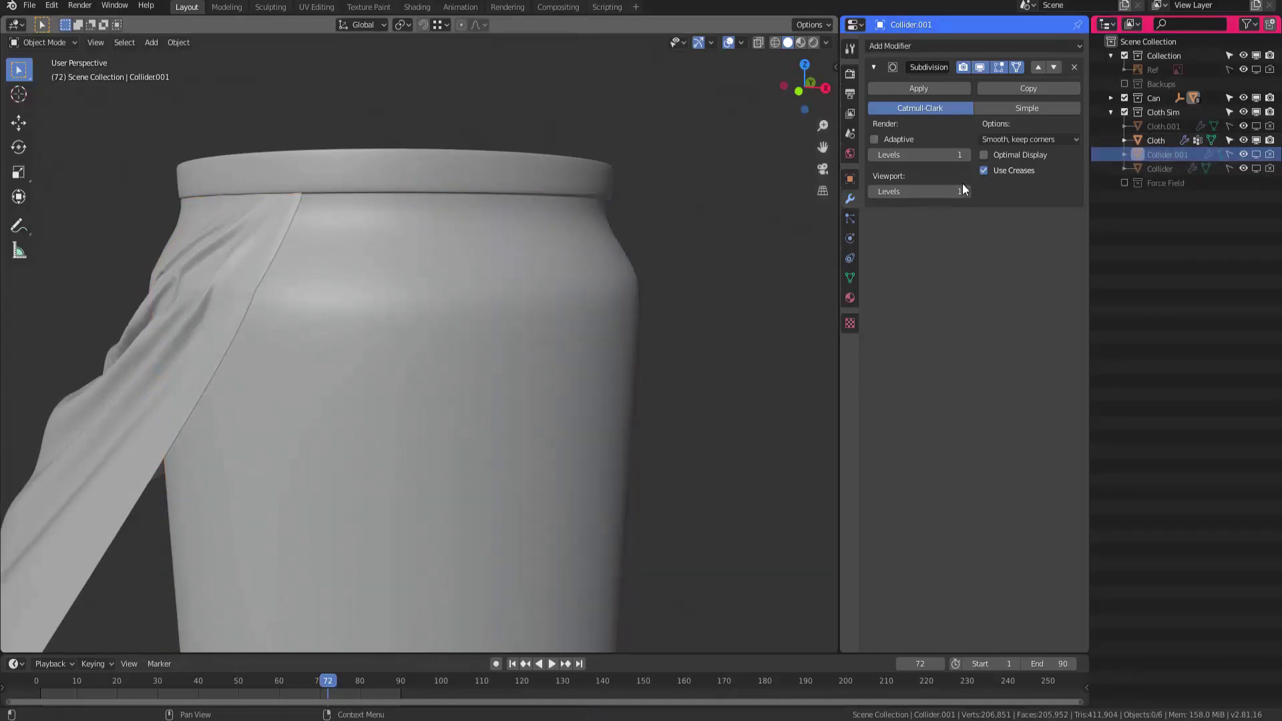
pyautogui.moveTo(409, 332); pyautogui.dragTo(374, 334, button='middle')
pyautogui.moveTo(374, 334)
pyautogui.keyDown('ctrl'); pyautogui.mouseDown(button='middle')
pyautogui.moveTo(410, 327)
pyautogui.moveTo(371, 326)
pyautogui.mouseUp(button='middle'); pyautogui.keyUp('ctrl')
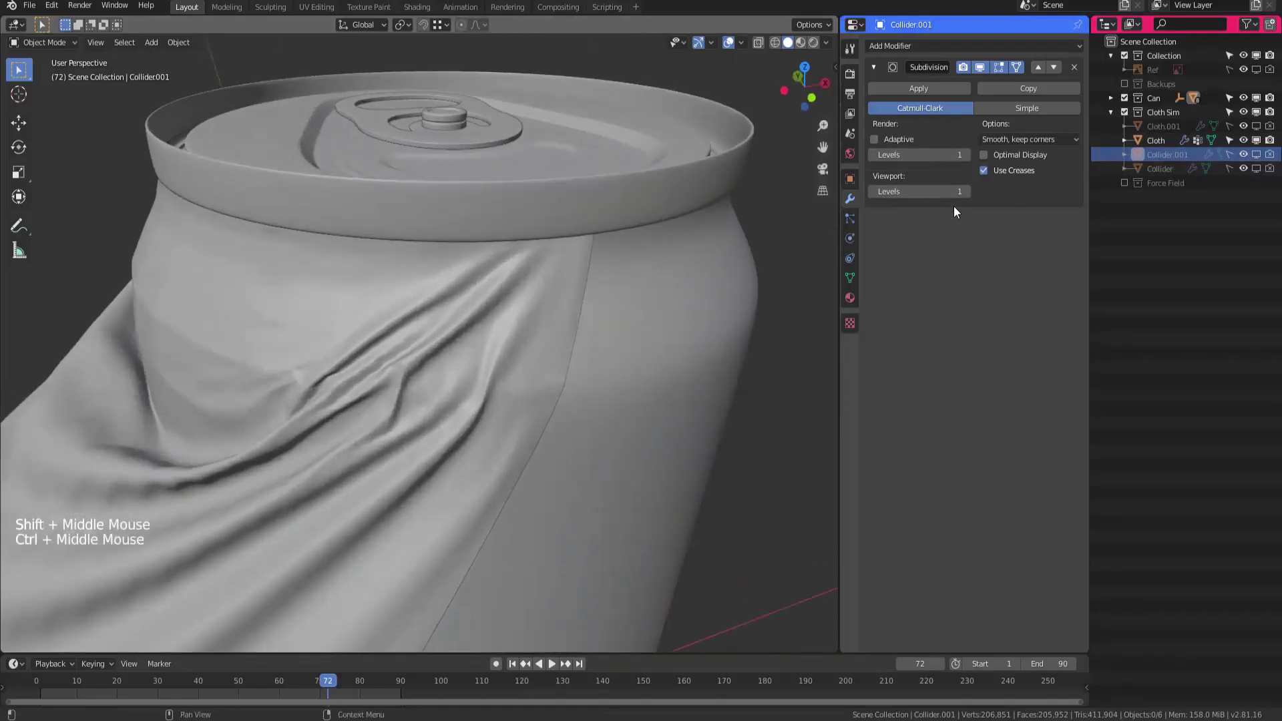
pyautogui.keyDown('ctrl'); pyautogui.moveTo(482, 315); pyautogui.dragTo(458, 323, button='middle'); pyautogui.keyUp('ctrl')
pyautogui.keyDown('shift'); pyautogui.moveTo(458, 324); pyautogui.dragTo(493, 294, button='middle'); pyautogui.keyUp('shift')
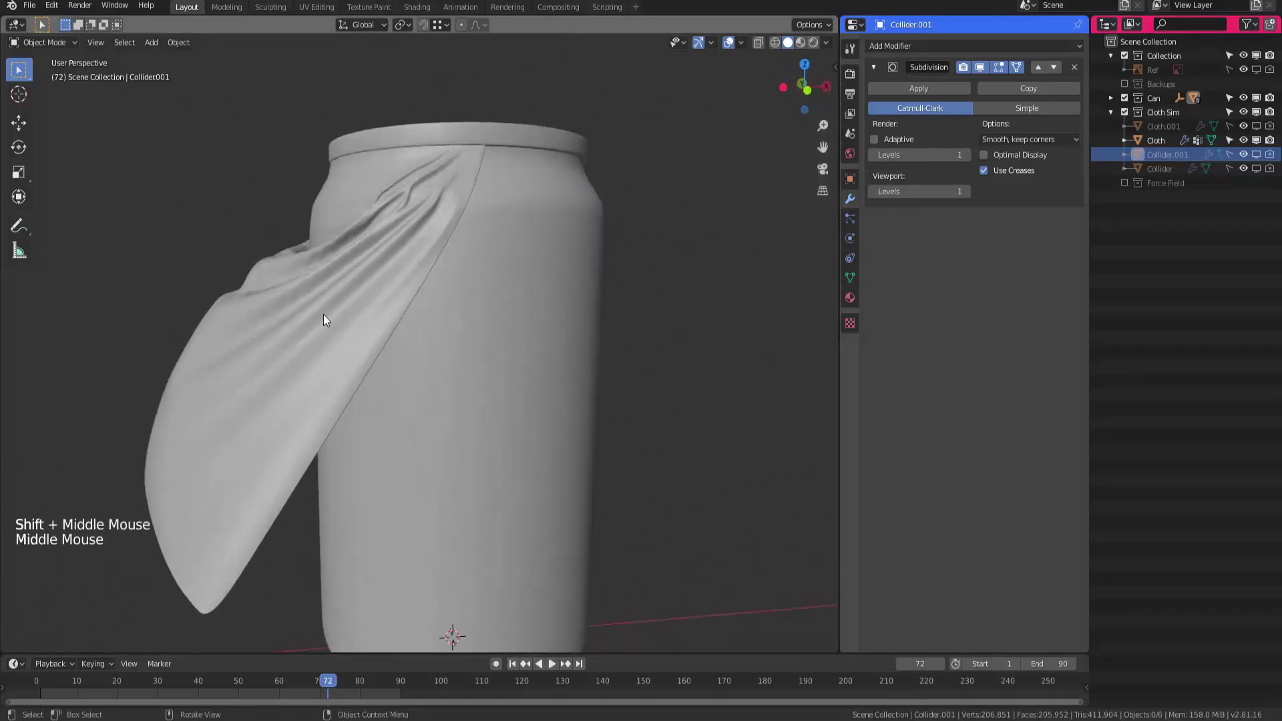
# Move the cape into the Can collection
pyautogui.click(310, 338)
pyautogui.keyDown('shift'); pyautogui.moveTo(311, 339); pyautogui.dragTo(358, 255, button='middle'); pyautogui.keyUp('shift')
pyautogui.press('m')
pyautogui.click(340, 223)
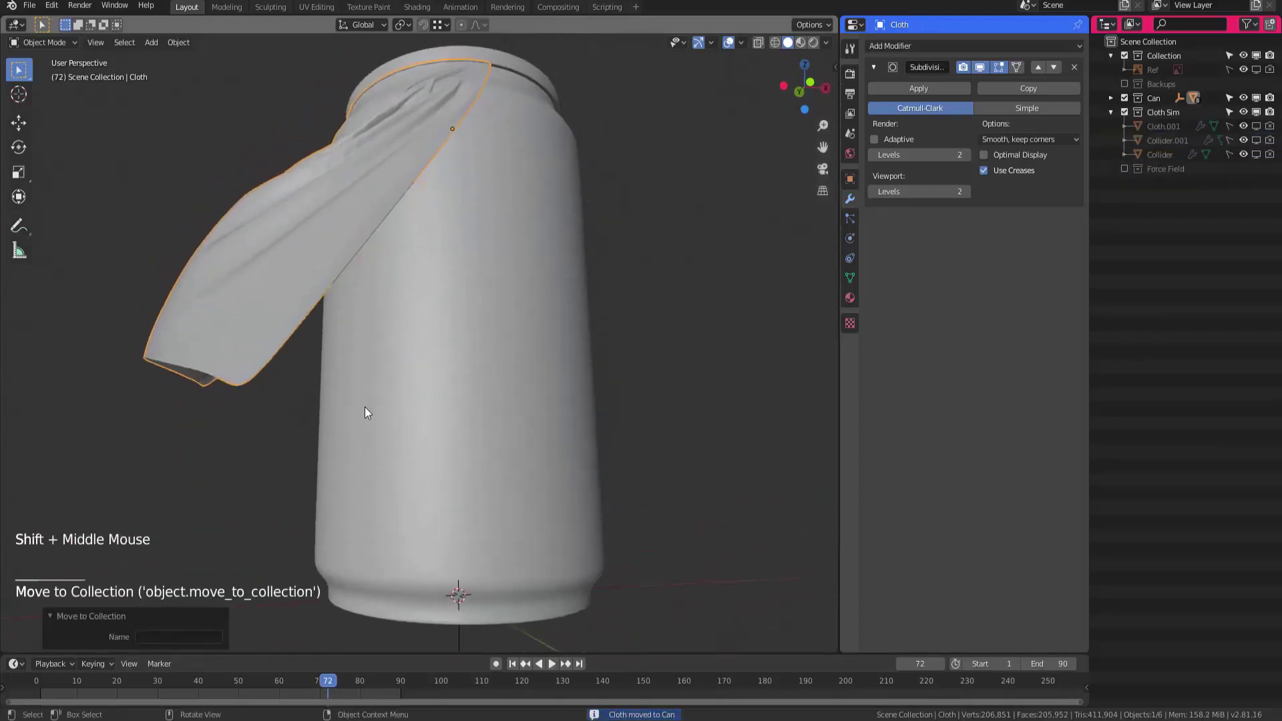
# Parent the cape to the Empty at the can's base, using Object (Keep Transform)
pyautogui.keyDown('shift'); pyautogui.moveTo(509, 538); pyautogui.dragTo(450, 532, button='middle'); pyautogui.keyUp('shift')
pyautogui.keyDown('shift'); pyautogui.click(449, 534); pyautogui.keyUp('shift')
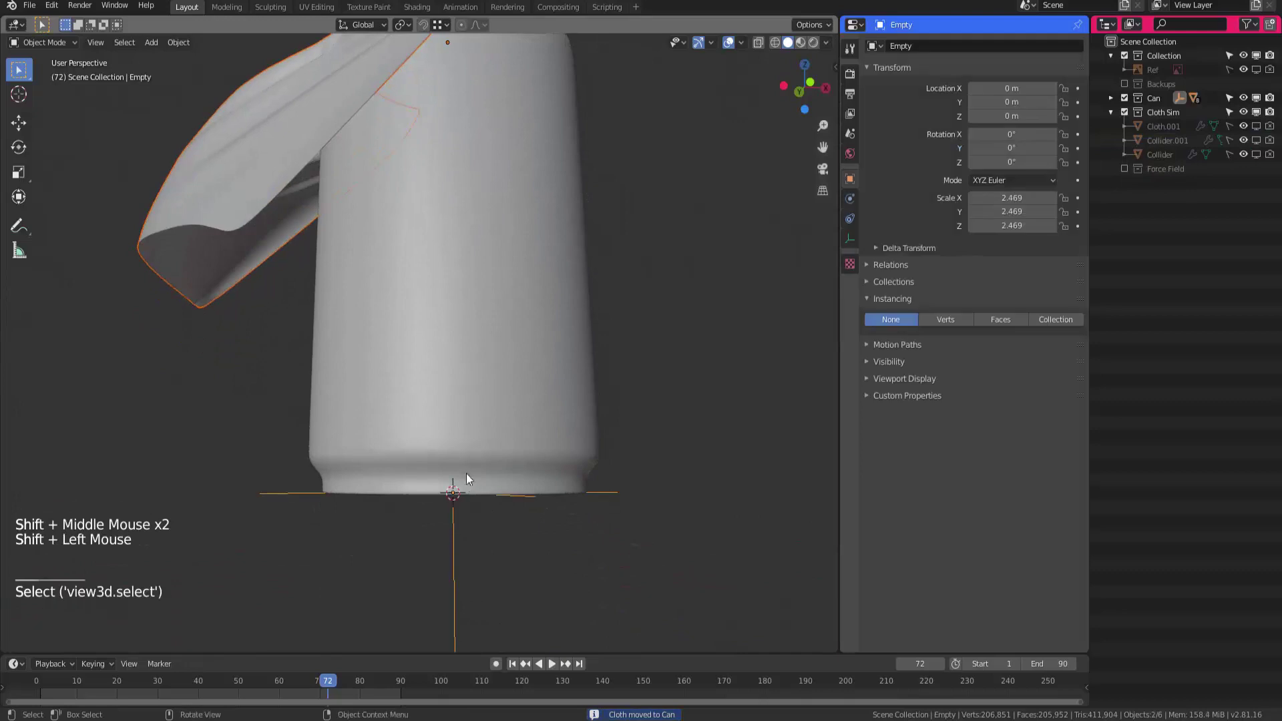
pyautogui.hotkey('ctrl', 'p')
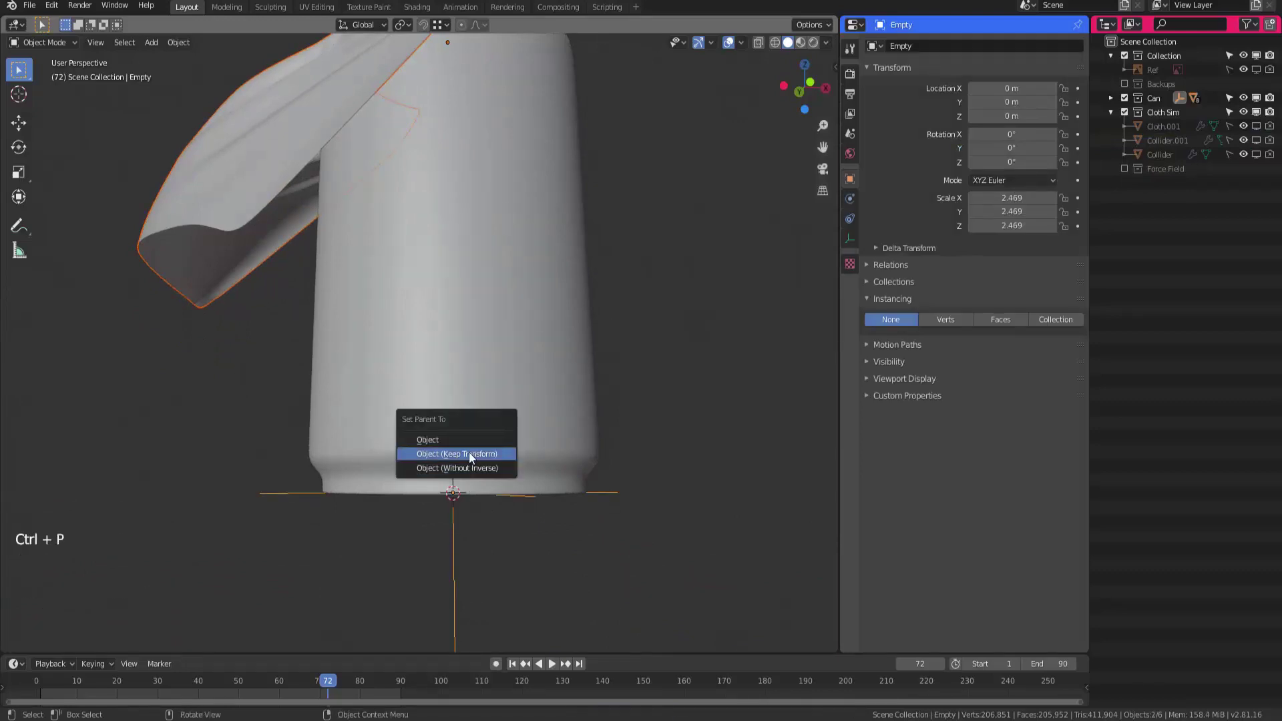
pyautogui.click(470, 454)
# Try moving the Empty to check that the cape follows the can, and cancel the move
pyautogui.moveTo(657, 416); pyautogui.dragTo(599, 492)
pyautogui.click(599, 492)
pyautogui.keyDown('ctrl'); pyautogui.moveTo(599, 492); pyautogui.dragTo(628, 360, button='middle'); pyautogui.keyUp('ctrl')
pyautogui.press('g')
pyautogui.press('g')
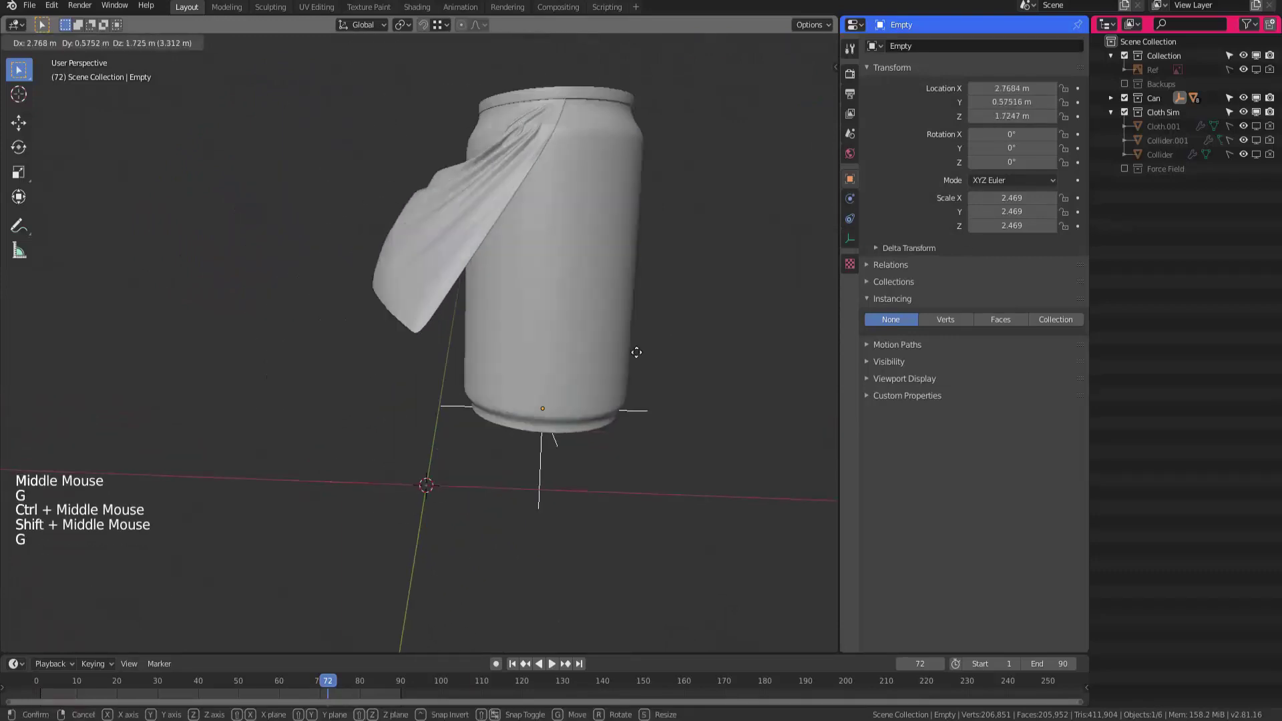
pyautogui.rightClick(478, 419)
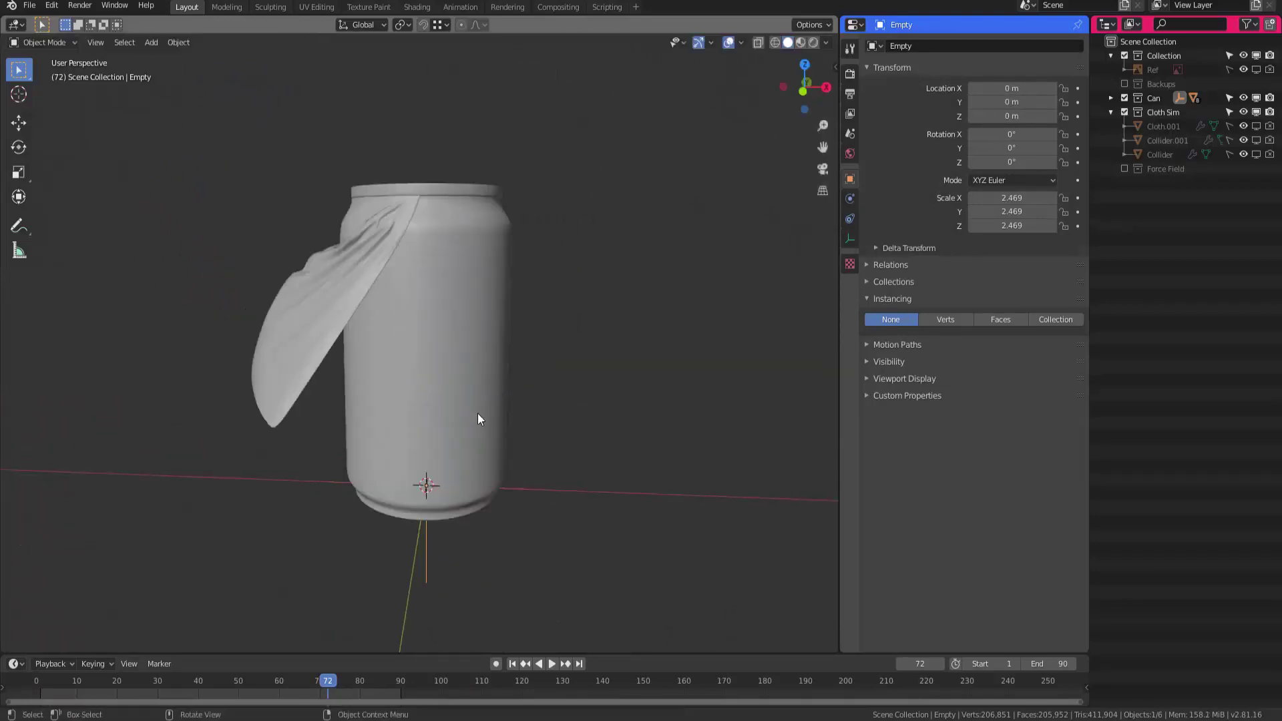
# Save the file and view the can with its cape from above
pyautogui.moveTo(478, 419); pyautogui.dragTo(520, 403, button='middle')
pyautogui.hotkey('ctrl', 's')
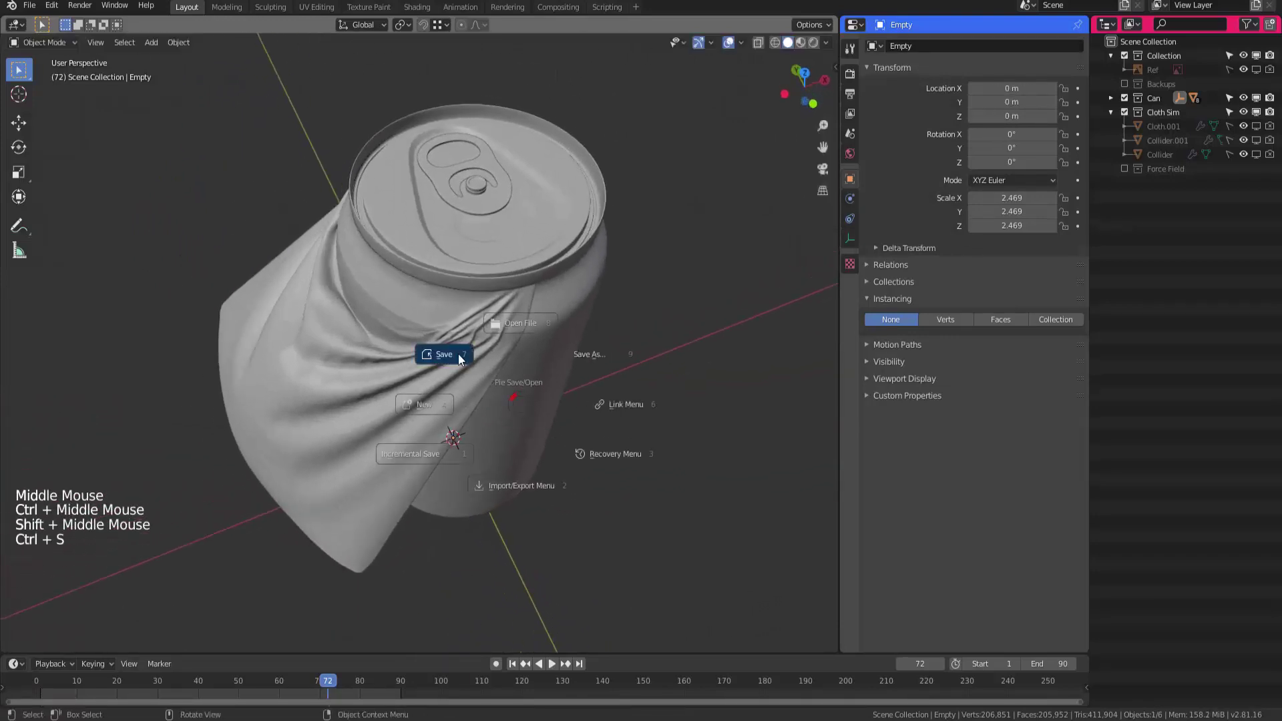
pyautogui.click(458, 354)
pyautogui.moveTo(461, 361); pyautogui.dragTo(505, 405, button='middle')
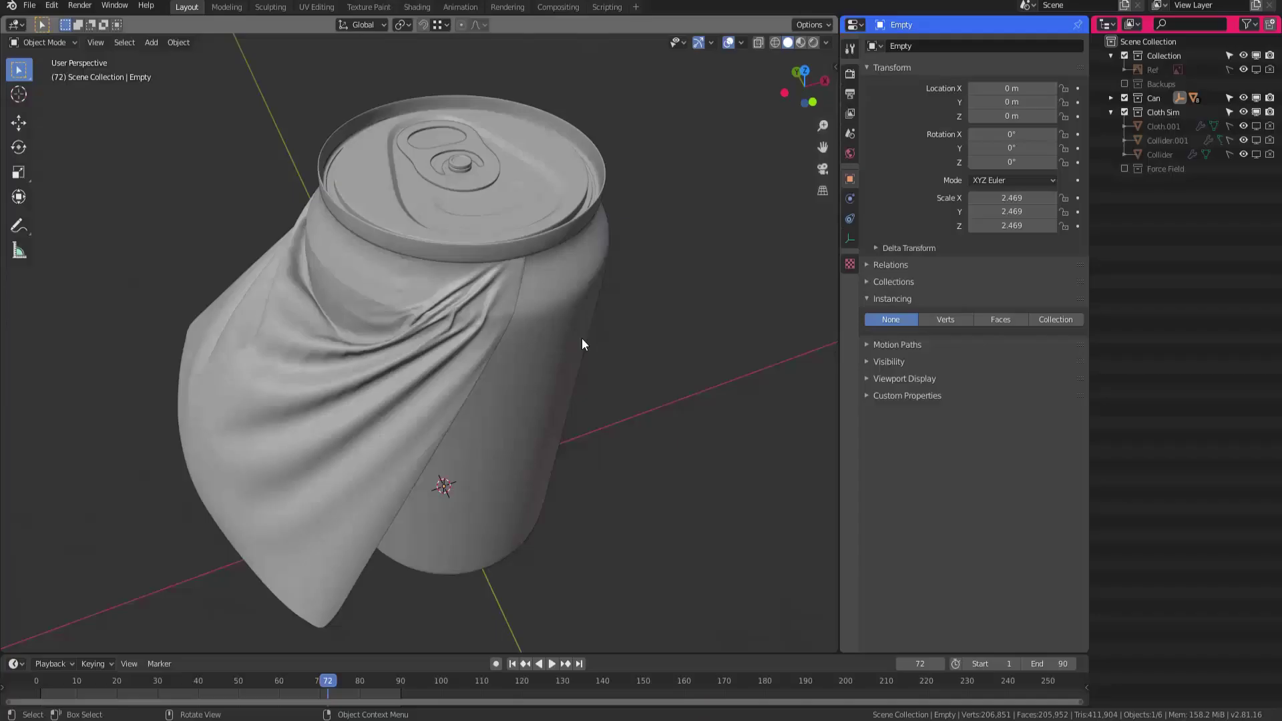
# Select the can body and hide all other objects
pyautogui.moveTo(561, 342); pyautogui.dragTo(521, 337, button='middle')
pyautogui.keyDown('ctrl'); pyautogui.moveTo(521, 337); pyautogui.dragTo(467, 305, button='middle'); pyautogui.keyUp('ctrl')
pyautogui.click(479, 304)
pyautogui.press('g')
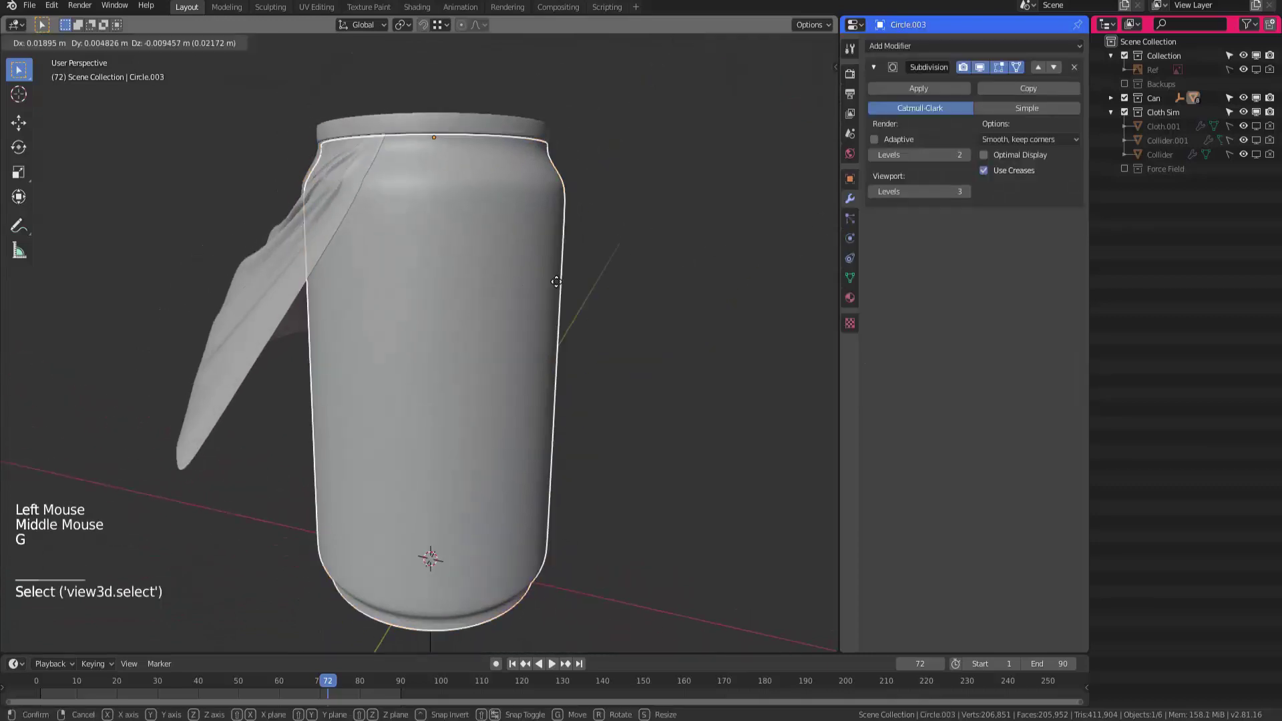
pyautogui.press('Escape')
pyautogui.moveTo(658, 171); pyautogui.dragTo(484, 348, button='middle')
pyautogui.hotkey('shift', 'h')
pyautogui.keyDown('shift'); pyautogui.moveTo(484, 348); pyautogui.dragTo(475, 355, button='middle'); pyautogui.keyUp('shift')
pyautogui.keyDown('shift'); pyautogui.moveTo(475, 355); pyautogui.dragTo(438, 364, button='middle'); pyautogui.keyUp('shift')
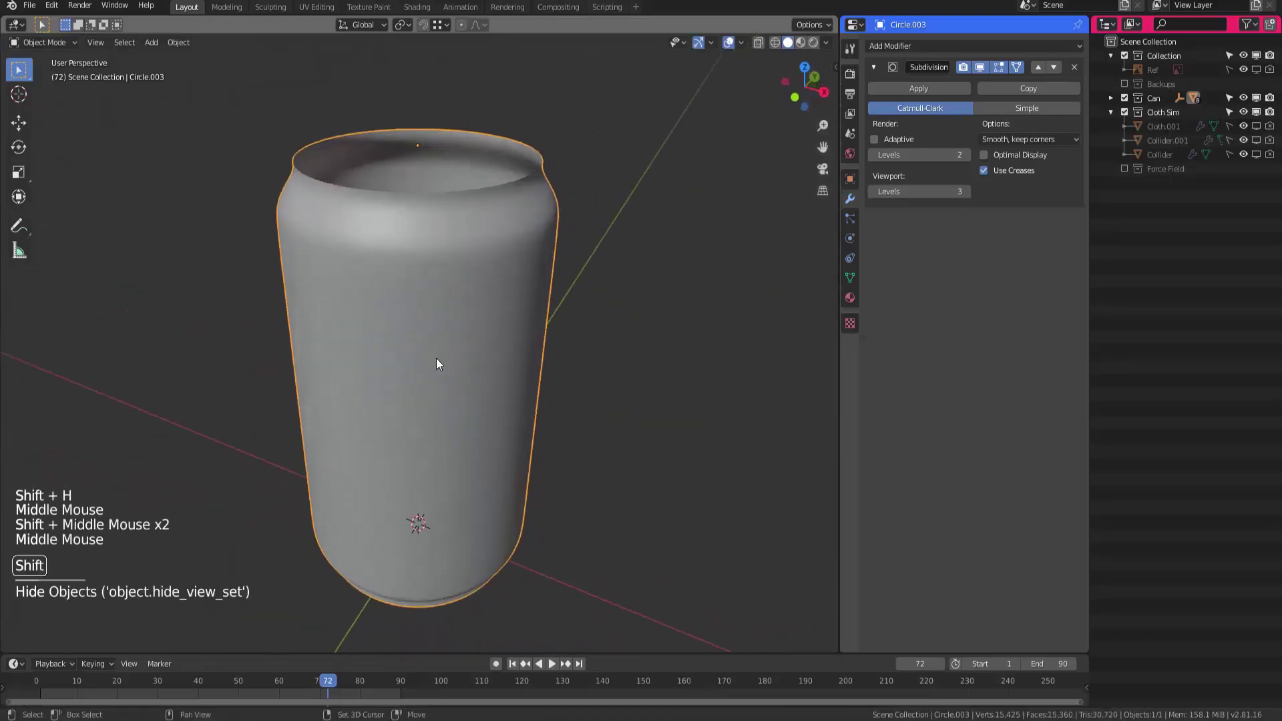
# Collapse the Subdivision modifier and mark the edge loop just above the can body's base rim as a seam
pyautogui.click(874, 69)
pyautogui.keyDown('shift'); pyautogui.moveTo(796, 127); pyautogui.dragTo(468, 313, button='middle'); pyautogui.keyUp('shift')
pyautogui.press('Tab')
pyautogui.moveTo(468, 314); pyautogui.dragTo(419, 364, button='middle')
pyautogui.keyDown('shift'); pyautogui.moveTo(420, 364); pyautogui.dragTo(428, 318, button='middle'); pyautogui.keyUp('shift')
pyautogui.press('2')
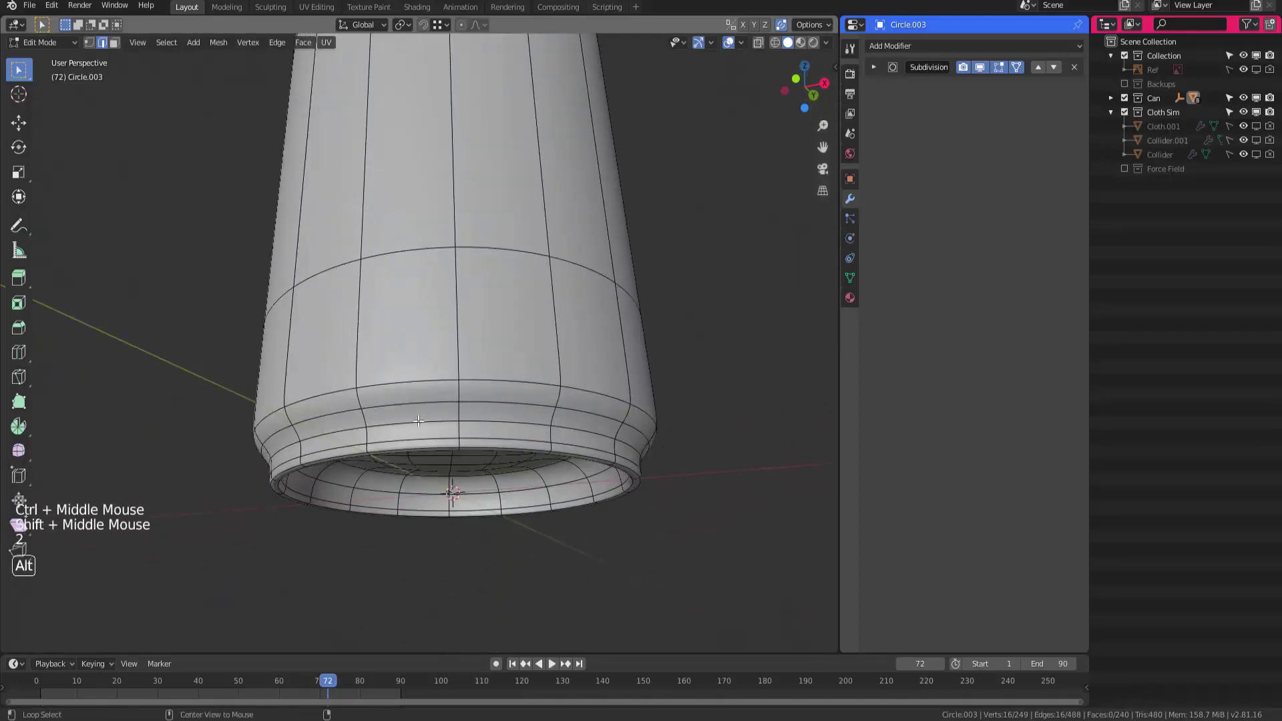
pyautogui.keyDown('alt'); pyautogui.tripleClick(417, 409); pyautogui.keyUp('alt')
pyautogui.moveTo(418, 409); pyautogui.dragTo(446, 378, button='middle')
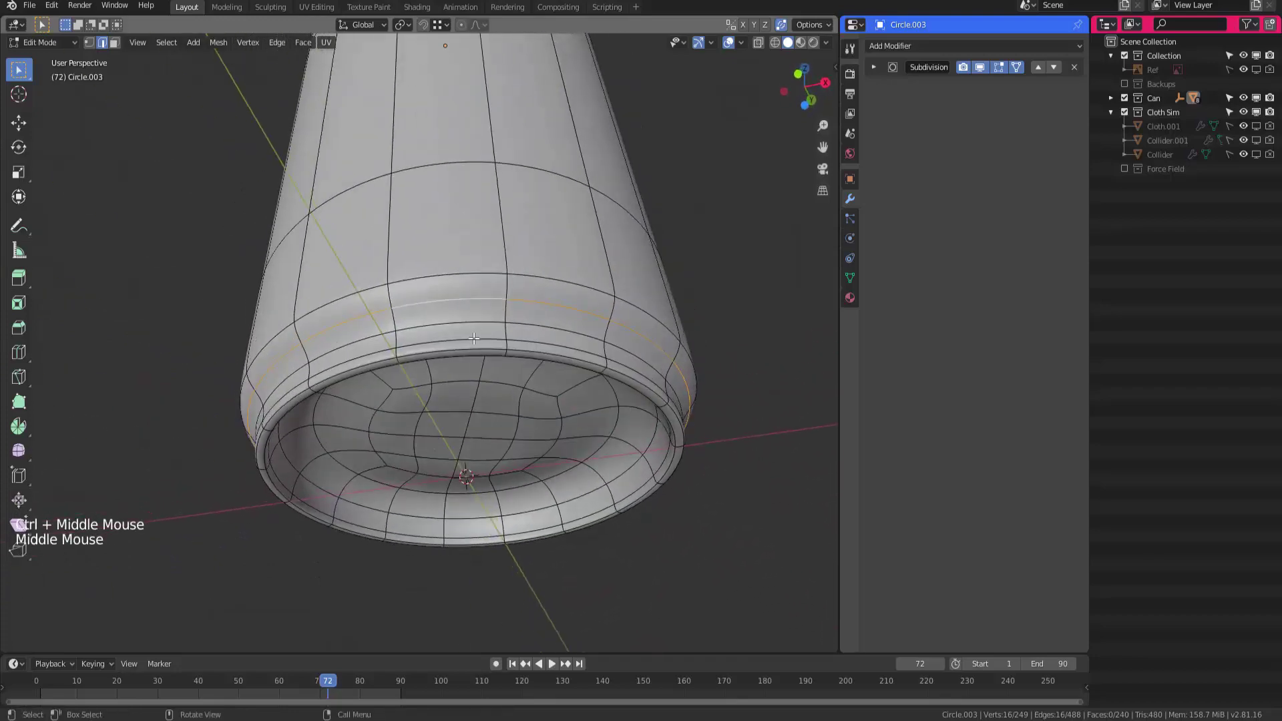
pyautogui.rightClick(447, 374)
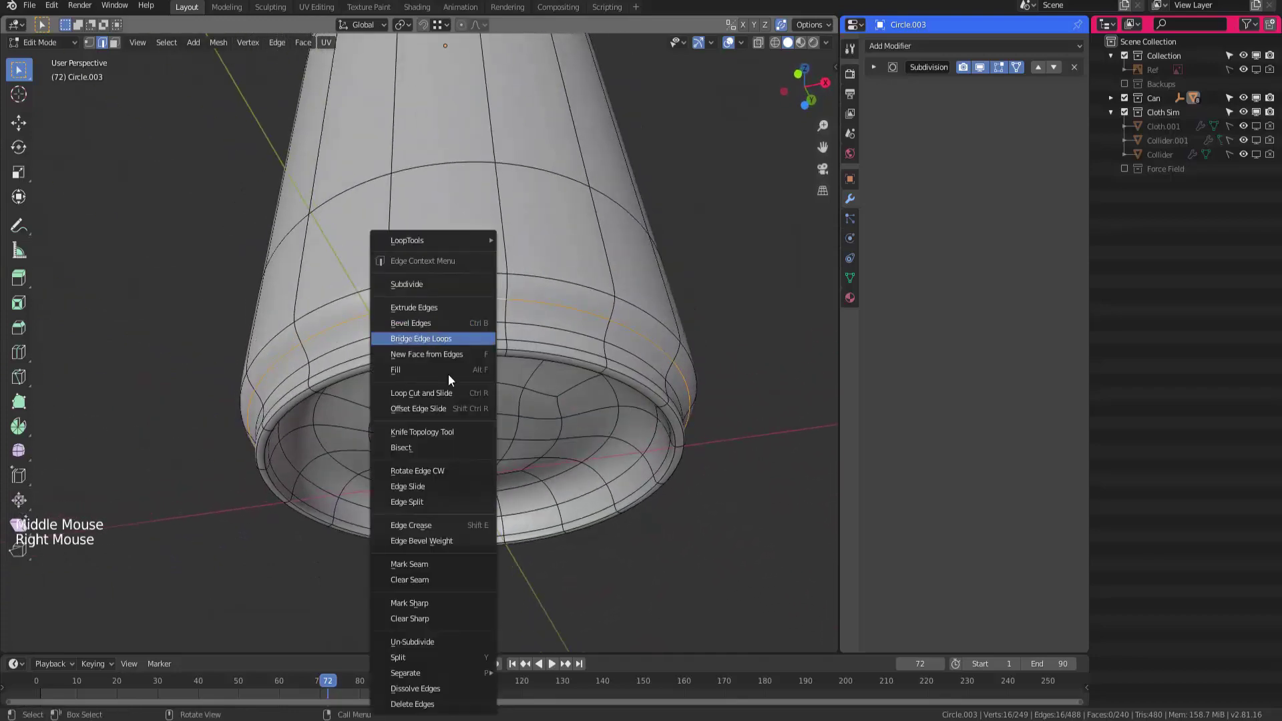
pyautogui.click(427, 565)
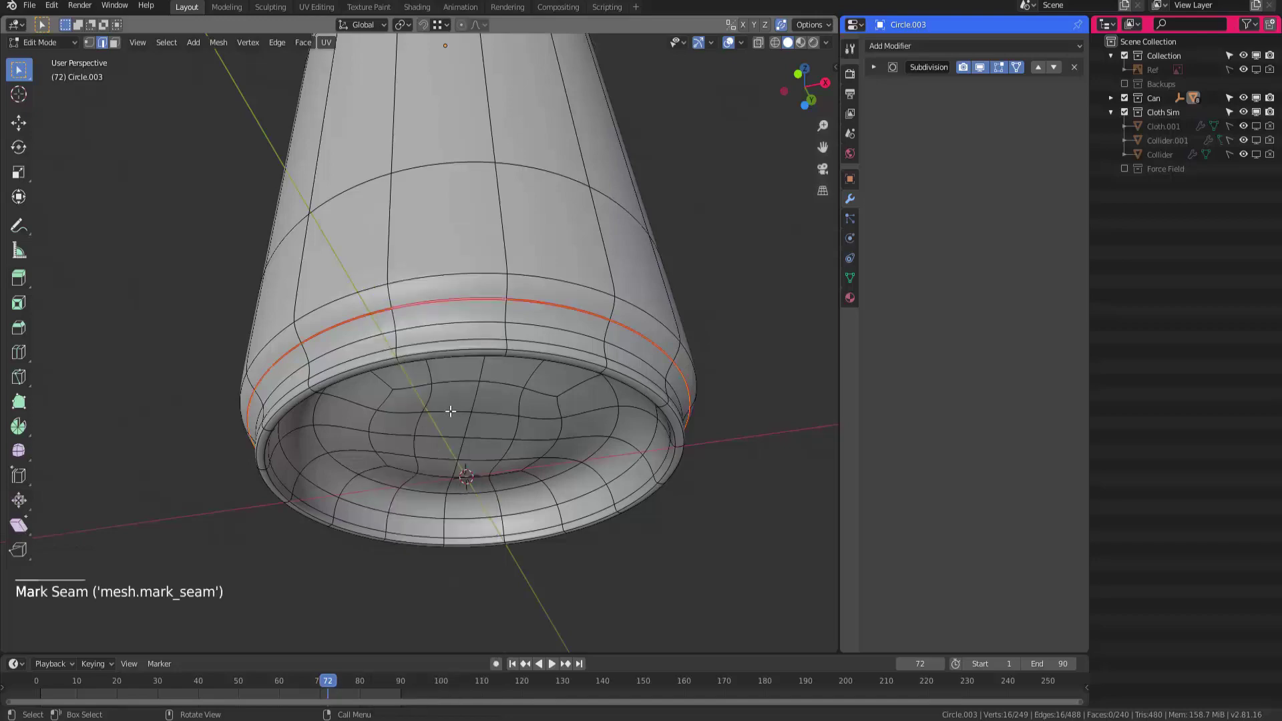
# Try to select the vertical edge path running from the can's base up to its upper rim
pyautogui.keyDown('shift'); pyautogui.moveTo(454, 367); pyautogui.dragTo(451, 481, button='middle'); pyautogui.keyUp('shift')
pyautogui.moveTo(451, 480)
pyautogui.mouseDown(button='middle')
pyautogui.moveTo(432, 524)
pyautogui.moveTo(438, 607)
pyautogui.moveTo(442, 501)
pyautogui.mouseUp(button='middle')
pyautogui.click(441, 469)
pyautogui.keyDown('shift'); pyautogui.moveTo(442, 501); pyautogui.dragTo(441, 382, button='middle'); pyautogui.keyUp('shift')
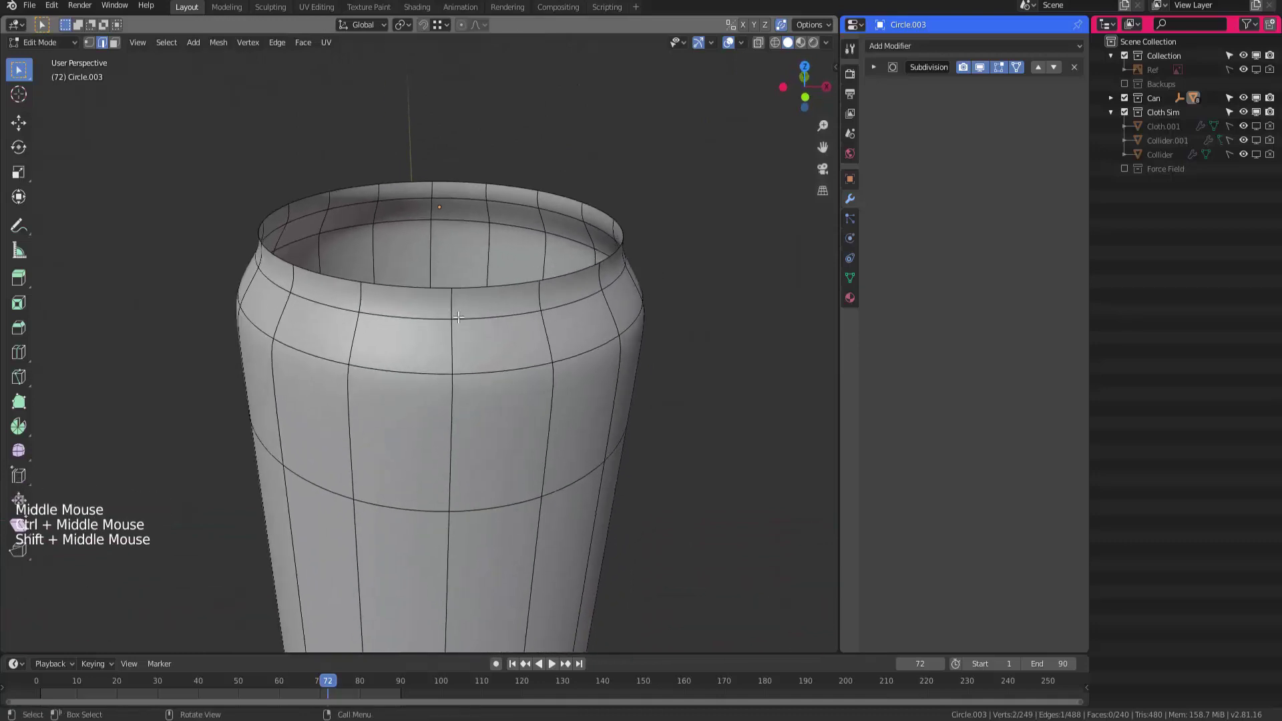
pyautogui.keyDown('ctrl'); pyautogui.keyDown('shift'); pyautogui.click(451, 305); pyautogui.keyUp('shift'); pyautogui.keyUp('ctrl')
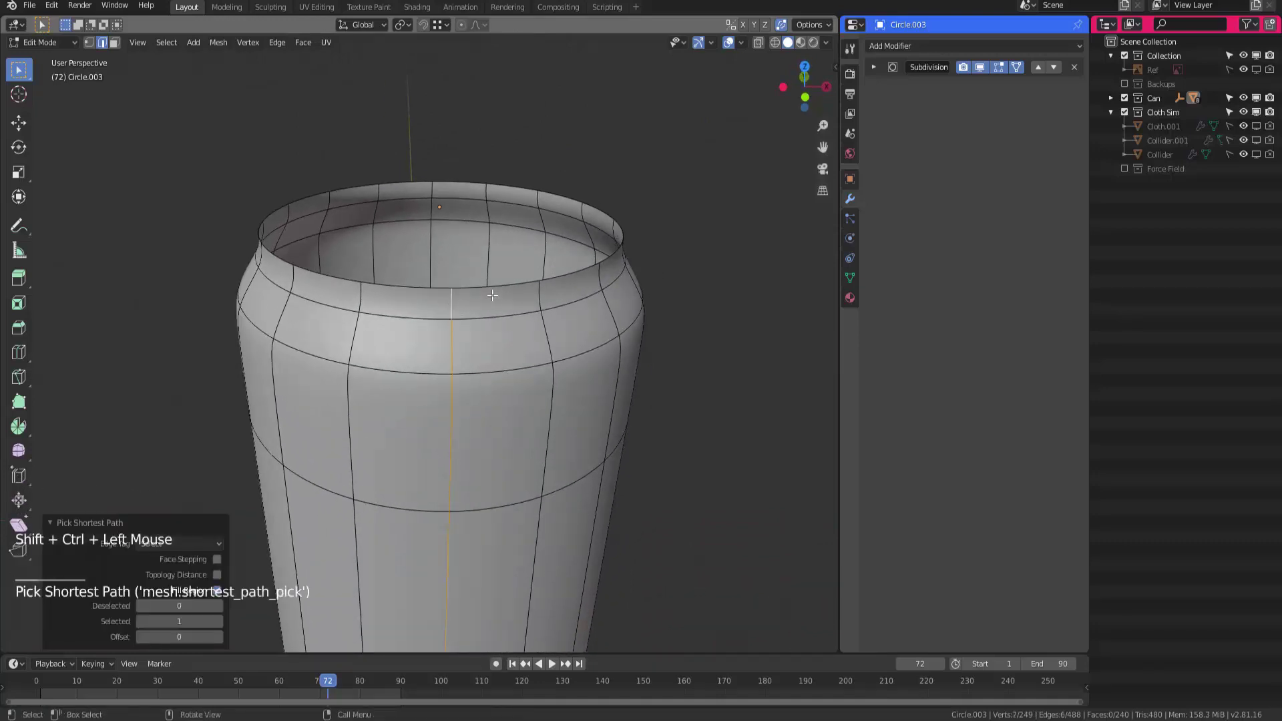
pyautogui.keyDown('ctrl'); pyautogui.moveTo(450, 306); pyautogui.dragTo(453, 334, button='middle'); pyautogui.keyUp('ctrl')
pyautogui.moveTo(453, 334); pyautogui.dragTo(690, 224, button='middle')
# Mark a vertical seam along the shortest edge path from the can's base seam up to the upper rim
pyautogui.click(588, 294)
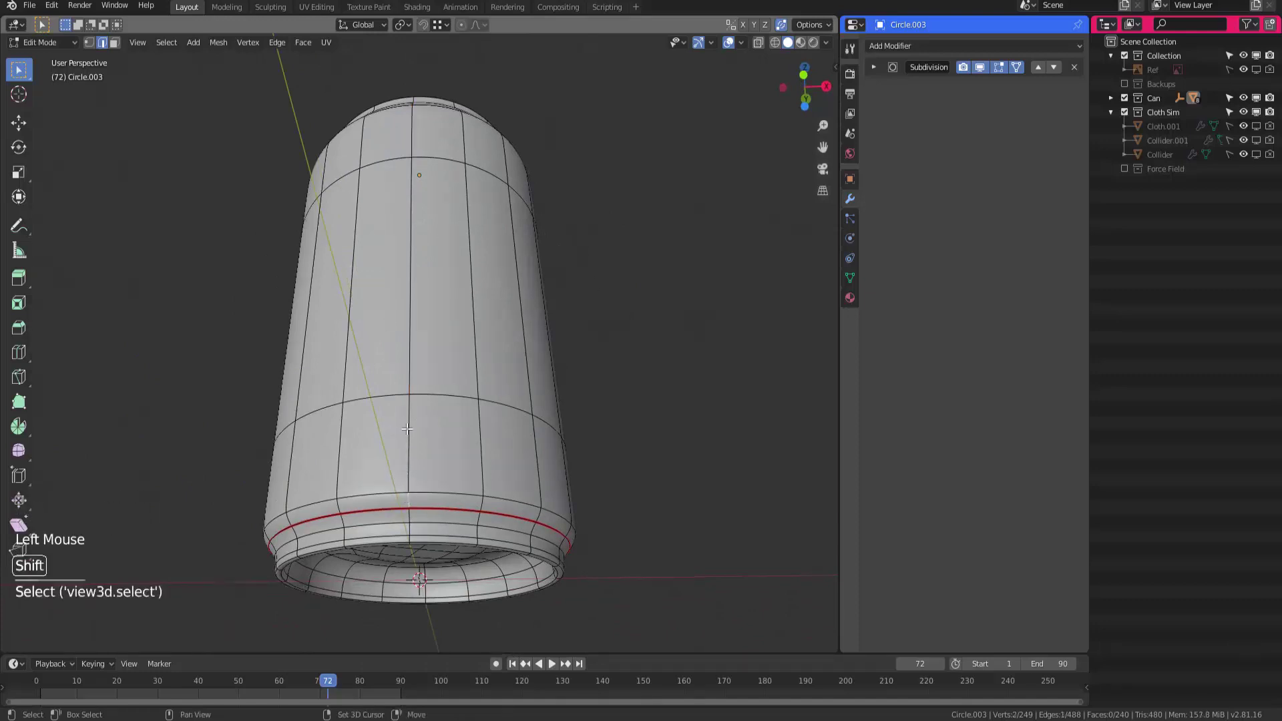
pyautogui.moveTo(419, 330); pyautogui.dragTo(464, 536, button='middle')
pyautogui.moveTo(499, 446); pyautogui.dragTo(468, 374, button='middle')
pyautogui.keyDown('shift'); pyautogui.moveTo(467, 374); pyautogui.dragTo(433, 260, button='middle'); pyautogui.keyUp('shift')
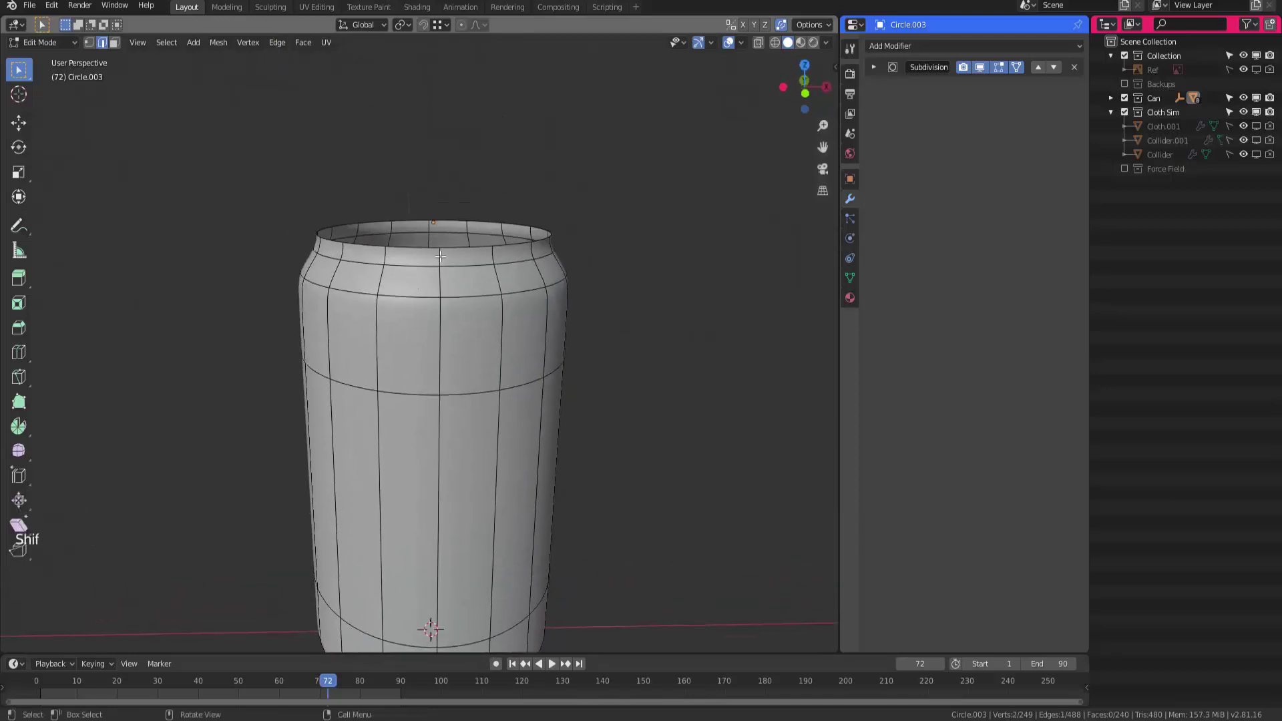
pyautogui.hotkey('shift', 'ctrl')
pyautogui.keyDown('ctrl'); pyautogui.keyDown('shift'); pyautogui.click(439, 255); pyautogui.keyUp('shift'); pyautogui.keyUp('ctrl')
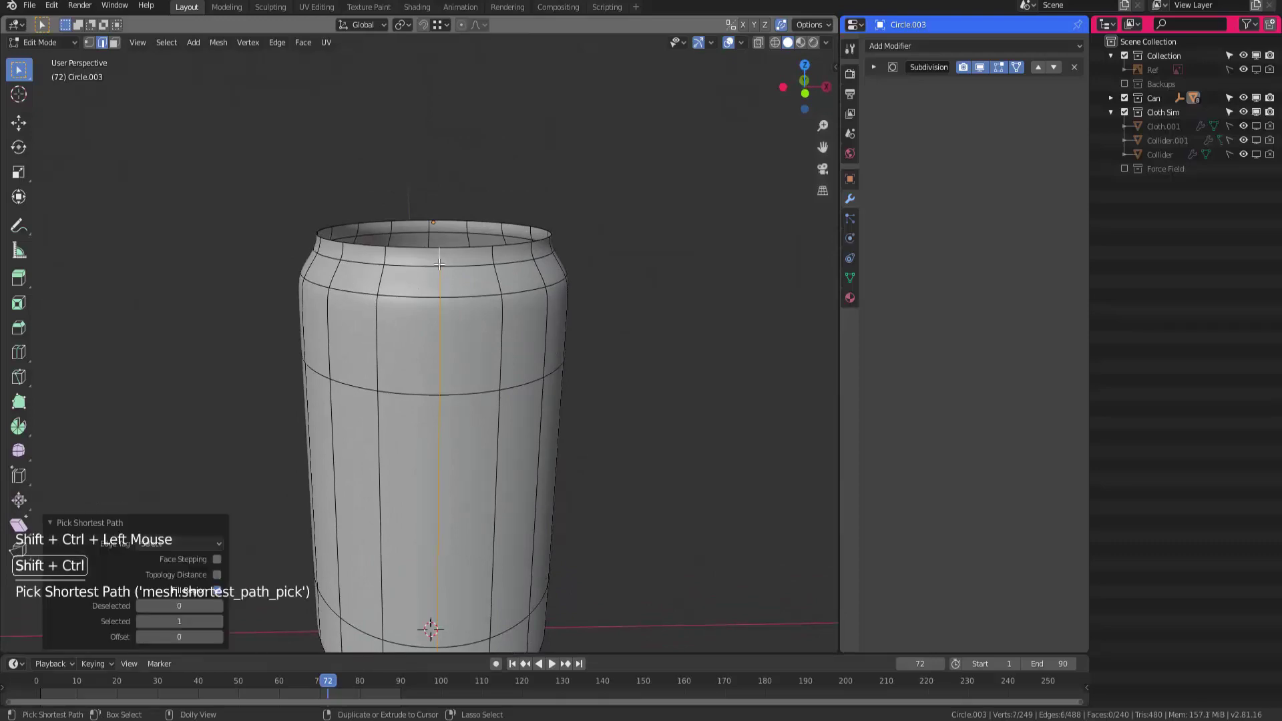
pyautogui.moveTo(440, 256); pyautogui.dragTo(248, 482, button='middle')
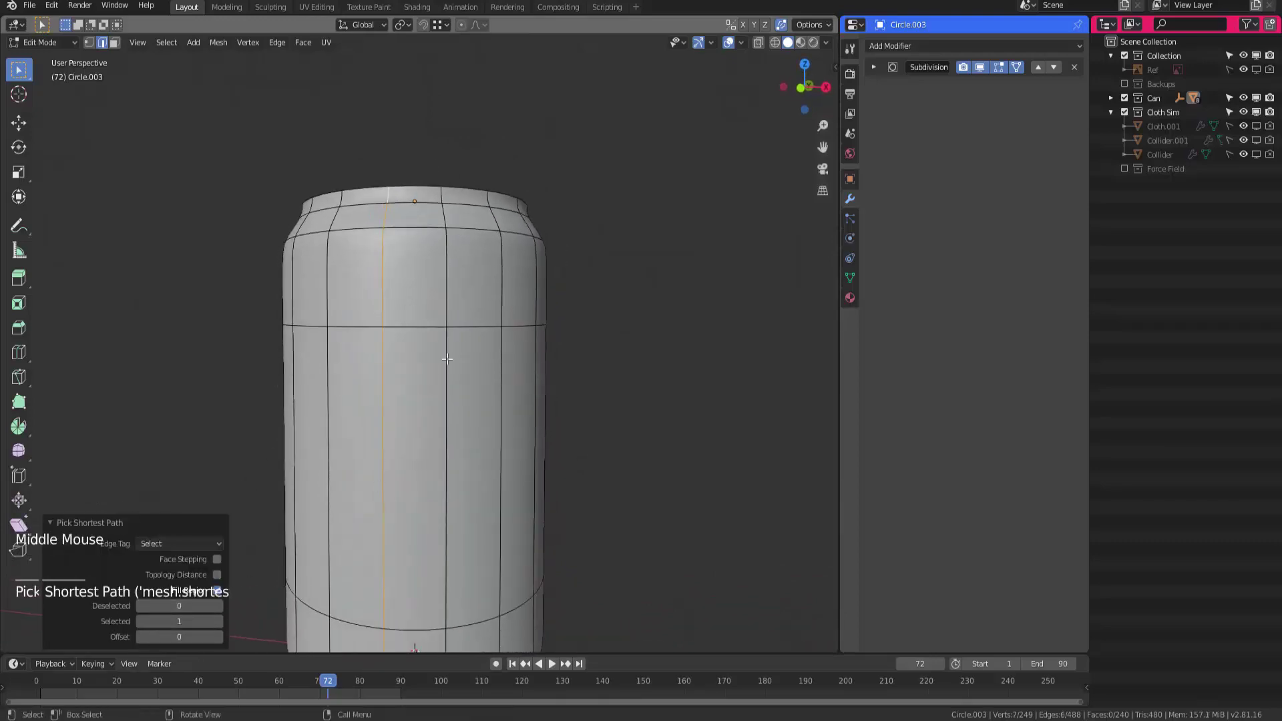
pyautogui.moveTo(374, 400); pyautogui.dragTo(414, 314, button='middle')
pyautogui.moveTo(414, 314); pyautogui.dragTo(434, 331, button='middle')
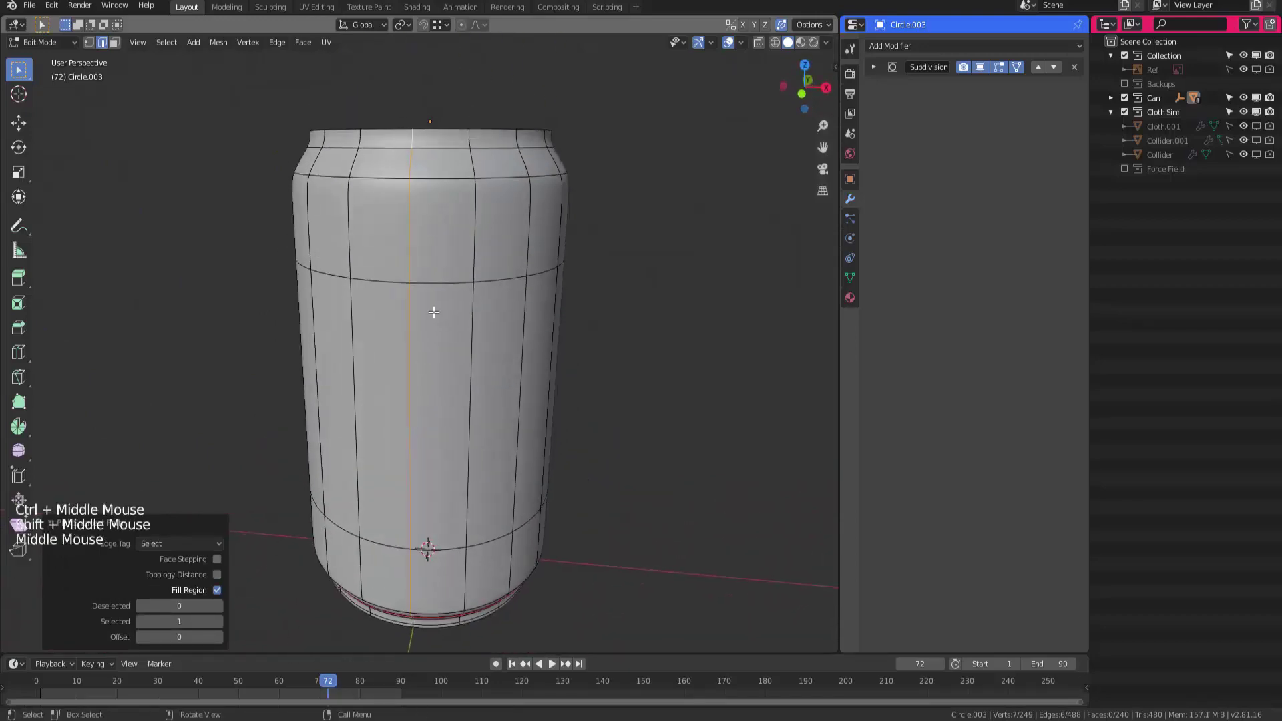
pyautogui.rightClick(422, 338)
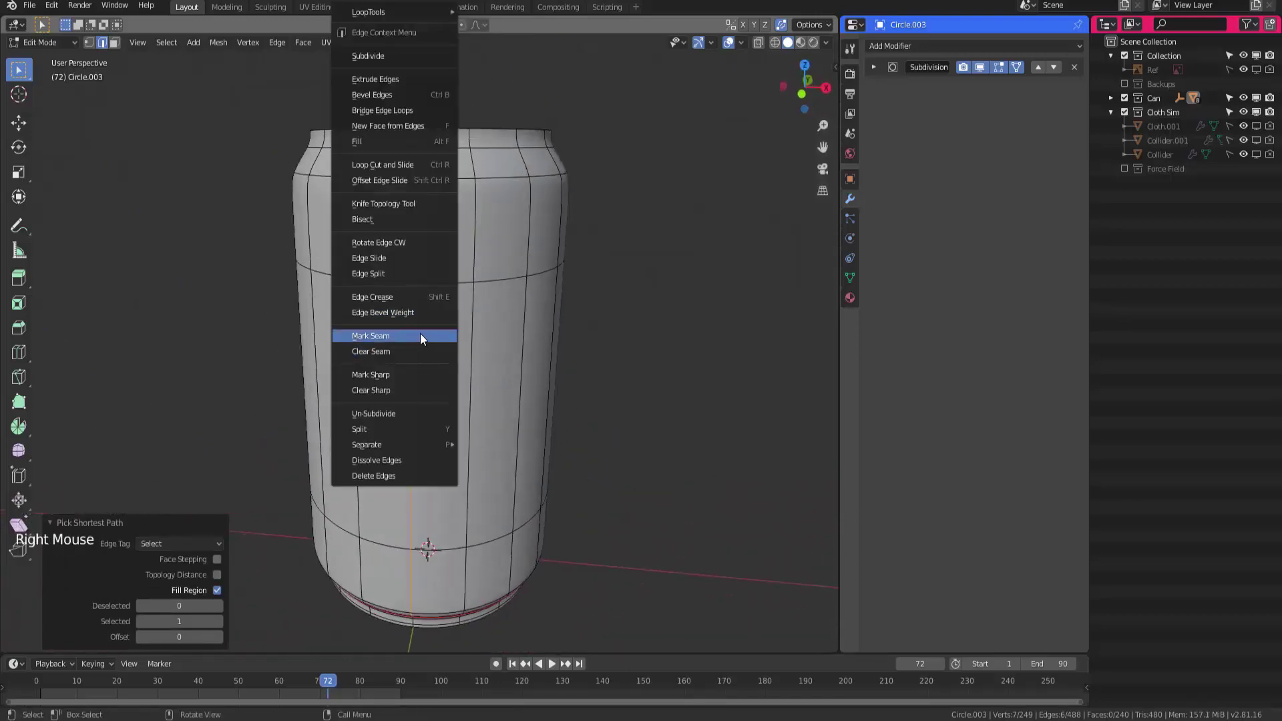
pyautogui.click(419, 336)
pyautogui.moveTo(423, 338)
pyautogui.mouseDown(button='middle')
pyautogui.moveTo(455, 323)
pyautogui.moveTo(424, 337)
pyautogui.mouseUp(button='middle')
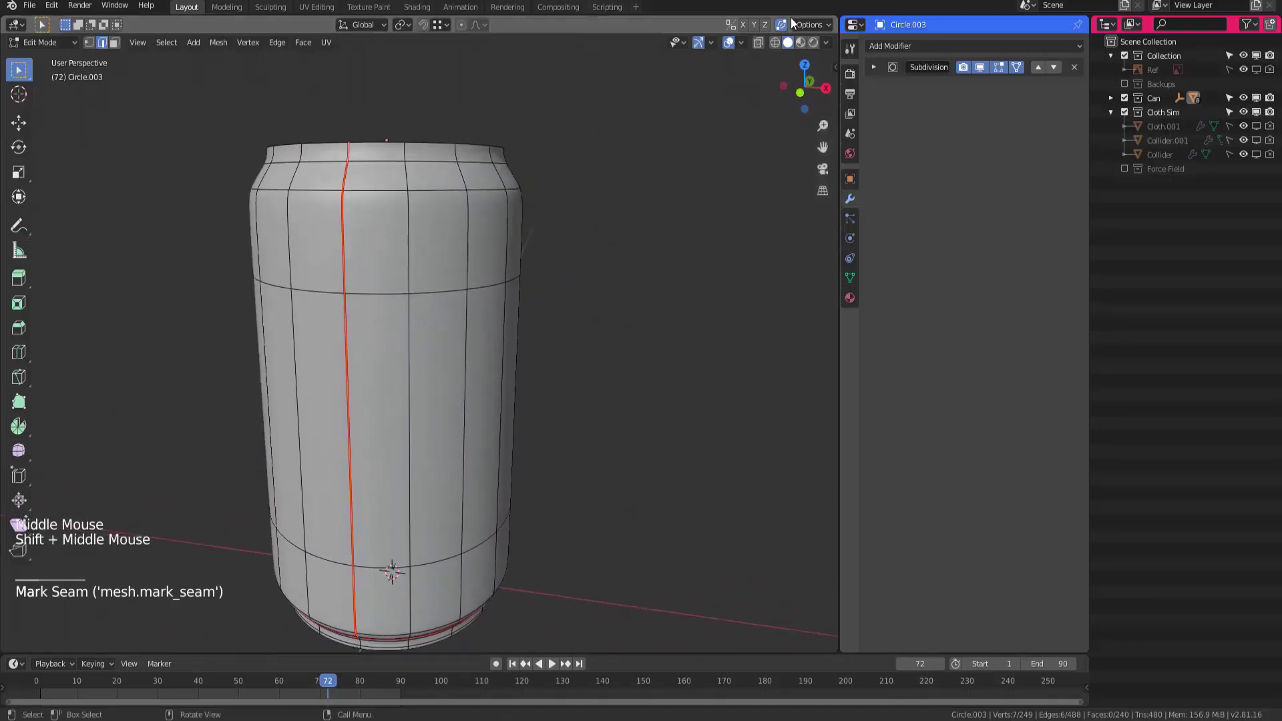
# Split the 3D viewport in two and turn the new area into a UV Editor
pyautogui.moveTo(836, 19); pyautogui.dragTo(383, 56)
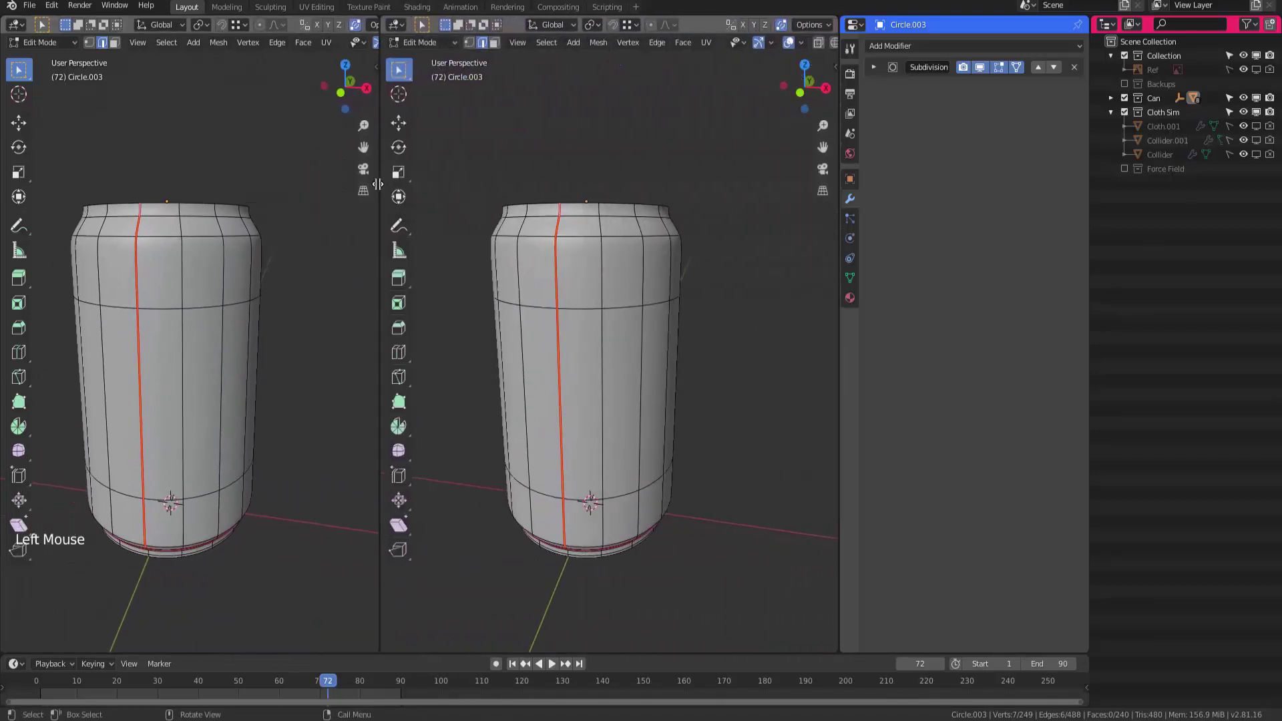
pyautogui.click(401, 27)
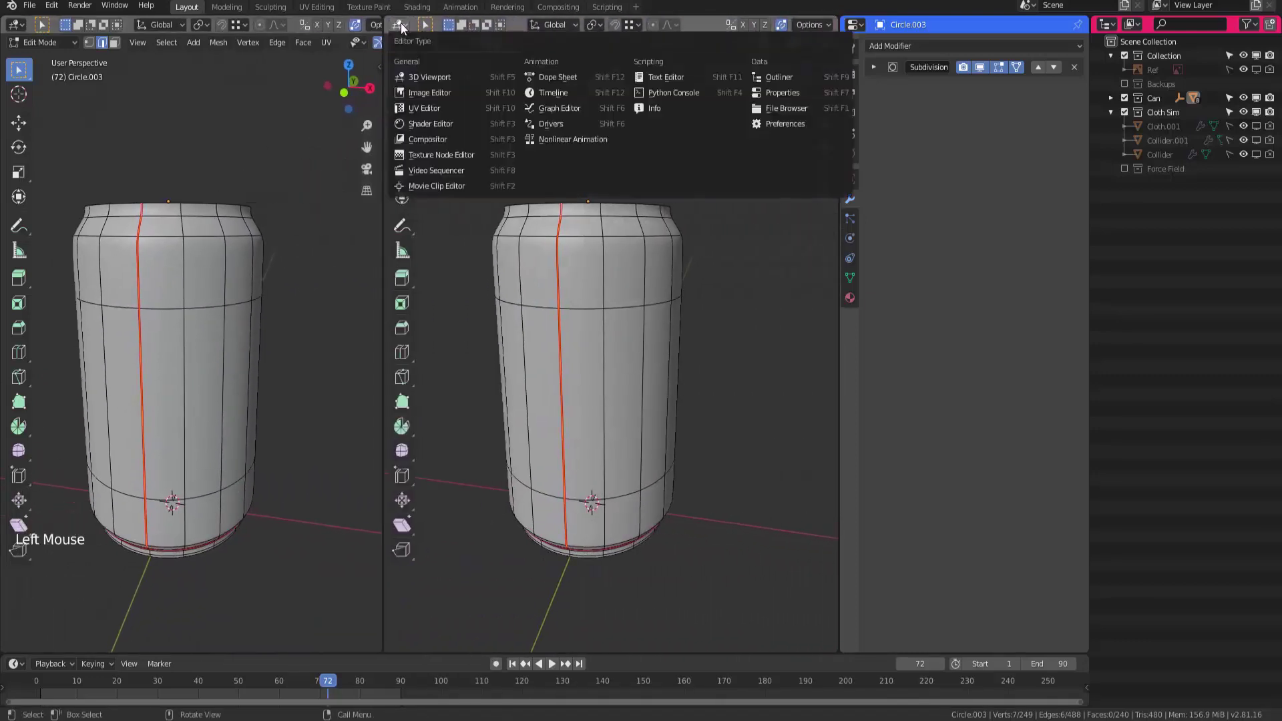
pyautogui.click(444, 106)
# Select the whole can body mesh and unwrap it along the marked seams
pyautogui.keyDown('shift'); pyautogui.moveTo(153, 317); pyautogui.dragTo(269, 256, button='middle'); pyautogui.keyUp('shift')
pyautogui.press('a')
pyautogui.press('a')
pyautogui.press('u')
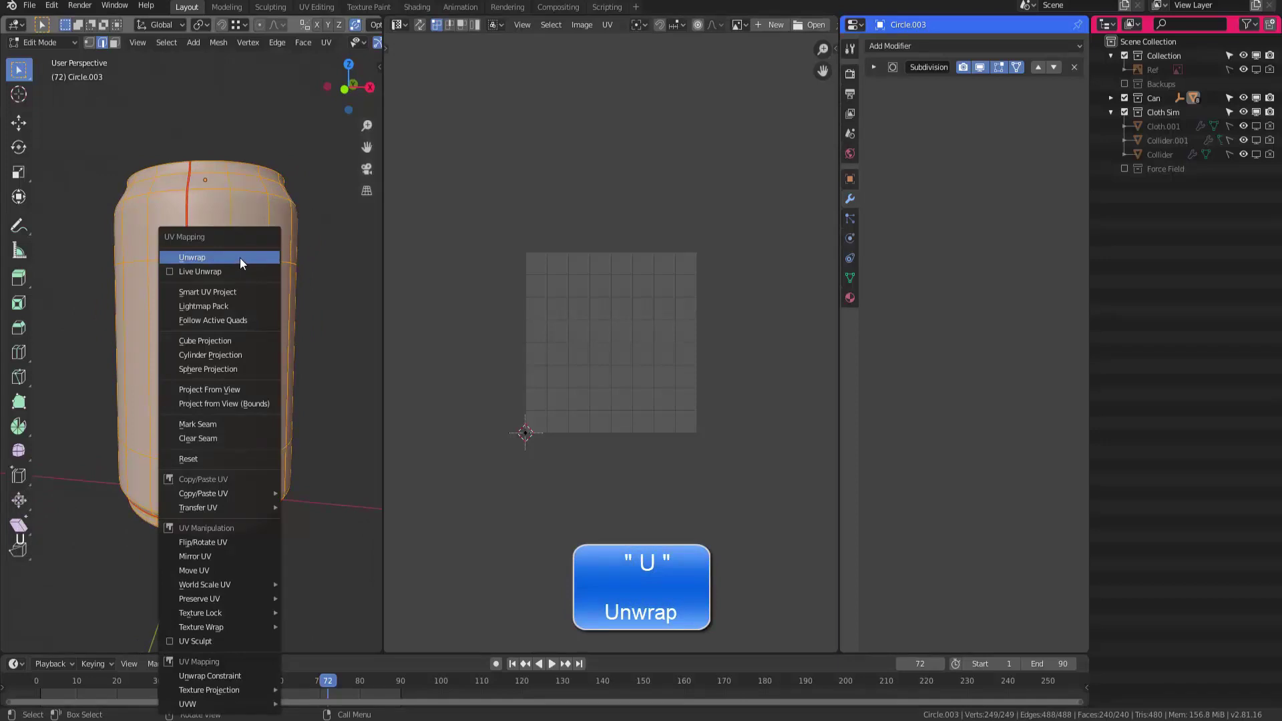
pyautogui.click(231, 257)
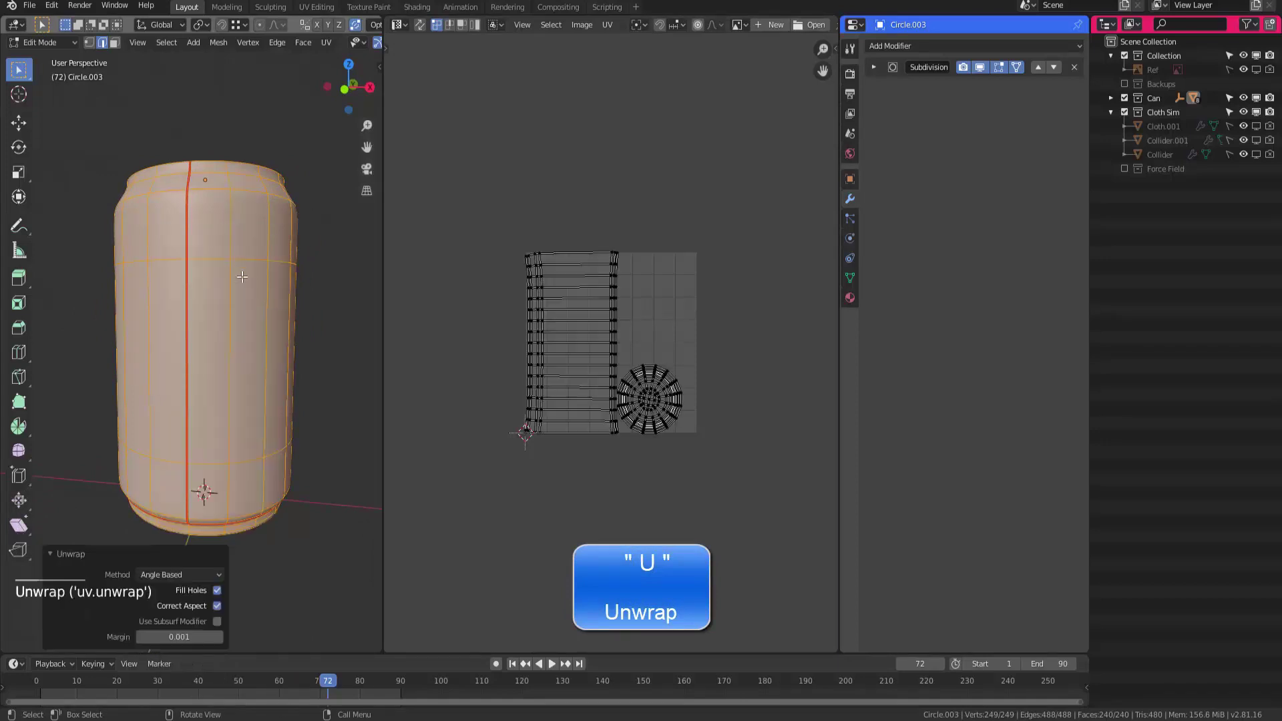
# Select the UVs at the upper corner of the can body's large island and maximize the UV Editor
pyautogui.keyDown('shift'); pyautogui.moveTo(572, 313); pyautogui.dragTo(561, 312, button='middle'); pyautogui.keyUp('shift')
pyautogui.keyDown('ctrl'); pyautogui.moveTo(561, 313); pyautogui.dragTo(619, 179, button='middle'); pyautogui.keyUp('ctrl')
pyautogui.click(605, 195)
pyautogui.moveTo(551, 239)
pyautogui.keyDown('shift'); pyautogui.mouseDown(button='middle')
pyautogui.moveTo(568, 222)
pyautogui.moveTo(542, 251)
pyautogui.moveTo(503, 231)
pyautogui.moveTo(526, 252)
pyautogui.moveTo(576, 220)
pyautogui.moveTo(524, 250)
pyautogui.moveTo(550, 234)
pyautogui.mouseUp(button='middle'); pyautogui.keyUp('shift')
pyautogui.hotkey('ctrl', 'space')
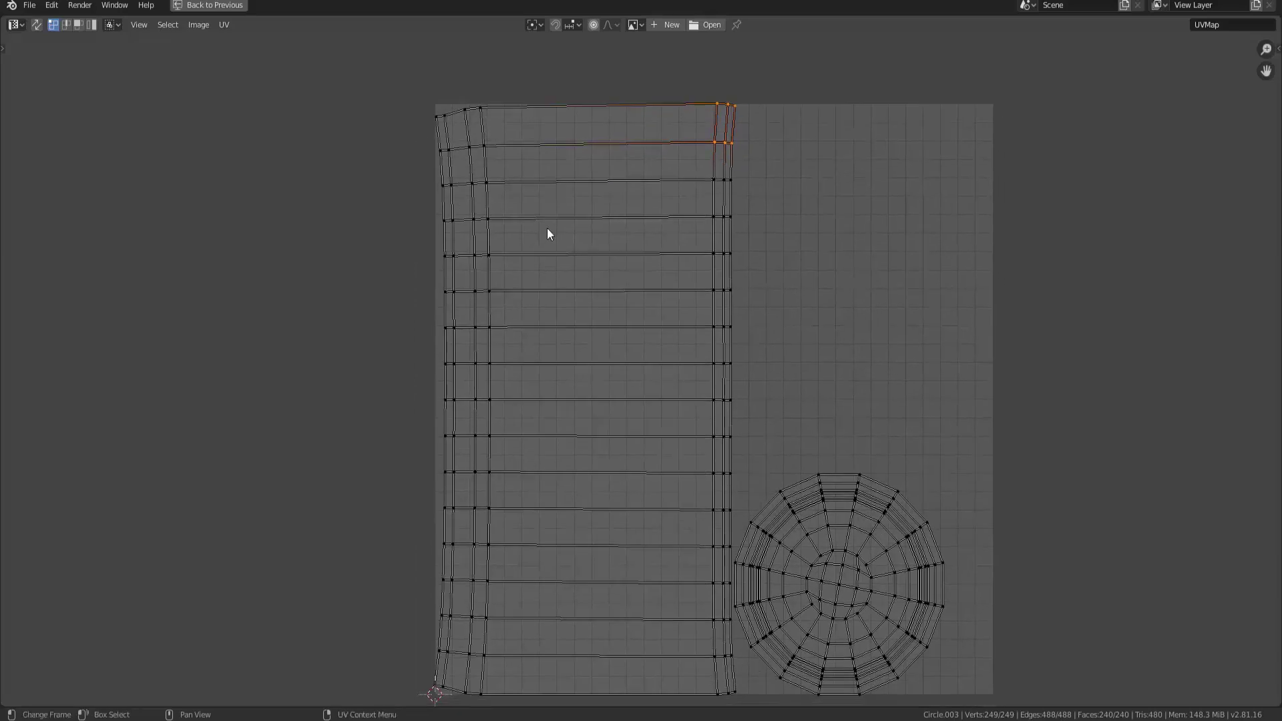
# Restore the split layout, switch the can body to Object Mode and back to Edit Mode, and reselect its whole mesh
pyautogui.hotkey('ctrl', 'space')
pyautogui.keyDown('alt'); pyautogui.click(335, 356); pyautogui.keyUp('alt')
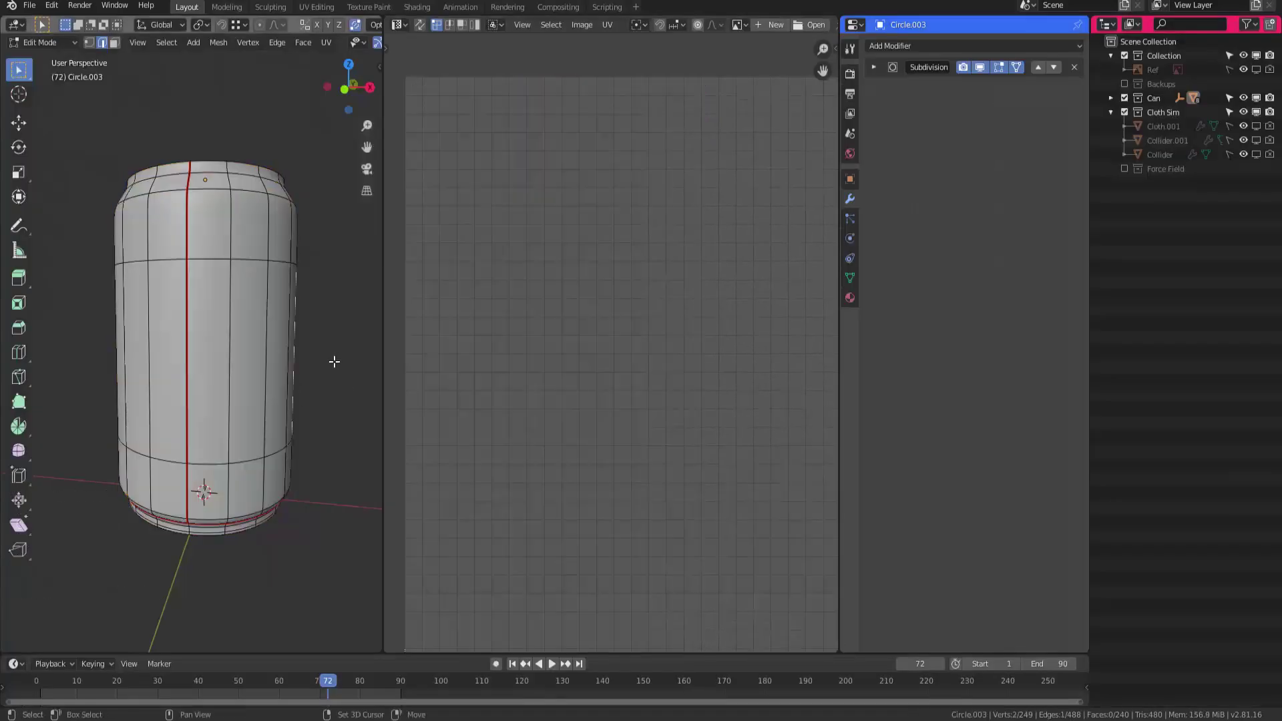
pyautogui.press('Tab')
pyautogui.click(338, 356)
pyautogui.click(272, 386)
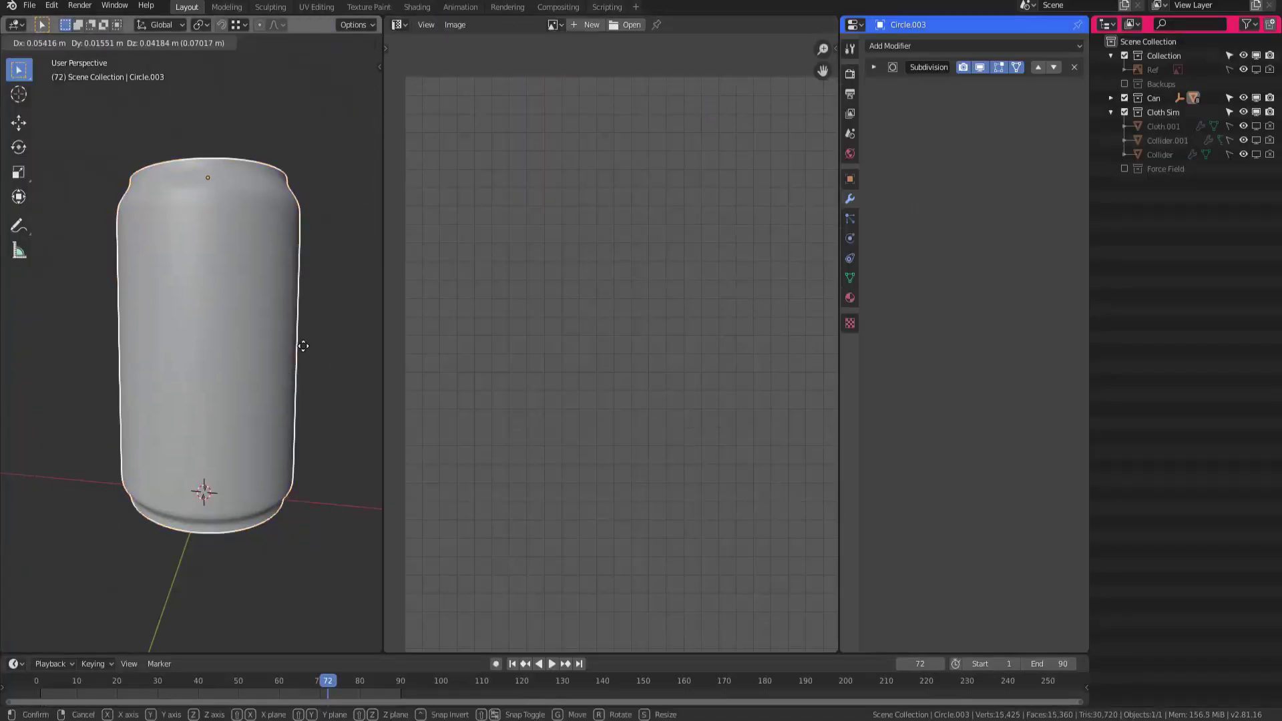
pyautogui.click(258, 375)
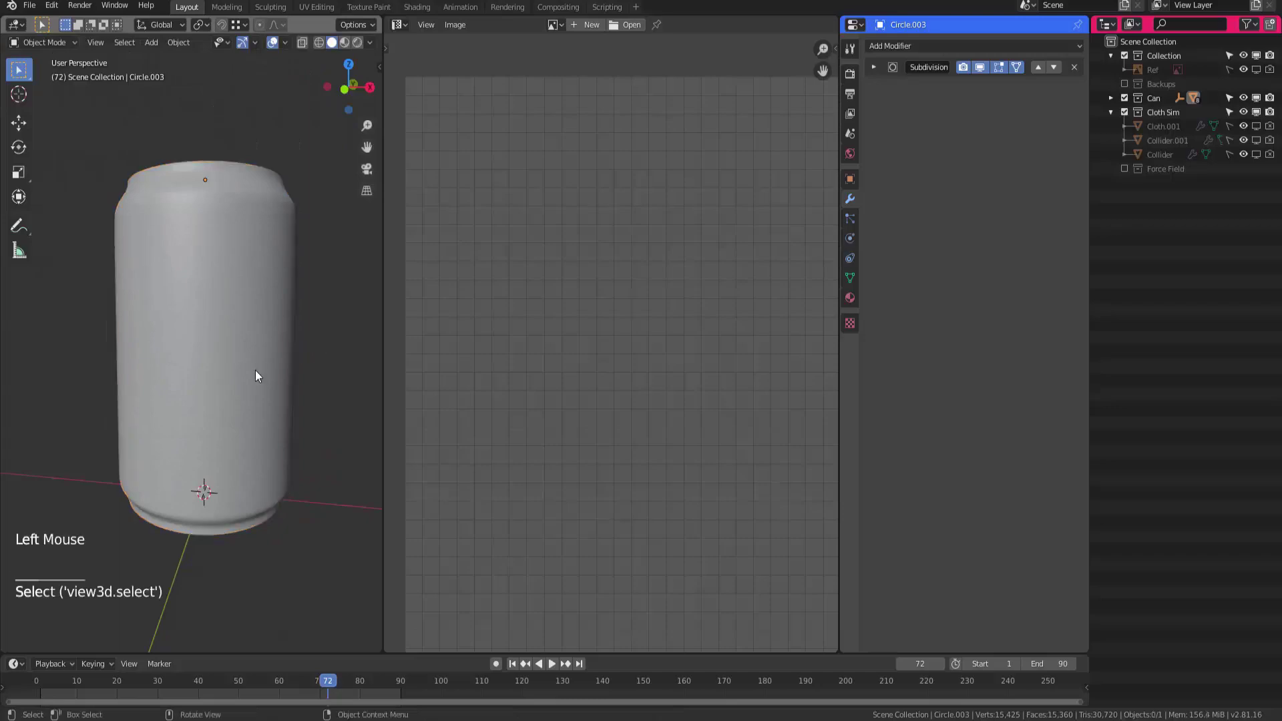
pyautogui.click(257, 374)
pyautogui.press('Tab')
pyautogui.press('a')
pyautogui.press('a')
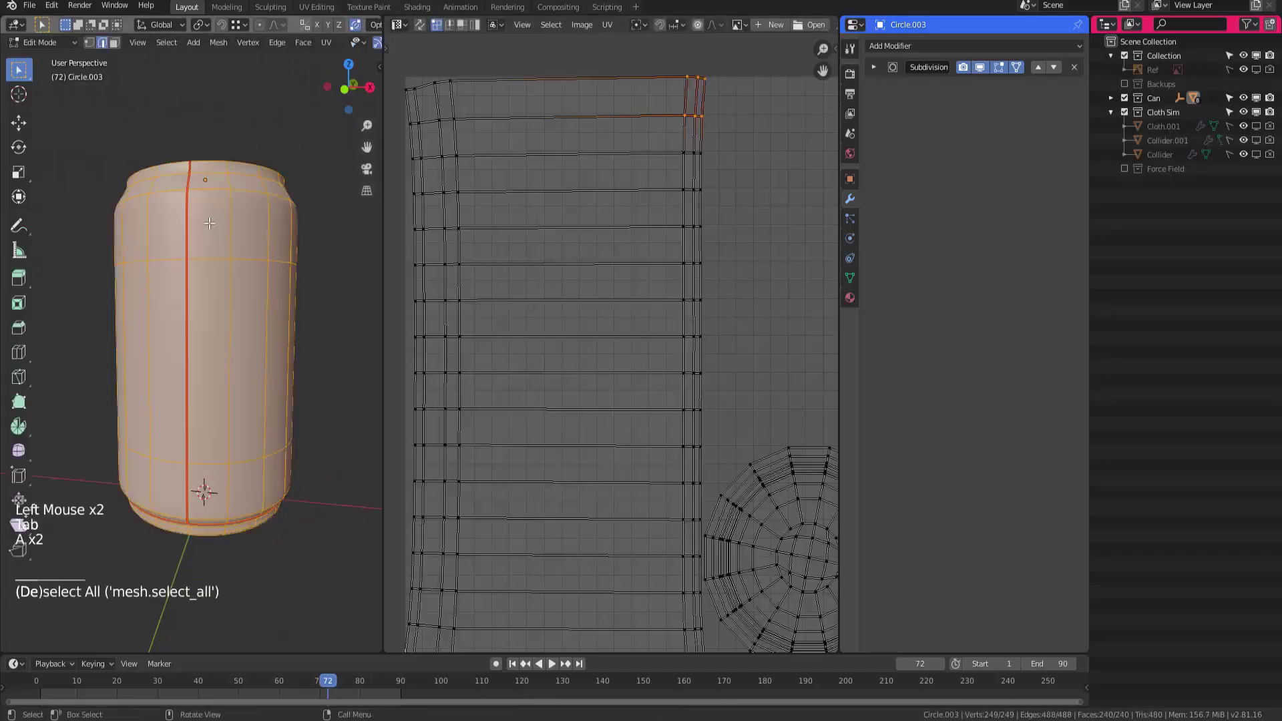
# Maximize the UV Editor and examine the upper edge and corners of the can body's large UV island
pyautogui.hotkey('ctrl', 'space')
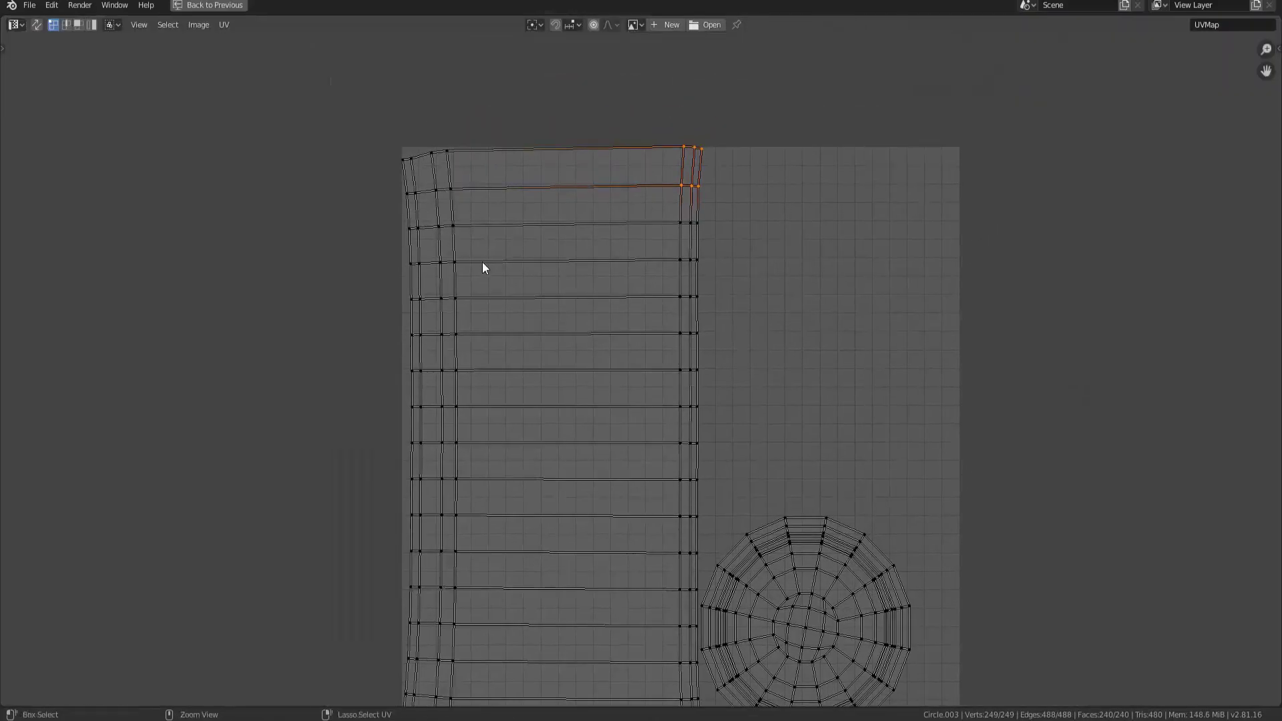
pyautogui.scroll(1, 483, 262)
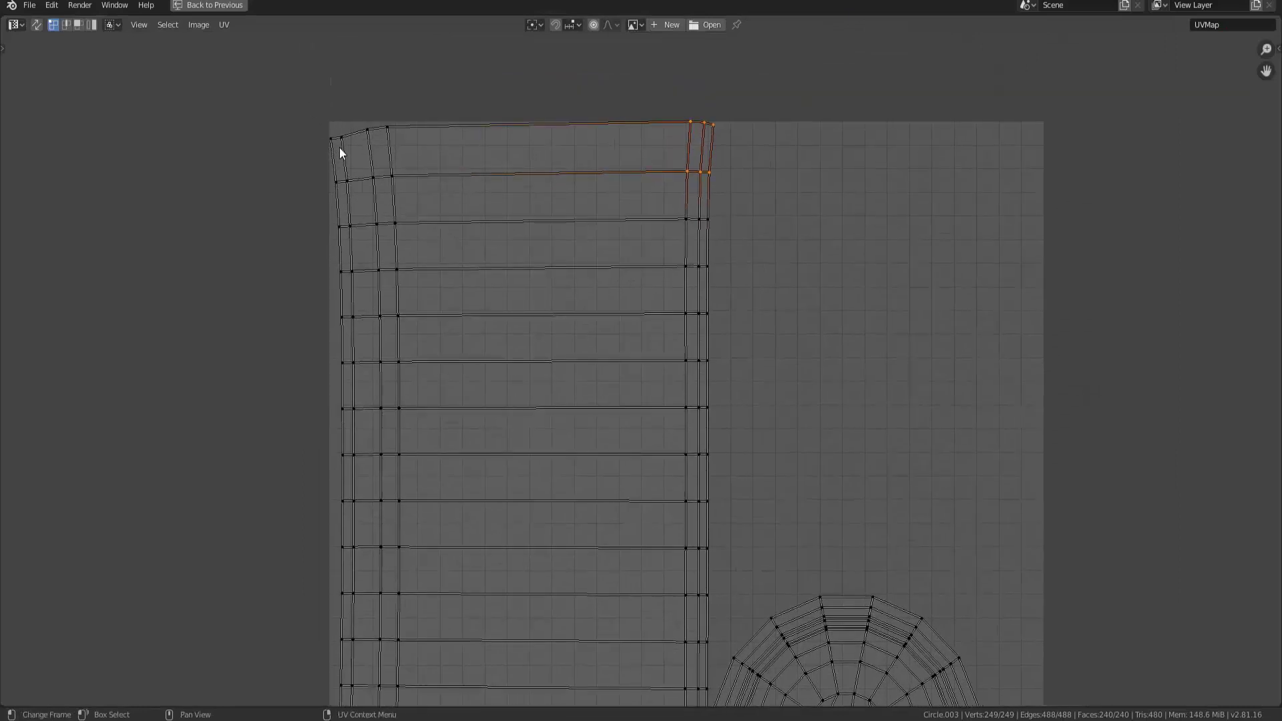
pyautogui.keyDown('shift'); pyautogui.scroll(-1, 360, 137); pyautogui.keyUp('shift')
pyautogui.keyDown('shift'); pyautogui.scroll(2, 350, 139); pyautogui.keyUp('shift')
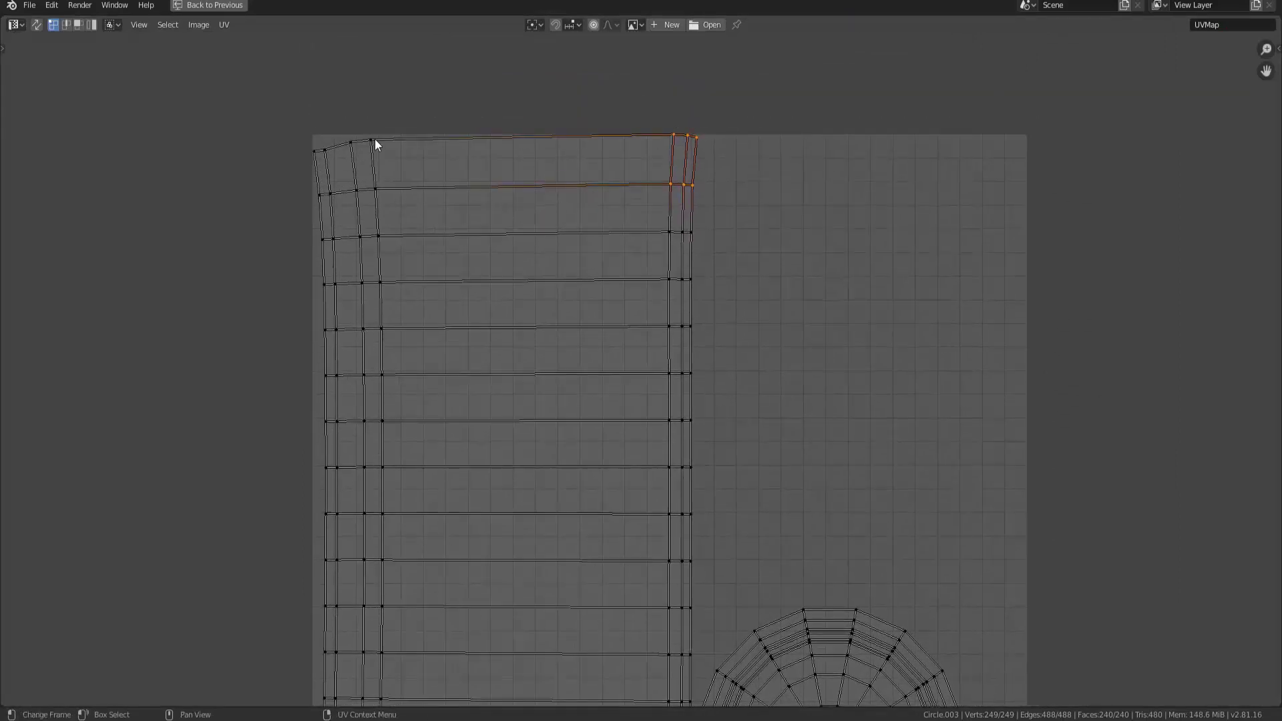
pyautogui.keyDown('shift'); pyautogui.scroll(-1, 353, 140); pyautogui.keyUp('shift')
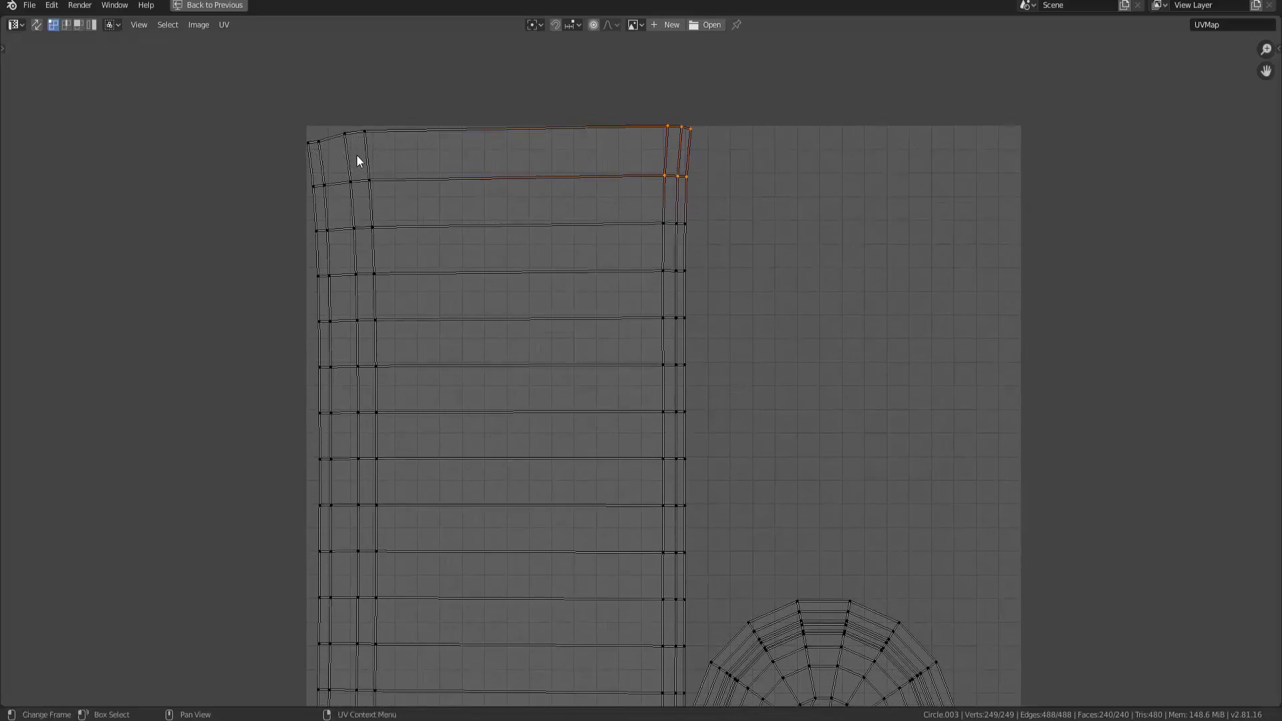
pyautogui.keyDown('shift'); pyautogui.scroll(-1, 359, 161); pyautogui.keyUp('shift')
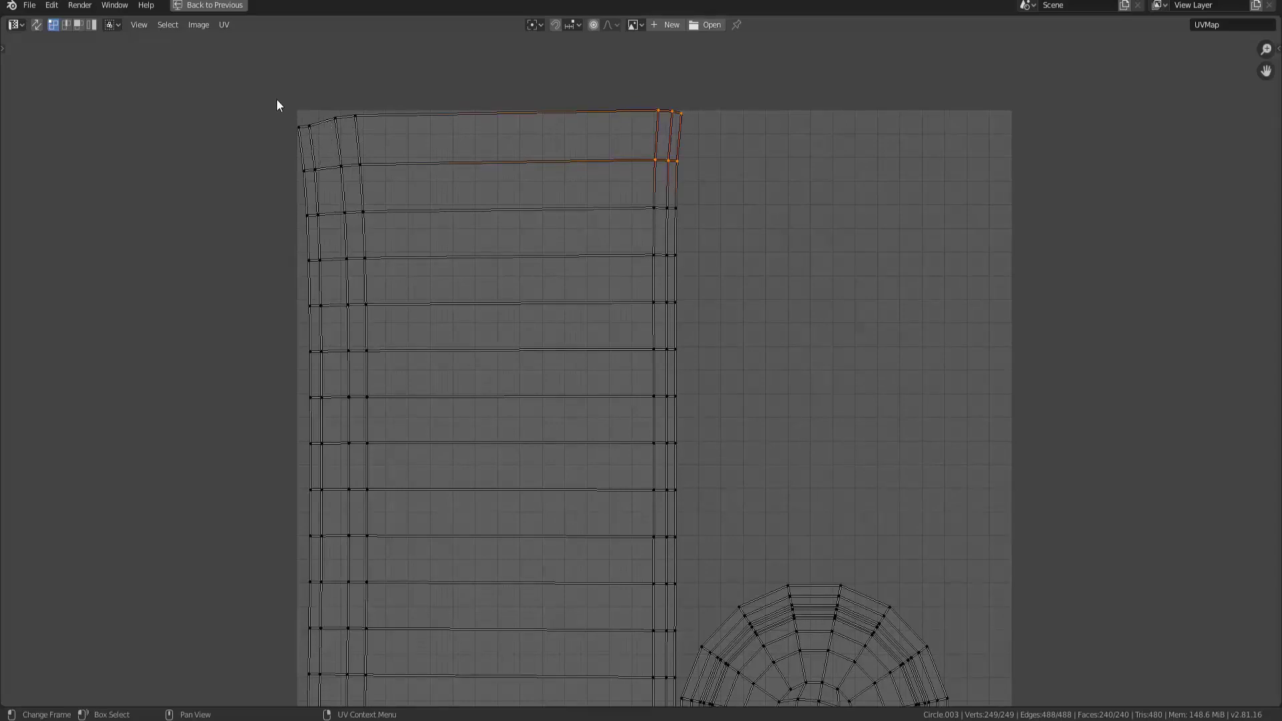
# Show the UV Squares add-on tools in the UV editor's sidebar
pyautogui.keyDown('shift'); pyautogui.scroll(-2, 316, 143); pyautogui.keyUp('shift')
pyautogui.scroll(-1, 327, 166)
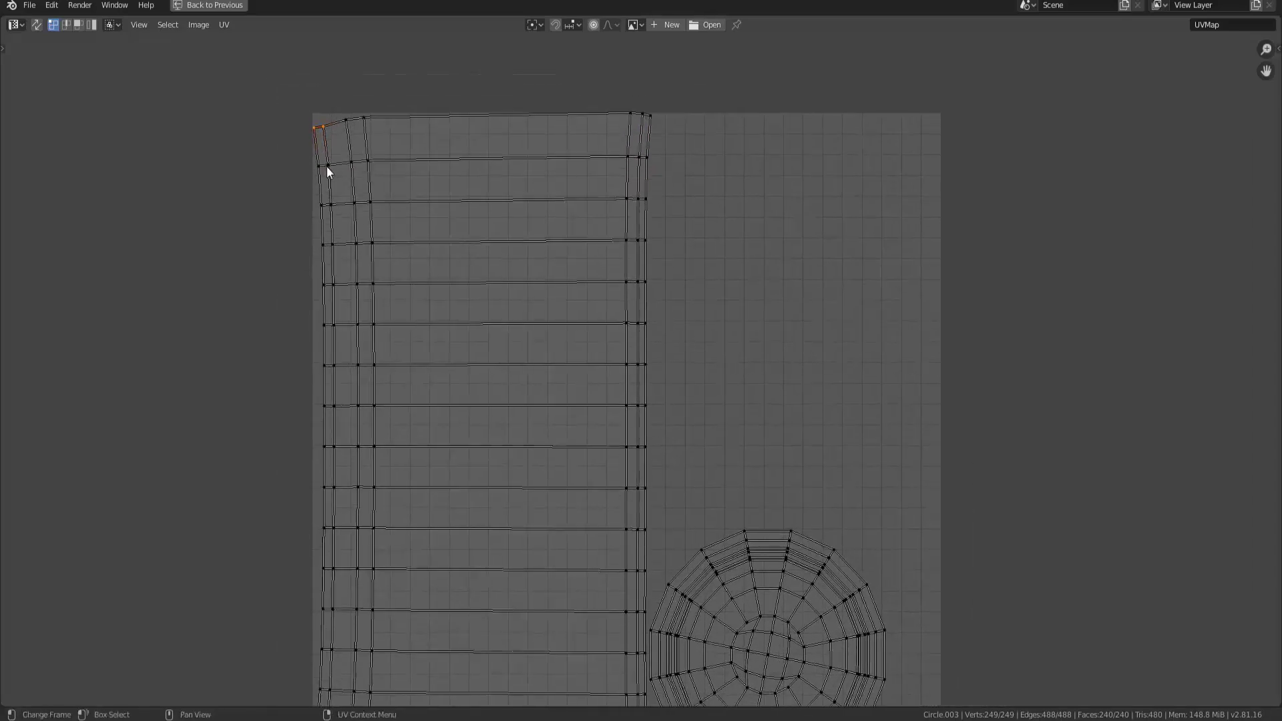
pyautogui.keyDown('shift'); pyautogui.scroll(-2, 339, 183); pyautogui.keyUp('shift')
pyautogui.press('n')
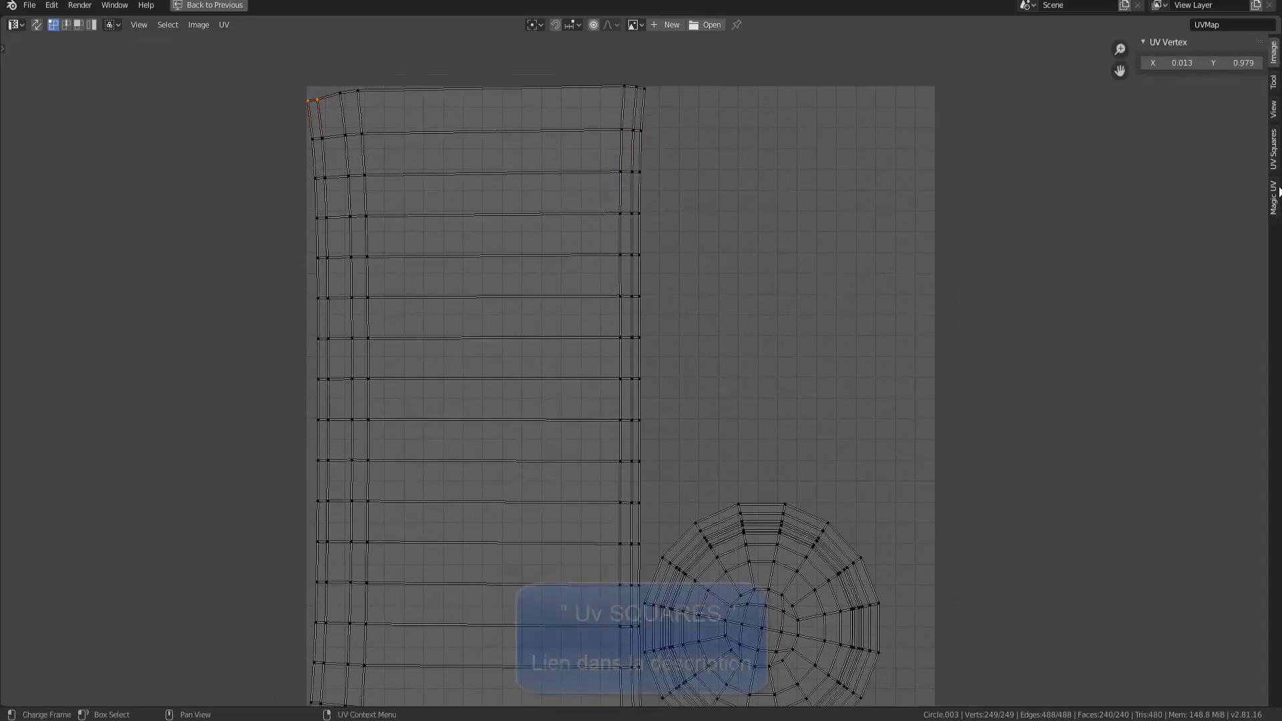
pyautogui.click(1274, 154)
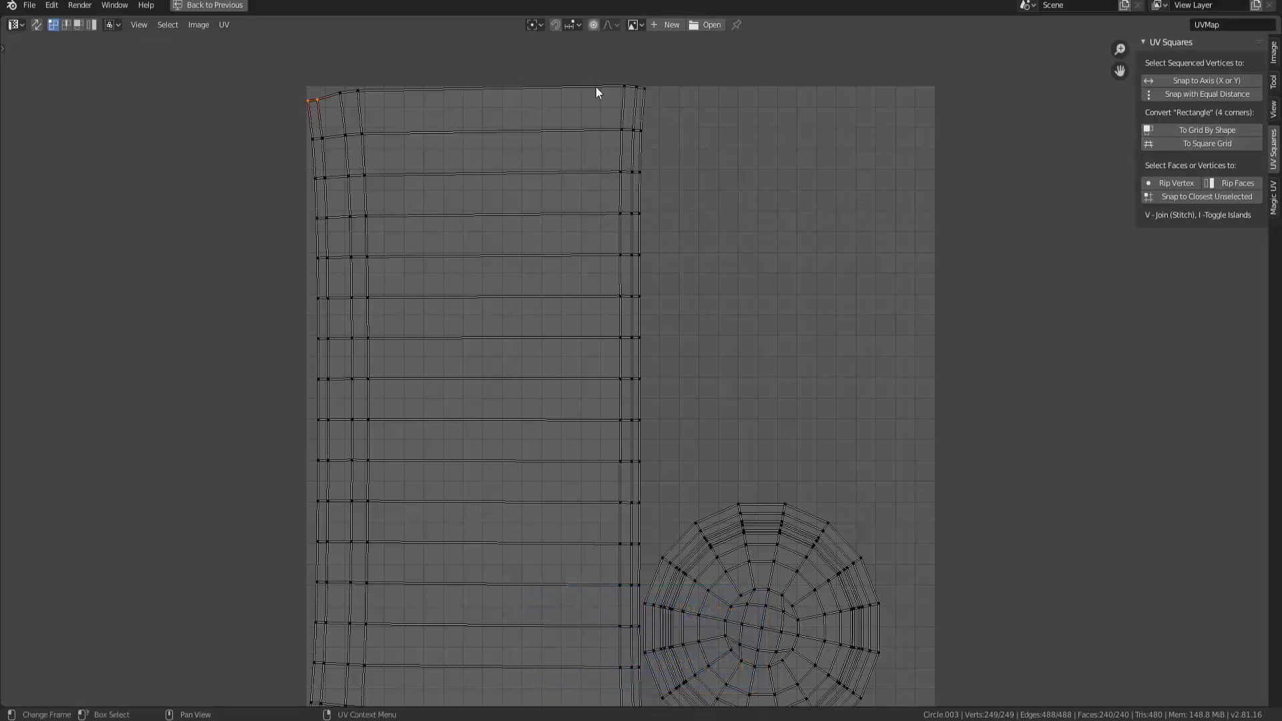
# Select the can body's whole UV island and straighten it with UV Squares' To Grid By Shape
pyautogui.moveTo(518, 276); pyautogui.dragTo(567, 178, button='middle')
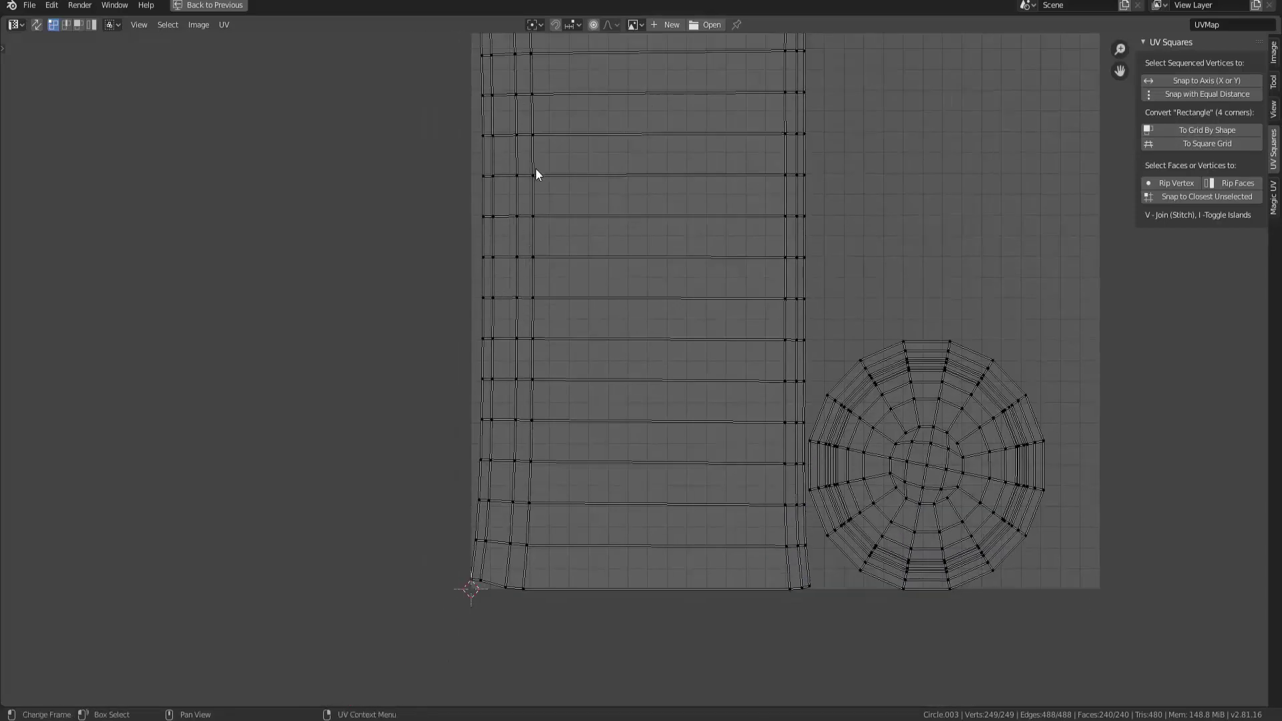
pyautogui.scroll(5, 537, 198)
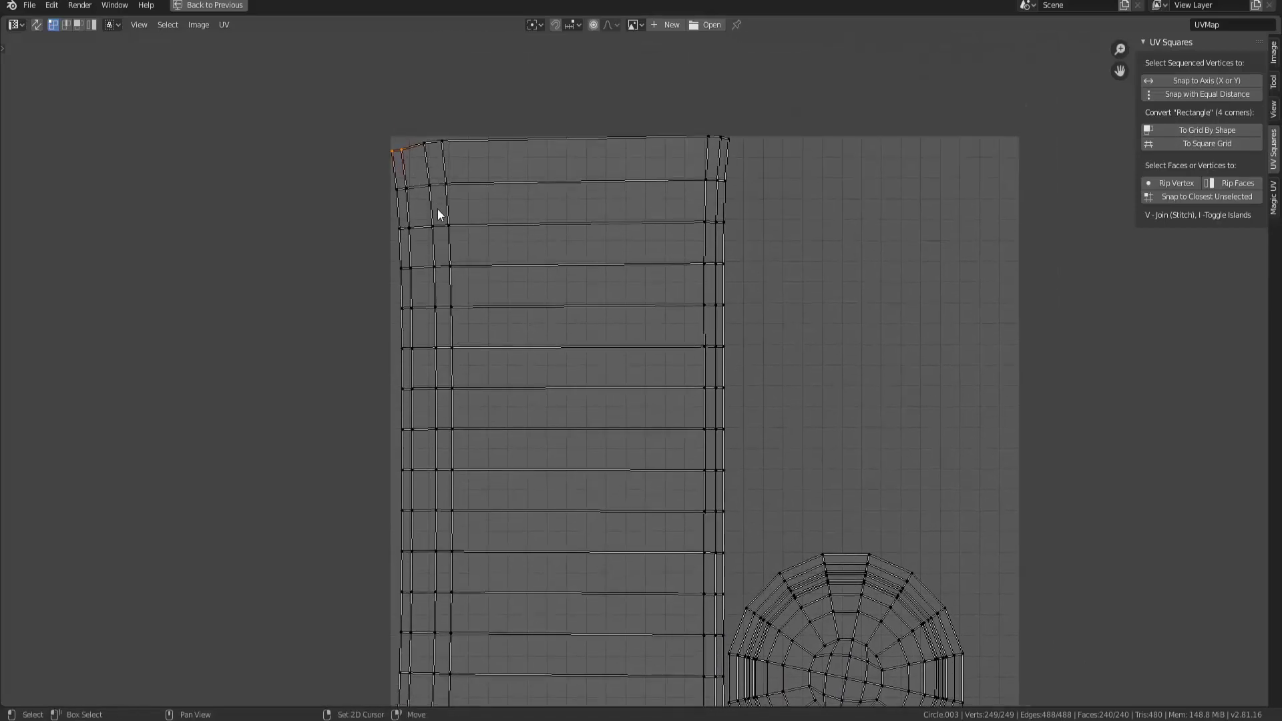
pyautogui.hscroll(2, 335, 157)
pyautogui.hscroll(2, 374, 213)
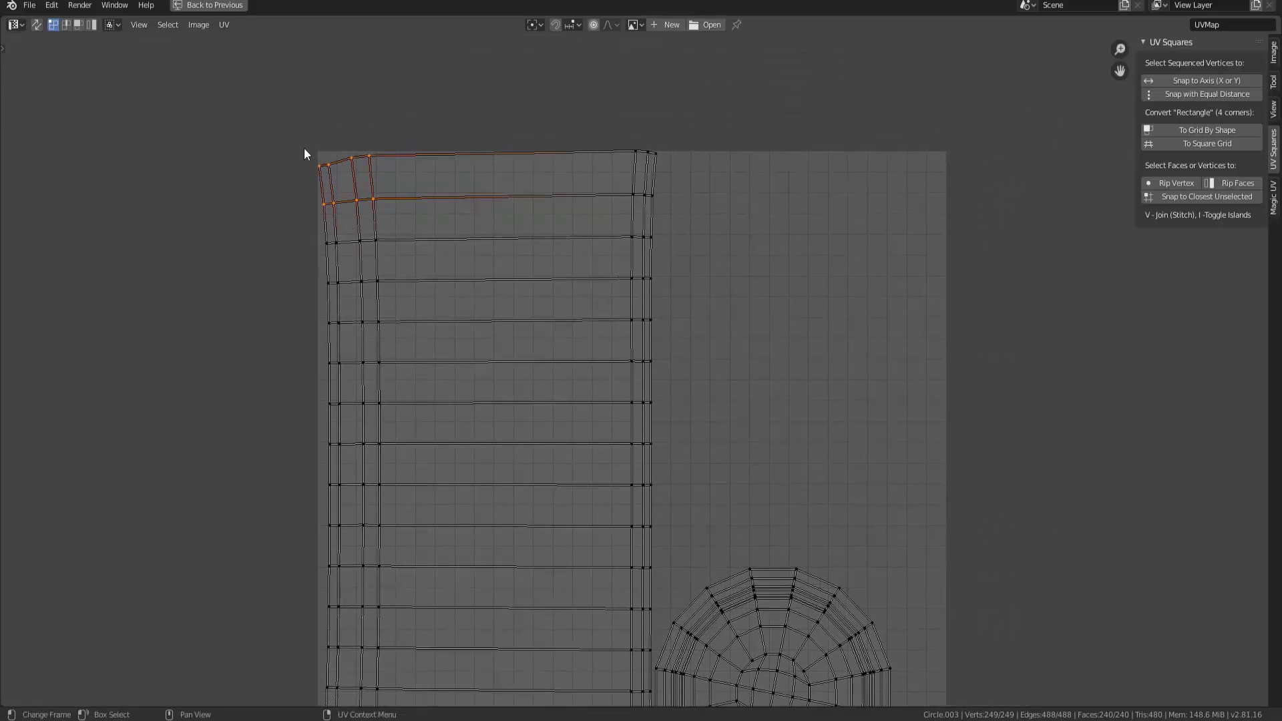
pyautogui.moveTo(303, 147); pyautogui.dragTo(342, 190)
pyautogui.scroll(1, 337, 195)
pyautogui.hscroll(1, 337, 195)
pyautogui.press('l')
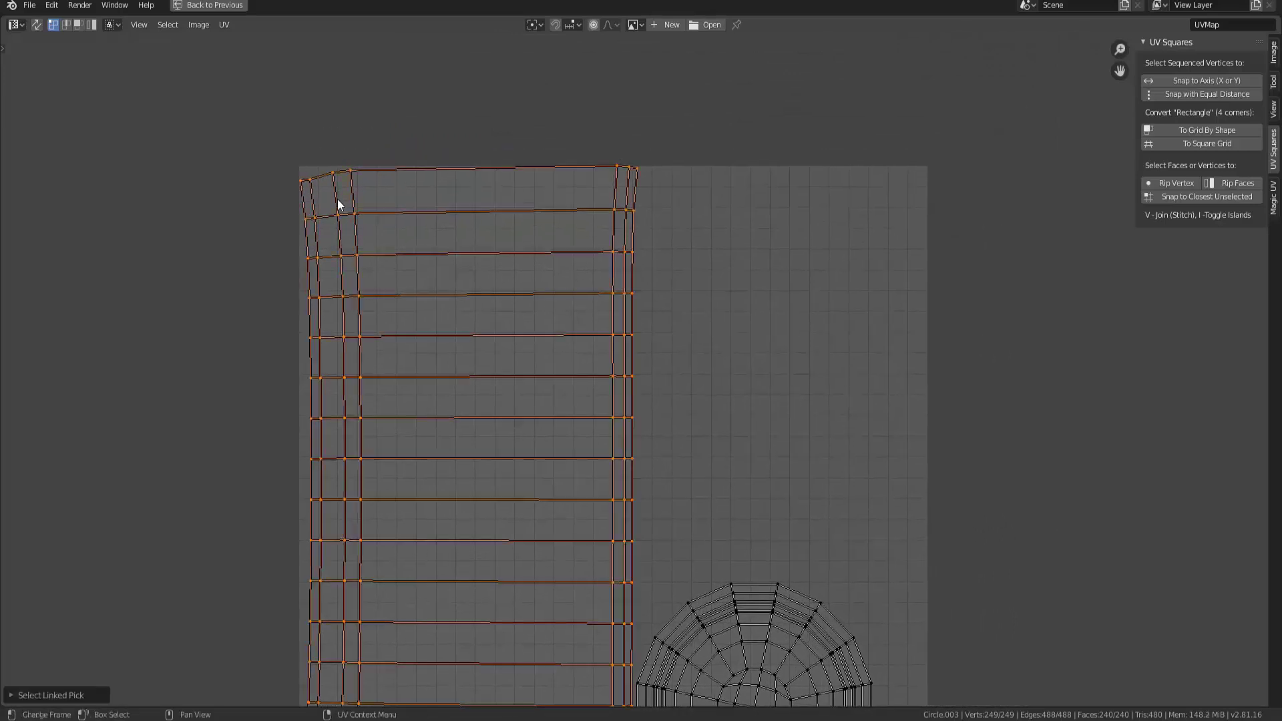
pyautogui.scroll(-1, 393, 215)
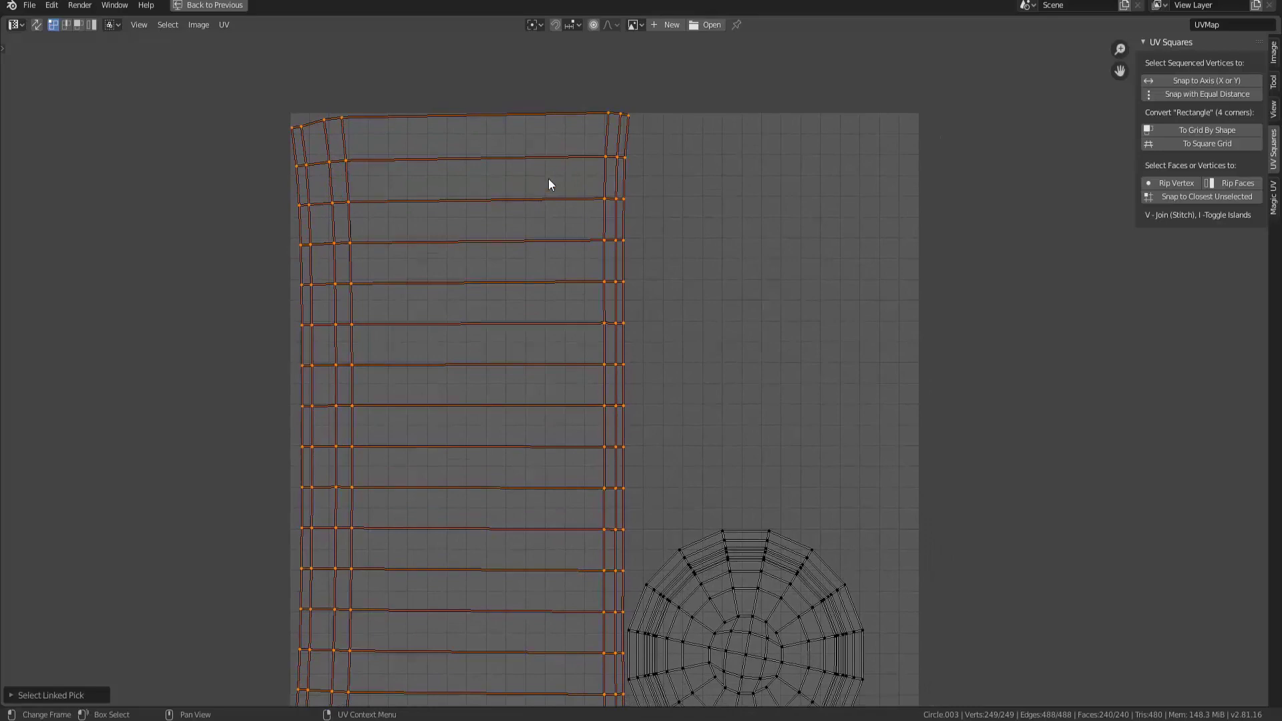
pyautogui.click(1199, 130)
pyautogui.moveTo(640, 295); pyautogui.dragTo(595, 229, button='middle')
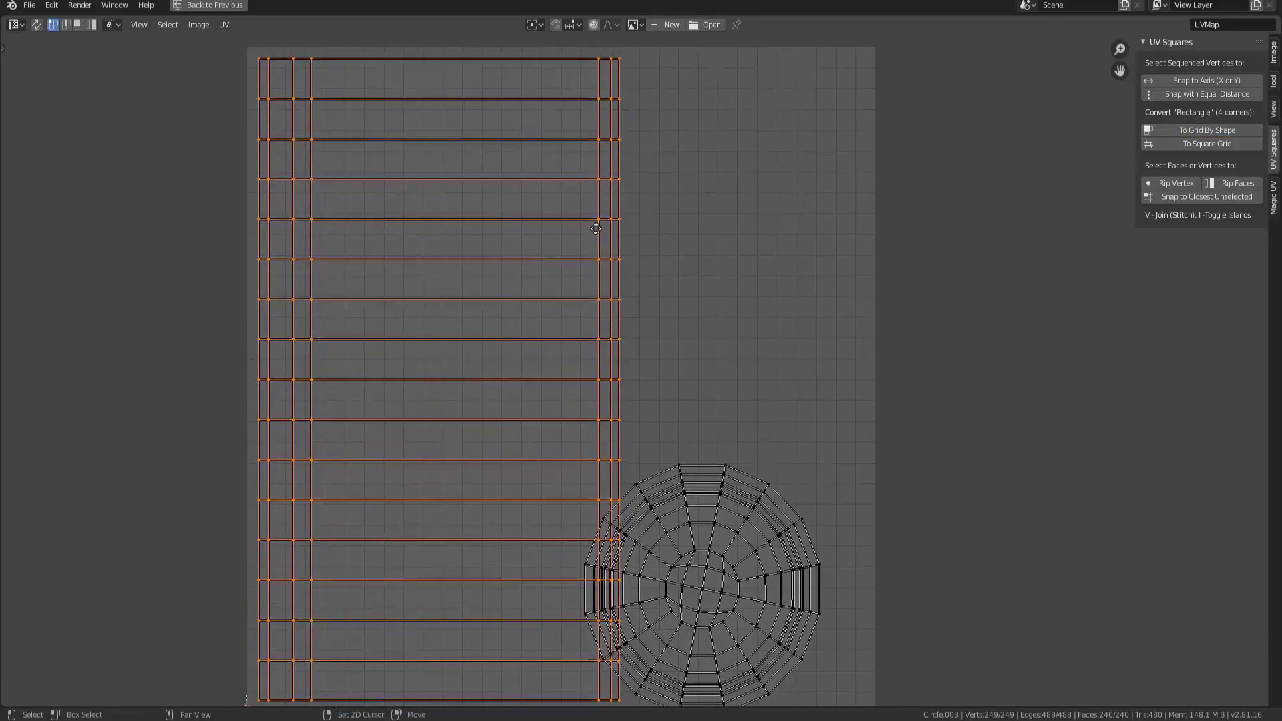
# Select the round UV island and move it outside the UV square, clear of the can body's island
pyautogui.scroll(-2, 567, 253)
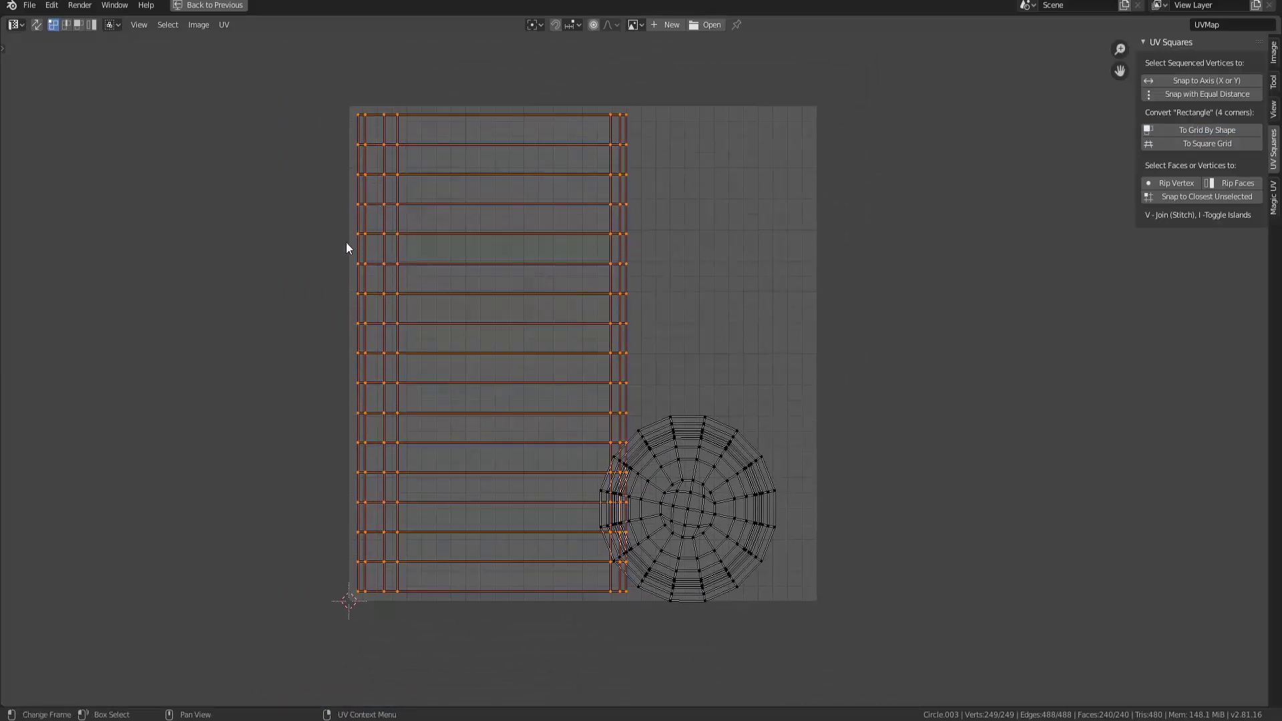
pyautogui.scroll(3, 401, 220)
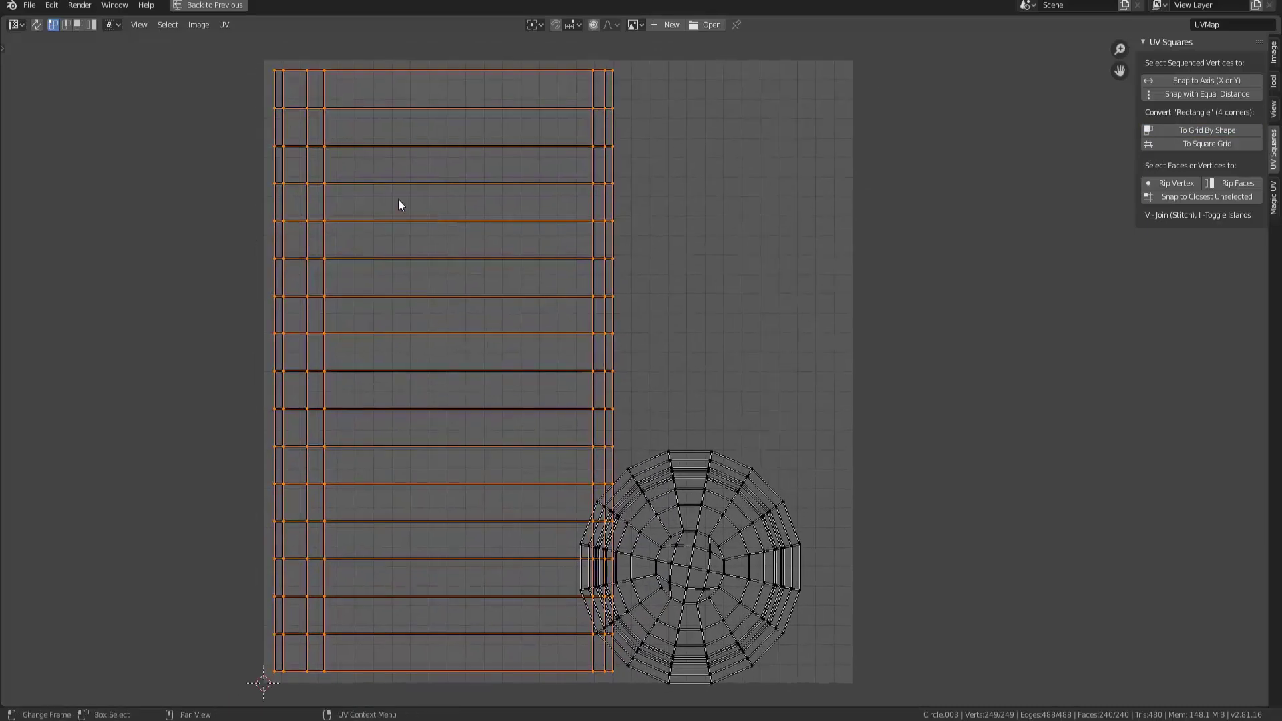
pyautogui.moveTo(408, 211); pyautogui.dragTo(387, 226, button='middle')
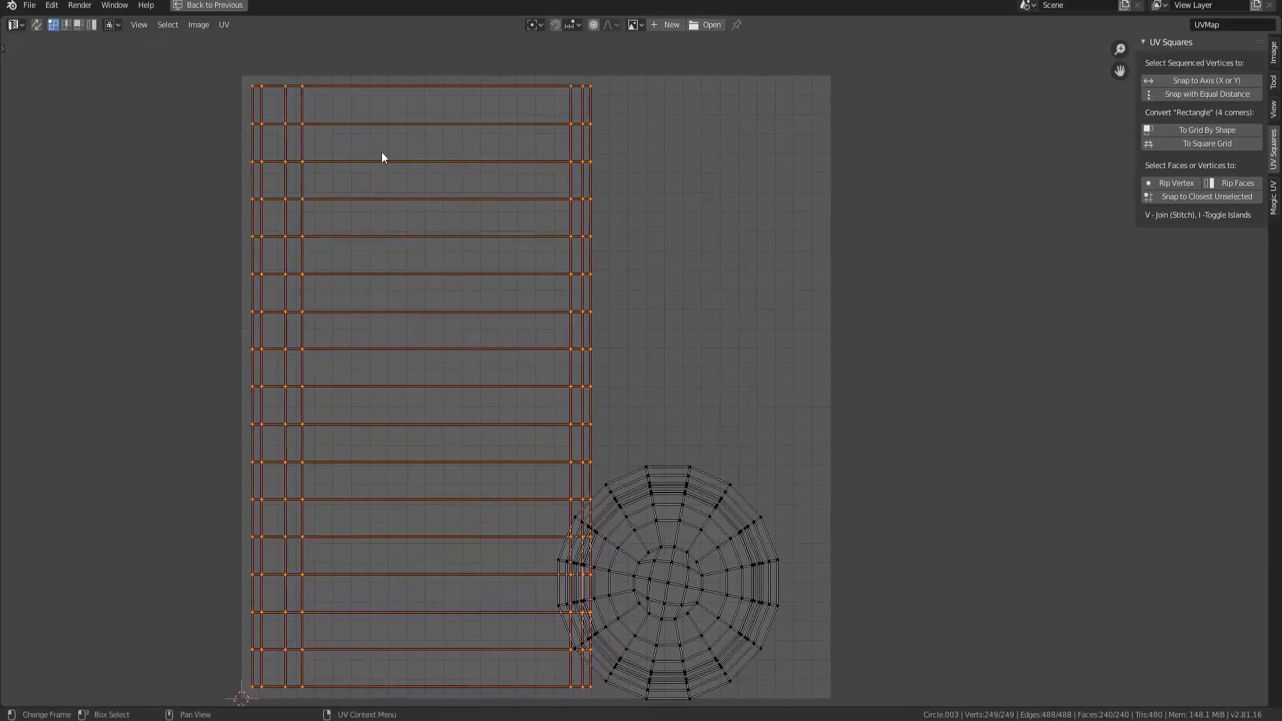
pyautogui.moveTo(513, 179); pyautogui.dragTo(418, 226, button='middle')
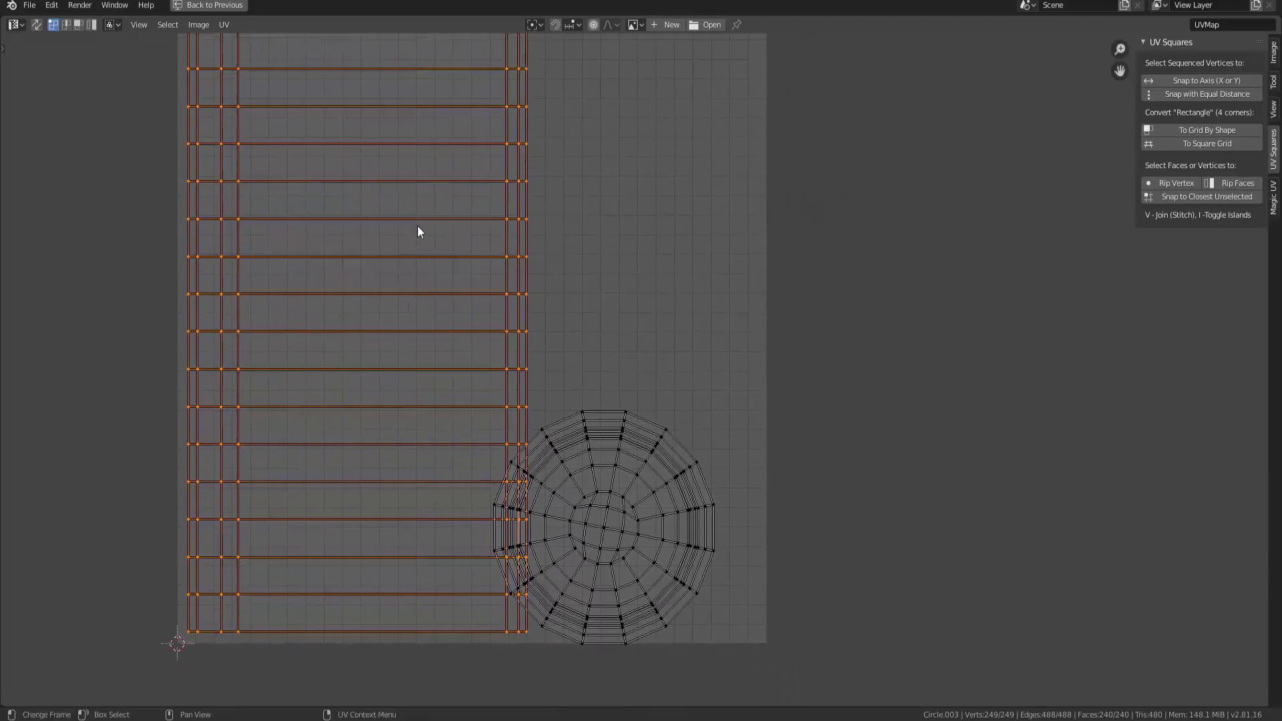
pyautogui.keyDown('alt'); pyautogui.click(663, 446); pyautogui.keyUp('alt')
pyautogui.moveTo(663, 446); pyautogui.dragTo(578, 389, button='middle')
pyautogui.press('l')
pyautogui.scroll(-2, 612, 432)
pyautogui.press('g')
pyautogui.click(906, 498)
pyautogui.moveTo(960, 466); pyautogui.dragTo(935, 481, button='middle')
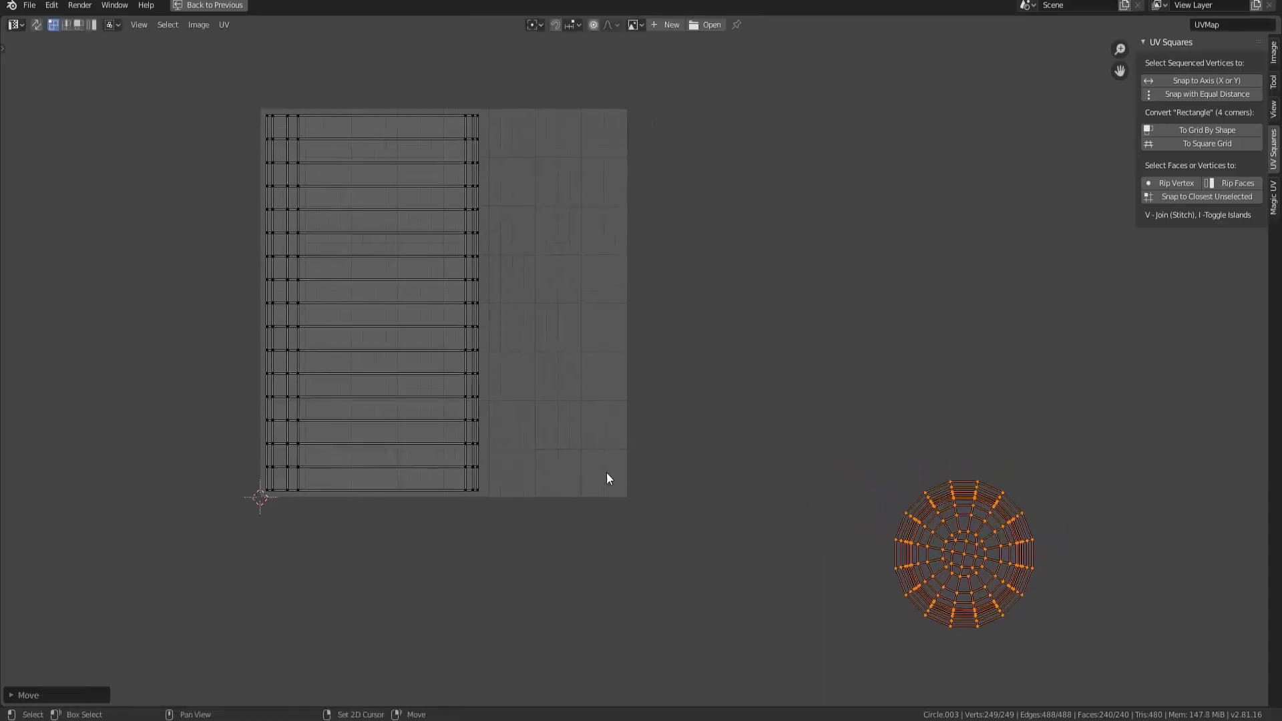
# Select the straightened can body island and rotate it by 90 degrees
pyautogui.moveTo(529, 157); pyautogui.dragTo(553, 197, button='middle')
pyautogui.click(497, 157)
pyautogui.moveTo(471, 240); pyautogui.dragTo(486, 264, button='middle')
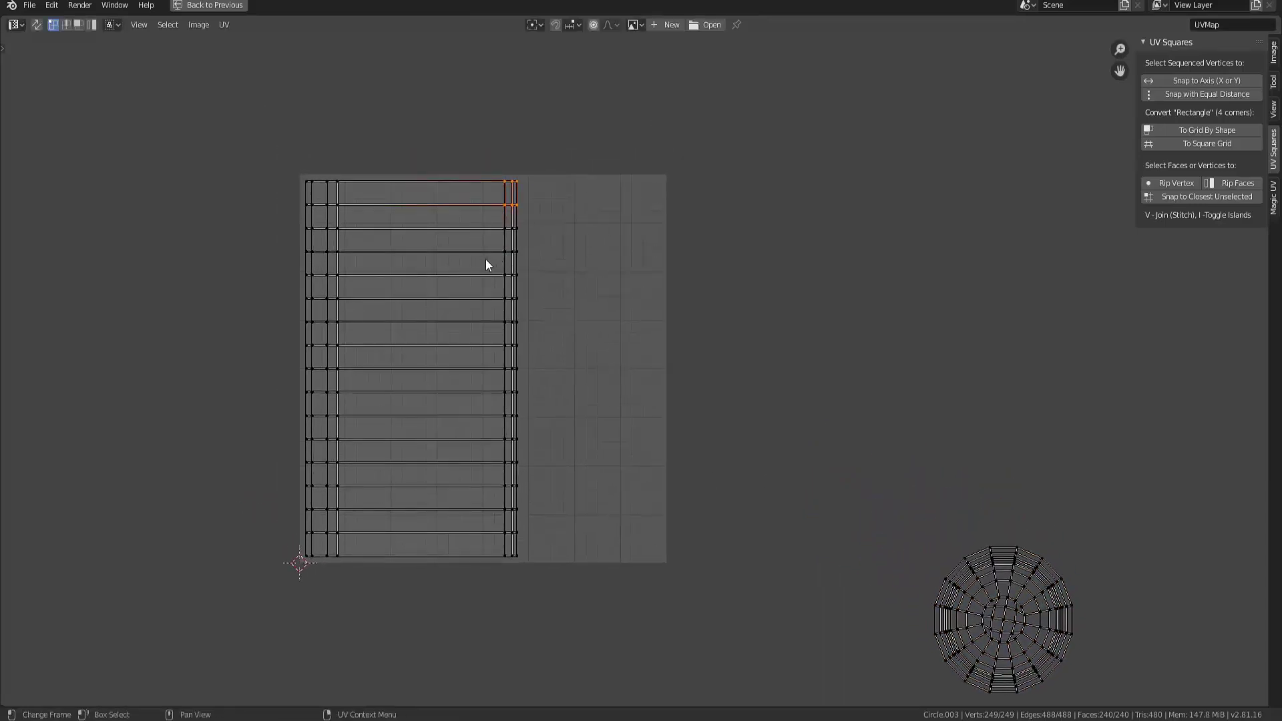
pyautogui.press('l')
pyautogui.press('r')
pyautogui.press('9')
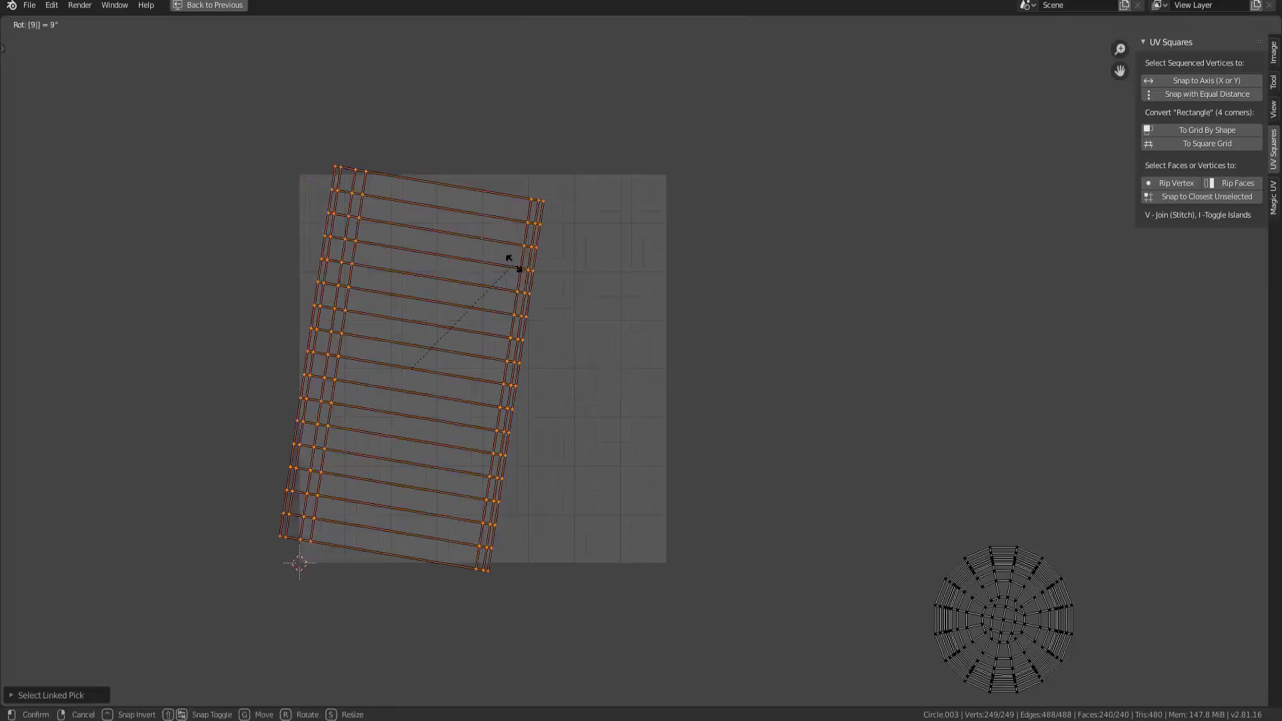
pyautogui.press('0')
pyautogui.press('Return')
# Move the rotated body island to the middle of the UV square and restore the editor to its normal size
pyautogui.press('g')
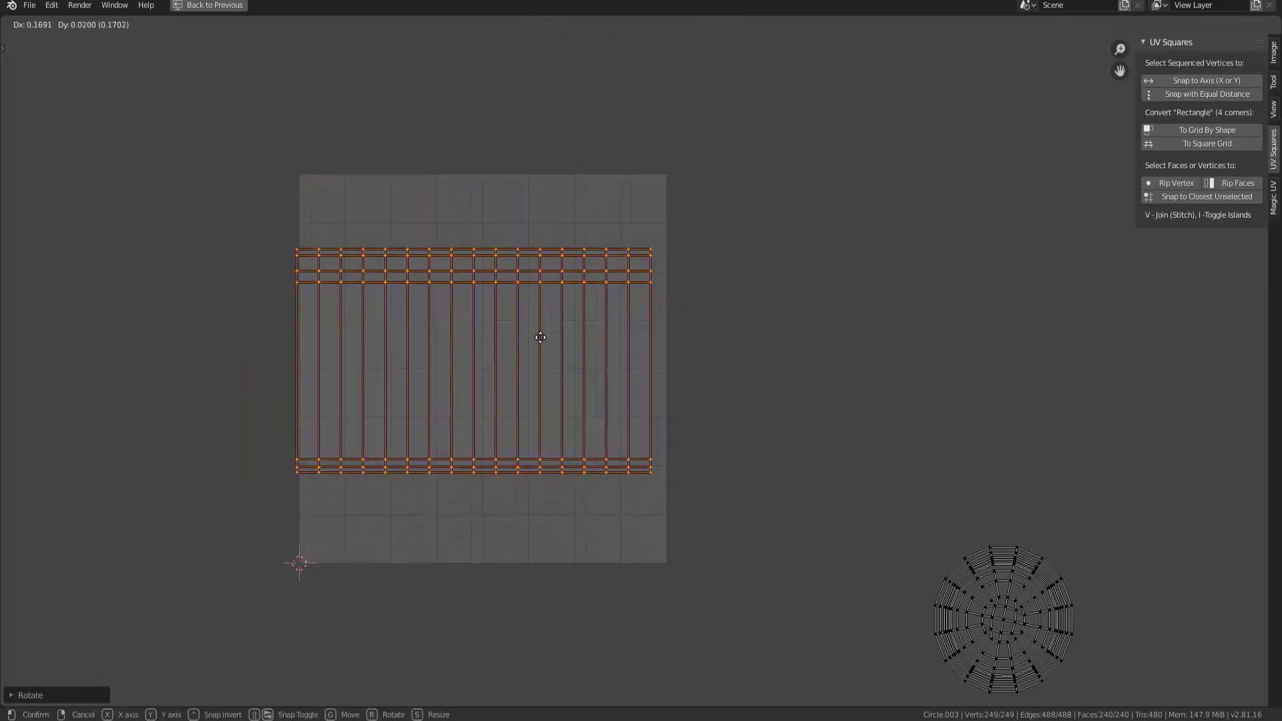
pyautogui.click(523, 362)
pyautogui.moveTo(523, 361); pyautogui.dragTo(544, 361, button='middle')
pyautogui.hotkey('ctrl', 'space')
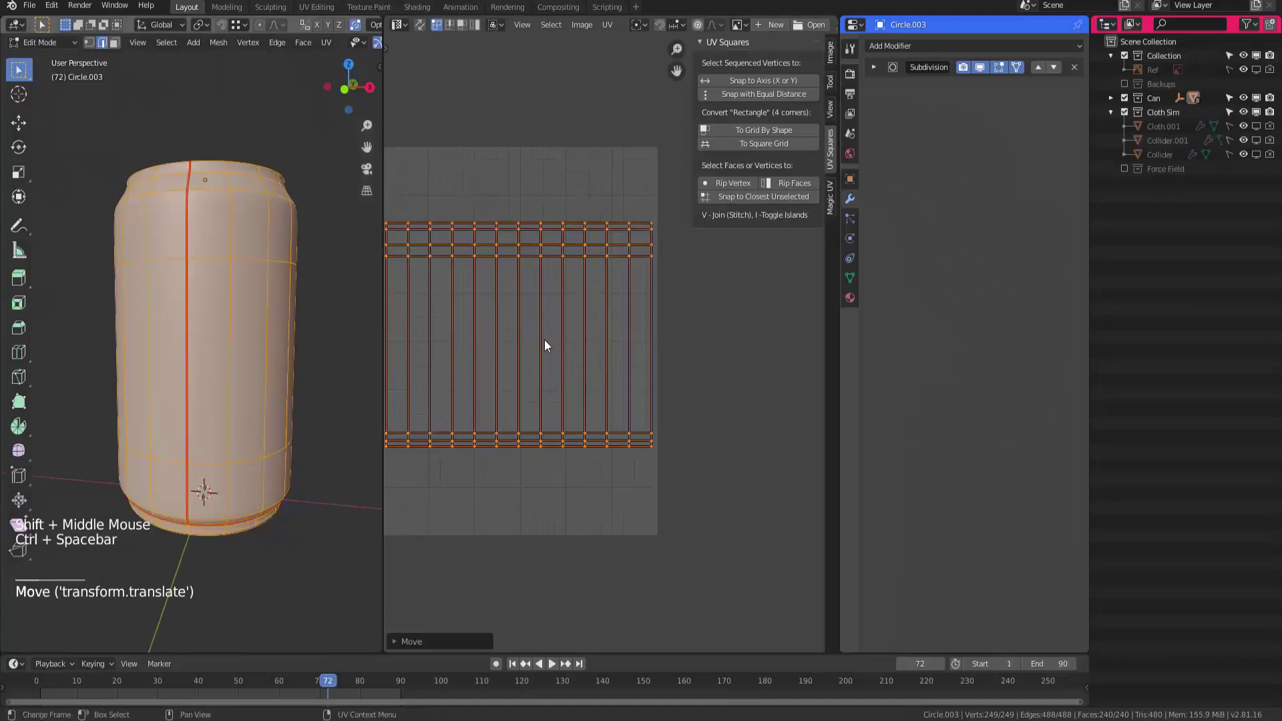
# Leave Edit Mode and give the can a new material named Label
pyautogui.press('Tab')
pyautogui.moveTo(234, 407); pyautogui.dragTo(249, 380, button='middle')
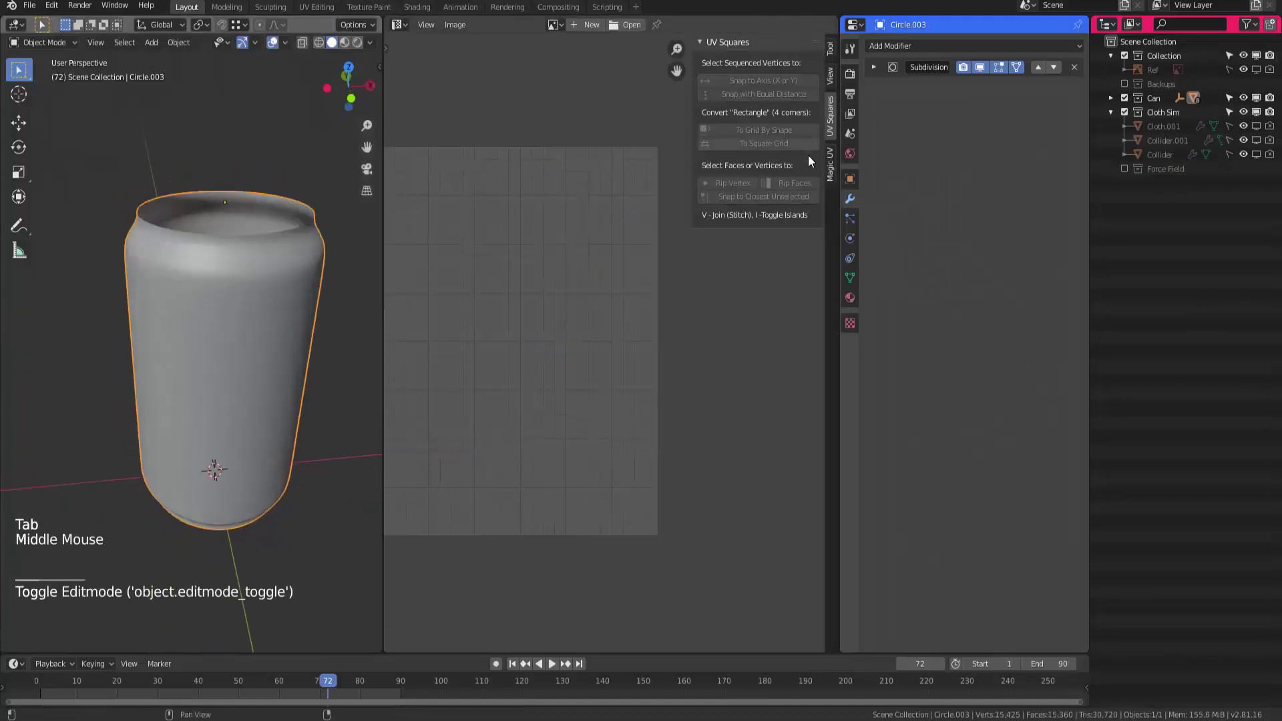
pyautogui.click(850, 298)
pyautogui.click(946, 93)
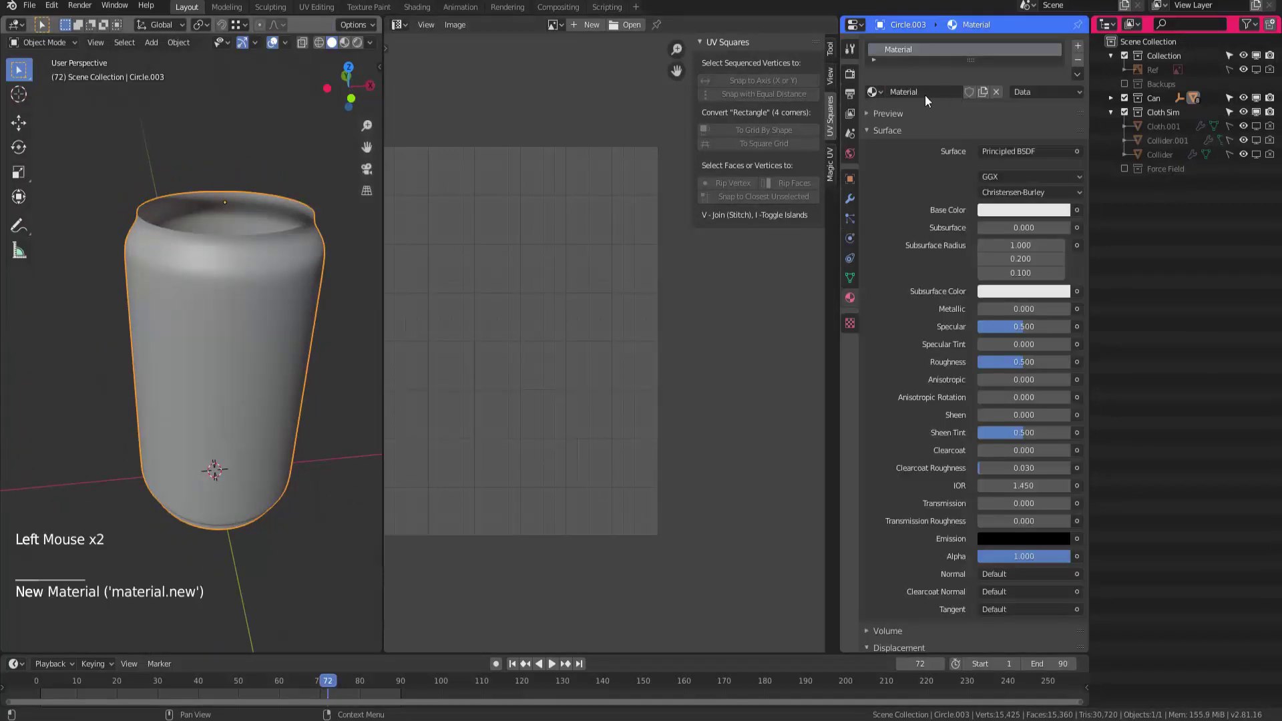
pyautogui.press('shift')
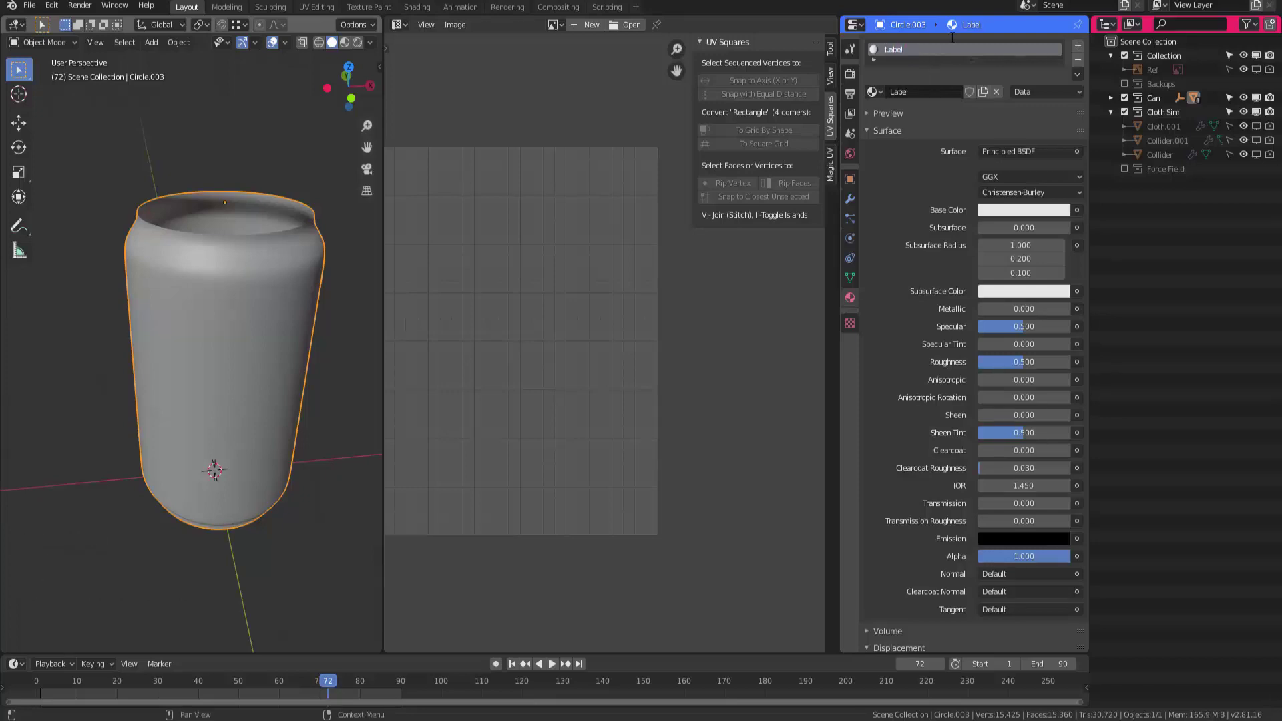
# Switch the UV editor area to the Shader Editor for the Label material
pyautogui.moveTo(307, 386); pyautogui.dragTo(231, 376, button='middle')
pyautogui.moveTo(231, 376); pyautogui.dragTo(239, 370, button='middle')
pyautogui.press('shift')
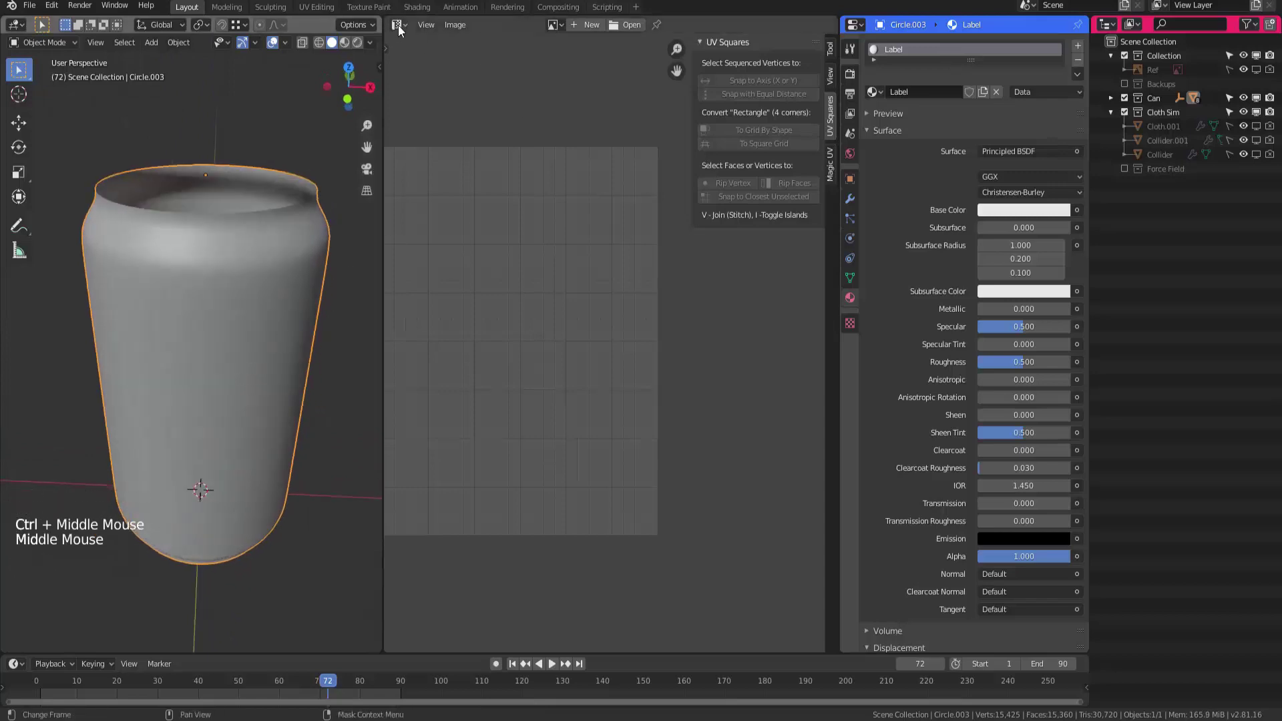
pyautogui.click(398, 25)
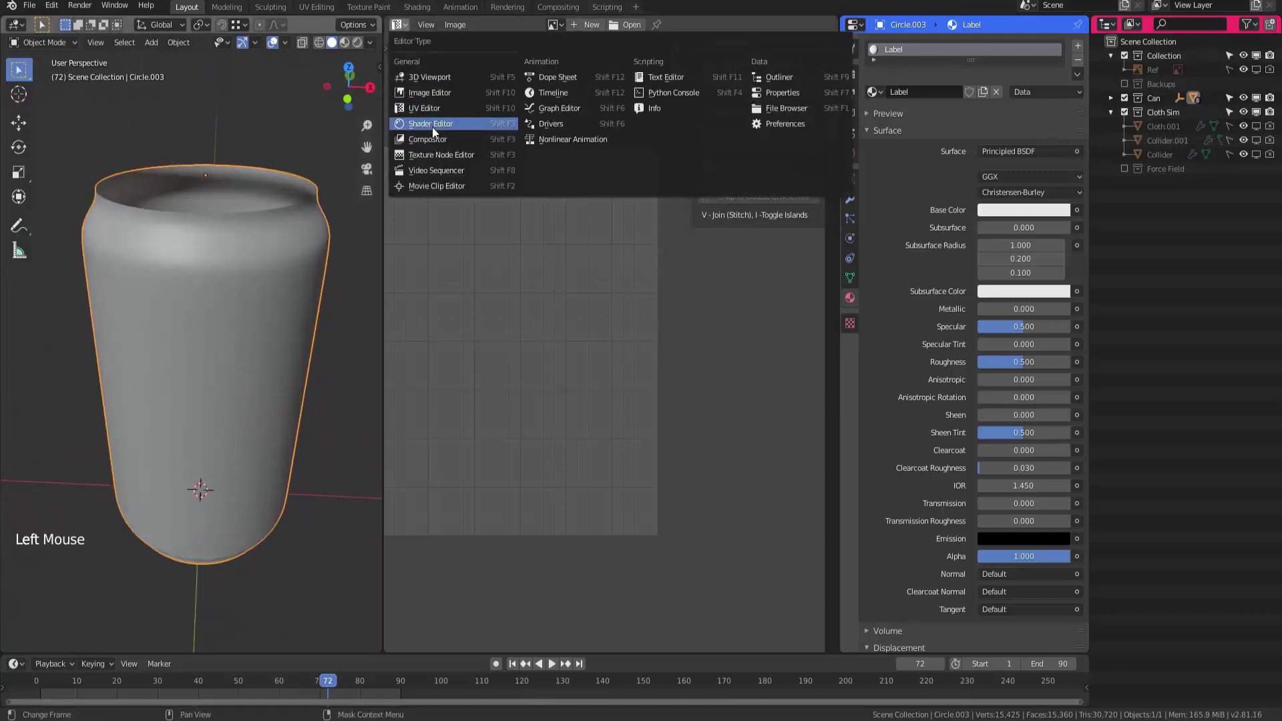
pyautogui.hotkey('shift', 'F3')
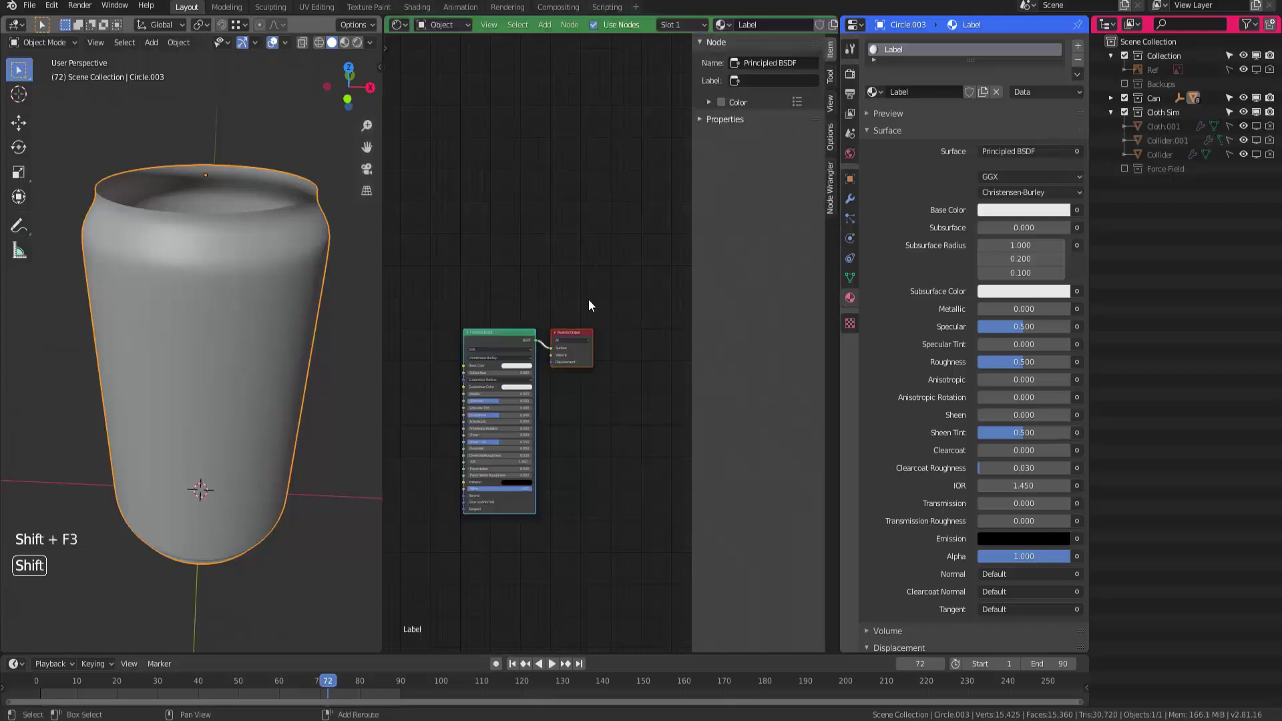
# Hide the node editor's sidebar and move the Principled BSDF and Material Output nodes aside to free space before them
pyautogui.click(555, 287)
pyautogui.press('n')
pyautogui.moveTo(531, 312); pyautogui.dragTo(661, 377)
pyautogui.press('g')
pyautogui.click(712, 300)
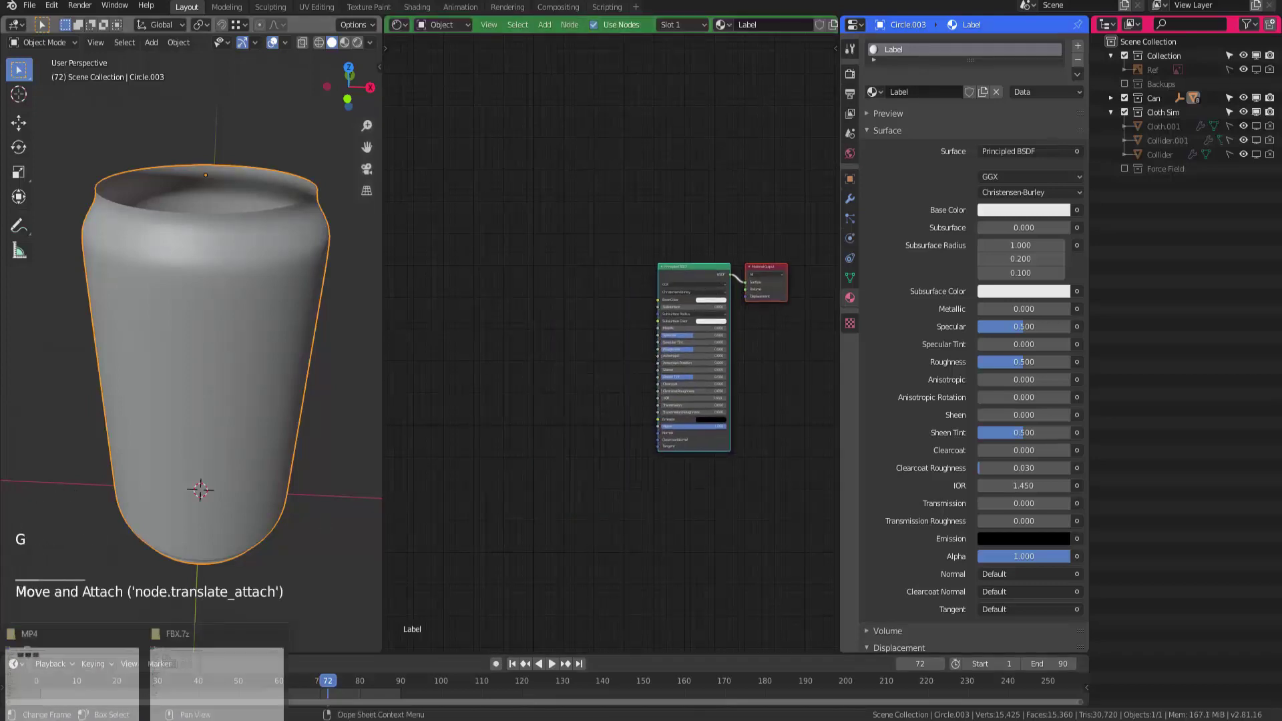
# Bring the Label image from the Can project folder in File Explorer into Blender's Shader Editor as an image texture node
pyautogui.click(98, 683)
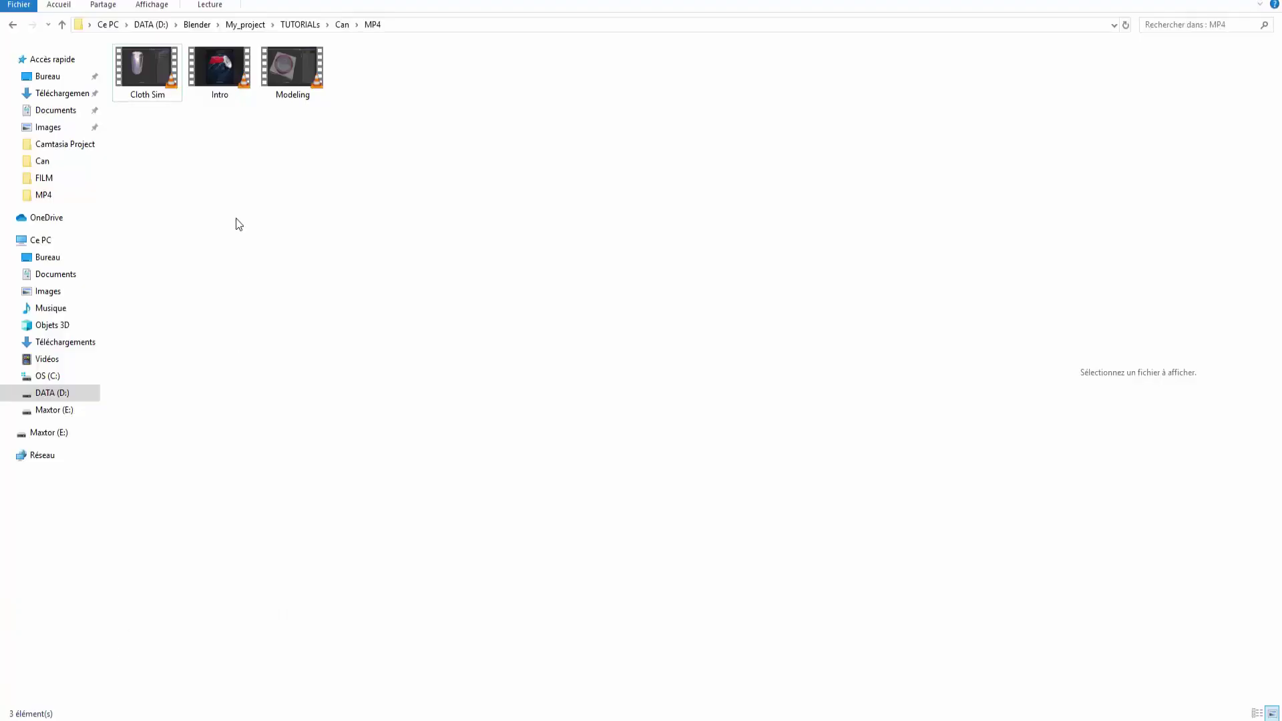
pyautogui.click(13, 24)
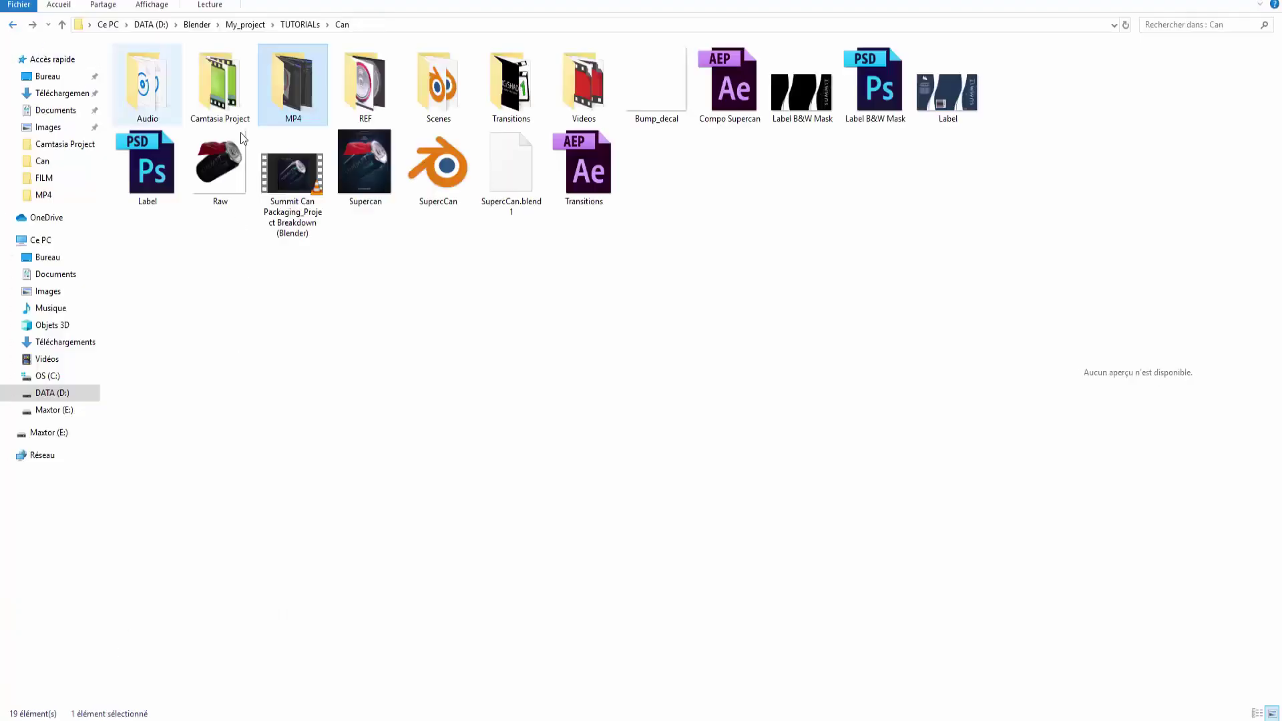
pyautogui.click(951, 105)
pyautogui.moveTo(951, 105); pyautogui.dragTo(542, 290)
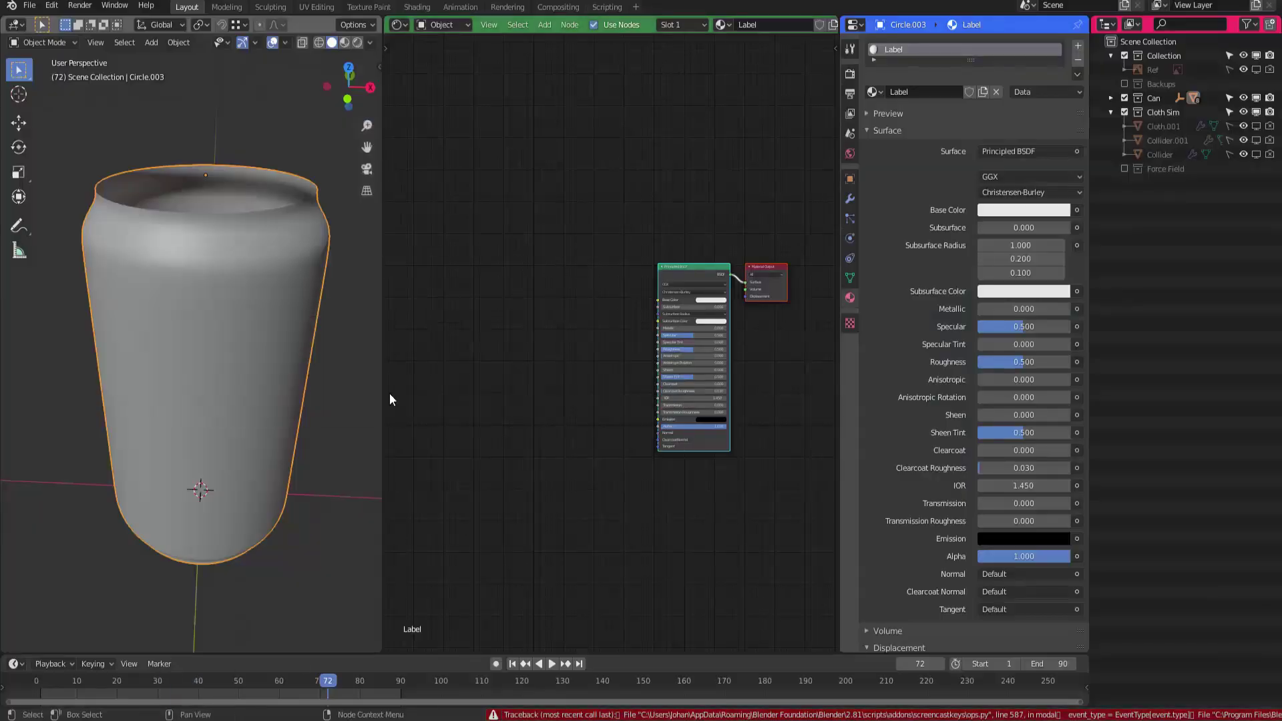
pyautogui.click(100, 679)
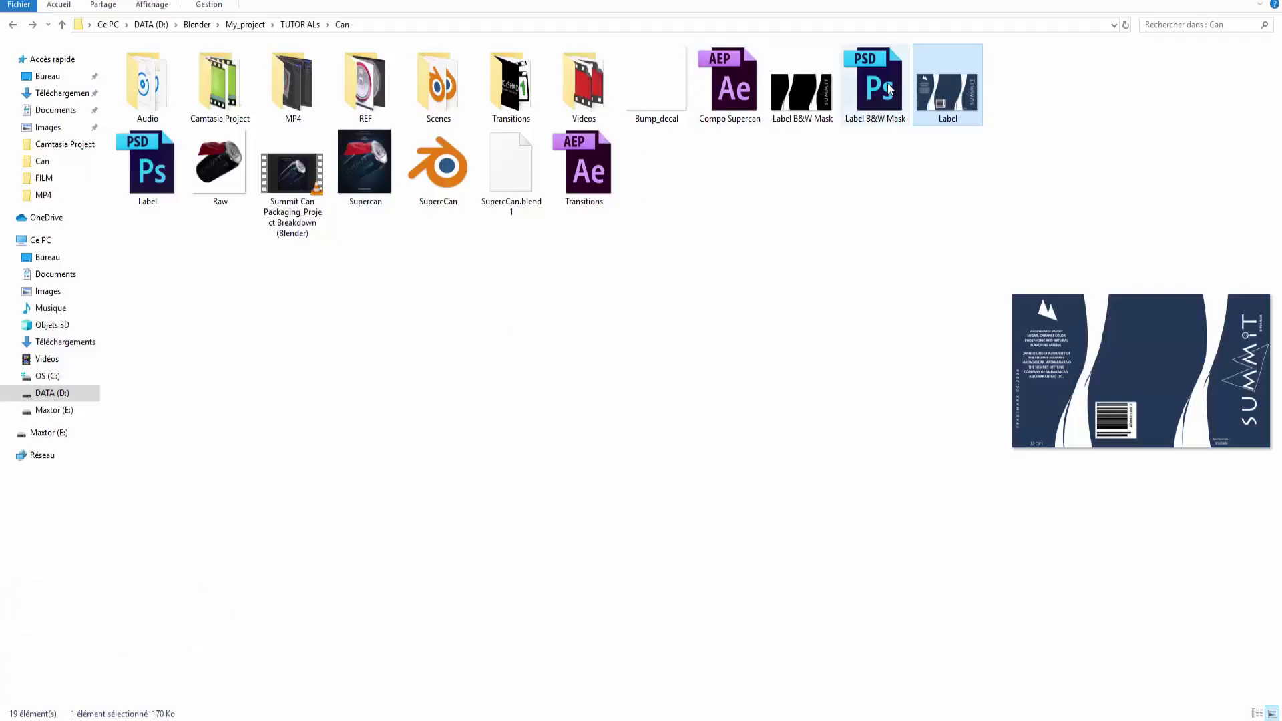
pyautogui.moveTo(953, 101); pyautogui.dragTo(521, 431)
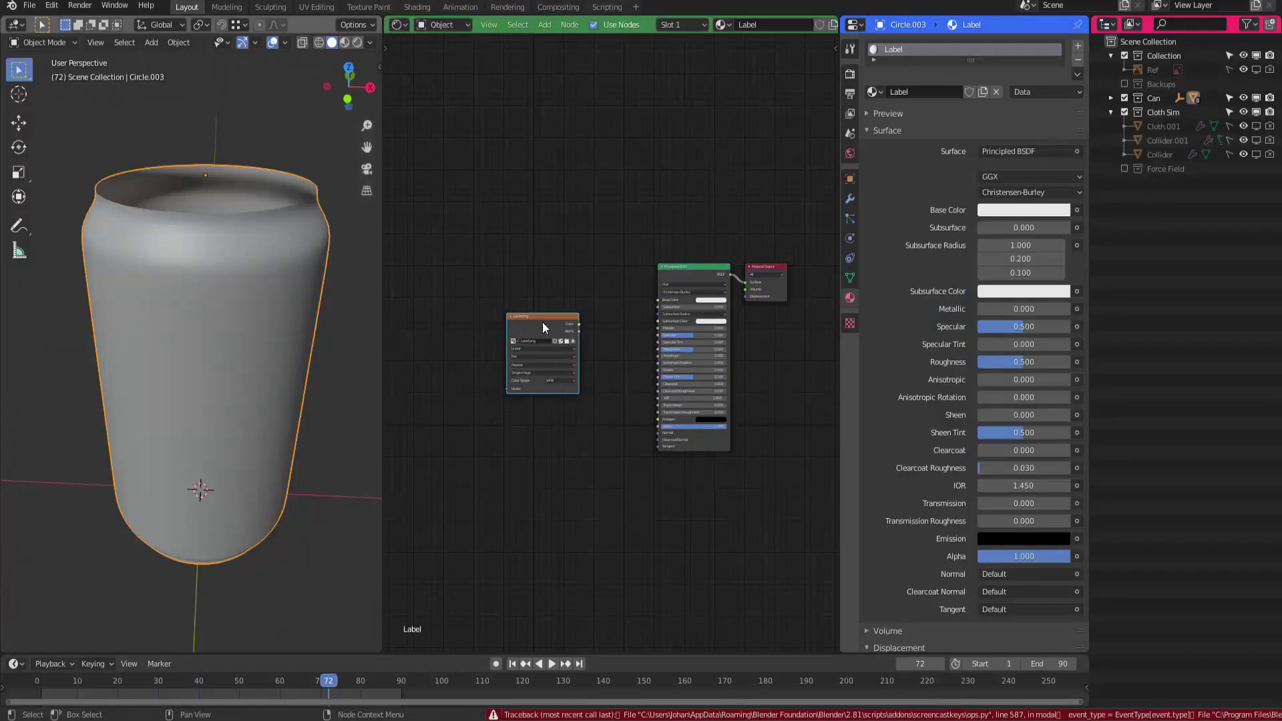
# Preview the Label.png texture node through a Viewer connection and reposition it in front of the Principled BSDF node
pyautogui.click(518, 324)
pyautogui.scroll(2, 579, 281)
pyautogui.keyDown('ctrl'); pyautogui.keyDown('shift'); pyautogui.click(521, 314); pyautogui.keyUp('shift'); pyautogui.keyUp('ctrl')
pyautogui.moveTo(555, 280); pyautogui.dragTo(583, 289, button='middle')
pyautogui.press('g')
pyautogui.click(551, 285)
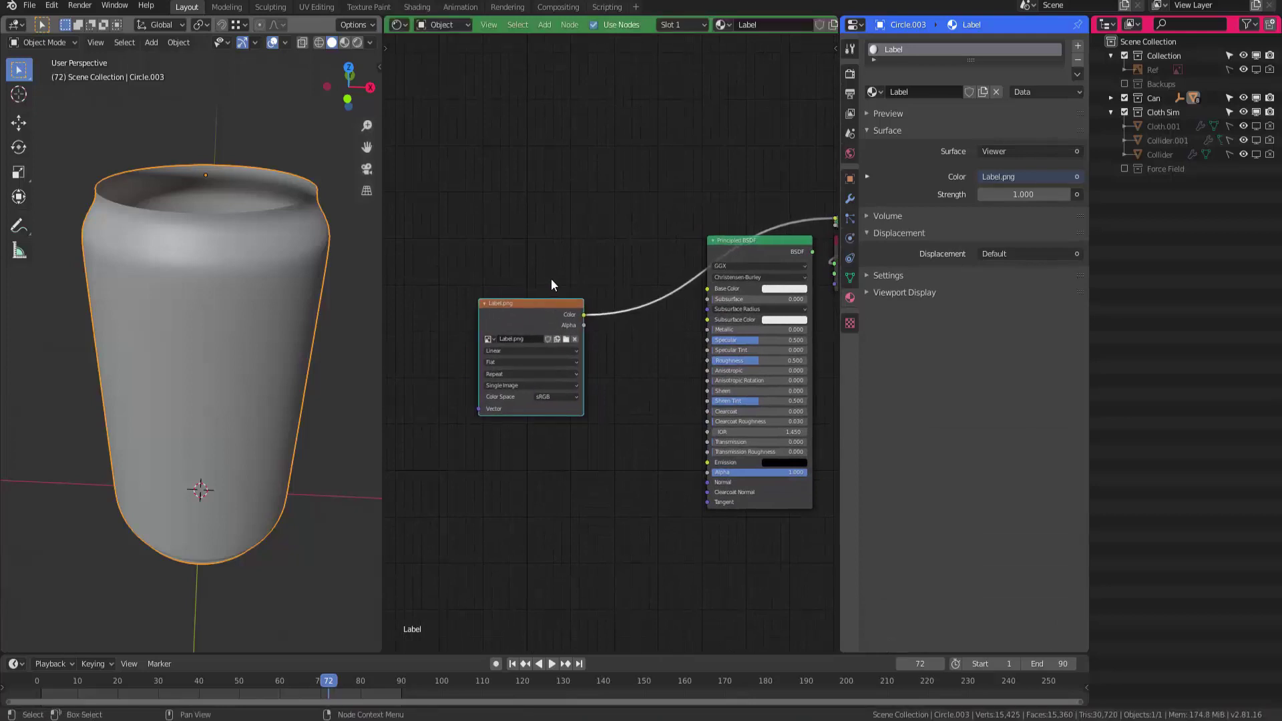
pyautogui.moveTo(541, 305); pyautogui.dragTo(535, 308)
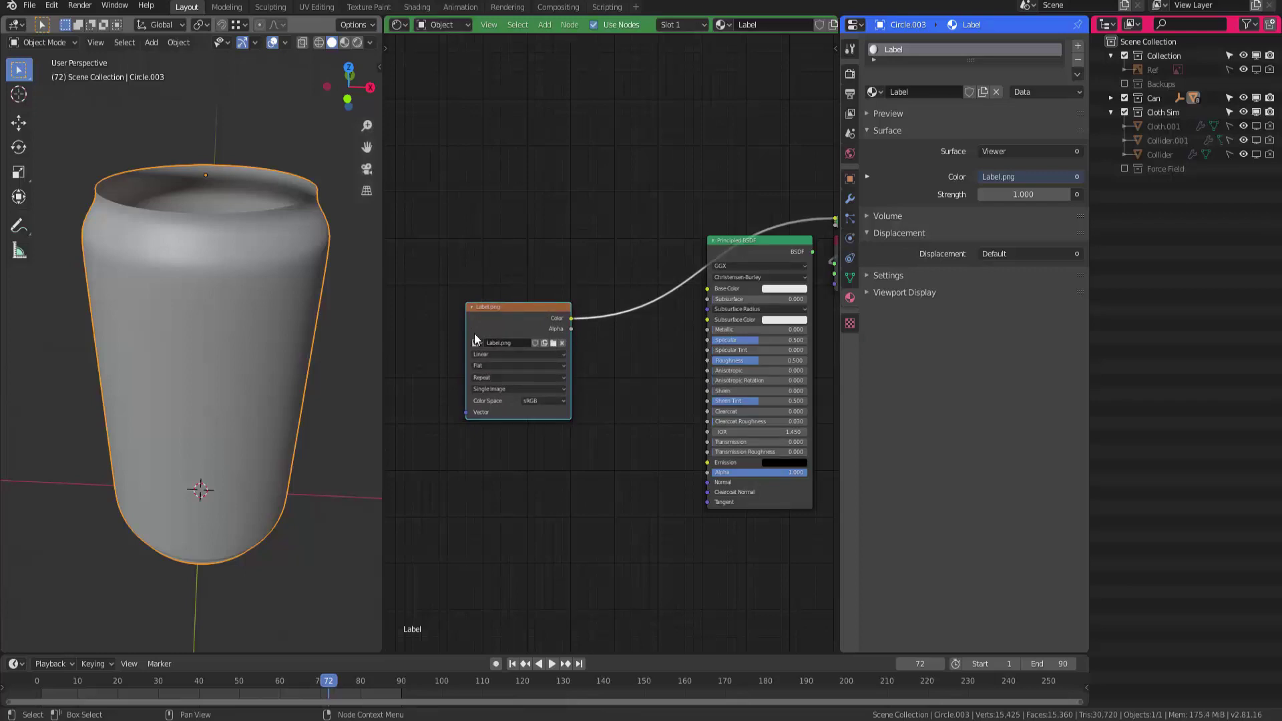
# Search the add-ons in Preferences for "node" to check that Node Wrangler is enabled, and close Preferences
pyautogui.click(52, 6)
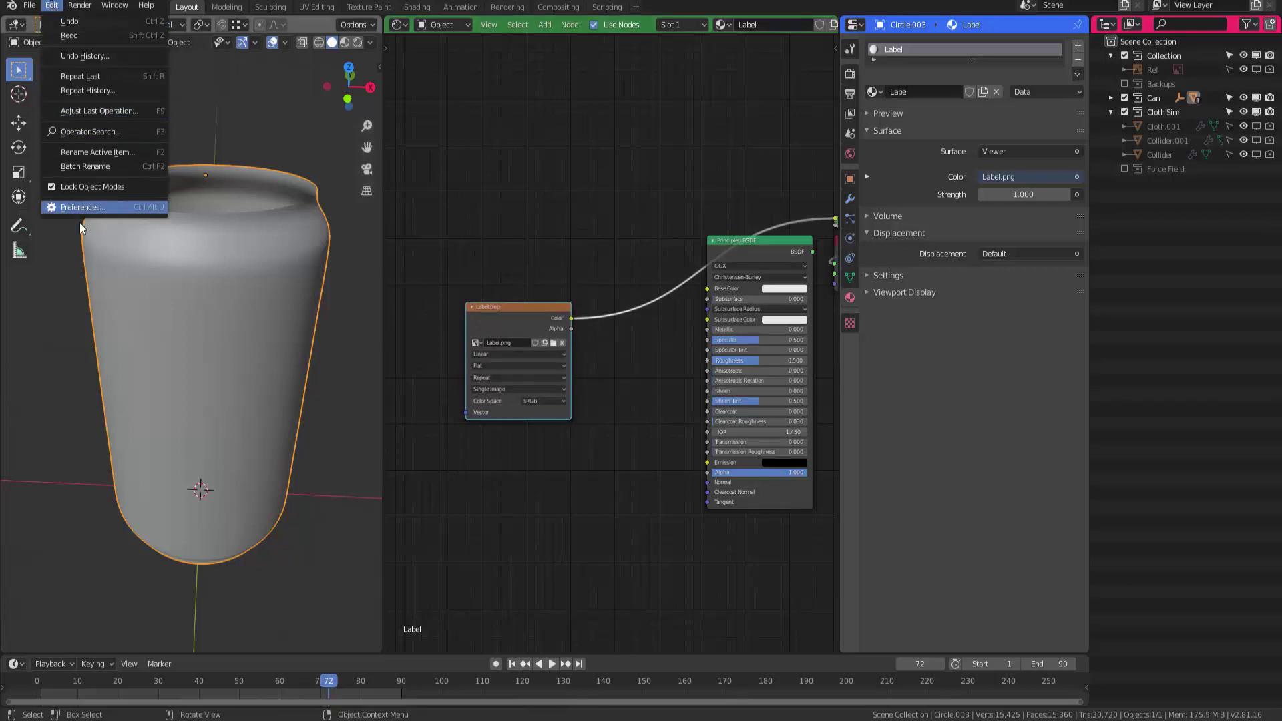
pyautogui.click(94, 206)
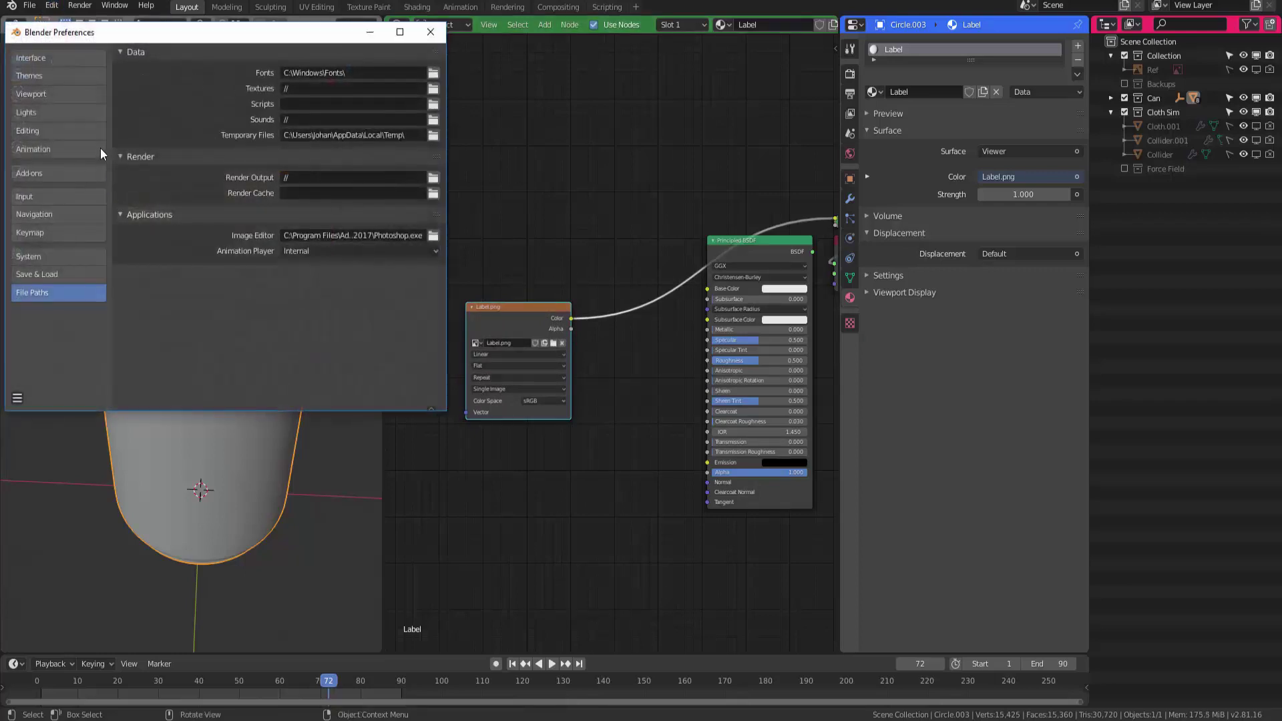
pyautogui.click(54, 173)
pyautogui.click(388, 73)
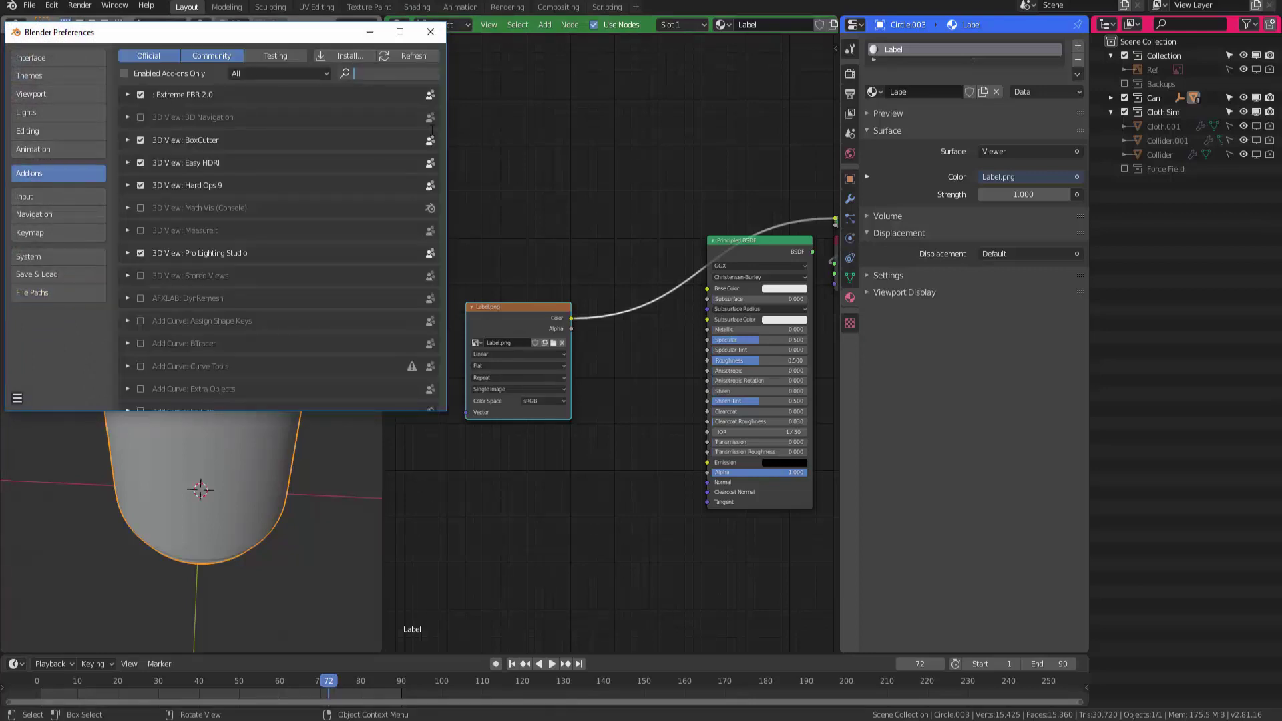
pyautogui.write('nodez')
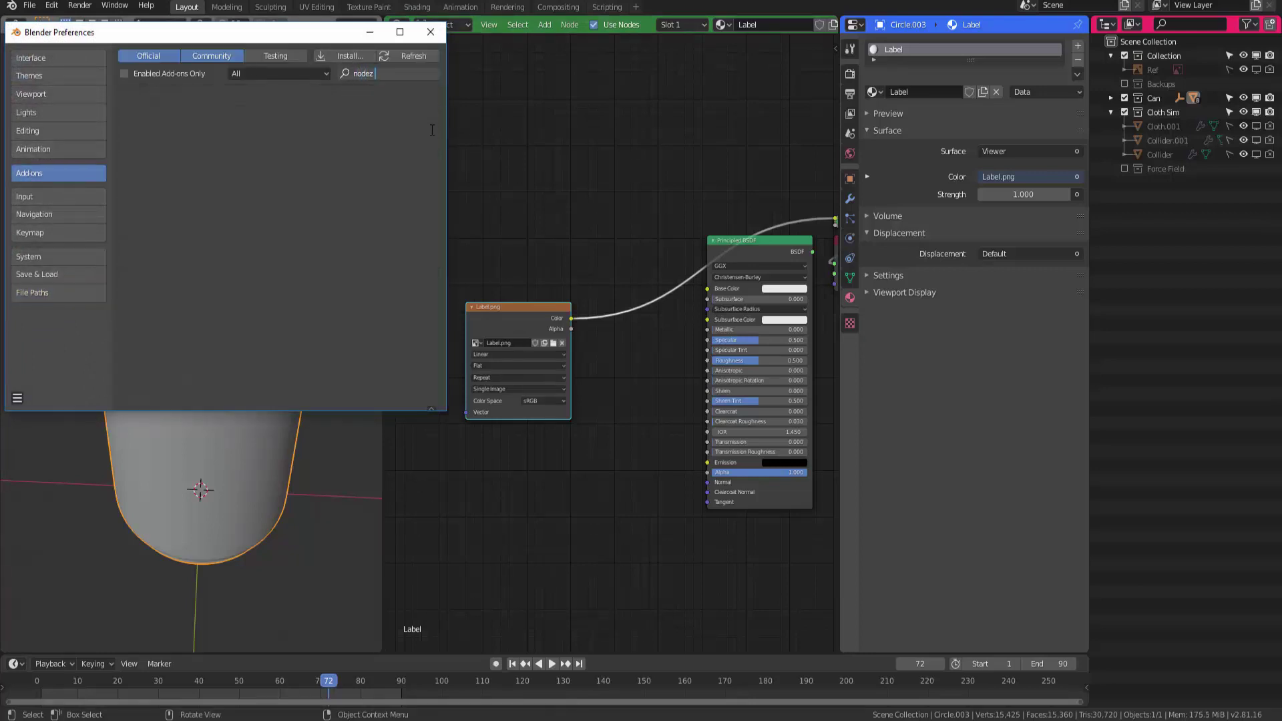
pyautogui.press('BackSpace')
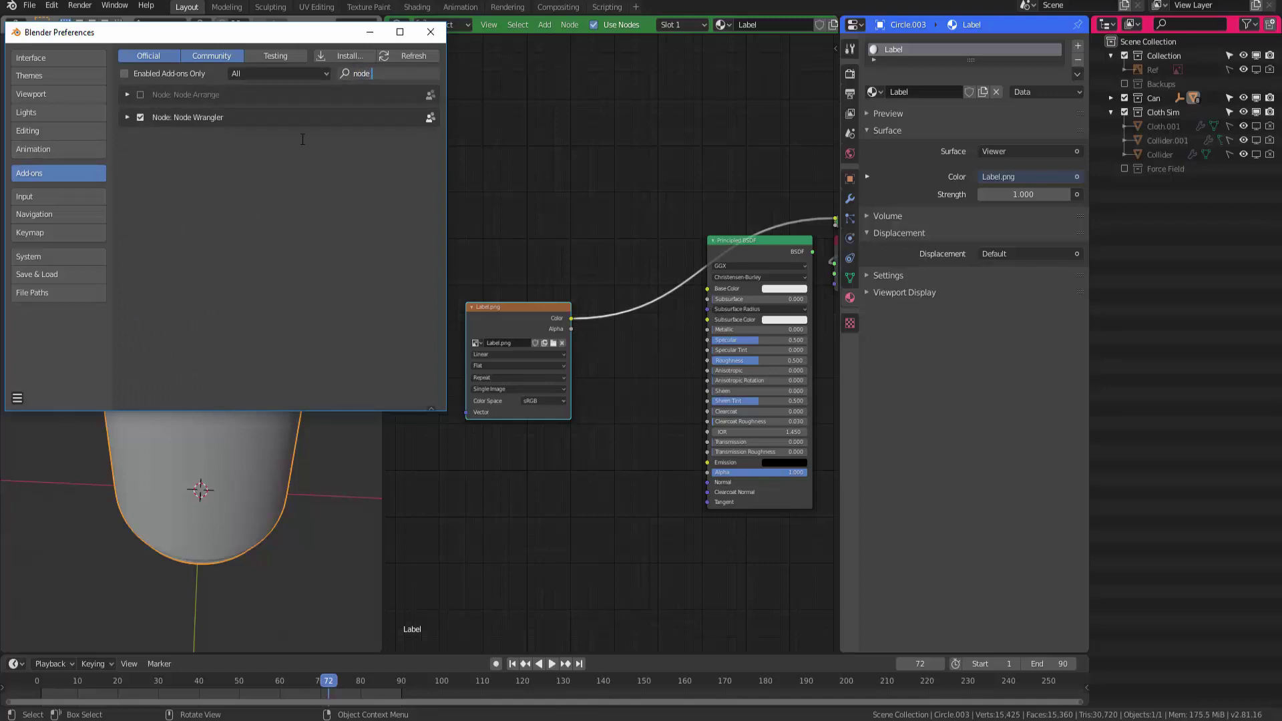
pyautogui.click(428, 33)
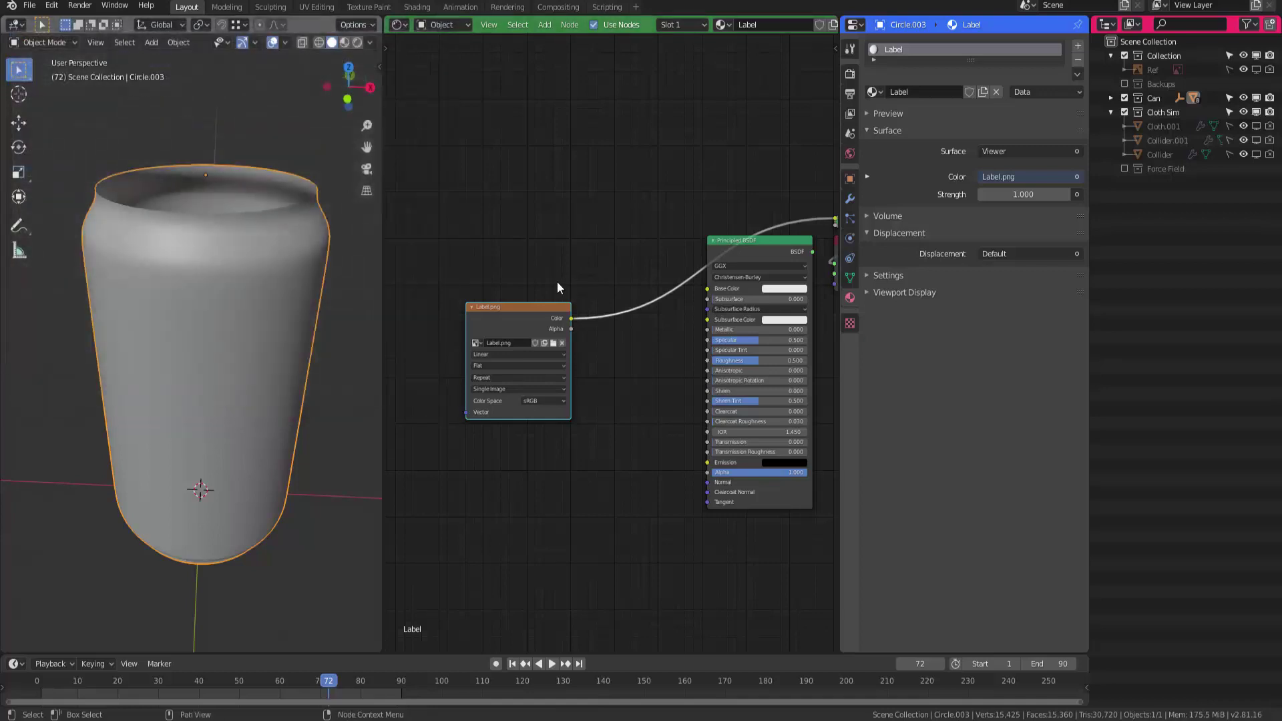
# Cut the Label.png texture's link to the Viewer and preview the texture node through the Viewer again
pyautogui.keyDown('ctrl'); pyautogui.moveTo(586, 287); pyautogui.dragTo(585, 341, button='right'); pyautogui.keyUp('ctrl')
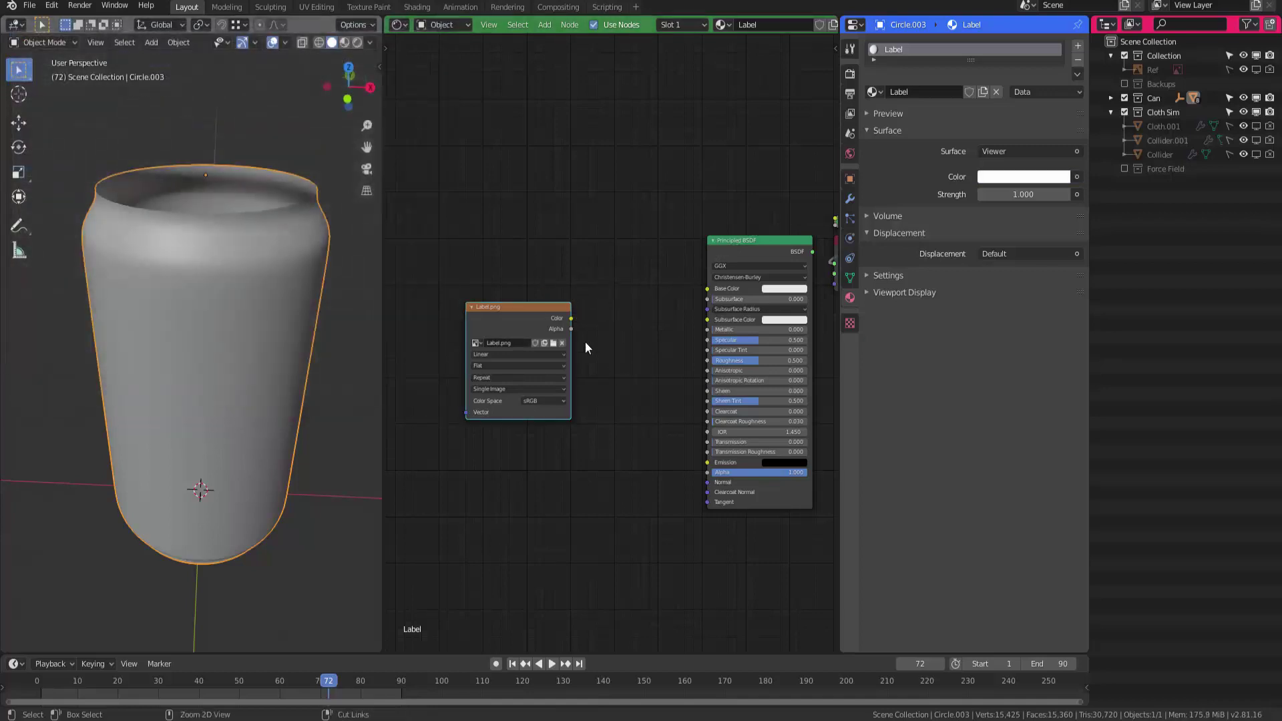
pyautogui.keyDown('ctrl'); pyautogui.keyDown('shift'); pyautogui.click(538, 306); pyautogui.keyUp('shift'); pyautogui.keyUp('ctrl')
pyautogui.press('Home')
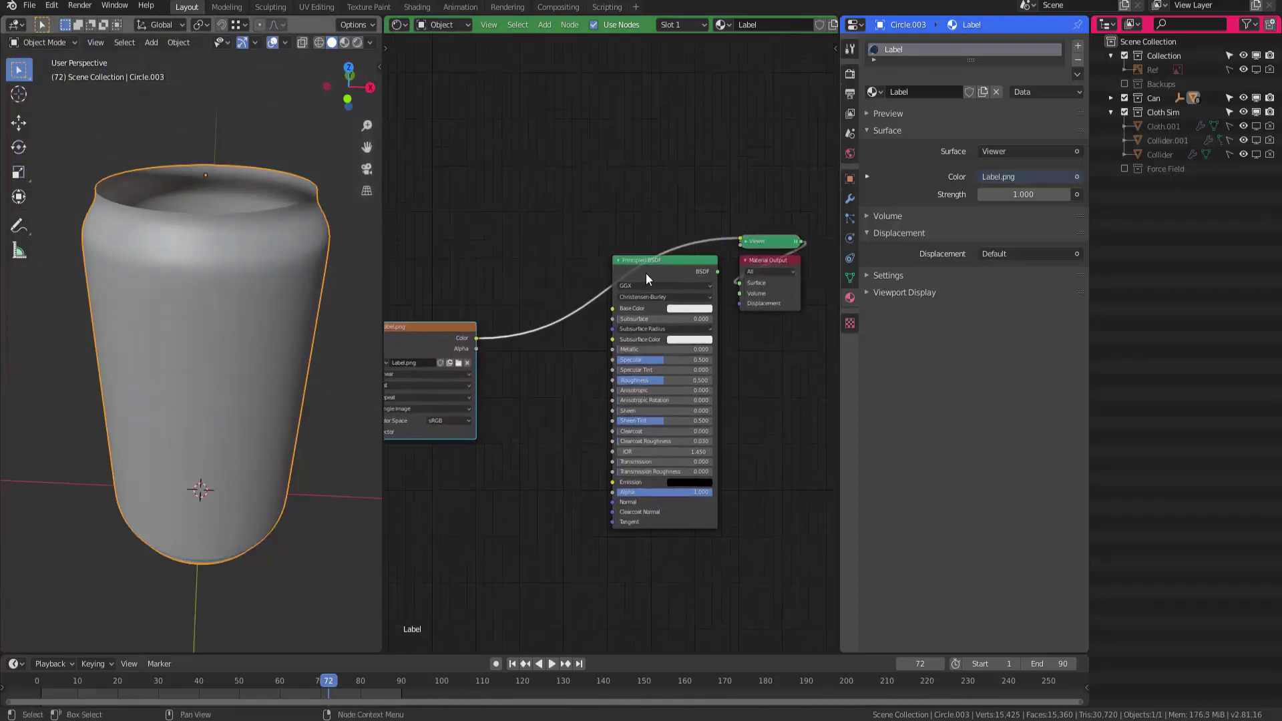
pyautogui.keyDown('ctrl'); pyautogui.keyDown('shift'); pyautogui.click(647, 274); pyautogui.keyUp('shift'); pyautogui.keyUp('ctrl')
pyautogui.keyDown('ctrl'); pyautogui.keyDown('shift'); pyautogui.click(449, 326); pyautogui.keyUp('shift'); pyautogui.keyUp('ctrl')
pyautogui.moveTo(464, 316); pyautogui.dragTo(539, 272, button='middle')
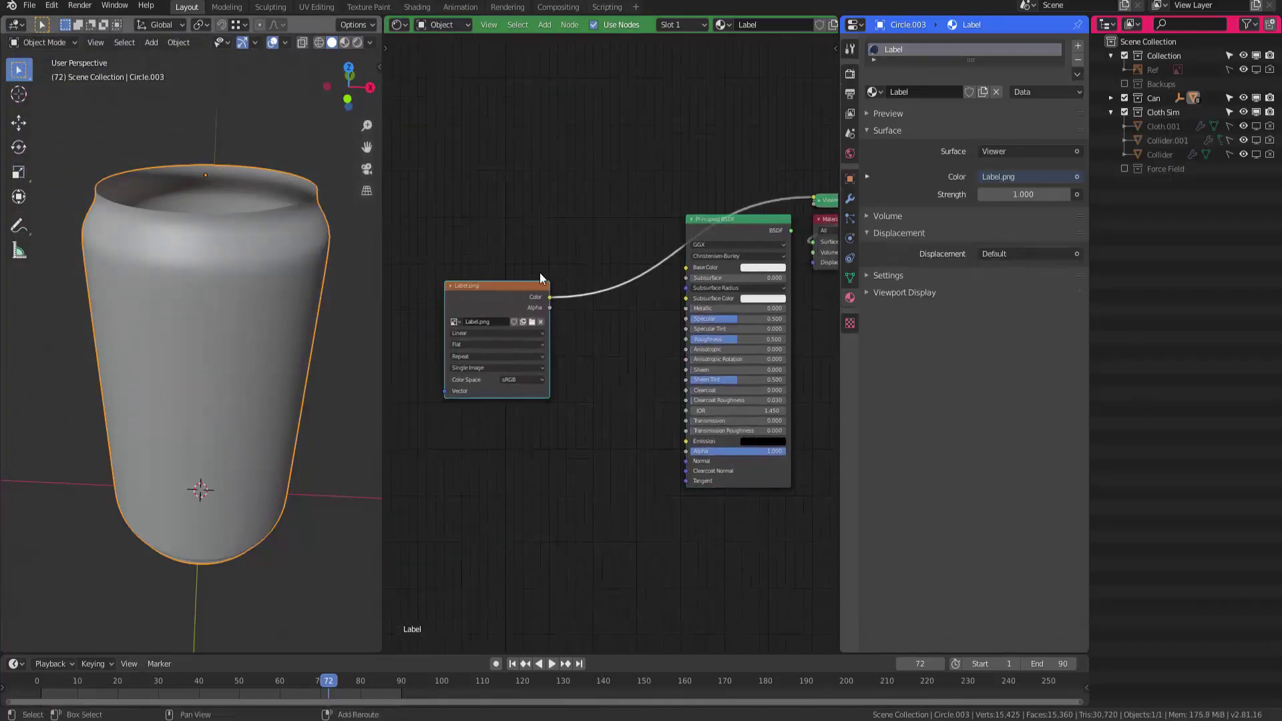
# Switch the 3D viewport to Material Preview shading and move the Label.png node slightly farther from the Principled BSDF
pyautogui.moveTo(217, 333)
pyautogui.mouseDown(button='middle')
pyautogui.moveTo(211, 370)
pyautogui.moveTo(204, 355)
pyautogui.moveTo(223, 338)
pyautogui.mouseUp(button='middle')
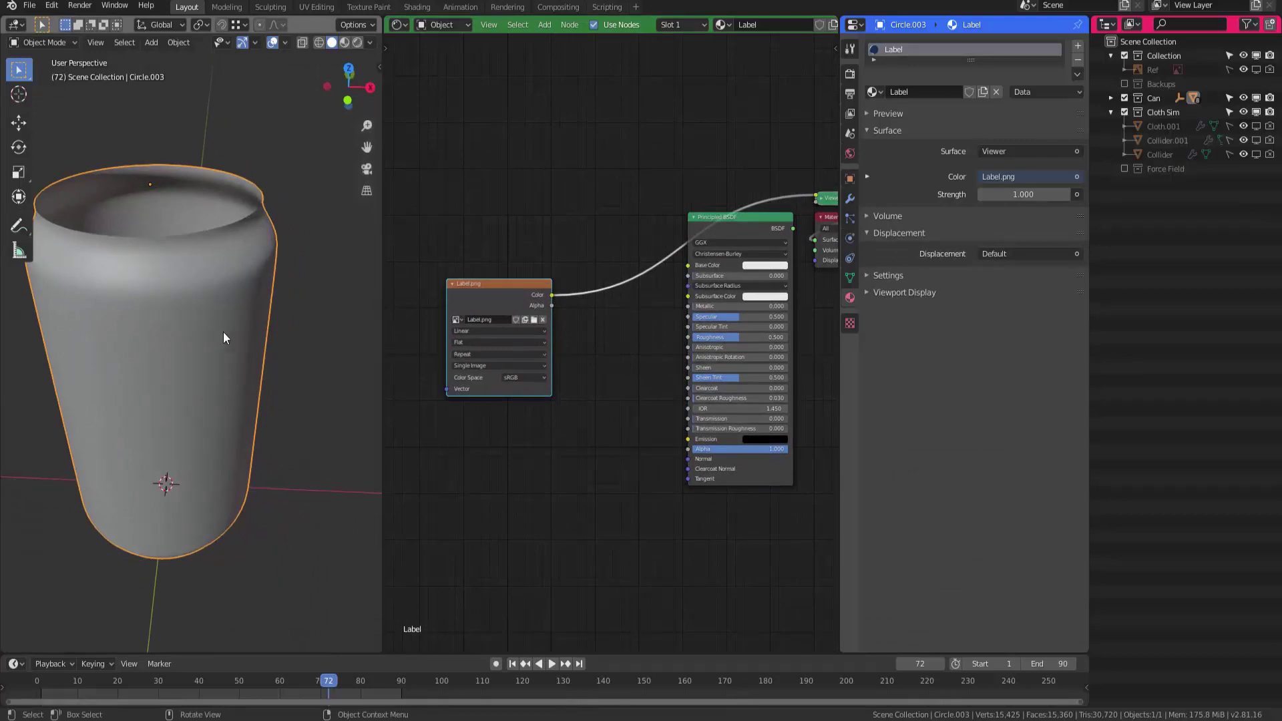
pyautogui.press('z')
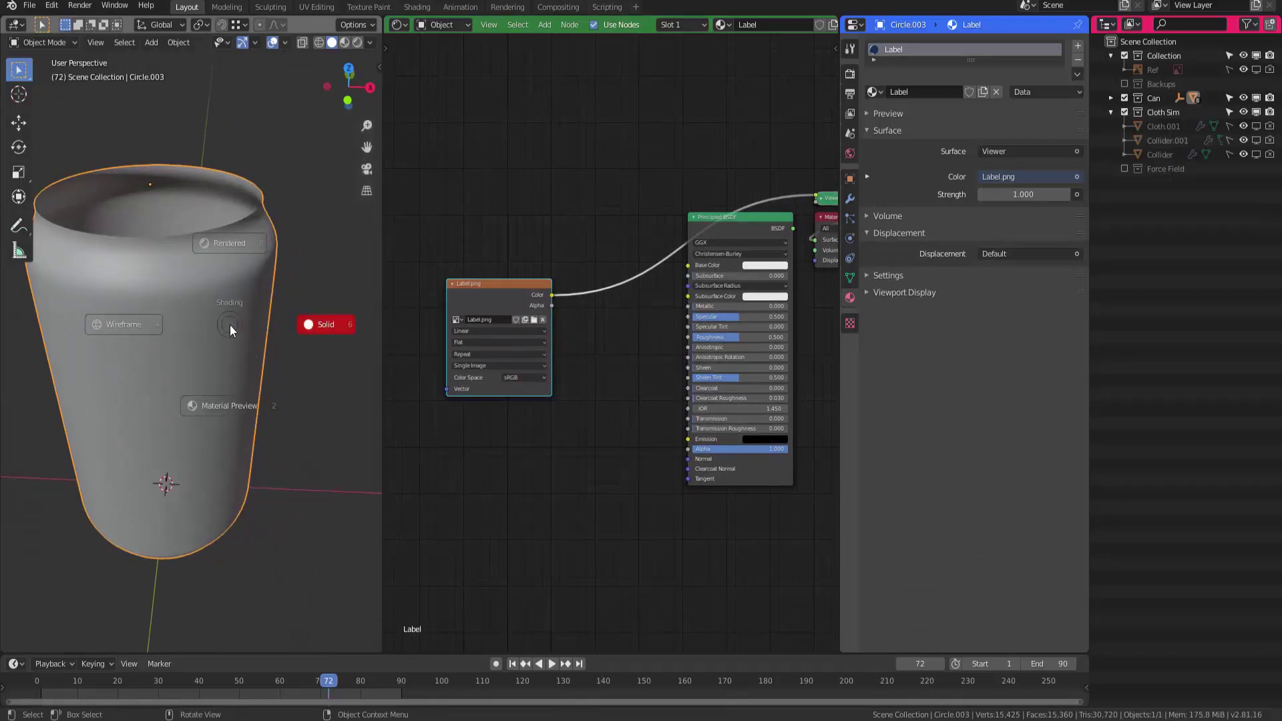
pyautogui.click(243, 378)
pyautogui.moveTo(218, 363); pyautogui.dragTo(180, 381, button='middle')
pyautogui.moveTo(482, 278); pyautogui.dragTo(549, 286, button='middle')
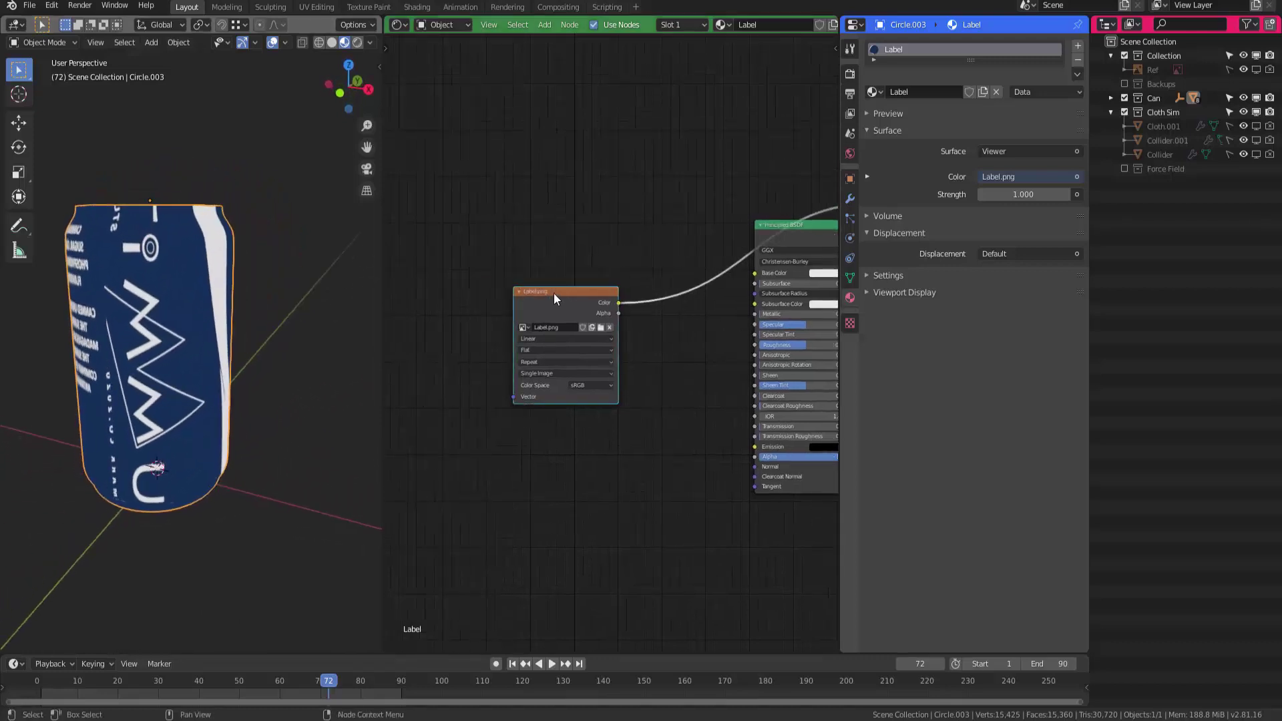
pyautogui.moveTo(552, 291); pyautogui.dragTo(532, 299)
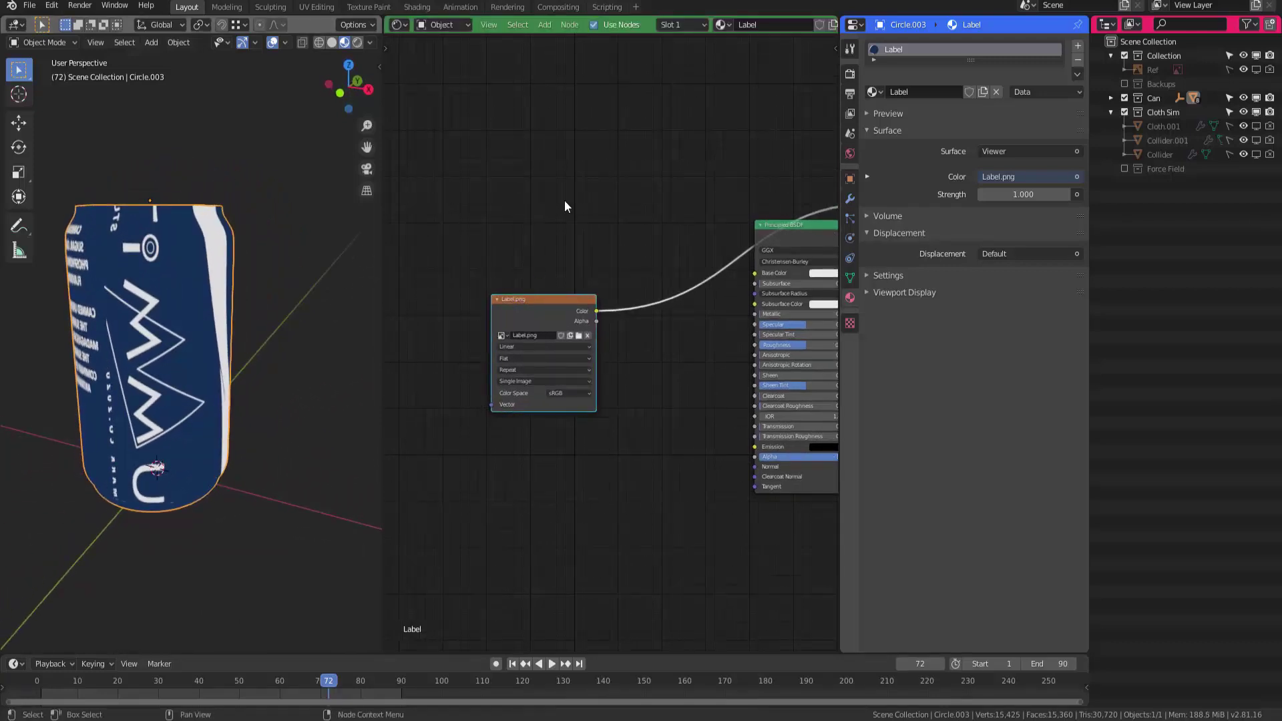
# Switch the Shader Editor area to the UV Editor and show the can's UVs over the Label image in Edit Mode
pyautogui.click(399, 25)
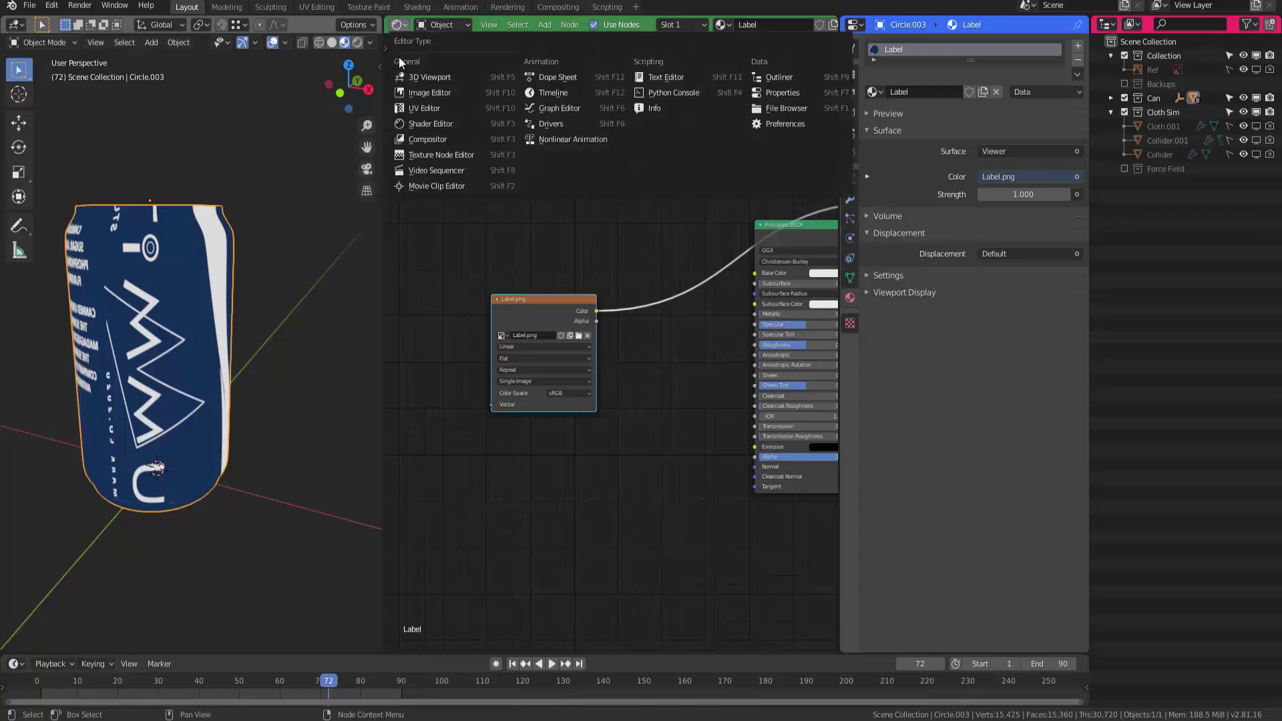
pyautogui.click(422, 111)
pyautogui.press('Tab')
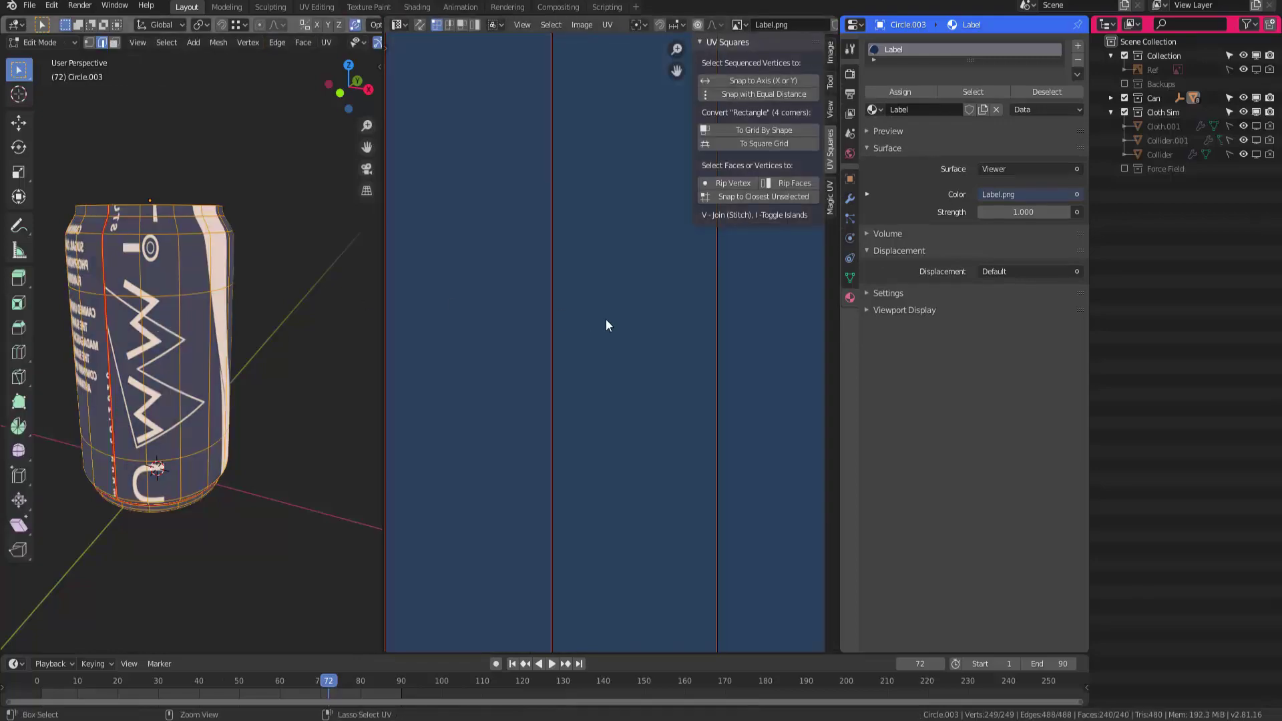
pyautogui.scroll(-4, 480, 418)
pyautogui.scroll(-2, 480, 418)
pyautogui.moveTo(479, 418); pyautogui.dragTo(518, 394, button='middle')
pyautogui.scroll(-1, 558, 364)
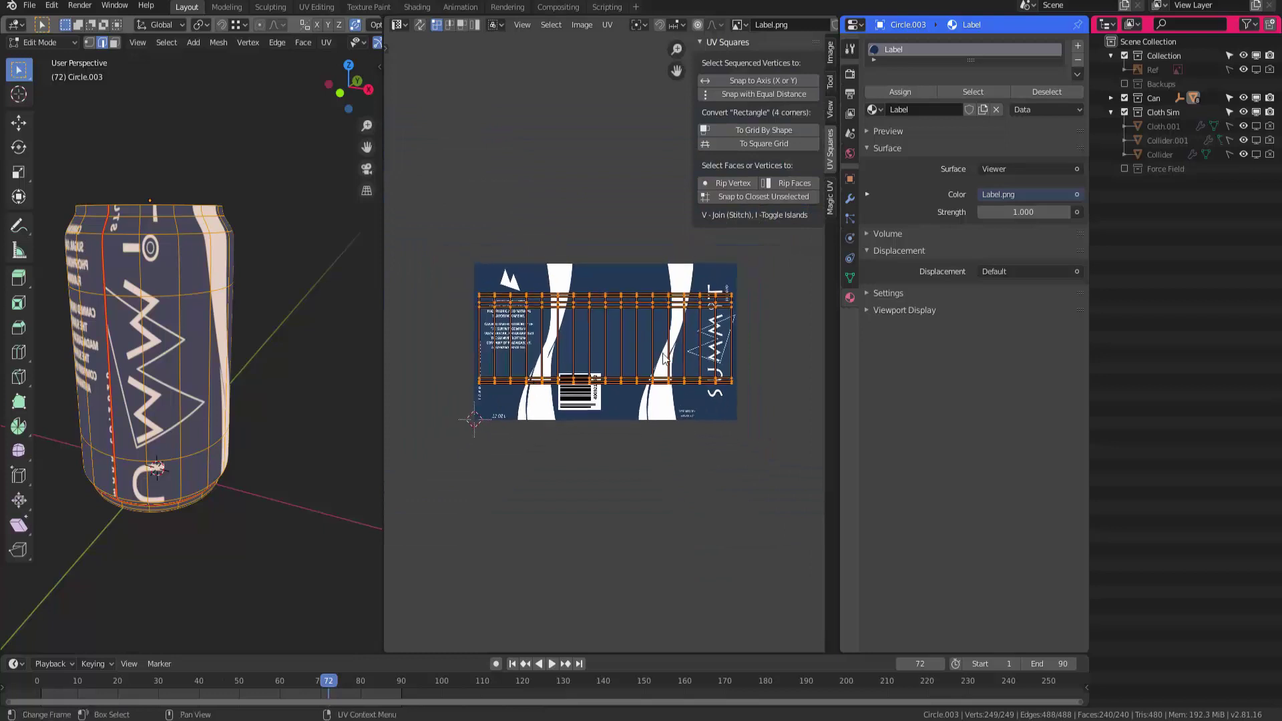
pyautogui.moveTo(595, 359); pyautogui.dragTo(554, 366, button='middle')
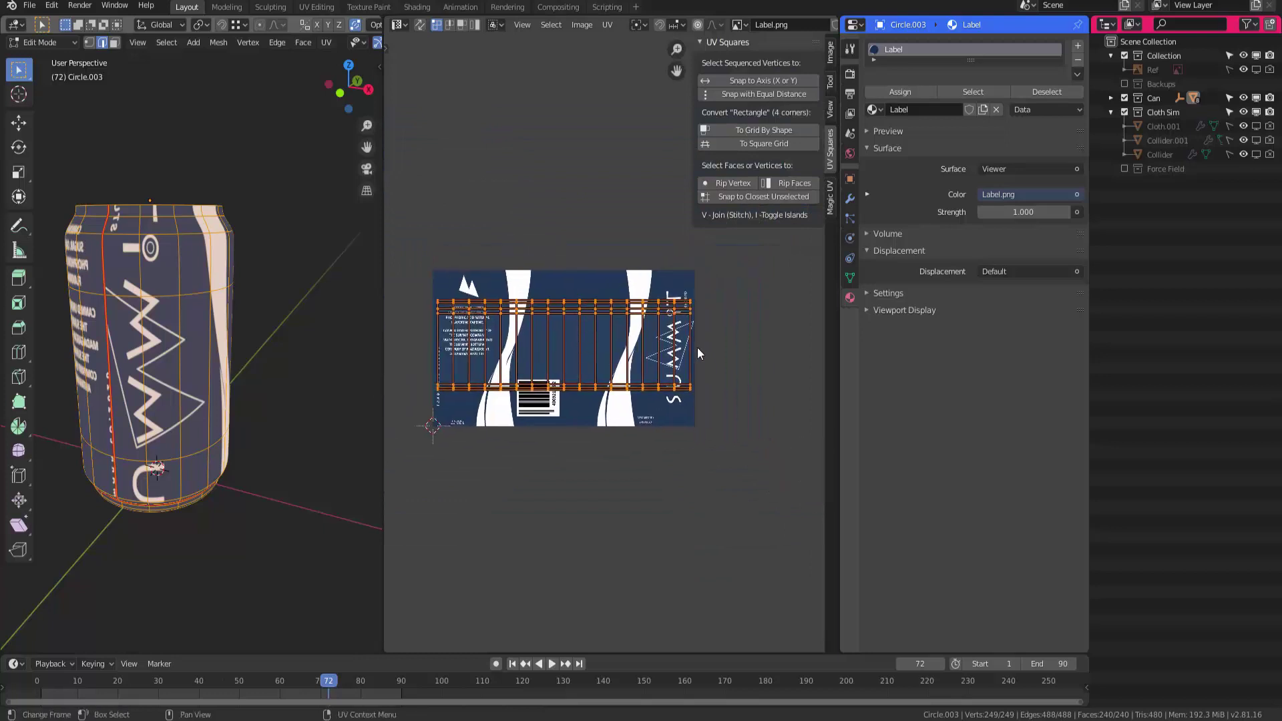
pyautogui.moveTo(206, 533); pyautogui.dragTo(149, 514, button='middle')
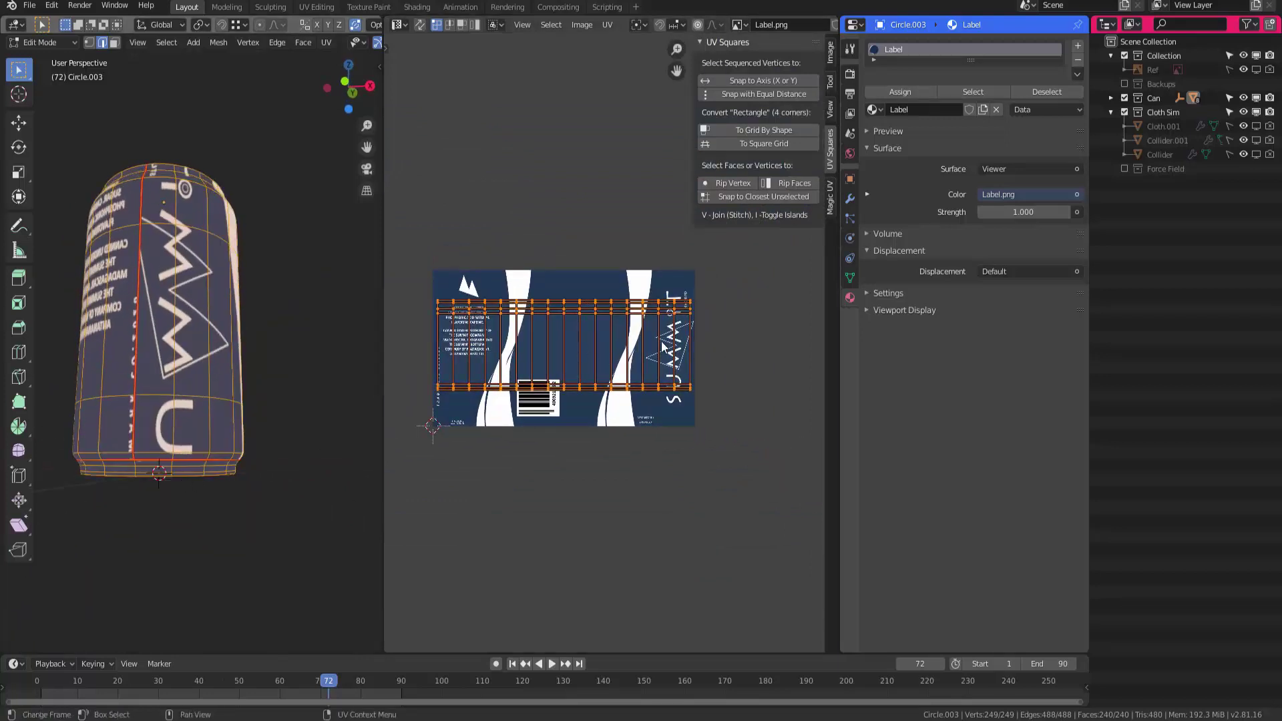
# Scale the can's UVs uniformly by about 1.15, and narrow them along X to fit the label image's width
pyautogui.press('s')
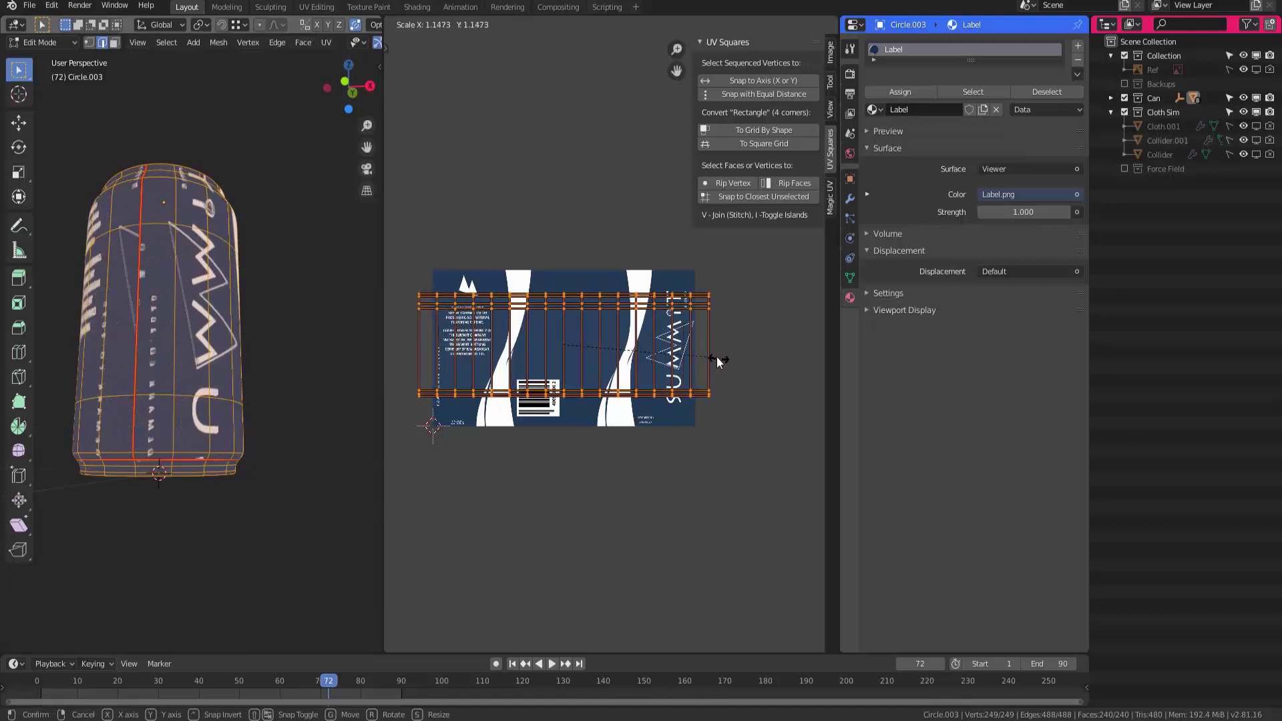
pyautogui.click(716, 357)
pyautogui.scroll(1, 679, 366)
pyautogui.moveTo(631, 364); pyautogui.dragTo(655, 383, button='middle')
pyautogui.scroll(2, 655, 383)
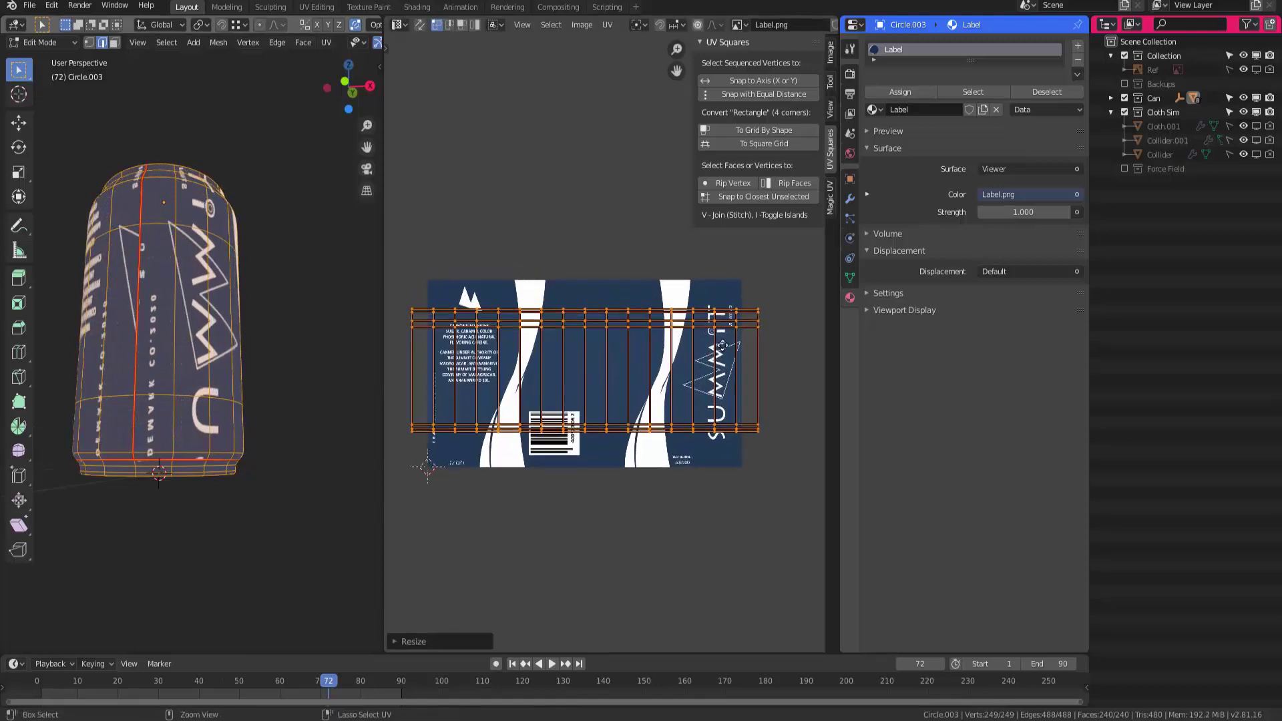
pyautogui.press('s')
pyautogui.press('x')
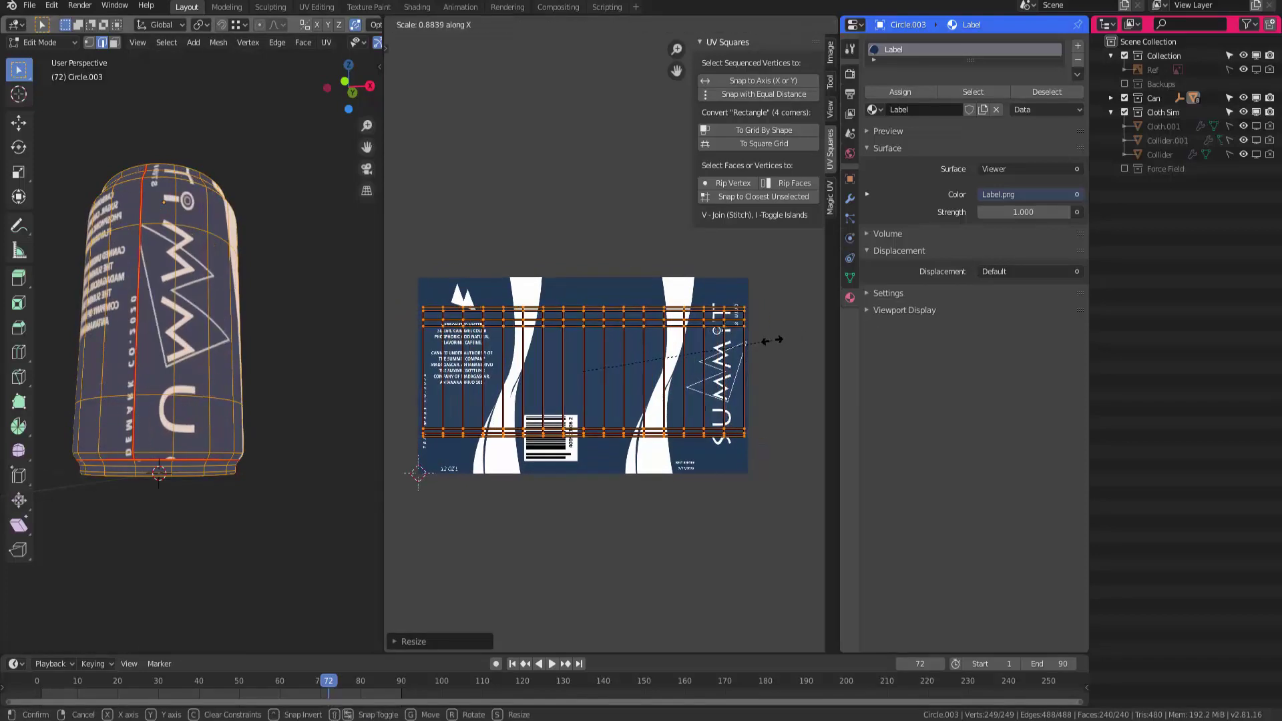
pyautogui.click(761, 341)
# Stretch the UVs along Y by about 1.46, nudge them down along Y, and fine-tune the Y scale to the label image's height
pyautogui.press('s')
pyautogui.press('y')
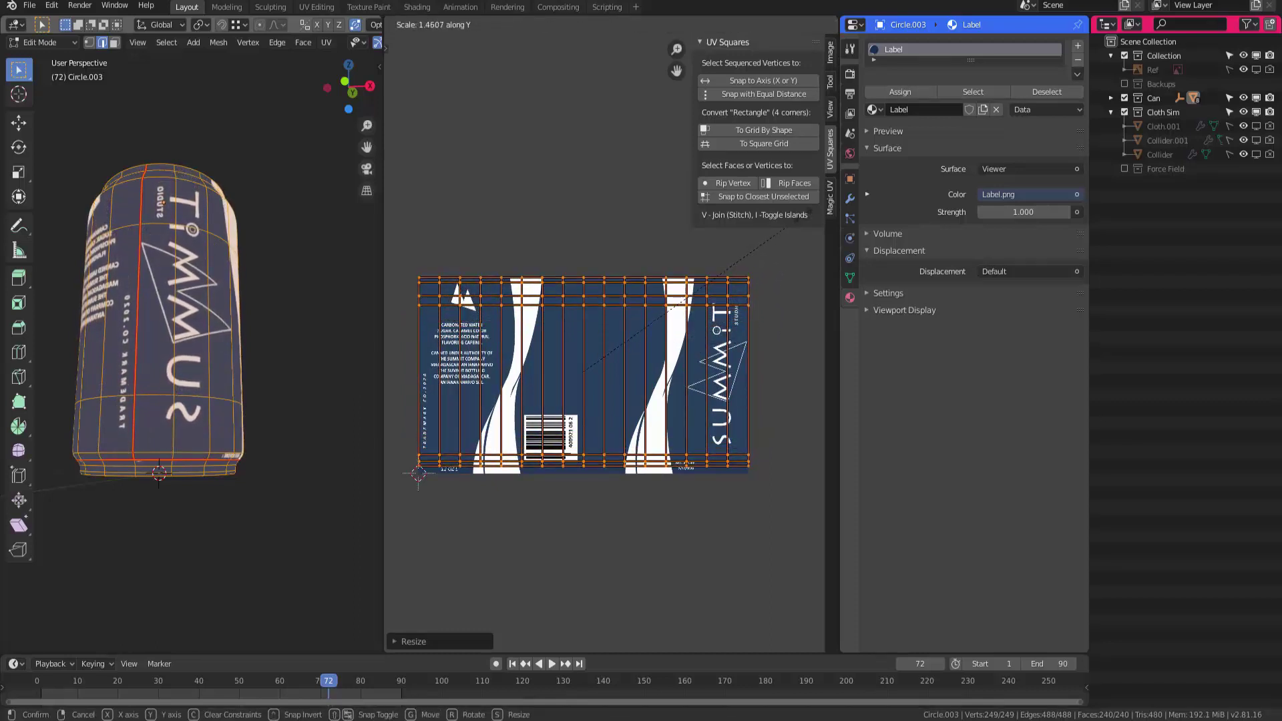
pyautogui.click(712, 287)
pyautogui.press('g')
pyautogui.press('y')
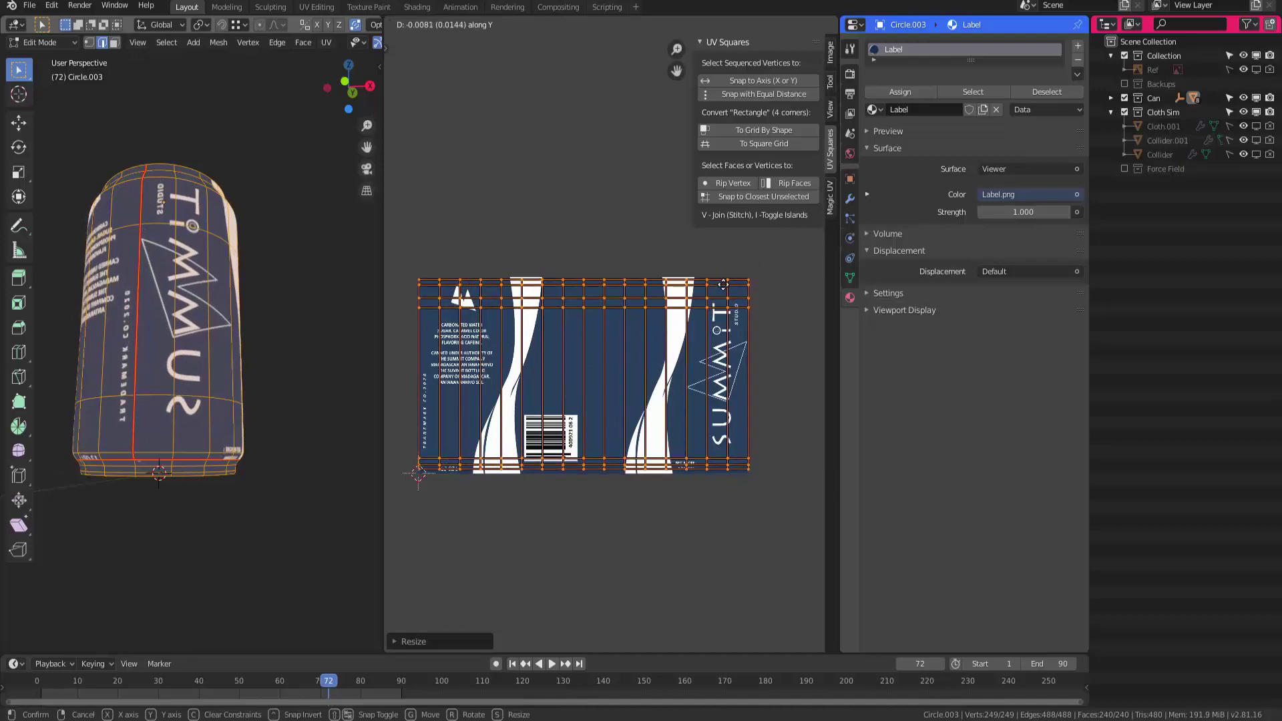
pyautogui.click(723, 285)
pyautogui.press('s')
pyautogui.press('y')
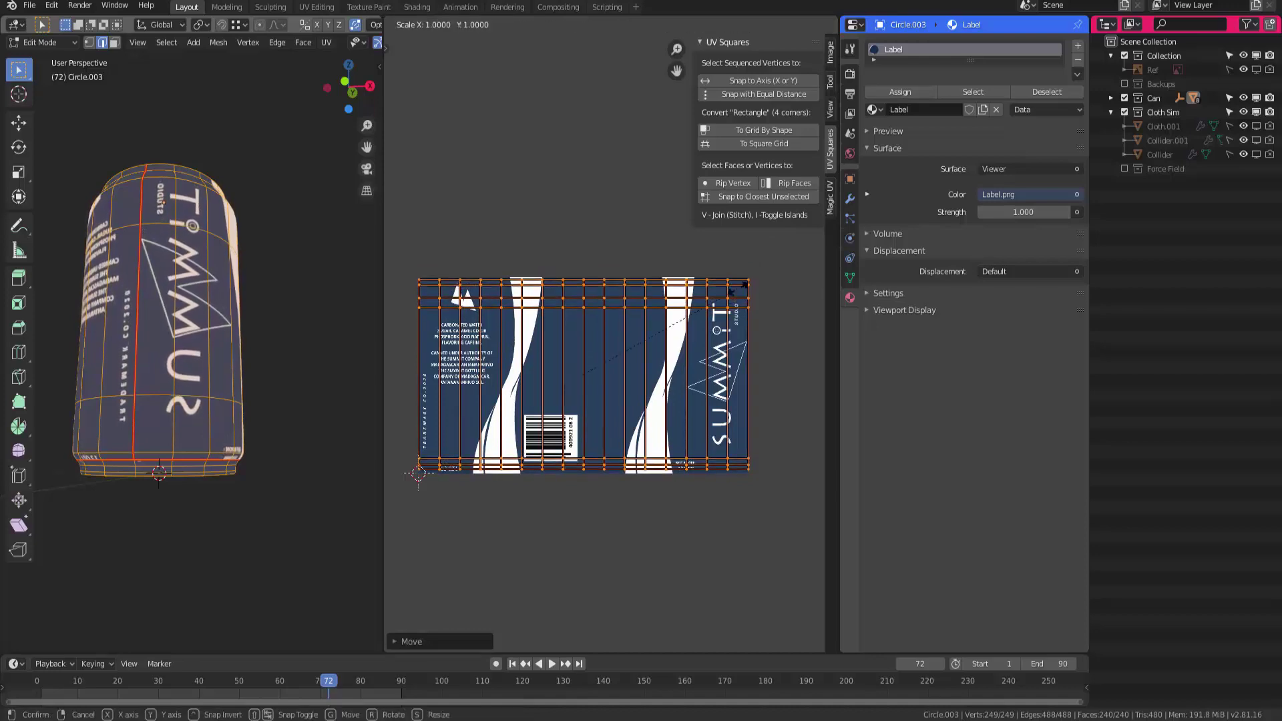
pyautogui.click(746, 274)
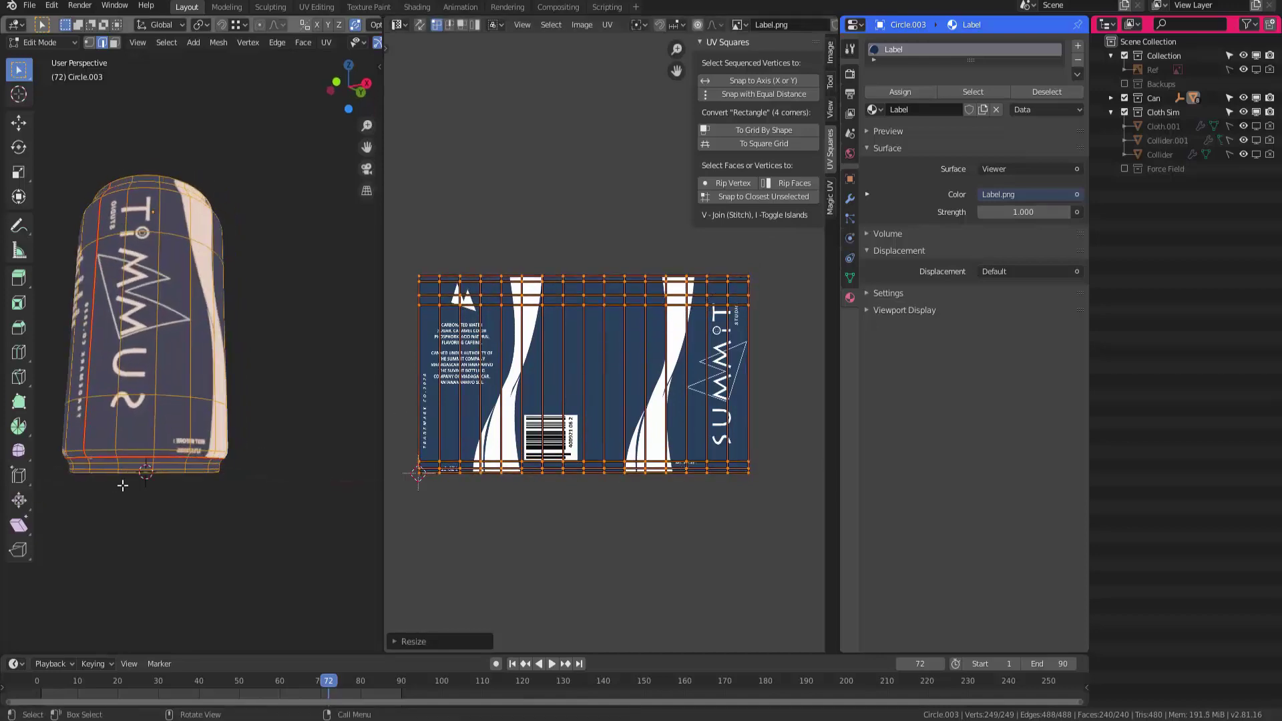
# Check the can's upper rim, reduce the UVs along Y to about 0.99, and shift them slightly down along Y
pyautogui.moveTo(254, 401); pyautogui.dragTo(254, 528, button='middle')
pyautogui.scroll(8, 254, 528)
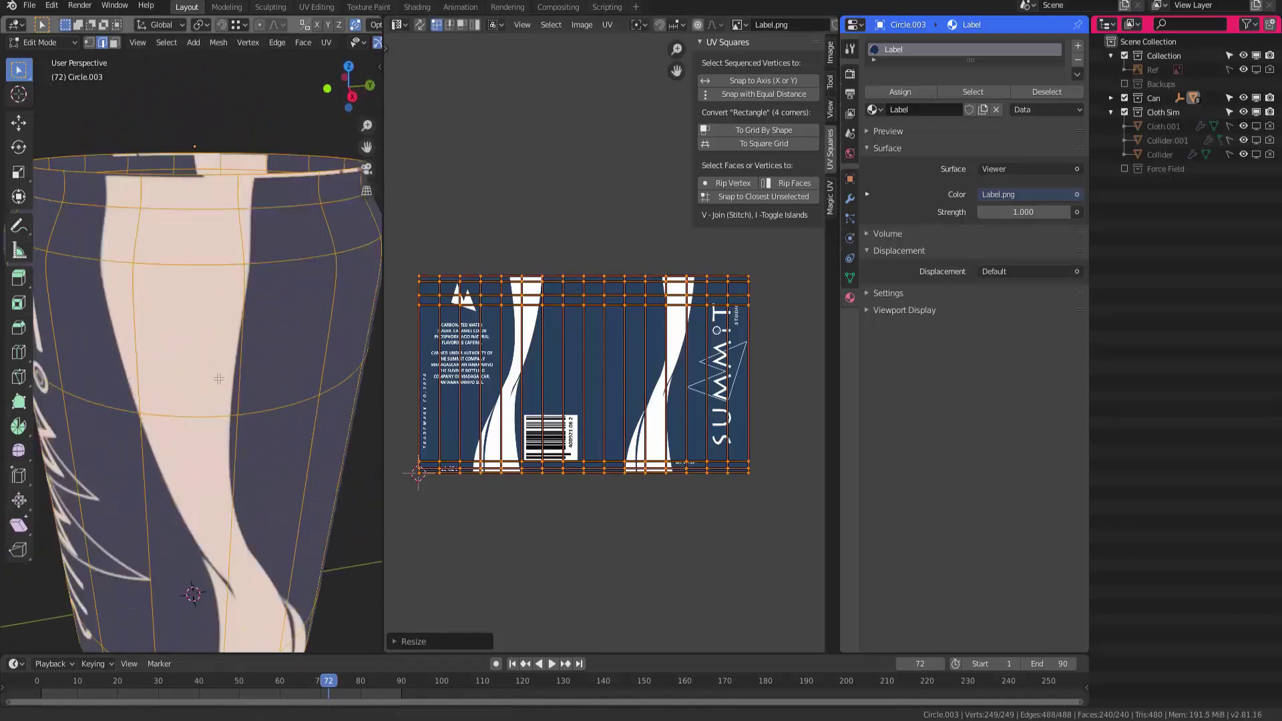
pyautogui.press('s')
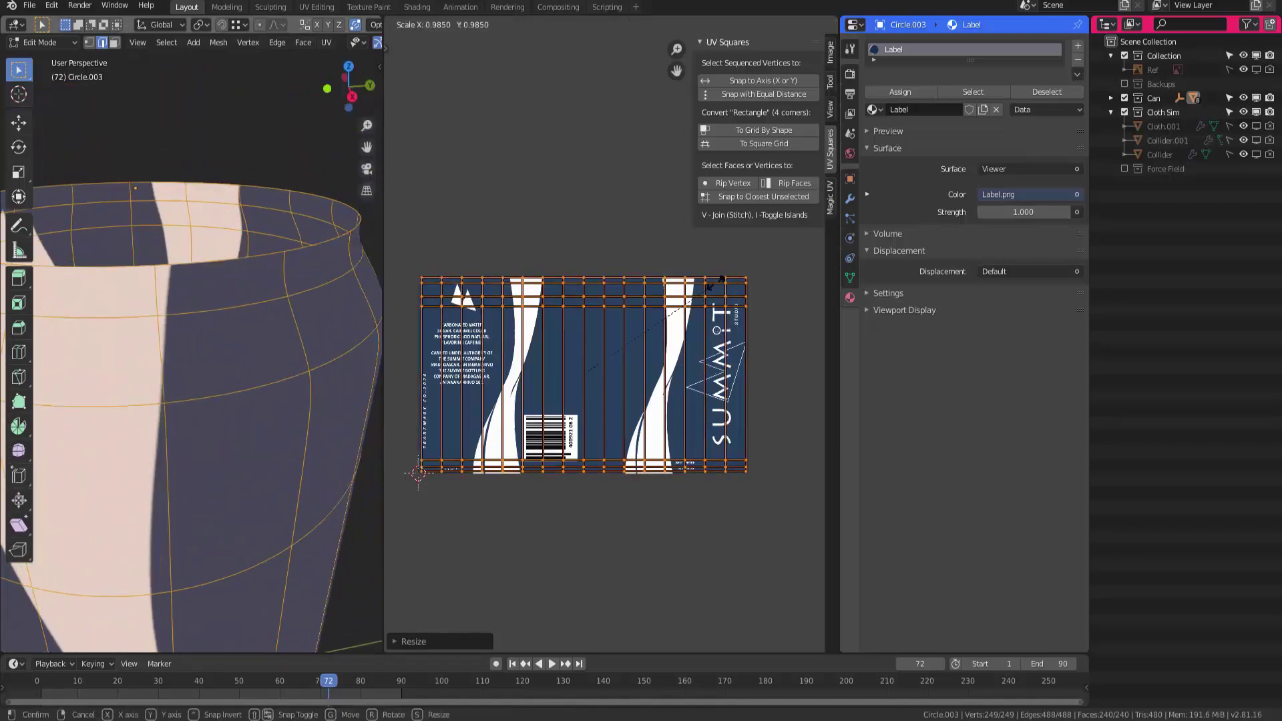
pyautogui.press('y')
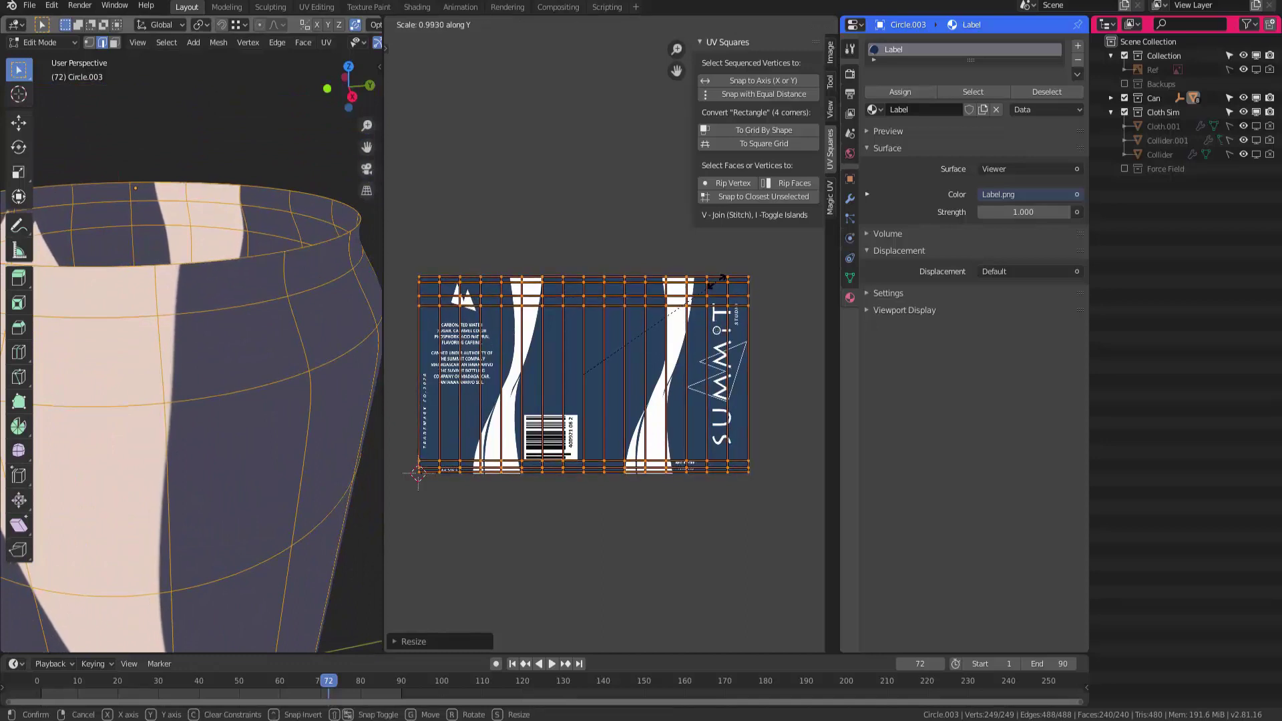
pyautogui.click(709, 298)
pyautogui.press('g')
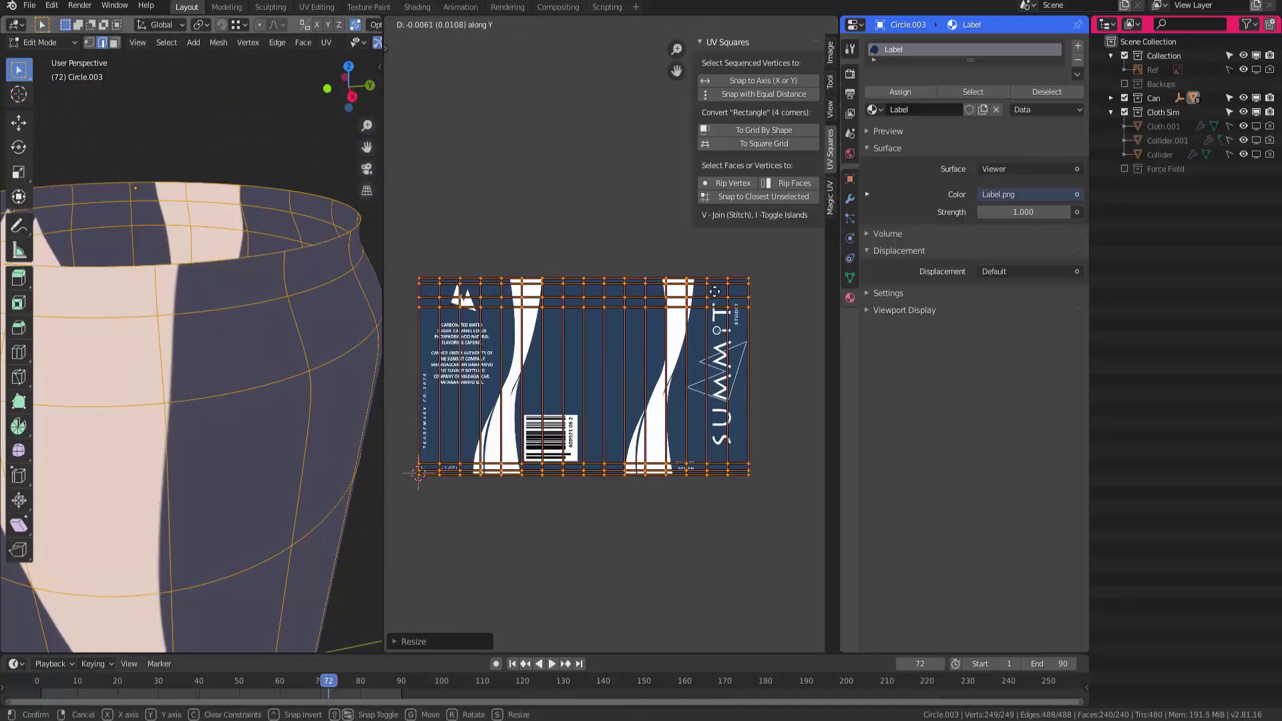
pyautogui.click(703, 314)
# Inspect the can's lower edge and move the UVs slightly up so they line up with the label image's bottom
pyautogui.moveTo(190, 479); pyautogui.dragTo(250, 447, button='middle')
pyautogui.moveTo(183, 508); pyautogui.dragTo(183, 477, button='middle')
pyautogui.scroll(4, 181, 468)
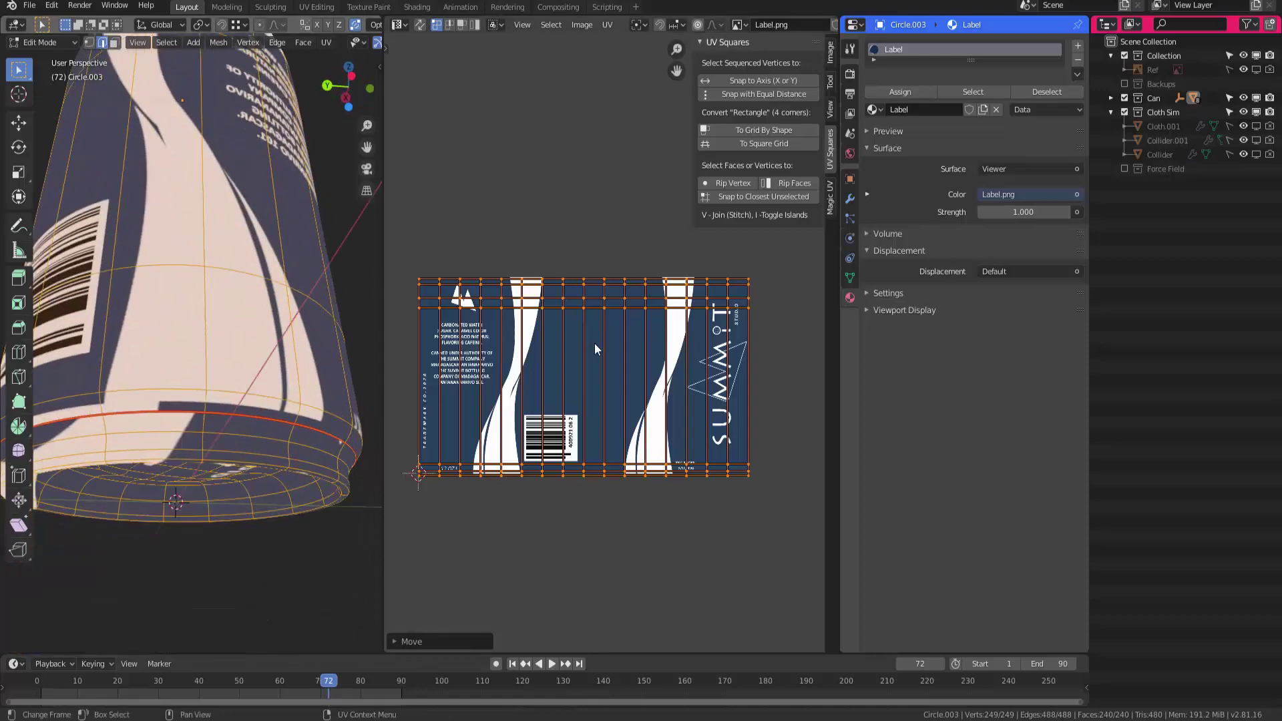
pyautogui.scroll(2, 594, 344)
pyautogui.press('g')
pyautogui.press('y')
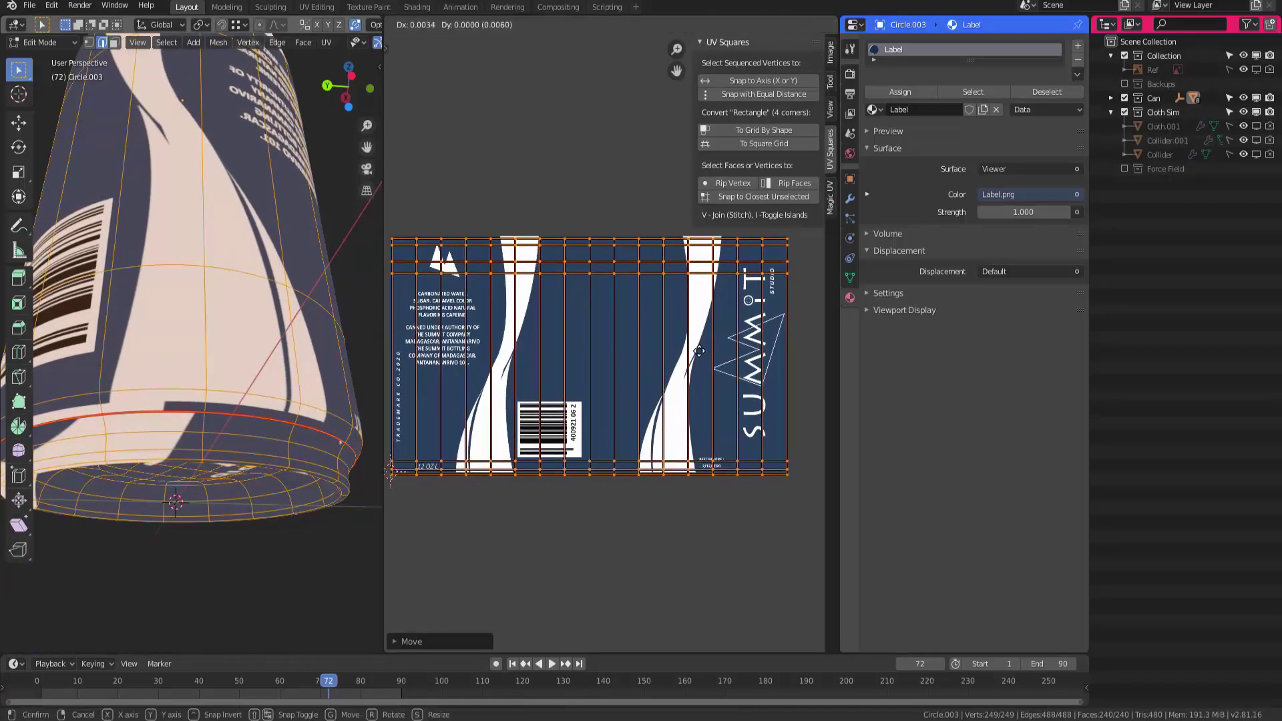
pyautogui.click(710, 358)
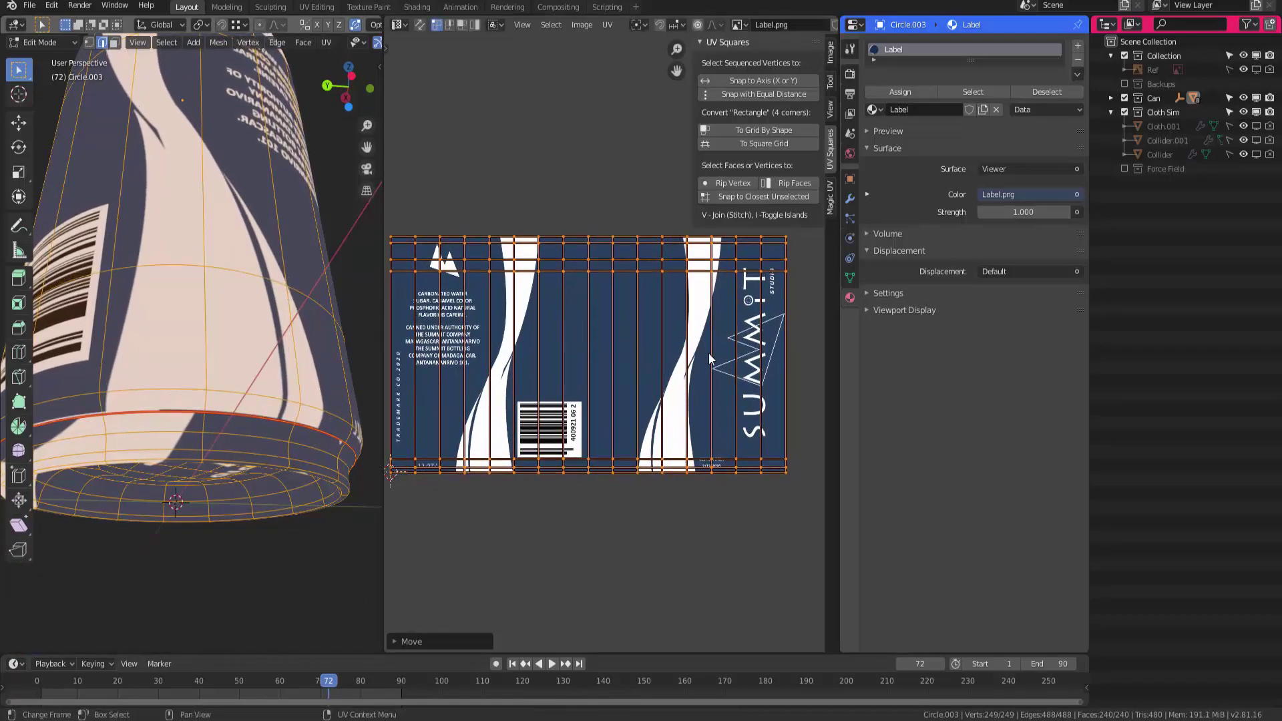
# Set the can's mesh to face selection, and add a second, empty material slot in Object Mode
pyautogui.moveTo(174, 254); pyautogui.dragTo(176, 433, button='middle')
pyautogui.press('3')
pyautogui.click(288, 410)
pyautogui.moveTo(288, 410); pyautogui.dragTo(211, 388, button='middle')
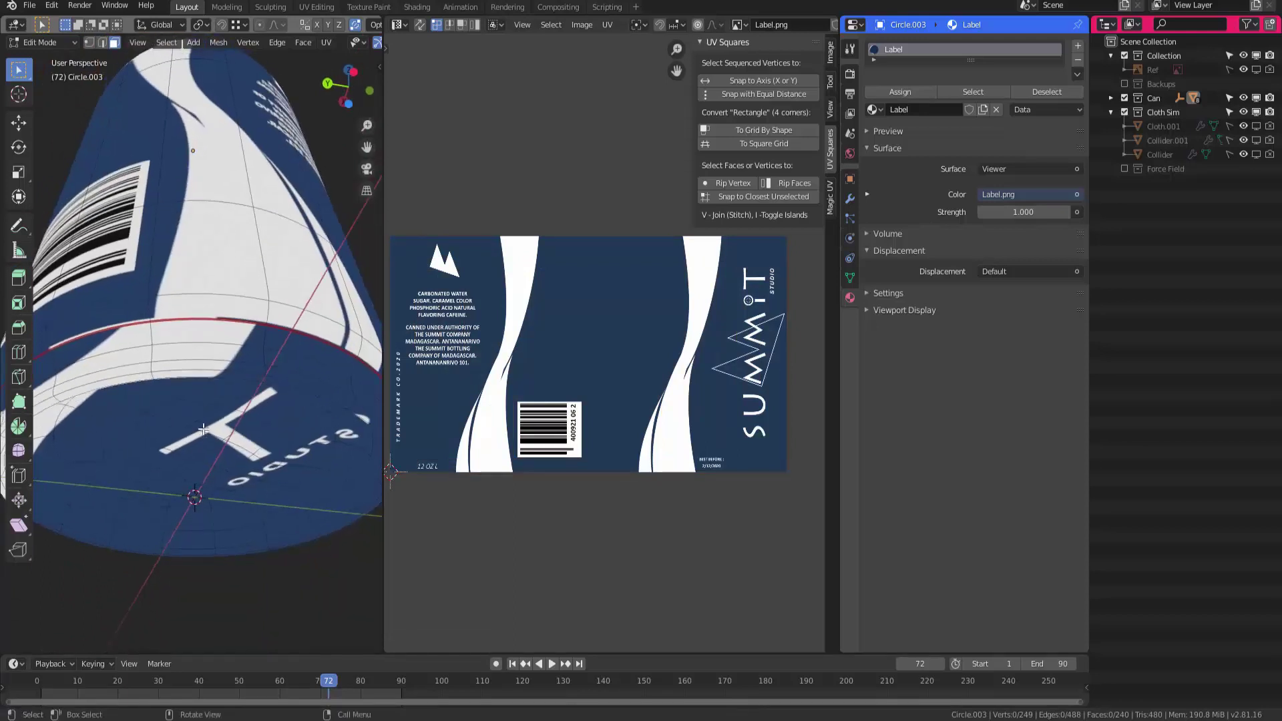
pyautogui.press('Tab')
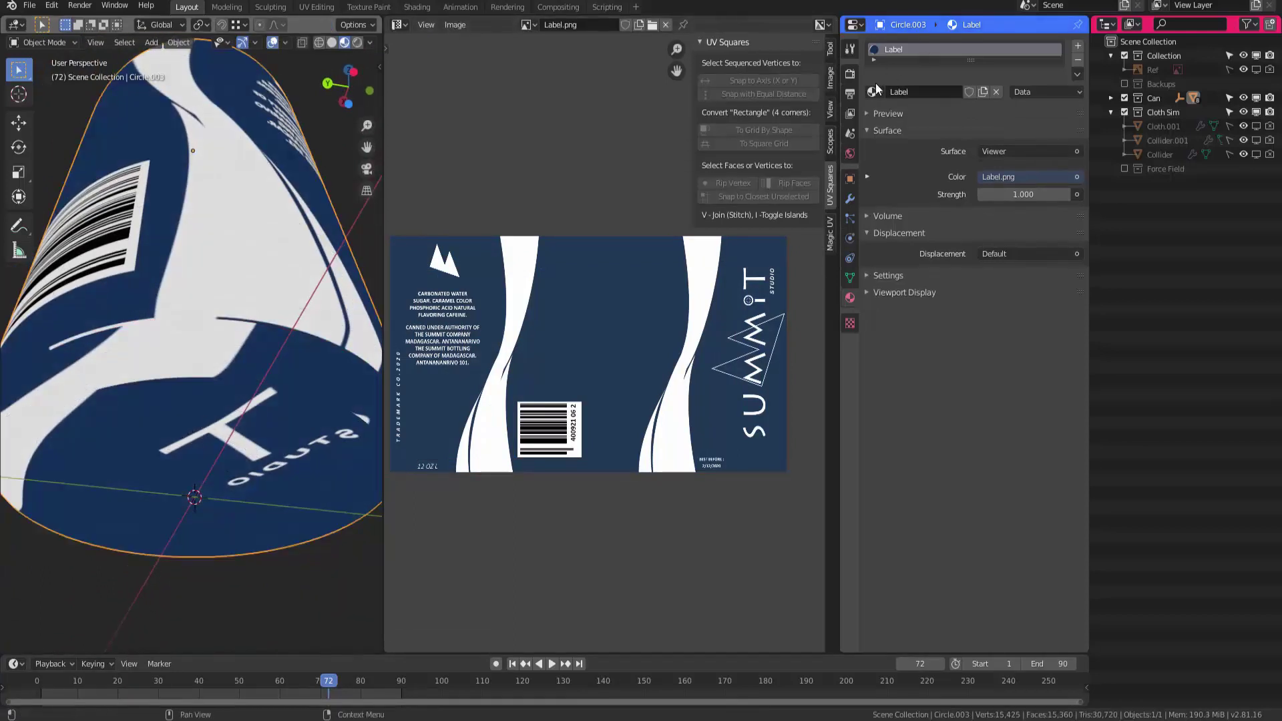
pyautogui.click(1077, 46)
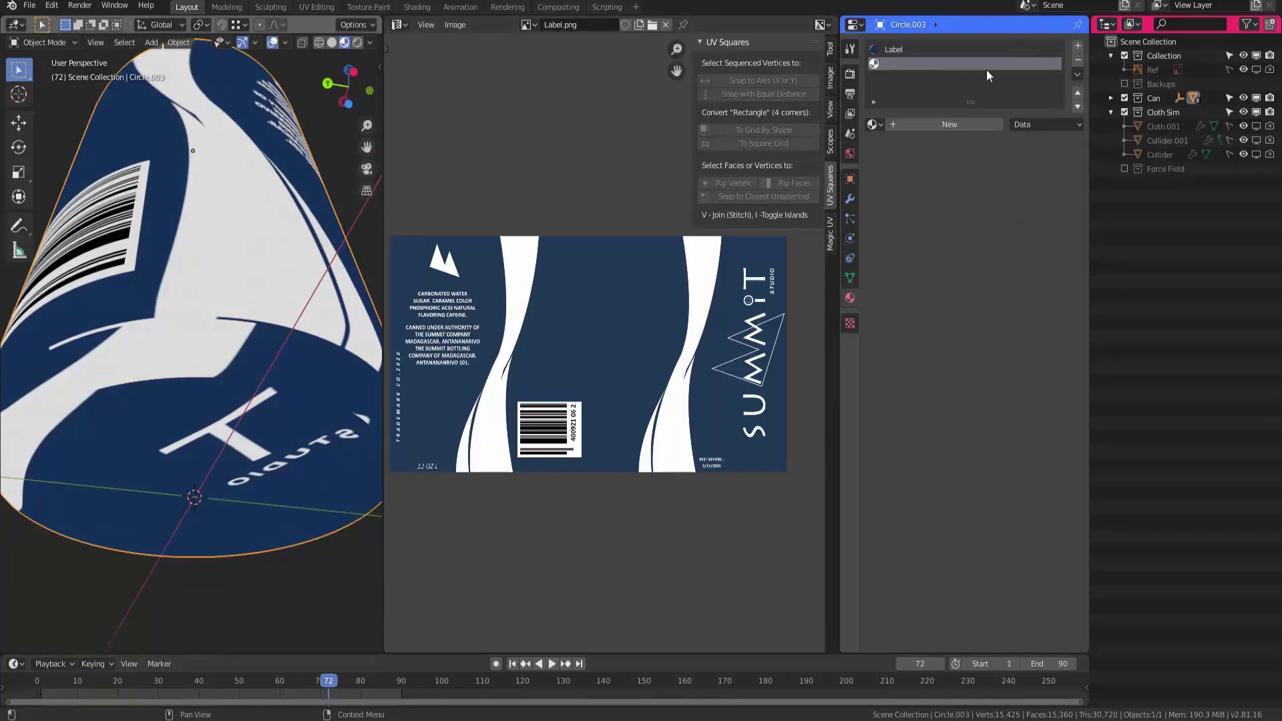
# Create a new material named Metal in the empty second slot and enter Edit Mode facing the can's underside
pyautogui.click(950, 125)
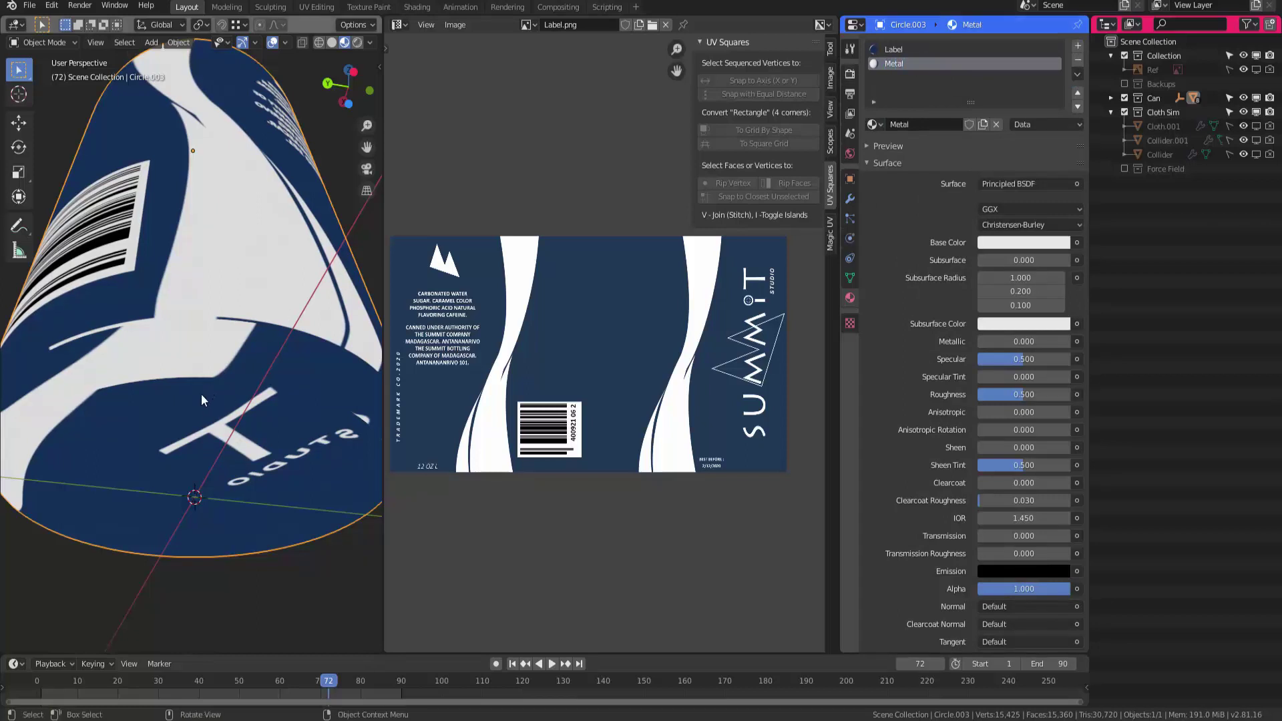
pyautogui.moveTo(202, 394)
pyautogui.mouseDown(button='middle')
pyautogui.moveTo(227, 407)
pyautogui.moveTo(233, 359)
pyautogui.moveTo(177, 377)
pyautogui.mouseUp(button='middle')
pyautogui.press('Tab')
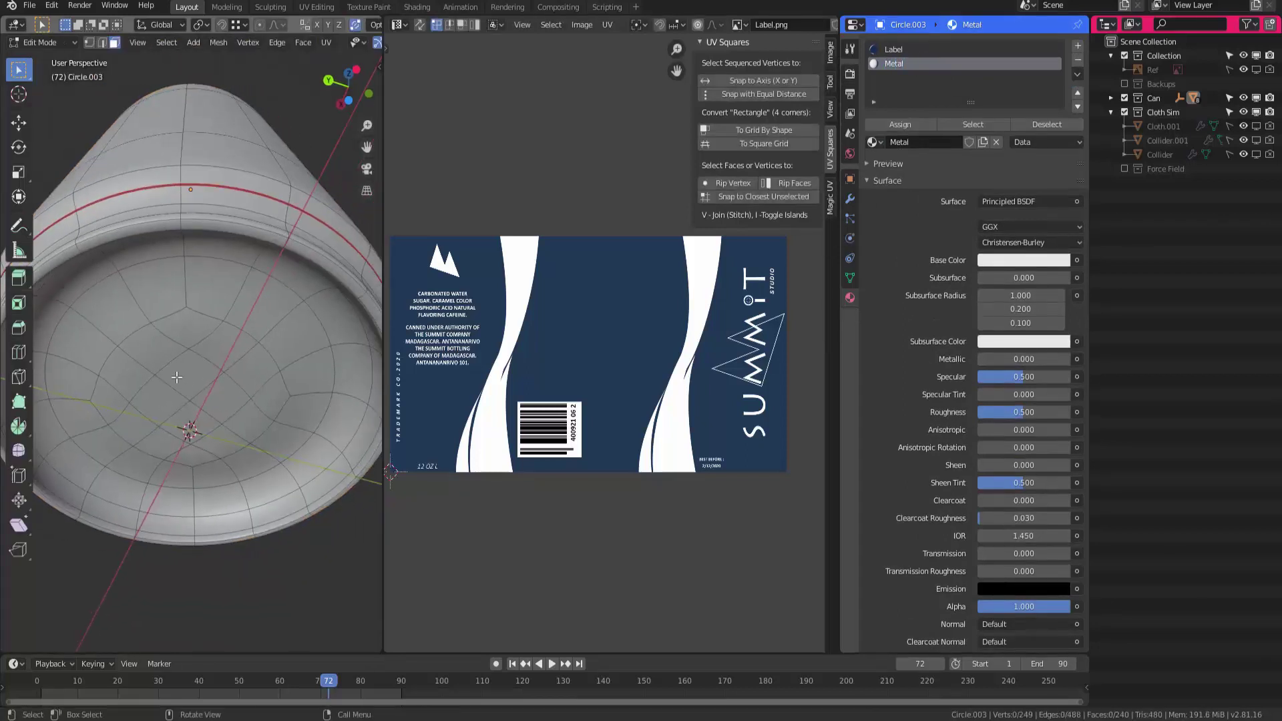
# Select the central patch of faces on the can's recessed bottom, filling in the remaining gaps with circle select
pyautogui.click(187, 377)
pyautogui.keyDown('shift'); pyautogui.click(141, 357); pyautogui.keyUp('shift')
pyautogui.keyDown('shift'); pyautogui.click(110, 400); pyautogui.keyUp('shift')
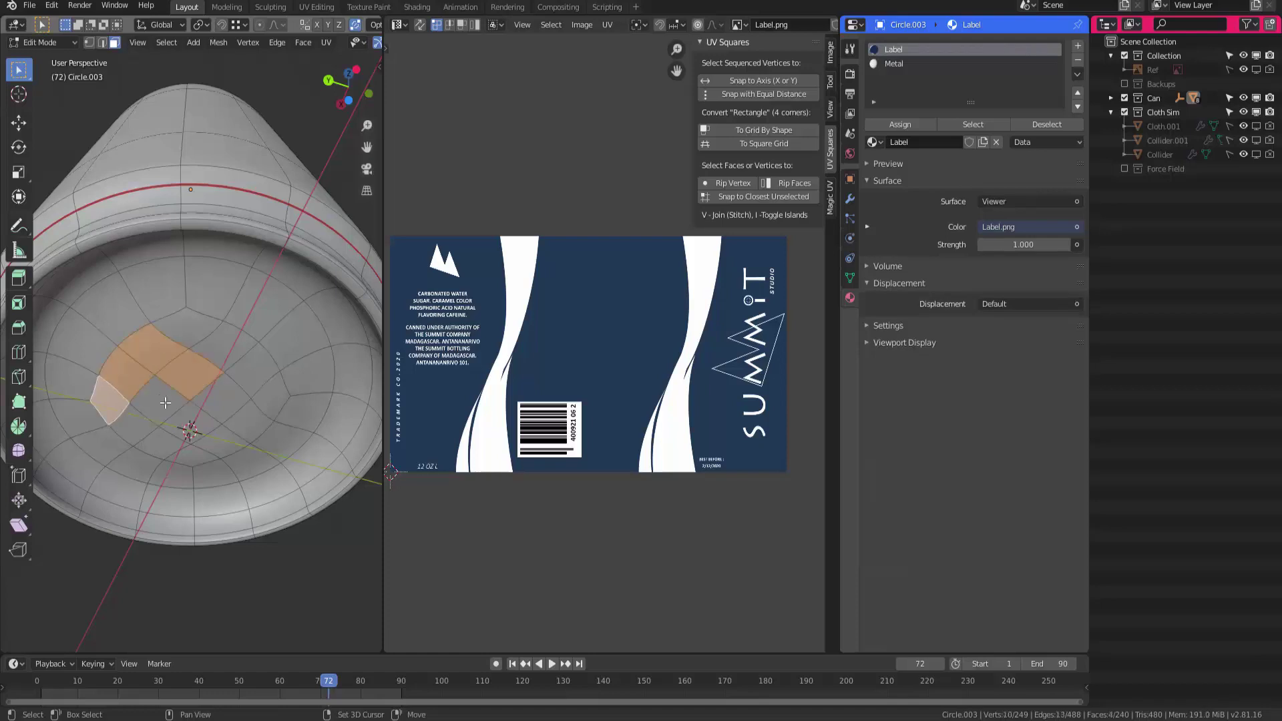
pyautogui.press('c')
pyautogui.moveTo(198, 390); pyautogui.dragTo(179, 431)
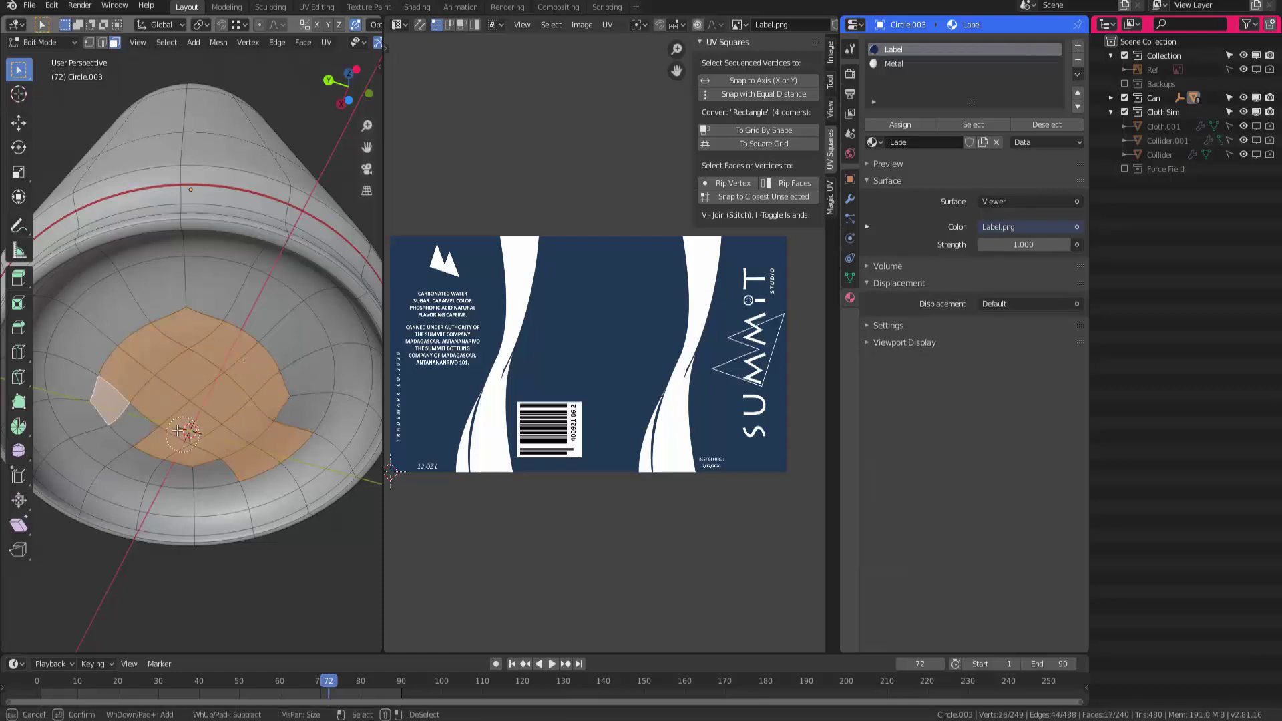
pyautogui.rightClick(173, 381)
pyautogui.moveTo(175, 382); pyautogui.dragTo(212, 389, button='middle')
pyautogui.keyDown('ctrl'); pyautogui.click(271, 406); pyautogui.keyUp('ctrl')
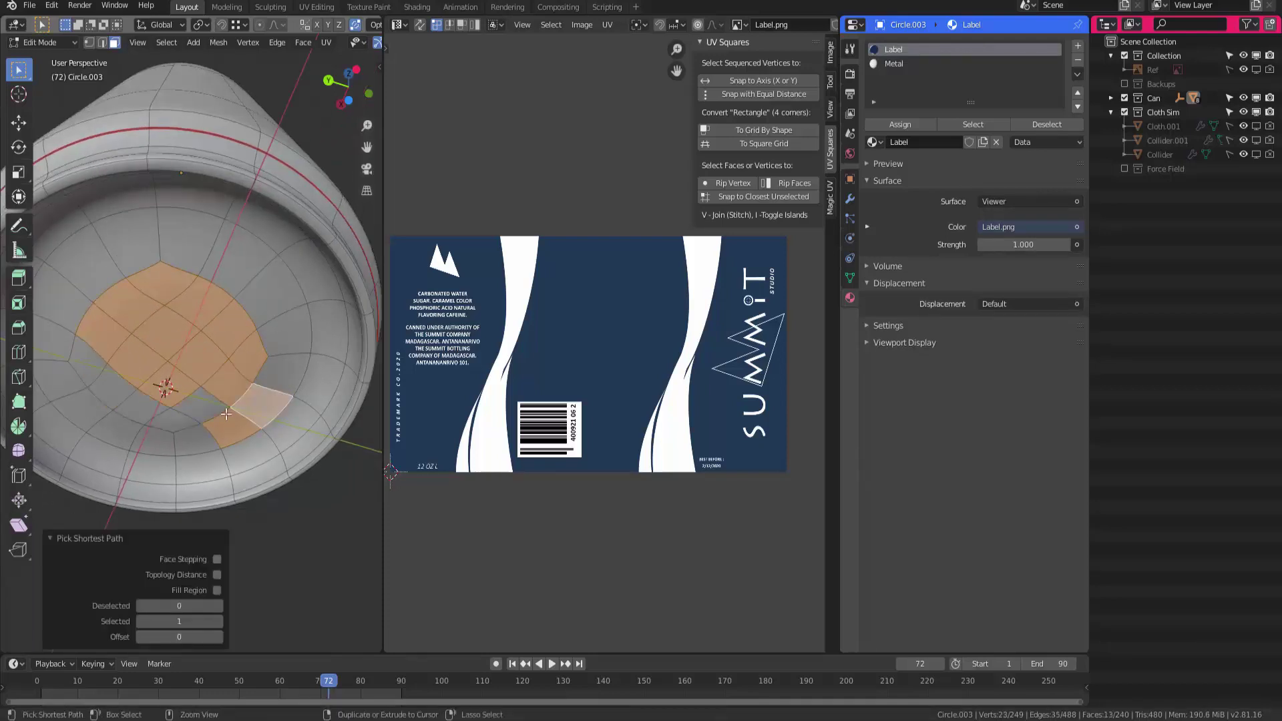
pyautogui.keyDown('shift'); pyautogui.click(236, 431); pyautogui.keyUp('shift')
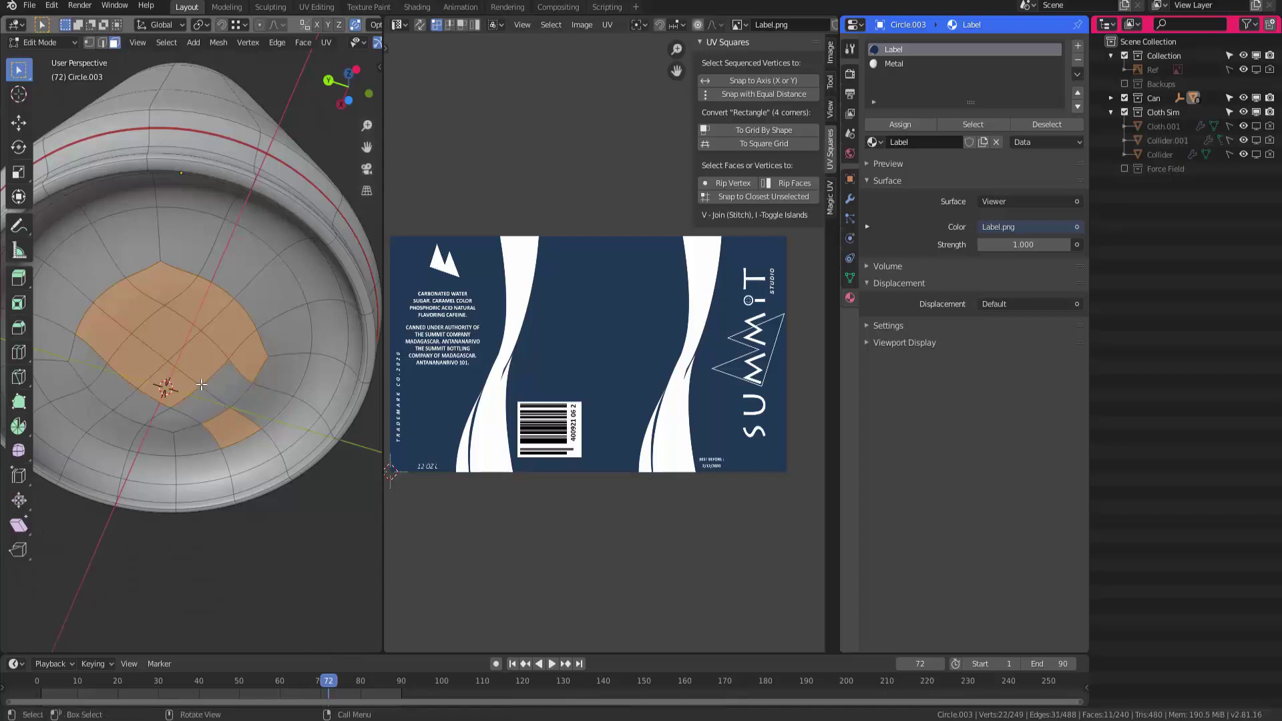
pyautogui.press('c')
pyautogui.moveTo(201, 385); pyautogui.dragTo(165, 396)
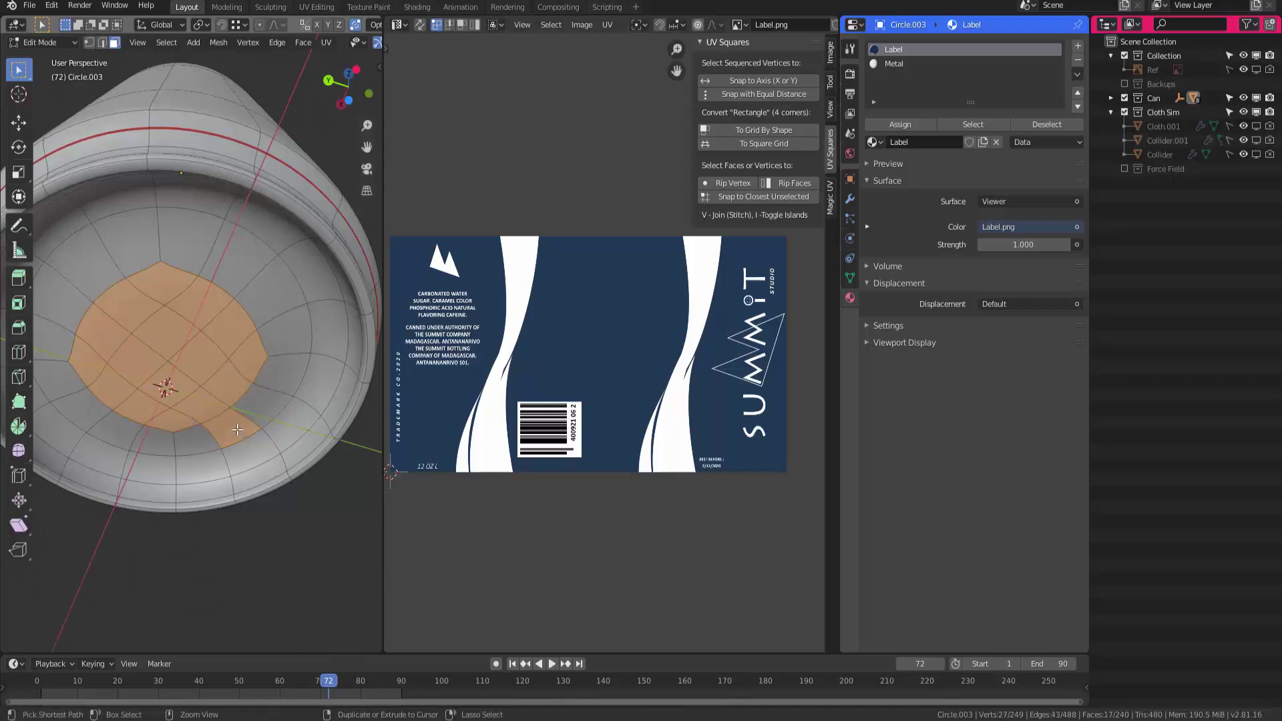
# Deselect the stray face beside the central bottom patch and undo the extra shortest-path selection
pyautogui.keyDown('ctrl'); pyautogui.click(237, 429); pyautogui.keyUp('ctrl')
pyautogui.keyDown('ctrl'); pyautogui.click(243, 426); pyautogui.keyUp('ctrl')
pyautogui.keyDown('ctrl'); pyautogui.click(248, 423); pyautogui.keyUp('ctrl')
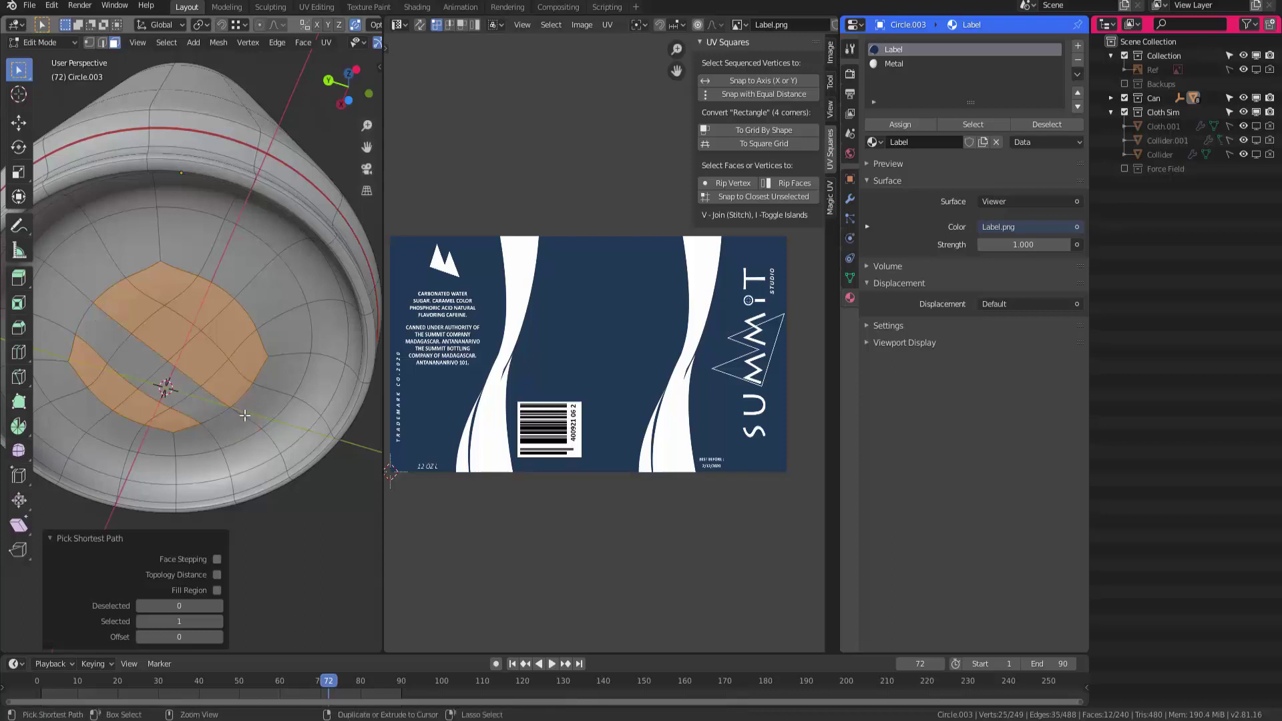
pyautogui.hotkey('ctrl', 'z')
pyautogui.moveTo(227, 372); pyautogui.dragTo(240, 322, button='middle')
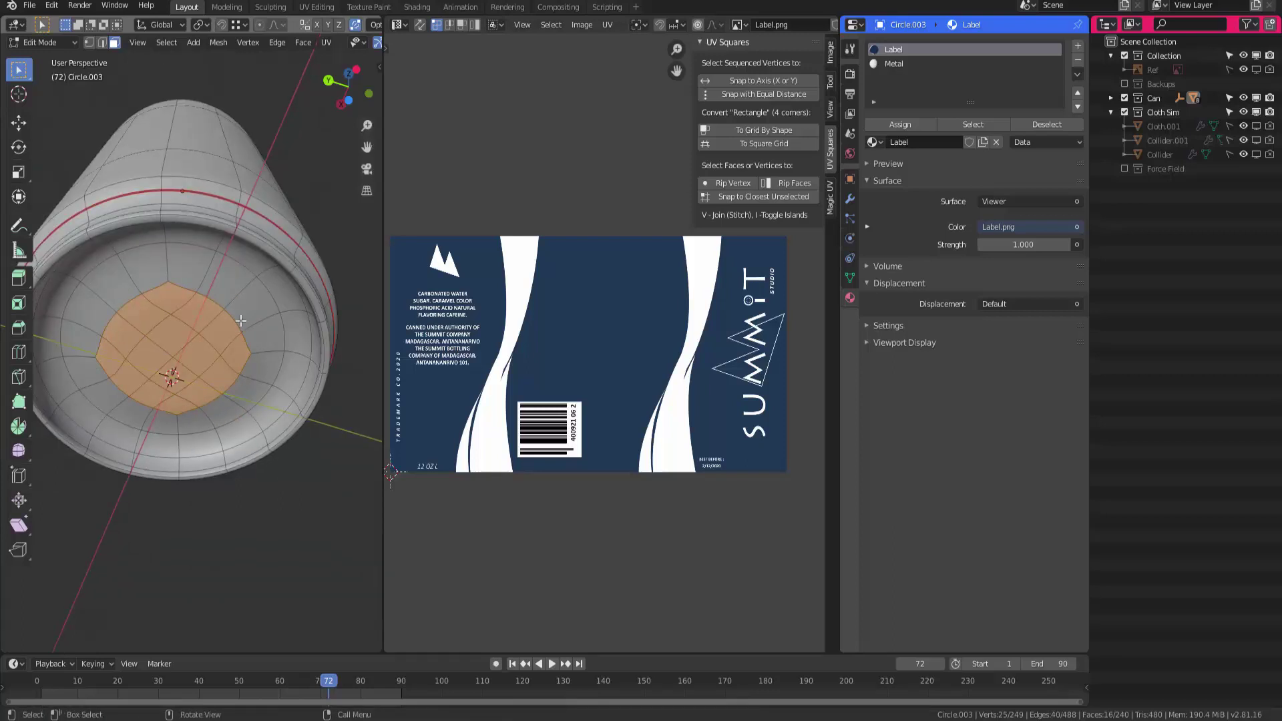
# Grow the selection from the bottom patch to the seam around the can's lower edge and assign the Metal material to it
pyautogui.press('ctrl+KP_Add')
pyautogui.press('ctrl+KP_Add')
pyautogui.press('ctrl+KP_Add')
pyautogui.press('ctrl+KP_Add')
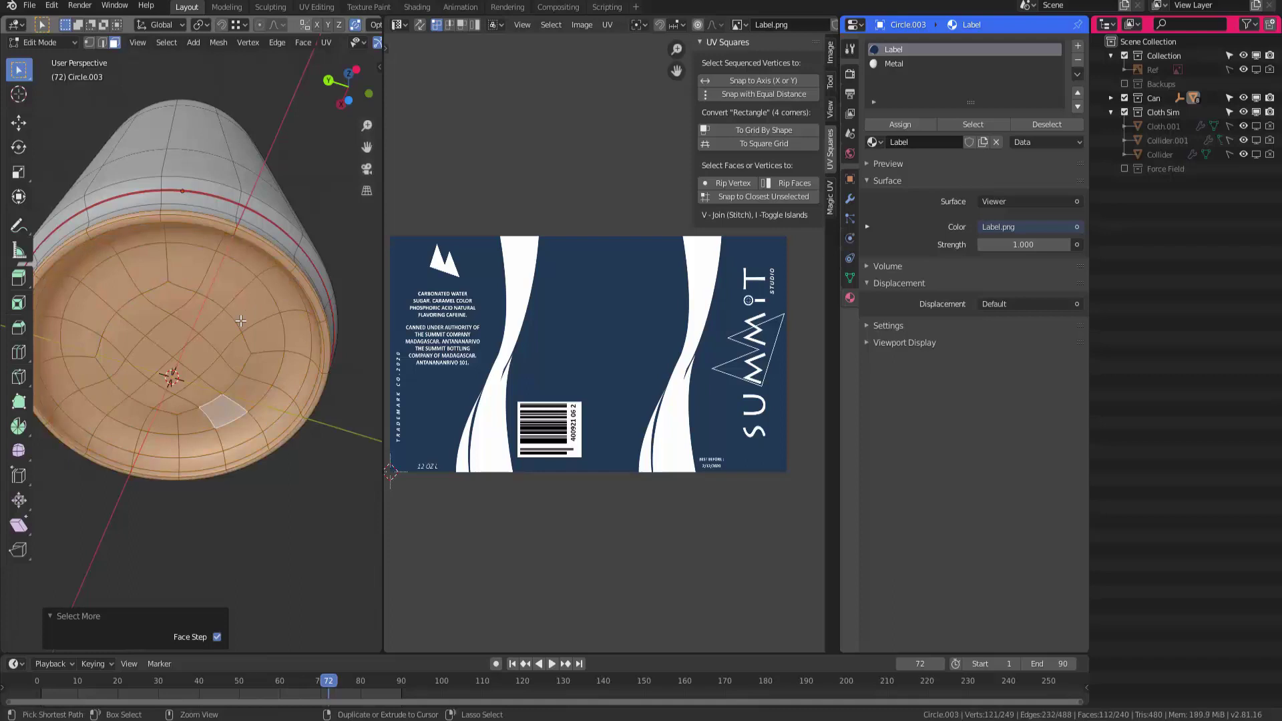
pyautogui.moveTo(221, 331); pyautogui.dragTo(198, 340, button='middle')
pyautogui.click(882, 63)
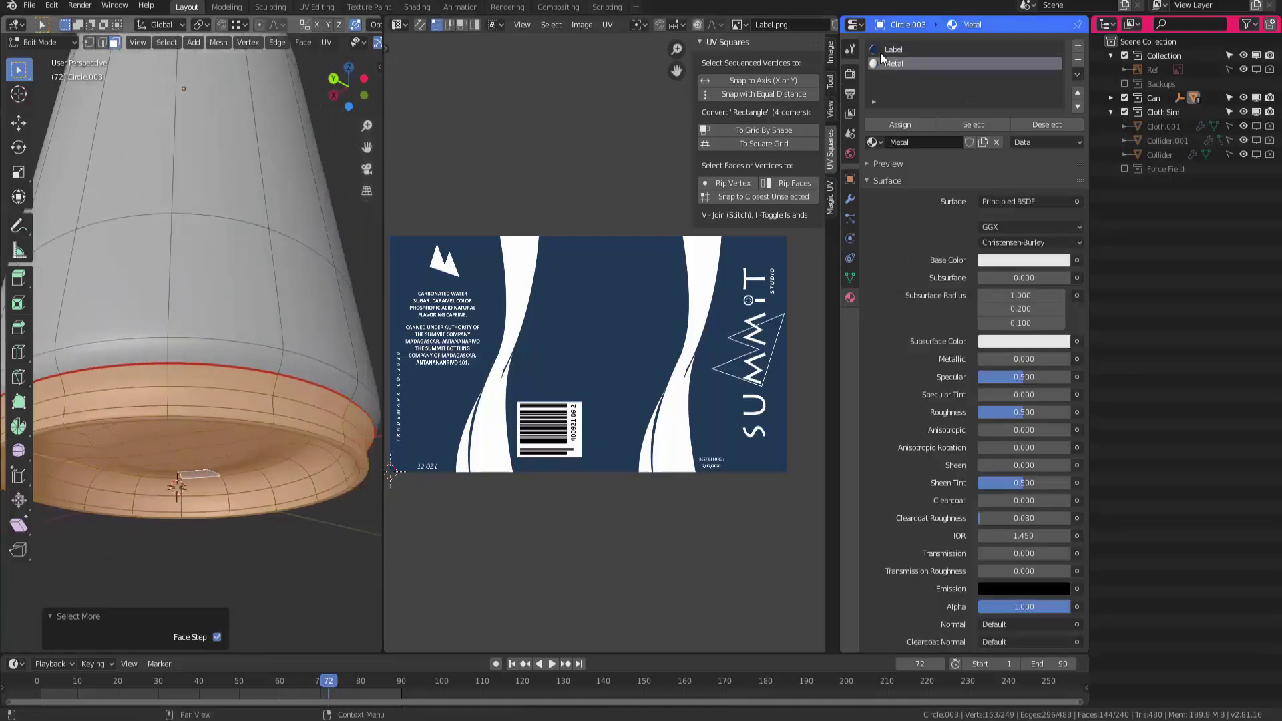
pyautogui.click(907, 123)
# Return to Object Mode, switch the viewport to Material Preview shading, and inspect the border between label and metal
pyautogui.press('Tab')
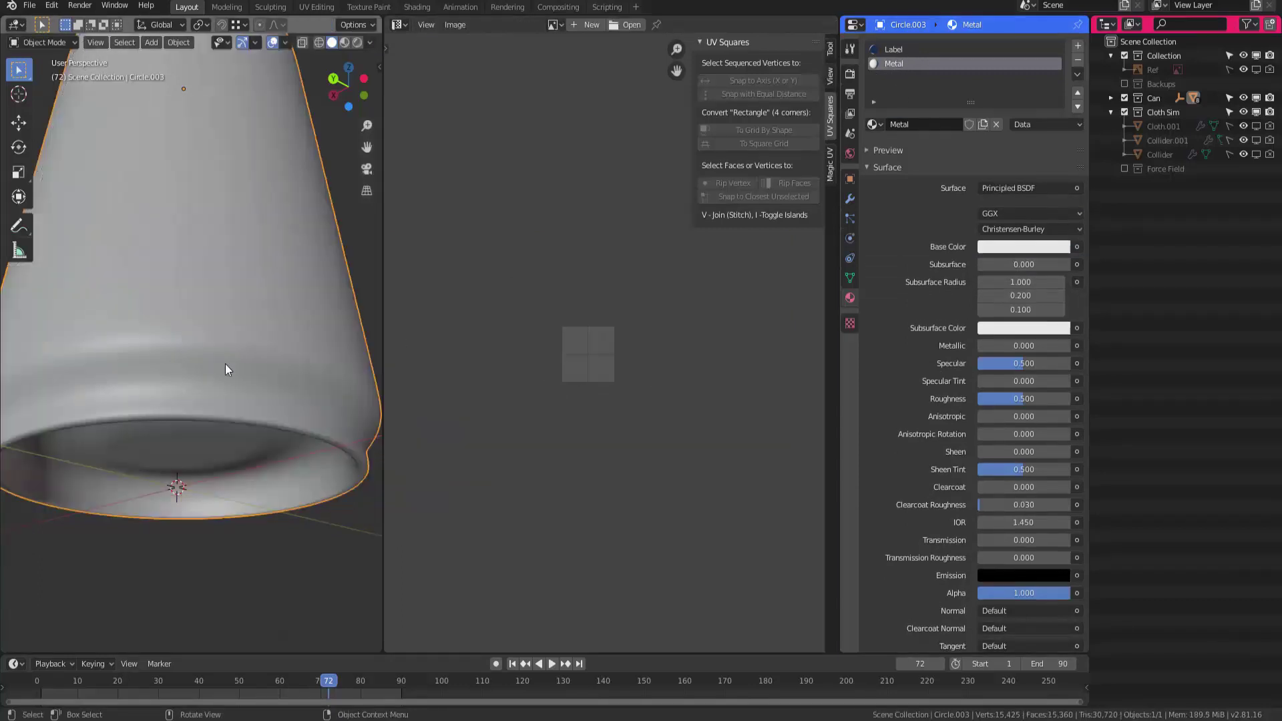
pyautogui.scroll(-2, 230, 361)
pyautogui.press('z')
pyautogui.click(242, 426)
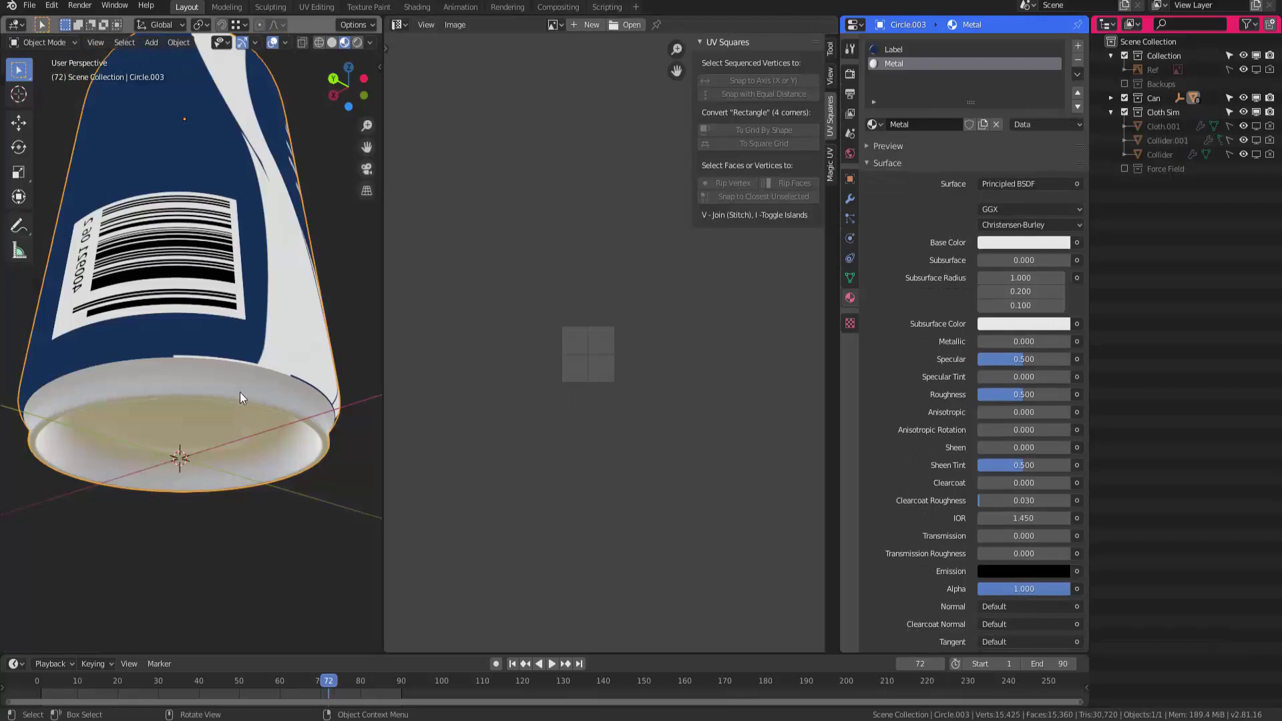
pyautogui.moveTo(239, 392); pyautogui.dragTo(199, 443, button='middle')
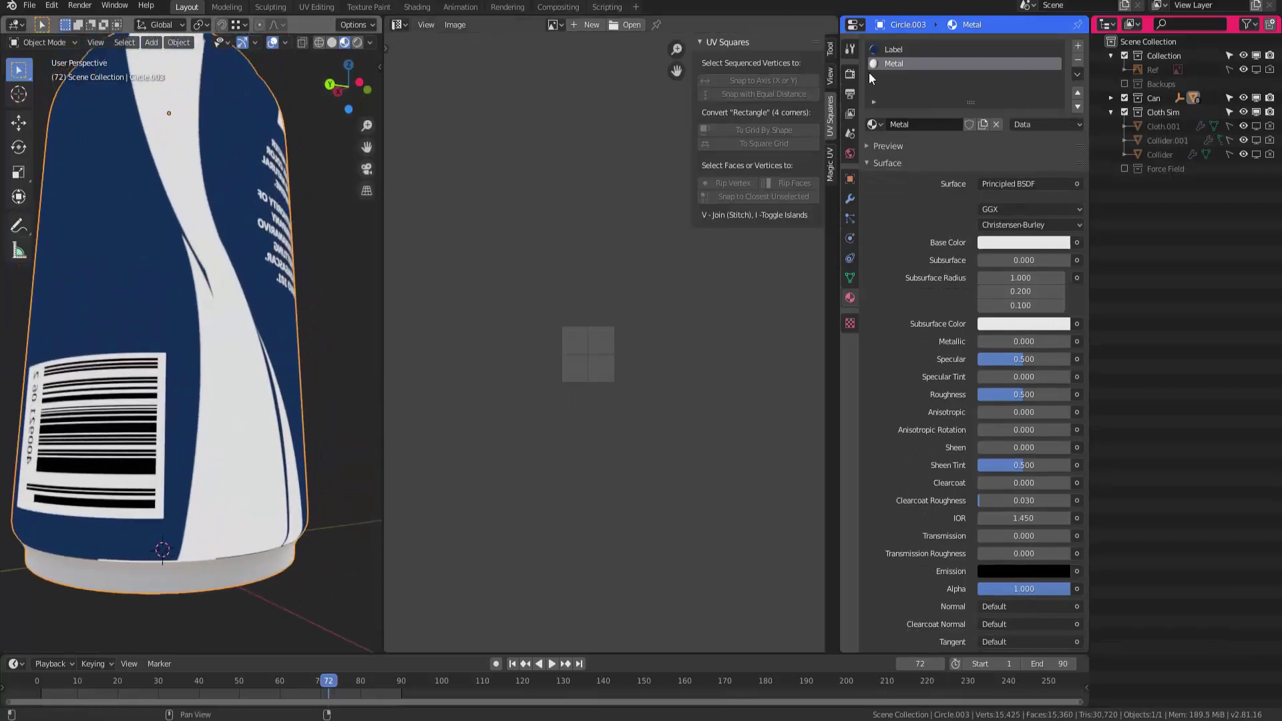
# Set the Metal material's Base Color to a bright blue to distinguish the can's bottom from the label
pyautogui.click(1014, 245)
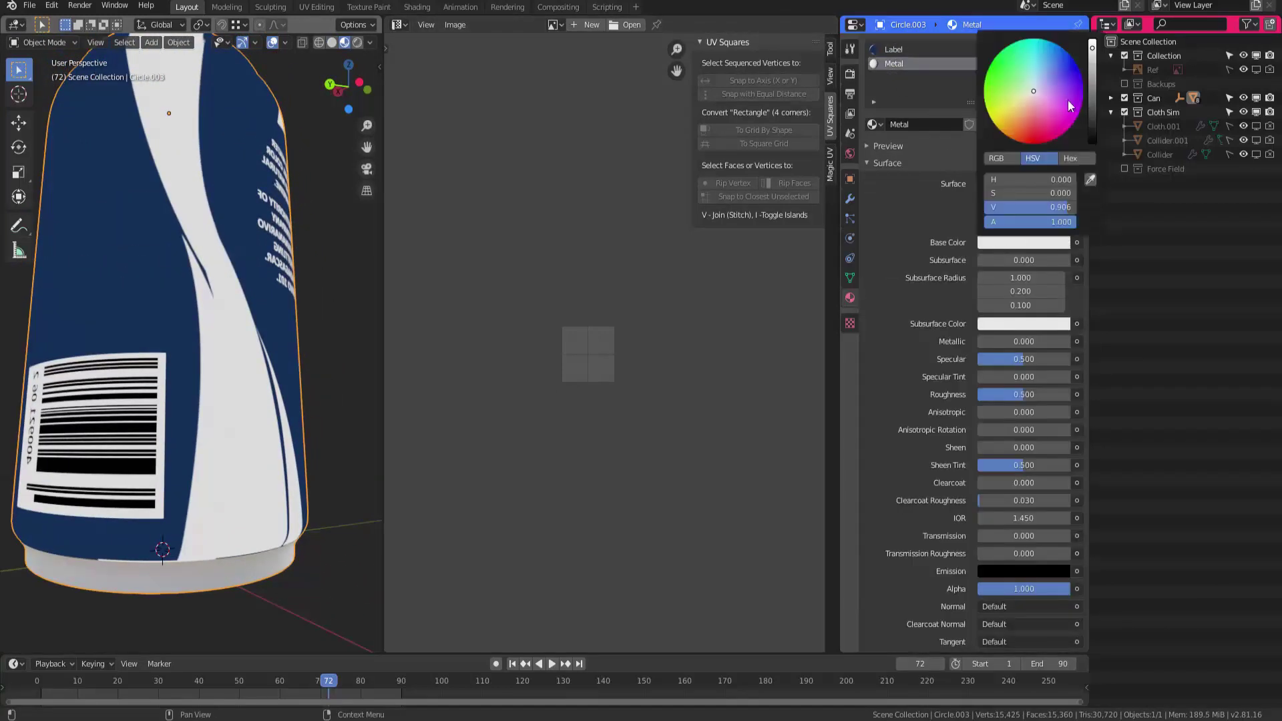
pyautogui.click(1052, 65)
pyautogui.moveTo(220, 434); pyautogui.dragTo(357, 294, button='middle')
pyautogui.moveTo(278, 330); pyautogui.dragTo(246, 376, button='middle')
# Select all the can's faces in Edit Mode and display Label.png behind their UVs
pyautogui.press('Tab')
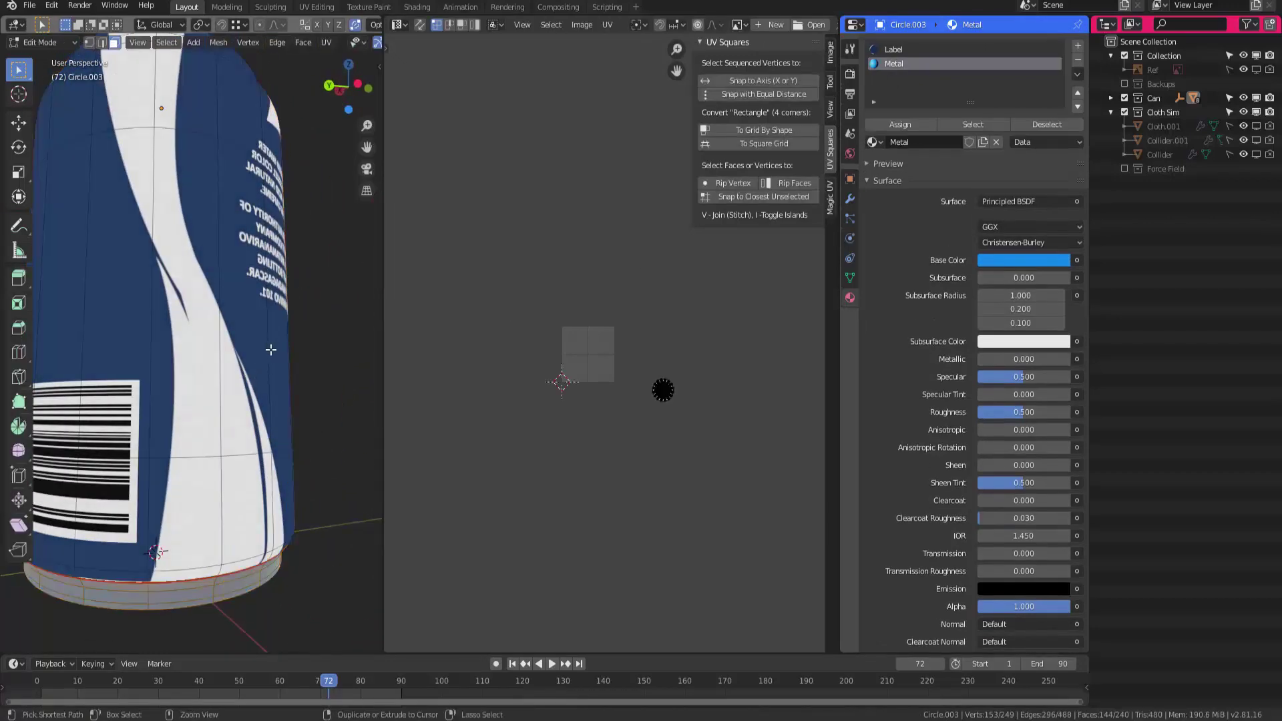
pyautogui.hotkey('ctrl', 'i')
pyautogui.scroll(3, 601, 359)
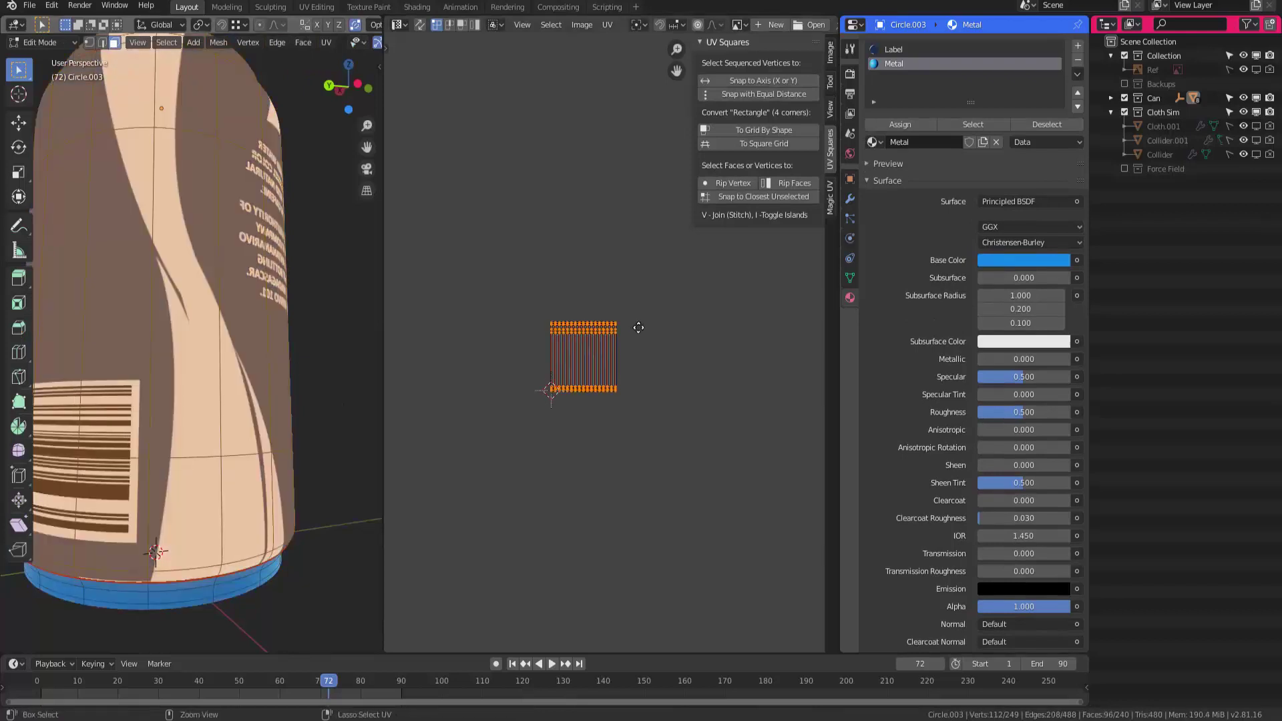
pyautogui.scroll(2, 563, 369)
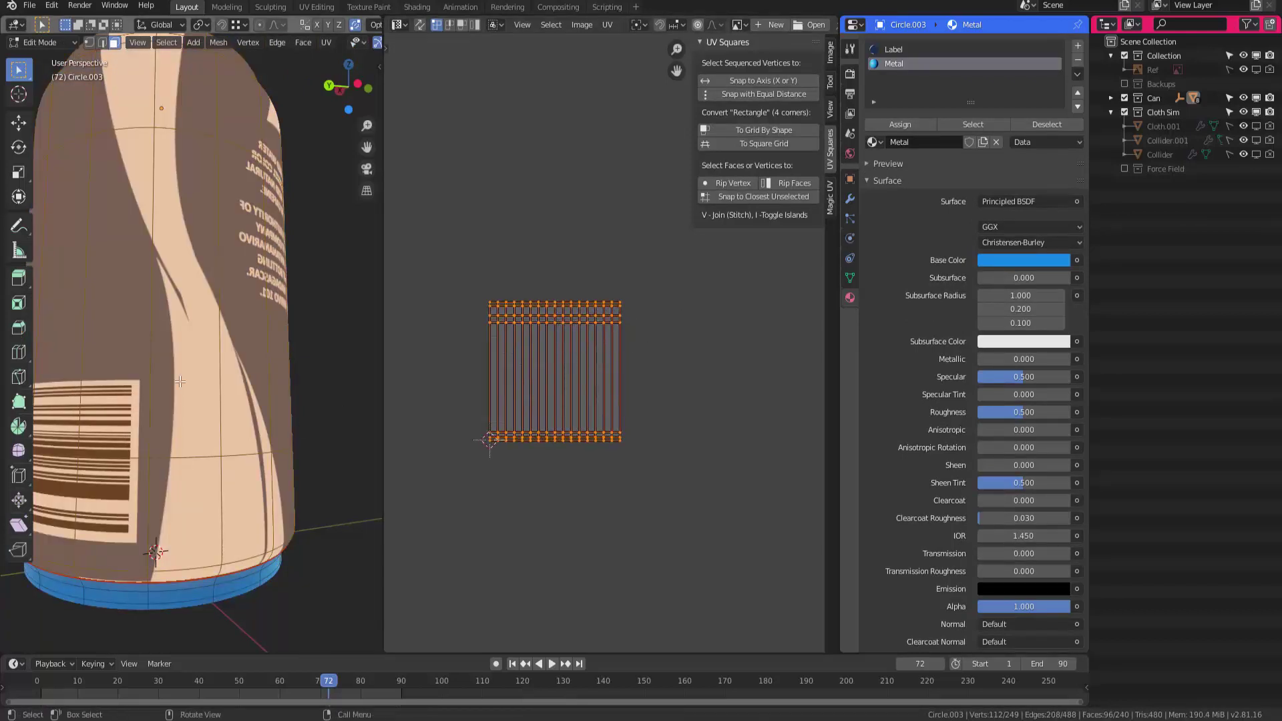
pyautogui.hotkey('alt', 'a')
pyautogui.press('a')
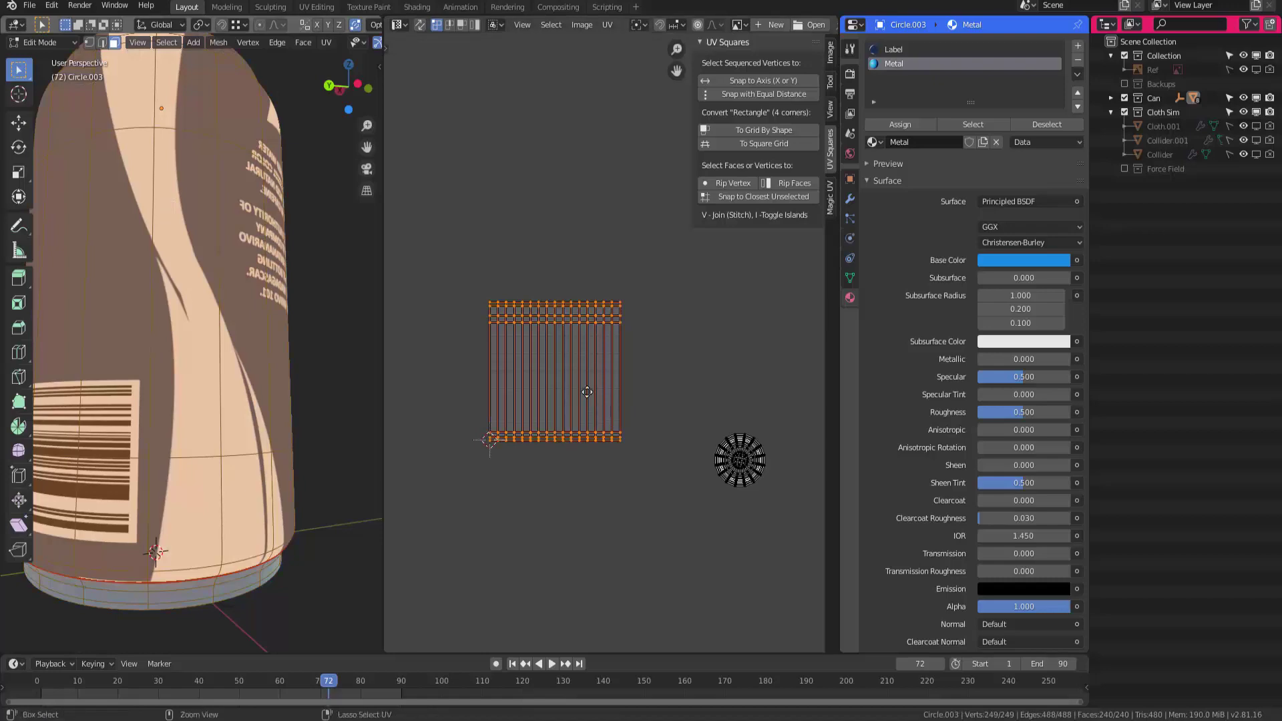
pyautogui.scroll(1, 671, 254)
pyautogui.click(742, 25)
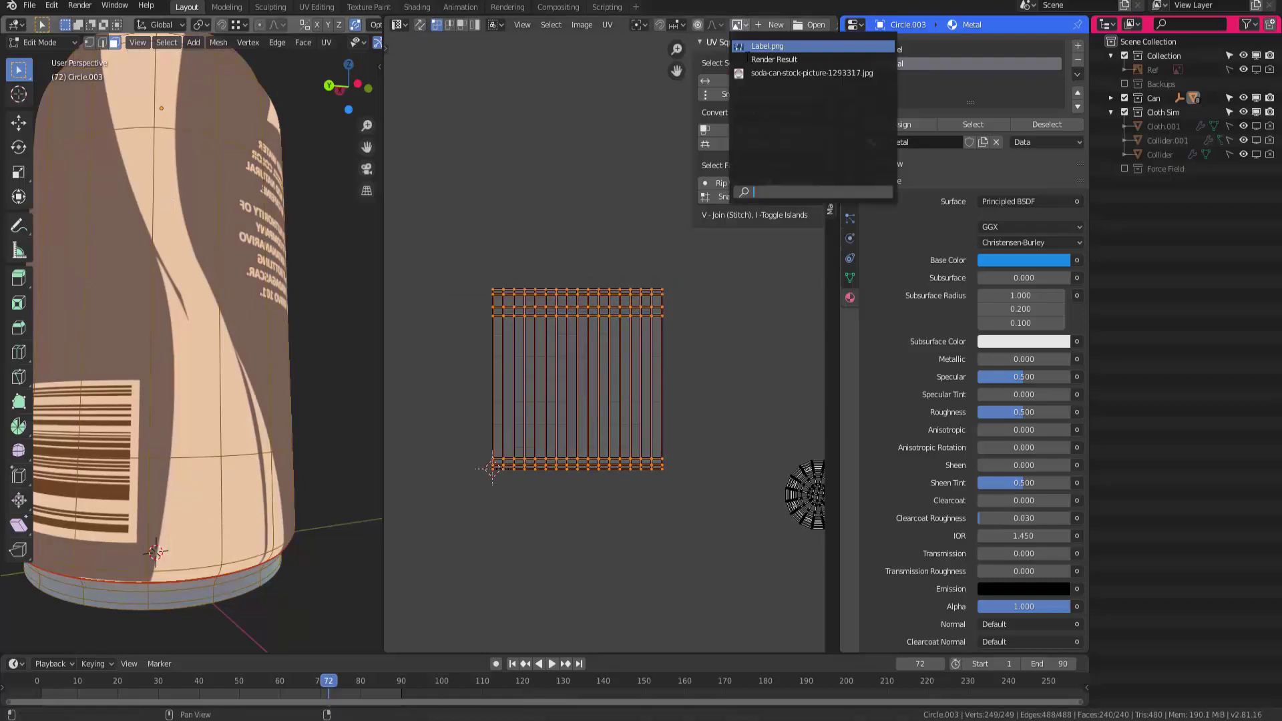
pyautogui.click(754, 46)
pyautogui.scroll(-6, 603, 322)
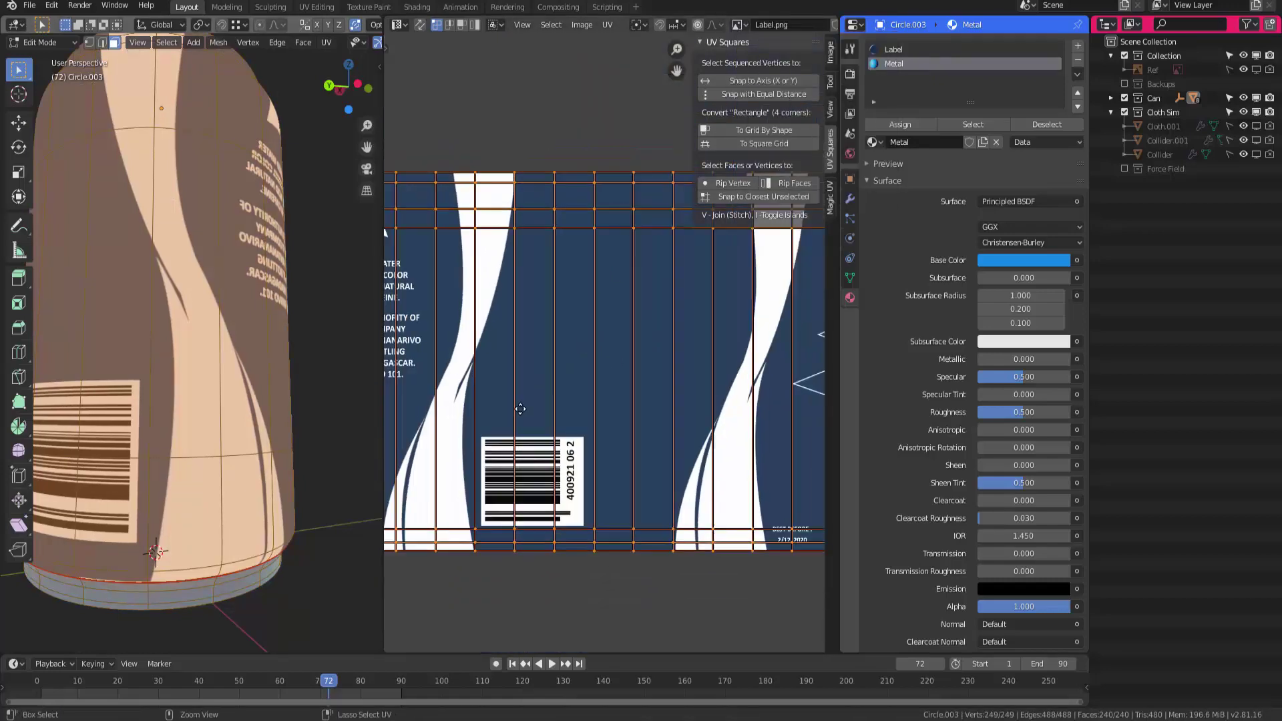
pyautogui.scroll(2, 603, 346)
# Scale the label UVs along Y to about 0.99 and inspect the label around the can in Object Mode
pyautogui.keyDown('ctrl'); pyautogui.moveTo(651, 314); pyautogui.dragTo(609, 341, button='middle'); pyautogui.keyUp('ctrl')
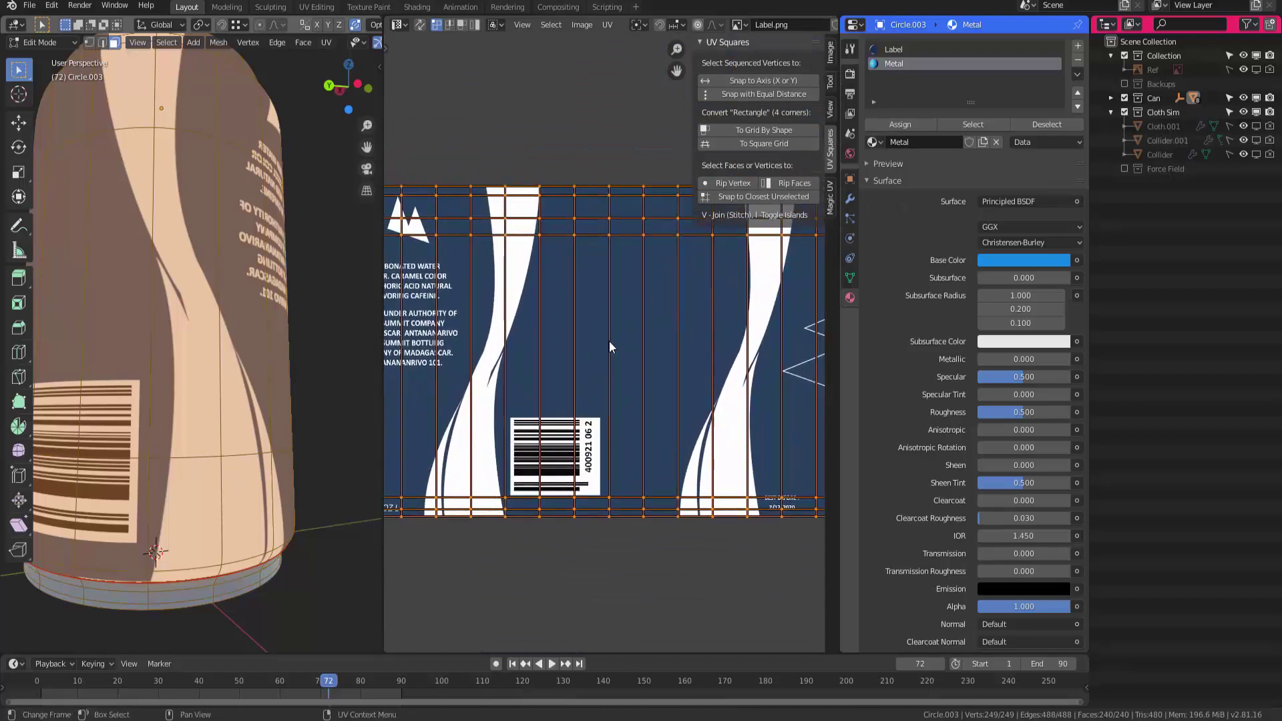
pyautogui.press('s')
pyautogui.press('y')
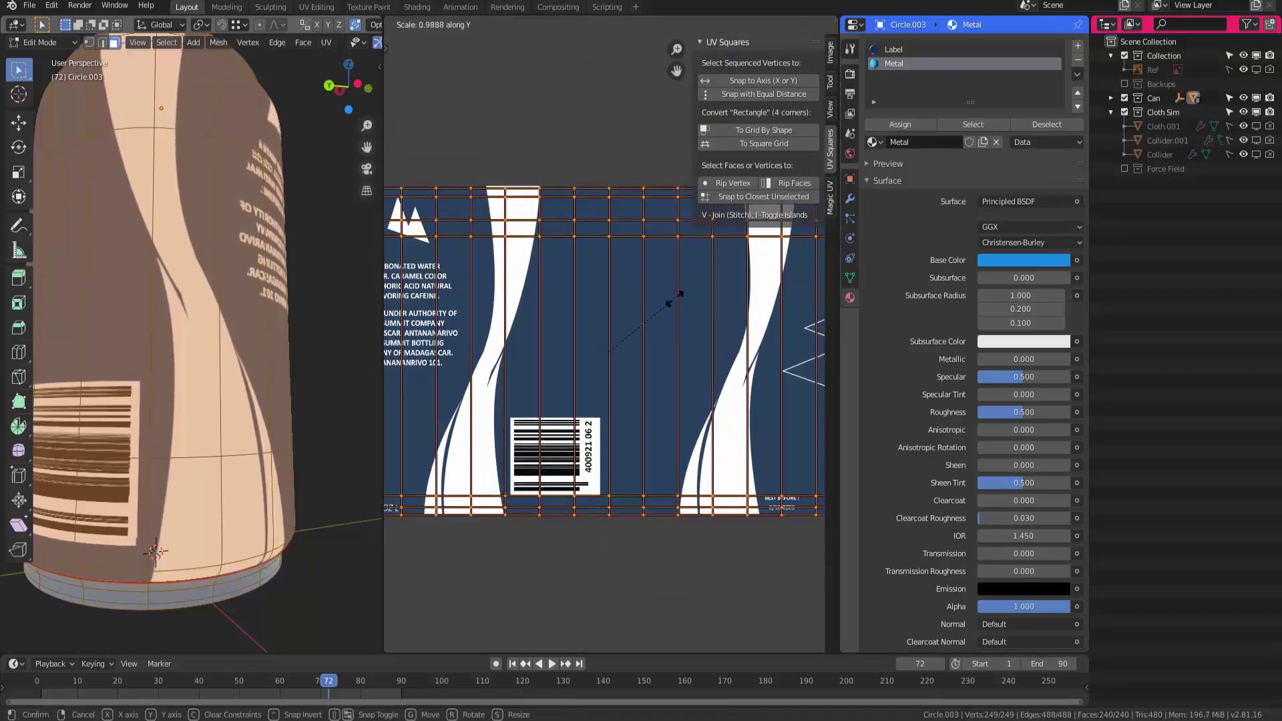
pyautogui.click(673, 299)
pyautogui.moveTo(174, 401); pyautogui.dragTo(379, 374, button='middle')
pyautogui.press('Tab')
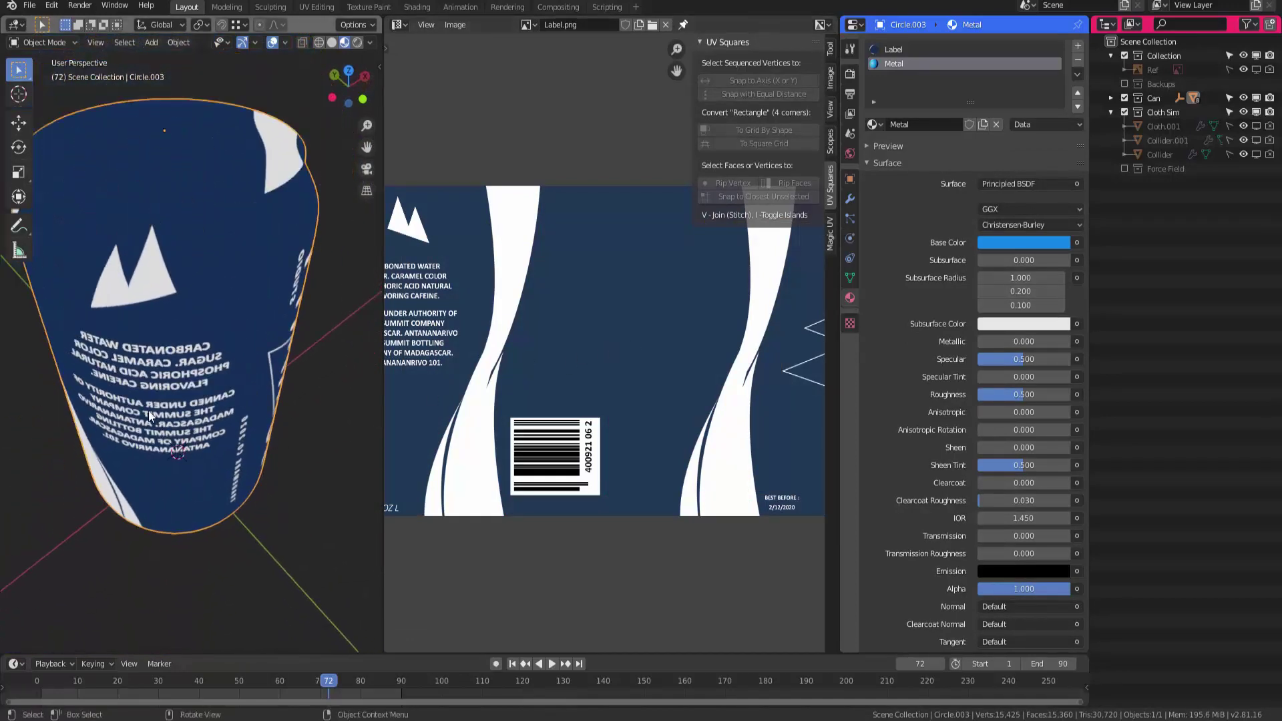
pyautogui.moveTo(300, 354); pyautogui.dragTo(155, 335, button='middle')
pyautogui.scroll(-1, 658, 342)
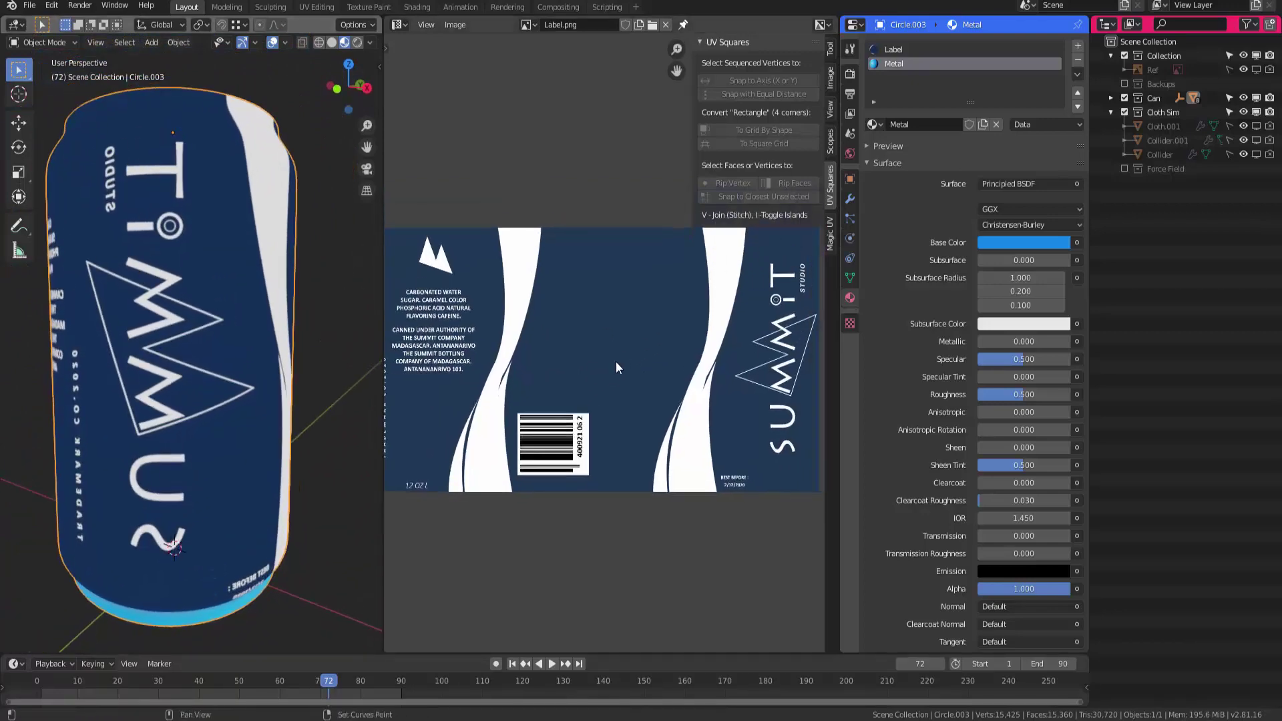
# Mirror the label UVs horizontally so the can's text reads correctly, and return to Object Mode
pyautogui.press('Tab')
pyautogui.scroll(-2, 589, 387)
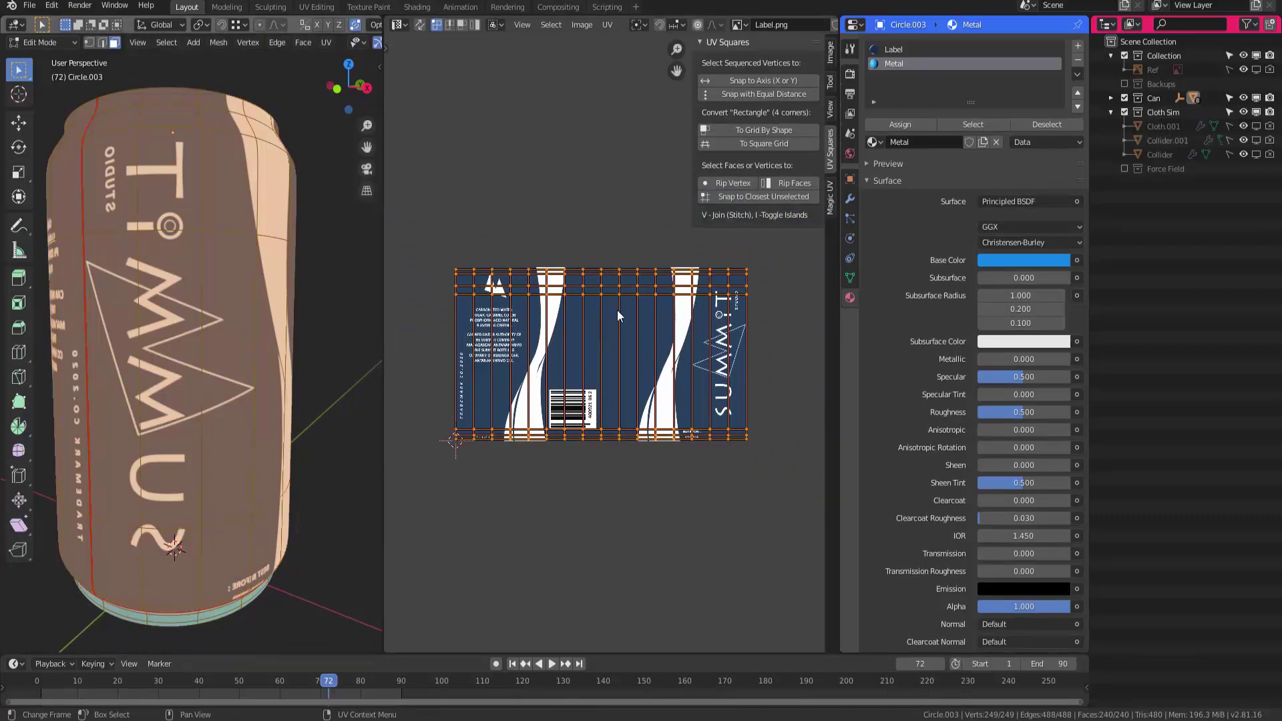
pyautogui.click(607, 24)
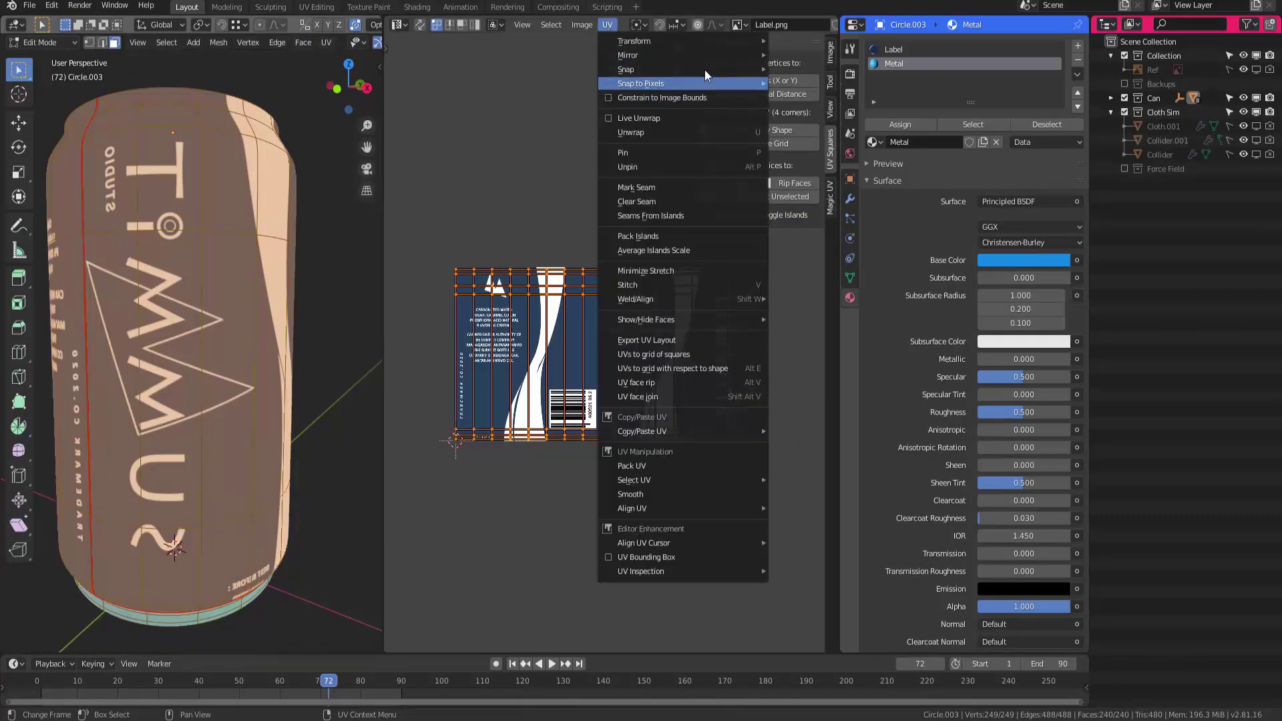
pyautogui.click(807, 72)
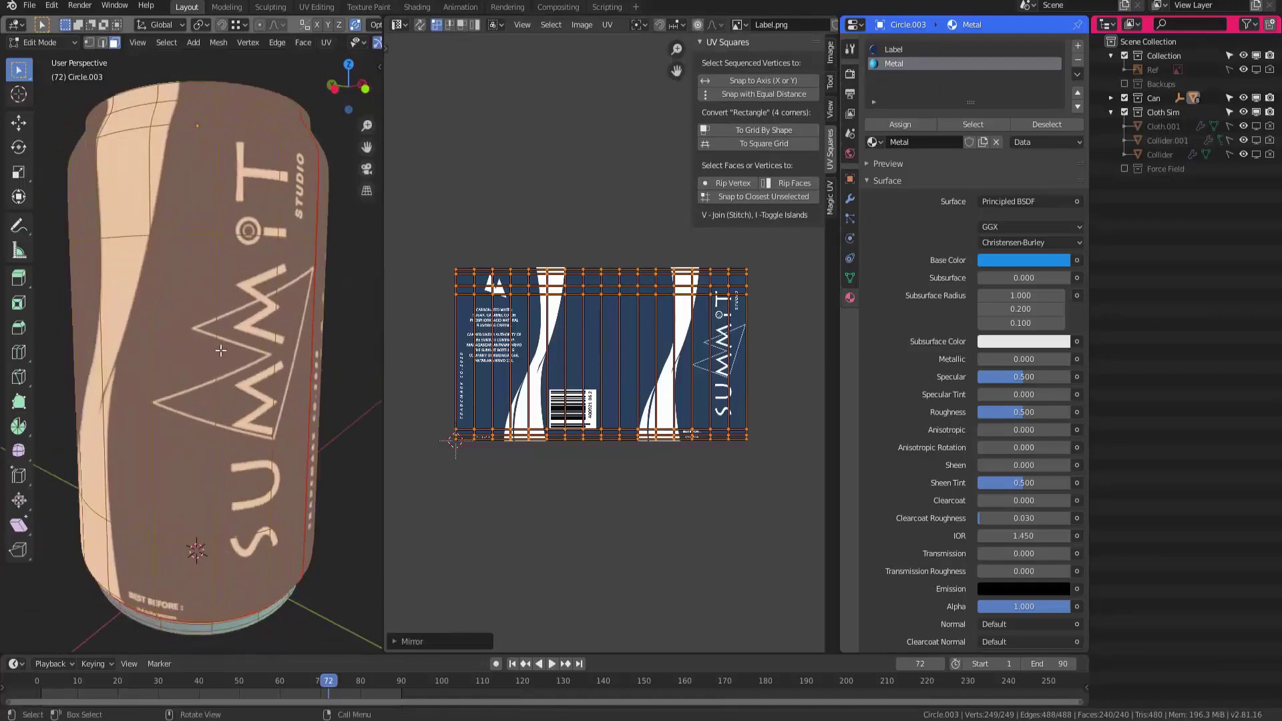
pyautogui.moveTo(220, 350)
pyautogui.mouseDown(button='middle')
pyautogui.moveTo(202, 307)
pyautogui.moveTo(207, 334)
pyautogui.mouseUp(button='middle')
pyautogui.press('Tab')
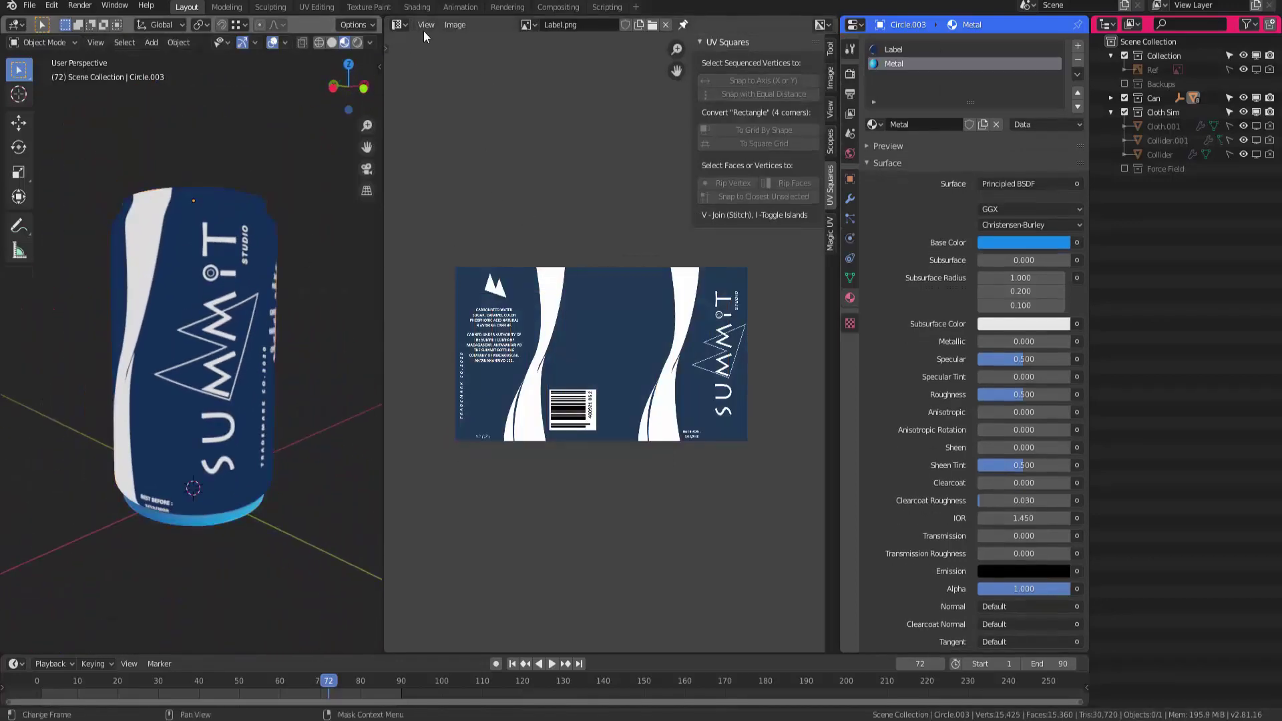
# Change the image editor to the Shader Editor and frame the material nodes
pyautogui.click(402, 30)
pyautogui.hotkey('shift', 'F3')
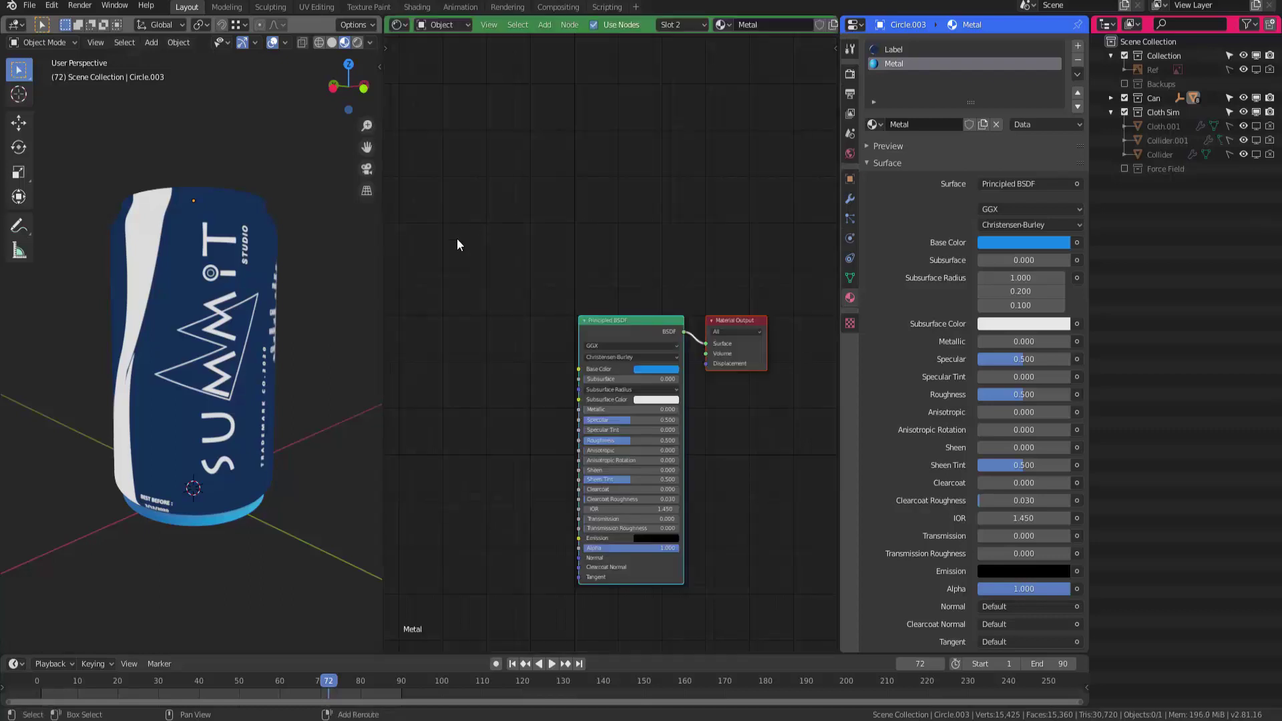
pyautogui.scroll(-3, 589, 319)
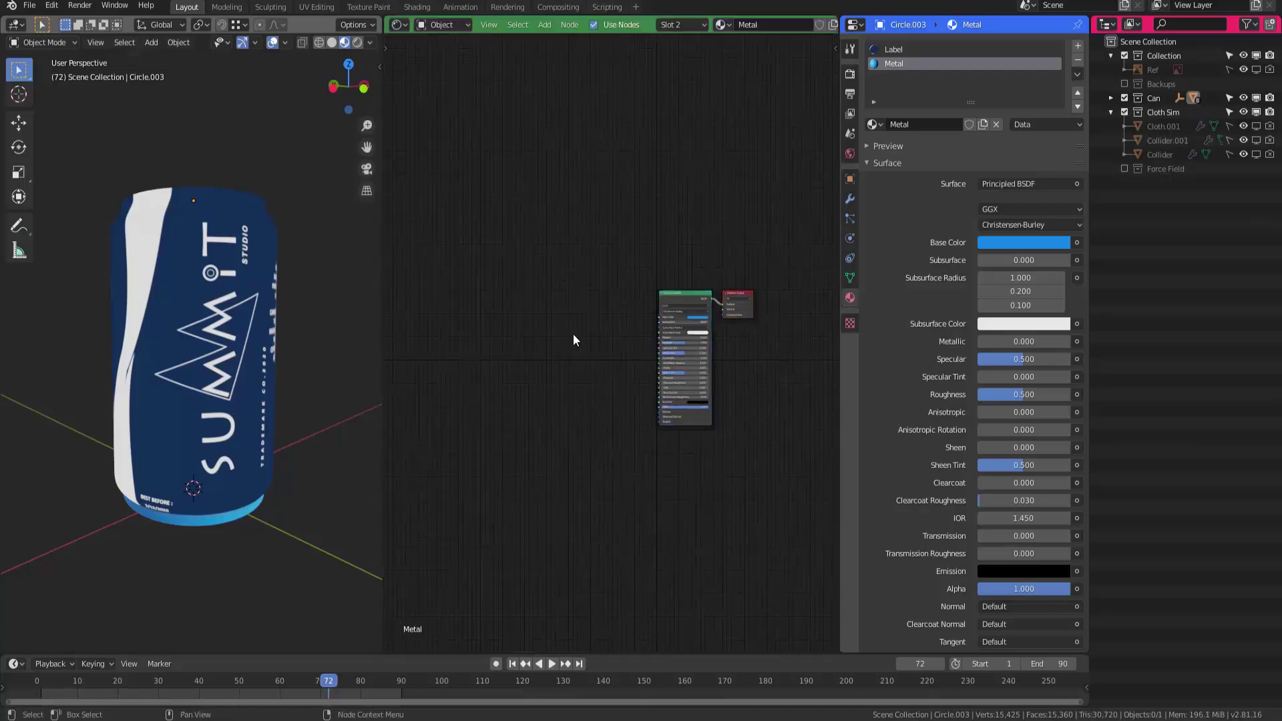
pyautogui.scroll(1, 601, 321)
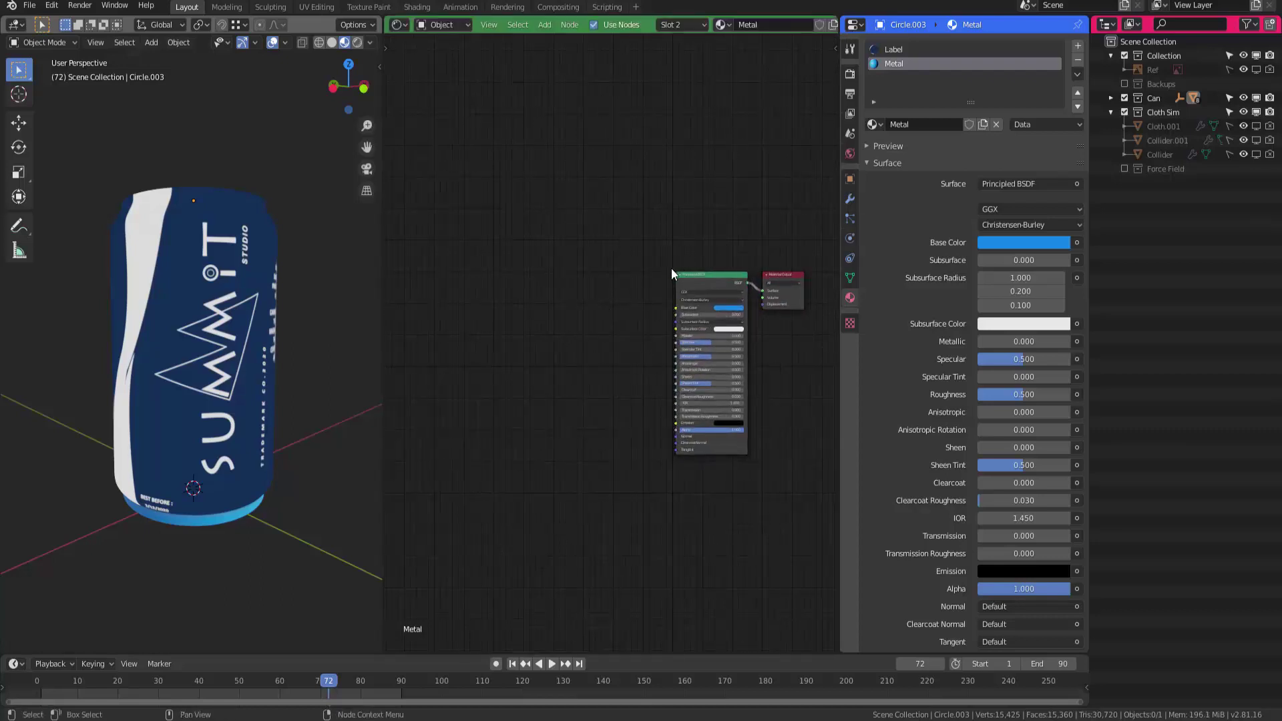
# In the Label material, connect the Label.png texture's Color output to the Principled BSDF's Base Color
pyautogui.click(898, 50)
pyautogui.moveTo(603, 296); pyautogui.dragTo(633, 293, button='middle')
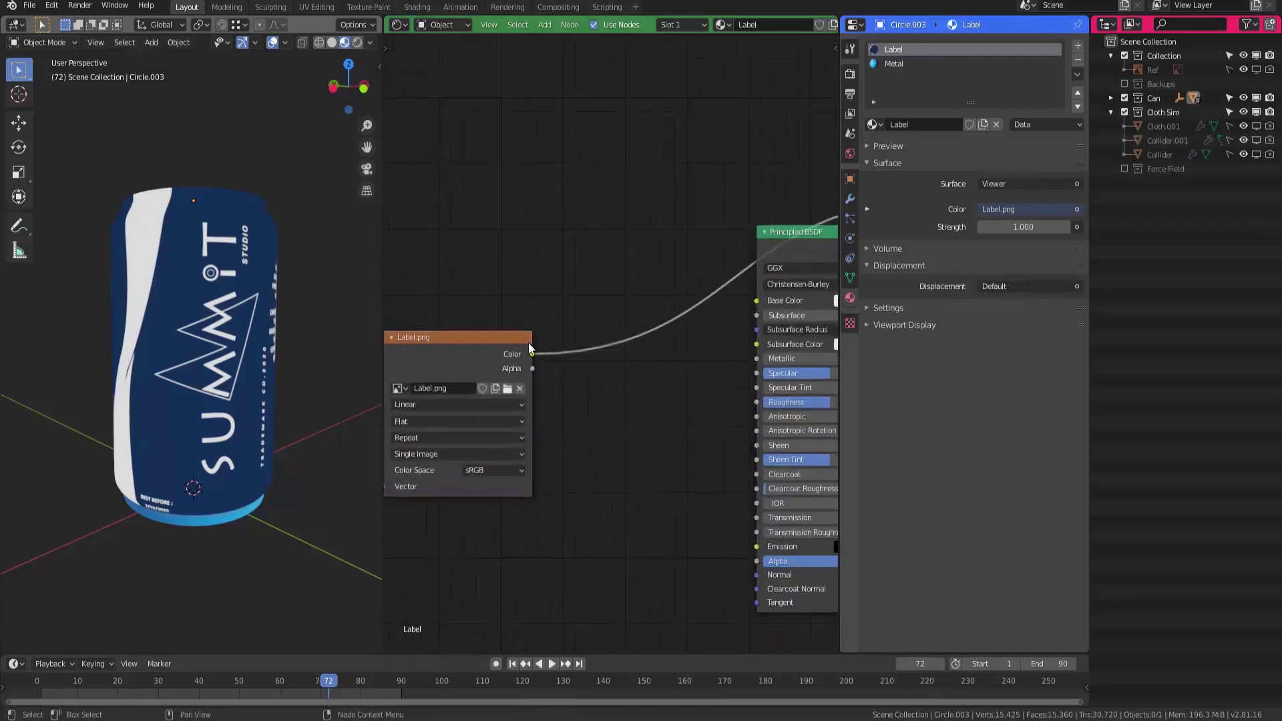
pyautogui.moveTo(753, 301); pyautogui.dragTo(756, 301)
pyautogui.moveTo(756, 301); pyautogui.dragTo(612, 339, button='middle')
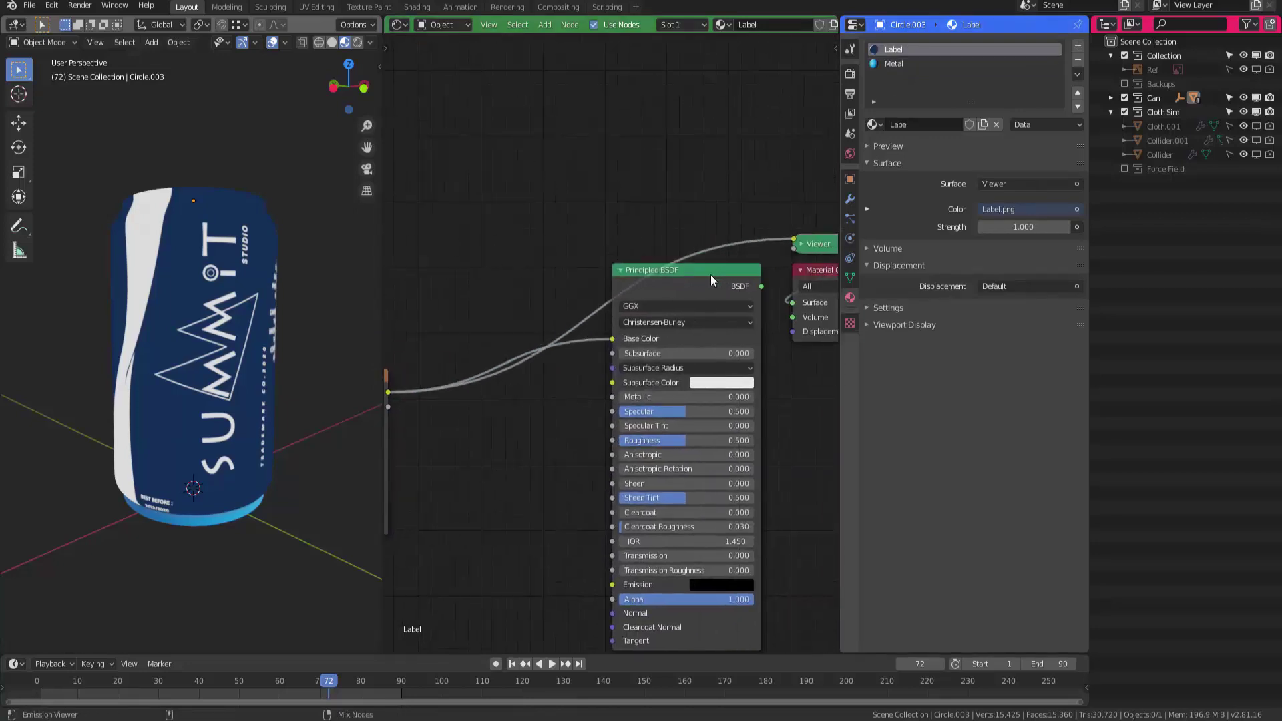
# Connect the Label material's Principled BSDF to the Material Output's Surface and set its Roughness to about 0.205
pyautogui.keyDown('ctrl'); pyautogui.keyDown('shift'); pyautogui.click(711, 275); pyautogui.keyUp('shift'); pyautogui.keyUp('ctrl')
pyautogui.moveTo(675, 440); pyautogui.dragTo(634, 446)
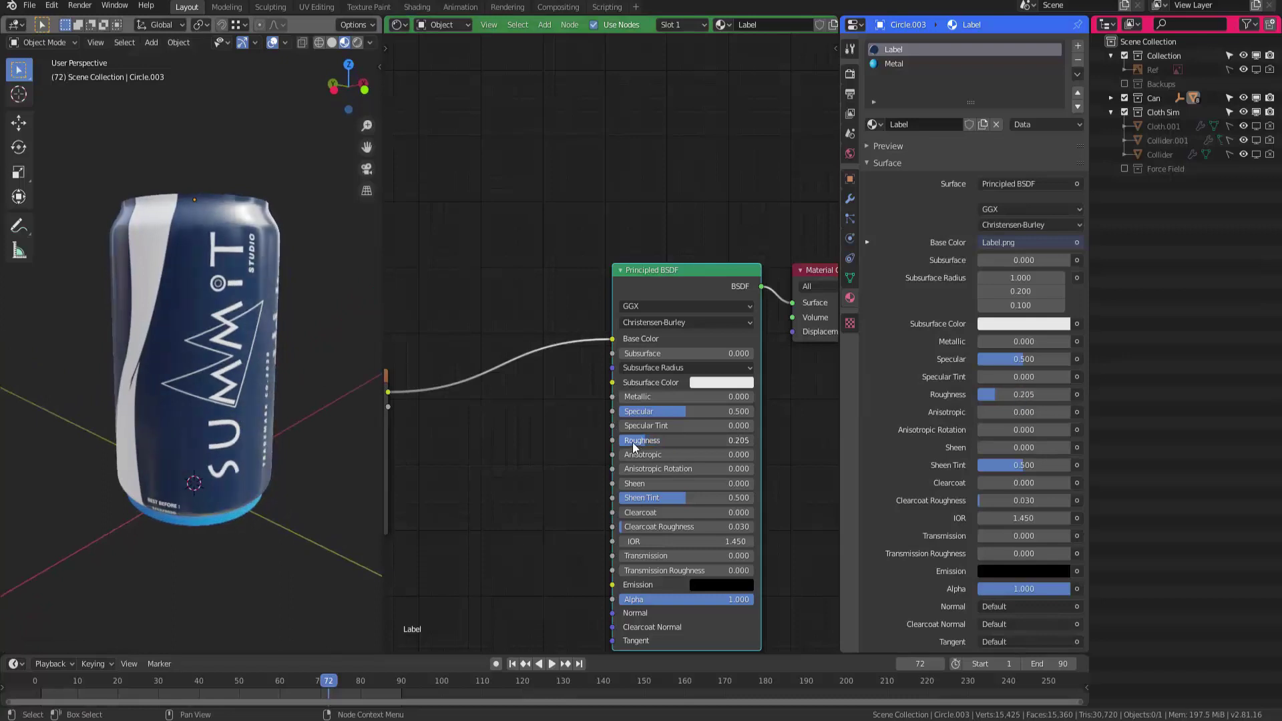
# Reveal all hidden objects and switch the viewport to solid shading to work on the can's lid
pyautogui.moveTo(379, 434); pyautogui.dragTo(267, 302, button='middle')
pyautogui.hotkey('alt', 'h')
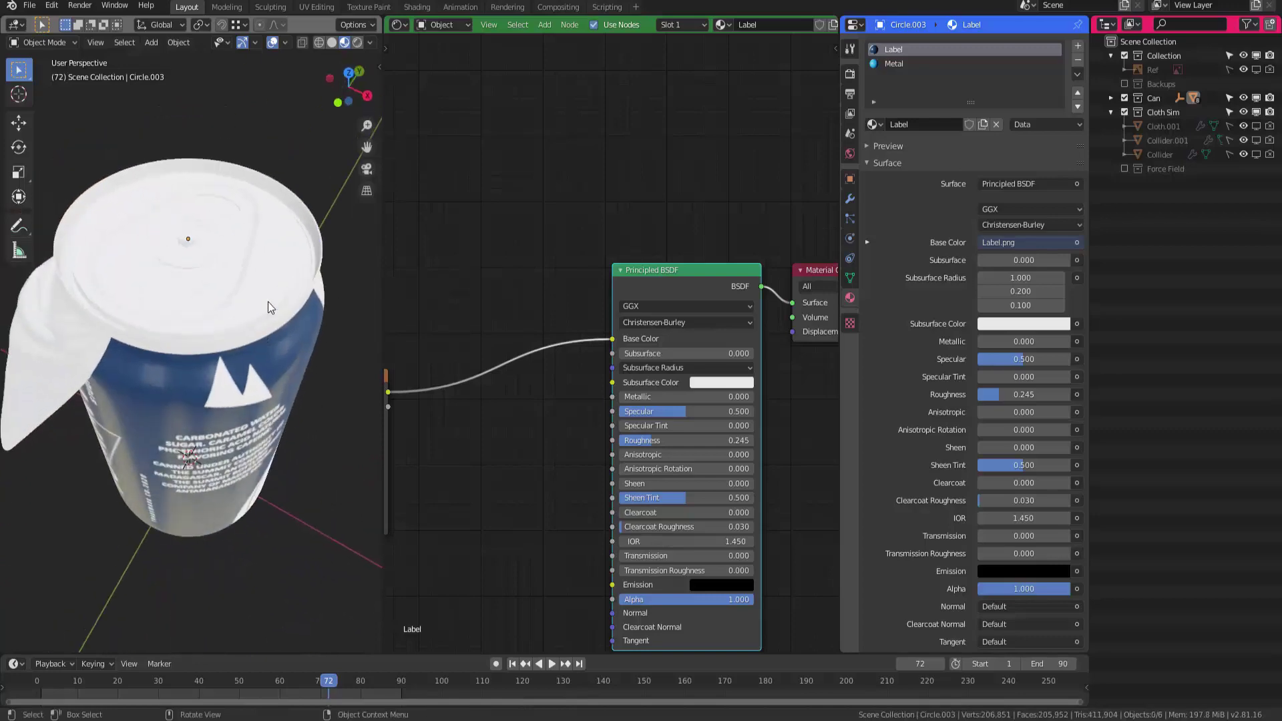
pyautogui.moveTo(225, 344); pyautogui.dragTo(214, 264, button='middle')
pyautogui.moveTo(228, 535)
pyautogui.mouseDown(button='middle')
pyautogui.moveTo(194, 350)
pyautogui.moveTo(242, 295)
pyautogui.moveTo(194, 315)
pyautogui.moveTo(216, 277)
pyautogui.mouseUp(button='middle')
pyautogui.press('z')
pyautogui.scroll(4, 242, 295)
pyautogui.scroll(-5, 208, 301)
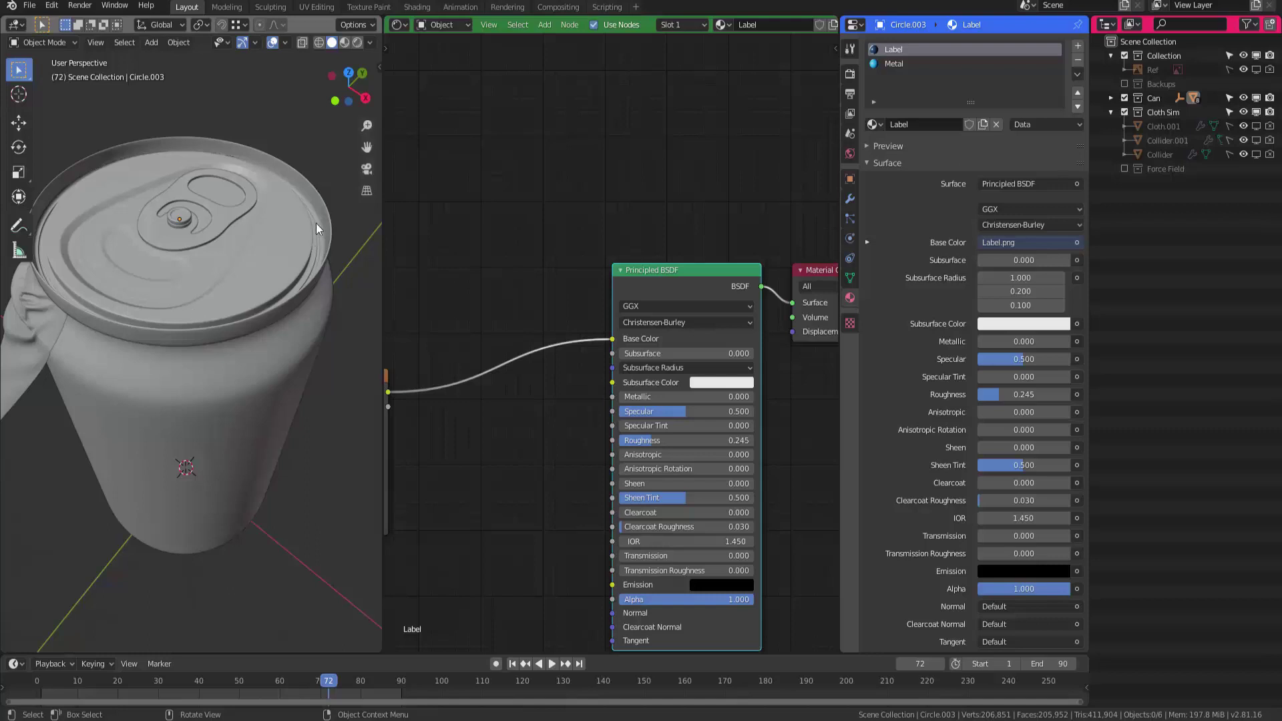
pyautogui.keyDown('ctrl'); pyautogui.moveTo(217, 308); pyautogui.dragTo(179, 281, button='middle'); pyautogui.keyUp('ctrl')
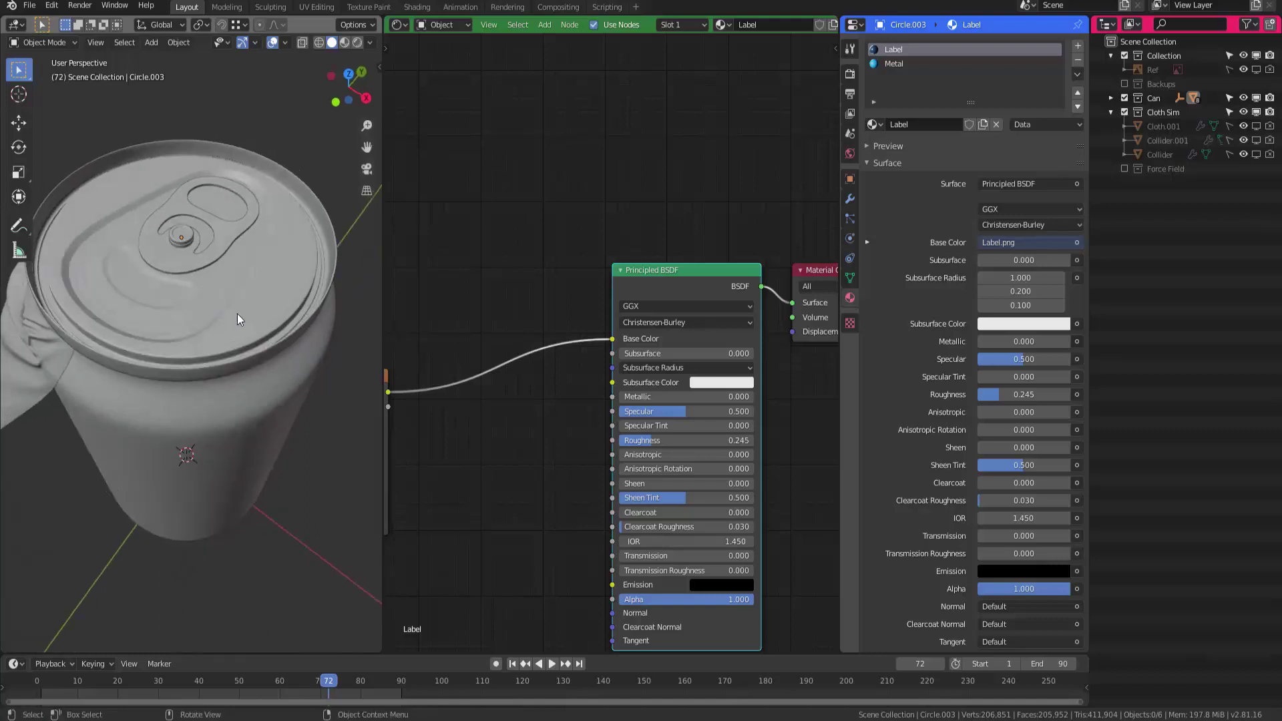
pyautogui.keyDown('ctrl'); pyautogui.moveTo(240, 308); pyautogui.dragTo(224, 292, button='middle'); pyautogui.keyUp('ctrl')
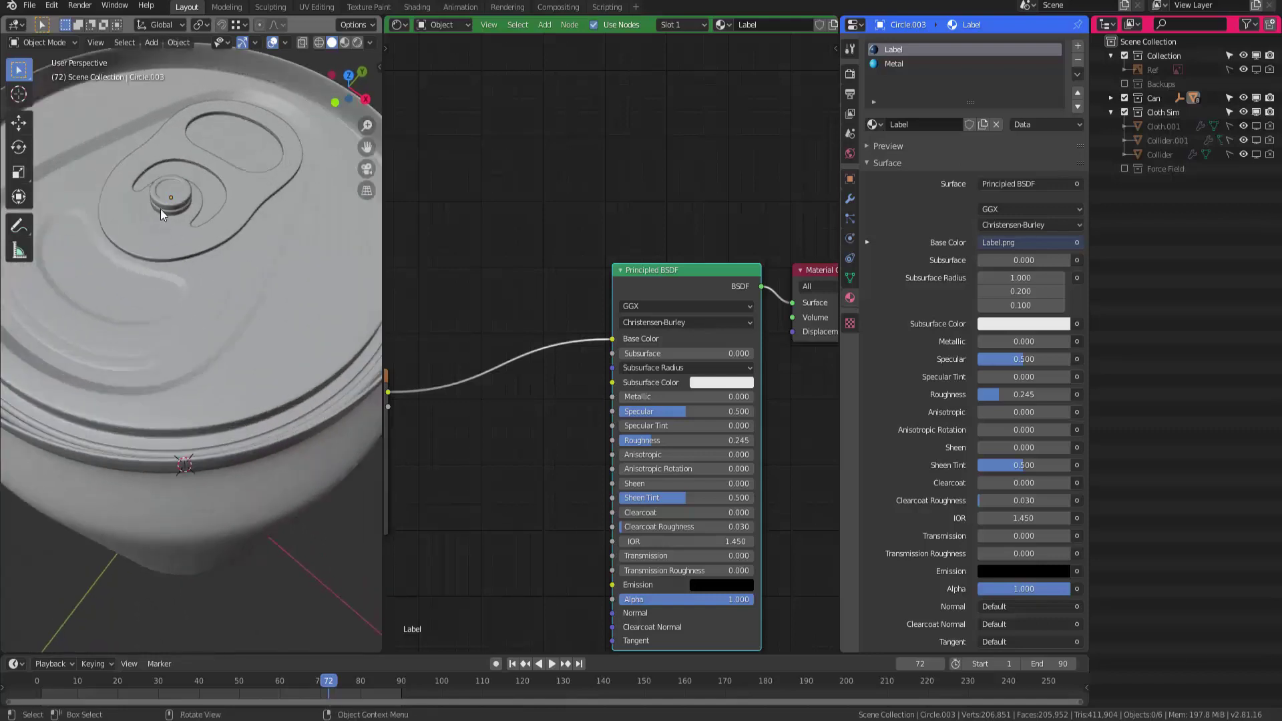
# Assign the existing Metal material to the pull tab on the can's lid
pyautogui.click(179, 198)
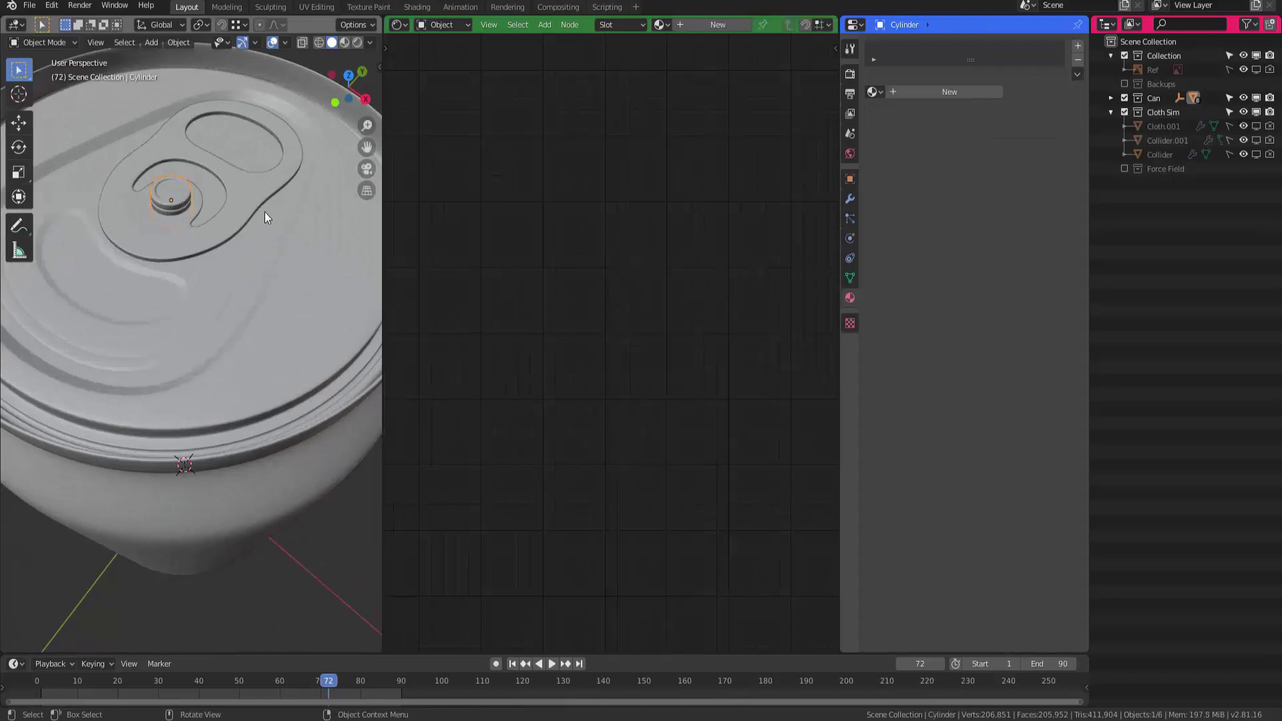
pyautogui.click(250, 190)
pyautogui.keyDown('ctrl'); pyautogui.moveTo(262, 239); pyautogui.dragTo(203, 282, button='middle'); pyautogui.keyUp('ctrl')
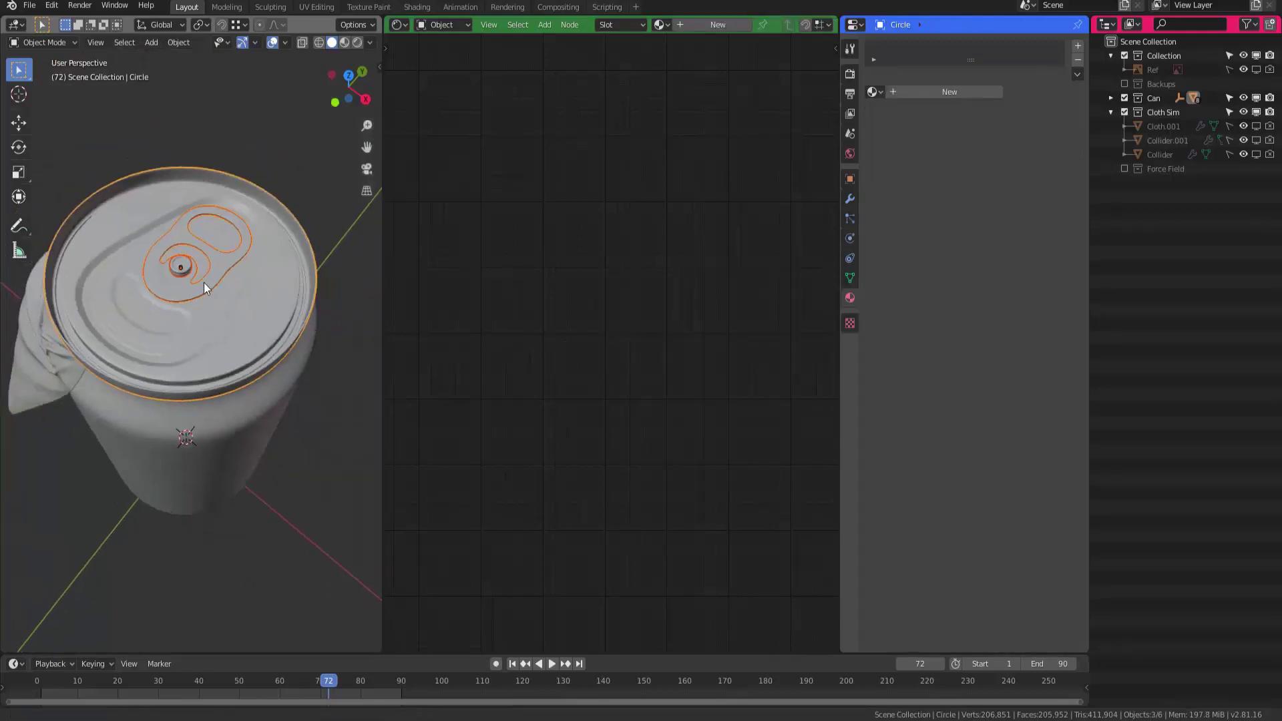
pyautogui.moveTo(193, 351); pyautogui.dragTo(195, 228, button='middle')
pyautogui.click(215, 226)
pyautogui.scroll(4, 227, 234)
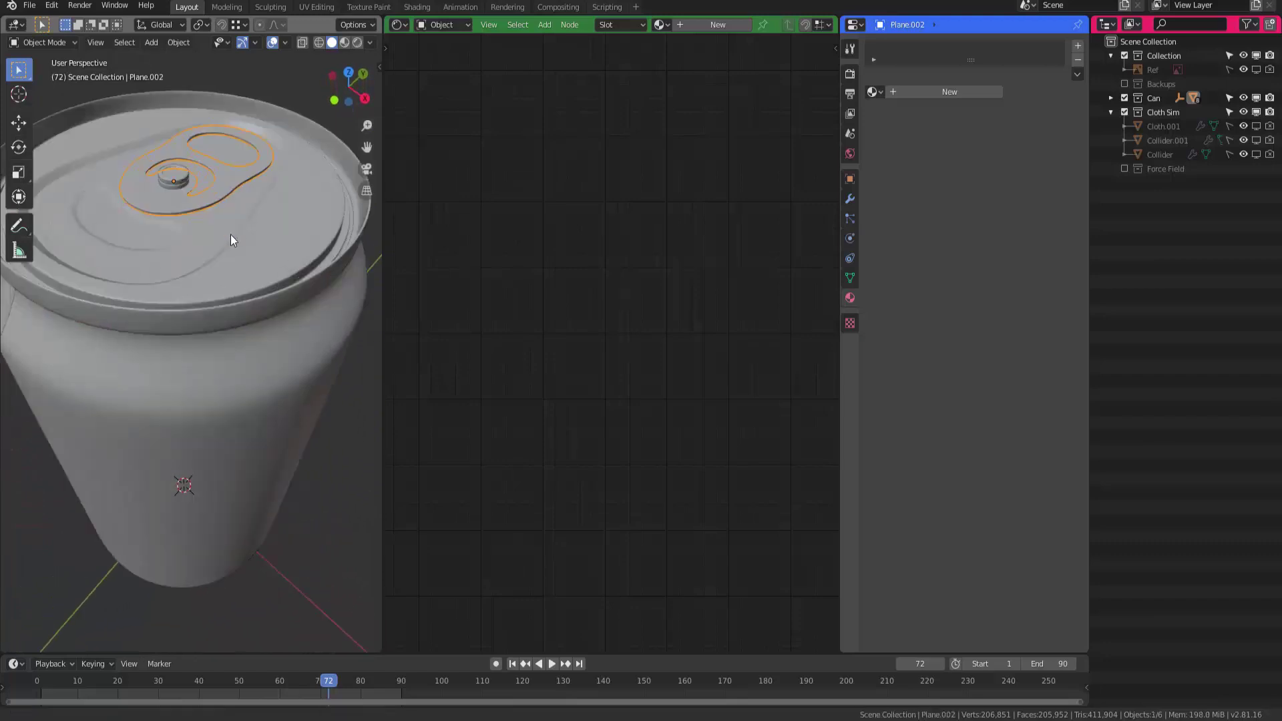
pyautogui.click(874, 91)
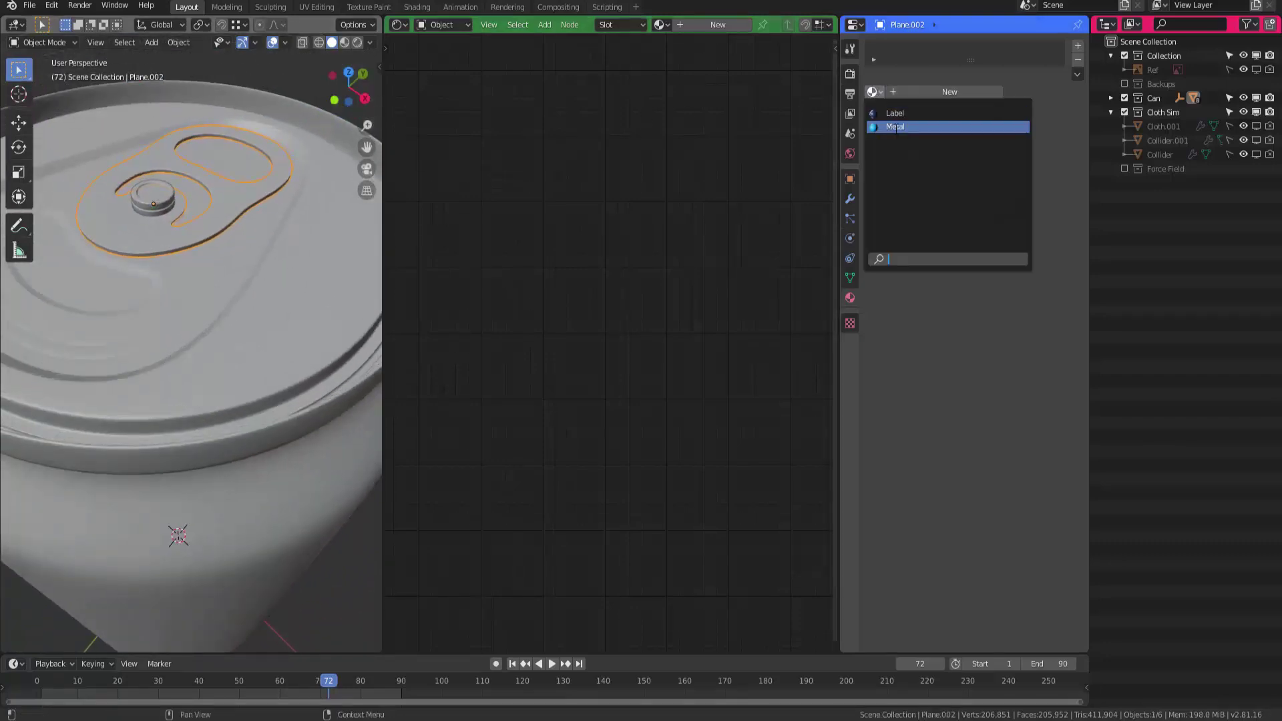
pyautogui.click(898, 127)
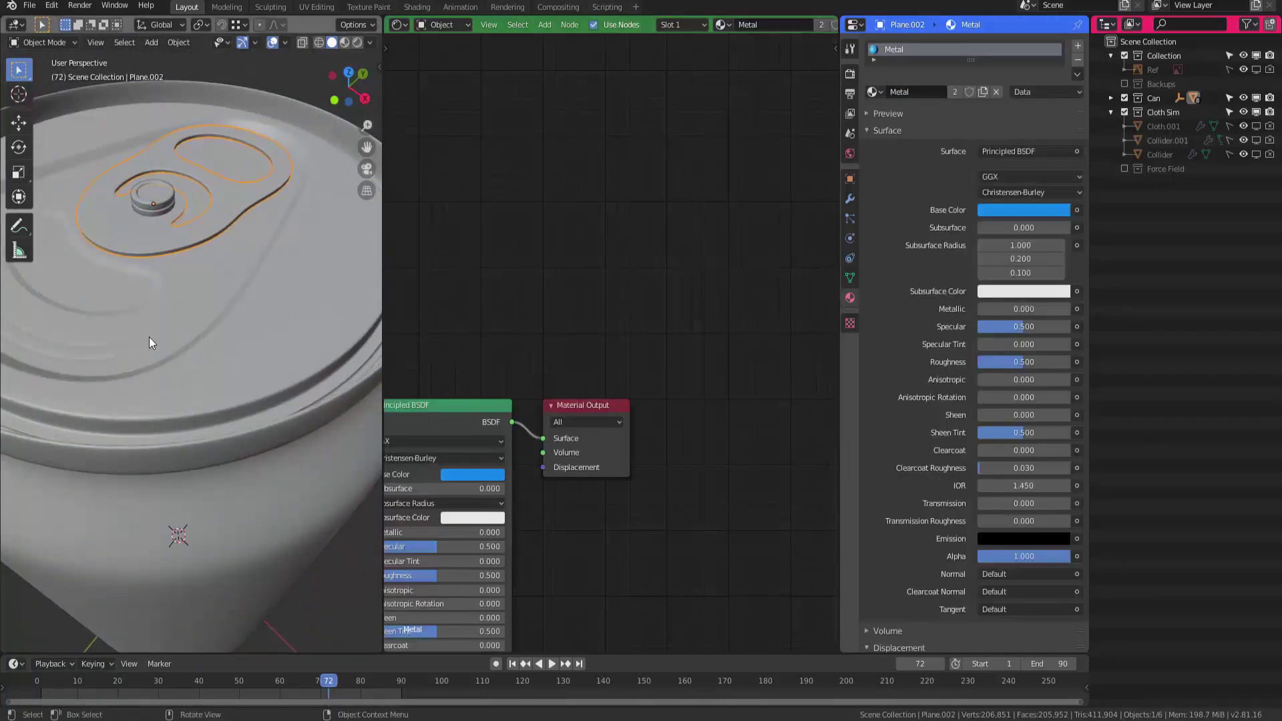
# Link the pull tab's Metal material to the rivet and the lid, and switch the viewport to Material Preview
pyautogui.click(165, 199)
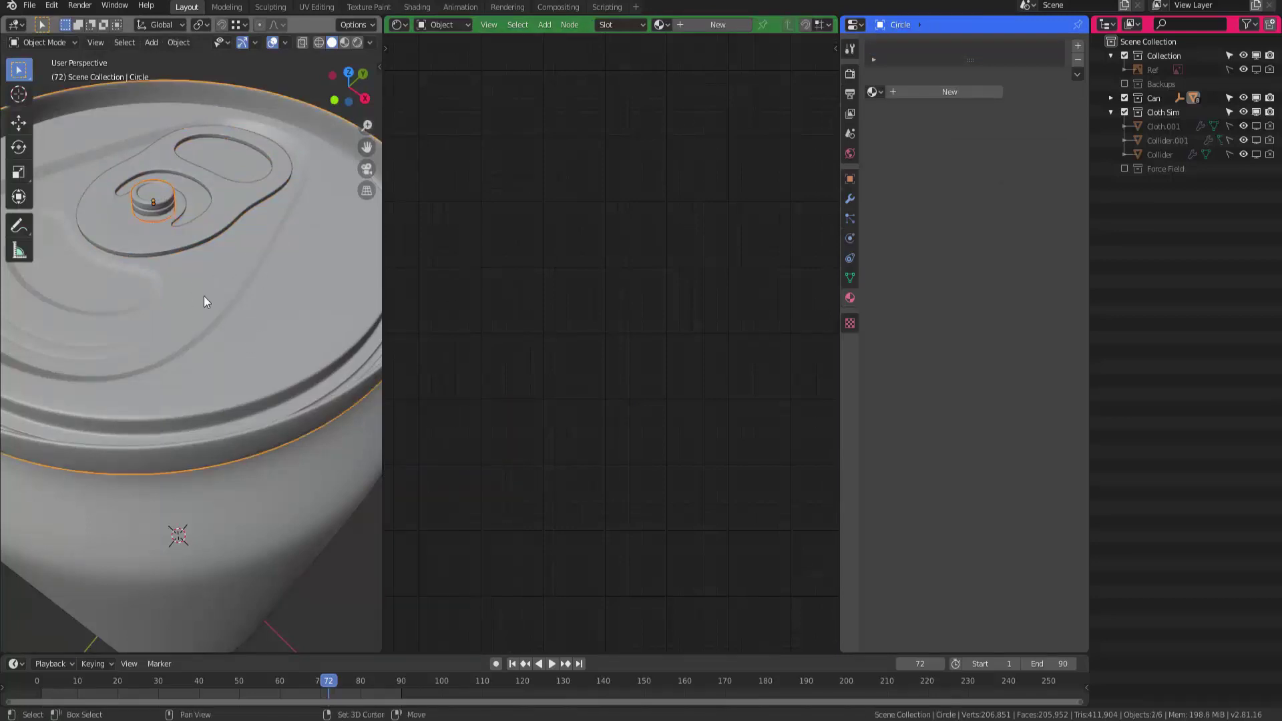
pyautogui.click(228, 198)
pyautogui.hotkey('ctrl', 'l')
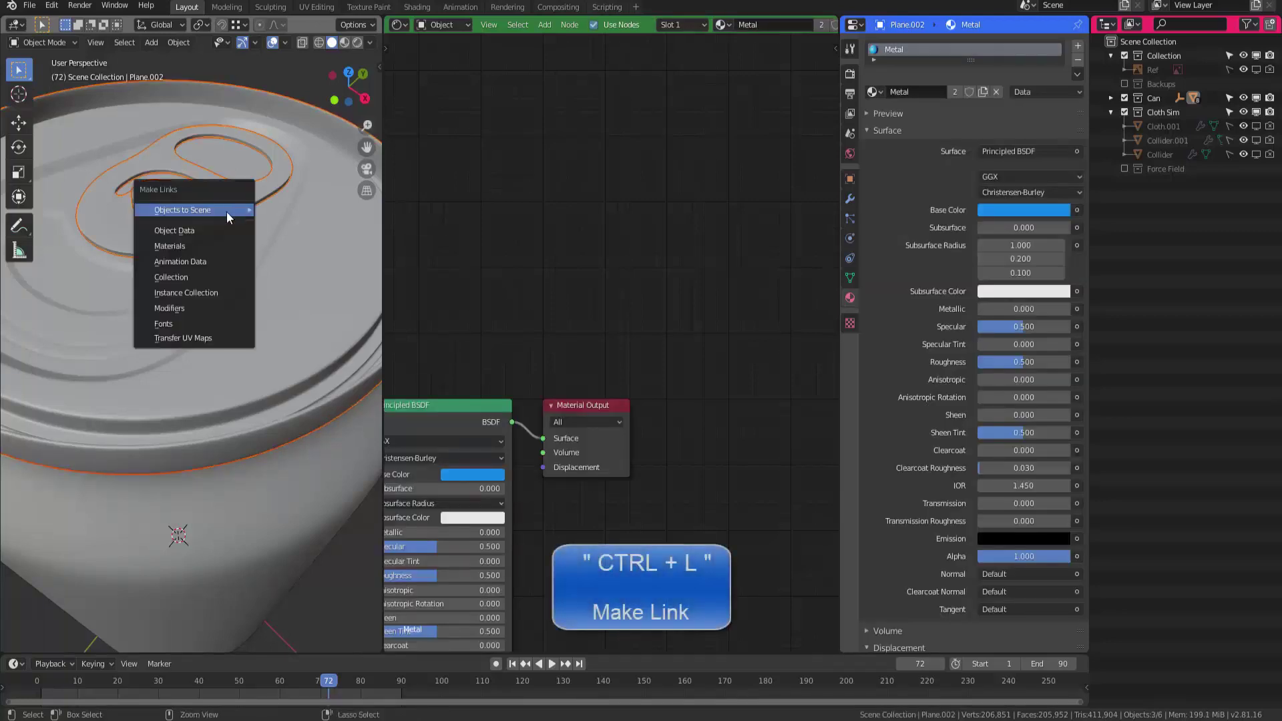
pyautogui.click(204, 257)
pyautogui.press('z')
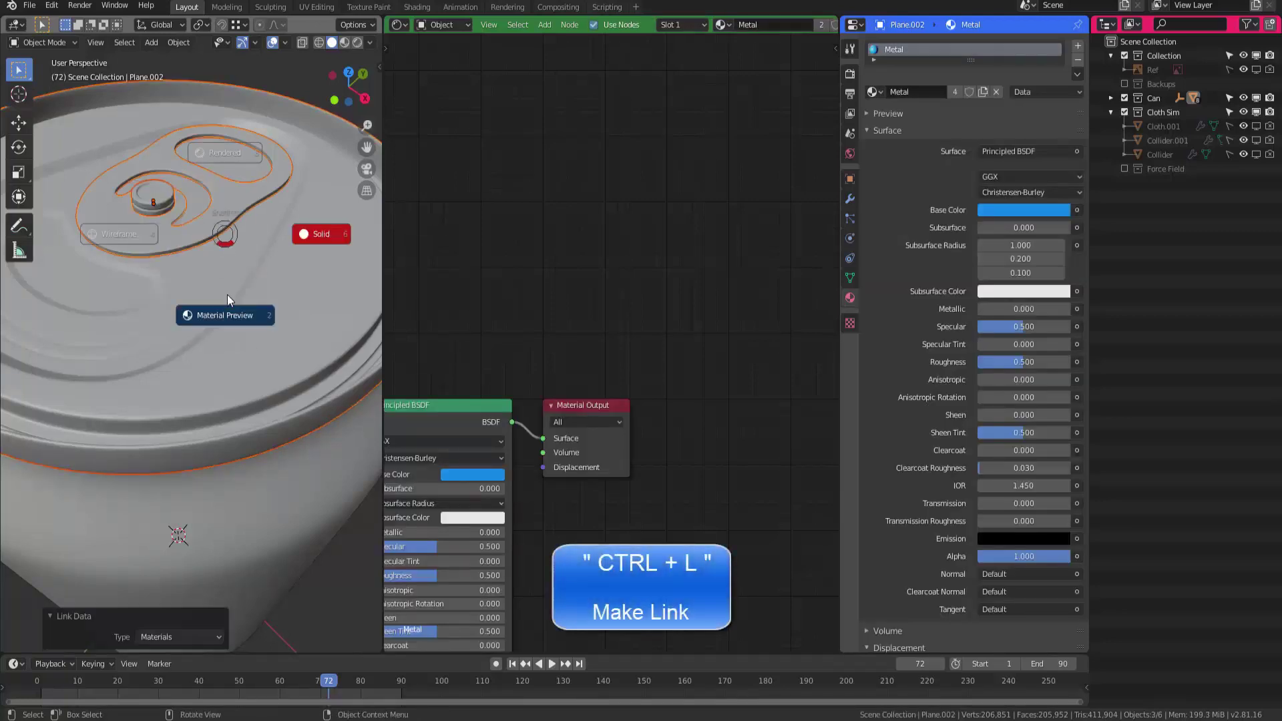
pyautogui.click(229, 313)
pyautogui.scroll(-3, 247, 283)
pyautogui.scroll(-3, 179, 339)
pyautogui.moveTo(179, 339); pyautogui.dragTo(231, 211, button='middle')
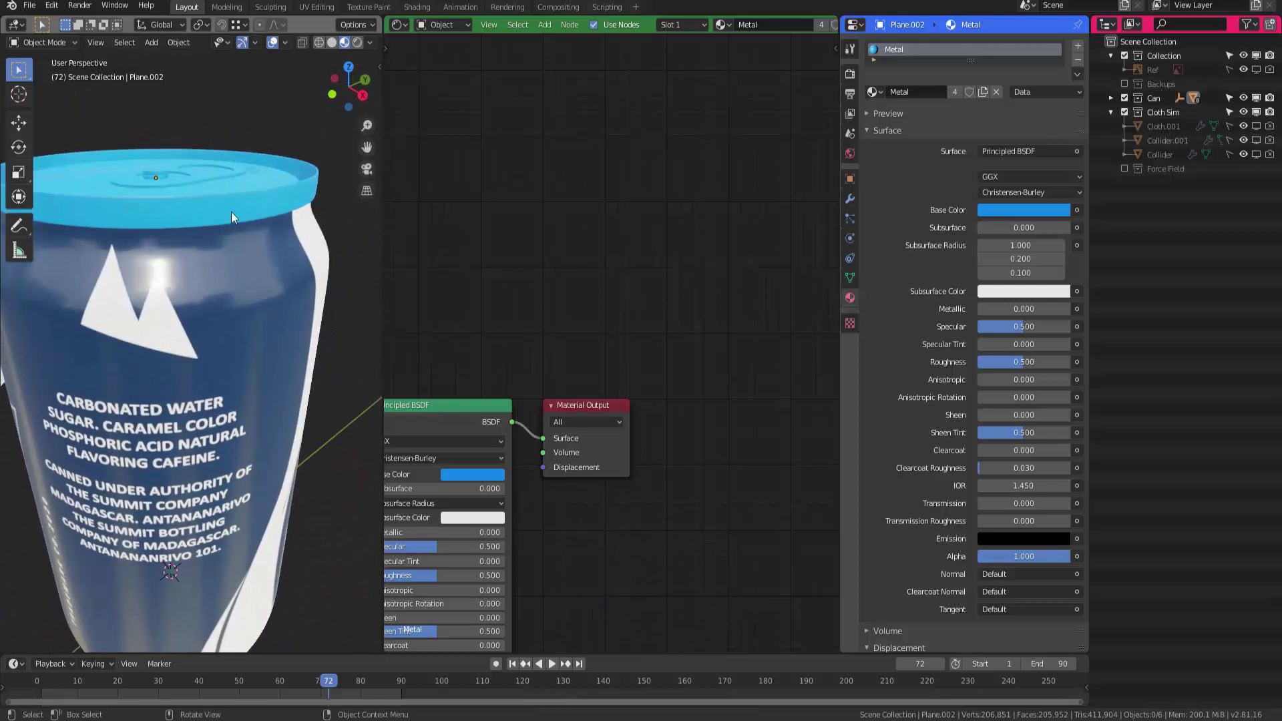
# Select the lid and change the Metal material's Base Color to bright green
pyautogui.click(228, 211)
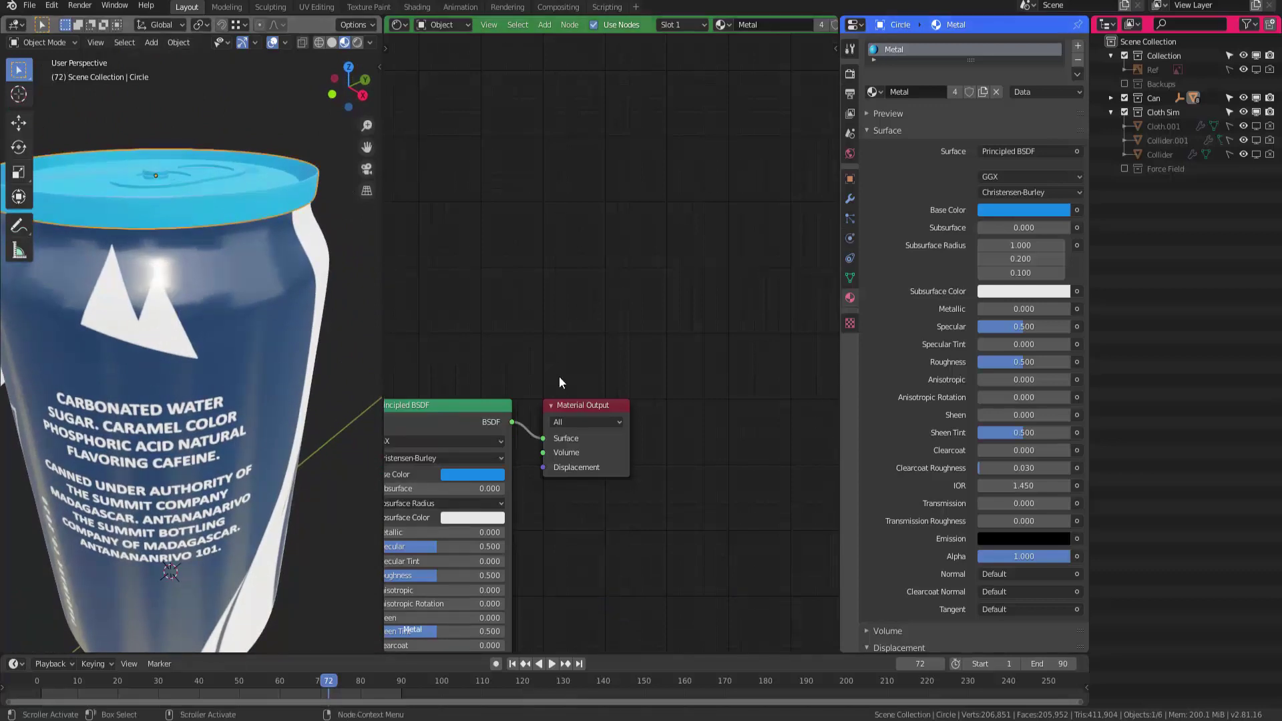
pyautogui.press('Home')
pyautogui.click(610, 388)
pyautogui.click(616, 210)
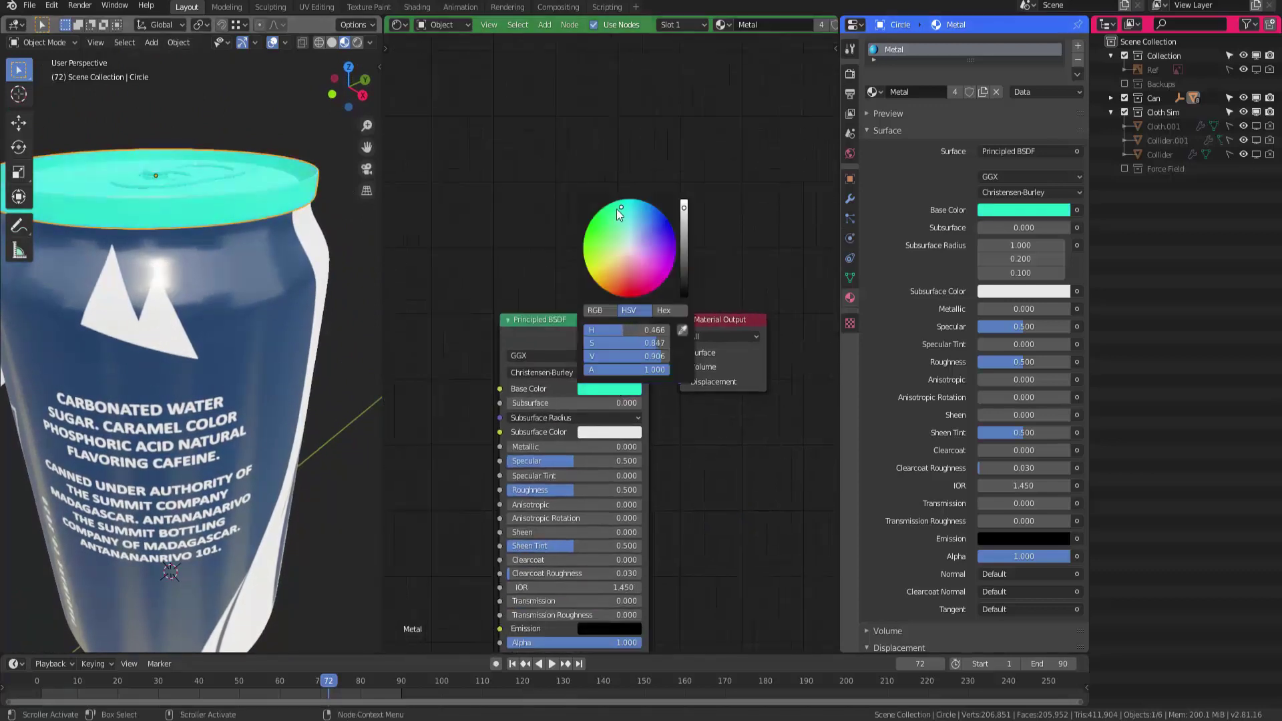
pyautogui.moveTo(195, 381); pyautogui.dragTo(263, 428, button='middle')
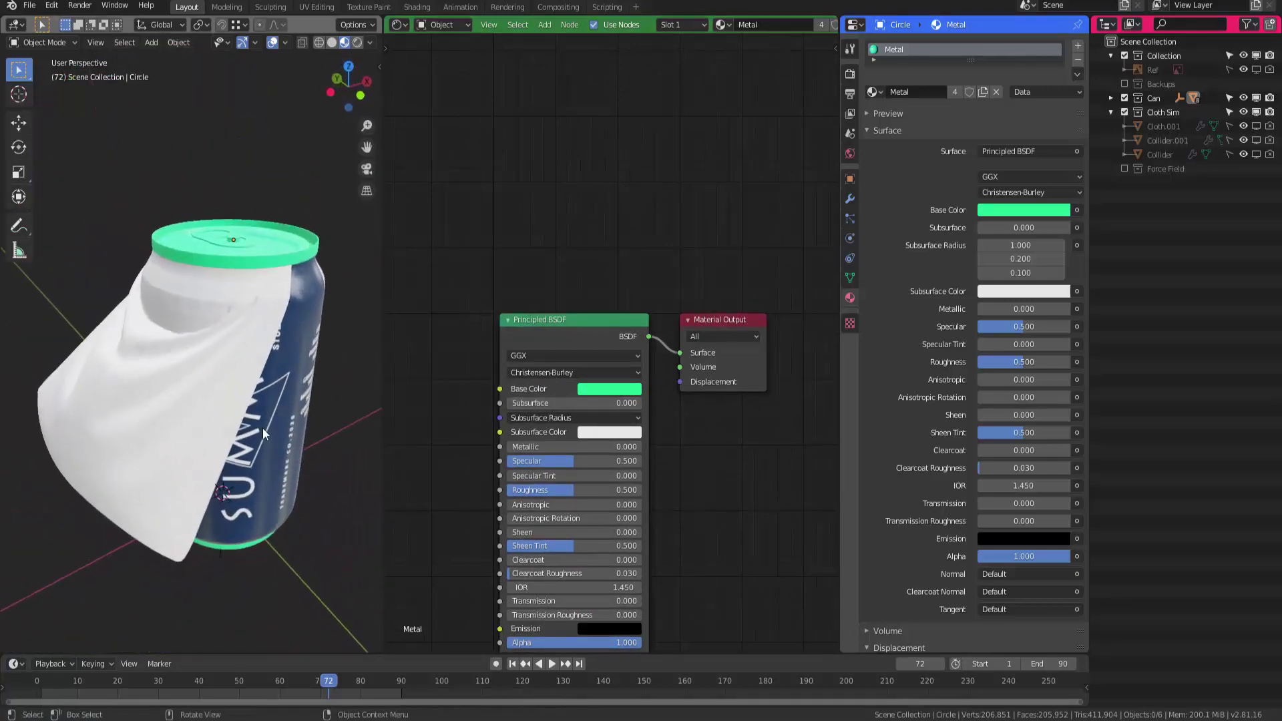
# Create a new material on the cloth object and name it Cape
pyautogui.click(216, 400)
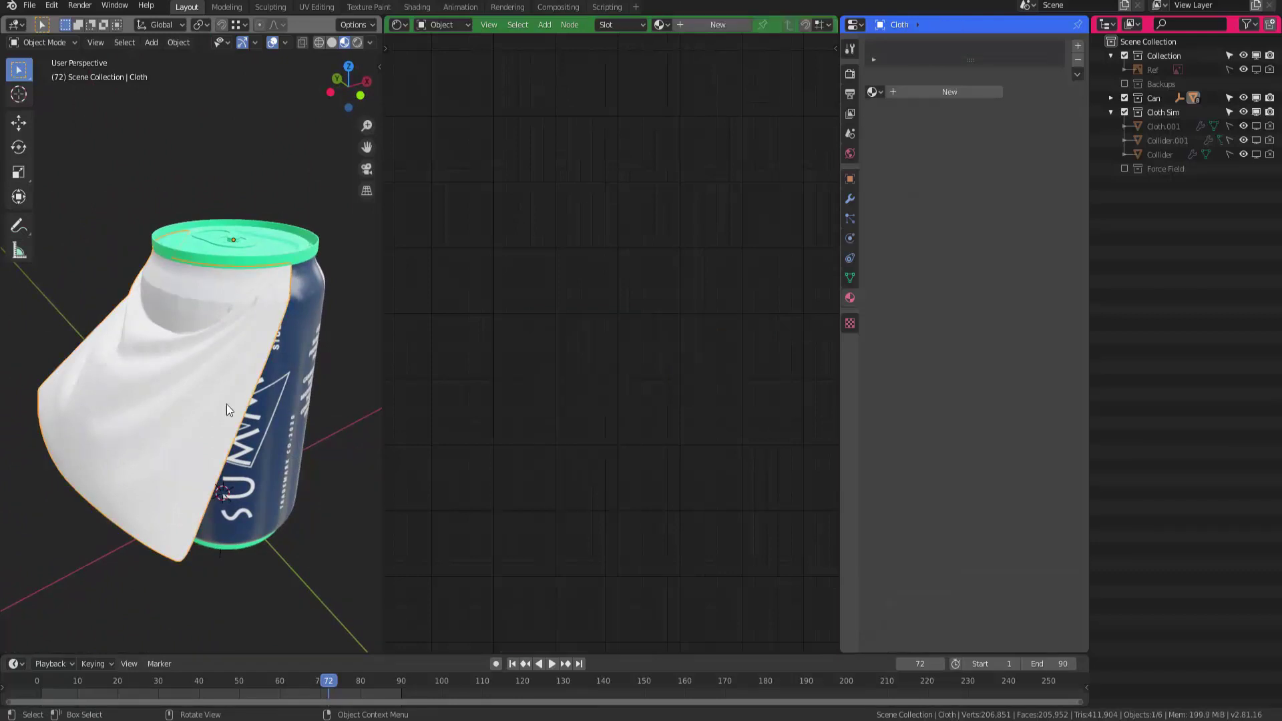
pyautogui.click(949, 91)
pyautogui.doubleClick(925, 51)
pyautogui.write('Cape')
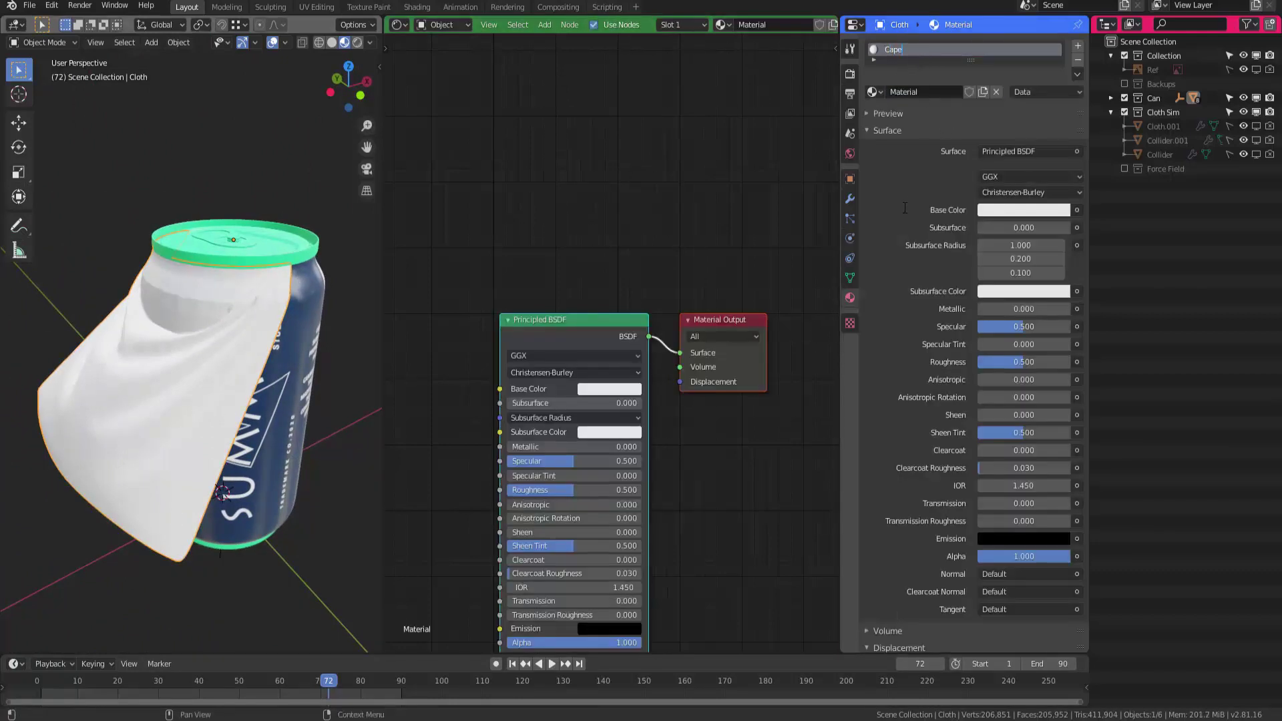
pyautogui.press('Return')
# Set the Cape material's Base Color to red and shift its shader nodes slightly
pyautogui.click(999, 211)
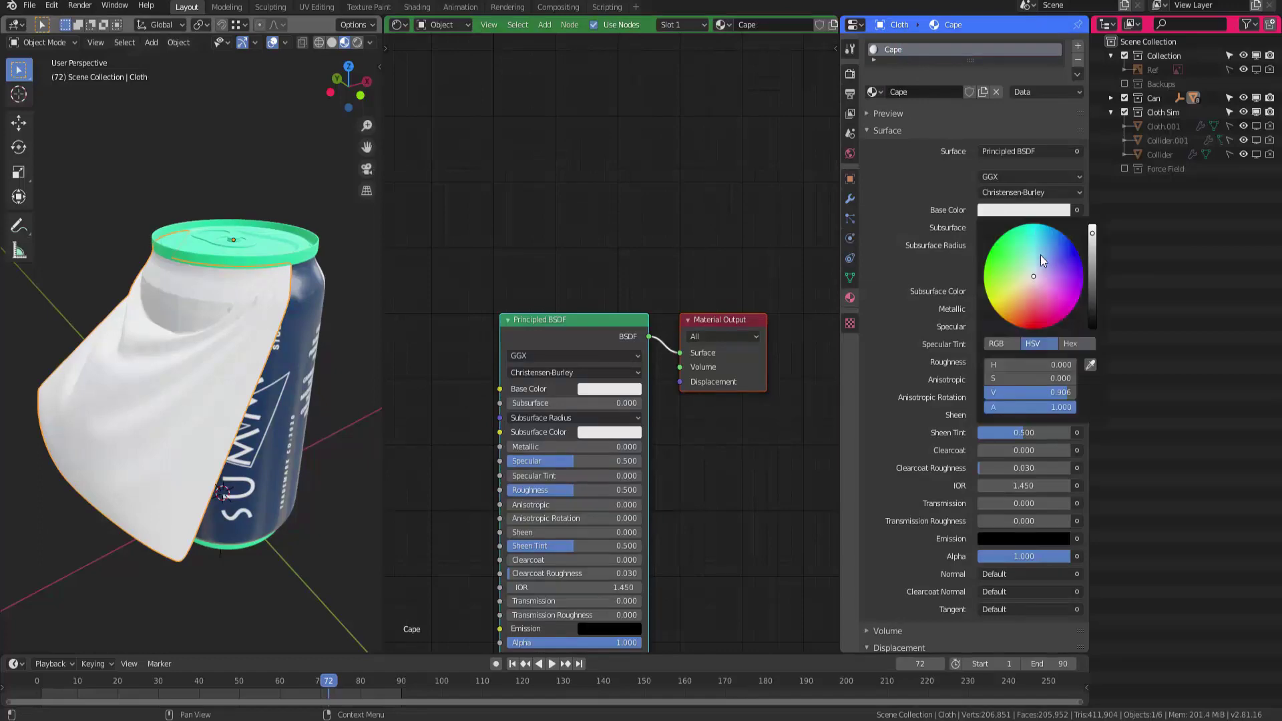
pyautogui.moveTo(1041, 255); pyautogui.dragTo(1036, 323)
pyautogui.moveTo(291, 412); pyautogui.dragTo(427, 215, button='middle')
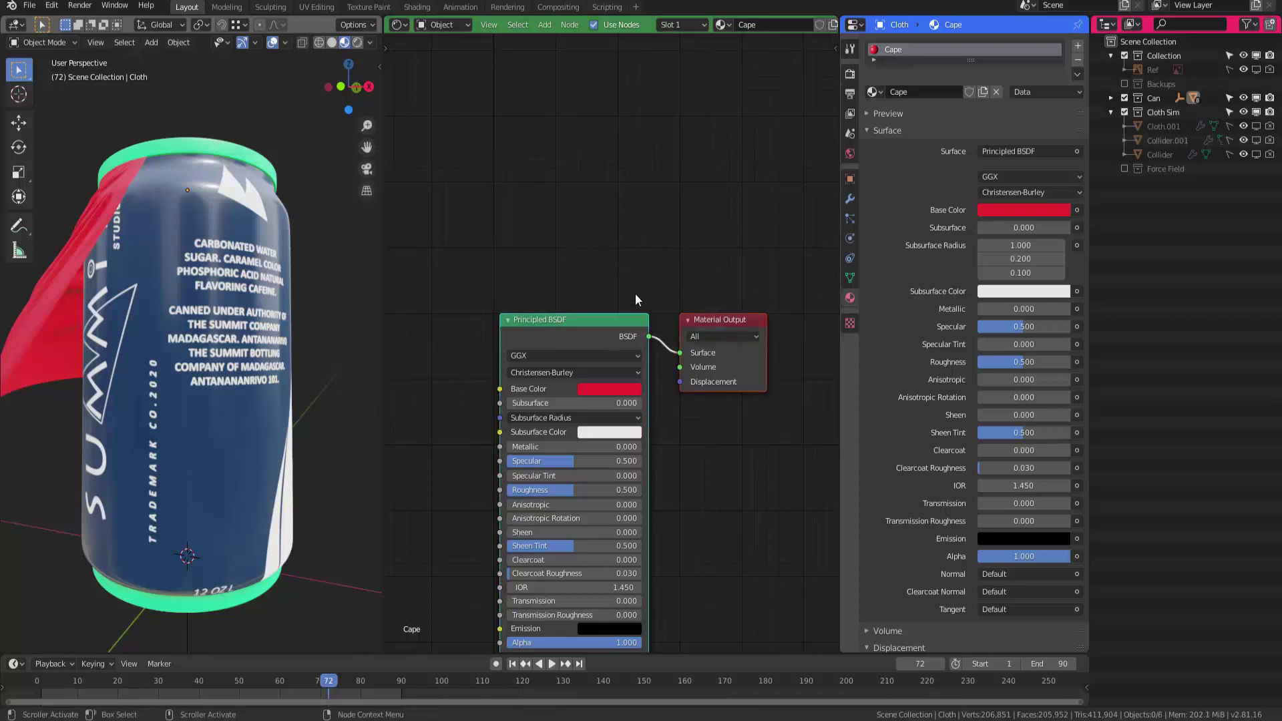
pyautogui.moveTo(522, 323); pyautogui.dragTo(578, 289)
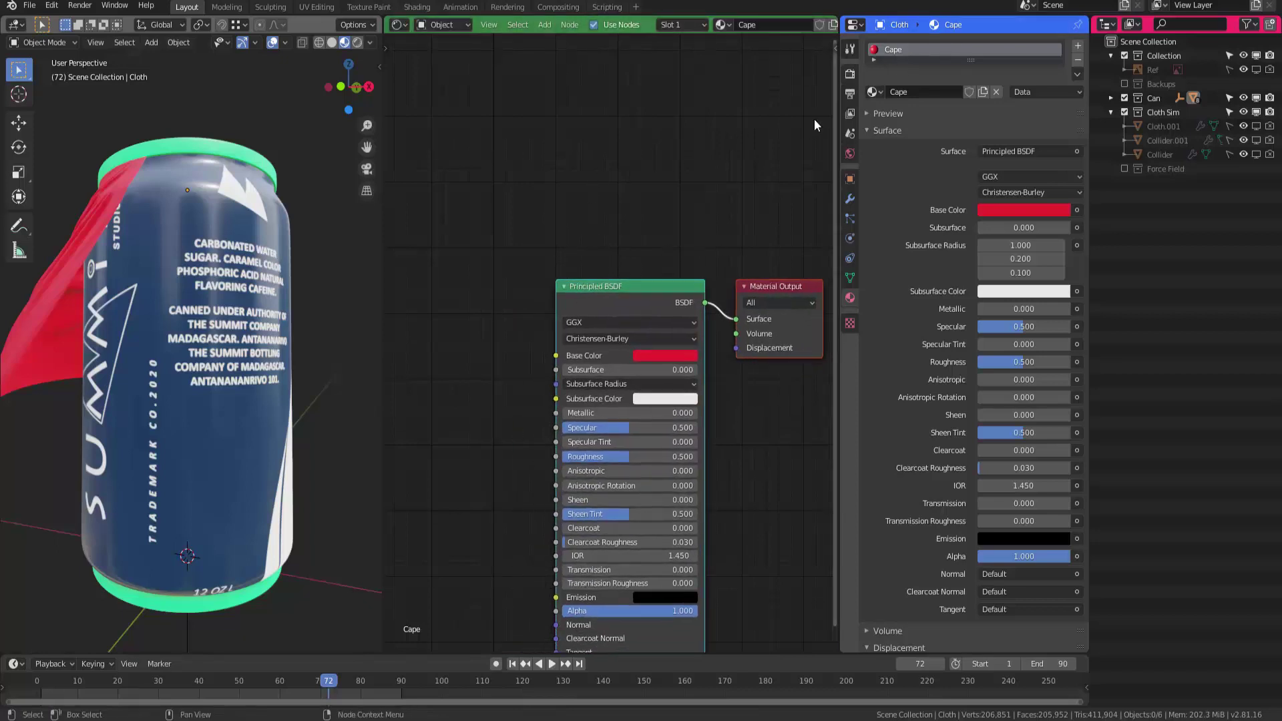
# Select the can's lid and display its UV maps in the mesh data properties
pyautogui.moveTo(227, 374); pyautogui.dragTo(312, 246, button='middle')
pyautogui.click(266, 327)
pyautogui.moveTo(267, 367); pyautogui.dragTo(265, 352, button='middle')
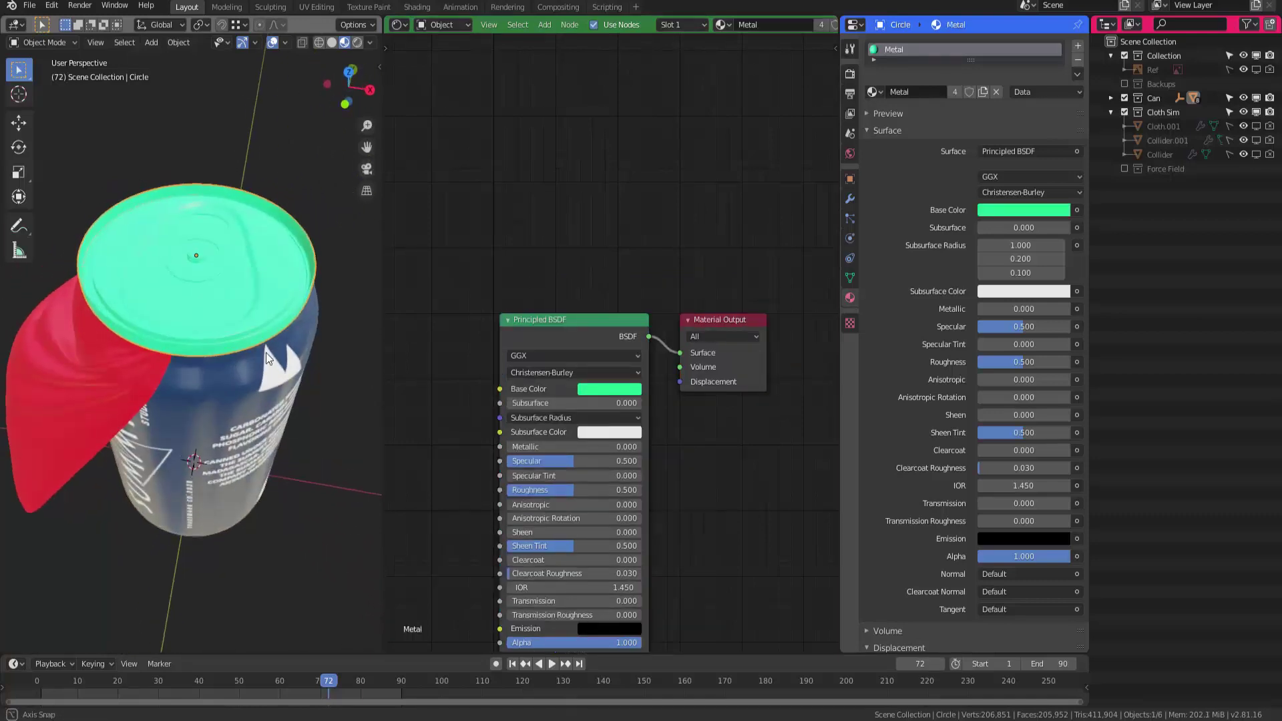
pyautogui.moveTo(314, 401); pyautogui.dragTo(374, 280, button='middle')
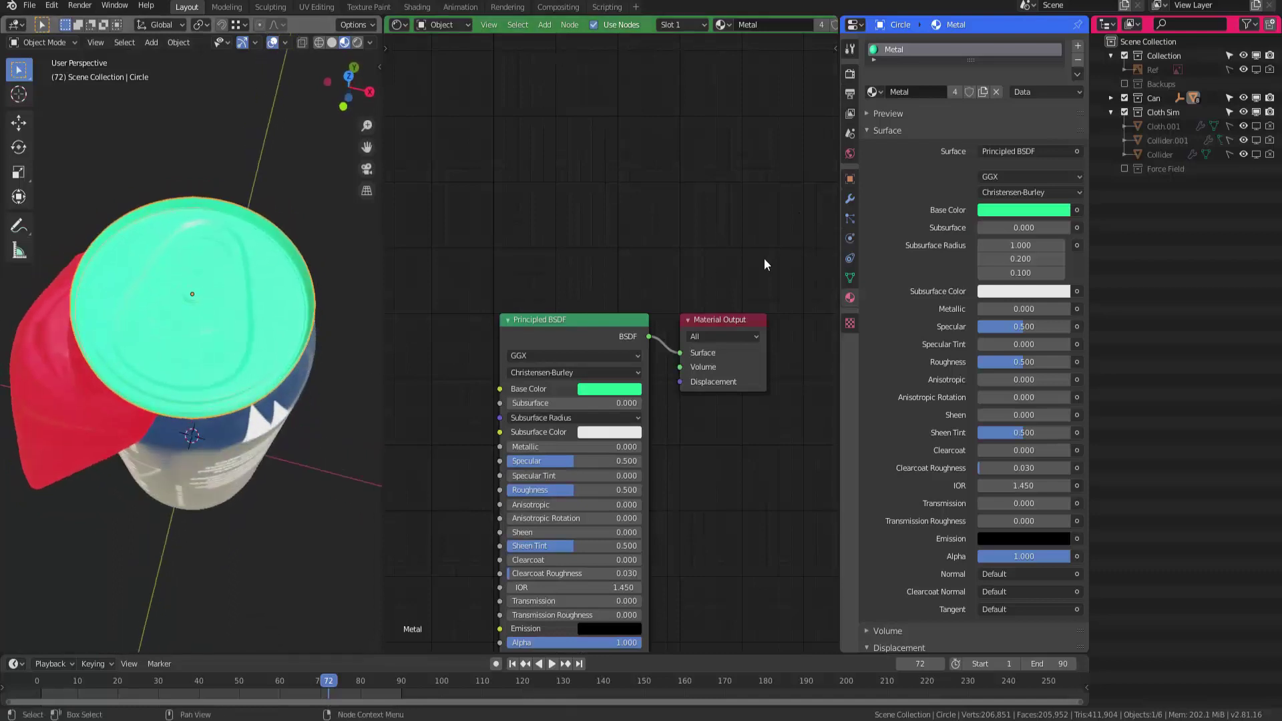
pyautogui.click(850, 275)
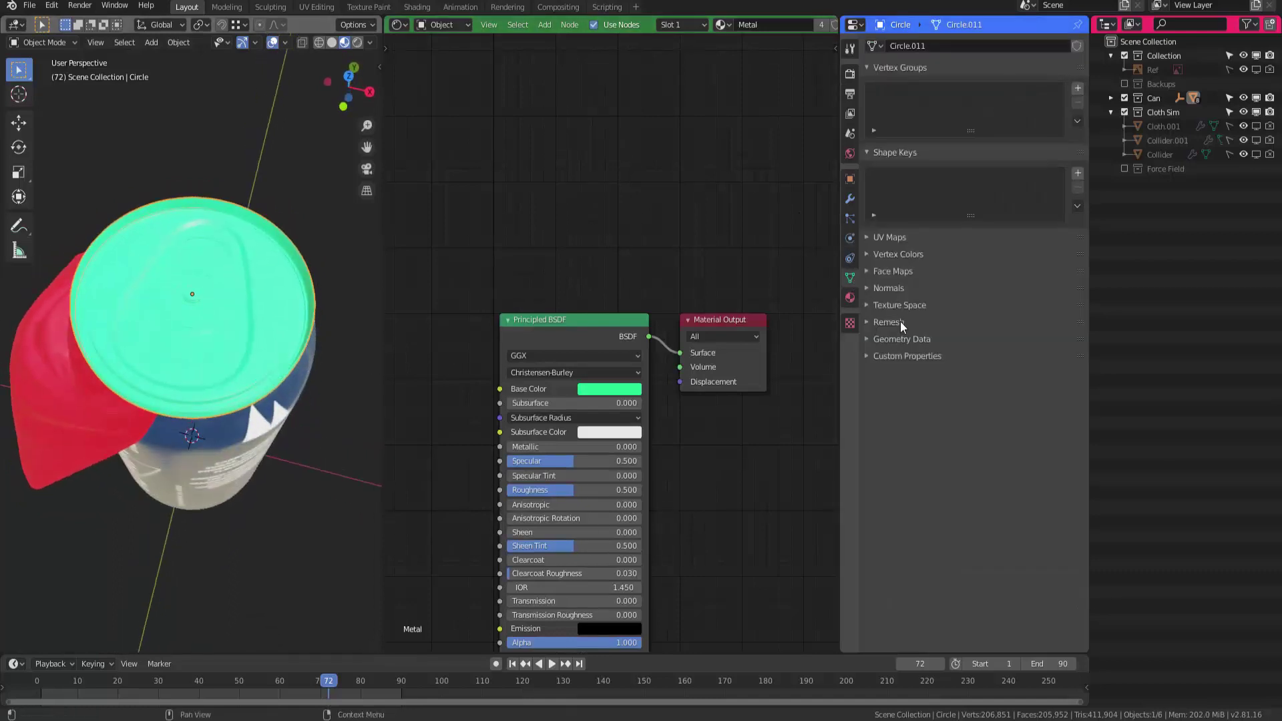
pyautogui.click(889, 239)
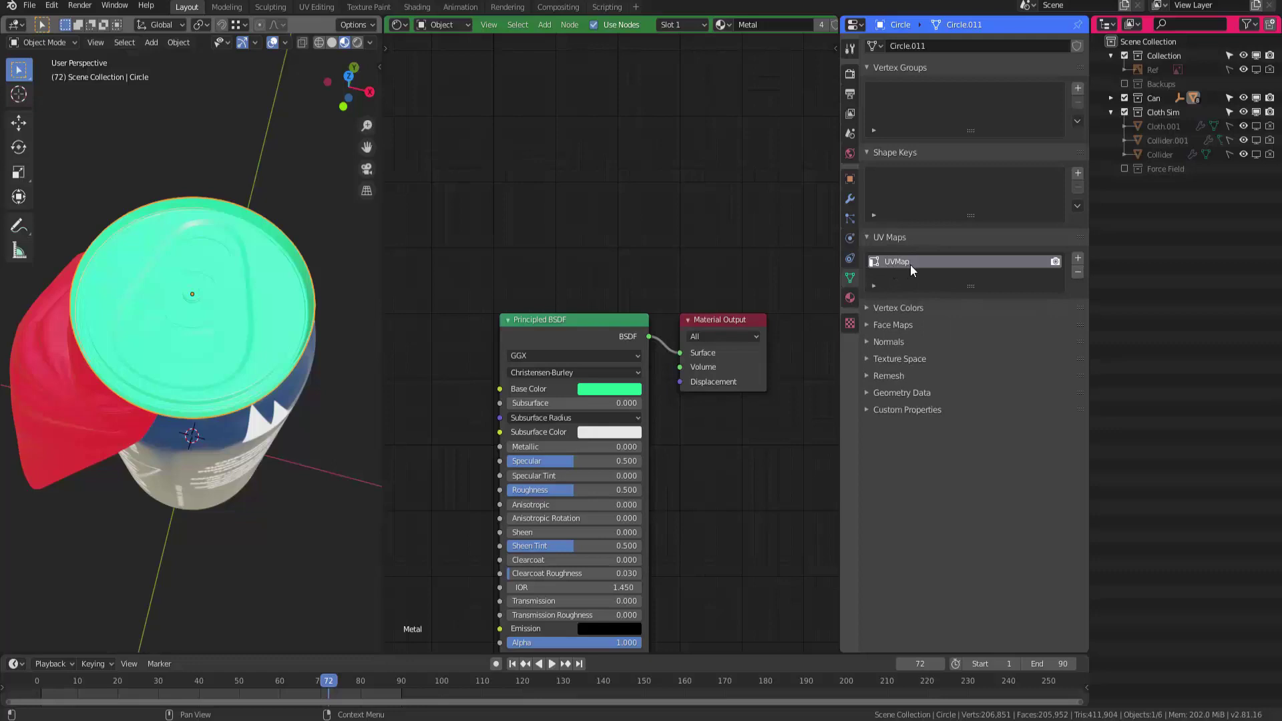
# Lift the lid off the can as a test, cancel the move, and switch the viewport to solid shading
pyautogui.press('g')
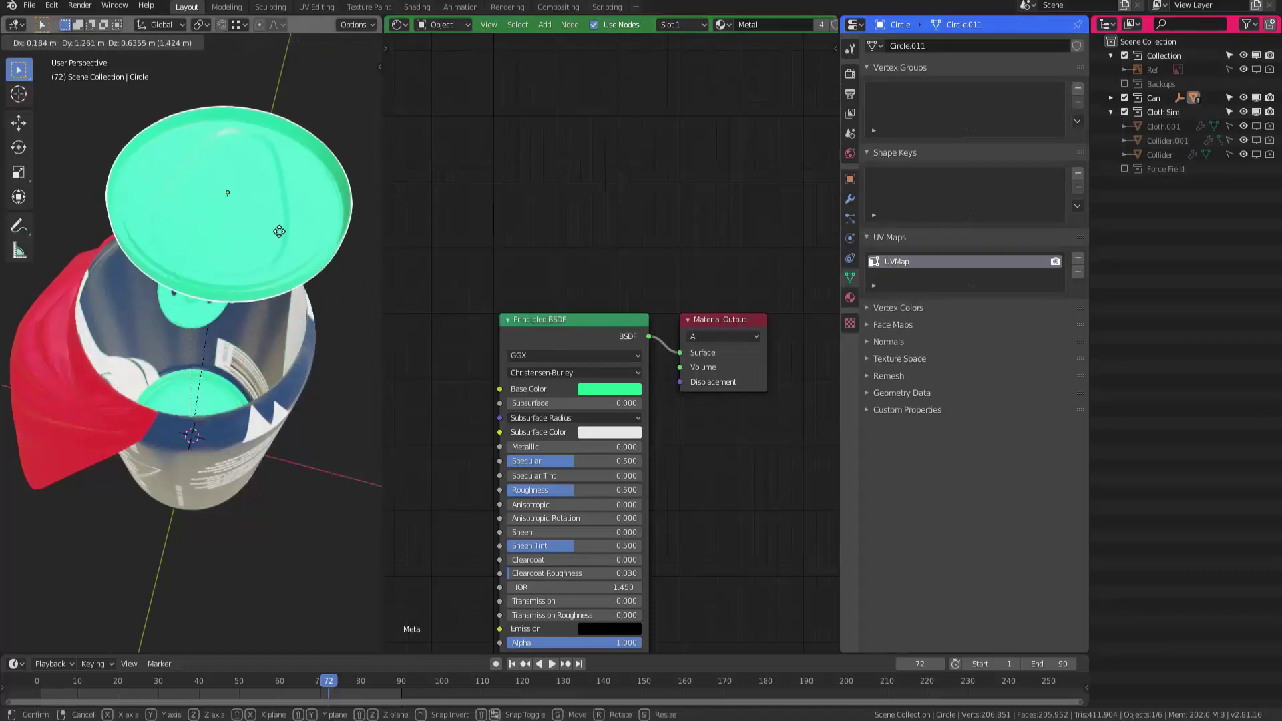
pyautogui.rightClick(237, 357)
pyautogui.press('z')
pyautogui.scroll(3, 237, 365)
pyautogui.moveTo(237, 365)
pyautogui.mouseDown(button='middle')
pyautogui.moveTo(252, 344)
pyautogui.moveTo(231, 350)
pyautogui.mouseUp(button='middle')
pyautogui.press('g')
pyautogui.press('Escape')
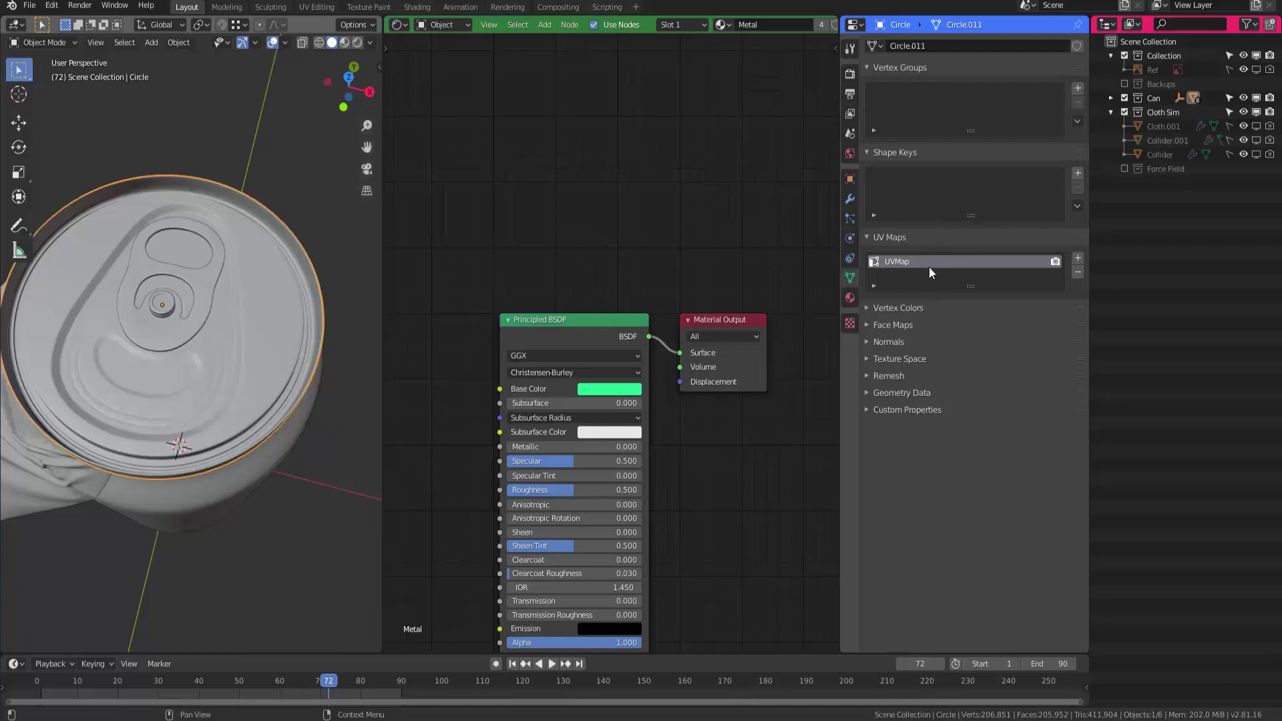
# Add a second UV map to the lid and name it Decal bump
pyautogui.click(1078, 258)
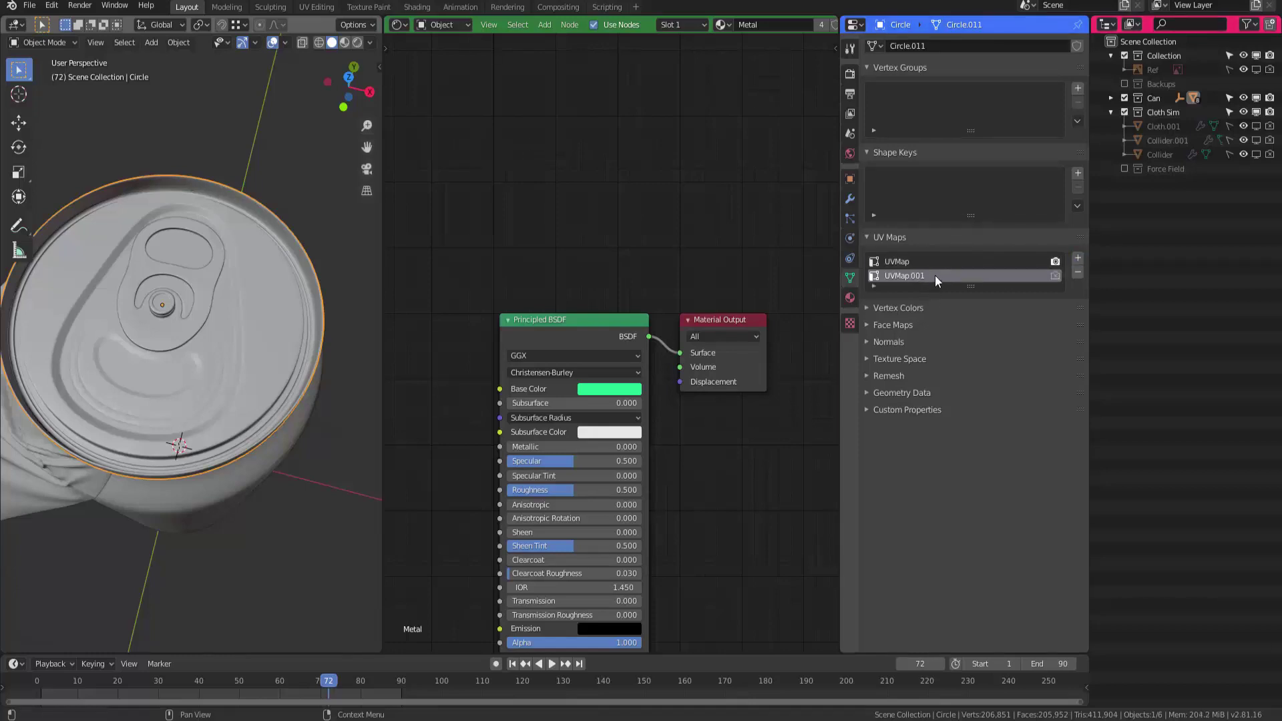
pyautogui.doubleClick(937, 275)
pyautogui.write('Top')
pyautogui.press('BackSpace')
pyautogui.write('De')
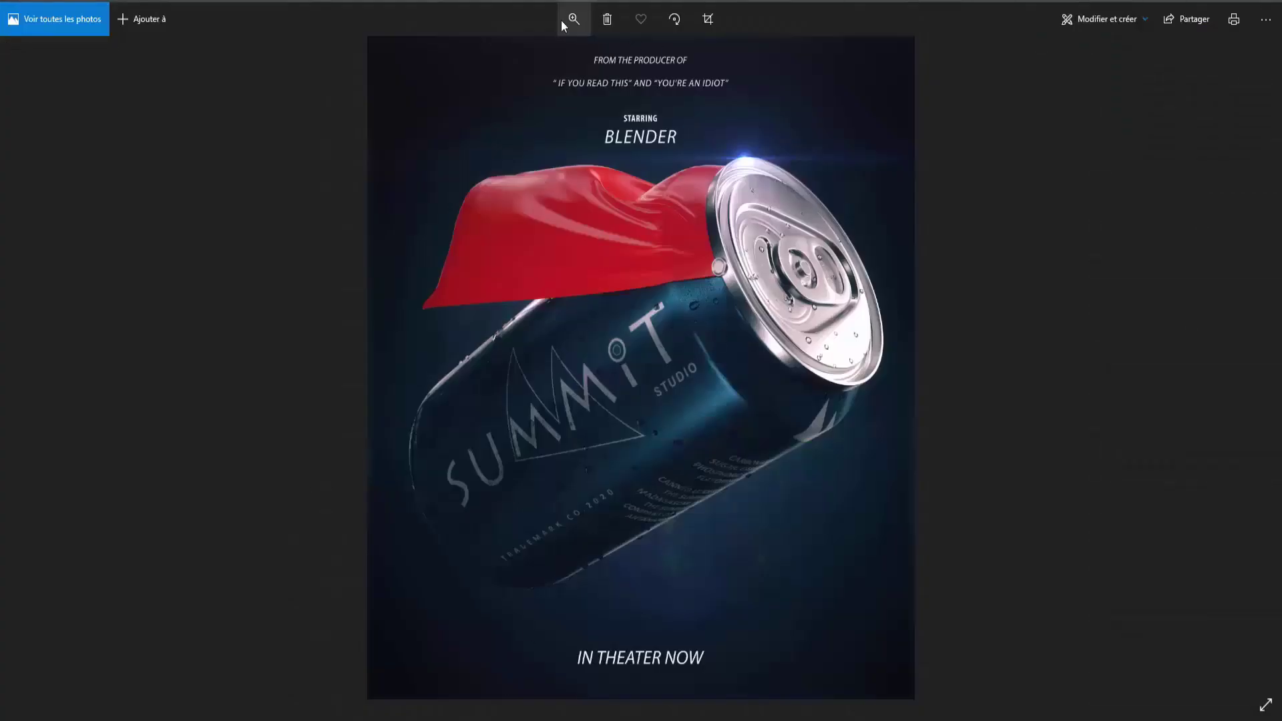
# Switch to the poster render in the Photos app and examine the embossed lettering on the can's lid up close
pyautogui.click(565, 23)
pyautogui.click(563, 54)
pyautogui.moveTo(935, 121); pyautogui.dragTo(686, 262)
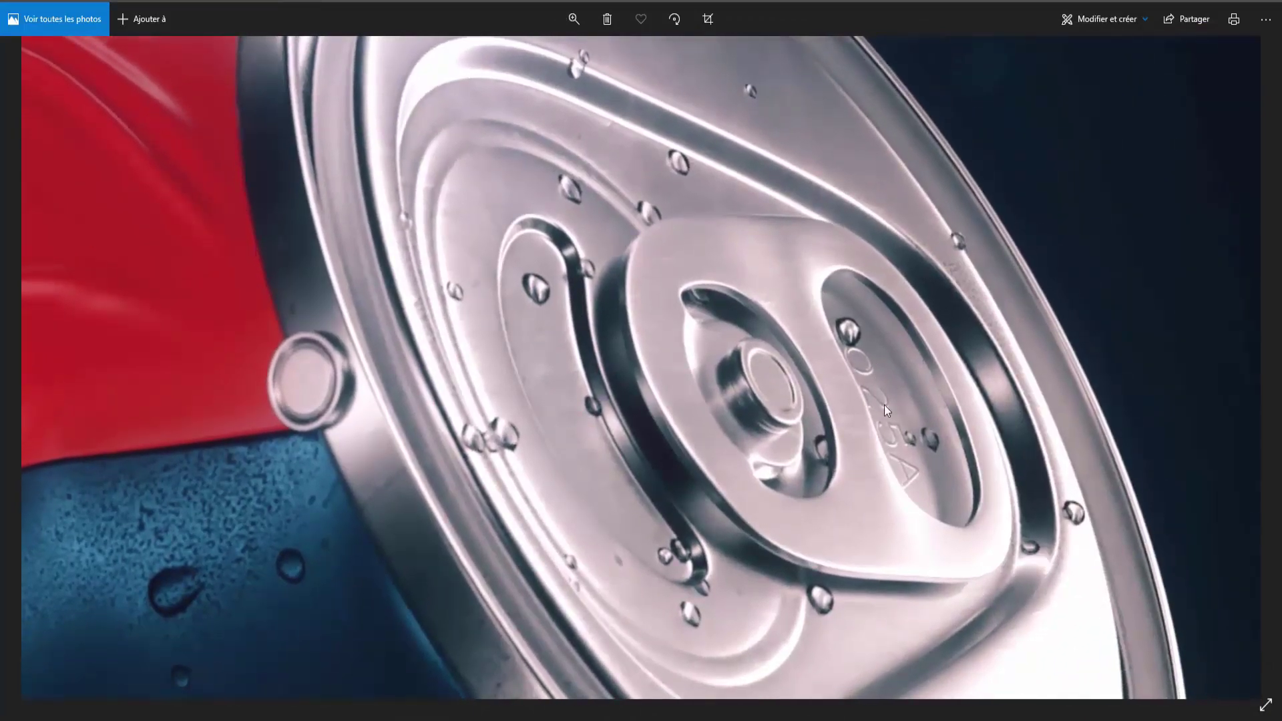
pyautogui.click(574, 19)
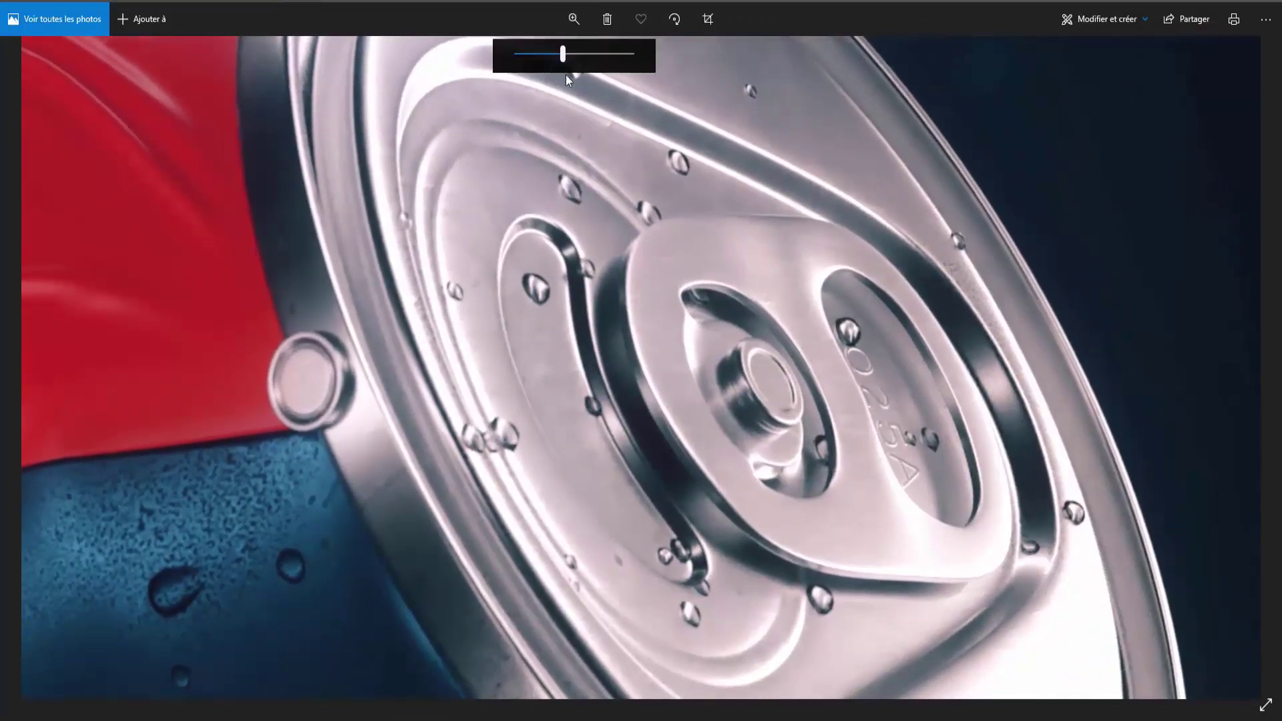
pyautogui.moveTo(565, 53); pyautogui.dragTo(510, 53)
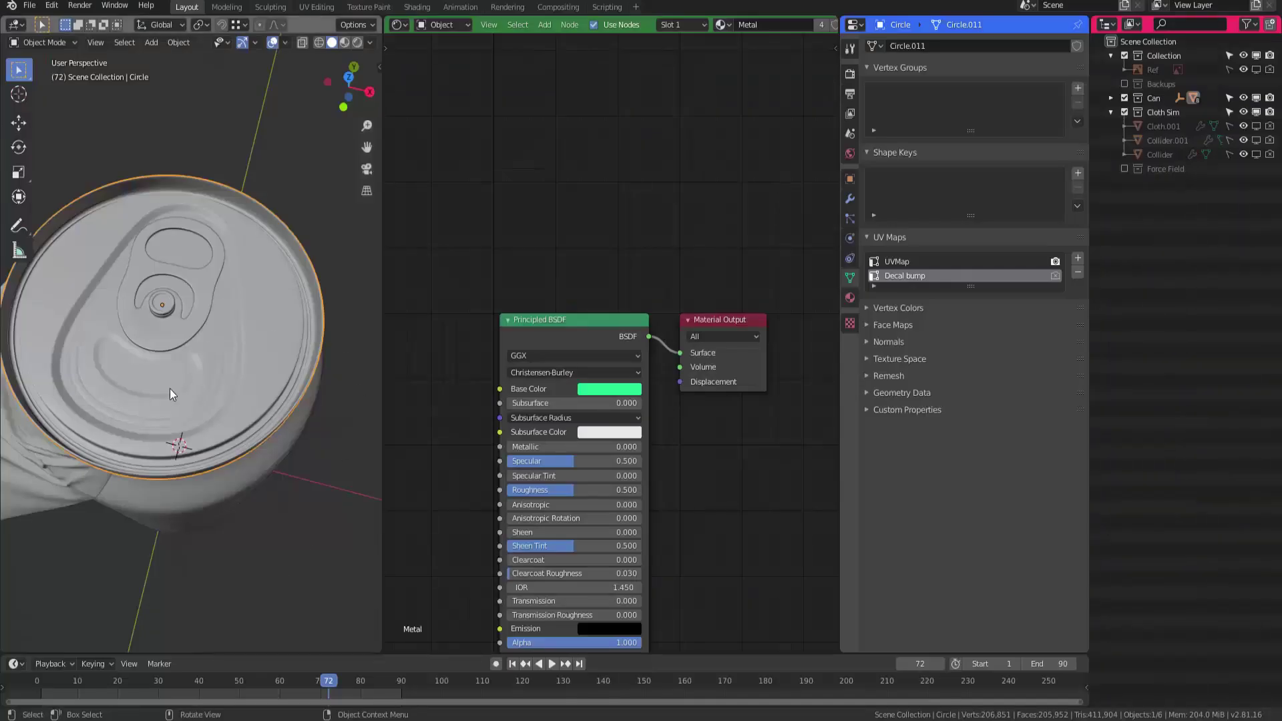
# Make the lid's Decal bump UV map active, select all of the lid's faces and view them straight from the top
pyautogui.moveTo(184, 407); pyautogui.dragTo(187, 302, button='middle')
pyautogui.click(909, 261)
pyautogui.click(906, 275)
pyautogui.press('Tab')
pyautogui.press('a')
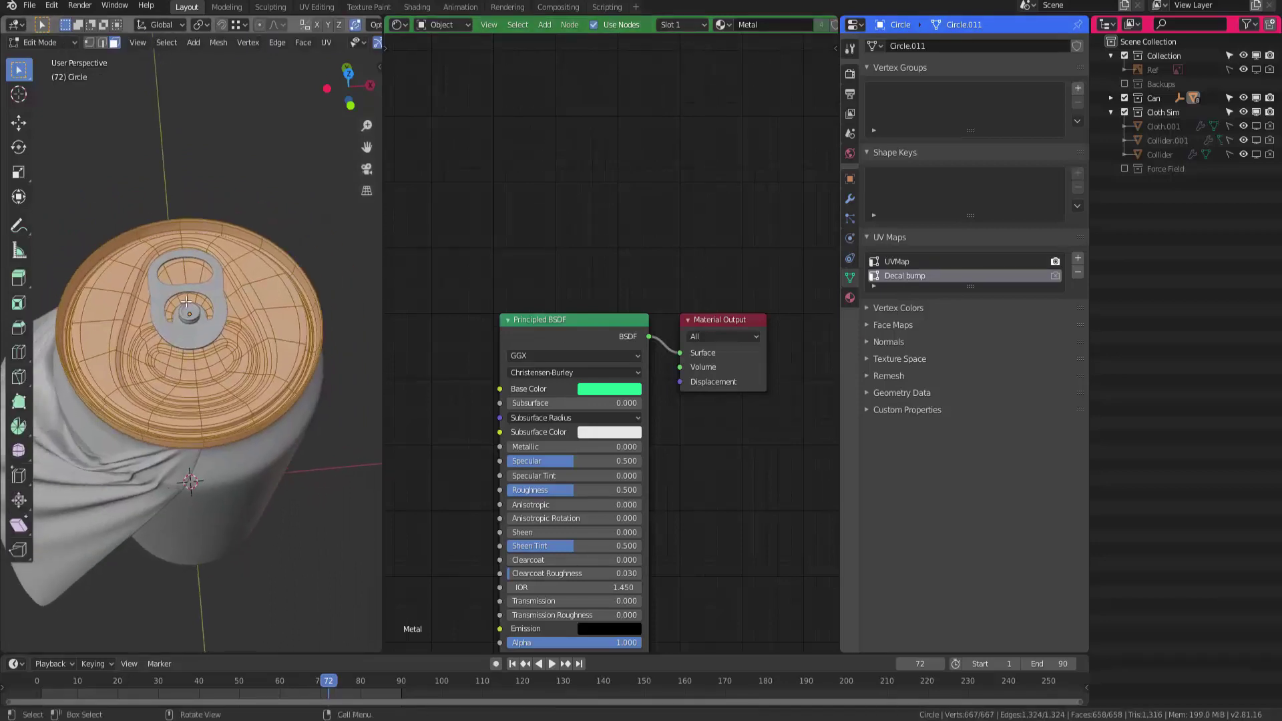
pyautogui.press('KP_7')
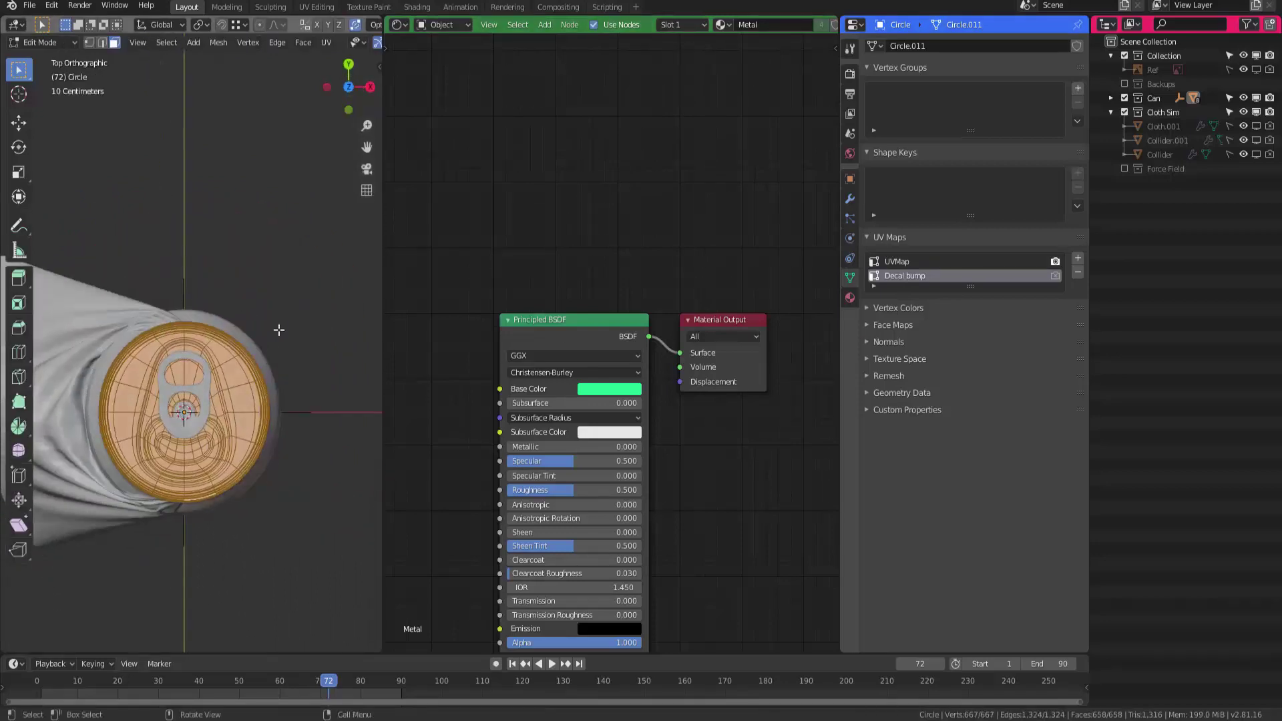
pyautogui.scroll(3, 287, 329)
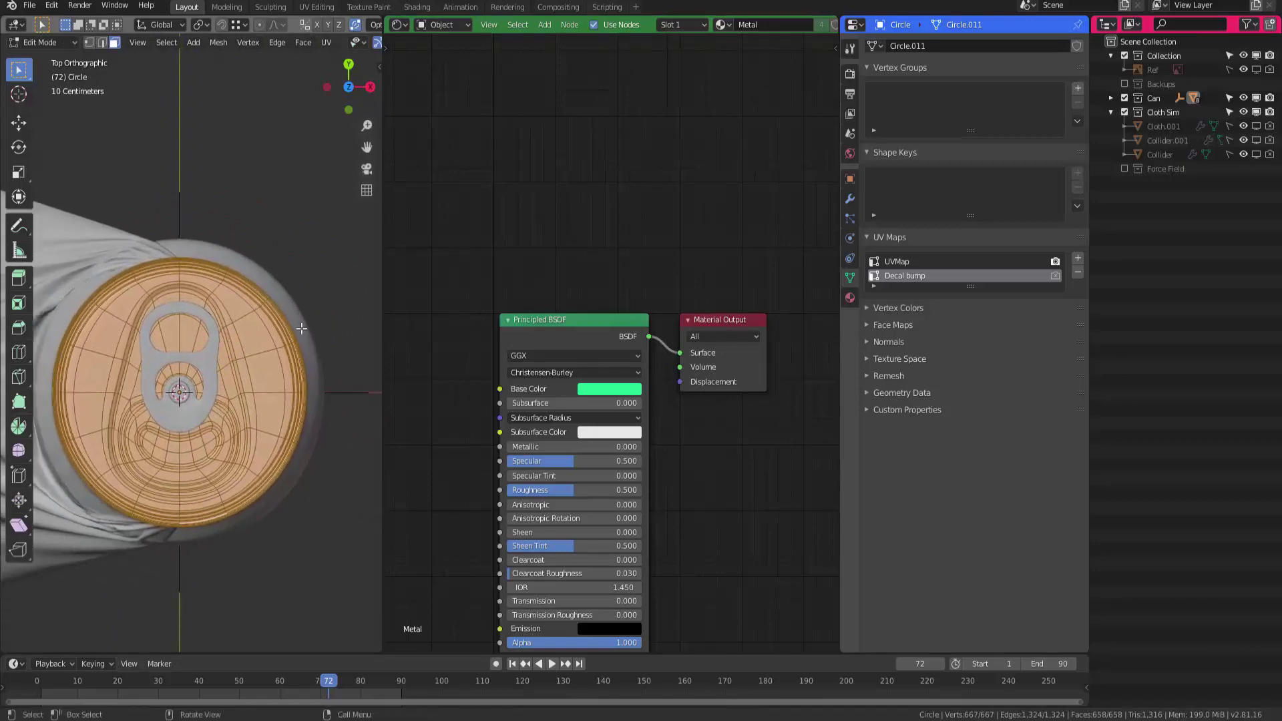
# Replace the shader area with the UV Editor and unwrap the lid's faces with Project From View
pyautogui.click(400, 27)
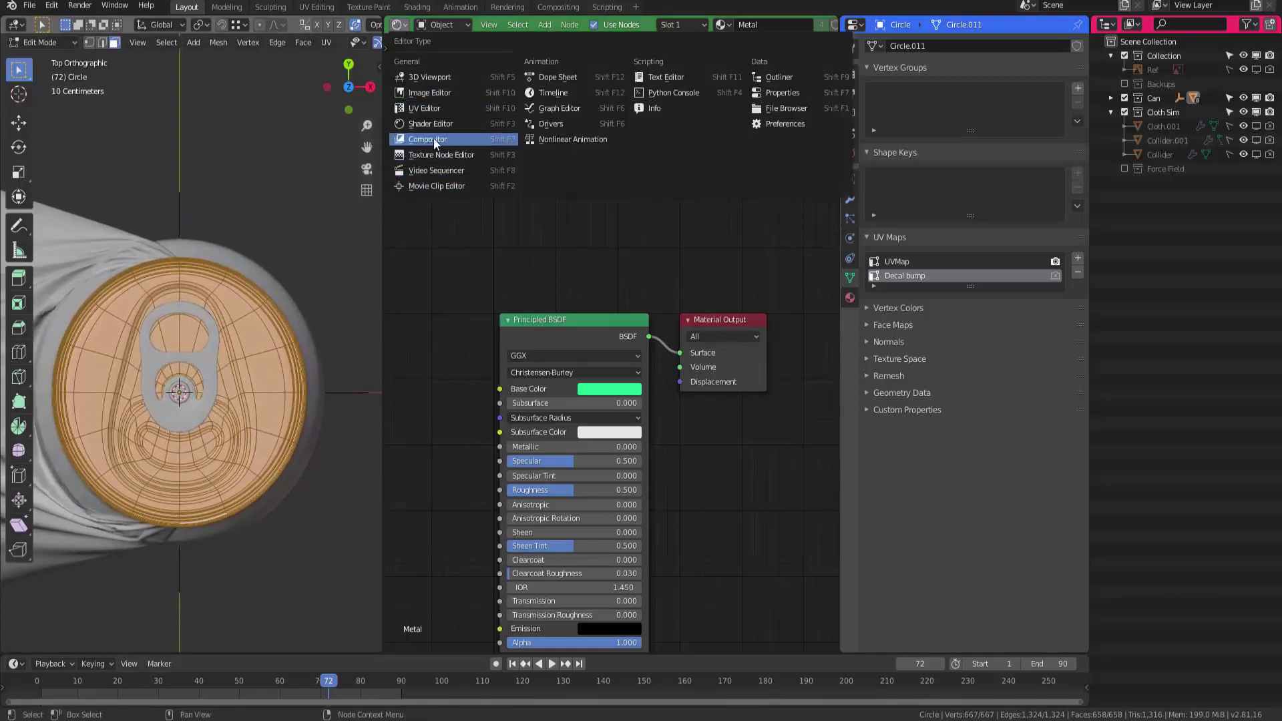
pyautogui.click(418, 107)
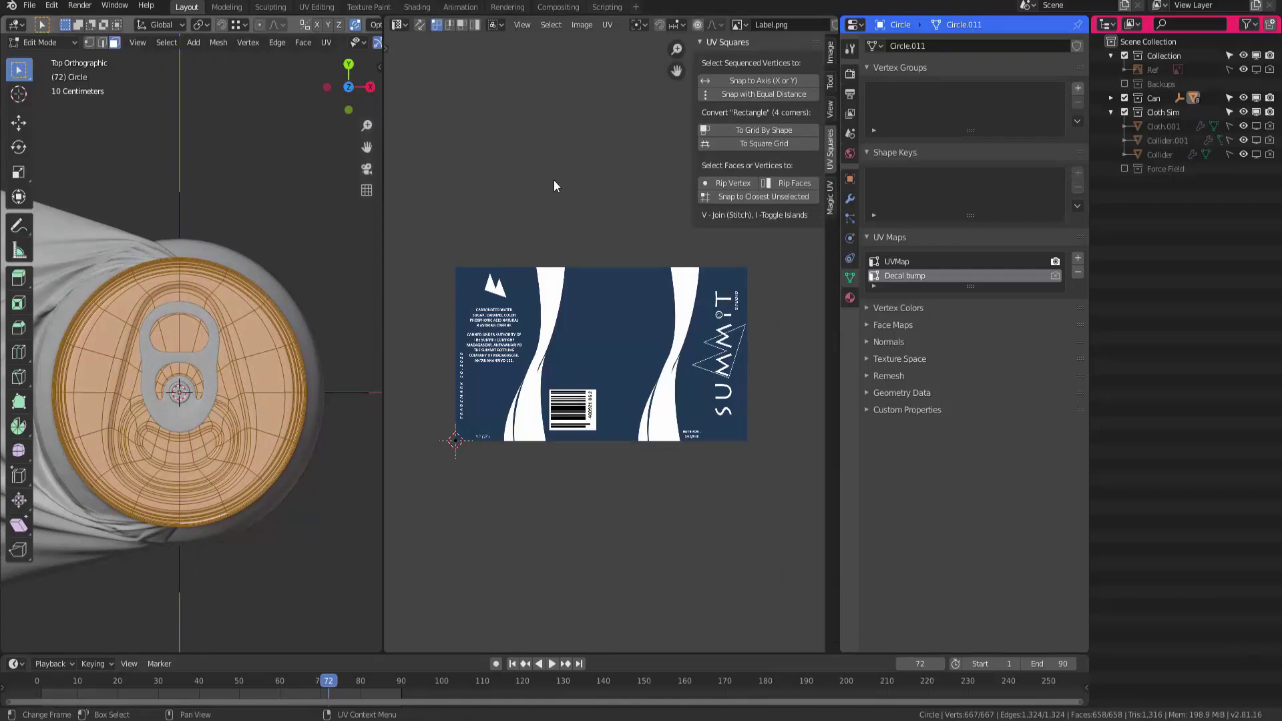
pyautogui.scroll(-5, 627, 31)
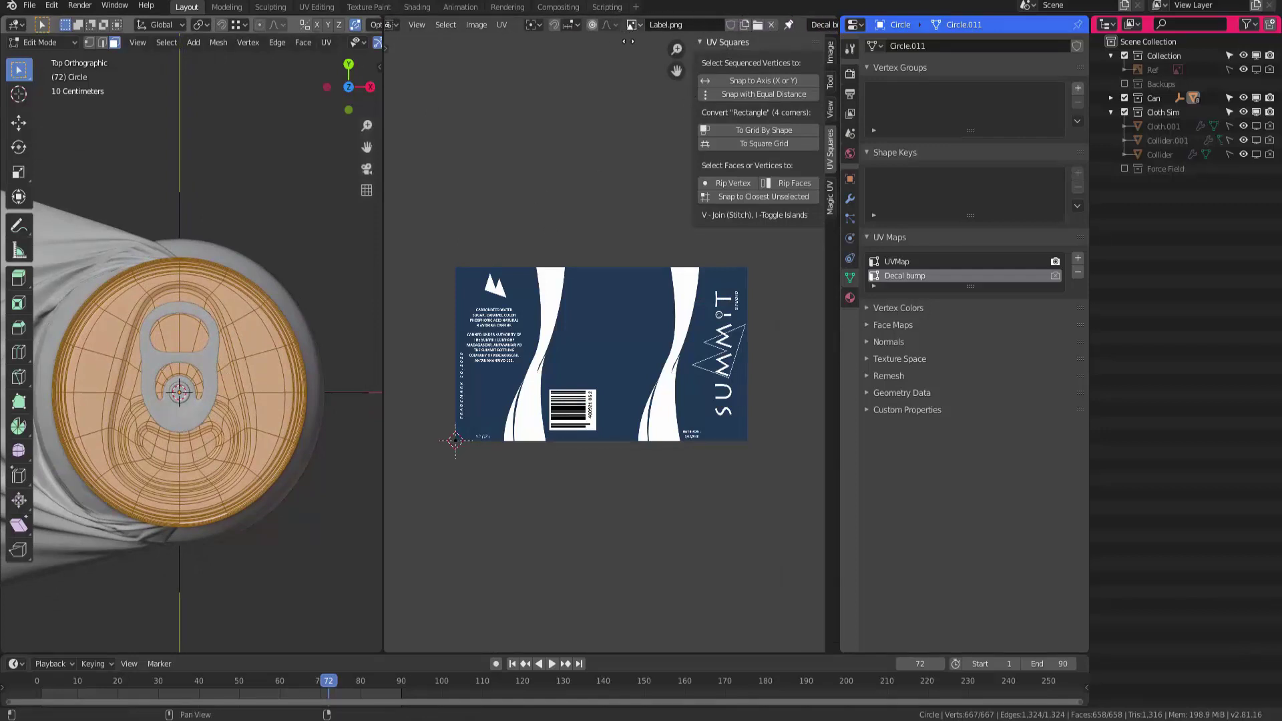
pyautogui.scroll(-1, 627, 30)
pyautogui.press('u')
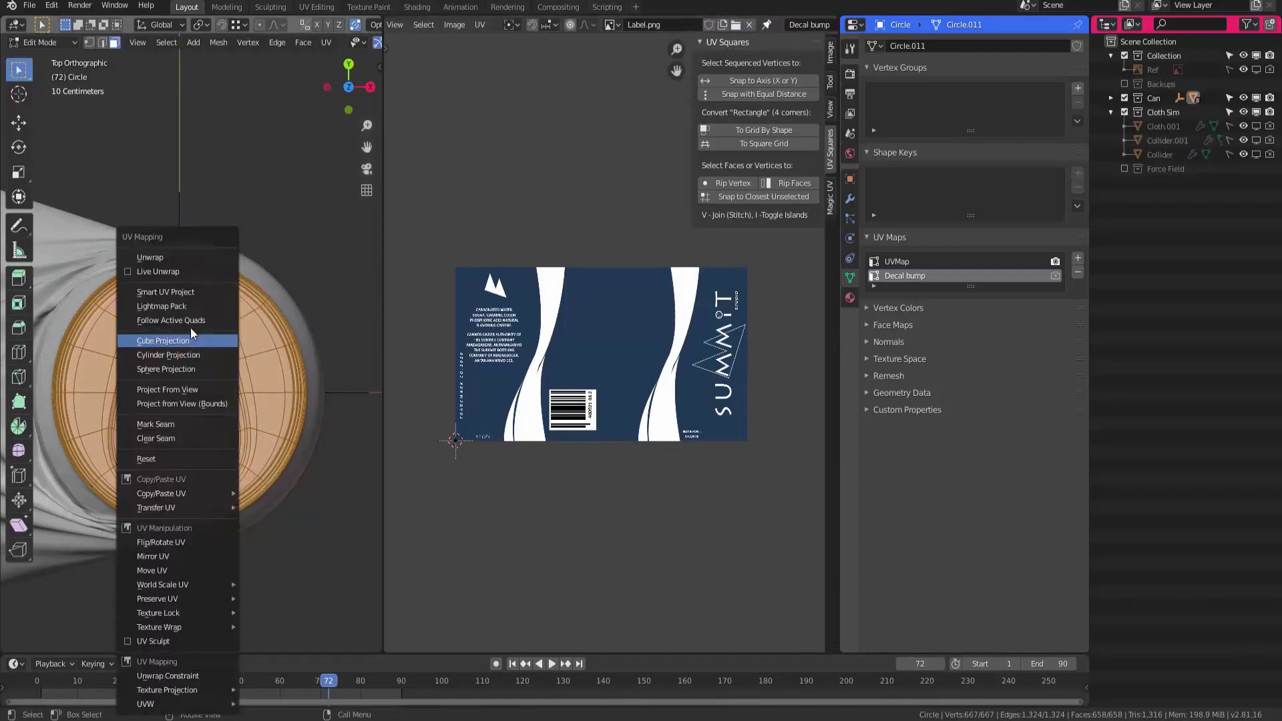
pyautogui.click(189, 392)
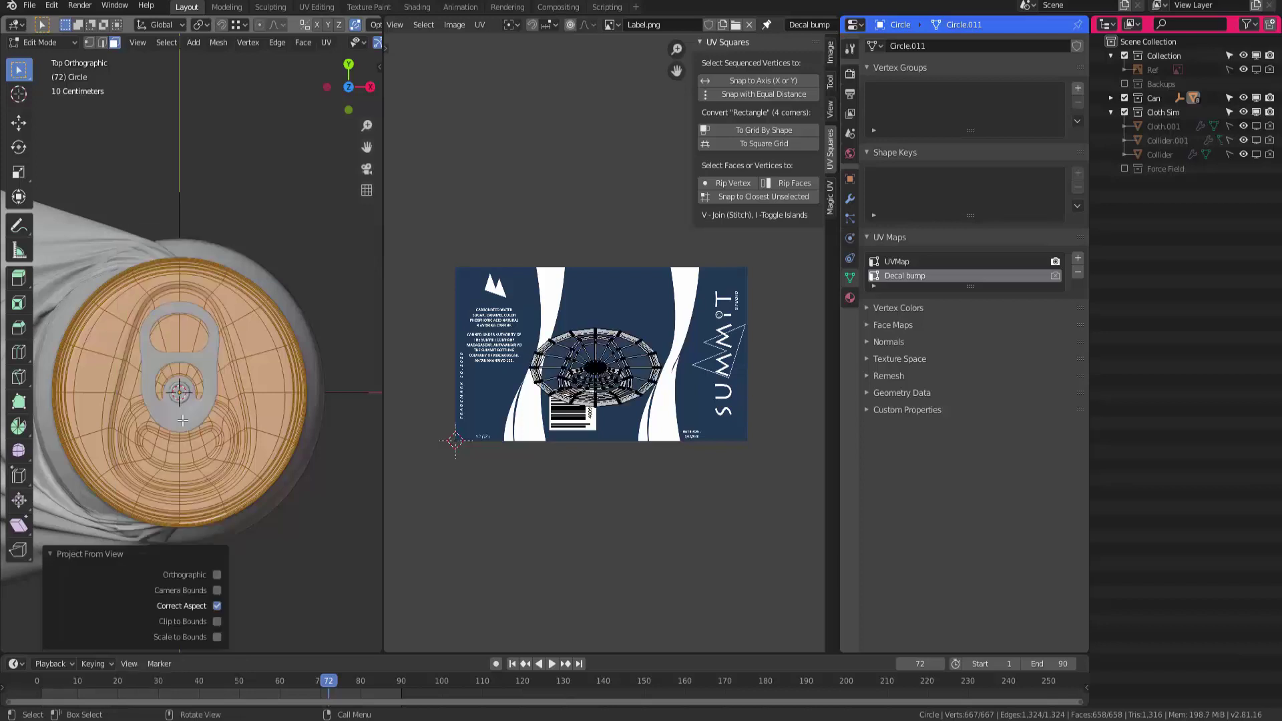
# Unlink the label image from the UV Editor, then scale and move the lid's UVs to fill the square, adjusting their width along X
pyautogui.click(750, 25)
pyautogui.scroll(4, 568, 387)
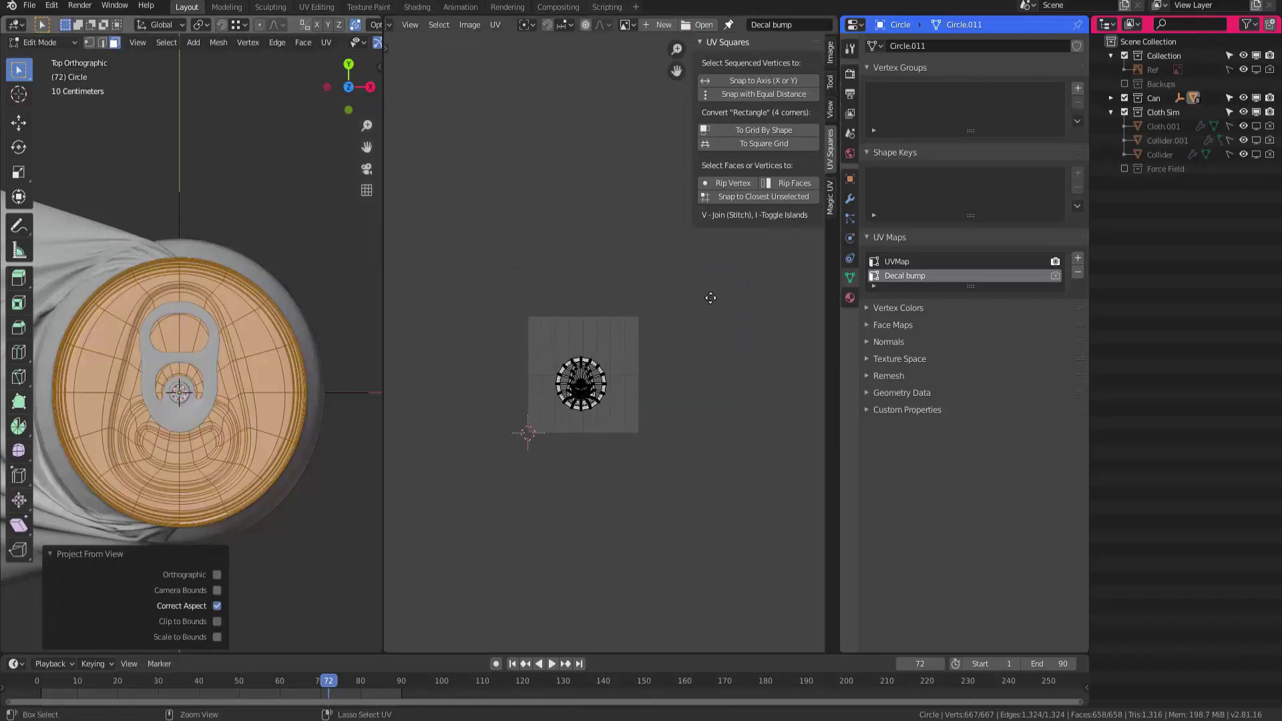
pyautogui.scroll(3, 711, 298)
pyautogui.press('a')
pyautogui.press('s')
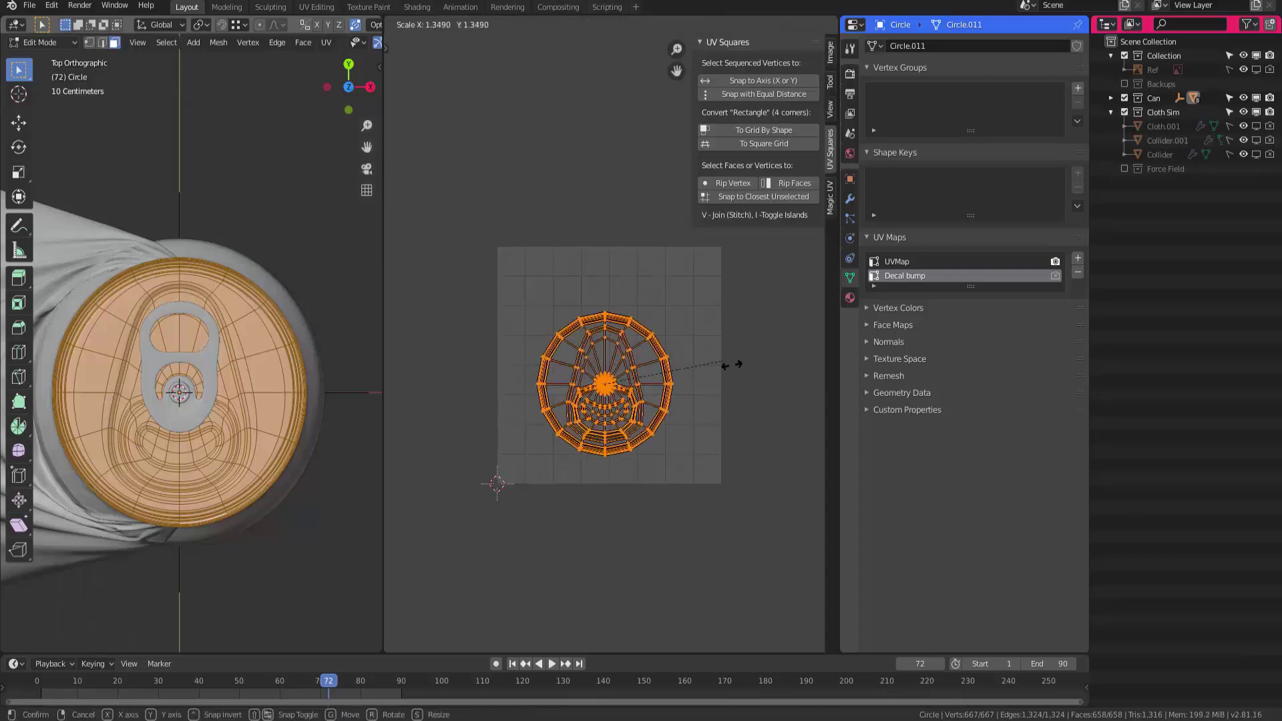
pyautogui.click(801, 371)
pyautogui.press('g')
pyautogui.click(763, 332)
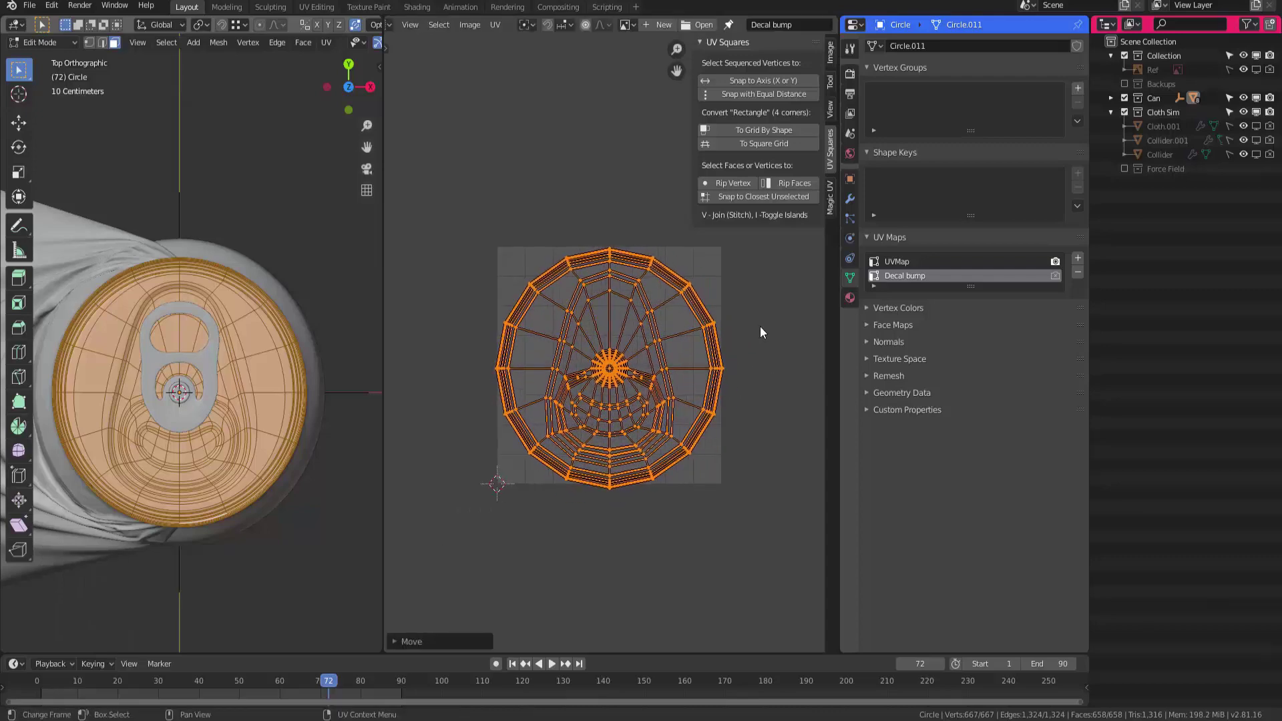
pyautogui.press('s')
pyautogui.press('x')
pyautogui.click(780, 328)
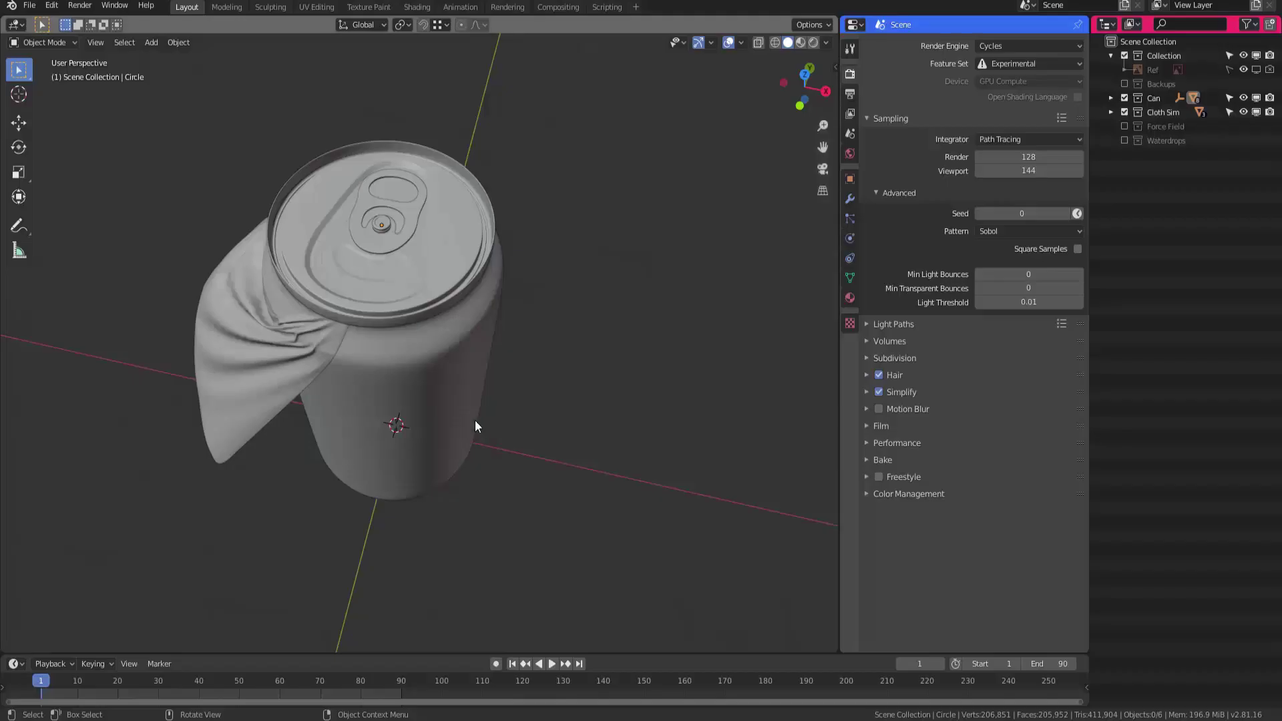
# Add a UV sphere, move it along the X axis clear of the can, and shade it smooth
pyautogui.moveTo(450, 430); pyautogui.dragTo(465, 402, button='middle')
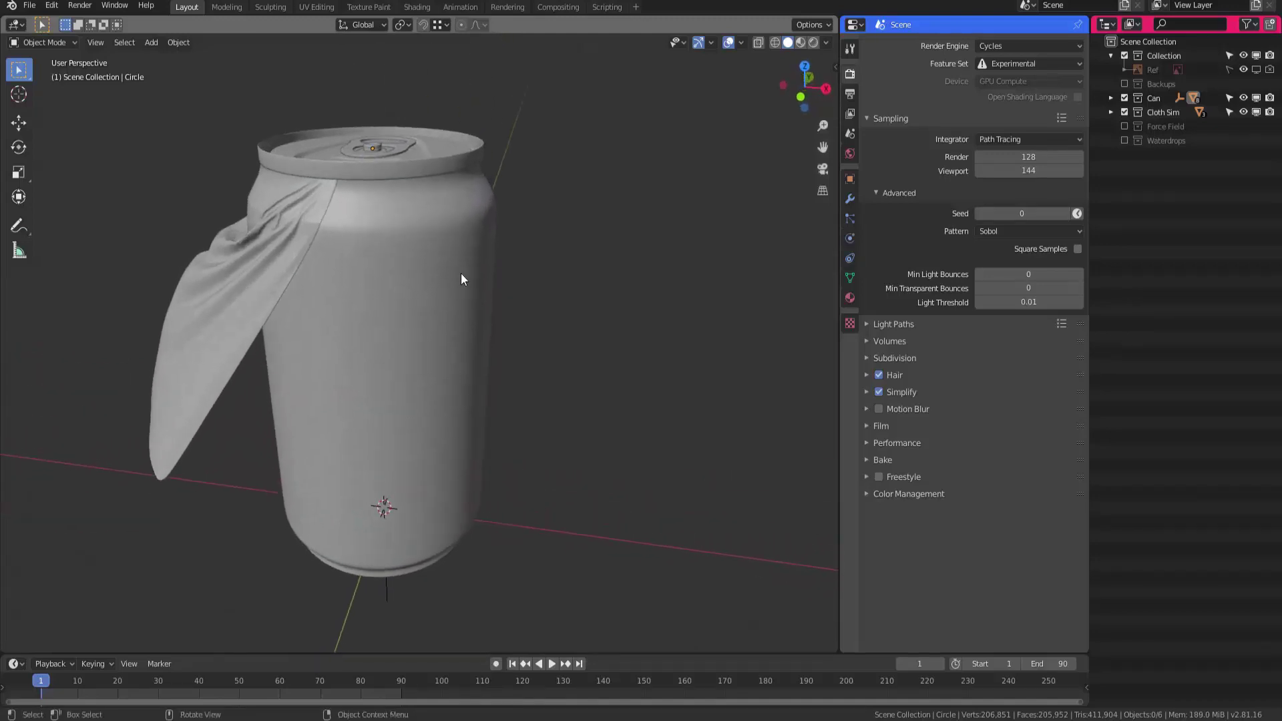
pyautogui.moveTo(446, 311); pyautogui.dragTo(474, 321, button='middle')
pyautogui.hotkey('shift', 'a')
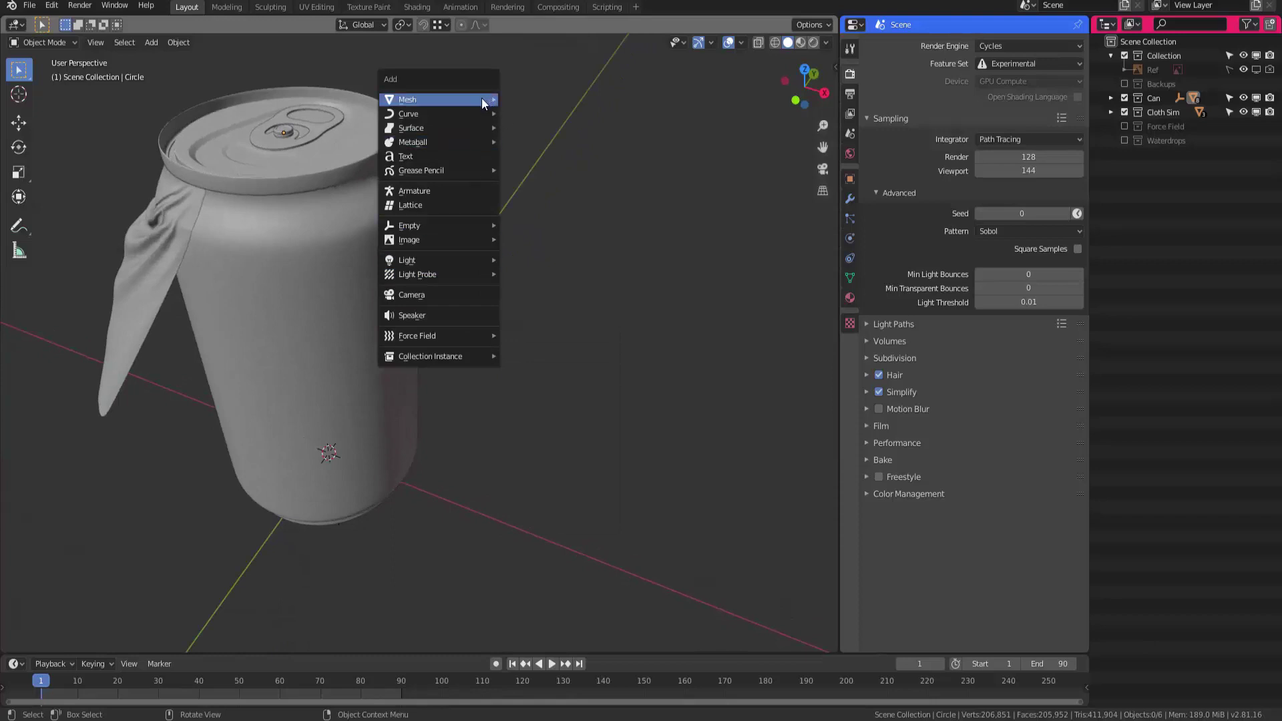
pyautogui.moveTo(483, 99)
pyautogui.click(536, 141)
pyautogui.scroll(1, 461, 278)
pyautogui.press('g')
pyautogui.press('x')
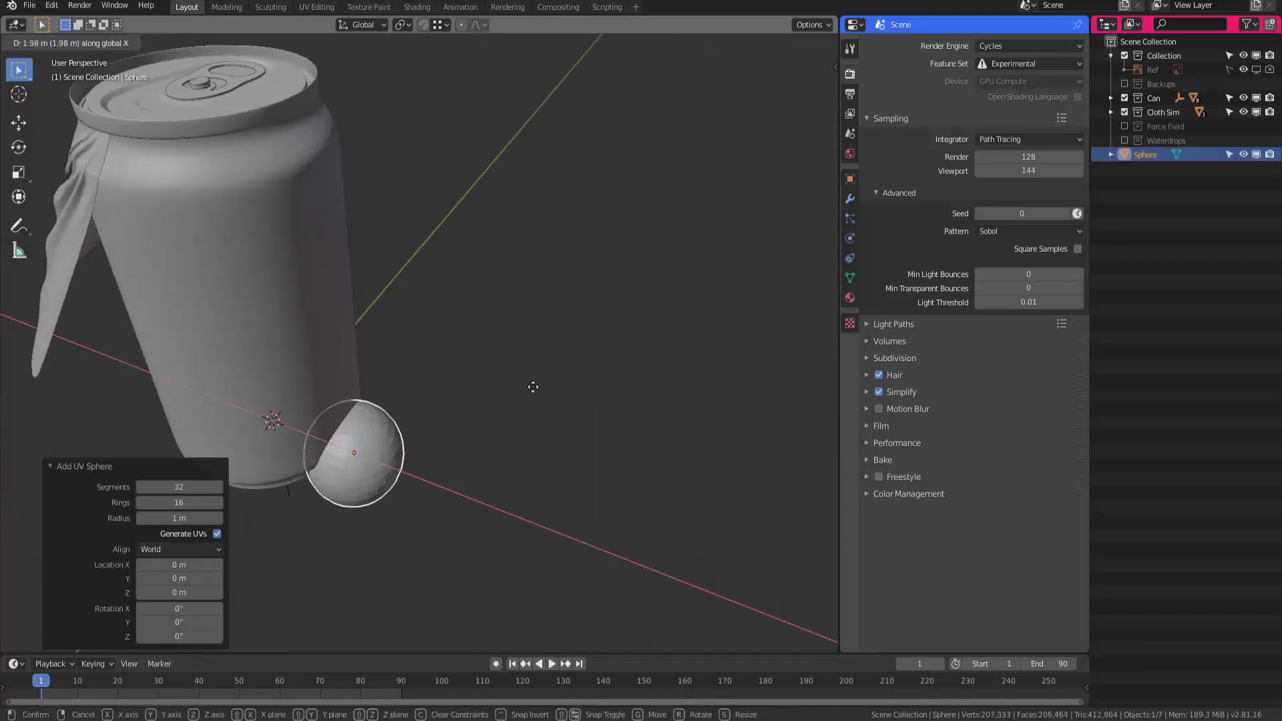
pyautogui.click(662, 489)
pyautogui.rightClick(596, 479)
pyautogui.click(595, 480)
pyautogui.moveTo(597, 475); pyautogui.dragTo(414, 300, button='middle')
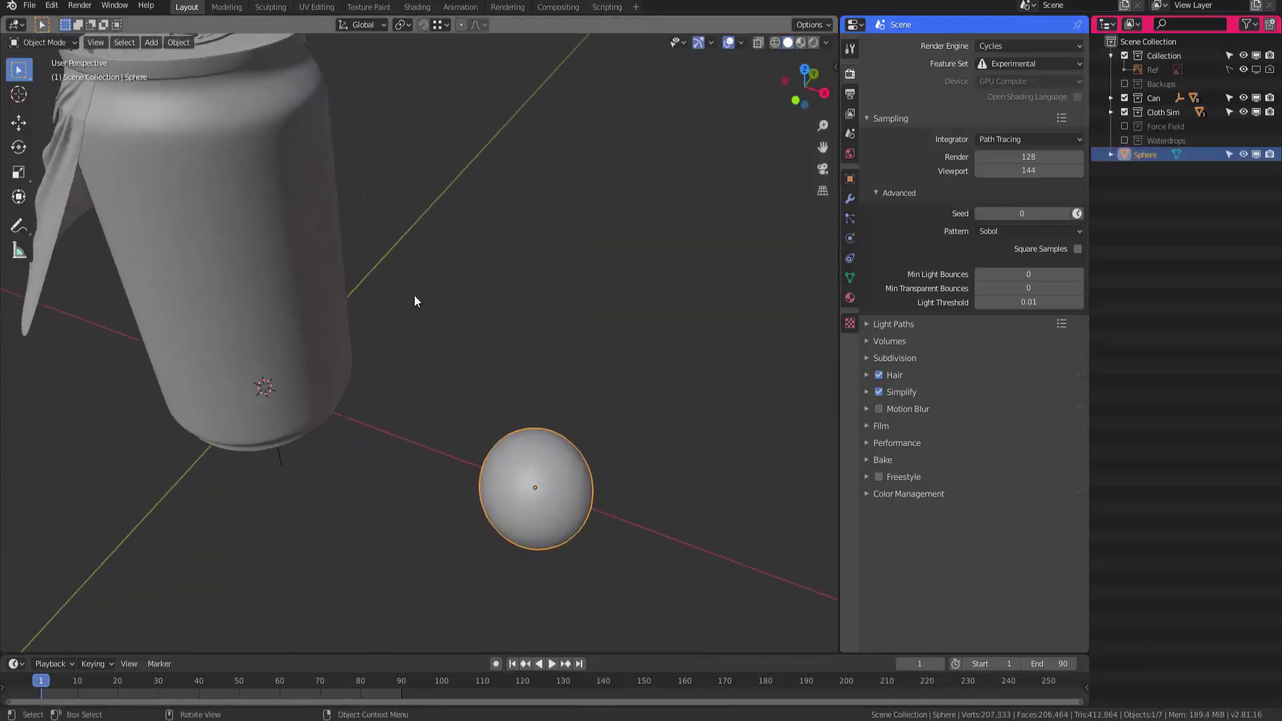
# Add a particle system to the can's body and set its type to Hair
pyautogui.click(235, 251)
pyautogui.moveTo(271, 235); pyautogui.dragTo(344, 271, button='middle')
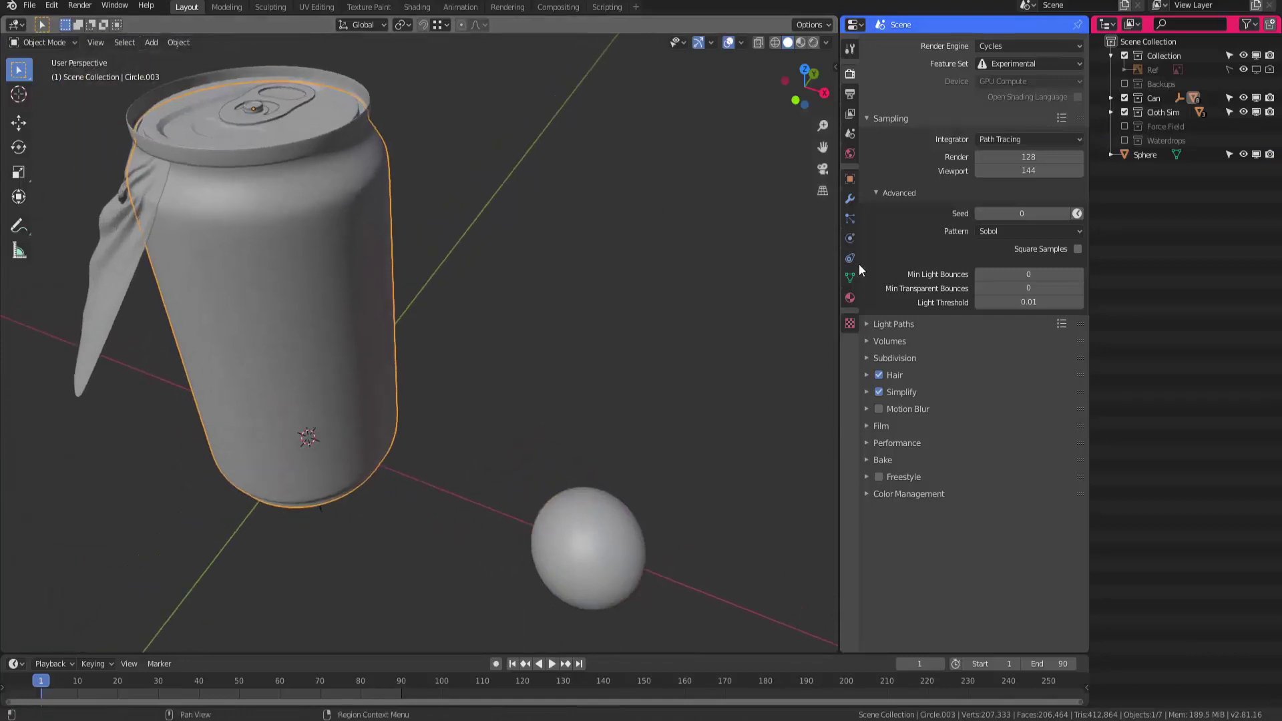
pyautogui.click(850, 218)
pyautogui.click(1078, 45)
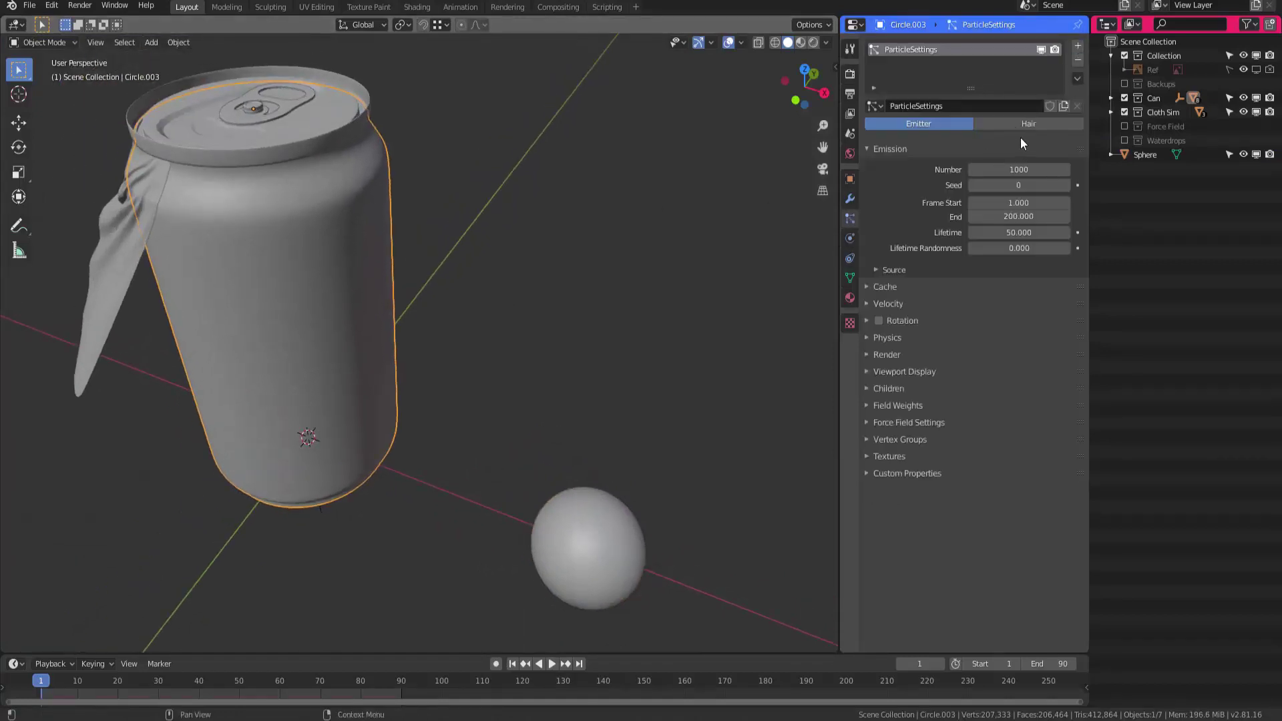
pyautogui.click(1021, 124)
pyautogui.moveTo(513, 303); pyautogui.dragTo(534, 304, button='middle')
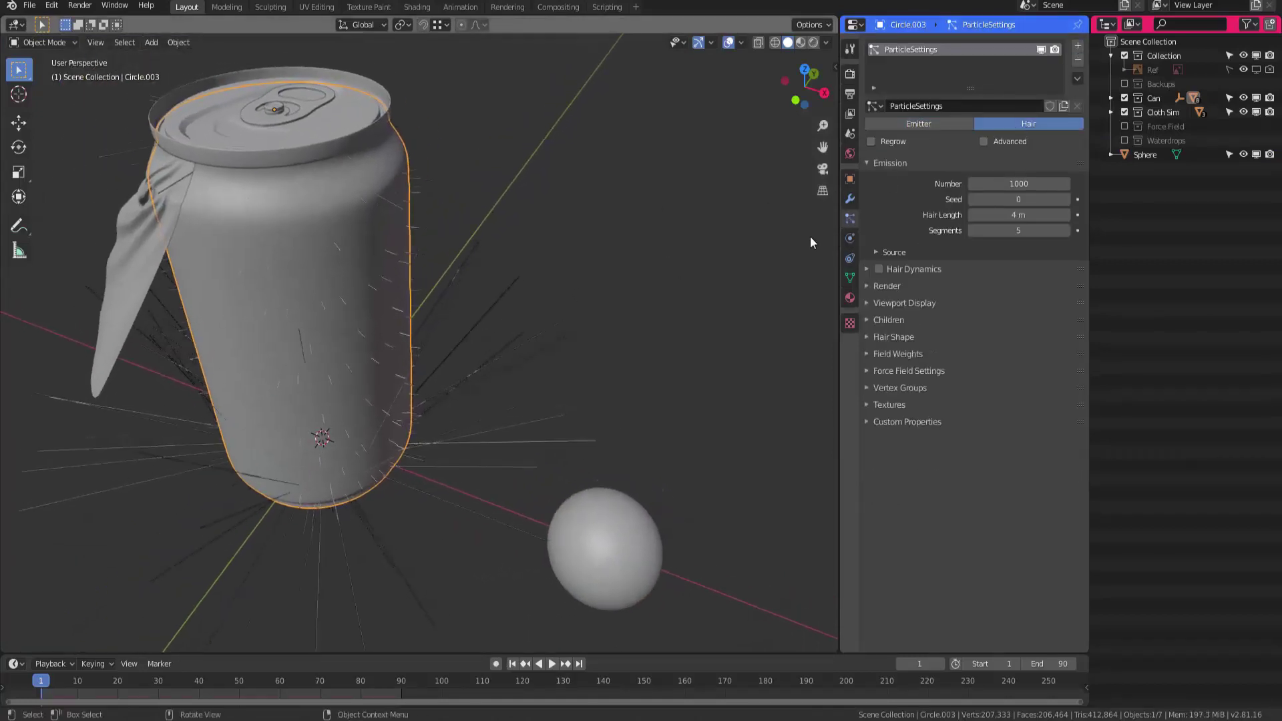
# Enable Use Modifier Stack in the hair's emission source and compare the result with the can's base mesh
pyautogui.click(895, 254)
pyautogui.click(1064, 288)
pyautogui.moveTo(610, 322); pyautogui.dragTo(499, 332, button='middle')
pyautogui.press('Tab')
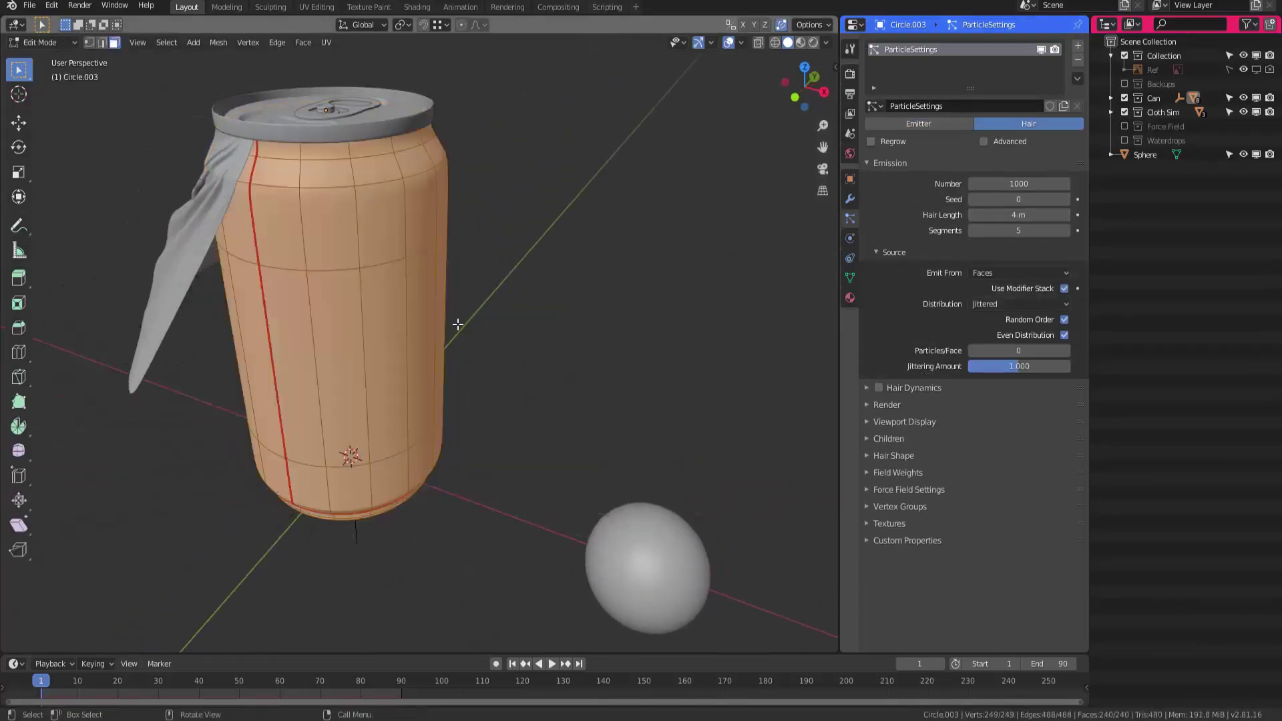
pyautogui.press('Tab')
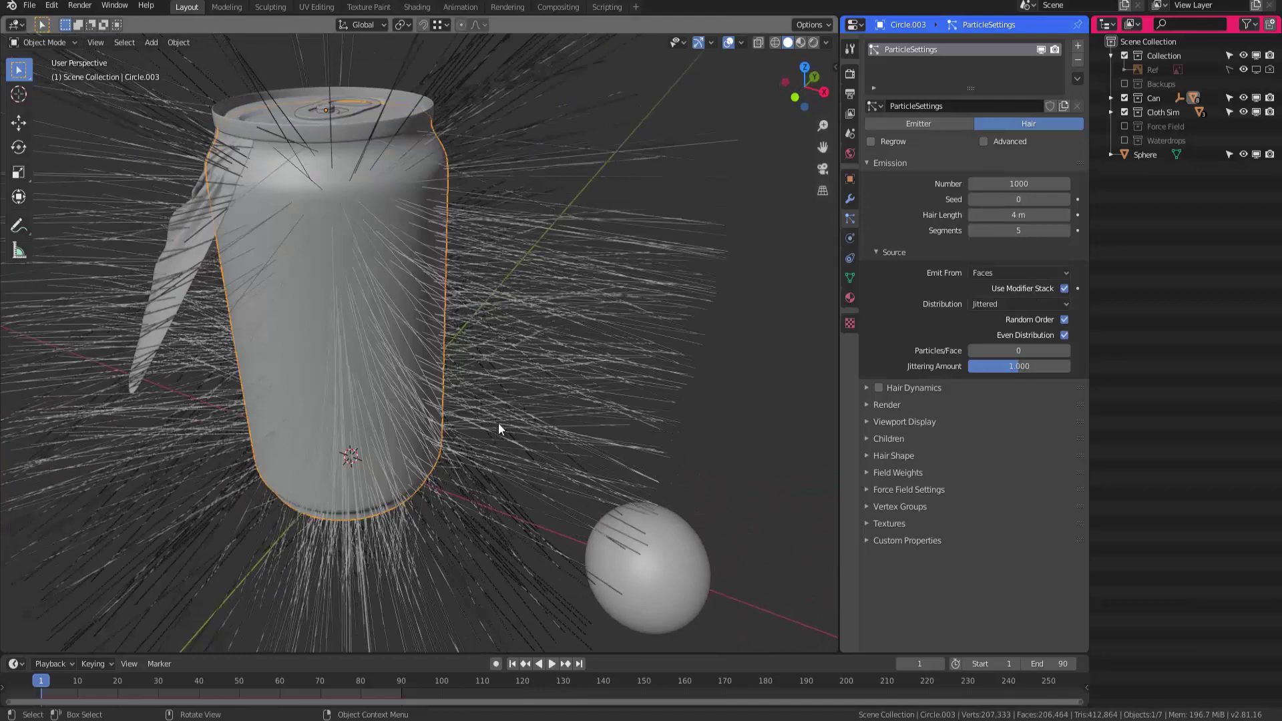
pyautogui.moveTo(498, 424); pyautogui.dragTo(661, 475, button='middle')
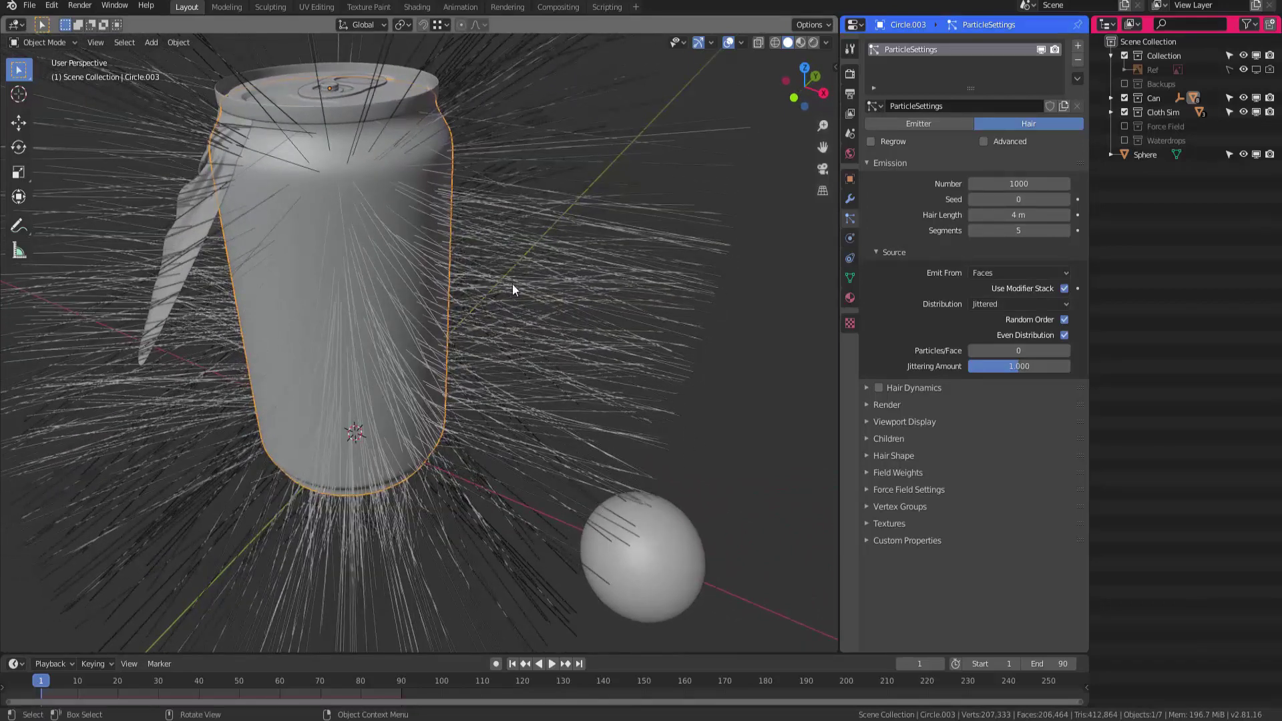
pyautogui.click(670, 568)
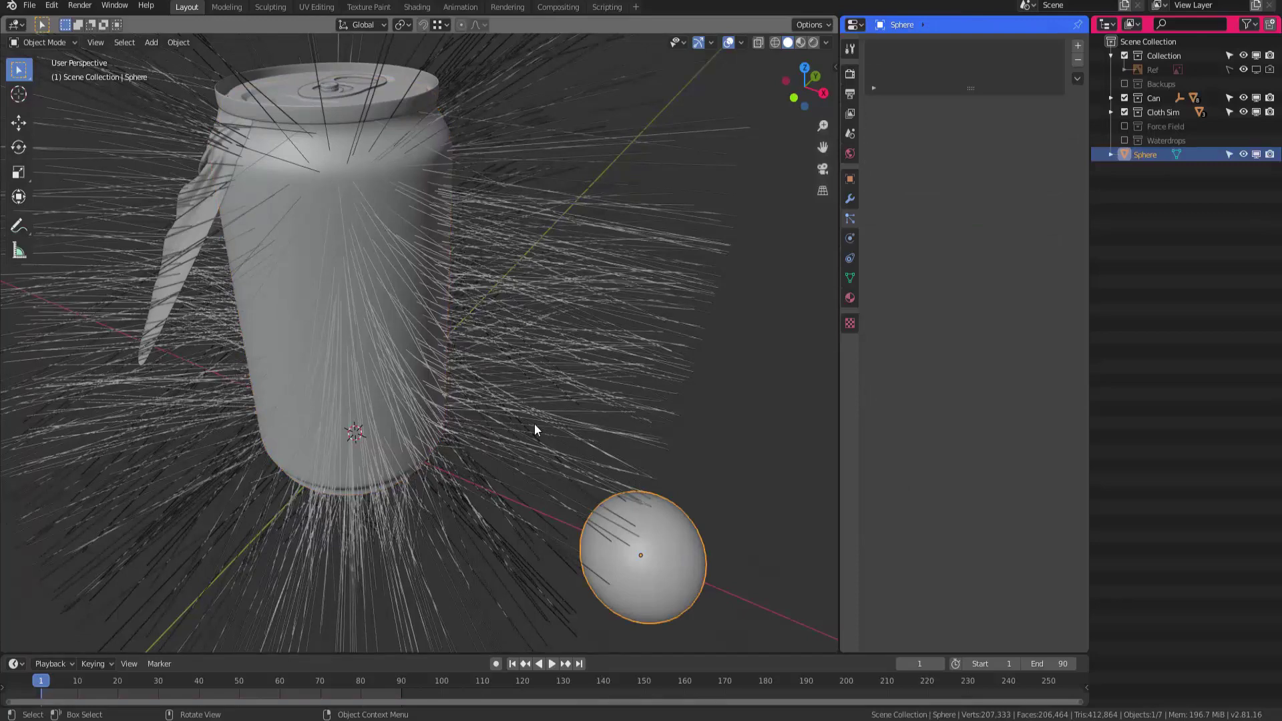
pyautogui.click(429, 332)
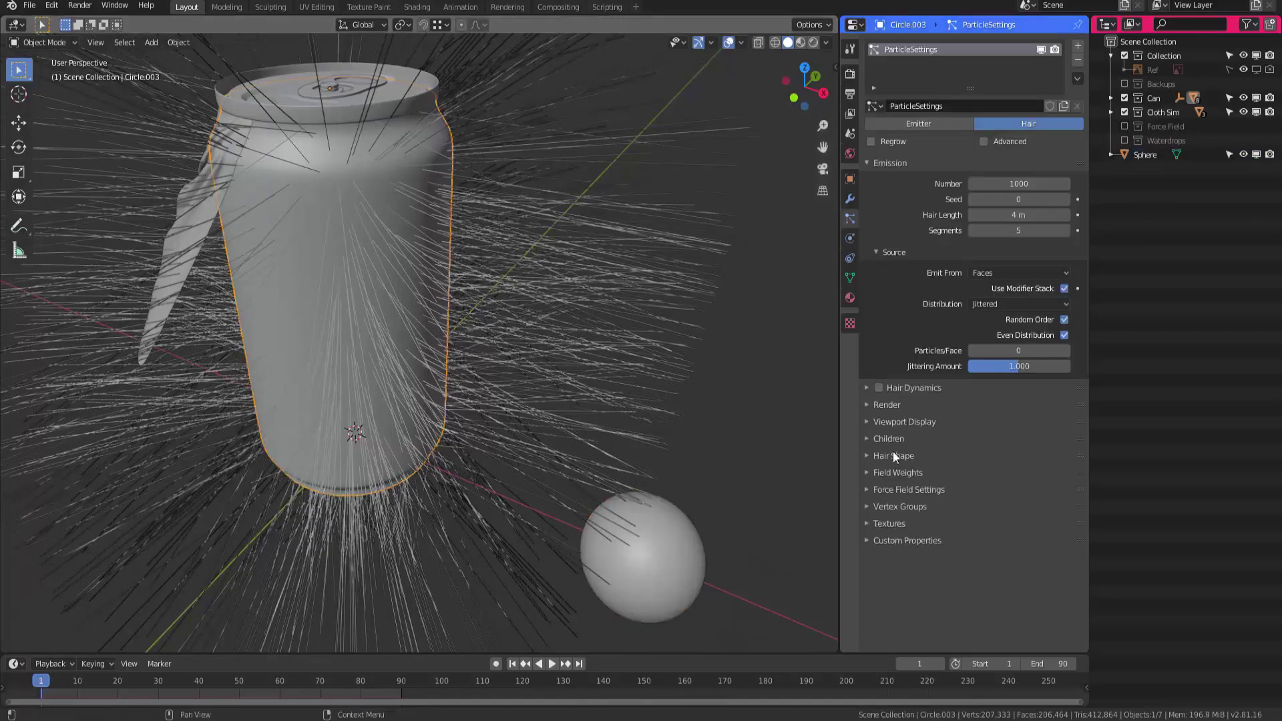
pyautogui.click(888, 422)
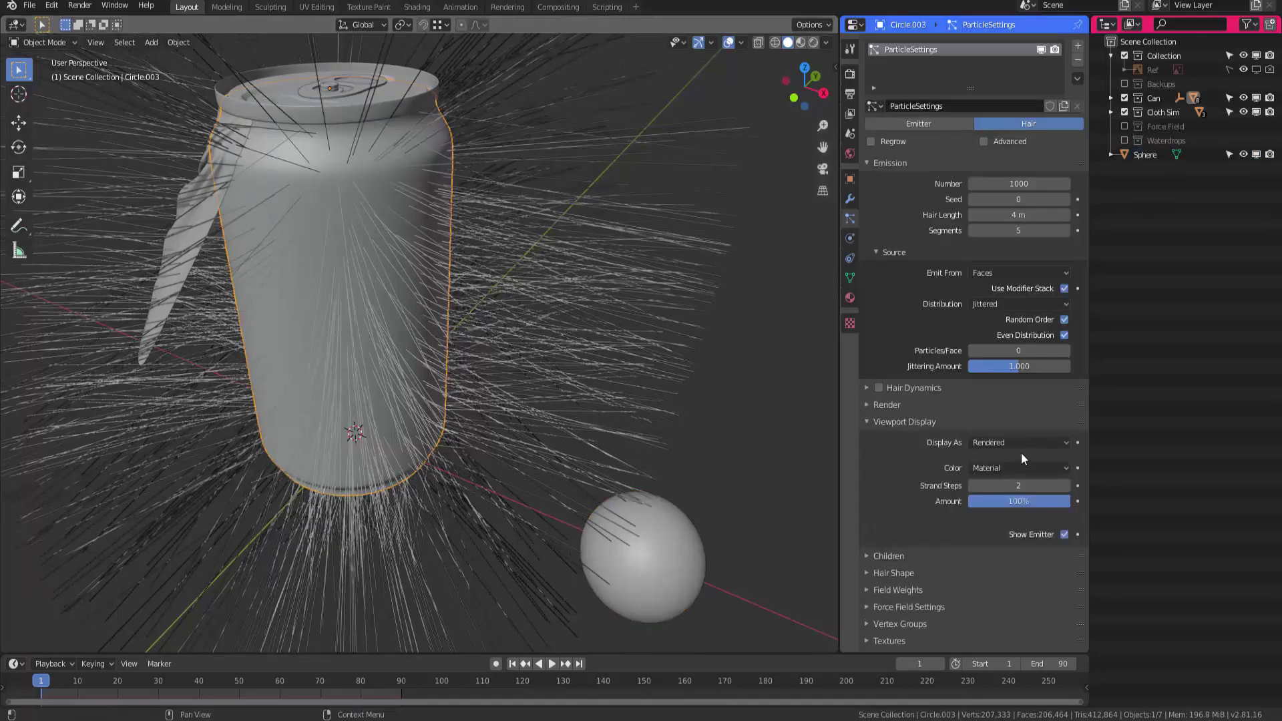
pyautogui.click(1018, 442)
pyautogui.click(891, 422)
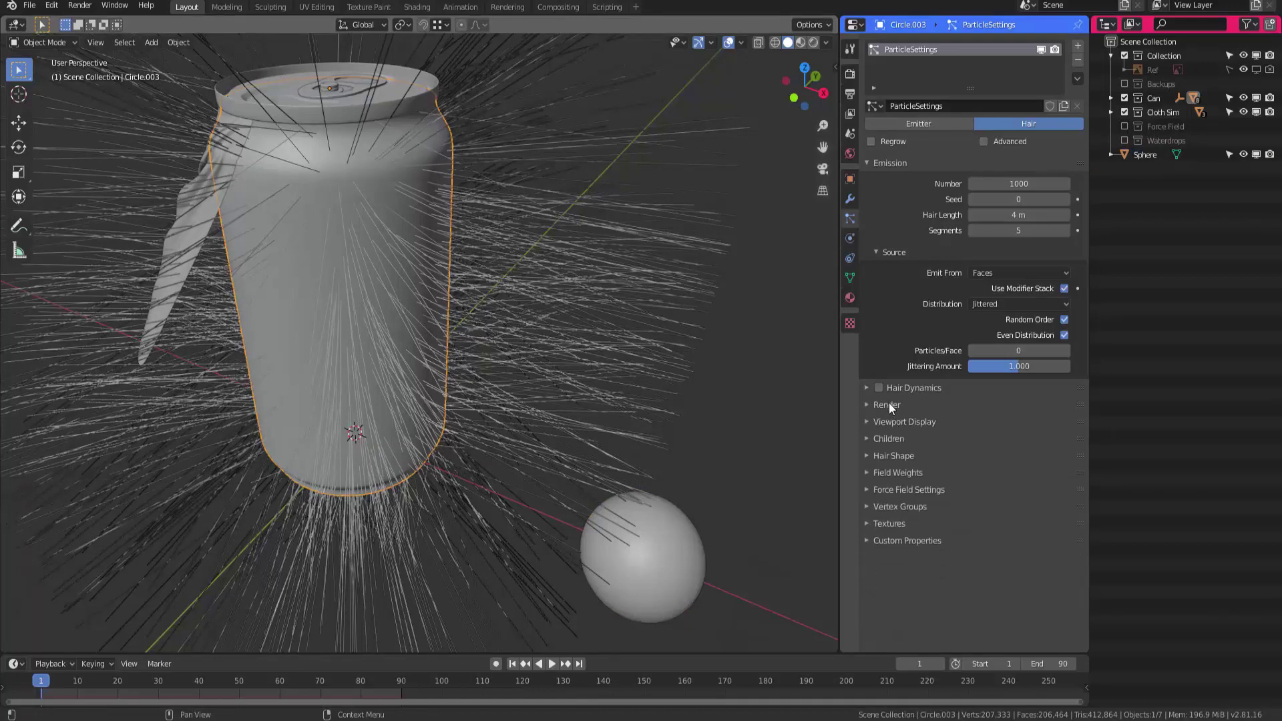
# Set the can's hair particles to render as Object
pyautogui.click(887, 404)
pyautogui.click(996, 426)
pyautogui.click(994, 467)
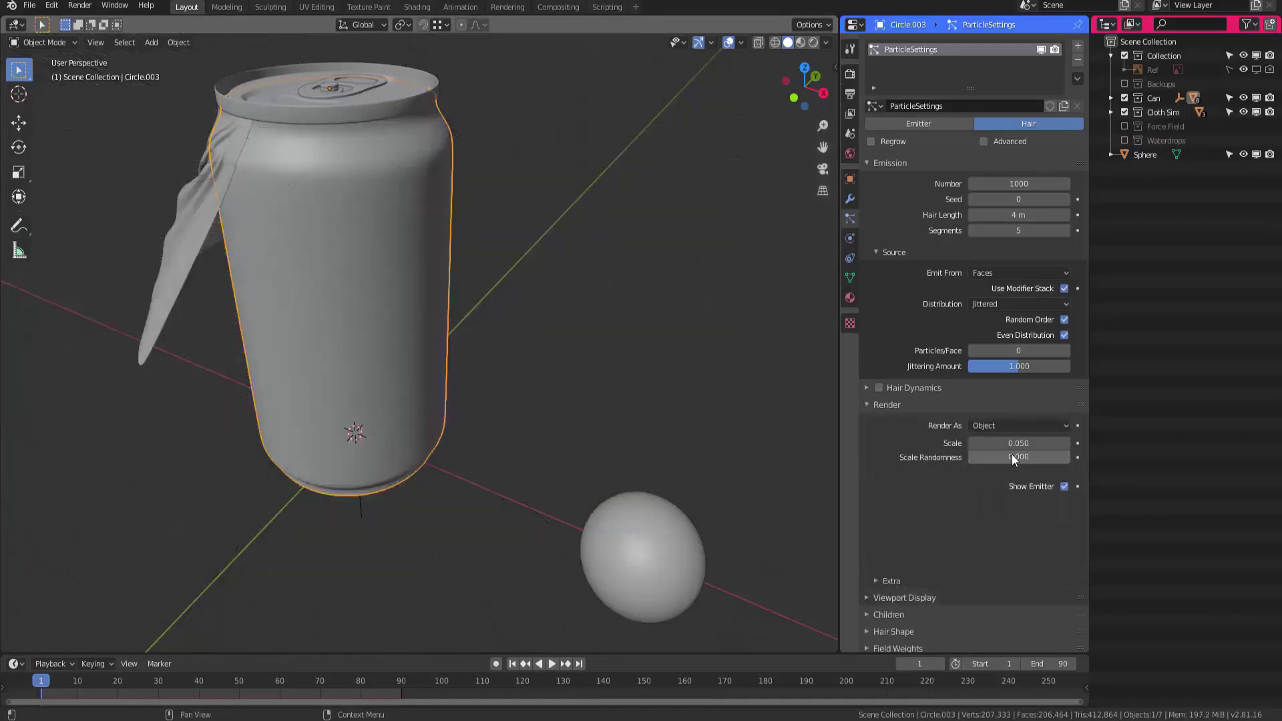
pyautogui.click(998, 528)
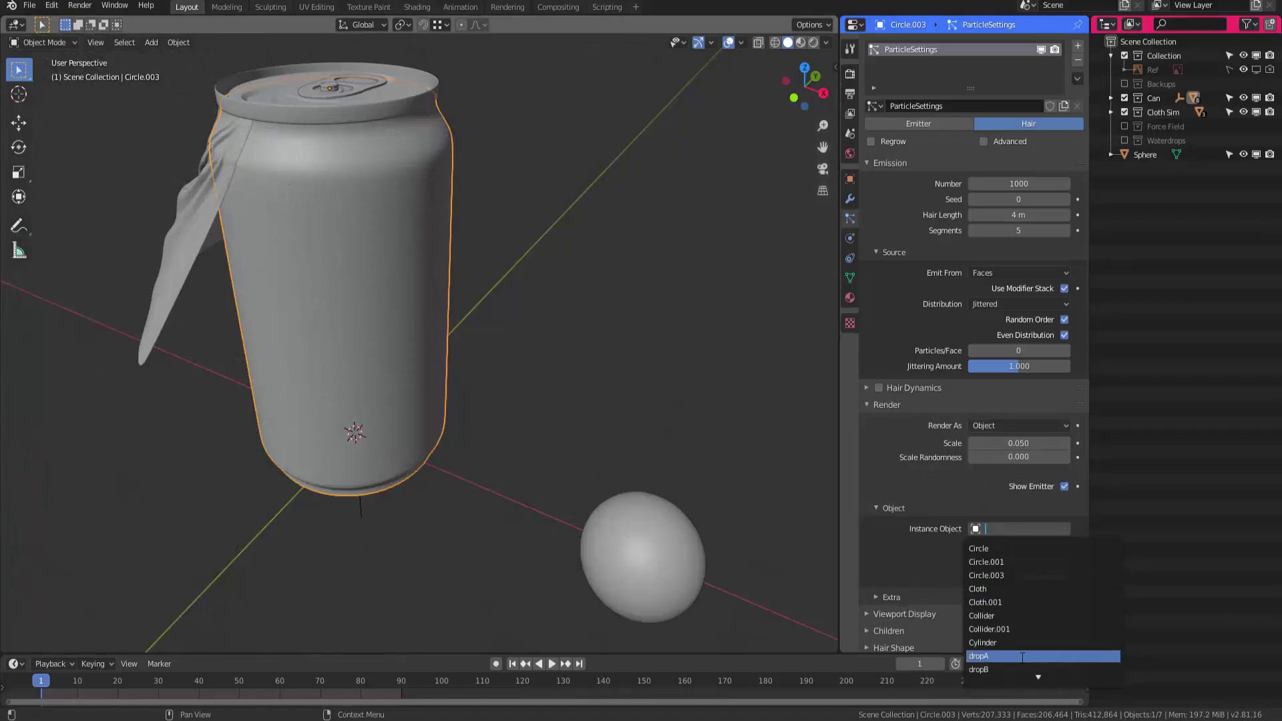
pyautogui.click(1043, 670)
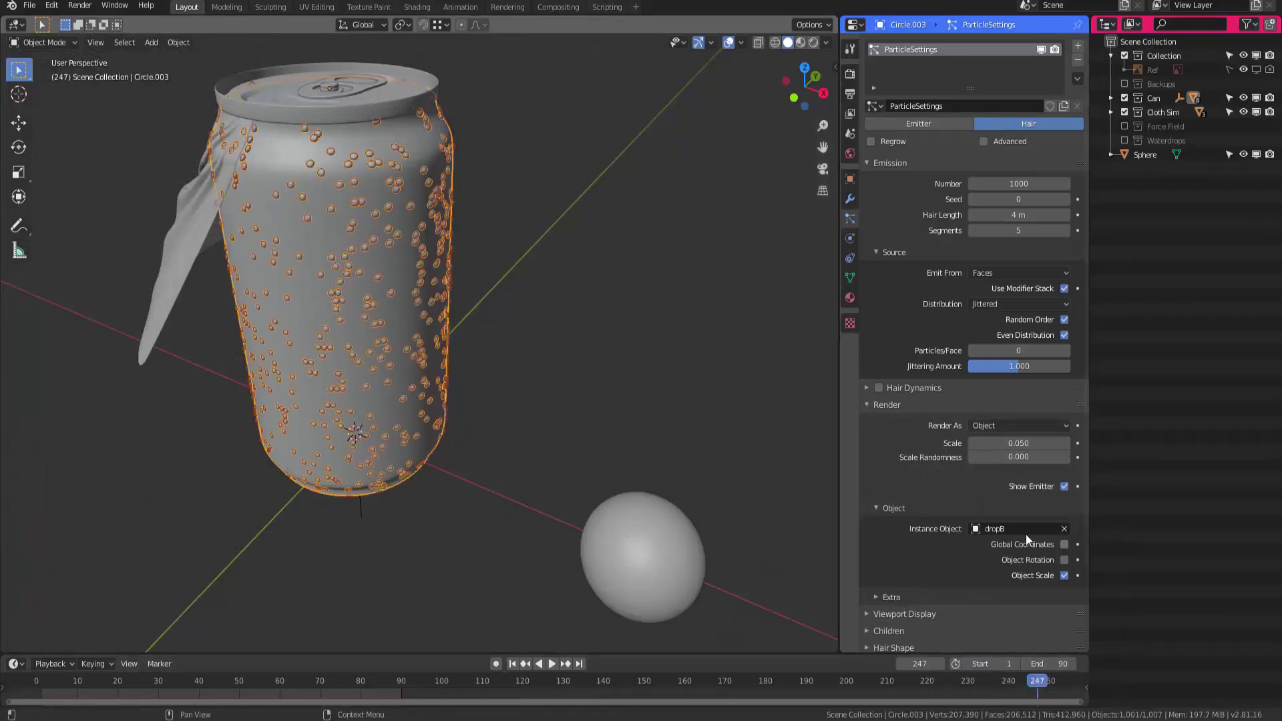
pyautogui.click(1064, 529)
# Use the Sphere beside the can as the particles' instance object and view its copies on the can
pyautogui.moveTo(699, 496); pyautogui.dragTo(661, 525)
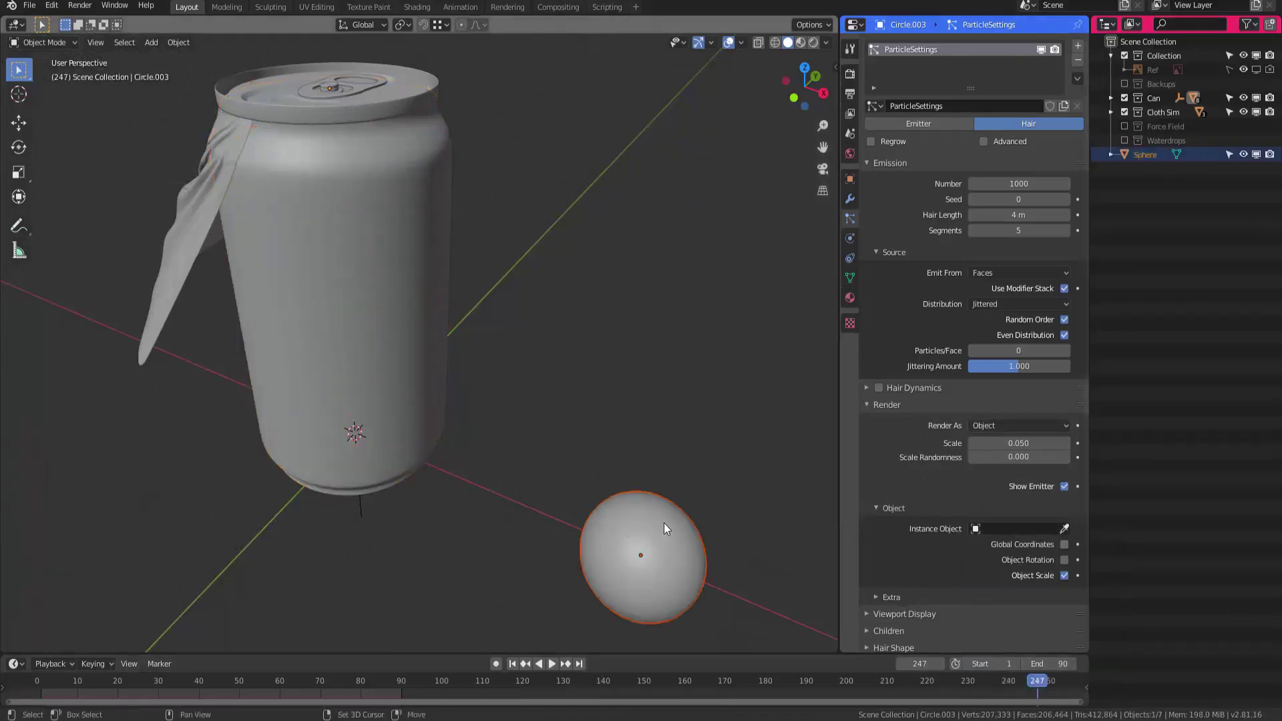
pyautogui.keyDown('shift'); pyautogui.moveTo(664, 523); pyautogui.dragTo(653, 514, button='middle'); pyautogui.keyUp('shift')
pyautogui.click(1020, 529)
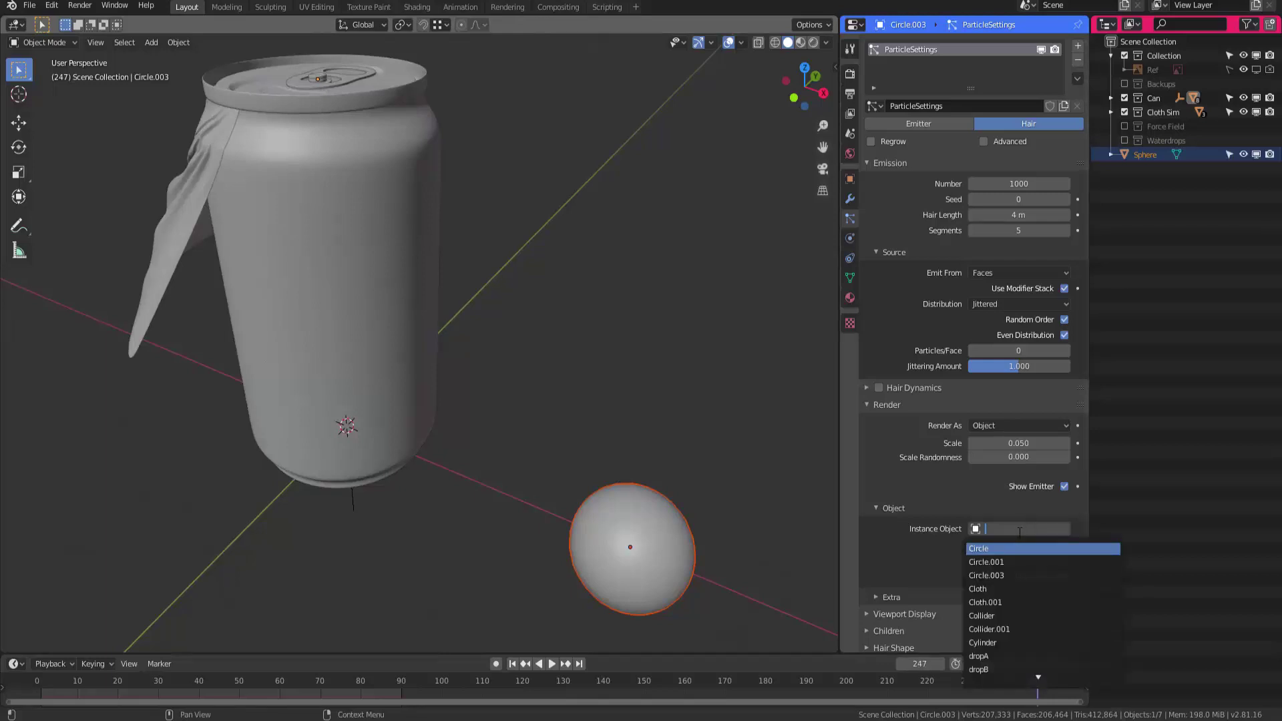
pyautogui.write('s')
pyautogui.click(1008, 548)
pyautogui.moveTo(772, 523); pyautogui.dragTo(706, 482, button='middle')
pyautogui.keyDown('shift'); pyautogui.moveTo(656, 523); pyautogui.dragTo(699, 533, button='middle'); pyautogui.keyUp('shift')
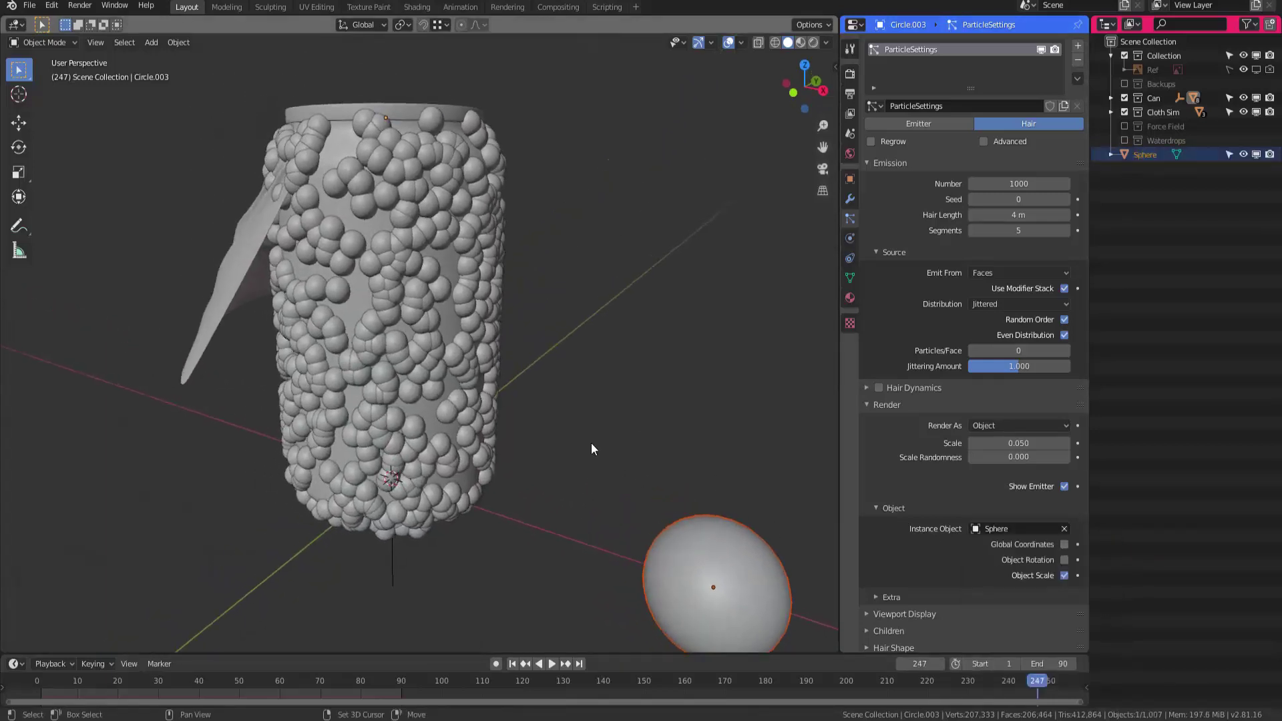
# Set the particles' render scale to 0.02 and the scale randomness to about 0.658
pyautogui.click(1020, 443)
pyautogui.write('0.')
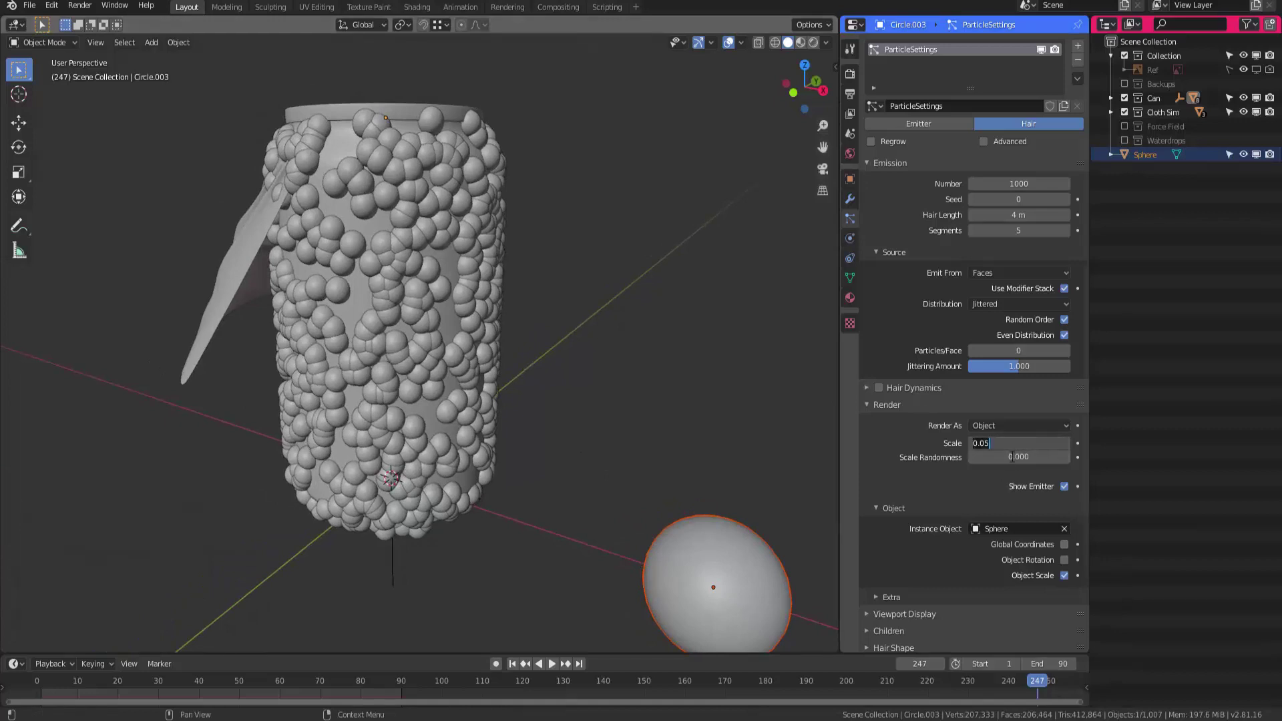
pyautogui.press('Return')
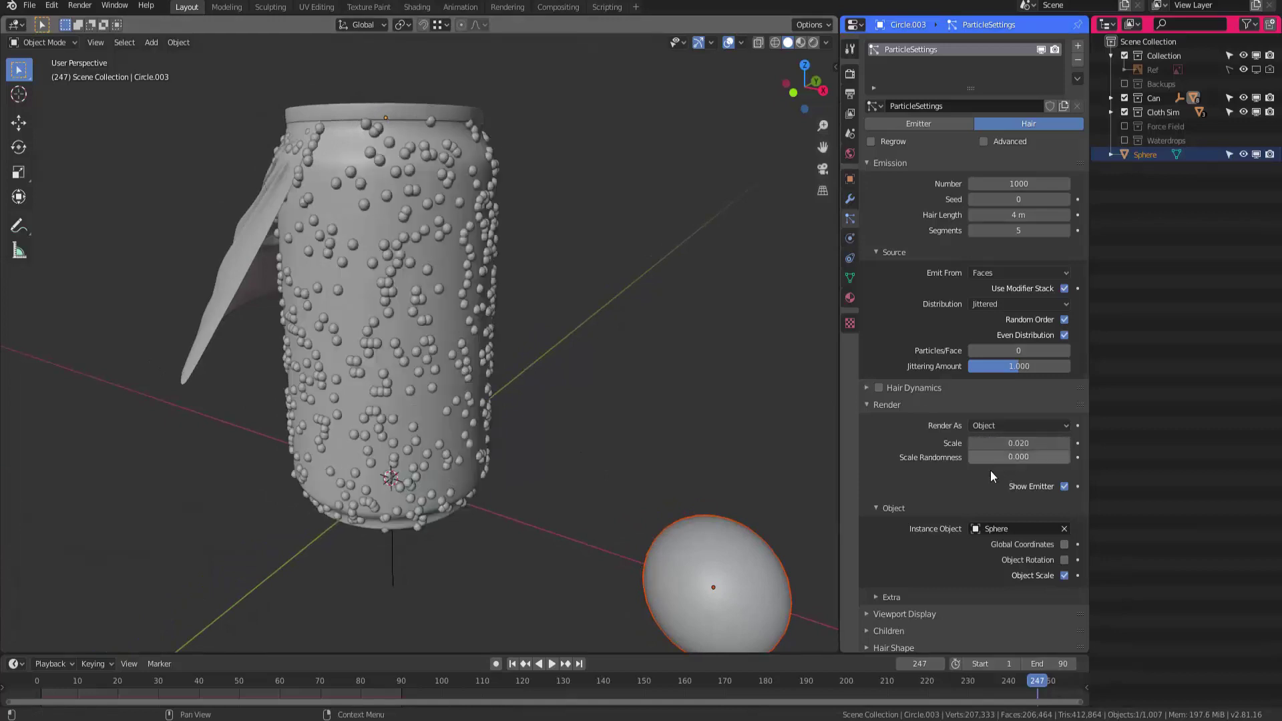
pyautogui.moveTo(1015, 458); pyautogui.dragTo(1076, 457)
pyautogui.moveTo(1085, 460); pyautogui.dragTo(1051, 458)
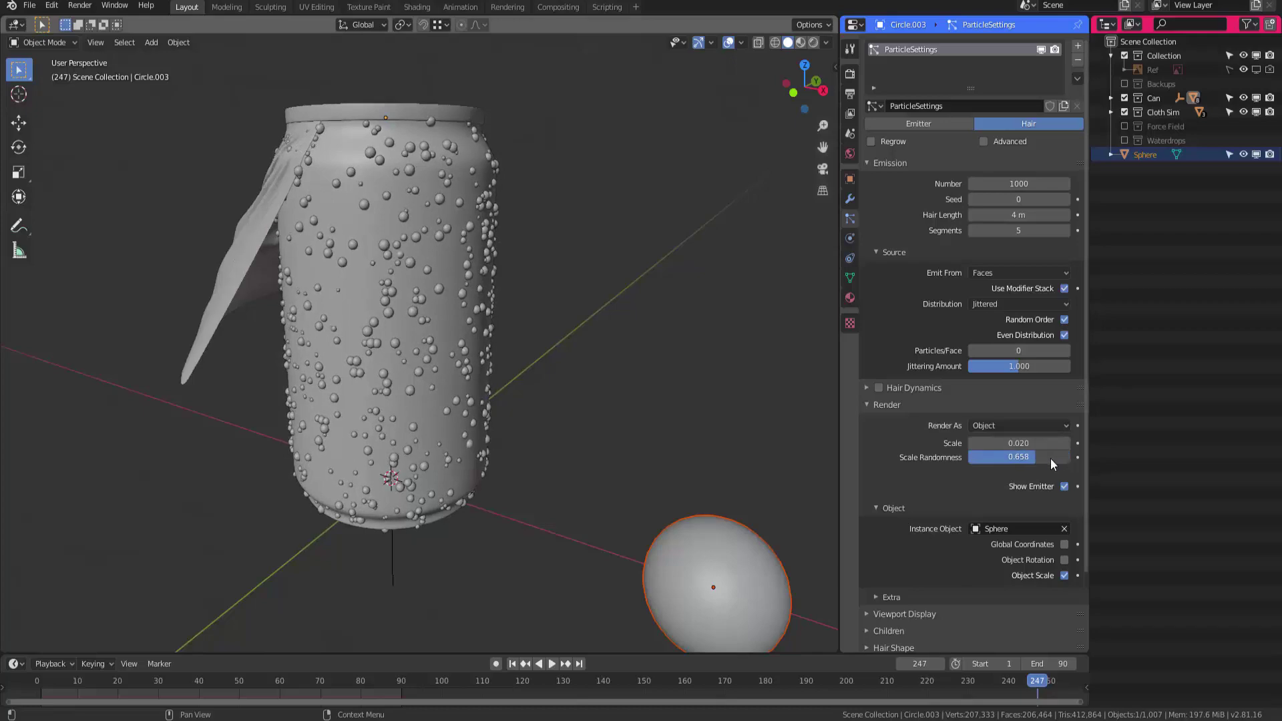
# Set the particles' render scale to 0.015 with scale randomness at about 0.613 and inspect the drops around the can
pyautogui.moveTo(527, 358); pyautogui.dragTo(598, 392, button='middle')
pyautogui.click(1023, 446)
pyautogui.write('0')
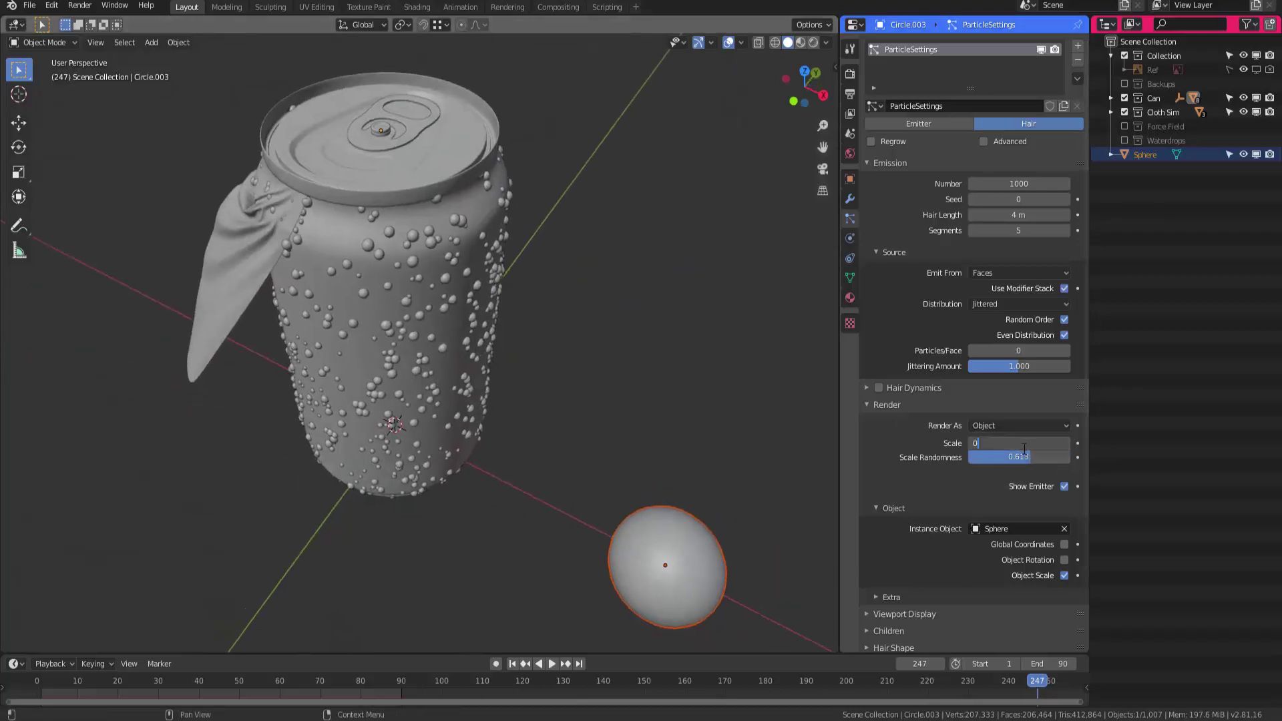
pyautogui.write('.015')
pyautogui.press('Return')
pyautogui.moveTo(474, 375); pyautogui.dragTo(487, 438, button='middle')
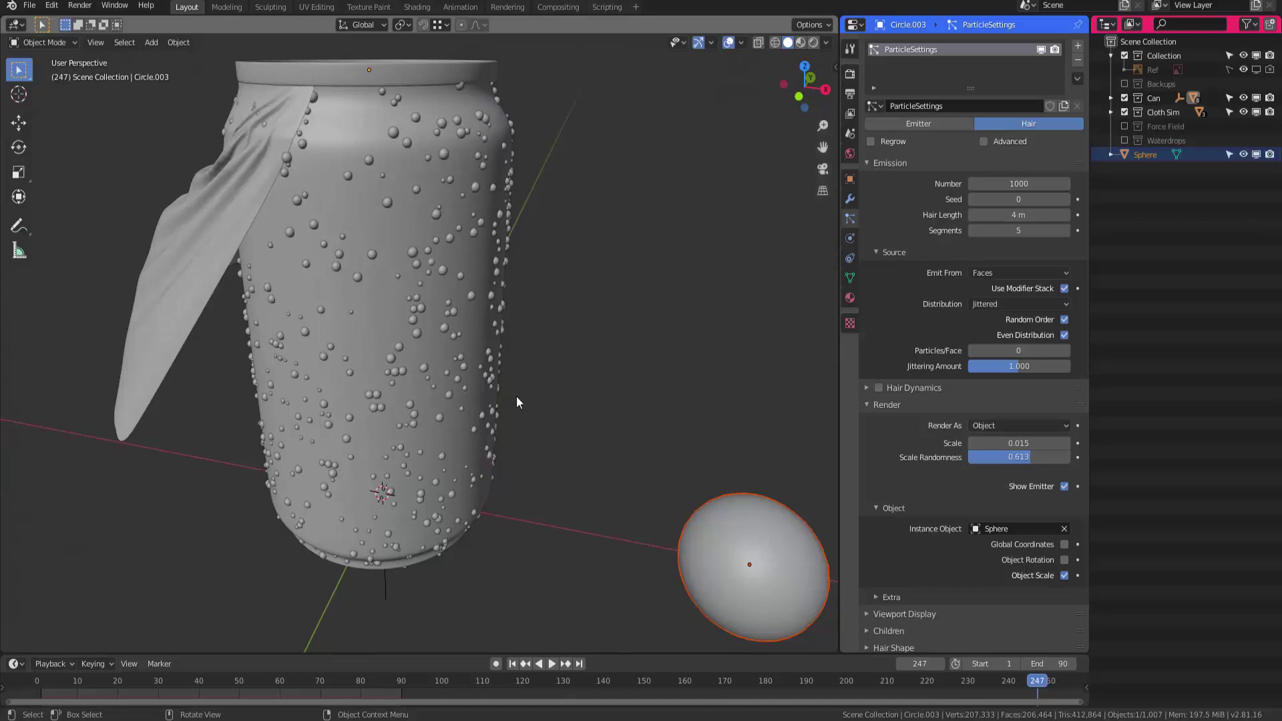
pyautogui.moveTo(517, 401); pyautogui.dragTo(485, 414, button='middle')
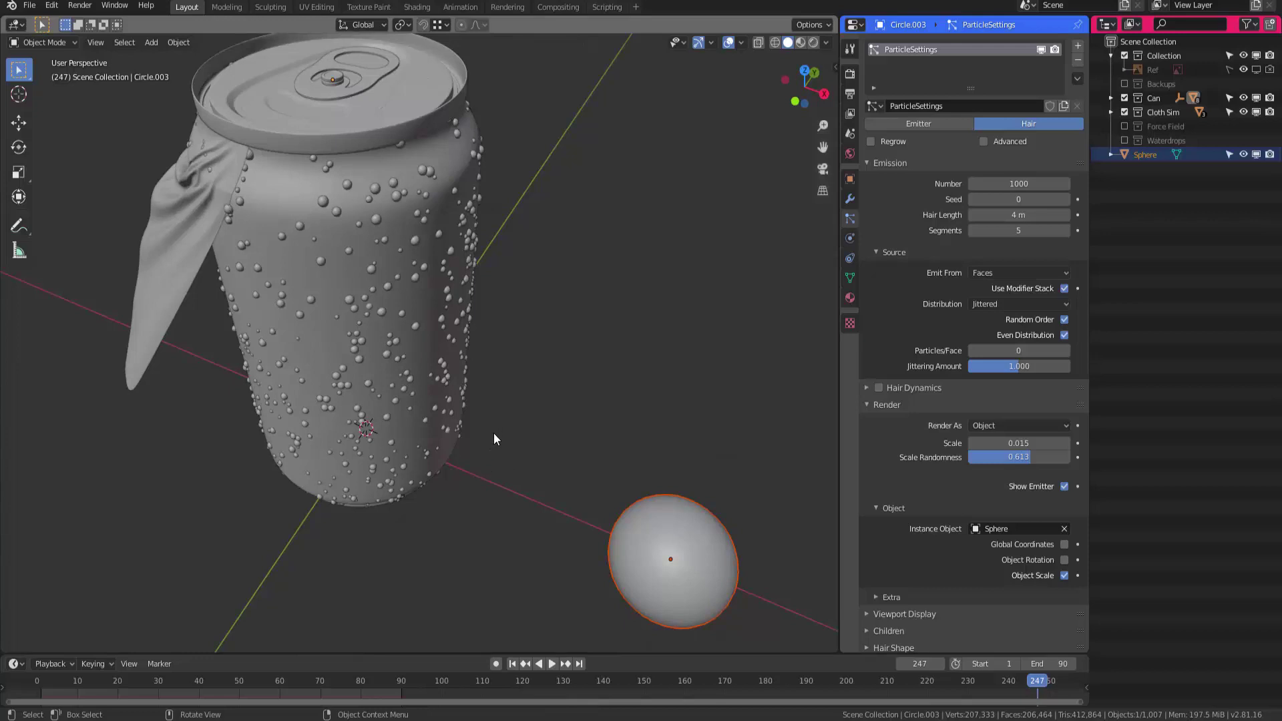
# Remove the can's hair particle system and delete the Sphere object beside it
pyautogui.click(1078, 60)
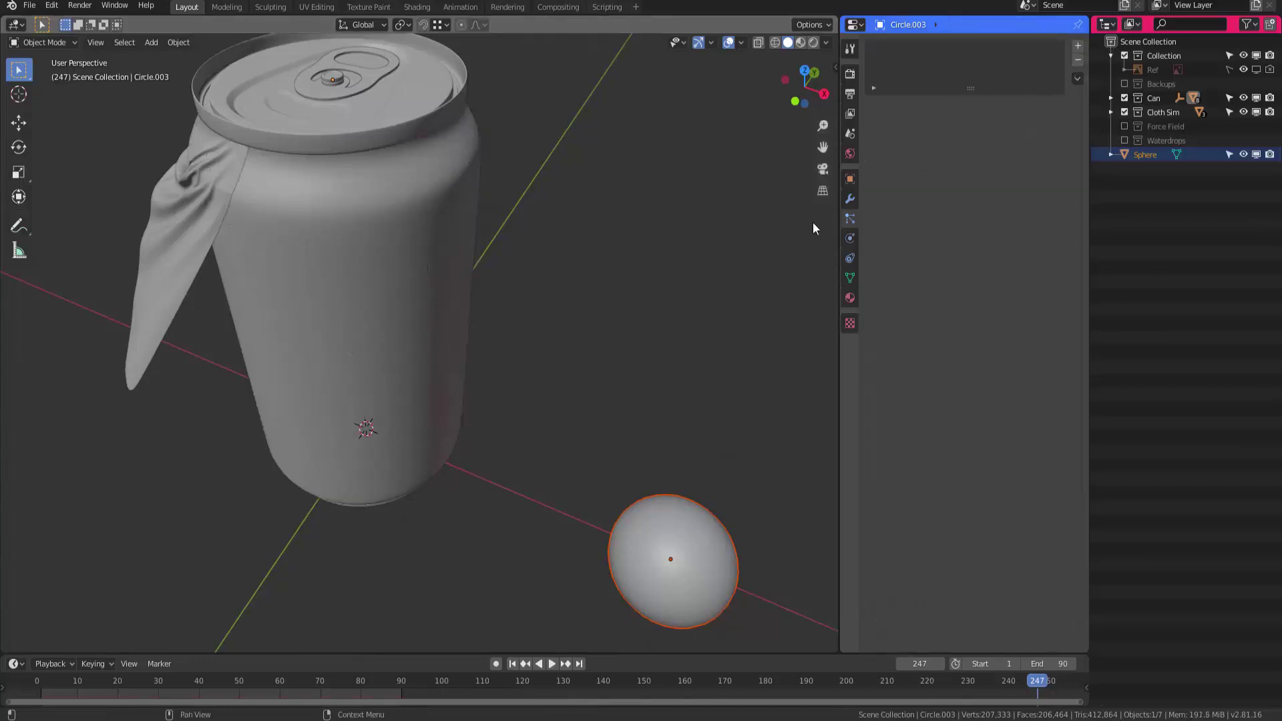
pyautogui.keyDown('shift'); pyautogui.moveTo(540, 400); pyautogui.dragTo(472, 410, button='middle'); pyautogui.keyUp('shift')
pyautogui.press('Delete')
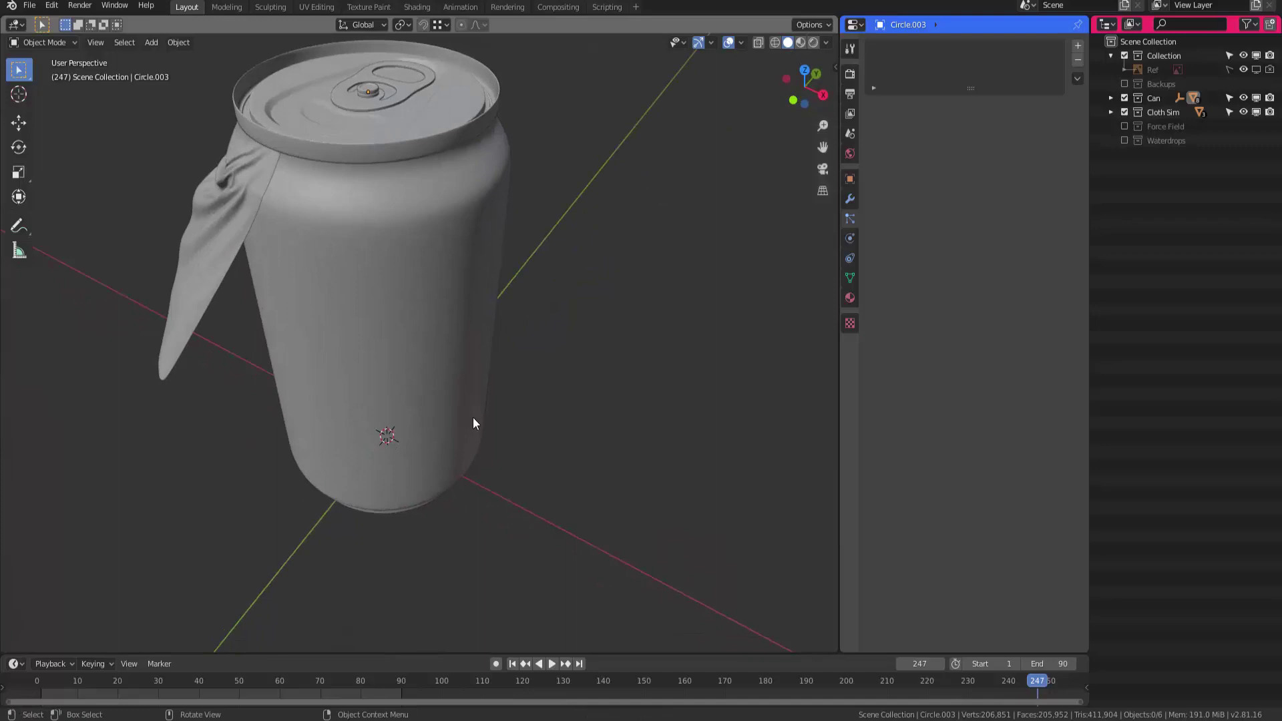
# Enable the Waterdrops collection and examine the shapes of its drop meshes
pyautogui.click(1125, 140)
pyautogui.scroll(-4, 398, 442)
pyautogui.moveTo(601, 414); pyautogui.dragTo(339, 373, button='middle')
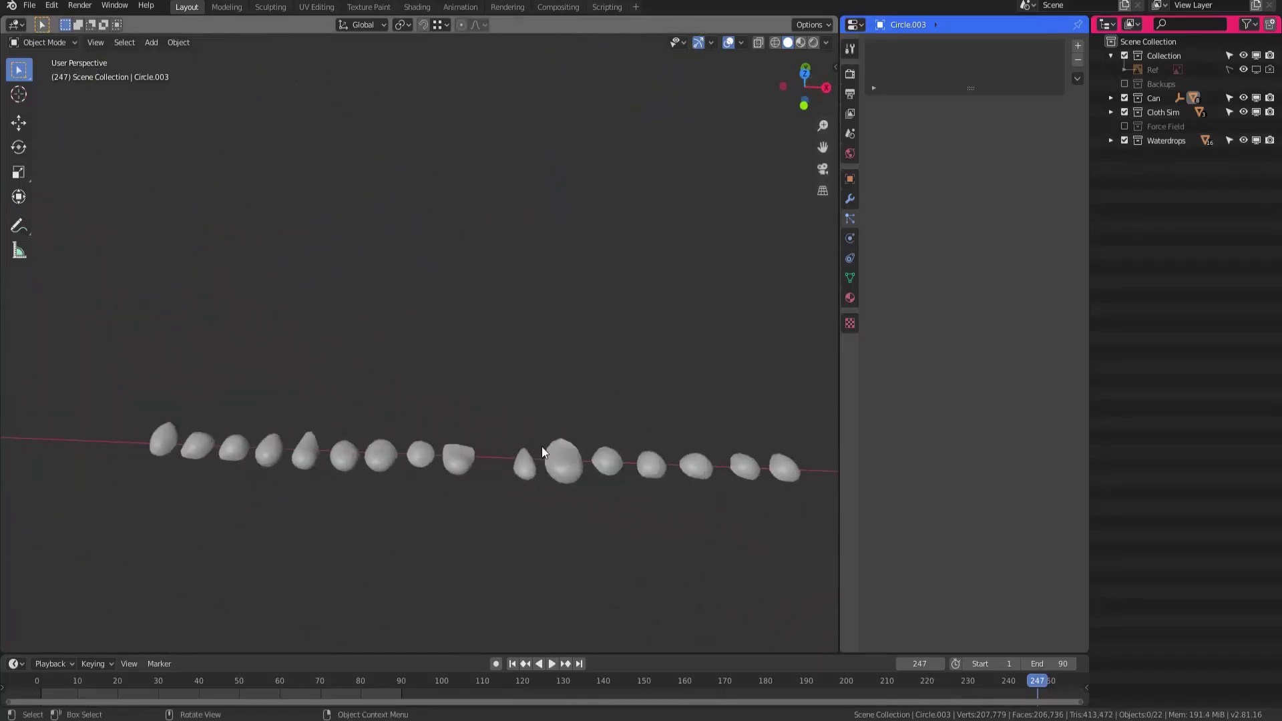
pyautogui.scroll(-3, 338, 459)
pyautogui.moveTo(337, 458); pyautogui.dragTo(541, 461, button='middle')
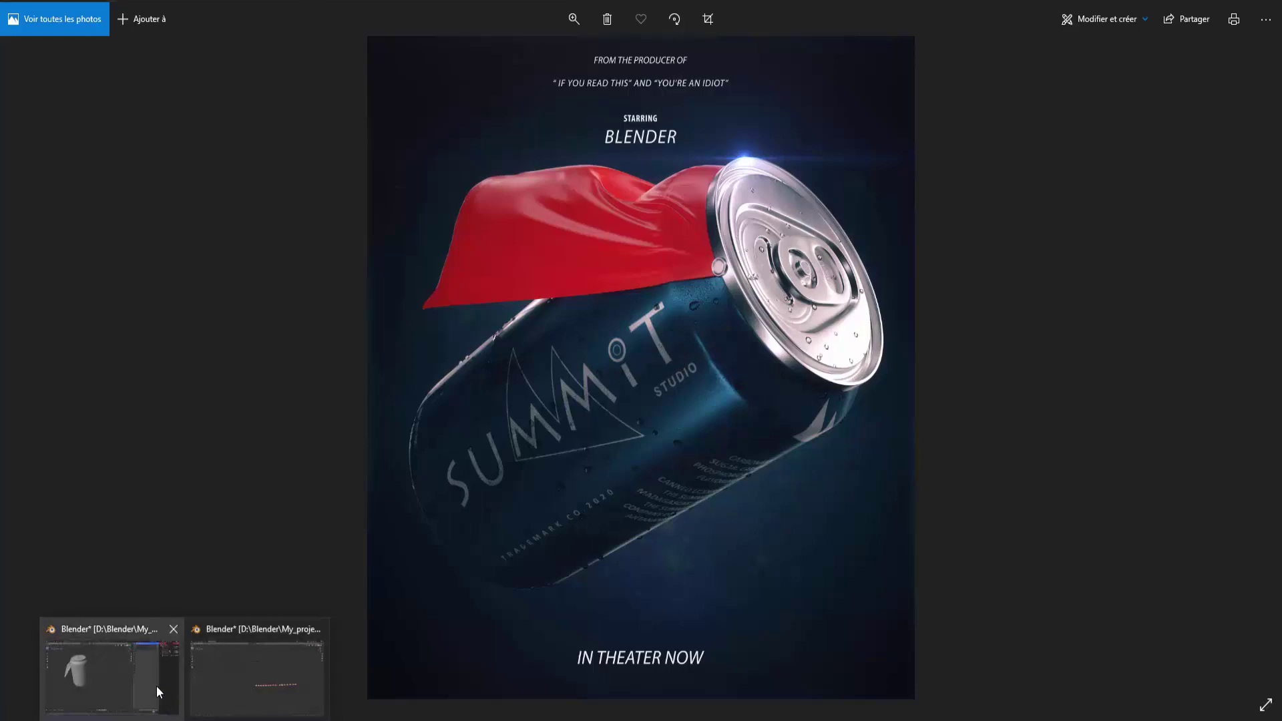
# Return to the Blender can project and exclude the Waterdrops and Can collections from the view layer
pyautogui.click(157, 675)
pyautogui.moveTo(478, 371); pyautogui.dragTo(414, 421, button='middle')
pyautogui.click(1124, 140)
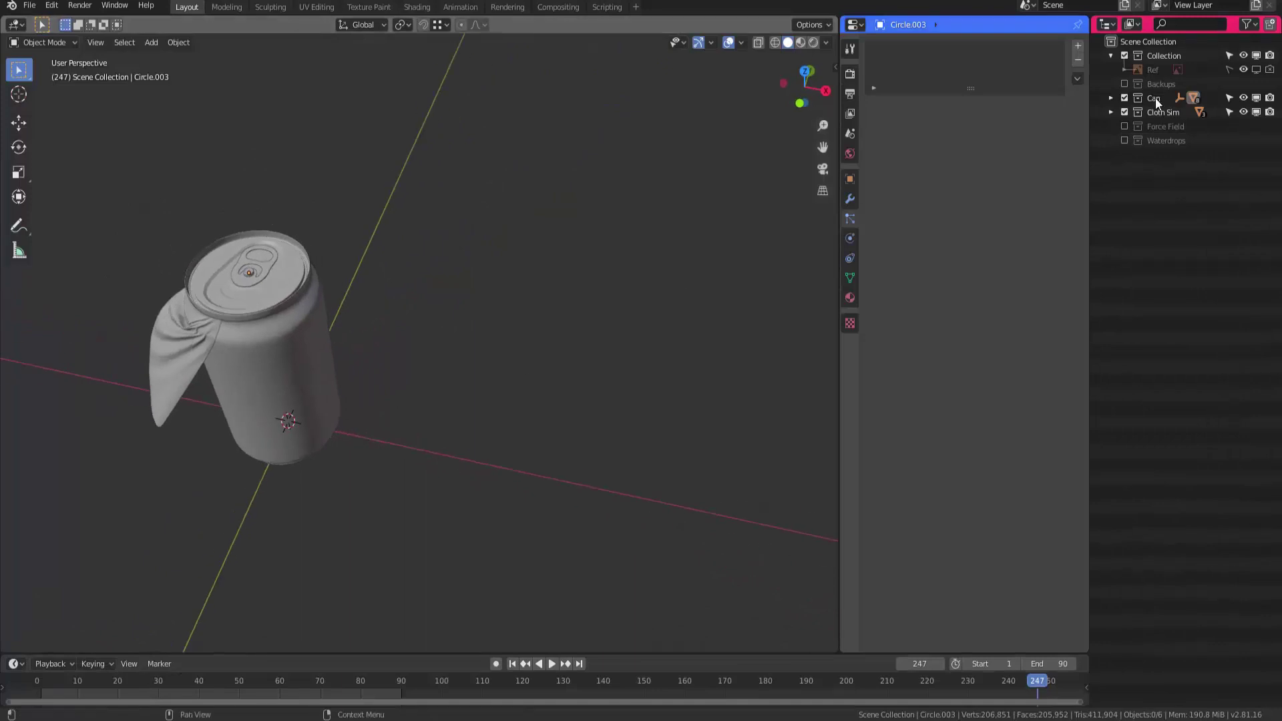
pyautogui.click(1124, 97)
pyautogui.moveTo(468, 321); pyautogui.dragTo(347, 373, button='middle')
# Add a UV sphere to inspect its wireframe topology, and delete it again
pyautogui.hotkey('shift', 'a')
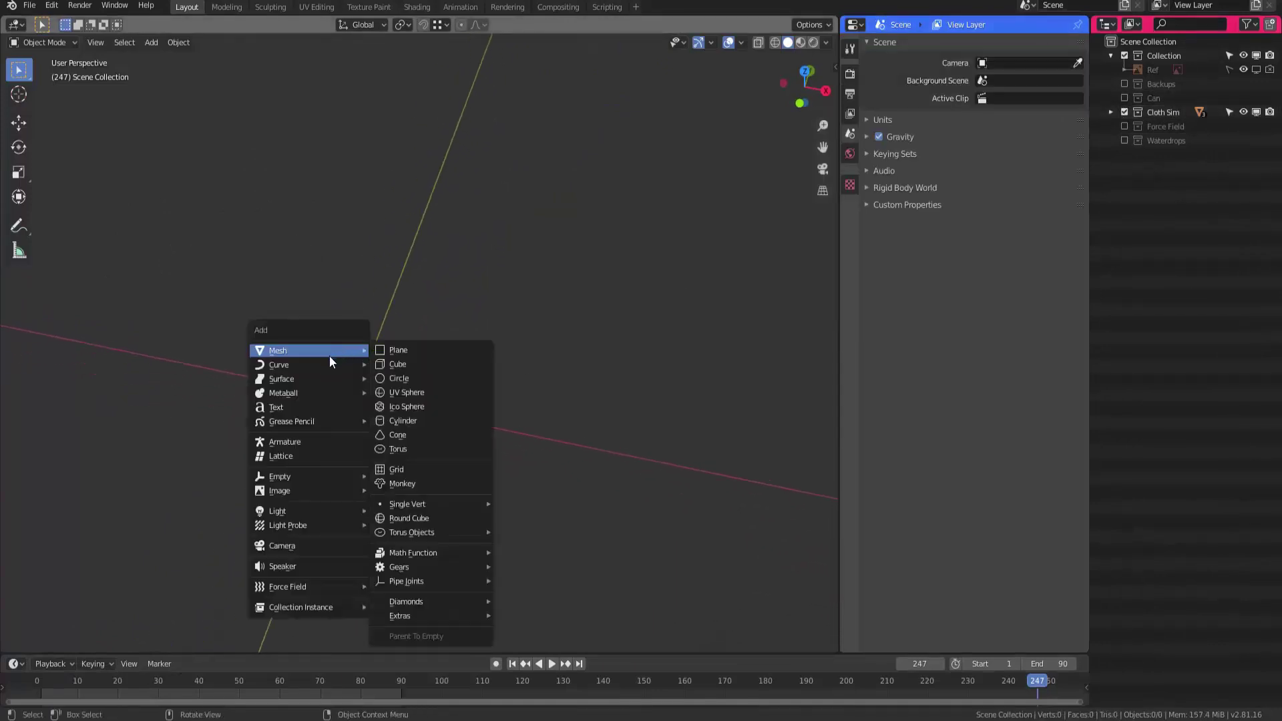
pyautogui.click(401, 392)
pyautogui.press('KP_Decimal')
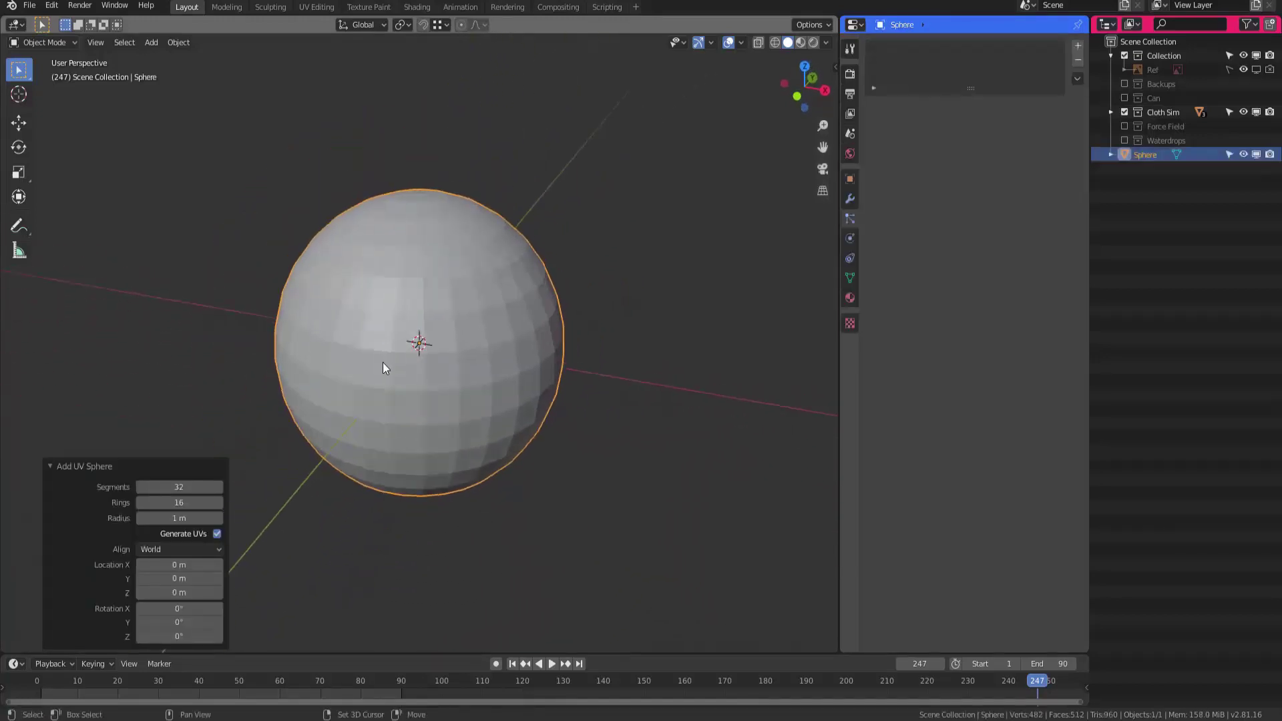
pyautogui.hotkey('shift', 'z')
pyautogui.hotkey('shift', 'z')
pyautogui.moveTo(402, 362); pyautogui.dragTo(396, 365, button='middle')
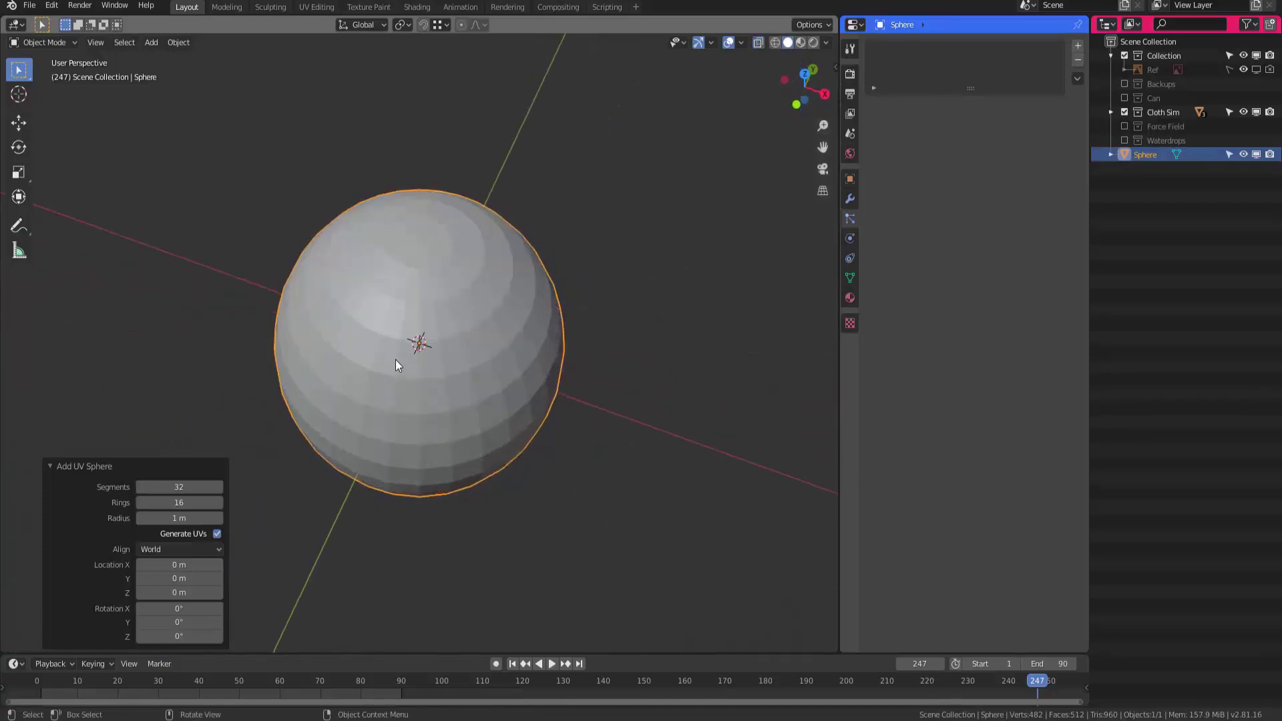
pyautogui.press('Delete')
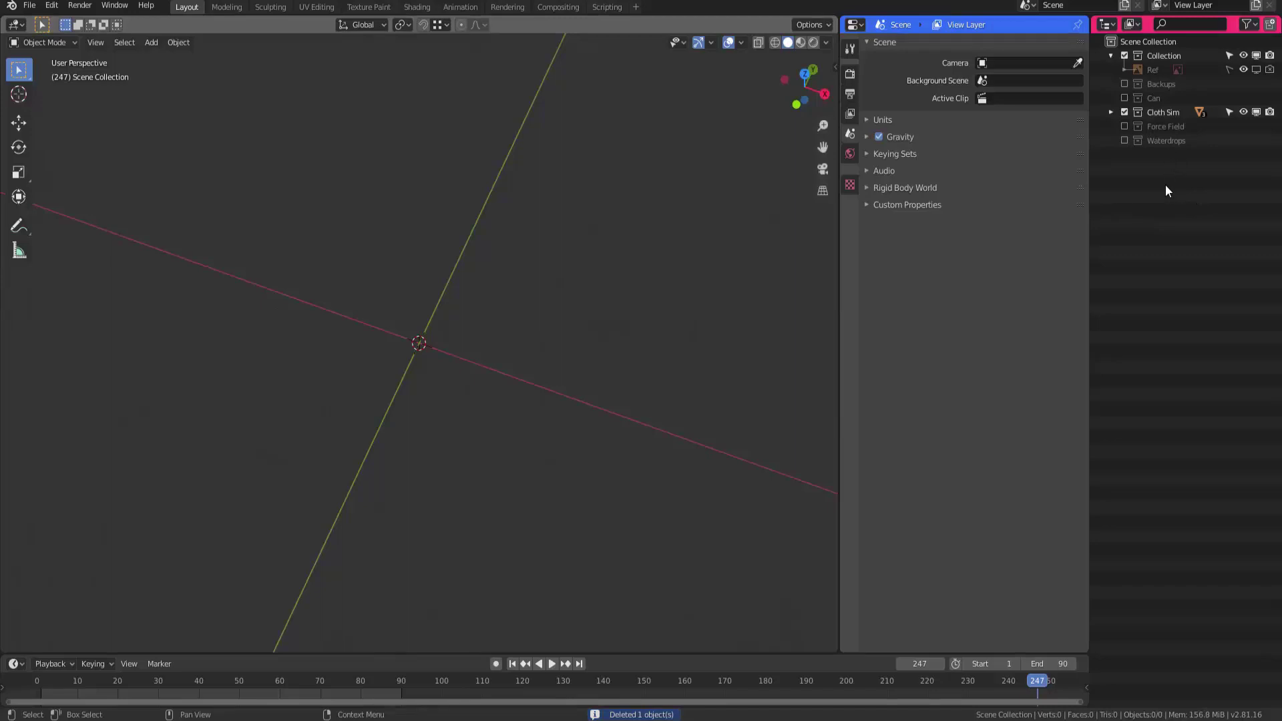
# Create a new collection in the scene and name it Droplets
pyautogui.press('c')
pyautogui.doubleClick(1184, 156)
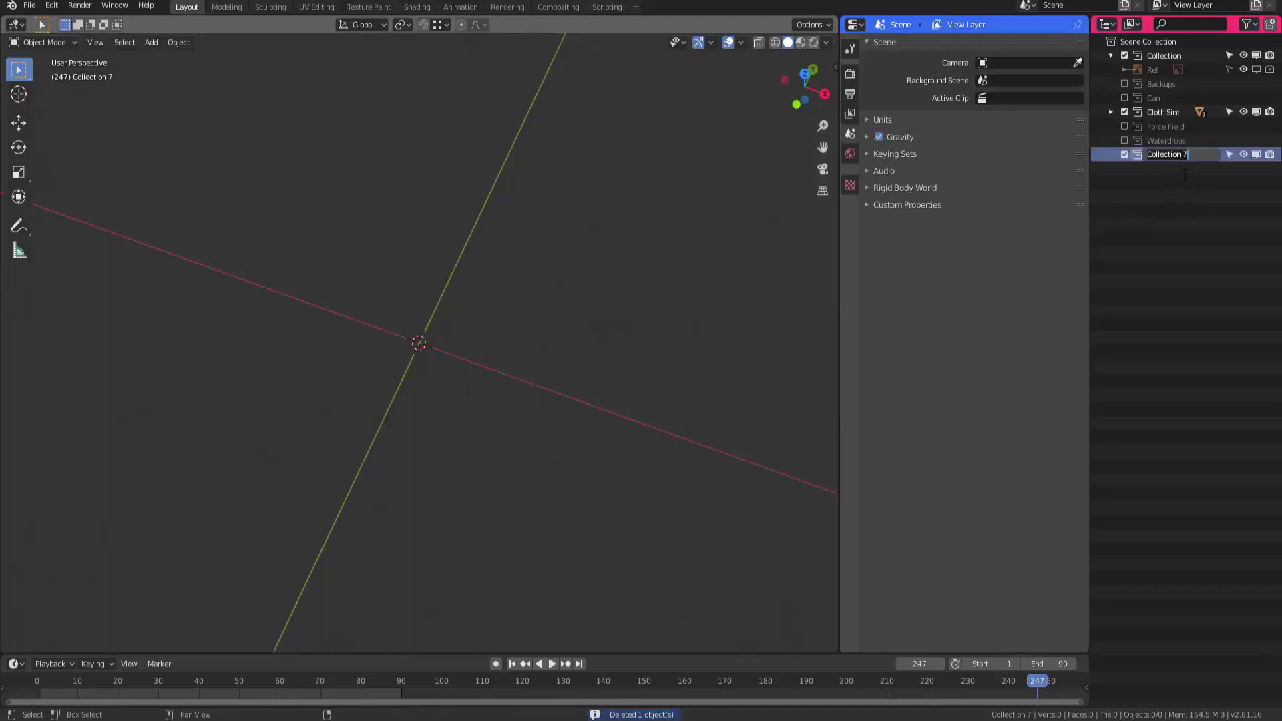
pyautogui.write('W')
pyautogui.press('BackSpace')
pyautogui.write('Droplets')
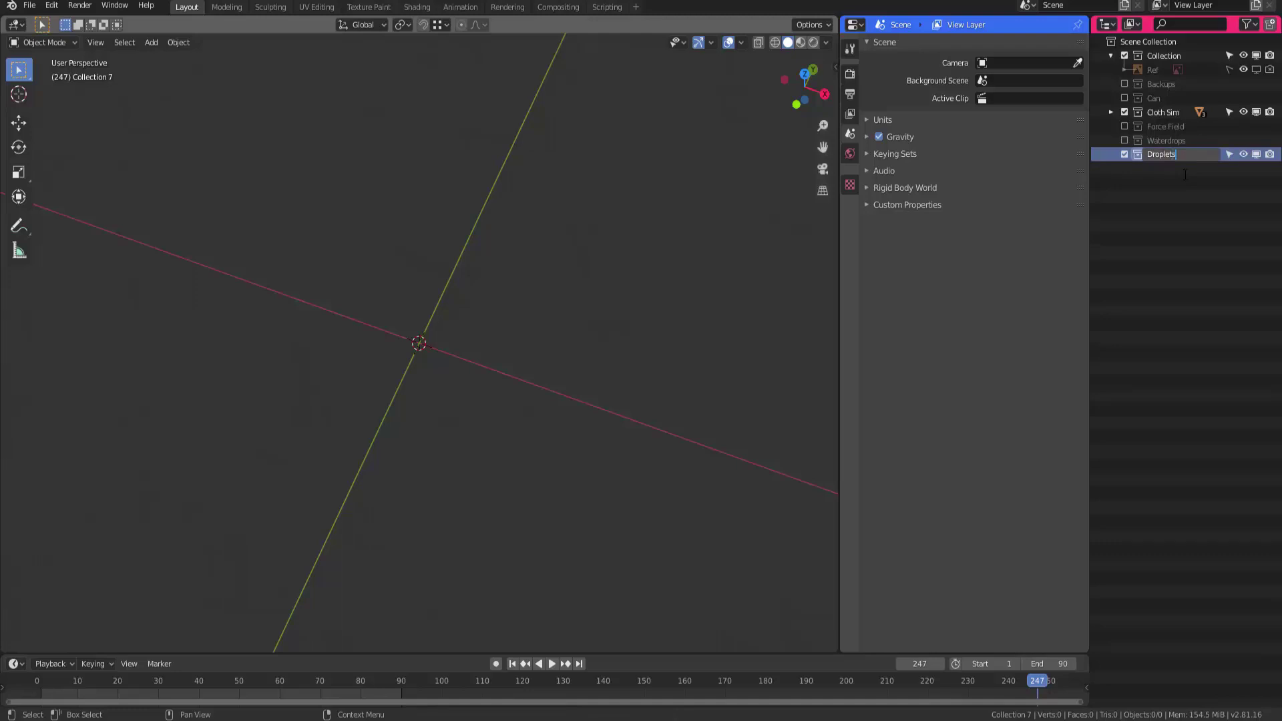
pyautogui.press('Return')
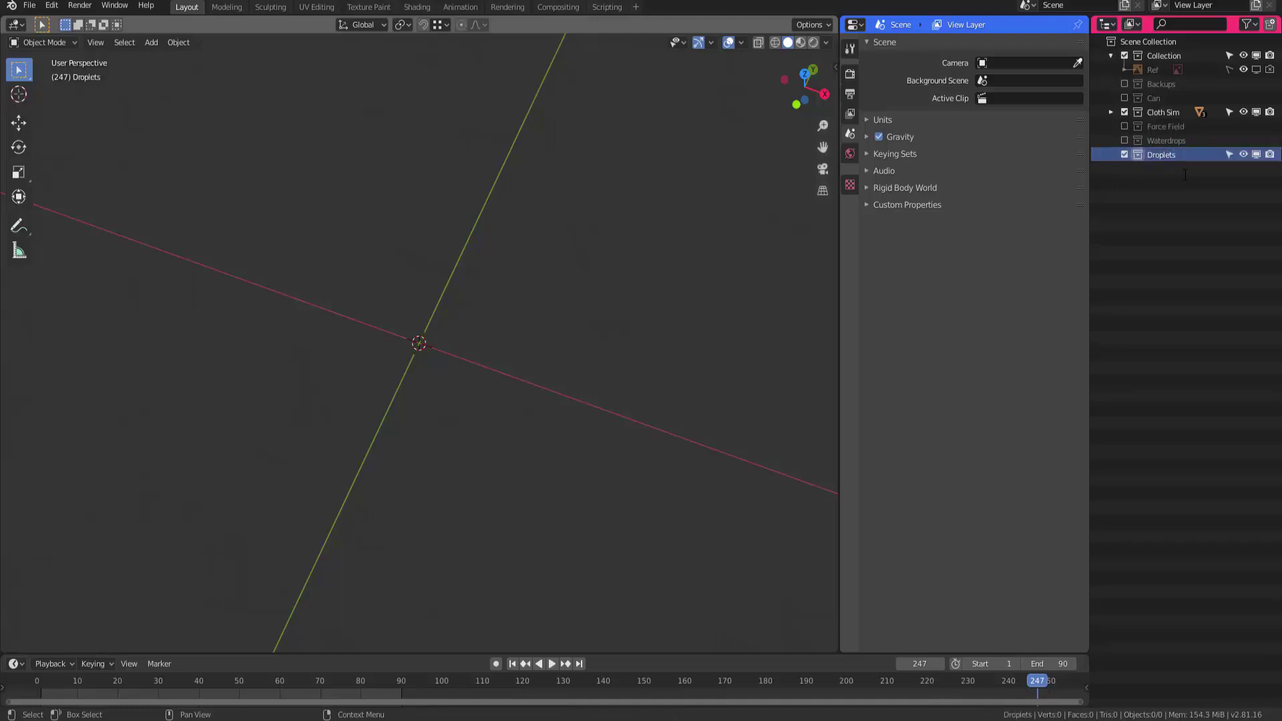
# Add a cube to the Droplets collection with a level 2 Subdivision modifier and smooth shading
pyautogui.moveTo(447, 360); pyautogui.dragTo(431, 338, button='middle')
pyautogui.hotkey('shift', 'a')
pyautogui.moveTo(441, 325)
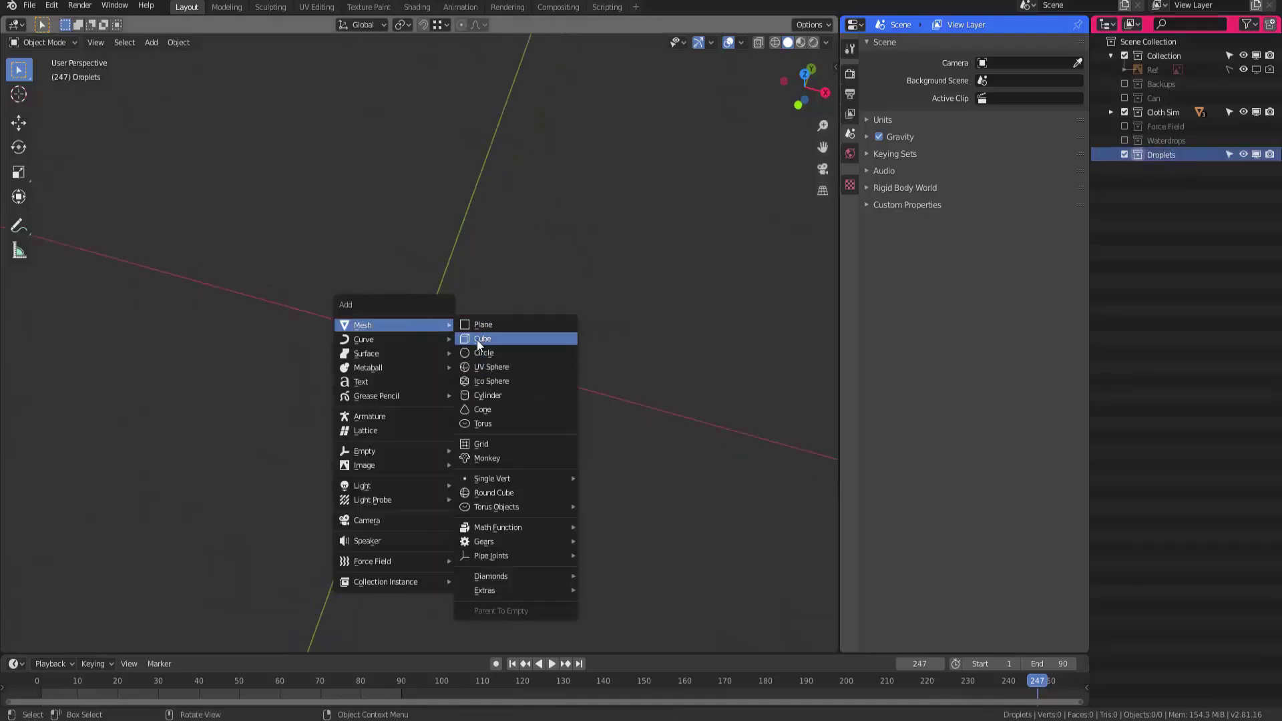
pyautogui.click(482, 339)
pyautogui.scroll(-1, 458, 361)
pyautogui.hotkey('ctrl', '2')
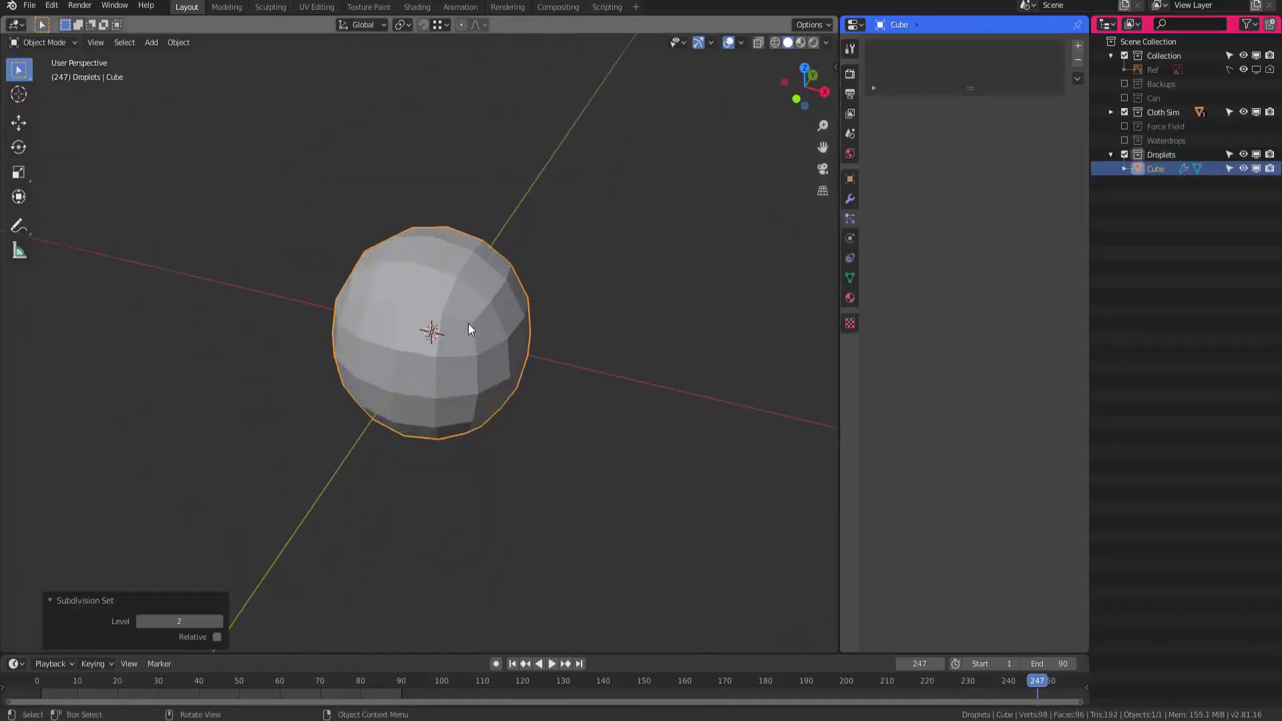
pyautogui.rightClick(469, 327)
pyautogui.click(466, 329)
# Raise the cube's subdivision level to 3 and view its wireframe
pyautogui.moveTo(466, 330)
pyautogui.mouseDown(button='middle')
pyautogui.moveTo(423, 336)
pyautogui.moveTo(492, 339)
pyautogui.moveTo(447, 346)
pyautogui.mouseUp(button='middle')
pyautogui.hotkey('shift', 'z')
pyautogui.hotkey('ctrl', '3')
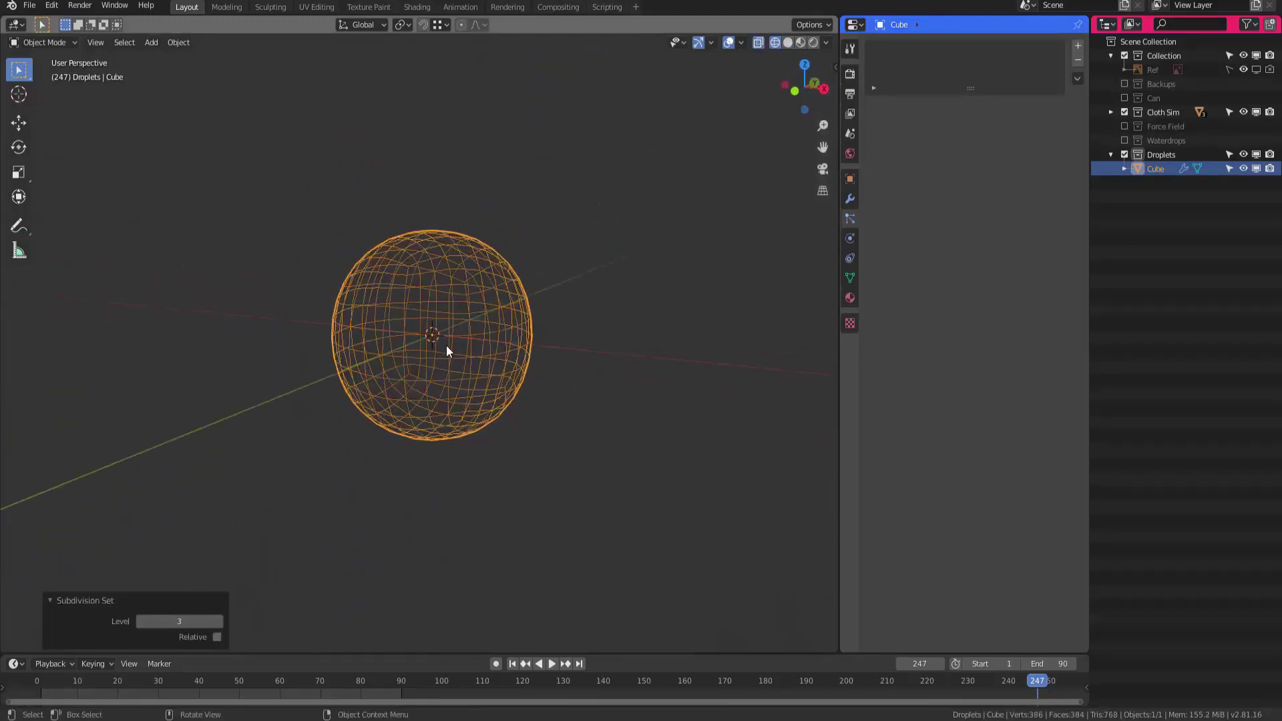
# Set the cube's Subdivision viewport levels to 2, check the wireframe, and apply the modifier
pyautogui.click(850, 199)
pyautogui.moveTo(551, 299)
pyautogui.mouseDown(button='middle')
pyautogui.moveTo(556, 327)
pyautogui.moveTo(543, 330)
pyautogui.moveTo(574, 314)
pyautogui.mouseUp(button='middle')
pyautogui.hotkey('shift', 'z')
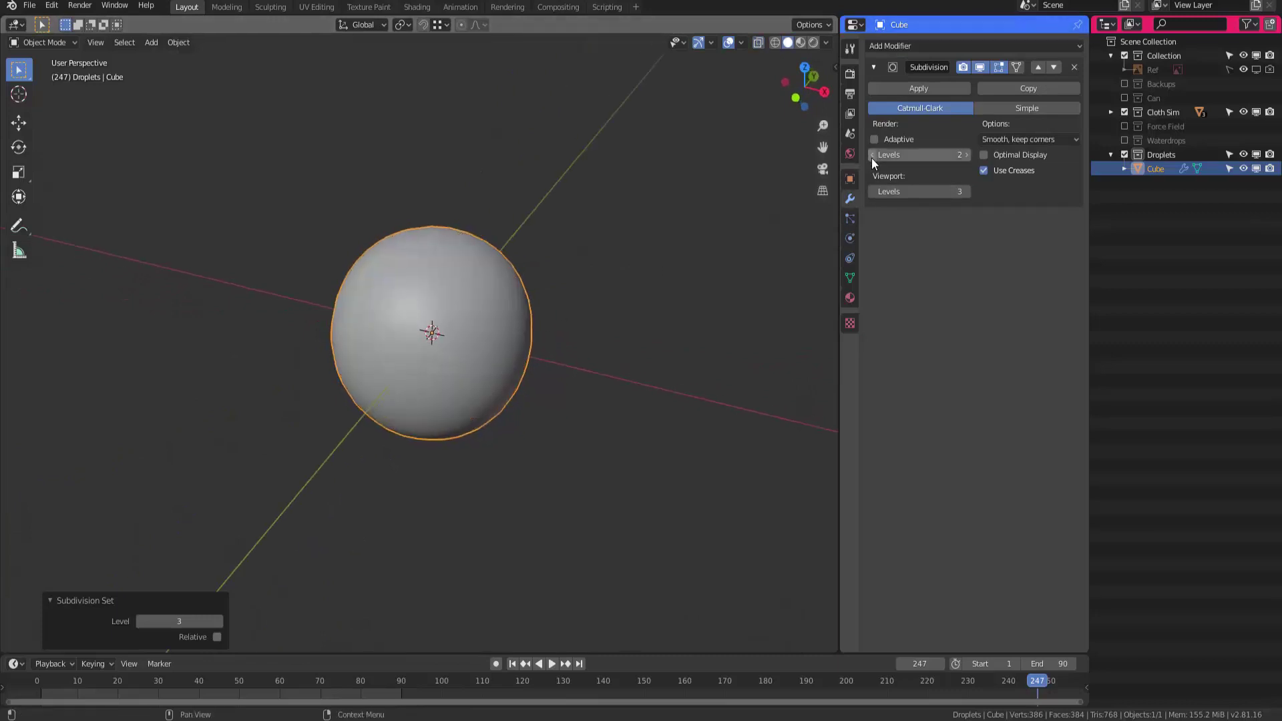
pyautogui.click(871, 192)
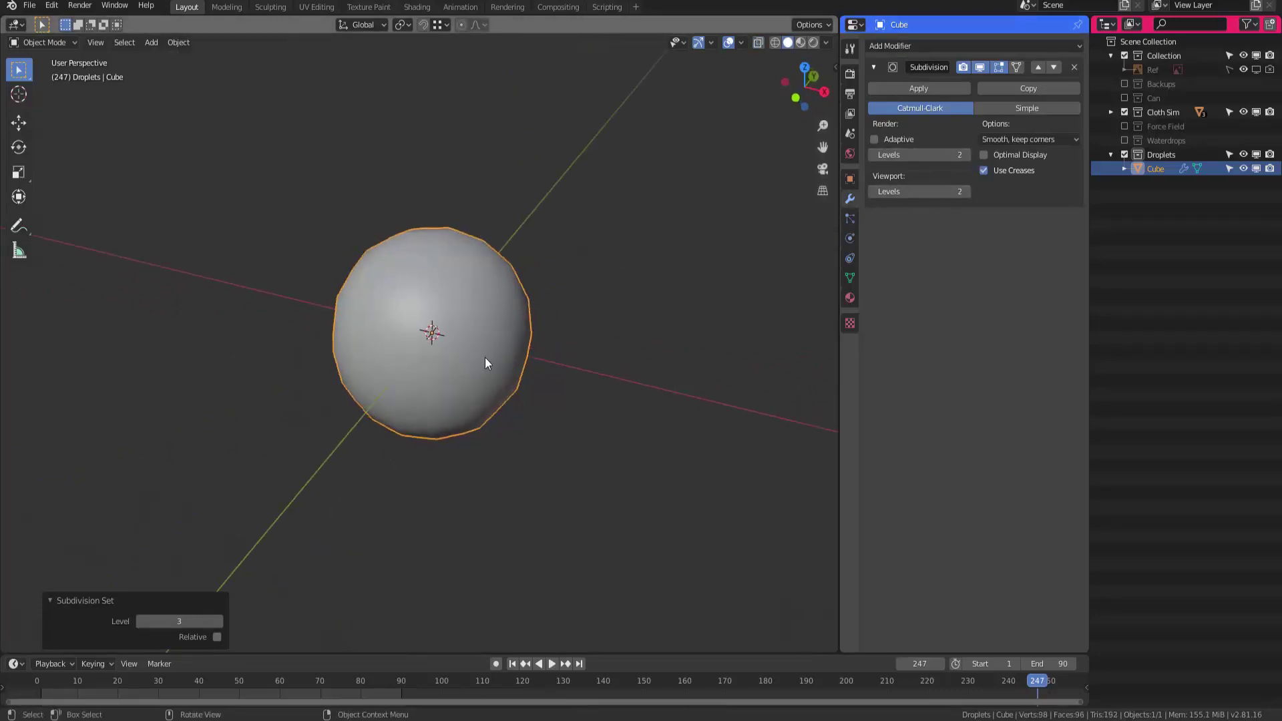
pyautogui.hotkey('shift', 'z')
pyautogui.moveTo(442, 351)
pyautogui.mouseDown(button='middle')
pyautogui.moveTo(473, 342)
pyautogui.moveTo(470, 400)
pyautogui.moveTo(454, 404)
pyautogui.moveTo(498, 335)
pyautogui.moveTo(467, 298)
pyautogui.moveTo(490, 335)
pyautogui.moveTo(457, 359)
pyautogui.moveTo(500, 327)
pyautogui.mouseUp(button='middle')
pyautogui.hotkey('shift', 'z')
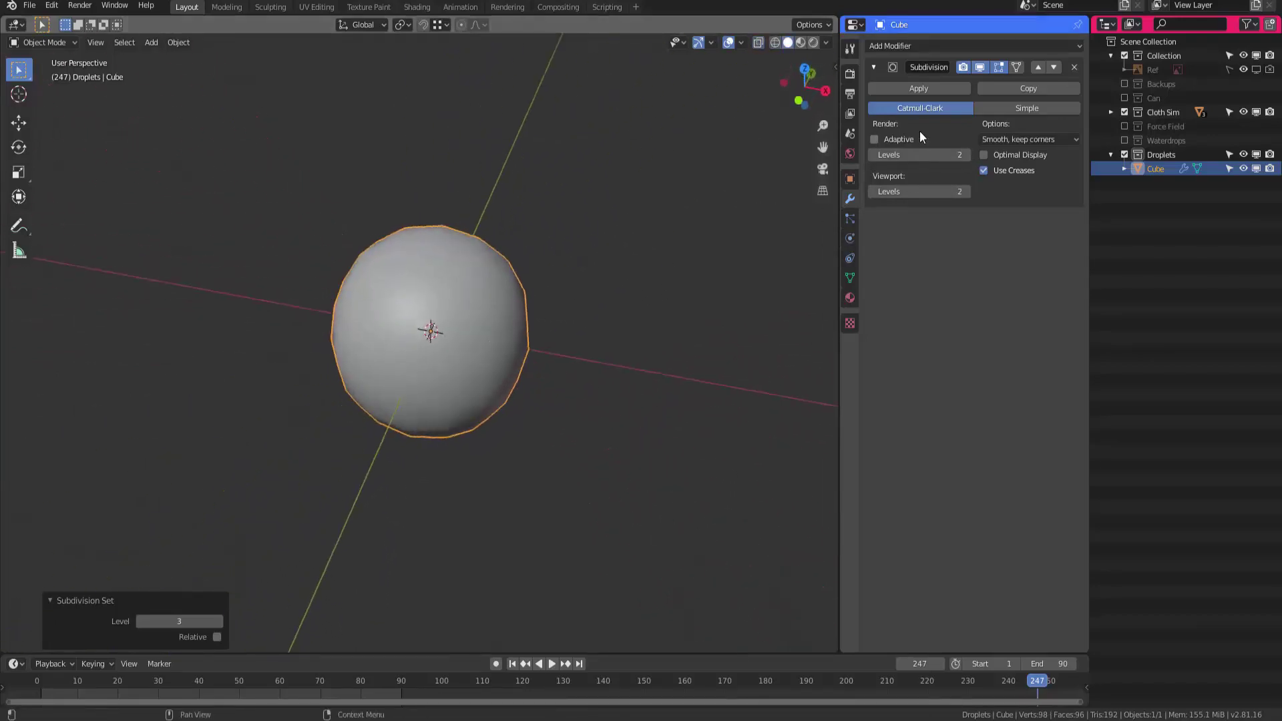
pyautogui.click(941, 90)
# Examine the subdivided cube's mesh from the front and in Edit Mode
pyautogui.keyDown('shift'); pyautogui.moveTo(431, 385); pyautogui.dragTo(482, 358, button='middle'); pyautogui.keyUp('shift')
pyautogui.press('KP_1')
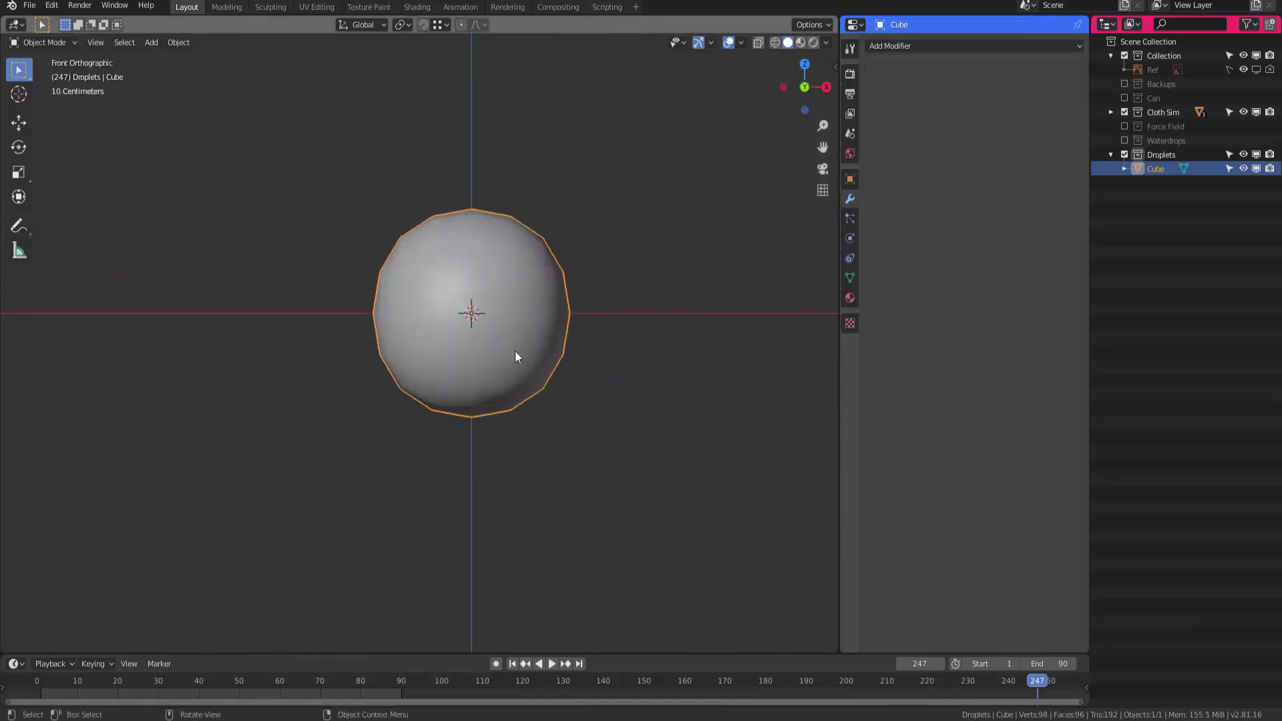
pyautogui.press('Tab')
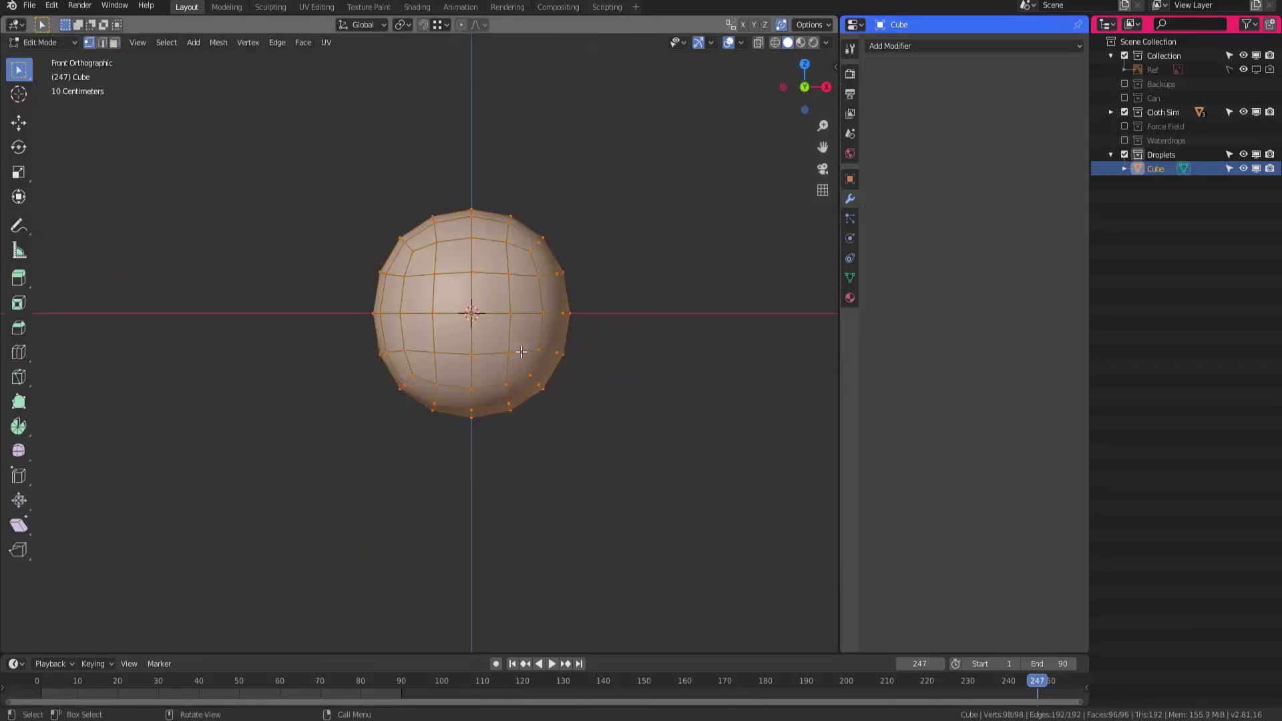
pyautogui.press('Tab')
pyautogui.moveTo(521, 352); pyautogui.dragTo(502, 370, button='middle')
pyautogui.press('Tab')
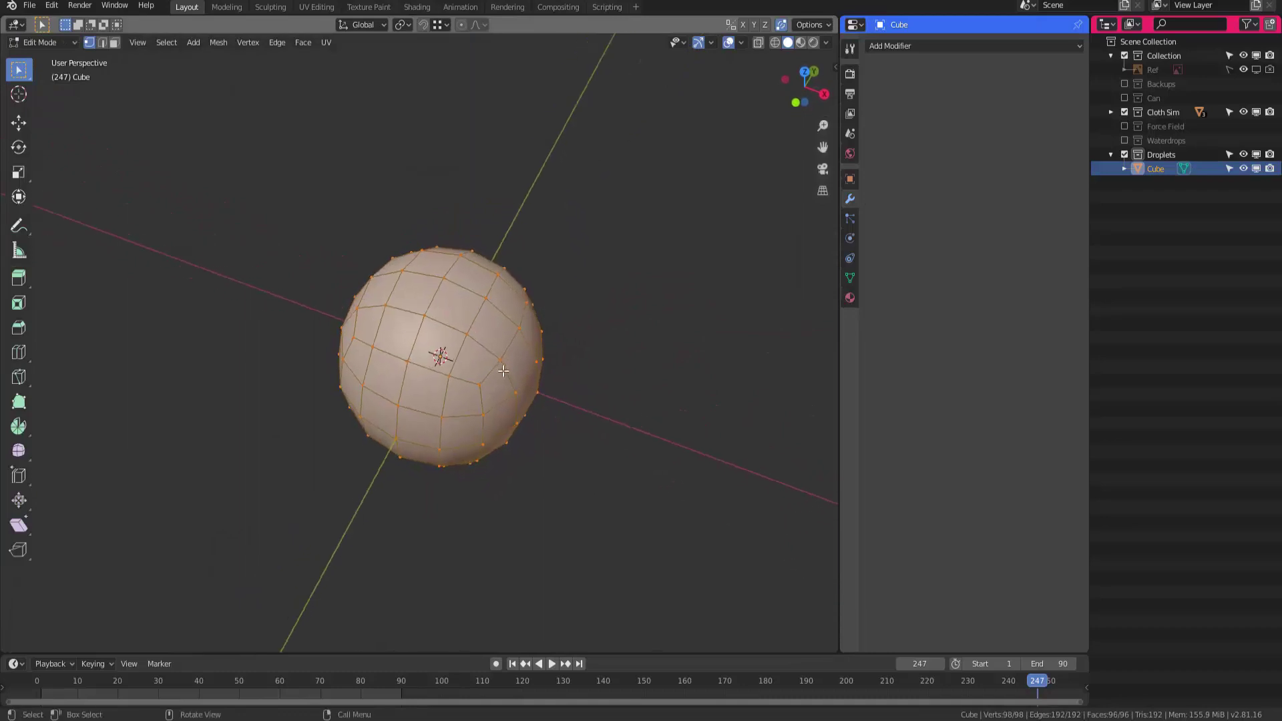
pyautogui.moveTo(539, 305); pyautogui.dragTo(495, 354, button='middle')
pyautogui.press('Tab')
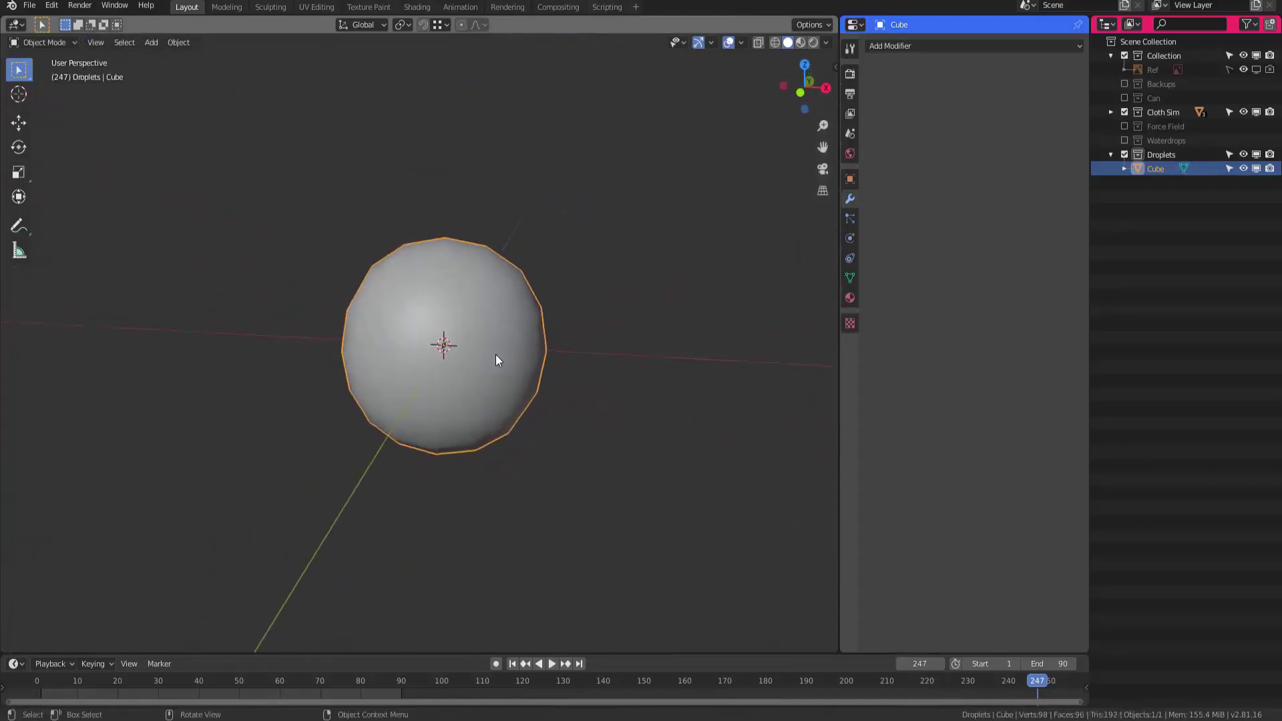
# Add a UV sphere and move it about 2.24 m along X, beside the subdivided cube
pyautogui.press('KP_1')
pyautogui.hotkey('shift', 'a')
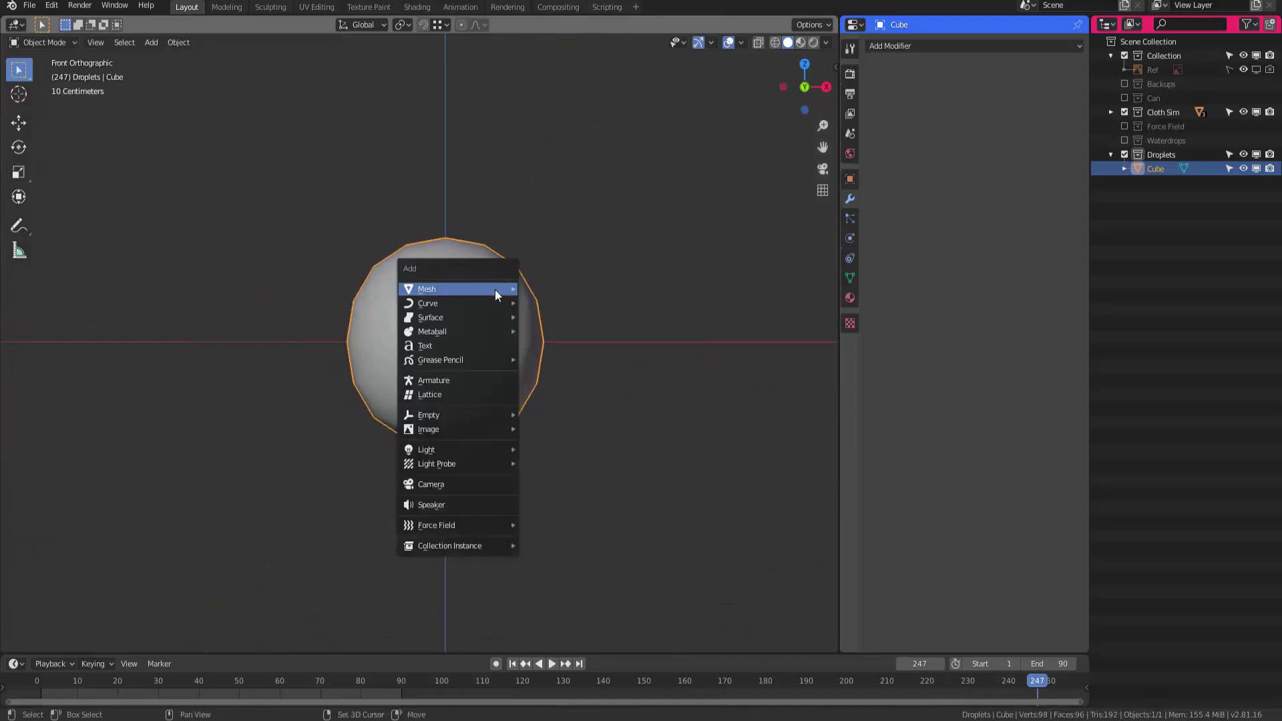
pyautogui.moveTo(495, 290)
pyautogui.click(571, 332)
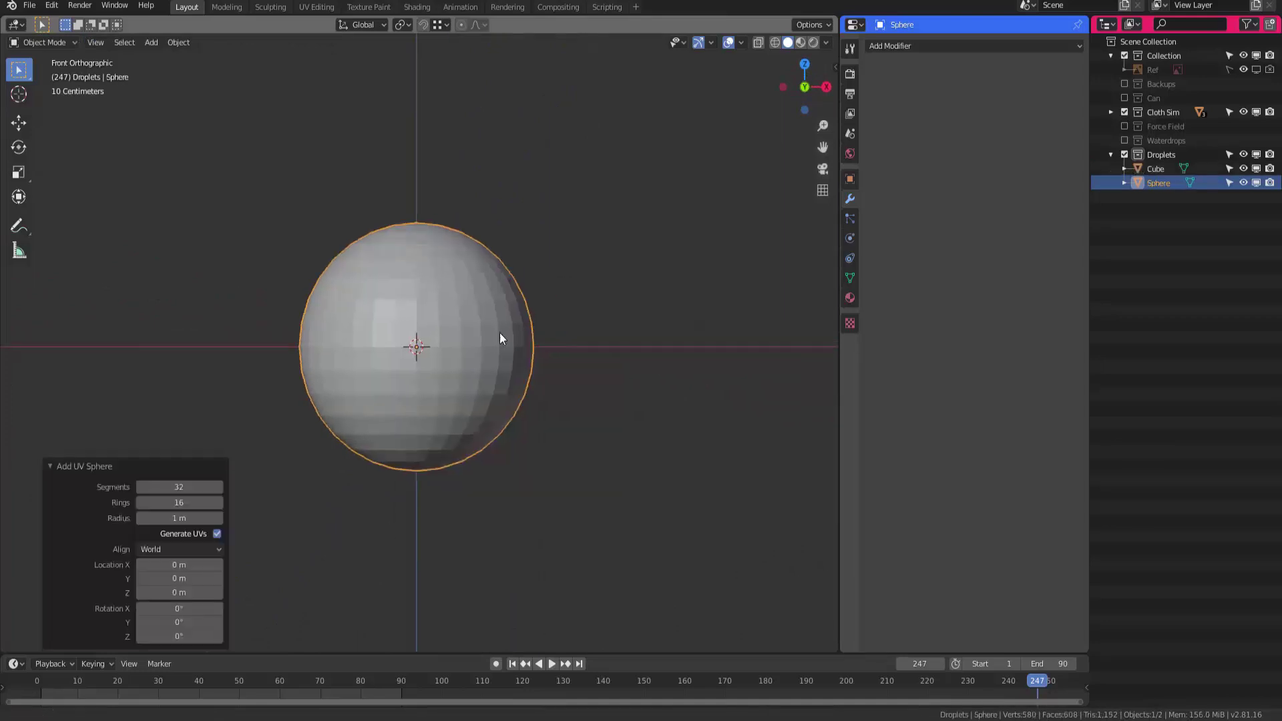
pyautogui.keyDown('shift'); pyautogui.moveTo(634, 338); pyautogui.dragTo(535, 338, button='middle'); pyautogui.keyUp('shift')
pyautogui.press('g')
pyautogui.press('x')
pyautogui.click(709, 354)
# Scale the UV sphere down to about 0.7 and move it about 0.35 m along X toward the cube
pyautogui.press('s')
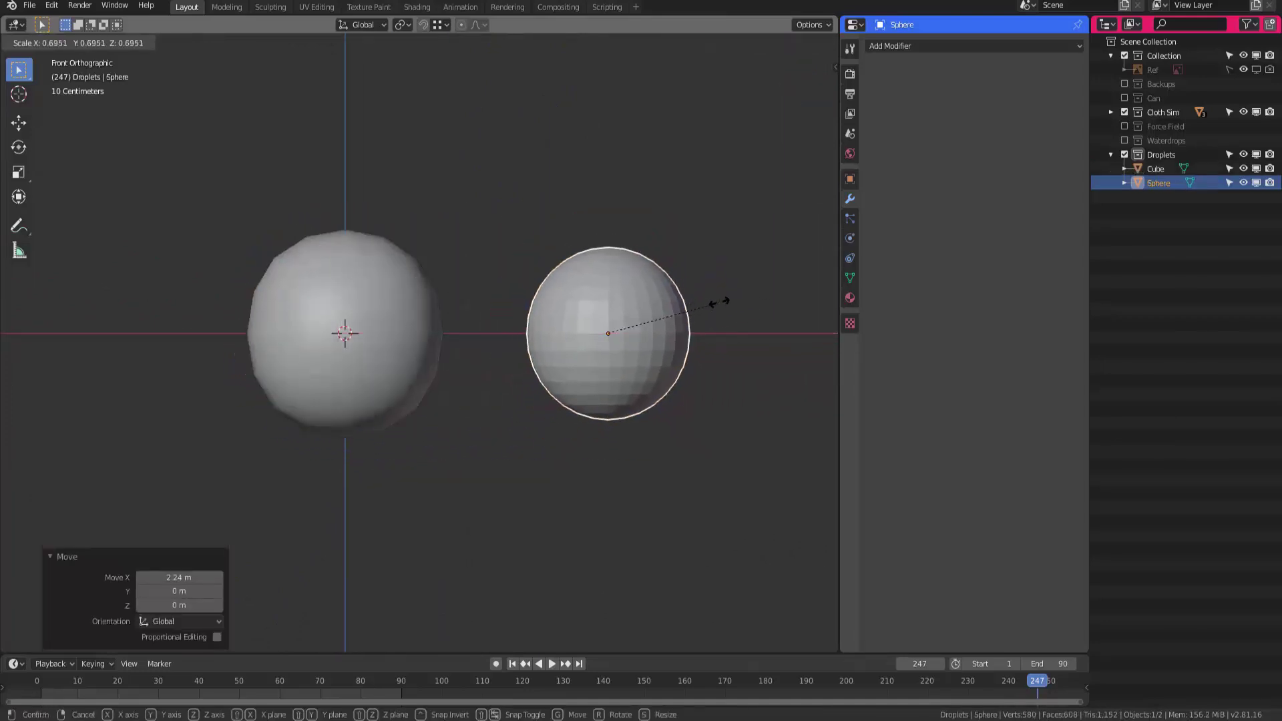
pyautogui.click(719, 311)
pyautogui.press('g')
pyautogui.press('x')
pyautogui.click(675, 315)
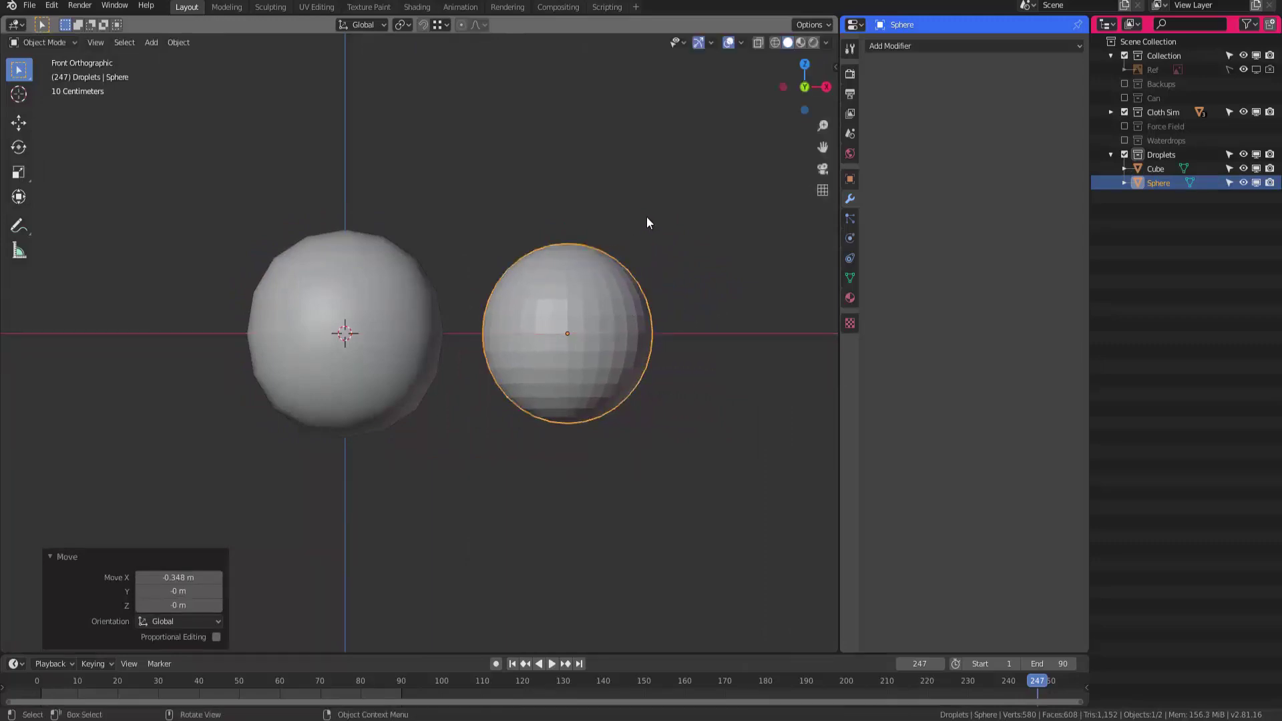
# Delete the UV sphere and view the subdivided cube's mesh in face selection mode
pyautogui.press('Delete')
pyautogui.moveTo(647, 222); pyautogui.dragTo(442, 339, button='middle')
pyautogui.click(409, 334)
pyautogui.press('Tab')
pyautogui.scroll(2, 421, 366)
pyautogui.press('3')
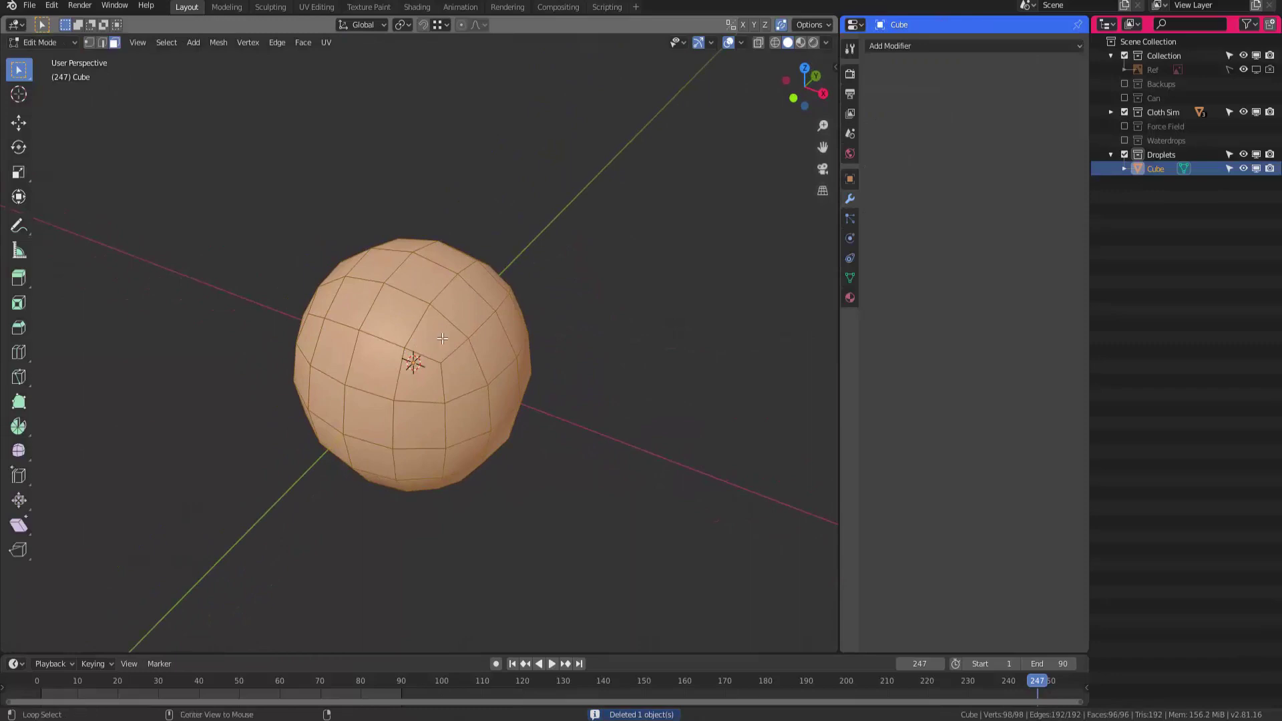
pyautogui.press('Tab')
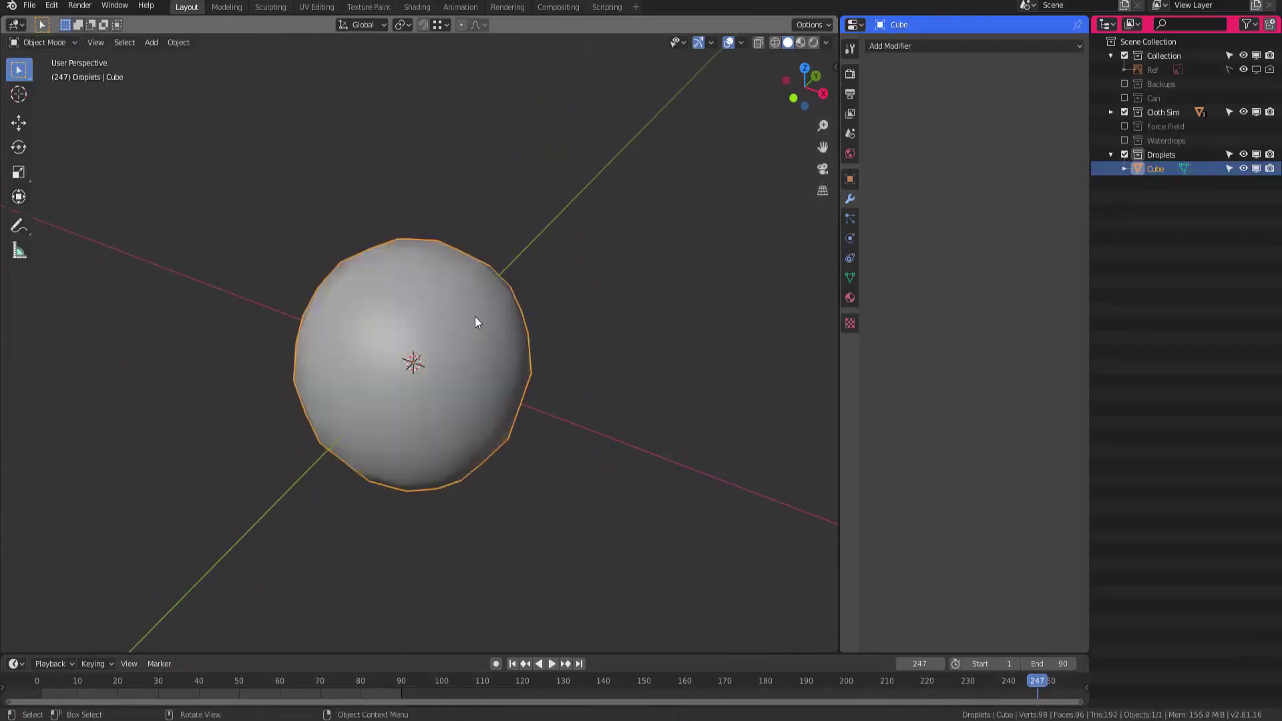
# Round all of the subdivided cube's mesh with To Sphere at a factor of 1
pyautogui.moveTo(534, 316)
pyautogui.mouseDown(button='middle')
pyautogui.moveTo(502, 355)
pyautogui.moveTo(534, 316)
pyautogui.mouseUp(button='middle')
pyautogui.click(543, 310)
pyautogui.click(494, 343)
pyautogui.keyDown('shift'); pyautogui.click(463, 359); pyautogui.keyUp('shift')
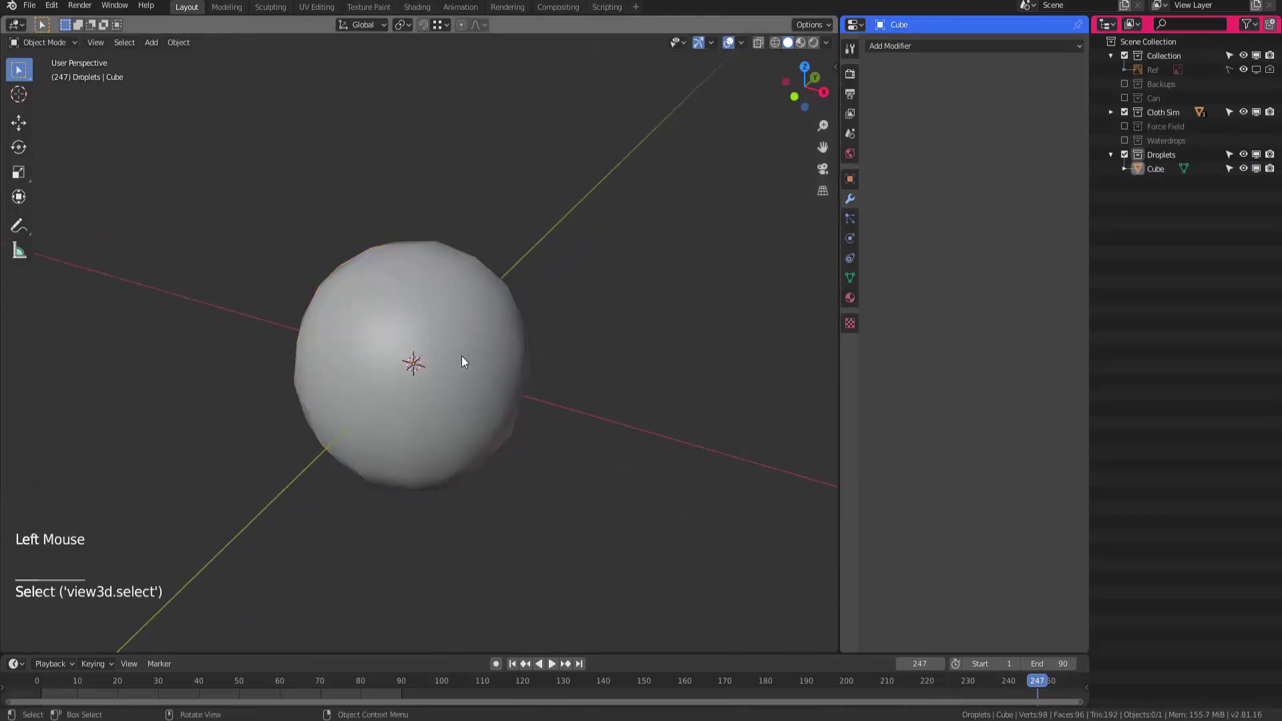
pyautogui.keyDown('shift'); pyautogui.click(454, 359); pyautogui.keyUp('shift')
pyautogui.moveTo(454, 358)
pyautogui.keyDown('shift'); pyautogui.mouseDown(button='middle')
pyautogui.moveTo(444, 361)
pyautogui.moveTo(454, 358)
pyautogui.mouseUp(button='middle'); pyautogui.keyUp('shift')
pyautogui.press('Tab')
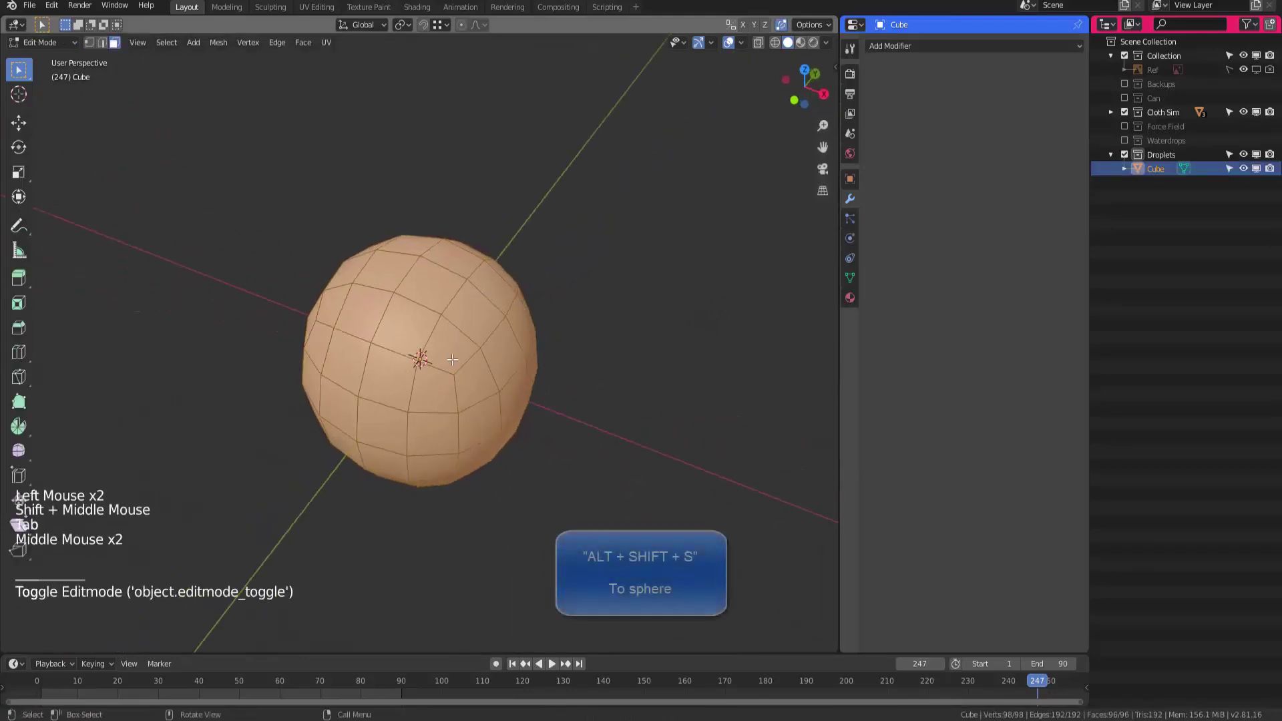
pyautogui.hotkey('shift', 'alt', 's')
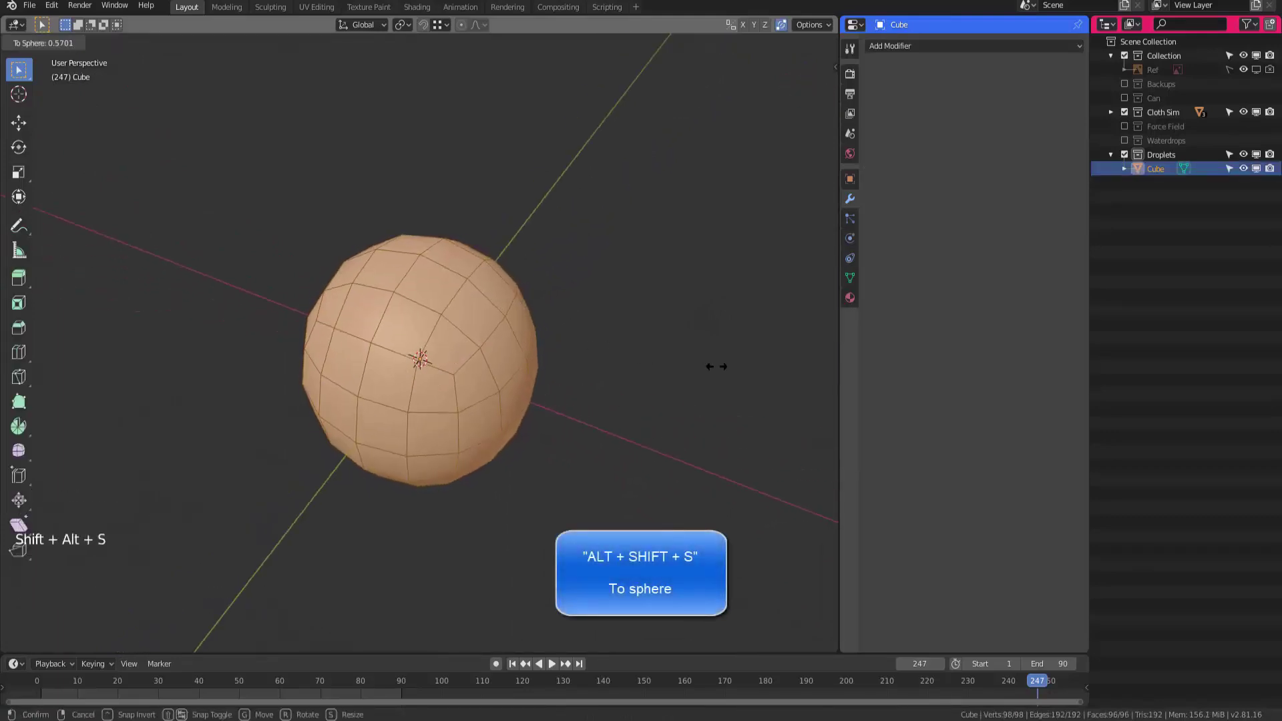
pyautogui.click(344, 481)
pyautogui.keyDown('shift'); pyautogui.moveTo(343, 481); pyautogui.dragTo(363, 459, button='middle'); pyautogui.keyUp('shift')
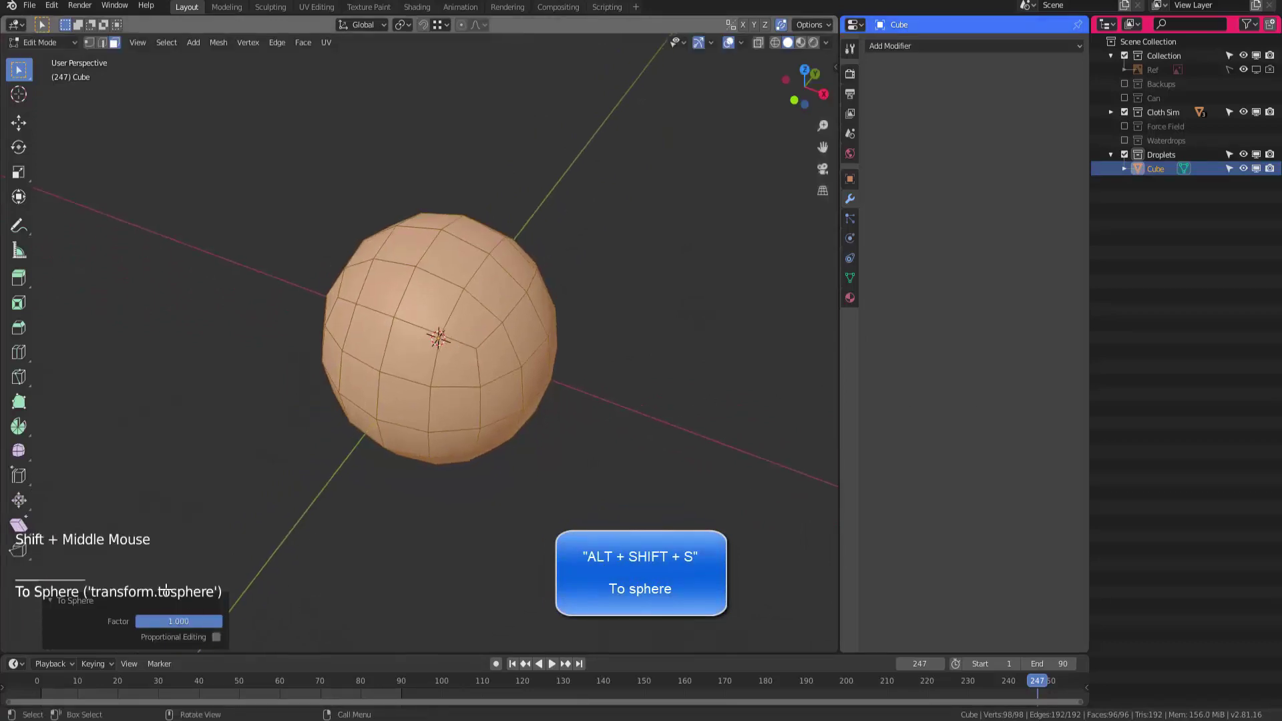
# Search the available operators for To Sphere
pyautogui.moveTo(517, 345); pyautogui.dragTo(514, 308, button='middle')
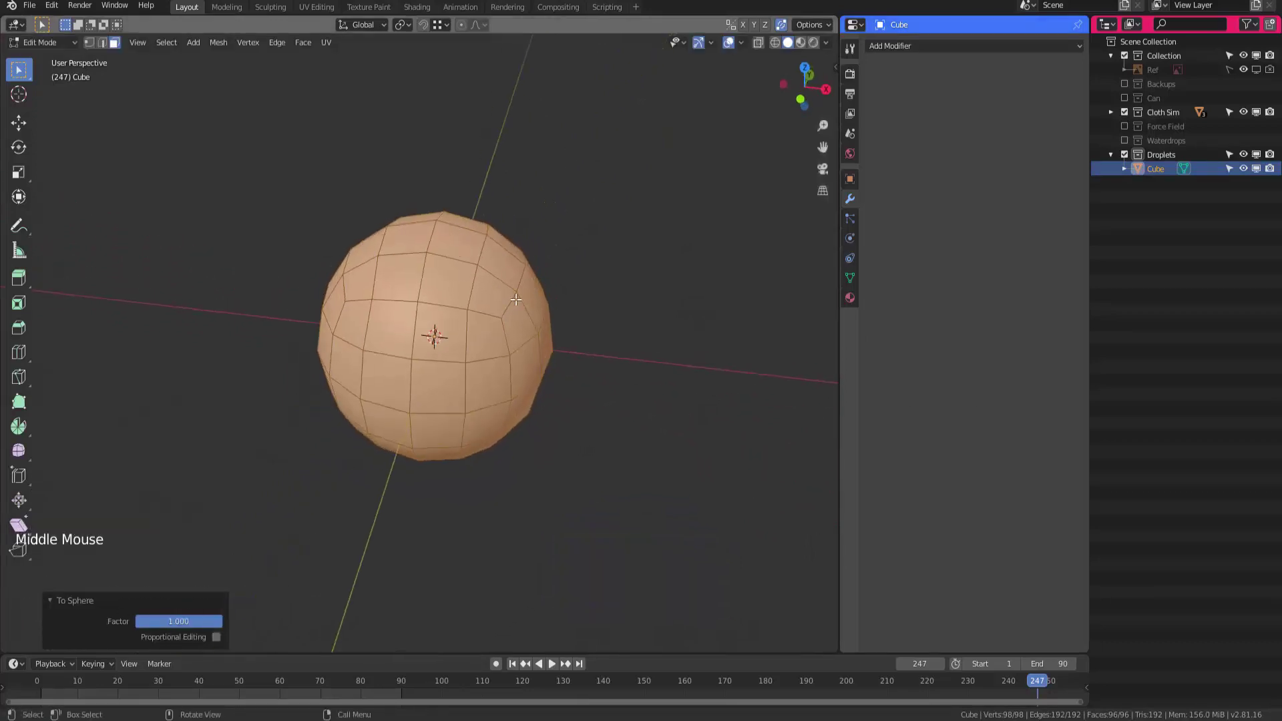
pyautogui.press('F3')
pyautogui.write('to s')
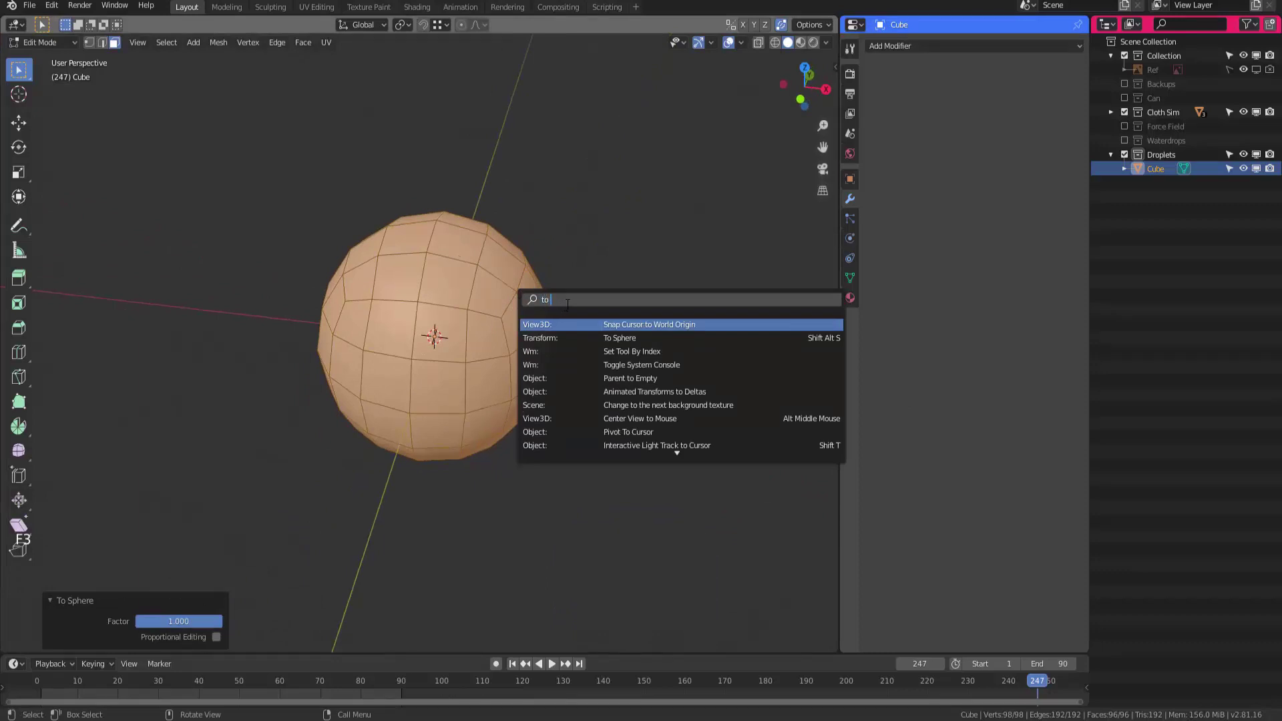
# Return the rounded cube to Object Mode and rename it Base
pyautogui.press('Tab')
pyautogui.moveTo(599, 227); pyautogui.dragTo(476, 335, button='middle')
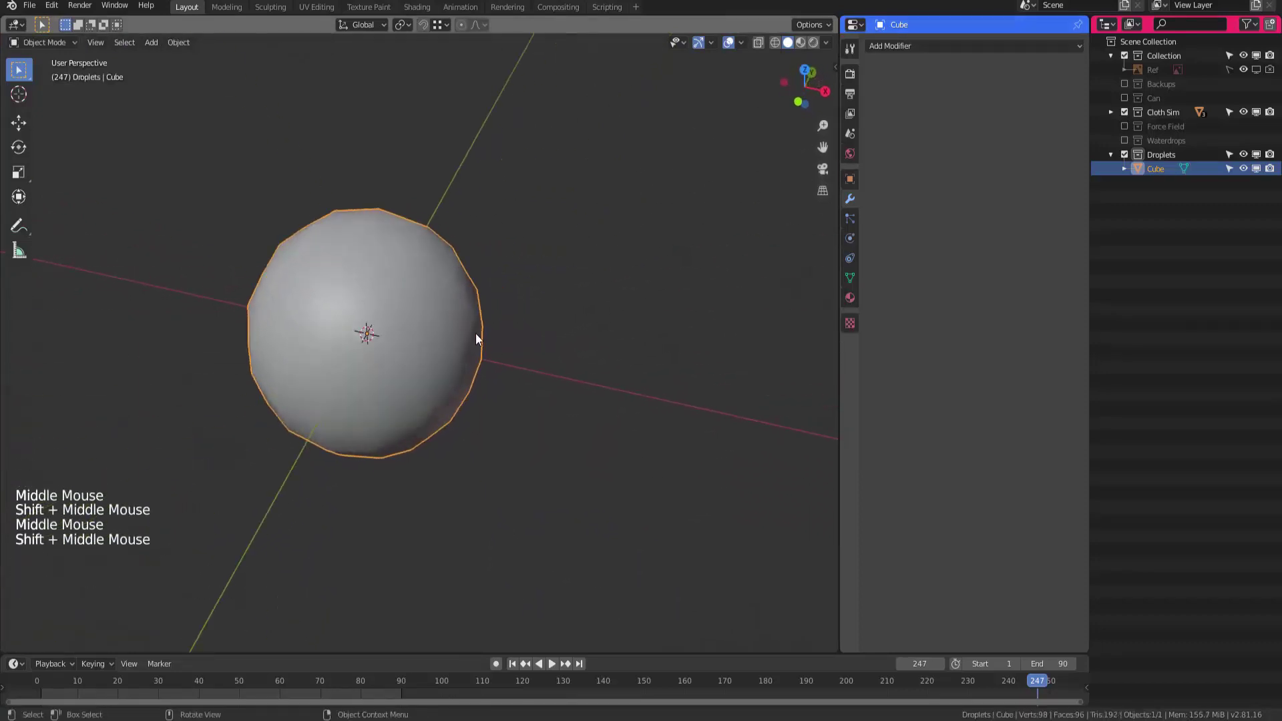
pyautogui.press('F2')
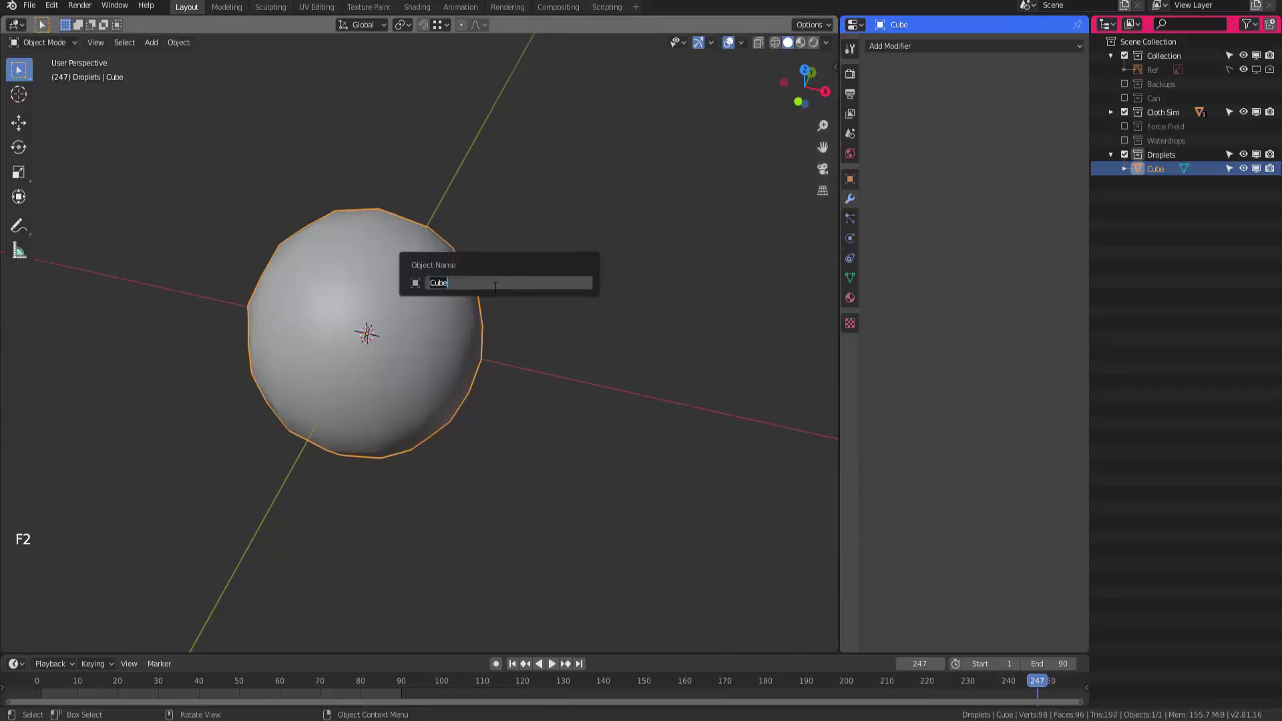
pyautogui.write('Base')
pyautogui.press('Return')
# Delete the lower half of the Base sphere's mesh in front view, selecting through it, and return to solid Object Mode
pyautogui.keyDown('shift'); pyautogui.moveTo(547, 217); pyautogui.dragTo(481, 317, button='middle'); pyautogui.keyUp('shift')
pyautogui.keyDown('shift'); pyautogui.moveTo(481, 317); pyautogui.dragTo(517, 433, button='middle'); pyautogui.keyUp('shift')
pyautogui.press('Tab')
pyautogui.press('KP_1')
pyautogui.press('1')
pyautogui.moveTo(517, 432); pyautogui.dragTo(495, 452)
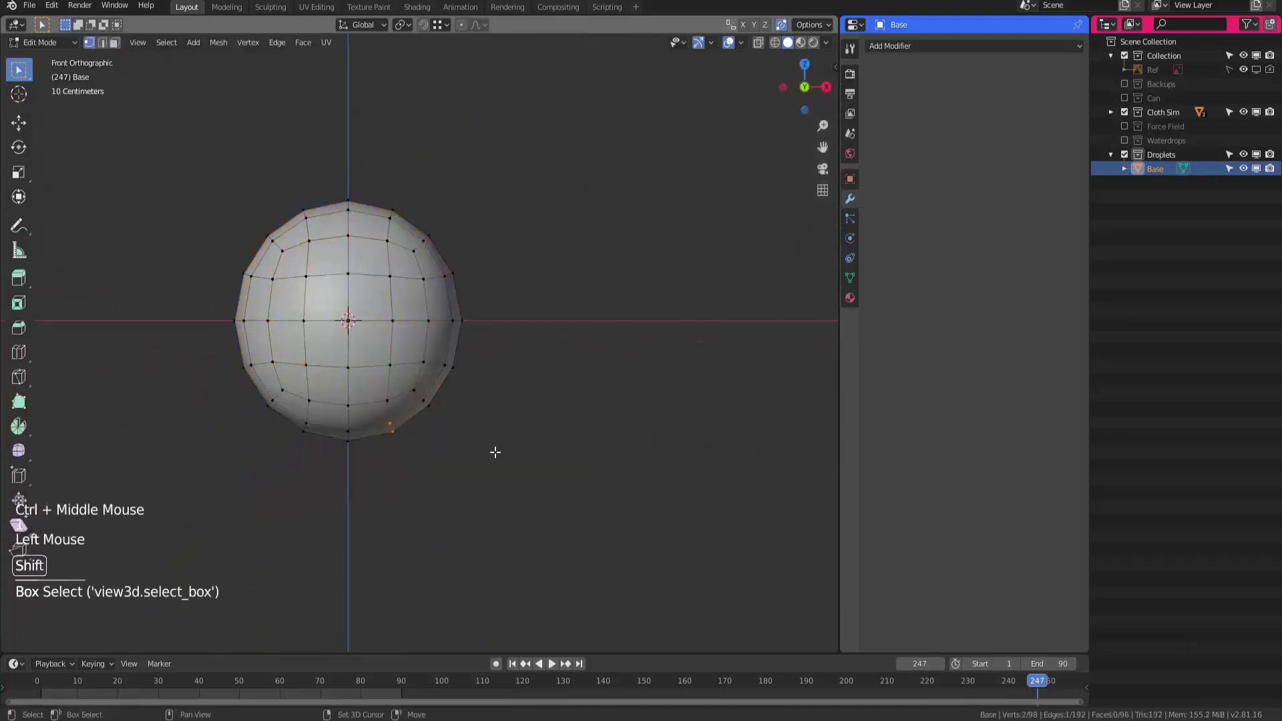
pyautogui.hotkey('shift', 'z')
pyautogui.moveTo(575, 473); pyautogui.dragTo(204, 346)
pyautogui.press('x')
pyautogui.click(145, 308)
pyautogui.moveTo(234, 346)
pyautogui.keyDown('shift'); pyautogui.mouseDown(button='middle')
pyautogui.moveTo(288, 350)
pyautogui.moveTo(294, 375)
pyautogui.moveTo(370, 298)
pyautogui.moveTo(410, 355)
pyautogui.moveTo(395, 346)
pyautogui.moveTo(416, 311)
pyautogui.moveTo(429, 351)
pyautogui.moveTo(377, 347)
pyautogui.mouseUp(button='middle'); pyautogui.keyUp('shift')
pyautogui.press('Tab')
pyautogui.hotkey('shift', 'z')
# Duplicate the Base half-sphere and place the copy about 2.12 m along X
pyautogui.click(410, 327)
pyautogui.click(410, 326)
pyautogui.click(368, 334)
pyautogui.click(367, 333)
pyautogui.hotkey('shift', 'd')
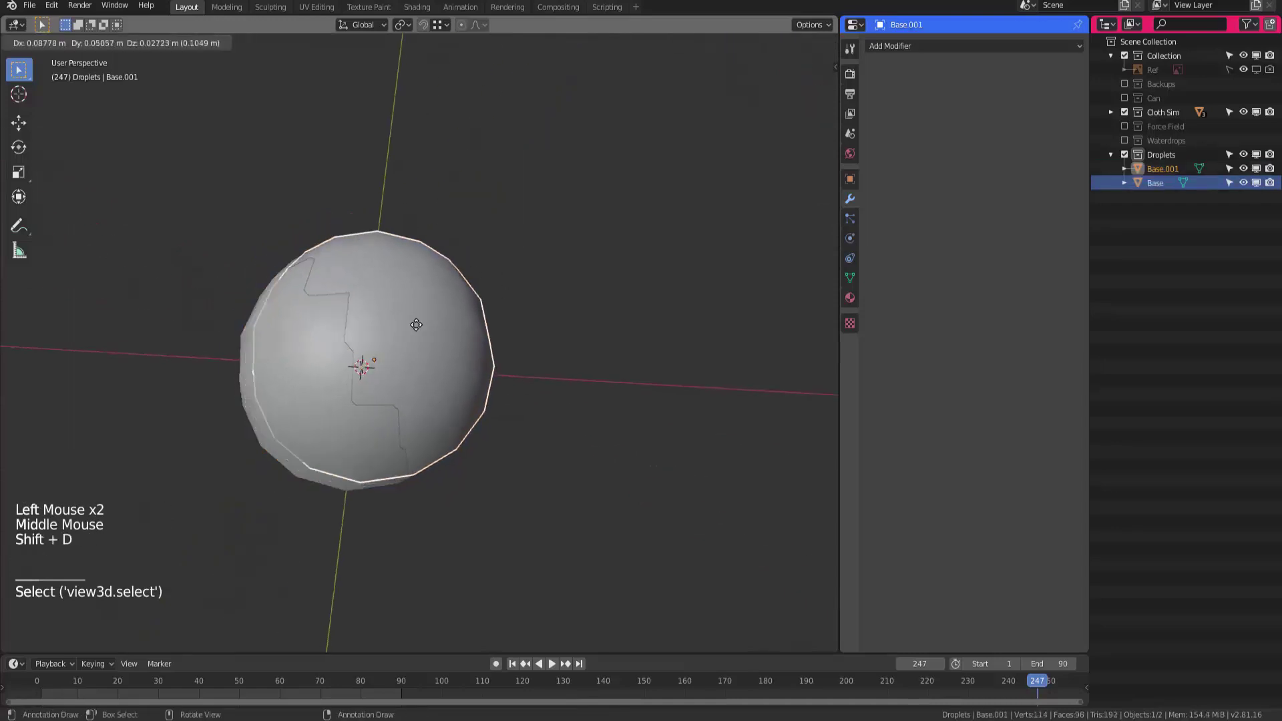
pyautogui.click(734, 303)
pyautogui.keyDown('shift'); pyautogui.moveTo(734, 304); pyautogui.dragTo(455, 341, button='middle'); pyautogui.keyUp('shift')
# Open the copy for vertex editing in a top wireframe view and enable Proportional Editing
pyautogui.press('KP_7')
pyautogui.hotkey('shift', 'z')
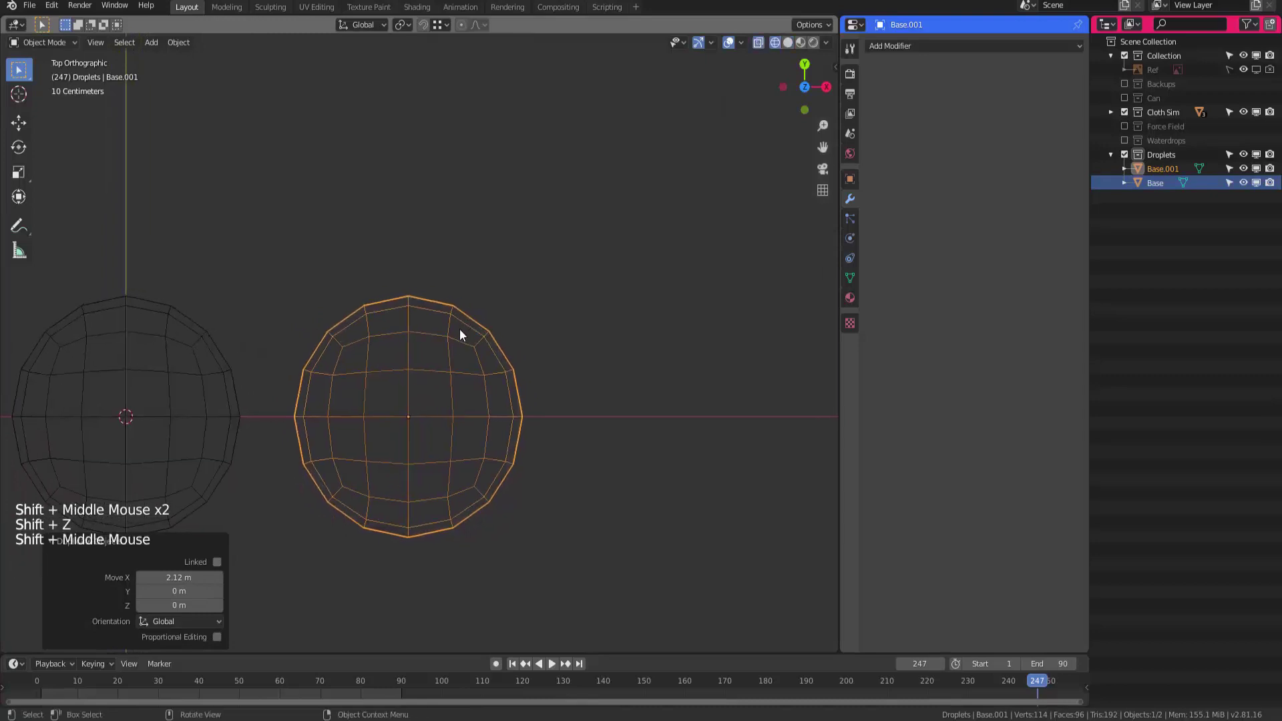
pyautogui.press('Tab')
pyautogui.click(503, 241)
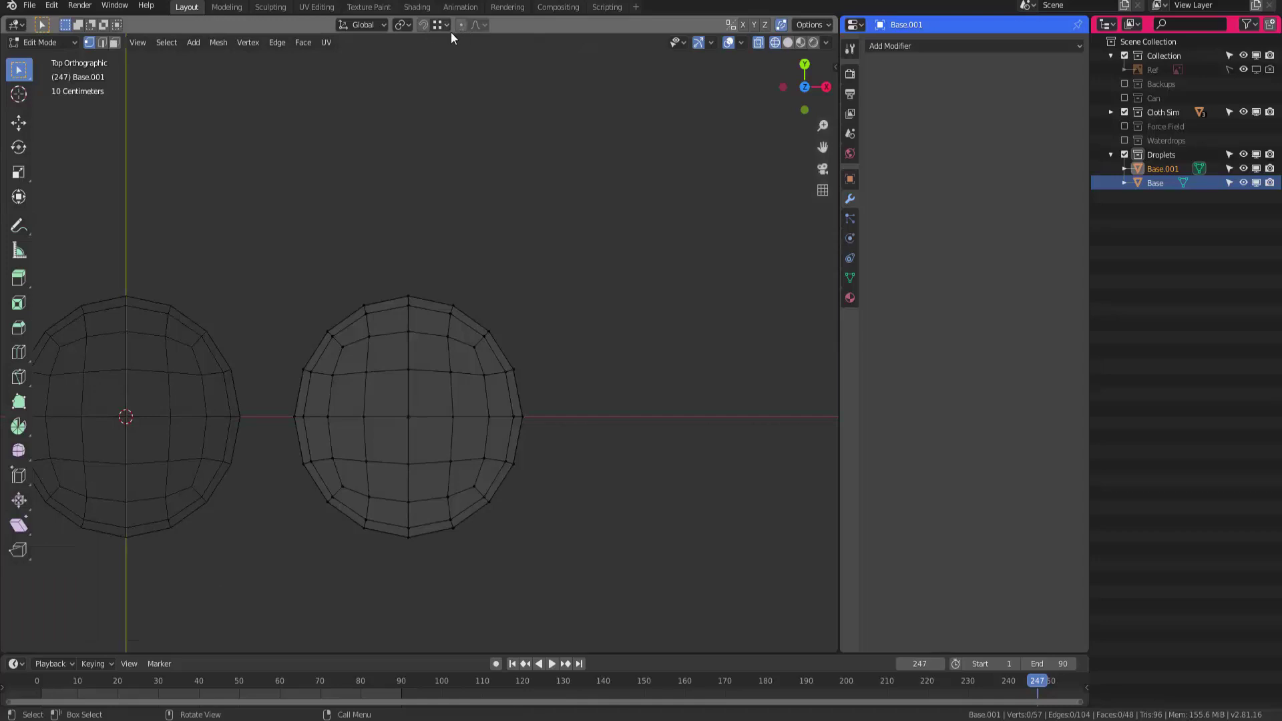
pyautogui.press('o')
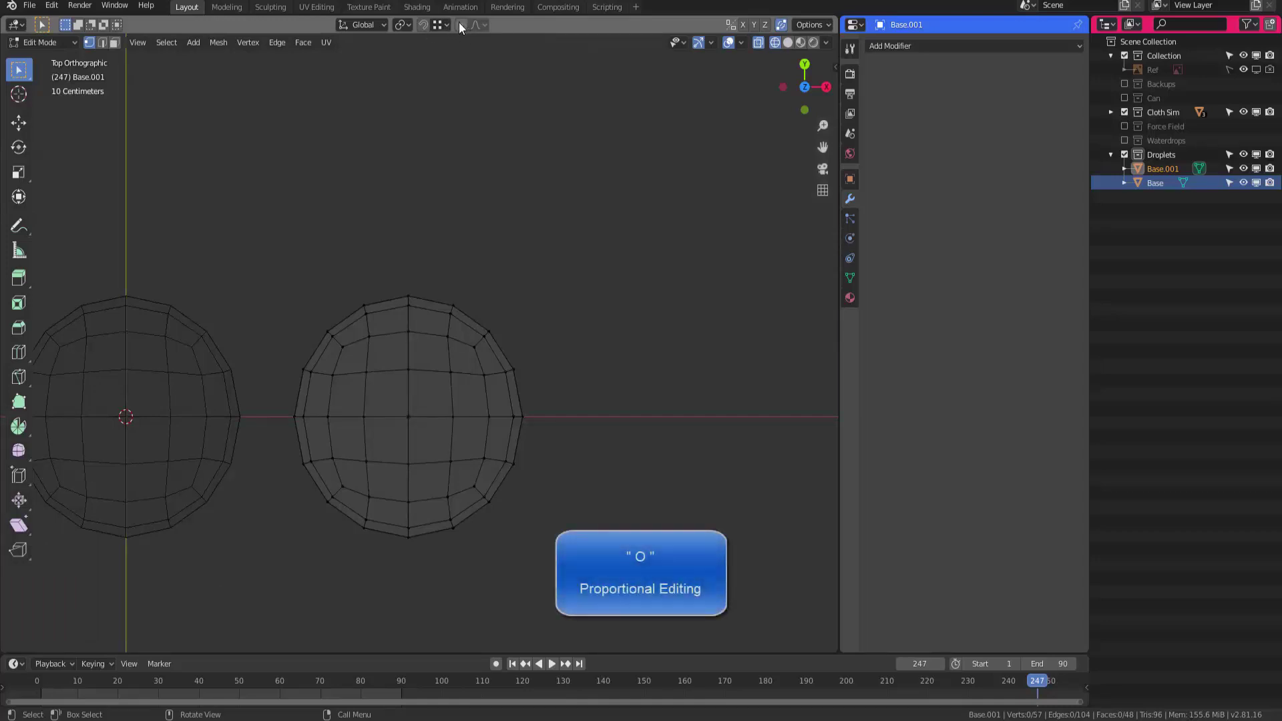
pyautogui.press('o')
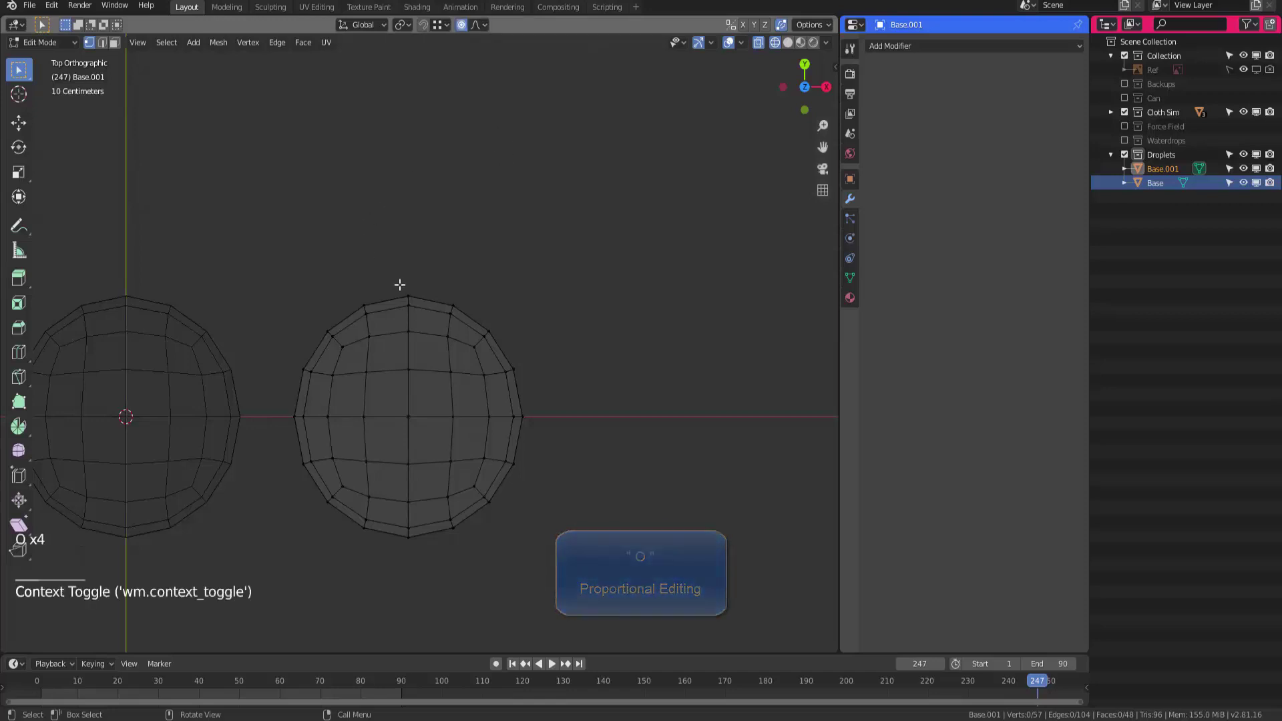
# Set the proportional editing size to 1.10 with a trial move of the copy's topmost vertex, keeping the Smooth falloff
pyautogui.moveTo(395, 283); pyautogui.dragTo(434, 309)
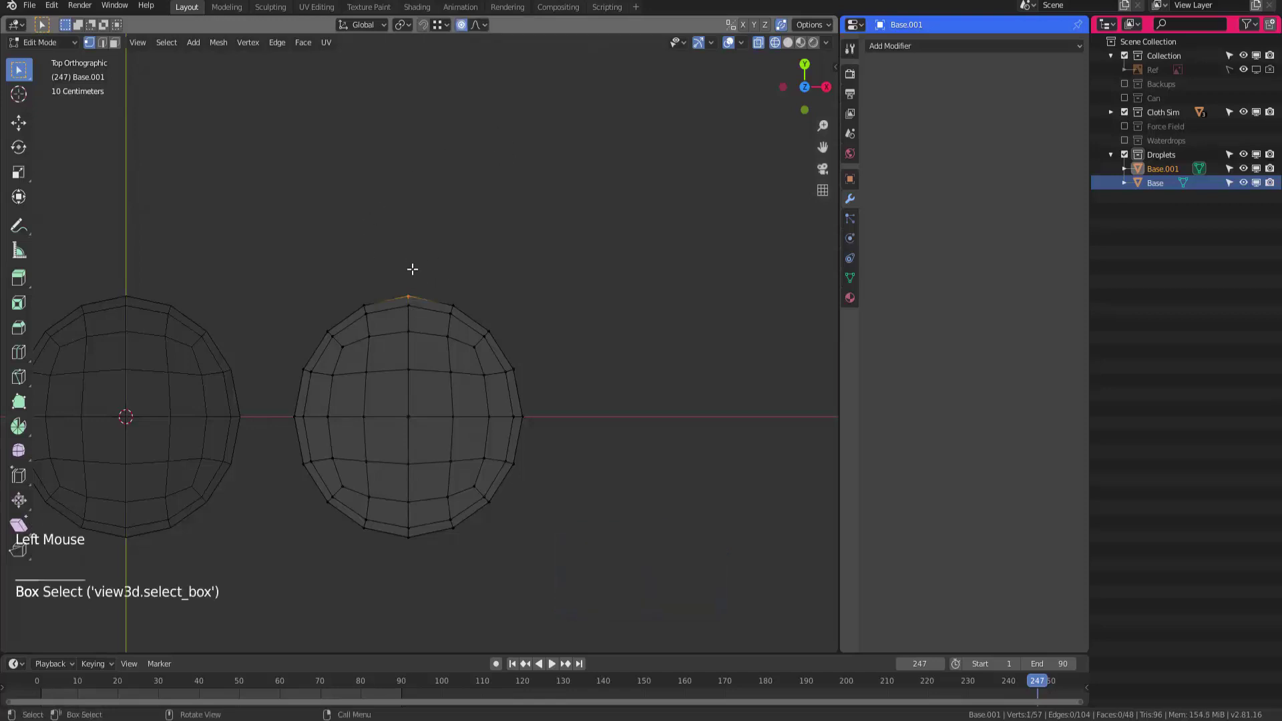
pyautogui.press('g')
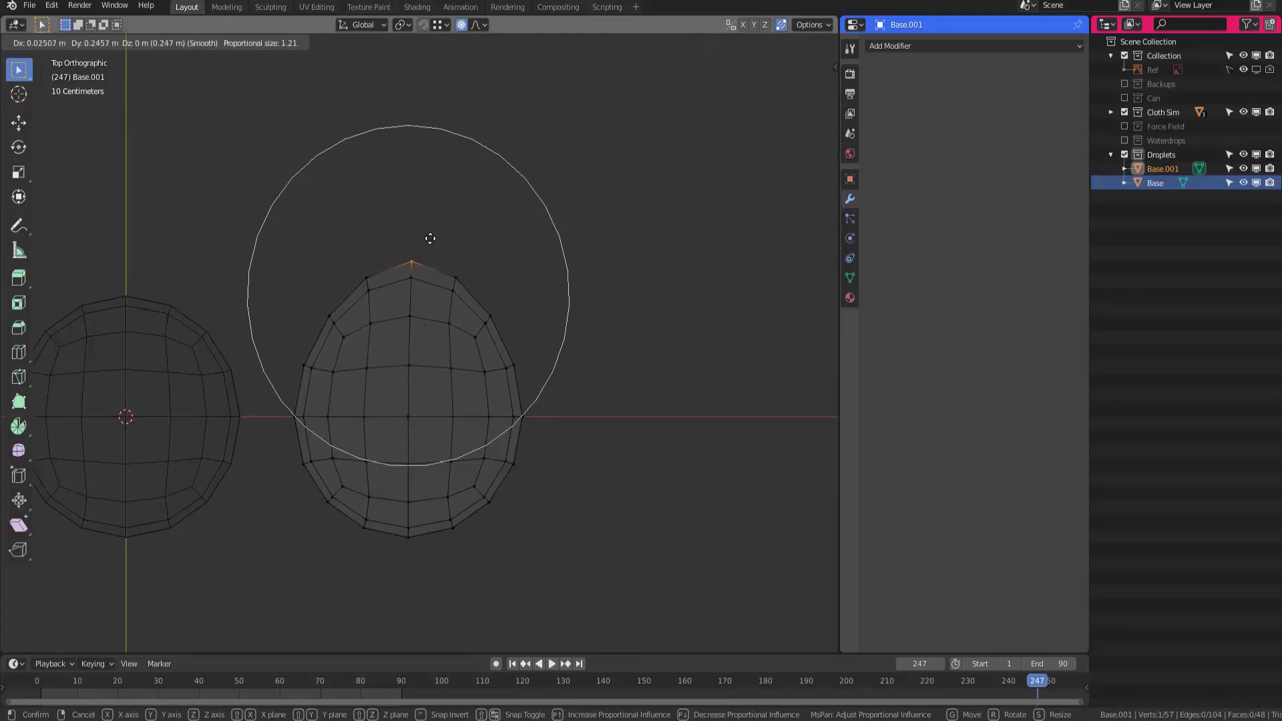
pyautogui.scroll(2, 432, 237)
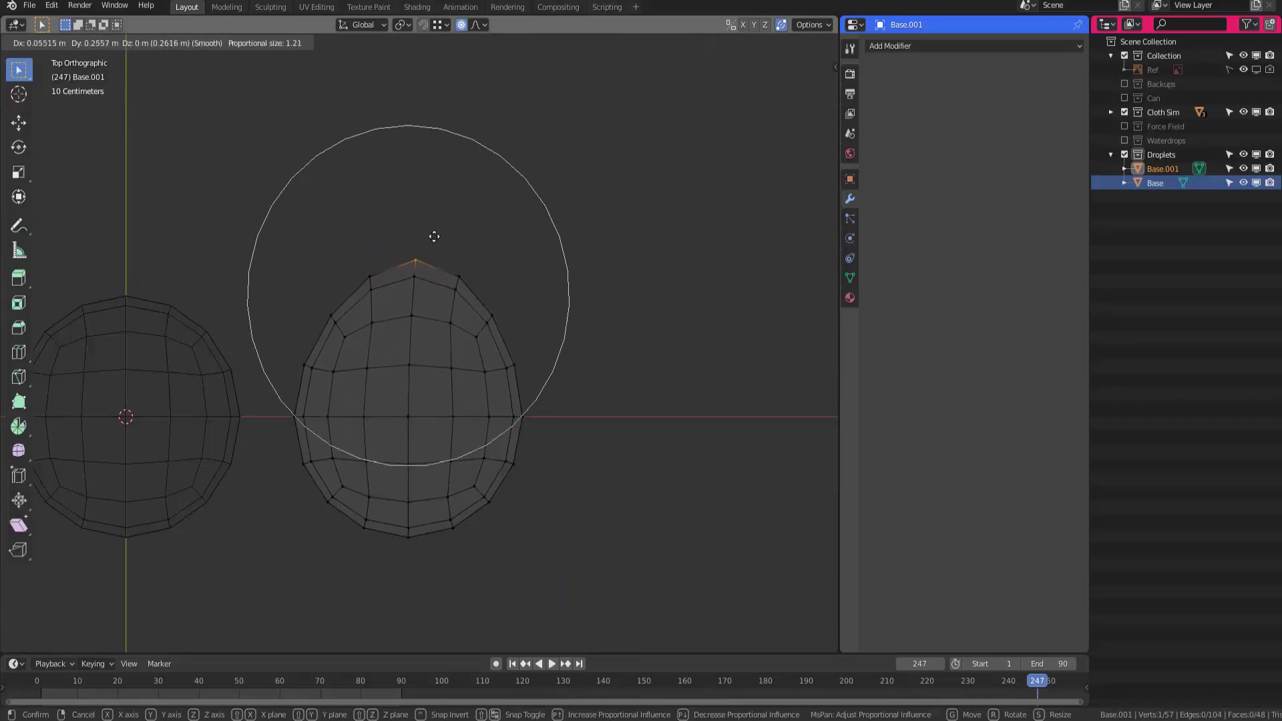
pyautogui.scroll(1, 434, 237)
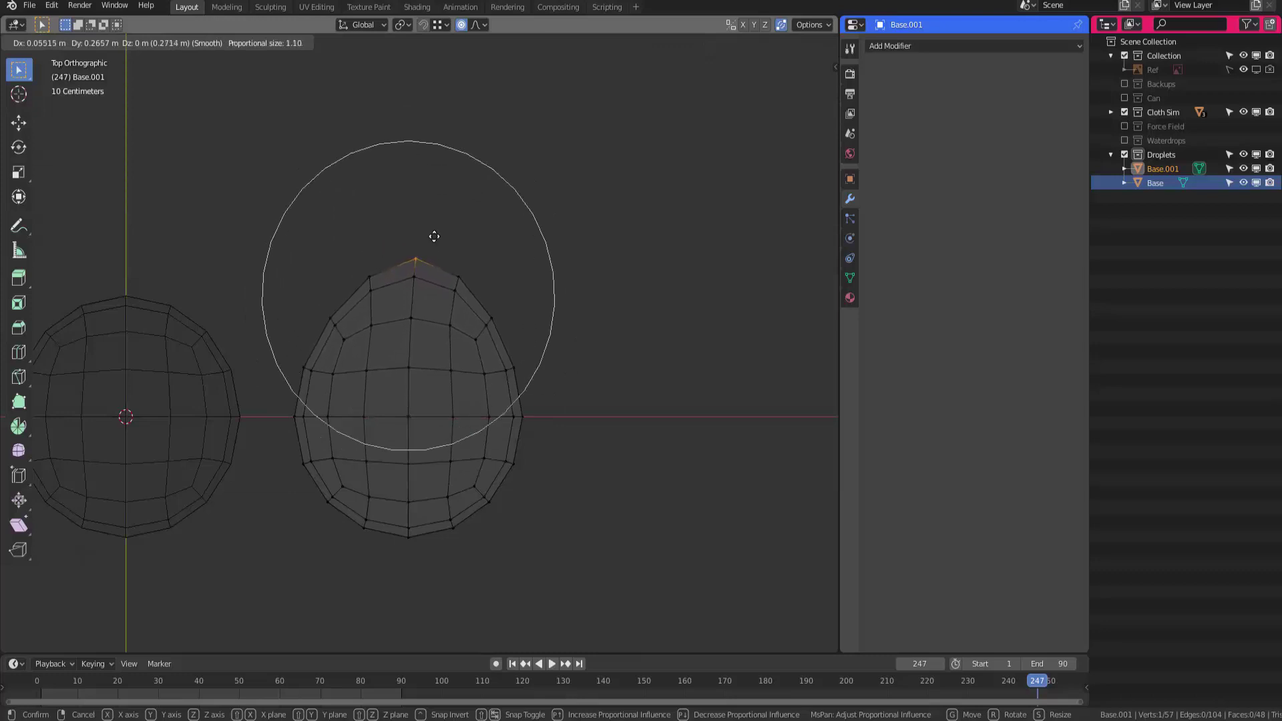
pyautogui.scroll(-2, 431, 230)
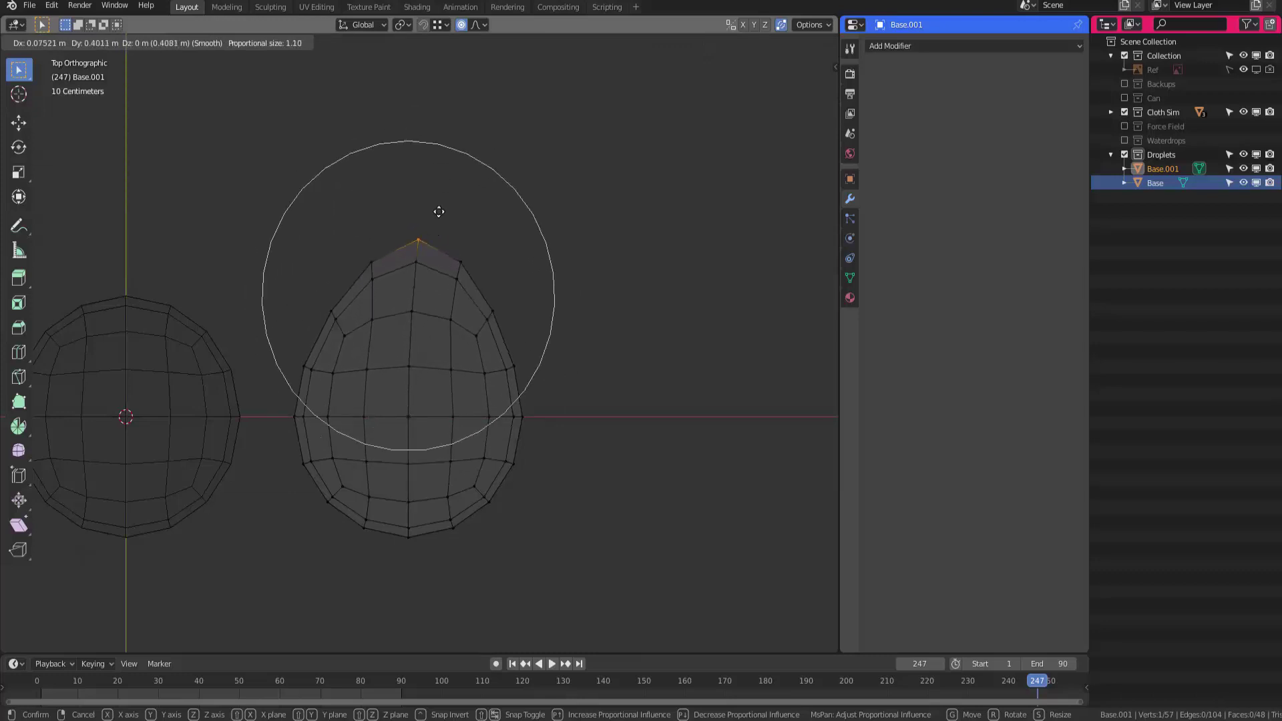
pyautogui.press('Escape')
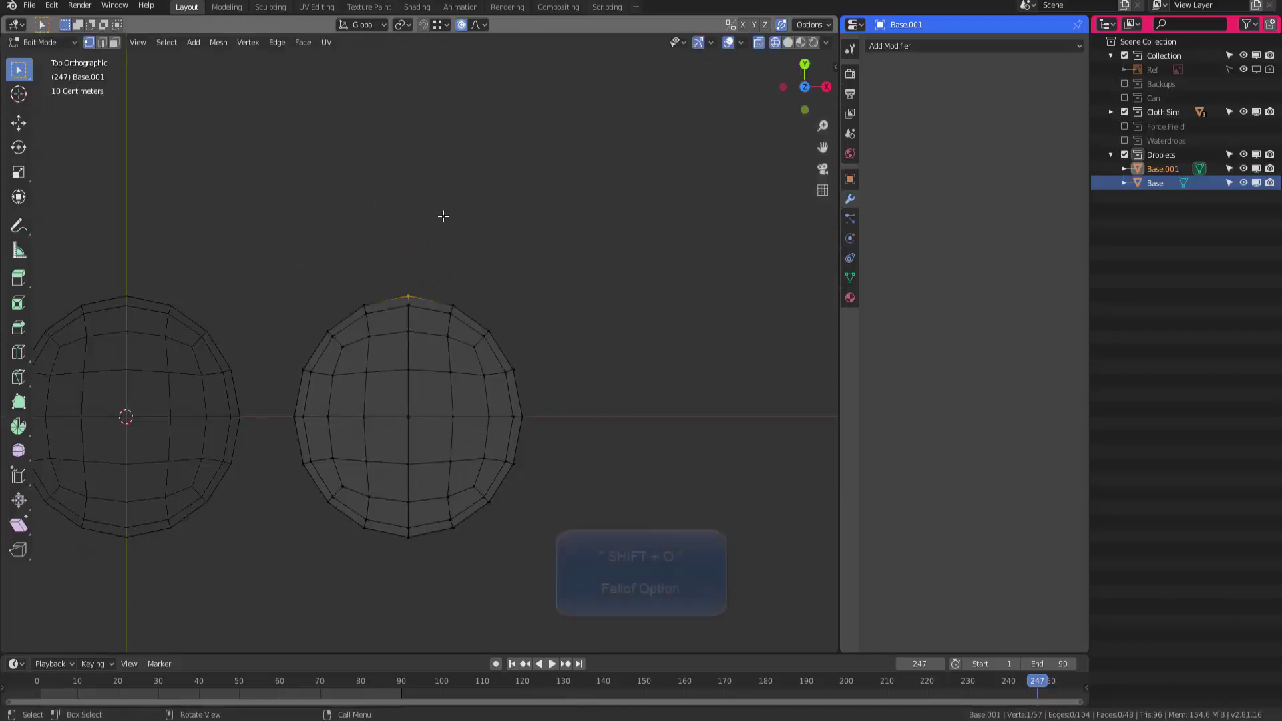
pyautogui.hotkey('shift', 'o')
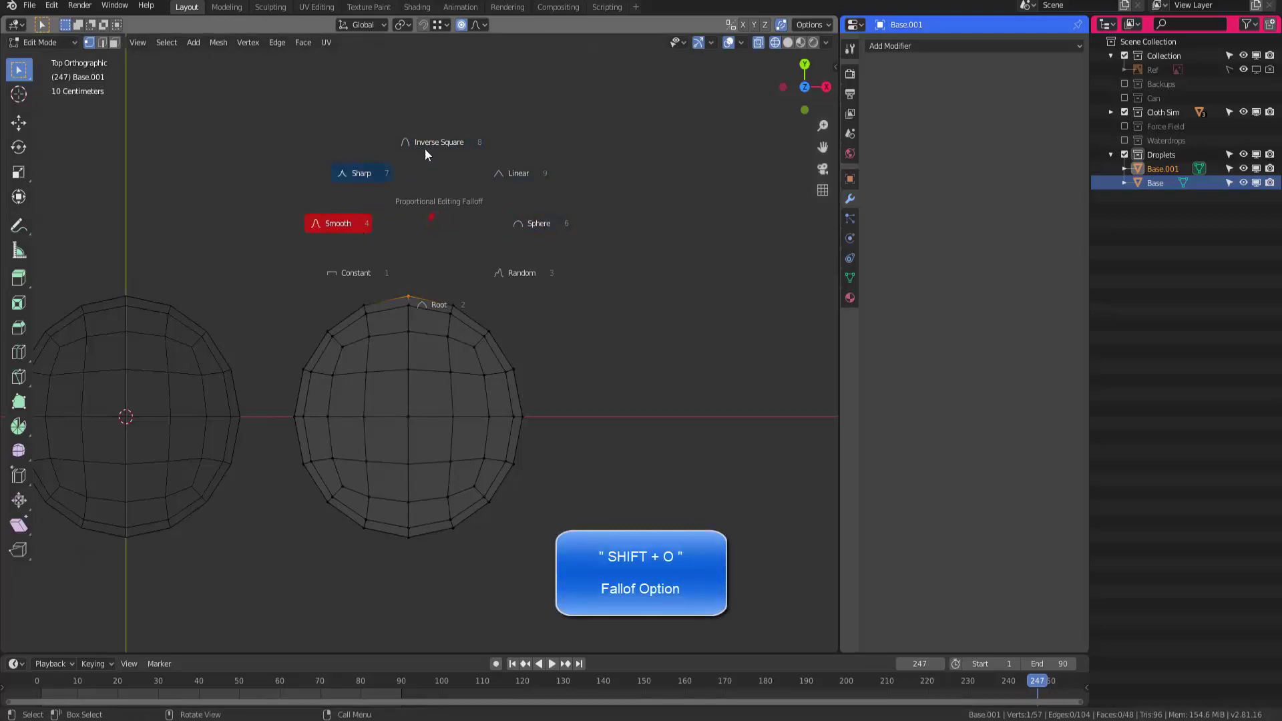
pyautogui.click(600, 143)
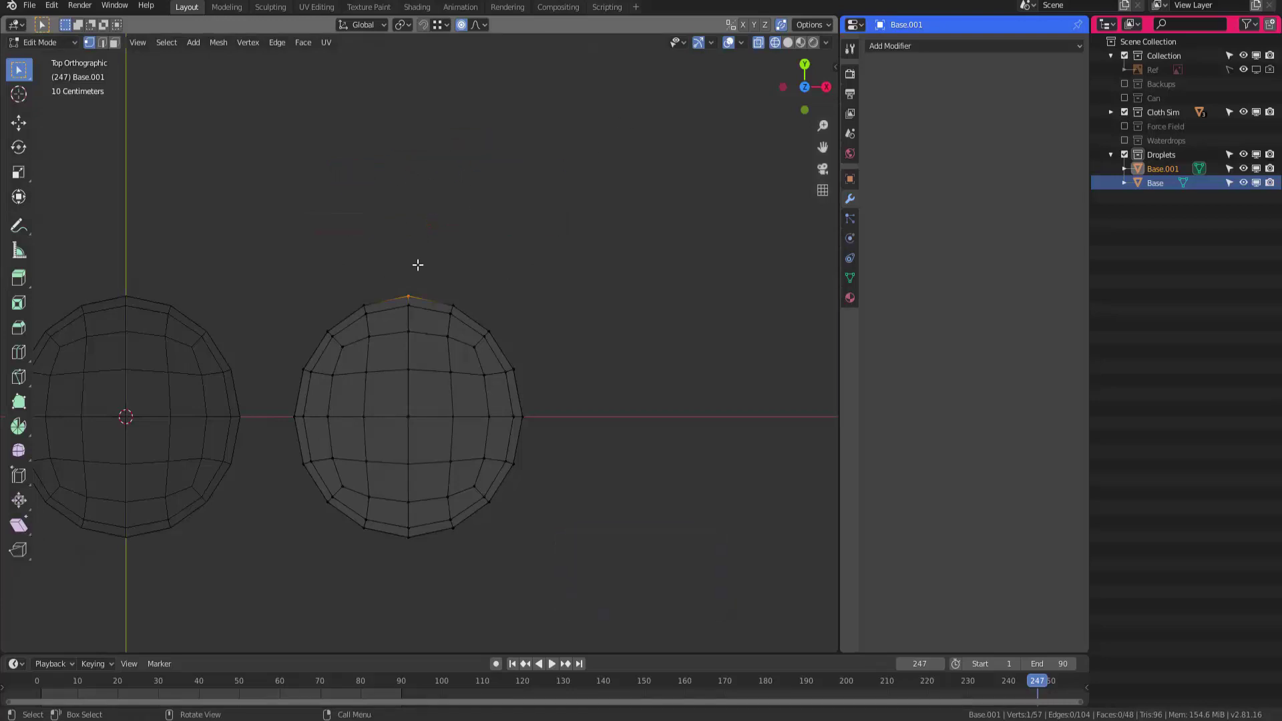
# Reshape the copy's upper outline with proportional moves, pulling the top and upper-right vertices outward and the upper-left ones inward
pyautogui.moveTo(399, 281); pyautogui.dragTo(421, 313)
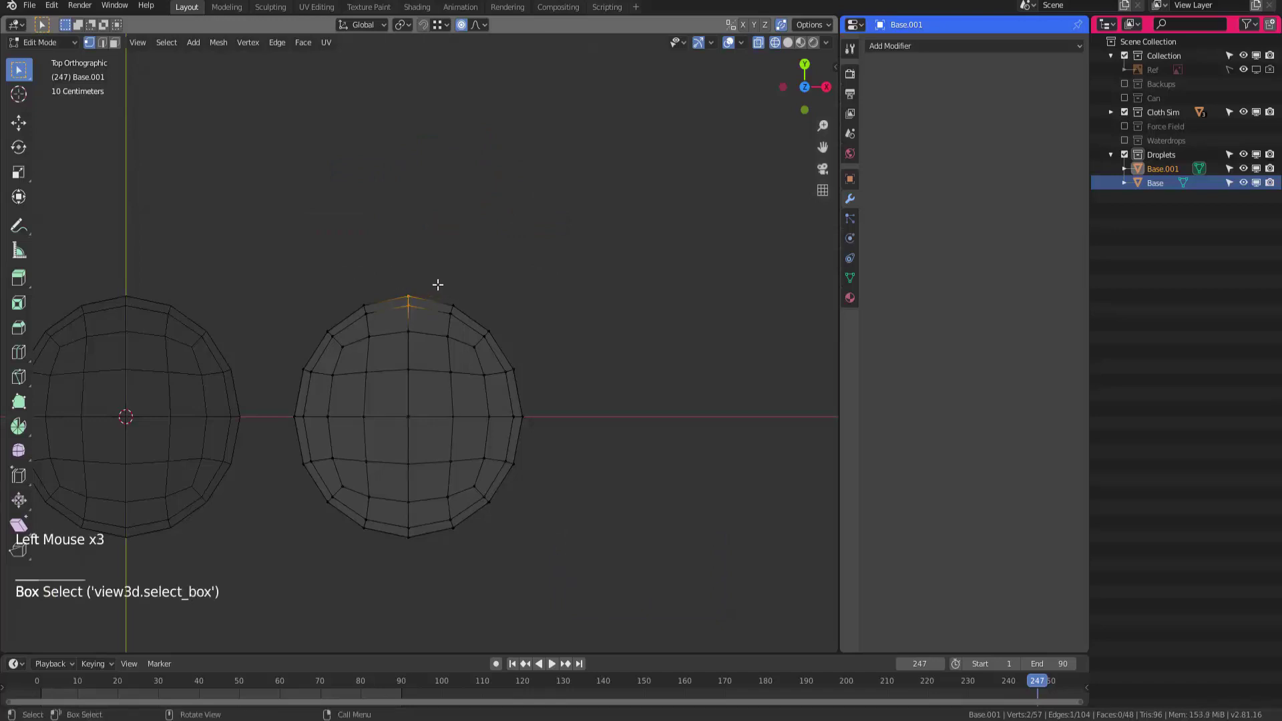
pyautogui.press('g')
pyautogui.click(439, 255)
pyautogui.moveTo(502, 305); pyautogui.dragTo(494, 327)
pyautogui.press('g')
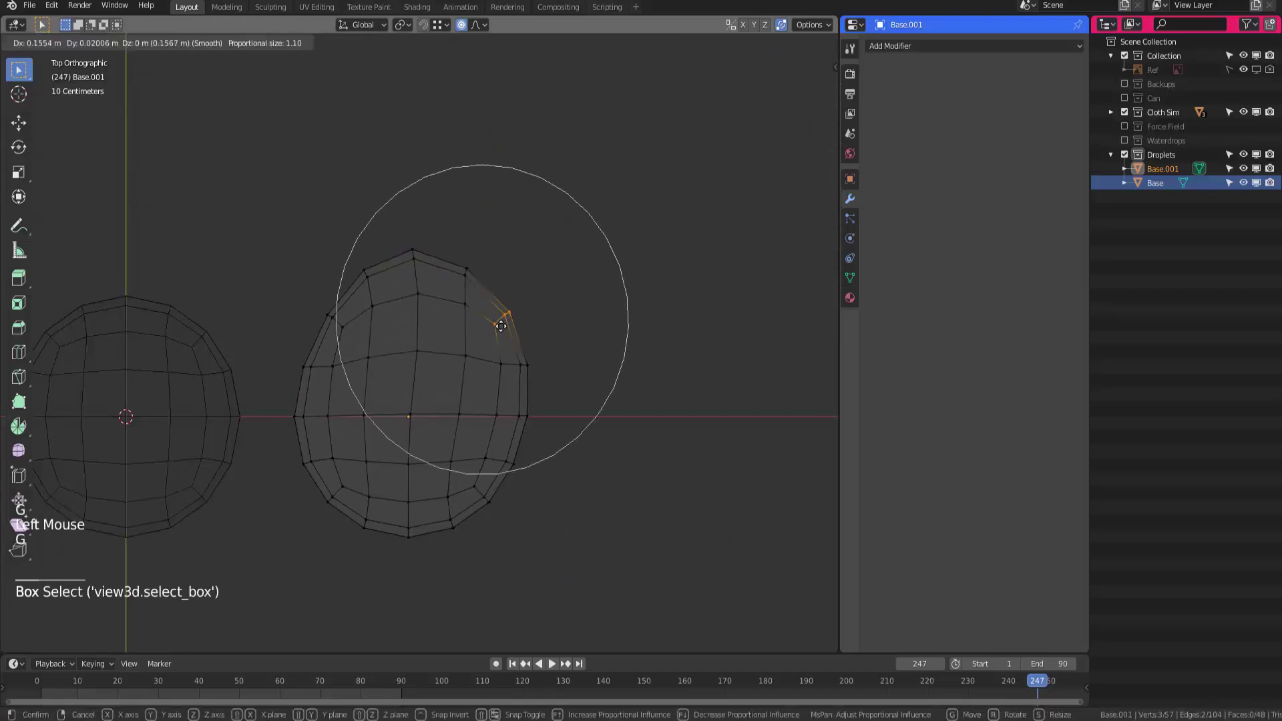
pyautogui.click(505, 315)
pyautogui.moveTo(324, 311); pyautogui.dragTo(351, 337)
pyautogui.press('g')
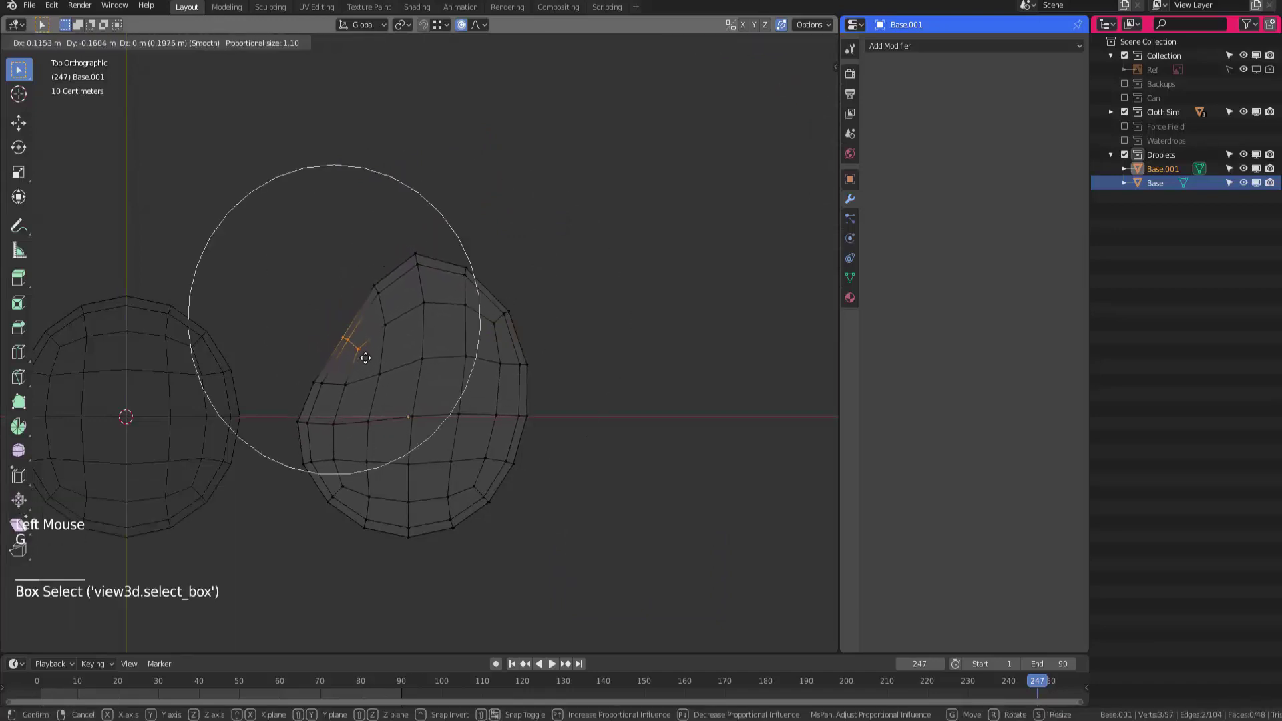
pyautogui.click(334, 428)
# Pull the droplet's lower-right and left vertices outward and its bottom vertices about -0.21 m along Y, and leave Edit Mode
pyautogui.moveTo(535, 477); pyautogui.dragTo(538, 480)
pyautogui.press('g')
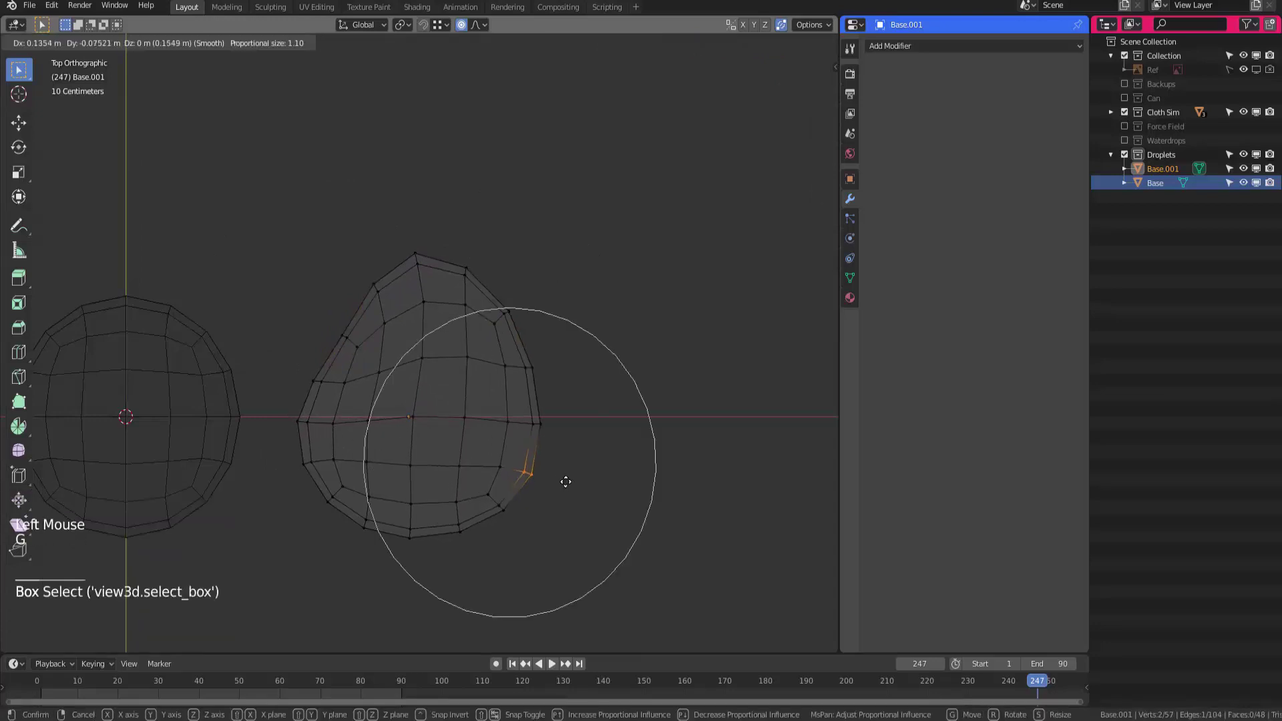
pyautogui.click(561, 483)
pyautogui.moveTo(415, 552); pyautogui.dragTo(399, 528)
pyautogui.press('g')
pyautogui.click(405, 556)
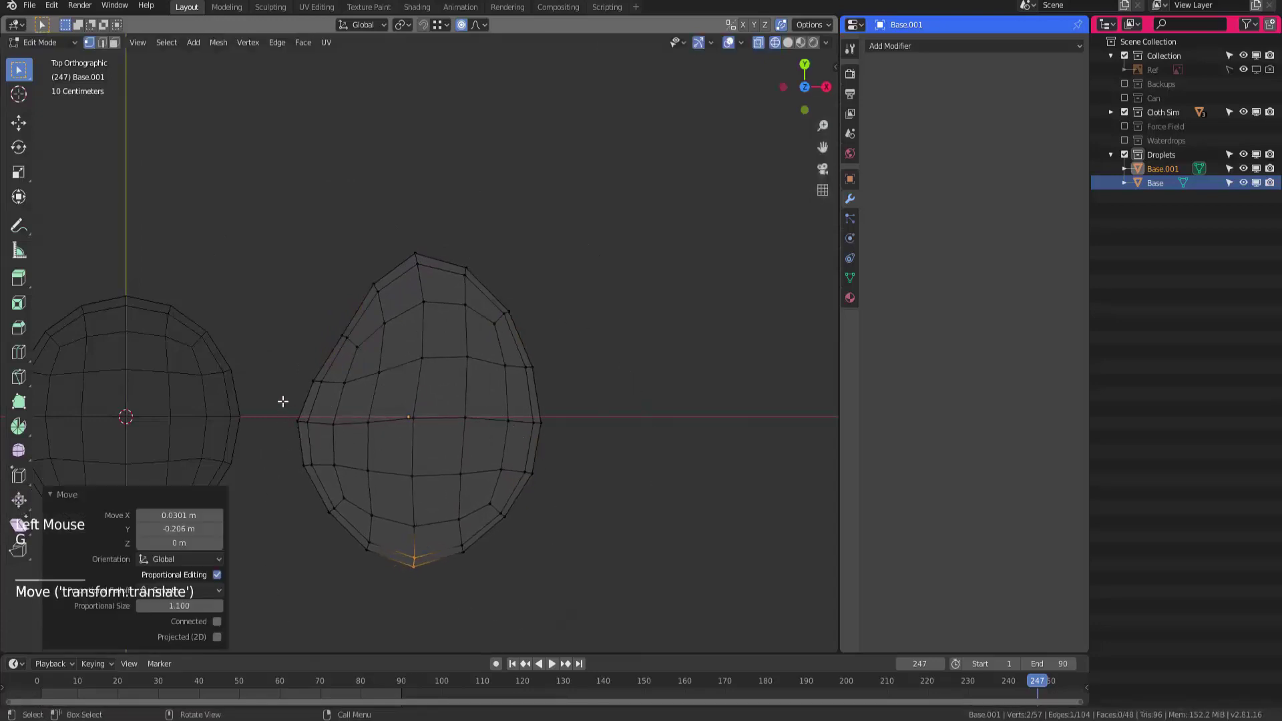
pyautogui.moveTo(283, 401); pyautogui.dragTo(309, 433)
pyautogui.press('g')
pyautogui.click(295, 423)
pyautogui.press('Tab')
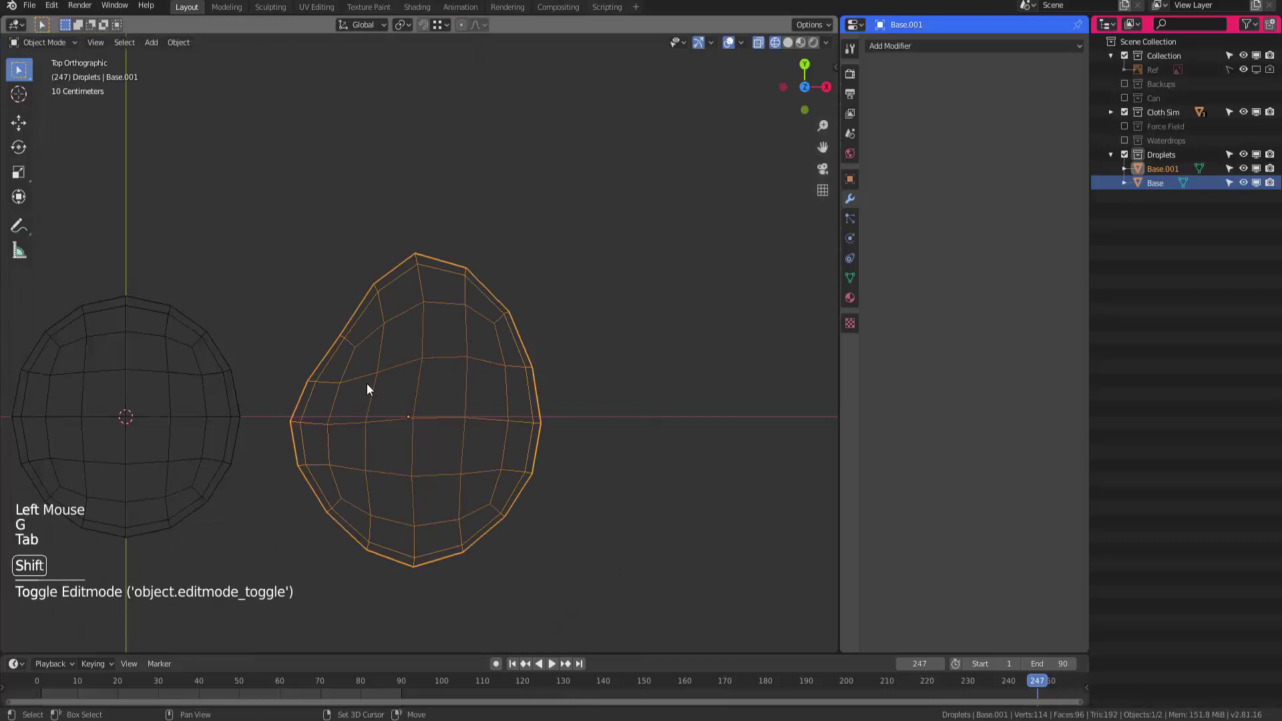
# Duplicate the Base half-sphere about 4.49 m along X and open the new copy for vertex editing
pyautogui.click(206, 431)
pyautogui.hotkey('shift', 'd')
pyautogui.click(810, 444)
pyautogui.keyDown('shift'); pyautogui.moveTo(810, 444); pyautogui.dragTo(481, 428, button='middle'); pyautogui.keyUp('shift')
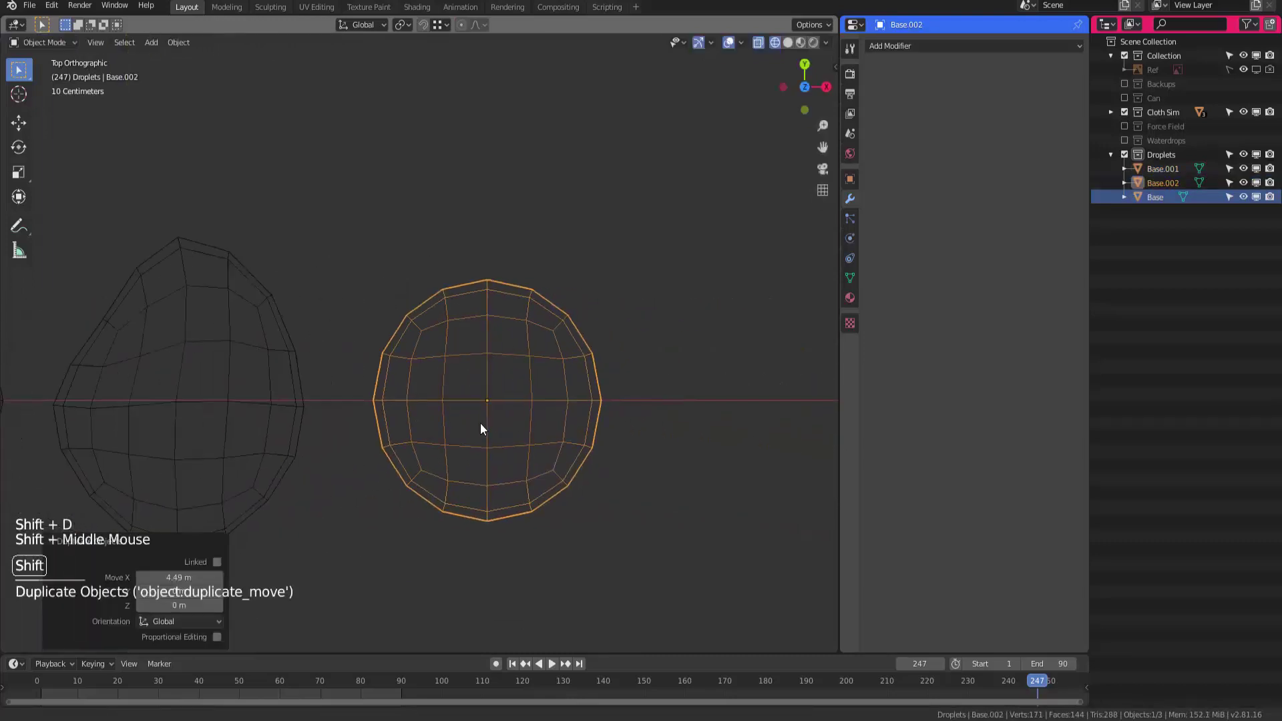
pyautogui.press('Tab')
# Try pulling the second copy's top vertices about 0.21 m along Y, and move them back down
pyautogui.moveTo(471, 271); pyautogui.dragTo(491, 288)
pyautogui.press('g')
pyautogui.click(485, 258)
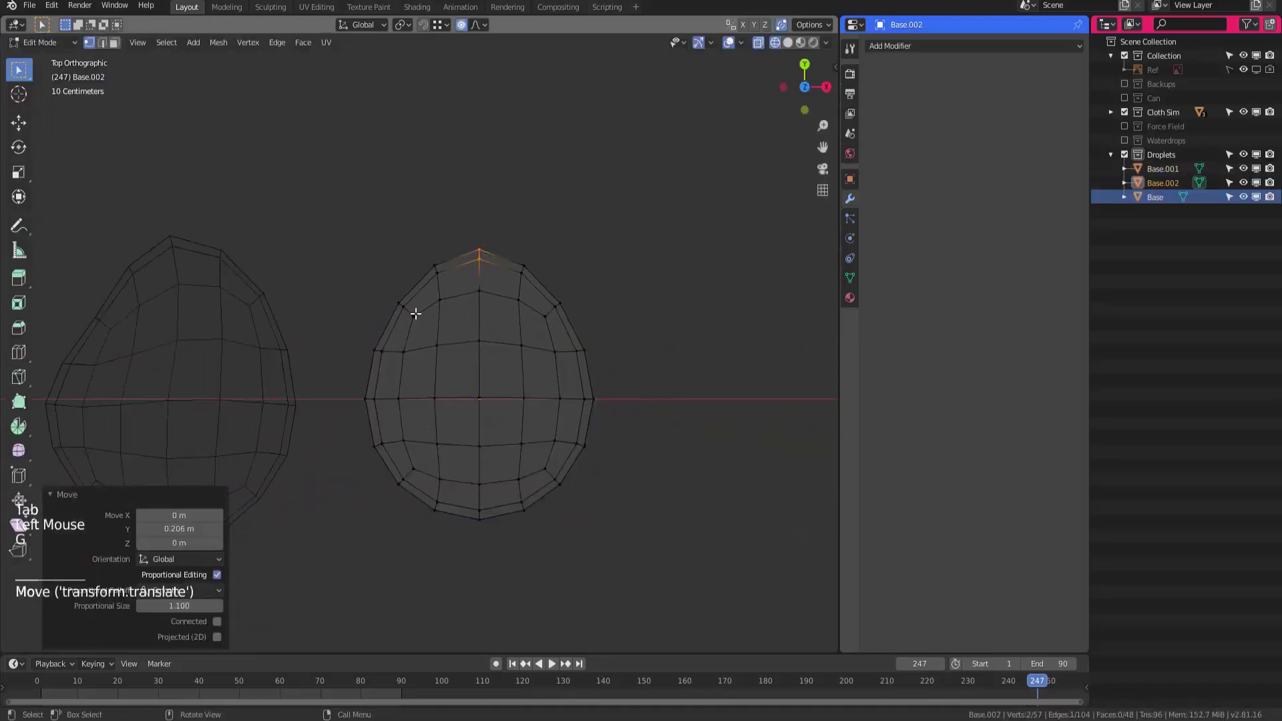
pyautogui.press('g')
pyautogui.click(497, 289)
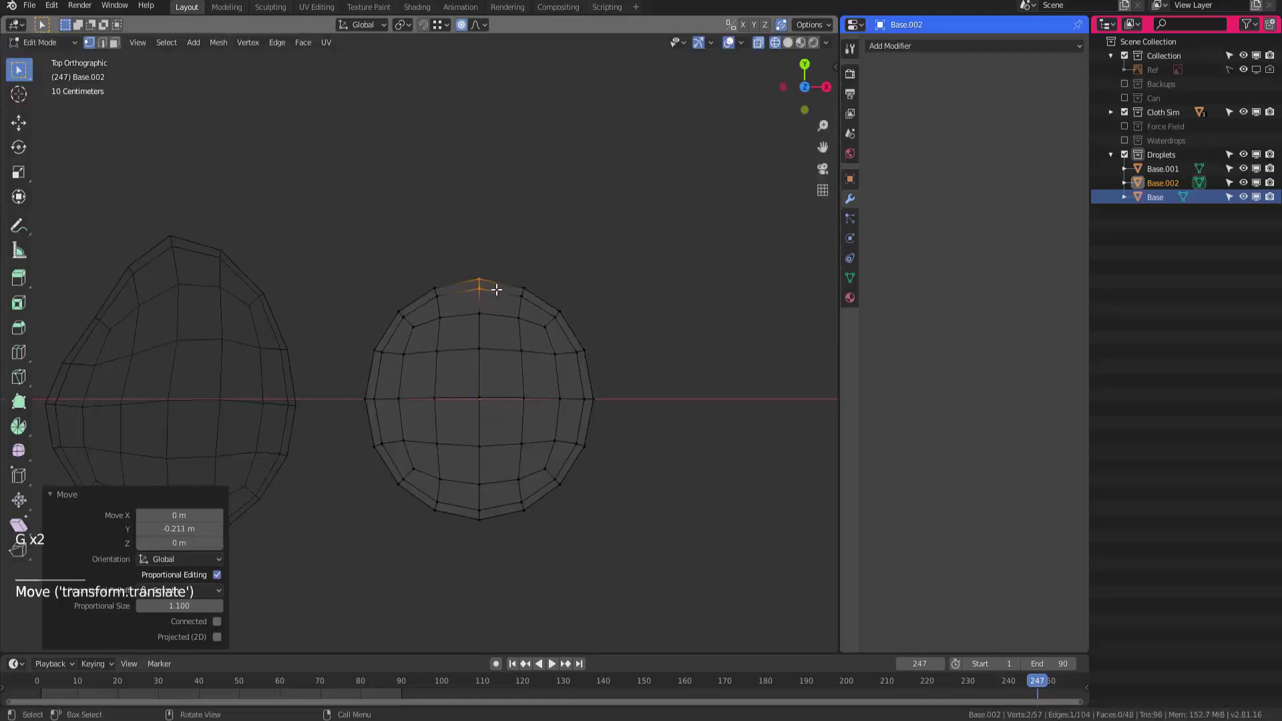
# Move the second copy's bottom vertices about -0.22 m along Y and scale its lower side vertices inward to about 0.74
pyautogui.moveTo(497, 534); pyautogui.dragTo(460, 504)
pyautogui.press('g')
pyautogui.click(488, 537)
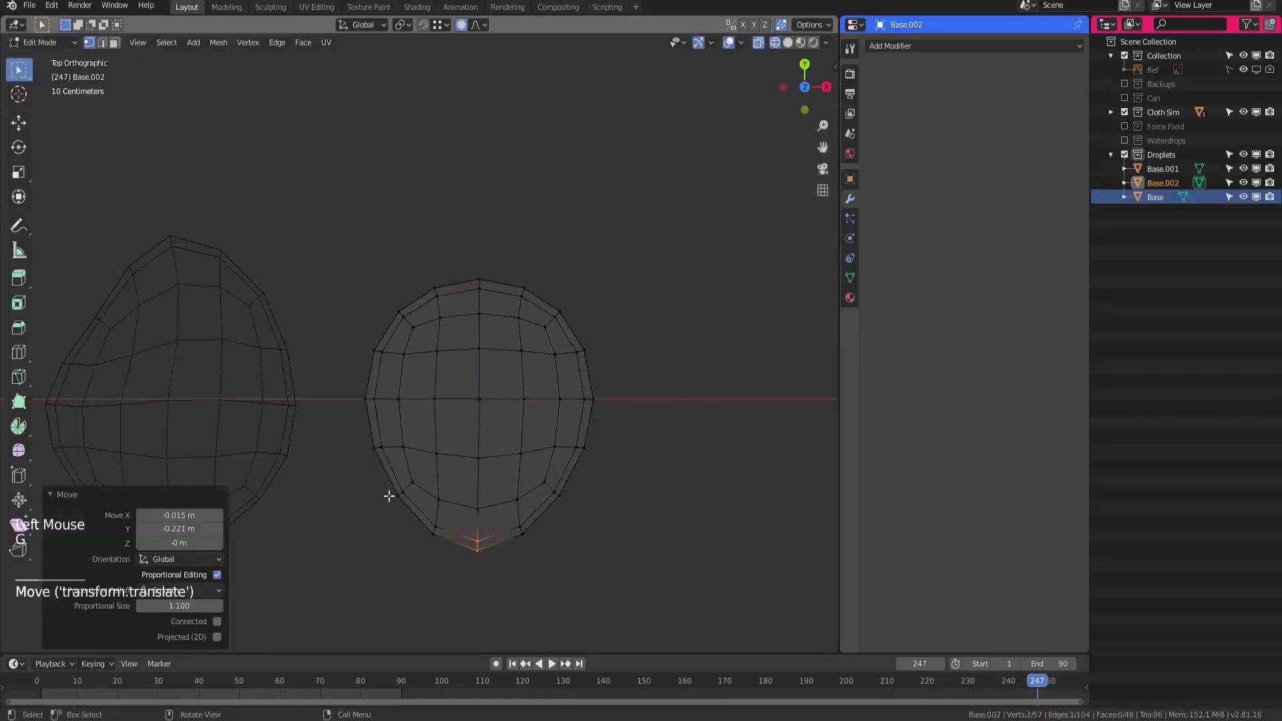
pyautogui.moveTo(363, 434); pyautogui.dragTo(389, 462)
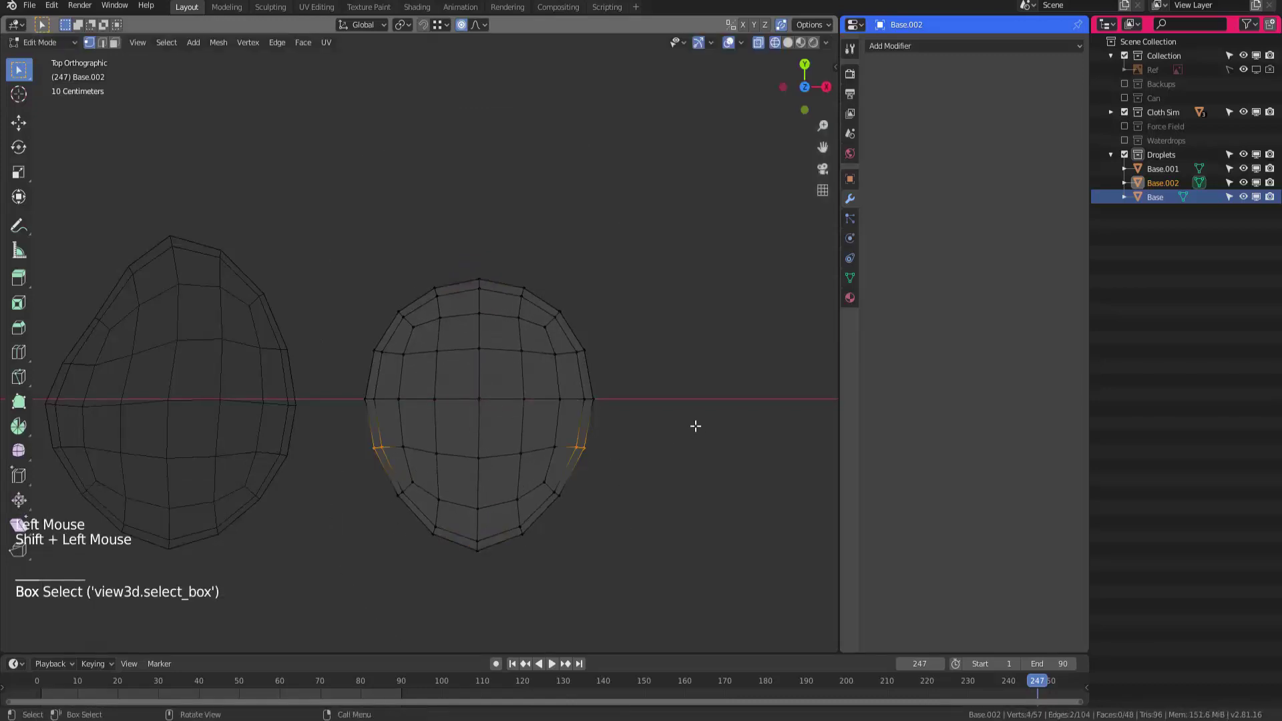
pyautogui.press('s')
pyautogui.click(639, 439)
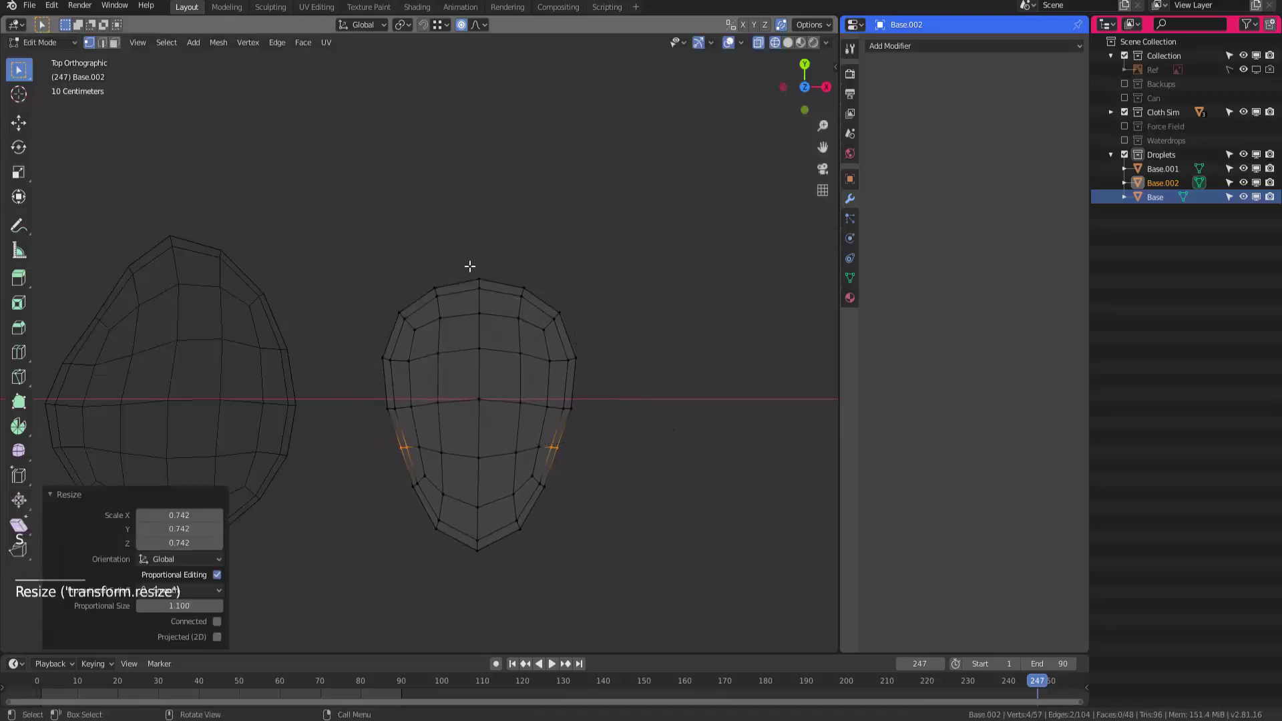
# Raise the second copy's top vertices slightly, scale its upper side vertices to about 1.04, and leave Edit Mode
pyautogui.moveTo(470, 266); pyautogui.dragTo(497, 297)
pyautogui.press('g')
pyautogui.click(517, 316)
pyautogui.moveTo(604, 344); pyautogui.dragTo(564, 366)
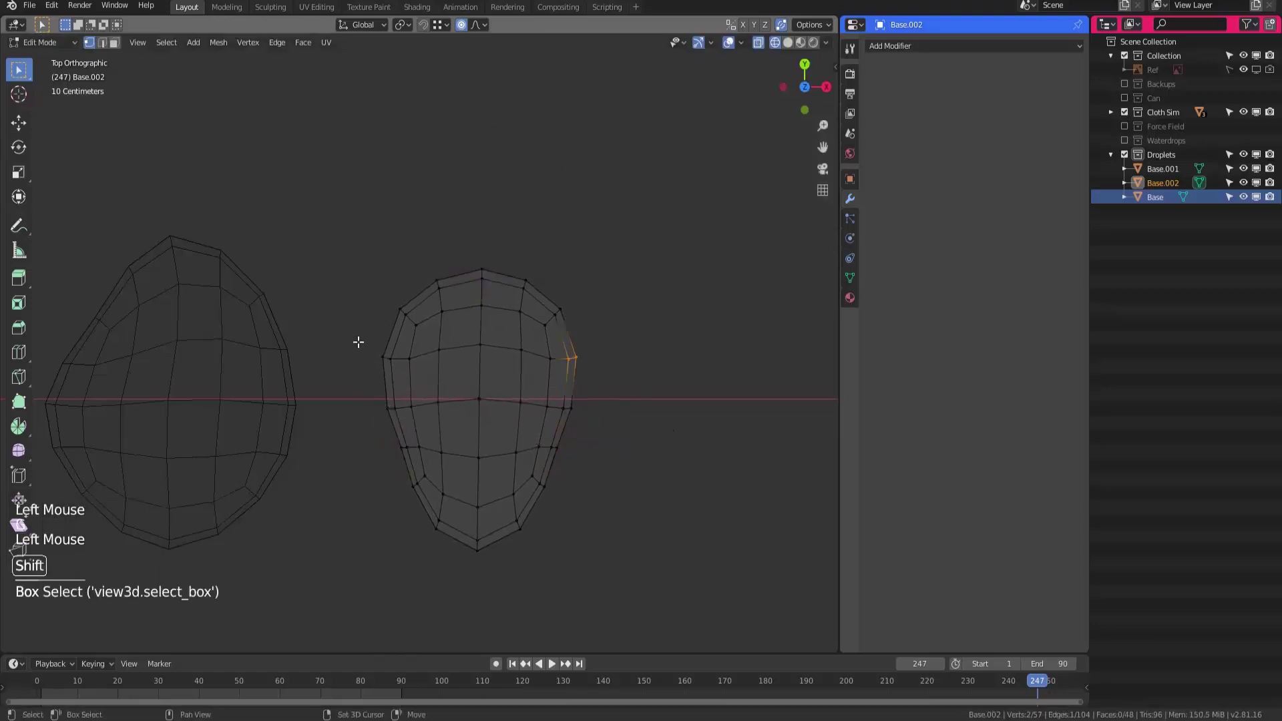
pyautogui.keyDown('shift'); pyautogui.moveTo(359, 342); pyautogui.dragTo(427, 374); pyautogui.keyUp('shift')
pyautogui.press('s')
pyautogui.click(729, 338)
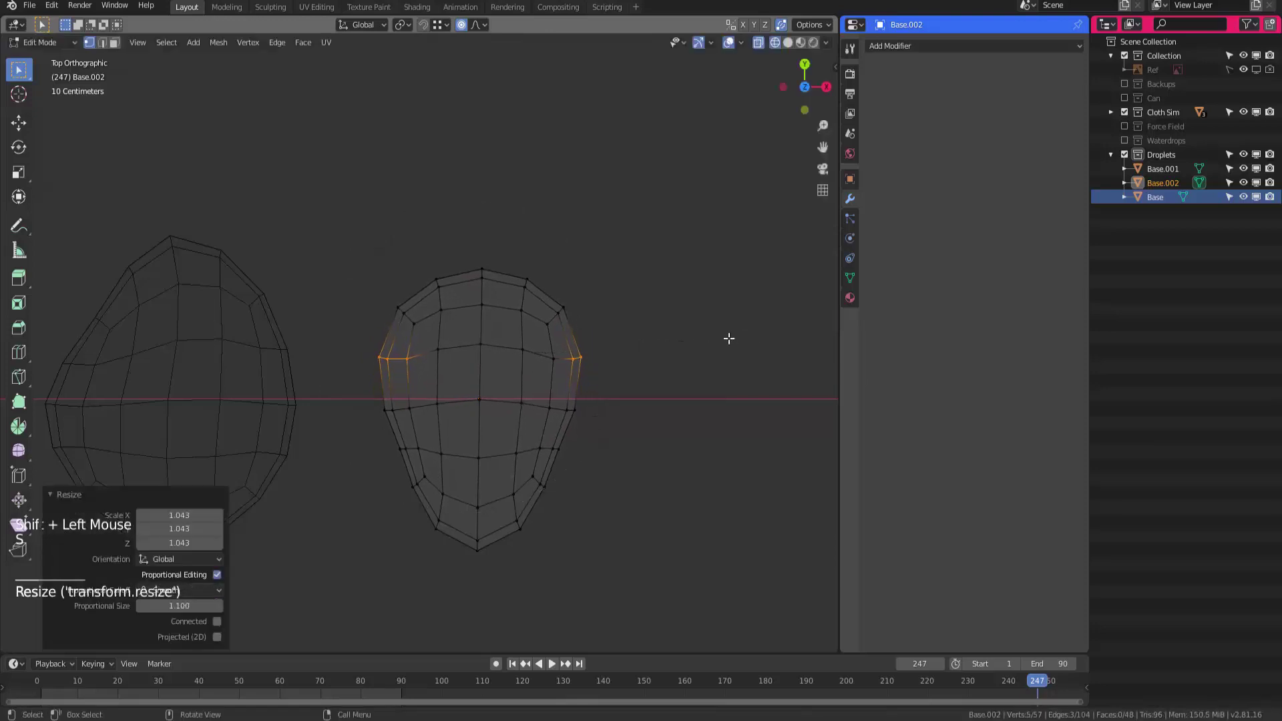
pyautogui.press('Tab')
# Duplicate the Base half-sphere and place the third copy about 6.73 m along X
pyautogui.keyDown('ctrl'); pyautogui.moveTo(510, 435); pyautogui.dragTo(316, 470, button='middle'); pyautogui.keyUp('ctrl')
pyautogui.click(110, 392)
pyautogui.hotkey('shift', 'd')
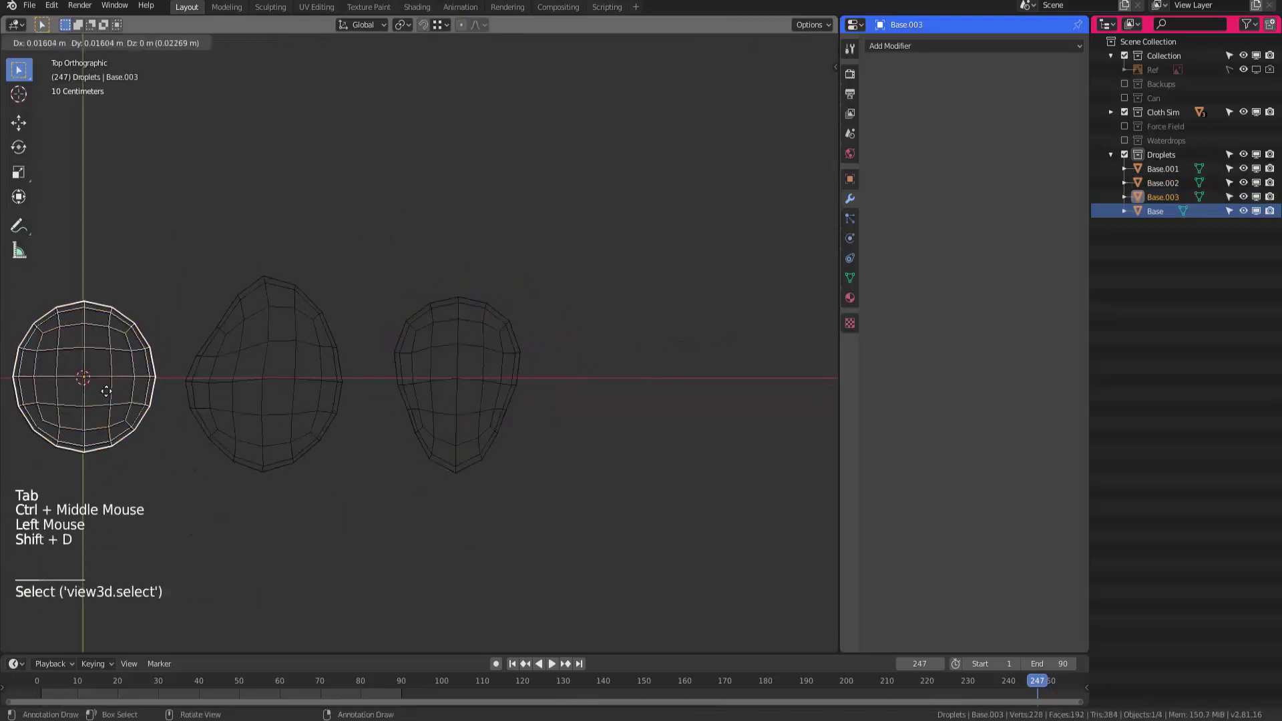
pyautogui.click(667, 396)
pyautogui.keyDown('shift'); pyautogui.moveTo(667, 395); pyautogui.dragTo(515, 343, button='middle'); pyautogui.keyUp('shift')
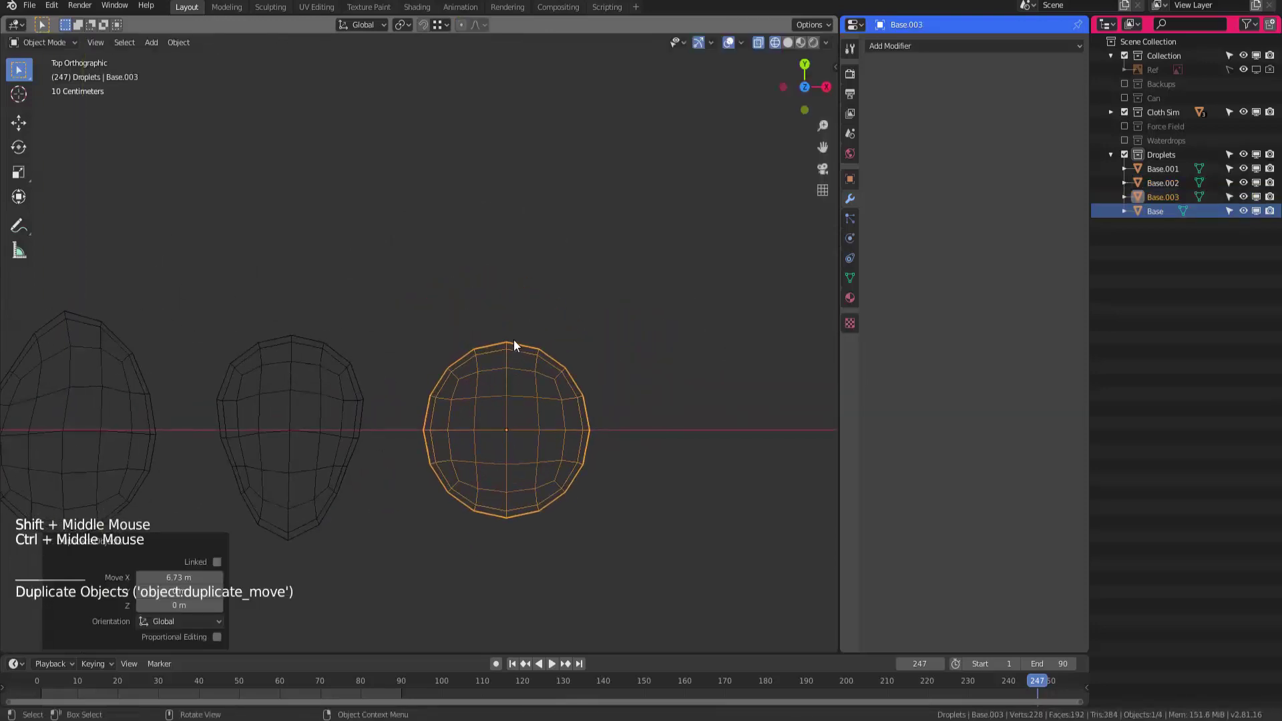
# Edit the third copy, moving its top vertices about -0.03 m along Y and pulling its upper corner vertices outward
pyautogui.press('Tab')
pyautogui.moveTo(495, 320); pyautogui.dragTo(543, 354)
pyautogui.keyDown('shift'); pyautogui.moveTo(511, 348); pyautogui.dragTo(497, 330, button='middle'); pyautogui.keyUp('shift')
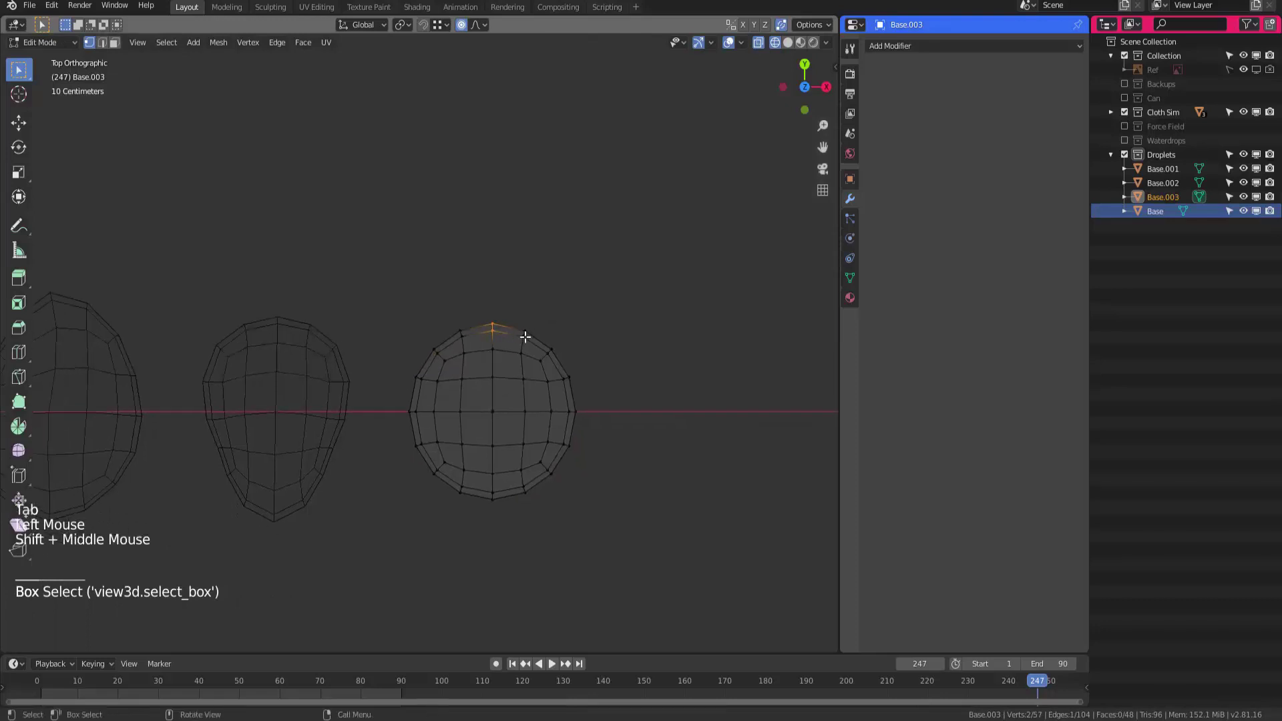
pyautogui.press('g')
pyautogui.click(487, 342)
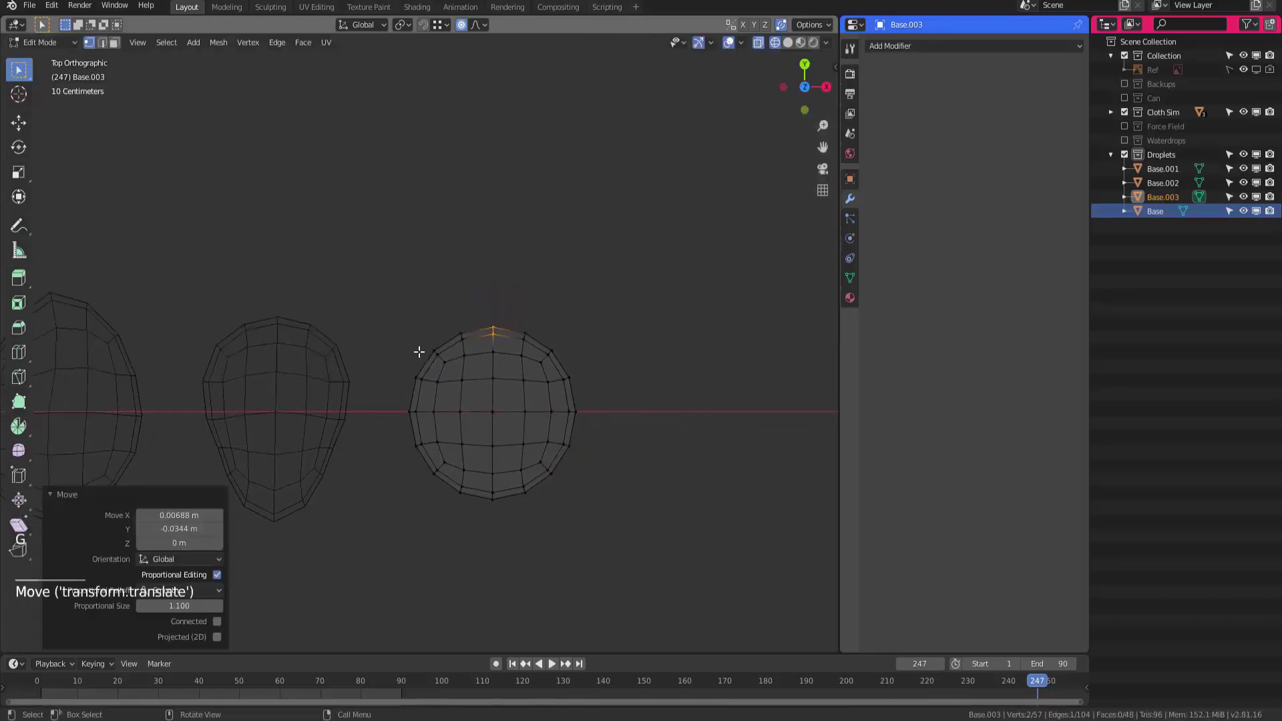
pyautogui.moveTo(409, 338); pyautogui.dragTo(428, 354)
pyautogui.press('g')
pyautogui.click(424, 347)
pyautogui.moveTo(569, 343); pyautogui.dragTo(543, 360)
pyautogui.press('g')
pyautogui.click(551, 355)
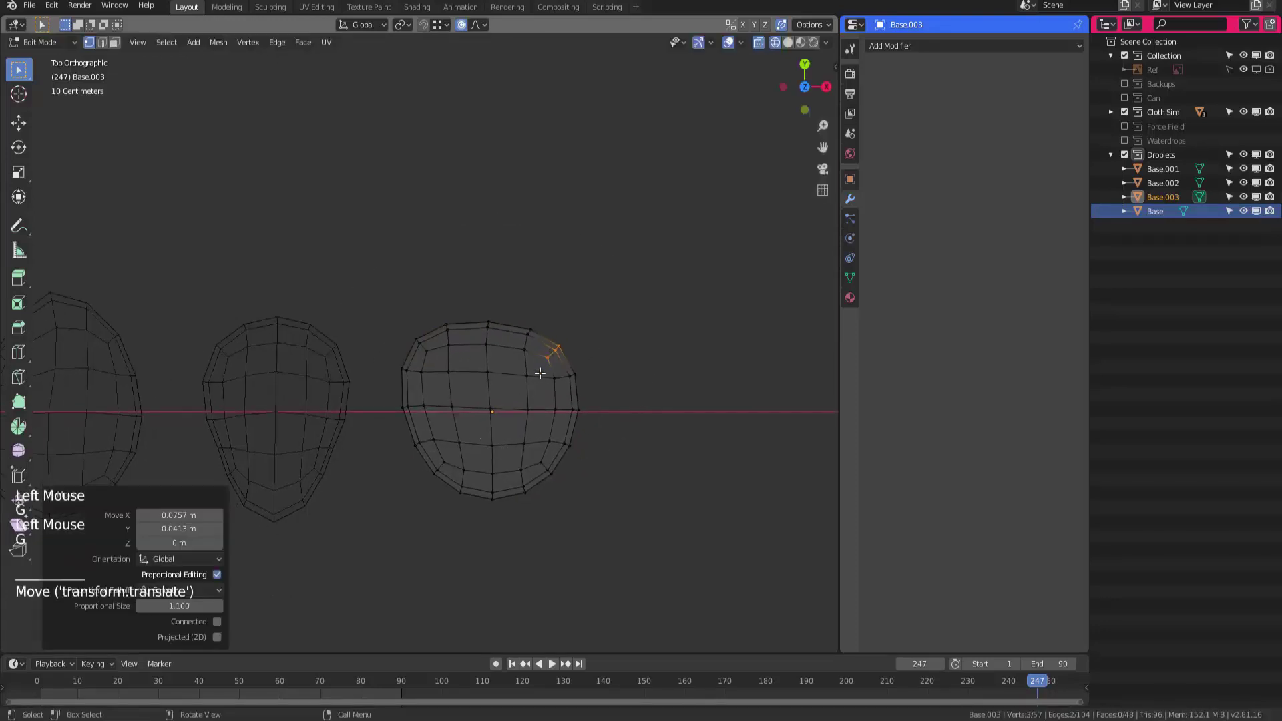
# Move the third copy's right vertices about -0.12 m along X, bulge its left side, push the lower-left vertices inward, and leave Edit Mode
pyautogui.moveTo(597, 403); pyautogui.dragTo(567, 420)
pyautogui.press('g')
pyautogui.click(429, 442)
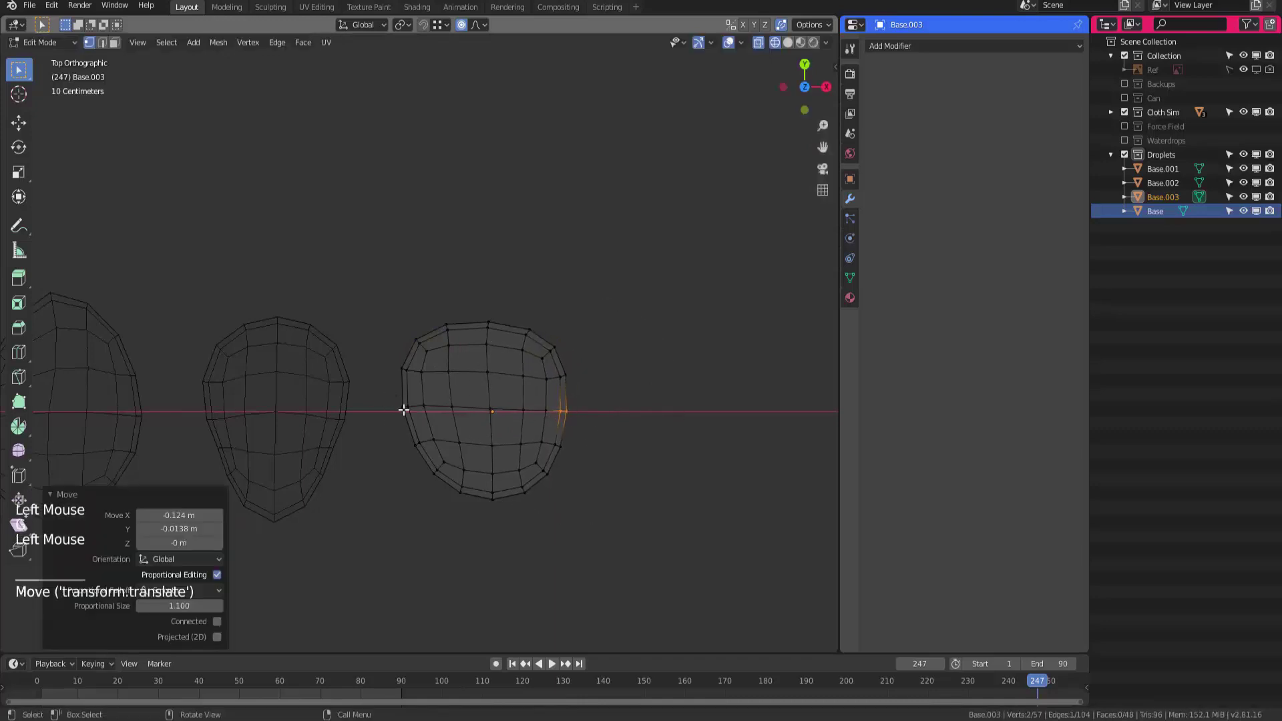
pyautogui.moveTo(410, 403); pyautogui.dragTo(395, 418)
pyautogui.press('g')
pyautogui.click(416, 506)
pyautogui.moveTo(418, 511); pyautogui.dragTo(458, 450)
pyautogui.press('g')
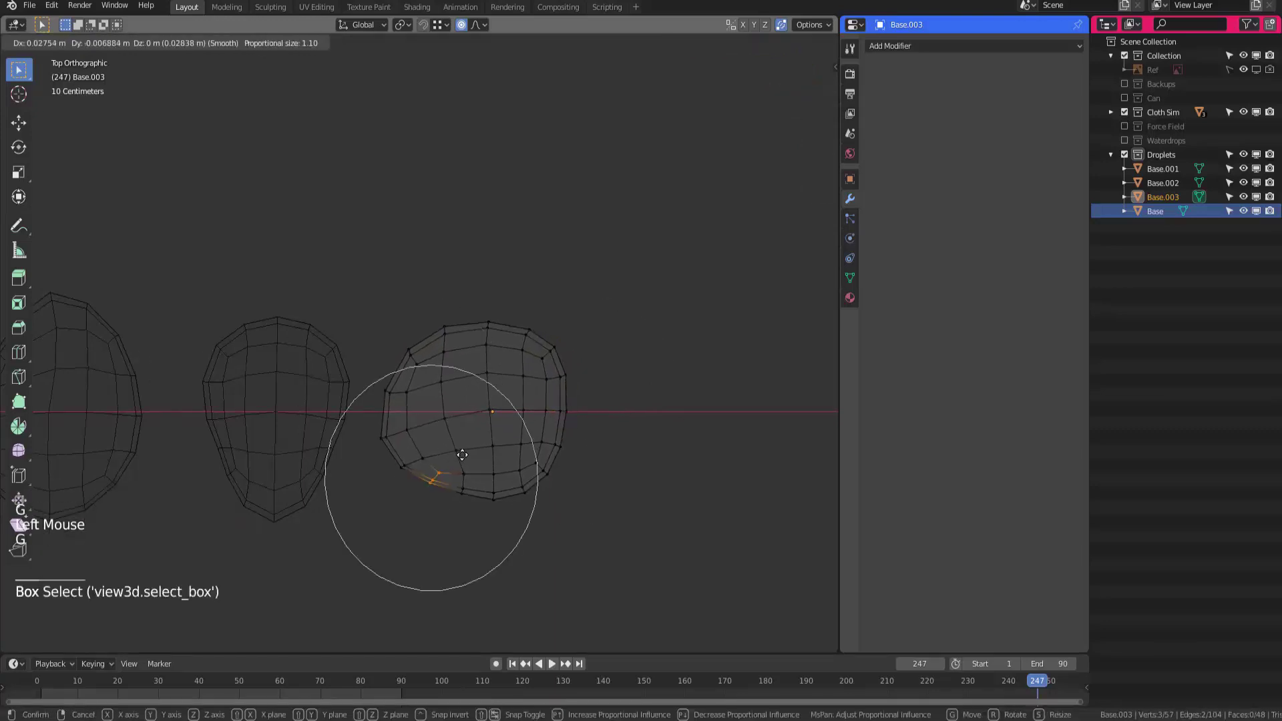
pyautogui.click(467, 446)
pyautogui.press('Tab')
pyautogui.keyDown('ctrl'); pyautogui.moveTo(471, 436); pyautogui.dragTo(222, 467, button='middle'); pyautogui.keyUp('ctrl')
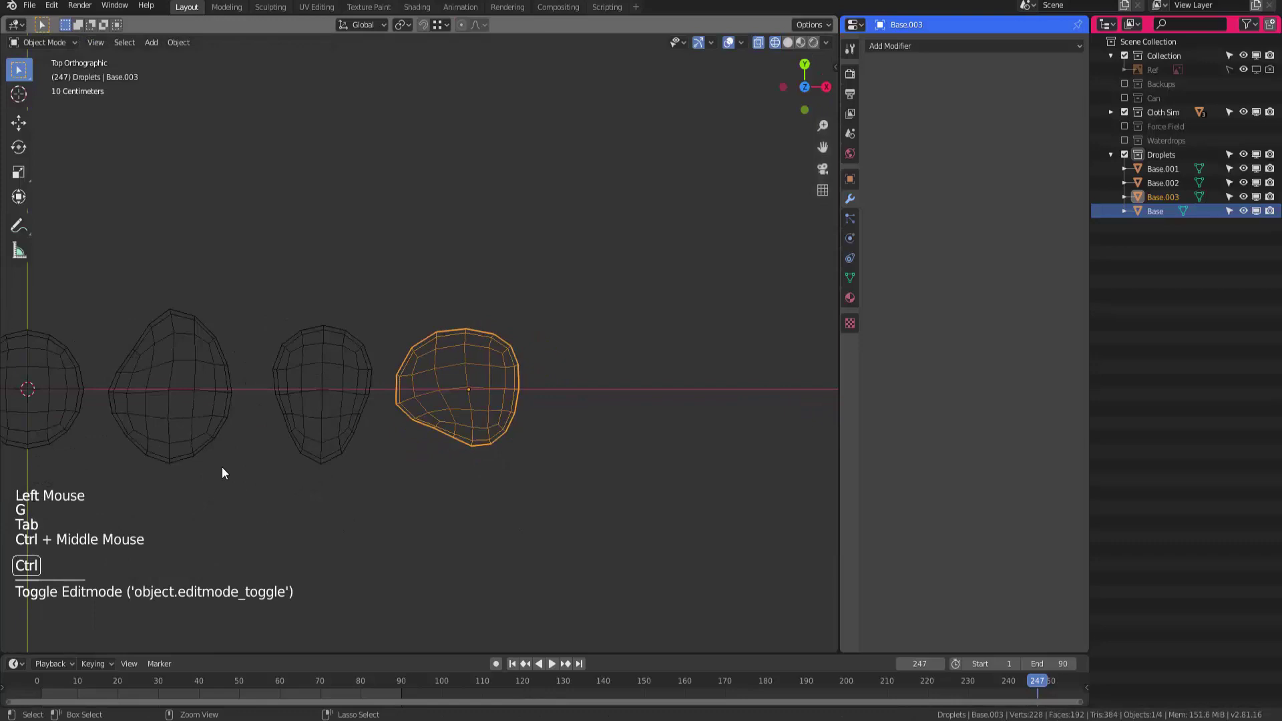
# Duplicate the Base half-sphere and place the fourth copy along X beyond the third
pyautogui.click(51, 410)
pyautogui.hotkey('shift', 'd')
pyautogui.click(668, 410)
pyautogui.keyDown('shift'); pyautogui.moveTo(668, 410); pyautogui.dragTo(567, 390, button='middle'); pyautogui.keyUp('shift')
# Stretch the fourth copy's top vertices upward in Edit Mode, adding a second move of about 0.39 m along Y
pyautogui.press('Tab')
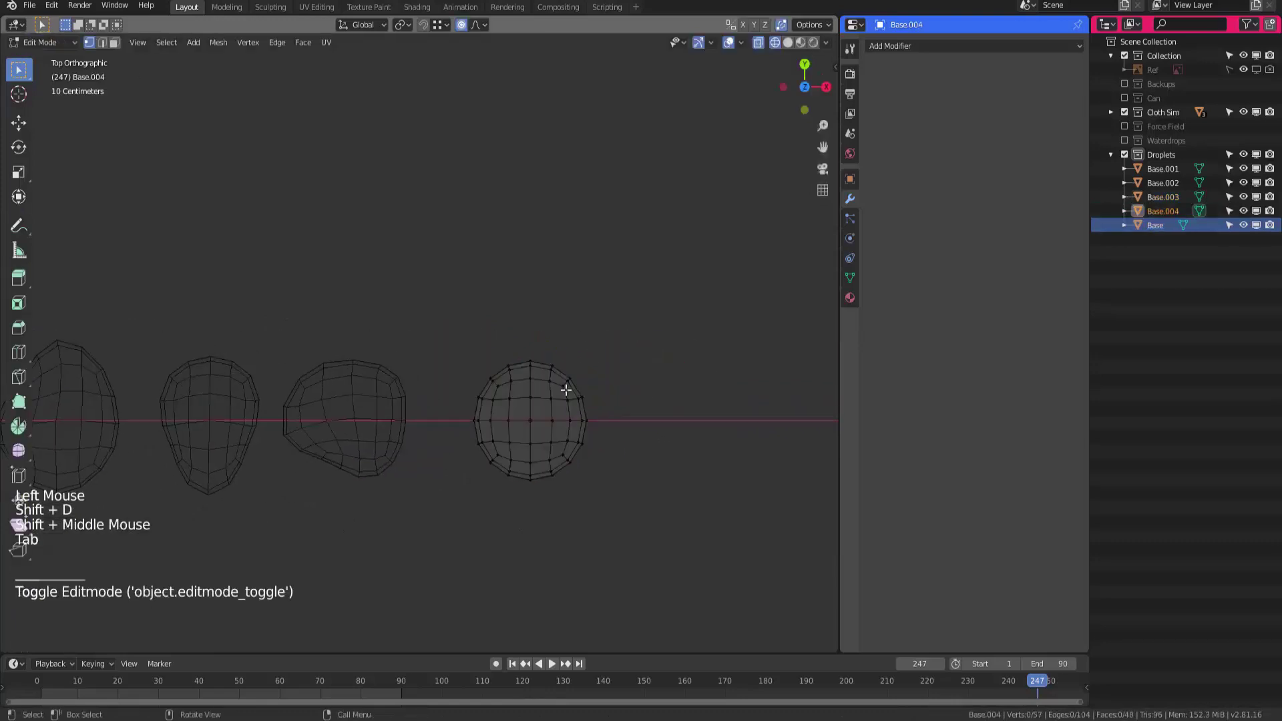
pyautogui.moveTo(524, 351); pyautogui.dragTo(540, 372)
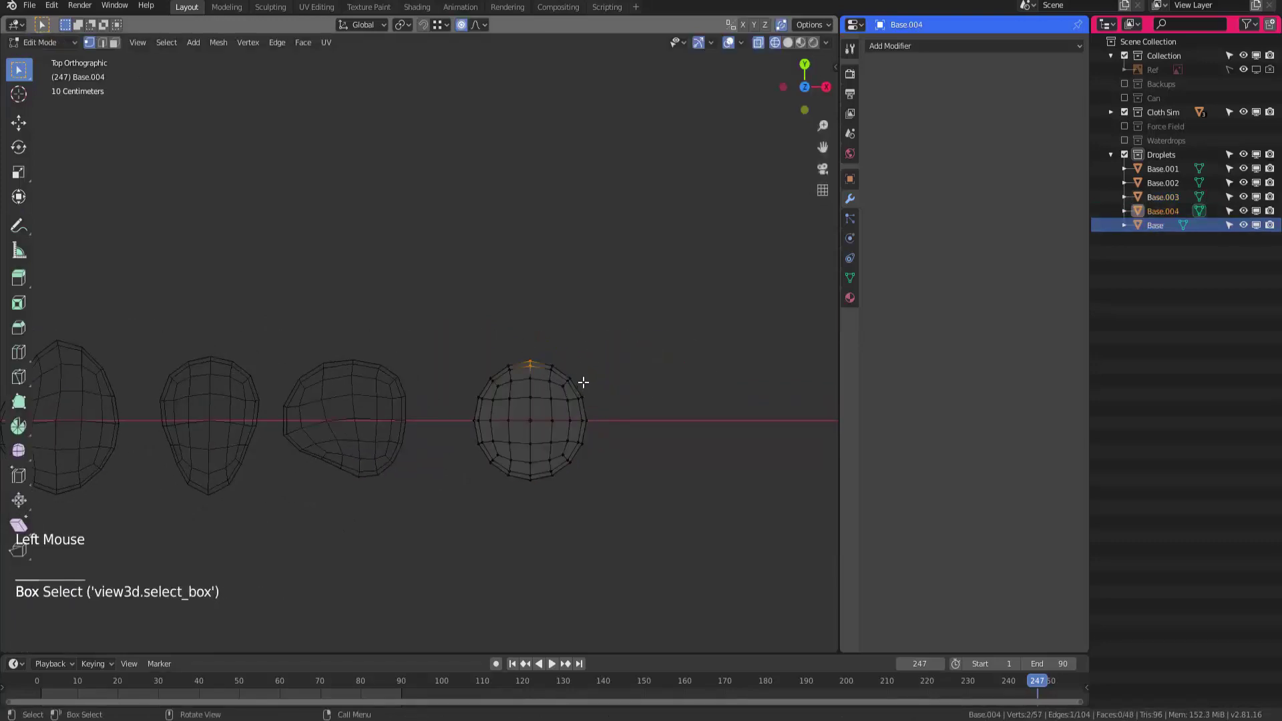
pyautogui.press('g')
pyautogui.click(551, 422)
pyautogui.moveTo(521, 501); pyautogui.dragTo(541, 467)
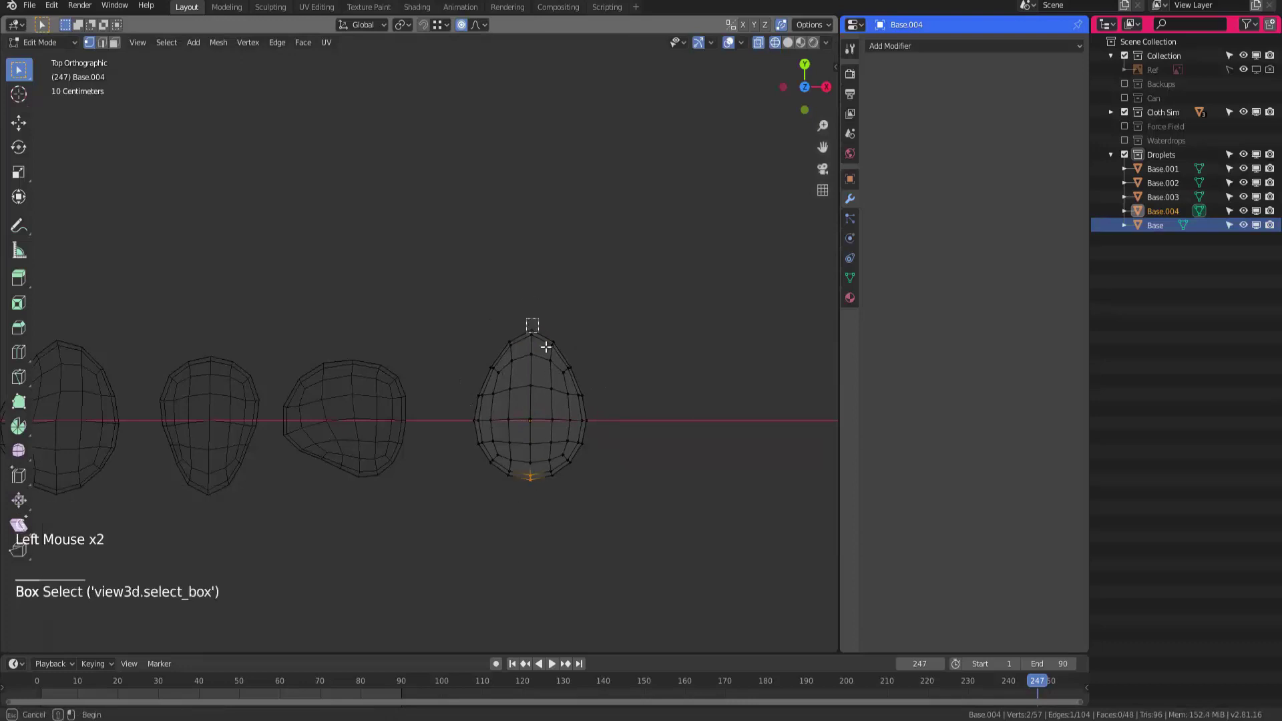
pyautogui.click(547, 347)
pyautogui.press('g')
pyautogui.click(546, 323)
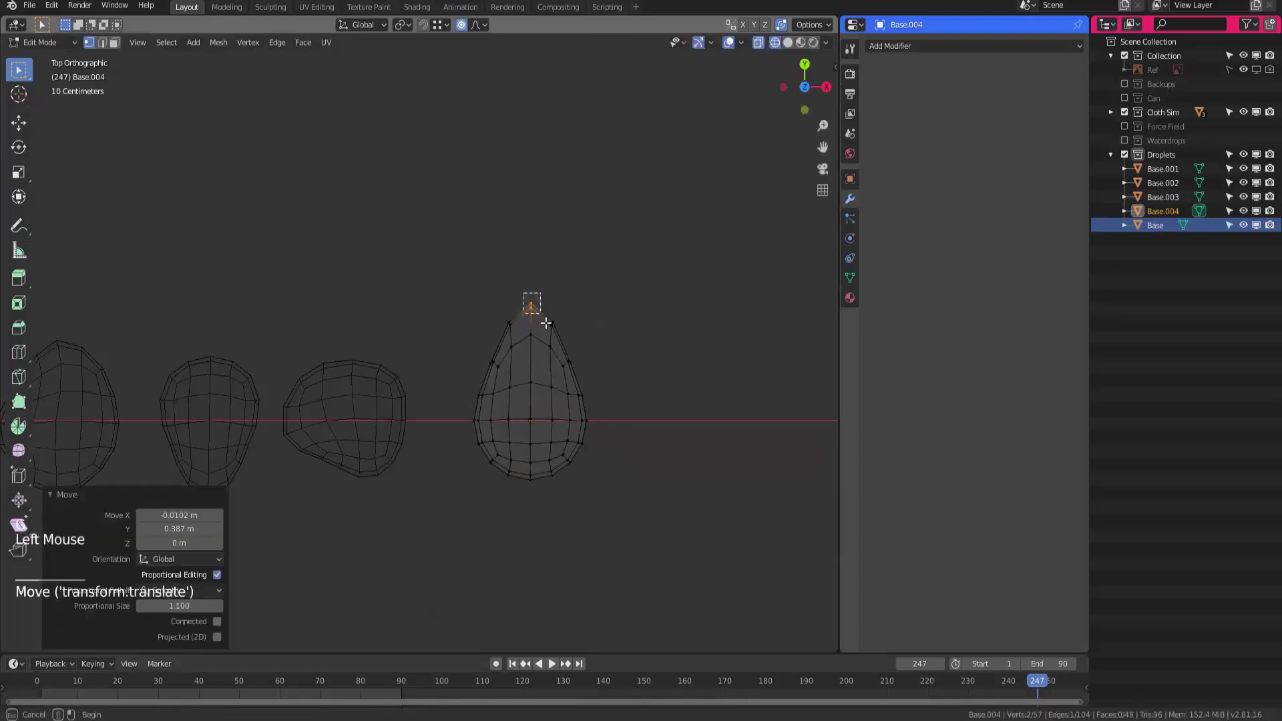
pyautogui.press('g')
# Raise the fourth copy's upper vertices on both sides about 0.11 m along Y, and leave Edit Mode
pyautogui.moveTo(546, 323); pyautogui.dragTo(501, 372)
pyautogui.click(481, 361)
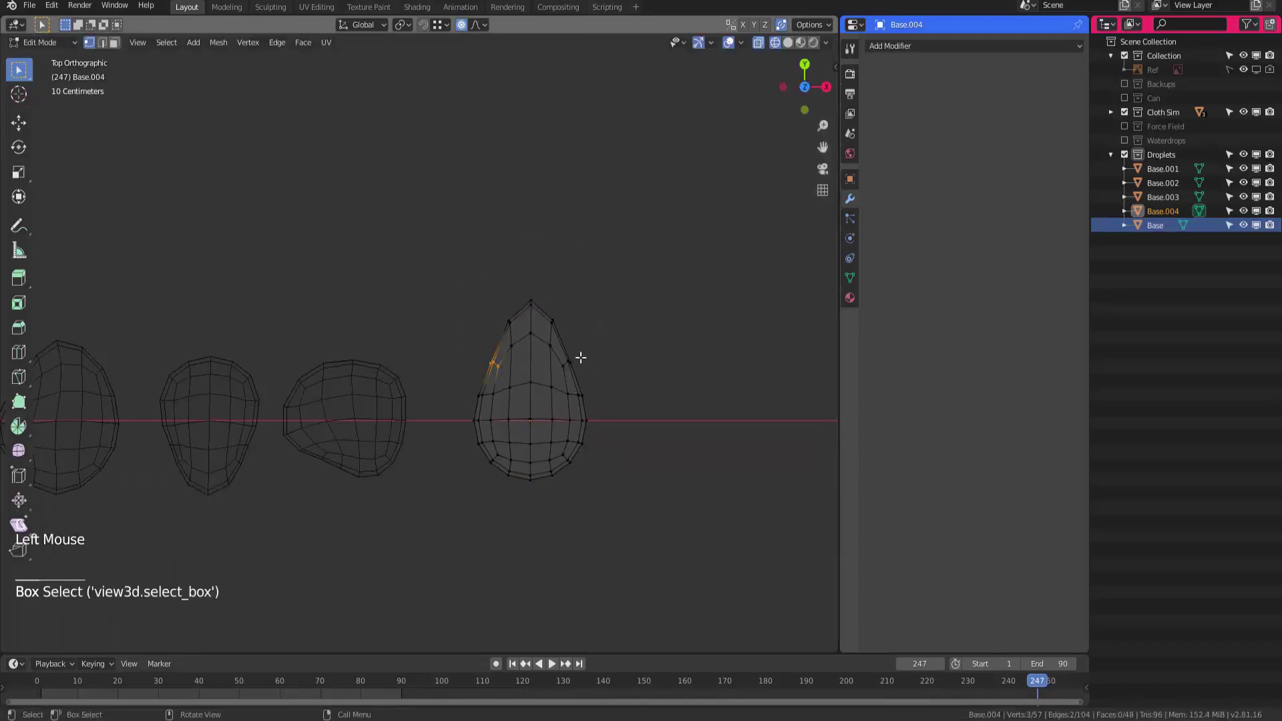
pyautogui.keyDown('shift'); pyautogui.moveTo(580, 358); pyautogui.dragTo(561, 371); pyautogui.keyUp('shift')
pyautogui.press('g')
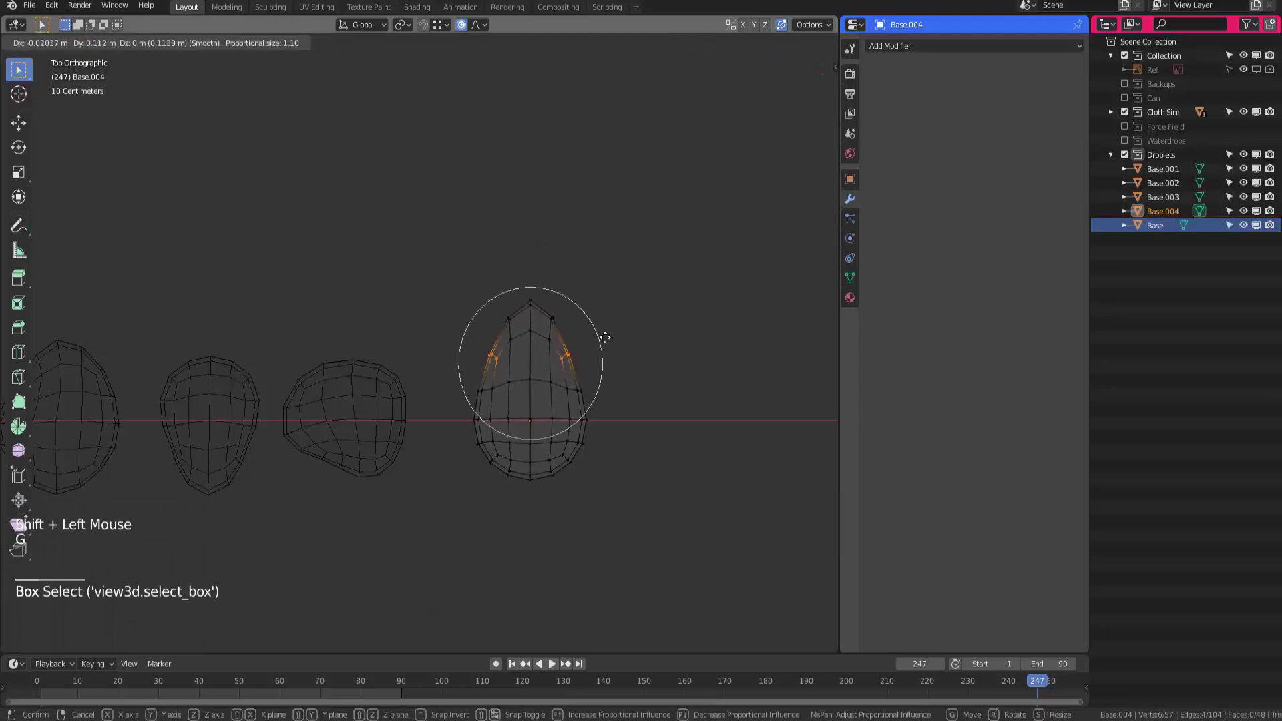
pyautogui.press('y')
pyautogui.press('Tab')
# Deselect the droplets, return the viewport to solid shading, and collapse the Droplets collection
pyautogui.keyDown('ctrl'); pyautogui.moveTo(601, 355); pyautogui.dragTo(552, 392, button='middle'); pyautogui.keyUp('ctrl')
pyautogui.click(335, 439)
pyautogui.moveTo(336, 445)
pyautogui.keyDown('ctrl'); pyautogui.mouseDown(button='middle')
pyautogui.moveTo(363, 429)
pyautogui.moveTo(329, 386)
pyautogui.moveTo(381, 401)
pyautogui.mouseUp(button='middle'); pyautogui.keyUp('ctrl')
pyautogui.hotkey('shift', 'z')
pyautogui.moveTo(380, 400)
pyautogui.mouseDown(button='middle')
pyautogui.moveTo(426, 409)
pyautogui.moveTo(400, 334)
pyautogui.moveTo(374, 400)
pyautogui.mouseUp(button='middle')
pyautogui.moveTo(374, 401); pyautogui.dragTo(357, 430, button='middle')
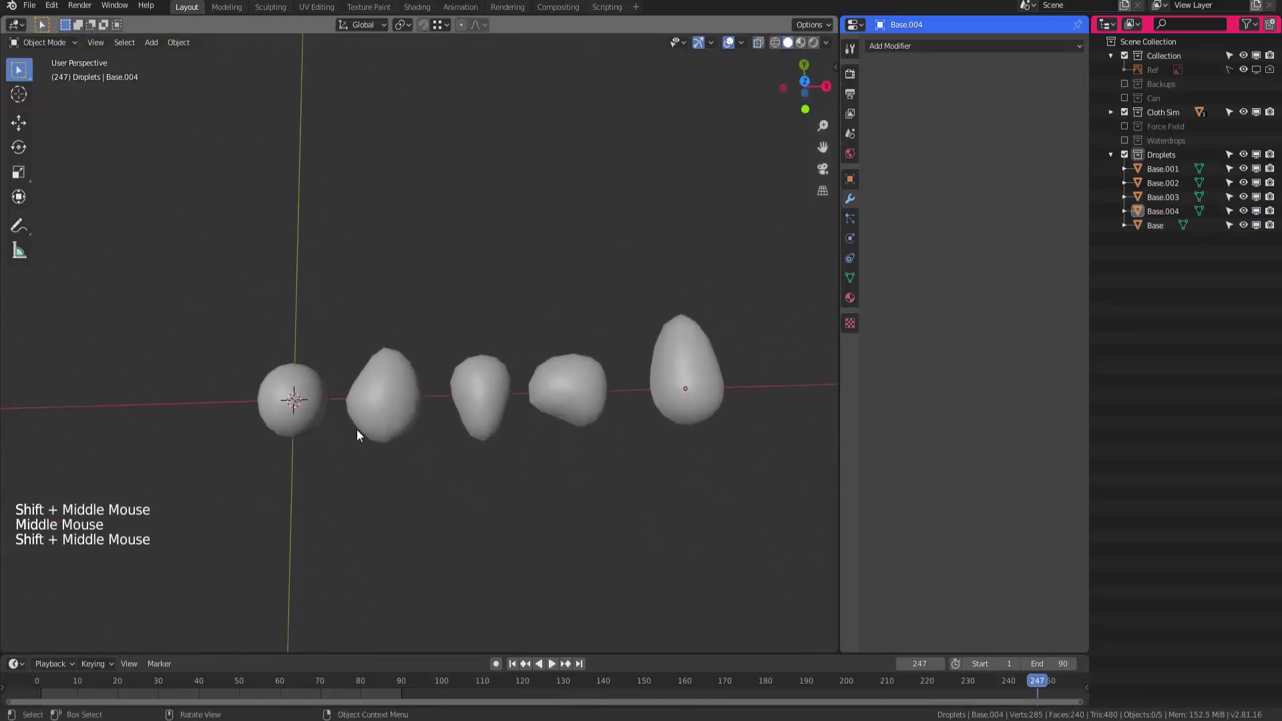
pyautogui.click(1111, 155)
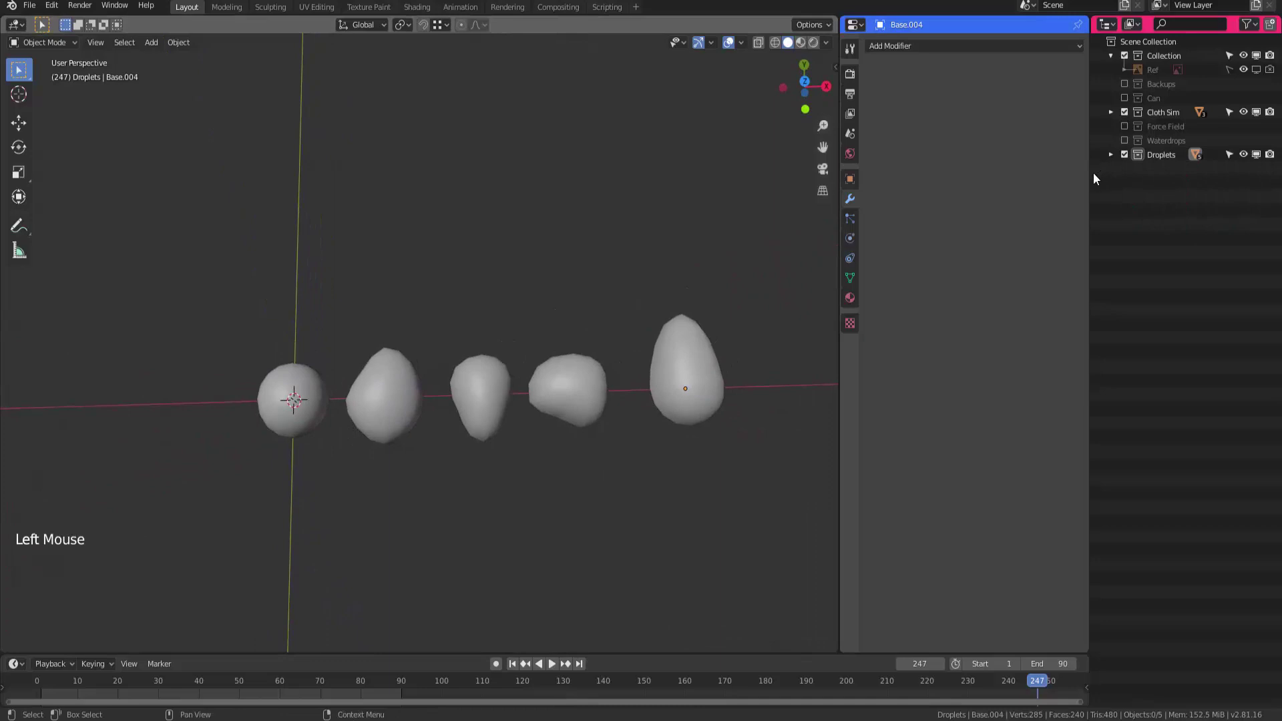
# Select all five droplets and move them about 17.8 m along X
pyautogui.keyDown('ctrl'); pyautogui.moveTo(515, 369); pyautogui.dragTo(474, 394, button='middle'); pyautogui.keyUp('ctrl')
pyautogui.moveTo(474, 394); pyautogui.dragTo(612, 312, button='middle')
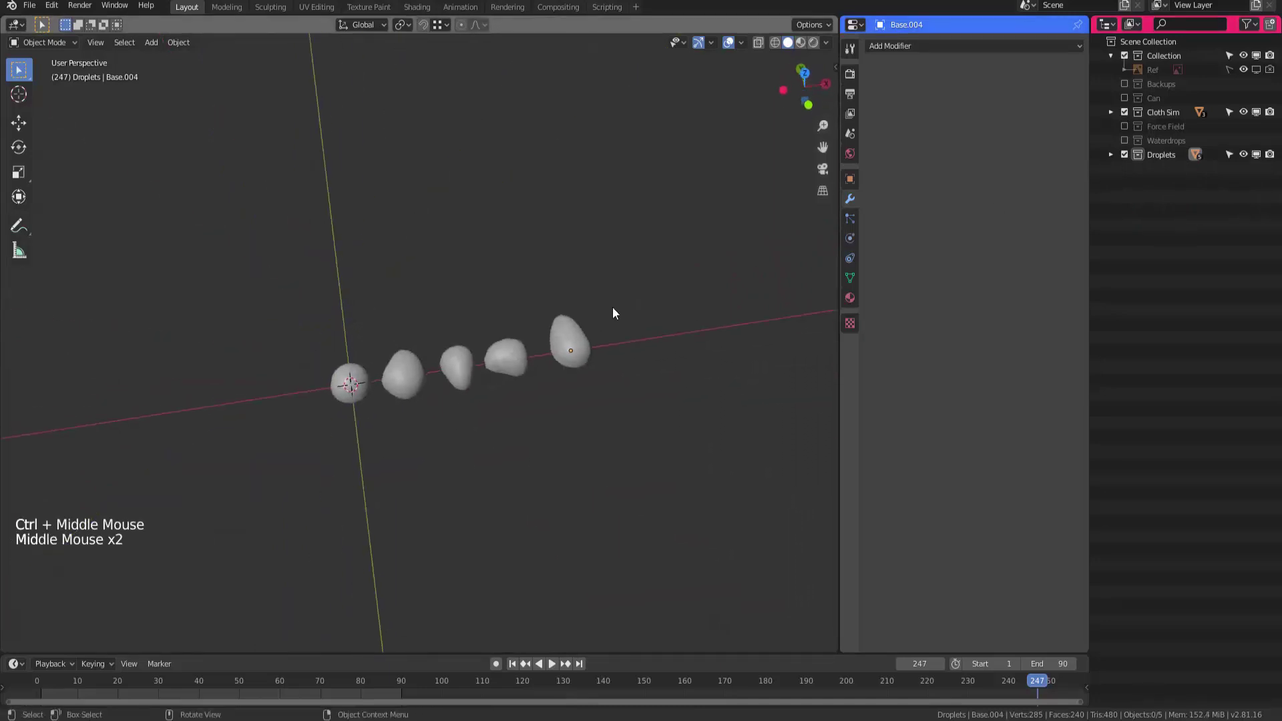
pyautogui.moveTo(612, 312); pyautogui.dragTo(338, 407)
pyautogui.keyDown('shift'); pyautogui.moveTo(481, 398); pyautogui.dragTo(360, 418, button='middle'); pyautogui.keyUp('shift')
pyautogui.press('g')
pyautogui.click(760, 346)
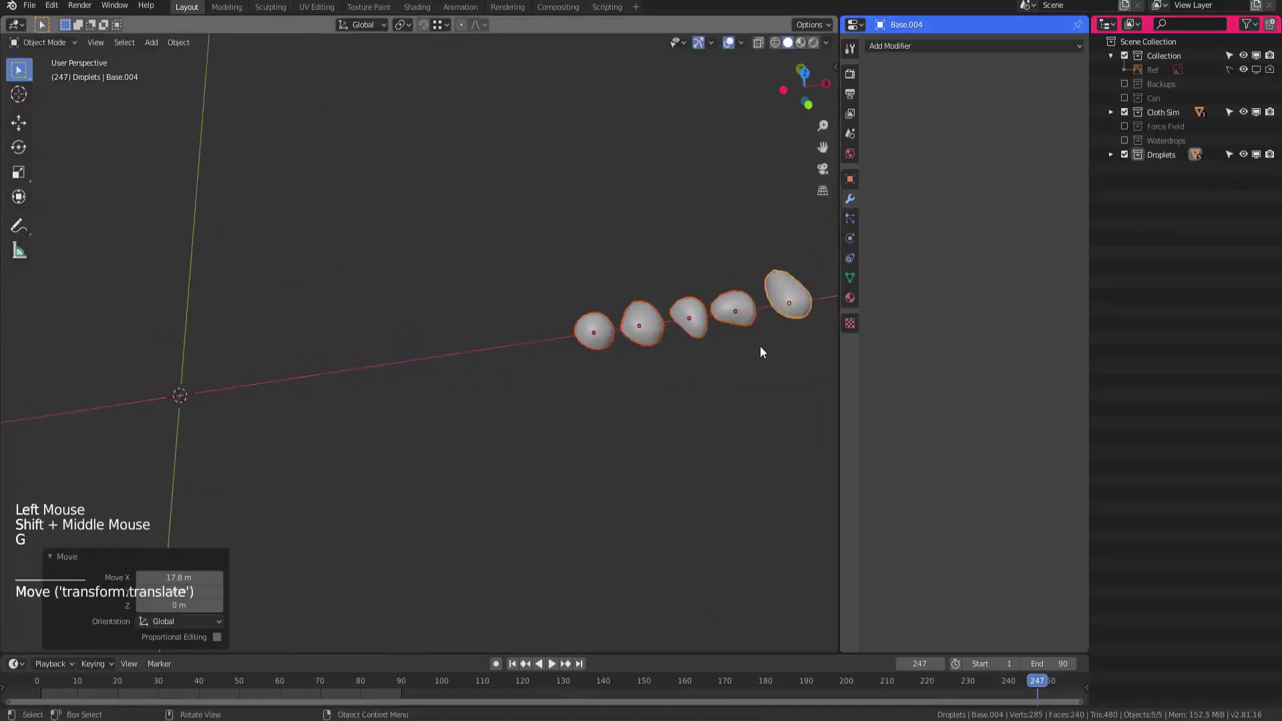
pyautogui.keyDown('shift'); pyautogui.moveTo(760, 346); pyautogui.dragTo(740, 372, button='middle'); pyautogui.keyUp('shift')
# Enable the Can collection, and bring the can and the droplets into view with nothing selected
pyautogui.click(1125, 98)
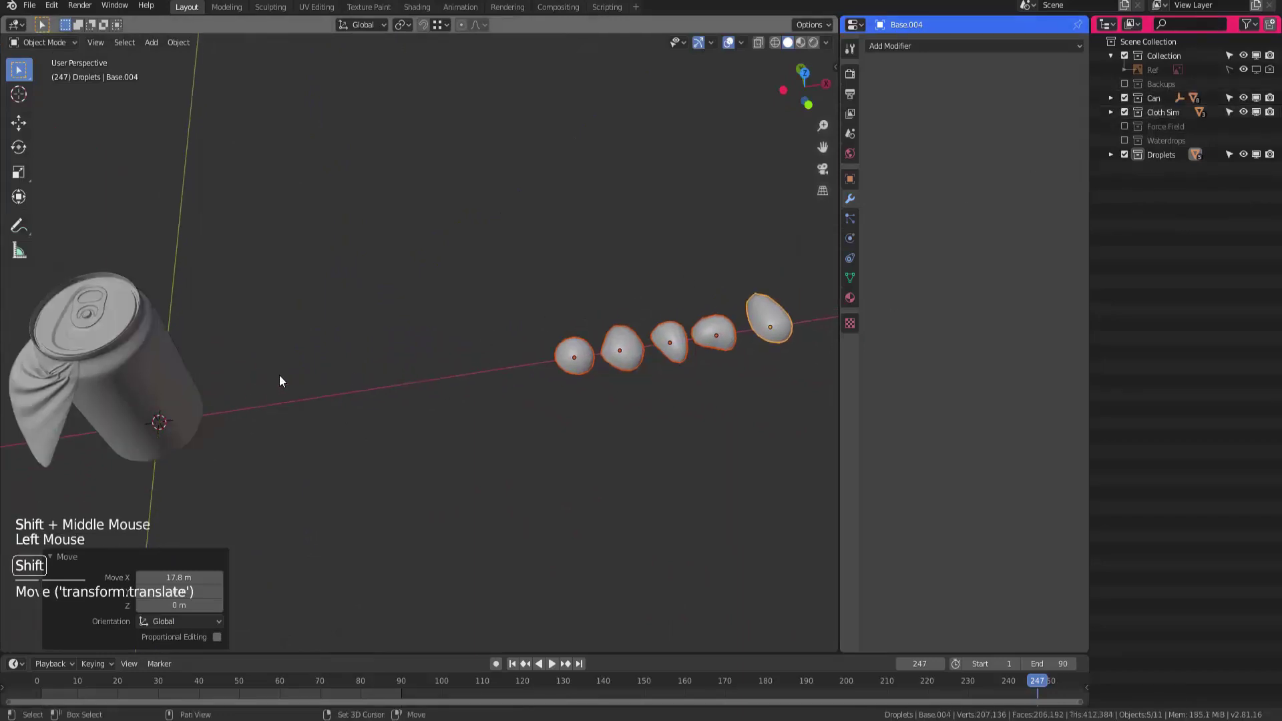
pyautogui.keyDown('shift'); pyautogui.moveTo(279, 375); pyautogui.dragTo(313, 348, button='middle'); pyautogui.keyUp('shift')
pyautogui.moveTo(314, 347); pyautogui.dragTo(421, 312, button='middle')
pyautogui.moveTo(421, 313)
pyautogui.keyDown('shift'); pyautogui.mouseDown(button='middle')
pyautogui.moveTo(463, 310)
pyautogui.moveTo(440, 330)
pyautogui.moveTo(419, 271)
pyautogui.moveTo(450, 312)
pyautogui.moveTo(372, 323)
pyautogui.moveTo(427, 303)
pyautogui.moveTo(431, 317)
pyautogui.moveTo(404, 322)
pyautogui.mouseUp(button='middle'); pyautogui.keyUp('shift')
pyautogui.click(425, 305)
pyautogui.keyDown('ctrl'); pyautogui.moveTo(404, 322); pyautogui.dragTo(468, 387, button='middle'); pyautogui.keyUp('ctrl')
pyautogui.keyDown('shift'); pyautogui.moveTo(467, 387); pyautogui.dragTo(422, 335, button='middle'); pyautogui.keyUp('shift')
pyautogui.click(597, 361)
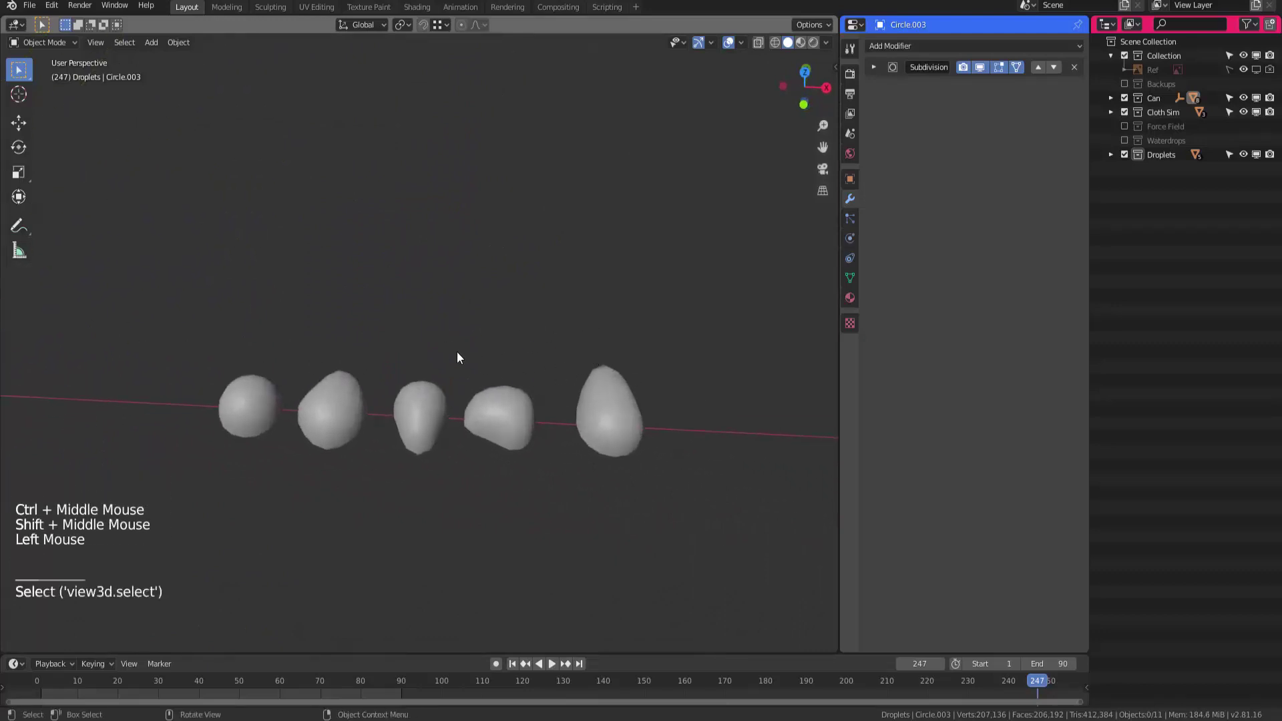
# Select the four modified droplets and move them to a new collection named Droplets variation
pyautogui.moveTo(350, 341); pyautogui.dragTo(588, 434)
pyautogui.moveTo(495, 424); pyautogui.dragTo(503, 396, button='middle')
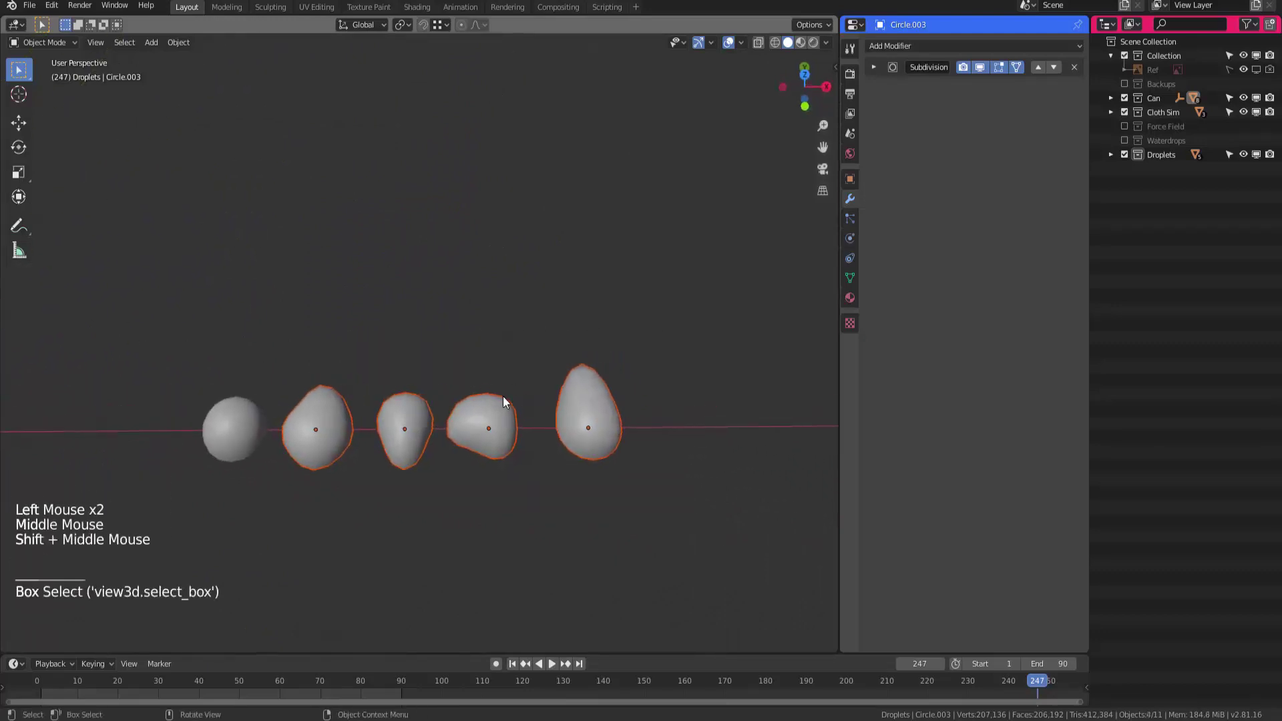
pyautogui.press('m')
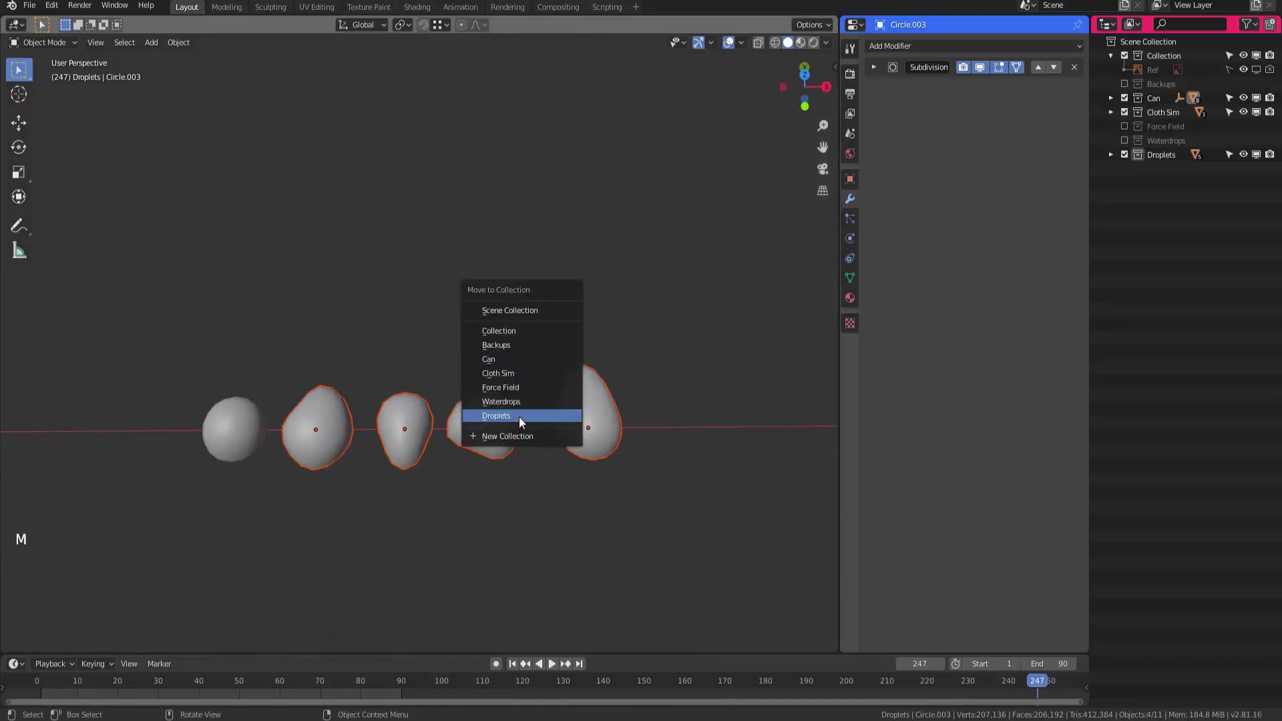
pyautogui.click(518, 436)
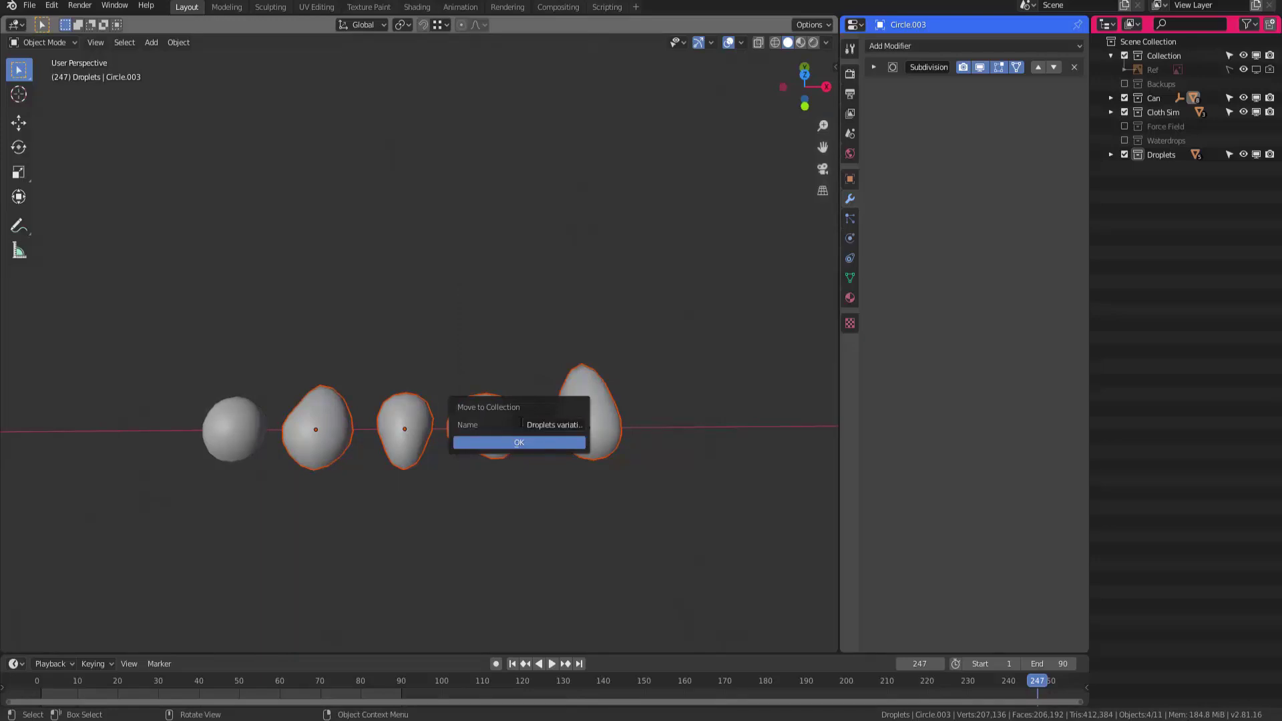
pyautogui.press('Return')
# Rename the Droplets collection to Droplets base
pyautogui.click(1111, 169)
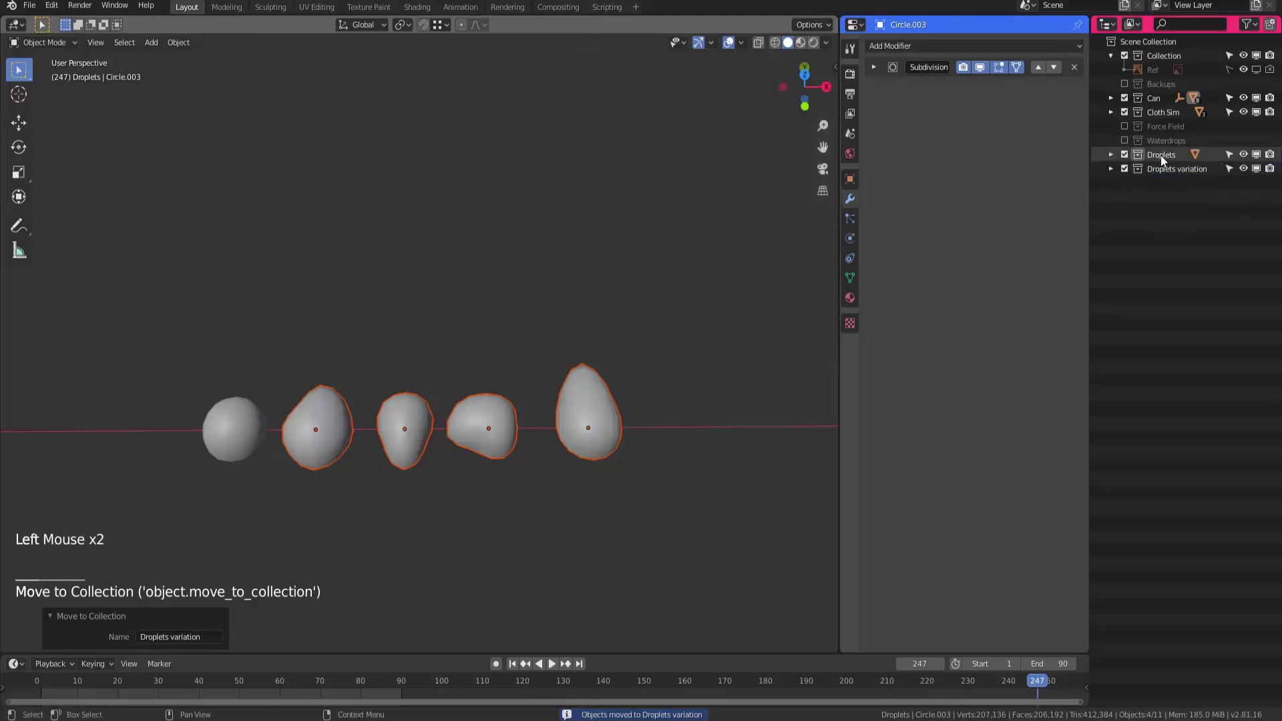
pyautogui.doubleClick(1160, 155)
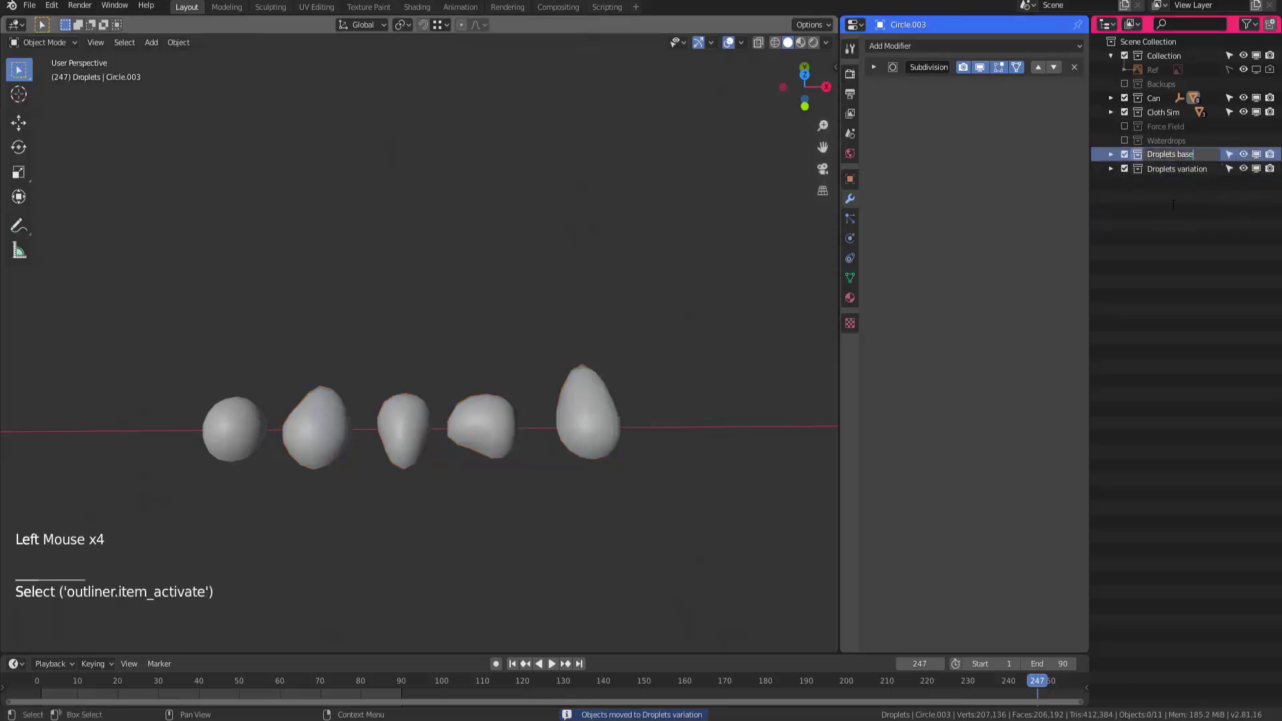
pyautogui.press('Return')
# Open the Base droplet in Edit Mode from top view and pull its upper vertices slightly outward
pyautogui.keyDown('shift'); pyautogui.moveTo(237, 437); pyautogui.dragTo(280, 390, button='middle'); pyautogui.keyUp('shift')
pyautogui.click(292, 428)
pyautogui.press('KP_7')
pyautogui.press('Tab')
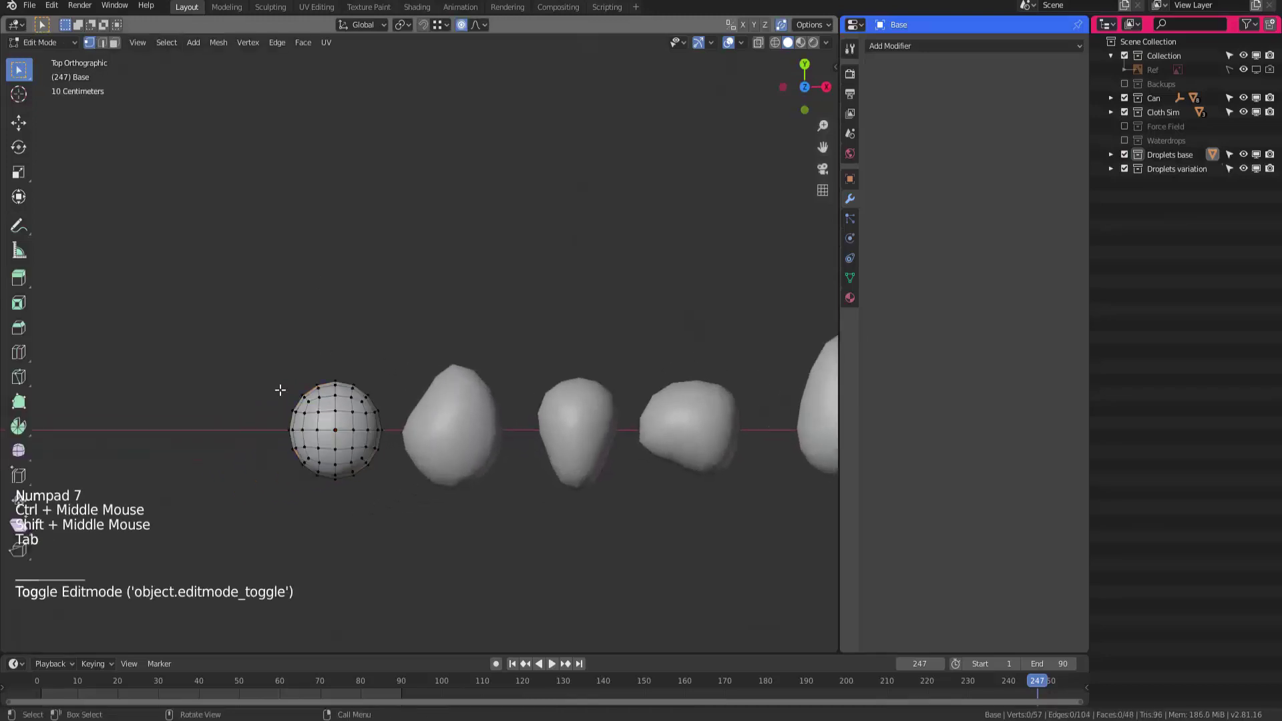
pyautogui.click(293, 410)
pyautogui.moveTo(293, 410); pyautogui.dragTo(366, 375)
pyautogui.click(356, 390)
# Push the Base droplet's lower side vertices inward, the right ones about -0.06 m along X, adjust the bottom vertices, and leave Edit Mode
pyautogui.click(302, 448)
pyautogui.press('g')
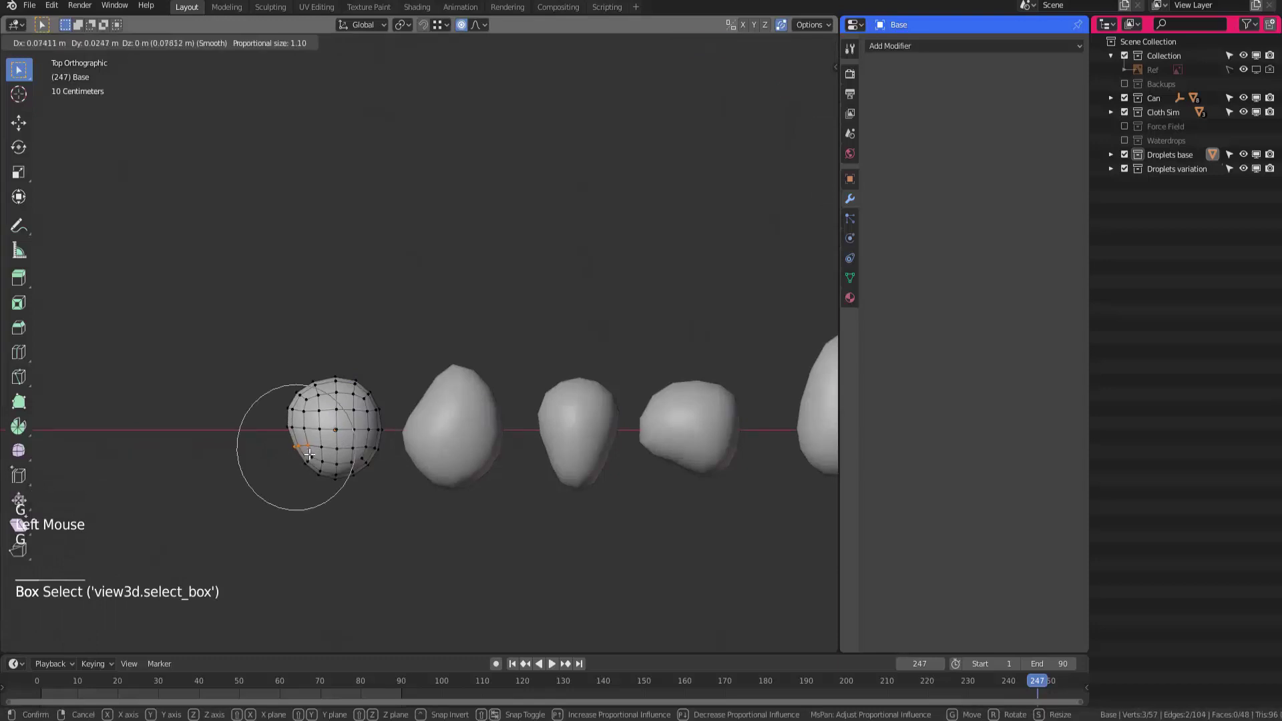
pyautogui.click(311, 455)
pyautogui.moveTo(378, 460); pyautogui.dragTo(341, 463)
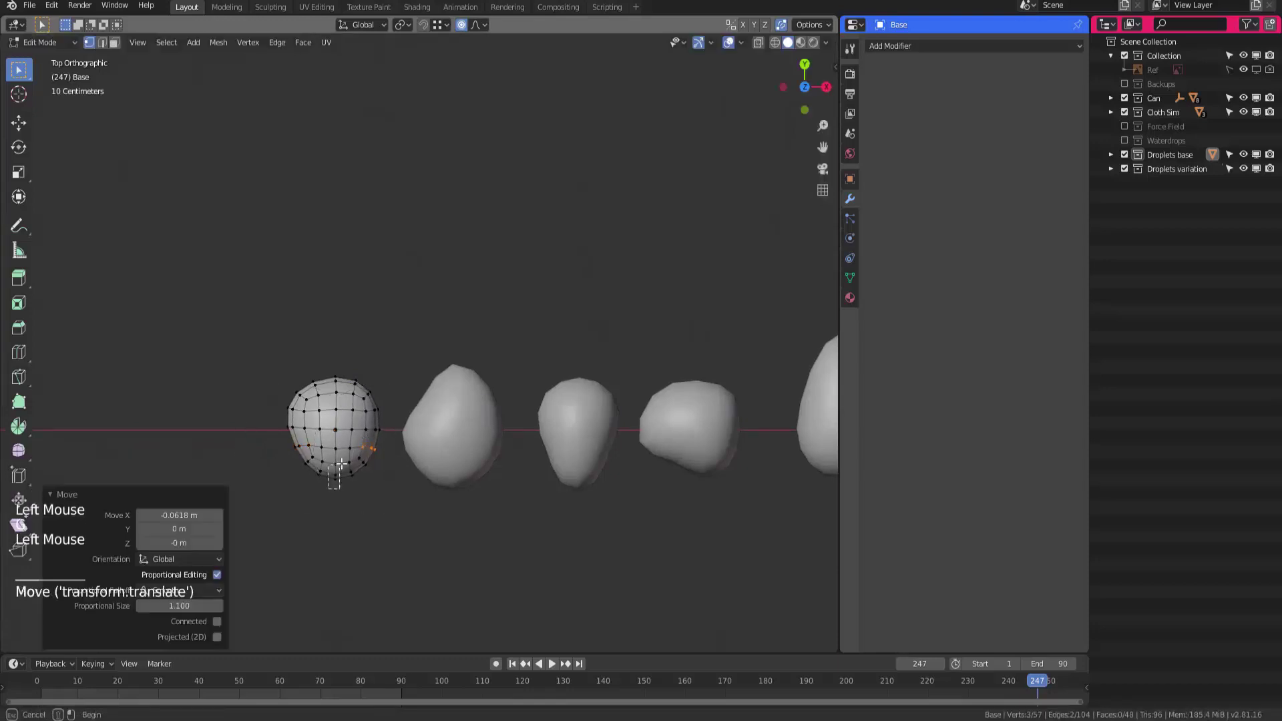
pyautogui.press('g')
pyautogui.press('Tab')
pyautogui.keyDown('ctrl'); pyautogui.moveTo(421, 372); pyautogui.dragTo(366, 431, button='middle'); pyautogui.keyUp('ctrl')
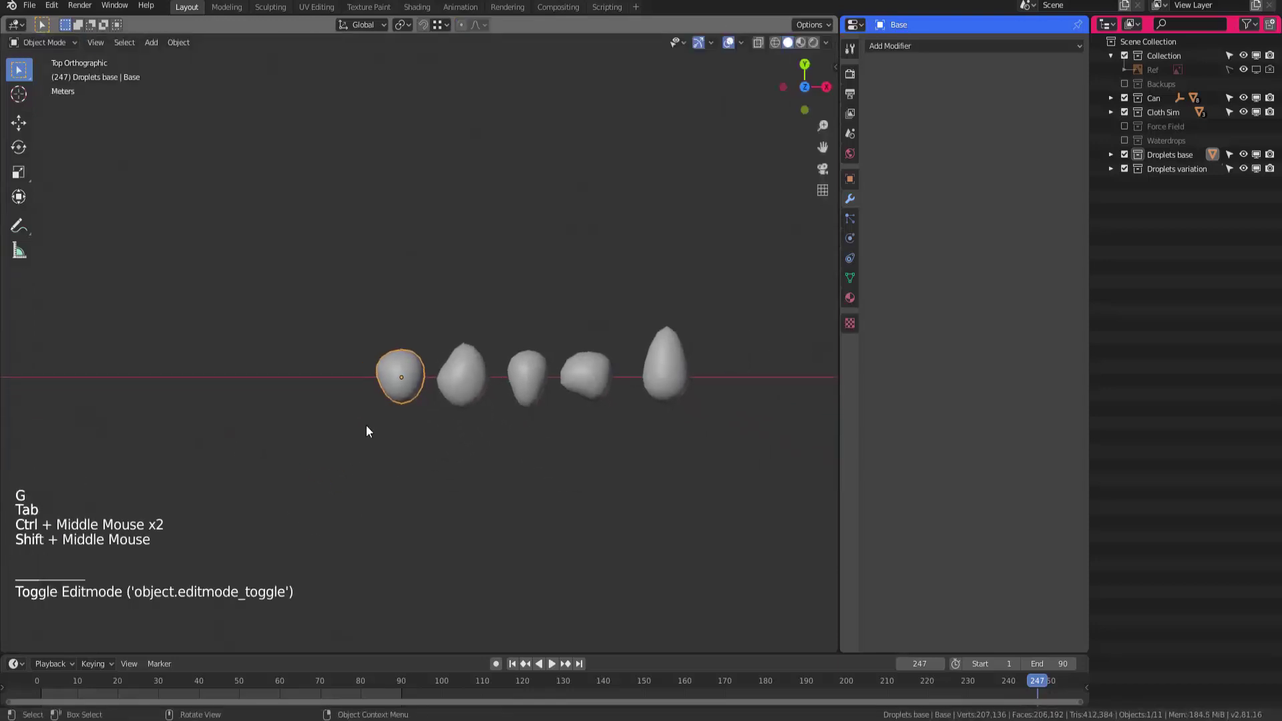
# Select the can body Circle.003 and open its particle properties
pyautogui.click(317, 382)
pyautogui.keyDown('shift'); pyautogui.moveTo(317, 382); pyautogui.dragTo(454, 402, button='middle'); pyautogui.keyUp('shift')
pyautogui.keyDown('shift'); pyautogui.moveTo(117, 474); pyautogui.dragTo(353, 294, button='middle'); pyautogui.keyUp('shift')
pyautogui.keyDown('shift'); pyautogui.moveTo(353, 294); pyautogui.dragTo(347, 362, button='middle'); pyautogui.keyUp('shift')
pyautogui.keyDown('ctrl'); pyautogui.moveTo(347, 362); pyautogui.dragTo(560, 262, button='middle'); pyautogui.keyUp('ctrl')
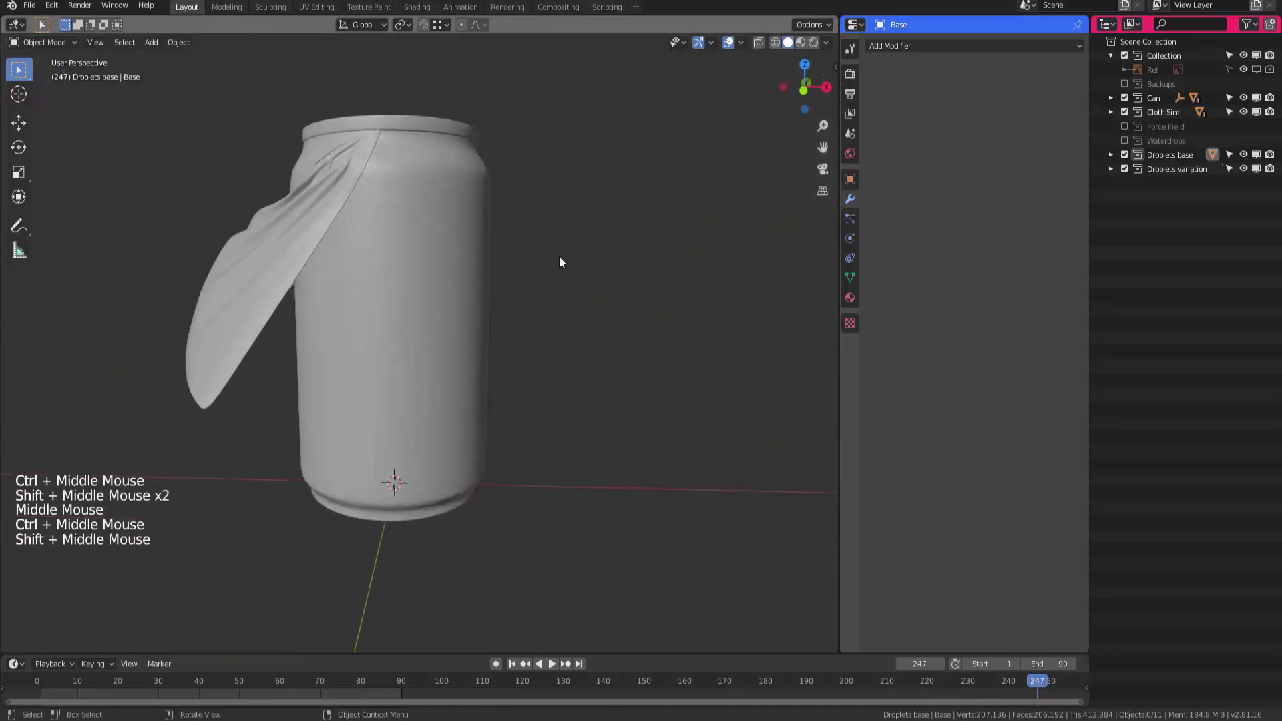
pyautogui.doubleClick(451, 323)
pyautogui.moveTo(452, 322); pyautogui.dragTo(398, 329, button='middle')
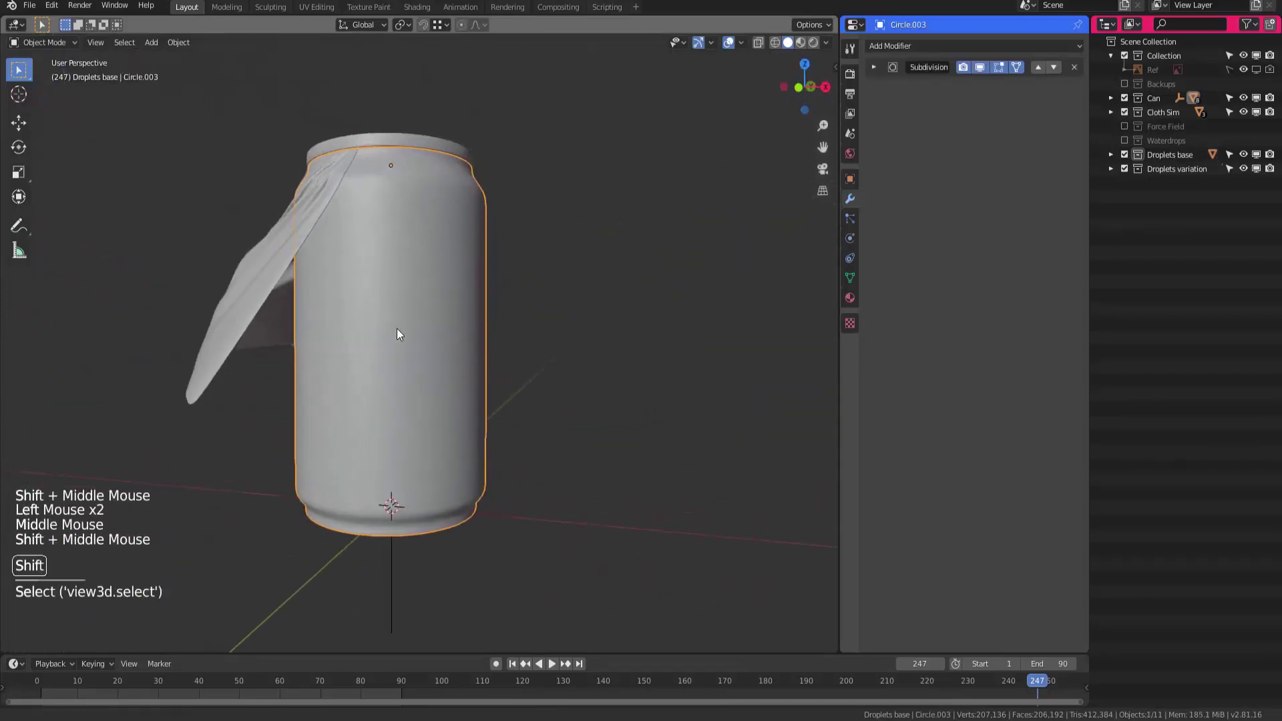
pyautogui.click(851, 219)
pyautogui.moveTo(436, 318); pyautogui.dragTo(414, 337, button='middle')
pyautogui.keyDown('shift'); pyautogui.moveTo(414, 337); pyautogui.dragTo(394, 362, button='middle'); pyautogui.keyUp('shift')
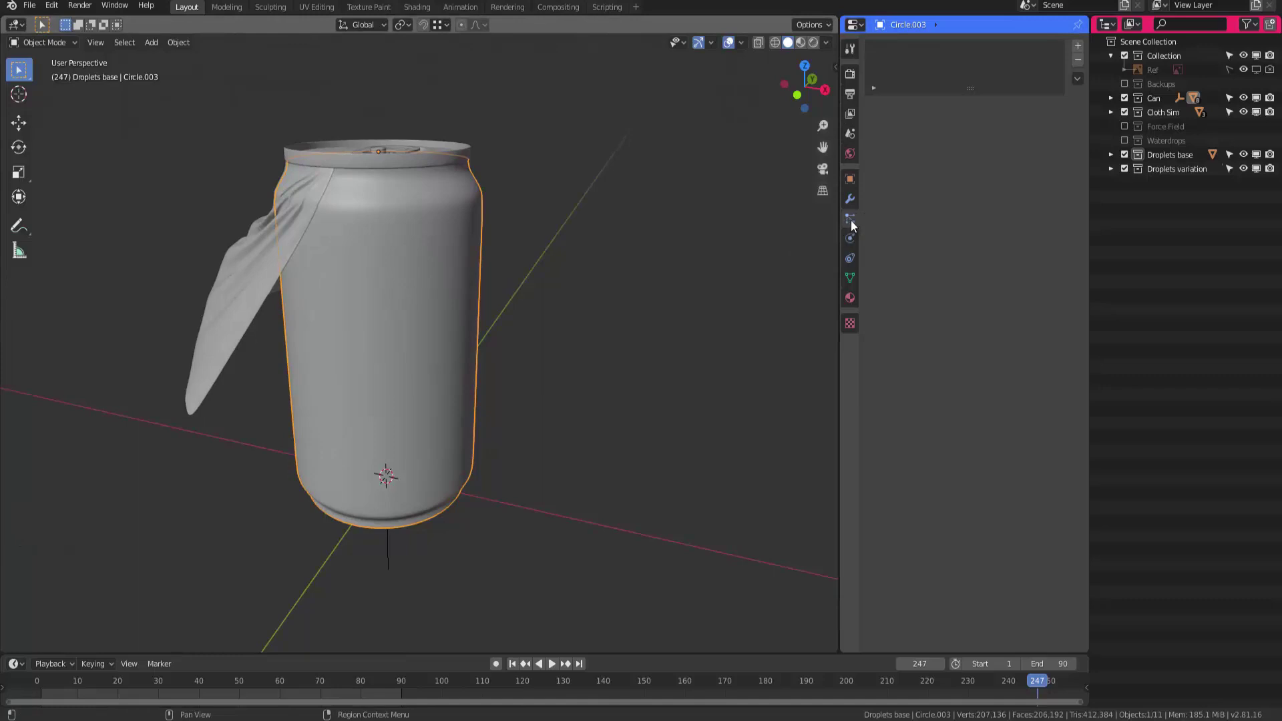
# Add a particle system to the can body and name it PRT Variations
pyautogui.click(1077, 46)
pyautogui.doubleClick(961, 49)
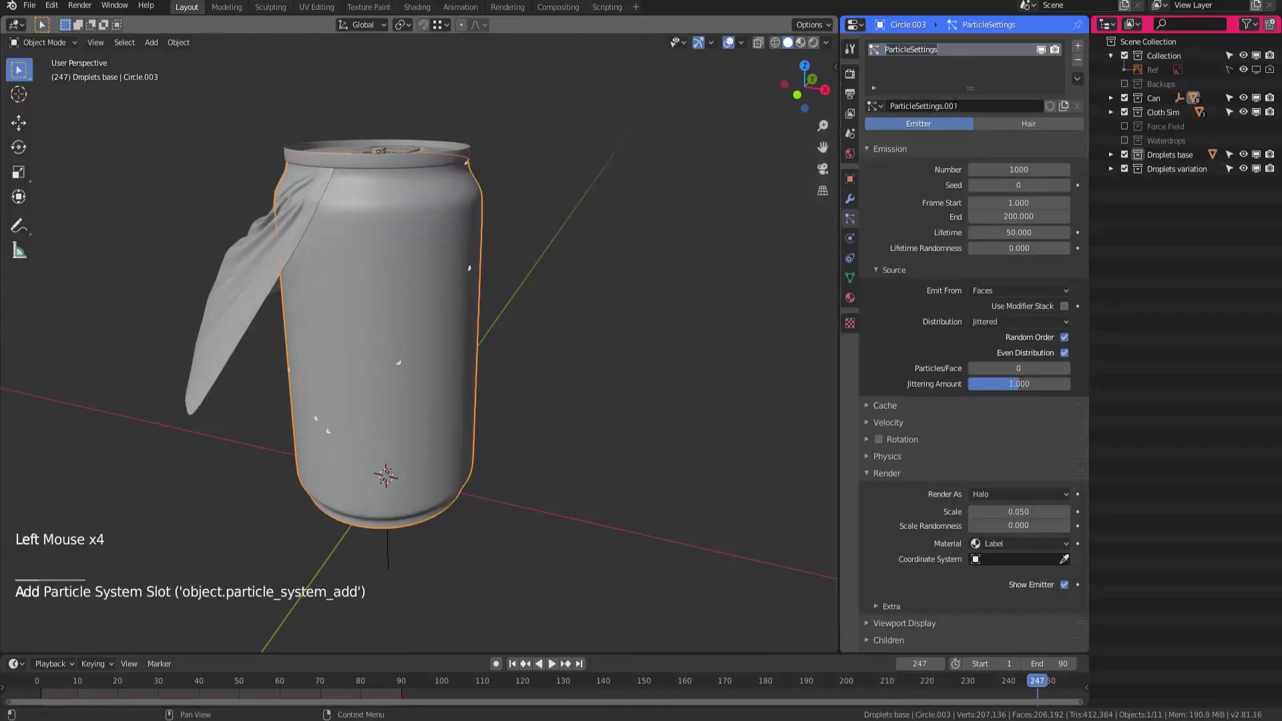
pyautogui.press('shift')
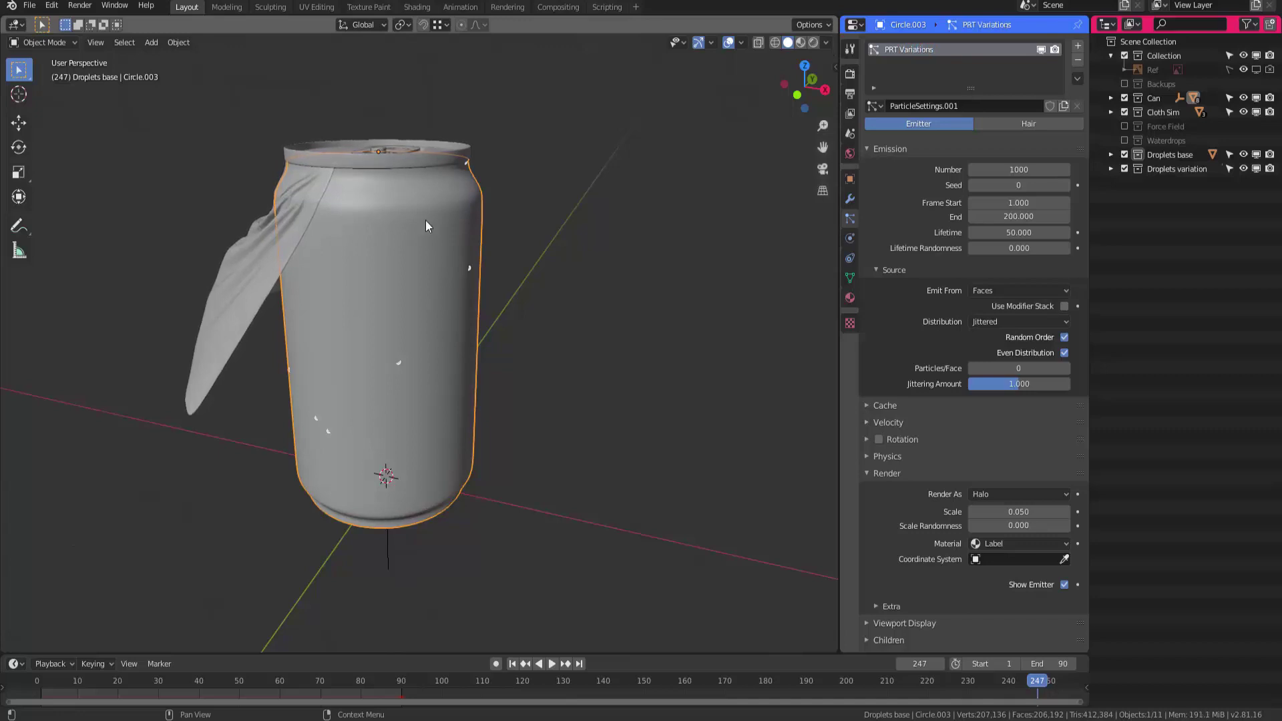
# Expand the Droplets variation collection and examine the droplet meshes it contains
pyautogui.click(1116, 171)
pyautogui.click(1110, 169)
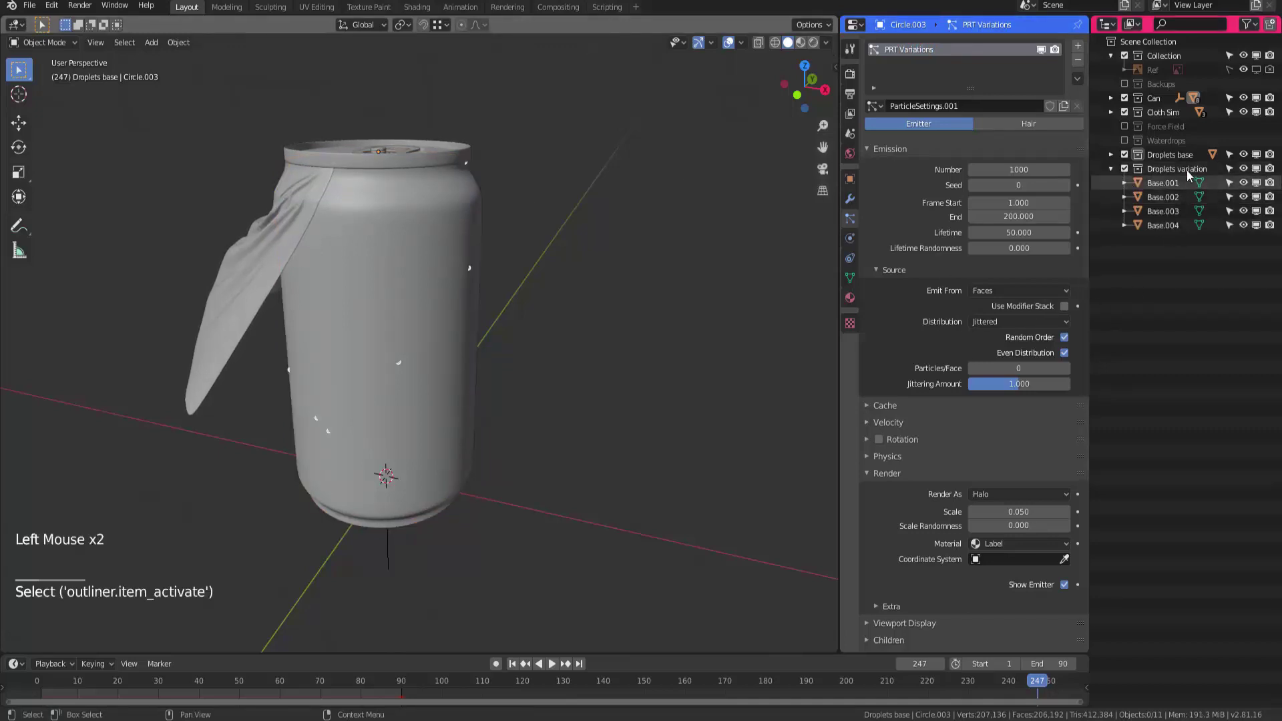
pyautogui.keyDown('ctrl'); pyautogui.moveTo(430, 374); pyautogui.dragTo(450, 428, button='middle'); pyautogui.keyUp('ctrl')
pyautogui.moveTo(337, 372); pyautogui.dragTo(612, 514)
pyautogui.moveTo(612, 514); pyautogui.dragTo(581, 454, button='middle')
# Reselect the can body and set the timeline to frame 1
pyautogui.click(398, 368)
pyautogui.keyDown('shift'); pyautogui.moveTo(398, 368); pyautogui.dragTo(374, 347, button='middle'); pyautogui.keyUp('shift')
pyautogui.click(365, 386)
pyautogui.keyDown('shift'); pyautogui.moveTo(374, 347); pyautogui.dragTo(534, 337, button='middle'); pyautogui.keyUp('shift')
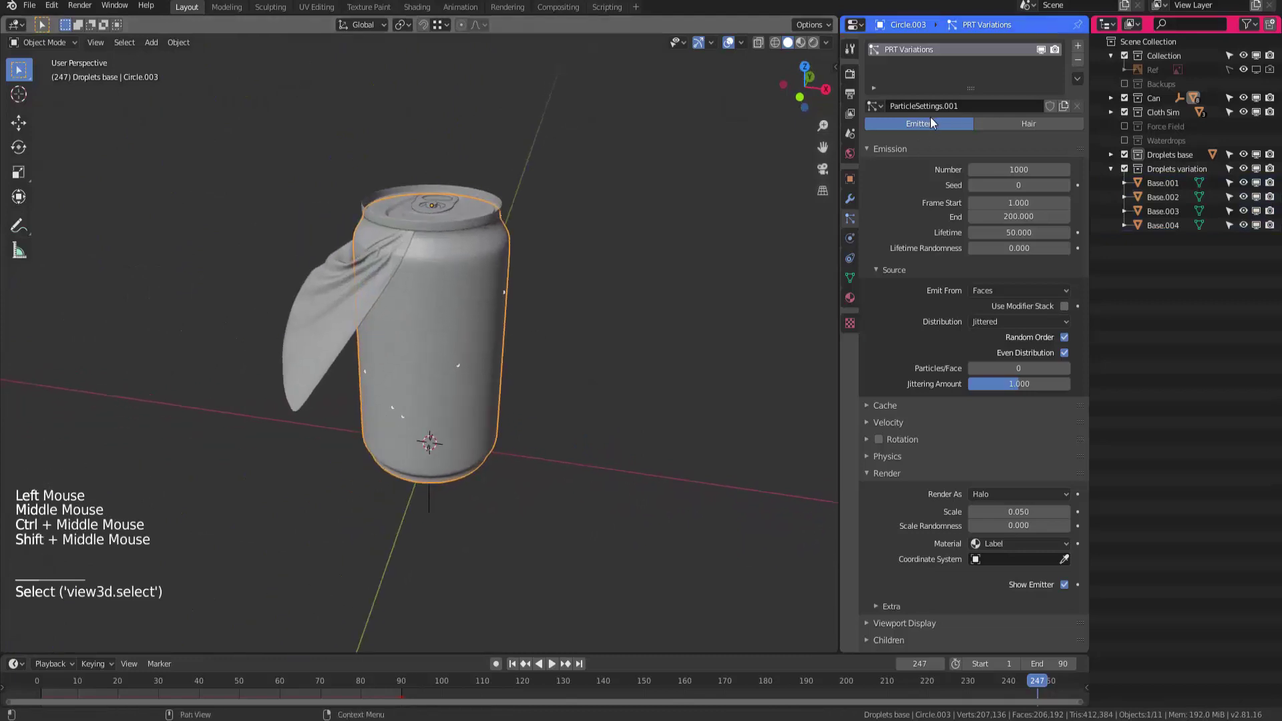
pyautogui.hotkey('shift', 'Left')
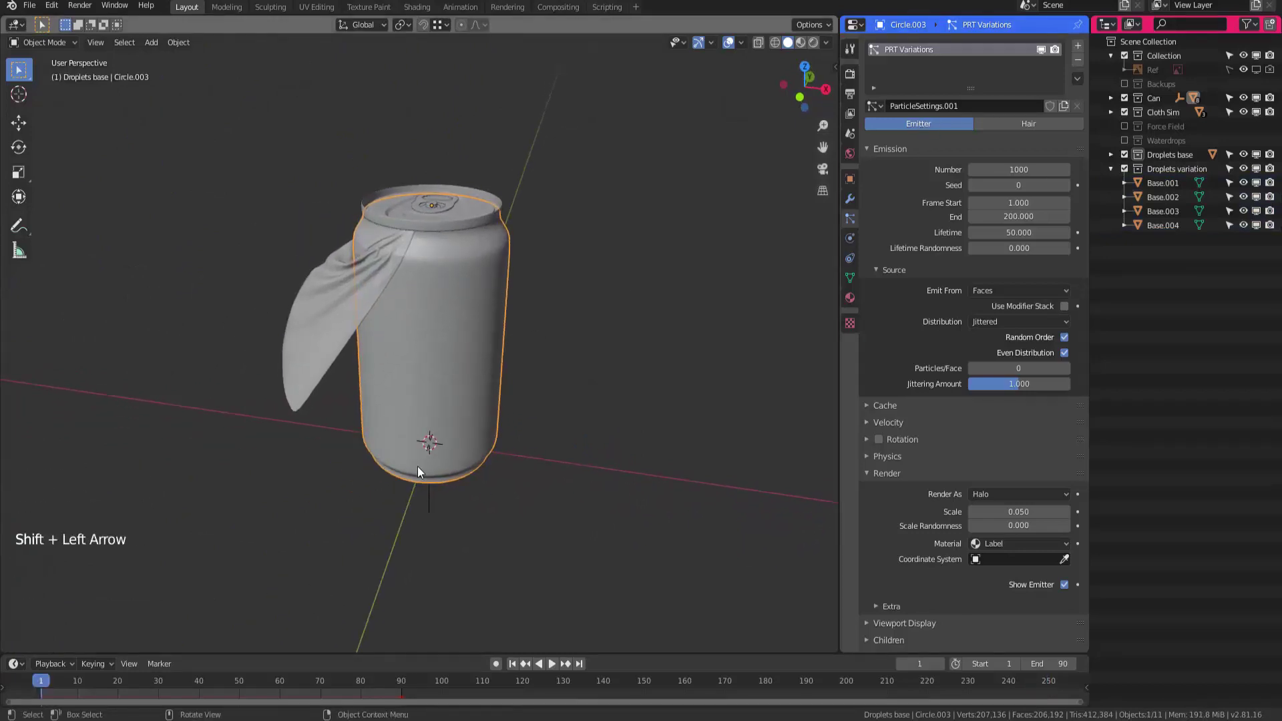
# Play the emitter particle simulation on the can body and examine the falling particles
pyautogui.hotkey('shift', 'space')
pyautogui.moveTo(482, 355); pyautogui.dragTo(435, 370, button='middle')
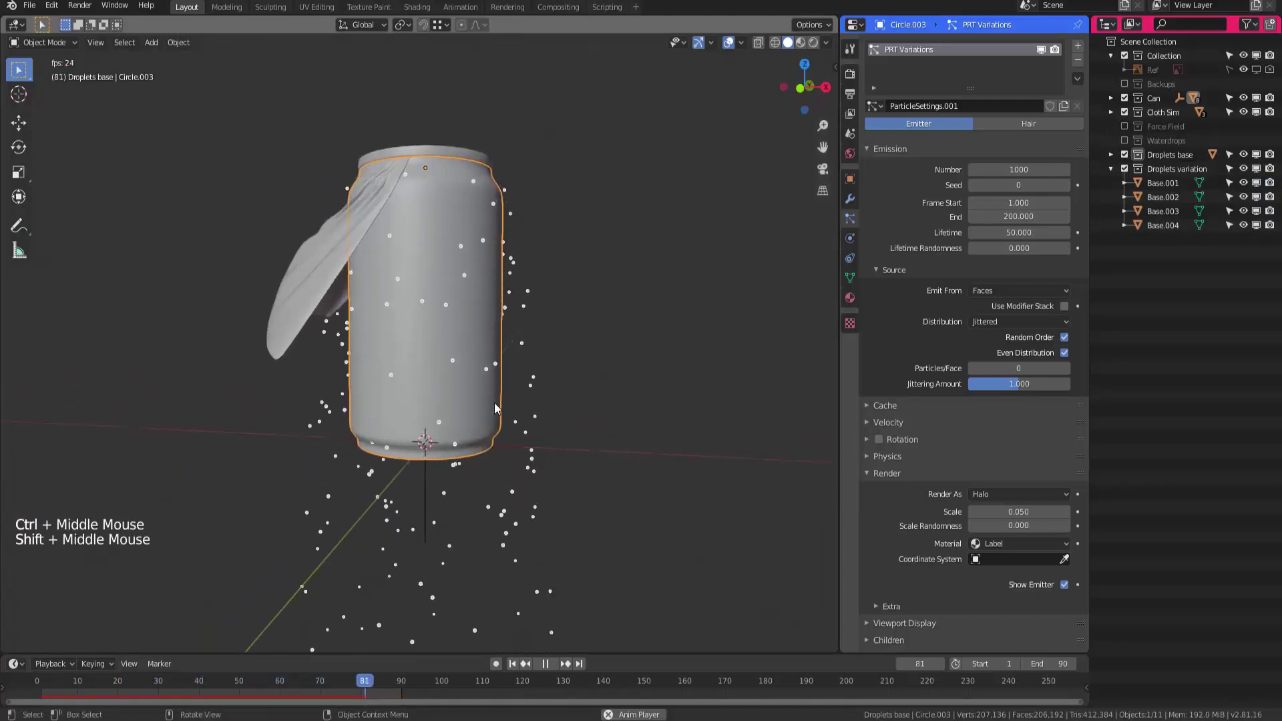
pyautogui.hotkey('shift', 'space')
pyautogui.moveTo(514, 338); pyautogui.dragTo(525, 362, button='middle')
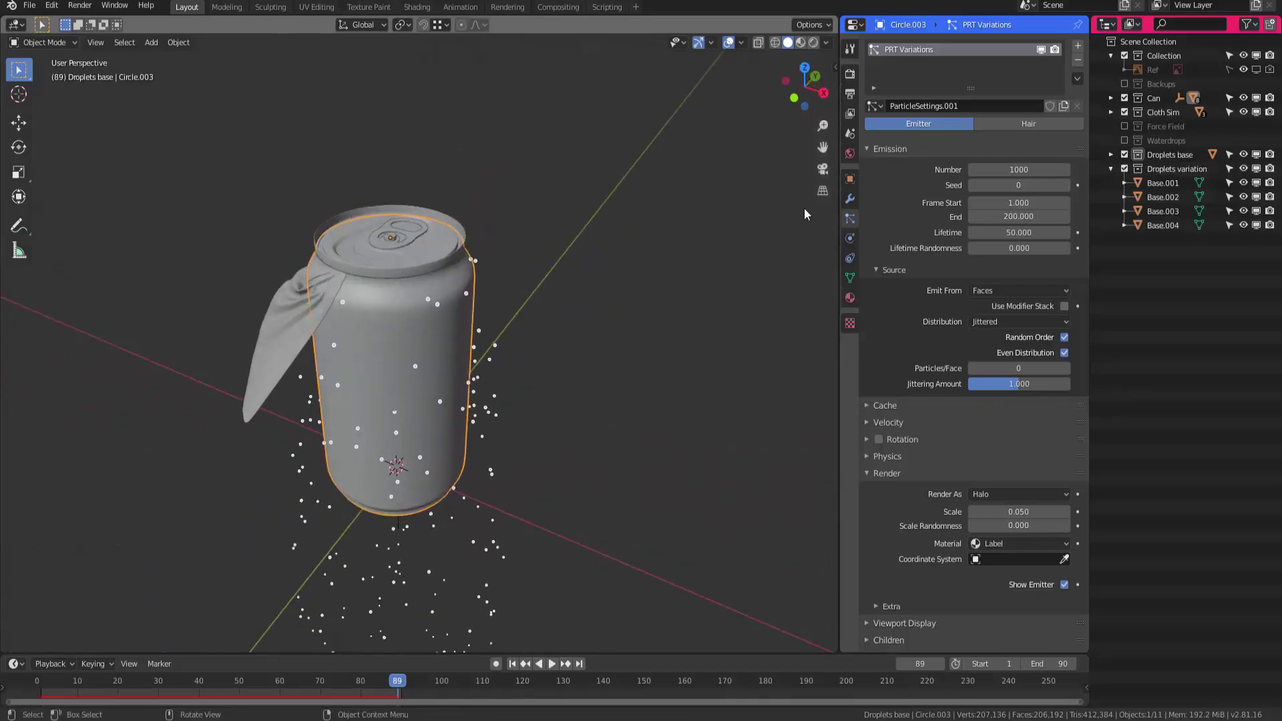
# Switch the can body's PRT Variations particle system to Hair and inspect the strands around the can
pyautogui.click(1029, 123)
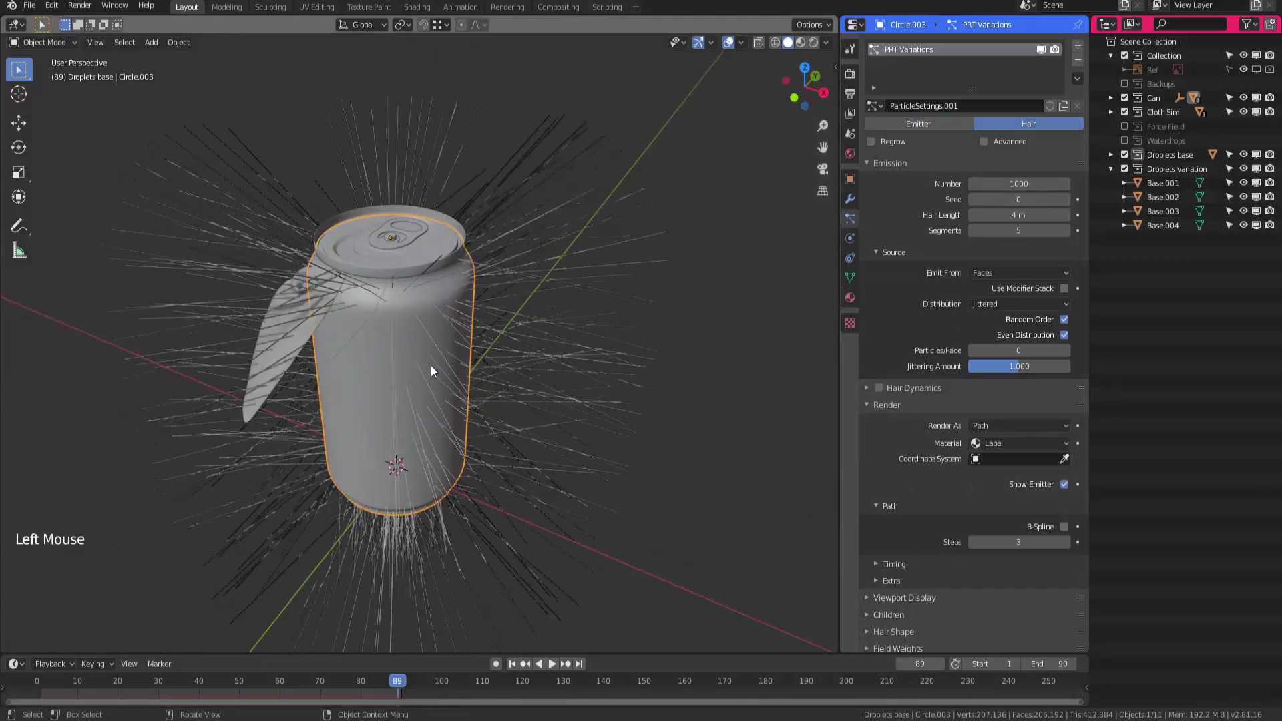
pyautogui.keyDown('shift'); pyautogui.moveTo(430, 366); pyautogui.dragTo(433, 362, button='middle'); pyautogui.keyUp('shift')
pyautogui.moveTo(432, 362); pyautogui.dragTo(501, 307, button='middle')
pyautogui.moveTo(501, 308)
pyautogui.mouseDown(button='middle')
pyautogui.moveTo(525, 271)
pyautogui.moveTo(494, 283)
pyautogui.mouseUp(button='middle')
pyautogui.moveTo(494, 283); pyautogui.dragTo(732, 234, button='middle')
pyautogui.click(378, 243)
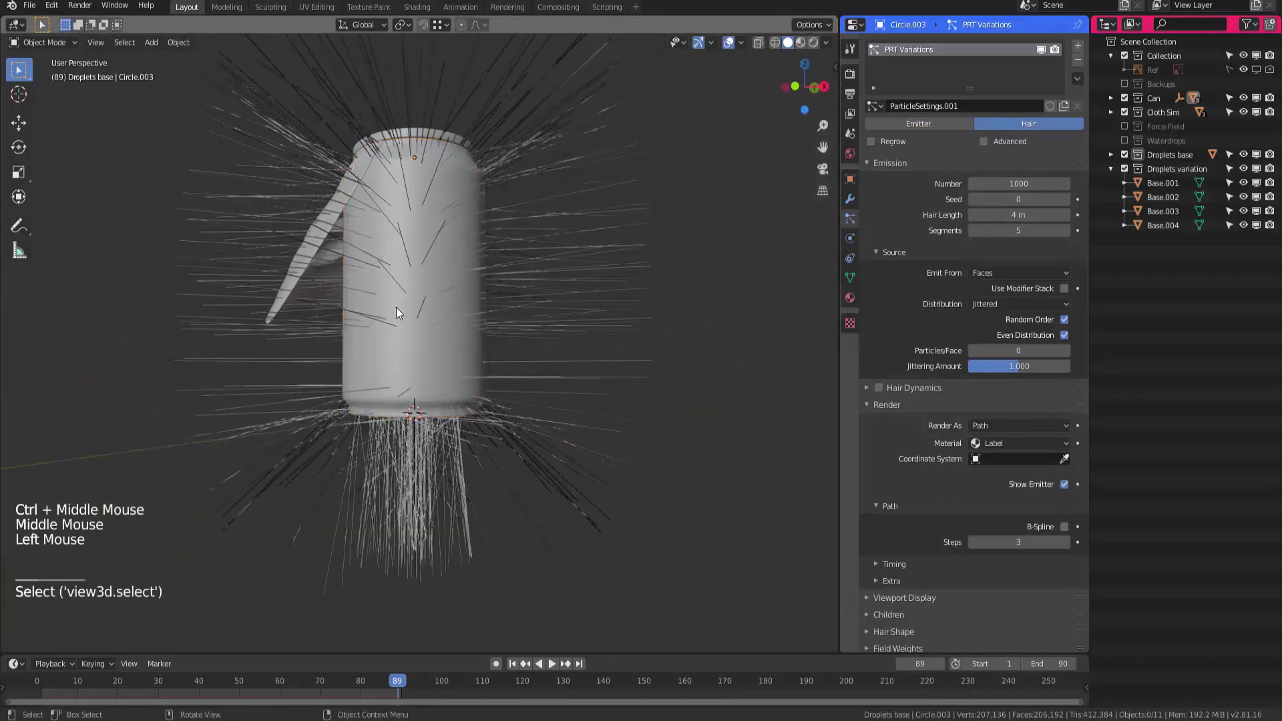
pyautogui.moveTo(383, 276); pyautogui.dragTo(391, 341, button='middle')
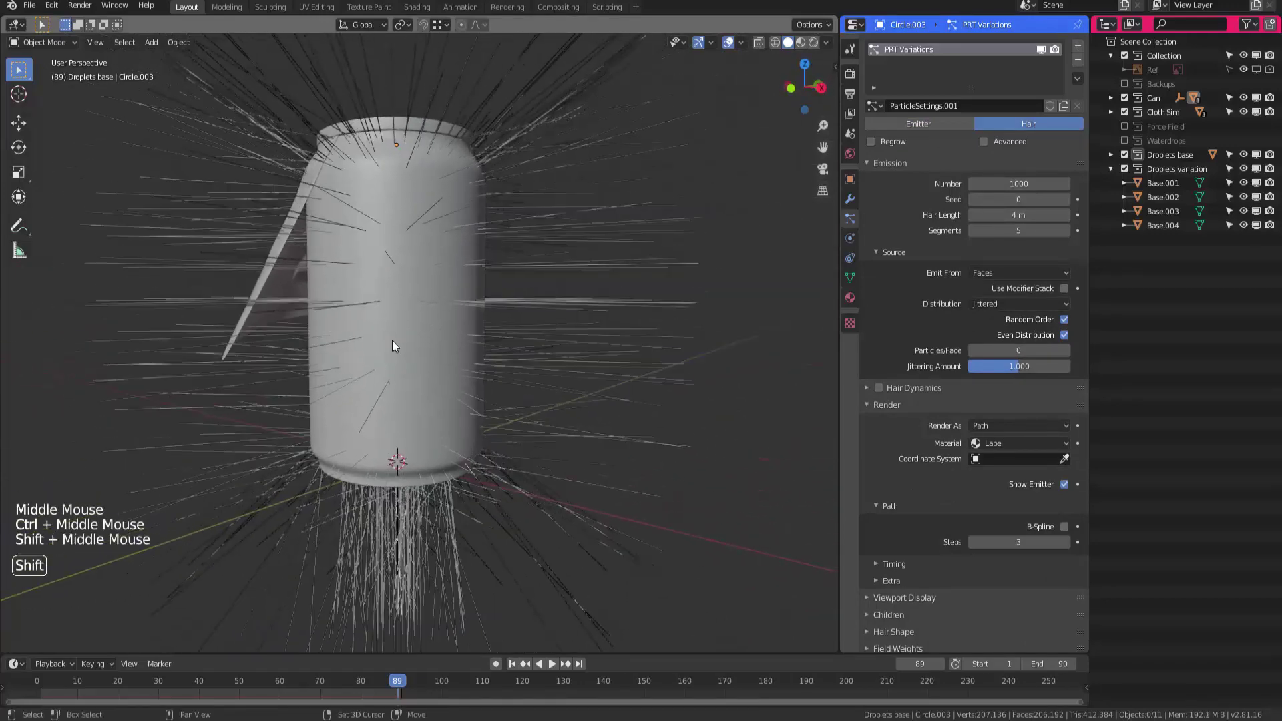
pyautogui.click(415, 304)
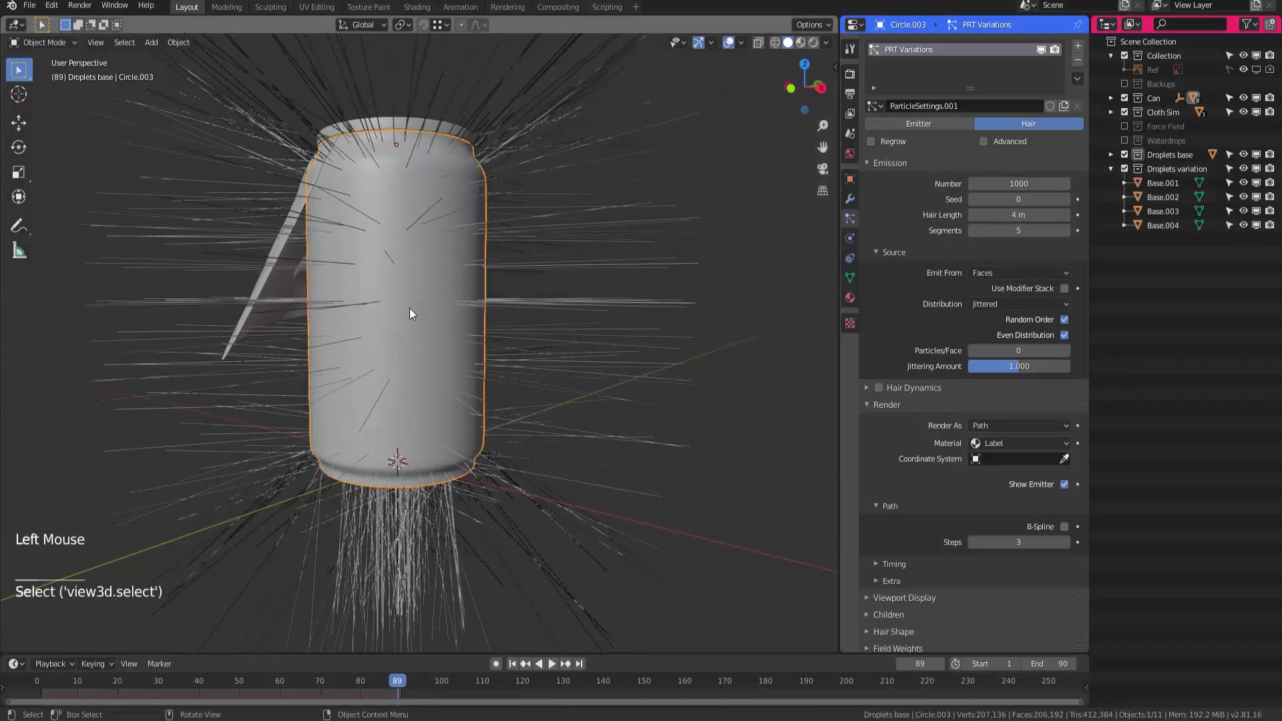
# Recalculate the can body's face normals outward in Edit Mode and return to Object Mode
pyautogui.press('Tab')
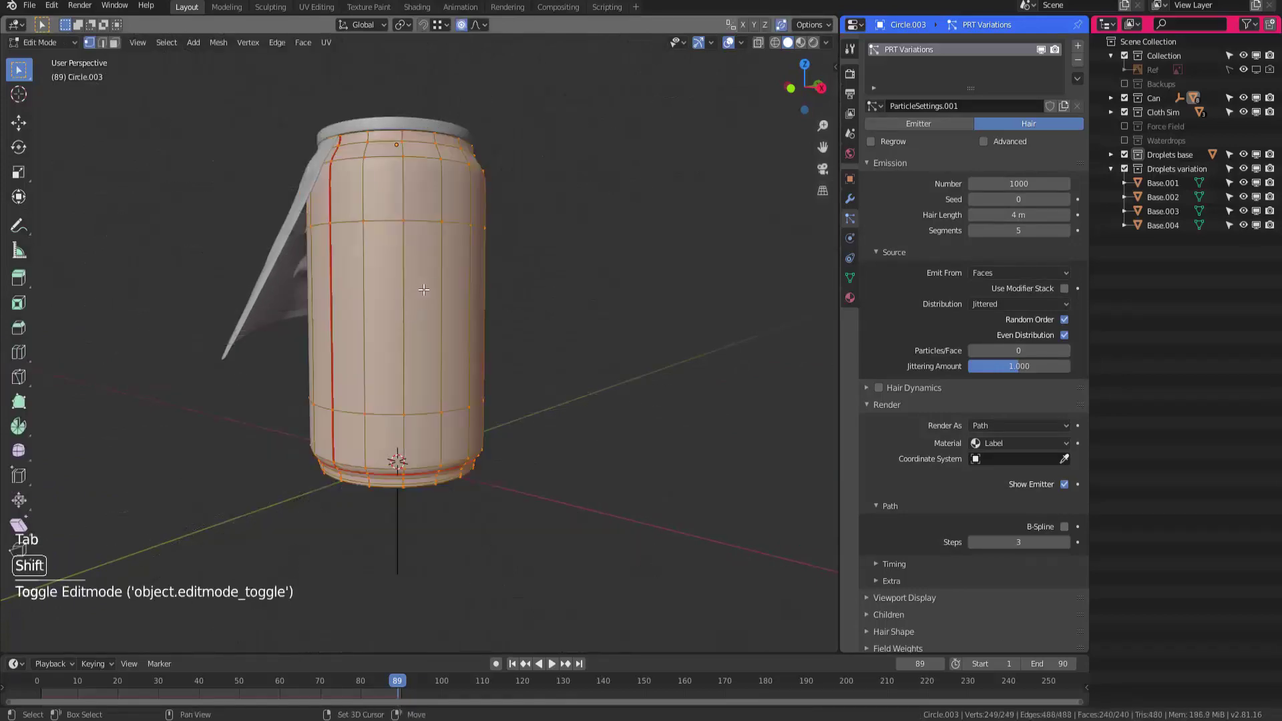
pyautogui.hotkey('shift', 'n')
pyautogui.press('Tab')
pyautogui.moveTo(422, 291); pyautogui.dragTo(441, 219, button='middle')
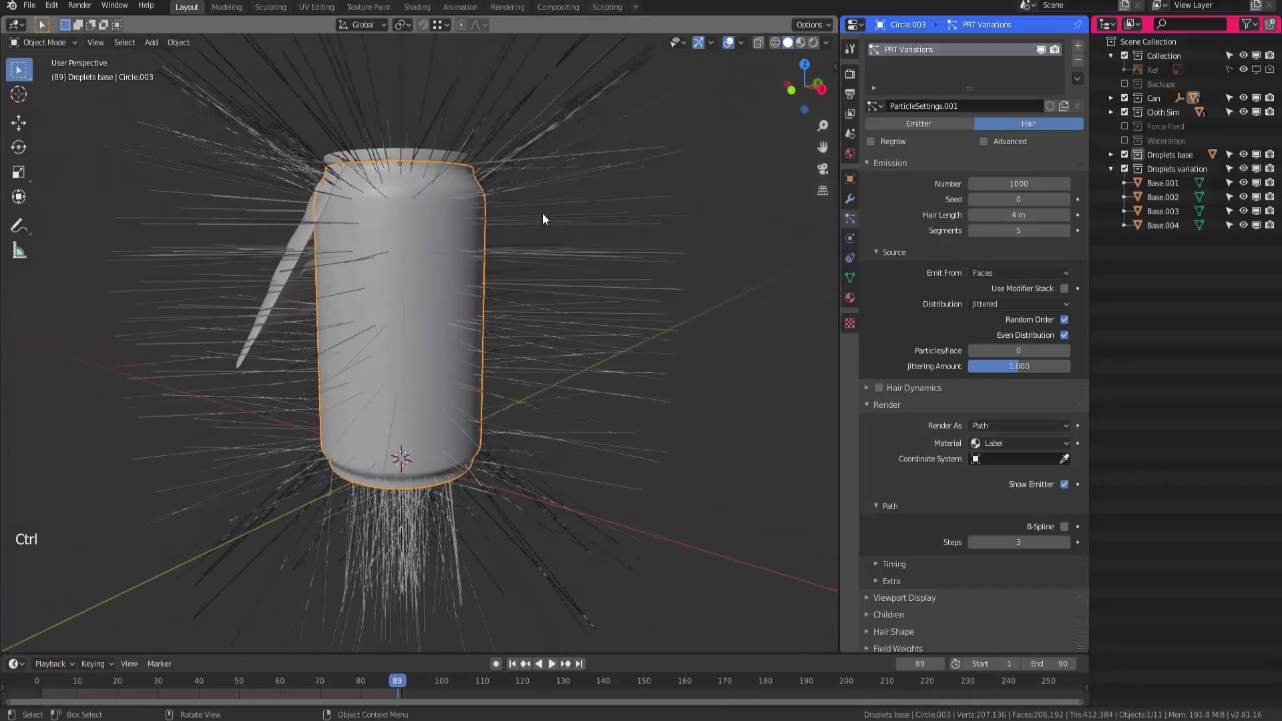
pyautogui.moveTo(522, 242)
pyautogui.keyDown('shift'); pyautogui.mouseDown(button='middle')
pyautogui.moveTo(497, 250)
pyautogui.moveTo(475, 292)
pyautogui.moveTo(509, 223)
pyautogui.mouseUp(button='middle'); pyautogui.keyUp('shift')
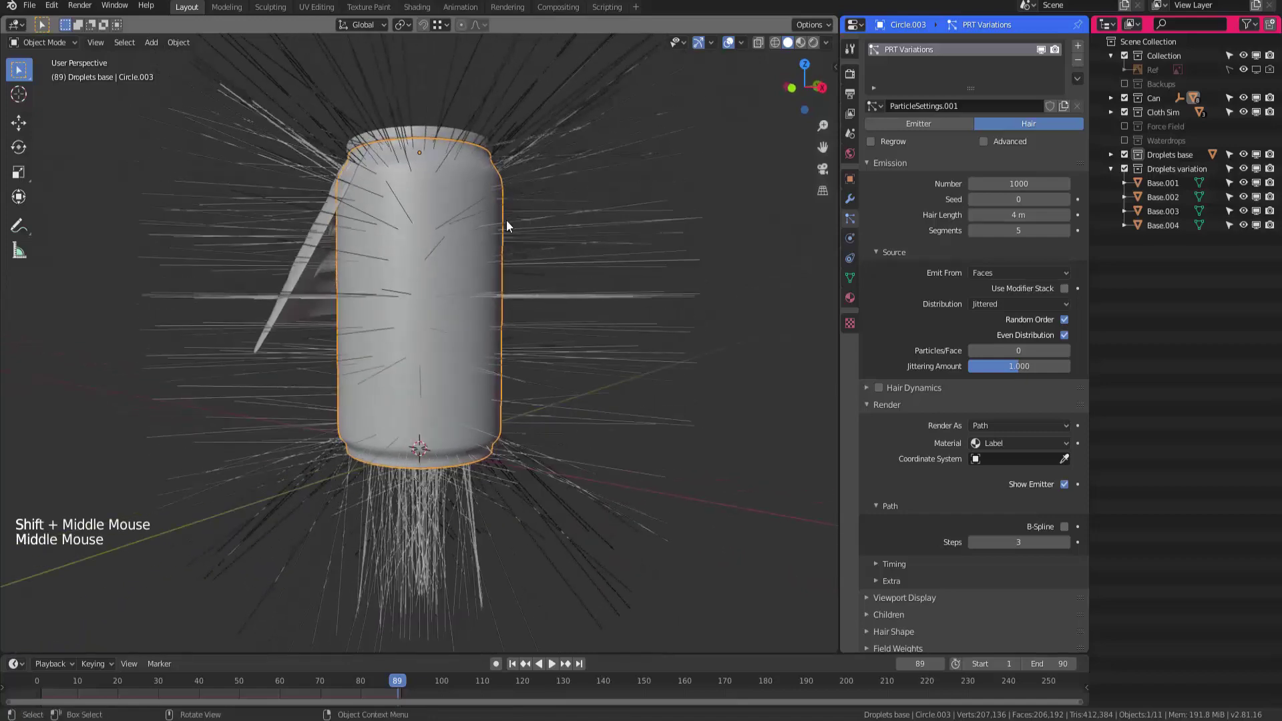
# Enable Use Modifier Stack for the can's hair particles and check the Subdivision modifier's settings
pyautogui.click(1065, 288)
pyautogui.moveTo(768, 280); pyautogui.dragTo(809, 229, button='middle')
pyautogui.click(851, 198)
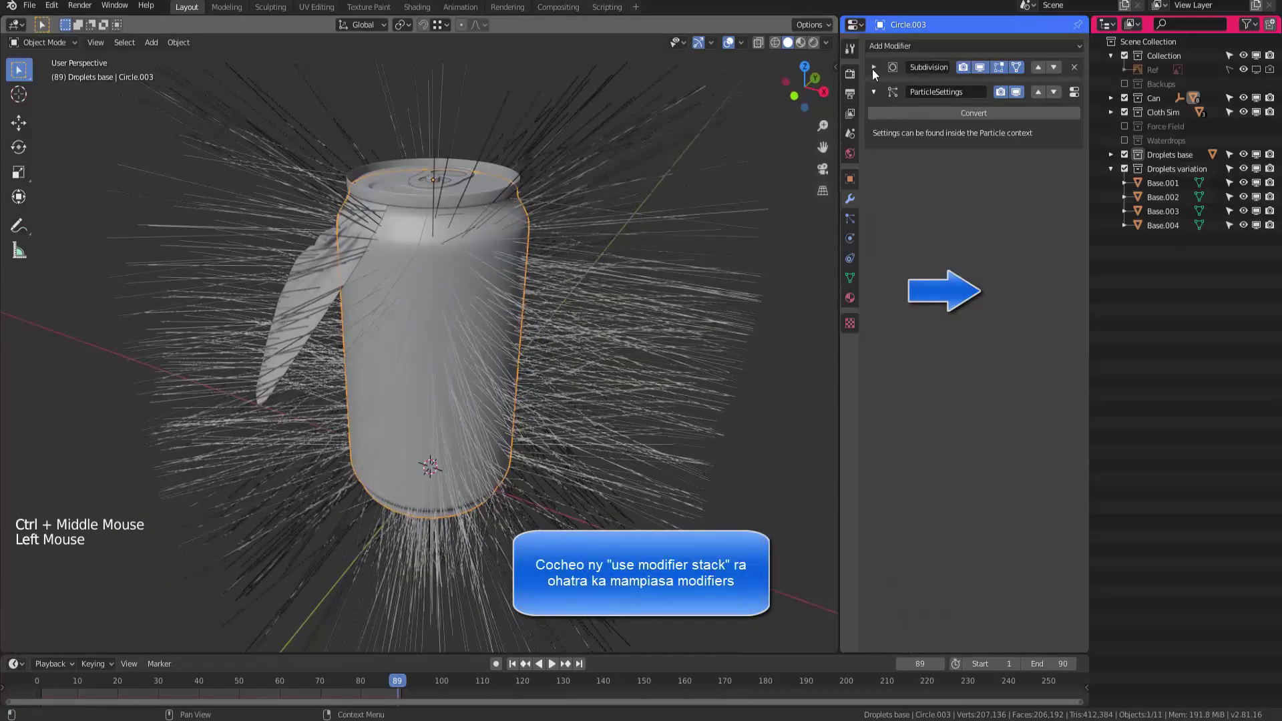
pyautogui.click(873, 67)
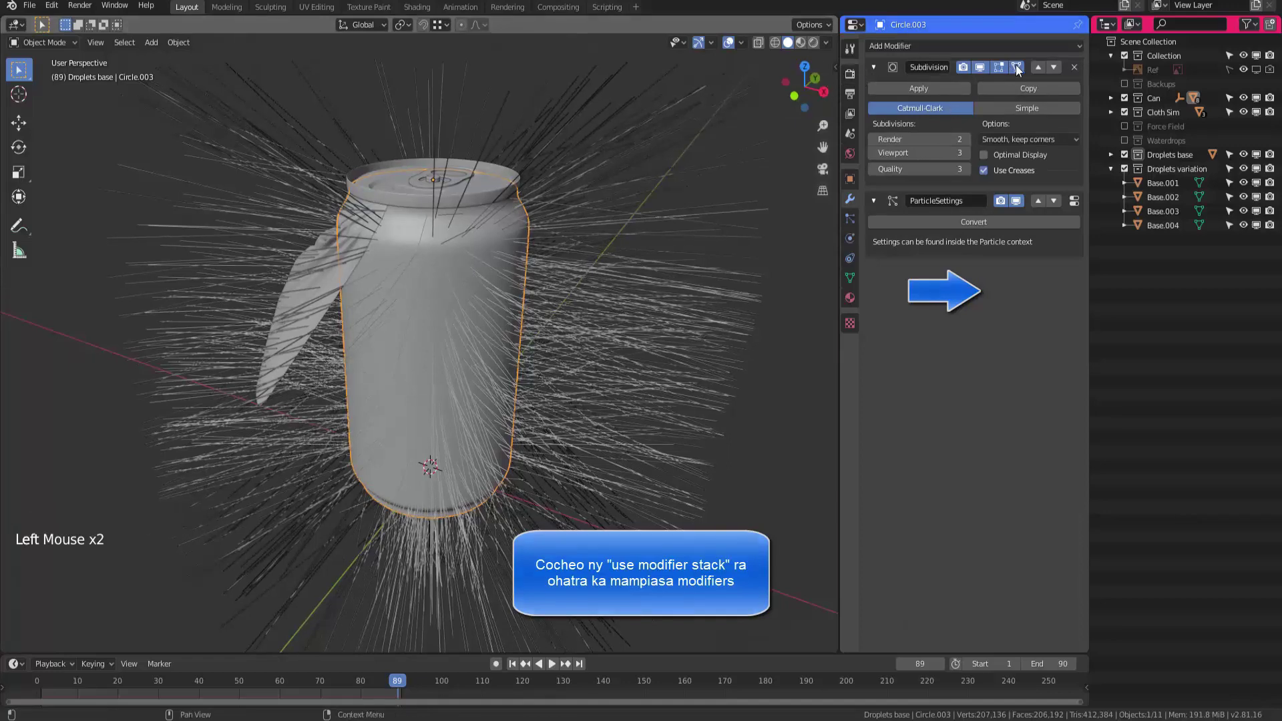
pyautogui.click(874, 67)
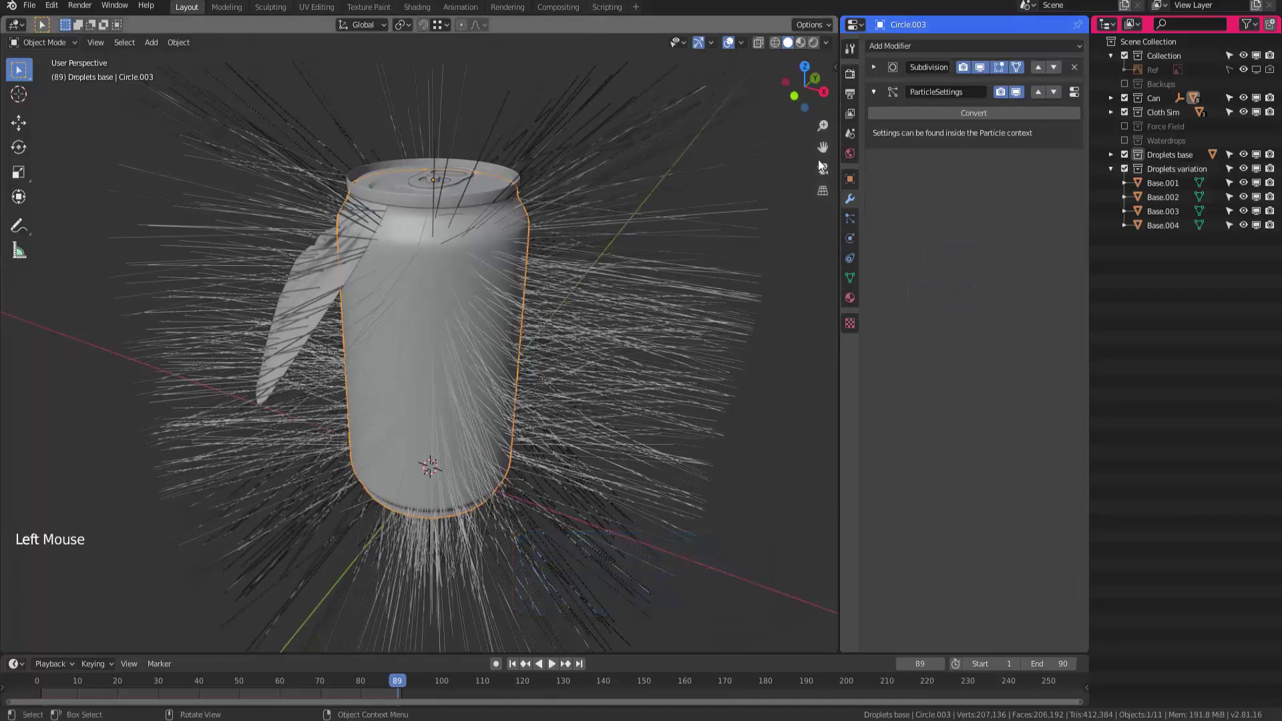
# Set the hair particle number to 500 and render the particles as a Collection
pyautogui.click(849, 218)
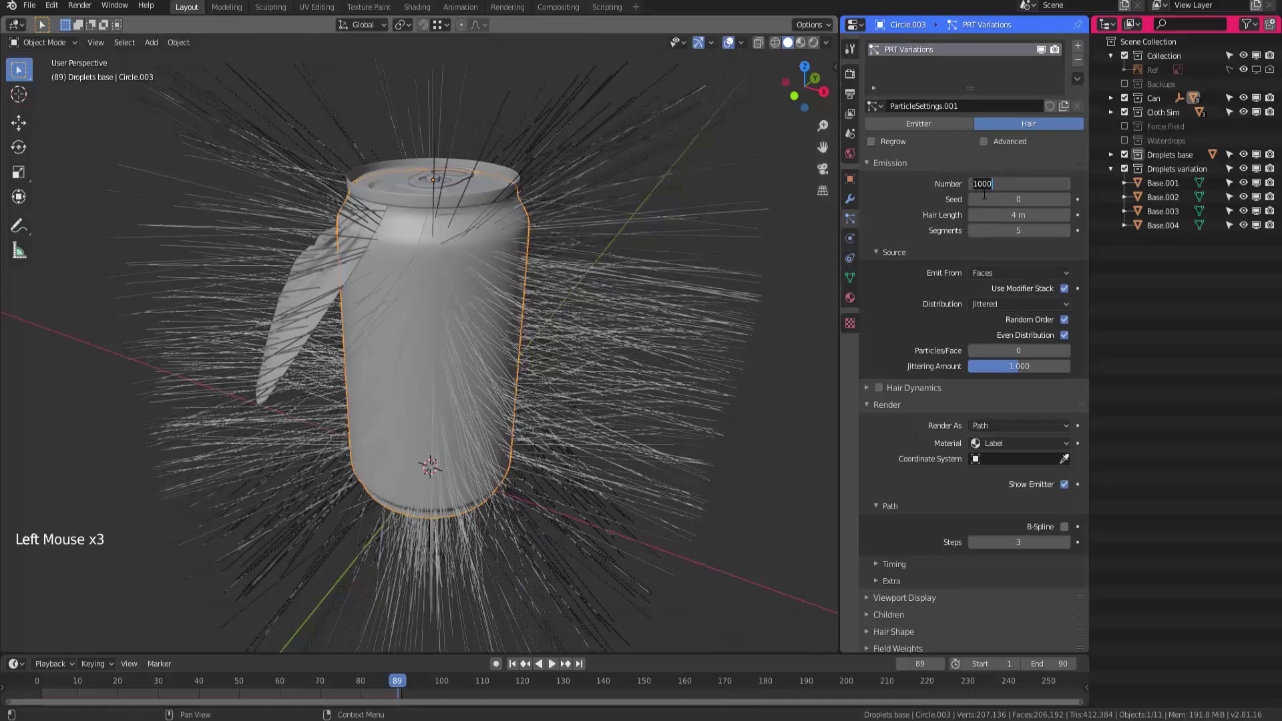
pyautogui.moveTo(548, 314); pyautogui.dragTo(581, 360, button='middle')
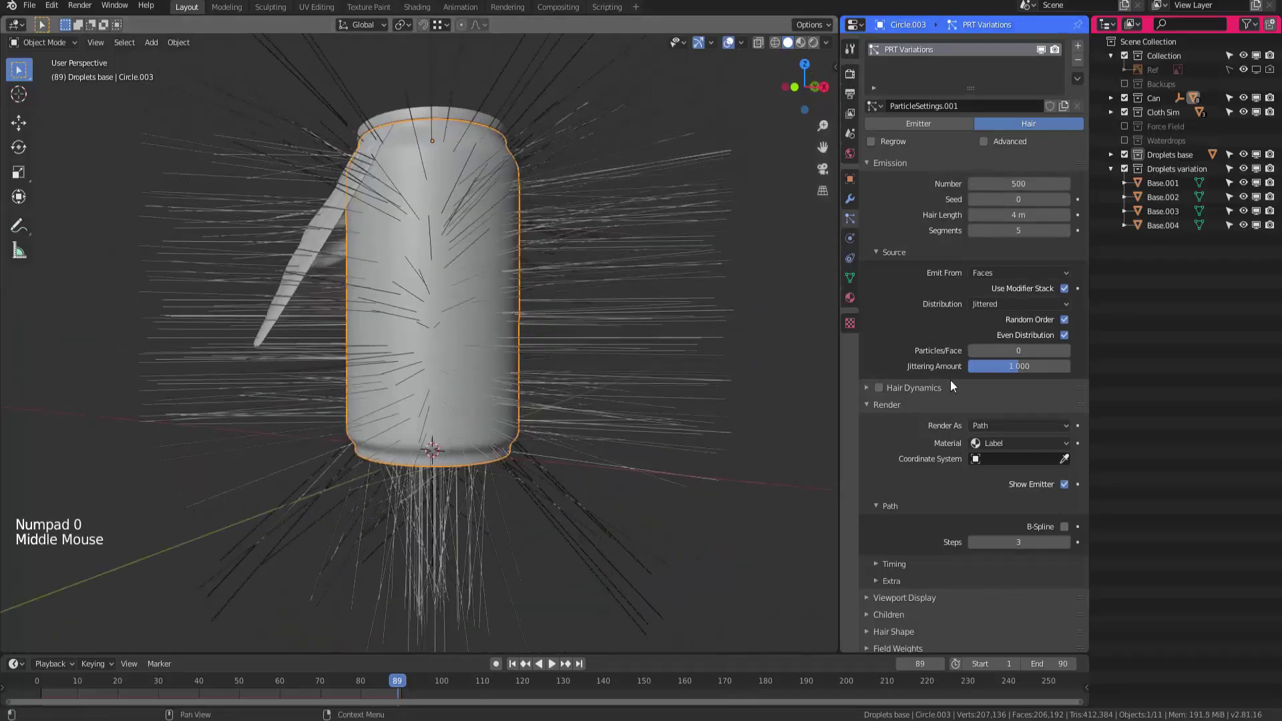
pyautogui.moveTo(876, 424); pyautogui.dragTo(876, 352, button='middle')
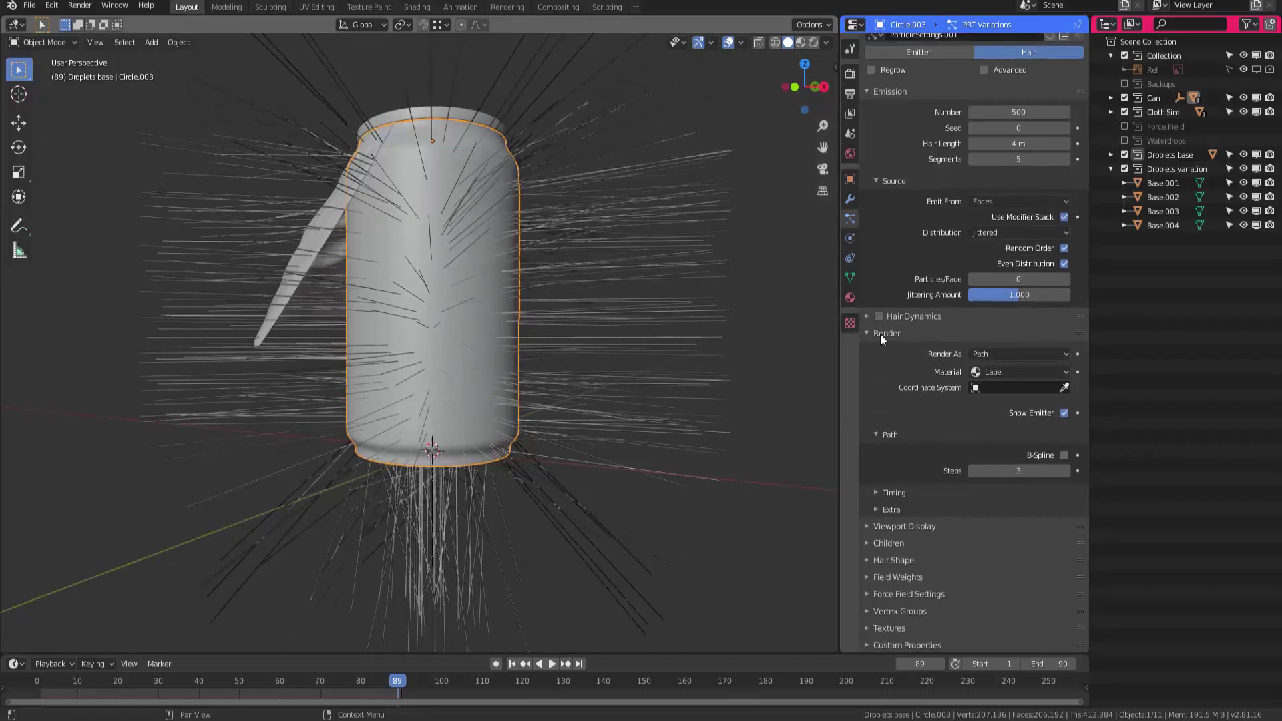
pyautogui.click(992, 354)
pyautogui.click(992, 417)
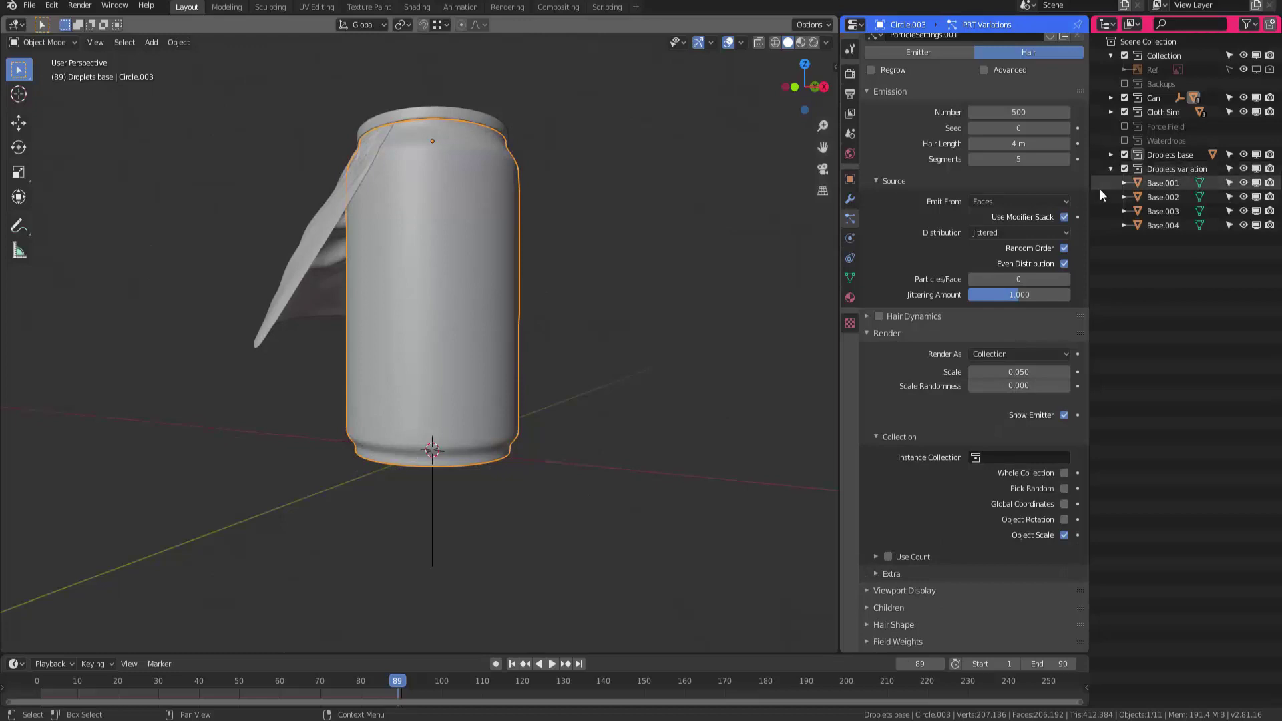
# Assign Droplets variation as the instance collection of the can's hair particles
pyautogui.moveTo(965, 62); pyautogui.dragTo(966, 119, button='middle')
pyautogui.moveTo(920, 287); pyautogui.dragTo(917, 189, button='middle')
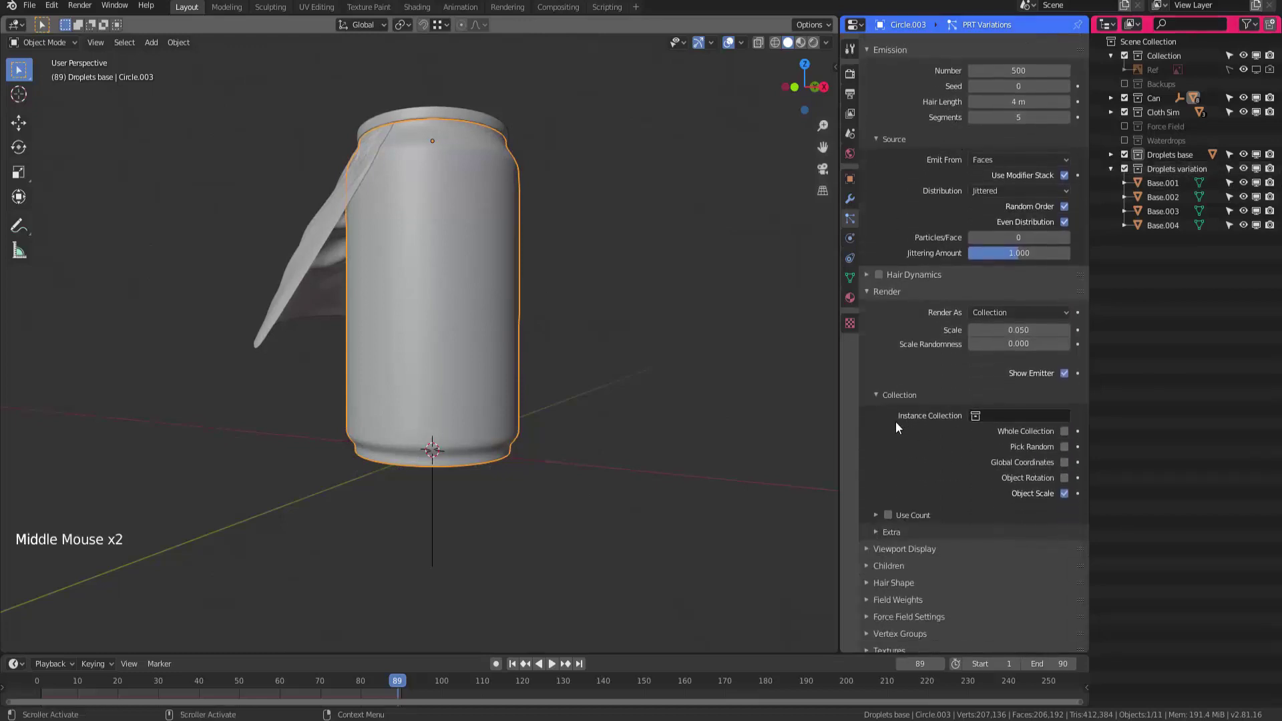
pyautogui.click(1004, 417)
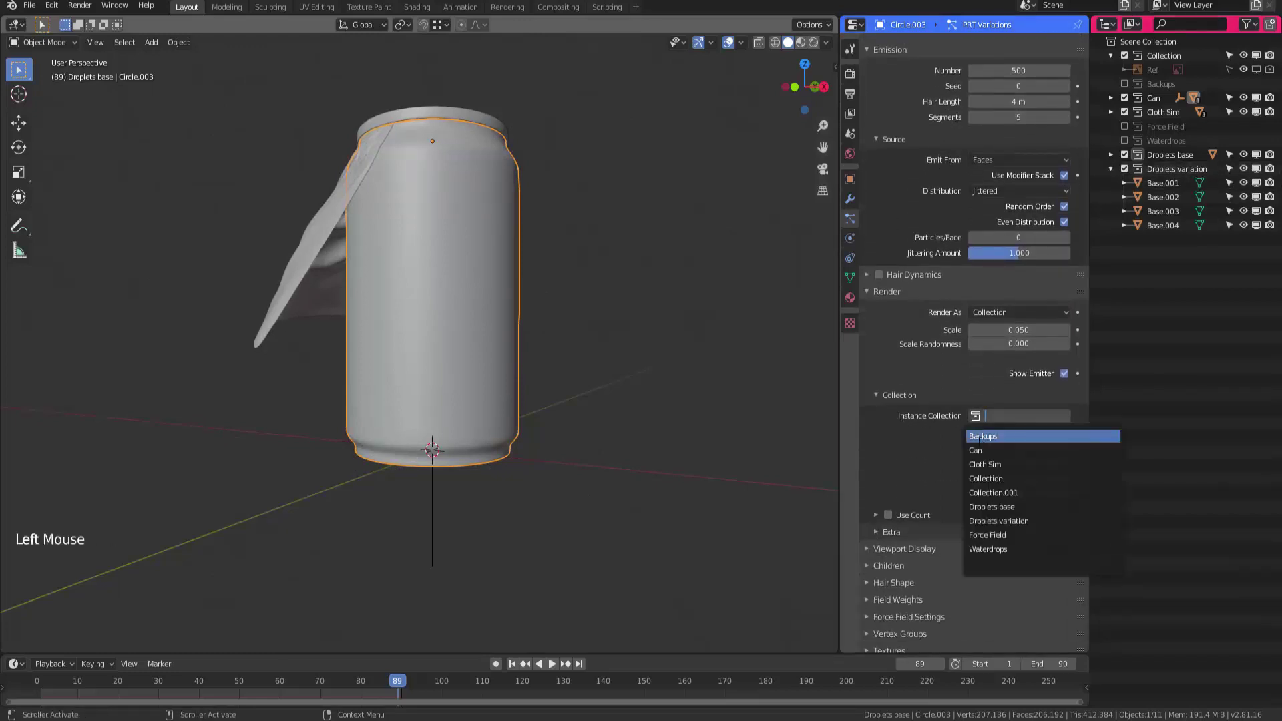
pyautogui.click(1013, 522)
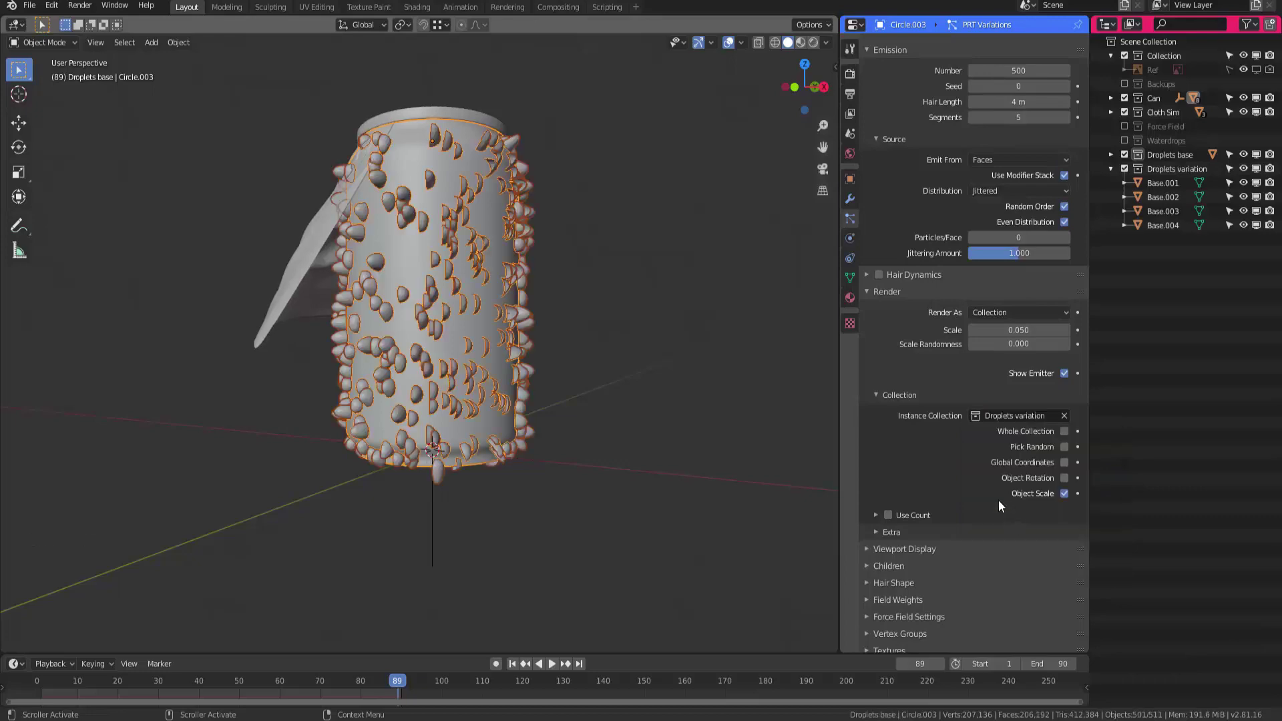
pyautogui.moveTo(495, 322); pyautogui.dragTo(540, 301, button='middle')
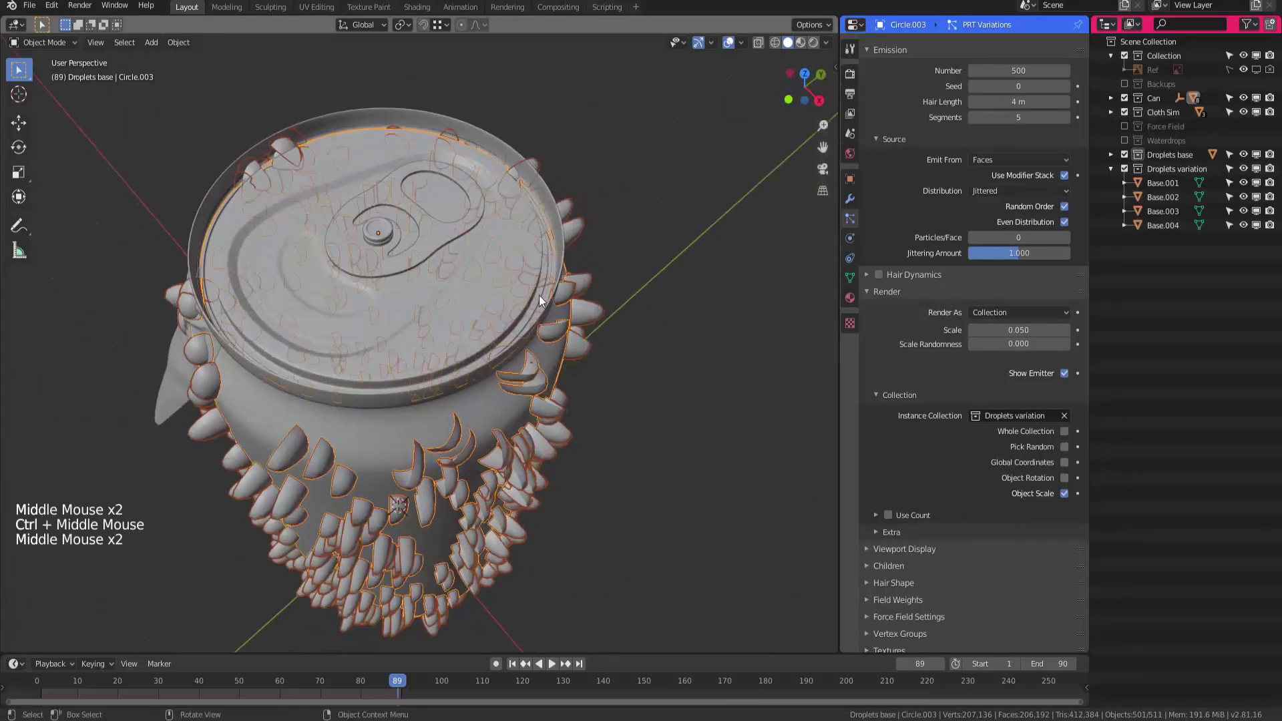
# Try the Object Rotation option on the droplet instances and turn it off again
pyautogui.click(655, 261)
pyautogui.moveTo(655, 260); pyautogui.dragTo(497, 298, button='middle')
pyautogui.click(1064, 478)
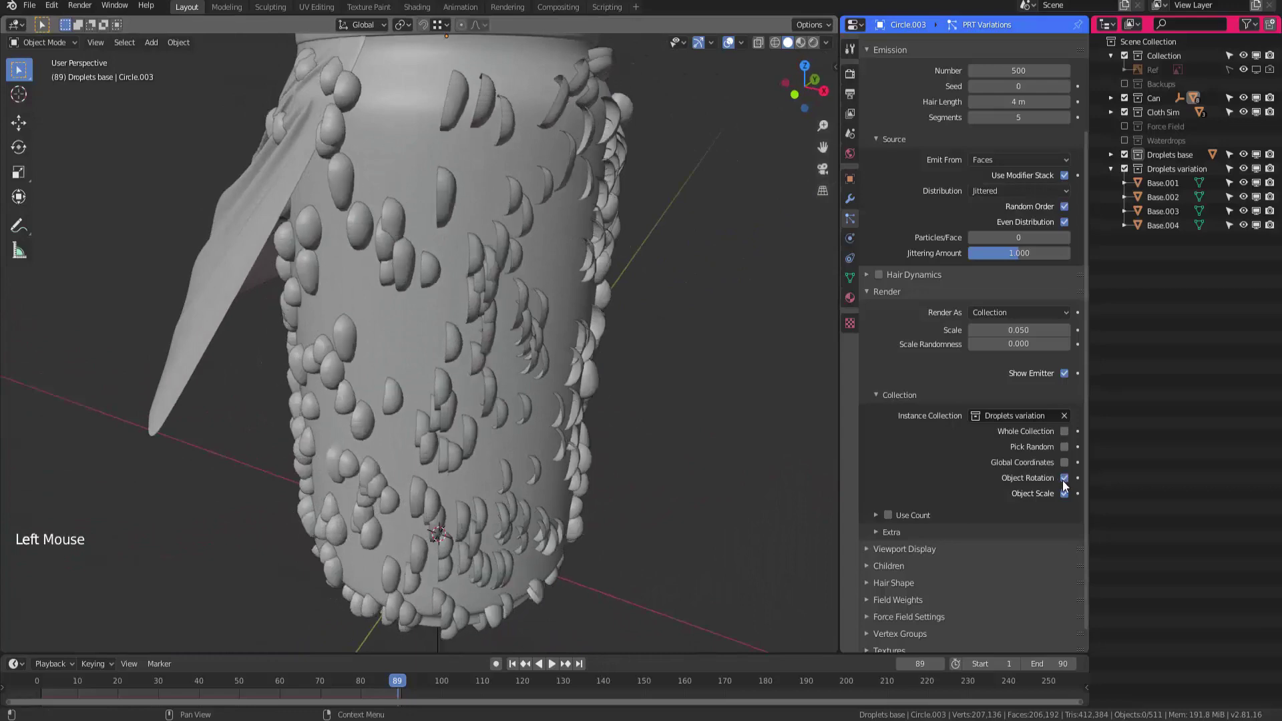
pyautogui.click(1064, 479)
# Select the four droplet variation meshes Base.001 to Base.004 beside the can
pyautogui.keyDown('ctrl'); pyautogui.moveTo(598, 412); pyautogui.dragTo(574, 414, button='middle'); pyautogui.keyUp('ctrl')
pyautogui.moveTo(574, 414)
pyautogui.mouseDown(button='middle')
pyautogui.moveTo(535, 418)
pyautogui.moveTo(553, 419)
pyautogui.mouseUp(button='middle')
pyautogui.moveTo(553, 420); pyautogui.dragTo(569, 384, button='middle')
pyautogui.keyDown('shift'); pyautogui.moveTo(569, 384); pyautogui.dragTo(501, 414, button='middle'); pyautogui.keyUp('shift')
pyautogui.keyDown('shift'); pyautogui.moveTo(501, 414); pyautogui.dragTo(590, 388, button='middle'); pyautogui.keyUp('shift')
pyautogui.moveTo(494, 353); pyautogui.dragTo(681, 443)
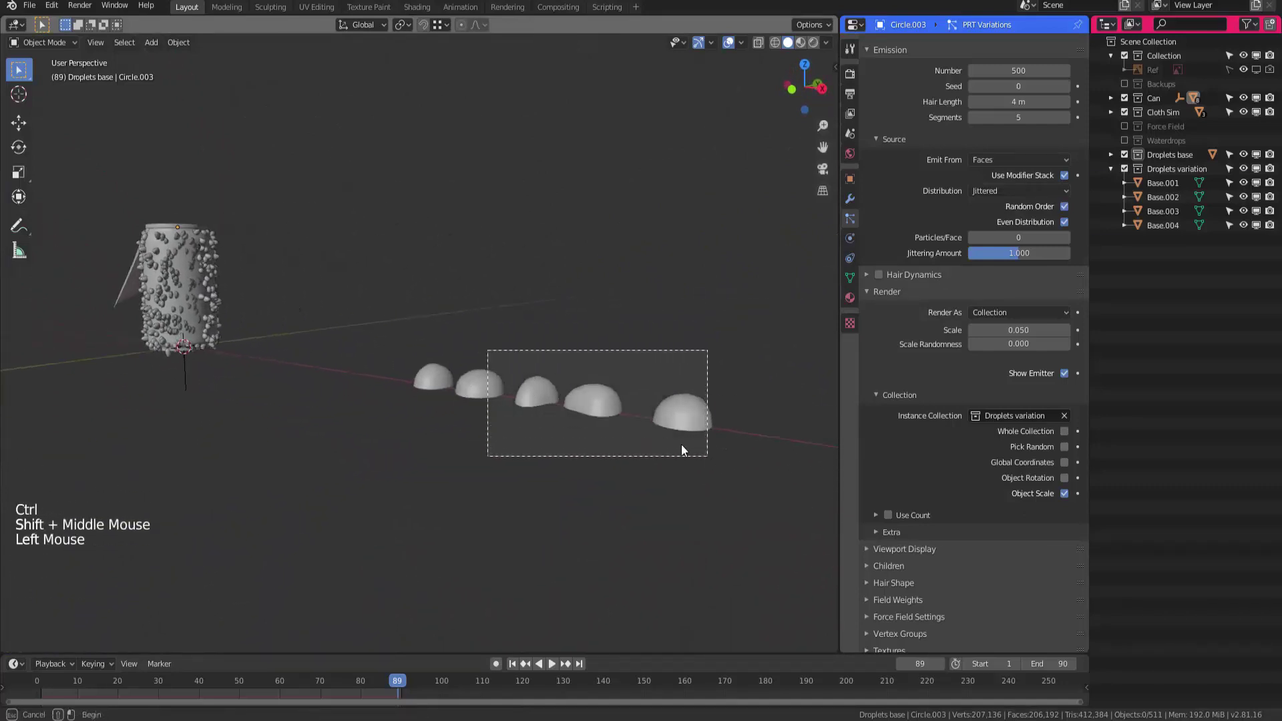
pyautogui.moveTo(681, 443); pyautogui.dragTo(543, 415, button='middle')
pyautogui.keyDown('shift'); pyautogui.moveTo(542, 414); pyautogui.dragTo(607, 381, button='middle'); pyautogui.keyUp('shift')
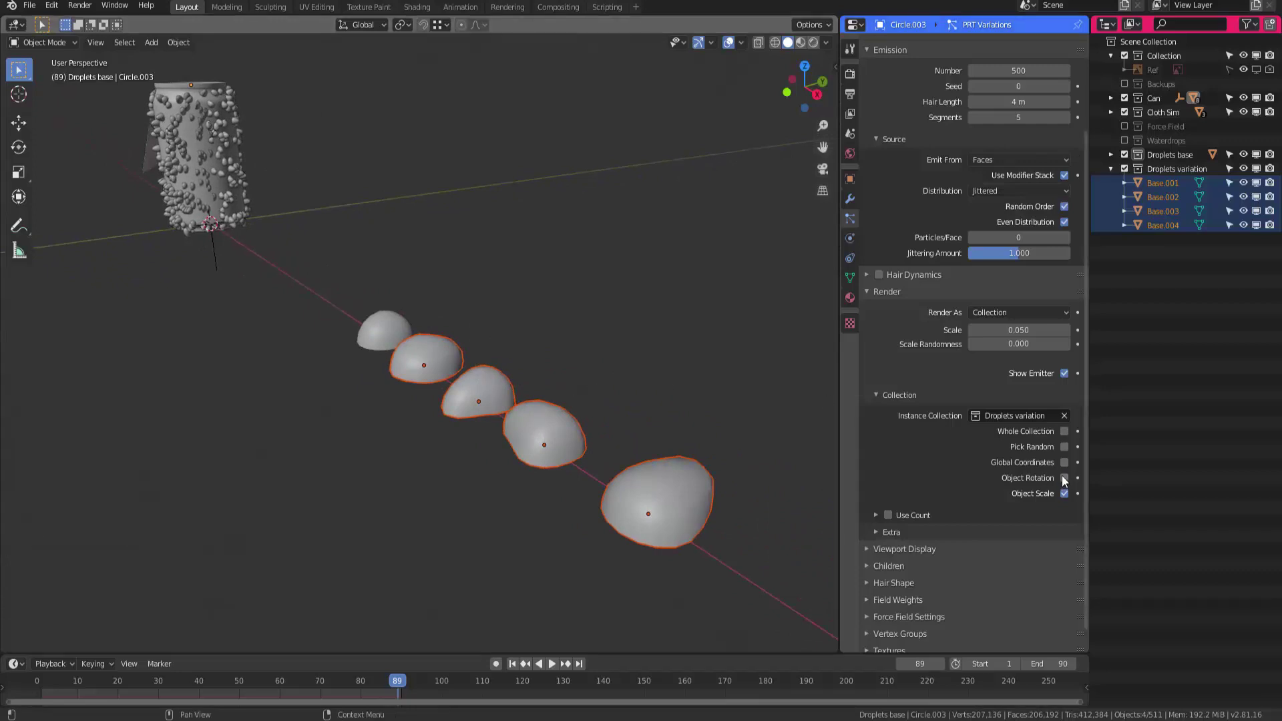
pyautogui.keyDown('shift'); pyautogui.moveTo(573, 387); pyautogui.dragTo(544, 405, button='middle'); pyautogui.keyUp('shift')
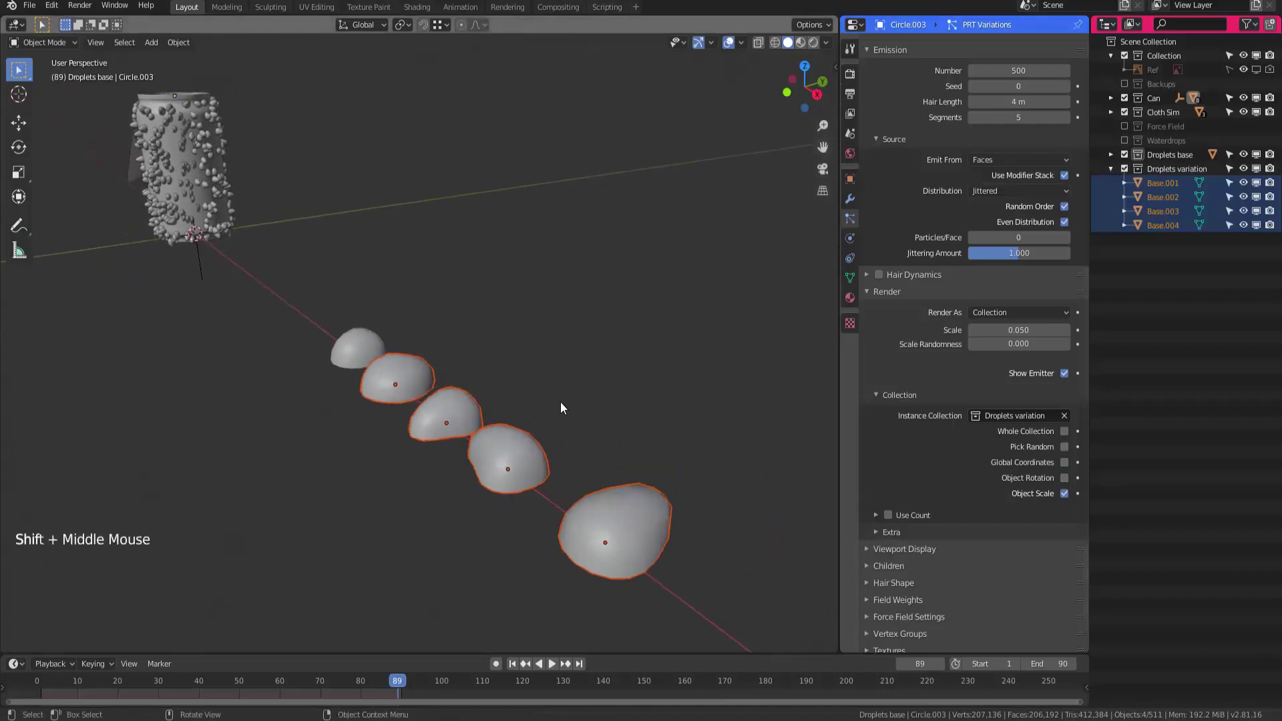
pyautogui.press('r')
pyautogui.press('x')
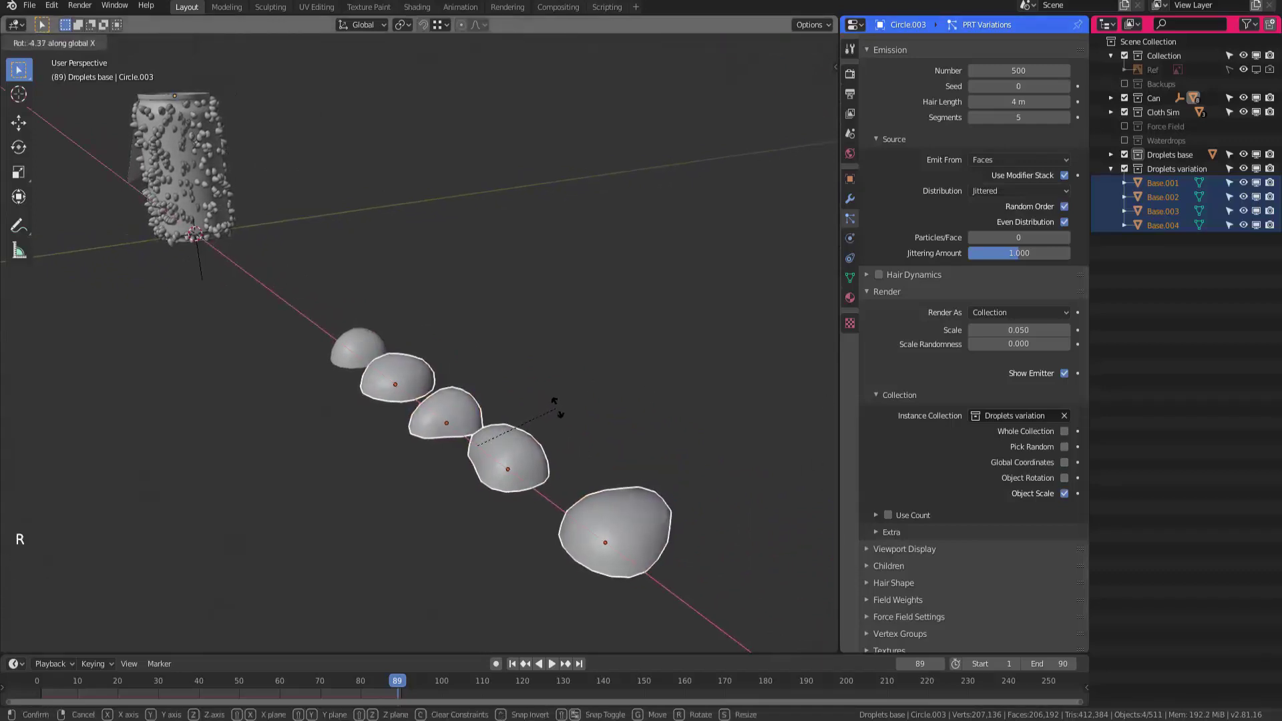
pyautogui.rightClick(558, 401)
# Rotate the four selected droplet variations -90° about the global X axis
pyautogui.press('r')
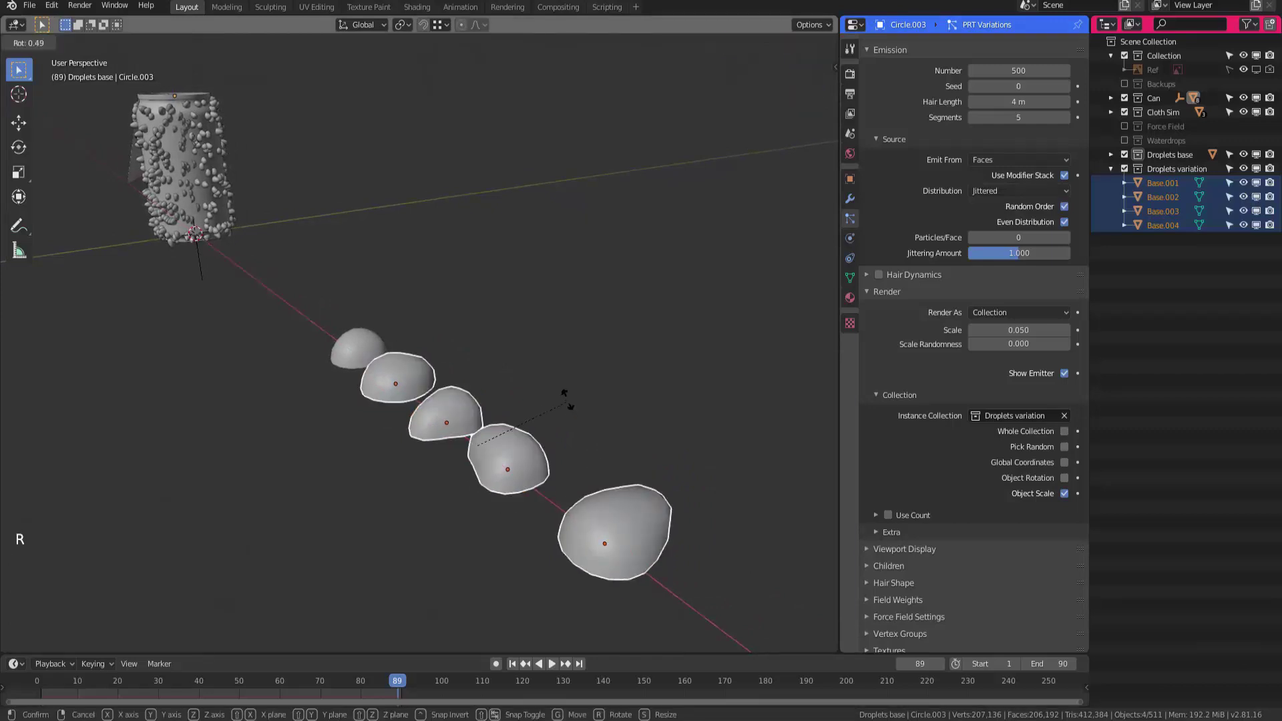
pyautogui.press('x')
pyautogui.click(566, 409)
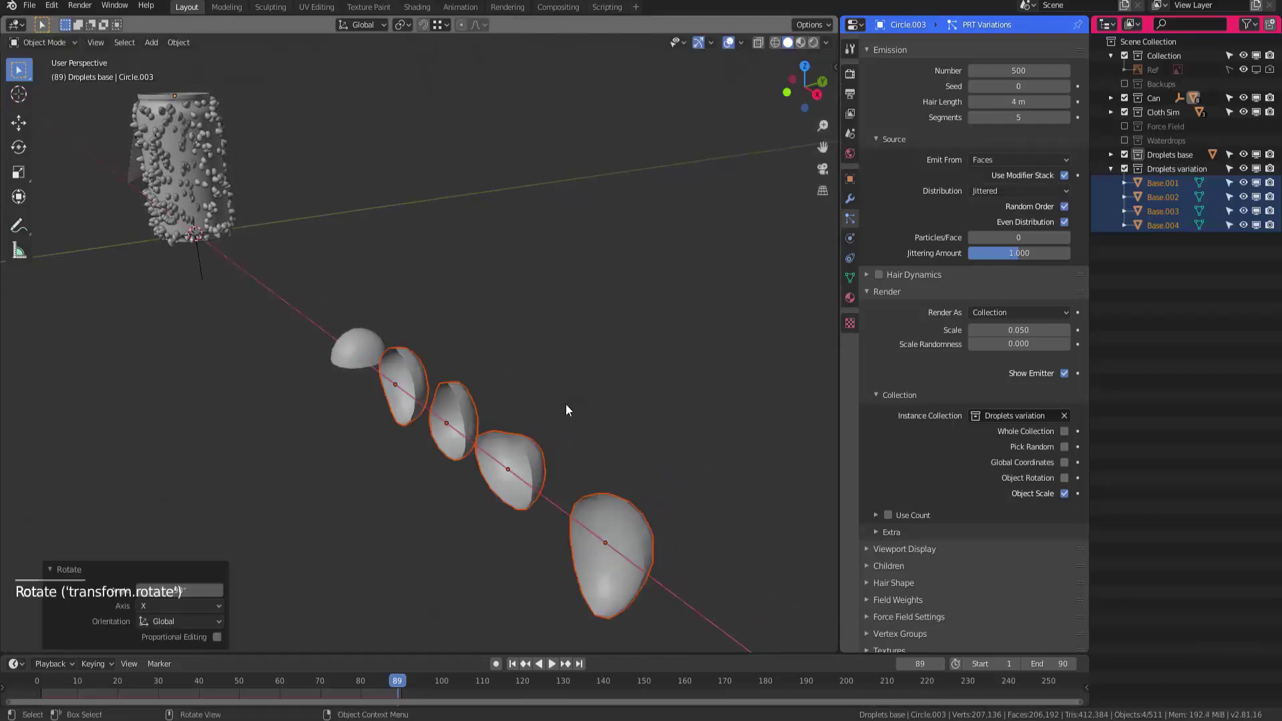
# Show the object transform values and check the rotation of droplet Base.004
pyautogui.keyDown('shift'); pyautogui.moveTo(523, 417); pyautogui.dragTo(578, 374, button='middle'); pyautogui.keyUp('shift')
pyautogui.press('n')
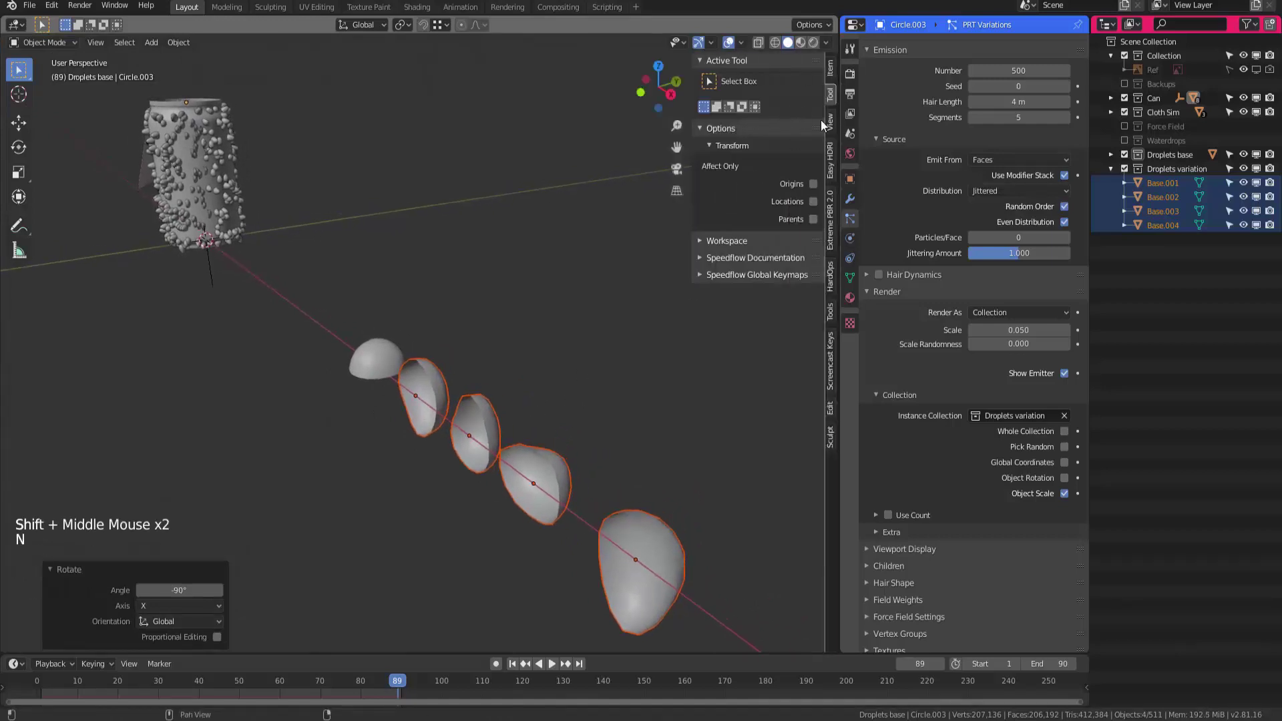
pyautogui.click(831, 70)
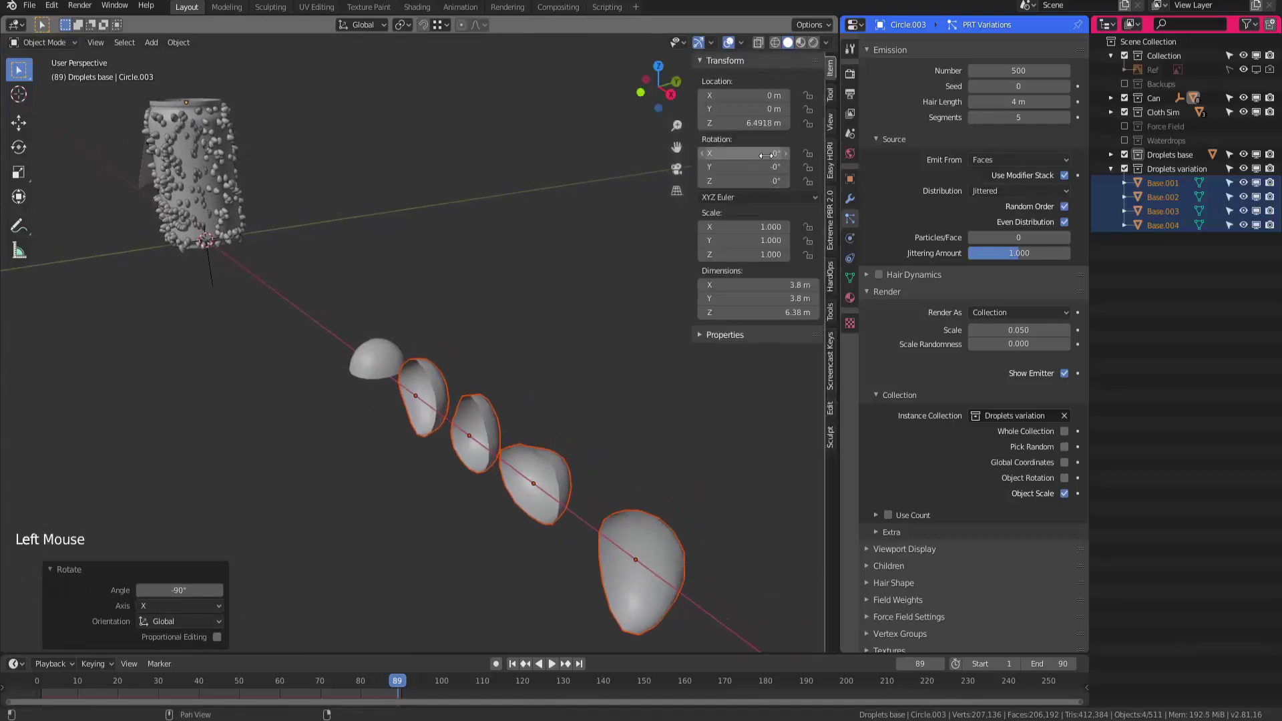
pyautogui.click(656, 558)
pyautogui.click(656, 559)
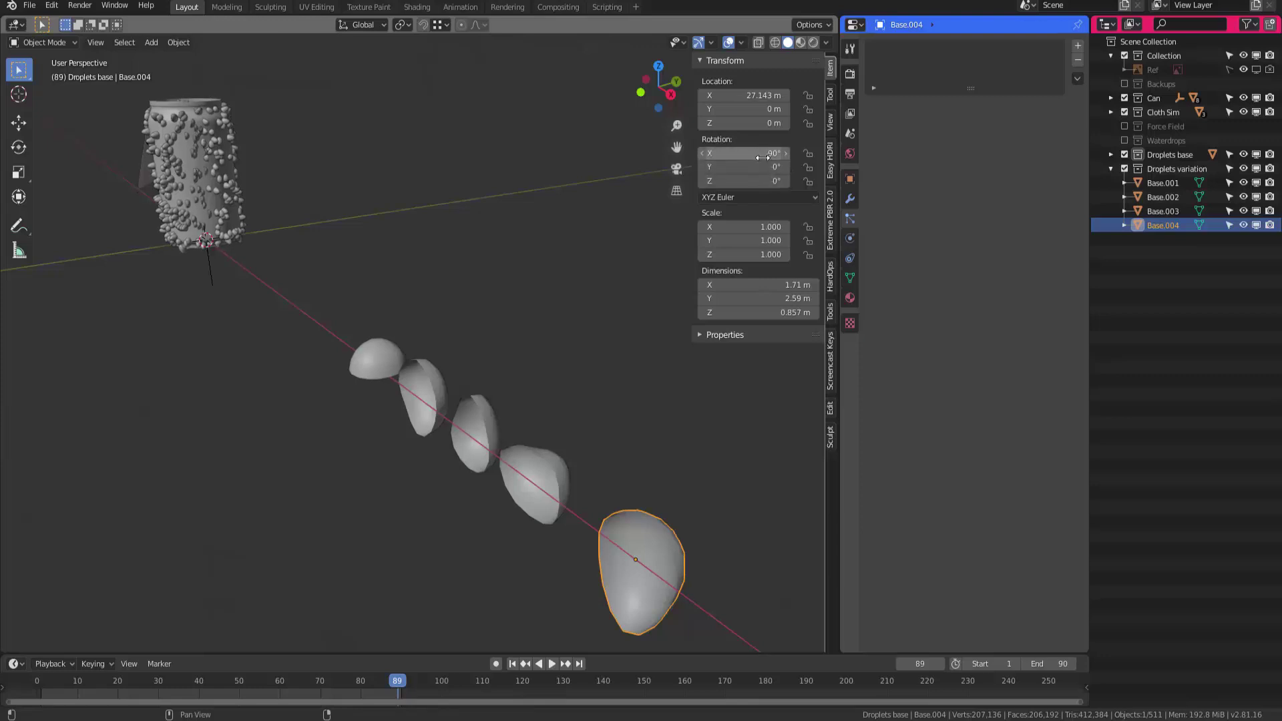
# Select all four droplet variations and apply their rotation
pyautogui.click(557, 458)
pyautogui.keyDown('shift'); pyautogui.click(513, 448); pyautogui.keyUp('shift')
pyautogui.keyDown('shift'); pyautogui.click(474, 427); pyautogui.keyUp('shift')
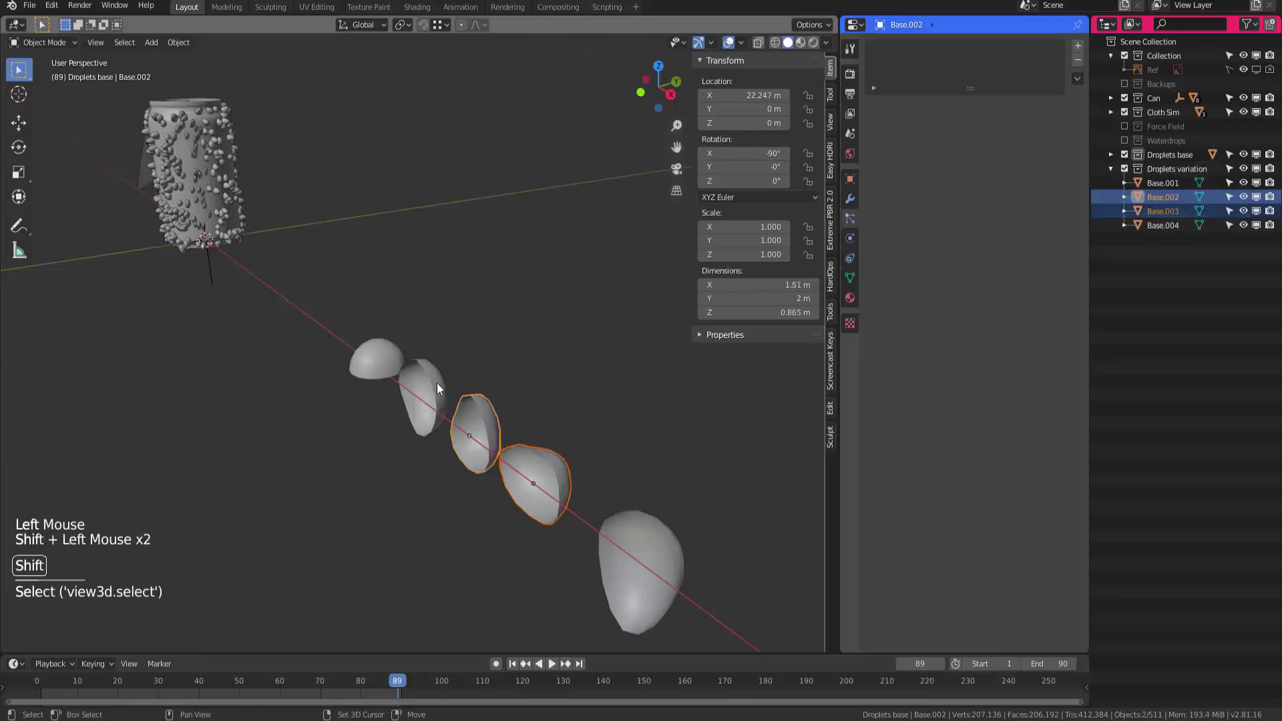
pyautogui.keyDown('shift'); pyautogui.click(427, 390); pyautogui.keyUp('shift')
pyautogui.keyDown('shift'); pyautogui.click(625, 540); pyautogui.keyUp('shift')
pyautogui.keyDown('shift'); pyautogui.moveTo(580, 446); pyautogui.dragTo(551, 431, button='middle'); pyautogui.keyUp('shift')
pyautogui.hotkey('ctrl', 'a')
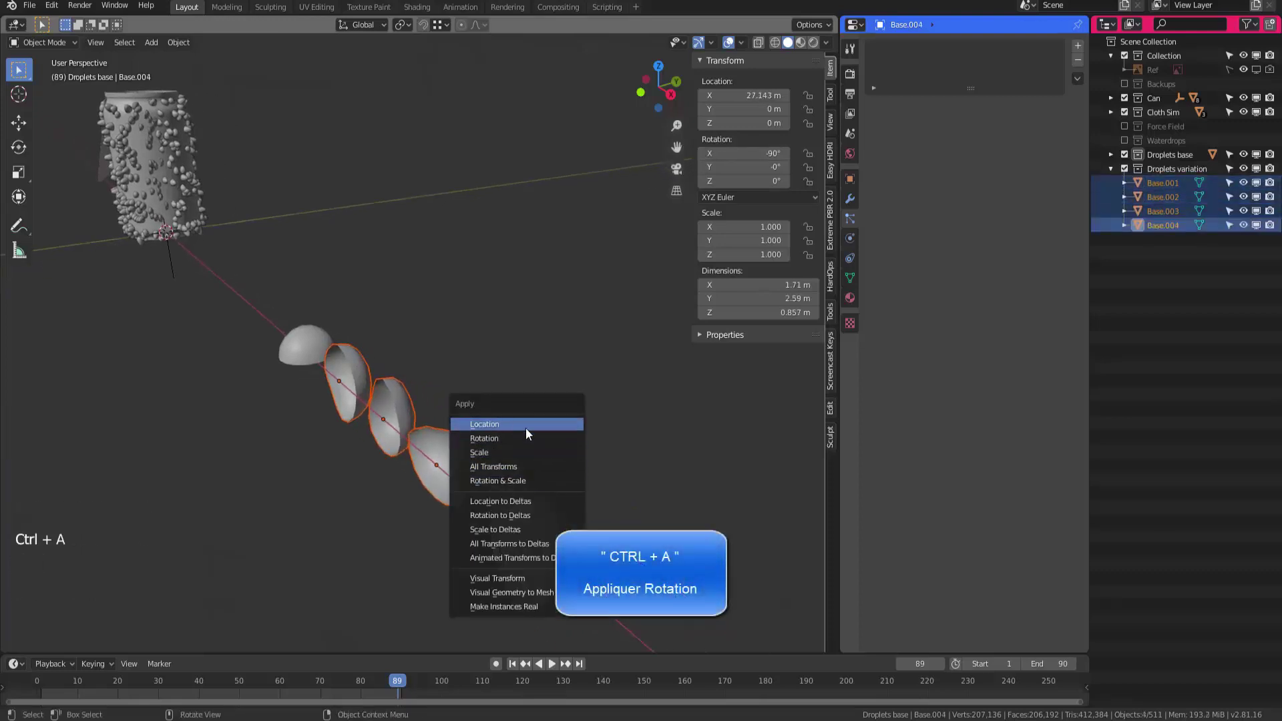
pyautogui.click(505, 438)
# Select the can body and try a hair length of 1 m for its PRT Variations particle system
pyautogui.keyDown('shift'); pyautogui.moveTo(504, 460); pyautogui.dragTo(427, 267, button='middle'); pyautogui.keyUp('shift')
pyautogui.keyDown('ctrl'); pyautogui.moveTo(427, 267); pyautogui.dragTo(401, 290, button='middle'); pyautogui.keyUp('ctrl')
pyautogui.moveTo(402, 290)
pyautogui.keyDown('shift'); pyautogui.mouseDown(button='middle')
pyautogui.moveTo(403, 307)
pyautogui.moveTo(395, 293)
pyautogui.mouseUp(button='middle'); pyautogui.keyUp('shift')
pyautogui.moveTo(395, 292); pyautogui.dragTo(367, 188, button='middle')
pyautogui.moveTo(427, 265); pyautogui.dragTo(438, 239, button='middle')
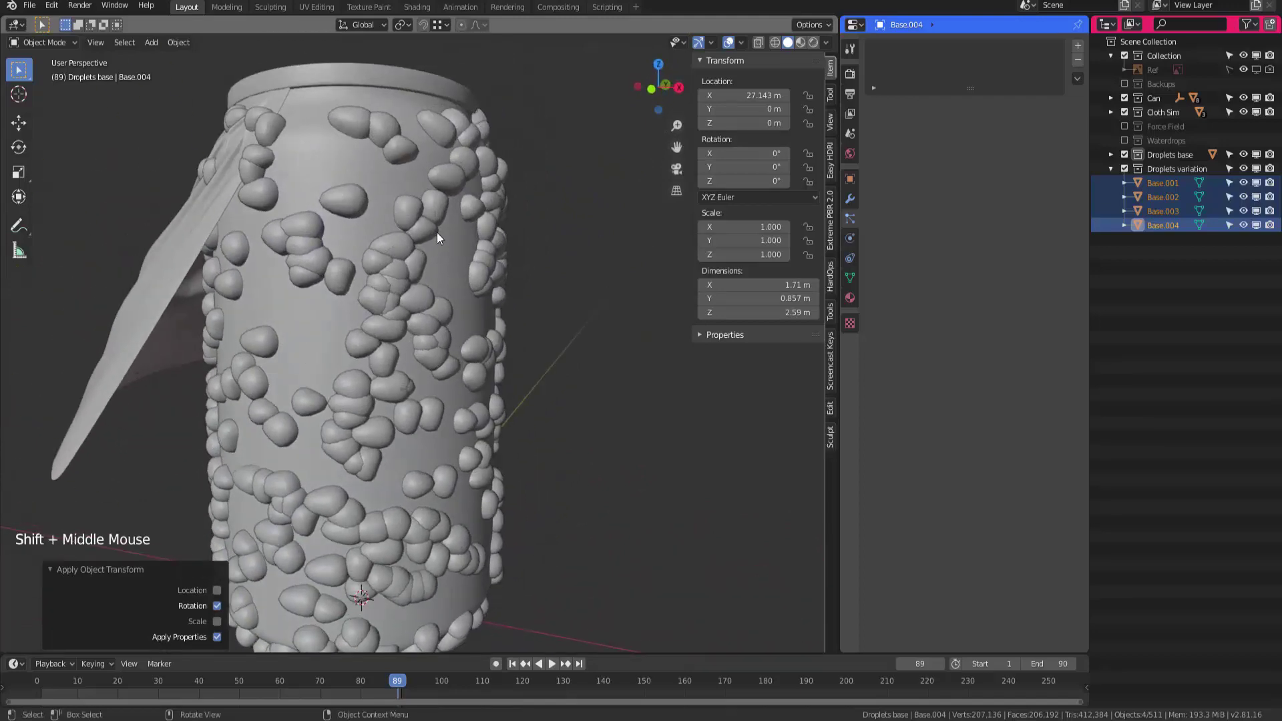
pyautogui.click(411, 221)
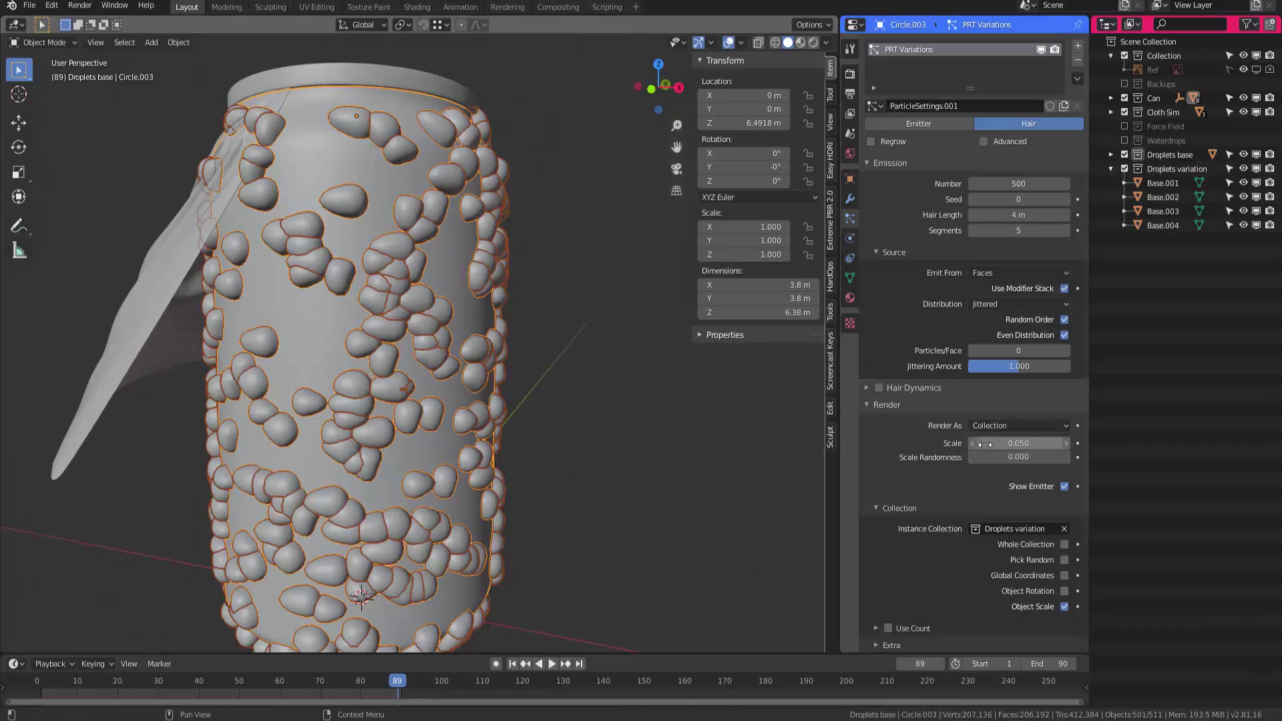
pyautogui.click(1018, 215)
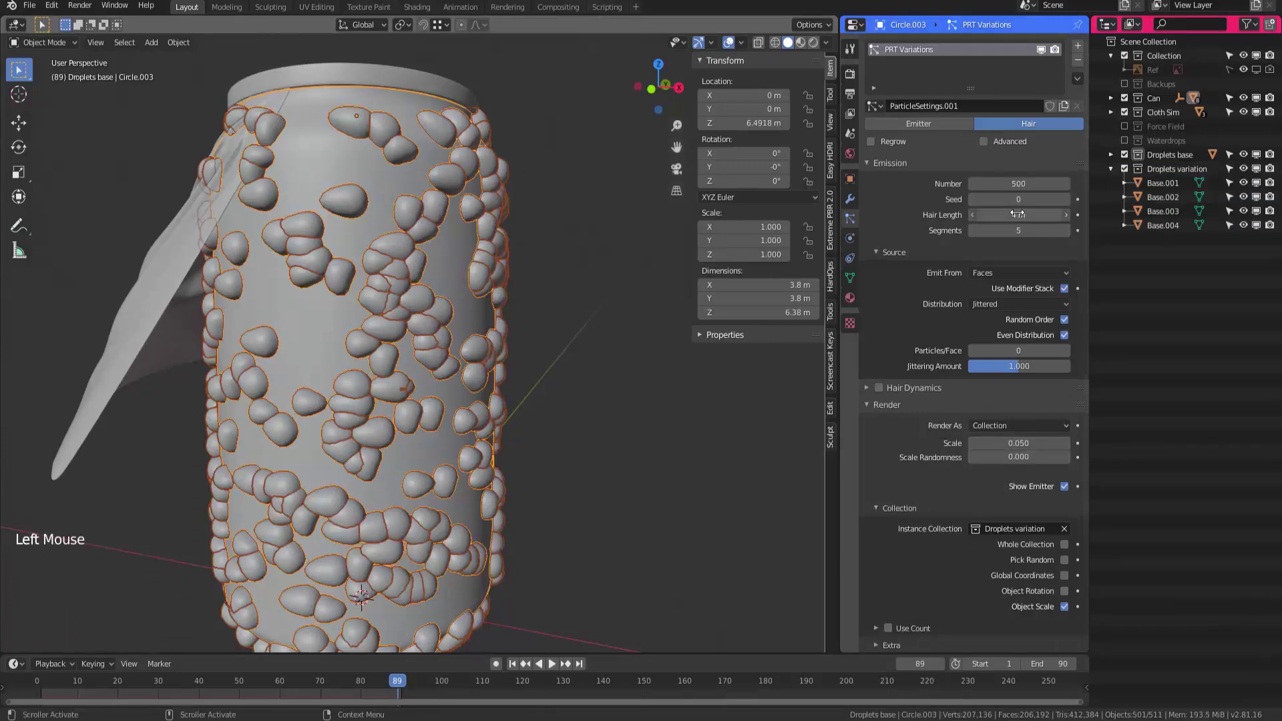
pyautogui.write('1')
pyautogui.press('Return')
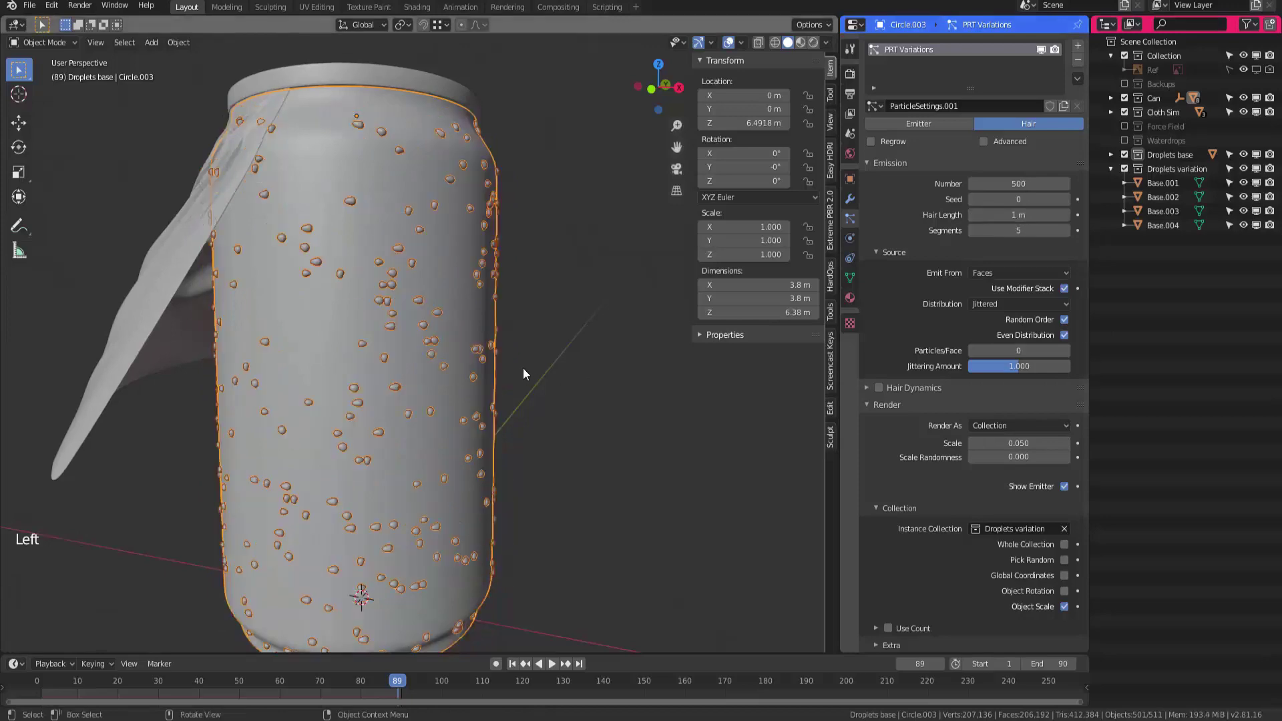
pyautogui.moveTo(523, 368); pyautogui.dragTo(398, 284, button='middle')
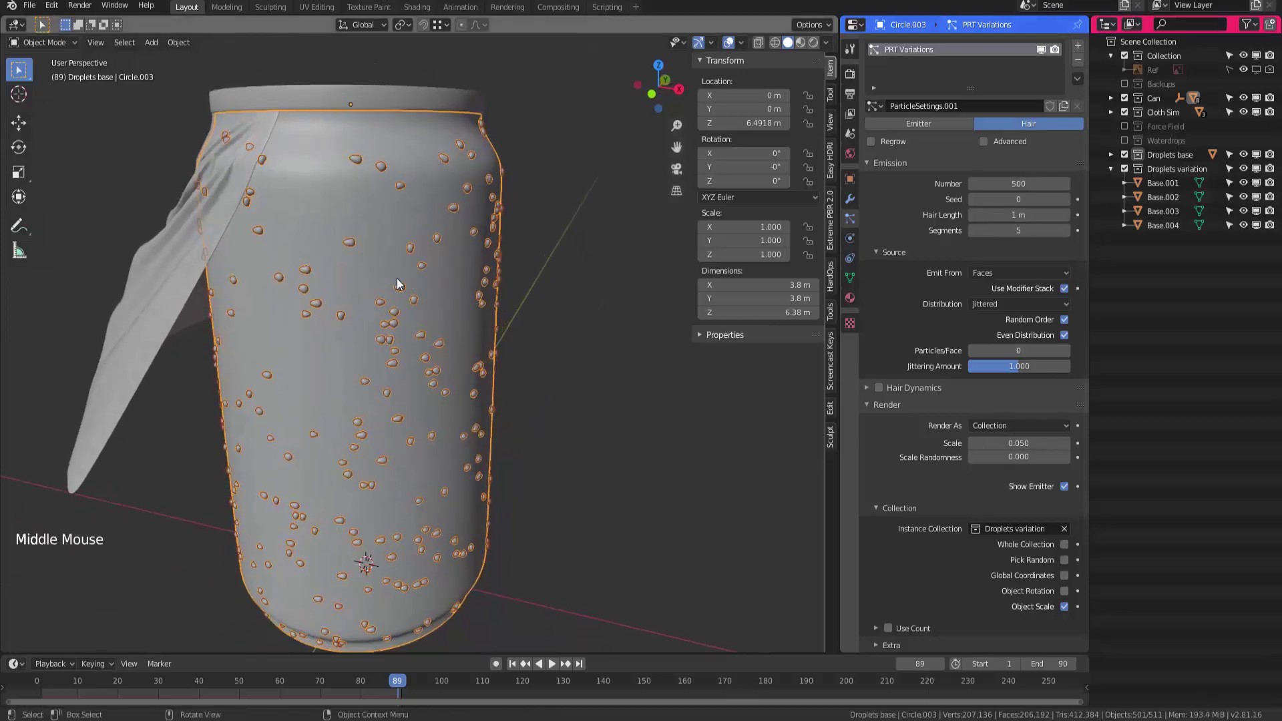
# Set the hair length of the can's droplet particles to 2 m
pyautogui.click(1022, 215)
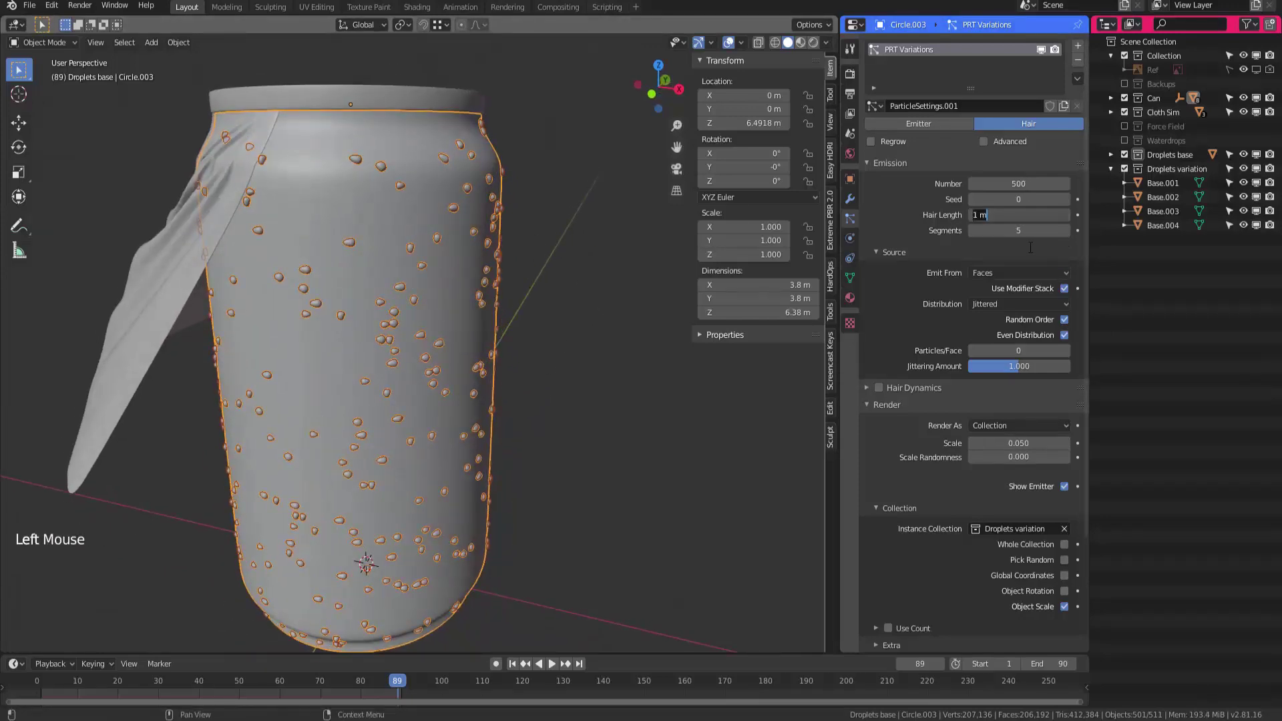
pyautogui.press('Return')
pyautogui.moveTo(529, 399); pyautogui.dragTo(507, 374, button='middle')
pyautogui.moveTo(937, 278); pyautogui.dragTo(962, 489, button='middle')
pyautogui.moveTo(947, 405); pyautogui.dragTo(946, 482, button='middle')
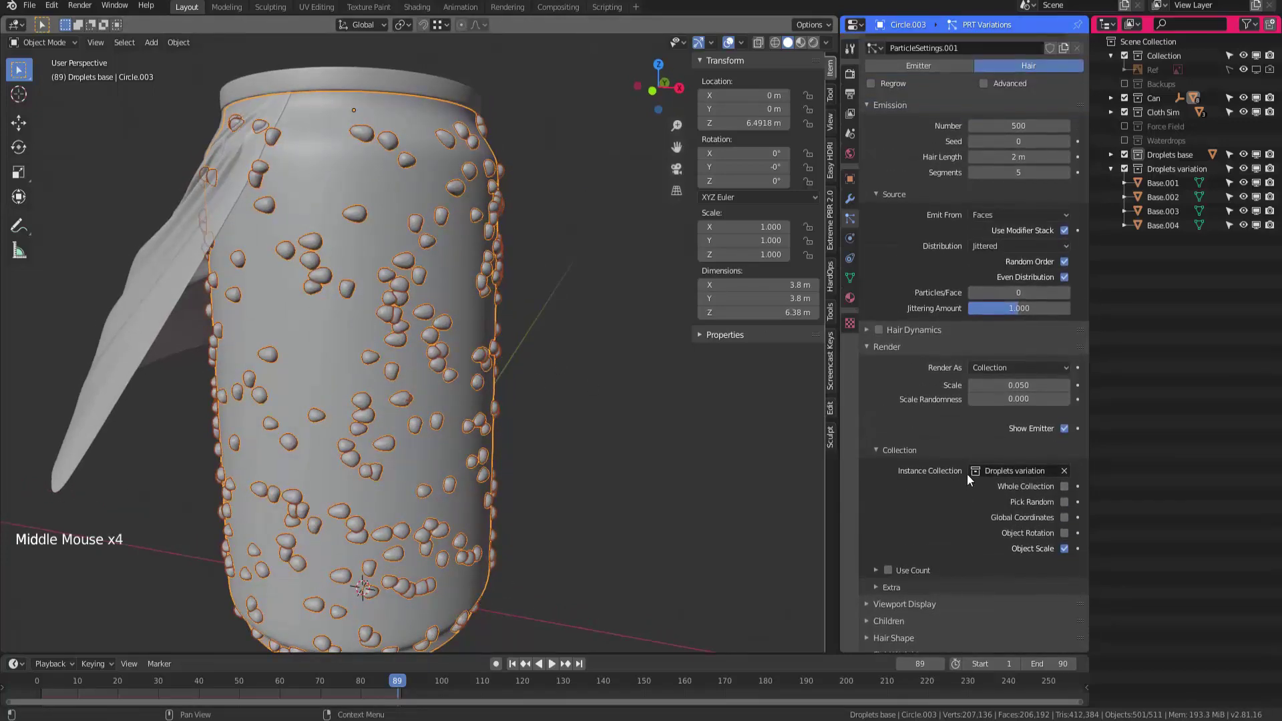
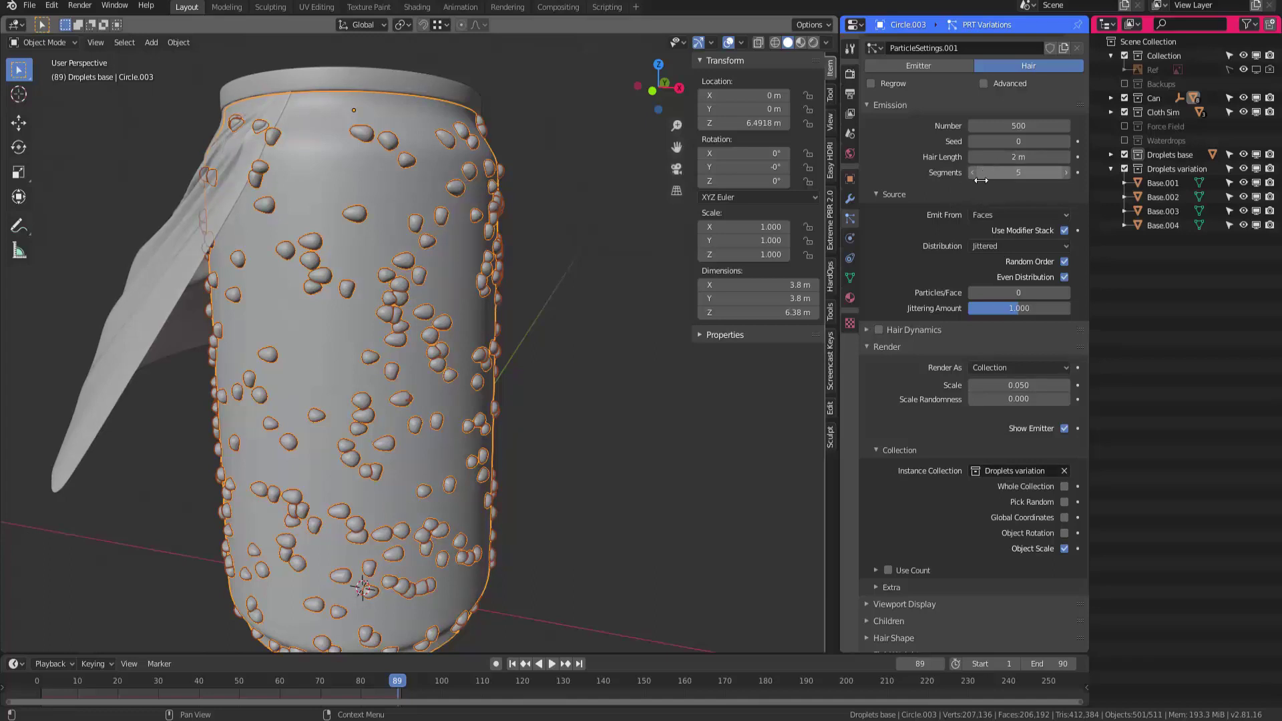
# Set the droplet particles' render scale to 0.035 and their scale randomness to 0.523
pyautogui.moveTo(1019, 386); pyautogui.dragTo(1035, 388)
pyautogui.click(1032, 387)
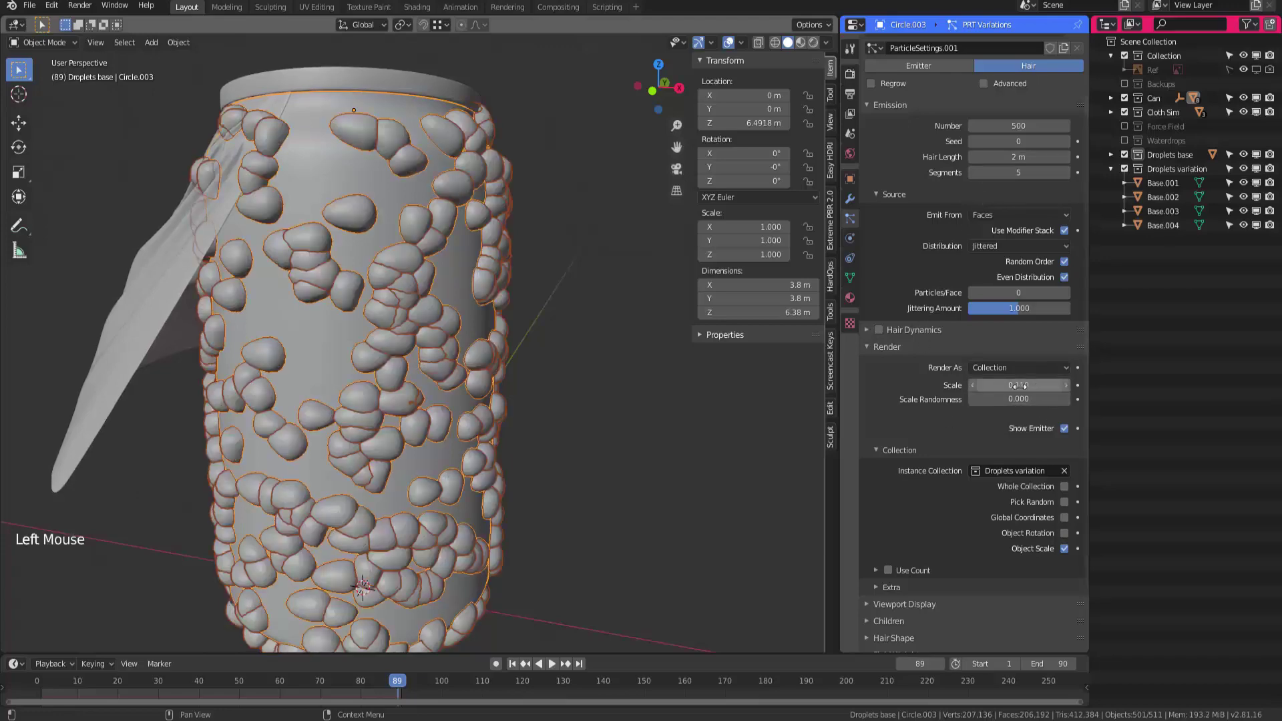
pyautogui.write('0.035')
pyautogui.click(1032, 394)
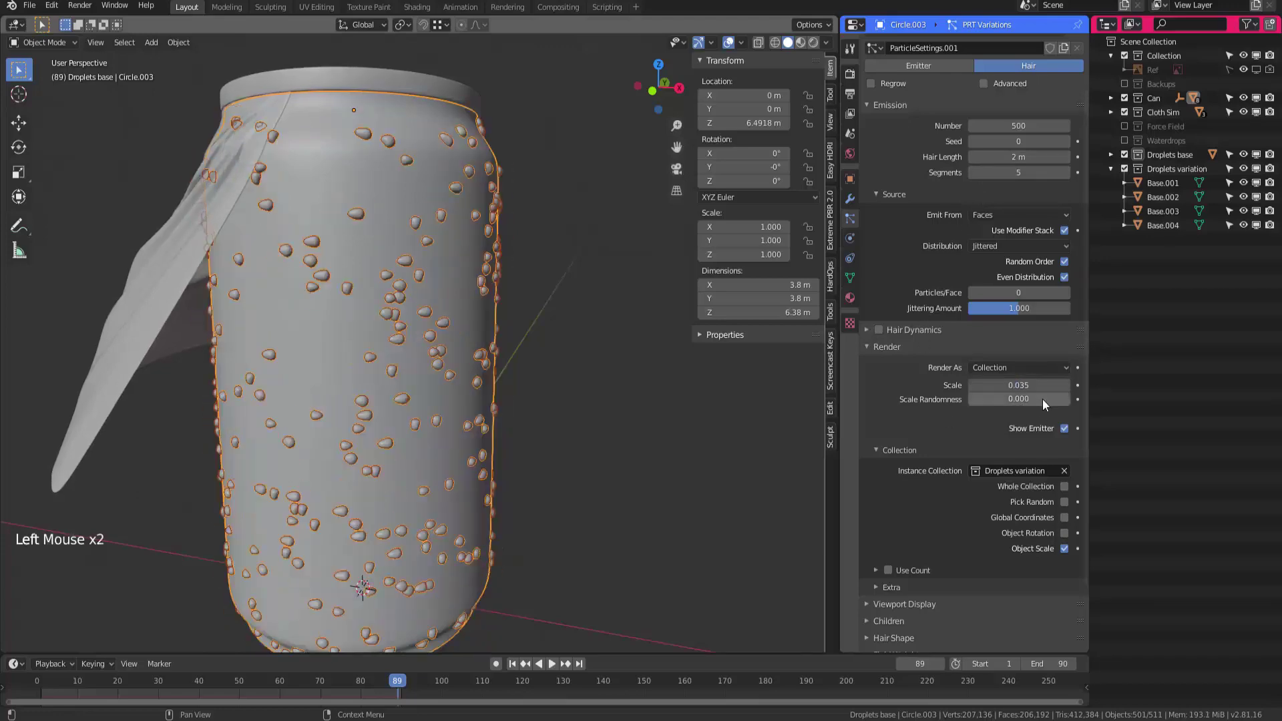
pyautogui.moveTo(581, 440); pyautogui.dragTo(605, 453, button='middle')
pyautogui.moveTo(984, 397); pyautogui.dragTo(1052, 401)
pyautogui.moveTo(674, 410); pyautogui.dragTo(390, 371, button='middle')
pyautogui.click(575, 239)
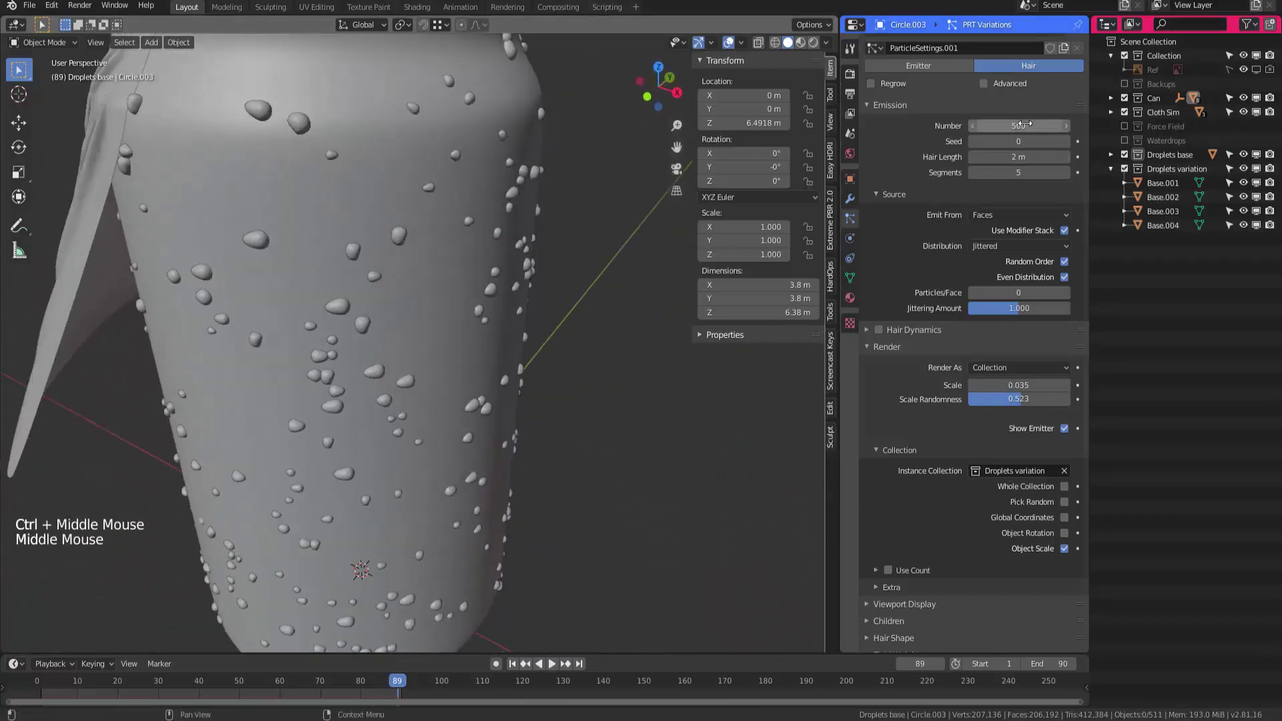
# Reduce the emitted droplet number to 300 and hide the object transform values
pyautogui.click(1005, 126)
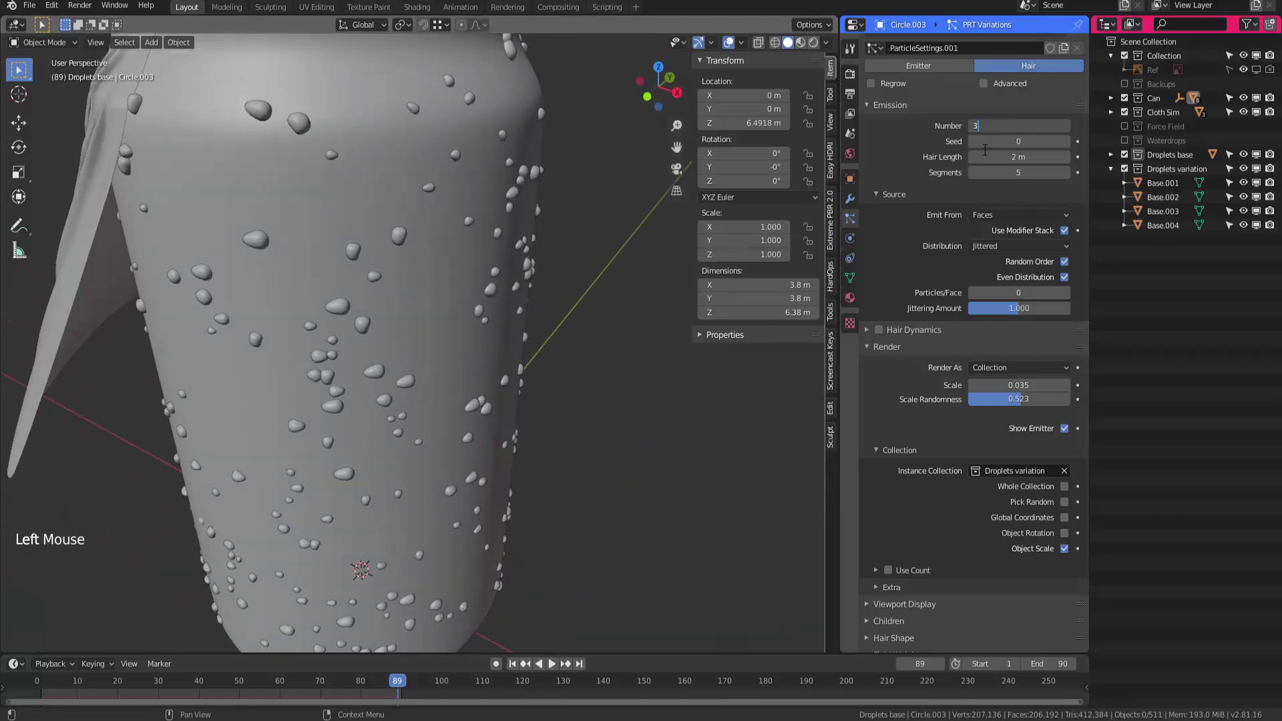
pyautogui.write('300')
pyautogui.moveTo(435, 371); pyautogui.dragTo(421, 344, button='middle')
pyautogui.moveTo(421, 344); pyautogui.dragTo(444, 330, button='middle')
pyautogui.moveTo(445, 330)
pyautogui.keyDown('ctrl'); pyautogui.mouseDown(button='middle')
pyautogui.moveTo(430, 360)
pyautogui.moveTo(527, 365)
pyautogui.moveTo(495, 321)
pyautogui.moveTo(422, 327)
pyautogui.moveTo(462, 343)
pyautogui.moveTo(427, 362)
pyautogui.moveTo(425, 341)
pyautogui.mouseUp(button='middle'); pyautogui.keyUp('ctrl')
pyautogui.keyDown('shift'); pyautogui.moveTo(425, 340); pyautogui.dragTo(423, 295, button='middle'); pyautogui.keyUp('shift')
pyautogui.press('n')
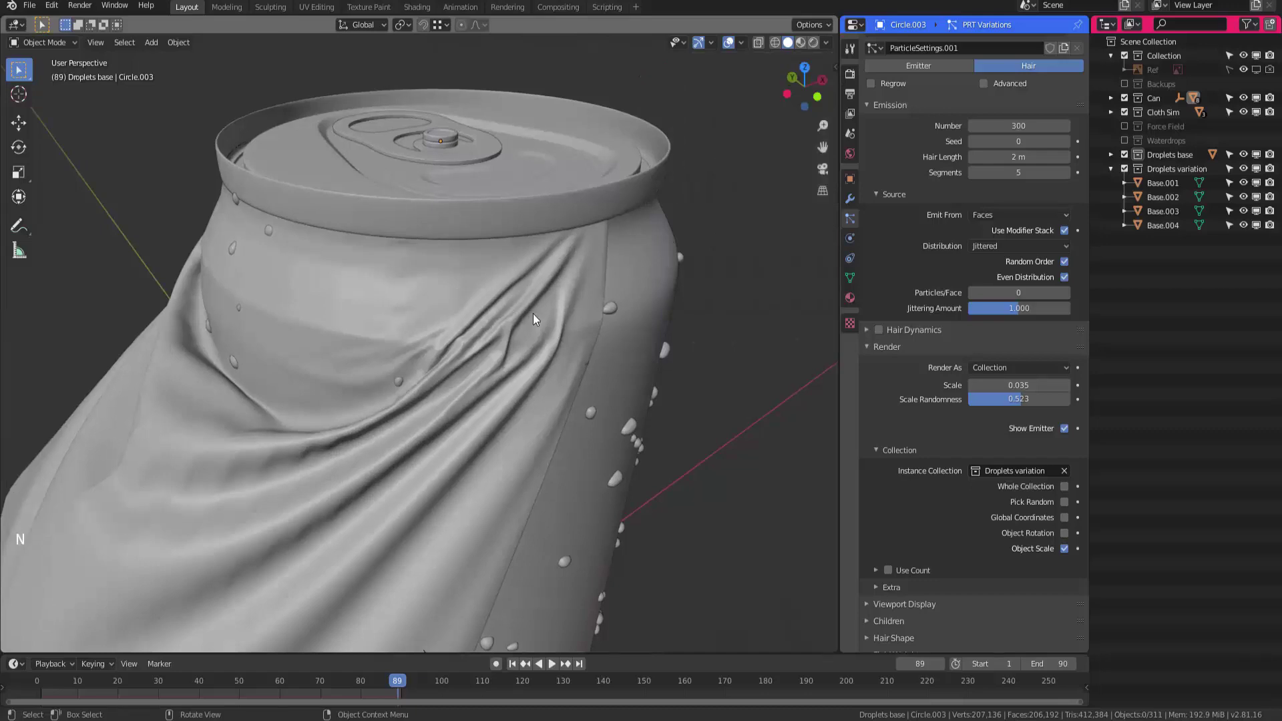
pyautogui.moveTo(533, 314); pyautogui.dragTo(470, 279, button='middle')
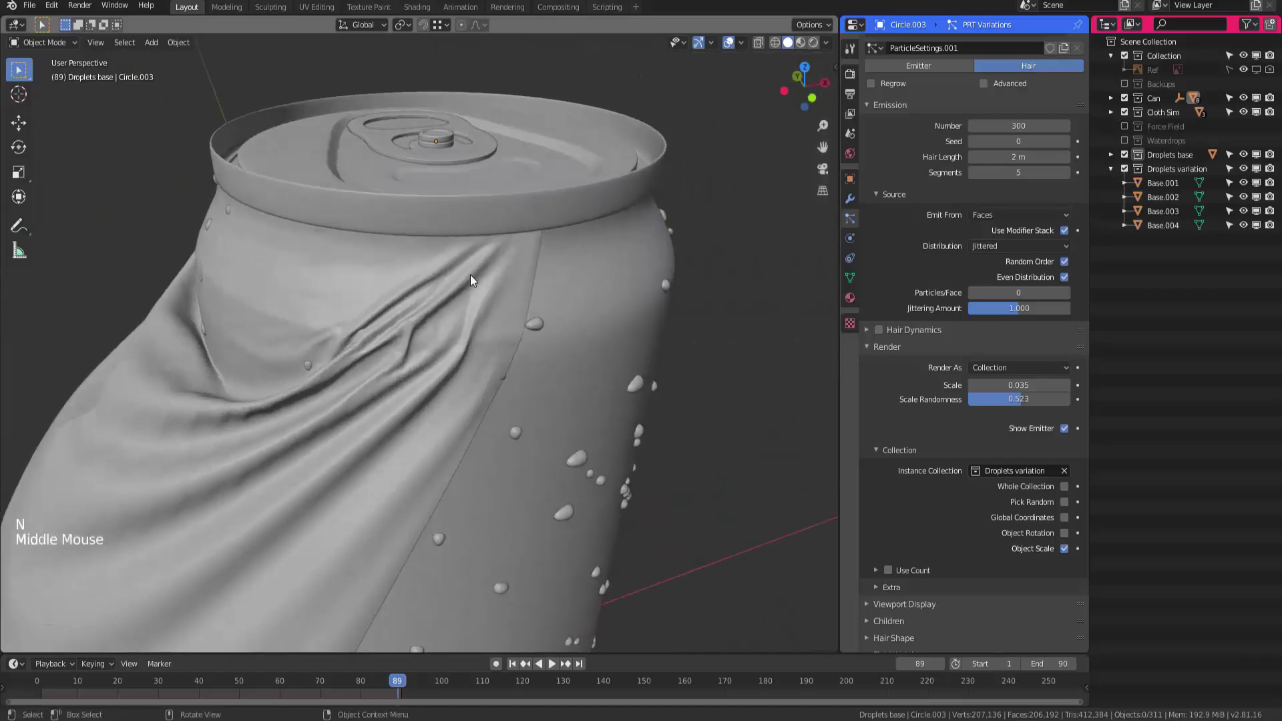
# Select the can body and enter Edit Mode with face selection
pyautogui.click(573, 284)
pyautogui.moveTo(572, 284); pyautogui.dragTo(557, 252, button='middle')
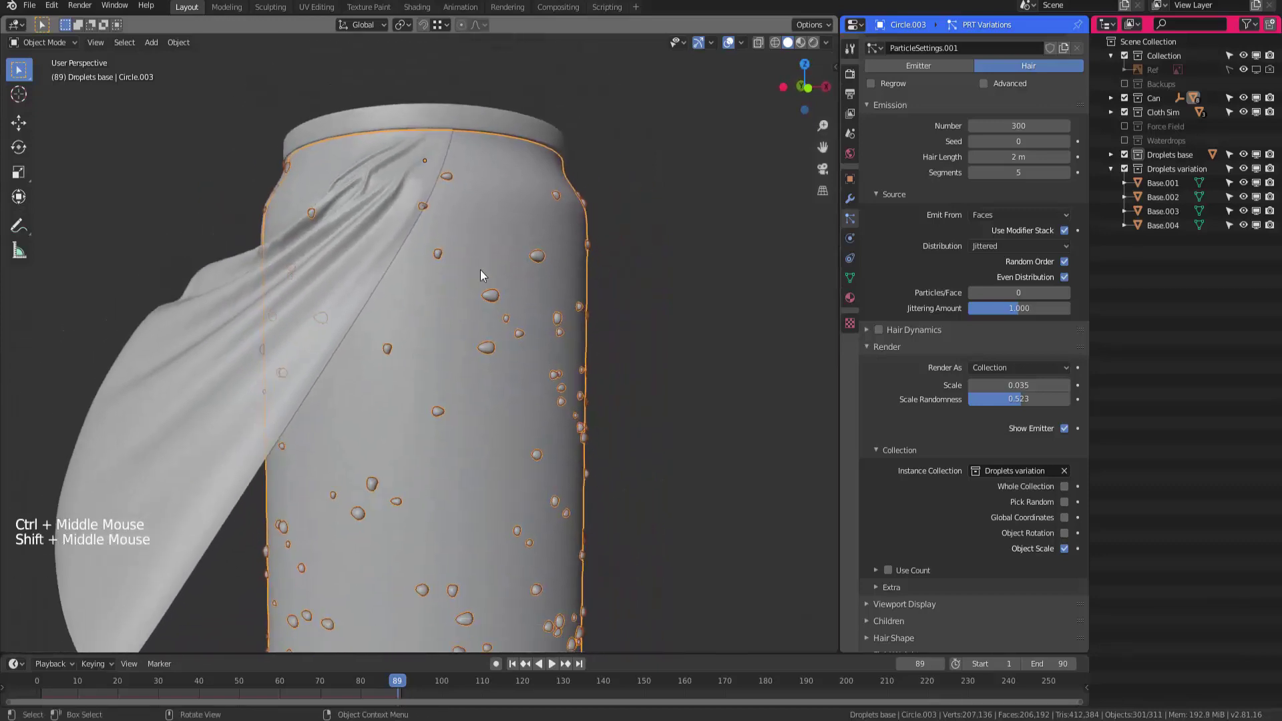
pyautogui.moveTo(481, 275); pyautogui.dragTo(485, 307, button='middle')
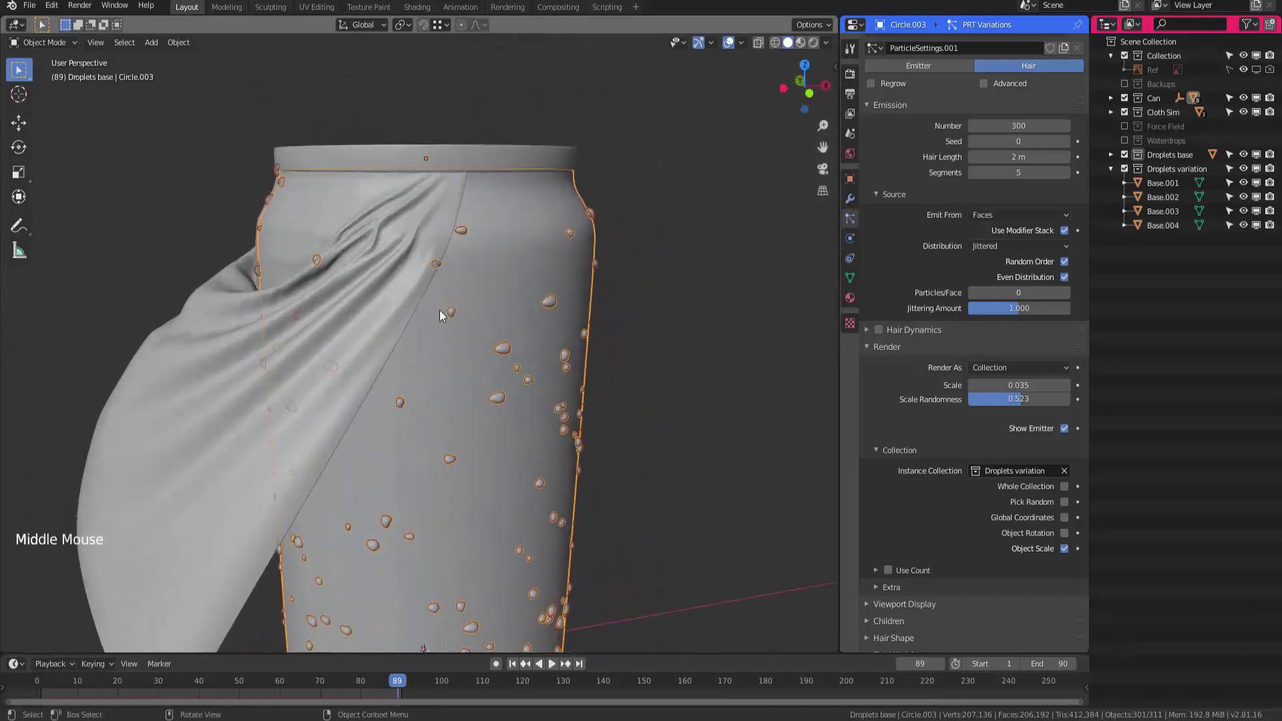
pyautogui.keyDown('shift'); pyautogui.moveTo(460, 303); pyautogui.dragTo(428, 333, button='middle'); pyautogui.keyUp('shift')
pyautogui.press('Tab')
pyautogui.press('3')
# Select the complete face loops around the can's main wall, lower wall and base rim
pyautogui.click(427, 336)
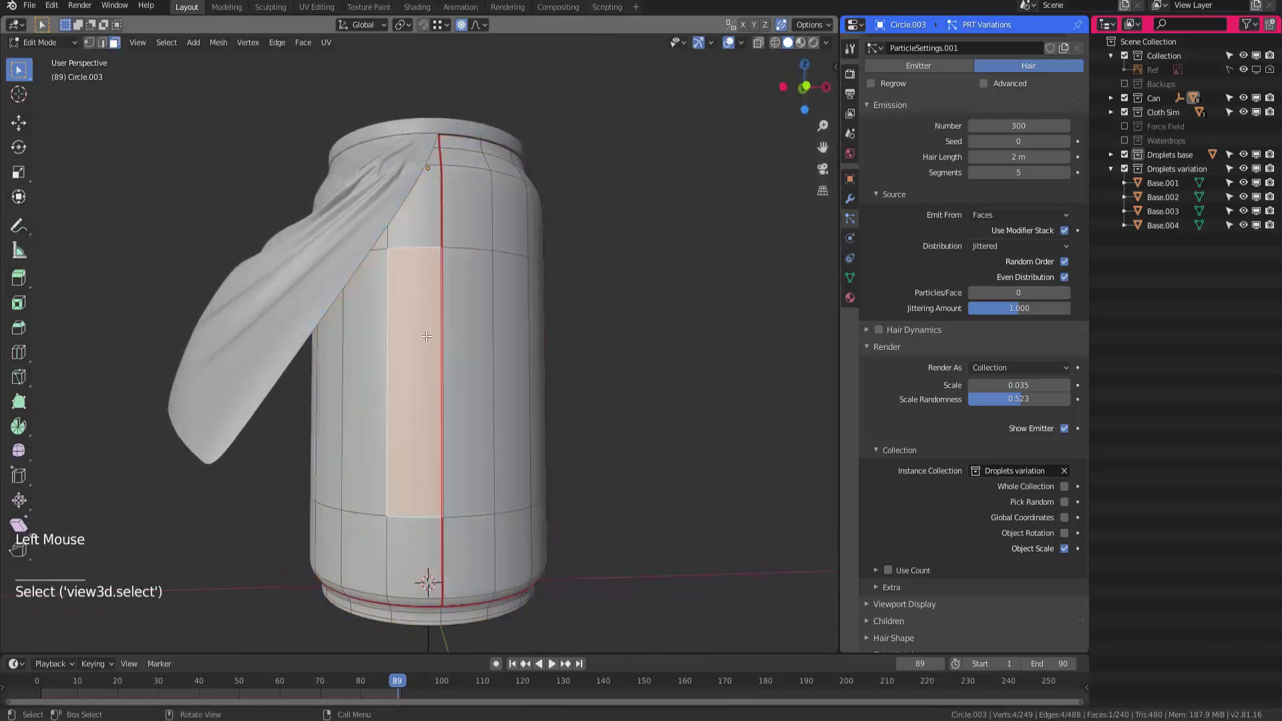
pyautogui.keyDown('alt'); pyautogui.click(390, 351); pyautogui.keyUp('alt')
pyautogui.moveTo(390, 351); pyautogui.dragTo(401, 374, button='middle')
pyautogui.keyDown('alt'); pyautogui.keyDown('shift'); pyautogui.click(421, 521); pyautogui.keyUp('shift'); pyautogui.keyUp('alt')
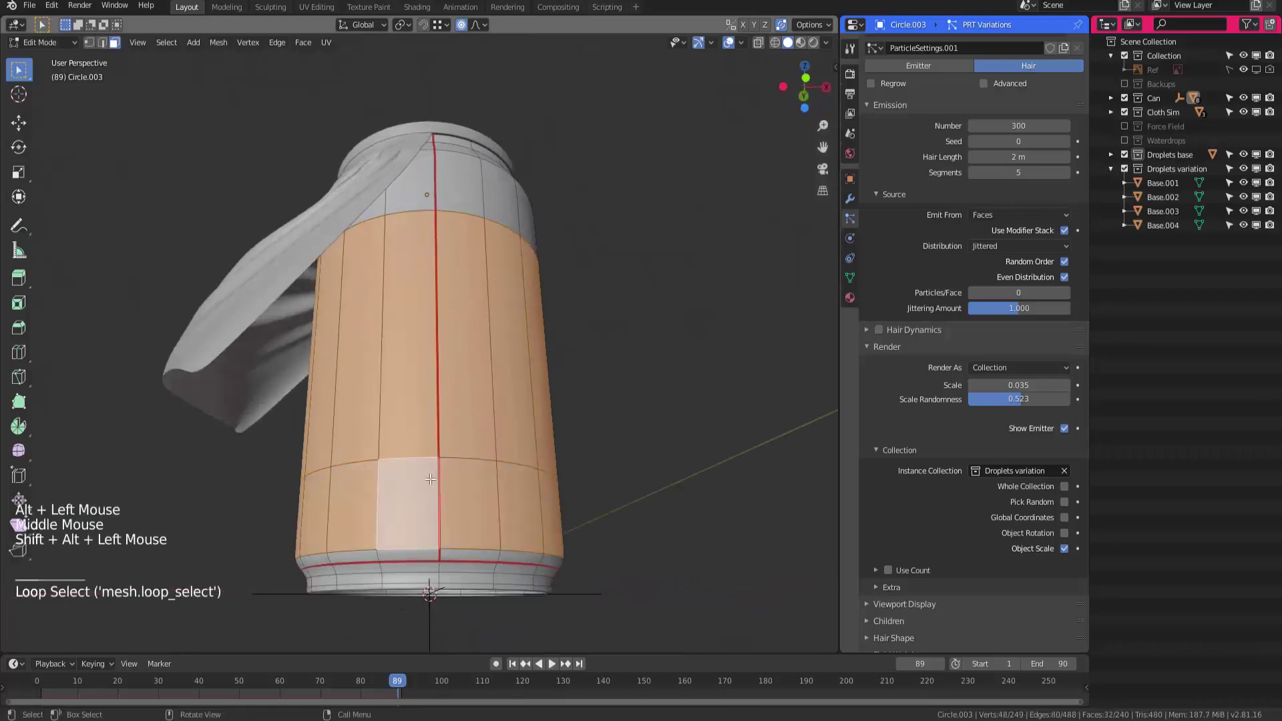
pyautogui.moveTo(420, 521); pyautogui.dragTo(427, 291, button='middle')
pyautogui.keyDown('alt'); pyautogui.keyDown('shift'); pyautogui.click(432, 529); pyautogui.keyUp('shift'); pyautogui.keyUp('alt')
pyautogui.keyDown('alt'); pyautogui.keyDown('shift'); pyautogui.click(427, 531); pyautogui.keyUp('shift'); pyautogui.keyUp('alt')
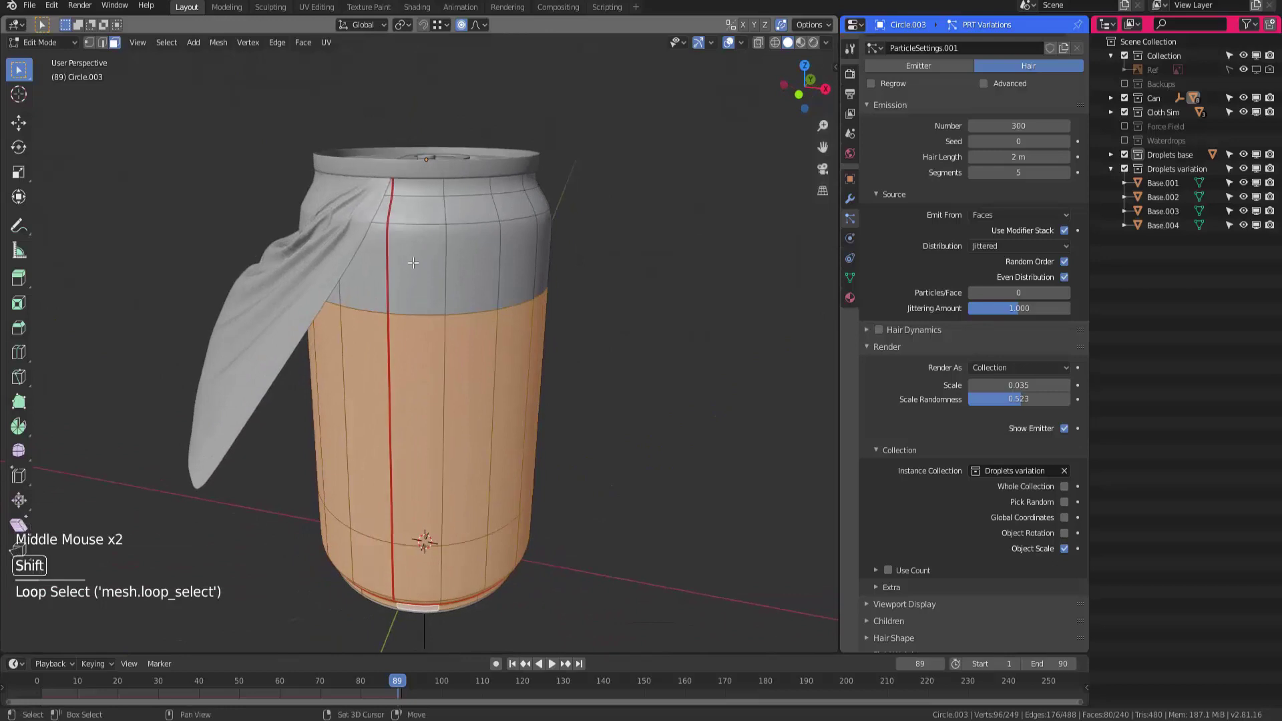
# Add the two columns of upper wall and shoulder faces beside the exposed seam to the selection
pyautogui.keyDown('shift'); pyautogui.click(415, 267); pyautogui.keyUp('shift')
pyautogui.keyDown('shift'); pyautogui.click(472, 267); pyautogui.keyUp('shift')
pyautogui.keyDown('shift'); pyautogui.click(471, 207); pyautogui.keyUp('shift')
pyautogui.keyDown('shift'); pyautogui.click(421, 204); pyautogui.keyUp('shift')
pyautogui.keyDown('shift'); pyautogui.click(423, 193); pyautogui.keyUp('shift')
pyautogui.keyDown('shift'); pyautogui.click(471, 188); pyautogui.keyUp('shift')
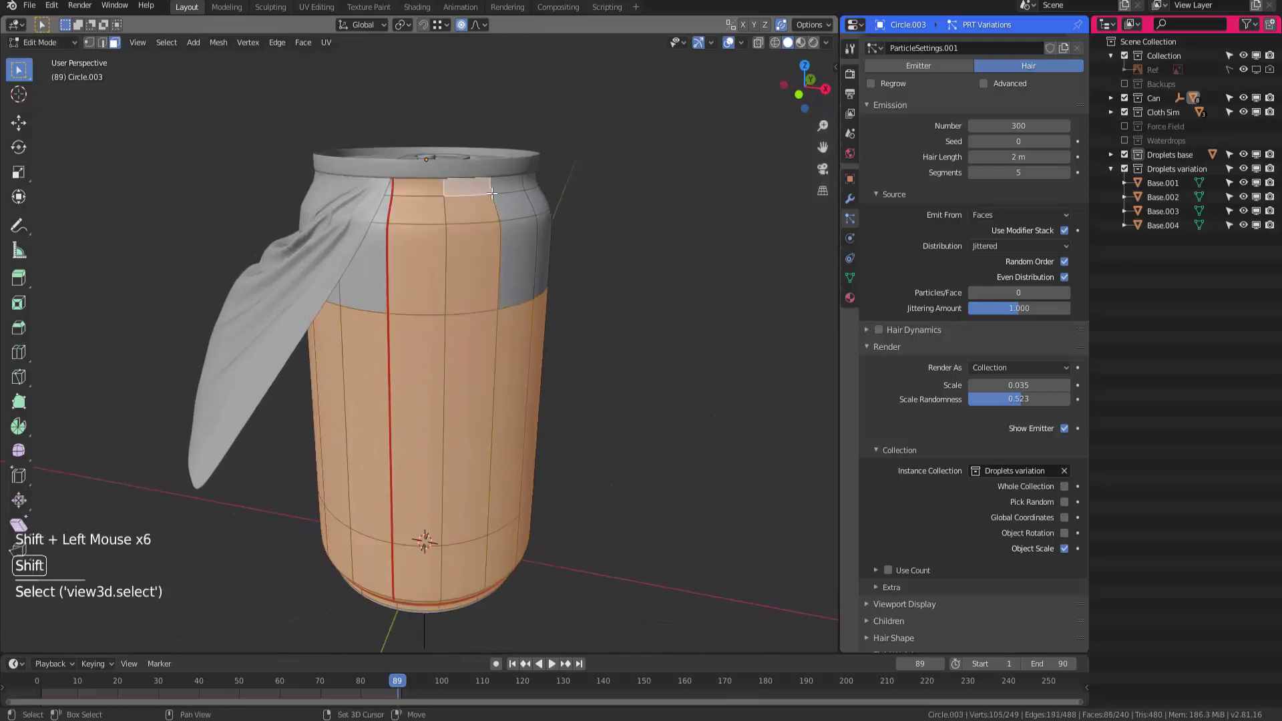
# Extend the selection around the can's side with the next uncovered upper wall and shoulder faces
pyautogui.moveTo(472, 189); pyautogui.dragTo(427, 200, button='middle')
pyautogui.keyDown('shift'); pyautogui.click(404, 207); pyautogui.keyUp('shift')
pyautogui.keyDown('shift'); pyautogui.click(454, 203); pyautogui.keyUp('shift')
pyautogui.keyDown('shift'); pyautogui.click(467, 275); pyautogui.keyUp('shift')
pyautogui.keyDown('shift'); pyautogui.click(511, 267); pyautogui.keyUp('shift')
pyautogui.moveTo(511, 267); pyautogui.dragTo(414, 280, button='middle')
pyautogui.keyDown('shift'); pyautogui.click(394, 287); pyautogui.keyUp('shift')
pyautogui.keyDown('shift'); pyautogui.click(449, 287); pyautogui.keyUp('shift')
pyautogui.keyDown('shift'); pyautogui.click(446, 214); pyautogui.keyUp('shift')
pyautogui.keyDown('shift'); pyautogui.click(406, 226); pyautogui.keyUp('shift')
pyautogui.keyDown('shift'); pyautogui.click(406, 227); pyautogui.keyUp('shift')
# Add the remaining uncovered upper wall and shoulder faces up to the cloth's far edge, leaving the faces beneath the cloth unselected
pyautogui.moveTo(406, 227); pyautogui.dragTo(391, 273, button='middle')
pyautogui.keyDown('shift'); pyautogui.click(478, 284); pyautogui.keyUp('shift')
pyautogui.keyDown('shift'); pyautogui.click(392, 273); pyautogui.keyUp('shift')
pyautogui.keyDown('shift'); pyautogui.click(347, 272); pyautogui.keyUp('shift')
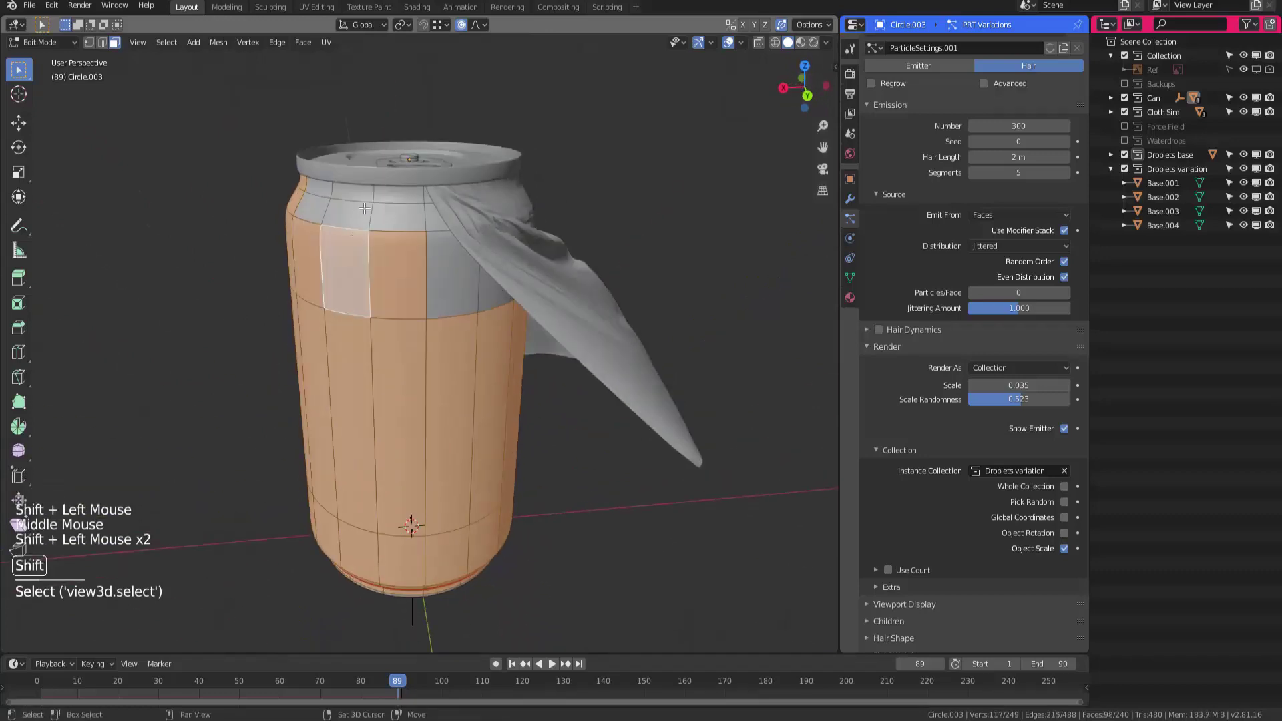
pyautogui.keyDown('shift'); pyautogui.click(348, 218); pyautogui.keyUp('shift')
pyautogui.keyDown('shift'); pyautogui.click(349, 217); pyautogui.keyUp('shift')
pyautogui.keyDown('shift'); pyautogui.click(320, 190); pyautogui.keyUp('shift')
pyautogui.keyDown('shift'); pyautogui.click(314, 210); pyautogui.keyUp('shift')
pyautogui.keyDown('shift'); pyautogui.click(362, 224); pyautogui.keyUp('shift')
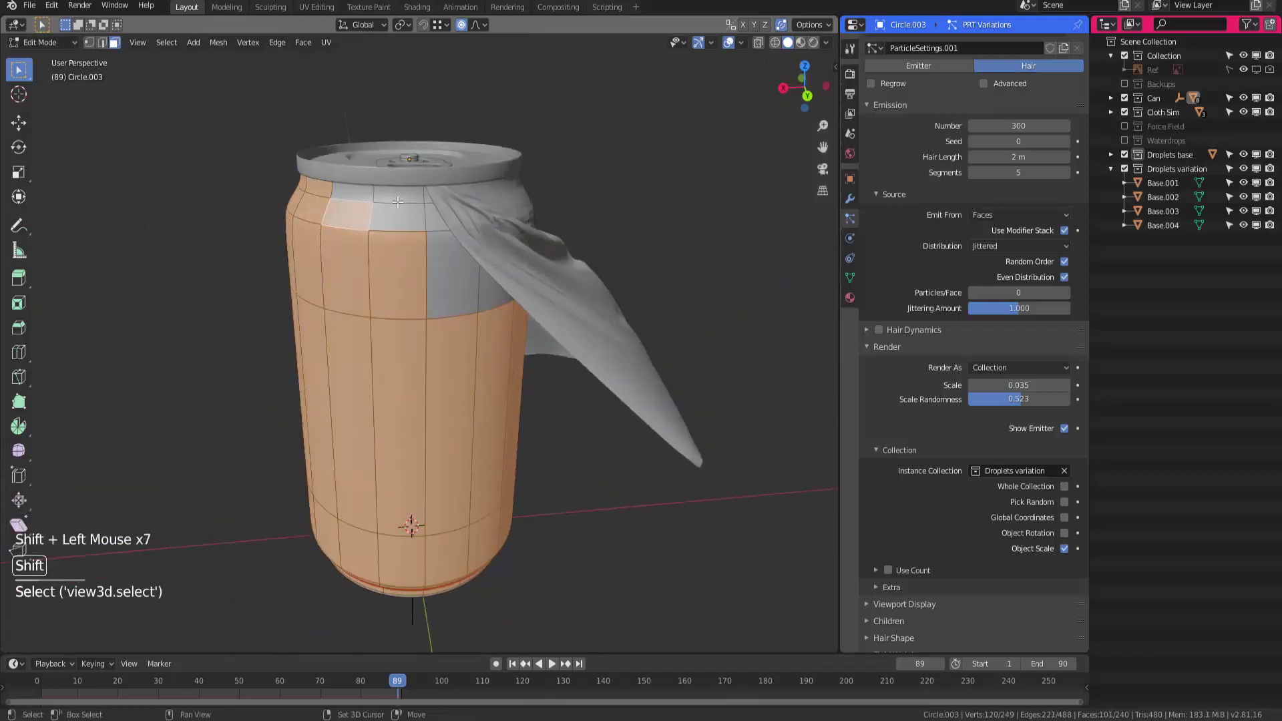
pyautogui.keyDown('shift'); pyautogui.click(380, 208); pyautogui.keyUp('shift')
pyautogui.keyDown('shift'); pyautogui.click(400, 212); pyautogui.keyUp('shift')
pyautogui.moveTo(401, 212); pyautogui.dragTo(548, 267, button='middle')
# Create a vertex group on the can body and assign the selected faces to it with weight 1.000
pyautogui.click(850, 276)
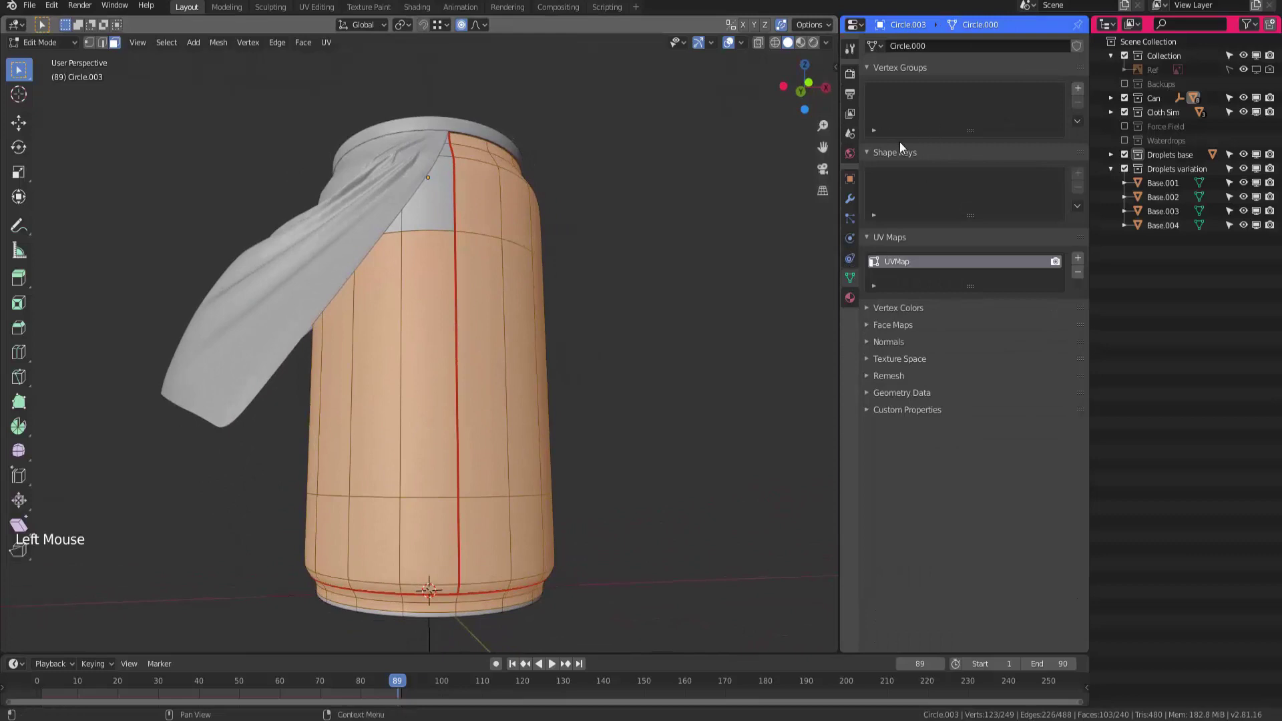
pyautogui.click(1075, 89)
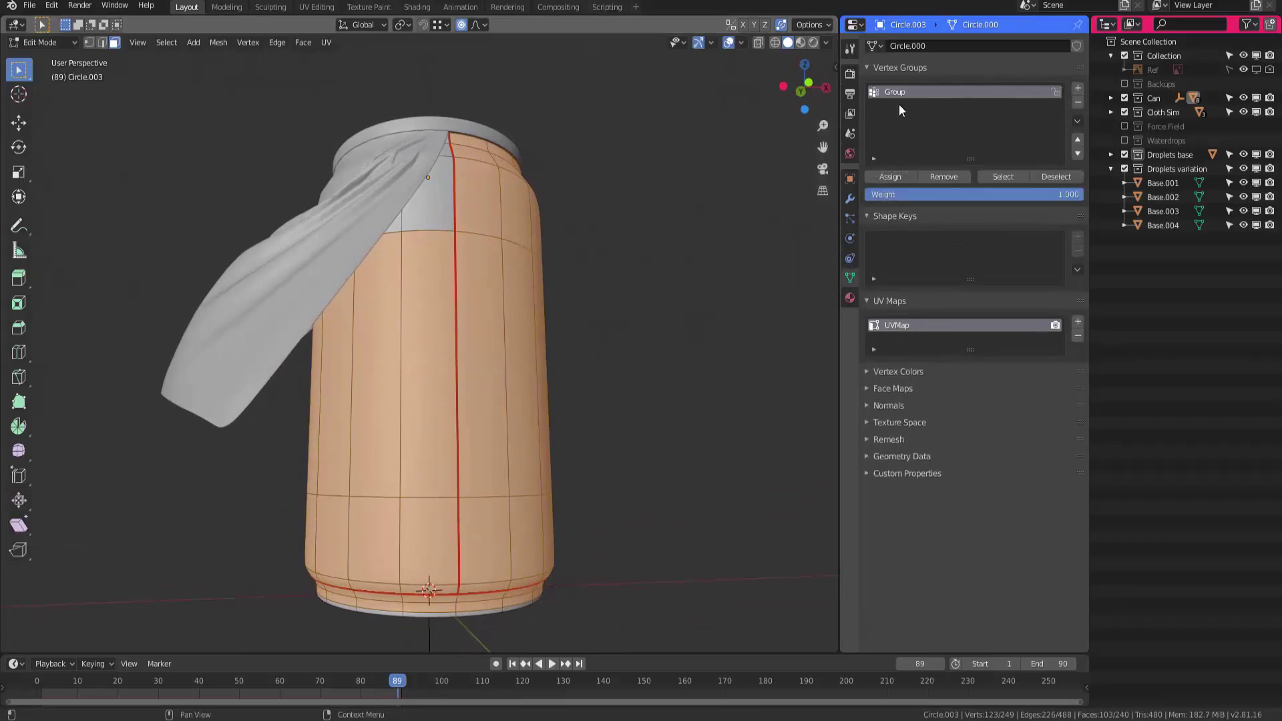
pyautogui.click(895, 178)
pyautogui.click(895, 178)
pyautogui.click(896, 177)
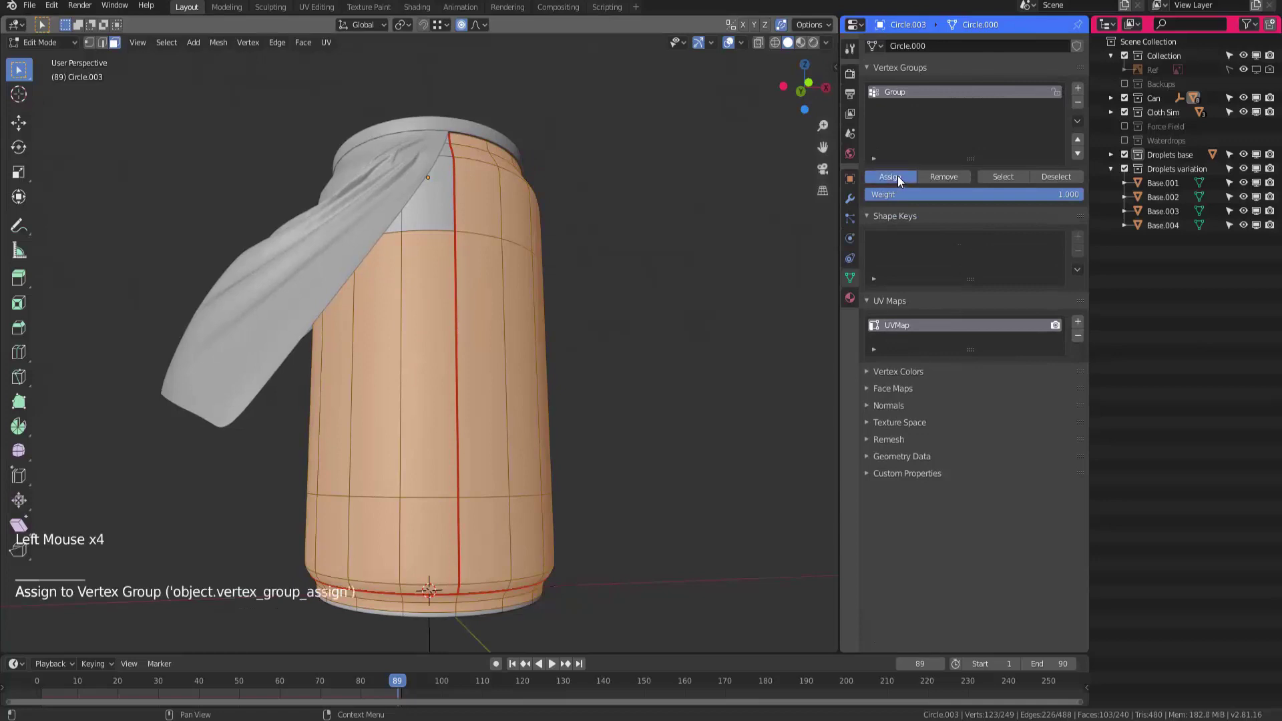
pyautogui.click(895, 178)
pyautogui.click(895, 178)
pyautogui.click(896, 177)
pyautogui.click(896, 178)
pyautogui.click(896, 178)
pyautogui.click(984, 176)
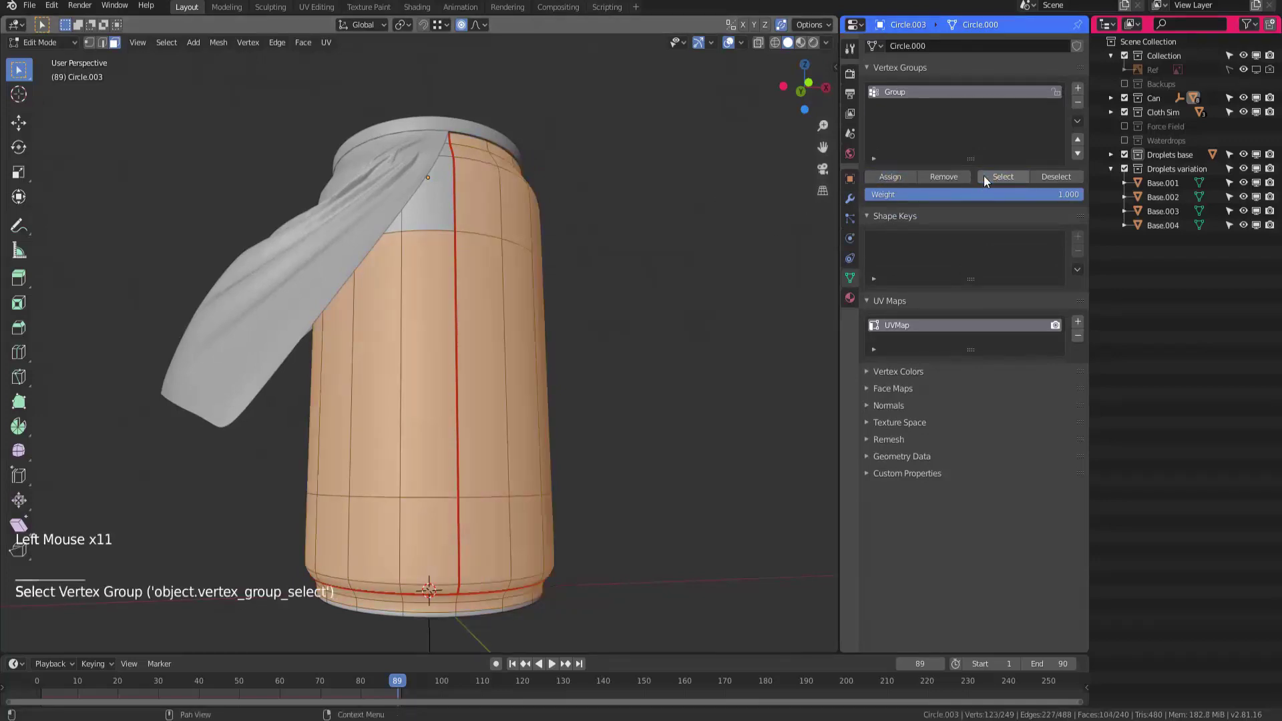
# Return to Object Mode and set the droplet particle system's density vertex group to Group
pyautogui.press('Tab')
pyautogui.moveTo(502, 294); pyautogui.dragTo(521, 297, button='middle')
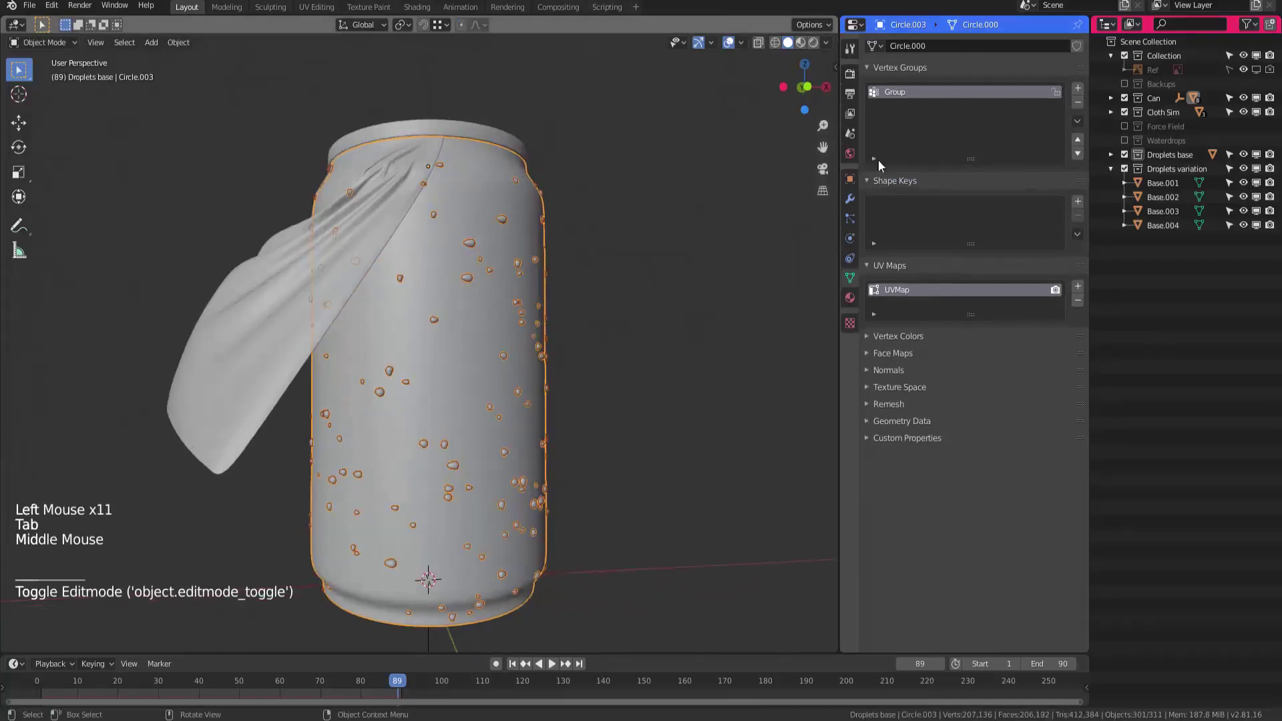
pyautogui.click(851, 219)
pyautogui.moveTo(907, 533); pyautogui.dragTo(941, 451, button='middle')
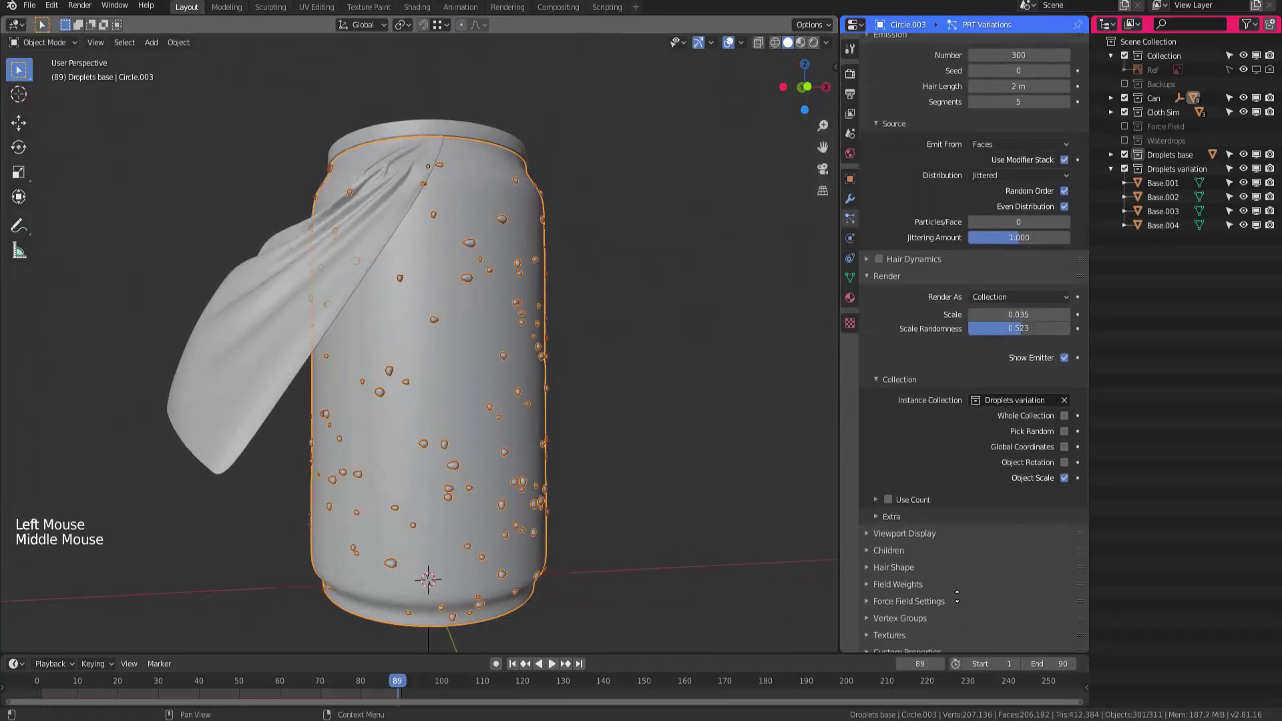
pyautogui.moveTo(957, 597); pyautogui.dragTo(981, 538, button='middle')
pyautogui.click(915, 609)
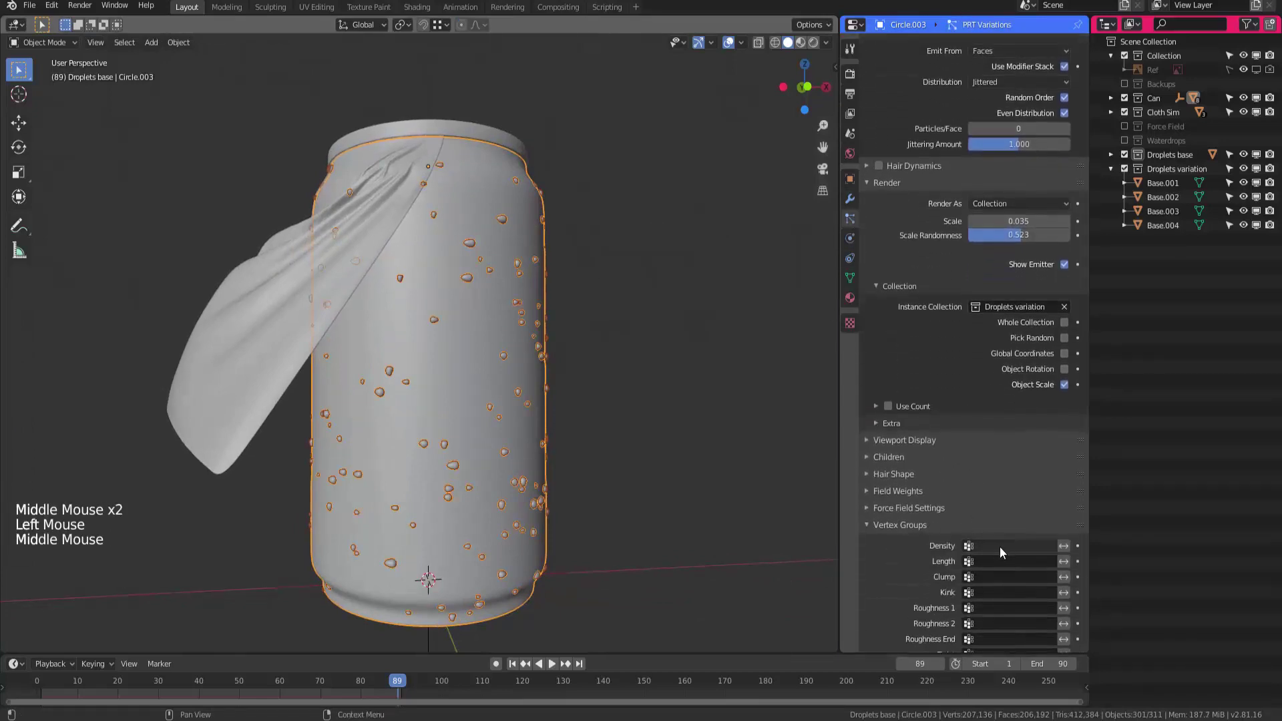
pyautogui.click(1000, 547)
pyautogui.click(990, 565)
# Examine the droplet distribution around the can and the can body's modifier settings
pyautogui.moveTo(821, 519); pyautogui.dragTo(429, 253, button='middle')
pyautogui.hotkey('alt', 'a')
pyautogui.click(429, 253)
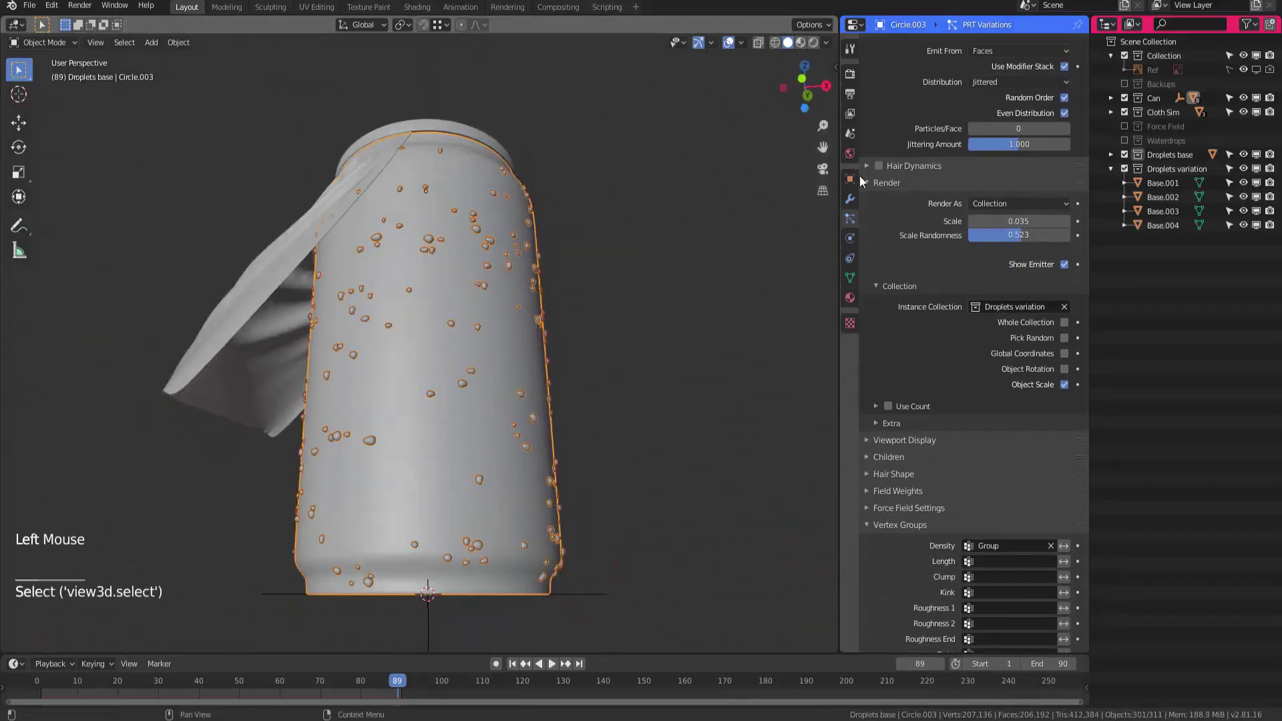
pyautogui.click(851, 199)
pyautogui.click(874, 67)
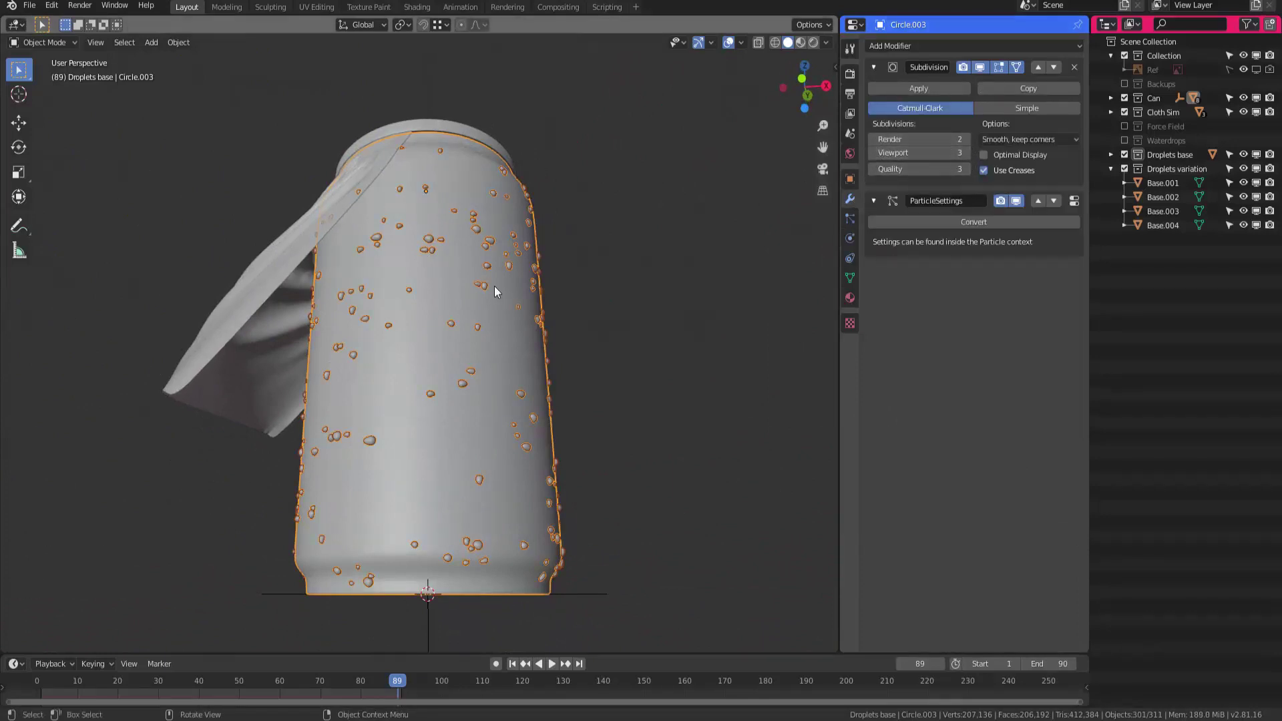
pyautogui.hotkey('alt', 'a')
pyautogui.moveTo(494, 286); pyautogui.dragTo(460, 143, button='middle')
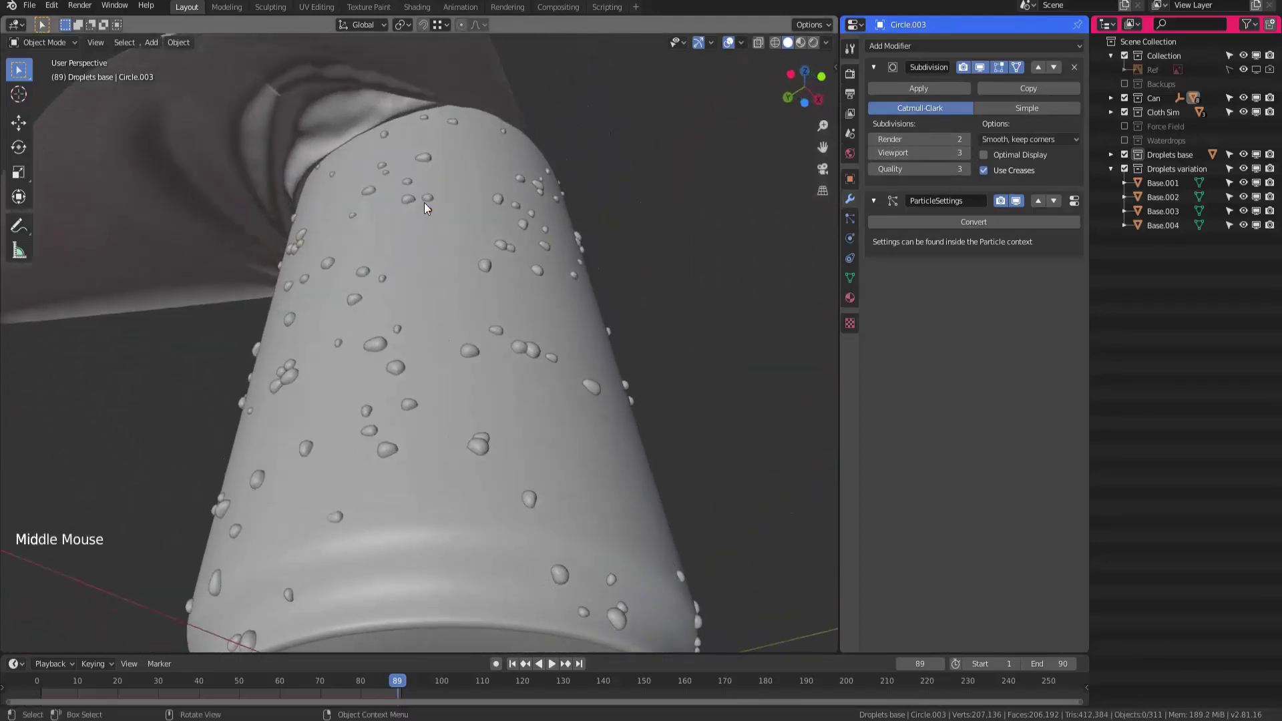
pyautogui.moveTo(424, 207); pyautogui.dragTo(472, 199, button='middle')
# Add a Solidify modifier to the cloth and set its thickness to 0.004 m
pyautogui.click(470, 202)
pyautogui.keyDown('shift'); pyautogui.moveTo(472, 263); pyautogui.dragTo(408, 257, button='middle'); pyautogui.keyUp('shift')
pyautogui.moveTo(407, 257); pyautogui.dragTo(439, 264, button='middle')
pyautogui.keyDown('ctrl'); pyautogui.moveTo(439, 263); pyautogui.dragTo(415, 230, button='middle'); pyautogui.keyUp('ctrl')
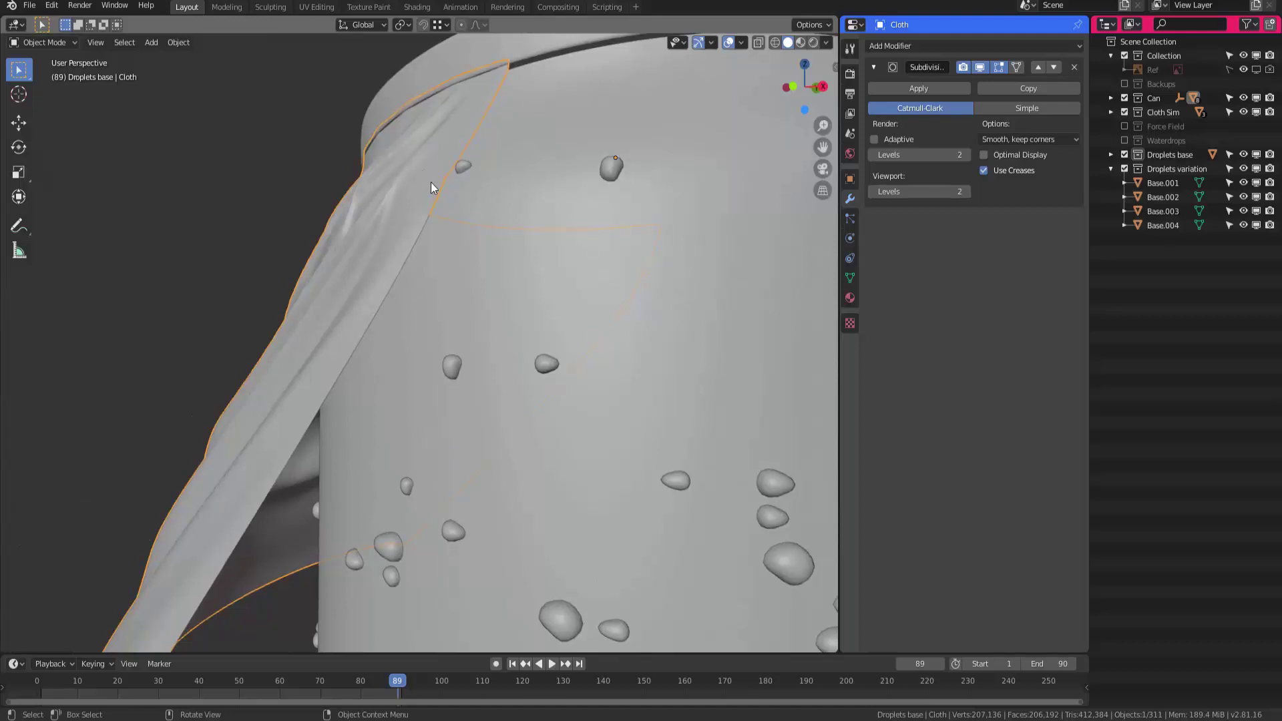
pyautogui.moveTo(431, 187); pyautogui.dragTo(441, 230, button='middle')
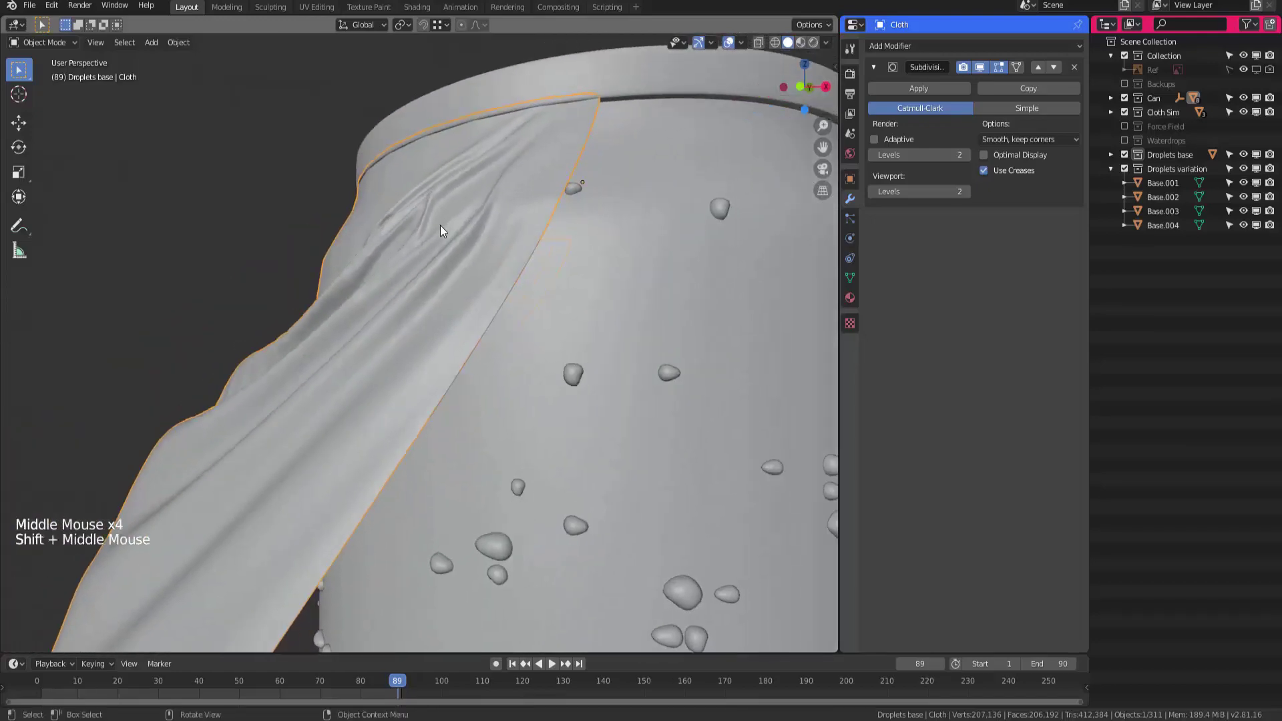
pyautogui.click(875, 68)
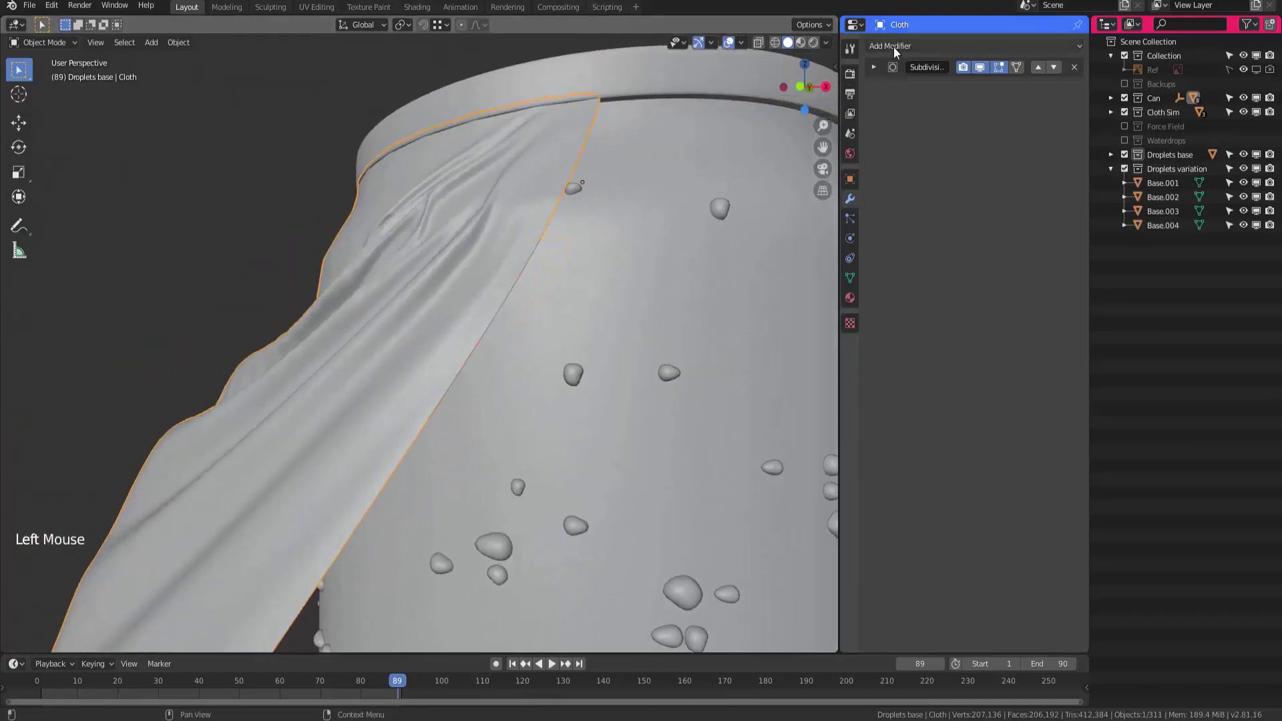
pyautogui.click(893, 46)
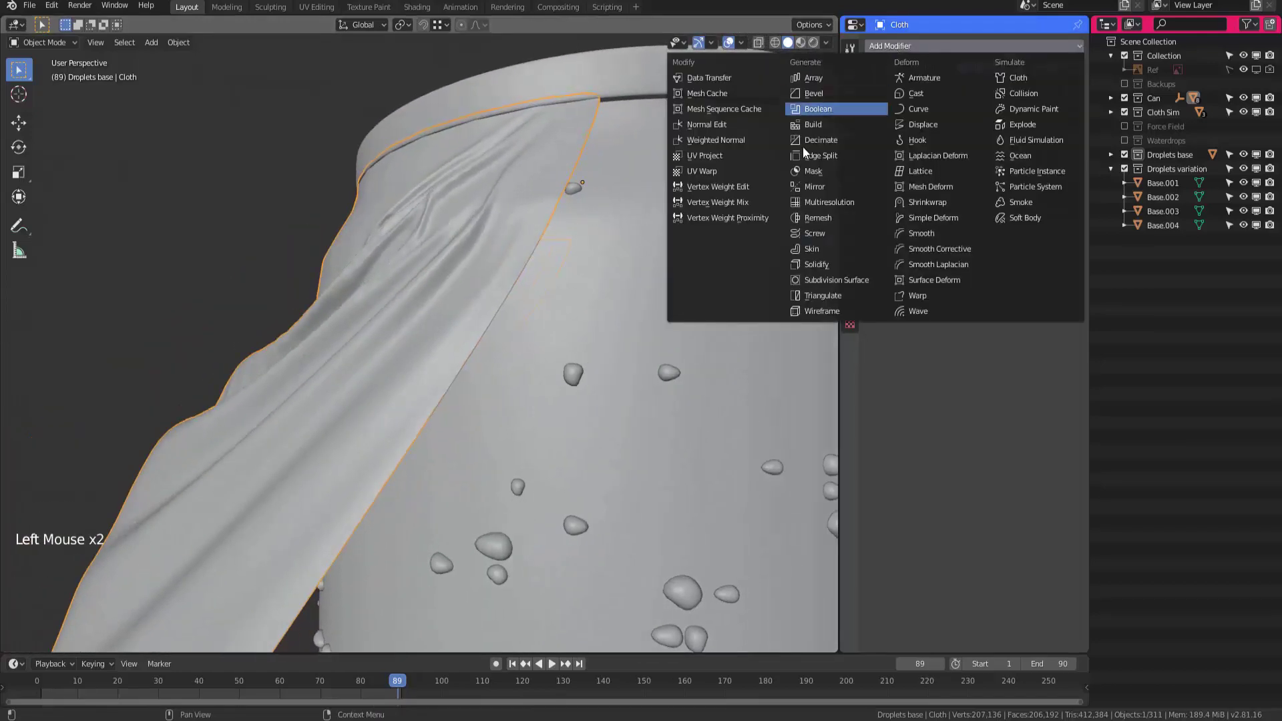
pyautogui.click(824, 259)
pyautogui.moveTo(738, 239); pyautogui.dragTo(829, 190, button='middle')
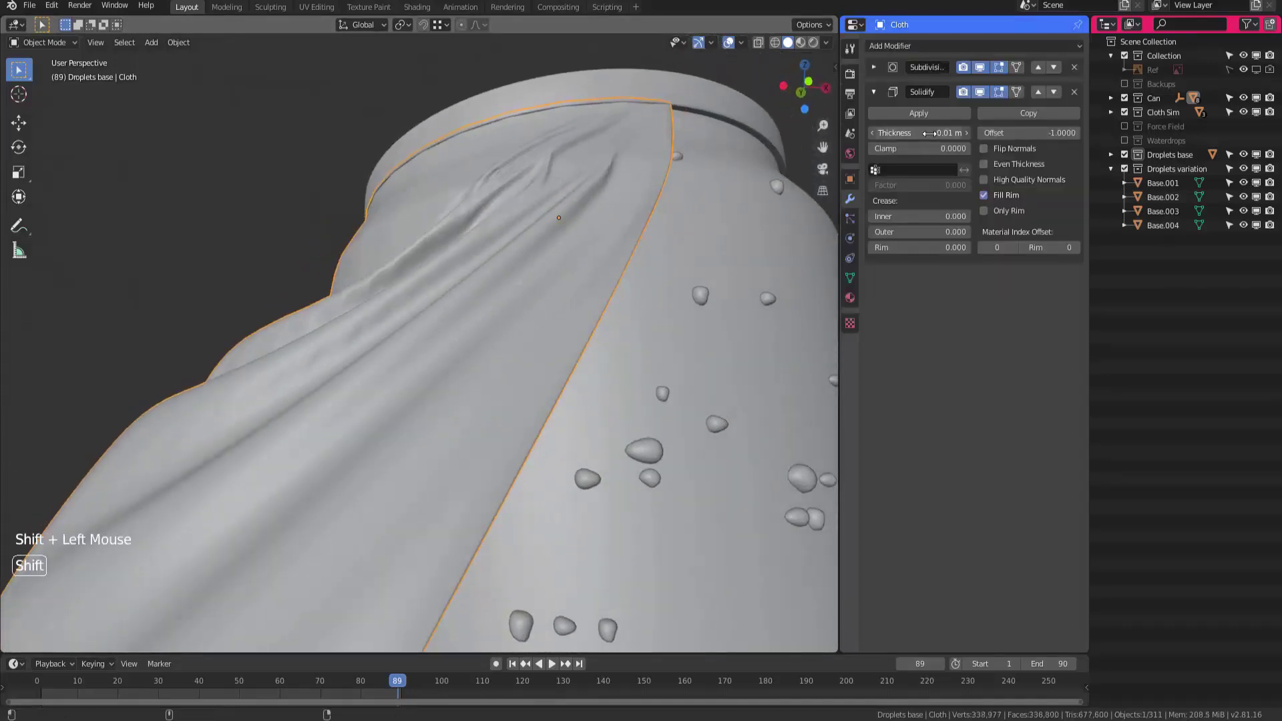
pyautogui.keyDown('shift'); pyautogui.moveTo(907, 135); pyautogui.dragTo(907, 135); pyautogui.keyUp('shift')
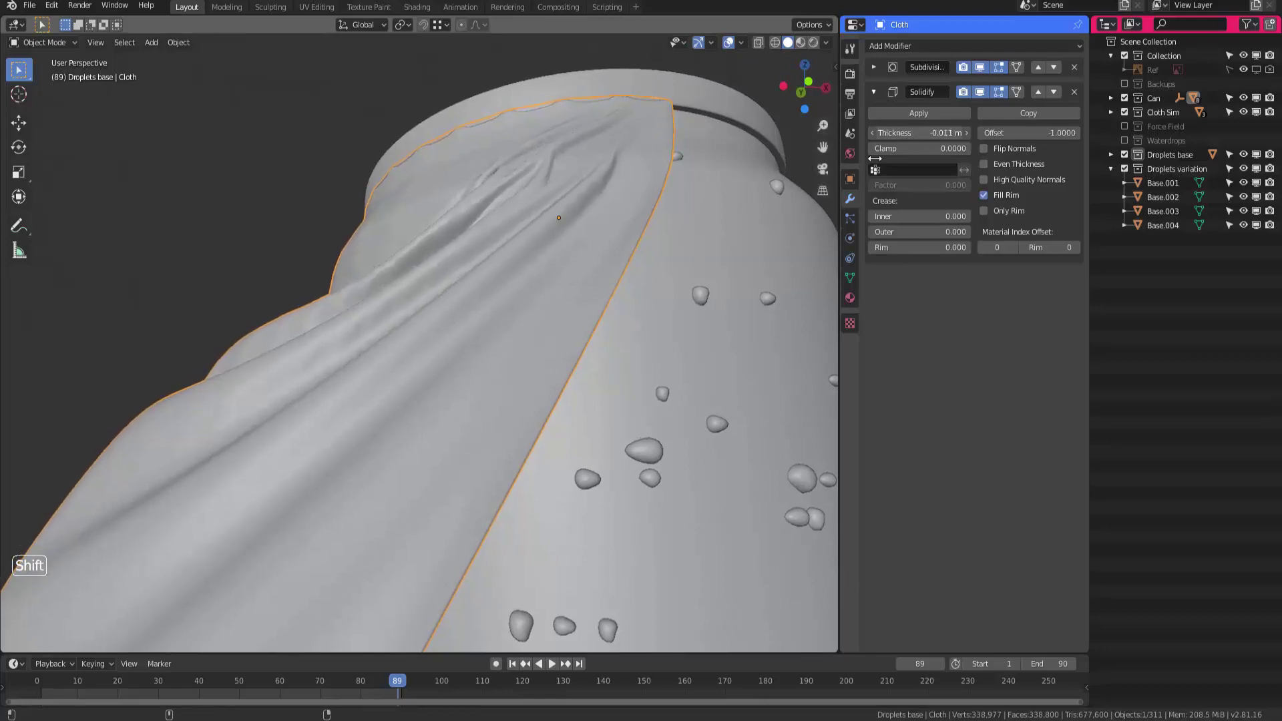
pyautogui.moveTo(668, 254); pyautogui.dragTo(498, 250, button='middle')
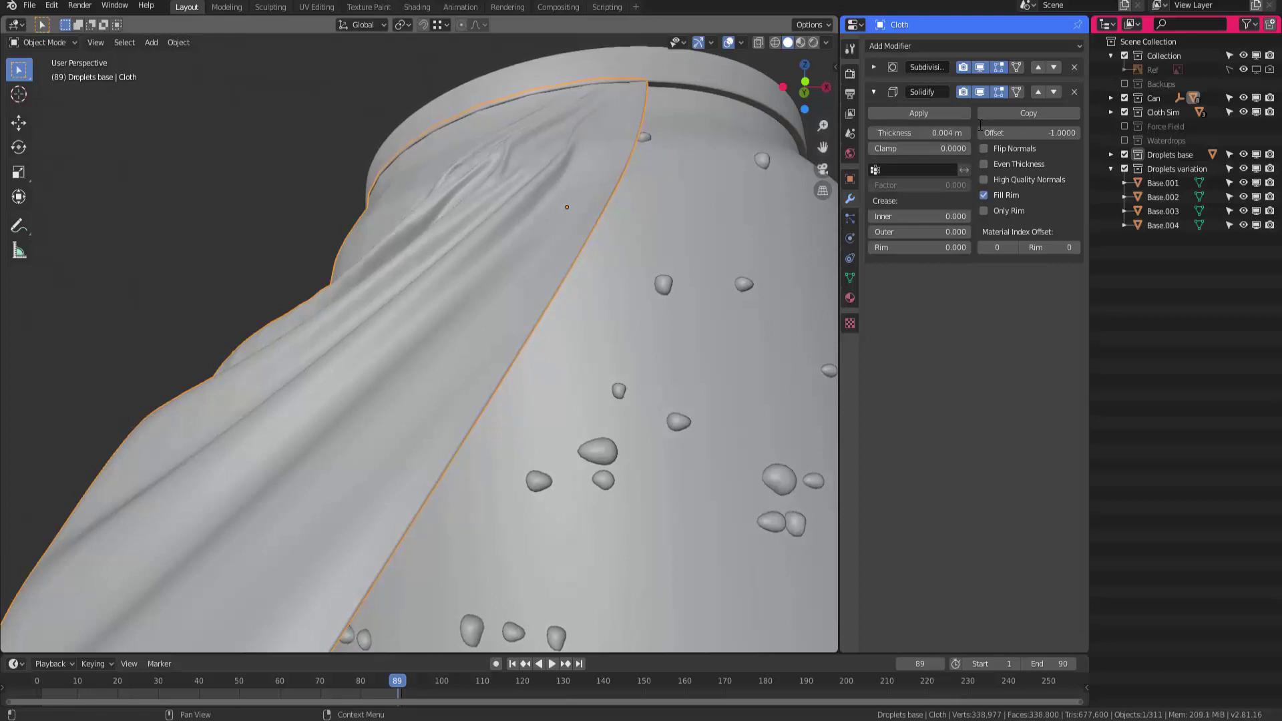
pyautogui.moveTo(503, 264); pyautogui.dragTo(523, 301, button='middle')
pyautogui.hotkey('alt', 'a')
# Step the emission seed of the can body's droplet particle system up to 10, comparing the droplet distribution near the cloth's edge
pyautogui.click(720, 319)
pyautogui.keyDown('ctrl'); pyautogui.moveTo(728, 310); pyautogui.dragTo(674, 324, button='middle'); pyautogui.keyUp('ctrl')
pyautogui.moveTo(674, 324); pyautogui.dragTo(607, 328, button='middle')
pyautogui.keyDown('shift'); pyautogui.moveTo(607, 327); pyautogui.dragTo(596, 318, button='middle'); pyautogui.keyUp('shift')
pyautogui.click(851, 239)
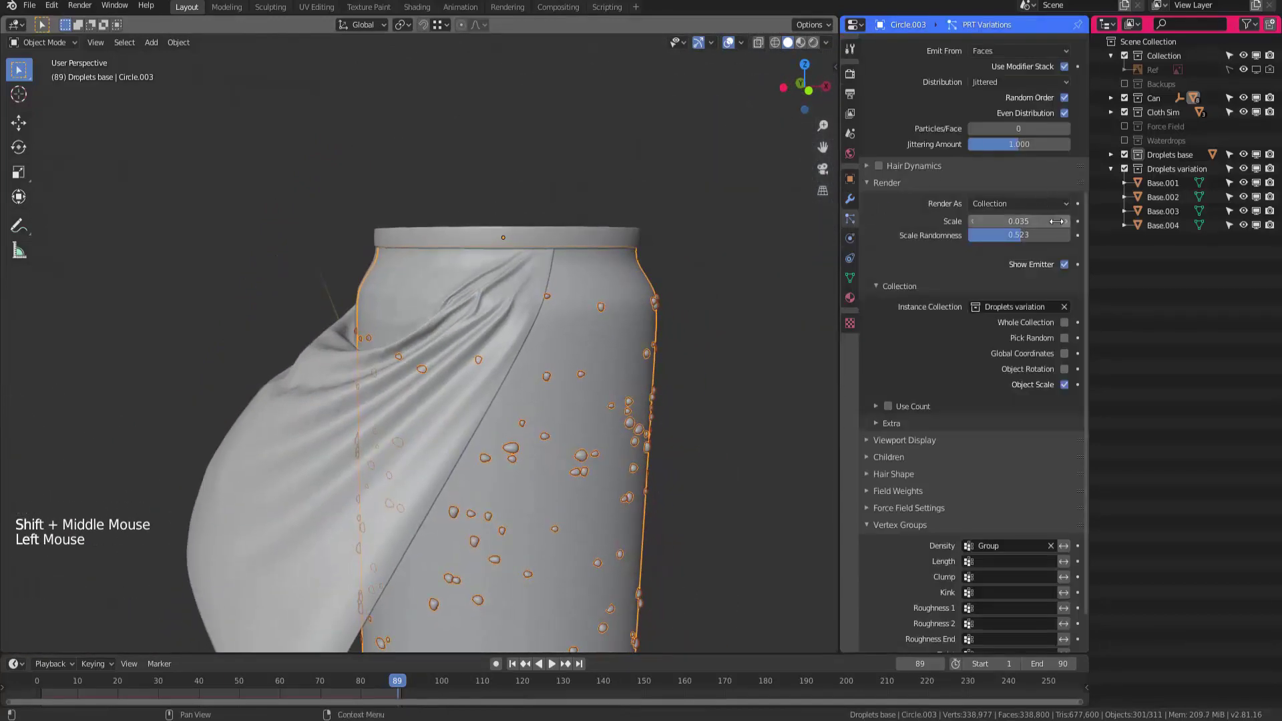
pyautogui.moveTo(1057, 221); pyautogui.dragTo(1048, 314, button='middle')
pyautogui.moveTo(1042, 74); pyautogui.dragTo(1037, 169, button='middle')
pyautogui.click(1066, 169)
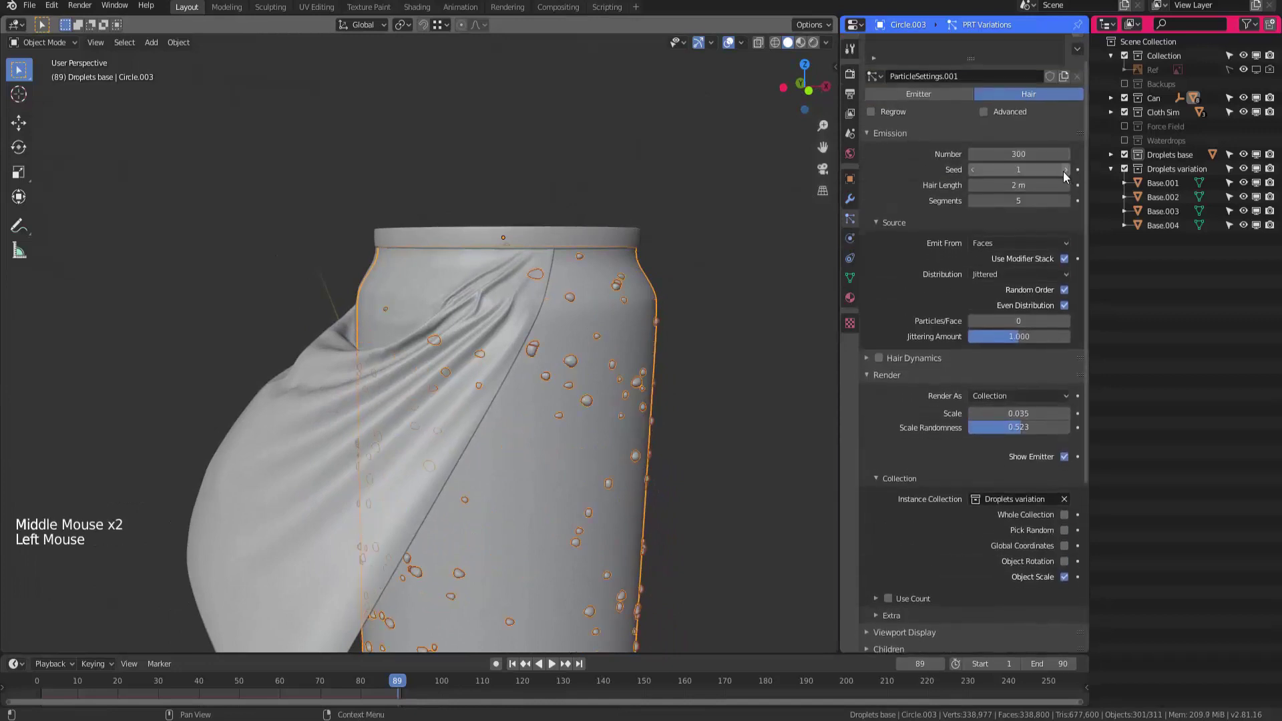
pyautogui.click(1066, 171)
pyautogui.click(1064, 170)
pyautogui.click(1066, 170)
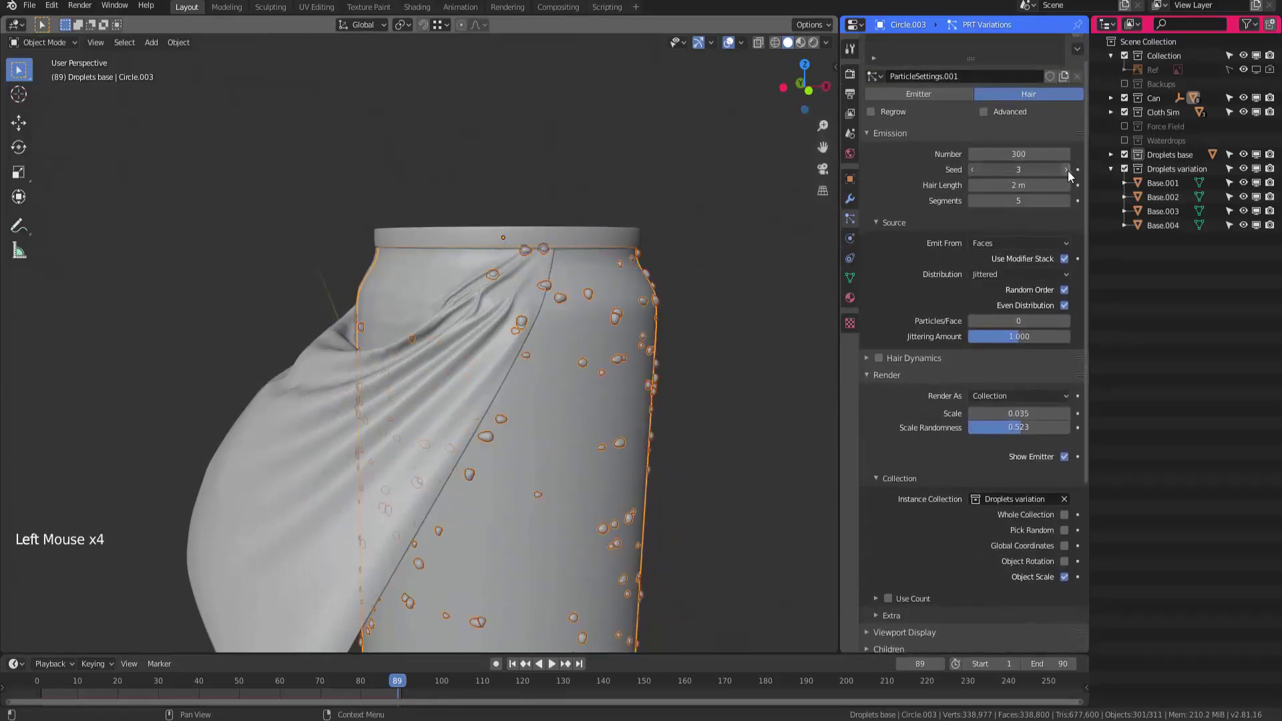
pyautogui.moveTo(579, 310); pyautogui.dragTo(440, 274, button='middle')
pyautogui.hotkey('alt', 'a')
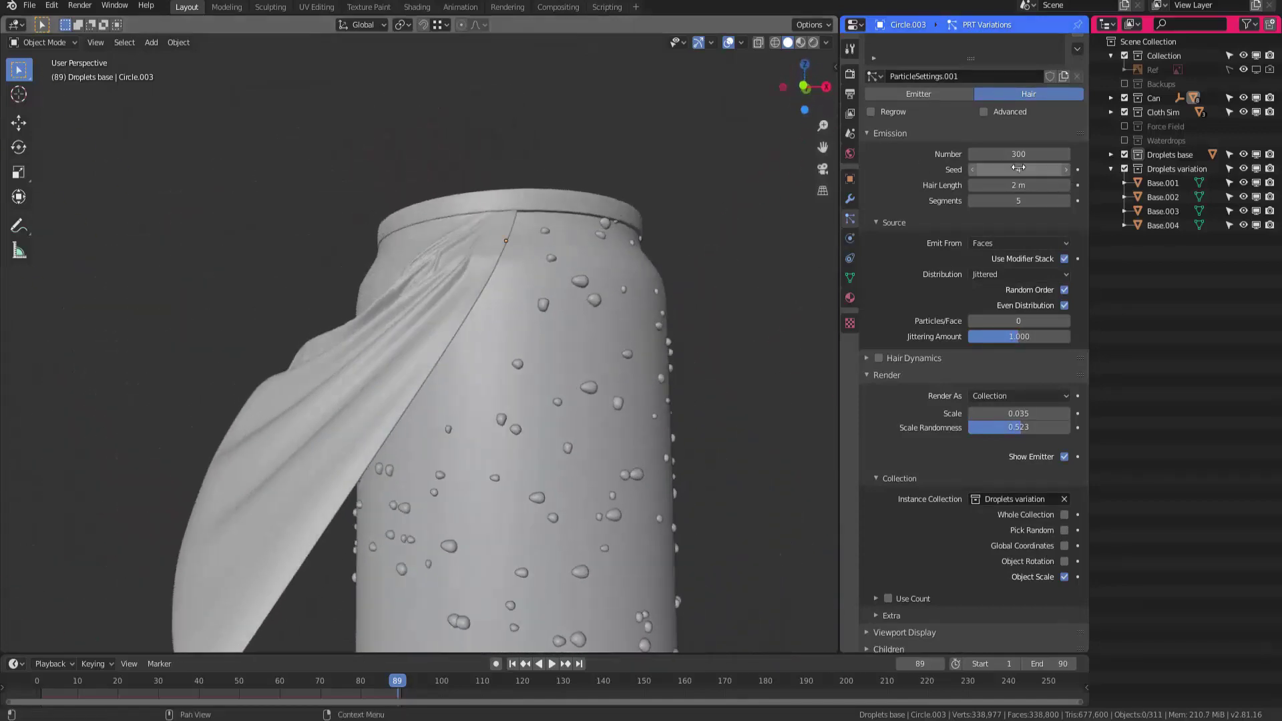
pyautogui.click(1065, 171)
pyautogui.moveTo(511, 335); pyautogui.dragTo(601, 354, button='middle')
pyautogui.click(1067, 171)
pyautogui.click(1065, 173)
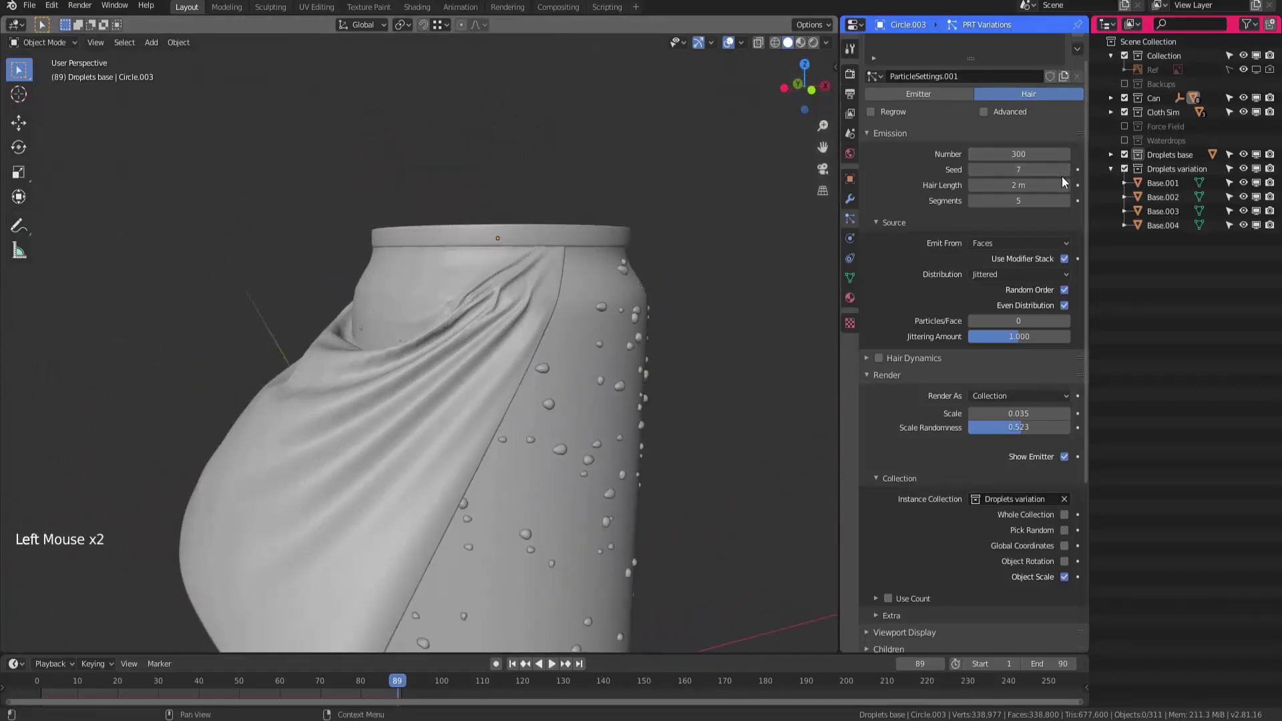
pyautogui.click(1065, 175)
pyautogui.click(1068, 171)
pyautogui.click(1067, 172)
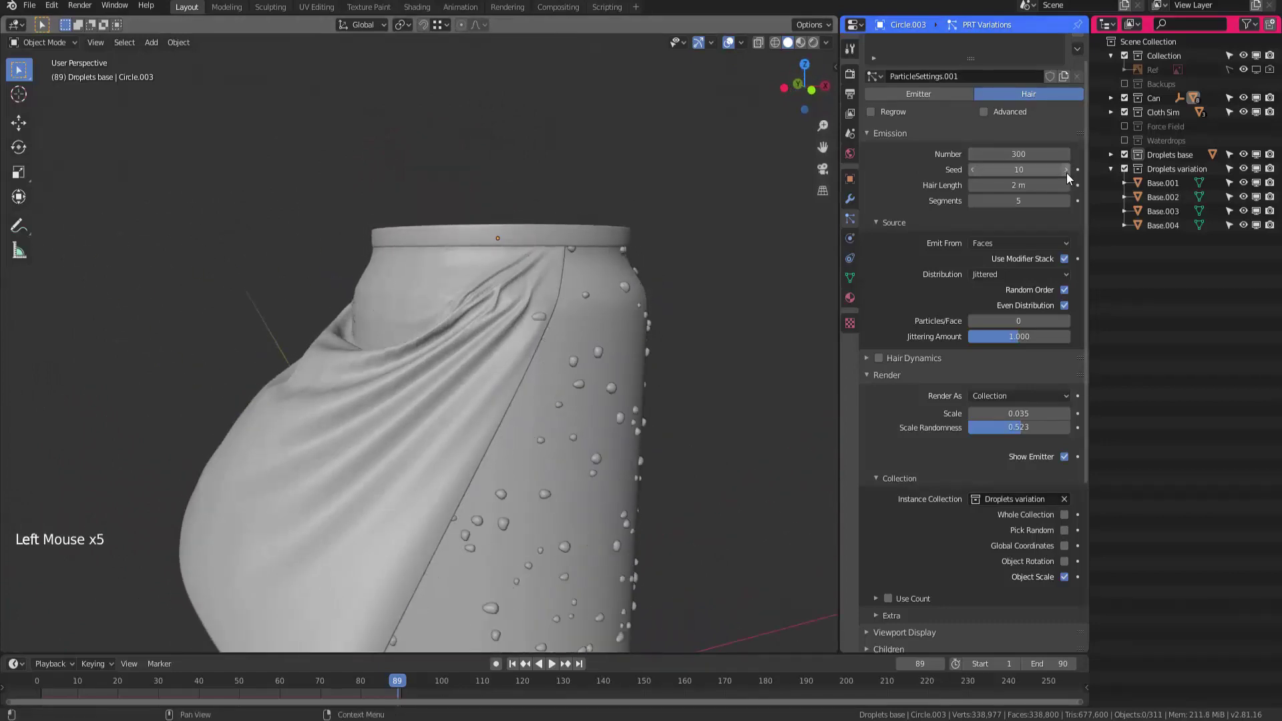
# Edit the can body's mesh and add two evenly spaced, unslid horizontal loop cuts across the upper wall below the shoulder
pyautogui.moveTo(576, 325); pyautogui.dragTo(414, 307, button='middle')
pyautogui.click(567, 290)
pyautogui.press('Tab')
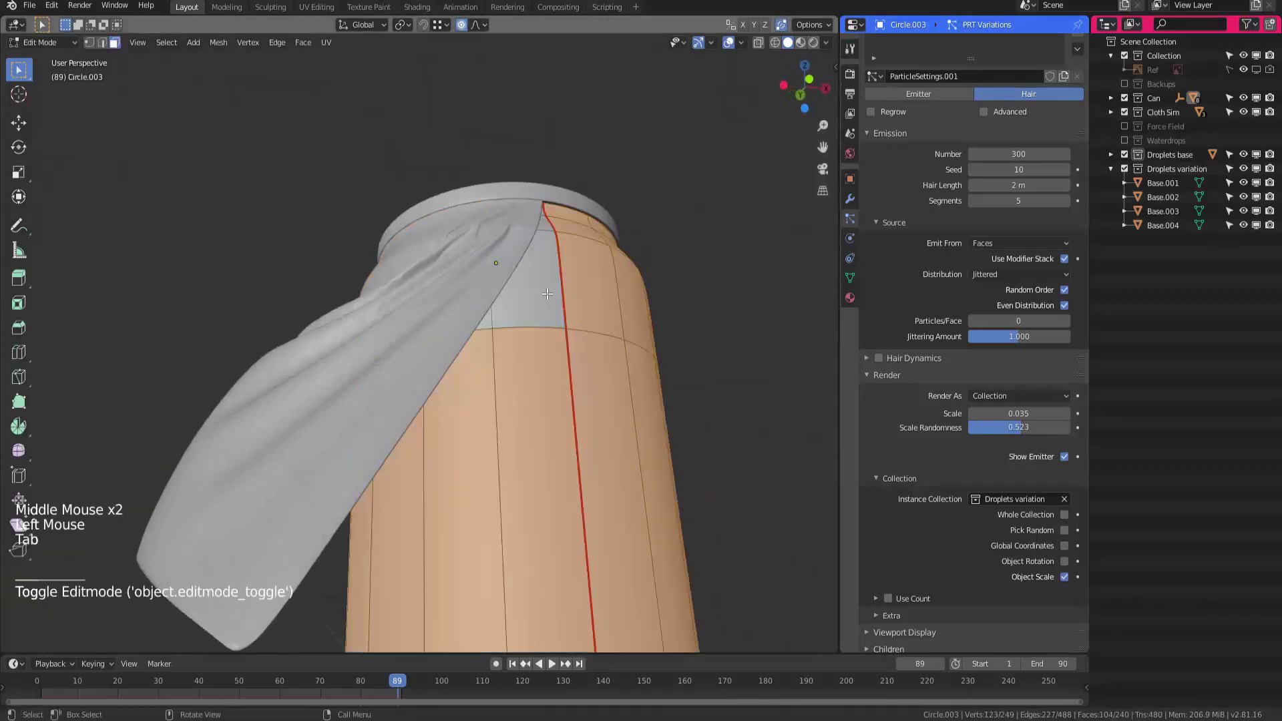
pyautogui.moveTo(547, 294); pyautogui.dragTo(510, 245, button='middle')
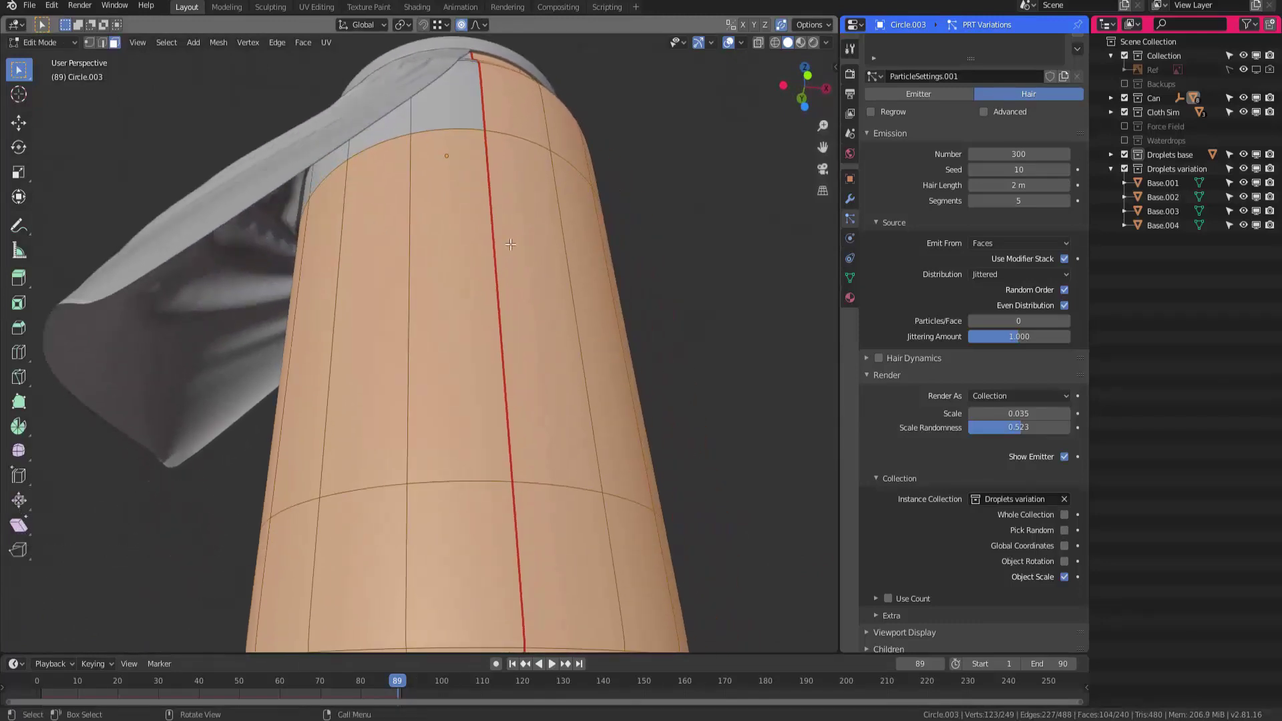
pyautogui.click(494, 235)
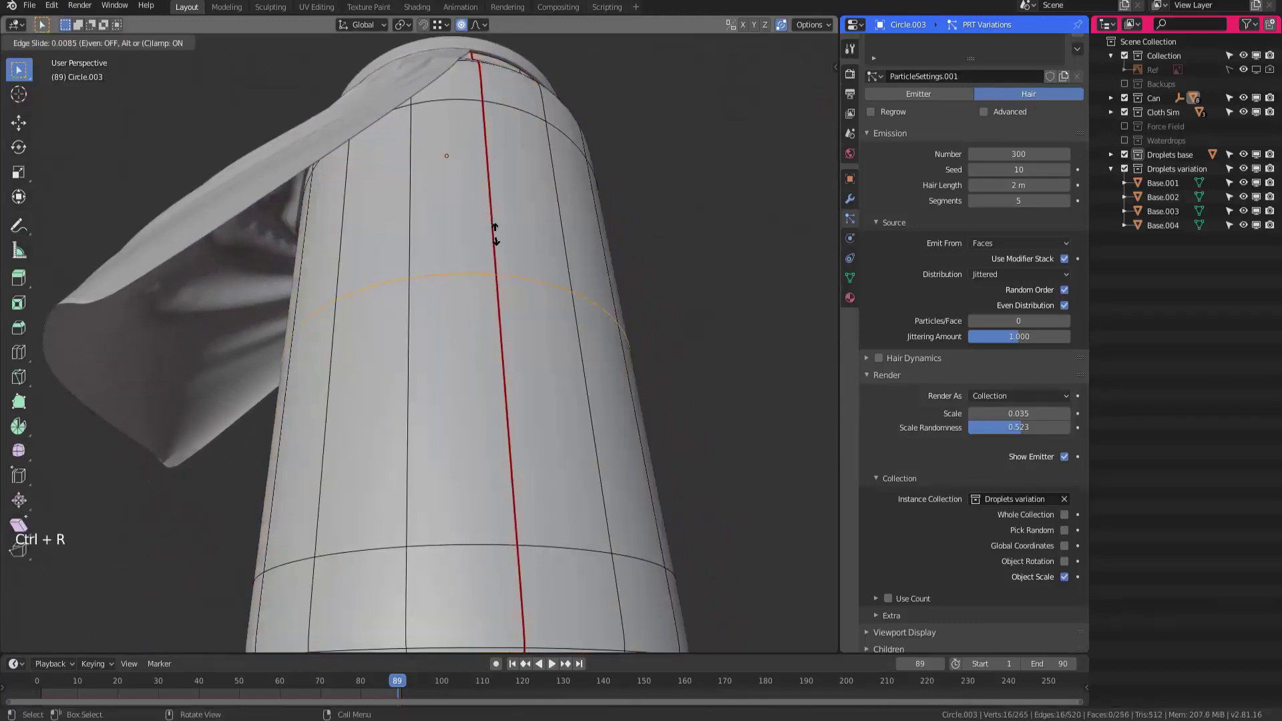
pyautogui.rightClick(516, 229)
pyautogui.click(220, 524)
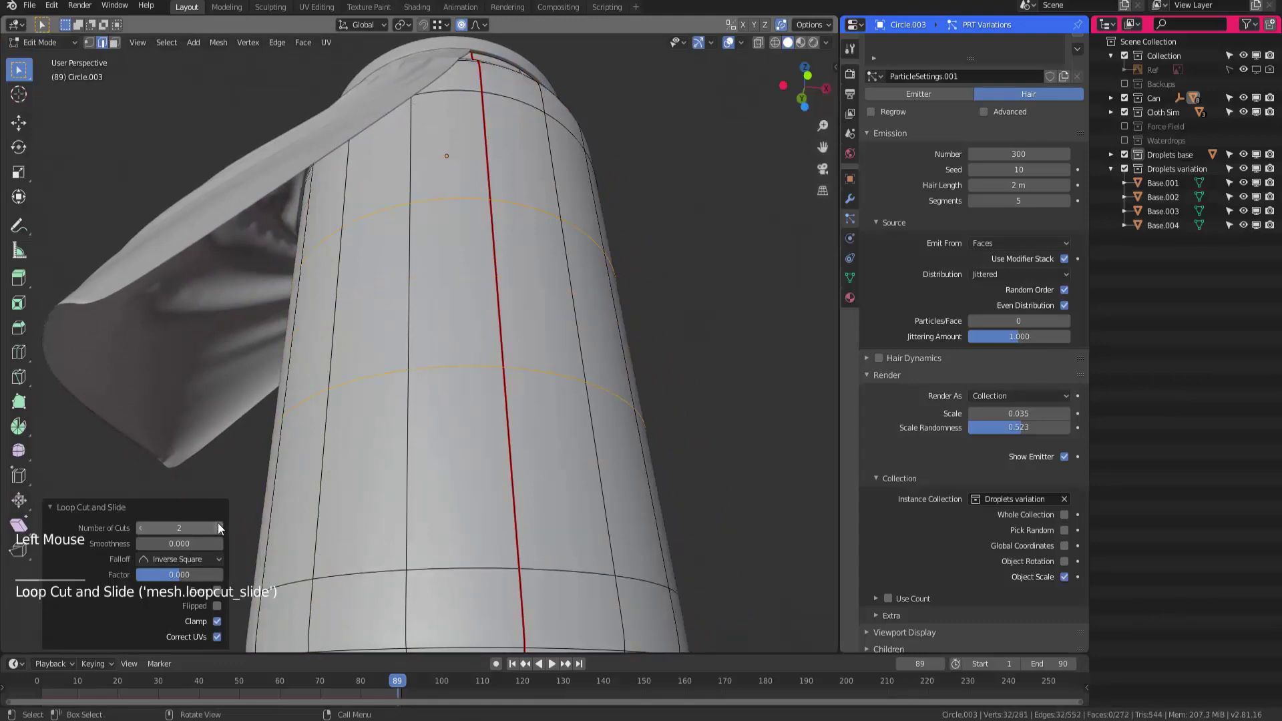
# Set the horizontal loop cut around the can's body to five evenly spaced cuts
pyautogui.click(220, 525)
pyautogui.click(220, 525)
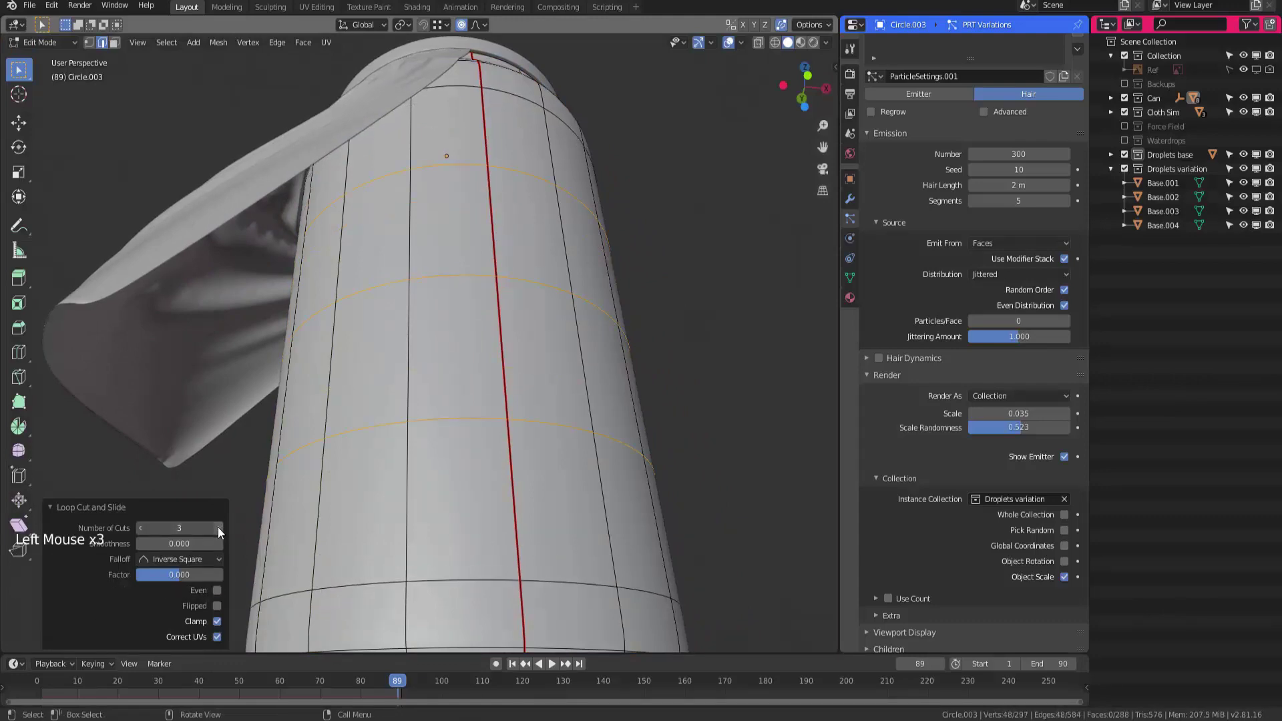
pyautogui.click(220, 525)
pyautogui.moveTo(454, 313); pyautogui.dragTo(491, 294, button='middle')
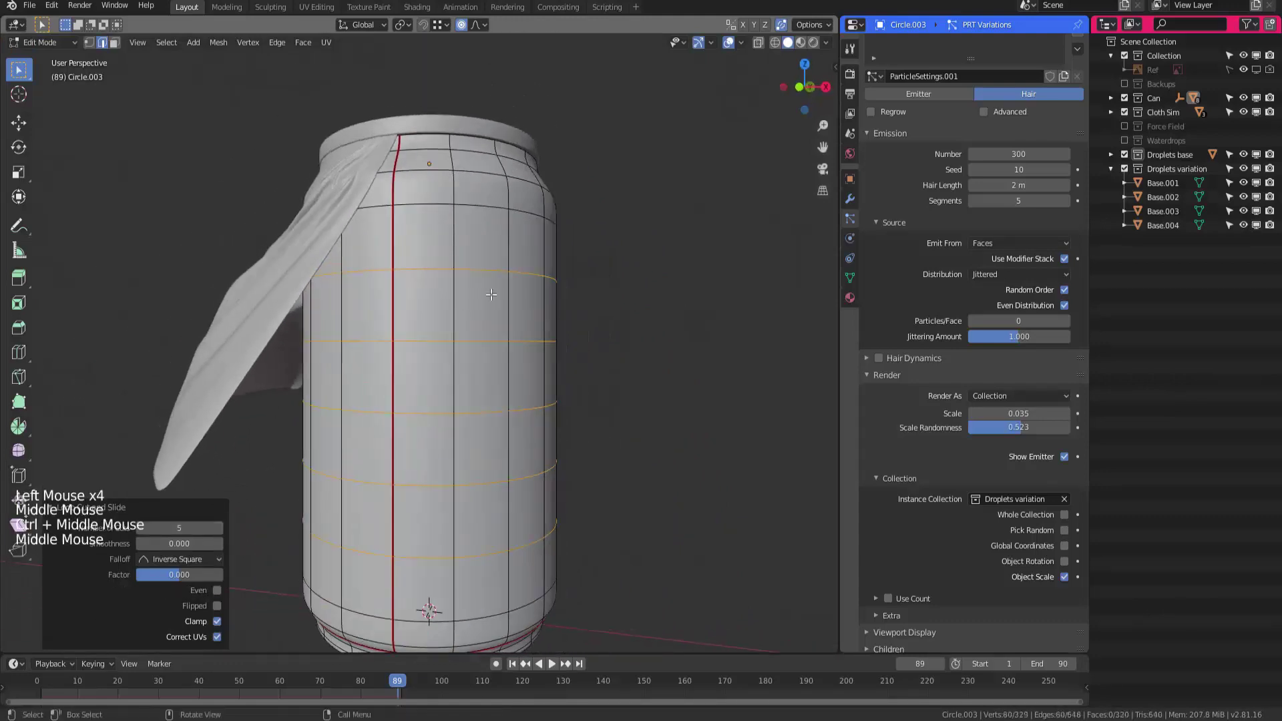
pyautogui.click(625, 229)
pyautogui.moveTo(624, 229); pyautogui.dragTo(533, 260, button='middle')
# Switch to face selection and add a vertex group to the can's body mesh
pyautogui.press('3')
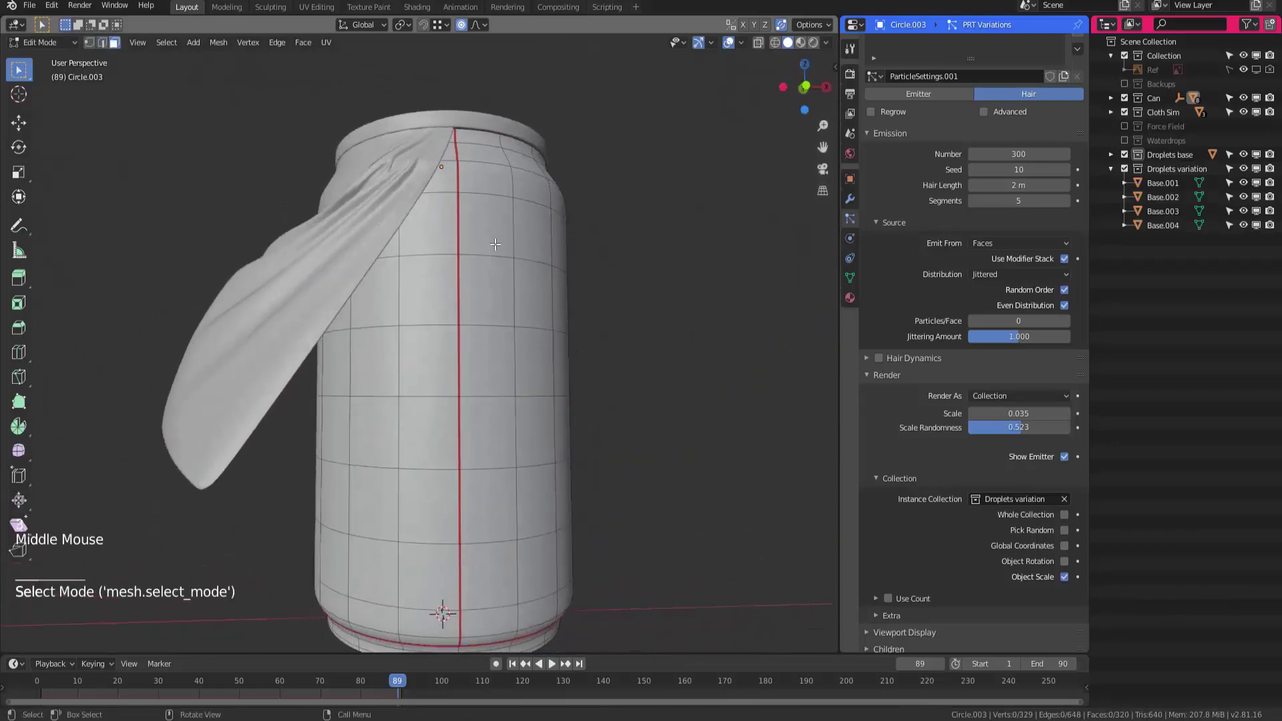
pyautogui.click(850, 277)
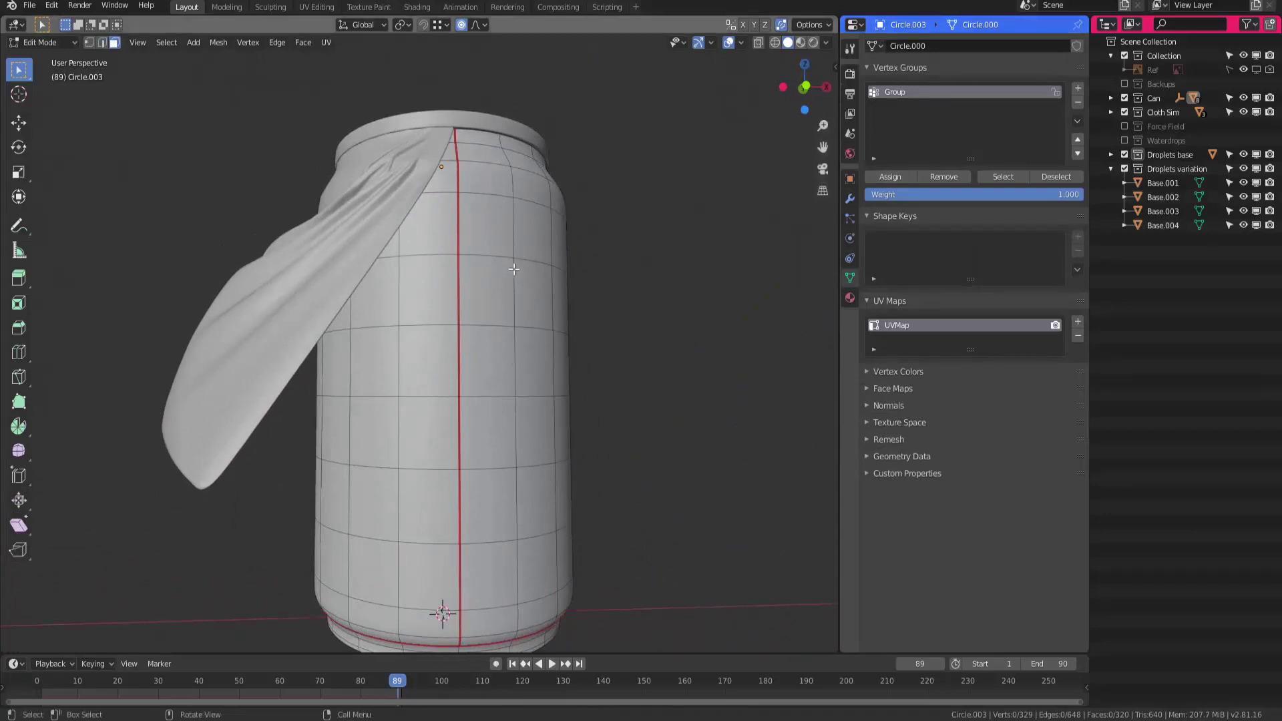
pyautogui.press('b')
pyautogui.press('b')
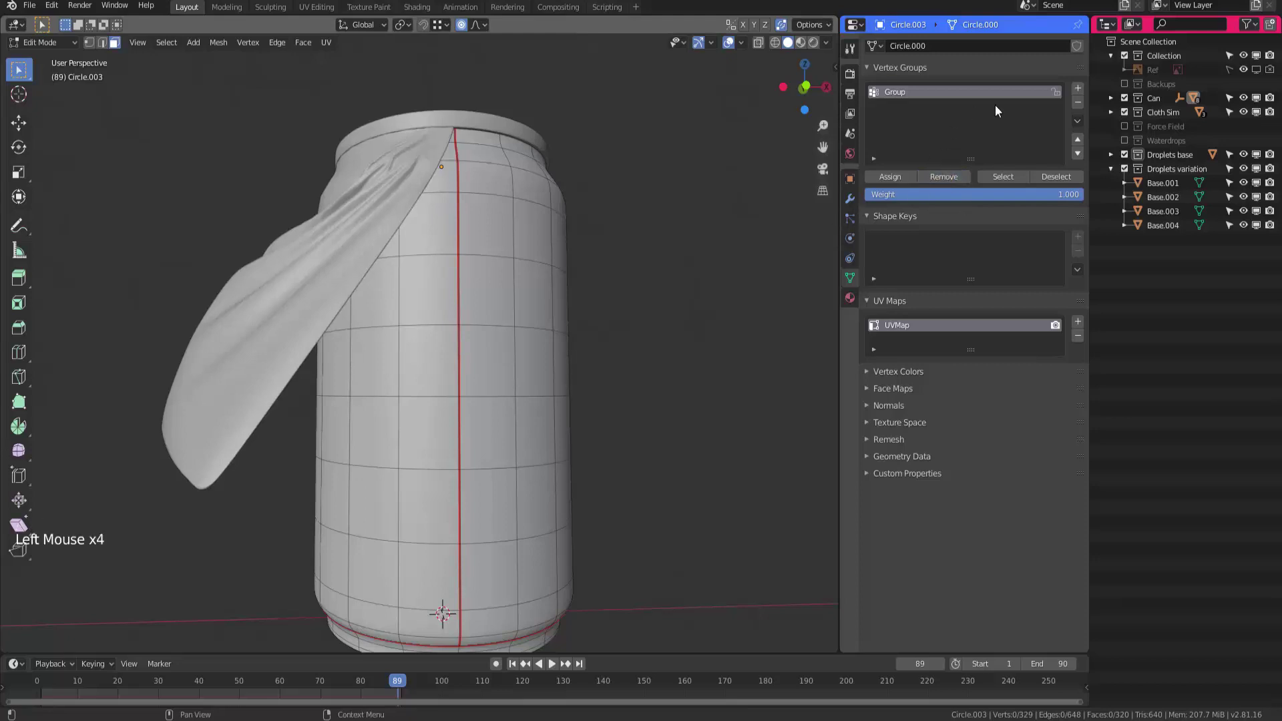
pyautogui.click(850, 154)
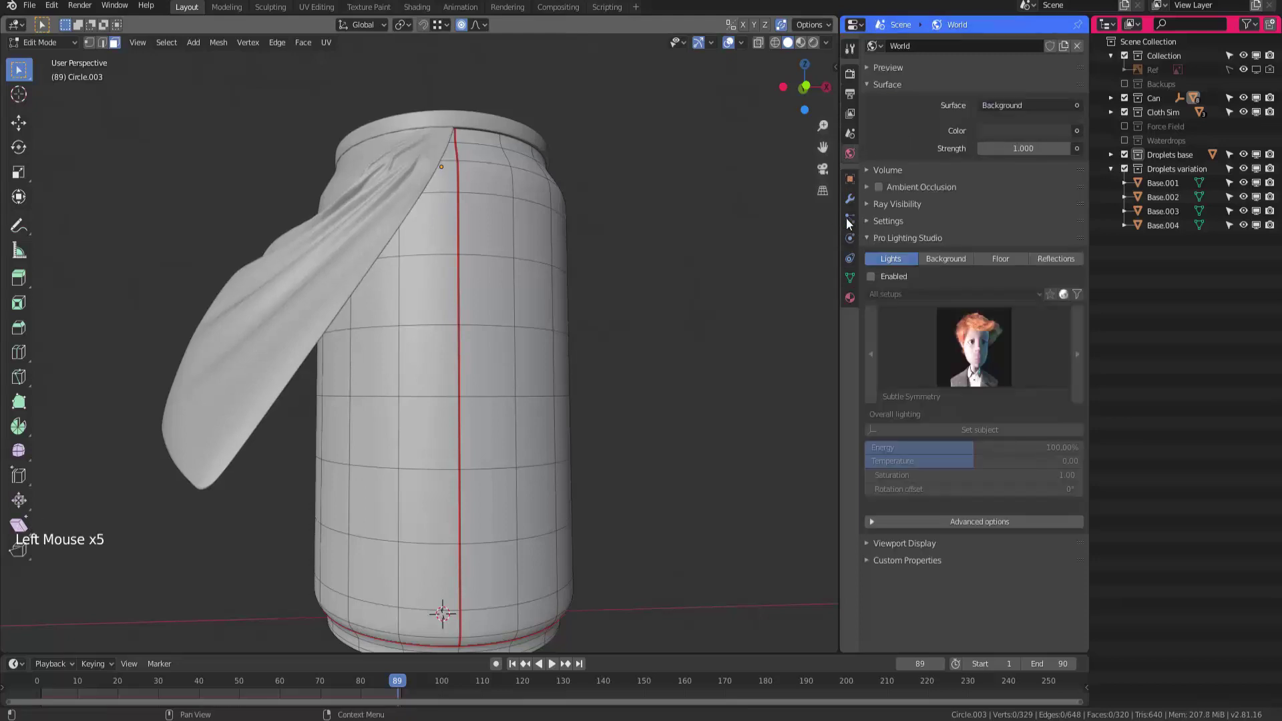
pyautogui.click(850, 278)
pyautogui.click(586, 285)
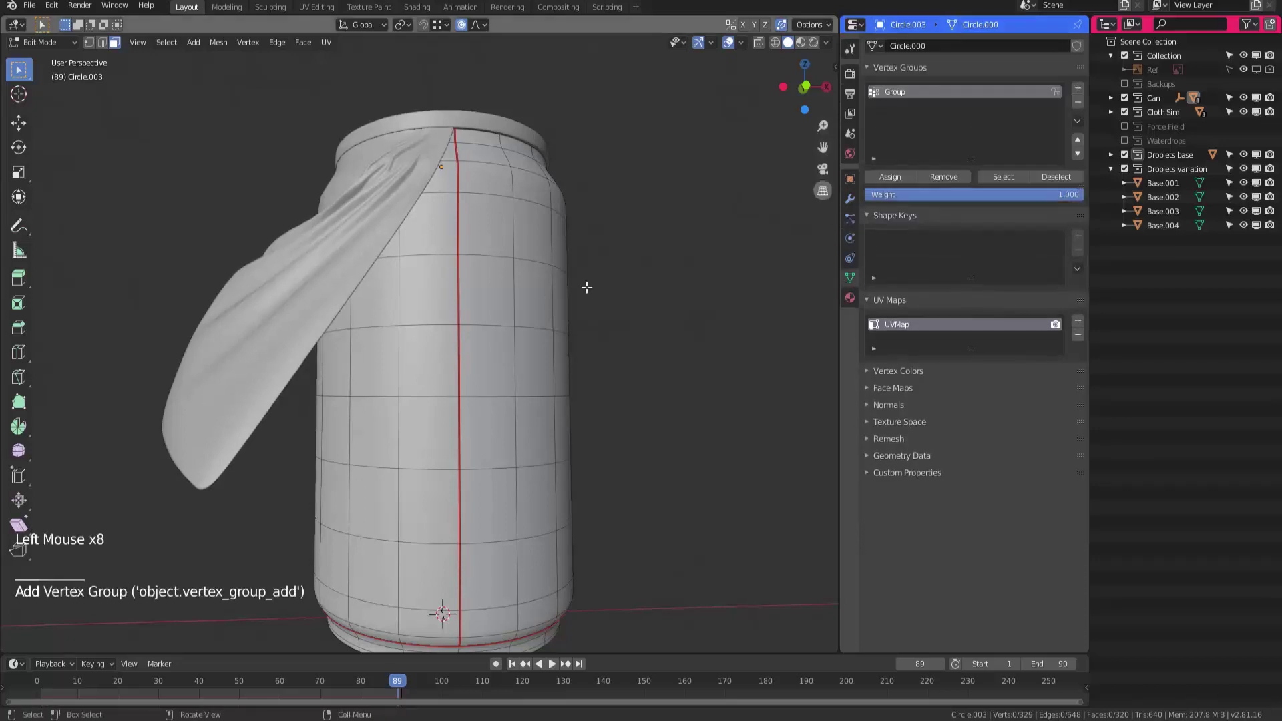
# Select the horizontal face loops of the can's body from just below the cloth's attachment area down to the base
pyautogui.keyDown('shift'); pyautogui.moveTo(424, 335); pyautogui.dragTo(442, 338, button='middle'); pyautogui.keyUp('shift')
pyautogui.keyDown('alt'); pyautogui.click(471, 376); pyautogui.keyUp('alt')
pyautogui.keyDown('alt'); pyautogui.keyDown('shift'); pyautogui.click(476, 459); pyautogui.keyUp('shift'); pyautogui.keyUp('alt')
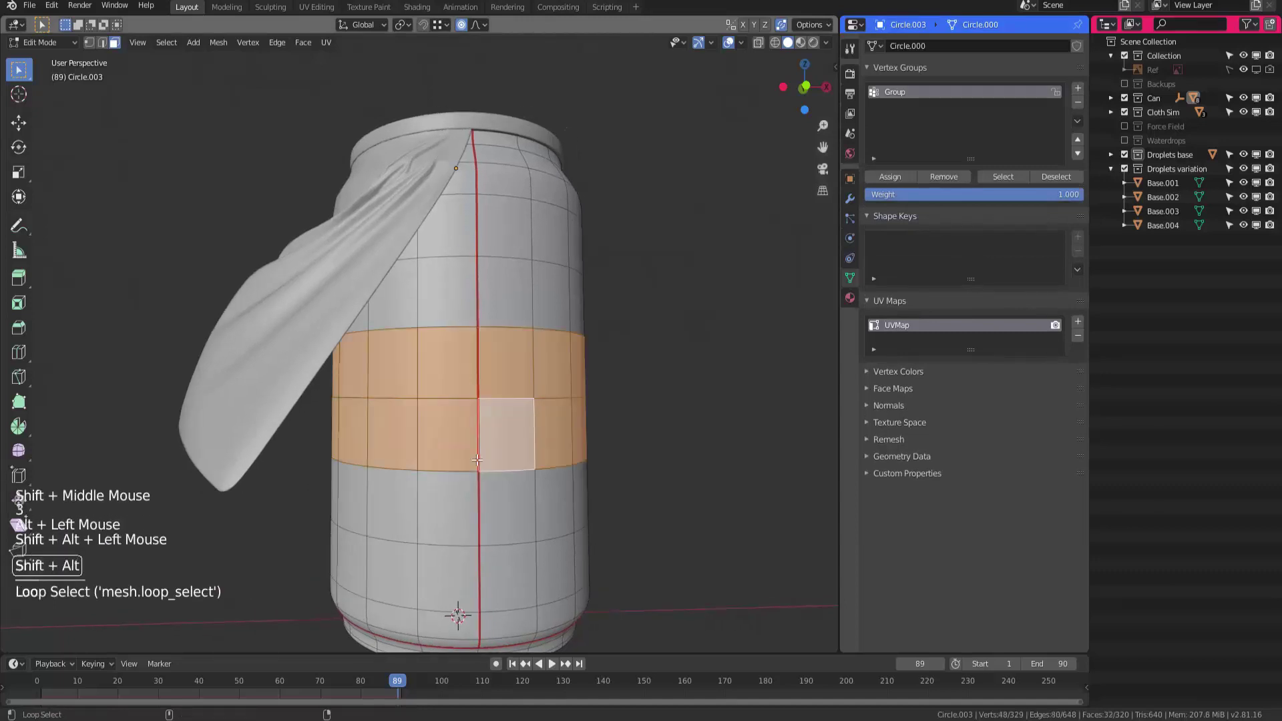
pyautogui.keyDown('alt'); pyautogui.click(478, 502); pyautogui.keyUp('alt')
pyautogui.keyDown('alt'); pyautogui.keyDown('shift'); pyautogui.click(478, 434); pyautogui.keyUp('shift'); pyautogui.keyUp('alt')
pyautogui.keyDown('alt'); pyautogui.keyDown('shift'); pyautogui.click(478, 364); pyautogui.keyUp('shift'); pyautogui.keyUp('alt')
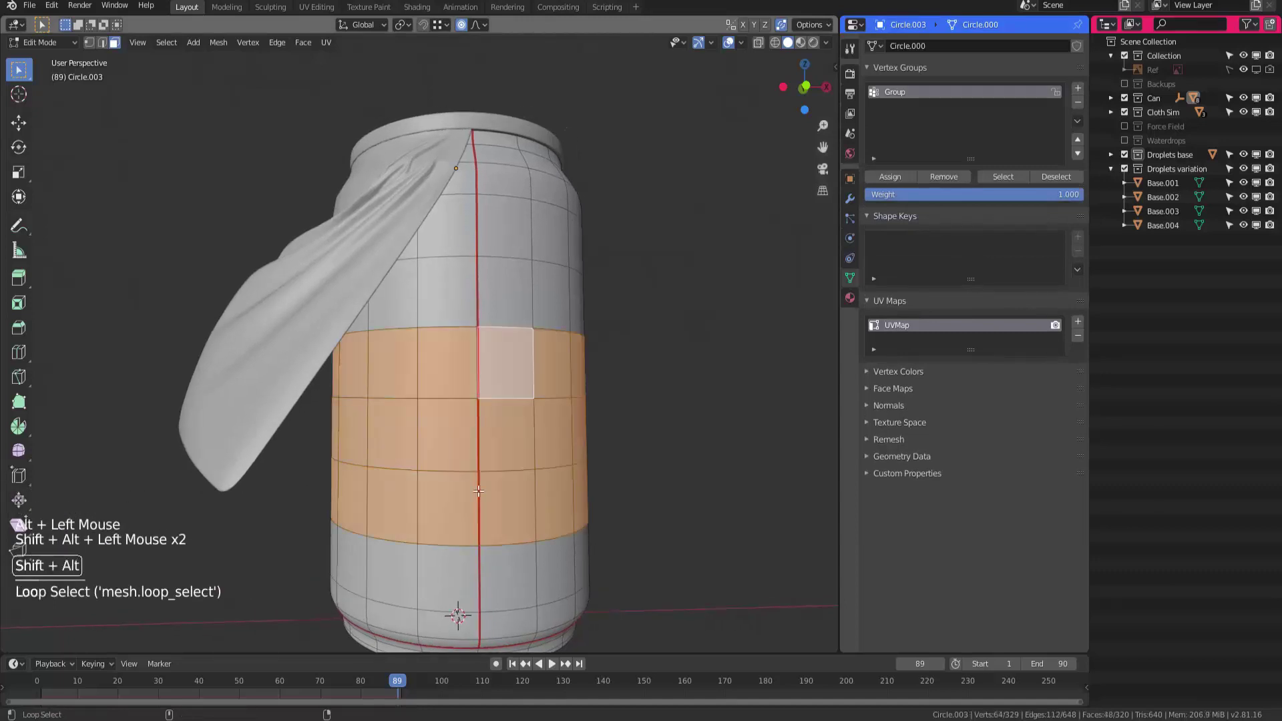
pyautogui.keyDown('alt'); pyautogui.keyDown('shift'); pyautogui.click(476, 546); pyautogui.keyUp('shift'); pyautogui.keyUp('alt')
pyautogui.keyDown('shift'); pyautogui.moveTo(479, 625); pyautogui.dragTo(493, 375, button='middle'); pyautogui.keyUp('shift')
pyautogui.keyDown('alt'); pyautogui.keyDown('shift'); pyautogui.click(497, 465); pyautogui.keyUp('shift'); pyautogui.keyUp('alt')
pyautogui.keyDown('alt'); pyautogui.keyDown('shift'); pyautogui.click(498, 468); pyautogui.keyUp('shift'); pyautogui.keyUp('alt')
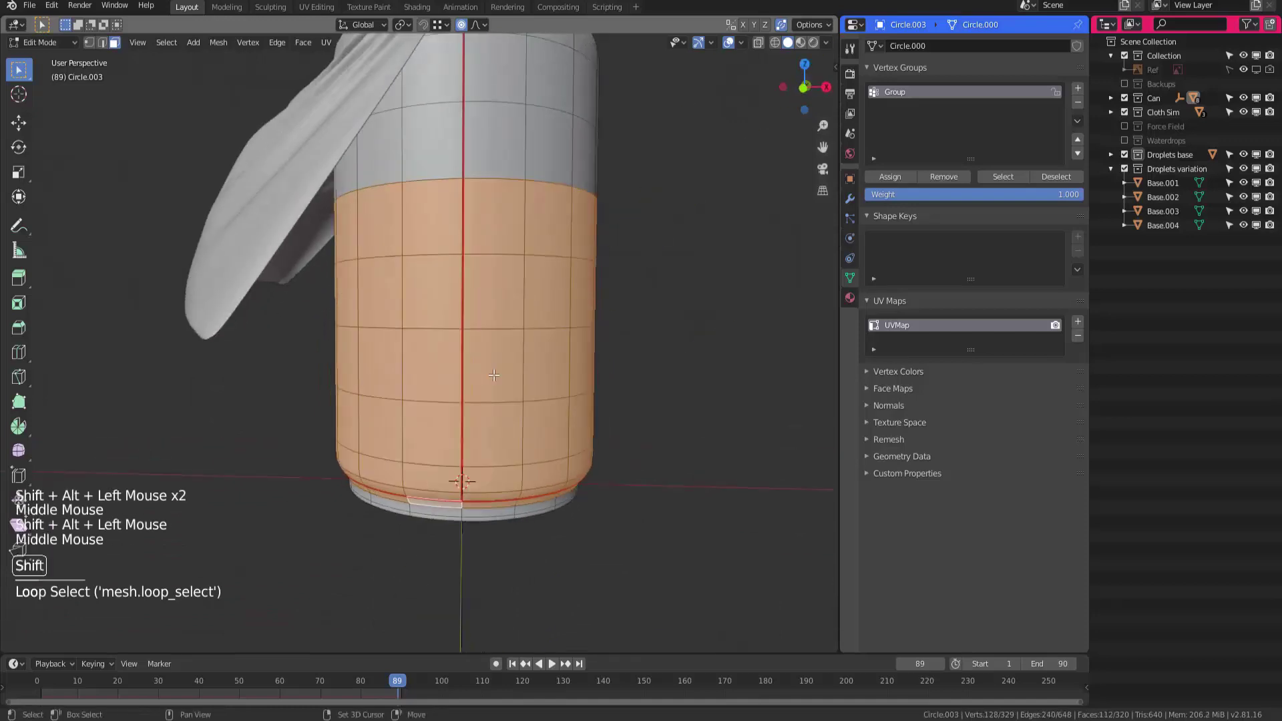
pyautogui.keyDown('alt'); pyautogui.keyDown('shift'); pyautogui.click(466, 152); pyautogui.keyUp('shift'); pyautogui.keyUp('alt')
# Add the two upper face rows in the three columns beside the seam, away from the cloth, to the selection
pyautogui.keyDown('shift'); pyautogui.moveTo(465, 152); pyautogui.dragTo(364, 262, button='middle'); pyautogui.keyUp('shift')
pyautogui.keyDown('shift'); pyautogui.click(360, 260); pyautogui.keyUp('shift')
pyautogui.keyDown('shift'); pyautogui.click(361, 213); pyautogui.keyUp('shift')
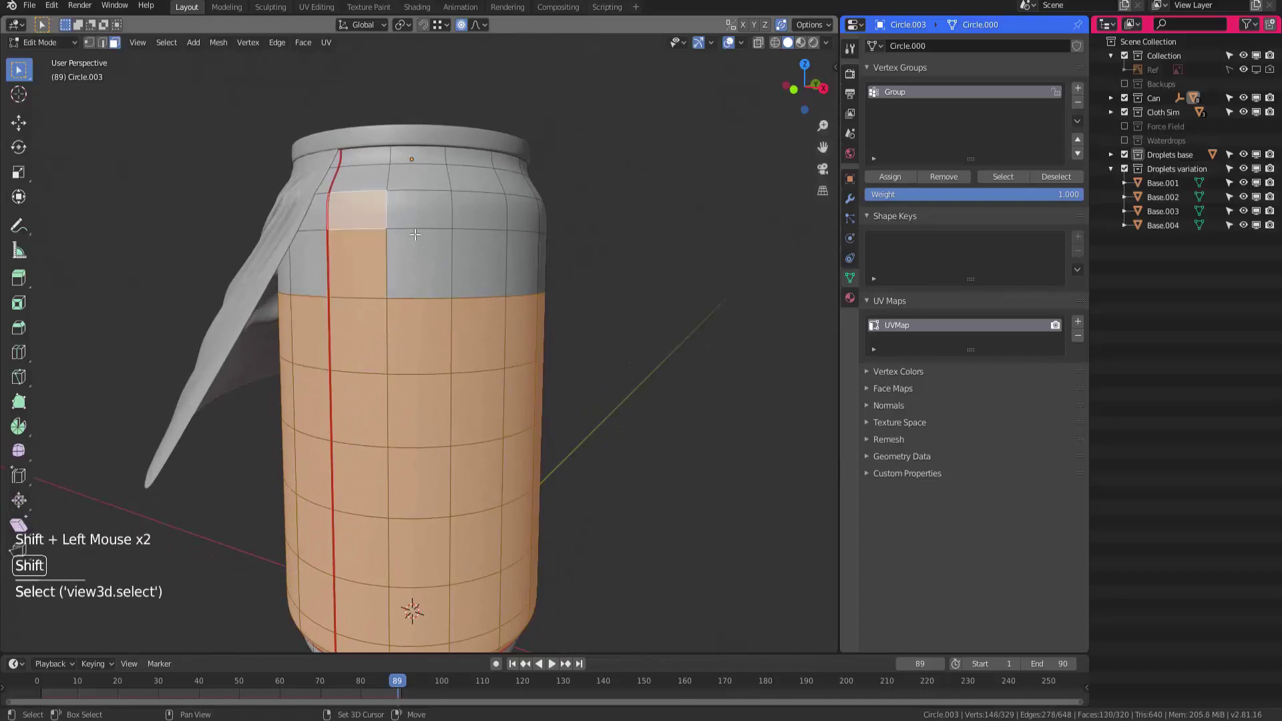
pyautogui.keyDown('shift'); pyautogui.click(419, 260); pyautogui.keyUp('shift')
pyautogui.keyDown('shift'); pyautogui.click(420, 213); pyautogui.keyUp('shift')
pyautogui.keyDown('shift'); pyautogui.click(480, 261); pyautogui.keyUp('shift')
pyautogui.keyDown('shift'); pyautogui.click(479, 212); pyautogui.keyUp('shift')
# Extend the selection around the can's upper body and shoulder, leaving out the faces beneath the cloth flap
pyautogui.moveTo(479, 212); pyautogui.dragTo(378, 258, button='middle')
pyautogui.keyDown('ctrl'); pyautogui.keyDown('shift'); pyautogui.click(423, 228); pyautogui.keyUp('shift'); pyautogui.keyUp('ctrl')
pyautogui.keyDown('ctrl'); pyautogui.keyDown('shift'); pyautogui.click(386, 262); pyautogui.keyUp('shift'); pyautogui.keyUp('ctrl')
pyautogui.keyDown('ctrl'); pyautogui.keyDown('shift'); pyautogui.click(443, 274); pyautogui.keyUp('shift'); pyautogui.keyUp('ctrl')
pyautogui.keyDown('shift'); pyautogui.click(384, 221); pyautogui.keyUp('shift')
pyautogui.keyDown('ctrl'); pyautogui.keyDown('shift'); pyautogui.click(432, 226); pyautogui.keyUp('shift'); pyautogui.keyUp('ctrl')
pyautogui.keyDown('shift'); pyautogui.click(432, 226); pyautogui.keyUp('shift')
pyautogui.keyDown('ctrl'); pyautogui.keyDown('shift'); pyautogui.click(268, 242); pyautogui.keyUp('shift'); pyautogui.keyUp('ctrl')
pyautogui.moveTo(269, 242); pyautogui.dragTo(314, 247, button='middle')
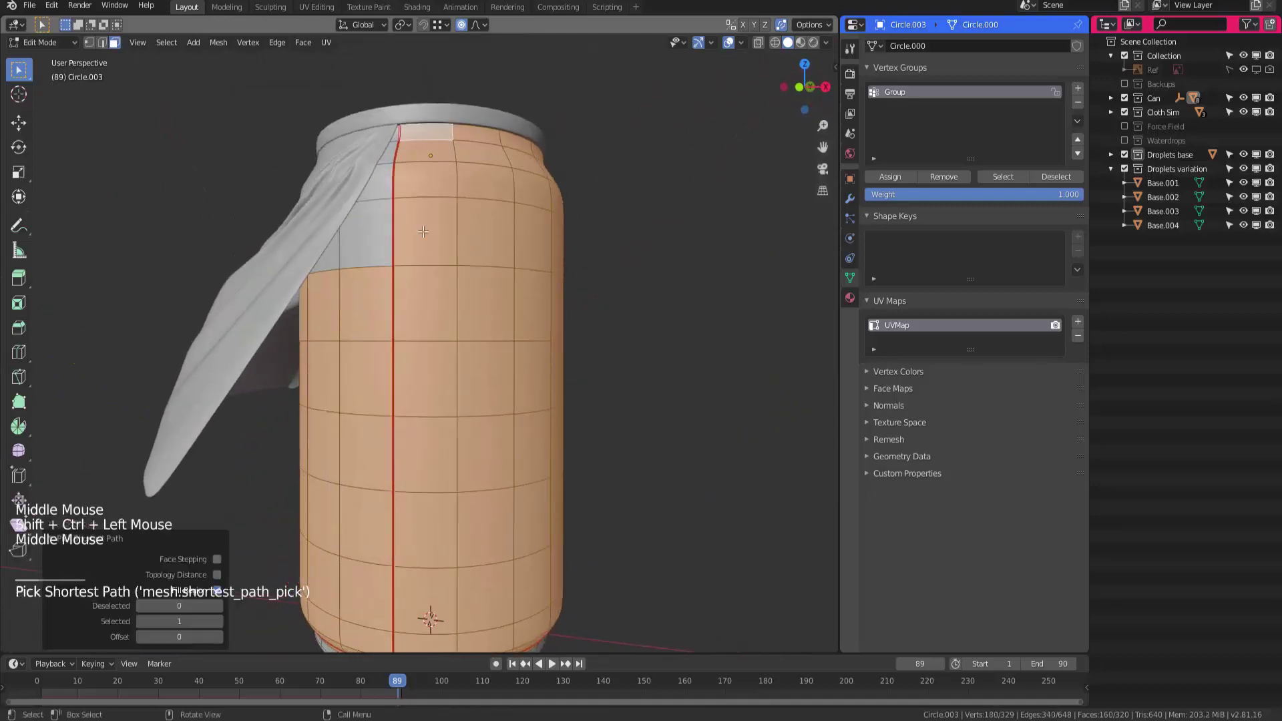
# Assign the selected faces to the vertex group, check them by reselecting the group, and return to Object Mode
pyautogui.click(896, 176)
pyautogui.click(896, 177)
pyautogui.click(896, 176)
pyautogui.click(896, 177)
pyautogui.click(895, 177)
pyautogui.click(716, 218)
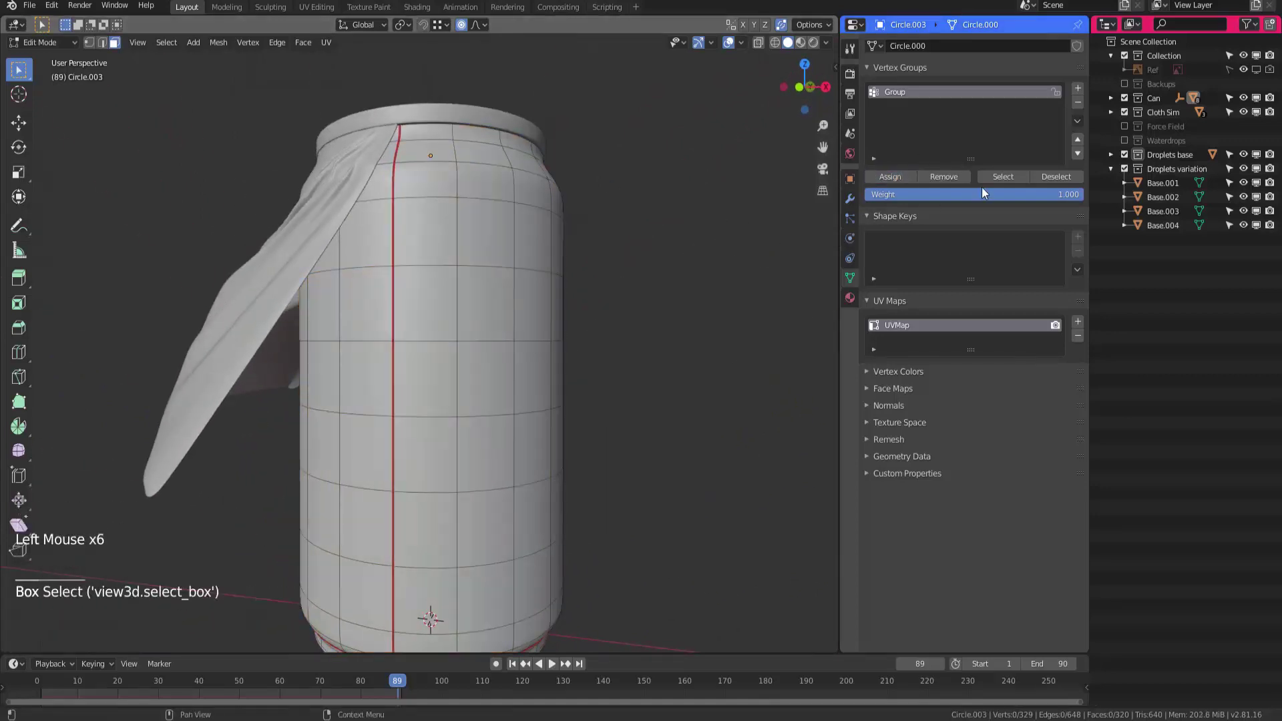
pyautogui.click(1003, 176)
pyautogui.press('Tab')
pyautogui.moveTo(522, 271)
pyautogui.keyDown('ctrl'); pyautogui.mouseDown(button='middle')
pyautogui.moveTo(490, 285)
pyautogui.moveTo(531, 282)
pyautogui.mouseUp(button='middle'); pyautogui.keyUp('ctrl')
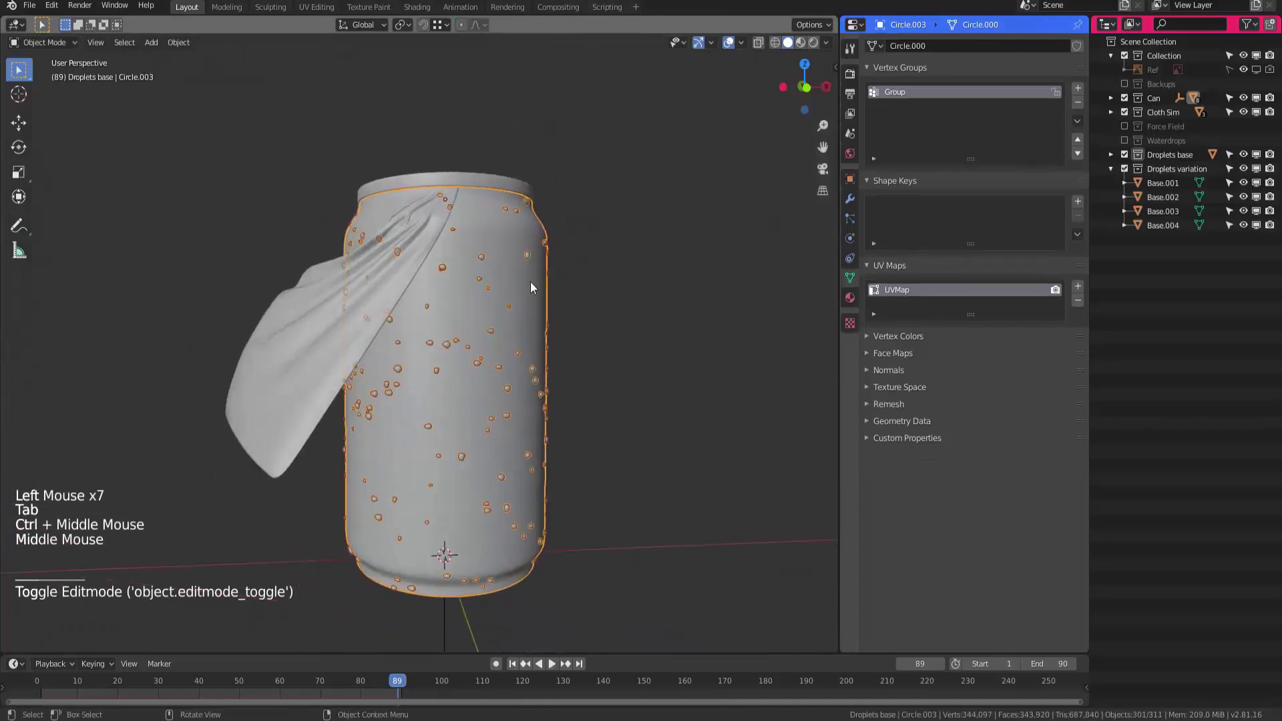
# Limit the PRT Variations particle density to the vertex group named Group, then deselect everything and inspect the droplets
pyautogui.click(516, 274)
pyautogui.click(850, 219)
pyautogui.moveTo(875, 222); pyautogui.dragTo(1012, 343, button='middle')
pyautogui.click(1011, 573)
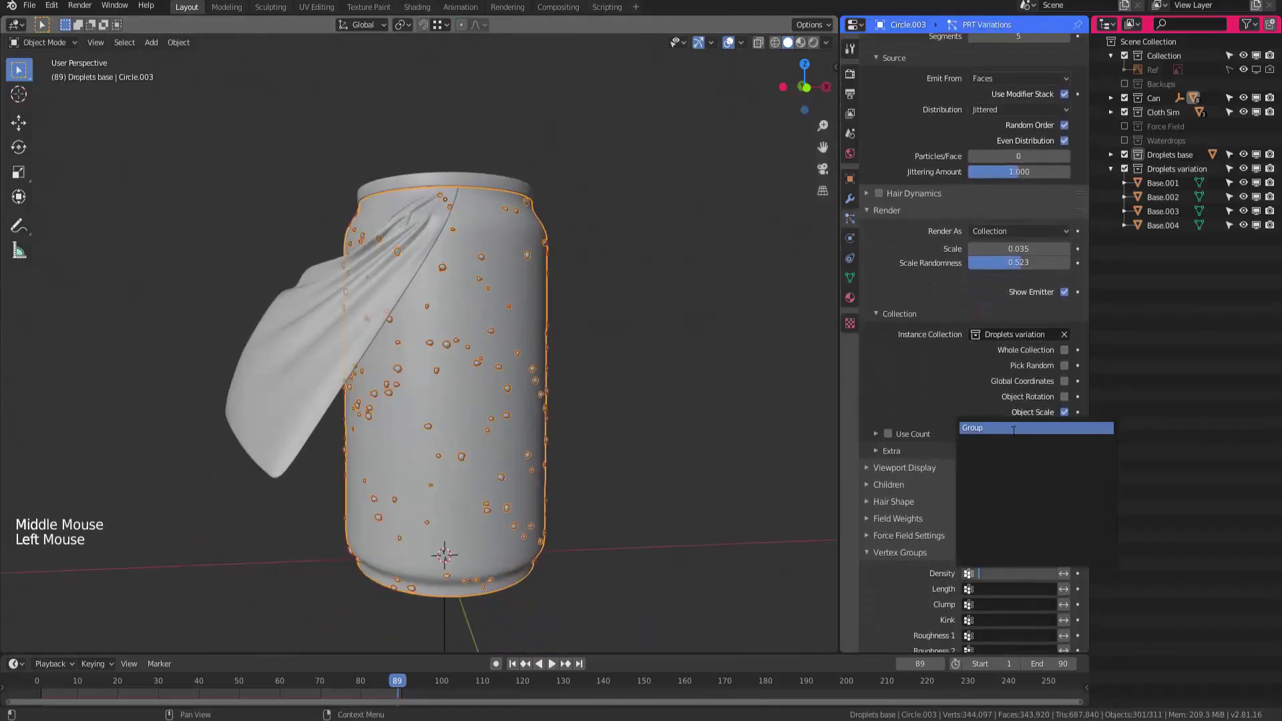
pyautogui.click(1013, 428)
pyautogui.moveTo(639, 385); pyautogui.dragTo(524, 291, button='middle')
pyautogui.hotkey('alt', 'a')
pyautogui.moveTo(524, 290)
pyautogui.mouseDown(button='middle')
pyautogui.moveTo(511, 296)
pyautogui.moveTo(535, 296)
pyautogui.moveTo(527, 311)
pyautogui.mouseUp(button='middle')
pyautogui.moveTo(528, 311); pyautogui.dragTo(575, 320, button='middle')
# Try emission seeds 11 and 0 for the droplets and inspect their distribution around the can
pyautogui.moveTo(908, 254); pyautogui.dragTo(915, 284, button='middle')
pyautogui.click(1065, 155)
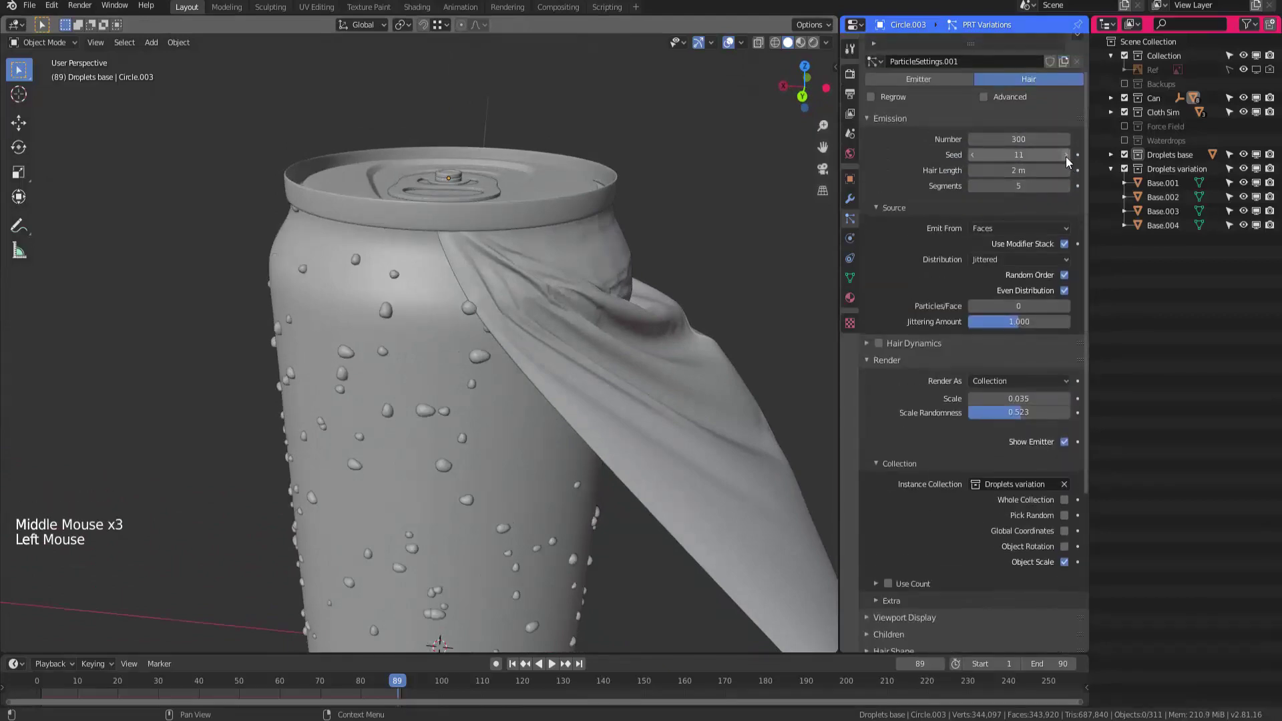
pyautogui.moveTo(735, 301); pyautogui.dragTo(428, 273, button='middle')
pyautogui.click(1024, 155)
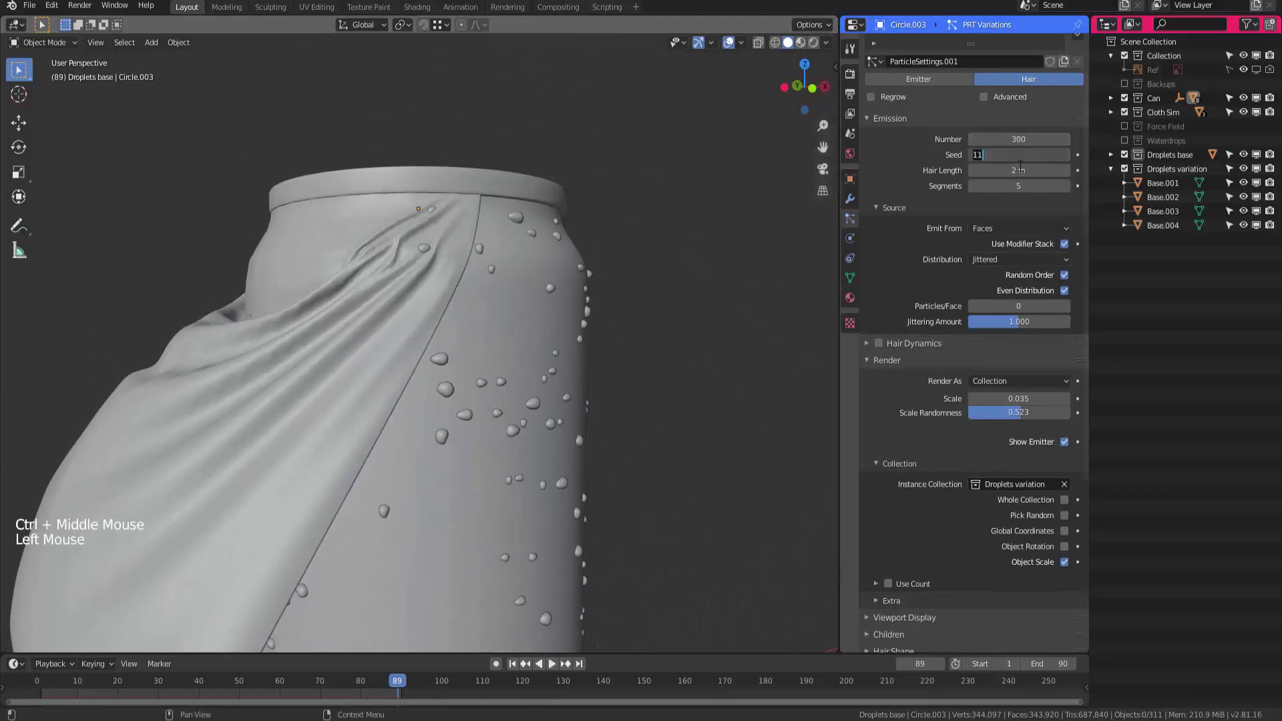
pyautogui.write('0')
pyautogui.press('Return')
pyautogui.moveTo(602, 329); pyautogui.dragTo(507, 328, button='middle')
pyautogui.moveTo(508, 328); pyautogui.dragTo(440, 294, button='middle')
pyautogui.moveTo(441, 294)
pyautogui.keyDown('ctrl'); pyautogui.mouseDown(button='middle')
pyautogui.moveTo(463, 282)
pyautogui.moveTo(447, 307)
pyautogui.mouseUp(button='middle'); pyautogui.keyUp('ctrl')
pyautogui.keyDown('shift'); pyautogui.moveTo(447, 307); pyautogui.dragTo(481, 289, button='middle'); pyautogui.keyUp('shift')
pyautogui.moveTo(480, 289); pyautogui.dragTo(466, 265, button='middle')
pyautogui.keyDown('ctrl'); pyautogui.moveTo(466, 264); pyautogui.dragTo(964, 179, button='middle'); pyautogui.keyUp('ctrl')
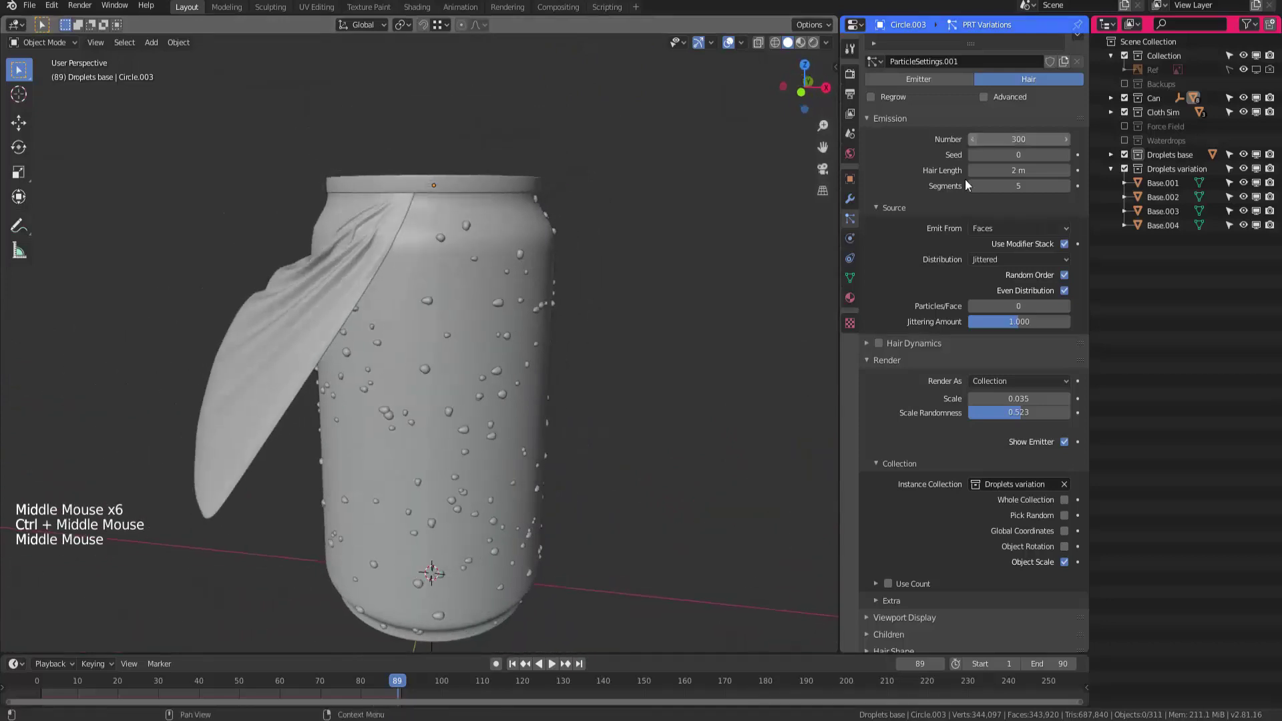
# Try successive emission seeds from 1 to 8, comparing the droplet placement near the cloth
pyautogui.click(1063, 153)
pyautogui.moveTo(627, 262); pyautogui.dragTo(484, 252, button='middle')
pyautogui.moveTo(483, 252); pyautogui.dragTo(614, 321, button='middle')
pyautogui.click(1063, 154)
pyautogui.click(1065, 156)
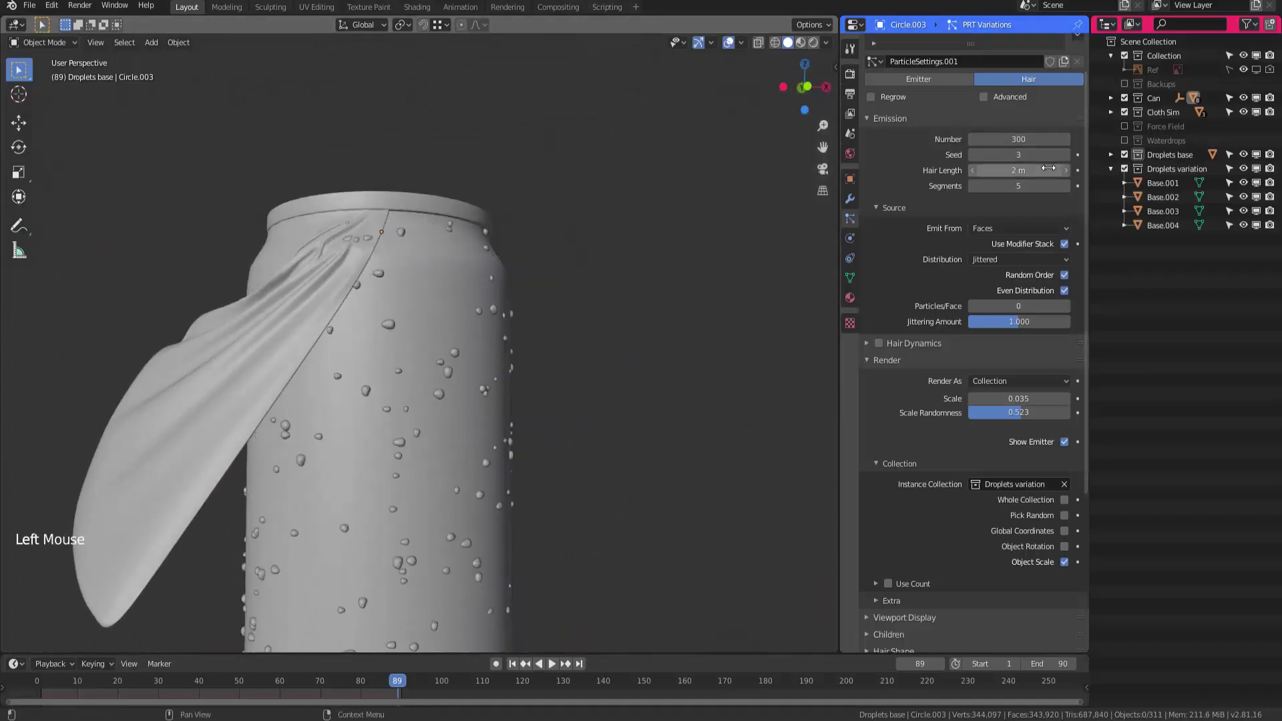
pyautogui.moveTo(603, 286); pyautogui.dragTo(467, 314, button='middle')
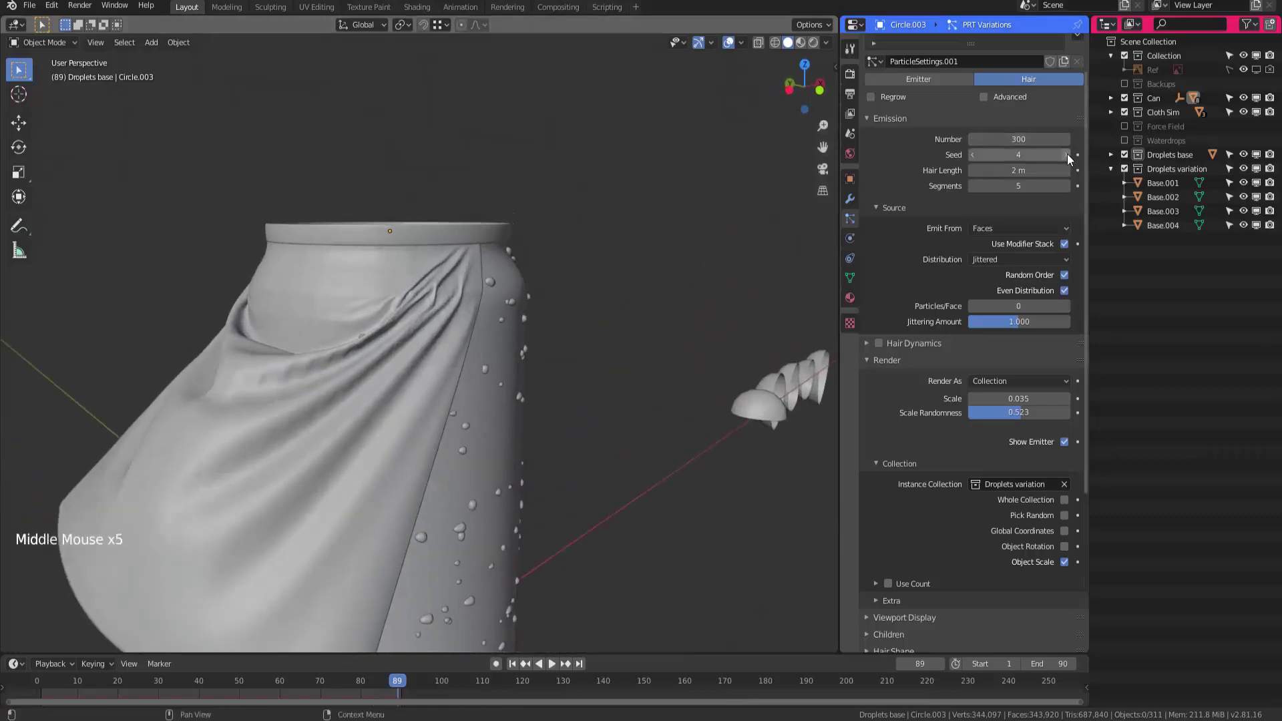
pyautogui.click(1066, 155)
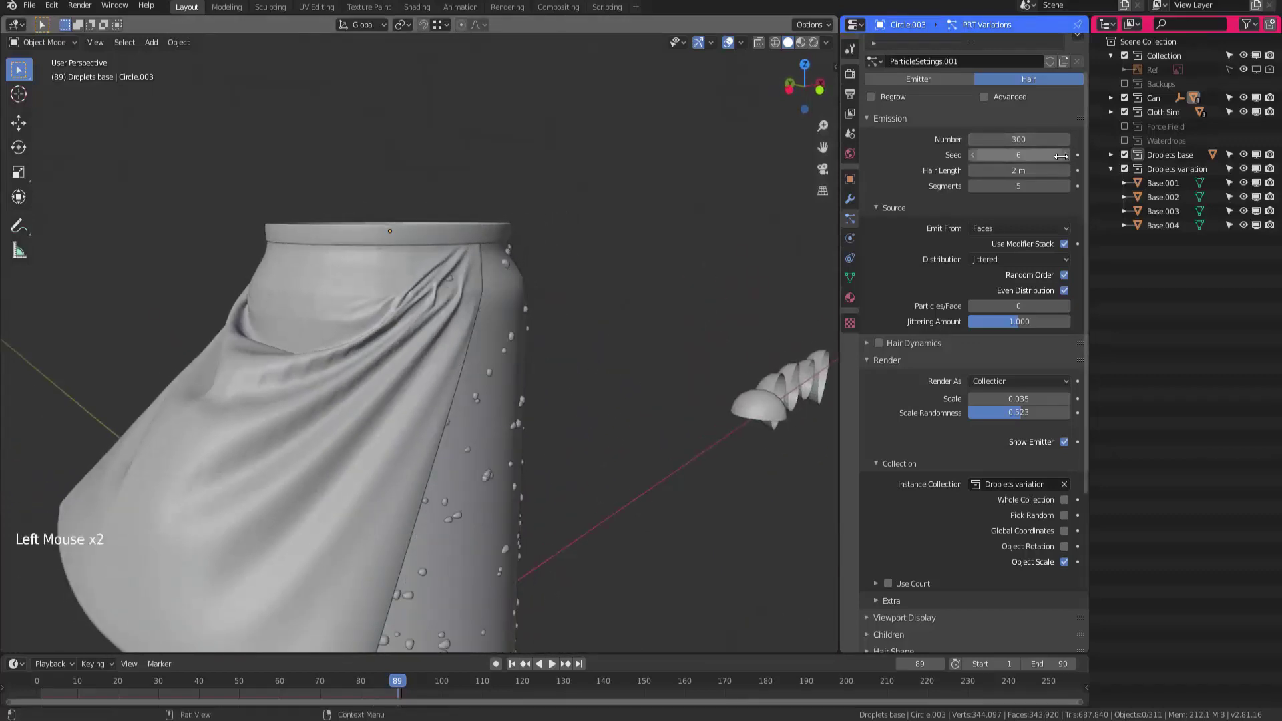
pyautogui.click(1066, 154)
pyautogui.click(1066, 154)
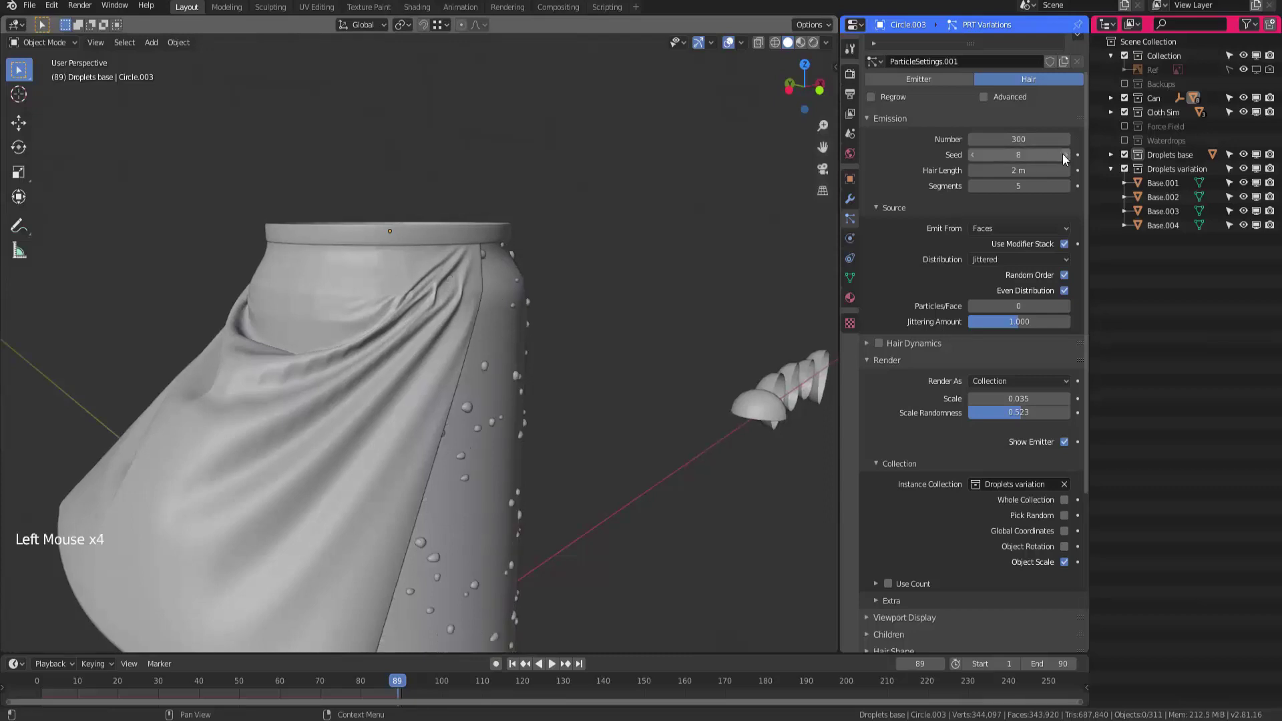
pyautogui.moveTo(661, 314); pyautogui.dragTo(337, 384, button='middle')
# Set the droplets' emission seed to 0 and check the distribution around the can
pyautogui.click(1020, 156)
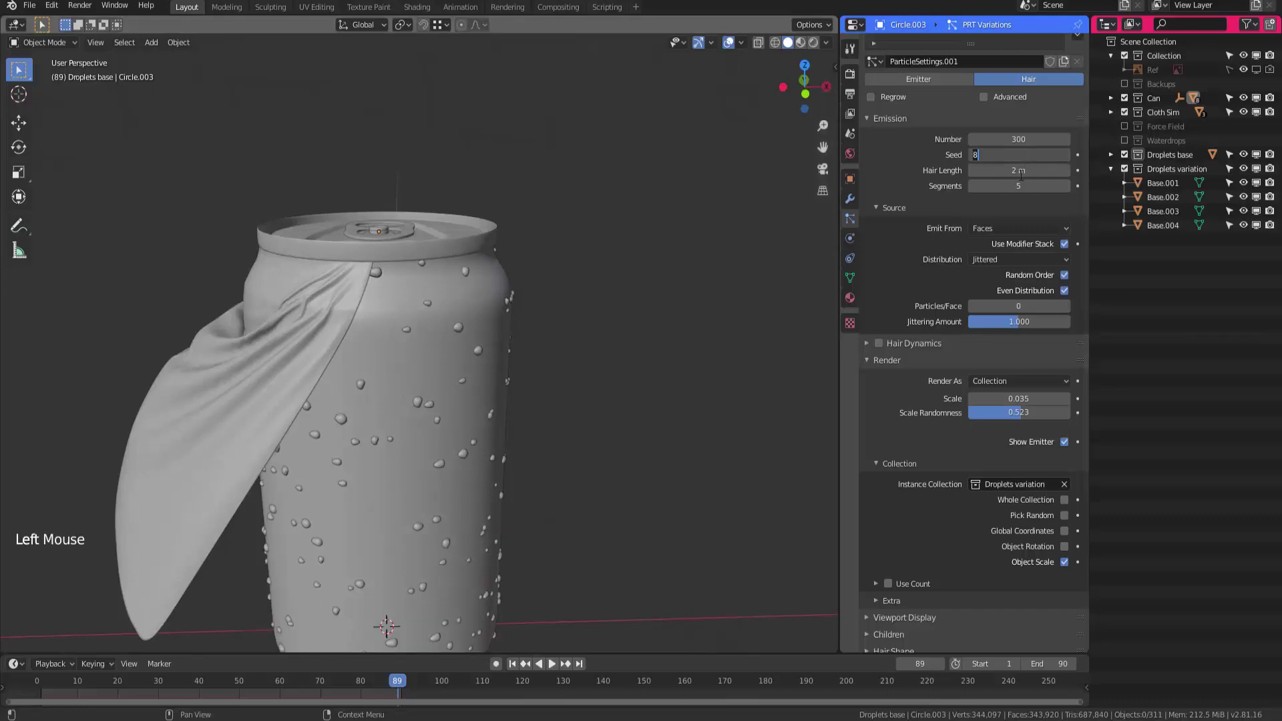
pyautogui.write('0')
pyautogui.moveTo(470, 448); pyautogui.dragTo(475, 327, button='middle')
pyautogui.moveTo(474, 327); pyautogui.dragTo(428, 374, button='middle')
# Enable the advanced settings and rotation for the PRT Variations particle system
pyautogui.moveTo(918, 330); pyautogui.dragTo(918, 374, button='middle')
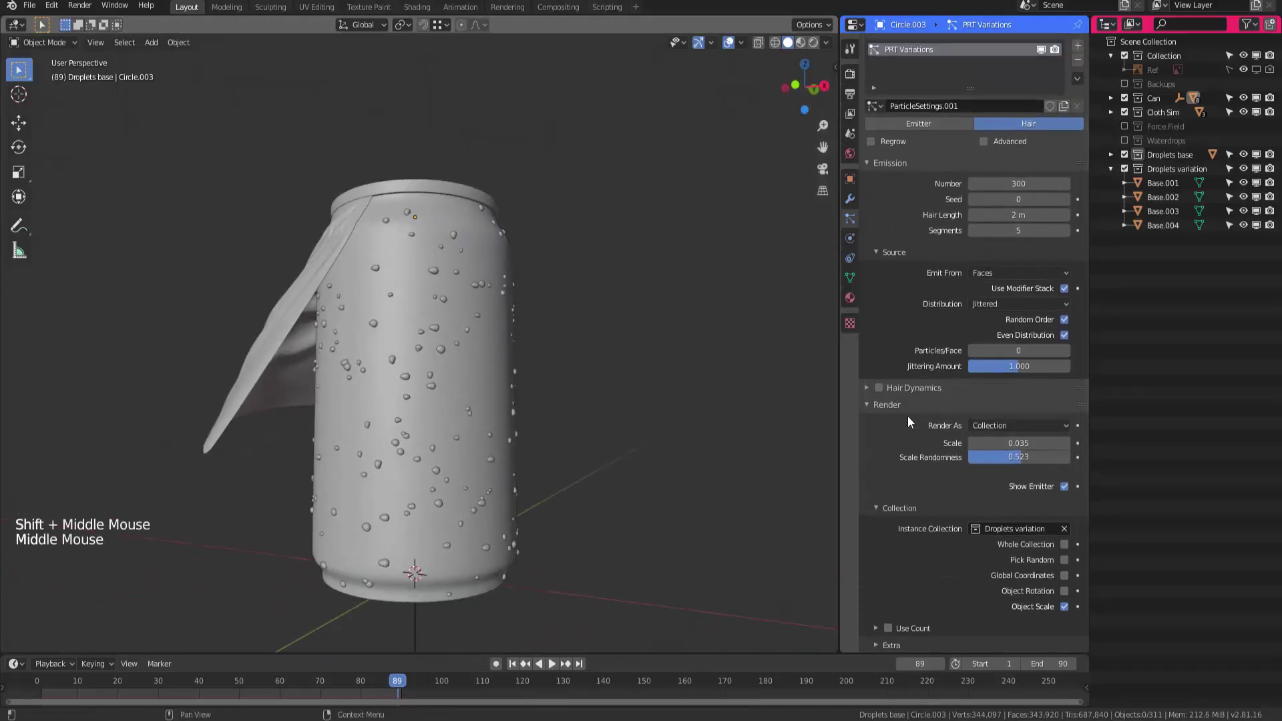
pyautogui.click(984, 142)
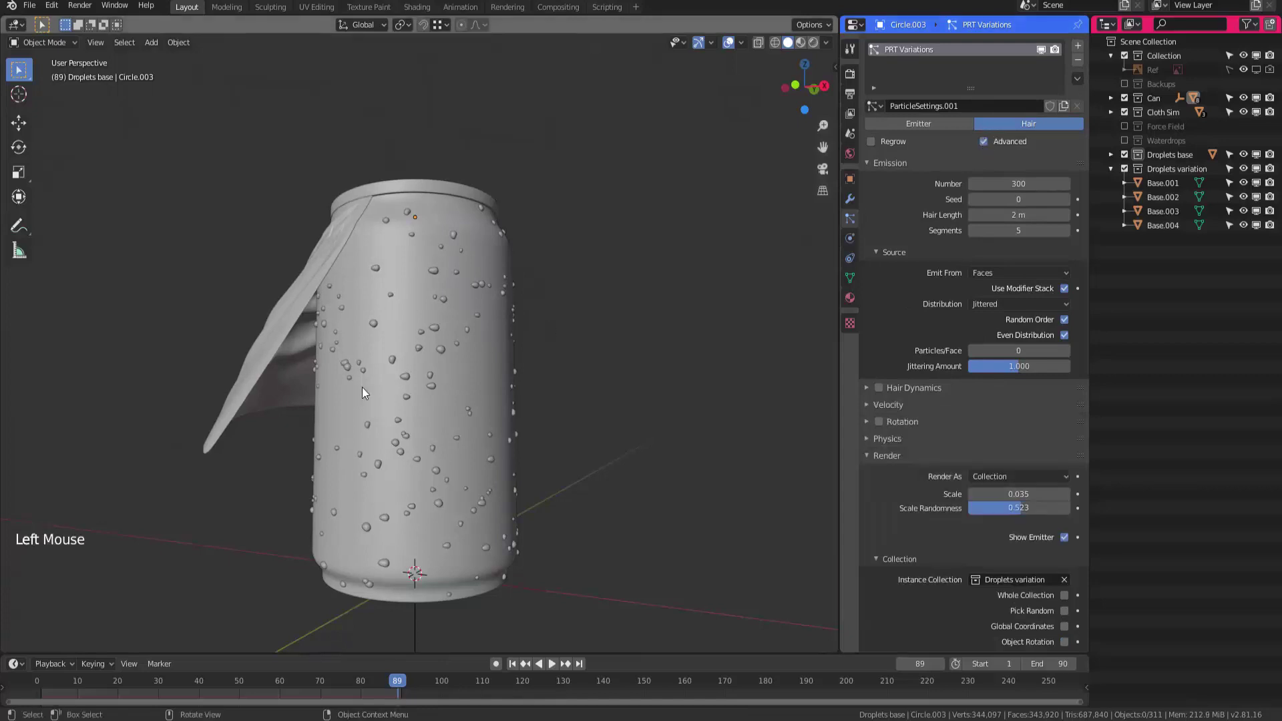
pyautogui.keyDown('ctrl'); pyautogui.moveTo(362, 388); pyautogui.dragTo(401, 348, button='middle'); pyautogui.keyUp('ctrl')
pyautogui.keyDown('shift'); pyautogui.moveTo(400, 347); pyautogui.dragTo(434, 297, button='middle'); pyautogui.keyUp('shift')
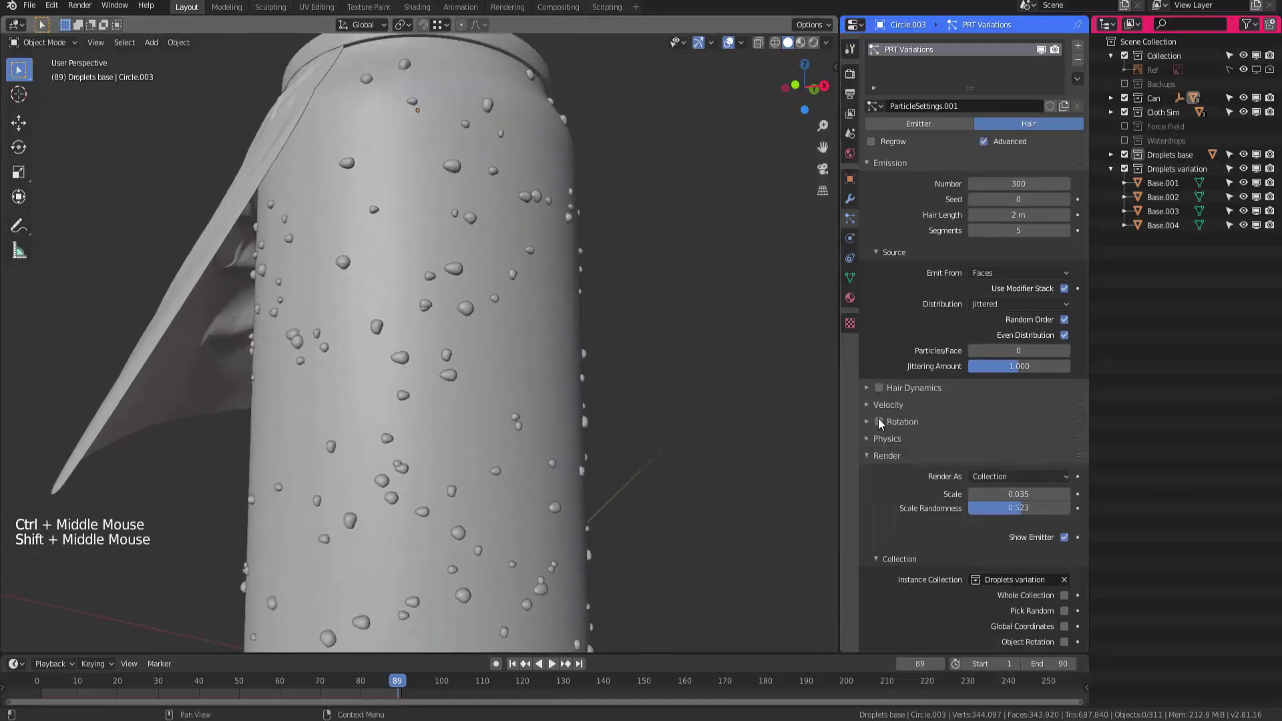
pyautogui.click(984, 142)
pyautogui.click(984, 141)
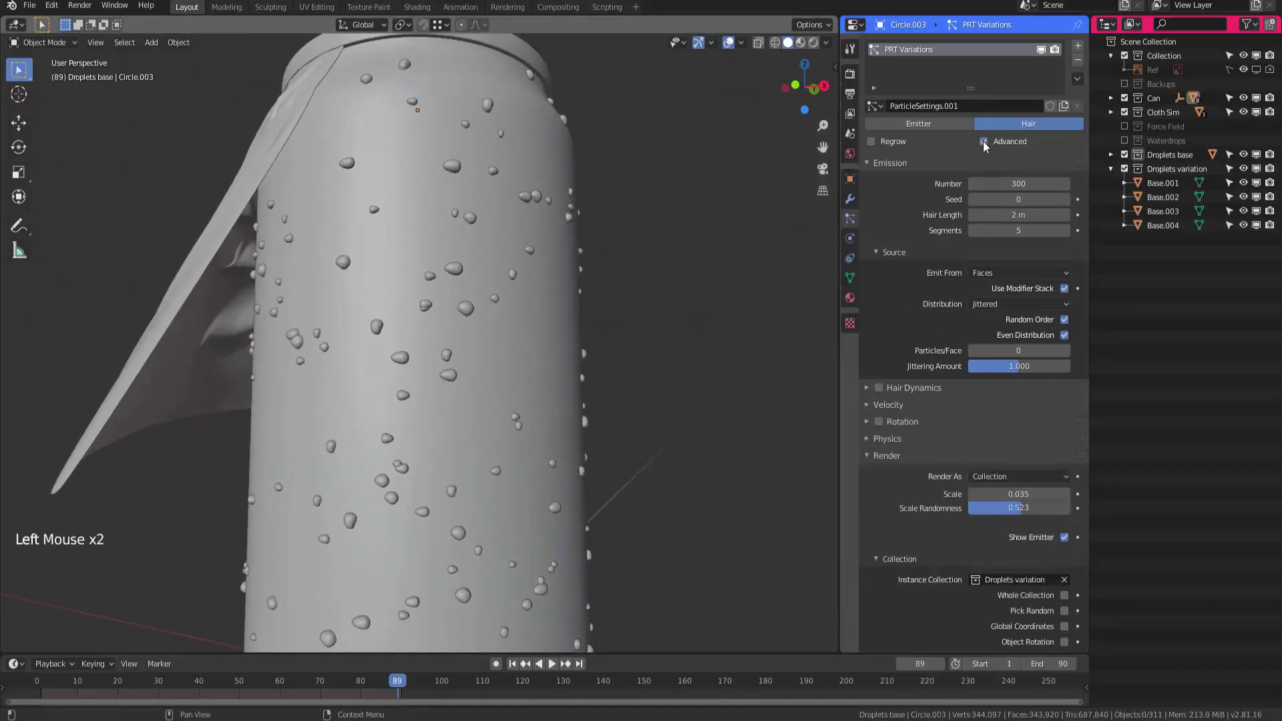
pyautogui.keyDown('shift'); pyautogui.moveTo(721, 421); pyautogui.dragTo(740, 372, button='middle'); pyautogui.keyUp('shift')
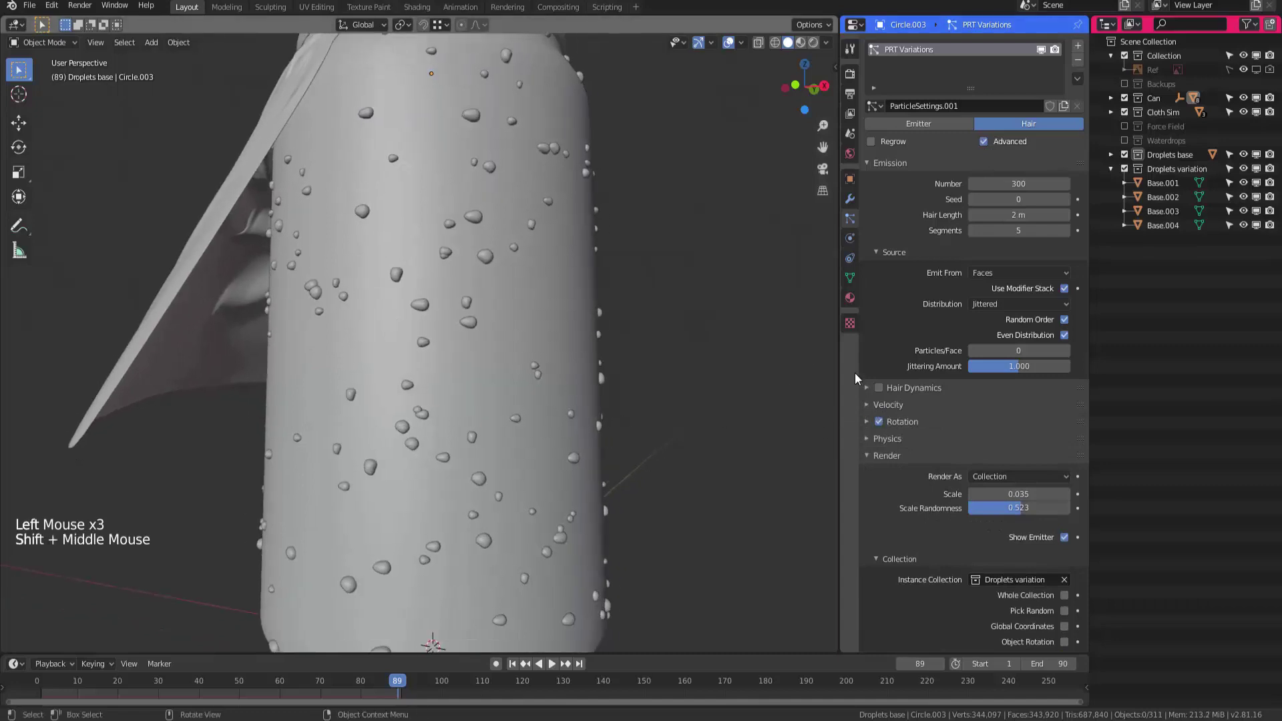
# Set the droplets' rotation phase to 0.181 and the randomize phase to 0.568
pyautogui.click(868, 422)
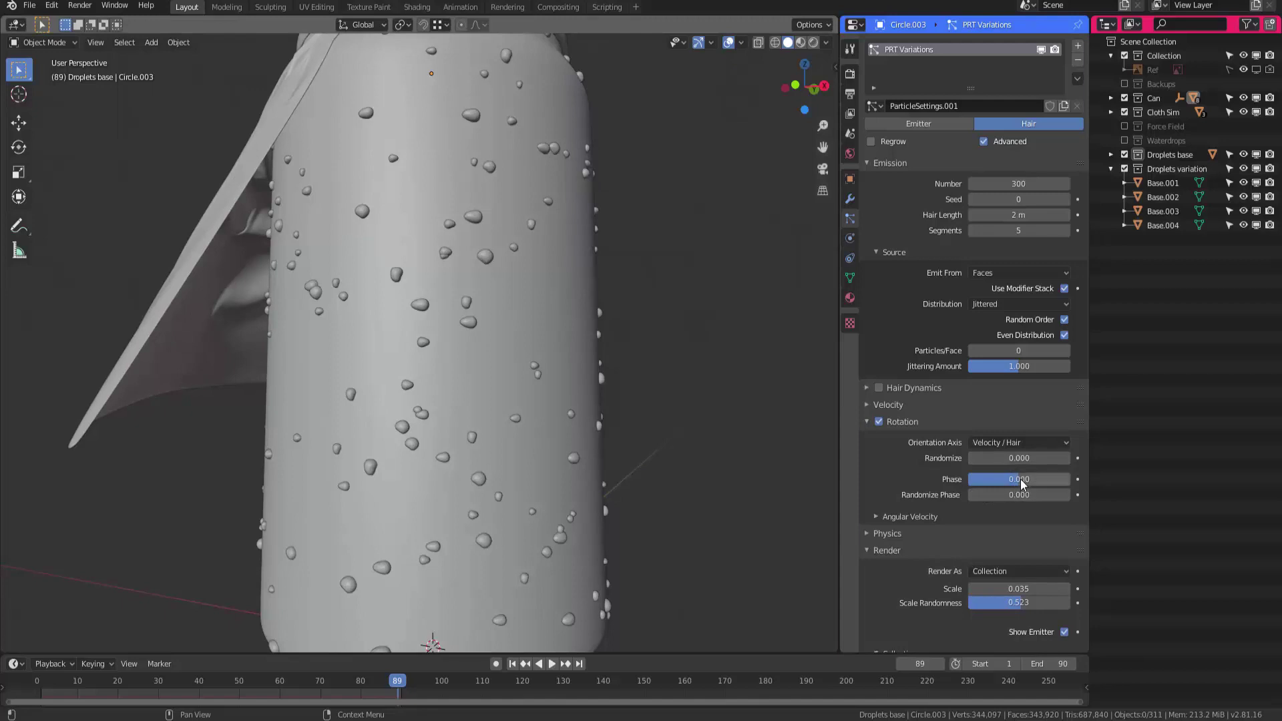
pyautogui.moveTo(1020, 479)
pyautogui.mouseDown()
pyautogui.moveTo(1048, 478)
pyautogui.moveTo(999, 494)
pyautogui.moveTo(1069, 490)
pyautogui.moveTo(1011, 503)
pyautogui.moveTo(1033, 498)
pyautogui.moveTo(1008, 499)
pyautogui.moveTo(1031, 480)
pyautogui.moveTo(1003, 482)
pyautogui.moveTo(1019, 488)
pyautogui.mouseUp()
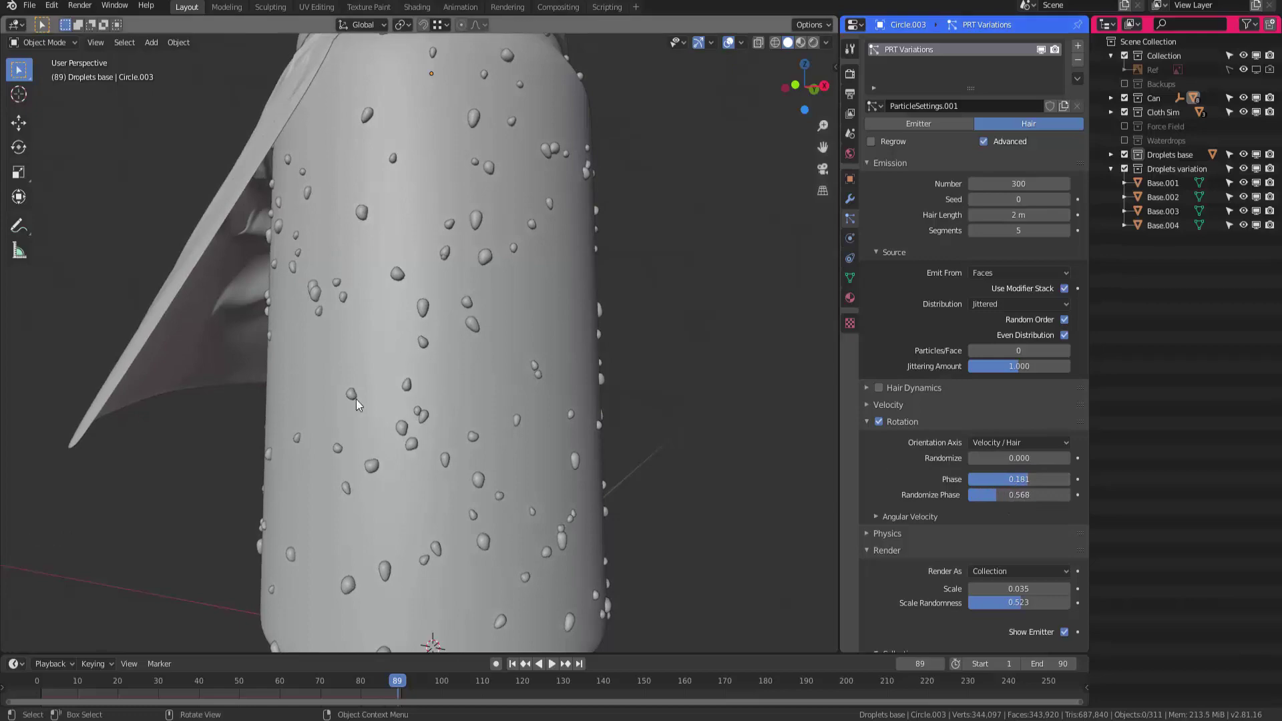
pyautogui.moveTo(356, 399); pyautogui.dragTo(364, 391, button='middle')
pyautogui.keyDown('ctrl'); pyautogui.moveTo(364, 391); pyautogui.dragTo(427, 328, button='middle'); pyautogui.keyUp('ctrl')
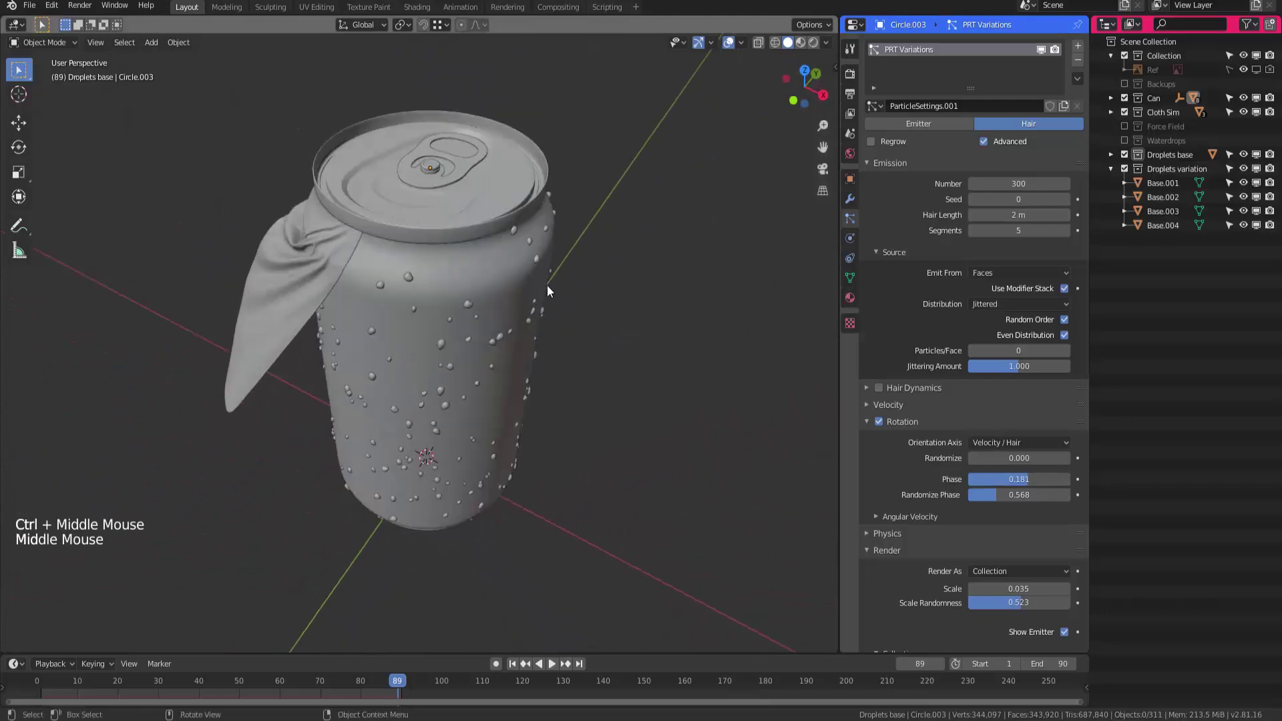
# Add a second particle system of type Hair to the can's body and name it Base
pyautogui.click(518, 310)
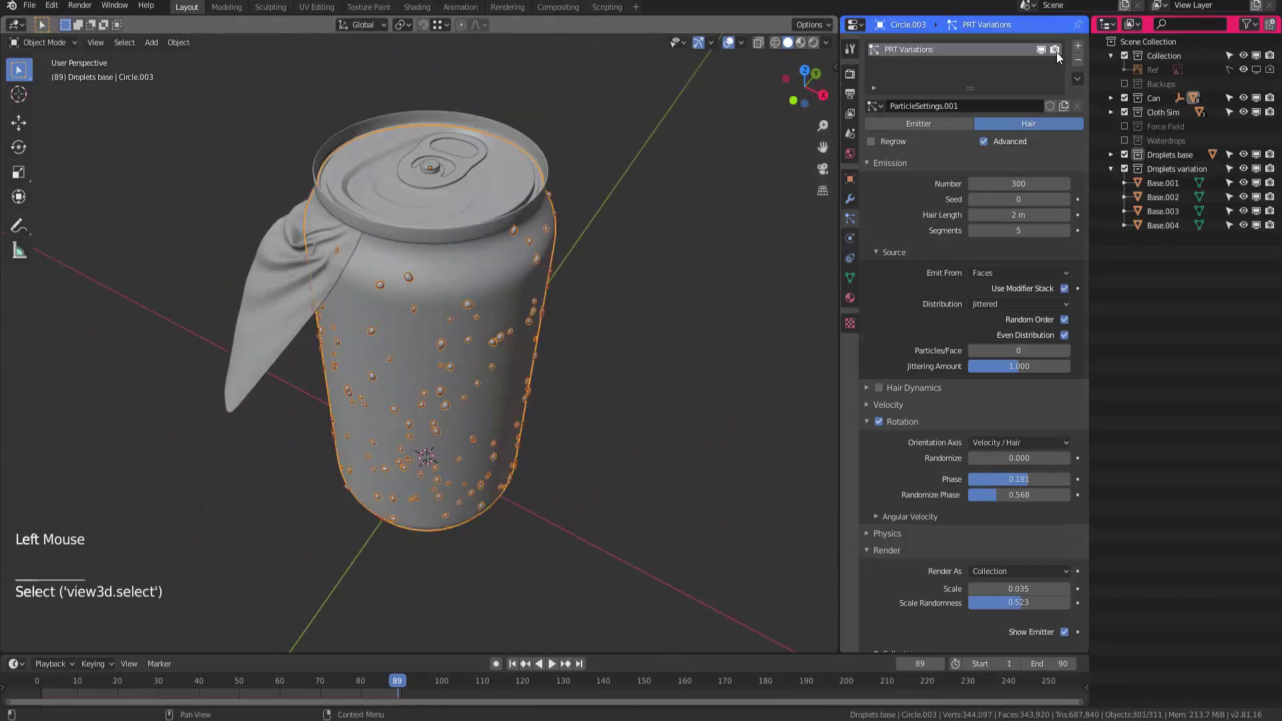
pyautogui.click(1078, 46)
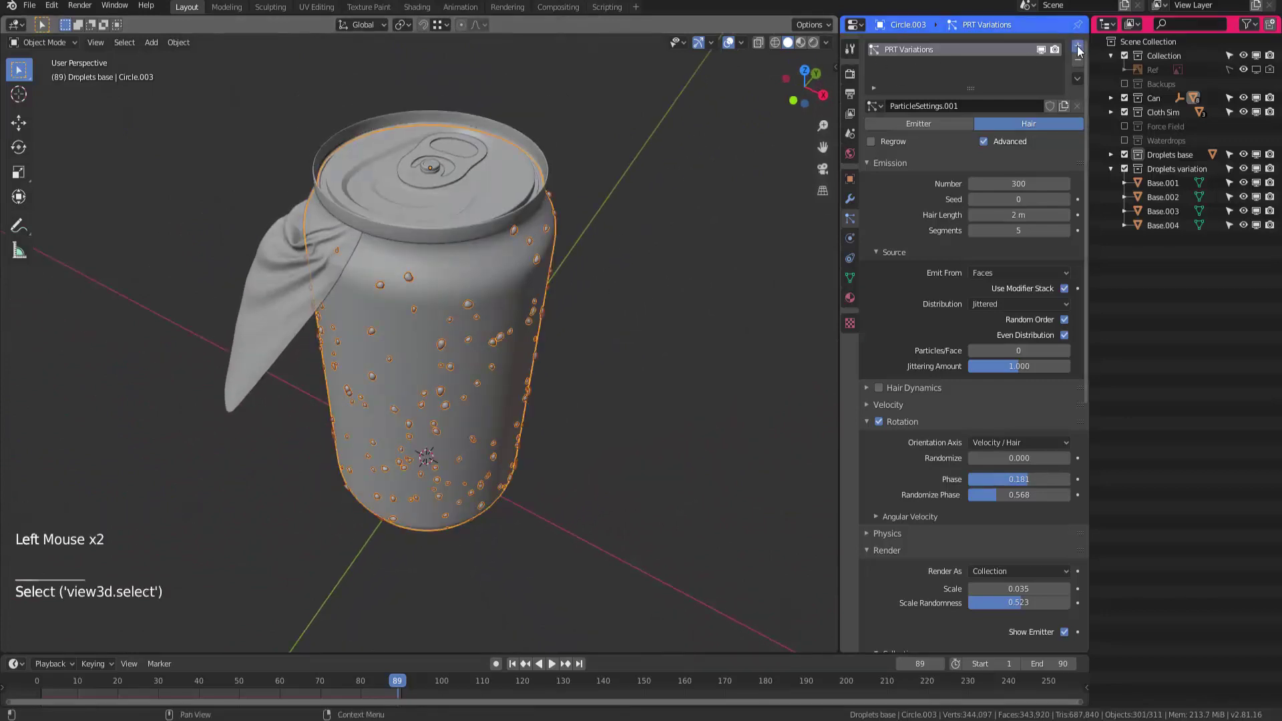
pyautogui.click(1020, 123)
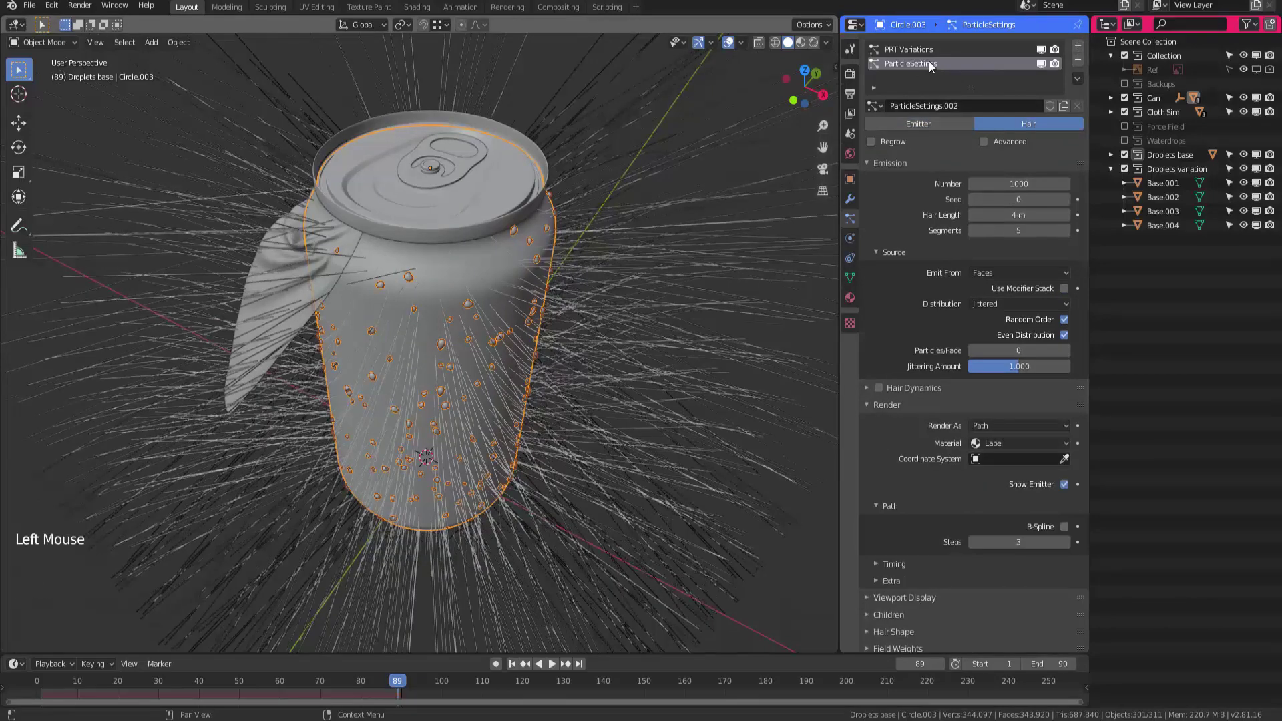
pyautogui.doubleClick(928, 63)
pyautogui.write('Base')
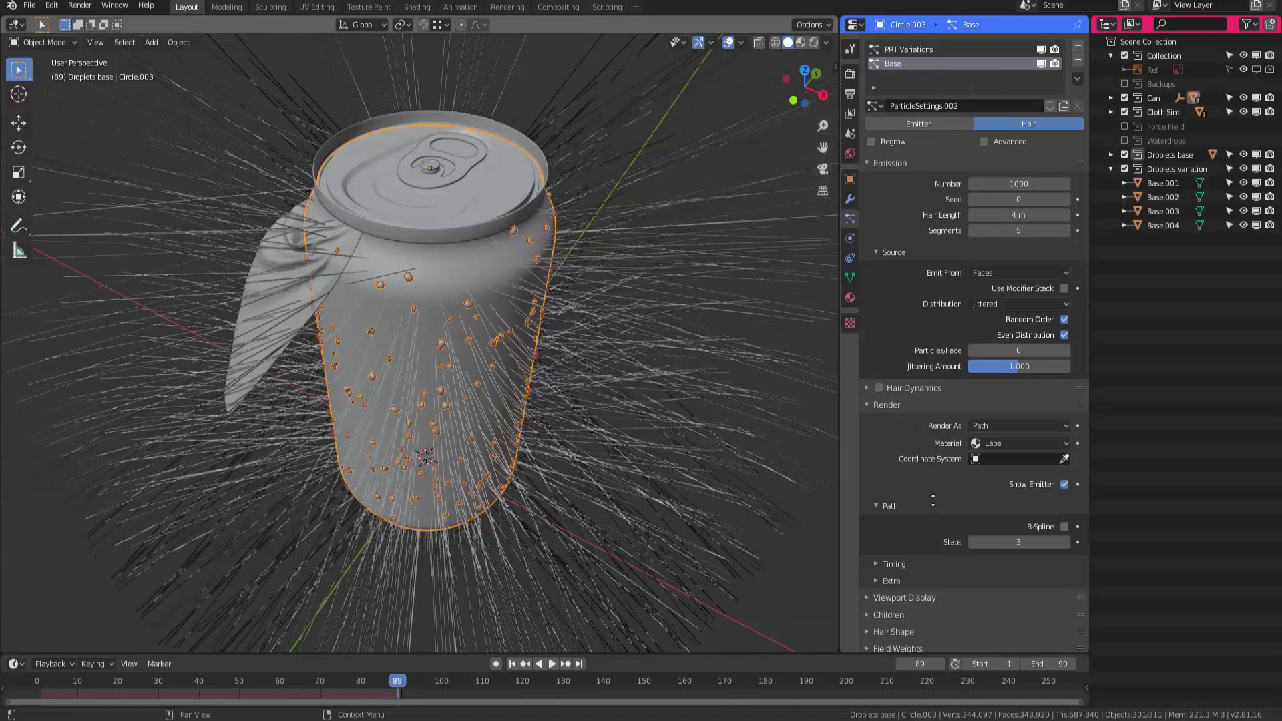
# Assign the vertex group Group as the density of the Base particle system
pyautogui.moveTo(933, 505); pyautogui.dragTo(935, 299, button='middle')
pyautogui.click(987, 501)
pyautogui.click(988, 515)
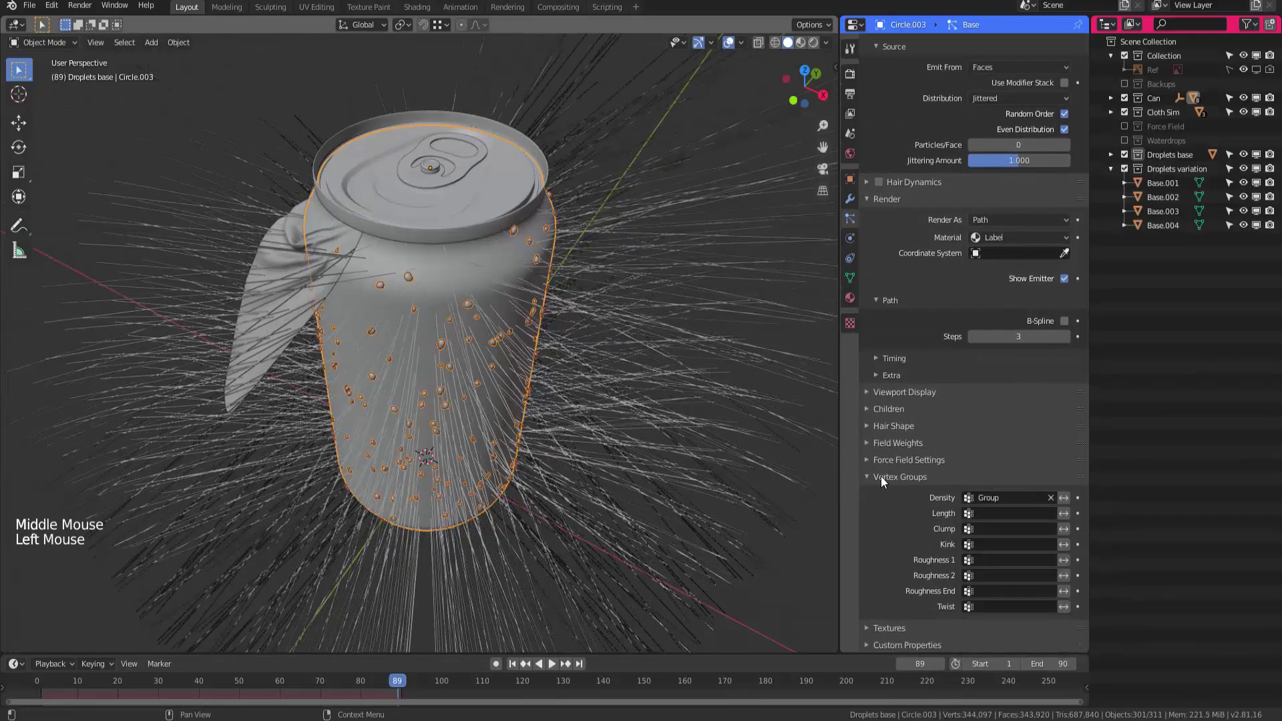
pyautogui.moveTo(768, 434); pyautogui.dragTo(622, 394, button='middle')
# Render the Base particles as a collection, using Droplets base as the instance collection
pyautogui.moveTo(991, 199); pyautogui.dragTo(971, 211, button='middle')
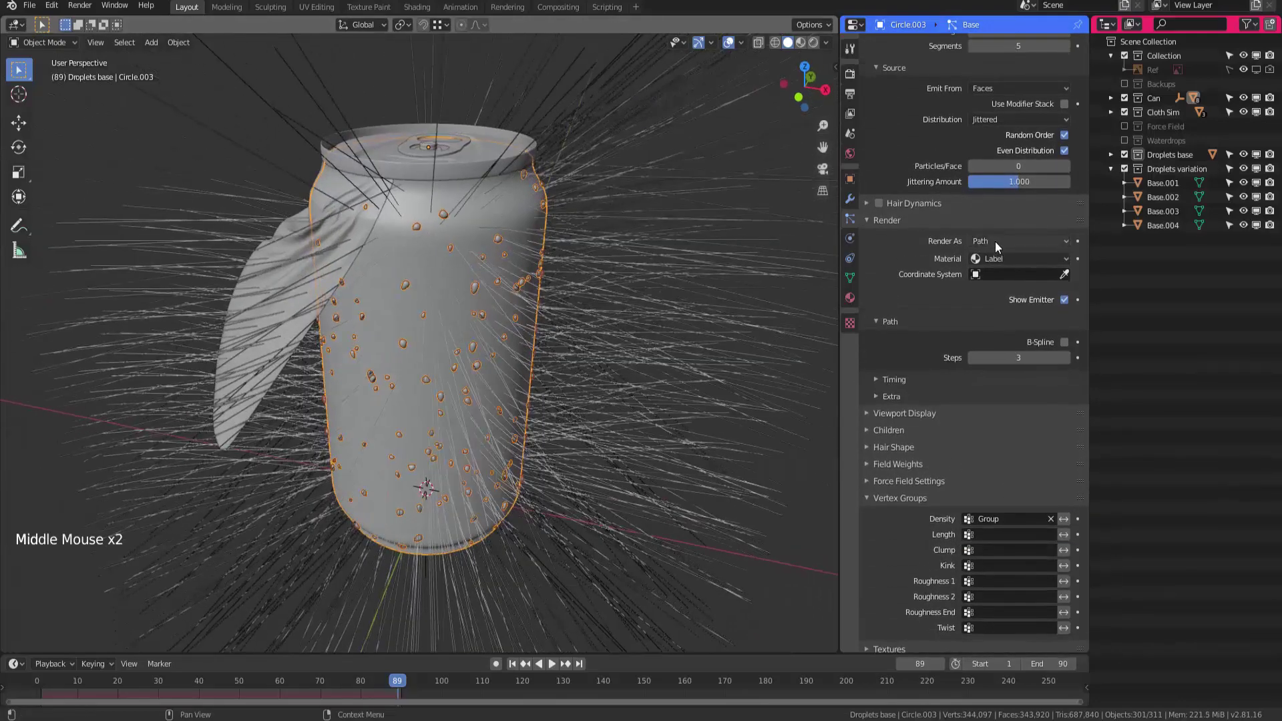
pyautogui.click(983, 239)
pyautogui.click(999, 304)
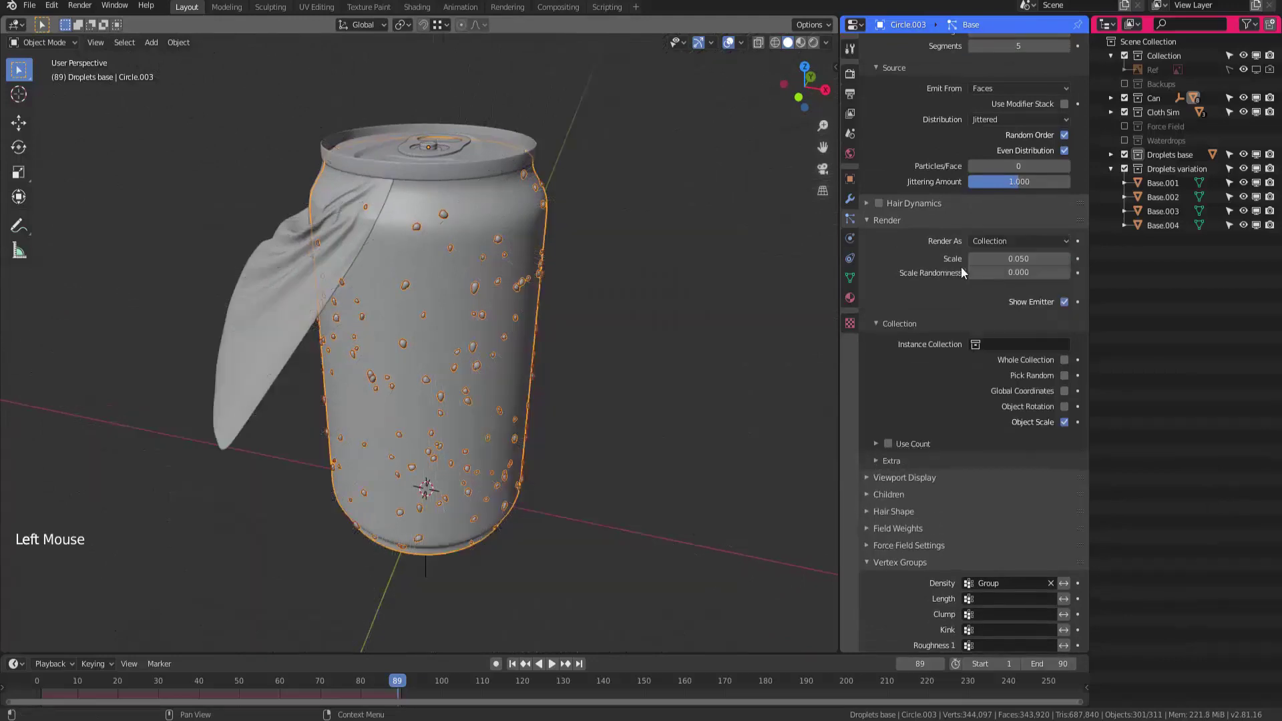
pyautogui.click(1012, 343)
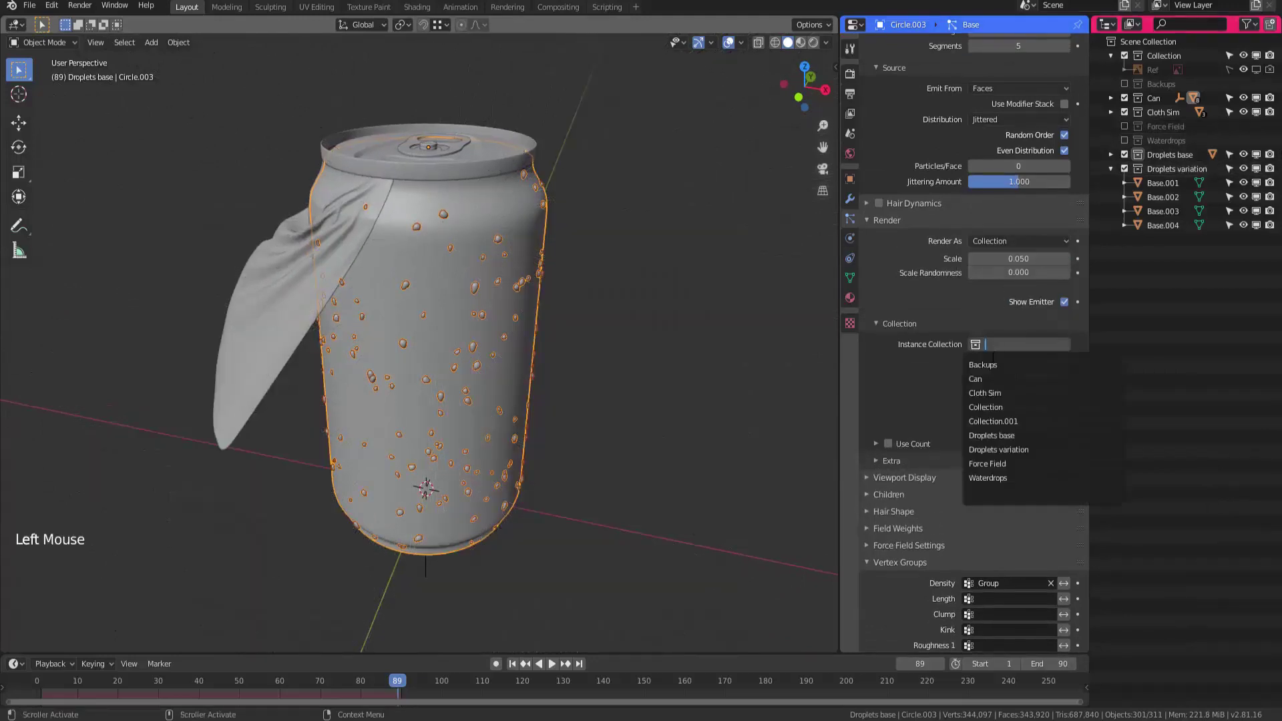
pyautogui.click(998, 436)
# Rotate the base droplet object -90° about the global X axis and apply its rotation
pyautogui.moveTo(699, 428); pyautogui.dragTo(567, 394, button='middle')
pyautogui.keyDown('shift'); pyautogui.moveTo(568, 394); pyautogui.dragTo(560, 515, button='middle'); pyautogui.keyUp('shift')
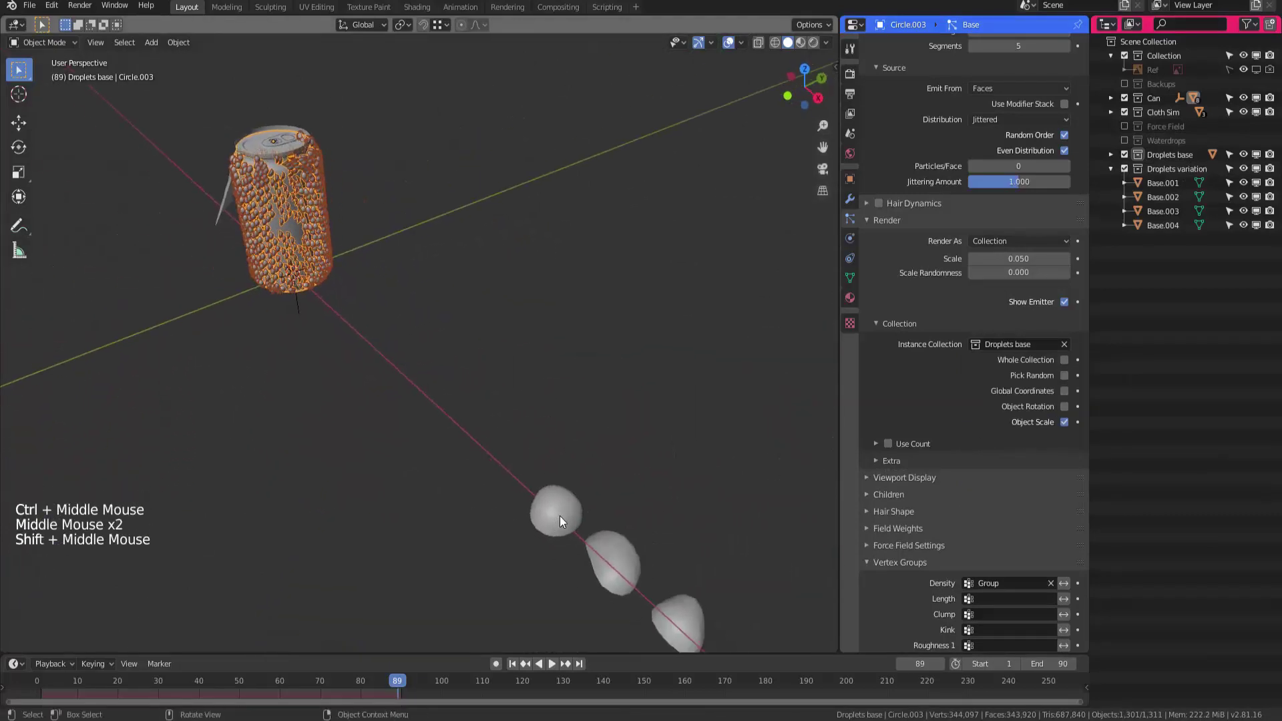
pyautogui.click(560, 511)
pyautogui.press('r')
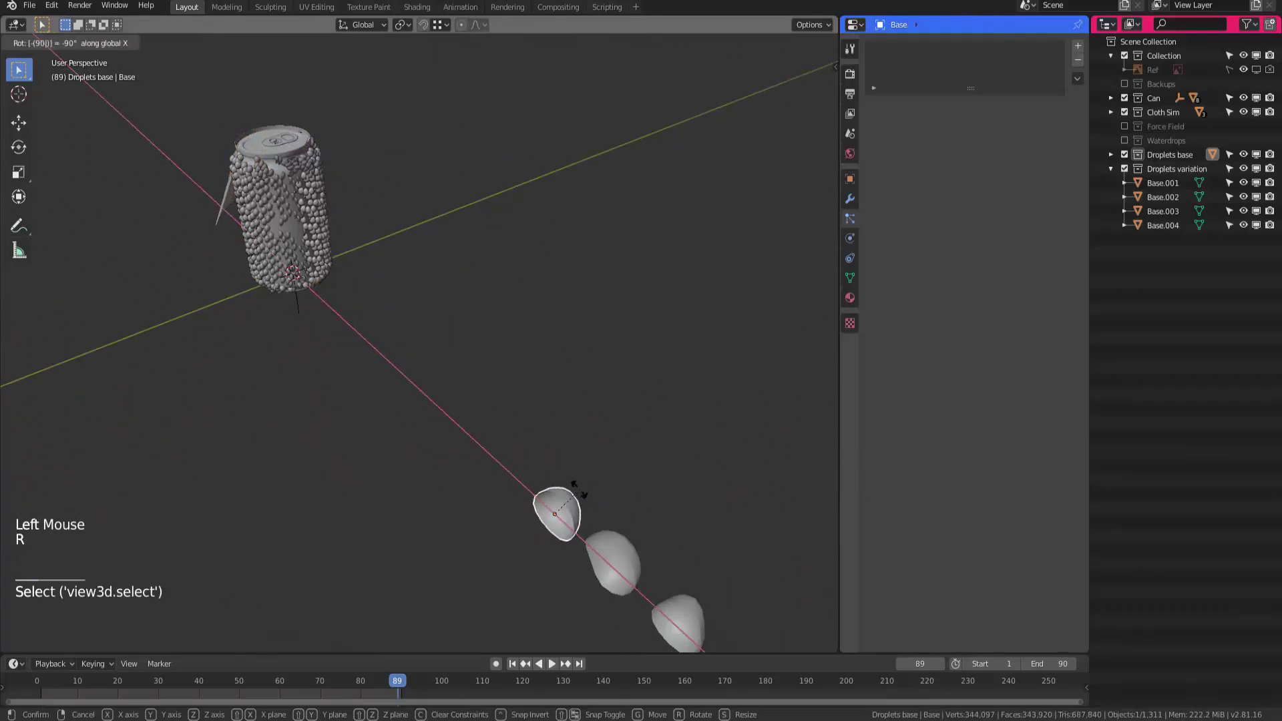
pyautogui.click(566, 482)
pyautogui.moveTo(567, 478); pyautogui.dragTo(578, 465, button='middle')
pyautogui.hotkey('ctrl', 'a')
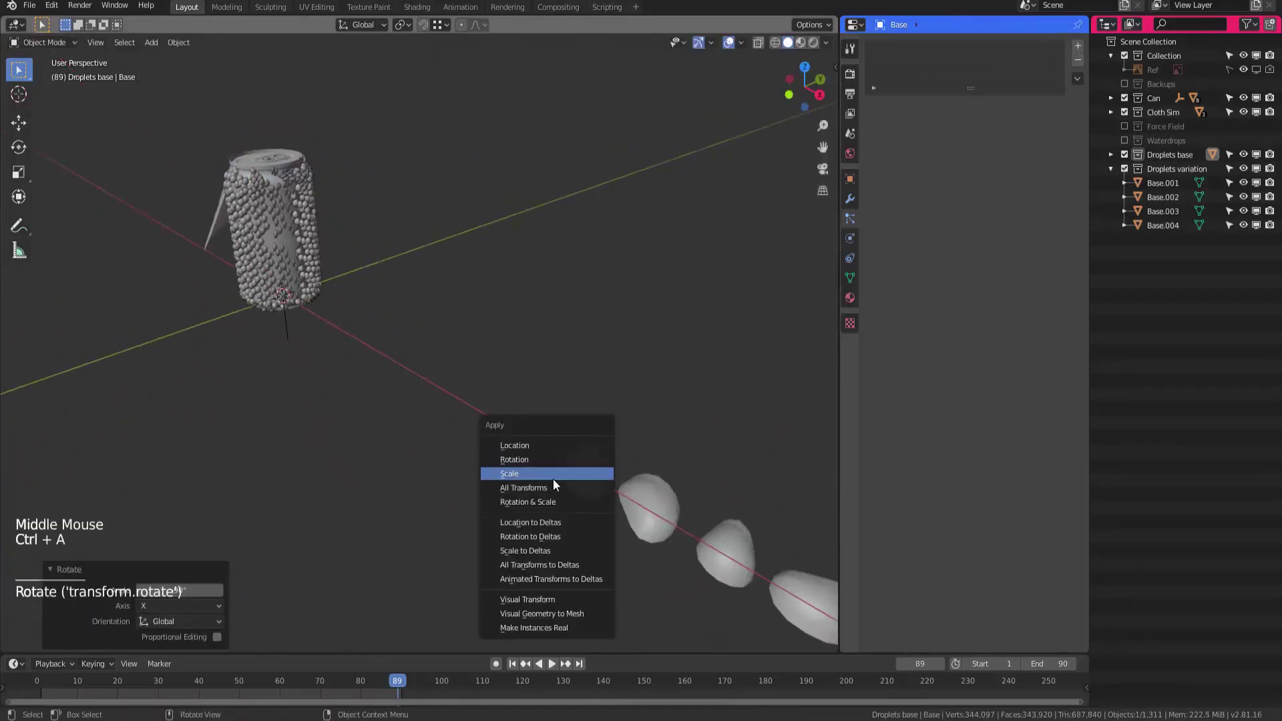
pyautogui.click(551, 459)
# Set the hair length of the can body's Base particle system to 1 m and deselect the can
pyautogui.keyDown('shift'); pyautogui.moveTo(379, 347); pyautogui.dragTo(502, 308, button='middle'); pyautogui.keyUp('shift')
pyautogui.moveTo(502, 308); pyautogui.dragTo(514, 295, button='middle')
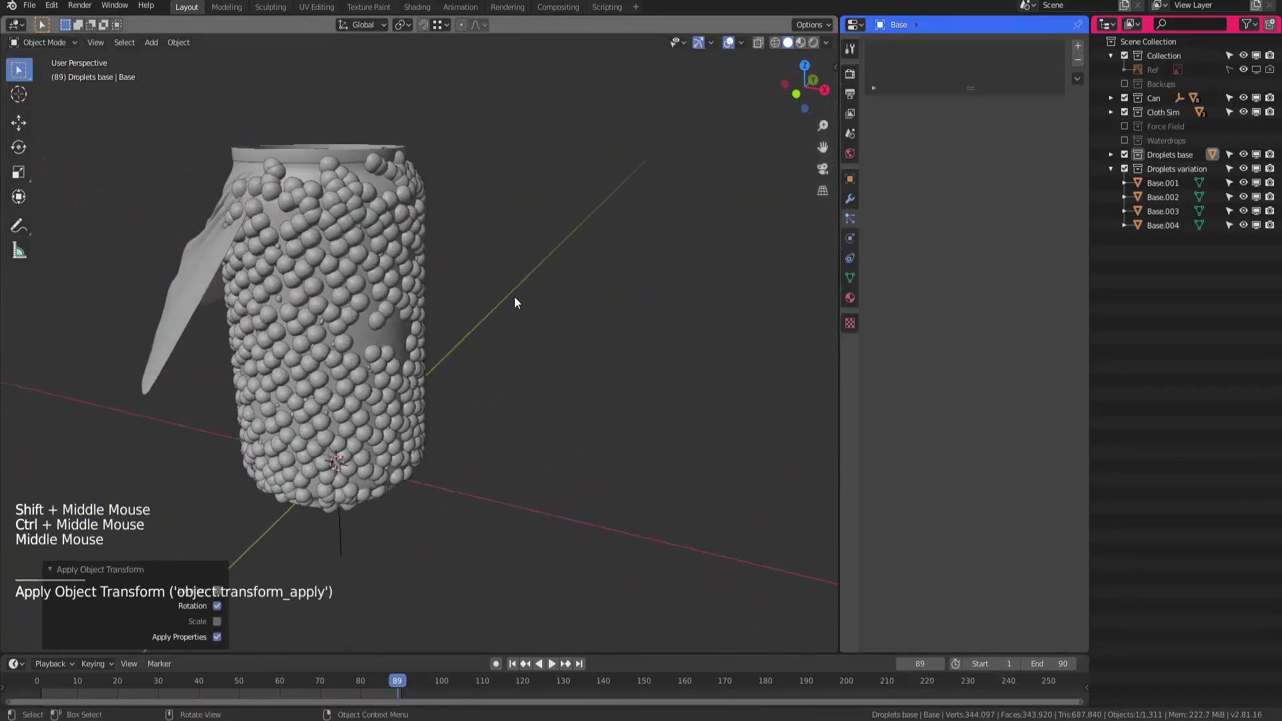
pyautogui.click(378, 311)
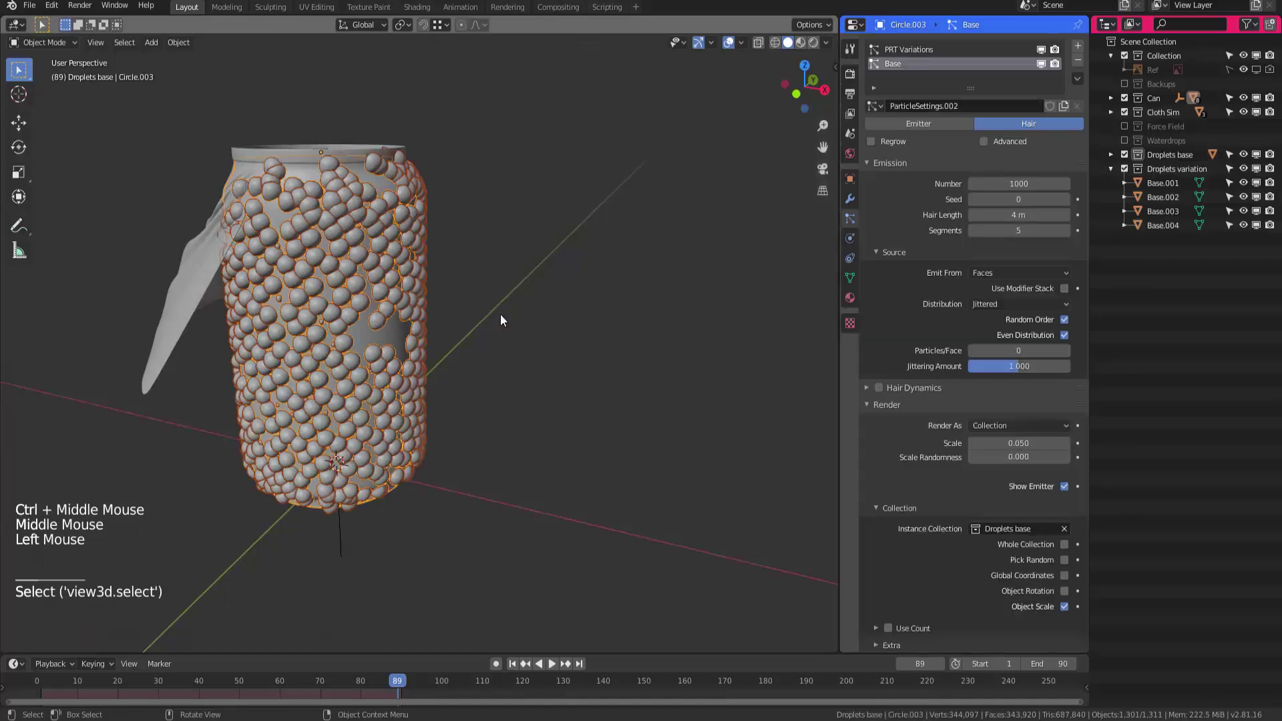
pyautogui.click(1032, 215)
pyautogui.write('1')
pyautogui.press('Return')
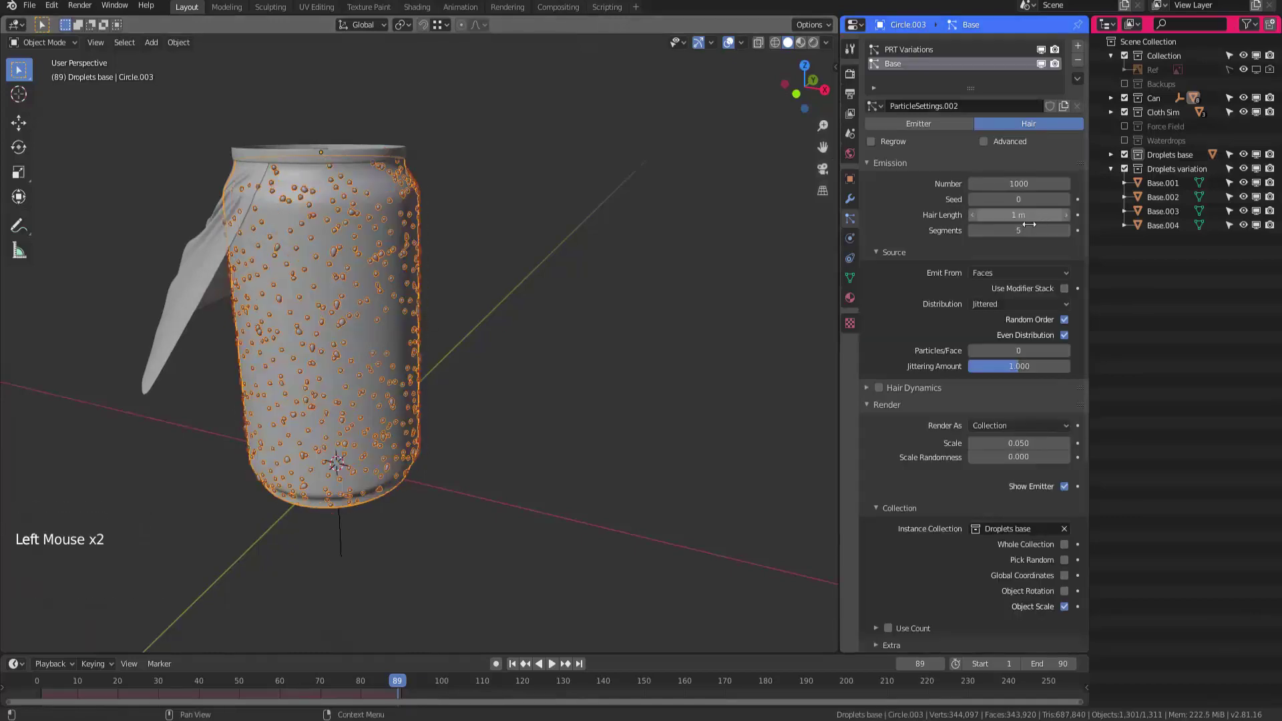
pyautogui.click(593, 300)
pyautogui.keyDown('shift'); pyautogui.moveTo(523, 342); pyautogui.dragTo(492, 342, button='middle'); pyautogui.keyUp('shift')
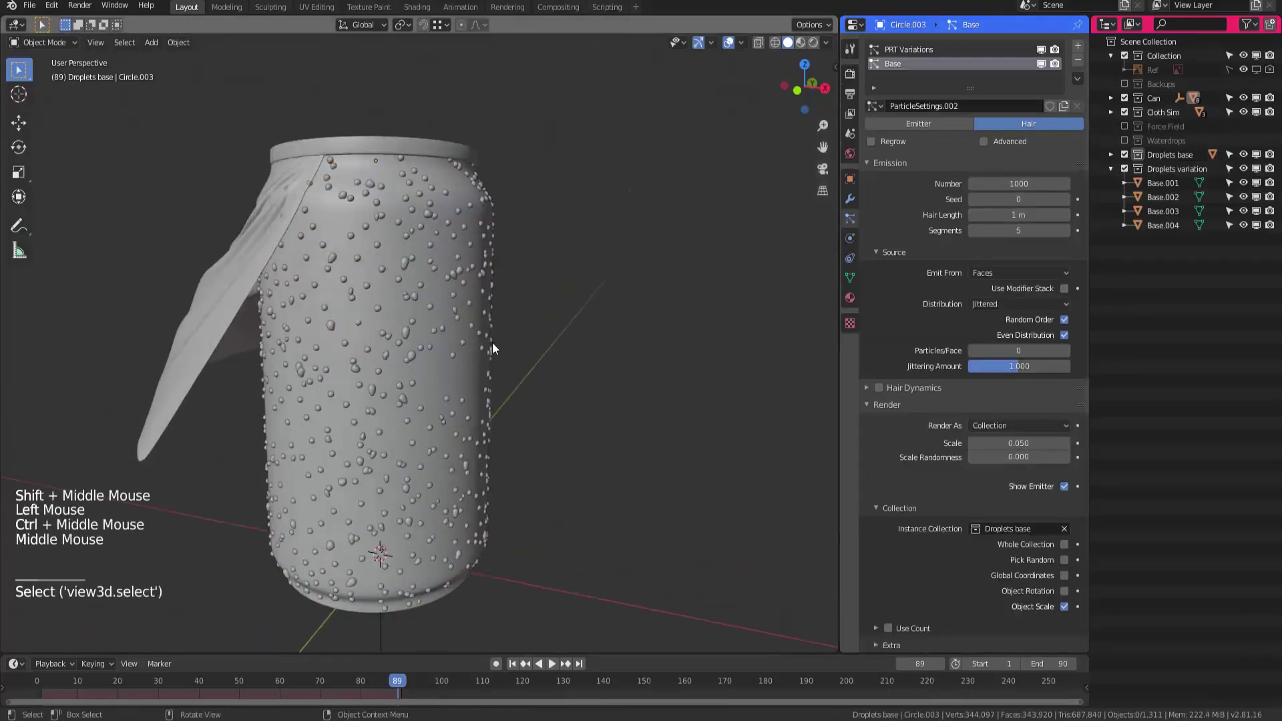
# Make the Base particles use the modifier stack and set their scale randomness to 0.690
pyautogui.click(1065, 289)
pyautogui.keyDown('shift'); pyautogui.moveTo(641, 334); pyautogui.dragTo(590, 366, button='middle'); pyautogui.keyUp('shift')
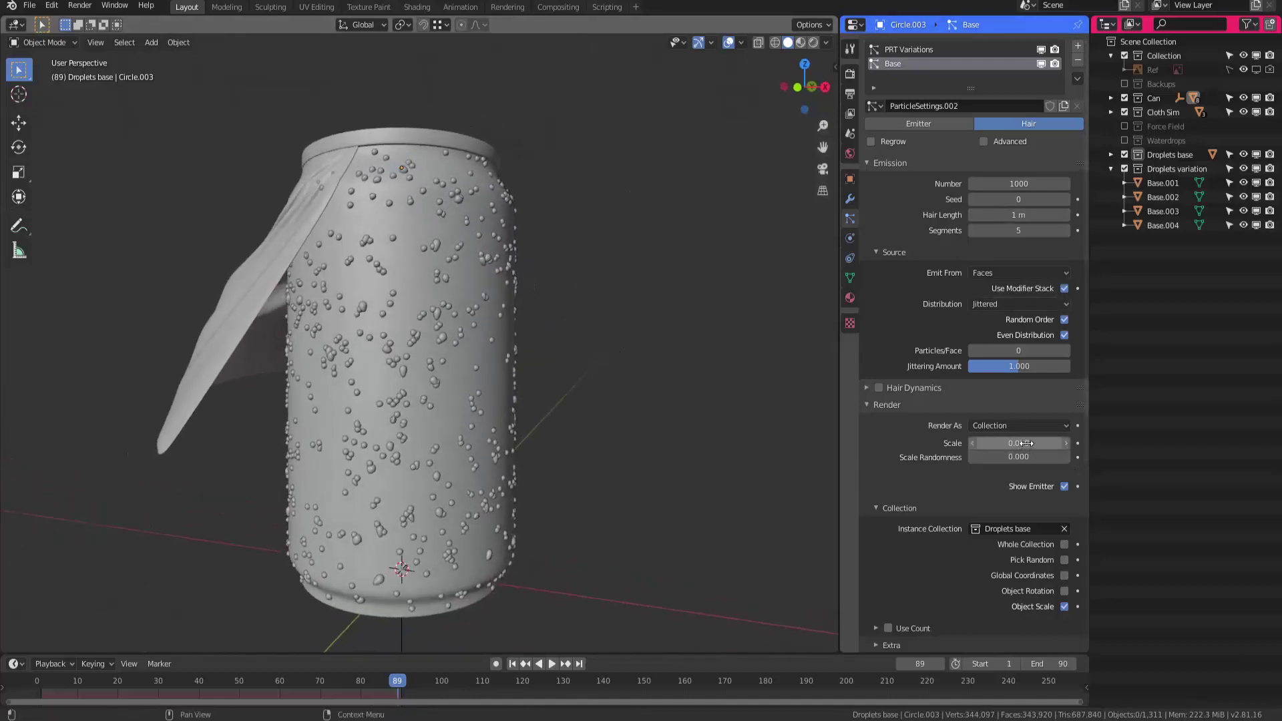
pyautogui.moveTo(1012, 457); pyautogui.dragTo(1069, 448)
# Set the Base particle system's number to 500 and its seed to 1
pyautogui.click(1038, 184)
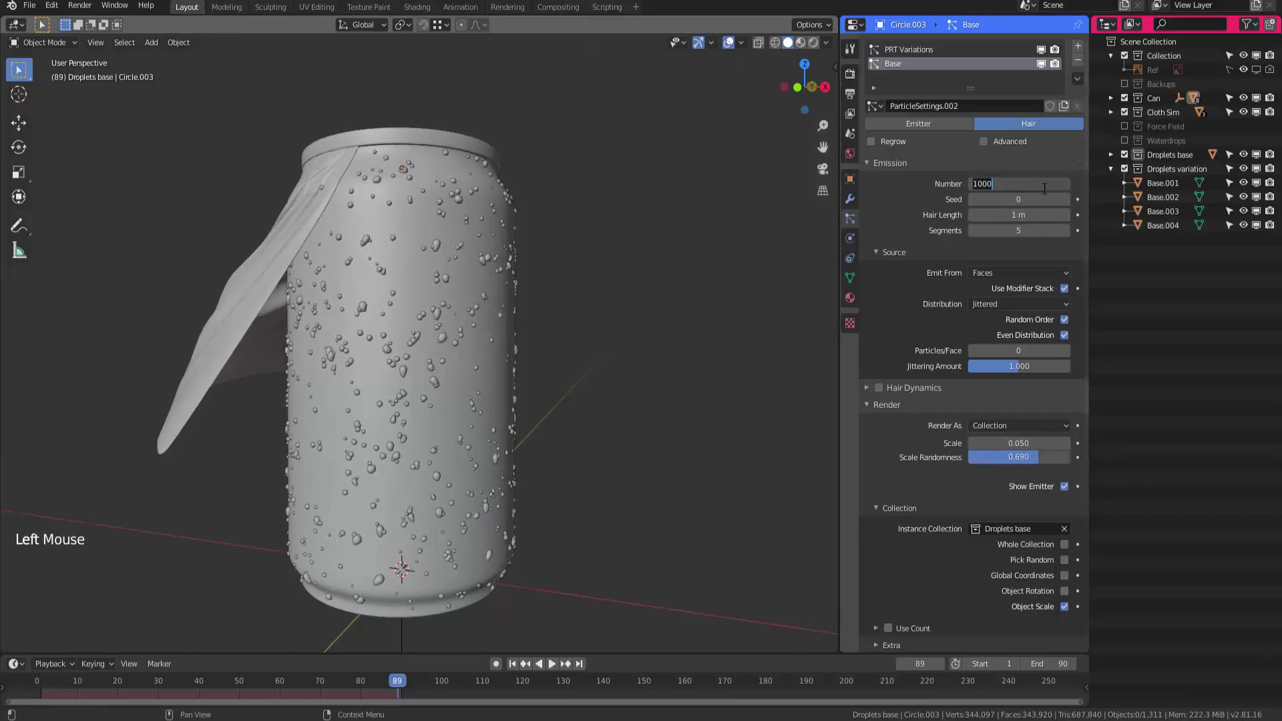
pyautogui.write('500')
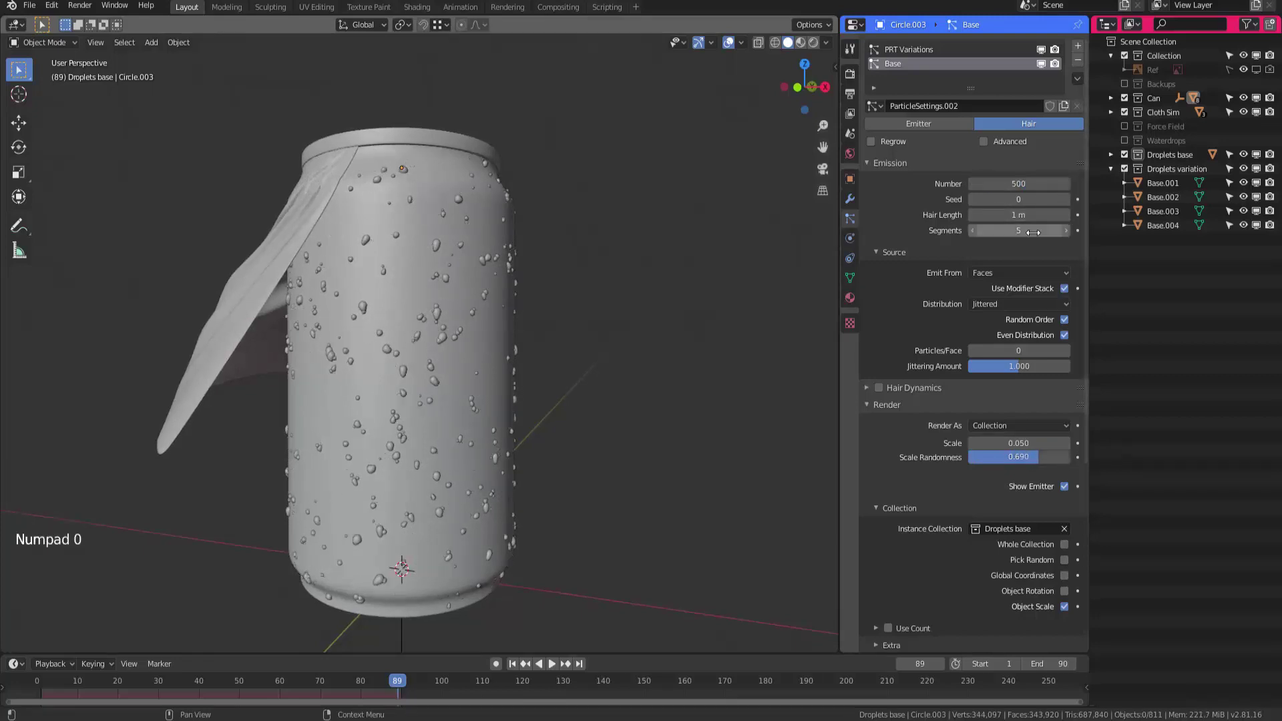
pyautogui.moveTo(601, 361); pyautogui.dragTo(520, 378, button='middle')
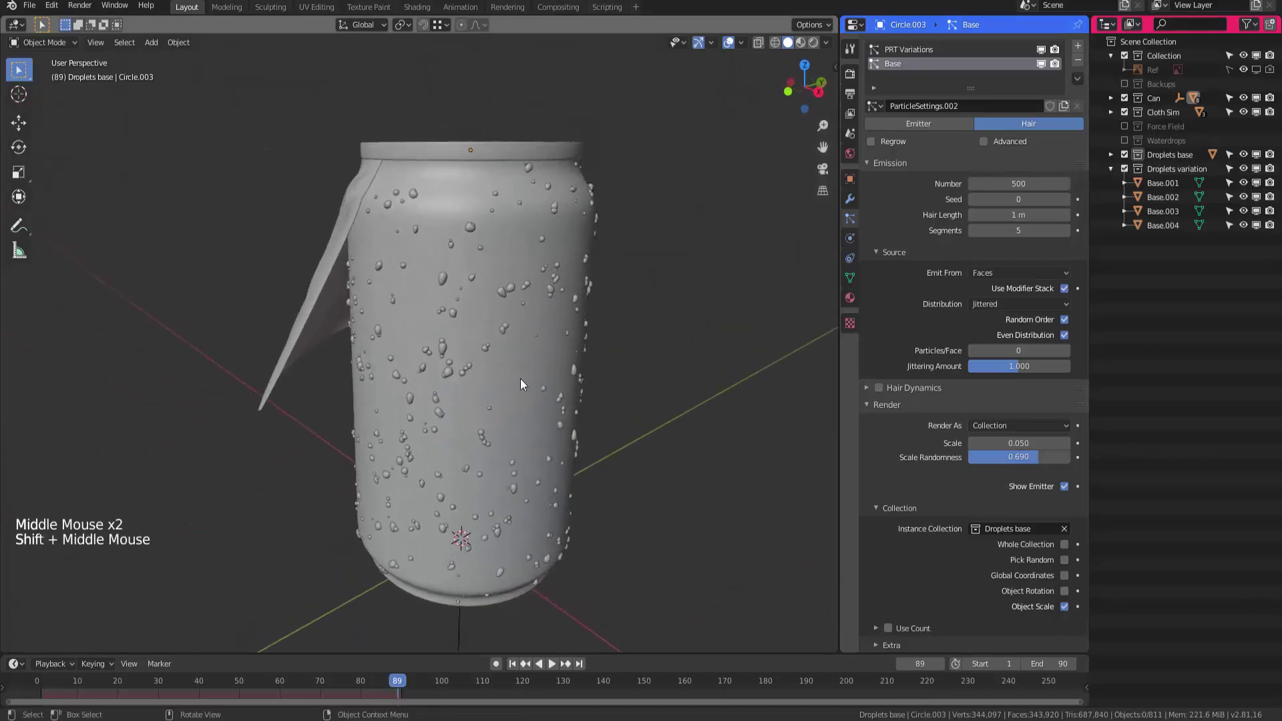
pyautogui.click(1066, 199)
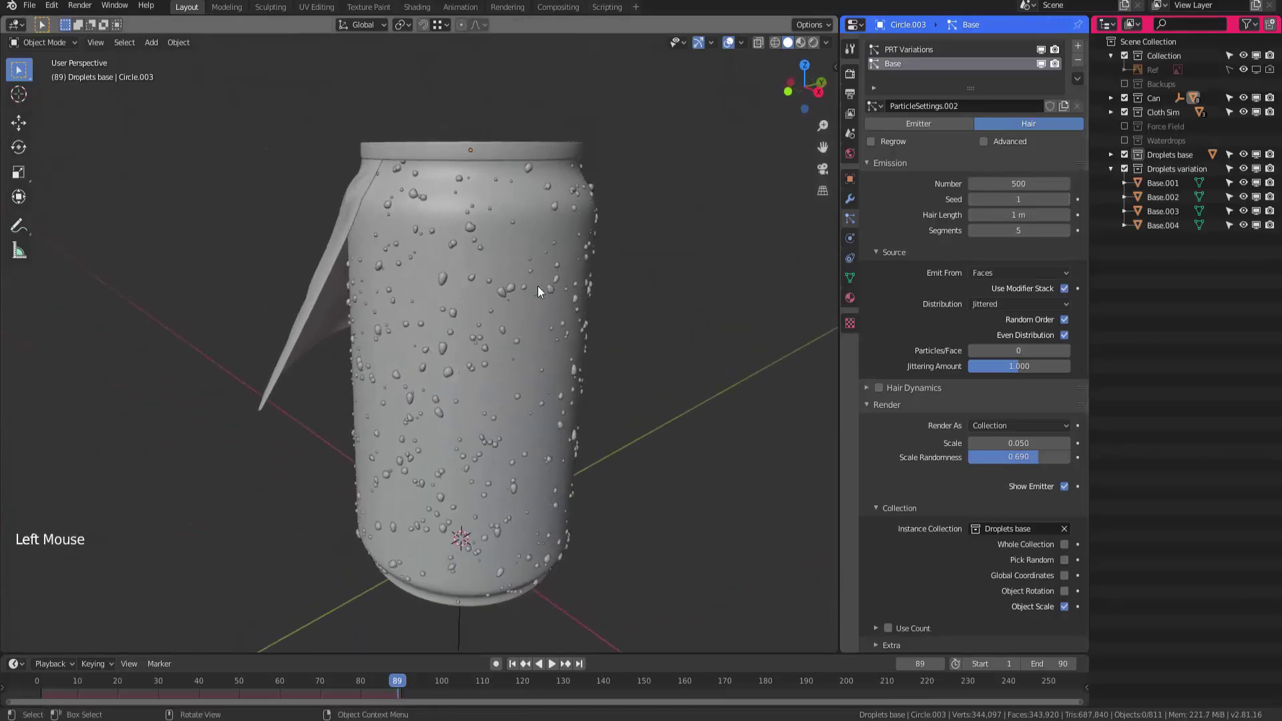
pyautogui.moveTo(538, 286); pyautogui.dragTo(547, 327, button='middle')
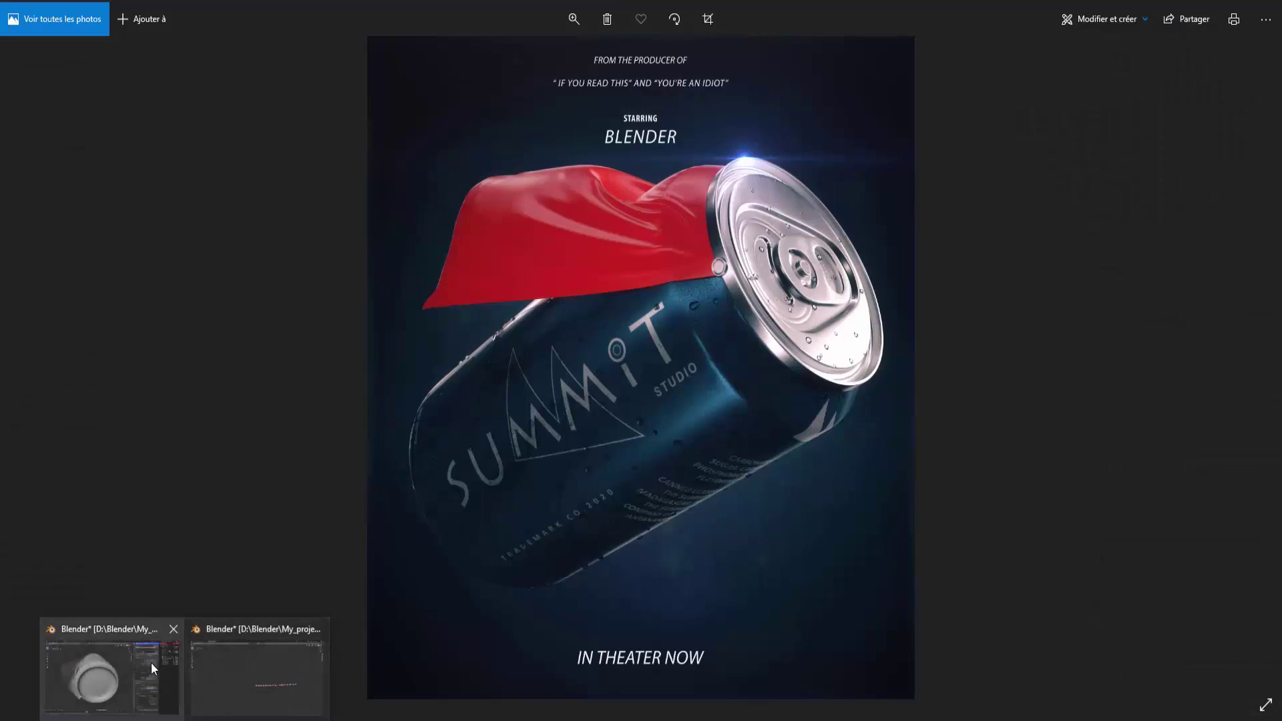
# Switch back to the Blender window with the can and put the can's lid mesh into Edit Mode
pyautogui.click(138, 679)
pyautogui.moveTo(478, 355); pyautogui.dragTo(441, 380, button='middle')
pyautogui.moveTo(441, 381)
pyautogui.keyDown('ctrl'); pyautogui.mouseDown(button='middle')
pyautogui.moveTo(409, 410)
pyautogui.moveTo(454, 326)
pyautogui.moveTo(464, 372)
pyautogui.mouseUp(button='middle'); pyautogui.keyUp('ctrl')
pyautogui.moveTo(464, 372)
pyautogui.mouseDown(button='middle')
pyautogui.moveTo(474, 322)
pyautogui.moveTo(467, 360)
pyautogui.mouseUp(button='middle')
pyautogui.click(494, 333)
pyautogui.press('Tab')
# Circle-select the inner top faces of the can's lid, including the recessed area around the tab
pyautogui.click(200, 174)
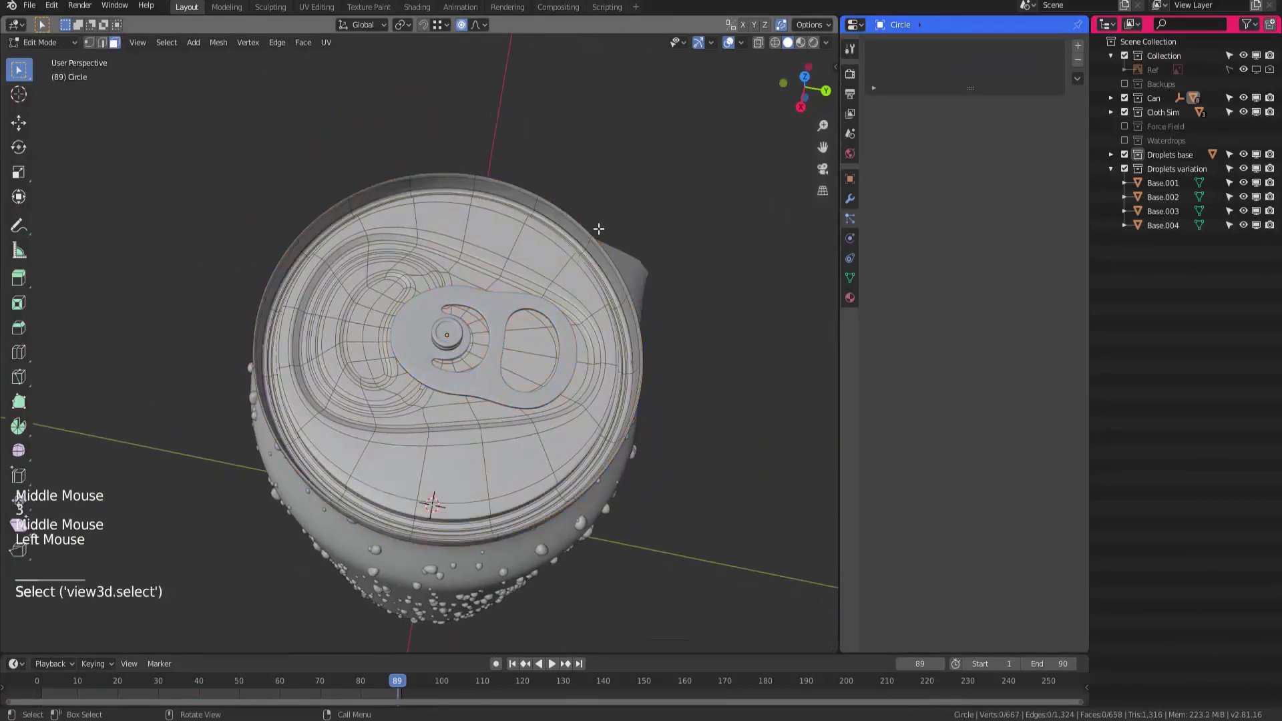
pyautogui.moveTo(25, 79); pyautogui.dragTo(82, 128)
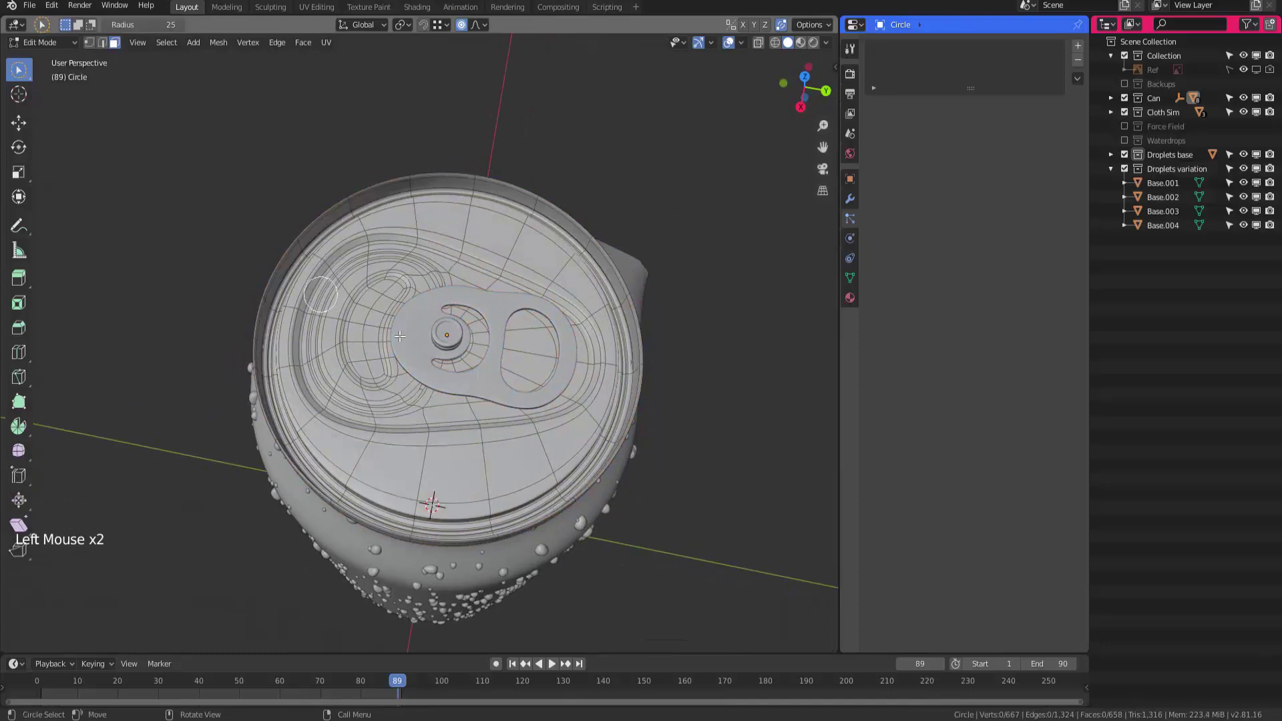
pyautogui.moveTo(417, 421); pyautogui.dragTo(413, 413)
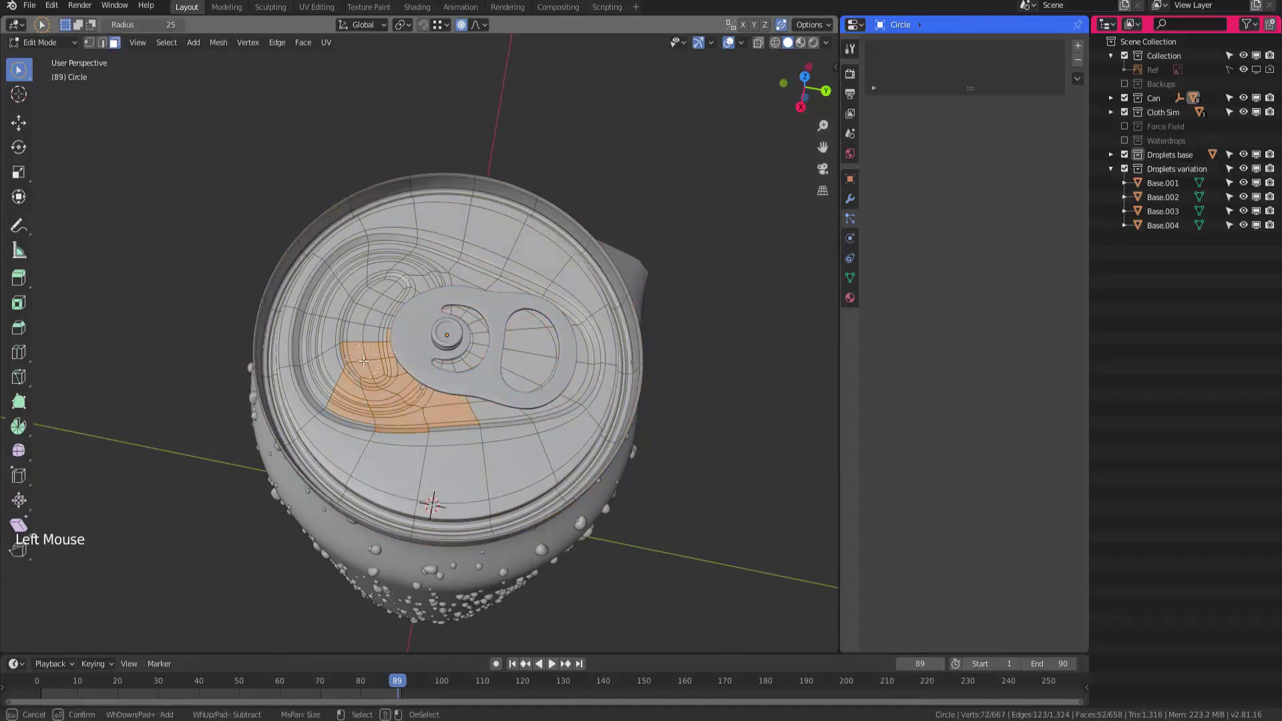
pyautogui.moveTo(364, 361)
pyautogui.keyDown('shift'); pyautogui.mouseDown()
pyautogui.moveTo(394, 287)
pyautogui.moveTo(436, 258)
pyautogui.mouseUp(); pyautogui.keyUp('shift')
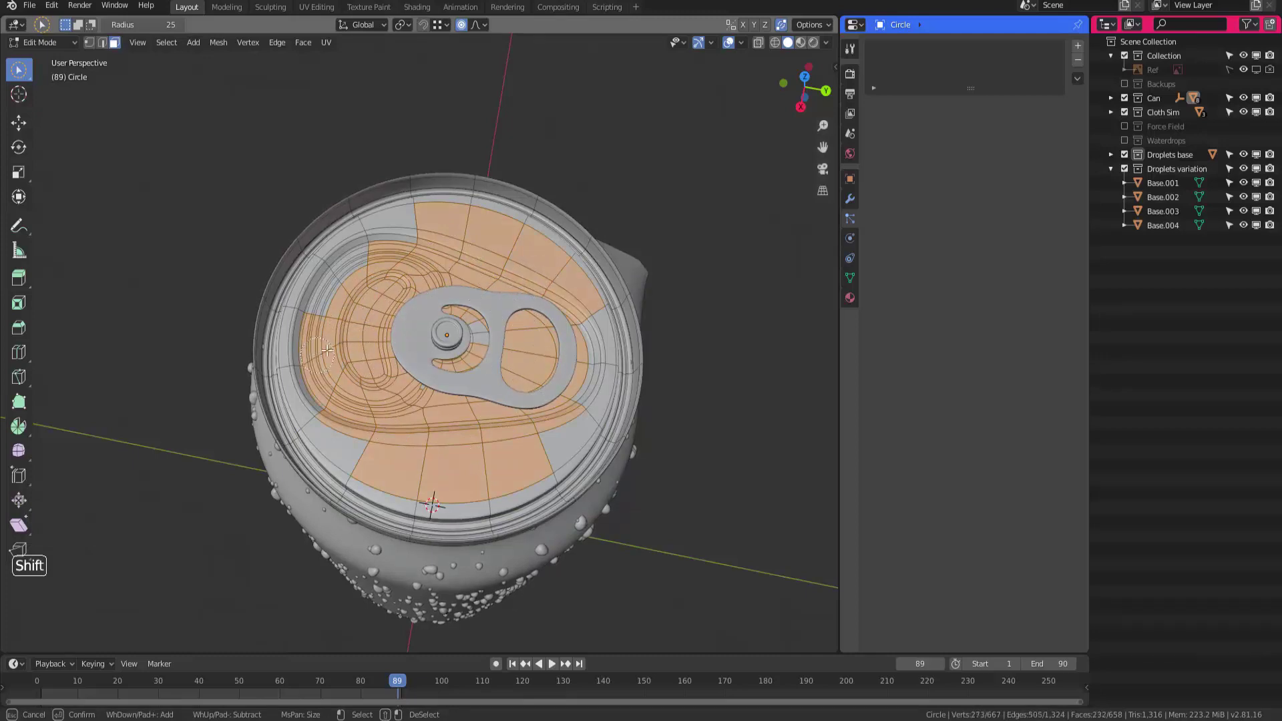
pyautogui.keyDown('shift'); pyautogui.moveTo(327, 349); pyautogui.dragTo(327, 349); pyautogui.keyUp('shift')
# Add a vertex group to the lid mesh and return to Object Mode
pyautogui.click(850, 275)
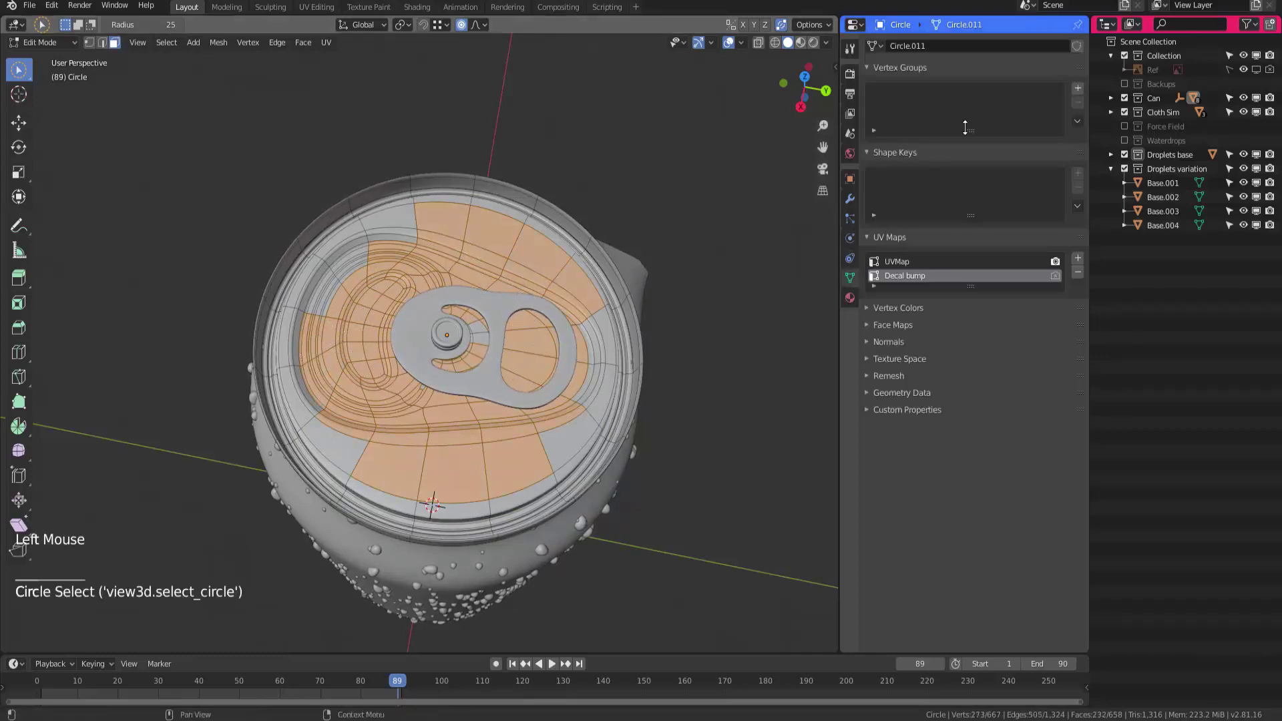
pyautogui.click(1077, 88)
pyautogui.press('Tab')
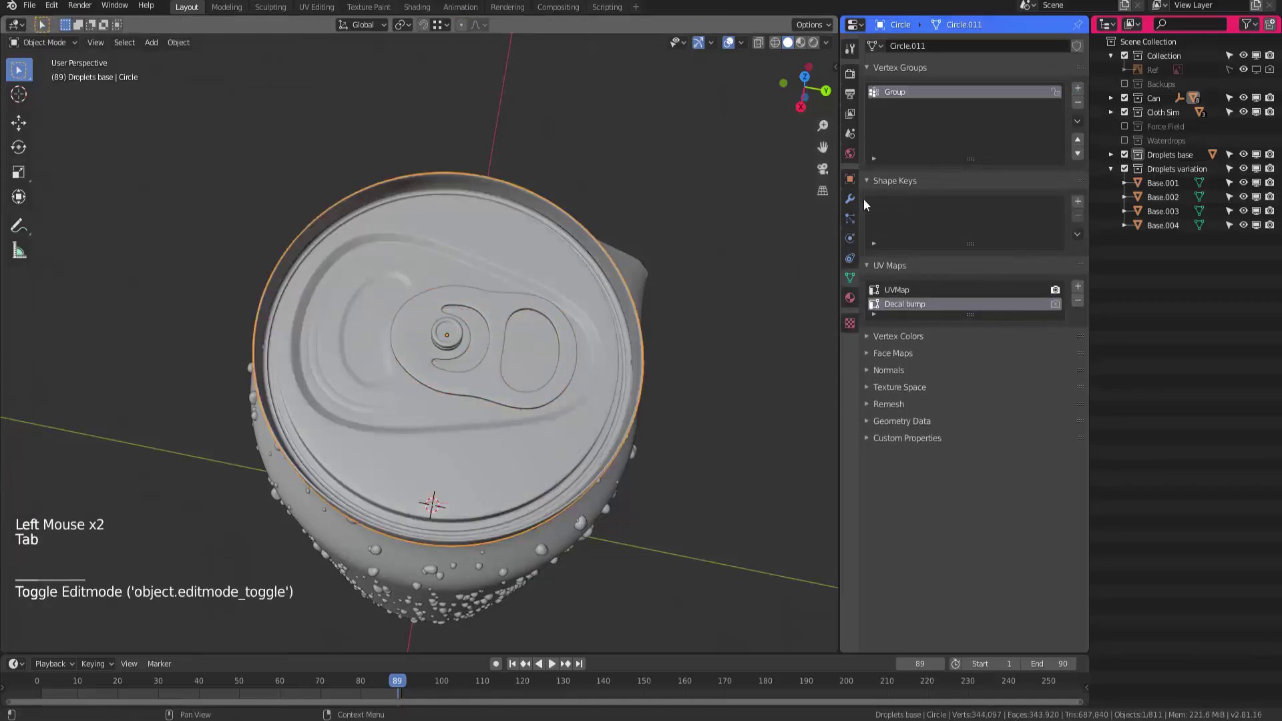
# Add a particle system of type Hair to the can's lid
pyautogui.click(850, 238)
pyautogui.click(1078, 46)
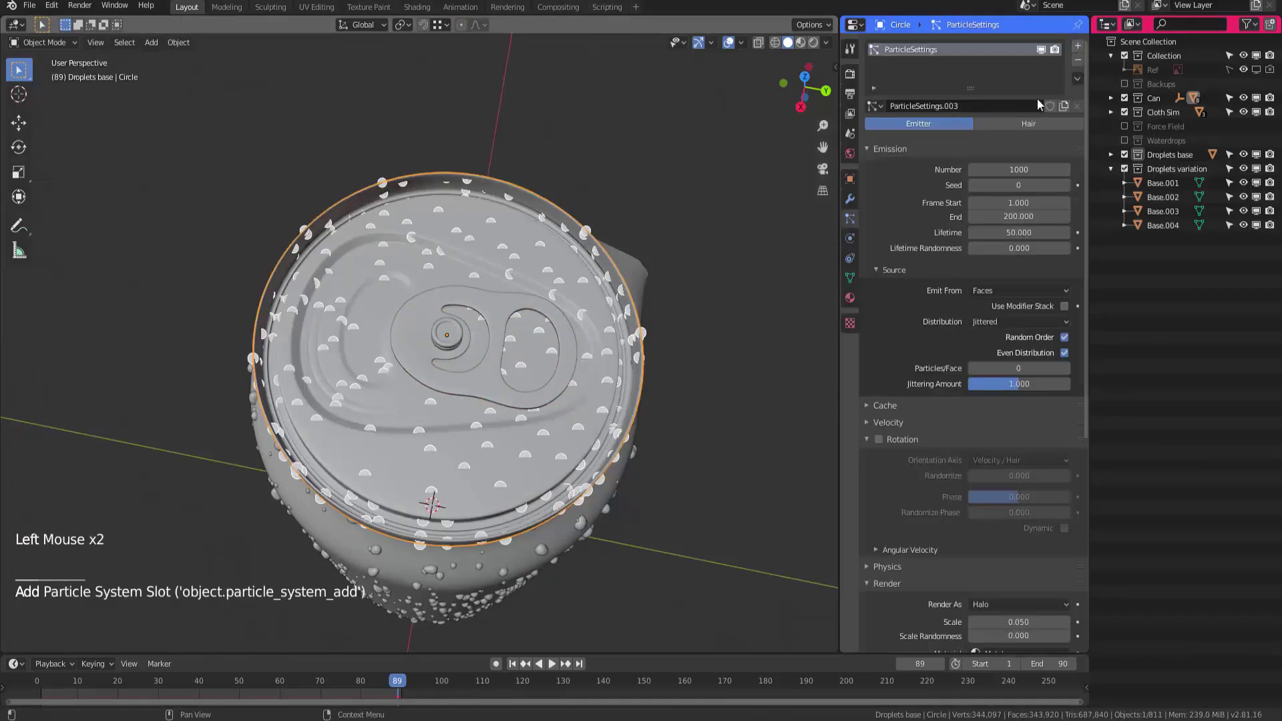
pyautogui.click(1033, 124)
pyautogui.keyDown('shift'); pyautogui.moveTo(600, 286); pyautogui.dragTo(605, 268, button='middle'); pyautogui.keyUp('shift')
pyautogui.moveTo(604, 267); pyautogui.dragTo(641, 221, button='middle')
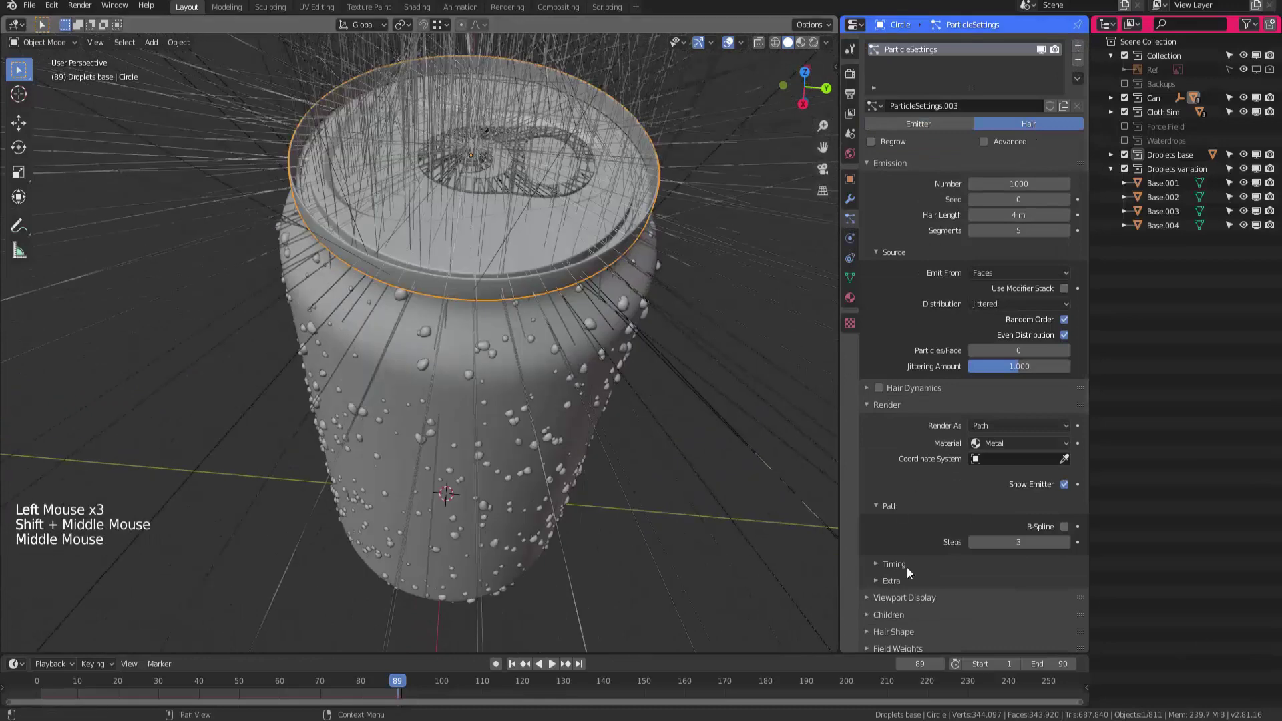
# Assign the vertex group Group as the density of the lid's particle system
pyautogui.moveTo(907, 566); pyautogui.dragTo(882, 451, button='middle')
pyautogui.click(1003, 525)
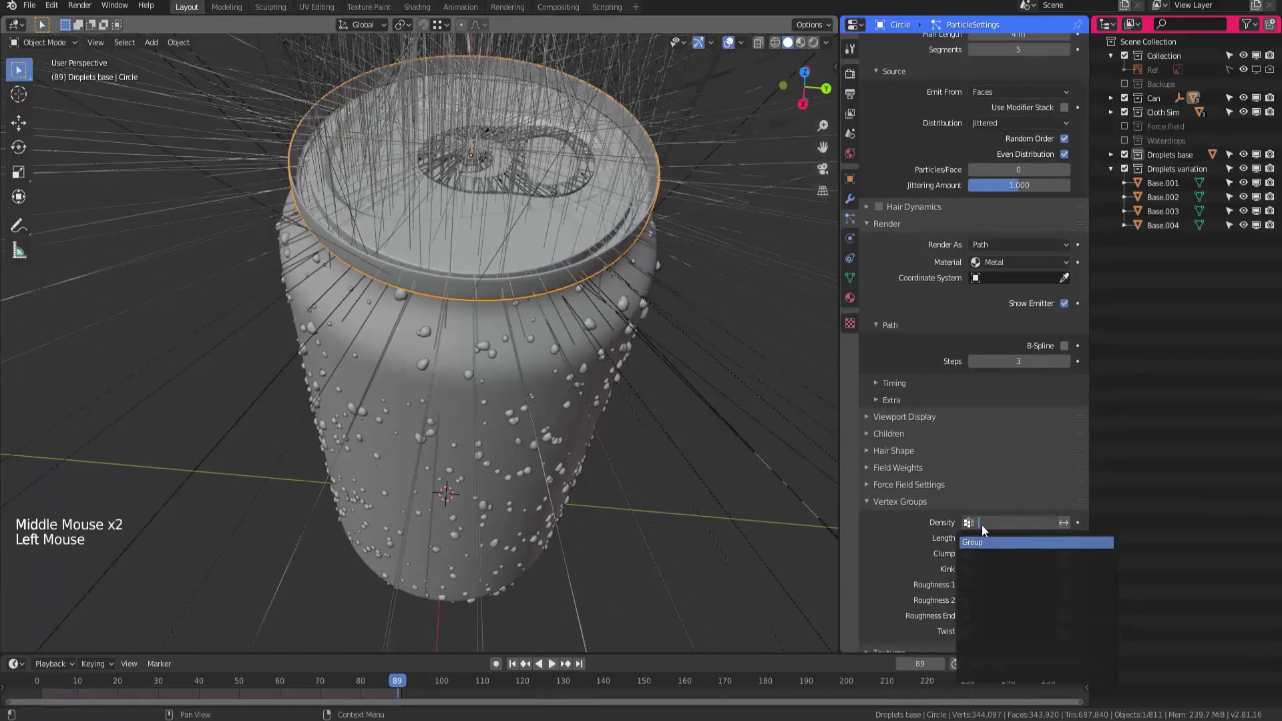
pyautogui.click(983, 541)
# Assign the selected inner lid faces to the vertex group Group in Edit Mode, and return to Object Mode
pyautogui.moveTo(685, 441); pyautogui.dragTo(542, 363, button='middle')
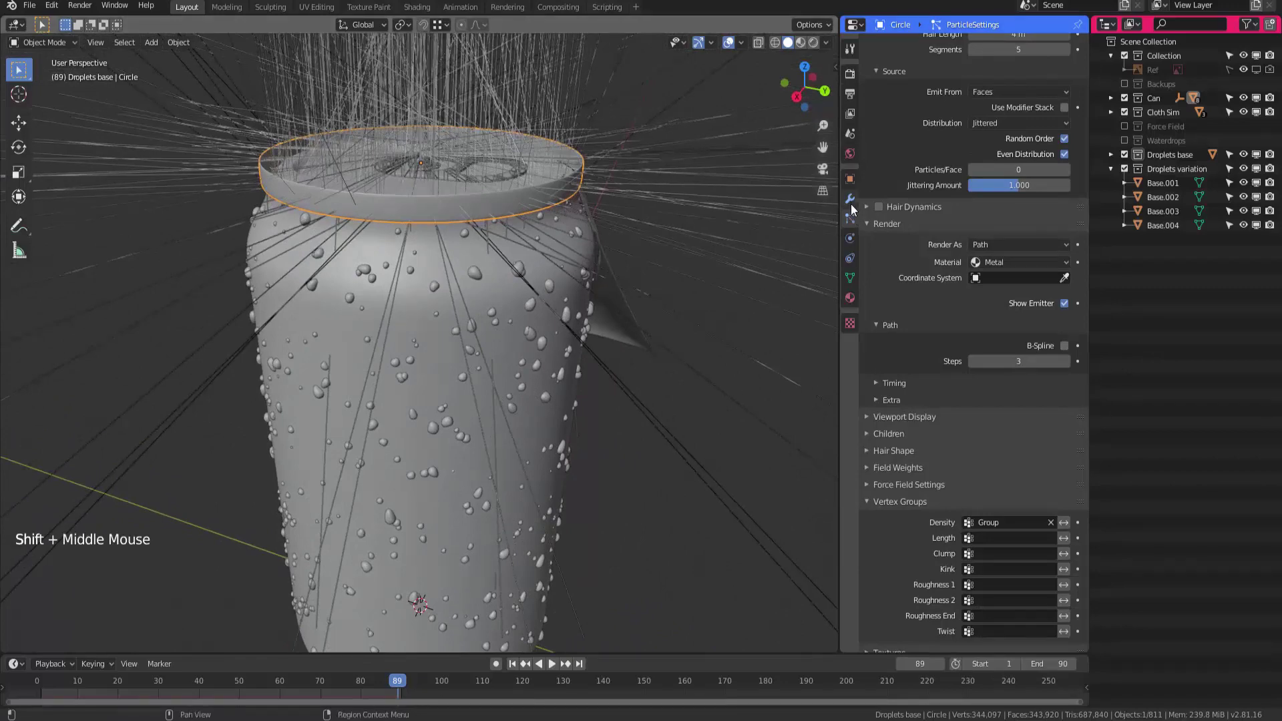
pyautogui.click(850, 278)
pyautogui.press('Tab')
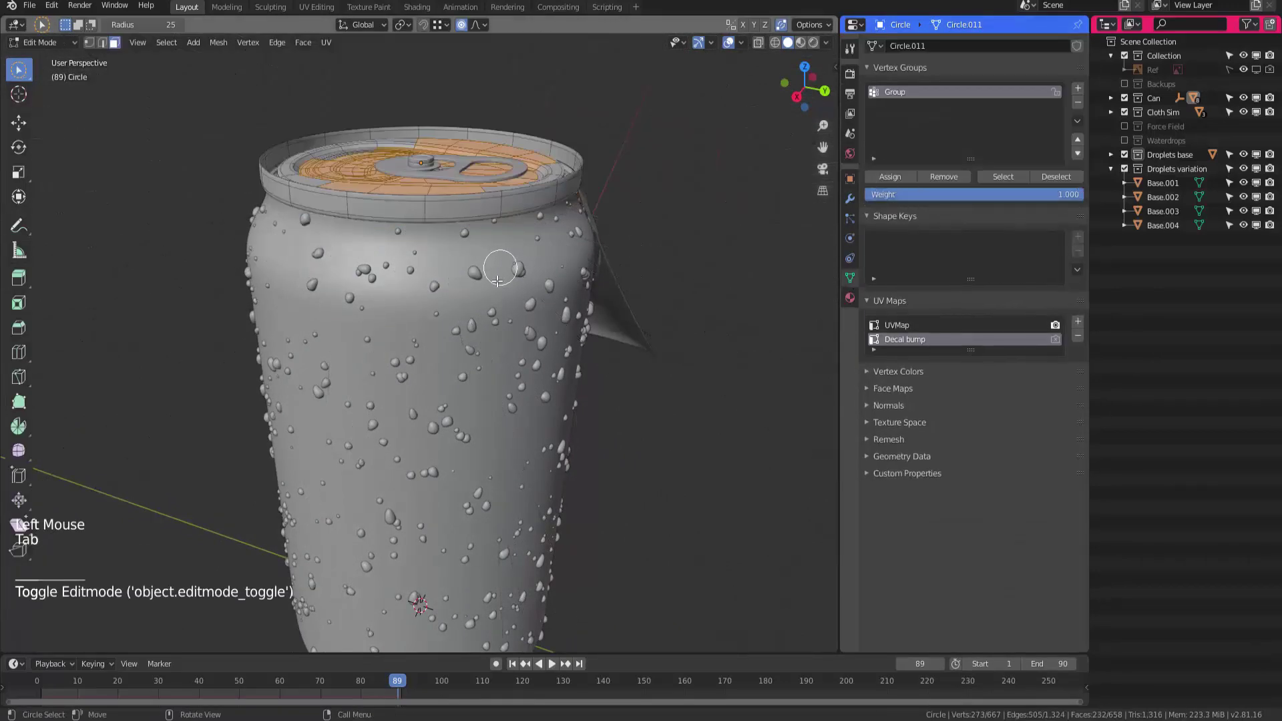
pyautogui.moveTo(498, 280); pyautogui.dragTo(514, 267, button='middle')
pyautogui.click(897, 177)
pyautogui.click(896, 177)
pyautogui.press('Tab')
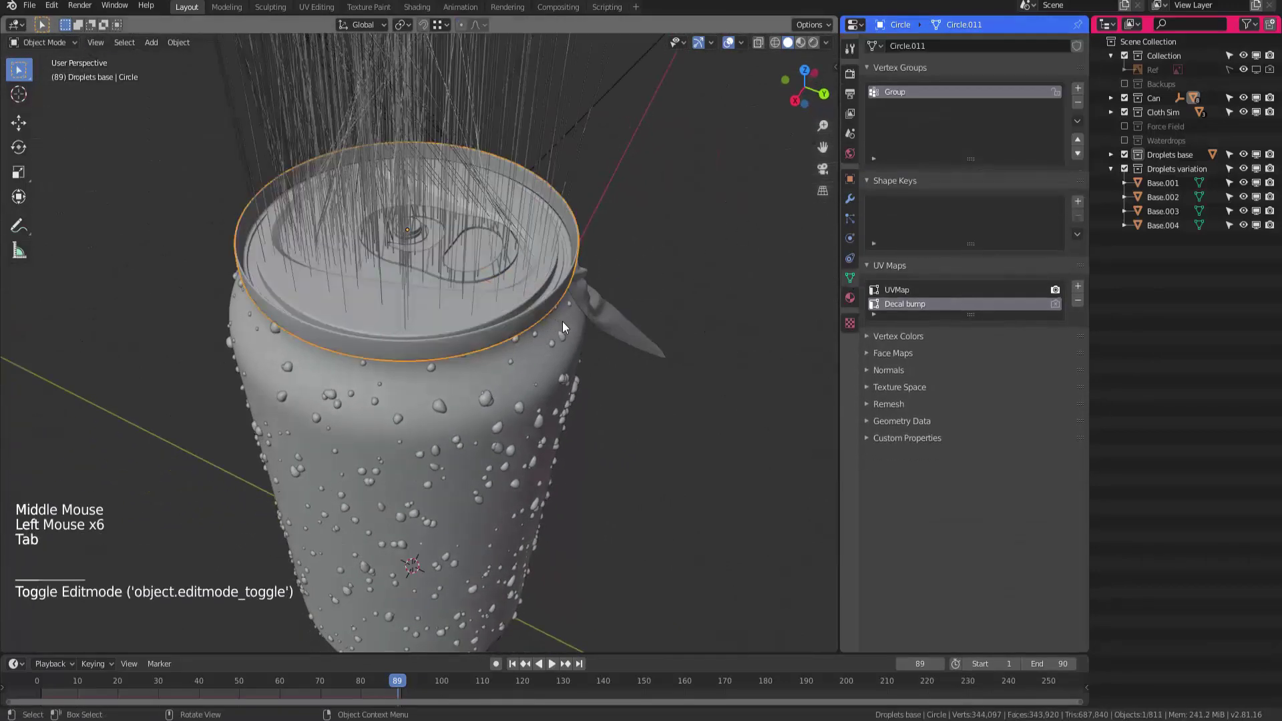
pyautogui.moveTo(562, 322)
pyautogui.keyDown('ctrl'); pyautogui.mouseDown(button='middle')
pyautogui.moveTo(545, 334)
pyautogui.moveTo(568, 314)
pyautogui.mouseUp(button='middle'); pyautogui.keyUp('ctrl')
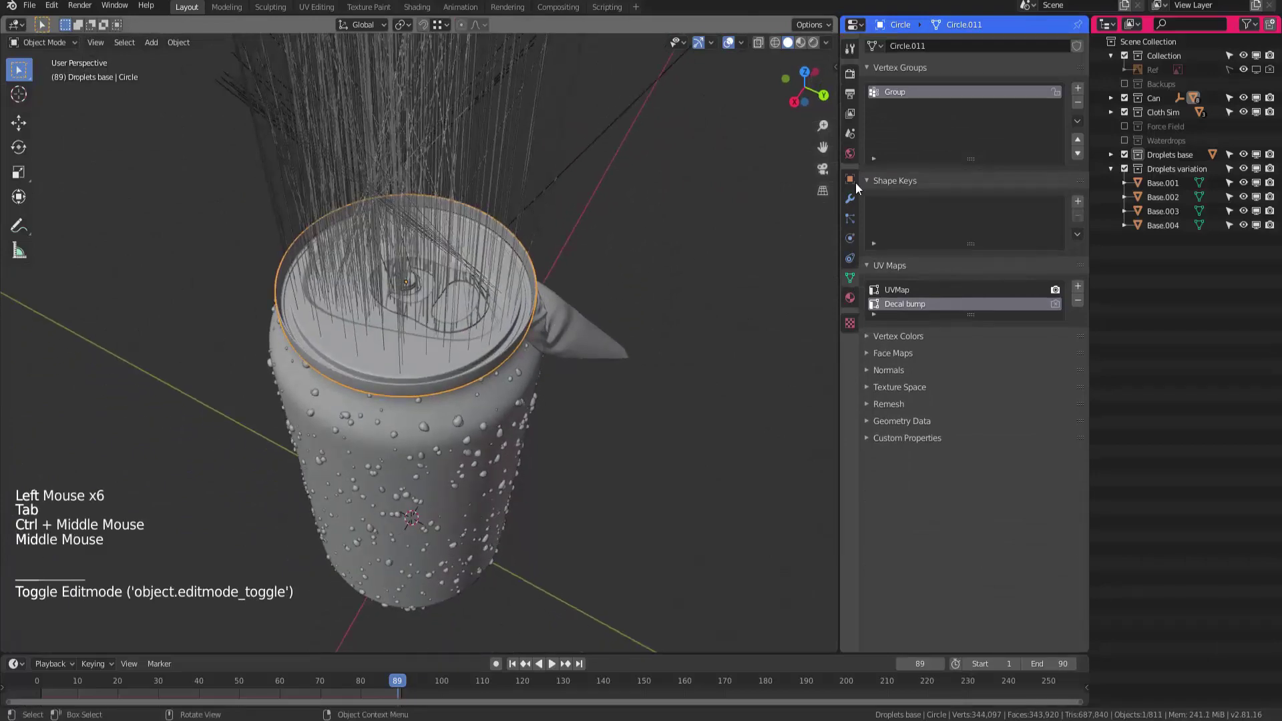
# Set the number of particles on the lid to 50
pyautogui.click(851, 220)
pyautogui.moveTo(957, 100); pyautogui.dragTo(960, 267, button='middle')
pyautogui.click(1019, 184)
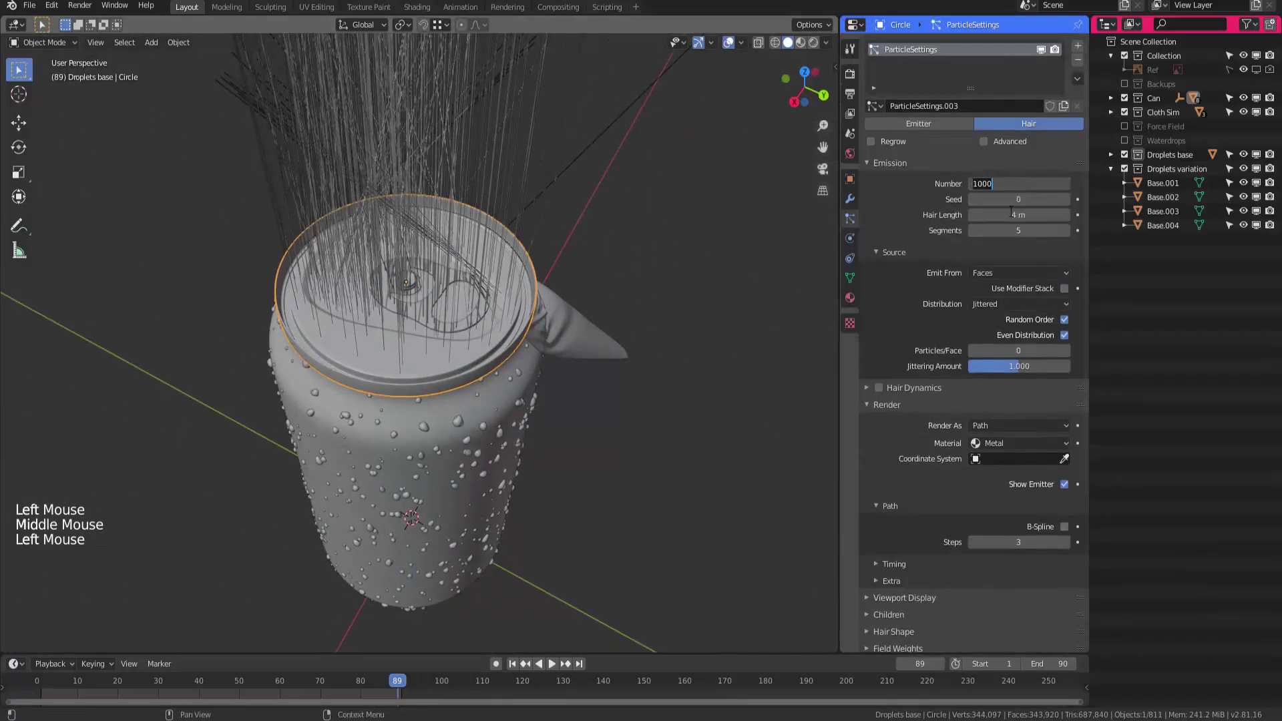
pyautogui.write('50')
pyautogui.press('Return')
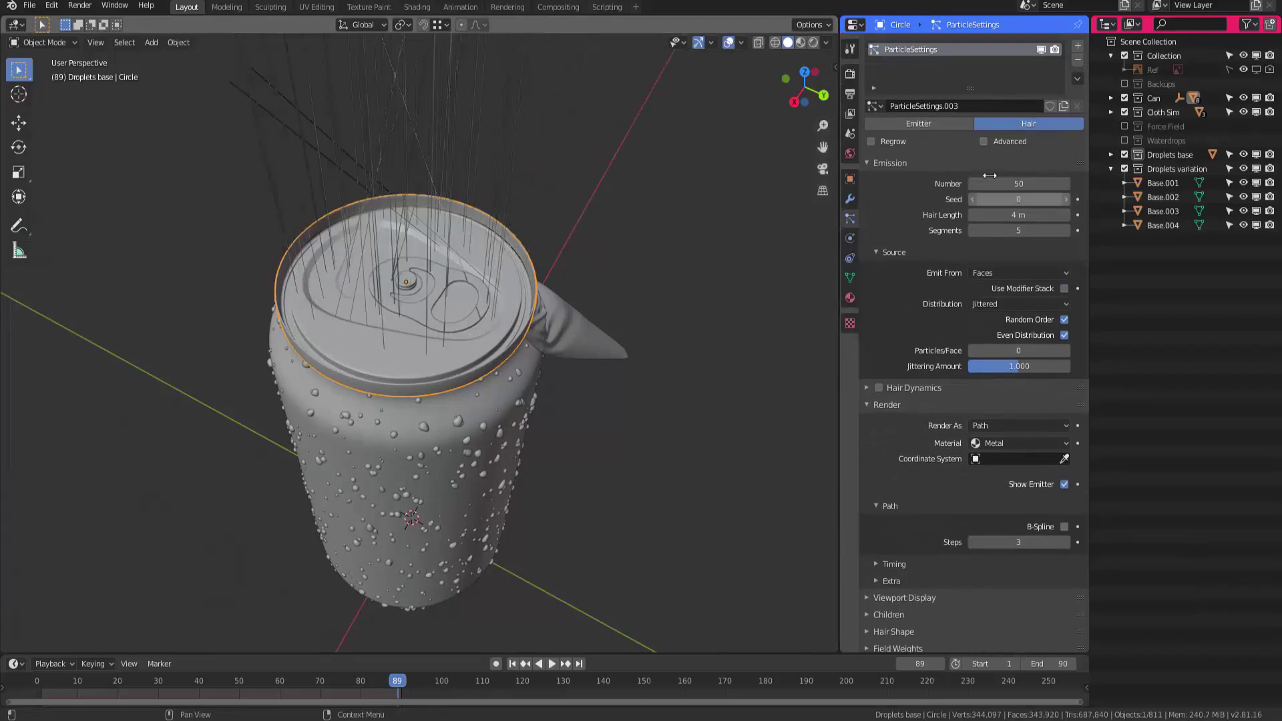
# Render the lid's particles as a collection, using Droplets variation as the instance collection
pyautogui.moveTo(941, 422); pyautogui.dragTo(940, 322, button='middle')
pyautogui.click(1007, 329)
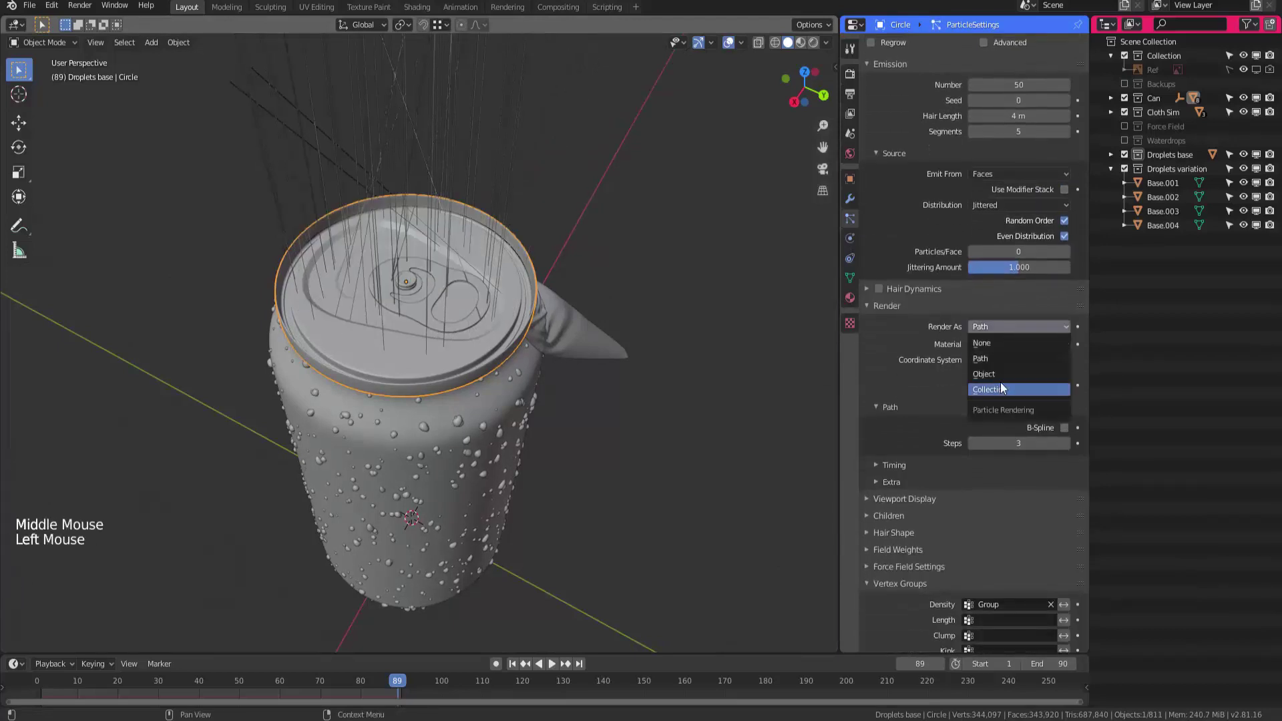
pyautogui.click(975, 361)
pyautogui.moveTo(965, 447); pyautogui.dragTo(959, 360, button='middle')
pyautogui.click(992, 345)
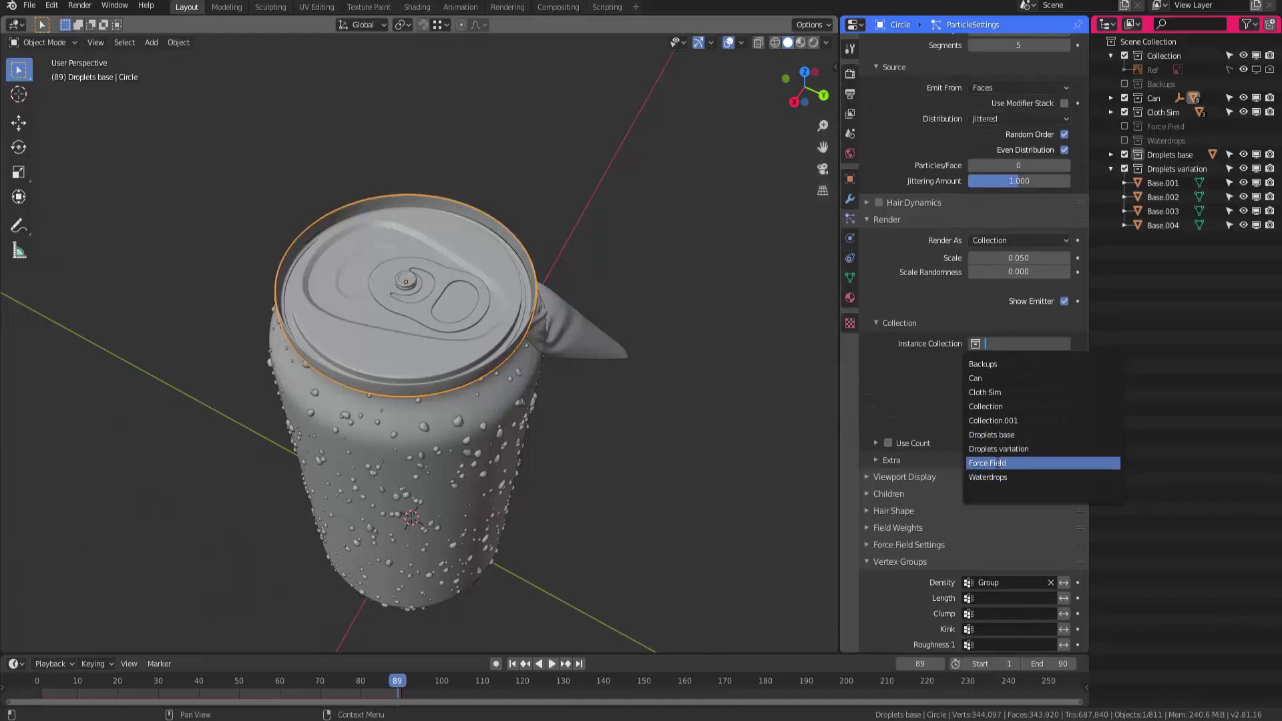
pyautogui.press('Up')
pyautogui.press('Return')
pyautogui.moveTo(539, 400); pyautogui.dragTo(555, 380, button='middle')
pyautogui.keyDown('ctrl'); pyautogui.moveTo(554, 380); pyautogui.dragTo(571, 366, button='middle'); pyautogui.keyUp('ctrl')
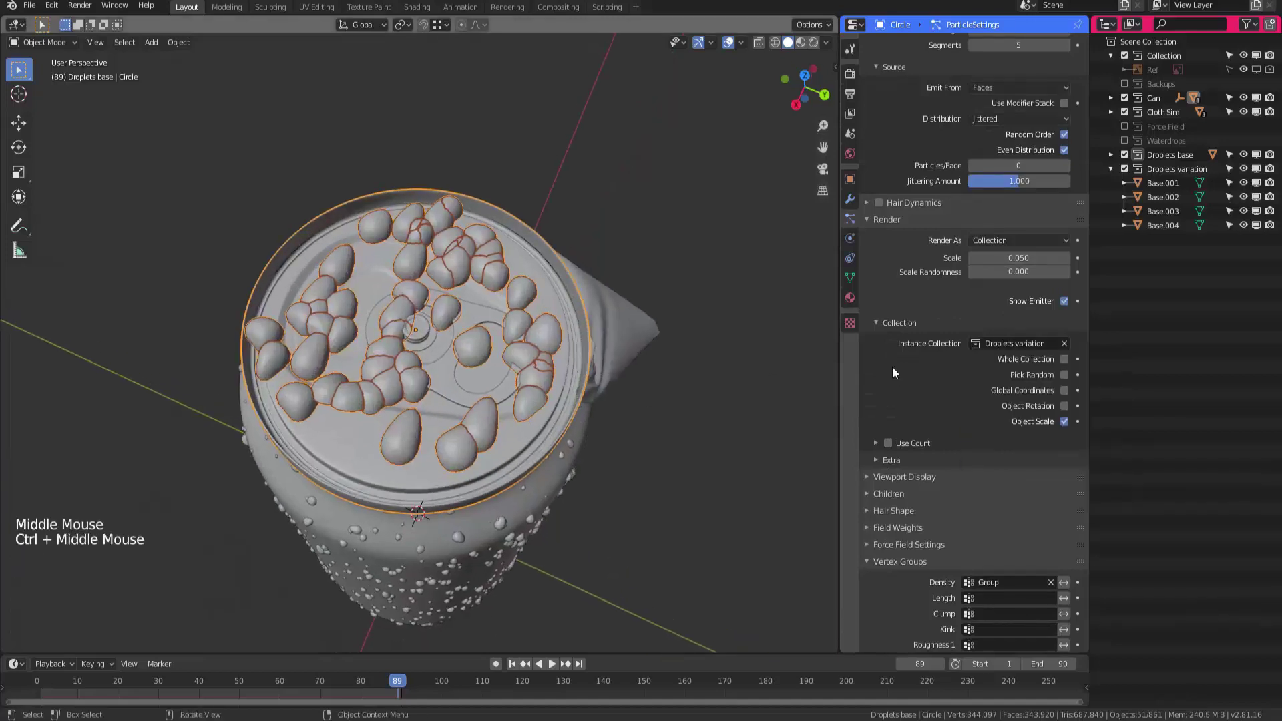
# Reduce the hair length of the lid's particle system to 2 m
pyautogui.moveTo(968, 181); pyautogui.dragTo(1038, 255, button='middle')
pyautogui.moveTo(1024, 103); pyautogui.dragTo(988, 103)
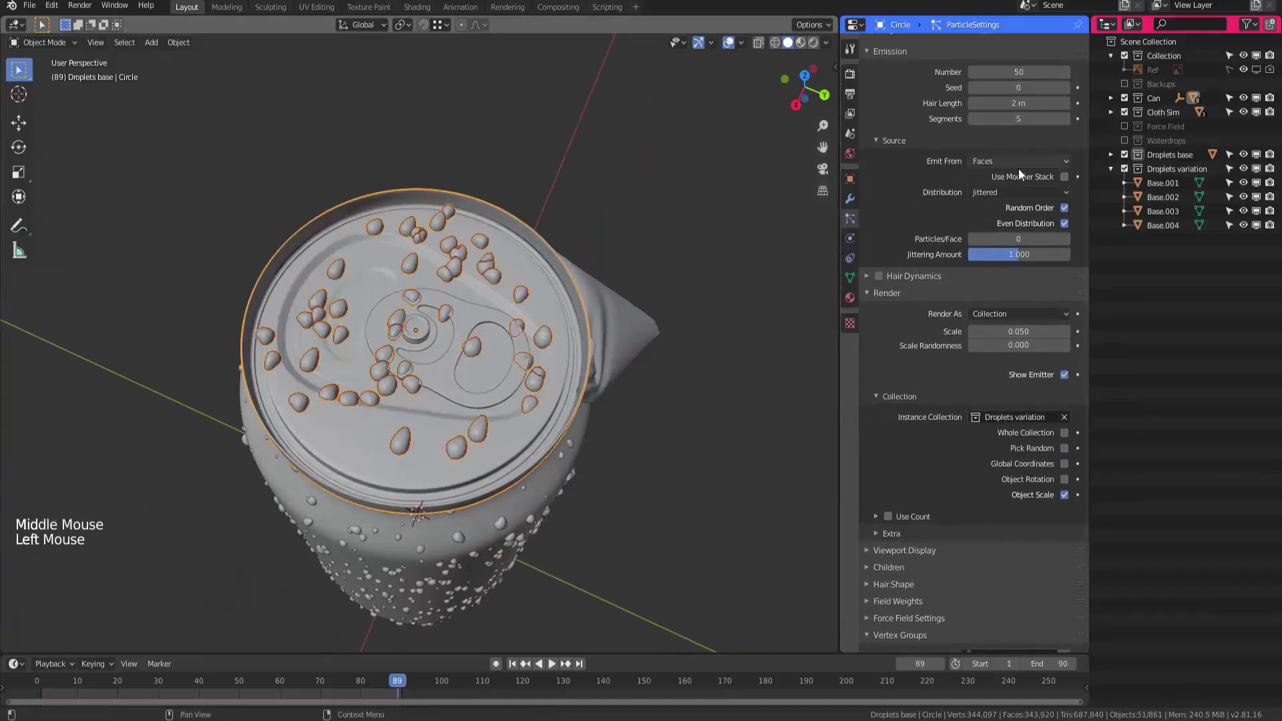
pyautogui.moveTo(528, 467); pyautogui.dragTo(528, 353, button='middle')
# Set the lid particles' render scale to 0.035 and their scale randomness to 0.606
pyautogui.moveTo(996, 419); pyautogui.dragTo(1005, 260, button='middle')
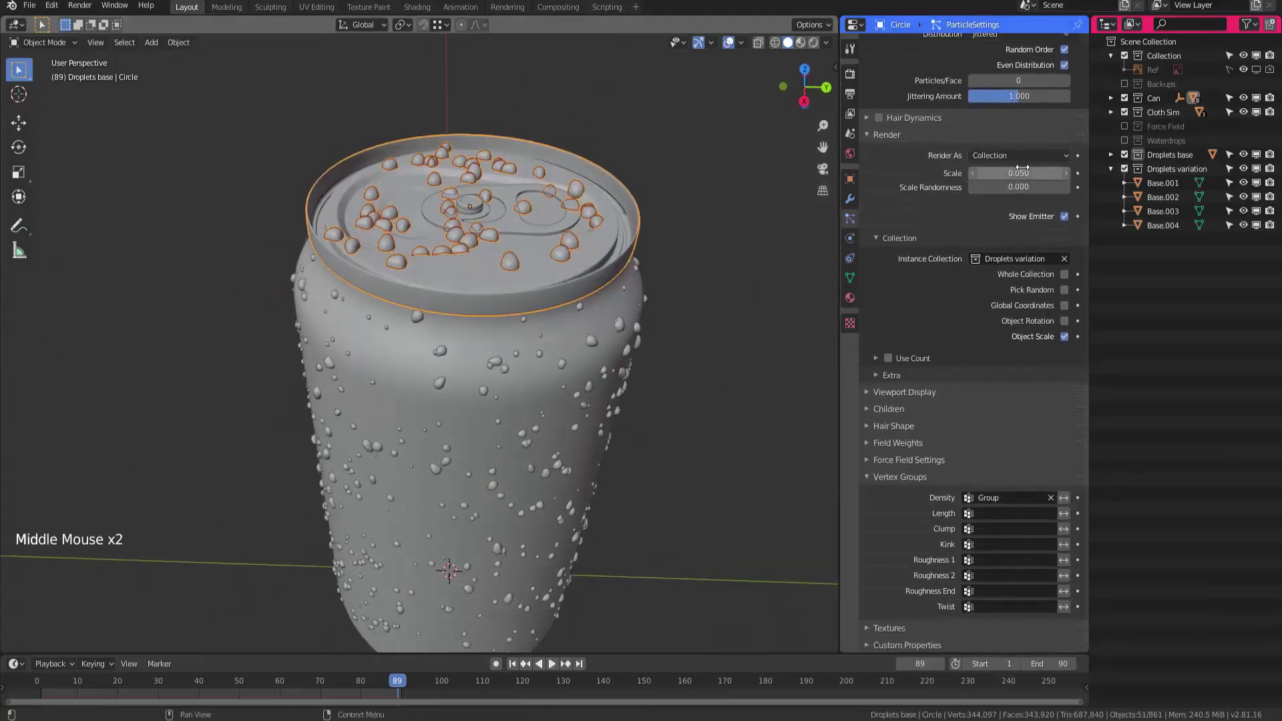
pyautogui.moveTo(1055, 173); pyautogui.dragTo(1033, 181)
pyautogui.doubleClick(1035, 173)
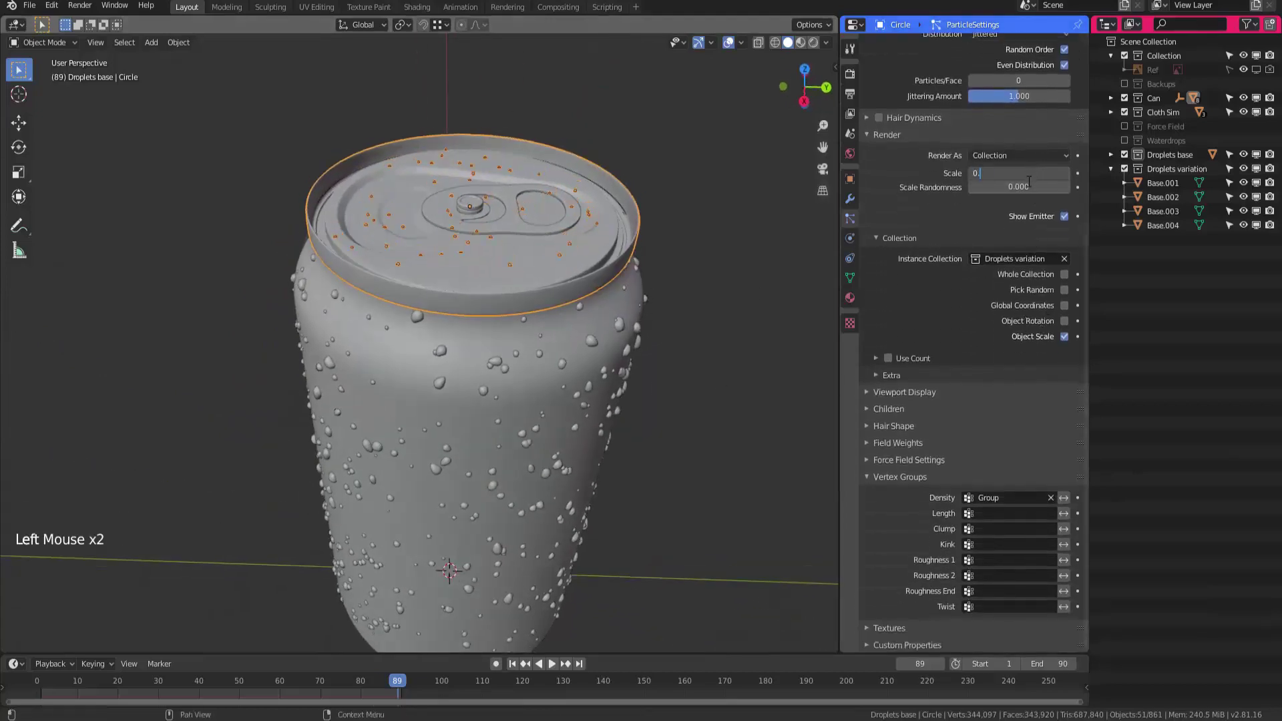
pyautogui.click(1025, 205)
pyautogui.moveTo(992, 187); pyautogui.dragTo(1055, 189)
pyautogui.moveTo(819, 244); pyautogui.dragTo(641, 311, button='middle')
pyautogui.click(674, 262)
pyautogui.moveTo(641, 311); pyautogui.dragTo(616, 326, button='middle')
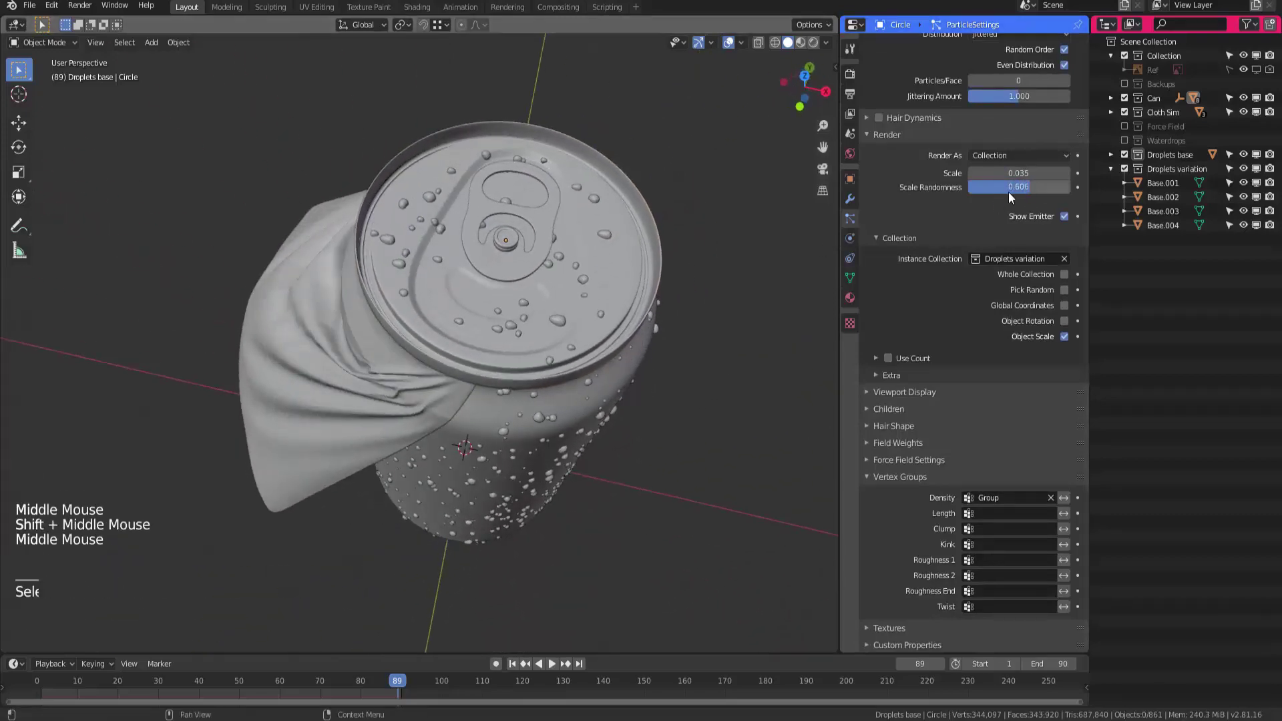
# Reduce the render scale of the lid's particles to 0.025
pyautogui.click(1035, 175)
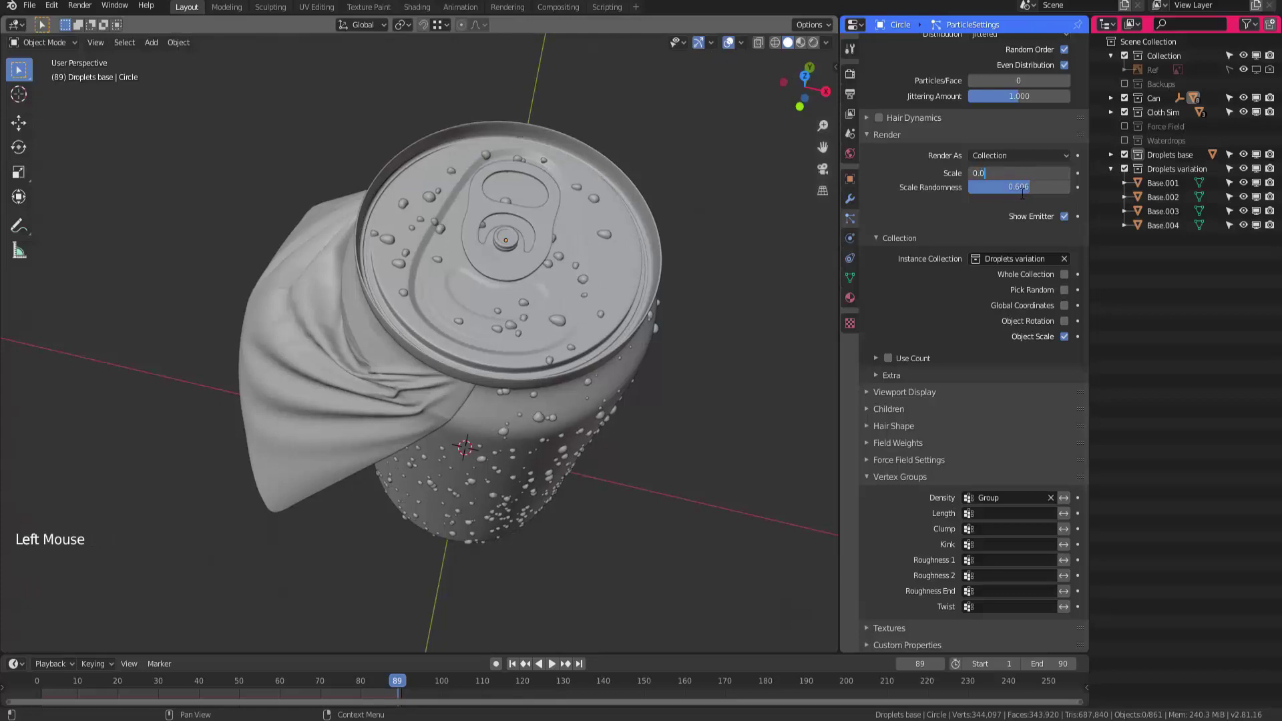
pyautogui.press('BackSpace')
pyautogui.press('BackSpace')
pyautogui.press('Return')
pyautogui.moveTo(587, 337); pyautogui.dragTo(581, 281, button='middle')
# Change the lid particle system's seed to 1 and lower its particle number to 40
pyautogui.moveTo(871, 207); pyautogui.dragTo(951, 301, button='middle')
pyautogui.moveTo(951, 201); pyautogui.dragTo(1023, 280, button='middle')
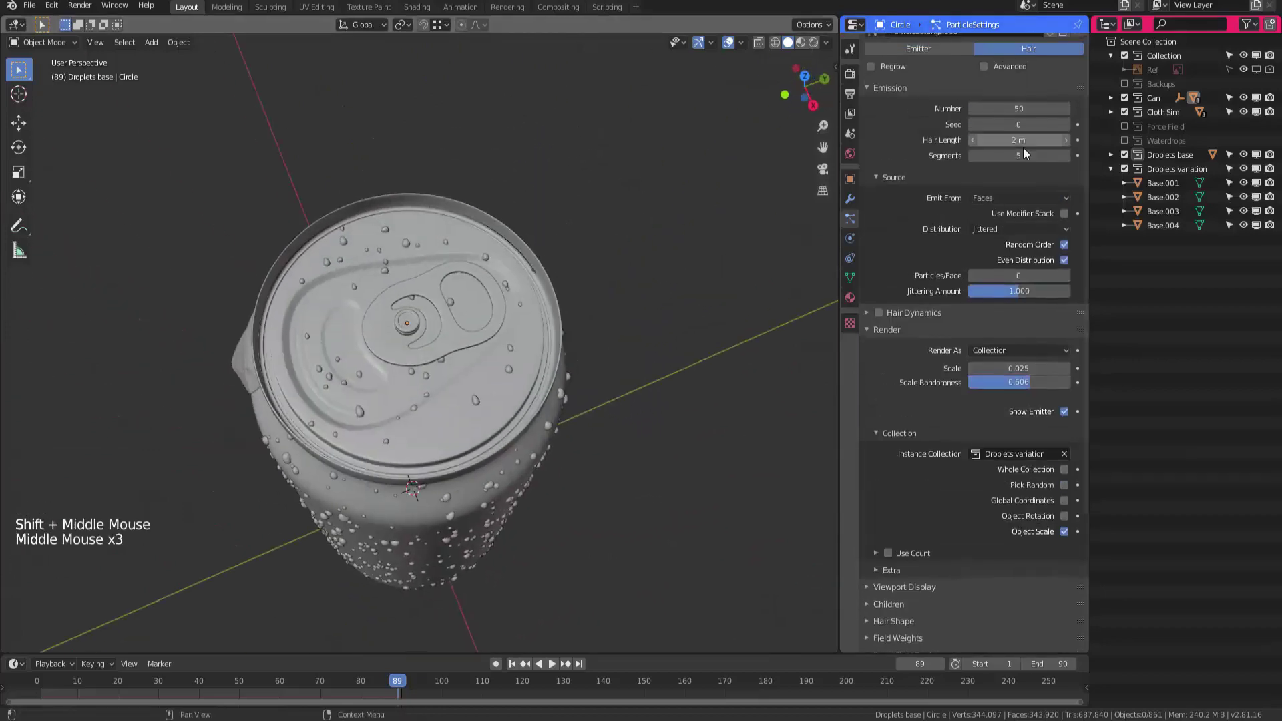
pyautogui.click(1067, 124)
pyautogui.moveTo(784, 249); pyautogui.dragTo(548, 294, button='middle')
pyautogui.click(1034, 108)
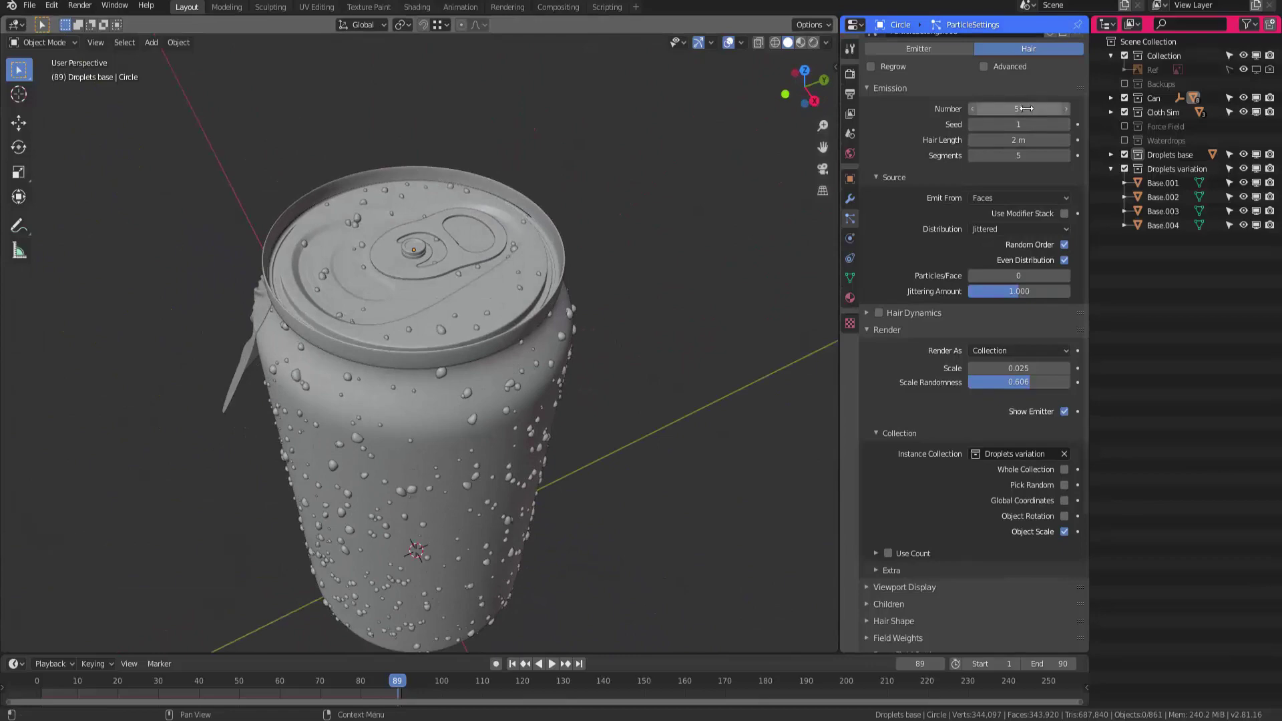
pyautogui.click(483, 348)
pyautogui.moveTo(482, 349); pyautogui.dragTo(438, 319, button='middle')
pyautogui.moveTo(438, 319)
pyautogui.mouseDown(button='middle')
pyautogui.moveTo(431, 310)
pyautogui.moveTo(480, 313)
pyautogui.moveTo(422, 307)
pyautogui.moveTo(456, 283)
pyautogui.moveTo(419, 408)
pyautogui.moveTo(427, 443)
pyautogui.moveTo(427, 398)
pyautogui.moveTo(498, 311)
pyautogui.moveTo(531, 294)
pyautogui.moveTo(451, 336)
pyautogui.mouseUp(button='middle')
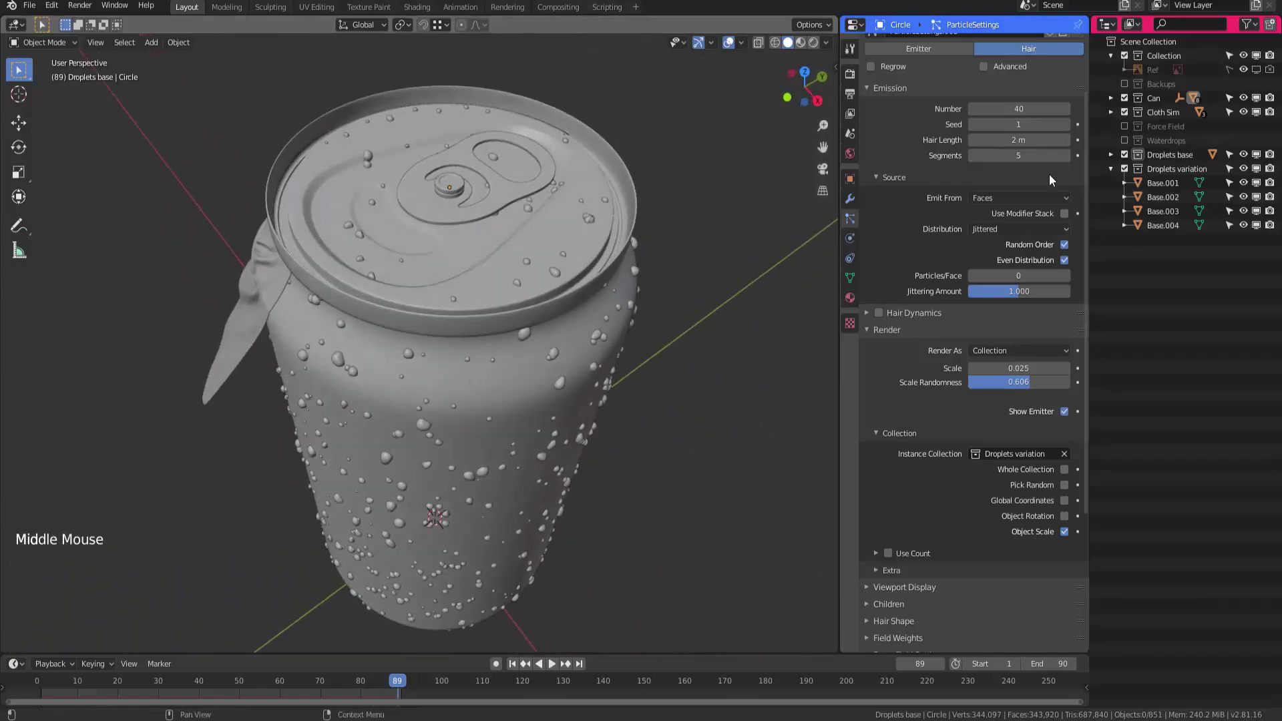
# Collapse the Droplets variation collection and exclude both Droplets base and Droplets variation from the view layer
pyautogui.click(1110, 169)
pyautogui.moveTo(1124, 155); pyautogui.dragTo(1125, 170)
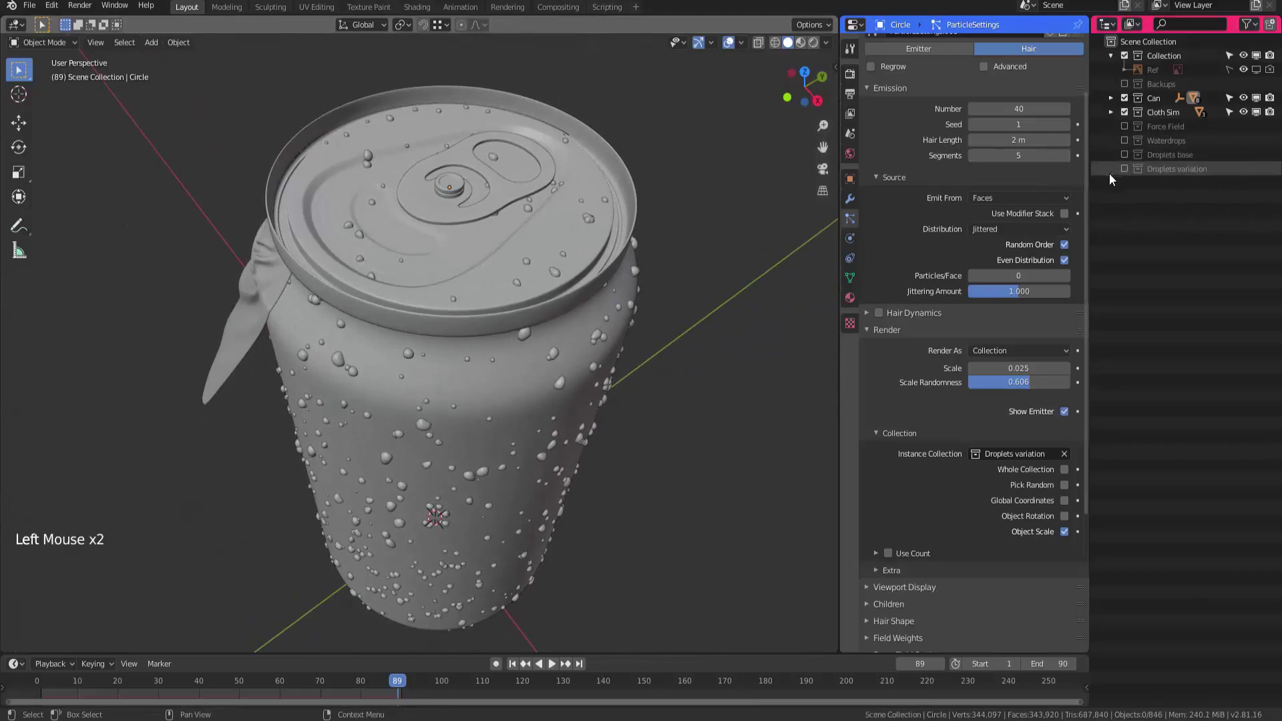
# Temporarily enable the Waterdrops collection to inspect its row of droplet shapes, exclude it again and return to the can
pyautogui.click(1125, 140)
pyautogui.moveTo(601, 301)
pyautogui.keyDown('shift'); pyautogui.mouseDown(button='middle')
pyautogui.moveTo(498, 335)
pyautogui.moveTo(597, 321)
pyautogui.moveTo(446, 420)
pyautogui.moveTo(541, 389)
pyautogui.moveTo(541, 407)
pyautogui.moveTo(598, 292)
pyautogui.mouseUp(button='middle'); pyautogui.keyUp('shift')
pyautogui.keyDown('shift'); pyautogui.moveTo(503, 312); pyautogui.dragTo(545, 314, button='middle'); pyautogui.keyUp('shift')
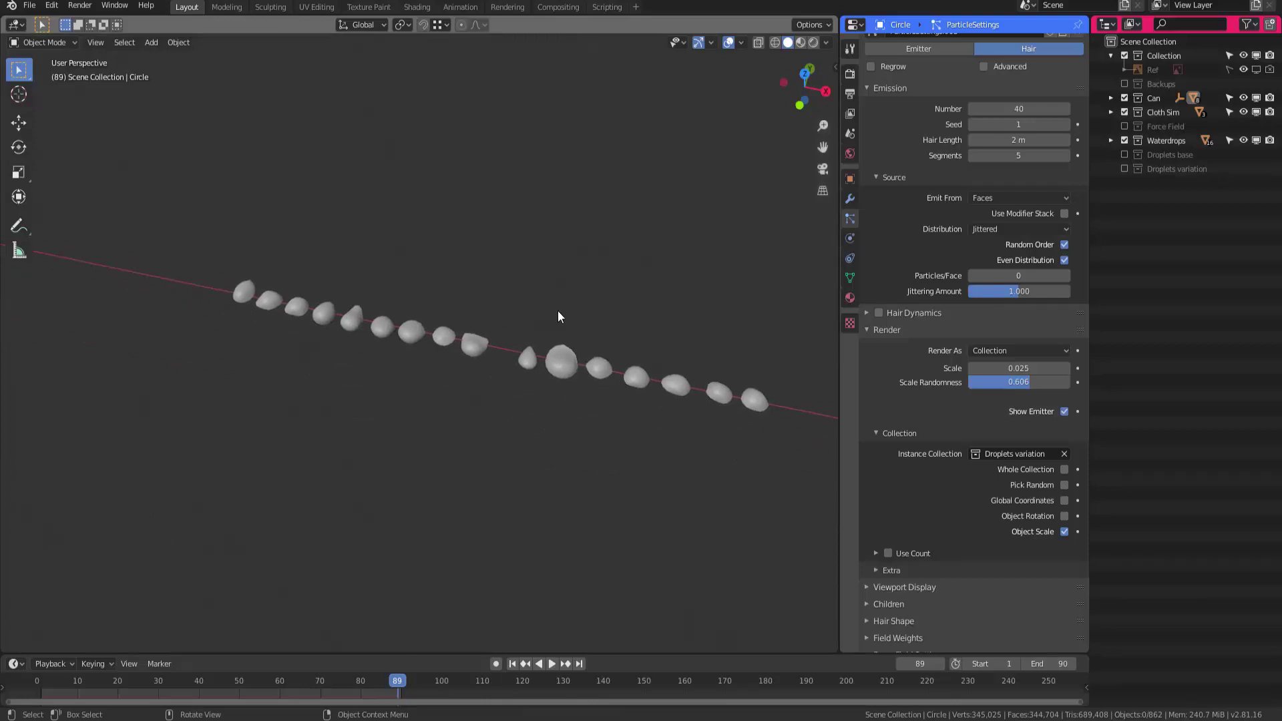
pyautogui.keyDown('shift'); pyautogui.moveTo(503, 322); pyautogui.dragTo(561, 347, button='middle'); pyautogui.keyUp('shift')
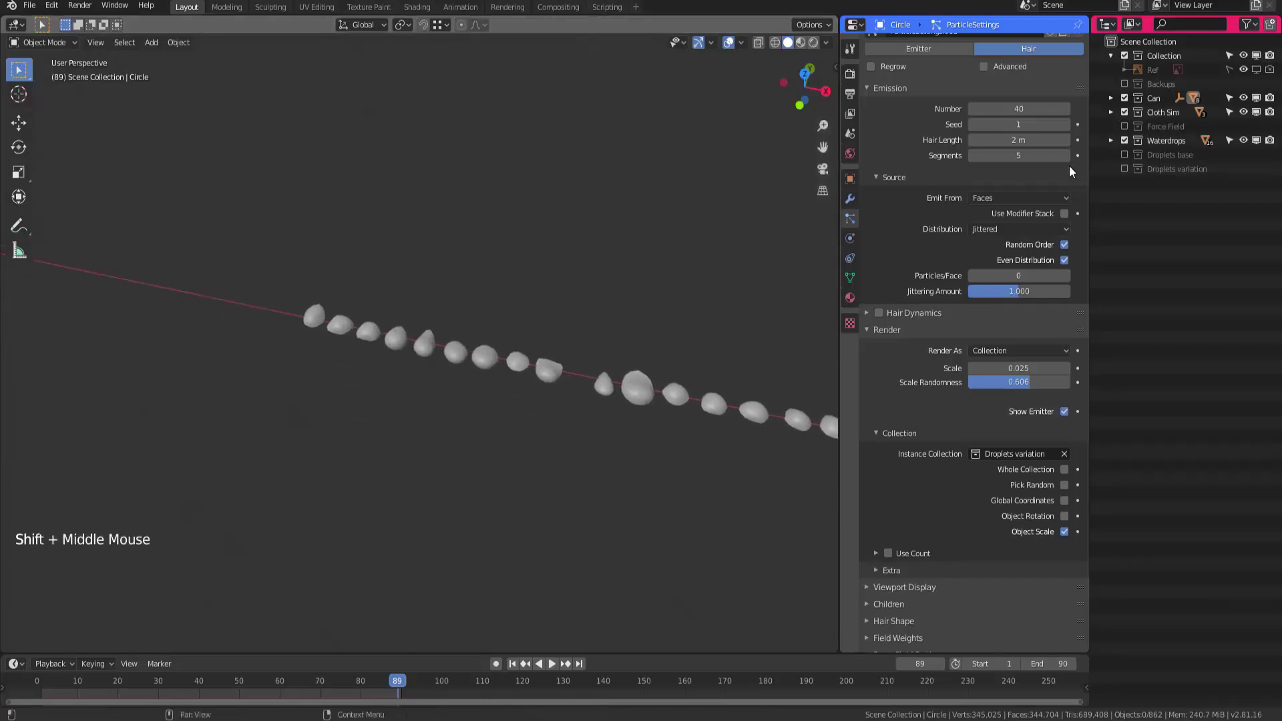
pyautogui.click(1124, 140)
pyautogui.keyDown('ctrl'); pyautogui.moveTo(361, 314); pyautogui.dragTo(527, 267, button='middle'); pyautogui.keyUp('ctrl')
pyautogui.moveTo(528, 267); pyautogui.dragTo(458, 237, button='middle')
pyautogui.moveTo(452, 299)
pyautogui.mouseDown(button='middle')
pyautogui.moveTo(479, 255)
pyautogui.moveTo(467, 276)
pyautogui.moveTo(452, 266)
pyautogui.moveTo(500, 218)
pyautogui.moveTo(459, 342)
pyautogui.moveTo(454, 323)
pyautogui.mouseUp(button='middle')
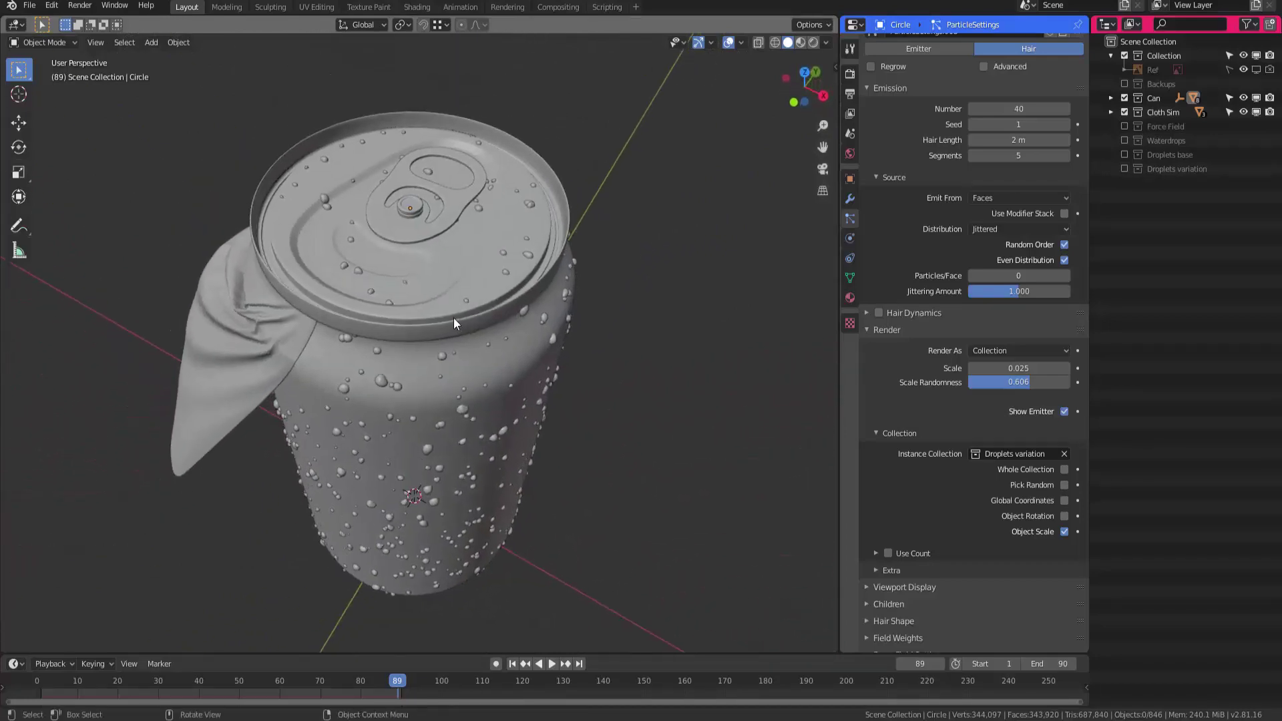
# Make the lid's particle system use the modifier stack, and collapse the lid's Subdivision modifier
pyautogui.moveTo(920, 321)
pyautogui.mouseDown(button='middle')
pyautogui.moveTo(920, 242)
pyautogui.moveTo(923, 308)
pyautogui.mouseUp(button='middle')
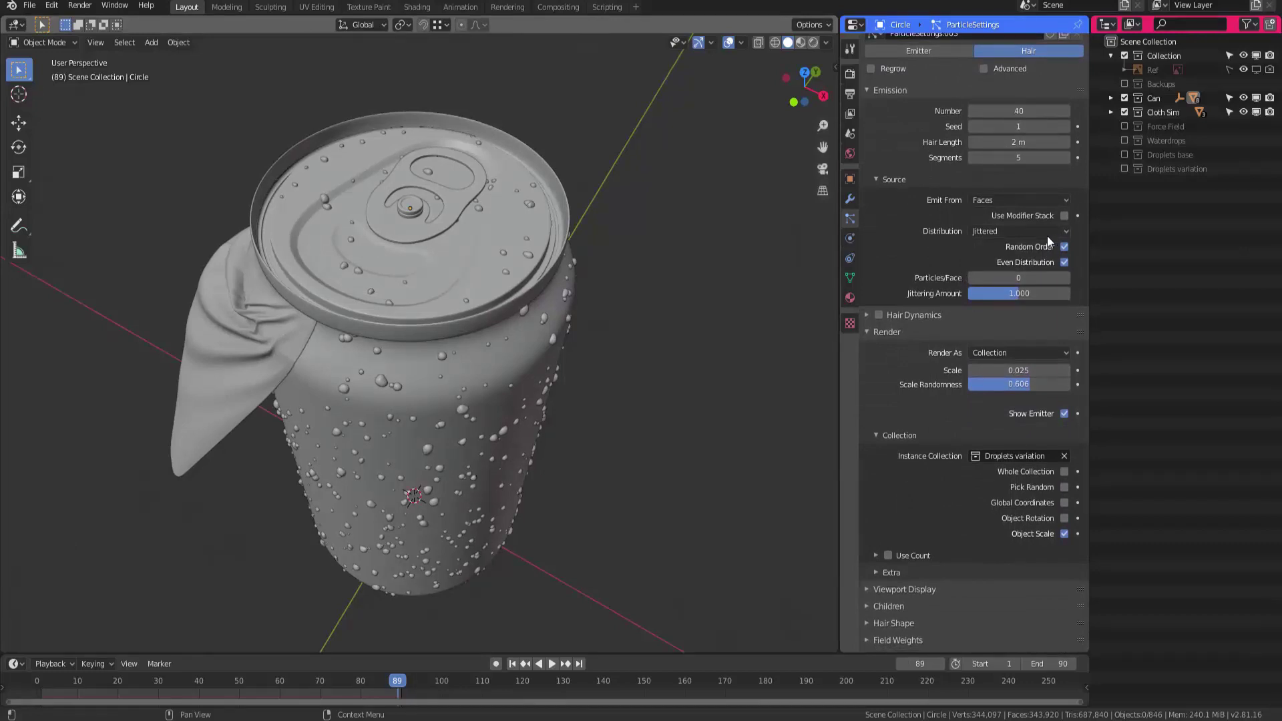
pyautogui.click(1065, 215)
pyautogui.moveTo(549, 346); pyautogui.dragTo(557, 360, button='middle')
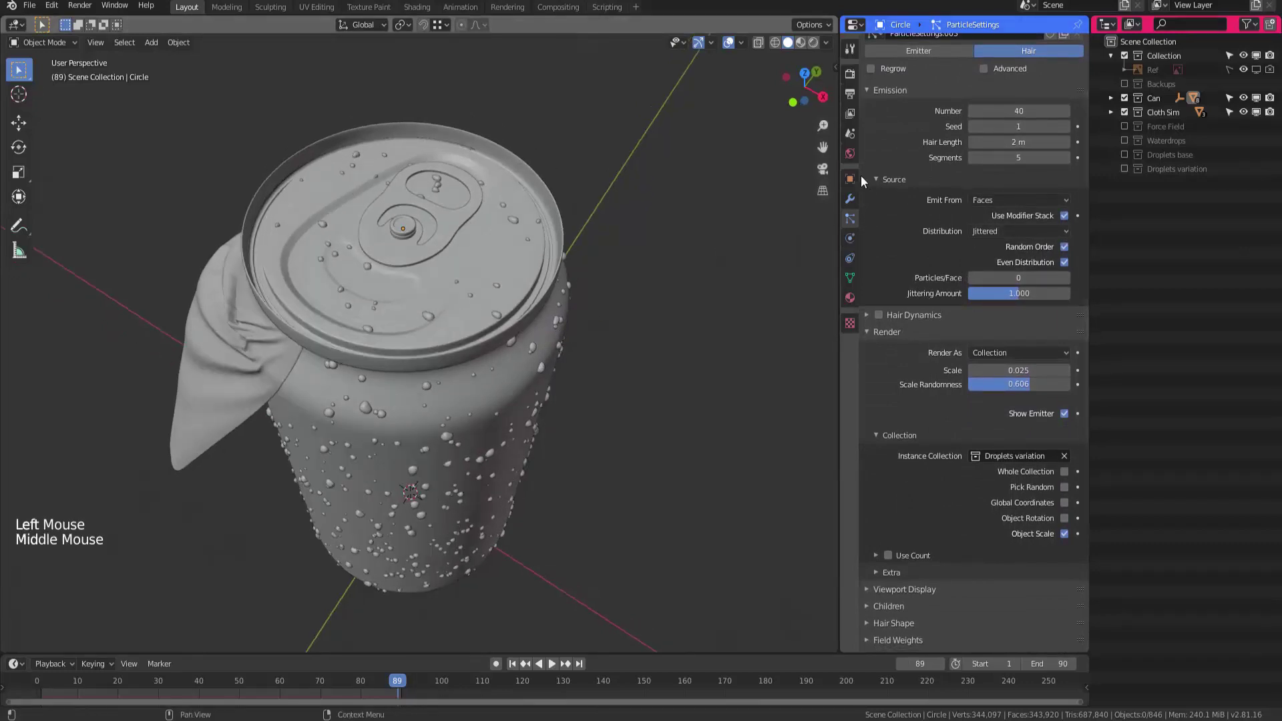
pyautogui.click(850, 198)
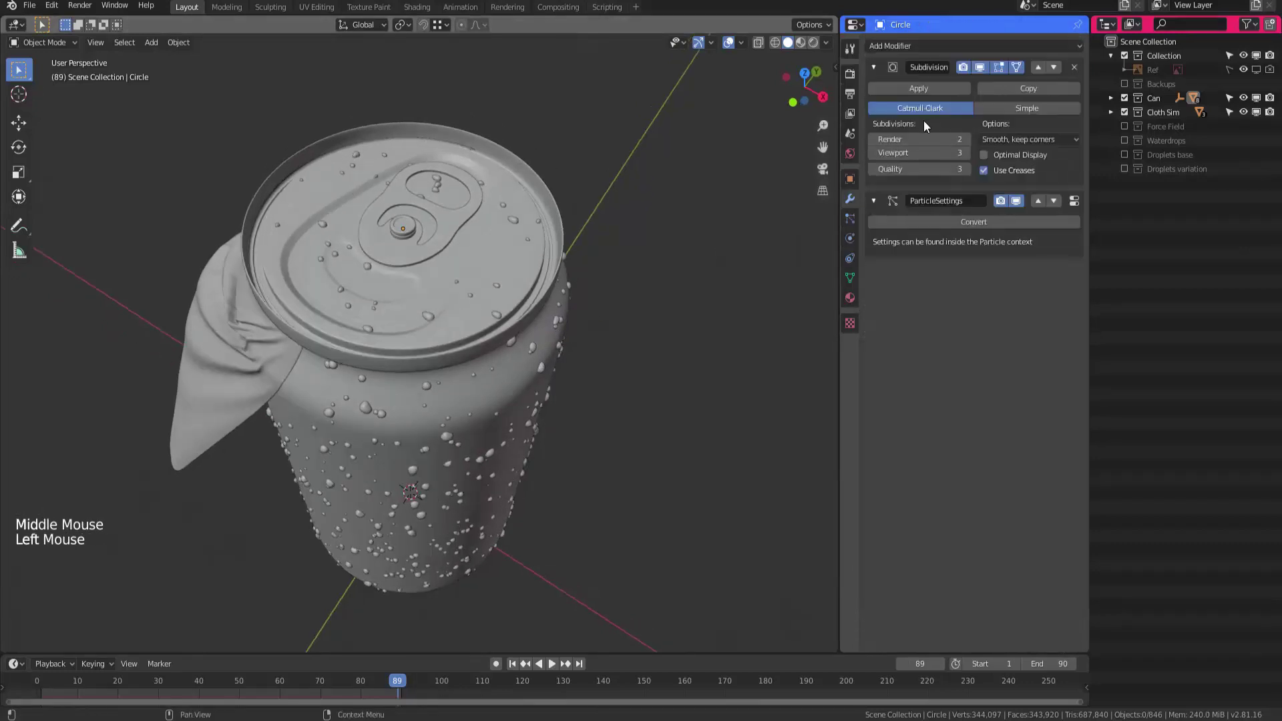
pyautogui.click(873, 67)
pyautogui.moveTo(503, 357); pyautogui.dragTo(518, 360, button='middle')
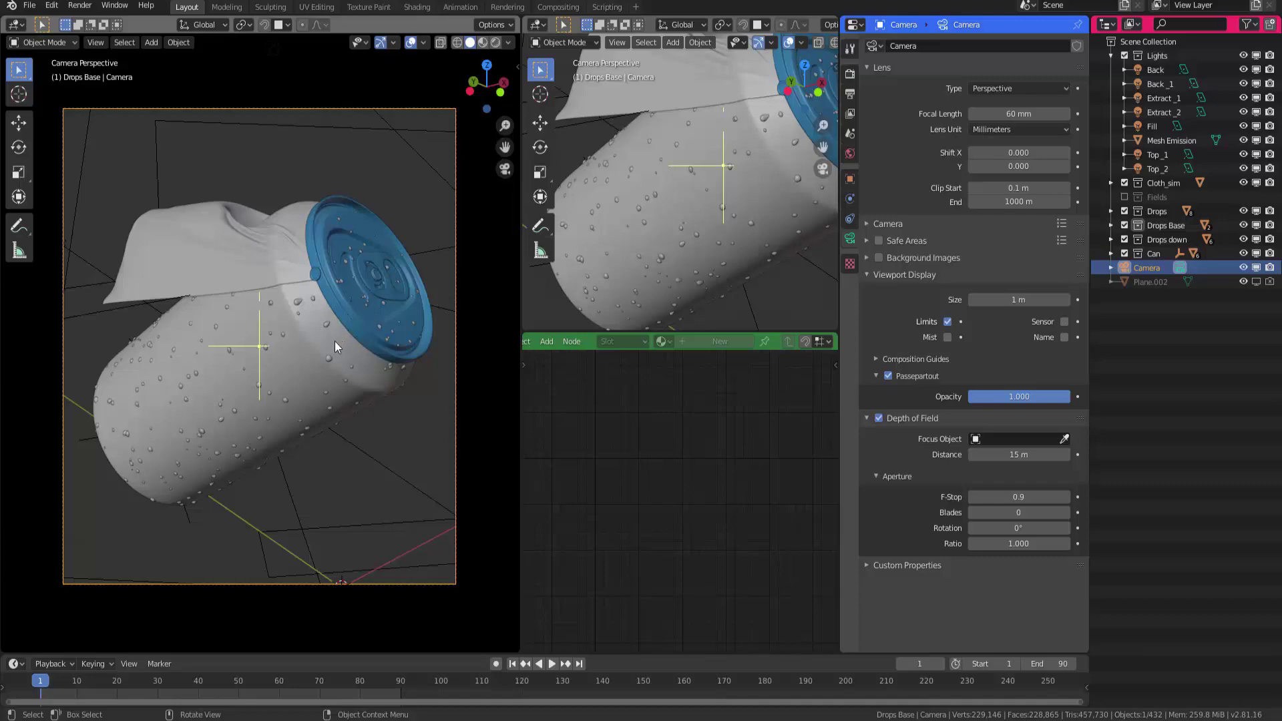
# Examine the lights and droplet objects around the can in the prepared scene, and return to the camera view
pyautogui.moveTo(336, 346)
pyautogui.mouseDown(button='middle')
pyautogui.moveTo(404, 311)
pyautogui.moveTo(318, 359)
pyautogui.moveTo(341, 409)
pyautogui.moveTo(383, 403)
pyautogui.moveTo(266, 435)
pyautogui.moveTo(378, 363)
pyautogui.moveTo(342, 372)
pyautogui.moveTo(341, 352)
pyautogui.moveTo(397, 331)
pyautogui.moveTo(318, 345)
pyautogui.mouseUp(button='middle')
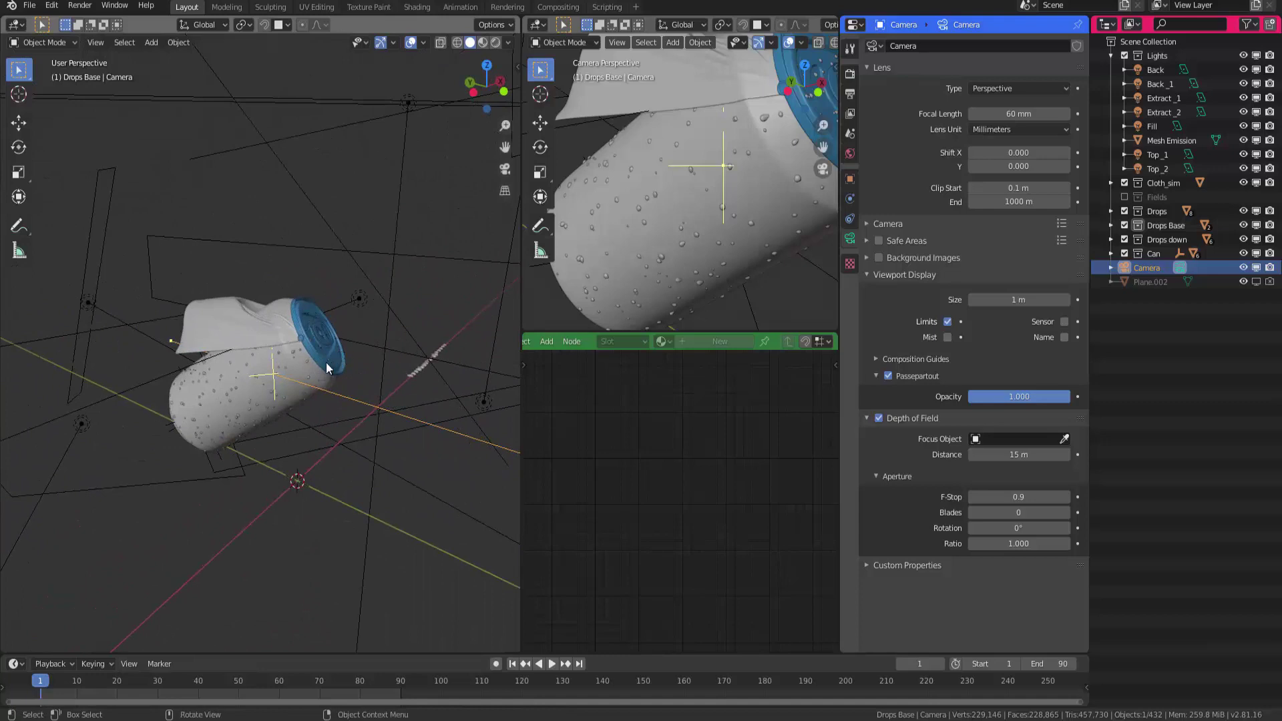
pyautogui.moveTo(321, 364)
pyautogui.mouseDown(button='middle')
pyautogui.moveTo(295, 375)
pyautogui.moveTo(343, 354)
pyautogui.moveTo(307, 383)
pyautogui.mouseUp(button='middle')
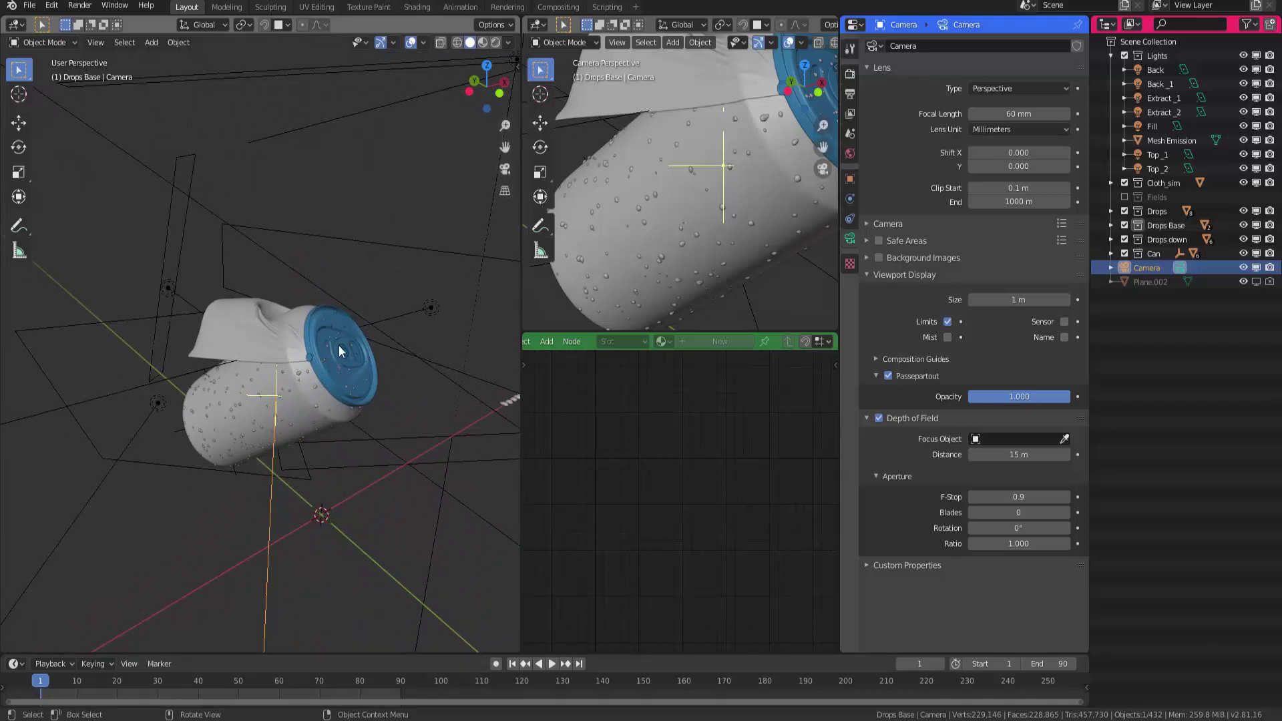
pyautogui.moveTo(336, 386); pyautogui.dragTo(372, 381, button='middle')
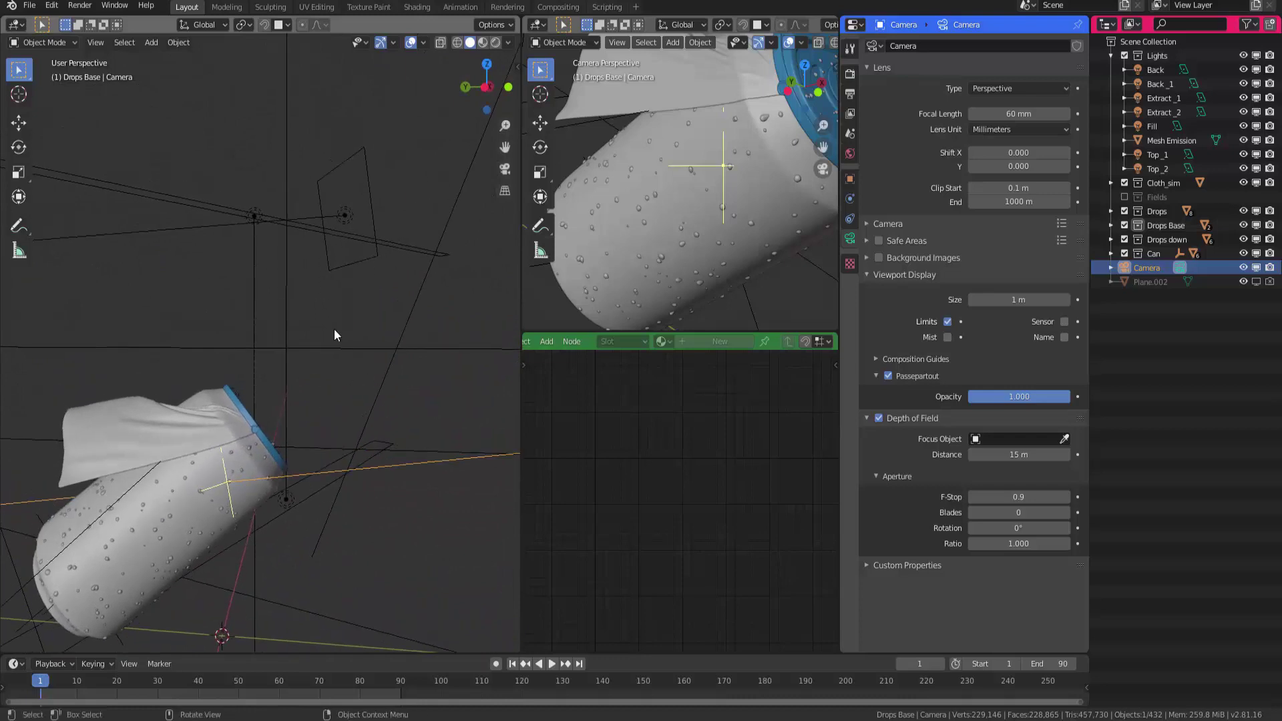
pyautogui.moveTo(335, 335); pyautogui.dragTo(297, 410, button='middle')
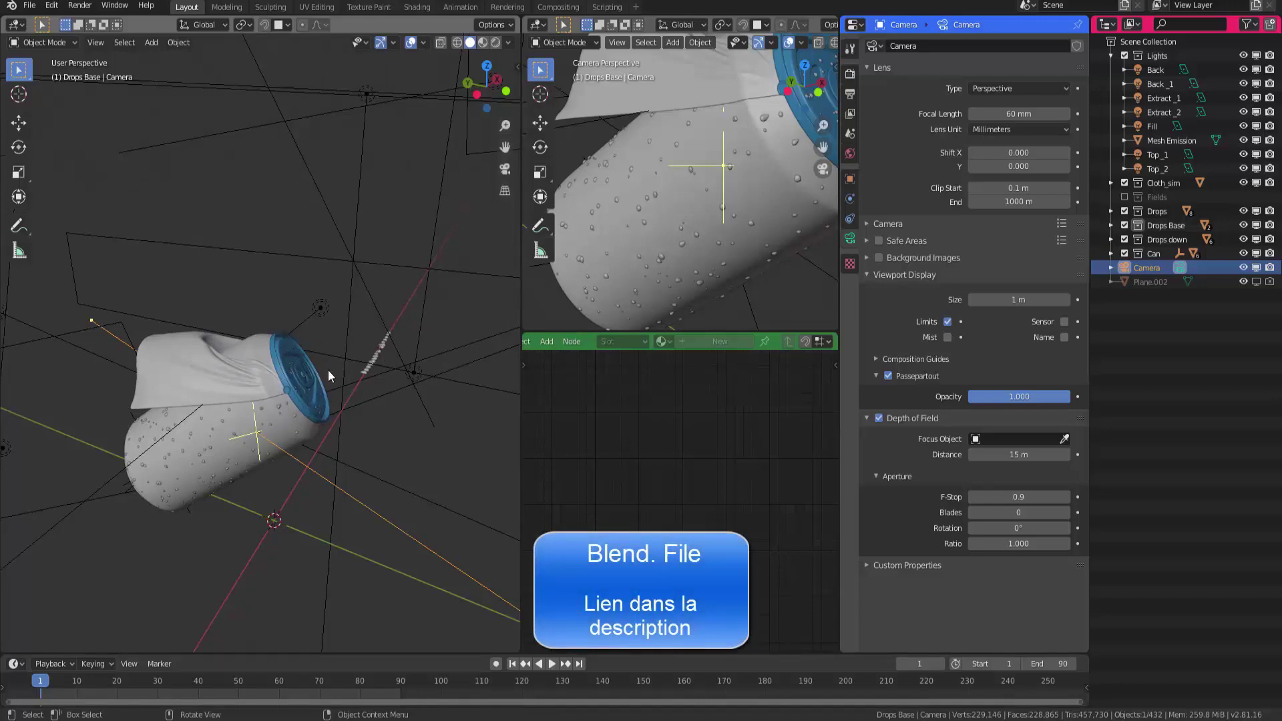
pyautogui.moveTo(335, 369); pyautogui.dragTo(446, 403, button='middle')
pyautogui.scroll(5, 203, 410)
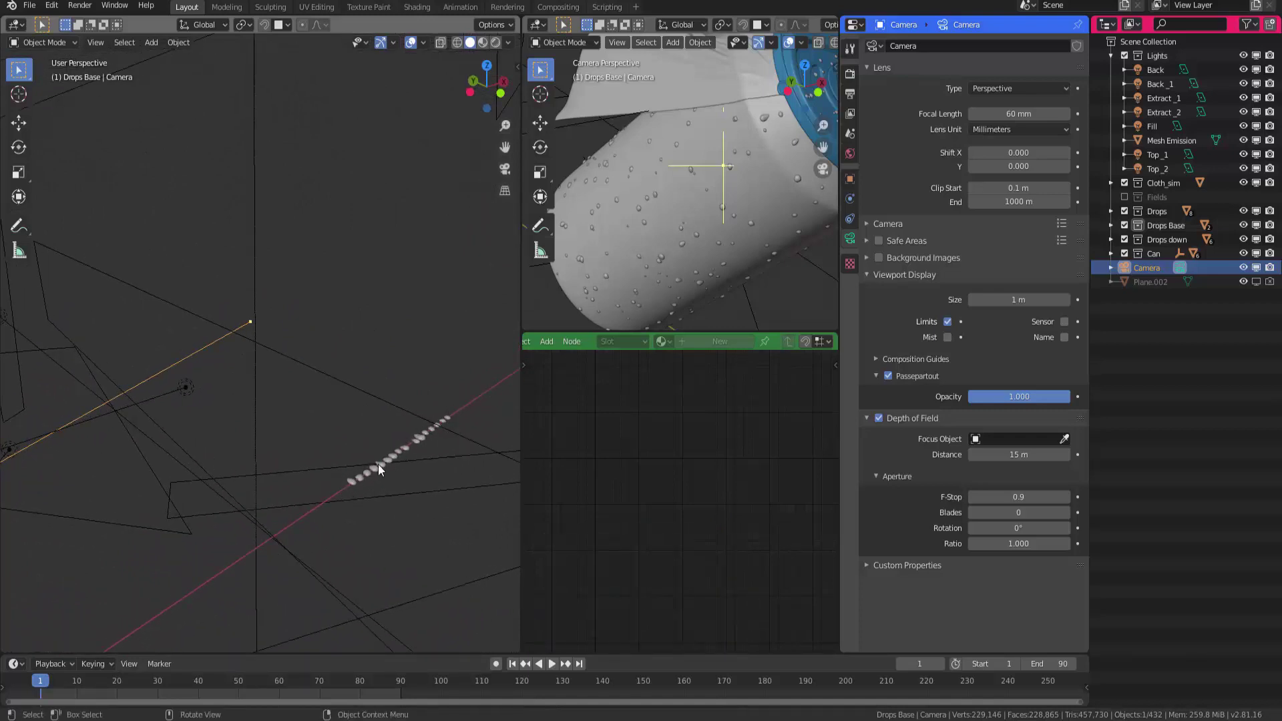
pyautogui.moveTo(378, 463); pyautogui.dragTo(267, 446, button='middle')
pyautogui.press('KP_0')
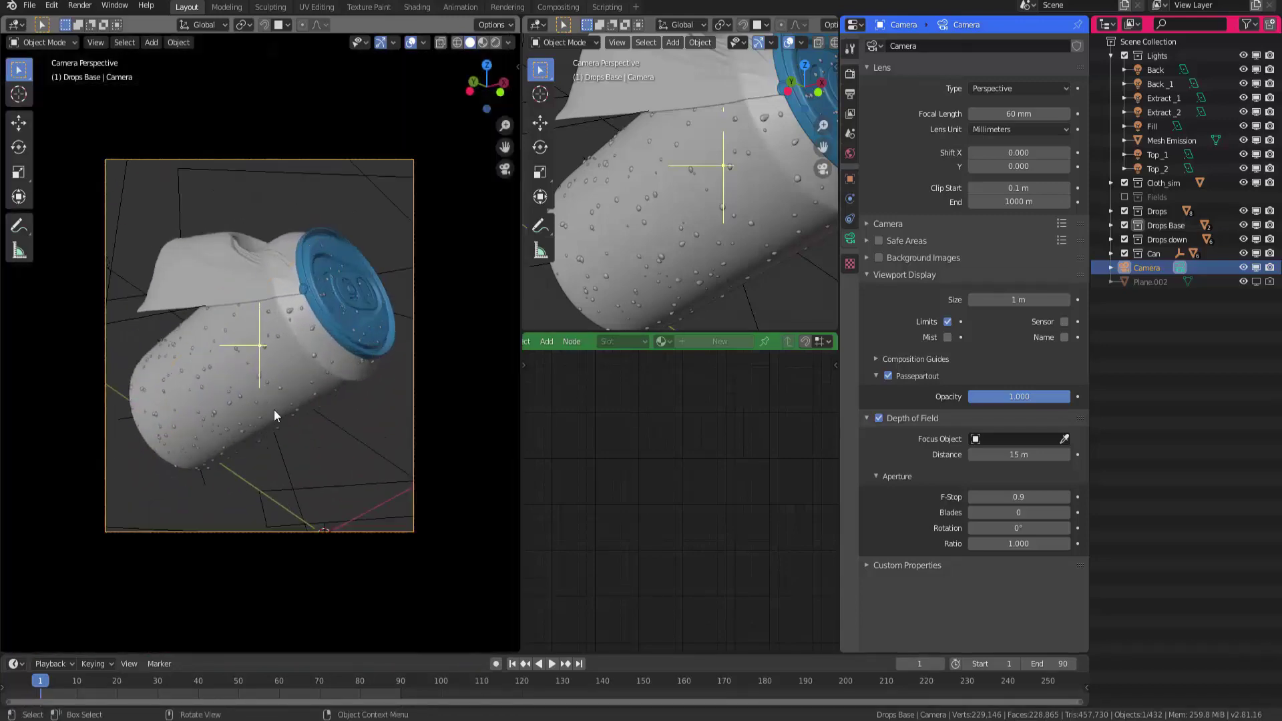
# Collapse the Lights collection and display the large camera viewport in rendered shading
pyautogui.click(1111, 56)
pyautogui.press('z')
pyautogui.click(243, 240)
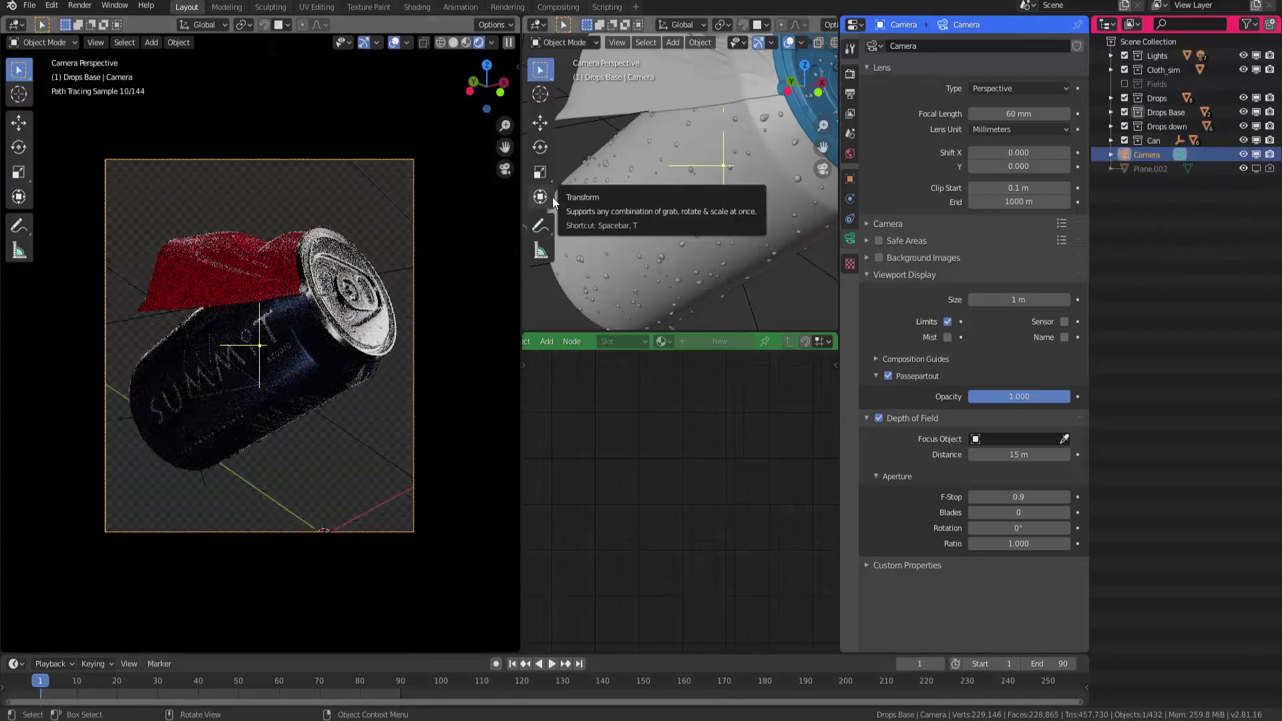
# Turn off the transparent film background in the render settings and hide the overlays in the rendered viewport
pyautogui.click(850, 74)
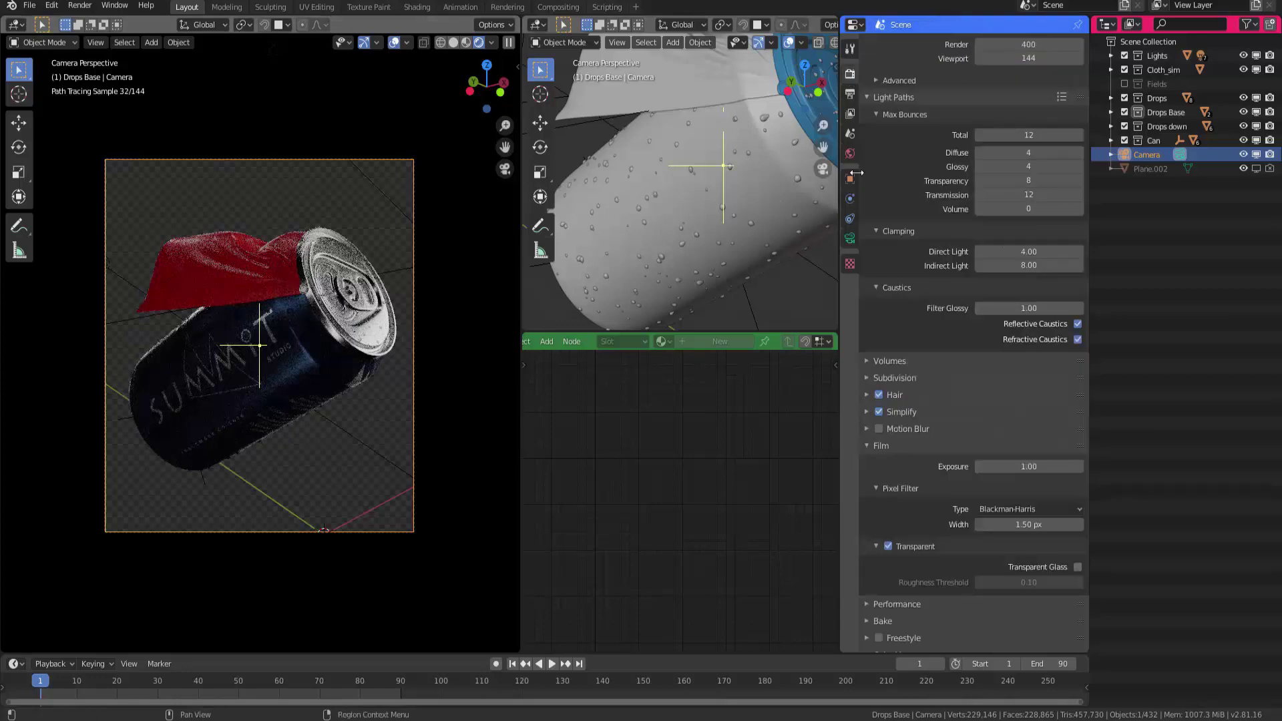
pyautogui.click(851, 113)
pyautogui.scroll(-6, 893, 266)
pyautogui.click(850, 73)
pyautogui.click(889, 547)
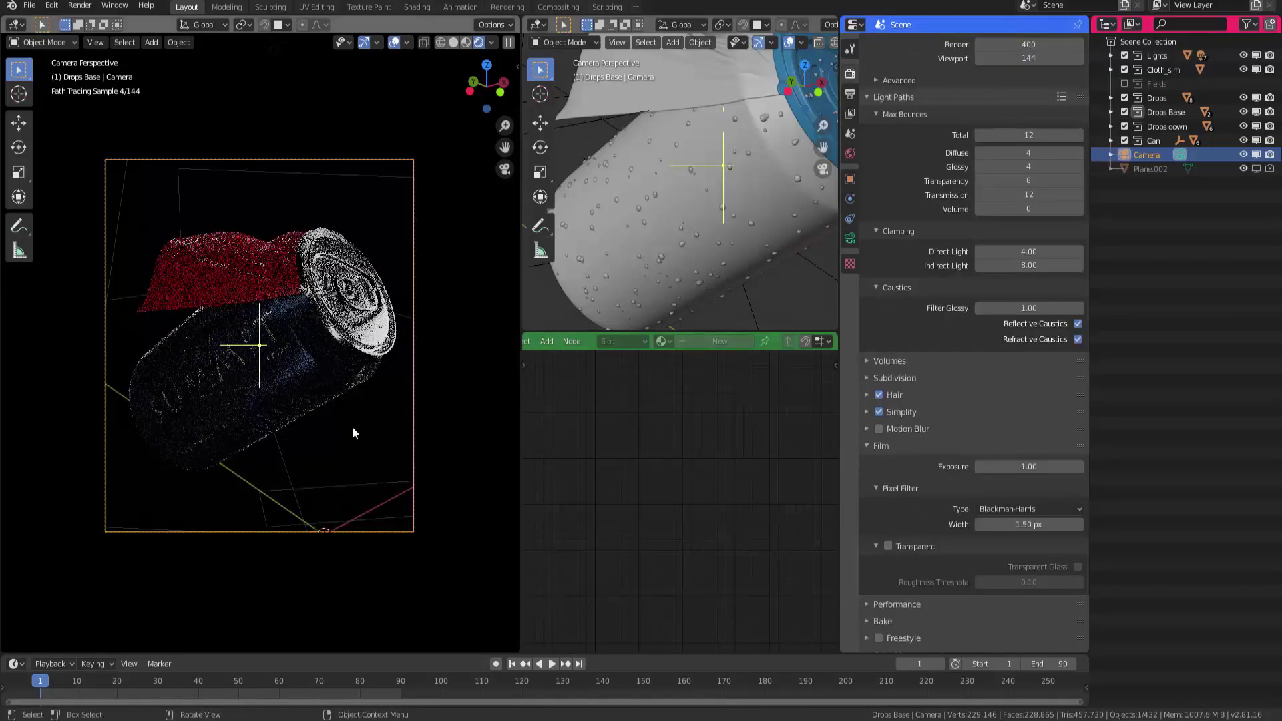
pyautogui.scroll(3, 296, 379)
pyautogui.click(394, 42)
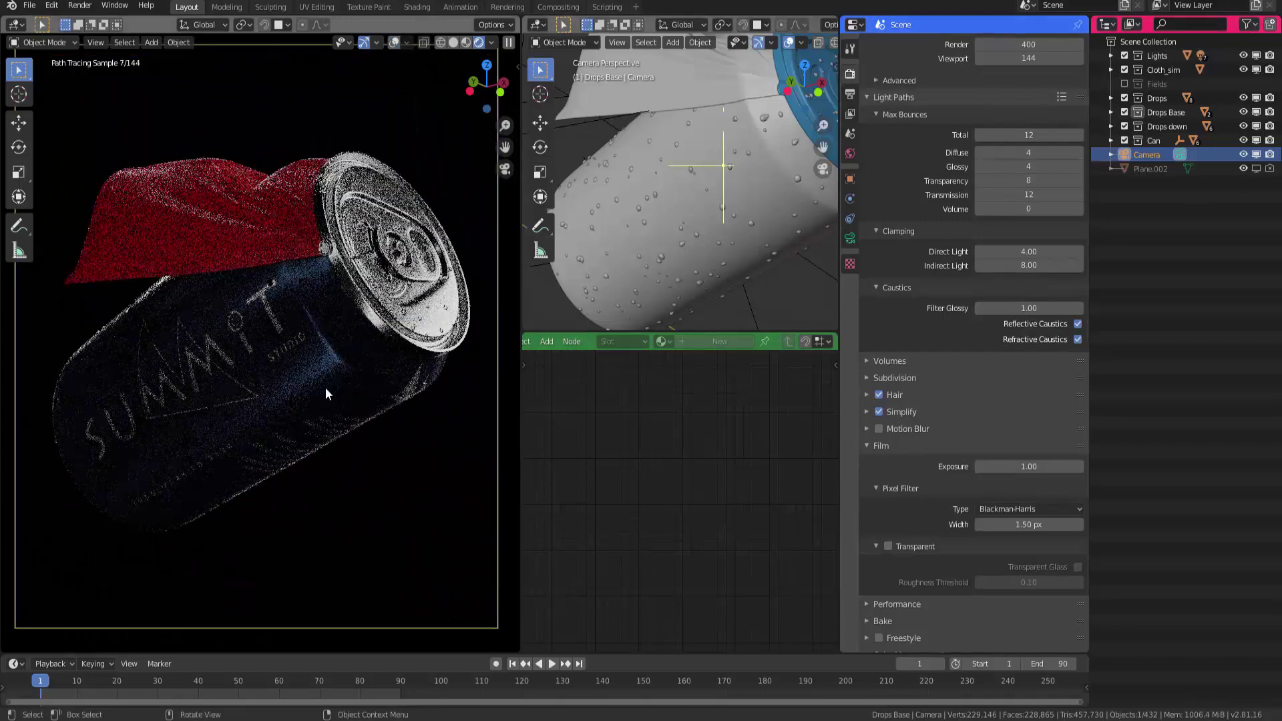
# Hide the can's Drop base, Drops and Drops down particle systems in the viewports
pyautogui.click(327, 358)
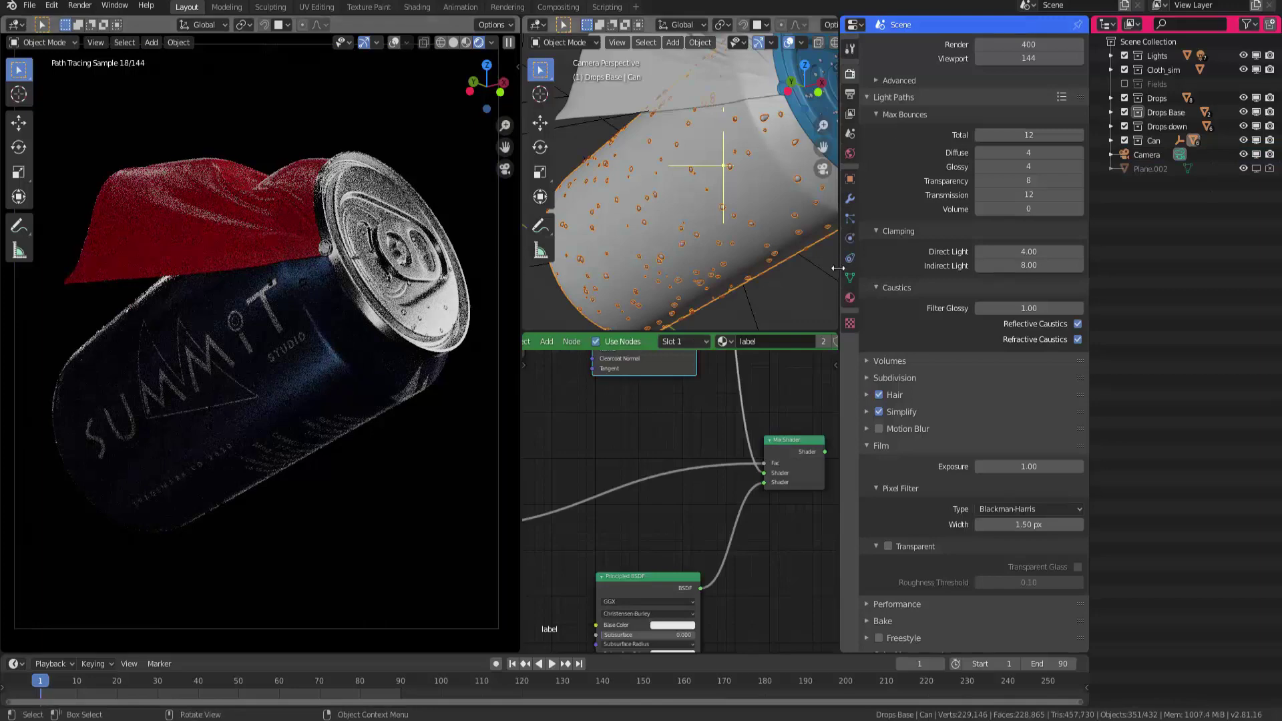
pyautogui.click(850, 219)
pyautogui.moveTo(1043, 50); pyautogui.dragTo(1039, 86)
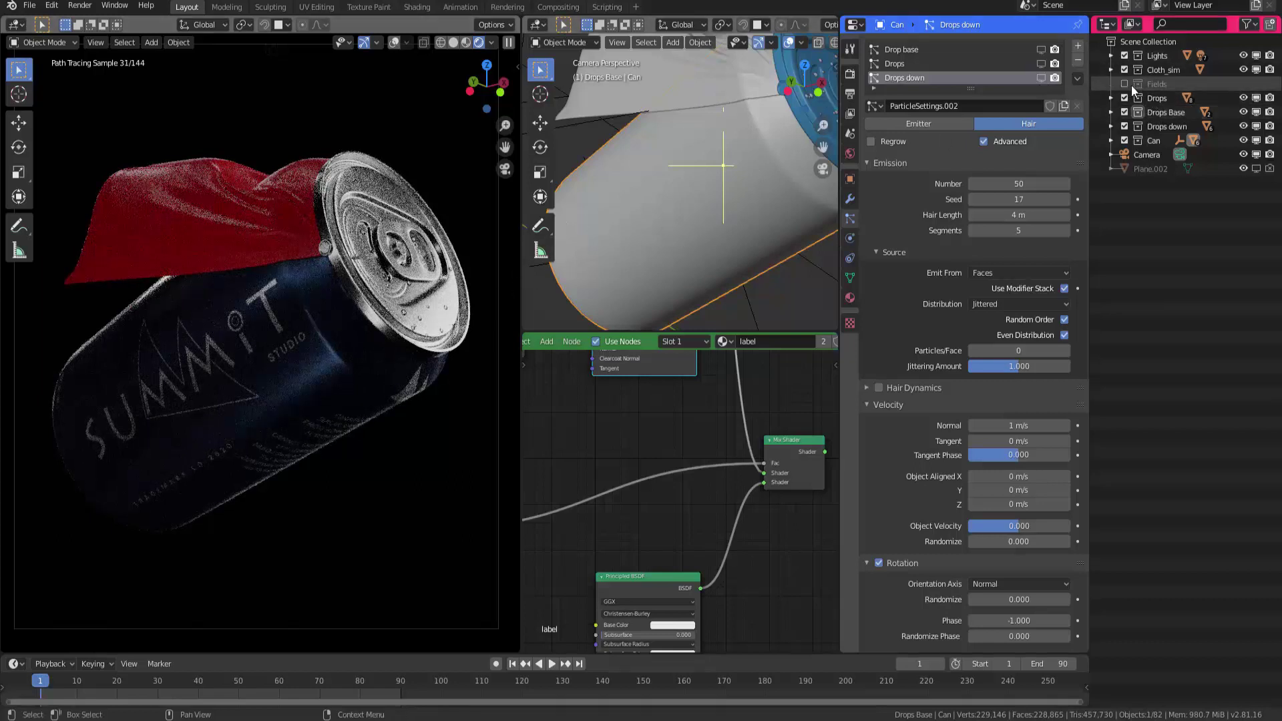
# Disable every object in the Lights collection, from Back to Top_2, and the Cloth_sim collection in the viewports
pyautogui.click(1111, 56)
pyautogui.click(1256, 69)
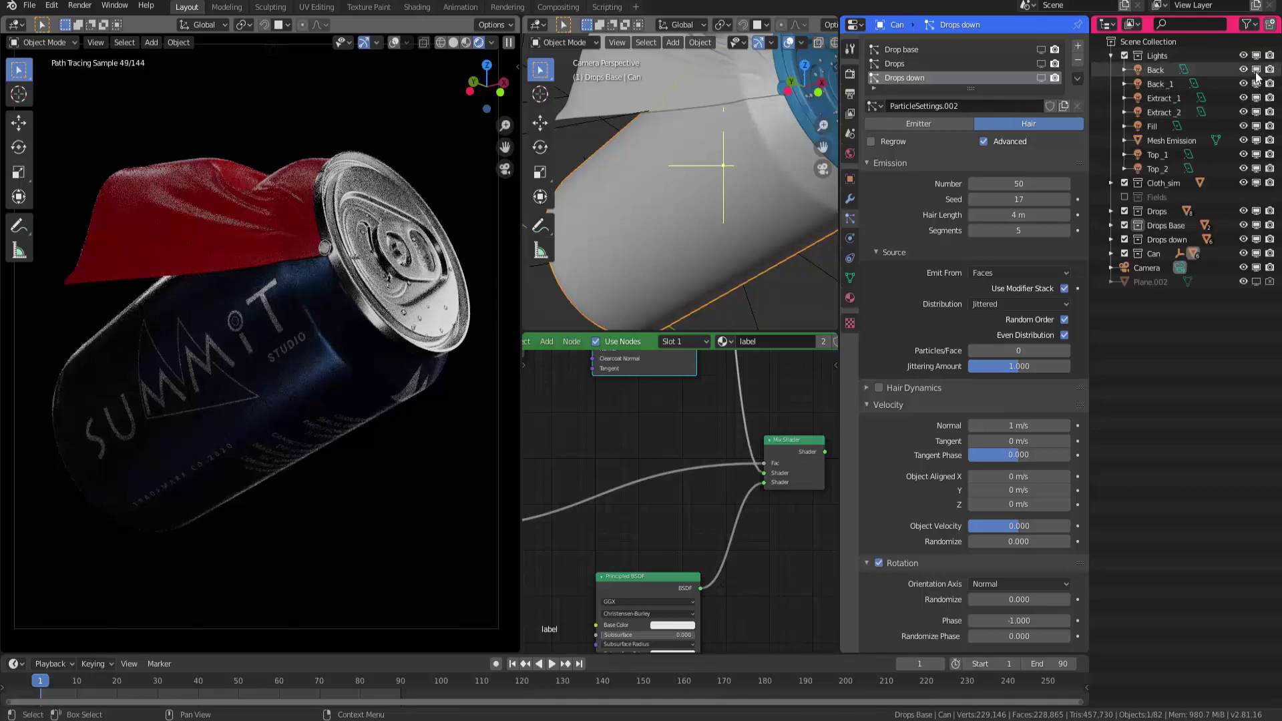
pyautogui.moveTo(1256, 84); pyautogui.dragTo(1256, 183)
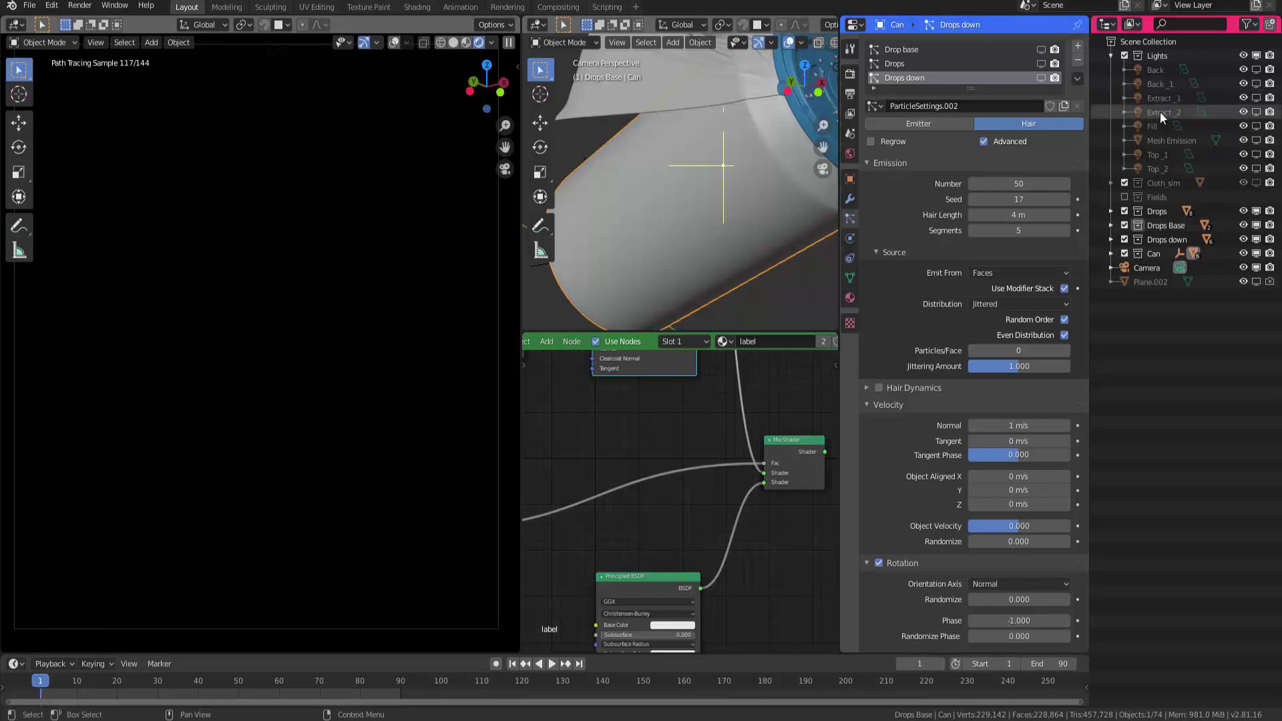
# Enable only the Extract_1 light in the viewports, select it and inspect its placement and light properties
pyautogui.click(1256, 98)
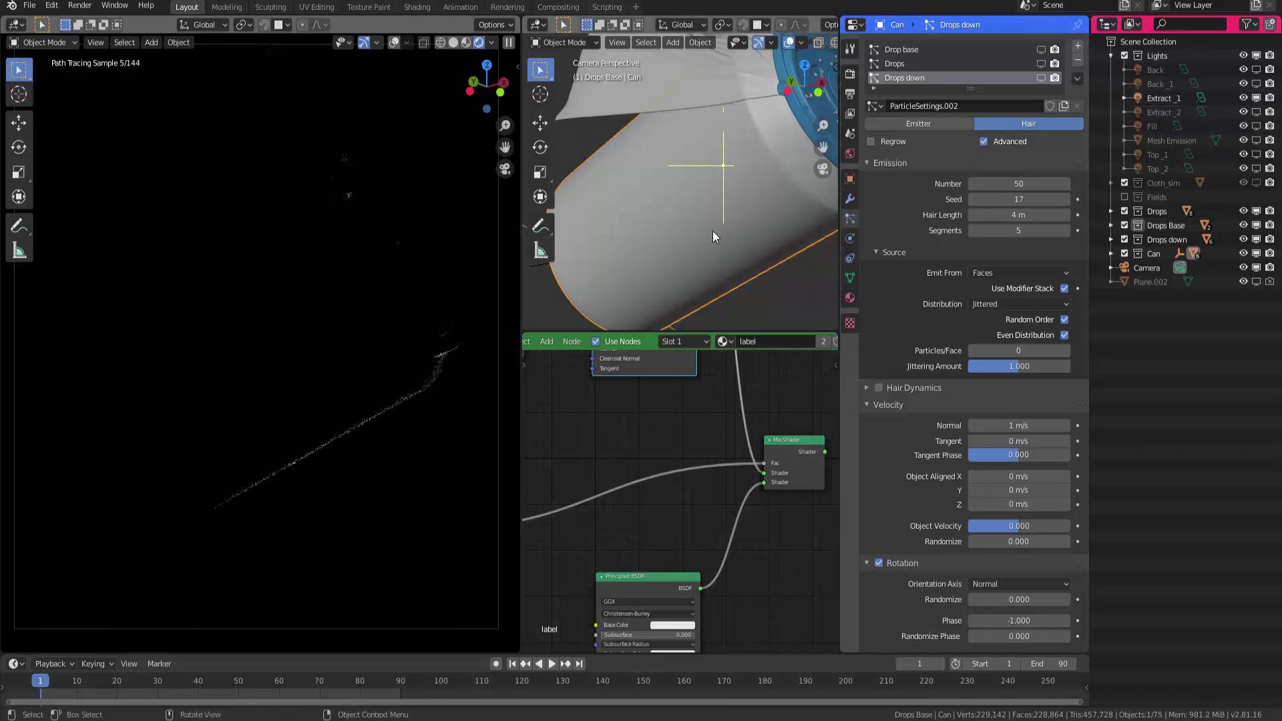
pyautogui.scroll(-5, 639, 265)
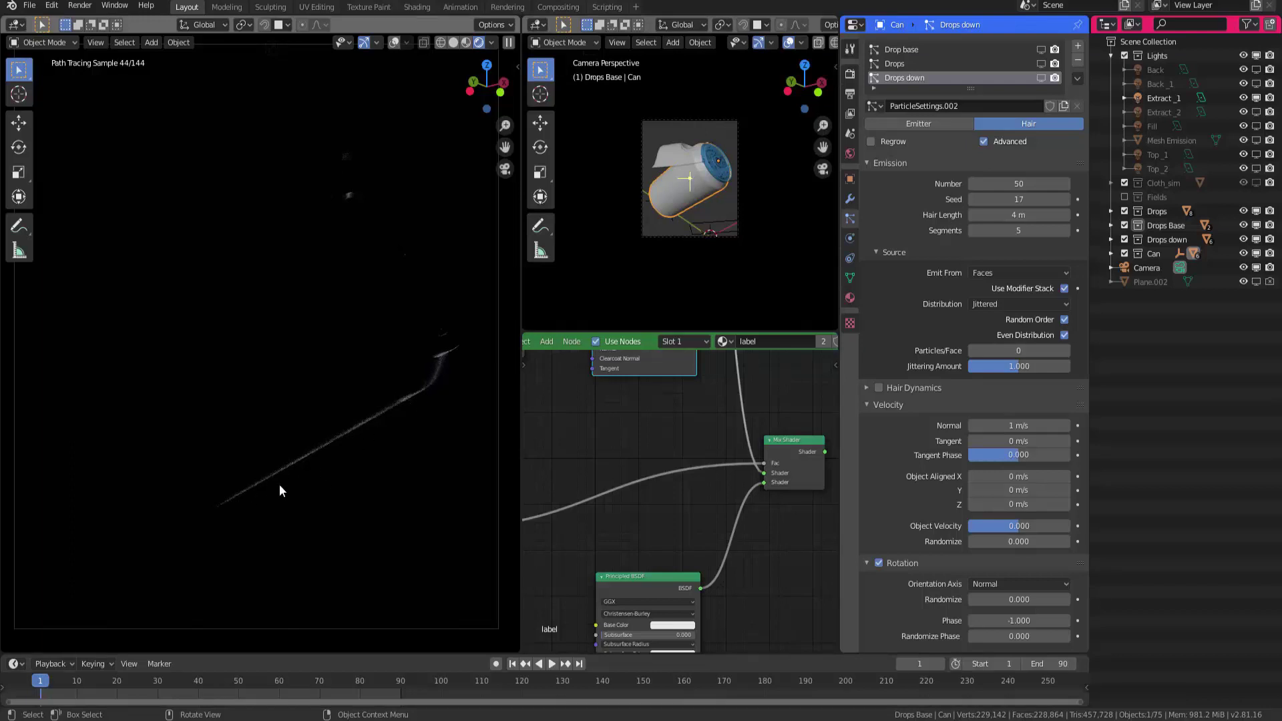
pyautogui.moveTo(719, 222); pyautogui.dragTo(675, 230, button='middle')
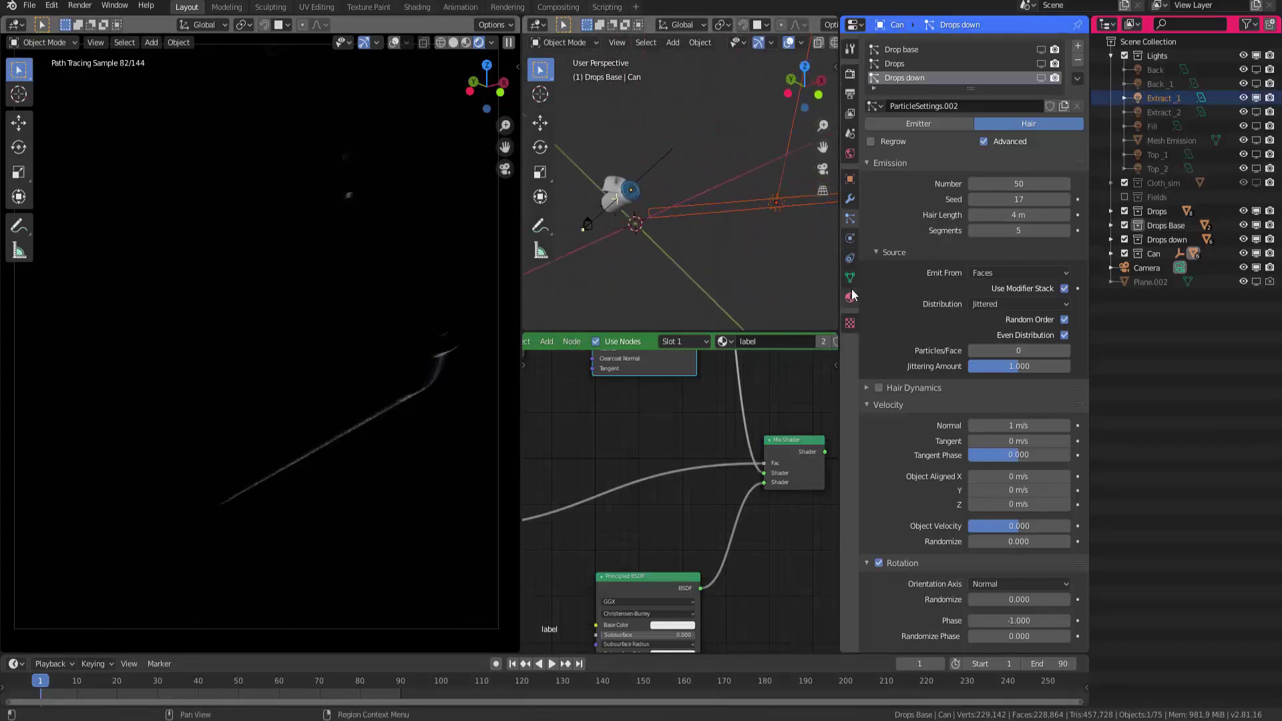
pyautogui.click(783, 177)
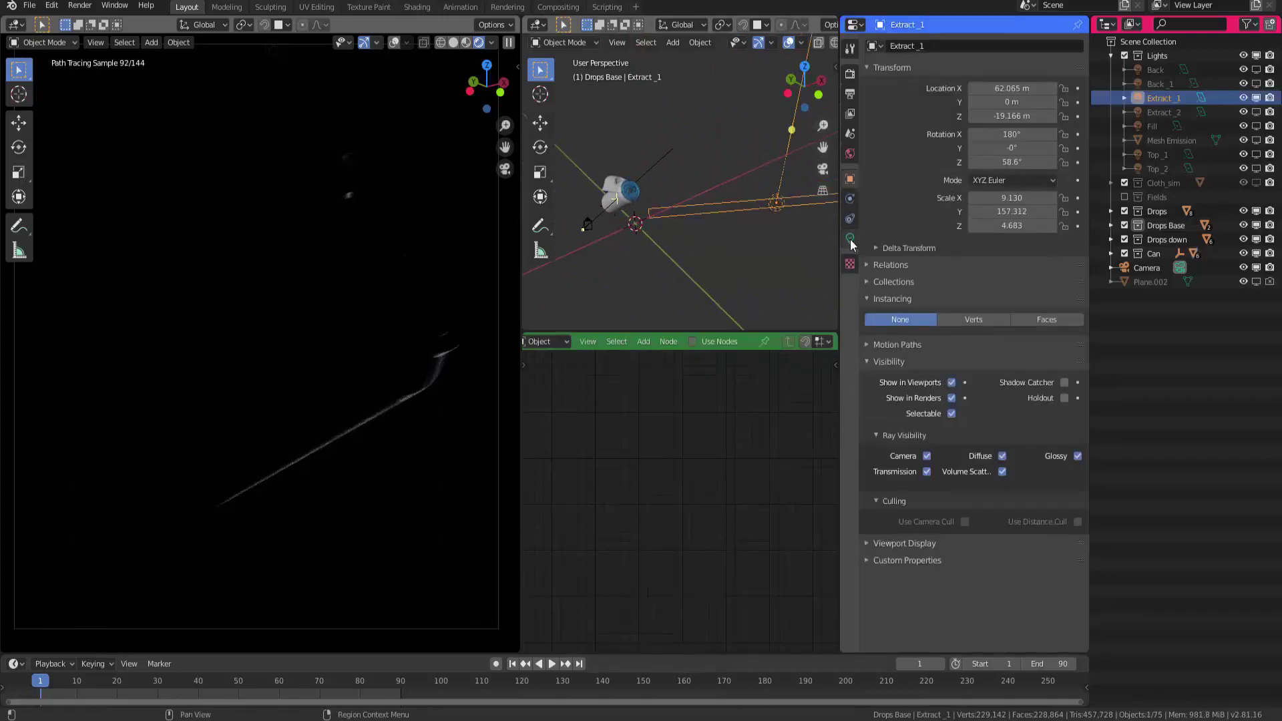
pyautogui.click(850, 239)
pyautogui.moveTo(666, 270); pyautogui.dragTo(700, 177, button='middle')
# Enable the Extract_2 and Back lights in the viewports, and select Back to inspect its placement and light properties
pyautogui.click(1257, 112)
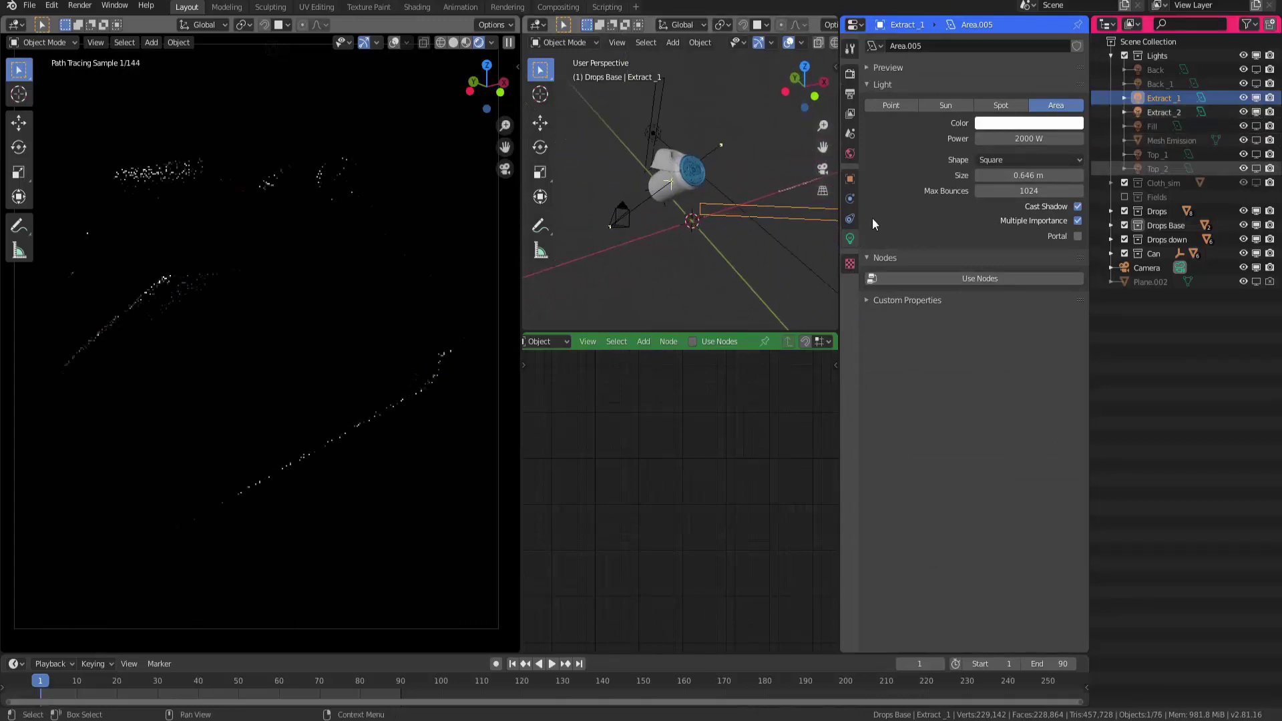
pyautogui.moveTo(657, 234)
pyautogui.mouseDown(button='middle')
pyautogui.moveTo(652, 258)
pyautogui.moveTo(652, 220)
pyautogui.mouseUp(button='middle')
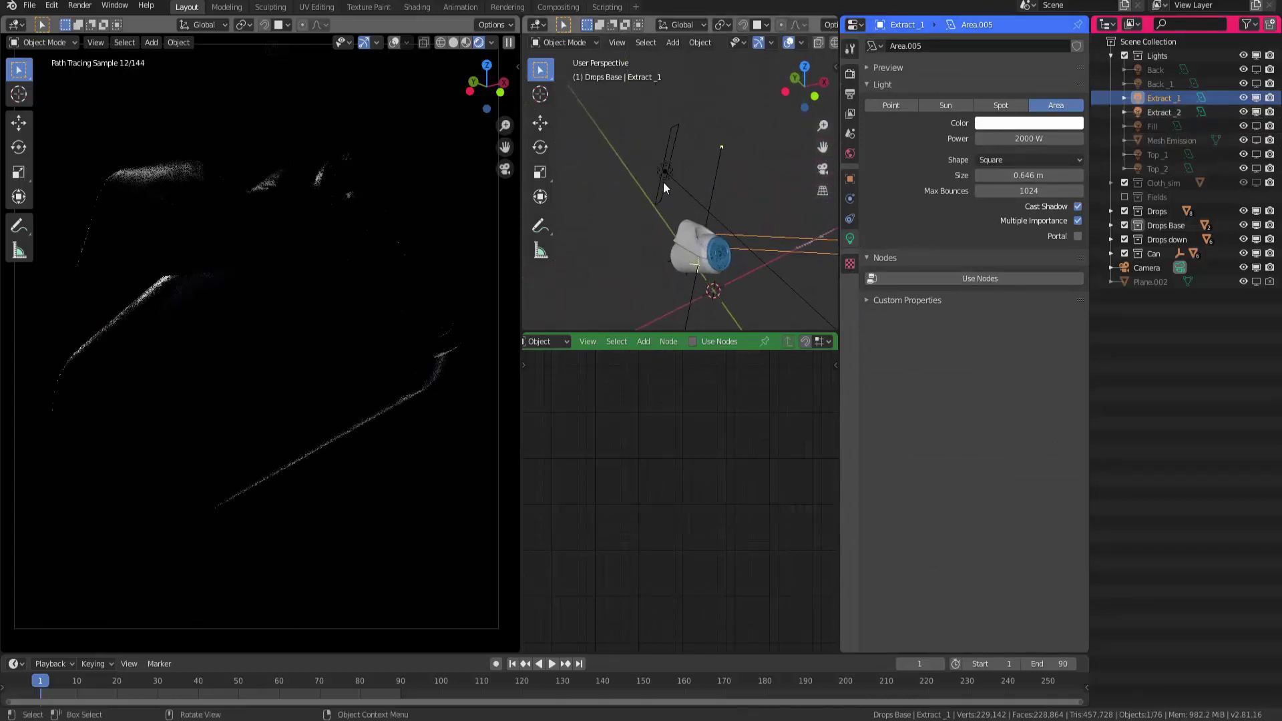
pyautogui.moveTo(660, 167)
pyautogui.mouseDown(button='middle')
pyautogui.moveTo(665, 211)
pyautogui.moveTo(661, 165)
pyautogui.mouseUp(button='middle')
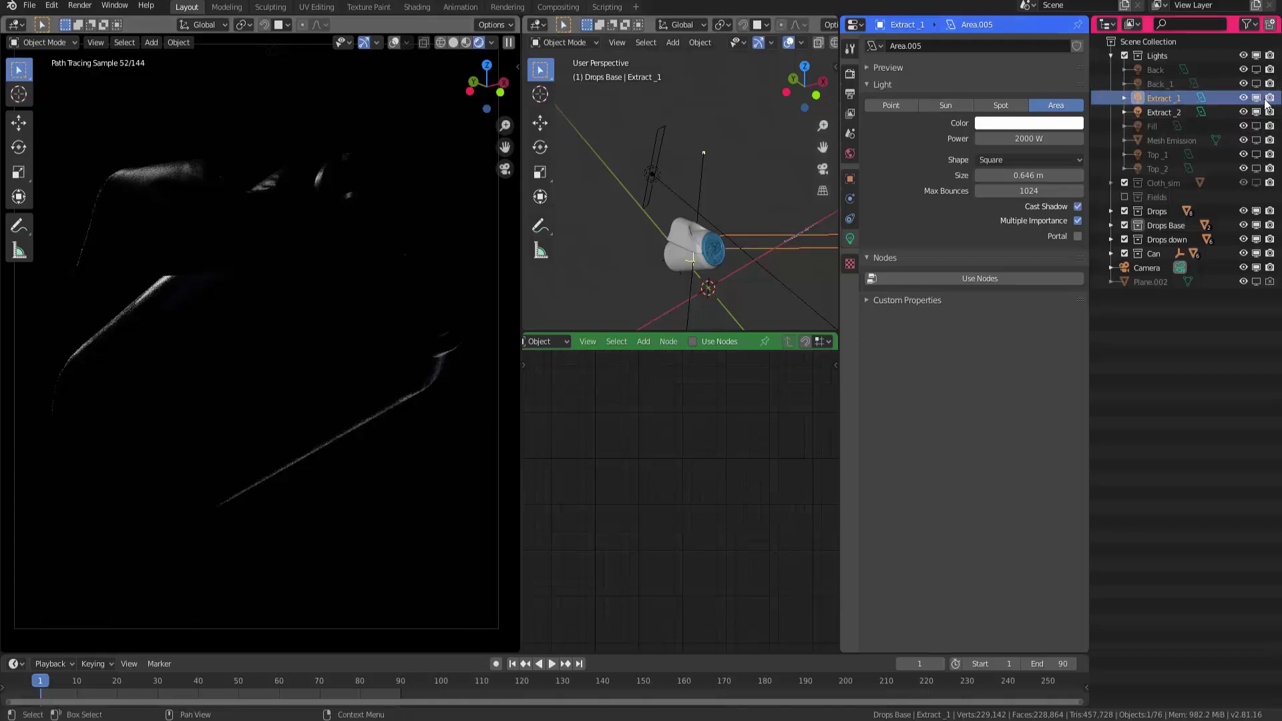
pyautogui.click(1257, 70)
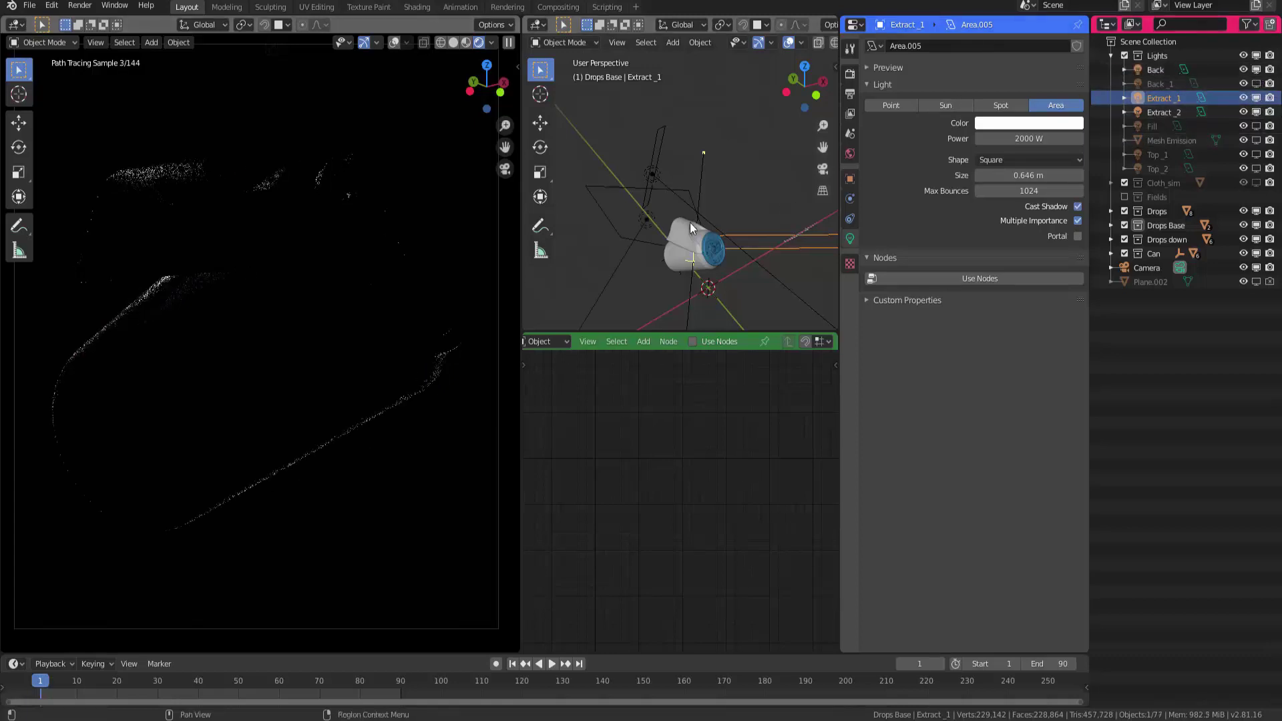
pyautogui.moveTo(668, 220); pyautogui.dragTo(624, 189, button='middle')
pyautogui.click(1155, 69)
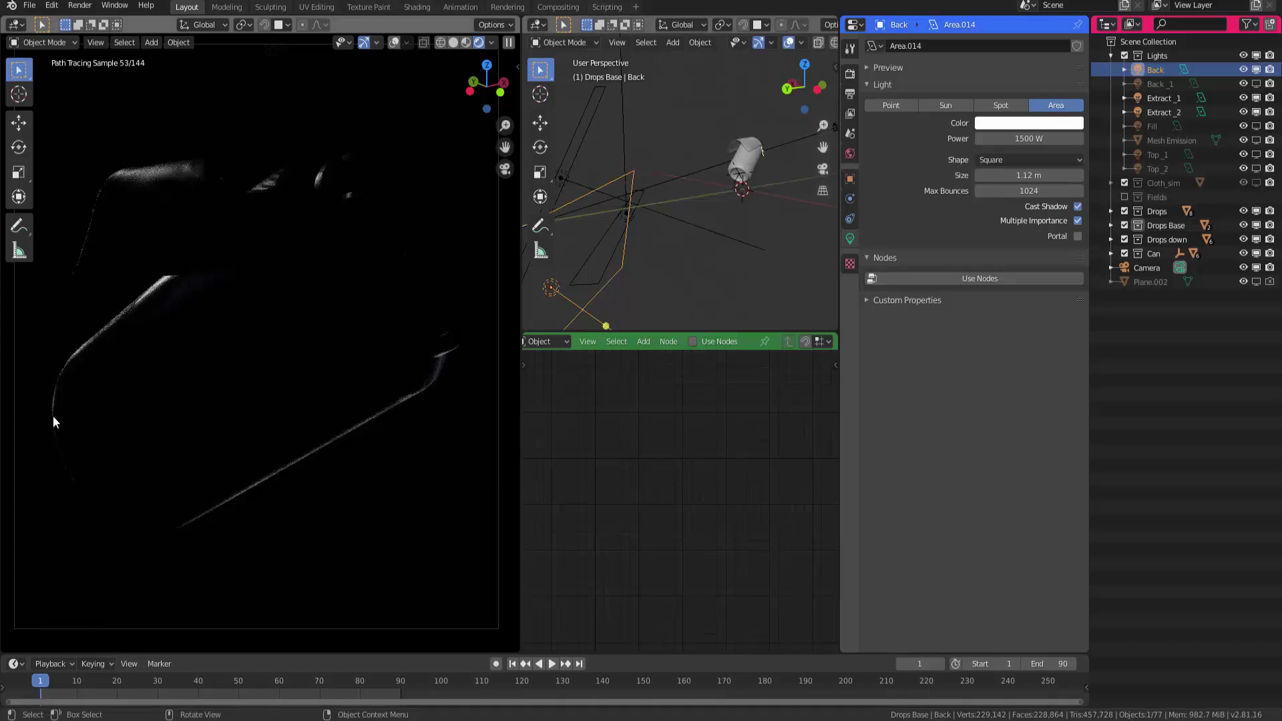
# Enable the Back_1 light in the viewports, select it and inspect its placement behind the can
pyautogui.click(1256, 83)
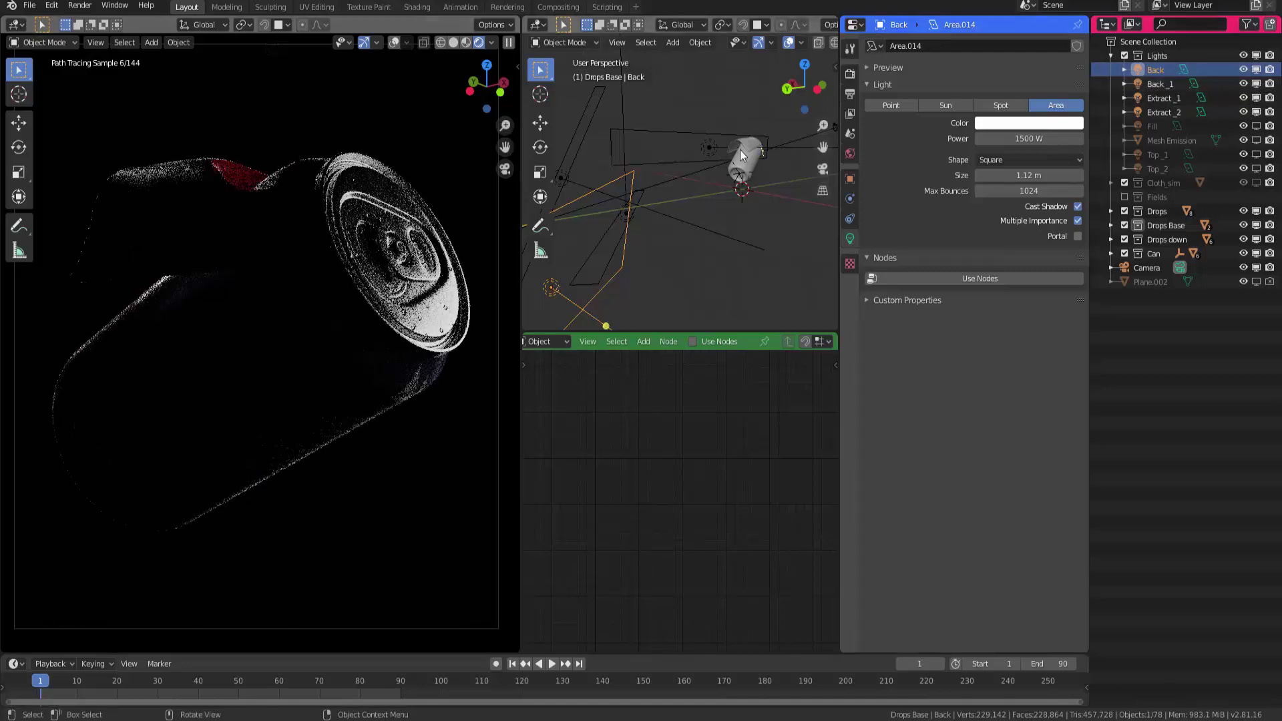
pyautogui.moveTo(740, 149)
pyautogui.mouseDown(button='middle')
pyautogui.moveTo(695, 194)
pyautogui.moveTo(739, 158)
pyautogui.mouseUp(button='middle')
pyautogui.click(1159, 84)
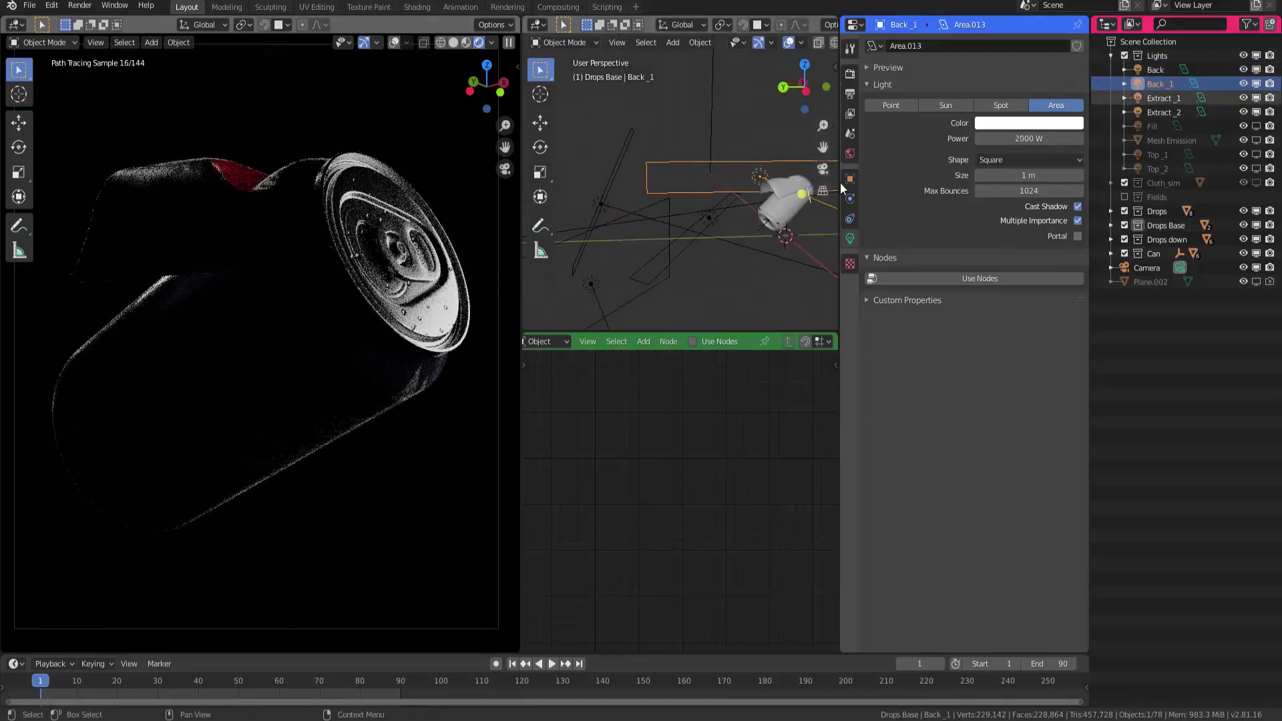
pyautogui.moveTo(835, 183); pyautogui.dragTo(679, 198, button='middle')
pyautogui.scroll(5, 678, 197)
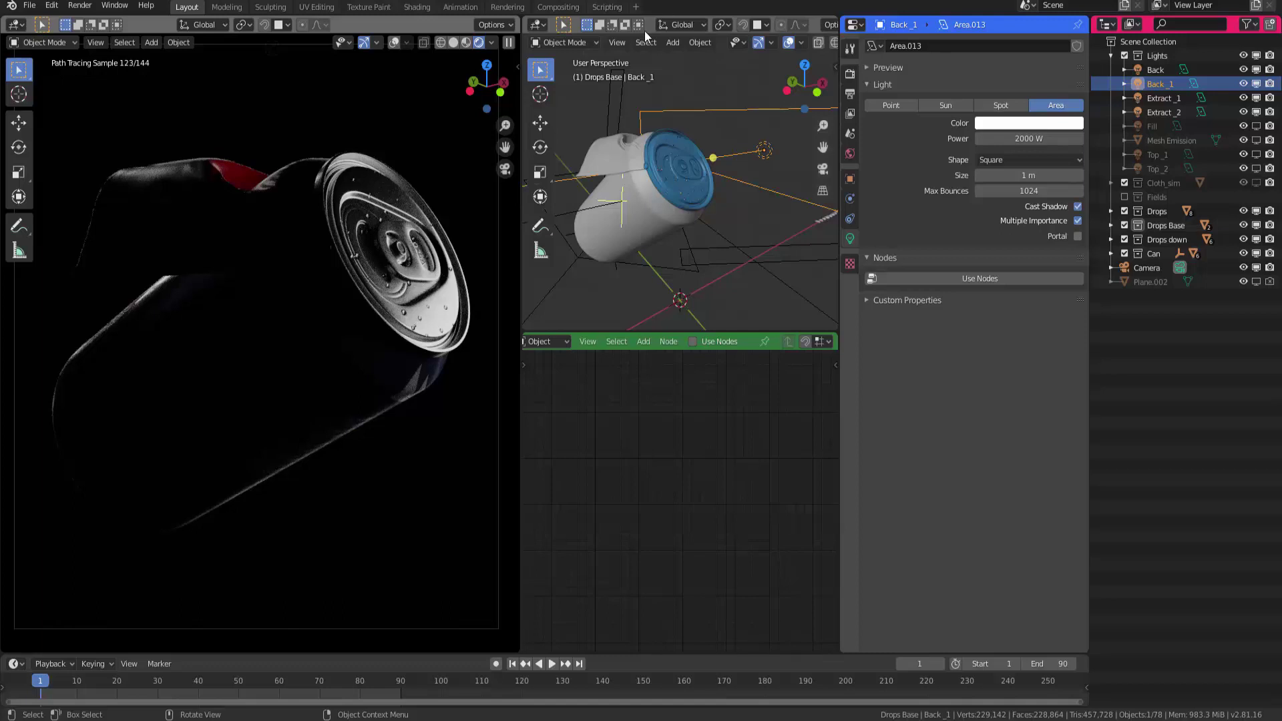
# Enable and inspect the Top_1 light, and restrict the rendered view to a region around the red cloth and the can's lid
pyautogui.click(1257, 155)
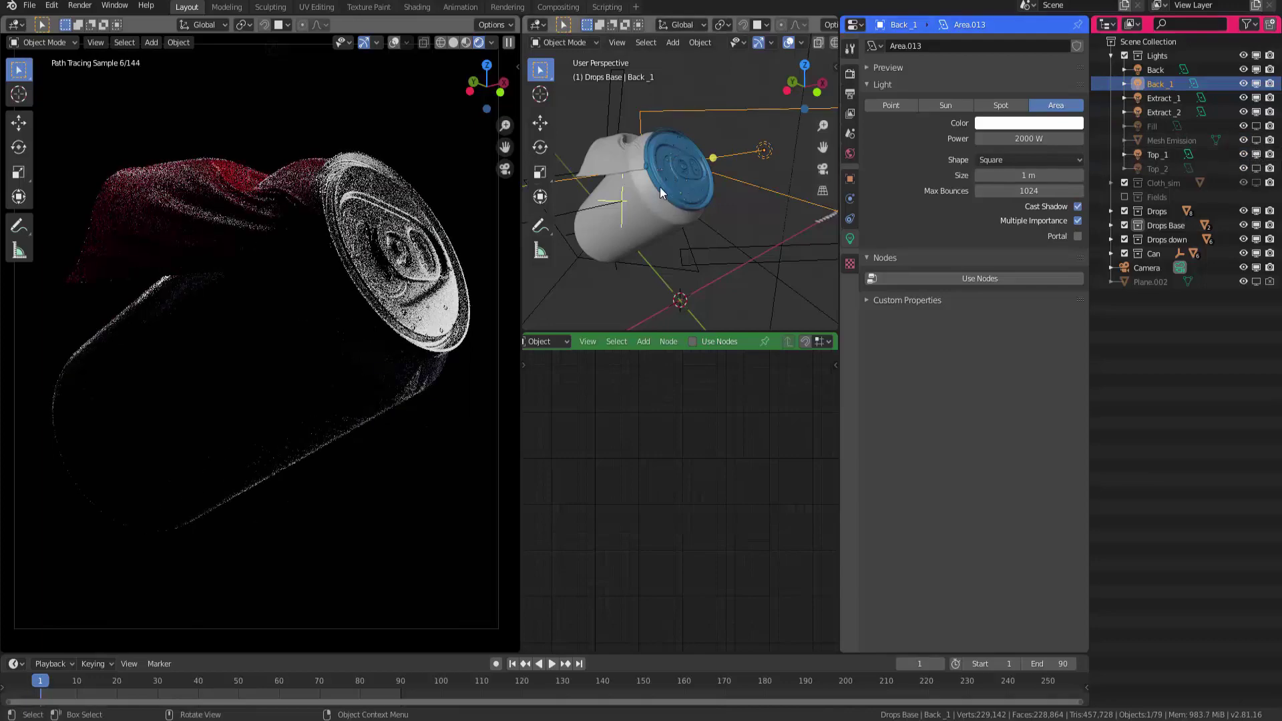
pyautogui.click(1157, 155)
pyautogui.moveTo(608, 254); pyautogui.dragTo(635, 167, button='middle')
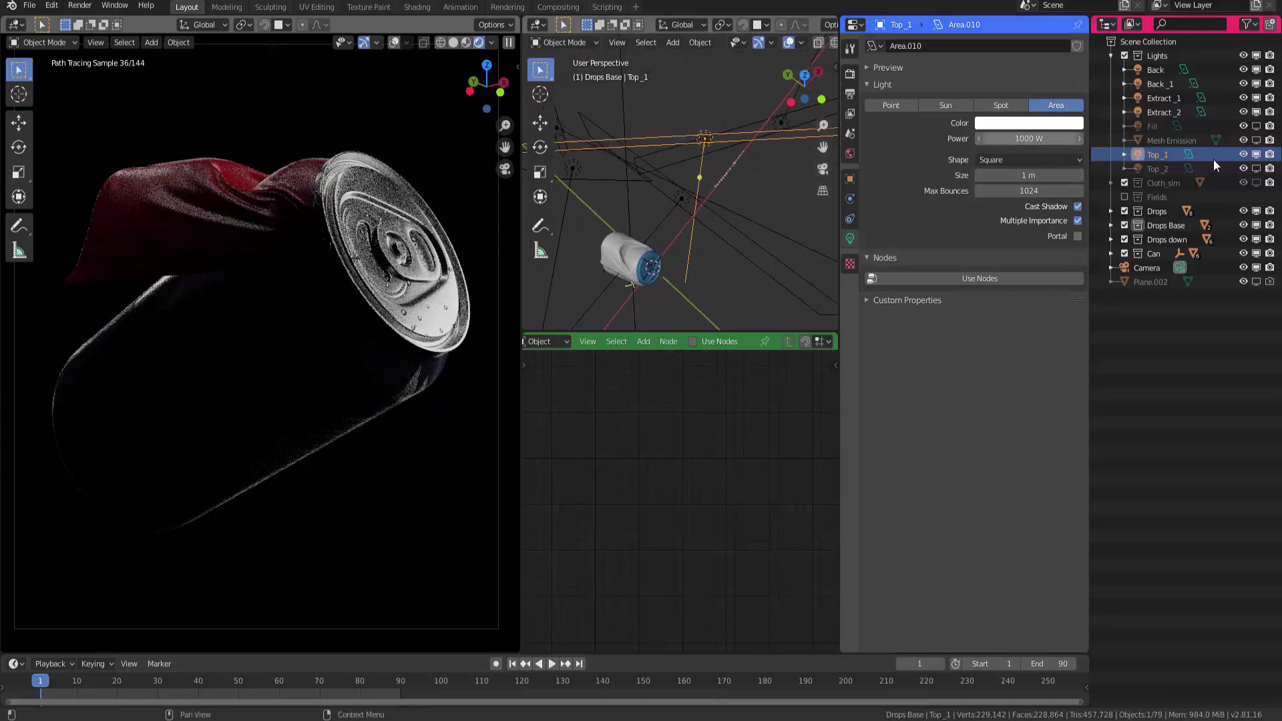
pyautogui.hotkey('alt', 'a')
pyautogui.hotkey('ctrl', 'b')
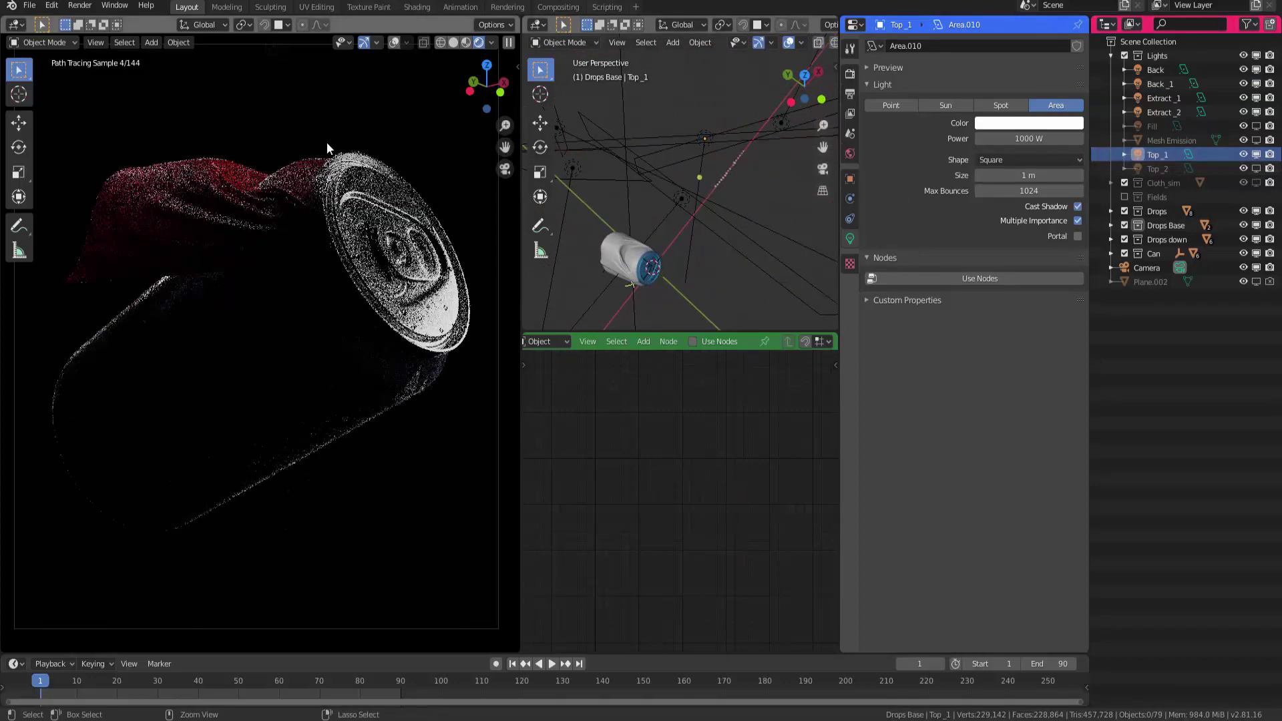
pyautogui.moveTo(135, 115); pyautogui.dragTo(485, 284)
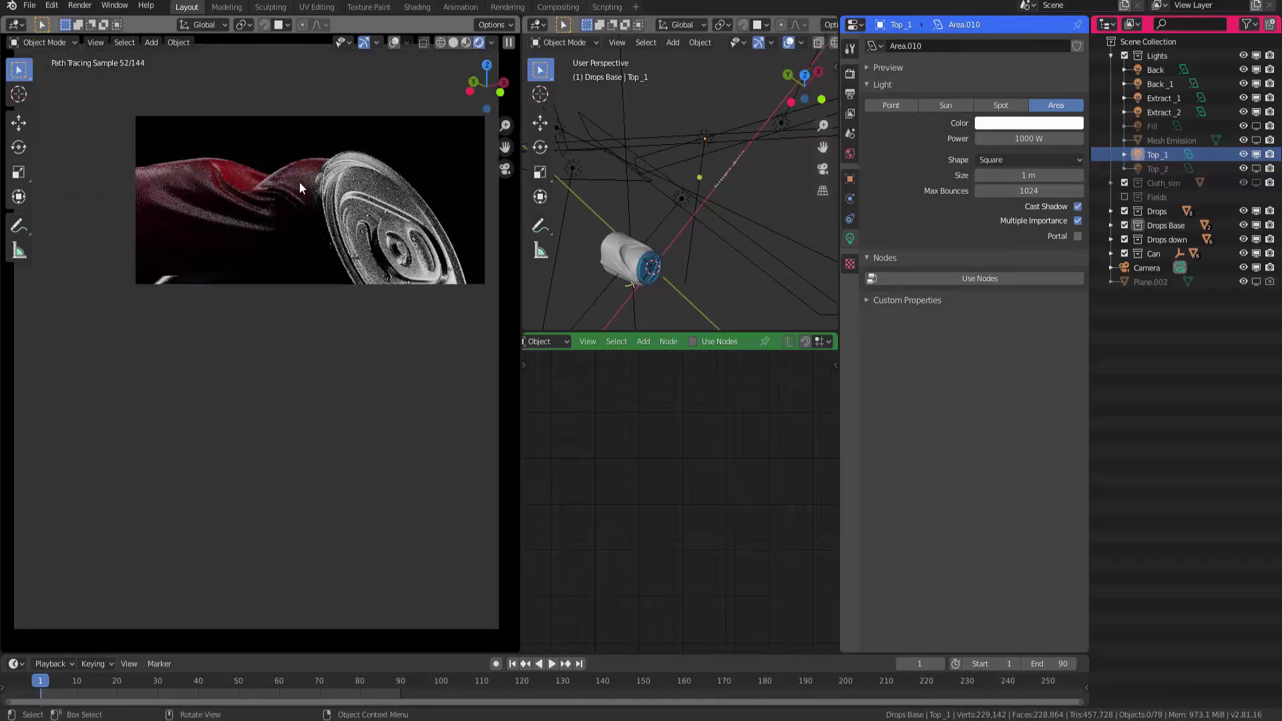
# Enable the Top_2 light in the viewports, select it to inspect its placement, and clear the render region
pyautogui.click(1257, 169)
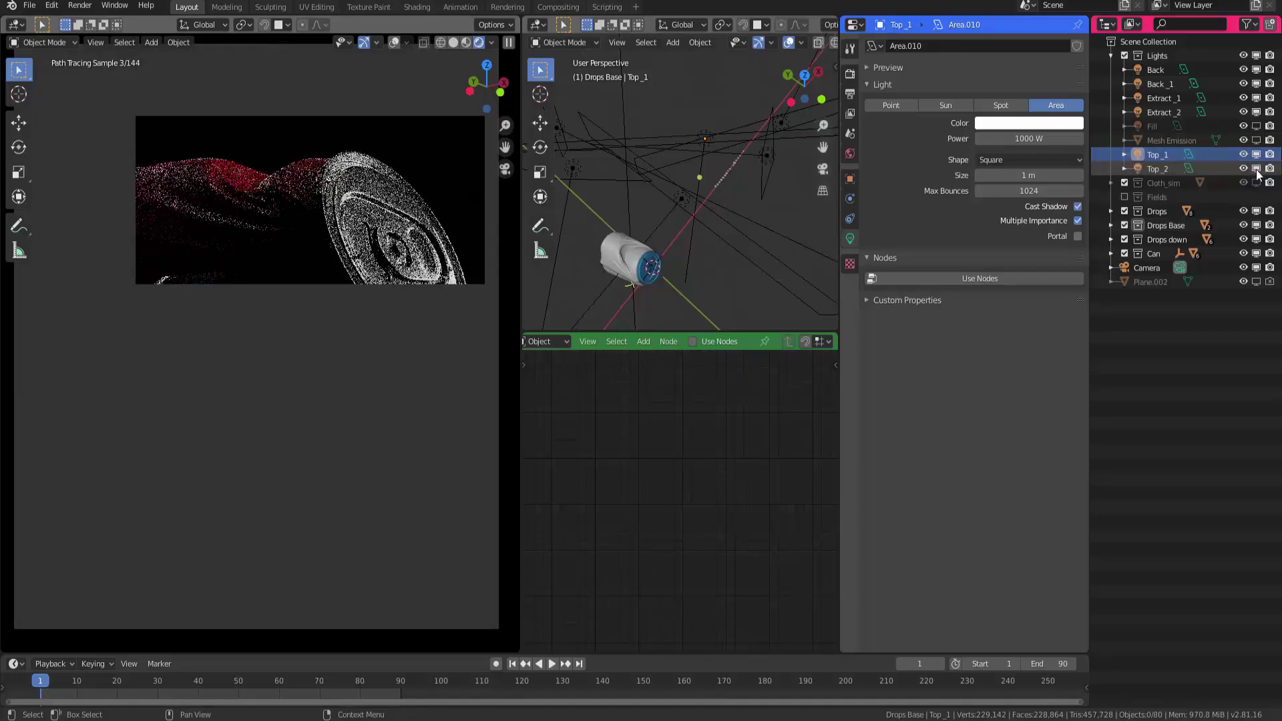
pyautogui.click(778, 197)
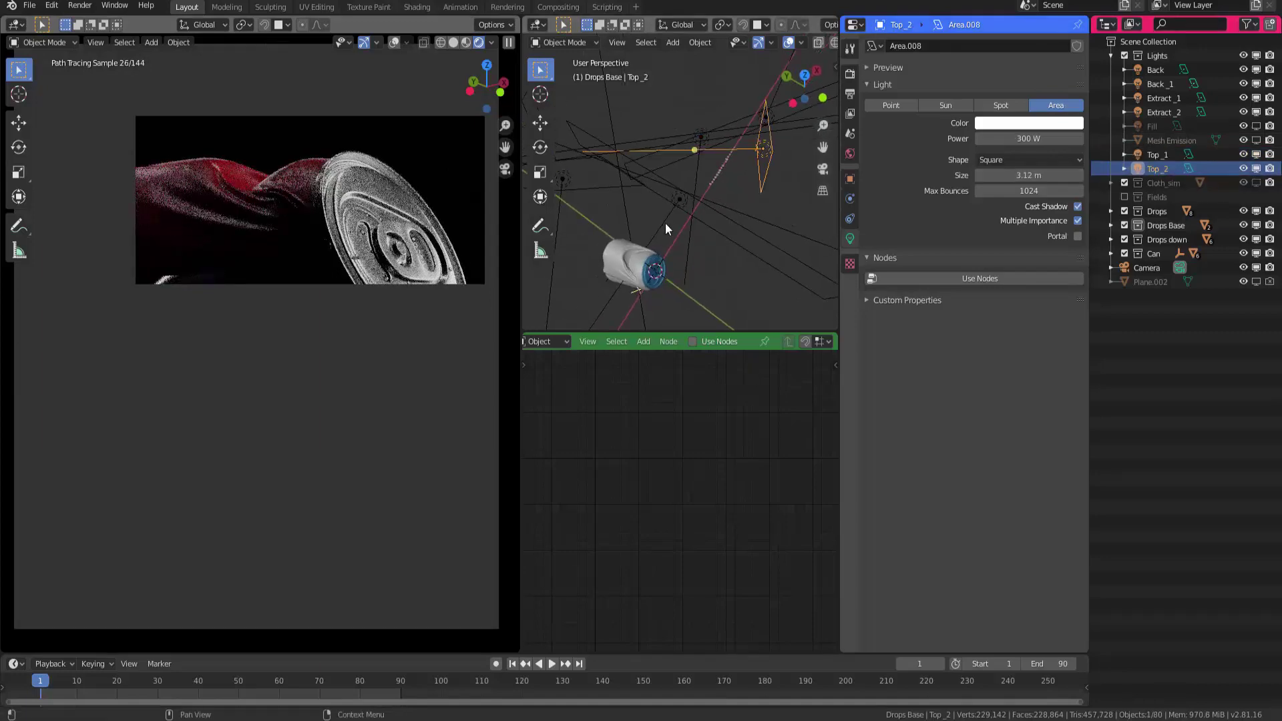
pyautogui.moveTo(666, 224); pyautogui.dragTo(734, 136, button='middle')
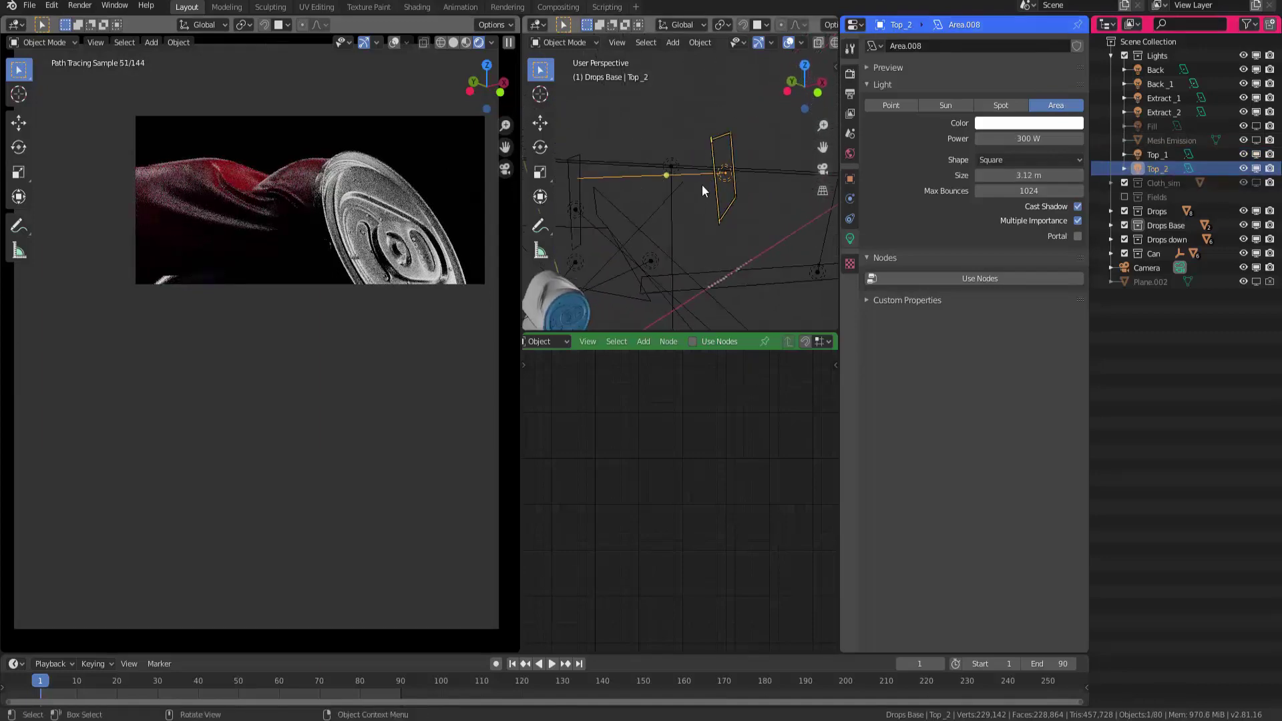
pyautogui.hotkey('ctrl', 'alt', 'b')
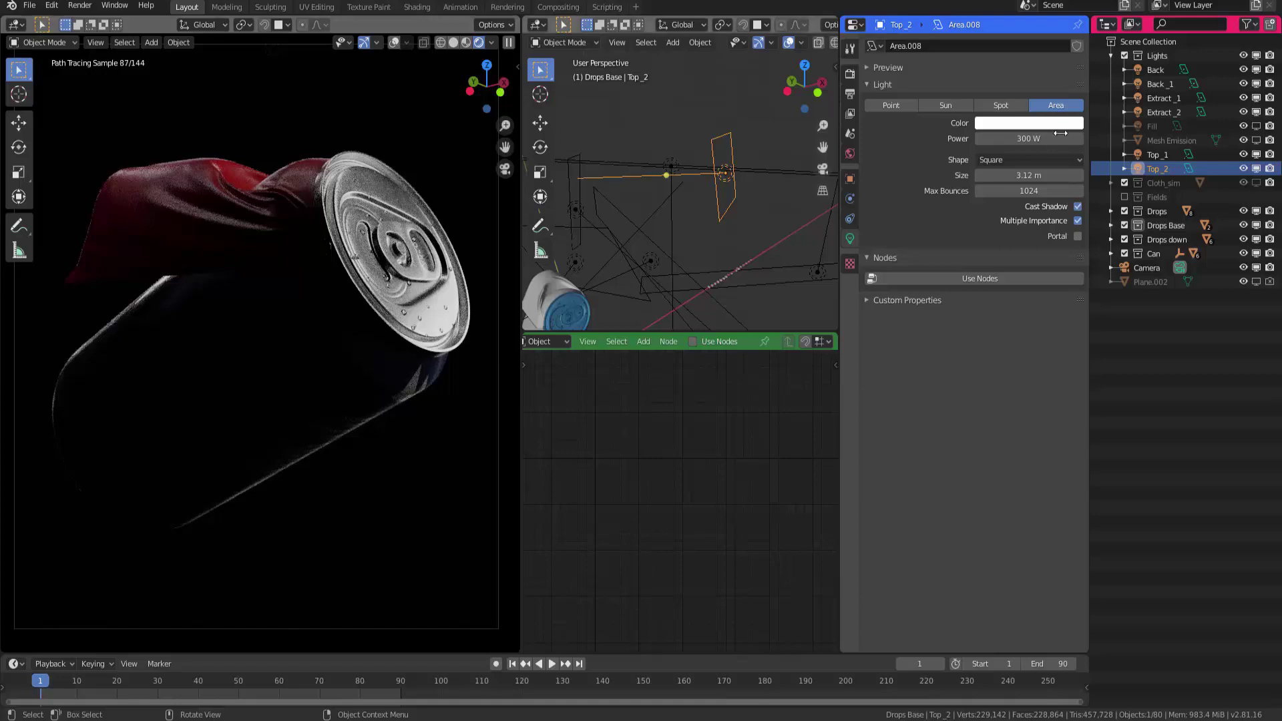
# Enable the Fill light in the viewports, select it and examine its placement relative to the can and camera
pyautogui.click(1256, 126)
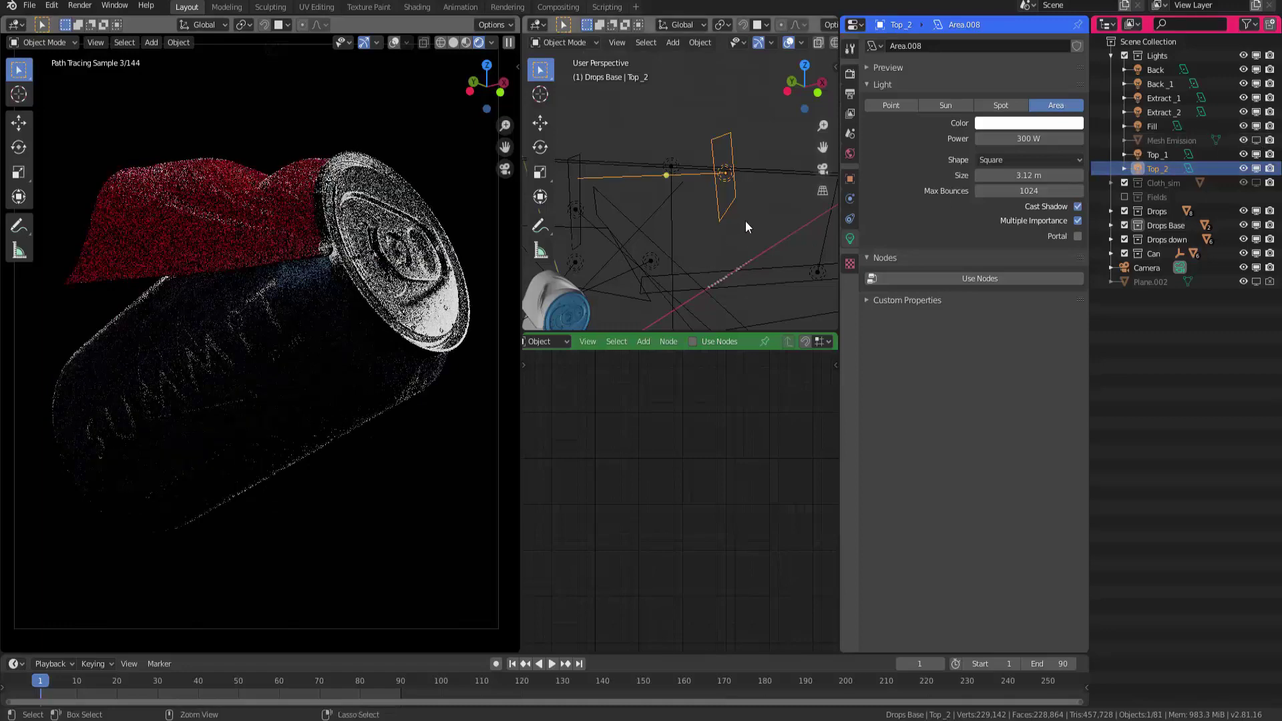
pyautogui.moveTo(745, 220); pyautogui.dragTo(735, 254, button='middle')
pyautogui.click(1155, 126)
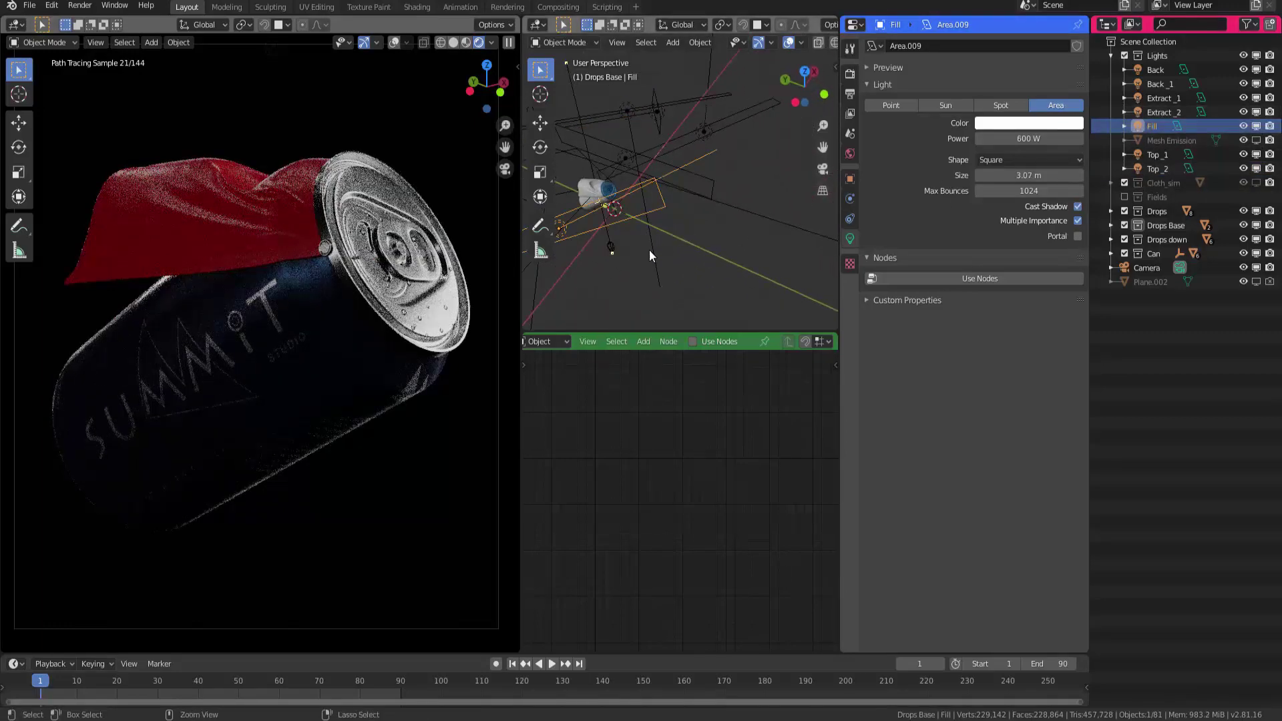
pyautogui.moveTo(649, 249); pyautogui.dragTo(655, 214, button='middle')
pyautogui.moveTo(725, 192); pyautogui.dragTo(712, 185, button='middle')
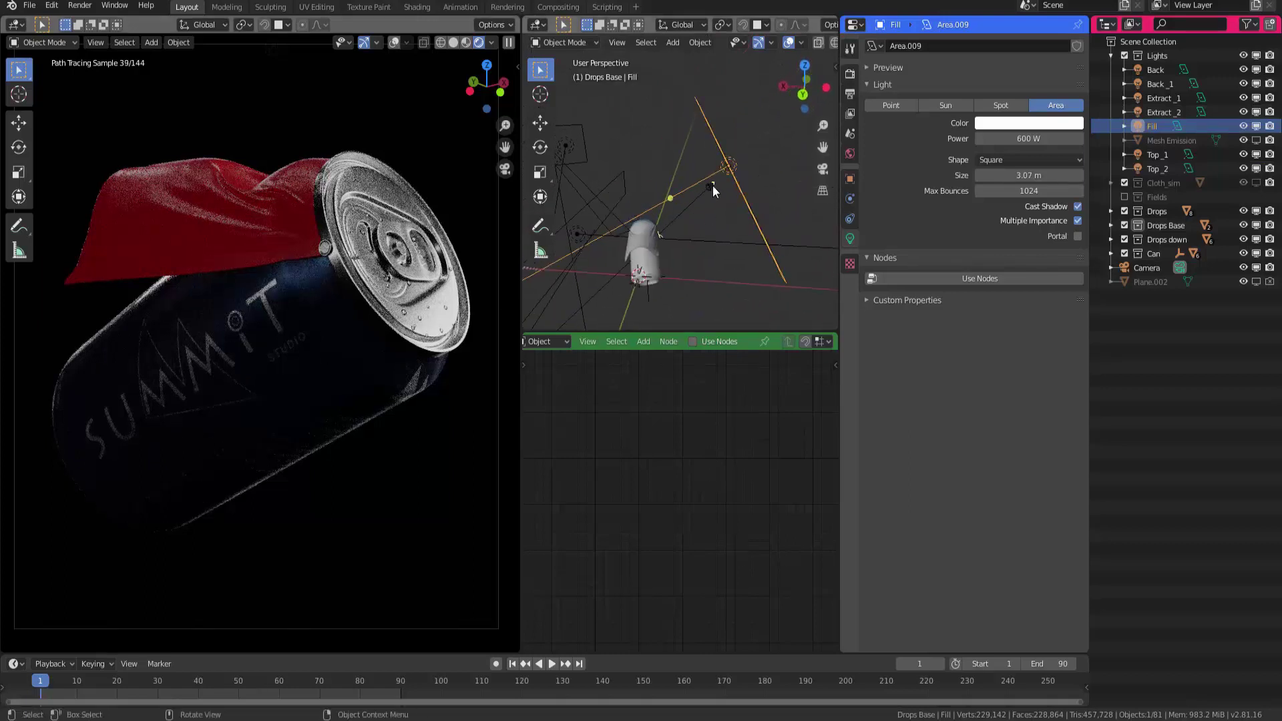
pyautogui.moveTo(728, 235); pyautogui.dragTo(671, 219, button='middle')
pyautogui.moveTo(739, 195)
pyautogui.mouseDown(button='middle')
pyautogui.moveTo(691, 227)
pyautogui.moveTo(692, 254)
pyautogui.moveTo(682, 238)
pyautogui.moveTo(763, 197)
pyautogui.mouseUp(button='middle')
# Enable the Mesh Emission plane in the viewports and select it to display its material nodes
pyautogui.click(1256, 141)
pyautogui.click(722, 255)
pyautogui.moveTo(723, 255); pyautogui.dragTo(687, 274, button='middle')
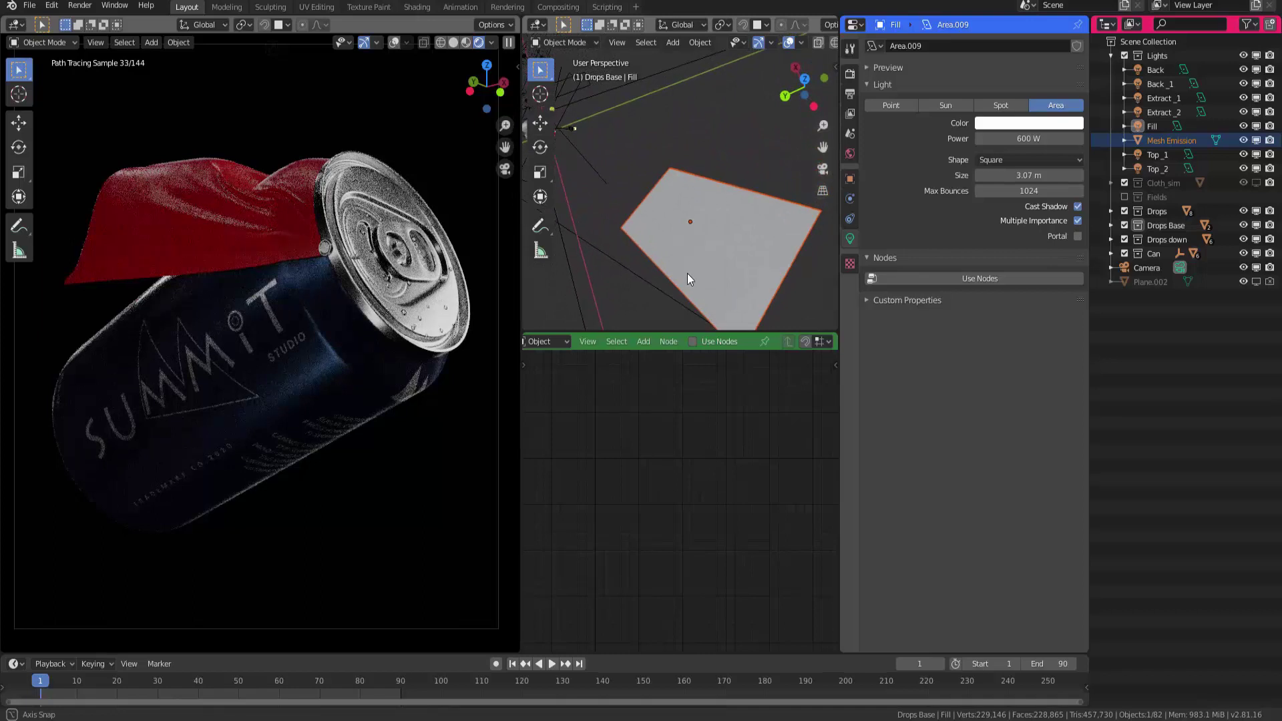
pyautogui.click(728, 238)
pyautogui.scroll(5, 601, 428)
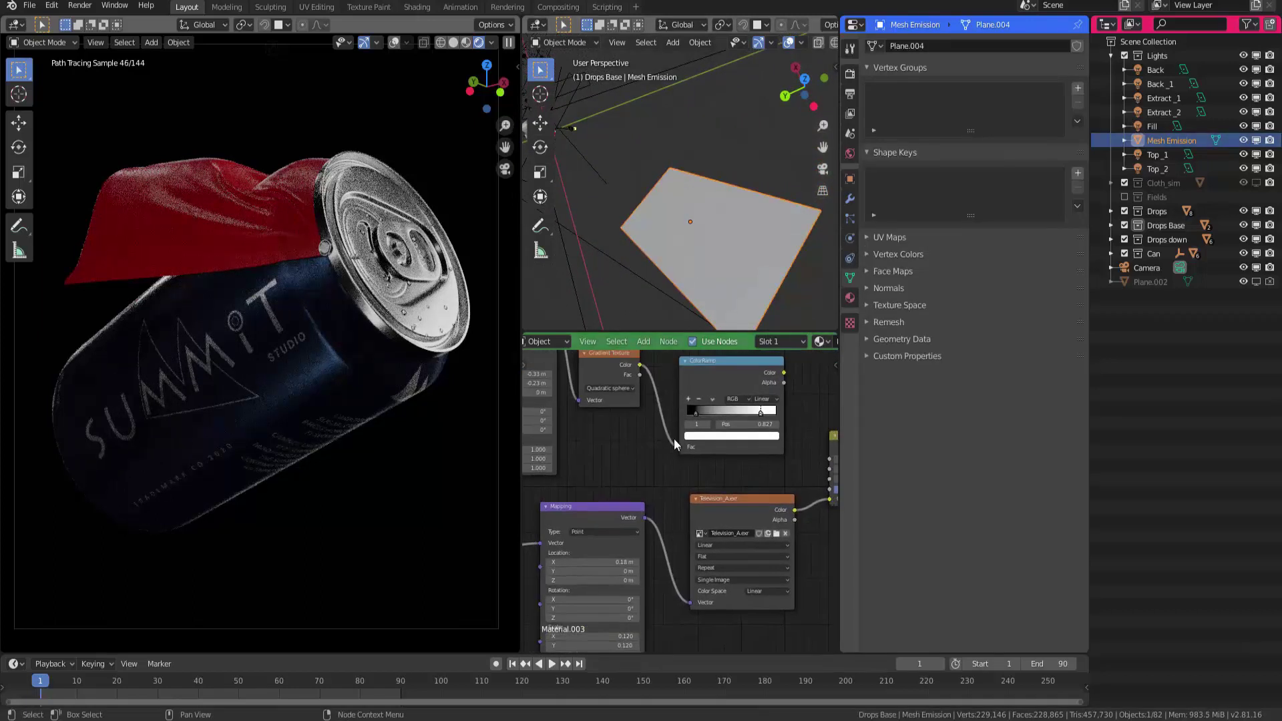
# Switch the second viewport to material preview shading and save the file
pyautogui.press('z')
pyautogui.click(713, 251)
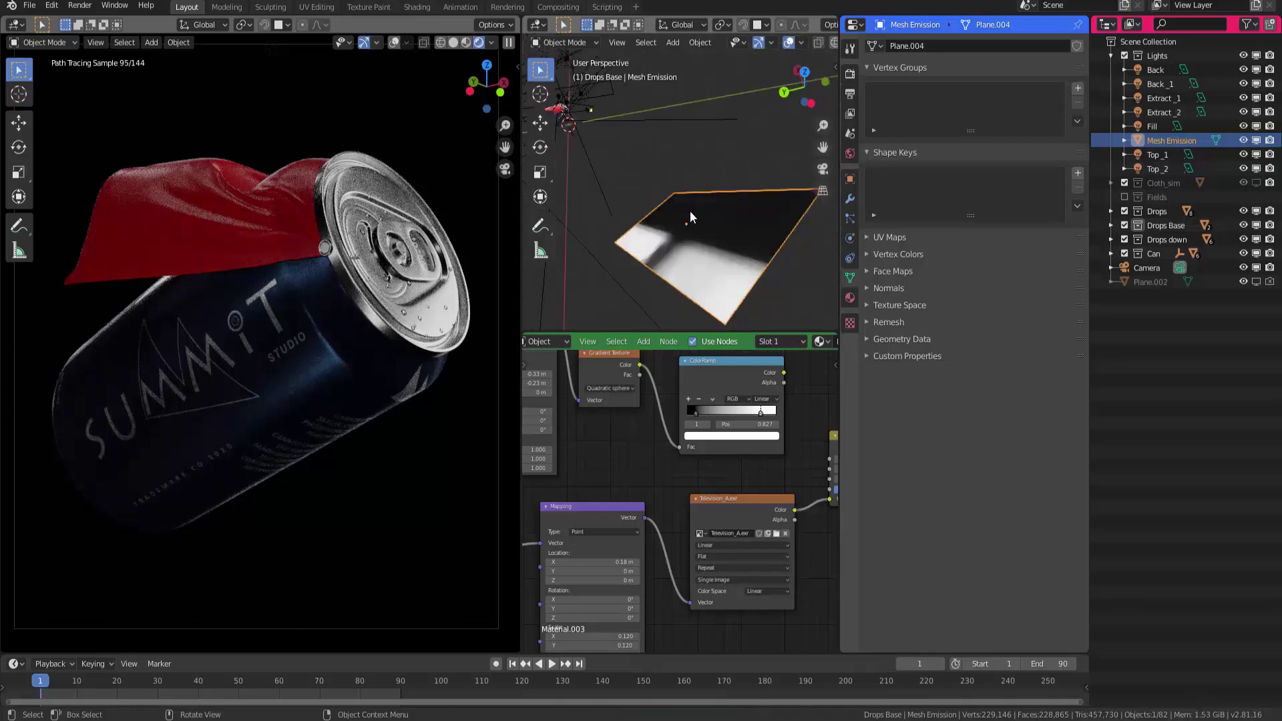
pyautogui.hotkey('ctrl', 's')
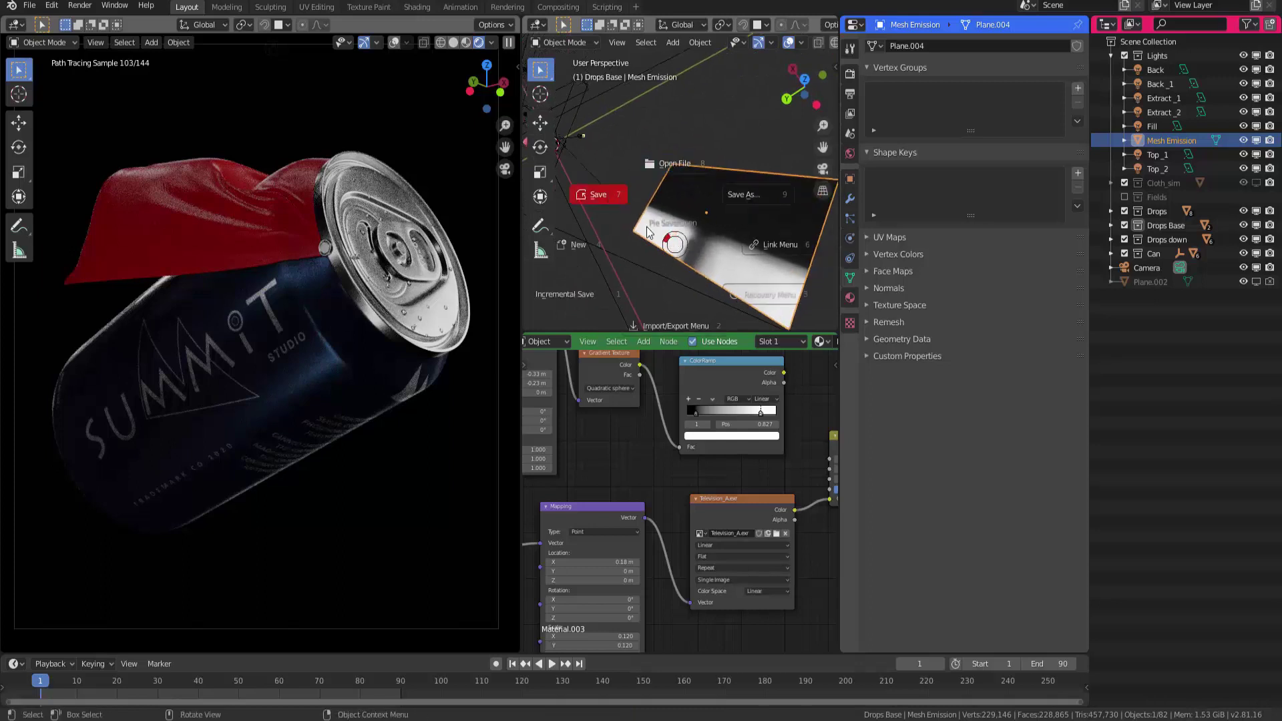
pyautogui.click(649, 232)
# Preview the Television_A.exr image texture node's output directly on the Mesh Emission plane
pyautogui.scroll(-2, 633, 534)
pyautogui.moveTo(633, 534); pyautogui.dragTo(658, 519, button='middle')
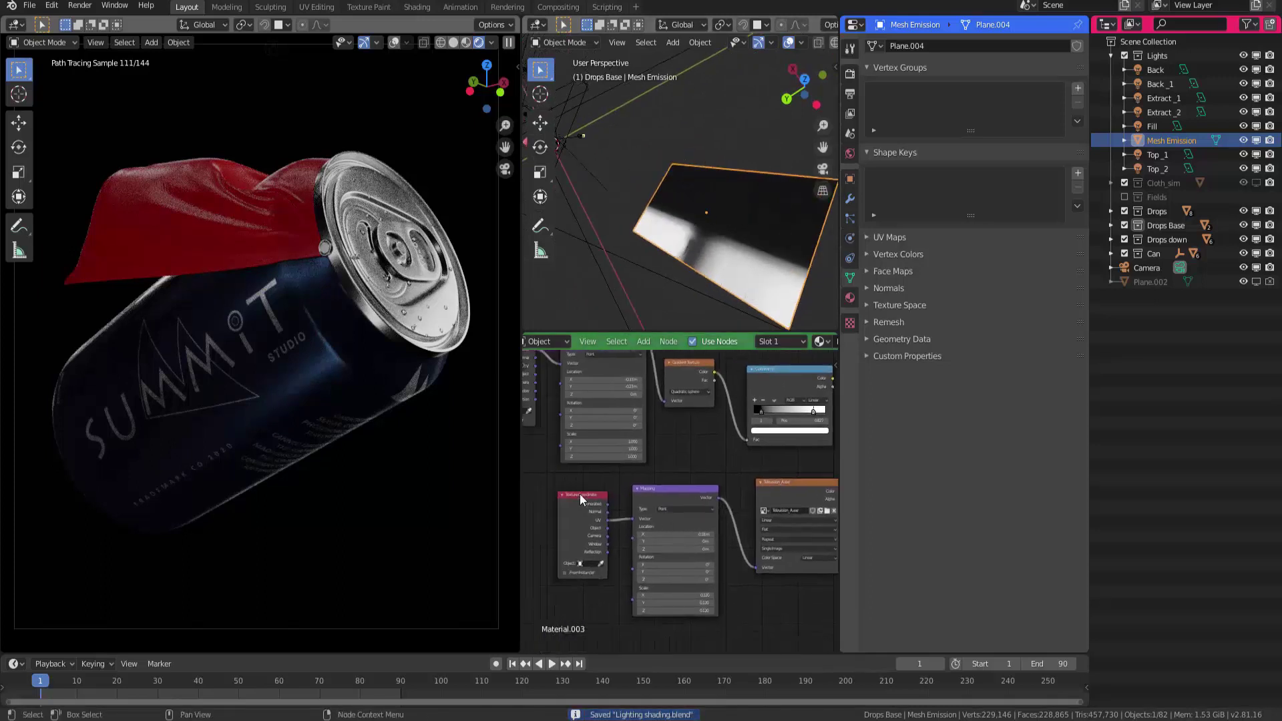
pyautogui.moveTo(695, 242); pyautogui.dragTo(723, 188, button='middle')
pyautogui.moveTo(690, 486); pyautogui.dragTo(652, 518, button='middle')
pyautogui.moveTo(735, 514); pyautogui.dragTo(695, 494, button='middle')
pyautogui.keyDown('ctrl'); pyautogui.keyDown('shift'); pyautogui.click(691, 502); pyautogui.keyUp('shift'); pyautogui.keyUp('ctrl')
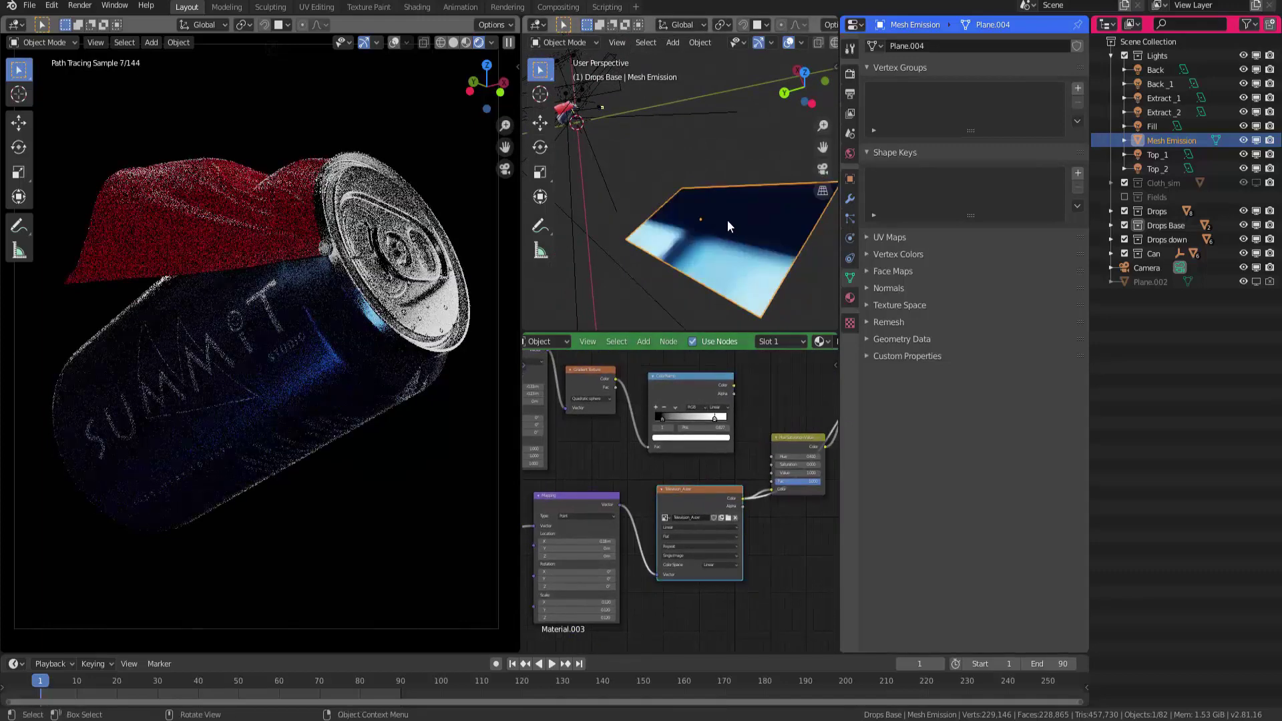
# Shift the texture's Mapping location to X 0.2 m and Y -0.02 m, and restrict the rendered view to the can's lower front
pyautogui.scroll(2, 684, 447)
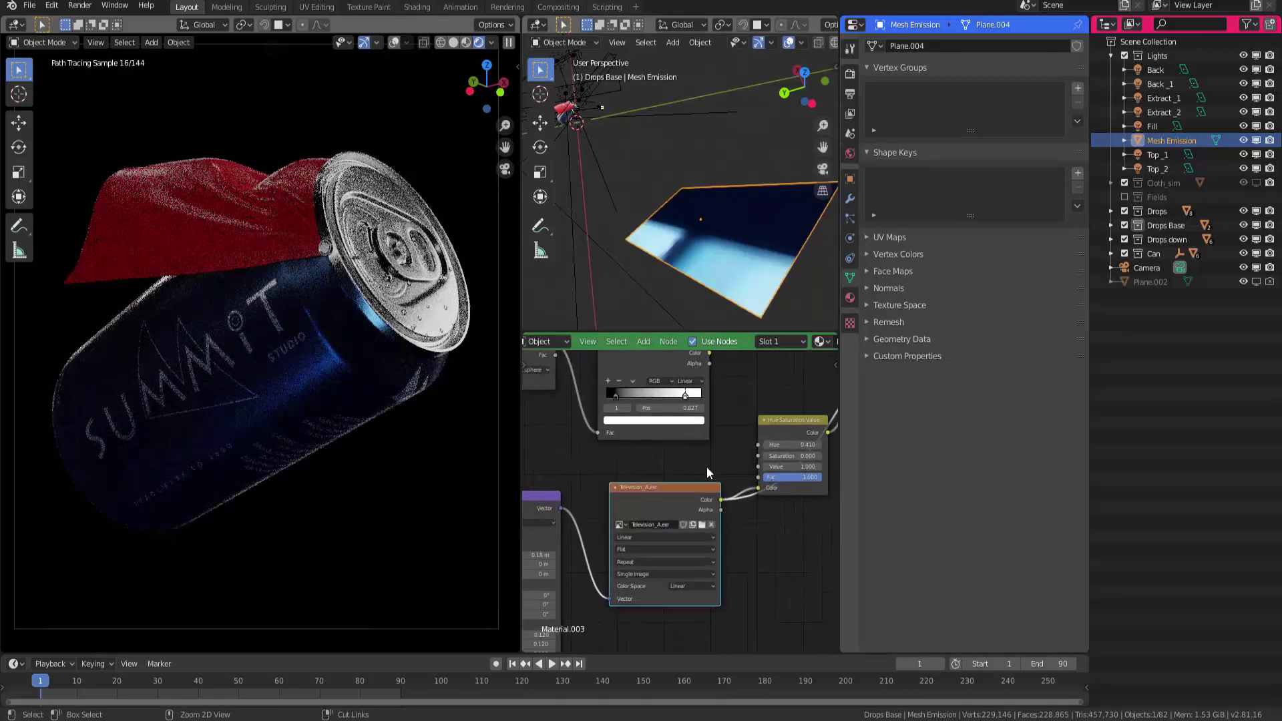
pyautogui.moveTo(665, 469); pyautogui.dragTo(691, 469, button='middle')
pyautogui.moveTo(520, 507); pyautogui.dragTo(652, 474, button='middle')
pyautogui.moveTo(544, 482); pyautogui.dragTo(578, 482, button='middle')
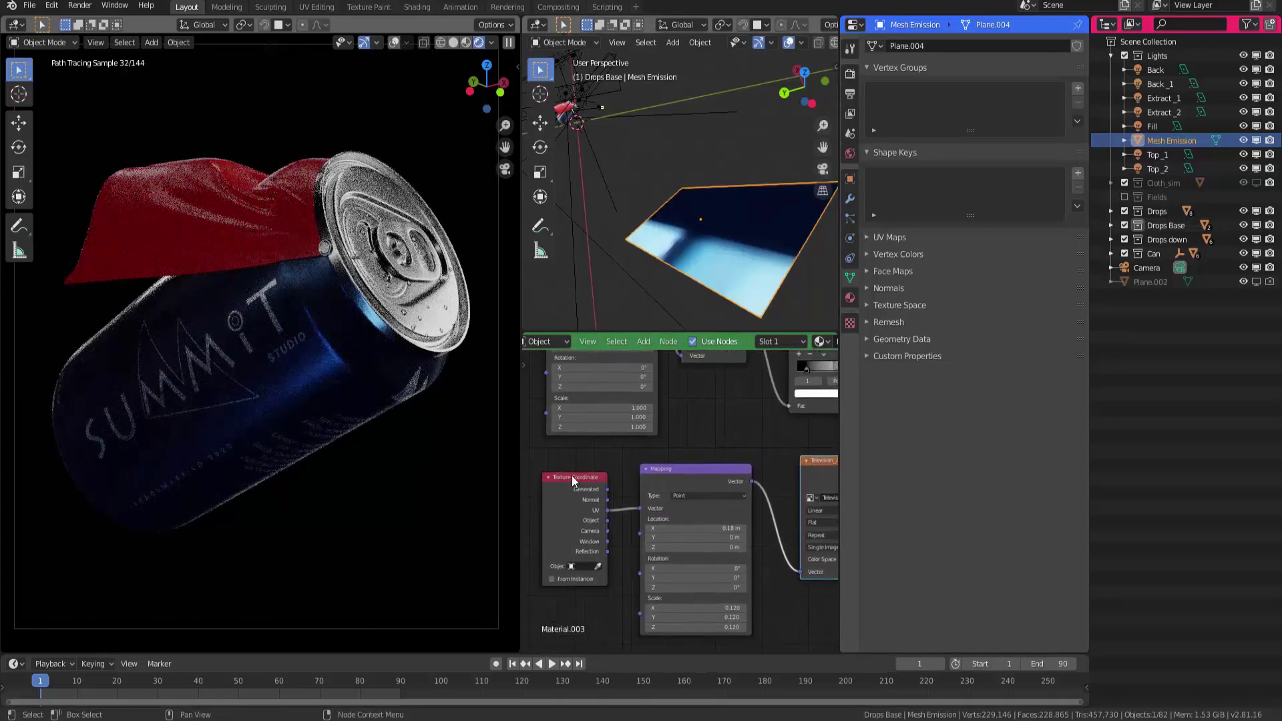
pyautogui.moveTo(687, 495); pyautogui.dragTo(641, 503, button='middle')
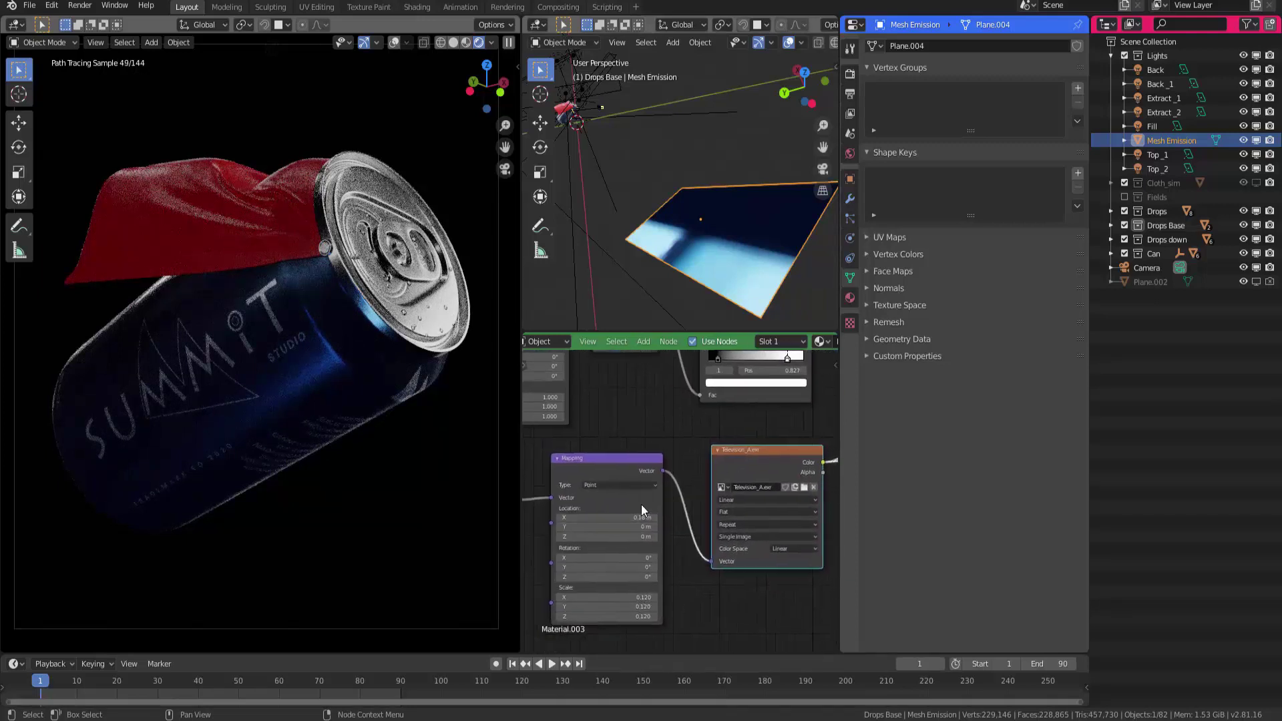
pyautogui.scroll(3, 647, 467)
pyautogui.moveTo(657, 439); pyautogui.dragTo(659, 453)
pyautogui.hotkey('ctrl', 'b')
pyautogui.moveTo(193, 307); pyautogui.dragTo(464, 524)
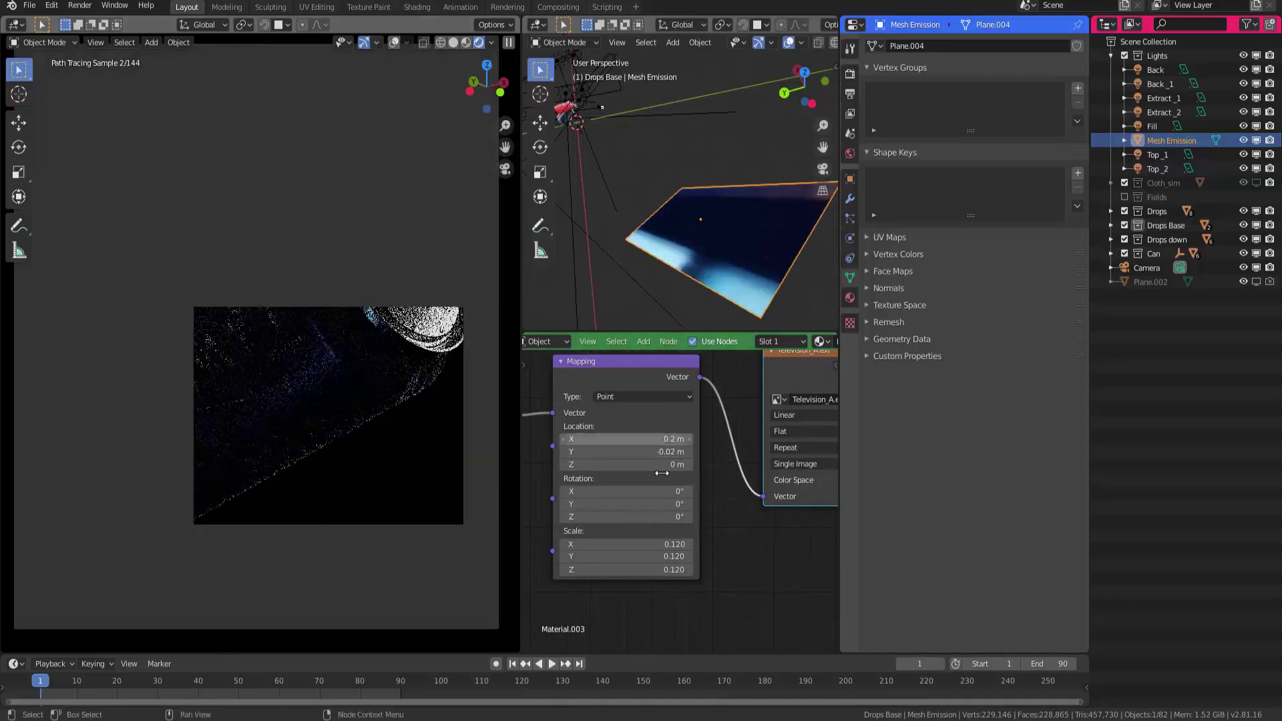
# Try other offsets for the texture's Mapping node, and set its location to X 0.18 m and Y 0 m
pyautogui.moveTo(653, 452)
pyautogui.mouseDown()
pyautogui.moveTo(632, 452)
pyautogui.moveTo(651, 439)
pyautogui.mouseUp()
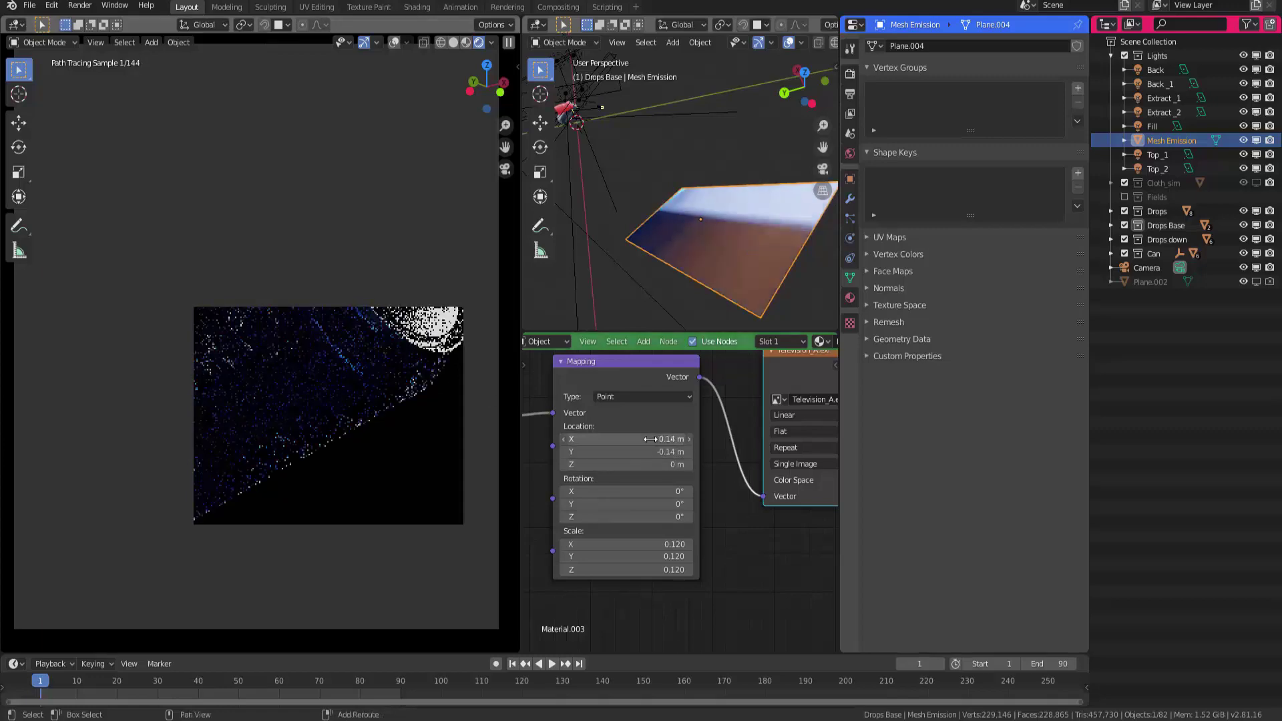
pyautogui.click(665, 452)
pyautogui.write('0')
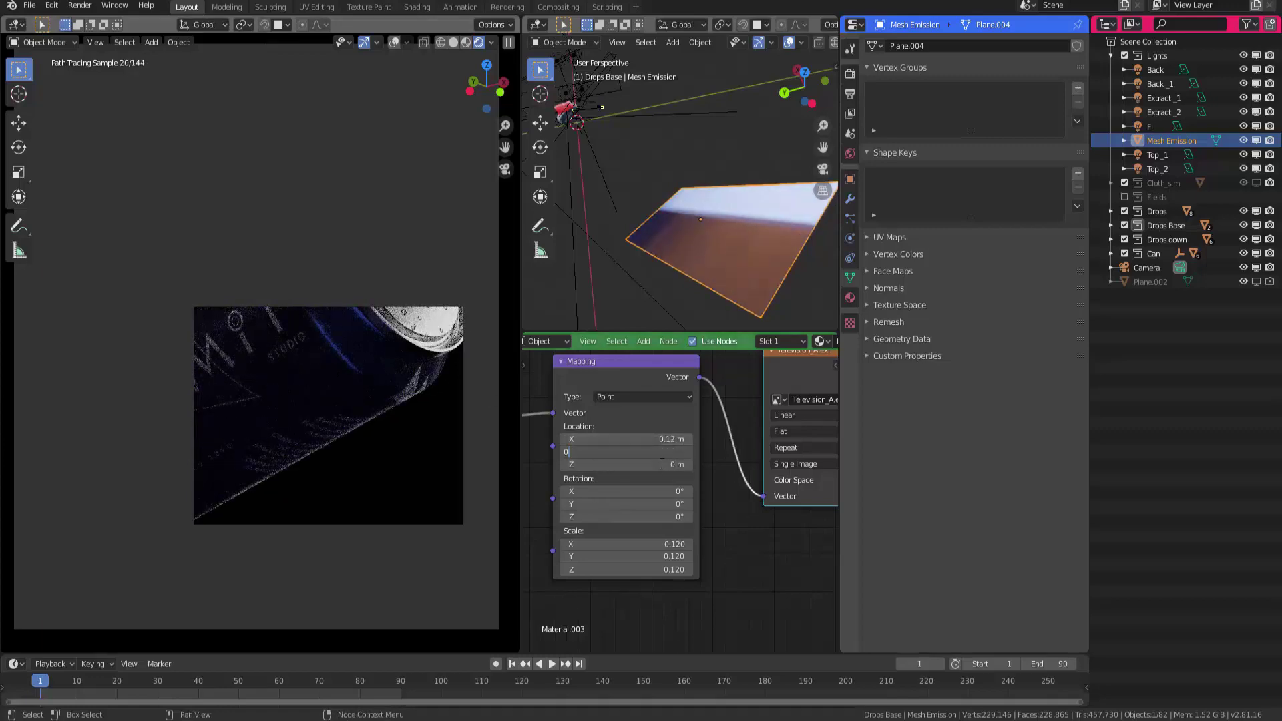
pyautogui.click(662, 446)
pyautogui.write('0.18')
pyautogui.press('Return')
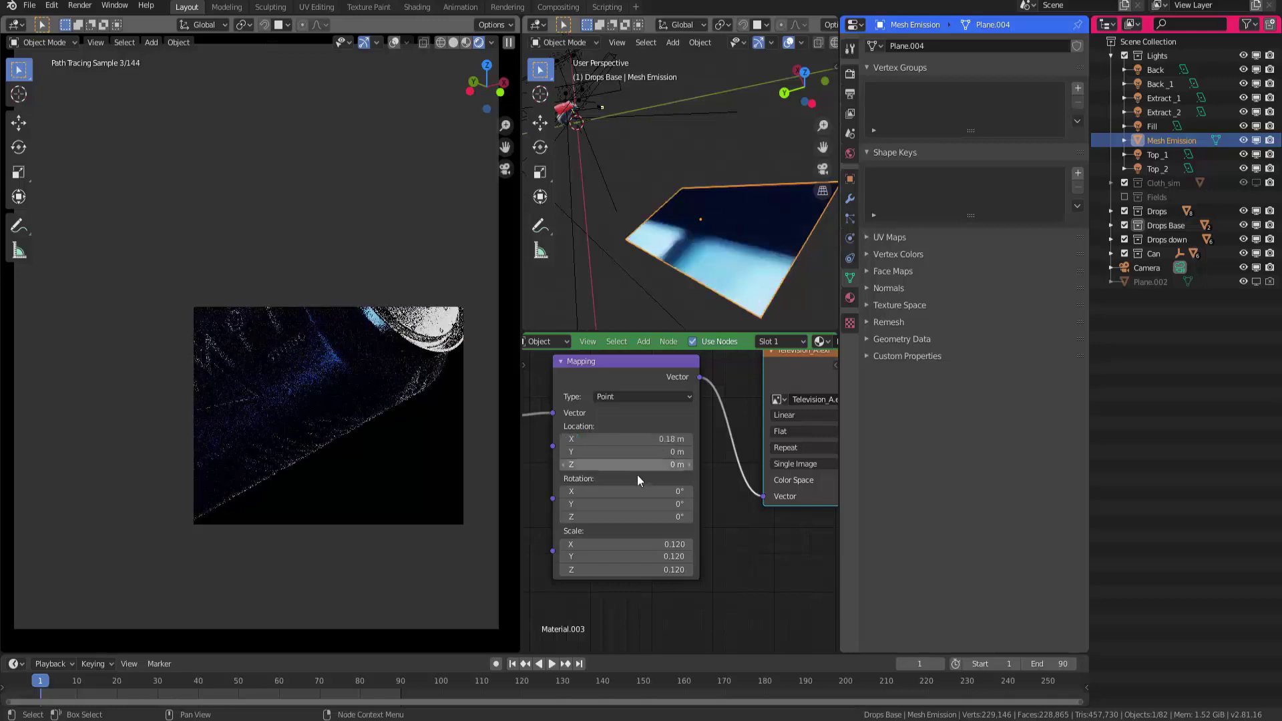
# Preview the Hue Saturation Value node's output on the Mesh Emission plane and bring the connected Emission node into view
pyautogui.moveTo(815, 423); pyautogui.dragTo(507, 561, button='middle')
pyautogui.moveTo(686, 408); pyautogui.dragTo(702, 490)
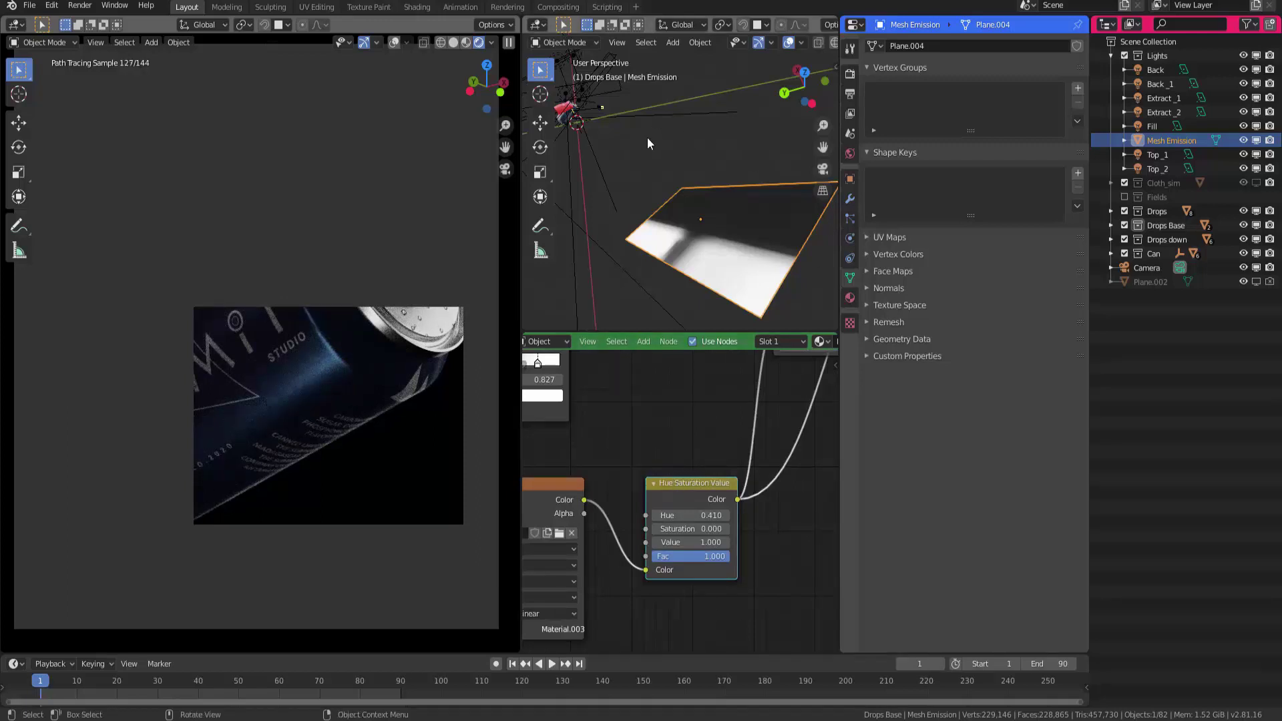
pyautogui.moveTo(614, 131); pyautogui.dragTo(680, 194, button='middle')
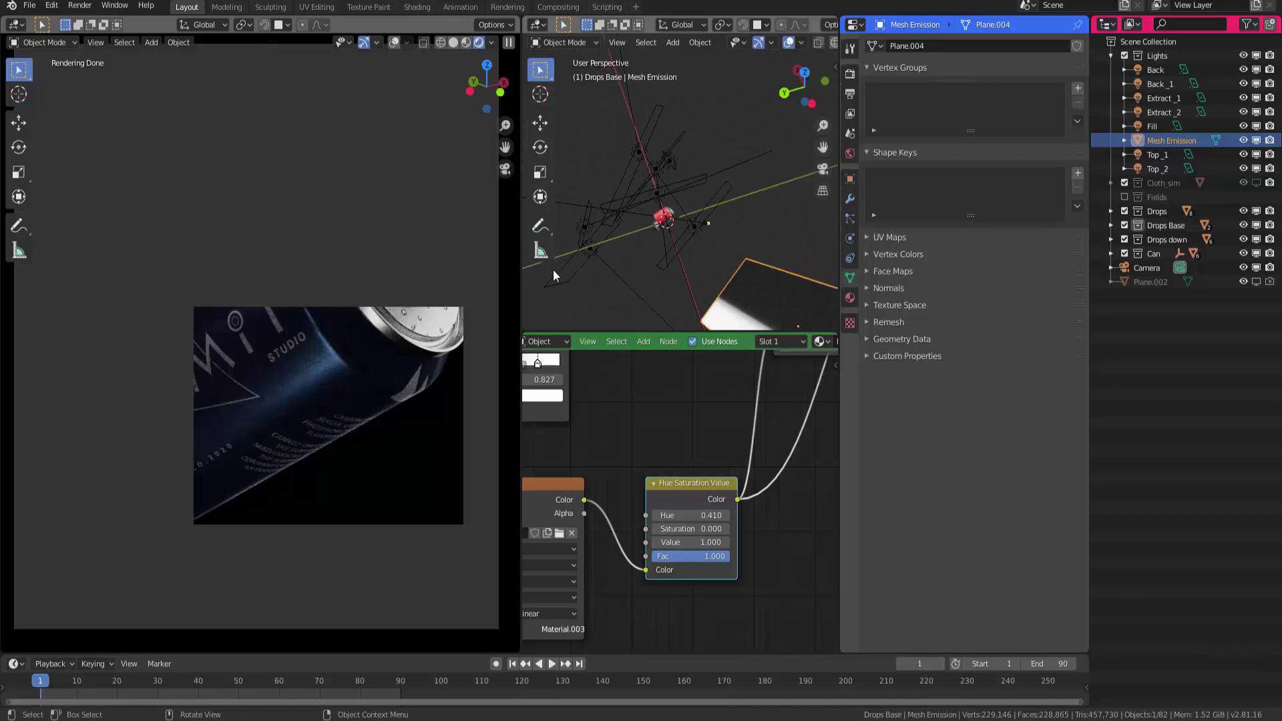
pyautogui.moveTo(741, 450); pyautogui.dragTo(653, 534, button='middle')
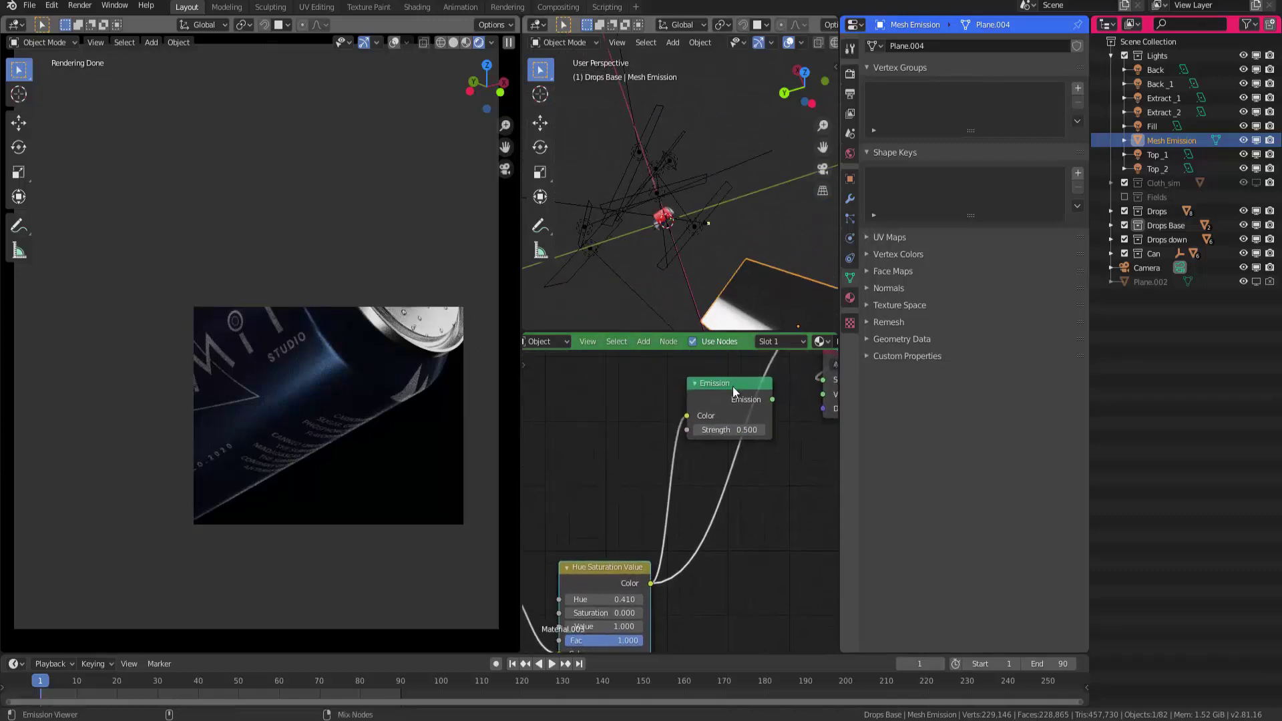
# Restore the Emission node's output on the Mesh Emission plane's material surface
pyautogui.click(732, 386)
pyautogui.moveTo(651, 274); pyautogui.dragTo(660, 254, button='middle')
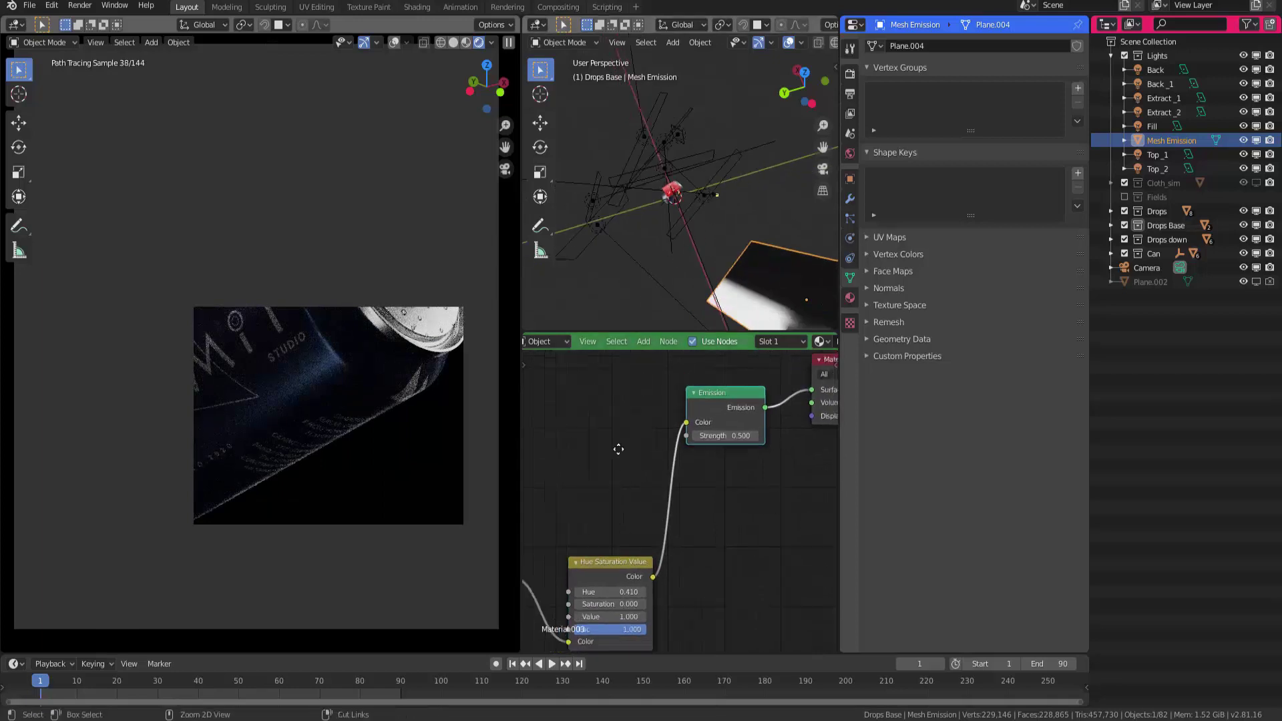
pyautogui.keyDown('ctrl'); pyautogui.moveTo(628, 407); pyautogui.dragTo(644, 446, button='middle'); pyautogui.keyUp('ctrl')
pyautogui.moveTo(537, 424); pyautogui.dragTo(599, 418, button='middle')
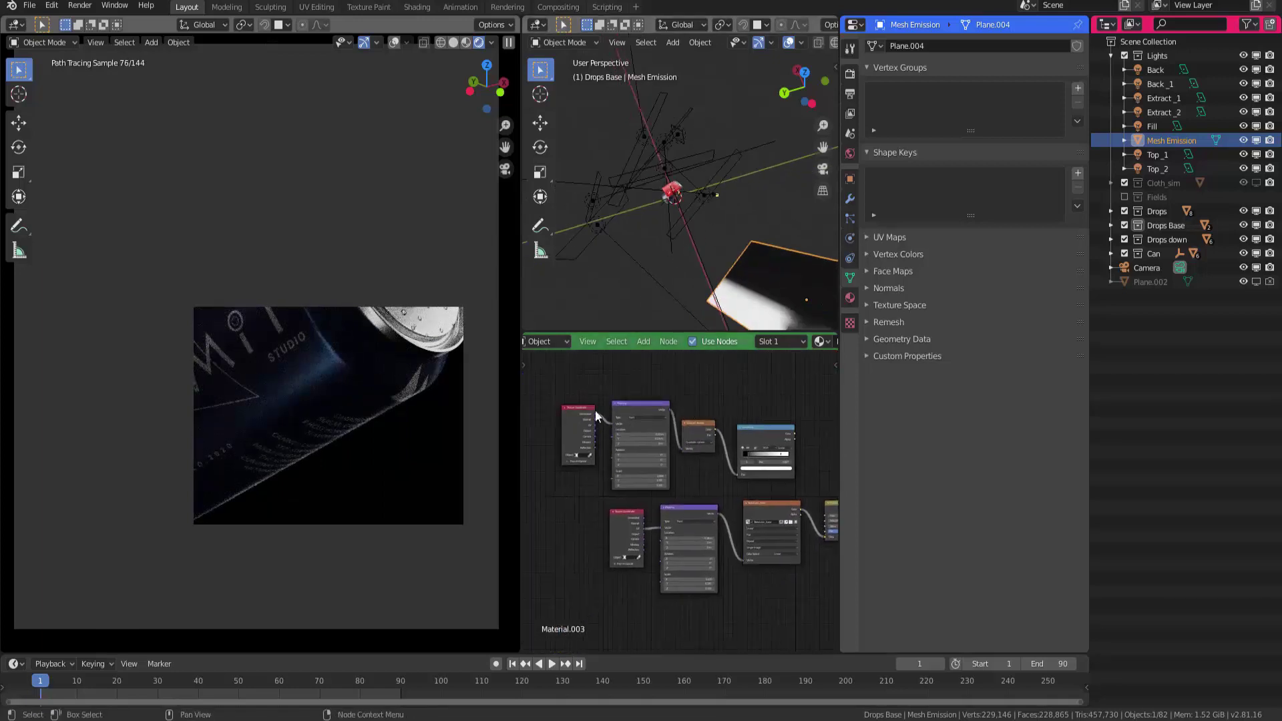
# Delete the disconnected upper node chain ending in a color ramp from the Mesh Emission material and save the file
pyautogui.moveTo(562, 381); pyautogui.dragTo(768, 459)
pyautogui.press('x')
pyautogui.moveTo(708, 442)
pyautogui.mouseDown(button='middle')
pyautogui.moveTo(579, 429)
pyautogui.moveTo(583, 475)
pyautogui.moveTo(720, 448)
pyautogui.mouseUp(button='middle')
pyautogui.hotkey('ctrl', 's')
pyautogui.click(611, 400)
# Clear the render region to show the whole can, and collapse the Lights collection in the scene hierarchy
pyautogui.moveTo(720, 448); pyautogui.dragTo(647, 460, button='middle')
pyautogui.hotkey('ctrl', 'alt', 'b')
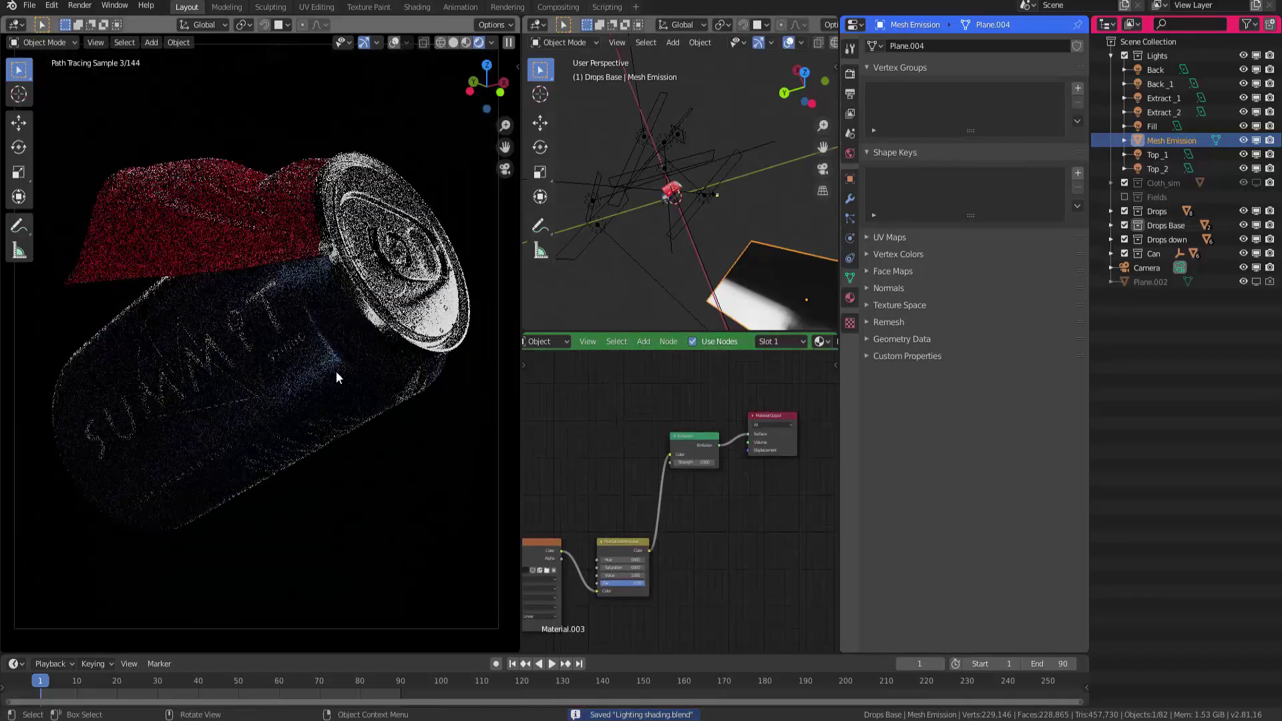
pyautogui.scroll(2, 251, 438)
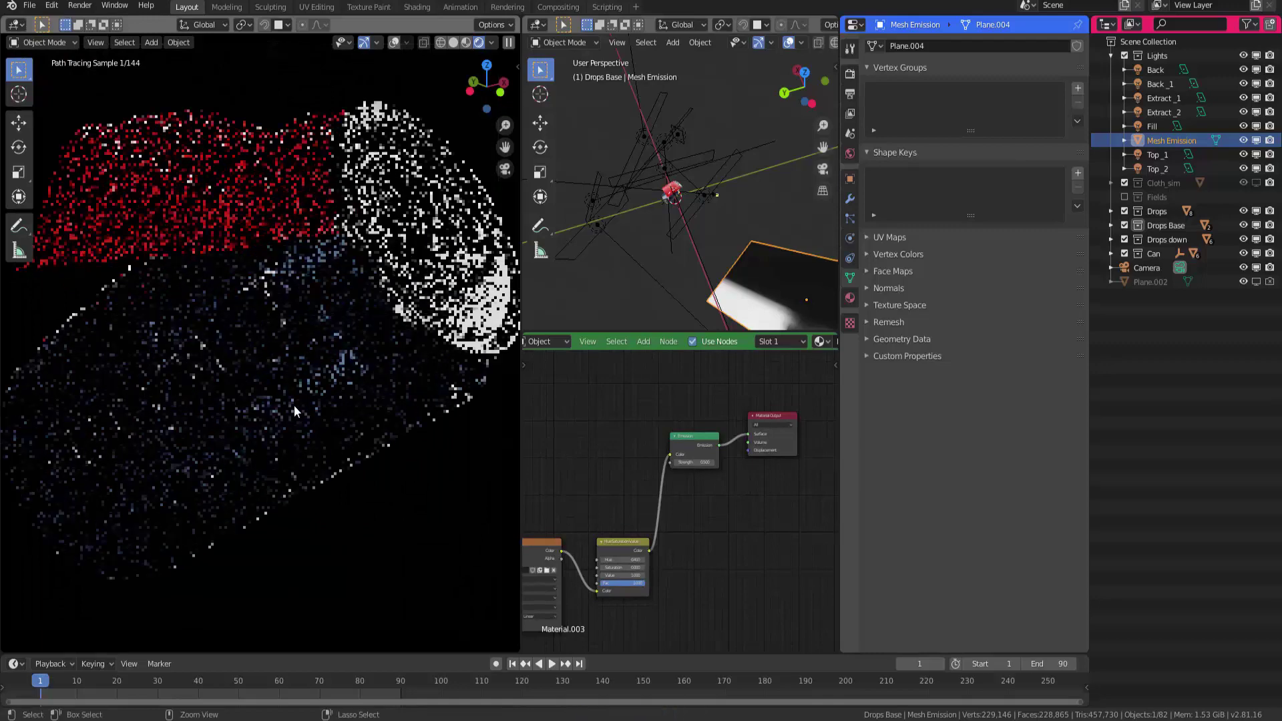
pyautogui.click(1109, 55)
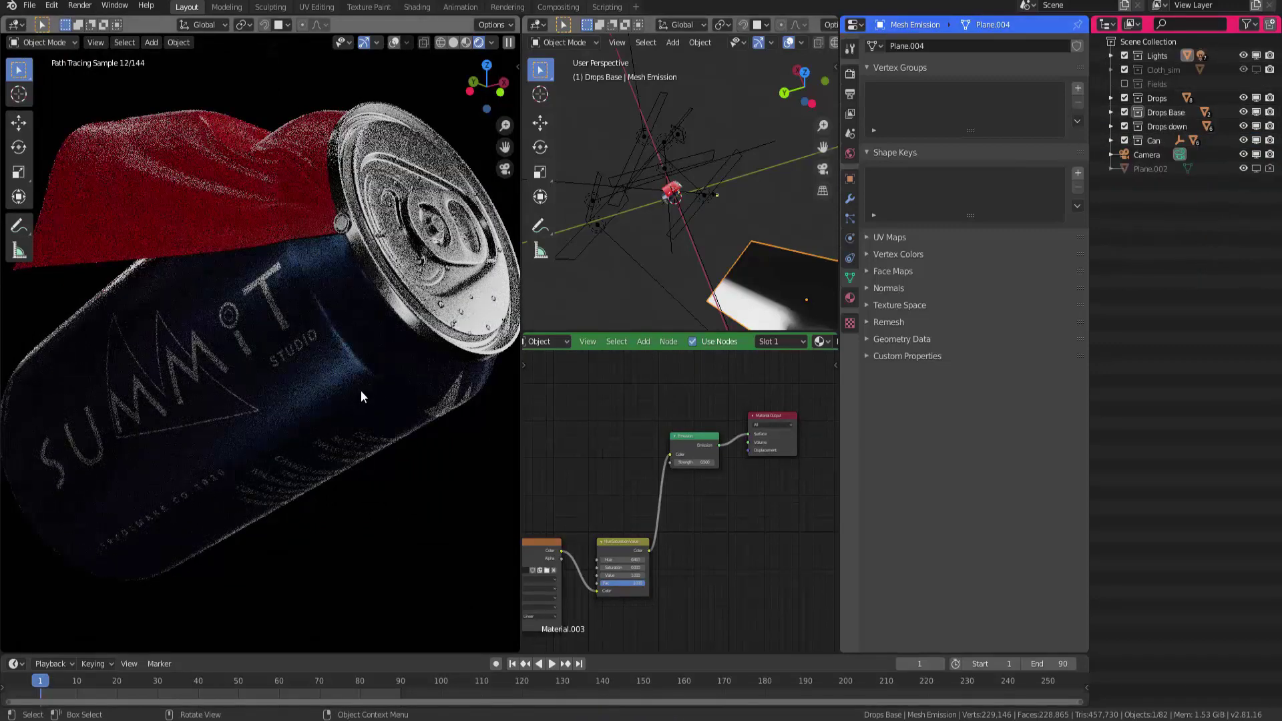
# Select the can and preview its label image texture node's output on the can body
pyautogui.click(340, 371)
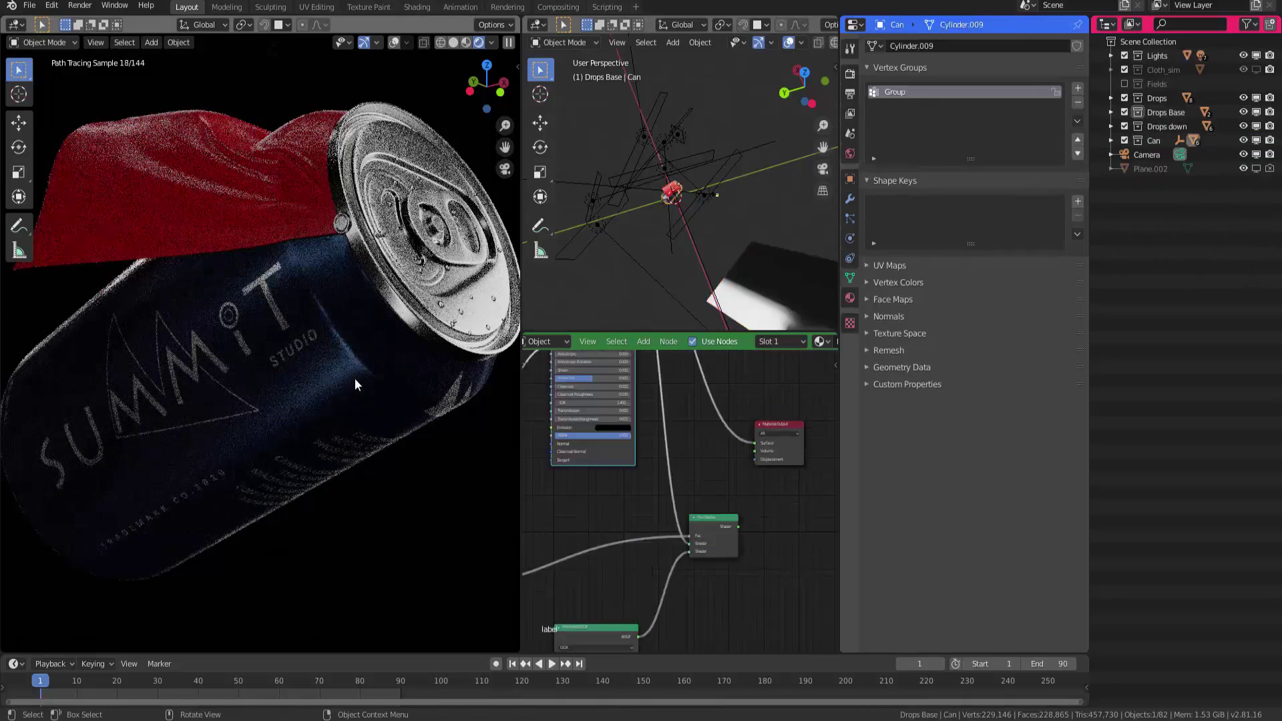
pyautogui.scroll(2, 687, 476)
pyautogui.moveTo(699, 523); pyautogui.dragTo(742, 561, button='middle')
pyautogui.moveTo(648, 487); pyautogui.dragTo(691, 560, button='middle')
pyautogui.scroll(3, 692, 559)
pyautogui.moveTo(645, 443); pyautogui.dragTo(740, 394, button='middle')
pyautogui.click(727, 404)
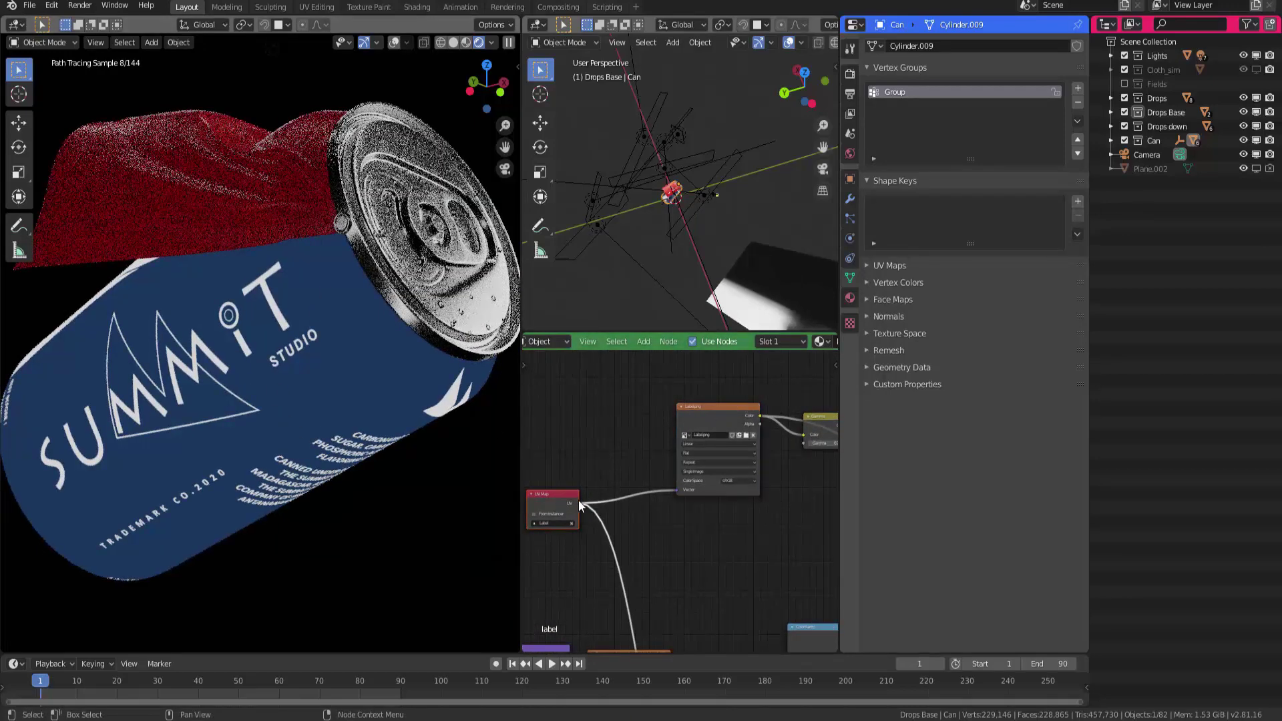
# Move the label material's Gamma node clear of the preview link and preview its output on the can
pyautogui.moveTo(684, 464); pyautogui.dragTo(581, 466, button='middle')
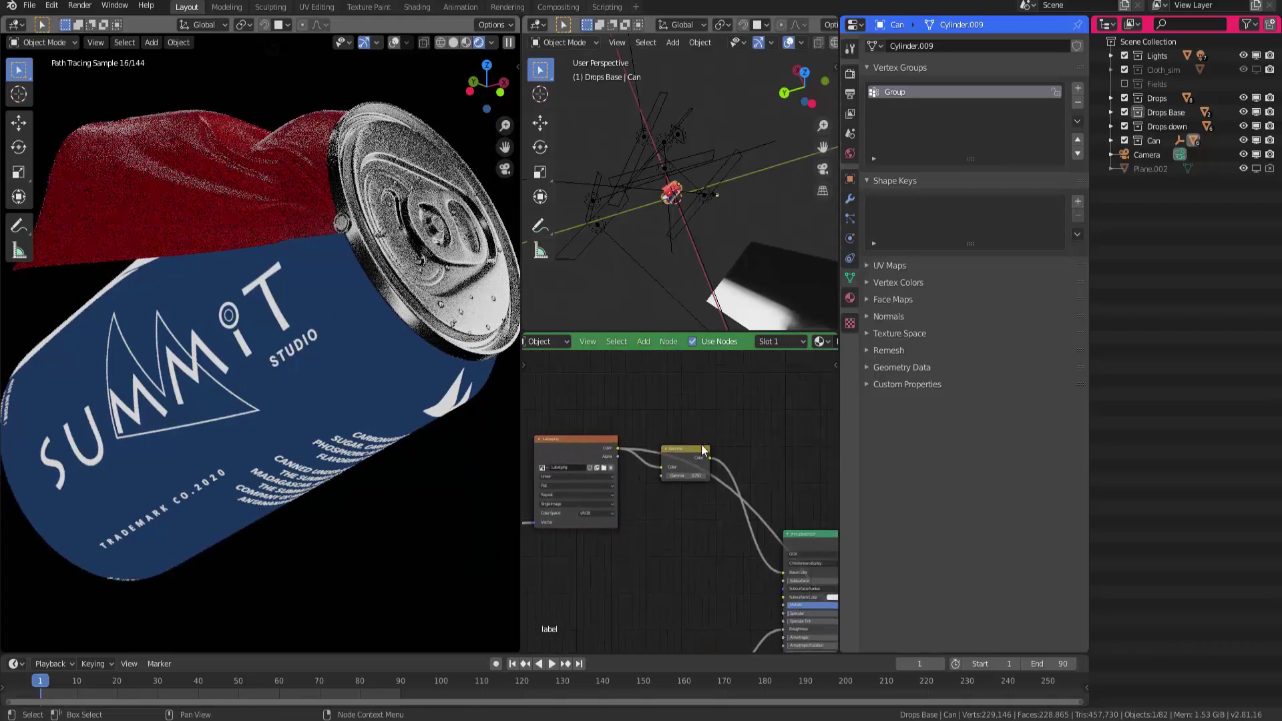
pyautogui.moveTo(679, 449); pyautogui.dragTo(669, 491)
pyautogui.scroll(2, 669, 491)
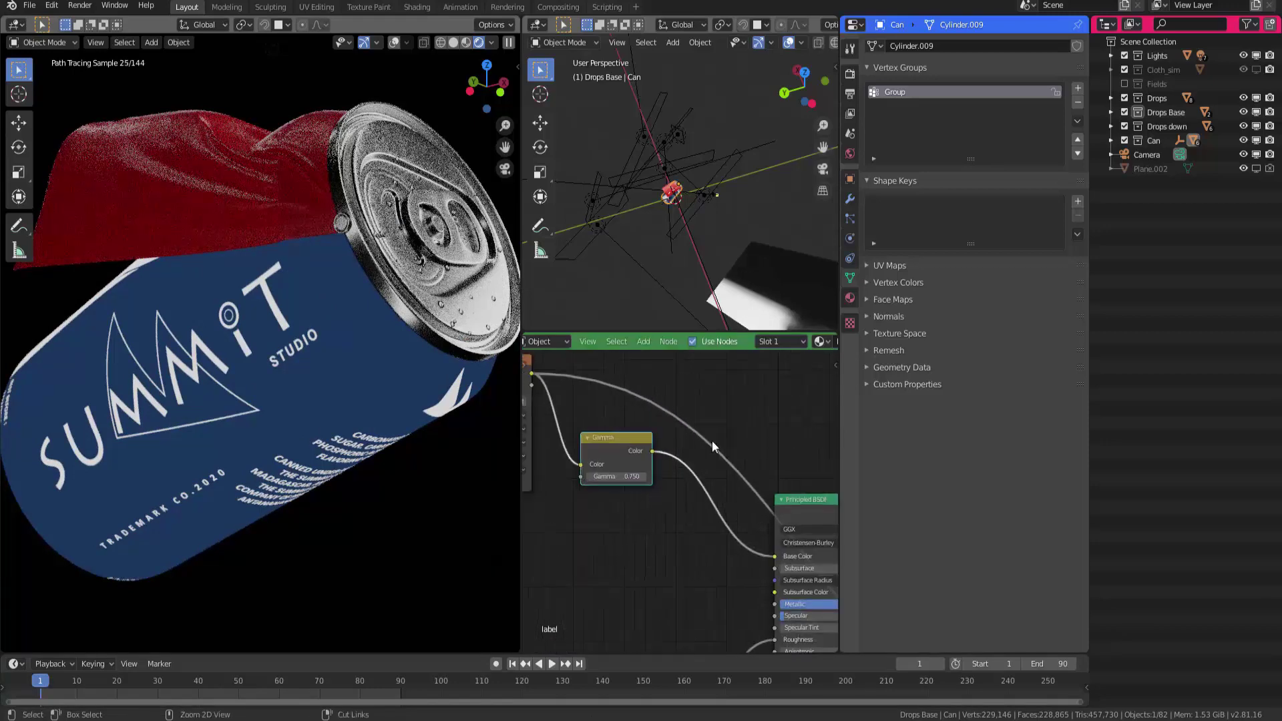
pyautogui.keyDown('ctrl'); pyautogui.keyDown('shift'); pyautogui.click(626, 439); pyautogui.keyUp('shift'); pyautogui.keyUp('ctrl')
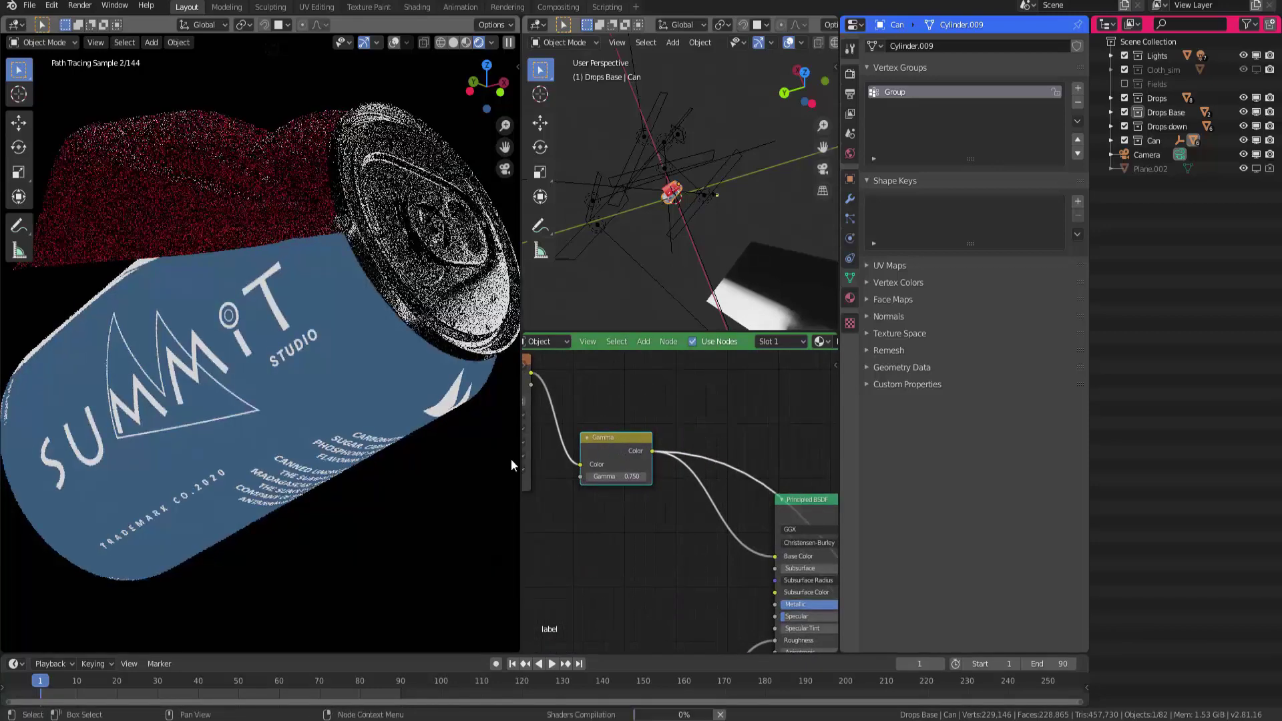
pyautogui.moveTo(810, 506); pyautogui.dragTo(731, 454, button='middle')
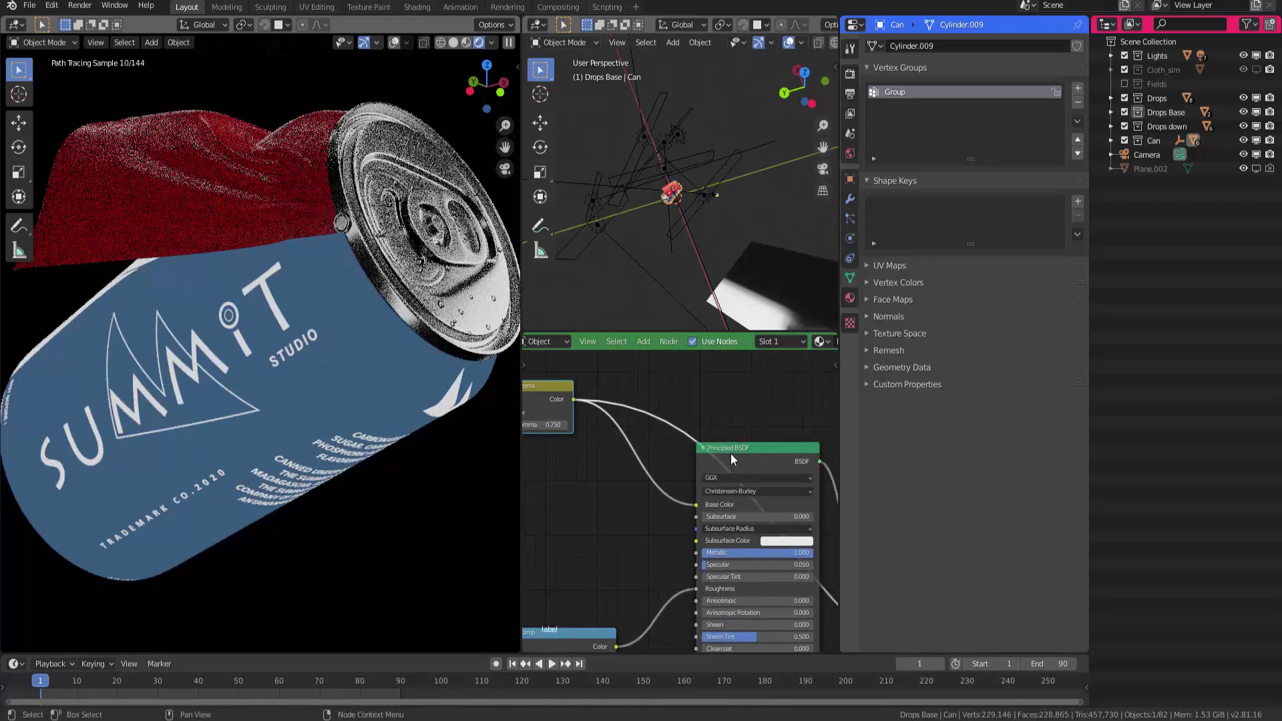
# Preview the label's Principled BSDF on the can and cut the ColorRamp link to its Roughness input
pyautogui.keyDown('ctrl'); pyautogui.keyDown('shift'); pyautogui.click(747, 448); pyautogui.keyUp('shift'); pyautogui.keyUp('ctrl')
pyautogui.moveTo(674, 497); pyautogui.dragTo(698, 432, button='middle')
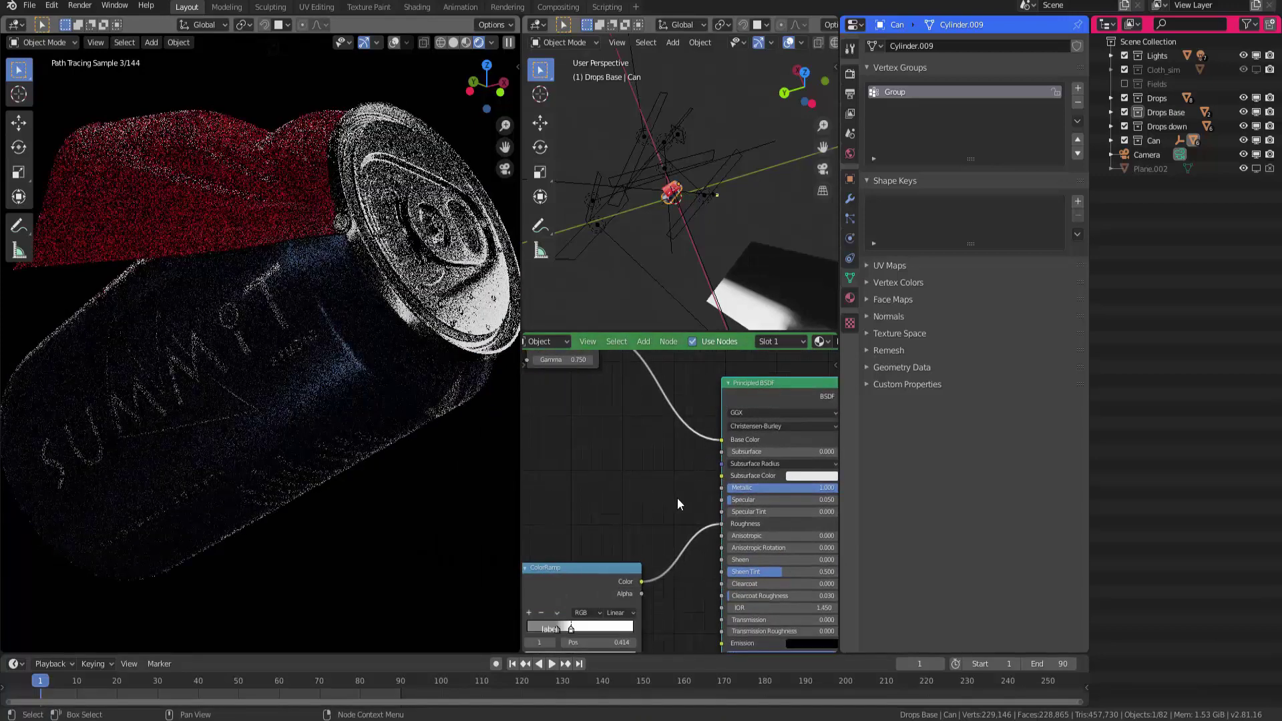
pyautogui.moveTo(693, 524); pyautogui.dragTo(569, 527, button='middle')
pyautogui.moveTo(743, 496); pyautogui.dragTo(528, 544, button='middle')
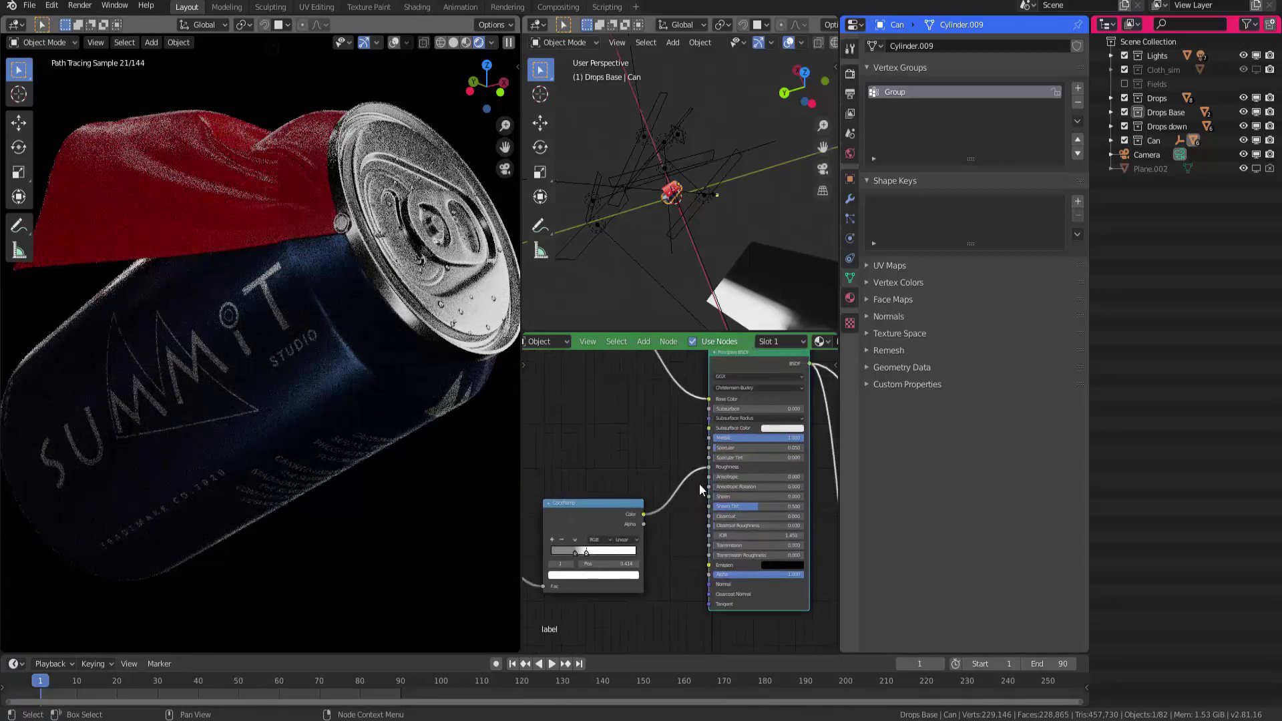
pyautogui.keyDown('ctrl'); pyautogui.moveTo(669, 463); pyautogui.dragTo(693, 495, button='right'); pyautogui.keyUp('ctrl')
pyautogui.moveTo(663, 517); pyautogui.dragTo(706, 510, button='middle')
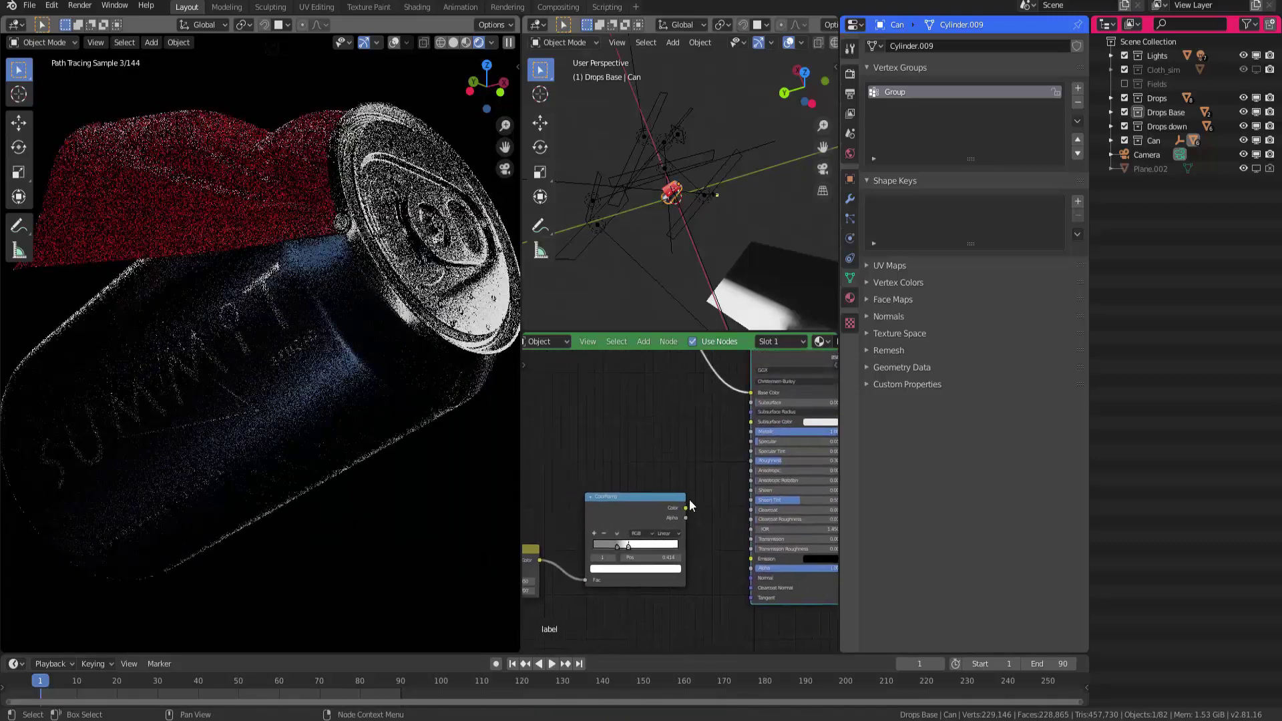
# Preview the StainsLiquid image texture's output on the can and examine its Mapping and coordinate setup
pyautogui.moveTo(712, 460)
pyautogui.mouseDown(button='middle')
pyautogui.moveTo(643, 482)
pyautogui.moveTo(748, 468)
pyautogui.mouseUp(button='middle')
pyautogui.moveTo(629, 465)
pyautogui.mouseDown(button='middle')
pyautogui.moveTo(748, 454)
pyautogui.moveTo(721, 481)
pyautogui.mouseUp(button='middle')
pyautogui.moveTo(588, 484)
pyautogui.mouseDown(button='middle')
pyautogui.moveTo(667, 483)
pyautogui.moveTo(623, 491)
pyautogui.mouseUp(button='middle')
pyautogui.scroll(2, 624, 491)
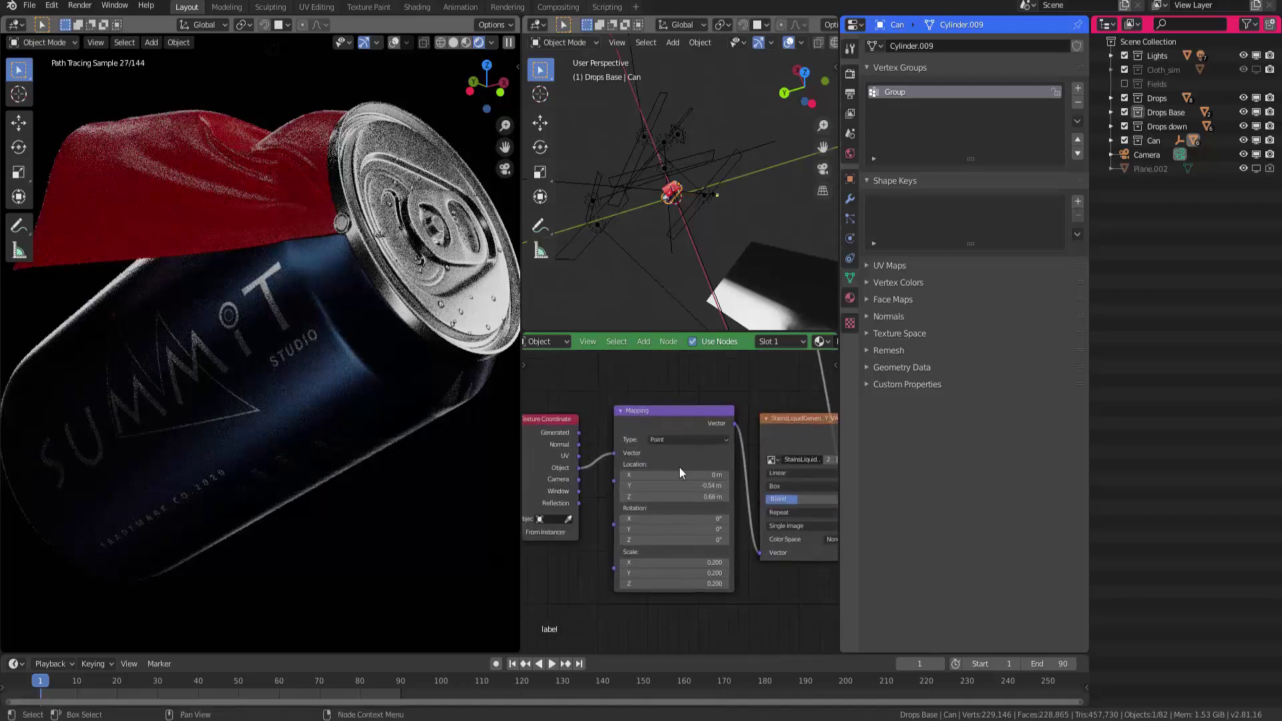
pyautogui.moveTo(802, 447); pyautogui.dragTo(703, 441, button='middle')
pyautogui.keyDown('ctrl'); pyautogui.keyDown('shift'); pyautogui.click(703, 437); pyautogui.keyUp('shift'); pyautogui.keyUp('ctrl')
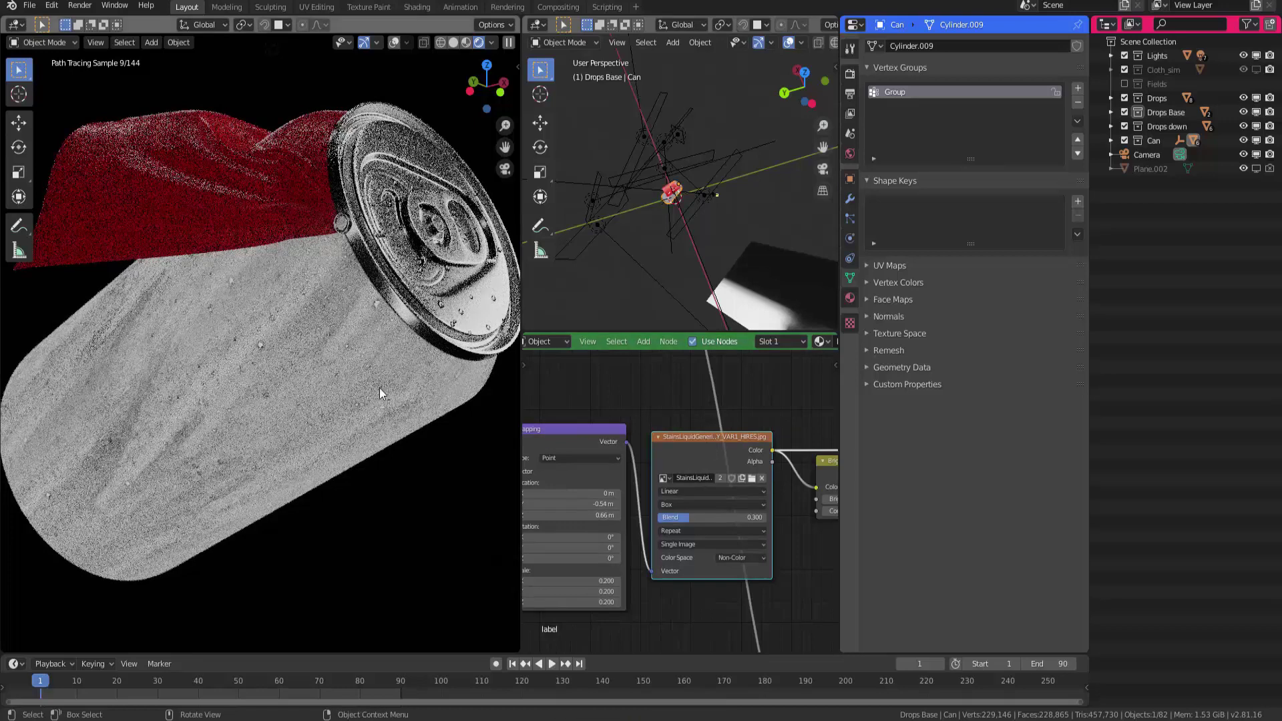
pyautogui.moveTo(756, 489); pyautogui.dragTo(710, 495, button='middle')
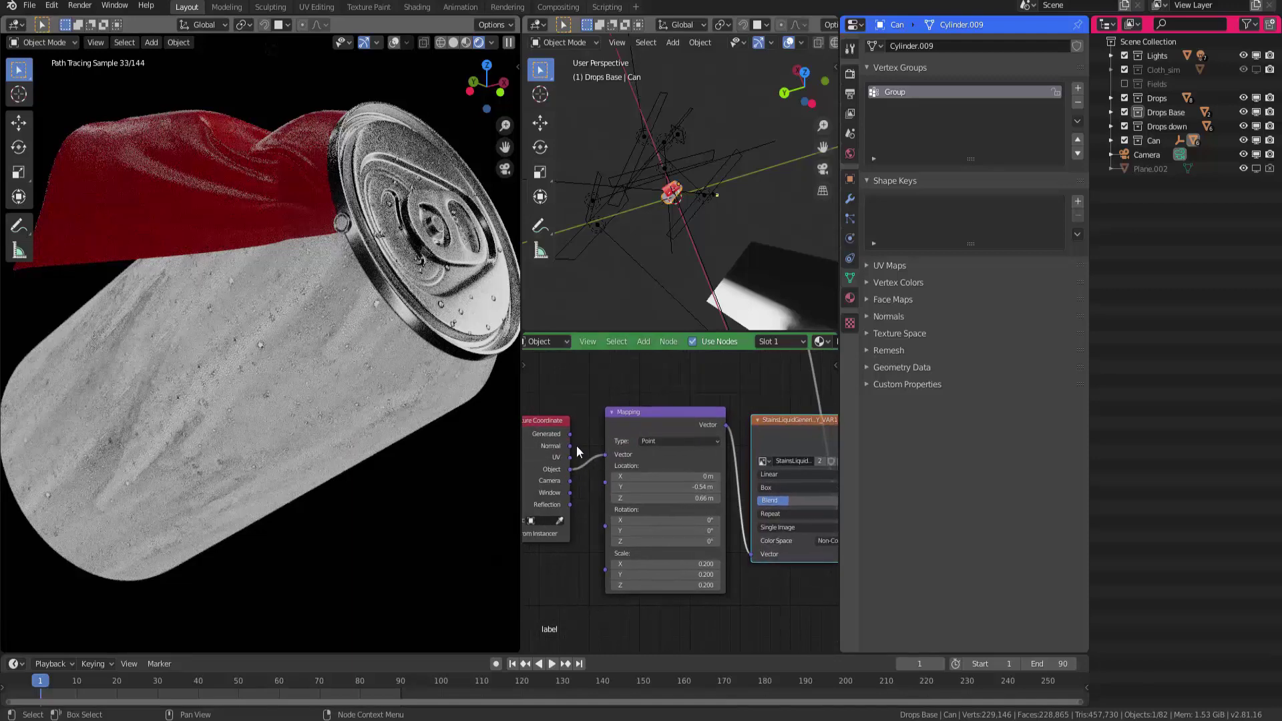
# Try UV coordinates for the stains texture's Mapping node and switch the image projection to Flat
pyautogui.moveTo(578, 448); pyautogui.dragTo(601, 452, button='middle')
pyautogui.click(590, 465)
pyautogui.moveTo(592, 462); pyautogui.dragTo(629, 459)
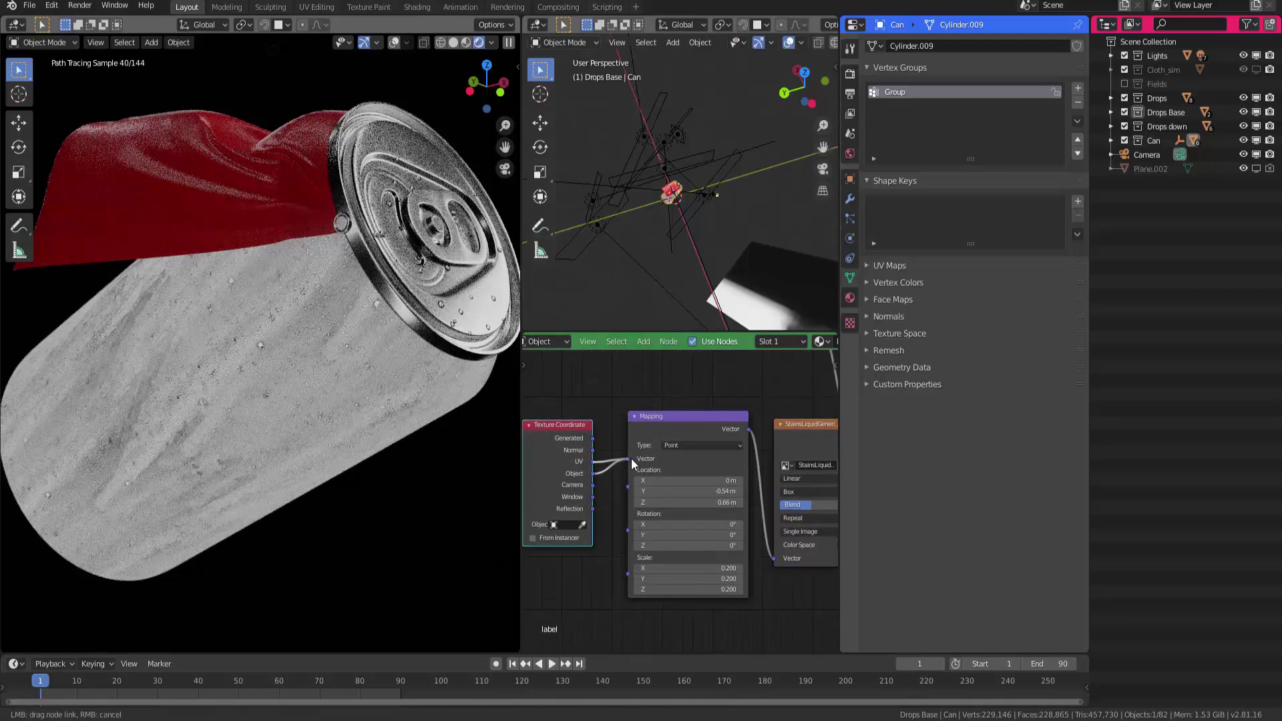
pyautogui.moveTo(730, 506); pyautogui.dragTo(665, 520, button='middle')
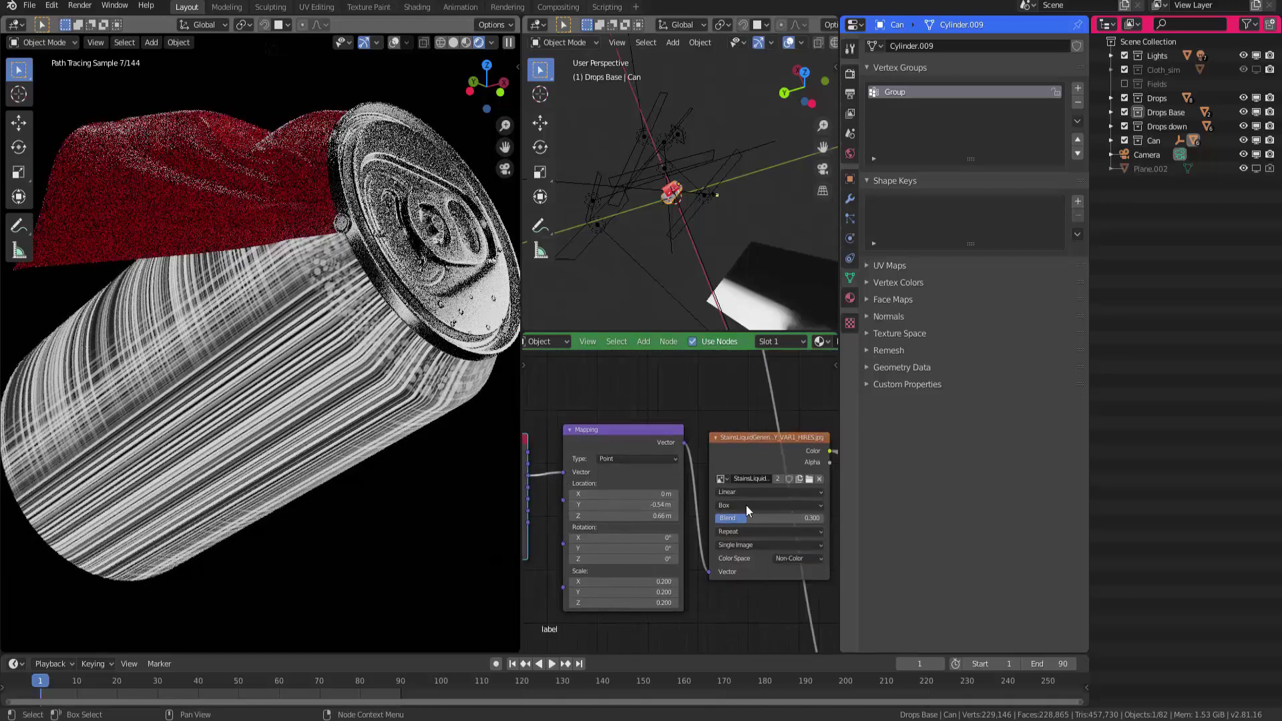
pyautogui.click(747, 505)
pyautogui.click(744, 515)
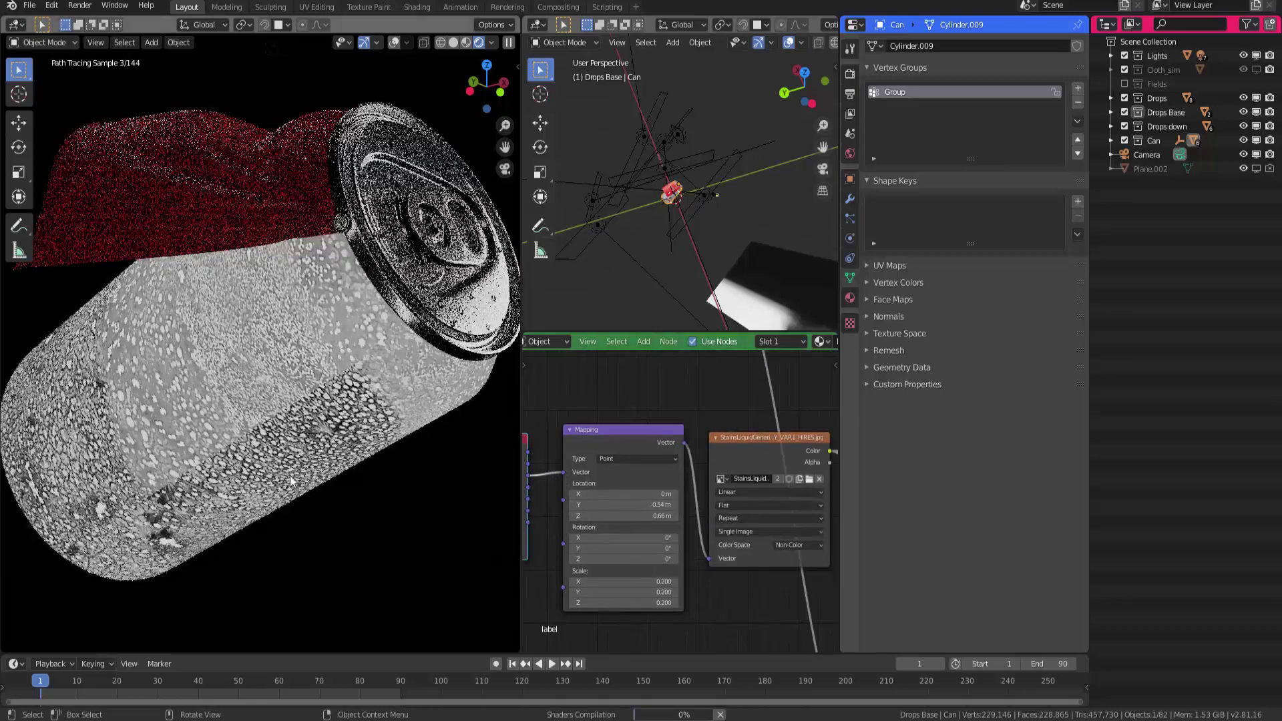
# Reconnect Object coordinates to the stains texture's Mapping node and set the image projection back to Box
pyautogui.moveTo(647, 506); pyautogui.dragTo(696, 480, button='middle')
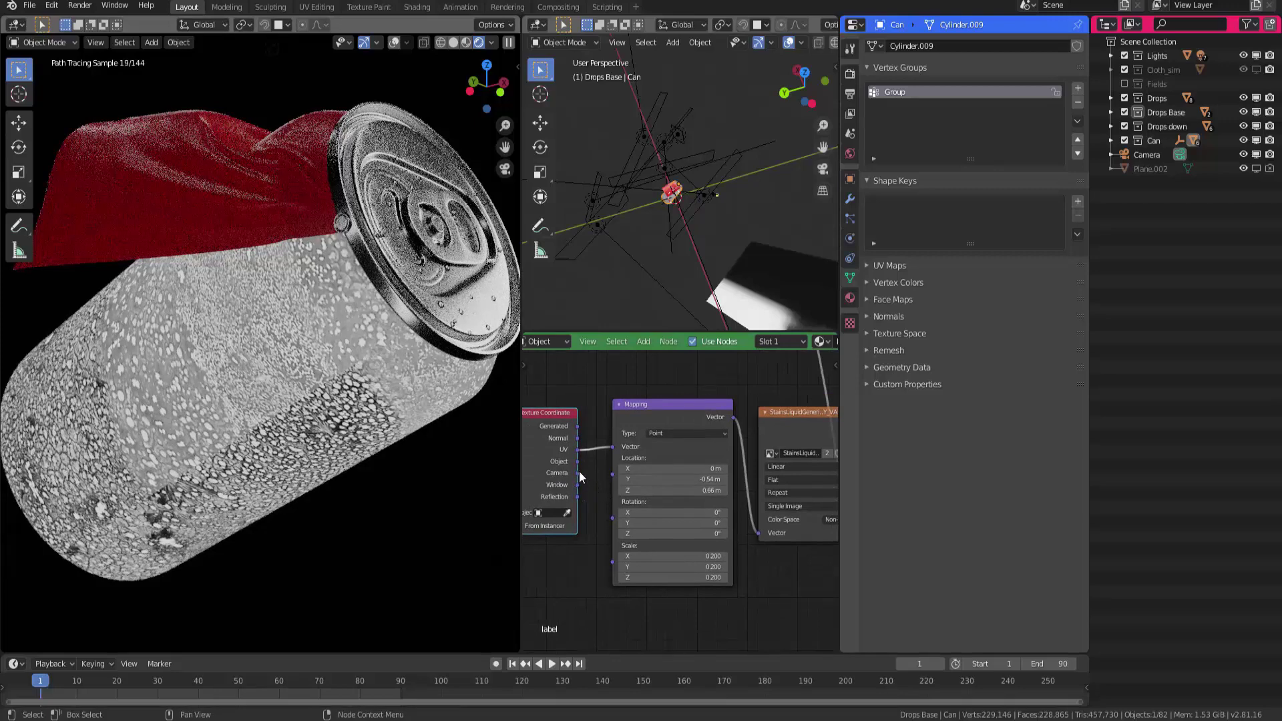
pyautogui.moveTo(577, 462); pyautogui.dragTo(612, 446)
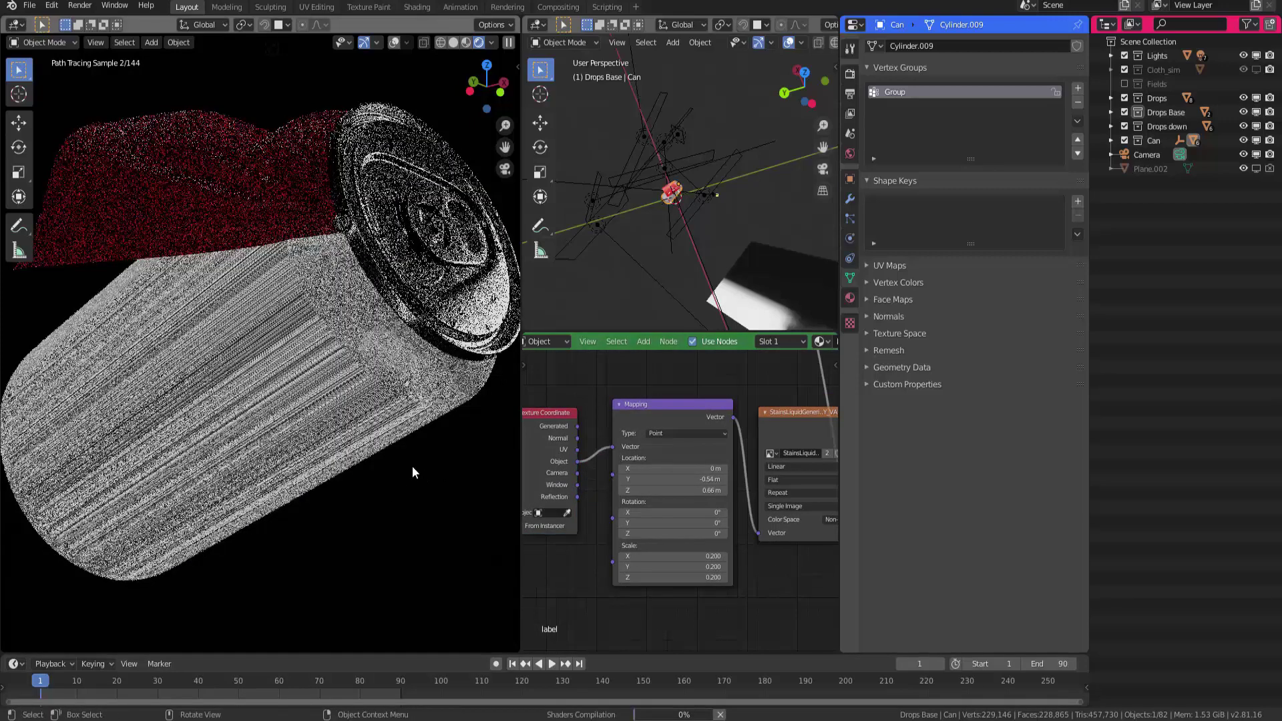
pyautogui.moveTo(751, 488); pyautogui.dragTo(677, 502, button='middle')
pyautogui.click(683, 496)
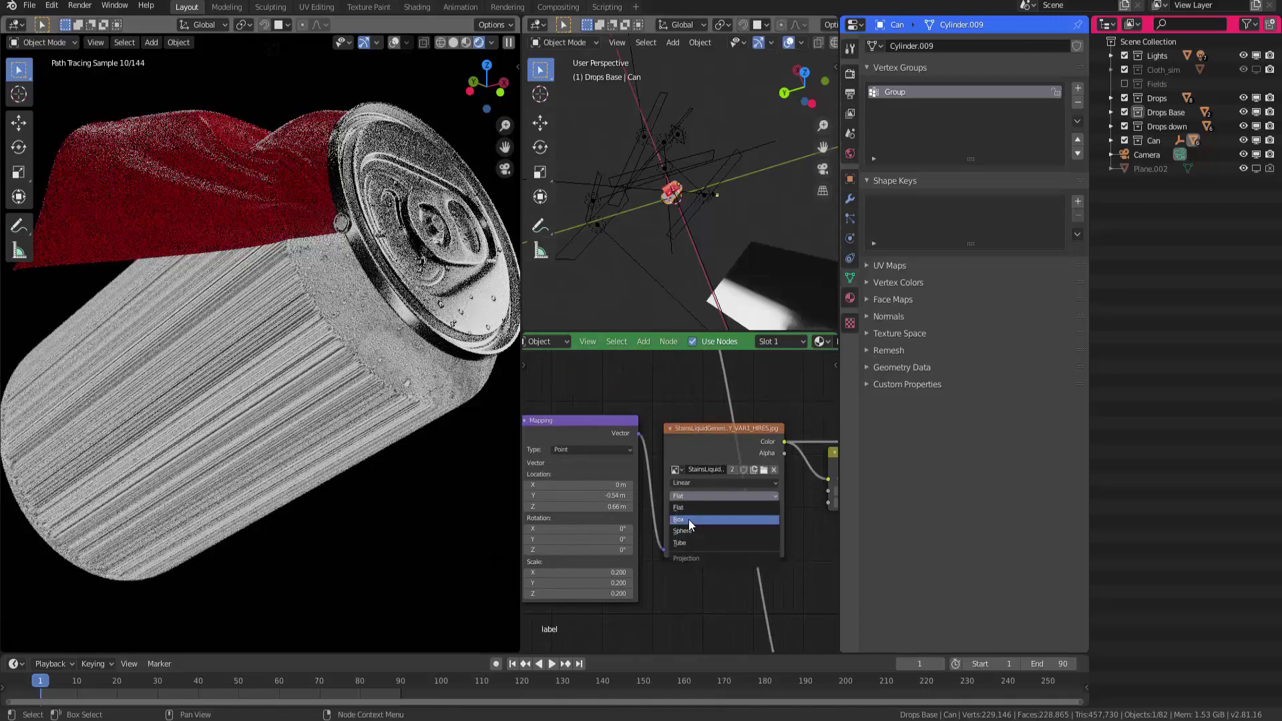
pyautogui.click(687, 519)
pyautogui.moveTo(603, 524)
pyautogui.mouseDown(button='middle')
pyautogui.moveTo(639, 512)
pyautogui.moveTo(645, 494)
pyautogui.mouseUp(button='middle')
# Set the stains texture's Blend to 0 and restrict the rendered view to the can body's lower portion
pyautogui.click(700, 483)
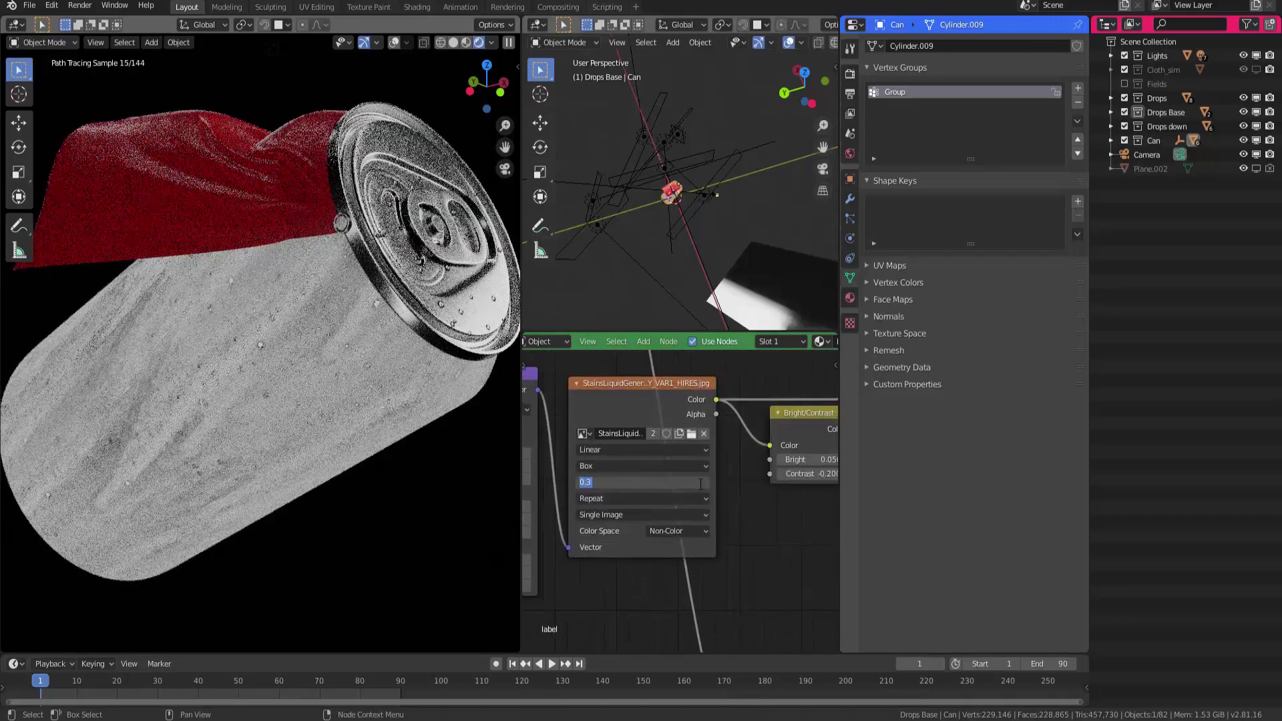
pyautogui.write('0')
pyautogui.press('Return')
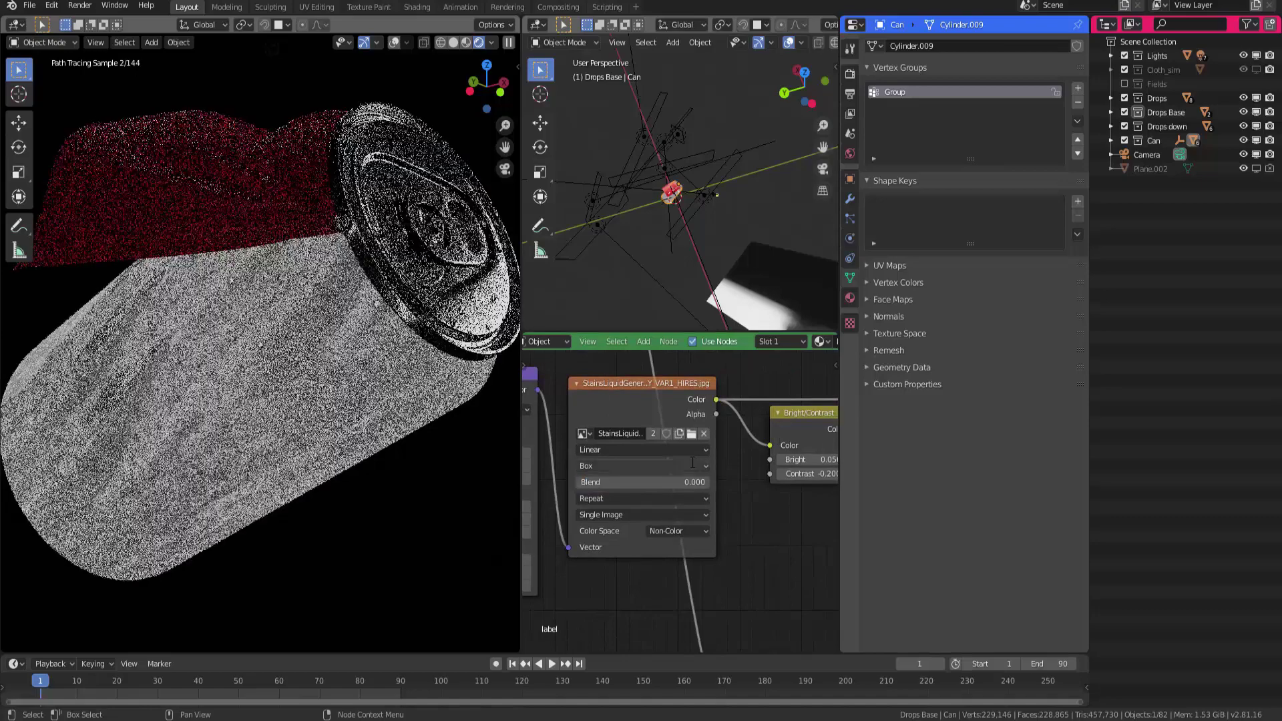
pyautogui.hotkey('ctrl', 'b')
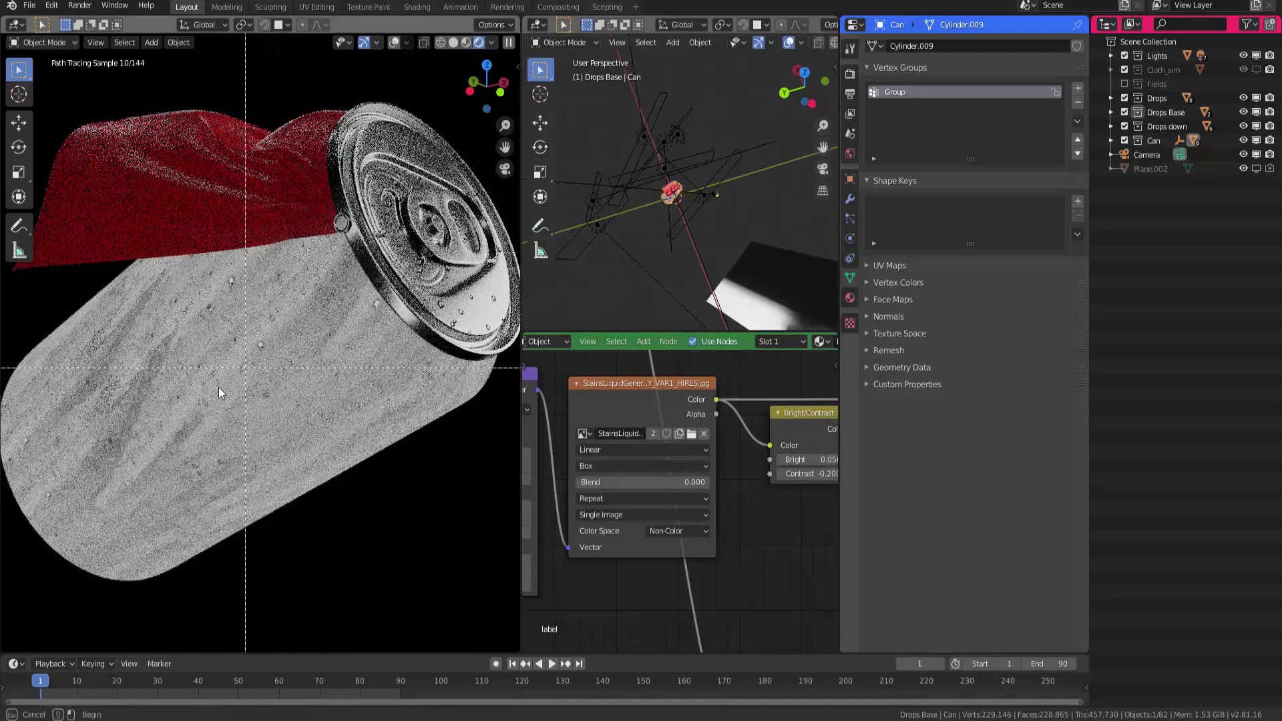
pyautogui.moveTo(209, 525); pyautogui.dragTo(28, 317)
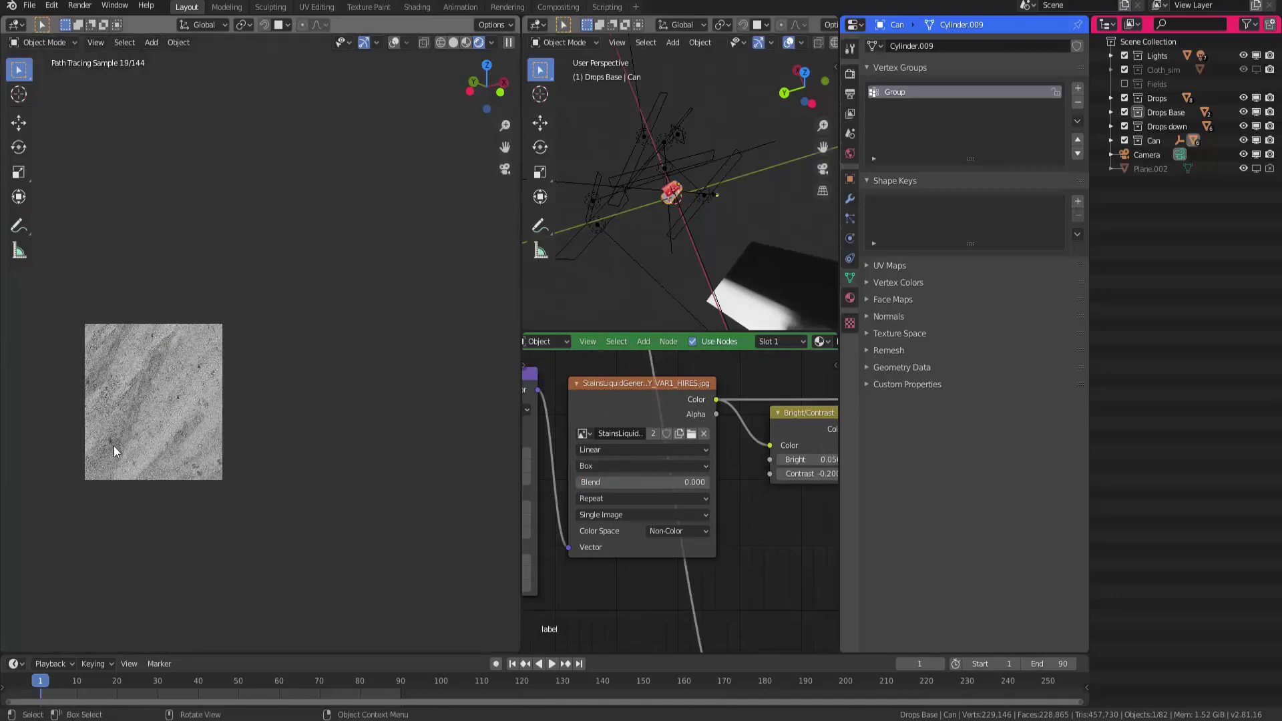
# Set the stains texture's Blend to 0.3 and return to the full rendered view of the can
pyautogui.click(679, 479)
pyautogui.write('.3')
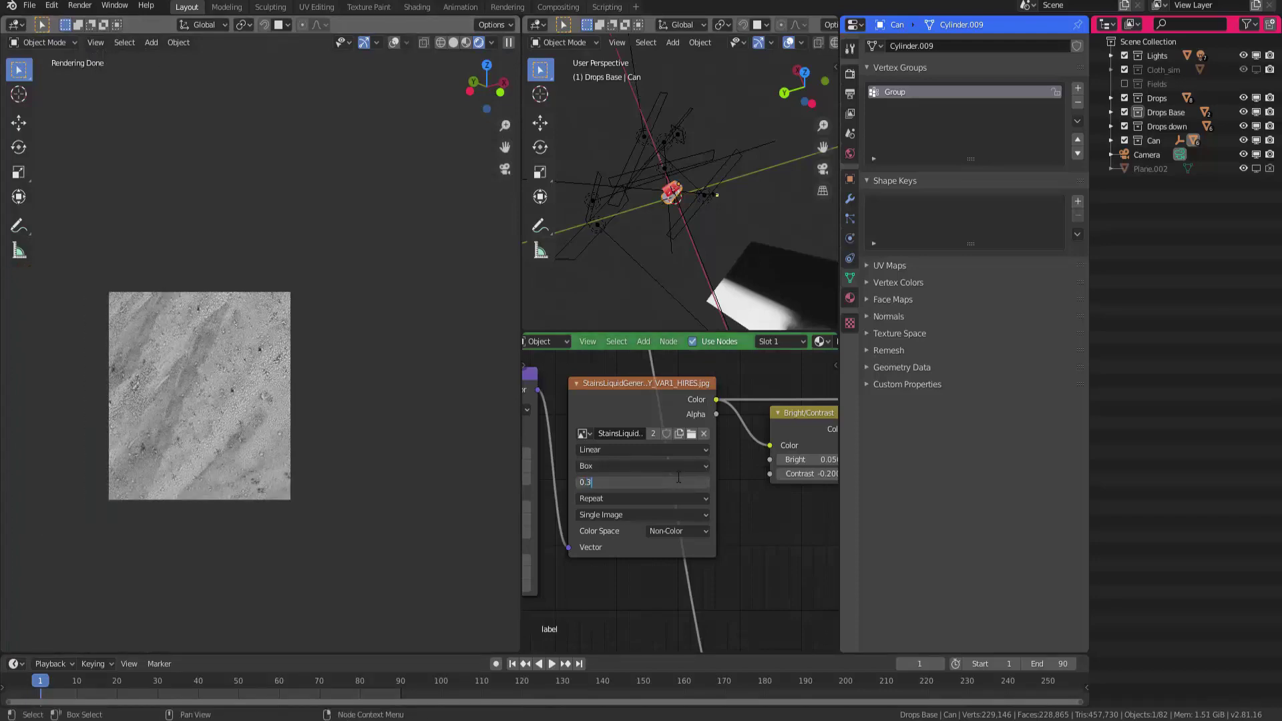
pyautogui.press('Return')
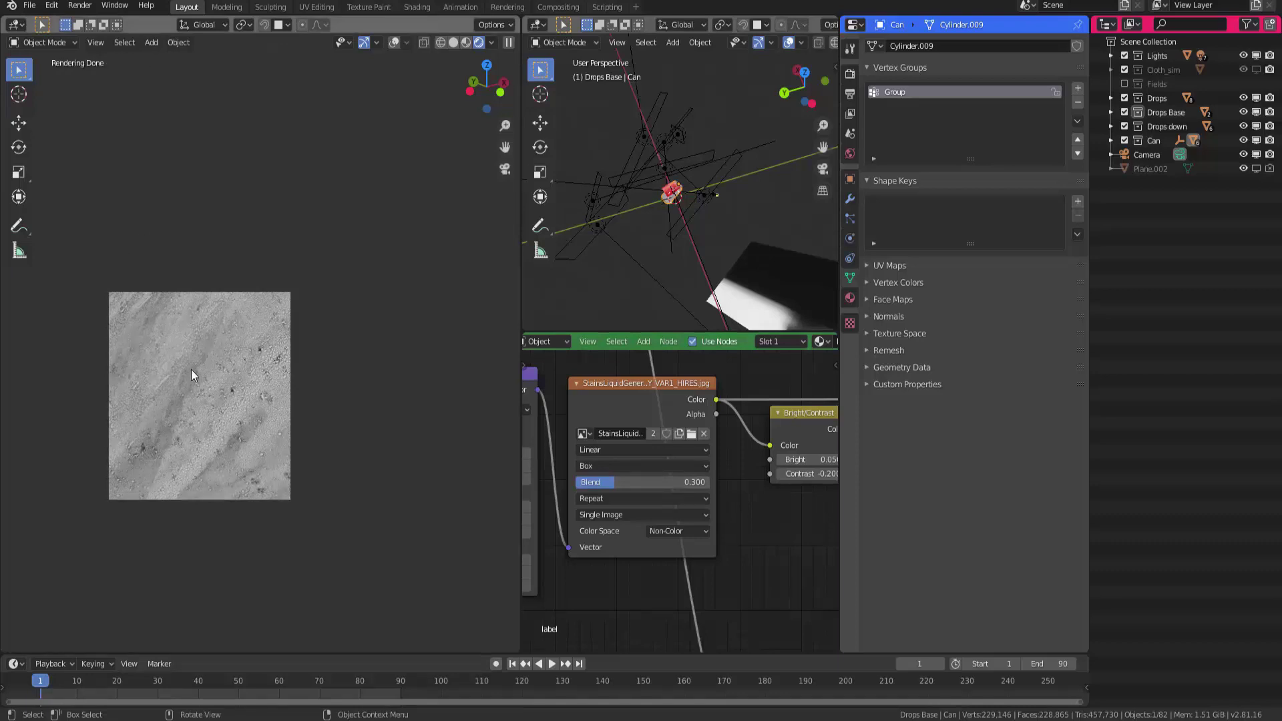
pyautogui.scroll(5, 216, 340)
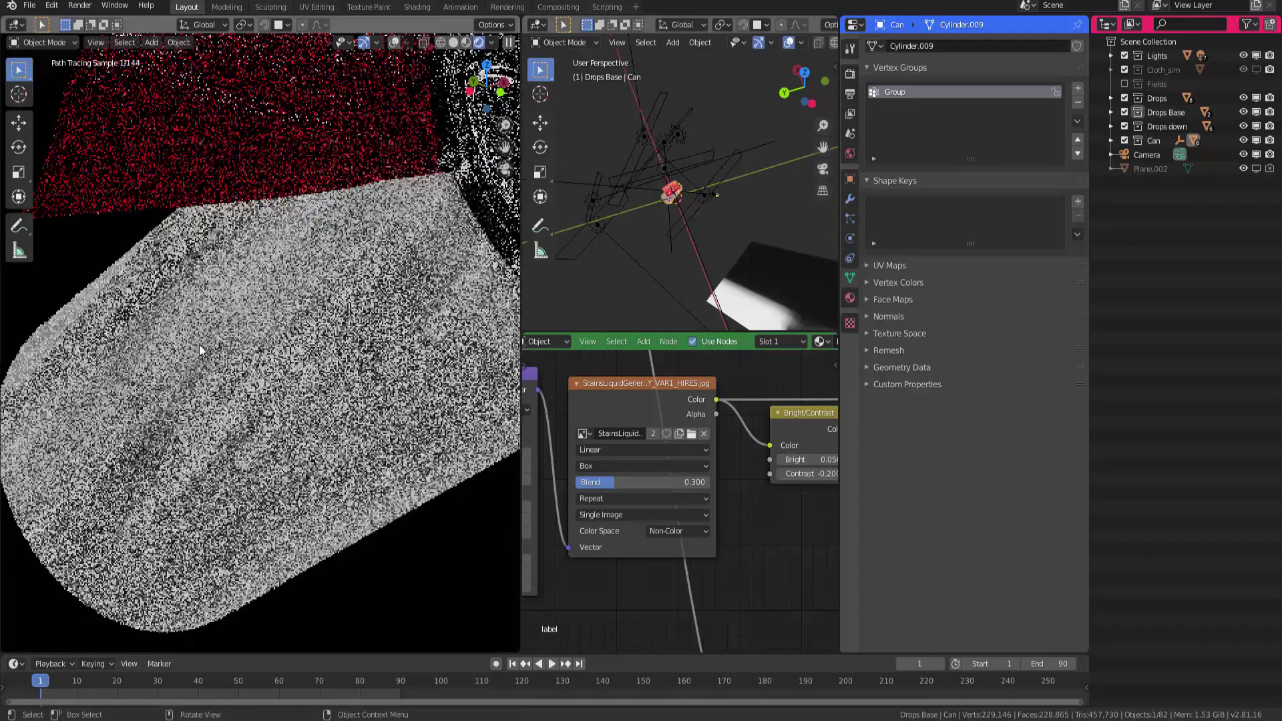
pyautogui.scroll(-5, 230, 319)
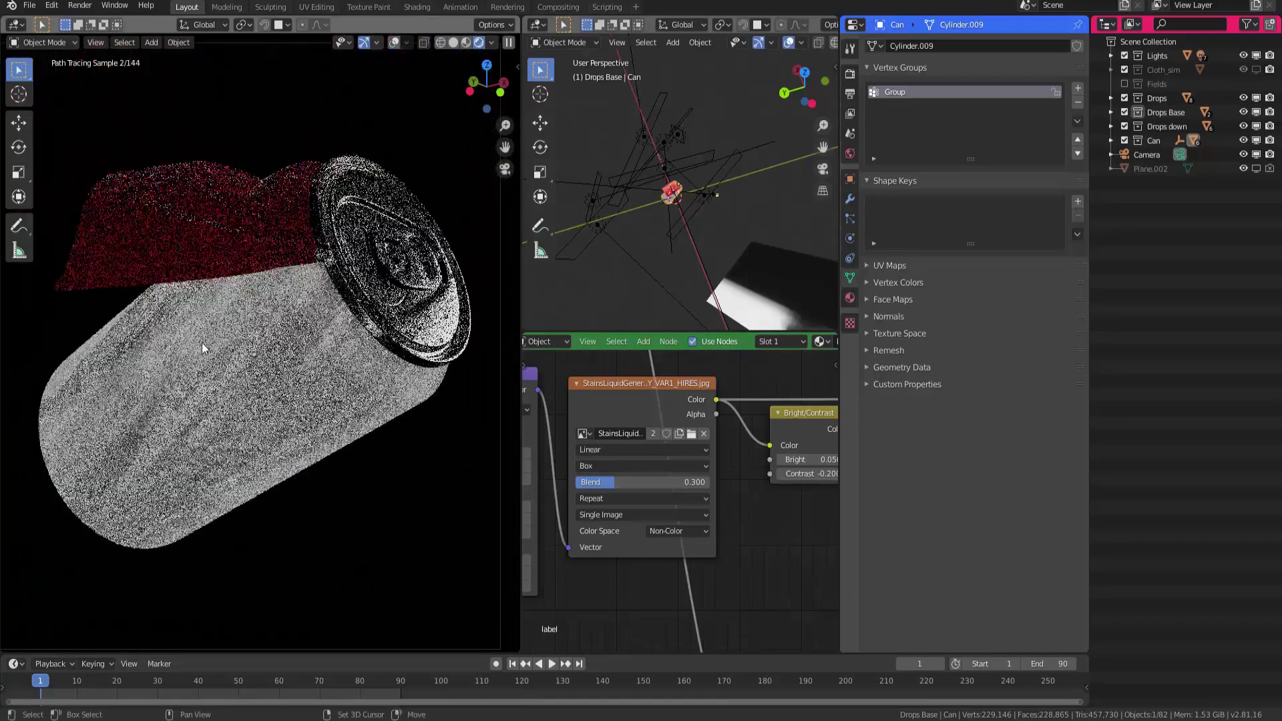
# Preview the outputs of the Bright/Contrast node and the following ColorRamp node on the can
pyautogui.moveTo(715, 423); pyautogui.dragTo(605, 483, button='middle')
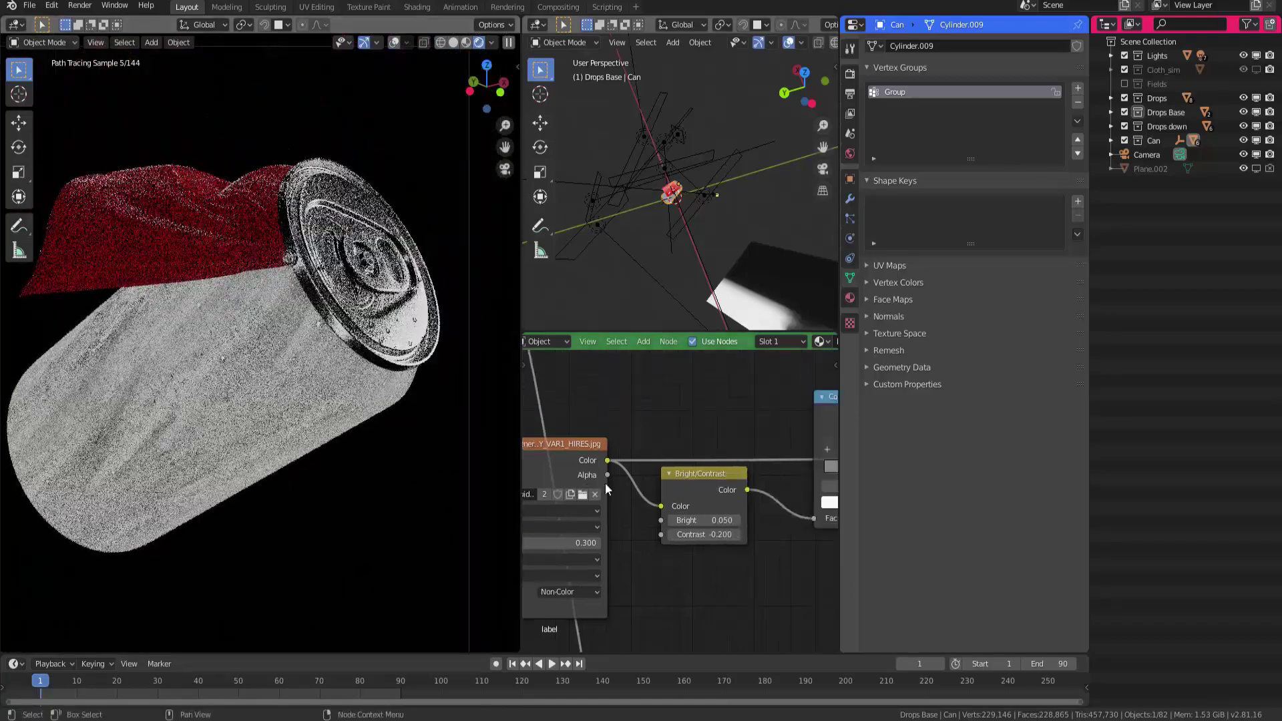
pyautogui.click(699, 476)
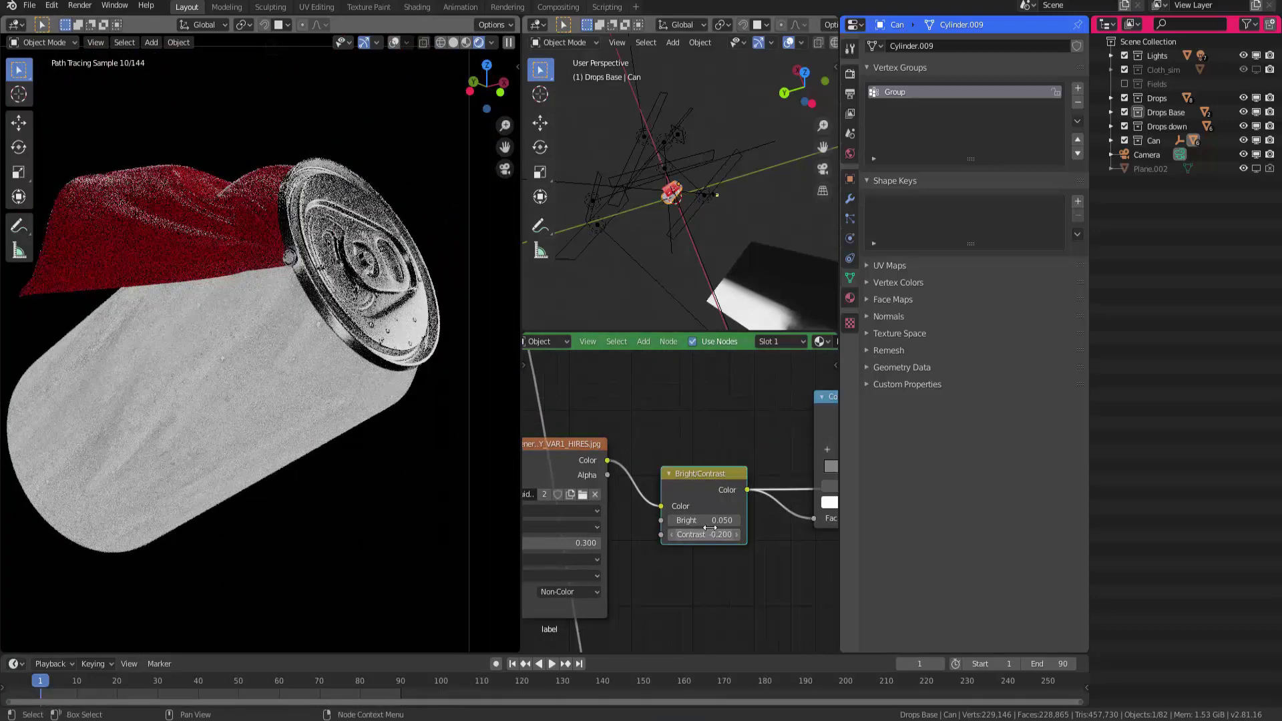
pyautogui.moveTo(829, 466); pyautogui.dragTo(692, 514, button='middle')
pyautogui.keyDown('ctrl'); pyautogui.keyDown('shift'); pyautogui.click(721, 452); pyautogui.keyUp('shift'); pyautogui.keyUp('ctrl')
# Reconnect the ColorRamp's color to the Principled BSDF's Roughness and show the full label shader on the can
pyautogui.moveTo(749, 473); pyautogui.dragTo(591, 551, button='middle')
pyautogui.moveTo(568, 565); pyautogui.dragTo(661, 496)
pyautogui.moveTo(539, 636); pyautogui.dragTo(607, 389, button='middle')
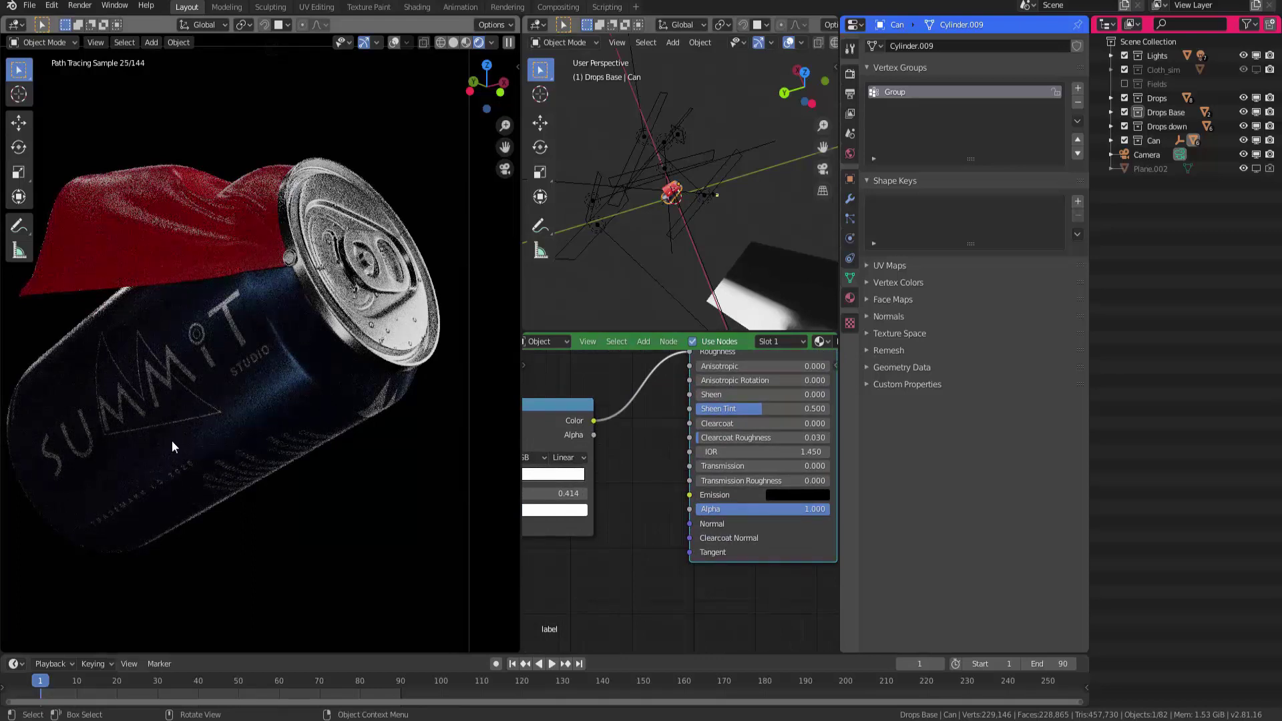
pyautogui.scroll(-5, 608, 477)
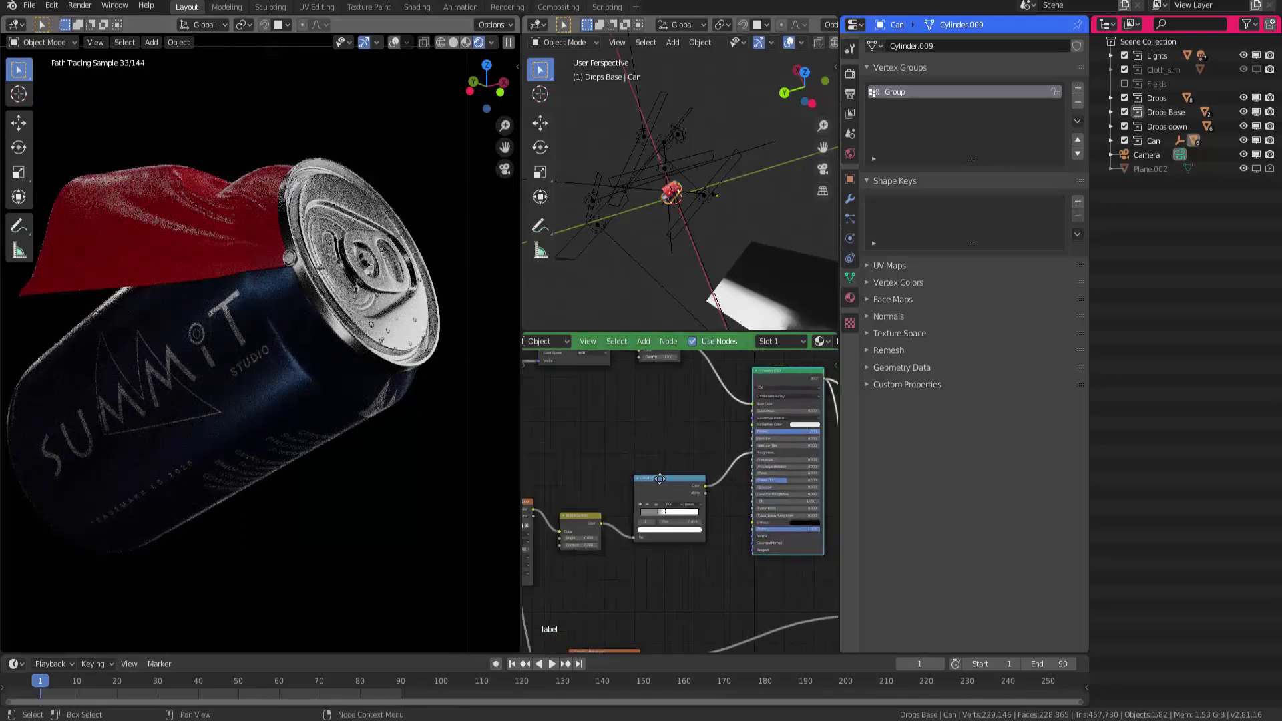
# Save the scene file after reviewing the label's Principled BSDF and shader output nodes
pyautogui.moveTo(667, 513)
pyautogui.mouseDown(button='middle')
pyautogui.moveTo(638, 408)
pyautogui.moveTo(554, 462)
pyautogui.mouseUp(button='middle')
pyautogui.moveTo(677, 448)
pyautogui.mouseDown(button='middle')
pyautogui.moveTo(615, 466)
pyautogui.moveTo(677, 547)
pyautogui.mouseUp(button='middle')
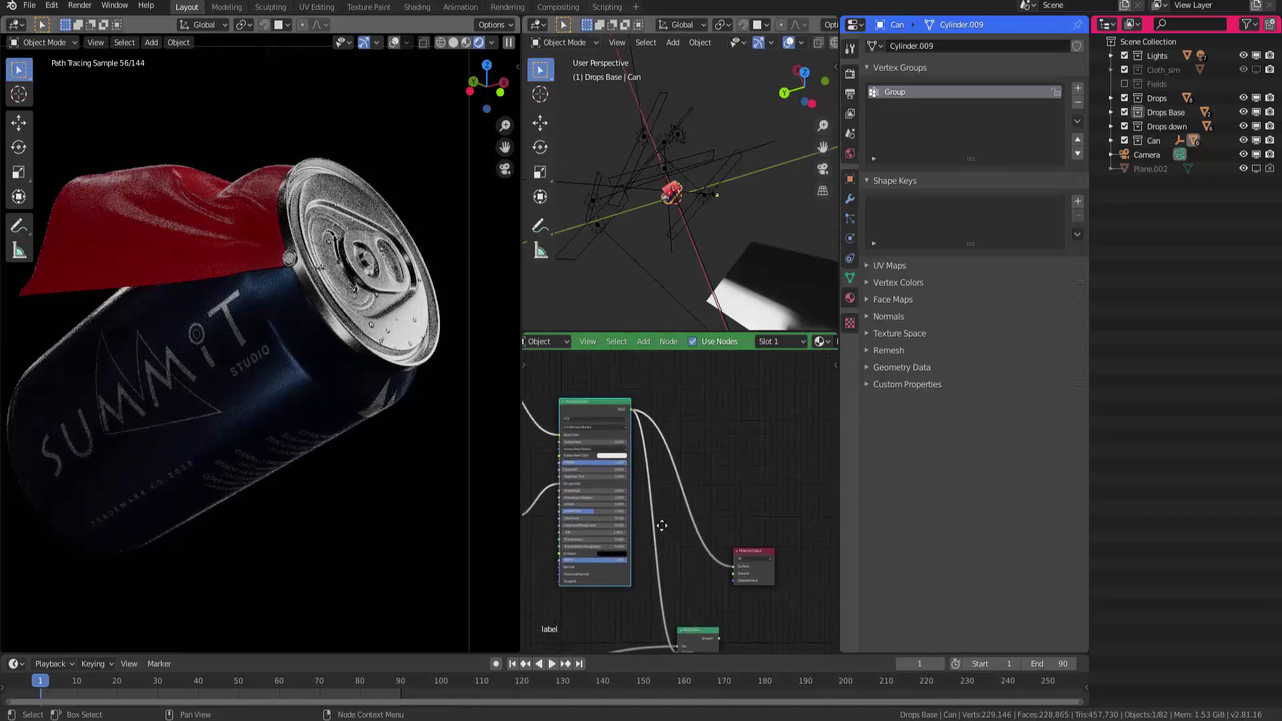
pyautogui.hotkey('ctrl', 's')
pyautogui.click(596, 428)
# Preview the label's Mix Shader on the can and restrict the rendered view to the label lettering near the red cap
pyautogui.moveTo(596, 429)
pyautogui.mouseDown(button='middle')
pyautogui.moveTo(679, 503)
pyautogui.moveTo(636, 462)
pyautogui.moveTo(652, 484)
pyautogui.moveTo(730, 475)
pyautogui.mouseUp(button='middle')
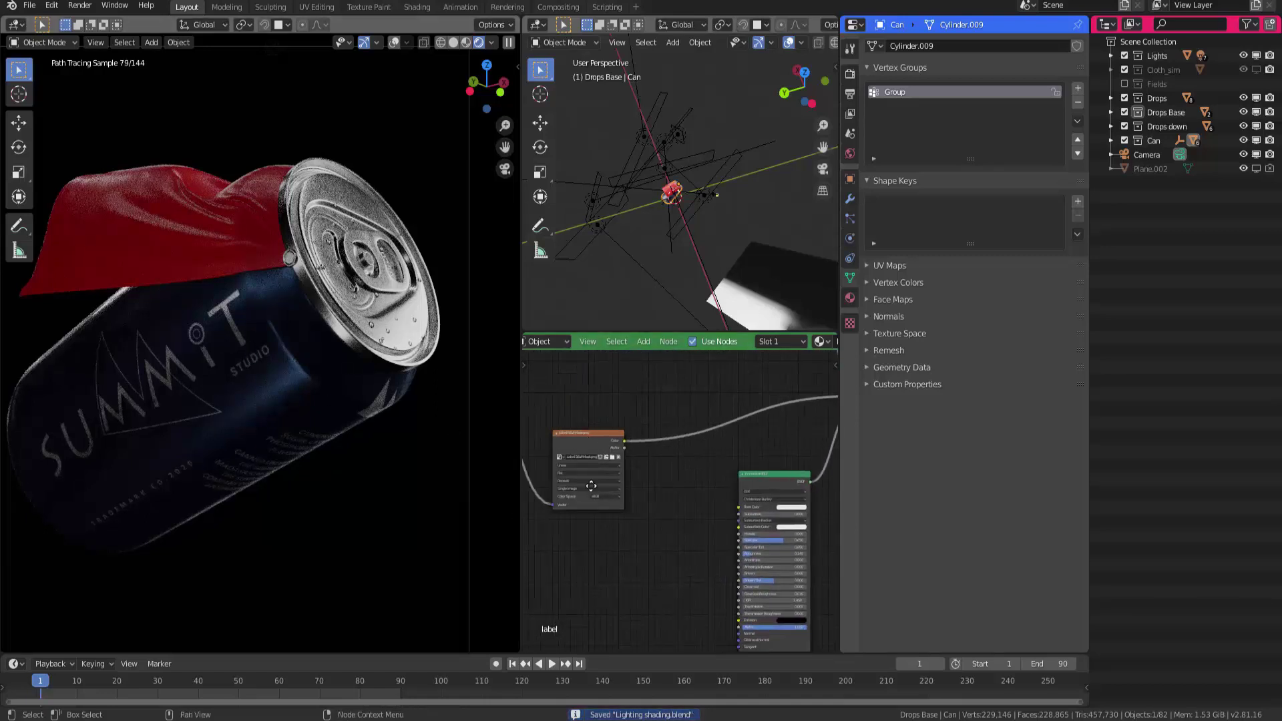
pyautogui.moveTo(623, 425); pyautogui.dragTo(731, 436, button='middle')
pyautogui.keyDown('ctrl'); pyautogui.keyDown('shift'); pyautogui.click(731, 436); pyautogui.keyUp('shift'); pyautogui.keyUp('ctrl')
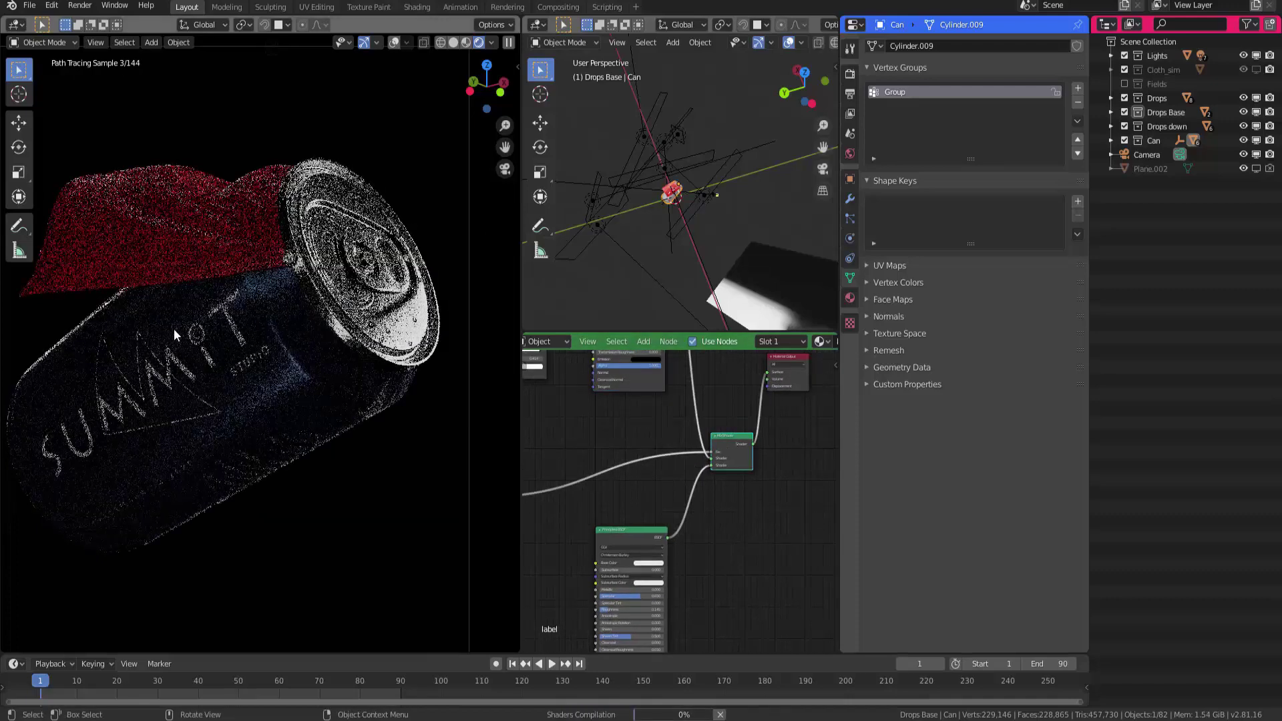
pyautogui.hotkey('ctrl', 'b')
pyautogui.moveTo(151, 267); pyautogui.dragTo(295, 392)
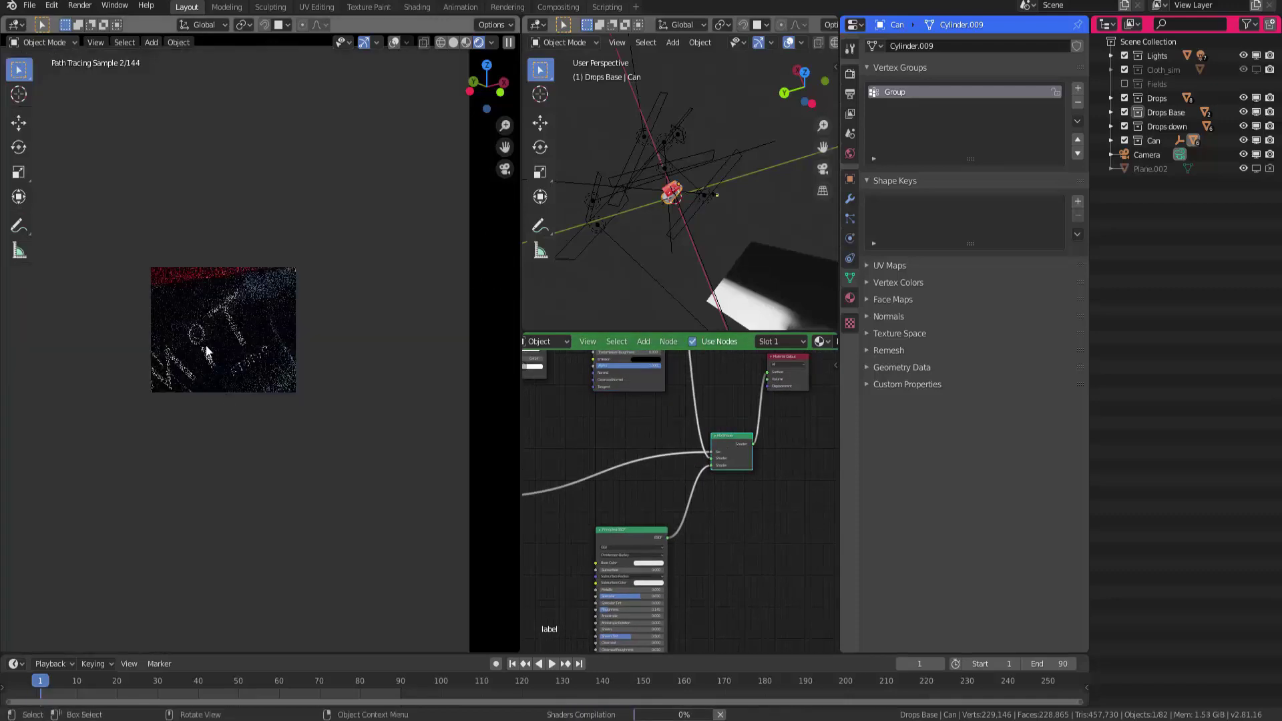
pyautogui.keyDown('shift'); pyautogui.scroll(6, 641, 515); pyautogui.keyUp('shift')
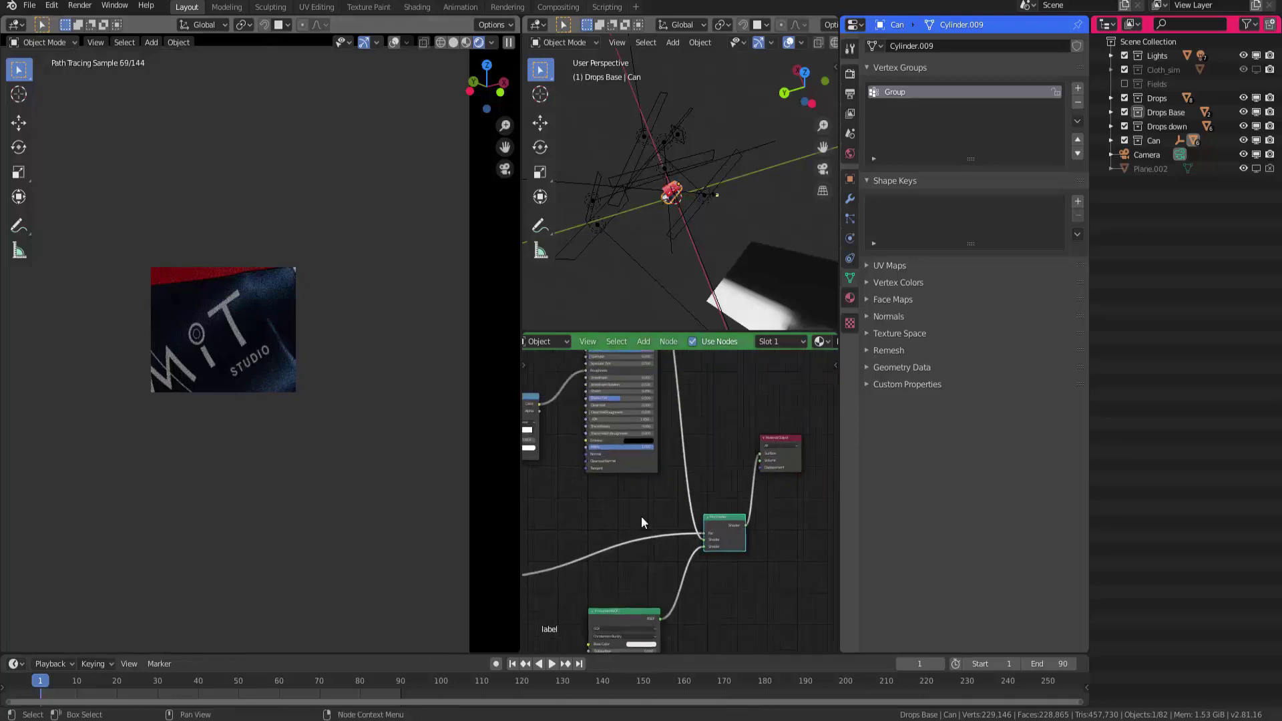
# Compare the label's Principled BSDF with the Mix Shader result, leaving the Principled BSDF connected to the Material Output
pyautogui.keyDown('ctrl'); pyautogui.keyDown('shift'); pyautogui.click(641, 425); pyautogui.keyUp('shift'); pyautogui.keyUp('ctrl')
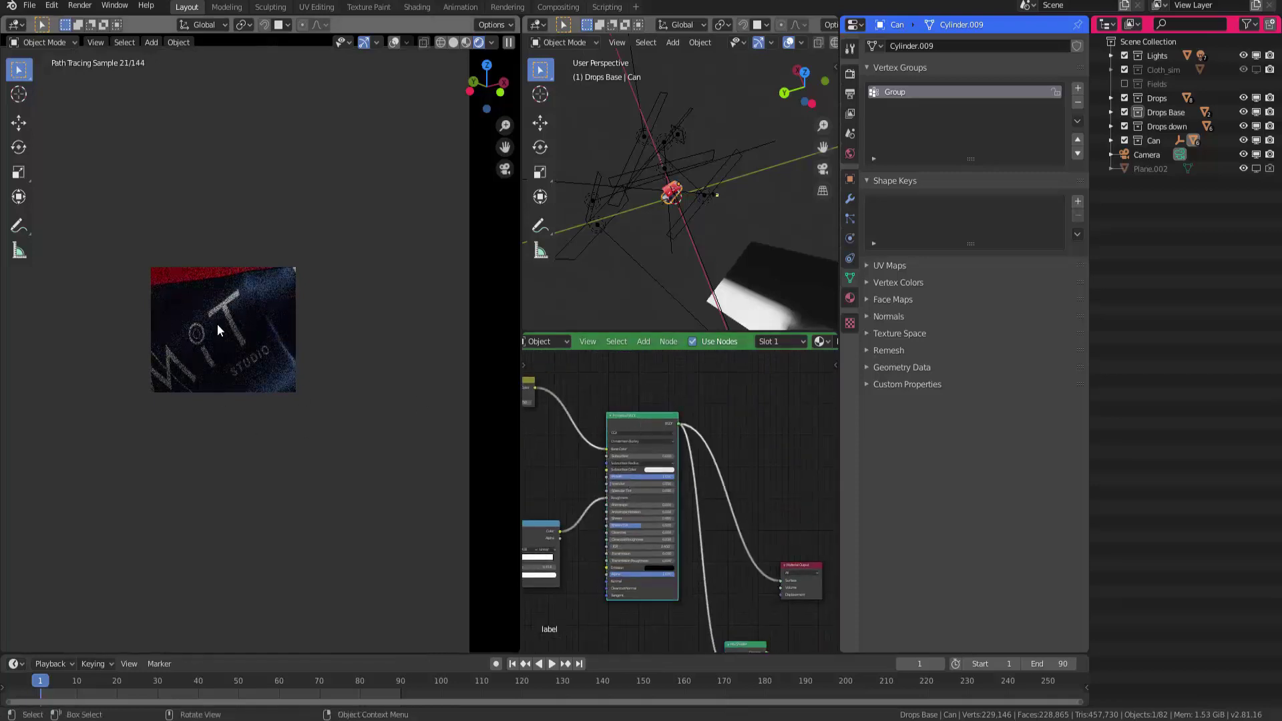
pyautogui.moveTo(682, 641); pyautogui.dragTo(734, 494, button='middle')
pyautogui.keyDown('ctrl'); pyautogui.keyDown('shift'); pyautogui.click(804, 498); pyautogui.keyUp('shift'); pyautogui.keyUp('ctrl')
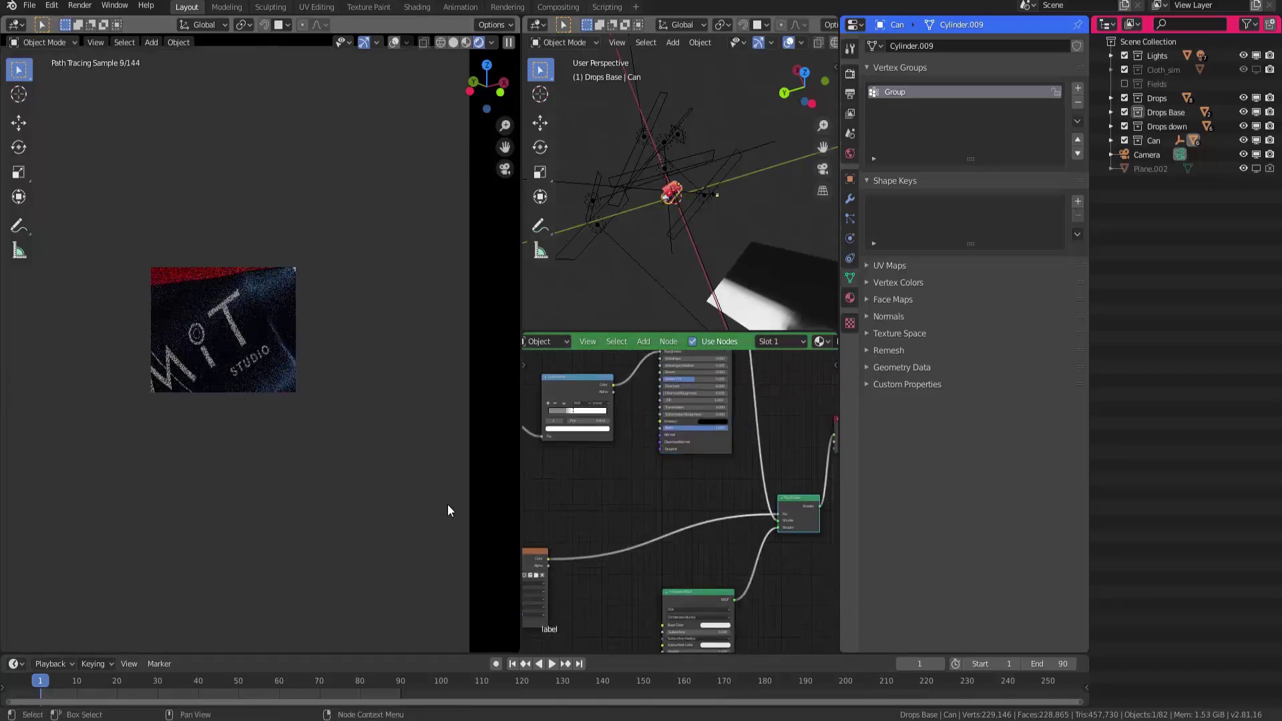
pyautogui.moveTo(735, 367); pyautogui.dragTo(637, 513, button='middle')
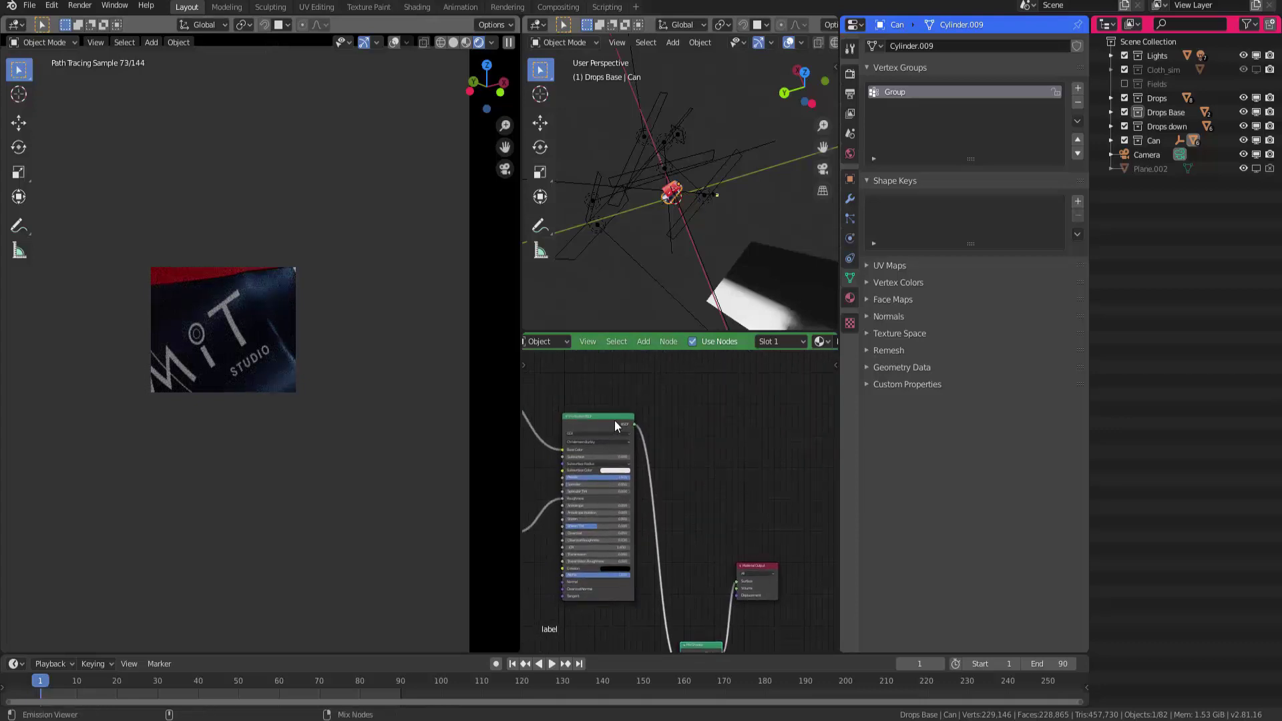
pyautogui.keyDown('ctrl'); pyautogui.keyDown('shift'); pyautogui.click(615, 419); pyautogui.keyUp('shift'); pyautogui.keyUp('ctrl')
# Save the scene file and restore the full rendered view of the can
pyautogui.hotkey('ctrl', 's')
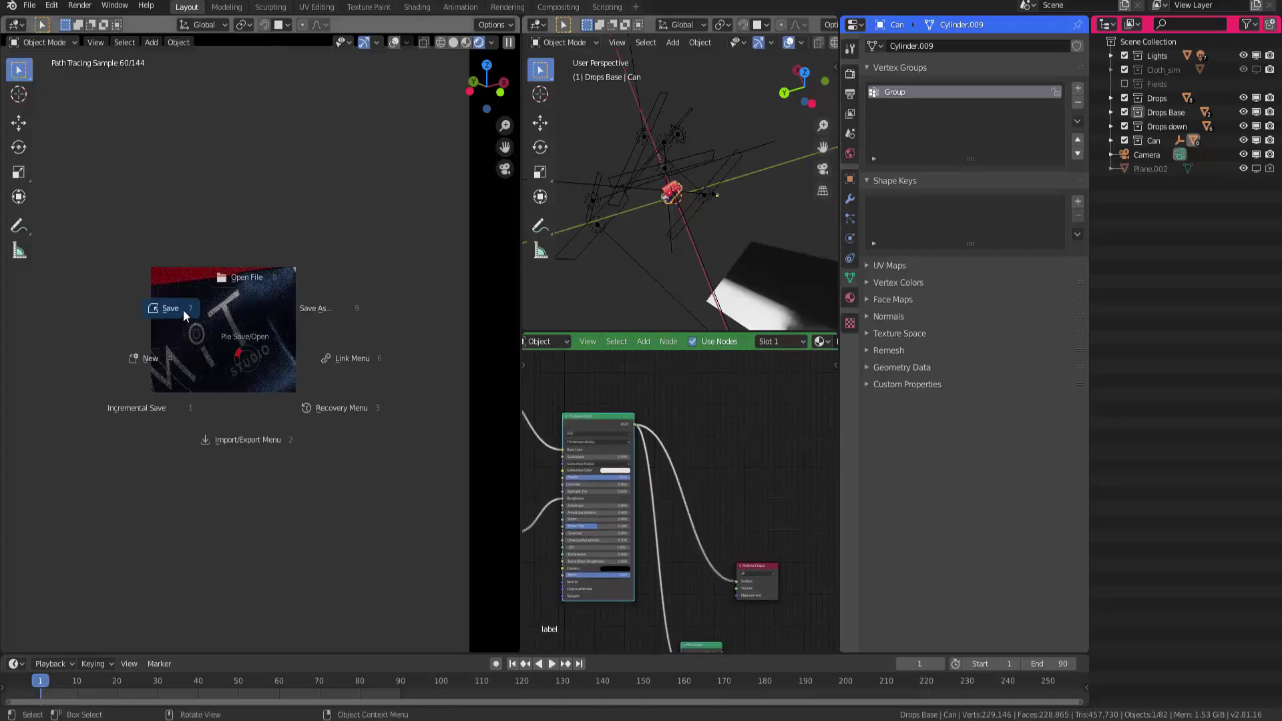
pyautogui.click(183, 310)
pyautogui.moveTo(639, 494)
pyautogui.mouseDown(button='middle')
pyautogui.moveTo(686, 447)
pyautogui.moveTo(665, 476)
pyautogui.mouseUp(button='middle')
pyautogui.scroll(-2, 683, 460)
pyautogui.scroll(-1, 687, 454)
pyautogui.scroll(1, 694, 440)
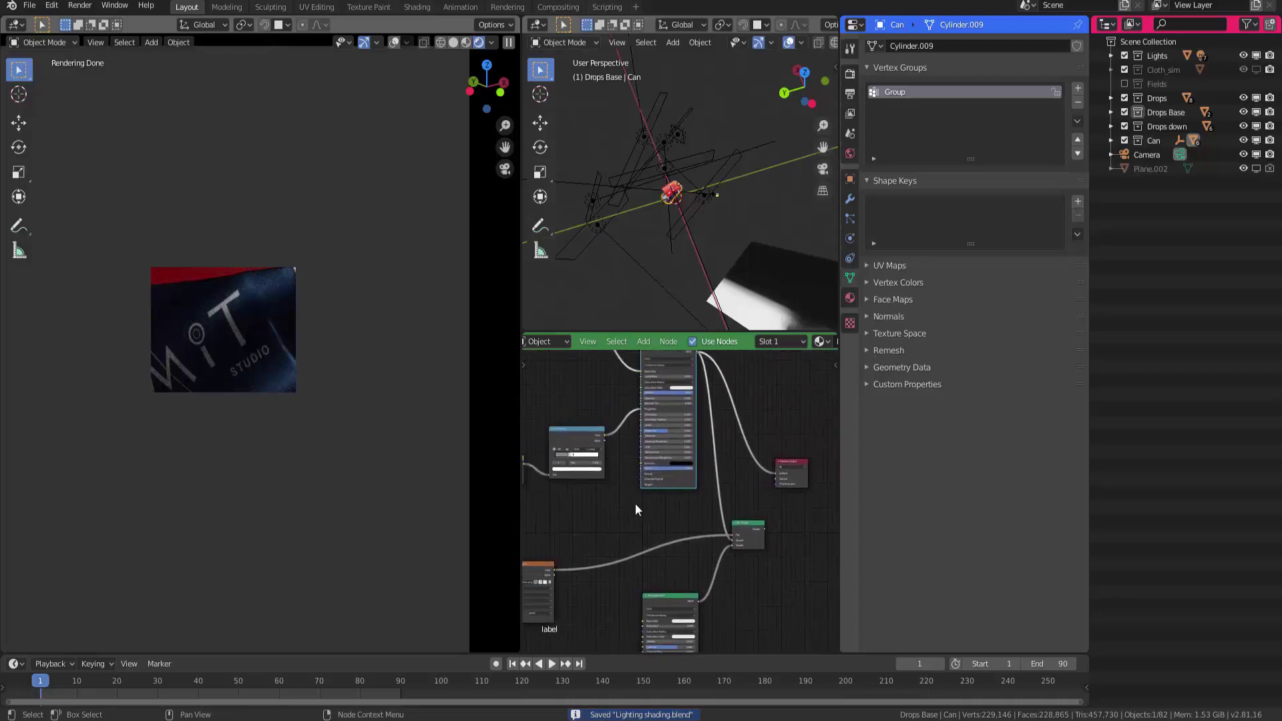
pyautogui.hotkey('ctrl', 'alt', 'b')
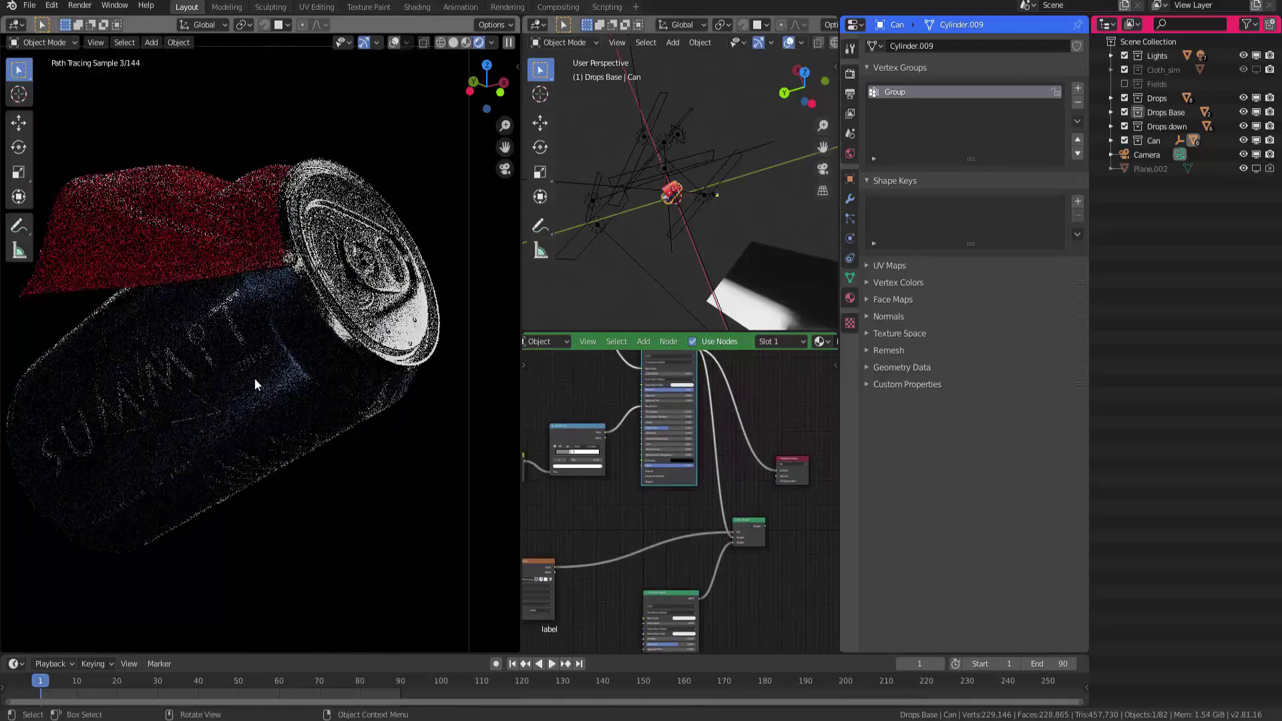
# Select the red cap cloth and examine the Principled BSDF settings of its Cap material
pyautogui.click(203, 243)
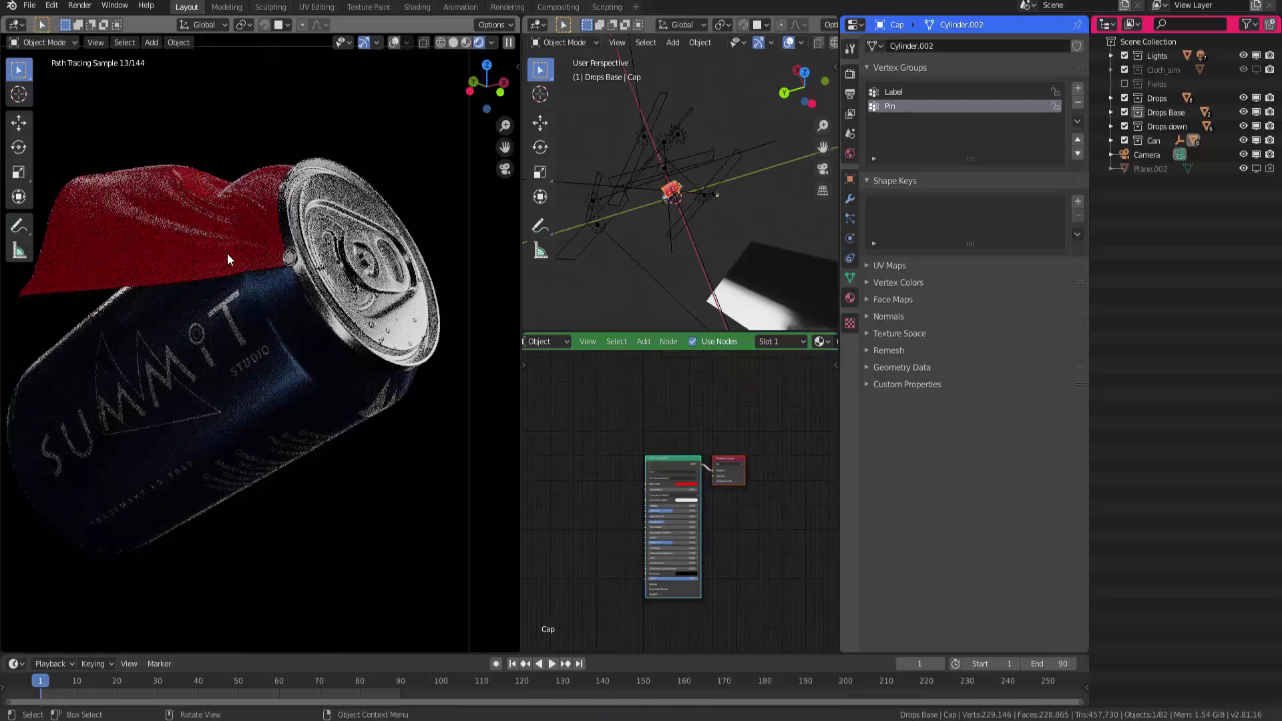
pyautogui.scroll(5, 645, 491)
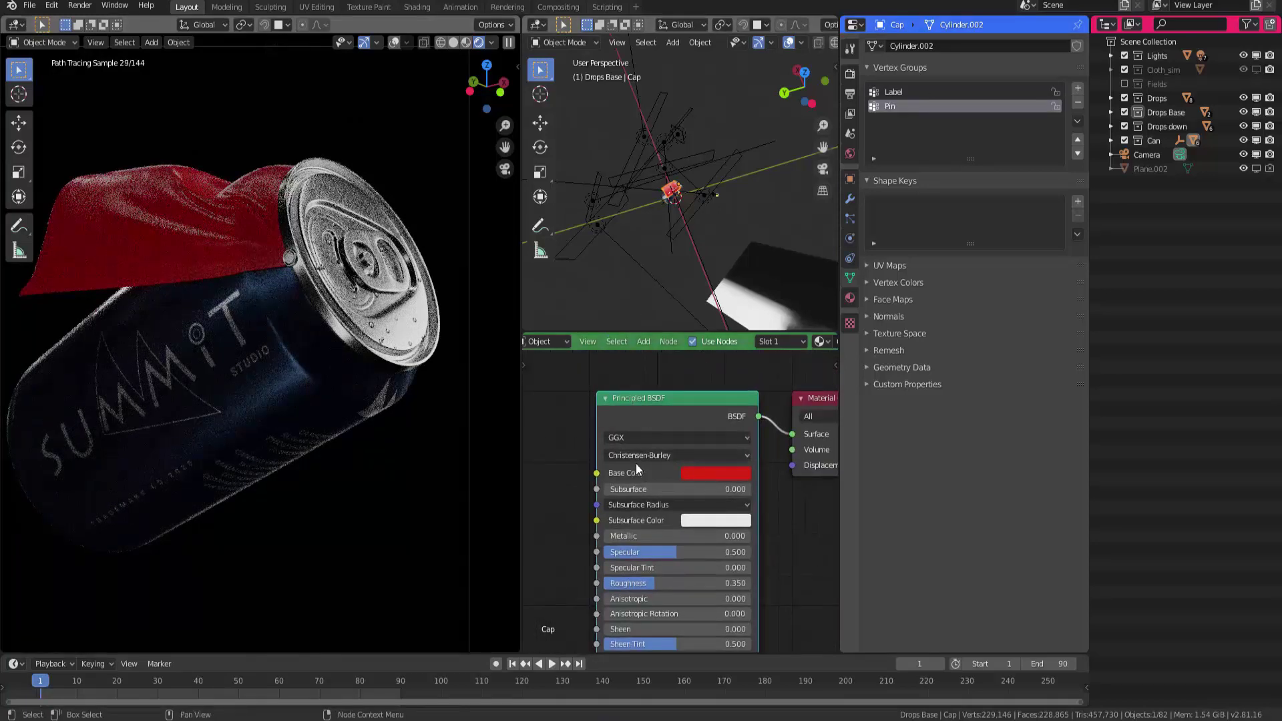
pyautogui.moveTo(647, 419); pyautogui.dragTo(704, 326, button='middle')
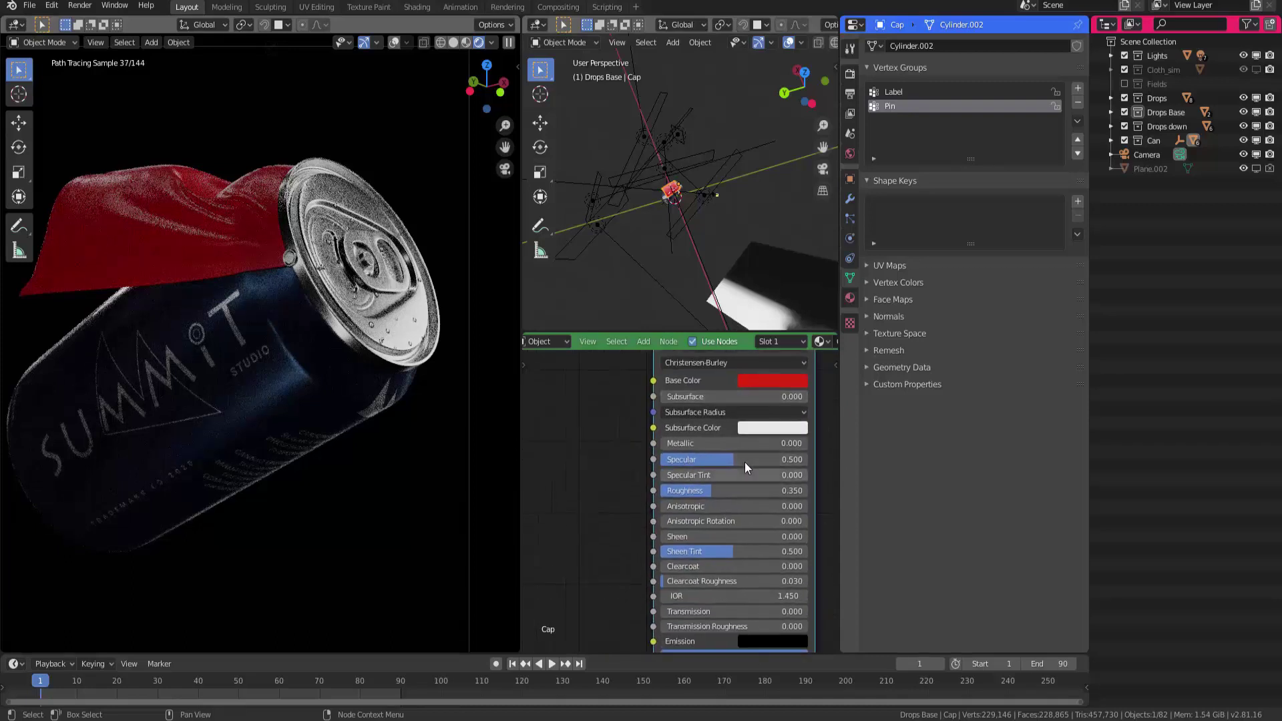
pyautogui.moveTo(744, 462); pyautogui.dragTo(700, 440, button='middle')
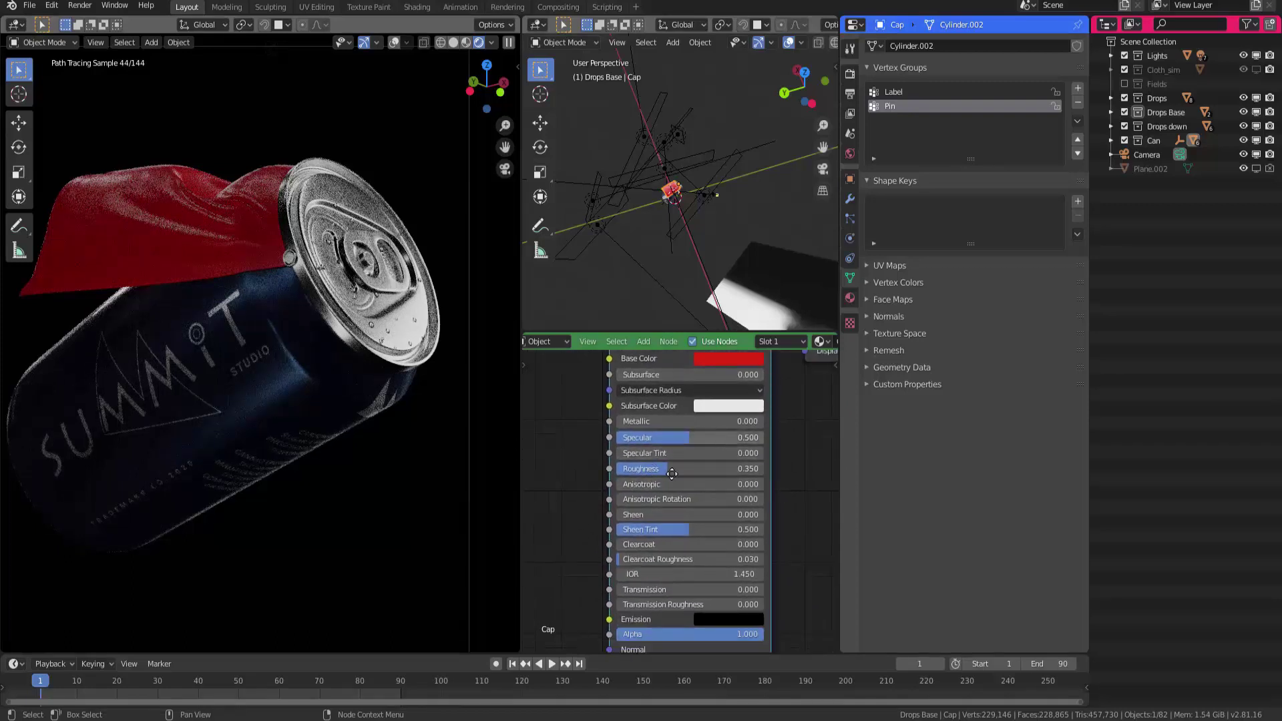
# Select the can's metal top and restrict the rendered view to a close-up of its pull-tab area
pyautogui.press('Home')
pyautogui.scroll(5, 661, 201)
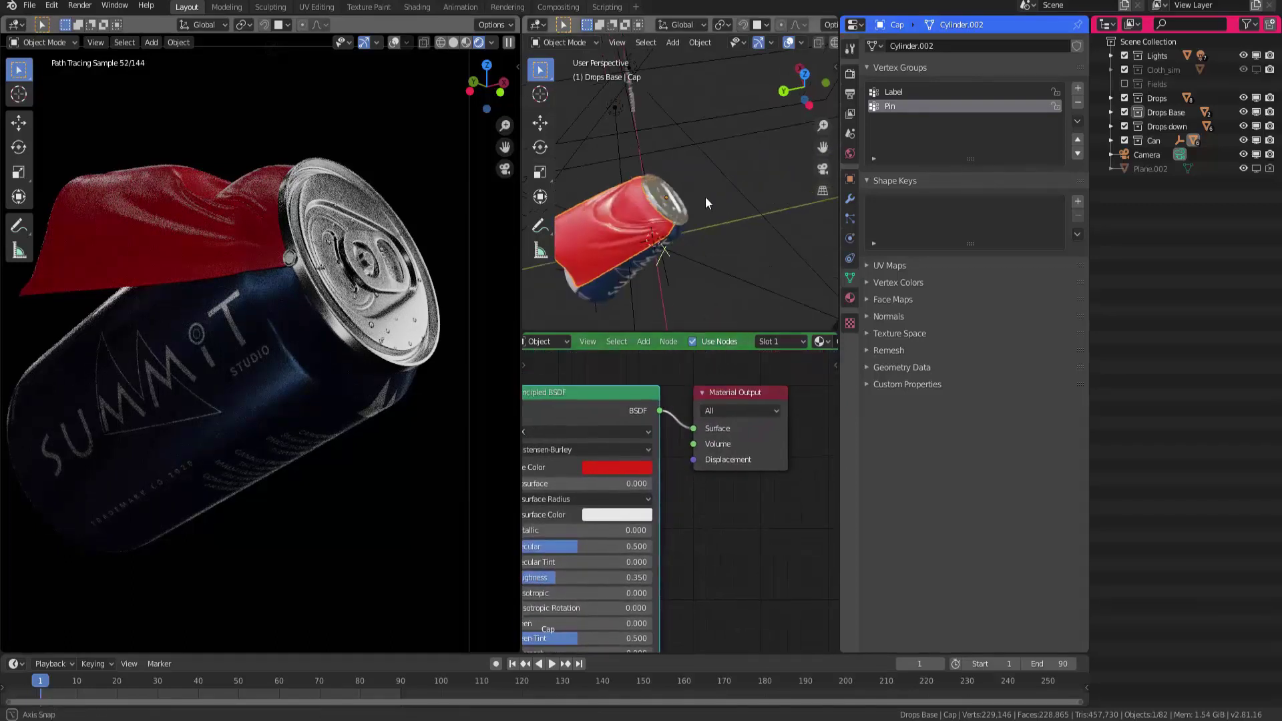
pyautogui.moveTo(661, 200); pyautogui.dragTo(676, 224, button='middle')
pyautogui.click(696, 199)
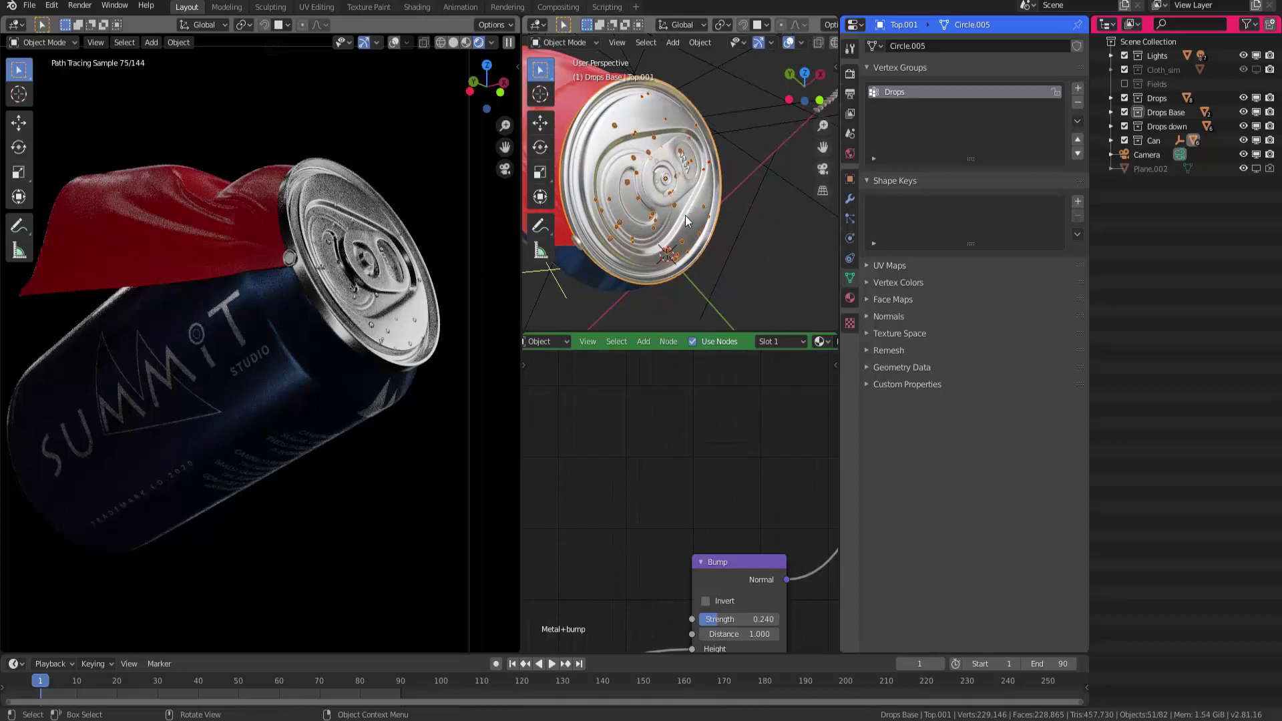
pyautogui.moveTo(401, 254); pyautogui.dragTo(366, 282, button='middle')
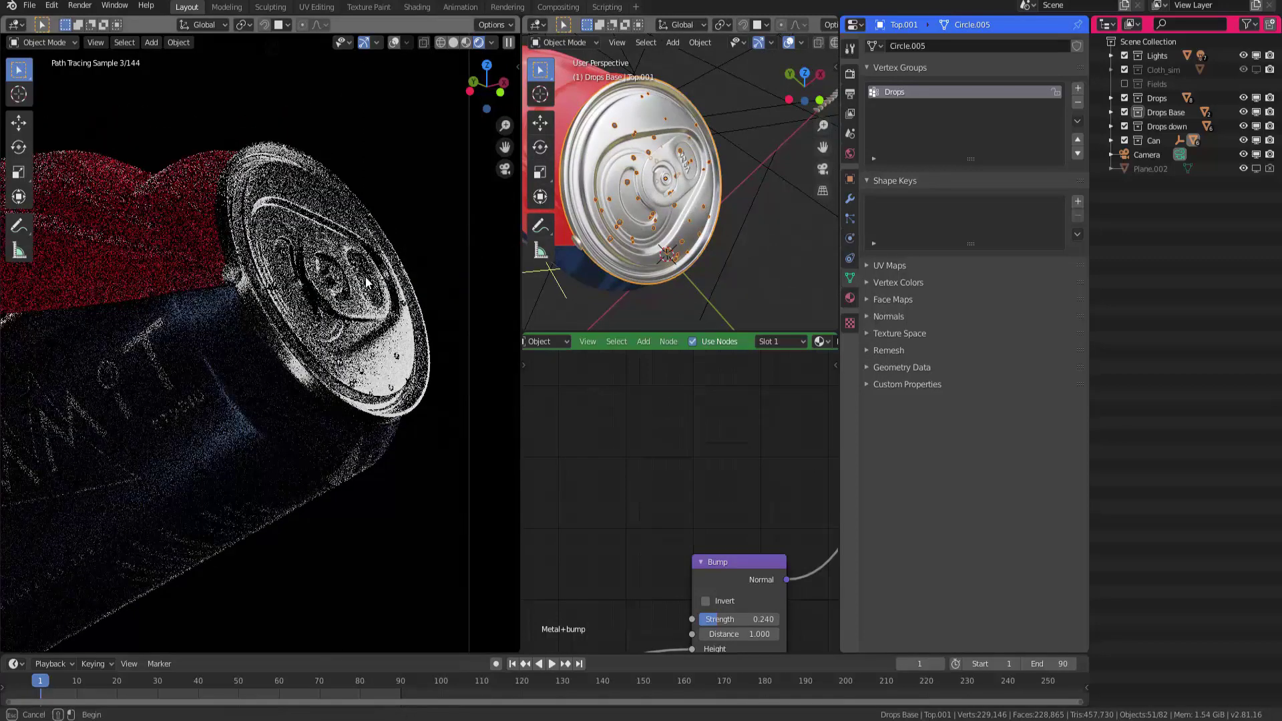
pyautogui.moveTo(315, 234); pyautogui.dragTo(426, 336)
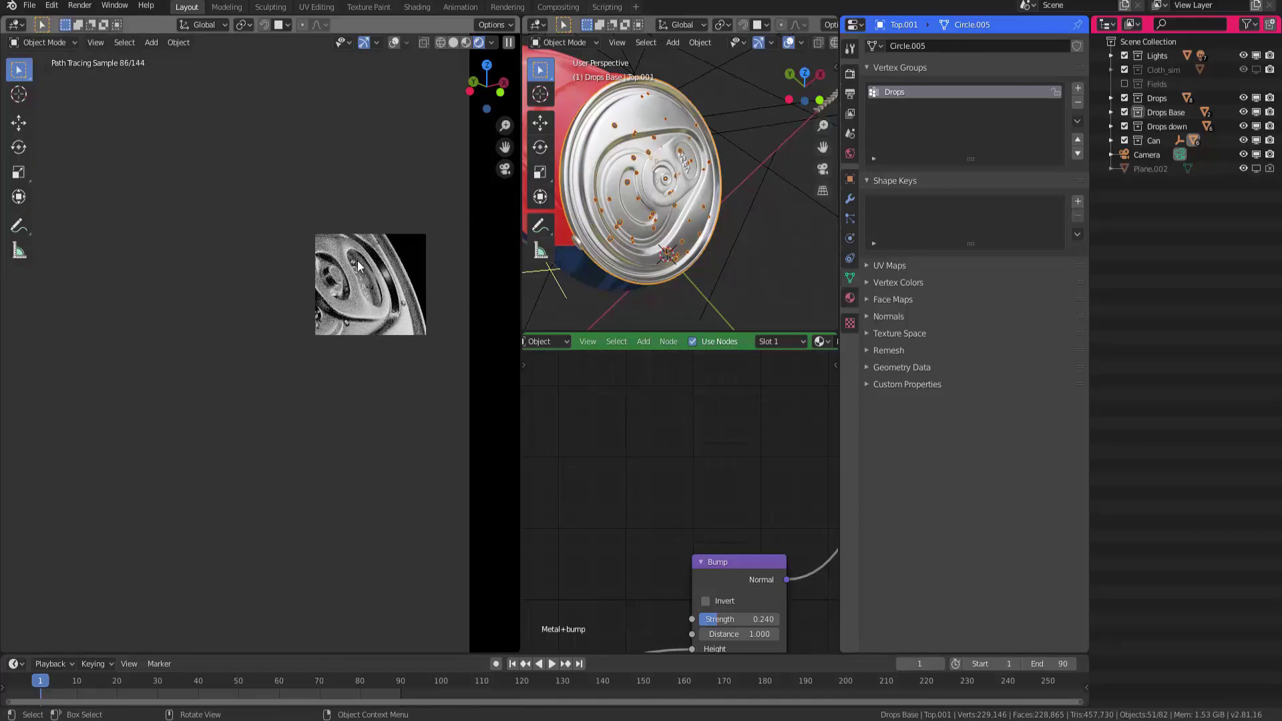
# Show the main viewport in solid shading and switch to the second Blender window holding the isolated can top
pyautogui.press('z')
pyautogui.click(466, 254)
pyautogui.moveTo(169, 695)
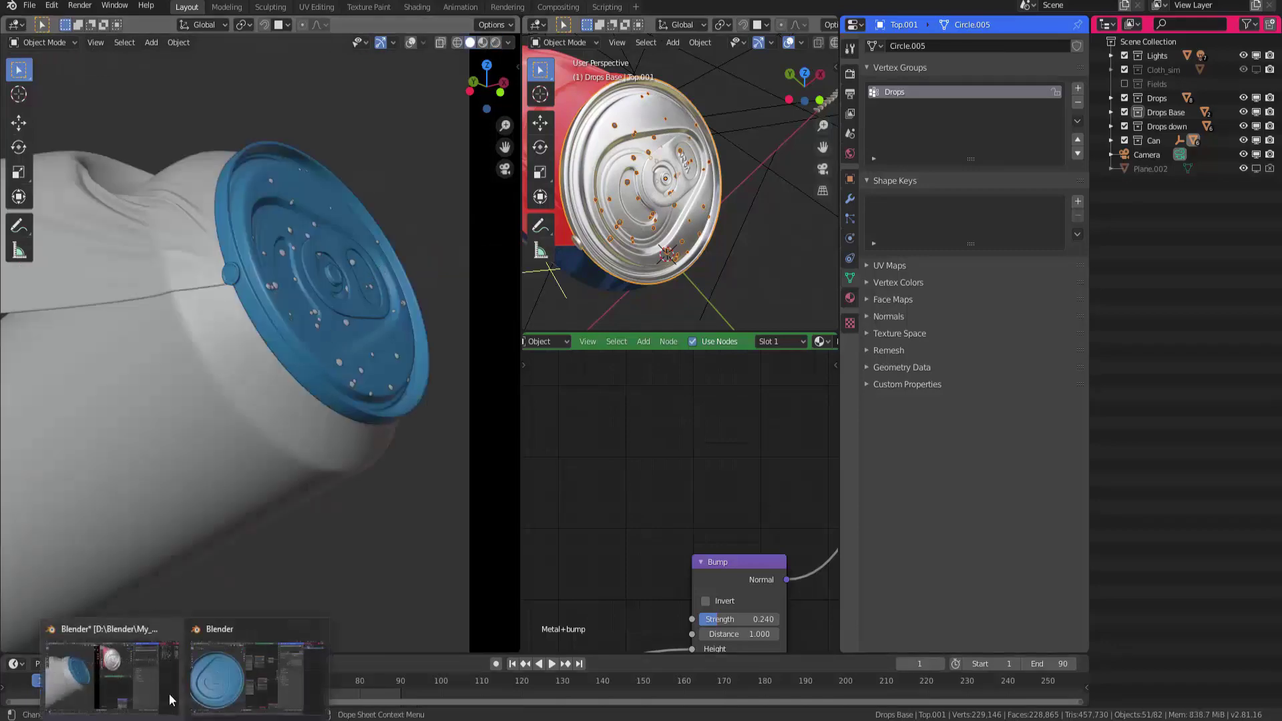
pyautogui.click(228, 670)
pyautogui.scroll(-2, 334, 374)
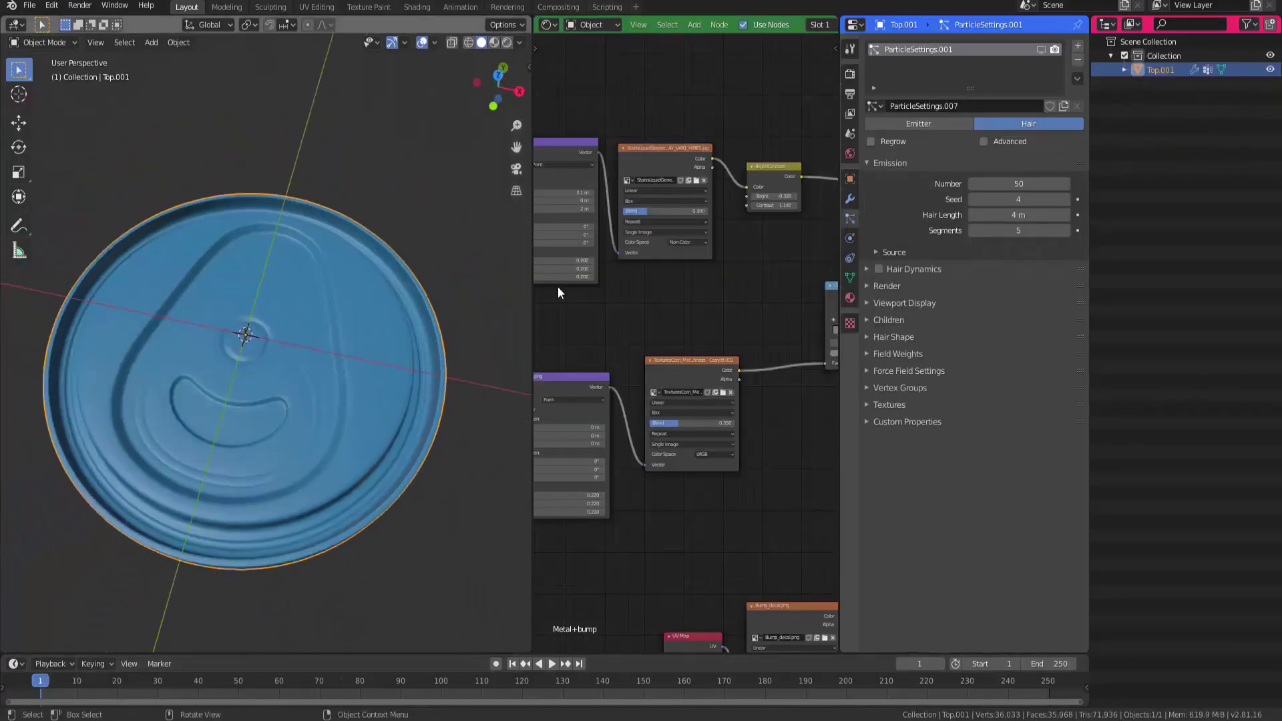
# Show the can top's UV Maps list and locate the Bump_decal.png texture in its Metal+bump material
pyautogui.click(850, 278)
pyautogui.click(961, 265)
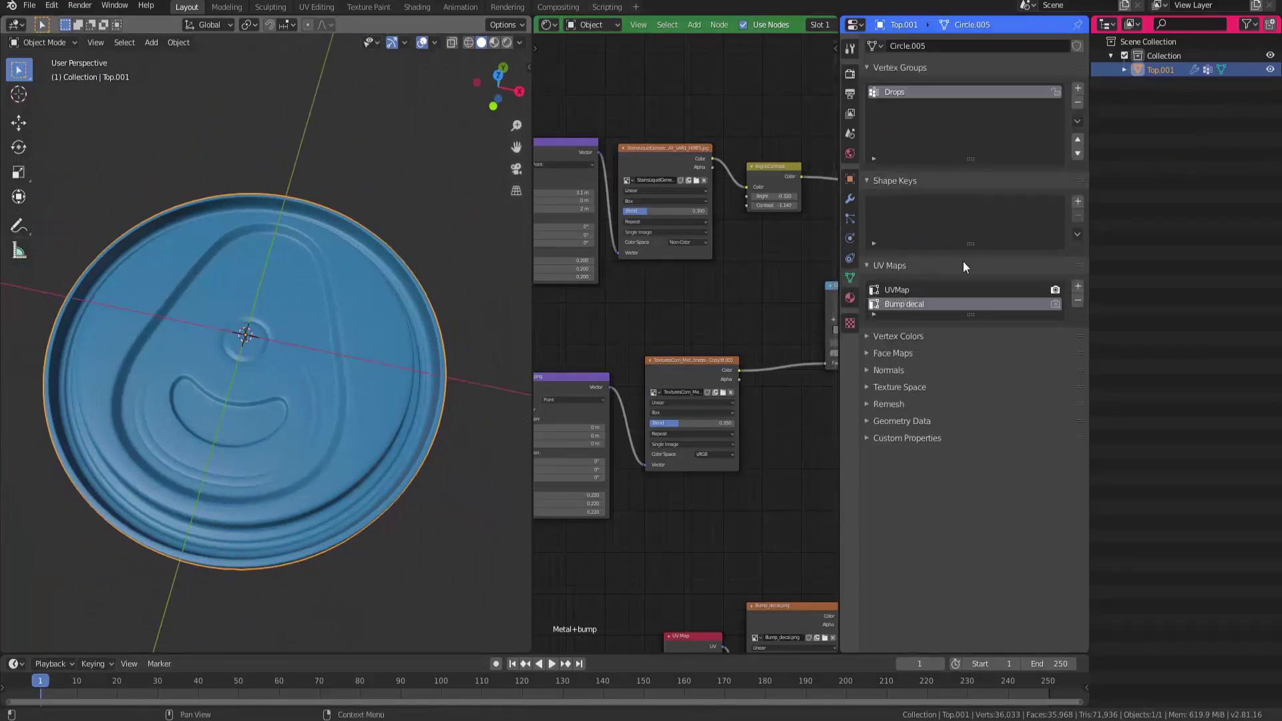
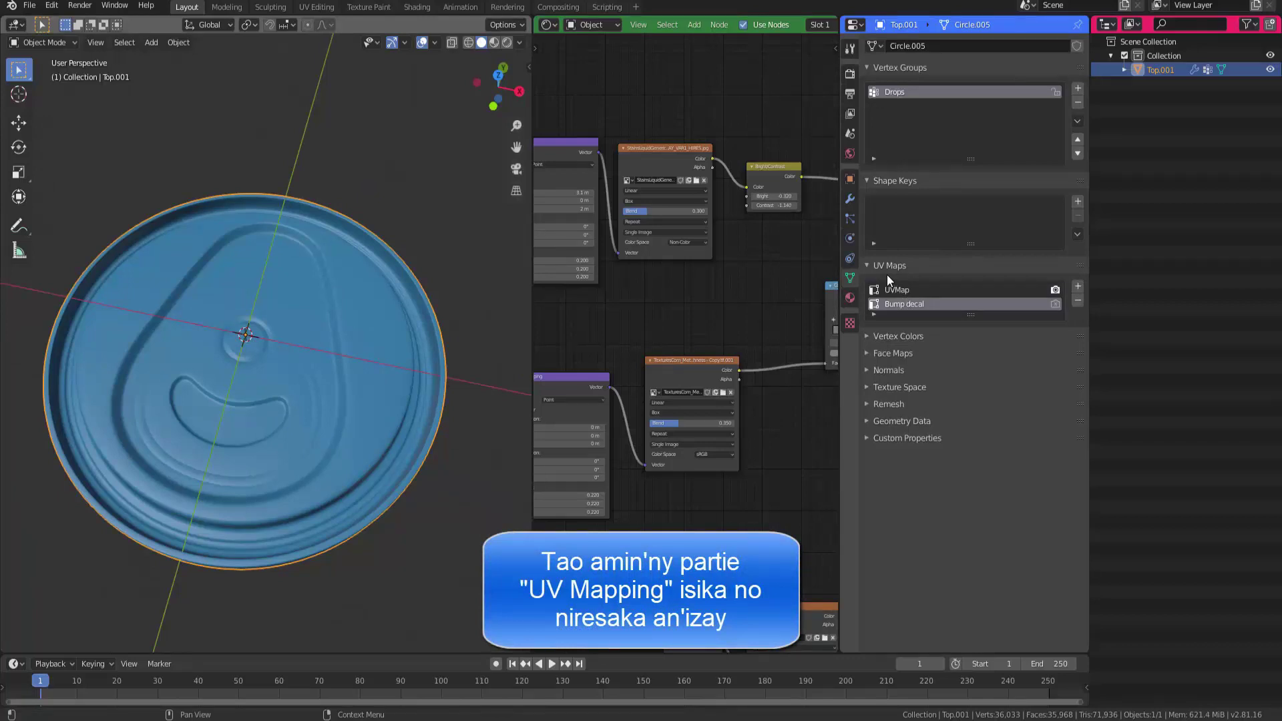
pyautogui.scroll(-5, 661, 305)
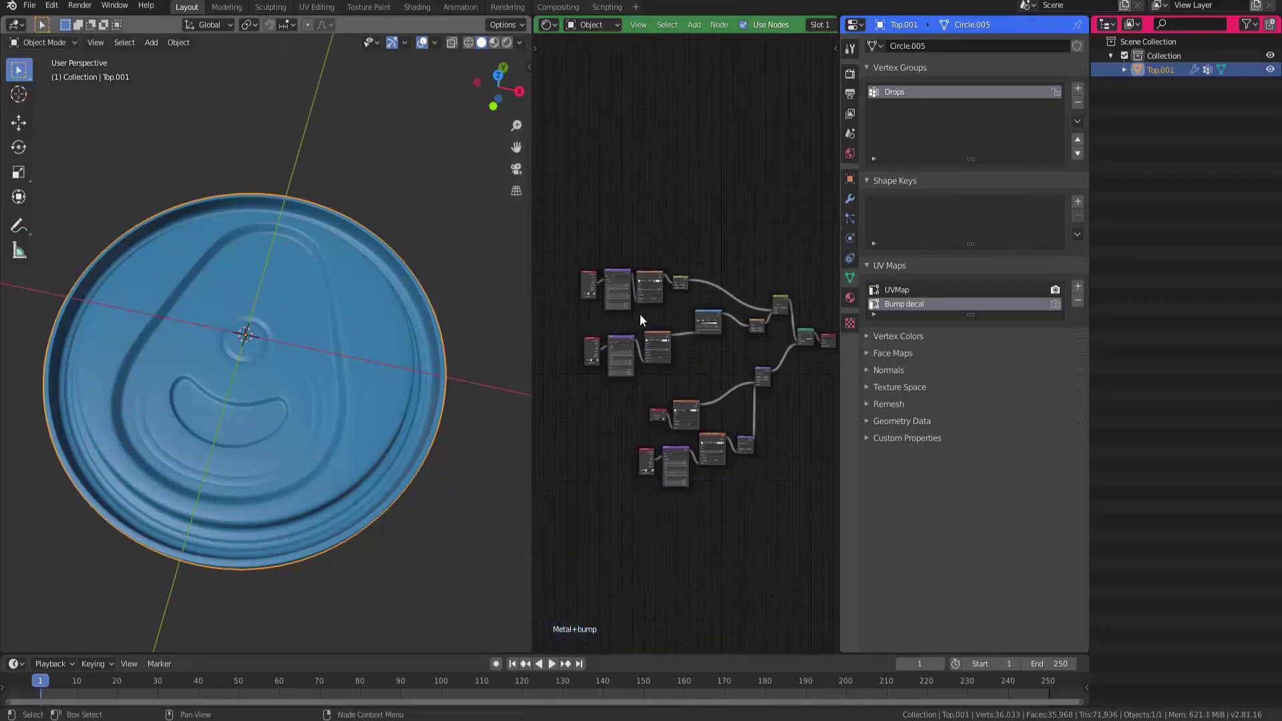
pyautogui.moveTo(698, 354); pyautogui.dragTo(658, 332, button='middle')
pyautogui.scroll(3, 645, 333)
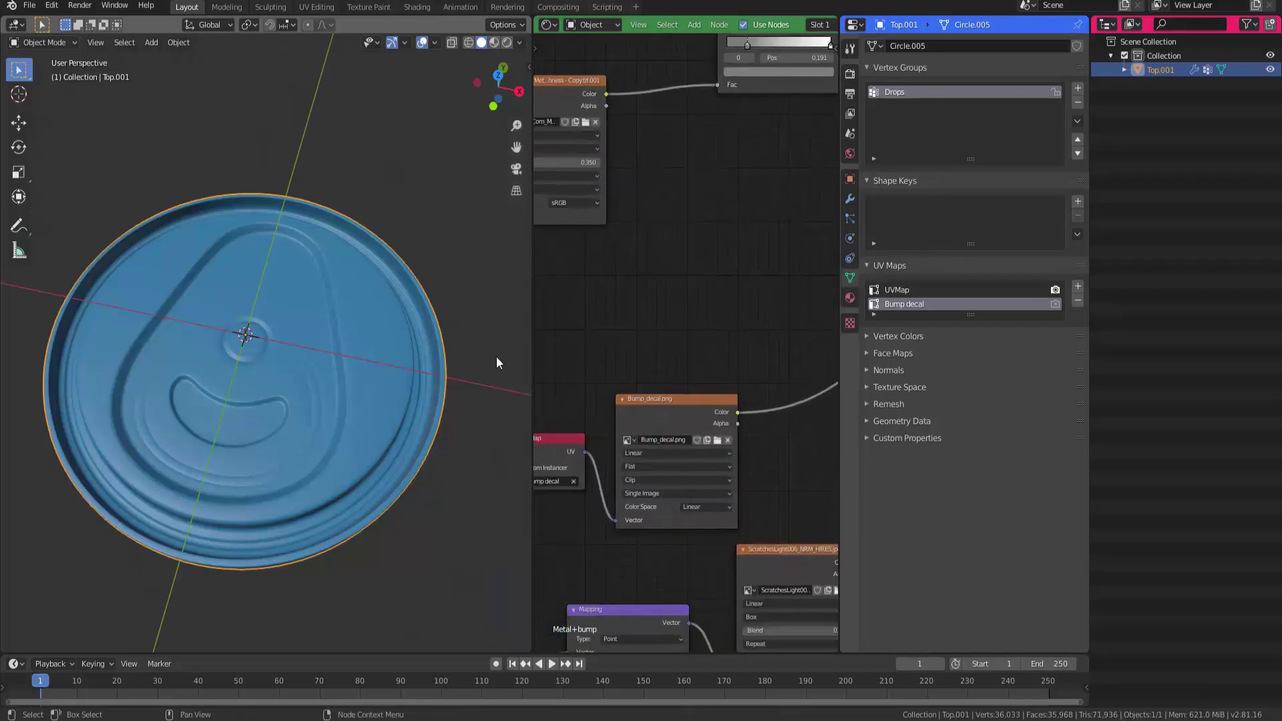
# Show the can top with its material and preview the Bump_decal.png texture output on it
pyautogui.press('z')
pyautogui.click(306, 465)
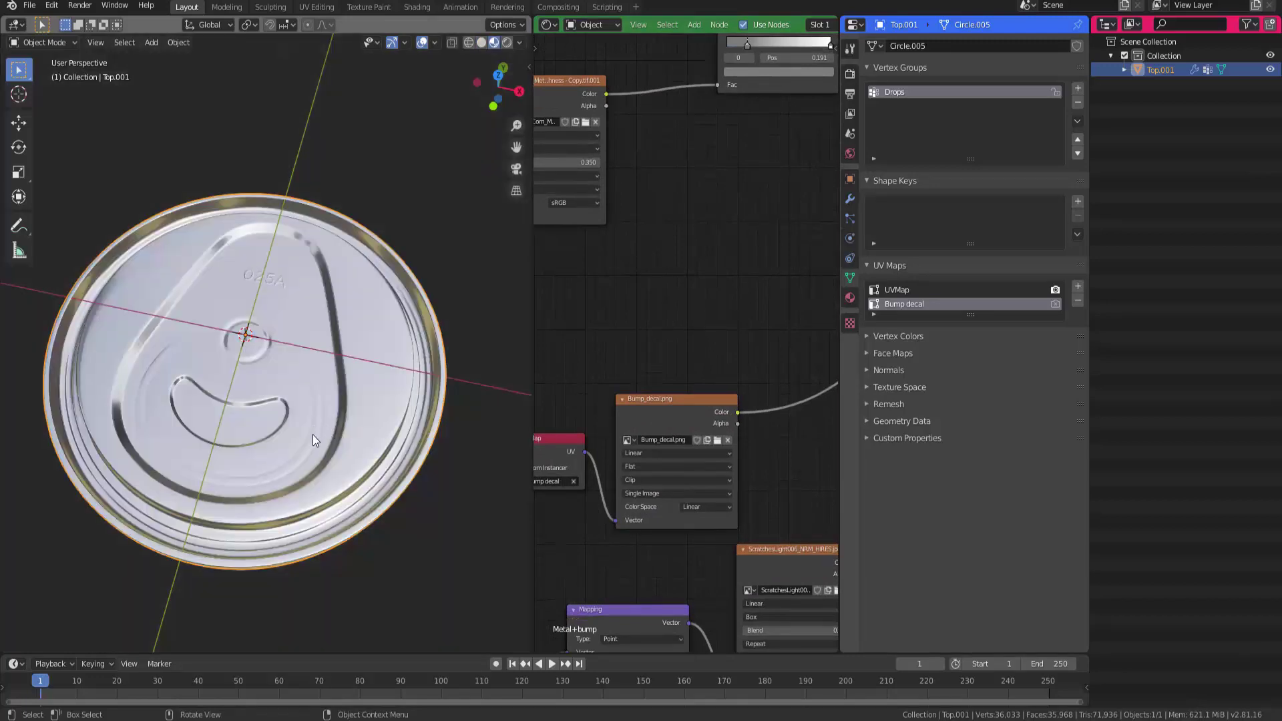
pyautogui.moveTo(313, 435); pyautogui.dragTo(441, 415, button='middle')
pyautogui.keyDown('ctrl'); pyautogui.keyDown('shift'); pyautogui.click(671, 400); pyautogui.keyUp('shift'); pyautogui.keyUp('ctrl')
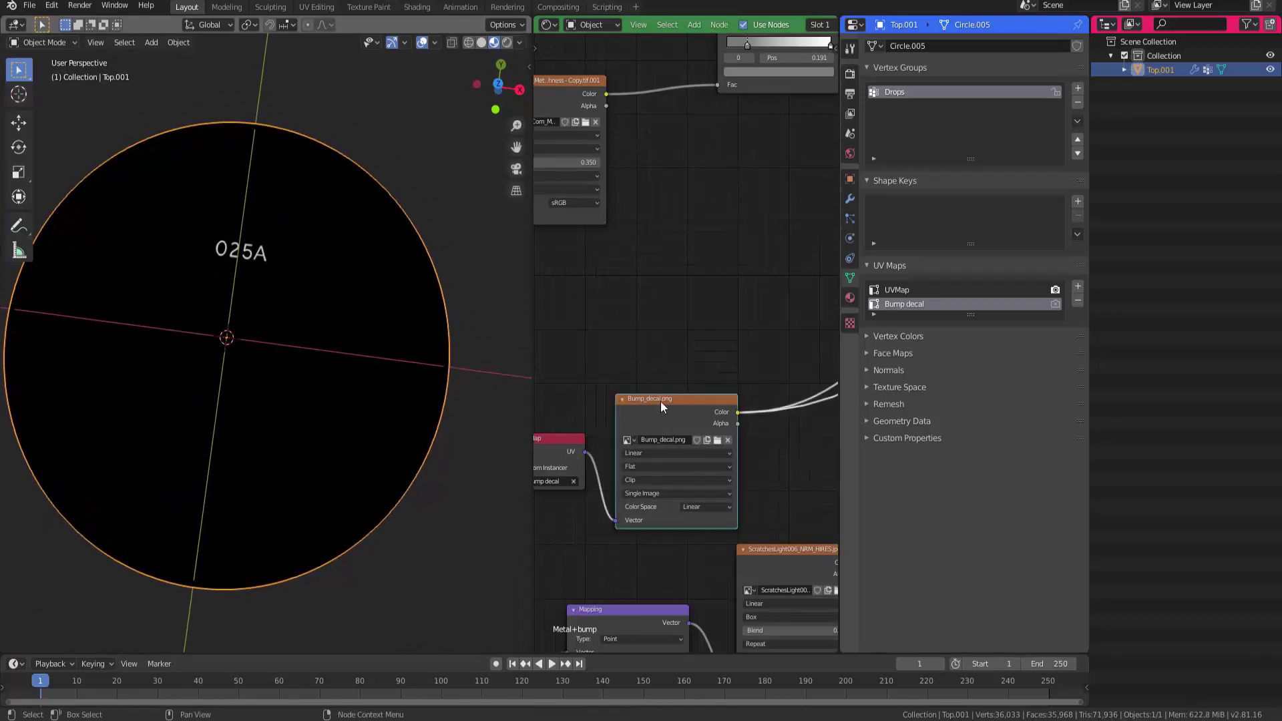
# Examine the UV Map node that feeds the Bump decal map into the Bump_decal.png texture
pyautogui.moveTo(646, 377); pyautogui.dragTo(744, 331, button='middle')
pyautogui.click(625, 393)
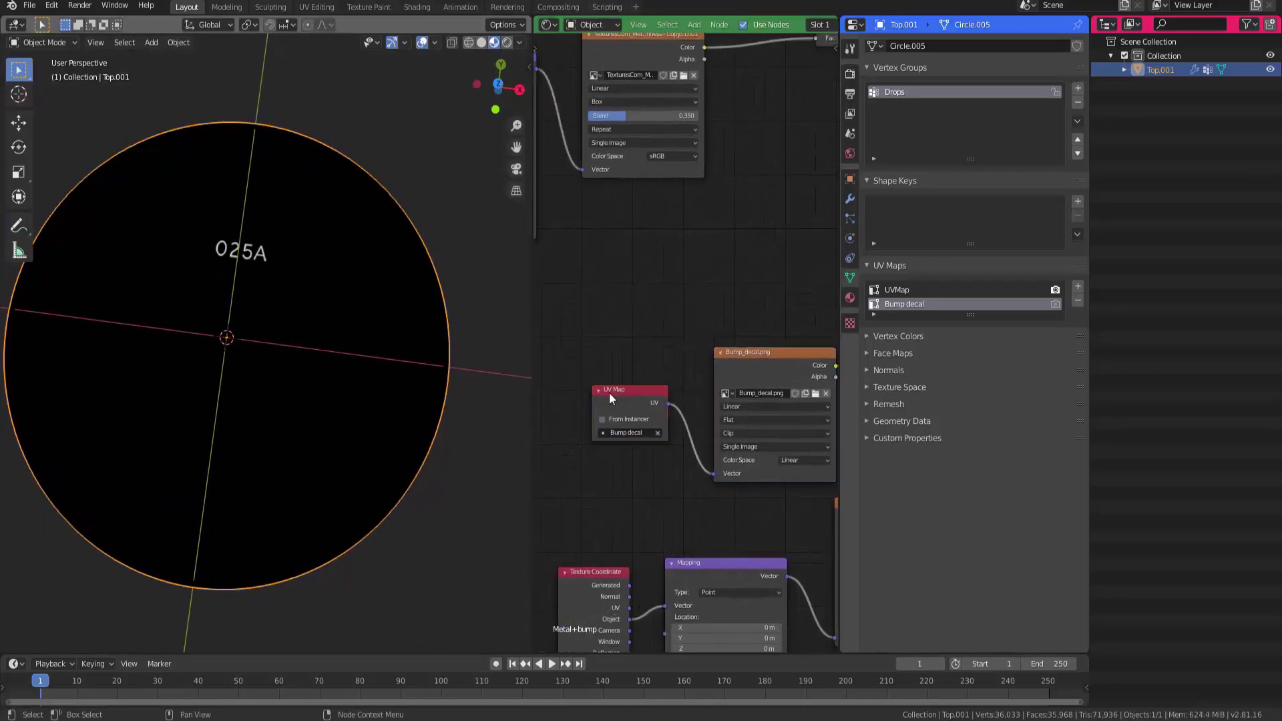
pyautogui.click(609, 393)
pyautogui.moveTo(752, 326); pyautogui.dragTo(658, 373, button='middle')
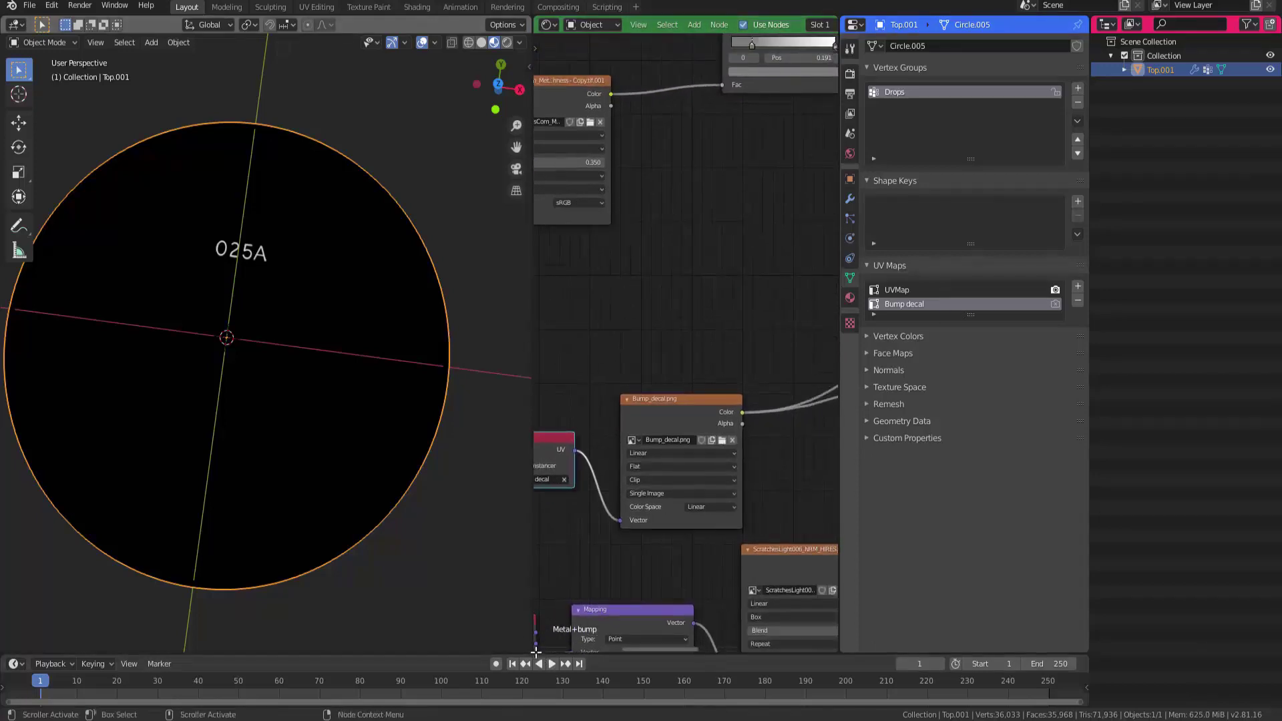
# Split the node editor, turn the new lower area into a UV Editor, and enter Edit Mode on the can top
pyautogui.moveTo(536, 651); pyautogui.dragTo(668, 328)
pyautogui.click(549, 332)
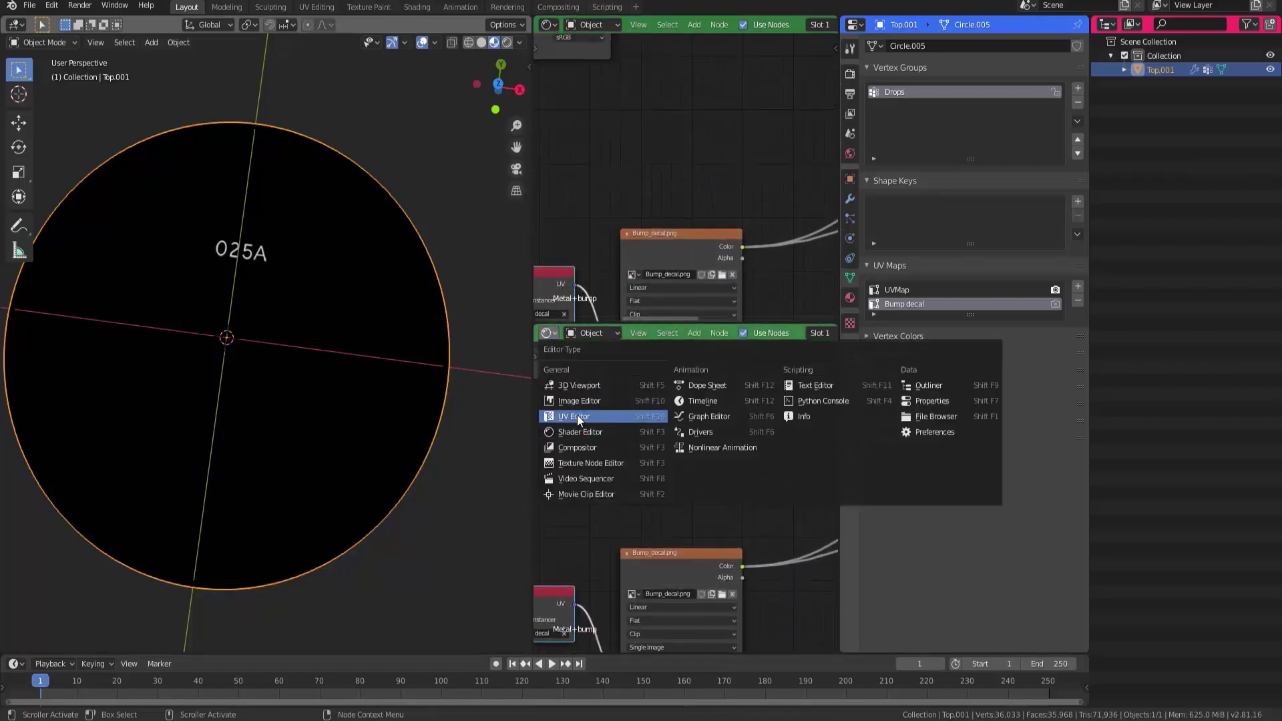
pyautogui.click(577, 416)
pyautogui.press('Tab')
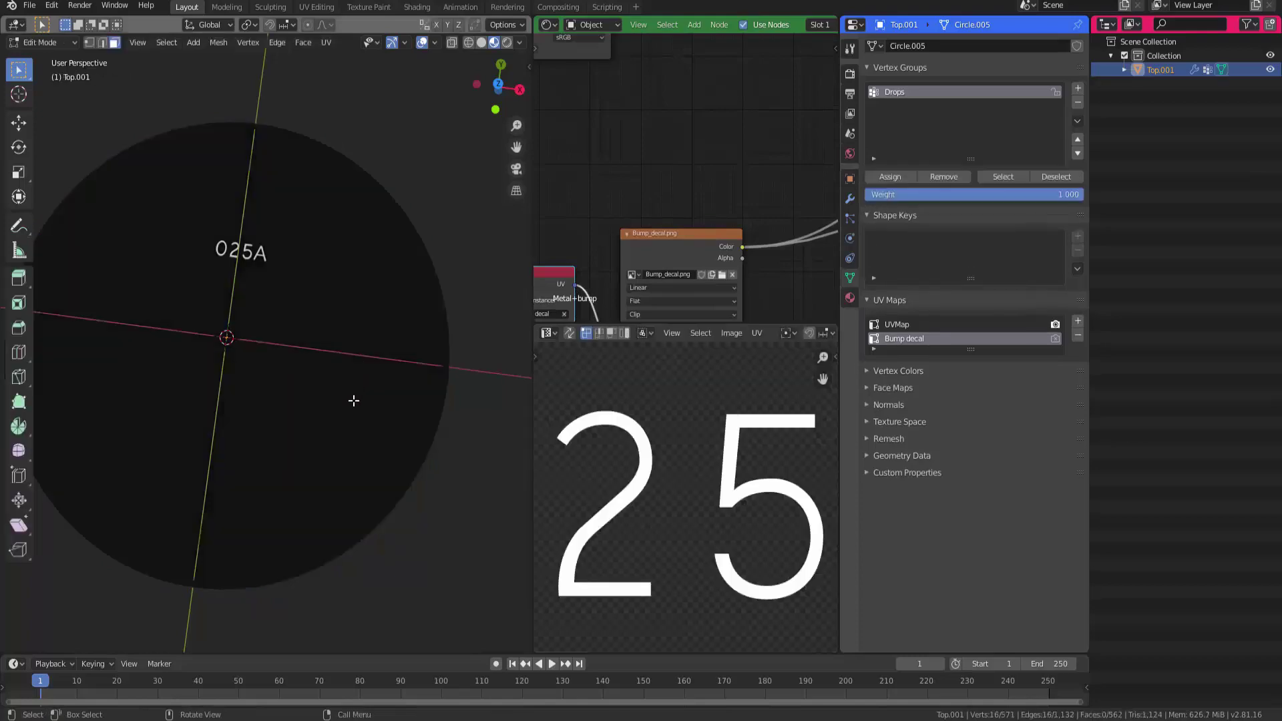
pyautogui.scroll(-4, 587, 517)
pyautogui.scroll(-2, 587, 517)
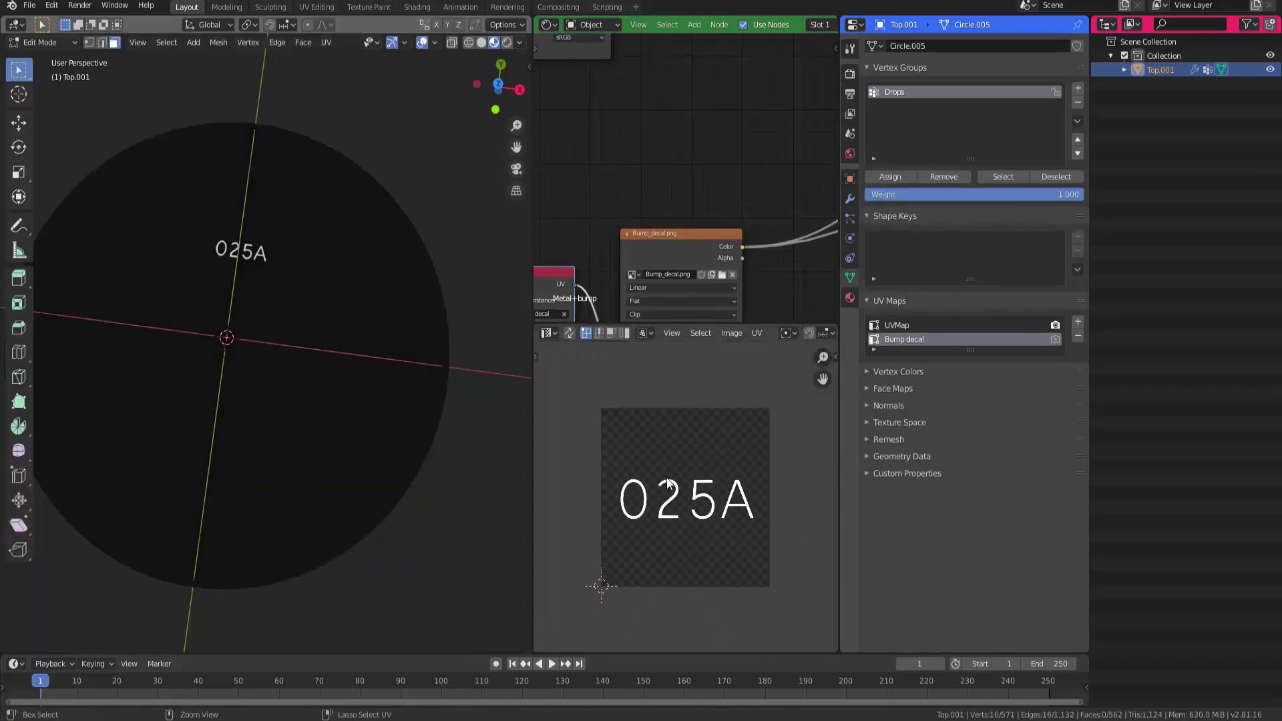
# Select all of the can top's Bump decal UVs and shift them so the 025A text sits closer to the rim
pyautogui.press('a')
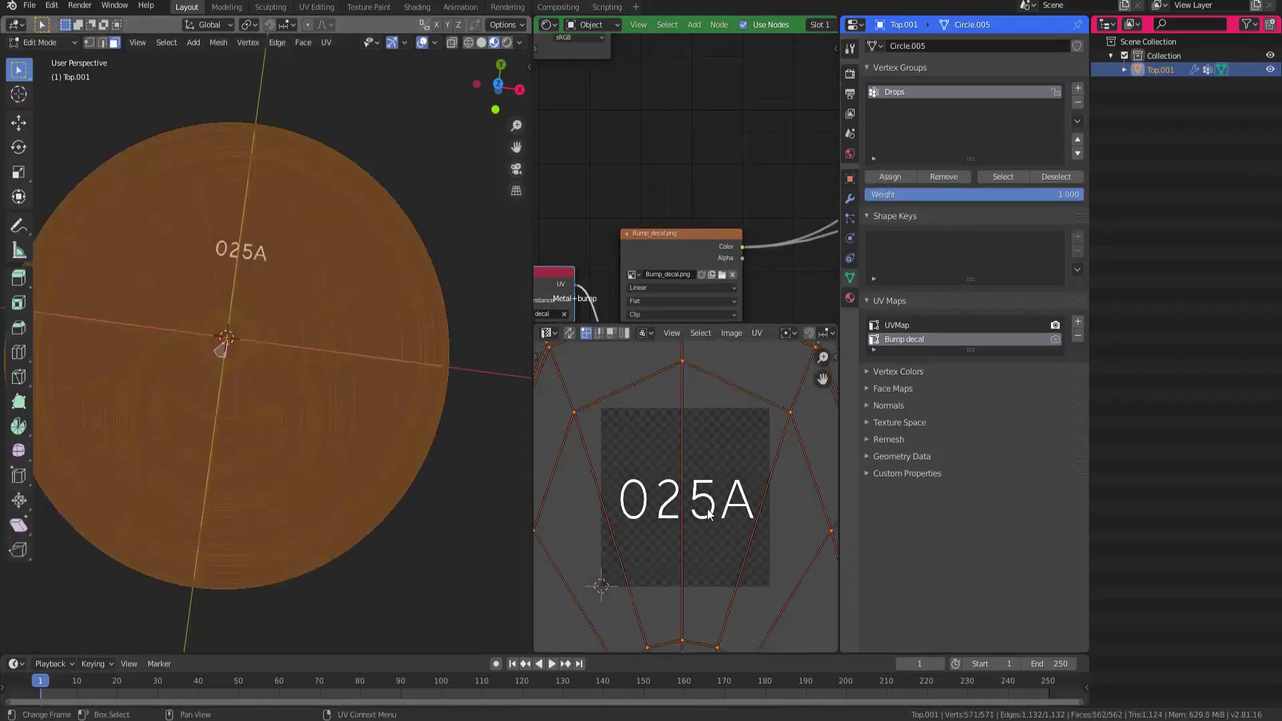
pyautogui.scroll(5, 717, 505)
pyautogui.scroll(-3, 717, 506)
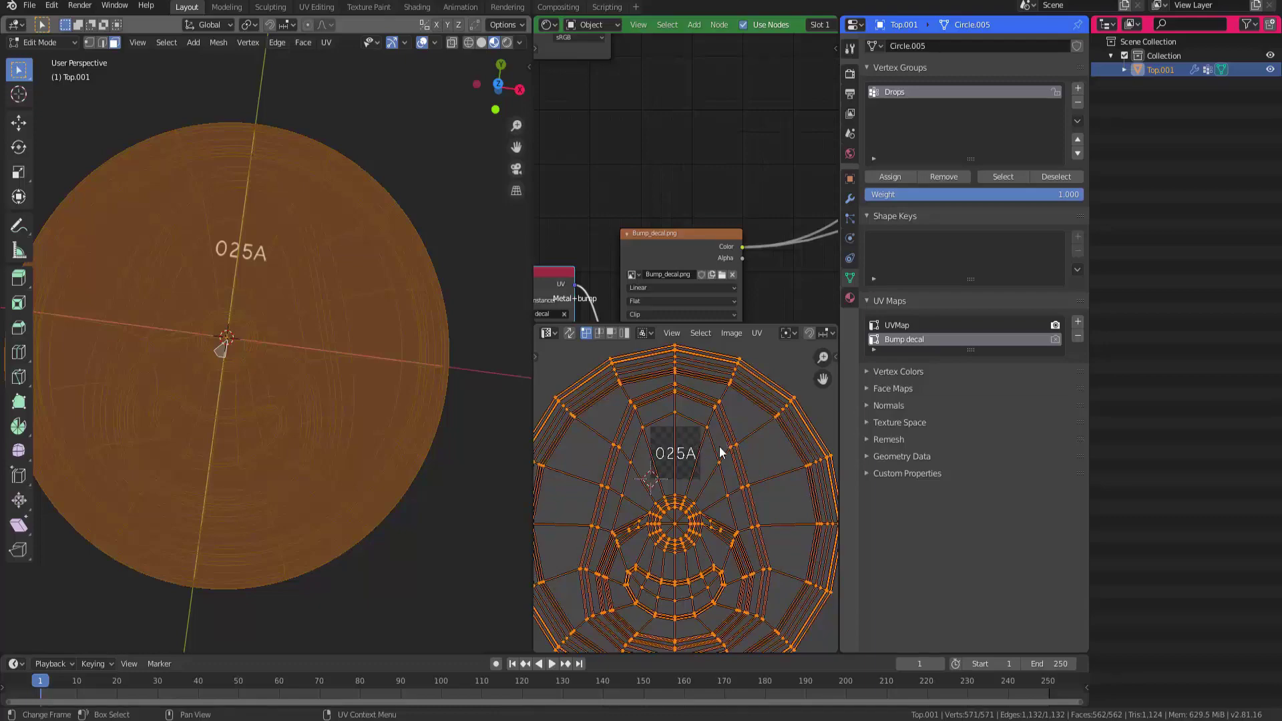
pyautogui.press('g')
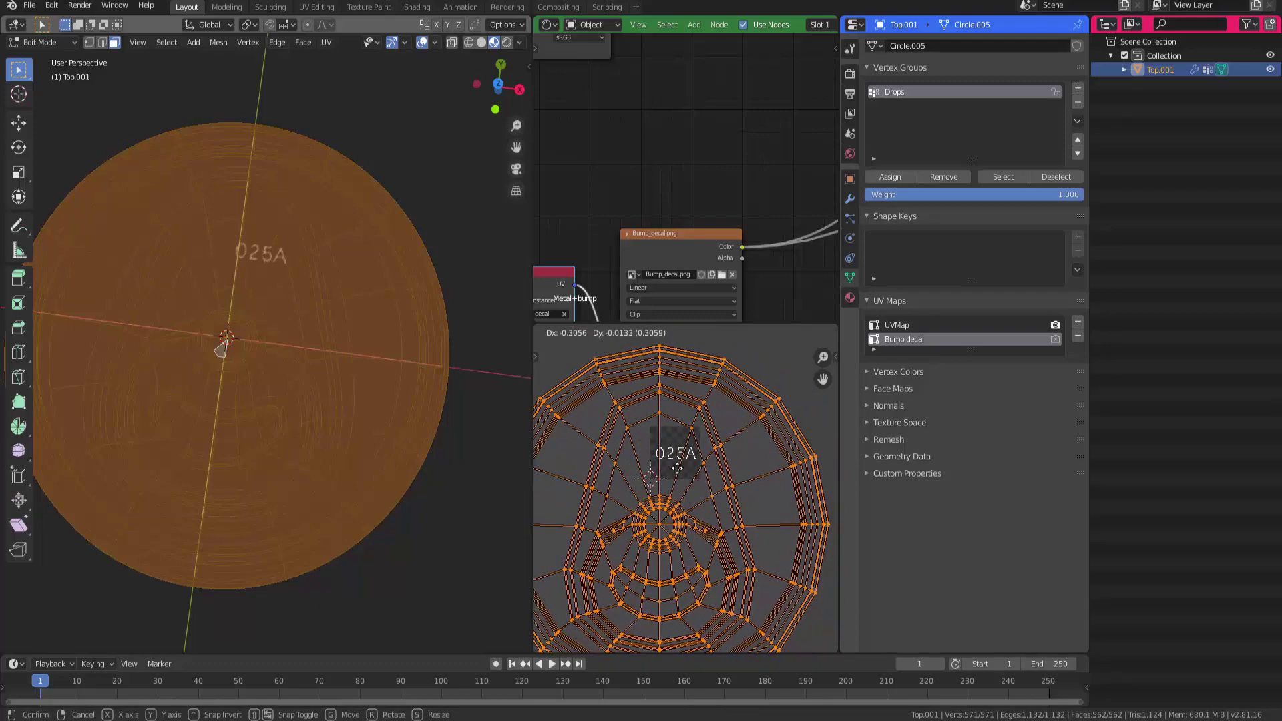
pyautogui.click(688, 471)
pyautogui.press('g')
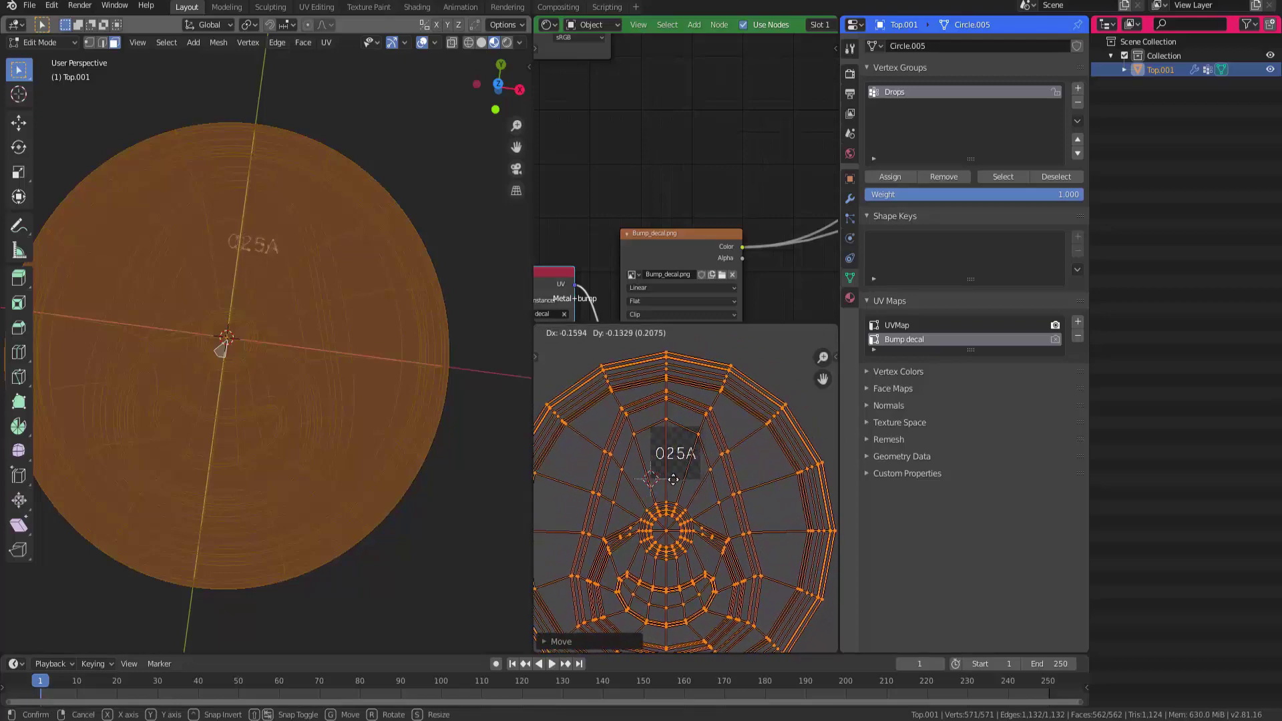
pyautogui.click(685, 466)
pyautogui.press('g')
pyautogui.click(690, 477)
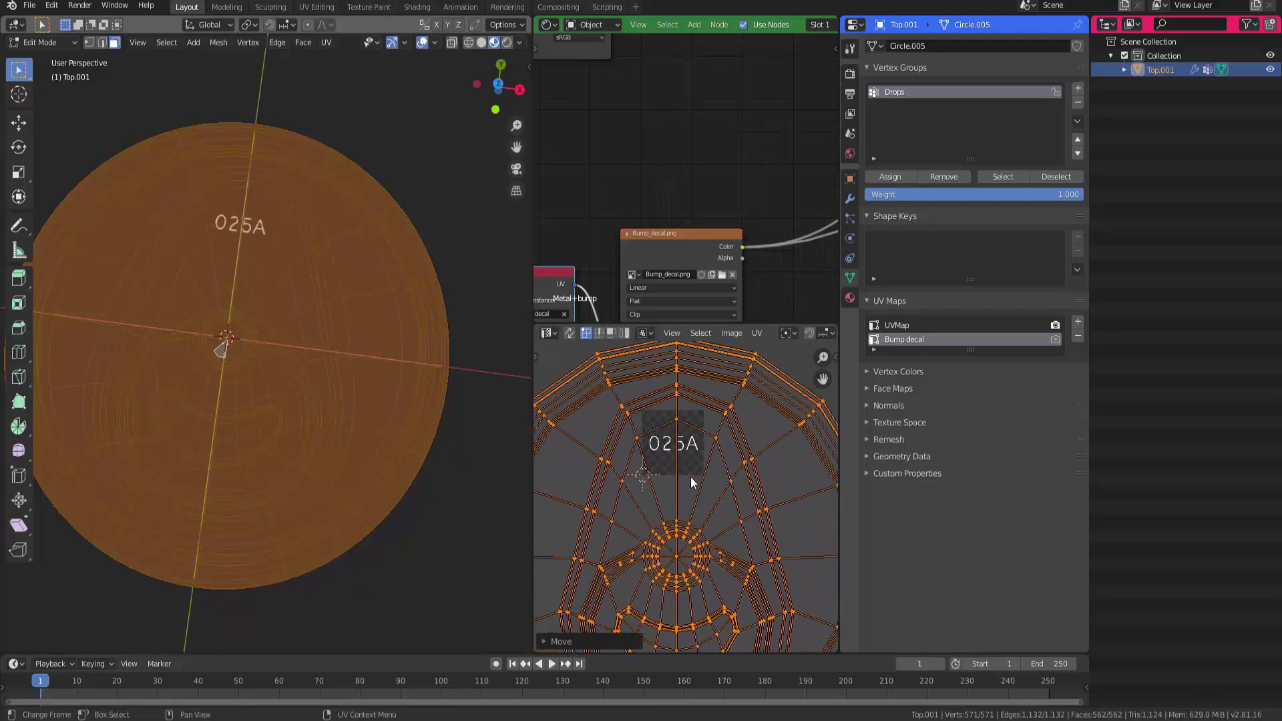
pyautogui.keyDown('ctrl'); pyautogui.hscroll(2, 667, 466); pyautogui.keyUp('ctrl')
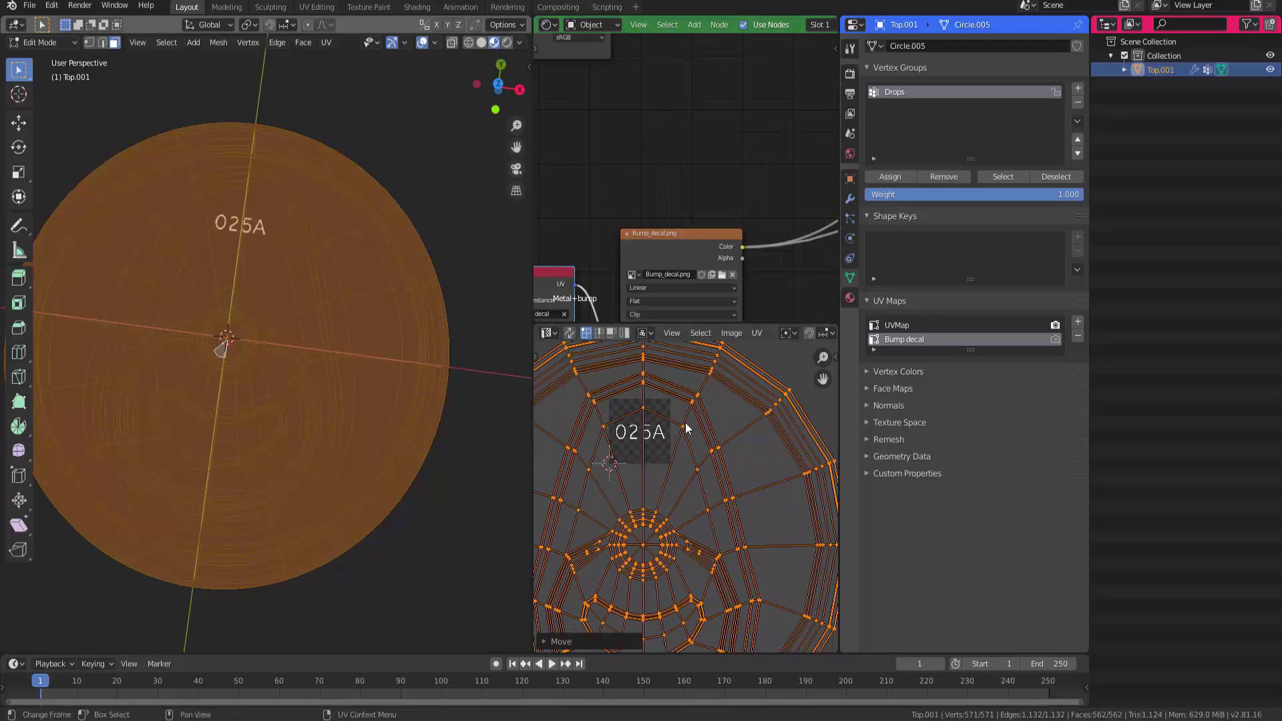
# Set the Bump_decal.png texture's extension to Repeat so the text tiles across the can top
pyautogui.scroll(-2, 659, 434)
pyautogui.scroll(-1, 748, 429)
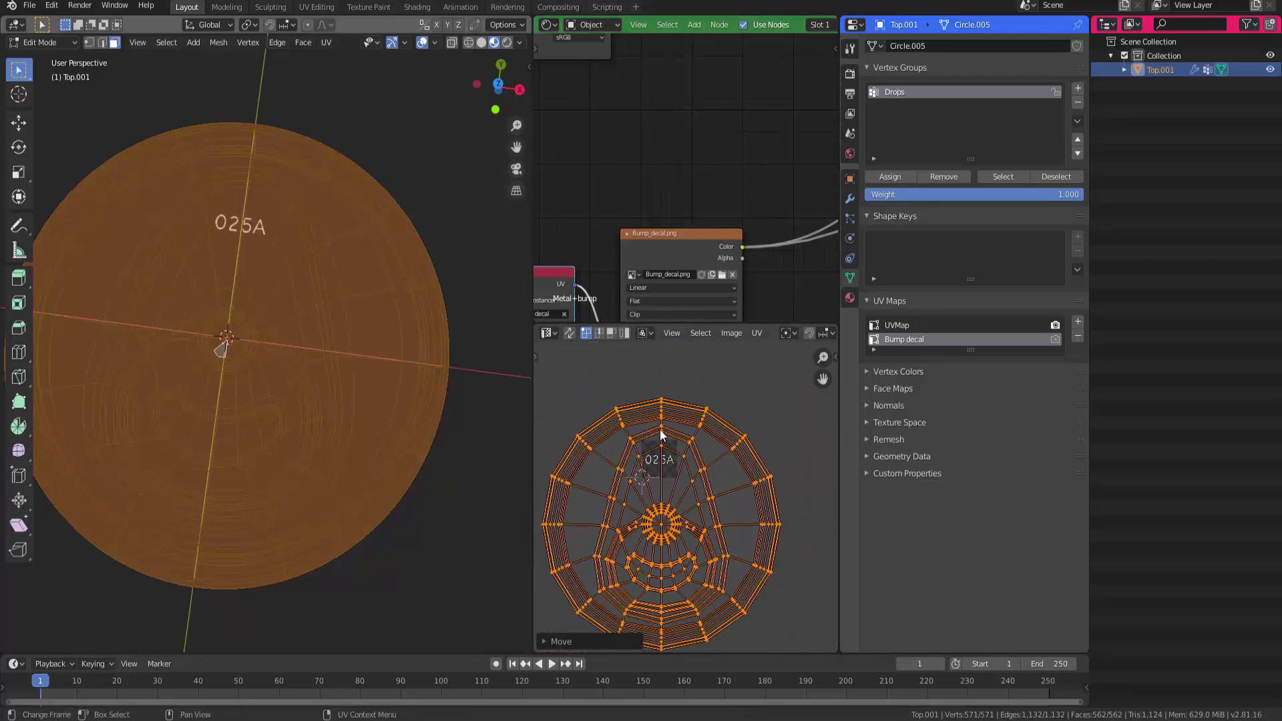
pyautogui.keyDown('ctrl'); pyautogui.hscroll(4, 682, 262); pyautogui.keyUp('ctrl')
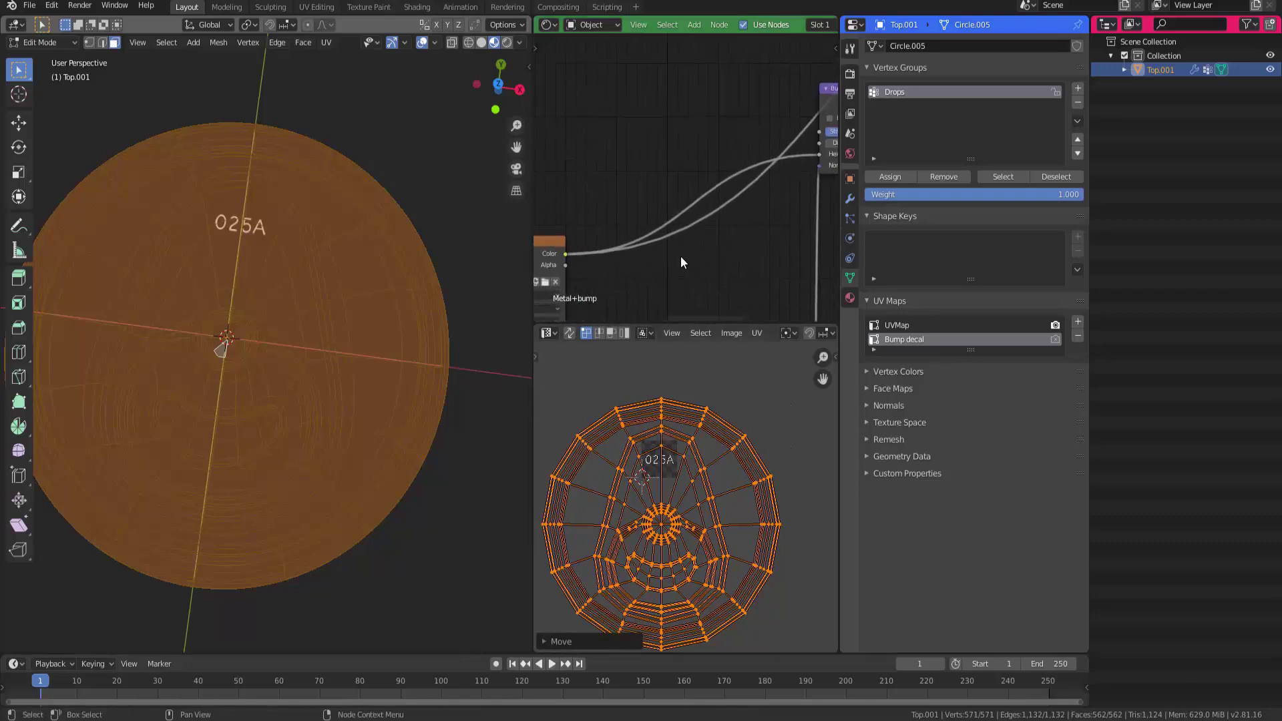
pyautogui.keyDown('ctrl'); pyautogui.hscroll(2, 682, 262); pyautogui.keyUp('ctrl')
pyautogui.keyDown('ctrl'); pyautogui.hscroll(-5, 749, 234); pyautogui.keyUp('ctrl')
pyautogui.keyDown('shift'); pyautogui.scroll(-1, 786, 214); pyautogui.keyUp('shift')
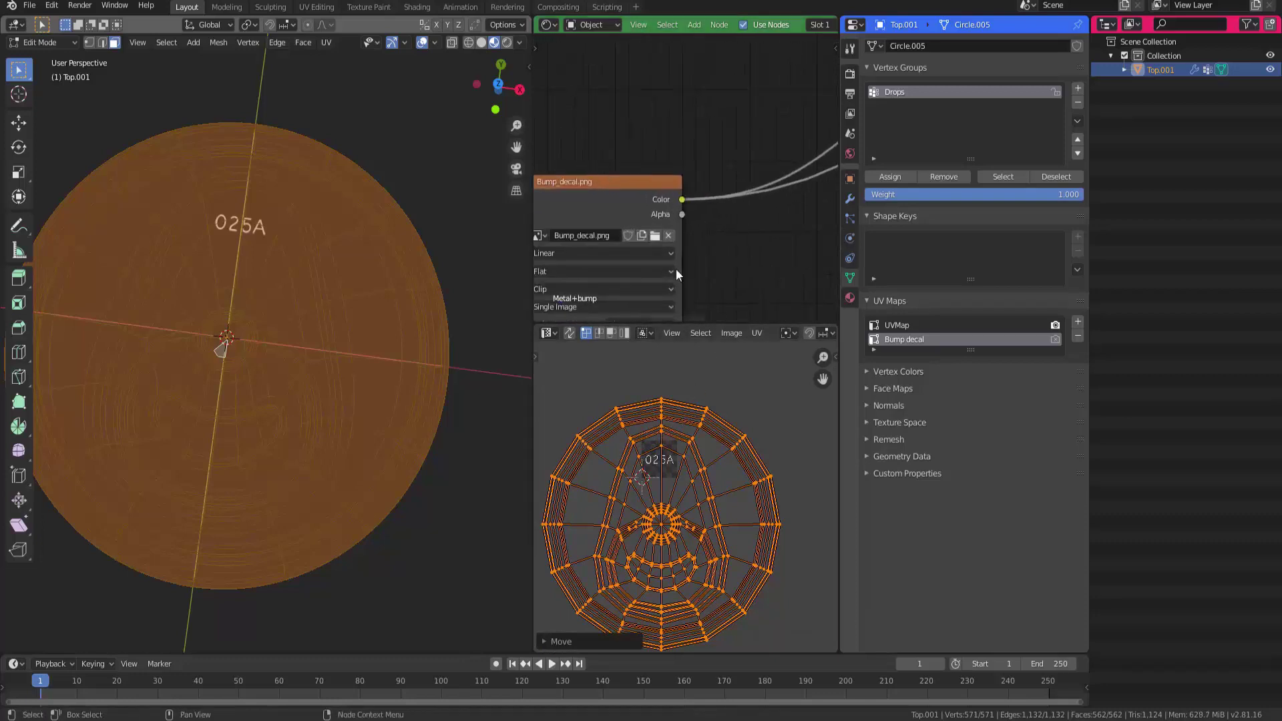
pyautogui.keyDown('ctrl'); pyautogui.hscroll(-2, 675, 268); pyautogui.keyUp('ctrl')
pyautogui.keyDown('shift'); pyautogui.scroll(-2, 638, 227); pyautogui.keyUp('shift')
pyautogui.click(643, 231)
pyautogui.click(632, 252)
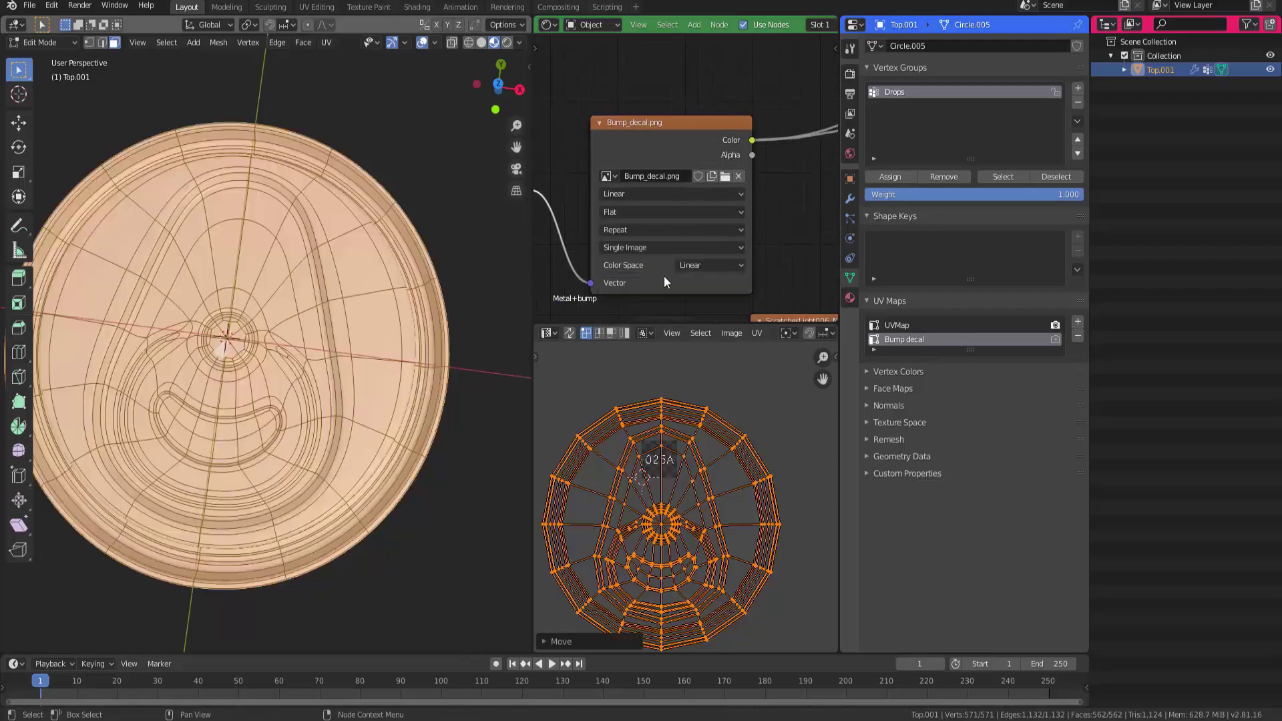
# Change the Bump_decal.png texture's extension to Clip so the text shows only once
pyautogui.keyDown('ctrl'); pyautogui.hscroll(-2, 628, 273); pyautogui.keyUp('ctrl')
pyautogui.keyDown('shift'); pyautogui.scroll(-1, 641, 232); pyautogui.keyUp('shift')
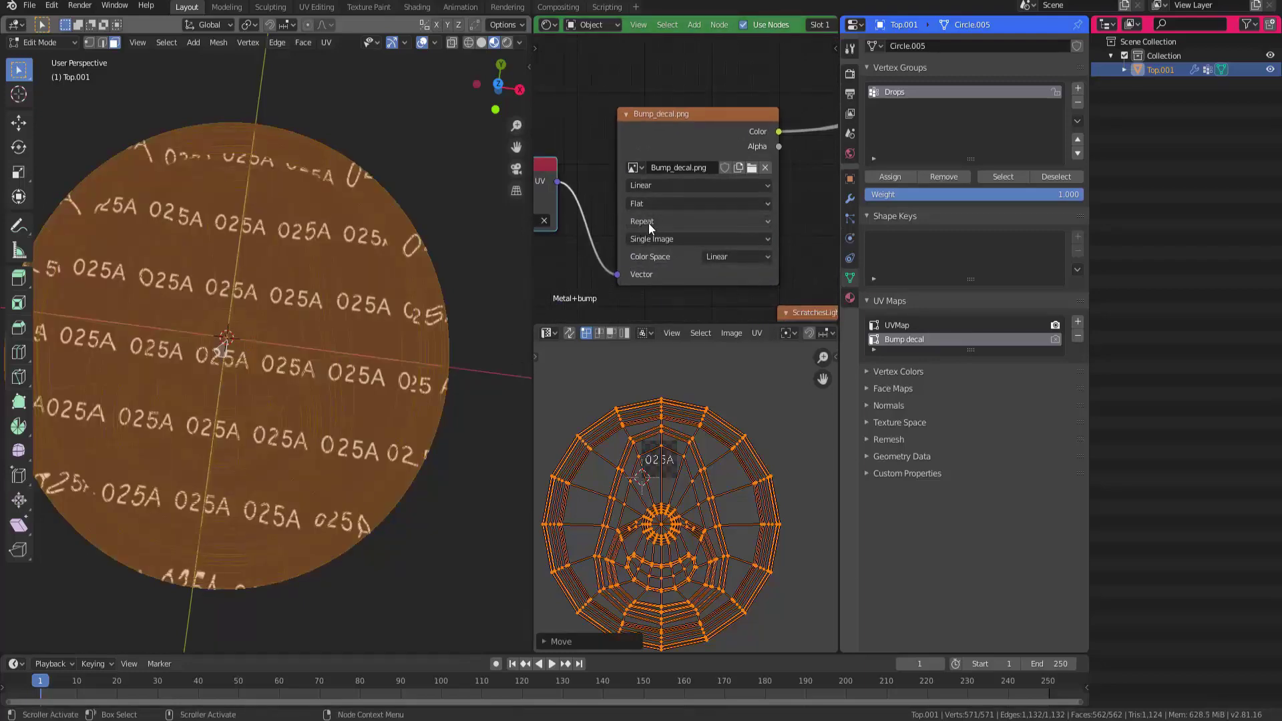
pyautogui.click(650, 222)
pyautogui.click(643, 275)
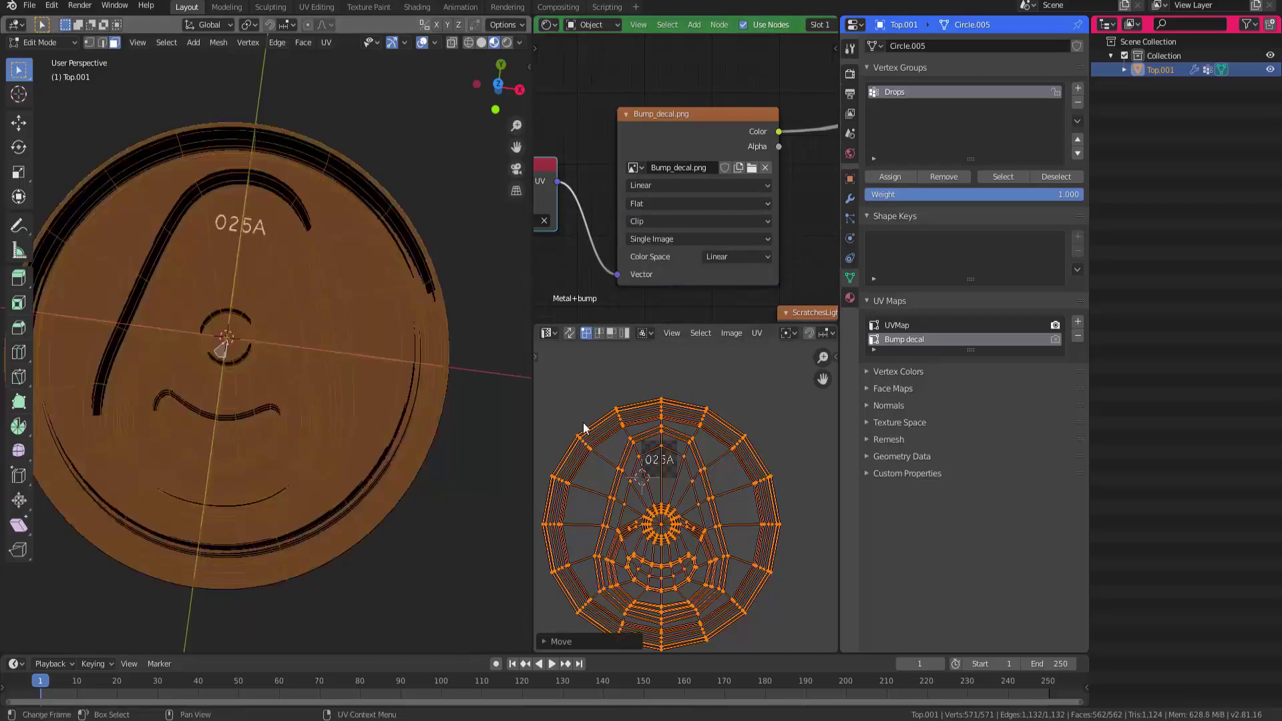
pyautogui.click(737, 112)
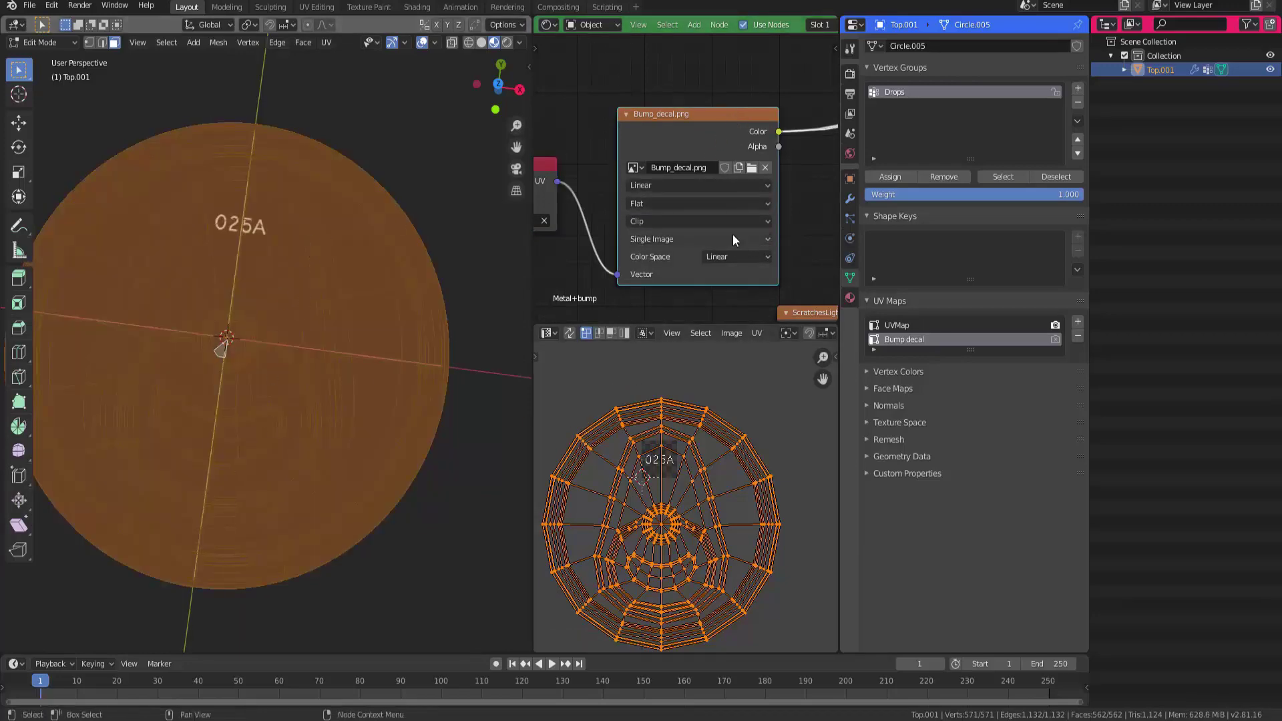
# Compare the decal image's bounds with the UV layout and switch the Bump_decal.png texture's extension to Repeat
pyautogui.scroll(1, 658, 432)
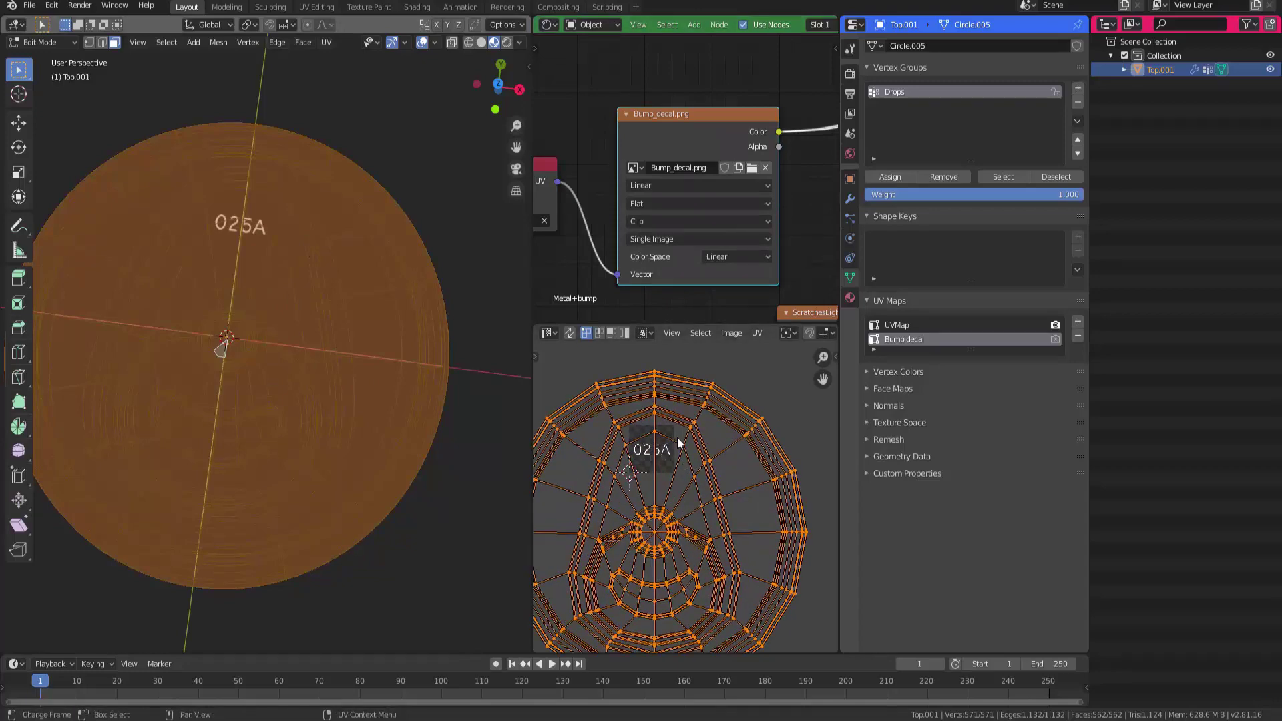
pyautogui.scroll(3, 612, 467)
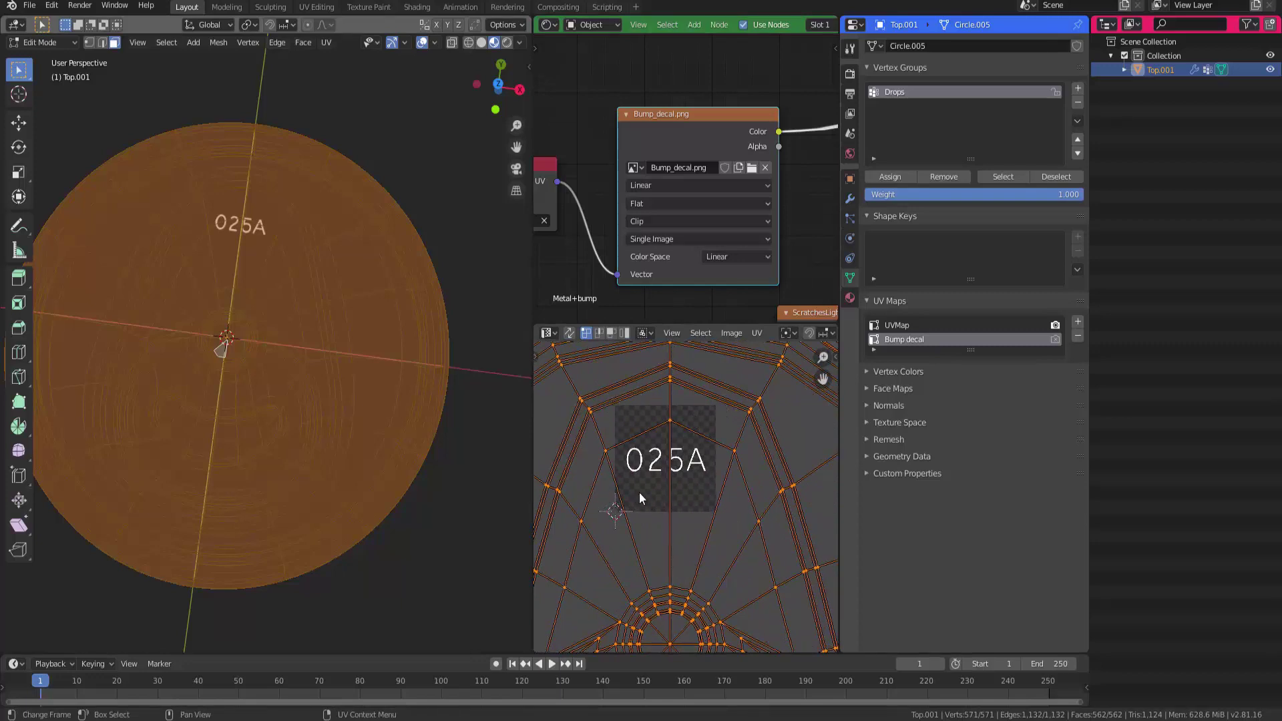
pyautogui.click(653, 221)
pyautogui.click(658, 238)
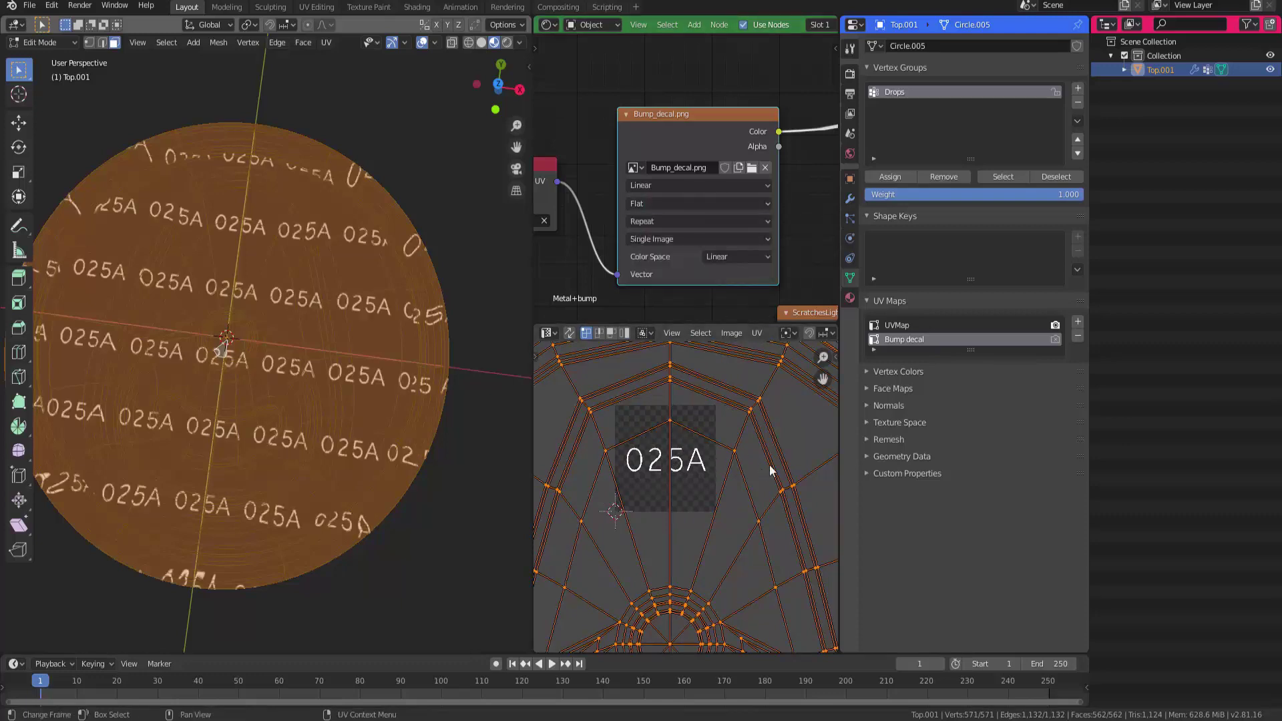
# Return the Bump_decal.png texture's extension to Clip
pyautogui.click(661, 221)
pyautogui.click(644, 221)
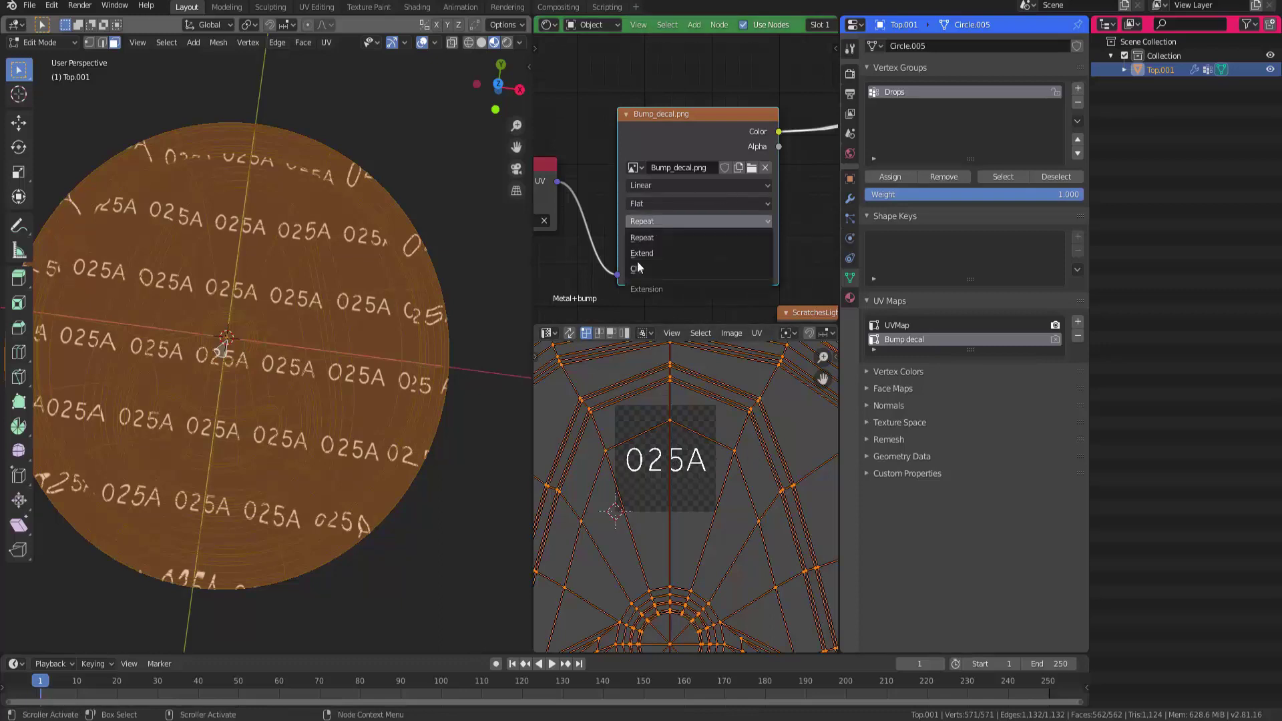
pyautogui.click(644, 268)
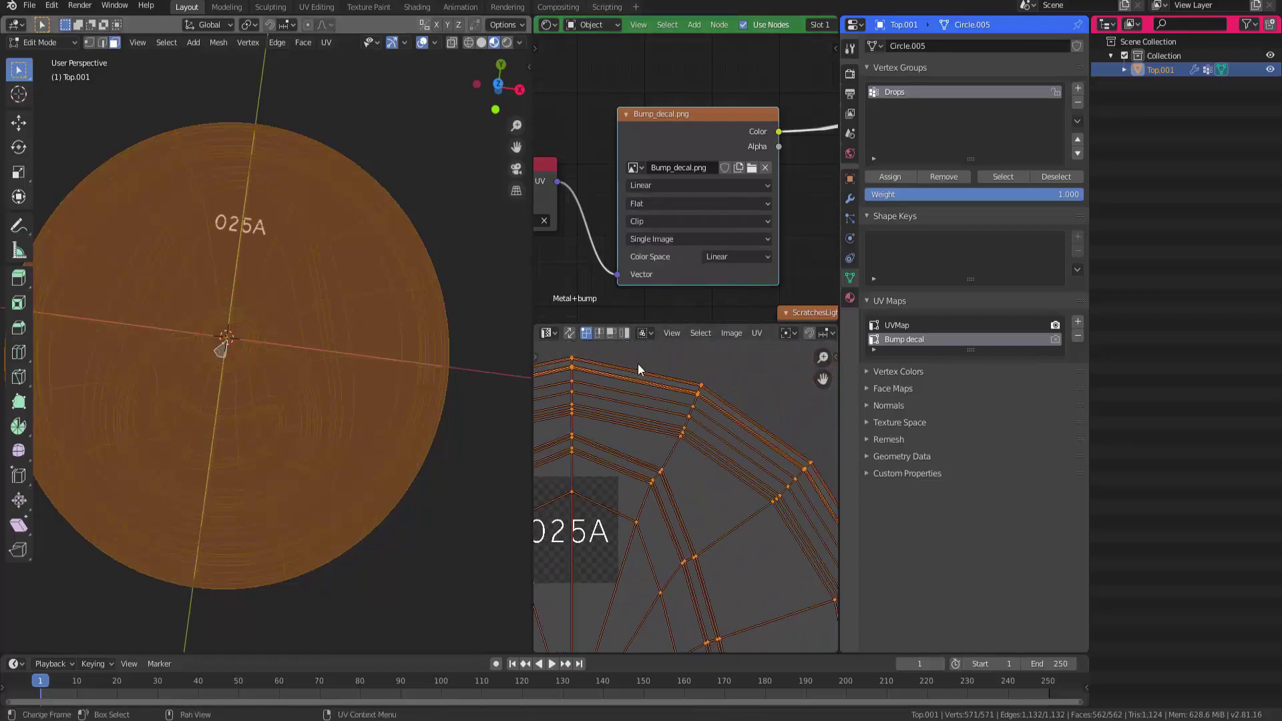
# Compare the UVMap and Bump decal layouts, keep Bump decal active, and return the can top to Object Mode
pyautogui.scroll(-3, 601, 231)
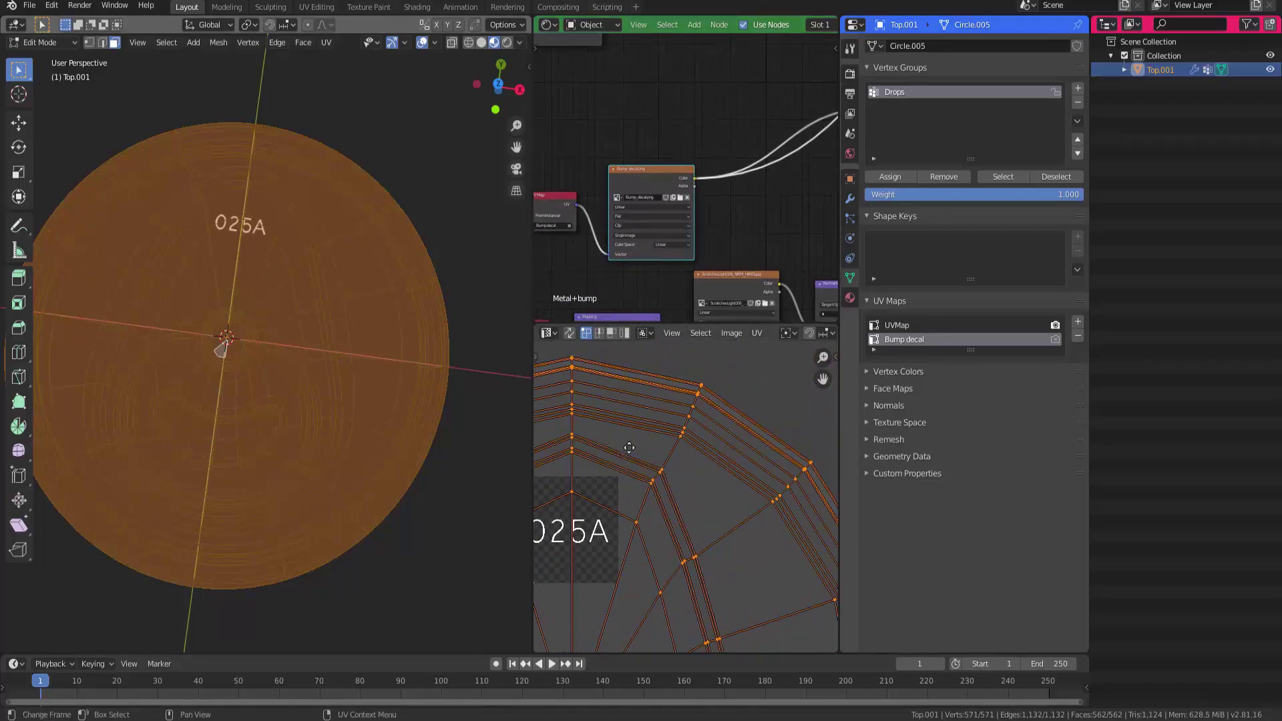
pyautogui.scroll(-3, 671, 394)
pyautogui.scroll(-1, 671, 384)
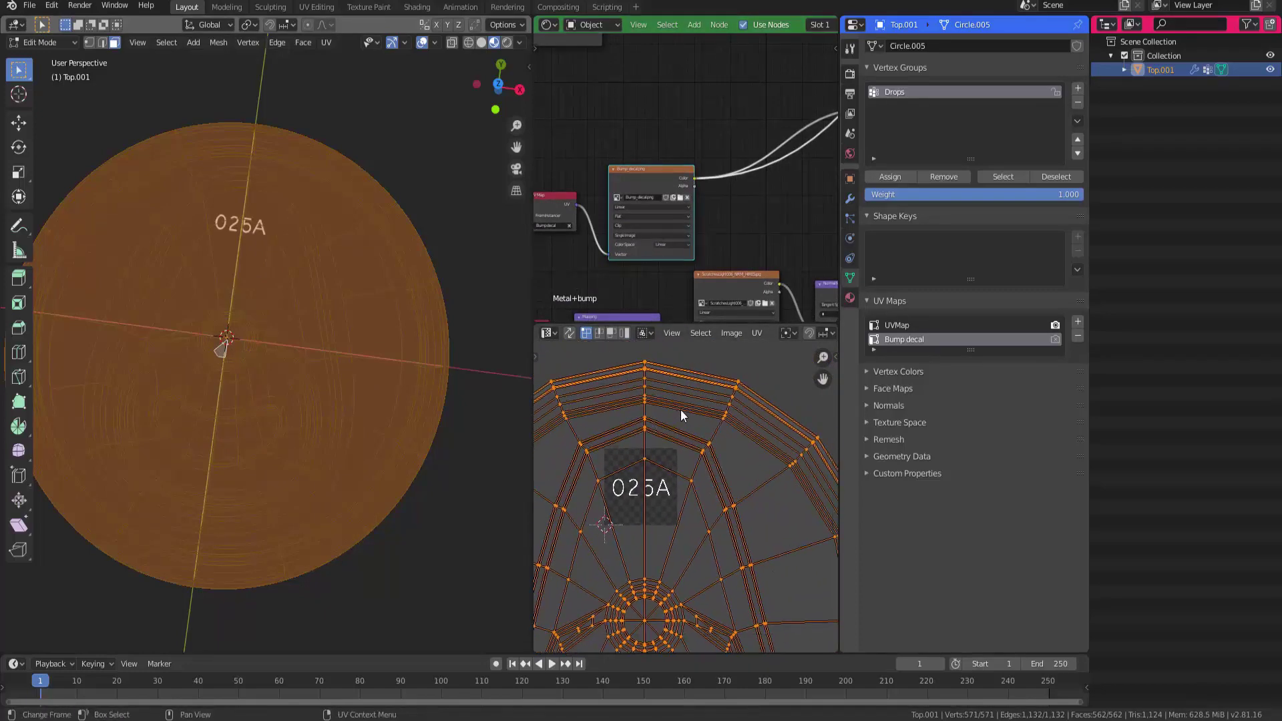
pyautogui.click(906, 324)
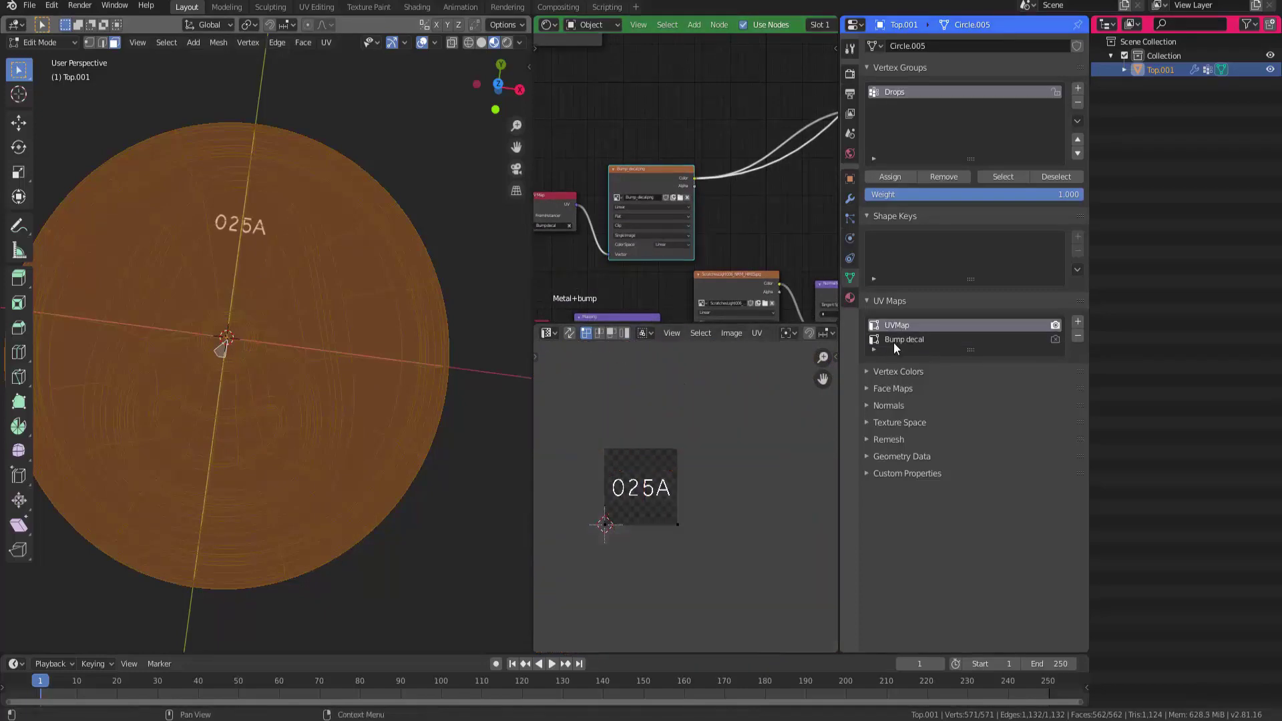
pyautogui.click(895, 341)
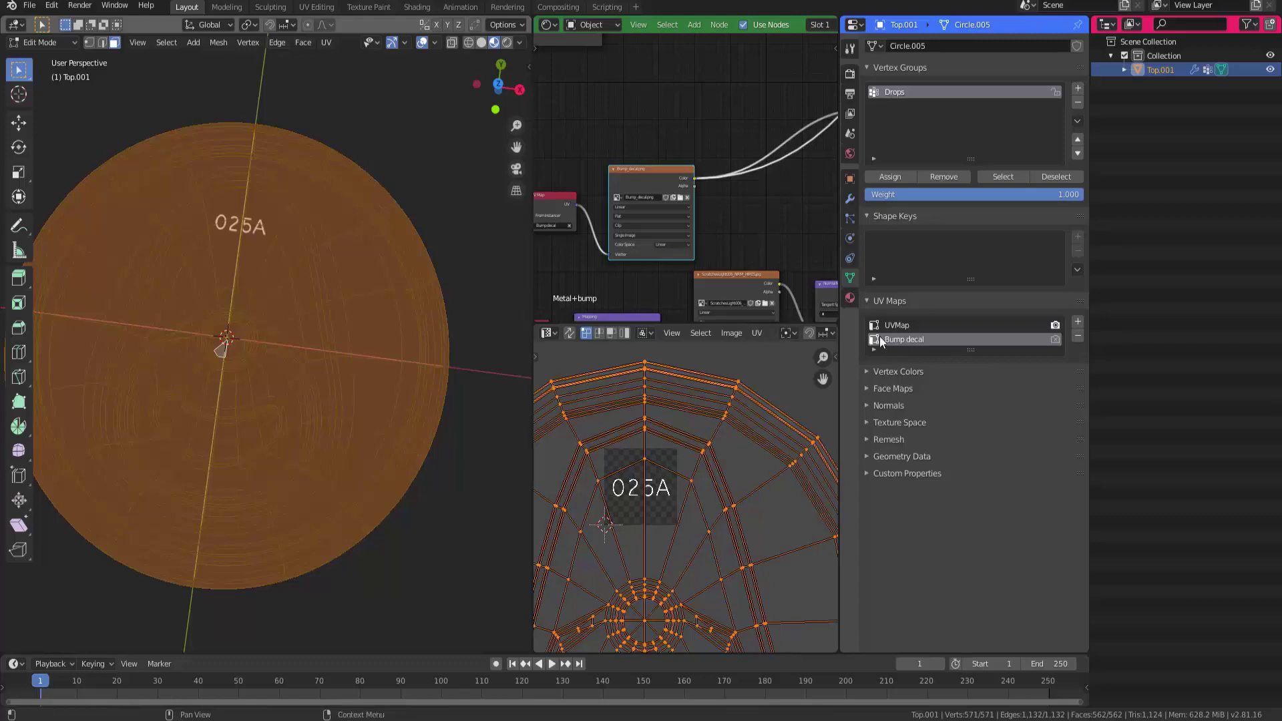
pyautogui.press('Tab')
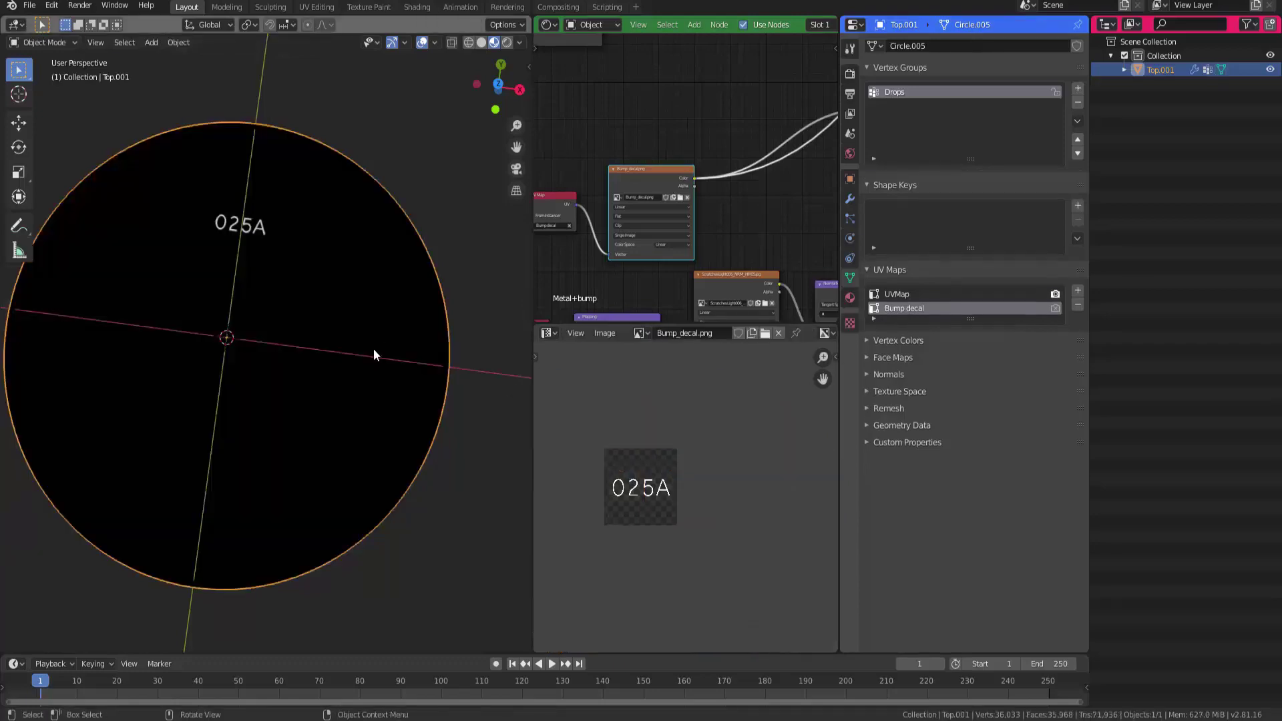
# Switch to the full can scene's window and show a rendered preview limited to a region around the can top
pyautogui.moveTo(174, 714)
pyautogui.click(148, 668)
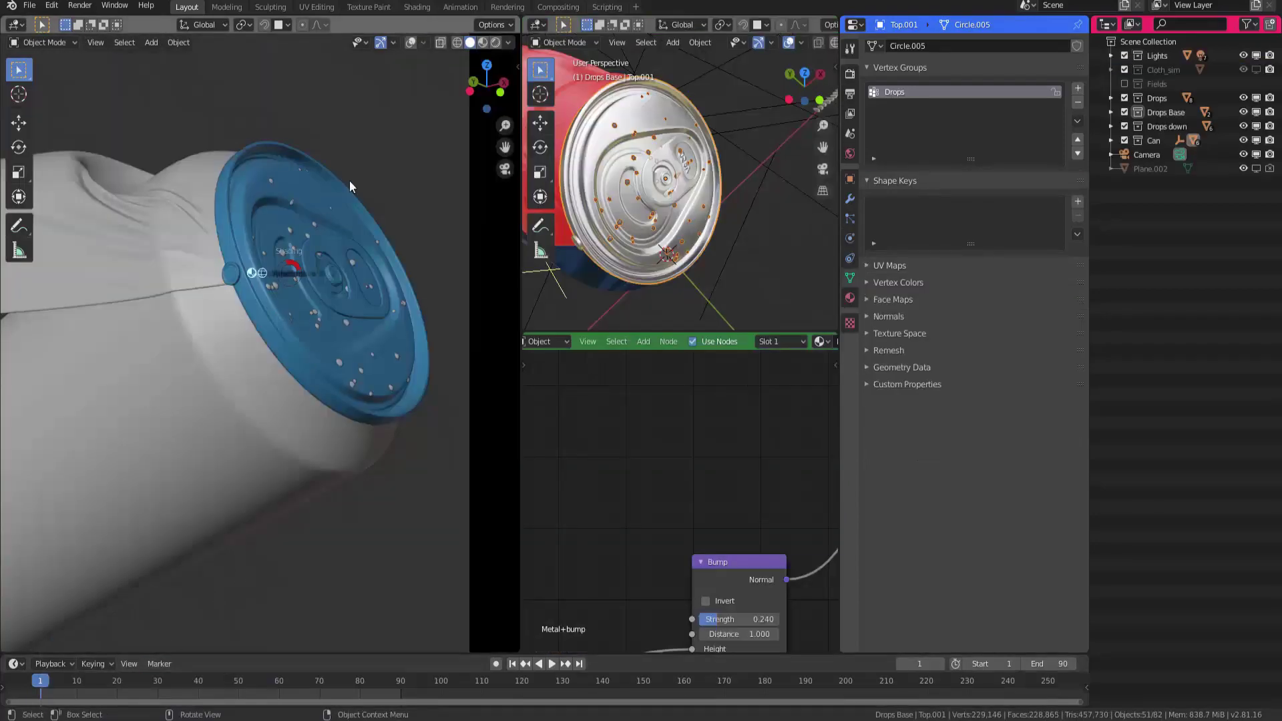
pyautogui.press('z')
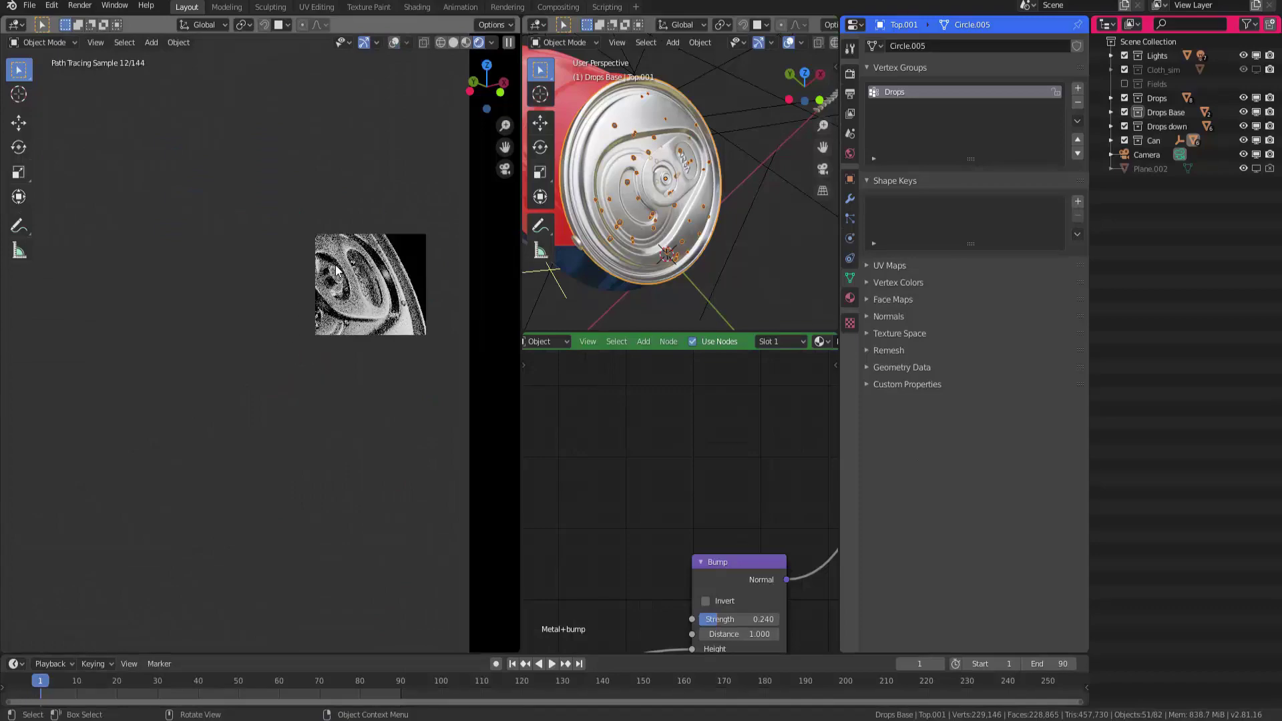
pyautogui.hotkey('ctrl', 'b')
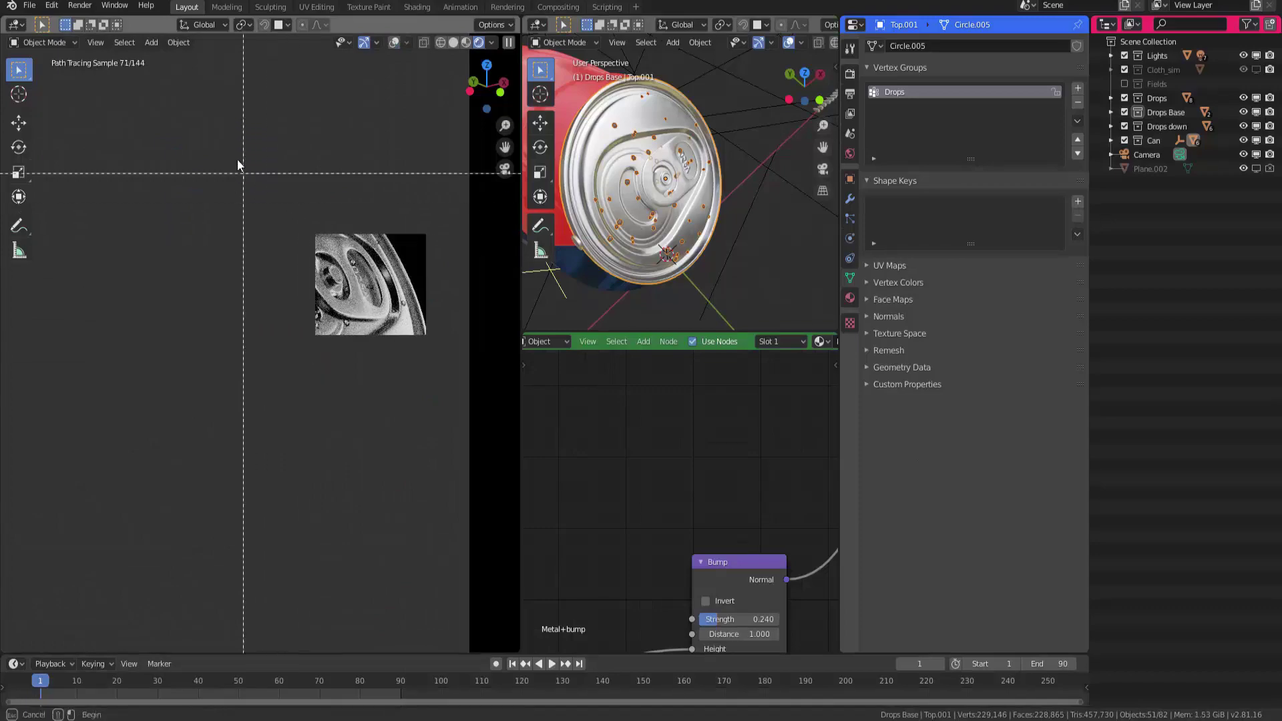
pyautogui.moveTo(231, 155); pyautogui.dragTo(444, 440)
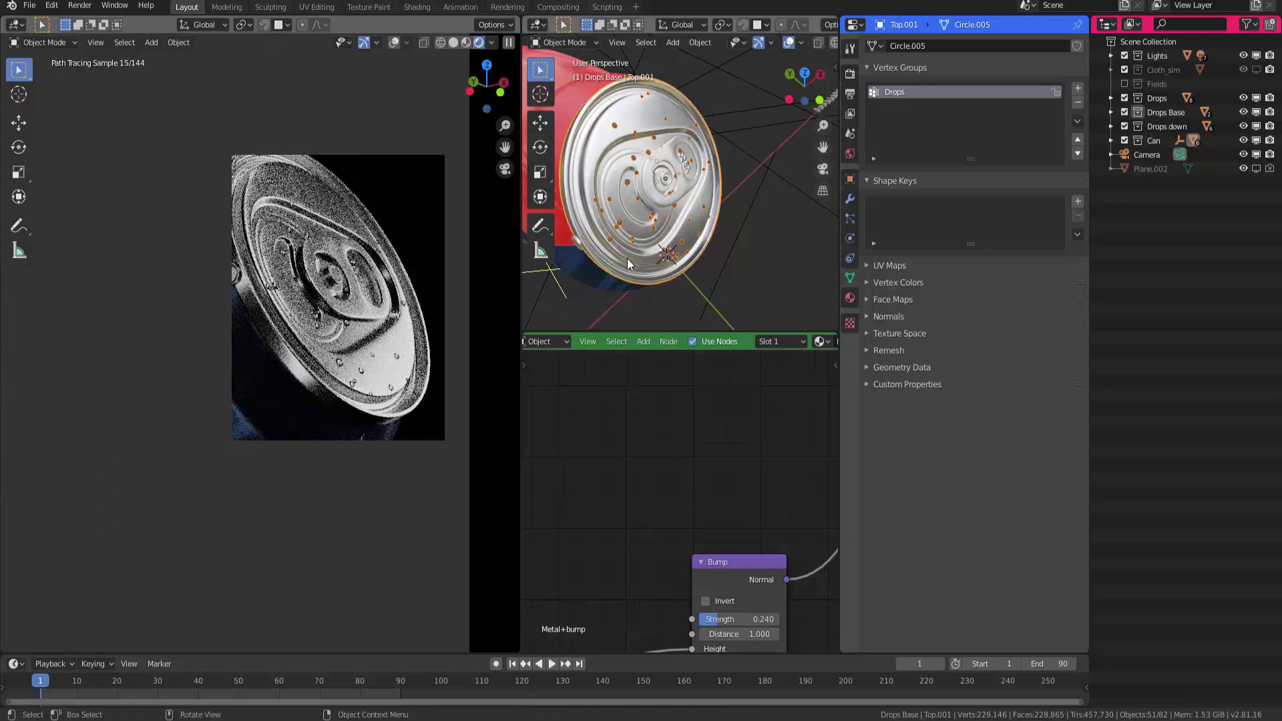
# Widen the node editor and preview the StainsLiquid texture from the Metal+bump material on the can top
pyautogui.moveTo(627, 259); pyautogui.dragTo(618, 314, button='middle')
pyautogui.moveTo(757, 518); pyautogui.dragTo(829, 464, button='middle')
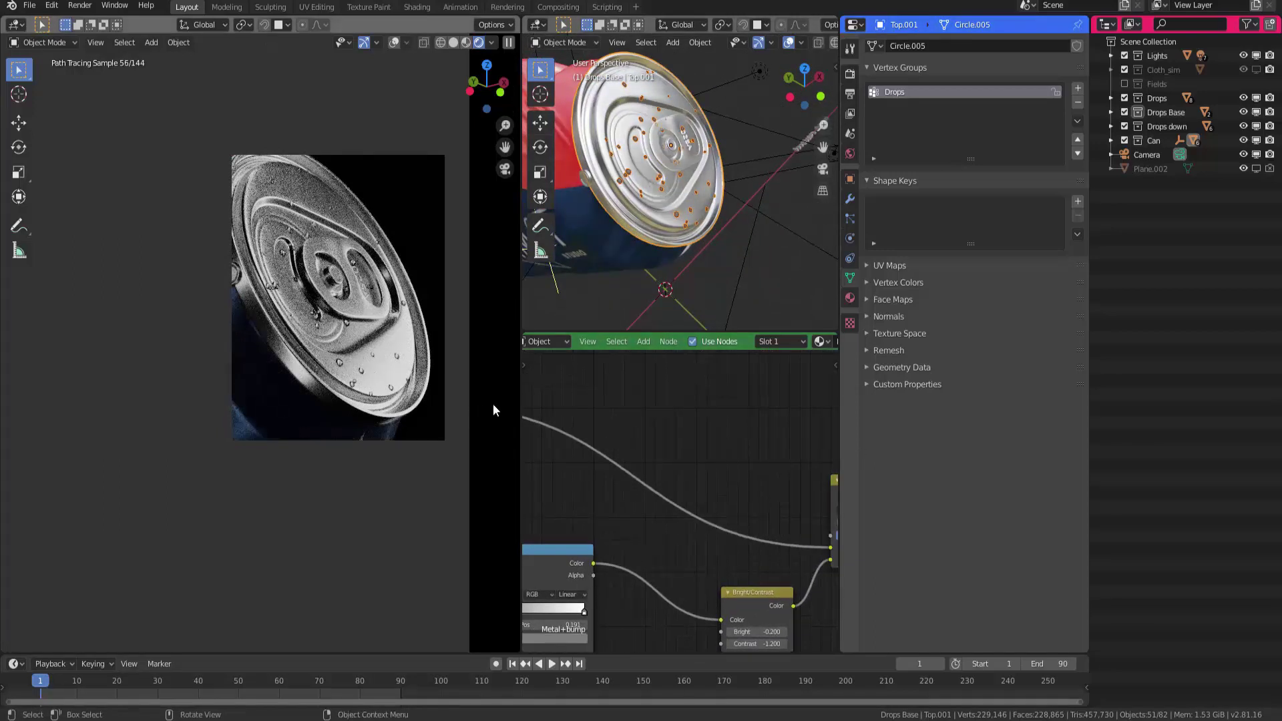
pyautogui.moveTo(521, 405); pyautogui.dragTo(404, 409)
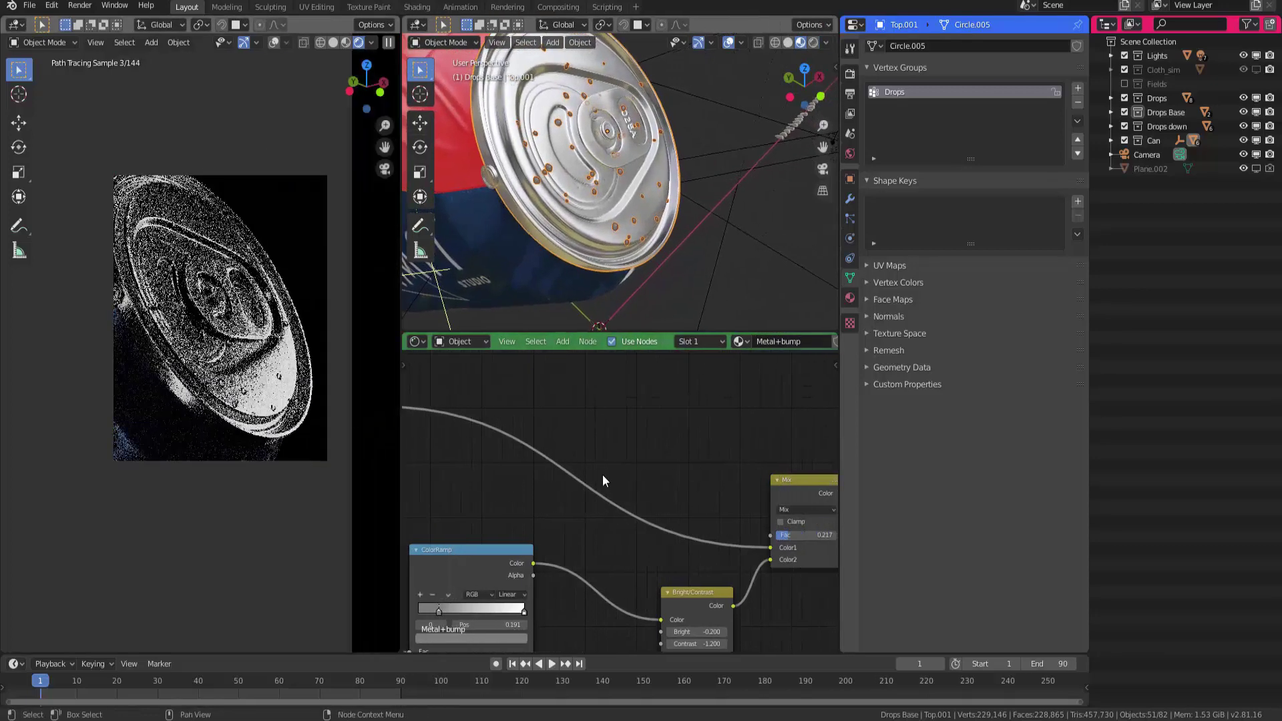
pyautogui.moveTo(541, 554); pyautogui.dragTo(602, 475, button='middle')
pyautogui.keyDown('ctrl'); pyautogui.keyDown('shift'); pyautogui.click(601, 433); pyautogui.keyUp('shift'); pyautogui.keyUp('ctrl')
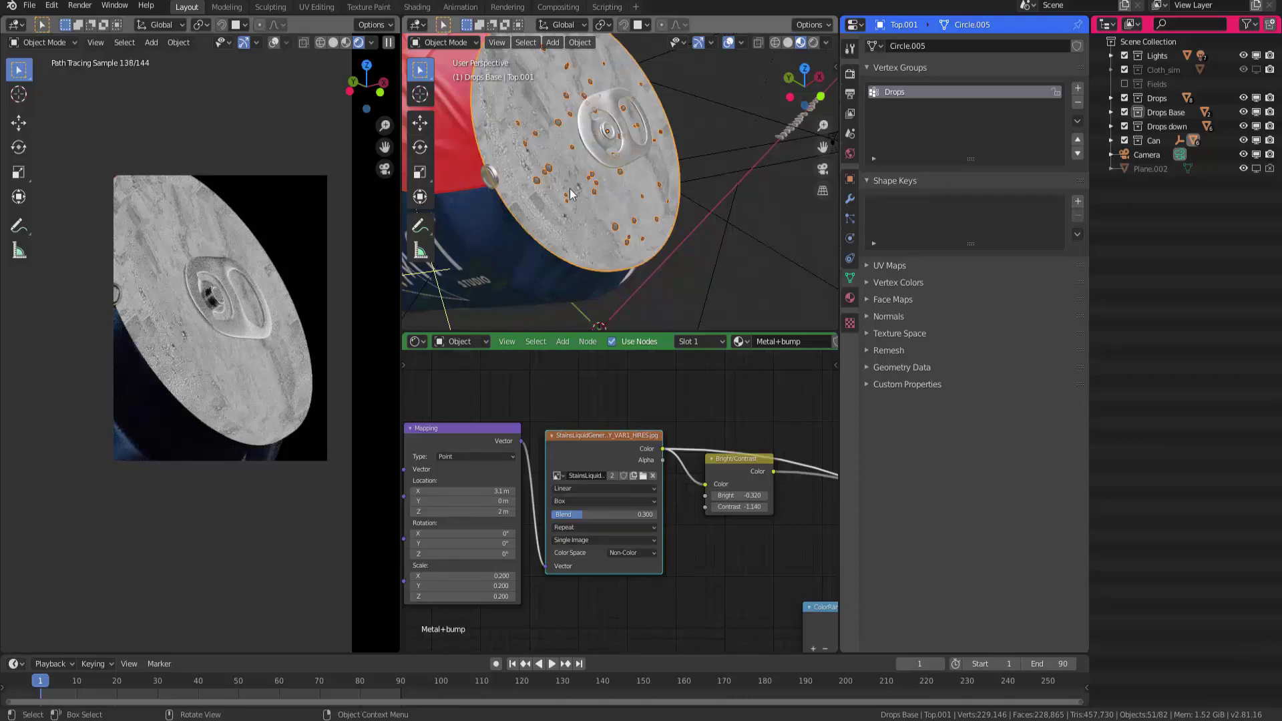
# Examine the StainsLiquid texture's Texture Coordinate and Mapping nodes and its path through Bright/Contrast to the Mix node
pyautogui.moveTo(701, 515); pyautogui.dragTo(648, 489, button='middle')
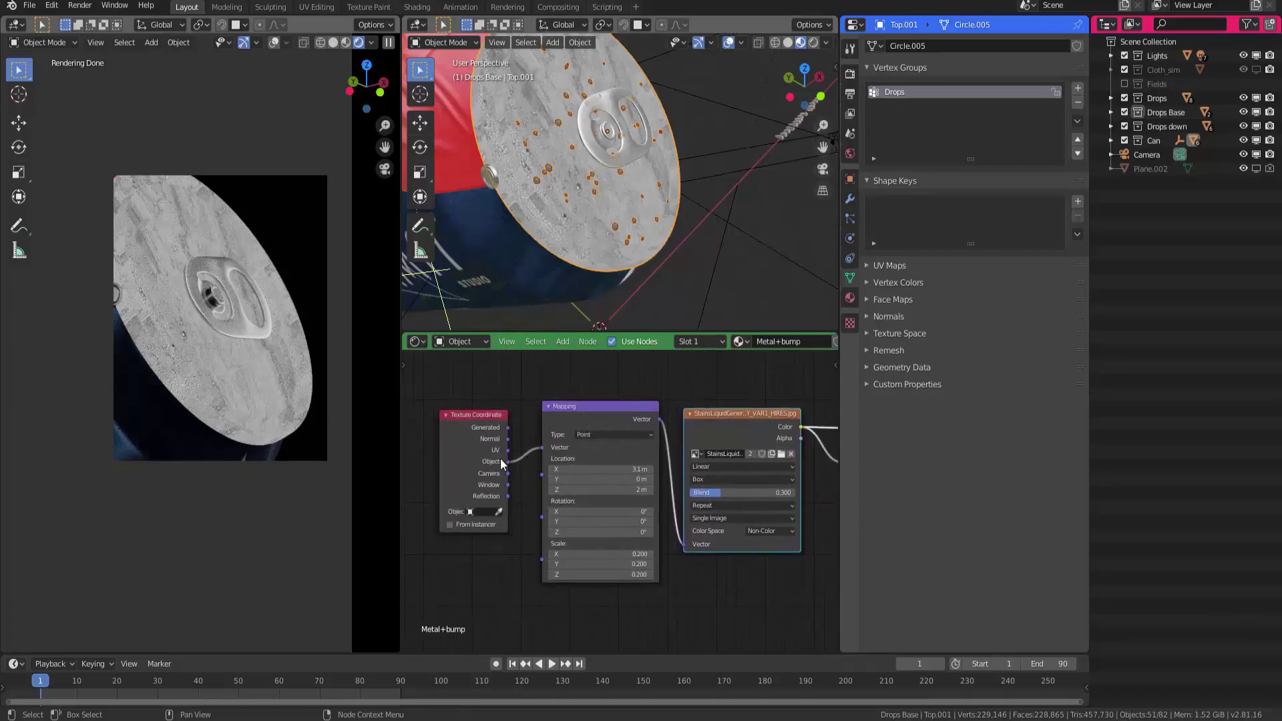
pyautogui.keyDown('ctrl'); pyautogui.hscroll(10, 466, 470); pyautogui.keyUp('ctrl')
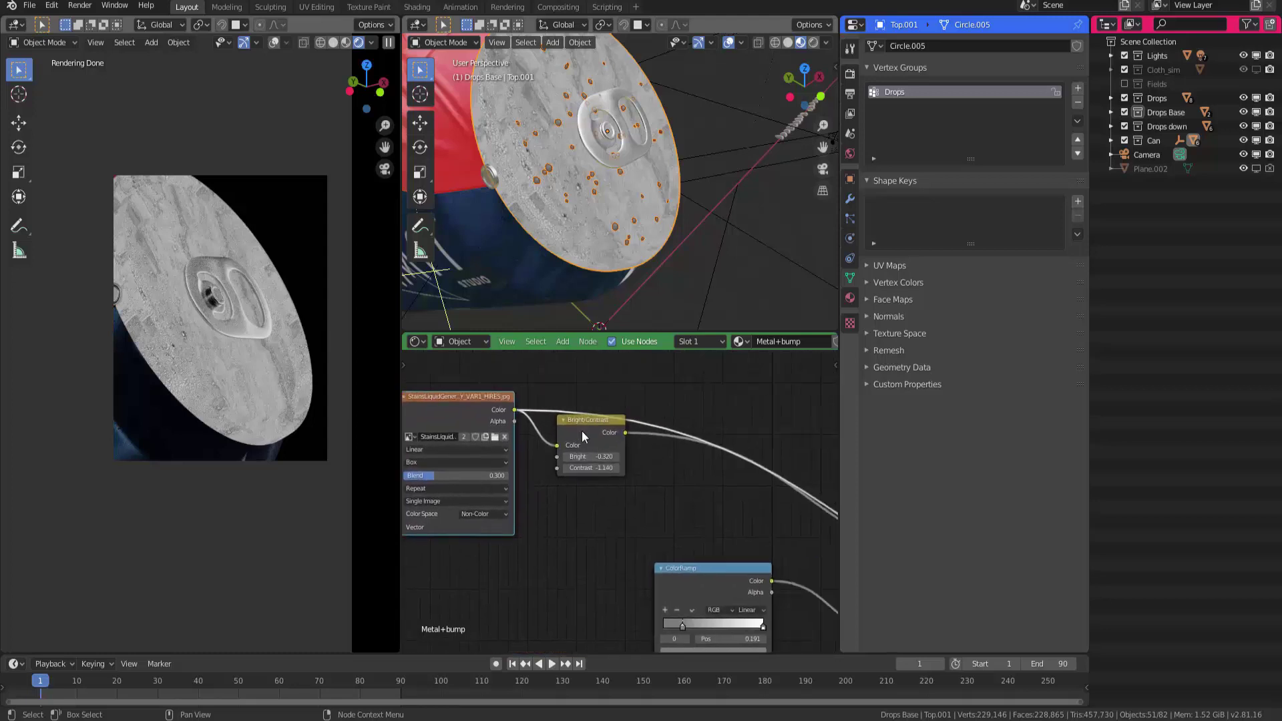
pyautogui.keyDown('ctrl'); pyautogui.hscroll(4, 604, 466); pyautogui.keyUp('ctrl')
pyautogui.moveTo(604, 467); pyautogui.dragTo(547, 432, button='middle')
pyautogui.keyDown('ctrl'); pyautogui.hscroll(4, 547, 432); pyautogui.keyUp('ctrl')
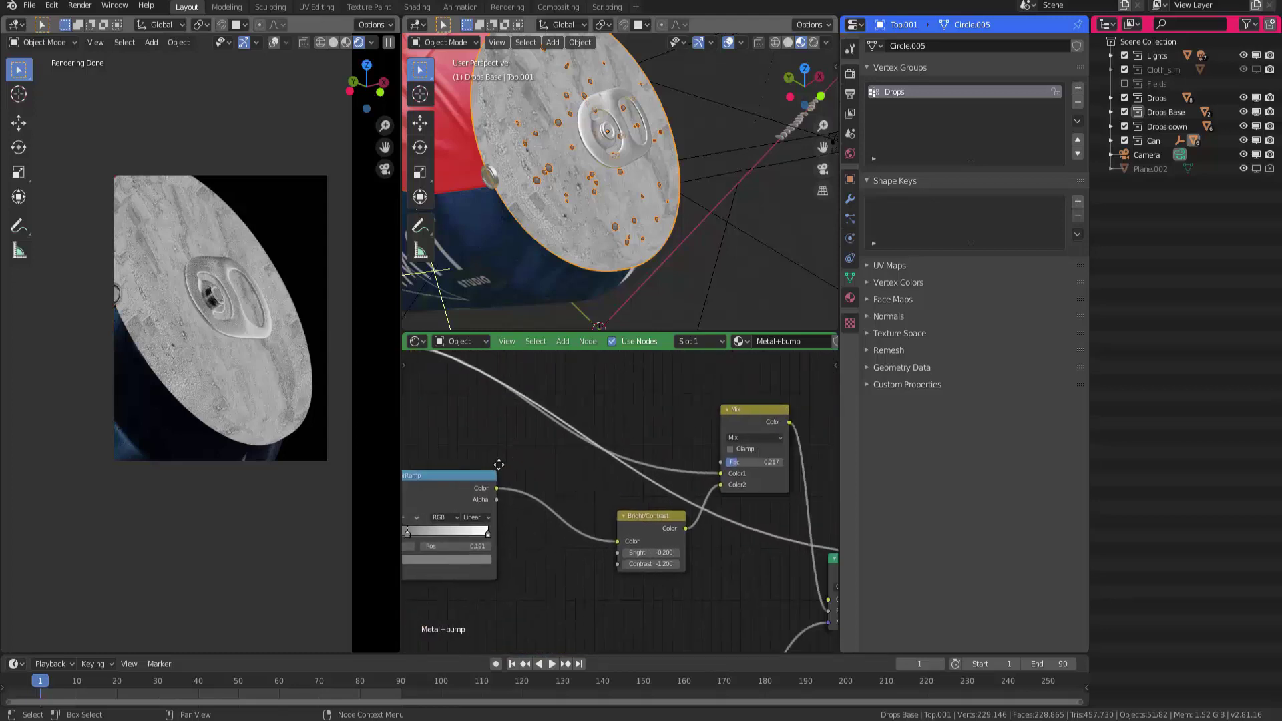
pyautogui.moveTo(602, 469); pyautogui.dragTo(522, 469, button='middle')
# Preview the TexturesCom metal image texture that feeds the ColorRamp in the Metal+bump material
pyautogui.keyDown('ctrl'); pyautogui.hscroll(-4, 522, 469); pyautogui.keyUp('ctrl')
pyautogui.keyDown('ctrl'); pyautogui.hscroll(-12, 555, 471); pyautogui.keyUp('ctrl')
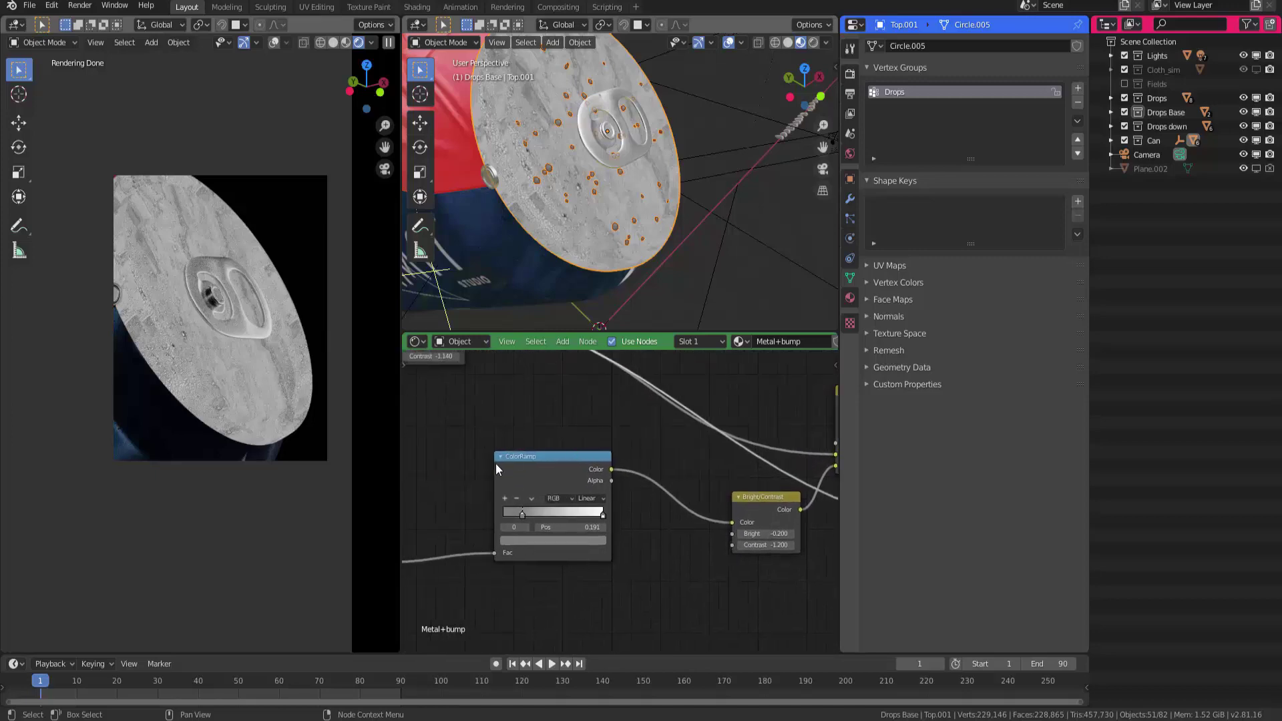
pyautogui.keyDown('ctrl'); pyautogui.keyDown('shift'); pyautogui.click(560, 488); pyautogui.keyUp('shift'); pyautogui.keyUp('ctrl')
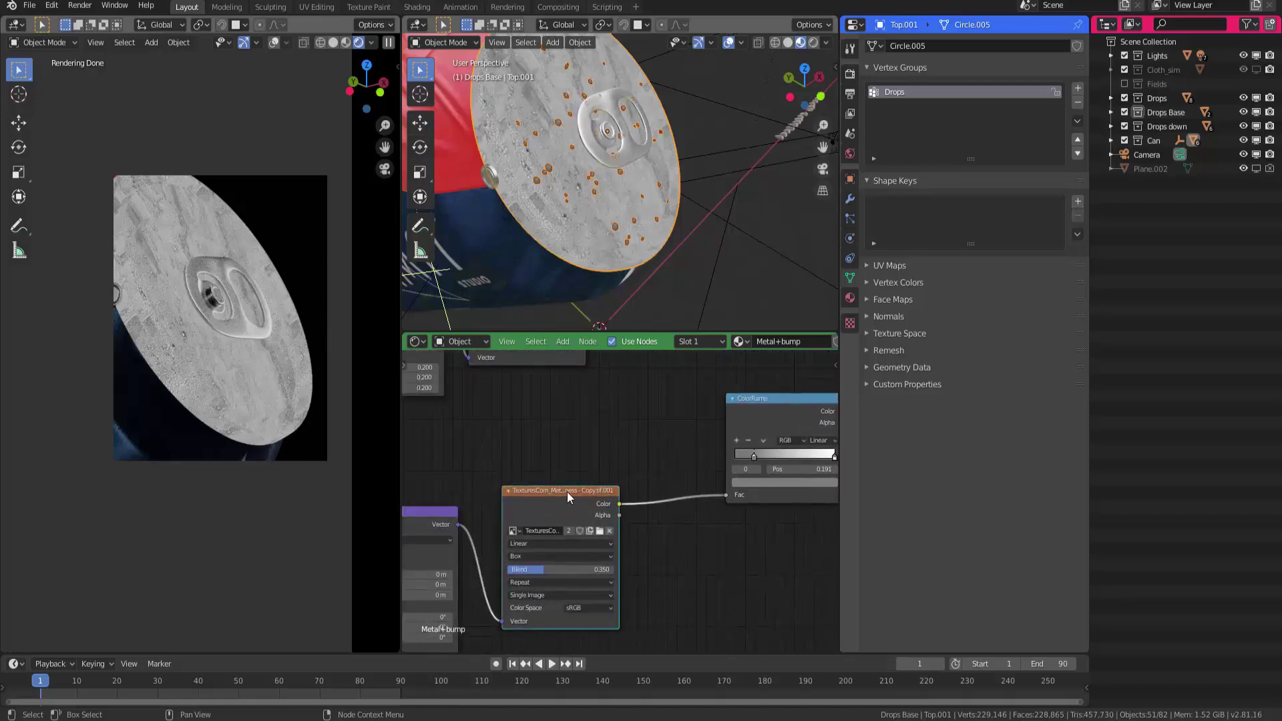
# Preview the ColorRamp output and the Bright/Contrast node's output on the can top
pyautogui.moveTo(523, 215); pyautogui.dragTo(595, 195, button='middle')
pyautogui.moveTo(699, 511); pyautogui.dragTo(653, 520, button='middle')
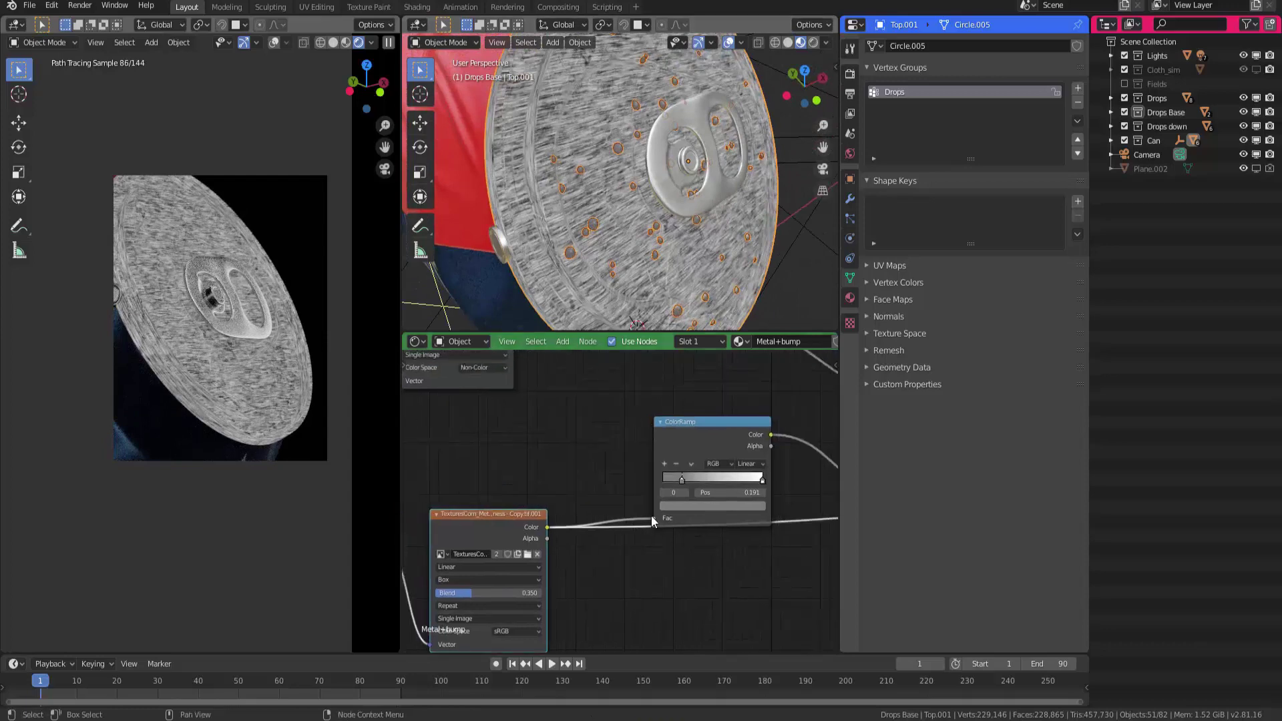
pyautogui.keyDown('ctrl'); pyautogui.keyDown('shift'); pyautogui.click(704, 422); pyautogui.keyUp('shift'); pyautogui.keyUp('ctrl')
pyautogui.moveTo(704, 424); pyautogui.dragTo(688, 467, button='middle')
pyautogui.moveTo(687, 467); pyautogui.dragTo(586, 503, button='middle')
pyautogui.keyDown('ctrl'); pyautogui.keyDown('shift'); pyautogui.click(696, 511); pyautogui.keyUp('shift'); pyautogui.keyUp('ctrl')
pyautogui.moveTo(695, 510); pyautogui.dragTo(628, 521, button='middle')
pyautogui.moveTo(558, 553); pyautogui.dragTo(605, 543, button='middle')
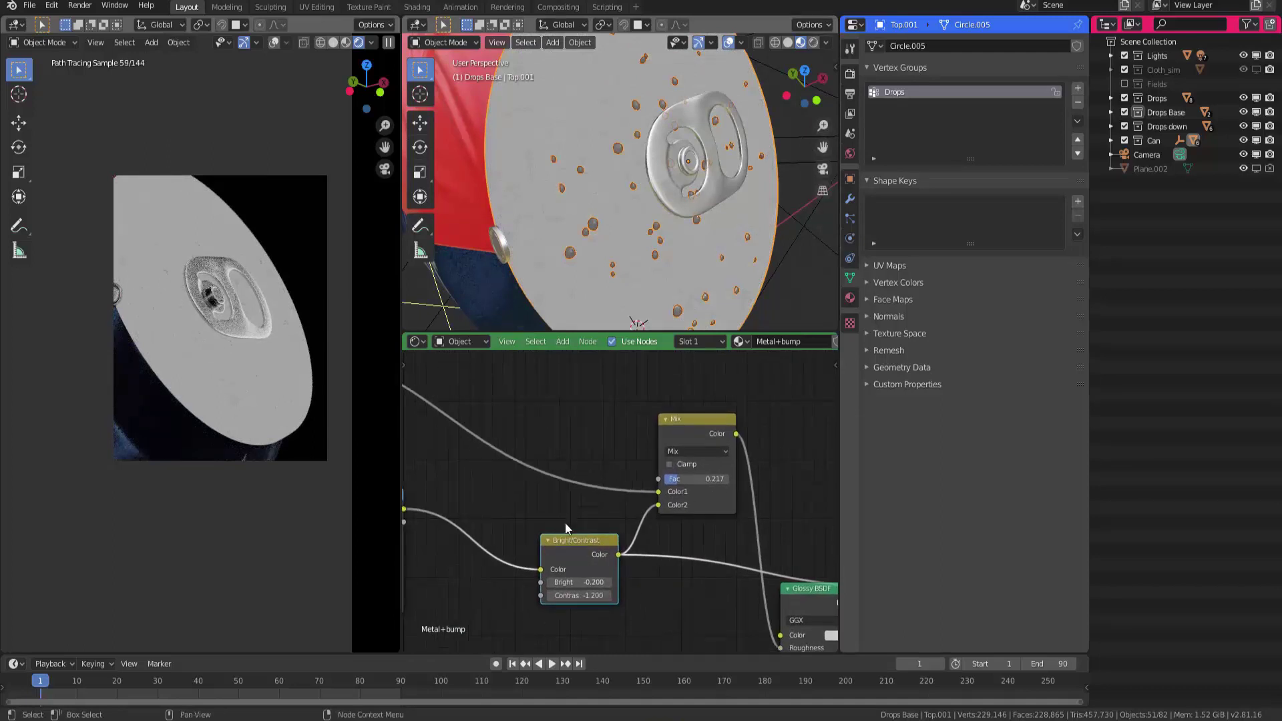
# Preview the Mix node's combined roughness texture on the can top
pyautogui.moveTo(658, 497); pyautogui.dragTo(602, 534, button='middle')
pyautogui.keyDown('ctrl'); pyautogui.keyDown('shift'); pyautogui.click(602, 534); pyautogui.keyUp('shift'); pyautogui.keyUp('ctrl')
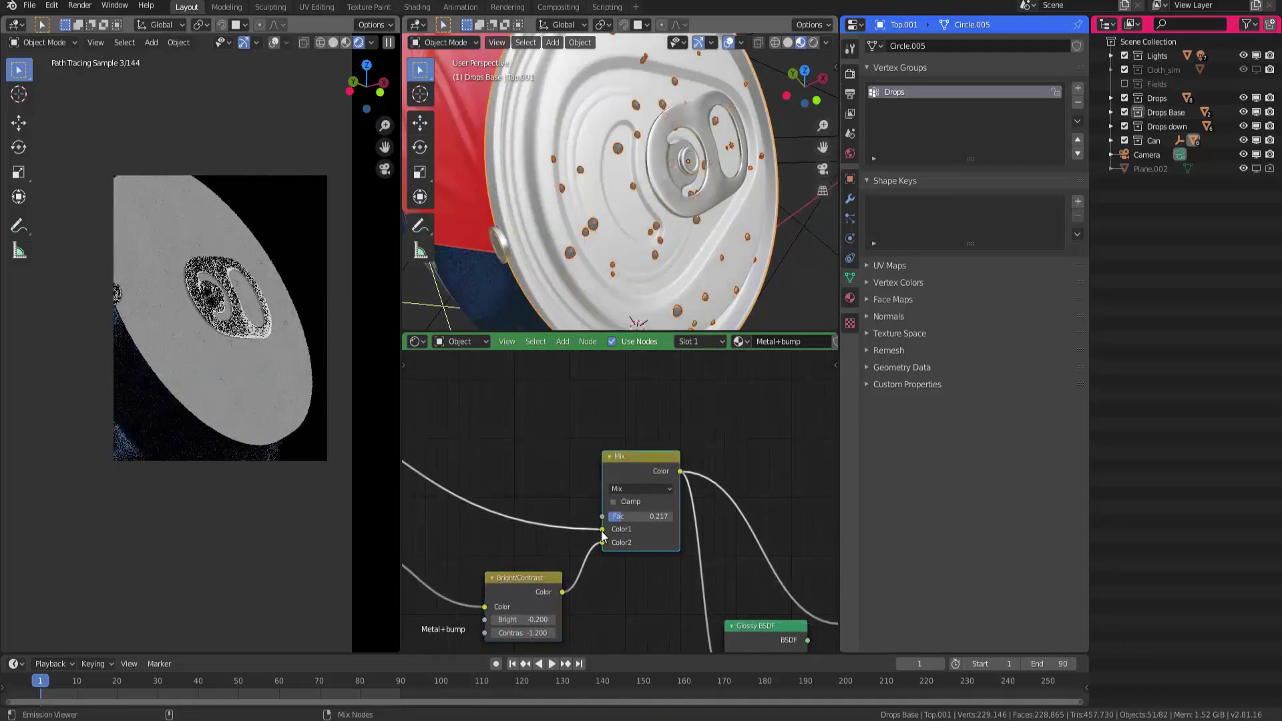
pyautogui.scroll(1, 621, 508)
pyautogui.scroll(3, 575, 188)
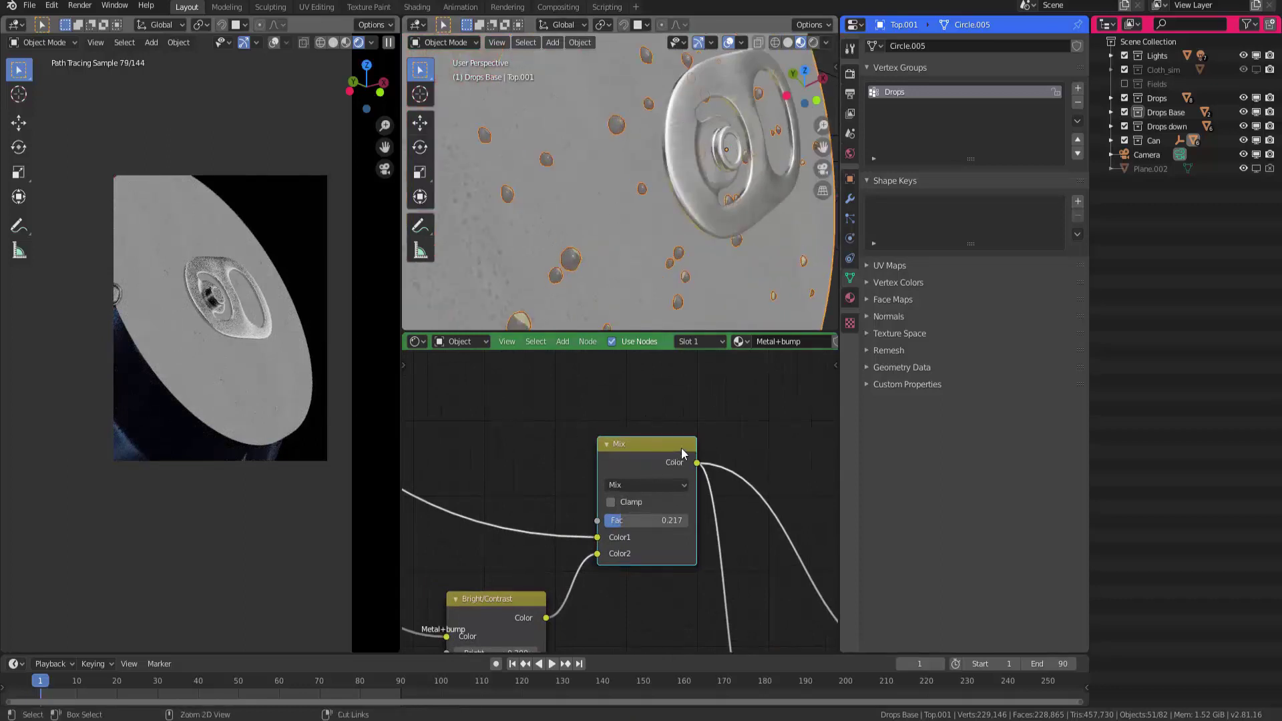
# Send the Glossy BSDF back to the Material Output of the Metal+bump material
pyautogui.scroll(-5, 620, 444)
pyautogui.scroll(2, 620, 445)
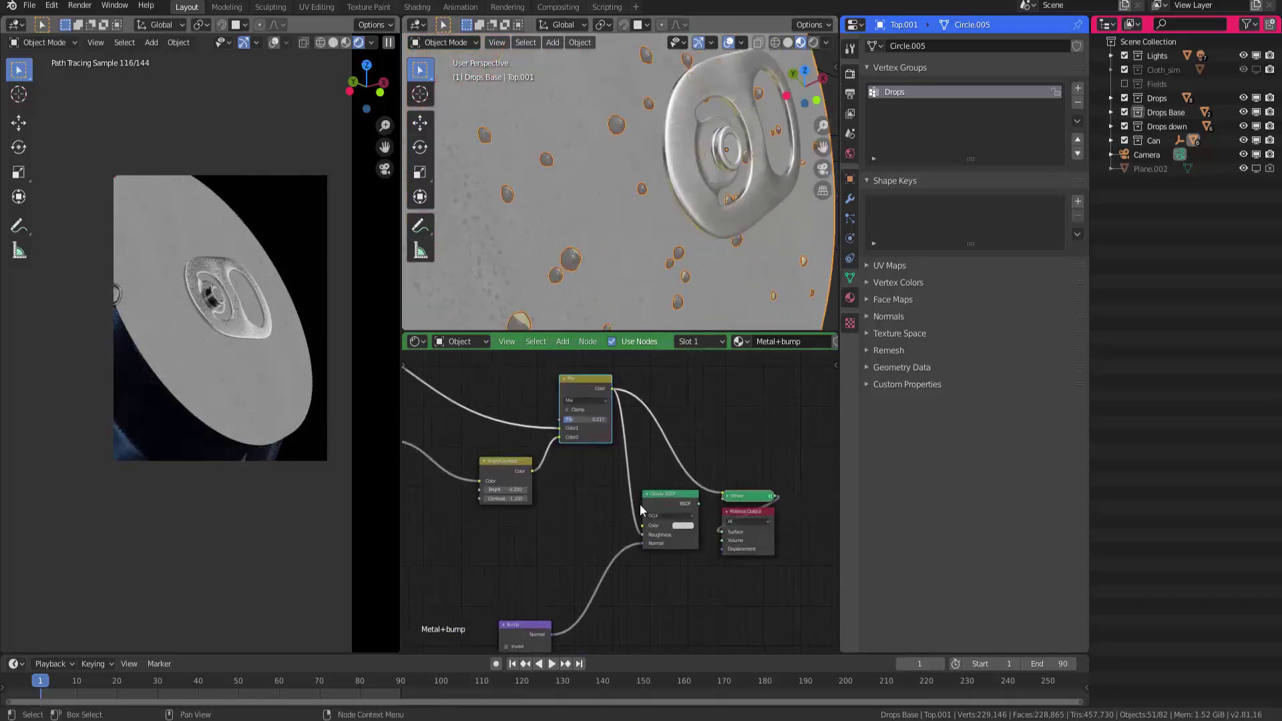
pyautogui.keyDown('ctrl'); pyautogui.keyDown('shift'); pyautogui.click(662, 499); pyautogui.keyUp('shift'); pyautogui.keyUp('ctrl')
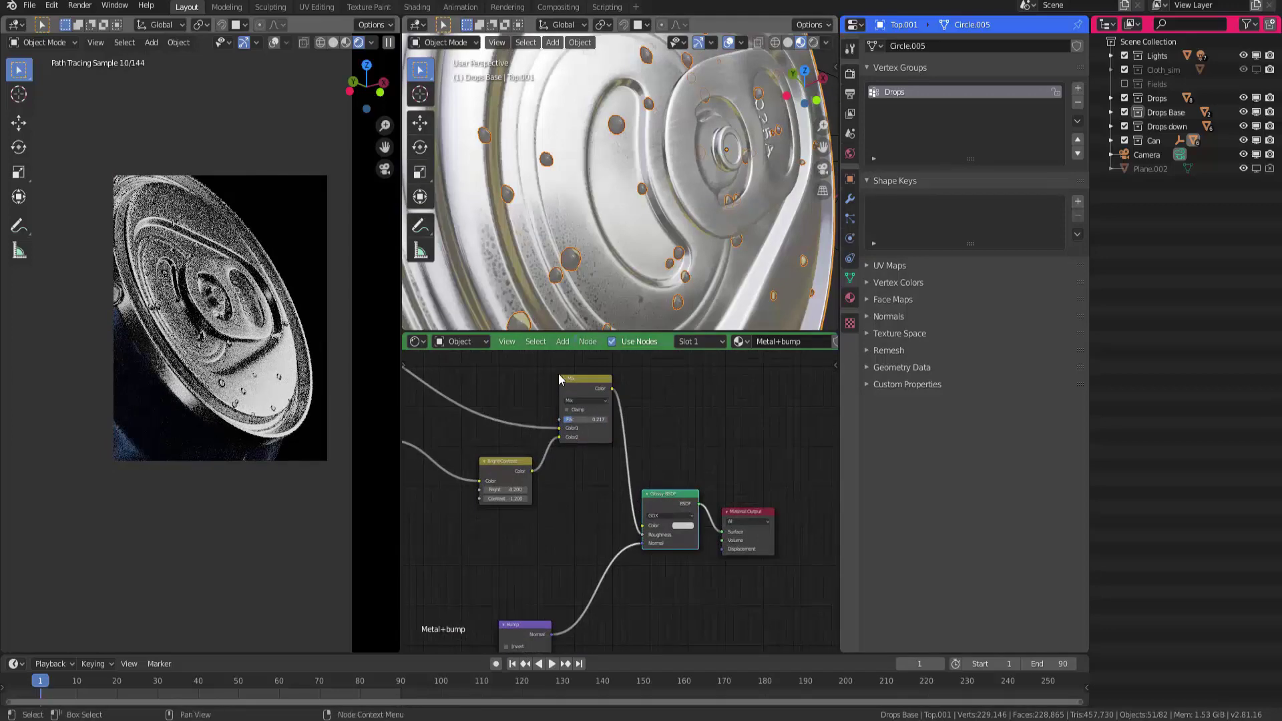
# Move the bump decal image texture and its UV Map node closer to the Bump node
pyautogui.moveTo(560, 559); pyautogui.dragTo(637, 451, button='middle')
pyautogui.moveTo(494, 560); pyautogui.dragTo(702, 423, button='middle')
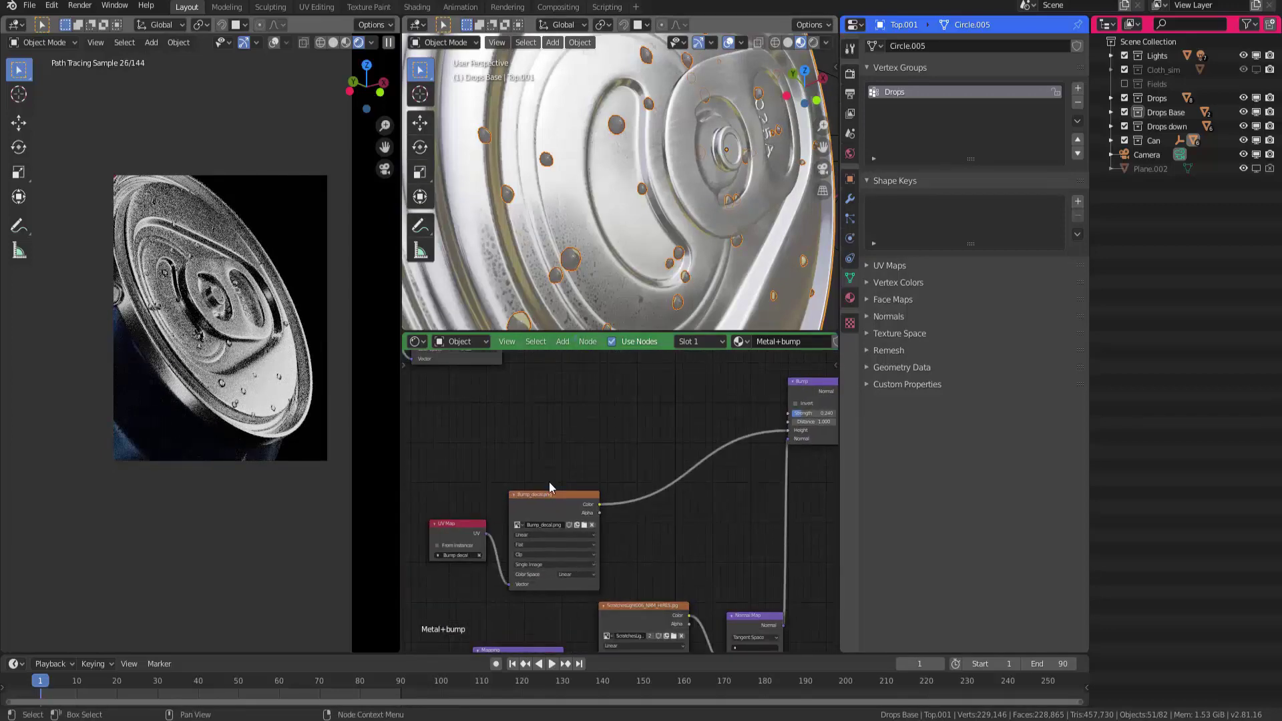
pyautogui.moveTo(565, 493); pyautogui.dragTo(675, 430)
pyautogui.moveTo(461, 526); pyautogui.dragTo(526, 477)
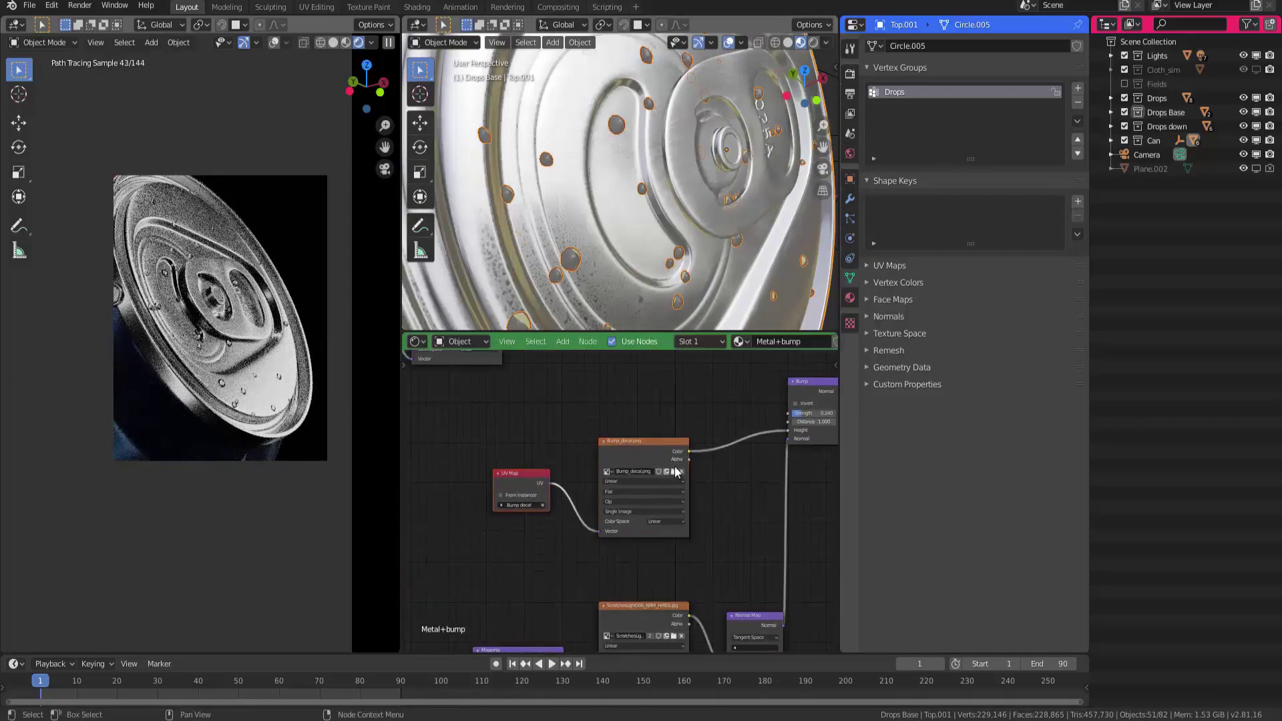
# Inspect the Bump node's connections and limit the rendered preview to a small region around the pull tab's lettering
pyautogui.moveTo(736, 457); pyautogui.dragTo(604, 487, button='middle')
pyautogui.scroll(2, 604, 488)
pyautogui.moveTo(681, 439); pyautogui.dragTo(626, 475, button='middle')
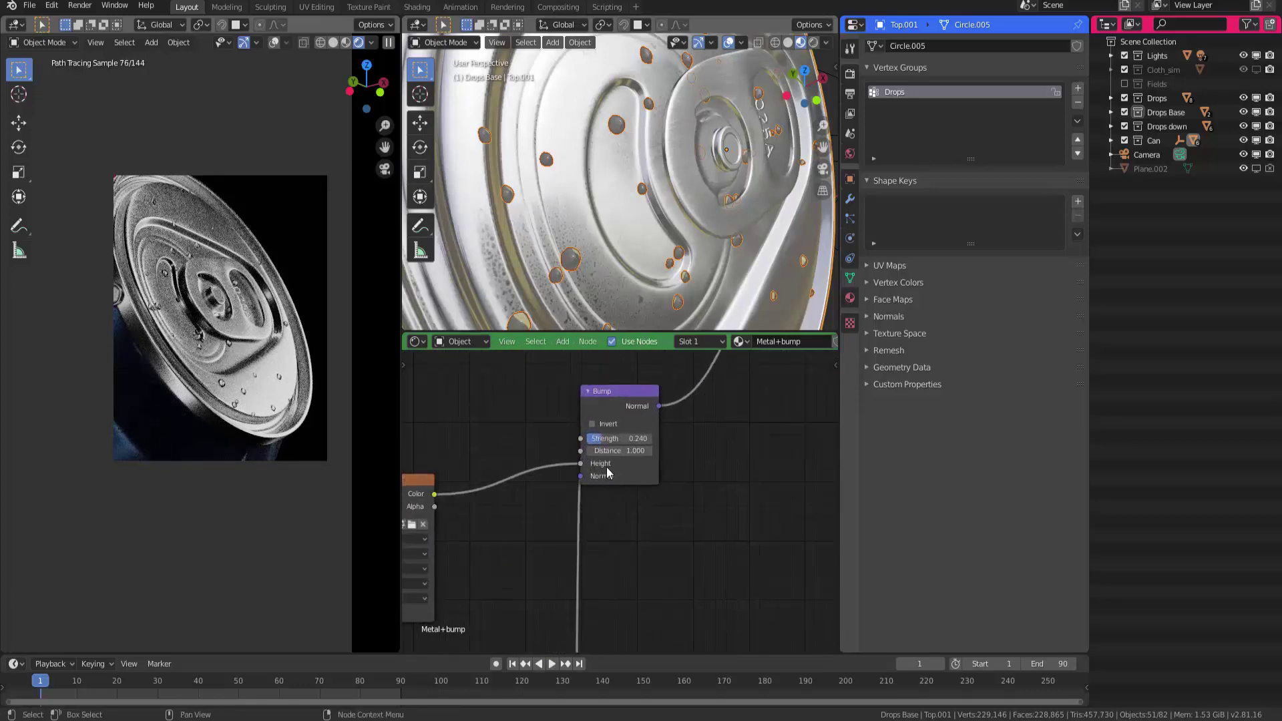
pyautogui.moveTo(583, 472); pyautogui.dragTo(526, 569, button='middle')
pyautogui.scroll(2, 255, 289)
pyautogui.hotkey('ctrl', 'b')
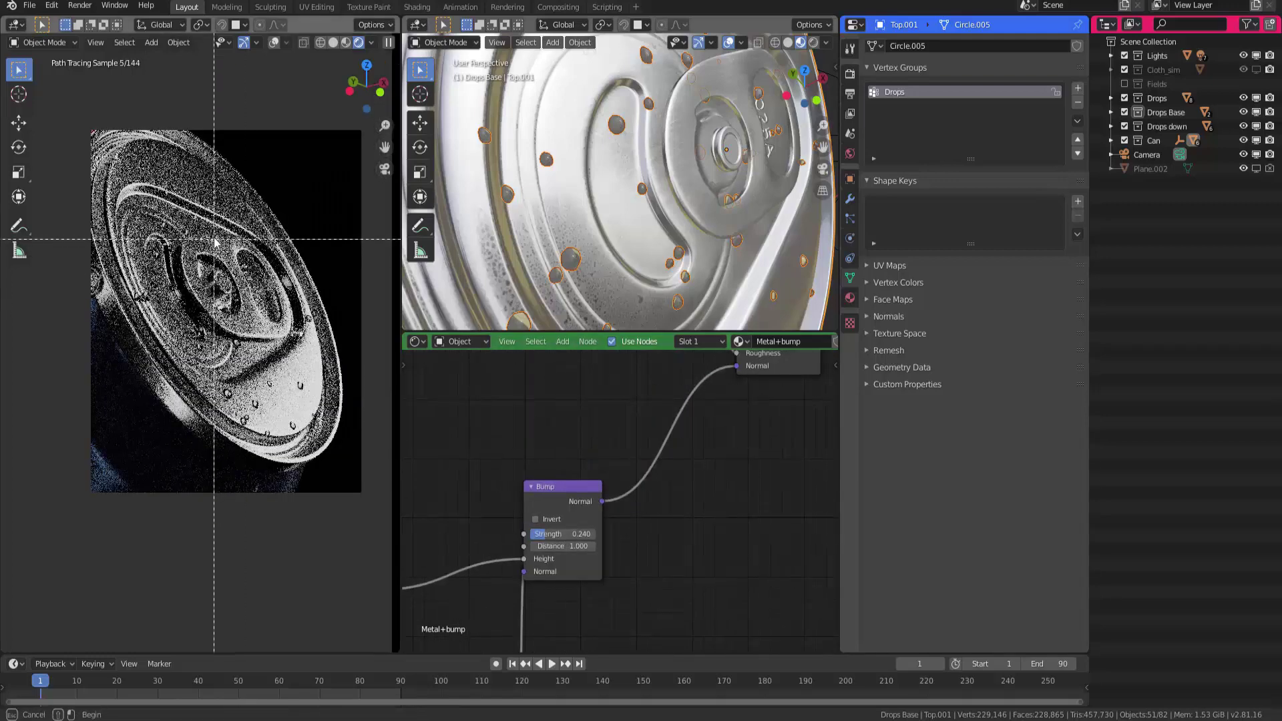
pyautogui.moveTo(211, 235); pyautogui.dragTo(336, 342)
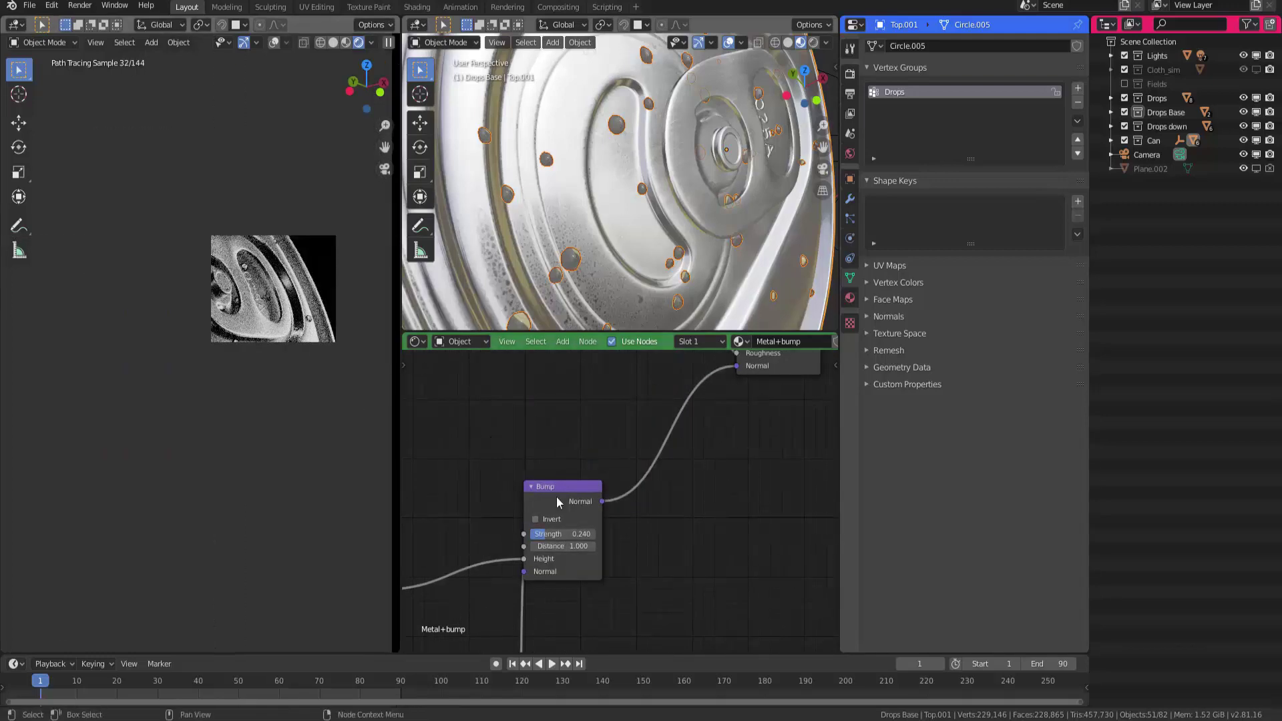
# Nudge the ScratchesLight006_NRM_HIRES.jpg texture node slightly towards the Normal Map node
pyautogui.moveTo(540, 539); pyautogui.dragTo(587, 478, button='middle')
pyautogui.keyDown('ctrl'); pyautogui.hscroll(-10, 577, 525); pyautogui.keyUp('ctrl')
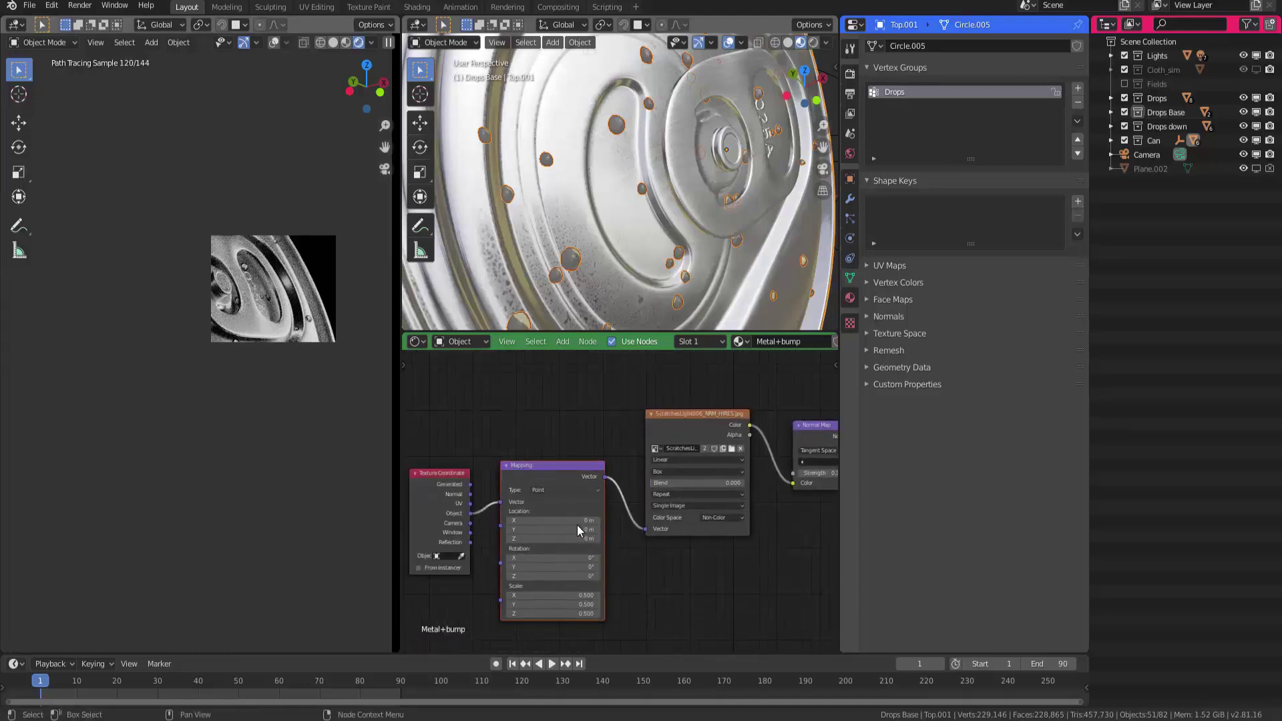
pyautogui.keyDown('ctrl'); pyautogui.hscroll(4, 577, 525); pyautogui.keyUp('ctrl')
pyautogui.keyDown('shift'); pyautogui.scroll(2, 577, 525); pyautogui.keyUp('shift')
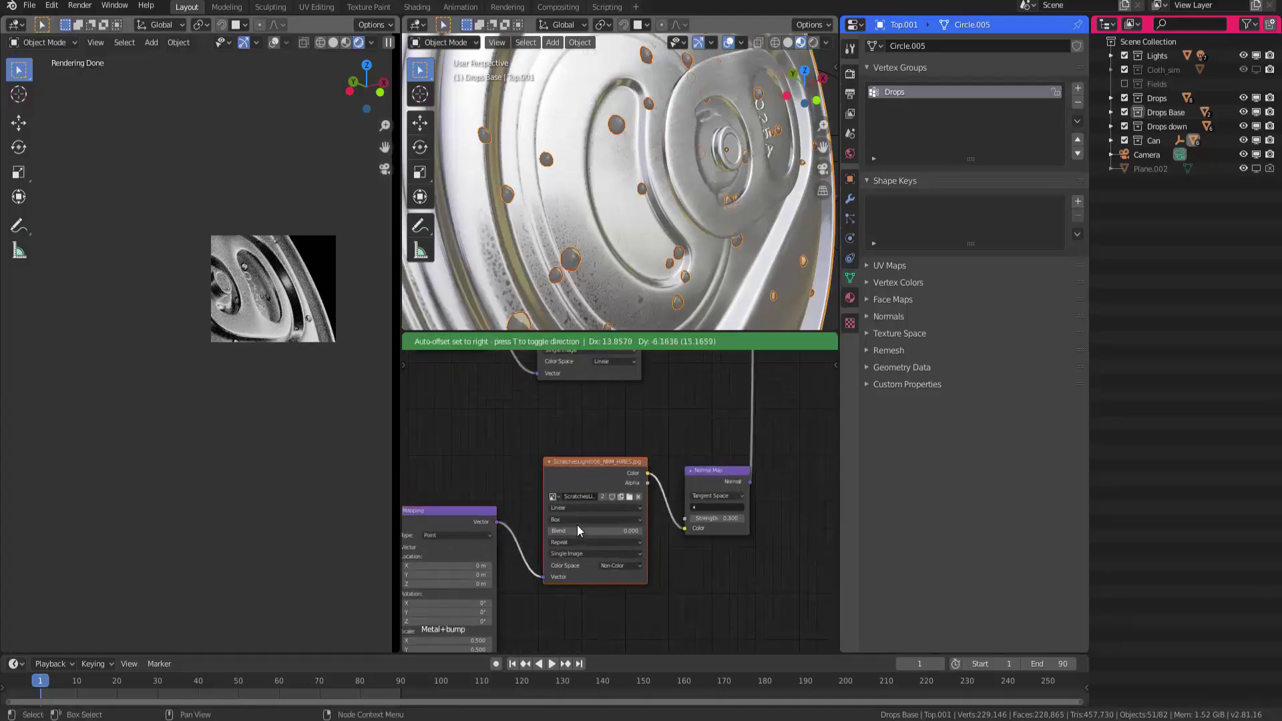
pyautogui.scroll(2, 577, 525)
pyautogui.keyDown('ctrl'); pyautogui.hscroll(-5, 577, 525); pyautogui.keyUp('ctrl')
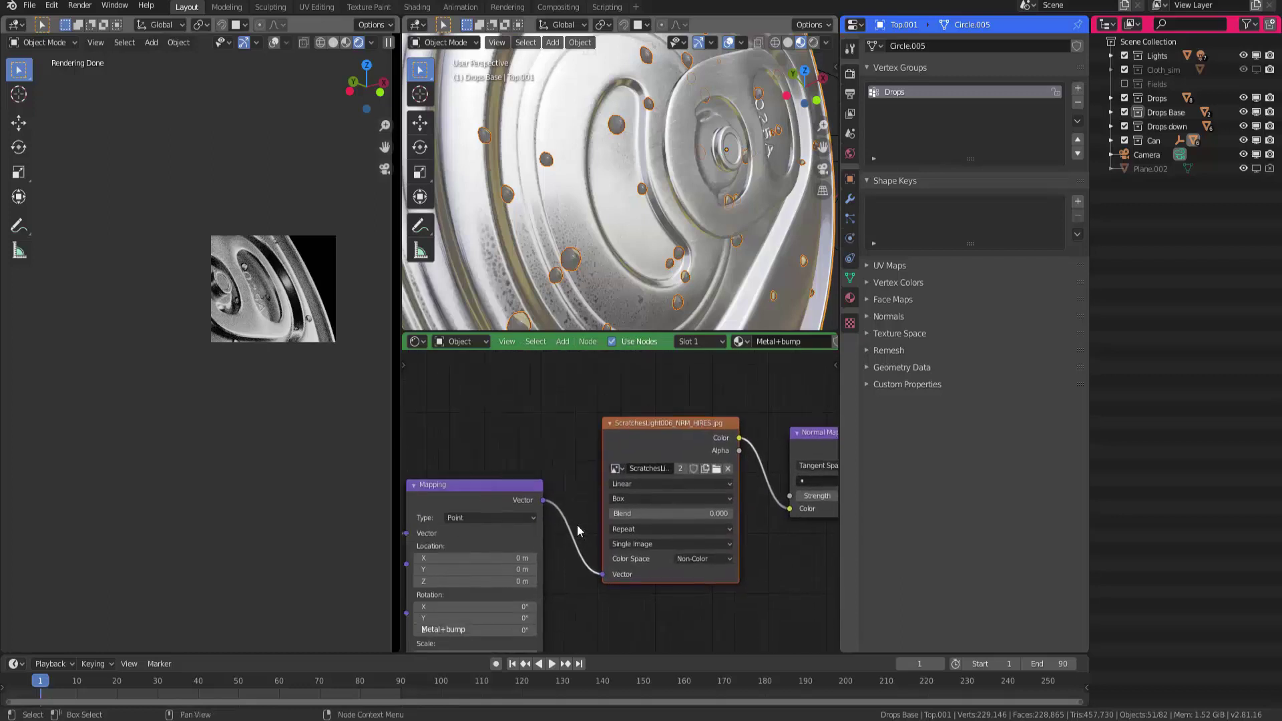
pyautogui.keyDown('shift'); pyautogui.scroll(-1, 577, 525); pyautogui.keyUp('shift')
# Preview the Mapping node's output and the ScratchesLight006_NRM_HIRES.jpg texture on the can top
pyautogui.keyDown('ctrl'); pyautogui.keyDown('shift'); pyautogui.click(577, 525); pyautogui.keyUp('shift'); pyautogui.keyUp('ctrl')
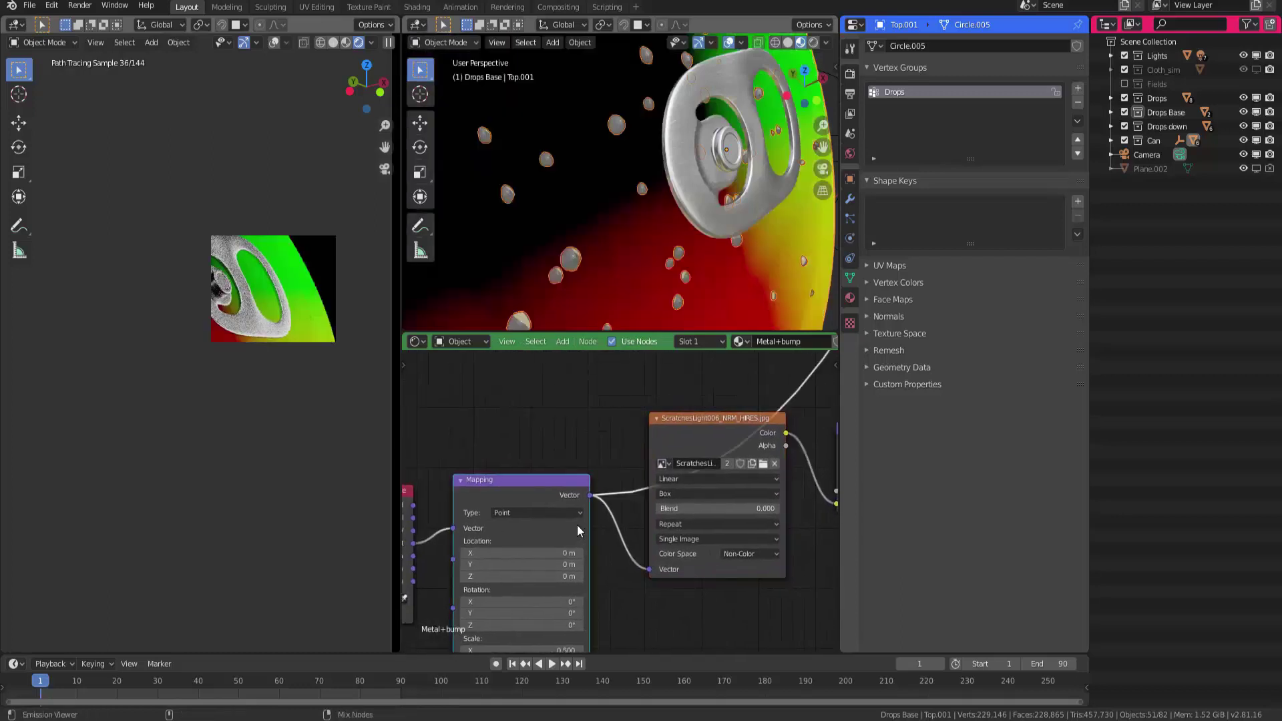
pyautogui.keyDown('ctrl'); pyautogui.keyDown('shift'); pyautogui.click(577, 525); pyautogui.keyUp('shift'); pyautogui.keyUp('ctrl')
pyautogui.keyDown('ctrl'); pyautogui.hscroll(2, 577, 525); pyautogui.keyUp('ctrl')
pyautogui.keyDown('shift'); pyautogui.scroll(1, 577, 525); pyautogui.keyUp('shift')
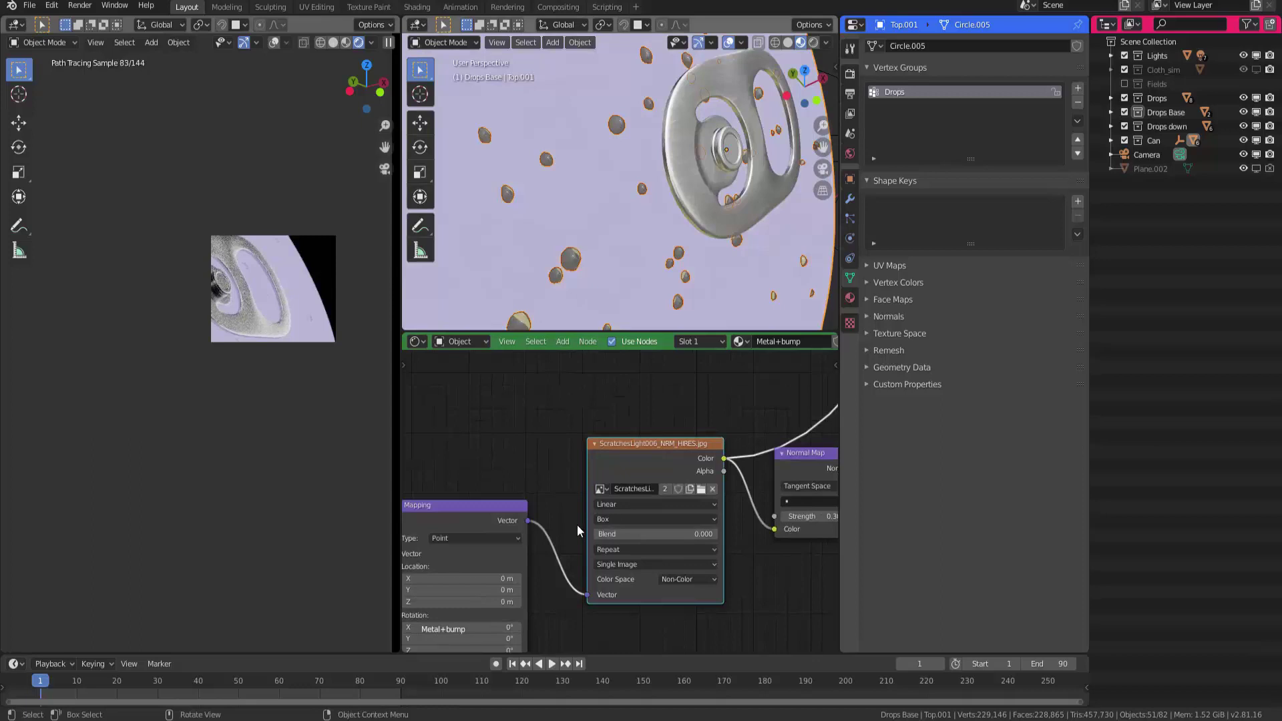
pyautogui.keyDown('ctrl'); pyautogui.hscroll(3, 577, 525); pyautogui.keyUp('ctrl')
pyautogui.keyDown('shift'); pyautogui.scroll(1, 577, 525); pyautogui.keyUp('shift')
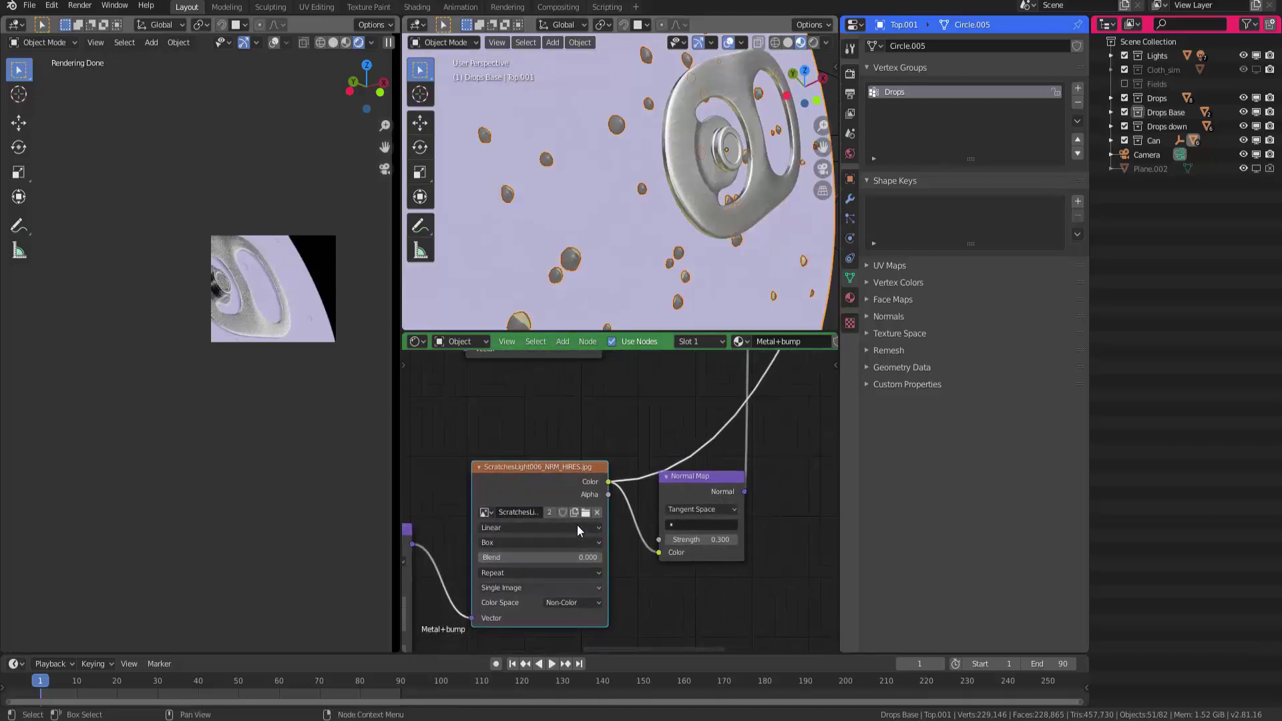
pyautogui.keyDown('ctrl'); pyautogui.hscroll(1, 577, 525); pyautogui.keyUp('ctrl')
pyautogui.keyDown('shift'); pyautogui.scroll(1, 577, 525); pyautogui.keyUp('shift')
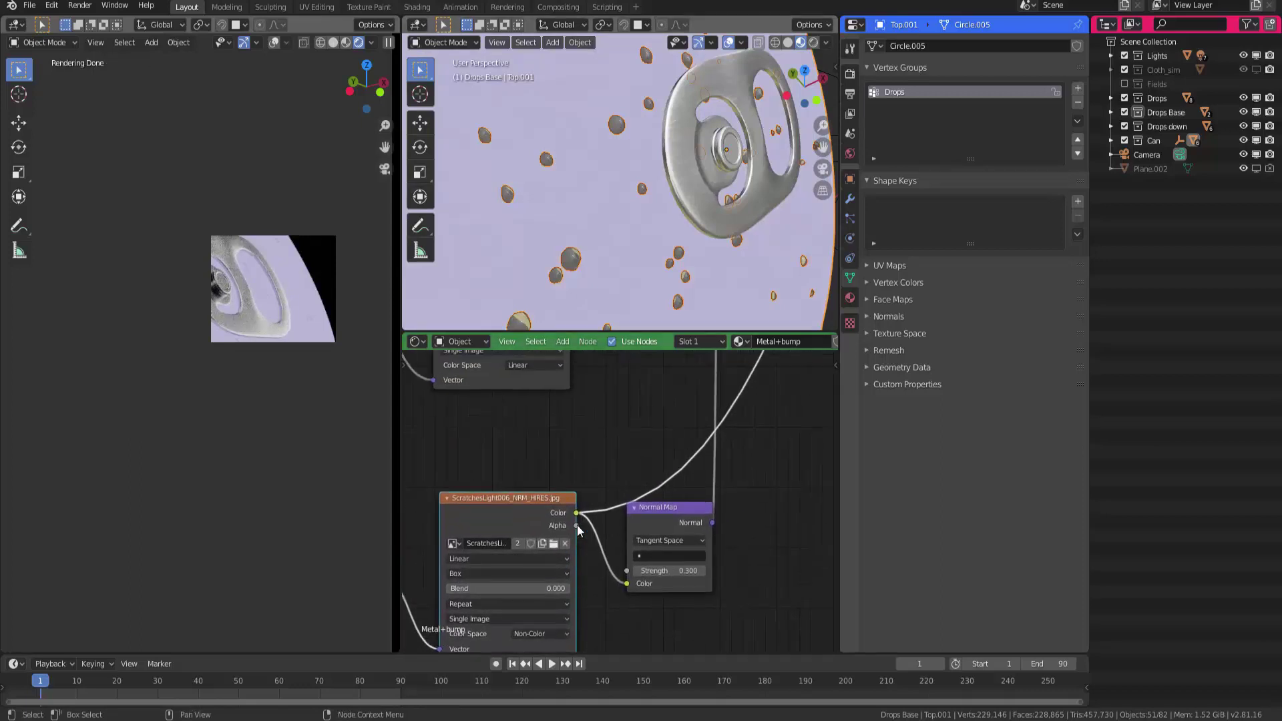
# Check the color space options of the ScratchesLight006_NRM_HIRES.jpg texture without changing the setting
pyautogui.keyDown('ctrl'); pyautogui.hscroll(-2, 577, 525); pyautogui.keyUp('ctrl')
pyautogui.keyDown('shift'); pyautogui.scroll(-2, 577, 524); pyautogui.keyUp('shift')
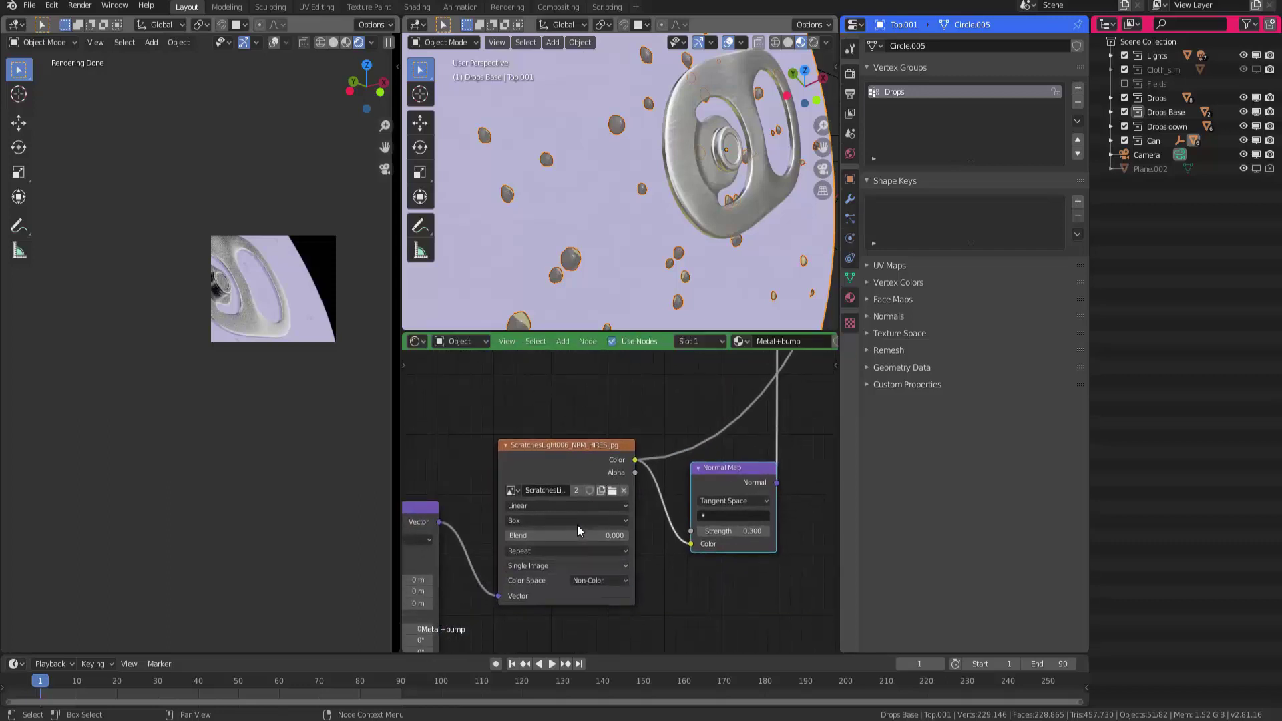
pyautogui.click(599, 580)
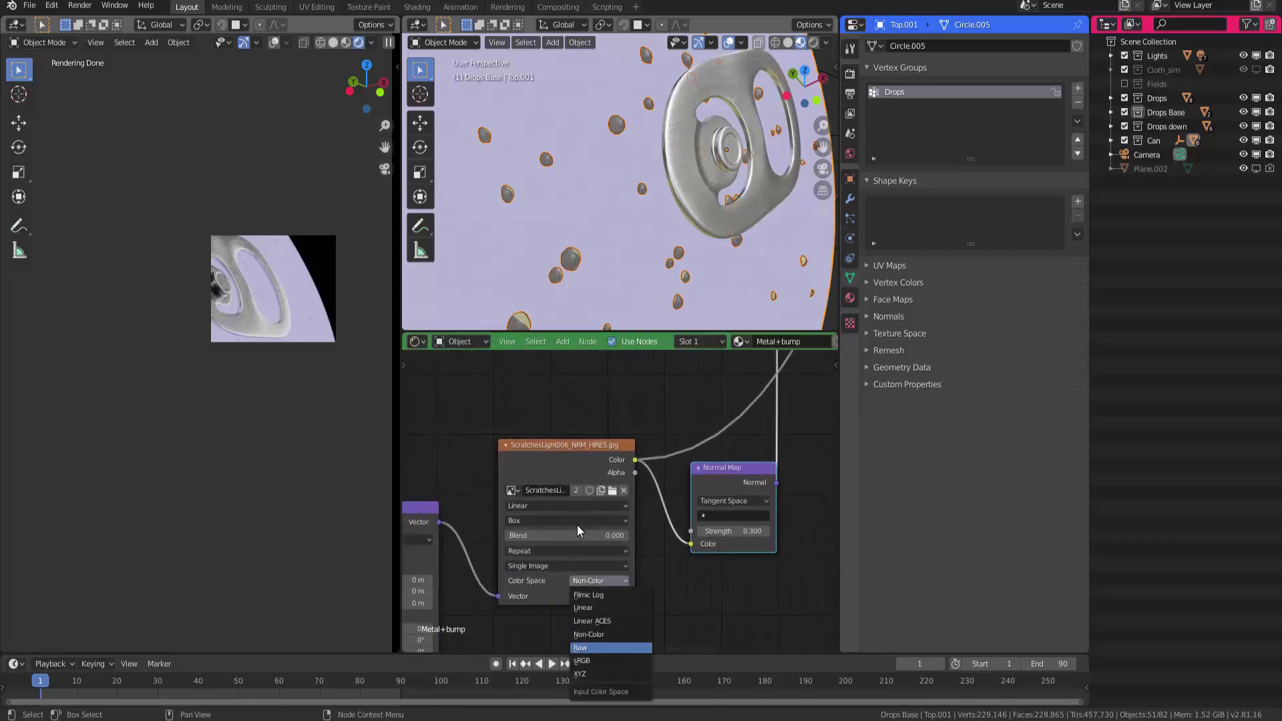
pyautogui.press('Escape')
# Examine the scratch texture's path from Texture Coordinate and Mapping through Normal Map and Bump to the Glossy BSDF
pyautogui.keyDown('ctrl'); pyautogui.hscroll(-10, 577, 525); pyautogui.keyUp('ctrl')
pyautogui.keyDown('shift'); pyautogui.scroll(-3, 577, 525); pyautogui.keyUp('shift')
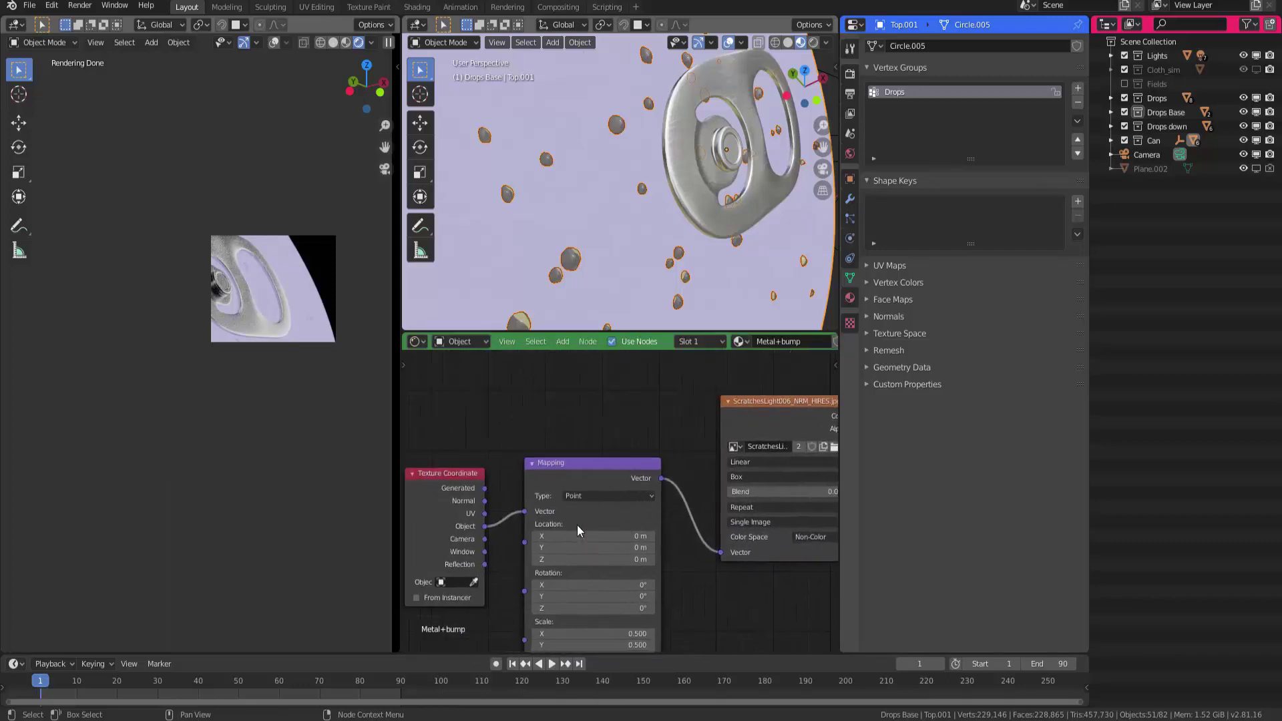
pyautogui.keyDown('ctrl'); pyautogui.hscroll(12, 577, 525); pyautogui.keyUp('ctrl')
pyautogui.keyDown('shift'); pyautogui.scroll(8, 577, 525); pyautogui.keyUp('shift')
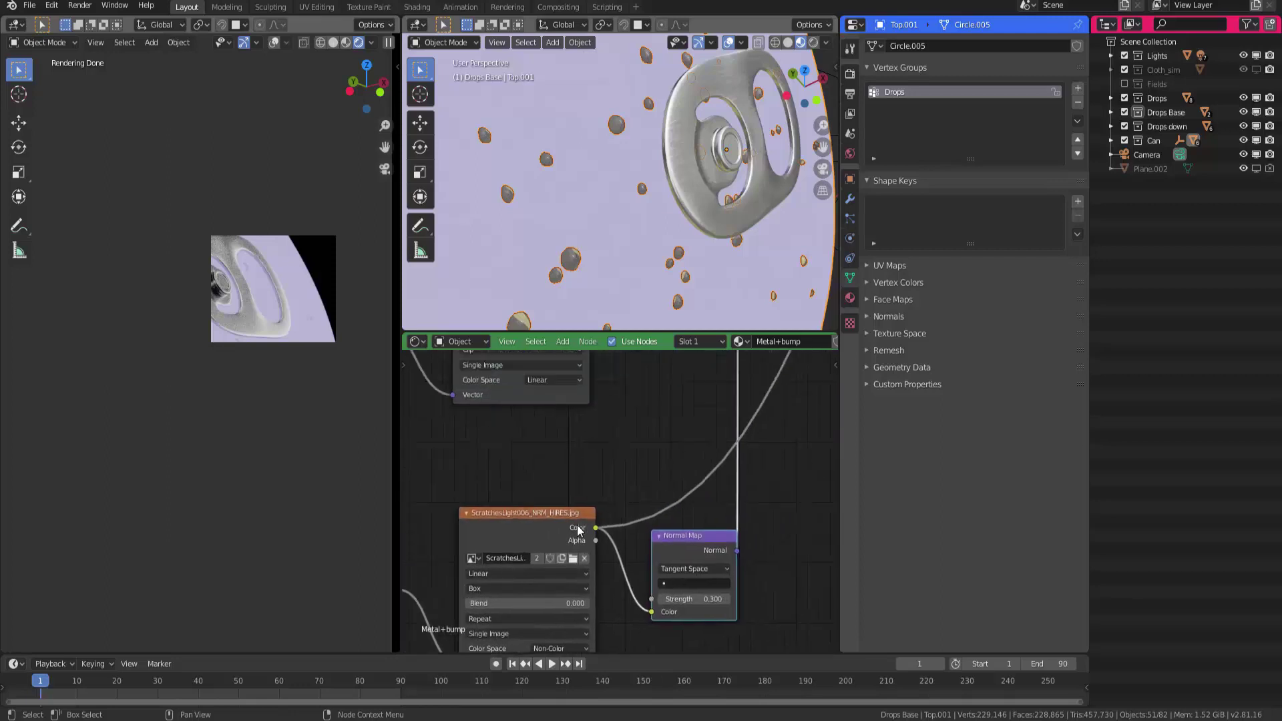
pyautogui.keyDown('ctrl'); pyautogui.hscroll(4, 577, 525); pyautogui.keyUp('ctrl')
pyautogui.keyDown('shift'); pyautogui.scroll(8, 577, 525); pyautogui.keyUp('shift')
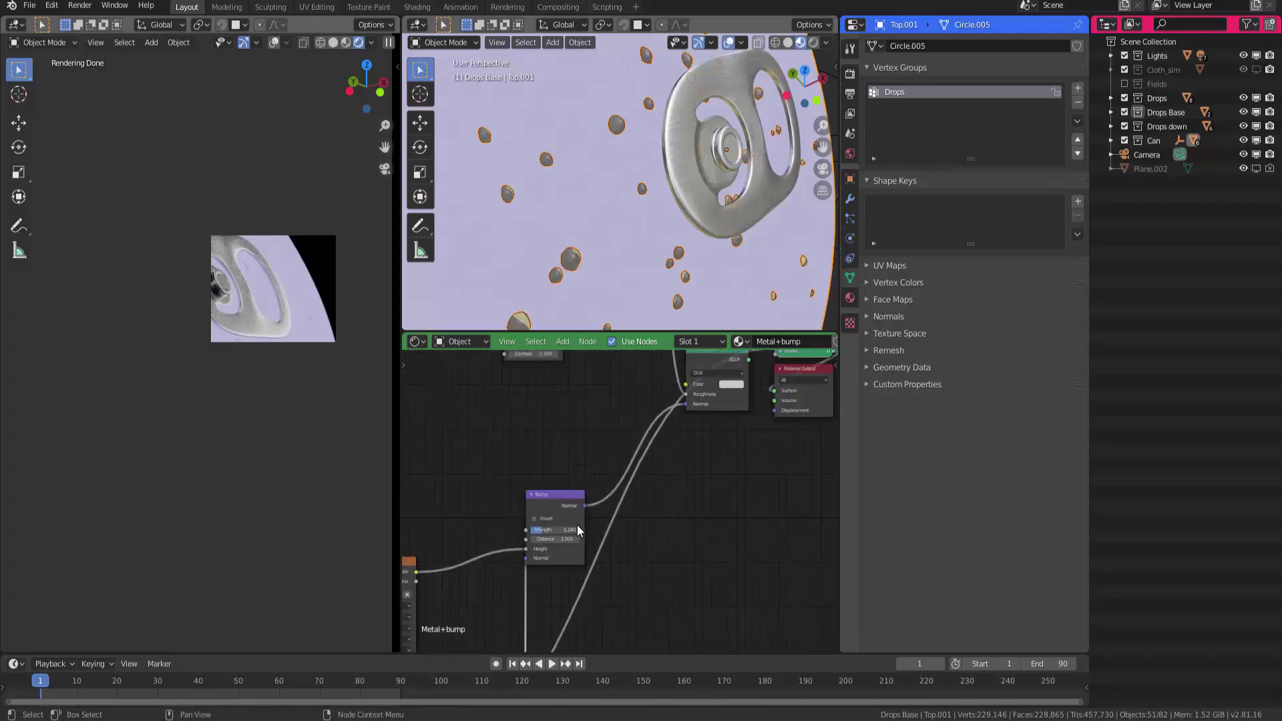
pyautogui.keyDown('shift'); pyautogui.scroll(2, 578, 527); pyautogui.keyUp('shift')
pyautogui.keyDown('ctrl'); pyautogui.hscroll(-2, 577, 525); pyautogui.keyUp('ctrl')
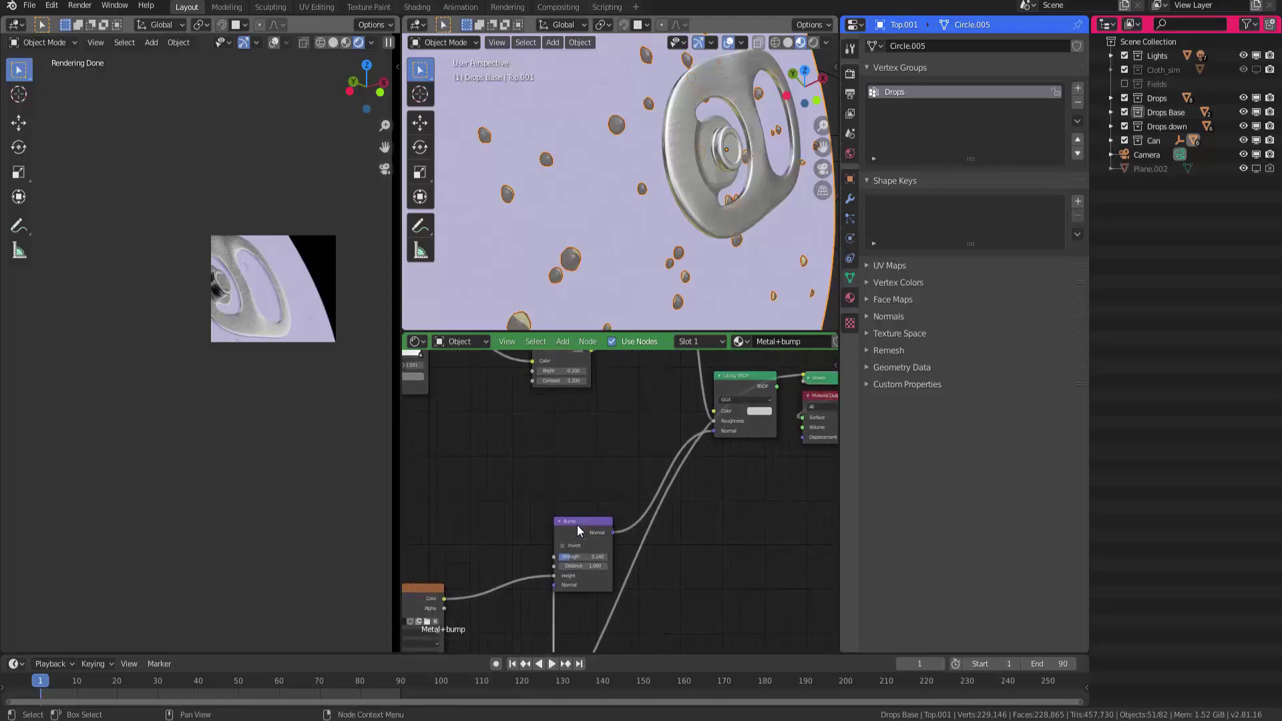
pyautogui.keyDown('shift'); pyautogui.scroll(-5, 577, 524); pyautogui.keyUp('shift')
pyautogui.keyDown('ctrl'); pyautogui.hscroll(-2, 577, 524); pyautogui.keyUp('ctrl')
pyautogui.scroll(1, 577, 525)
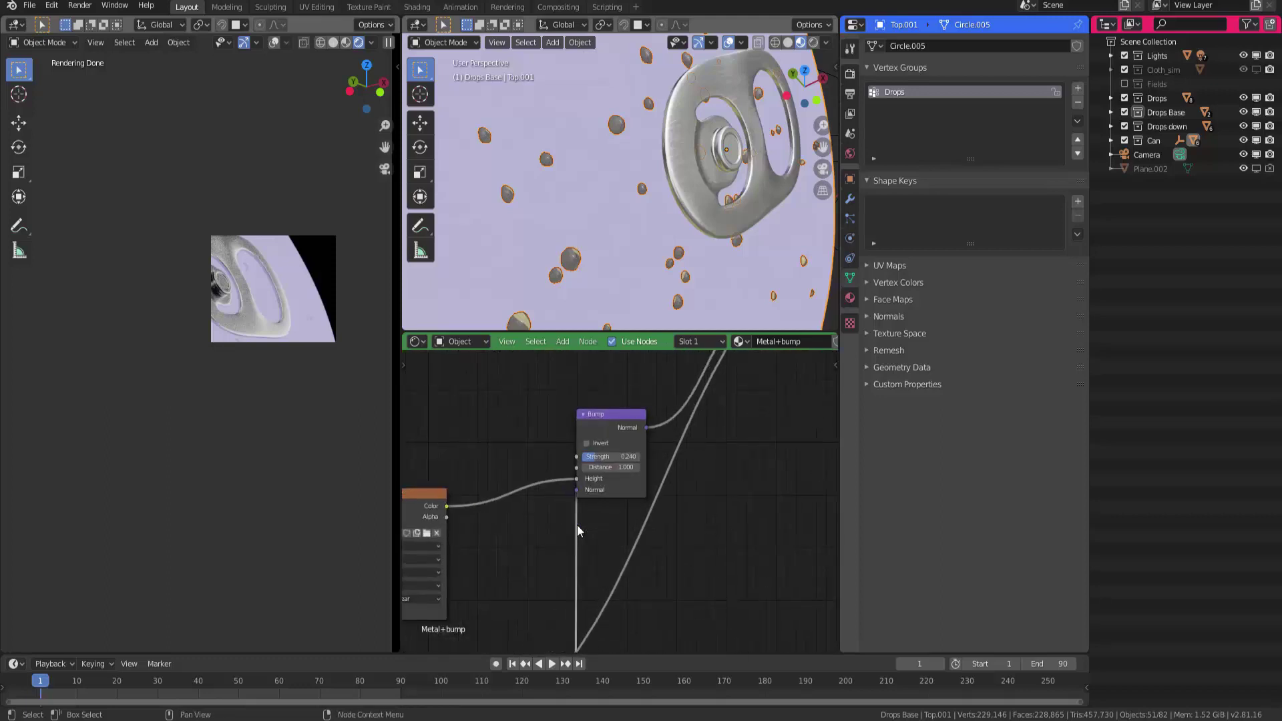
pyautogui.keyDown('shift'); pyautogui.scroll(6, 577, 525); pyautogui.keyUp('shift')
pyautogui.keyDown('ctrl'); pyautogui.hscroll(4, 577, 525); pyautogui.keyUp('ctrl')
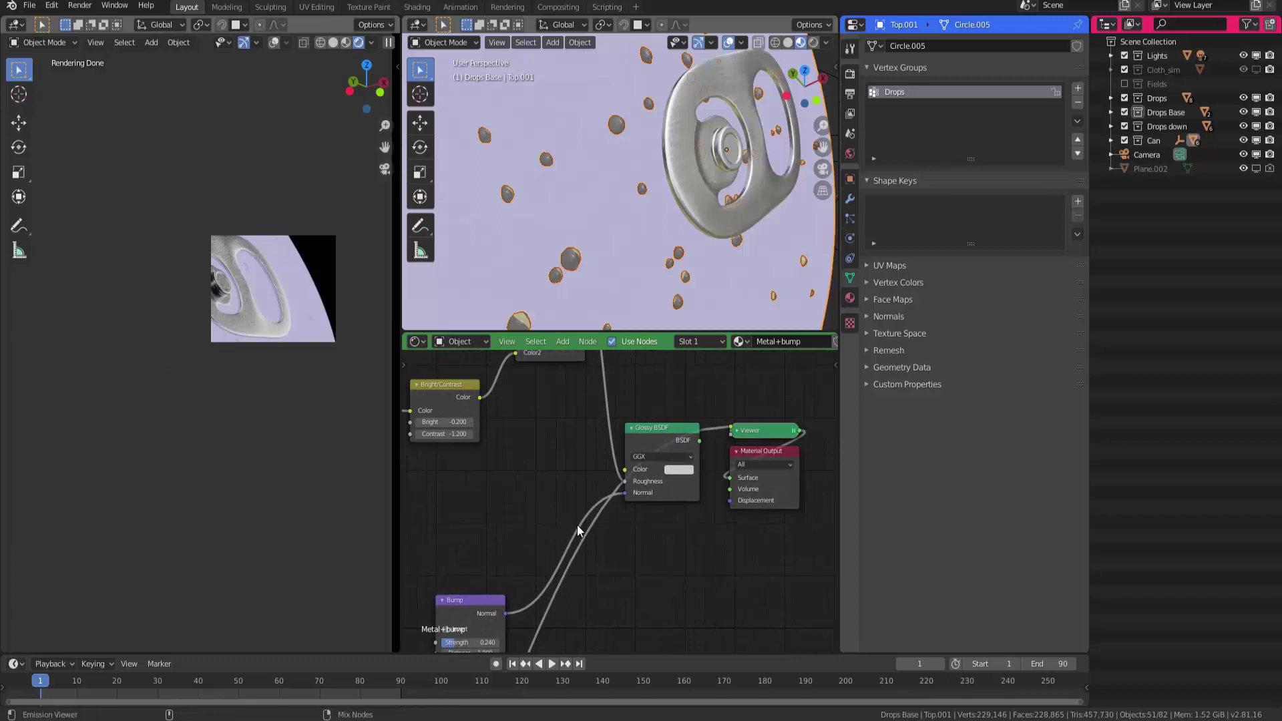
# Undo the scratch texture preview, then limit the rendered region to the lower part of the can top with nothing selected
pyautogui.hotkey('ctrl', 'z')
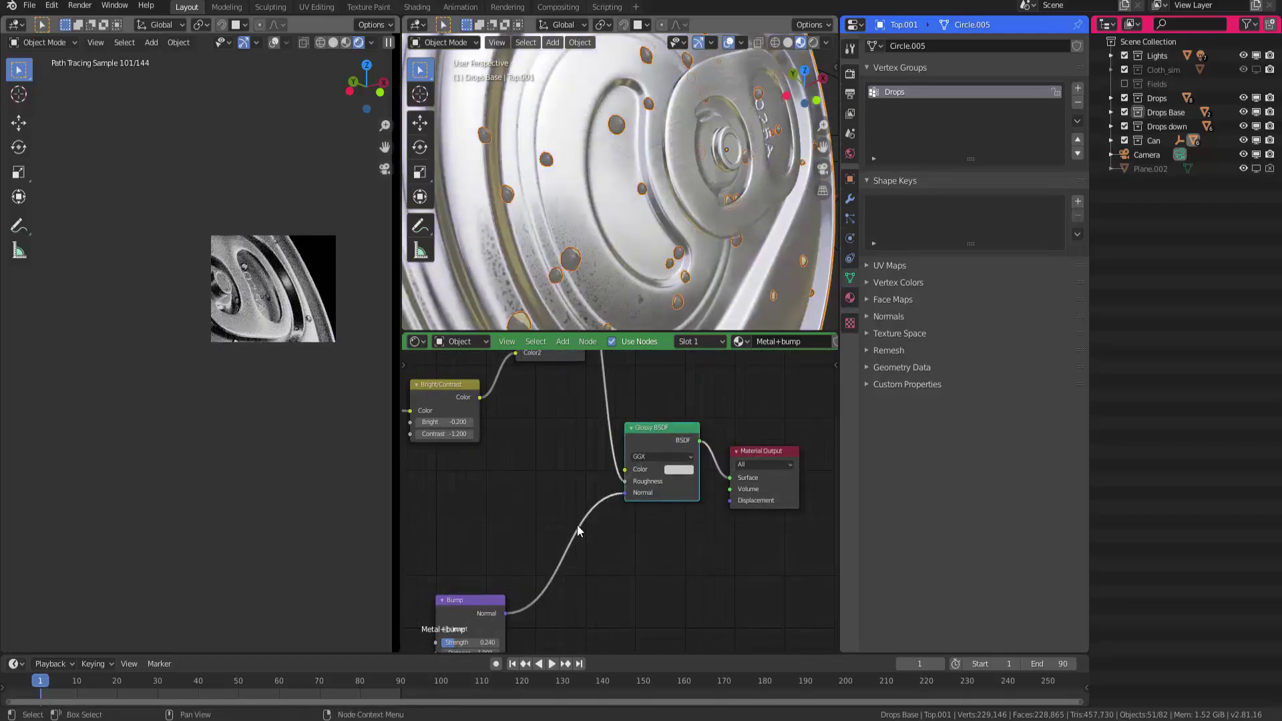
pyautogui.hotkey('alt', 'a')
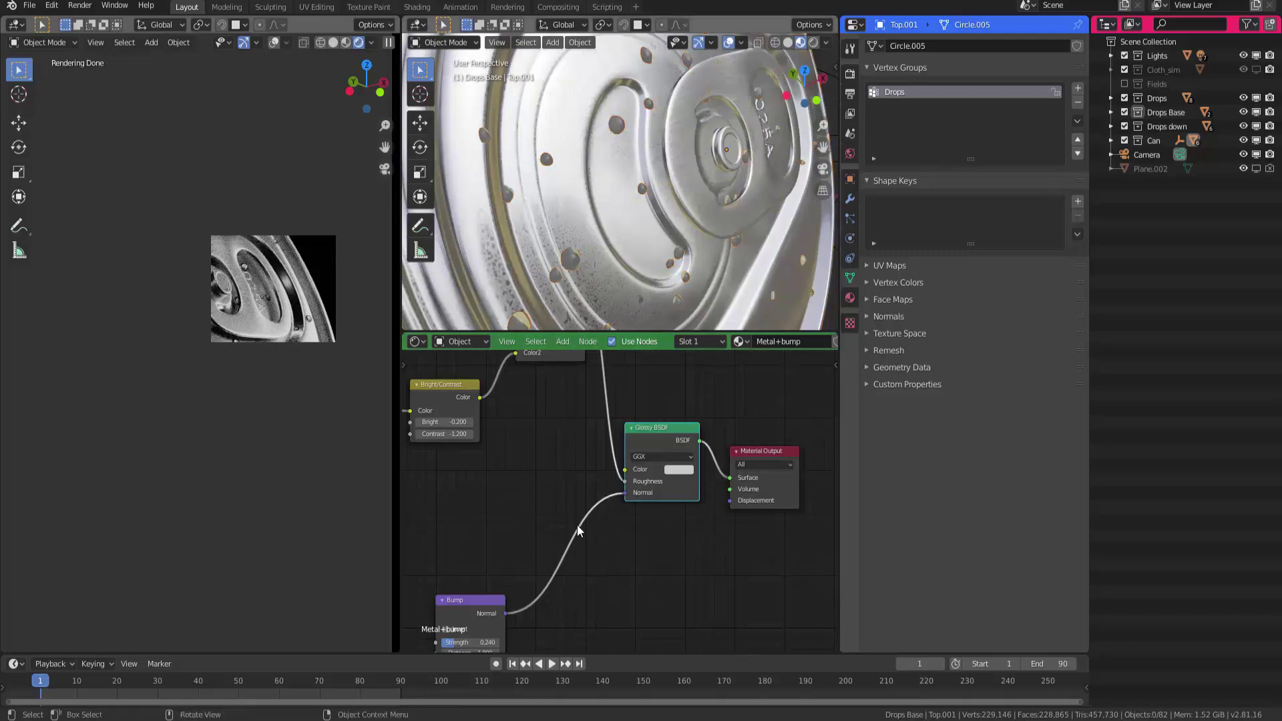
pyautogui.hotkey('ctrl', 'b')
pyautogui.moveTo(114, 289)
pyautogui.mouseDown()
pyautogui.moveTo(343, 467)
pyautogui.moveTo(342, 447)
pyautogui.mouseUp()
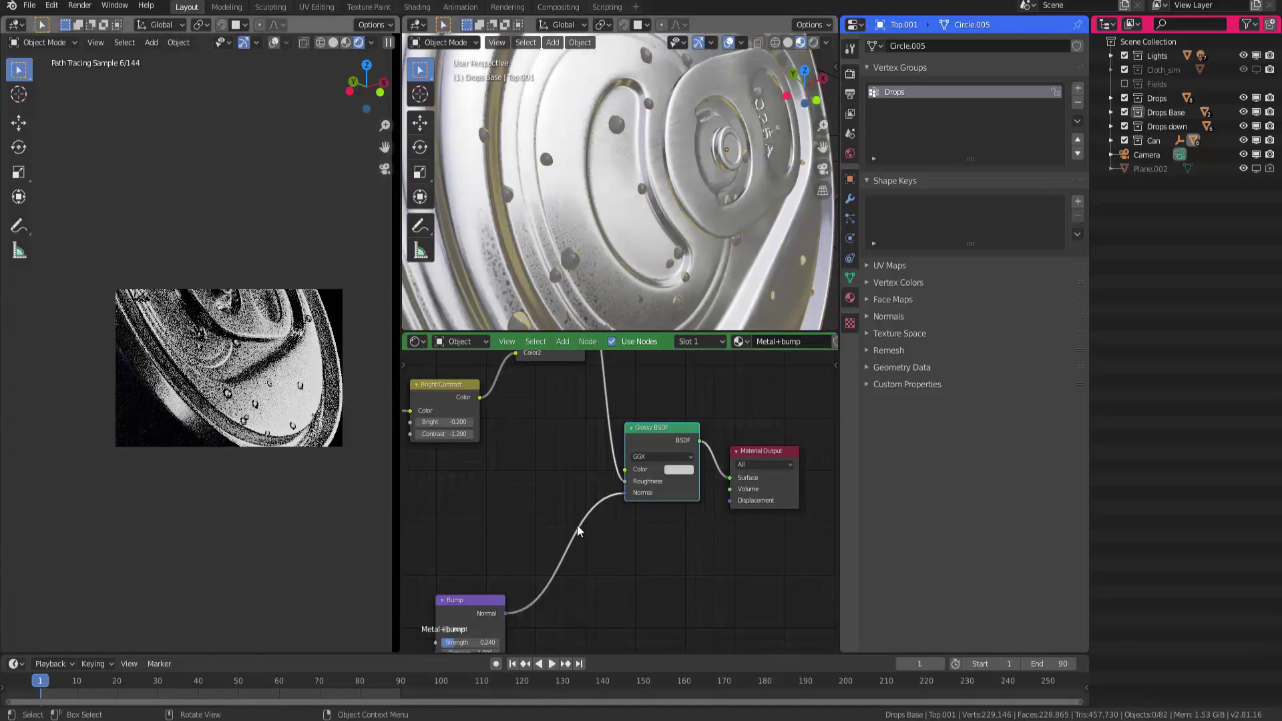
# Enable viewport display of the Can's Drop base, Drops and Drops down particle systems and inspect them up close
pyautogui.click(173, 398)
pyautogui.click(850, 218)
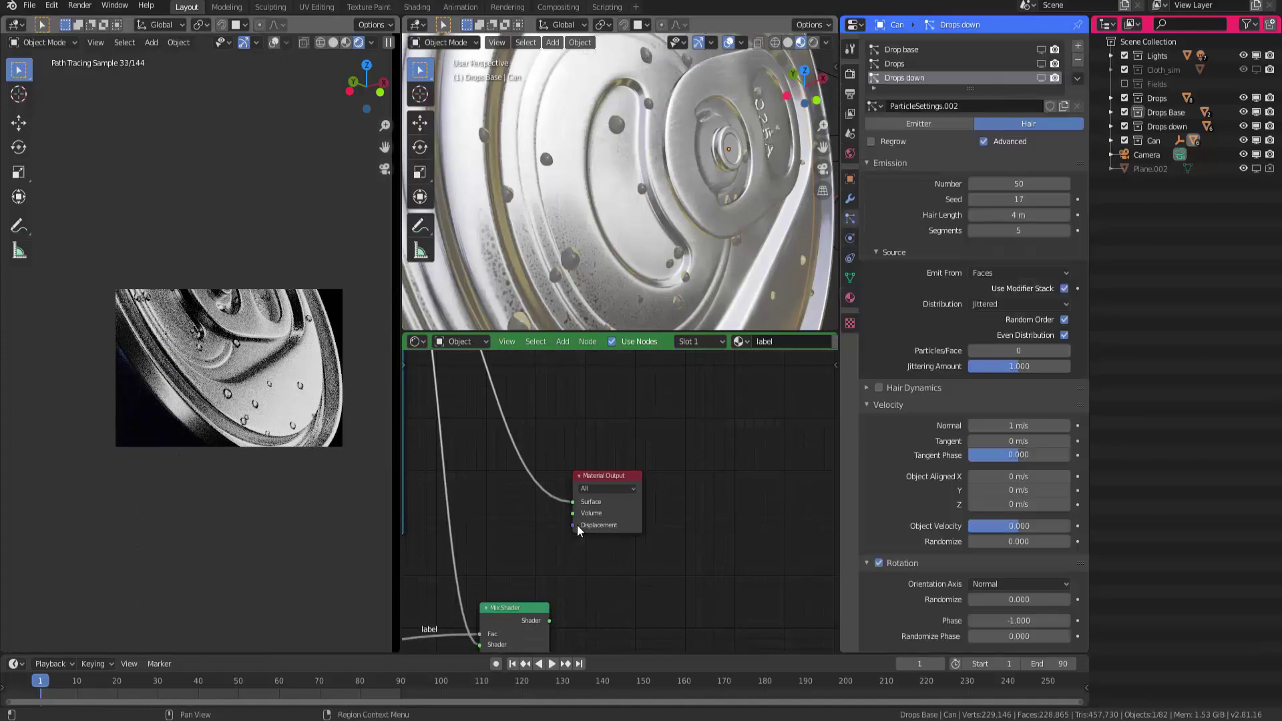
pyautogui.moveTo(1041, 49); pyautogui.dragTo(1042, 77)
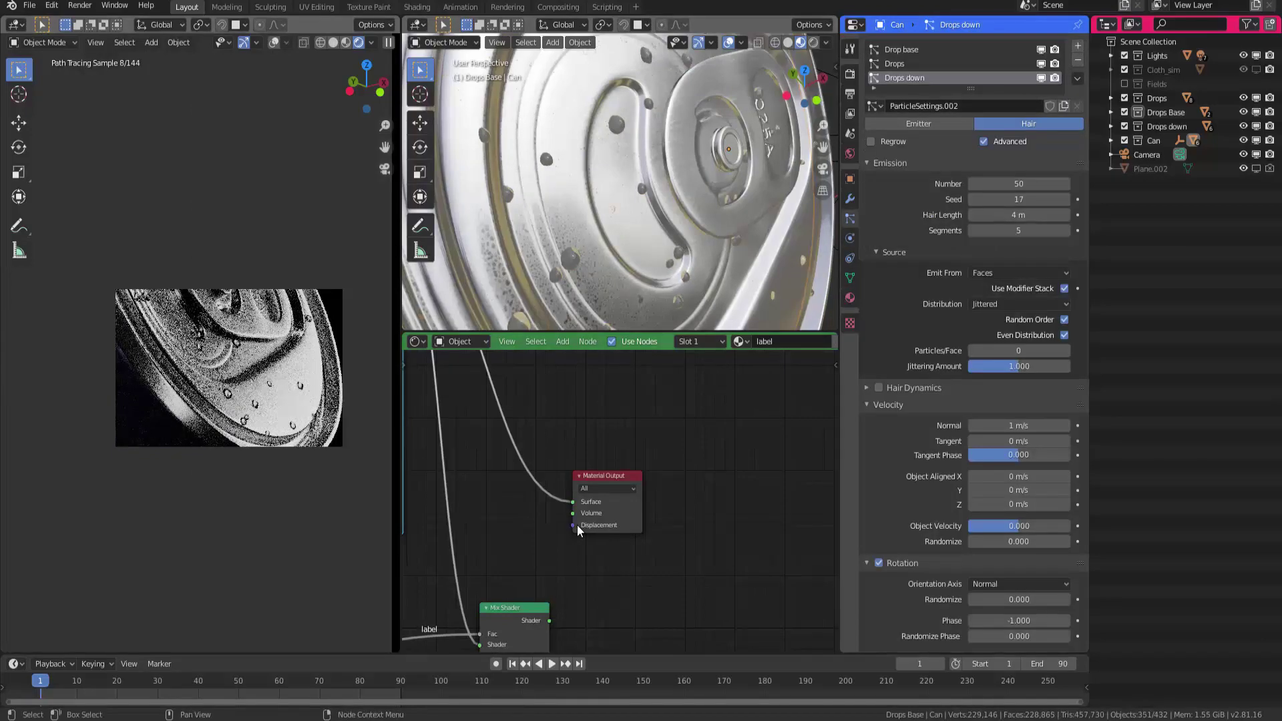
pyautogui.moveTo(577, 525); pyautogui.dragTo(595, 569, button='middle')
pyautogui.scroll(3, 227, 374)
pyautogui.keyDown('shift'); pyautogui.moveTo(227, 374); pyautogui.dragTo(190, 390, button='middle'); pyautogui.keyUp('shift')
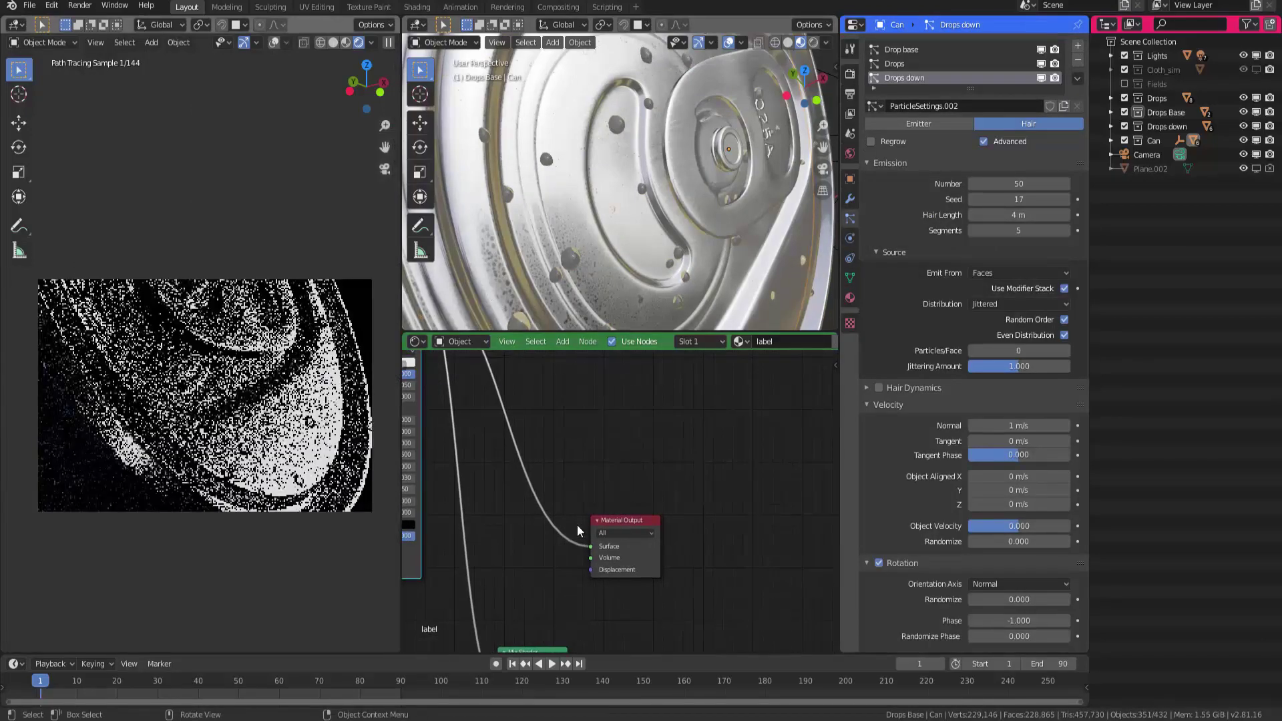
pyautogui.moveTo(577, 525); pyautogui.dragTo(611, 575, button='middle')
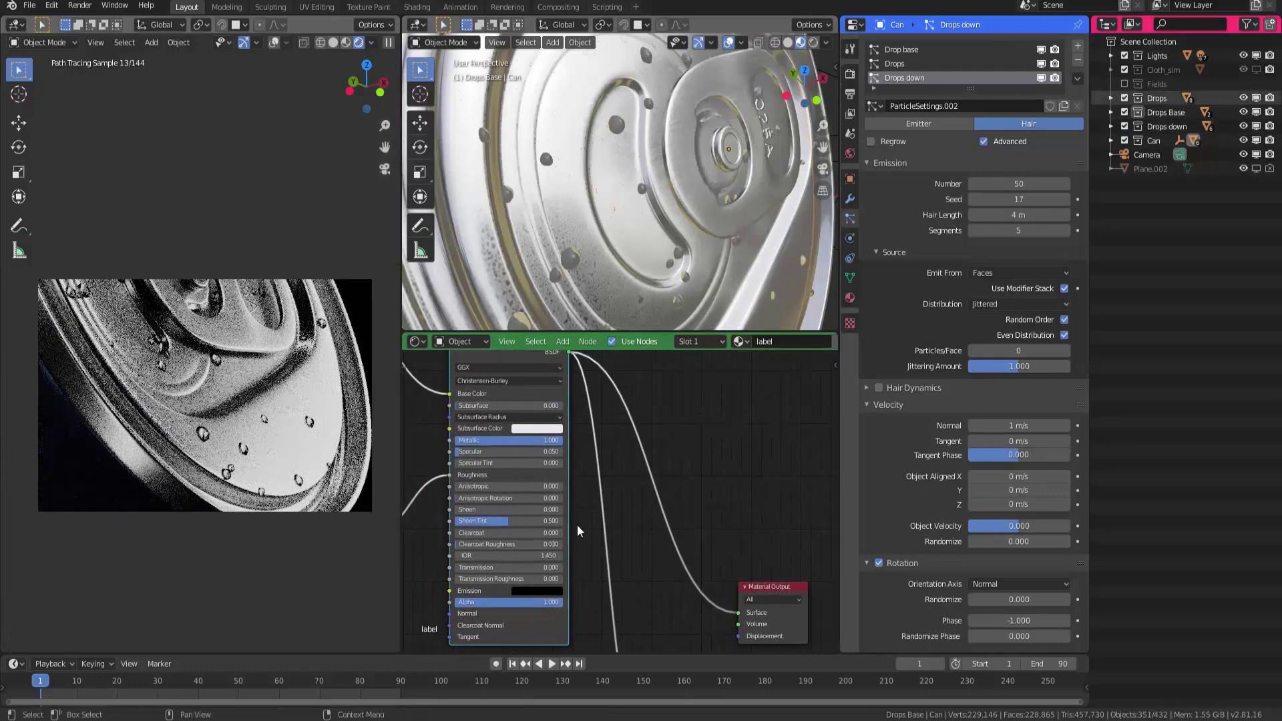
# Select the dropB object and preview the Glass BSDF of its Drops material alone
pyautogui.click(1112, 99)
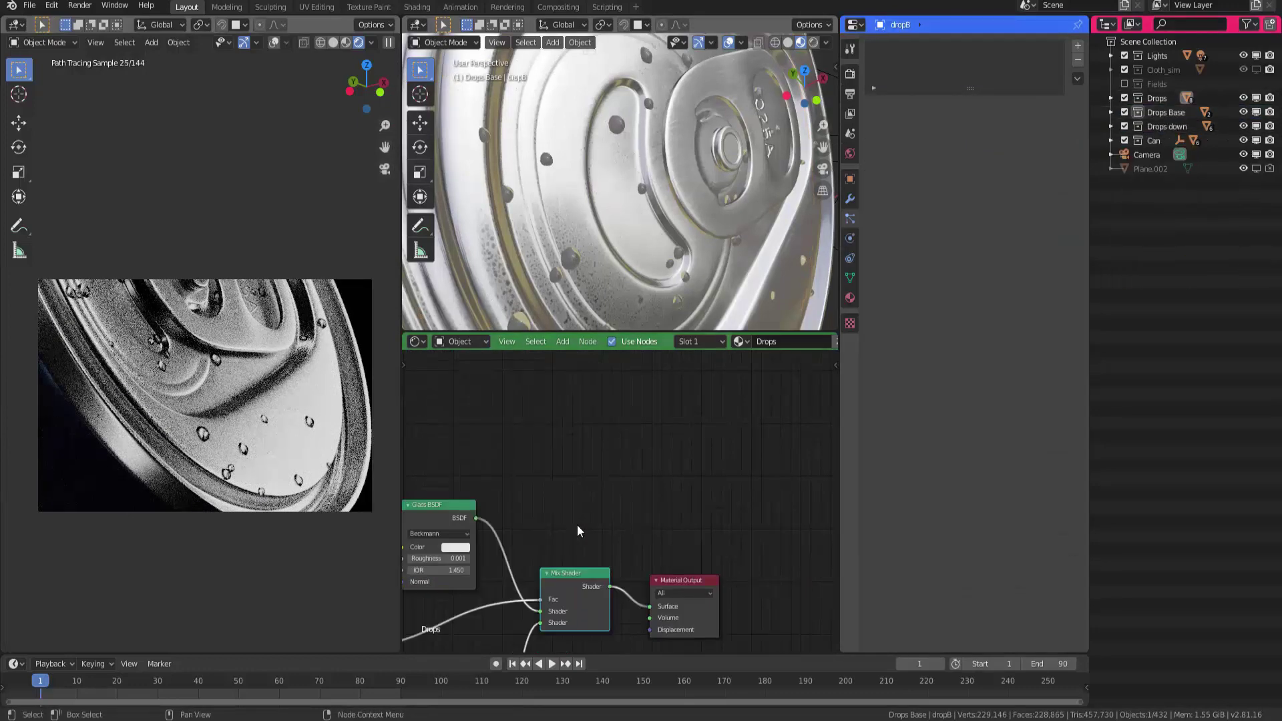
pyautogui.moveTo(579, 531); pyautogui.dragTo(695, 462, button='middle')
pyautogui.press('g')
pyautogui.click(579, 531)
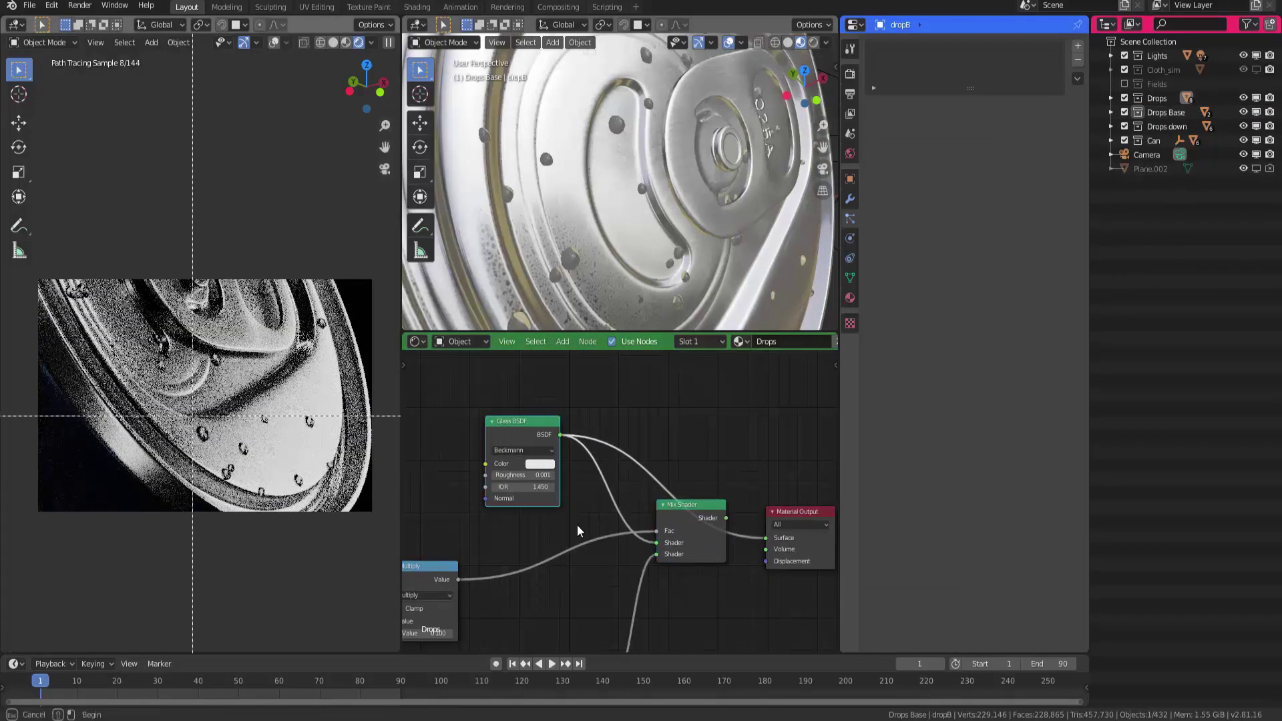
# Switch the Drops material preview from the lone Glass BSDF back to the full Mix Shader output
pyautogui.hscroll(2, 578, 531)
pyautogui.scroll(-1, 578, 531)
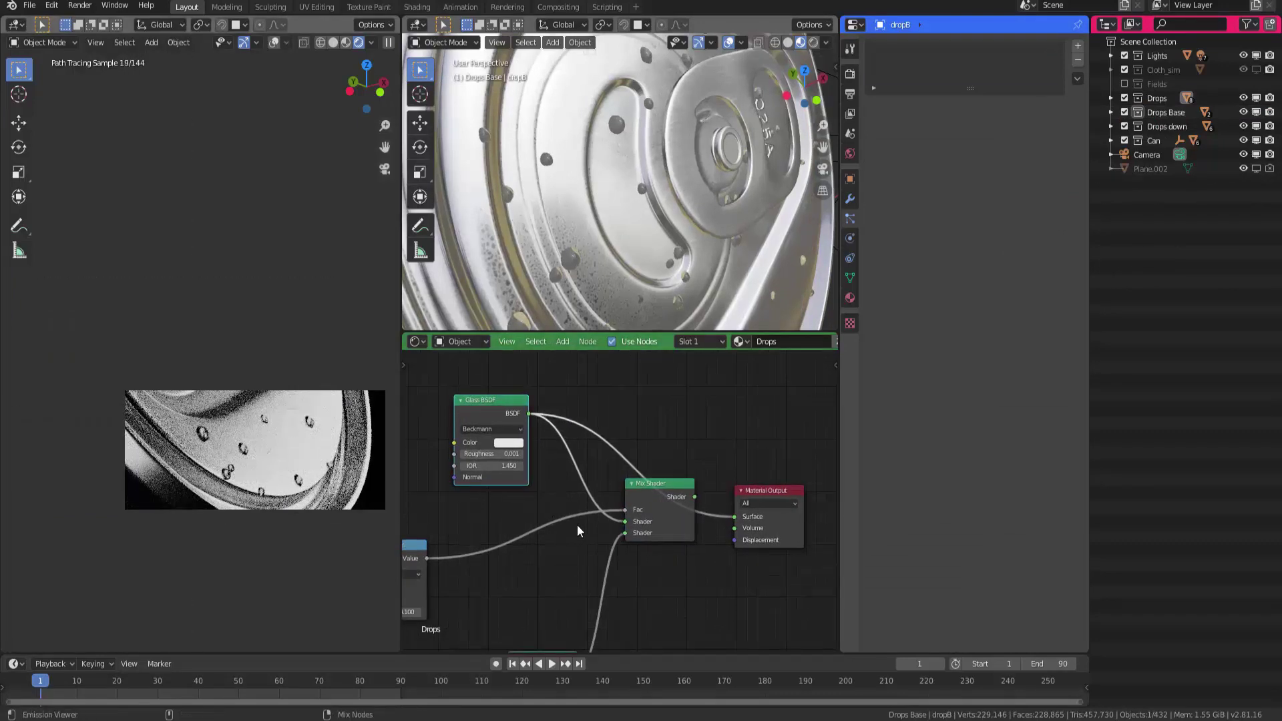
pyautogui.hscroll(-4, 578, 531)
pyautogui.scroll(-2, 579, 531)
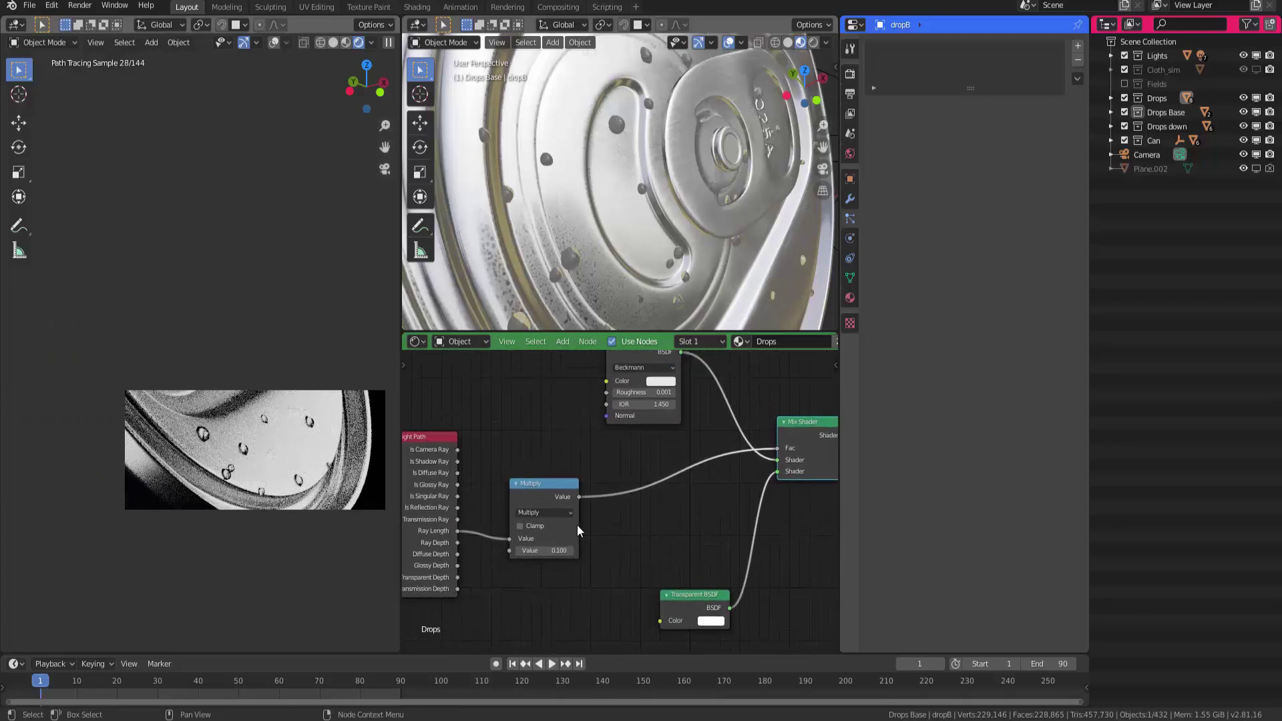
# Examine how the Light Path node's Ray Length passes through the Multiply node into the Mix Shader's factor
pyautogui.hscroll(-1, 579, 531)
pyautogui.scroll(1, 578, 531)
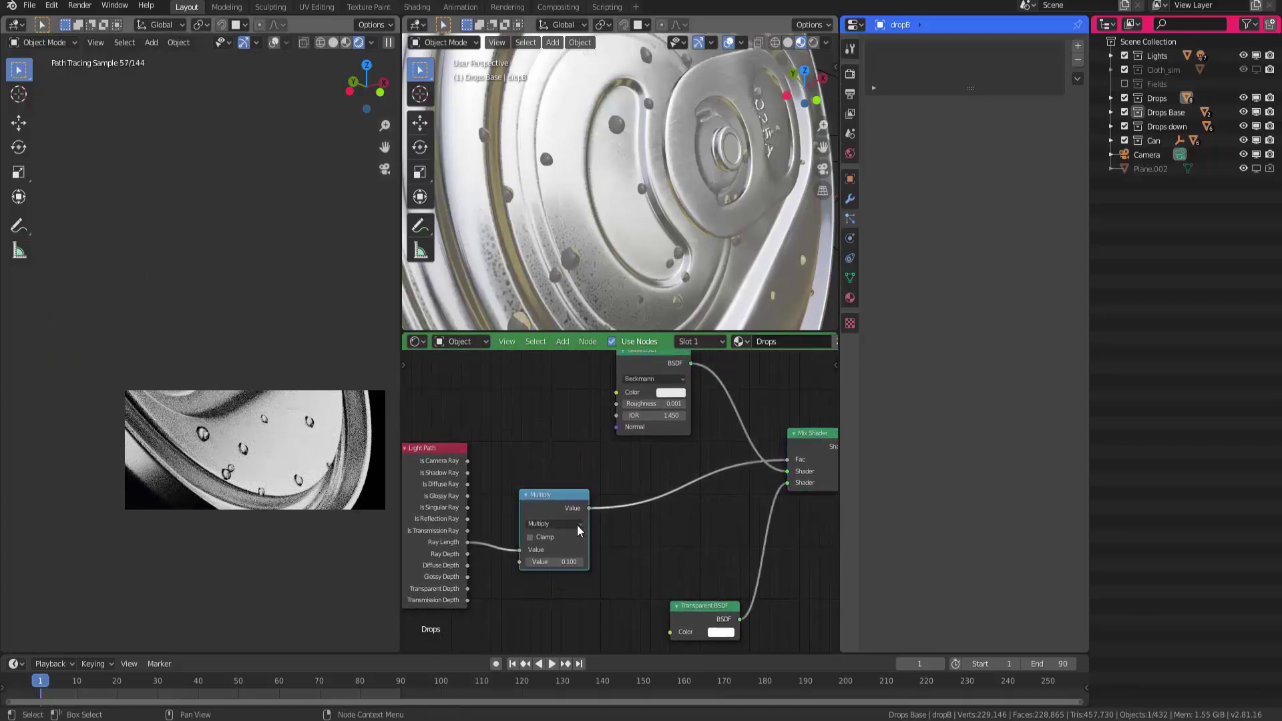
pyautogui.scroll(2, 579, 530)
pyautogui.hscroll(-2, 578, 531)
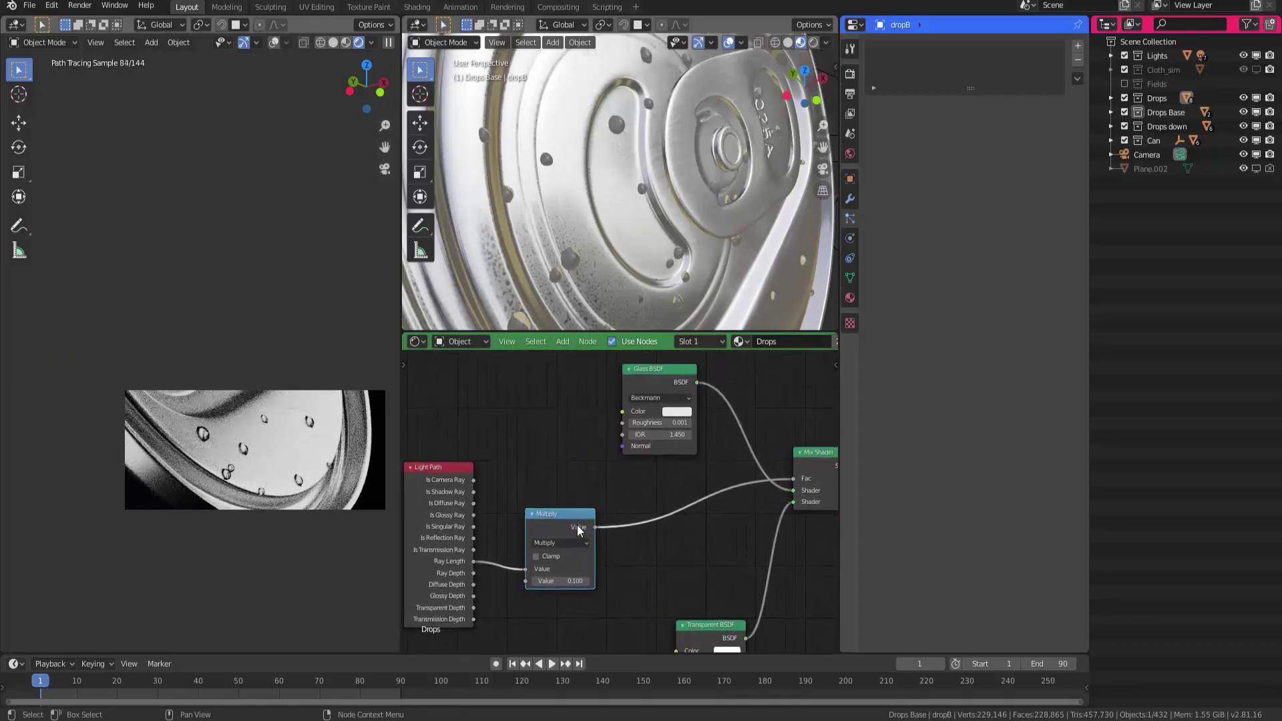
pyautogui.scroll(-2, 579, 531)
pyautogui.scroll(2, 578, 531)
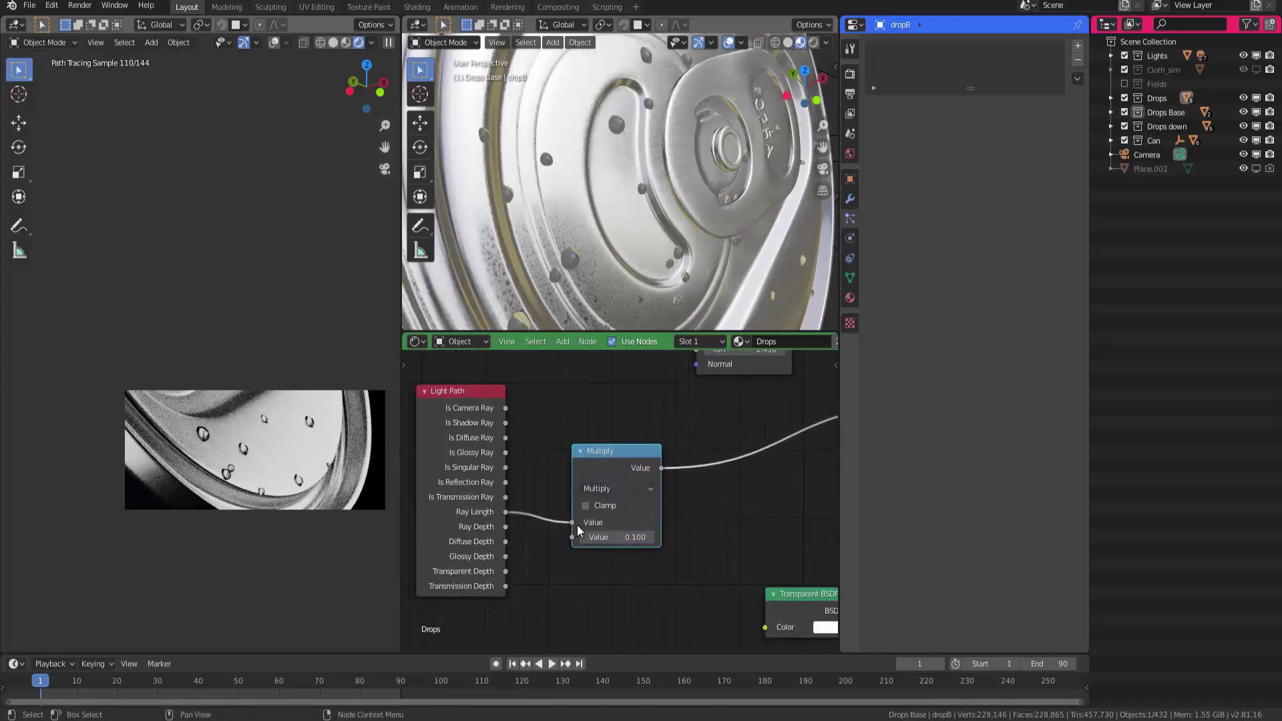
pyautogui.scroll(2, 578, 531)
pyautogui.hscroll(-1, 578, 531)
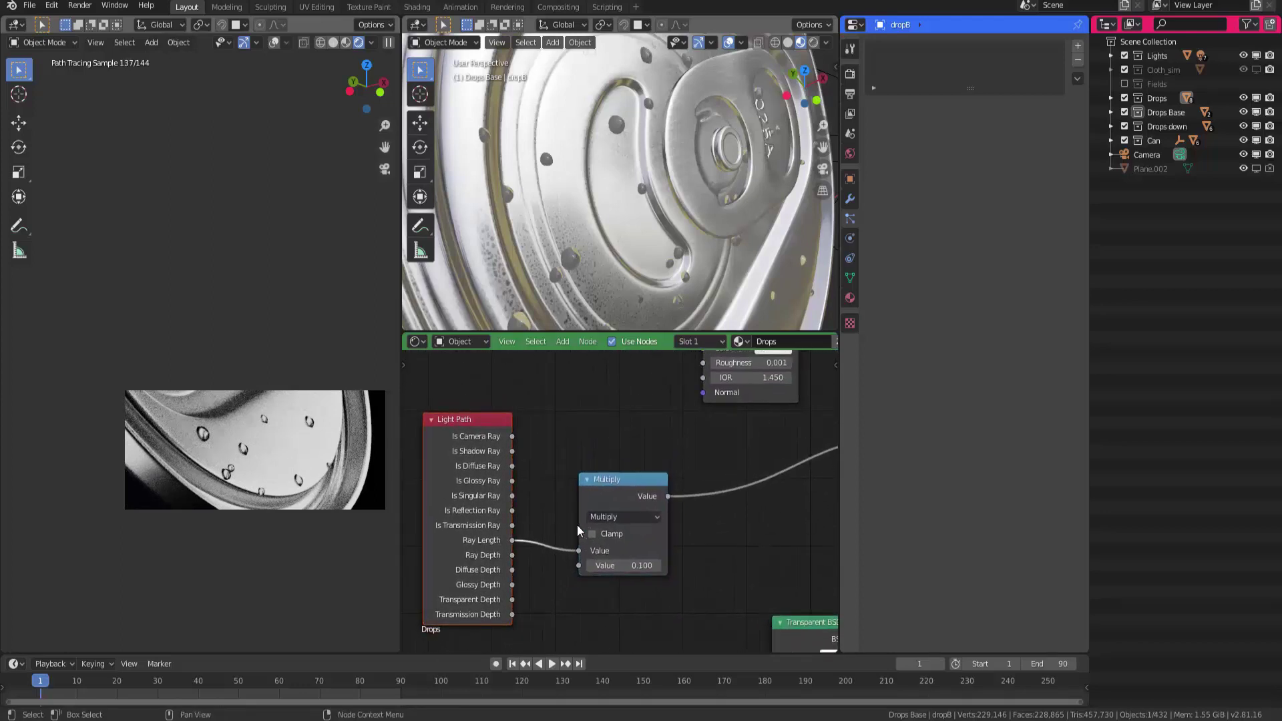
pyautogui.scroll(-2, 578, 531)
pyautogui.hscroll(-1, 578, 531)
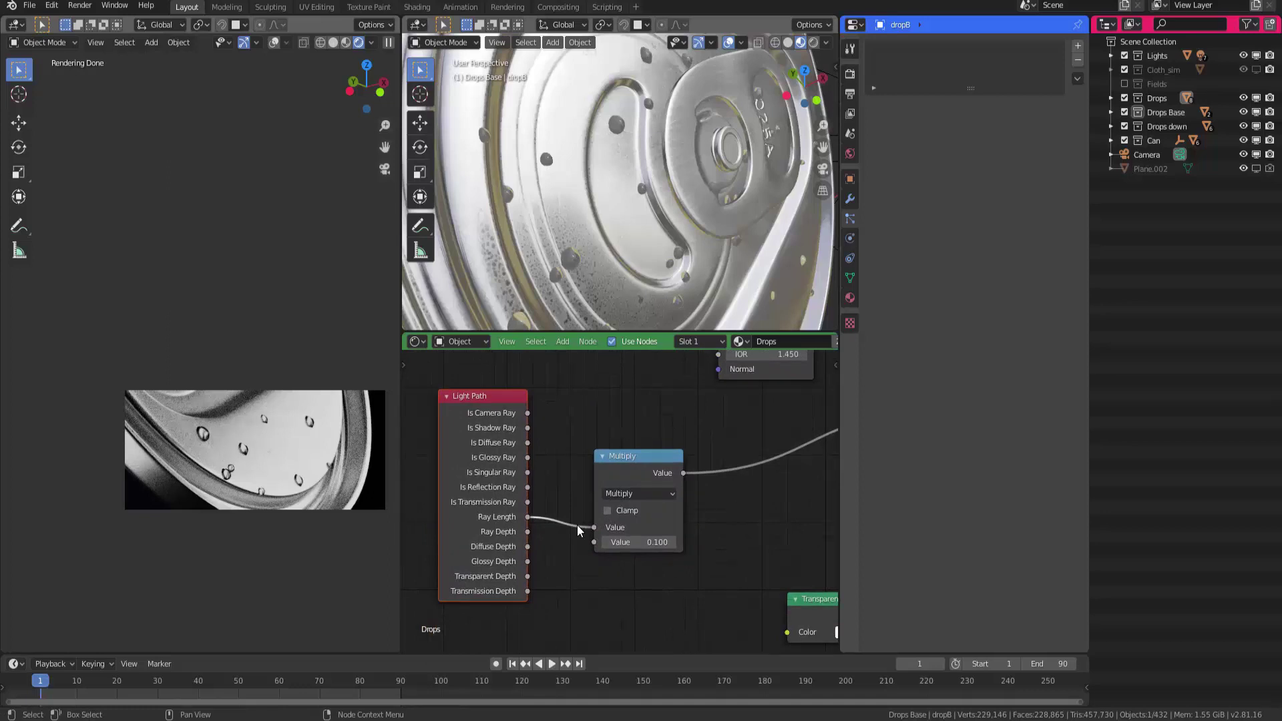
# Try a value of 10 in the Multiply node fed by Ray Length, then set it back to 0.1
pyautogui.hscroll(2, 578, 531)
pyautogui.doubleClick(579, 532)
pyautogui.write('1')
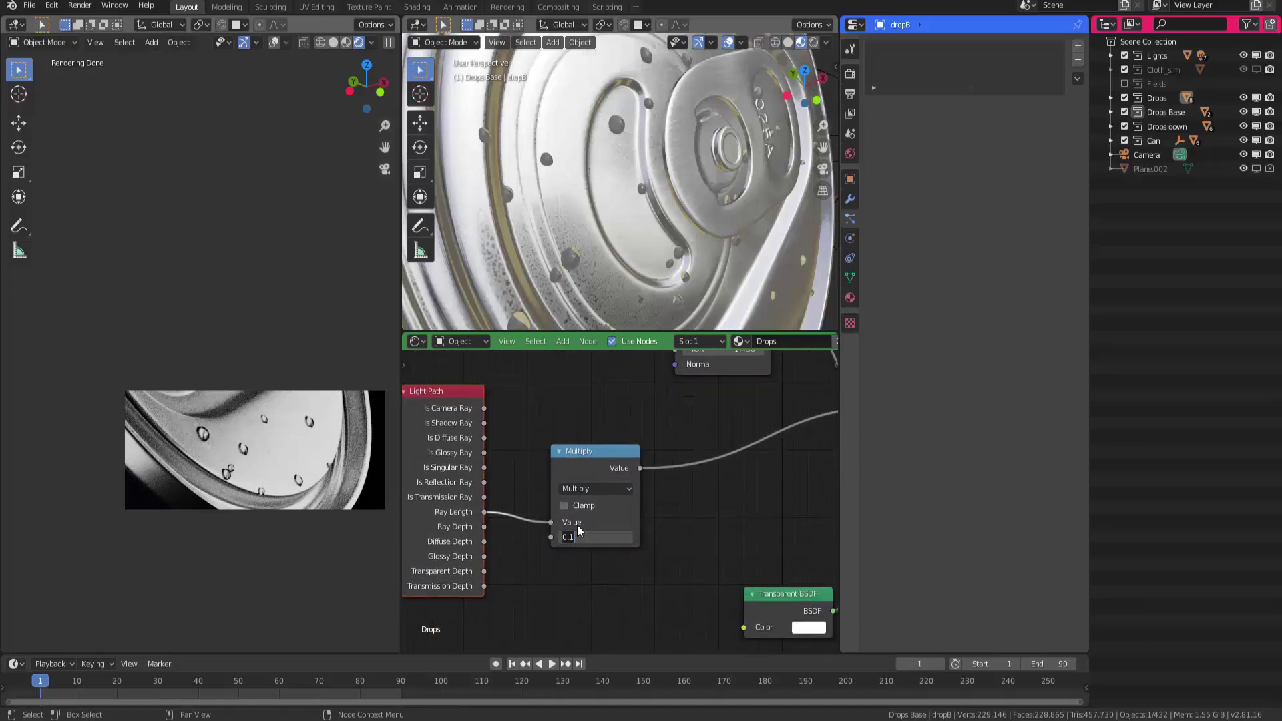
pyautogui.write('0')
pyautogui.press('Return')
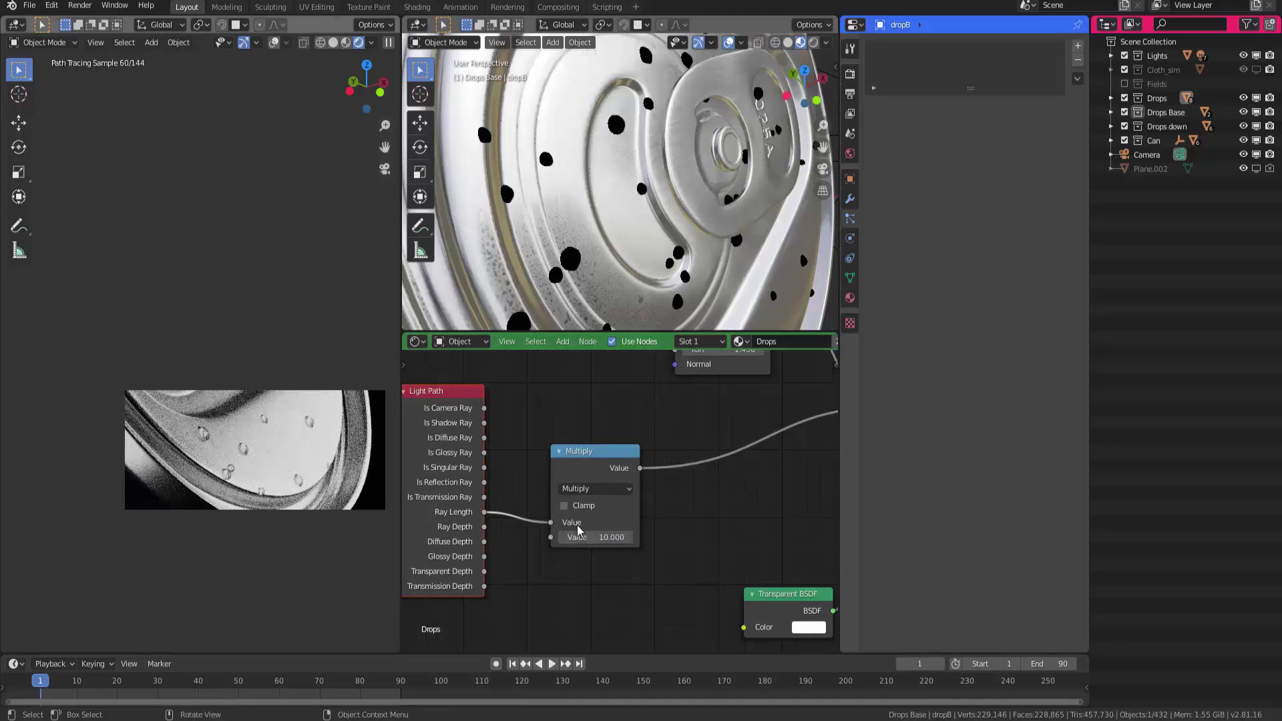
pyautogui.doubleClick(578, 534)
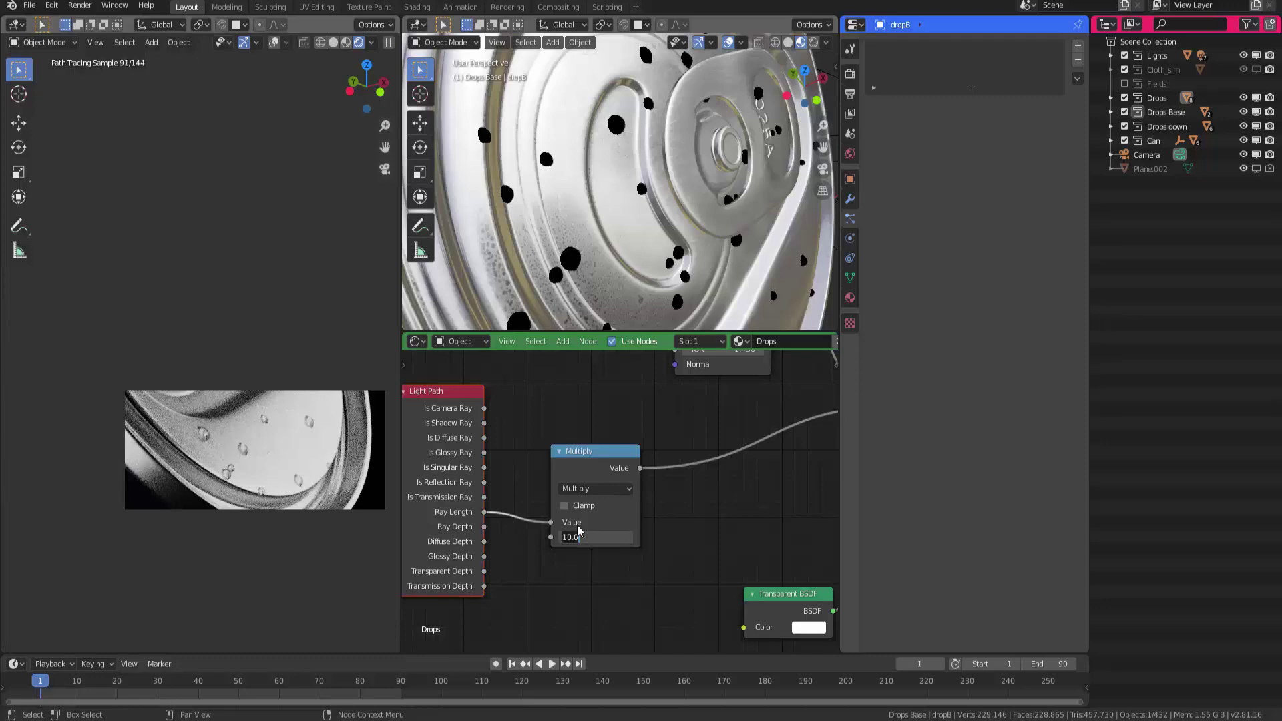
pyautogui.write('0.1')
pyautogui.press('Return')
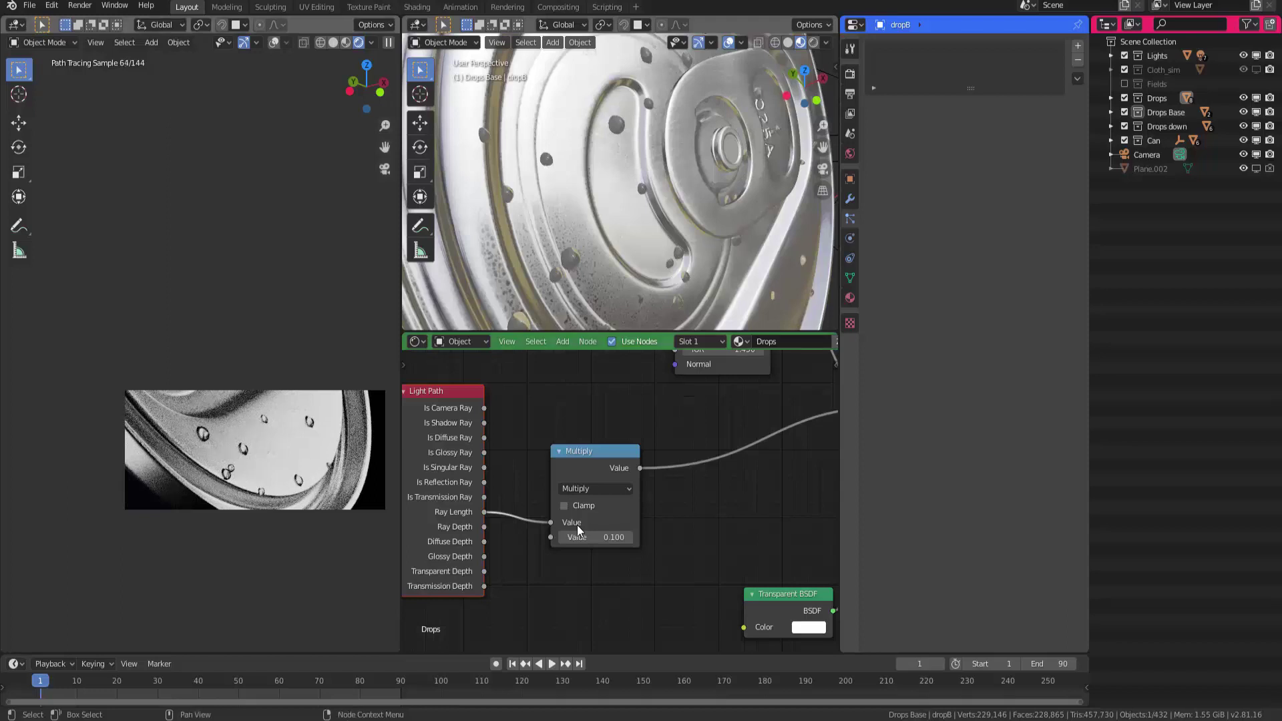
# Move the Transparent BSDF node closer to the Multiply node and open its color for inspection
pyautogui.keyDown('ctrl'); pyautogui.hscroll(5, 579, 531); pyautogui.keyUp('ctrl')
pyautogui.keyDown('shift'); pyautogui.scroll(3, 578, 531); pyautogui.keyUp('shift')
pyautogui.scroll(-2, 579, 531)
pyautogui.keyDown('shift'); pyautogui.scroll(3, 579, 531); pyautogui.keyUp('shift')
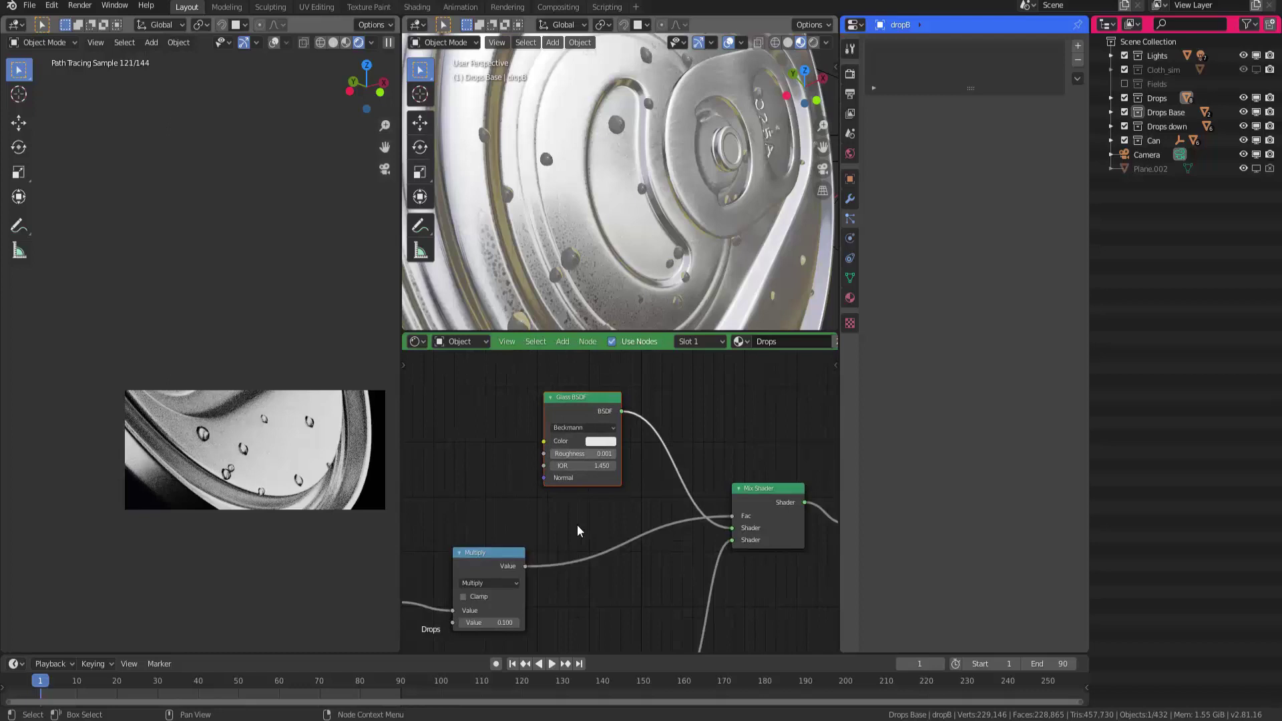
pyautogui.keyDown('shift'); pyautogui.scroll(-3, 578, 531); pyautogui.keyUp('shift')
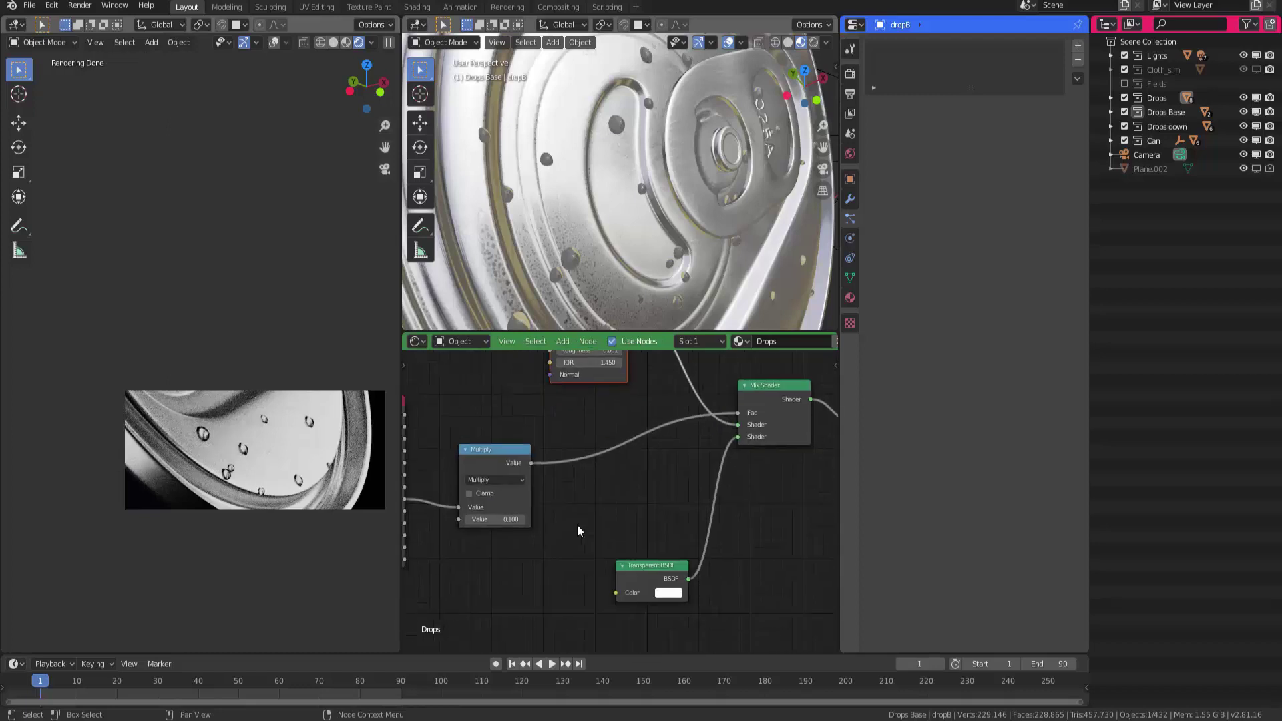
pyautogui.moveTo(648, 563); pyautogui.dragTo(611, 554)
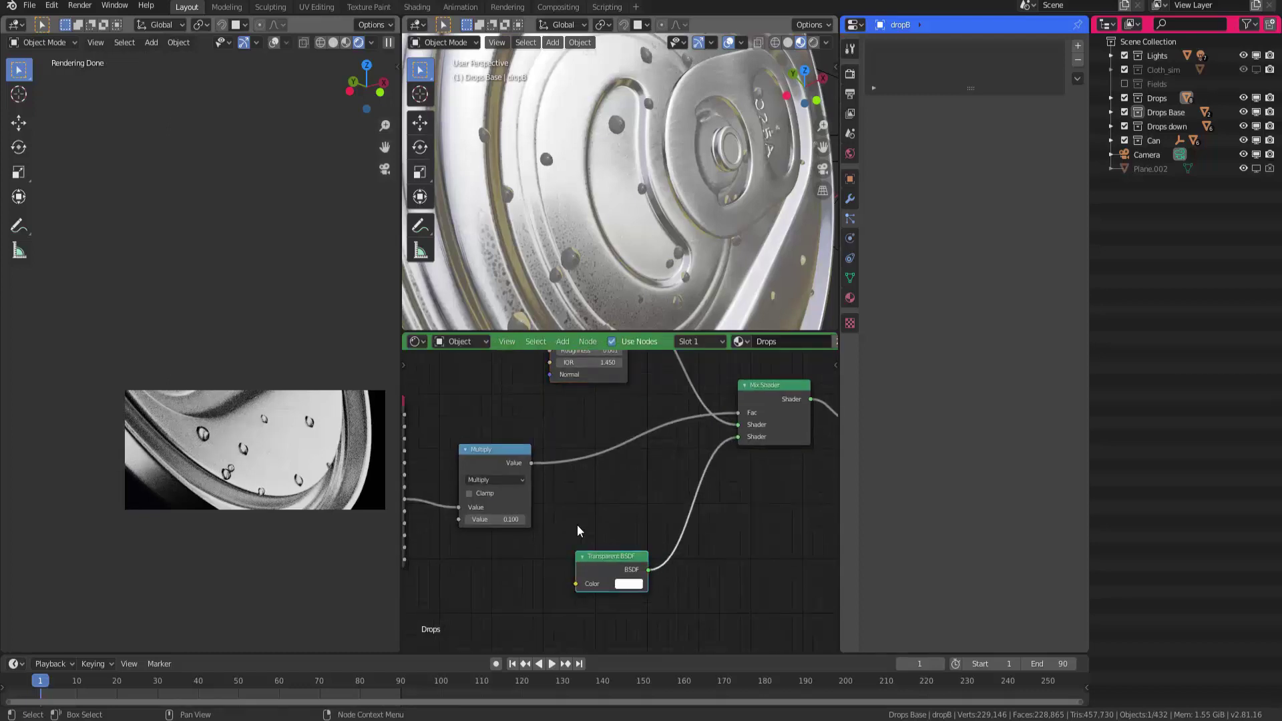
pyautogui.click(629, 584)
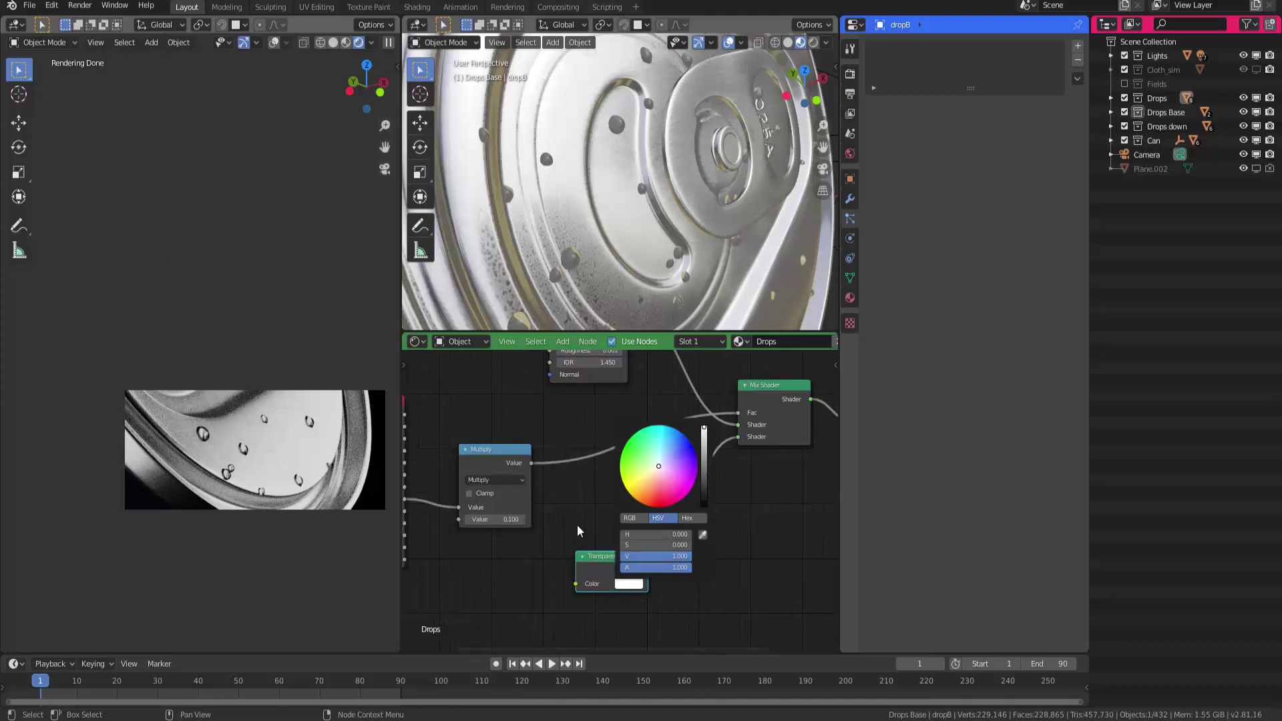
# Review the Drops node chain from Light Path and Multiply through the Mix Shader to the Material Output
pyautogui.keyDown('shift'); pyautogui.scroll(2, 578, 531); pyautogui.keyUp('shift')
pyautogui.keyDown('ctrl'); pyautogui.hscroll(2, 578, 531); pyautogui.keyUp('ctrl')
pyautogui.keyDown('ctrl'); pyautogui.hscroll(-5, 578, 531); pyautogui.keyUp('ctrl')
pyautogui.keyDown('shift'); pyautogui.scroll(-1, 579, 531); pyautogui.keyUp('shift')
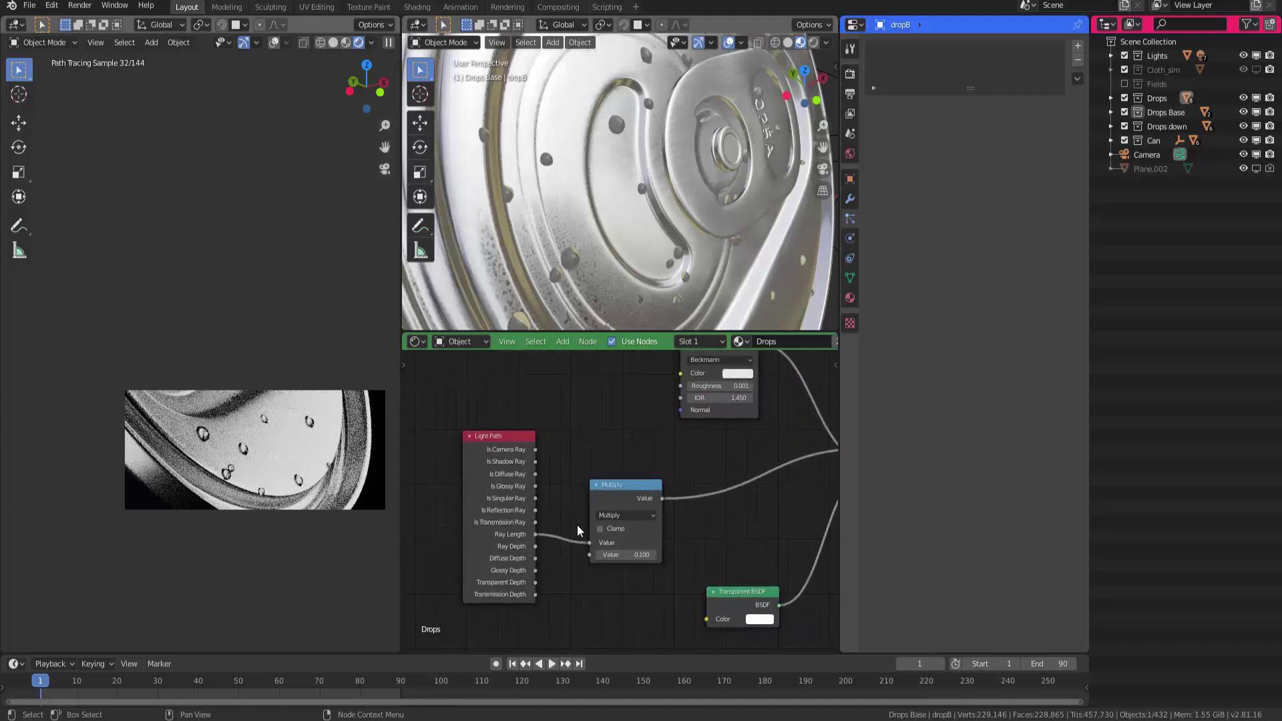
pyautogui.keyDown('ctrl'); pyautogui.hscroll(8, 578, 531); pyautogui.keyUp('ctrl')
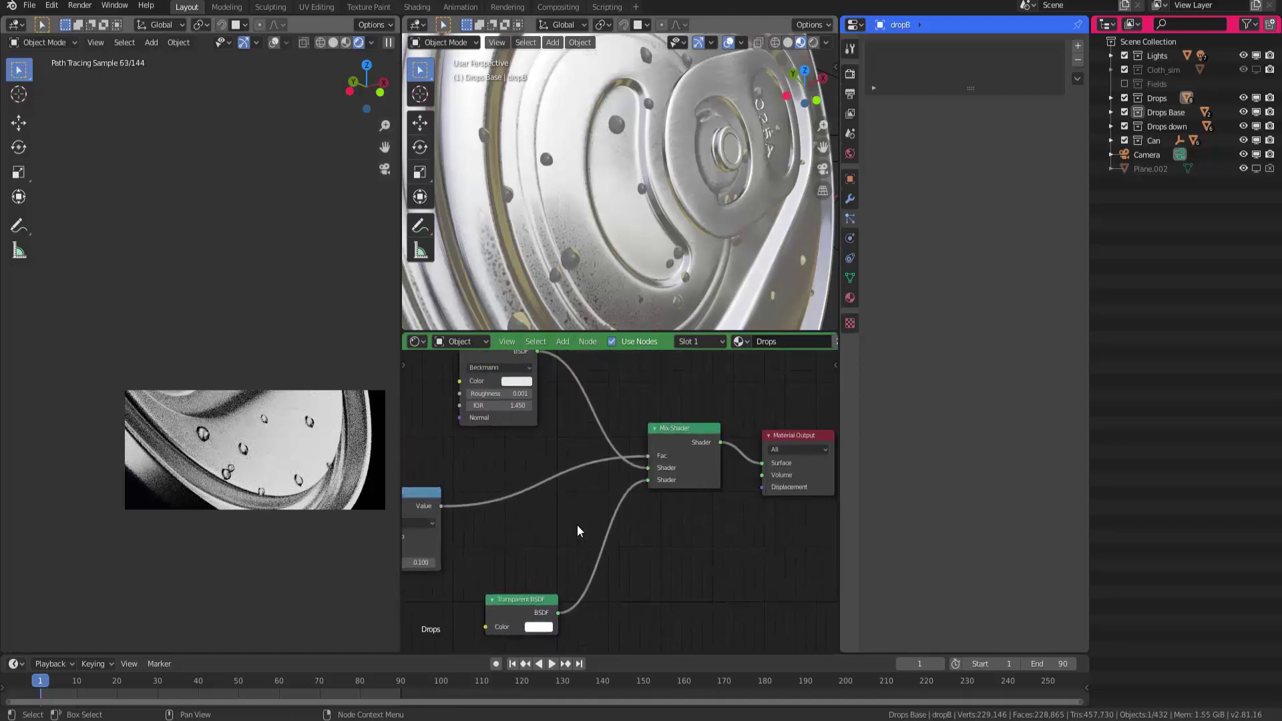
pyautogui.keyDown('shift'); pyautogui.scroll(1, 578, 531); pyautogui.keyUp('shift')
pyautogui.keyDown('ctrl'); pyautogui.hscroll(1, 578, 531); pyautogui.keyUp('ctrl')
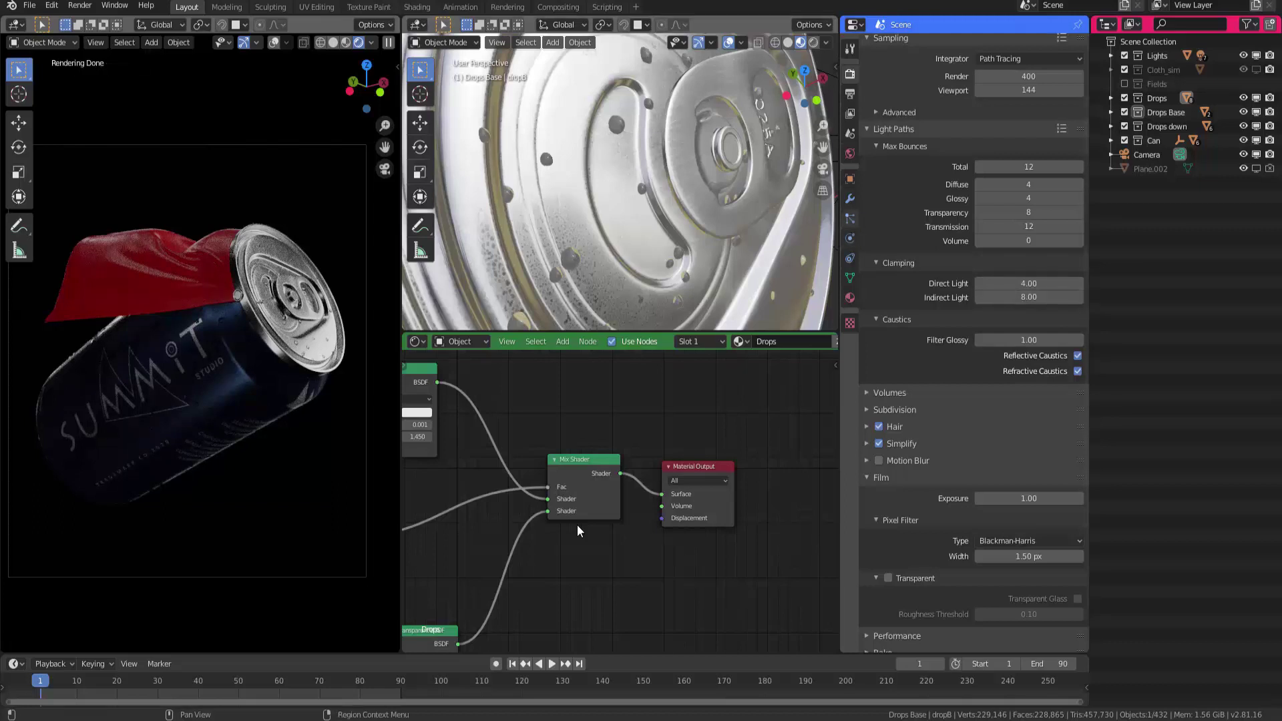
# Check the scene's output dimensions and file format, then enable Transparent in the render's Film settings
pyautogui.click(850, 218)
pyautogui.click(850, 94)
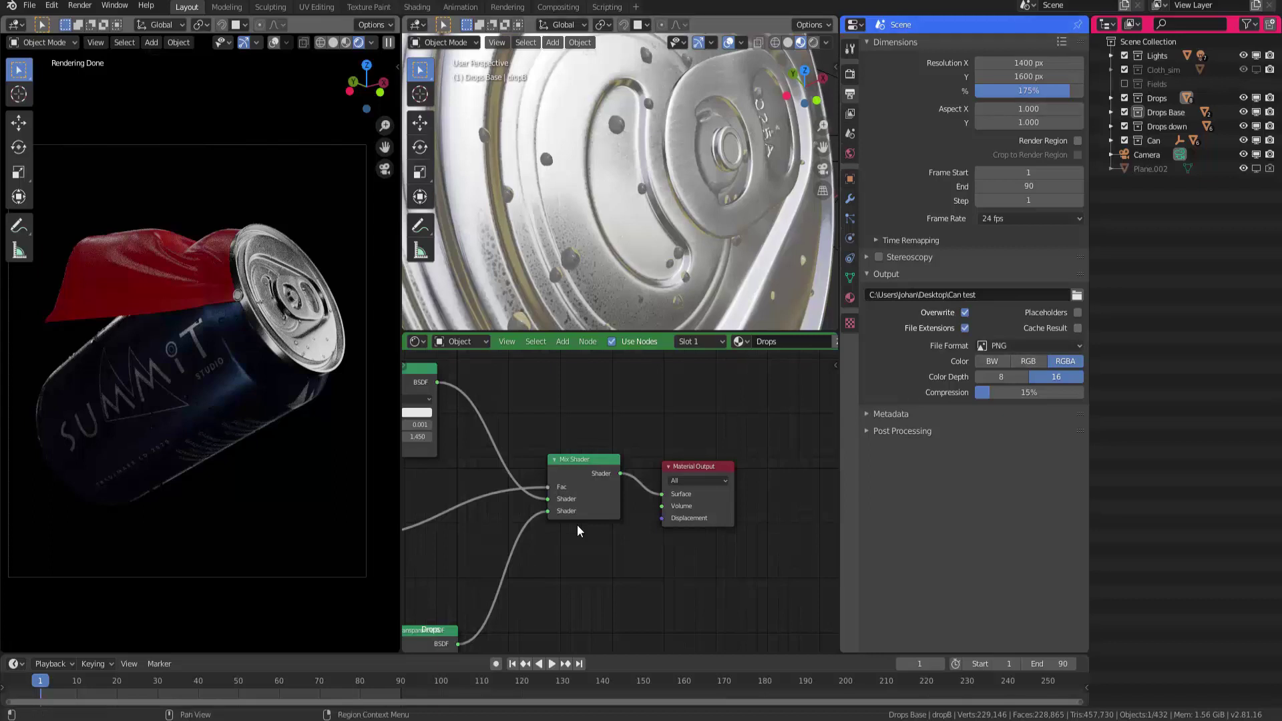
pyautogui.click(851, 113)
pyautogui.click(850, 74)
pyautogui.scroll(-4, 973, 400)
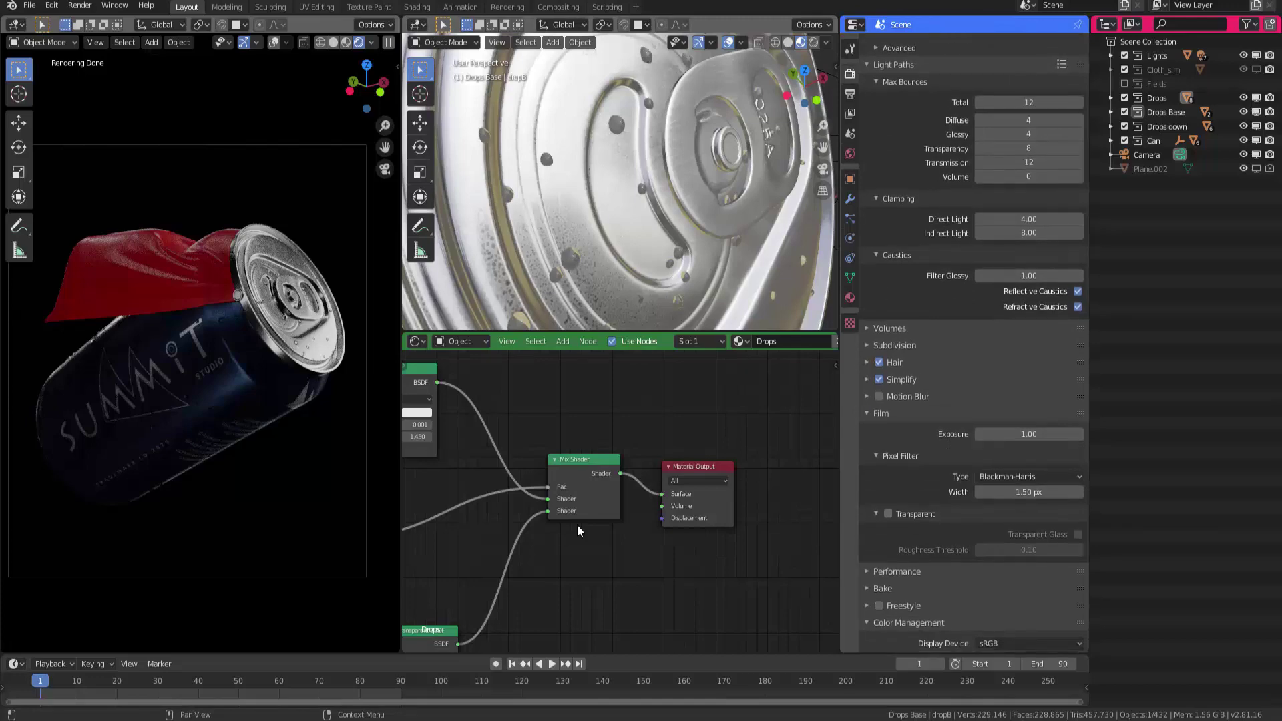
pyautogui.click(888, 514)
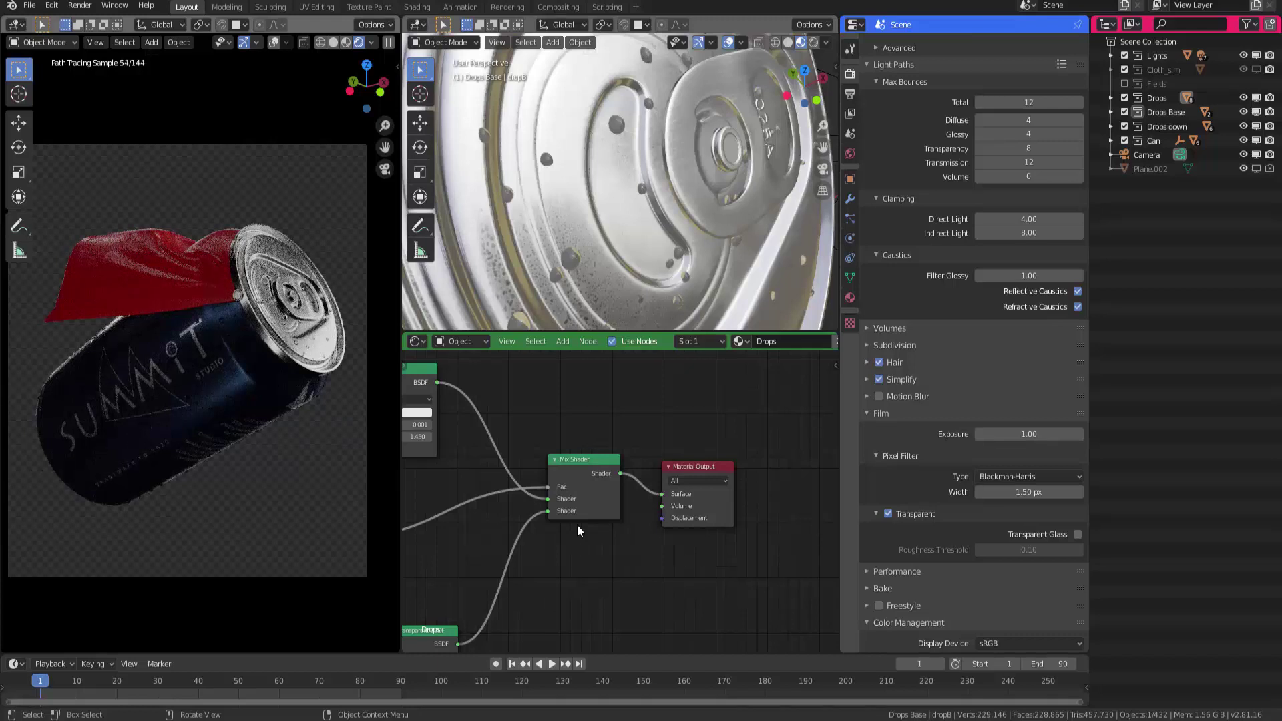
pyautogui.scroll(5, 972, 334)
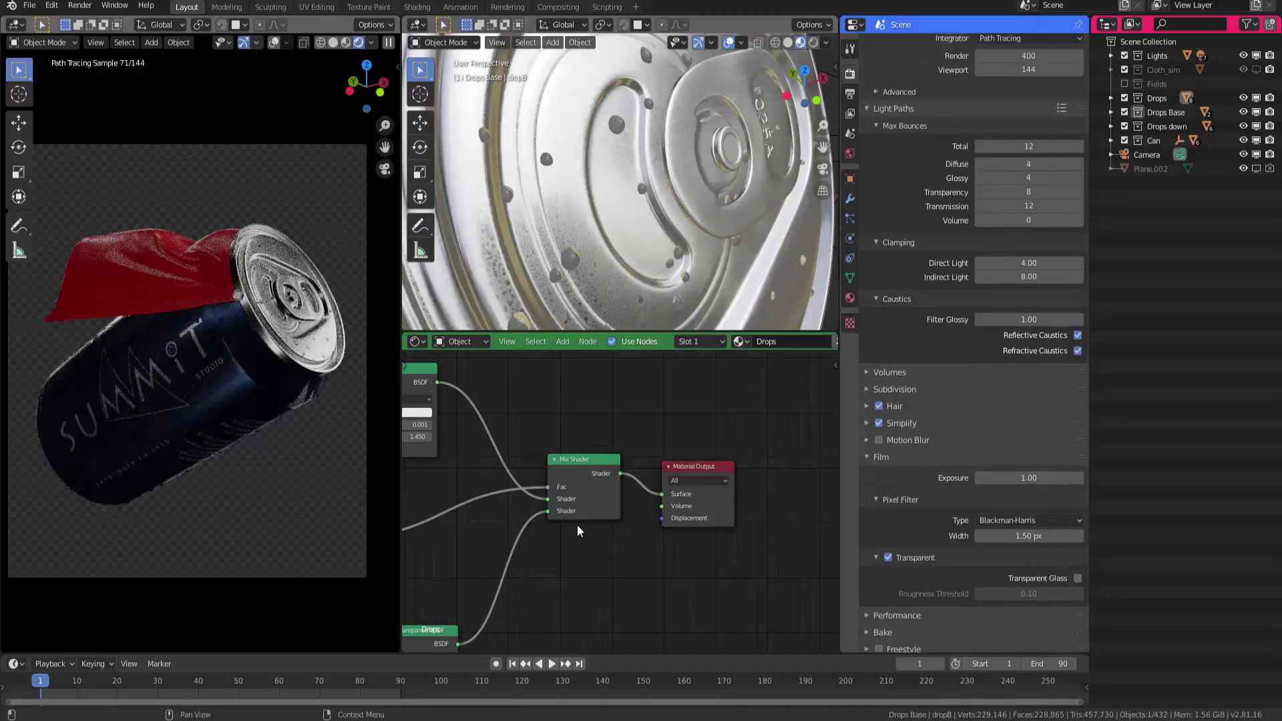
# Select the Camera object, bring it into view beside the can, and open its lens and Depth of Field settings
pyautogui.click(850, 94)
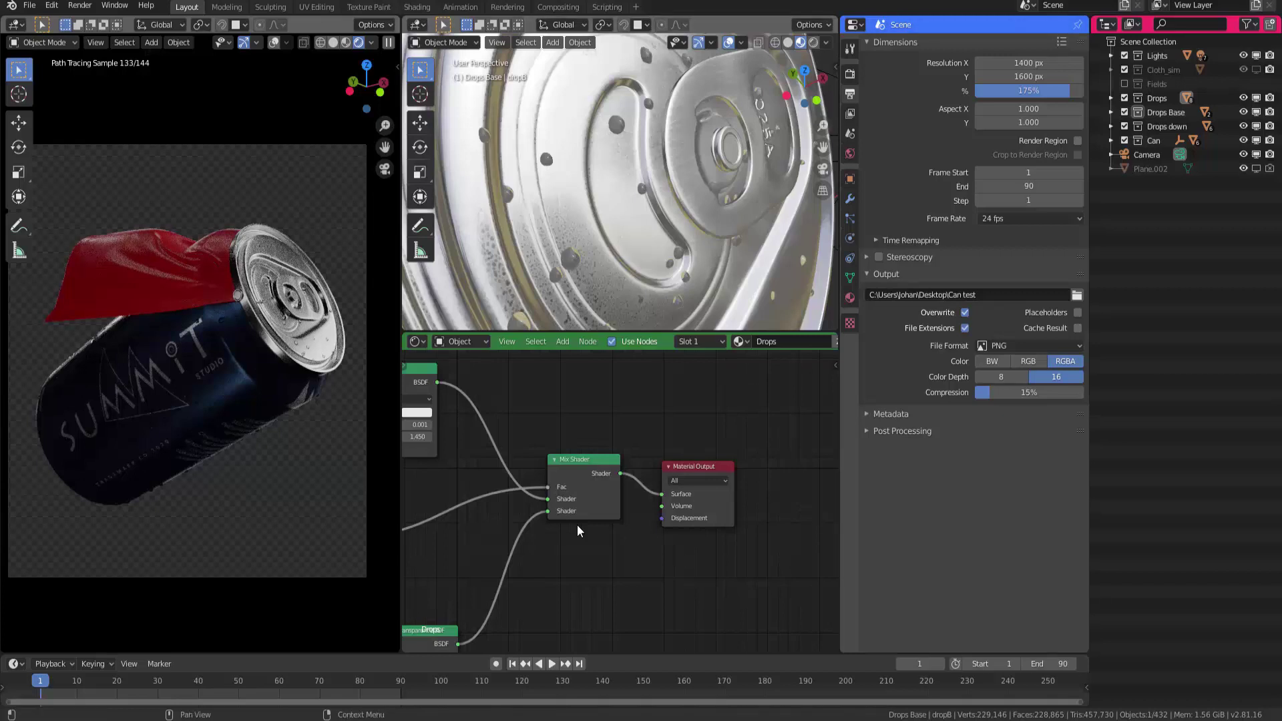
pyautogui.click(1146, 154)
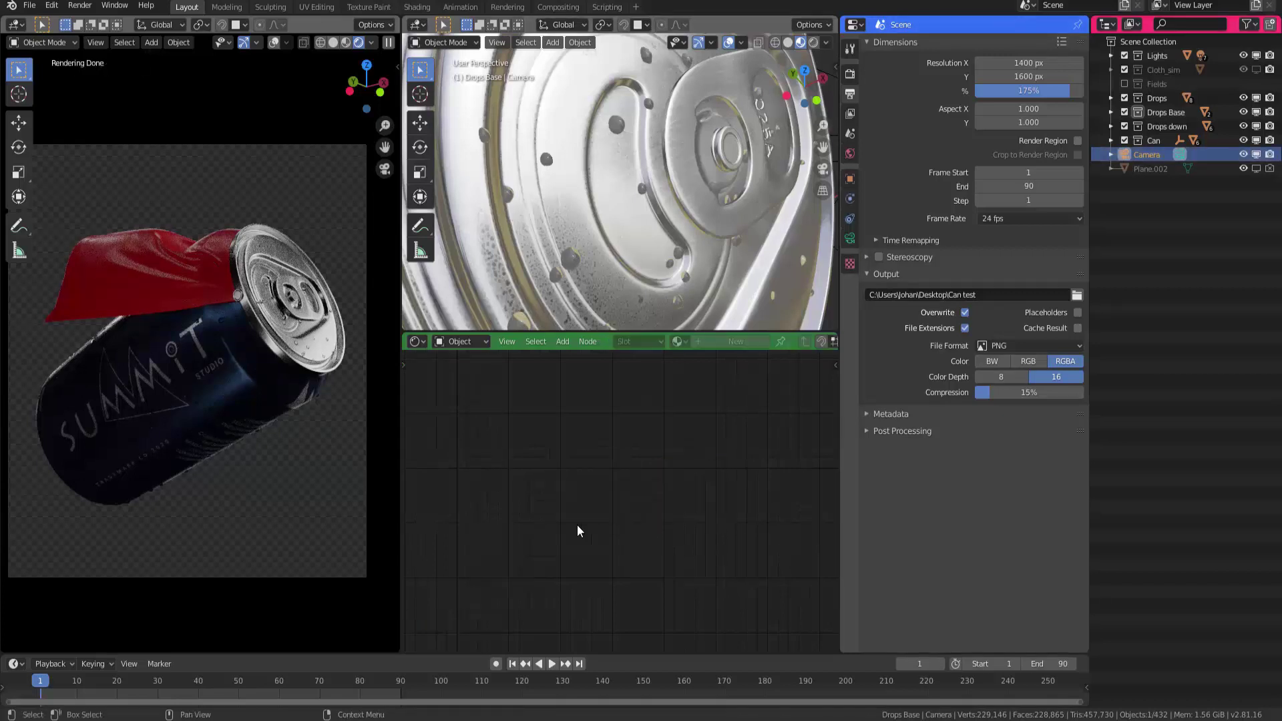
pyautogui.scroll(-6, 620, 180)
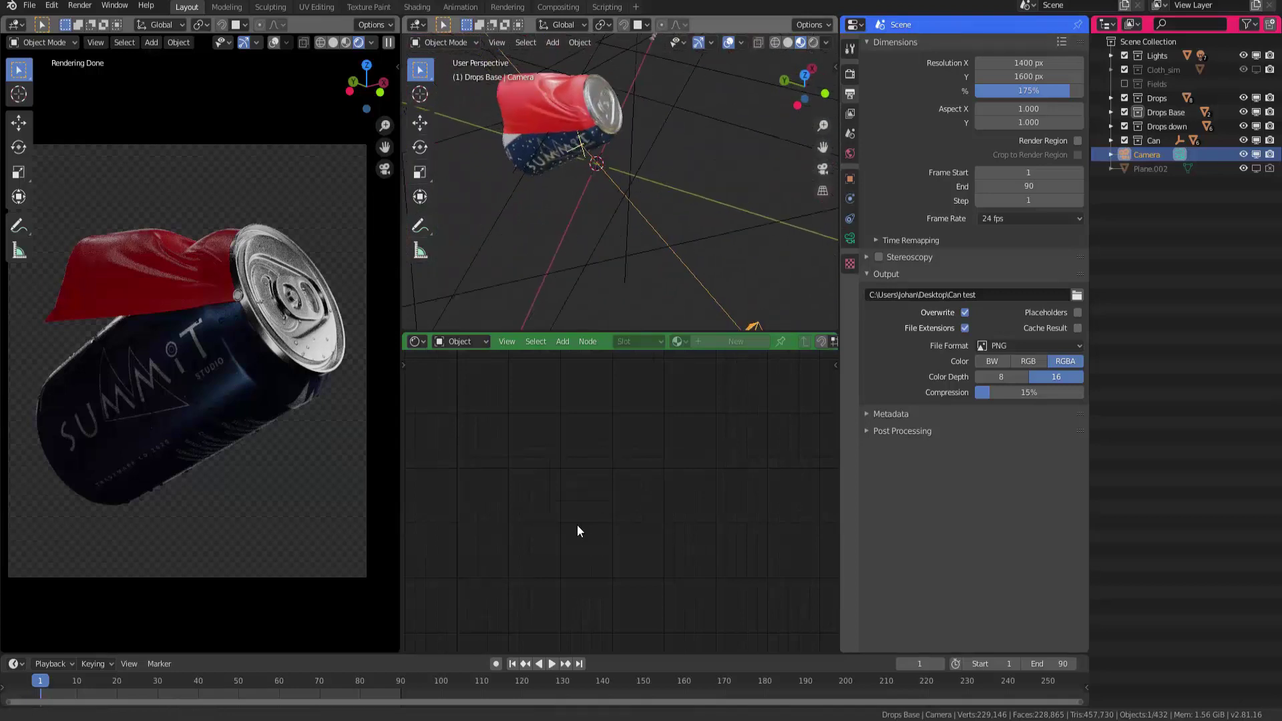
pyautogui.keyDown('shift'); pyautogui.moveTo(619, 194); pyautogui.dragTo(591, 167, button='middle'); pyautogui.keyUp('shift')
pyautogui.click(727, 274)
pyautogui.click(687, 275)
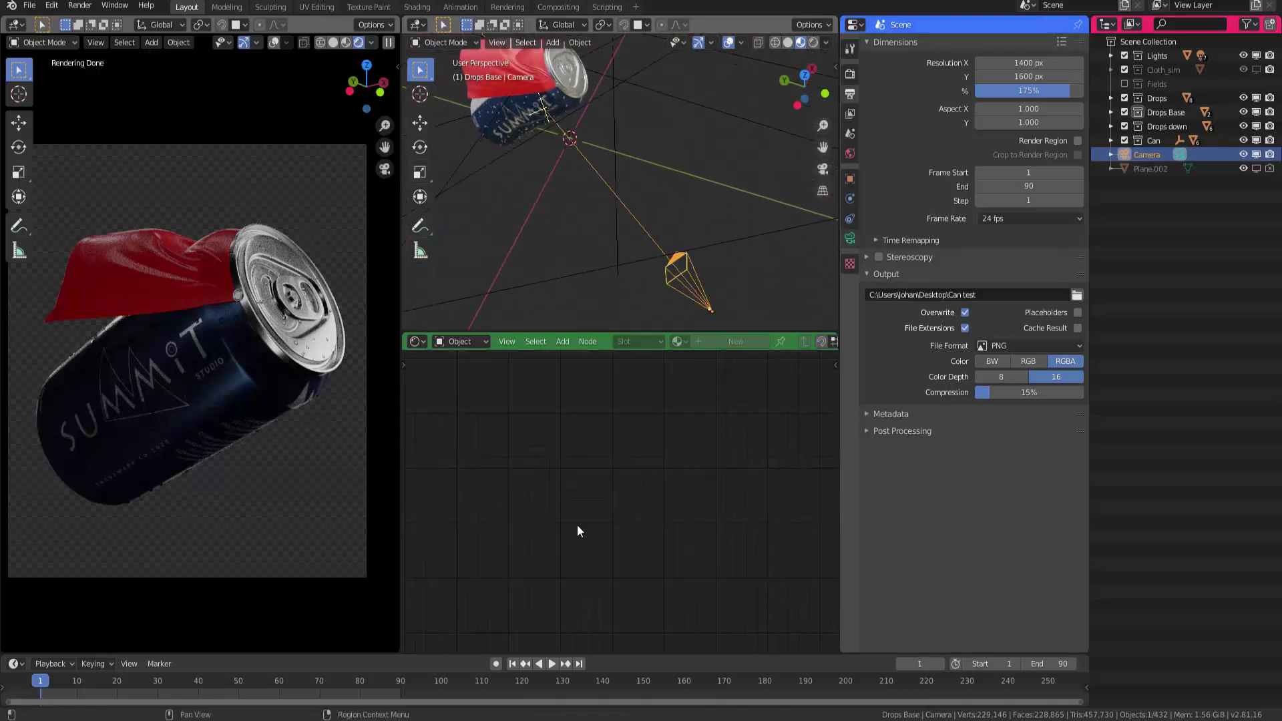
pyautogui.click(849, 238)
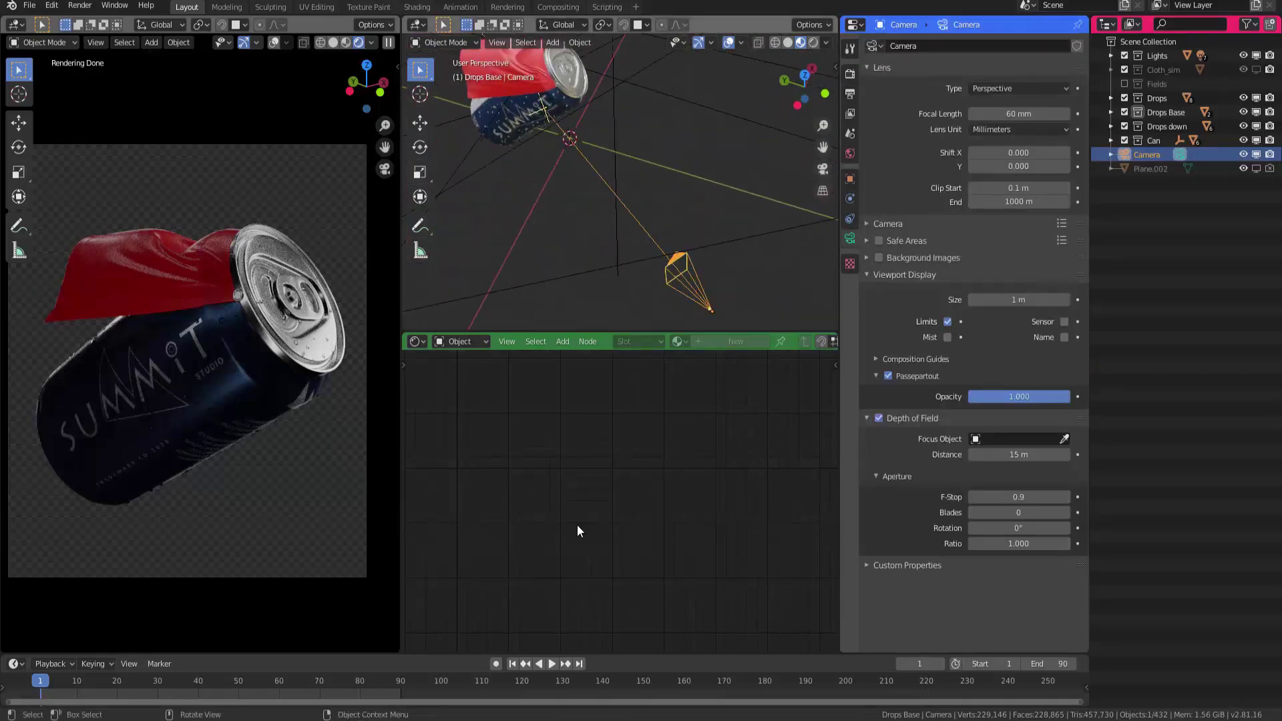
# Toggle the camera's Limits display off and on to check the focus point on the can, and inspect the surrounding scene
pyautogui.moveTo(619, 194); pyautogui.dragTo(645, 242, button='middle')
pyautogui.scroll(3, 648, 241)
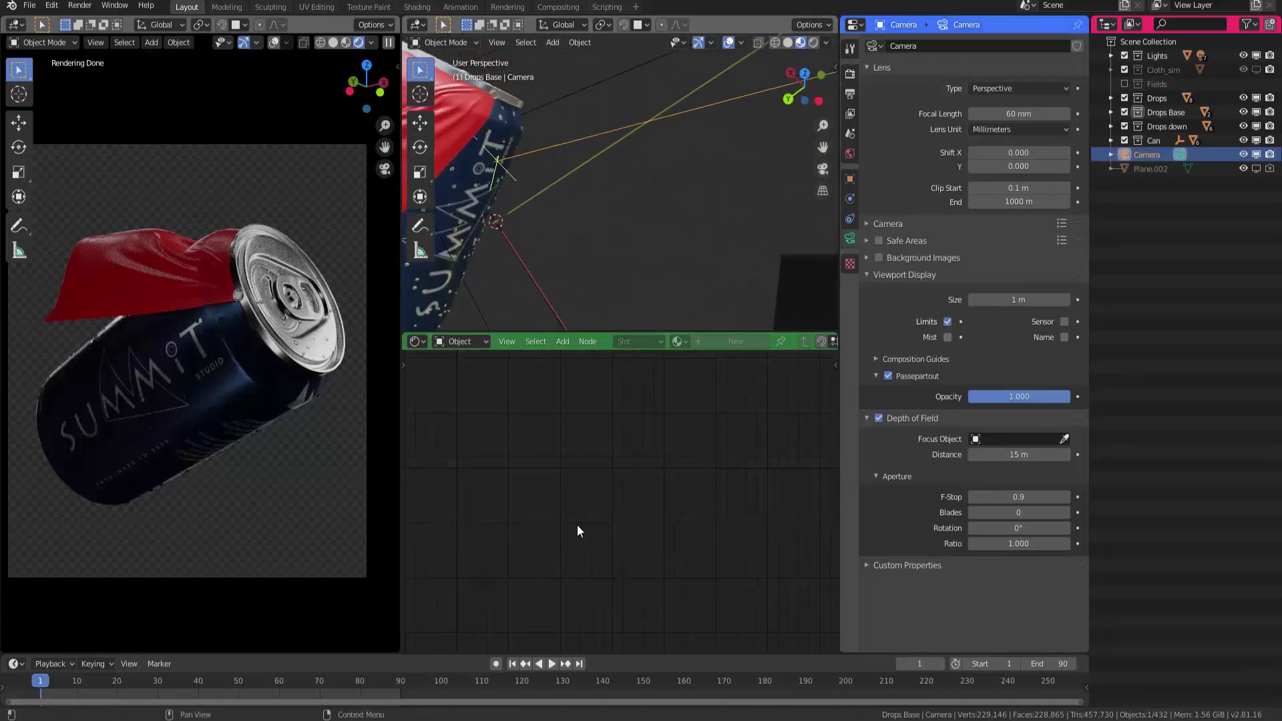
pyautogui.click(947, 321)
pyautogui.click(947, 321)
pyautogui.click(947, 321)
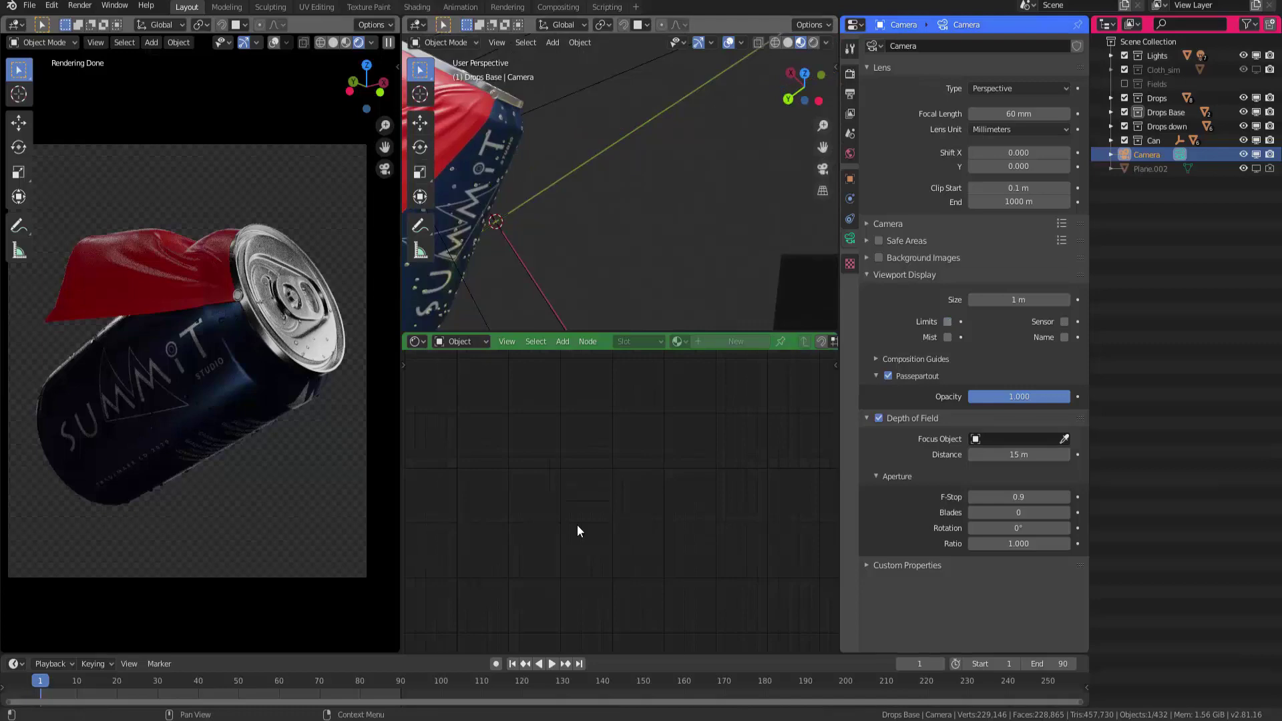
pyautogui.click(947, 321)
pyautogui.click(947, 322)
pyautogui.click(946, 321)
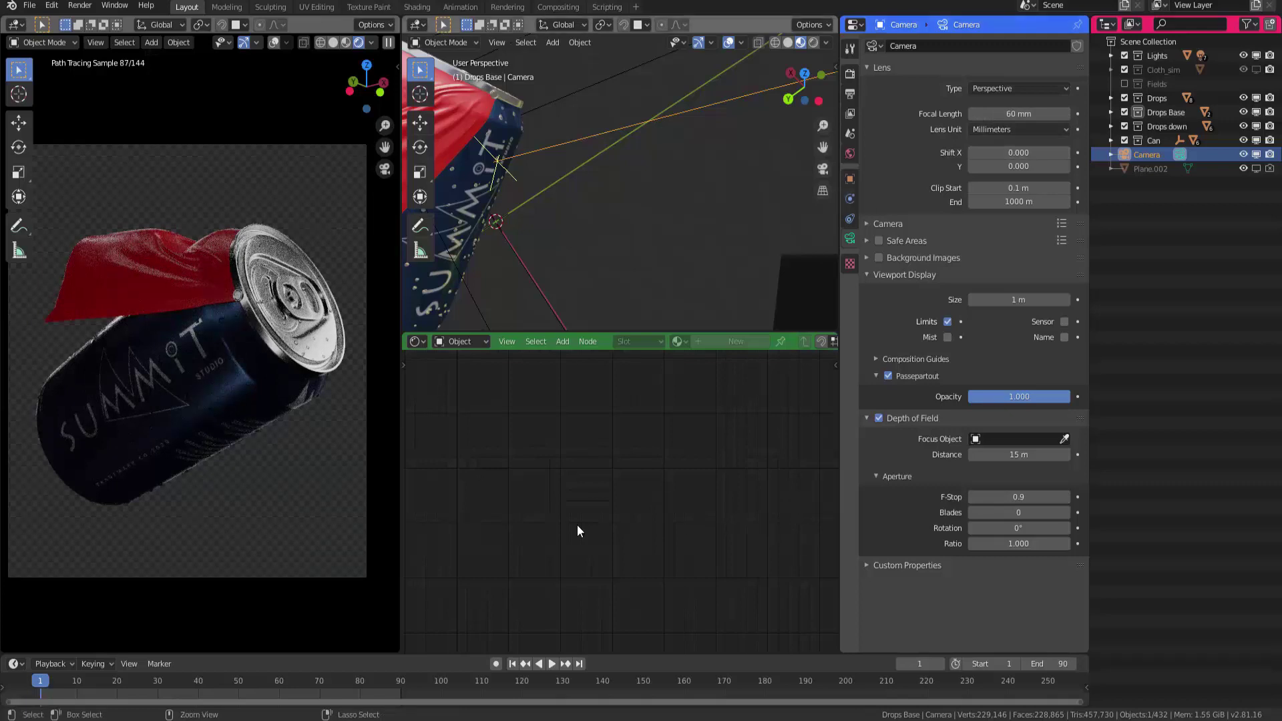
pyautogui.press('KP_Decimal')
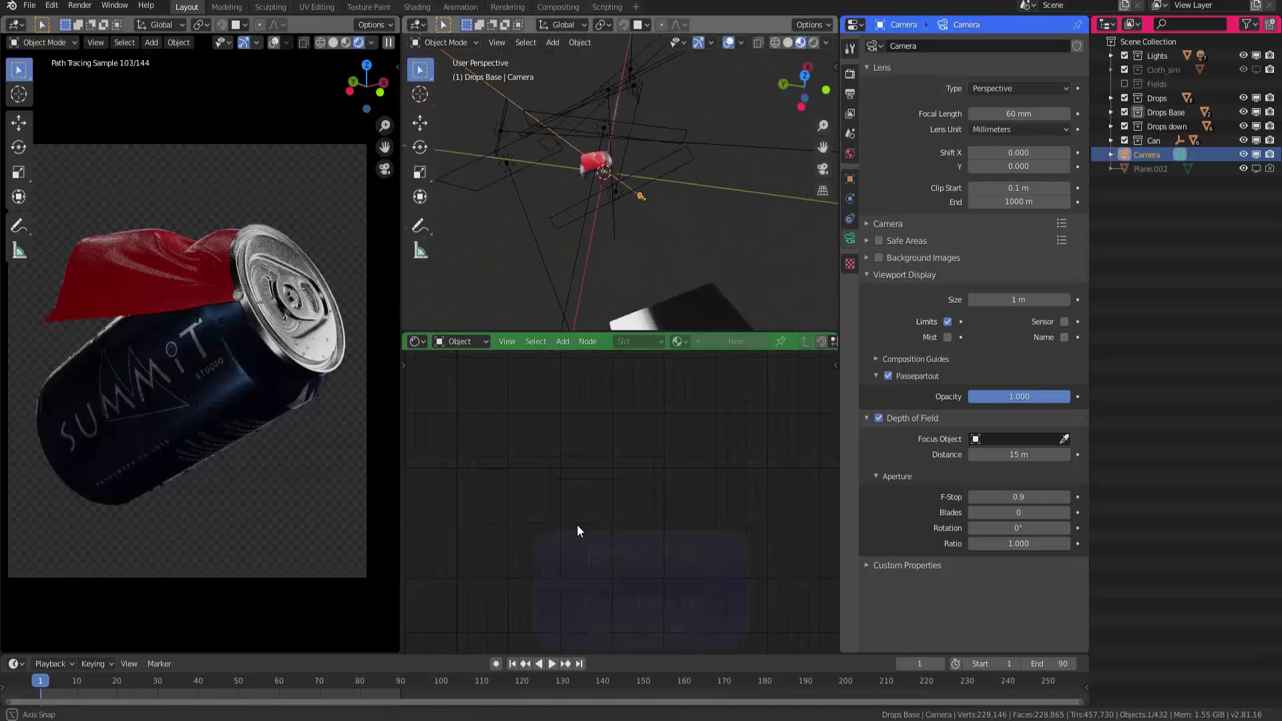
pyautogui.moveTo(620, 194)
pyautogui.mouseDown(button='middle')
pyautogui.moveTo(585, 188)
pyautogui.moveTo(619, 183)
pyautogui.moveTo(609, 215)
pyautogui.mouseUp(button='middle')
pyautogui.scroll(-3, 619, 194)
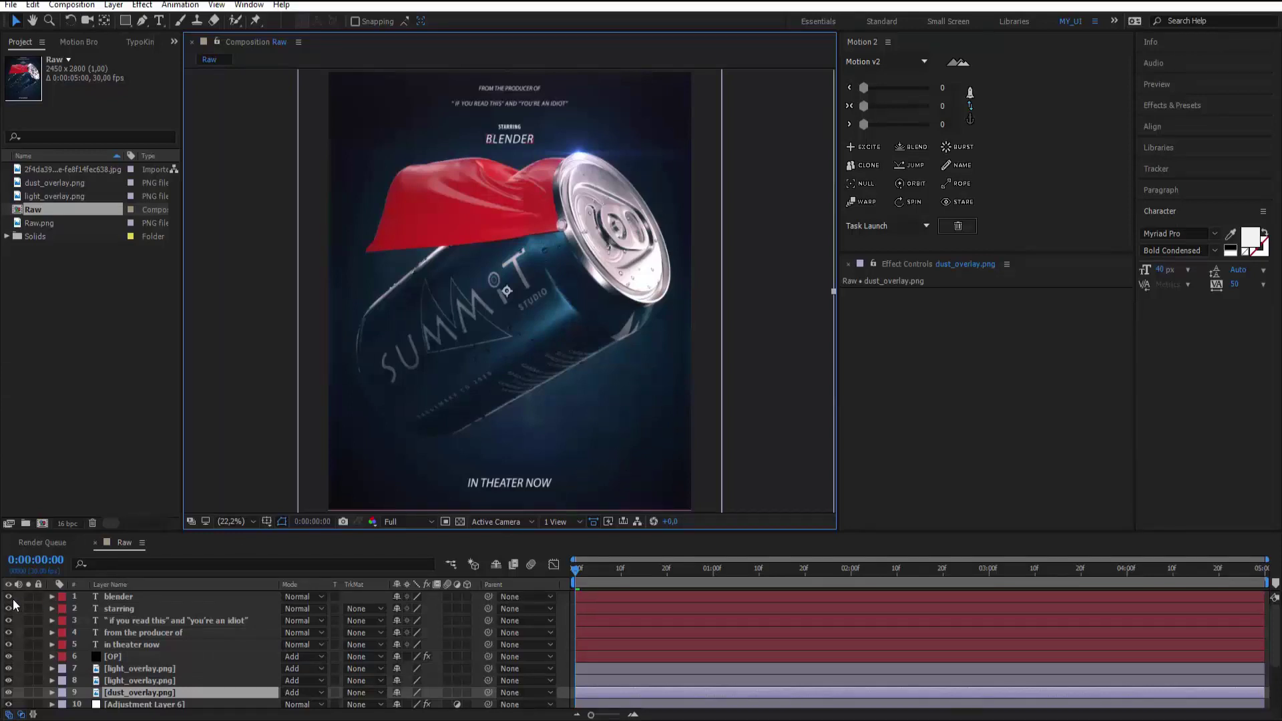
# In After Effects' Raw composition, hide the five text layers plus the OP, light and dust overlay, Adjustment Layer 6, Curve and Mojo/Looks layers
pyautogui.moveTo(12, 598); pyautogui.dragTo(12, 645)
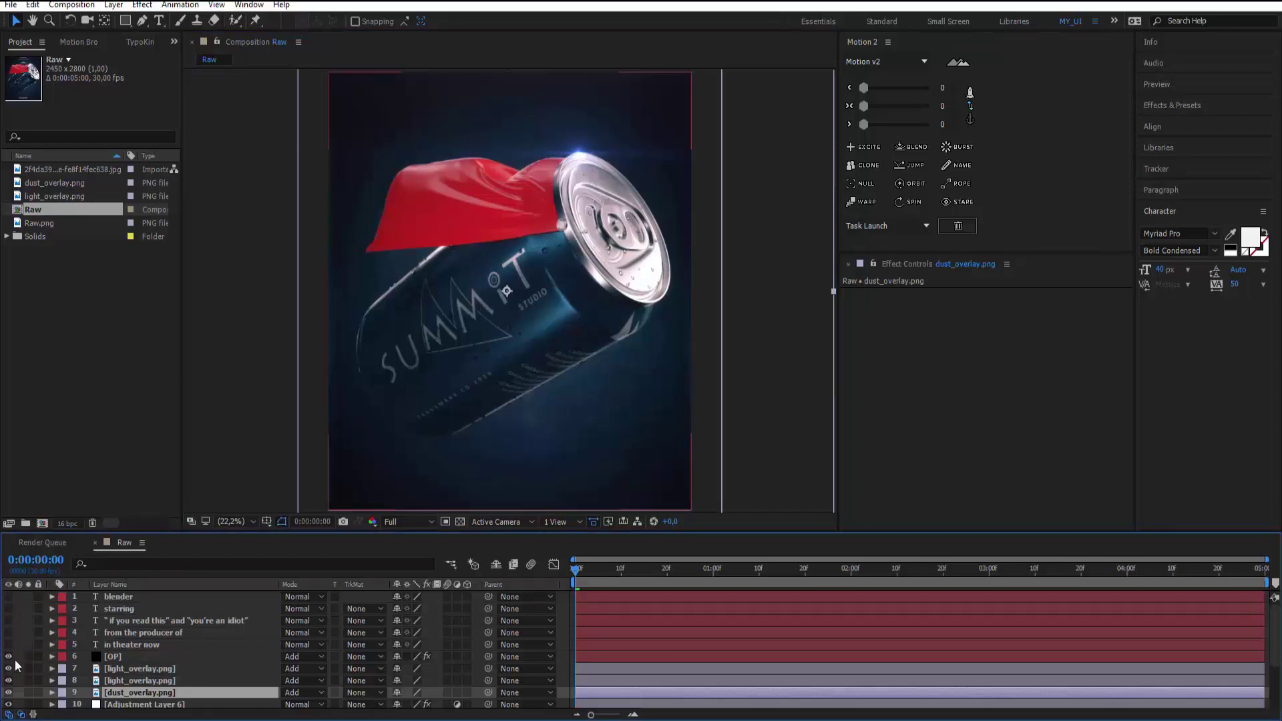
pyautogui.scroll(-1, 75, 641)
pyautogui.scroll(-1, 78, 614)
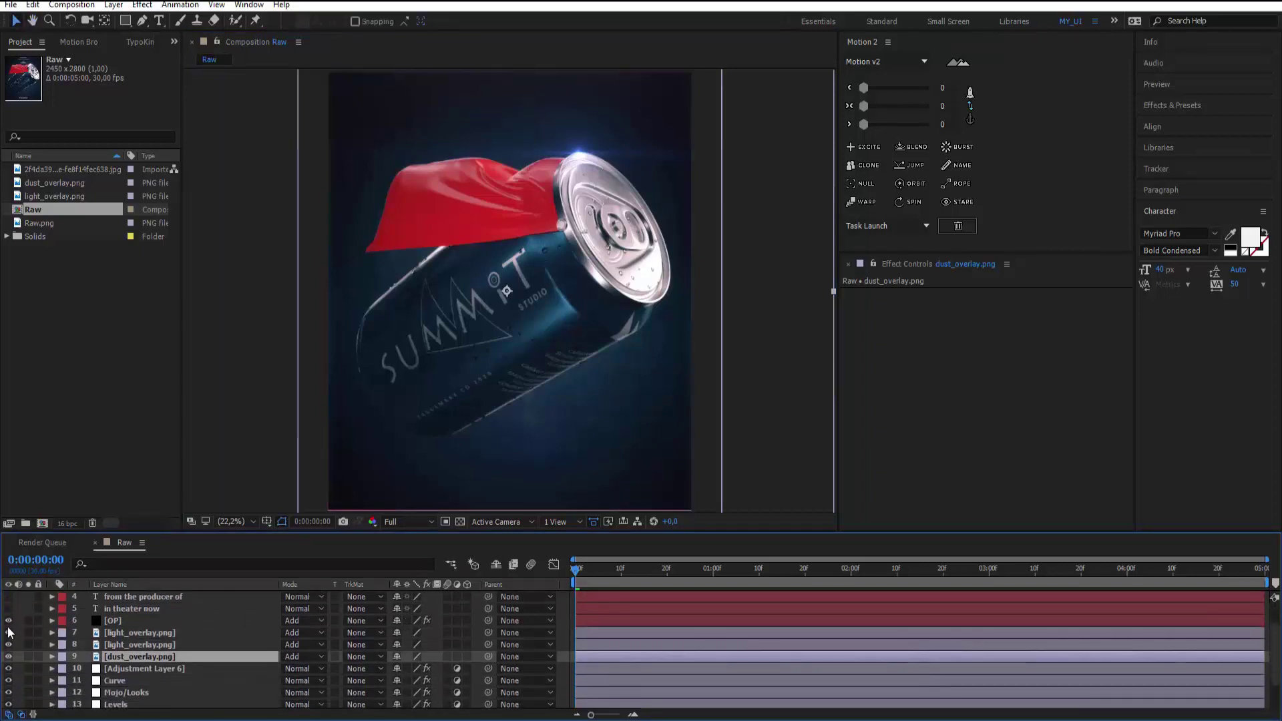
pyautogui.moveTo(9, 620); pyautogui.dragTo(8, 694)
pyautogui.scroll(-3, 49, 600)
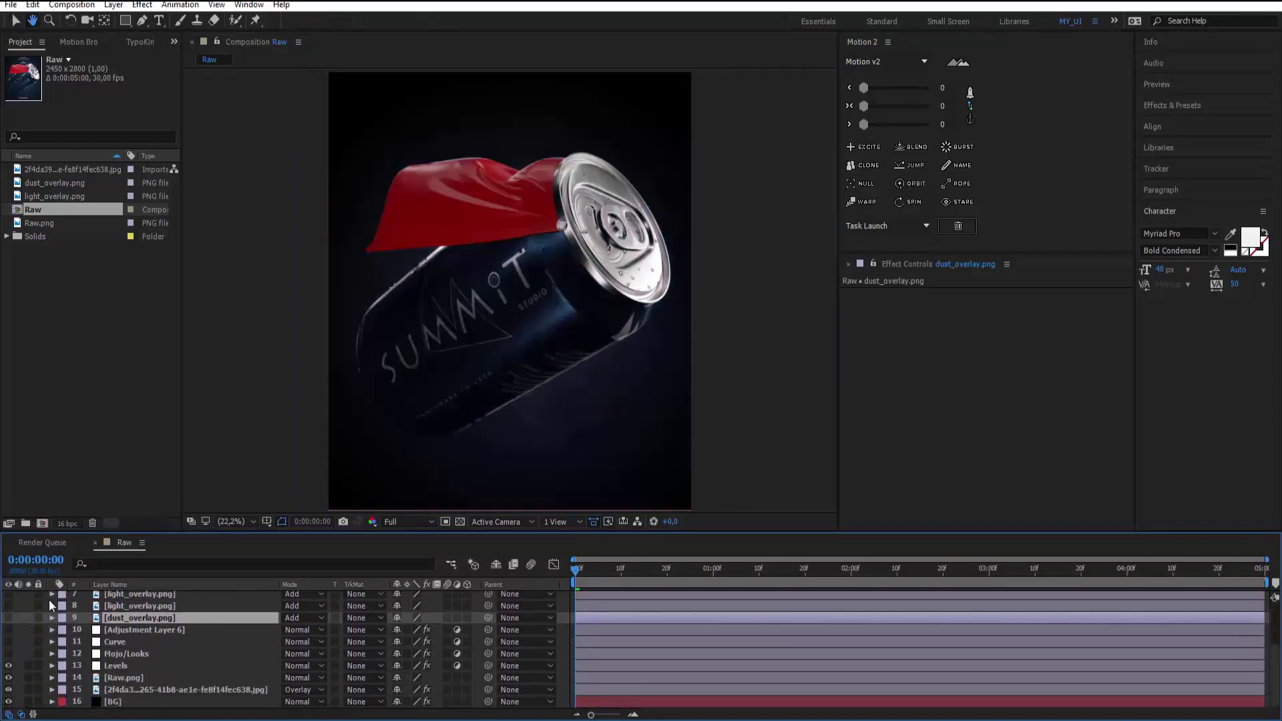
# Hide the Levels, galaxy JPG overlay and BG layers, and briefly check the raw render against the transparency grid
pyautogui.click(8, 666)
pyautogui.click(9, 690)
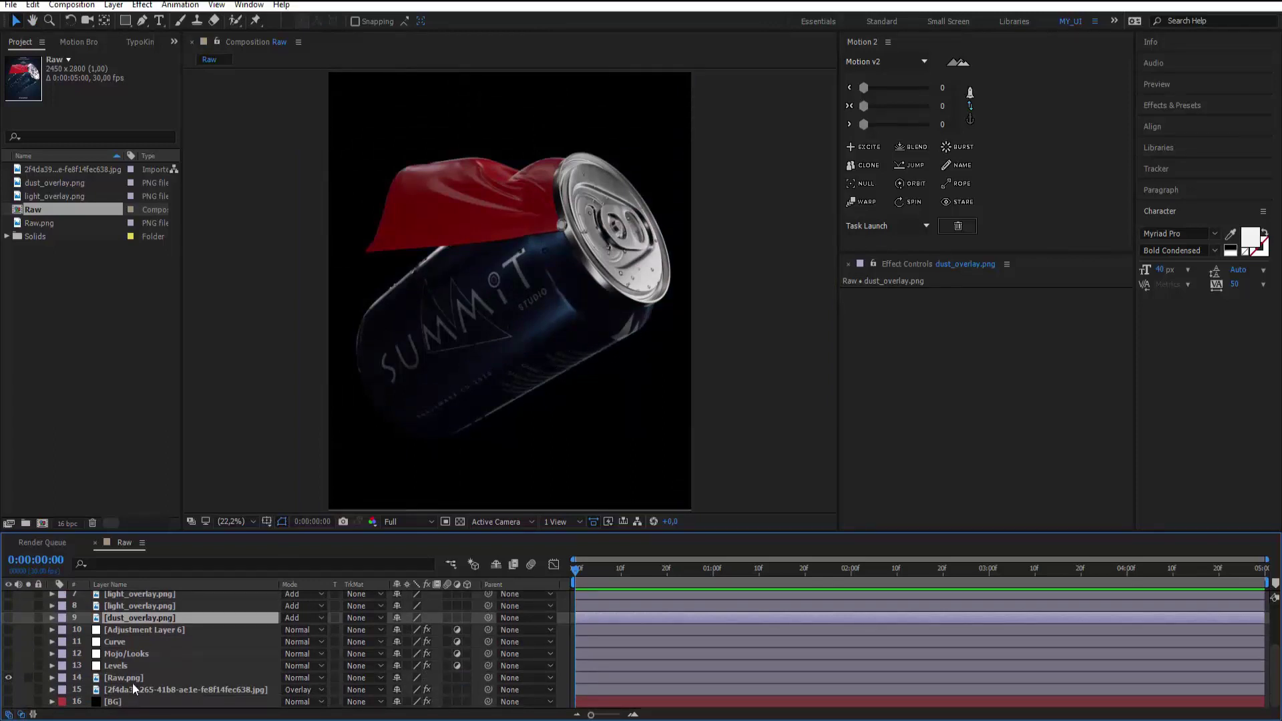
pyautogui.click(460, 521)
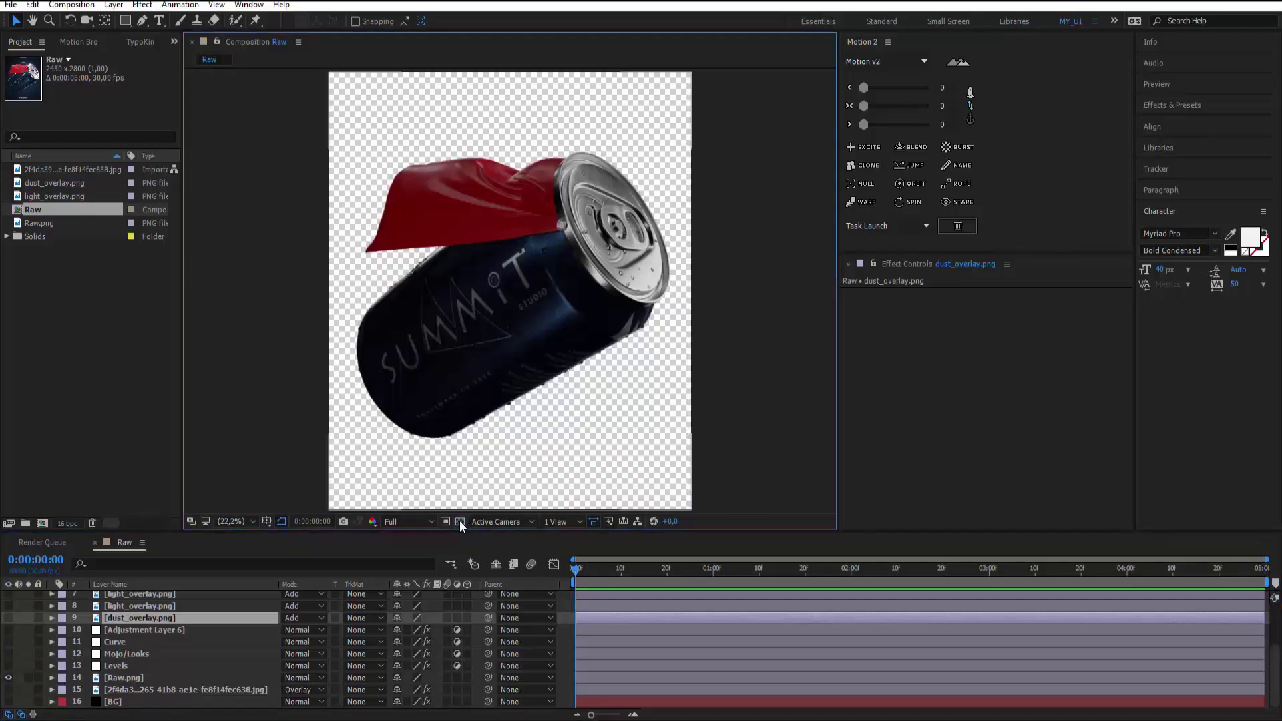
pyautogui.click(460, 521)
# Make the BG layer visible again and open its Gradient Ramp effect settings
pyautogui.click(126, 692)
pyautogui.click(126, 701)
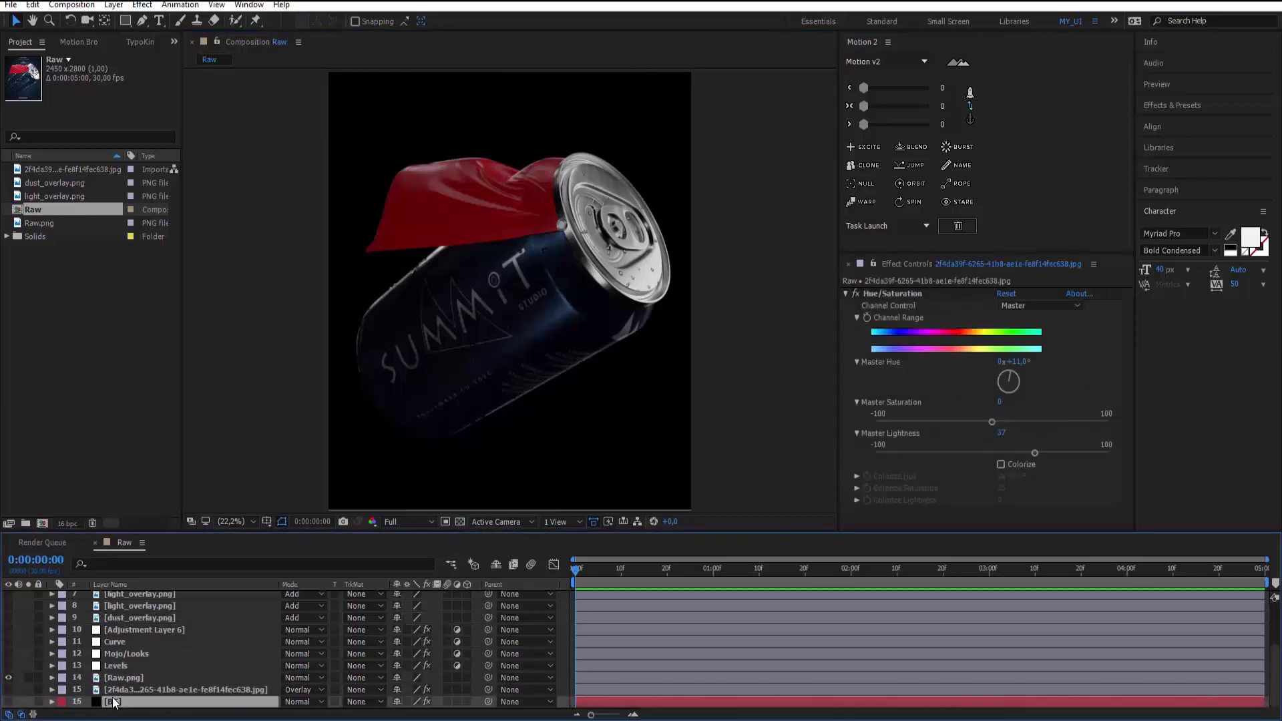
pyautogui.click(9, 702)
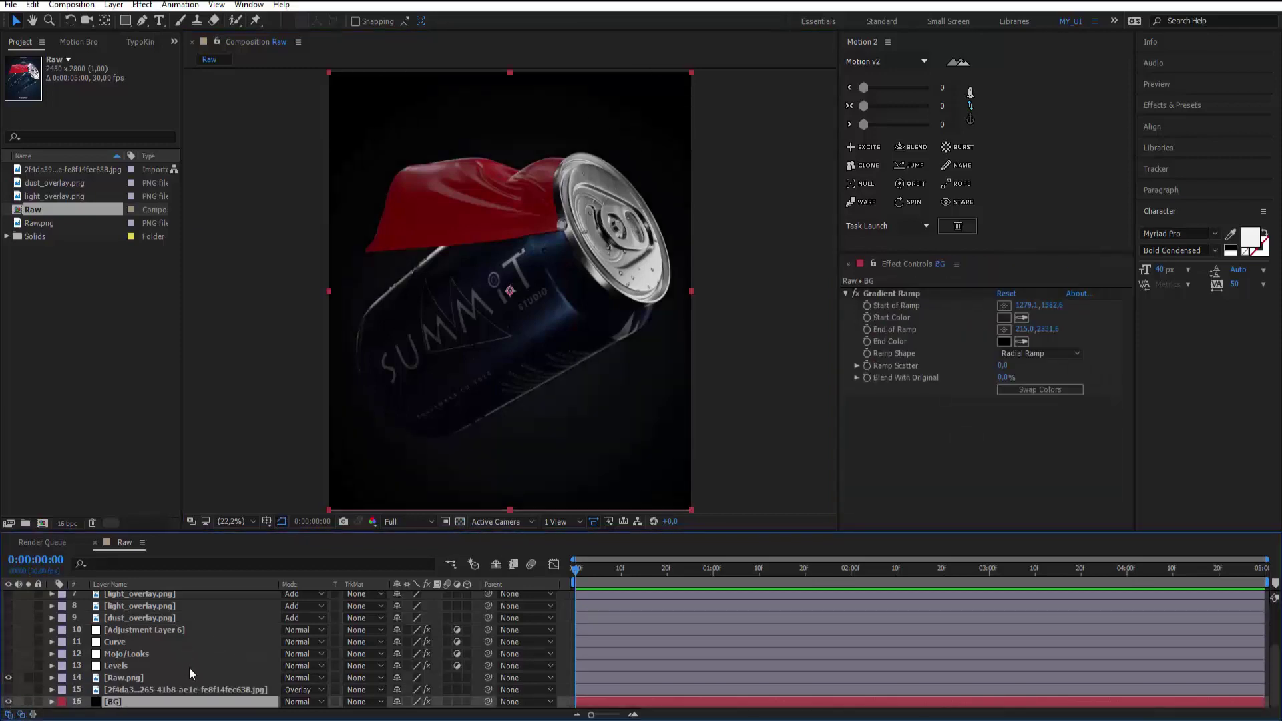
pyautogui.click(158, 702)
# Make the galaxy JPG overlay layer visible again, solo it to view the image alone, and end the solo
pyautogui.click(136, 690)
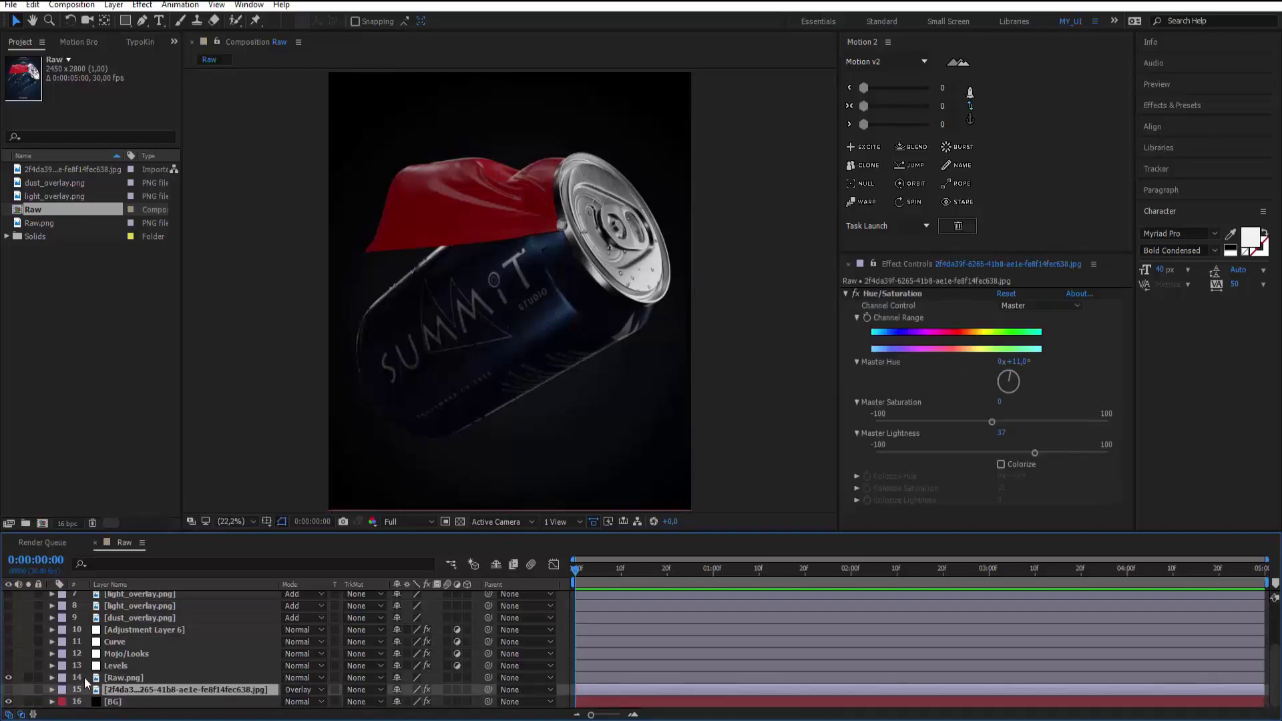
pyautogui.click(9, 690)
pyautogui.click(28, 690)
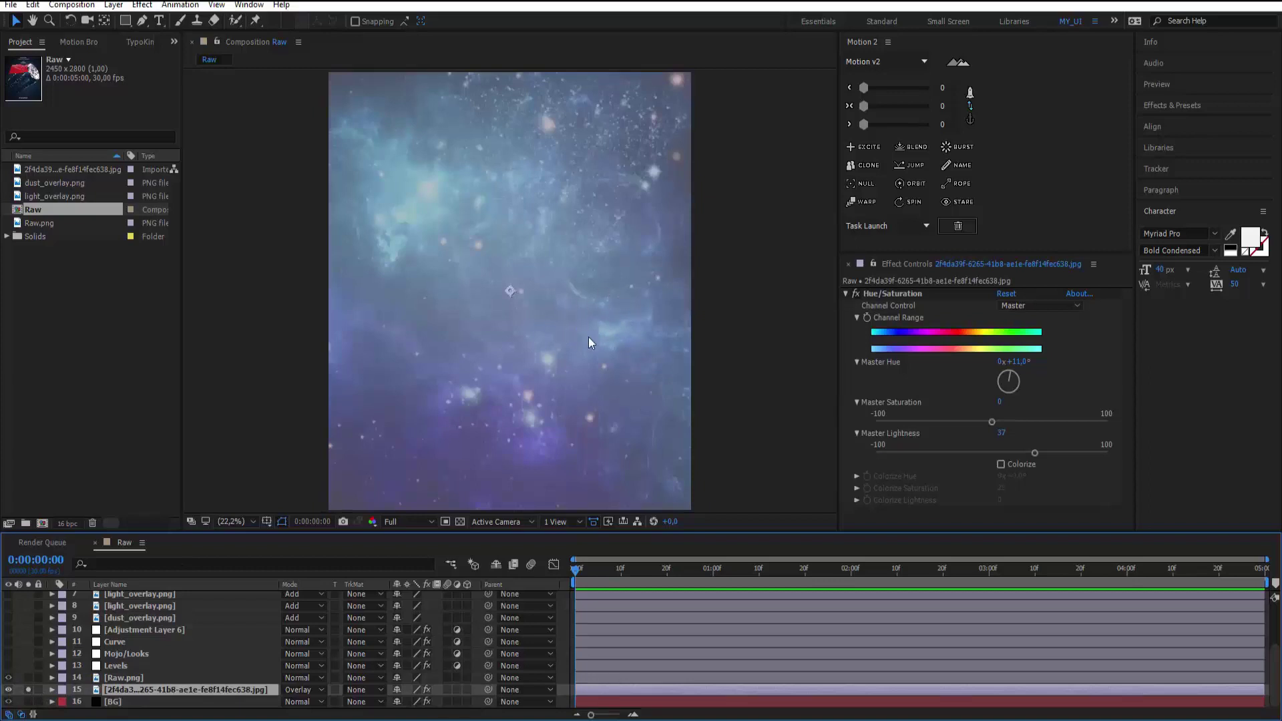
pyautogui.click(28, 690)
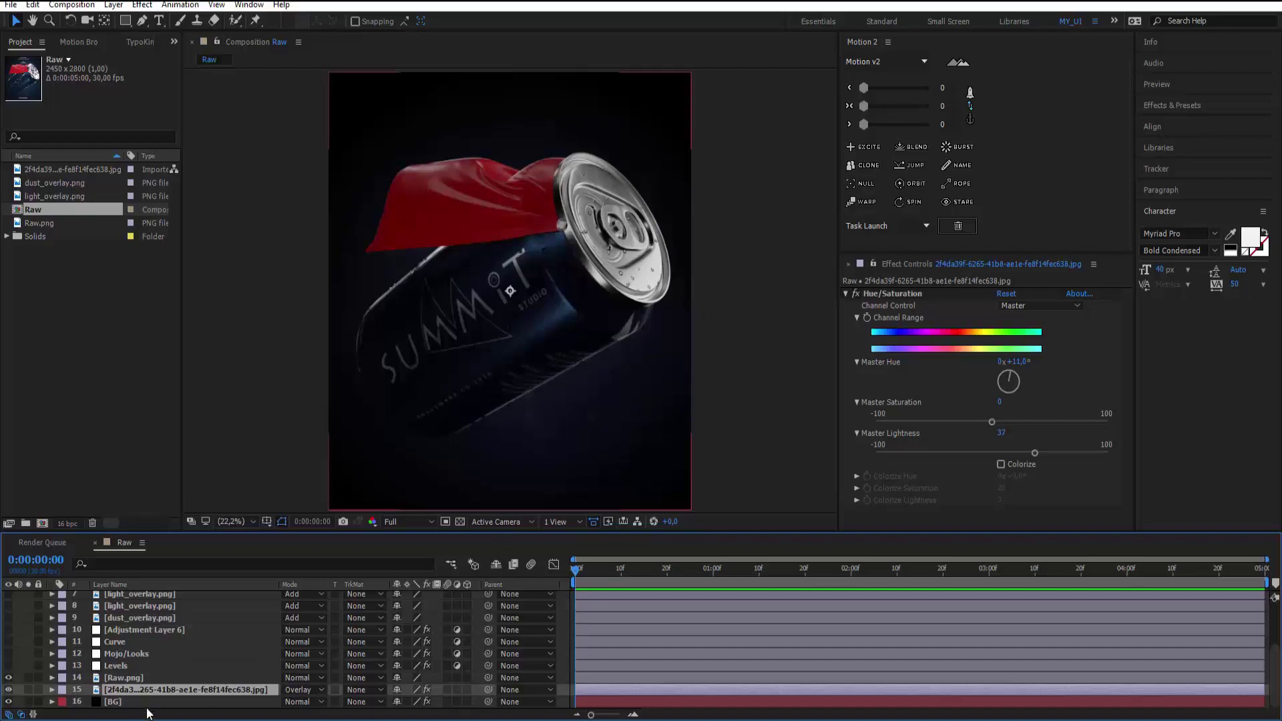
# Make the Levels adjustment layer visible again and open its Auto Levels settings
pyautogui.click(116, 665)
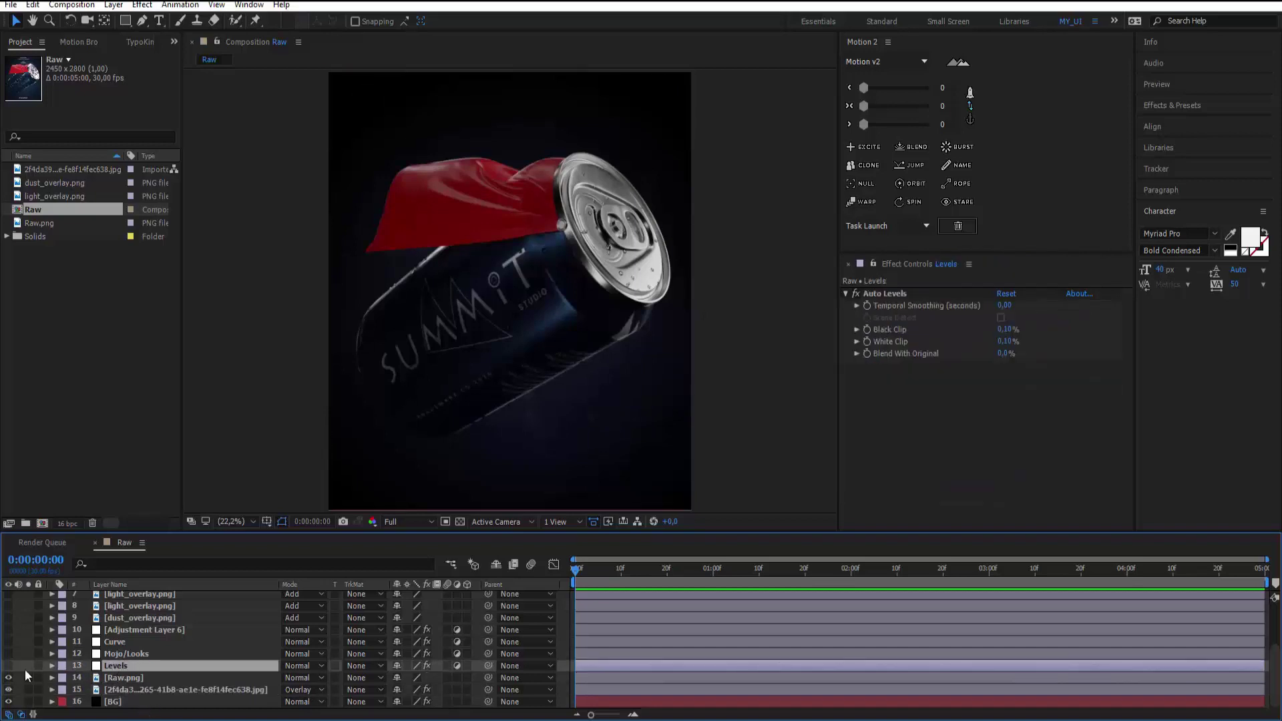
pyautogui.click(8, 666)
pyautogui.click(126, 654)
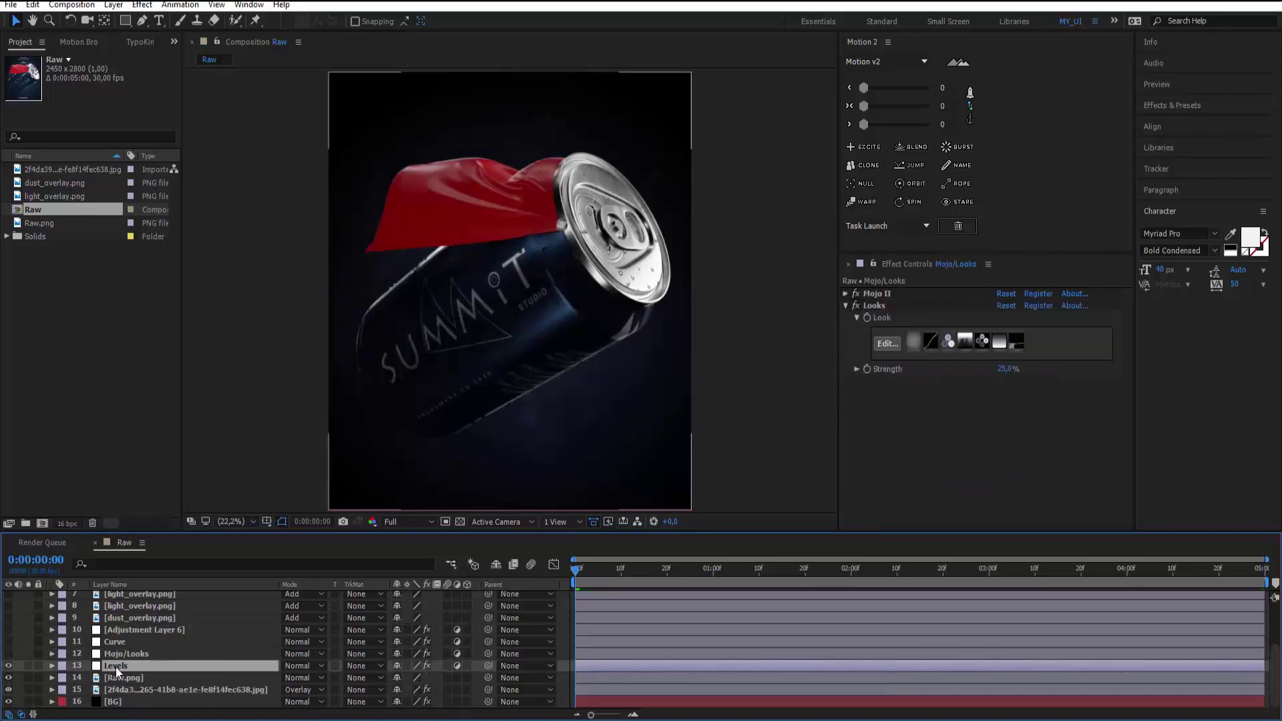
pyautogui.click(114, 667)
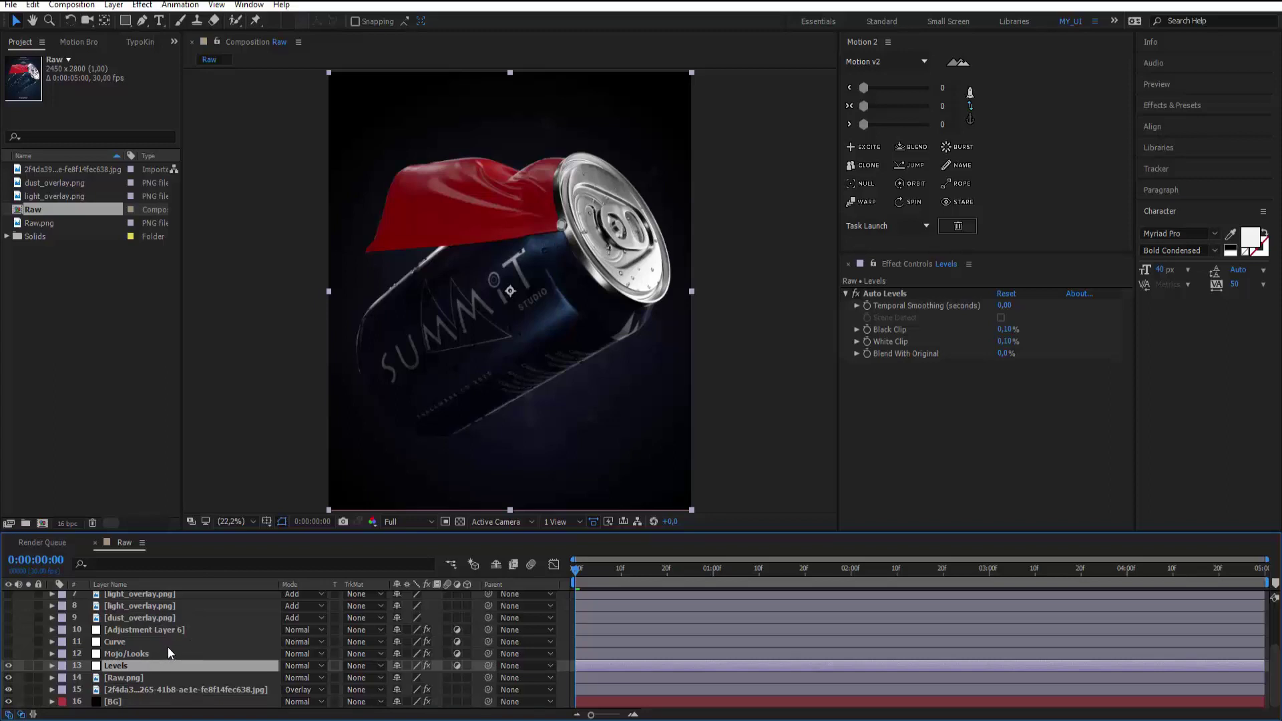
pyautogui.click(142, 657)
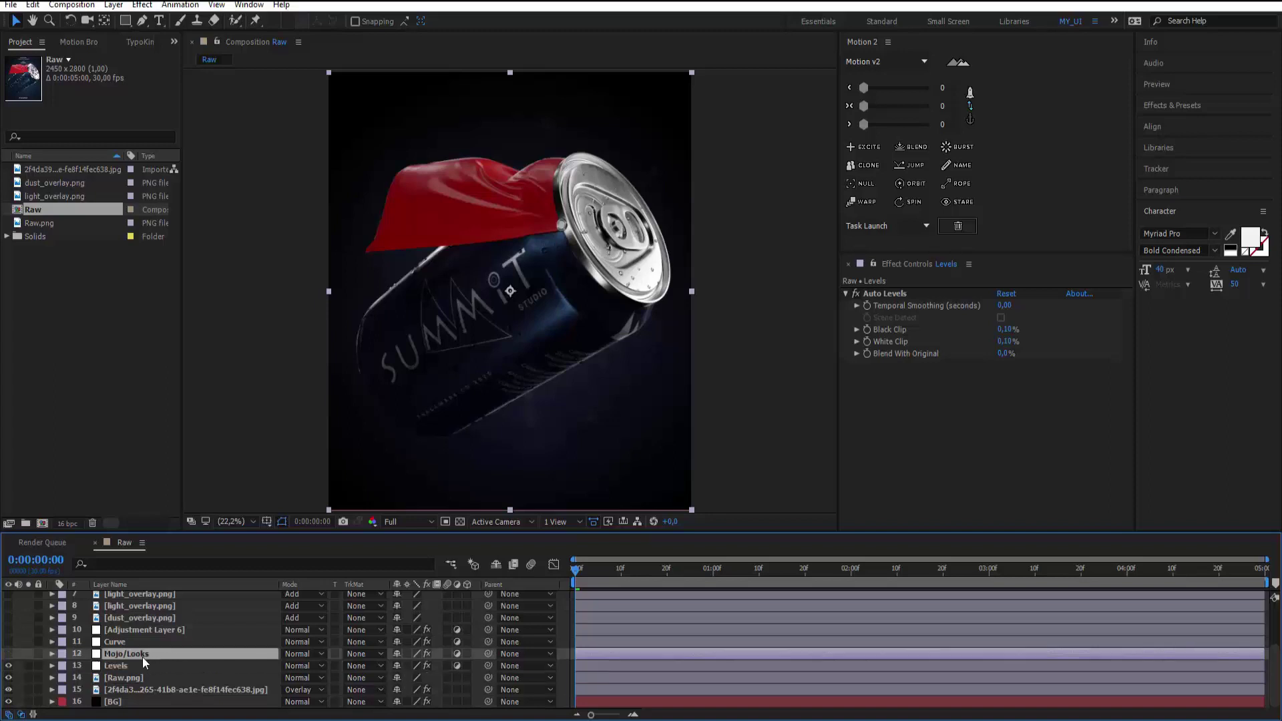
pyautogui.click(144, 661)
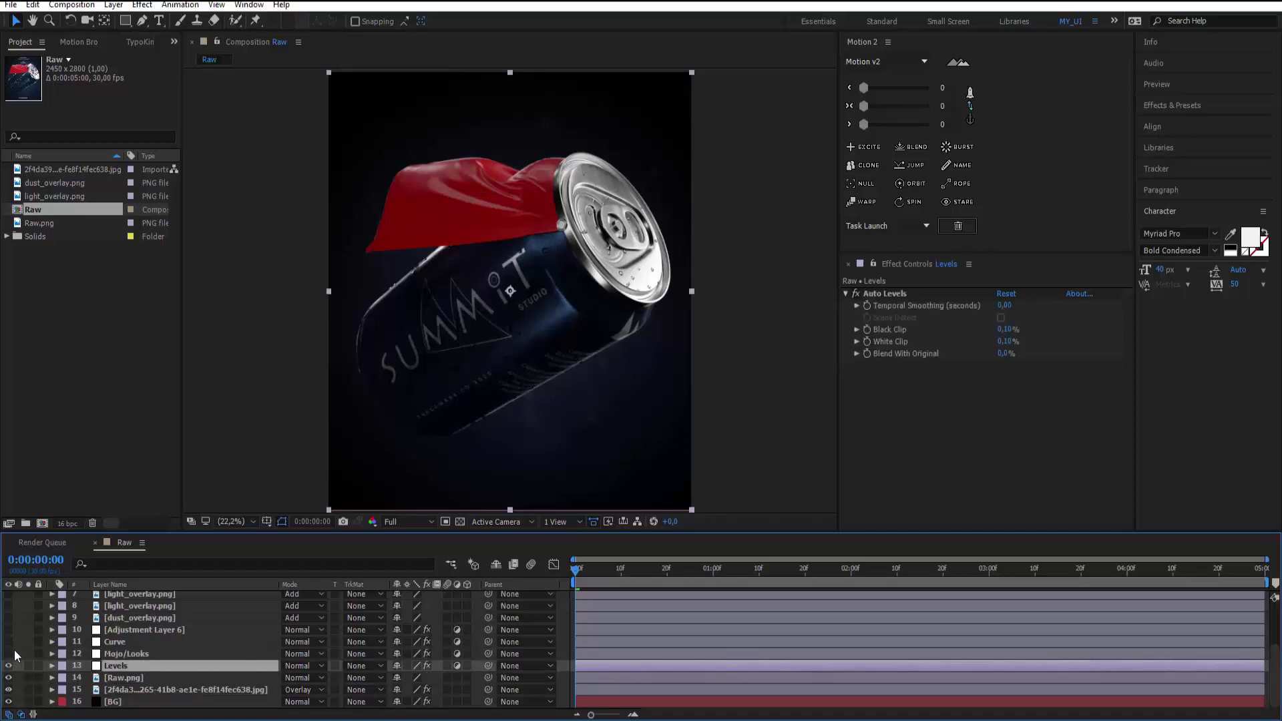
# Make the Mojo/Looks layer visible again and look through the RG Magic Bullet effects list
pyautogui.click(9, 654)
pyautogui.click(127, 656)
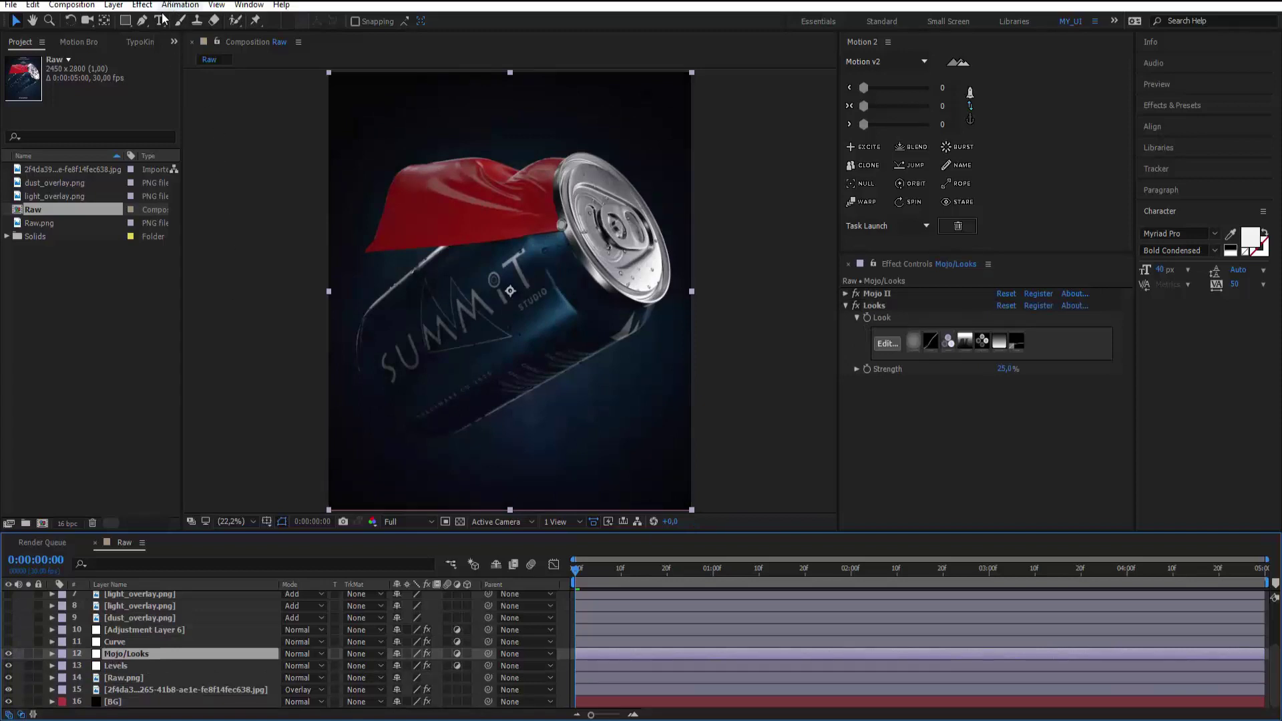
pyautogui.click(141, 5)
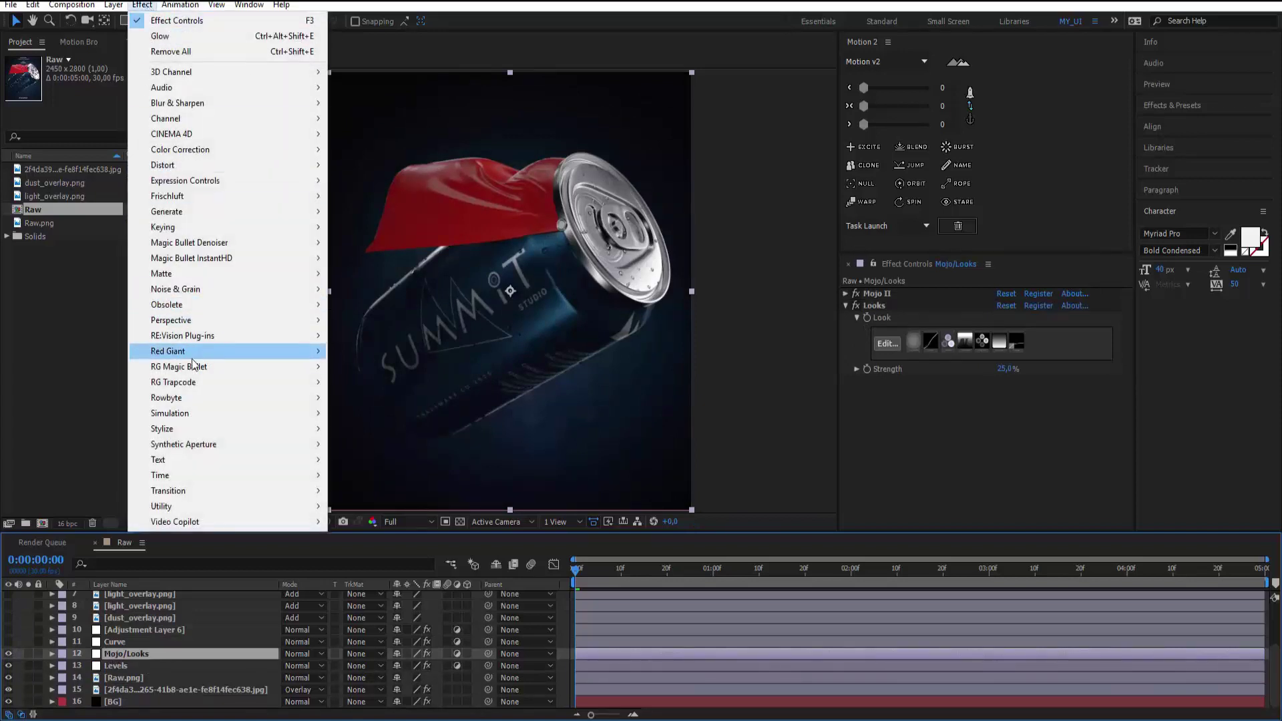
pyautogui.moveTo(194, 366)
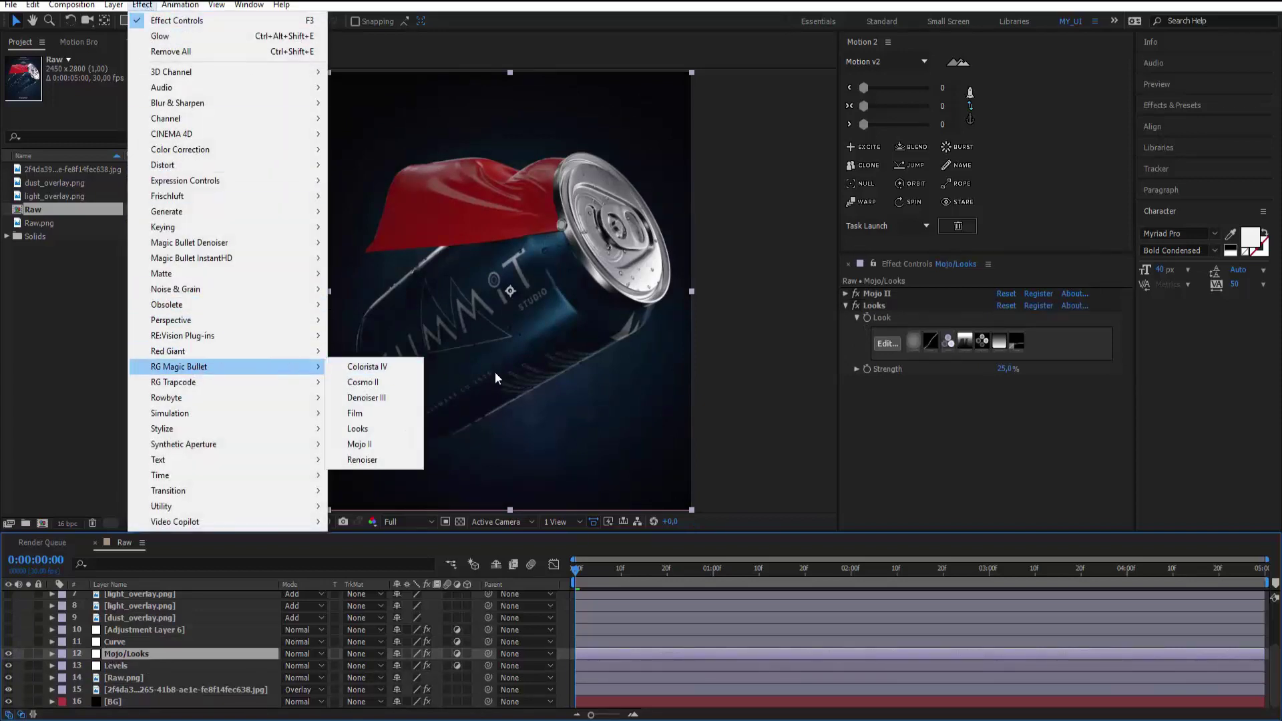
pyautogui.click(146, 644)
# Toggle the Looks and Mojo II effects of the Mojo/Looks layer off and on to compare their color grading
pyautogui.click(856, 305)
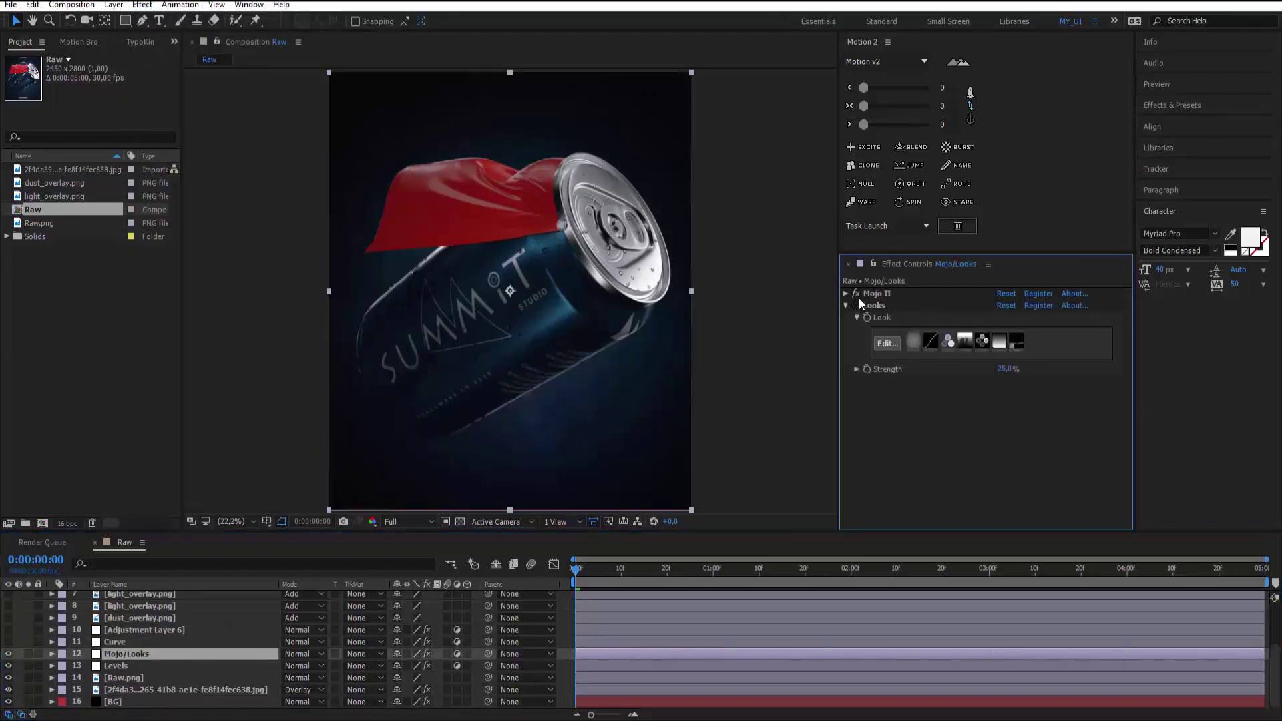
pyautogui.click(856, 293)
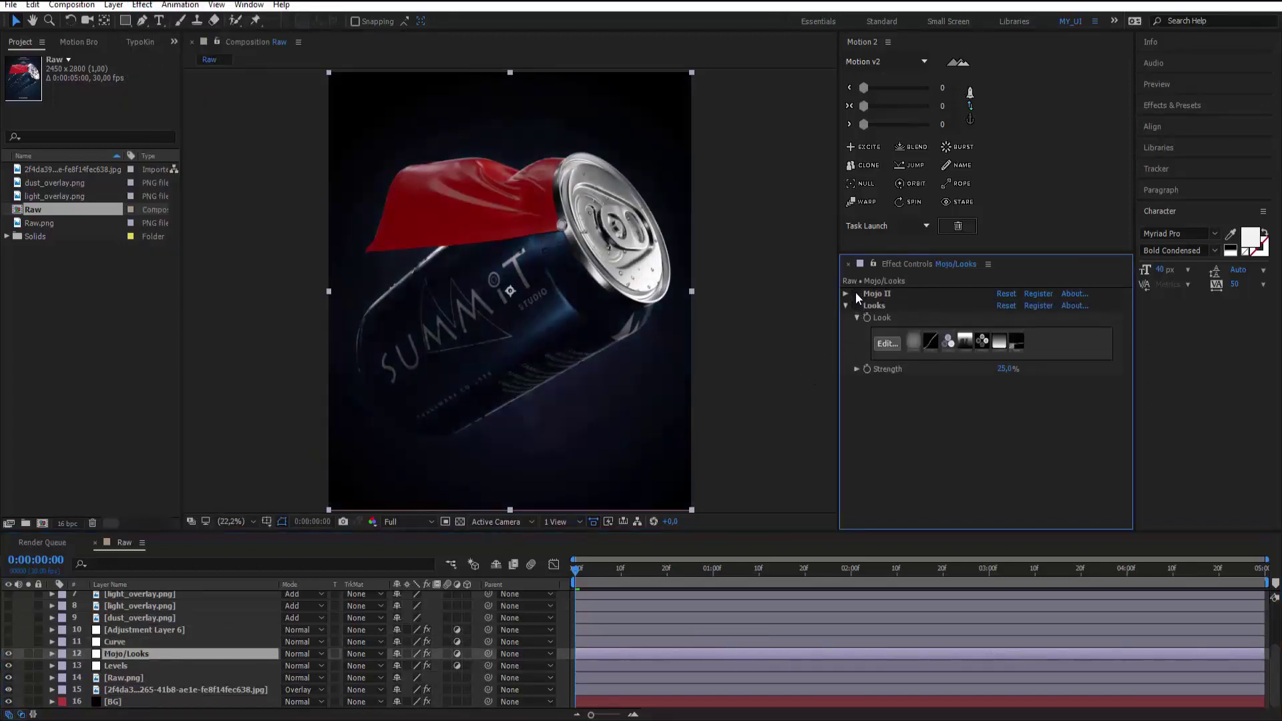
pyautogui.click(856, 293)
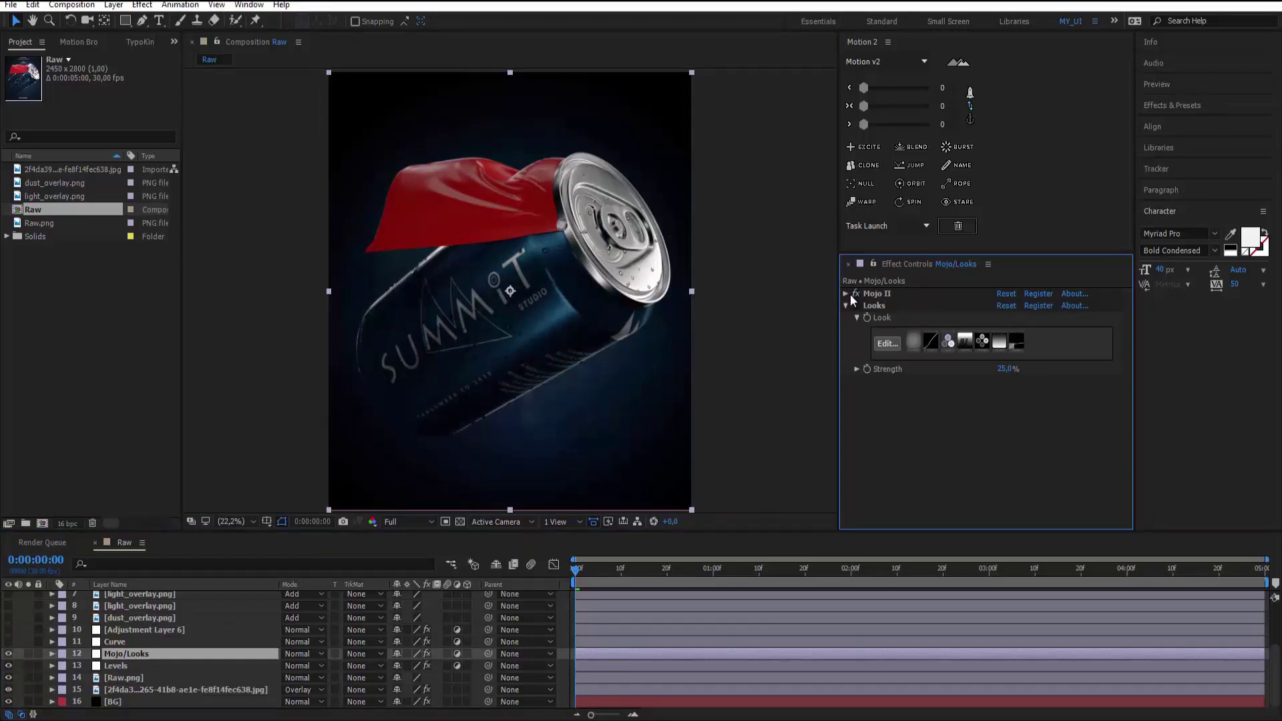
pyautogui.click(856, 306)
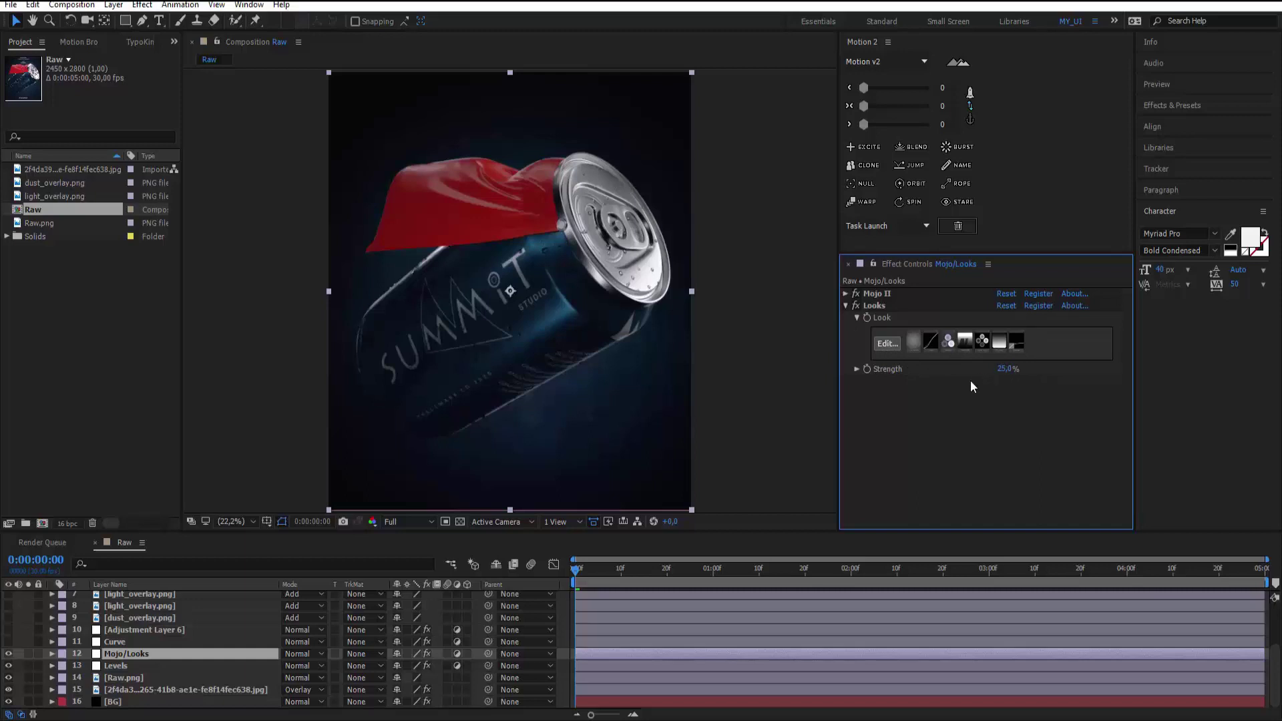
# Make the Curve layer visible again, compare the image with it off and on, and check its Curves effect
pyautogui.click(122, 640)
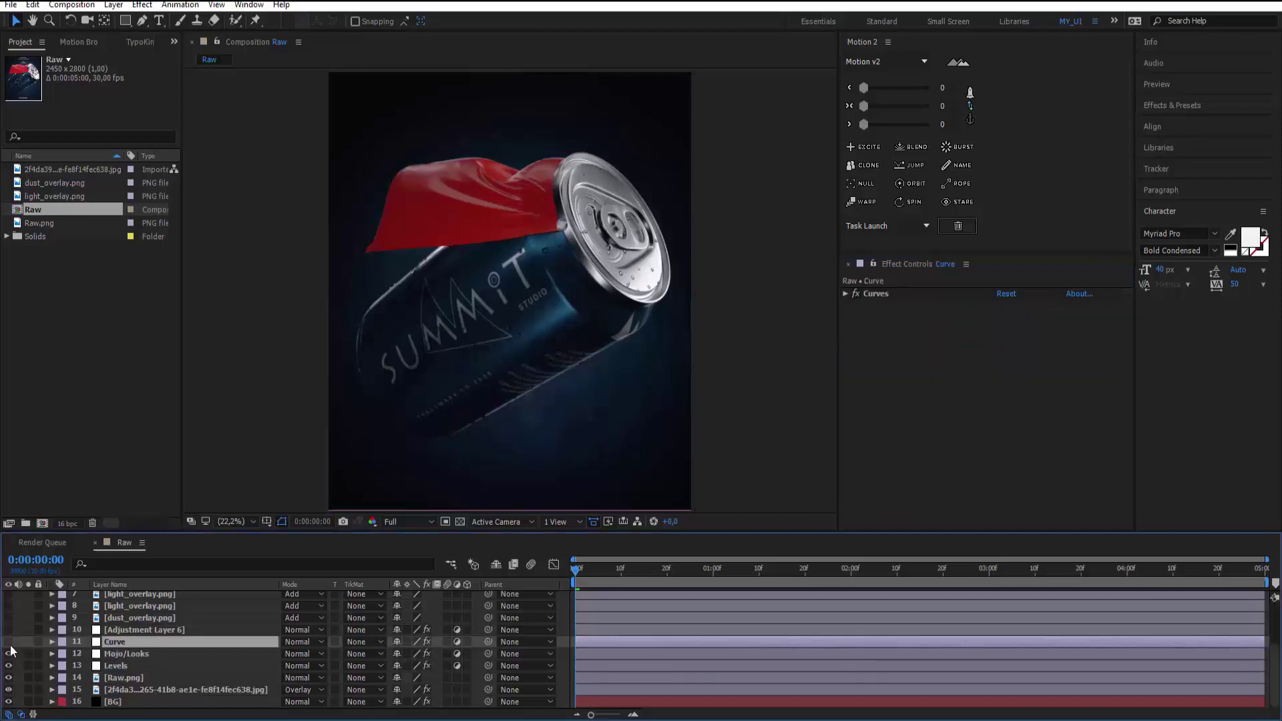
pyautogui.click(123, 651)
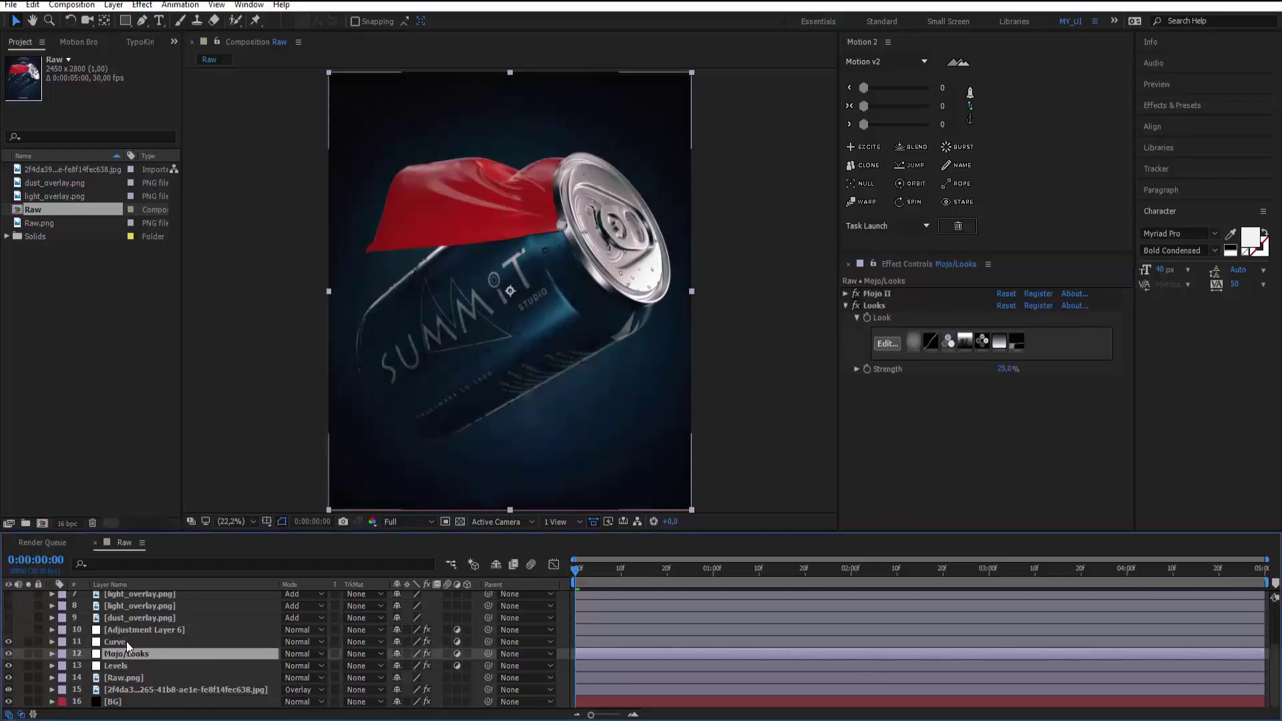
pyautogui.click(126, 643)
pyautogui.click(8, 642)
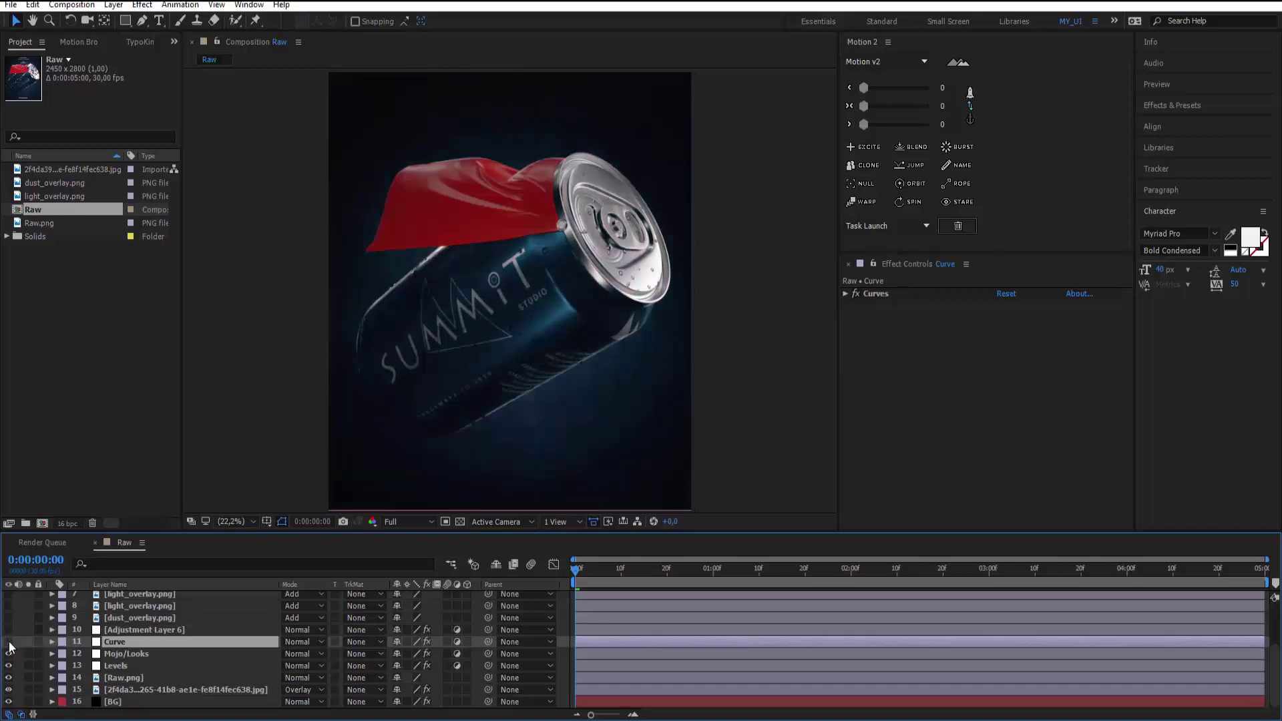
pyautogui.click(8, 642)
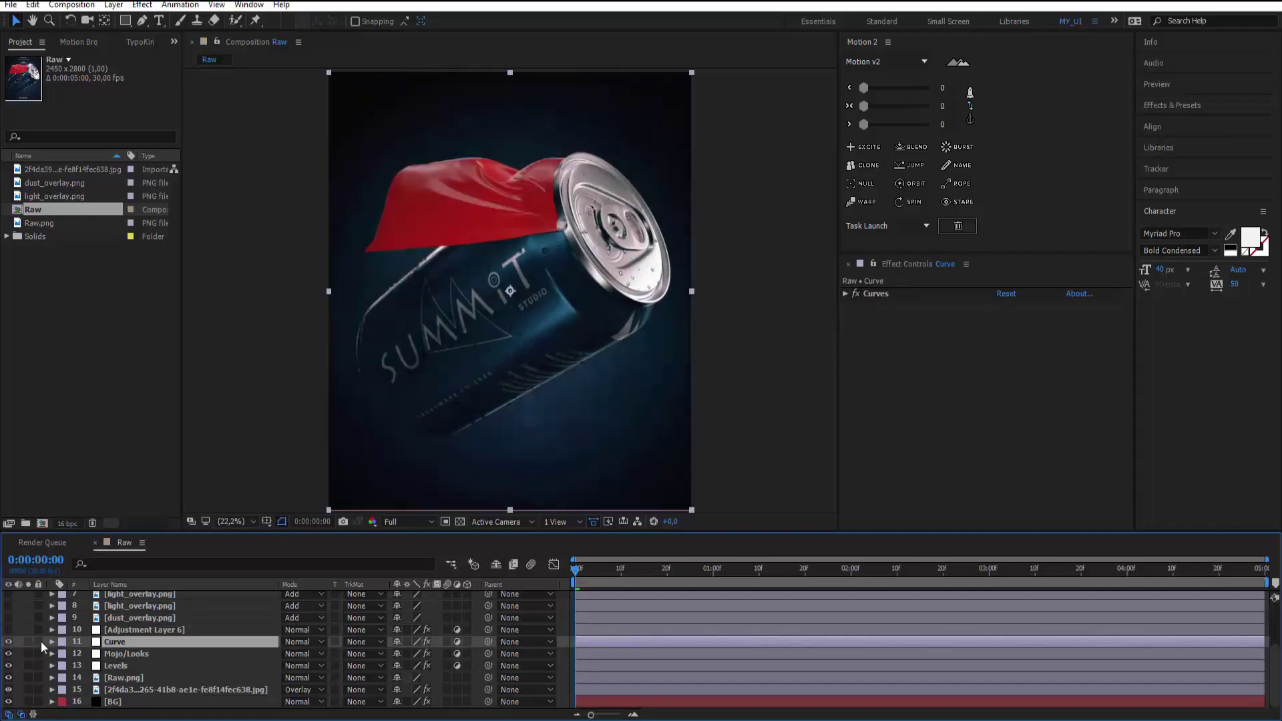
pyautogui.click(846, 294)
pyautogui.click(845, 294)
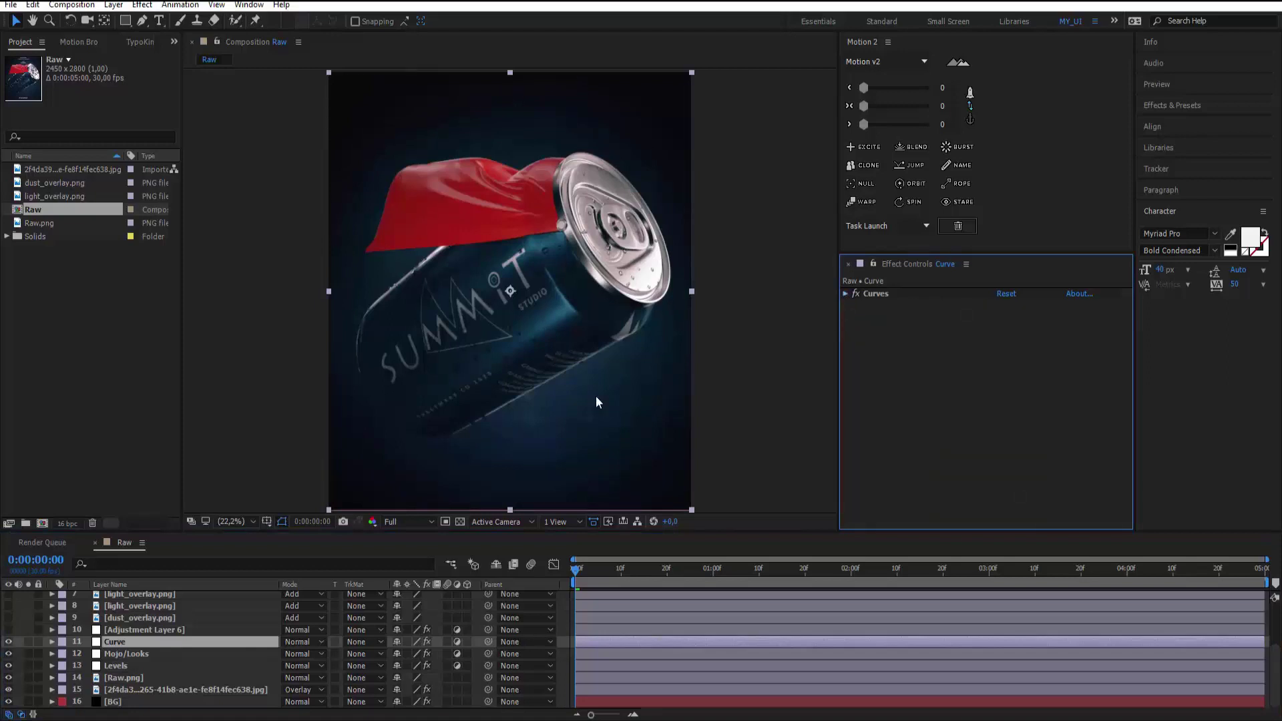
# Make Adjustment Layer 6 visible again and review its Glow effect settings
pyautogui.click(134, 630)
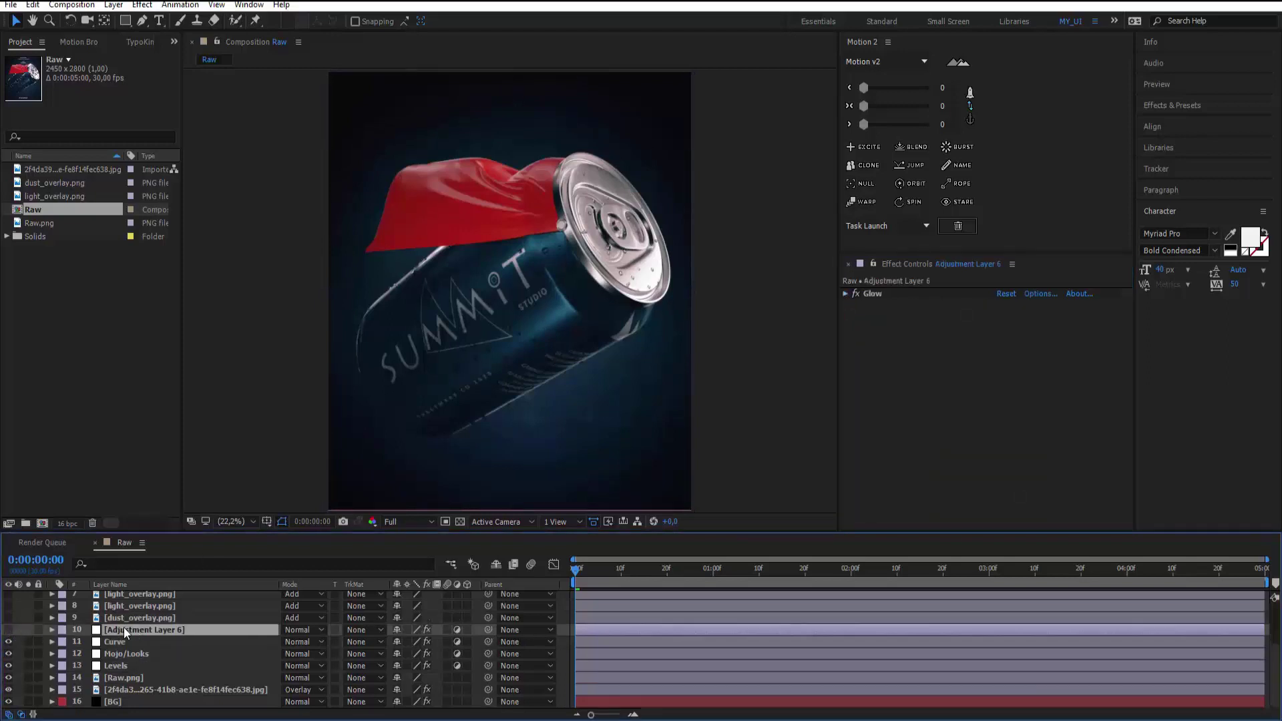
pyautogui.click(9, 629)
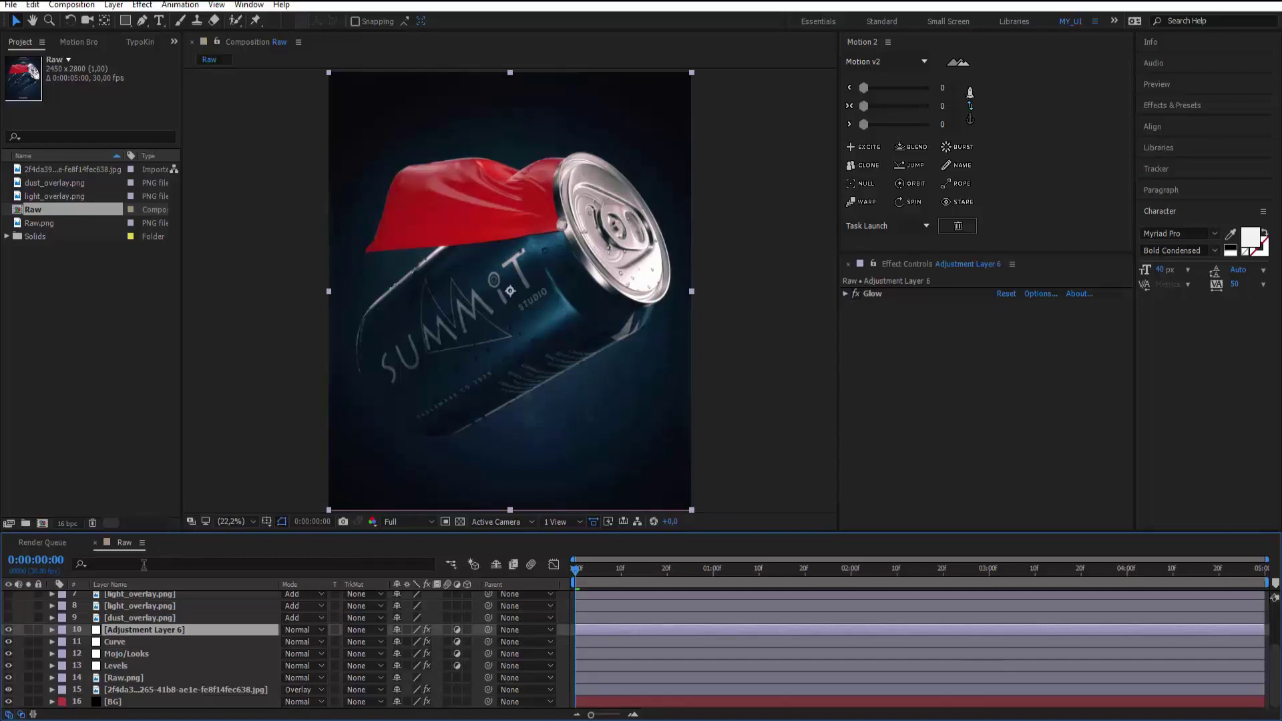
pyautogui.click(138, 617)
pyautogui.click(129, 628)
pyautogui.click(845, 294)
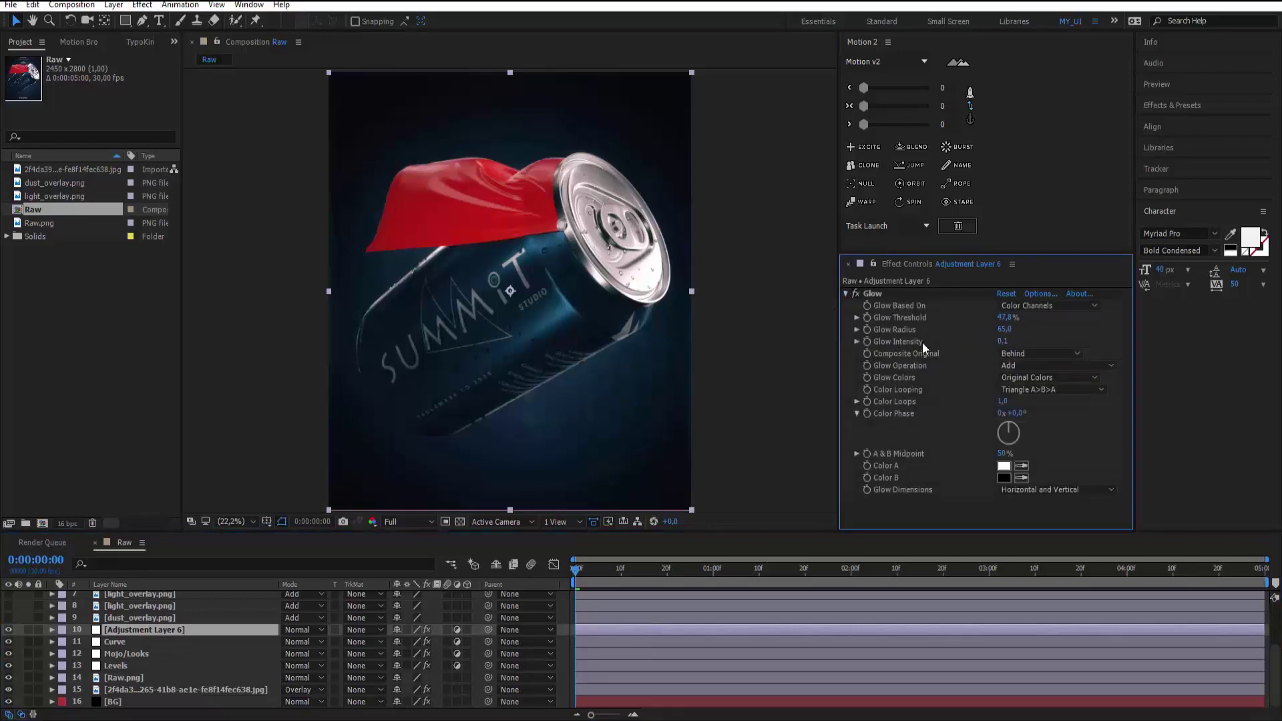
pyautogui.click(845, 294)
# Make the dust_overlay.png layer visible again, solo it, and reveal its Opacity property
pyautogui.click(119, 619)
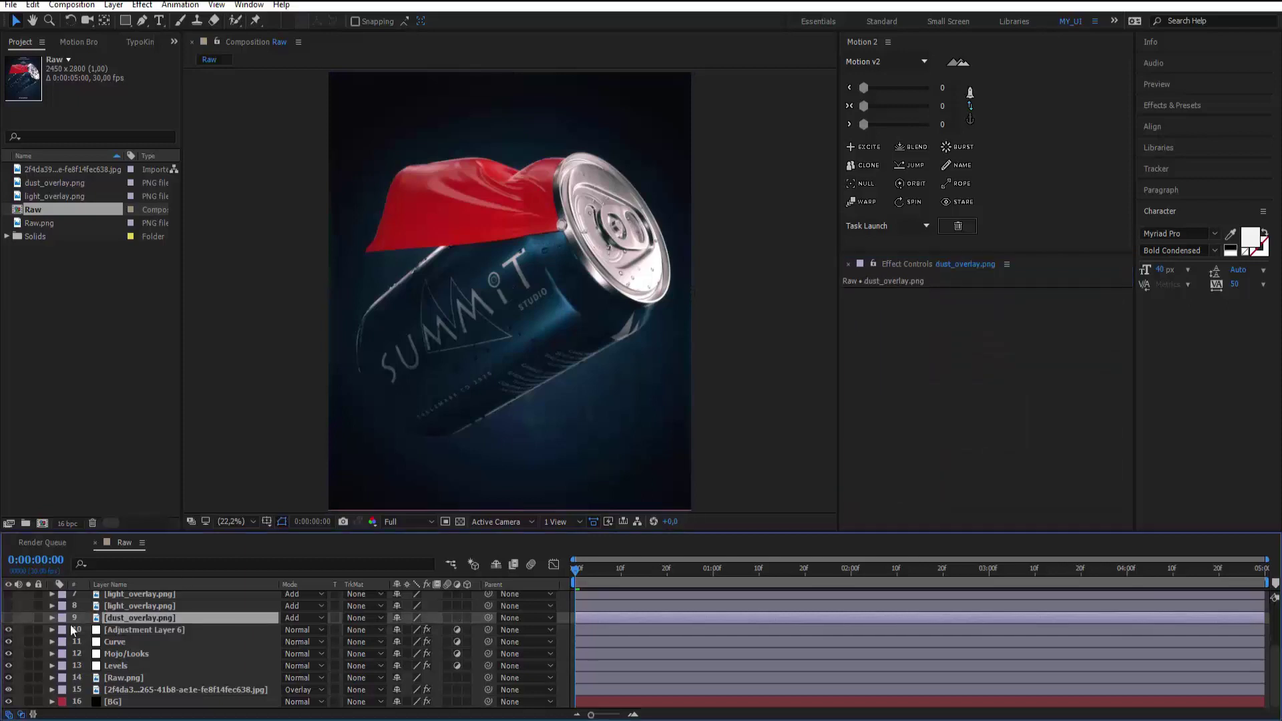
pyautogui.click(8, 617)
pyautogui.click(28, 618)
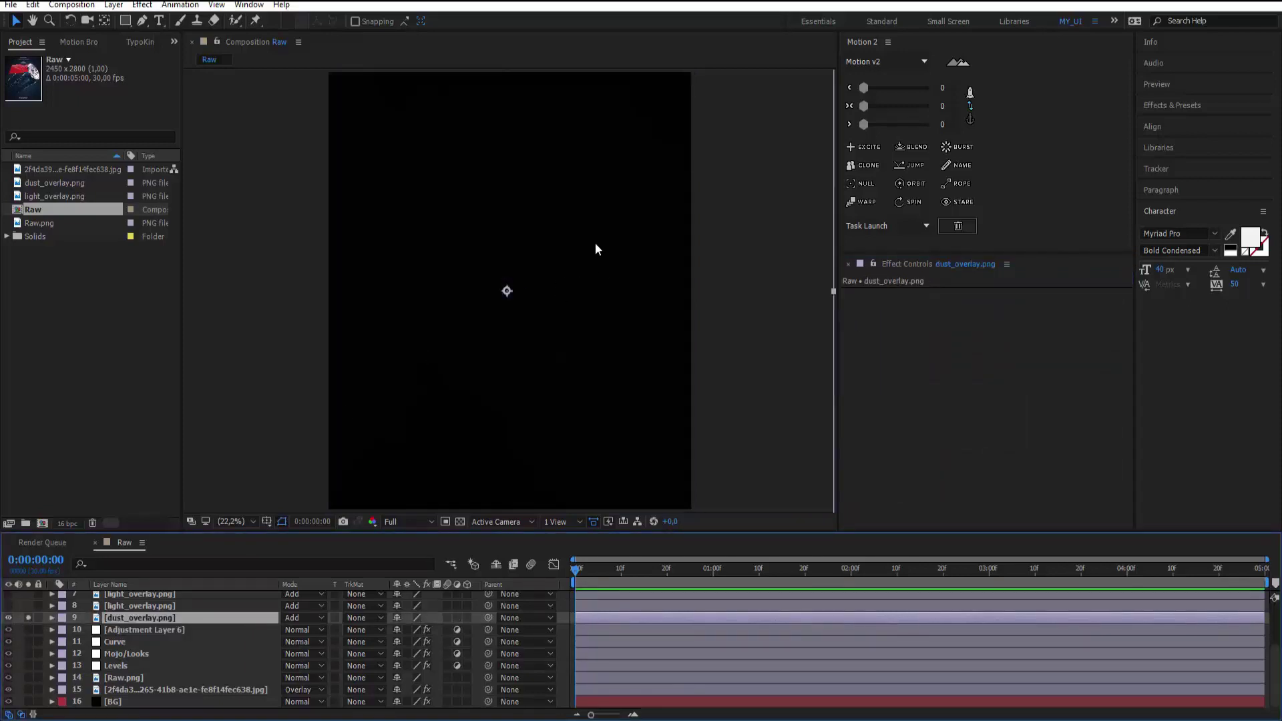
pyautogui.press('t')
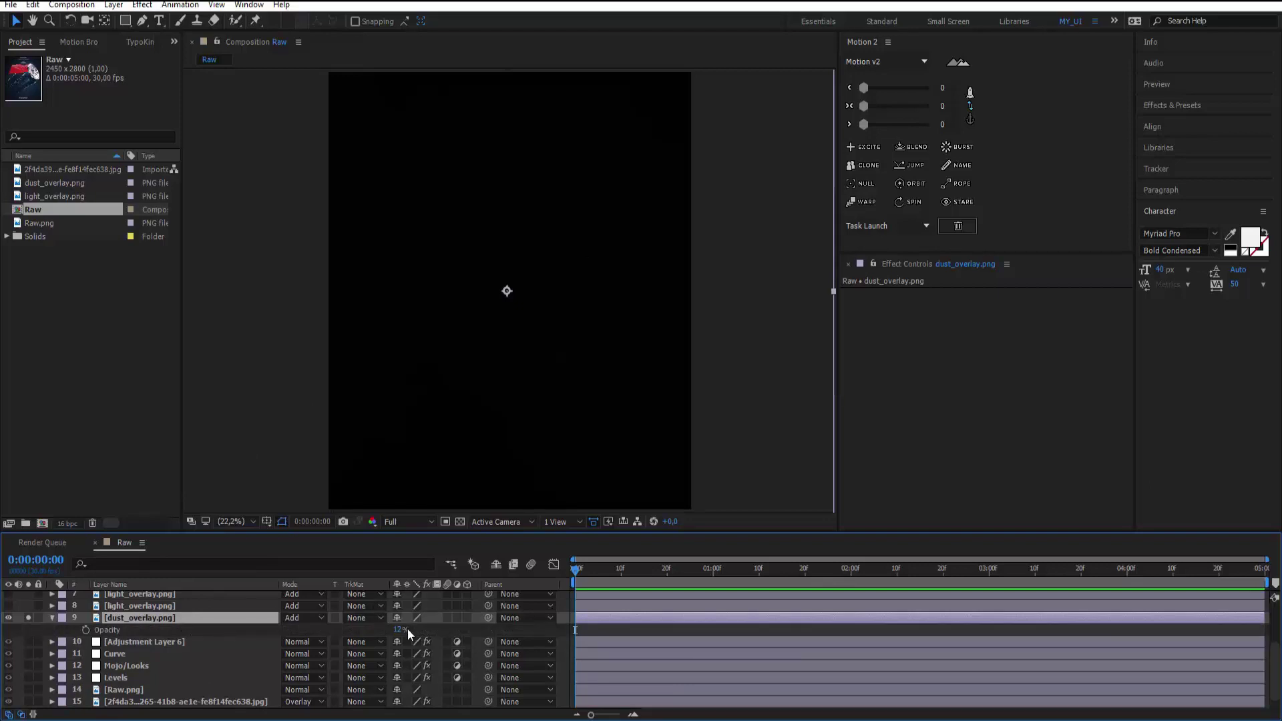
# Temporarily raise dust_overlay.png's opacity to inspect the dust, restore it to 12%, end the solo and collapse the layer
pyautogui.click(404, 629)
pyautogui.press('Return')
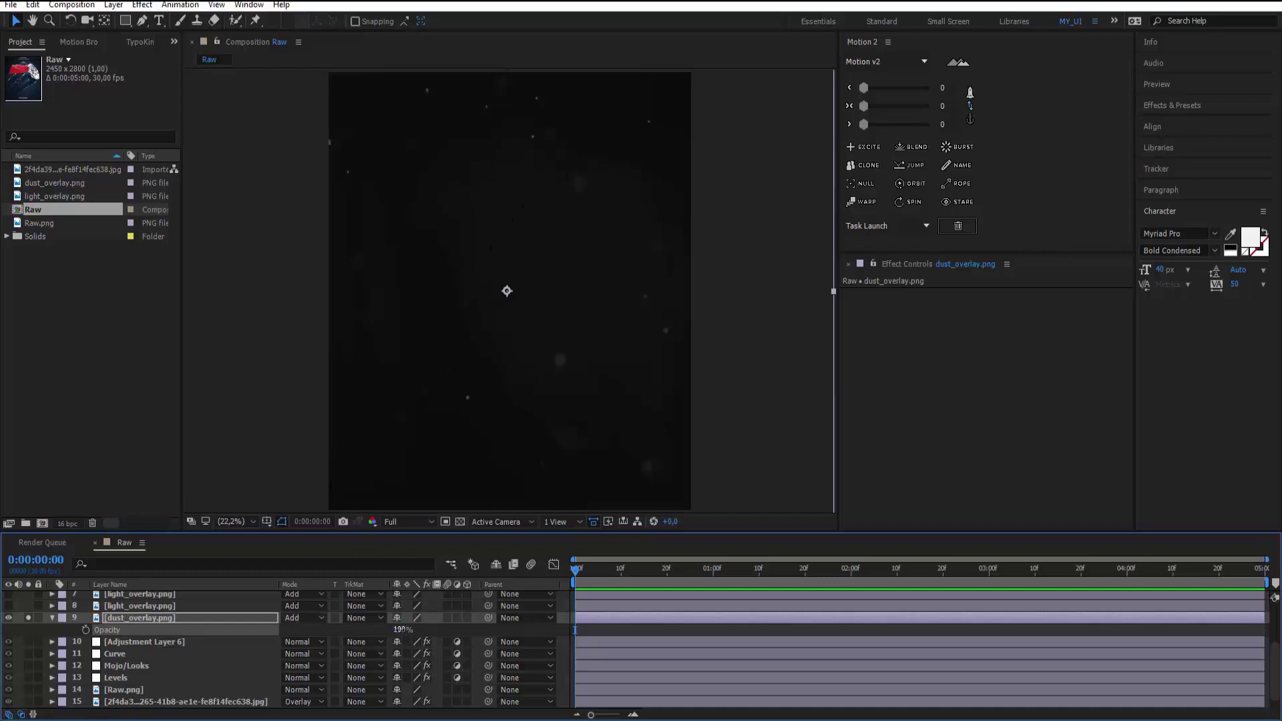
pyautogui.click(402, 629)
pyautogui.write('0')
pyautogui.press('Return')
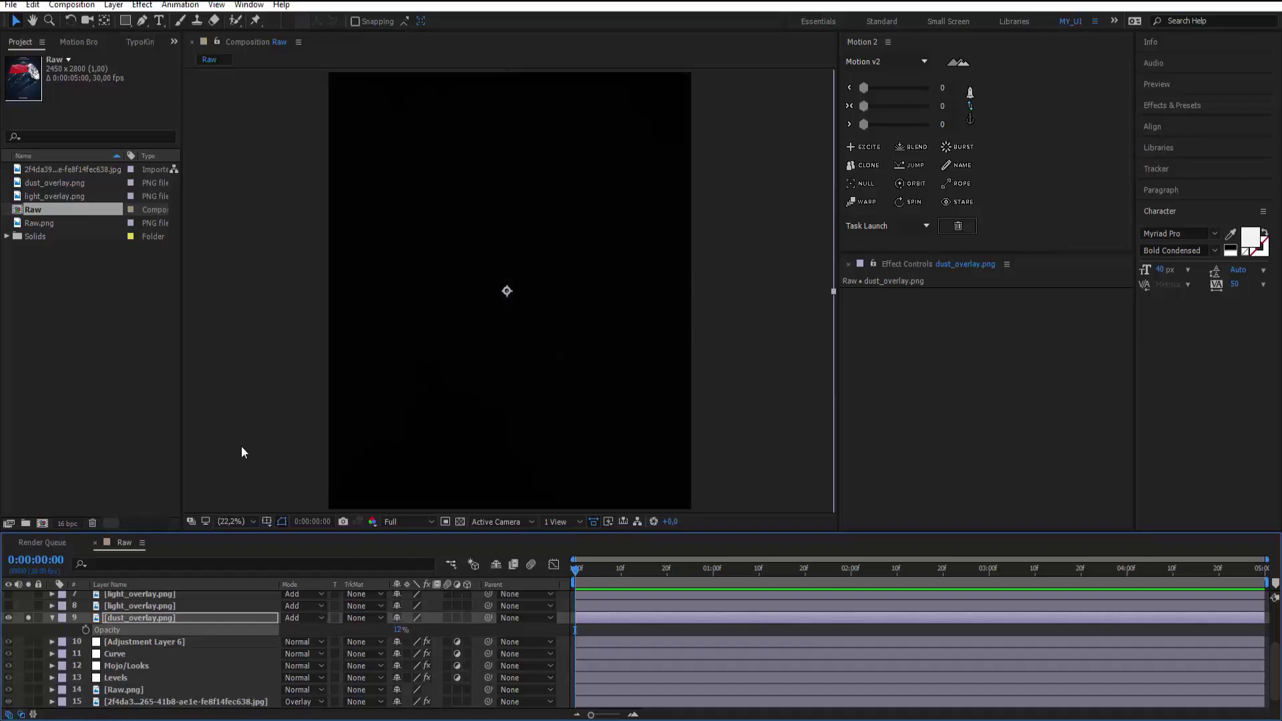
pyautogui.click(28, 618)
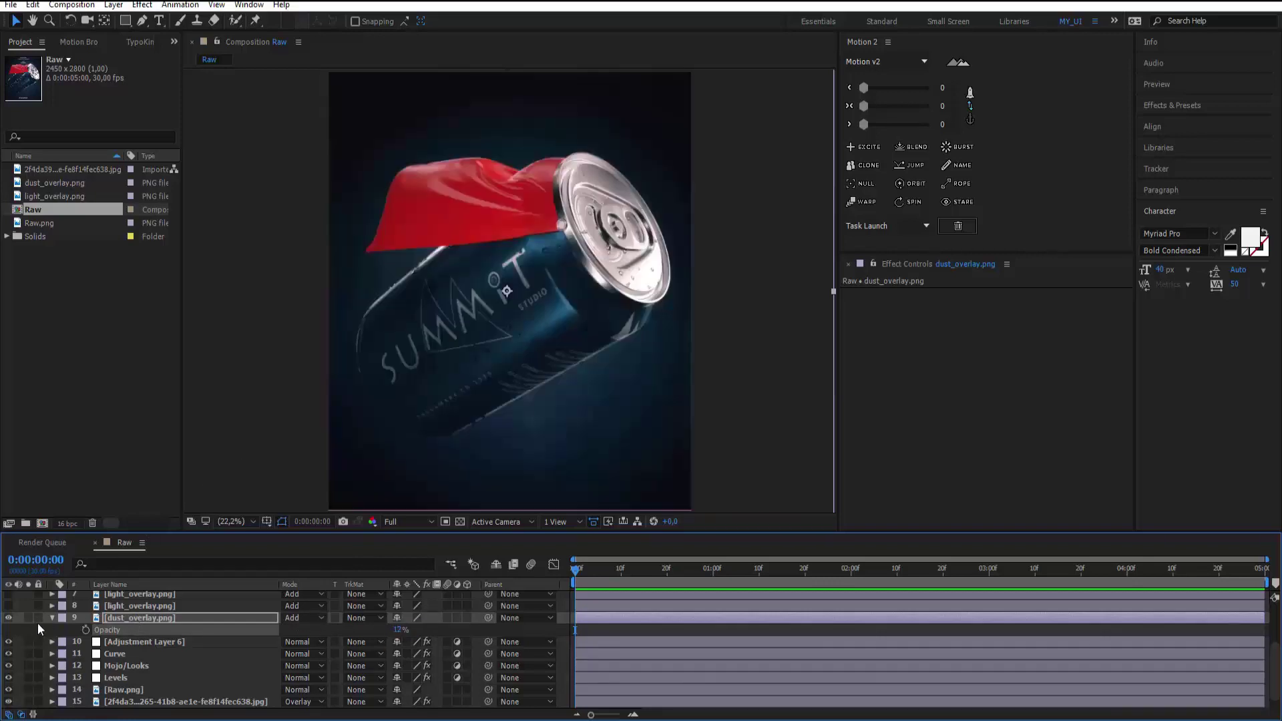
pyautogui.click(52, 618)
# Make the light_overlay.png layer directly above the dust overlay visible again and solo it
pyautogui.scroll(2, 131, 656)
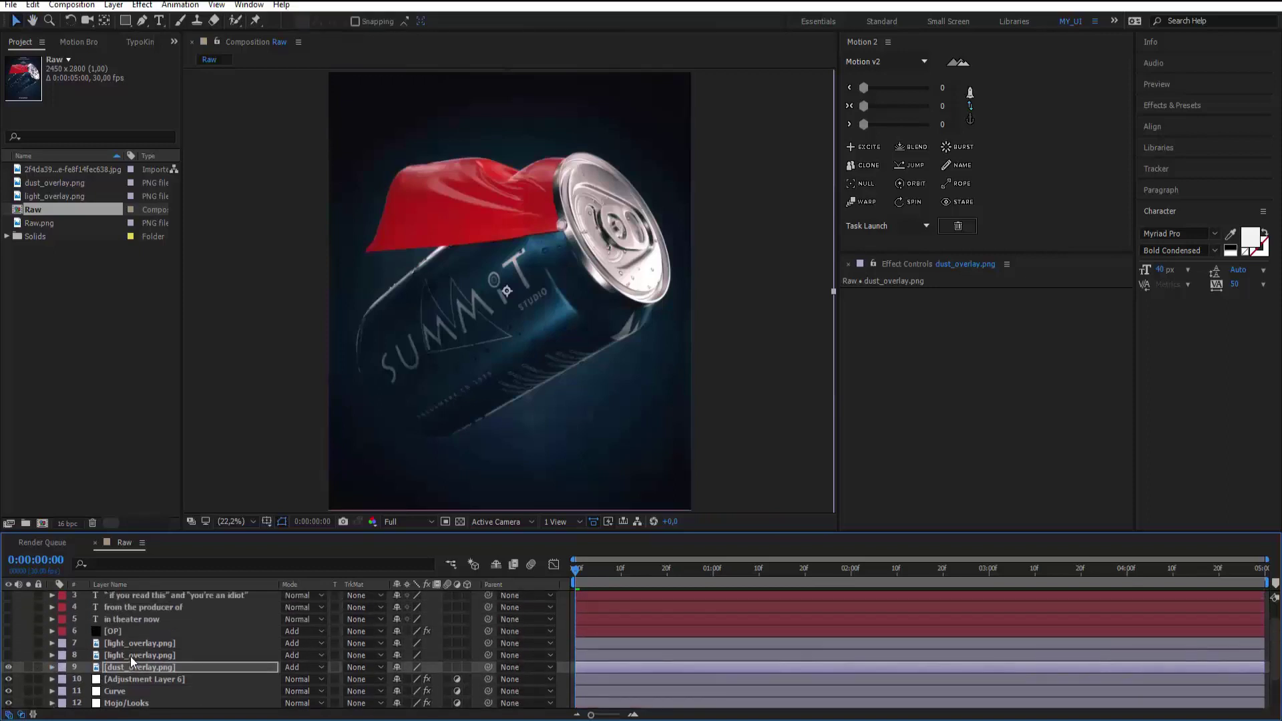
pyautogui.click(130, 656)
pyautogui.click(8, 655)
pyautogui.click(28, 655)
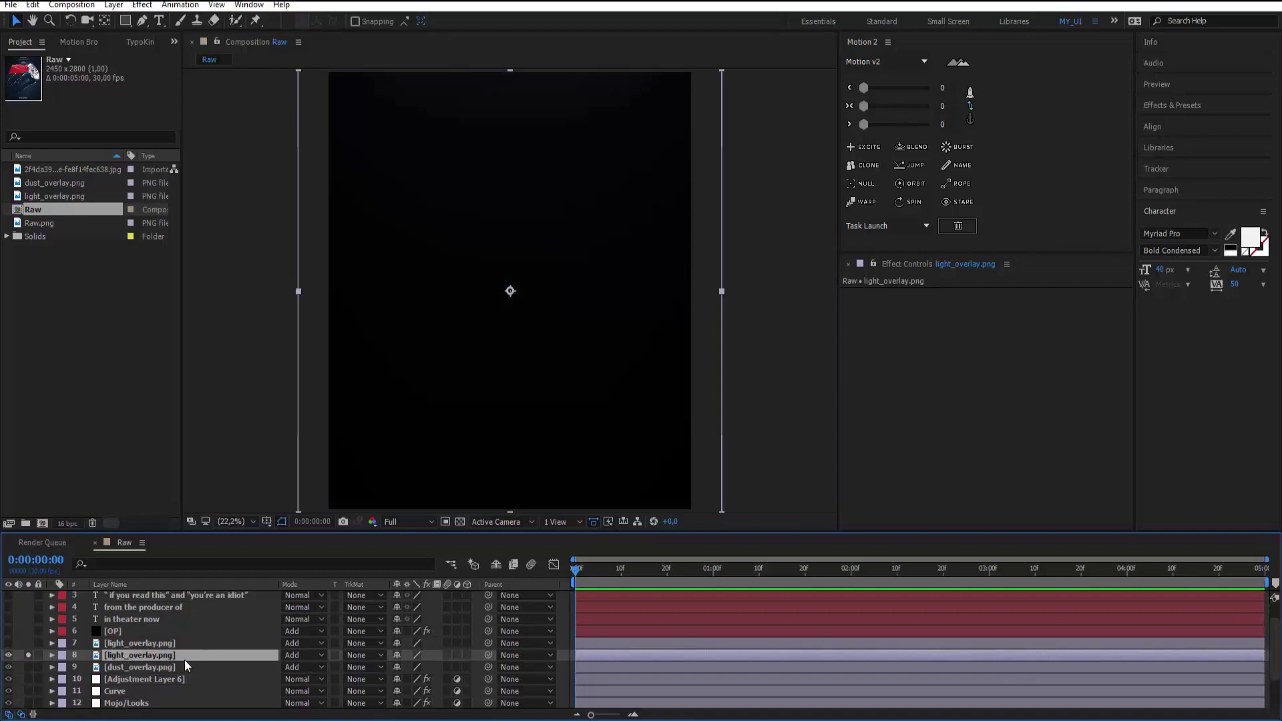
# Temporarily raise the soloed light_overlay.png layer's opacity to 100% to inspect the light, restore it to 12% and end the solo
pyautogui.press('t')
pyautogui.click(401, 667)
pyautogui.write('10')
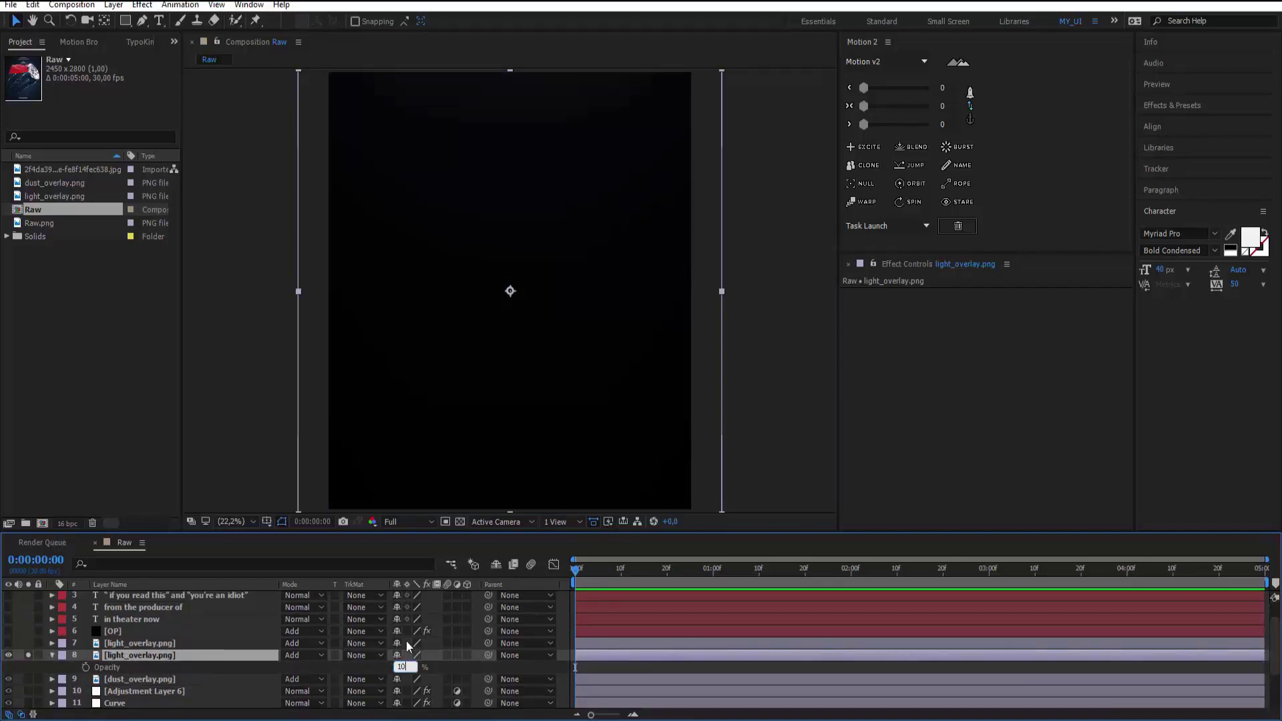
pyautogui.write('0')
pyautogui.press('Return')
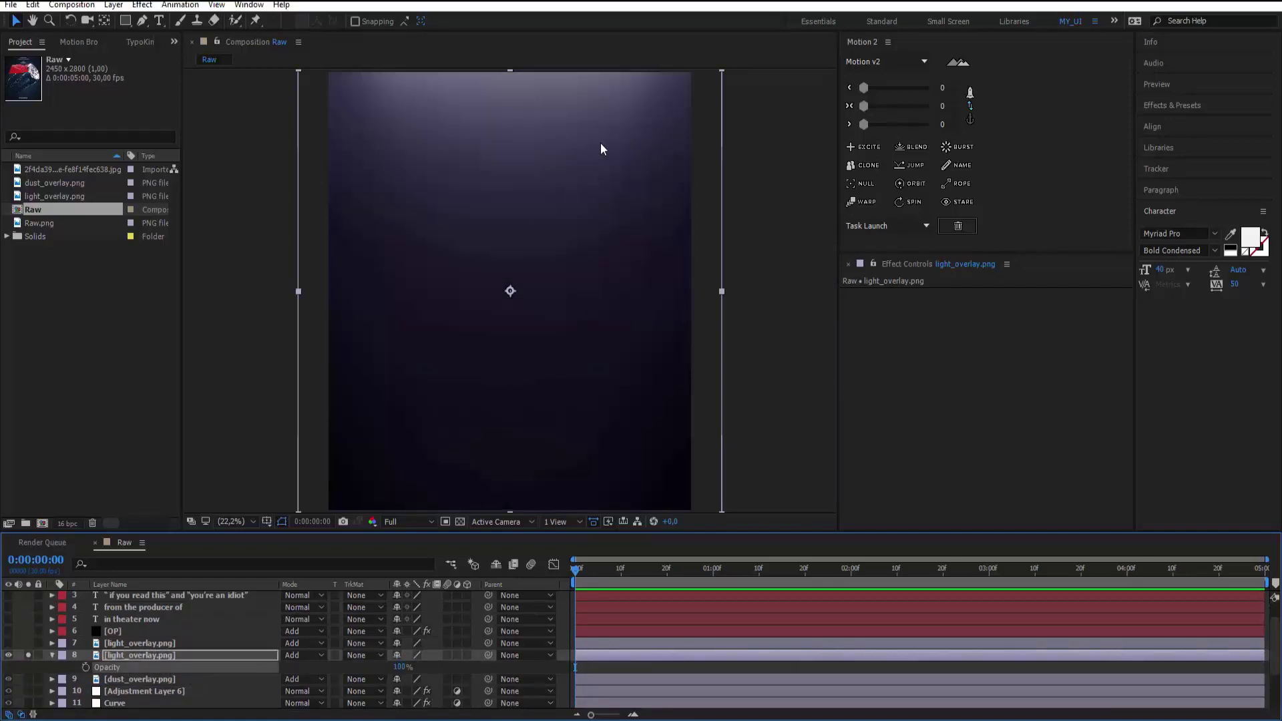
pyautogui.click(401, 668)
pyautogui.write('12')
pyautogui.press('Return')
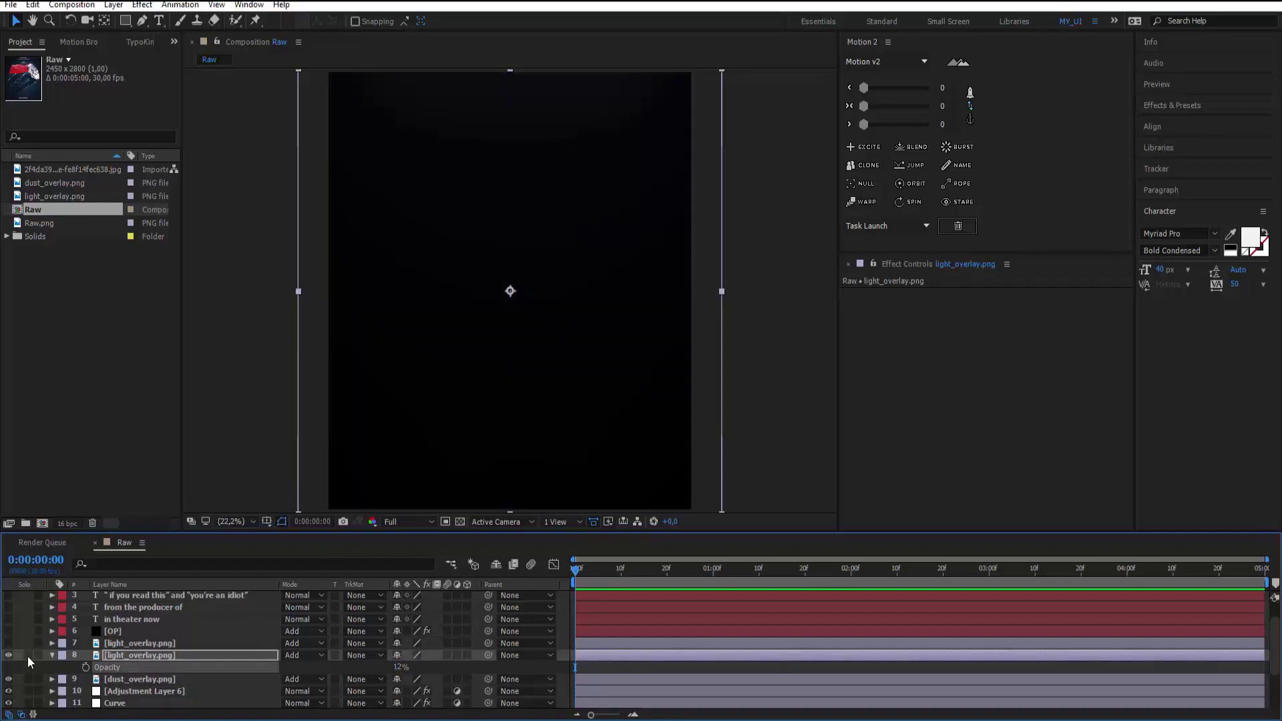
# Make the upper light_overlay.png layer and the OP layer visible again, and review OP's Optical Flares settings
pyautogui.click(8, 643)
pyautogui.click(163, 643)
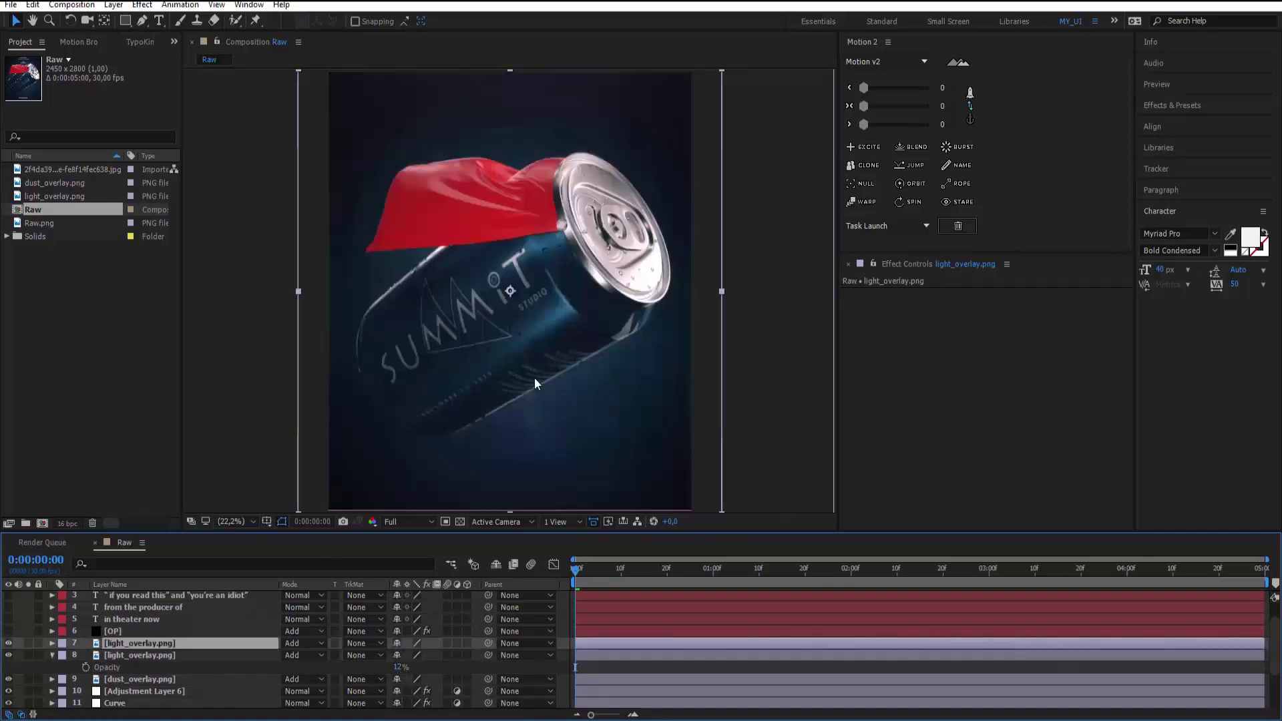
pyautogui.click(120, 632)
pyautogui.click(8, 631)
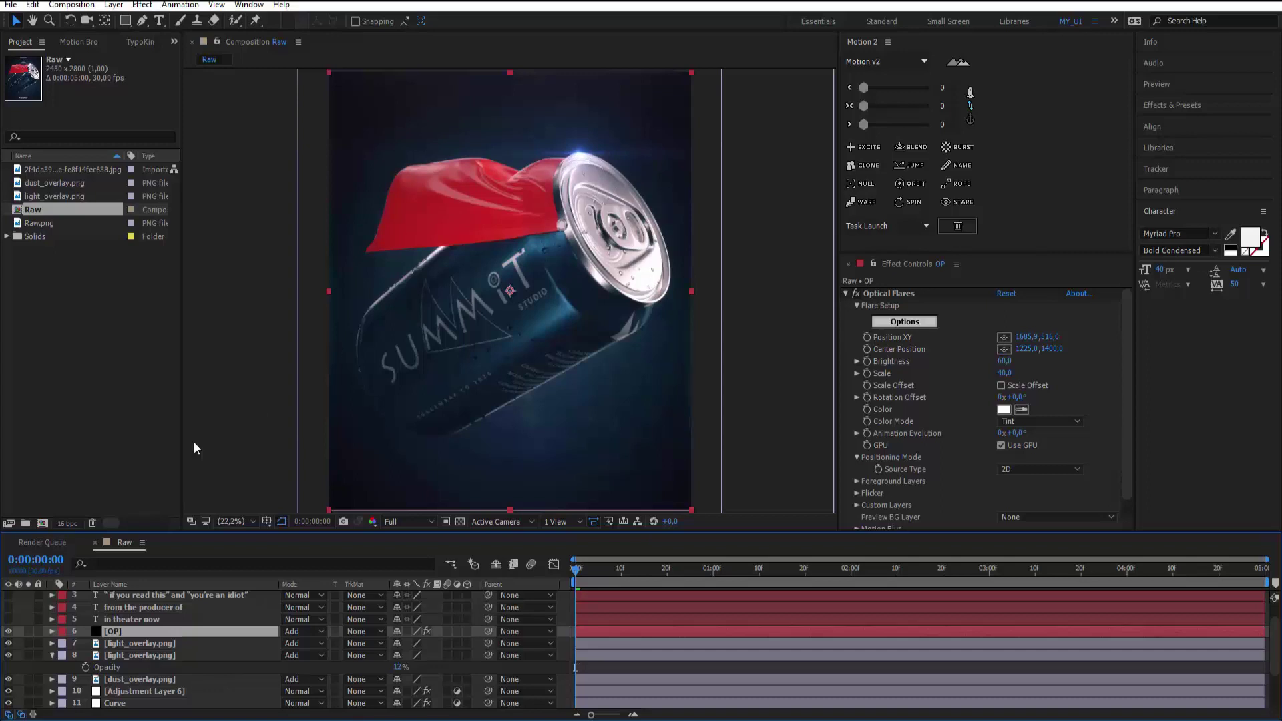
# Collapse the lower light_overlay.png layer and make the five text layers above OP visible again, from "in theater now" up to "blender"
pyautogui.click(53, 656)
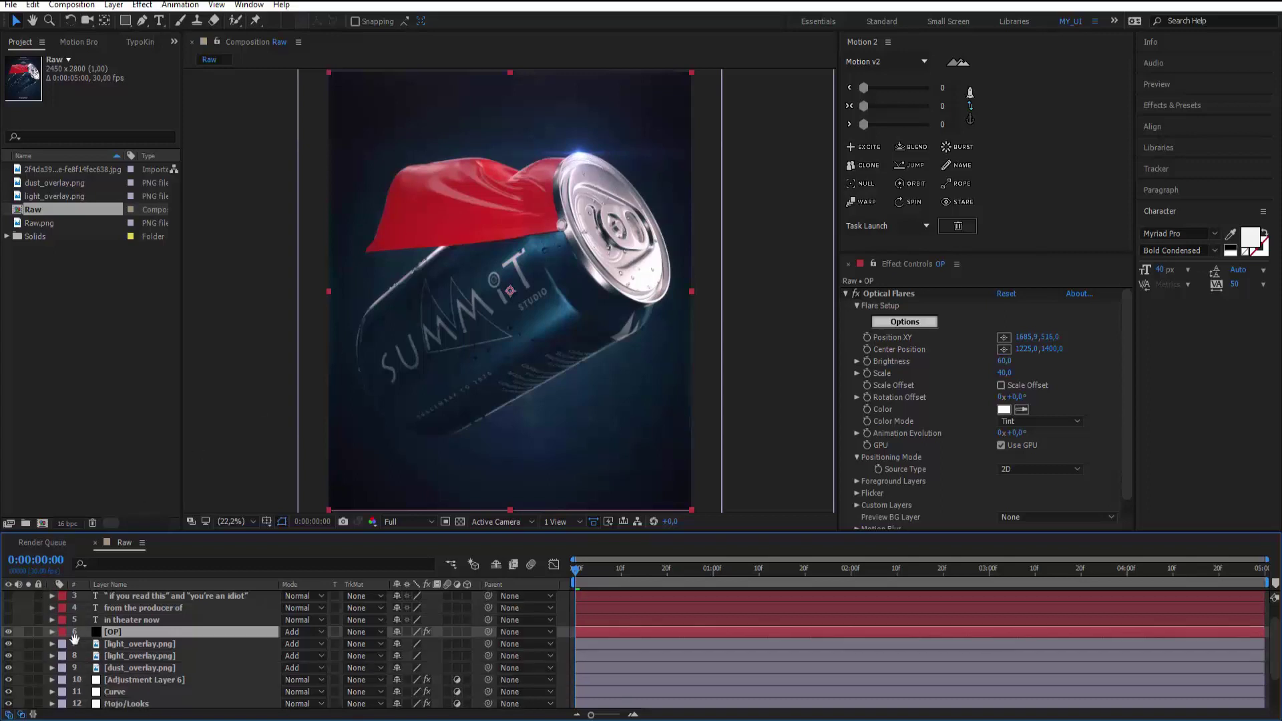
pyautogui.scroll(2, 71, 632)
pyautogui.moveTo(9, 645); pyautogui.dragTo(9, 597)
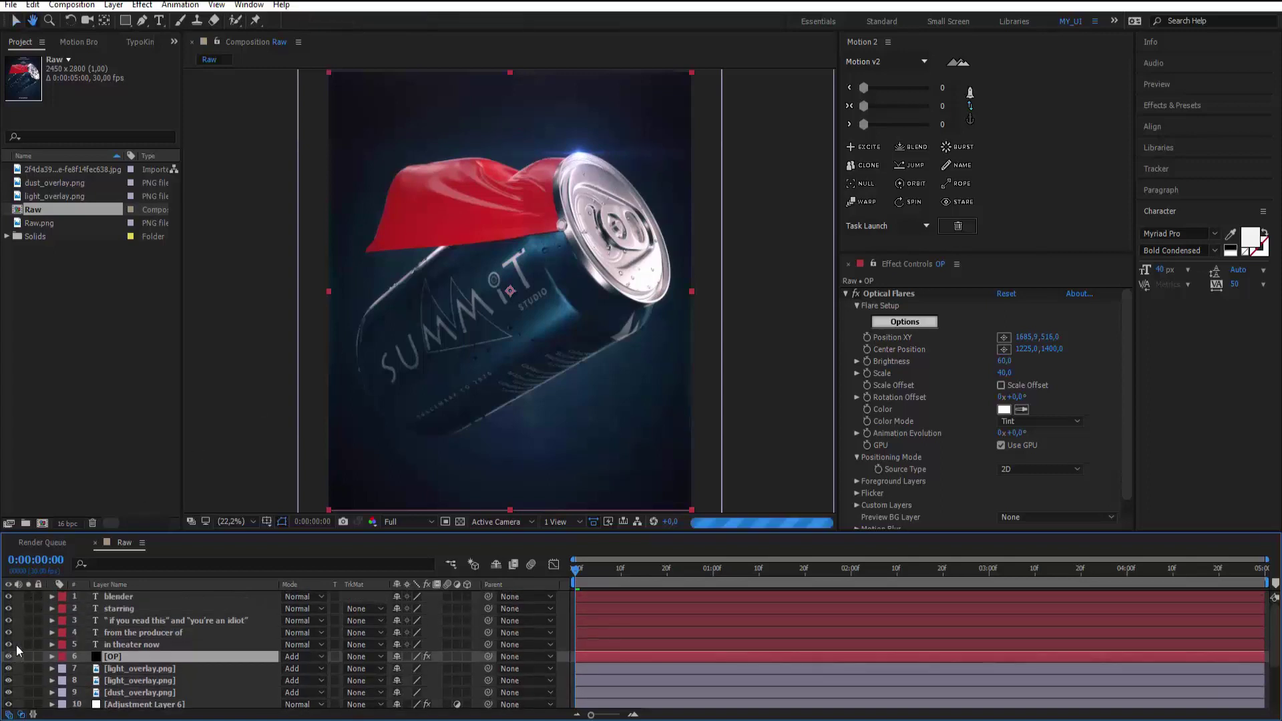
pyautogui.click(711, 264)
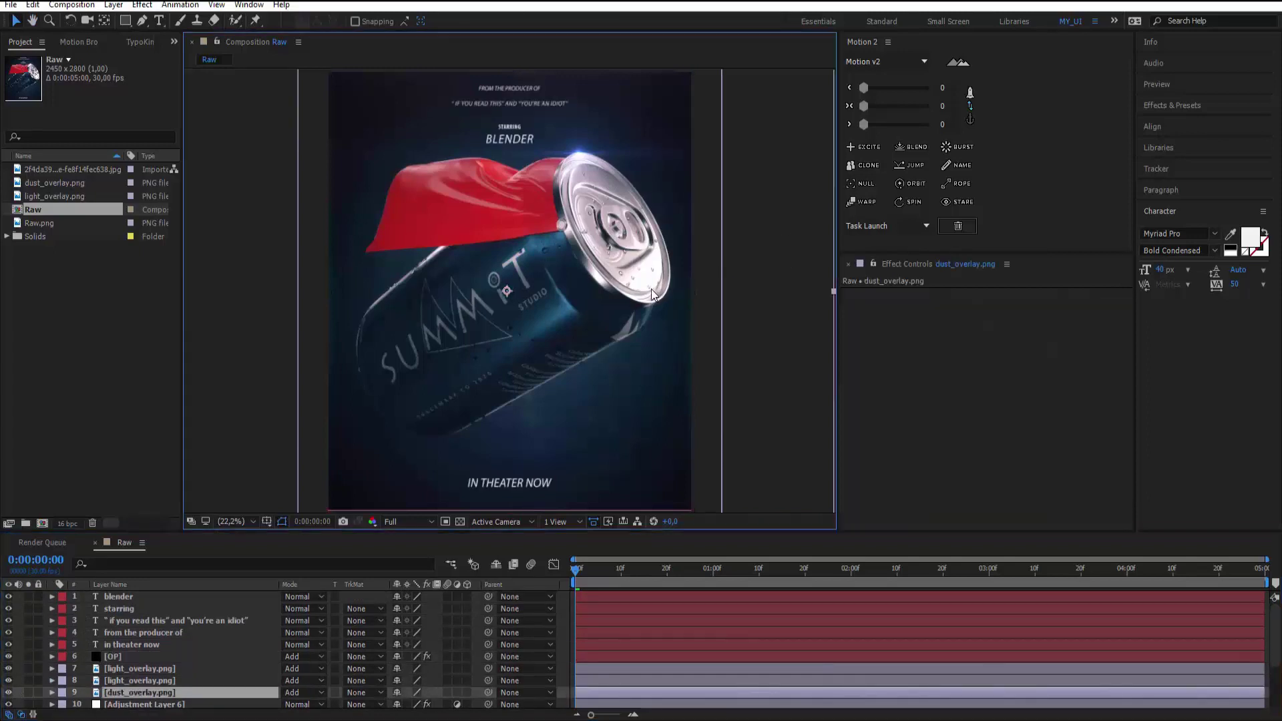